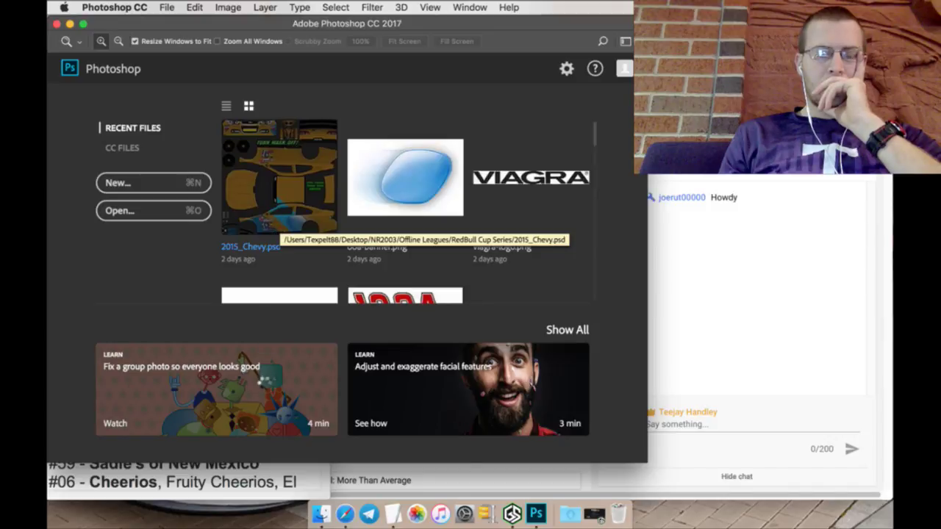
Step: Open and close 2015_Chevy.psd, glancing at the Schedule notes in between
left_click(279, 224)
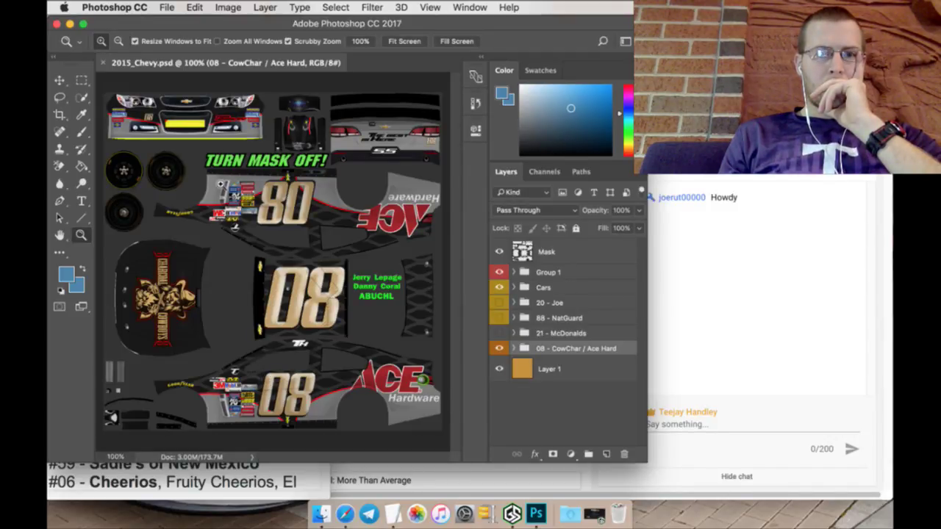
left_click(104, 63)
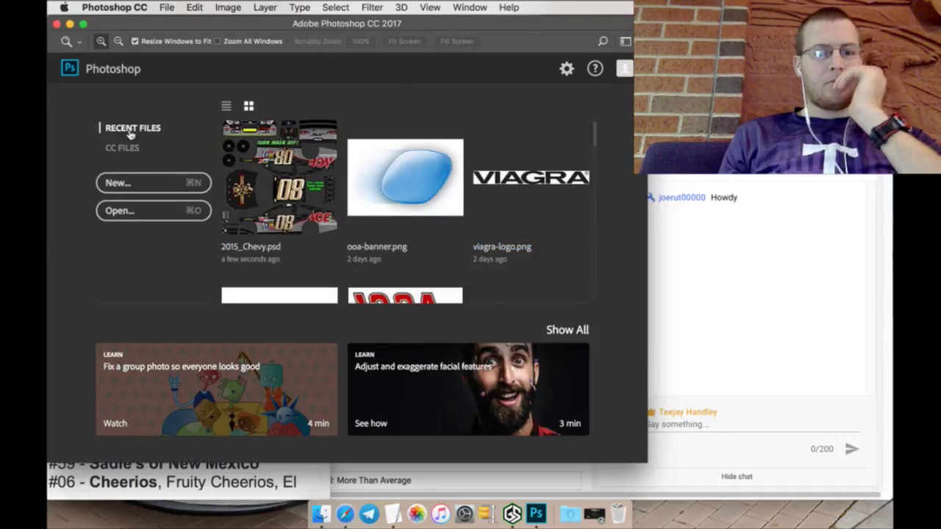
key("super+Tab")
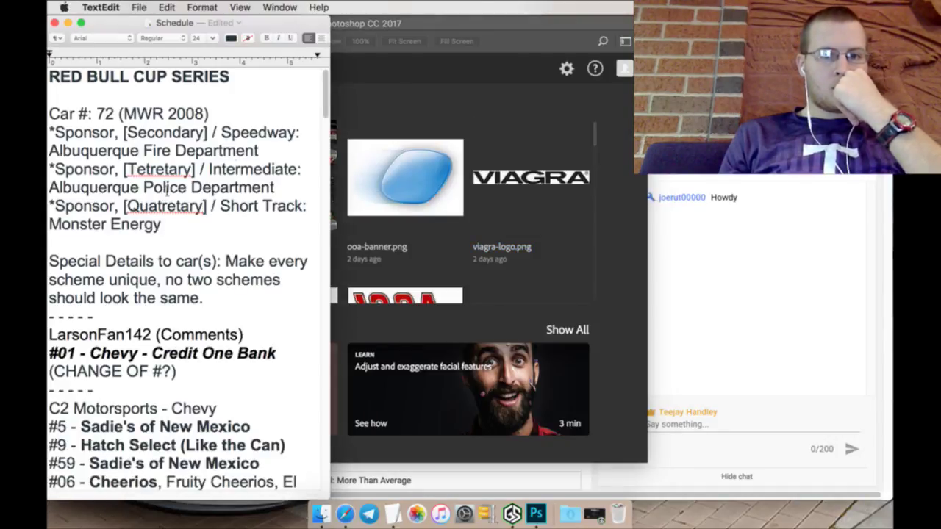
left_click(387, 116)
scroll(284, 252, "down", 3)
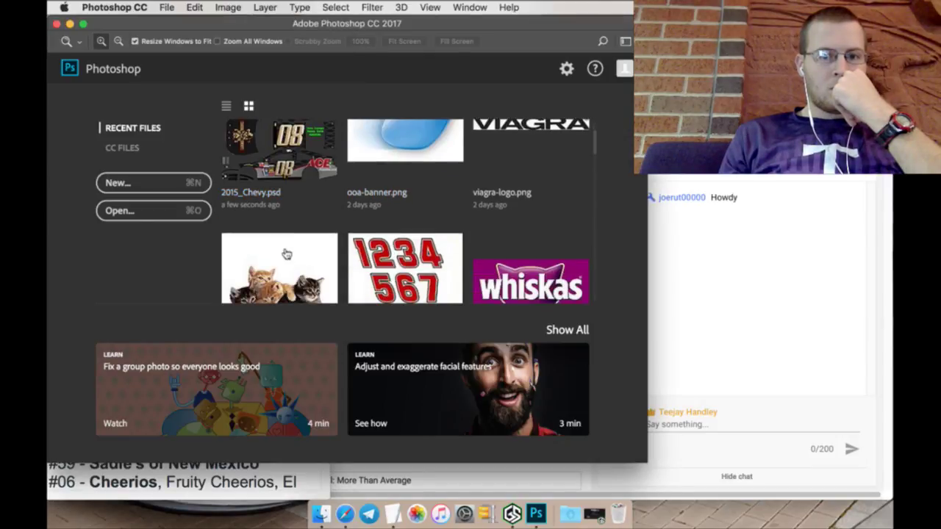
scroll(283, 252, "down", 5)
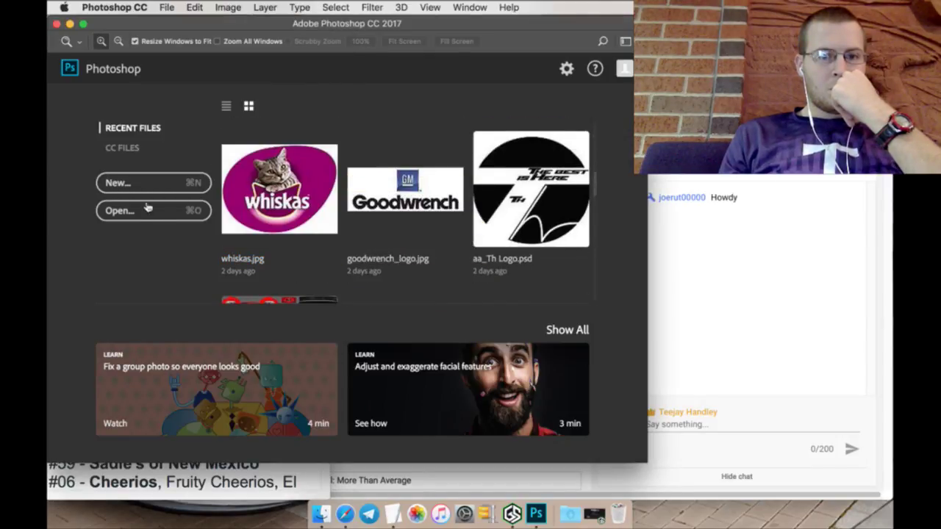
Step: Open 2015_BMW.psd from the RedBull Cup Series folder
left_click(132, 210)
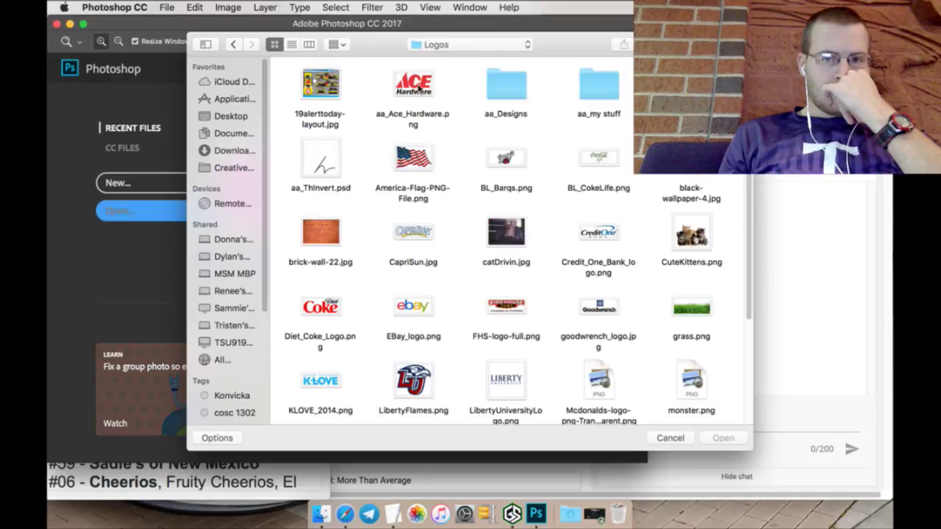
left_click(443, 45)
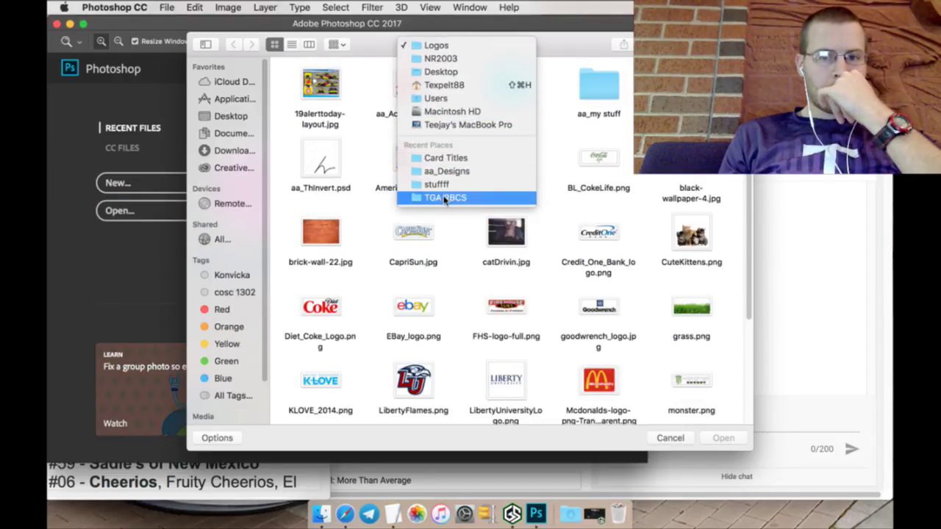
left_click(444, 198)
left_click(432, 46)
left_click(432, 60)
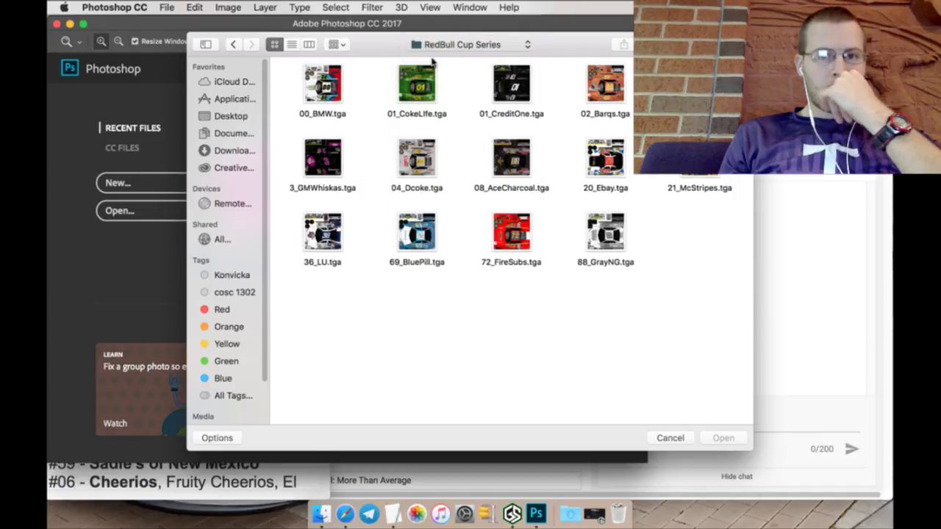
left_click(322, 87)
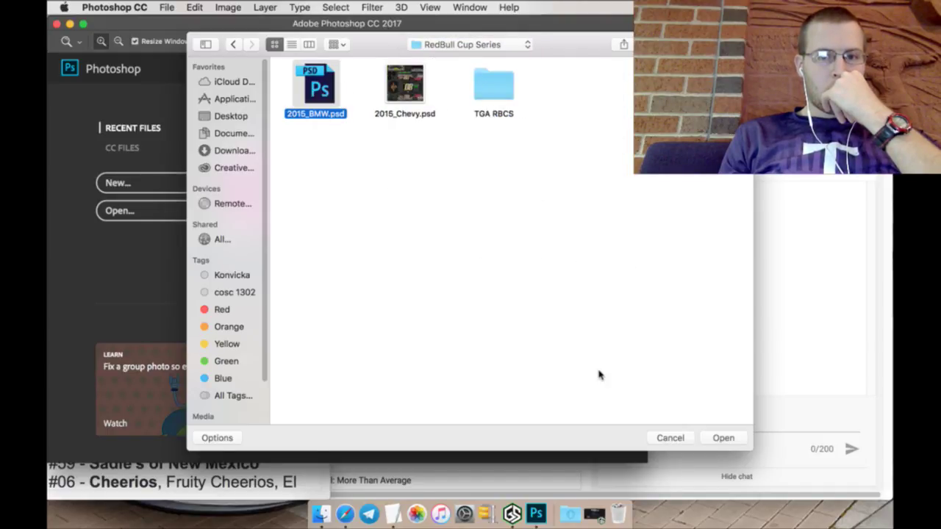
left_click(716, 437)
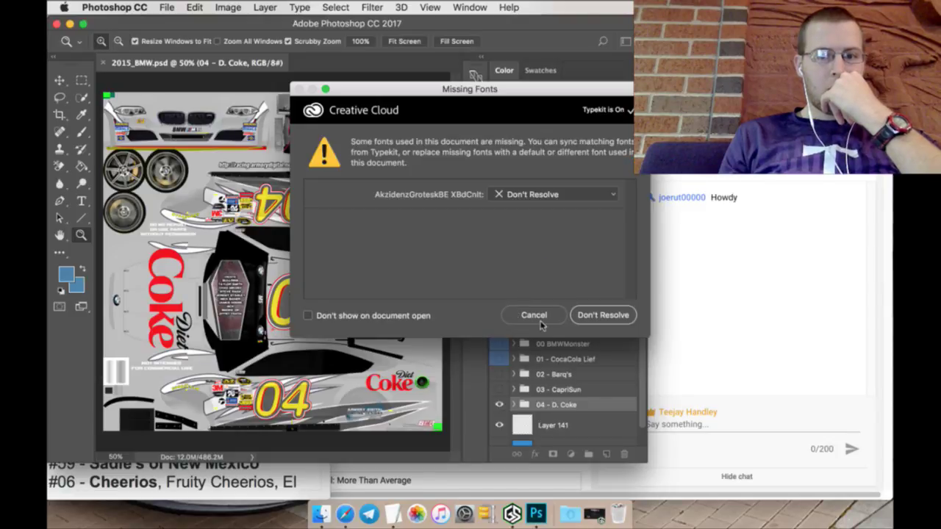
Step: Dismiss the Missing Fonts notice, hide 04 - D. Coke and show the Firehouse Subs livery
left_click(535, 316)
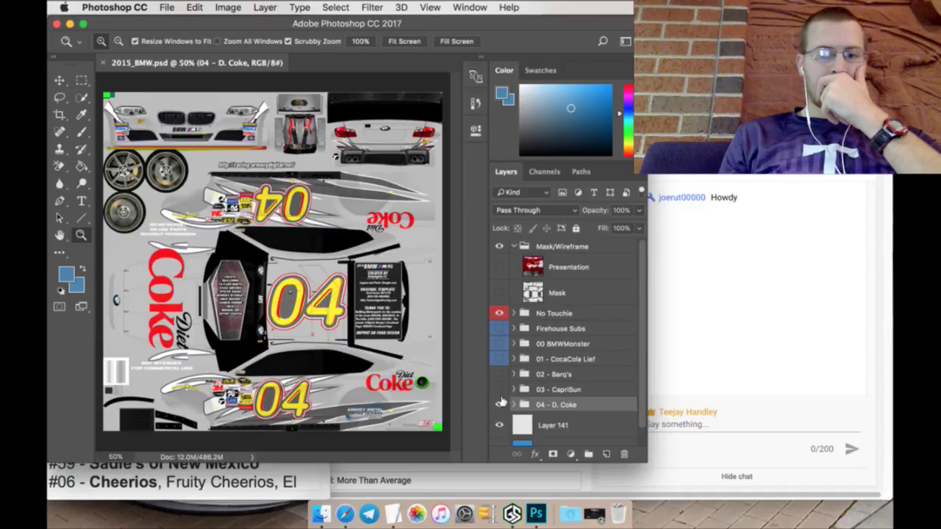
left_click(500, 404)
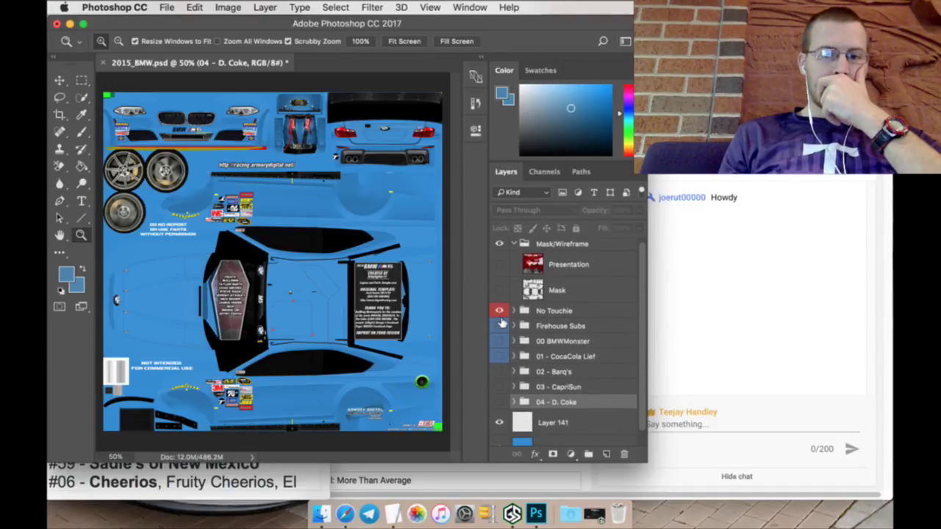
left_click(499, 325)
Step: Rename the group '72 - Firehouse Subs', move it below 04 - D. Coke, then view YouTube
double_click(561, 327)
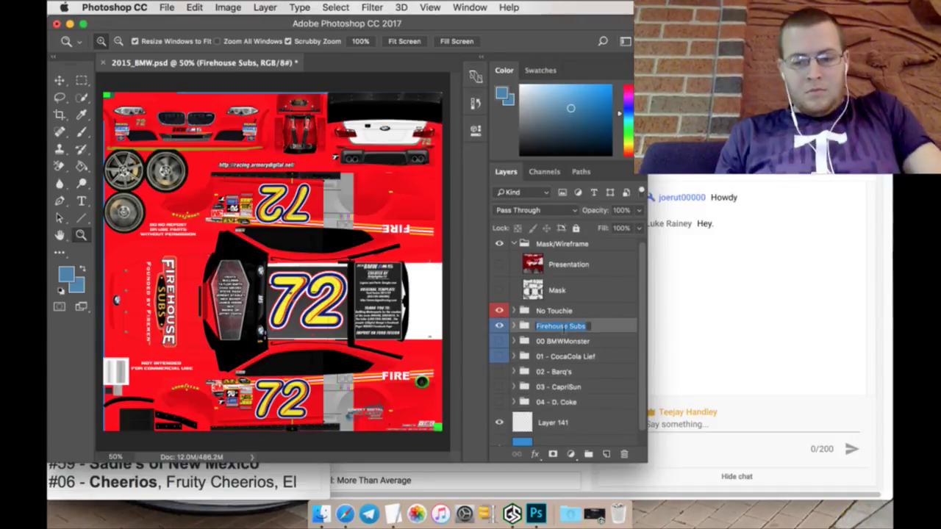
key("Left")
type("72 -")
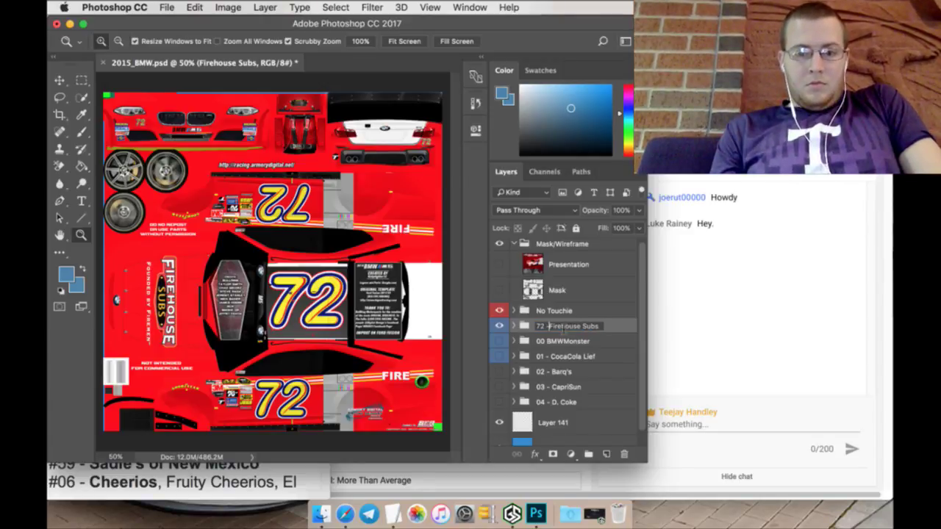
key("Return")
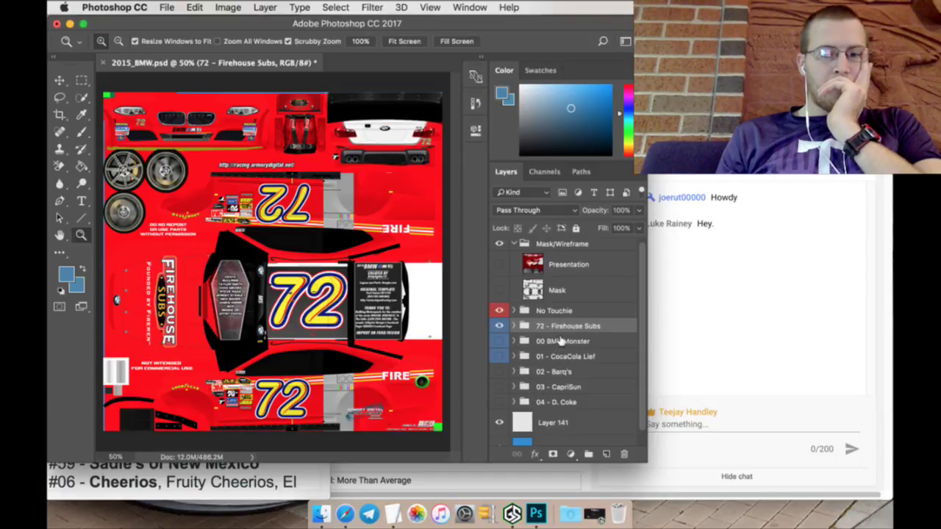
left_click_drag(564, 332, 570, 421)
scroll(514, 397, "down", 1)
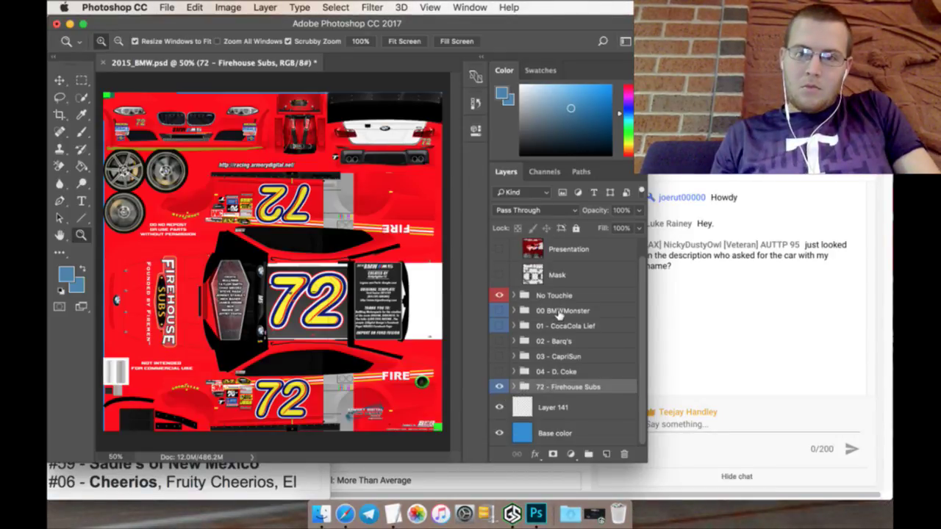
left_click(721, 296)
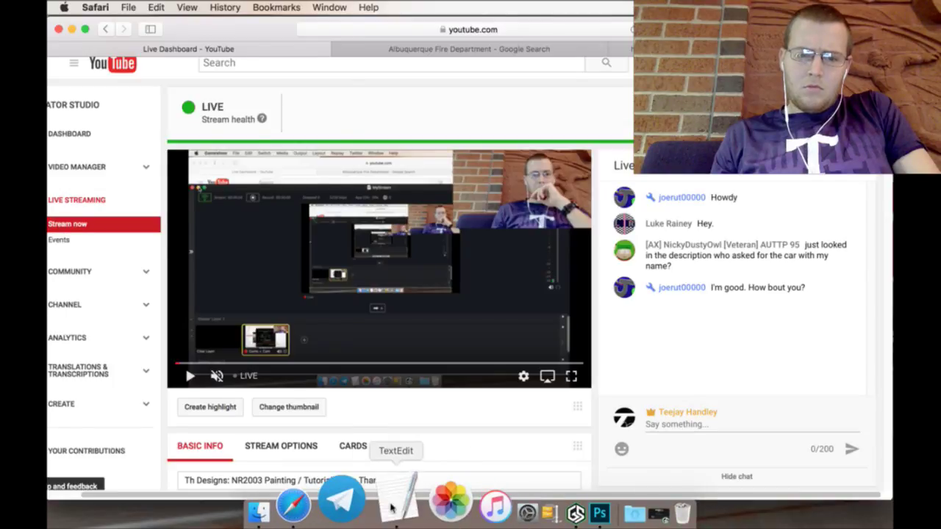
left_click(391, 507)
scroll(200, 299, "down", 3)
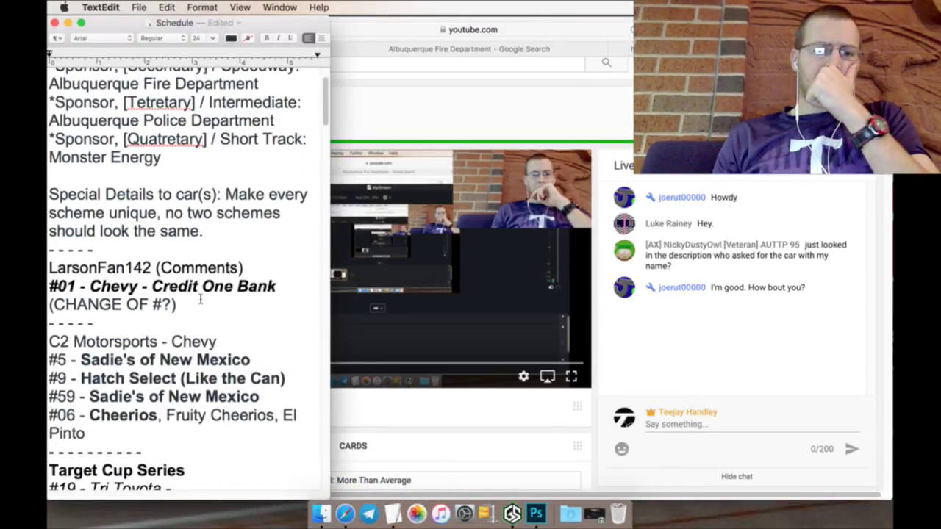
scroll(199, 298, "down", 6)
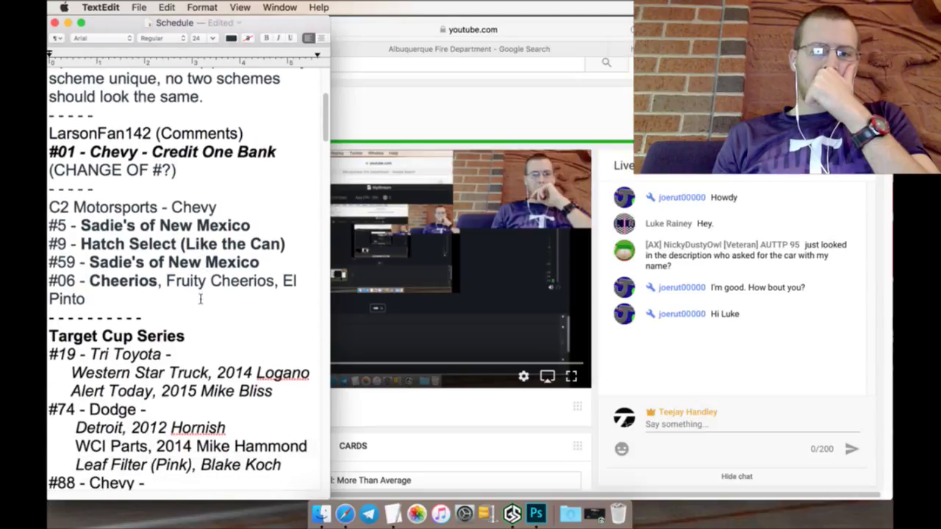
scroll(199, 298, "down", 5)
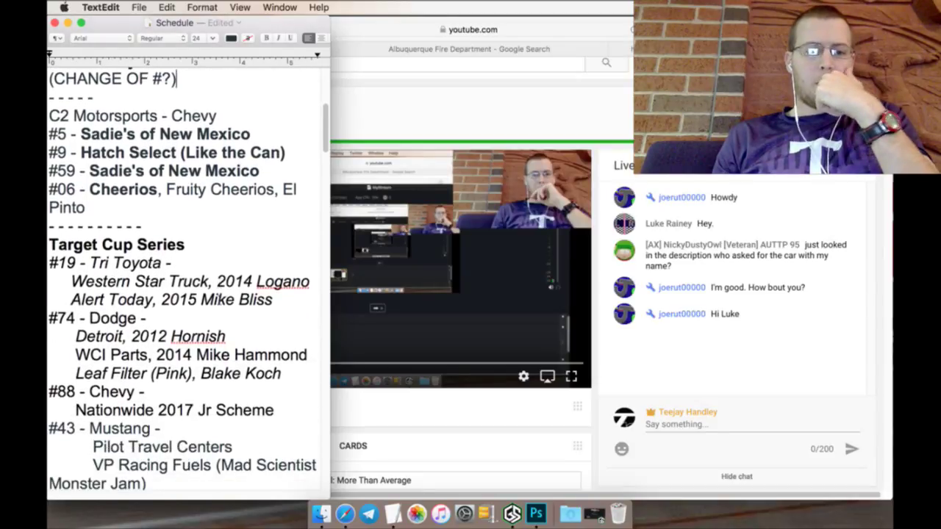
scroll(218, 298, "down", 12)
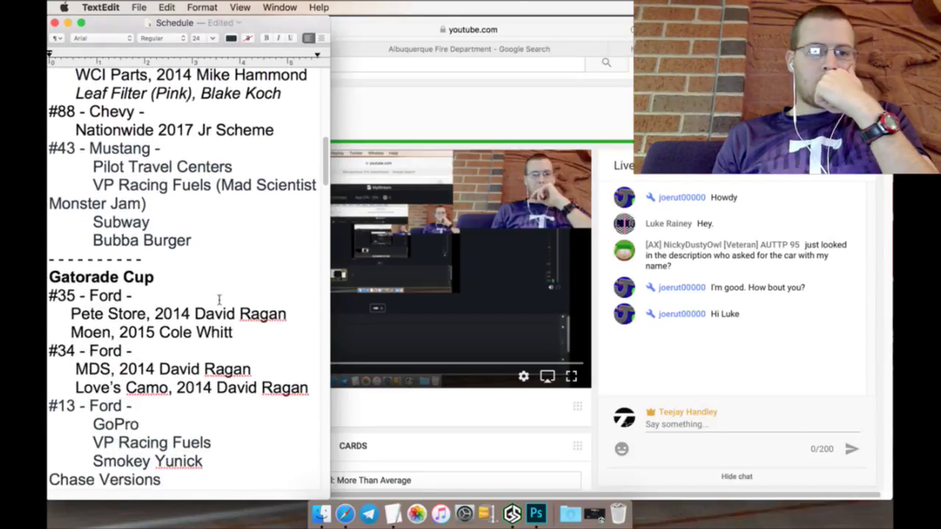
scroll(218, 298, "down", 8)
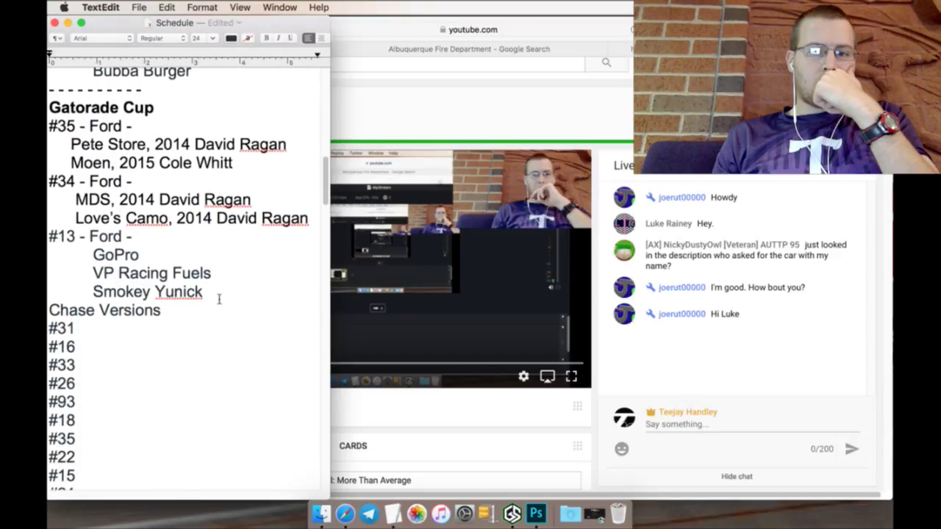
scroll(218, 298, "down", 13)
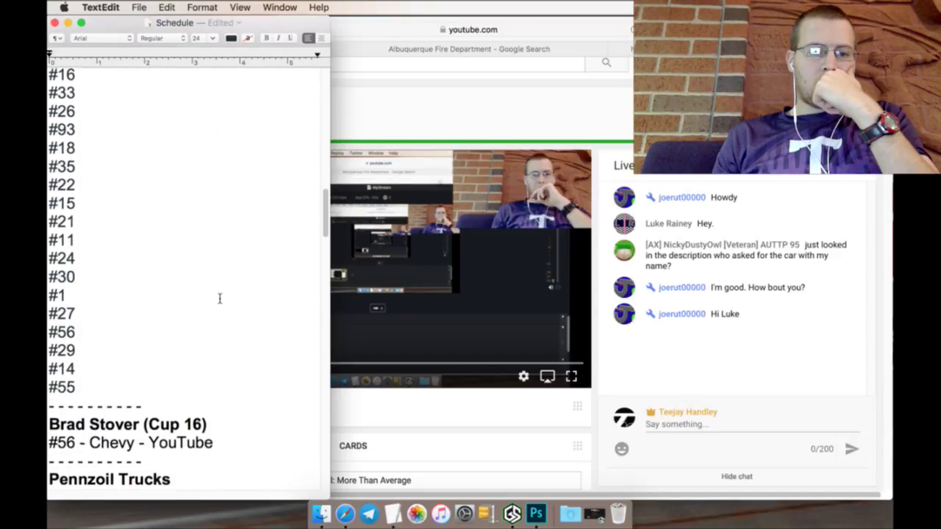
scroll(219, 298, "down", 13)
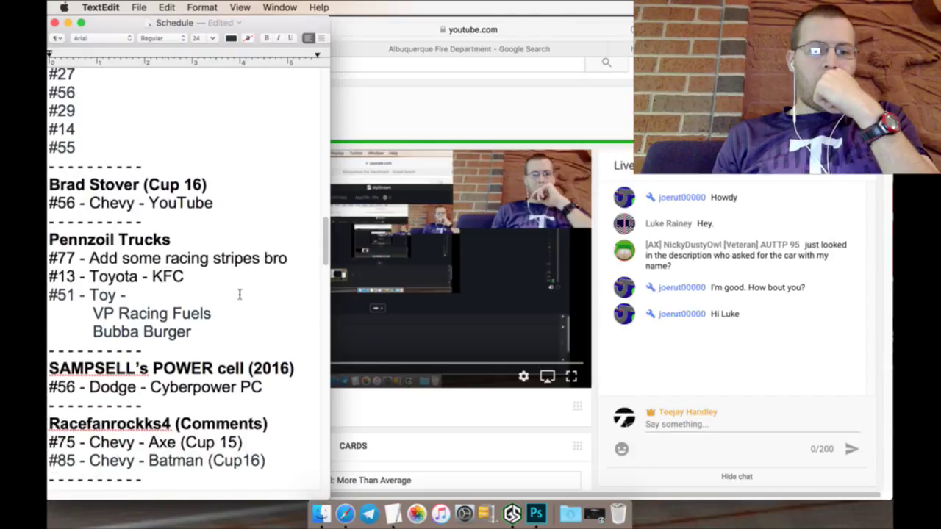
scroll(239, 294, "down", 10)
scroll(237, 294, "up", 20)
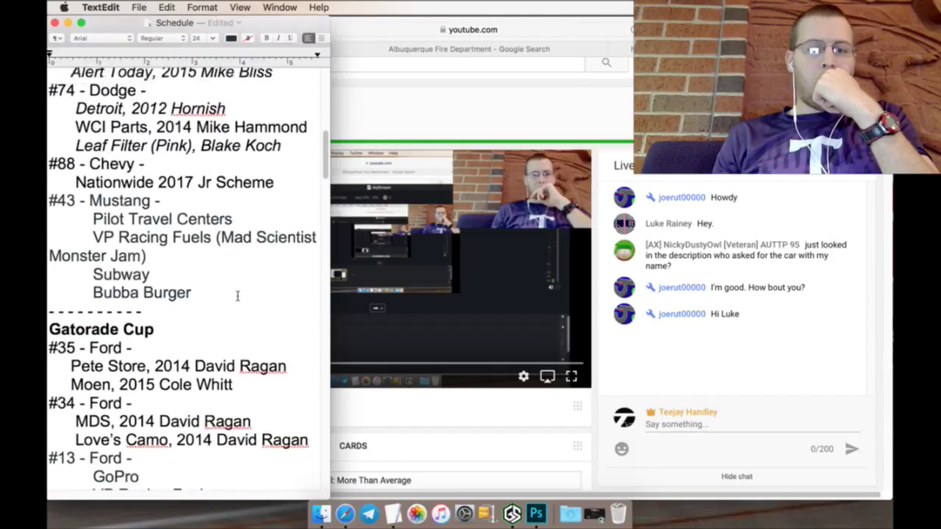
scroll(238, 295, "up", 15)
left_click(534, 147)
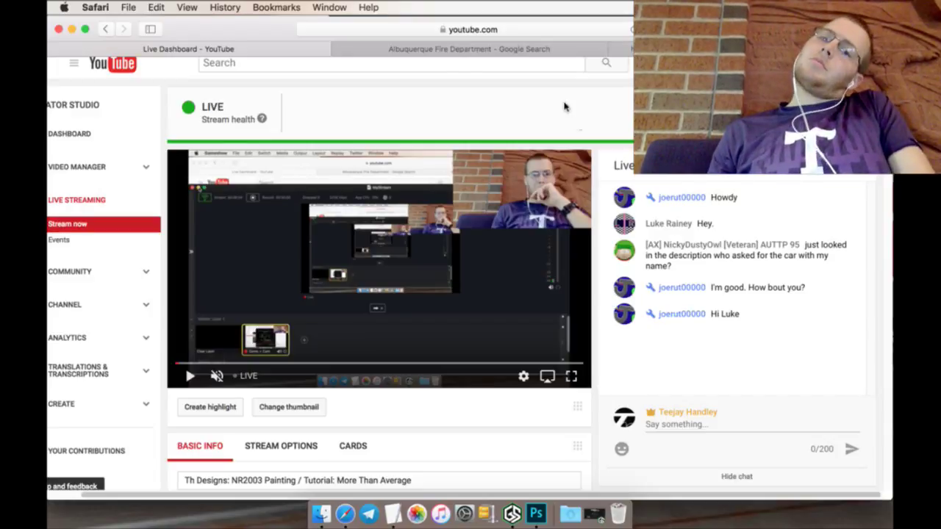
Step: Bring up the Albuquerque Fire Department logo image and choose to save it
left_click(459, 48)
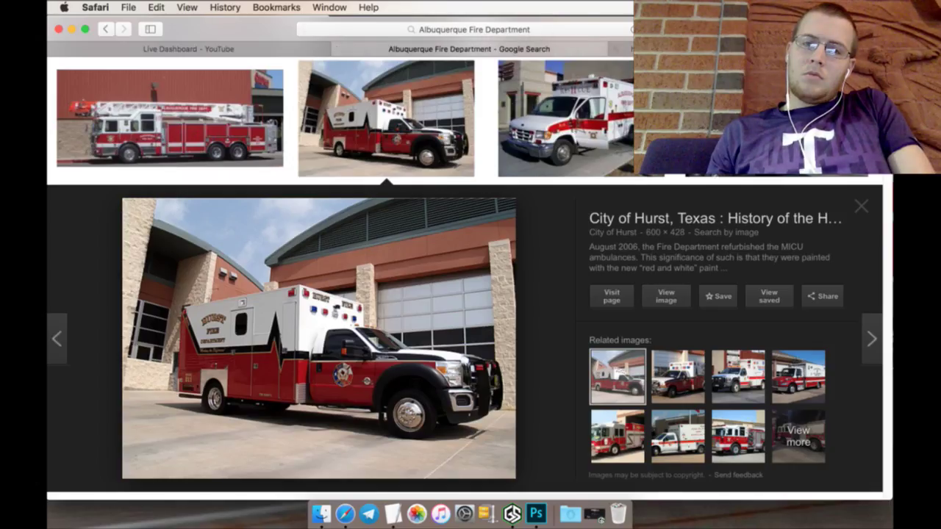
left_click(628, 52)
right_click(546, 136)
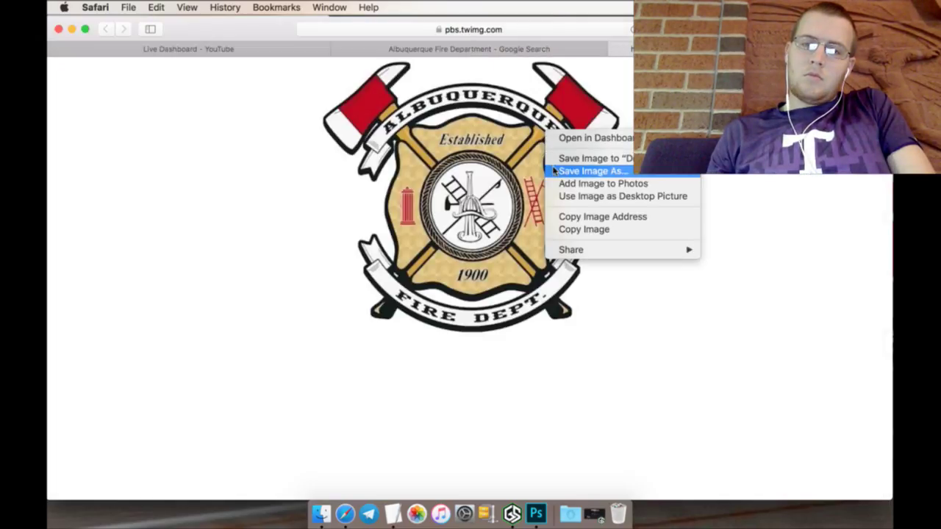
left_click(556, 176)
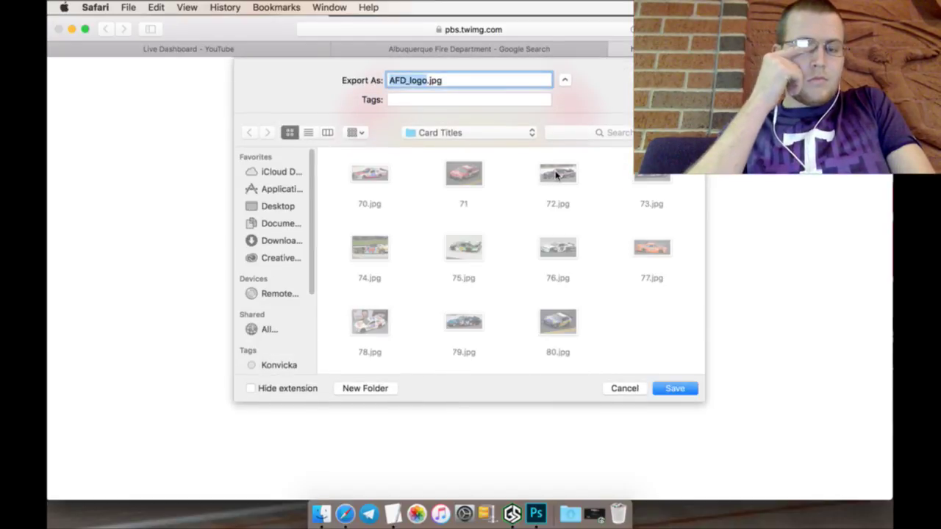
Step: Save it as AFD_logo.jpg in Desktop > NR2003 > Logos, then close the tab and open a new one
left_click(474, 135)
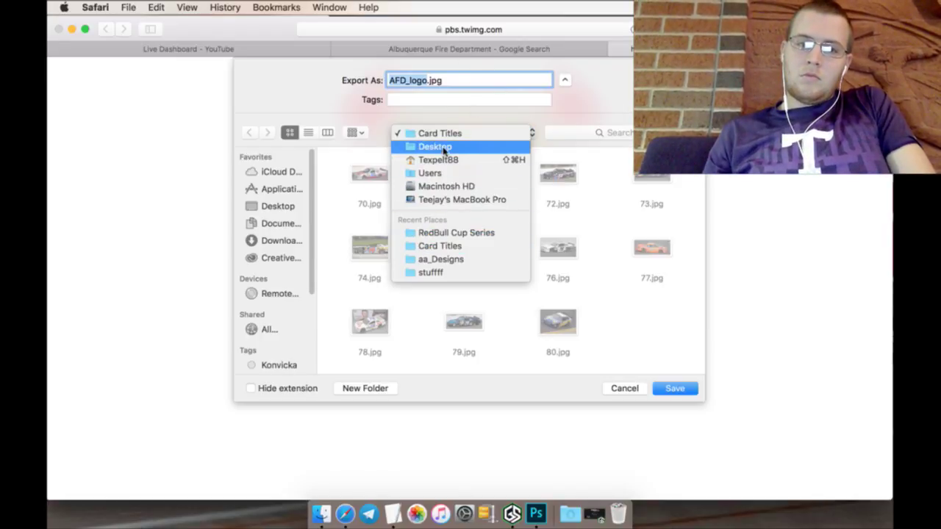
left_click(444, 151)
double_click(369, 254)
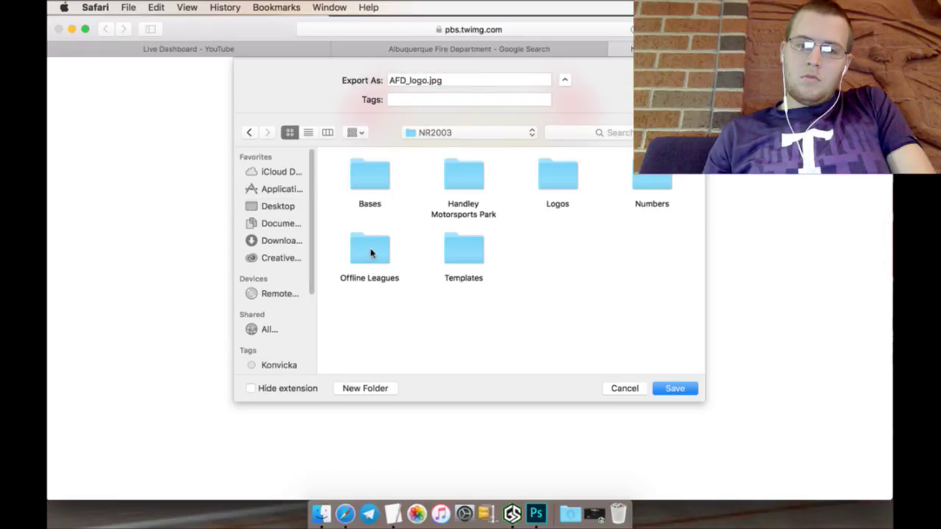
double_click(548, 173)
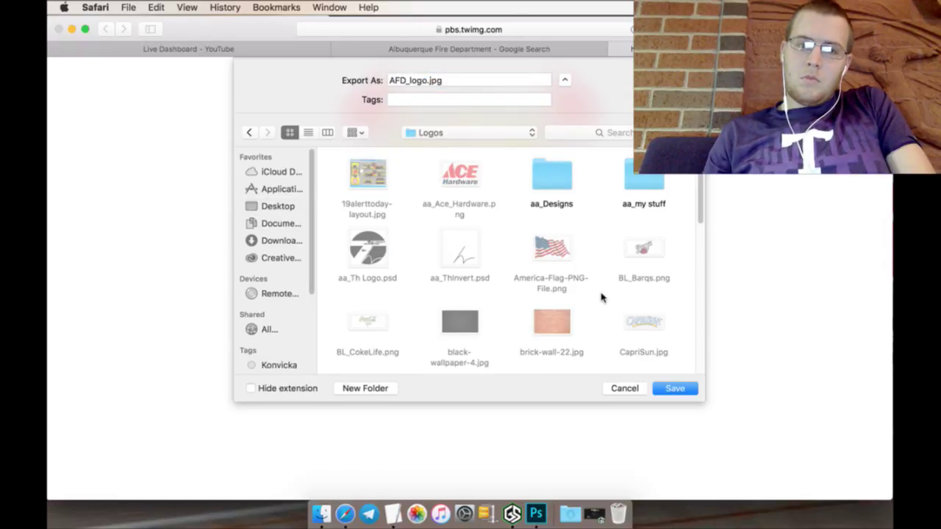
left_click(668, 388)
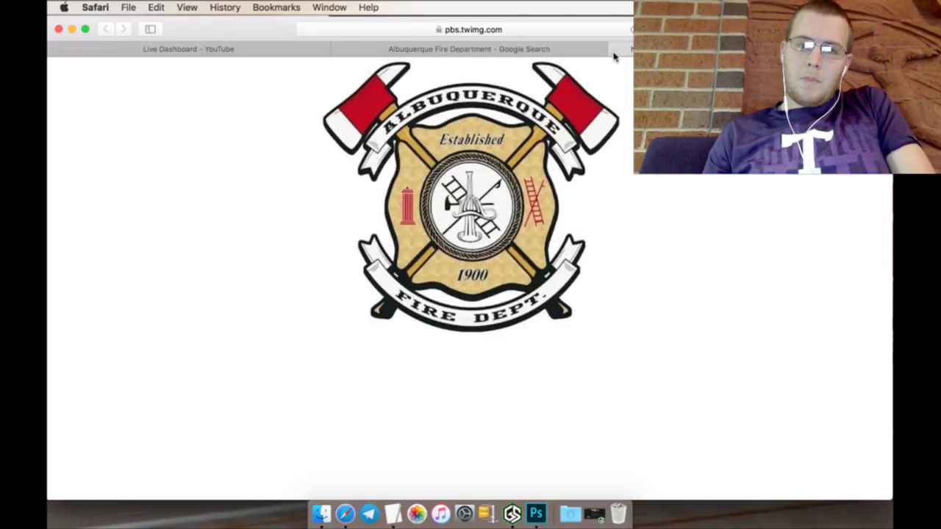
left_click(615, 49)
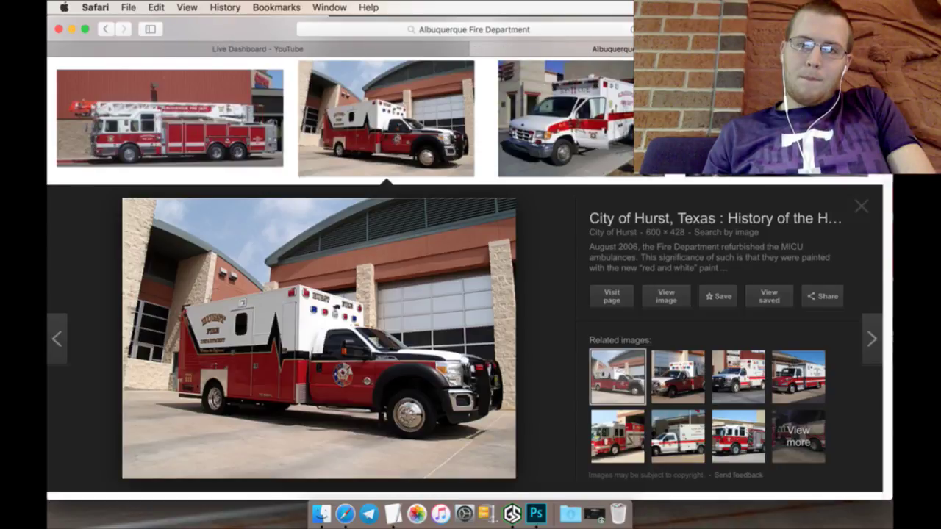
key("super+t")
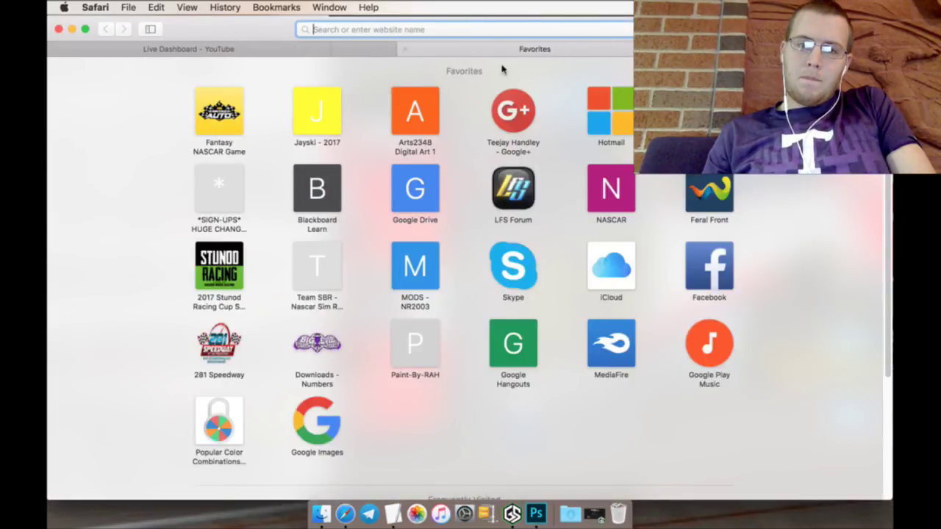
Step: Load Google Hangouts from the favorites, then return to the YouTube Live Dashboard tab
left_click(520, 350)
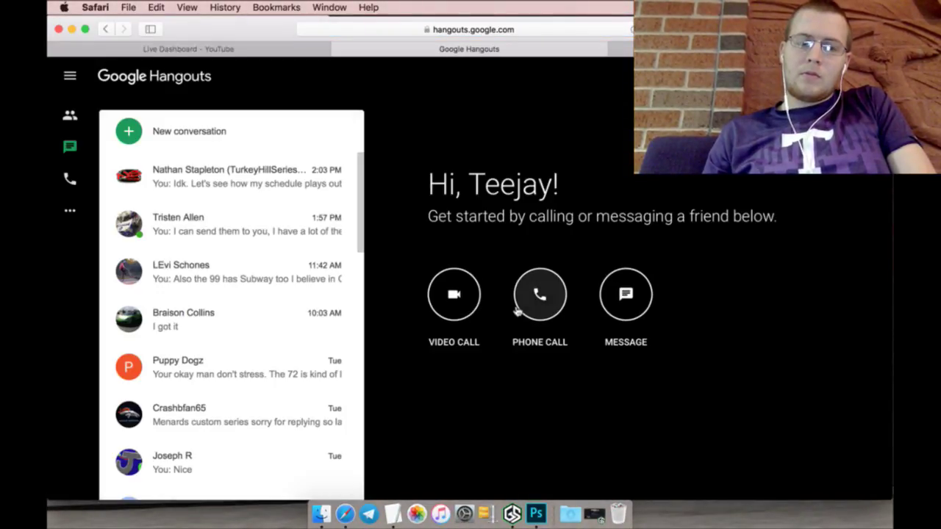
left_click(310, 52)
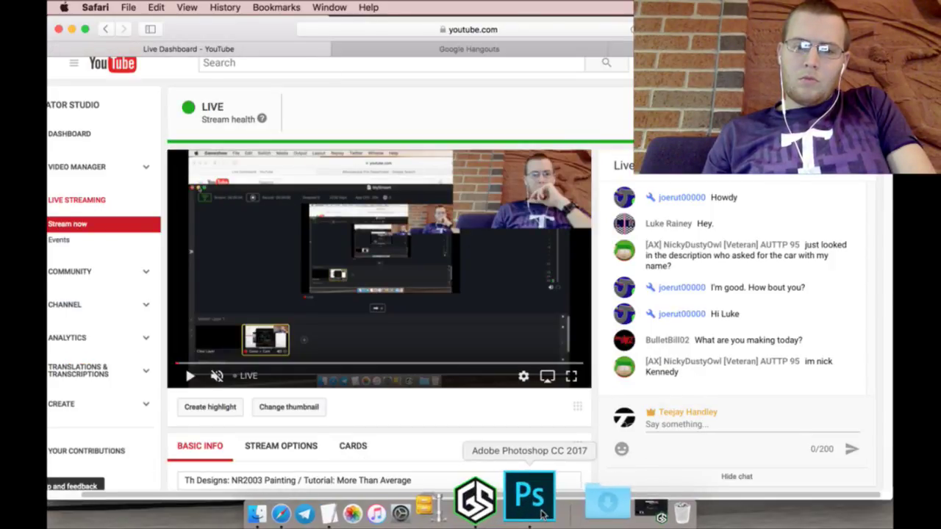
Step: Scroll the TextEdit Schedule to the #07 Mcdonalds Cup2000 request, then return to the Hangouts list
left_click(390, 504)
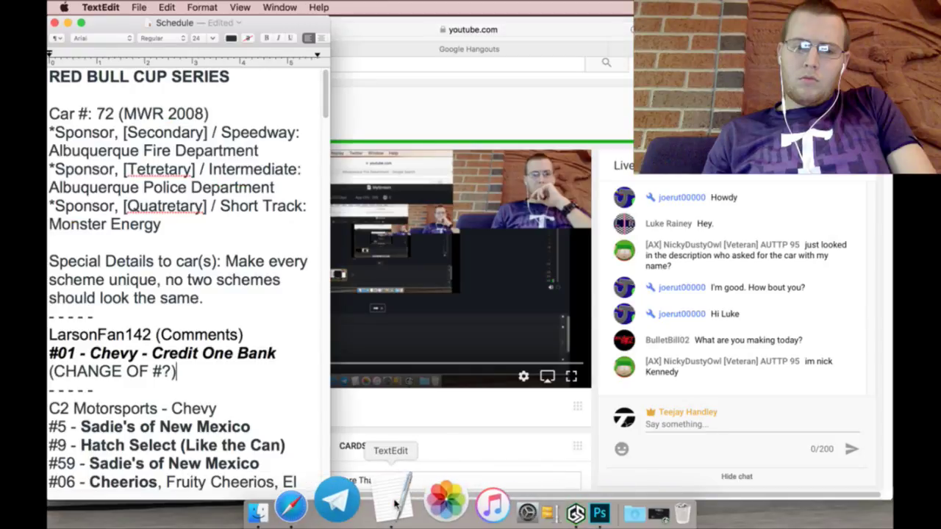
scroll(232, 315, "down", 15)
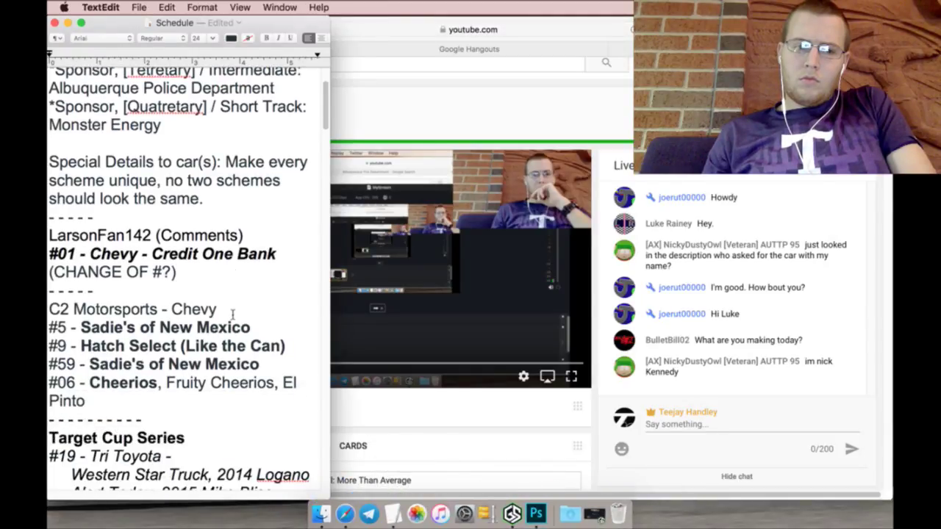
scroll(232, 315, "down", 15)
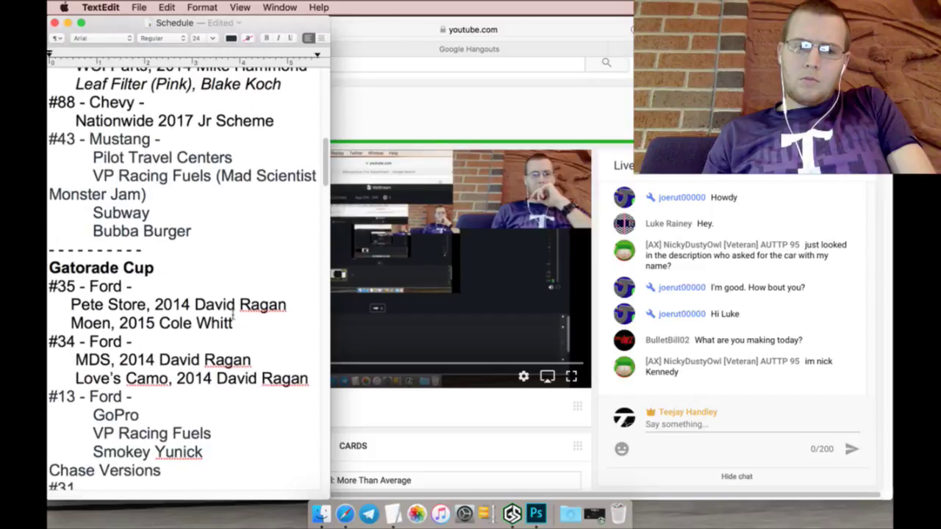
scroll(232, 315, "down", 15)
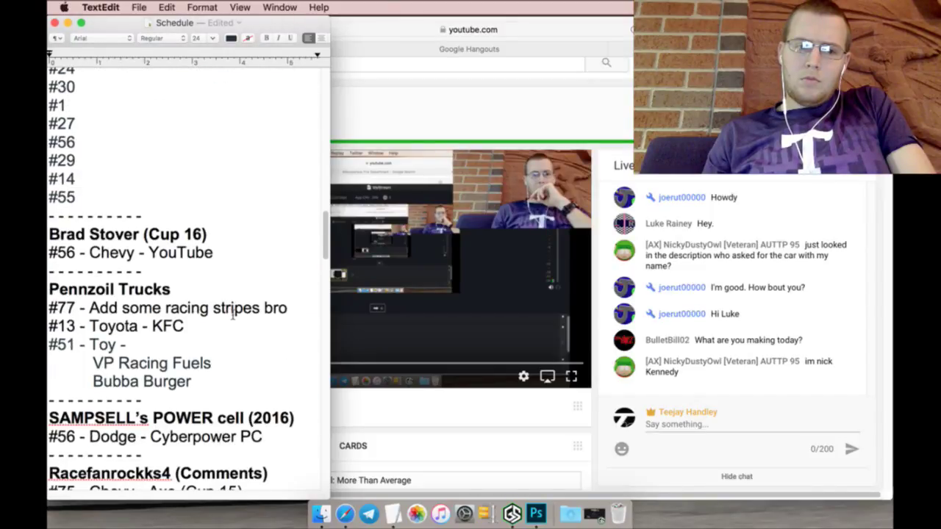
scroll(232, 315, "down", 1)
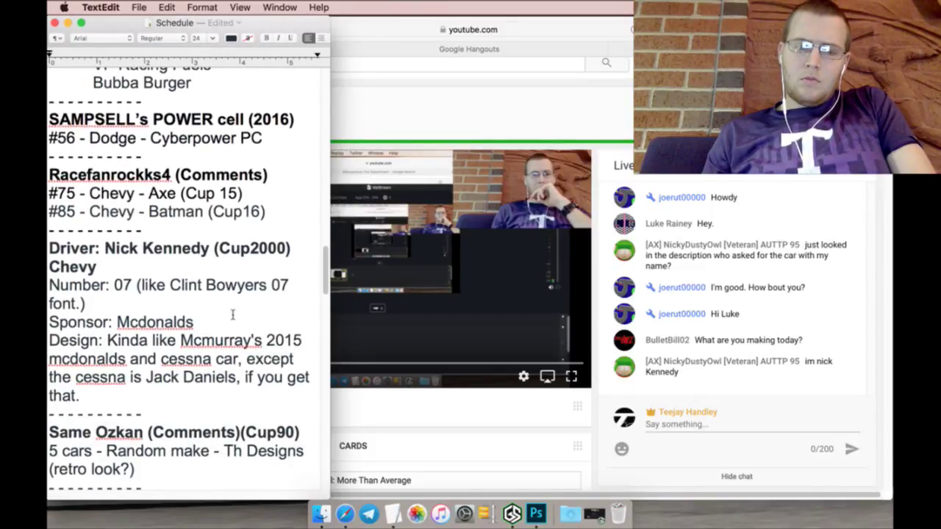
scroll(232, 315, "down", 5)
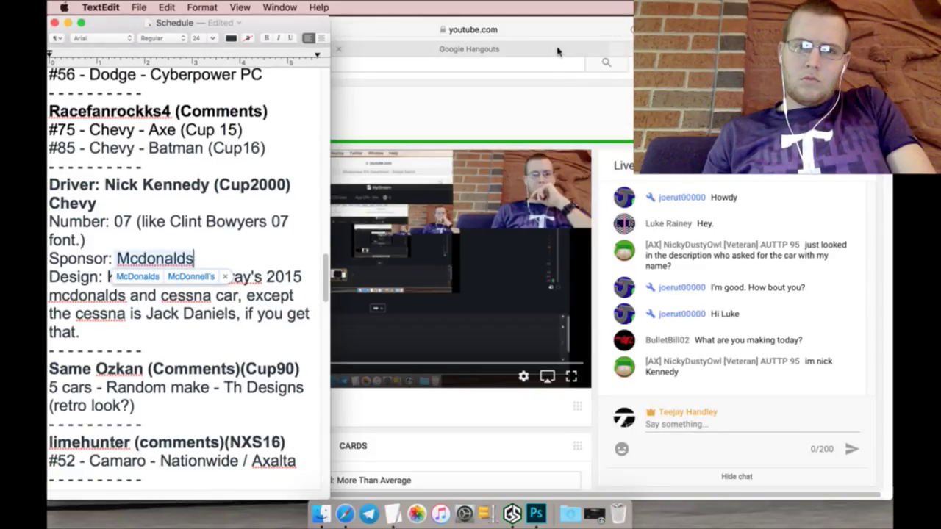
left_click(557, 50)
scroll(228, 296, "down", 5)
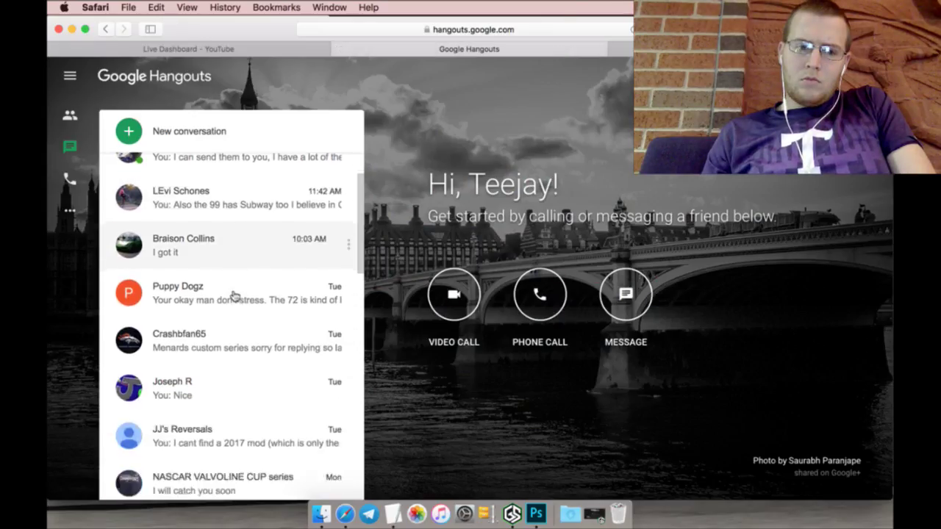
Step: Open the cup2000 chat and select the #07 request text from Number: 07 to the mod line
scroll(252, 304, "down", 5)
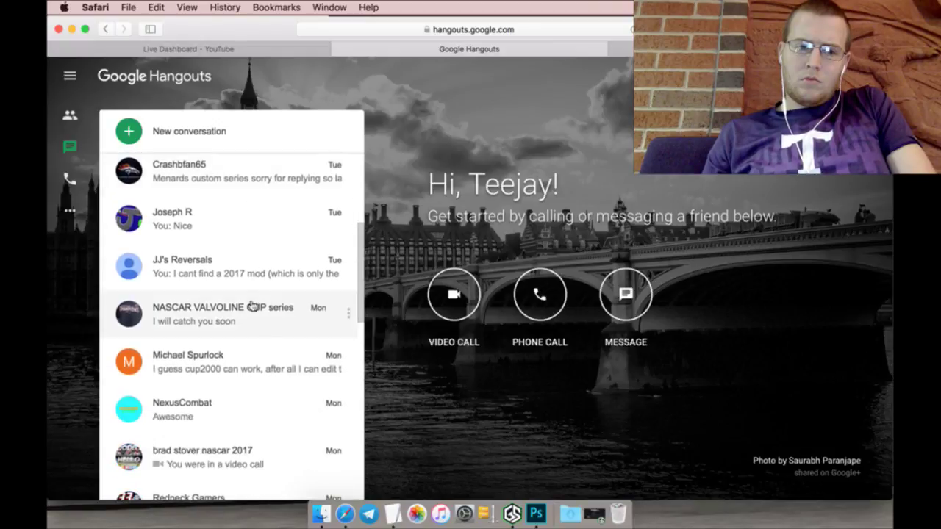
scroll(250, 279, "down", 1)
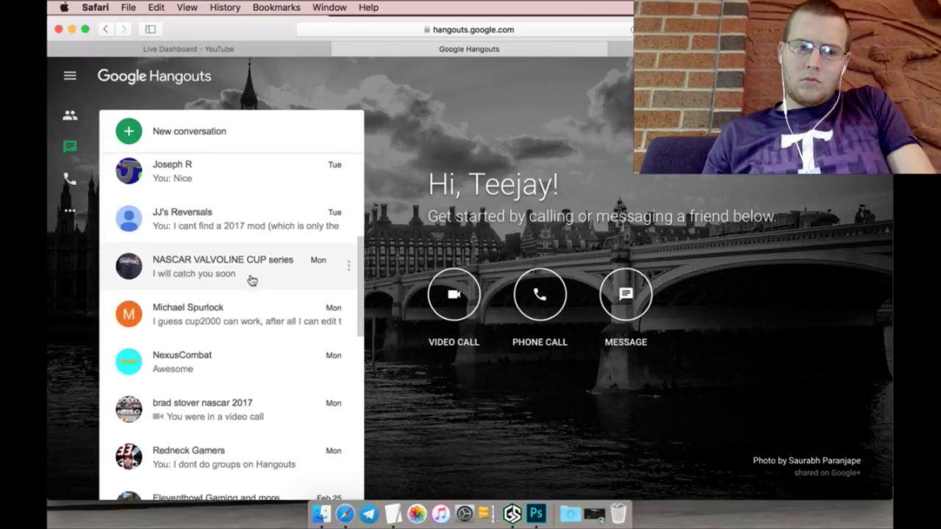
left_click(251, 324)
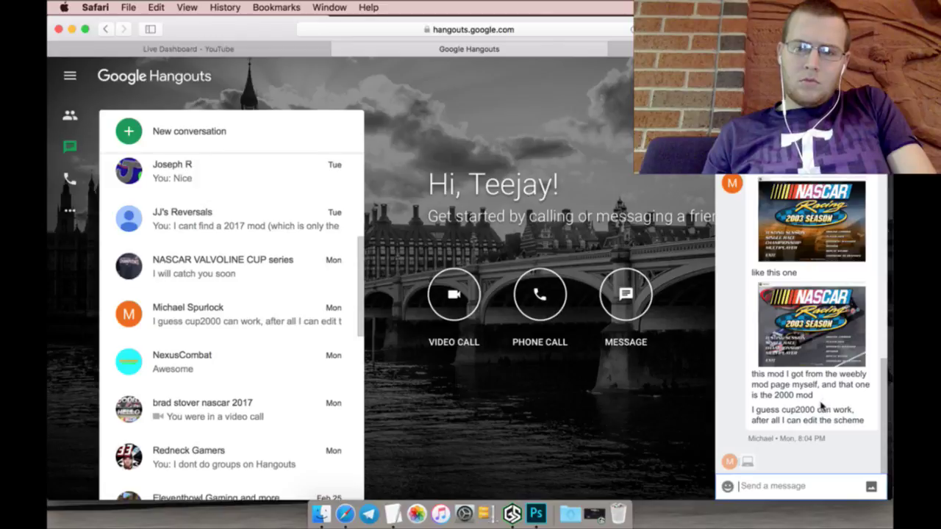
scroll(801, 331, "up", 3)
scroll(816, 416, "up", 3)
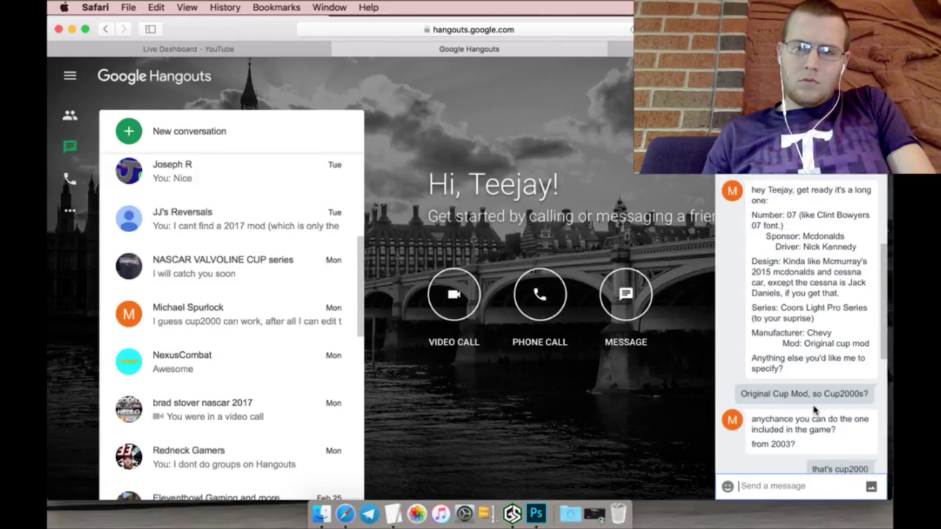
scroll(822, 332, "up", 1)
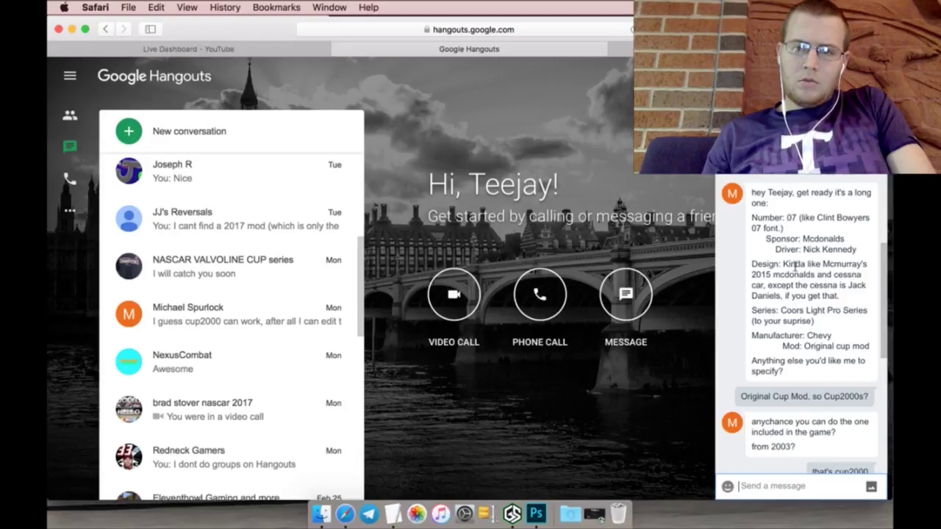
left_click_drag(751, 218, 850, 376)
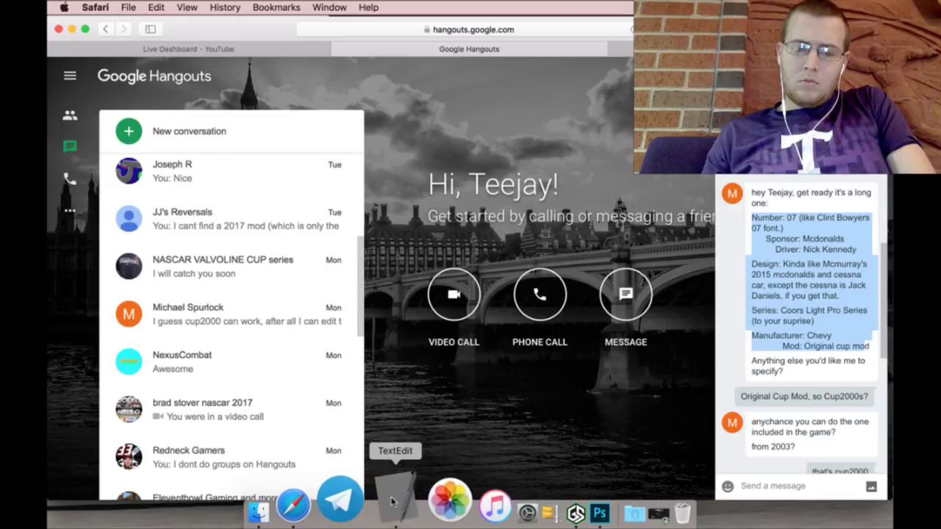
Step: Add the requester's name followed by (GH) on a new line above the Driver line in Schedule
left_click(397, 507)
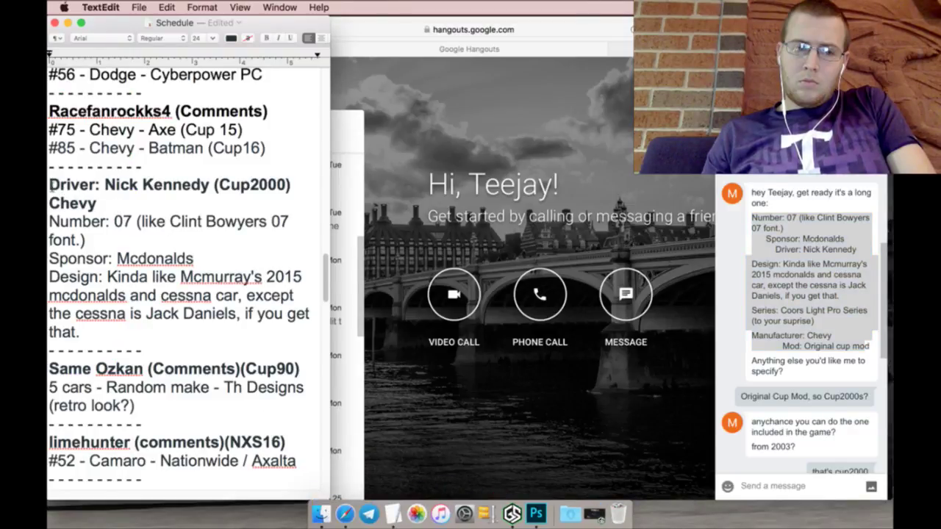
key("Return")
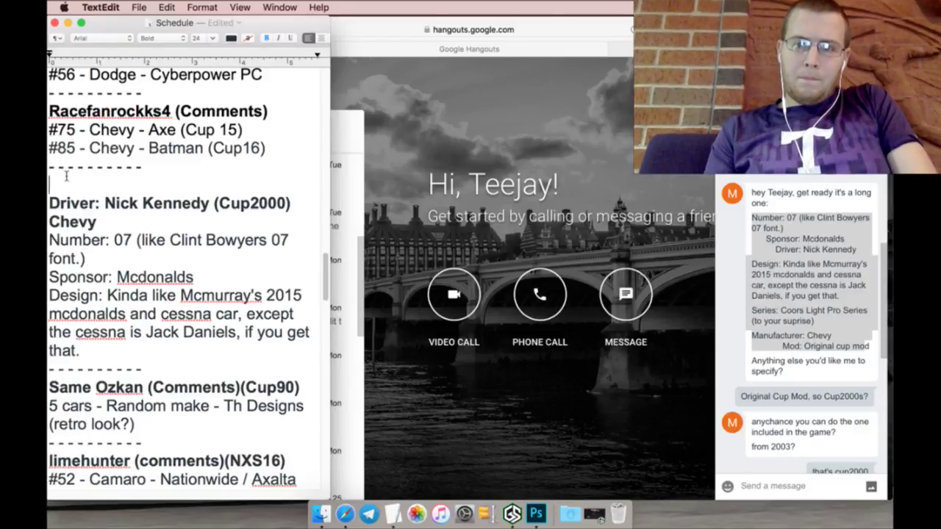
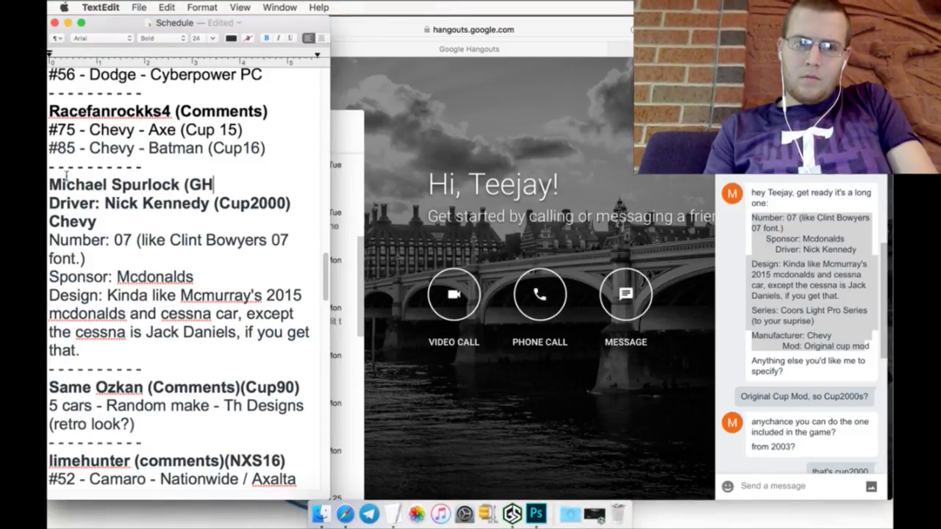
type(")")
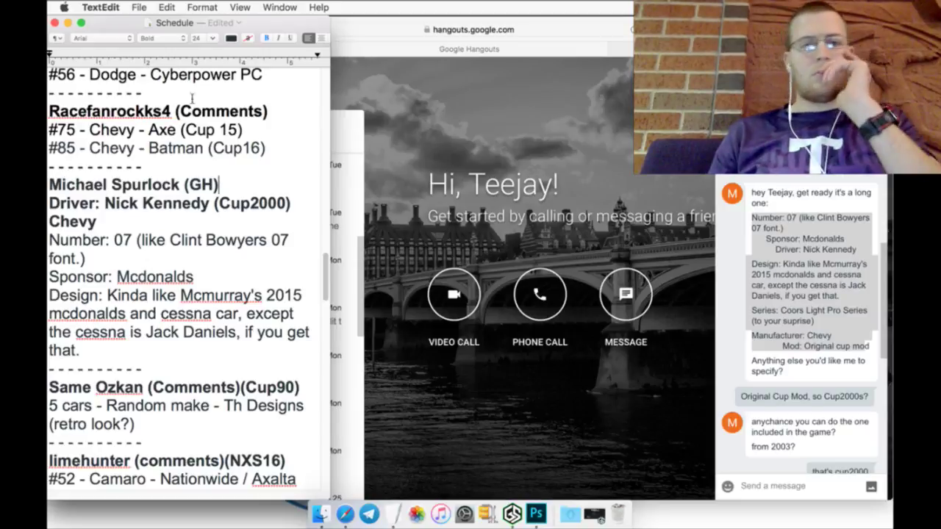
left_click(488, 136)
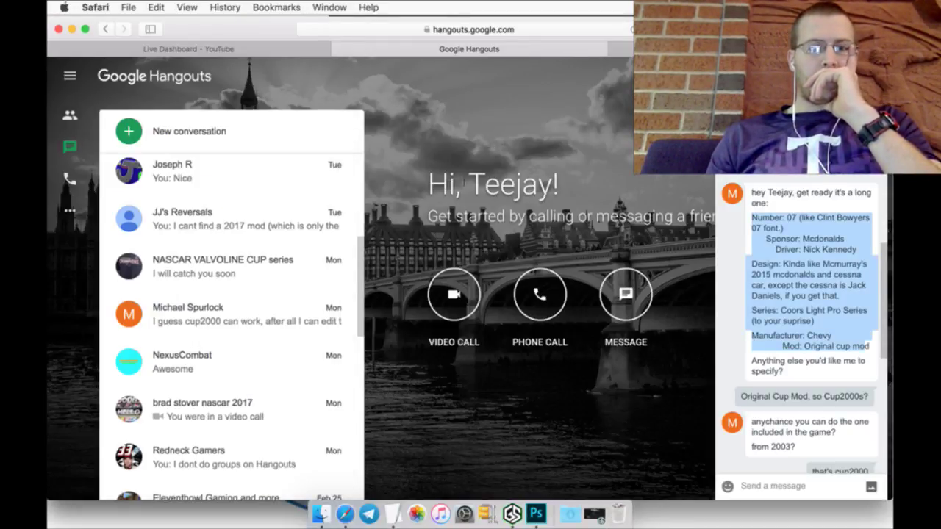
Step: Return to the YouTube dashboard tab, then bring Photoshop's 2015_BMW.psd back to the front
scroll(810, 193, "up", 5)
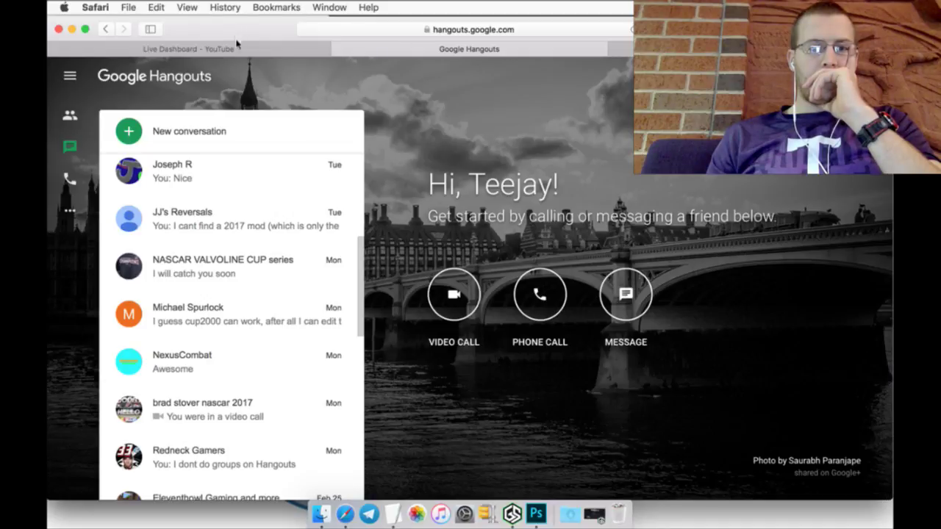
left_click(236, 50)
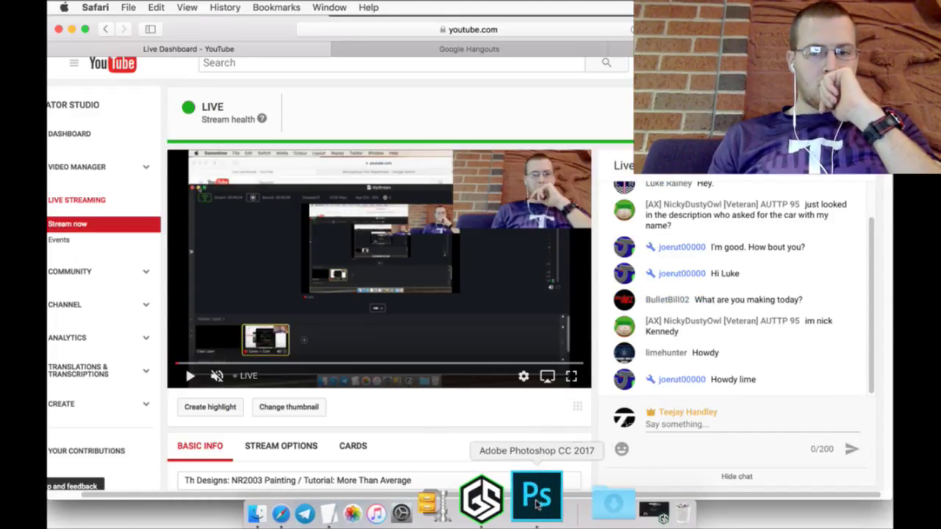
left_click(537, 500)
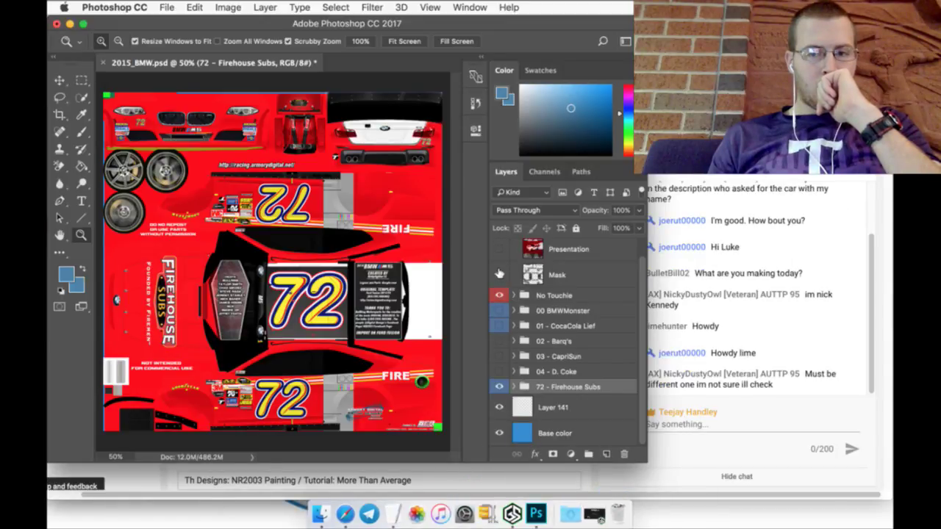
Step: Show Mask and No Touchie, hide 72 - Firehouse Subs, and select Layer 141
left_click(499, 273)
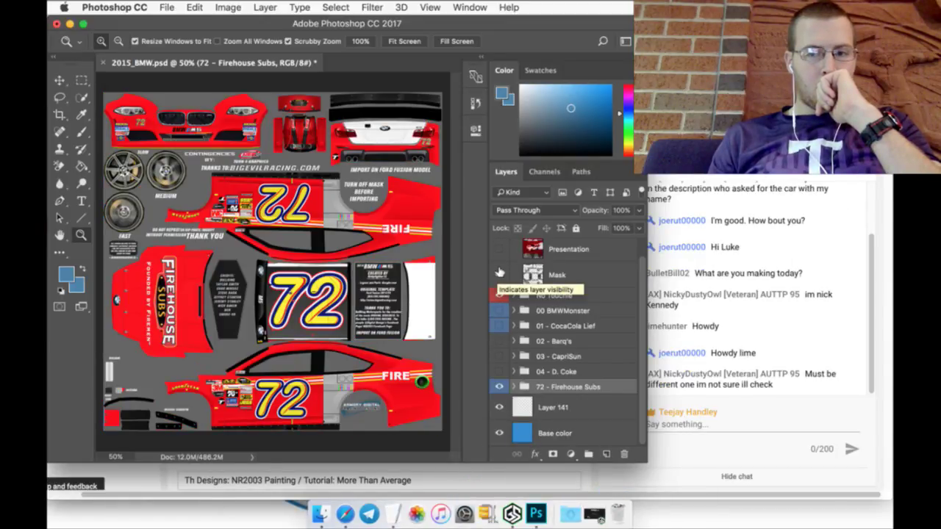
left_click(499, 295)
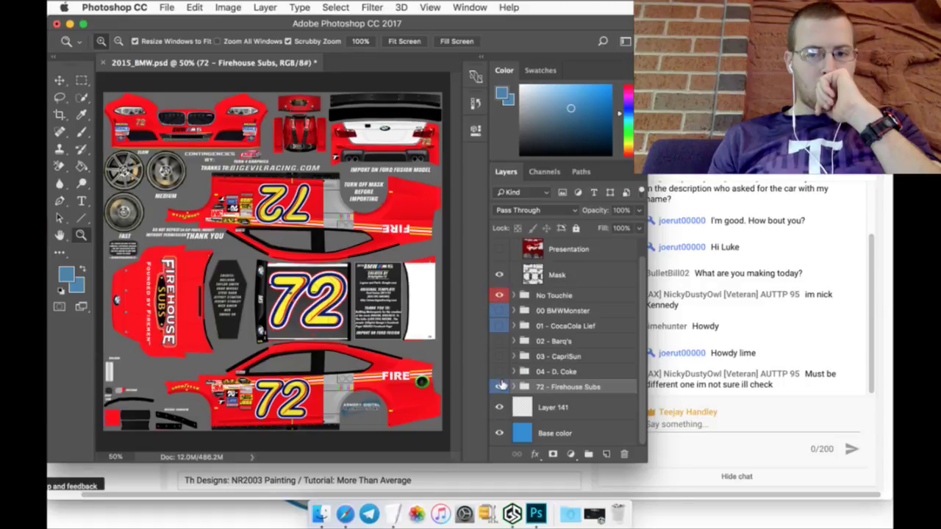
left_click(500, 385)
left_click(565, 406)
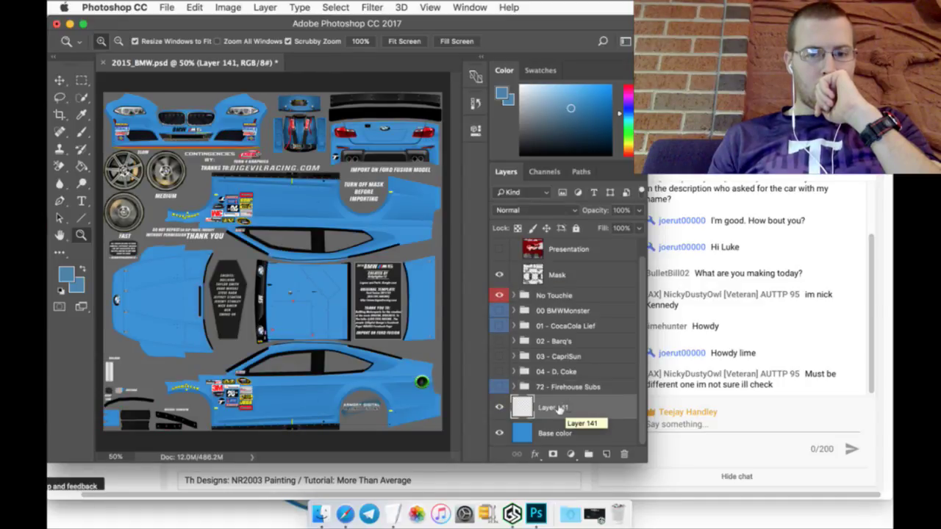
Step: Check the Schedule notes in TextEdit, then return to Photoshop
left_click(399, 507)
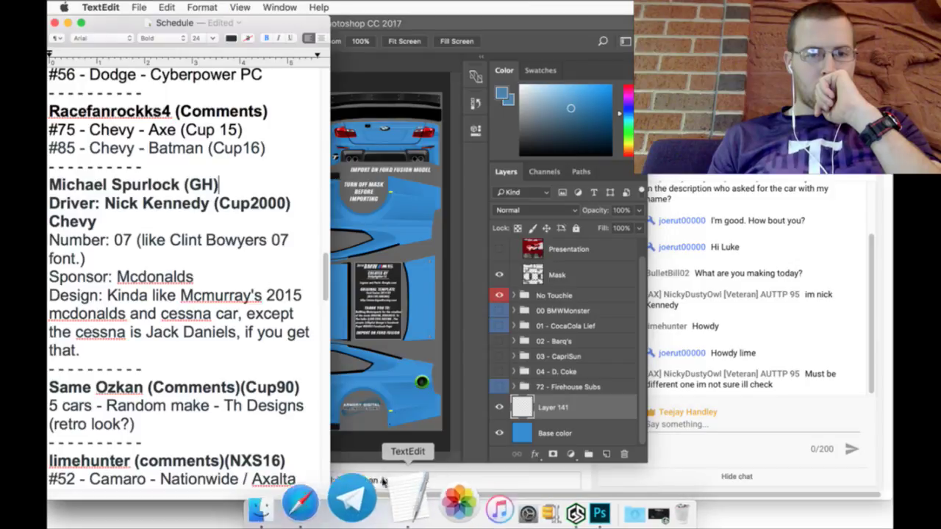
scroll(254, 282, "up", 15)
scroll(257, 274, "up", 10)
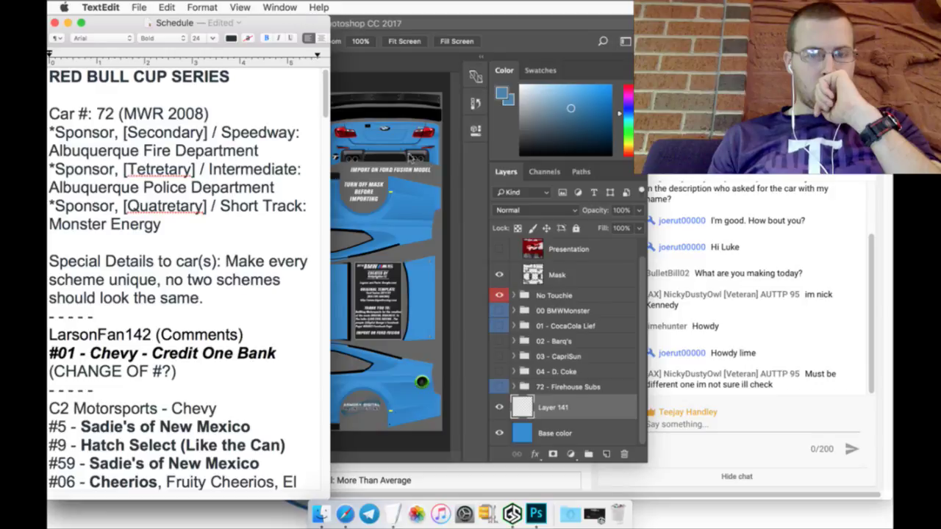
left_click(464, 167)
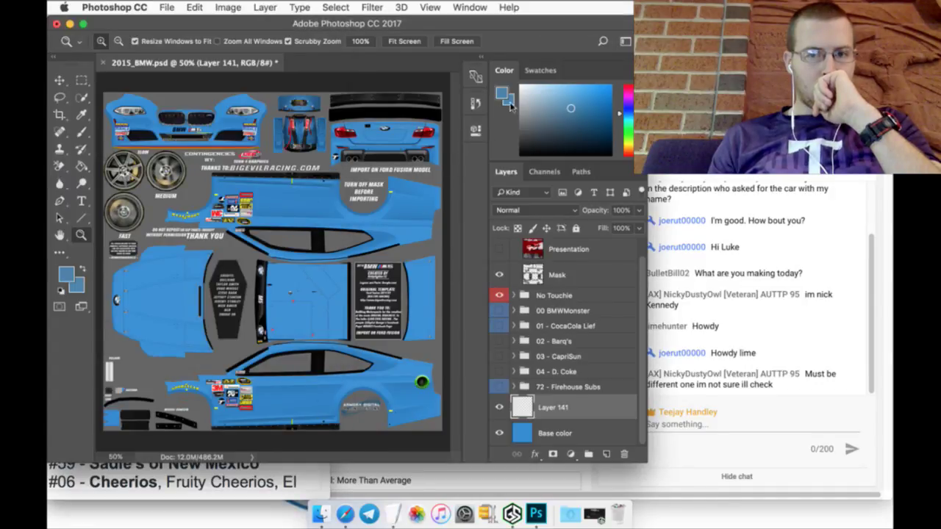
left_click(168, 7)
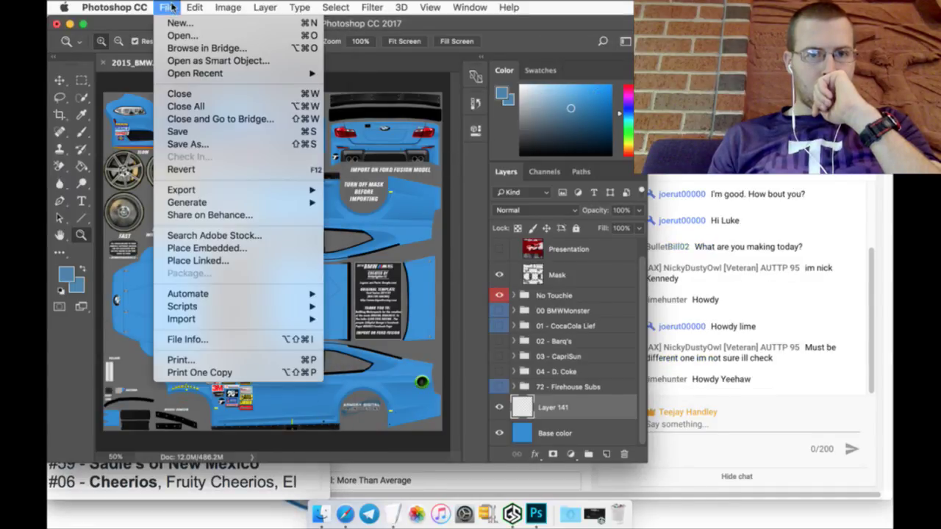
Step: Open AFD_logo.jpg from the Logos folder
left_click(178, 37)
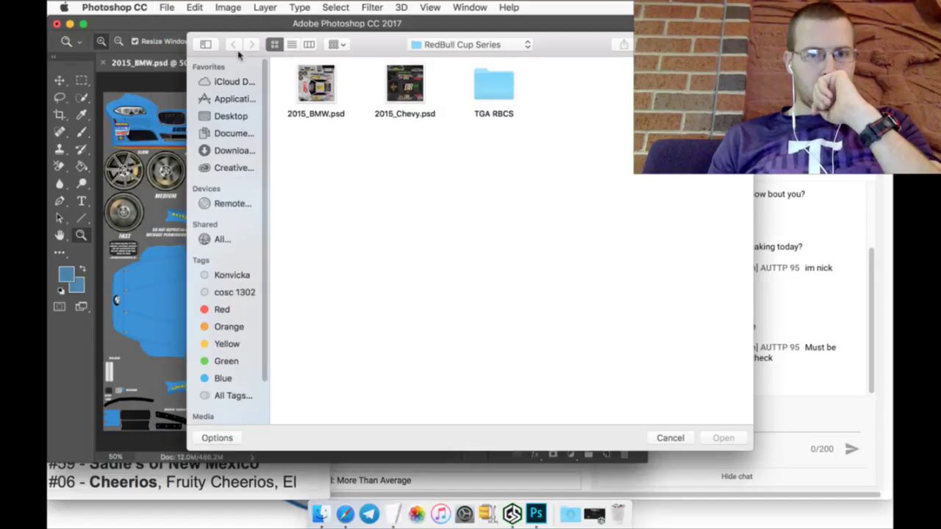
left_click(432, 46)
left_click(443, 171)
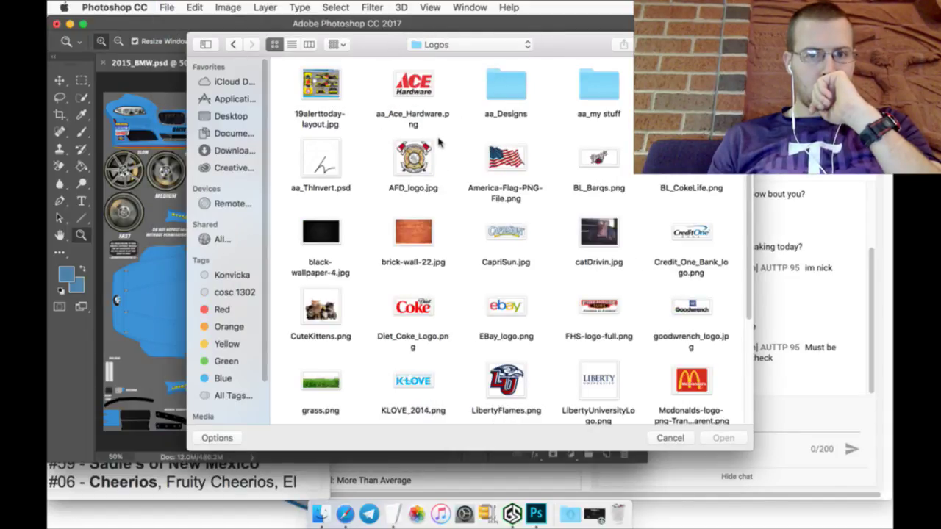
type("afd")
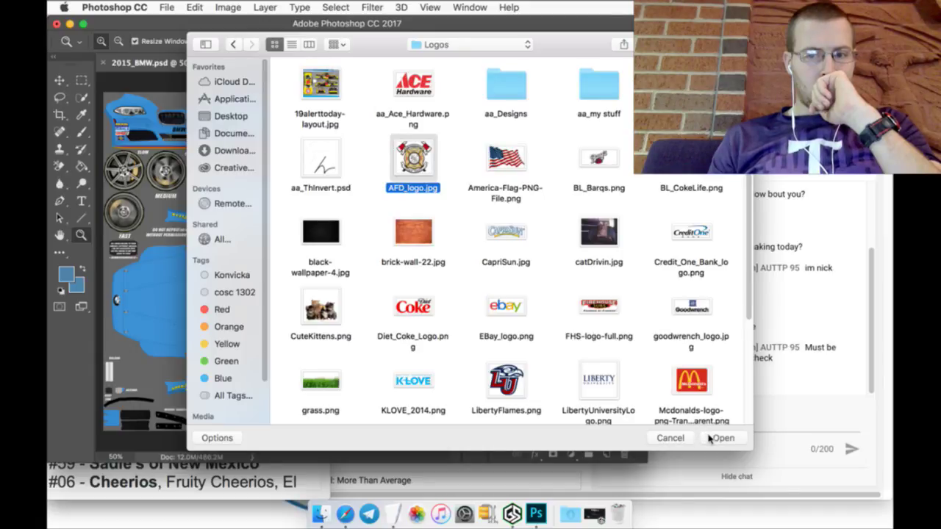
left_click(720, 437)
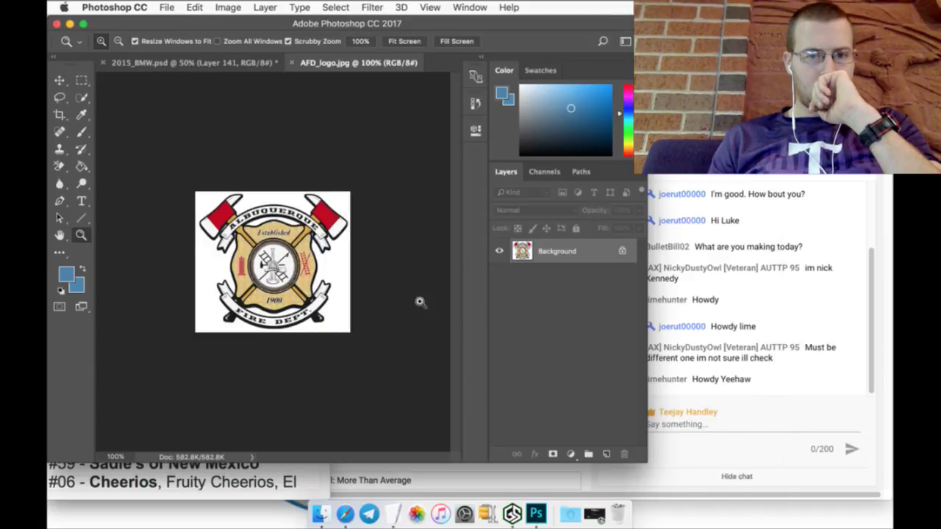
Step: Unlock the background, erase the logo's white background, and drag it onto 2015_BMW.psd
left_click(621, 251)
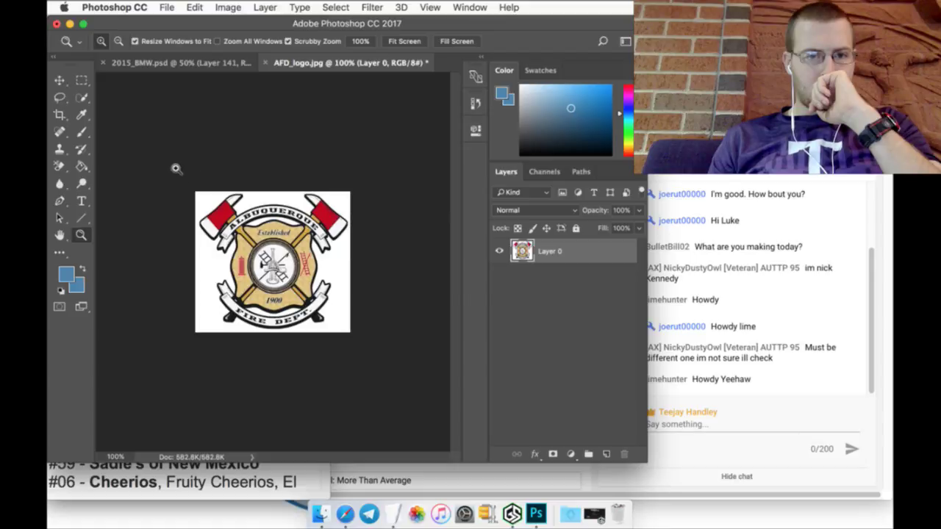
left_click(82, 97)
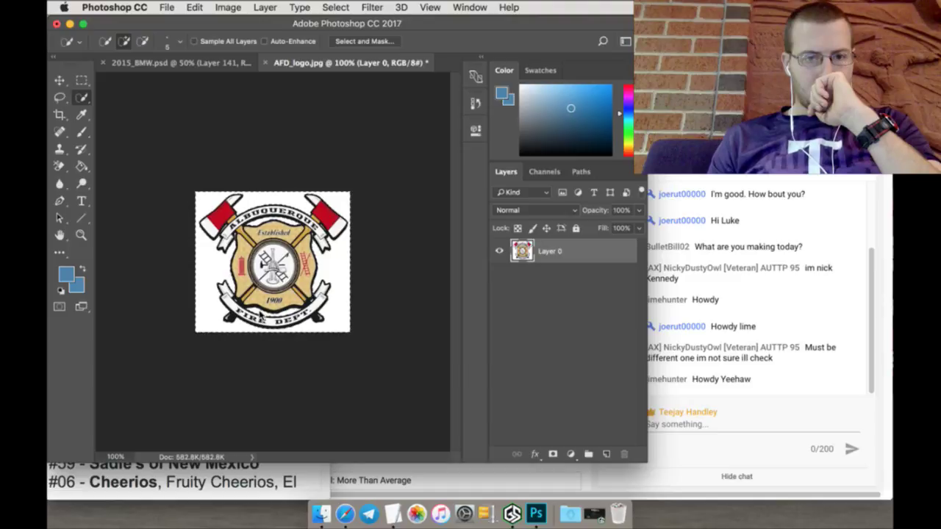
left_click(60, 166)
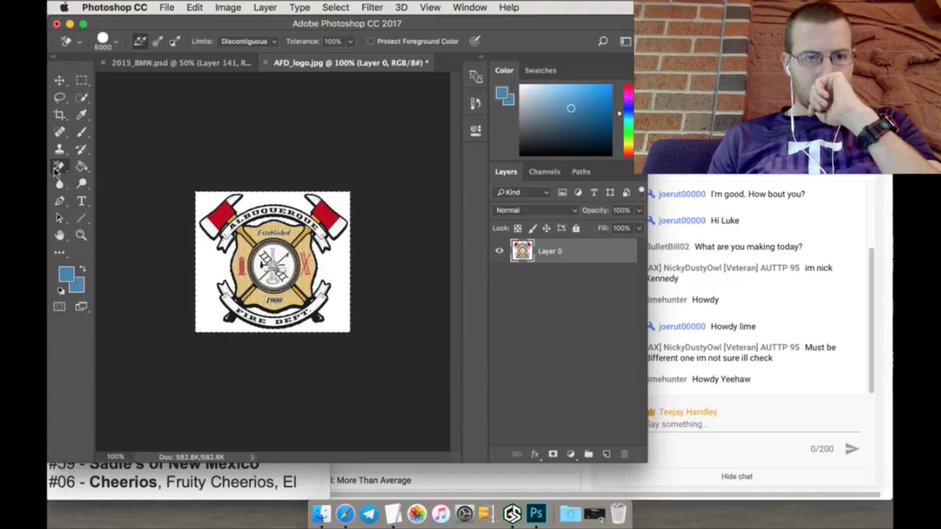
left_click(199, 243)
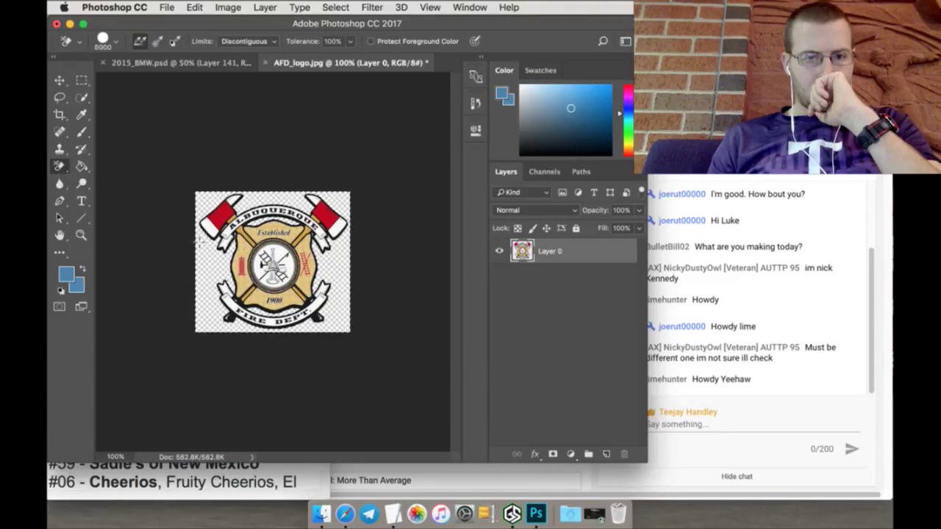
left_click(83, 80)
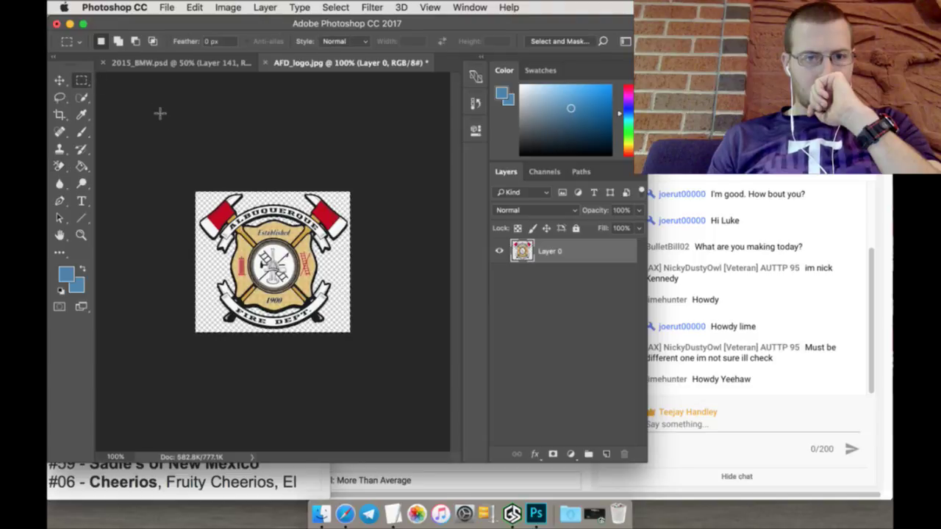
left_click(59, 80)
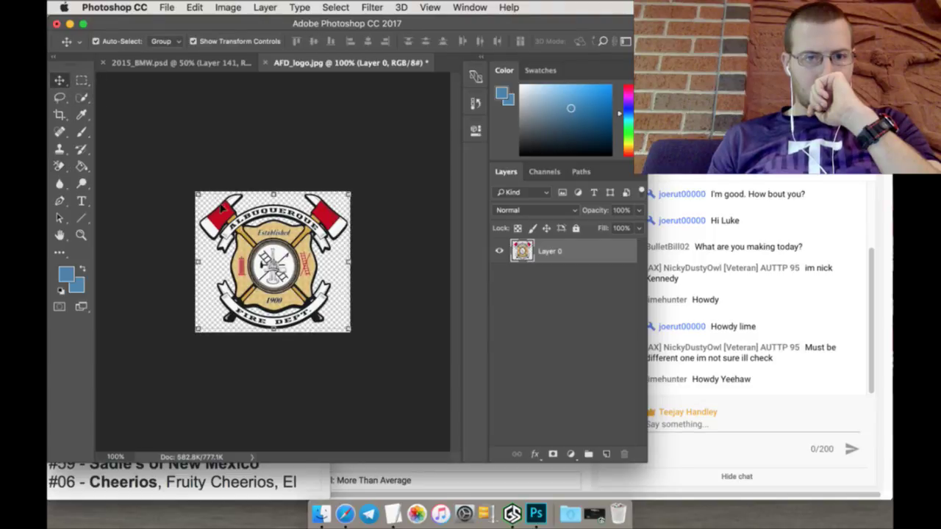
left_click_drag(220, 209, 183, 63)
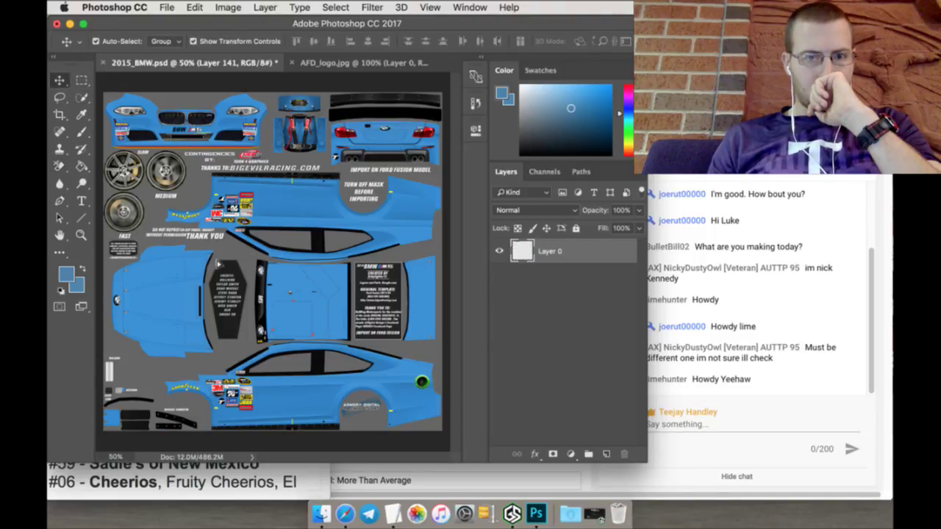
Step: Place the AFD logo on the template, rotated 90° and positioned on the hood panel
left_click_drag(184, 267, 185, 267)
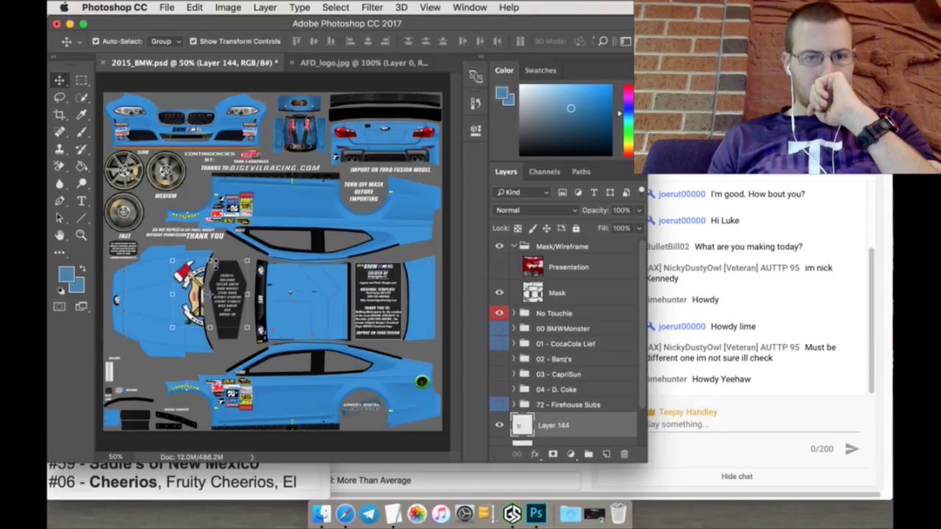
left_click(210, 261)
left_click(383, 42)
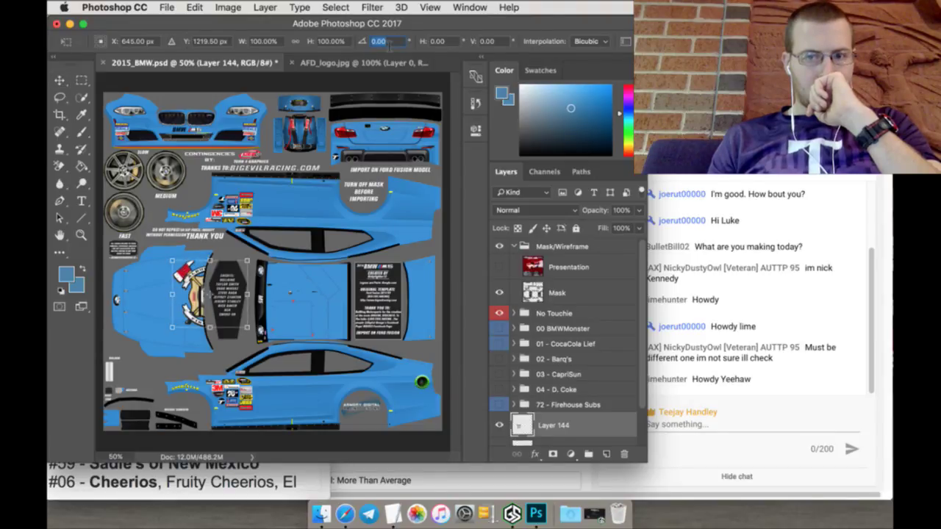
type("90")
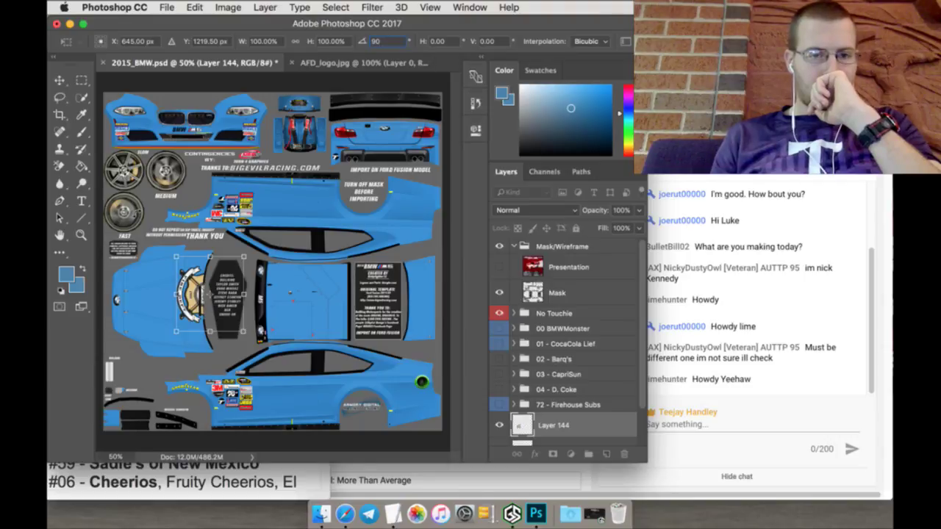
left_click_drag(207, 294, 154, 301)
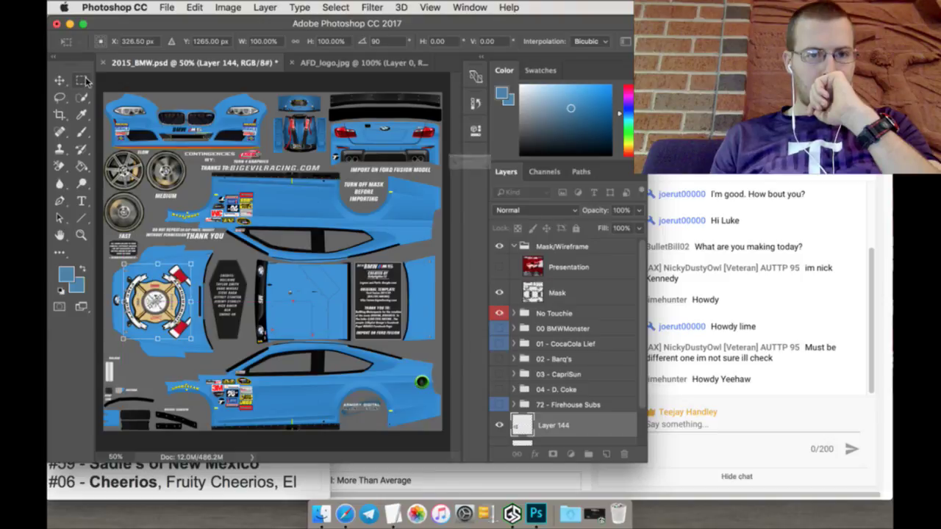
left_click(83, 81)
left_click(598, 194)
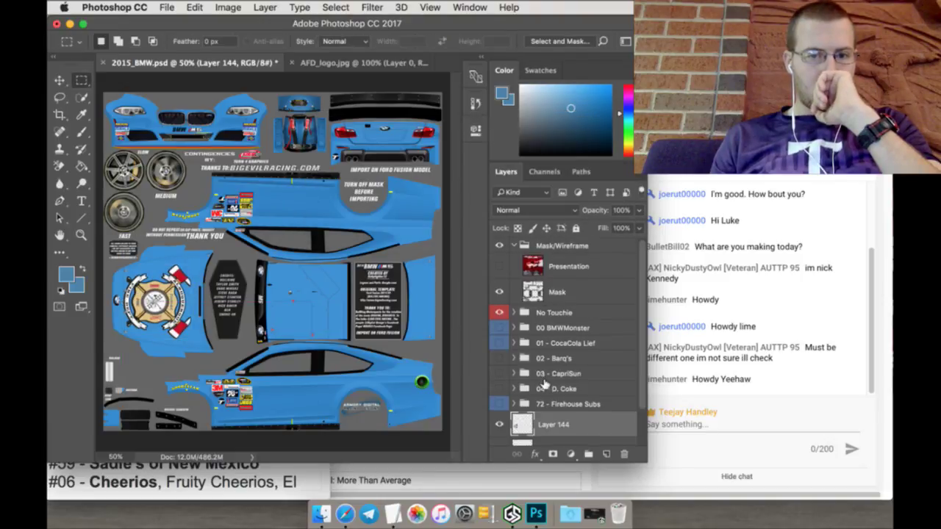
Step: Sample the red from the logo's axe and fill Layer 141's blue car body with it
scroll(554, 400, "down", 2)
left_click(555, 403)
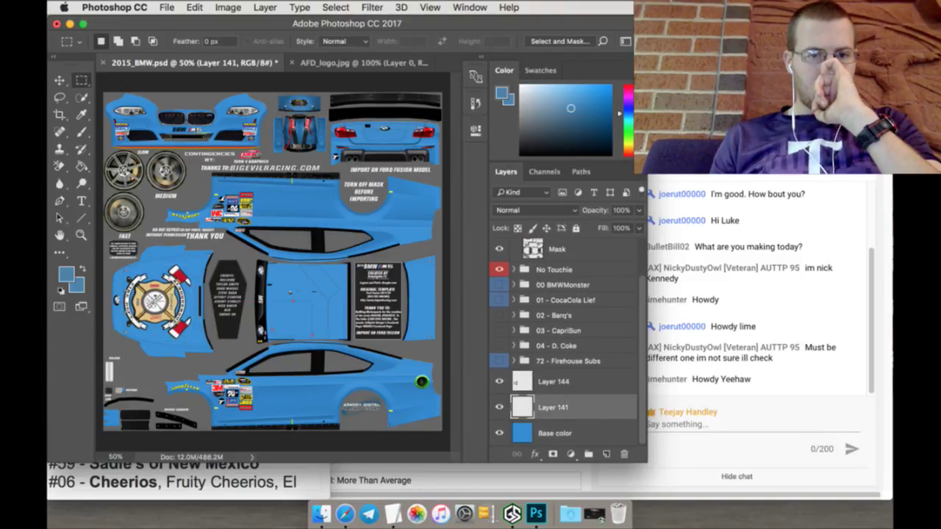
left_click(316, 63)
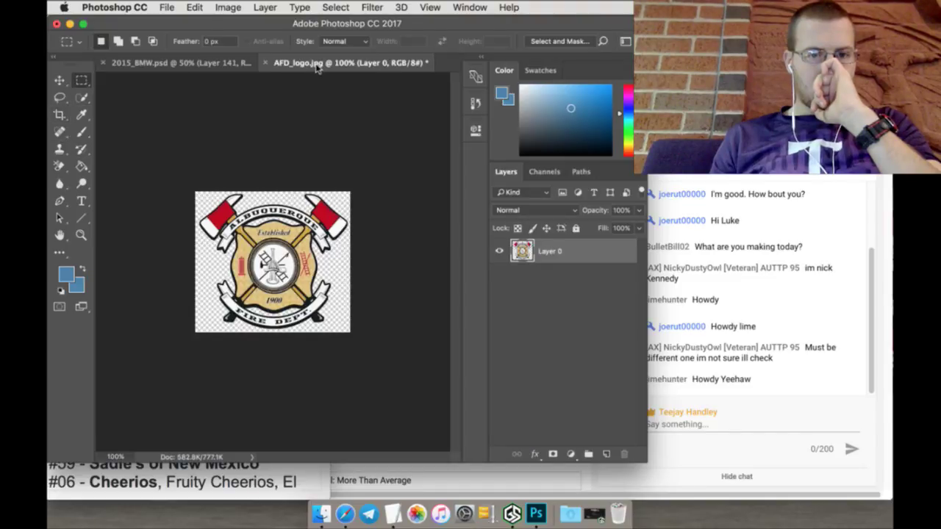
left_click(83, 115)
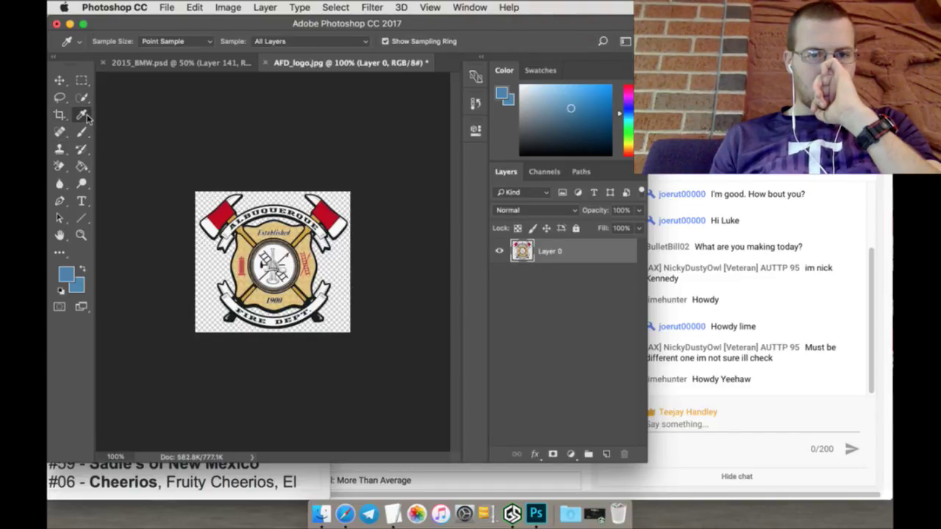
left_click(223, 222)
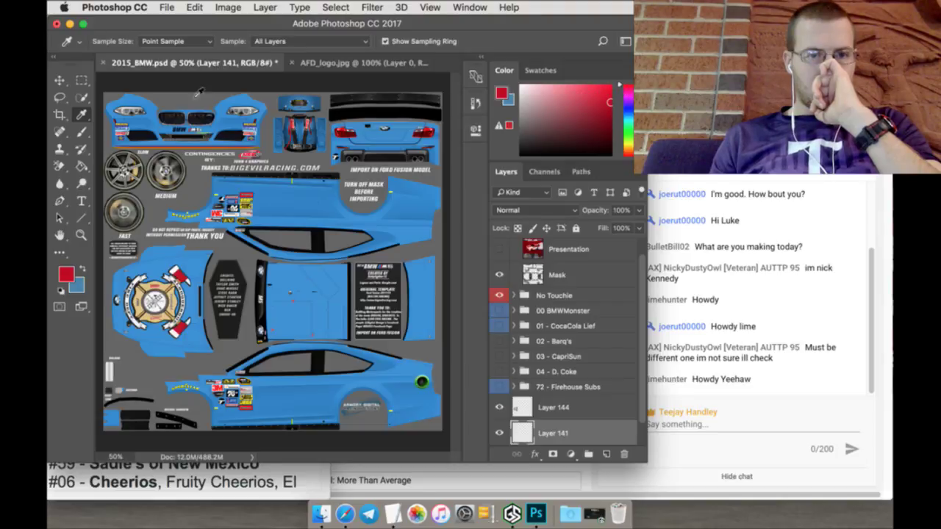
left_click(214, 64)
key("g")
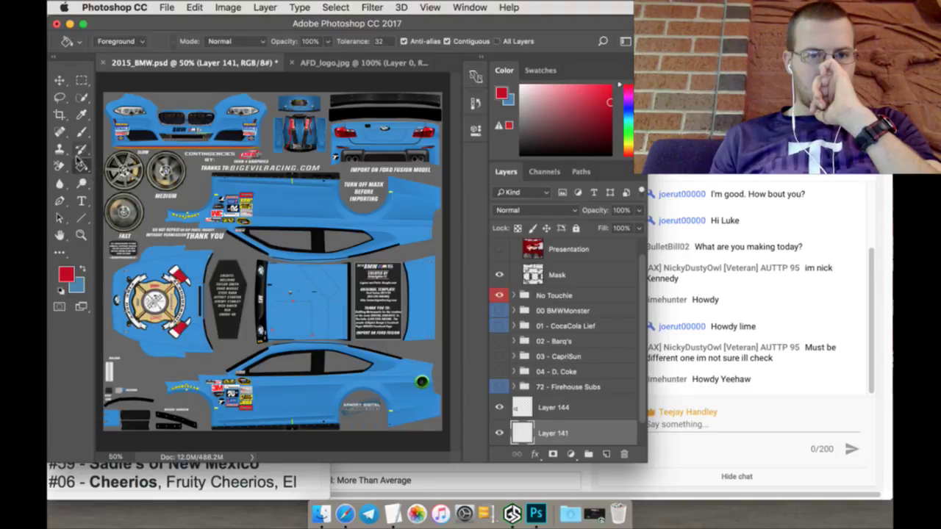
left_click(335, 309)
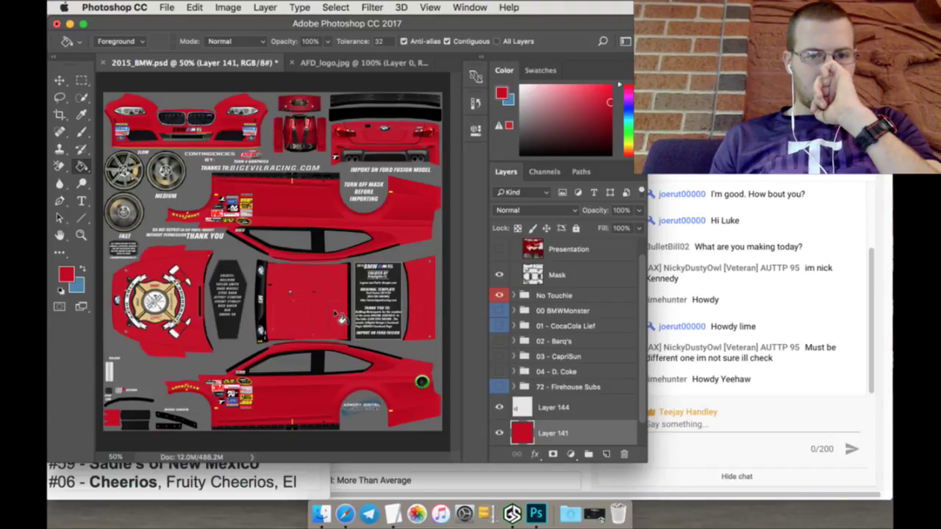
Step: Sample the gold of the hood emblem and fill the car body with it
left_click(83, 269)
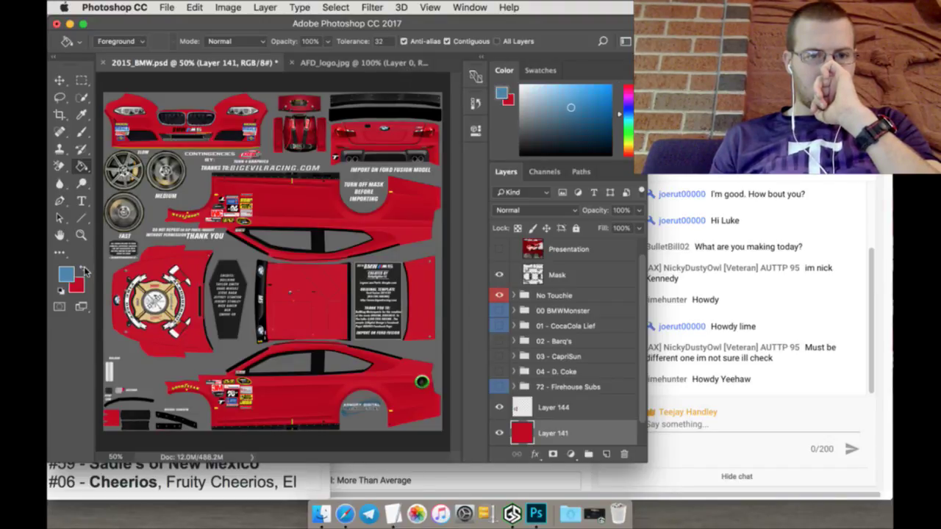
left_click(81, 114)
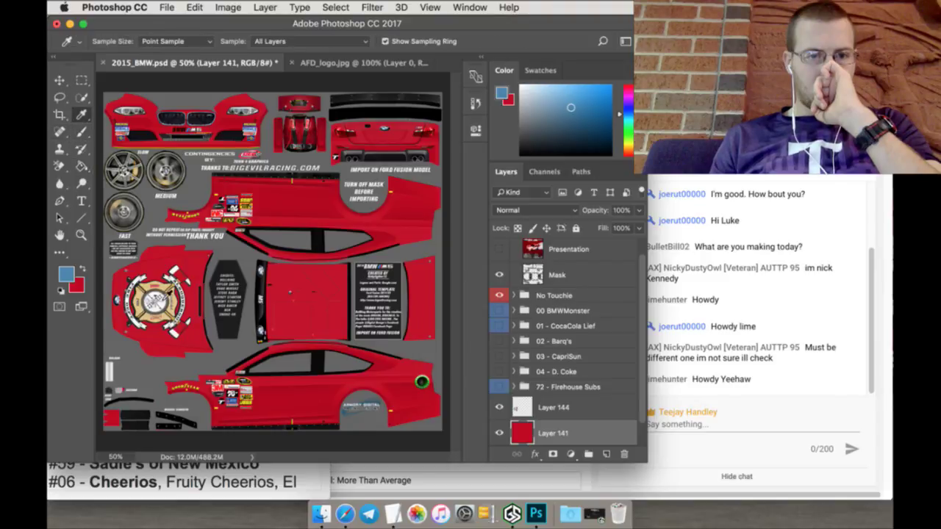
left_click(162, 287)
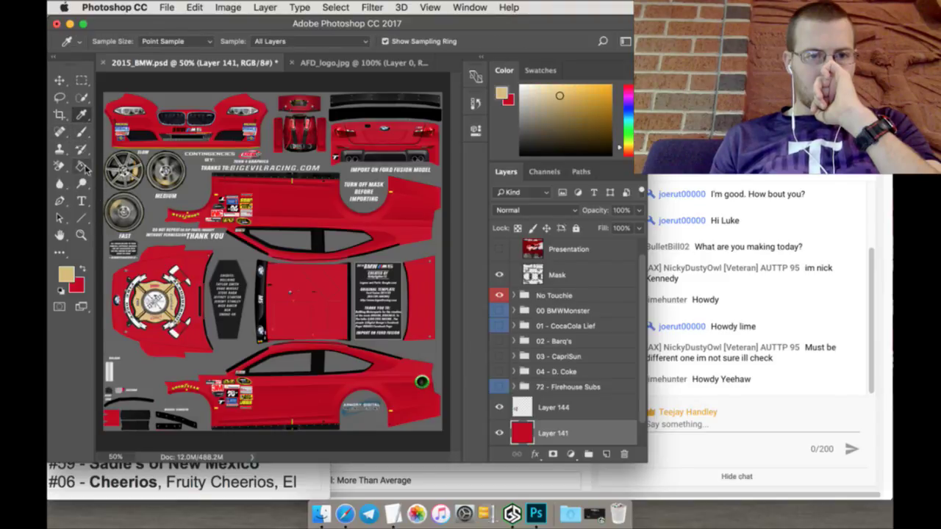
left_click(82, 167)
left_click(303, 293)
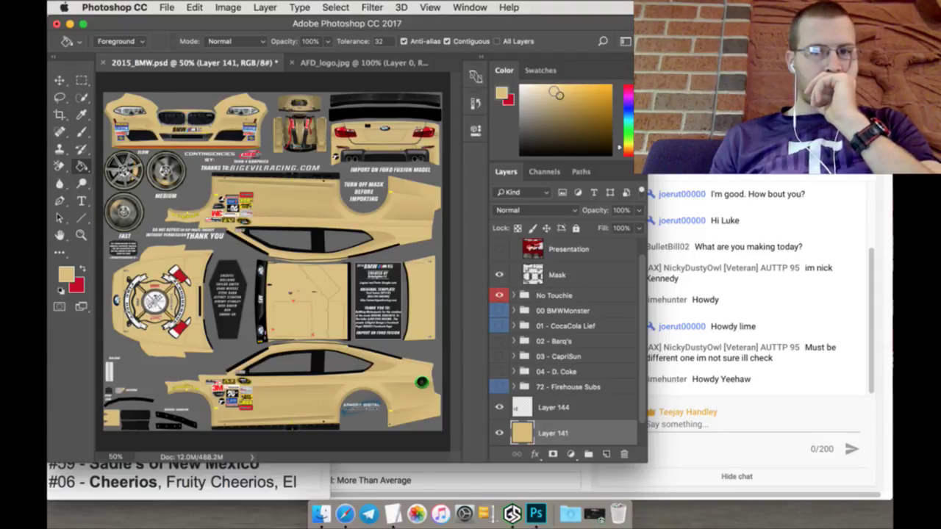
Step: Refill the car body in a lighter cream tan and restore red as the foreground colour
left_click(551, 88)
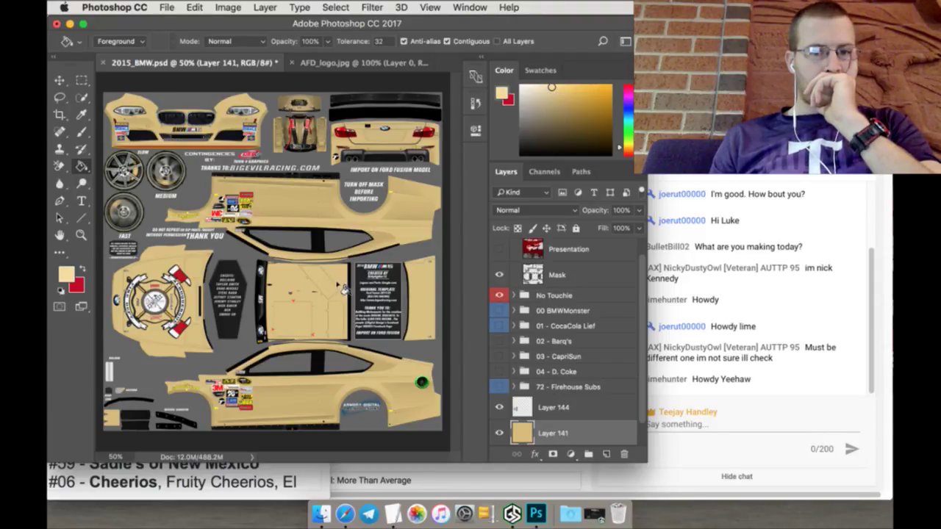
left_click(318, 315)
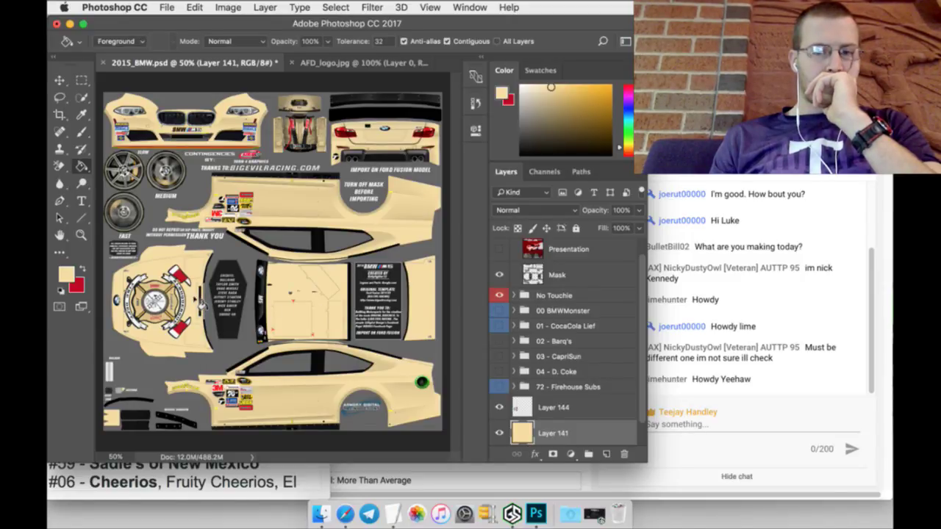
left_click(84, 268)
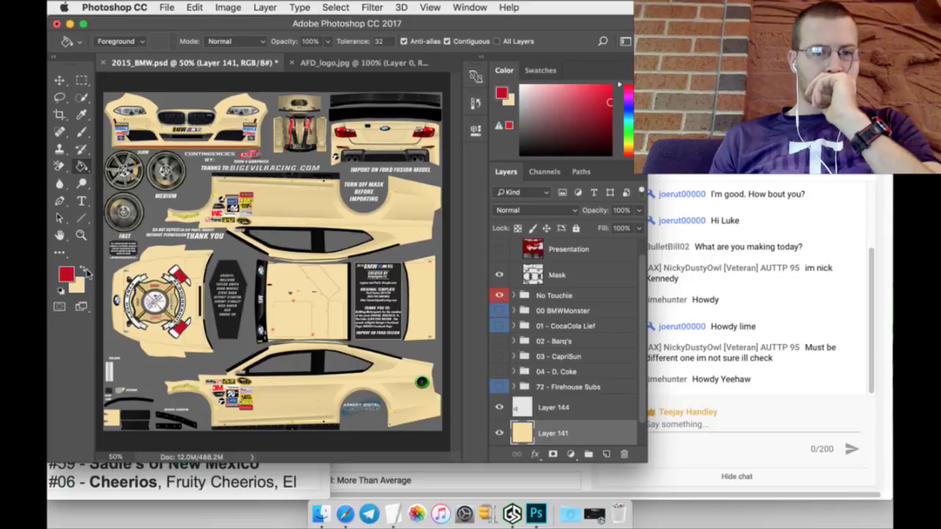
left_click(81, 236)
Step: Zoom to 200% on the side decals and add a new empty layer above Layer 144
left_click(228, 422)
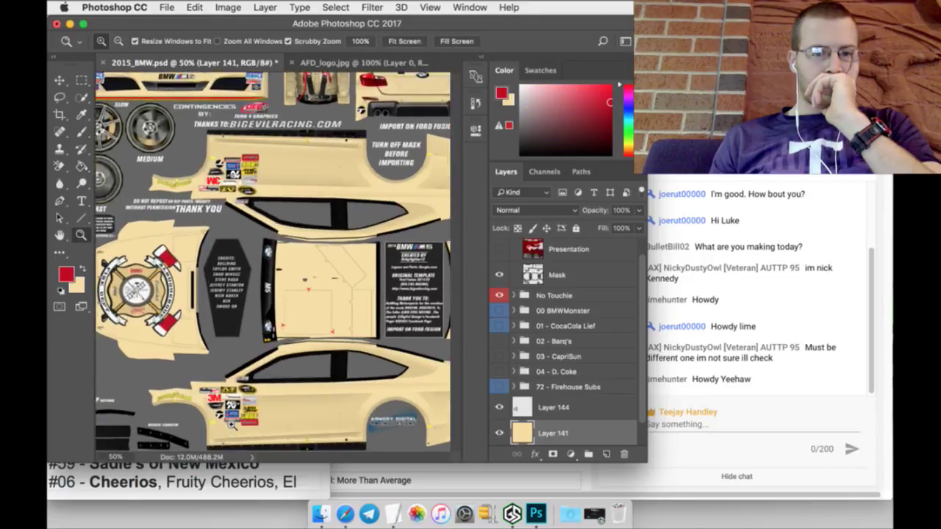
left_click(216, 424)
left_click(198, 421)
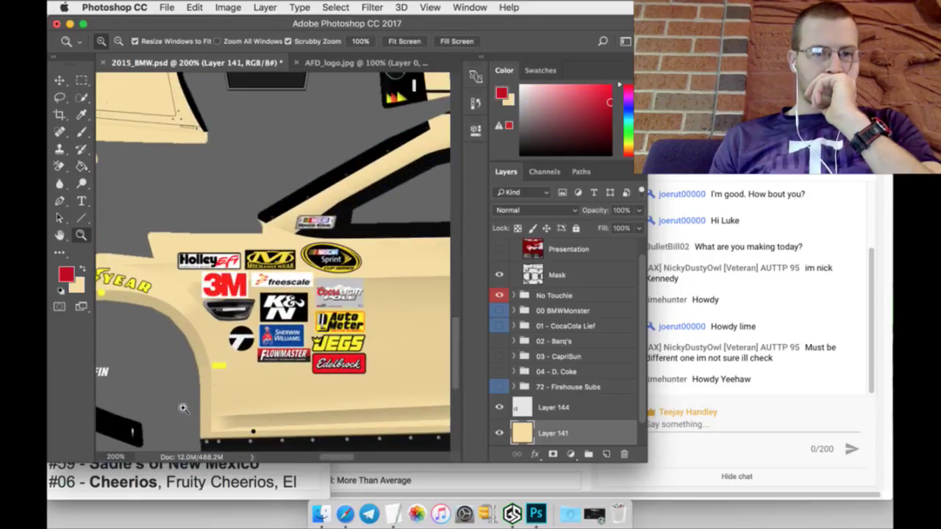
scroll(183, 406, "up", 3)
scroll(351, 460, "left", 3)
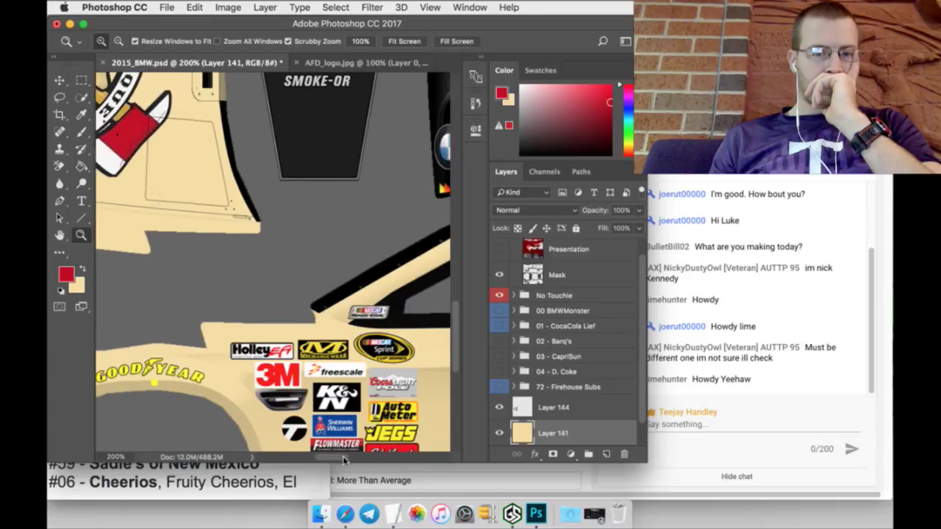
scroll(349, 443, "down", 2)
scroll(349, 443, "down", 2)
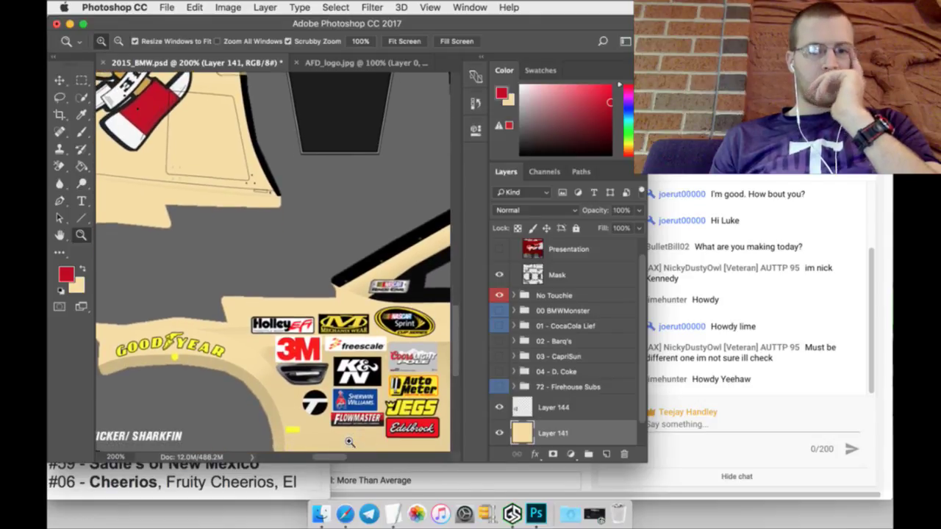
left_click(558, 407)
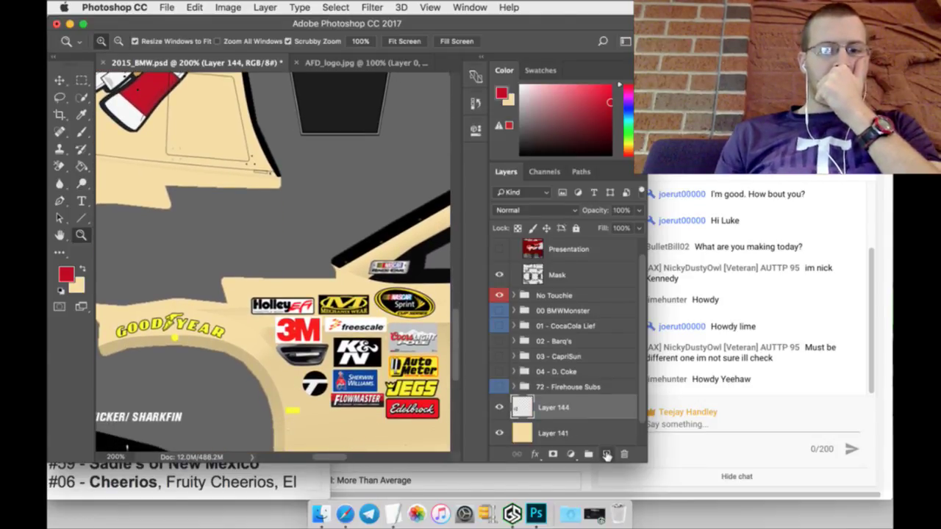
left_click(607, 455)
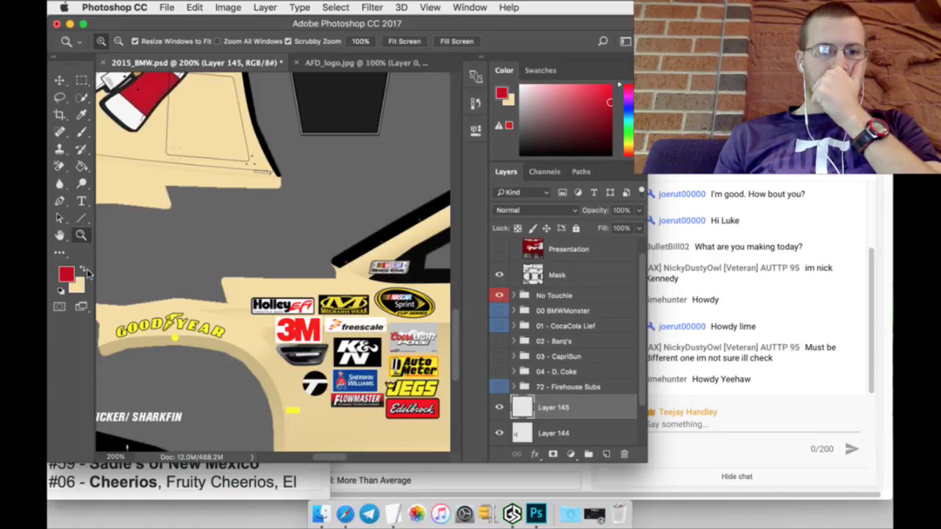
Step: Set the Pen tool to Shape mode with a black 2 px stroke and black foreground
left_click(83, 270)
left_click(521, 152)
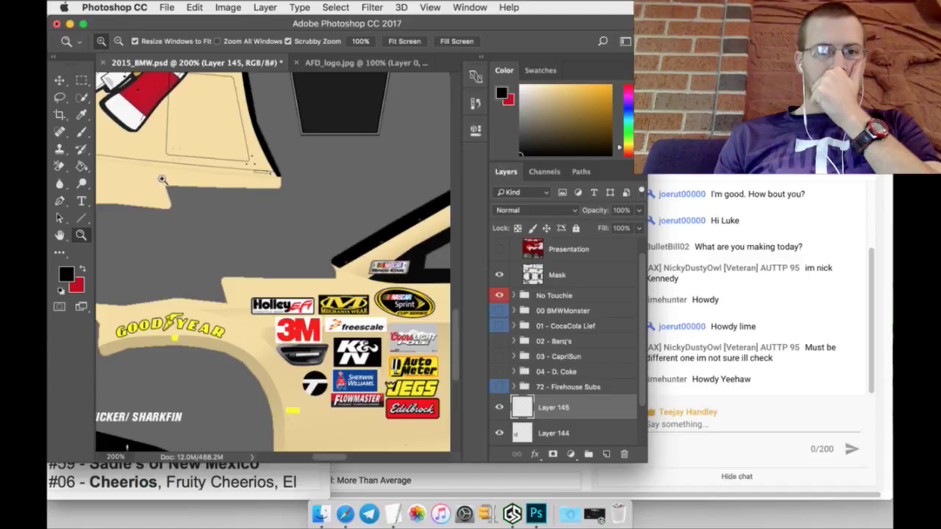
left_click(61, 199)
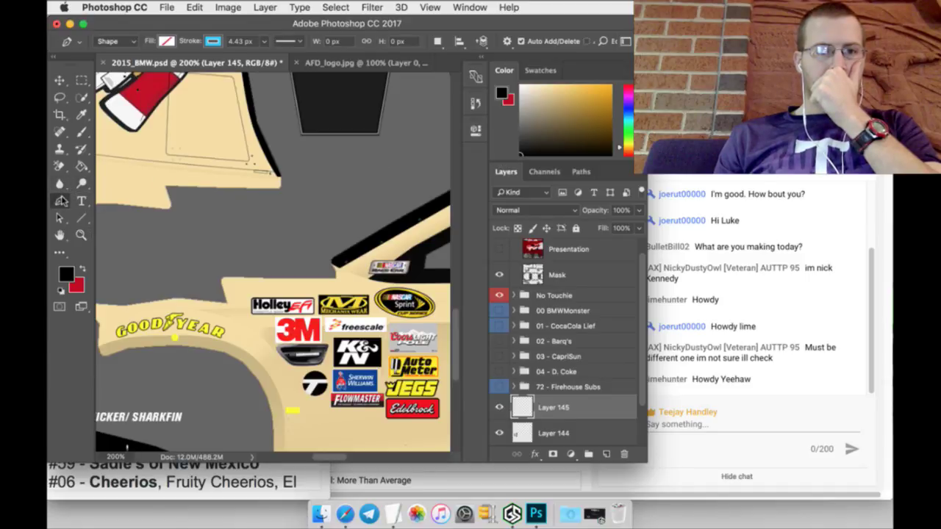
left_click(166, 41)
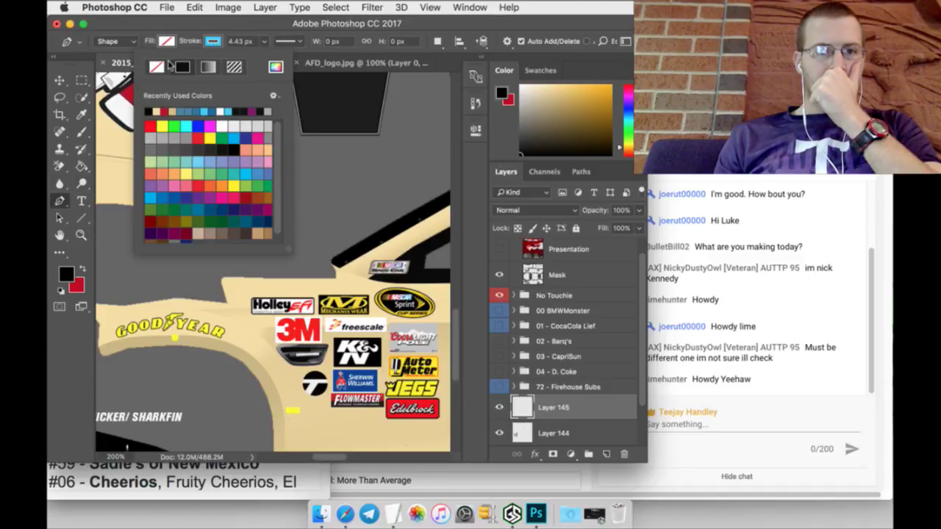
left_click(149, 114)
left_click(241, 42)
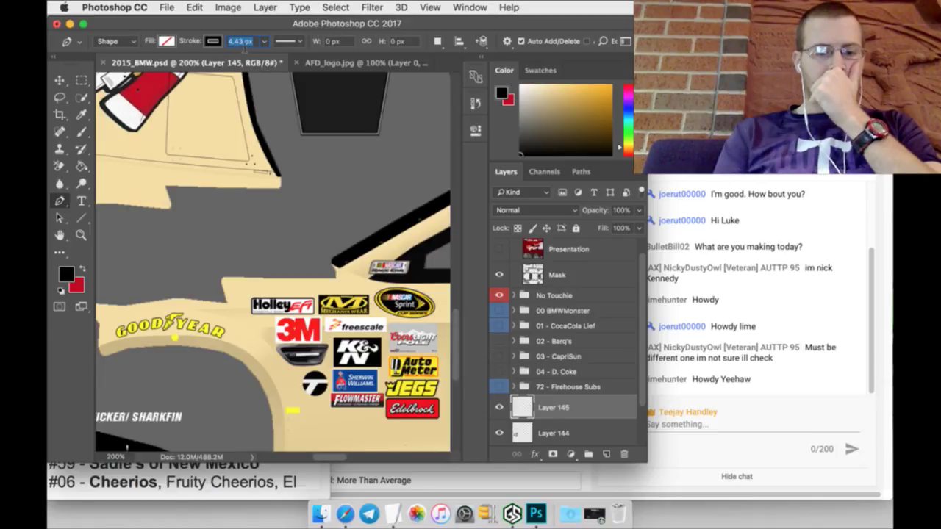
type("2")
scroll(249, 276, "down", 2)
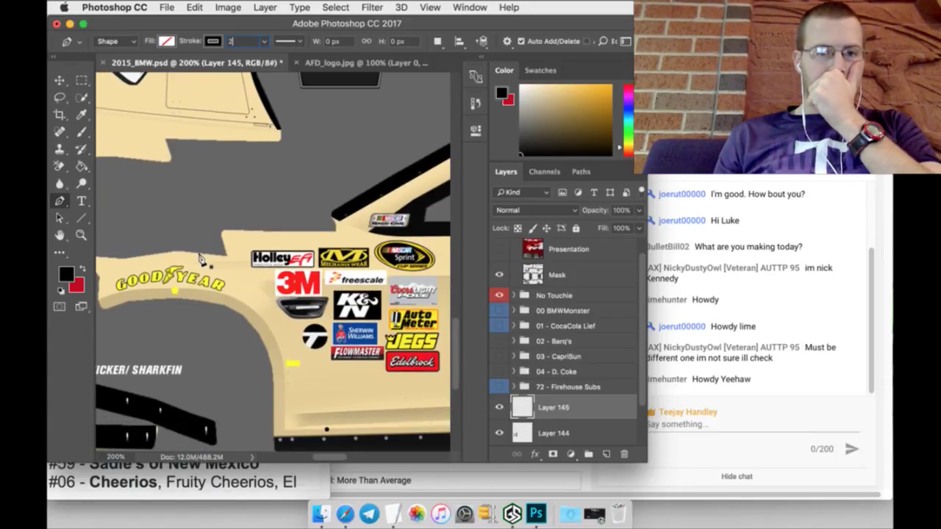
Step: Trace the outline path around the front wheel arch, along the lower body and around the rear arch
left_click(198, 261)
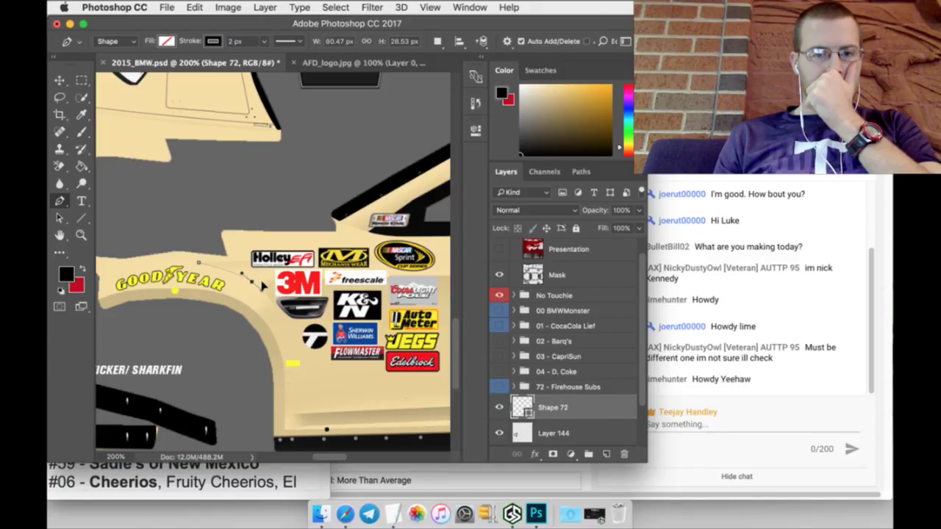
left_click(263, 289)
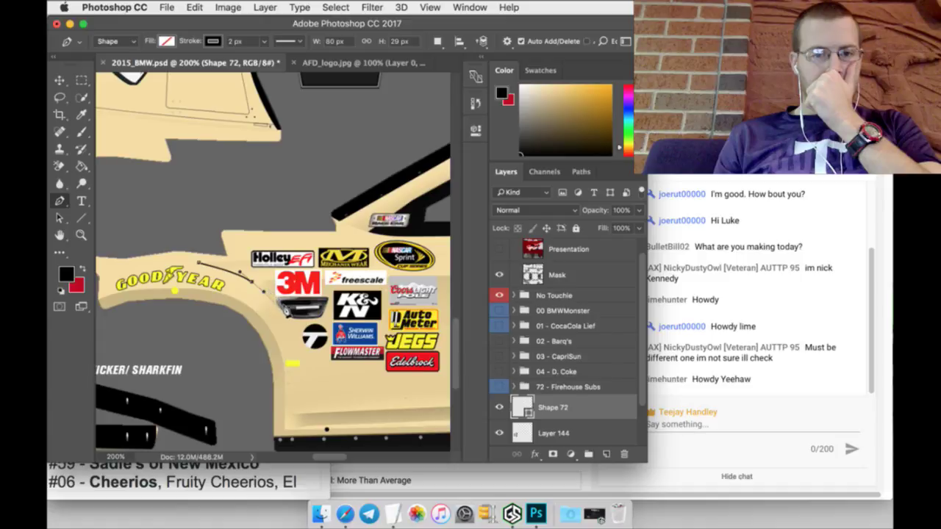
left_click_drag(301, 358, 302, 401)
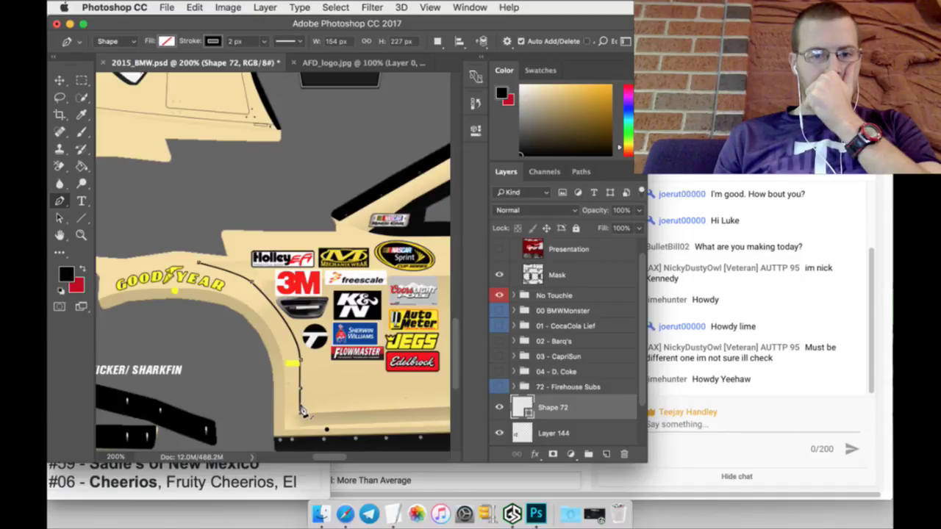
left_click_drag(340, 458, 351, 459)
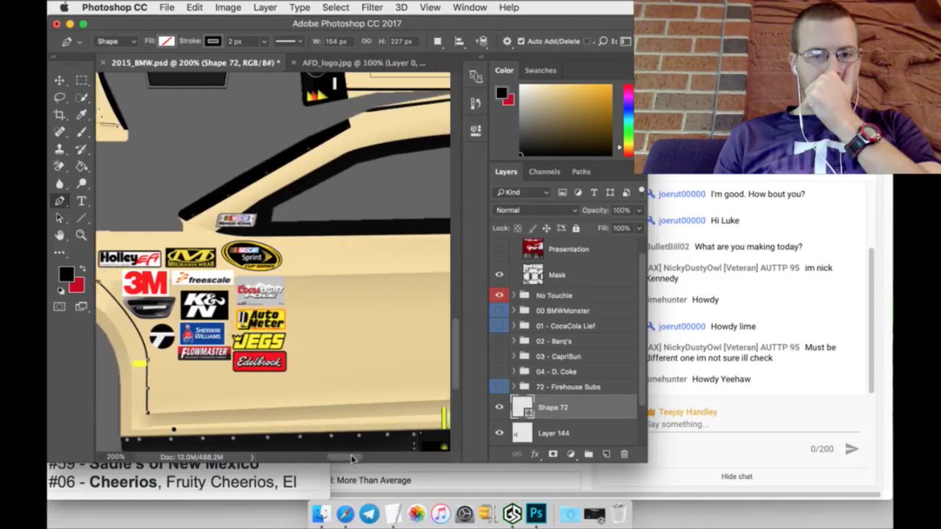
scroll(352, 391, "right", 10)
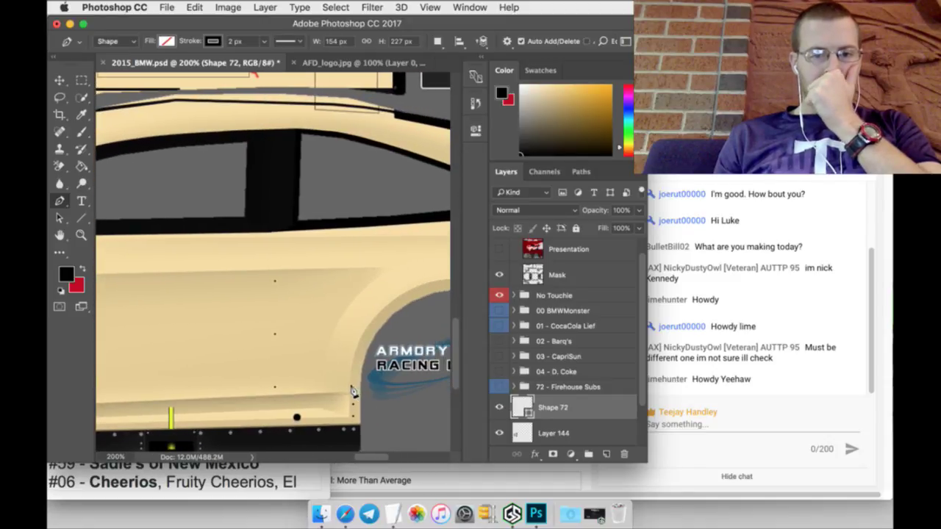
left_click(351, 390)
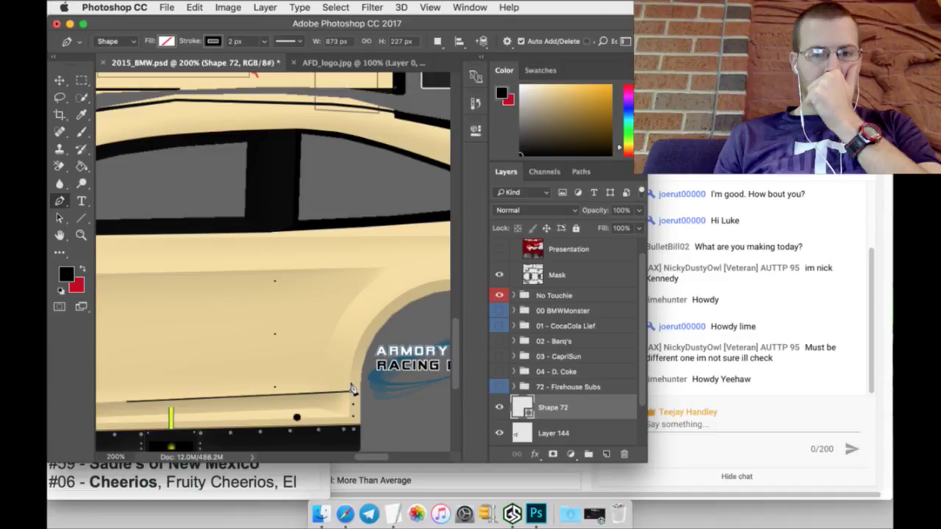
left_click_drag(371, 456, 383, 461)
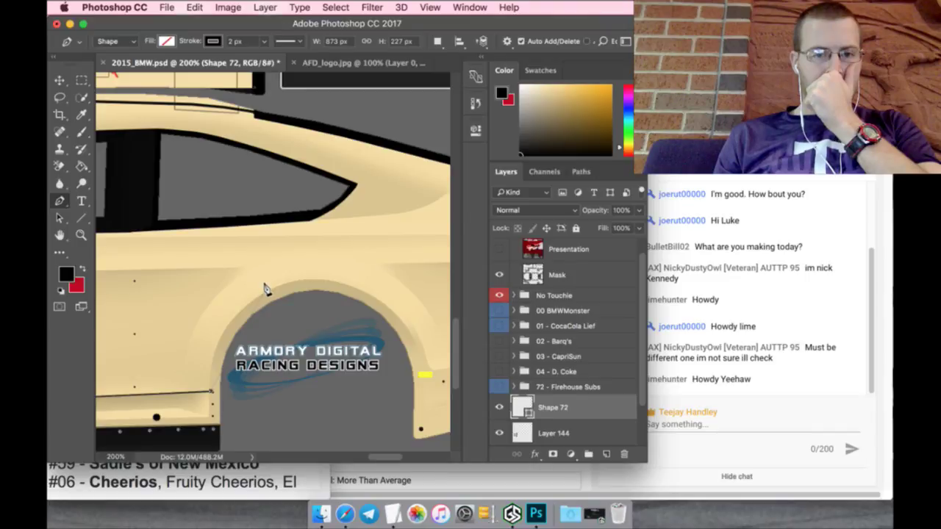
left_click_drag(264, 291, 328, 244)
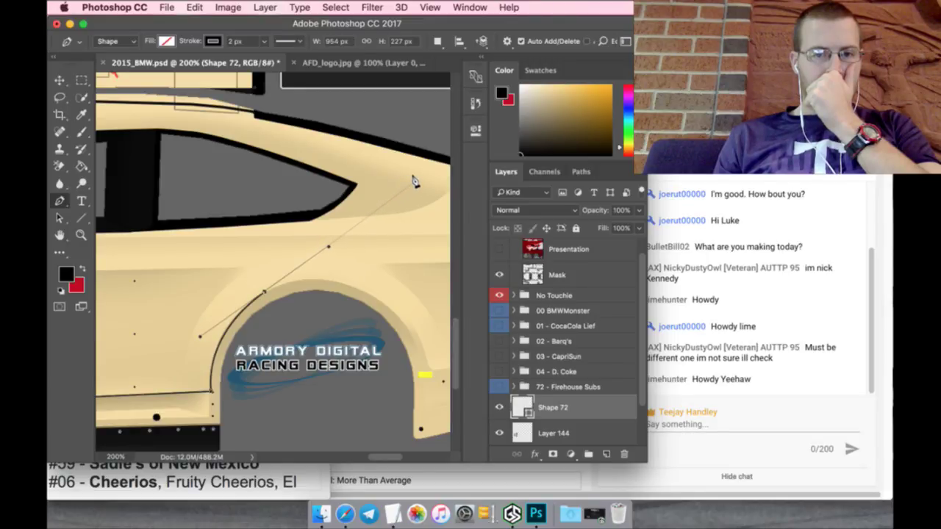
Step: Continue the path along the side window, close it at the start point, and rasterize Shape 72
left_click(441, 156)
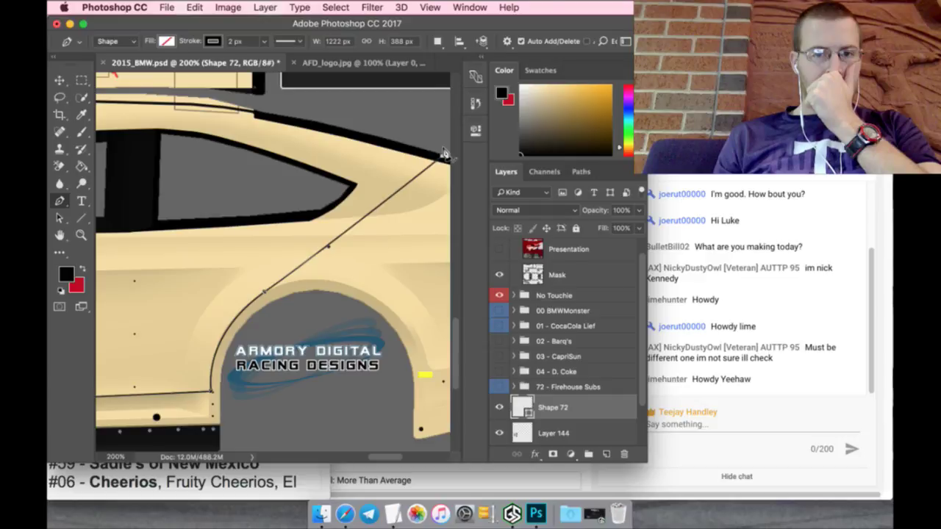
left_click(357, 183)
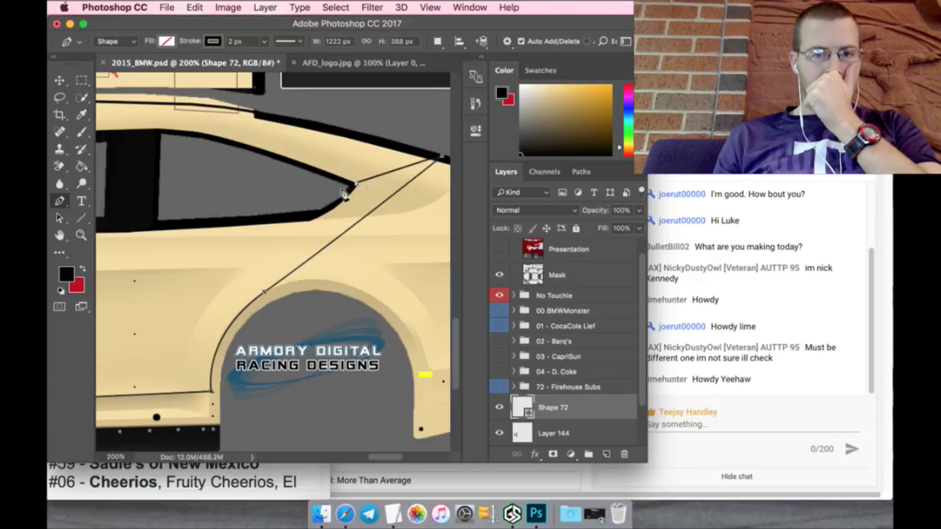
left_click(311, 218)
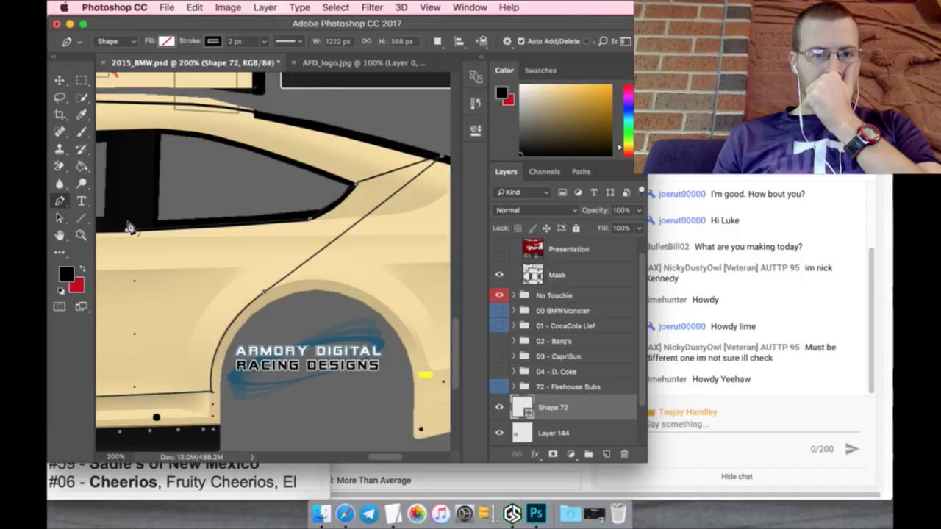
left_click_drag(381, 457, 337, 463)
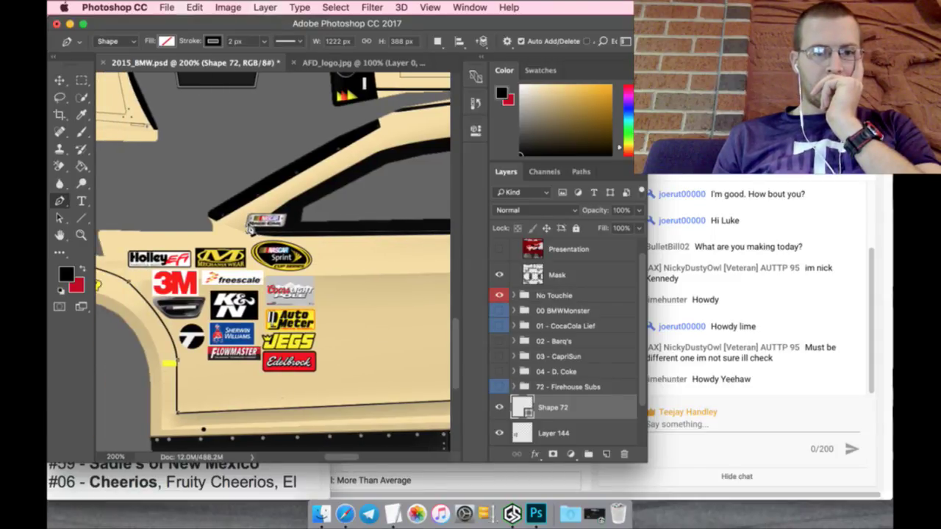
left_click_drag(341, 457, 331, 459)
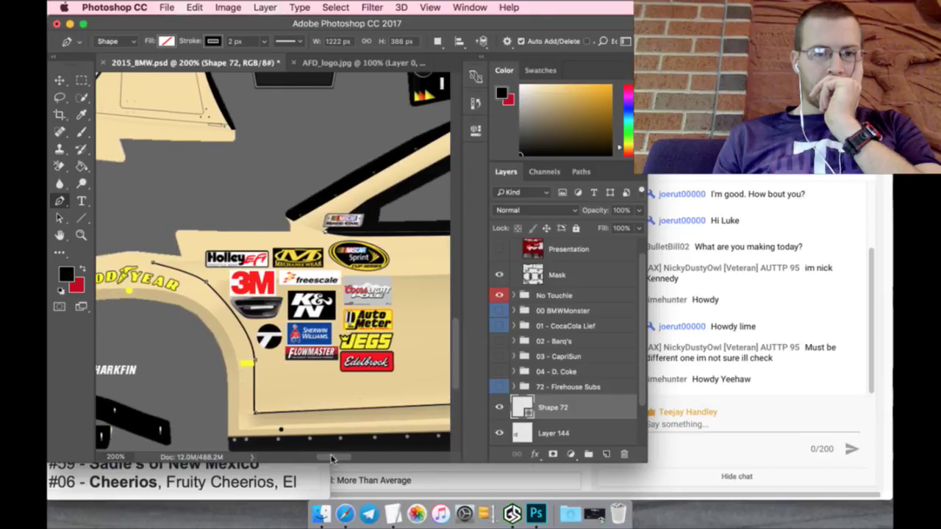
left_click(170, 260)
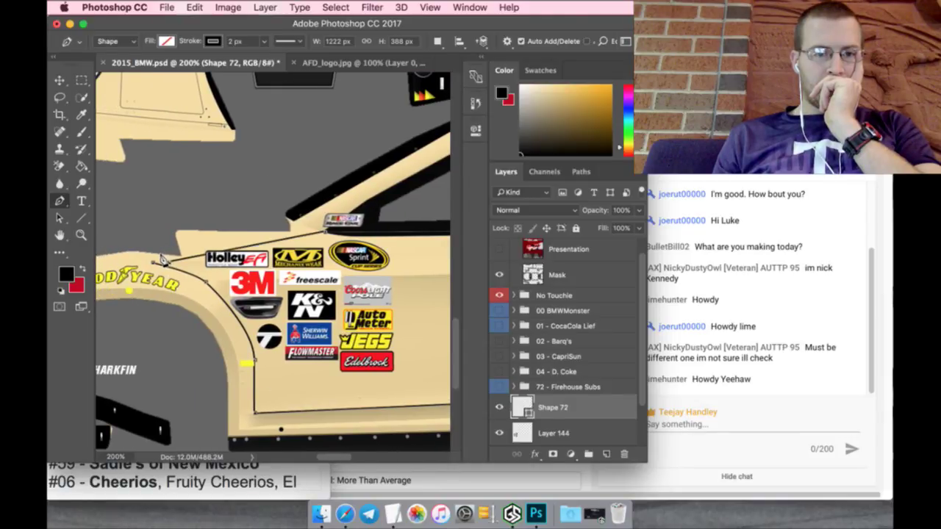
left_click(155, 259)
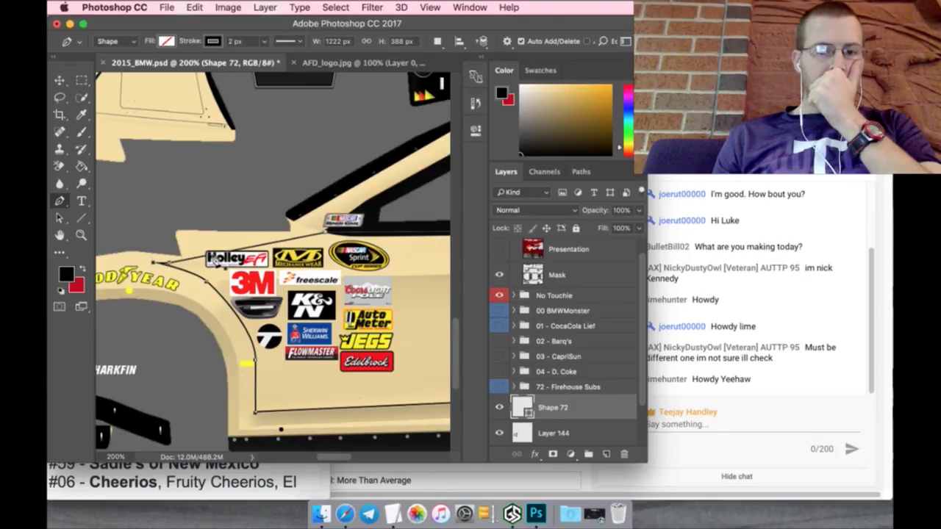
right_click(595, 408)
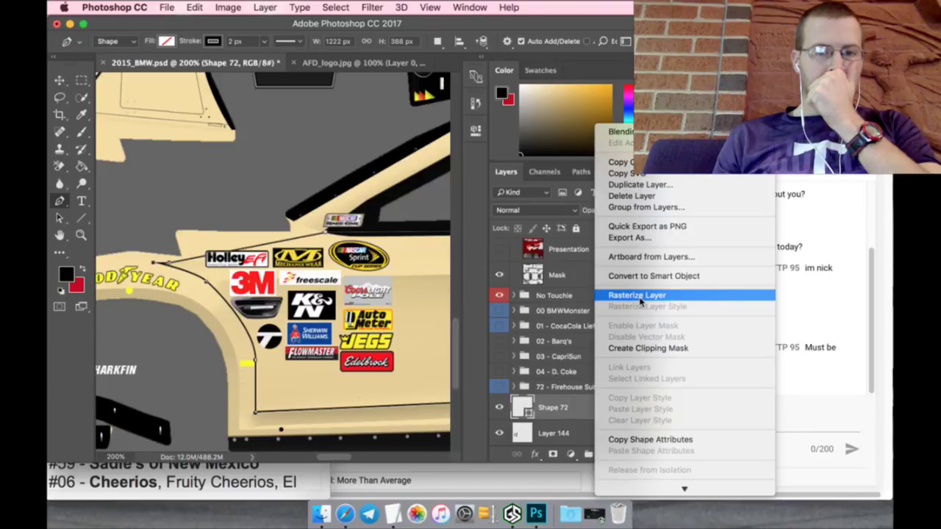
left_click(638, 296)
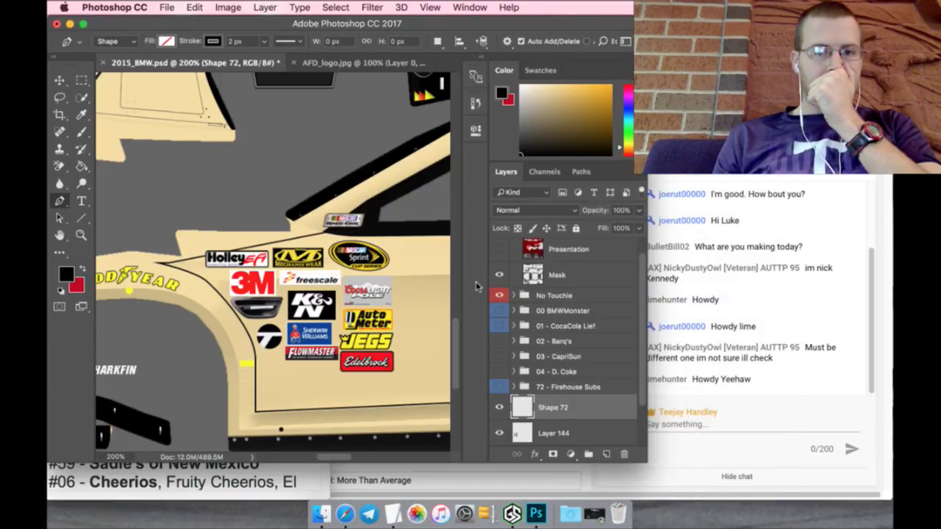
Step: Draw two 2 px black lines: down from the NASCAR decal, and from the rear body corner to the window
scroll(239, 216, "up", 1)
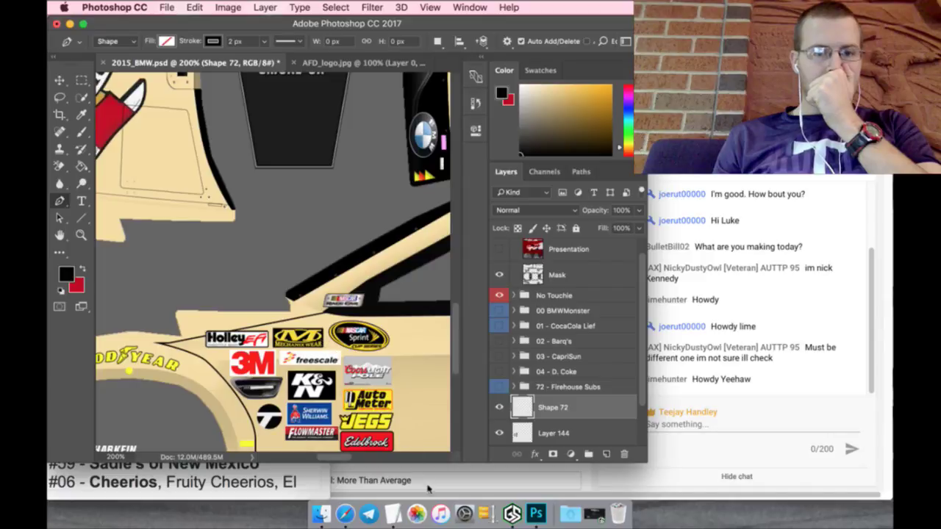
scroll(339, 459, "left", 3)
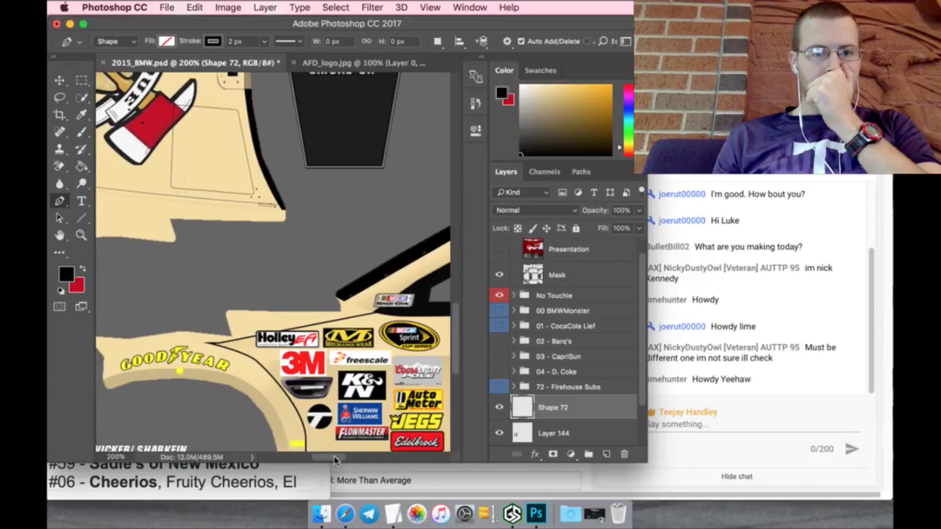
scroll(342, 449, "down", 2)
scroll(340, 445, "down", 2)
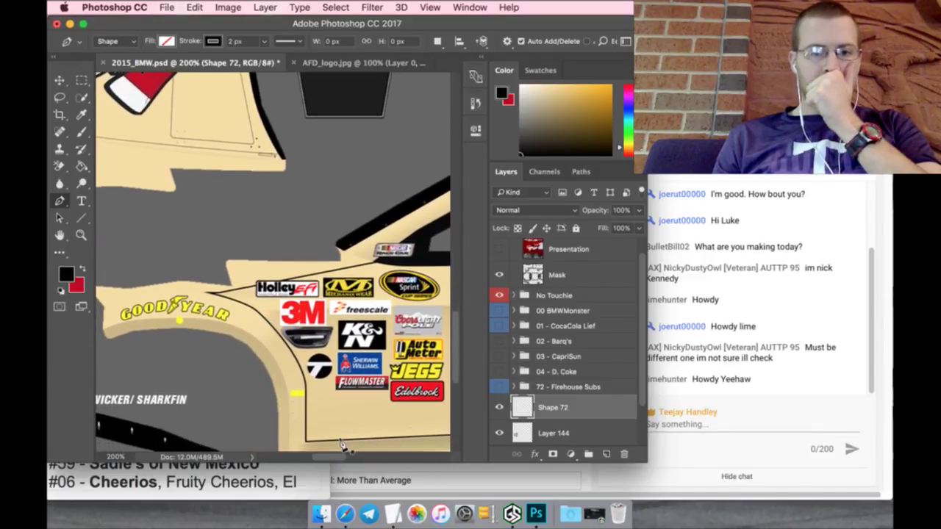
left_click(84, 217)
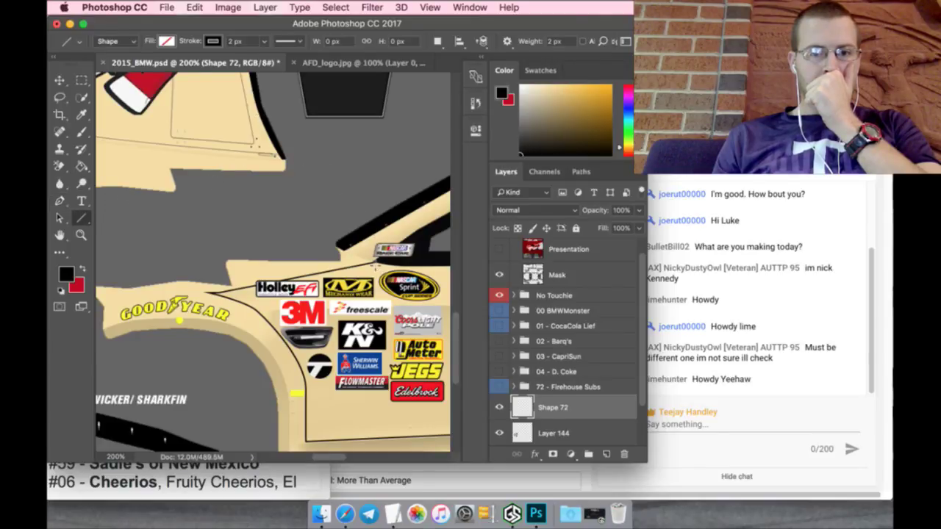
left_click_drag(376, 263, 433, 436)
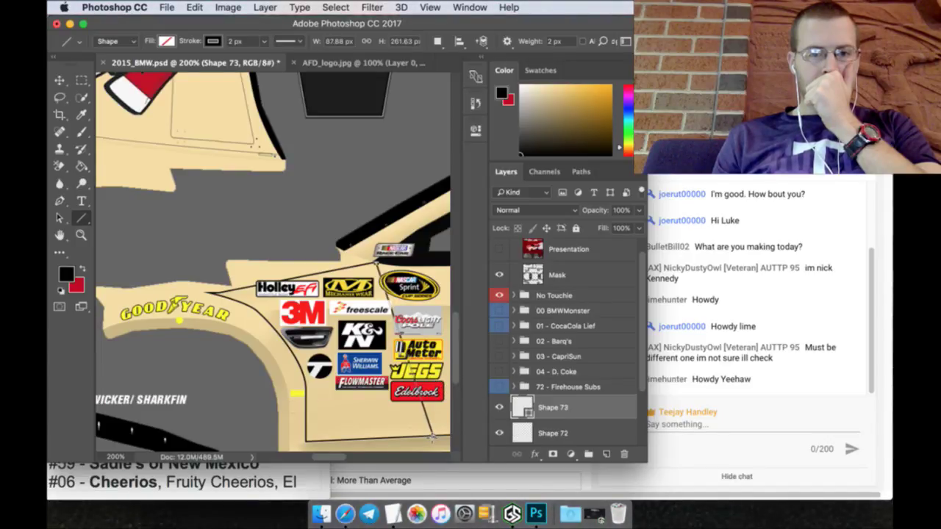
scroll(382, 401, "up", 3)
scroll(382, 401, "left", 2)
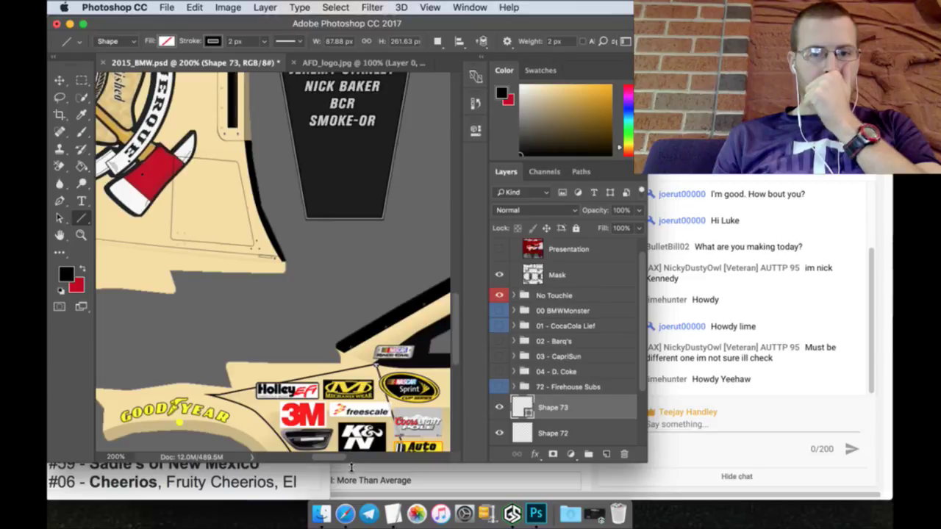
scroll(352, 460, "right", 2)
scroll(352, 459, "right", 3)
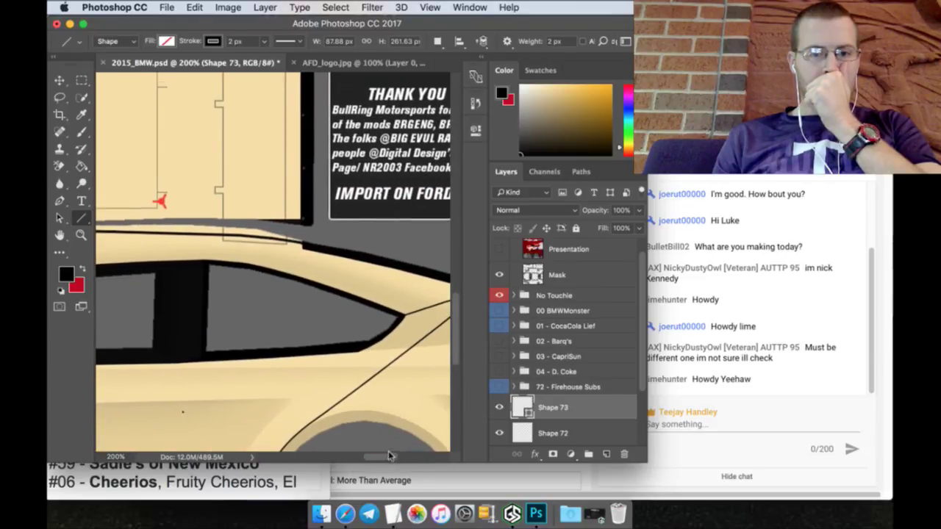
scroll(321, 410, "down", 3)
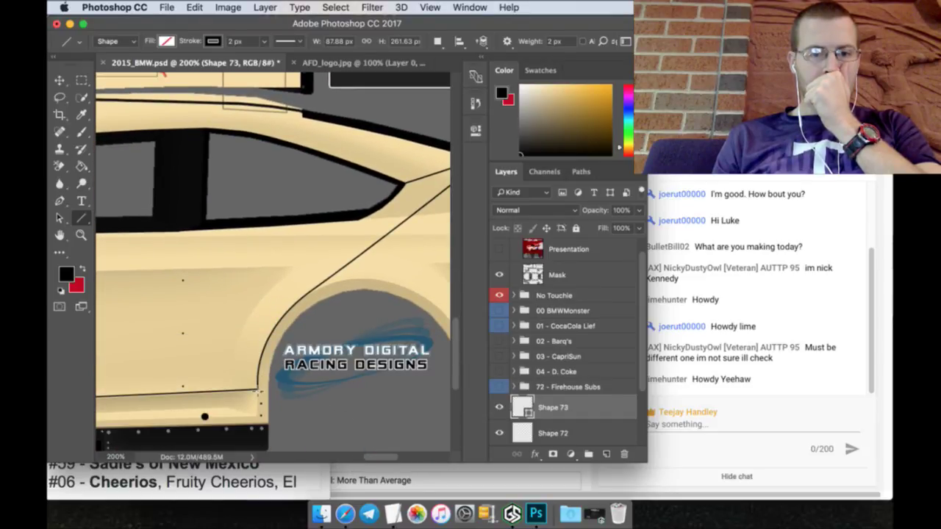
left_click_drag(257, 390, 206, 224)
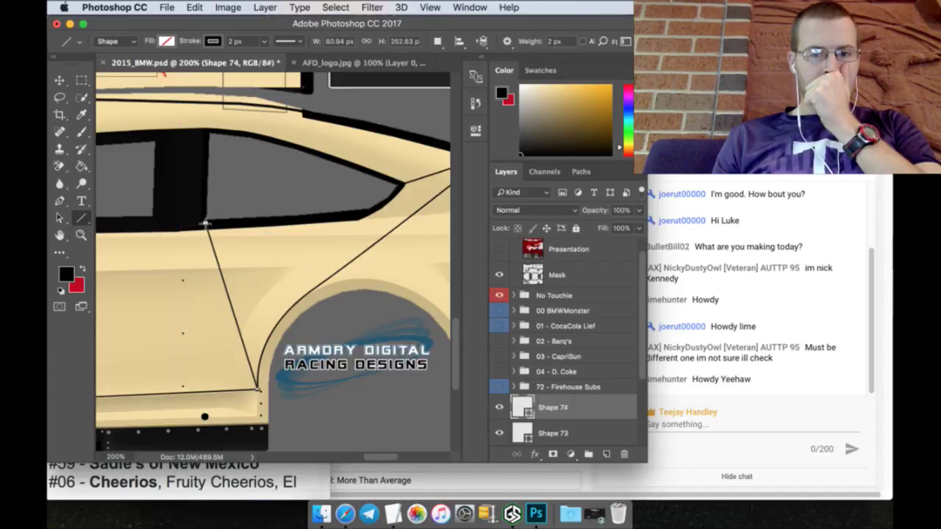
Step: Merge the three outline layers into a single Shape 74 layer
scroll(549, 388, "down", 3)
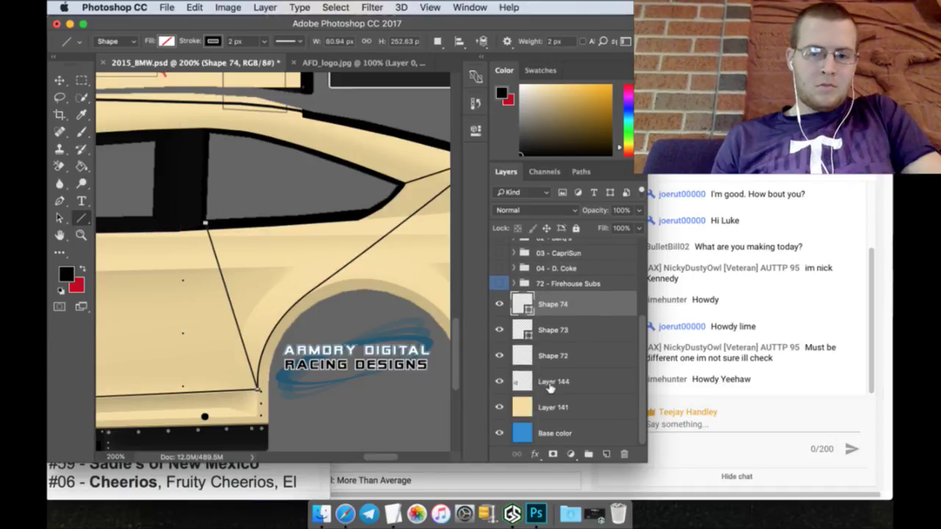
right_click(583, 357)
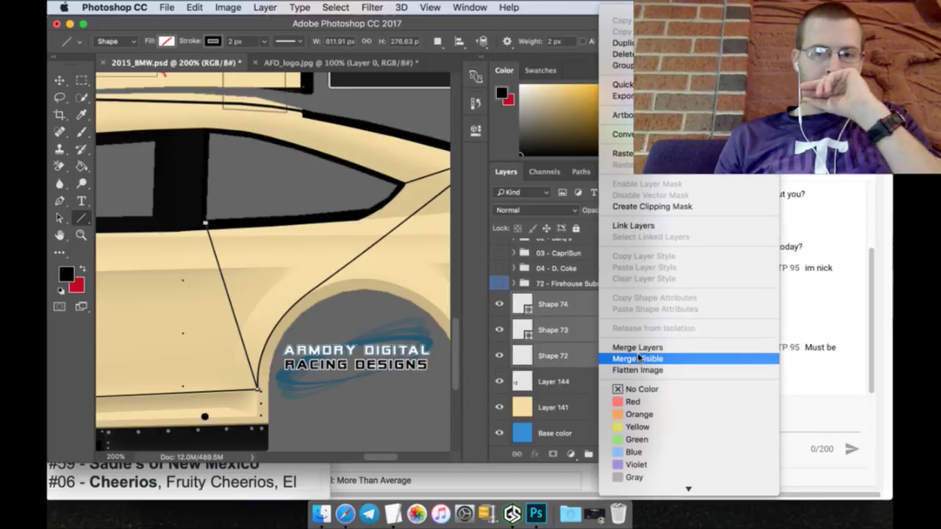
left_click(637, 348)
Step: Fill the rear and decal panels white and the door panel red, then fit the template on screen
left_click(84, 271)
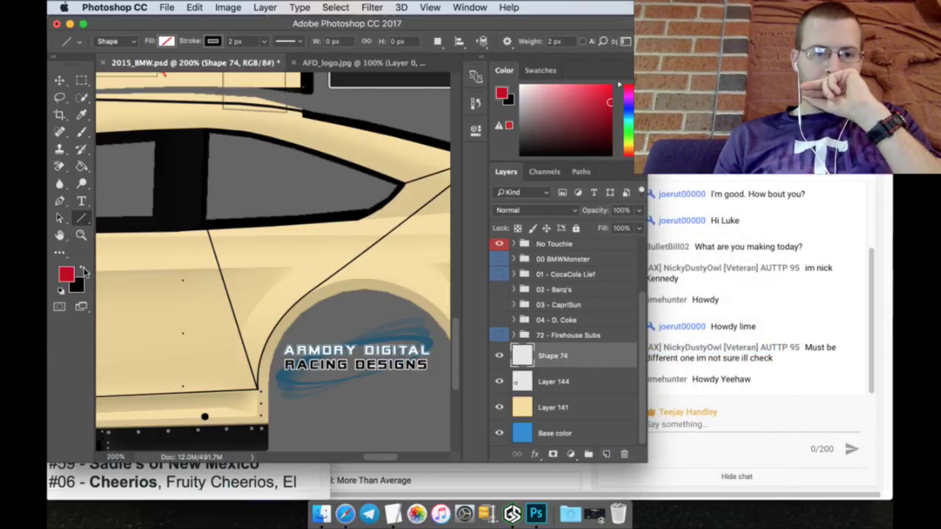
left_click(84, 272)
left_click(521, 86)
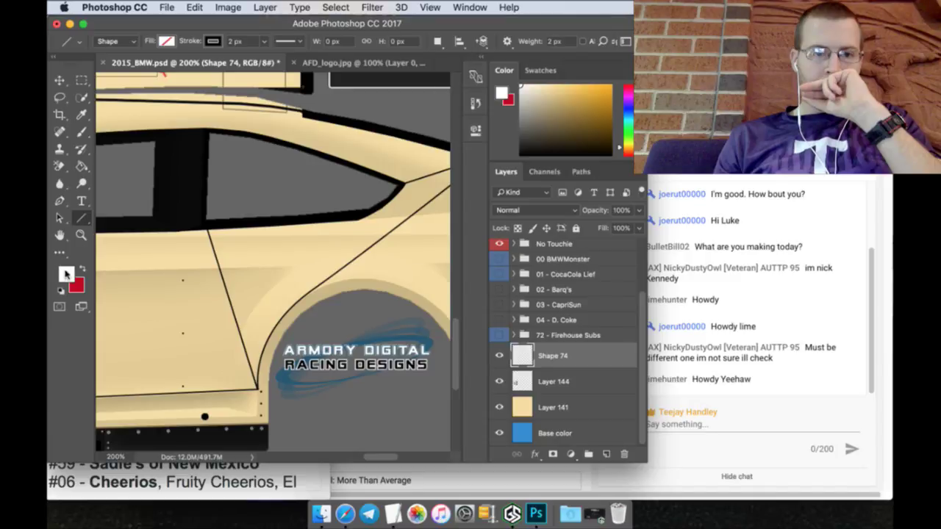
left_click(82, 167)
left_click(263, 244)
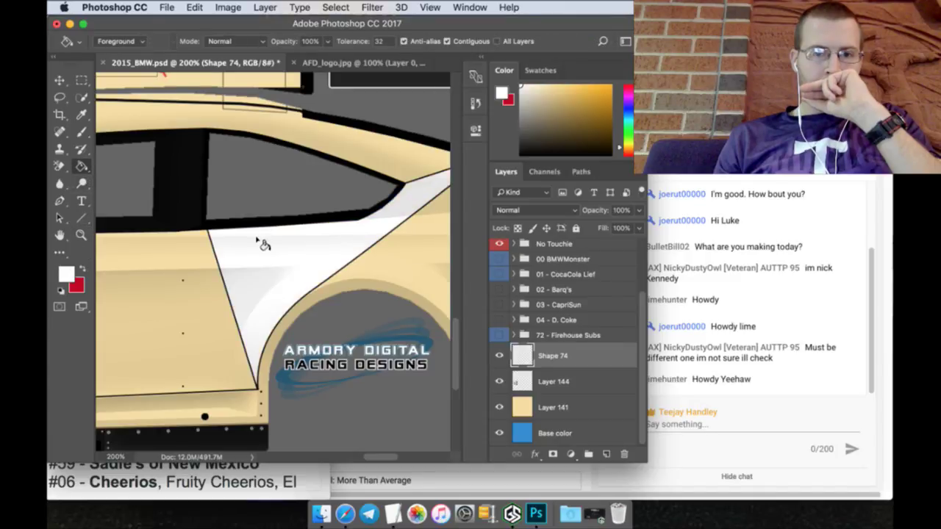
left_click_drag(380, 456, 342, 459)
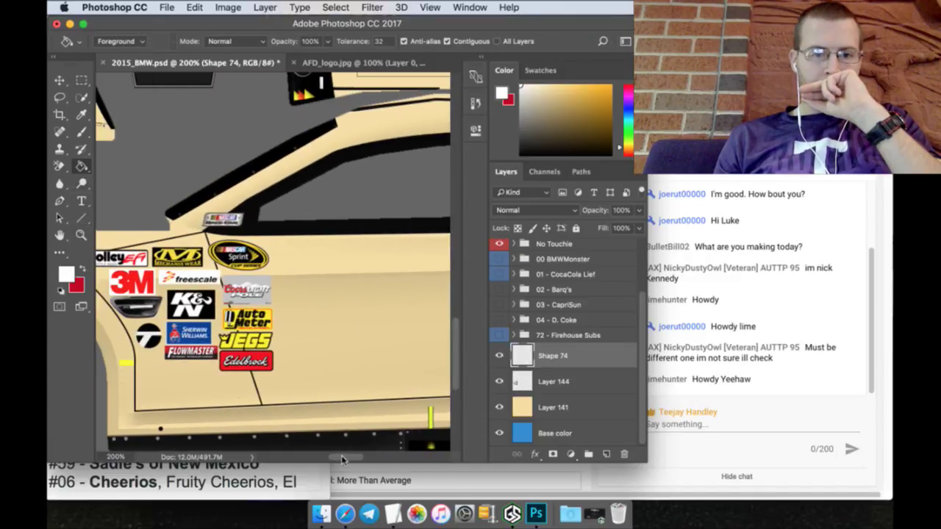
left_click(186, 375)
left_click(83, 271)
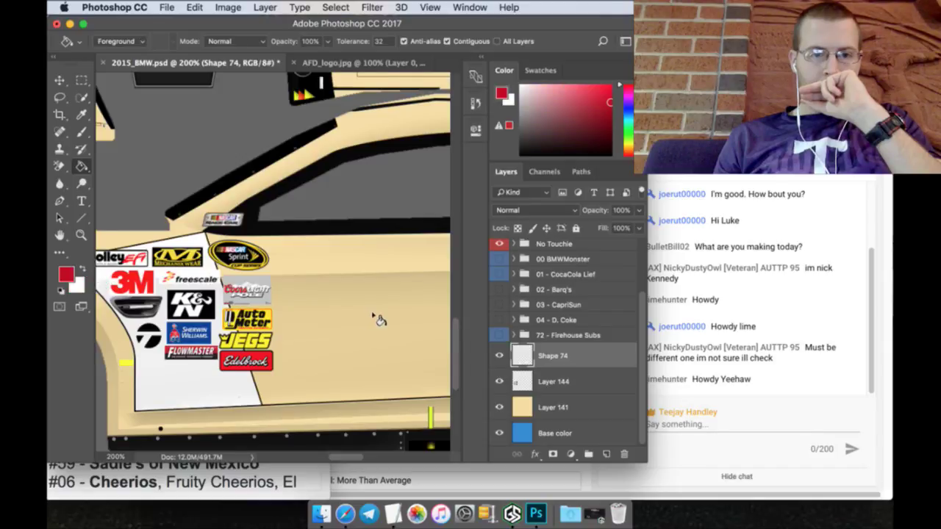
left_click(379, 320)
left_click(81, 235)
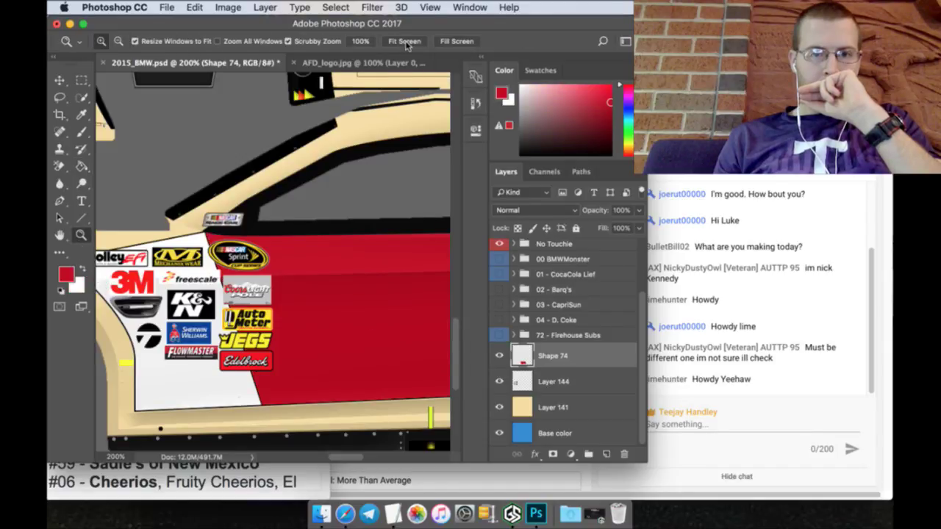
left_click(405, 41)
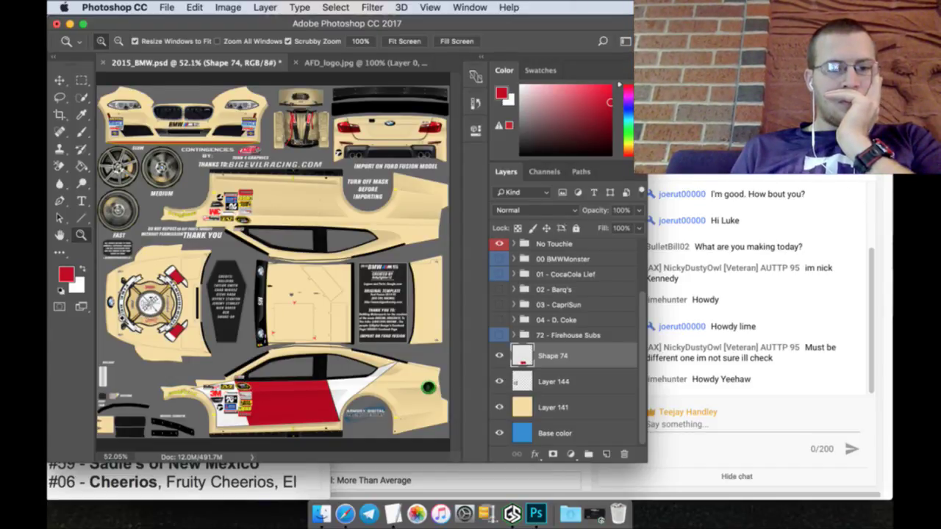
Step: Zoom in on the sponsor decal area and add a new empty layer above Layer 144
left_click(129, 324)
left_click(126, 320)
scroll(188, 395, "down", 4)
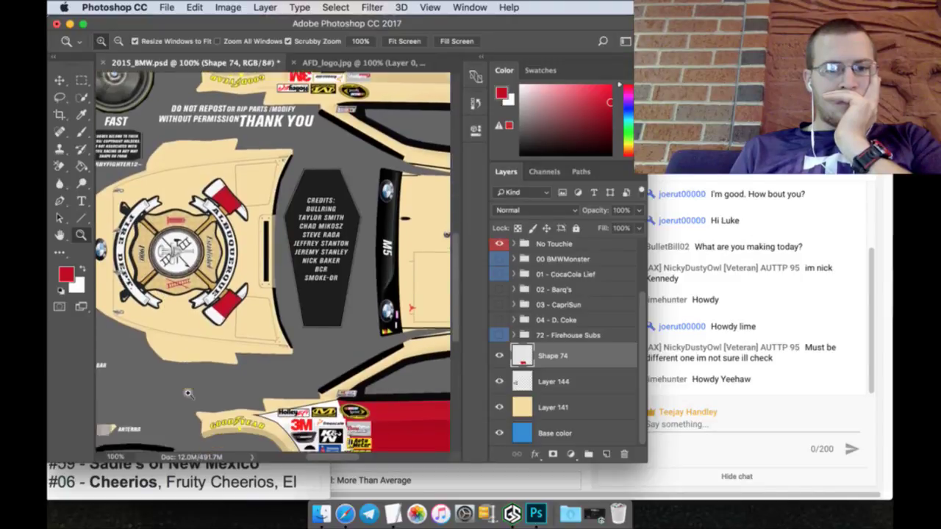
left_click(418, 434)
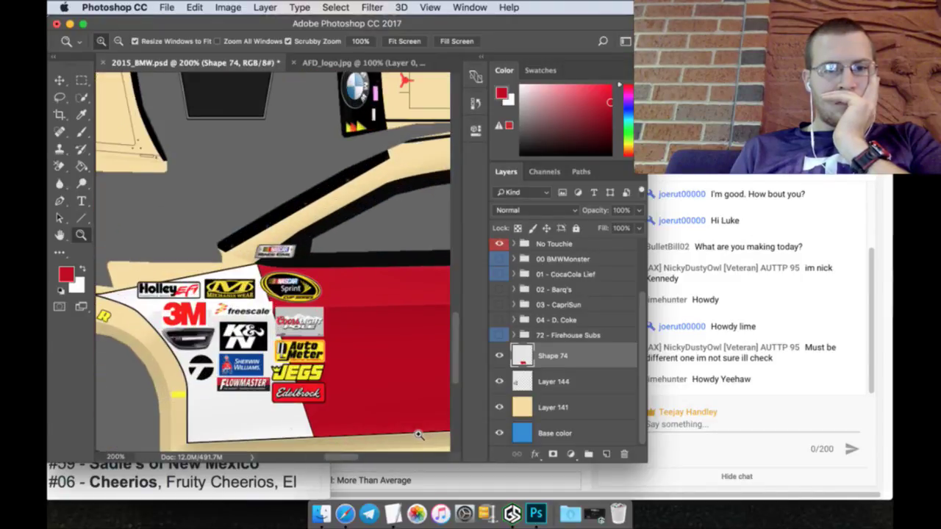
scroll(379, 425, "up", 5)
scroll(379, 425, "down", 4)
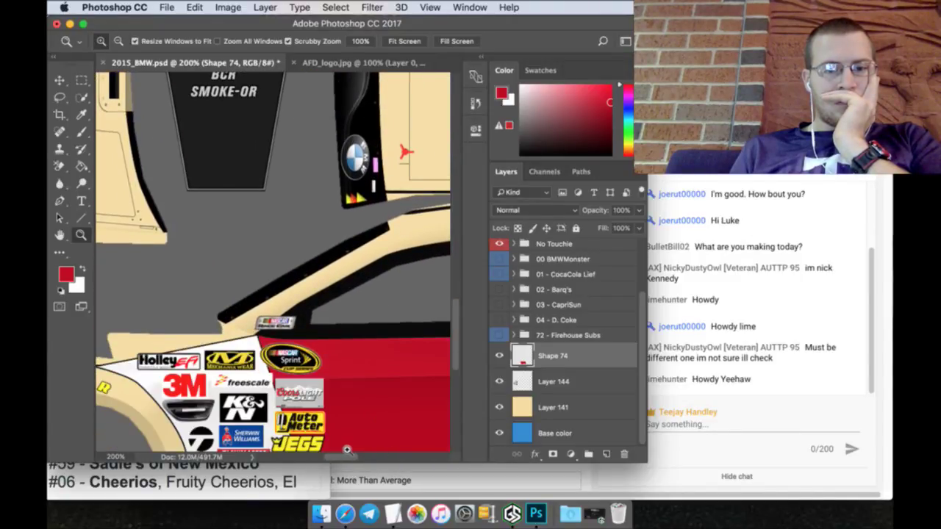
left_click_drag(347, 456, 377, 459)
scroll(377, 456, "down", 5)
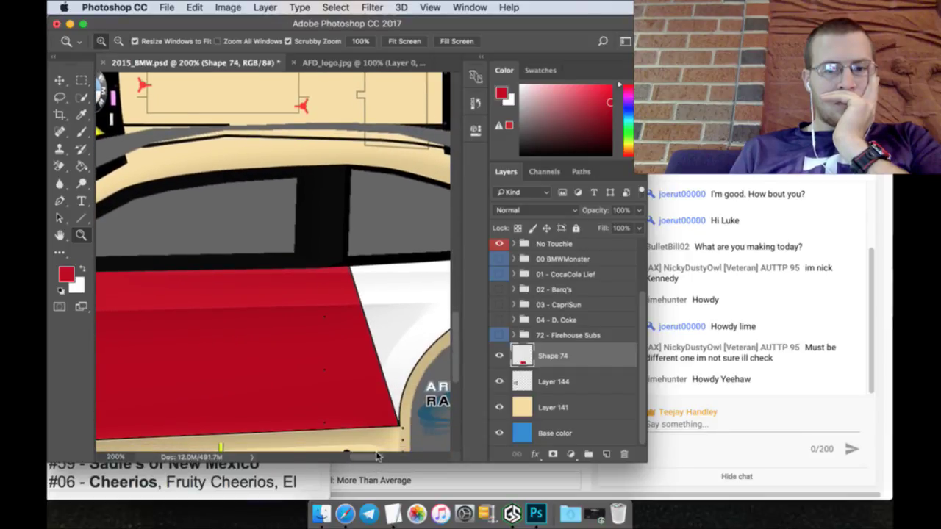
left_click(589, 379)
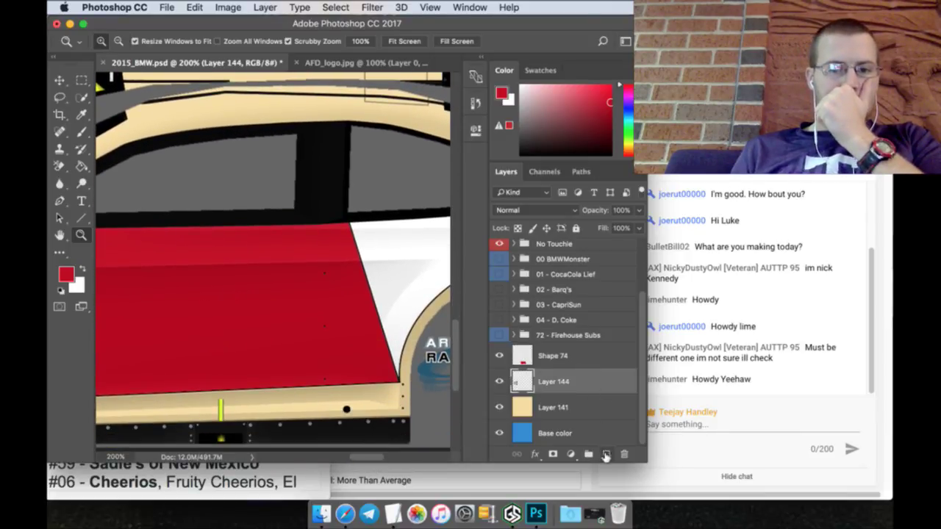
left_click(607, 453)
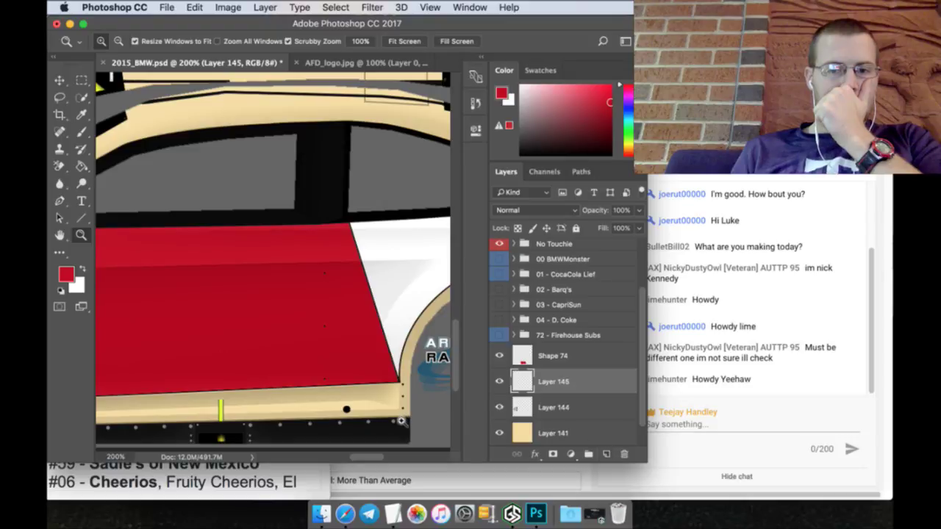
Step: Draw a rectangular selection around the strip along the bottom of the car's side
scroll(402, 422, "down", 1)
scroll(410, 426, "down", 1)
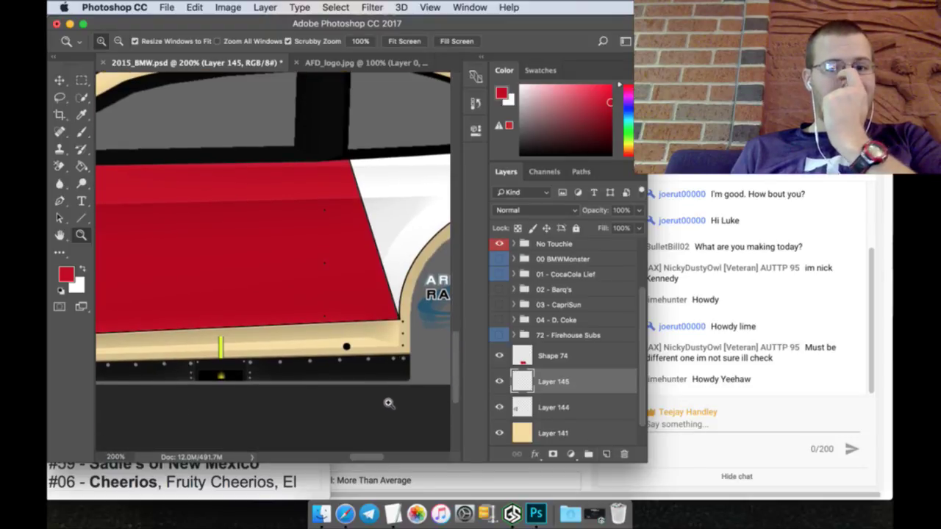
left_click_drag(373, 460, 358, 450)
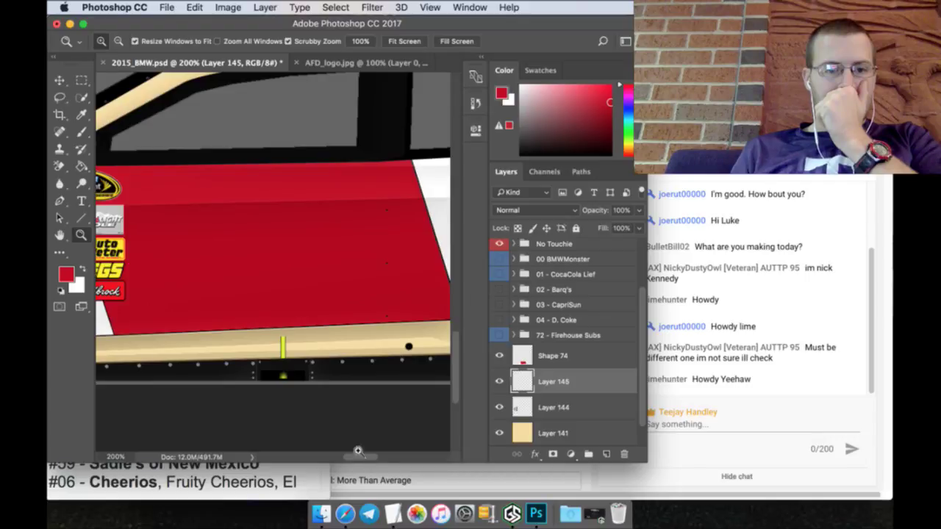
left_click(82, 80)
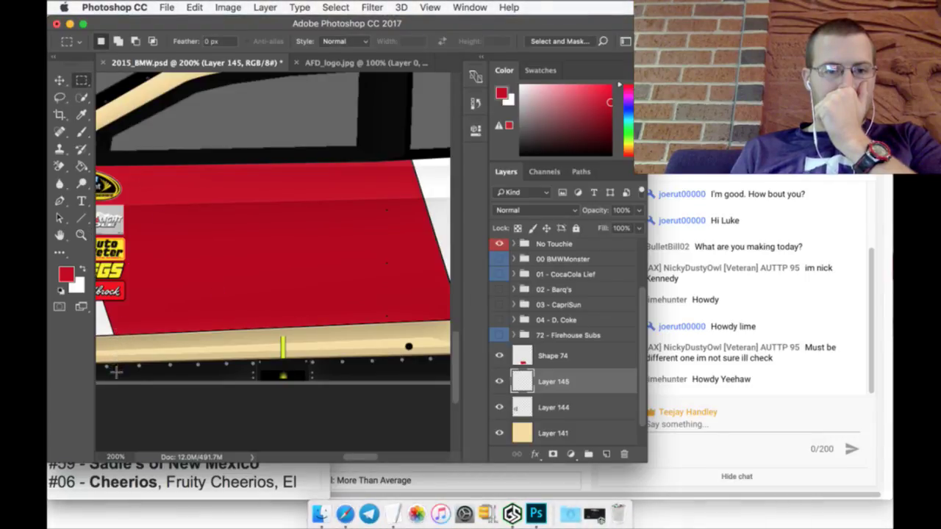
left_click_drag(116, 391, 395, 256)
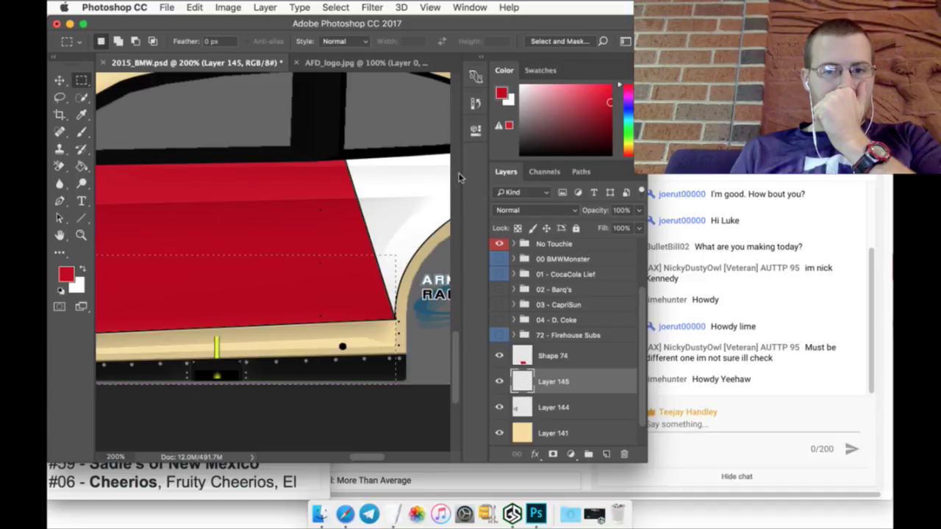
Step: Fill the selected bottom strip with a slightly darker shade of the sampled tan body colour
left_click(81, 115)
left_click(109, 83)
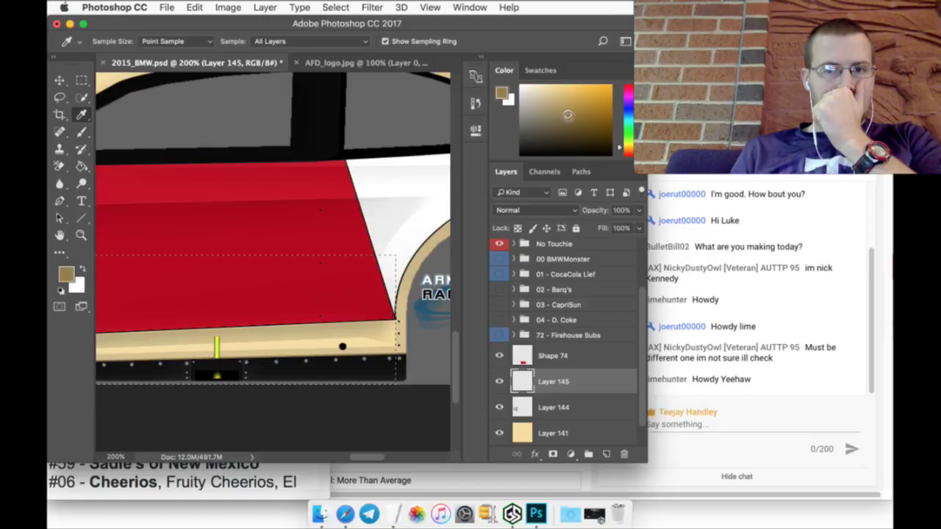
left_click(573, 119)
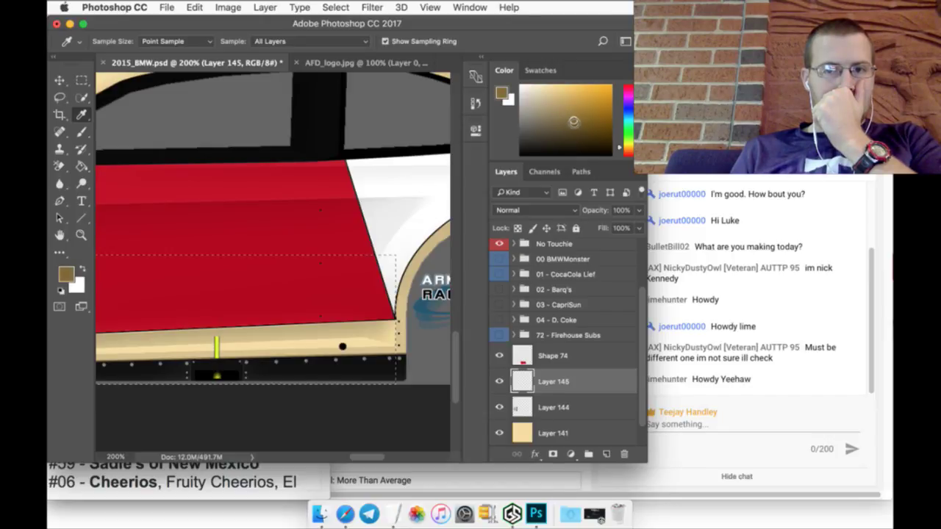
left_click(80, 166)
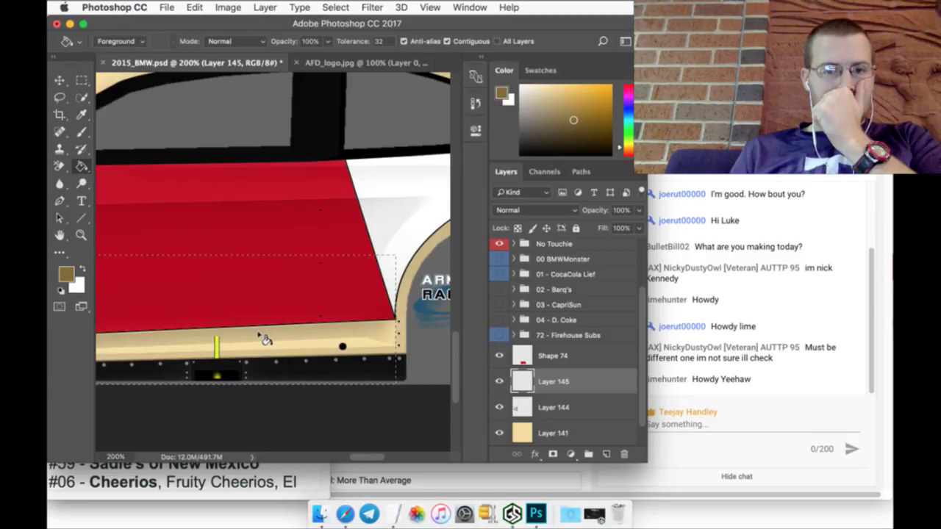
left_click(259, 337)
left_click(82, 81)
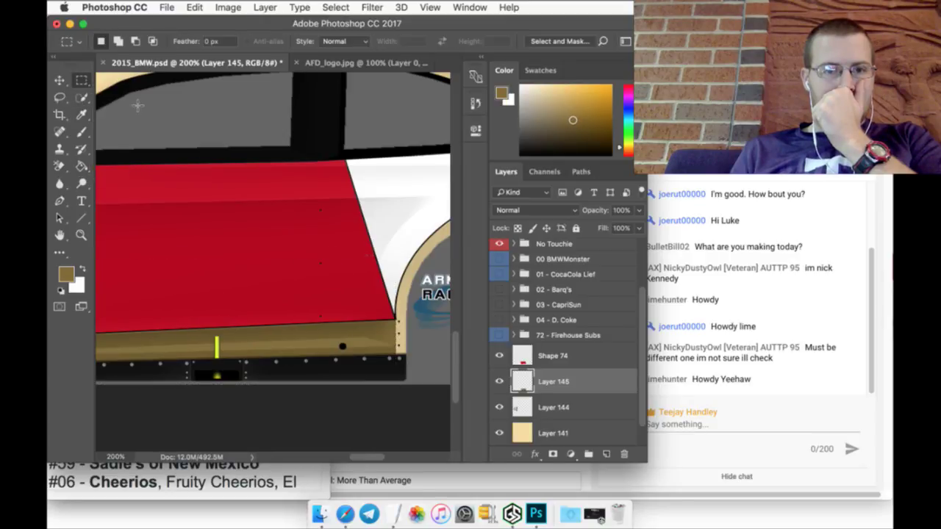
left_click(82, 234)
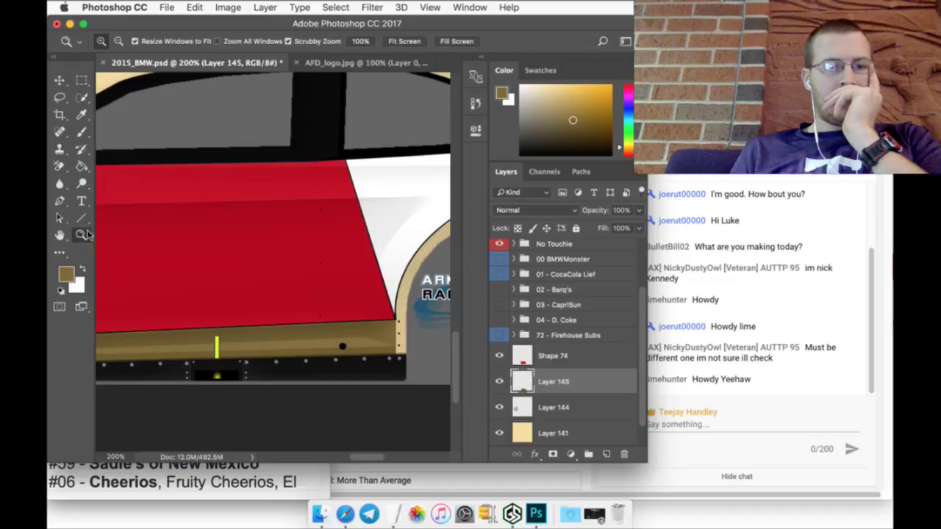
left_click(405, 41)
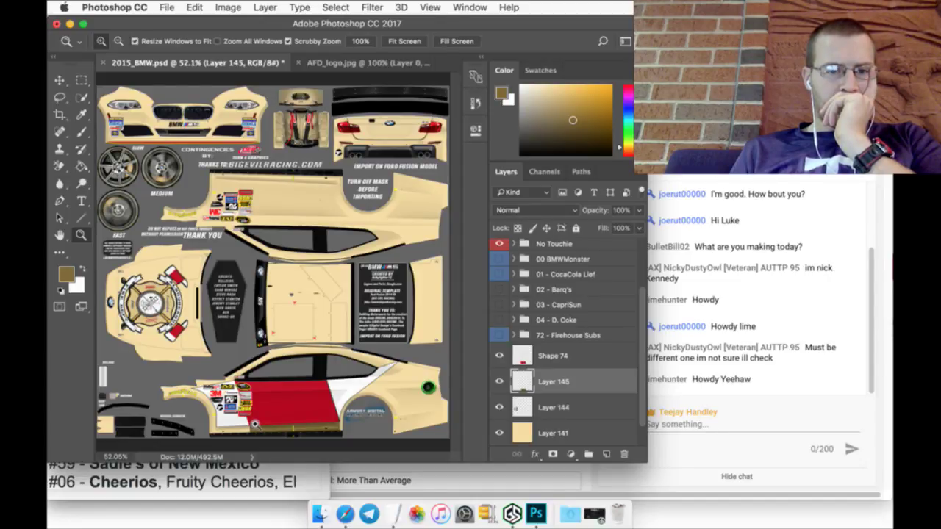
left_click(587, 358, "shift")
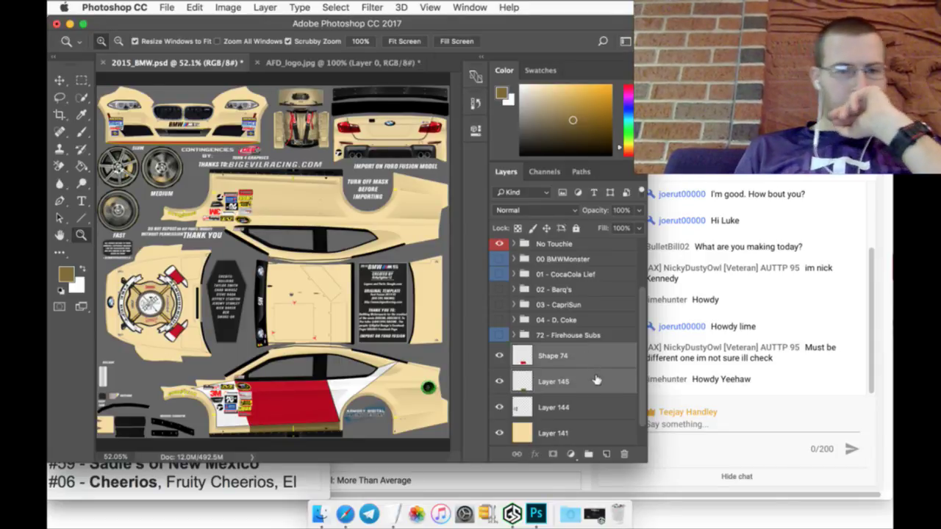
Step: Merge Layer 145 into Shape 74 and give it a drop shadow at about a 75° angle
right_click(593, 377)
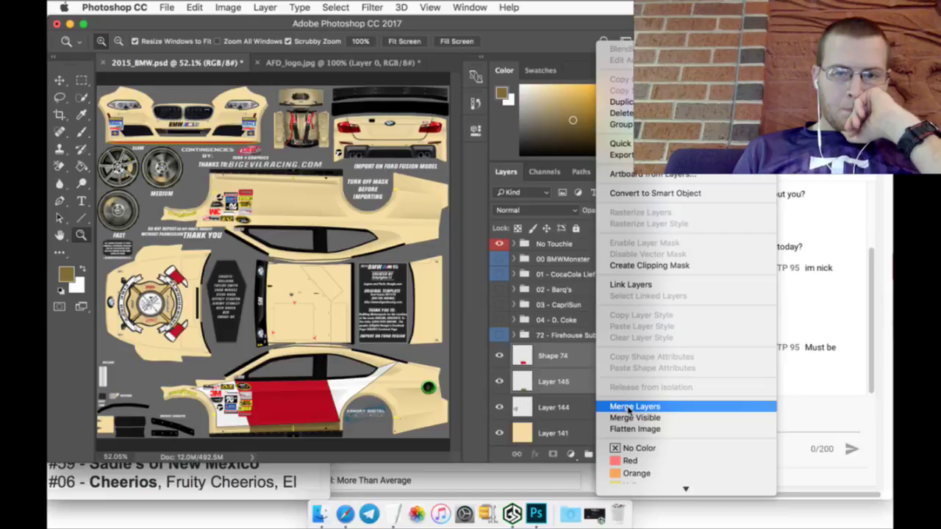
left_click(604, 406)
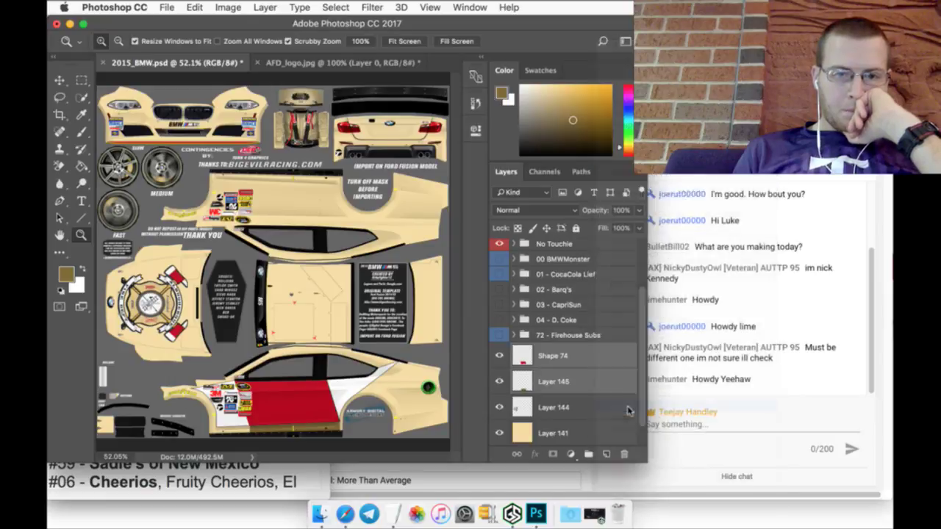
double_click(615, 354)
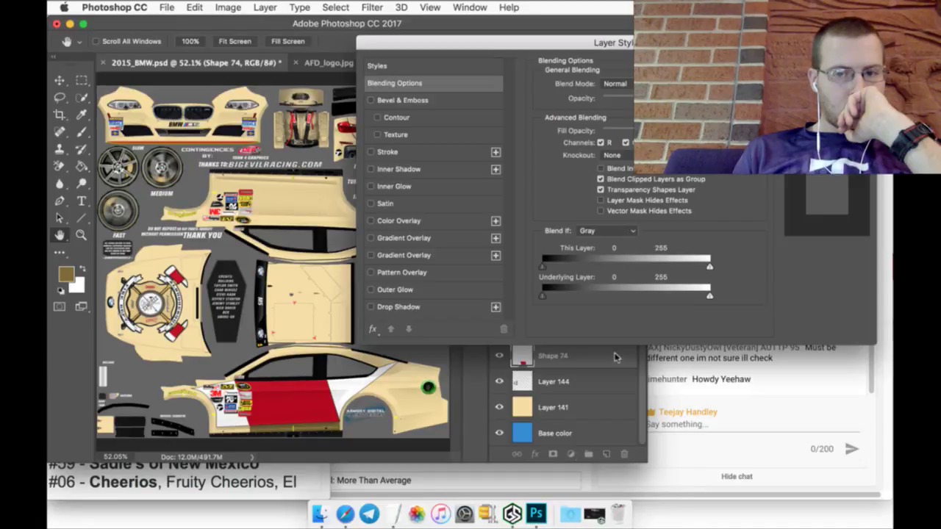
left_click(471, 309)
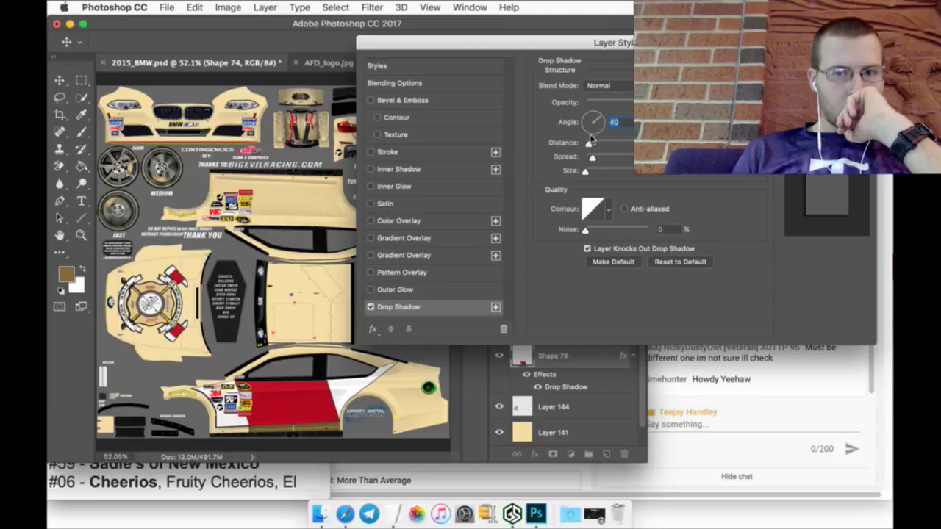
left_click_drag(589, 144, 598, 145)
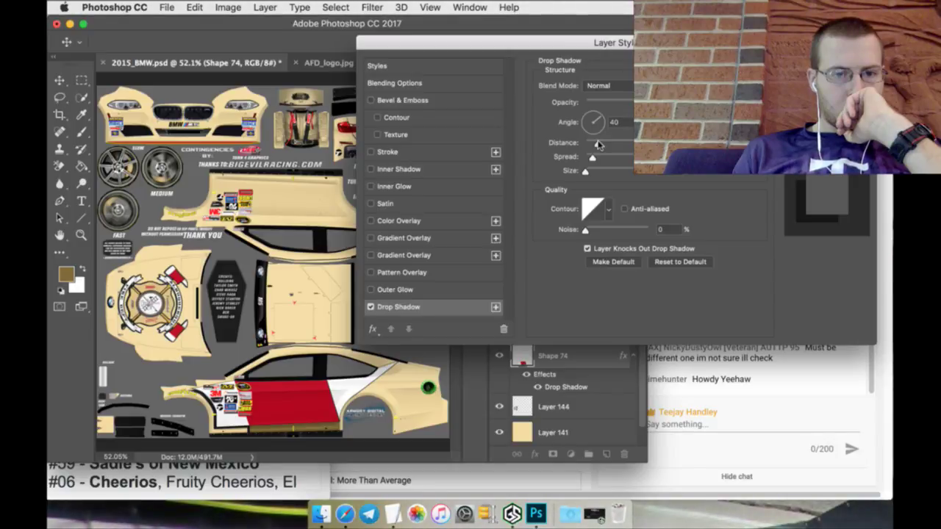
left_click_drag(598, 117, 595, 117)
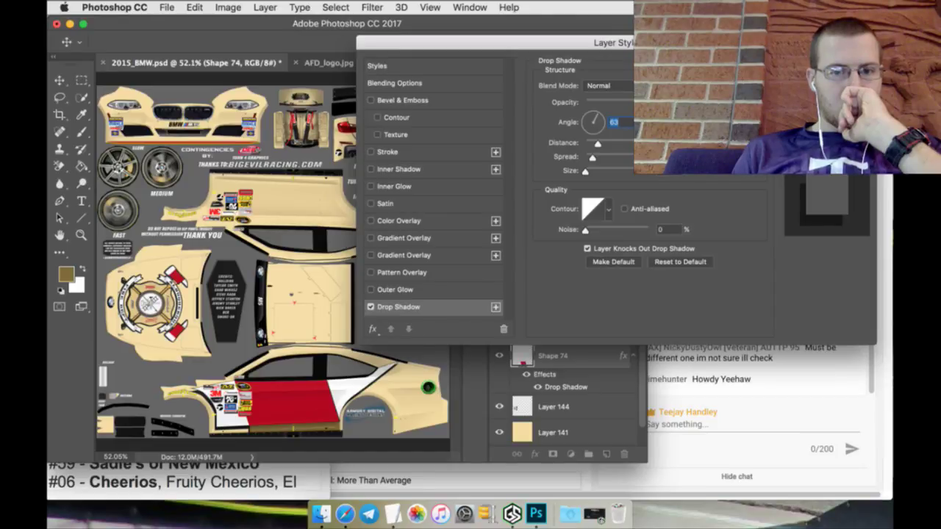
key("Return")
key("z")
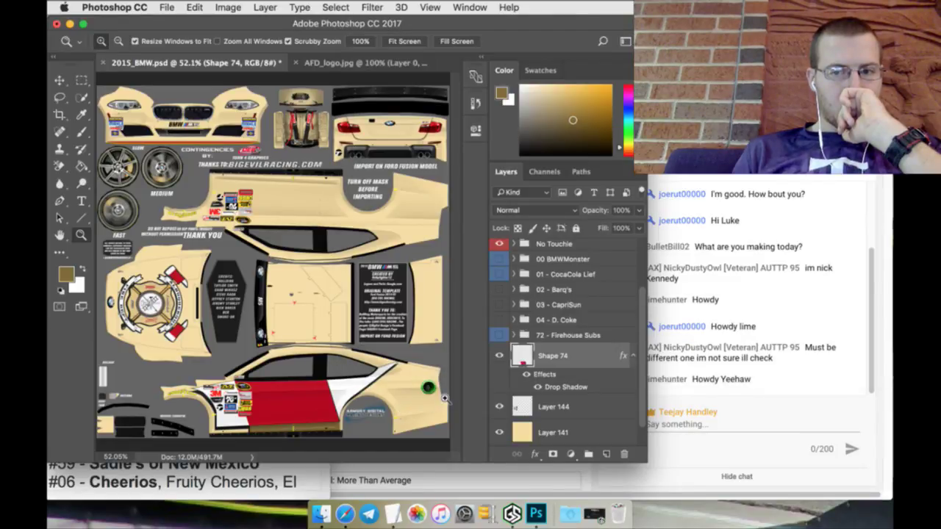
Step: Undo an accidental Merge Down, rasterize Shape 74's drop-shadow layer style, and rename the layer Axe
right_click(581, 355)
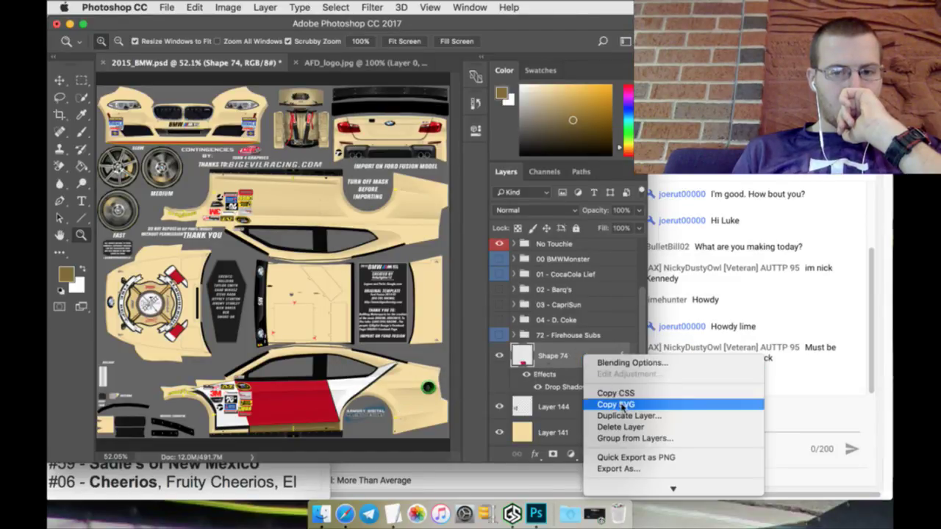
left_click(619, 350)
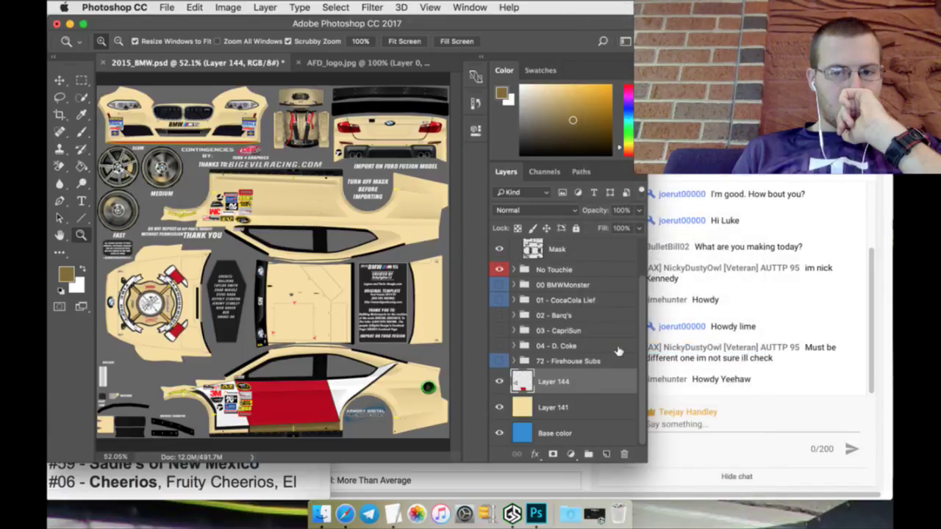
key("super+z")
right_click(572, 384)
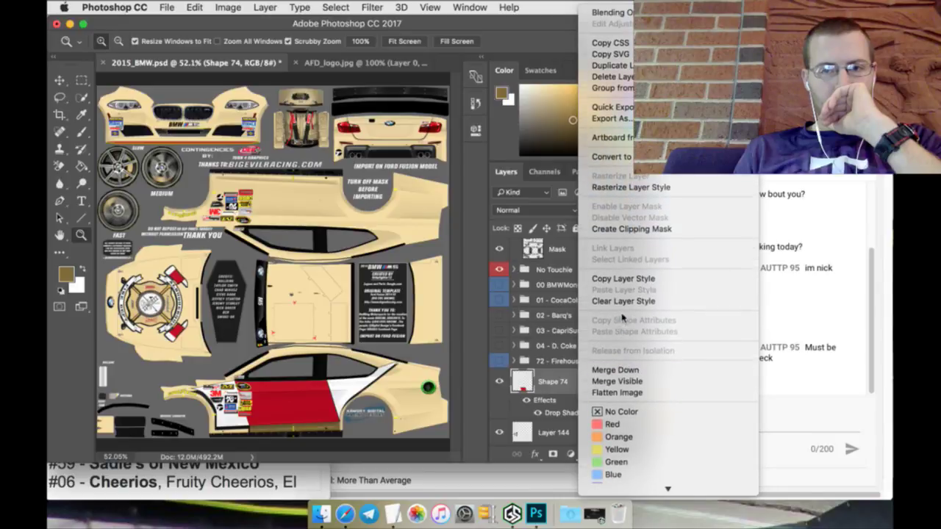
left_click(609, 187)
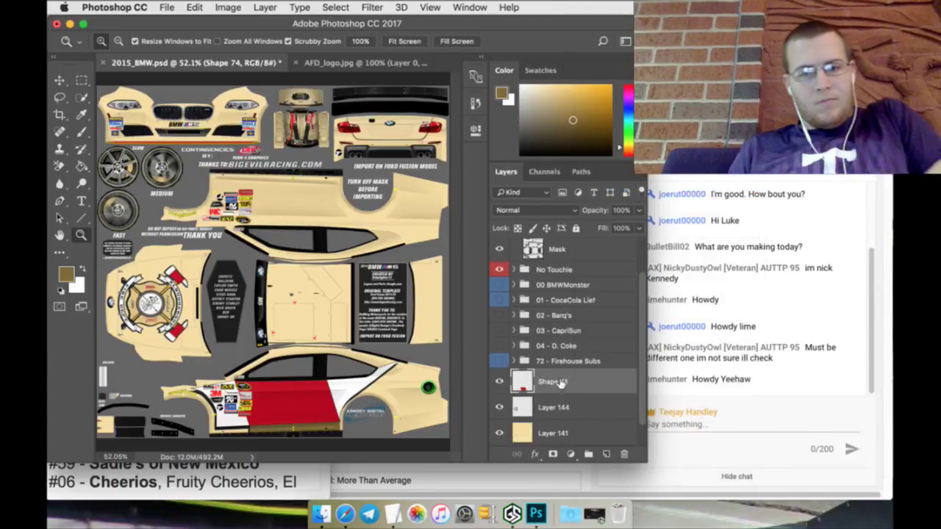
double_click(553, 382)
type("Axce")
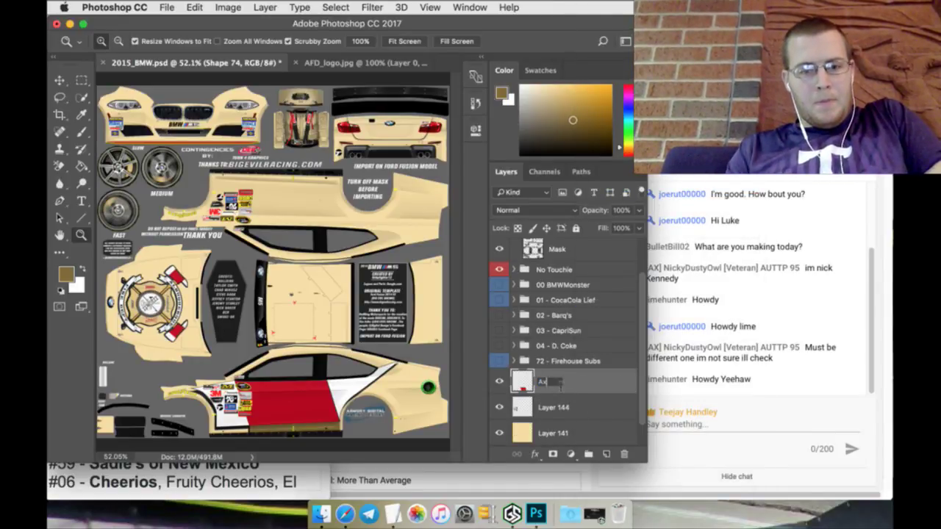
key("Return")
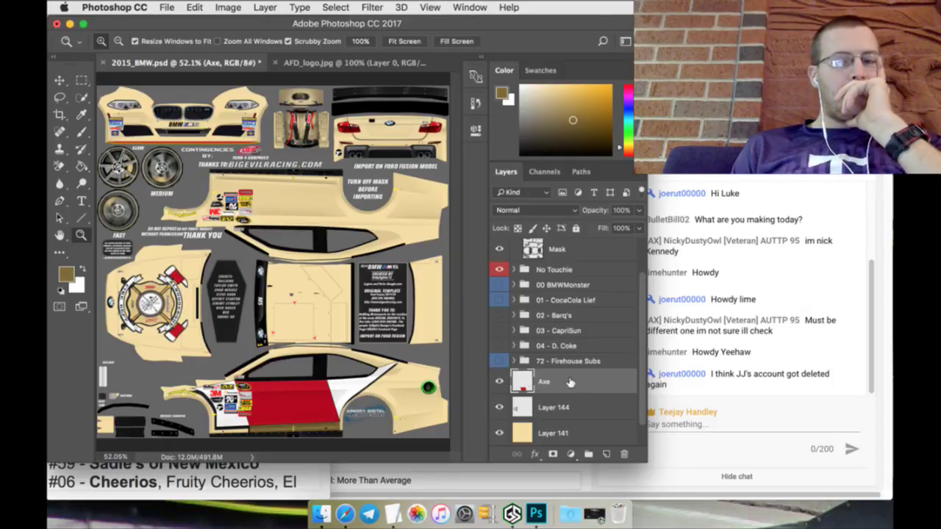
Step: Duplicate the Axe layer and flip the Axe copy vertically with Free Transform
right_click(582, 382)
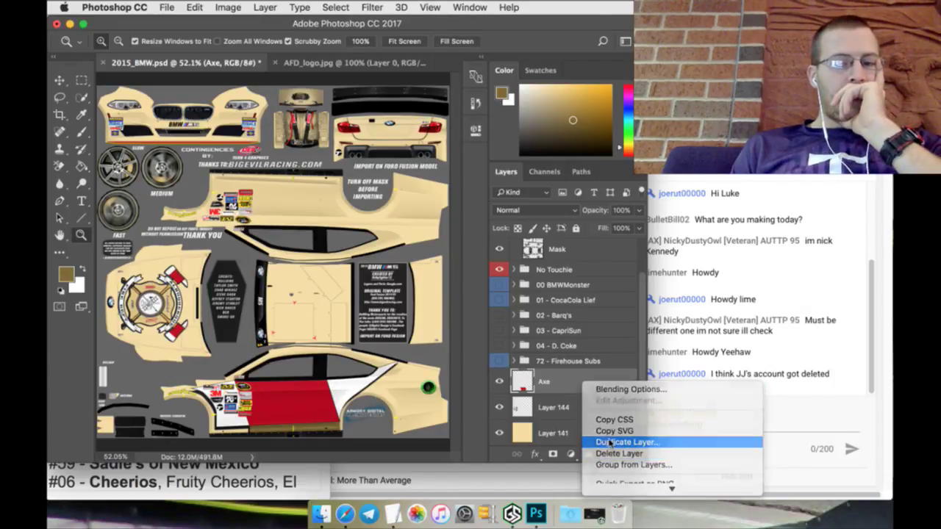
left_click(609, 443)
left_click(597, 205)
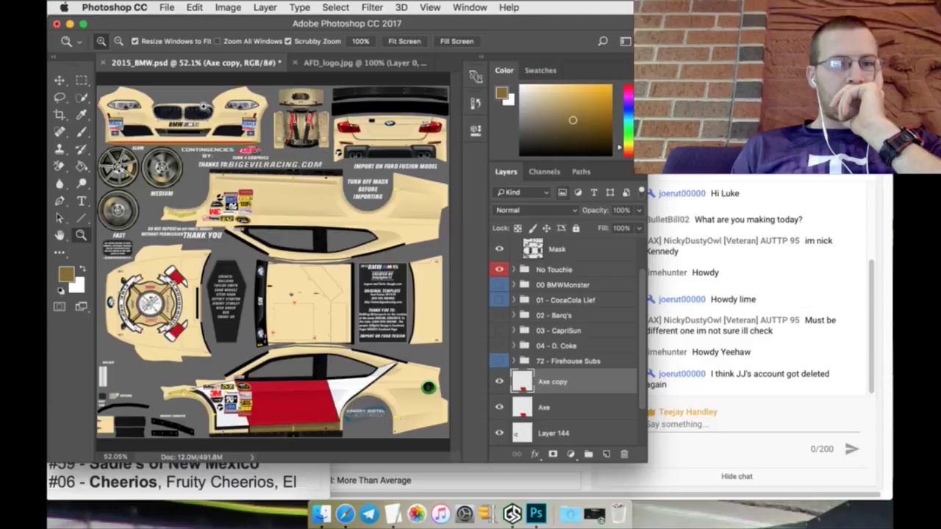
left_click(61, 79)
key("super+t")
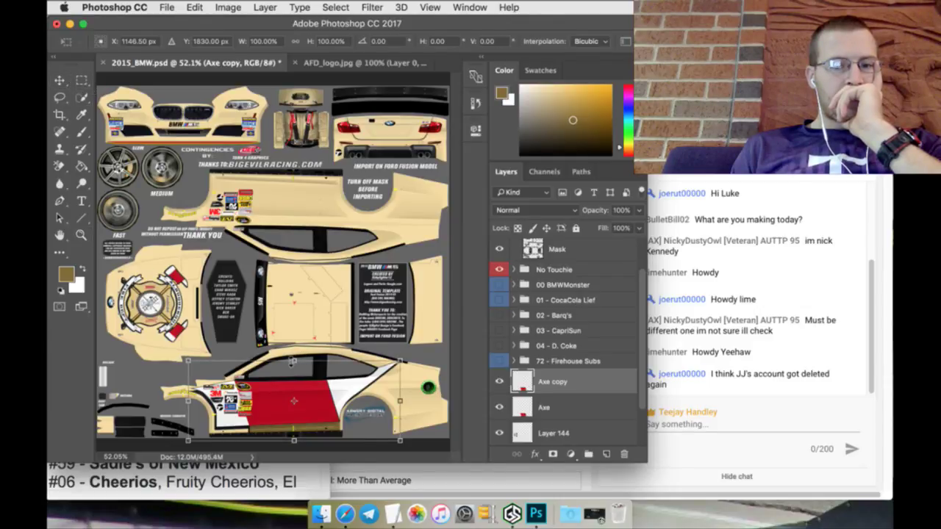
left_click(194, 7)
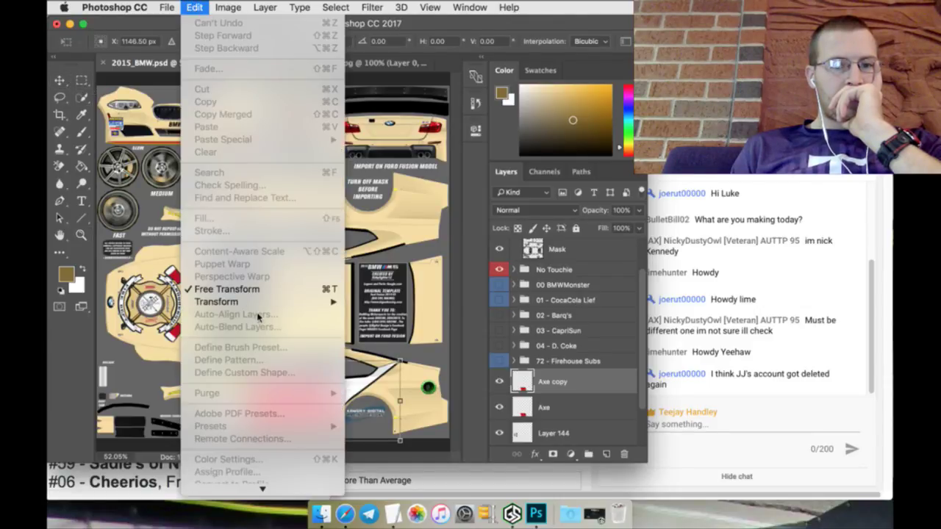
mouse_move(261, 302)
left_click(383, 464)
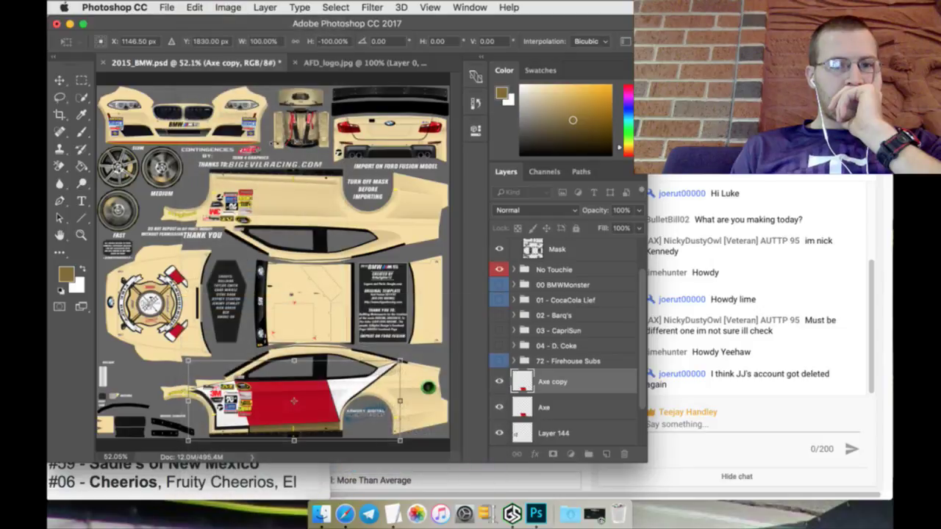
Step: Move the flipped copy up by entering Y positions of 830, 810 and 802 px
left_click(211, 41)
type("830")
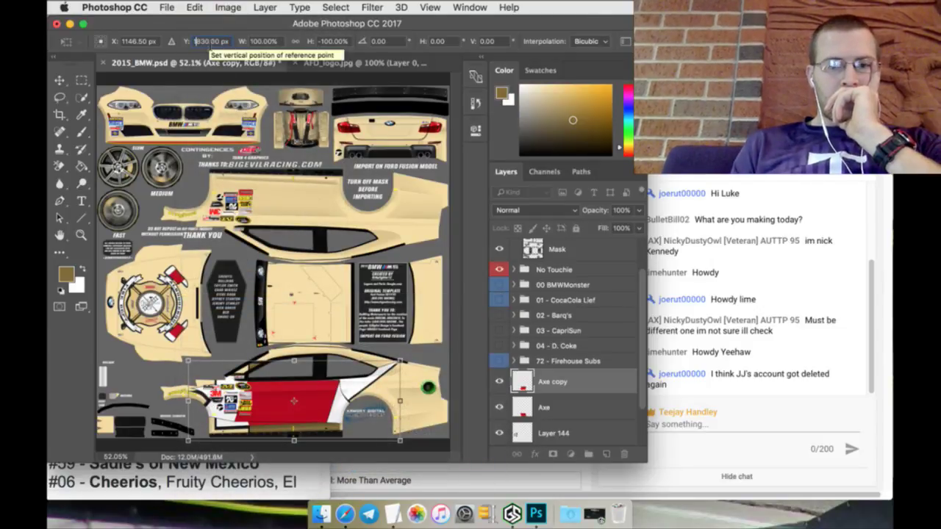
key("Return")
left_click(210, 41)
type("810")
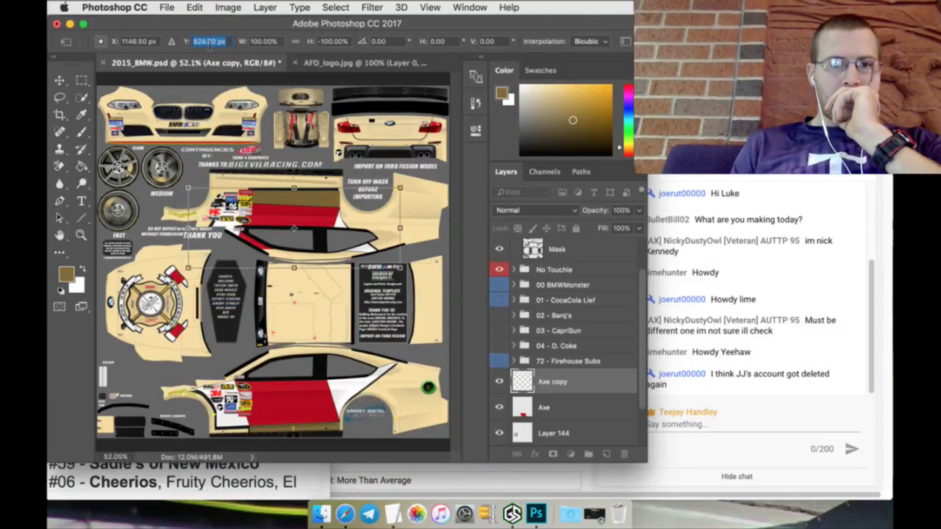
key("Return")
type("802")
key("Return")
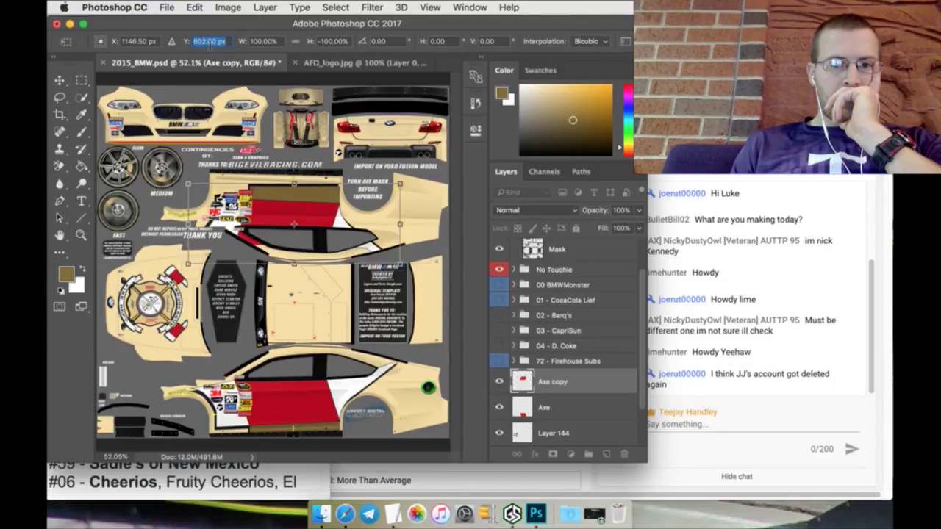
Step: Nudge the copy up past 724 px, set 700, settle at 696 px, and apply
key("Down")
key("Down")
key("Down")
key("Down")
key("Down")
key("Down")
key("Down")
key("Down")
key("Down")
key("Down")
key("Down")
key("Down")
key("Down")
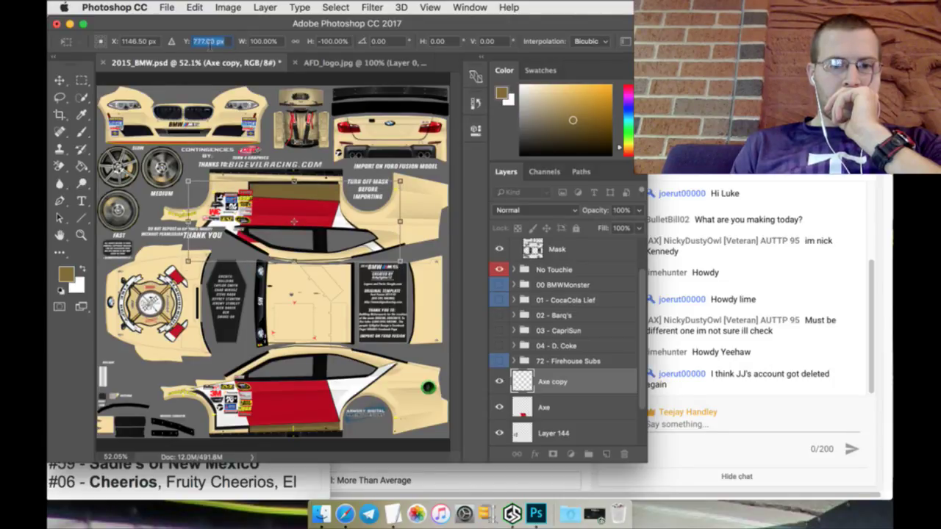
key("Down")
key("Down")
key("Down")
key("Down")
key("Down")
key("Down")
key("Down")
key("Down")
key("Down")
key("Down")
key("Down")
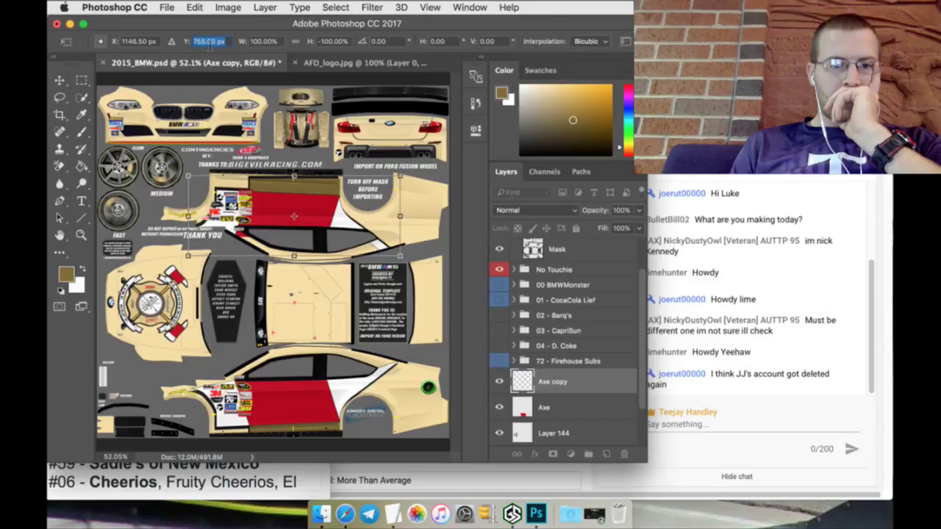
key("Down")
key("Down")
key("Down")
key("Down")
key("Down")
key("Down")
key("Down")
key("Down")
key("Down")
key("Down")
key("Down")
key("Down")
key("Down")
key("Down")
key("Down")
key("Down")
key("Down")
key("Down")
key("Down")
key("Down")
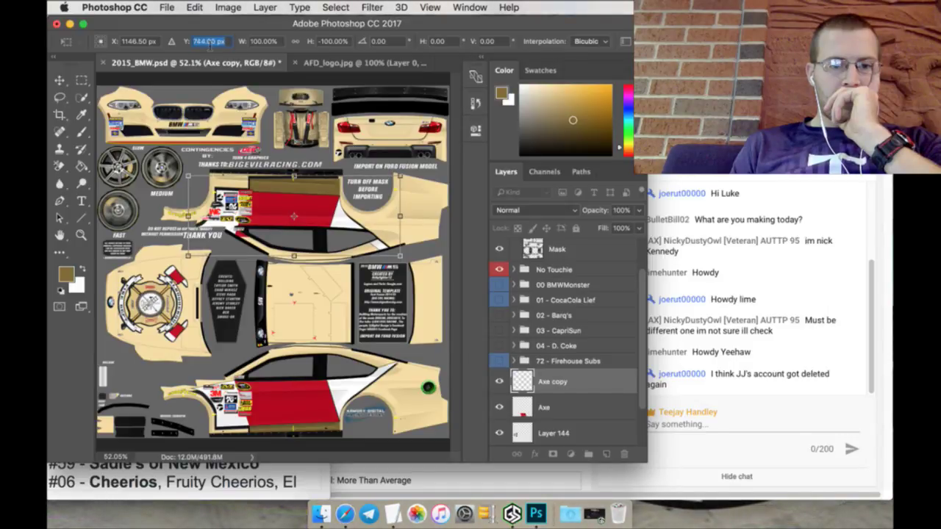
key("Down")
key("Down")
key("Down")
key("Down")
key("Down")
key("Down")
key("Down")
key("Down")
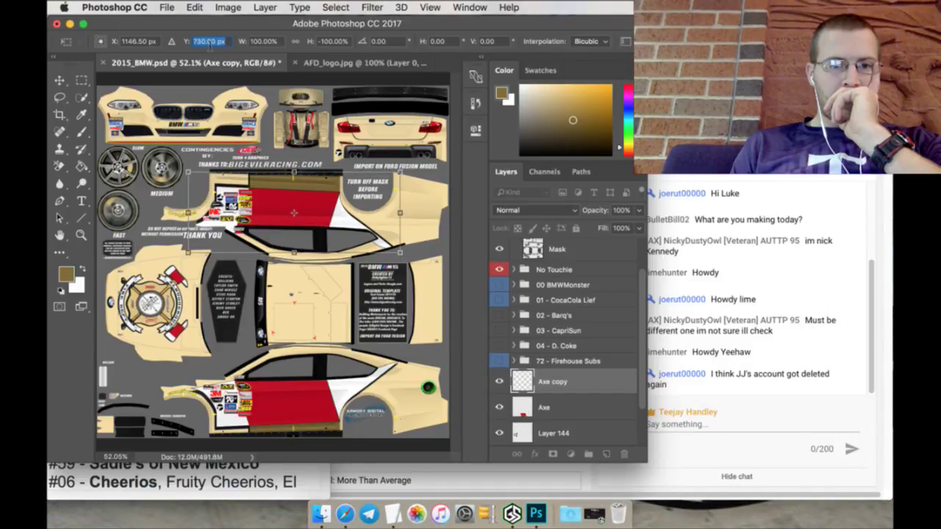
key("Down")
key("Down")
key("Down")
key("Down")
key("Down")
key("Down")
key("Down")
key("Down")
key("Down")
key("Down")
key("Down")
key("Down")
key("Down")
key("Down")
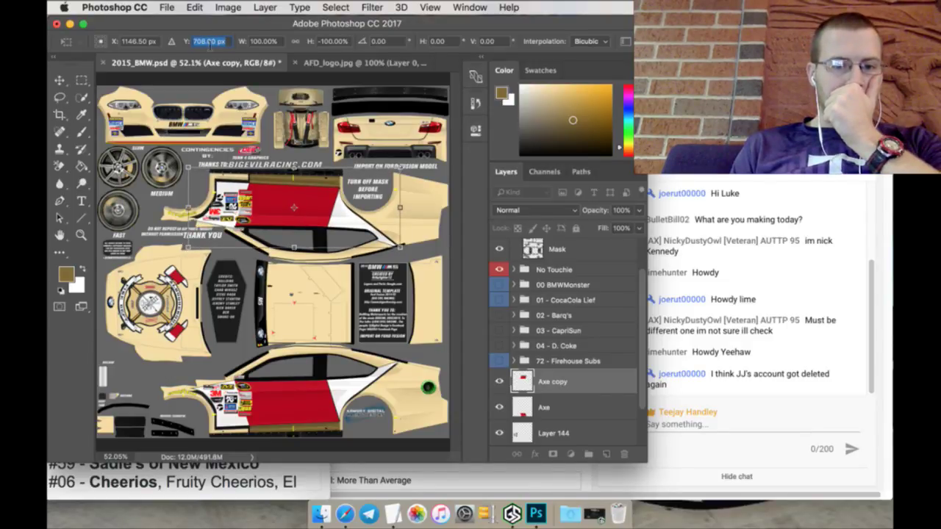
type("700")
key("Return")
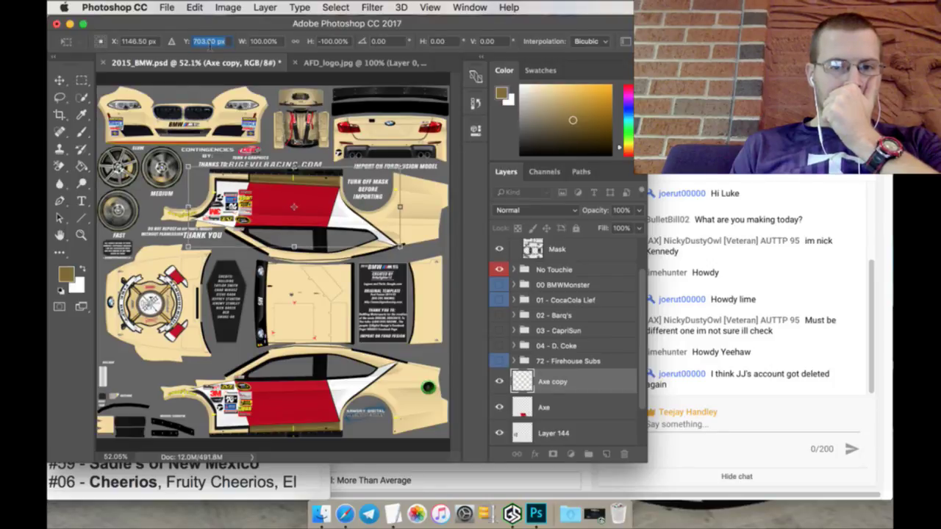
key("Down")
key("Down")
key("Down")
key("Down")
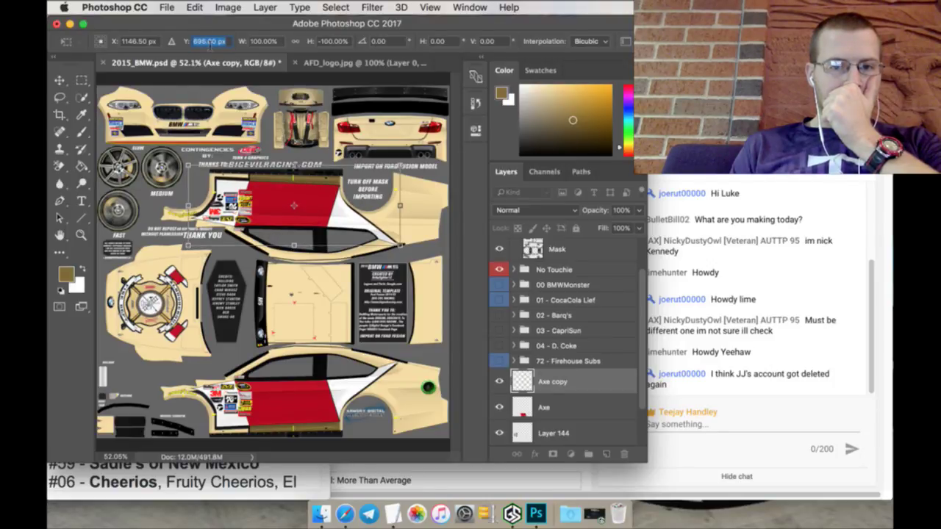
key("Down")
key("Down")
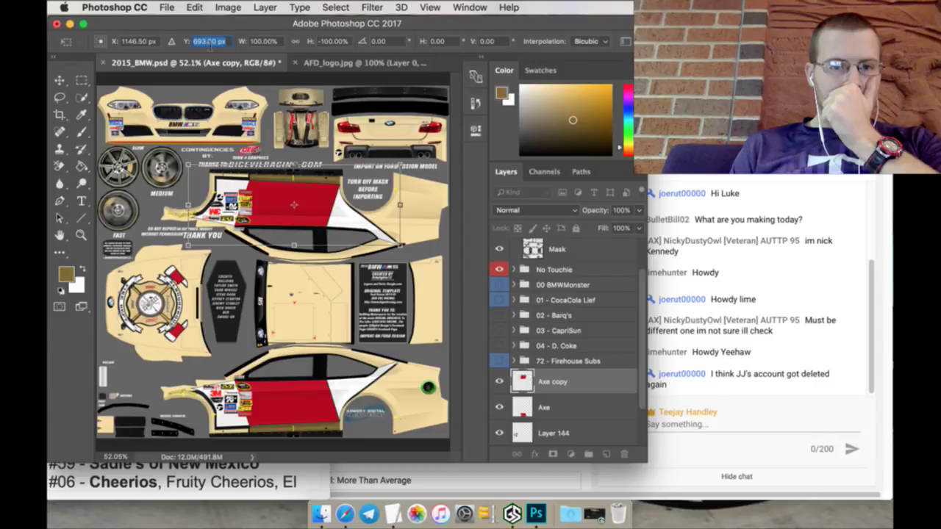
key("Up")
key("Up")
key("Up")
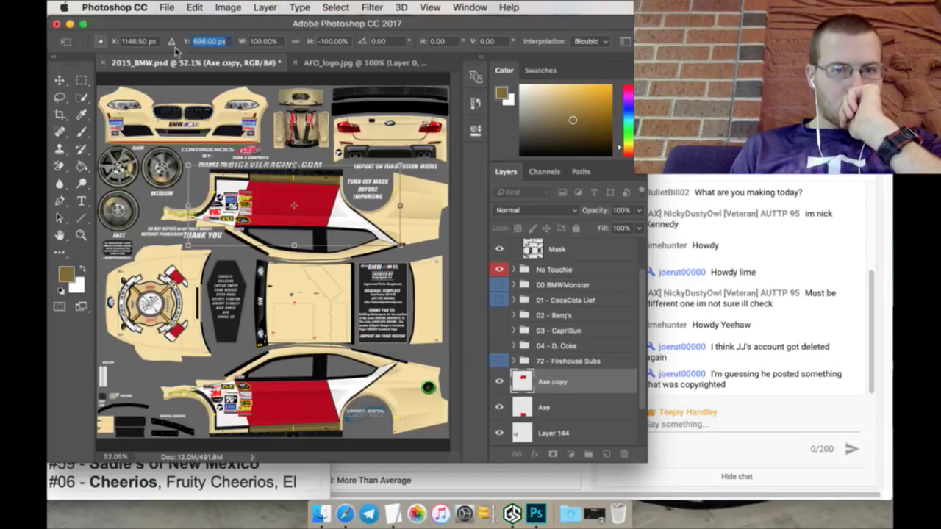
key("m")
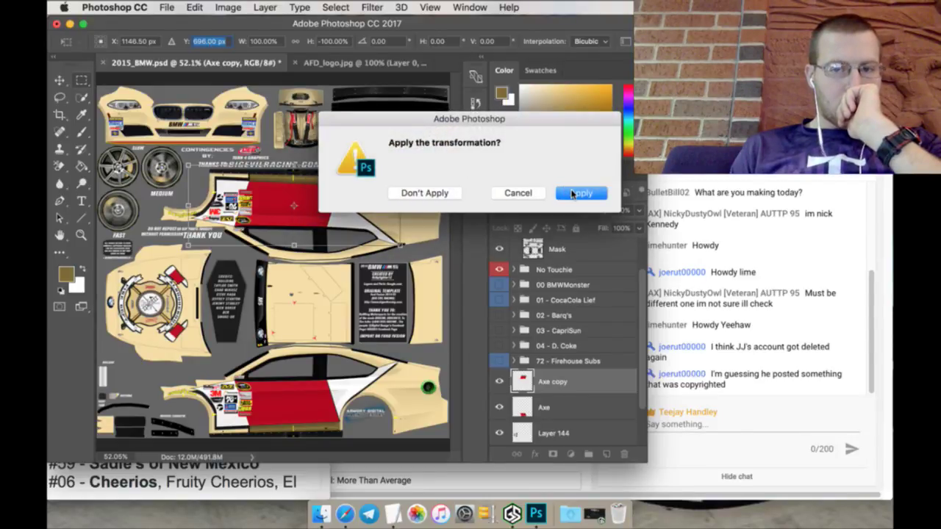
left_click(573, 194)
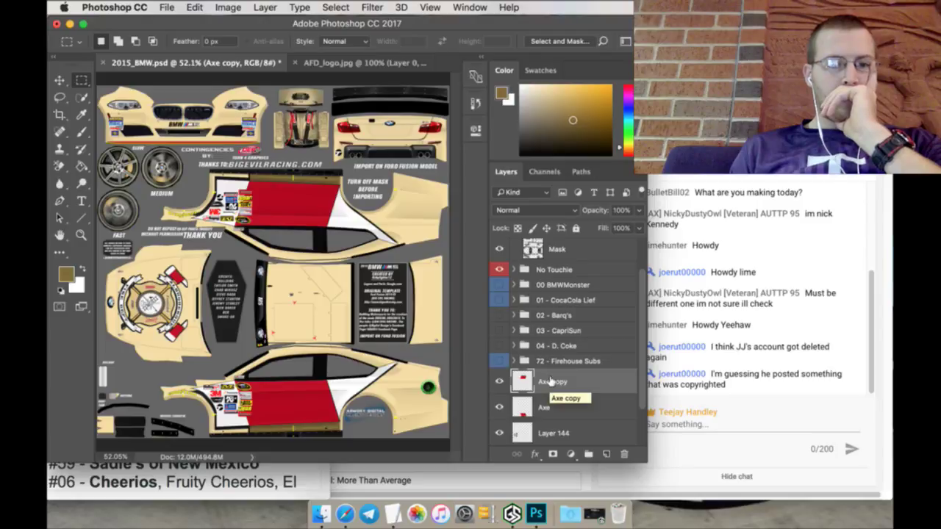
Step: Switch to AFD_logo.jpg and zoom in on the logo to 300%
left_click(326, 63)
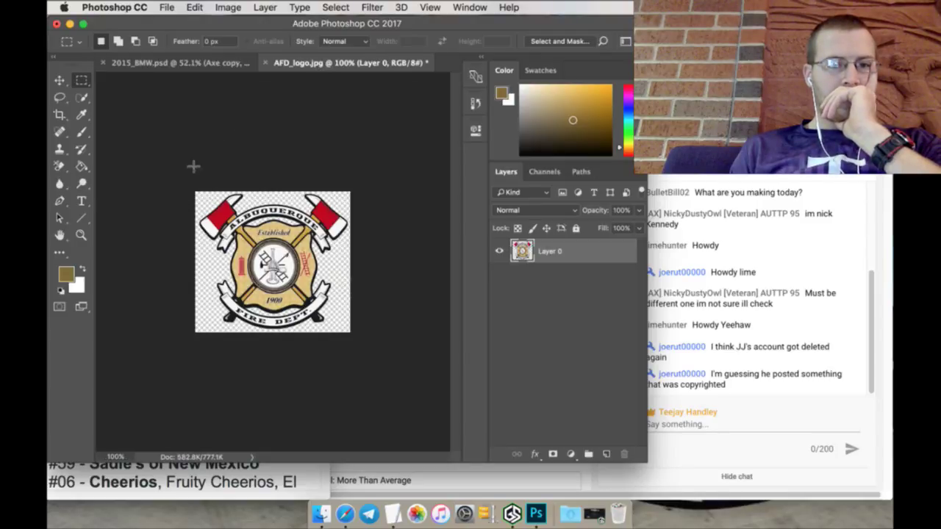
left_click(81, 235)
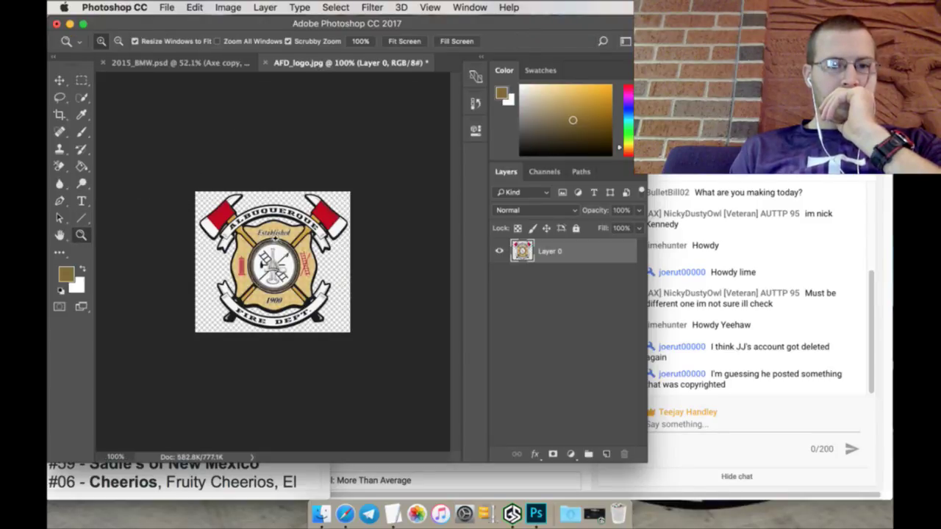
left_click(276, 239)
left_click(279, 225)
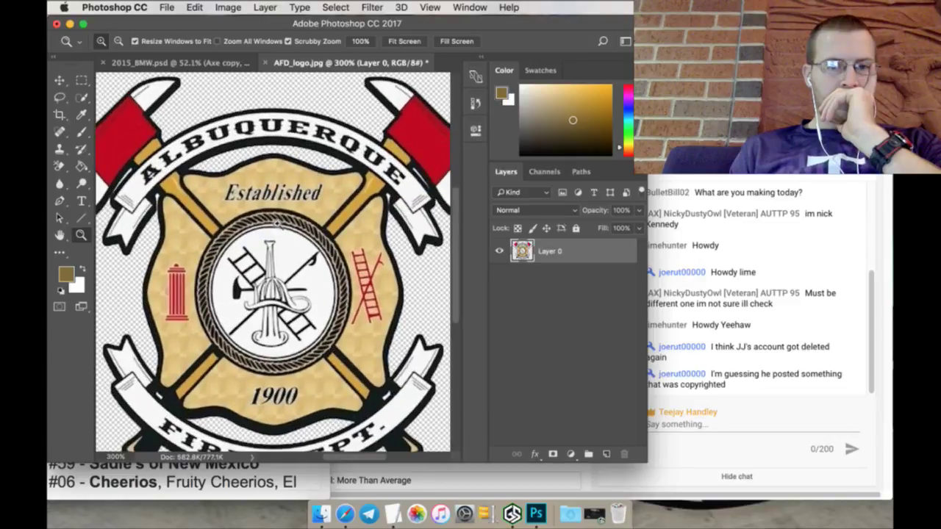
Step: Scroll around the enlarged logo to study it, then return to 2015_BMW.psd
scroll(171, 168, "down", 3)
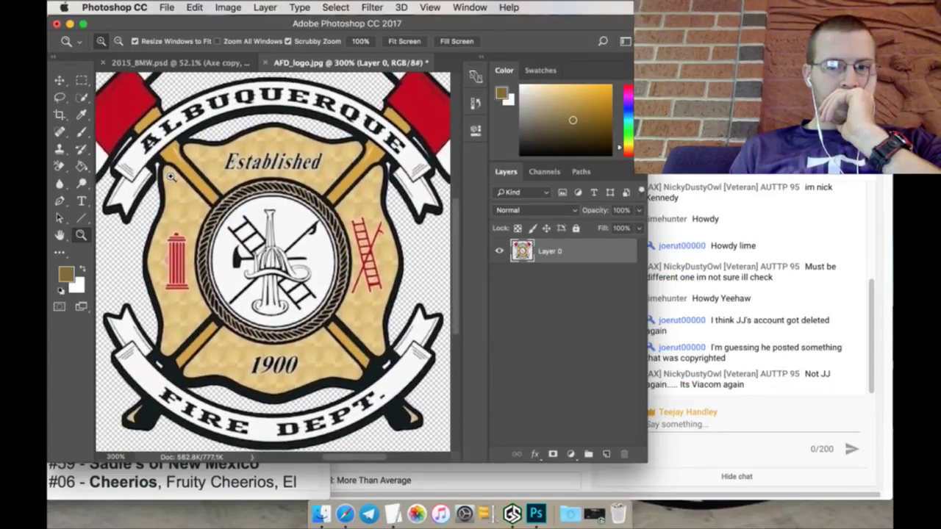
scroll(170, 181, "up", 1)
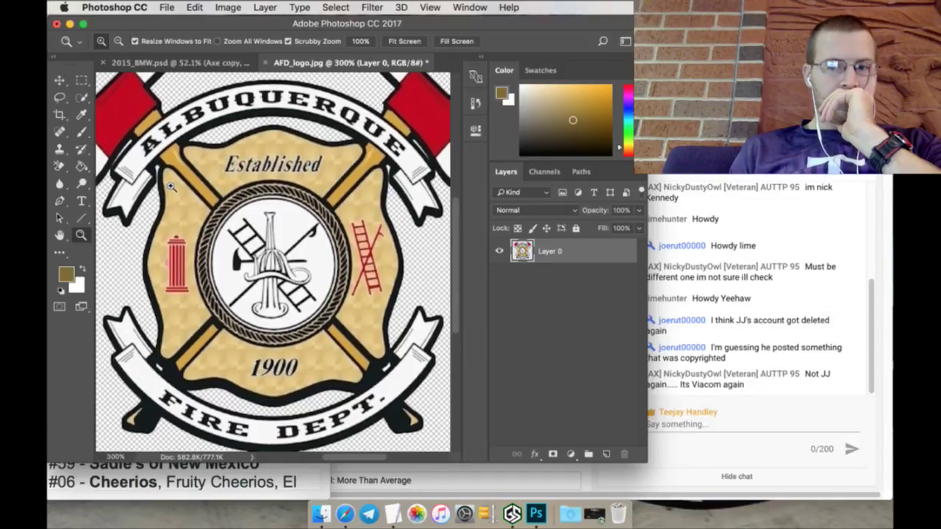
scroll(170, 186, "up", 1)
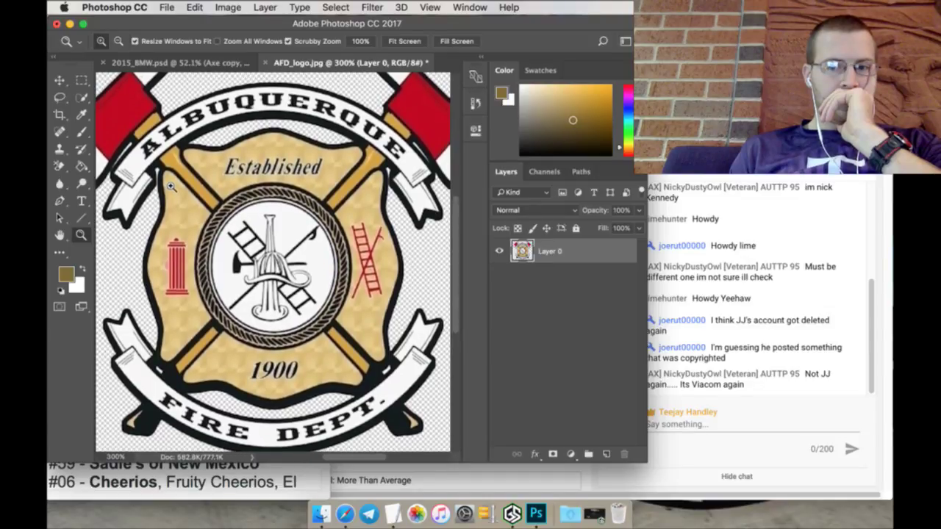
scroll(169, 182, "up", 1)
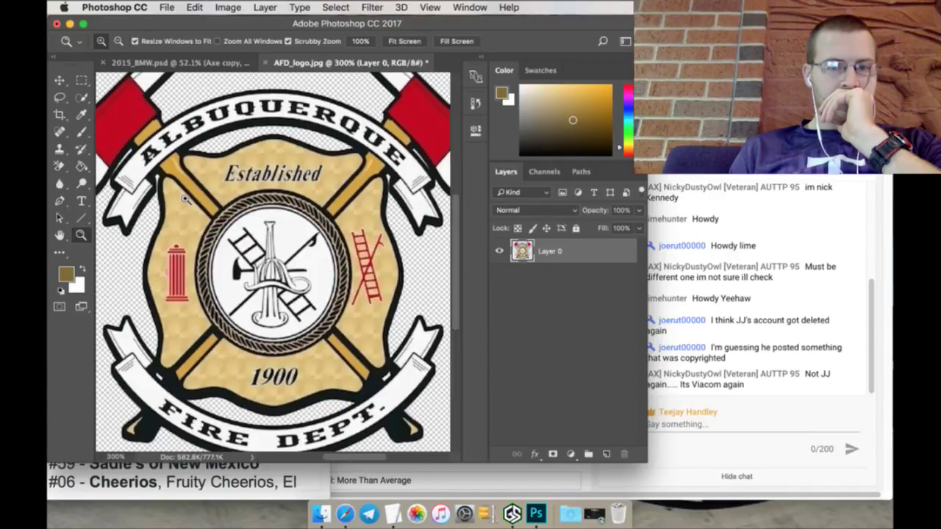
scroll(185, 198, "up", 1)
scroll(186, 198, "down", 1)
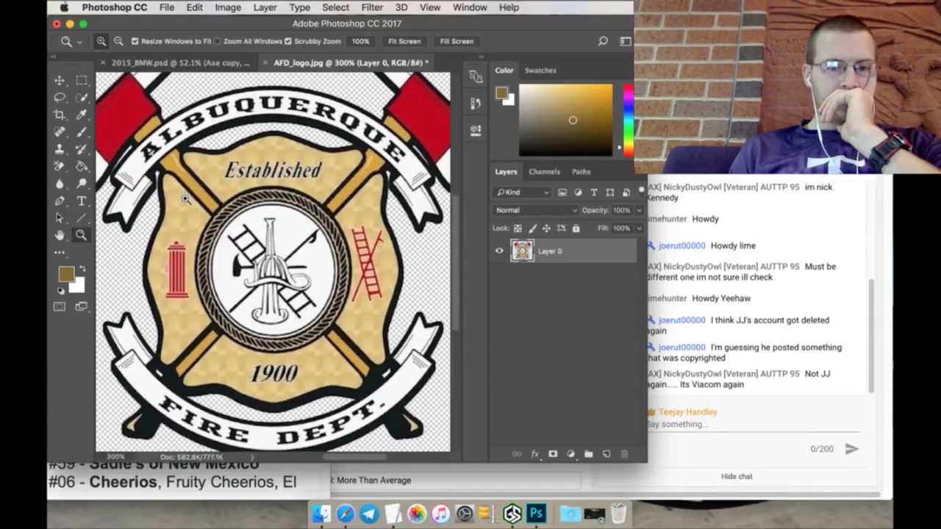
scroll(186, 199, "up", 1)
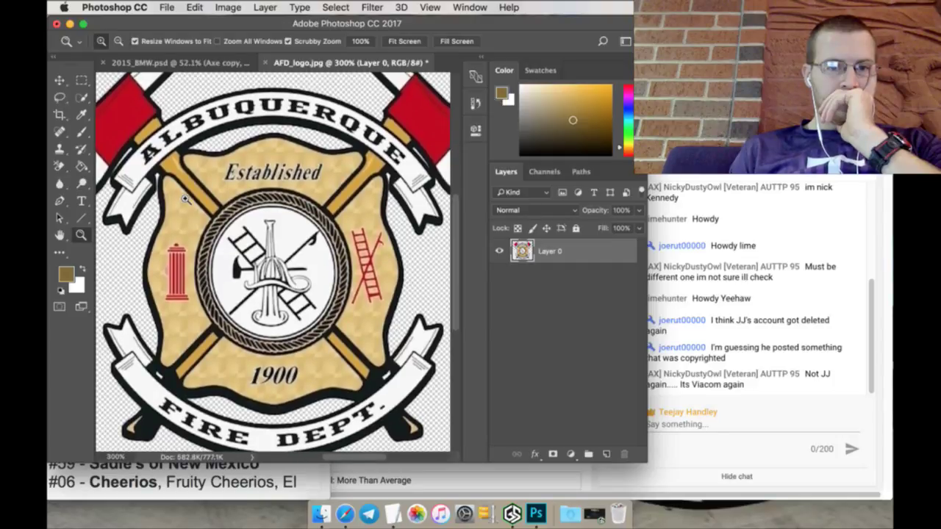
scroll(185, 198, "down", 1)
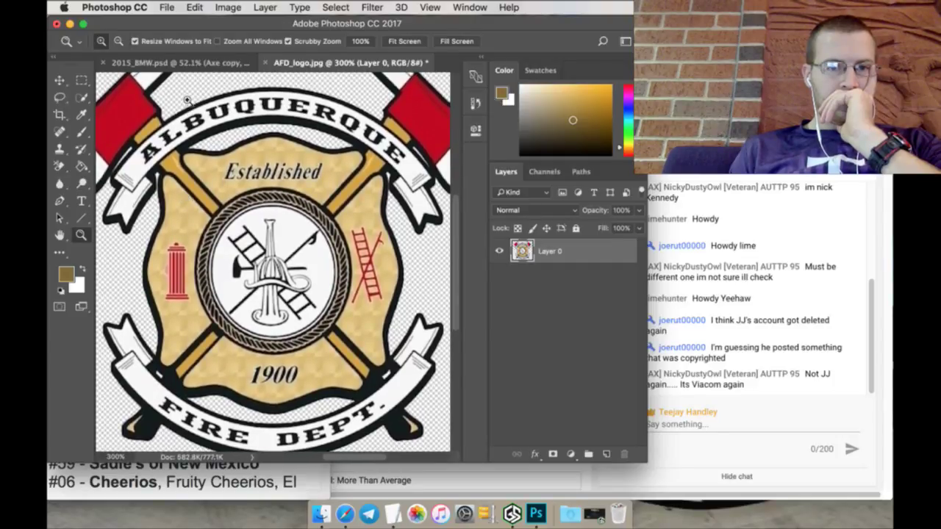
left_click(180, 63)
Step: Zoom the car template in on the rear wheel-arch logo, settling around 167%
left_click(415, 393)
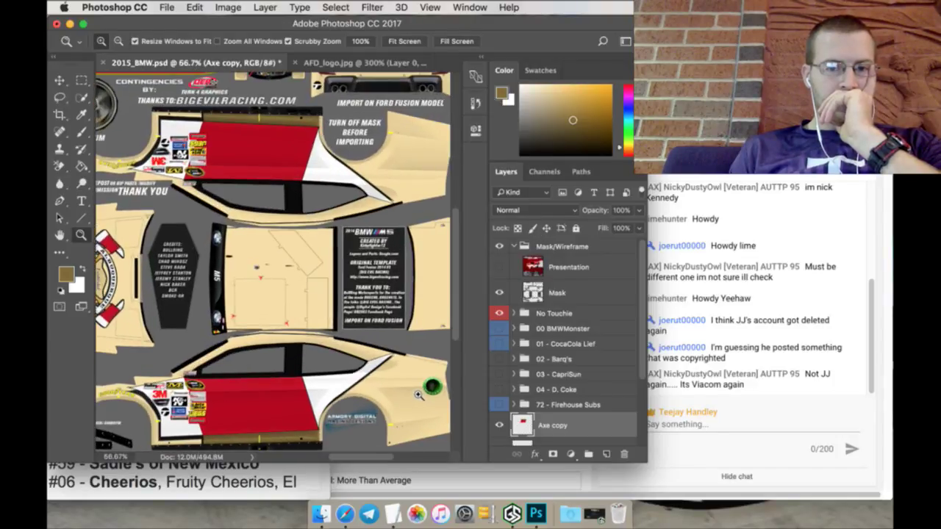
left_click(415, 393)
scroll(413, 400, "down", 2)
scroll(384, 456, "right", 2)
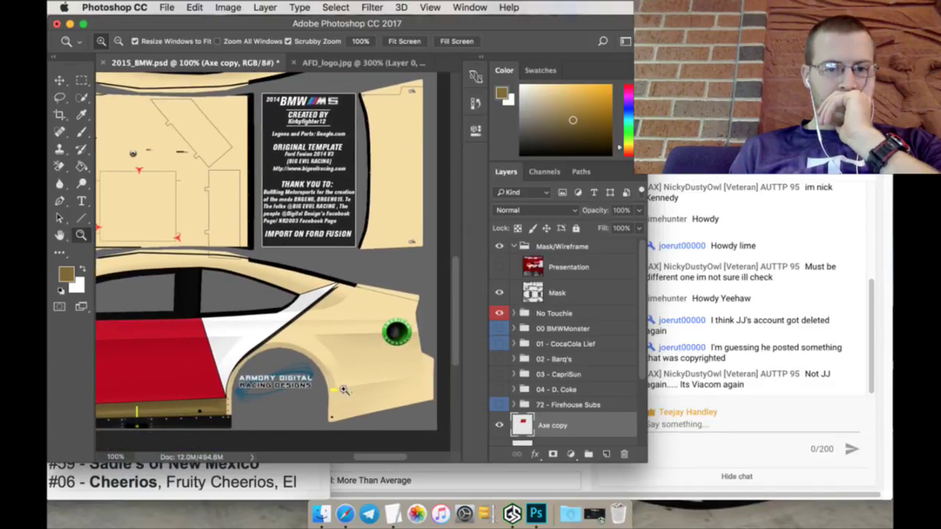
left_click(340, 378)
left_click_drag(372, 411, 357, 407)
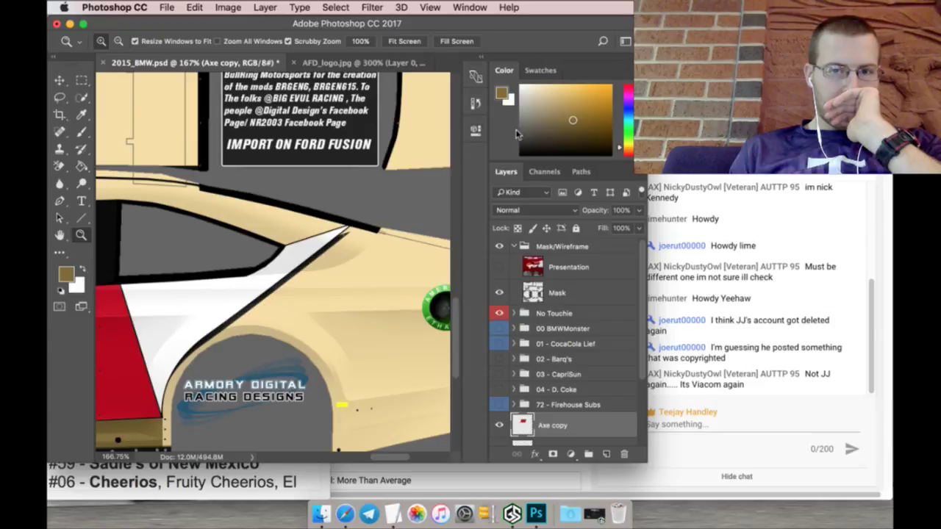
Step: Reset the foreground colour to black and add an empty layer above Axe copy
key("d")
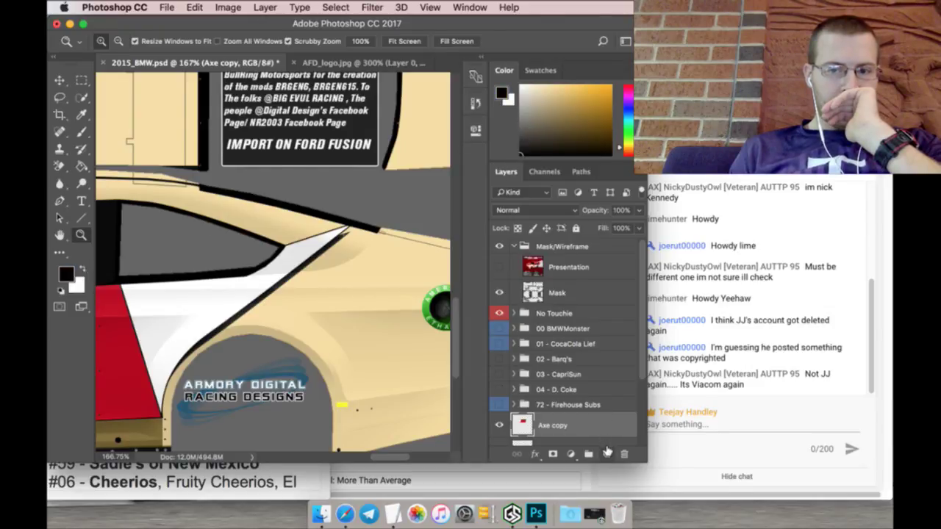
left_click(605, 454)
scroll(560, 355, "down", 3)
scroll(560, 346, "up", 1)
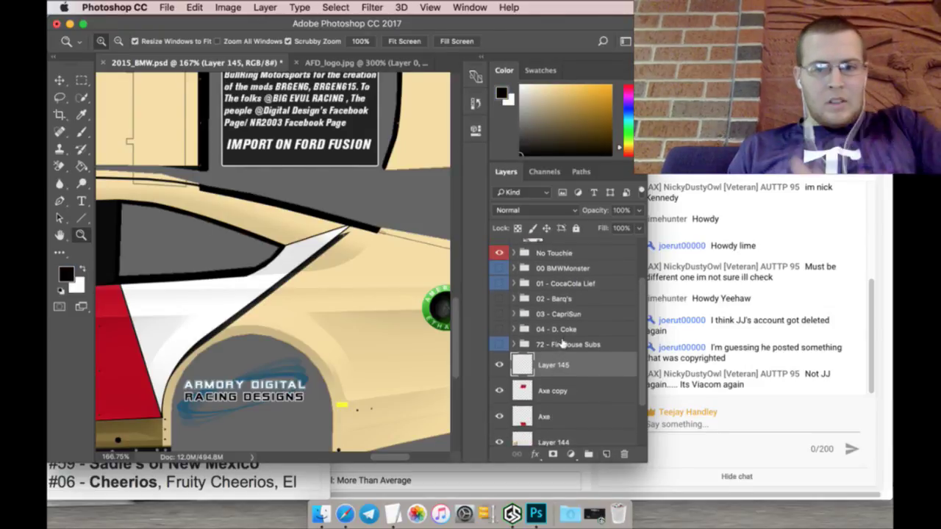
Step: Group the livery groups 00 through 72 - Firehouse Subs and name the group Cars
left_click(563, 344)
scroll(564, 327, "up", 2)
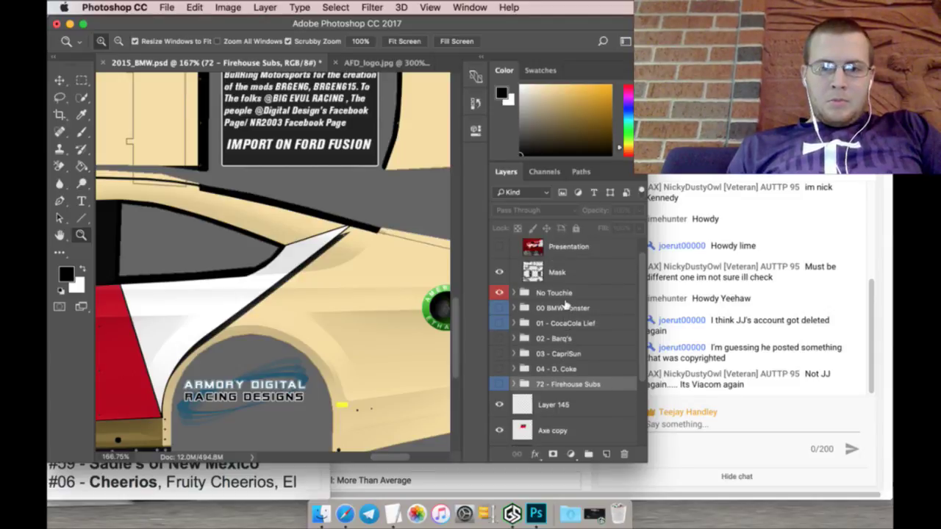
left_click(564, 308, "shift")
left_click(588, 454)
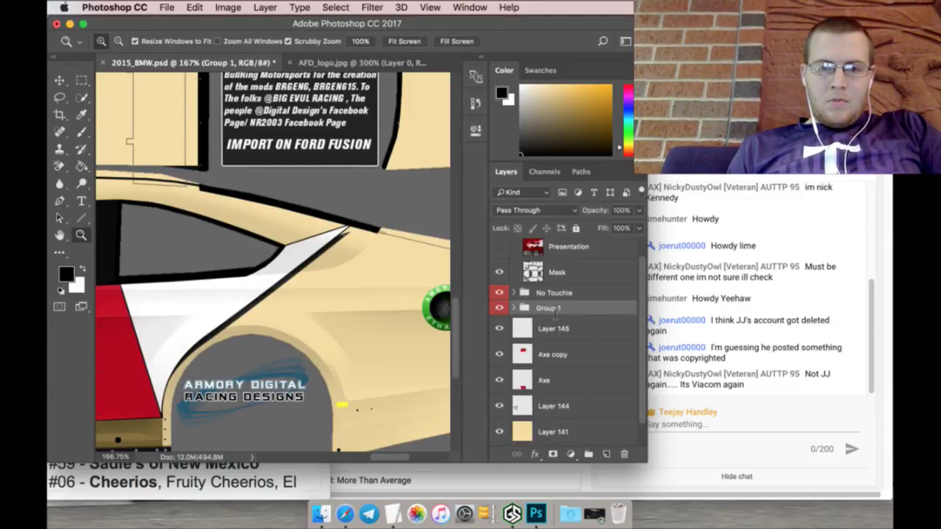
double_click(548, 308)
type("cAR")
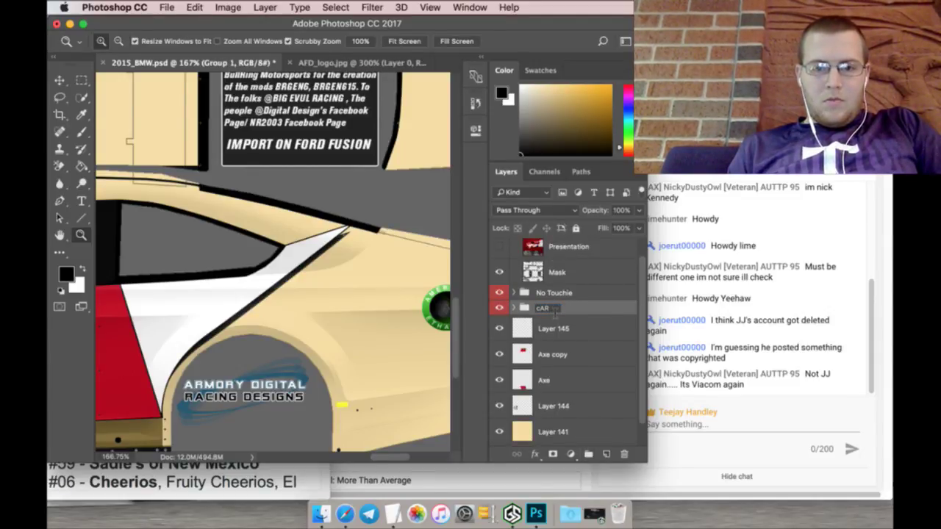
key("BackSpace")
key("BackSpace")
key("BackSpace")
type("Car")
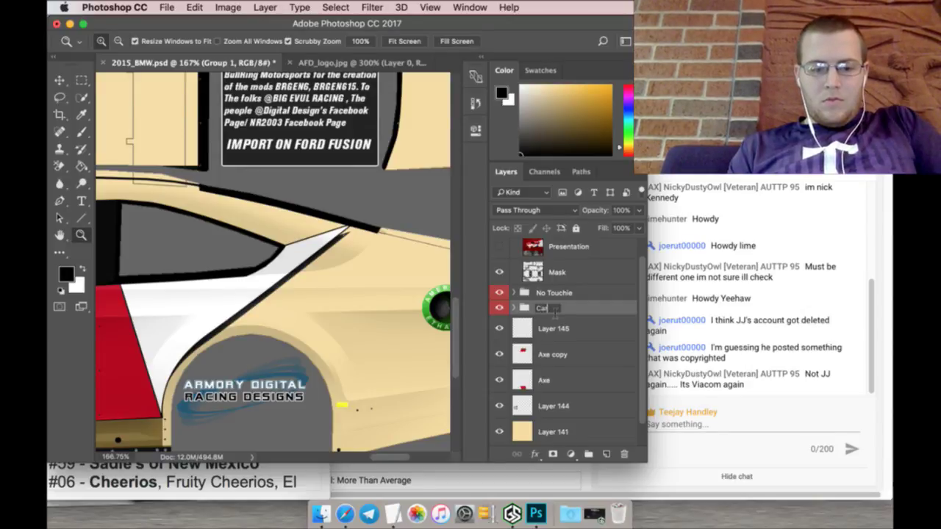
type("s")
key("Return")
Step: Collapse the Mask/Wireframe group and save 2015_BMW.psd
scroll(582, 291, "up", 1)
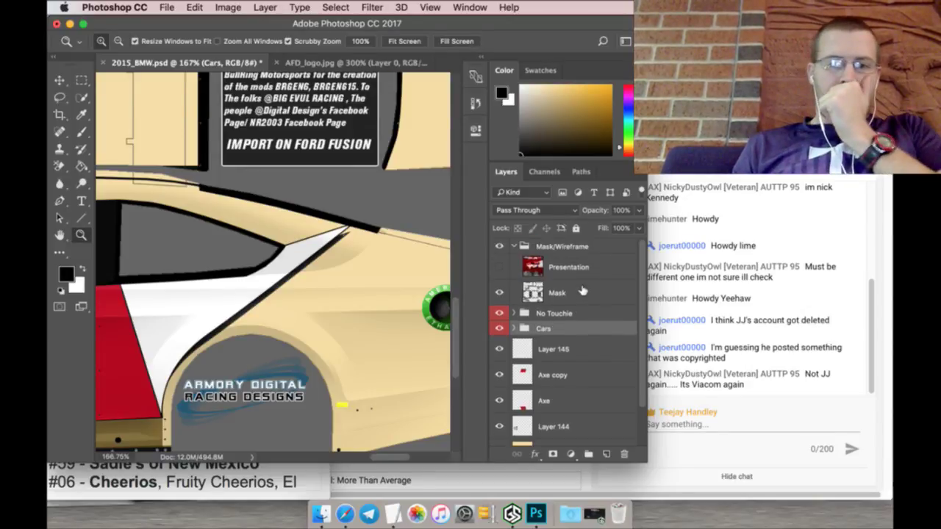
left_click(520, 245)
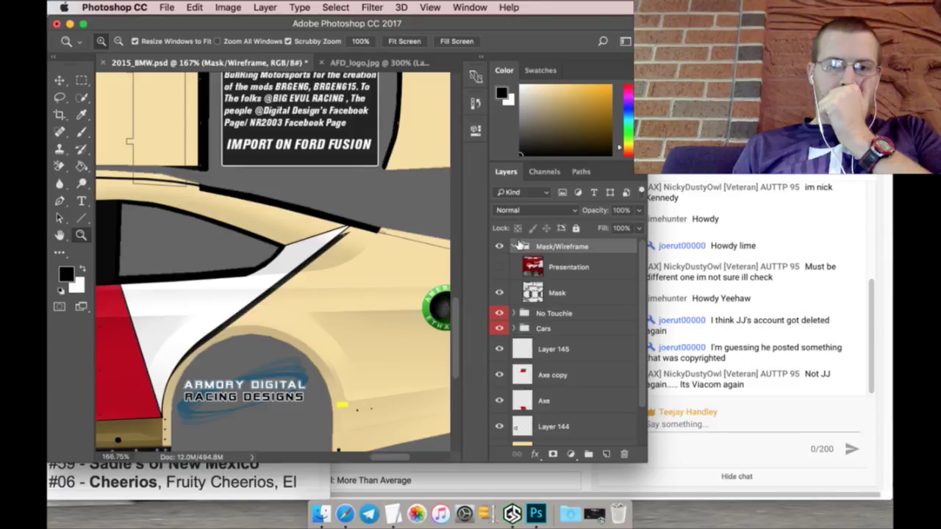
left_click(515, 246)
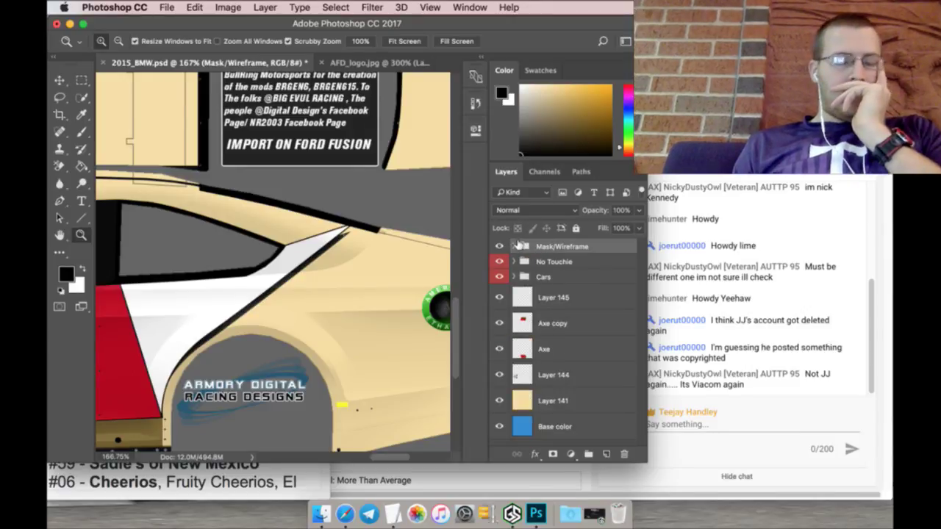
left_click(165, 7)
left_click(190, 136)
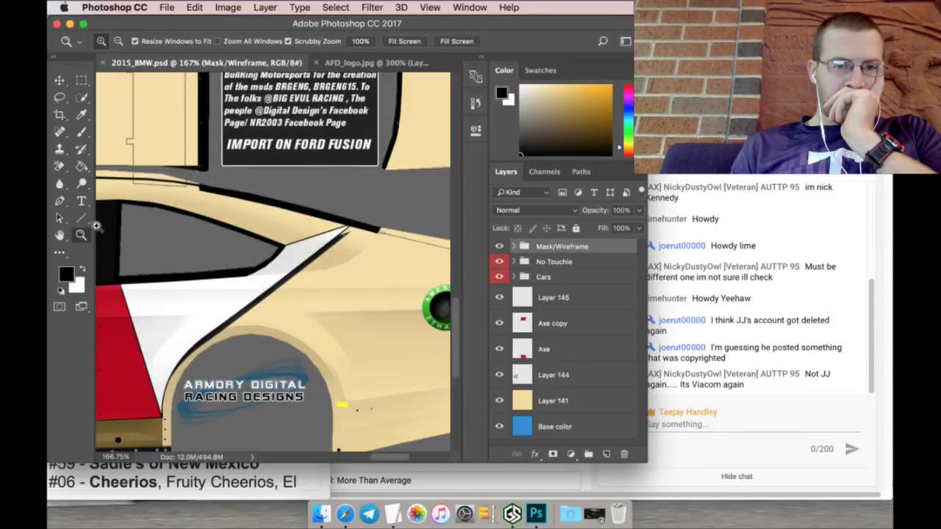
Step: Paste 'Albuquerque Fire Department' in Blackoak Std on the car's side, split onto two lines
left_click(81, 201)
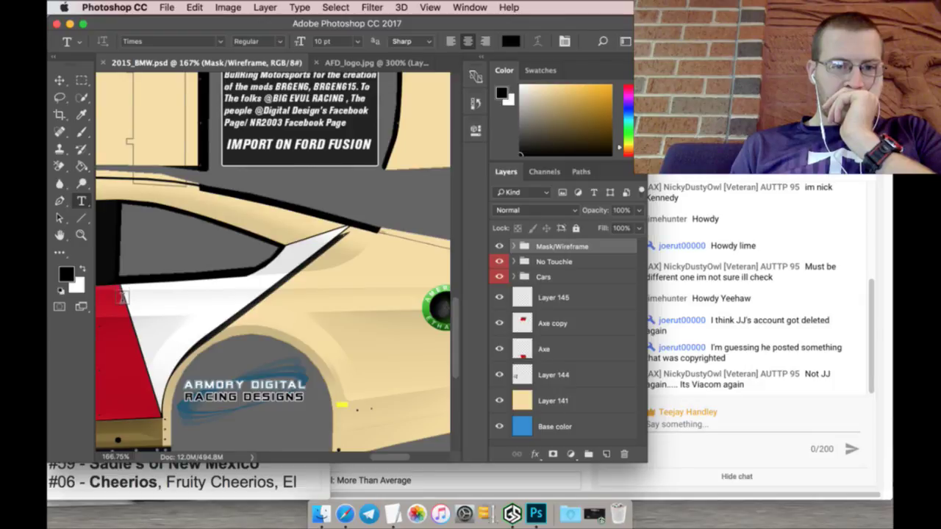
left_click_drag(123, 297, 420, 326)
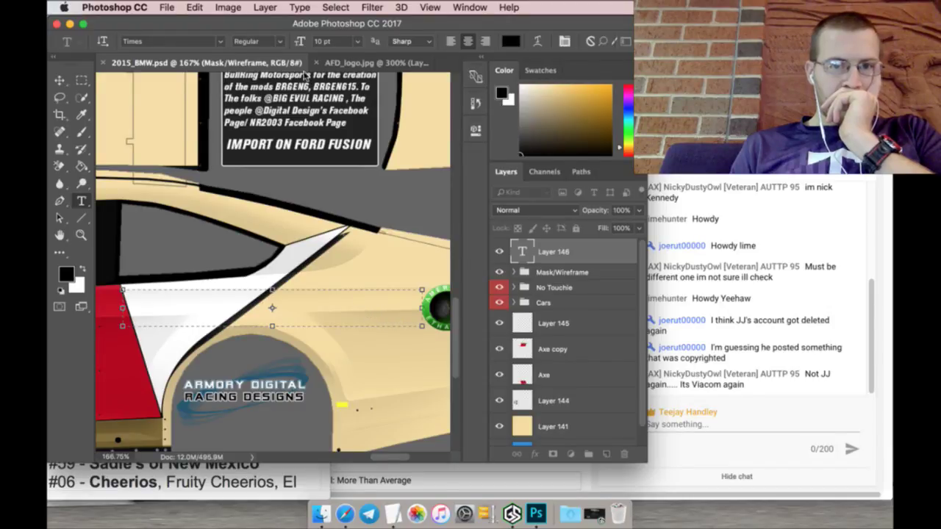
left_click(221, 42)
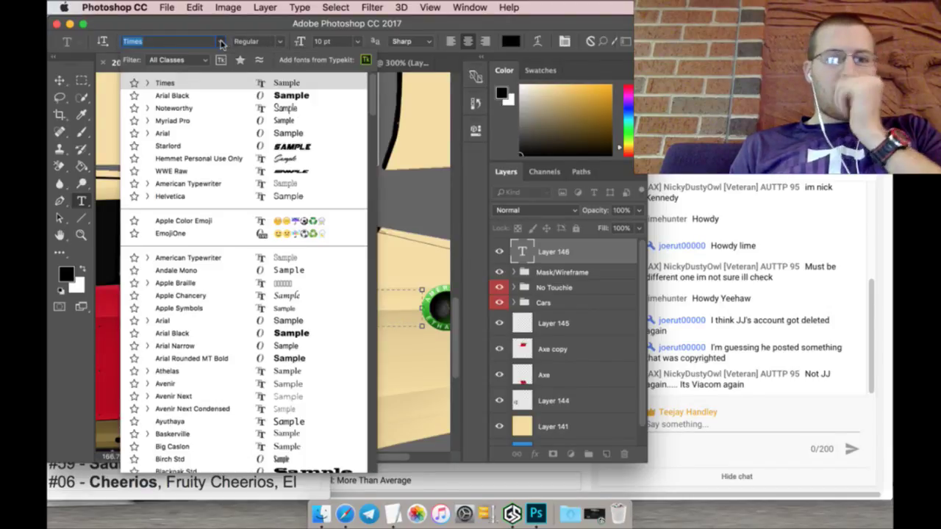
scroll(226, 309, "down", 5)
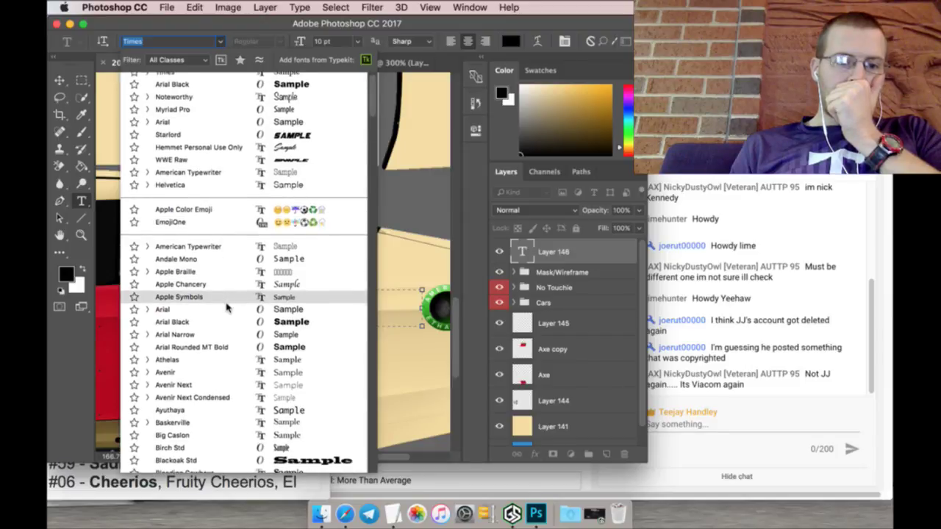
scroll(226, 309, "down", 3)
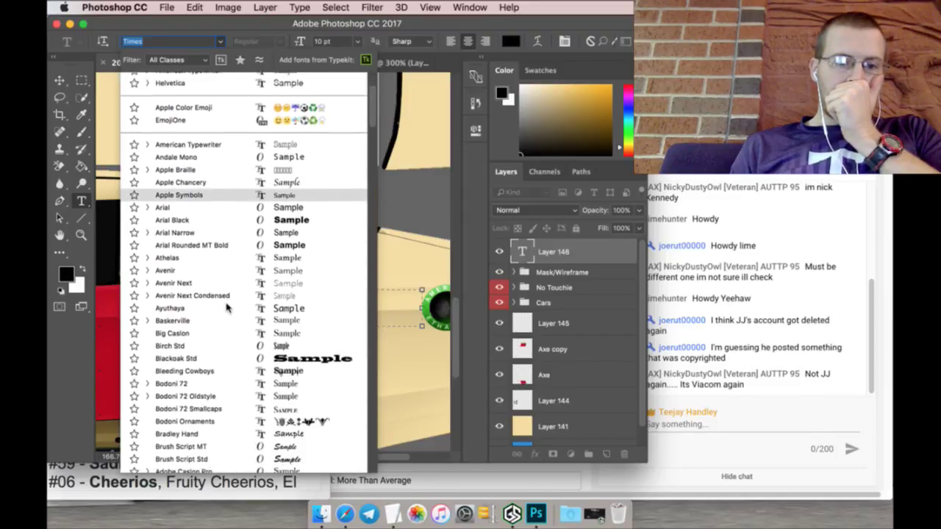
left_click(296, 329)
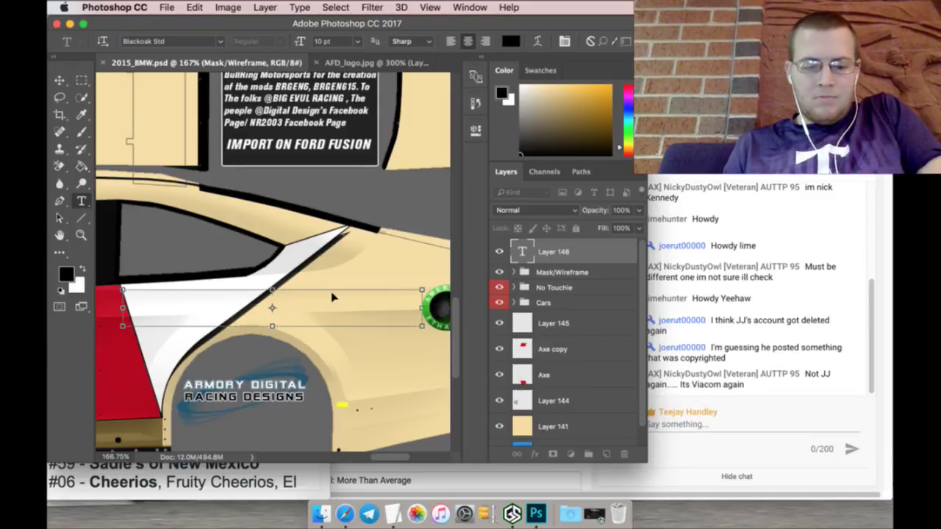
type("Albuquerque Fire Department")
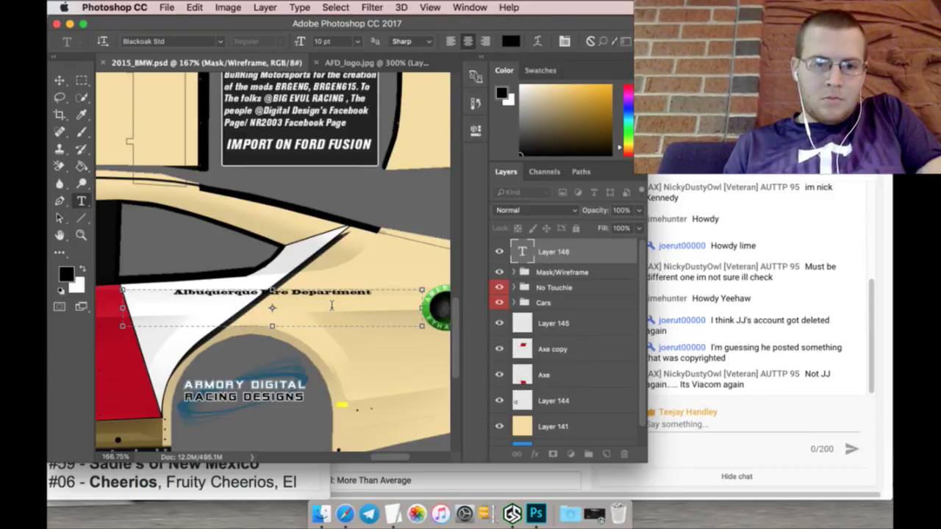
left_click_drag(387, 299, 367, 288)
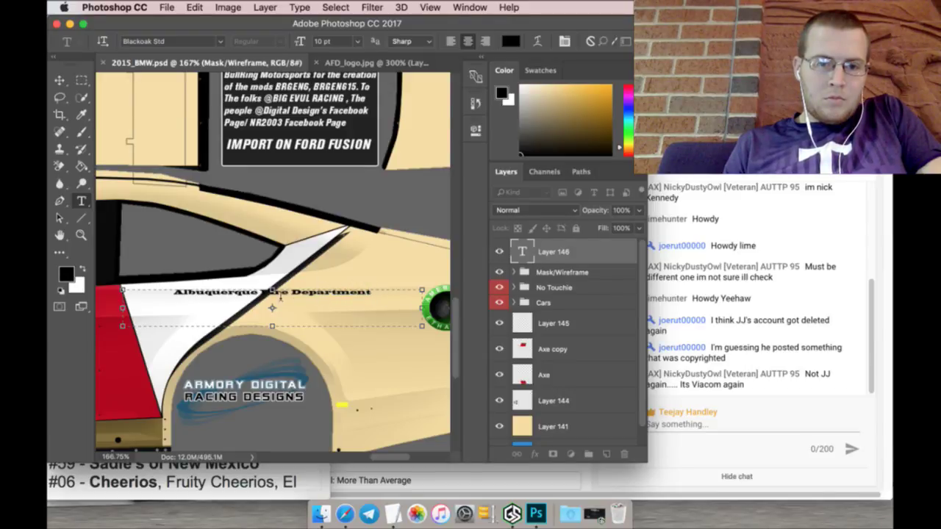
key("Return")
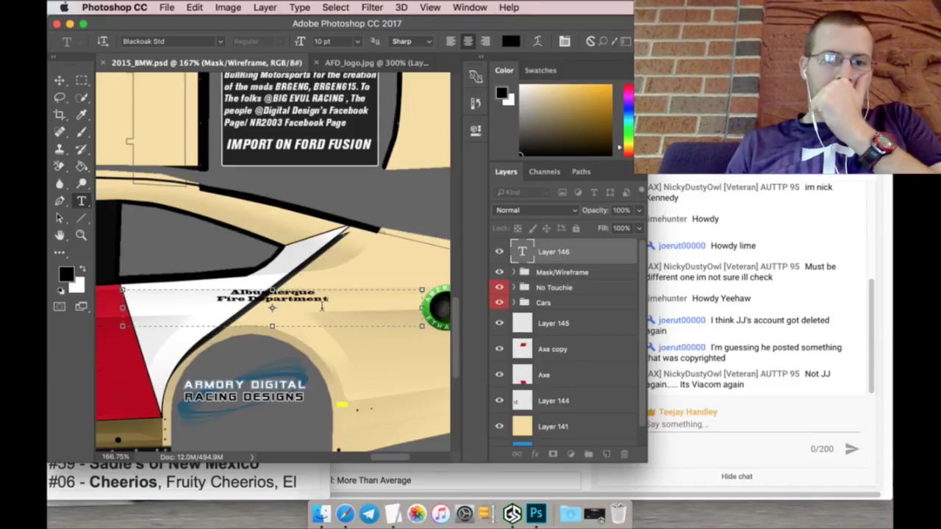
Step: Set all the lettering to 26 pt and commit the text
key("ctrl+a")
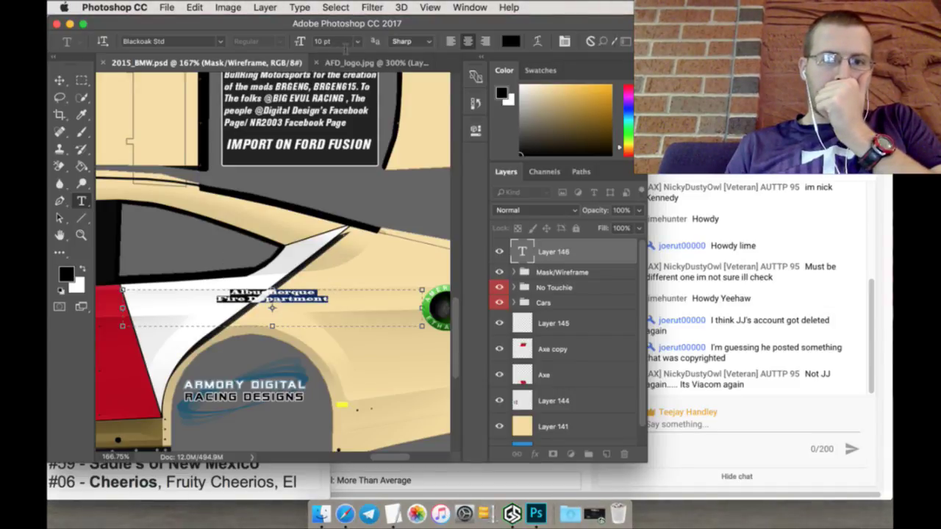
left_click(330, 42)
key("Up")
key("Up")
key("Up")
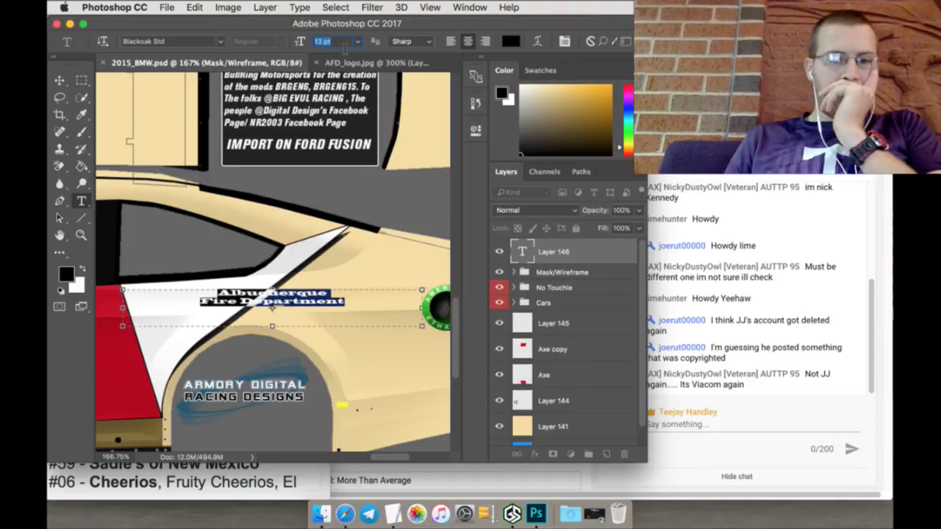
key("Up")
key("Up")
key("Up")
key("Up")
key("Up")
key("Up")
key("Up")
key("Up")
key("Up")
key("Up")
key("Up")
key("Up")
key("Up")
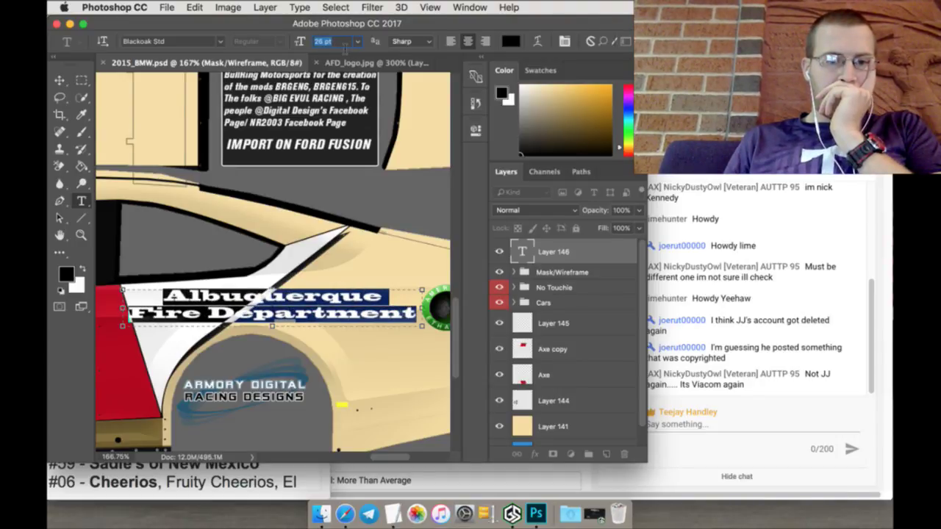
key("Up")
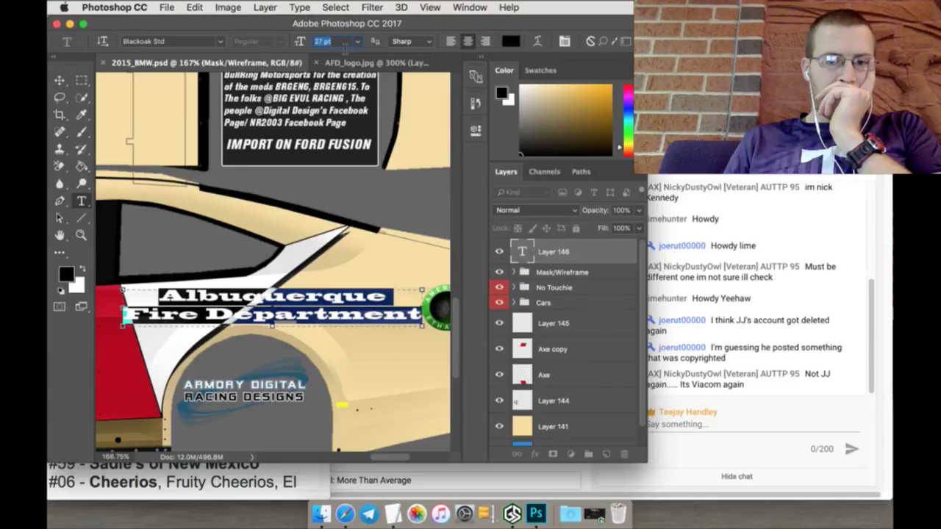
key("Down")
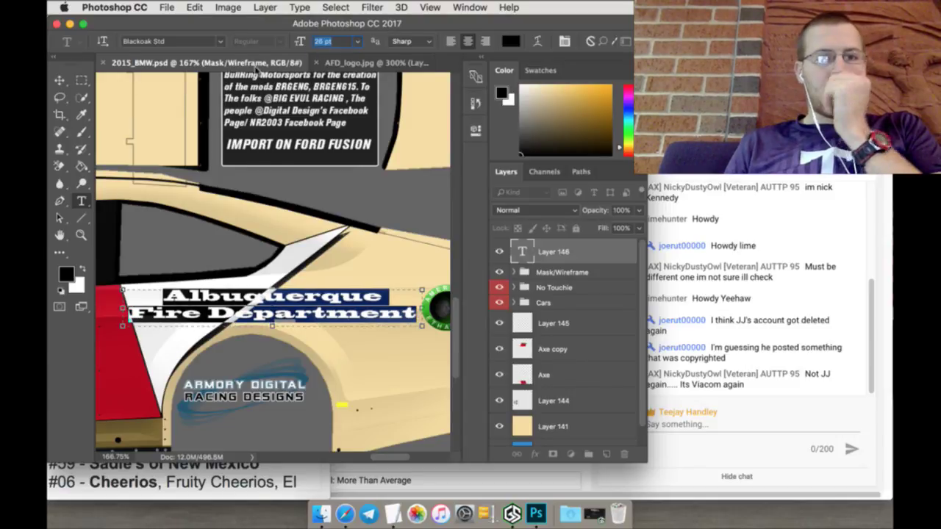
left_click(83, 79)
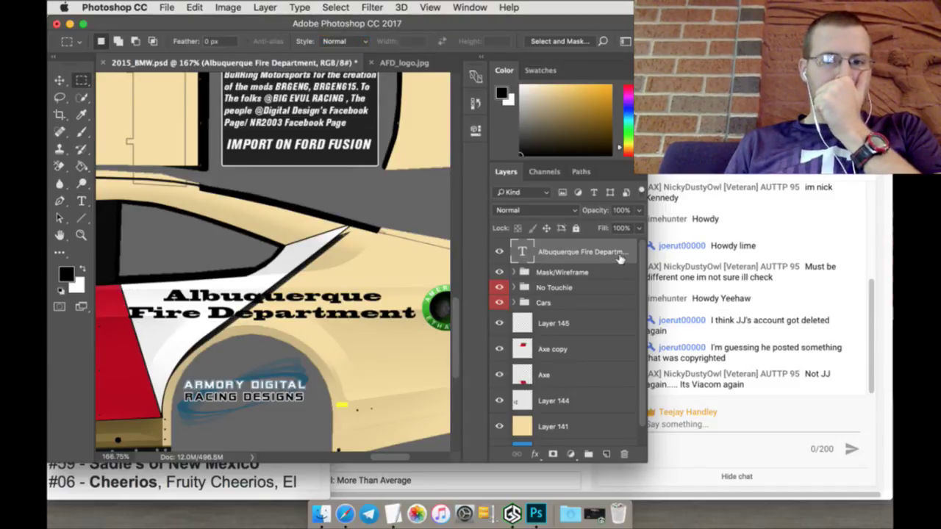
Step: Move the lettering layer below the Cars group and rasterize the type
left_click_drag(602, 251, 596, 316)
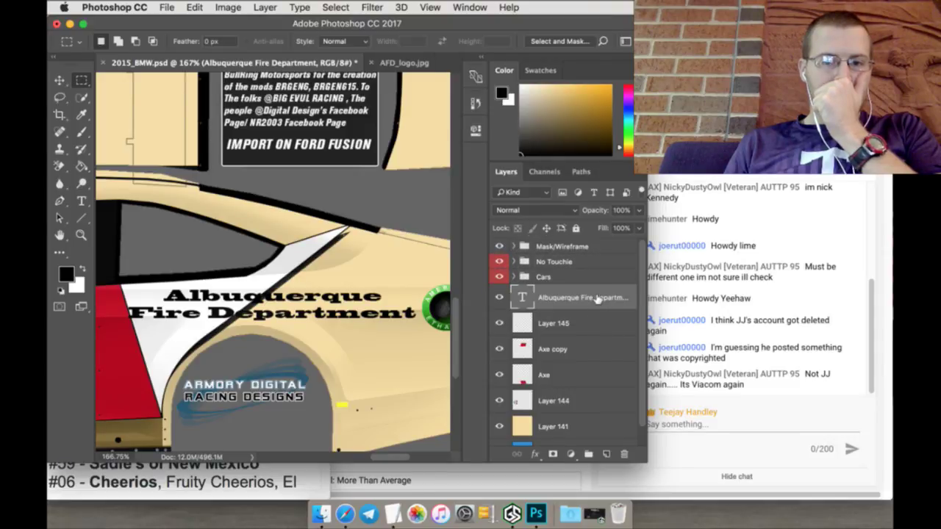
right_click(601, 298)
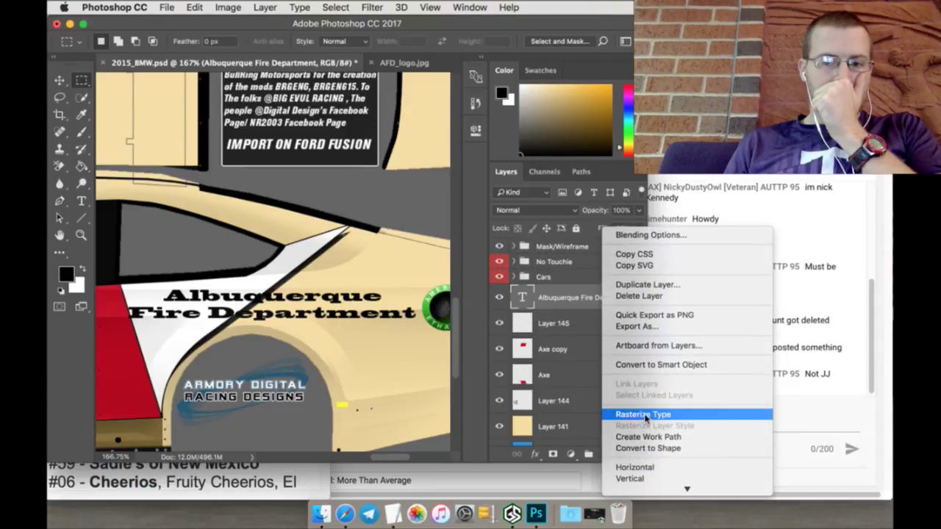
left_click(646, 416)
right_click(612, 298)
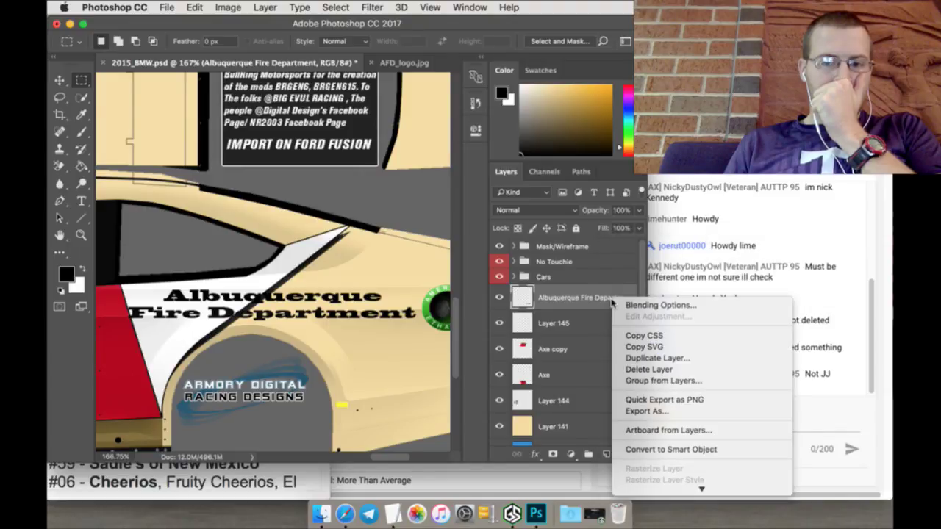
left_click(601, 299)
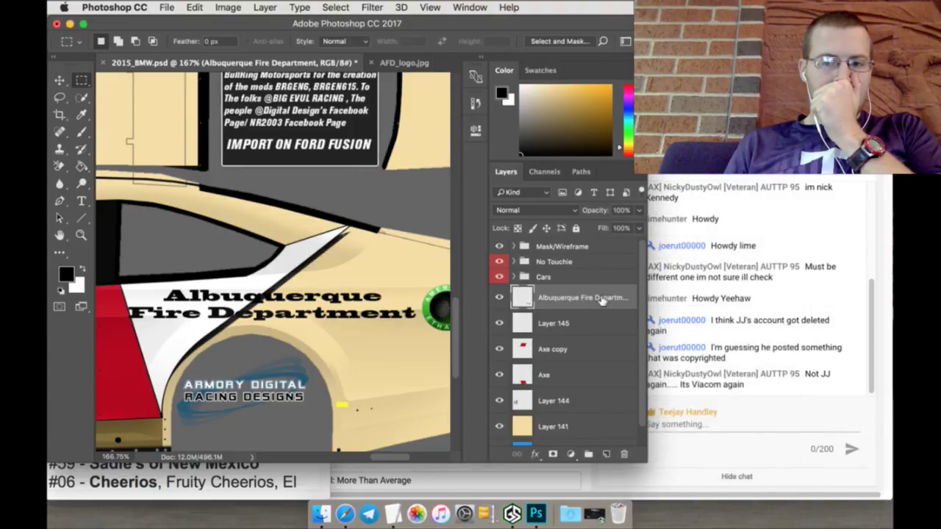
key("Return")
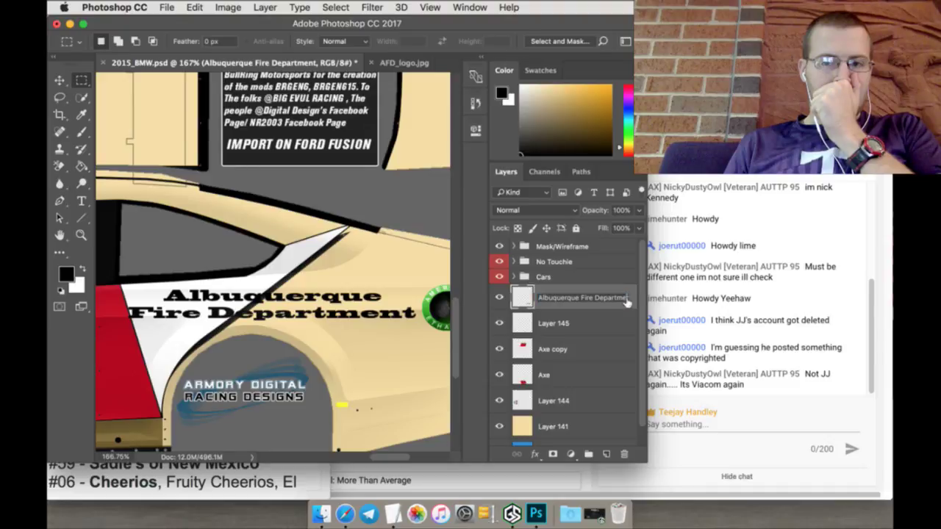
Step: Add an Outer Glow to the lettering, reduce its size, and set its colour to white (#ffffff)
double_click(619, 307)
left_click(457, 294)
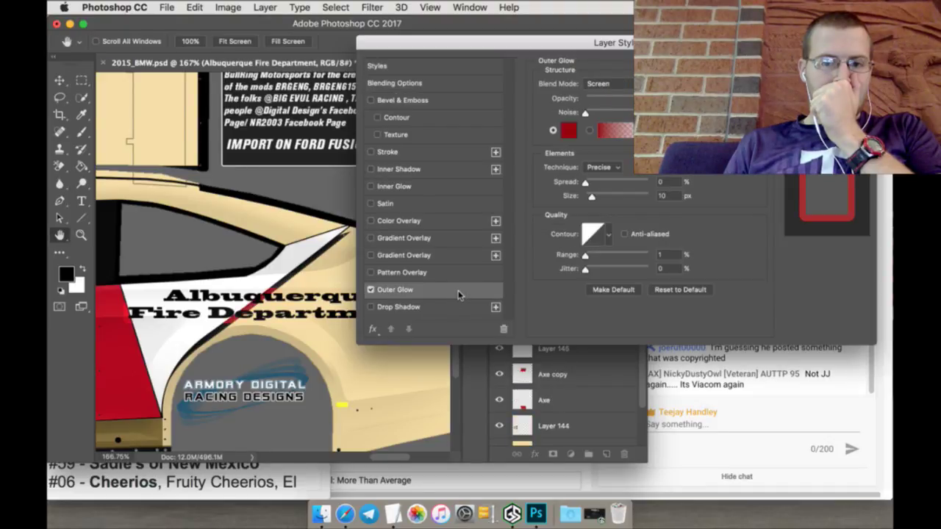
left_click(570, 131)
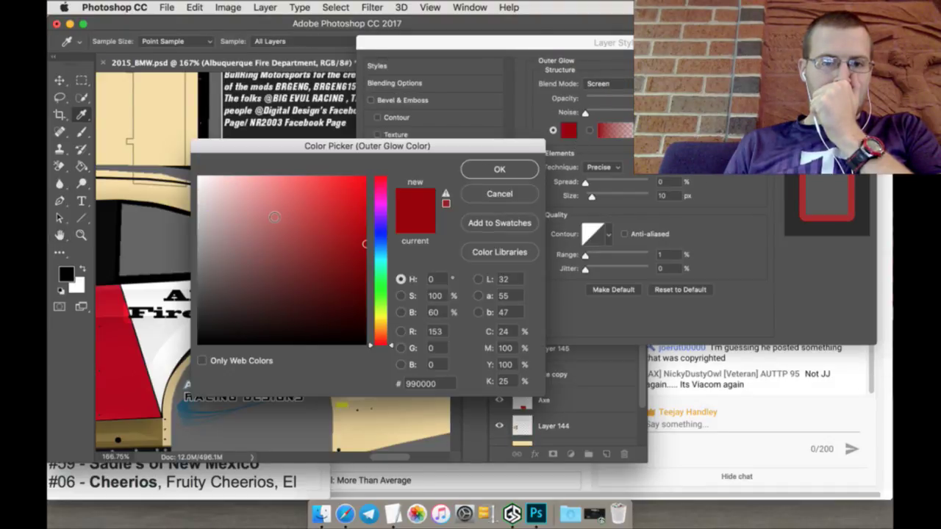
left_click(499, 193)
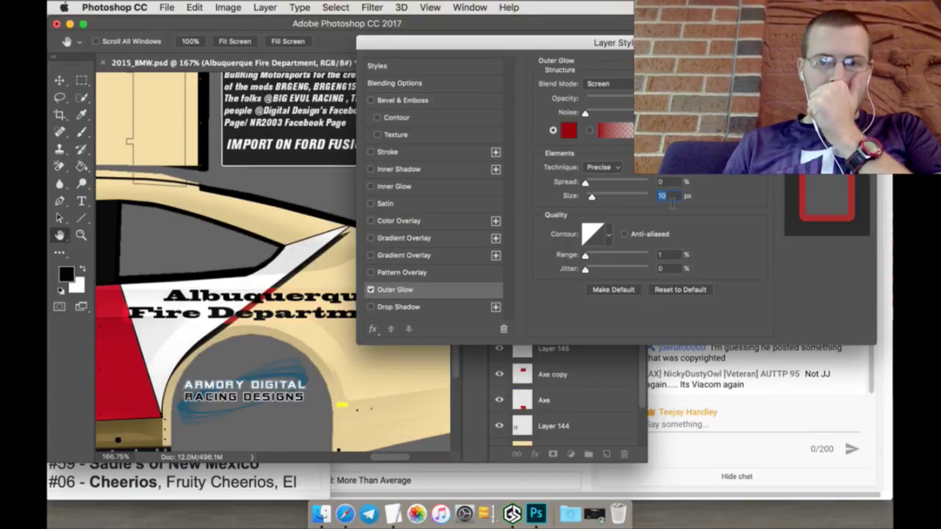
key("Down")
key("Down")
key("Down")
key("Down")
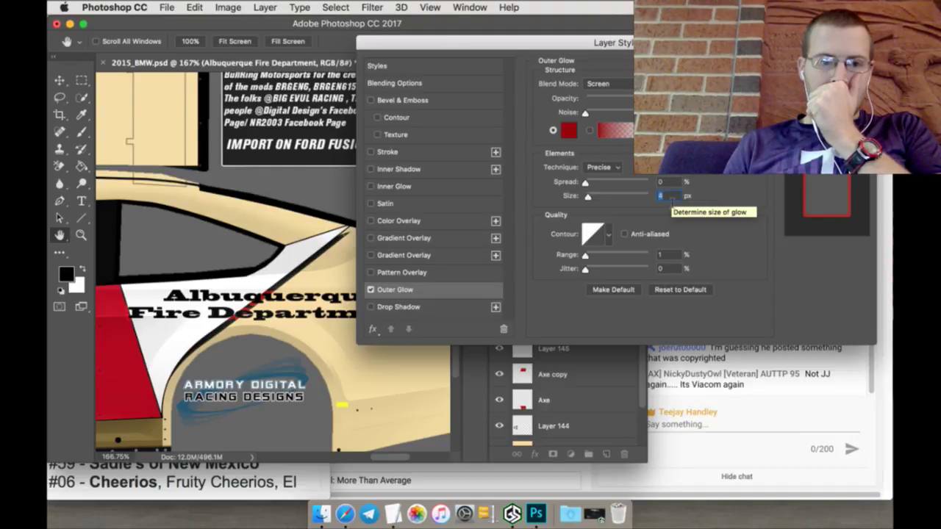
key("Down")
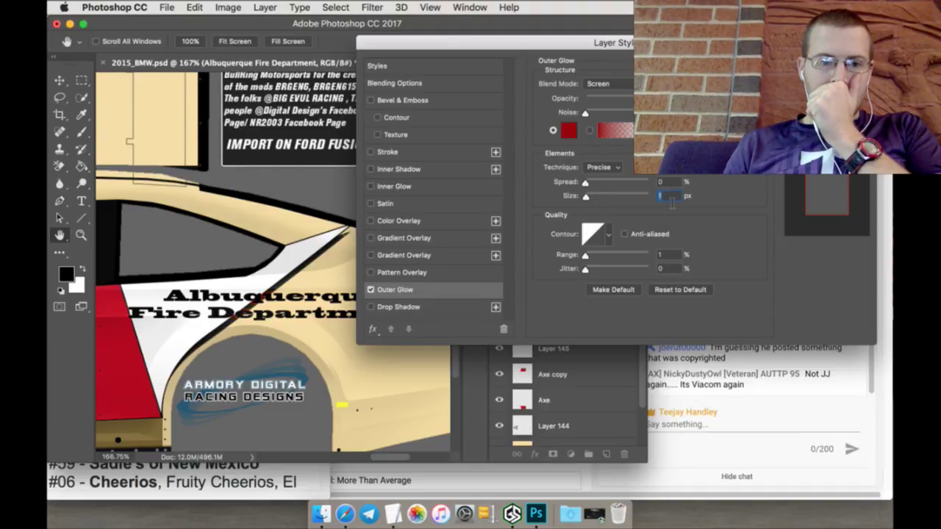
left_click(566, 131)
left_click_drag(304, 216, 147, 171)
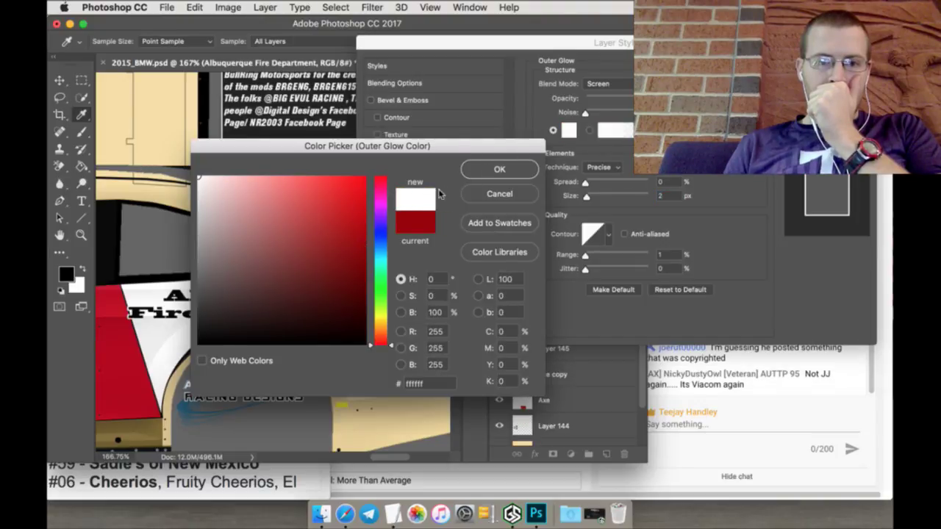
left_click(498, 172)
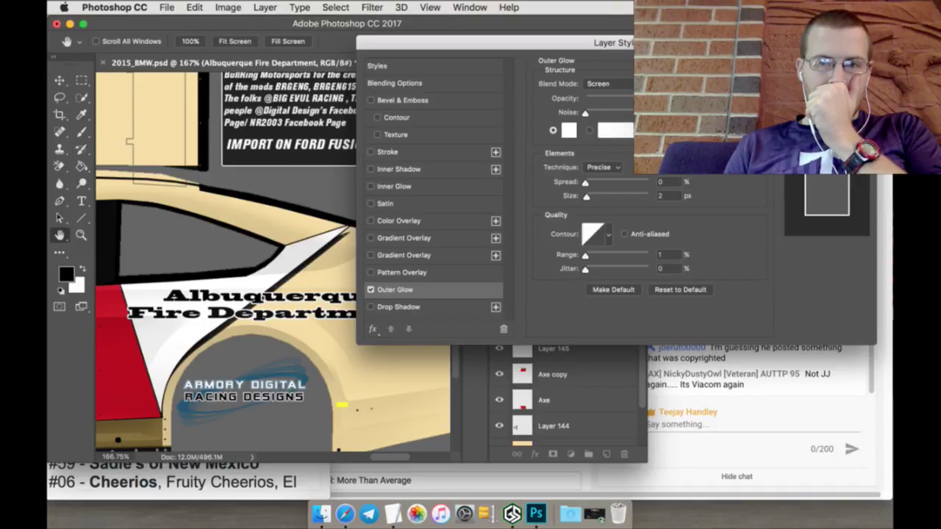
key("Return")
Step: Rasterize the lettering's layer style and fit the whole template in view
right_click(590, 297)
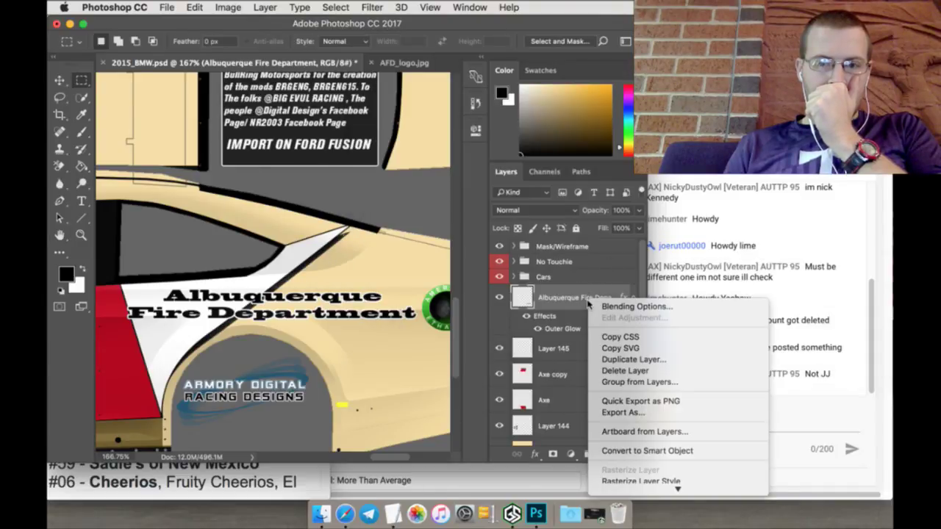
left_click(626, 482)
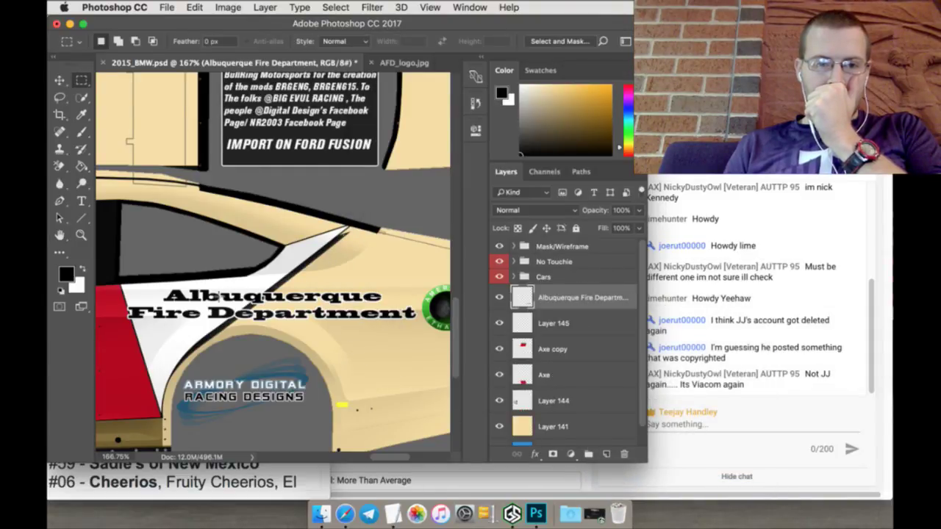
left_click(81, 234)
left_click(404, 41)
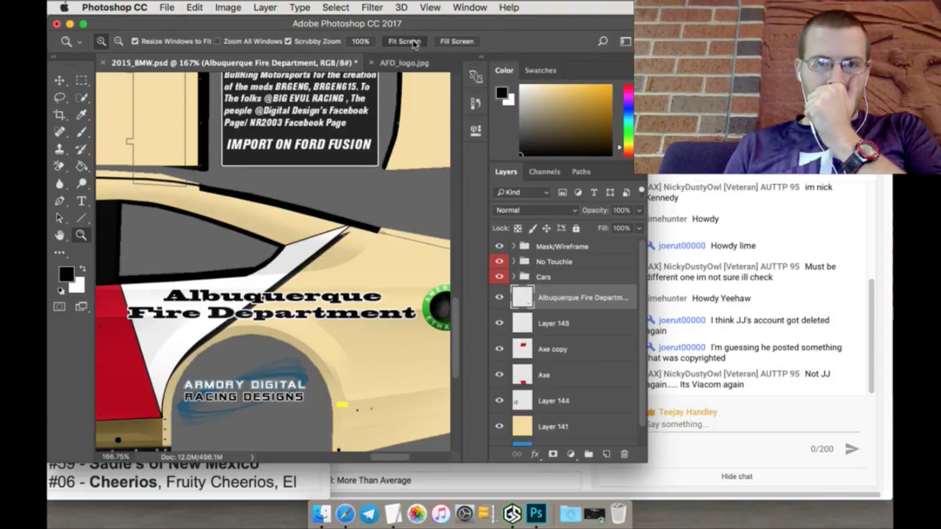
Step: Duplicate the Albuquerque Fire Department layer and rotate the copy 180°
right_click(580, 297)
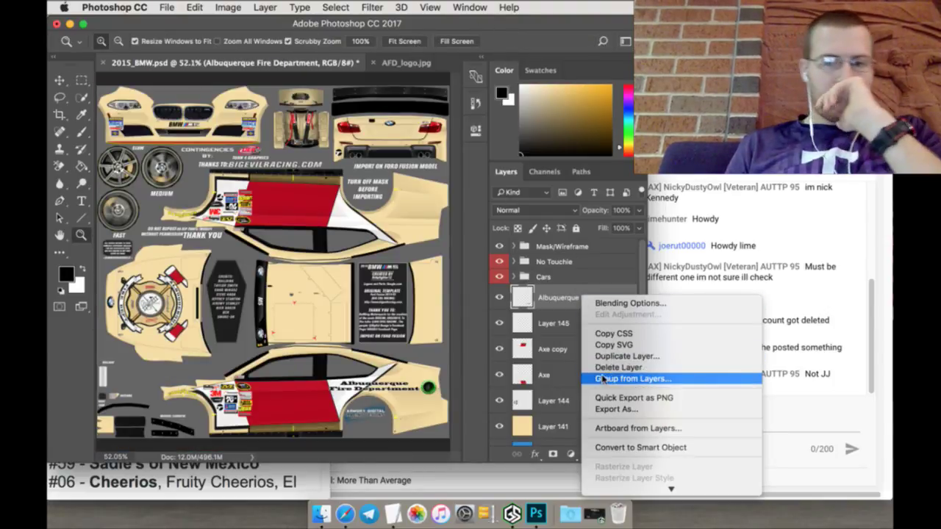
mouse_move(621, 488)
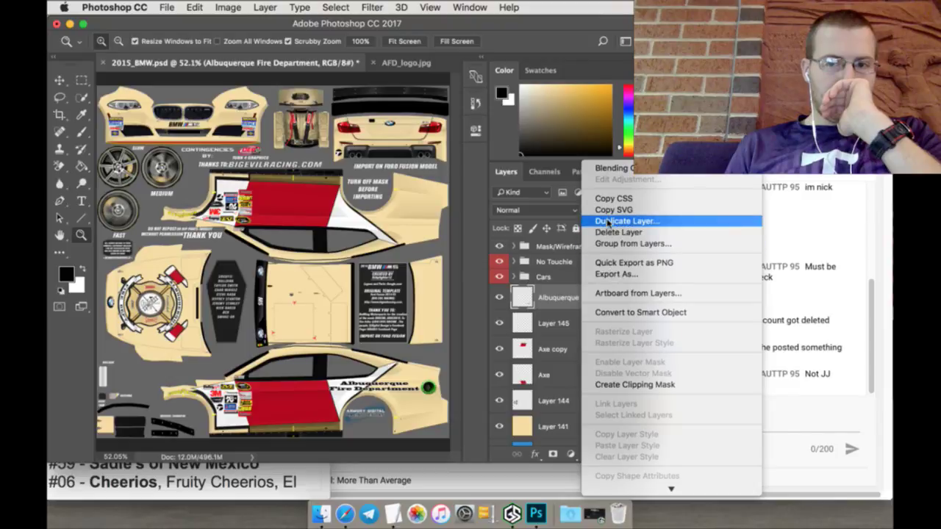
left_click(607, 222)
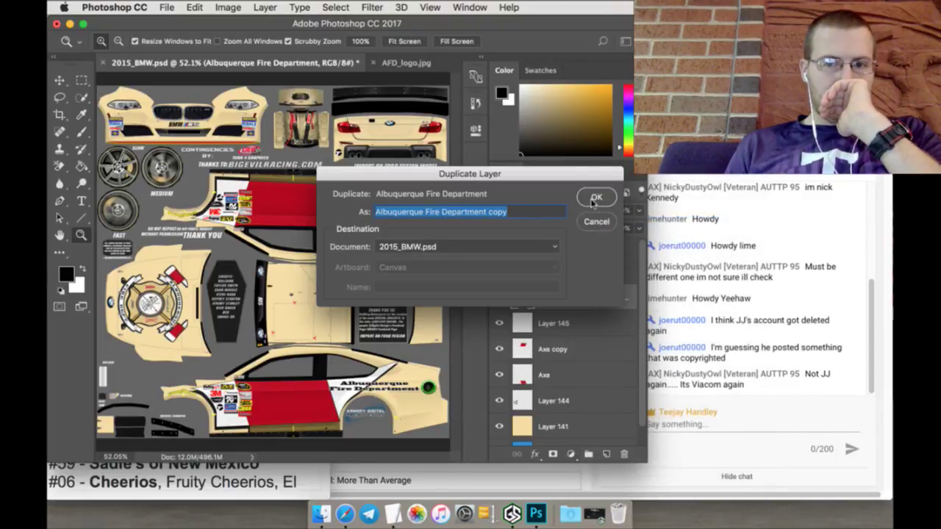
left_click(595, 199)
key("v")
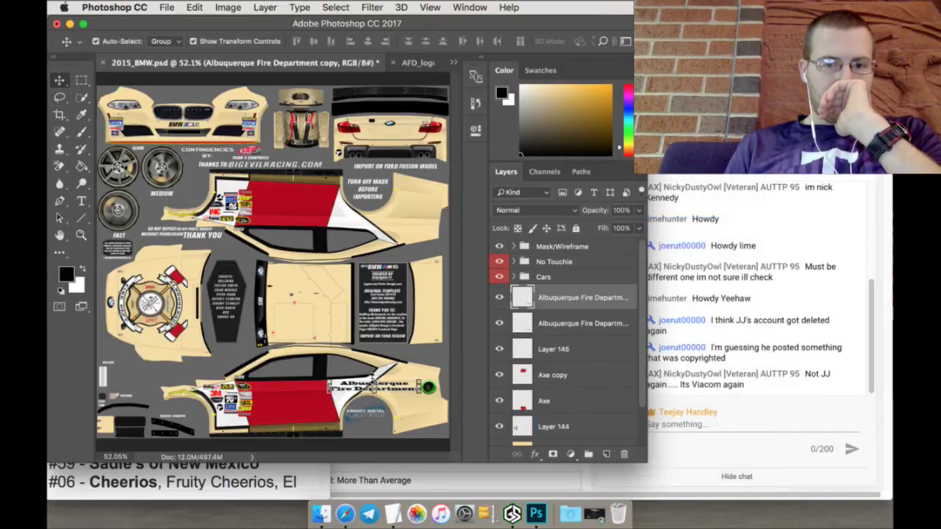
key("super+t")
left_click(397, 42)
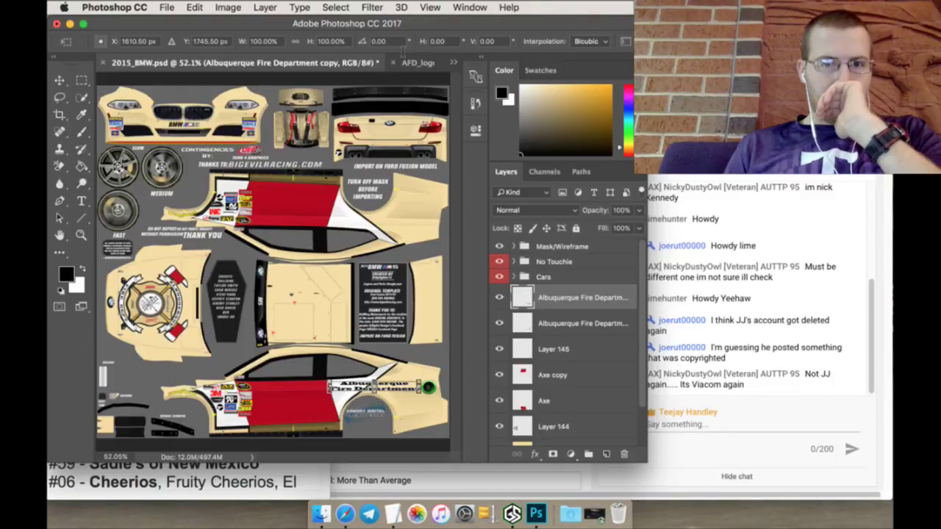
type("180")
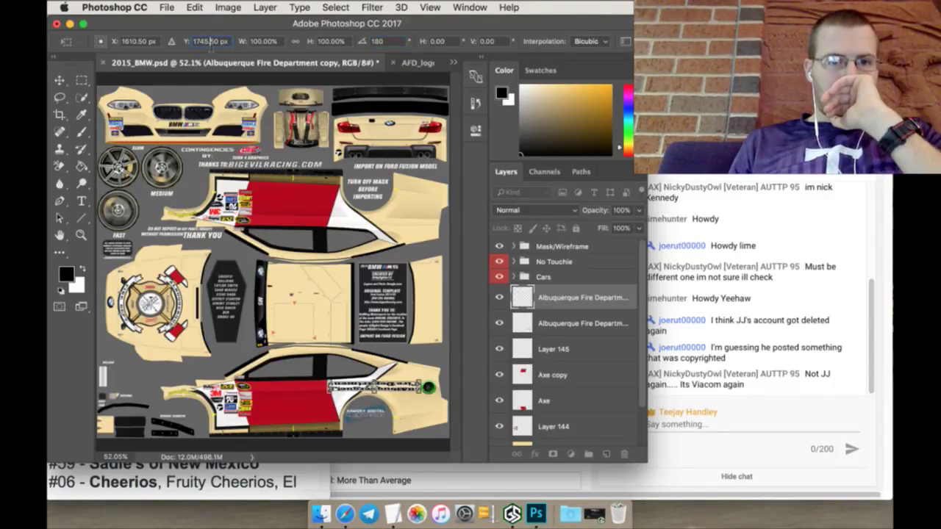
Step: Position the rotated copy at Y 745.5 px, nudge it lower to about 778 px, and apply
left_click(211, 42)
type("745.5")
key("Return")
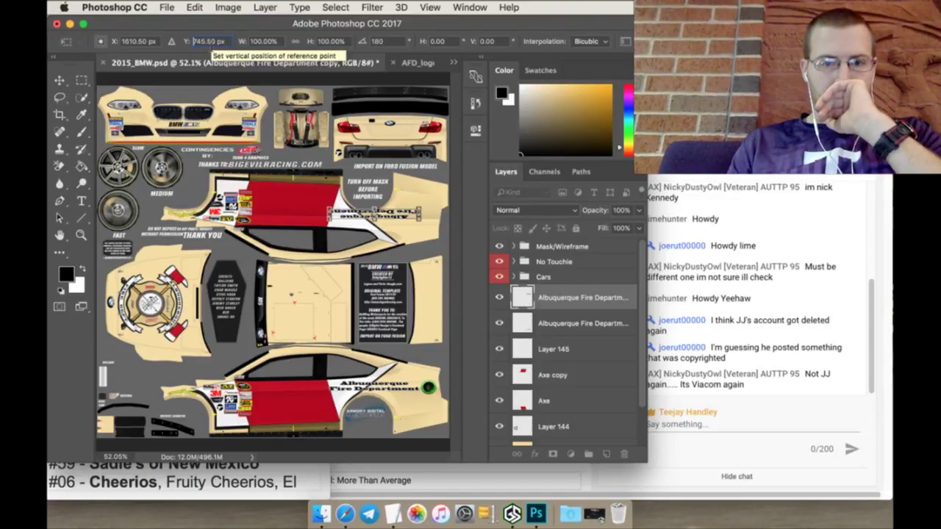
key("Up")
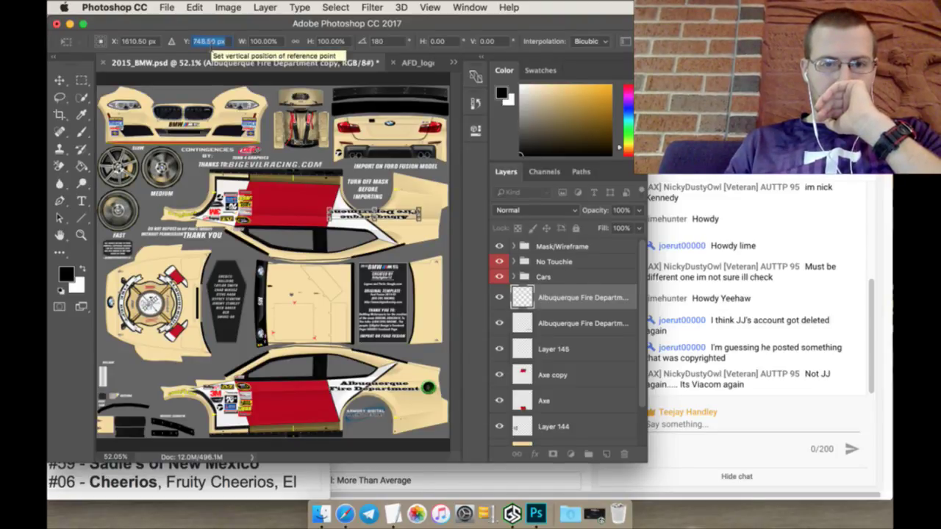
key("Up")
key("Up")
key("Up")
key("Up")
key("Up")
key("Up")
key("Up")
key("Up")
key("Up")
key("Up")
key("Up")
key("Up")
key("Up")
key("Up")
key("Up")
key("Up")
key("Up")
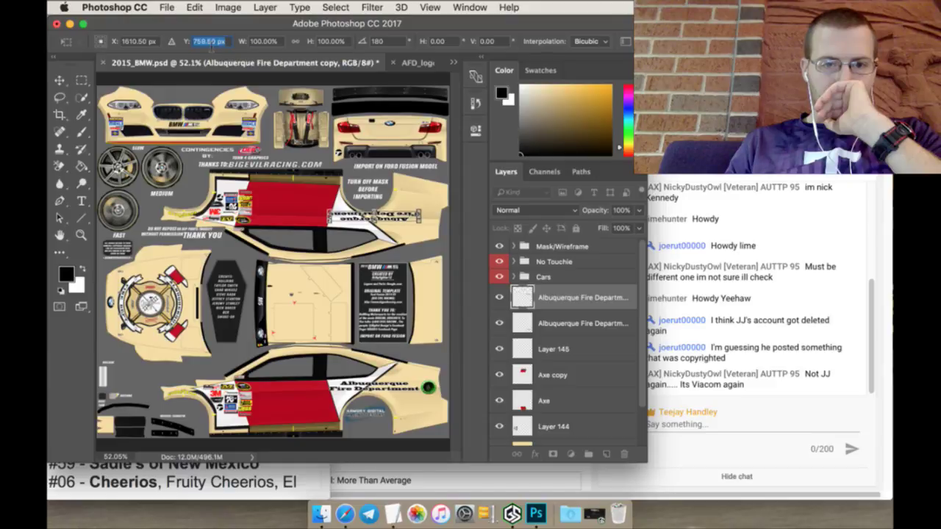
key("Up")
key("Up")
key("Up")
key("Up")
key("Up")
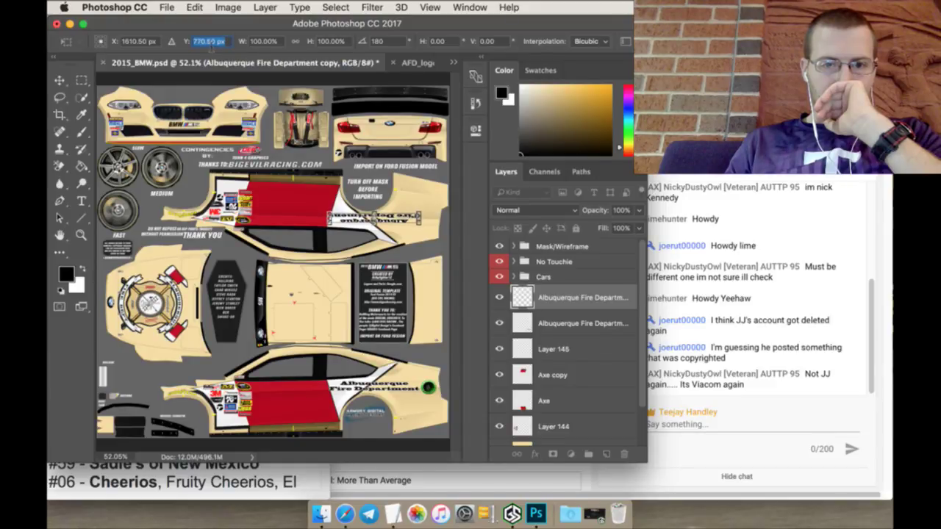
key("Up")
key("Up")
key("Up")
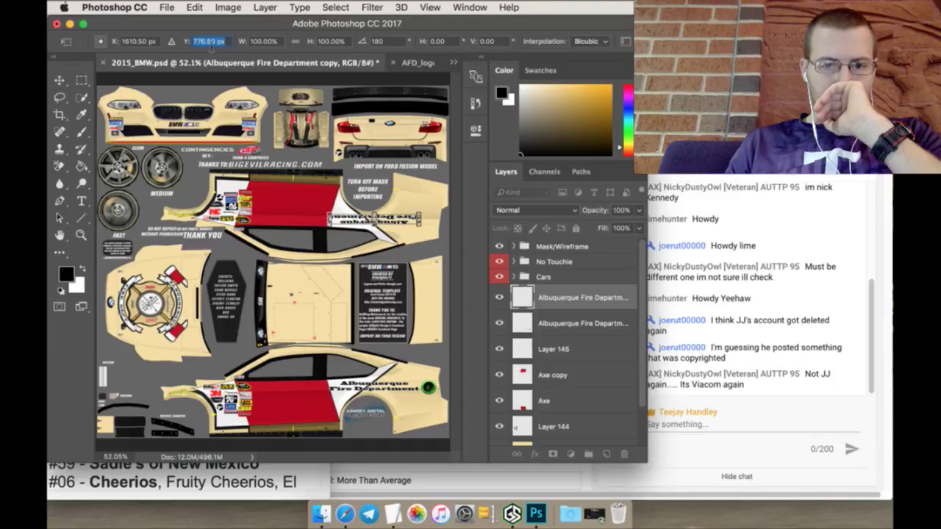
key("Up")
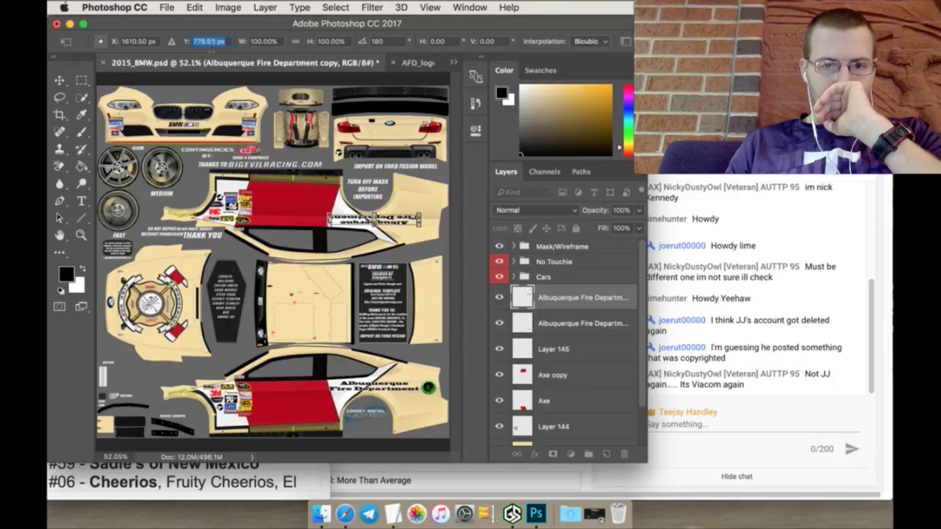
left_click(81, 81)
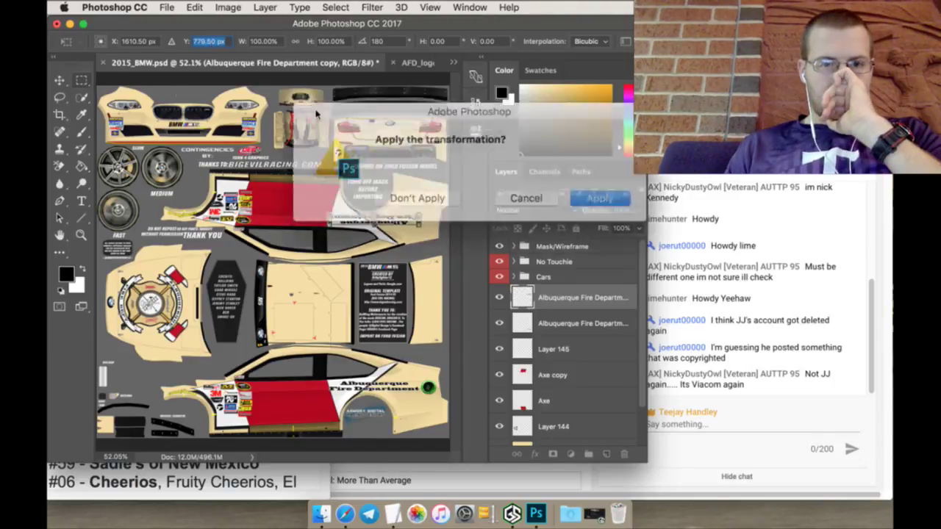
left_click(600, 195)
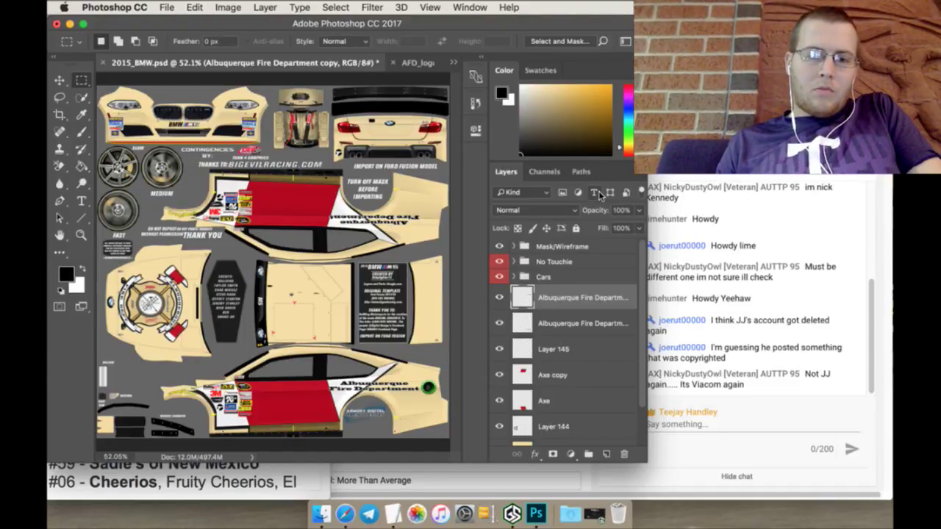
Step: Duplicate the 72 layer inside 72 - Firehouse Subs and move '72 copy' above the folder
left_click(514, 276)
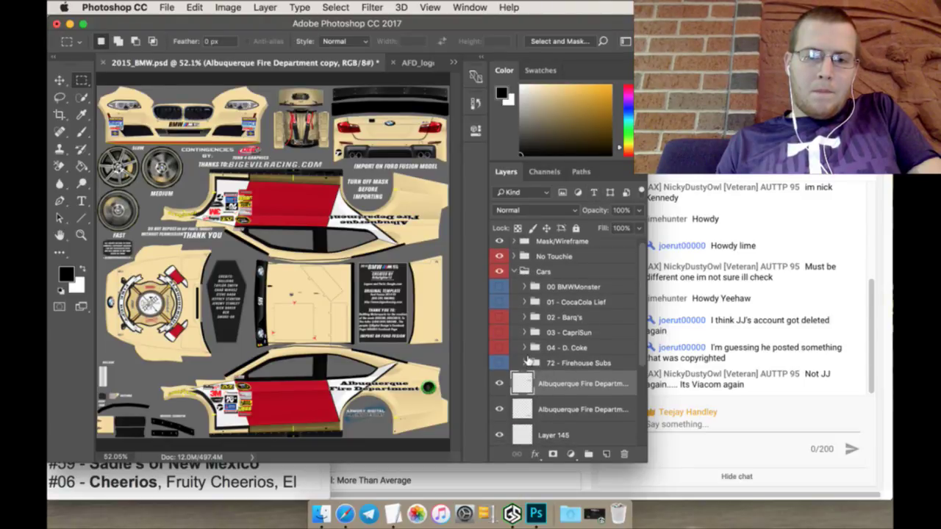
left_click(525, 362)
right_click(581, 402)
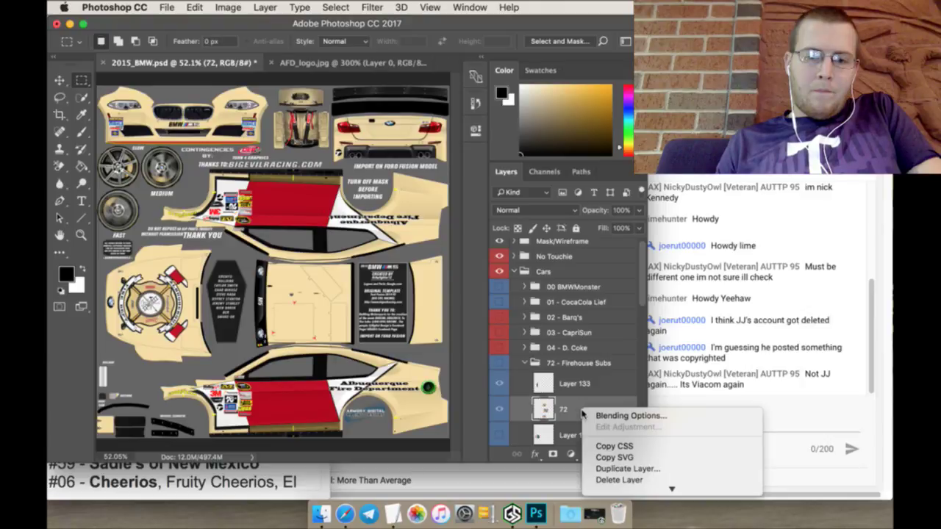
left_click(623, 468)
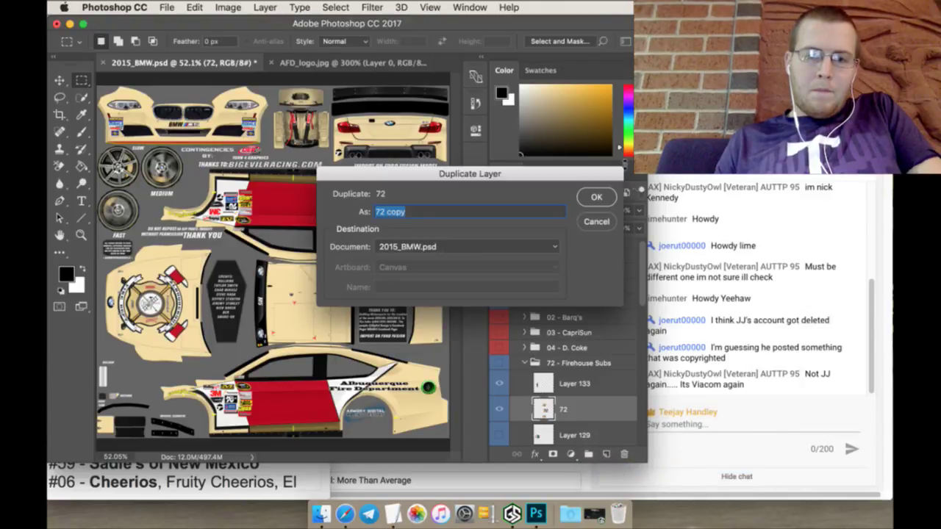
left_click(598, 195)
left_click_drag(588, 408, 532, 365)
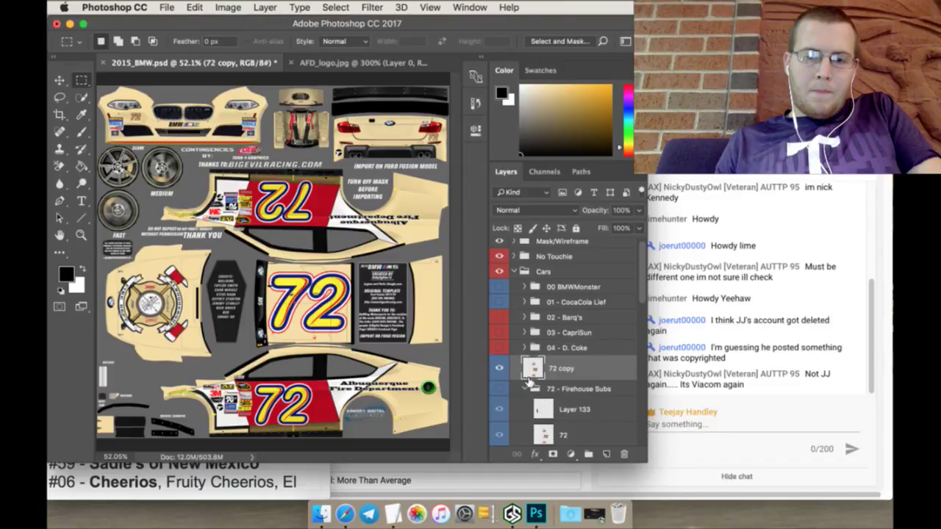
Step: Collapse the 72 - Firehouse Subs folder and the Cars group, adjusting the layer order
left_click(534, 389)
scroll(588, 340, "down", 2)
left_click_drag(598, 318, 591, 353)
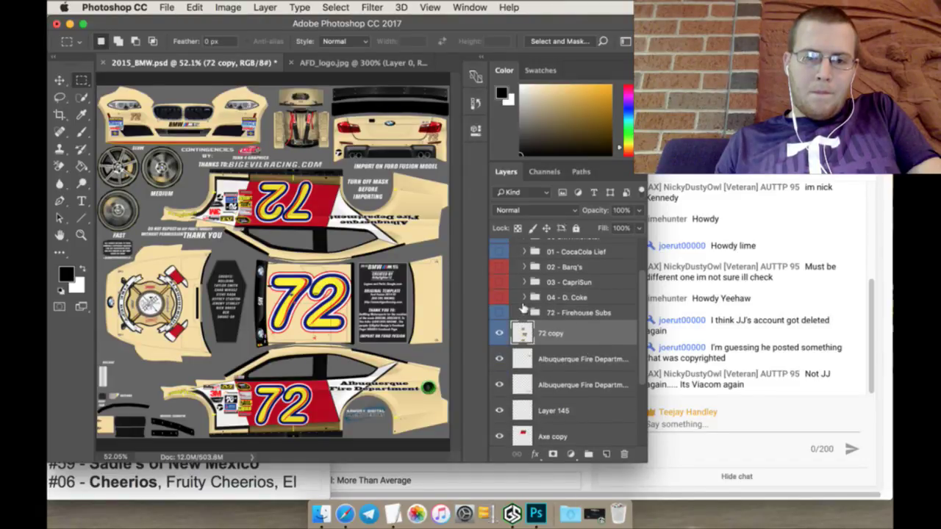
scroll(524, 308, "up", 2)
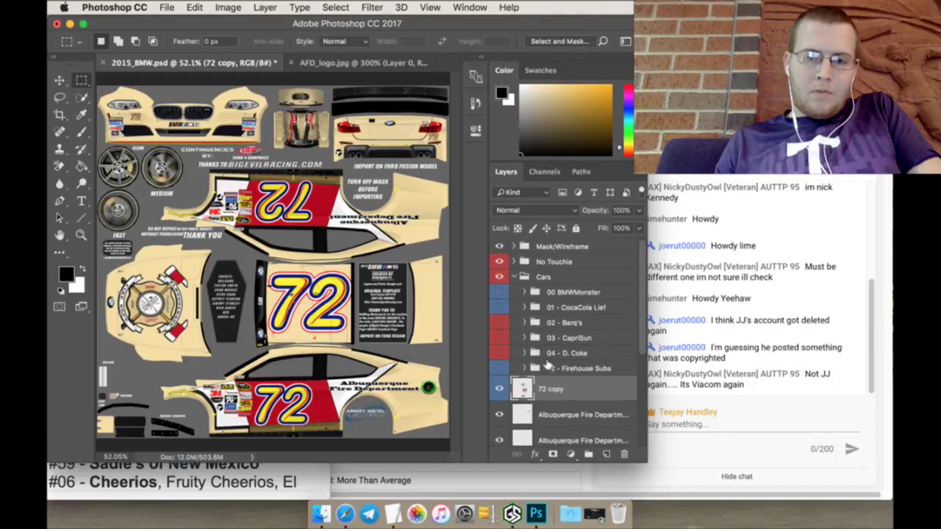
left_click(514, 275)
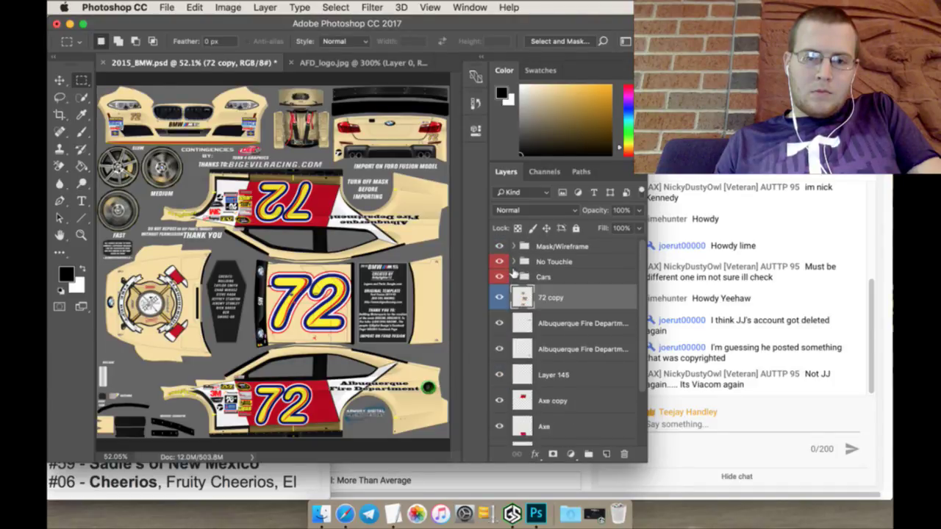
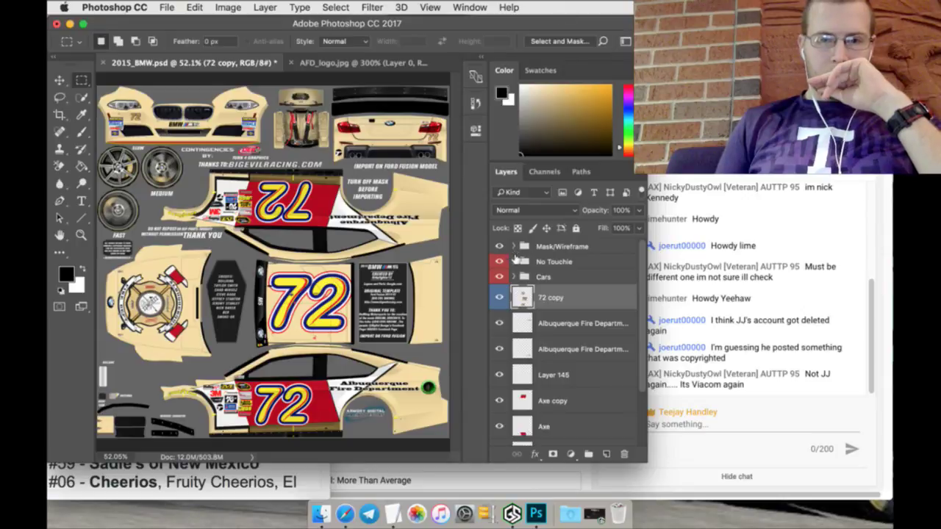
Step: Reveal the 72 - Firehouse Subs livery and duplicate its logo layer, Layer 133
left_click(513, 277)
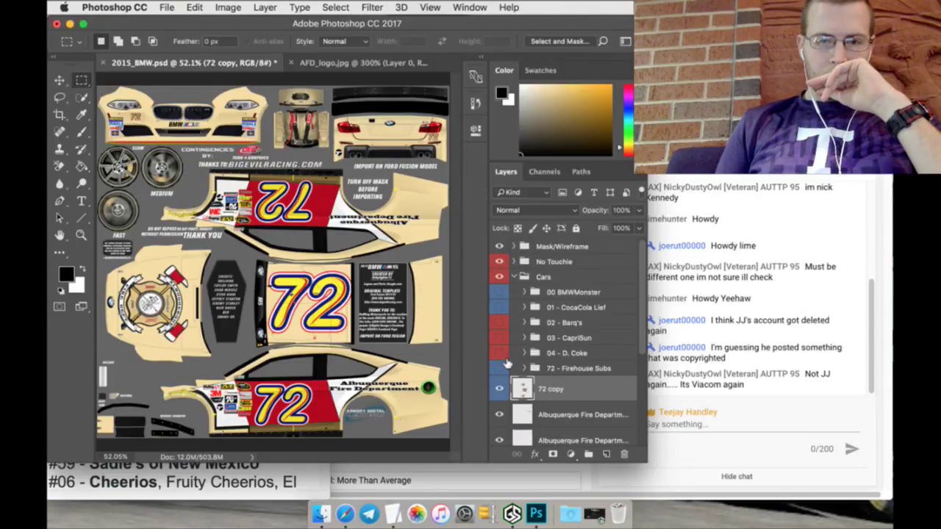
left_click(500, 368)
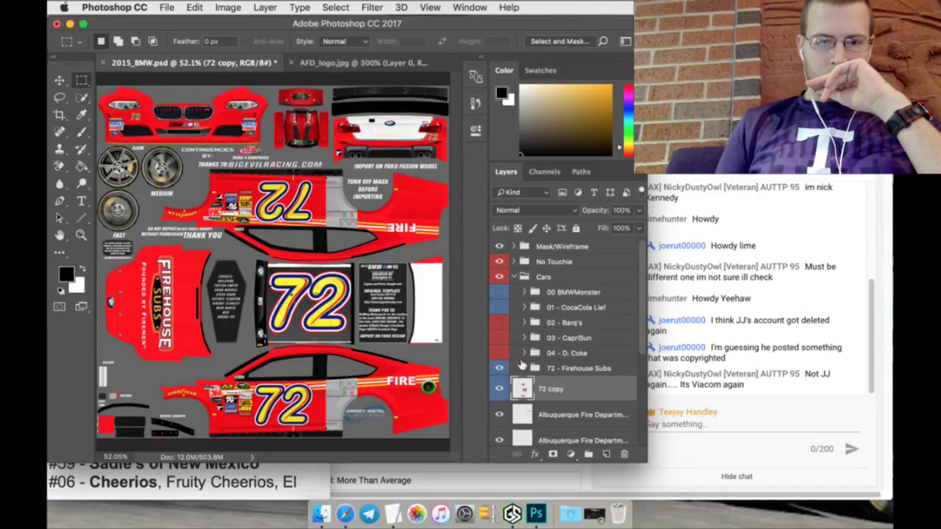
left_click(544, 368)
scroll(562, 353, "down", 3)
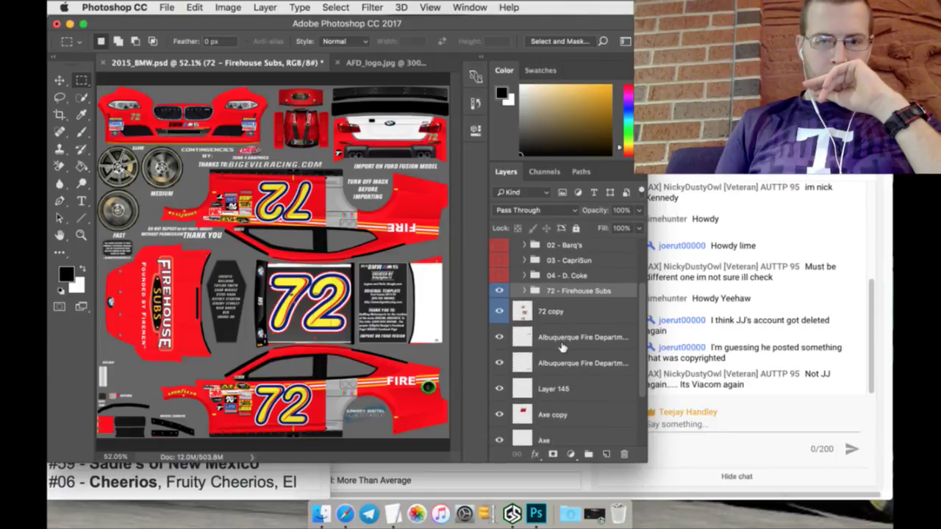
scroll(529, 305, "up", 1)
left_click(524, 300)
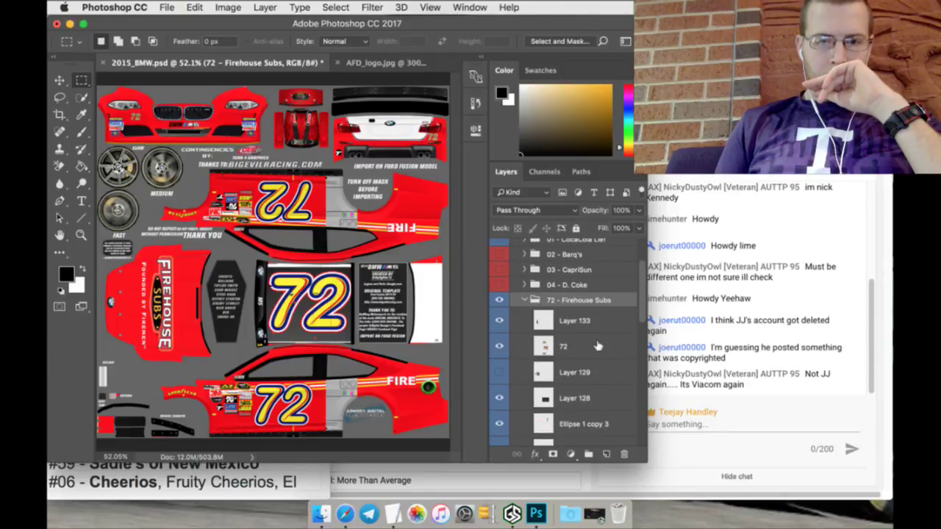
left_click(586, 321)
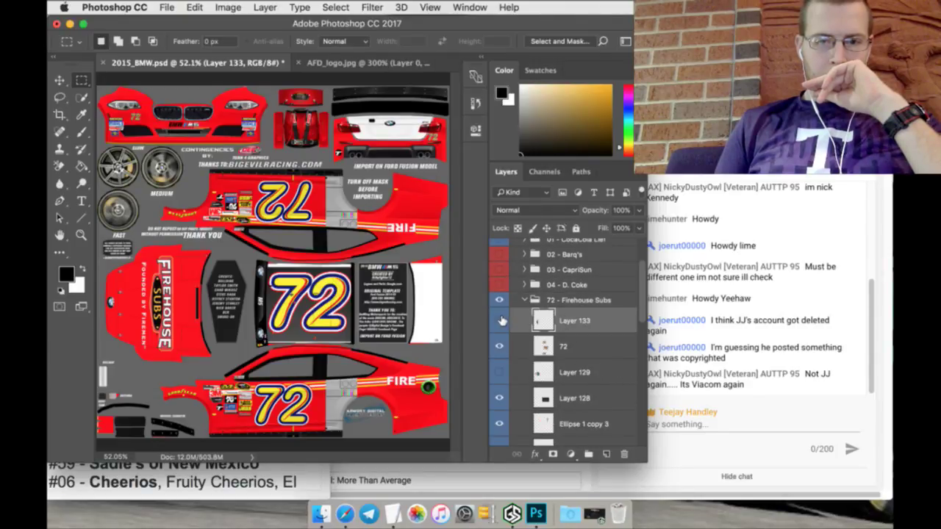
right_click(591, 324)
left_click(617, 380)
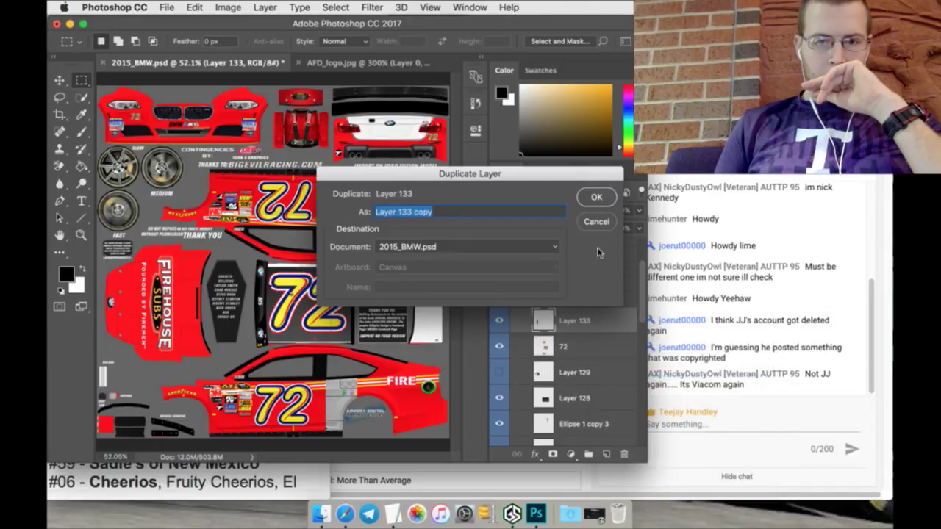
left_click(595, 198)
Step: Move the Layer 133 copy out of the Cars group, then hide and collapse the old livery
left_click_drag(581, 318, 568, 361)
left_click(527, 324)
scroll(524, 323, "up", 3)
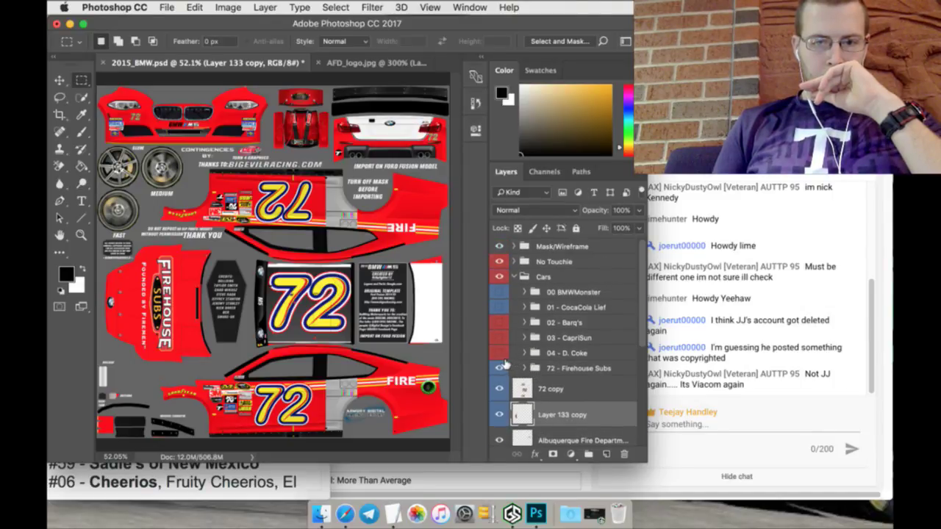
left_click(501, 367)
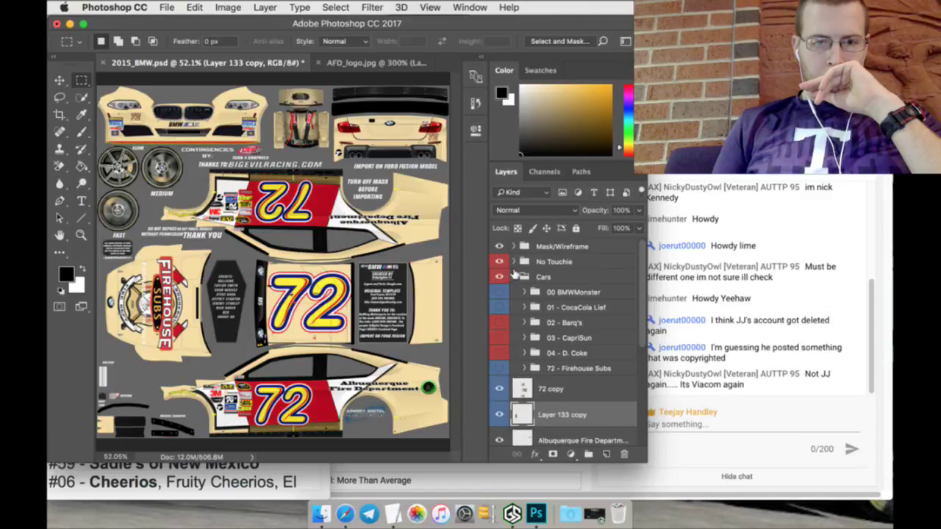
left_click(514, 276)
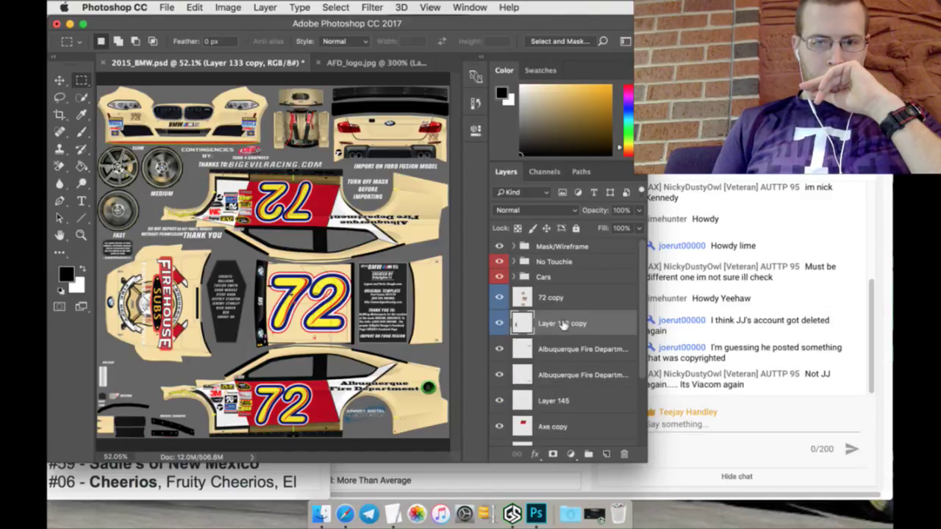
left_click(58, 82)
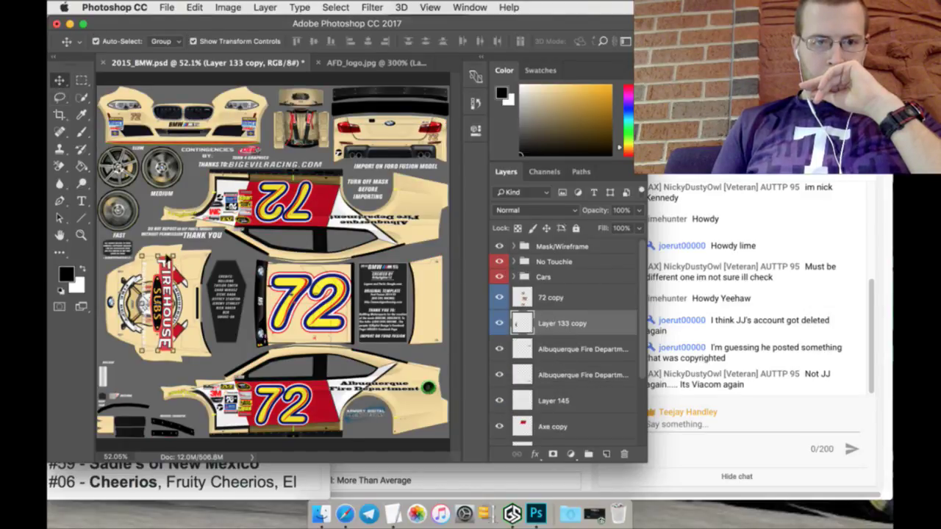
Step: Rotate the logo copy -90°, move it onto the rear panel and scale it to about 61%
key("ctrl+t")
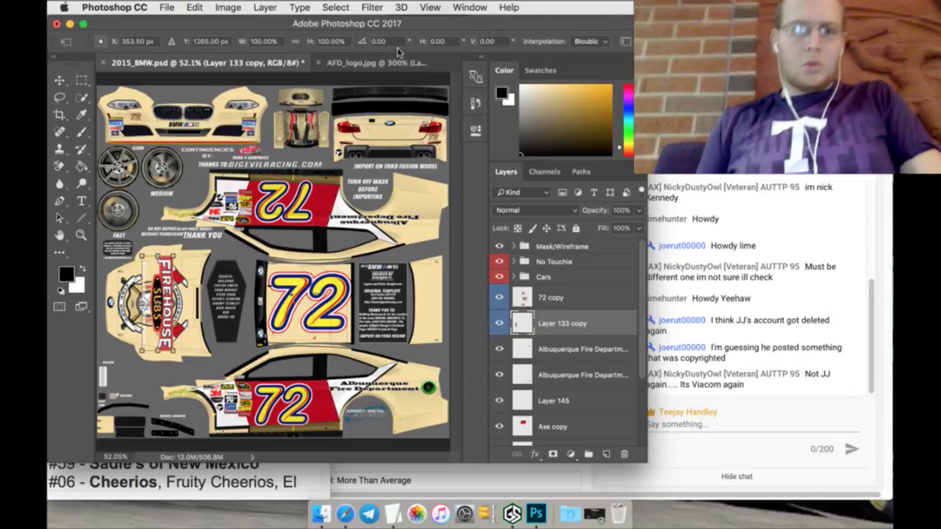
left_click(397, 42)
type("-90")
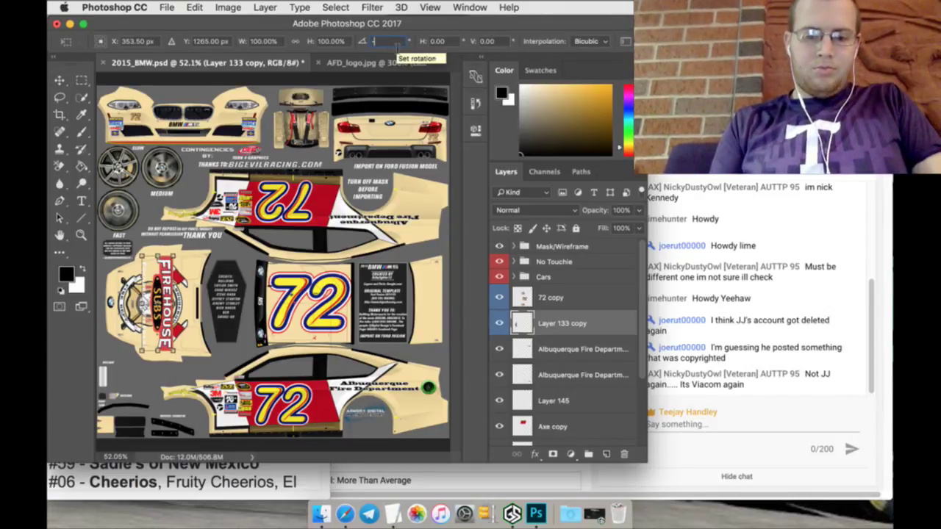
key("Return")
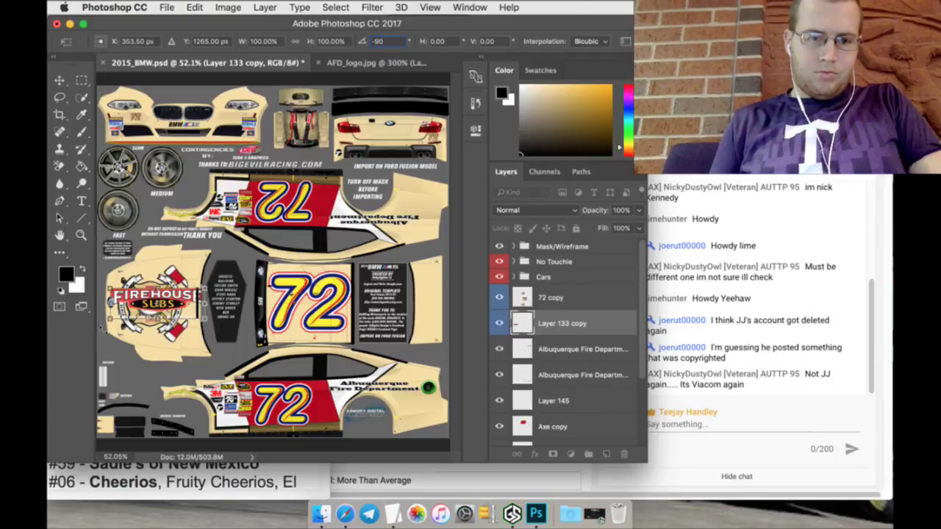
left_click_drag(175, 291, 385, 110)
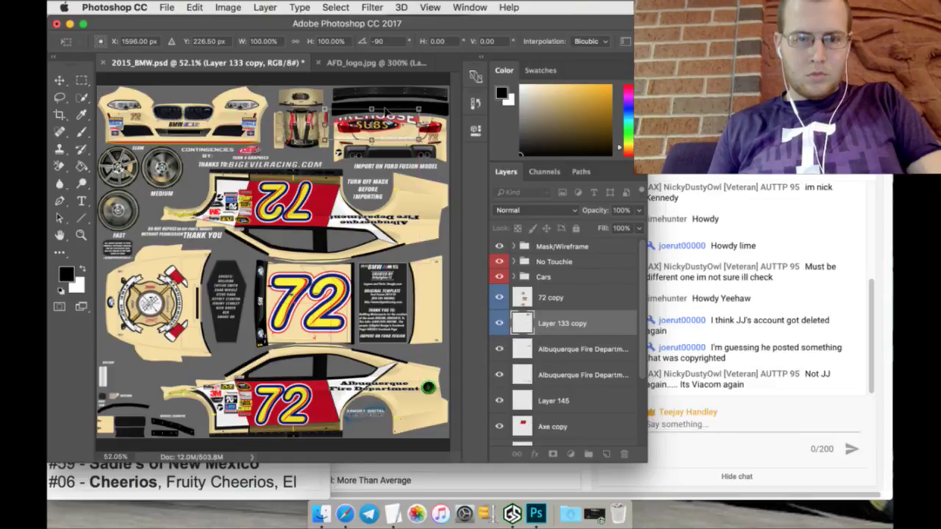
left_click_drag(324, 107, 361, 119)
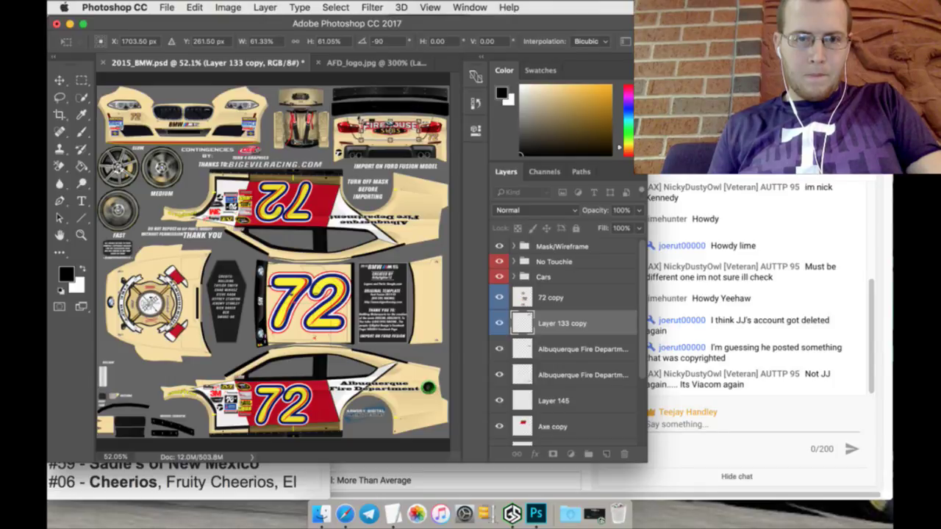
left_click(581, 194)
left_click(581, 194)
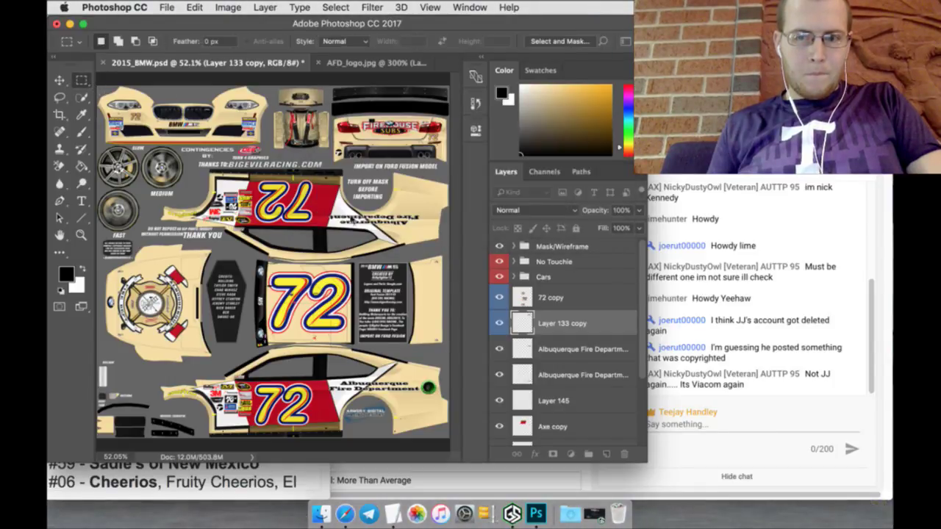
Step: Zoom in on the Firehouse Subs logo and nudge it into place on the rear panel
left_click(82, 236)
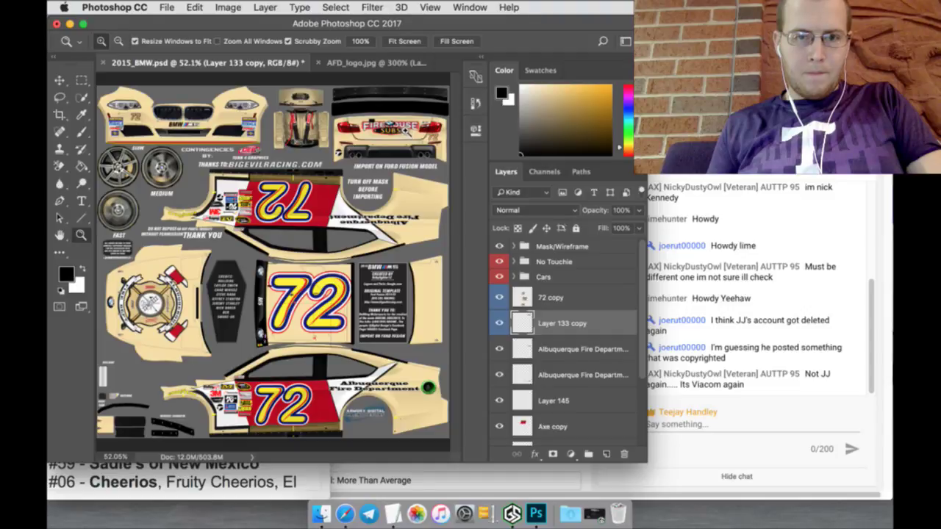
left_click_drag(406, 129, 391, 242)
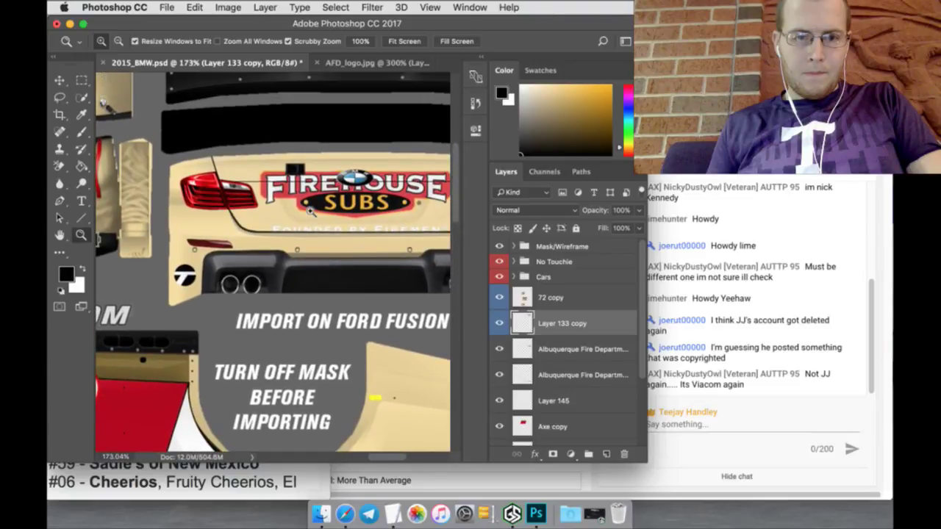
left_click(54, 79)
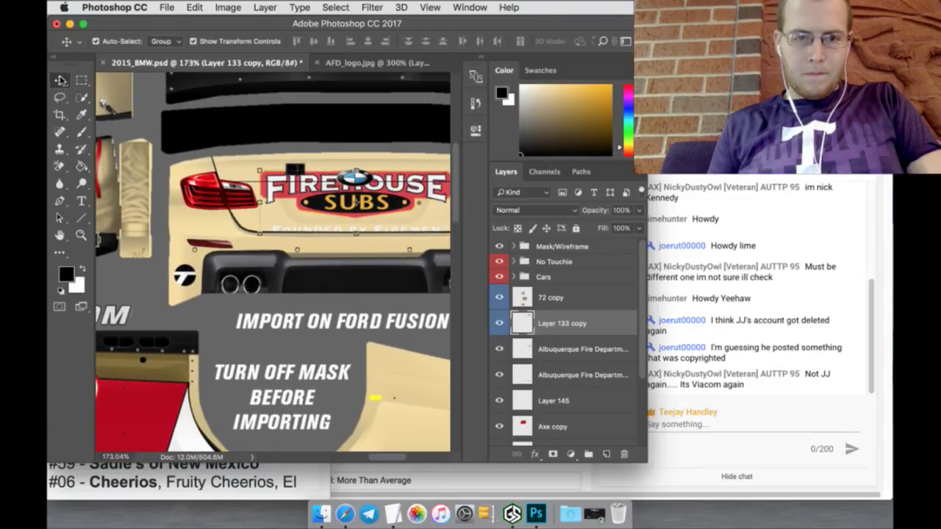
key("Up")
key("Up")
key("Up")
key("Up")
key("Up")
key("Up")
key("Up")
key("Up")
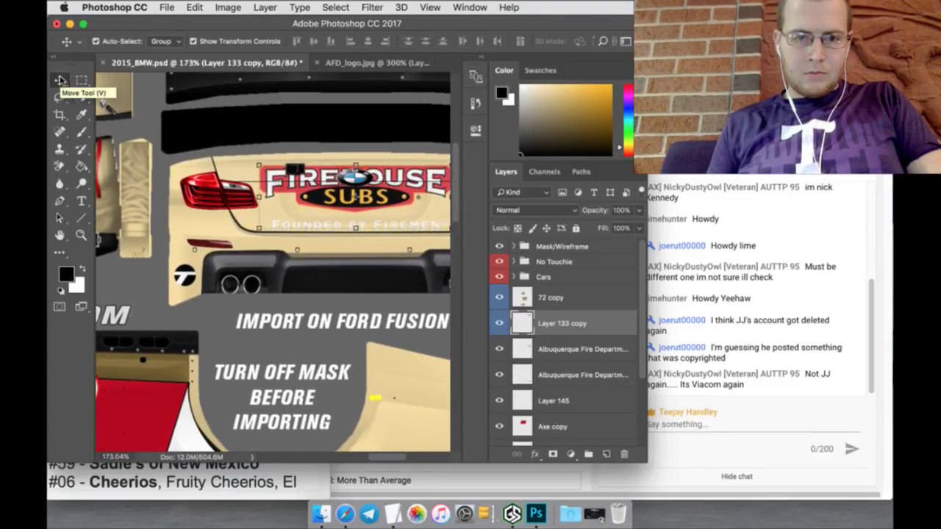
key("Left")
key("Left")
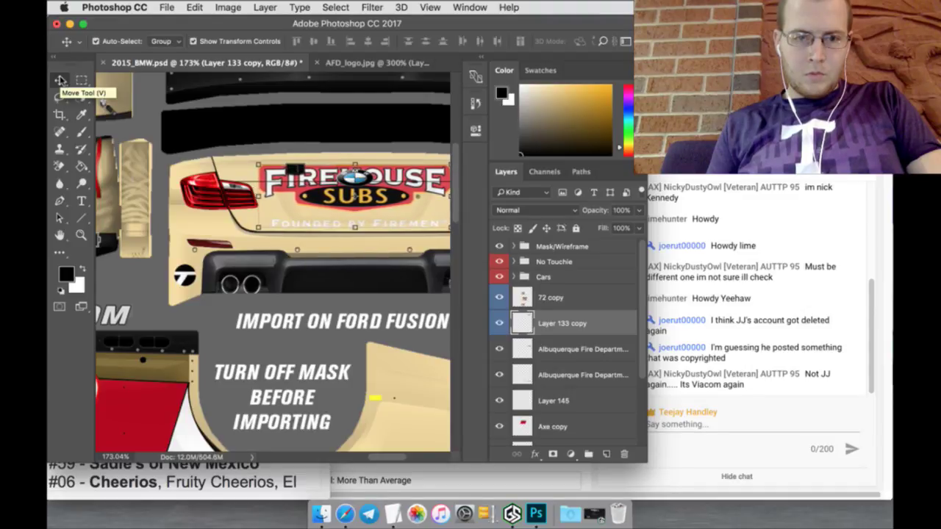
key("Down")
key("Down")
key("Down")
key("Down")
key("Down")
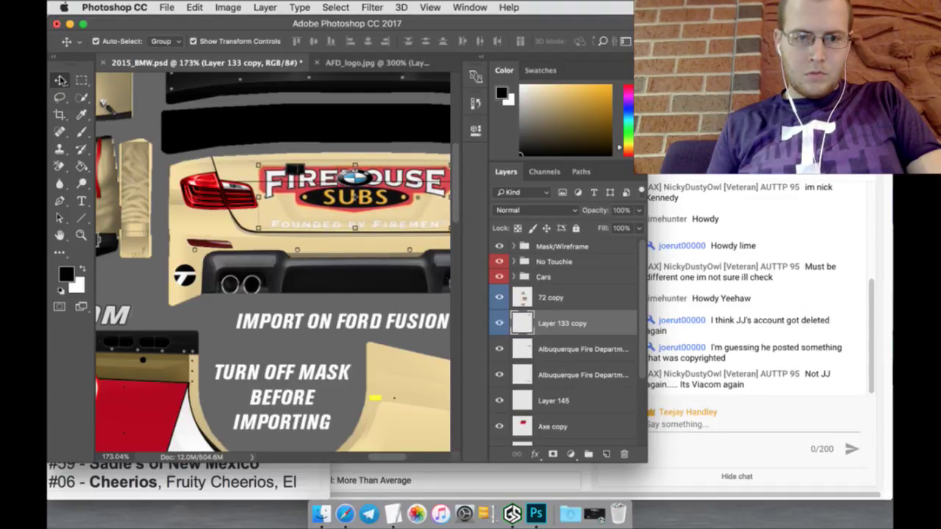
left_click_drag(353, 202, 354, 216)
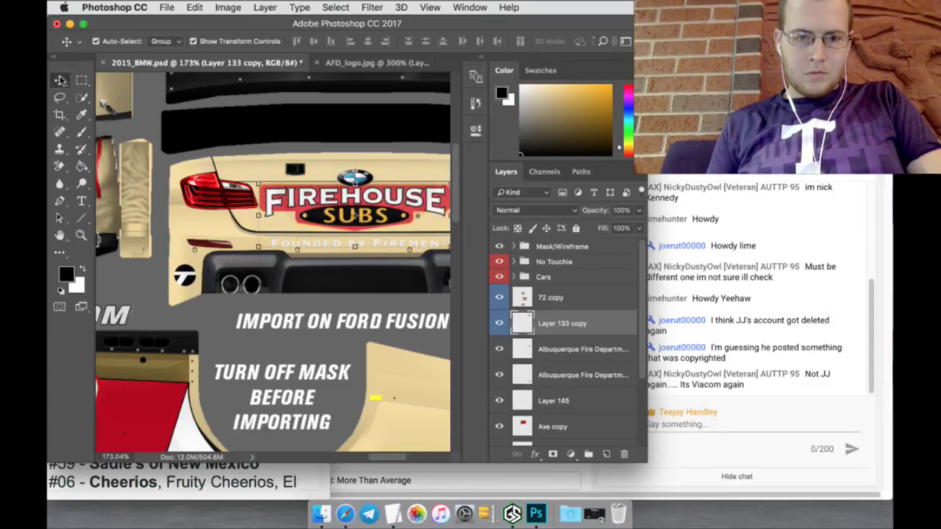
Step: Paint the FOUNDED BY FIREMEN tagline solid black and reselect the area around it
left_click(82, 80)
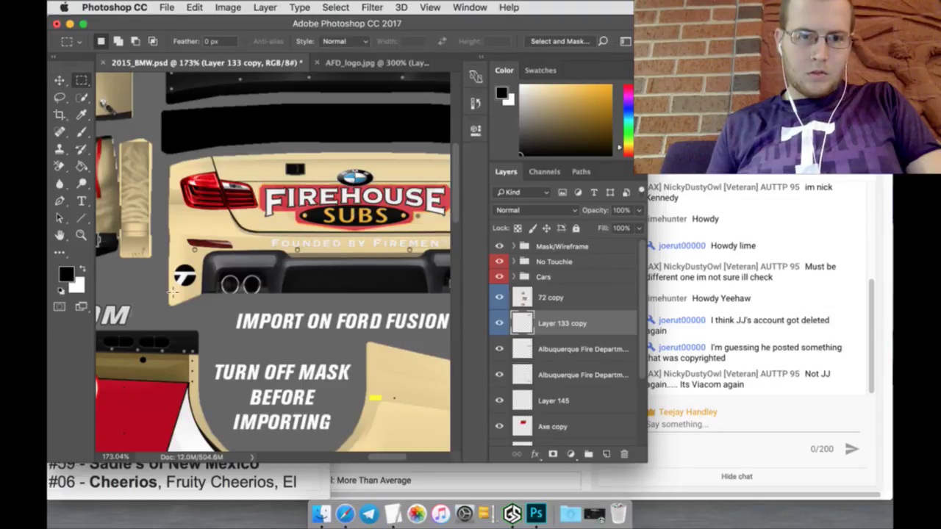
left_click_drag(401, 457, 407, 461)
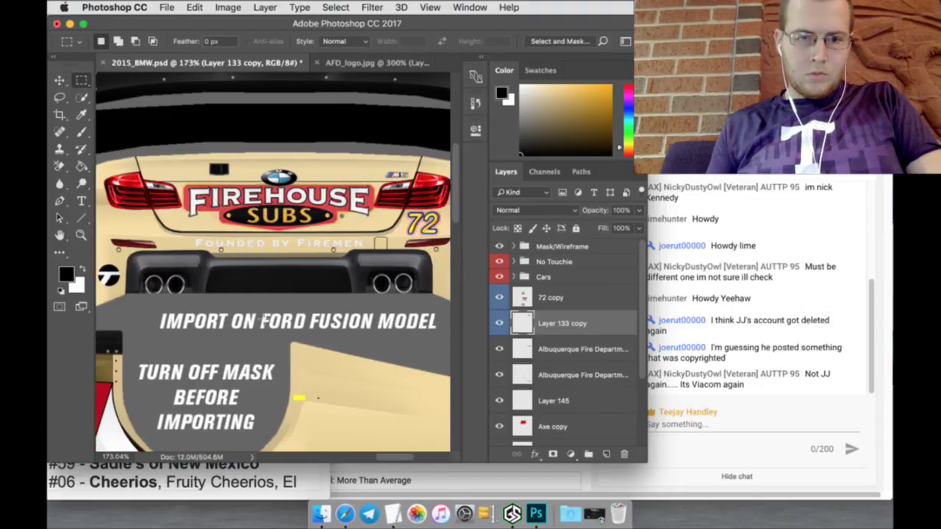
left_click_drag(191, 251, 383, 237)
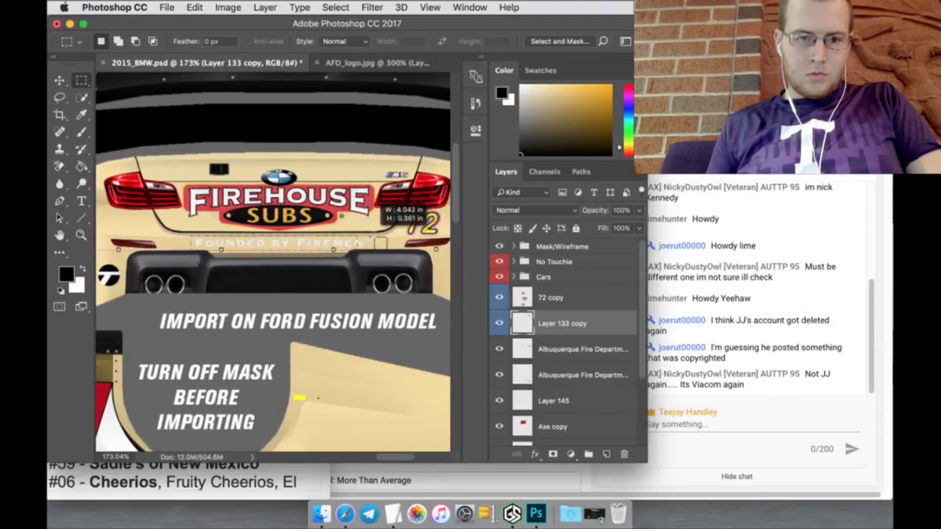
left_click(83, 98)
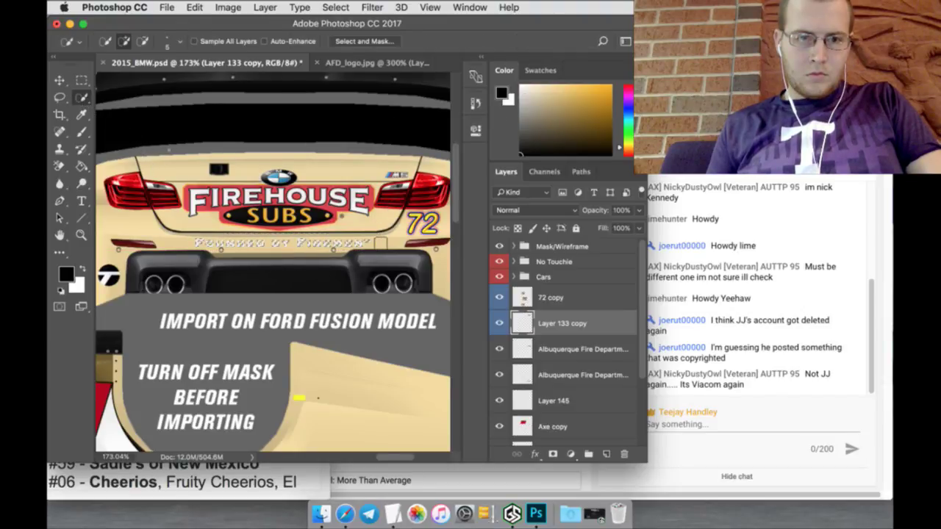
left_click(82, 132)
left_click_drag(198, 235, 368, 235)
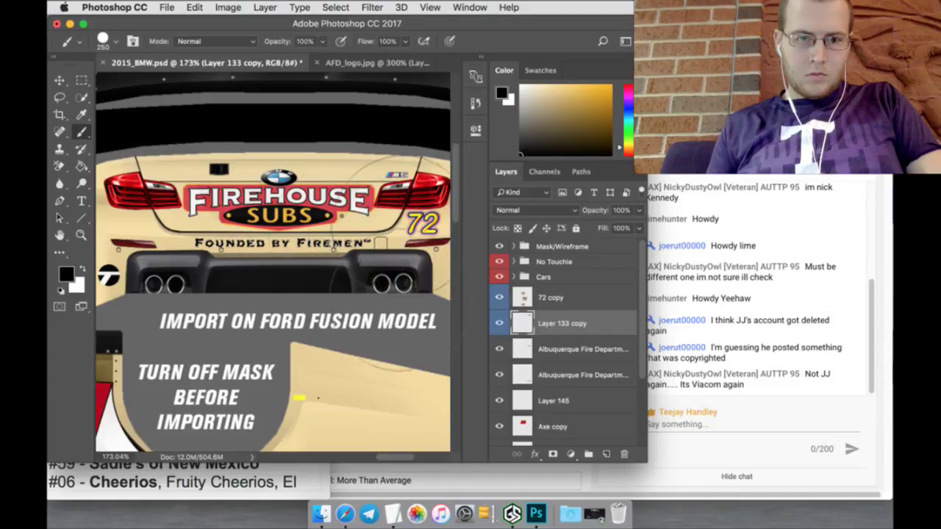
left_click(81, 80)
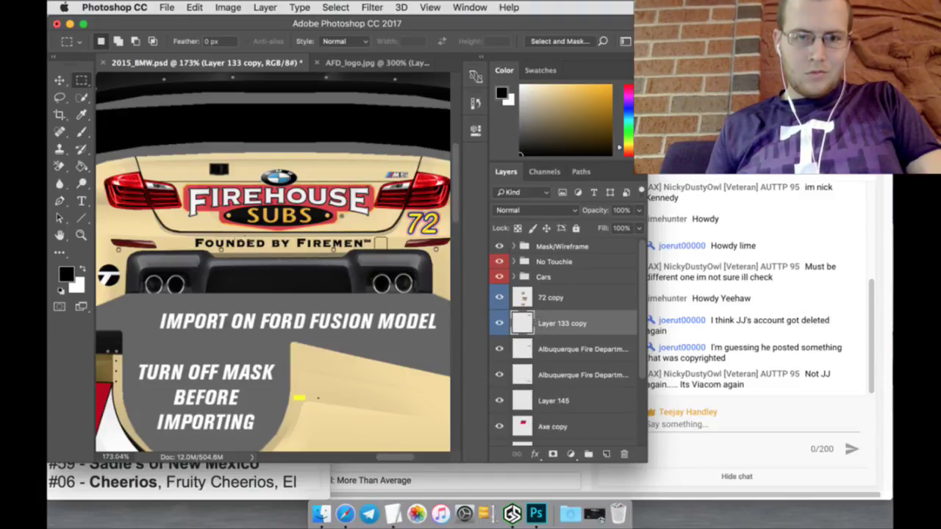
left_click_drag(193, 236, 393, 252)
Step: Cut and paste the bumper text in place, then give Layer 146 a 2 px outer glow
left_click(194, 7)
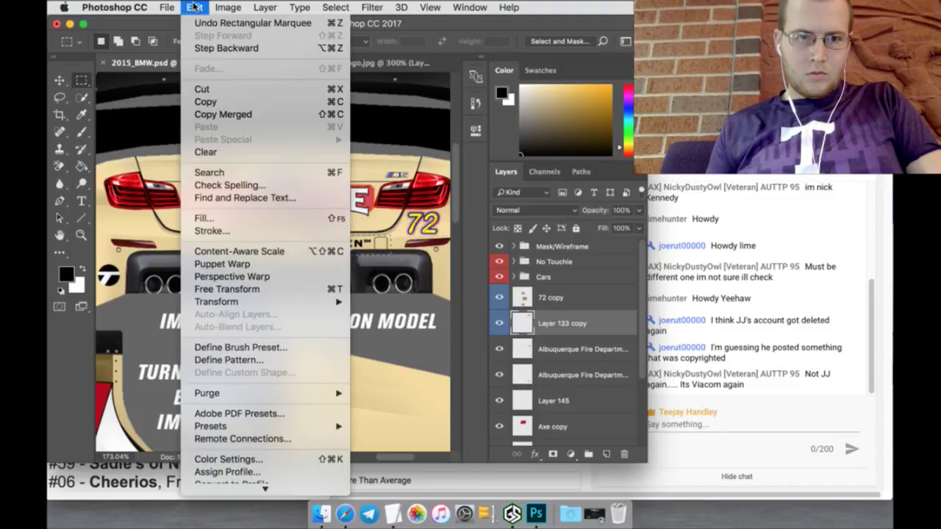
left_click(196, 6)
left_click(195, 8)
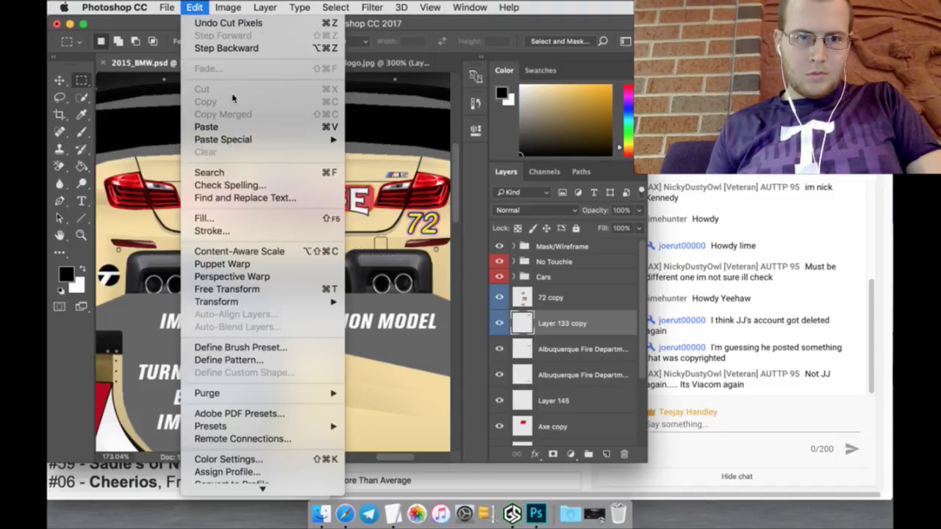
left_click(578, 285)
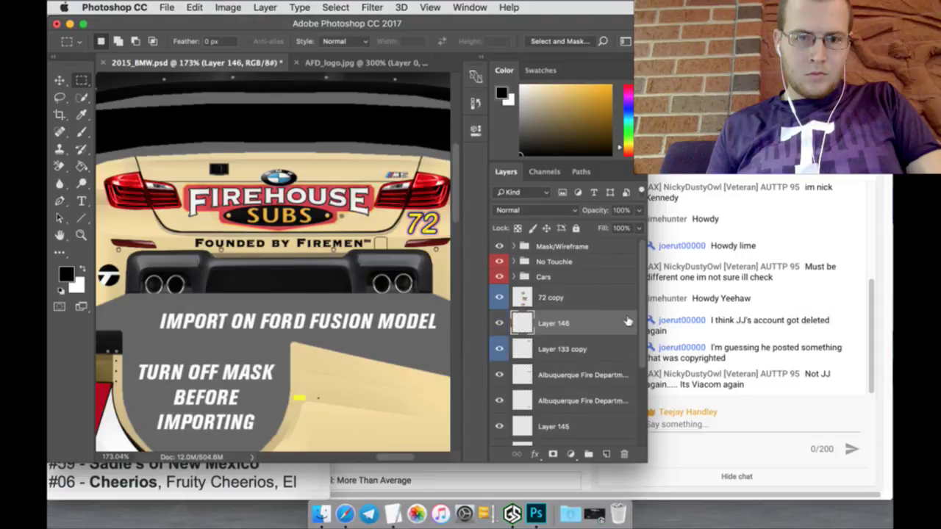
double_click(619, 321)
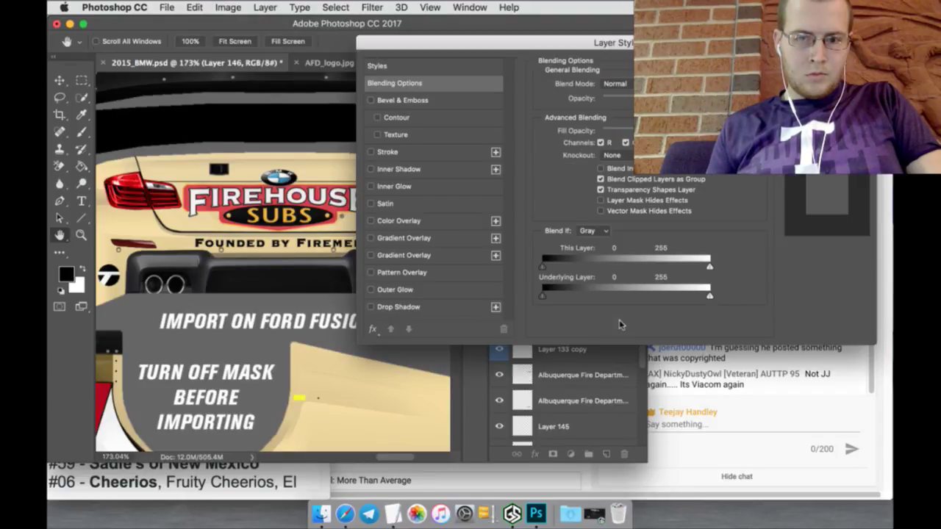
left_click(432, 290)
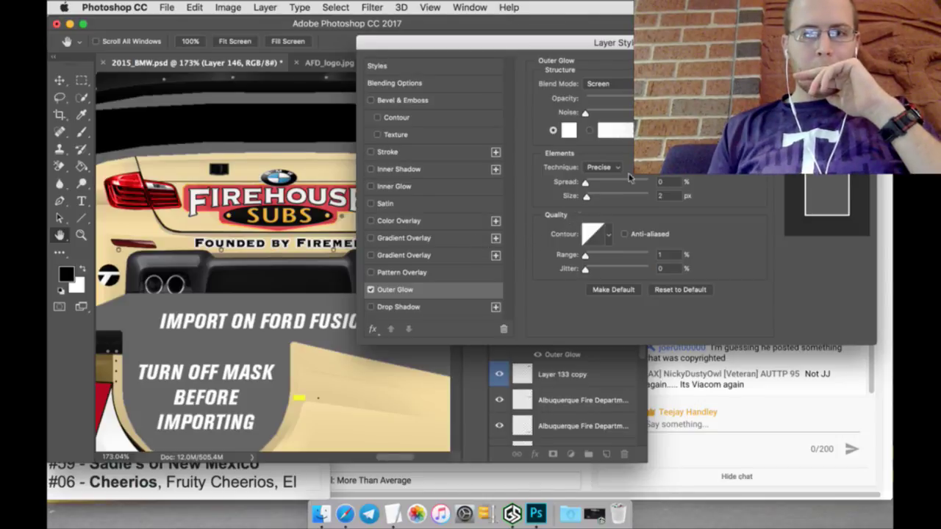
key("Return")
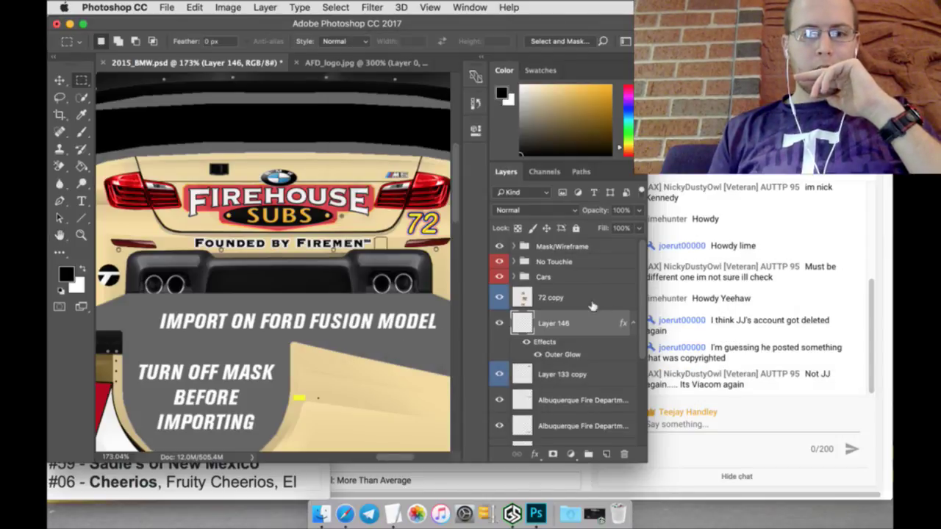
Step: Rasterize the glow, merge Layer 133 copy into Layer 146, and name it 'Firehouse Bumper'
right_click(581, 328)
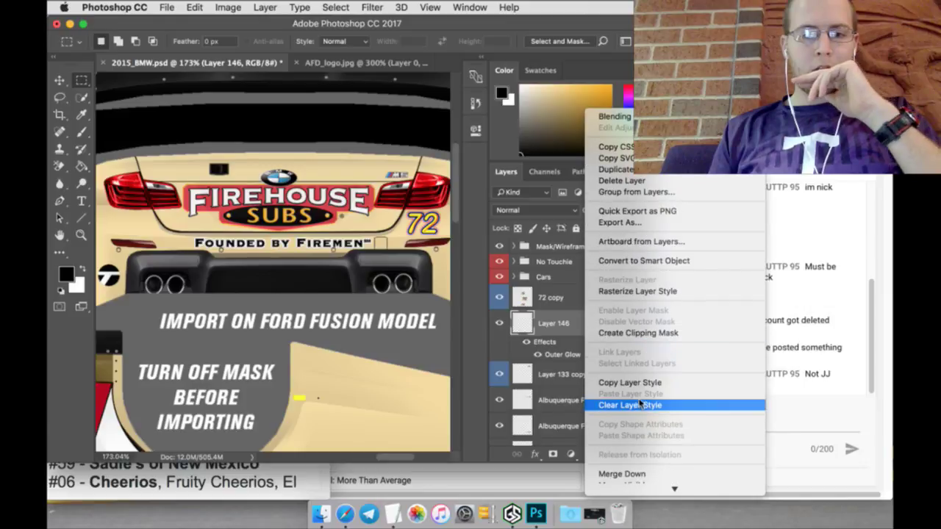
scroll(636, 389, "down", 5)
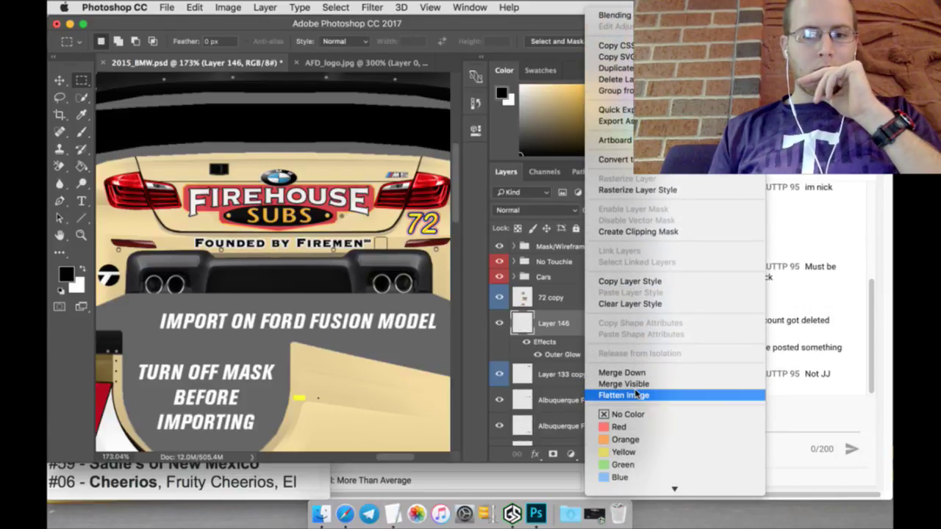
left_click(639, 191)
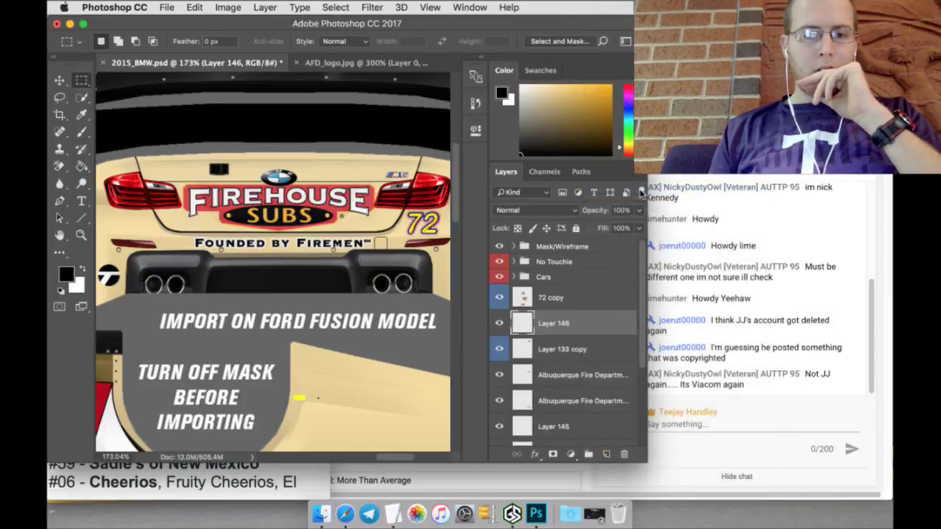
right_click(599, 349)
scroll(636, 397, "down", 3)
left_click(621, 315)
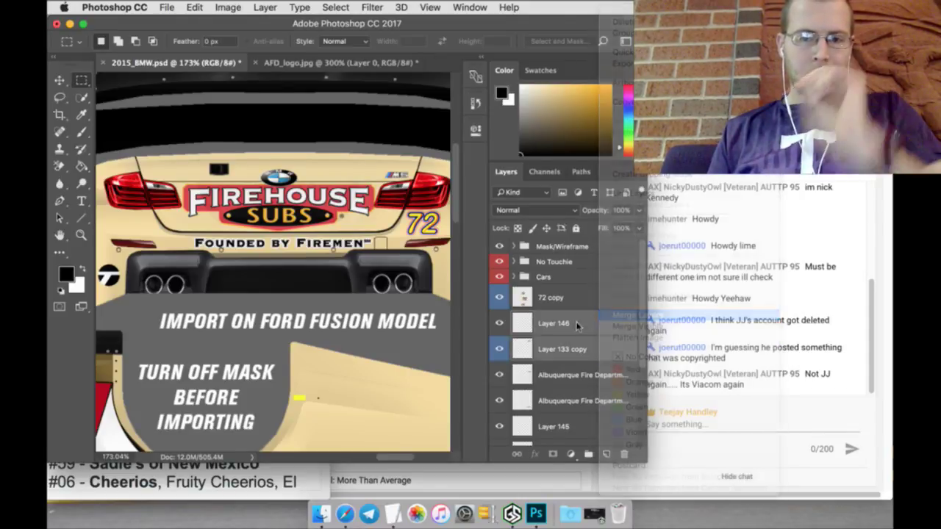
double_click(562, 324)
type("Fire")
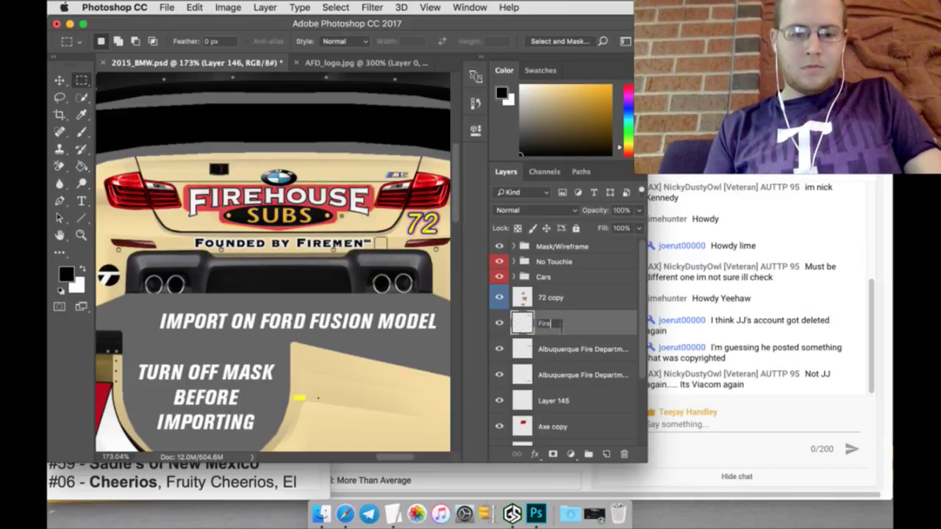
type("house Bum")
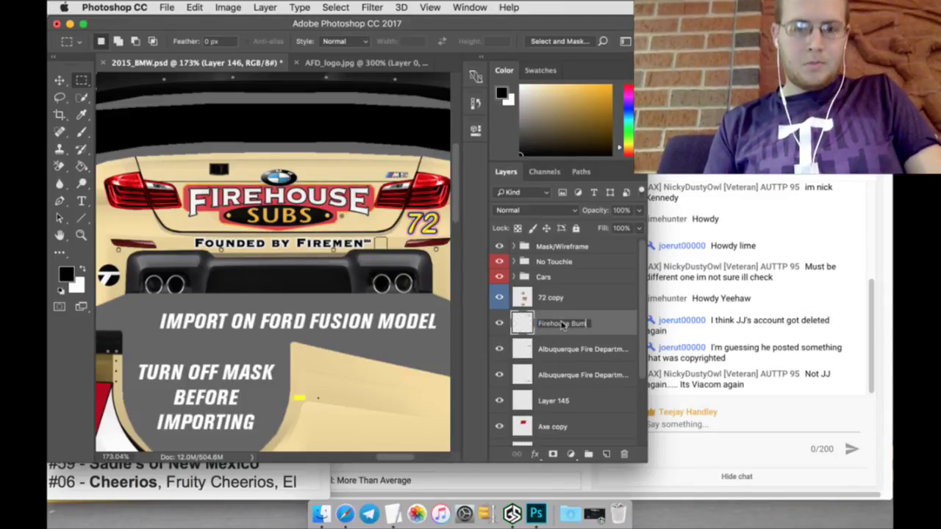
type("per")
key("Return")
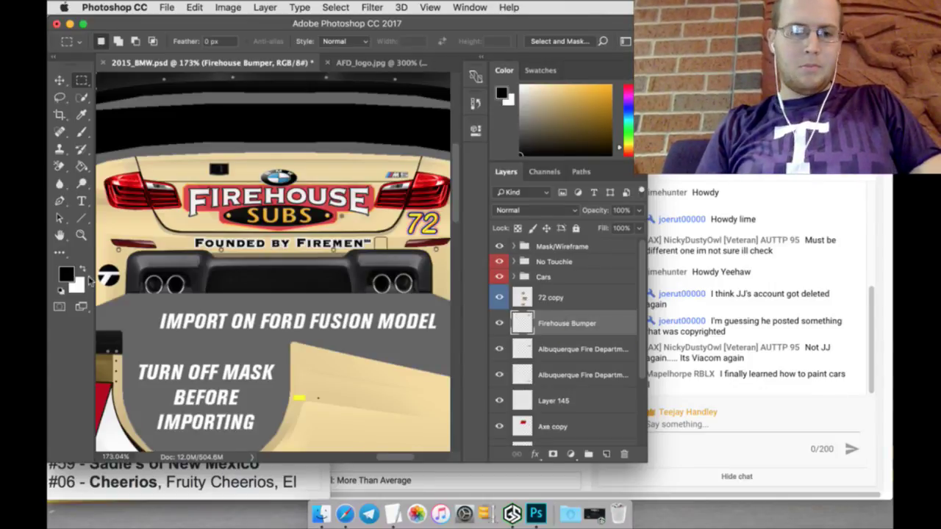
Step: Fit the whole car template on screen, then open a new browser tab
left_click(80, 236)
left_click(396, 43)
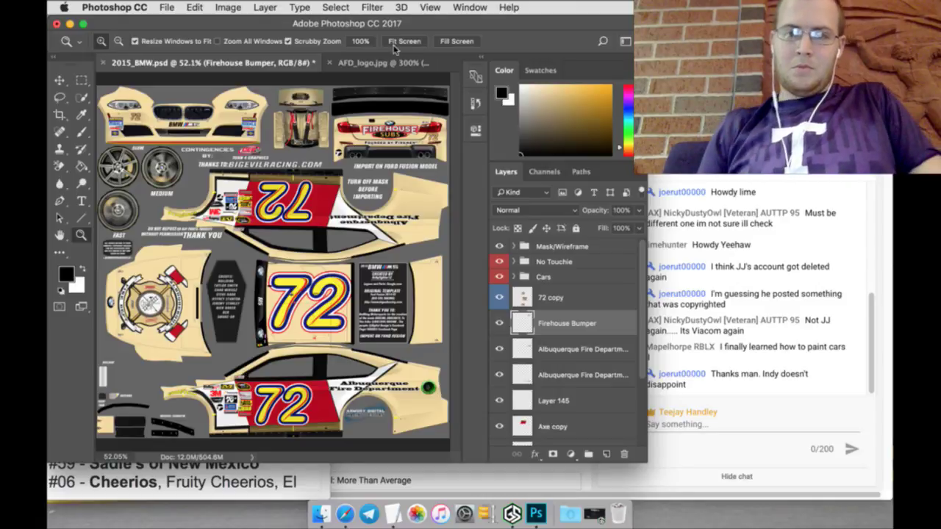
key("super+Tab")
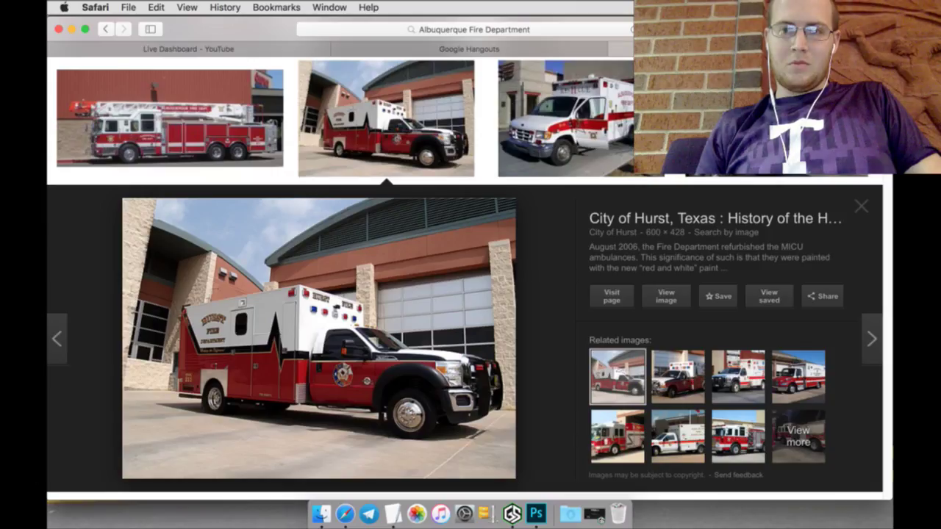
key("super+t")
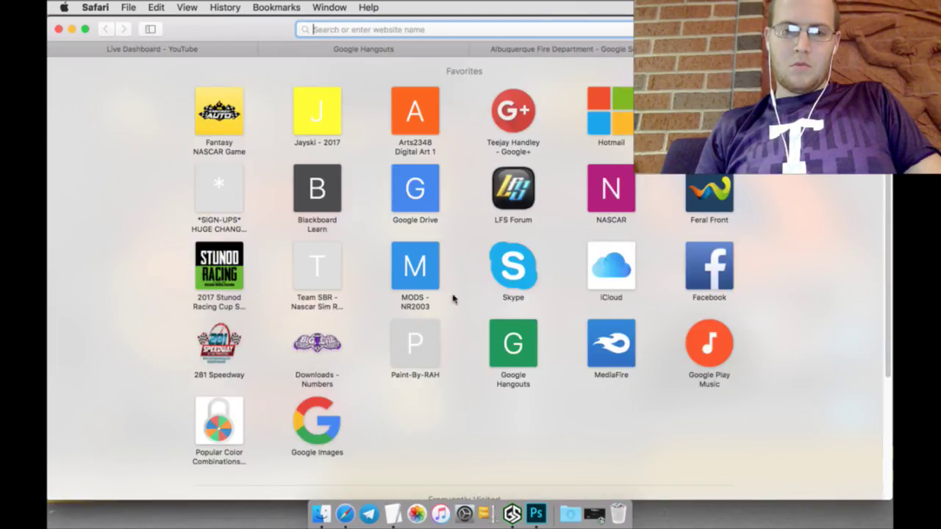
Step: Open MediaFire and create a folder named 'Paint By RAH' in My Files
left_click(627, 373)
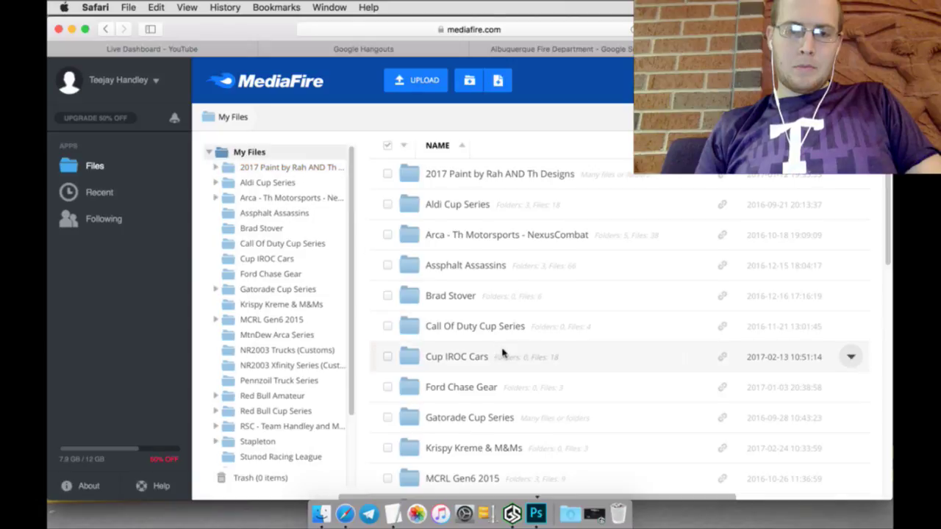
scroll(505, 352, "down", 5)
scroll(504, 353, "down", 3)
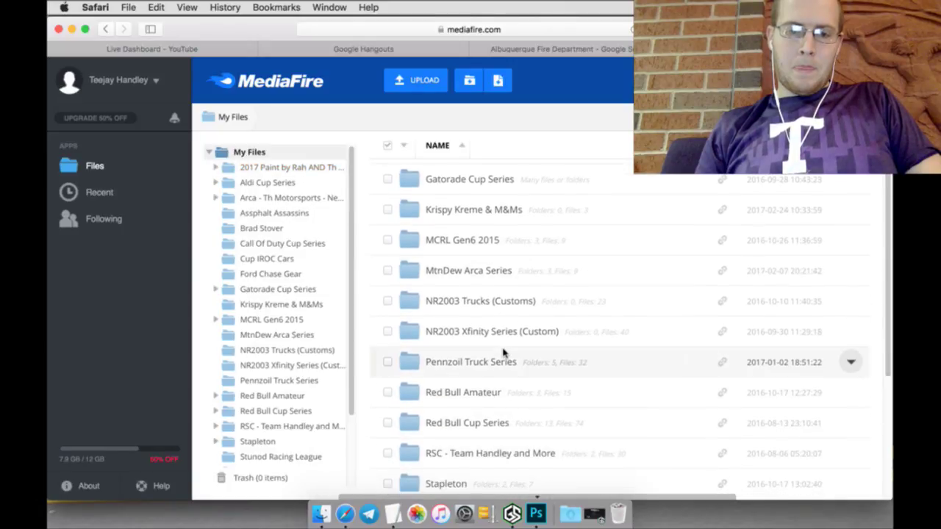
scroll(504, 353, "up", 8)
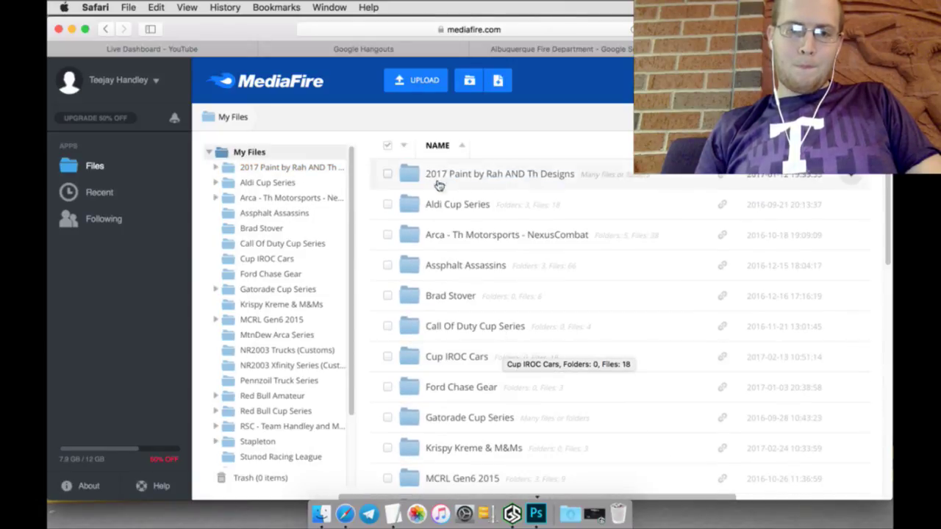
left_click(469, 83)
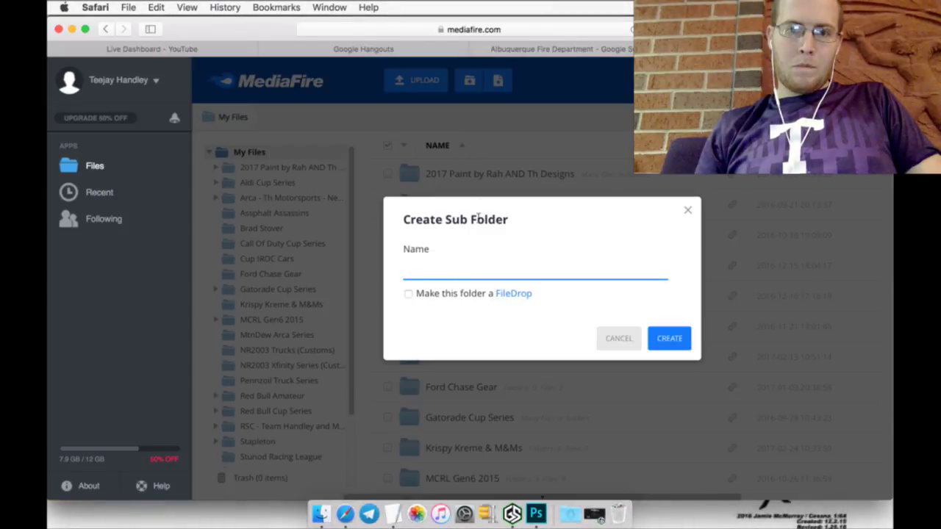
type("Paint ")
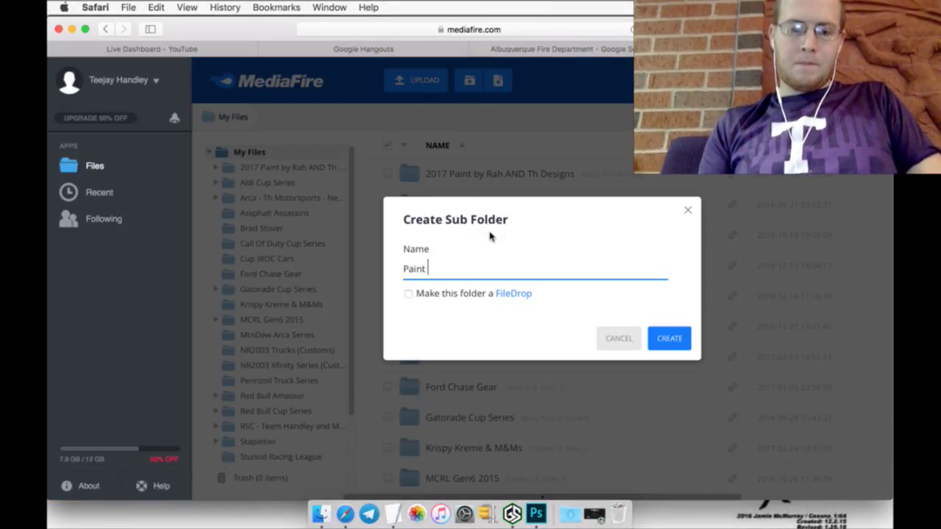
type("By RAH")
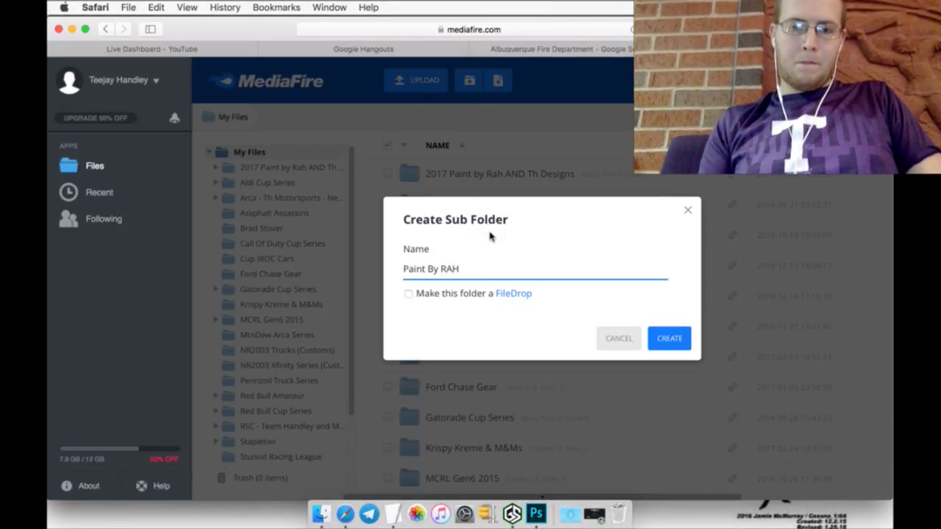
key("Return")
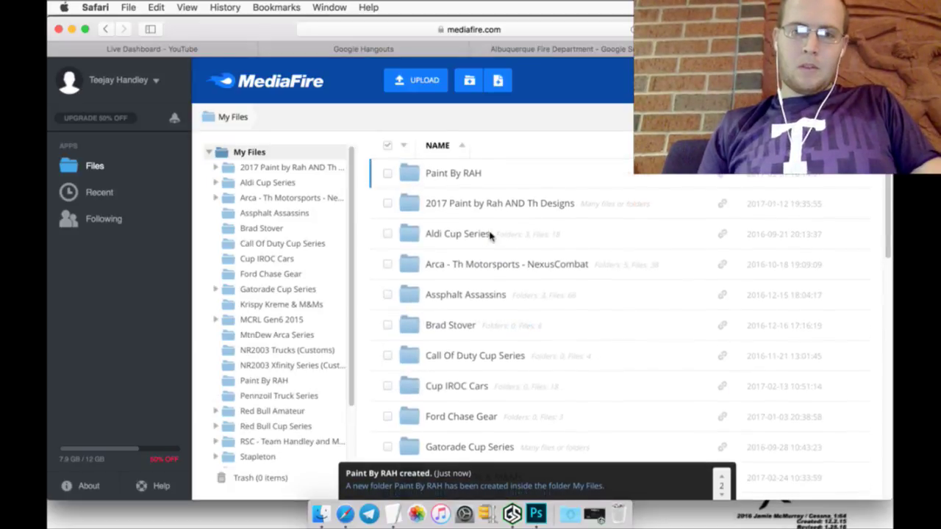
Step: In Paint By RAH, choose upload from computer and select all psd files in NR2003/Bases/Cup Series
left_click(444, 175)
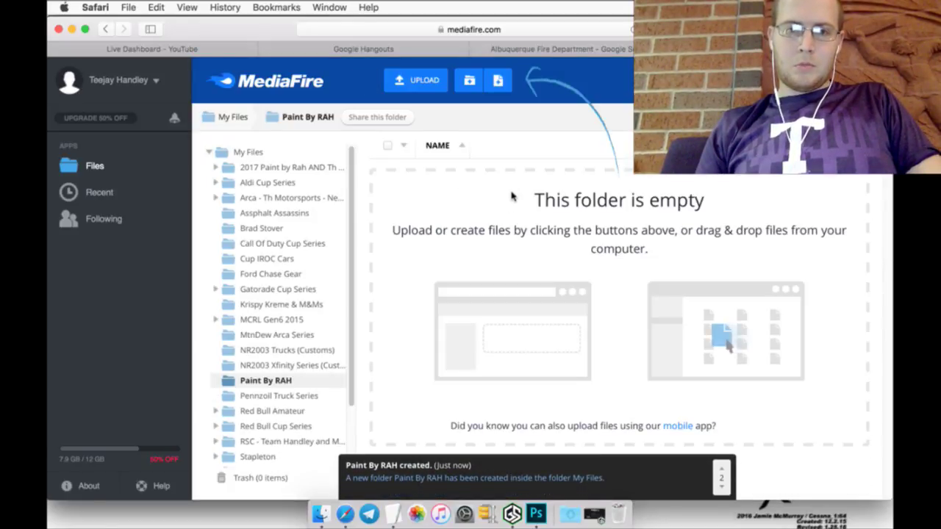
left_click(433, 82)
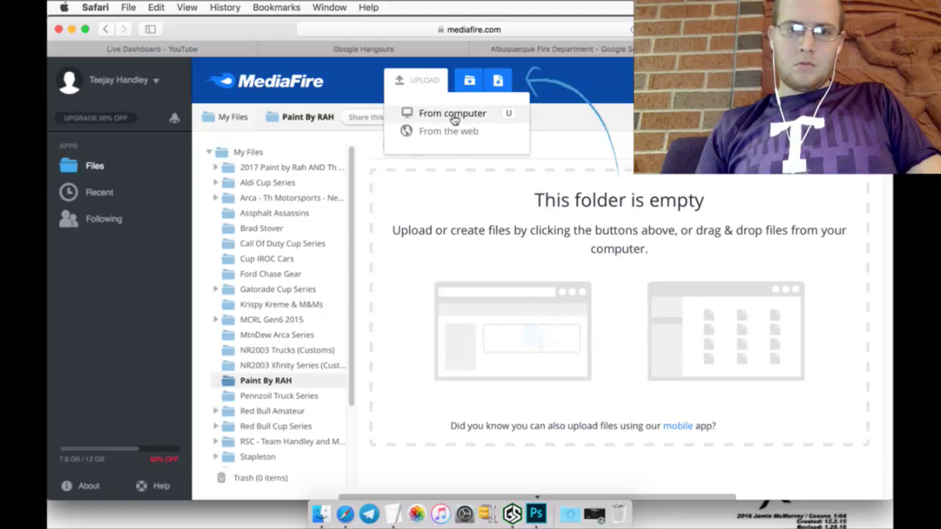
left_click(453, 118)
left_click(532, 264)
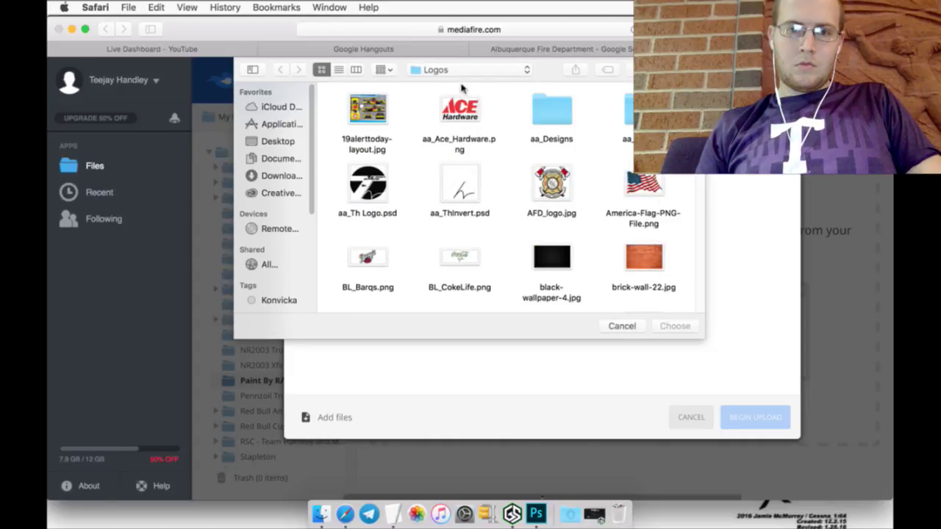
left_click(461, 71)
left_click(449, 80)
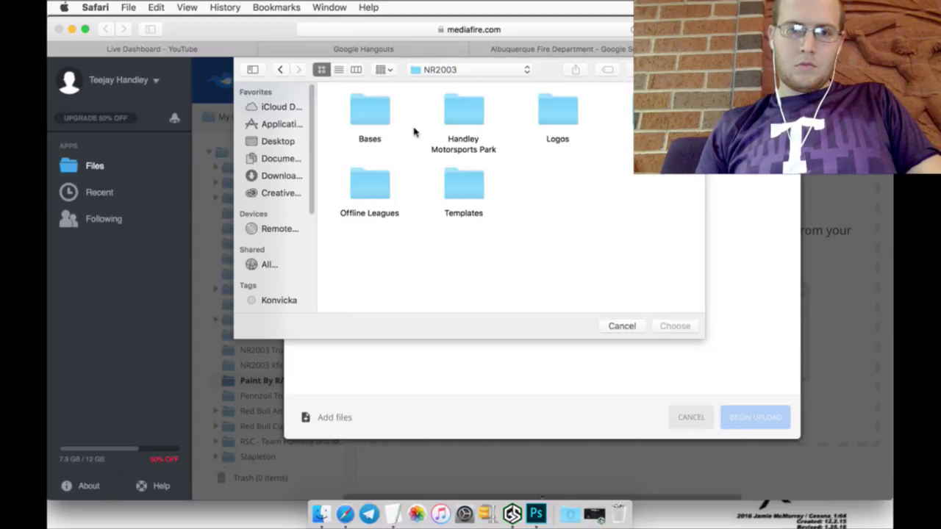
left_click(378, 113)
double_click(378, 113)
double_click(360, 116)
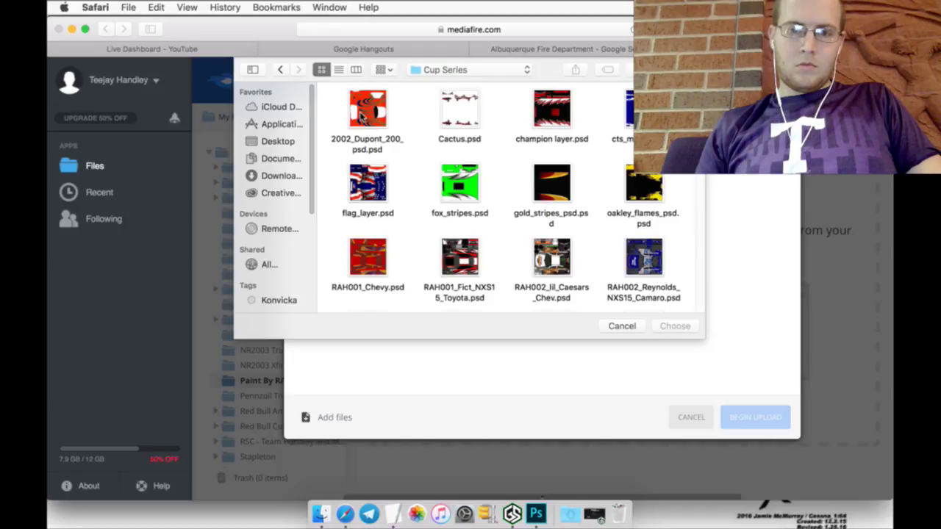
left_click_drag(334, 113, 700, 353)
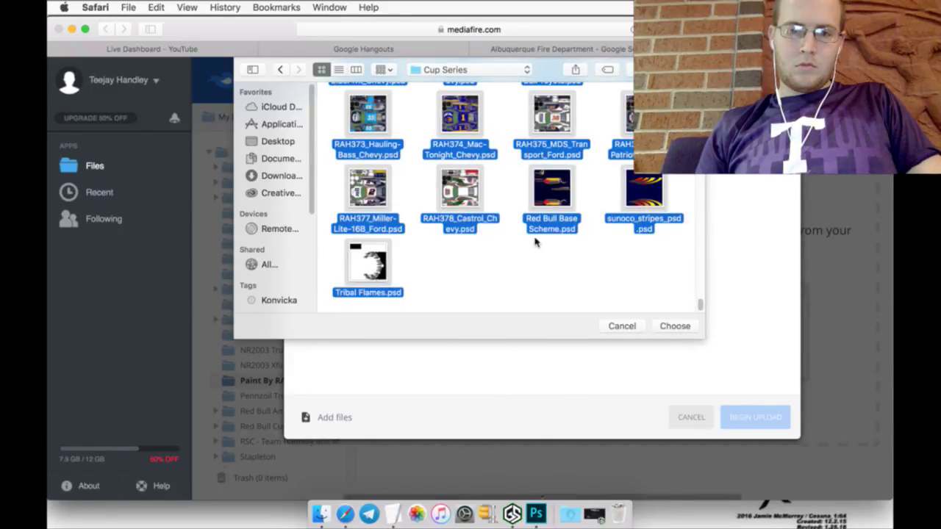
Step: Begin uploading the chosen files, dismiss the 300-file limit message, and go to YouTube Live Dashboard
right_click(466, 192)
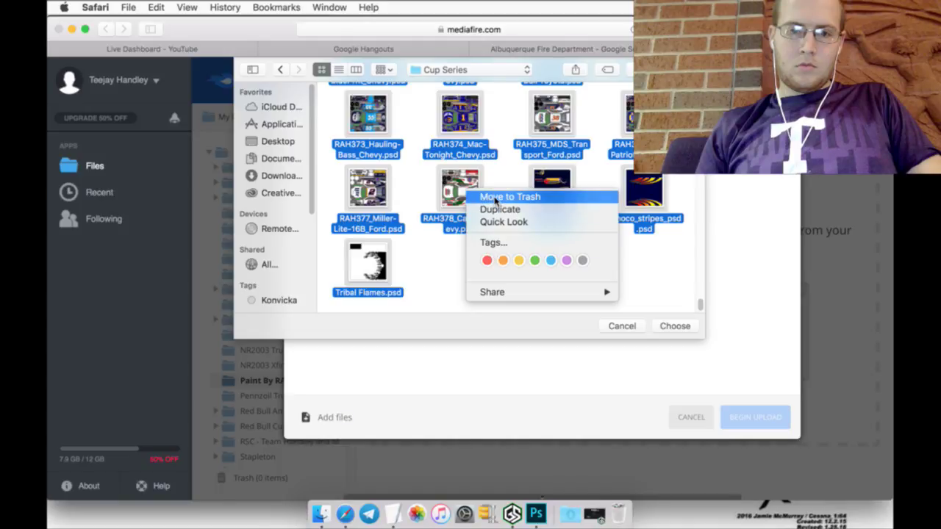
left_click(674, 298)
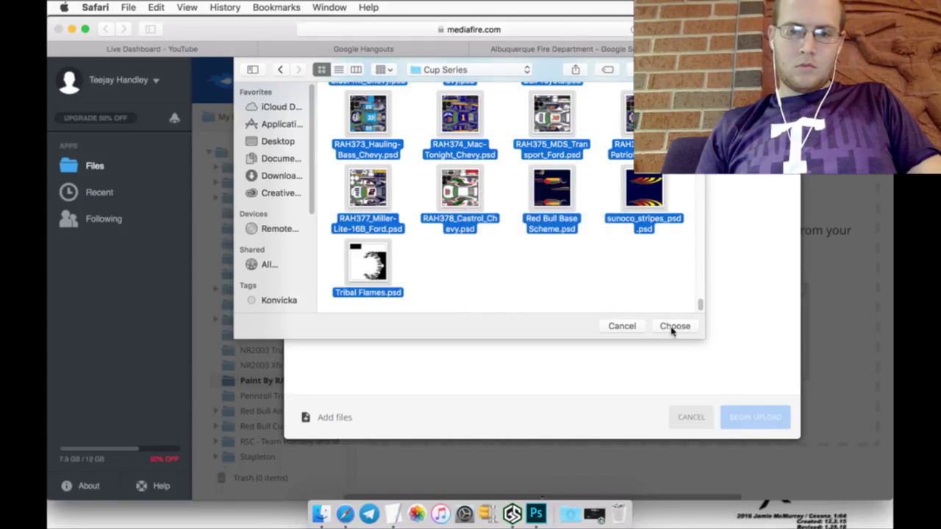
left_click(674, 327)
scroll(665, 339, "down", 15)
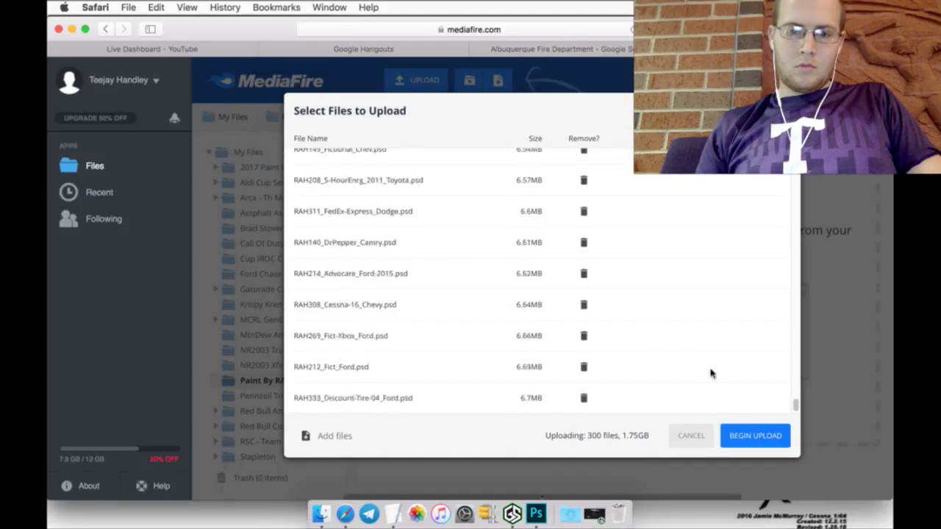
left_click(752, 438)
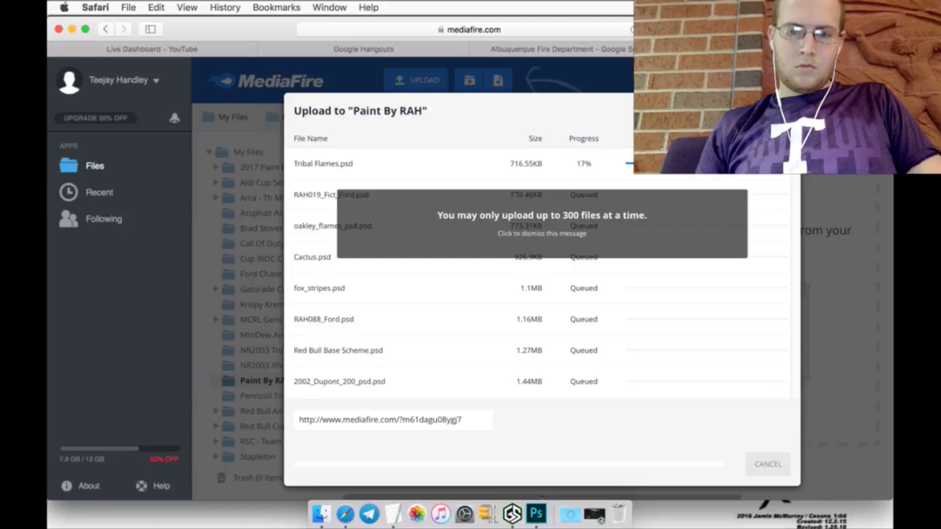
left_click(696, 206)
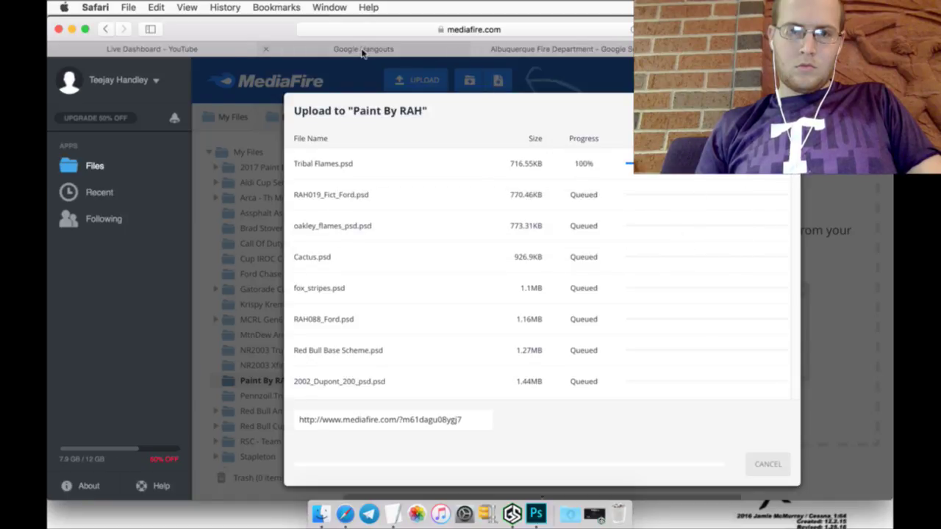
left_click(364, 52)
left_click(208, 53)
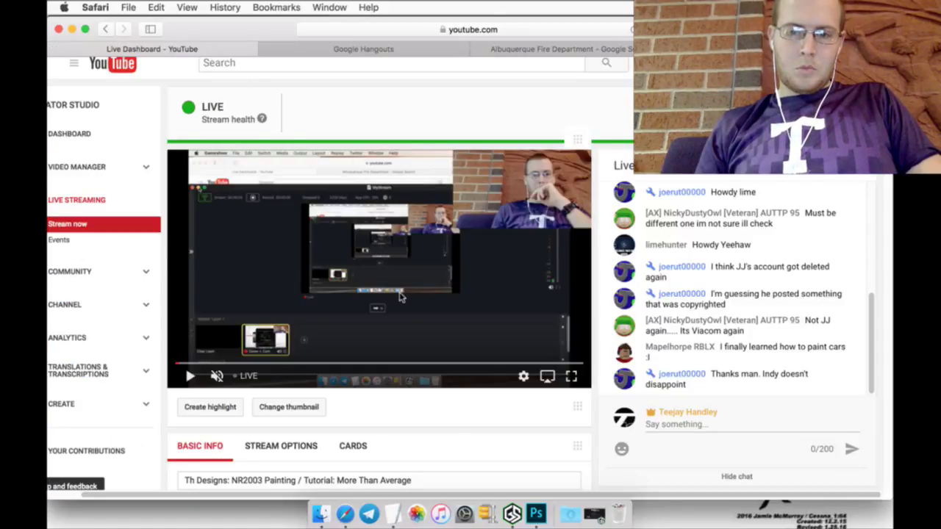
Step: Return to Photoshop with the 2015_BMW.psd livery open
left_click(532, 507)
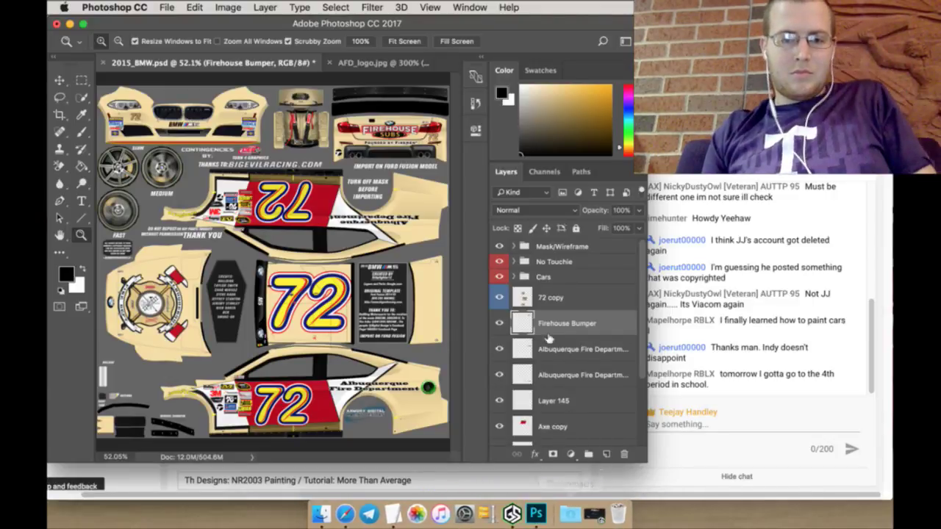
Step: Group the layers from 72 copy down to Layer 141 into a new group
left_click(560, 298)
scroll(566, 312, "down", 2)
scroll(567, 316, "down", 2)
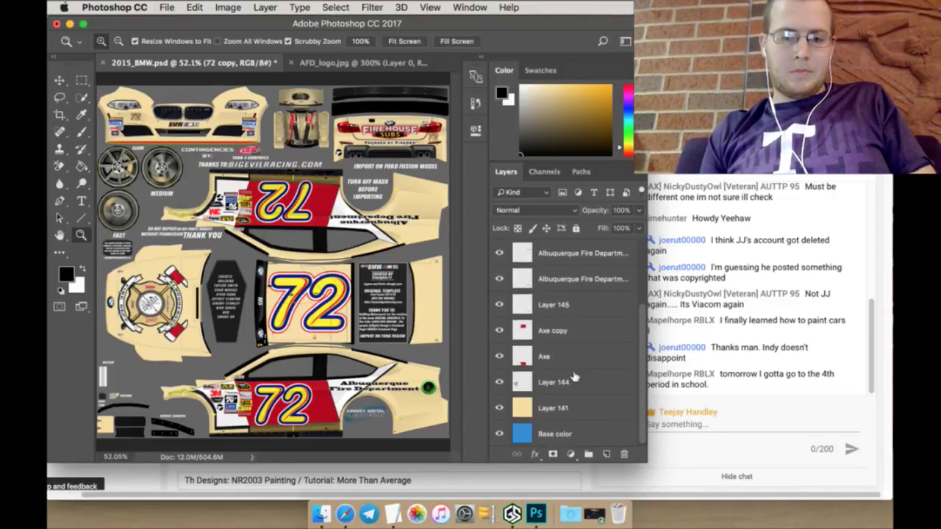
left_click(575, 403, "shift")
left_click(588, 453)
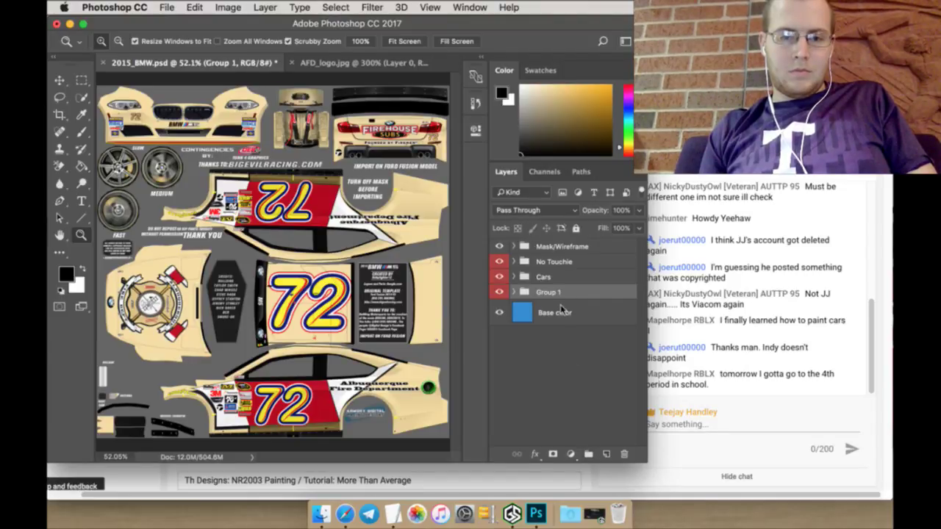
Step: Rename the new group '72 - Alb. Fire Department'
type("72 ")
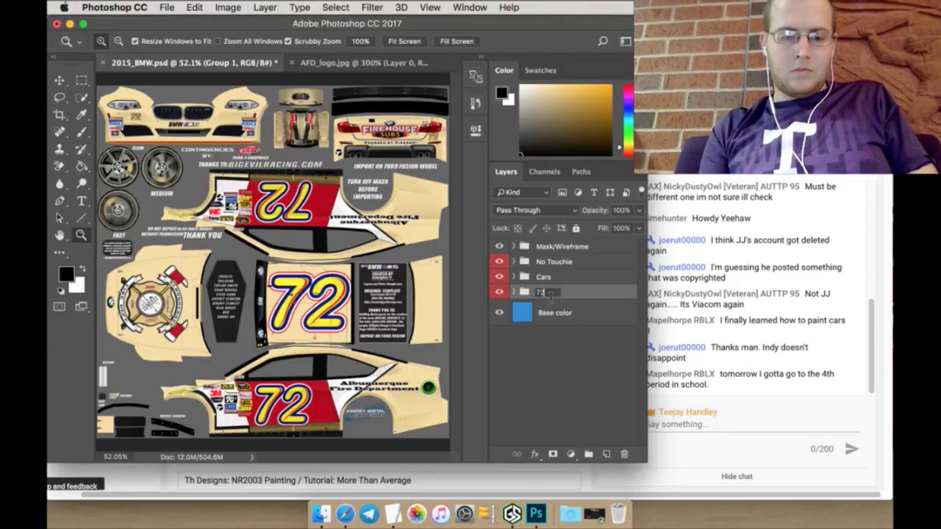
type("- Fire")
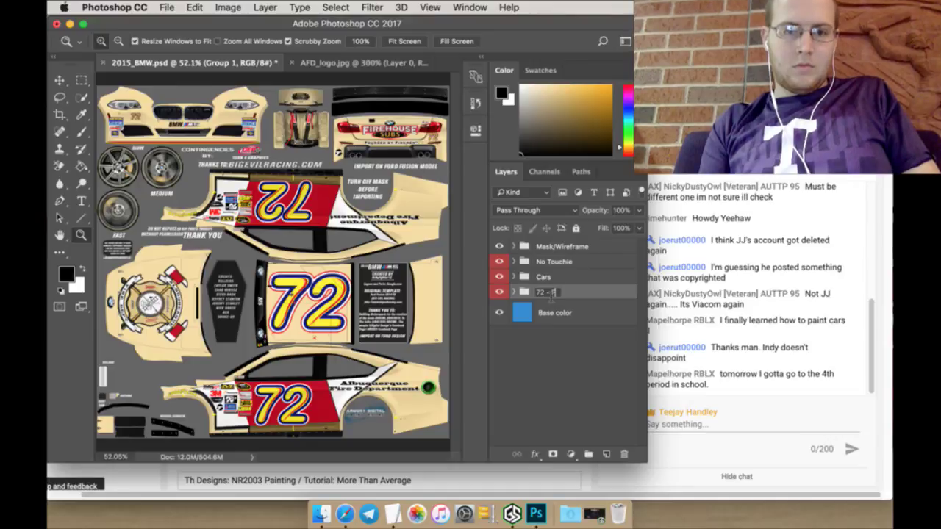
key("BackSpace")
key("BackSpace")
key("BackSpace")
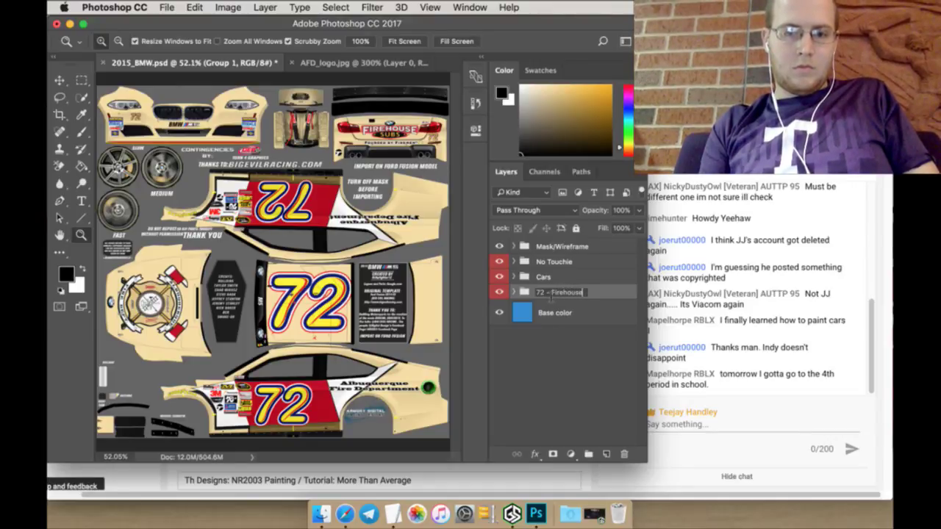
key("BackSpace")
key("BackSpace")
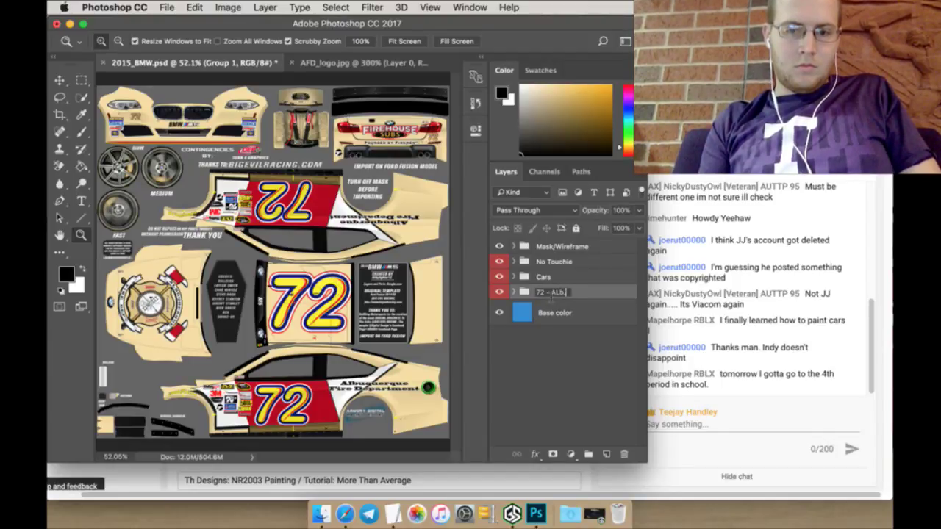
key("BackSpace")
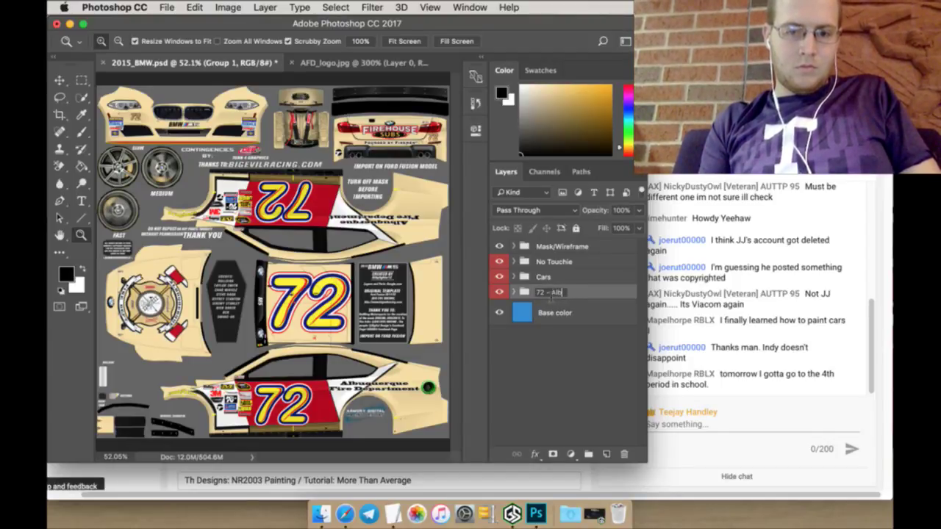
type("Fire Departem")
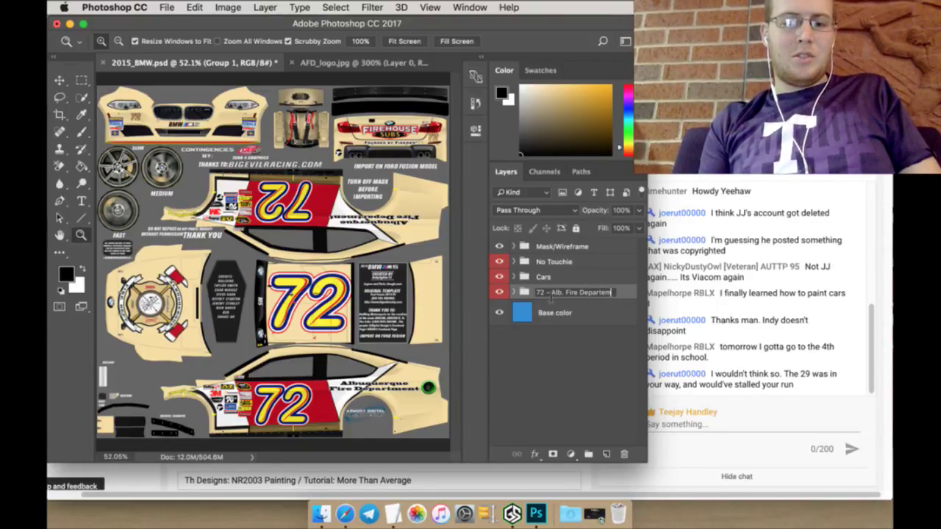
type("nt.")
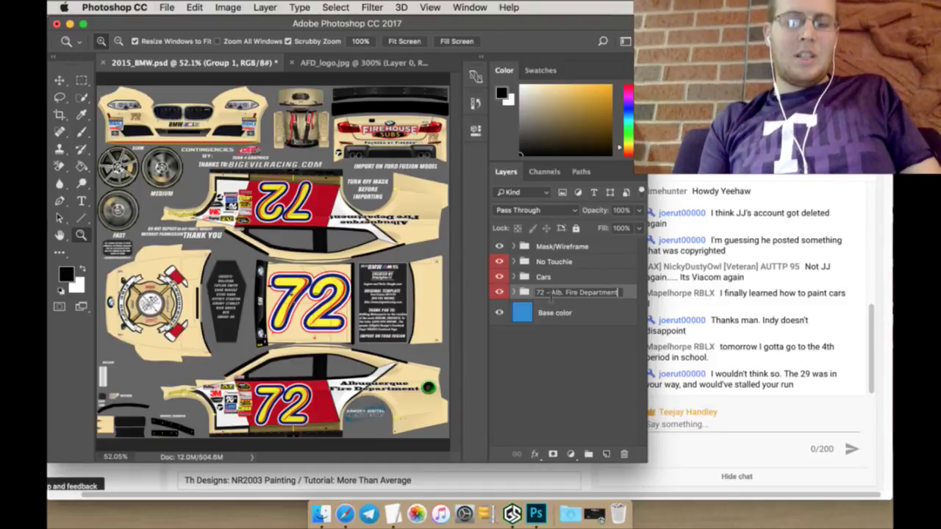
key("Return")
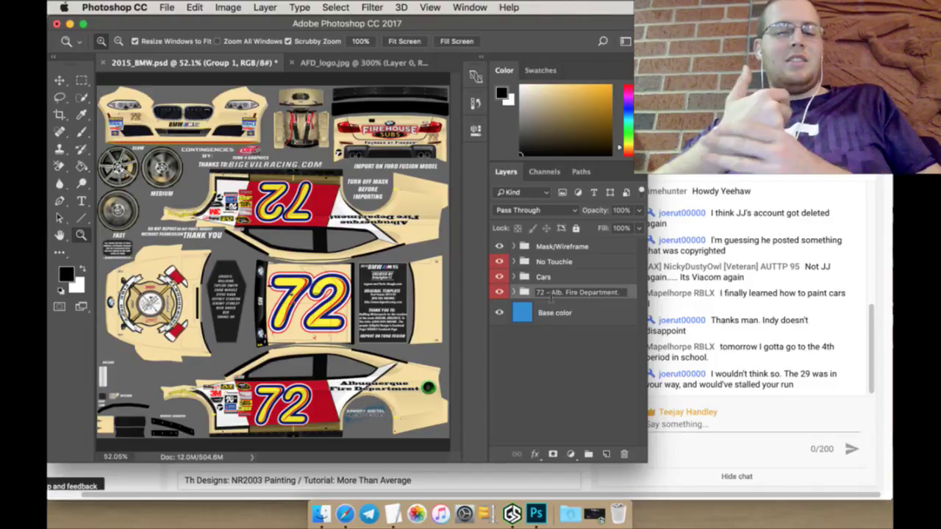
key("BackSpace")
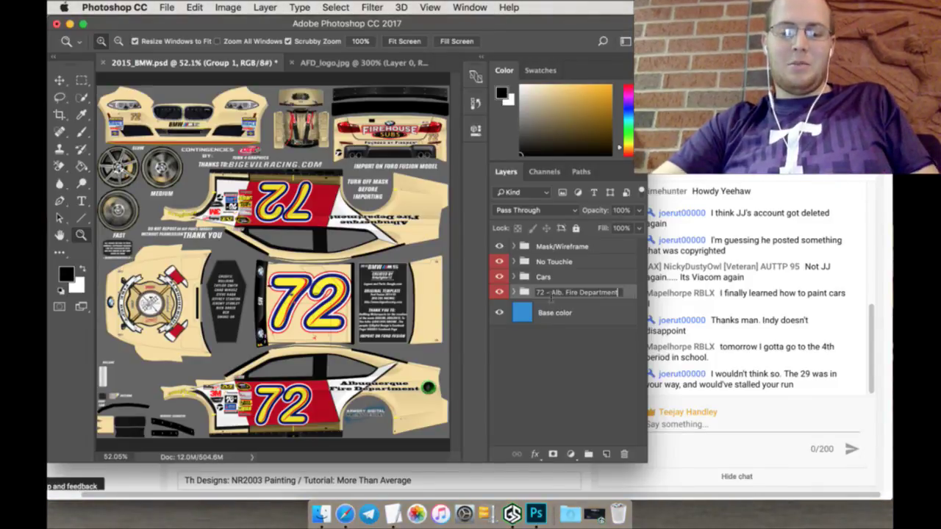
key("Return")
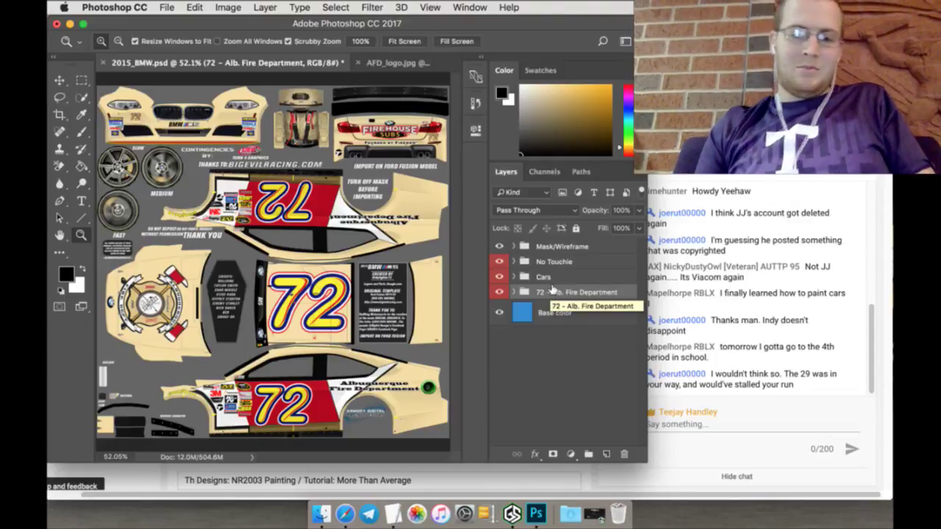
Step: Save the current 2015_BMW.psd paint file
left_click(499, 246)
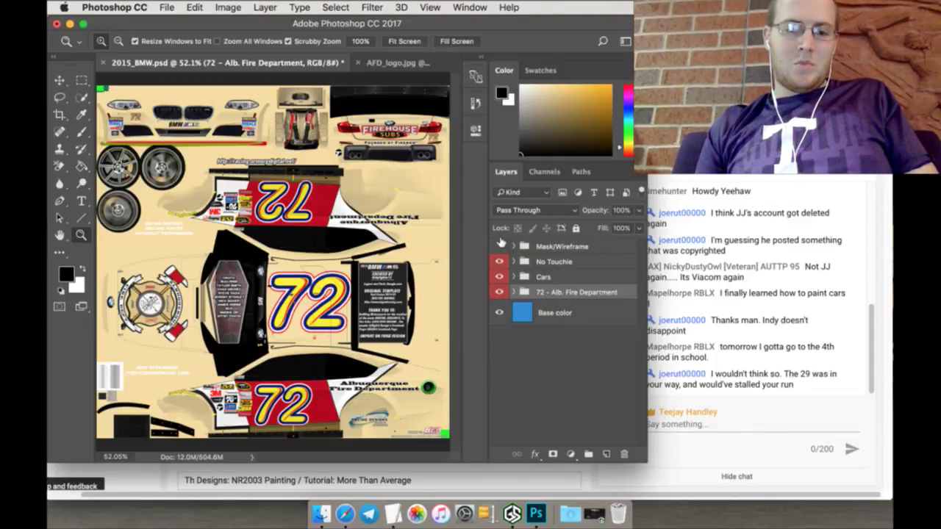
left_click(499, 245)
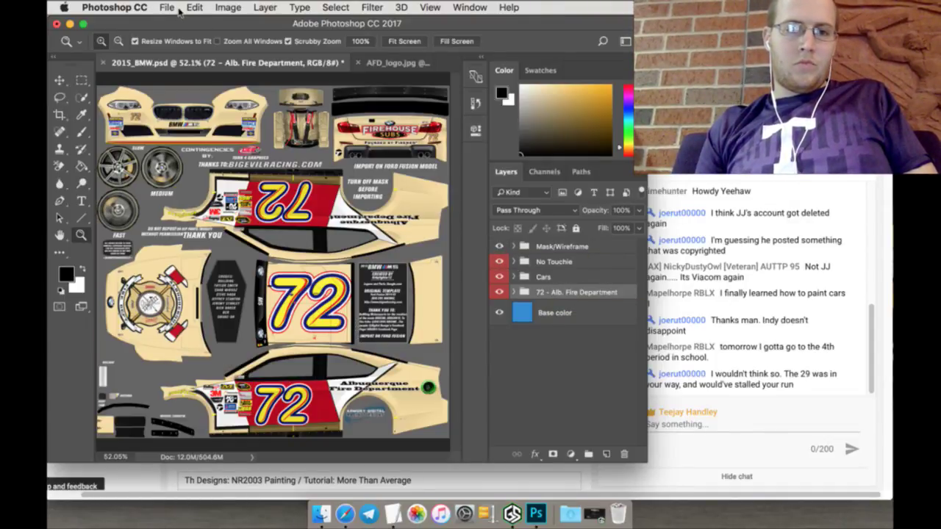
left_click(167, 7)
left_click(184, 129)
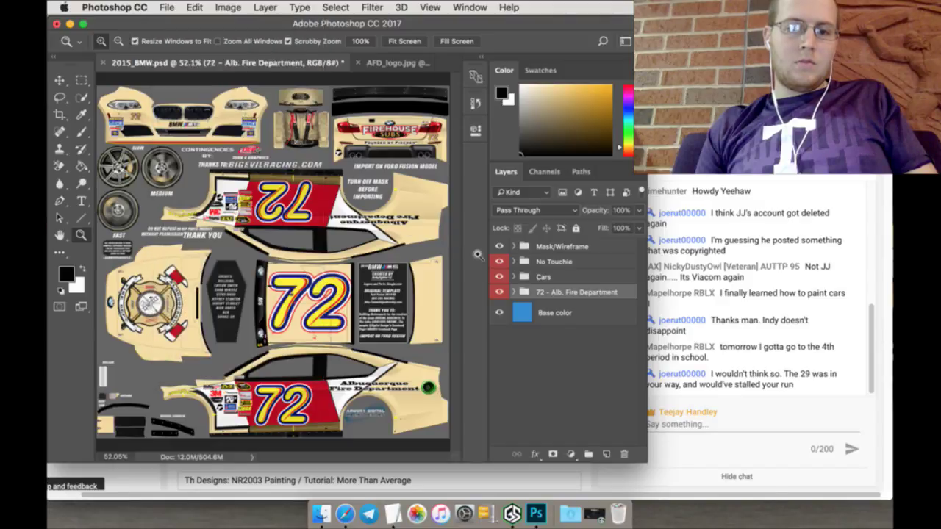
Step: With the wireframe hidden, save a Targa copy as 72_AlbFD.tga in the TGA RBCS folder
left_click(499, 246)
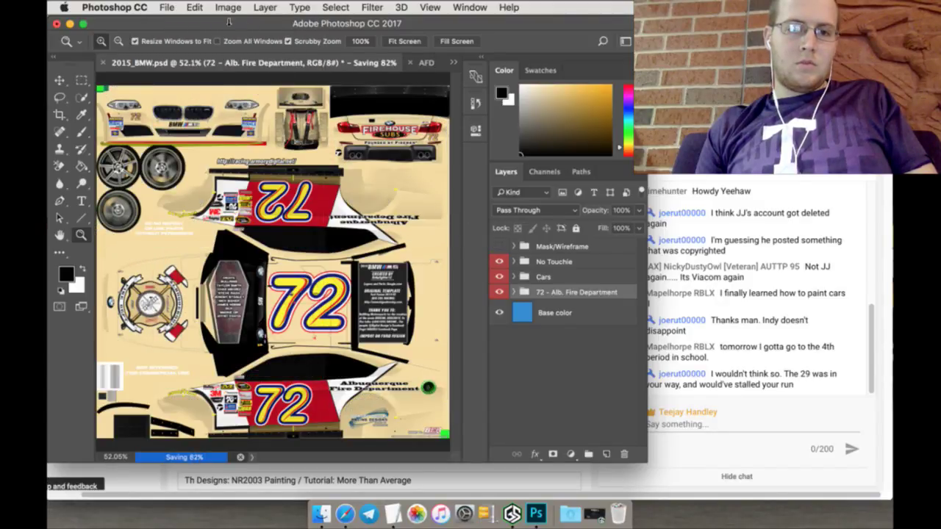
left_click(168, 8)
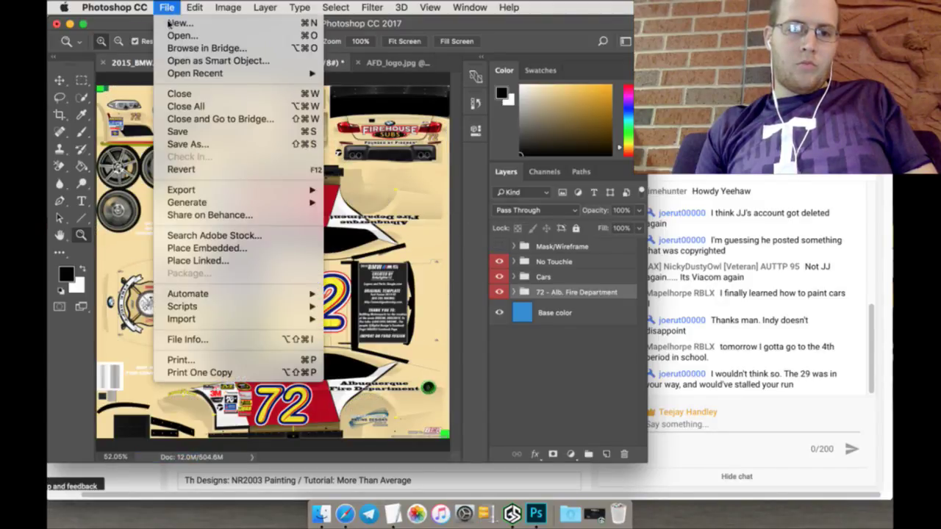
left_click(195, 146)
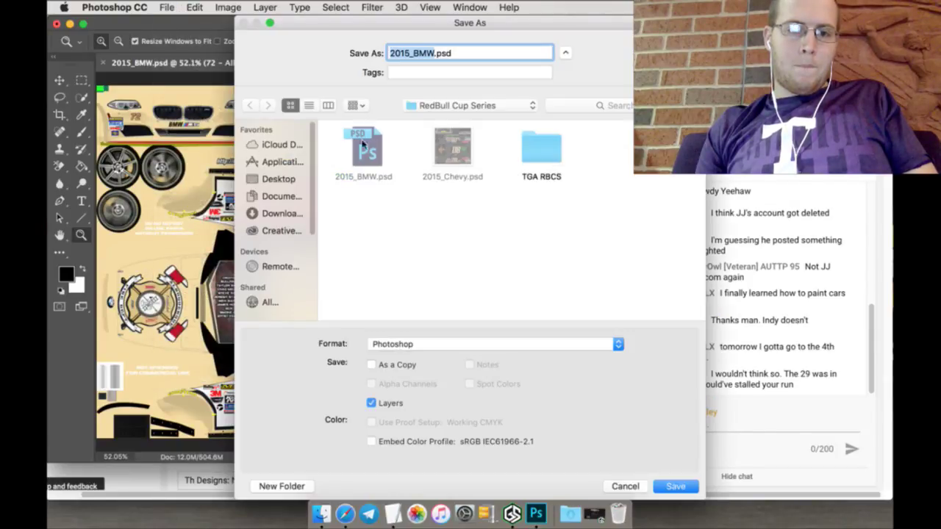
double_click(540, 151)
triple_click(487, 54)
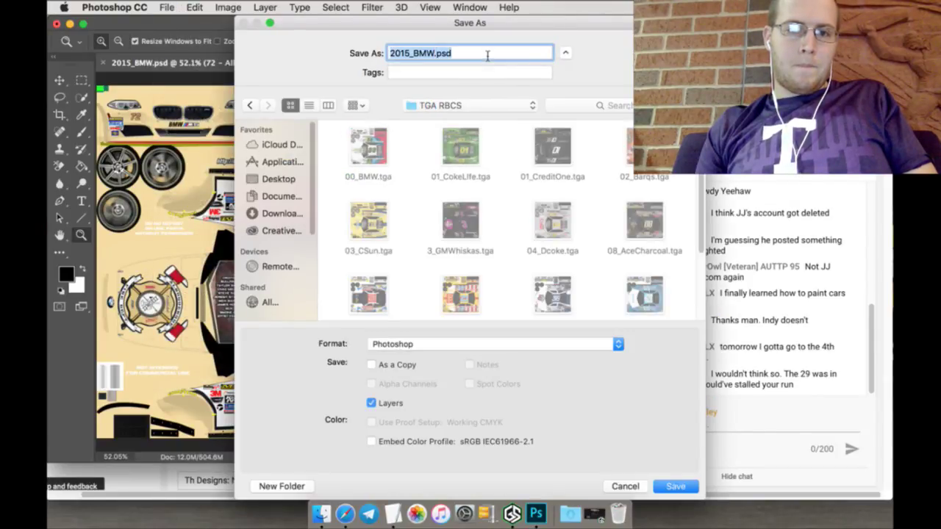
type("72")
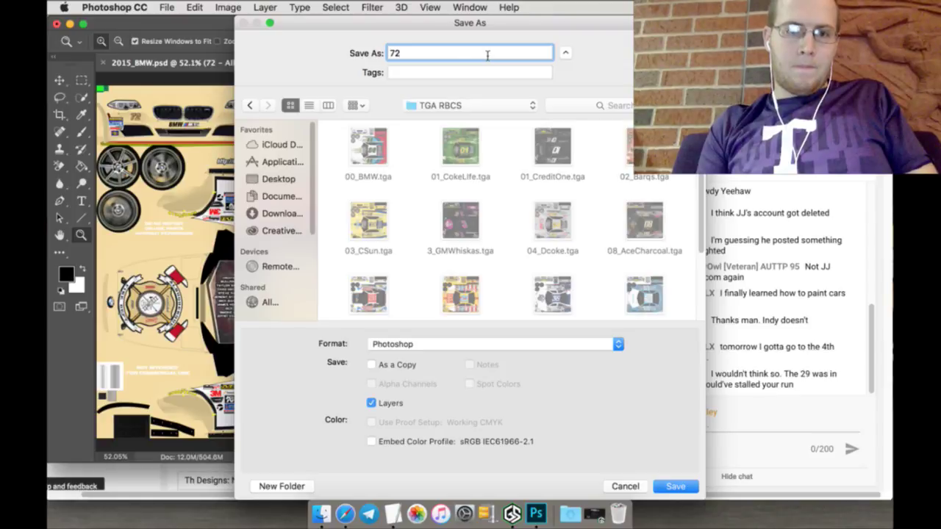
type("_AL")
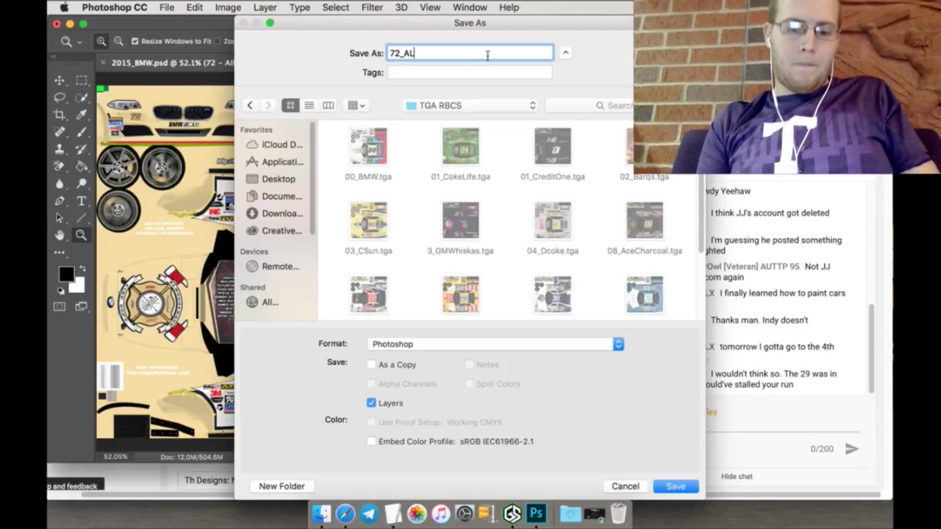
key("BackSpace")
type("lbFD")
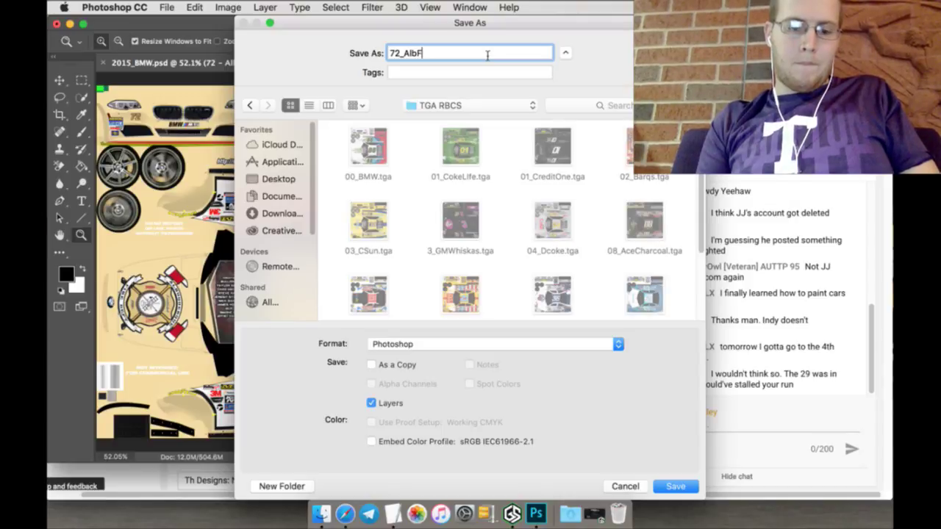
left_click(592, 349)
key("t")
key("Return")
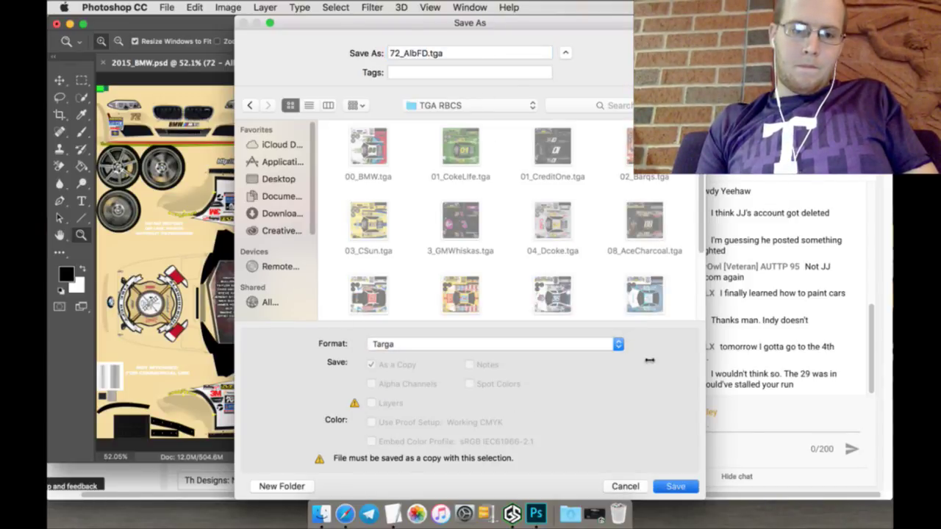
key("Return")
key("Return")
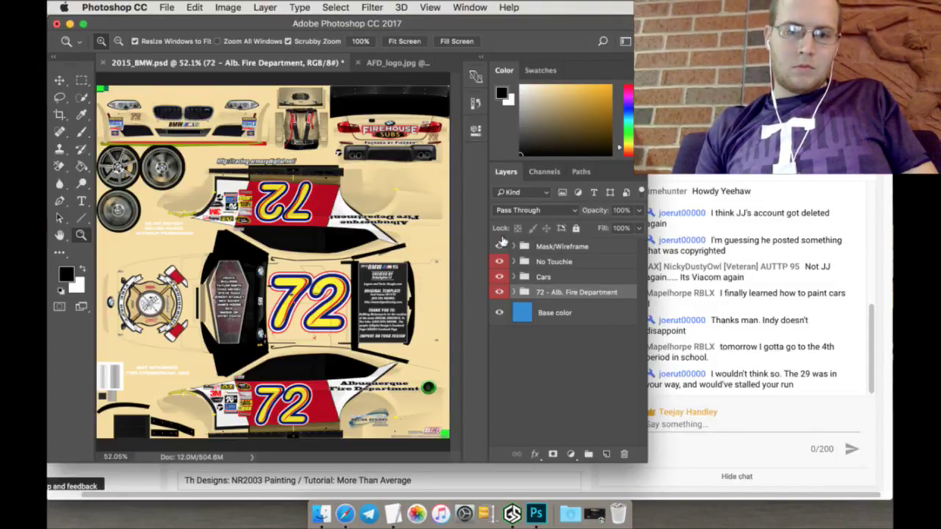
left_click(500, 246)
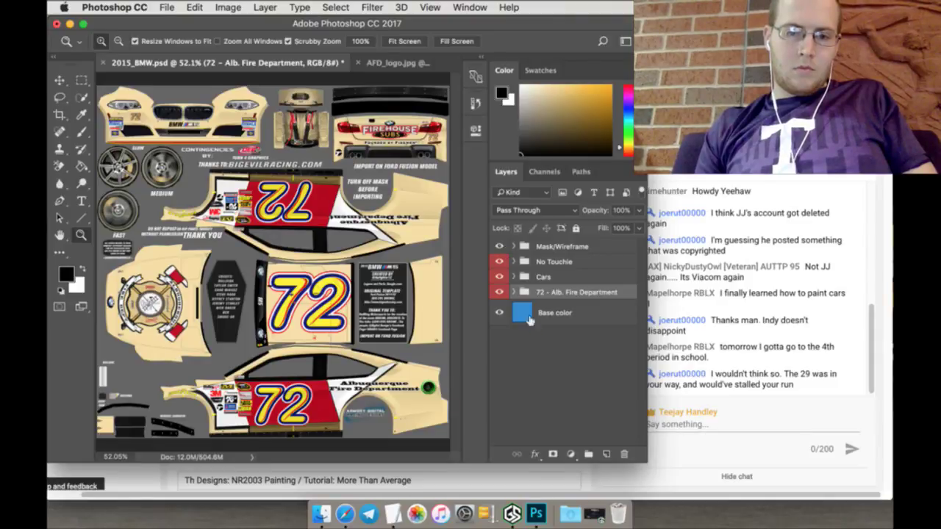
Step: Hide the 72 - Alb. Fire Department group, move it into Cars, and select the sponsor lines in TextEdit
left_click(499, 291)
left_click_drag(550, 291, 553, 280)
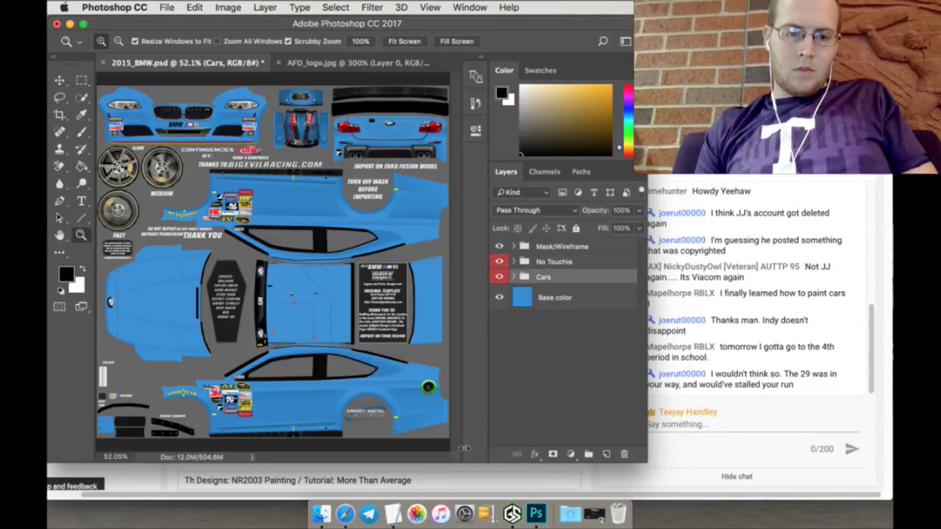
left_click(392, 514)
left_click_drag(273, 152, 50, 132)
Step: Italicise the Secondary sponsor entry and copy 'Albuquerque Police Department' from the TextEdit schedule
key("super+i")
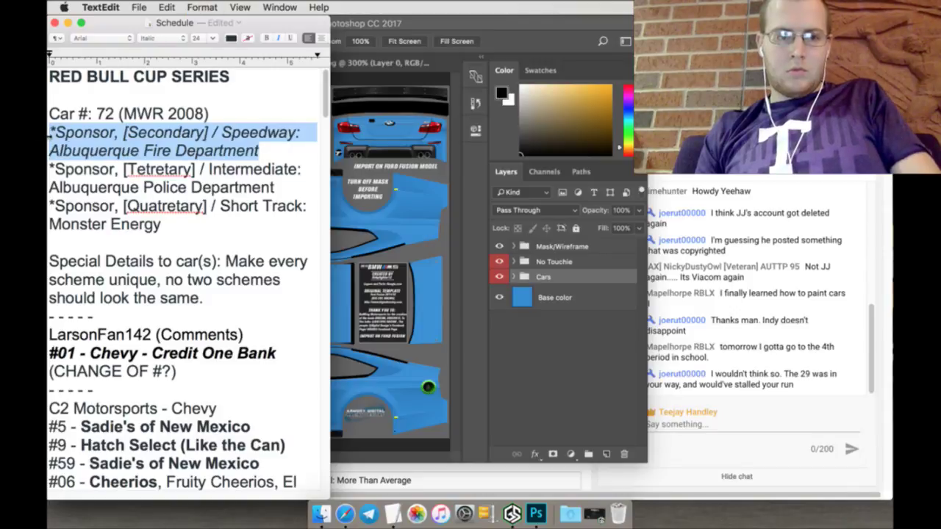
left_click(281, 189)
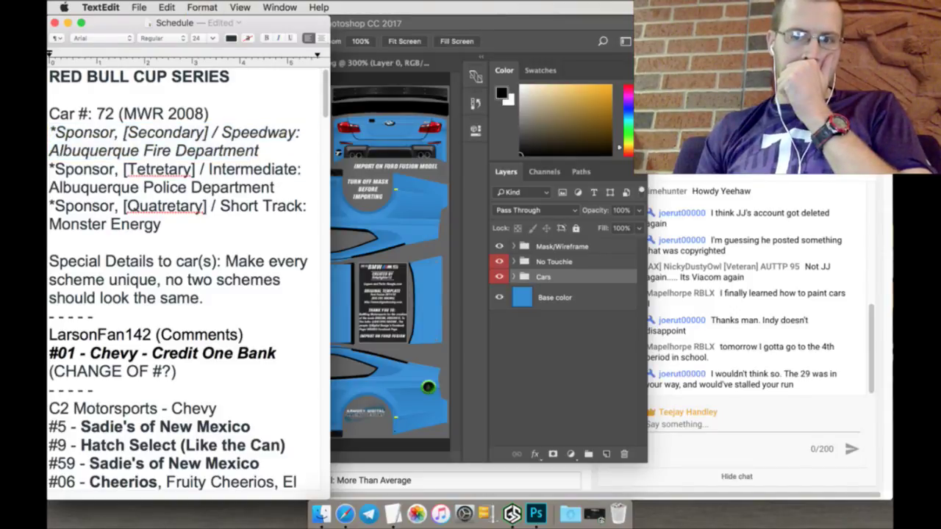
left_click_drag(274, 189, 50, 188)
right_click(53, 188)
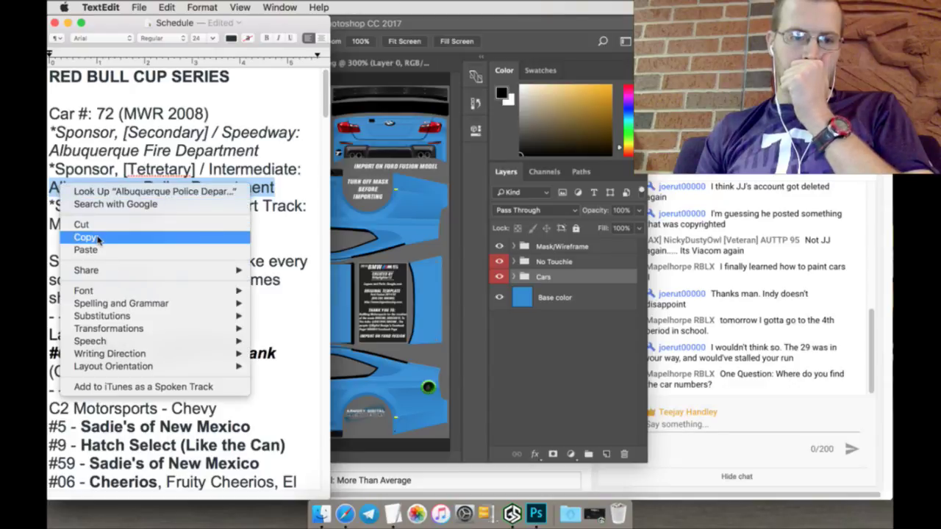
left_click(100, 237)
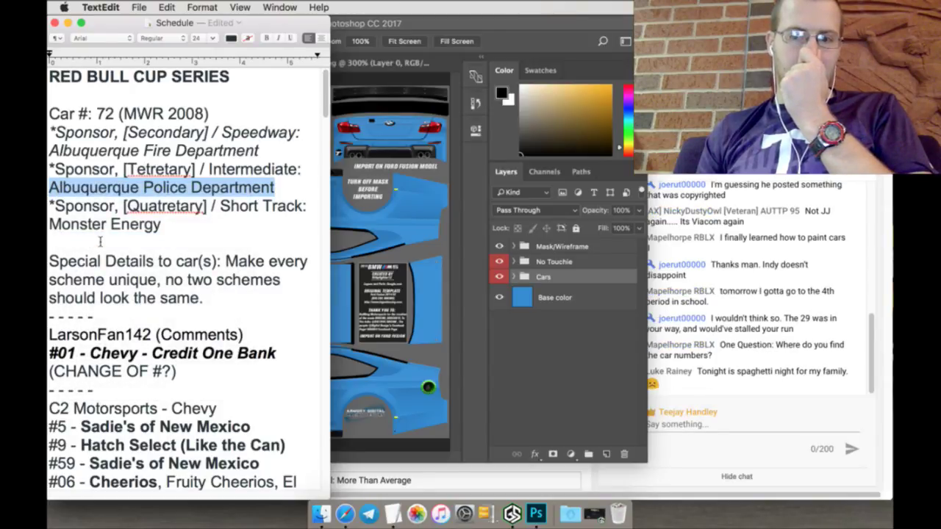
key("super+Tab")
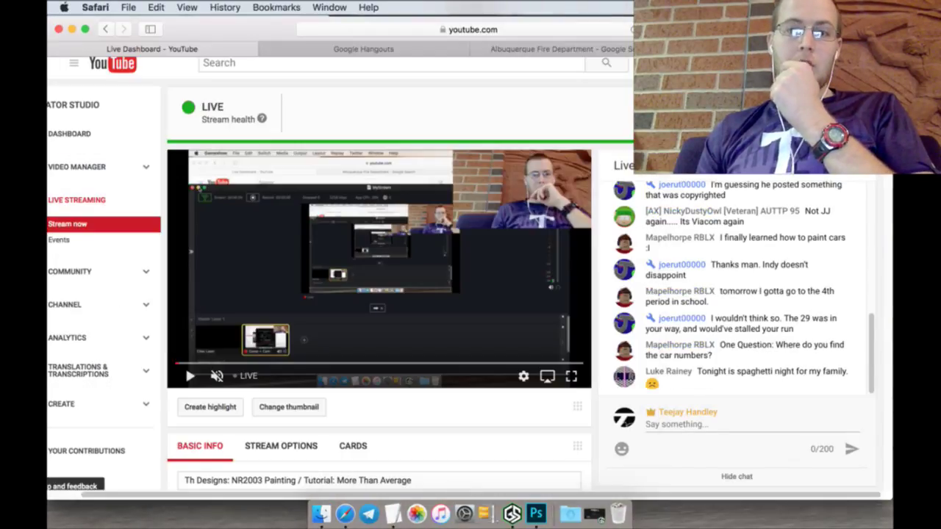
Step: Load the bigevilracing.com Downloads - Numbers page and cut its web address
left_click(611, 50)
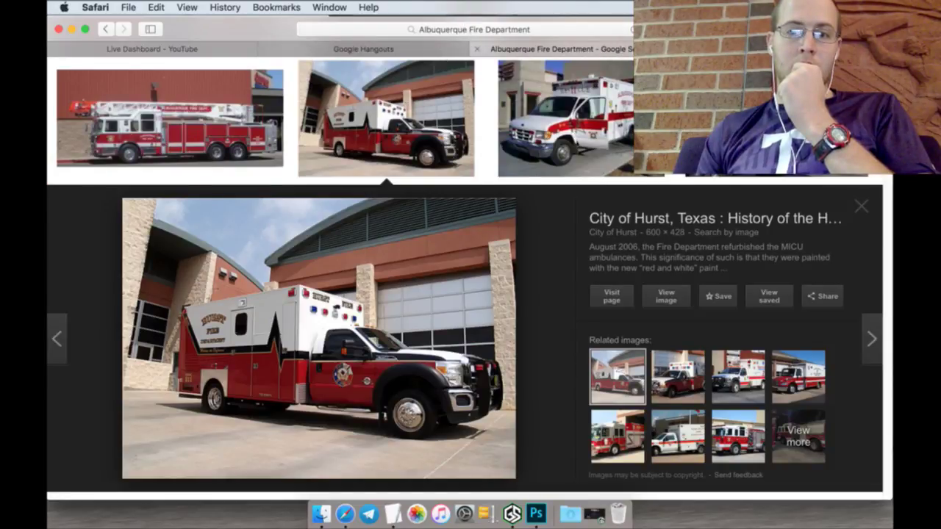
left_click(705, 48)
left_click(398, 49)
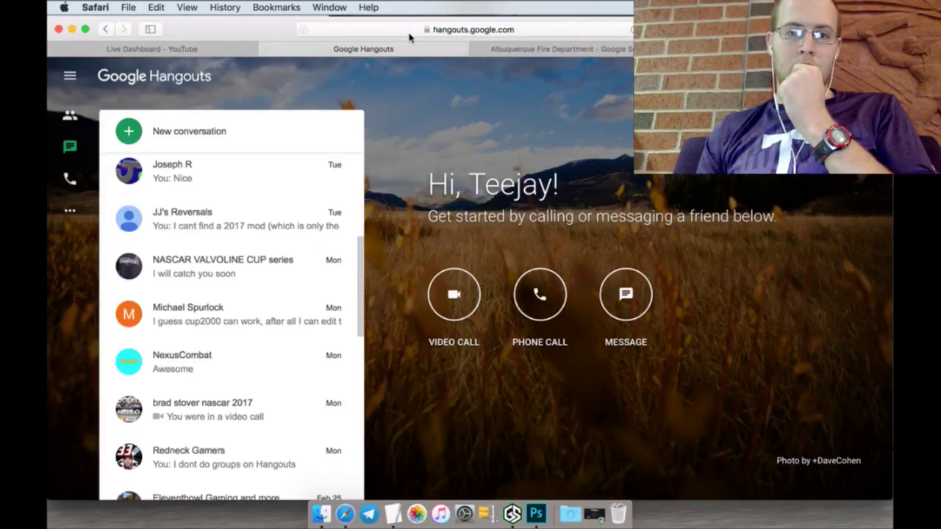
left_click(408, 30)
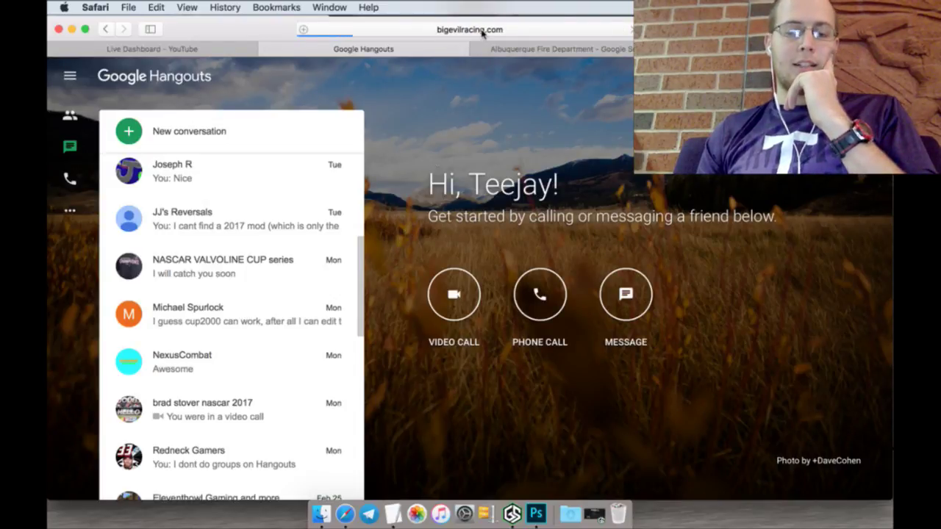
scroll(392, 295, "down", 2)
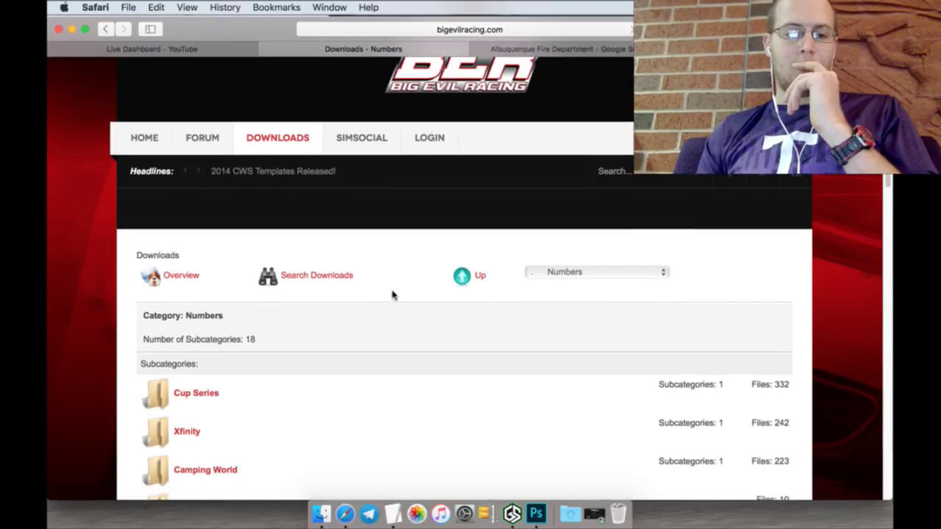
left_click(452, 31)
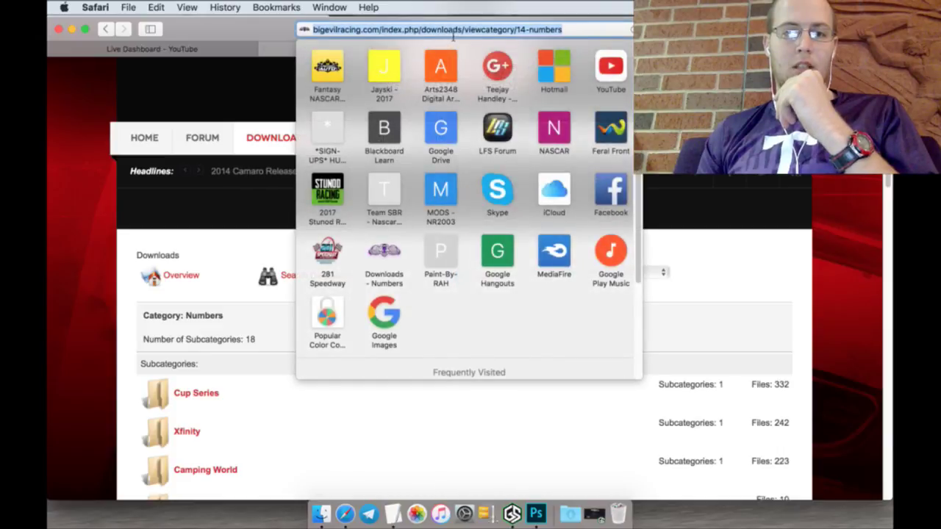
right_click(453, 33)
left_click(478, 88)
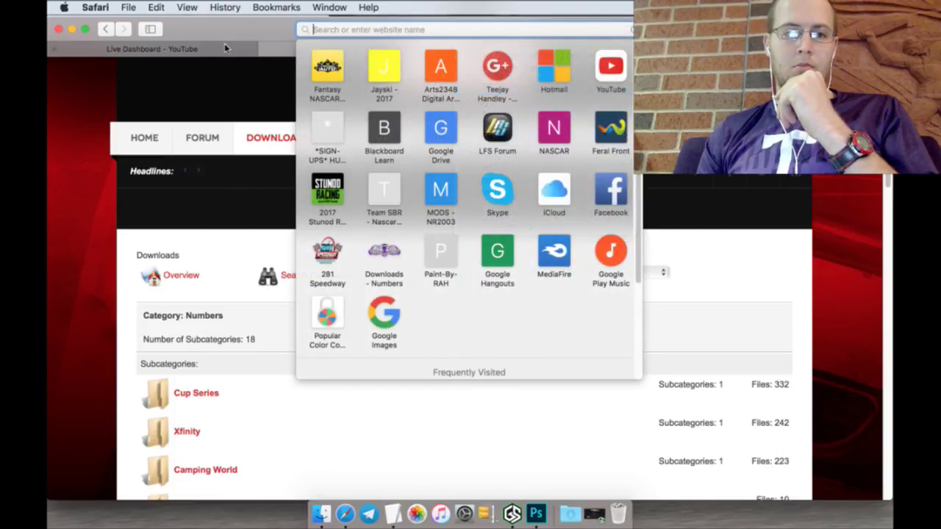
Step: Paste and send the numbers page link in the YouTube live chat
left_click(224, 47)
left_click(764, 427)
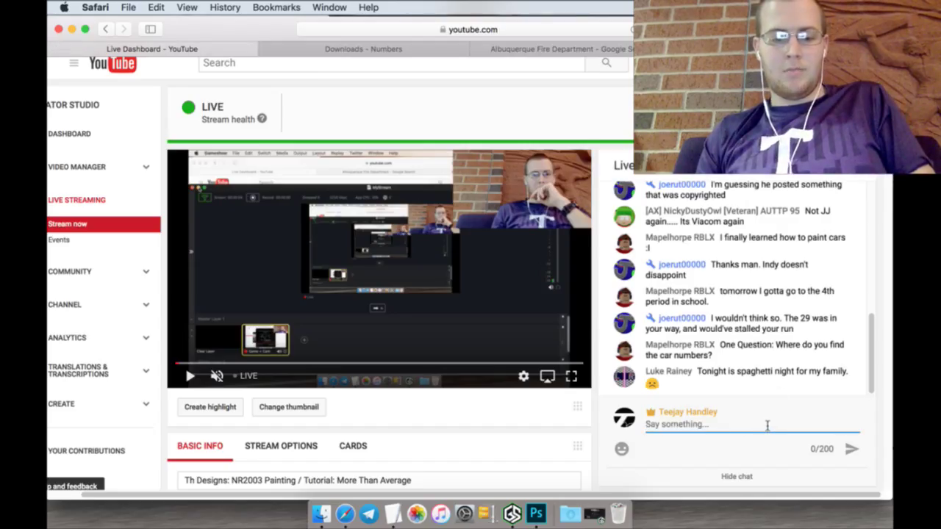
key("super+v")
key("Return")
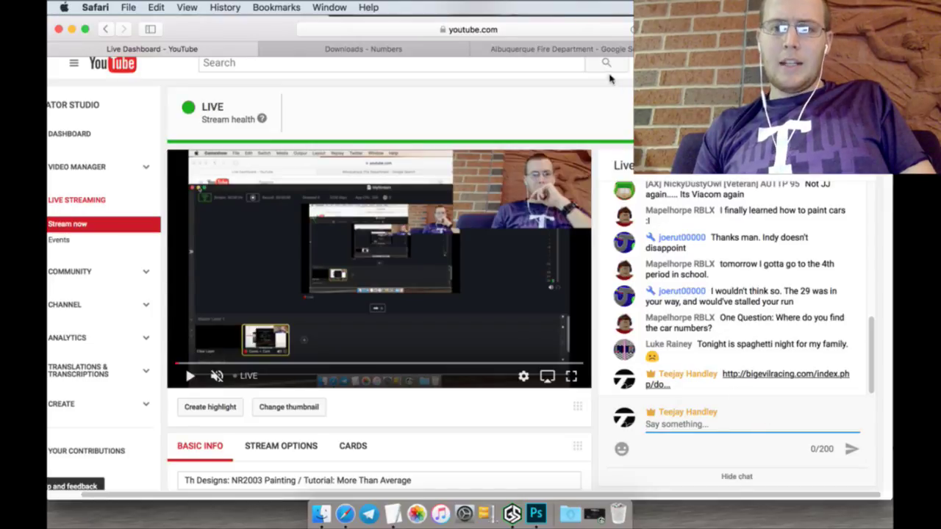
left_click(602, 53)
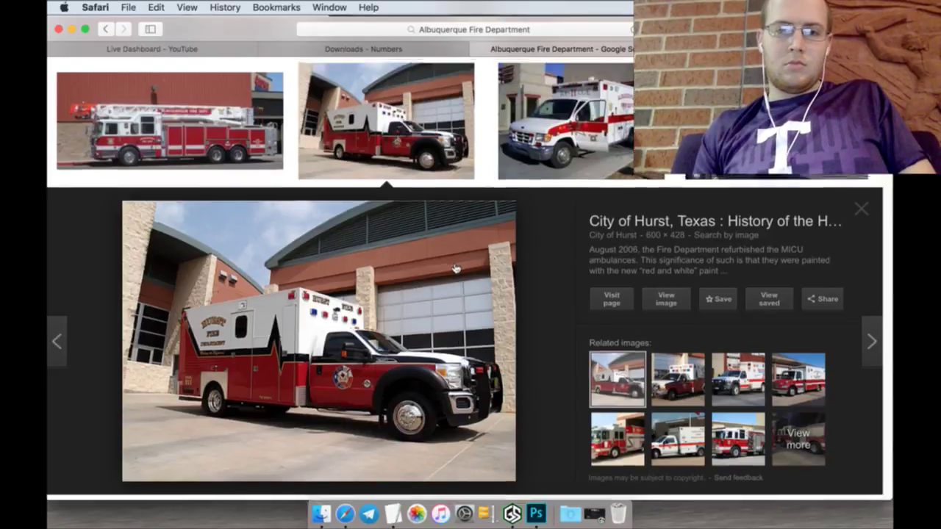
Step: Replace the Albuquerque Fire Department image query with the pasted numbers page link and search
scroll(246, 126, "up", 15)
left_click_drag(311, 92, 85, 82)
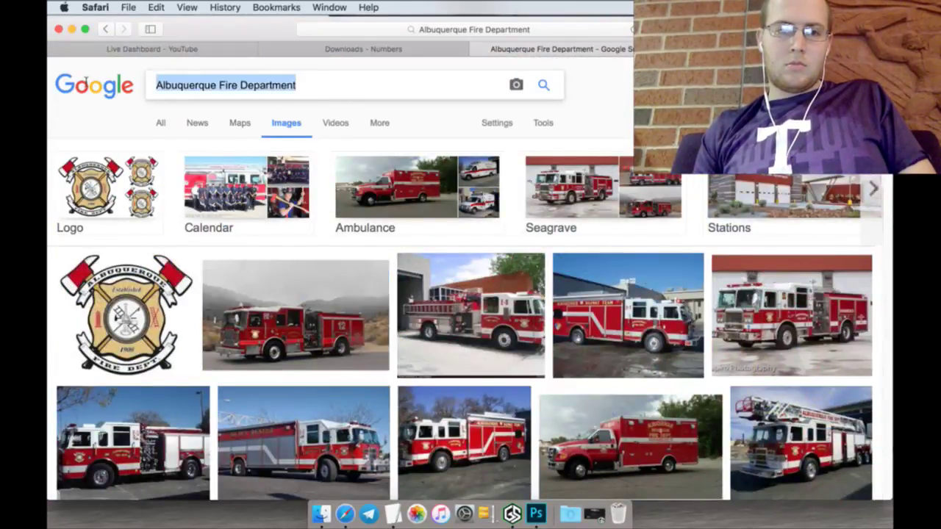
key("super+v")
key("Return")
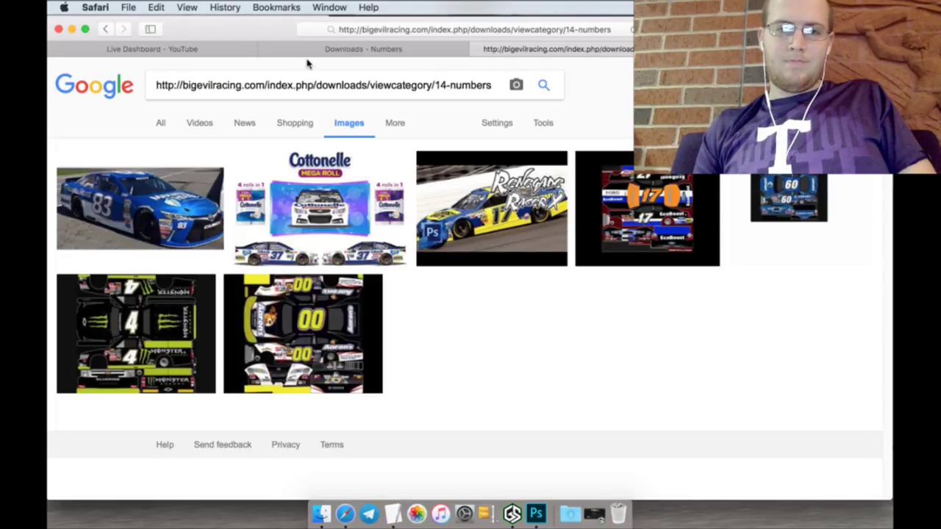
Step: Copy 'Albuquerque Police Department' from the schedule and run it as the Google Images query
left_click(390, 497)
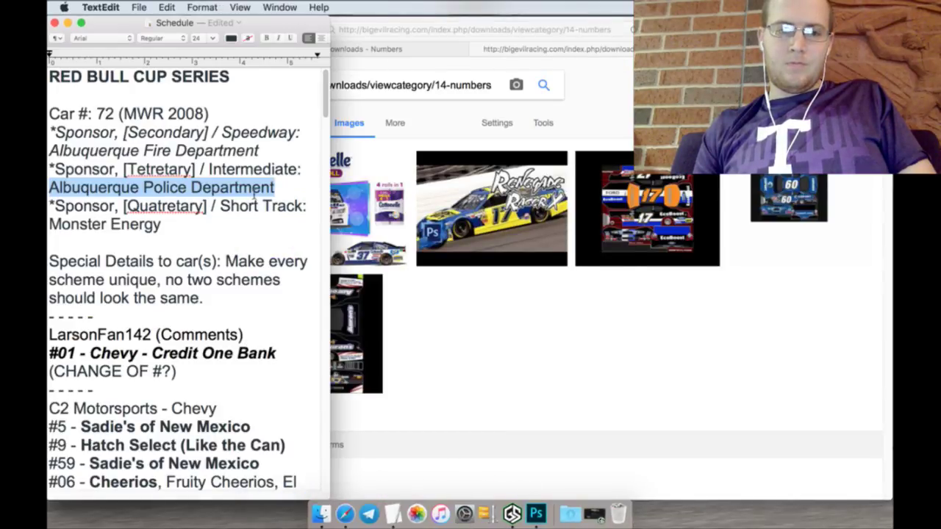
right_click(254, 190)
left_click(279, 237)
left_click(390, 92)
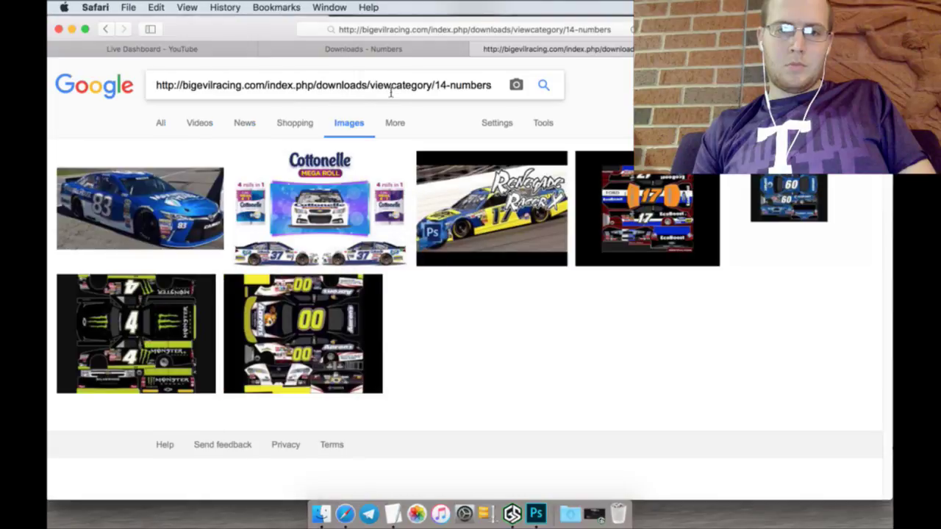
triple_click(391, 91)
key("super+v")
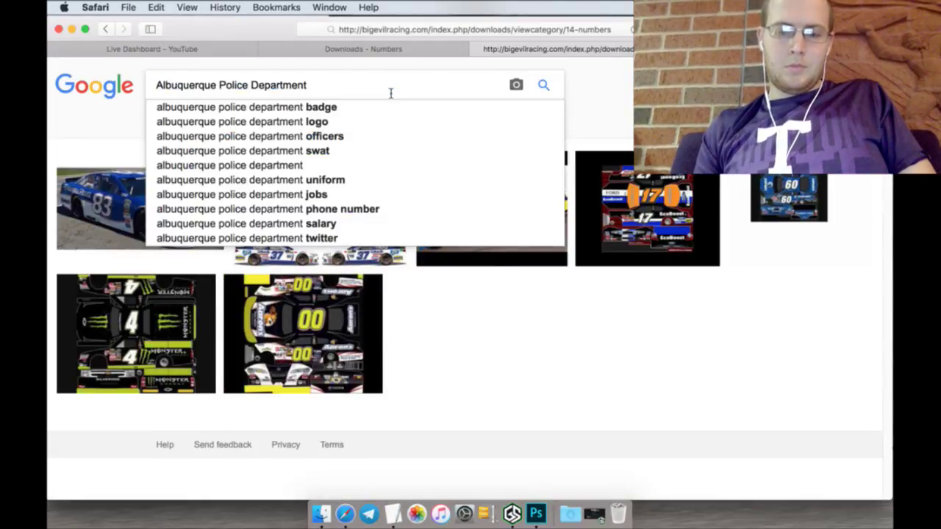
key("Return")
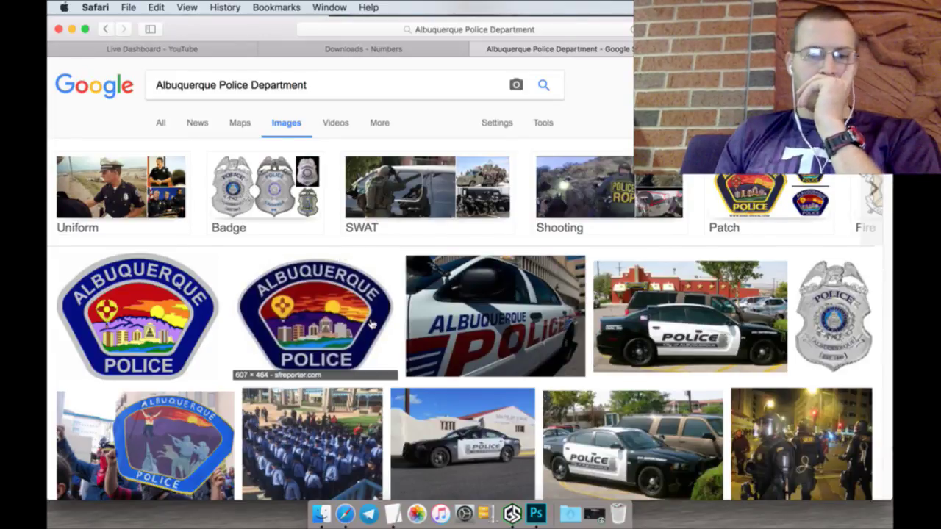
Step: Scroll down through the Albuquerque Police Department image results, then back up
scroll(371, 323, "down", 5)
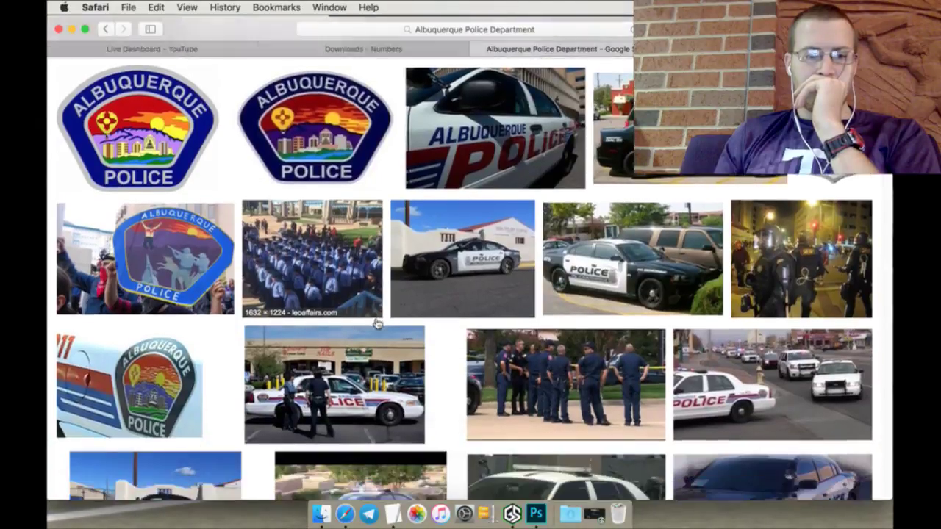
scroll(376, 324, "down", 8)
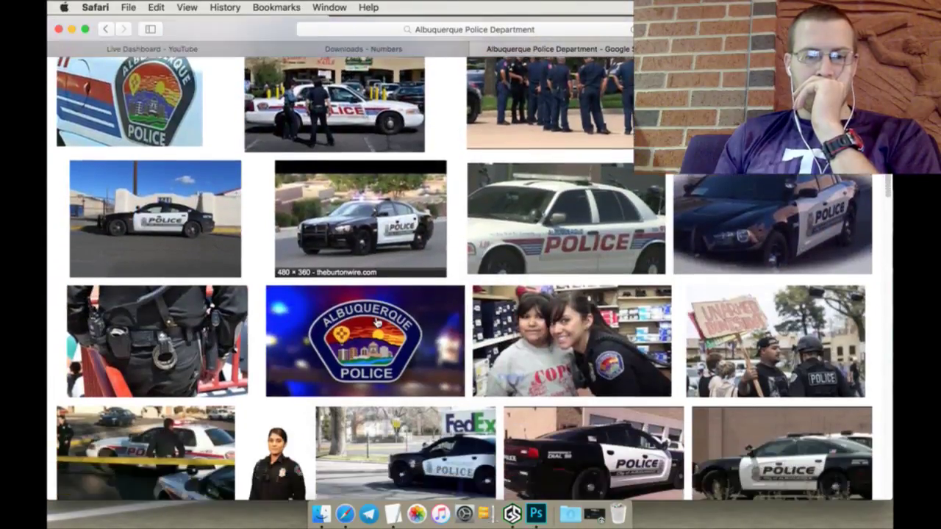
scroll(375, 323, "down", 3)
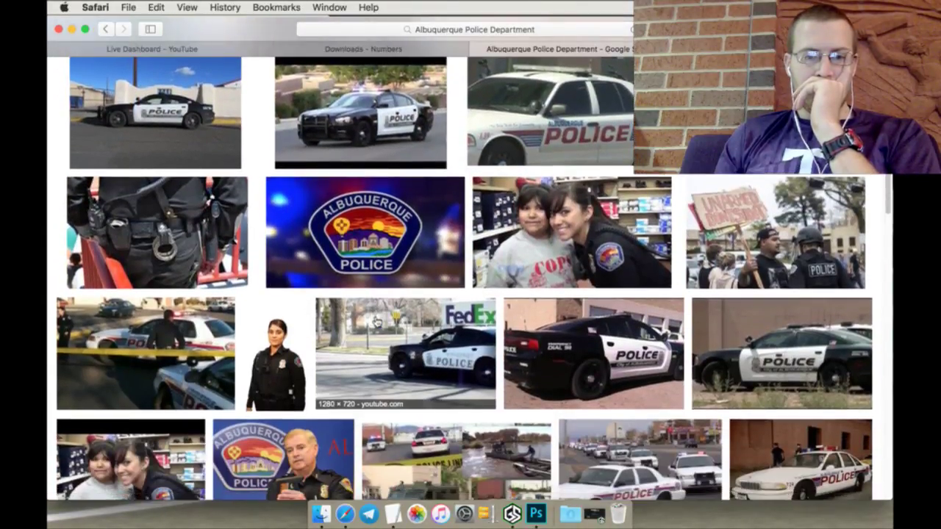
scroll(375, 322, "down", 6)
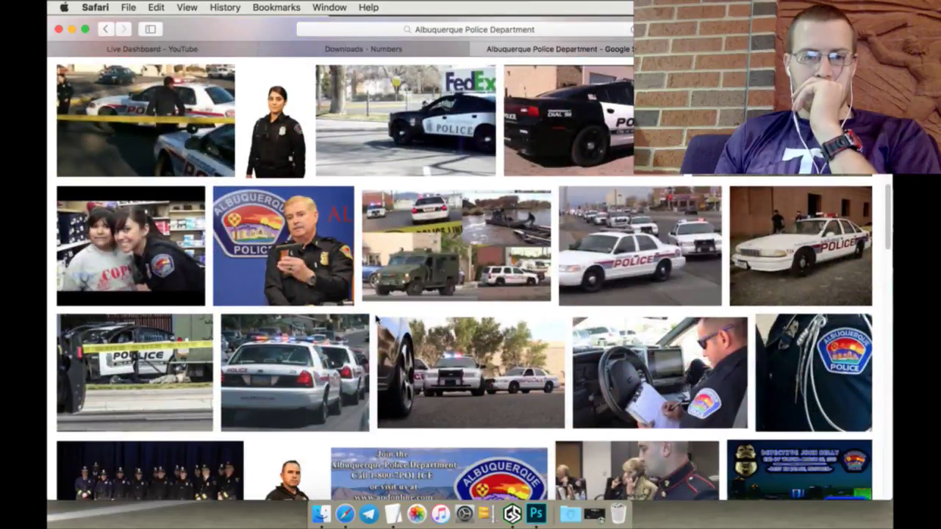
scroll(375, 320, "down", 6)
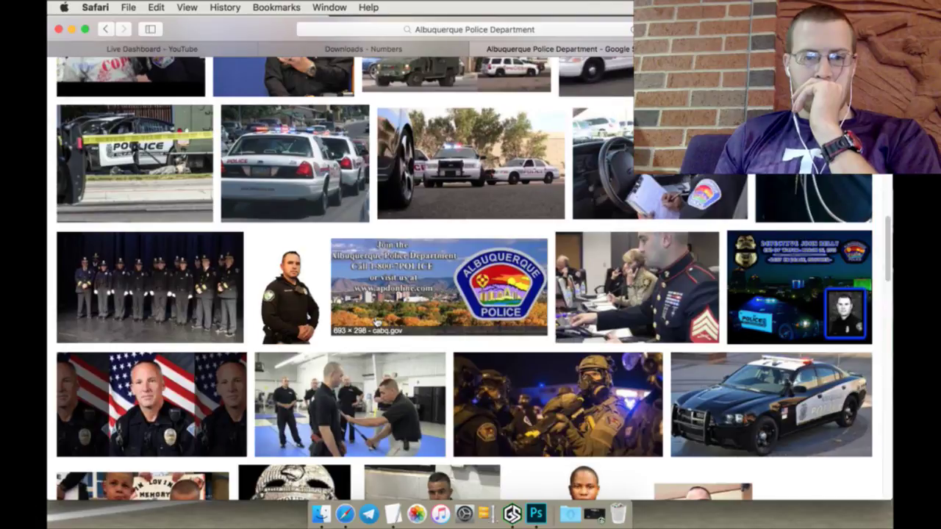
scroll(375, 323, "down", 4)
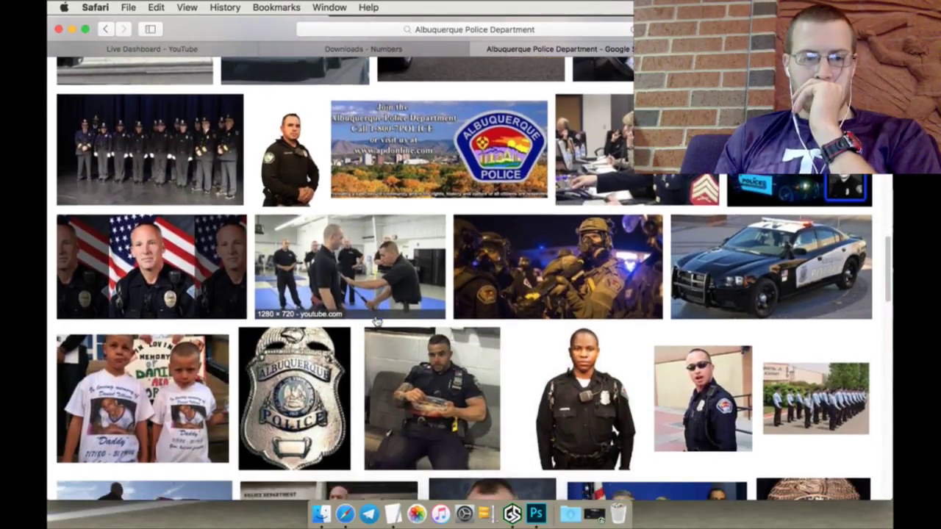
scroll(375, 321, "down", 2)
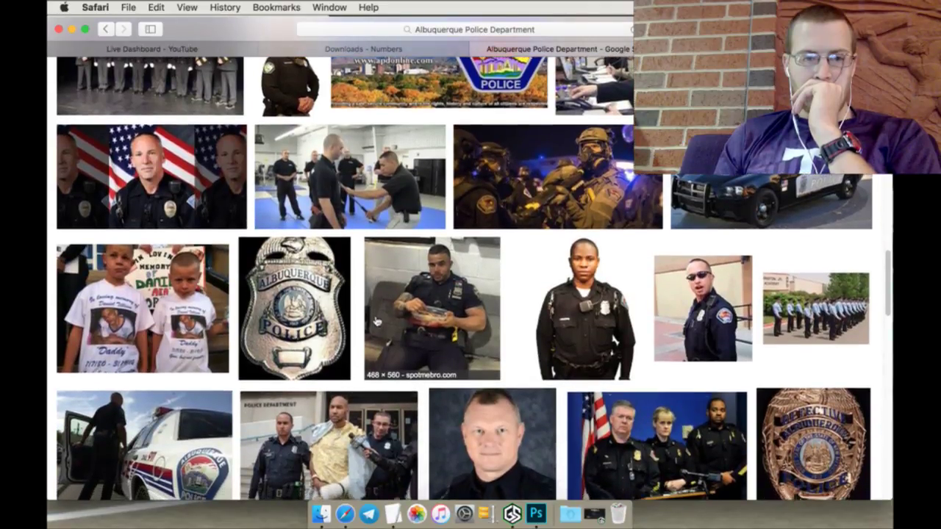
scroll(375, 320, "down", 1)
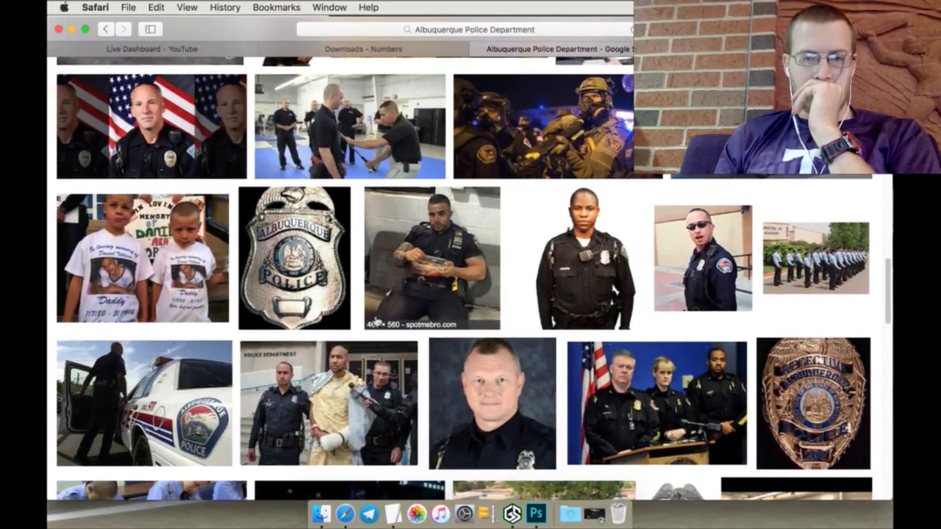
scroll(375, 321, "down", 3)
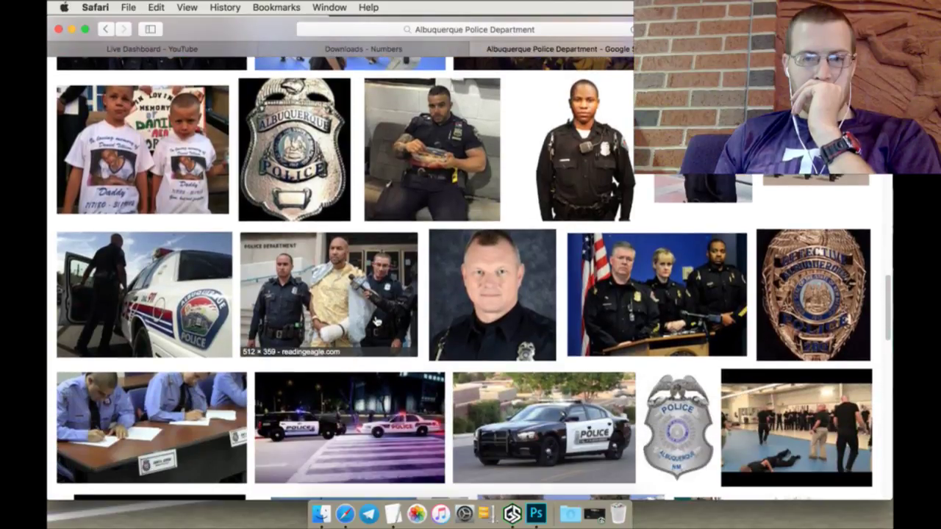
scroll(376, 321, "down", 5)
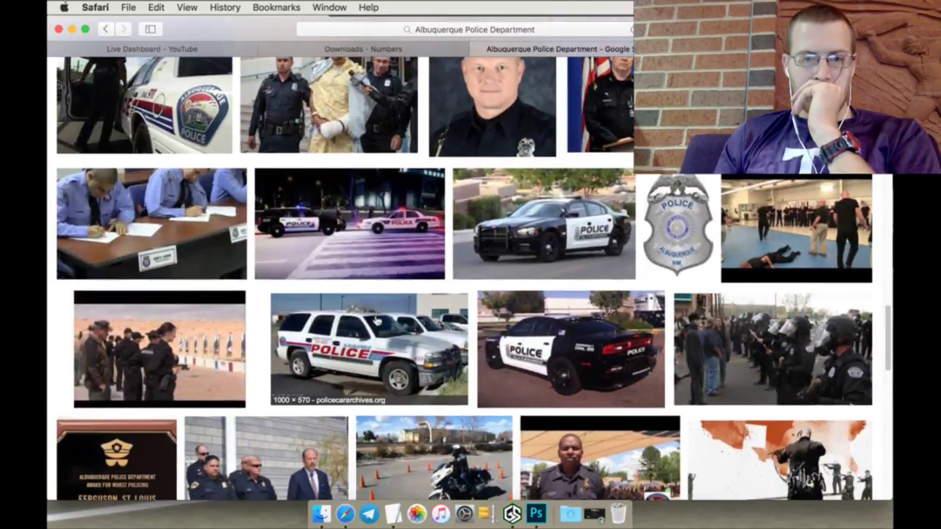
scroll(375, 321, "down", 3)
scroll(376, 321, "down", 4)
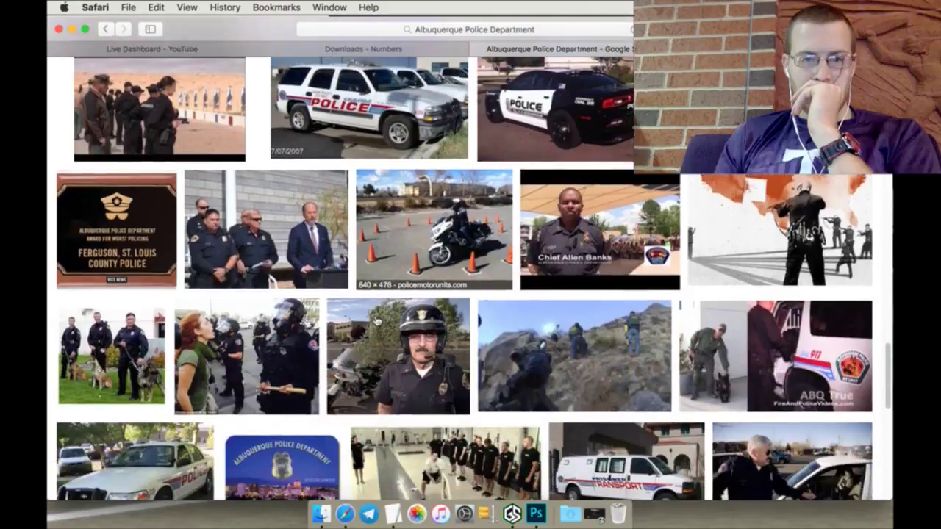
scroll(376, 321, "down", 5)
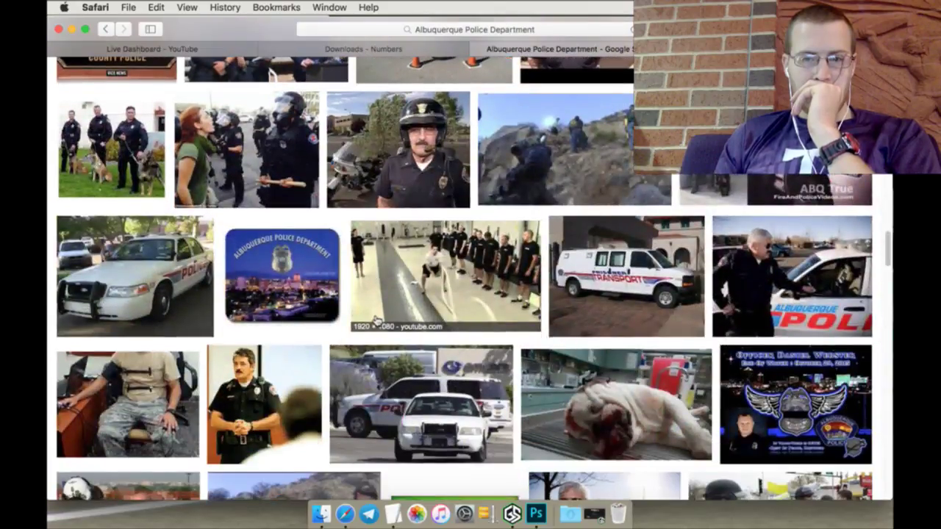
scroll(376, 322, "down", 4)
scroll(377, 321, "down", 7)
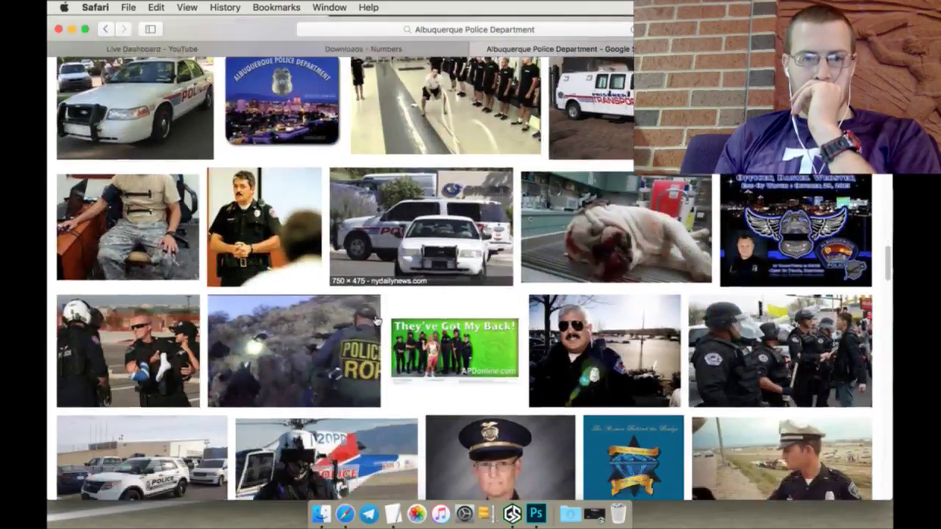
scroll(376, 321, "down", 10)
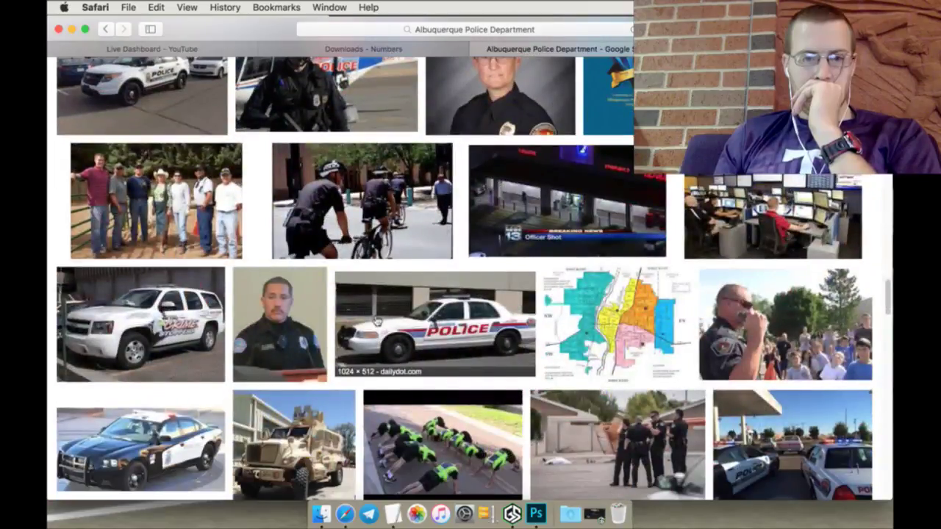
scroll(377, 321, "down", 13)
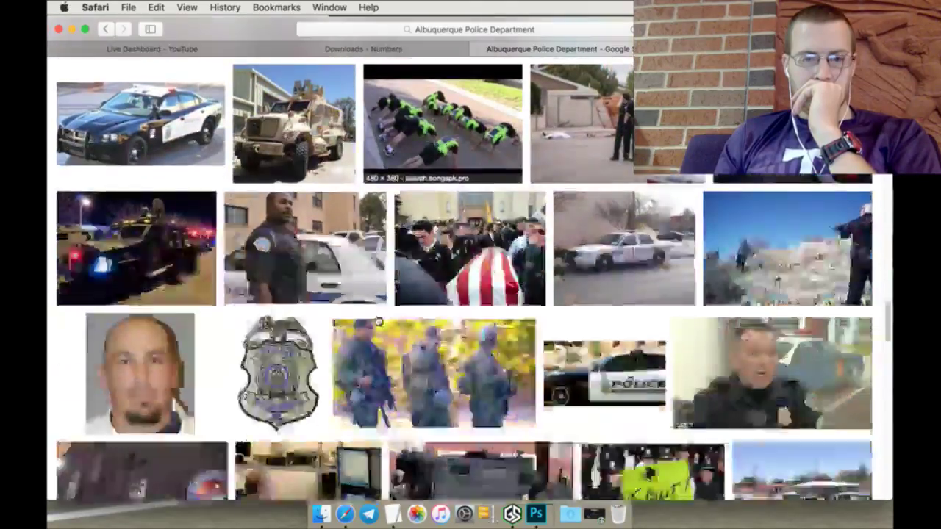
scroll(377, 321, "down", 5)
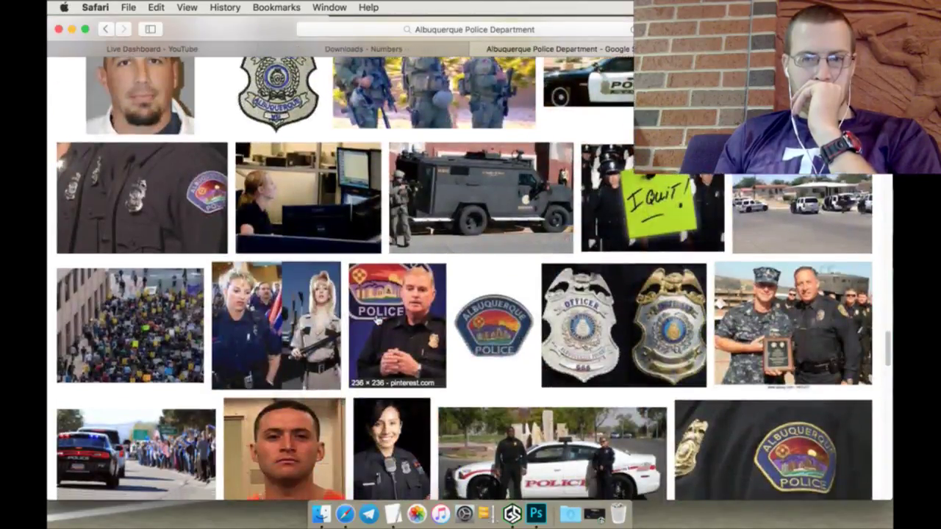
scroll(377, 321, "up", 20)
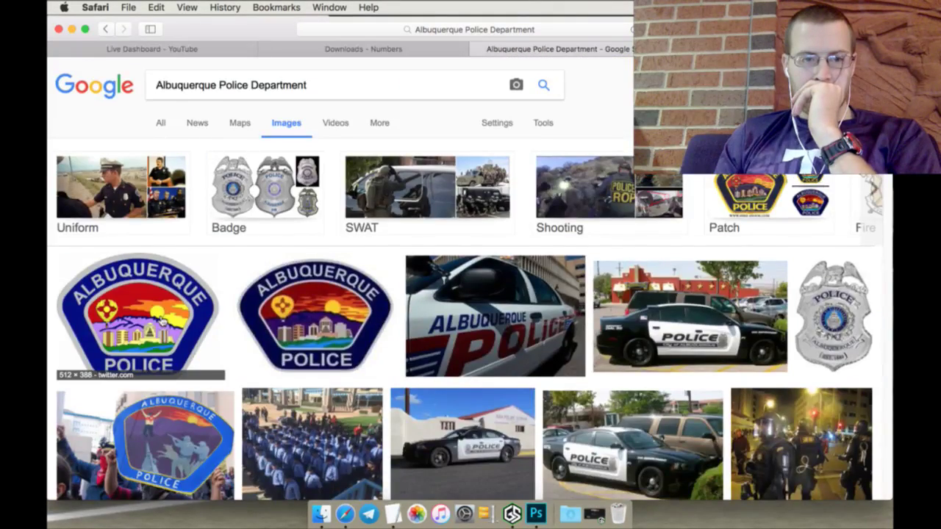
Step: Open the first Albuquerque Police patch image full-size in a new tab
left_click(164, 321)
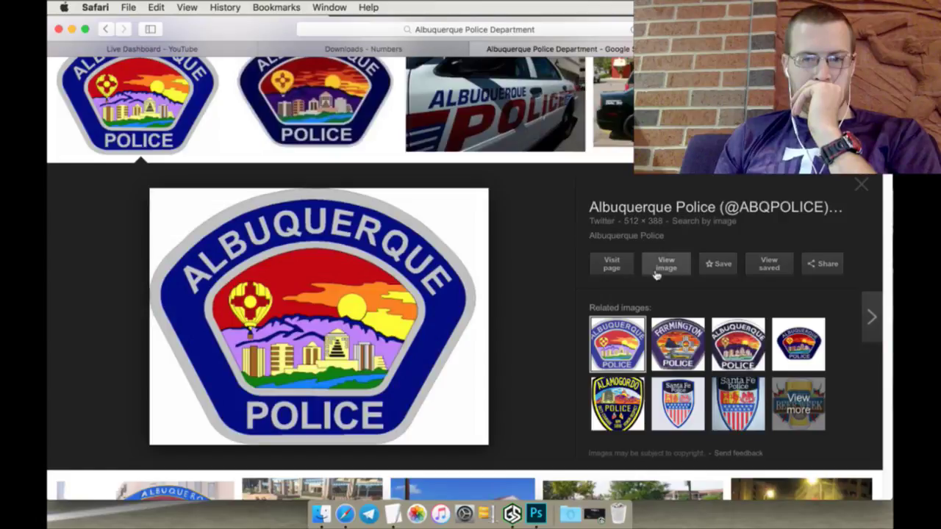
right_click(666, 266)
left_click(673, 269)
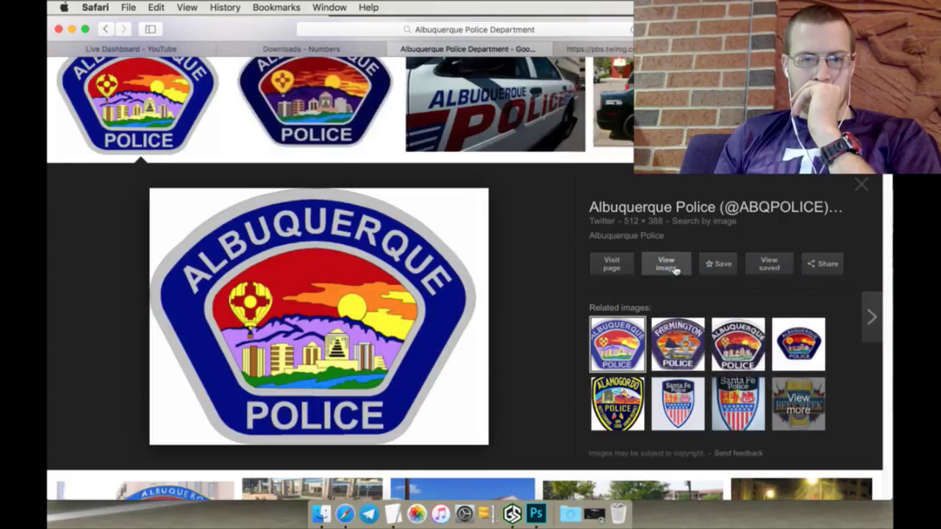
left_click(860, 185)
left_click(581, 48)
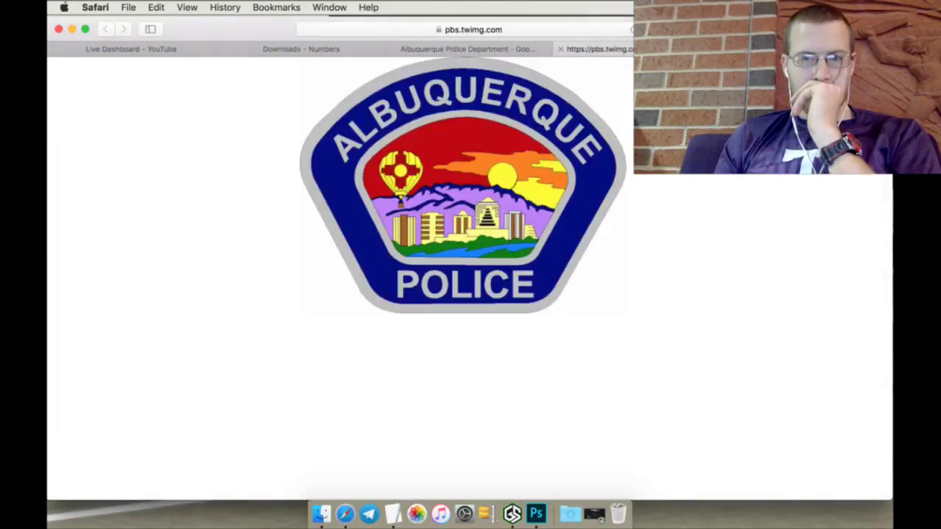
Step: Save the patch image as apdpatch.jpg into the Logos folder
right_click(518, 169)
left_click(535, 207)
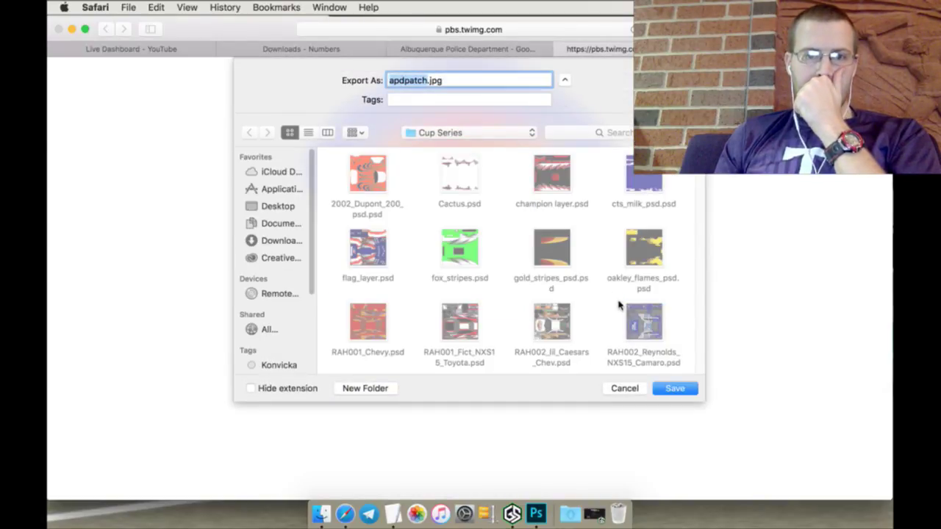
left_click(495, 135)
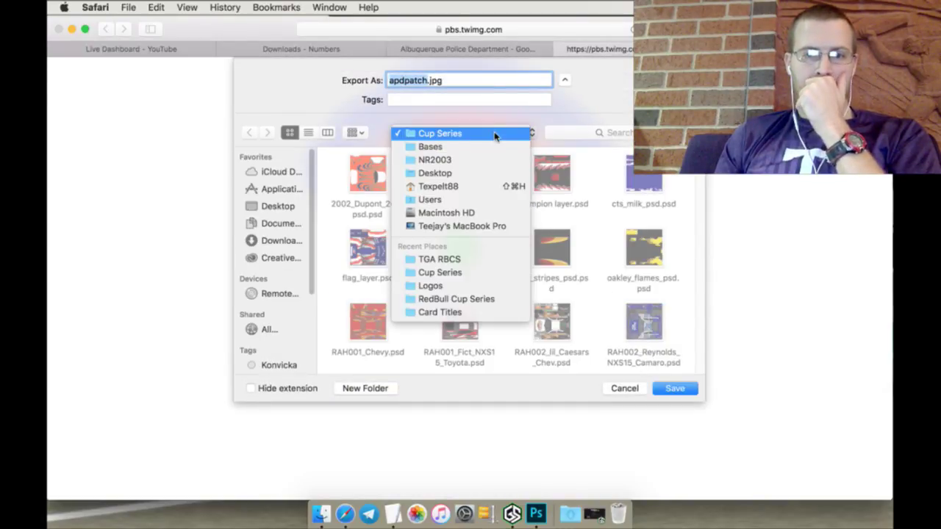
left_click(430, 284)
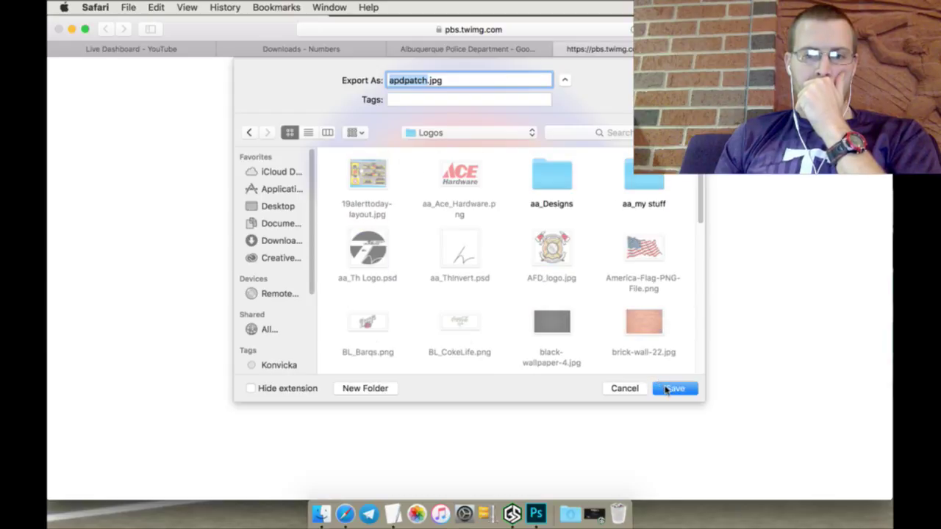
left_click(673, 388)
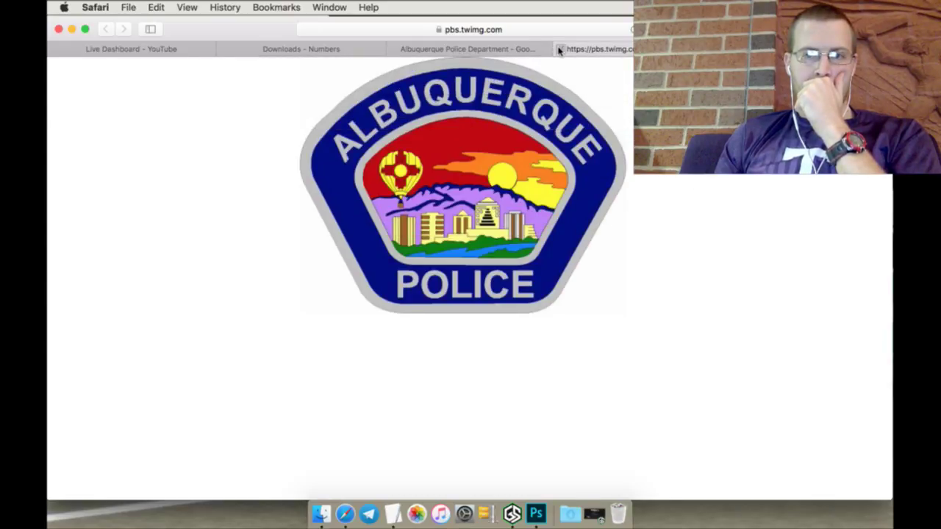
Step: Close the full-size image tab and bring Photoshop back to the front
left_click(559, 50)
left_click(601, 50)
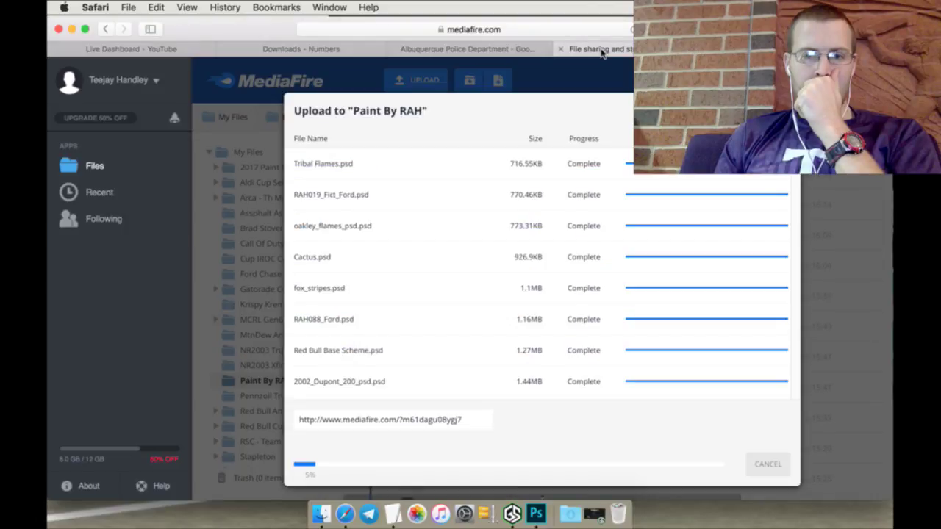
left_click(527, 49)
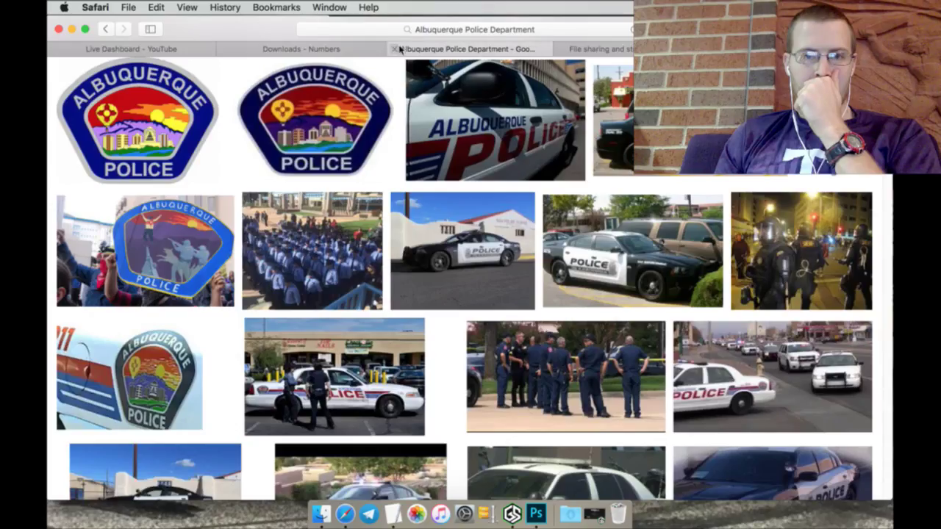
left_click(317, 49)
left_click(195, 51)
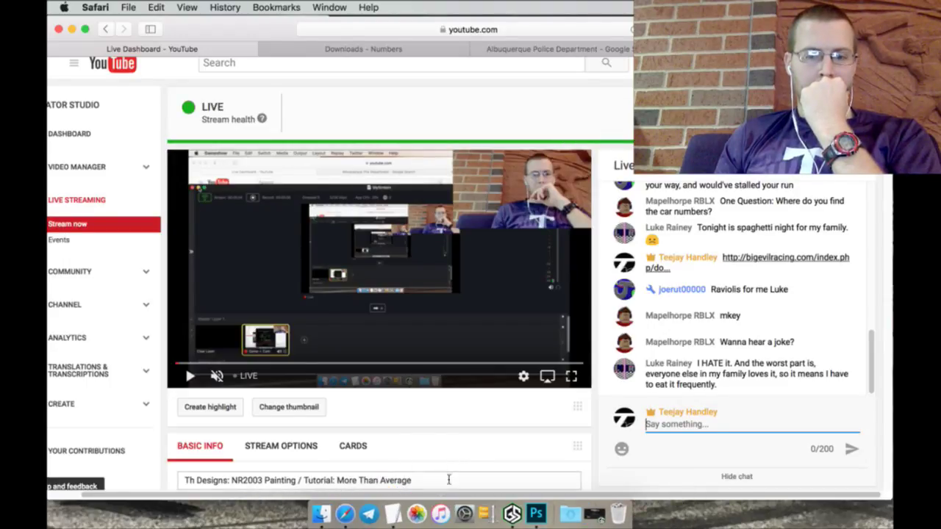
left_click(534, 502)
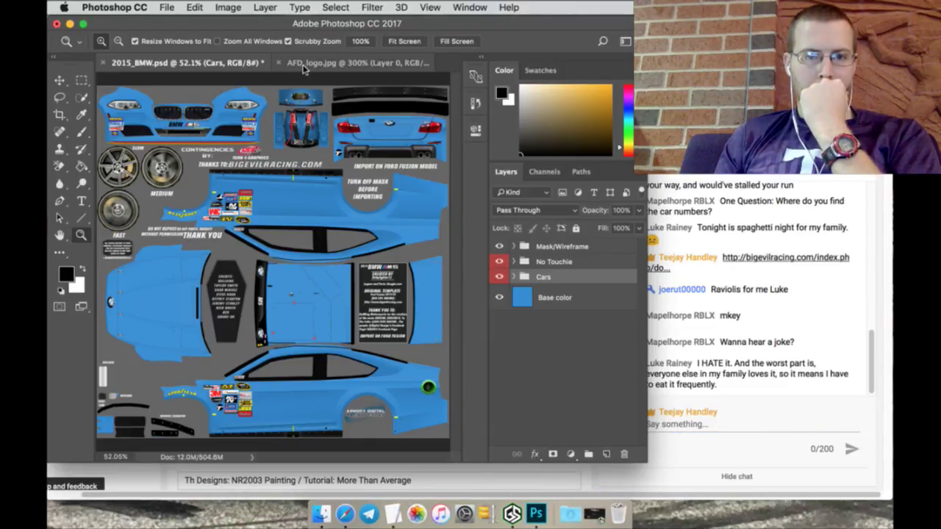
Step: Close AFD_logo.jpg without saving and browse the Open dialog to the RedBull Cup Series folder
left_click(280, 65)
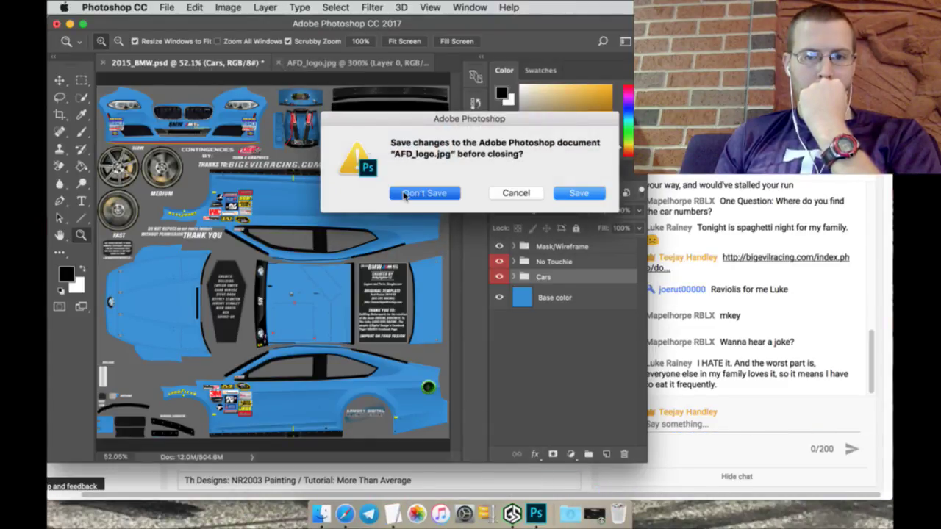
left_click(424, 194)
left_click(167, 7)
left_click(181, 35)
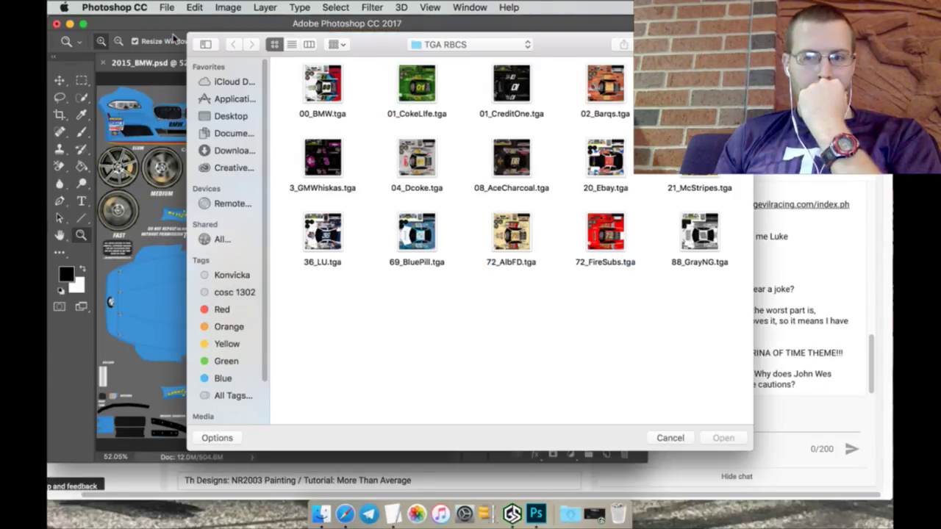
left_click(443, 45)
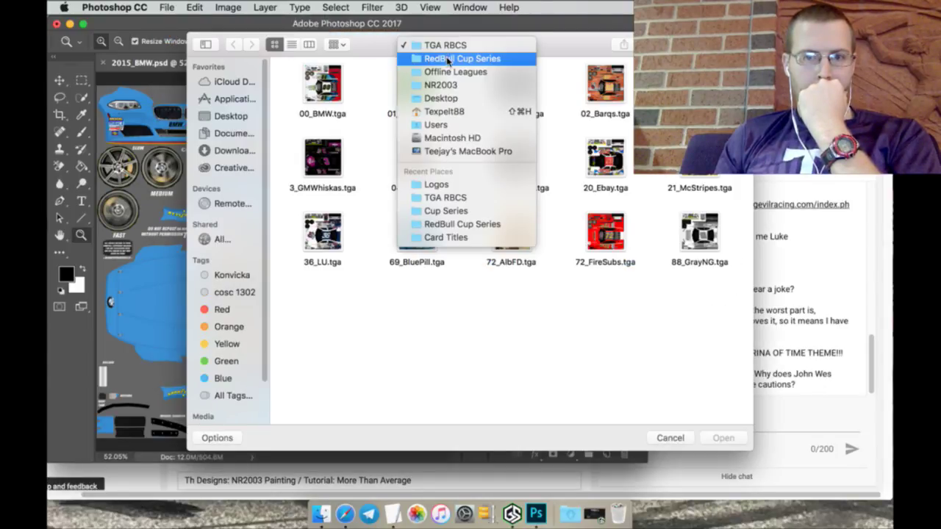
left_click(447, 59)
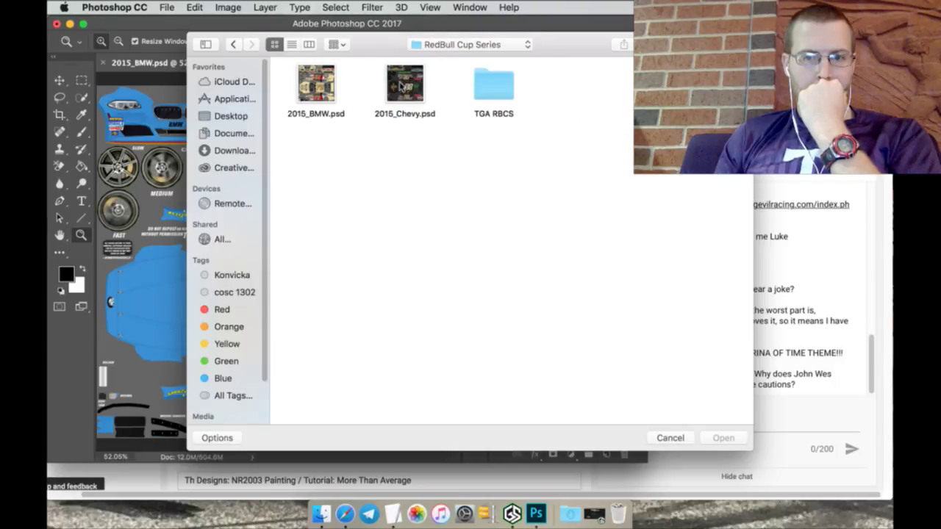
Step: Open apdpatch.jpg from the Logos folder, with files sorted by date
left_click(435, 47)
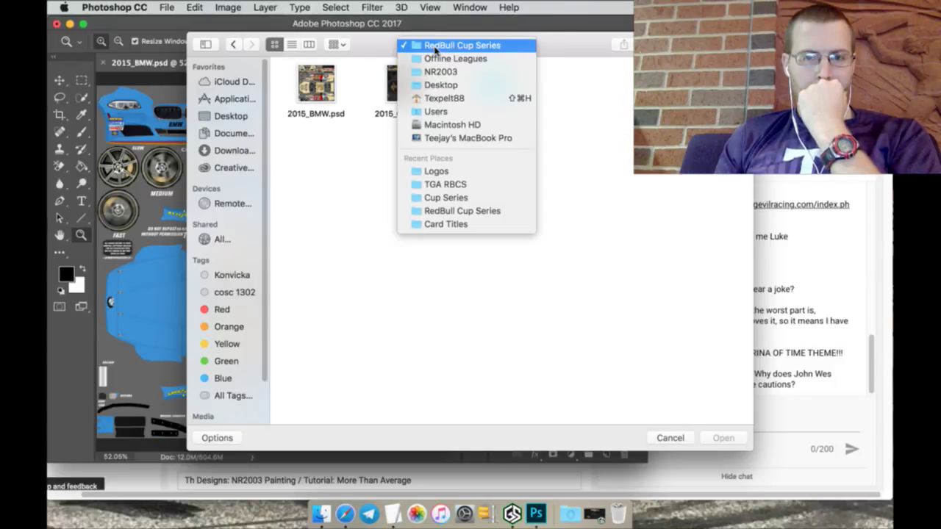
left_click(440, 172)
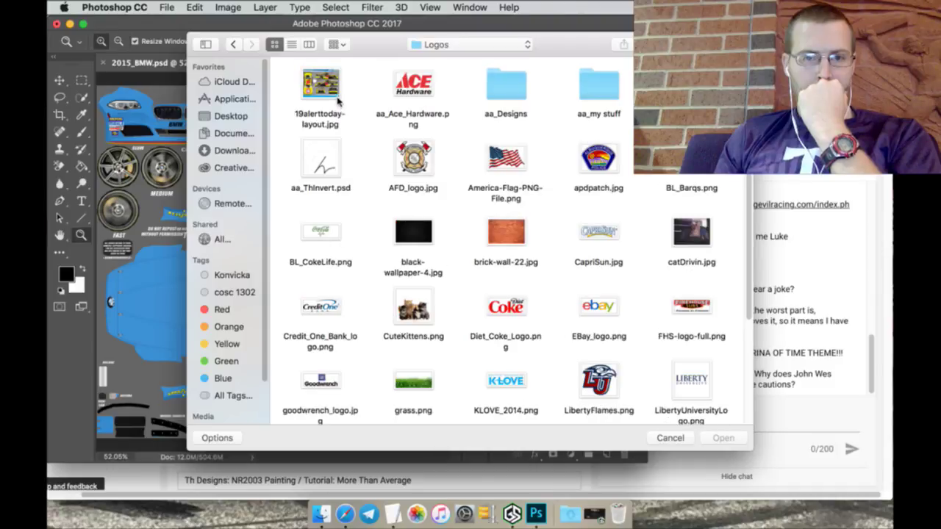
right_click(359, 82)
left_click(376, 91)
left_click(325, 87)
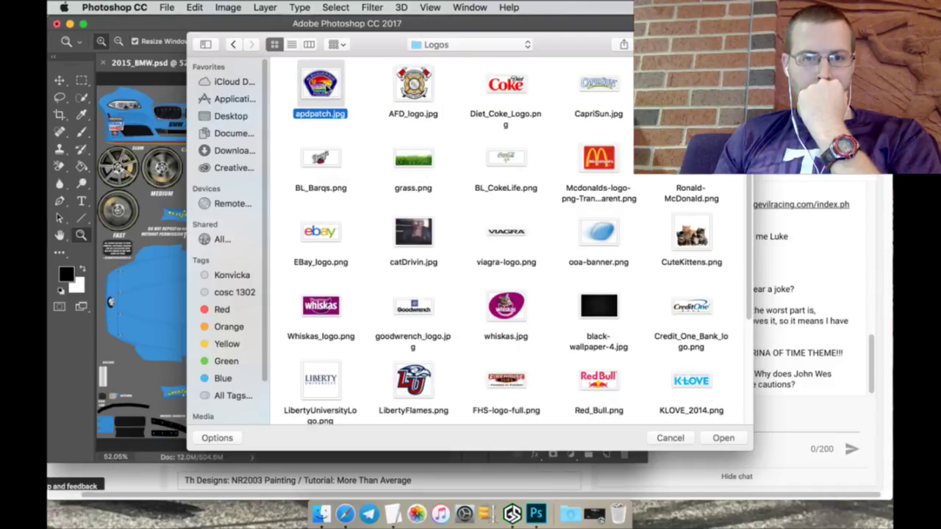
left_click(723, 437)
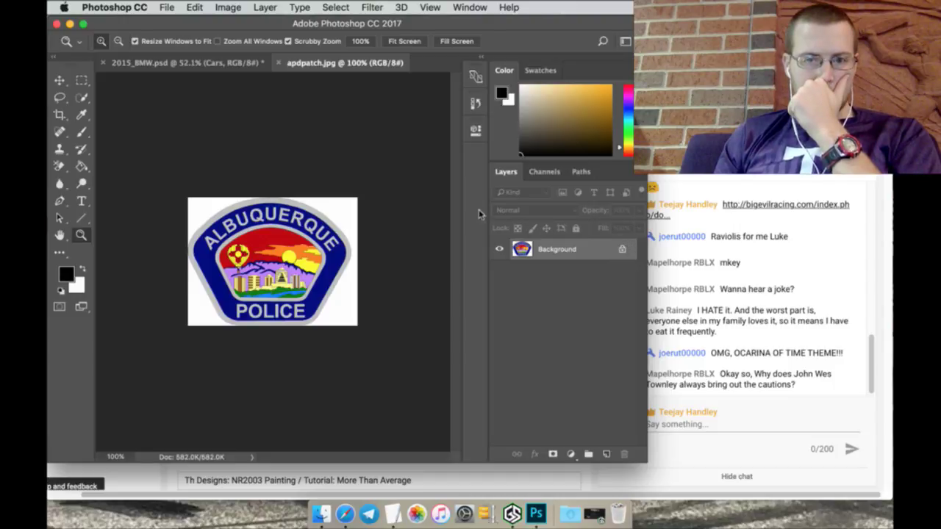
Step: Unlock the patch layer and delete the selected white surround to transparency
left_click(622, 249)
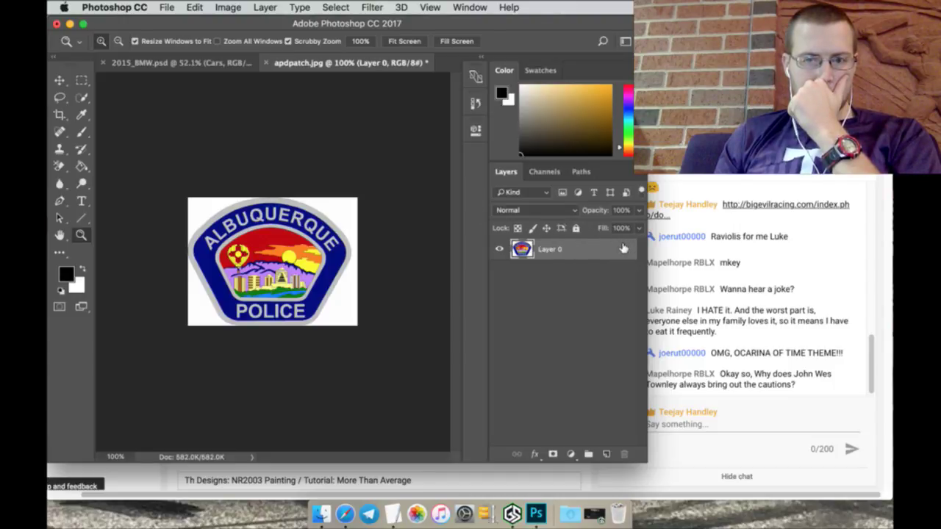
left_click(82, 97)
left_click(202, 227)
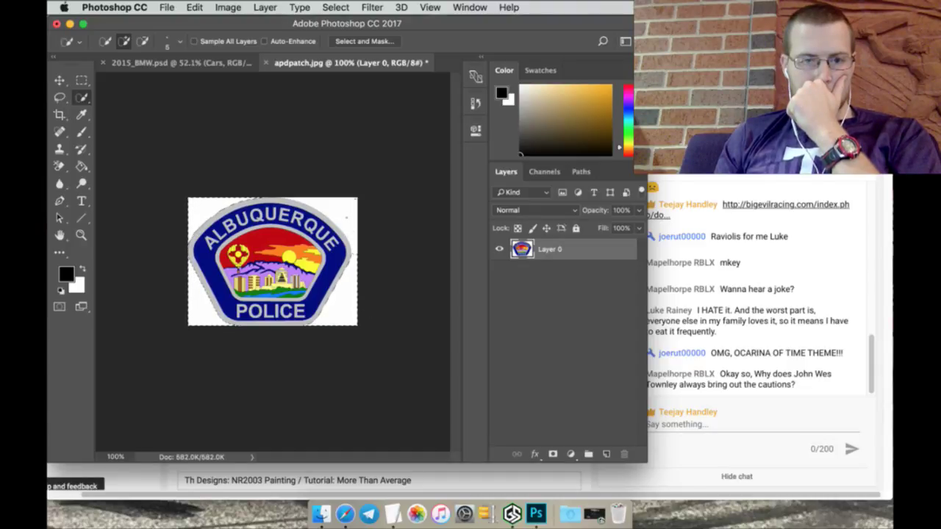
left_click(60, 166)
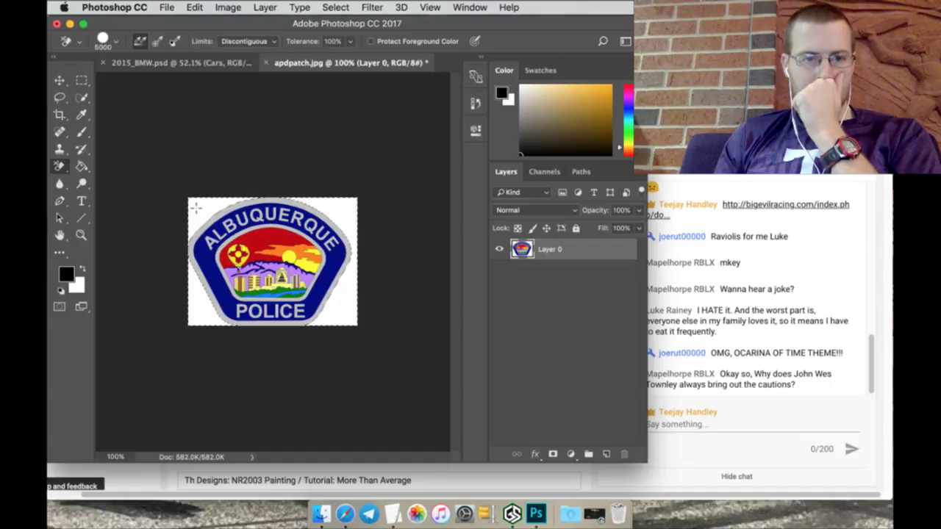
key("Delete")
key("ctrl+d")
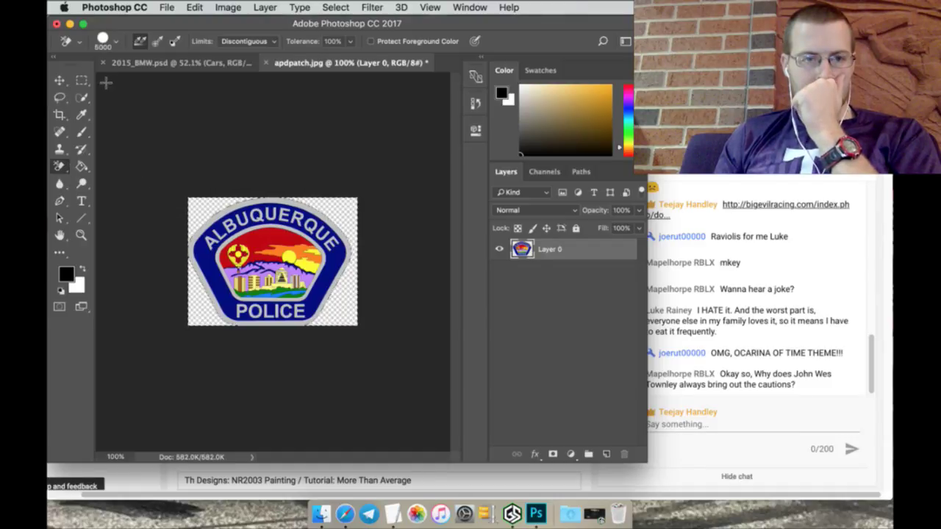
Step: Zoom in on the badge to 300%
left_click(81, 80)
left_click(81, 235)
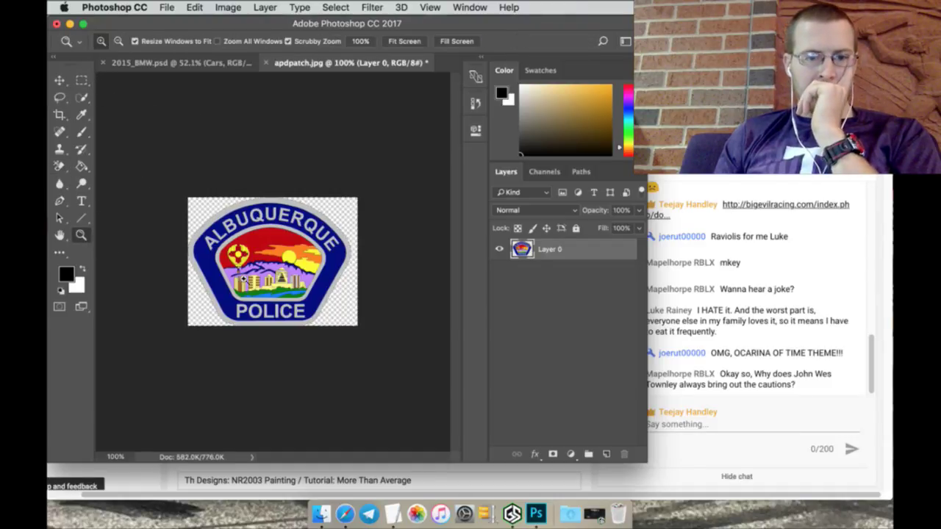
left_click(250, 275)
left_click(250, 275)
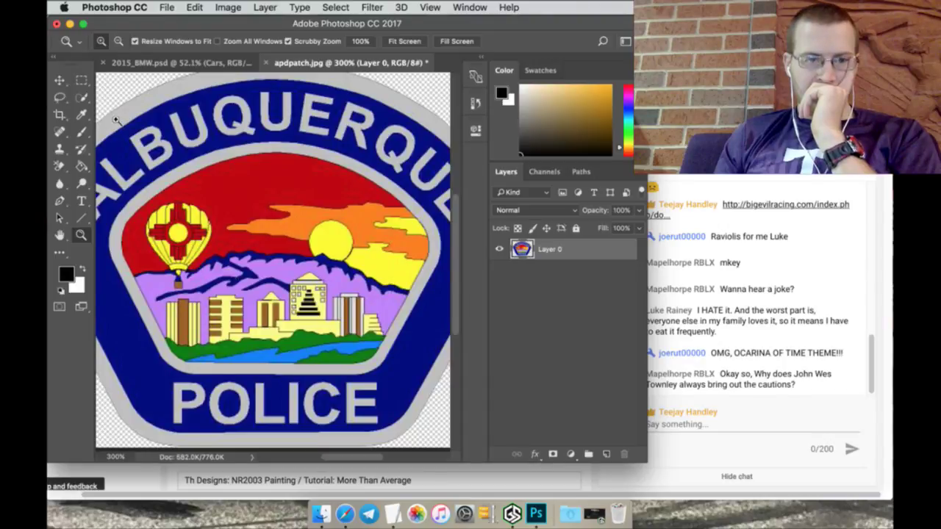
Step: Quick-select the patch's inner balloon-and-skyline scene, undoing a trial move
left_click(84, 98)
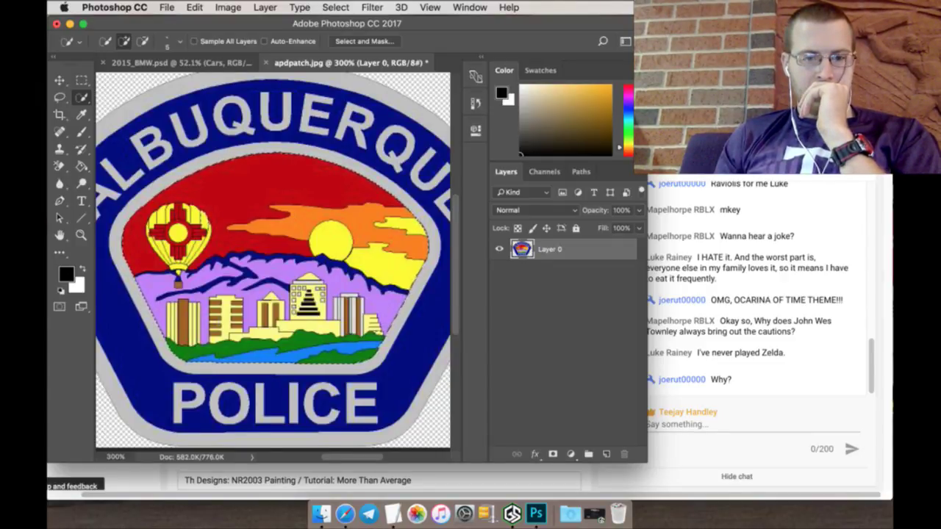
left_click(59, 79)
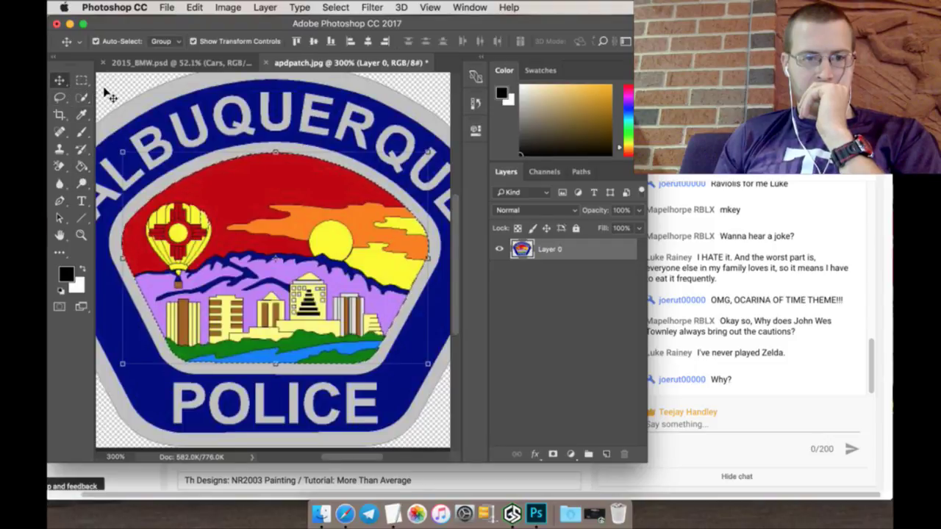
left_click(82, 97)
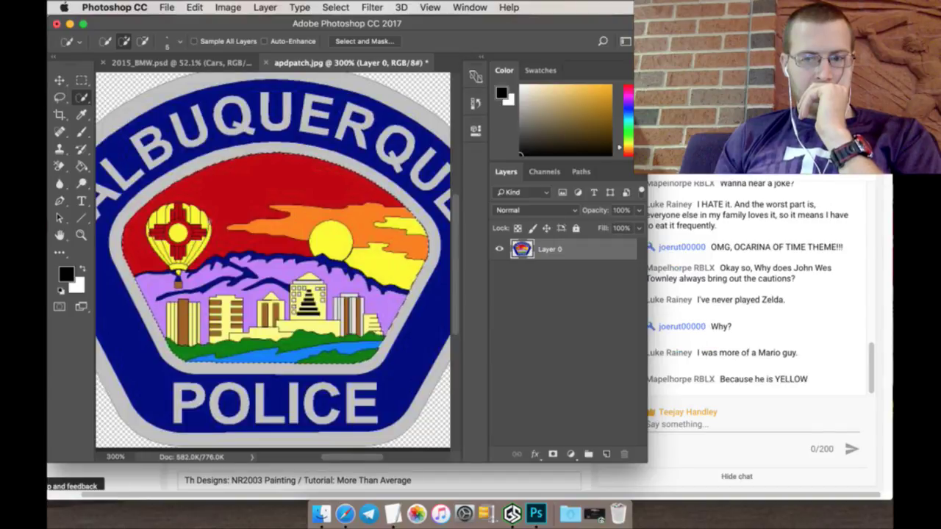
left_click(60, 79)
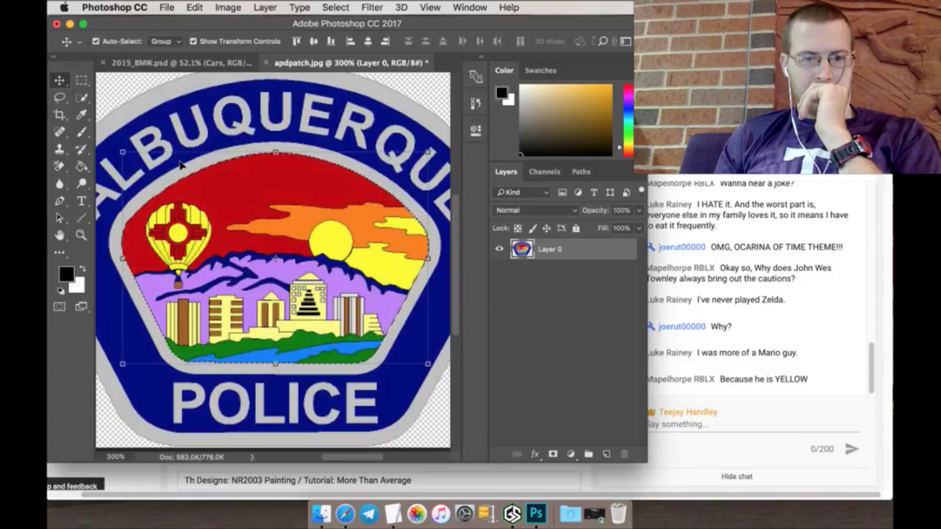
left_click_drag(210, 197, 192, 165)
key("super+t")
key("super+z")
key("w")
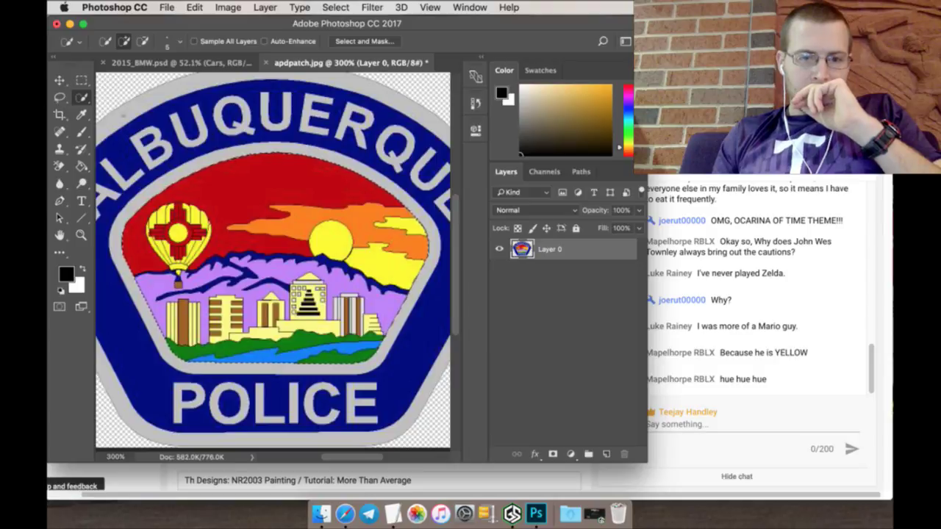
Step: Drag the selected scene onto the 2015_BMW.psd template as Layer 146
left_click(60, 81)
left_click_drag(193, 209, 159, 65)
left_click_drag(182, 196, 428, 386)
Step: Free-transform the patch scene, enlarging it over the car's rear quarter
key("ctrl+t")
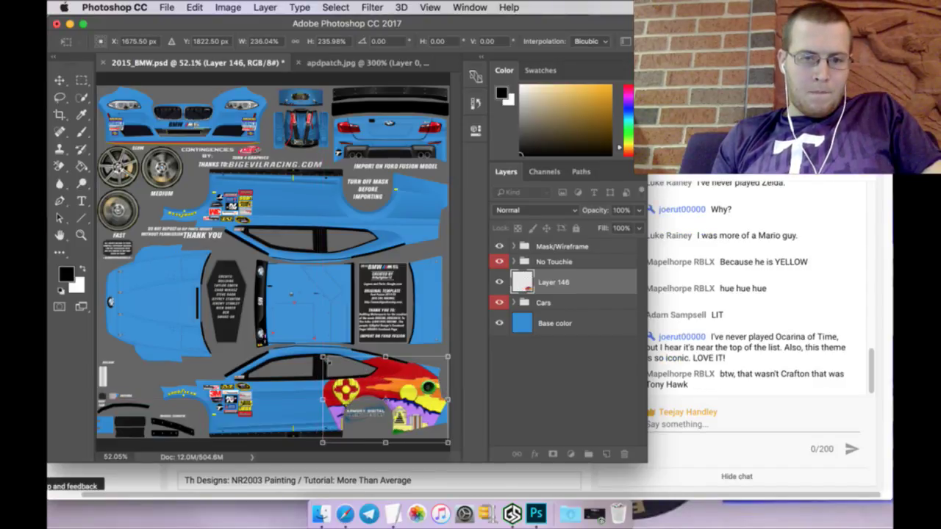
left_click_drag(323, 357, 304, 355)
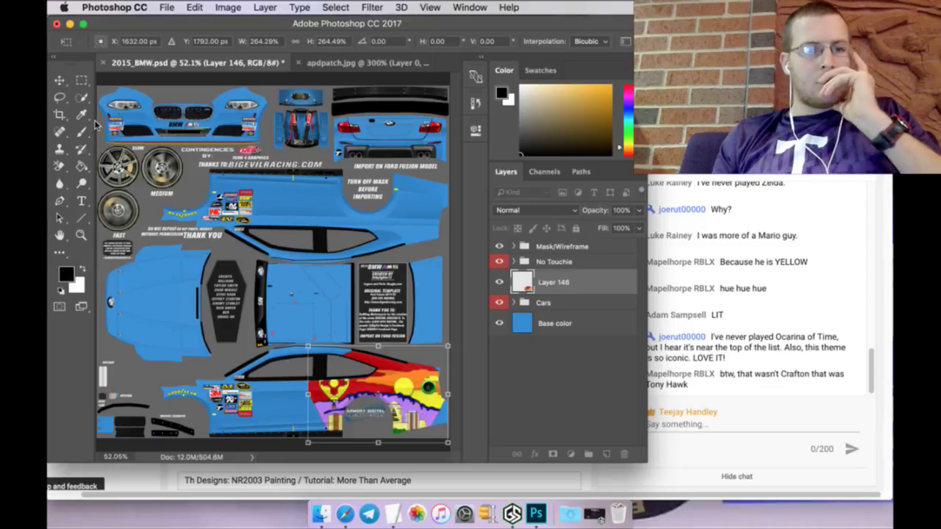
Step: Apply the transform and sample the red from the patch's sky in apdpatch.jpg
left_click(83, 80)
left_click(574, 193)
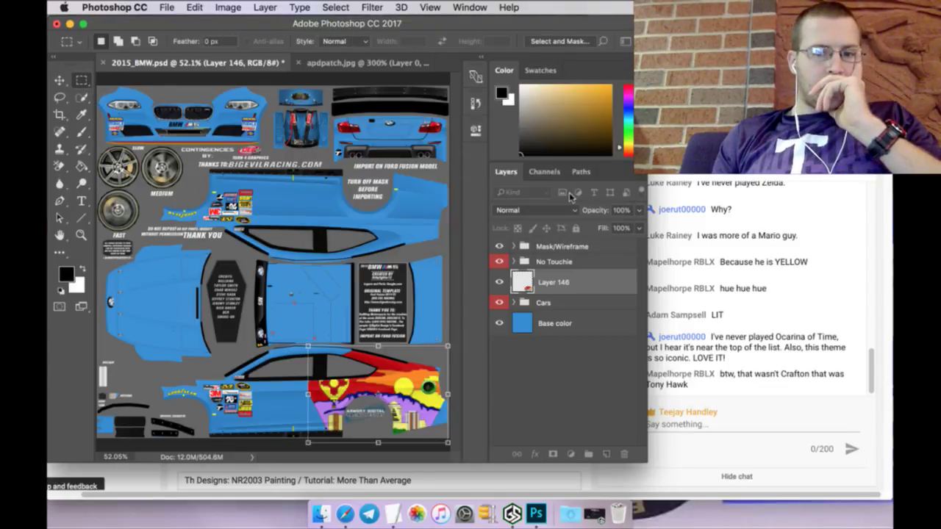
left_click(352, 63)
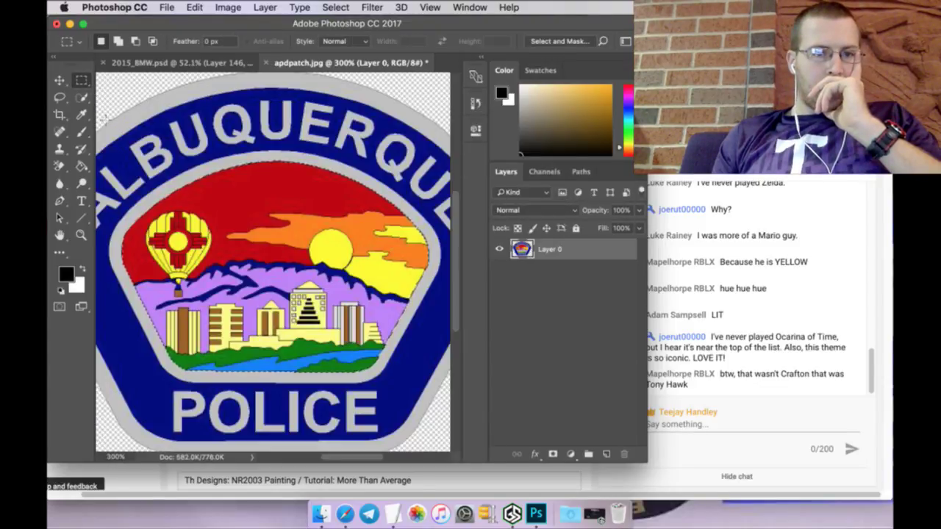
key("i")
left_click(257, 204)
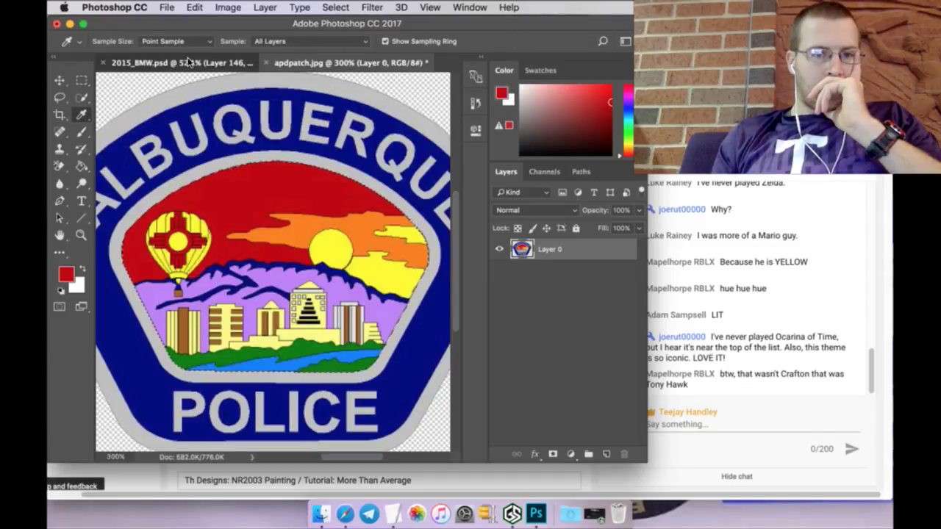
Step: Move Layer 146 below Cars and fill a new layer above Base color with red
left_click(191, 63)
left_click(82, 167)
left_click_drag(550, 298, 571, 313)
left_click(571, 323)
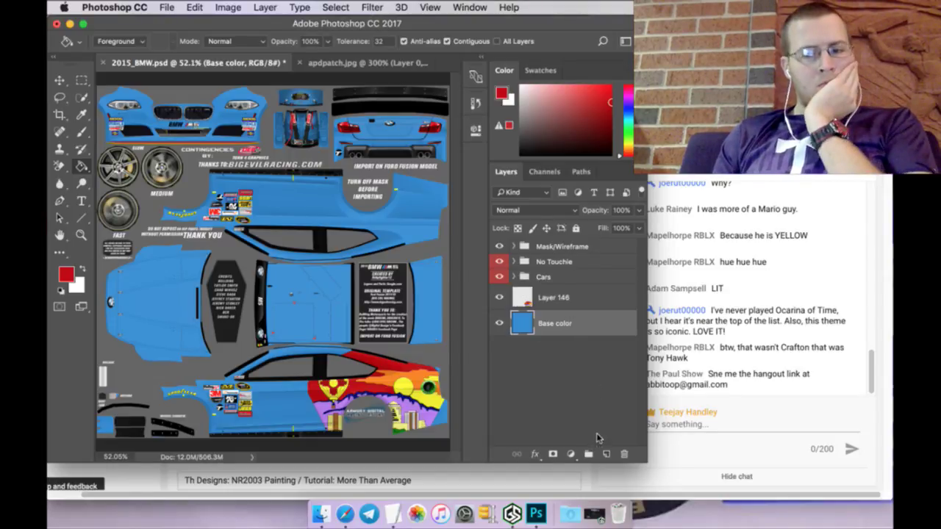
left_click(607, 453)
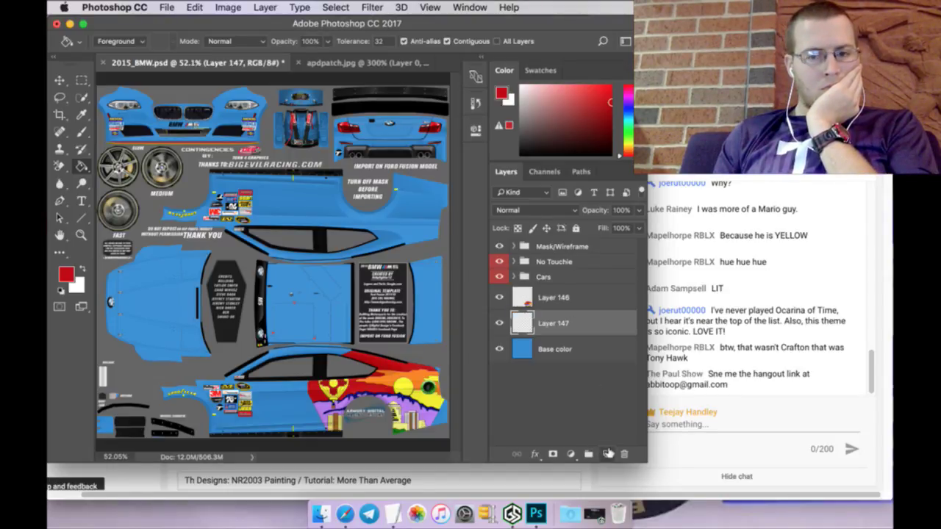
left_click(274, 390)
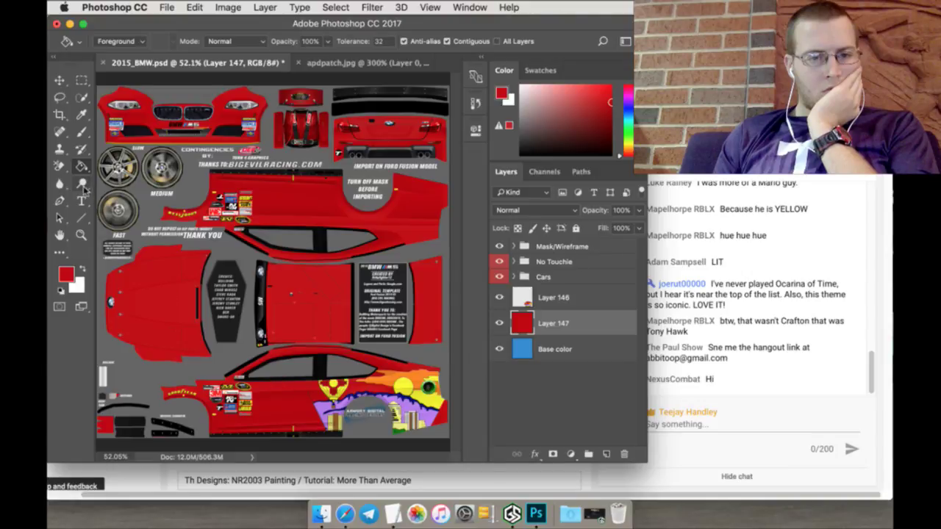
left_click(81, 235)
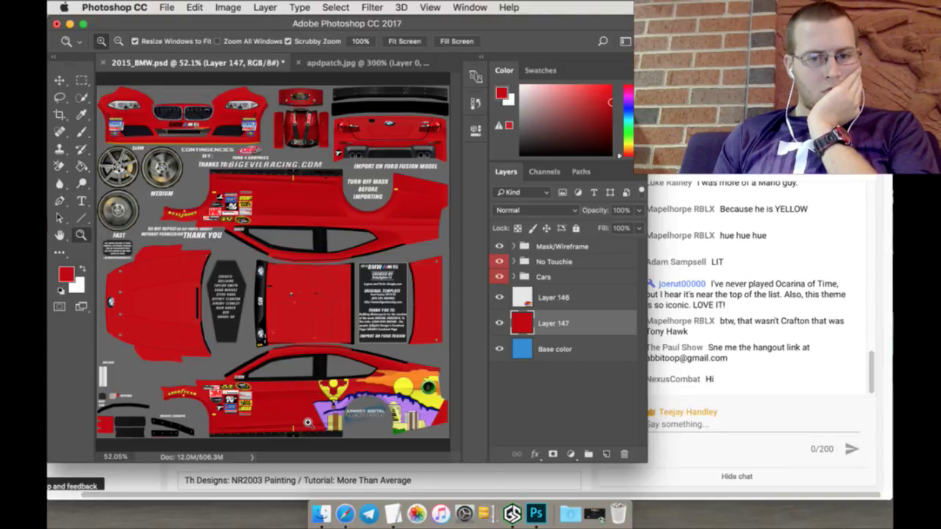
Step: Zoom into the rear quarter panel and sample the patch's dark purple as the foreground colour
left_click_drag(308, 422, 309, 372)
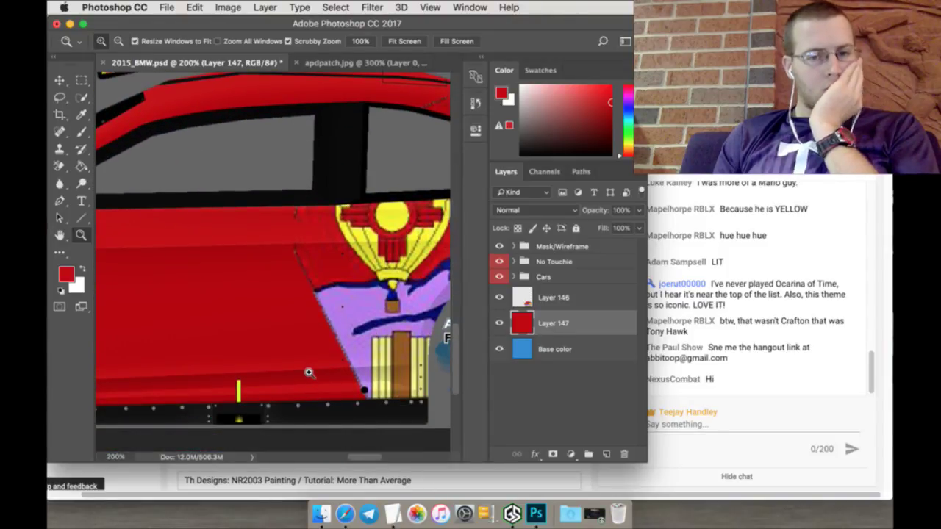
mouse_move(367, 458)
left_mouse_down()
mouse_move(405, 458)
mouse_move(371, 460)
left_mouse_up()
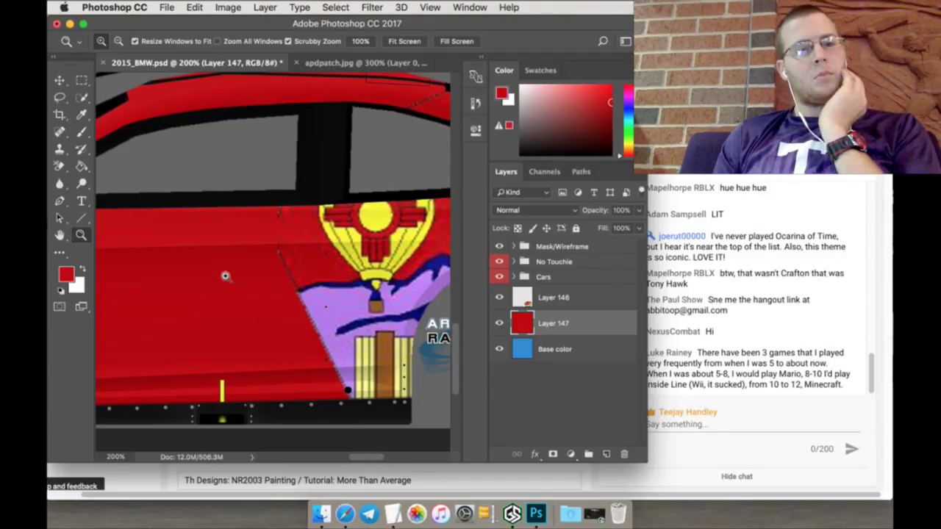
left_click(81, 115)
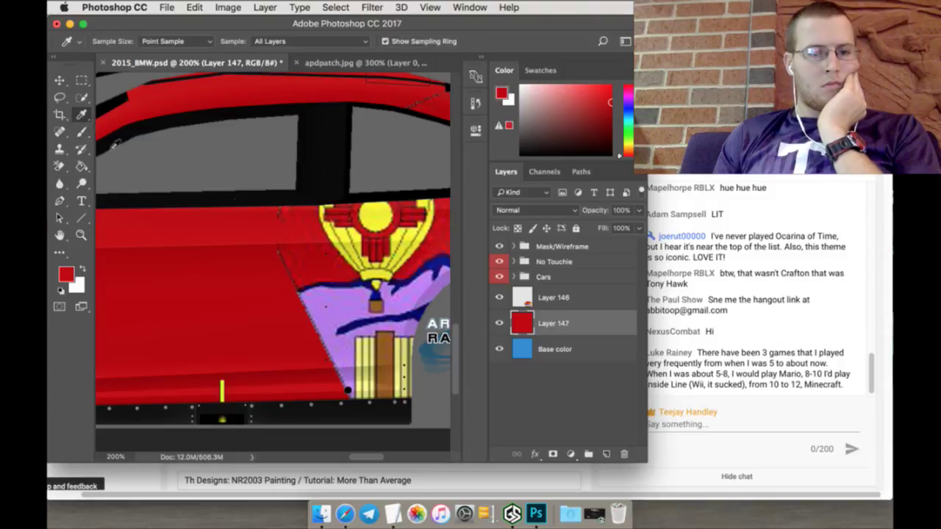
left_click(349, 292)
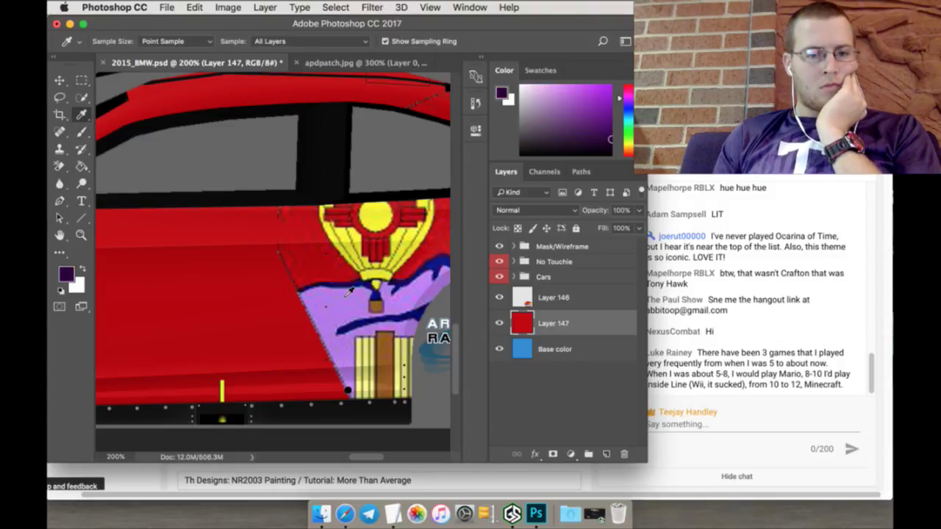
left_click(61, 202)
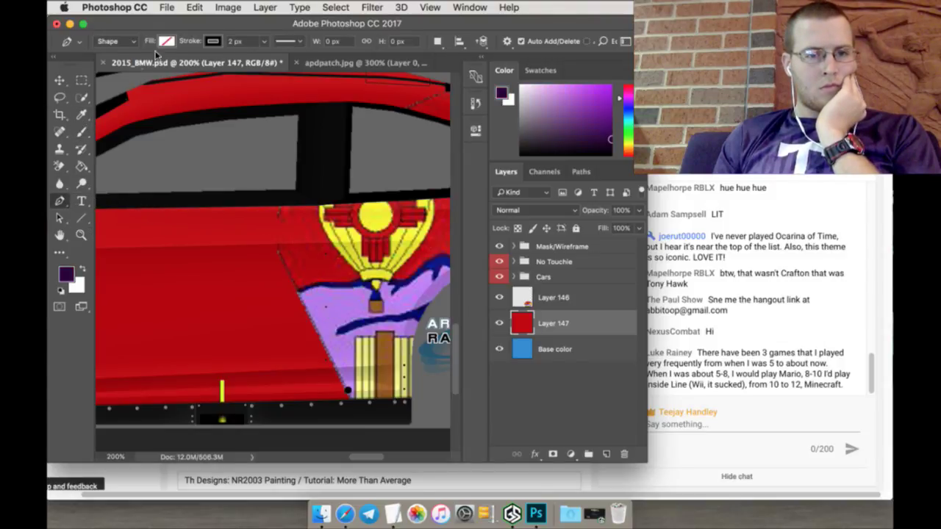
Step: Draw a curved pen path from the patch edge down around the rear lower panel
left_click(212, 42)
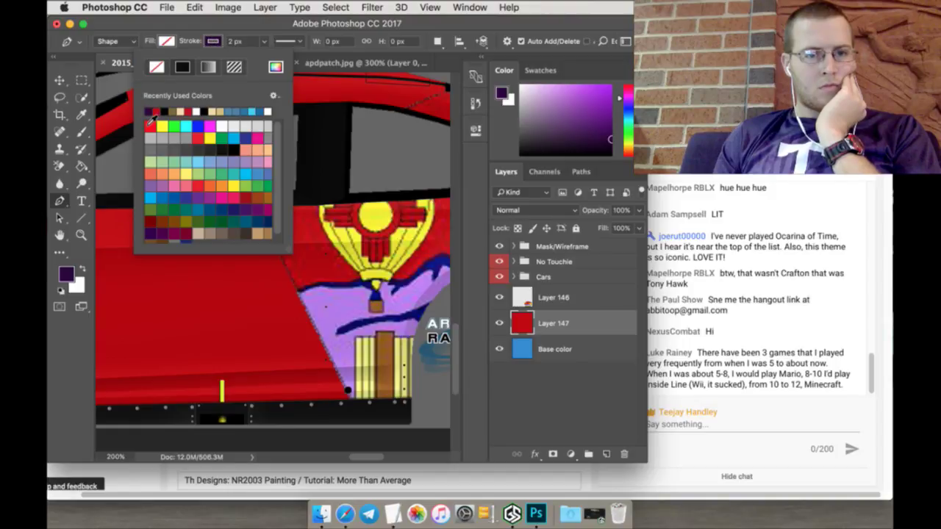
left_click(243, 37)
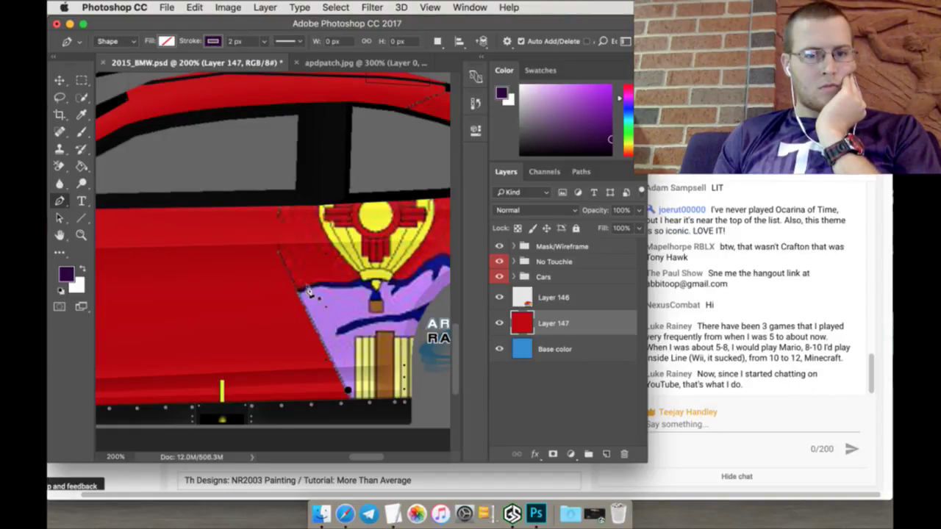
left_click(352, 282)
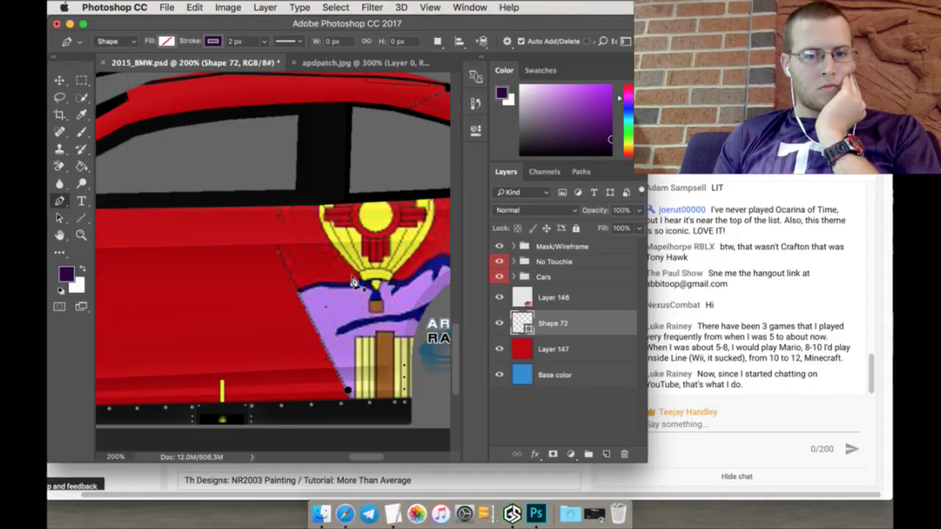
left_click(321, 282)
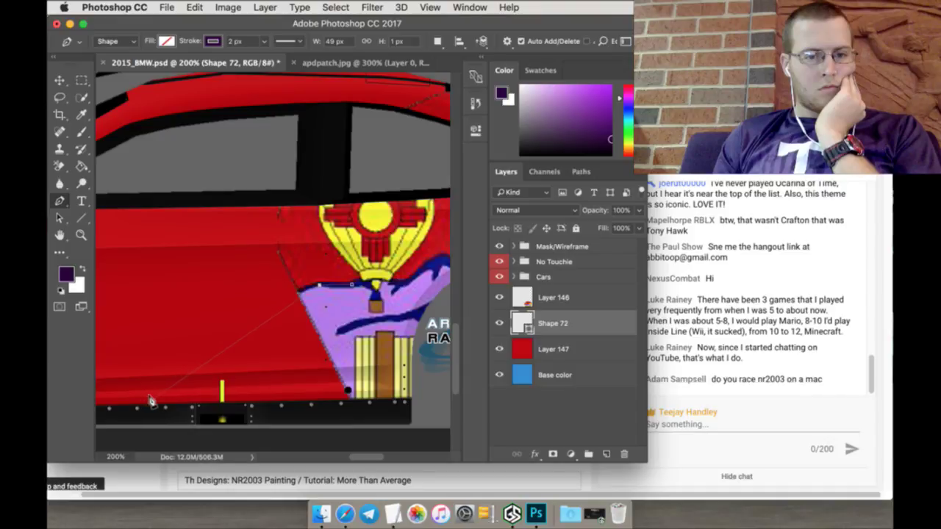
left_click_drag(166, 404, 143, 442)
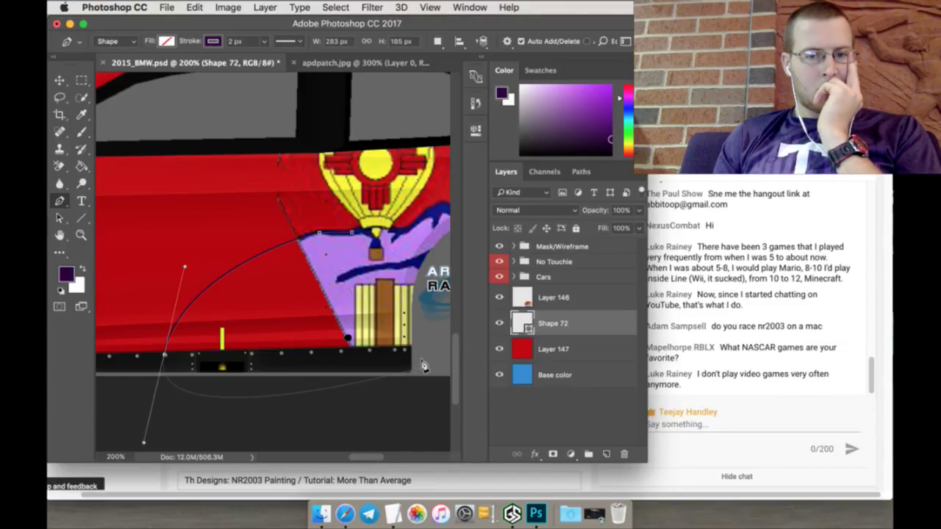
left_click(420, 367)
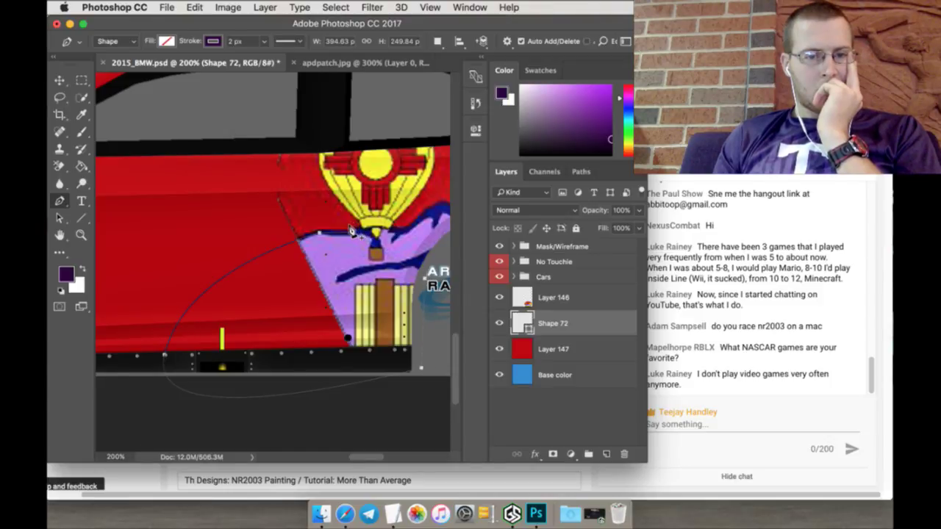
Step: Sample the lavender from the patch scene and use it as Shape 72's fill
left_click(85, 269)
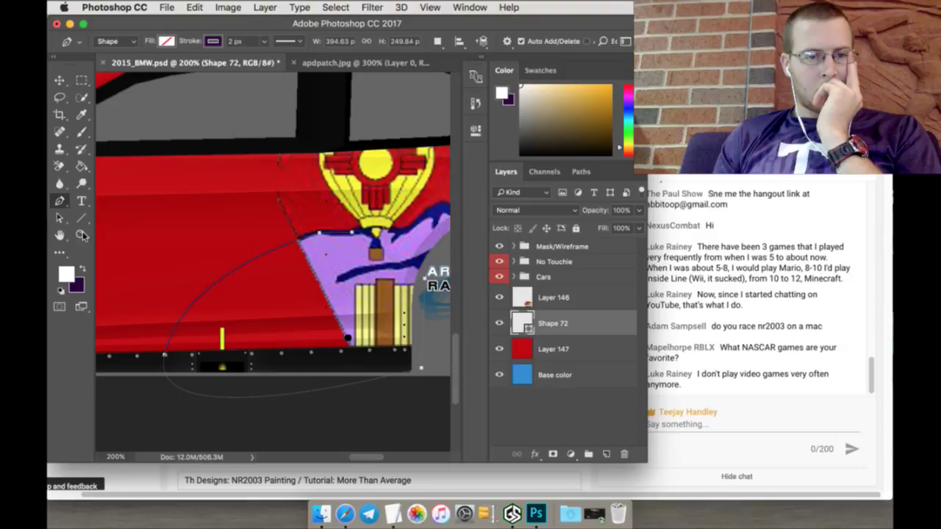
left_click(81, 114)
left_click(332, 259)
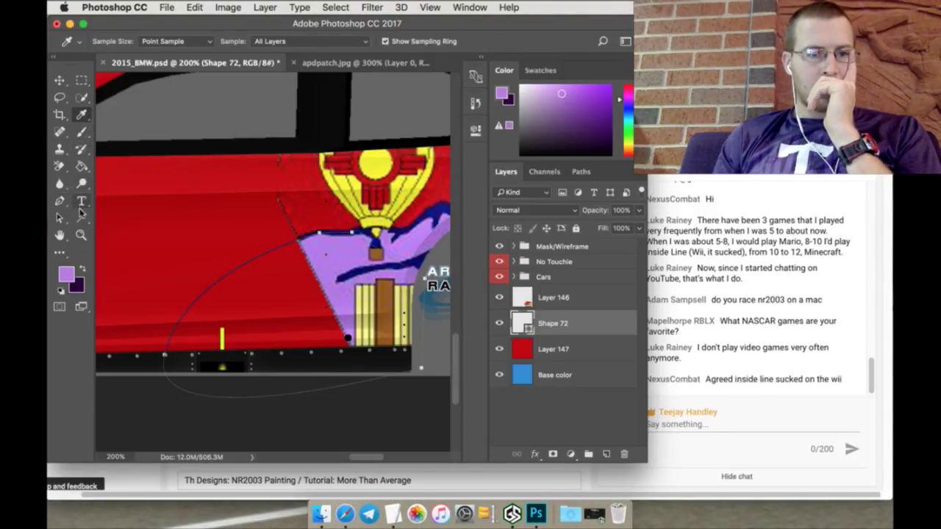
left_click(60, 200)
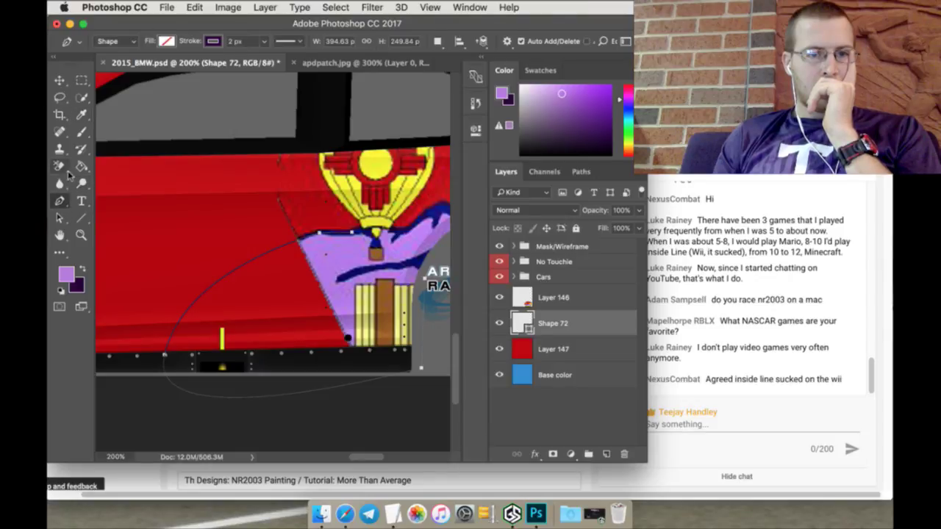
left_click(167, 42)
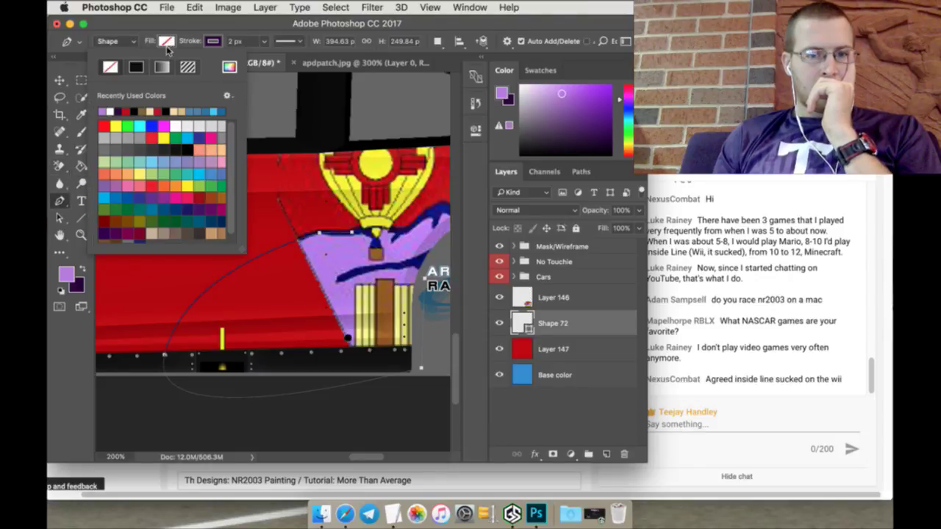
left_click(105, 112)
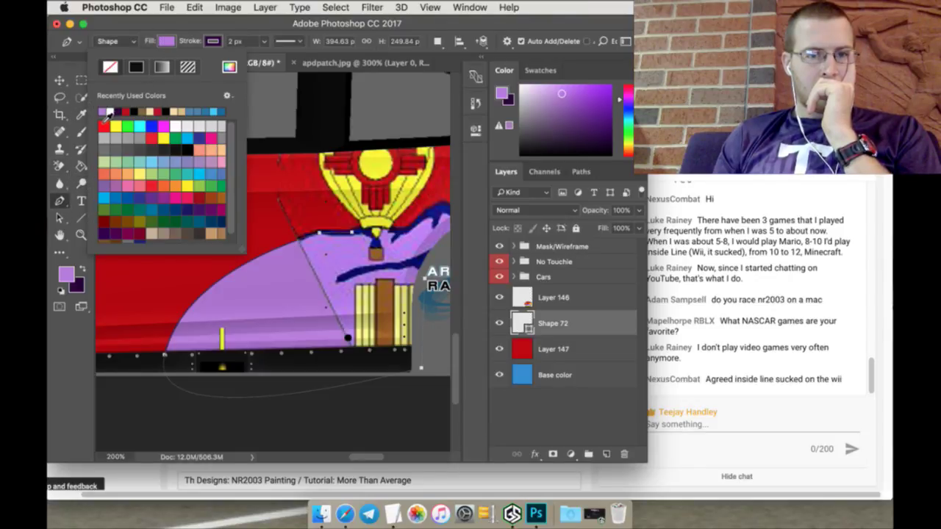
left_click(81, 79)
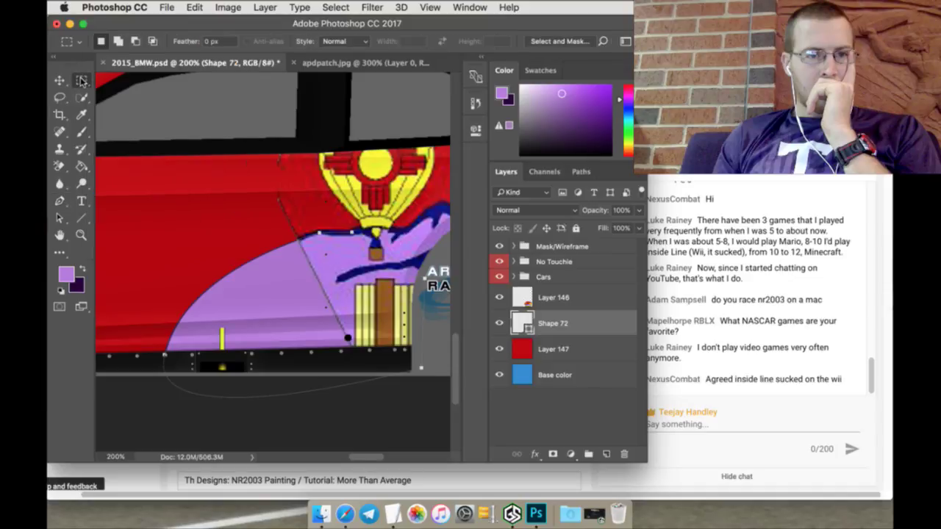
Step: On Layer 146, set the Brush tool to the 17 px hard round preset
left_click(576, 295)
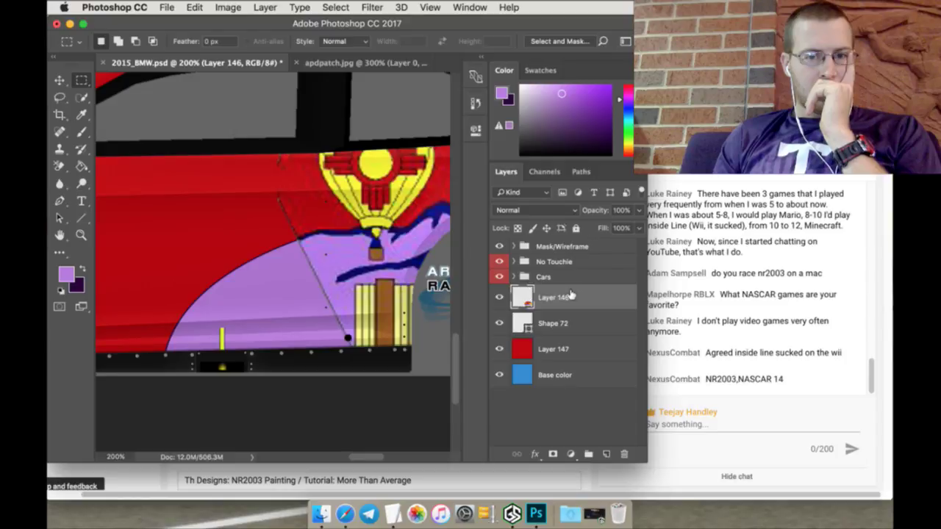
left_click(83, 98)
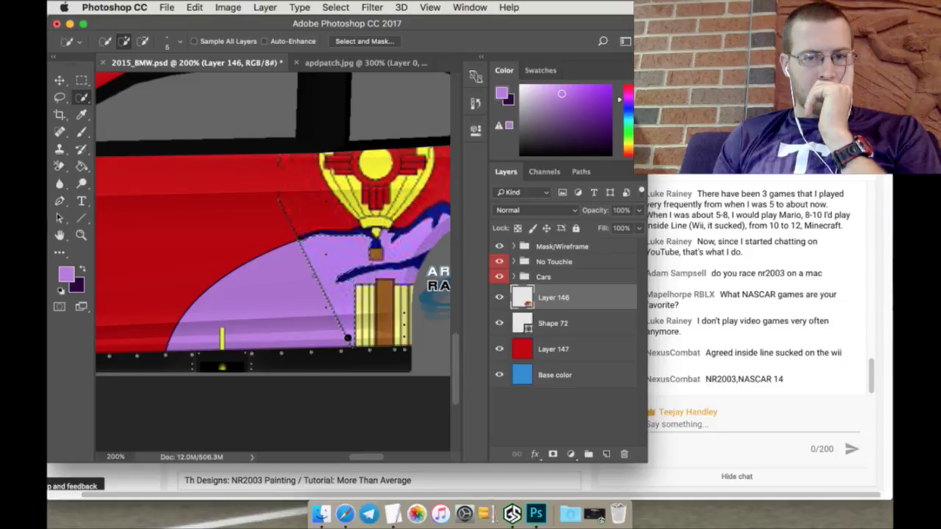
left_click(81, 133)
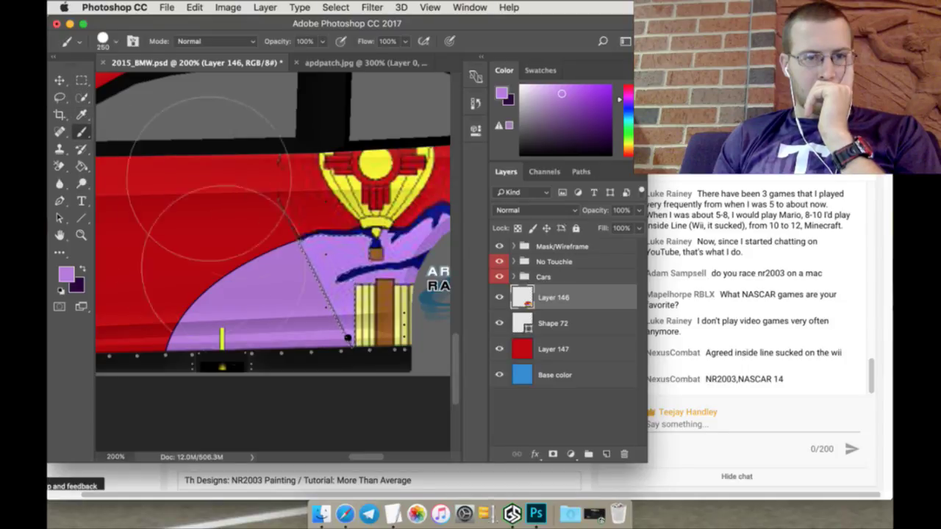
left_click(81, 81)
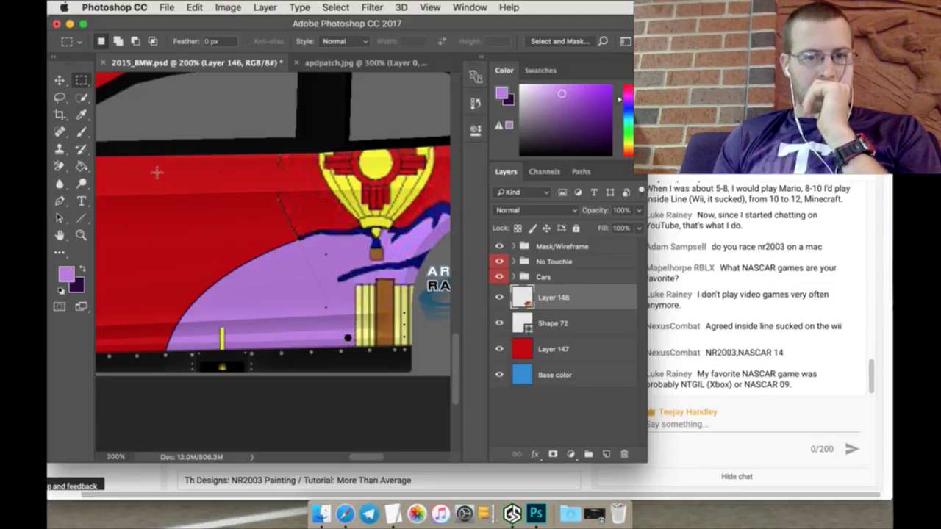
left_click(83, 134)
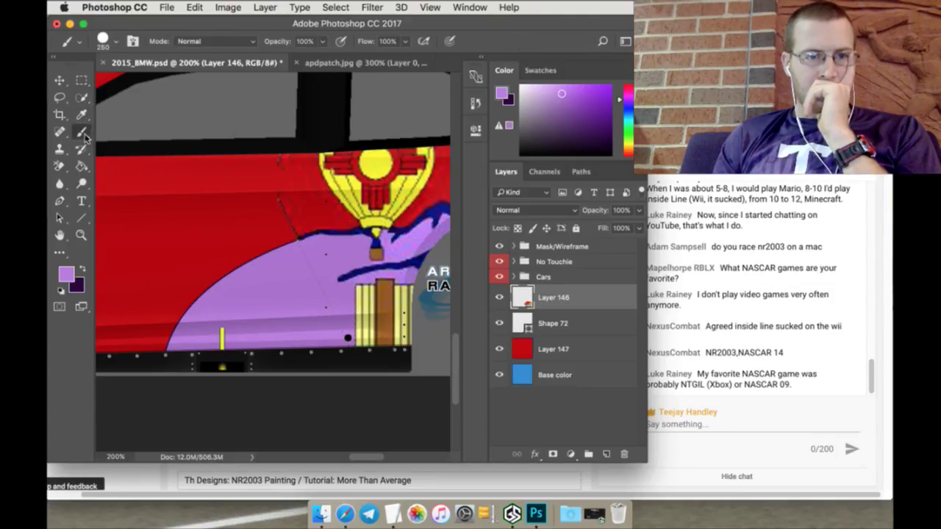
left_click(105, 42)
left_click(179, 138)
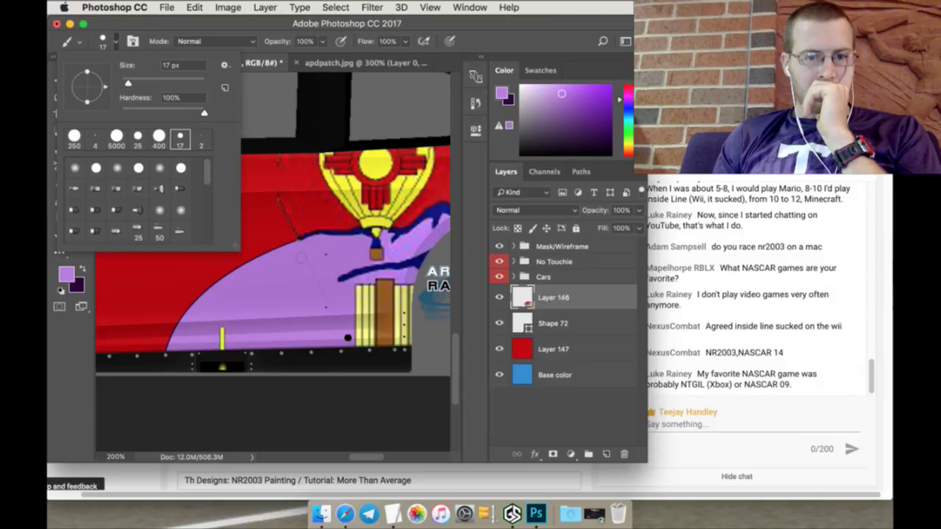
left_click(300, 254)
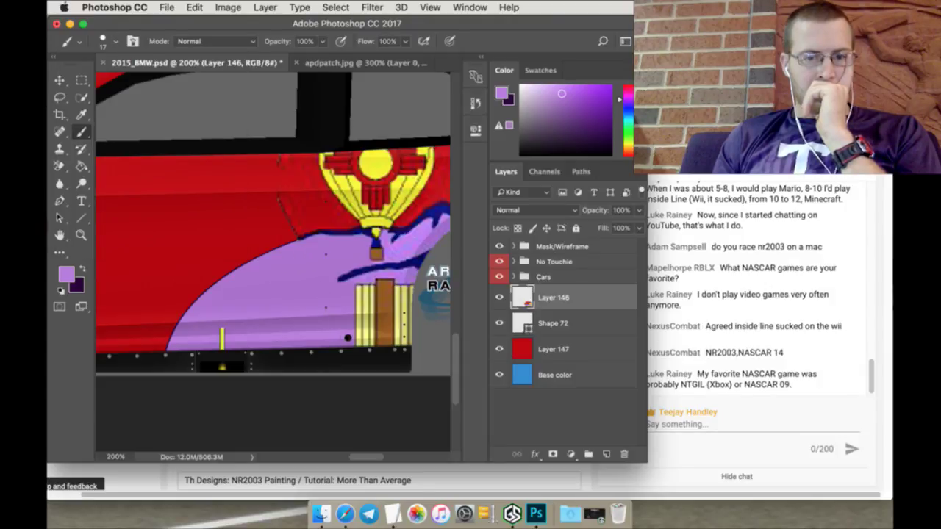
left_click(553, 325)
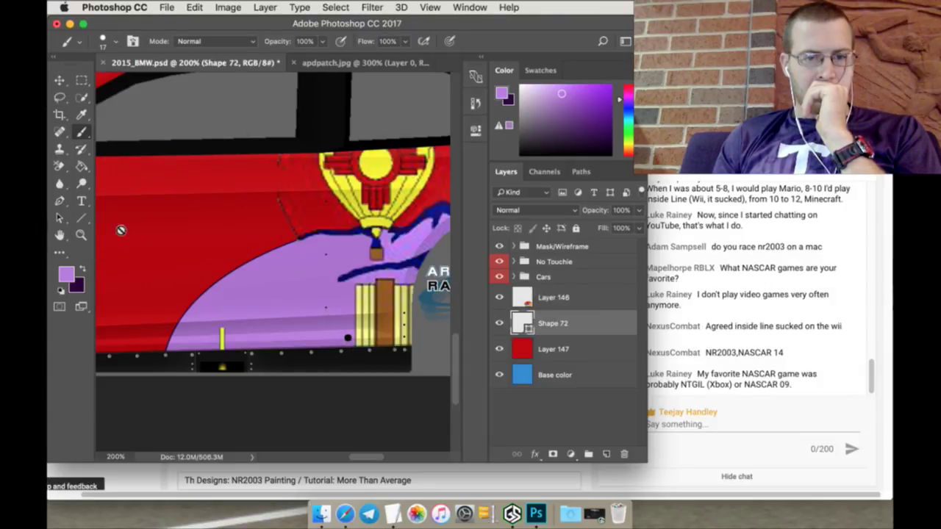
Step: Set Shape 72's outline width to 6 px, then change it to 7 px
left_click(82, 269)
left_click(82, 219)
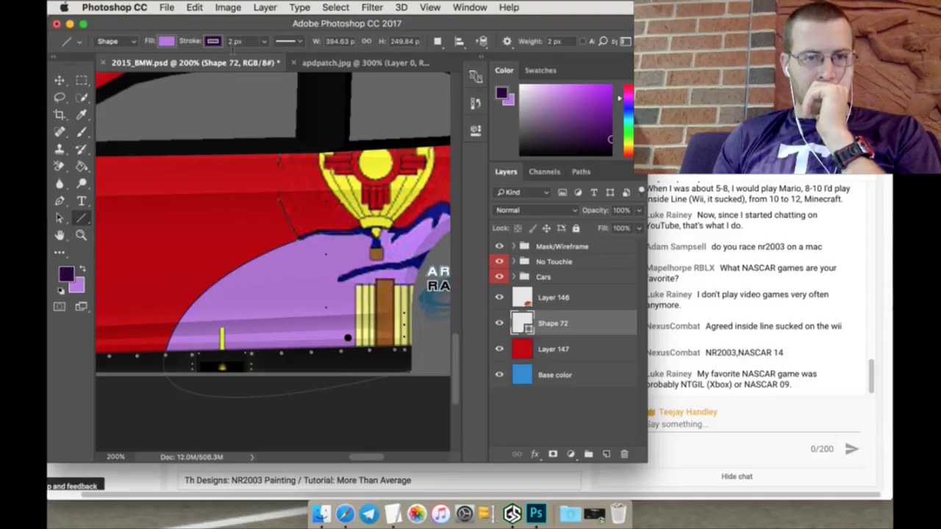
type("6")
key("Return")
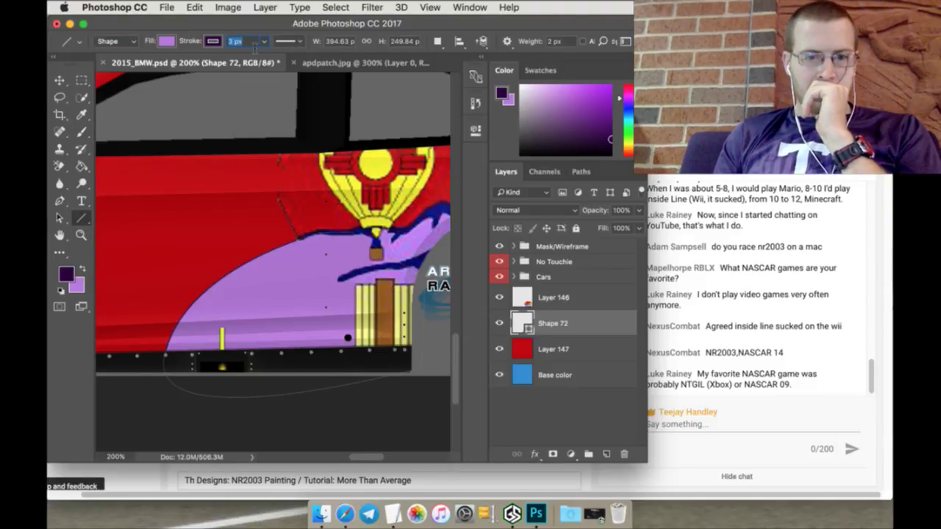
type("7")
key("Return")
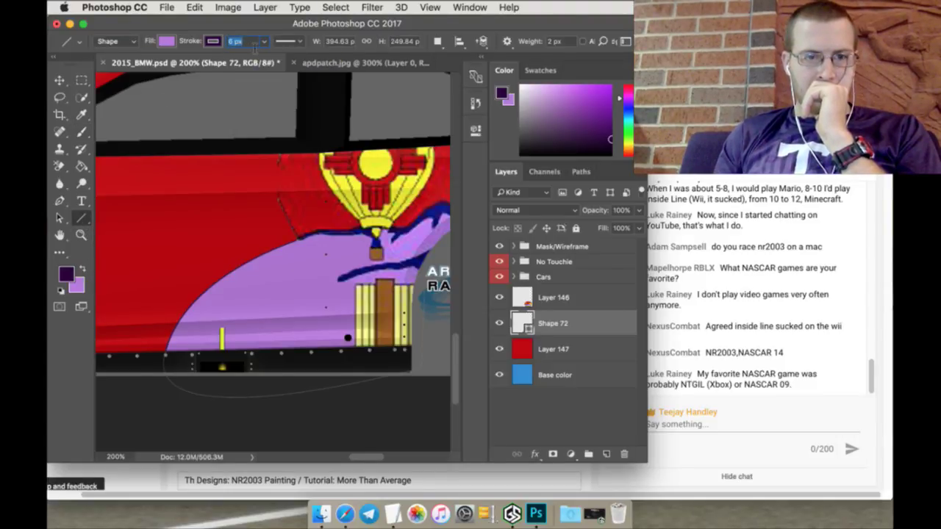
Step: Fine-tune the dark outline's thickness with the stroke width slider
left_click(85, 83)
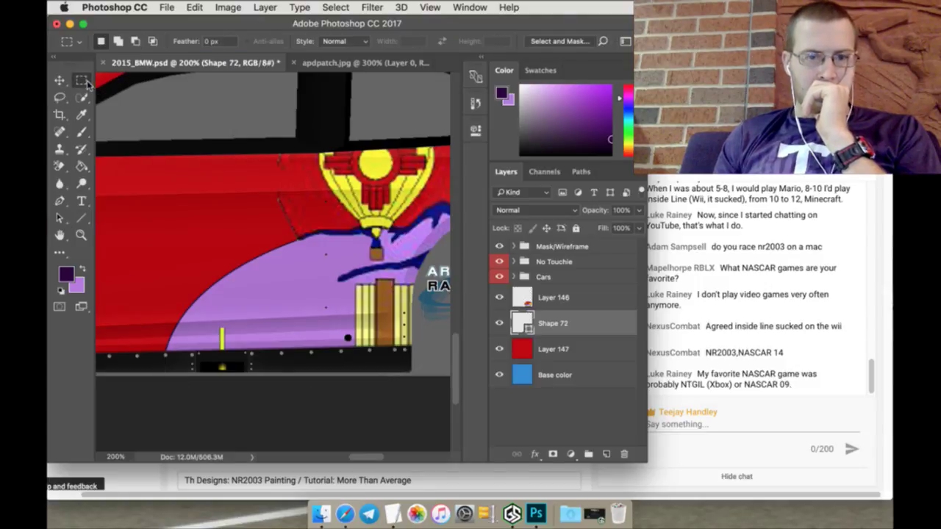
left_click(82, 220)
left_click(297, 43)
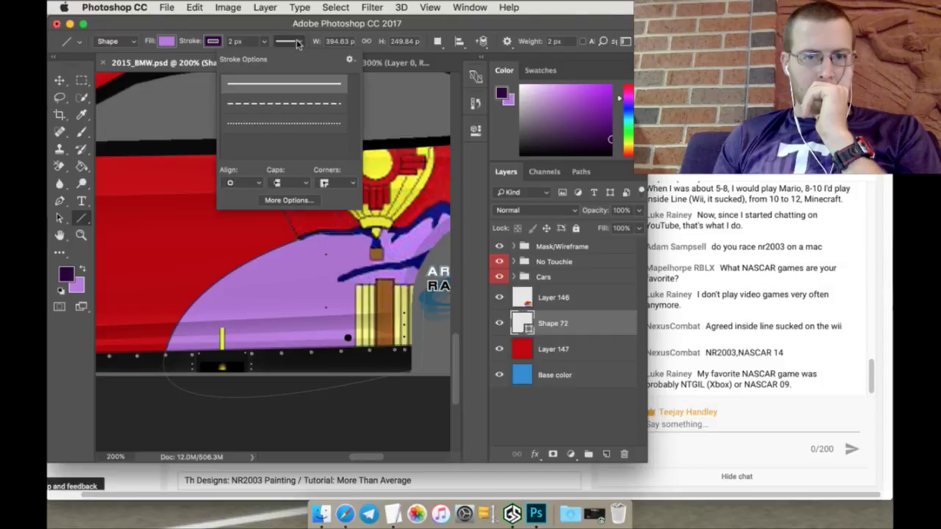
left_click(298, 42)
left_click(265, 42)
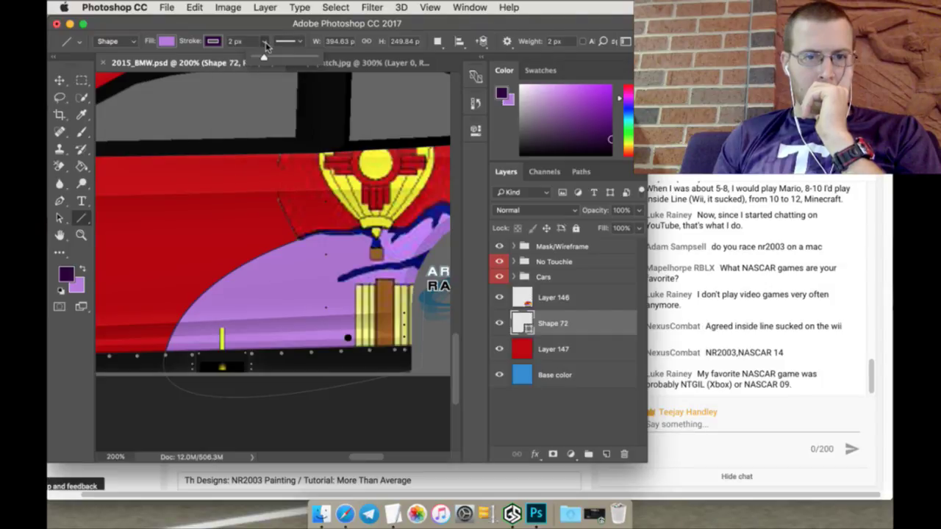
left_click_drag(264, 58, 266, 60)
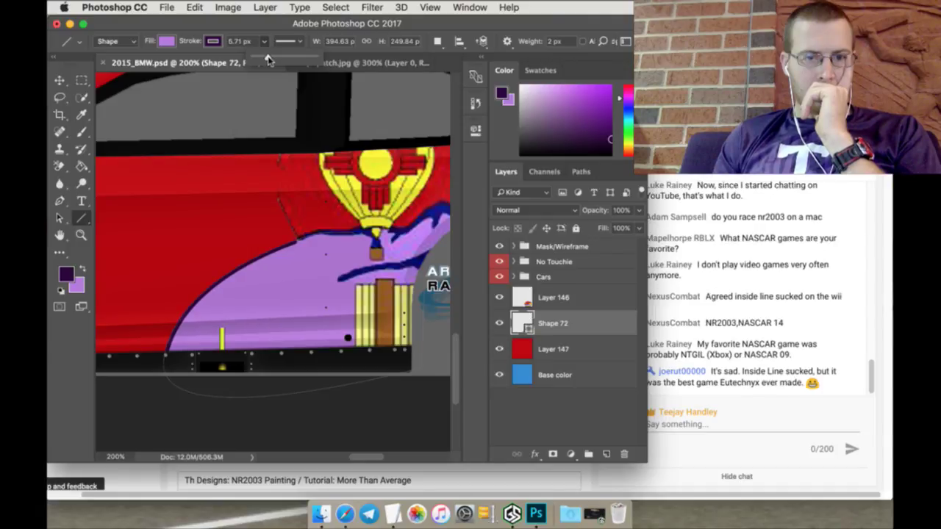
left_click(82, 80)
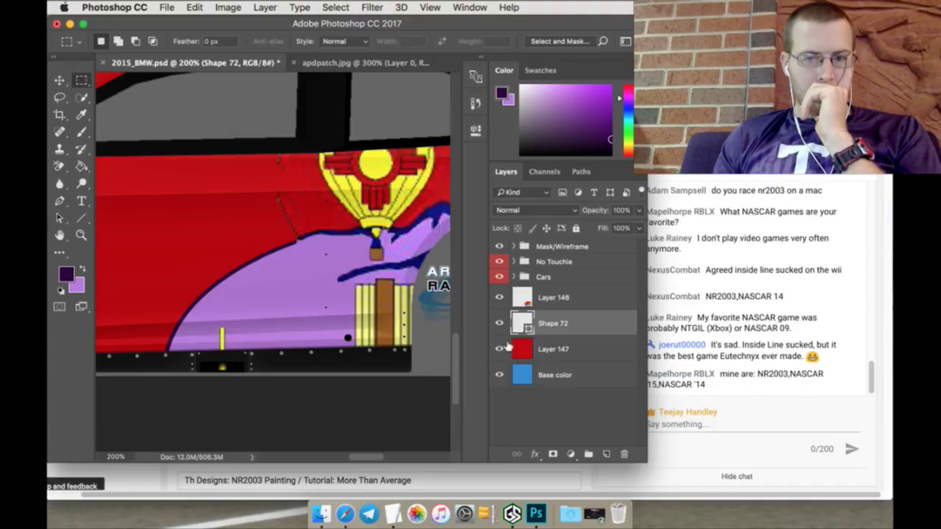
key("alt+bracketright")
Step: Zoom in on the shape's edge and set a tiny 4 px brush
key("z")
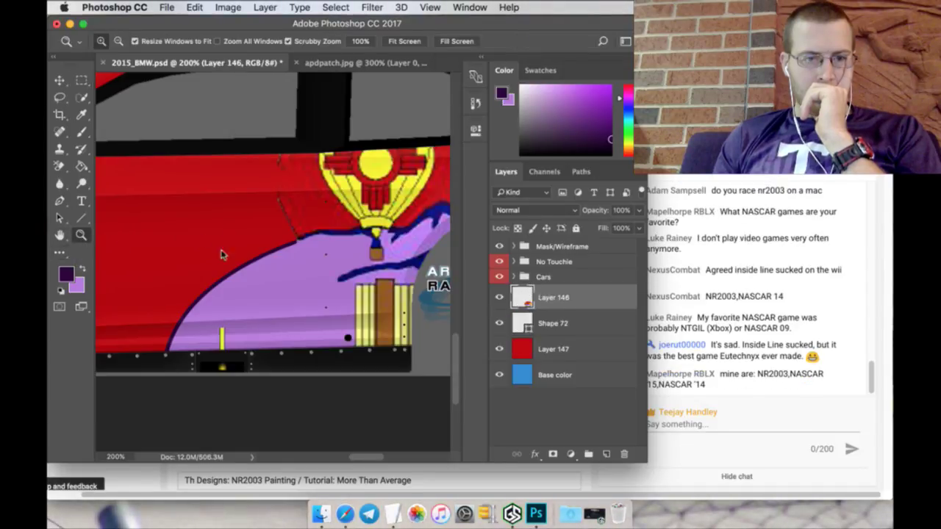
left_click(300, 246)
left_click(300, 245)
left_click(83, 134)
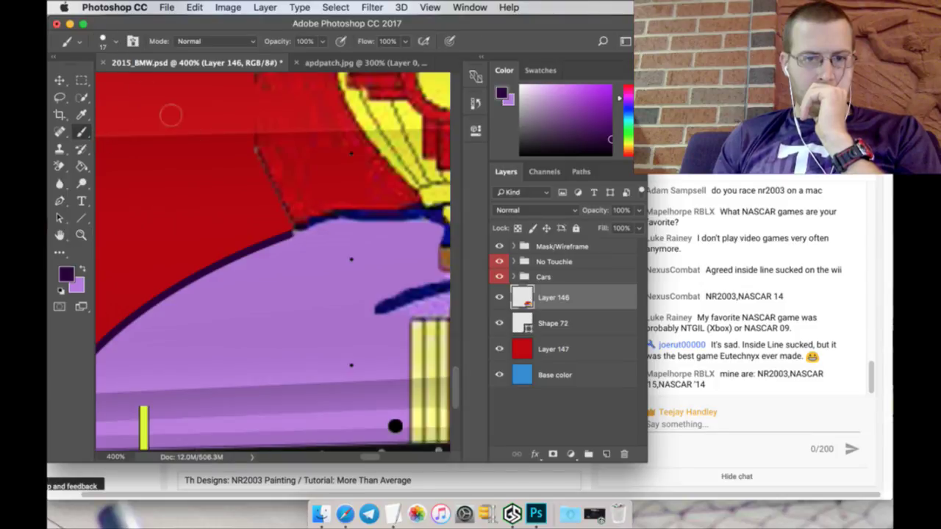
left_click(100, 42)
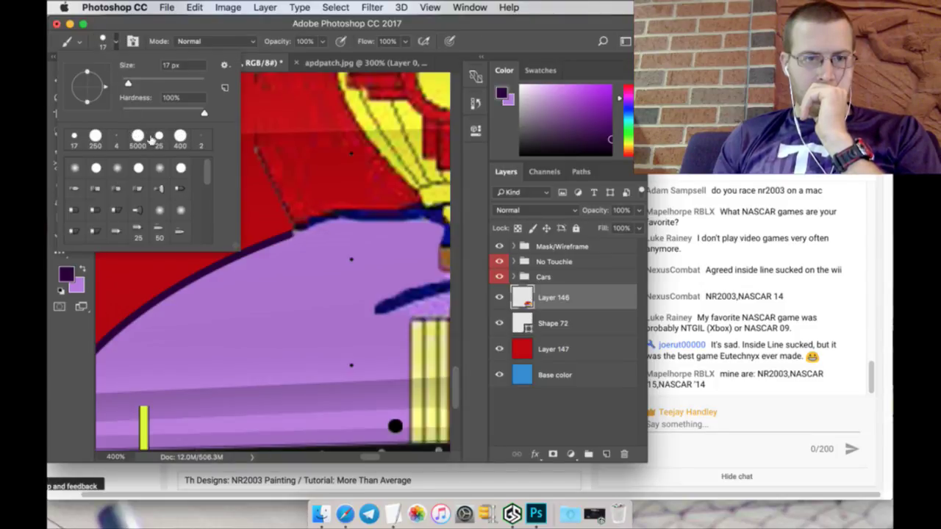
left_click(117, 139)
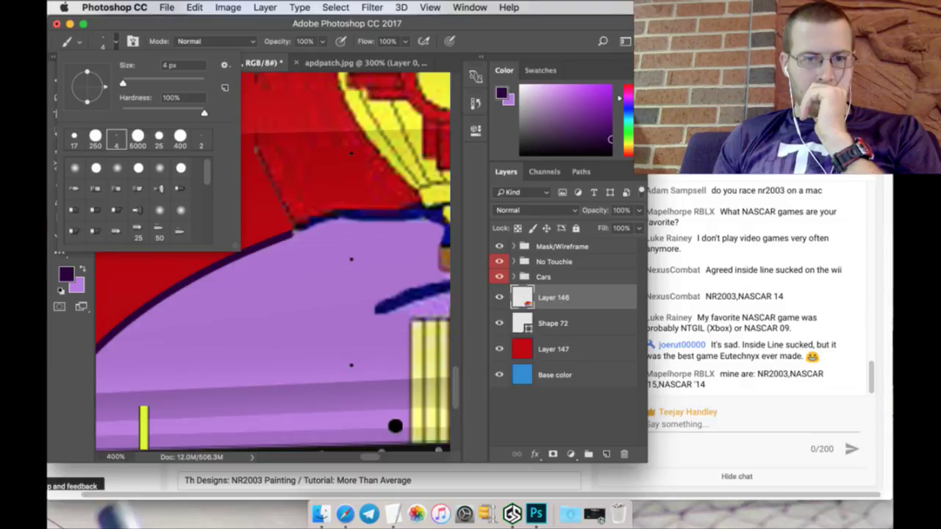
left_click(294, 232)
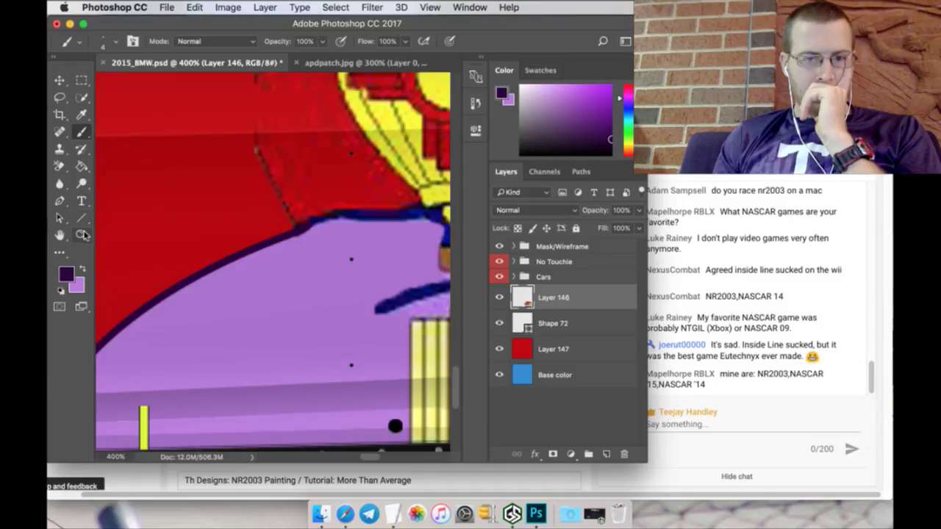
Step: Sample the red body colour and quick-select the red area above the purple shape
scroll(146, 249, "up", 3)
scroll(168, 266, "up", 1)
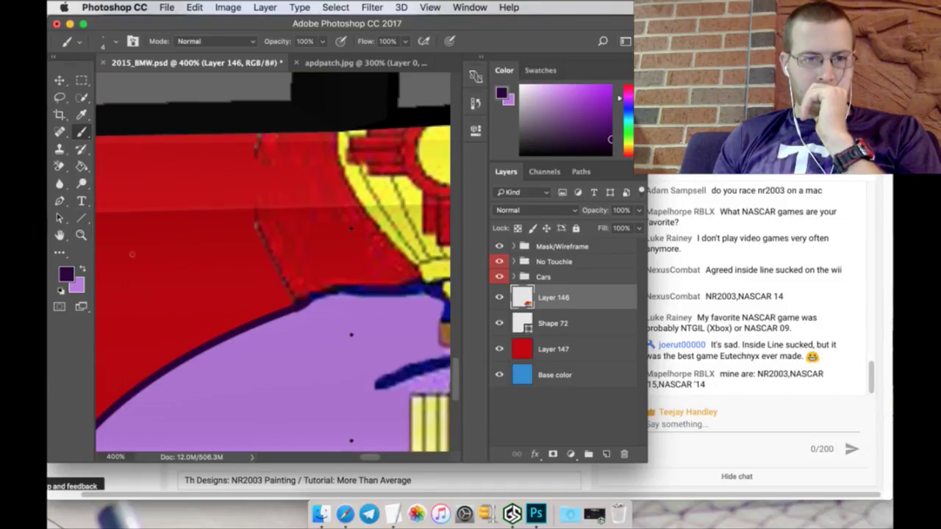
left_click(81, 113)
left_click(149, 184)
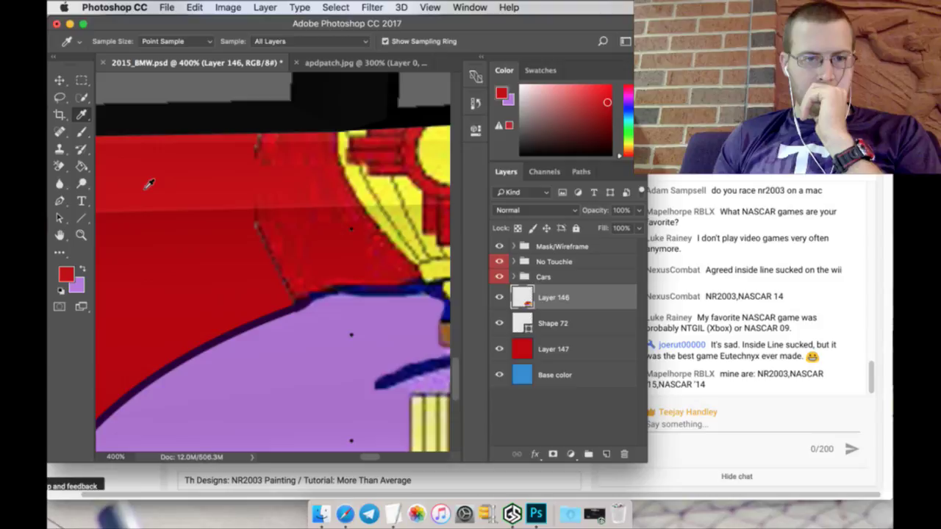
left_click(82, 132)
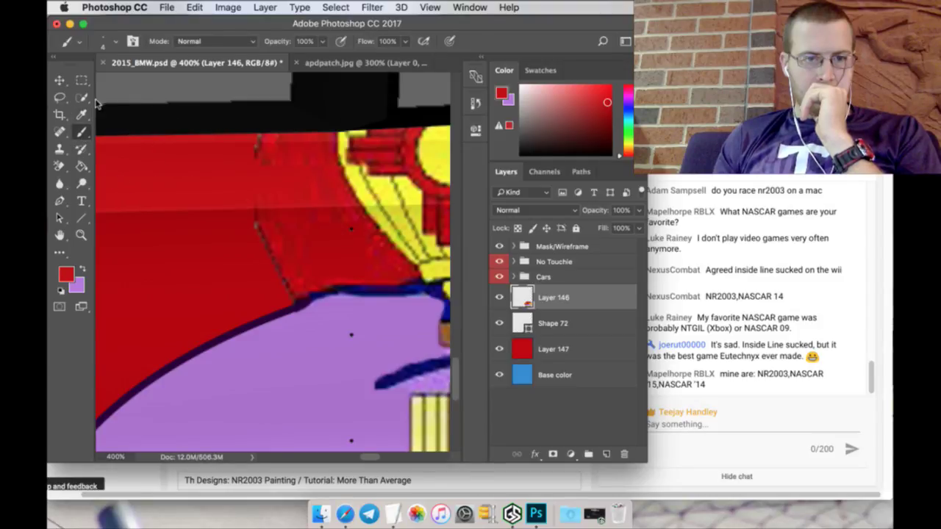
left_click(82, 99)
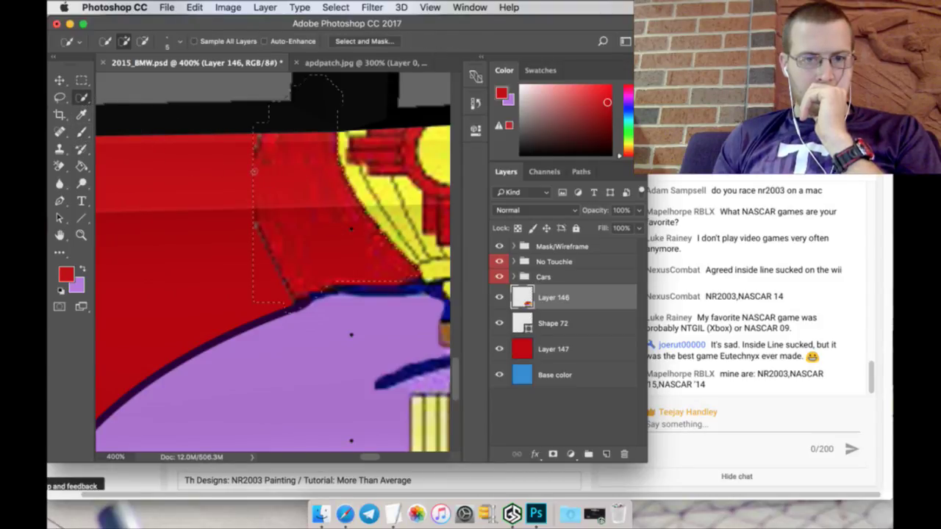
left_click_drag(254, 171, 253, 171)
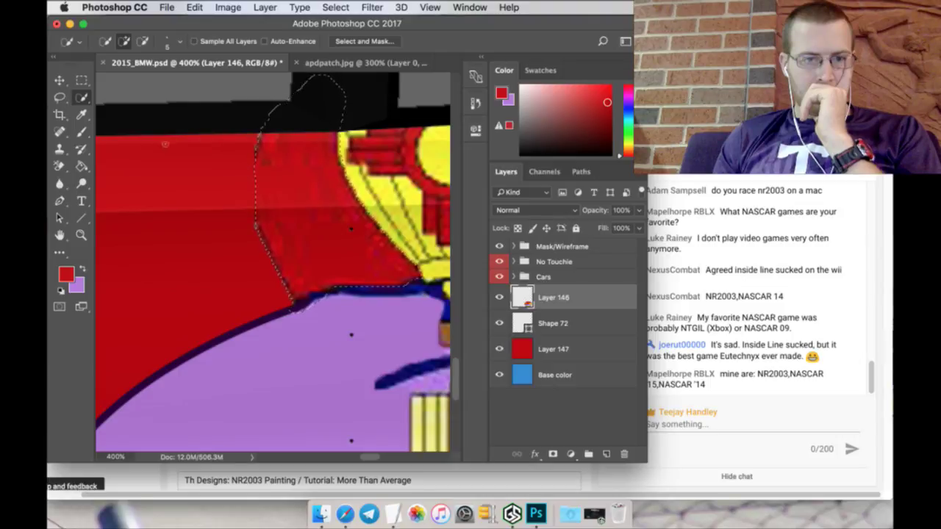
Step: Switch to the 250 px round brush preset and then clear the selection
left_click(82, 132)
left_click(108, 41)
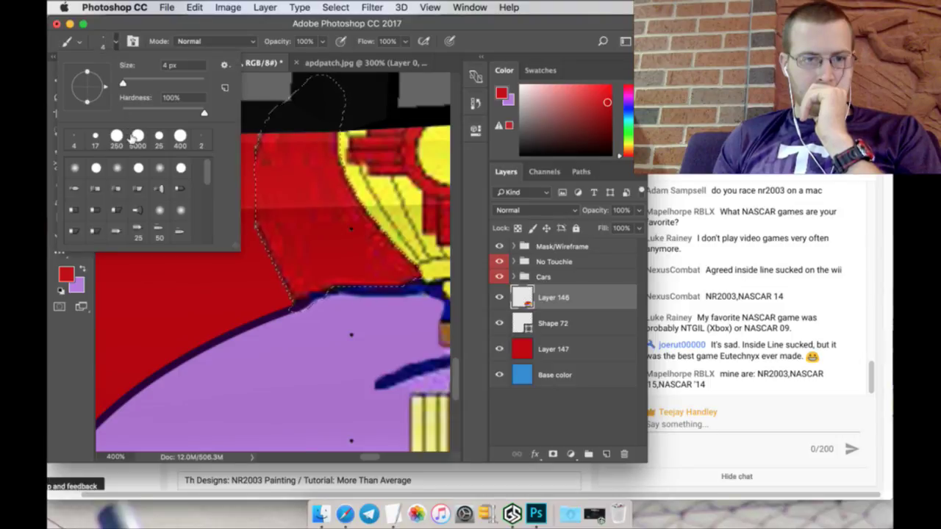
left_click(116, 137)
key("Return")
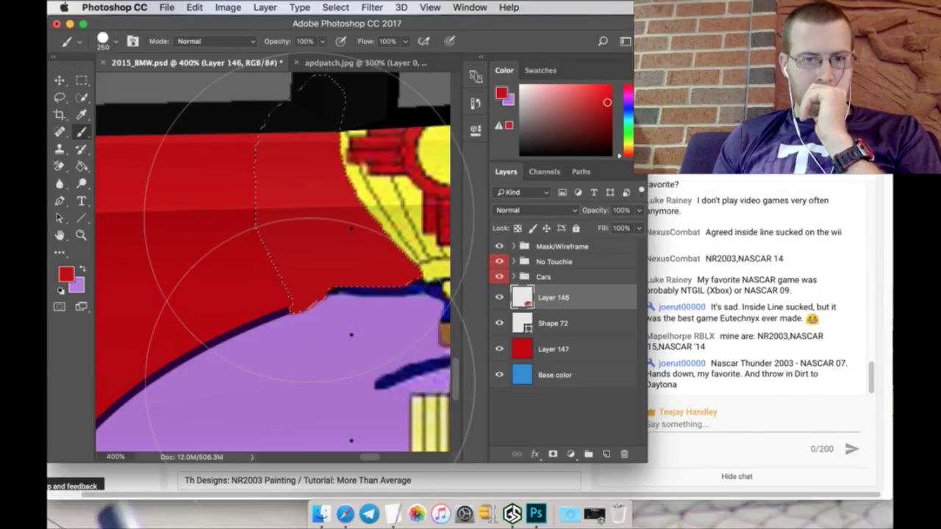
left_click(81, 81)
left_click(147, 119)
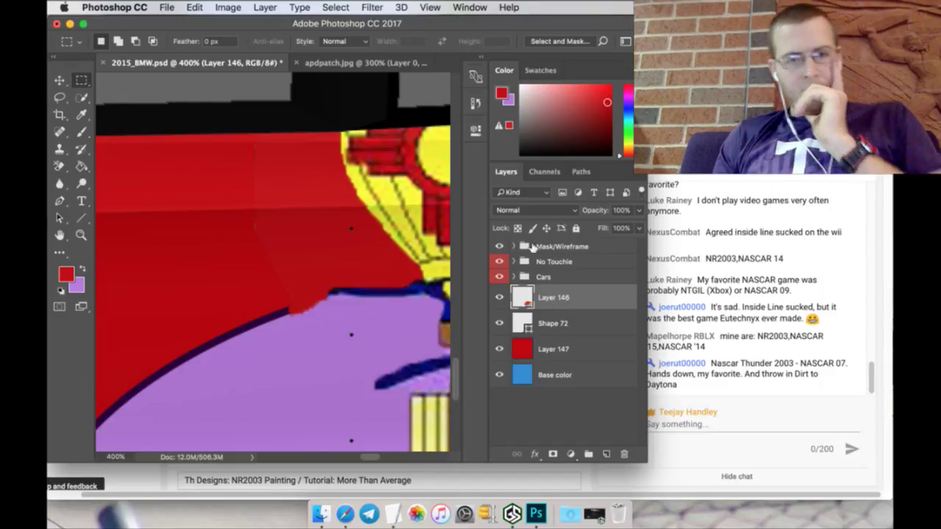
Step: Revert the History back to the Quick Selection state
left_click(475, 107)
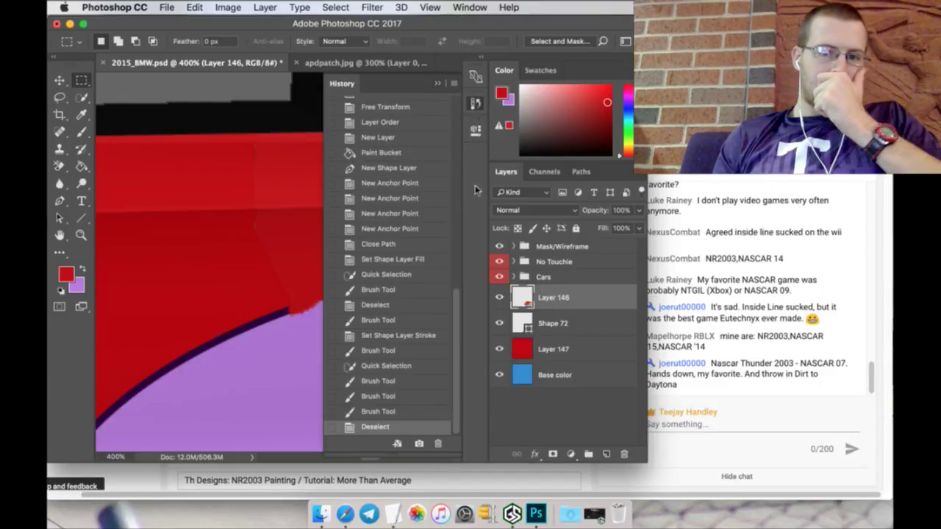
left_click(389, 395)
left_click(391, 382)
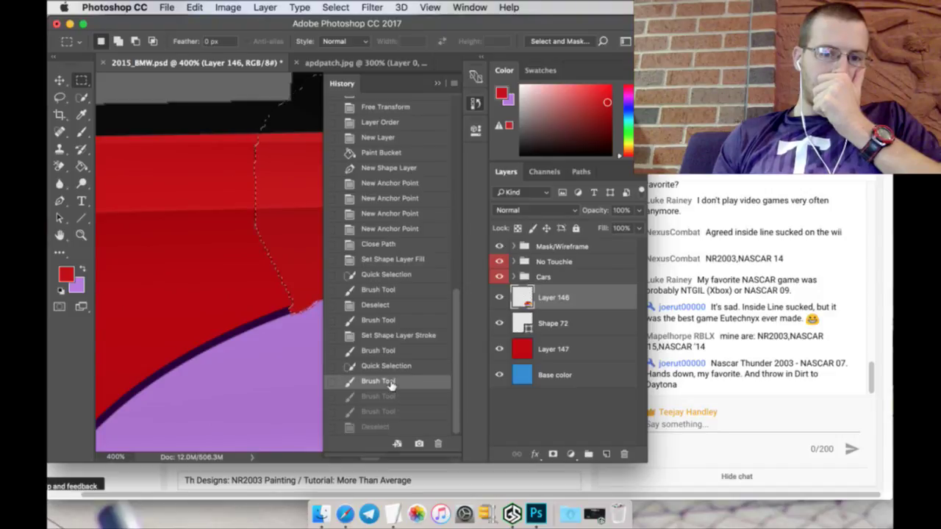
left_click(394, 366)
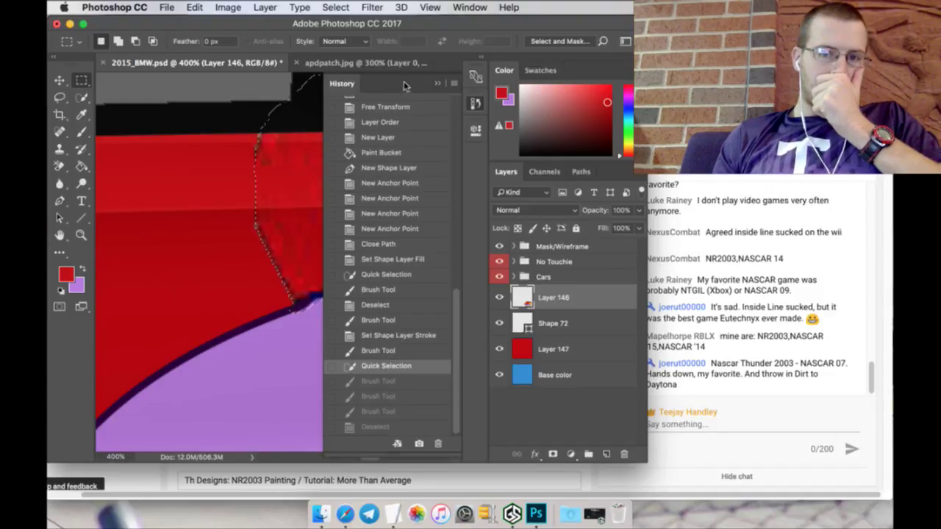
left_click(437, 83)
Step: Trim the selection in subtract mode, repaint it red, and deselect
left_click(83, 98)
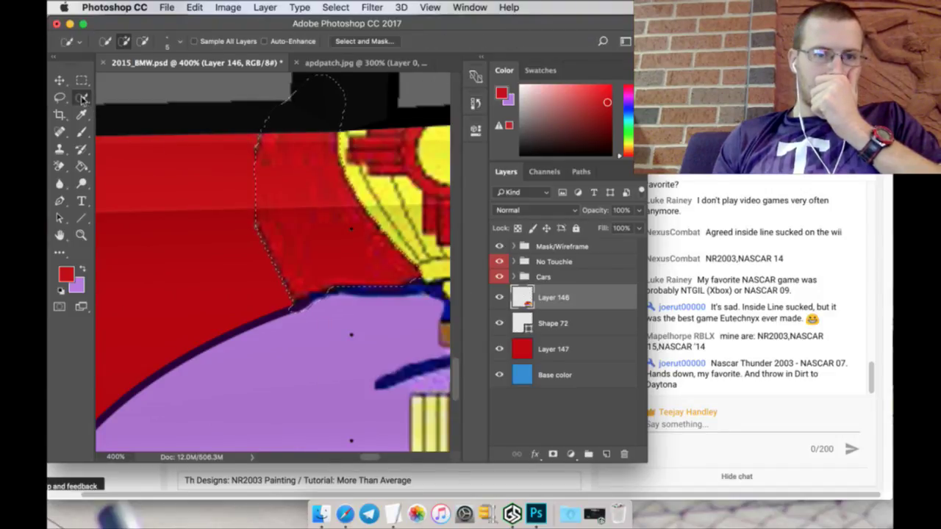
left_click(142, 41)
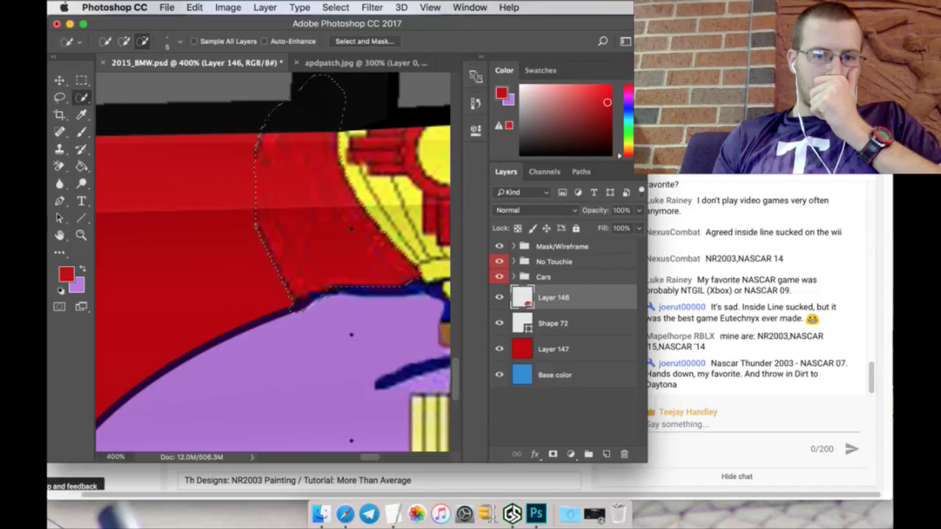
left_click(297, 305)
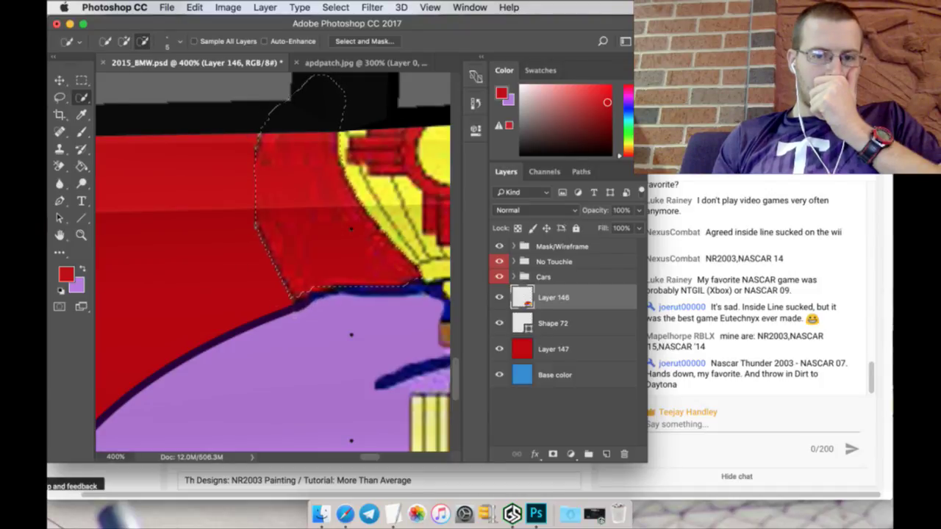
key("b")
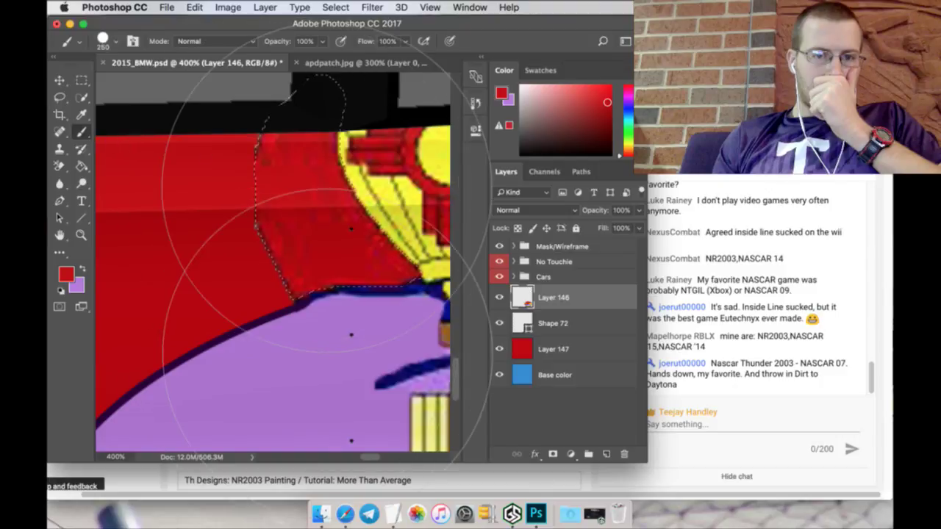
left_click_drag(324, 250, 323, 247)
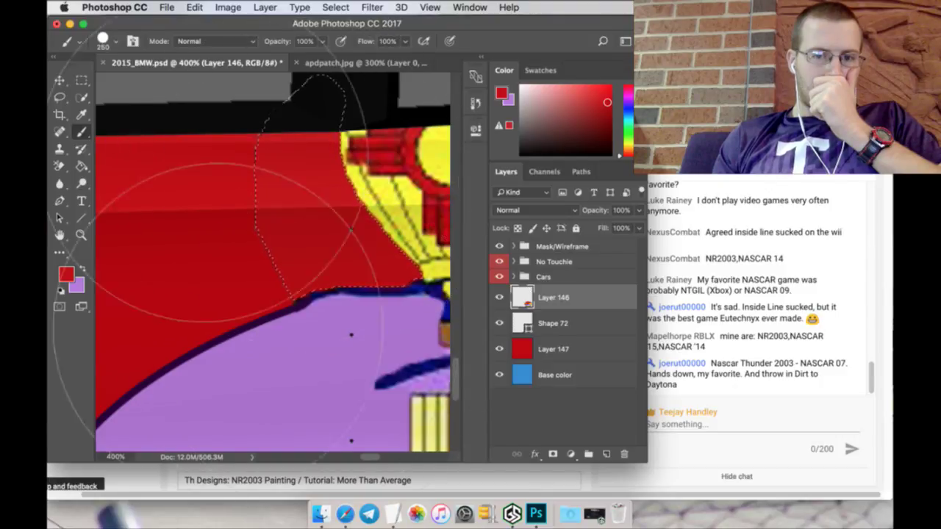
key("m")
key("ctrl+d")
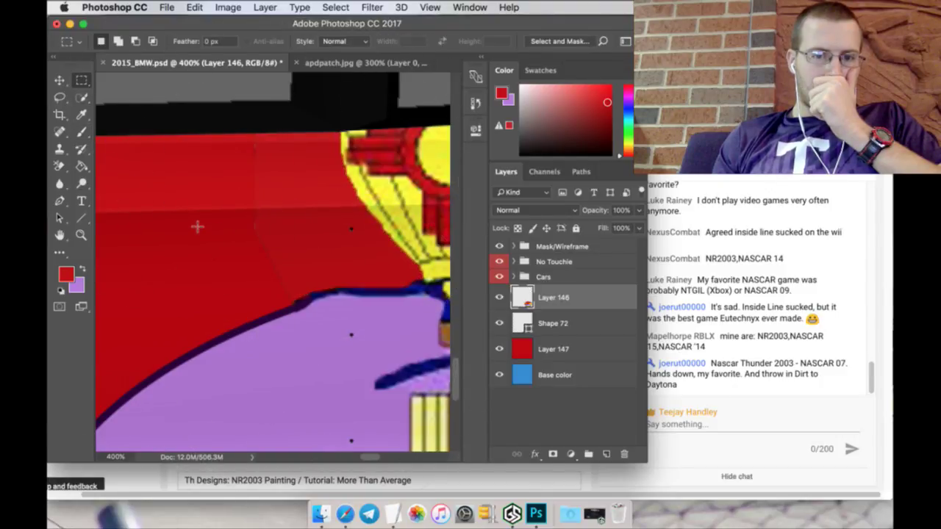
Step: Touch up the red along the purple shape's edge with a 17 px brush
left_click(80, 98)
left_click(81, 132)
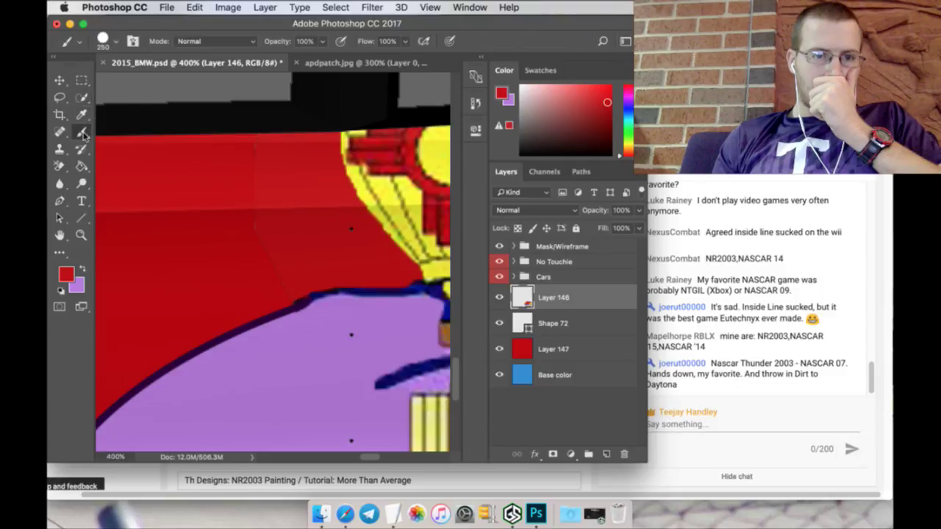
left_click(107, 38)
left_click(116, 136)
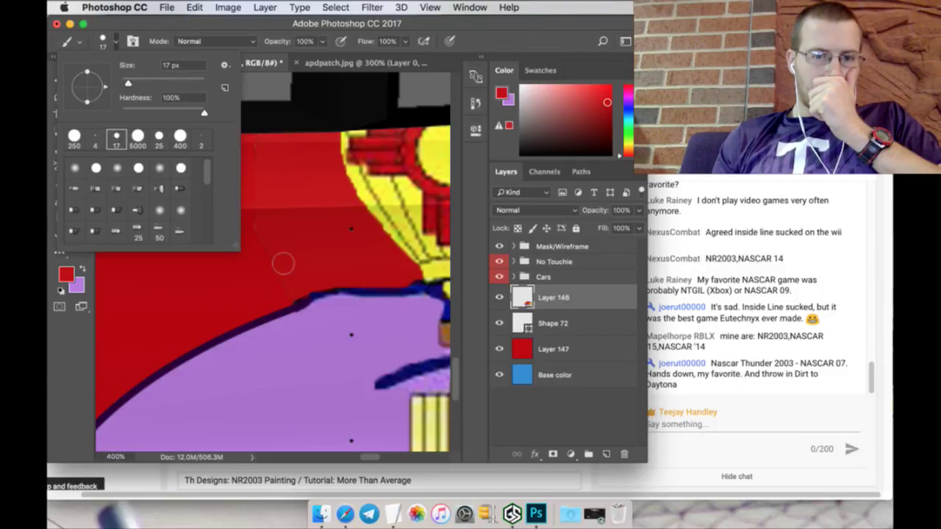
left_click(278, 287)
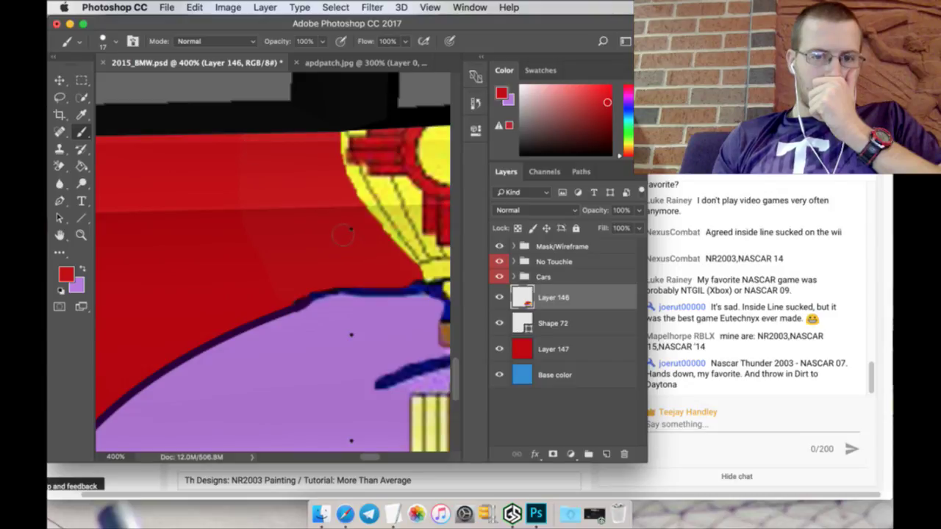
scroll(249, 263, "down", 3)
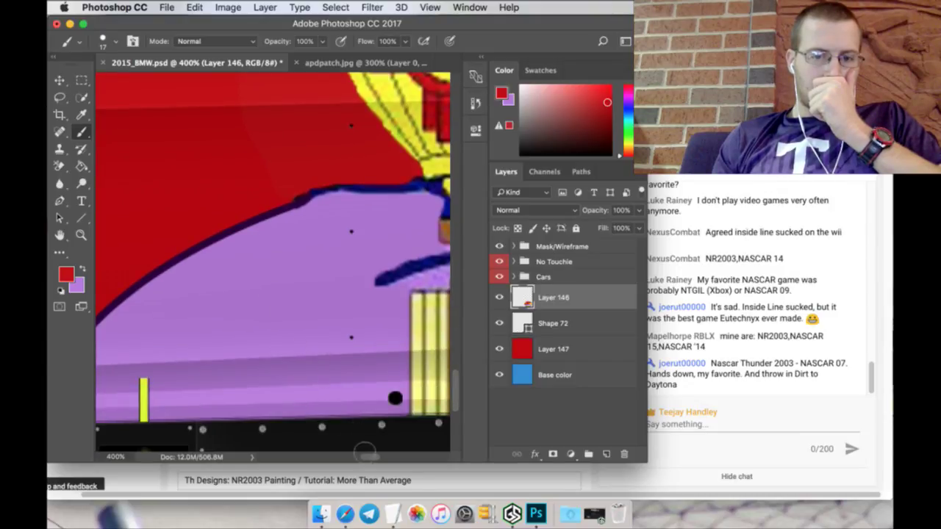
left_click_drag(372, 457, 430, 458)
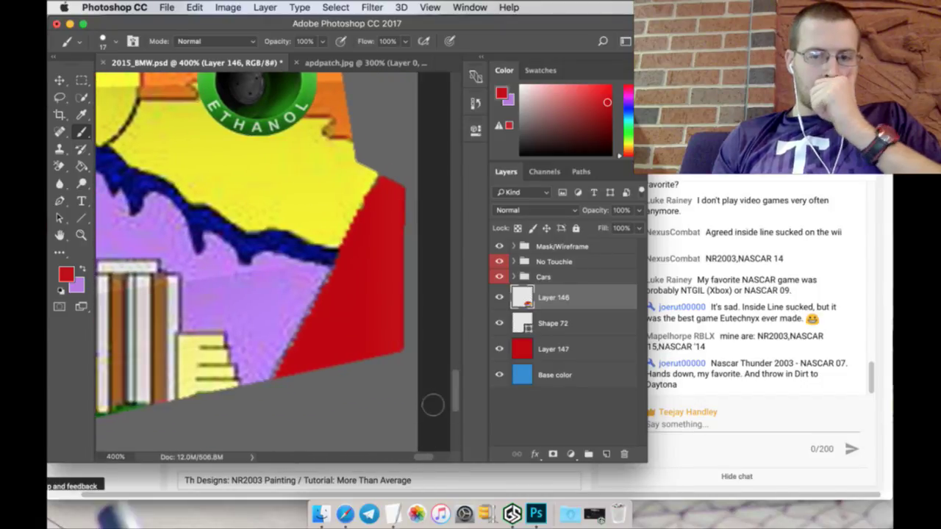
left_click(553, 323)
Step: Rasterize Shape 72, add a new layer above it, and sample the dark navy outline colour
right_click(555, 324)
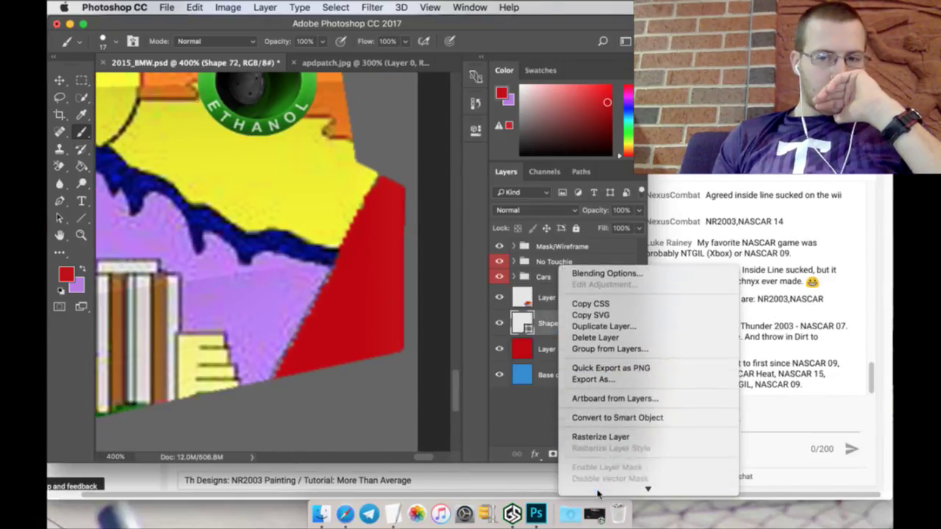
left_click(602, 390)
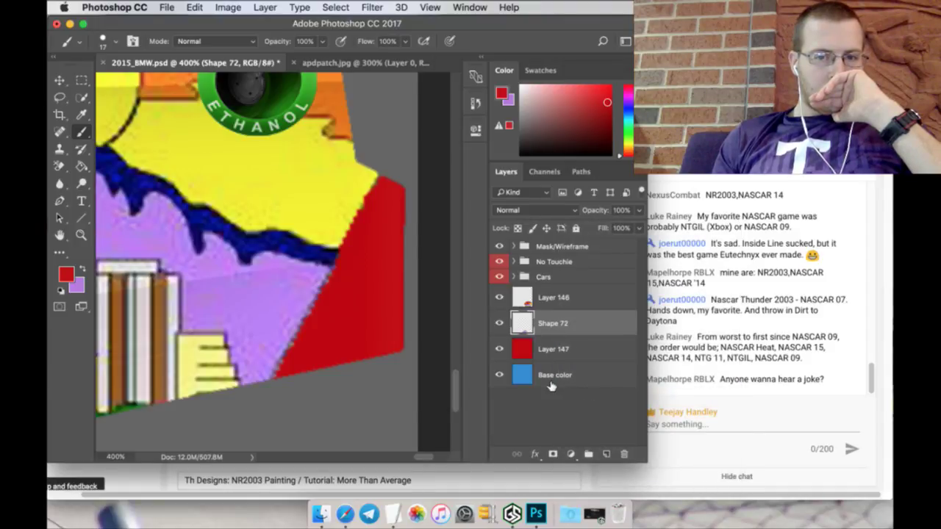
left_click(606, 454)
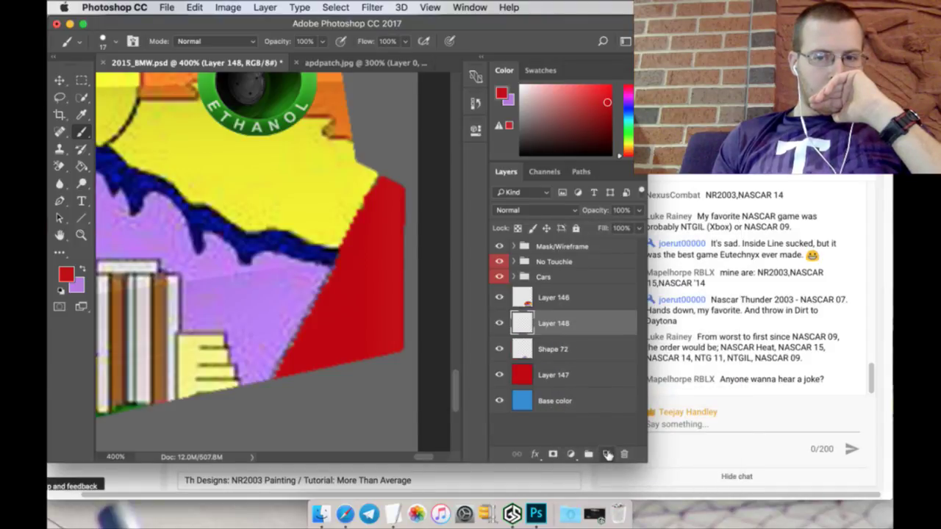
left_click(82, 115)
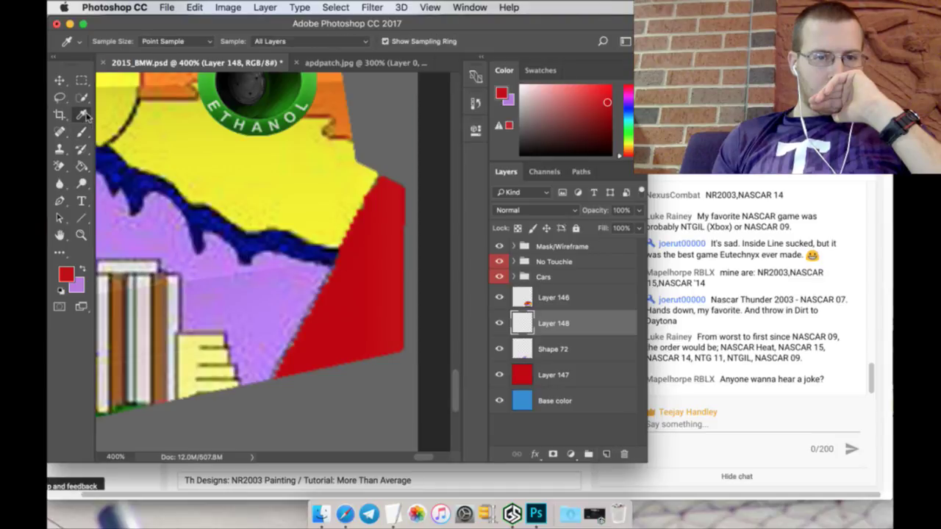
left_click(258, 251)
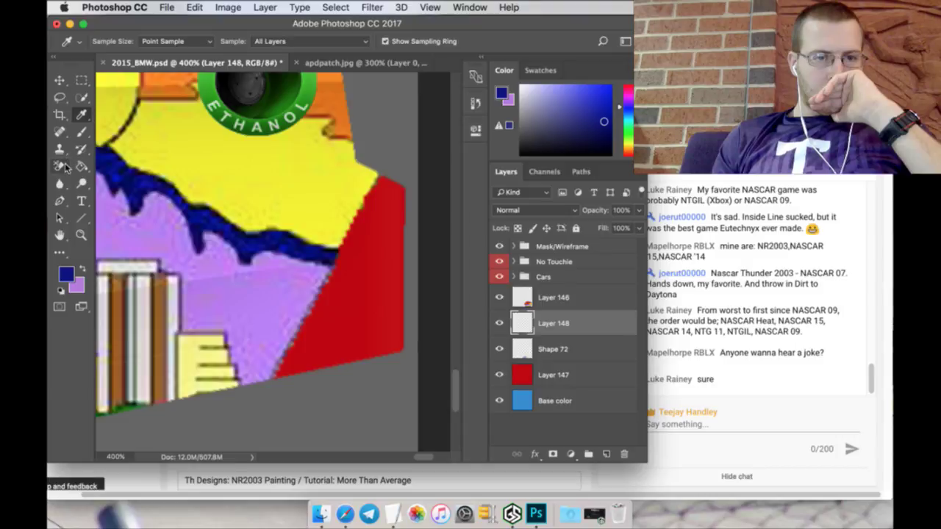
left_click(60, 200)
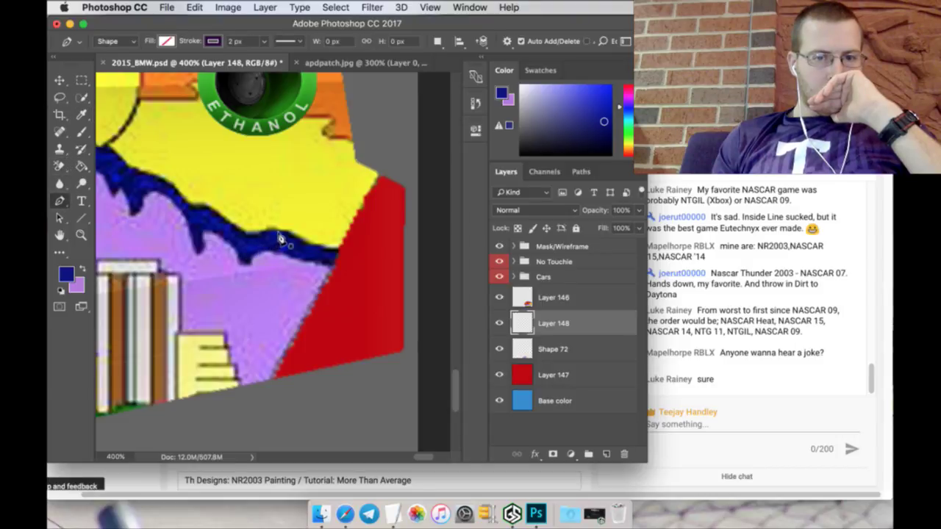
Step: Trace Shape 73's curved path from the blue outline around the rear quarter and close it
left_click(268, 233)
left_click_drag(293, 243, 332, 255)
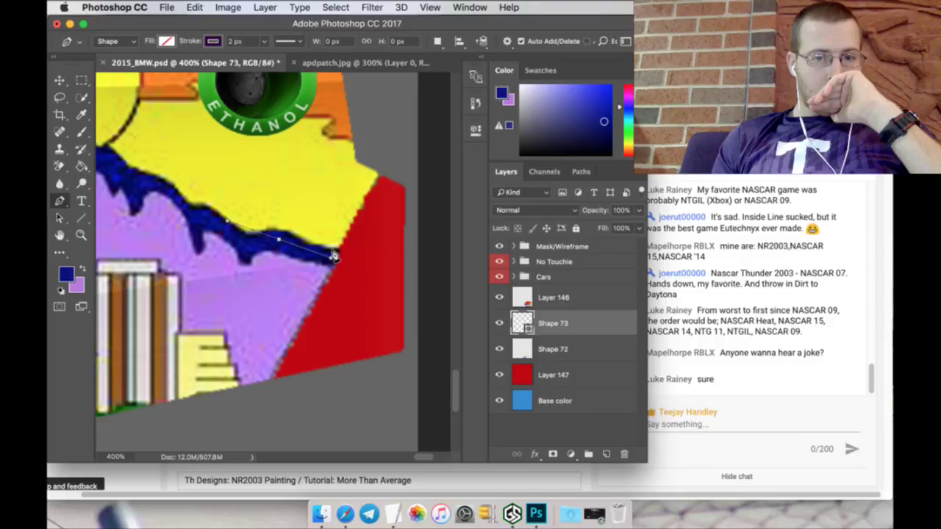
left_click(435, 286)
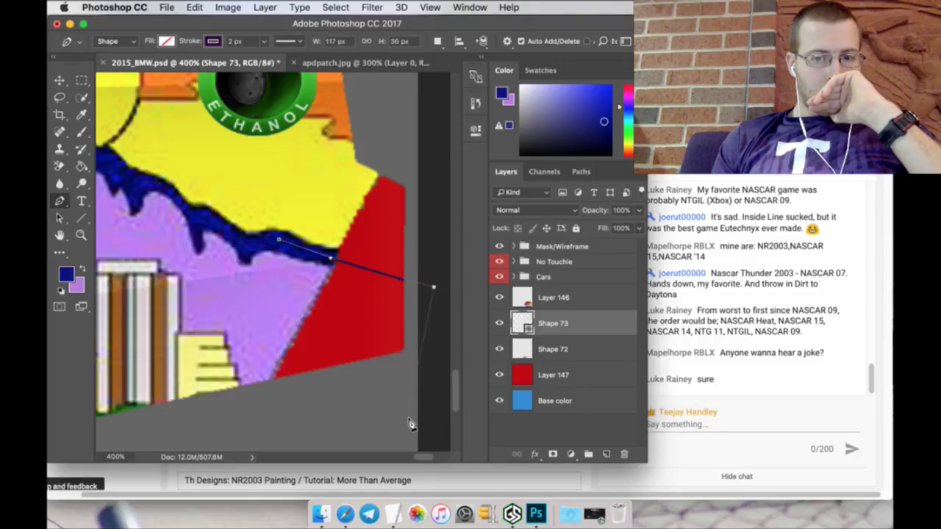
scroll(425, 456, "right", 5)
scroll(453, 330, "down", 3)
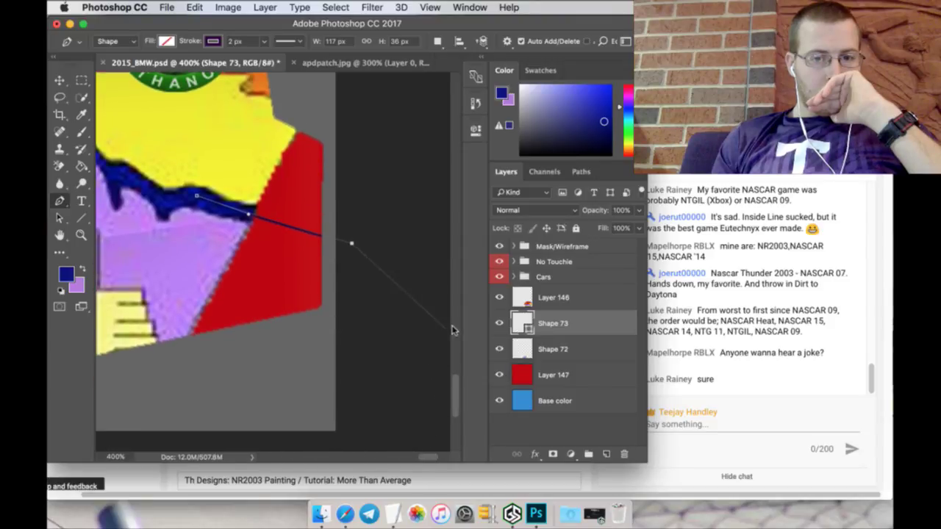
scroll(430, 453, "right", 5)
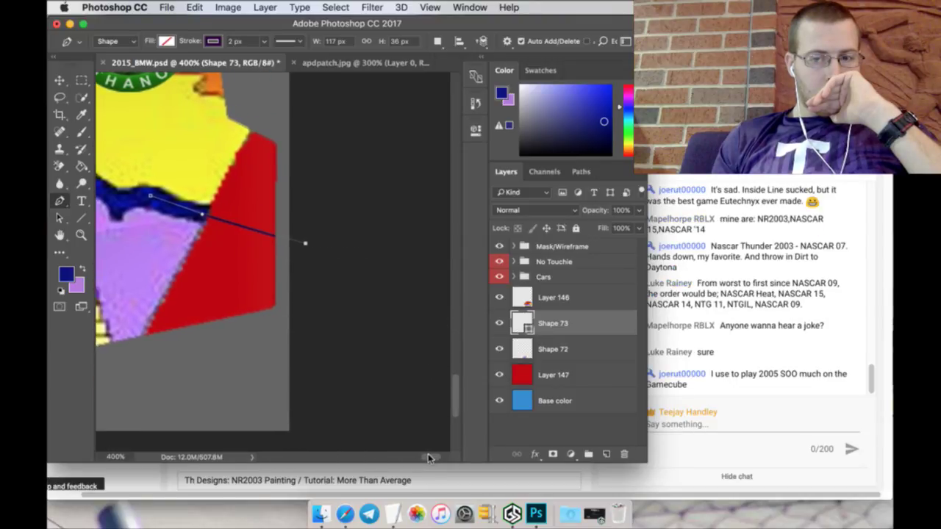
scroll(430, 454, "left", 1)
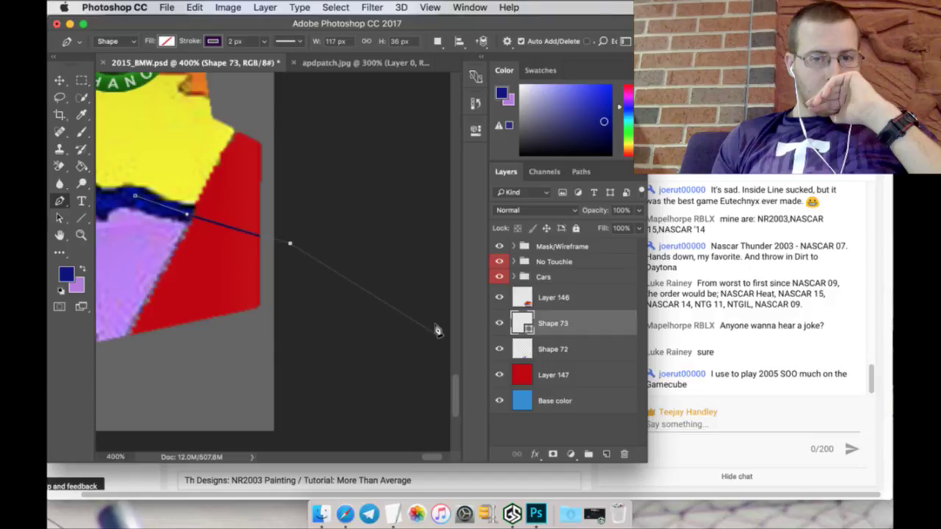
left_click_drag(435, 332, 427, 361)
left_click_drag(345, 417, 278, 418)
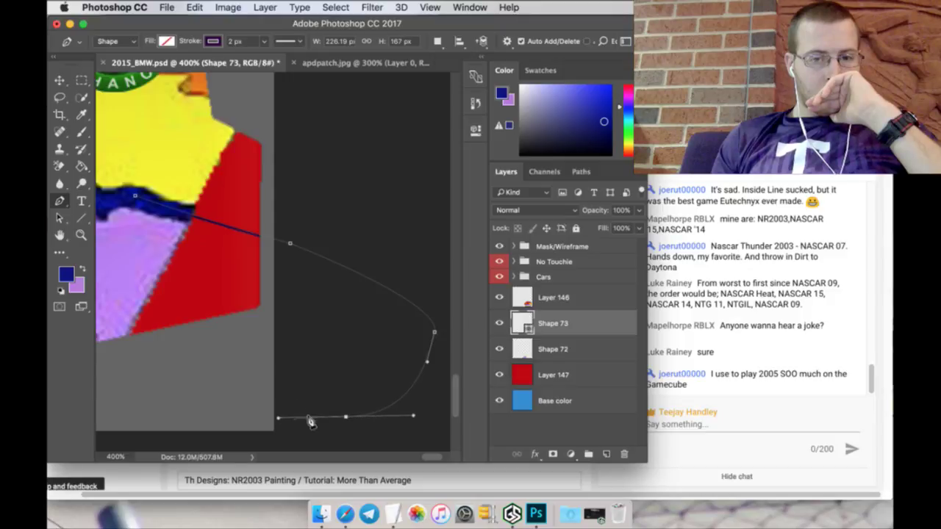
scroll(427, 459, "left", 6)
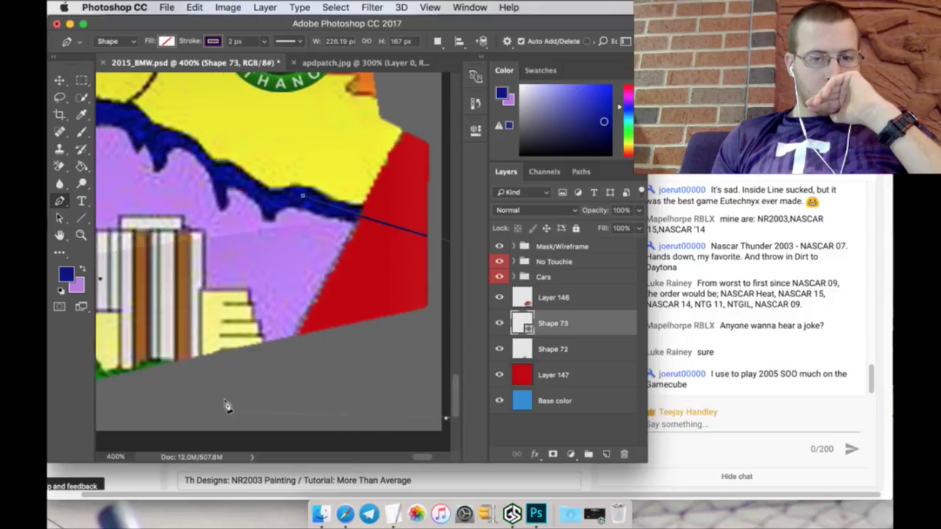
left_click(111, 409)
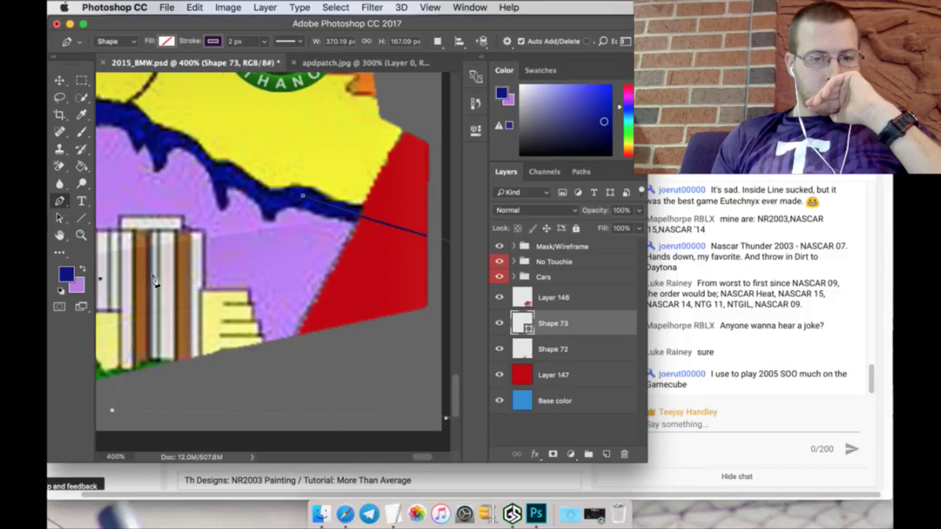
left_click(303, 194)
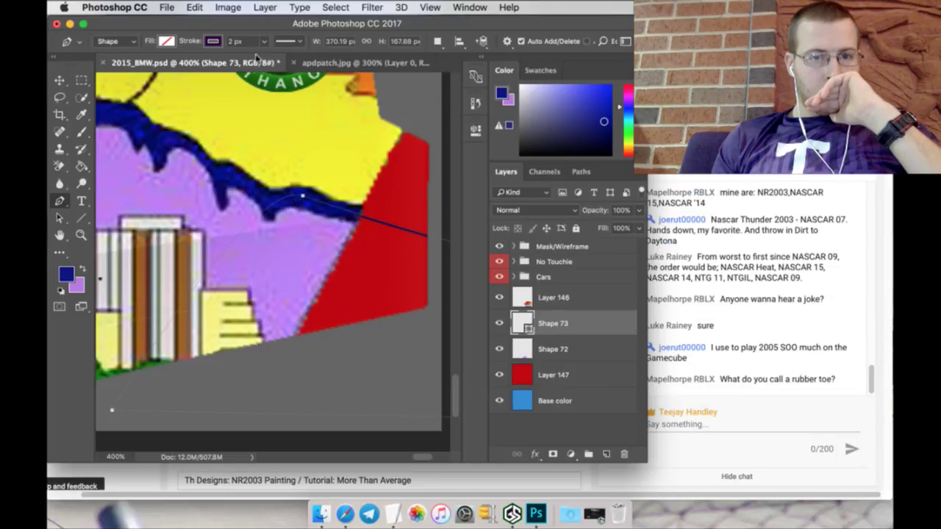
Step: Widen Shape 73's stroke to about 12.76 px and nudge the shape slightly upward
left_click(285, 43)
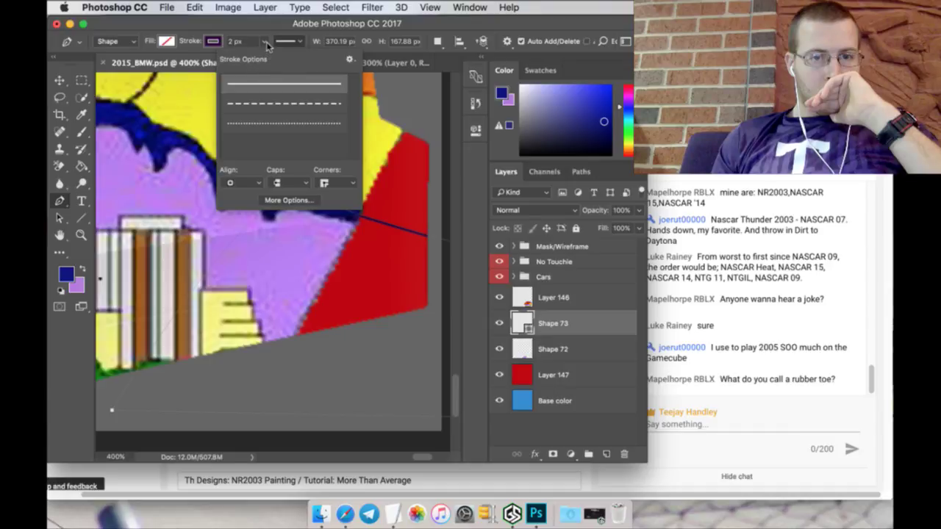
left_click(265, 42)
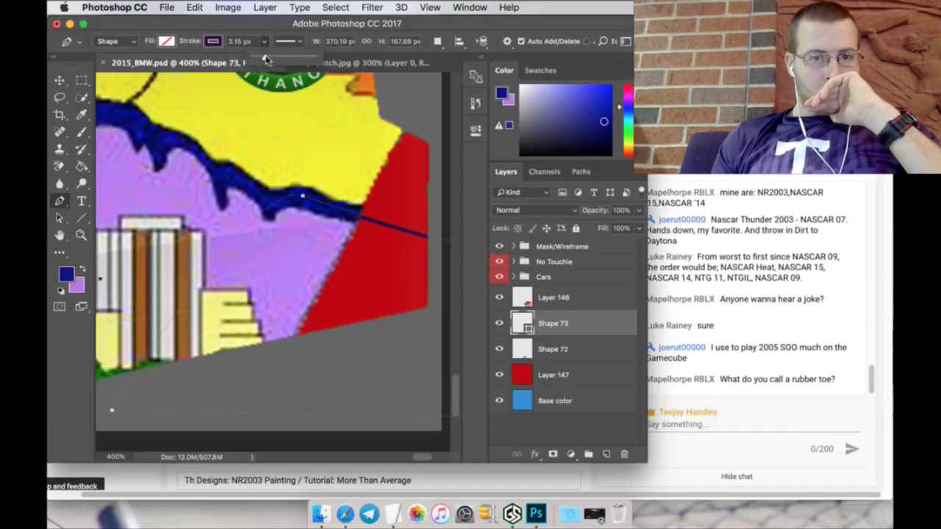
left_click_drag(267, 58, 273, 59)
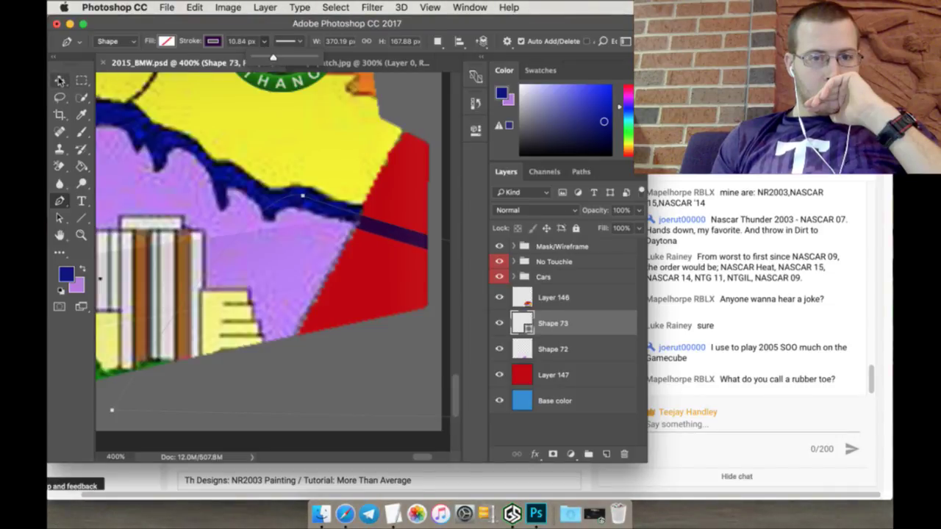
left_click(60, 81)
left_click_drag(356, 305, 356, 297)
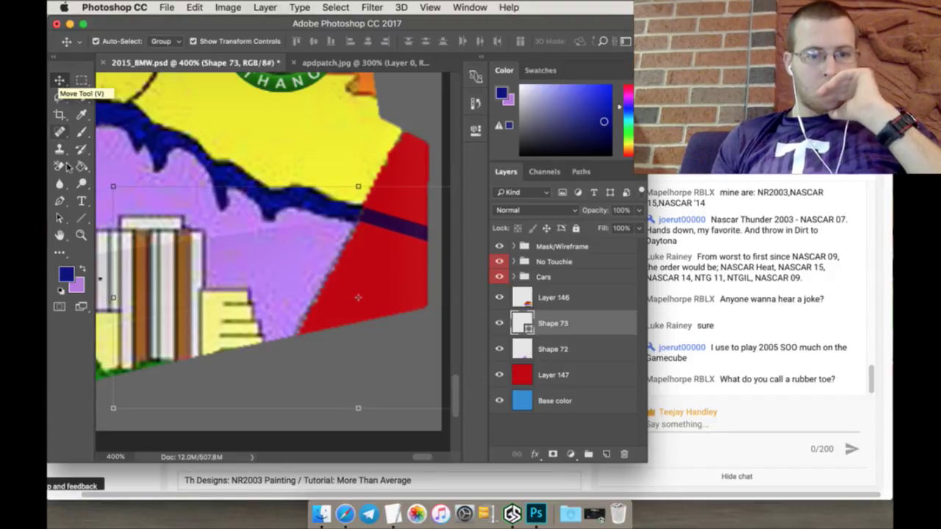
left_click(59, 200)
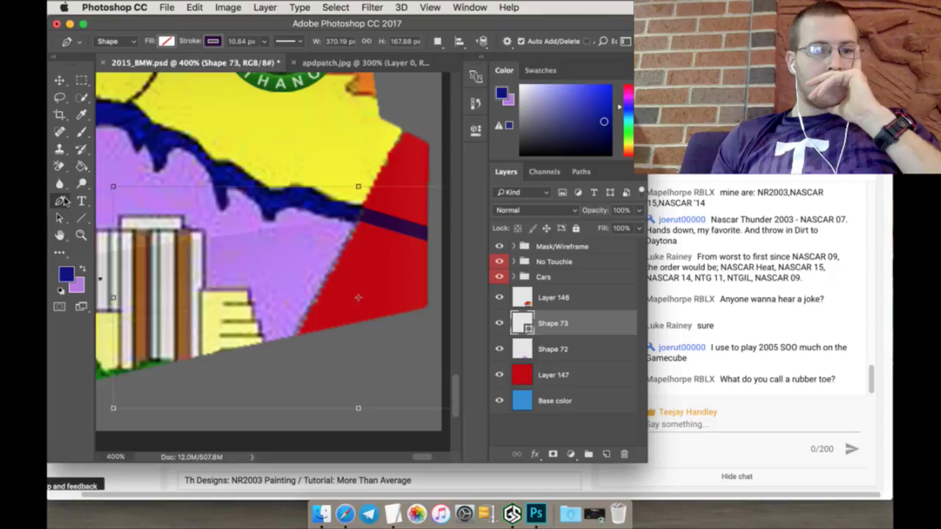
left_click(265, 41)
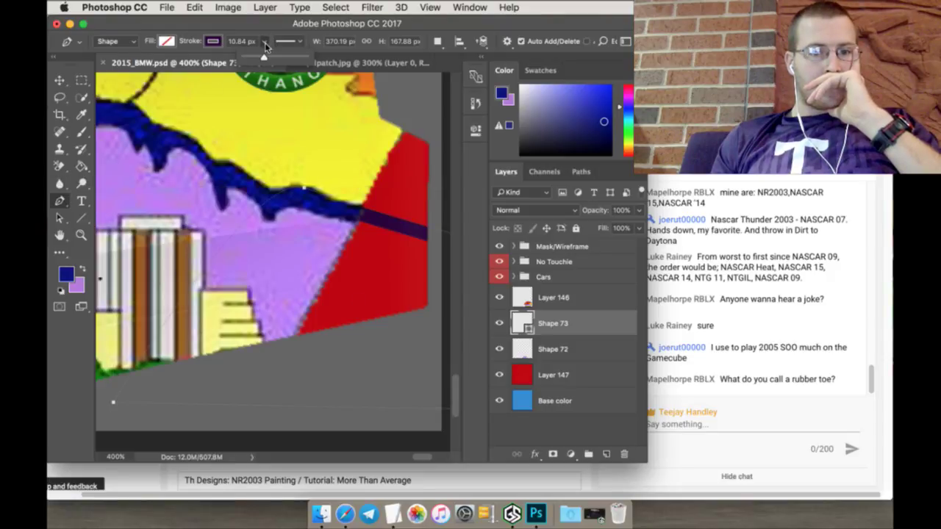
left_click_drag(262, 59, 267, 60)
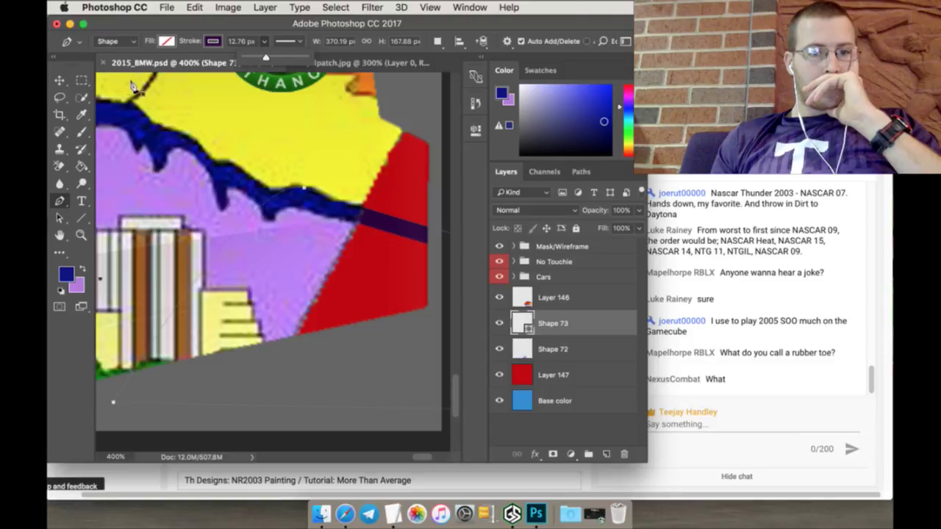
Step: Set Shape 73's fill swatch to purple and its stroke swatch to dark blue
left_click(166, 41)
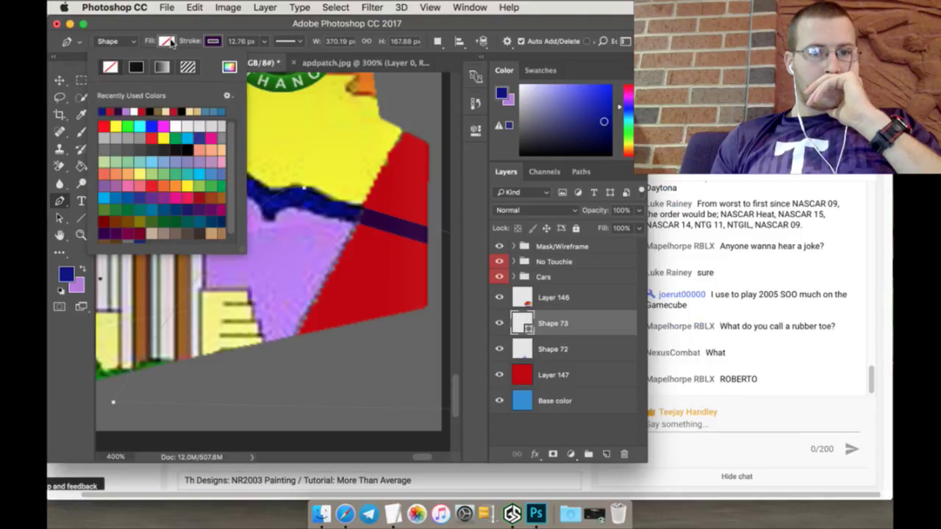
left_click(130, 112)
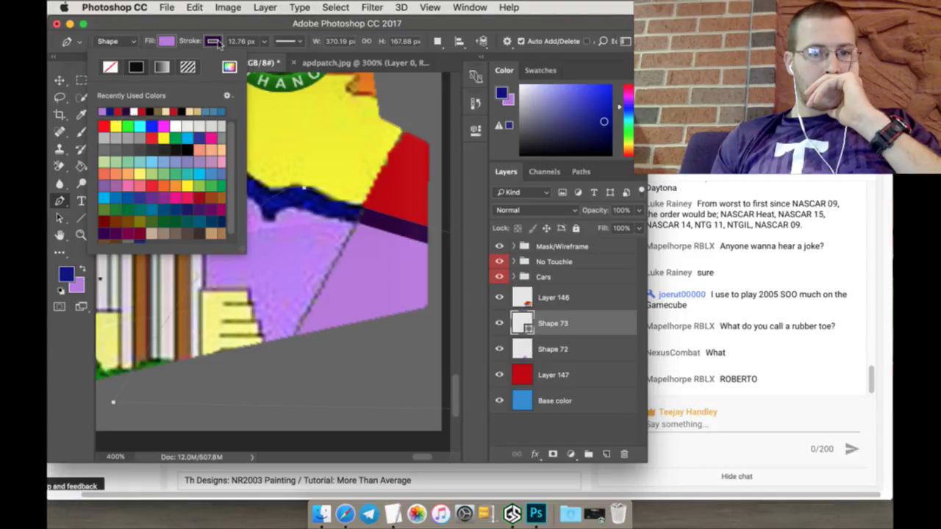
left_click(214, 42)
left_click(160, 113)
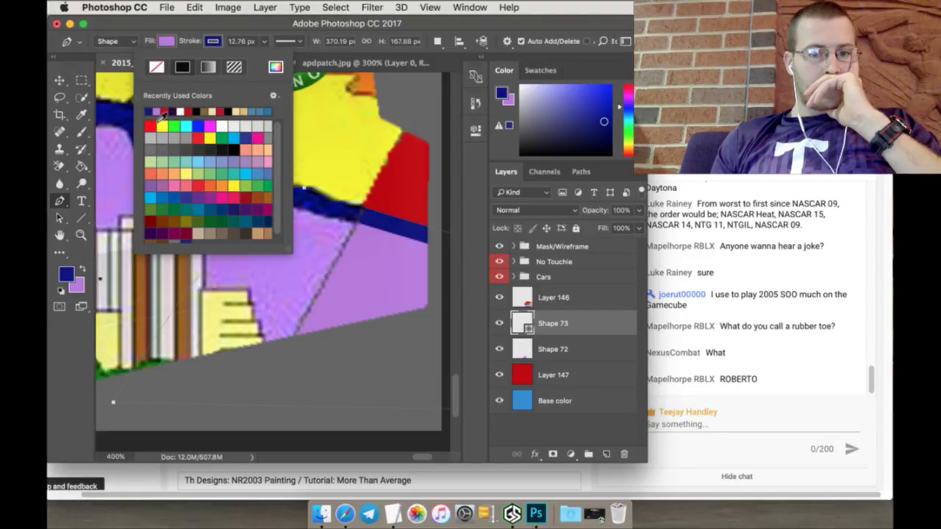
left_click(196, 28)
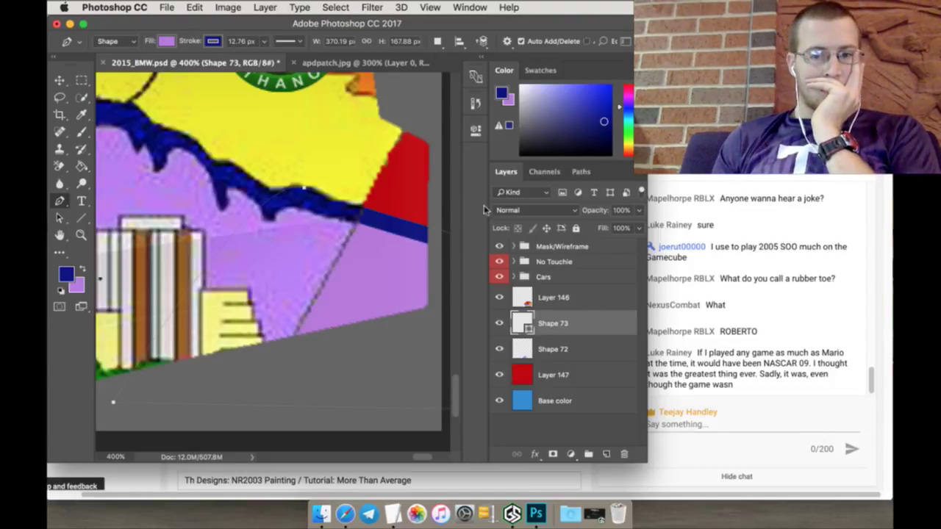
left_click(573, 296)
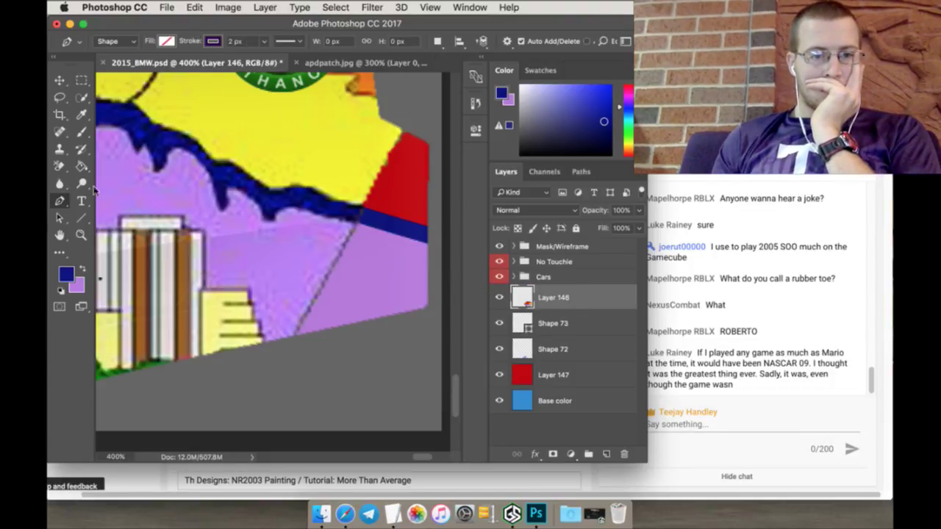
Step: Quick-select the purple area on Layer 146 and brush lavender over the dark diagonal seam
left_click(81, 98)
left_click_drag(230, 234, 240, 250)
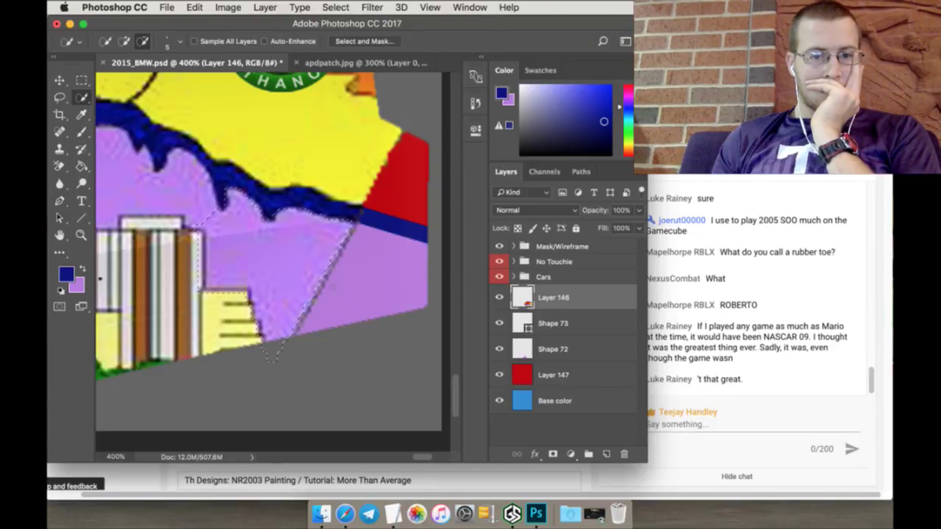
left_click(271, 223)
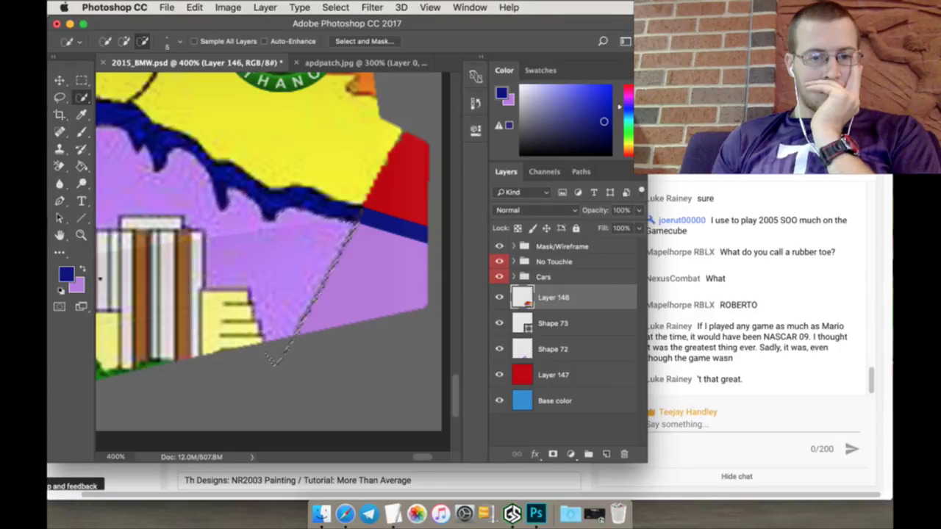
key("alt")
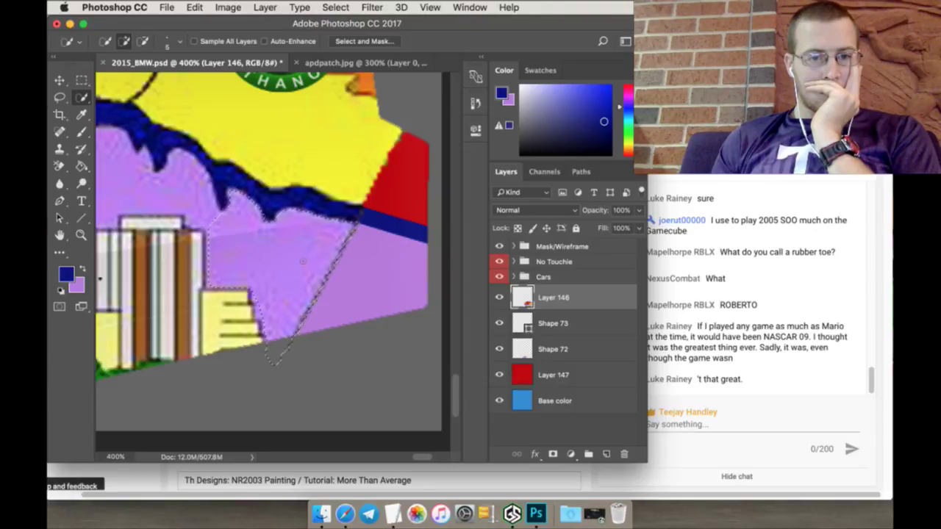
left_click(81, 133)
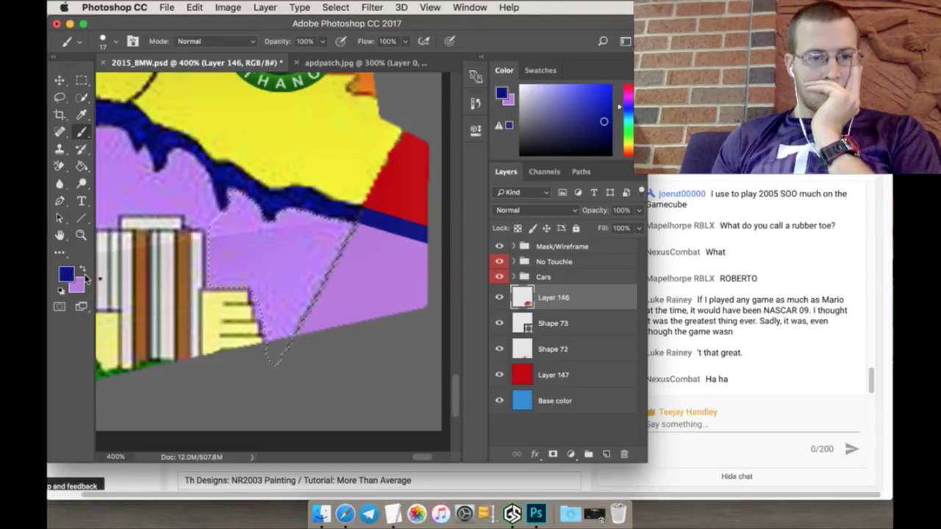
left_click(83, 272)
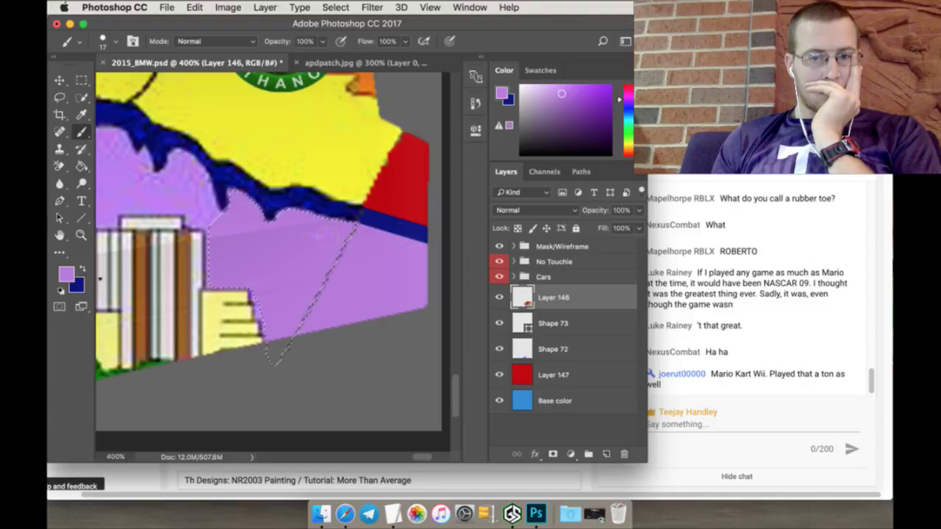
left_click(82, 79)
key("ctrl+d")
left_click(82, 133)
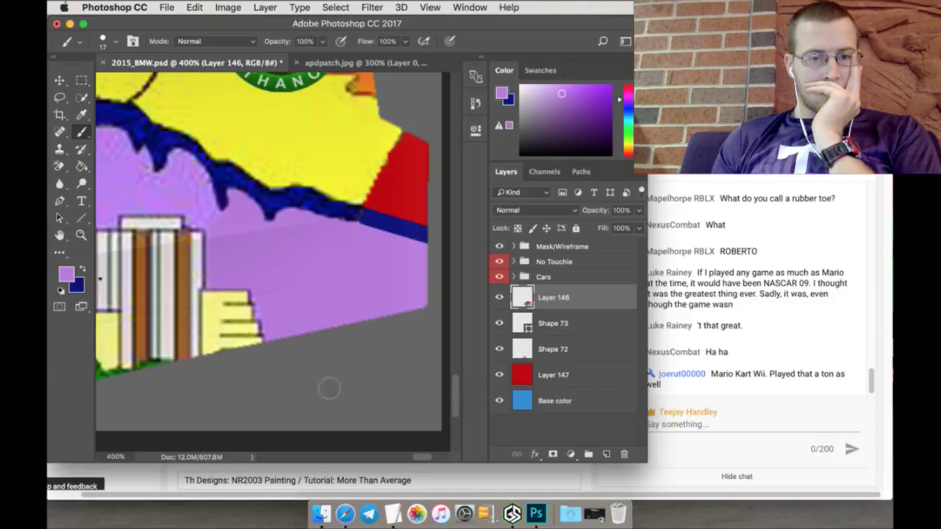
left_click_drag(416, 458, 411, 461)
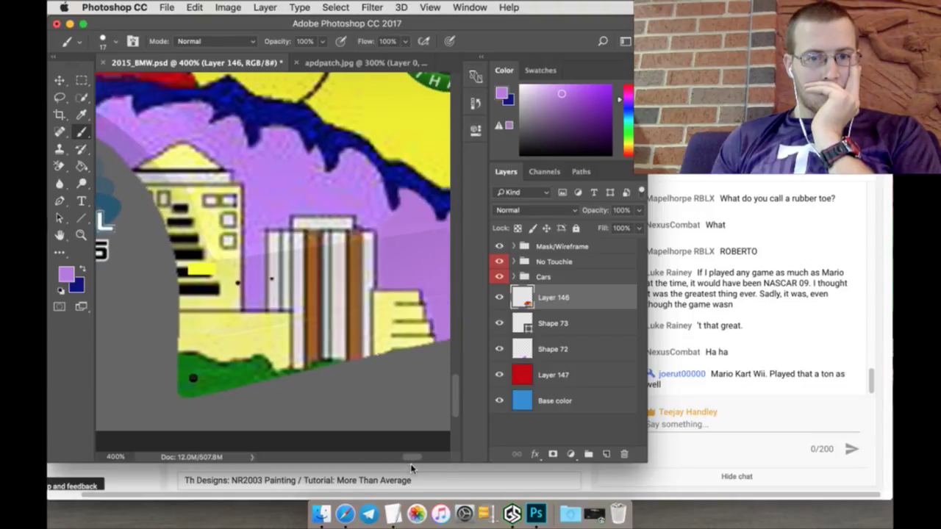
Step: Use Quick Selection in subtract mode to remove the grey logo and buildings from the purple sky selection
left_click(82, 97)
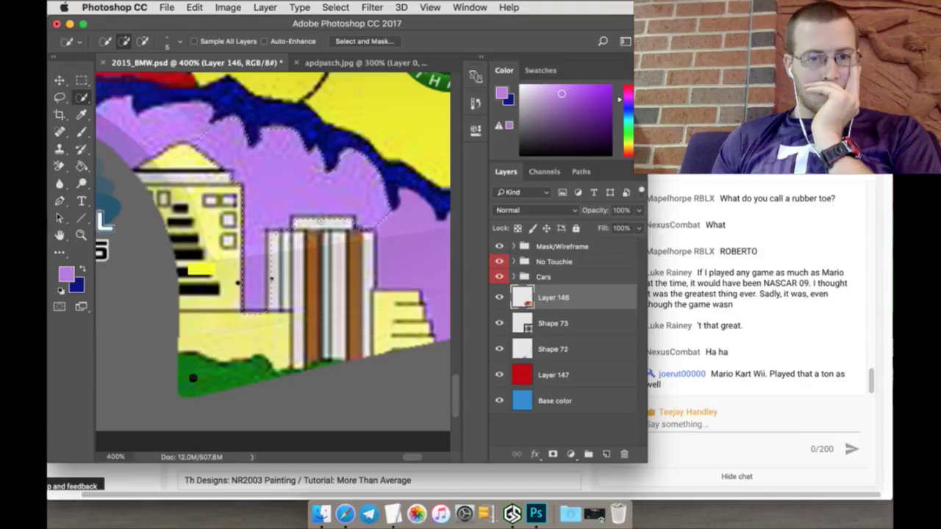
left_click(142, 41)
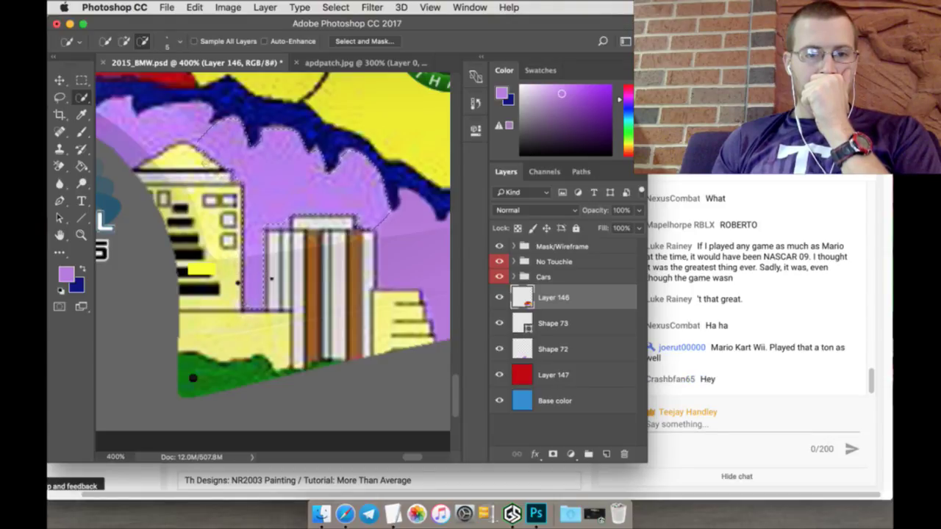
scroll(272, 257, "up", 3)
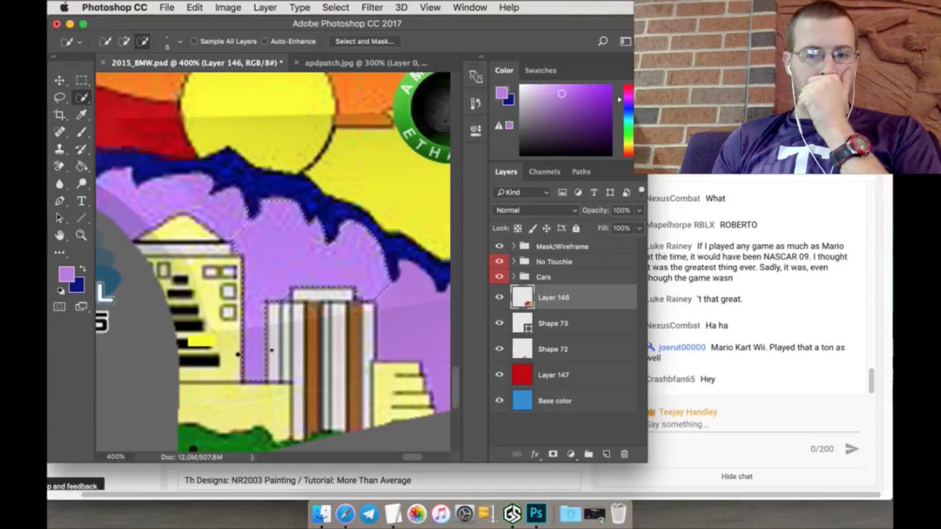
scroll(414, 459, "left", 4)
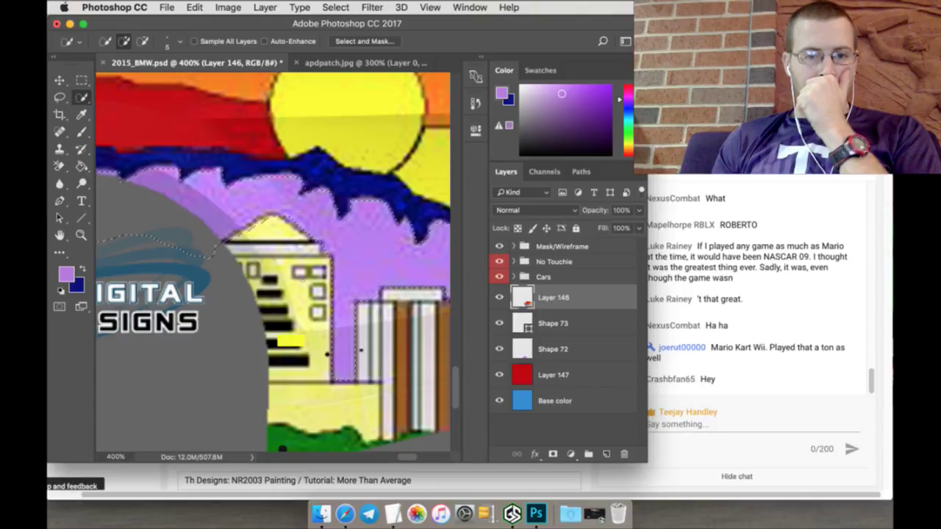
scroll(403, 459, "left", 5)
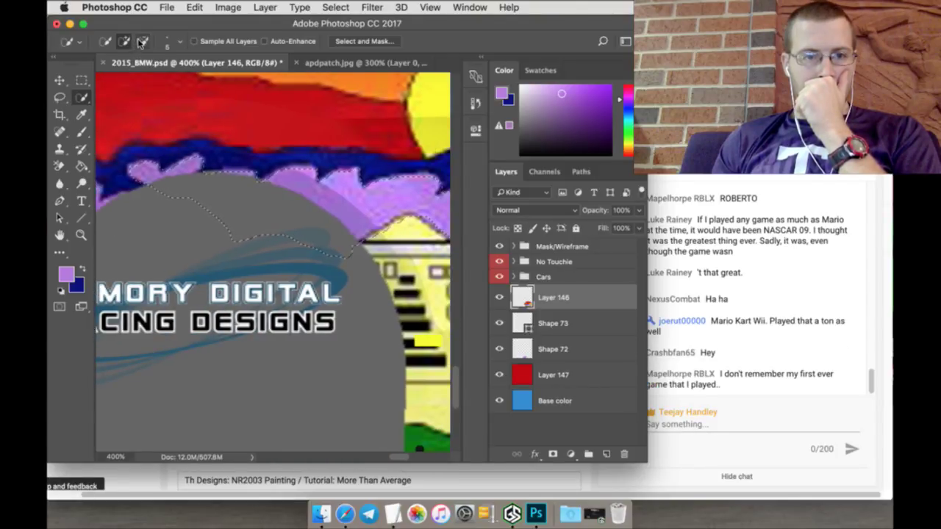
left_click(316, 174)
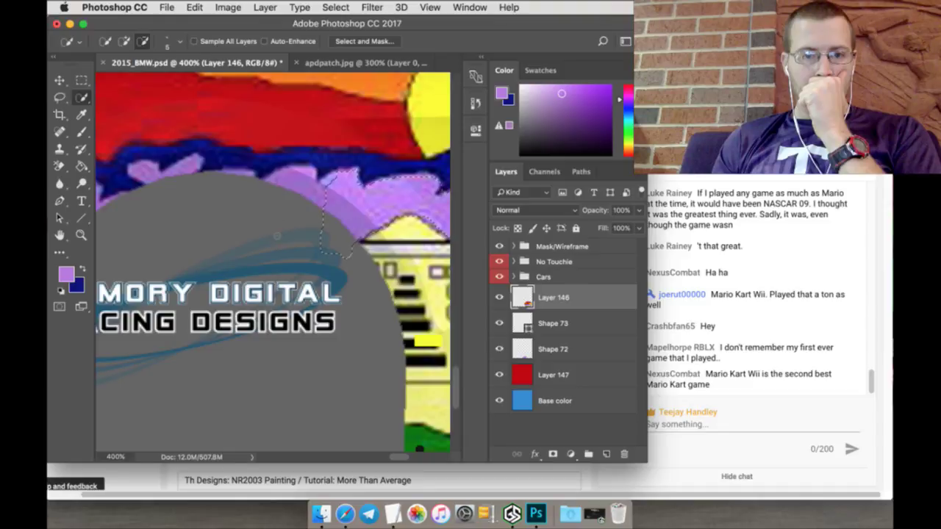
left_click_drag(384, 457, 412, 458)
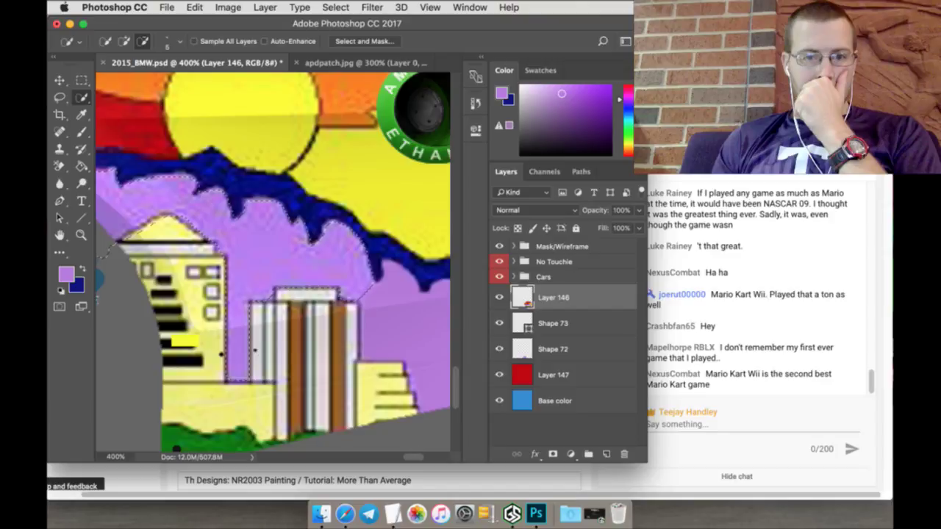
left_click(124, 41)
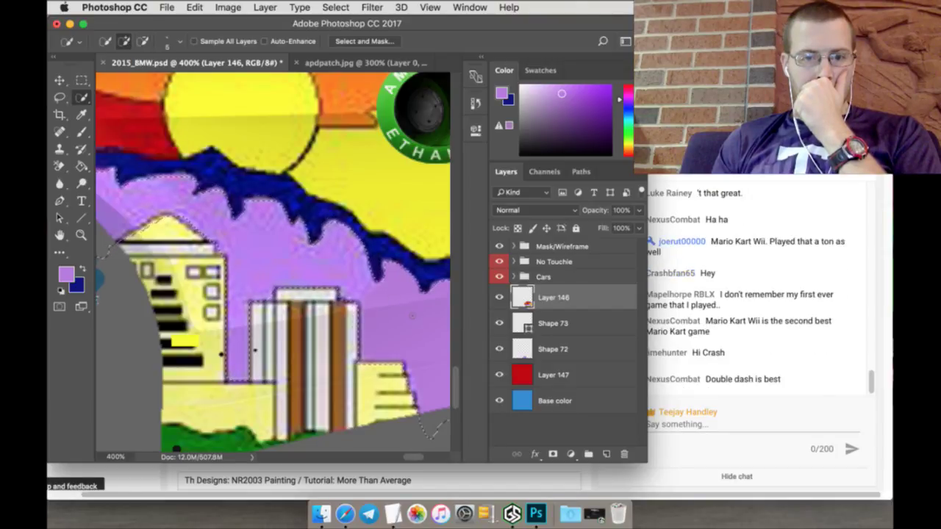
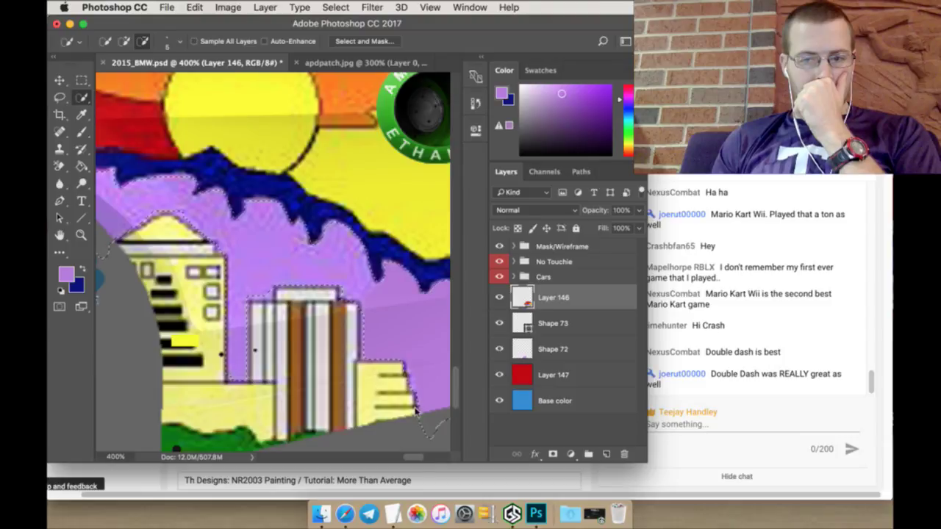
Step: With the Brush active, scroll the 400% view to the sunset artwork's right edge
left_click(82, 130)
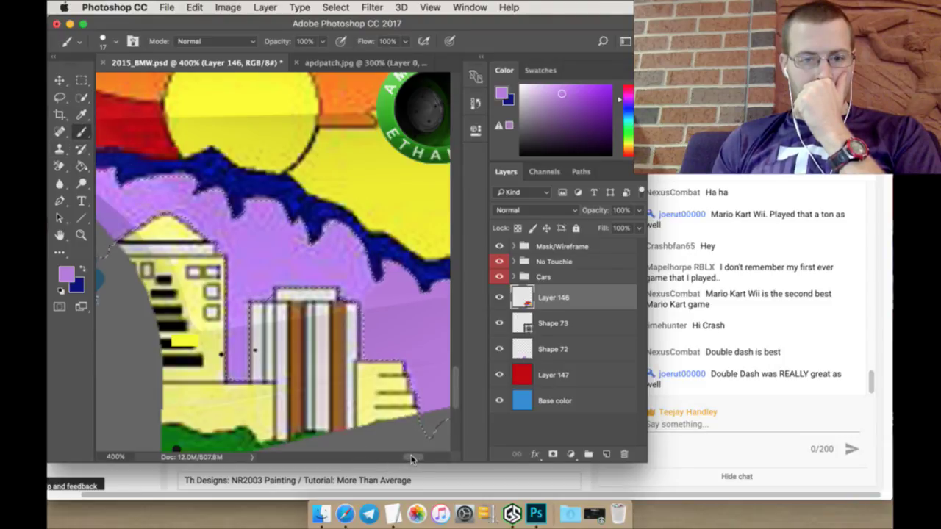
scroll(412, 460, "left", 5)
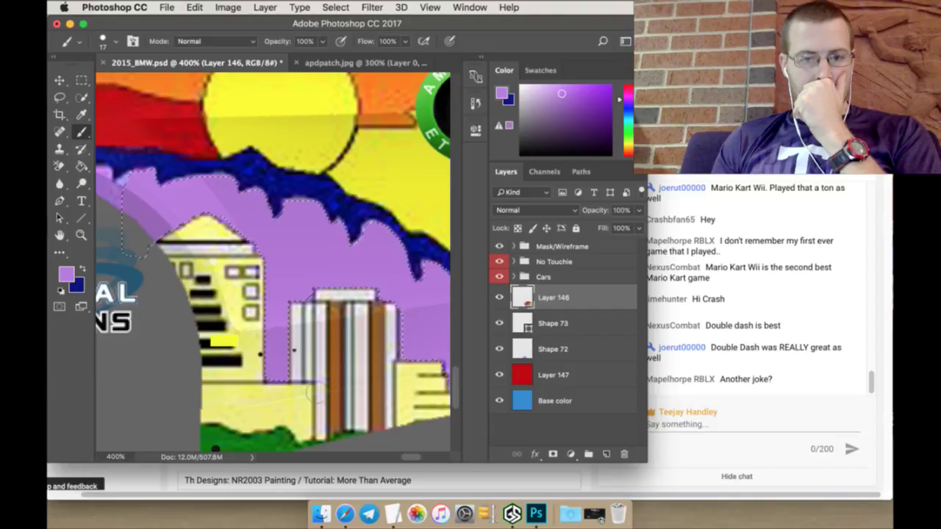
scroll(411, 461, "left", 2)
scroll(411, 461, "left", 4)
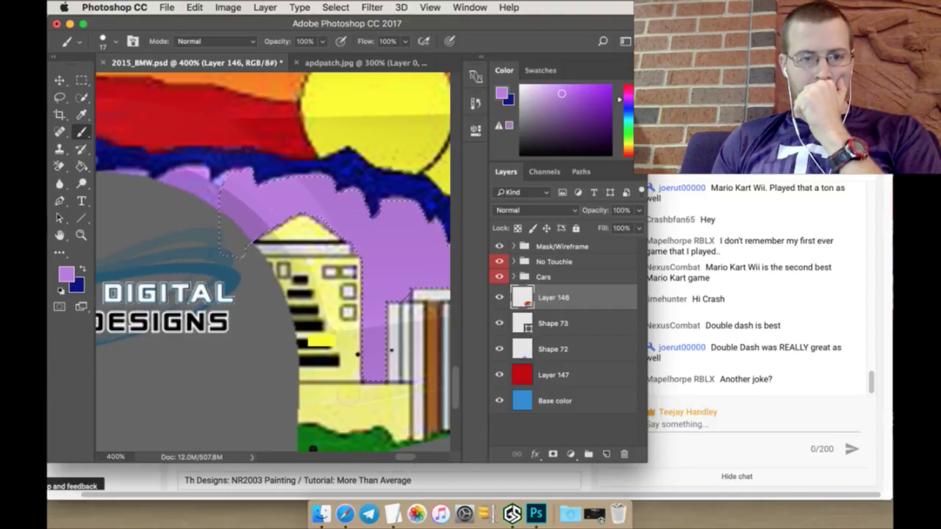
left_click(82, 80)
key("b")
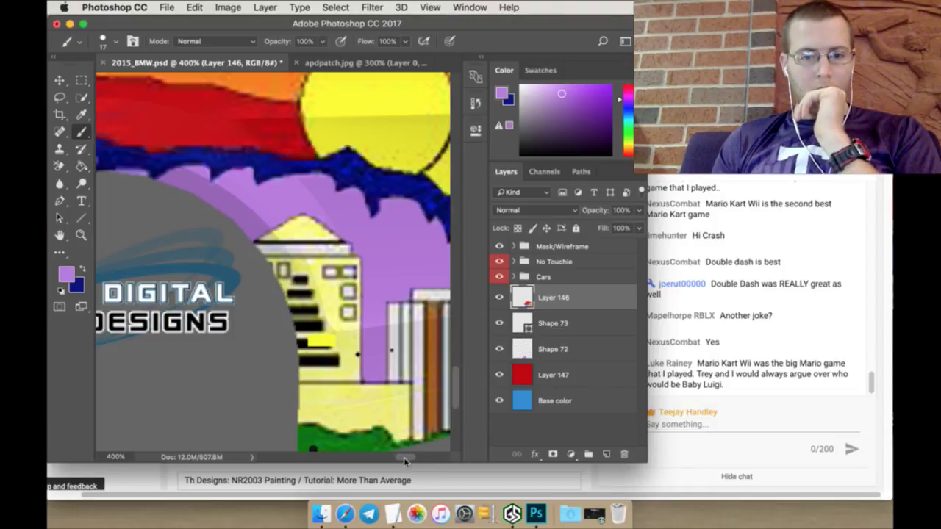
left_click_drag(403, 461, 426, 462)
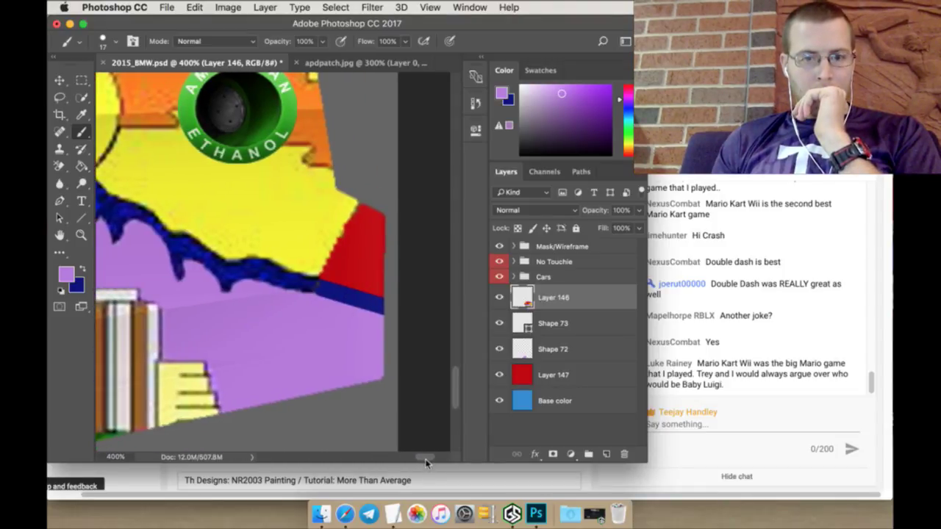
Step: Add a new layer above Shape 73 and paint with the panel's sampled yellow
left_click(564, 323)
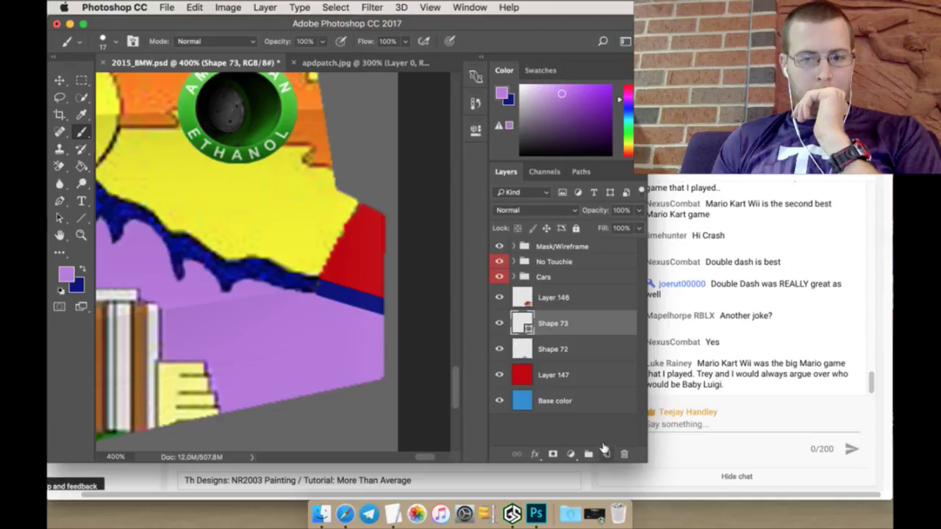
left_click(606, 450)
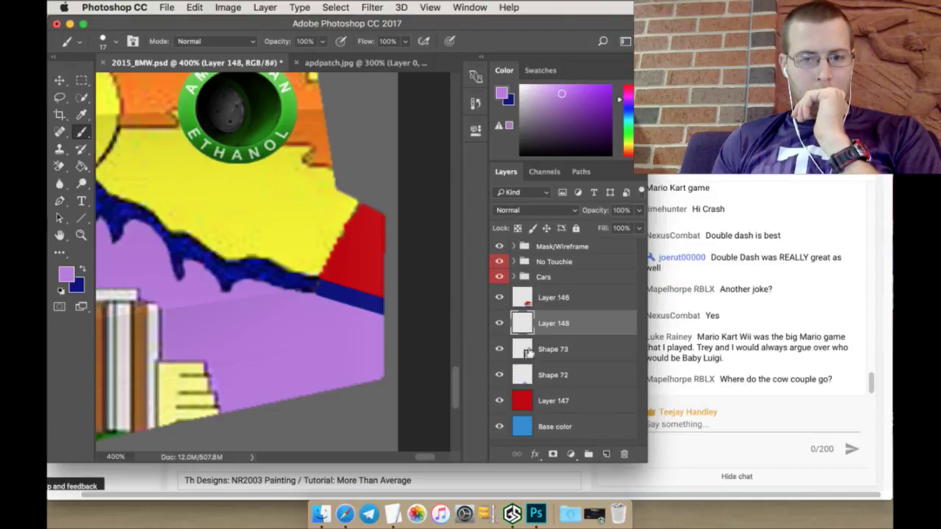
left_click(83, 115)
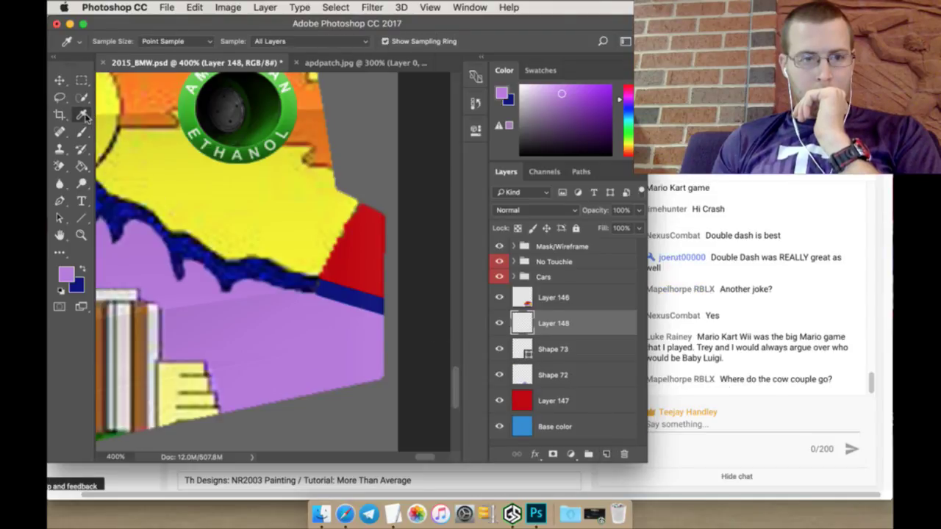
left_click(162, 169)
left_click(81, 133)
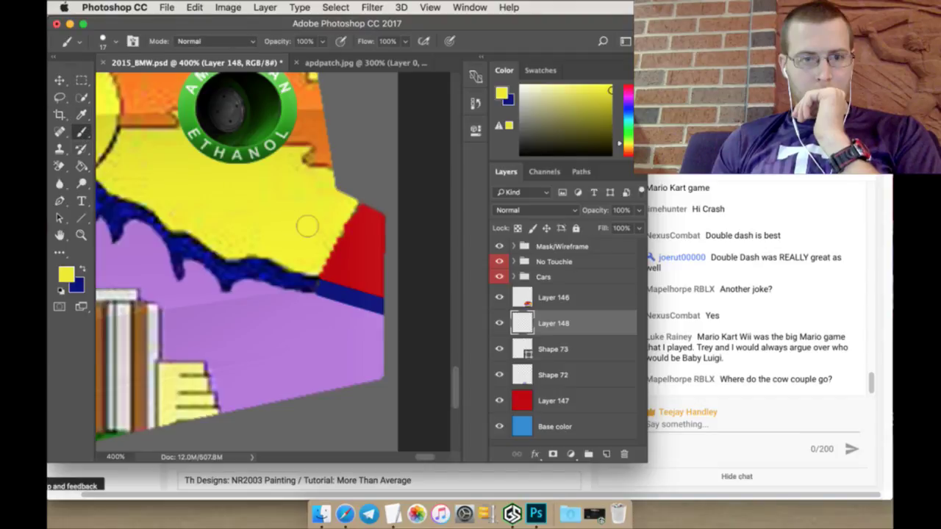
mouse_move(326, 283)
left_mouse_down()
mouse_move(323, 273)
mouse_move(352, 284)
left_mouse_up()
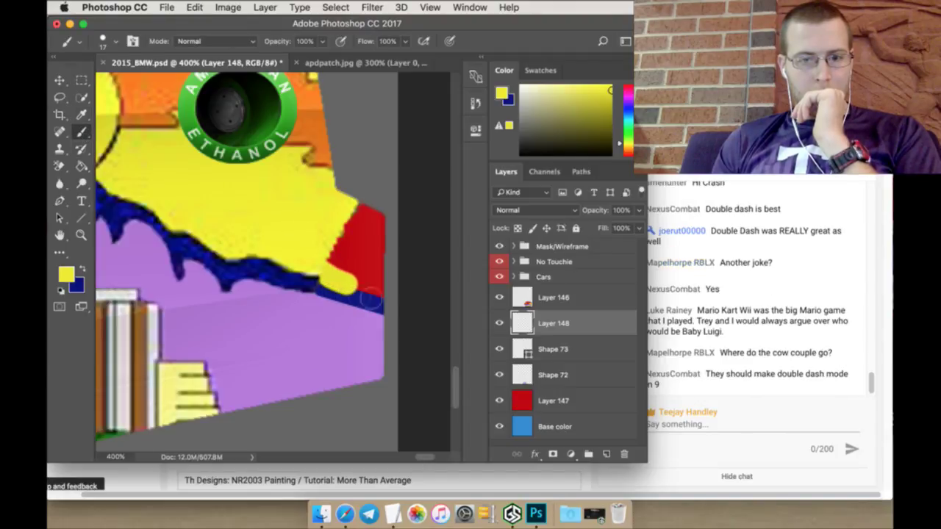
Step: Undo the stroke, move Layer 148 below Shape 73, and paint yellow over the red corner
key("super+z")
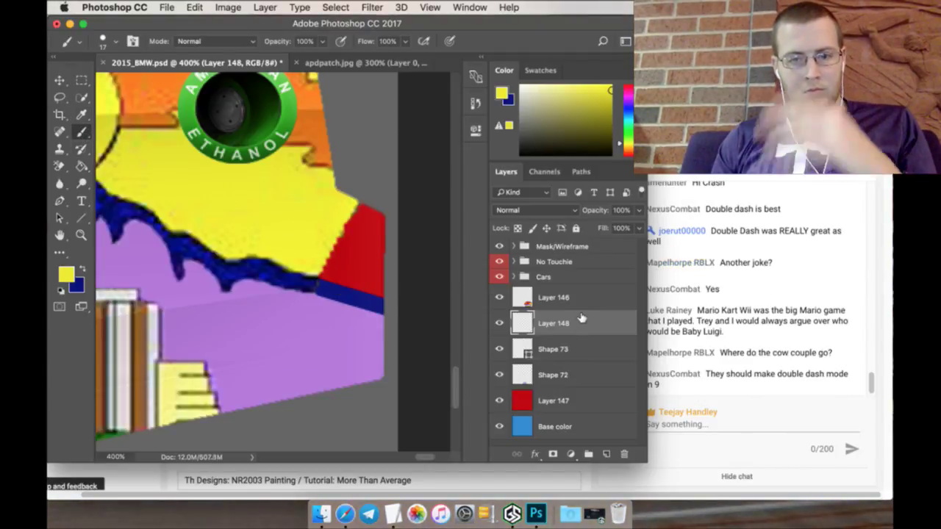
left_click_drag(588, 322, 584, 361)
mouse_move(323, 283)
left_mouse_down()
mouse_move(377, 289)
mouse_move(319, 263)
mouse_move(361, 258)
mouse_move(343, 233)
mouse_move(357, 235)
left_mouse_up()
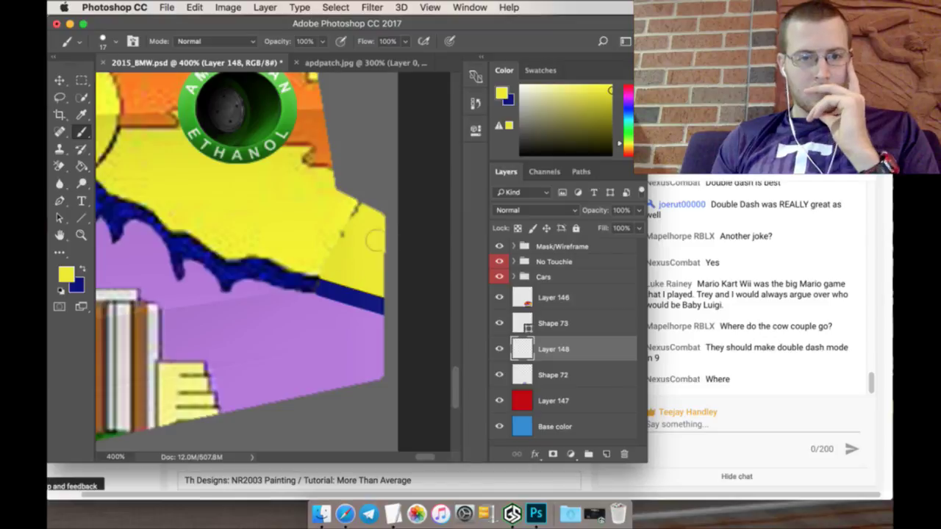
left_click(565, 301)
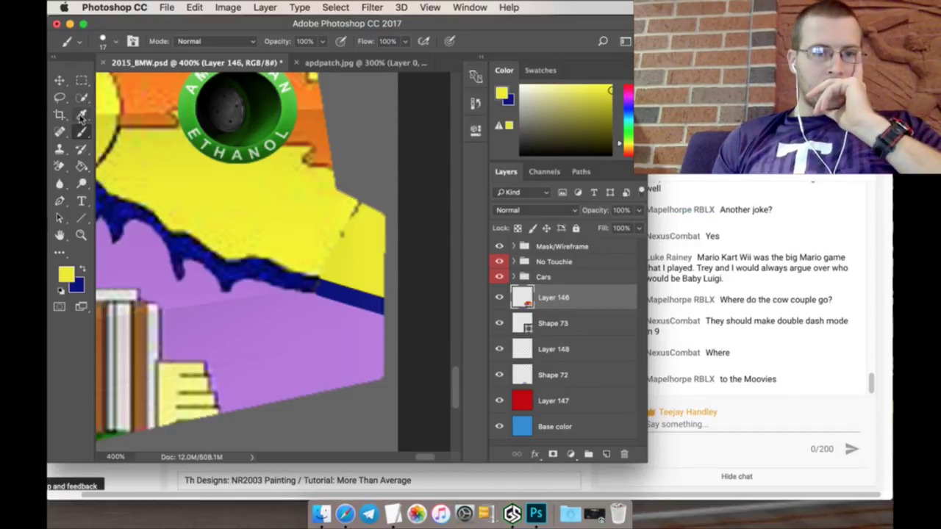
Step: Quick-select the yellow area on Layer 146, paint it with a 250 px brush, and deselect
left_click(81, 97)
left_click(216, 191)
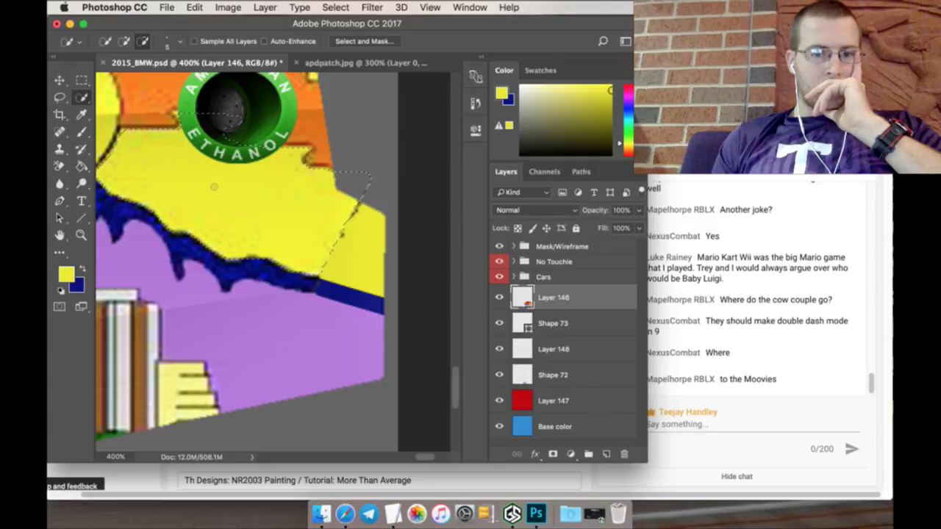
left_click(83, 131)
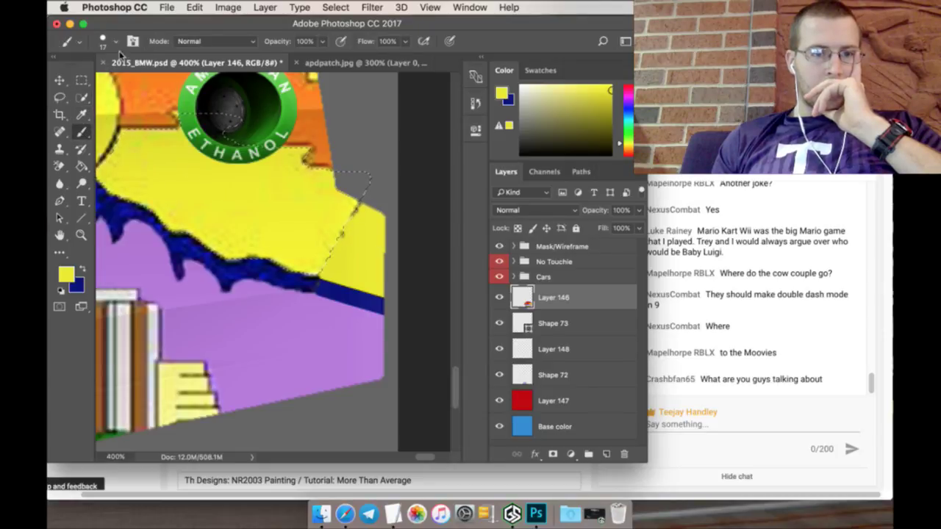
left_click(103, 42)
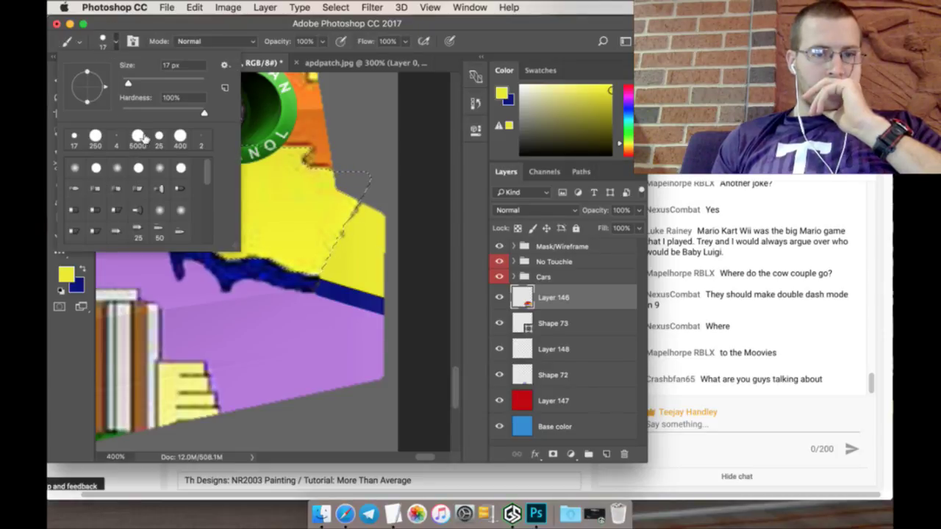
left_click(96, 136)
left_click(290, 282)
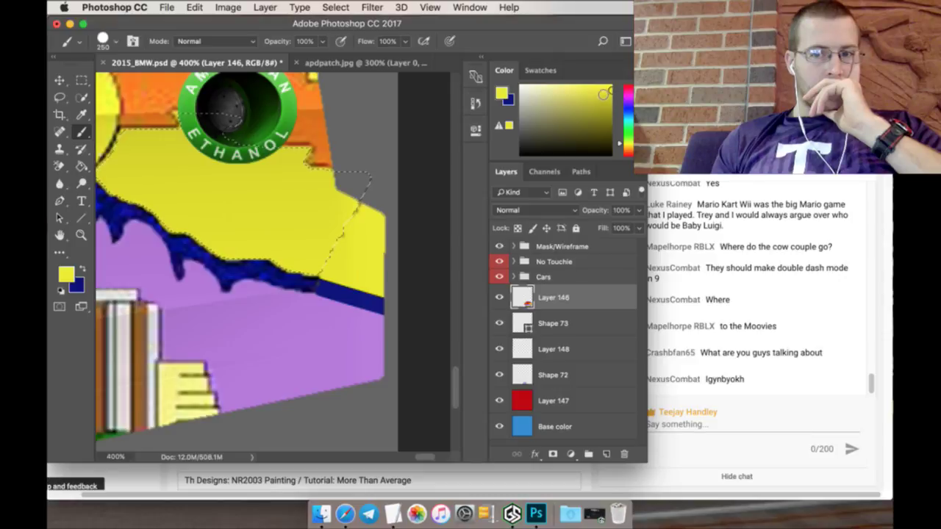
mouse_move(270, 270)
left_mouse_down()
mouse_move(237, 213)
mouse_move(162, 294)
left_mouse_up()
key("ctrl+d")
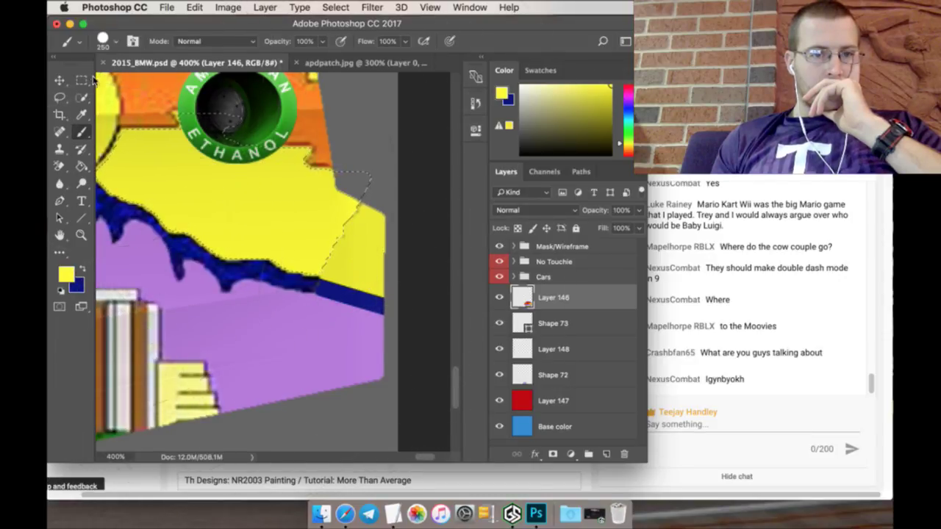
Step: On Layer 148, touch up the shaded right end with a 25 px yellow brush
key("m")
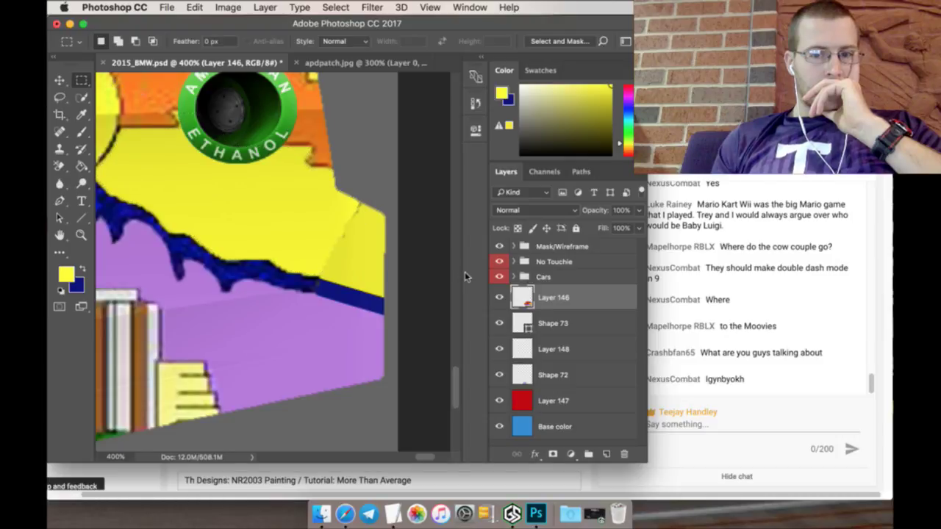
left_click(500, 347)
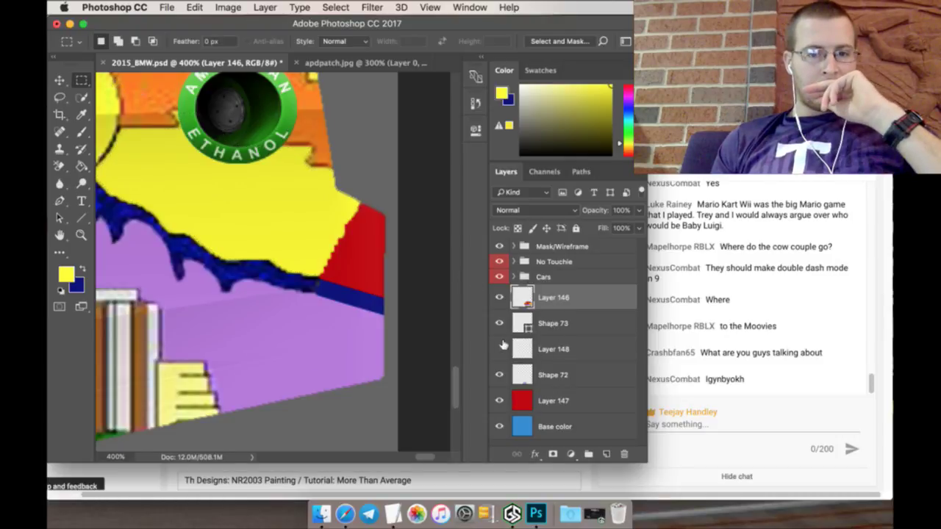
left_click(500, 349)
left_click(555, 350)
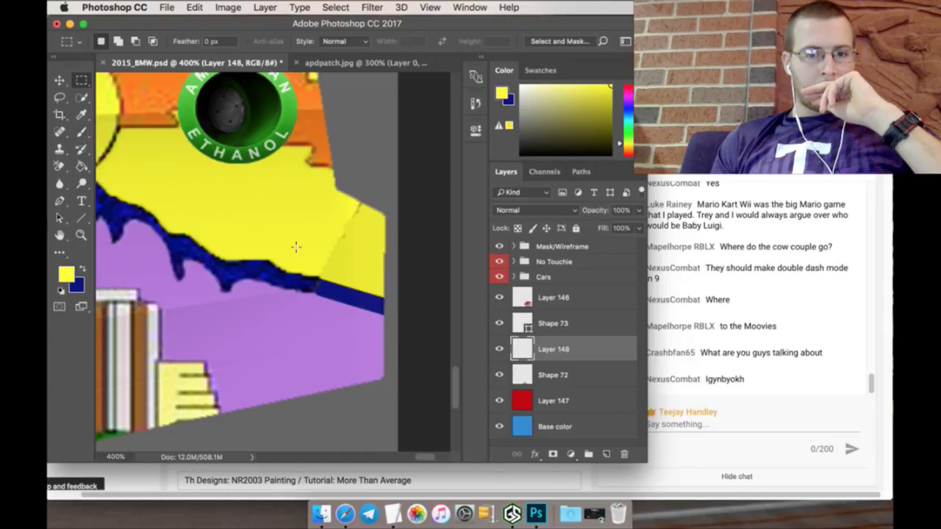
left_click(81, 132)
left_click(104, 41)
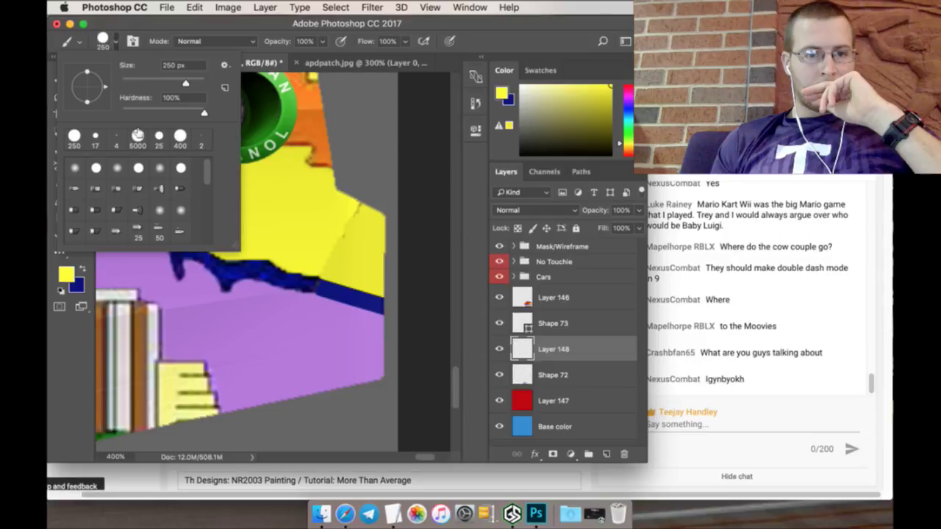
left_click(159, 135)
left_click(360, 234)
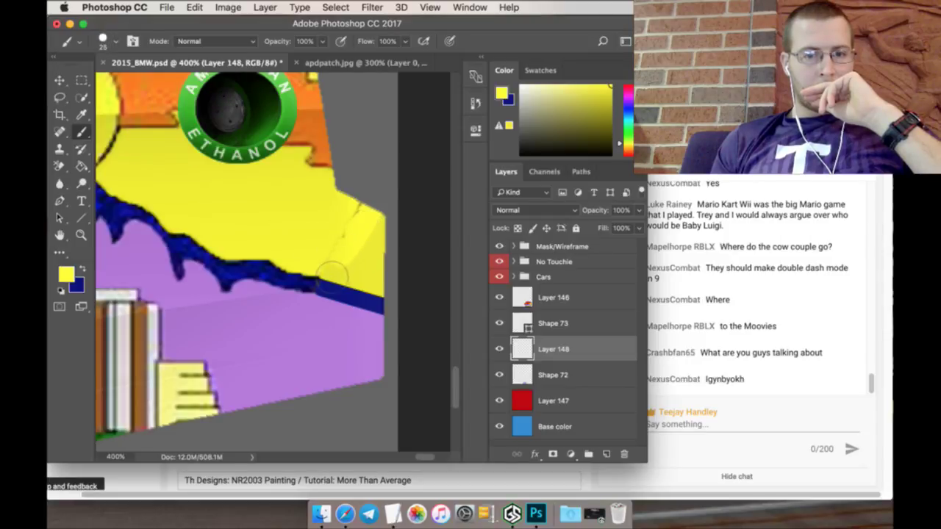
mouse_move(332, 273)
left_mouse_down()
mouse_move(367, 275)
mouse_move(386, 241)
mouse_move(364, 253)
left_mouse_up()
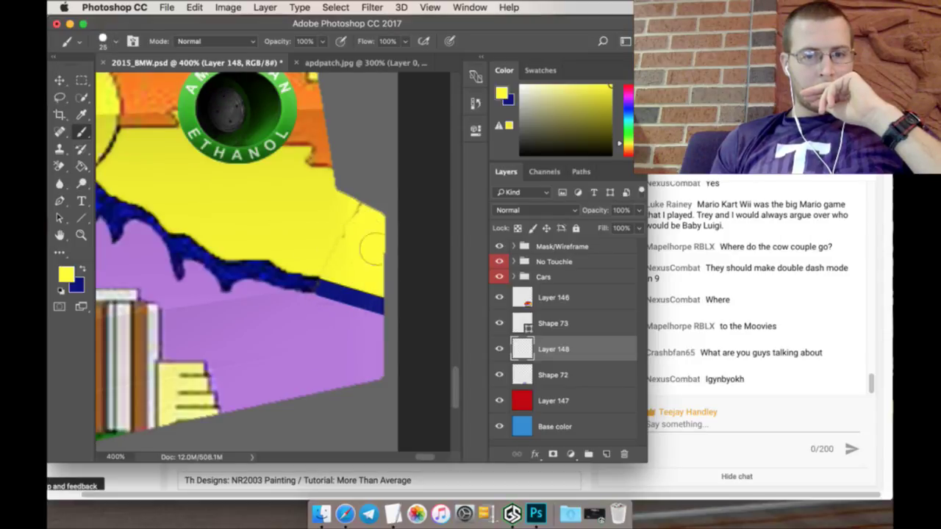
left_click(549, 296)
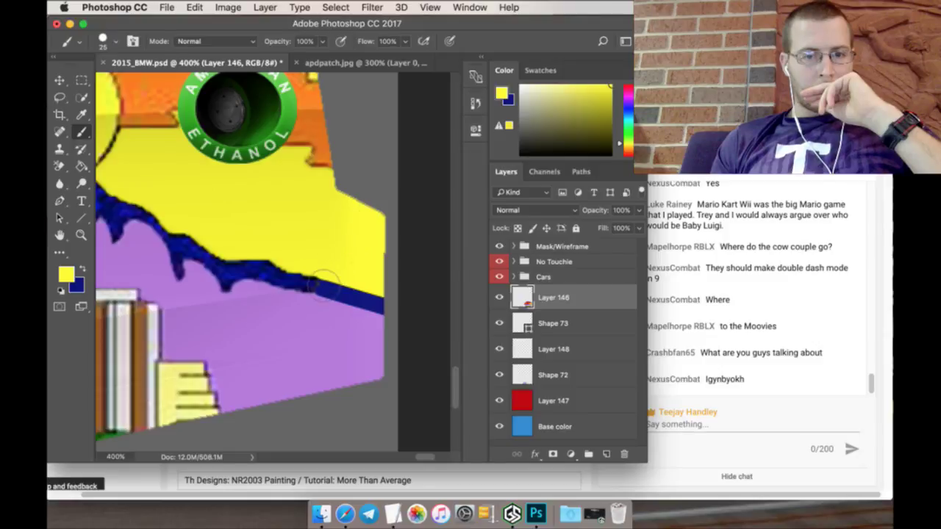
Step: Fit the template on screen and merge Layer 146, Shape 73, Layer 148 and Shape 72
key("z")
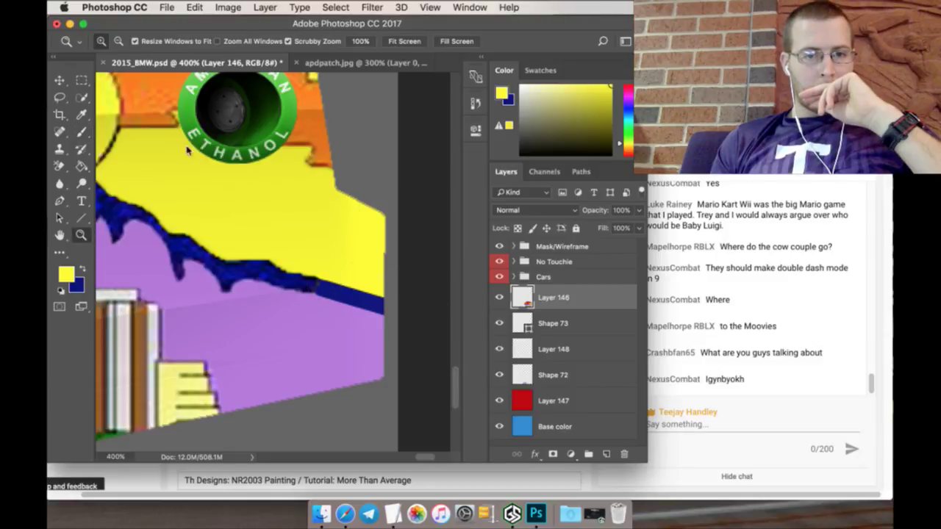
left_click(409, 41)
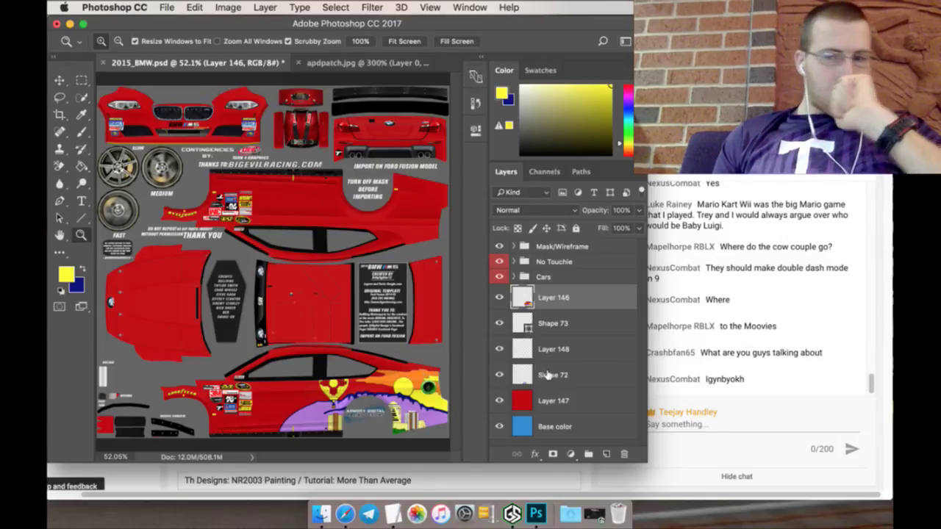
left_click(590, 376, "shift")
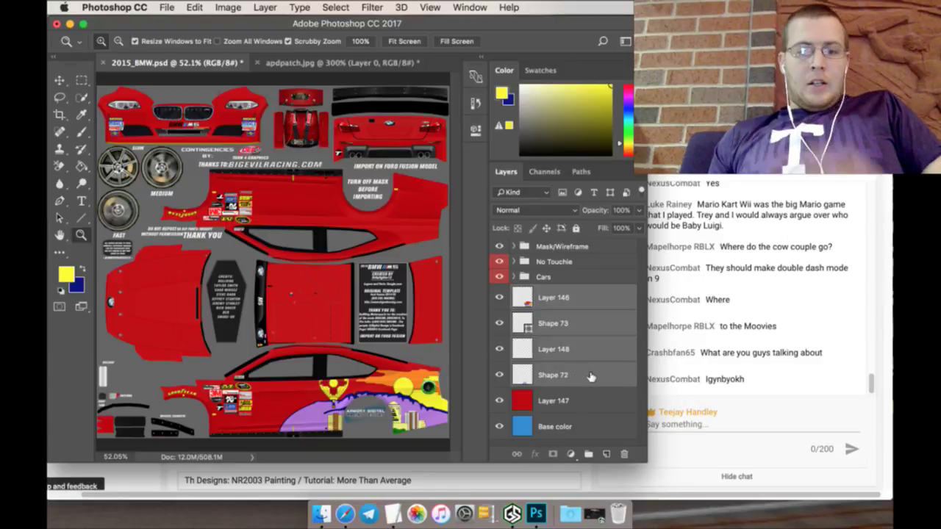
right_click(590, 376)
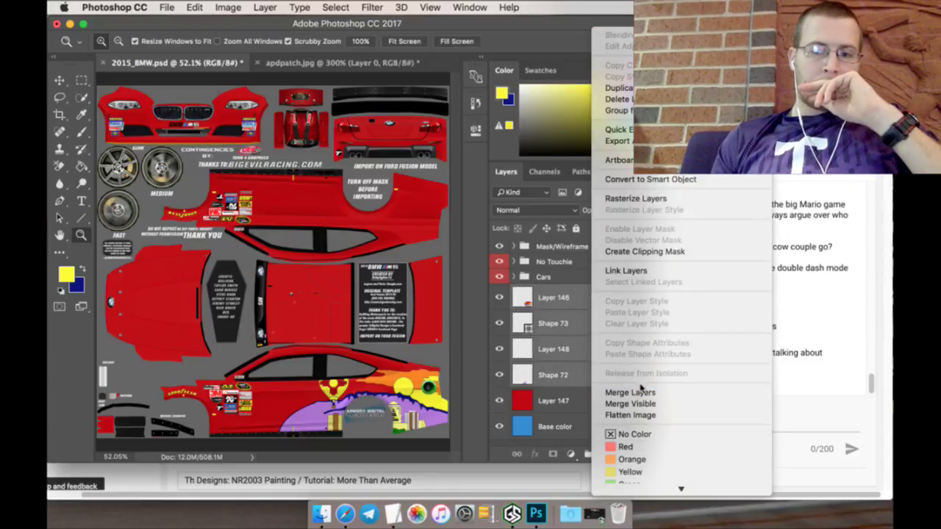
left_click(630, 392)
right_click(580, 301)
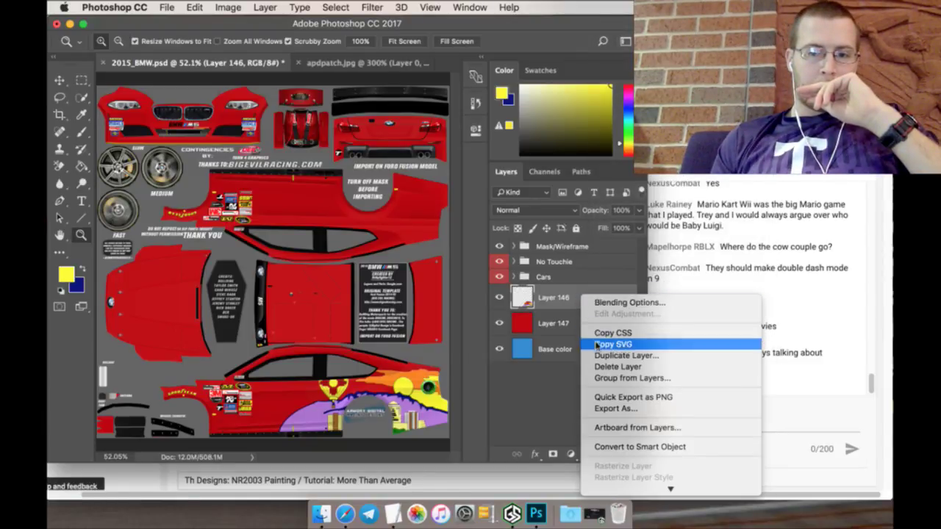
Step: Duplicate Layer 146 and rotate the copy 180°
mouse_move(619, 483)
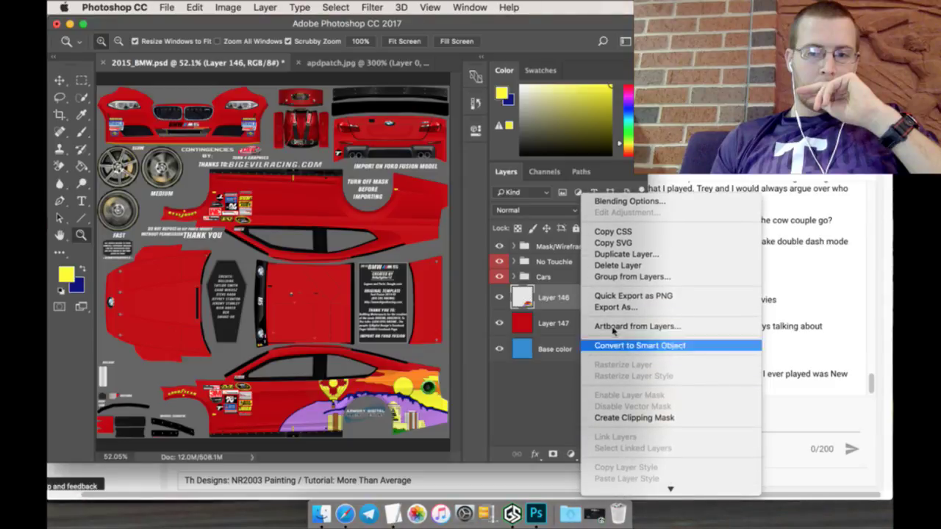
left_click(607, 255)
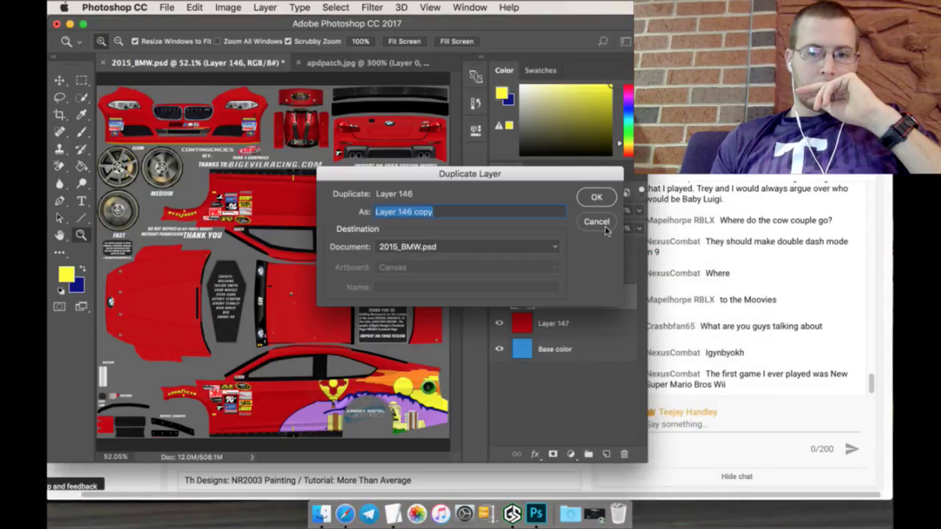
left_click(597, 200)
left_click(63, 81)
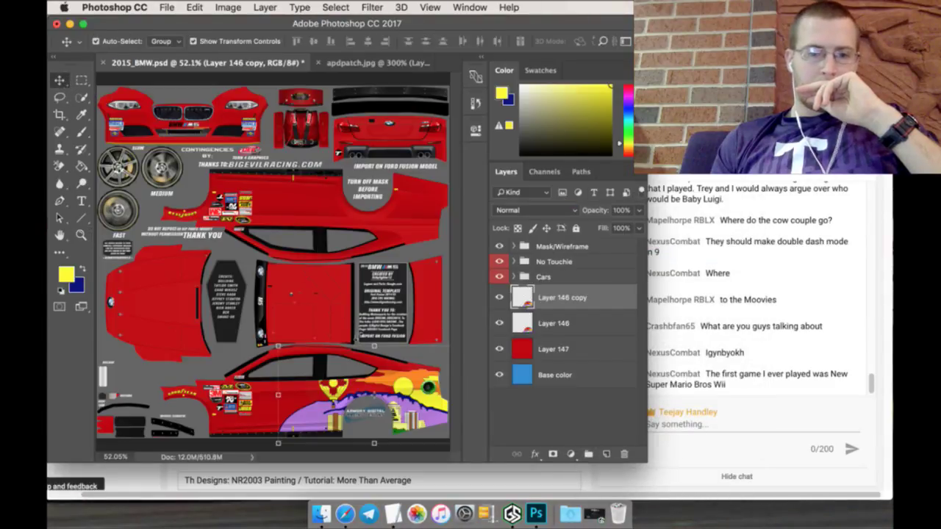
key("super+t")
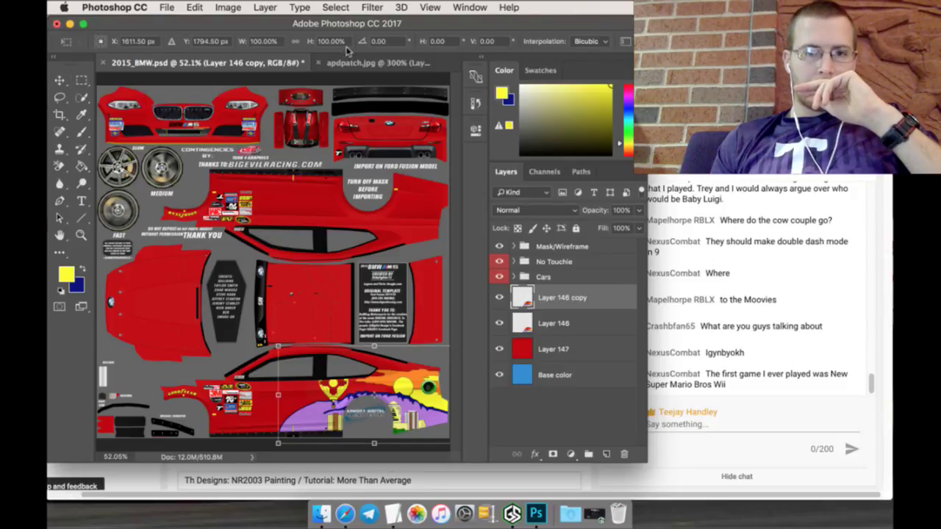
type("180")
key("Return")
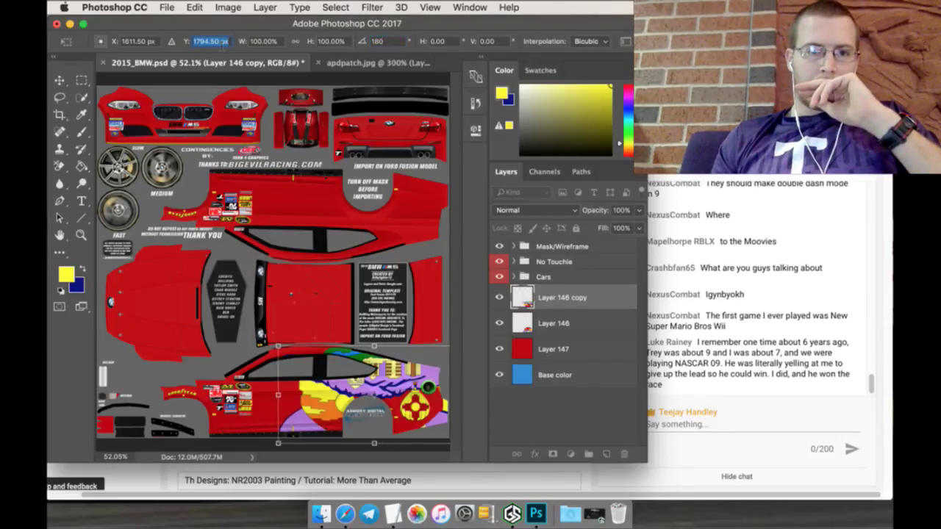
Step: Move the copy onto the upper side panel at Y about 766.5 px and apply the transform
left_click(196, 41)
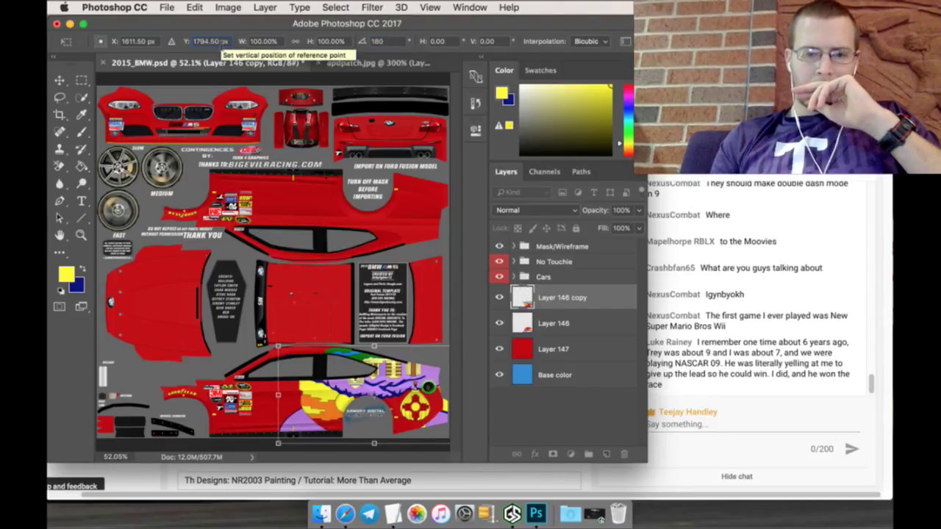
type("793.5")
key("Return")
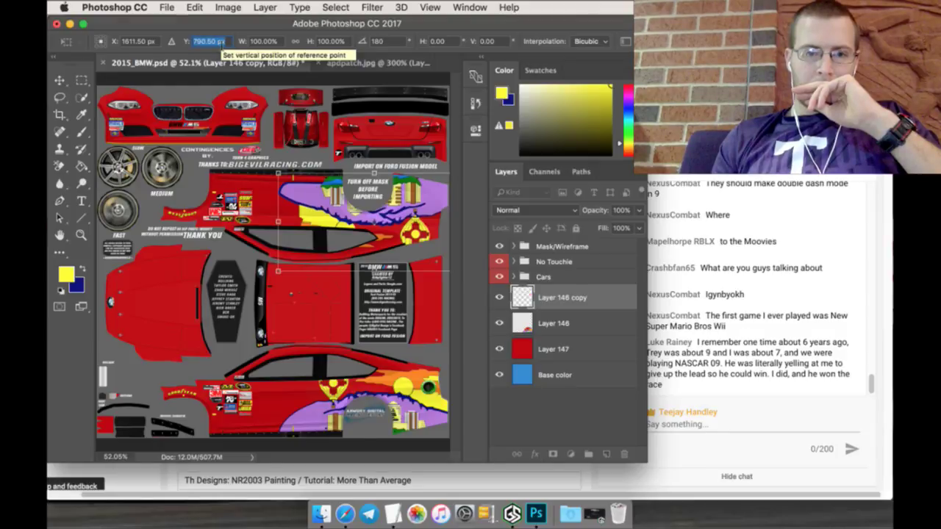
type("776.5")
key("Return")
type("766.5")
key("Return")
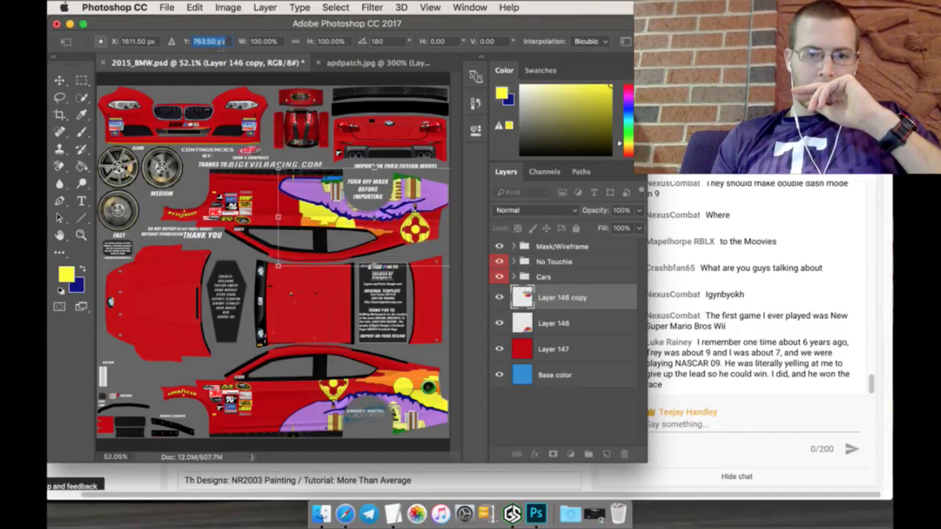
key("Down")
key("Down")
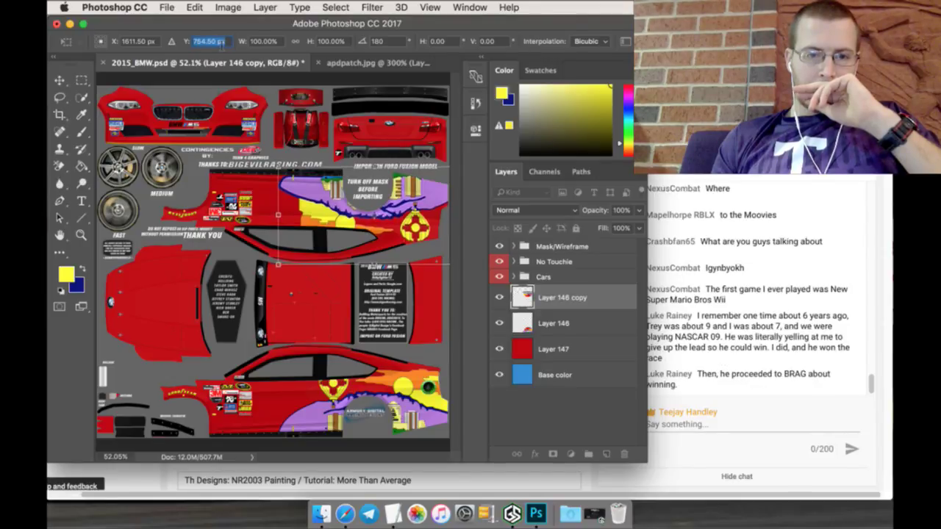
key("Down")
key("Down")
key("Down")
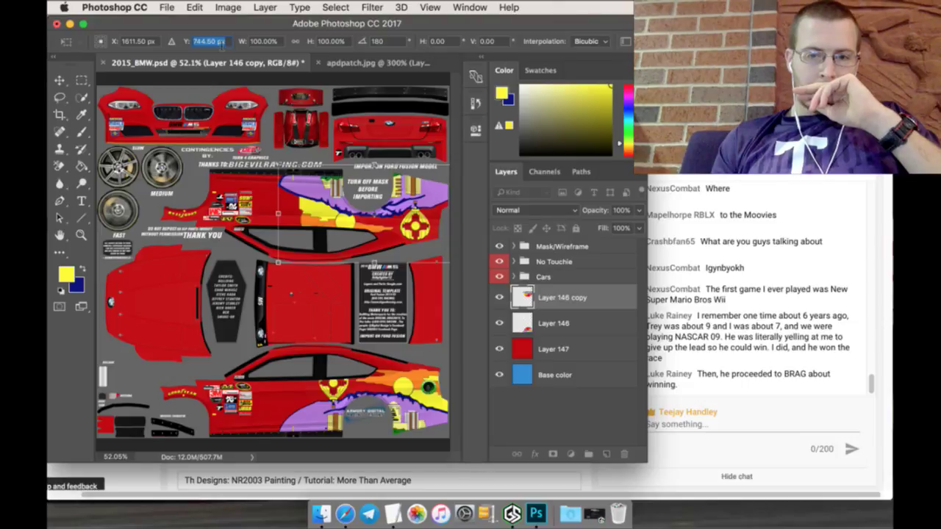
left_click(83, 80)
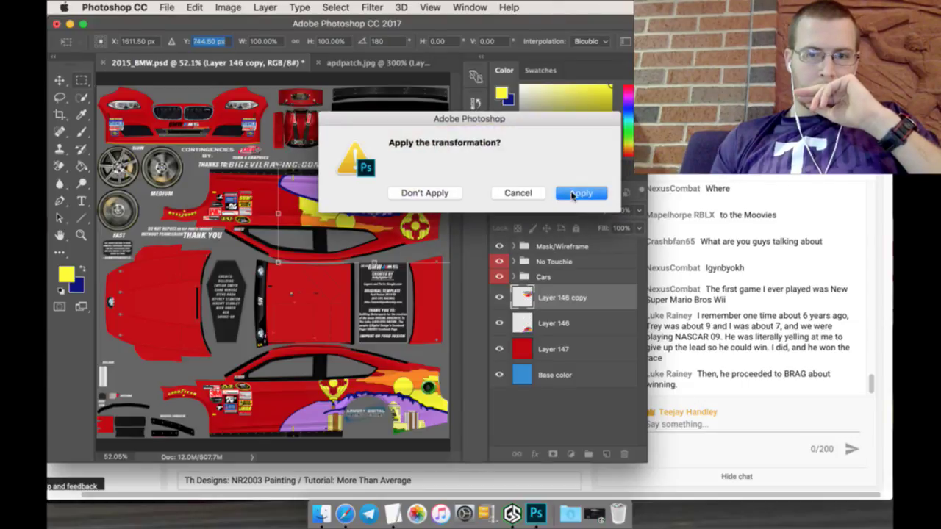
left_click(576, 195)
Step: Select Layer 146 and then the Layer 146 copy to compare them
key("v")
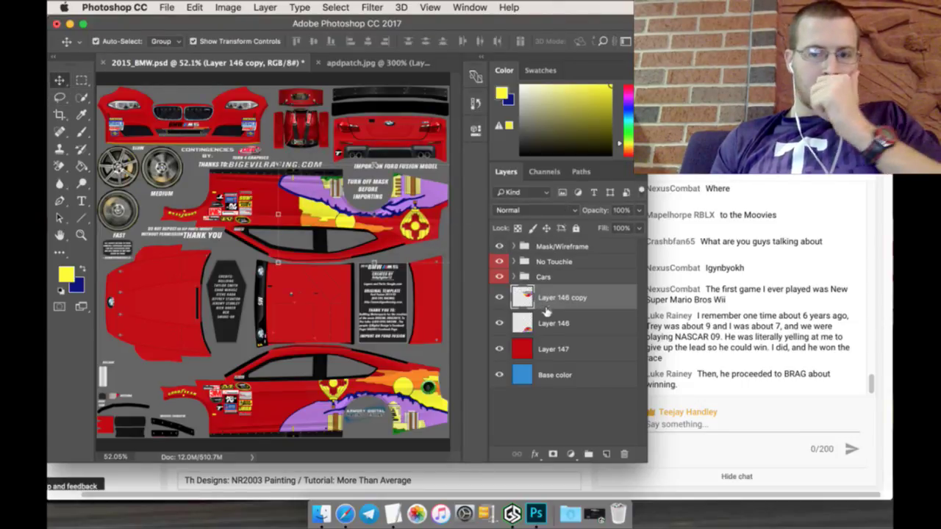
left_click(553, 324)
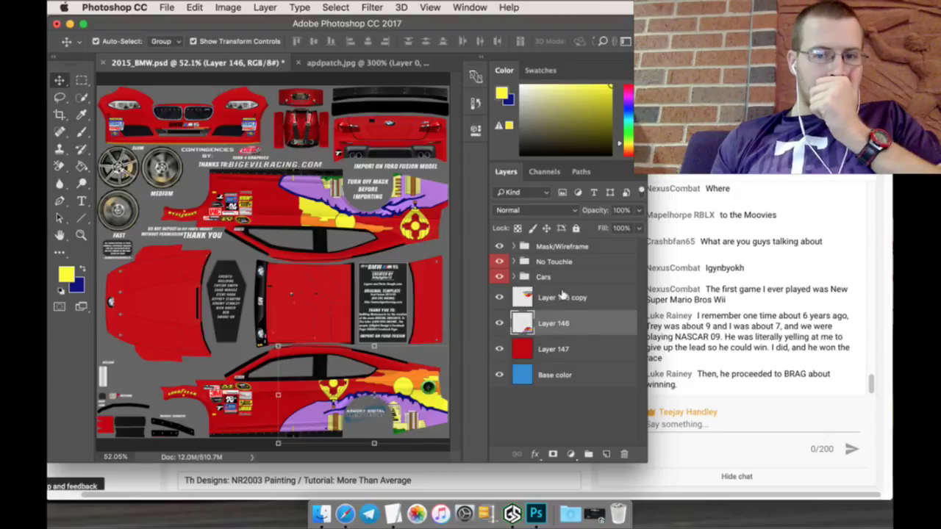
left_click(563, 295)
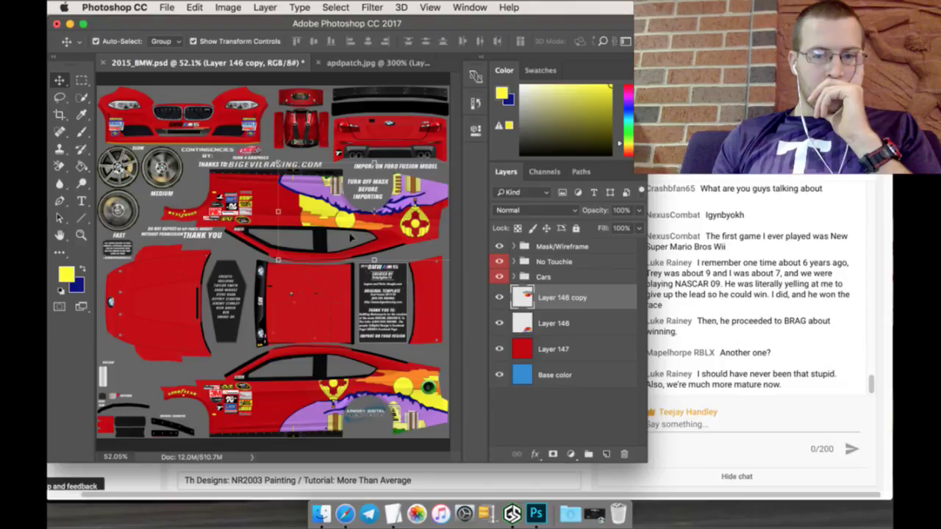
left_click(82, 79)
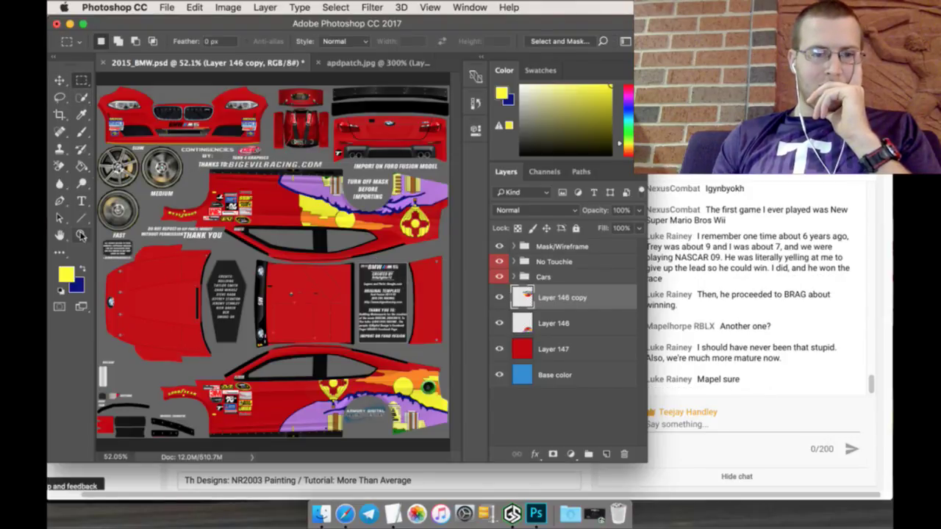
Step: Zoom in to 300% on the red area of the upper side panel
left_click(82, 235)
left_click(283, 205)
left_click(283, 206)
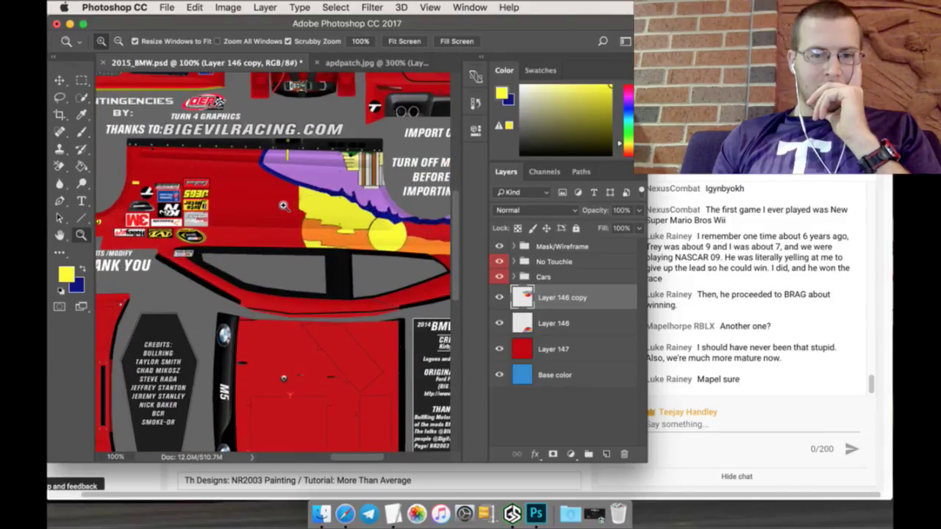
left_click(283, 206)
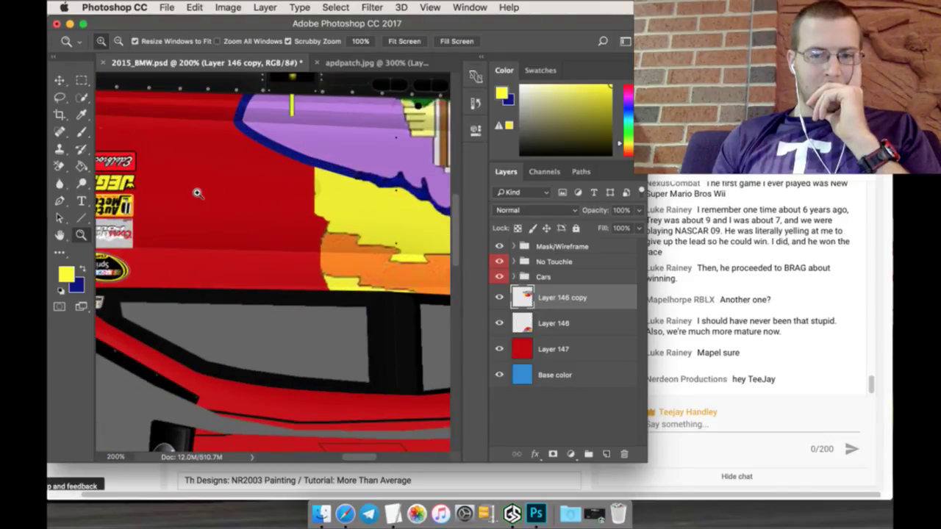
scroll(184, 198, "up", 2)
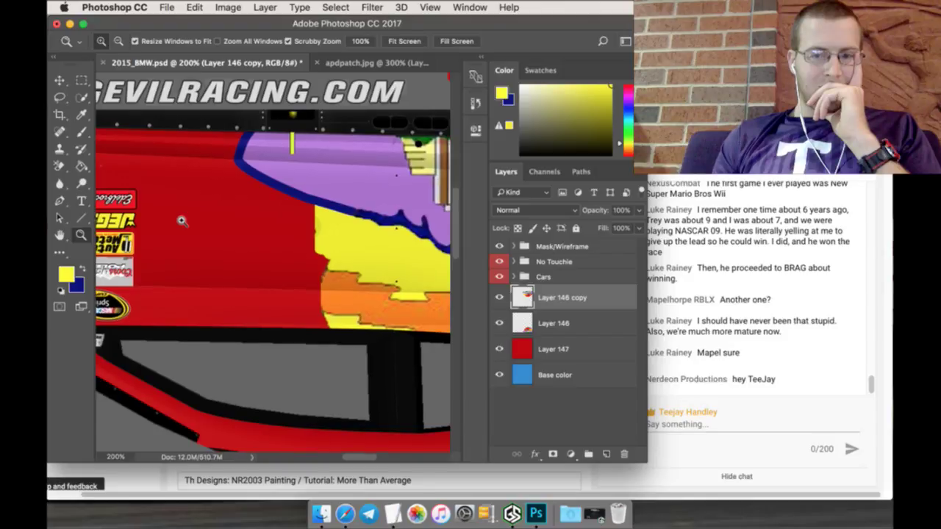
left_click(183, 218)
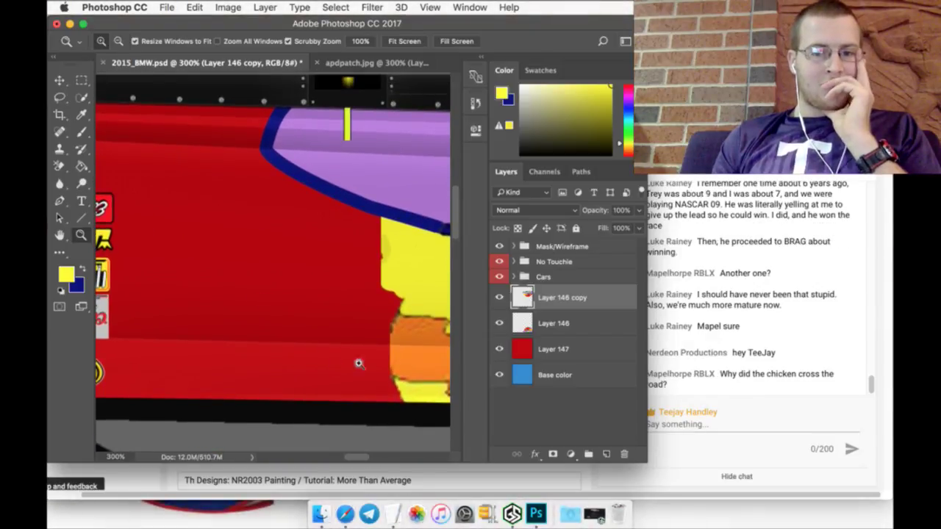
Step: Add a new layer above Layer 146 and paint yellow from the yellow area into the red
left_click(550, 321)
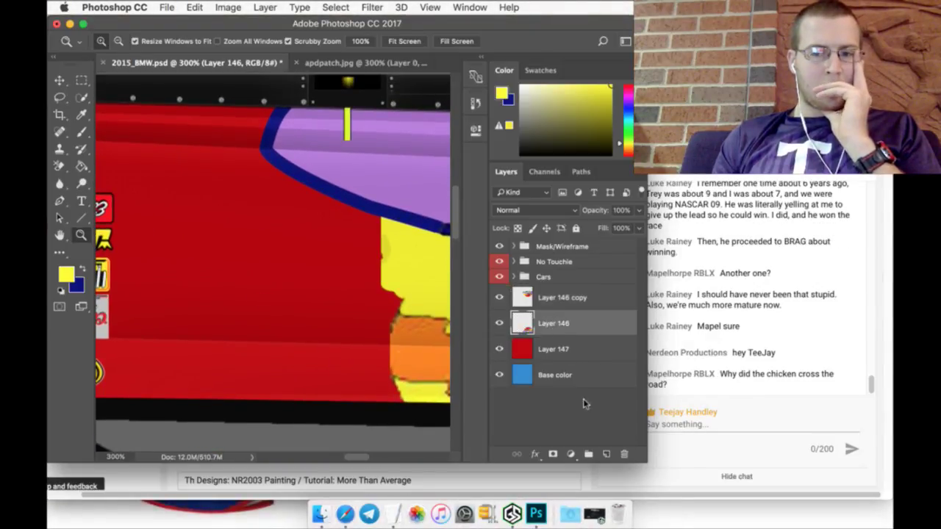
left_click(606, 452)
scroll(239, 303, "up", 2)
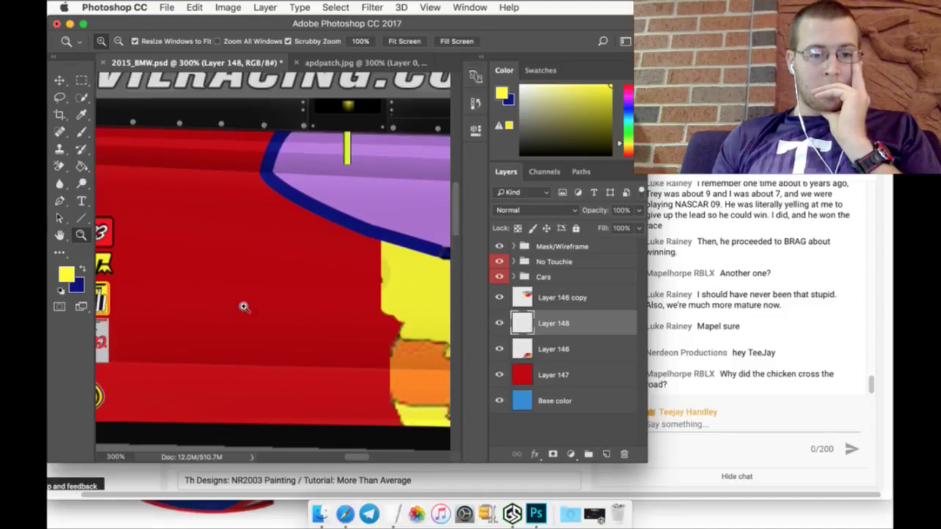
scroll(253, 291, "up", 5)
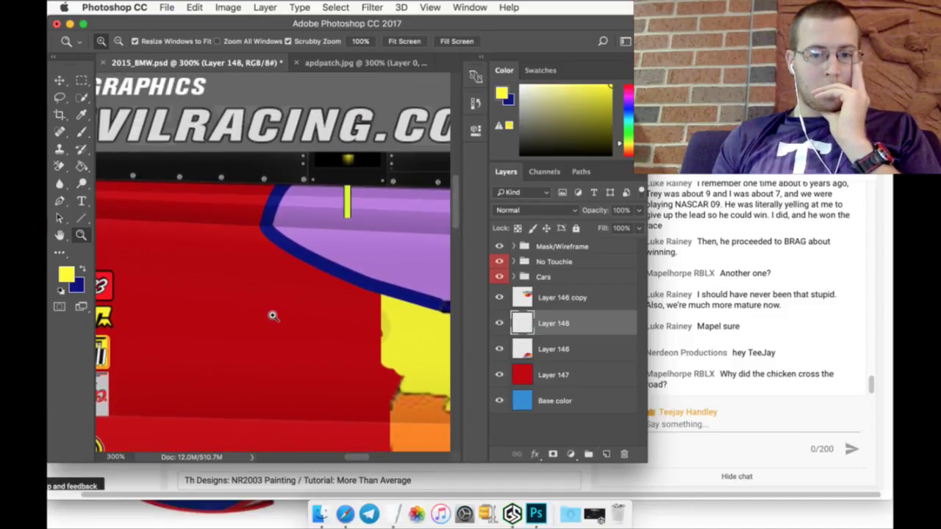
left_click(83, 135)
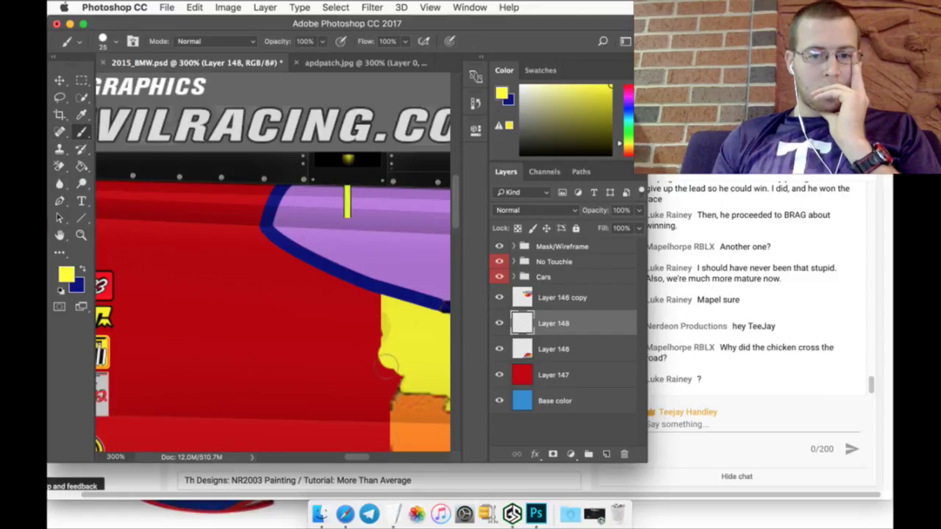
mouse_move(388, 365)
left_mouse_down()
mouse_move(281, 325)
mouse_move(223, 288)
mouse_move(191, 254)
mouse_move(165, 174)
mouse_move(213, 269)
mouse_move(342, 338)
mouse_move(396, 348)
mouse_move(257, 280)
mouse_move(213, 244)
mouse_move(185, 200)
mouse_move(301, 290)
mouse_move(383, 324)
mouse_move(375, 309)
mouse_move(269, 247)
mouse_move(206, 190)
mouse_move(260, 248)
mouse_move(324, 288)
mouse_move(229, 198)
left_mouse_up()
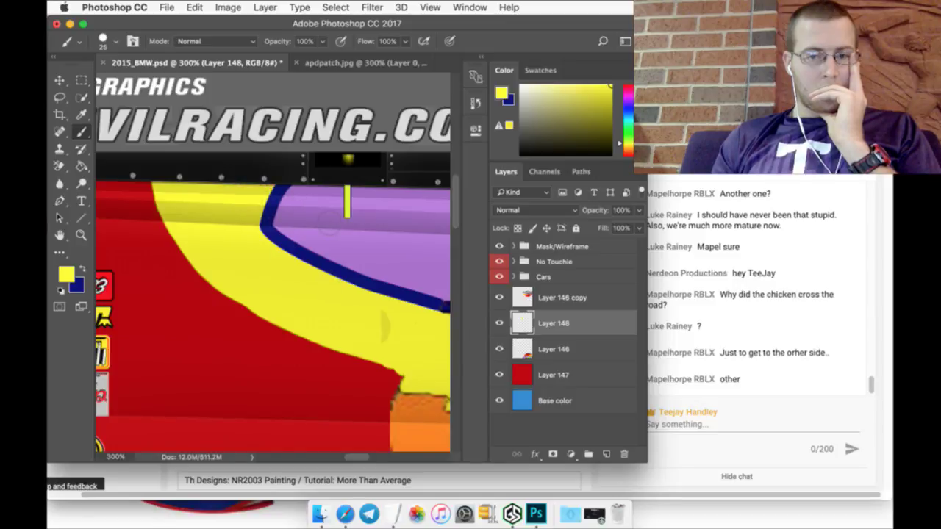
scroll(332, 265, "down", 3)
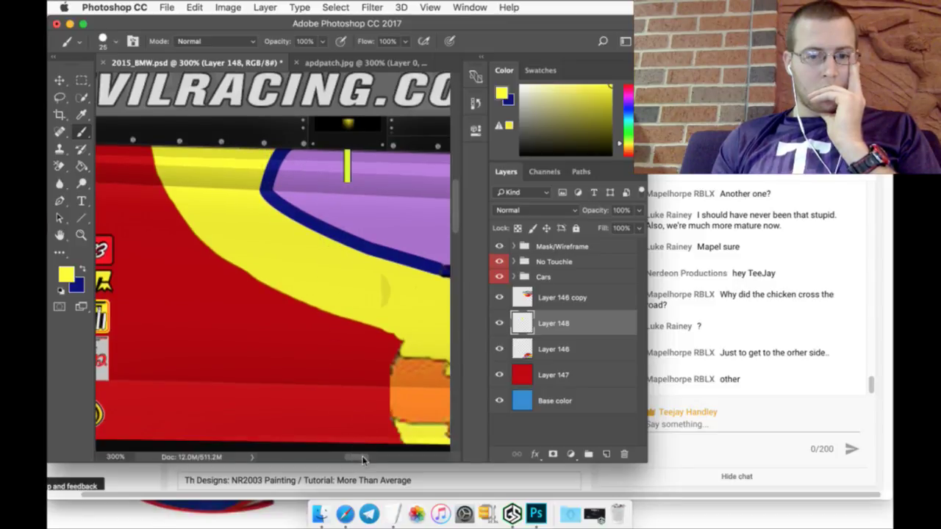
left_click_drag(362, 460, 81, 133)
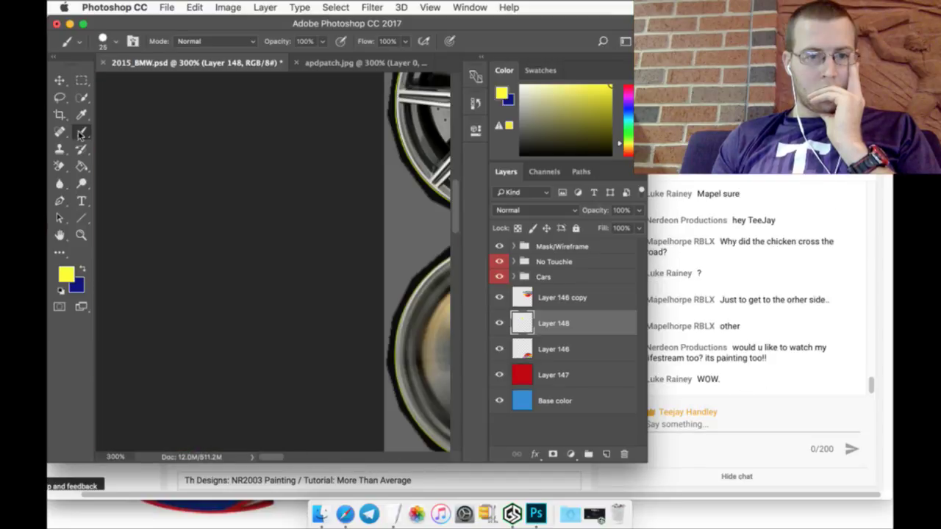
Step: Try a Paint Bucket yellow fill, undo it, and fit the template on screen
scroll(346, 346, "right", 15)
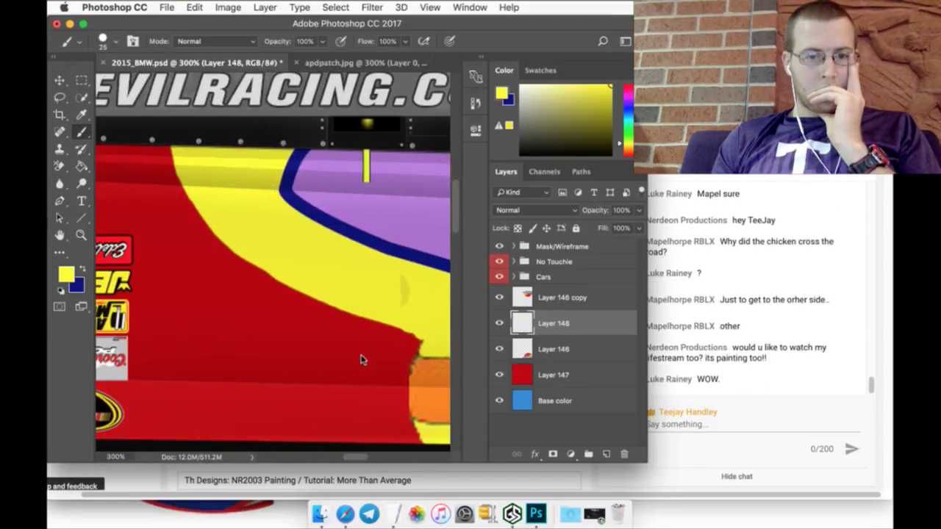
left_click(80, 115)
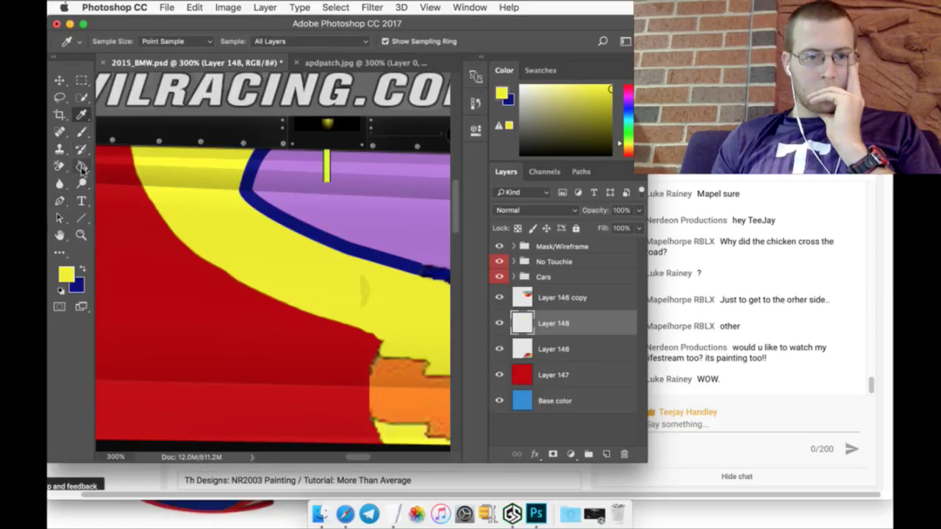
left_click(81, 166)
left_click(326, 272)
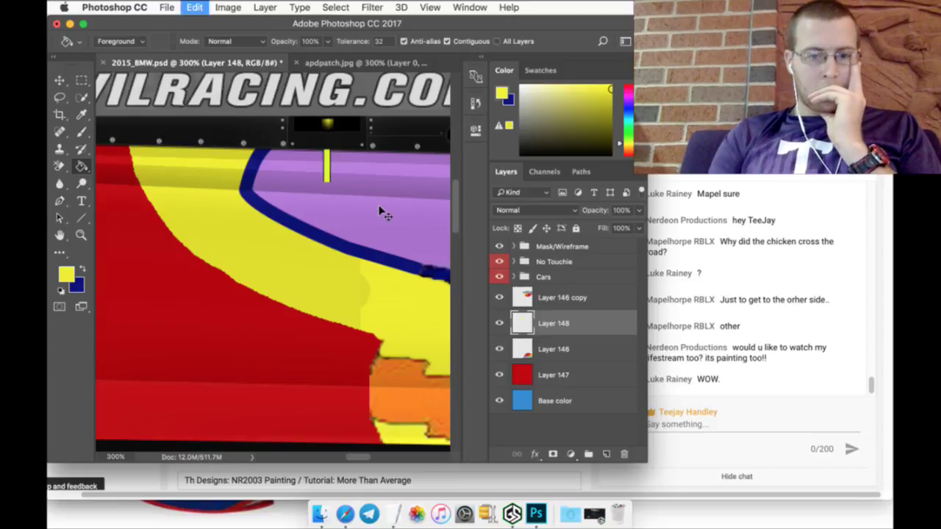
key("super+z")
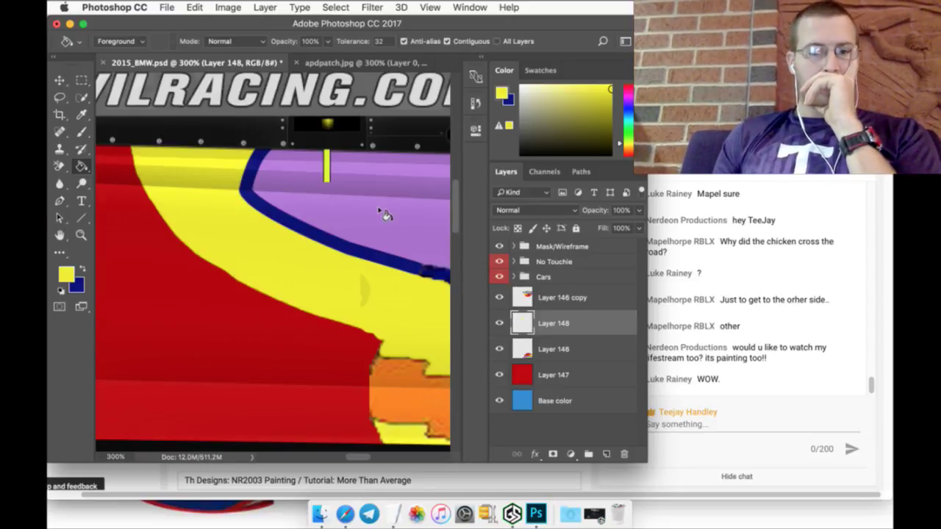
left_click(81, 234)
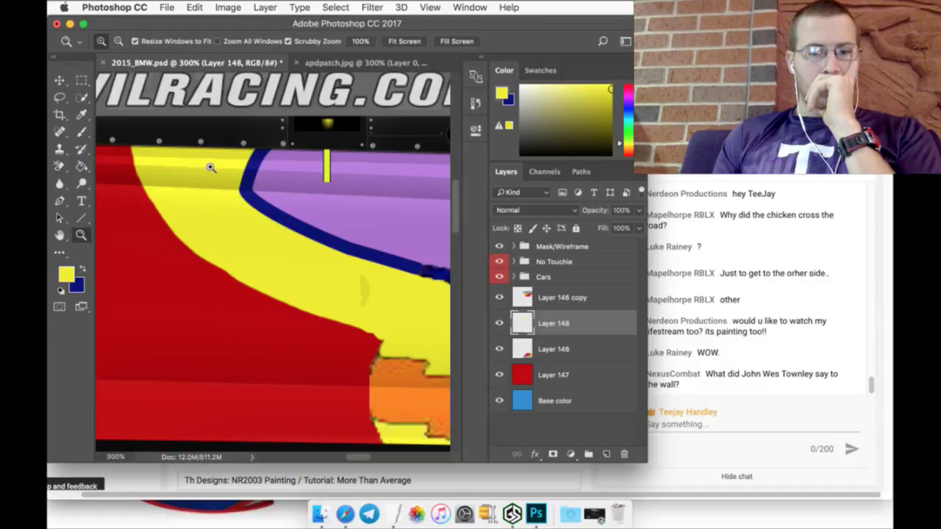
left_click(405, 41)
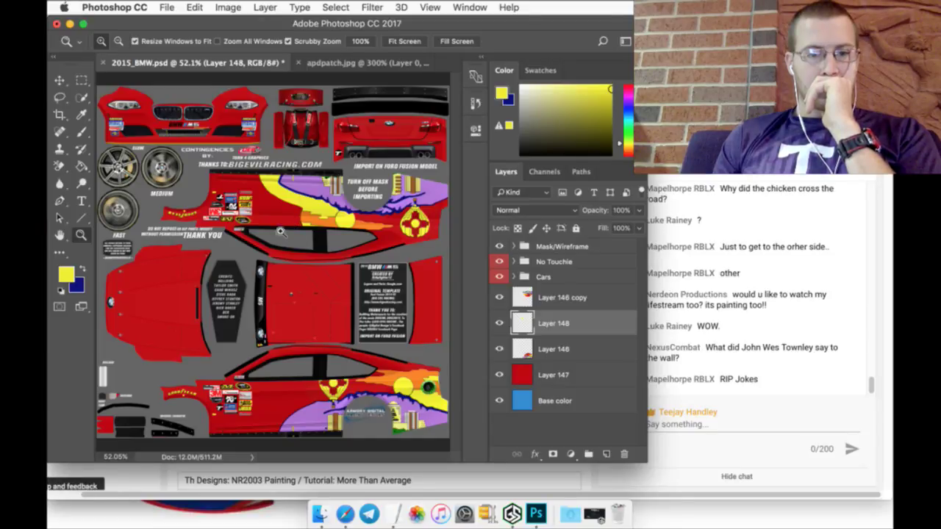
Step: Fit apdpatch.jpg in the window, then bring the Safari YouTube Live Dashboard forward
left_click(335, 63)
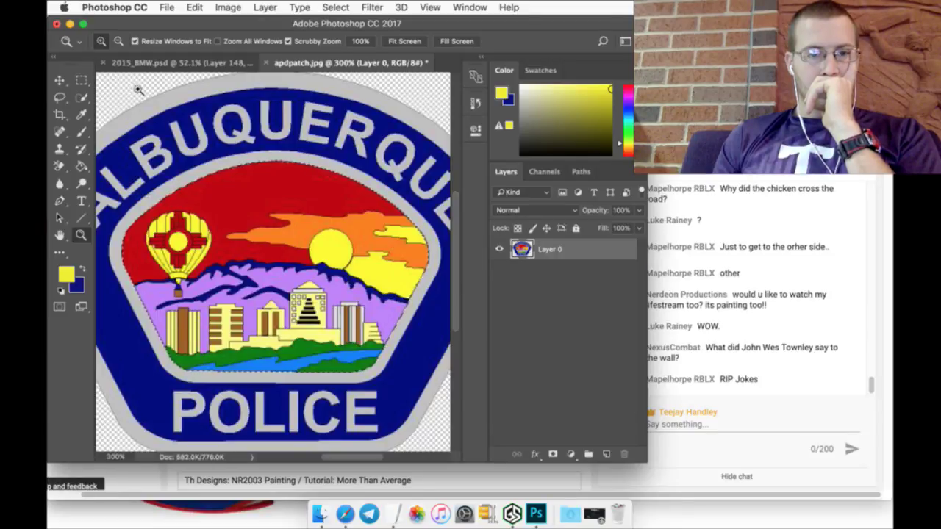
key("space")
left_click(400, 41)
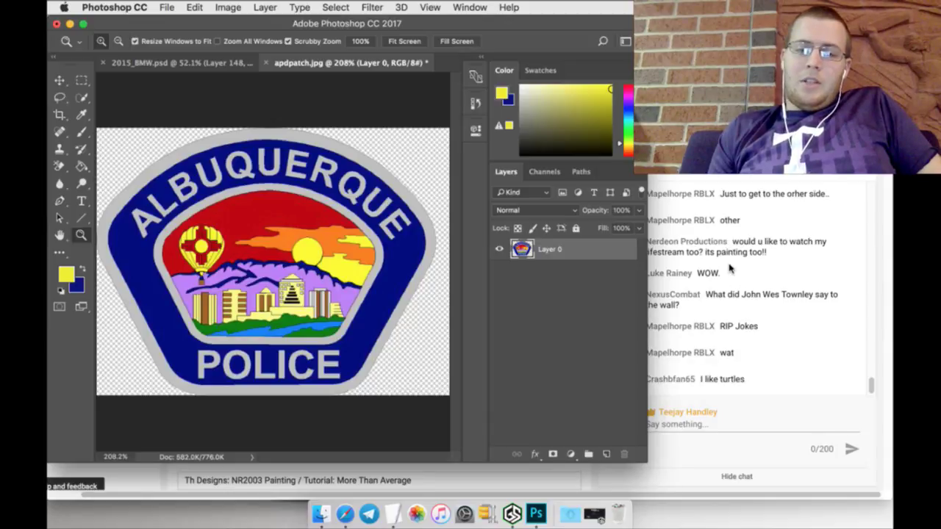
left_click(730, 269)
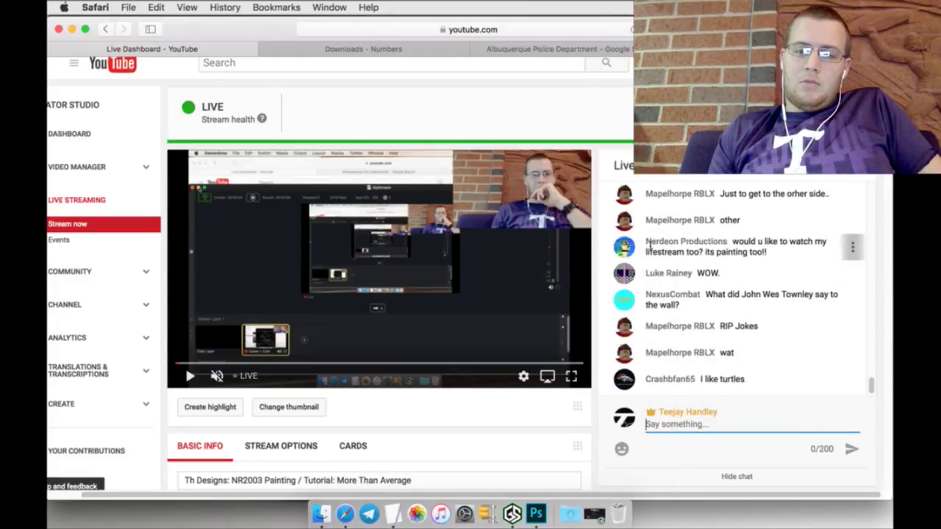
Step: Copy the chat commenter's channel name from the live chat
left_click_drag(646, 247, 714, 246)
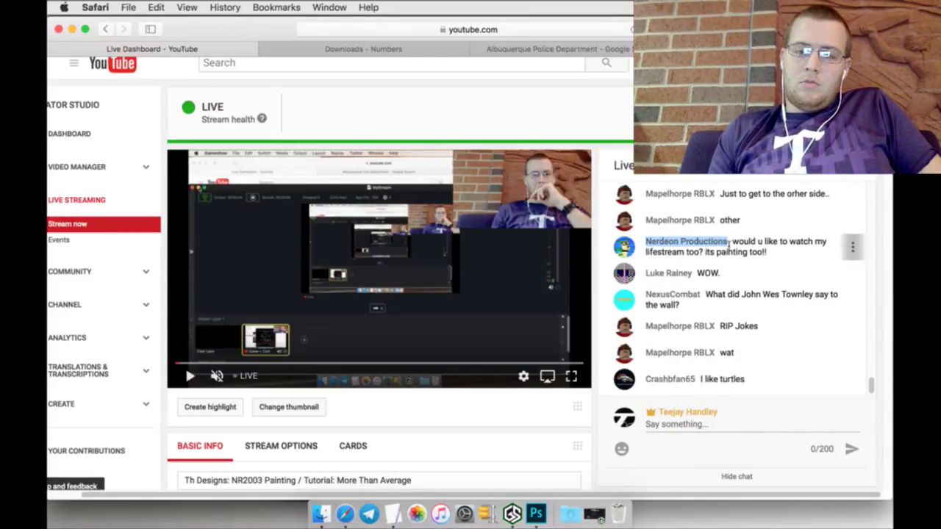
right_click(723, 243)
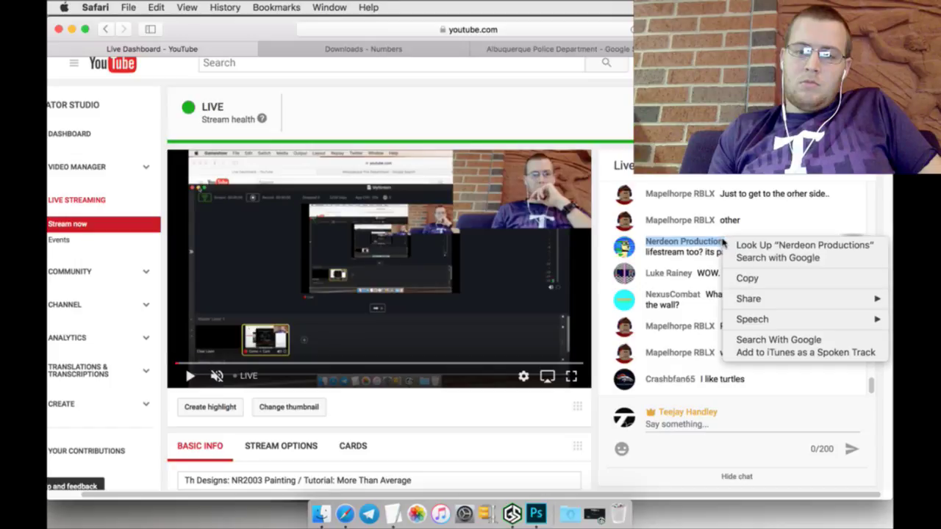
left_click(746, 277)
scroll(512, 165, "up", 1)
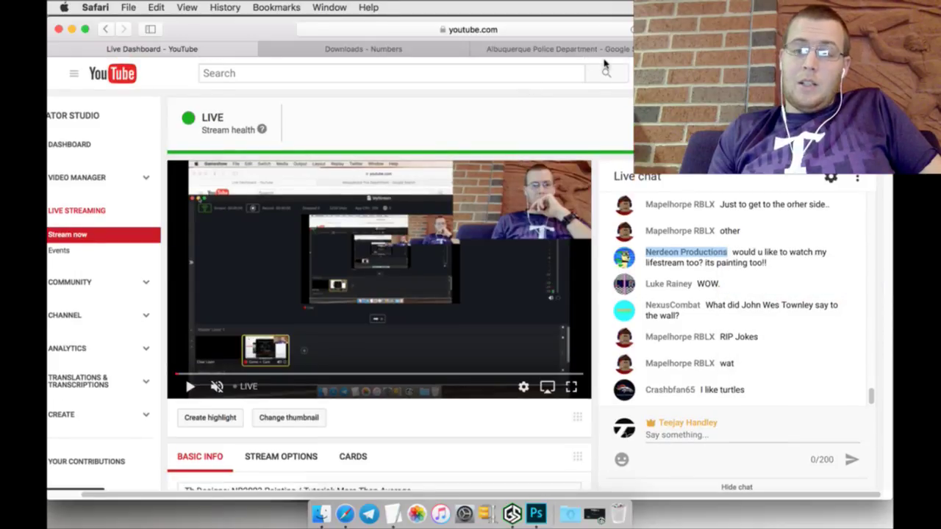
Step: Check the MediaFire upload queue, then start a blank new tab
key("ctrl+Tab")
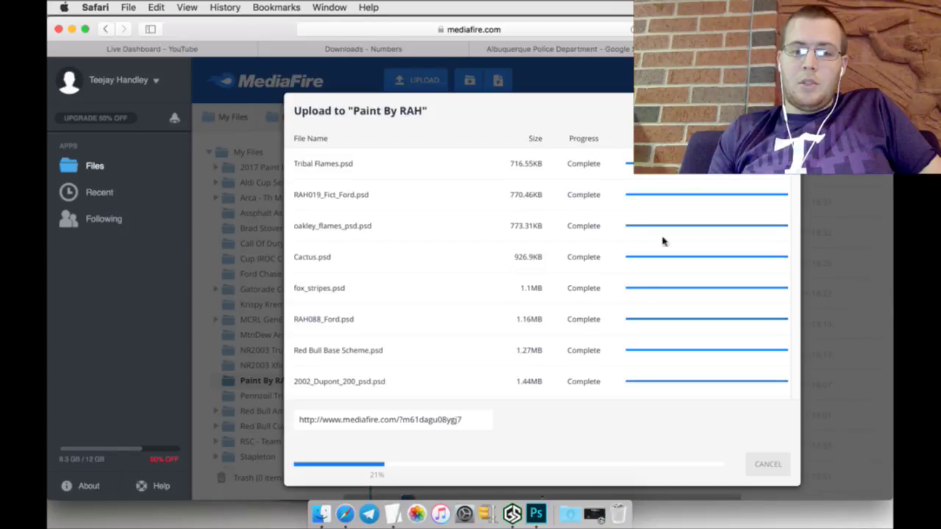
scroll(637, 293, "down", 15)
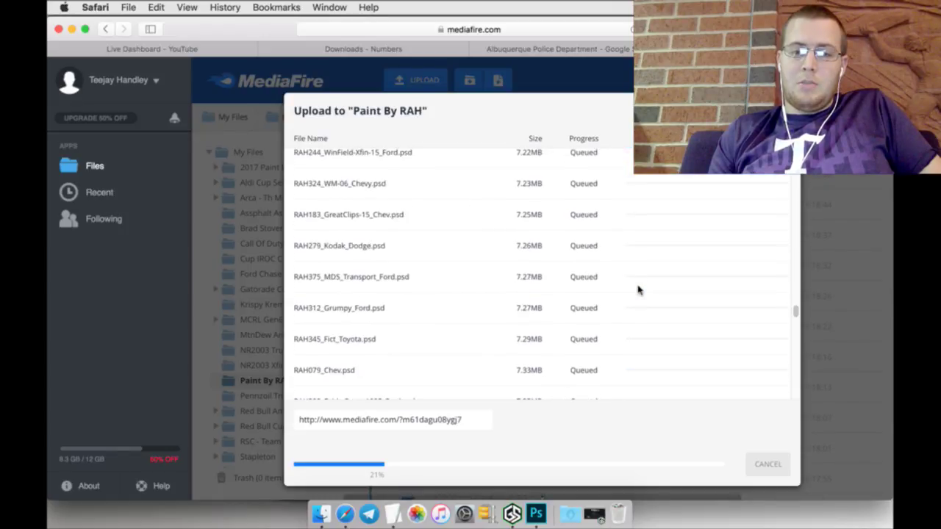
scroll(637, 290, "down", 10)
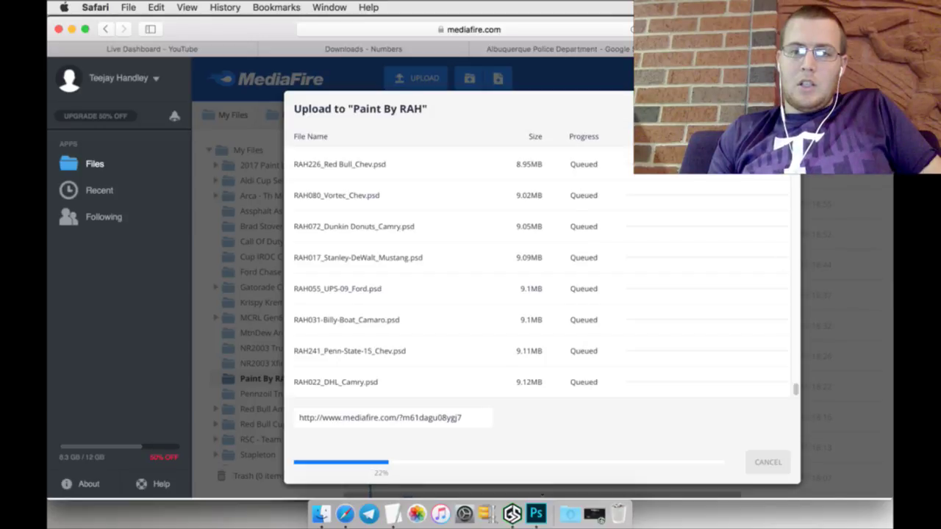
key("super+t")
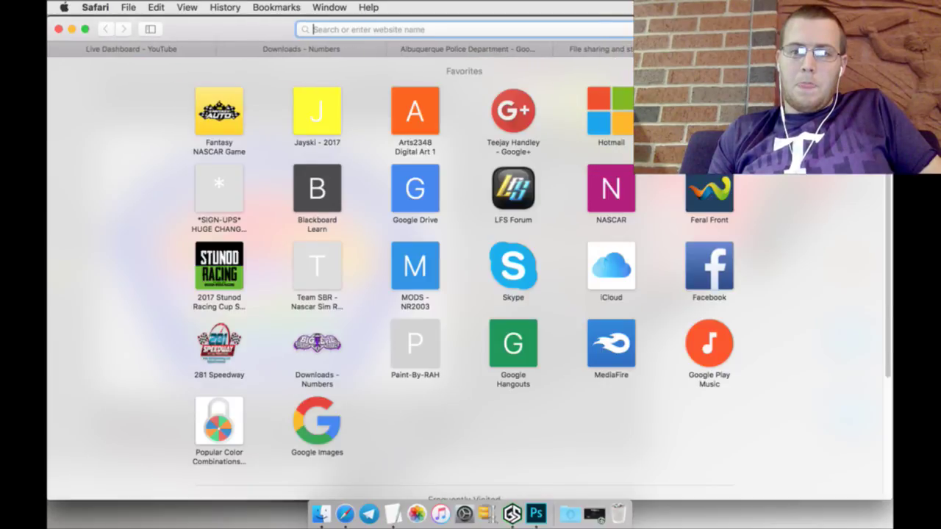
Step: Load youtube.com, search for the copied channel name, and open that channel
type("youtube.com")
key("Return")
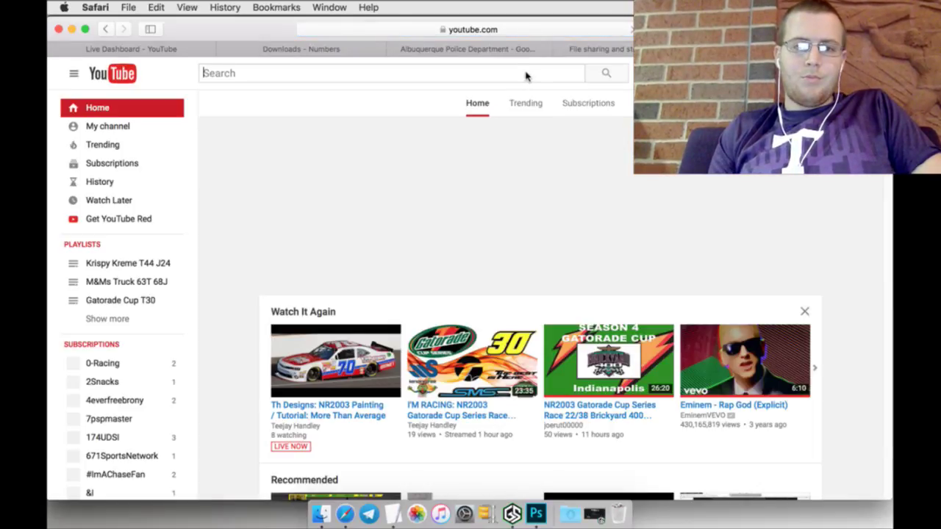
key("super+v")
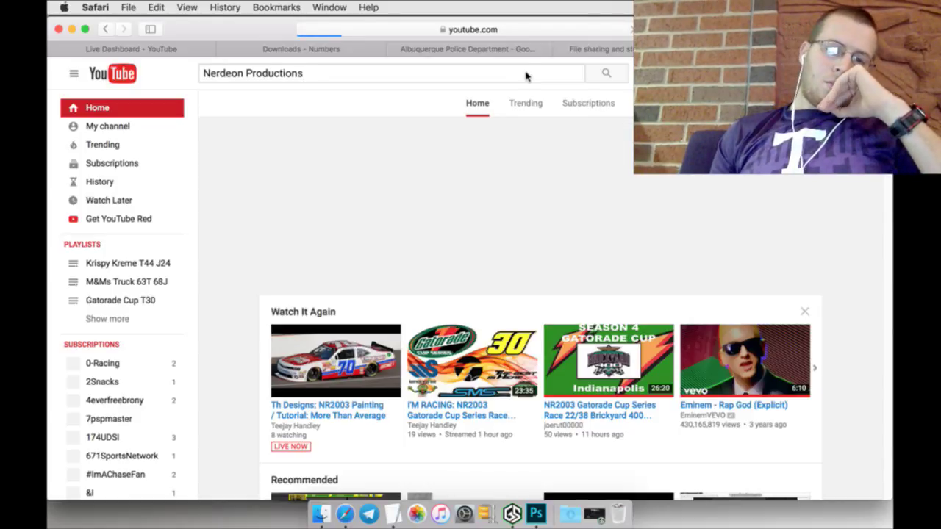
key("Return")
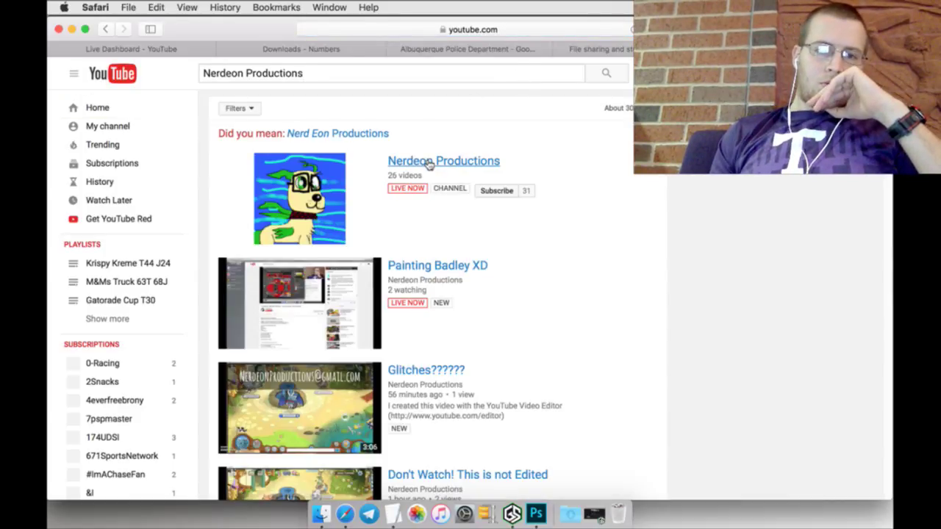
left_click(431, 163)
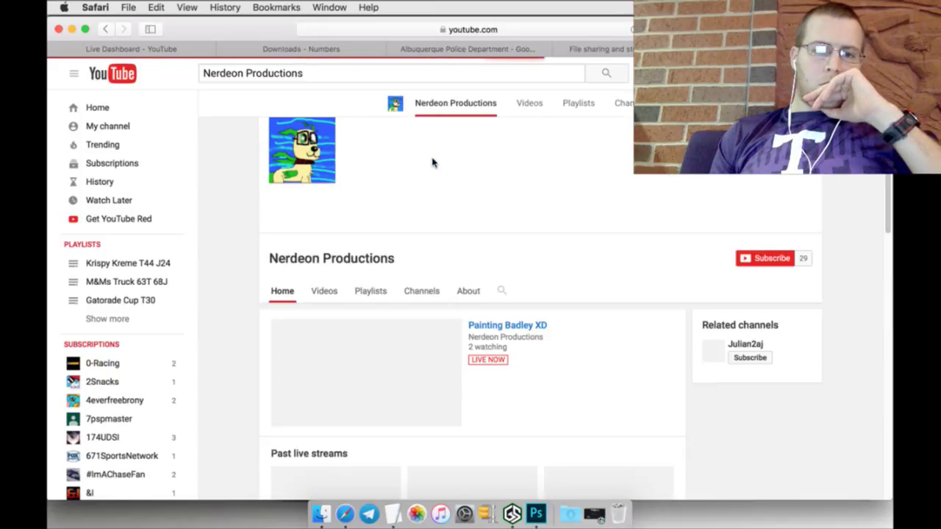
Step: Browse through the channel's uploaded videos on its Videos tab
left_click(327, 271)
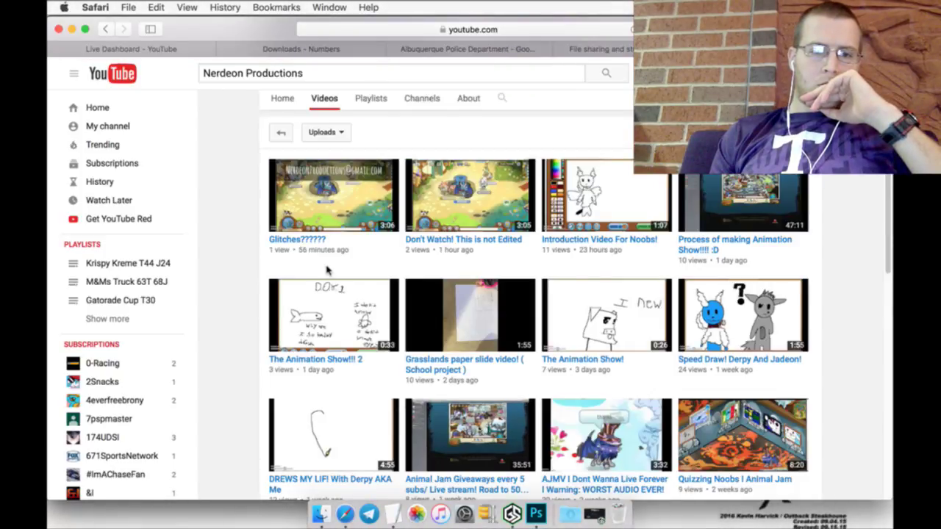
left_click(108, 28)
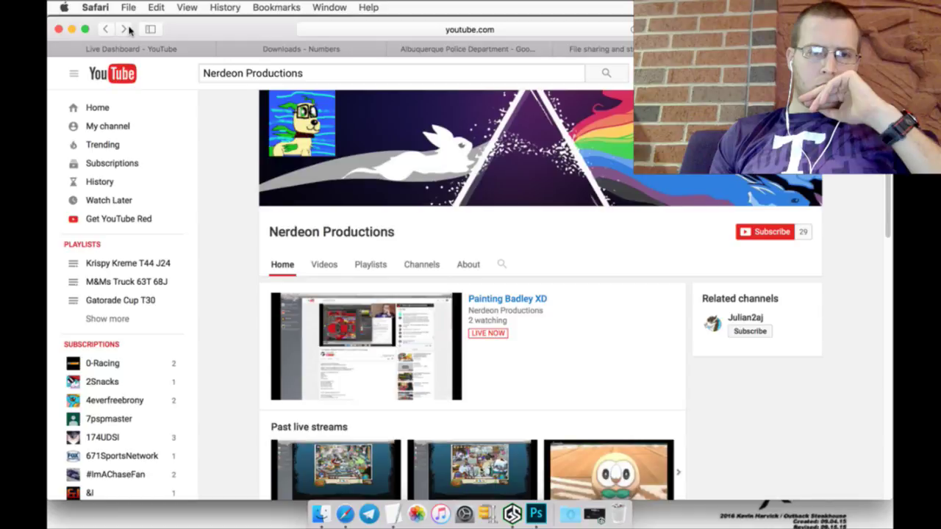
left_click(125, 29)
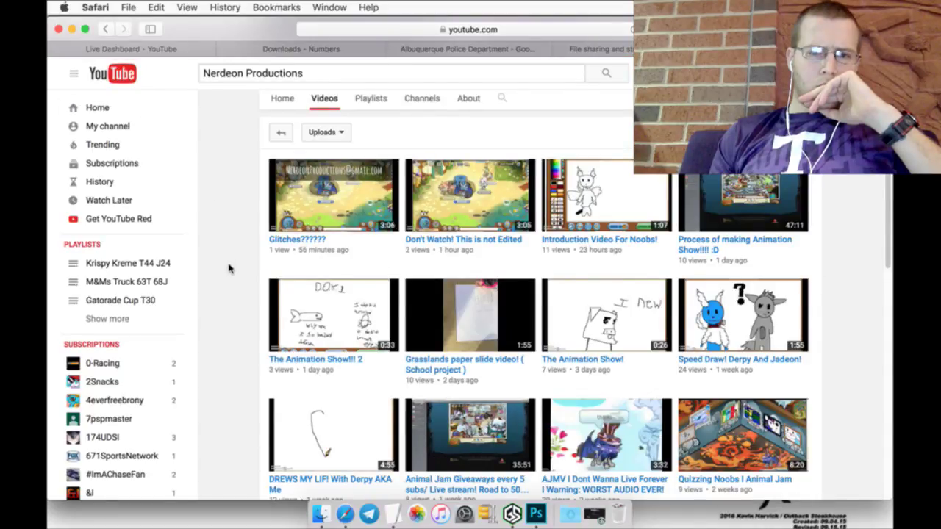
scroll(228, 268, "down", 1)
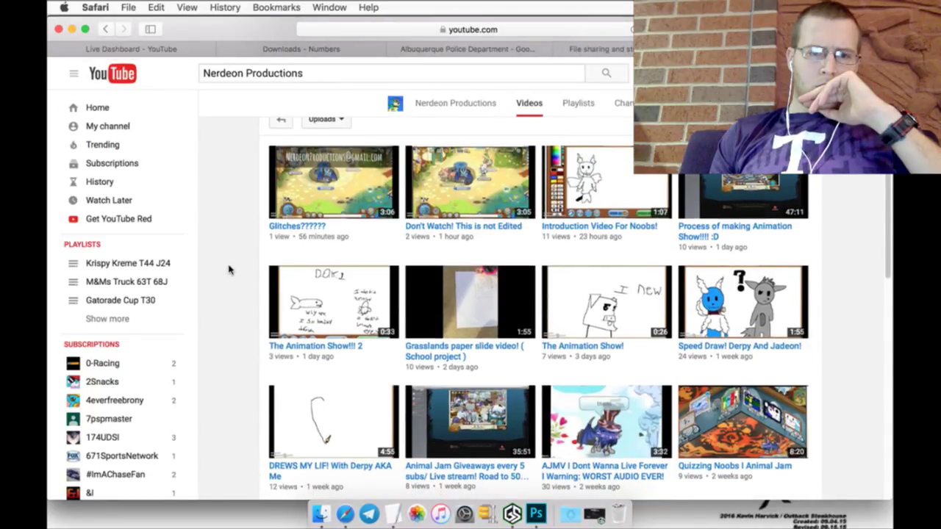
scroll(228, 269, "down", 4)
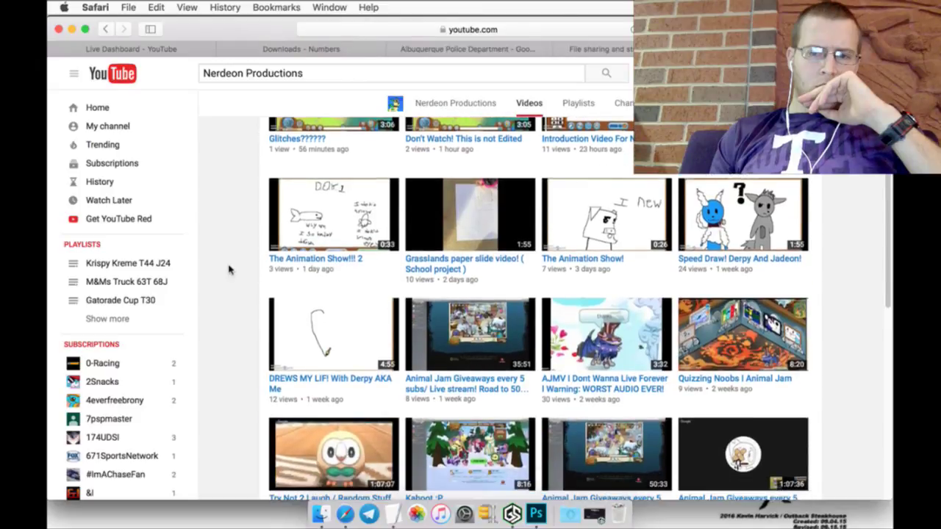
scroll(228, 269, "down", 15)
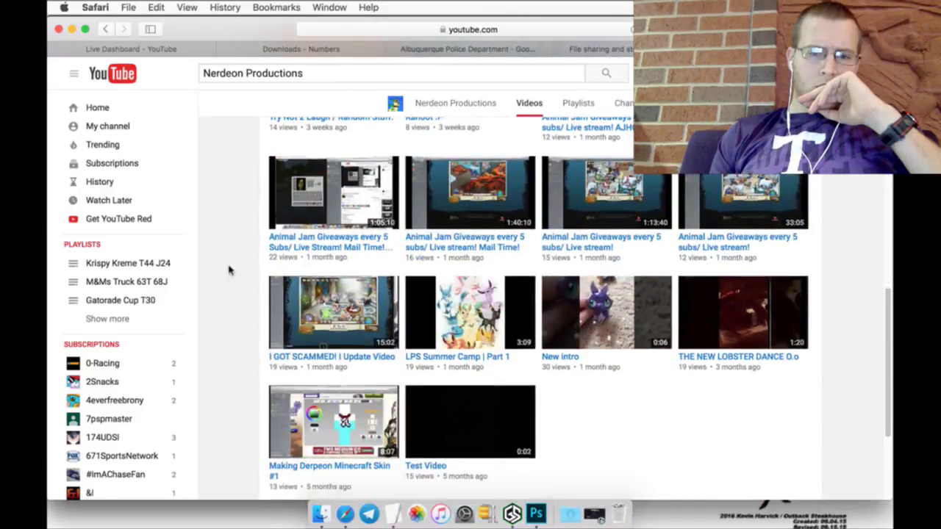
scroll(229, 269, "down", 4)
scroll(229, 269, "up", 20)
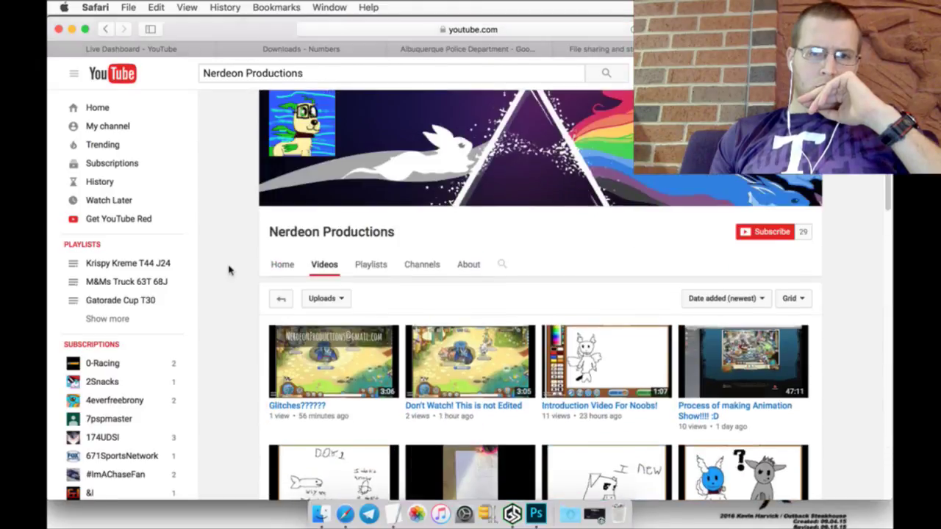
Step: Subscribe to the channel and return to the Live Dashboard tab
left_click(106, 29)
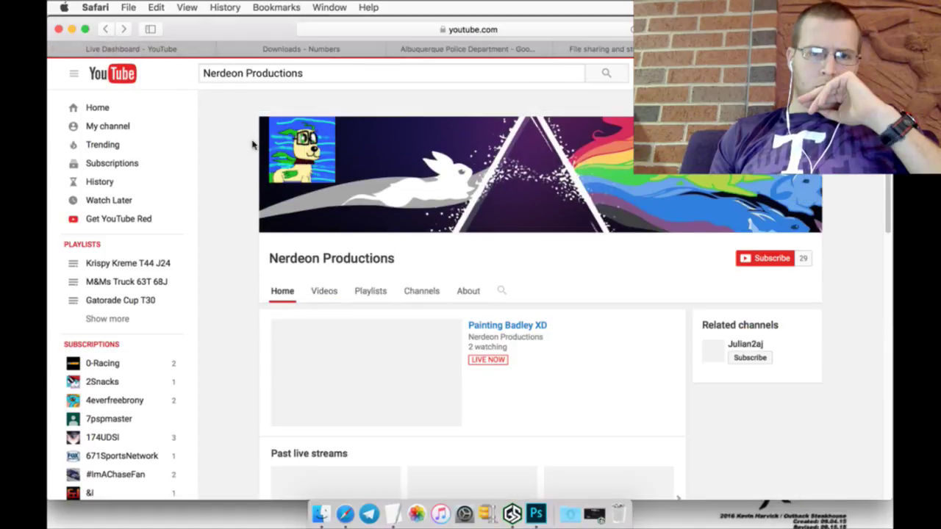
left_click(757, 232)
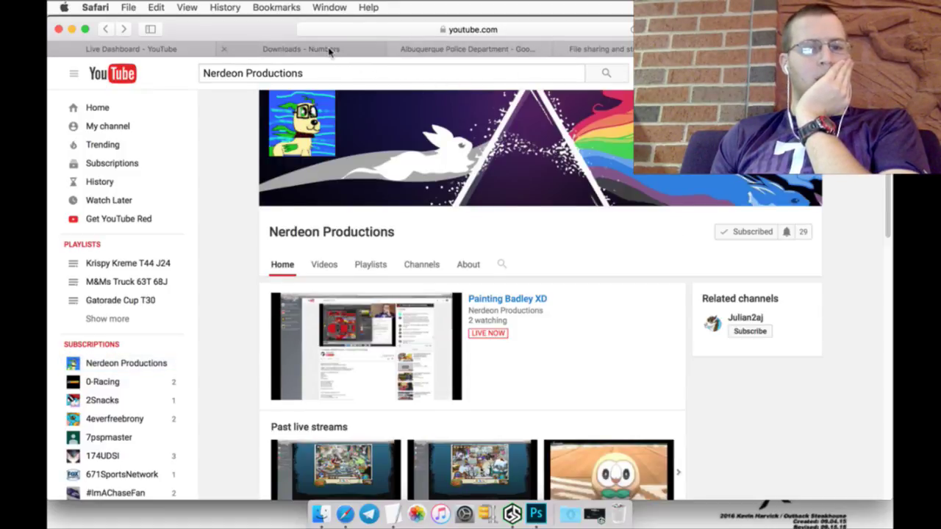
left_click(175, 50)
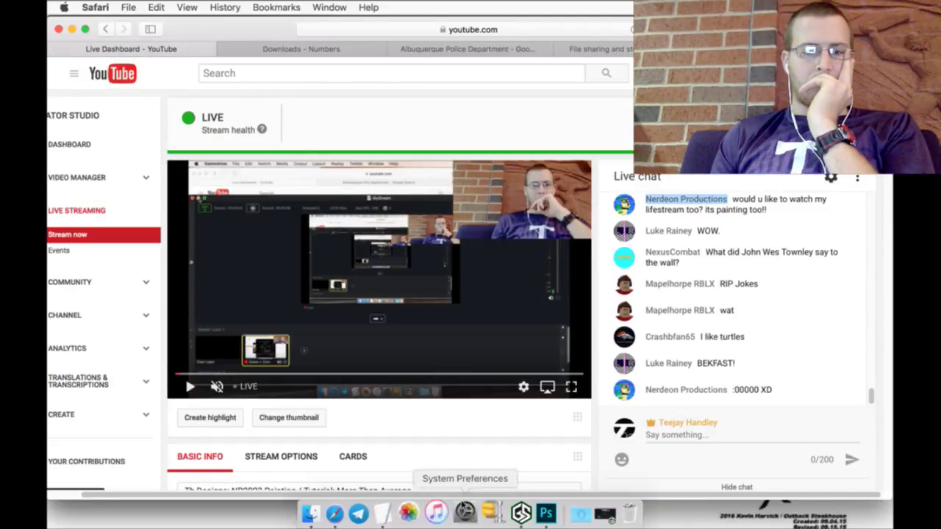
Step: Drag the police patch from apdpatch.jpg into the 2015_BMW template
left_click(537, 504)
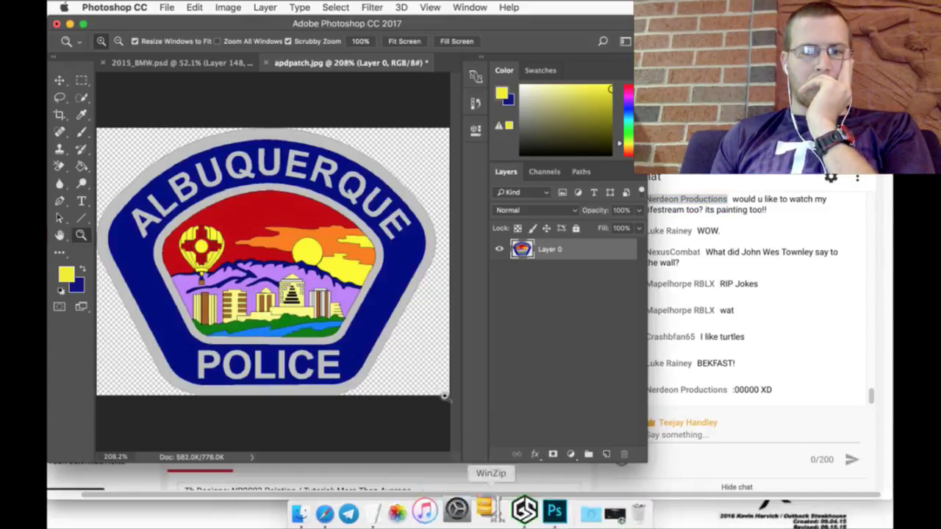
left_click(63, 81)
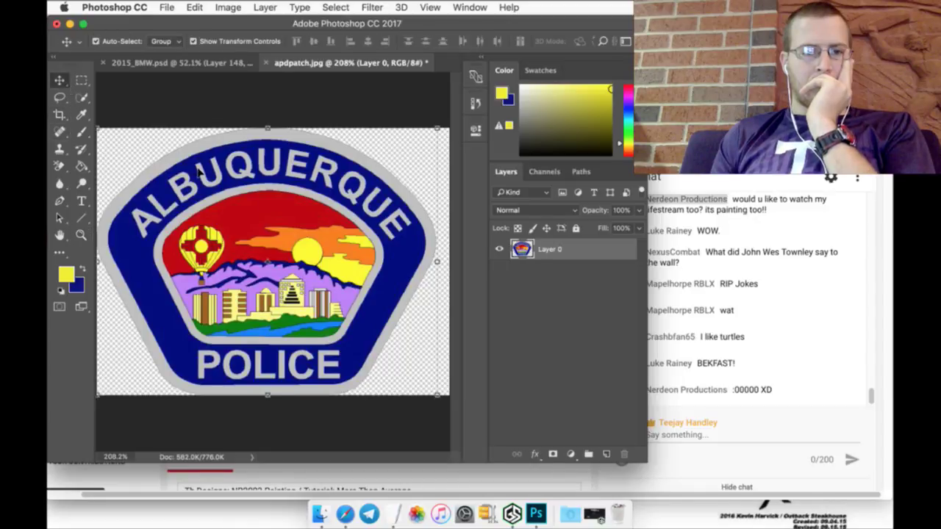
left_click_drag(198, 170, 139, 59)
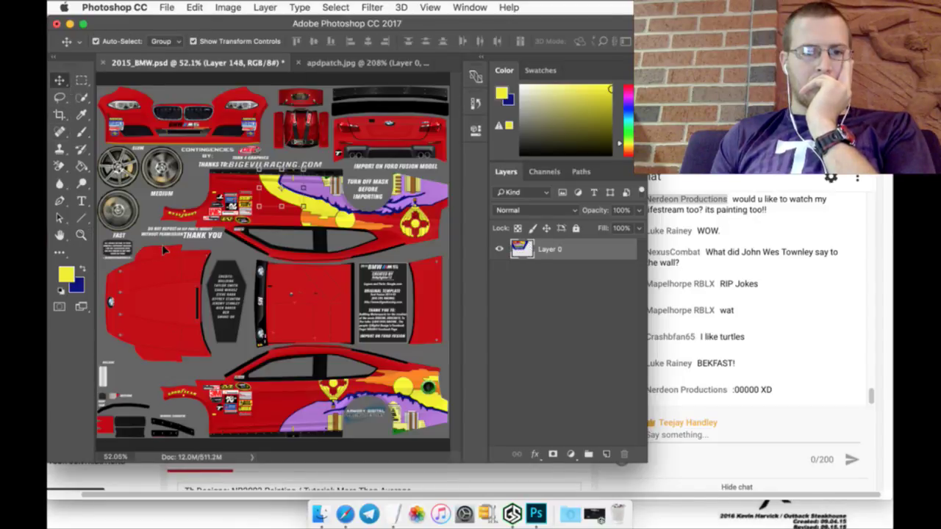
left_click_drag(165, 251, 168, 254)
Step: Rotate the patch 90°, enlarge it onto the red hood, and apply the transform
key("ctrl+t")
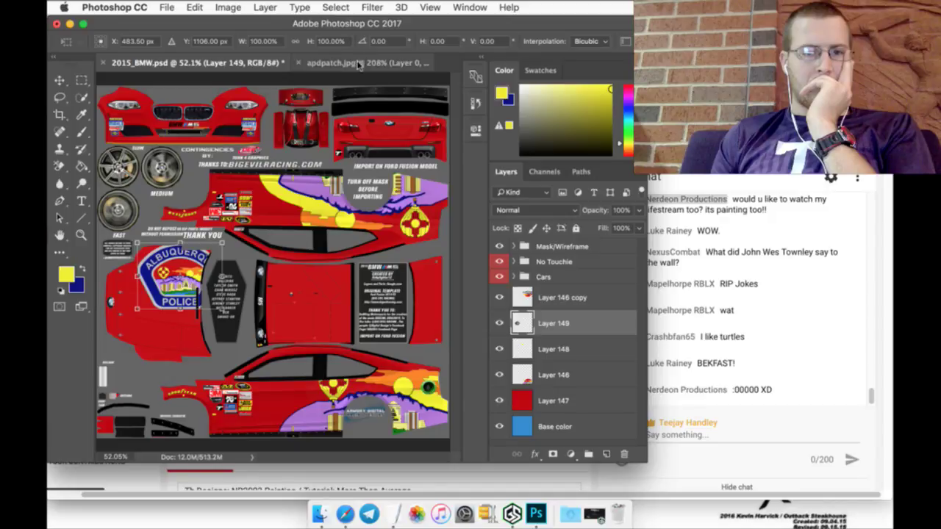
left_click(380, 42)
type("90")
key("Return")
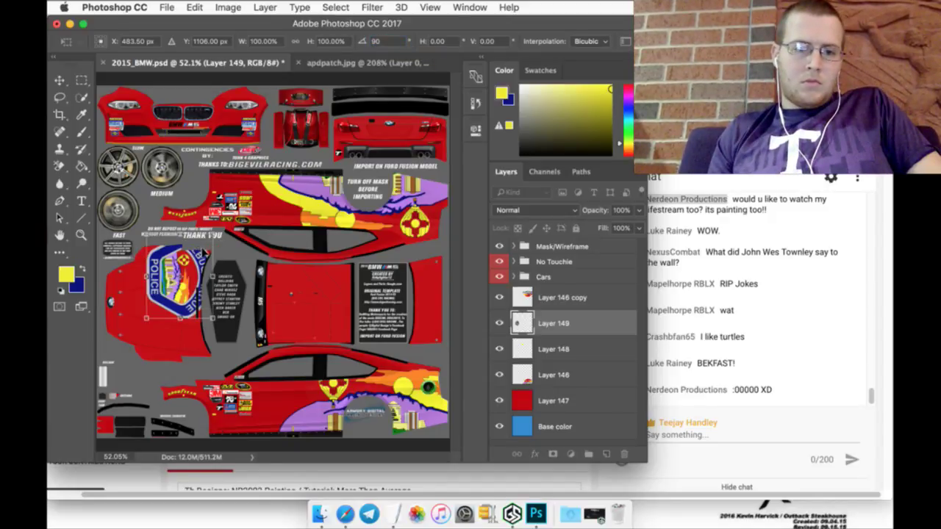
left_click_drag(180, 283, 191, 260)
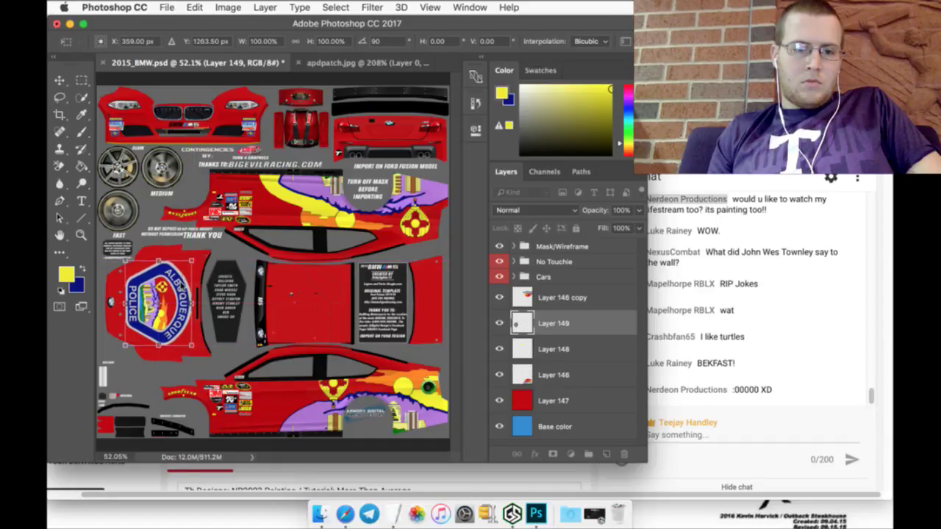
left_click(113, 42)
key("Up")
key("Up")
key("Up")
key("Up")
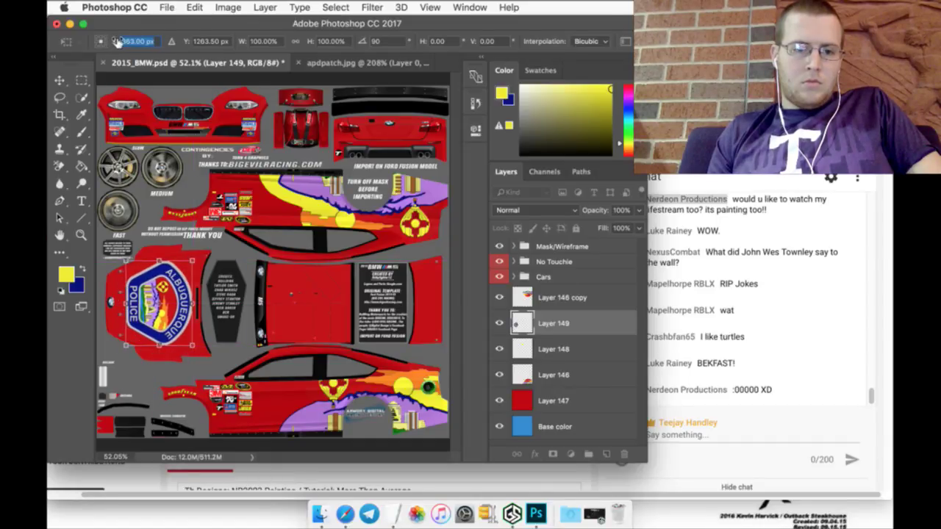
left_click(81, 81)
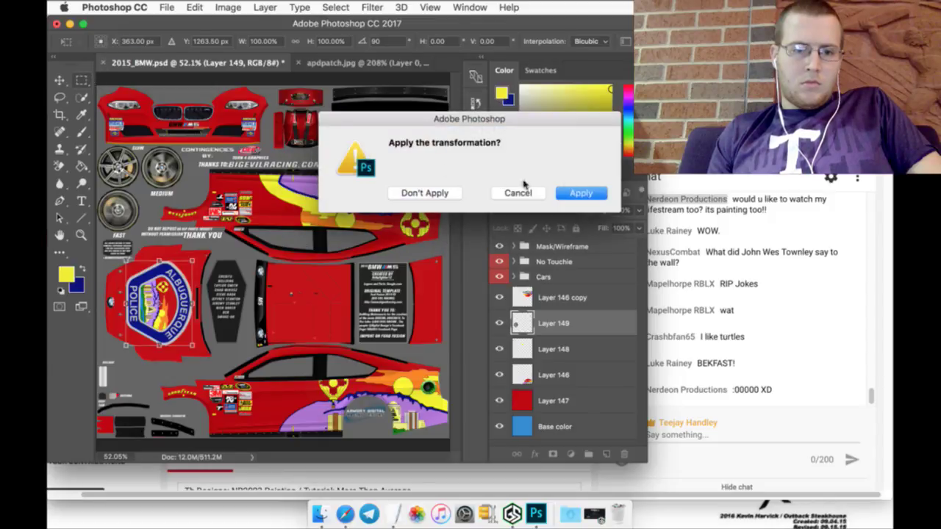
left_click(581, 194)
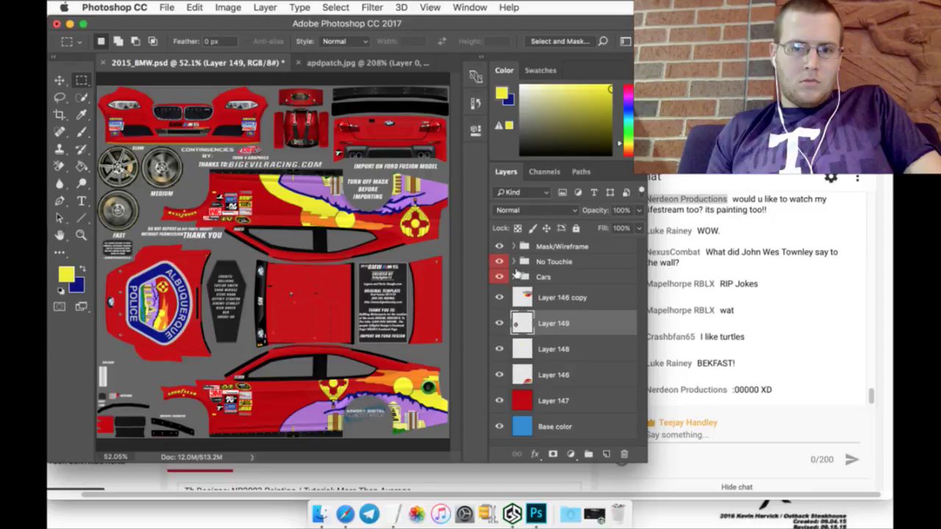
Step: Duplicate the 72 and Layer 133 layers inside the 72 - Firehouse Subs folder
left_click(515, 276)
scroll(533, 335, "down", 3)
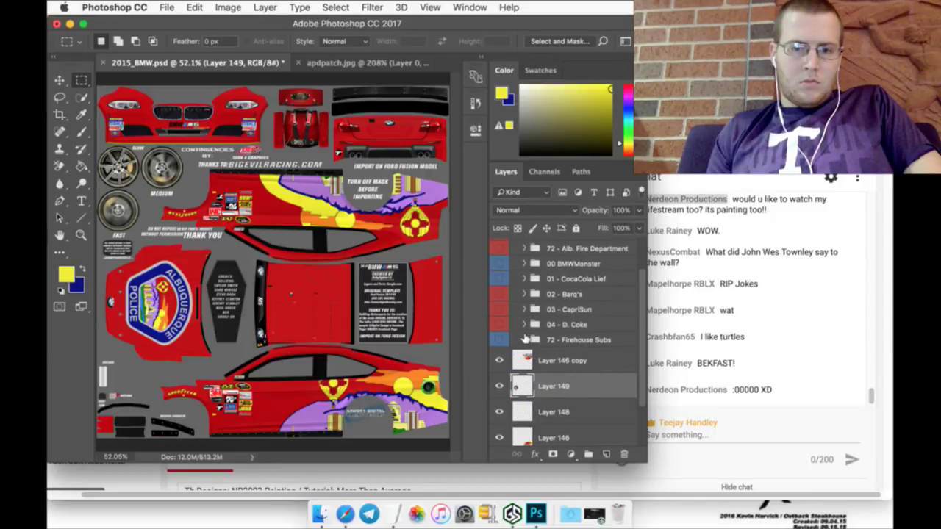
left_click(524, 340)
scroll(587, 363, "down", 1)
left_click(588, 368)
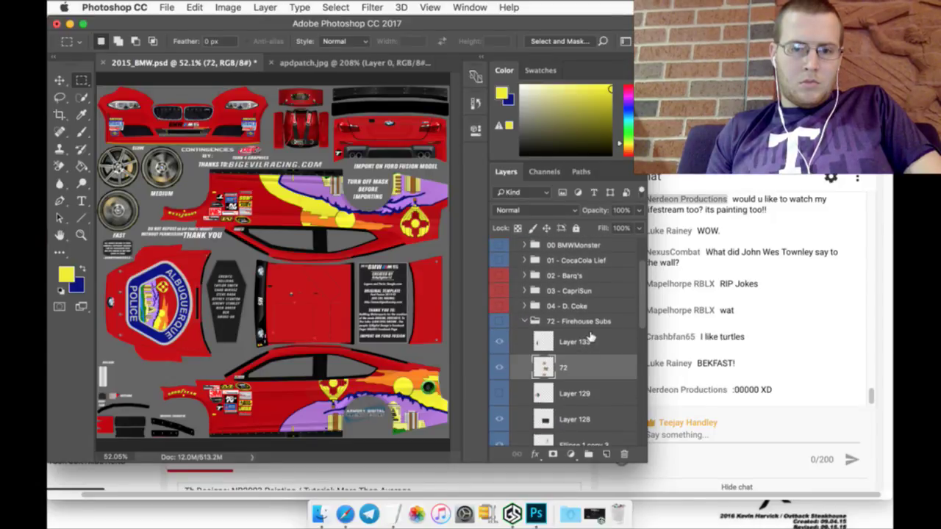
left_click(590, 337, "shift")
right_click(591, 337)
left_click(662, 399)
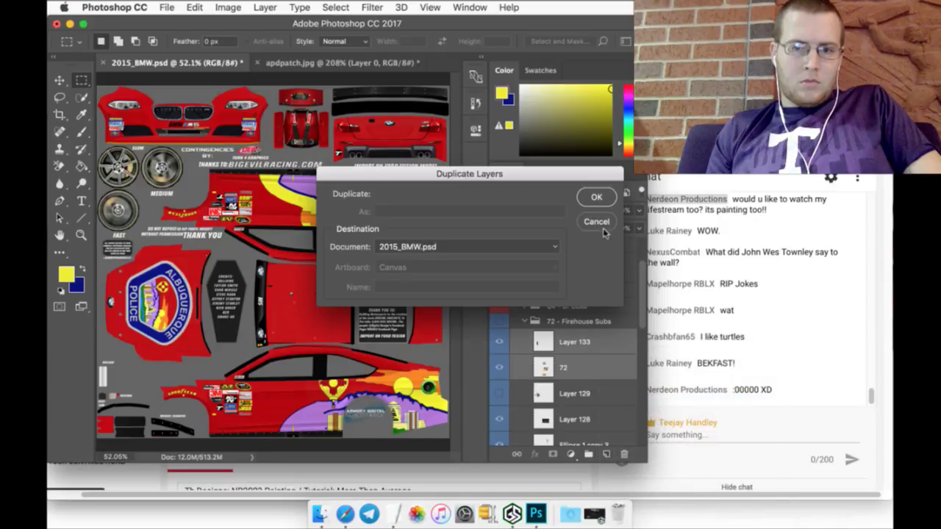
left_click(596, 196)
Step: Move the two copies out of the Firehouse Subs folder, just above Layer 146 copy
left_click_drag(593, 342, 590, 314)
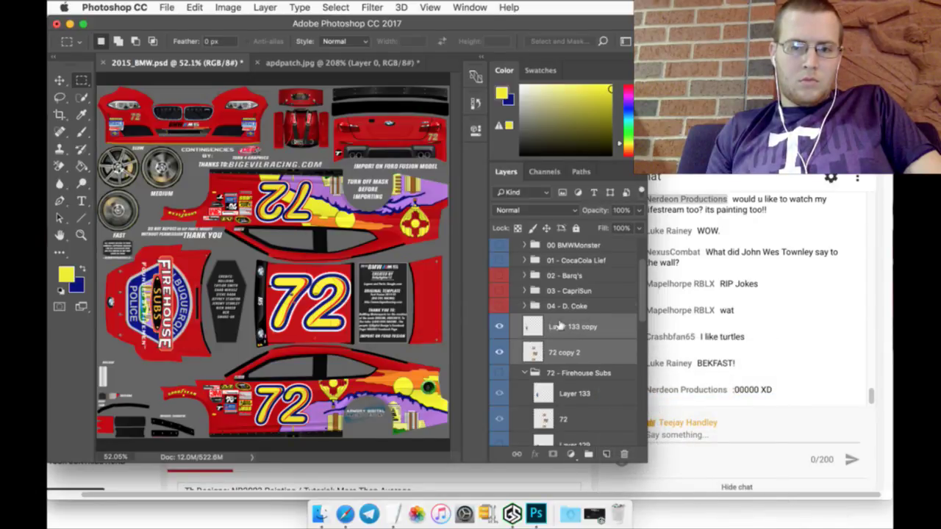
left_click(525, 373)
left_click_drag(574, 347, 573, 384)
scroll(525, 329, "up", 4)
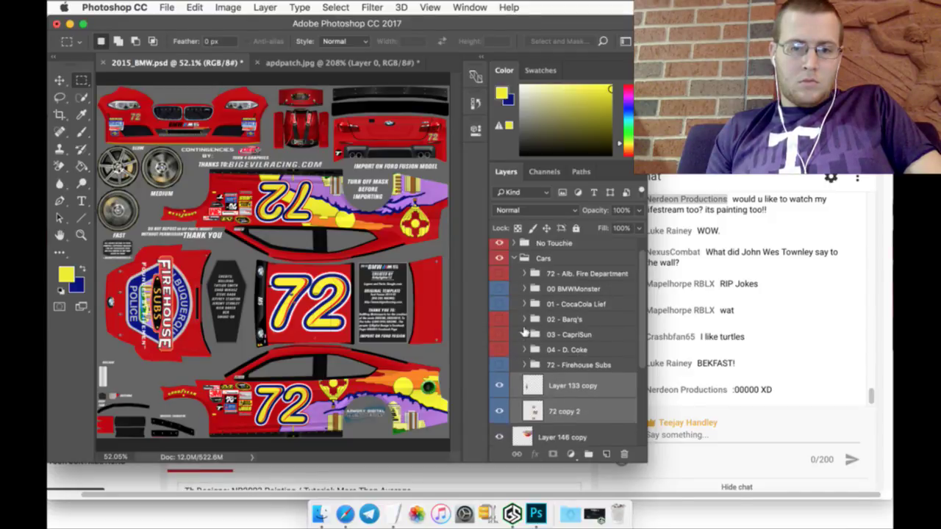
scroll(529, 294, "down", 3)
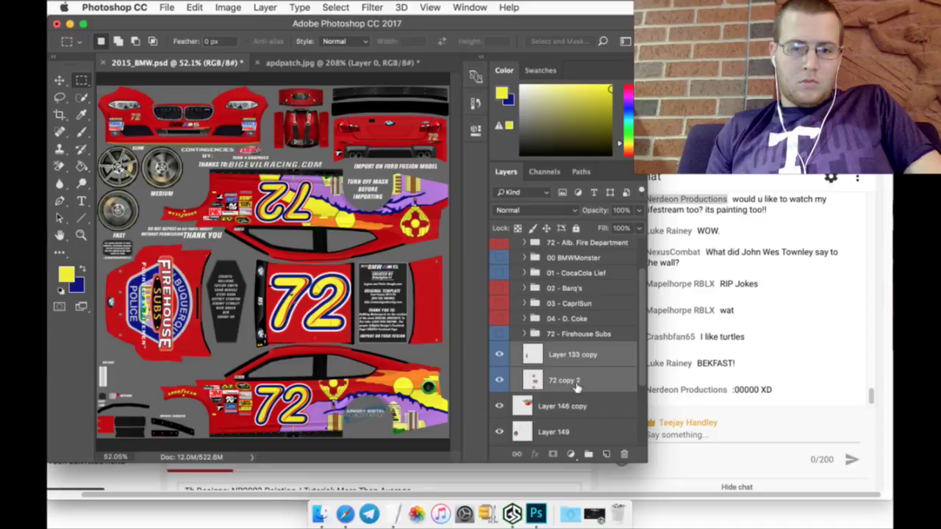
left_click_drag(575, 388, 577, 408)
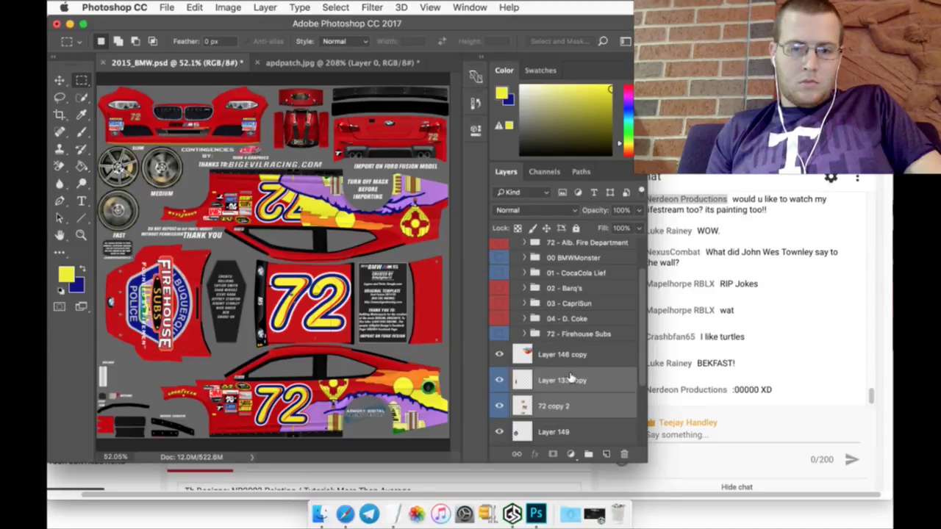
left_click_drag(573, 374, 574, 349)
scroll(537, 320, "up", 3)
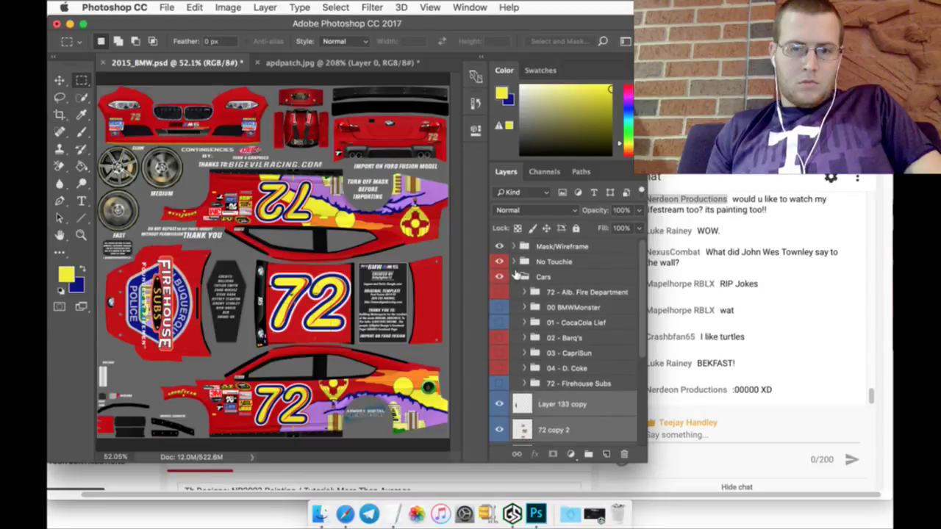
left_click(516, 275)
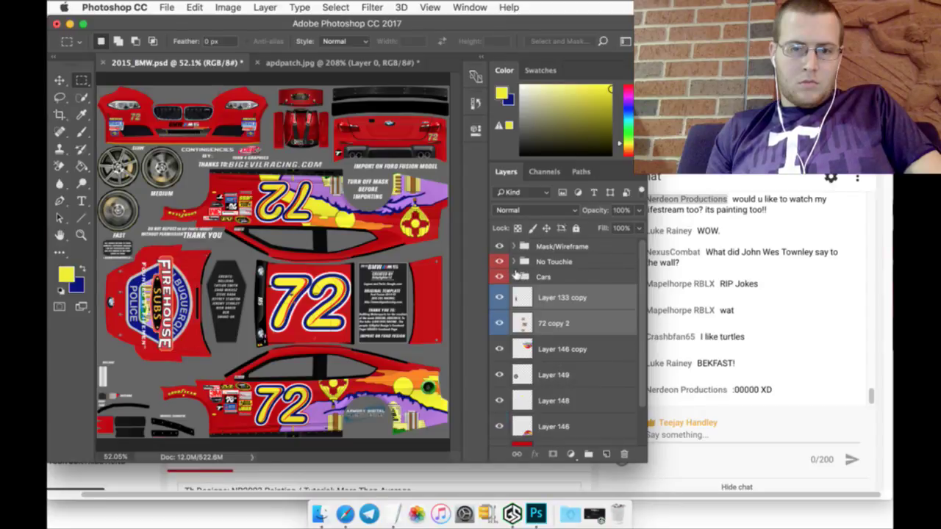
Step: Check the Layer 133 copy decal, then delete Layer 133 copy
left_click(580, 297)
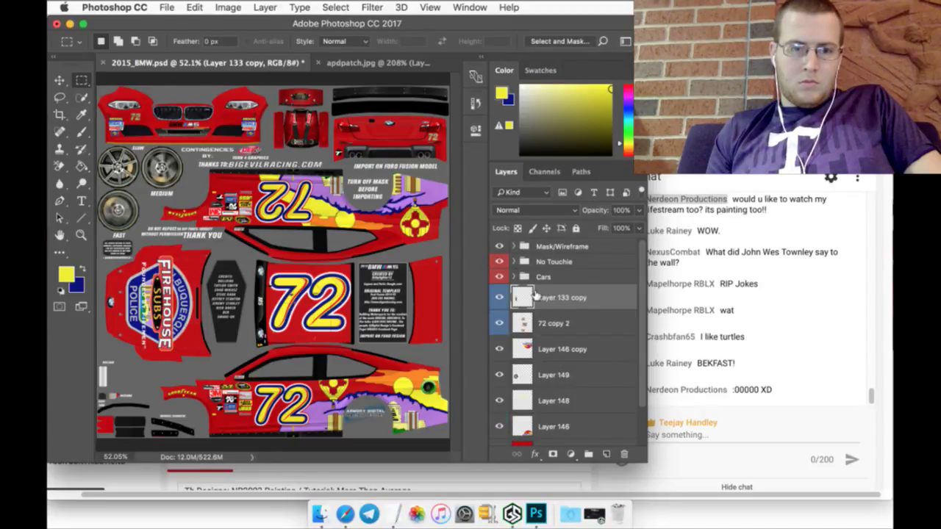
left_click(499, 296)
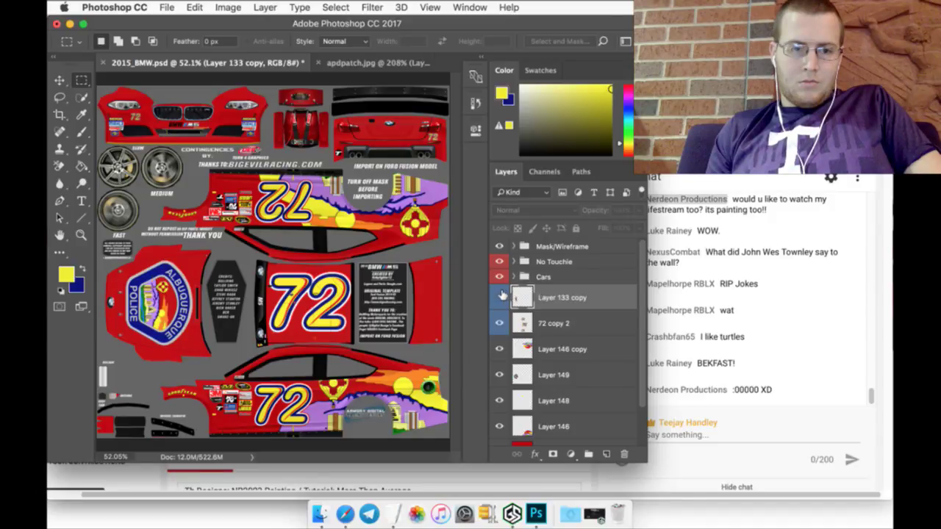
left_click(500, 297)
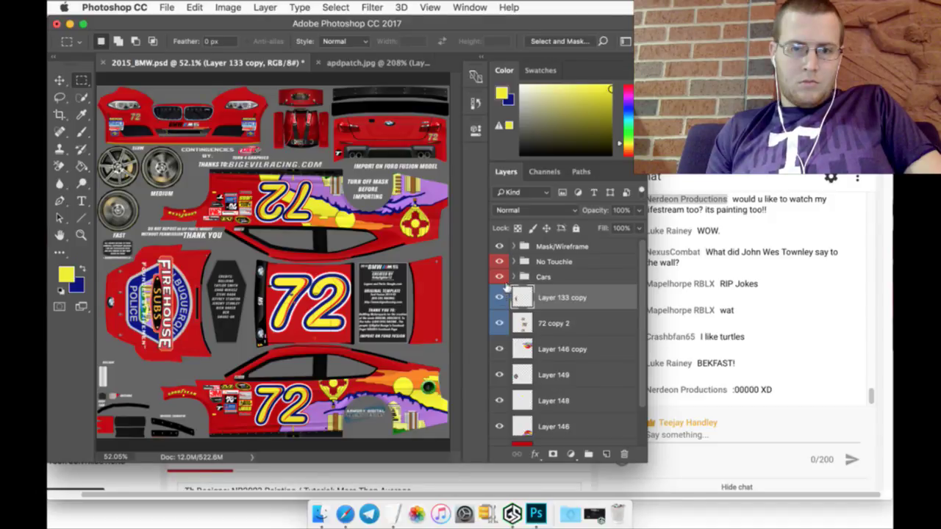
left_click(515, 275)
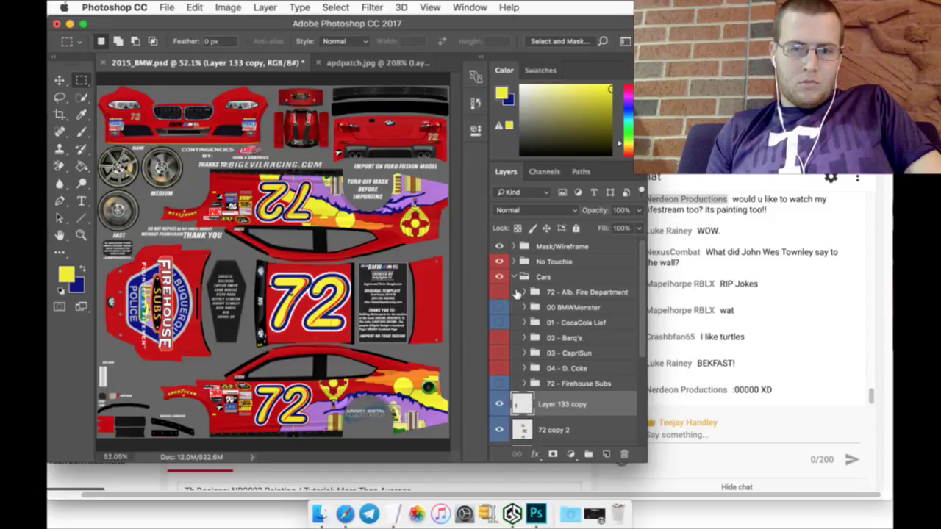
scroll(529, 345, "down", 5)
scroll(542, 402, "up", 5)
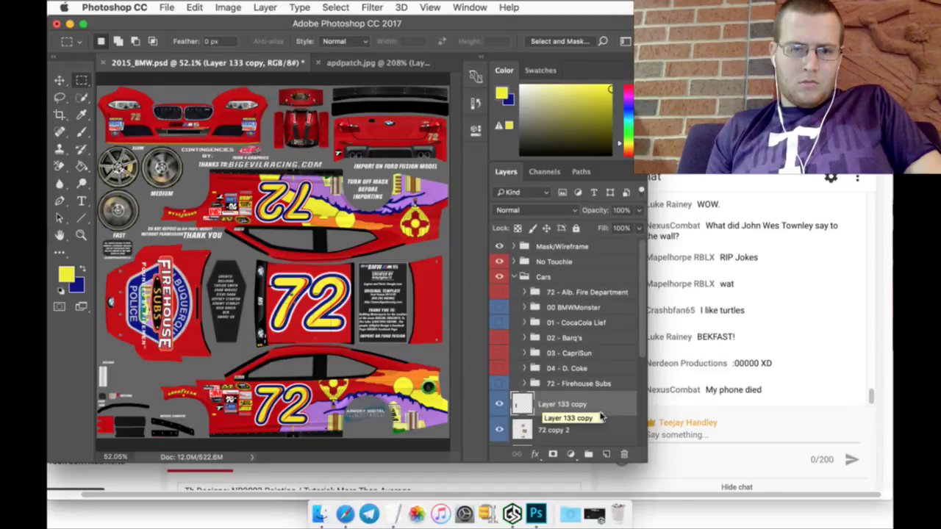
left_click(623, 454)
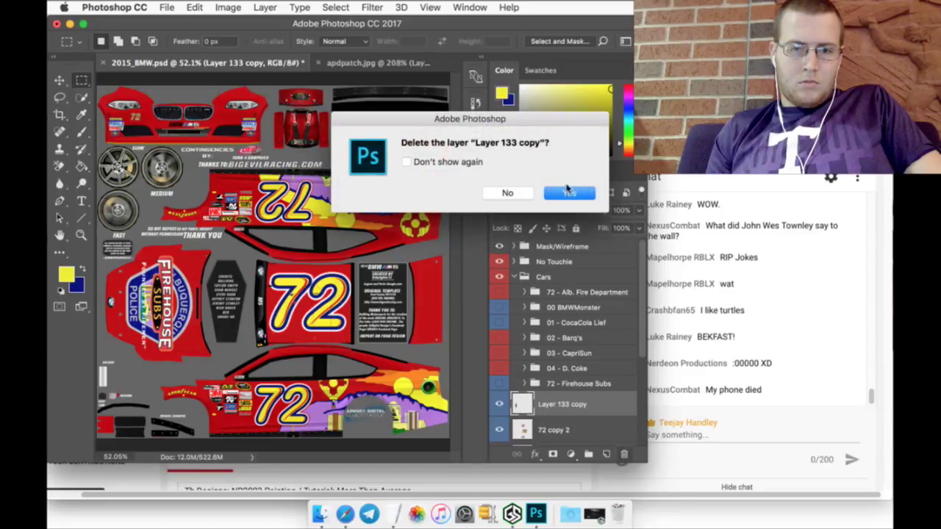
left_click(568, 190)
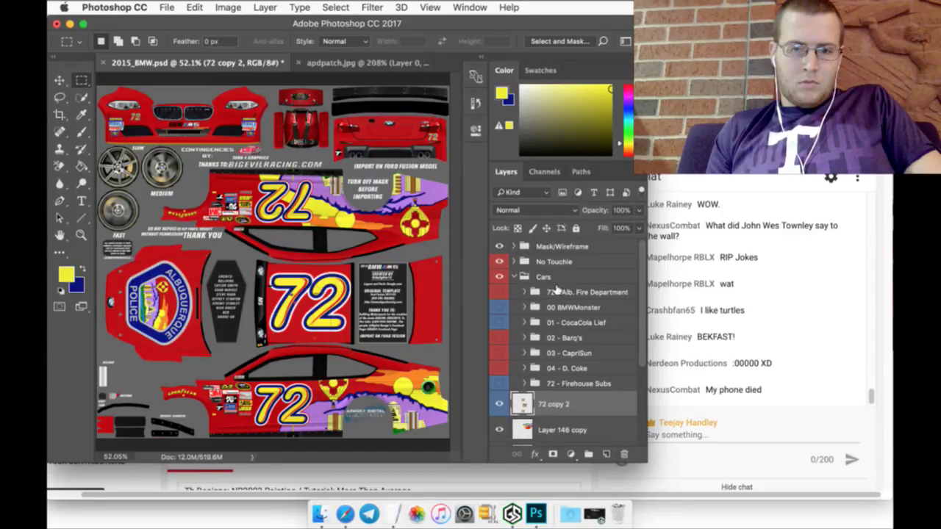
left_click(559, 292)
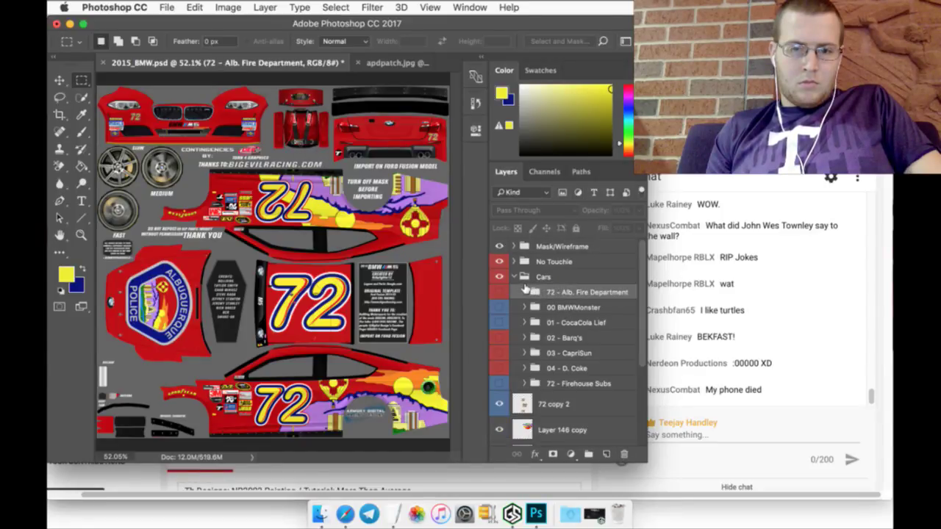
Step: Duplicate Firehouse Bumper from 72 - Alb. Fire Department and move the copy outside the Cars group
left_click(524, 292)
left_click(568, 313)
left_click(581, 338)
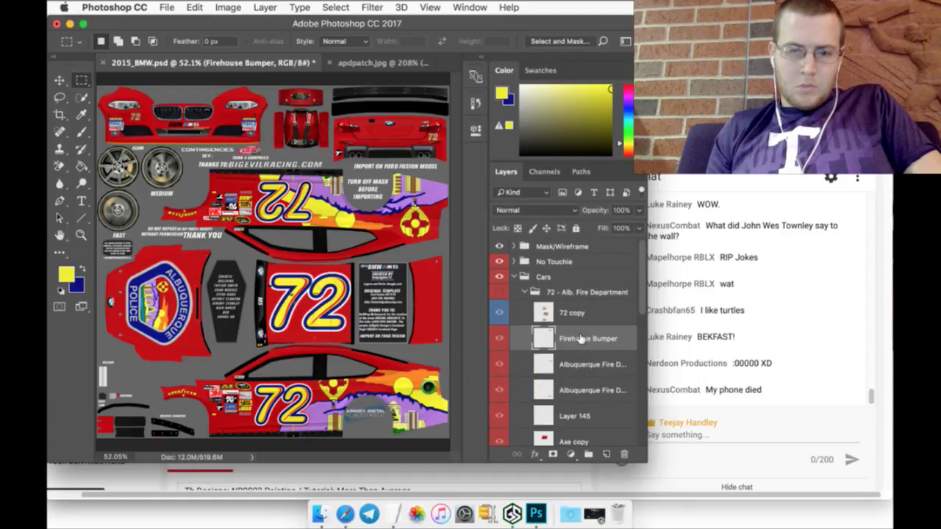
right_click(586, 339)
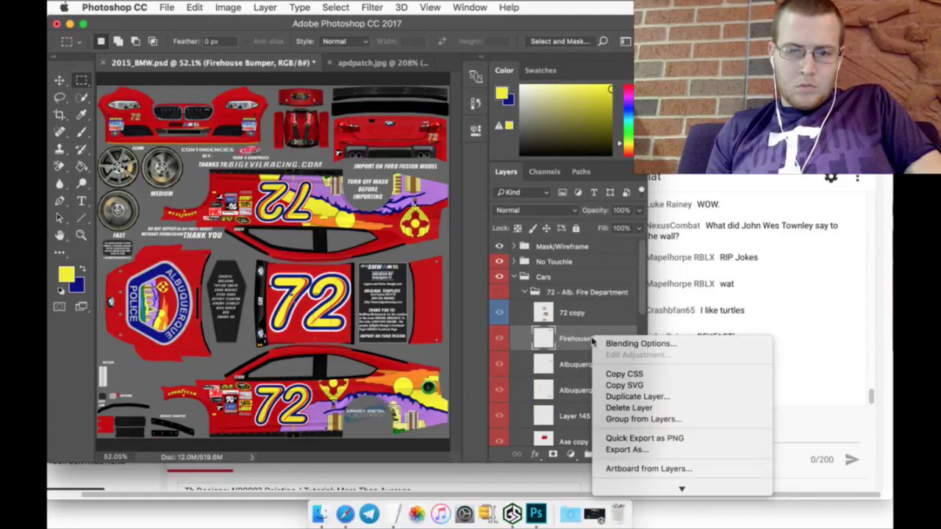
left_click(646, 394)
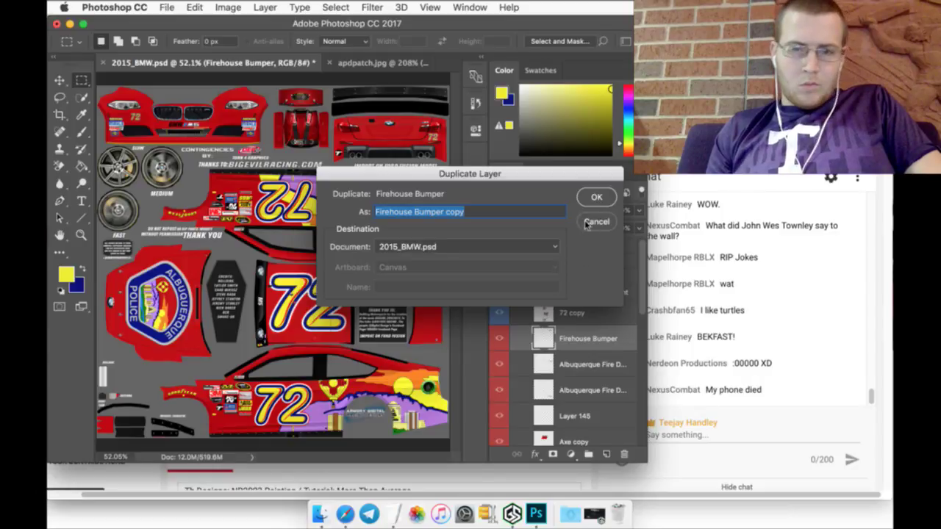
key("Return")
left_click_drag(585, 314, 558, 439)
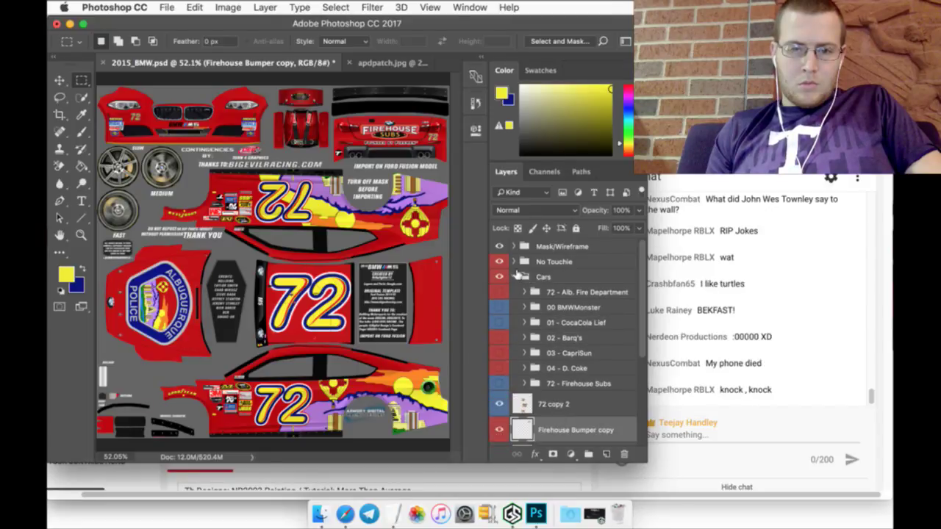
left_click(516, 275)
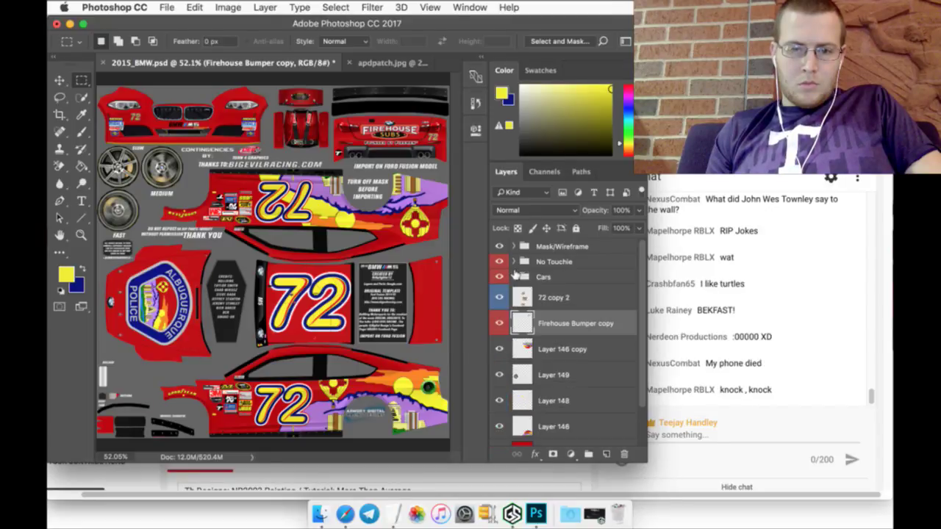
left_click(574, 297)
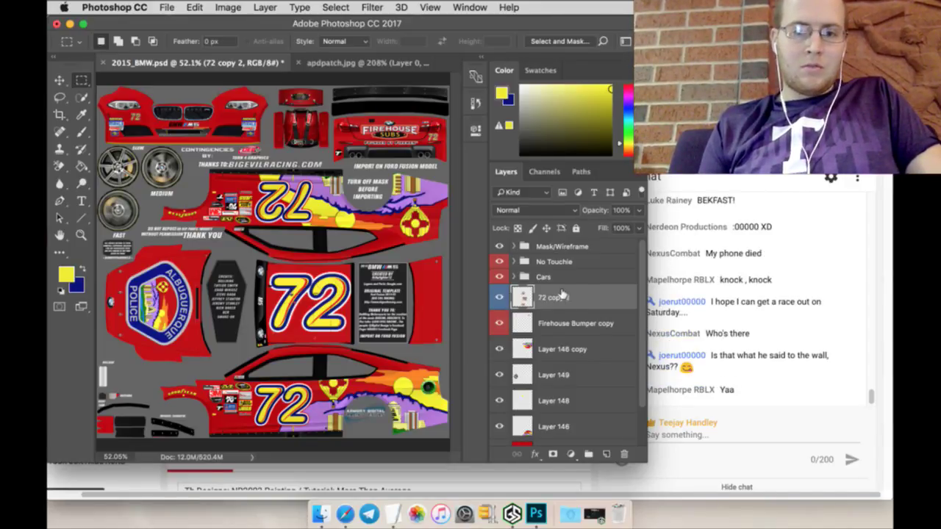
Step: Group the loose layers from 72 copy 2 down into a new folder named '72 - Alb PD'
scroll(581, 379, "down", 2)
left_click(578, 405, "shift")
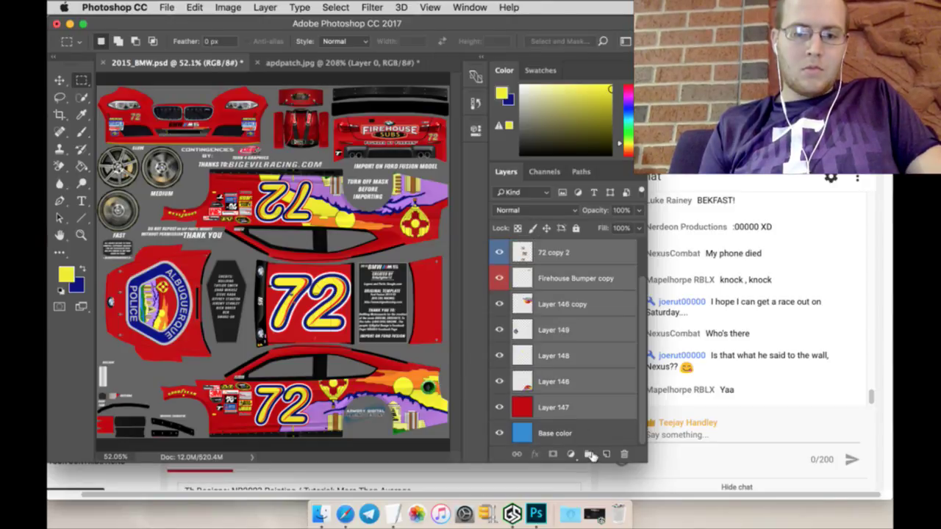
left_click(590, 455)
double_click(547, 292)
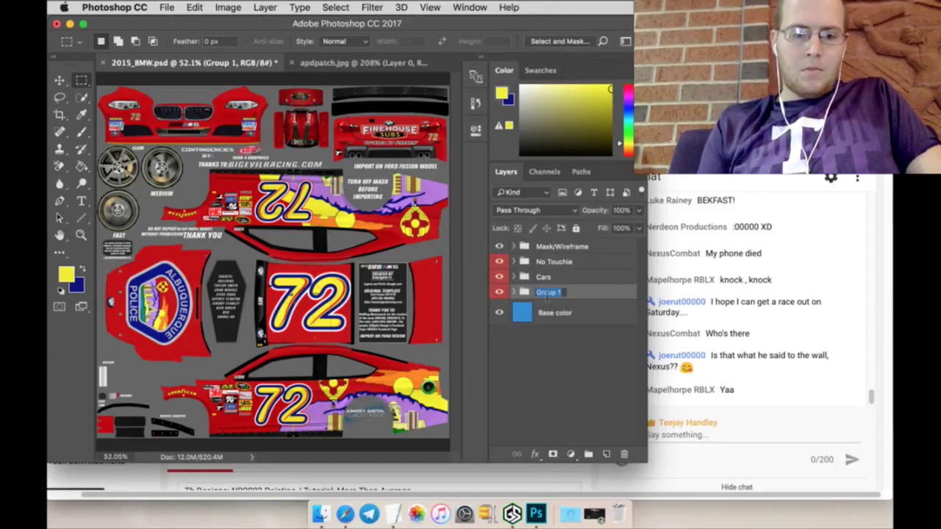
type("72")
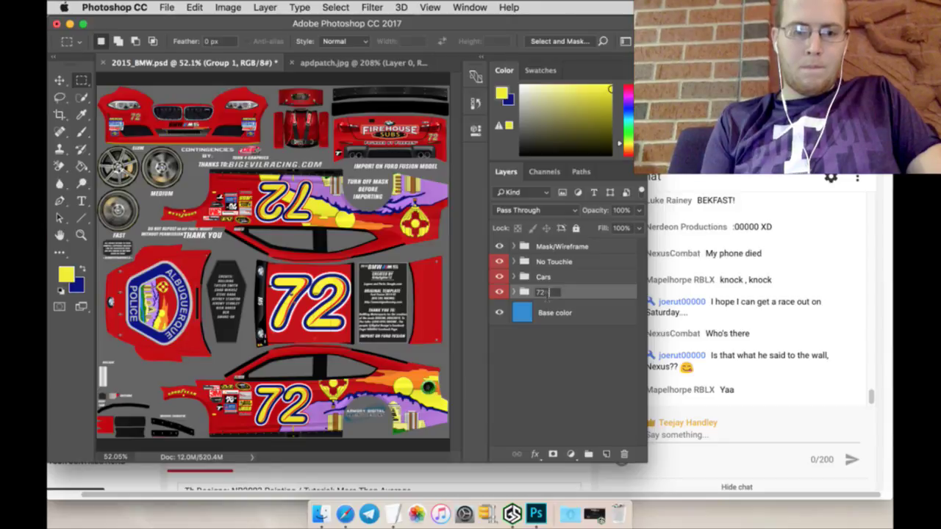
type(" - Alb")
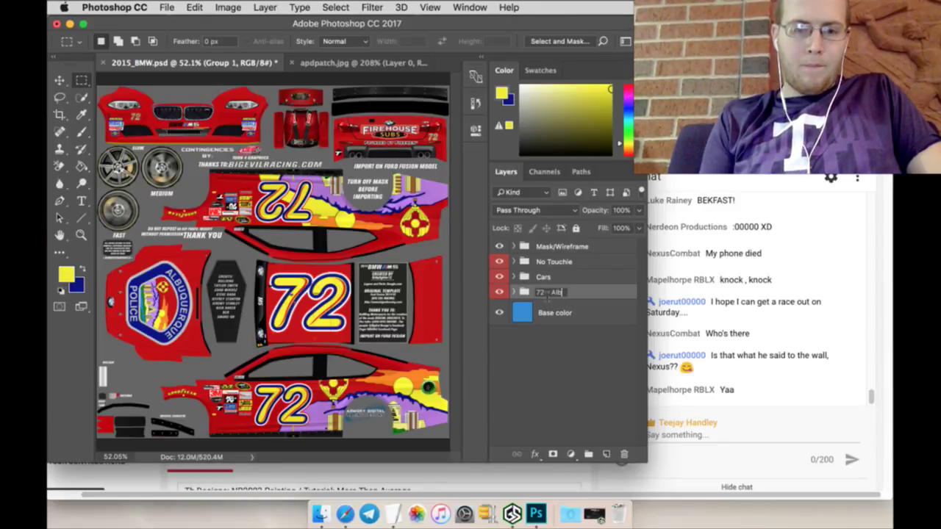
type(" PD")
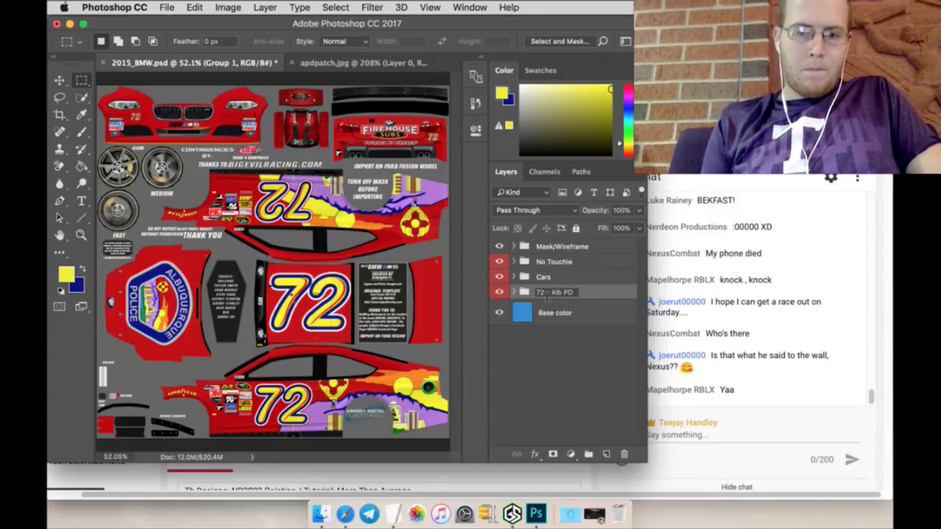
key("Return")
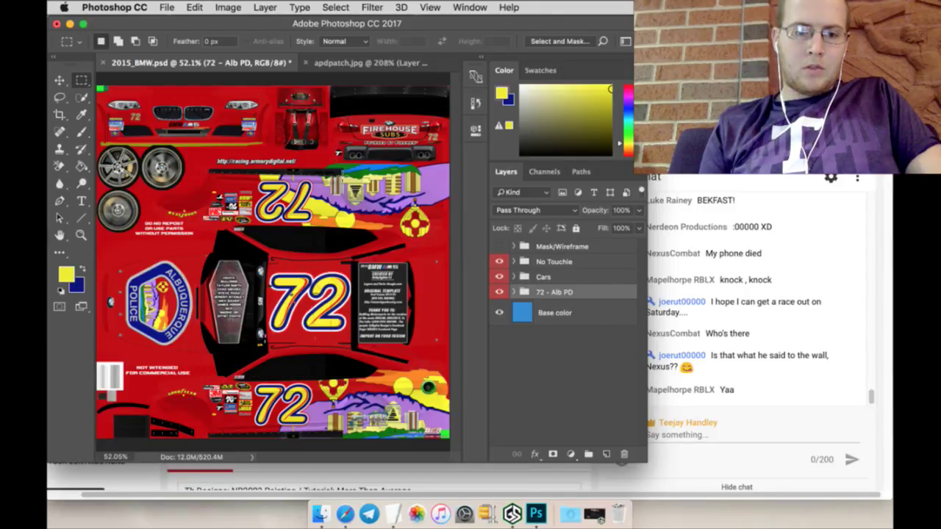
left_click(167, 7)
left_click(196, 144)
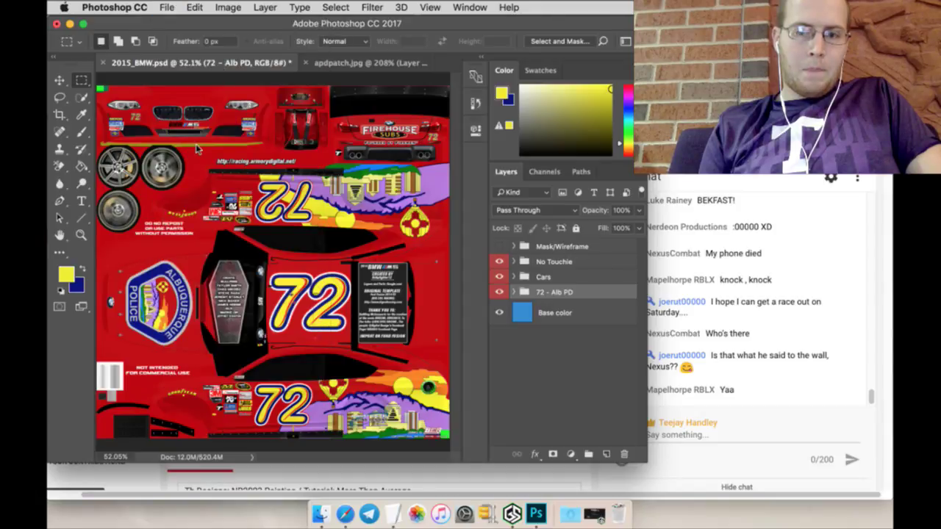
Step: Save the document as '72_AlbPD' in Targa format inside the TGA RBCS folder
double_click(372, 152)
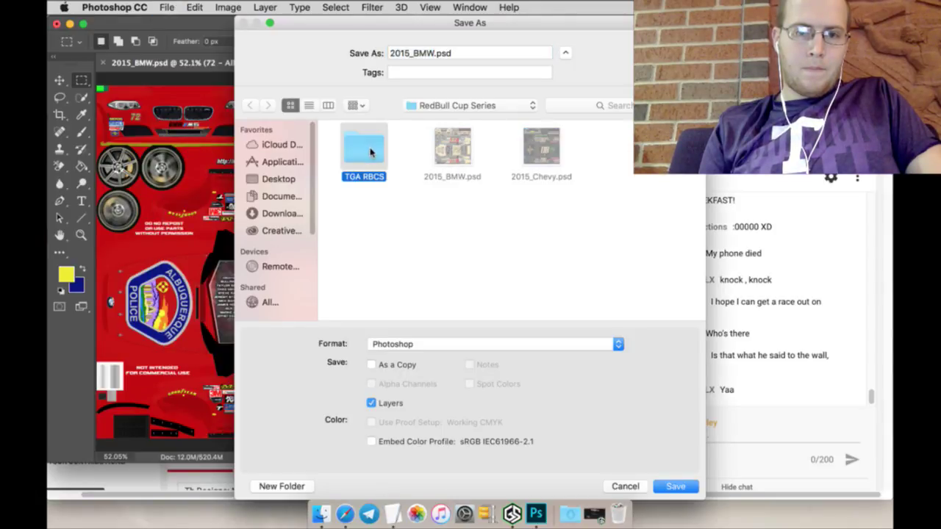
triple_click(467, 62)
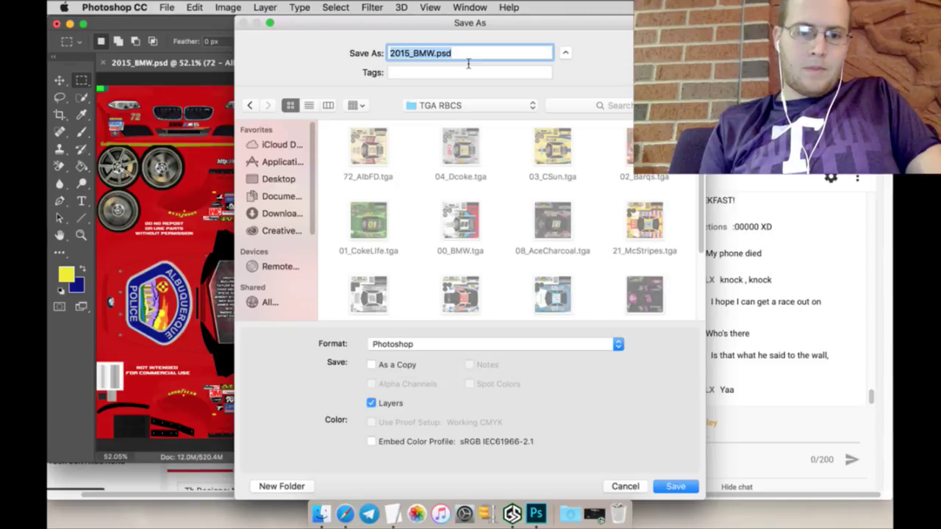
type("72")
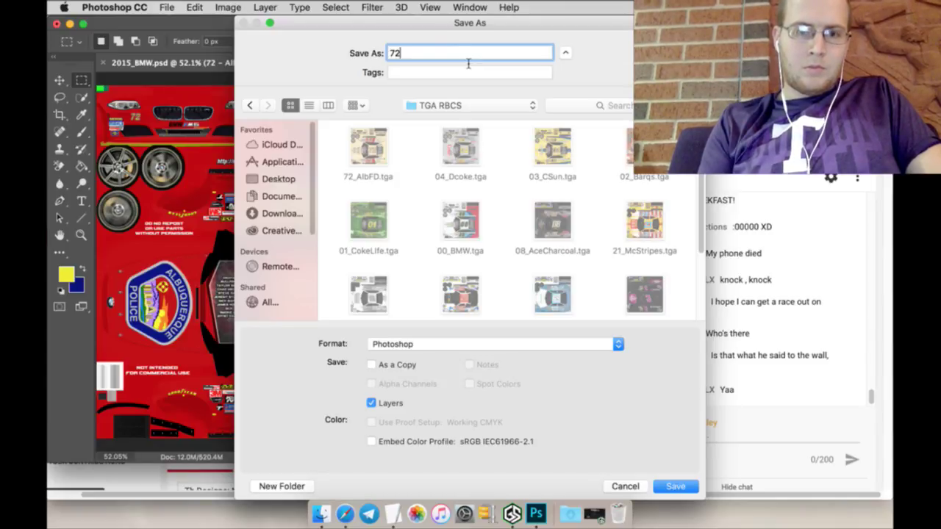
type("_")
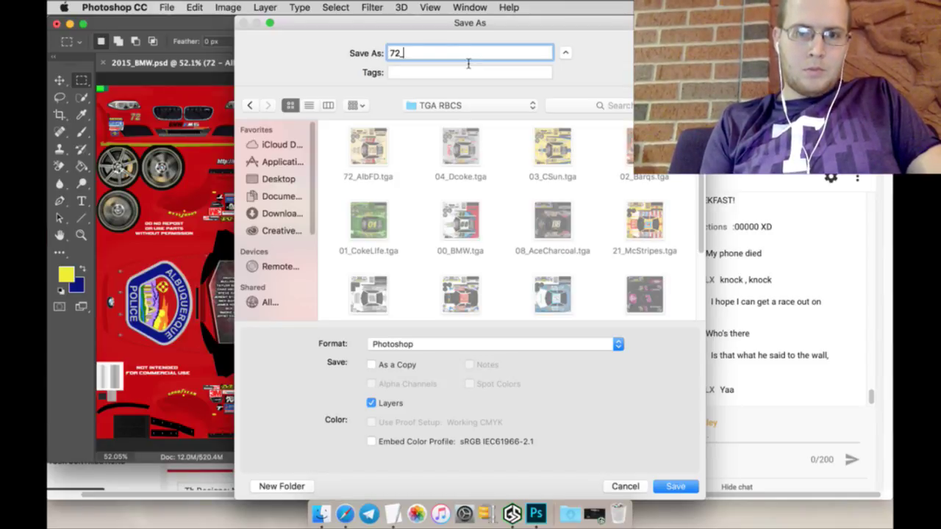
type("AlbPD")
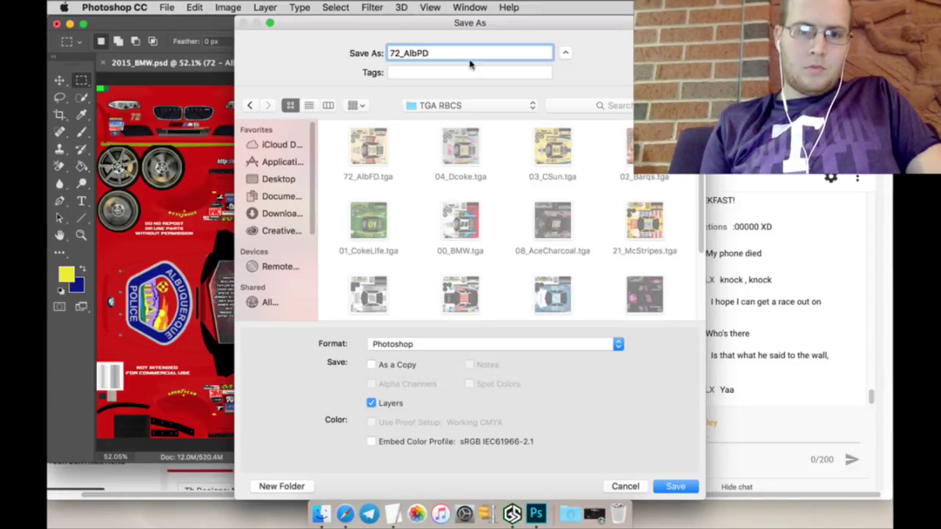
left_click(598, 343)
key("t")
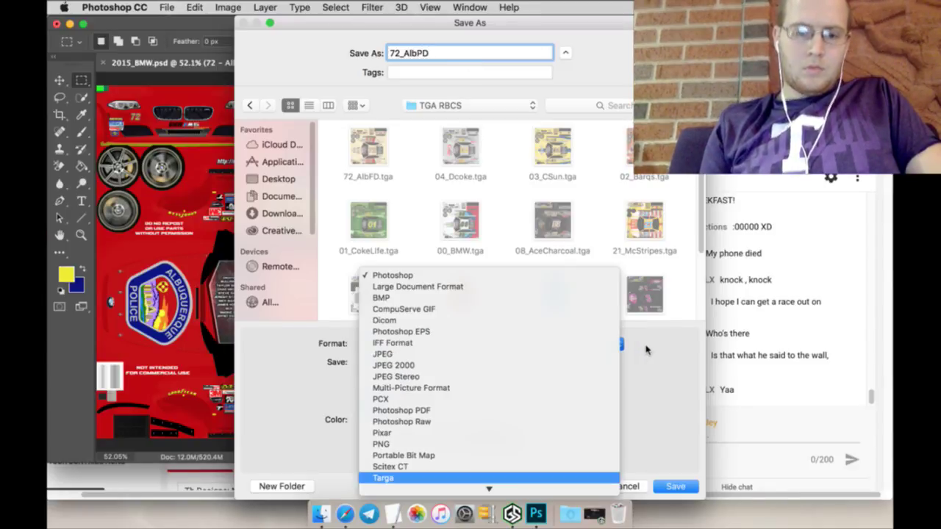
key("Return")
key("Return")
key("Return")
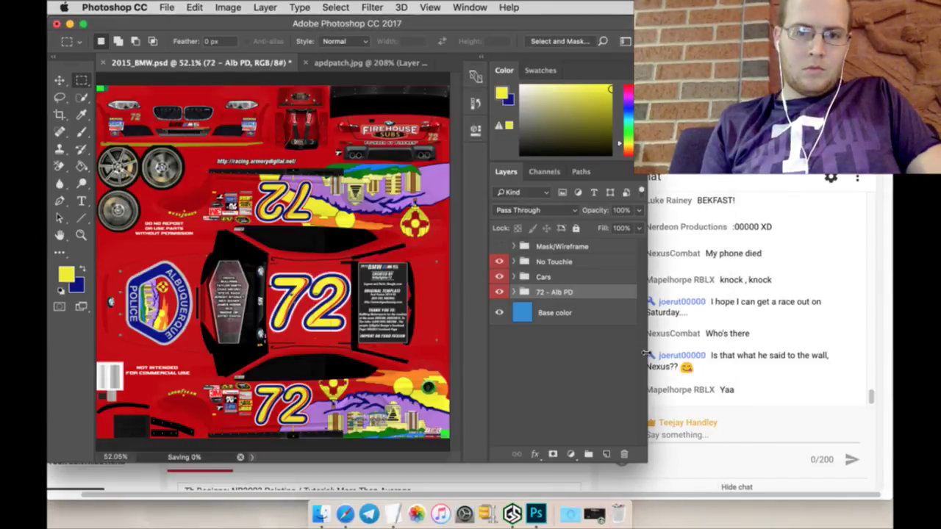
Step: Hide the 72 - Alb PD group, move it into Cars, and show the Mask/Wireframe overlay
left_click(500, 292)
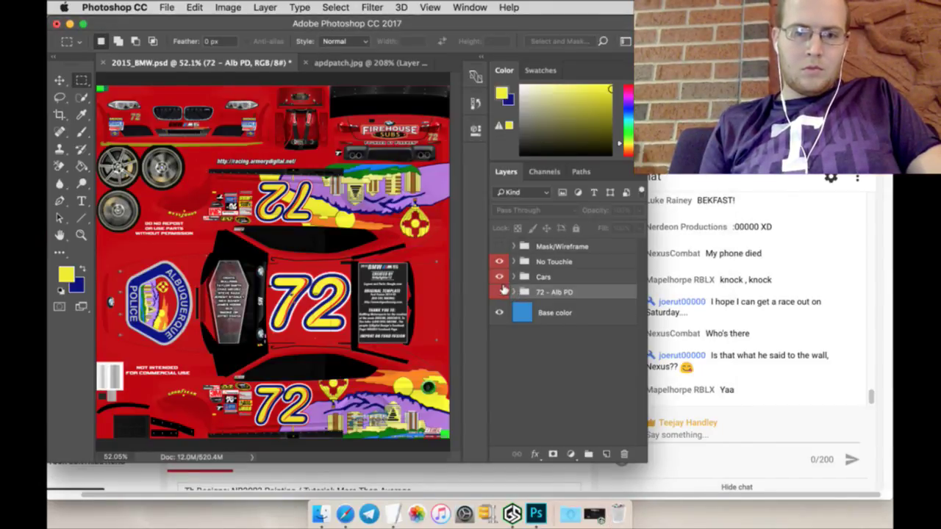
left_click_drag(556, 292, 555, 279)
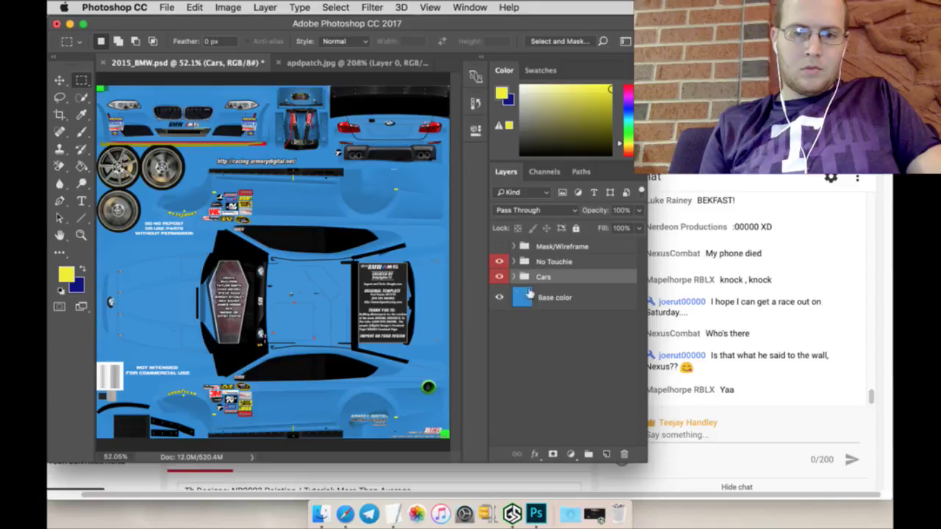
left_click(500, 246)
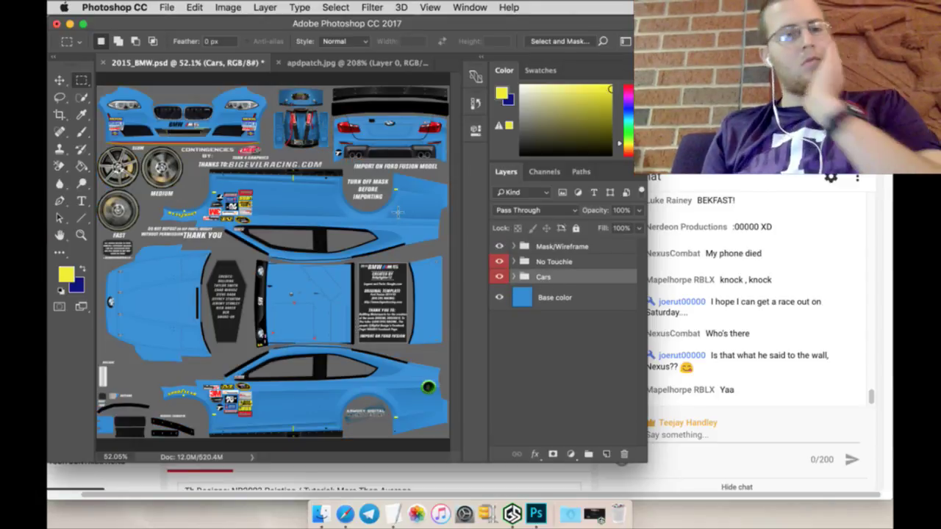
Step: Italicize the Albuquerque Police Department sponsor name in the TextEdit Schedule, then go back to Photoshop
left_click(391, 506)
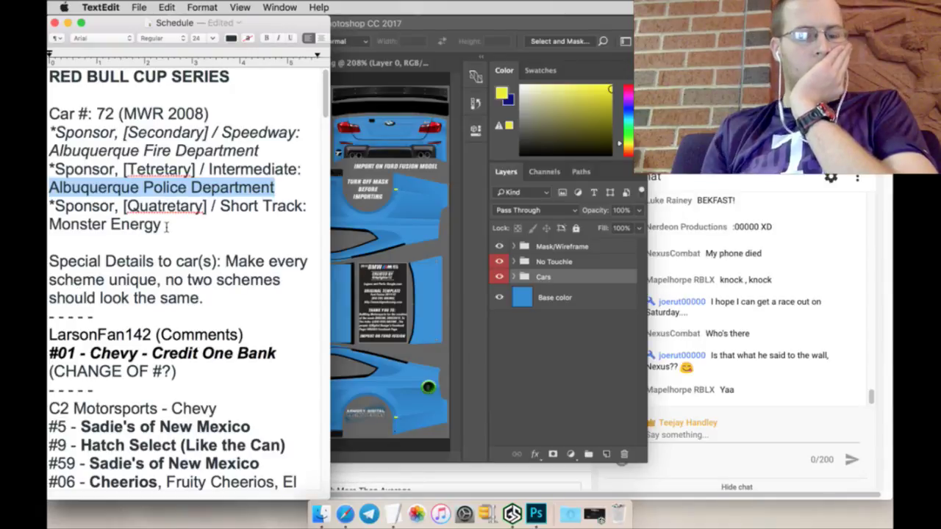
key("super+i")
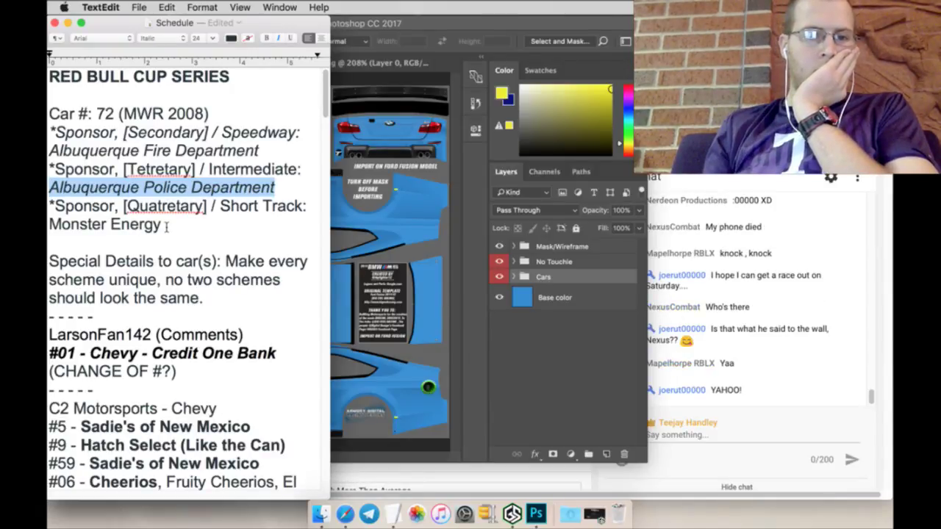
left_click(179, 230)
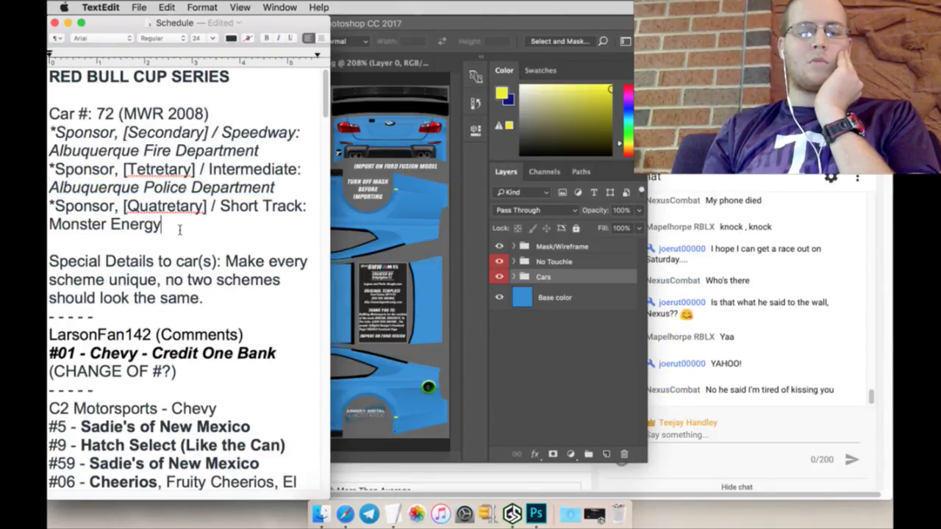
left_click(481, 347)
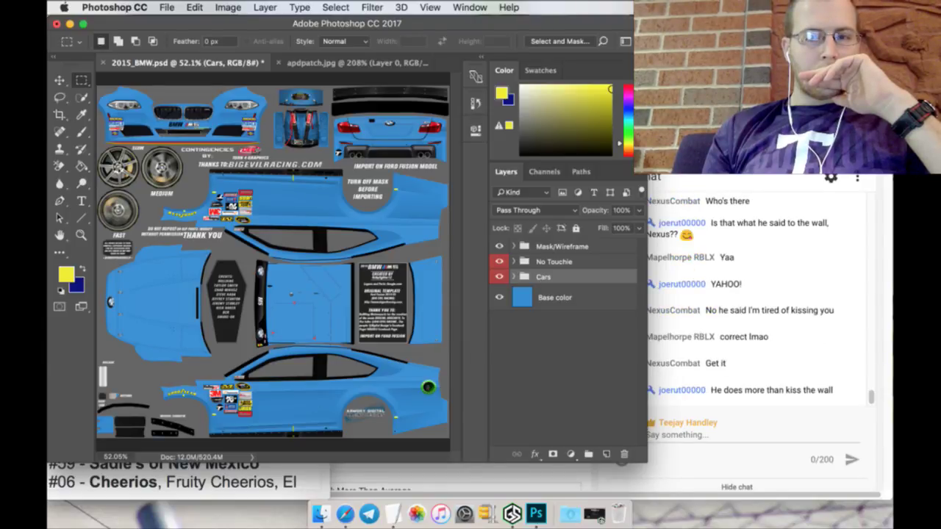
key("super+Tab")
Step: Replace the police department image search with 'monster energy wallpaper png'
left_click(346, 49)
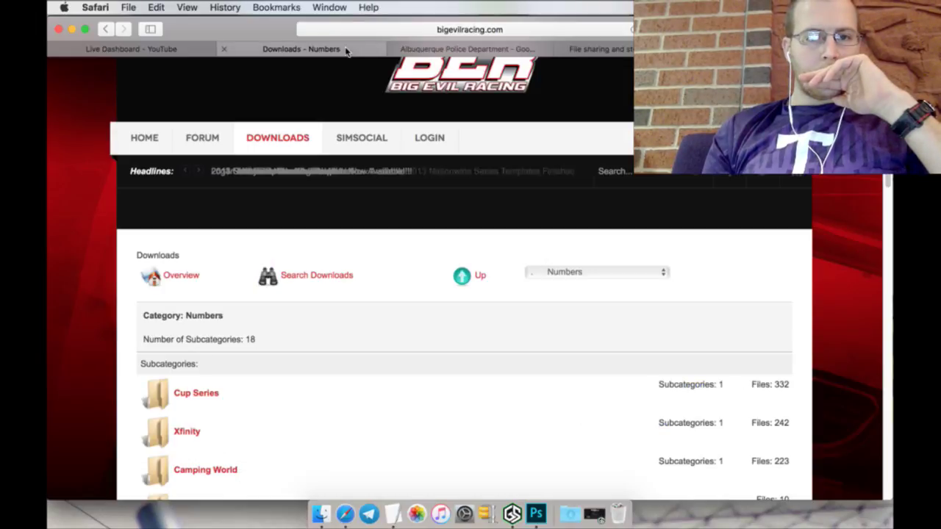
left_click(450, 49)
scroll(367, 147, "up", 5)
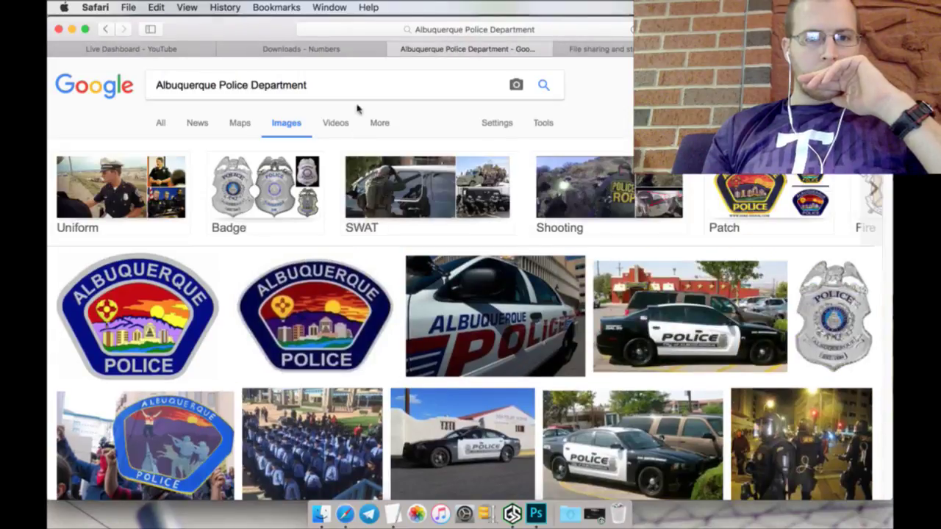
triple_click(355, 87)
type("monst")
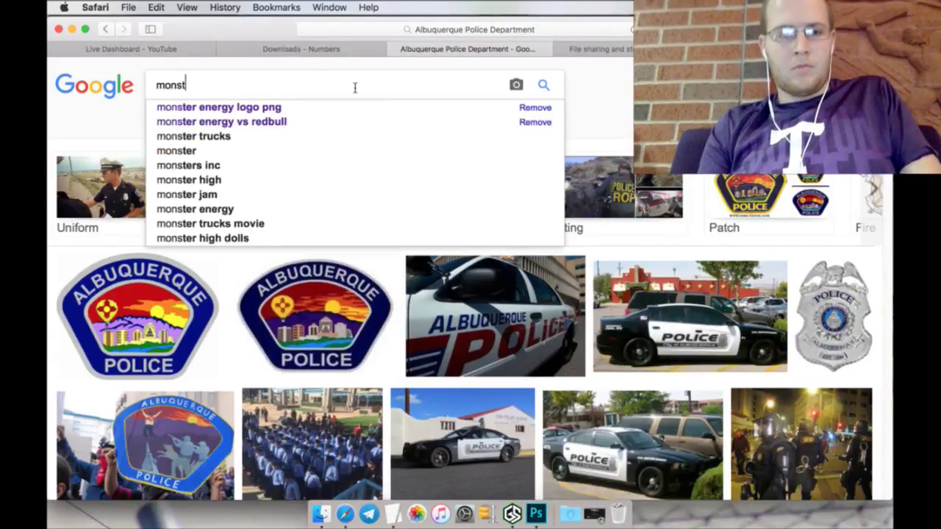
type("er ener")
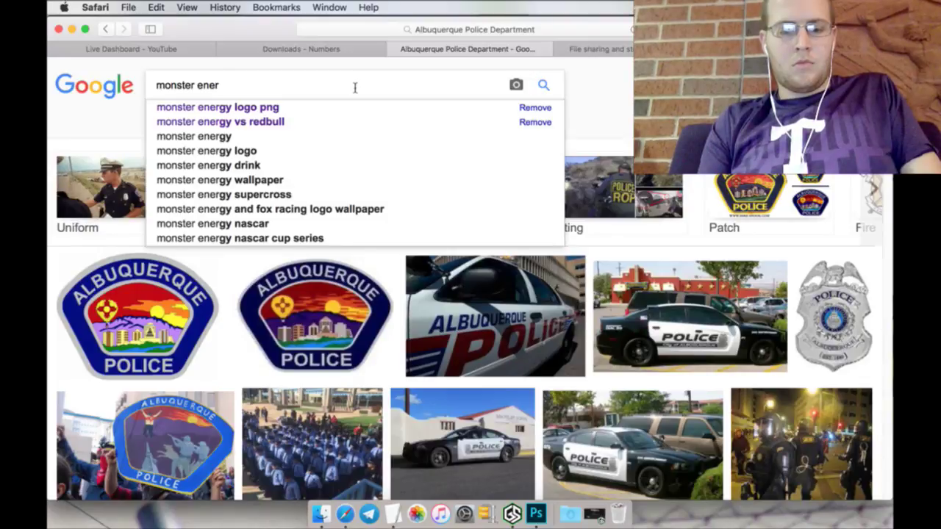
type("gy wall")
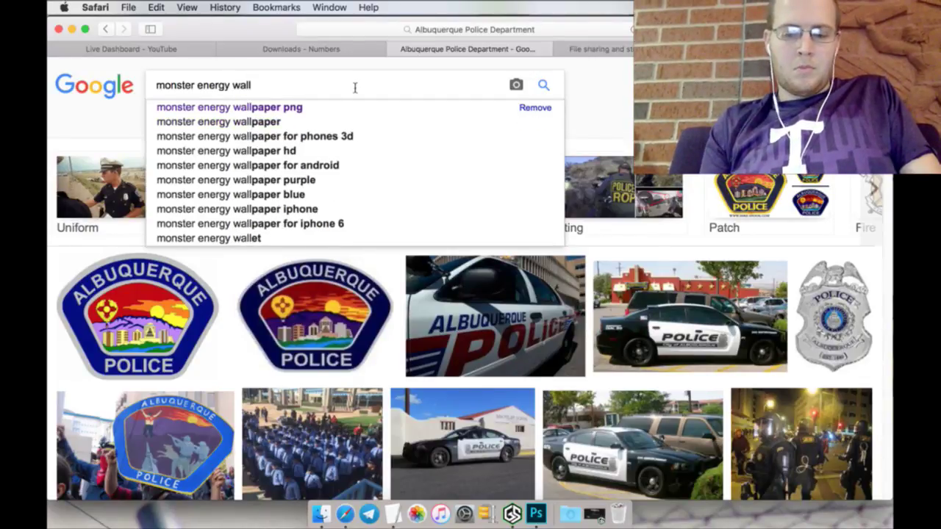
key("Down")
key("Return")
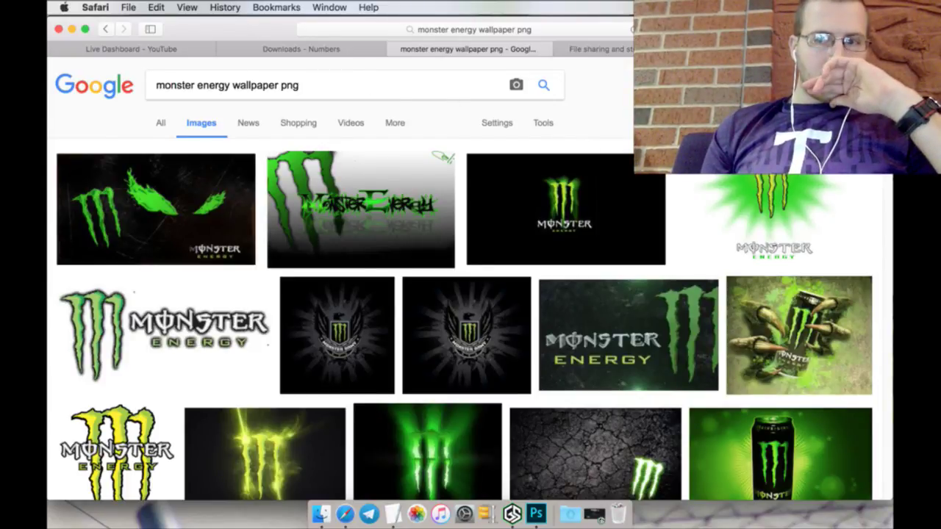
Step: Change the query to 'monster energy racecars' and accept the 'race cars' spelling correction
scroll(391, 85, "down", 3)
scroll(391, 84, "up", 3)
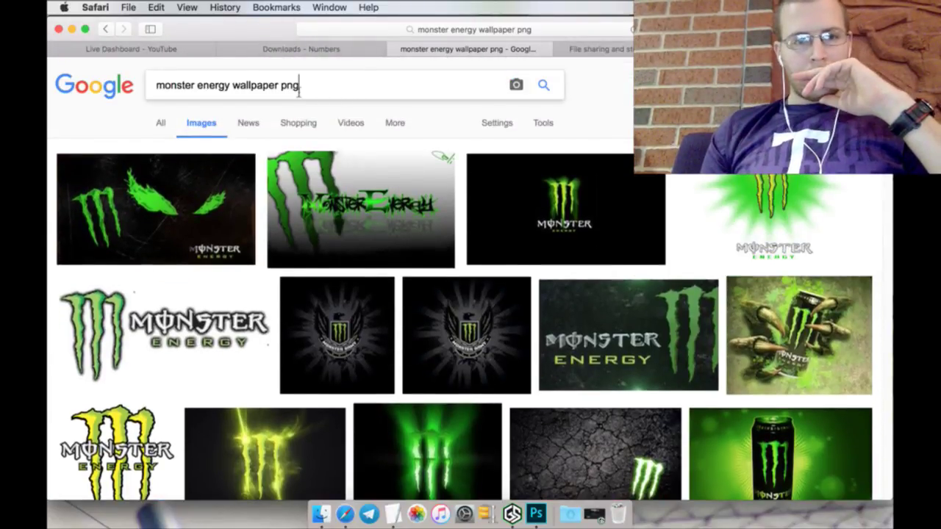
left_click_drag(298, 86, 233, 86)
type("r")
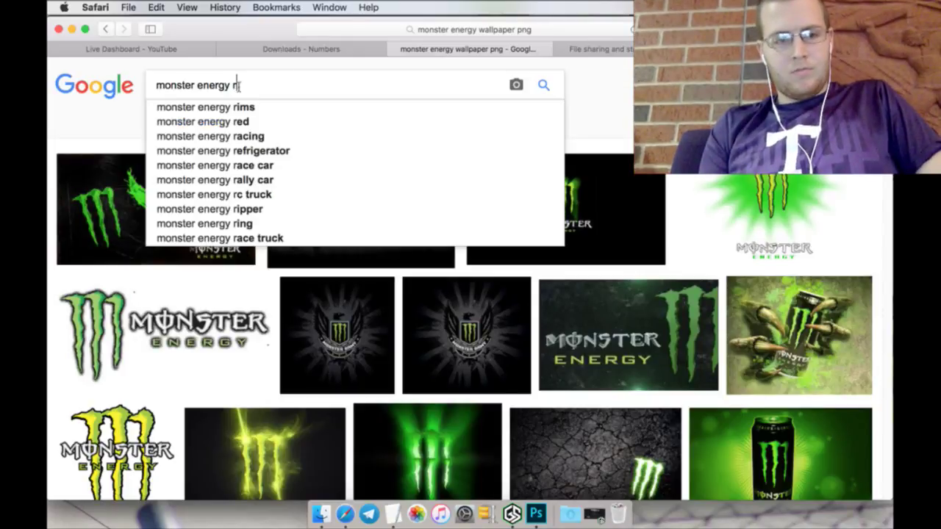
type("acecars")
key("Return")
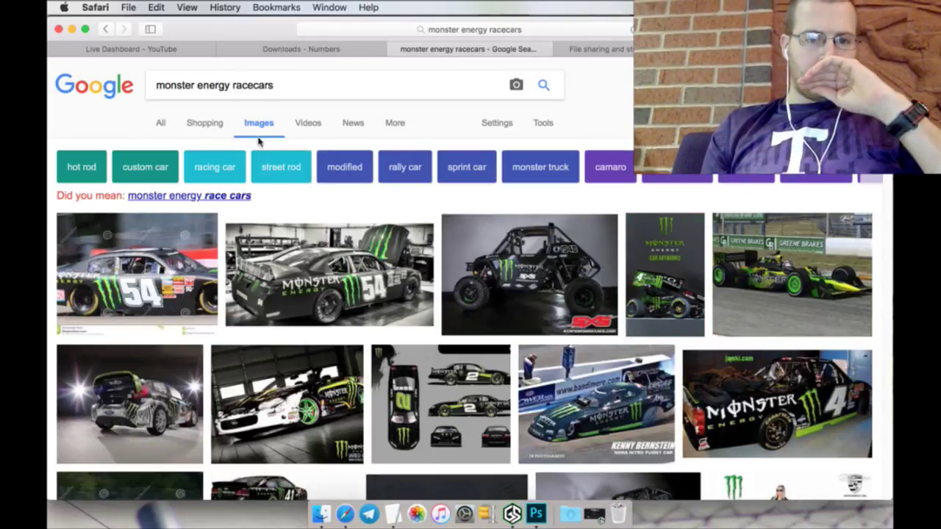
left_click(235, 197)
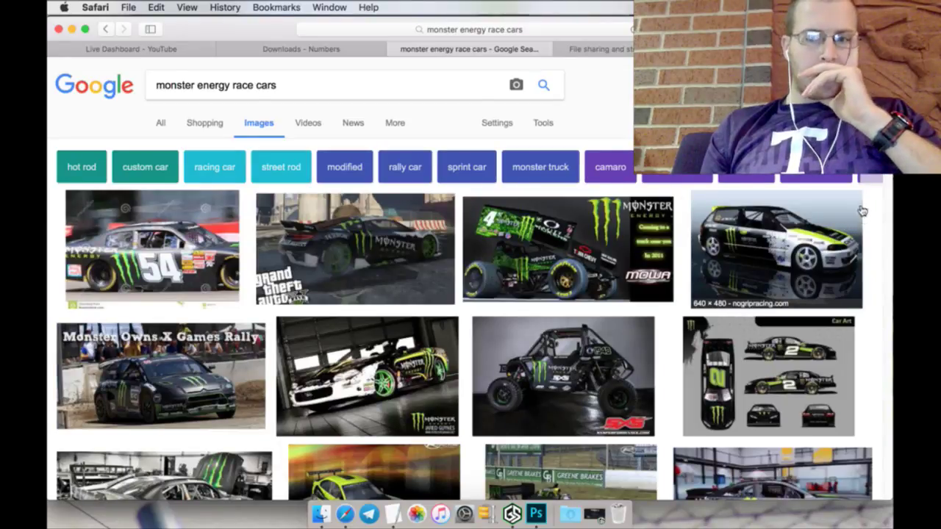
Step: Scroll through the monster energy race cars image results for livery ideas
scroll(463, 331, "down", 2)
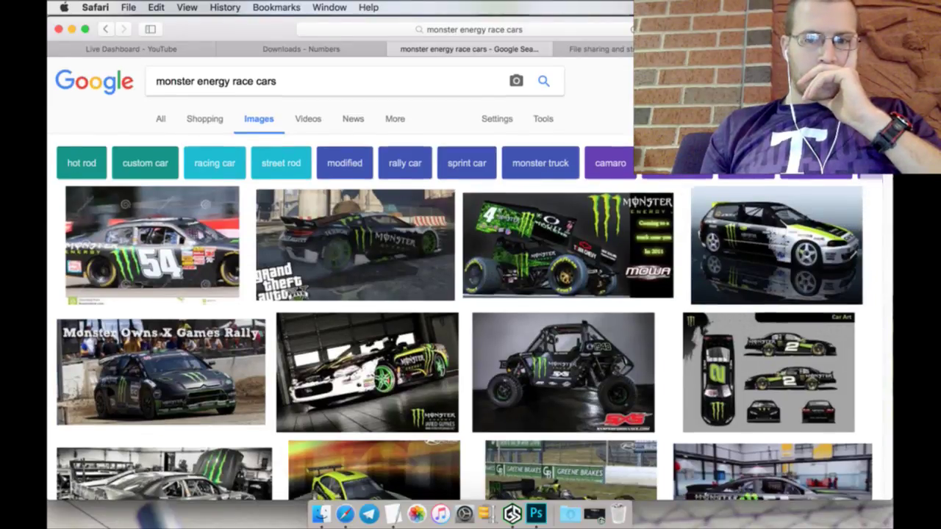
scroll(463, 330, "down", 1)
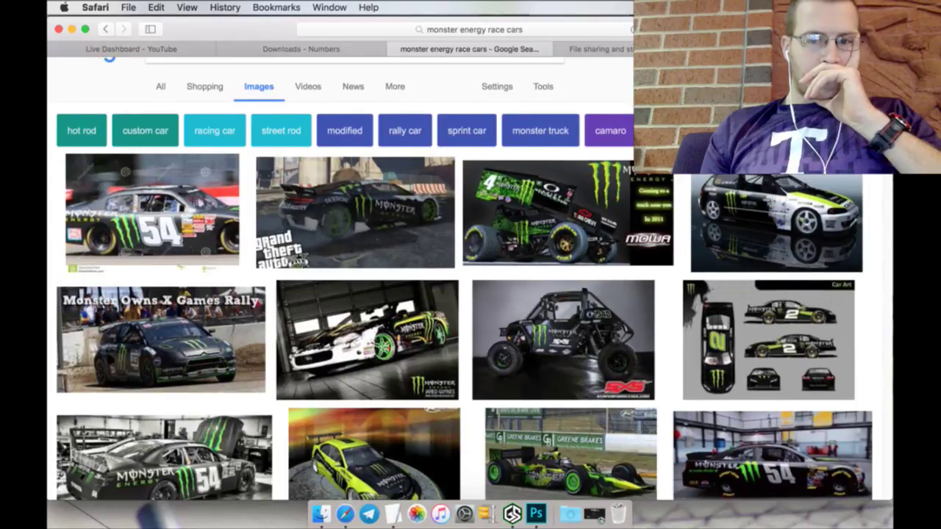
scroll(463, 331, "down", 2)
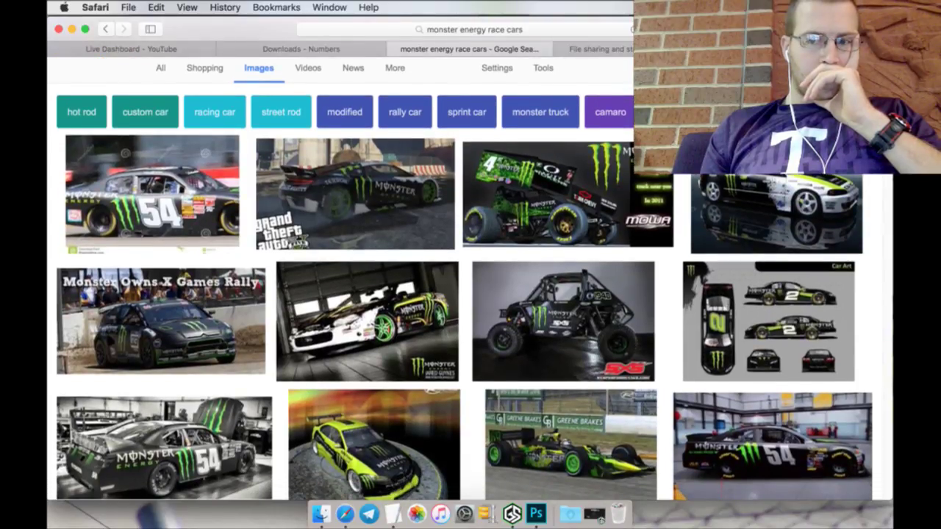
scroll(463, 331, "down", 2)
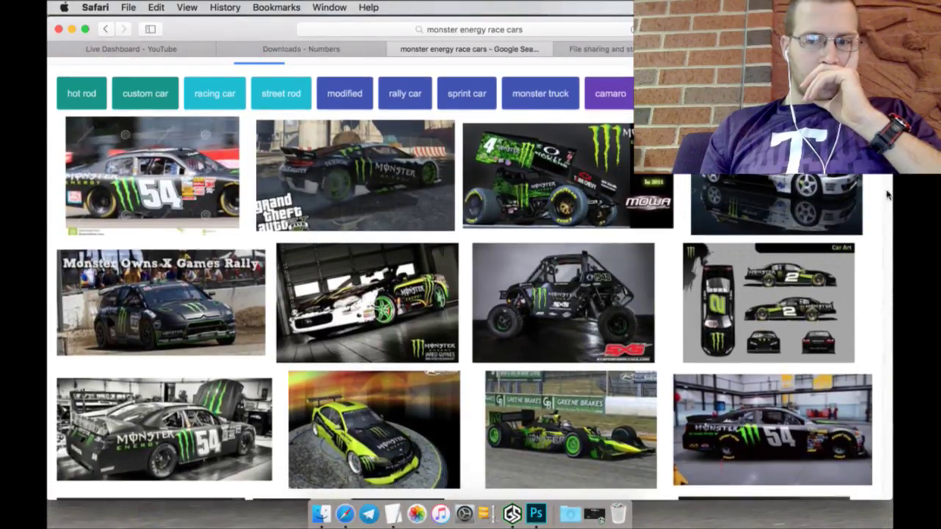
scroll(887, 194, "down", 4)
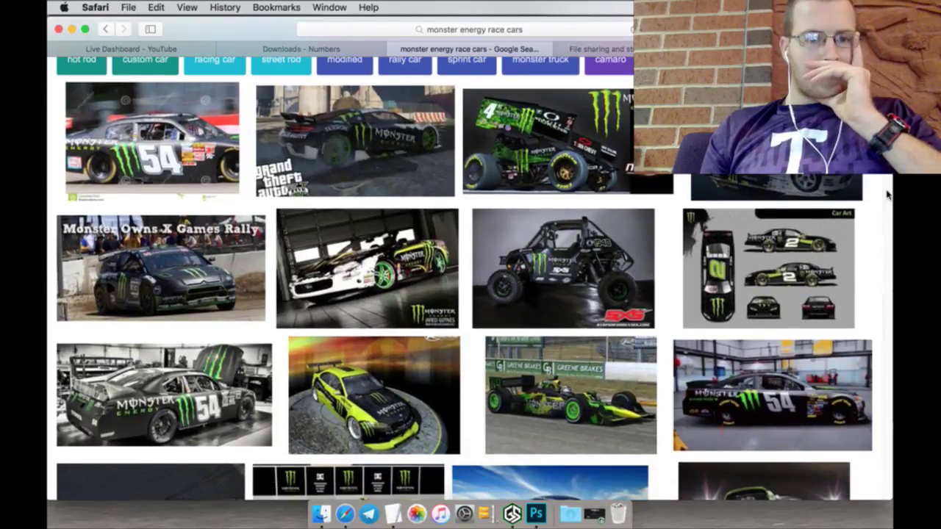
scroll(887, 194, "down", 4)
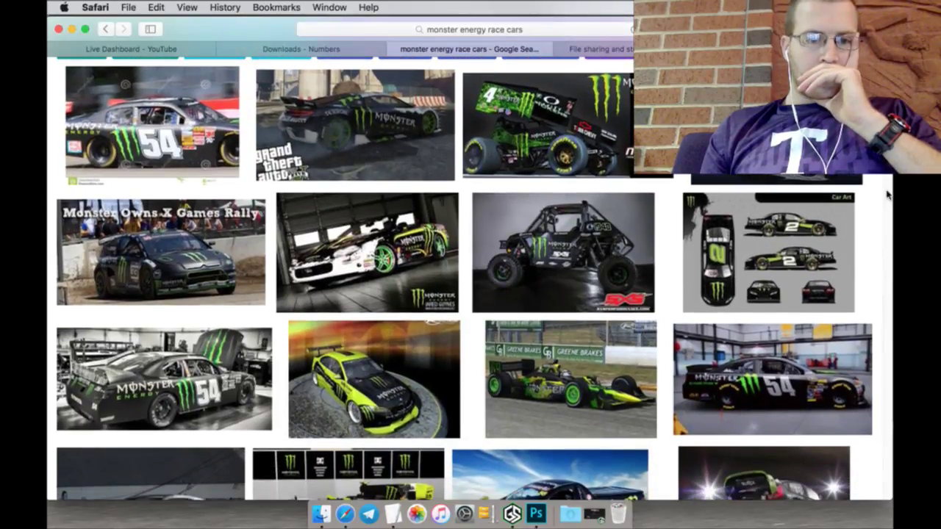
scroll(887, 195, "down", 1)
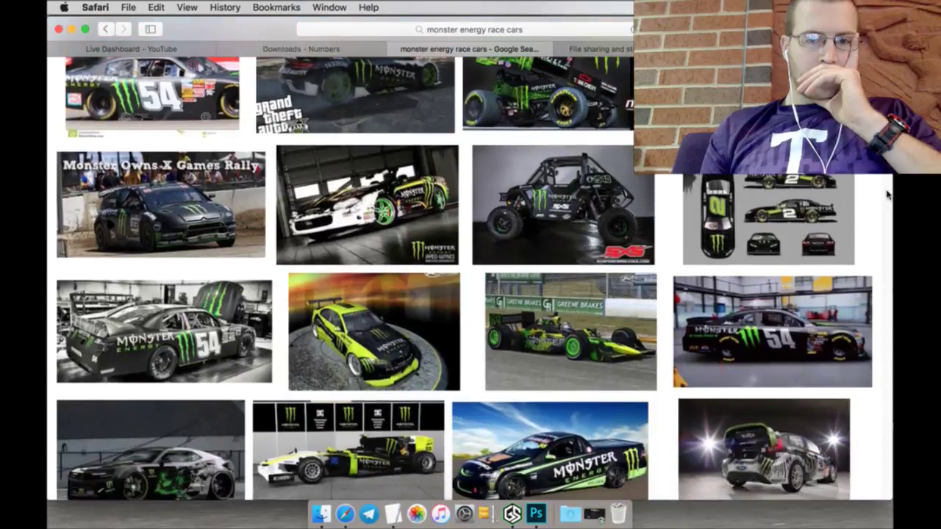
scroll(887, 195, "down", 2)
scroll(887, 195, "down", 2)
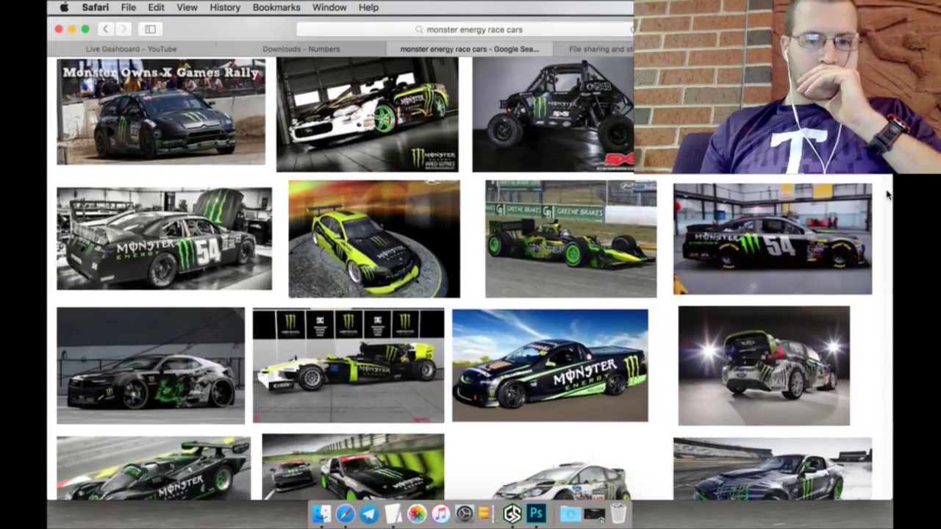
scroll(887, 195, "down", 1)
scroll(887, 195, "down", 3)
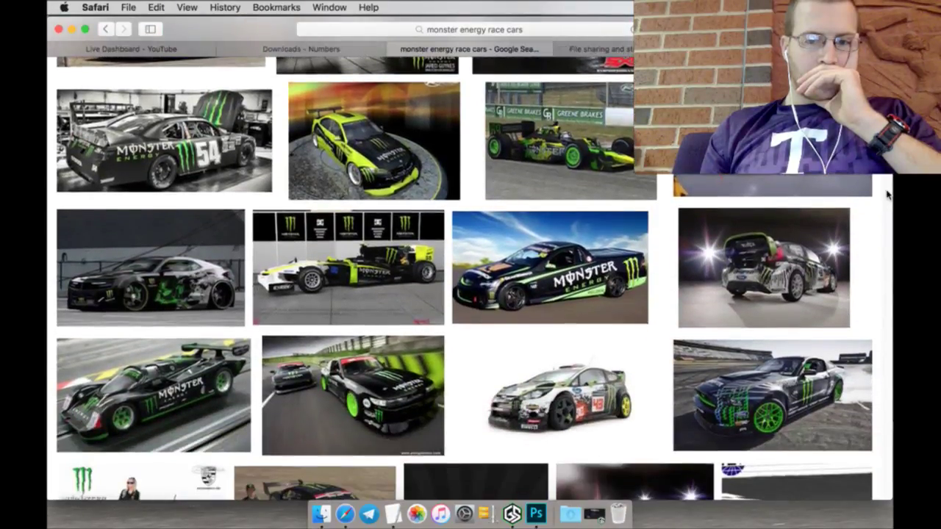
scroll(887, 195, "down", 2)
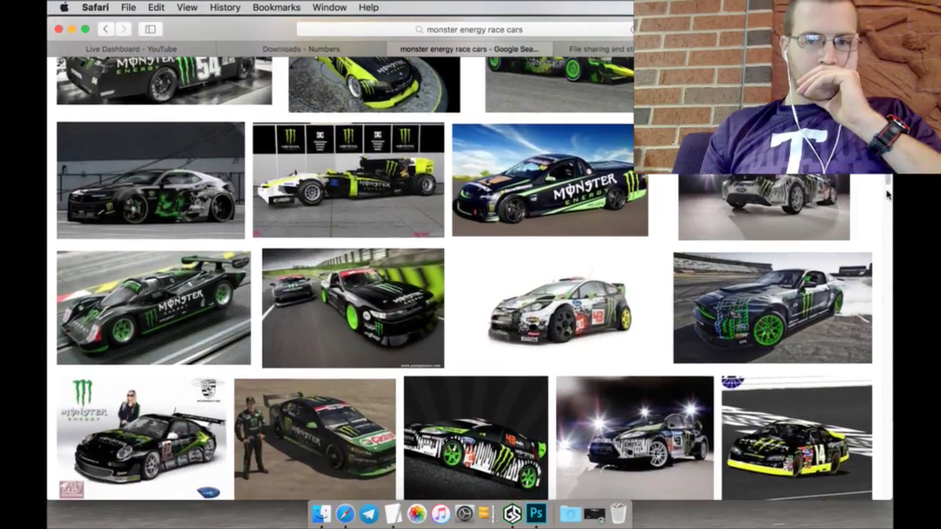
scroll(887, 195, "down", 1)
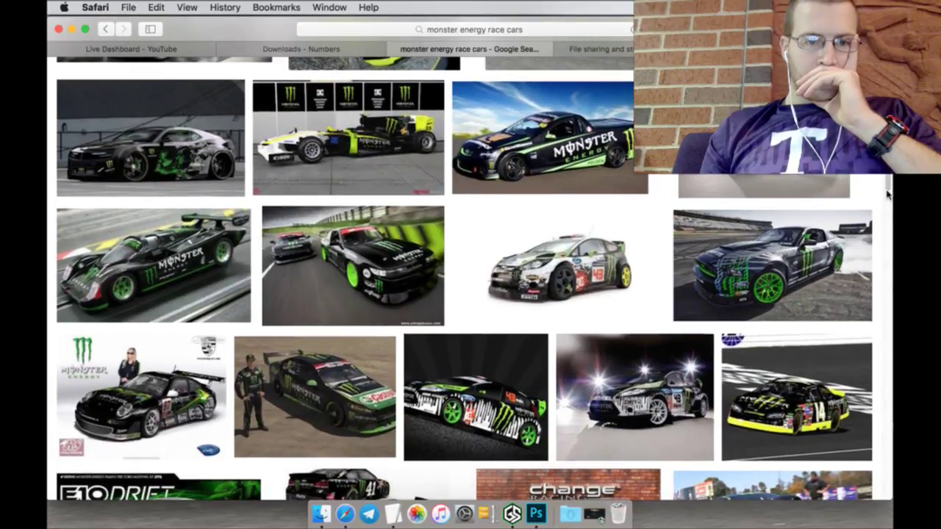
scroll(887, 195, "down", 1)
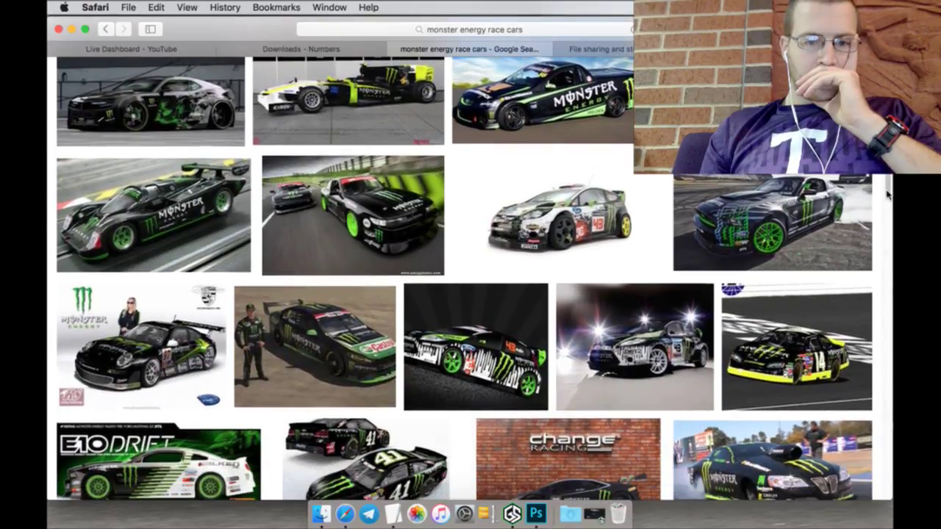
scroll(887, 195, "down", 2)
scroll(887, 195, "down", 3)
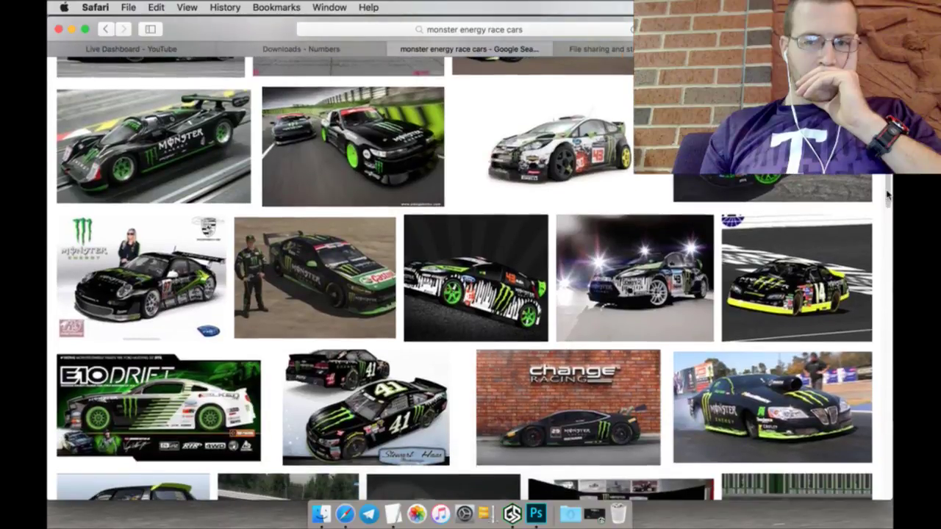
scroll(887, 195, "down", 3)
scroll(887, 194, "down", 2)
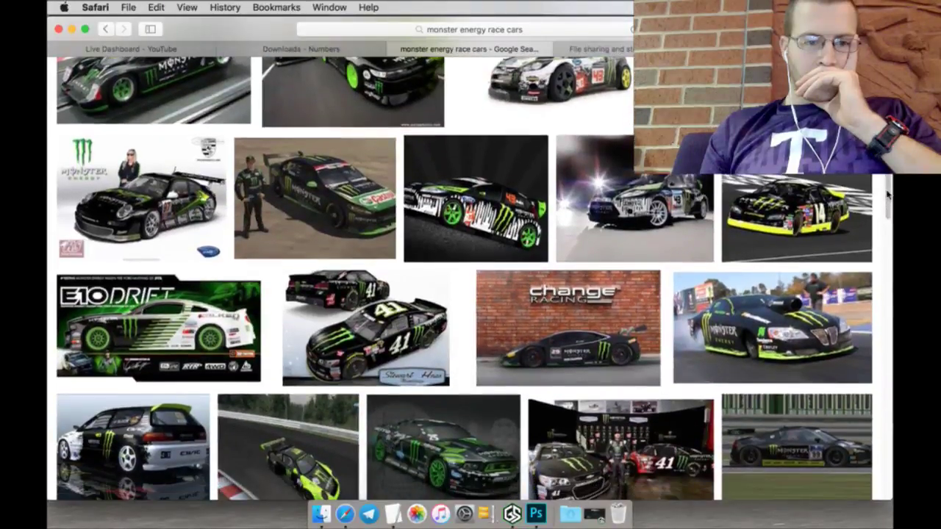
scroll(887, 195, "down", 2)
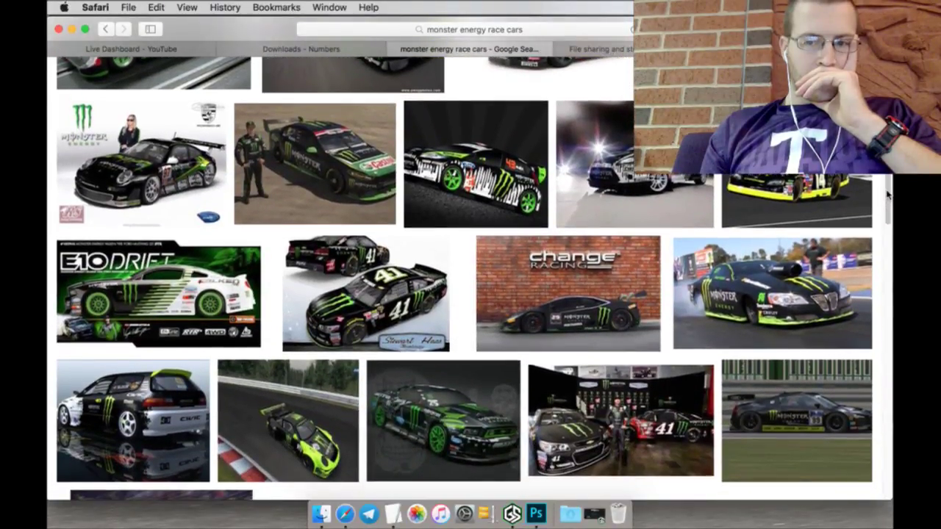
scroll(887, 195, "down", 4)
scroll(887, 195, "down", 2)
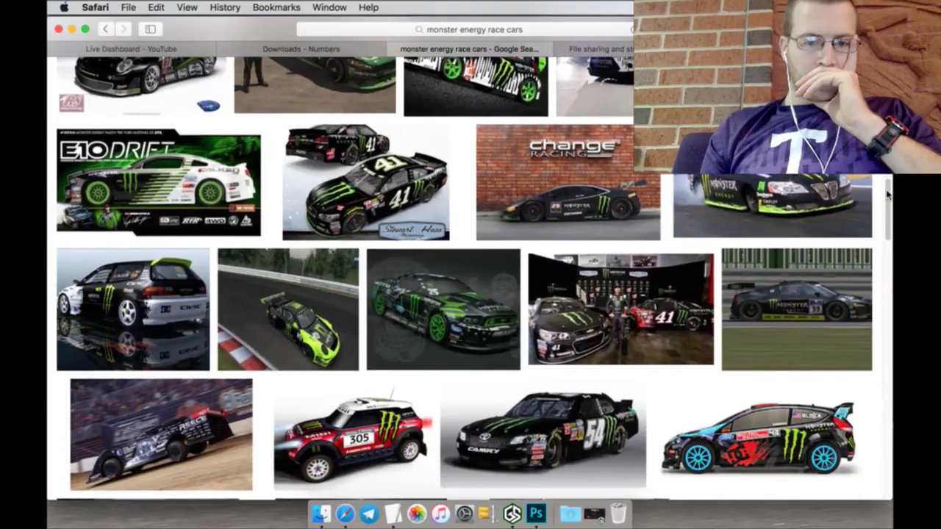
scroll(887, 194, "down", 10)
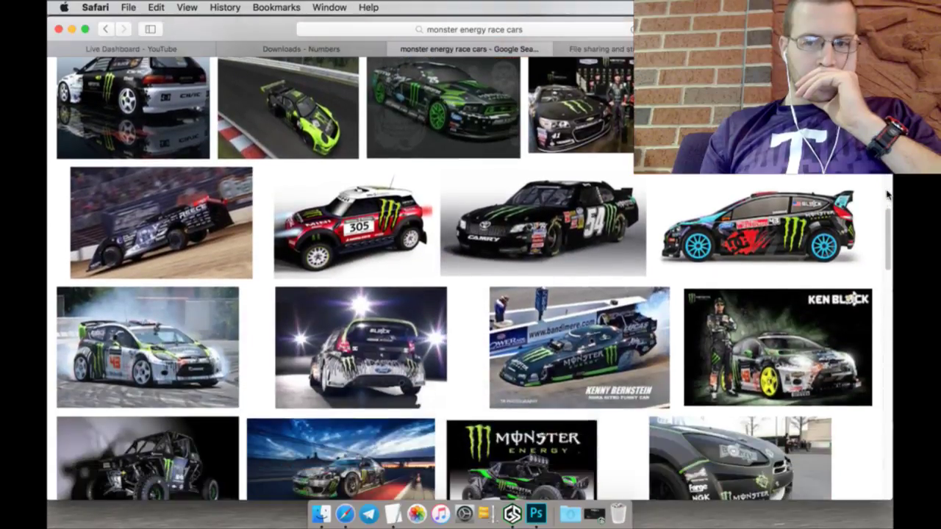
scroll(887, 195, "down", 2)
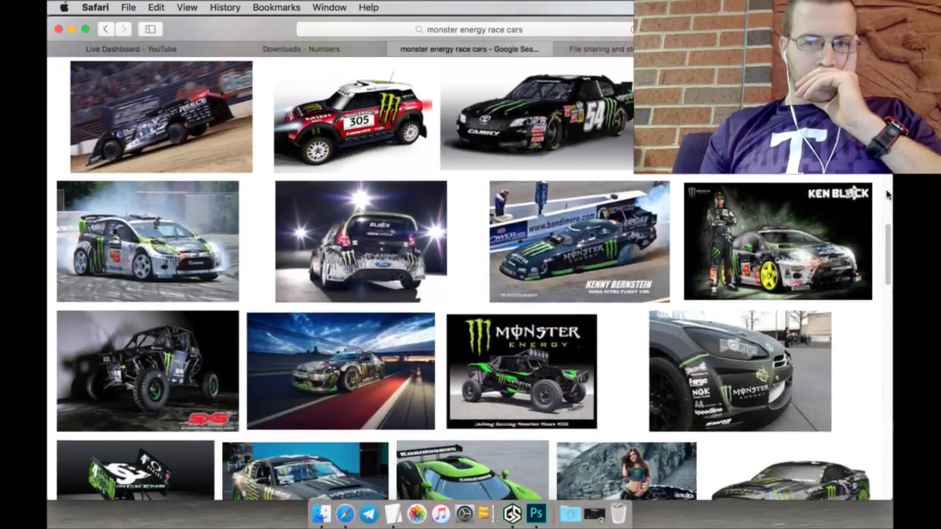
scroll(887, 195, "down", 2)
scroll(887, 195, "down", 3)
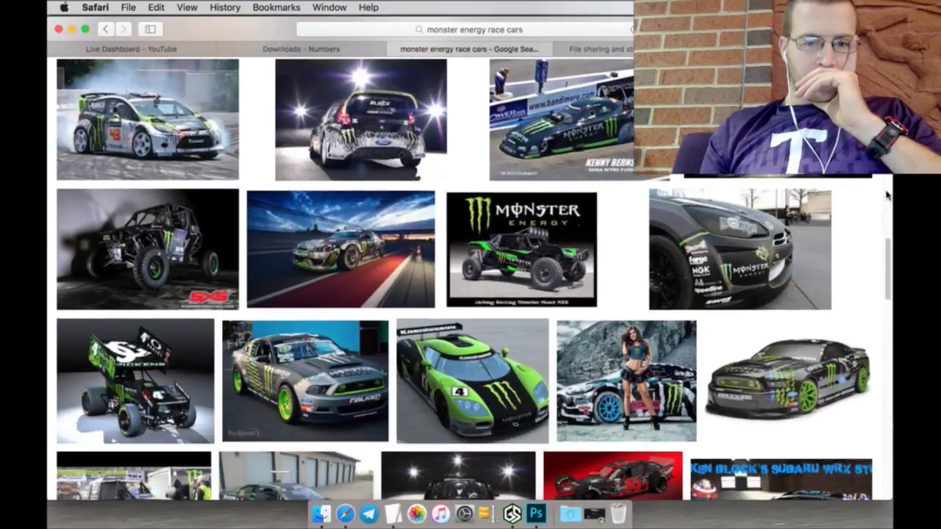
scroll(887, 195, "down", 2)
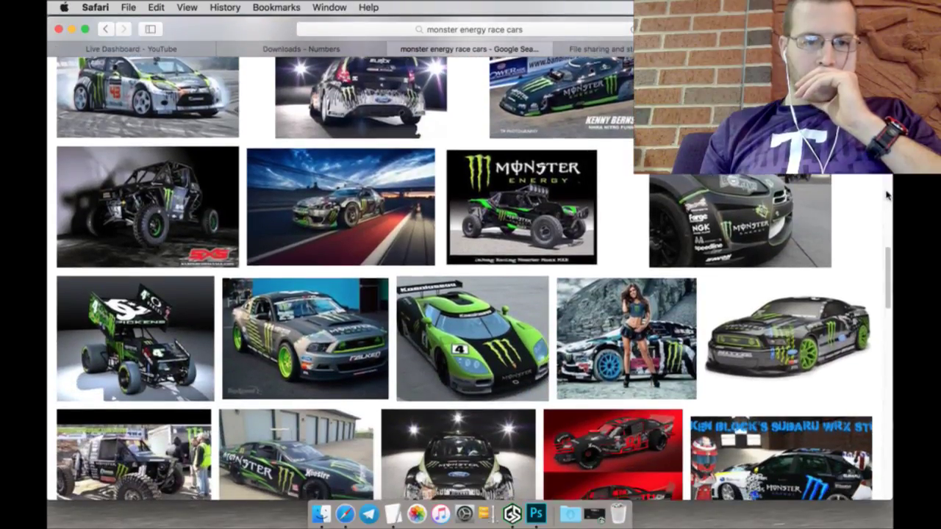
scroll(887, 194, "down", 2)
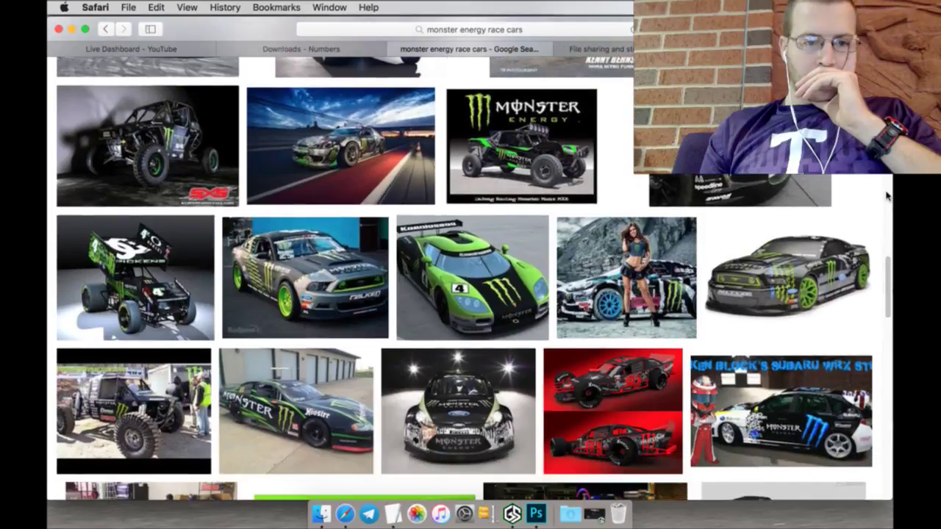
scroll(887, 194, "down", 9)
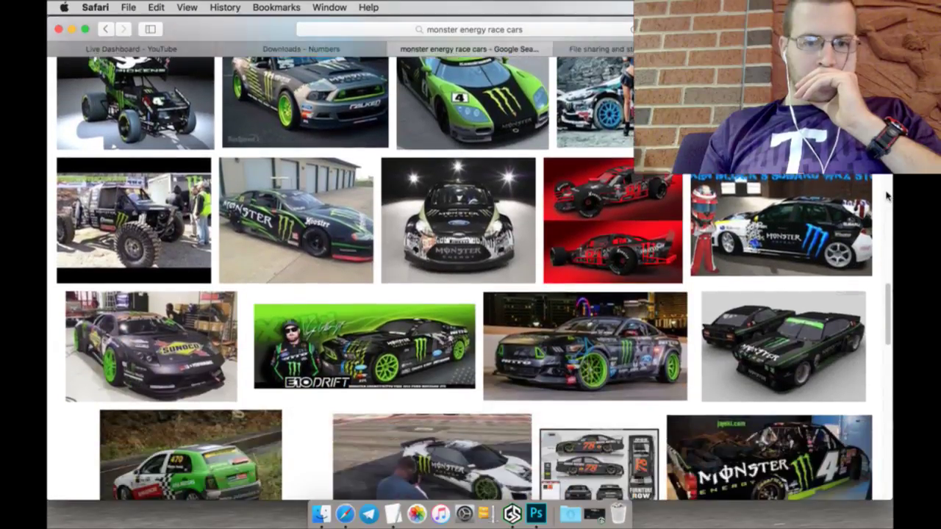
scroll(887, 194, "down", 5)
scroll(887, 195, "down", 5)
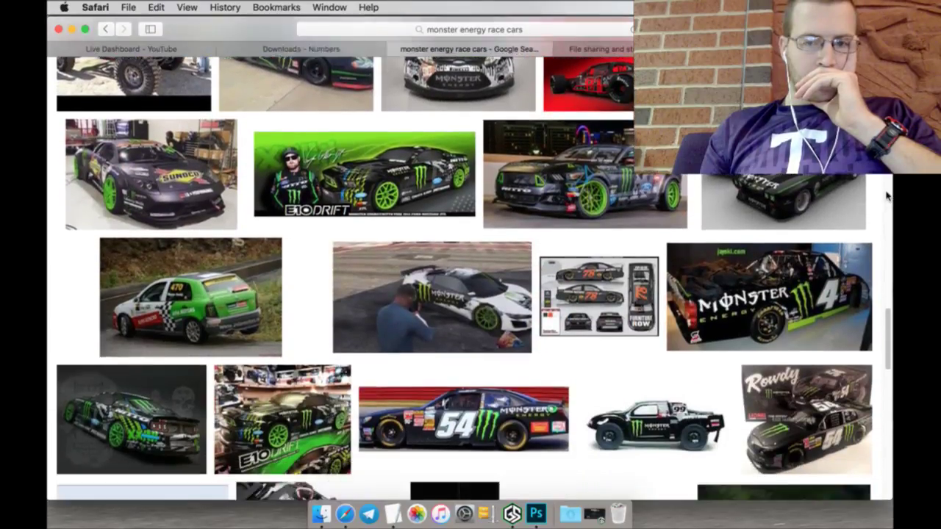
scroll(887, 195, "down", 13)
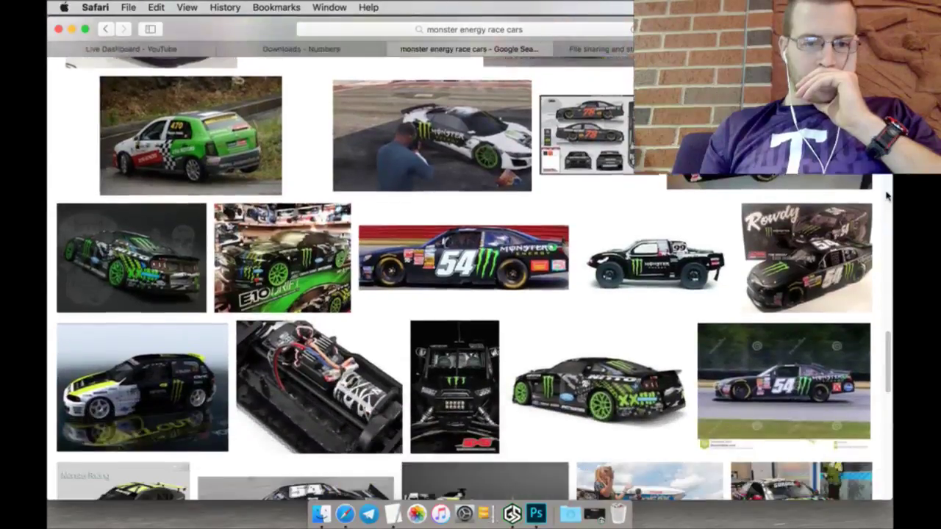
scroll(887, 195, "down", 15)
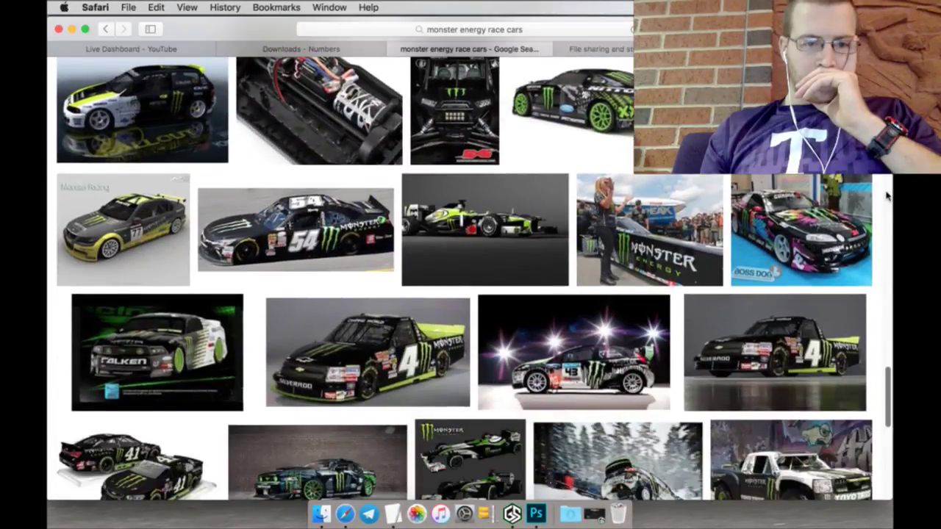
scroll(887, 195, "down", 3)
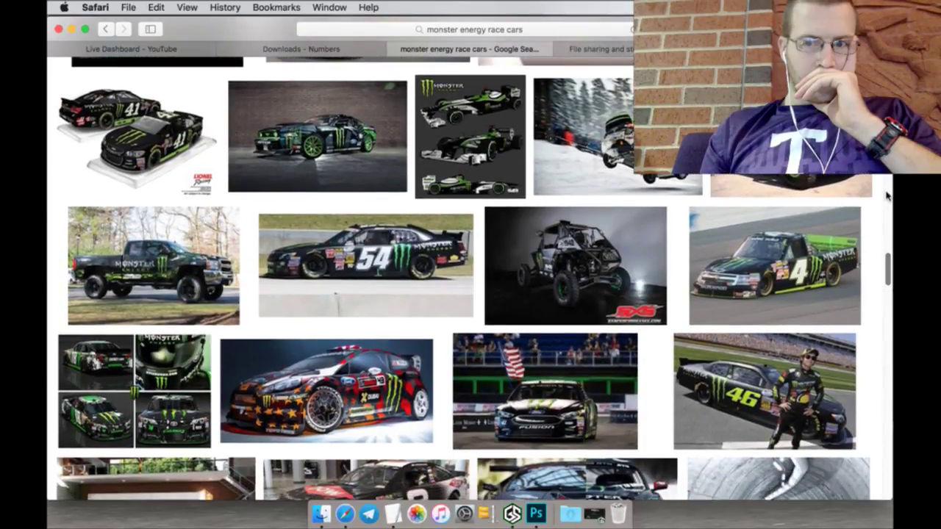
scroll(887, 195, "down", 12)
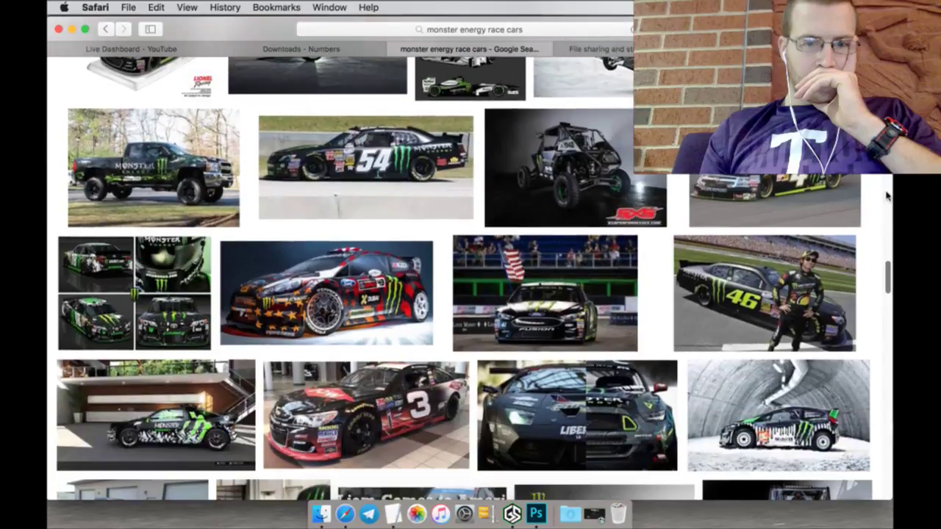
scroll(887, 194, "down", 1)
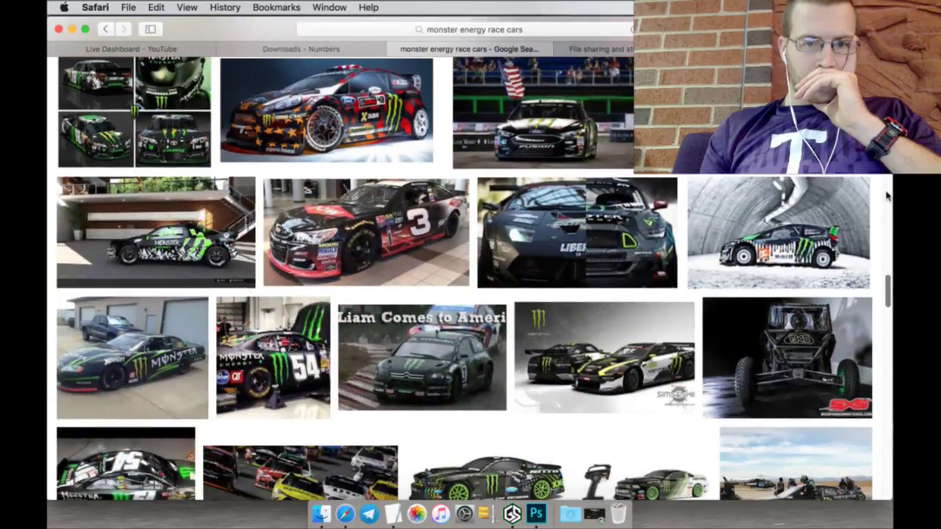
scroll(887, 195, "down", 11)
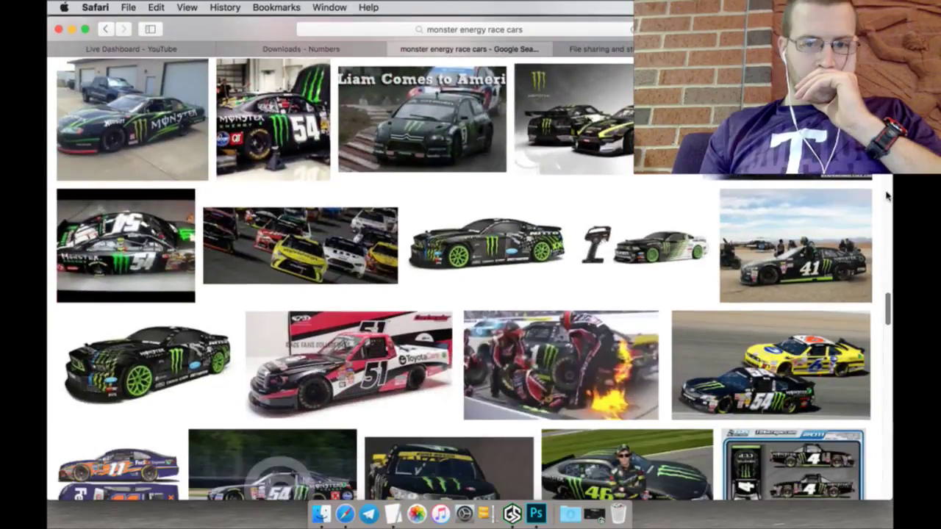
scroll(887, 194, "down", 4)
scroll(887, 194, "down", 12)
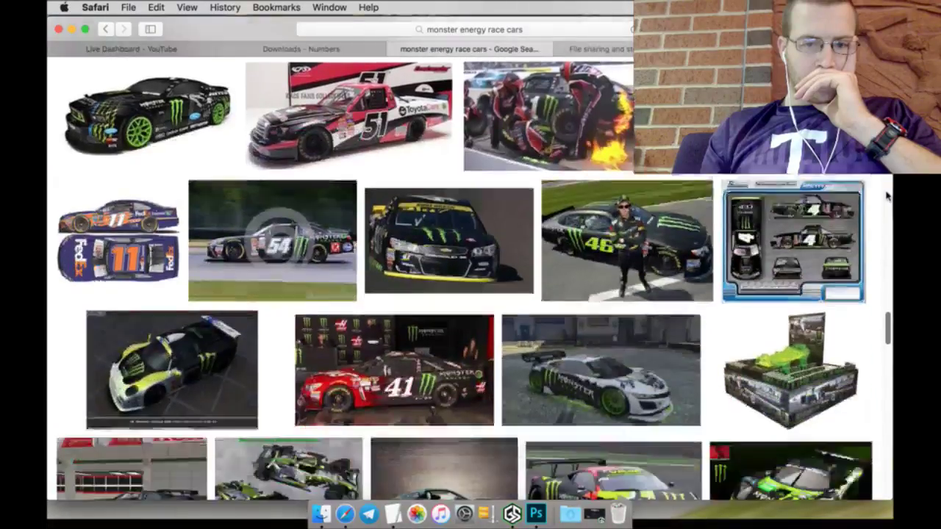
scroll(887, 194, "down", 8)
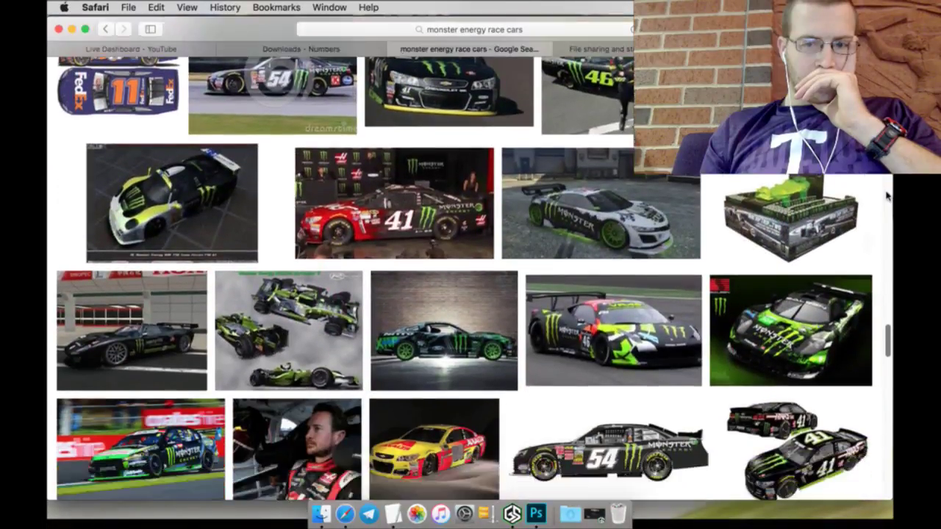
scroll(887, 195, "down", 12)
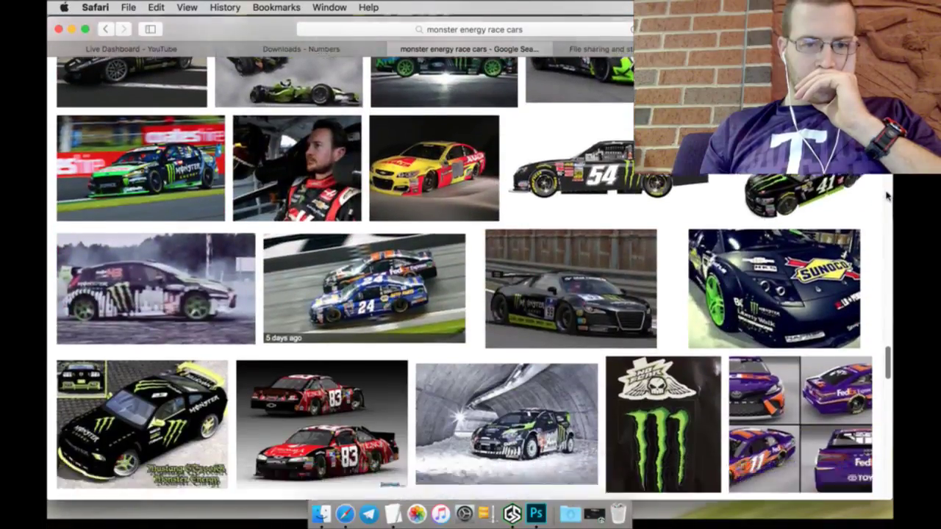
scroll(887, 195, "down", 10)
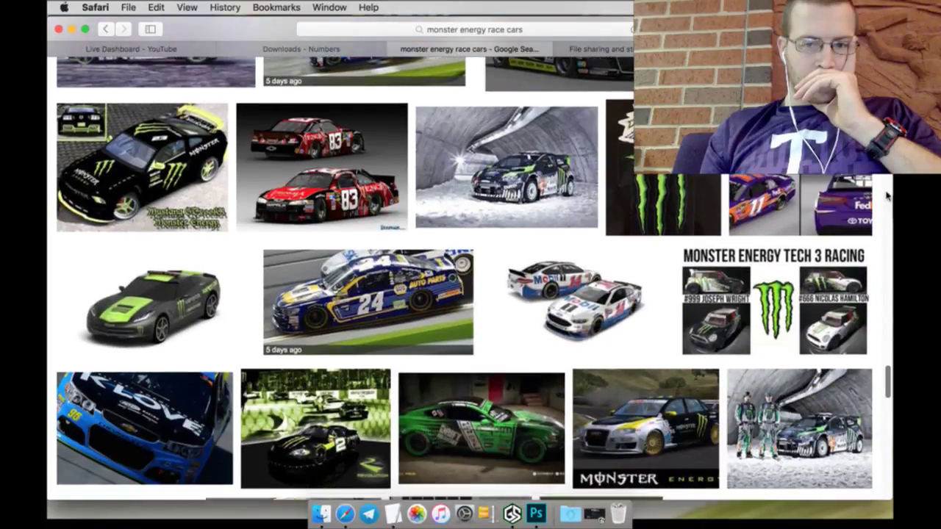
scroll(887, 195, "down", 1)
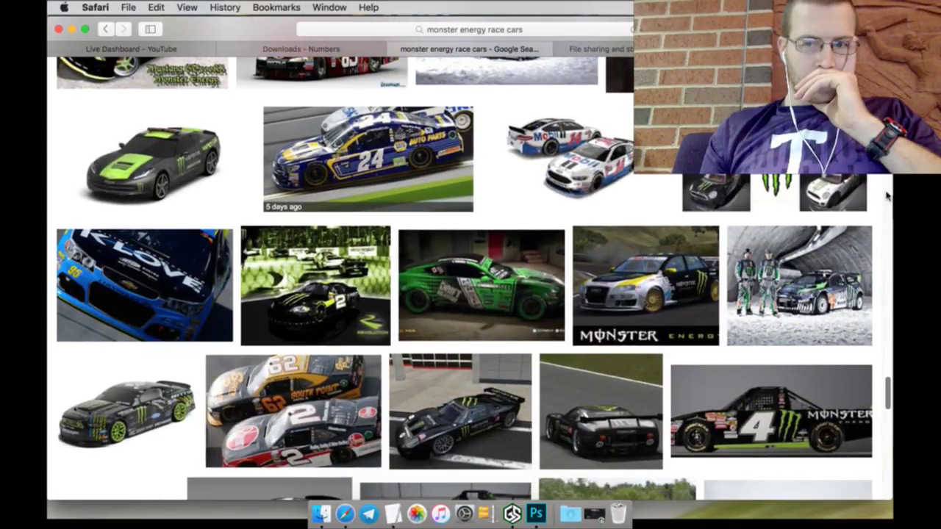
scroll(887, 194, "down", 1)
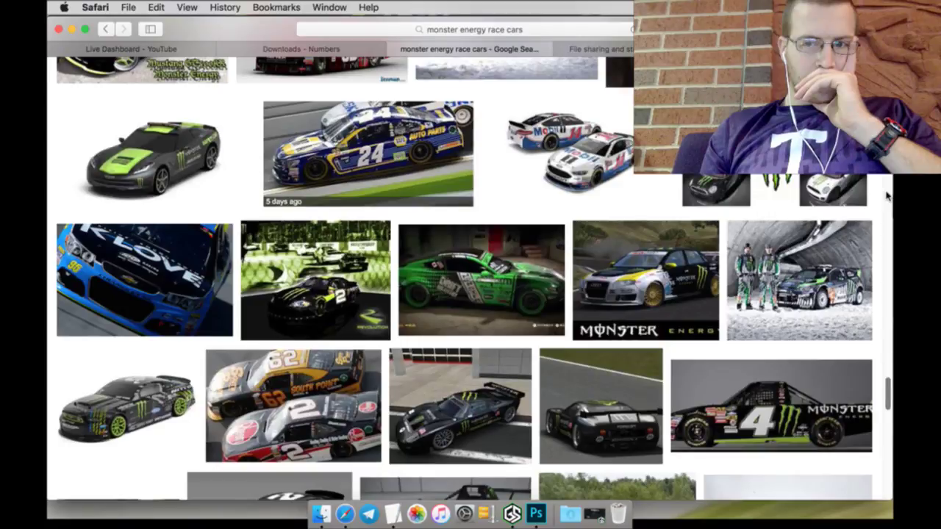
scroll(887, 195, "down", 2)
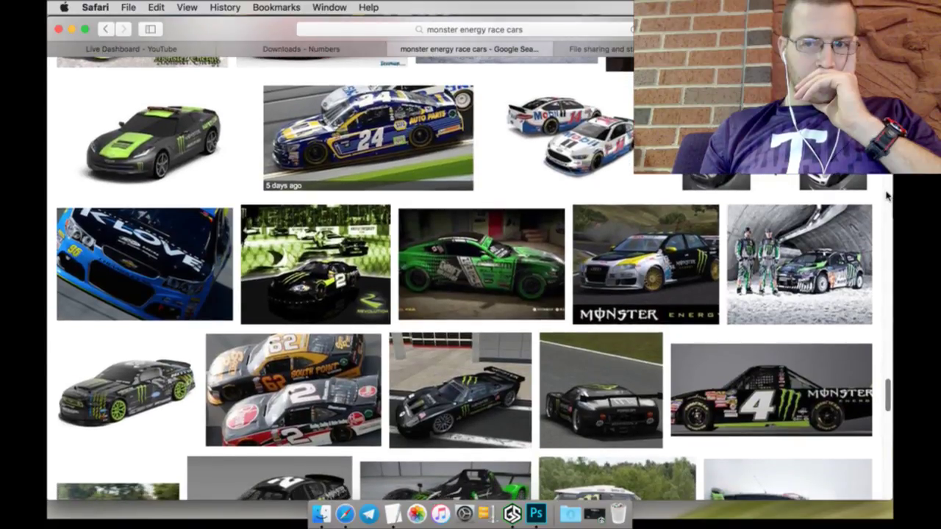
scroll(887, 195, "down", 2)
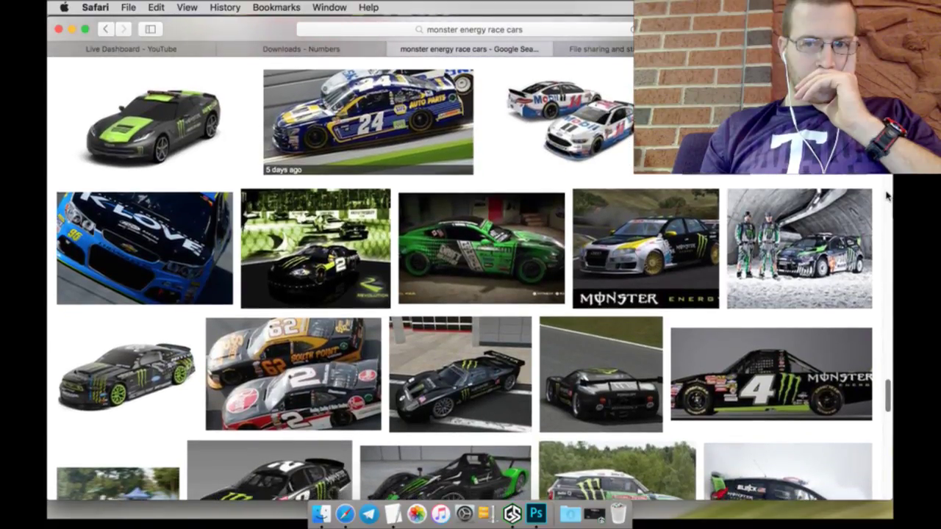
scroll(887, 195, "down", 5)
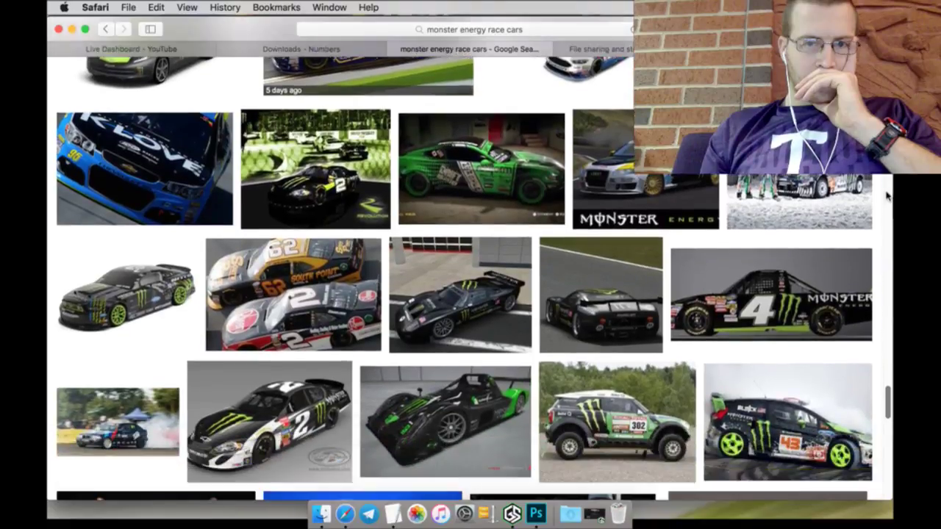
scroll(887, 194, "down", 10)
Step: Check the Big Evil Racing downloads and YouTube dashboard tabs, then return to the BMW template
left_click(327, 50)
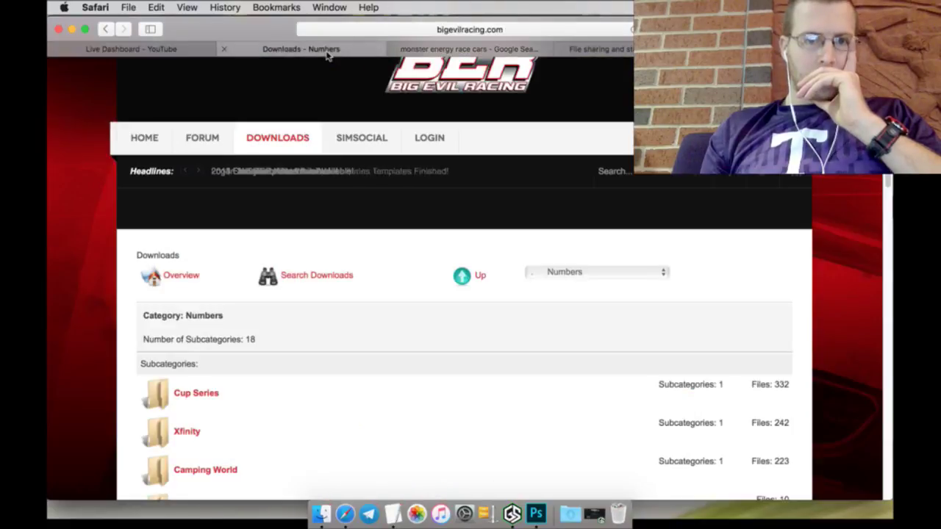
left_click(197, 52)
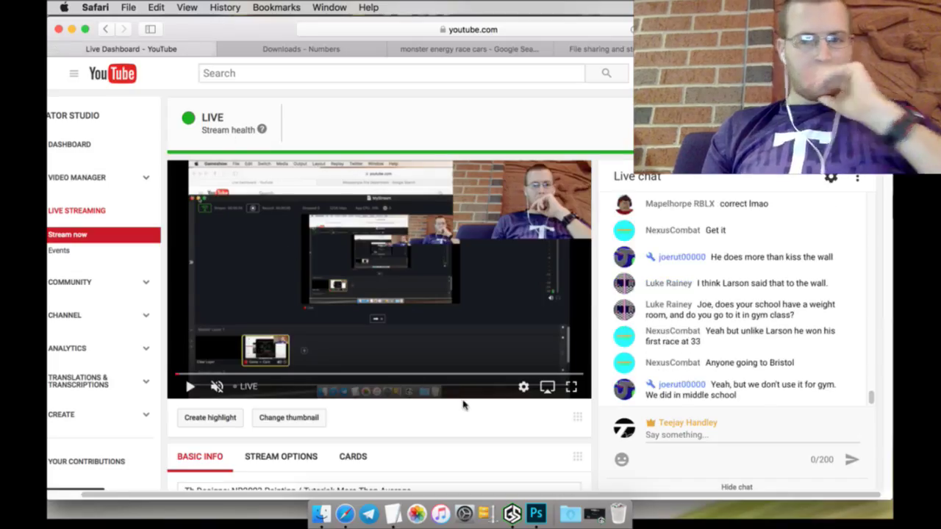
left_click(536, 513)
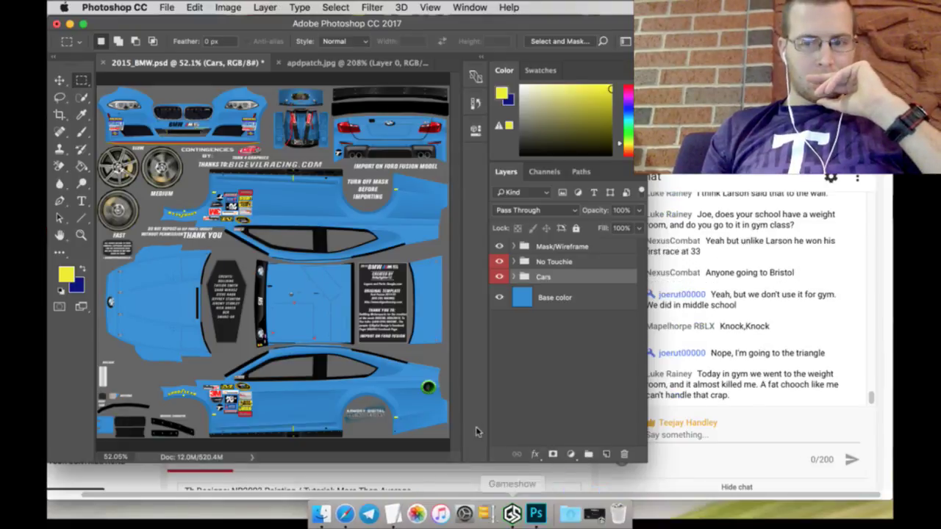
Step: Add a new layer above Base color and fill it white with the Paint Bucket
left_click(536, 299)
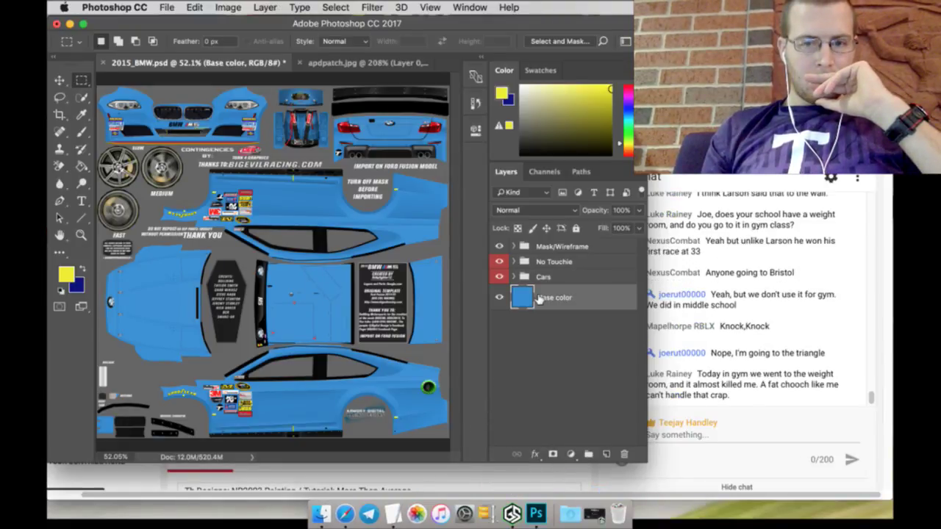
mouse_move(526, 147)
left_mouse_down()
mouse_move(507, 152)
mouse_move(502, 91)
left_mouse_up()
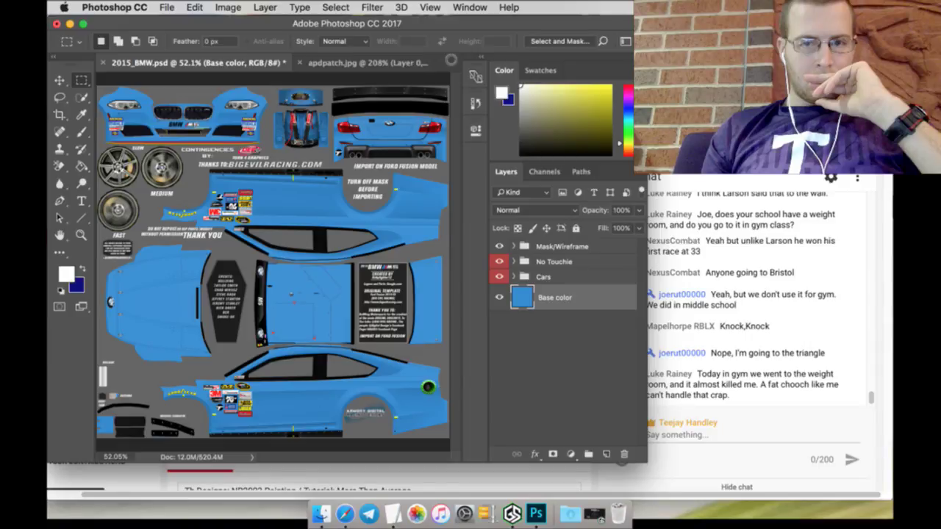
left_click(81, 166)
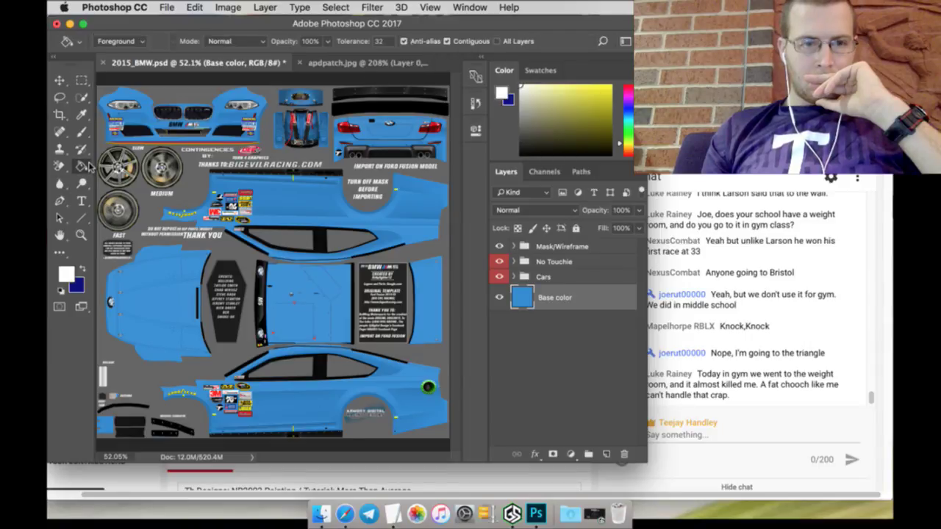
left_click(286, 201)
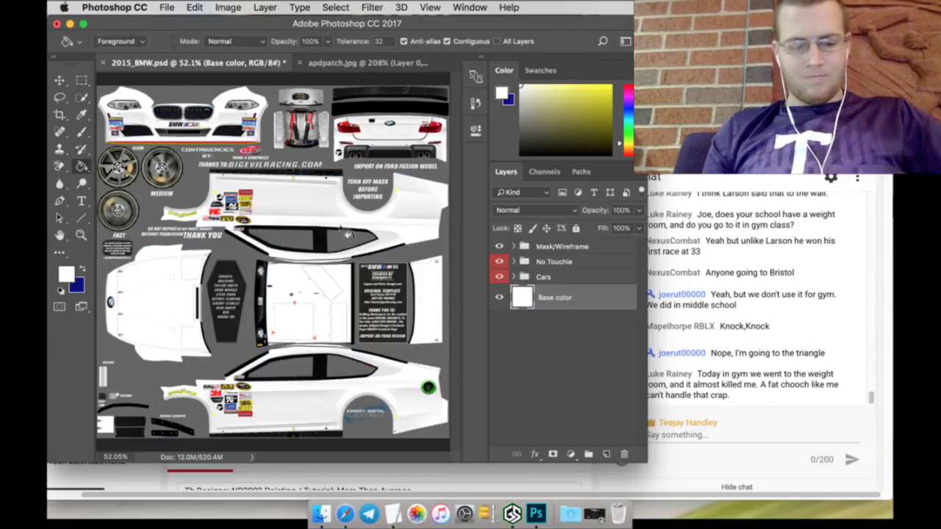
key("super+z")
key("super+shift+alt+n")
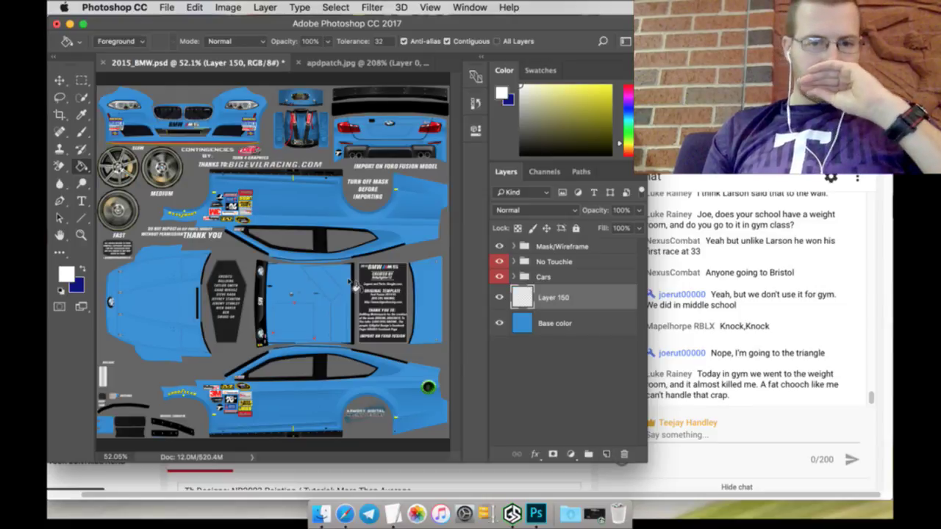
left_click(344, 289)
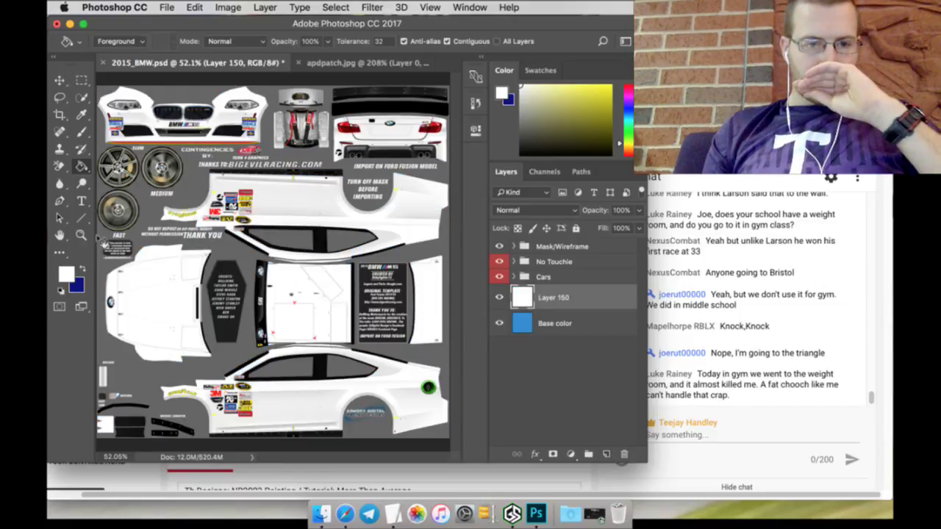
Step: Zoom to 400% near the NASCAR badge and set the paint colour to black
left_click(80, 235)
left_click(283, 413)
left_click(282, 413)
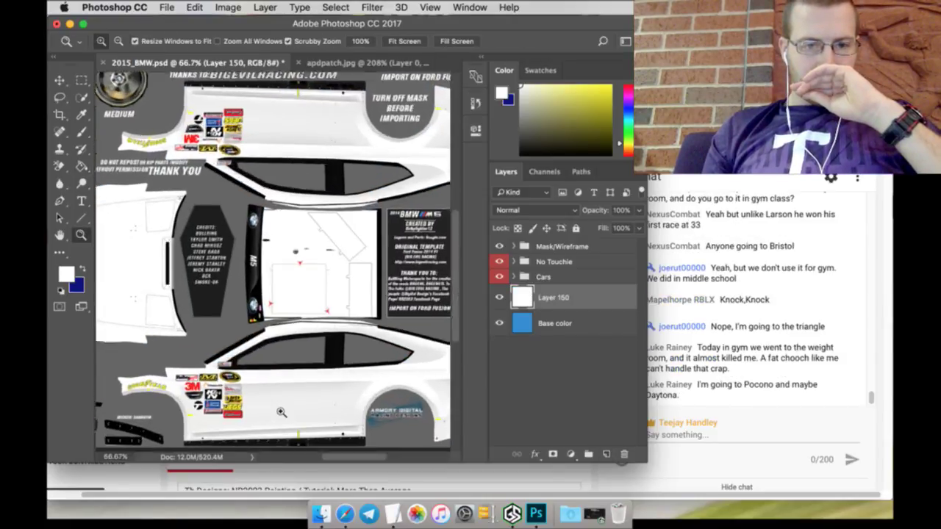
left_click(178, 393)
left_click(165, 371)
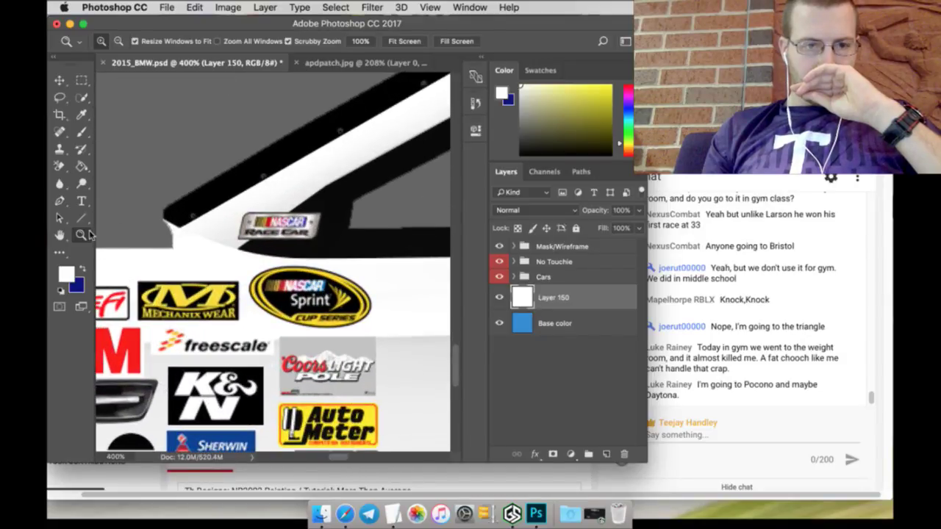
left_click_drag(614, 122, 492, 152)
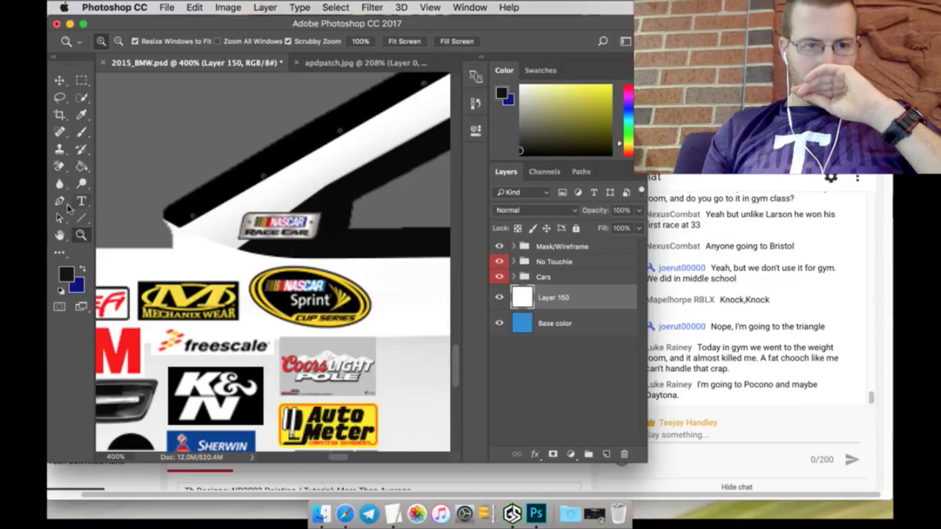
Step: In Pen Shape mode with a 1 px outline, trace anchors along the car's upper black trim
left_click(60, 202)
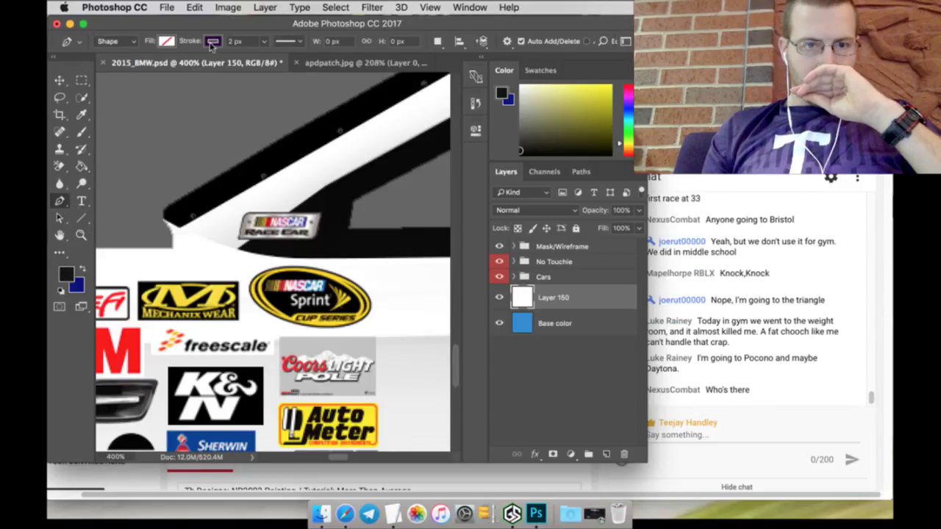
left_click(235, 41)
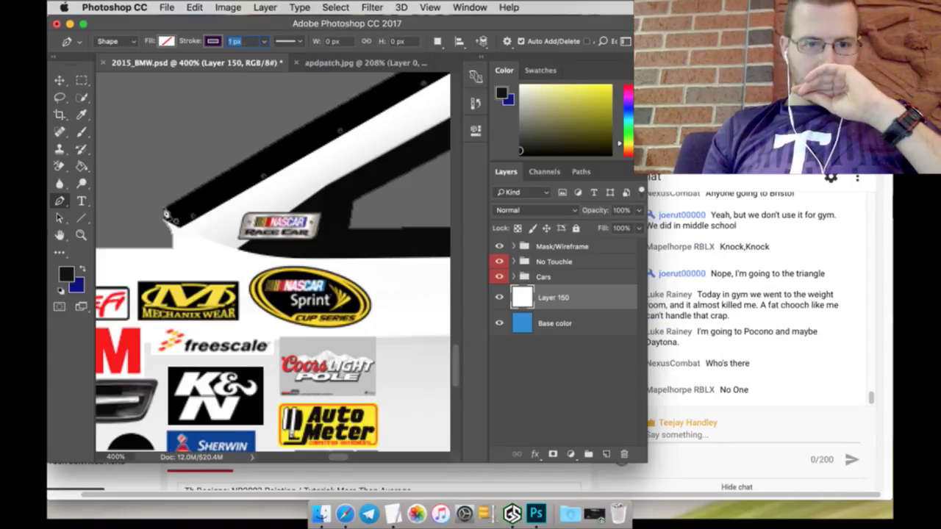
left_click(164, 216)
left_click(182, 225)
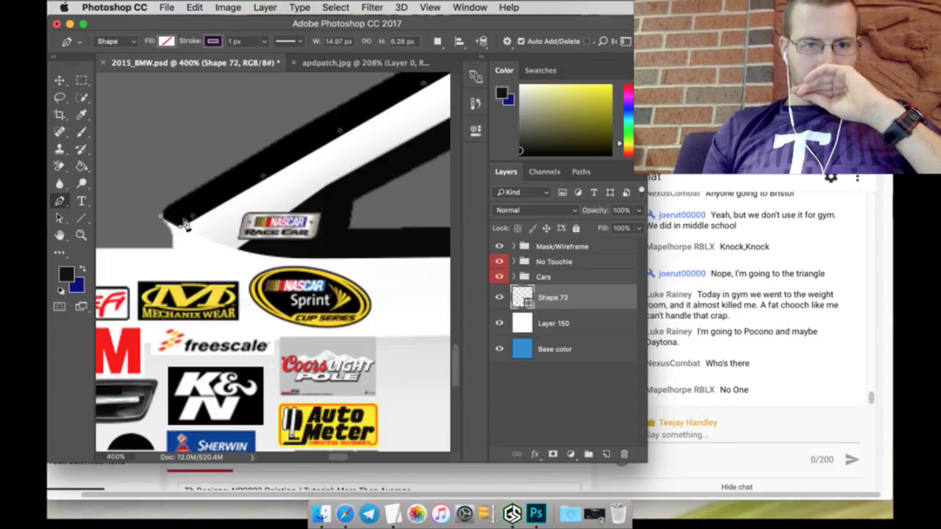
left_click_drag(241, 247, 284, 253)
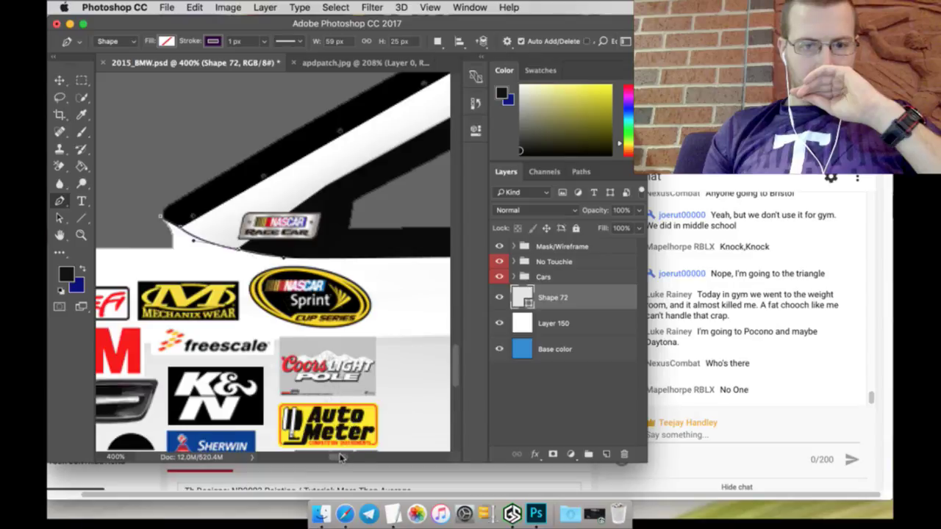
left_click_drag(340, 457, 374, 456)
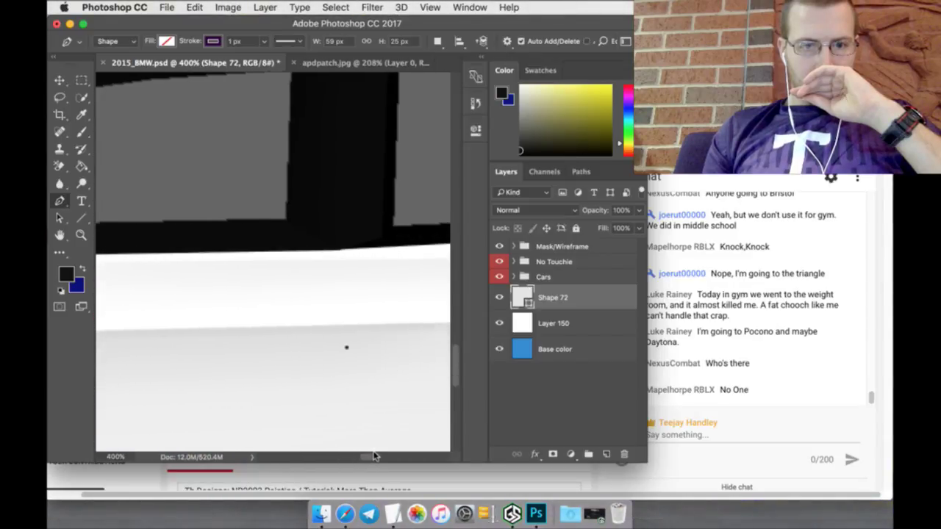
left_click(287, 244)
left_click_drag(373, 457, 399, 458)
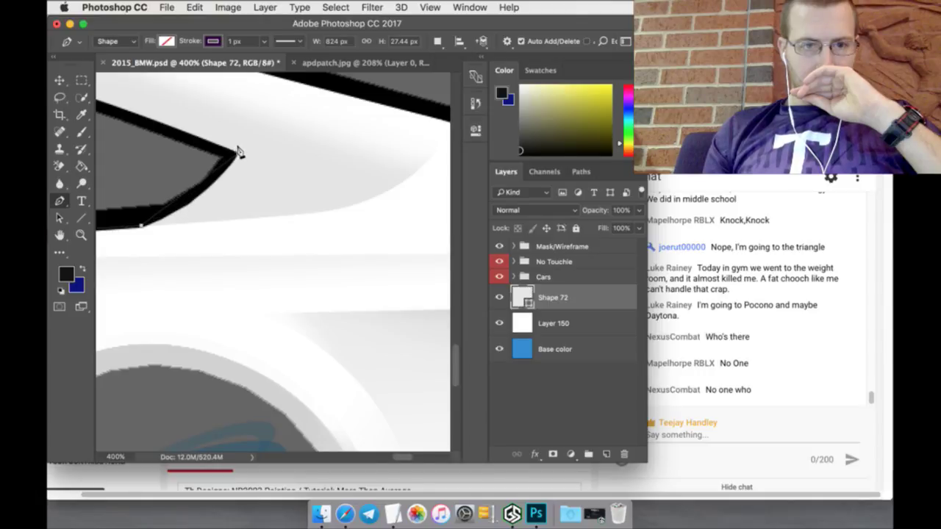
scroll(237, 152, "up", 5)
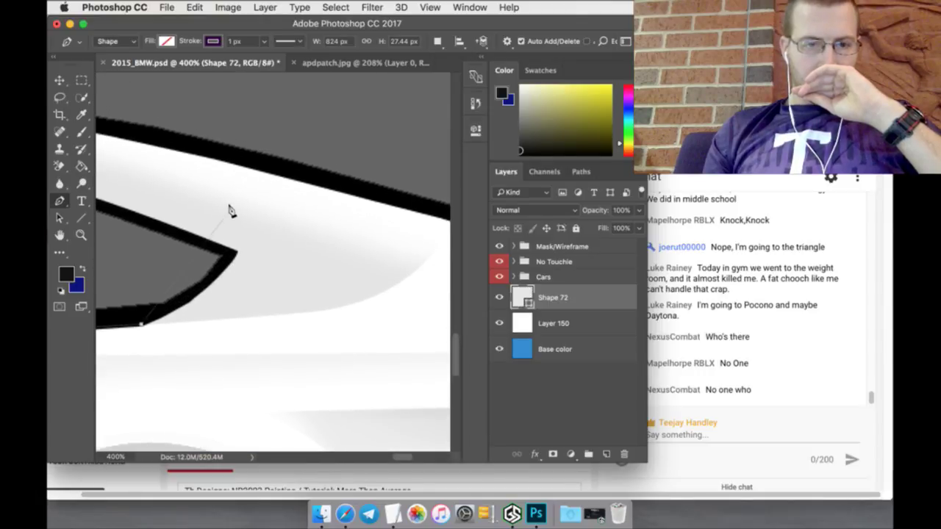
mouse_move(236, 256)
left_mouse_down()
mouse_move(249, 225)
mouse_move(272, 211)
left_mouse_up()
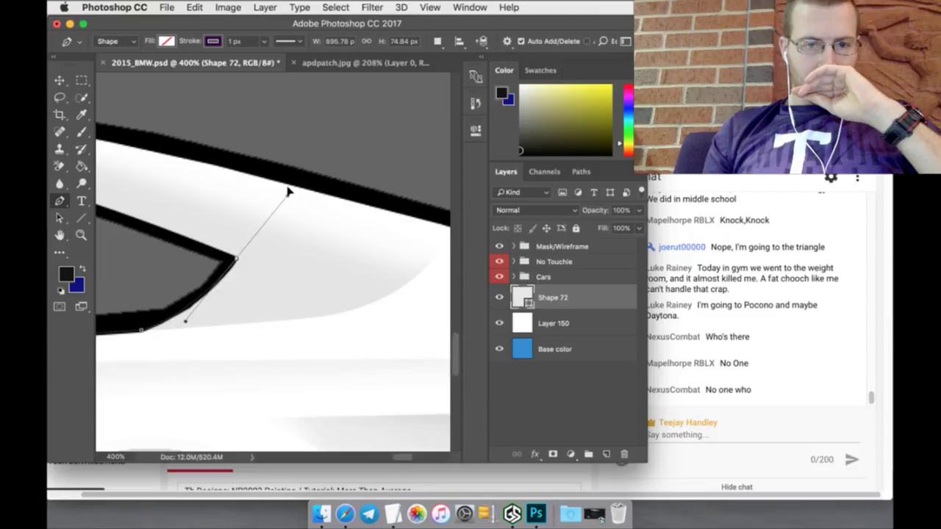
left_click_drag(288, 191, 287, 196)
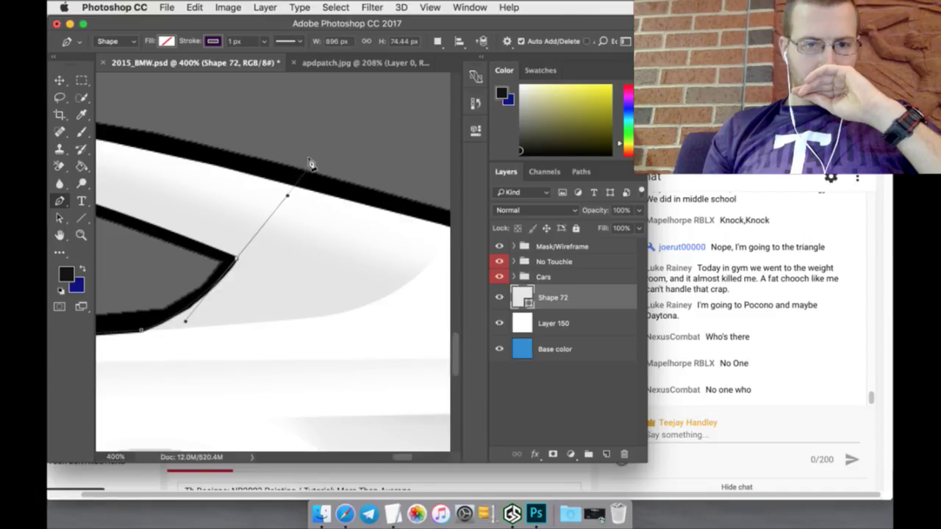
mouse_move(310, 164)
left_mouse_down()
mouse_move(324, 203)
mouse_move(311, 389)
mouse_move(365, 424)
left_mouse_up()
Step: Continue the shape outline along the upper edge and down the body's right side to the lower-right corner
left_click(214, 42)
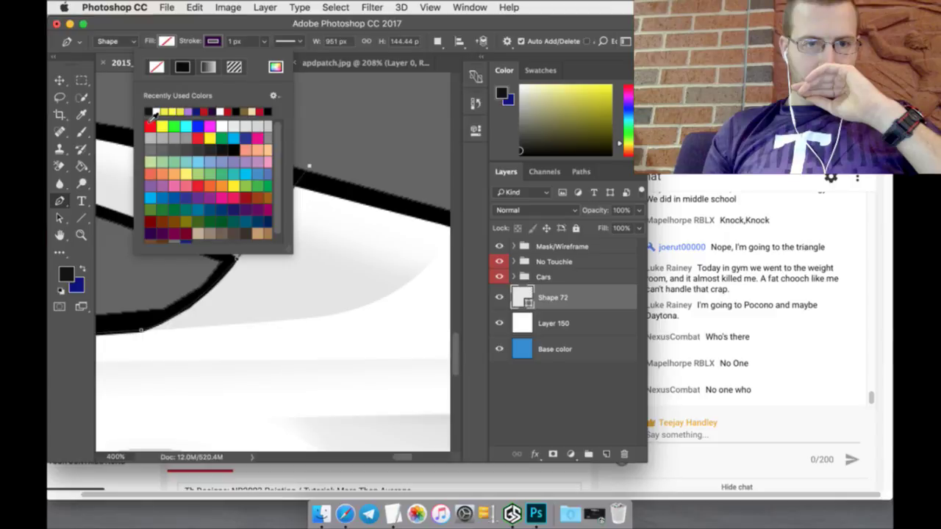
left_click(399, 179)
mouse_move(396, 179)
left_mouse_down()
mouse_move(389, 392)
mouse_move(404, 460)
left_mouse_up()
scroll(411, 412, "right", 5)
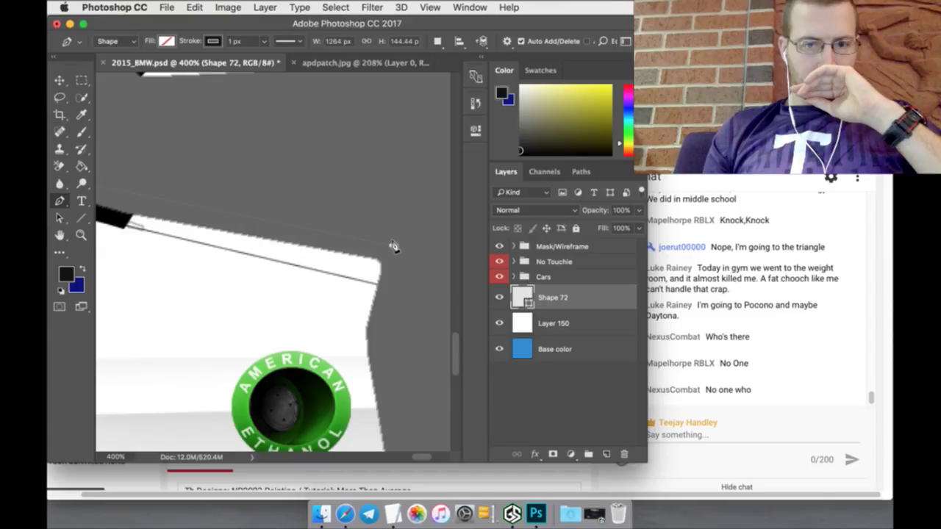
scroll(394, 246, "down", 3)
scroll(384, 279, "down", 5)
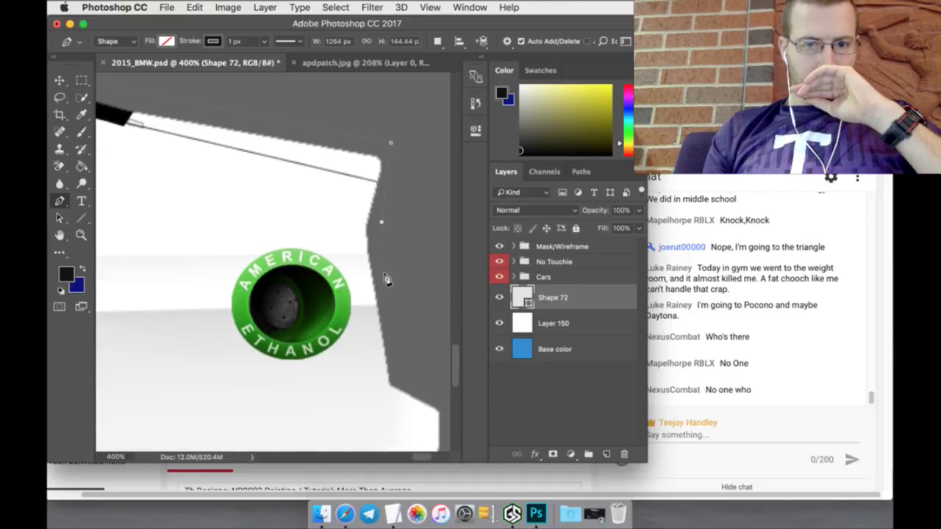
left_click(398, 361)
scroll(415, 325, "down", 7)
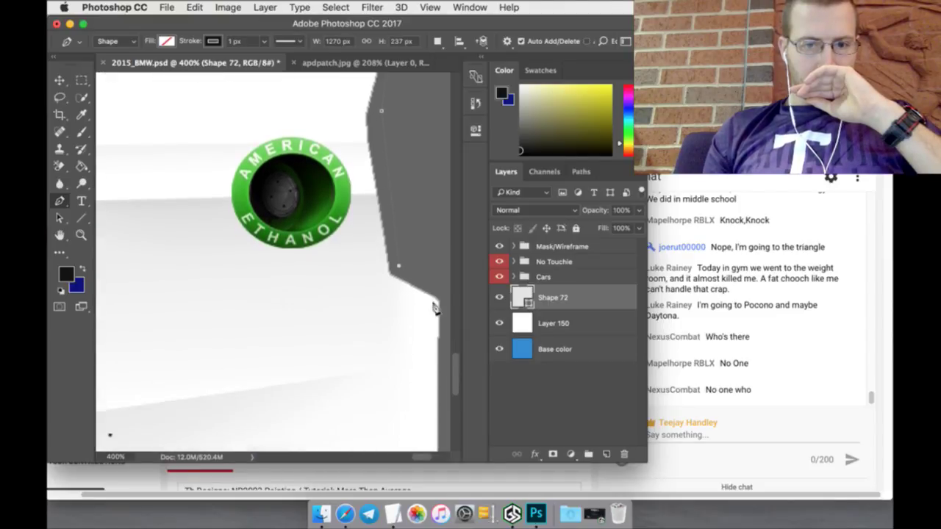
left_click(444, 287)
scroll(447, 289, "down", 4)
scroll(447, 289, "down", 7)
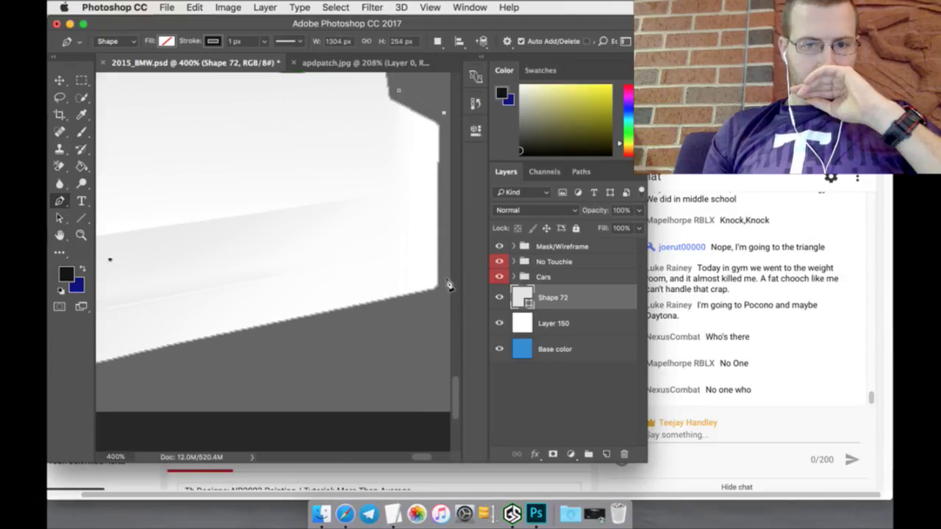
left_click(444, 289)
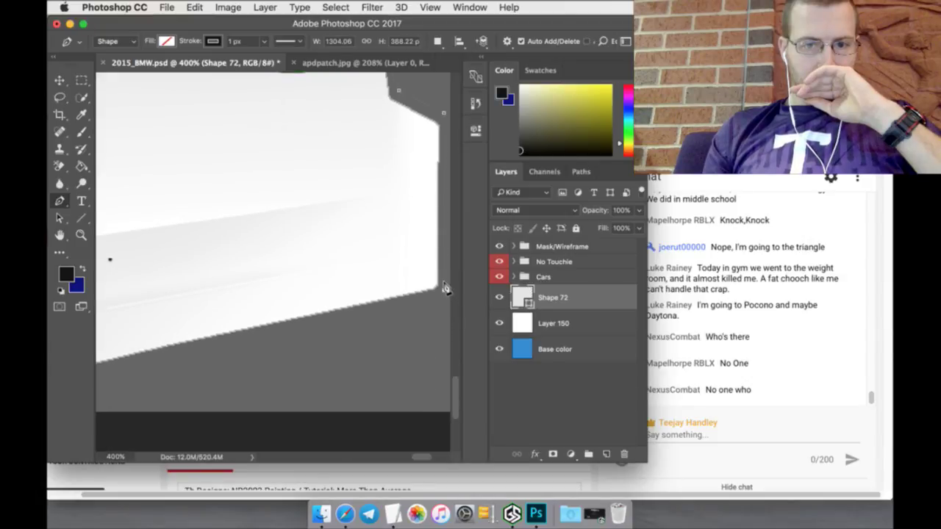
Step: Trace the shape along the bottom edge past the wheel arch to the grey shape's corner
left_click(169, 354)
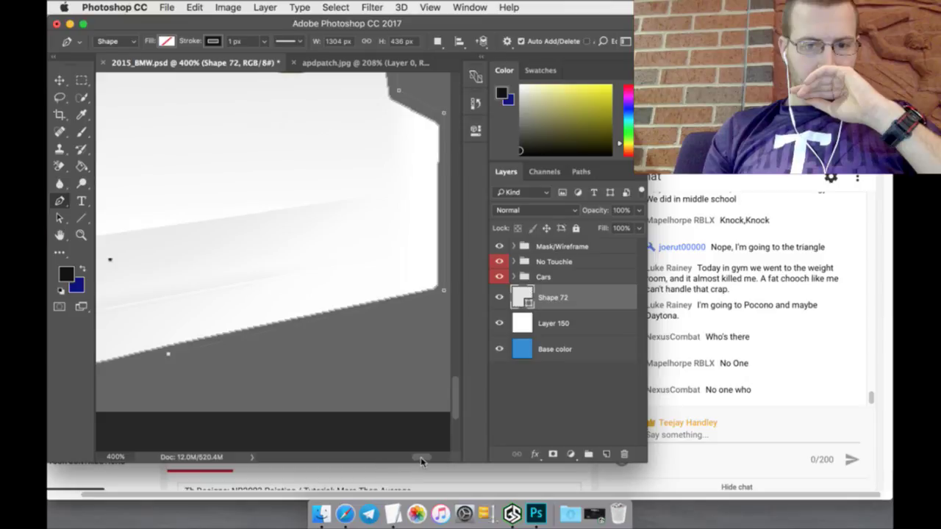
left_click_drag(421, 458, 412, 458)
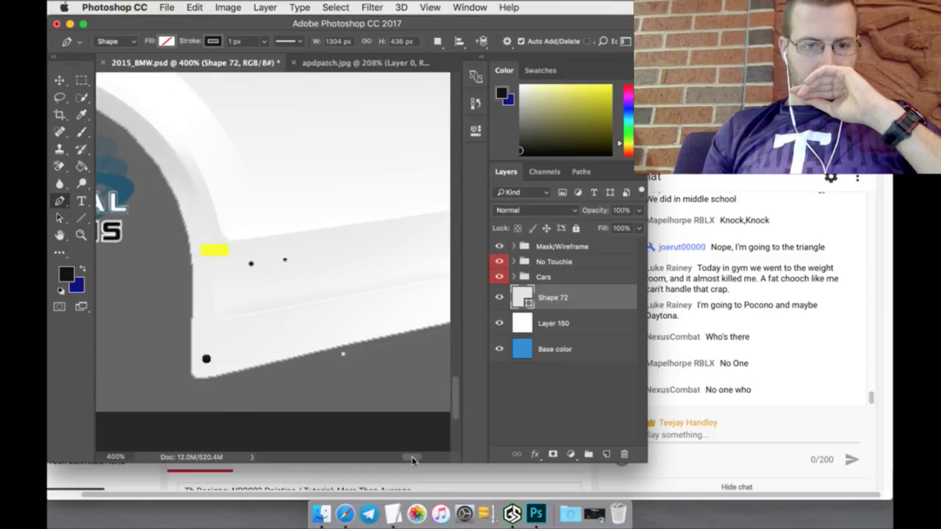
left_click(209, 383)
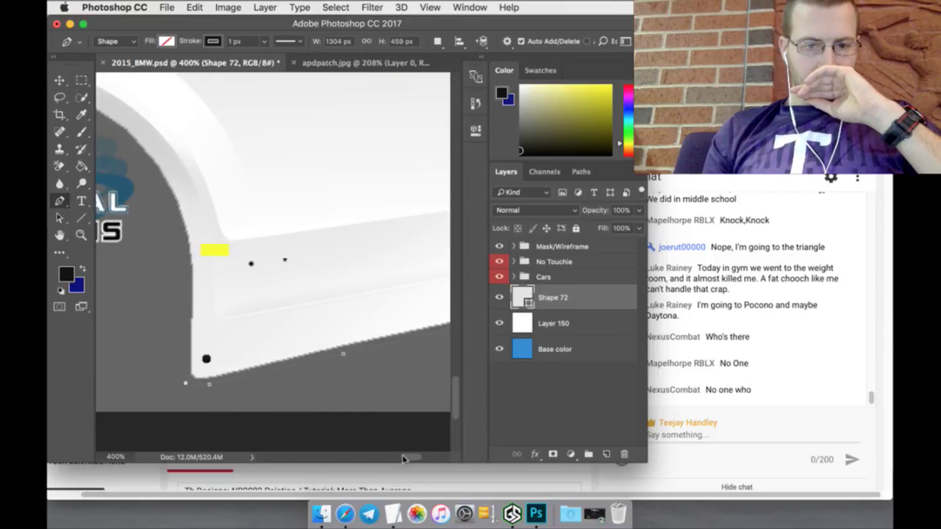
left_click_drag(410, 457, 375, 459)
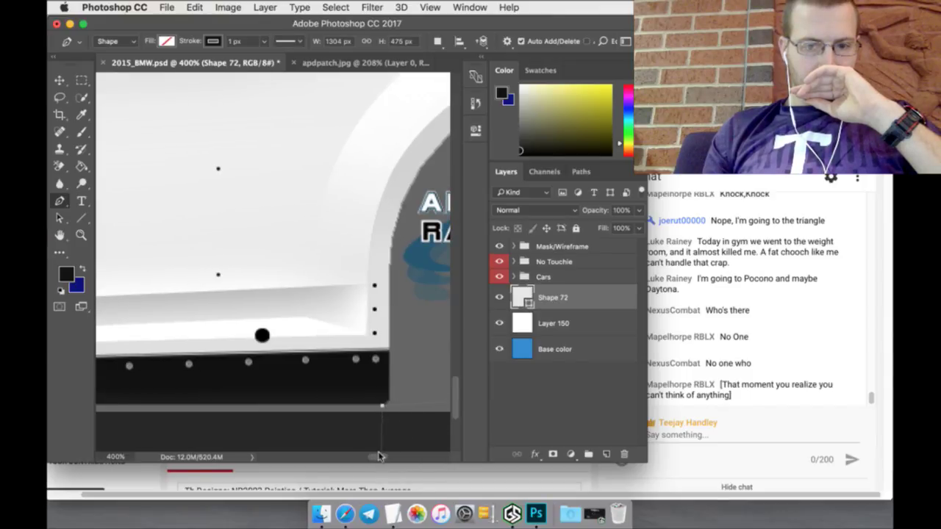
left_click_drag(375, 457, 319, 454)
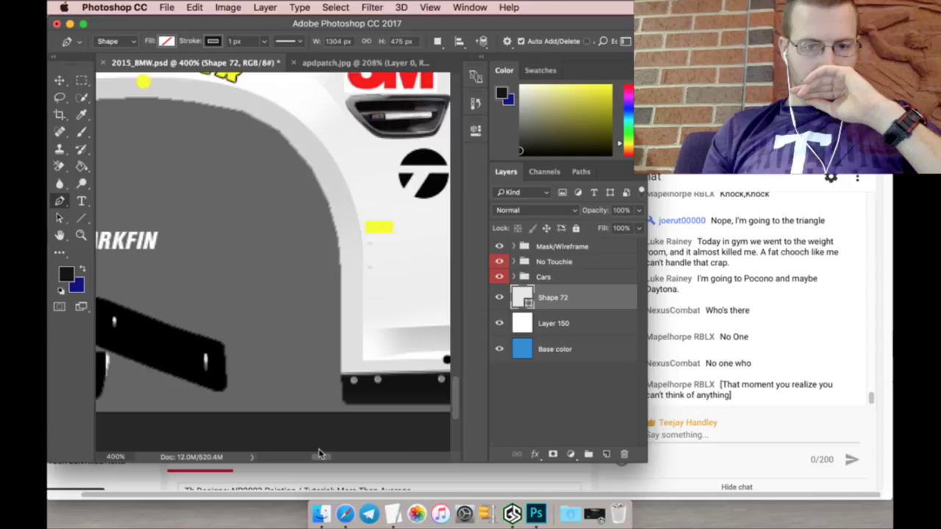
left_click(341, 378)
left_click_drag(323, 457, 313, 457)
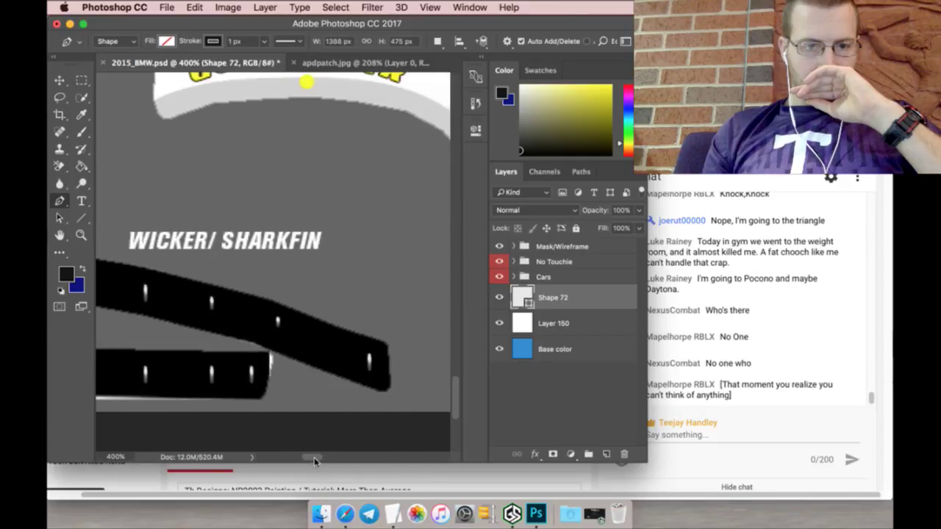
Step: Finish Shape 72 by tracing around the GOODYEAR banner's left edge and across its top
left_click(158, 123)
scroll(147, 147, "up", 5)
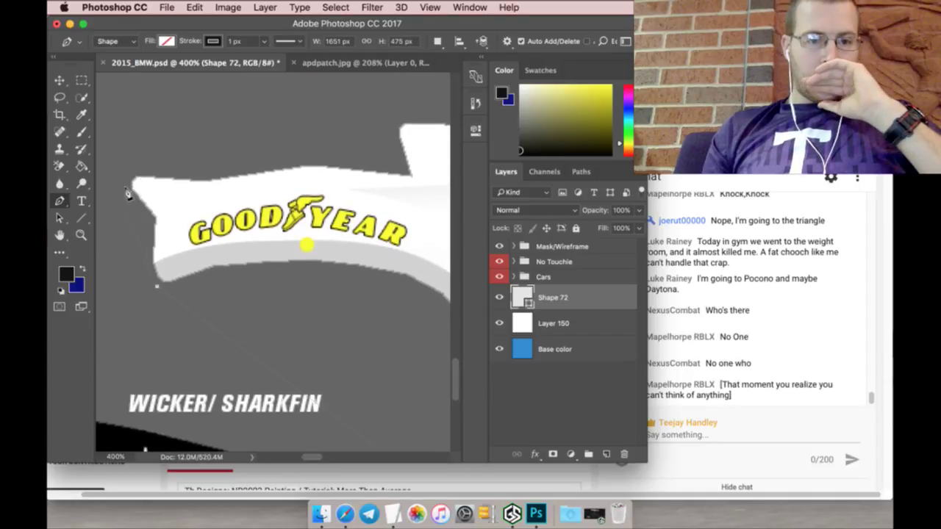
left_click(147, 265)
left_click(121, 187)
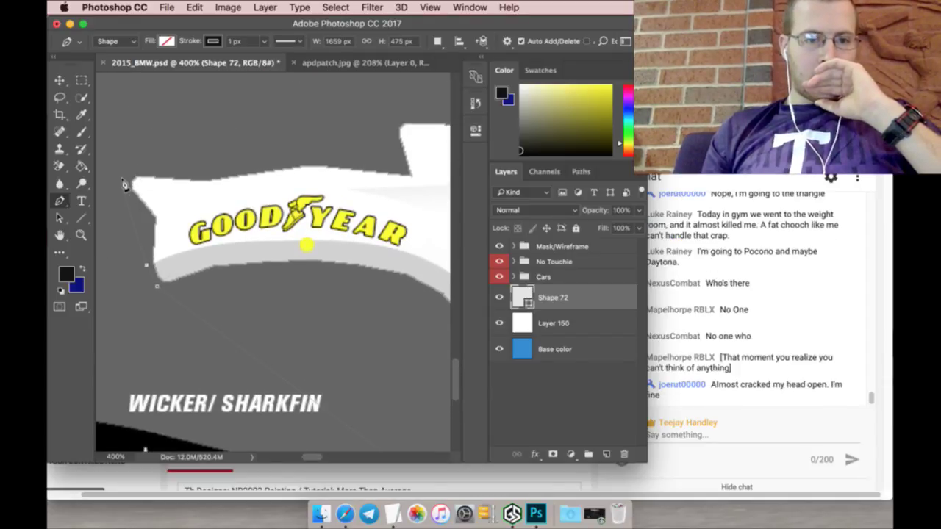
left_click(130, 167)
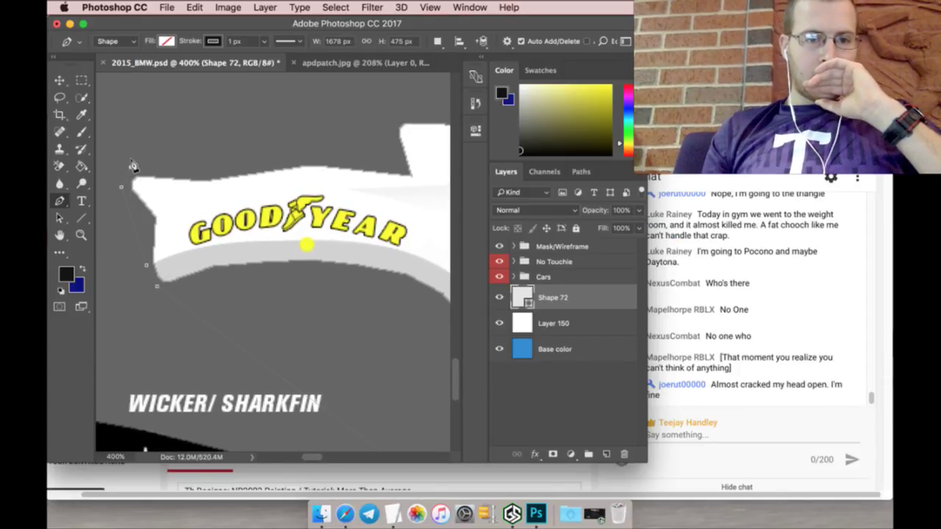
left_click(334, 158)
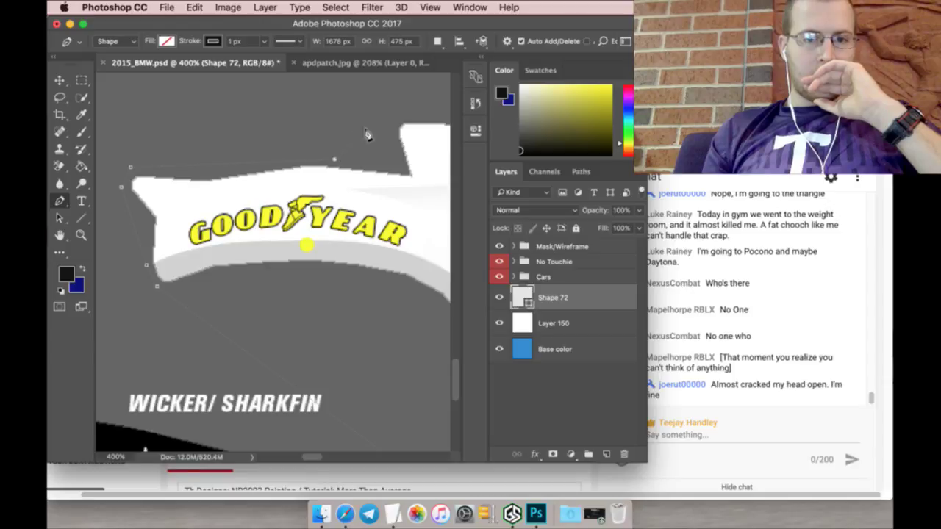
left_click(403, 116)
left_click_drag(312, 457, 330, 457)
scroll(263, 143, "up", 3)
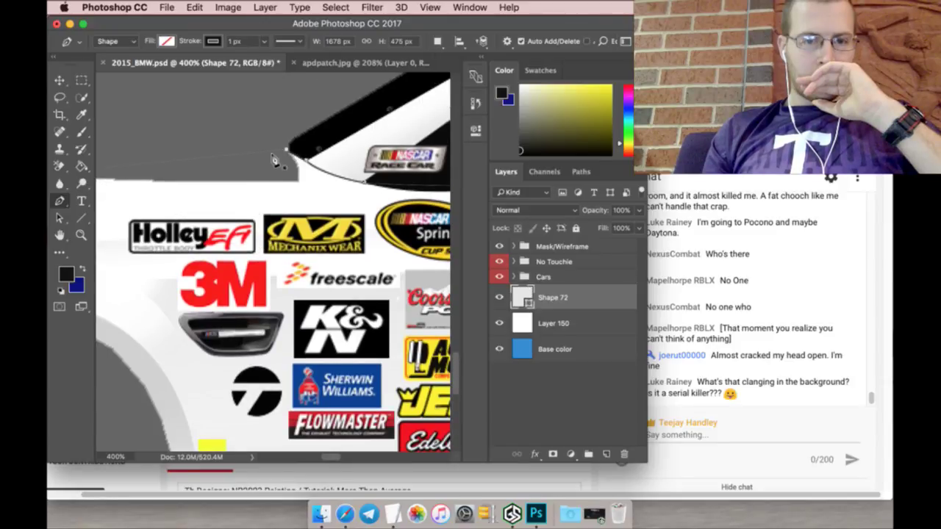
Step: Set the Shape 72 fill to black
left_click(166, 42)
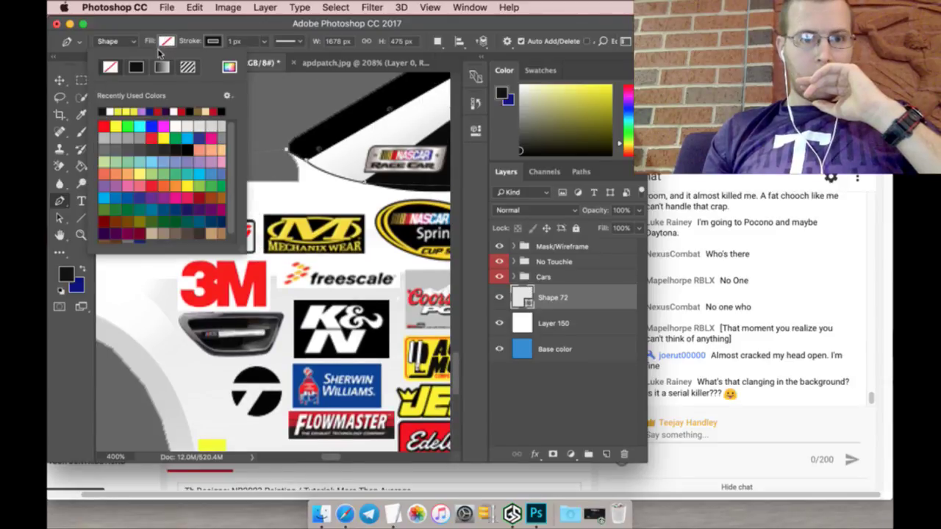
left_click(106, 113)
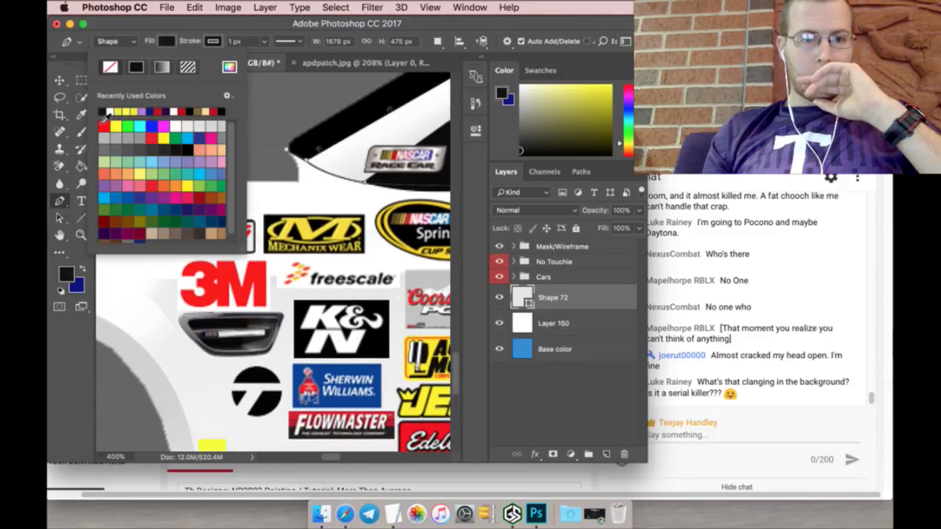
left_click(82, 83)
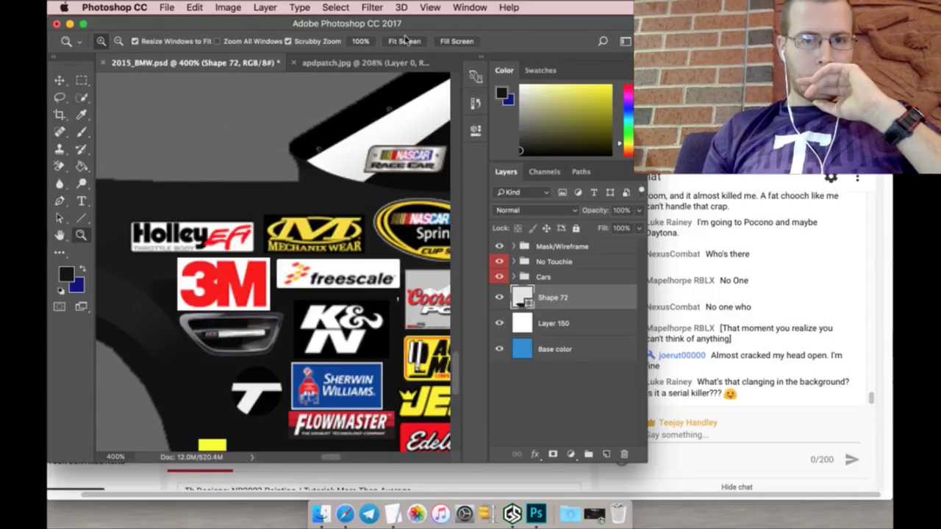
Step: Fit the template on screen, rasterize the Shape 72 layer, and switch to Safari
left_click(405, 42)
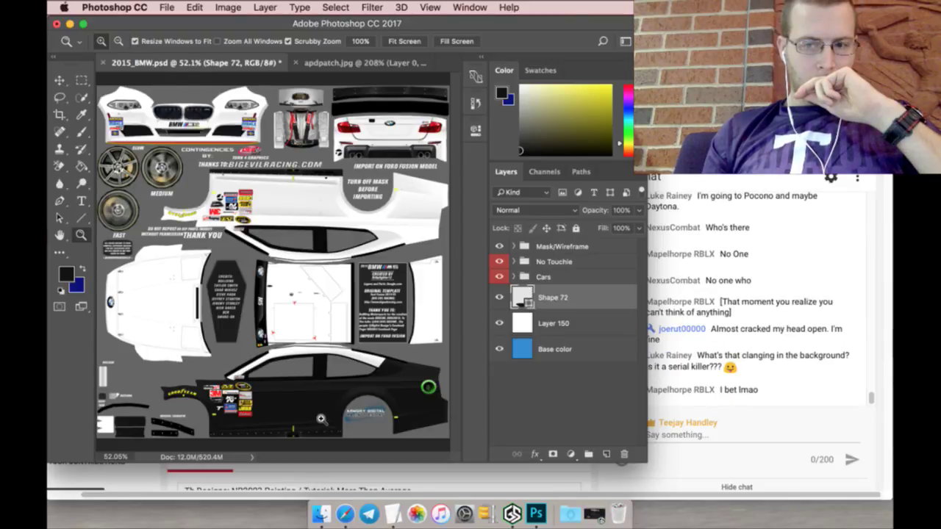
left_click(321, 418)
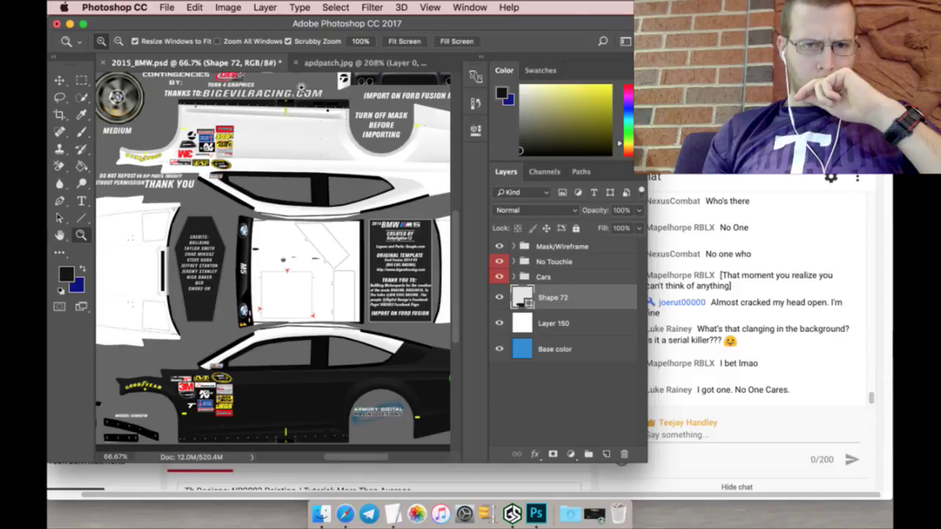
right_click(604, 294)
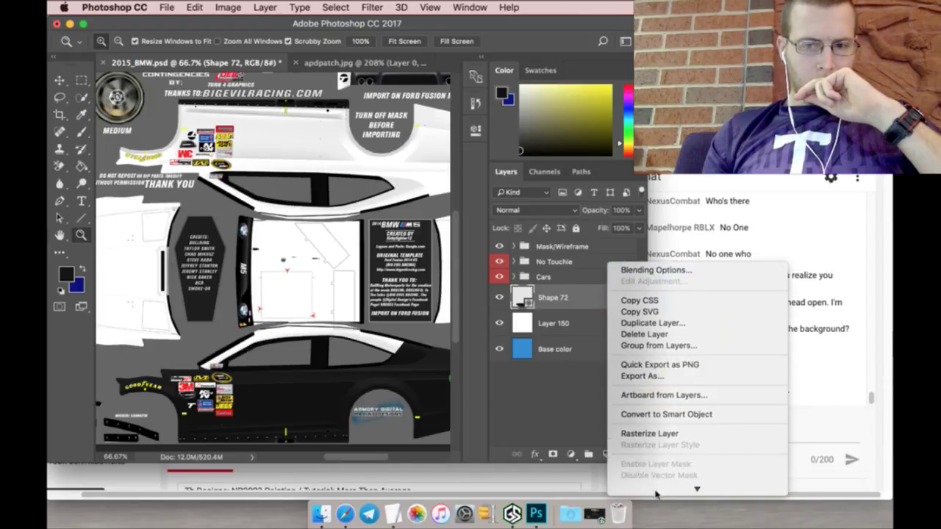
left_click(649, 389)
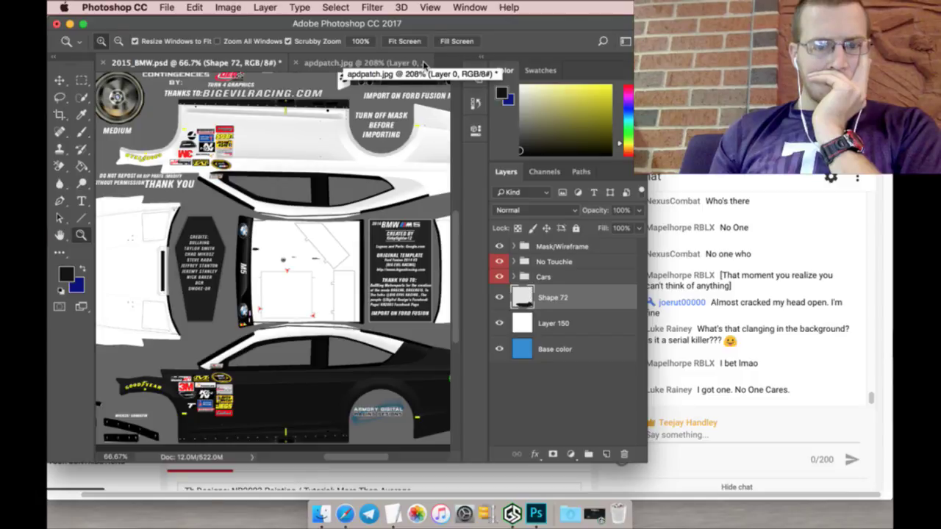
key("super+Tab")
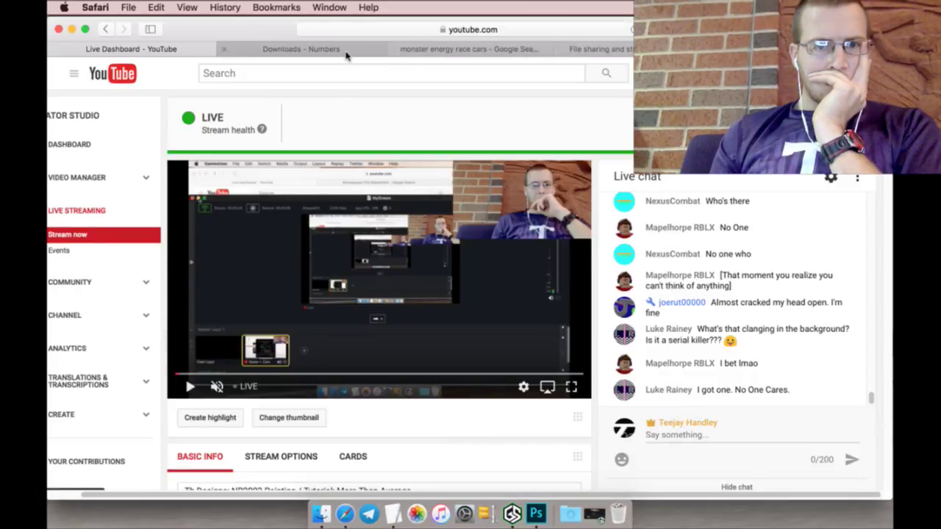
Step: Back in Google Images, replace the query with 'spray paint png' and search
left_click(346, 50)
left_click(466, 50)
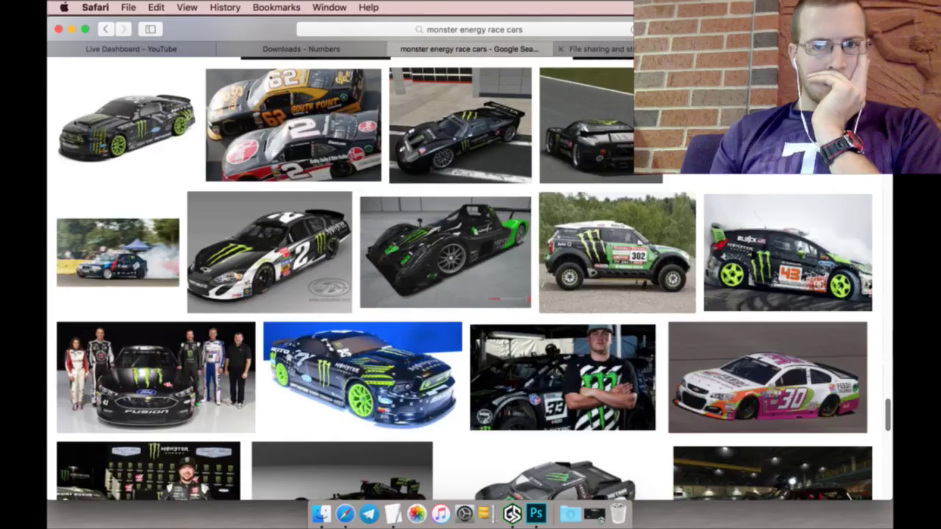
scroll(328, 167, "up", 15)
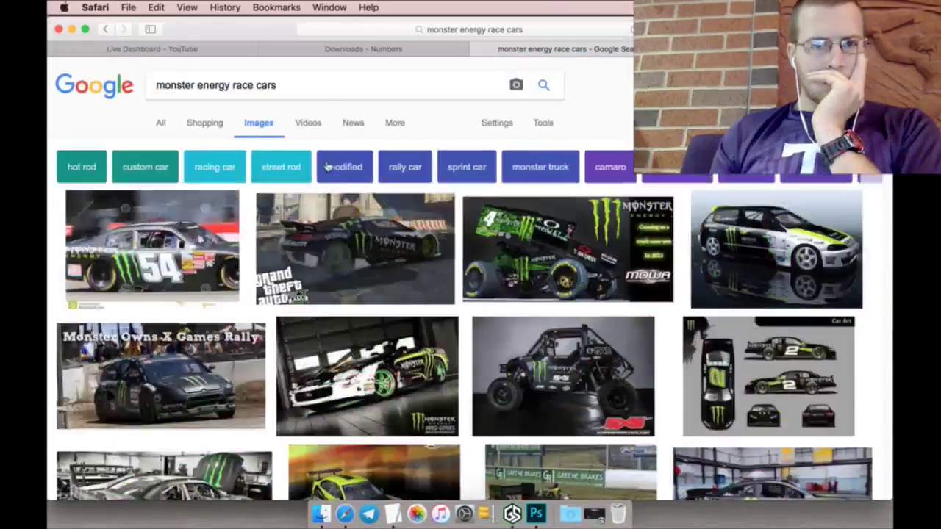
triple_click(327, 89)
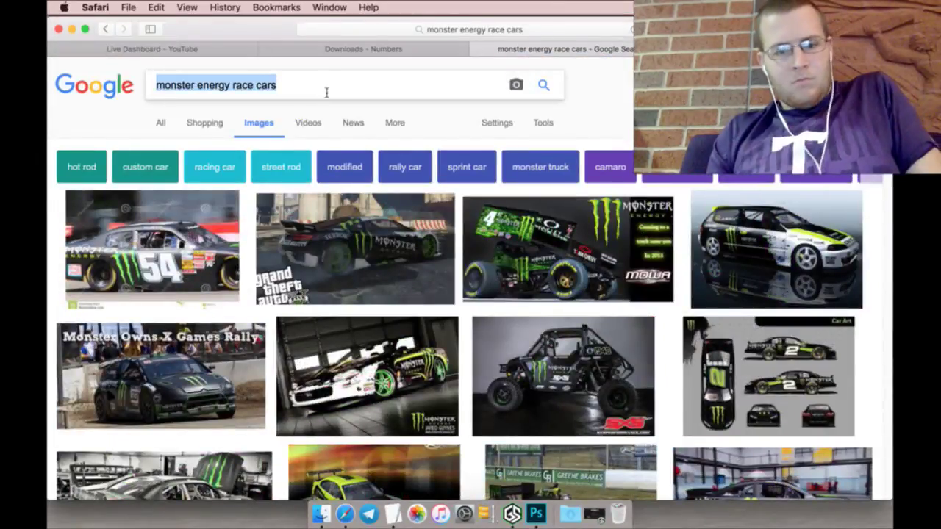
type("spr")
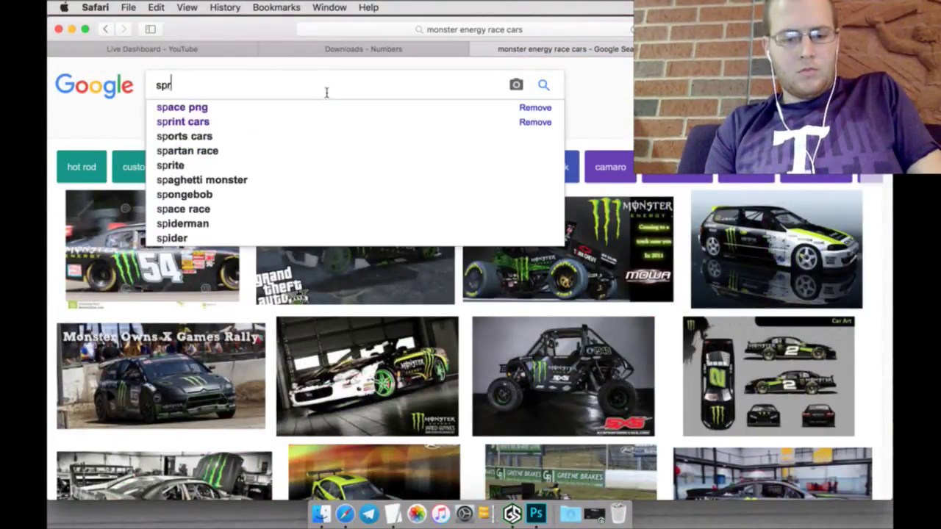
type("ay paint pn")
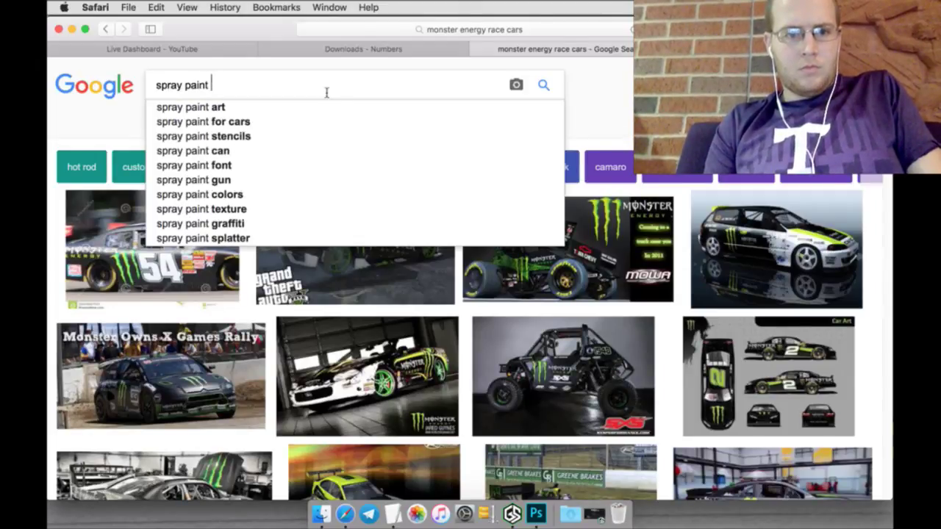
type("g")
key("Return")
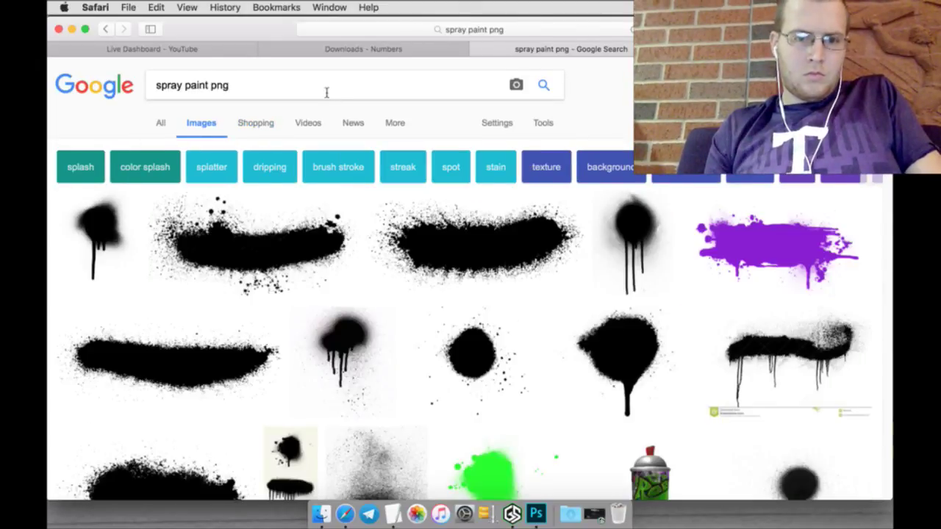
Step: Open the first spray-drip result's full-size image in a new tab
scroll(287, 127, "down", 2)
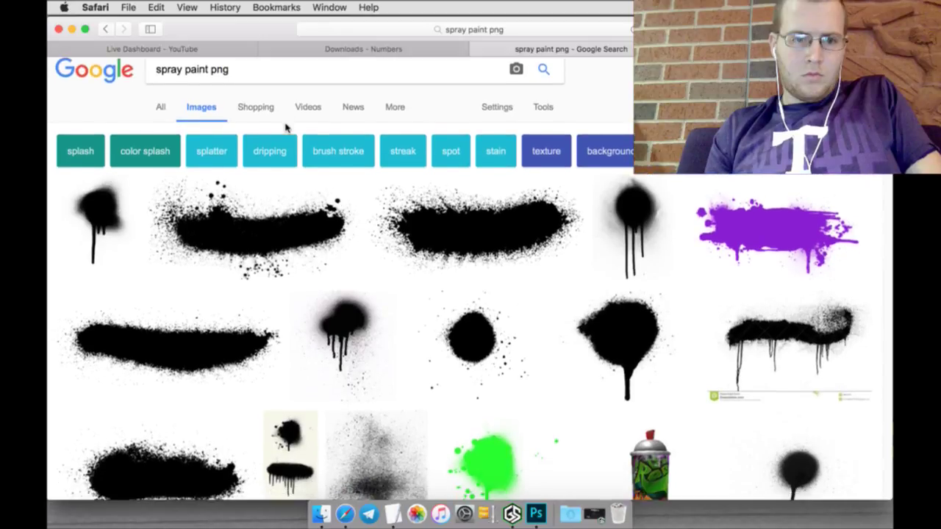
left_click(103, 204)
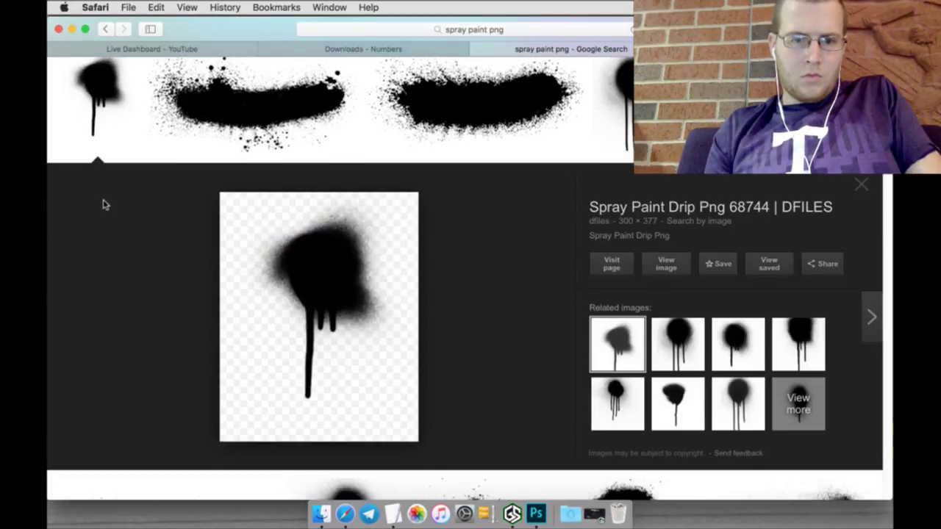
right_click(674, 272)
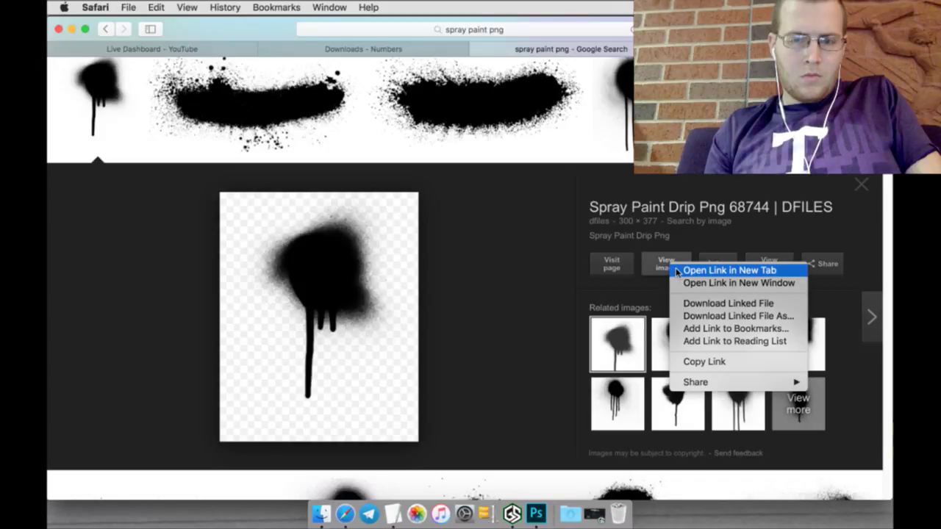
left_click(727, 271)
Step: Browse related drip images and open Drips and Spray Paint Textures in a new tab
left_click(677, 338)
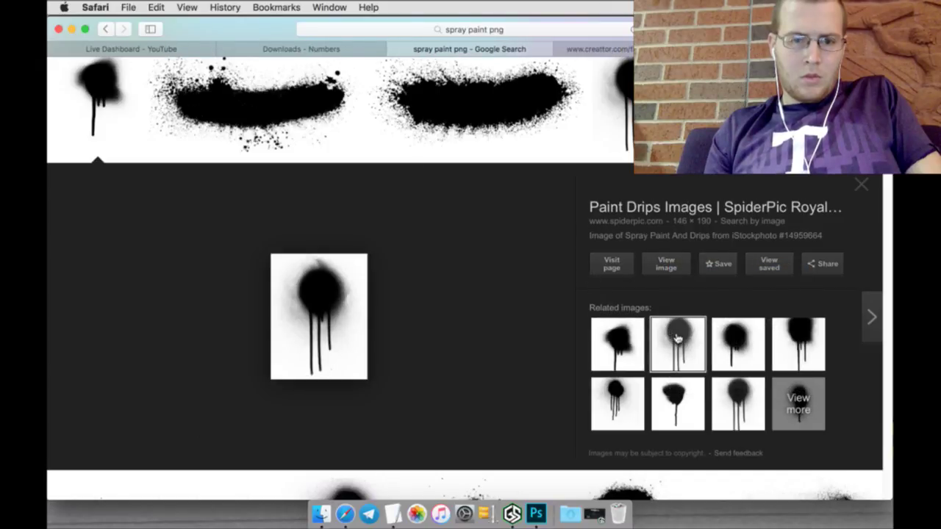
left_click(736, 357)
left_click(790, 349)
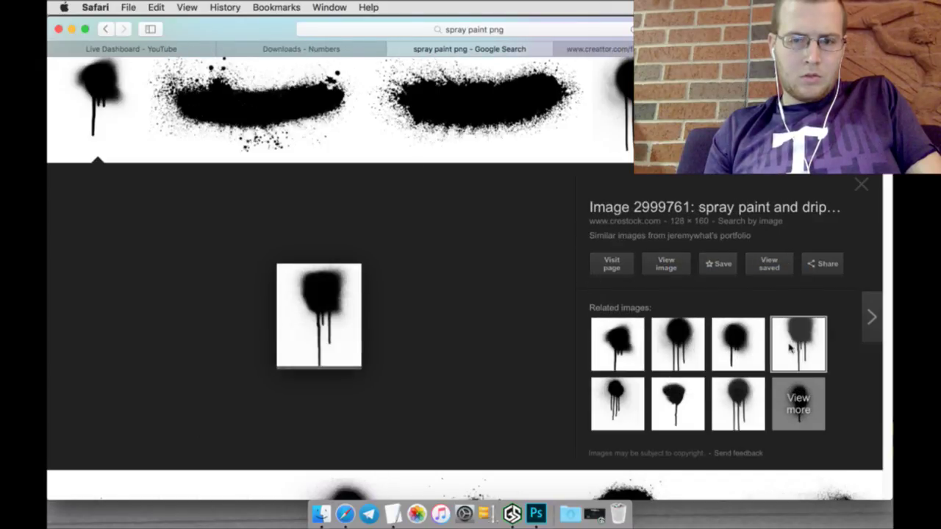
left_click(750, 397)
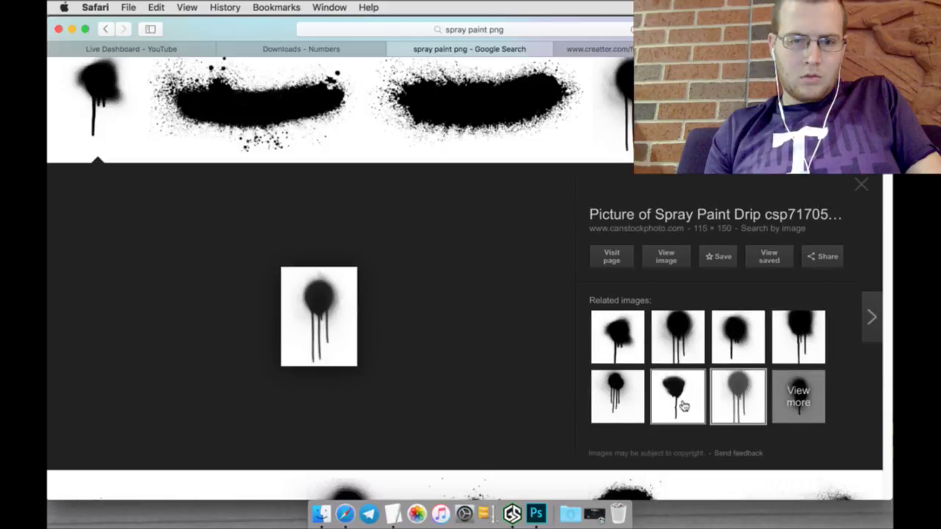
left_click(683, 406)
left_click(632, 401)
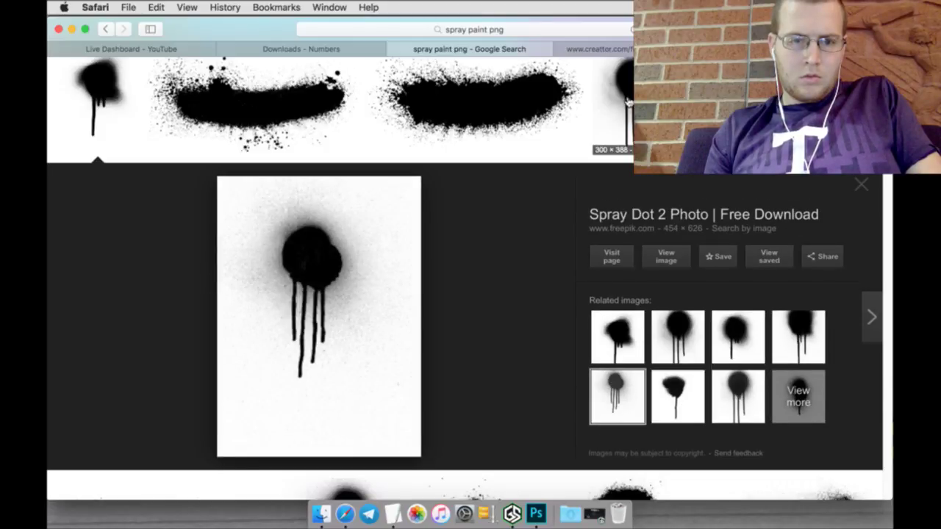
left_click(628, 101)
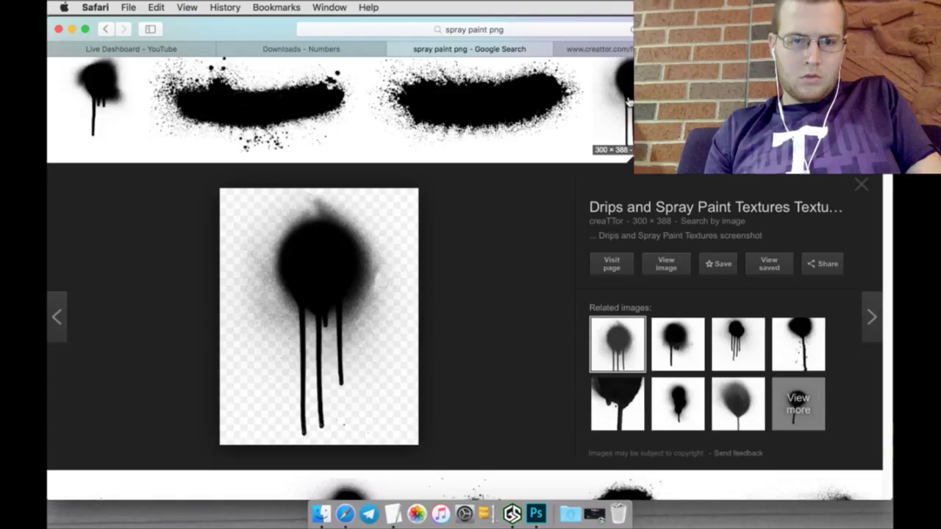
right_click(667, 263)
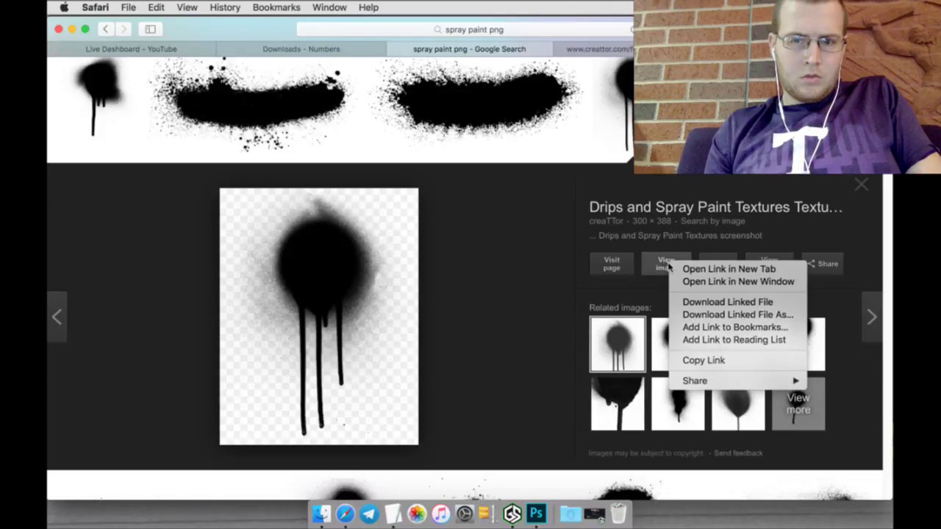
left_click(680, 272)
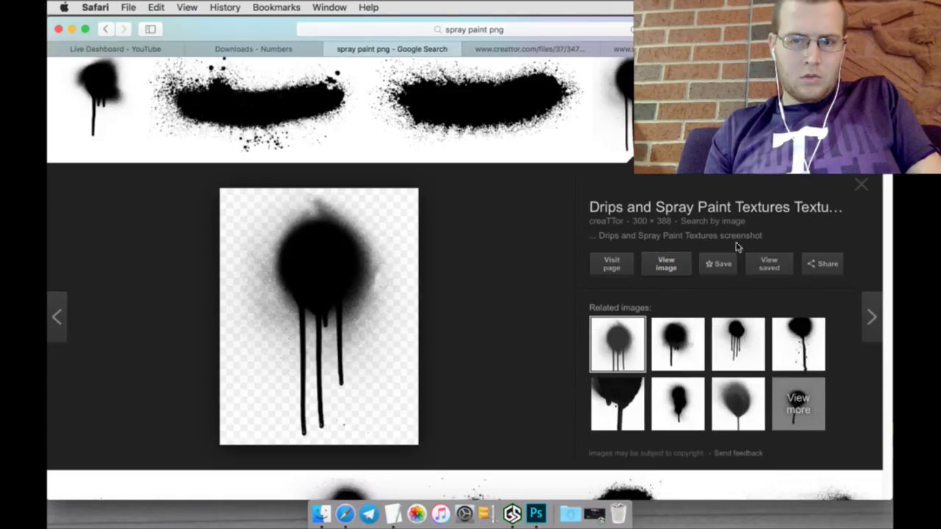
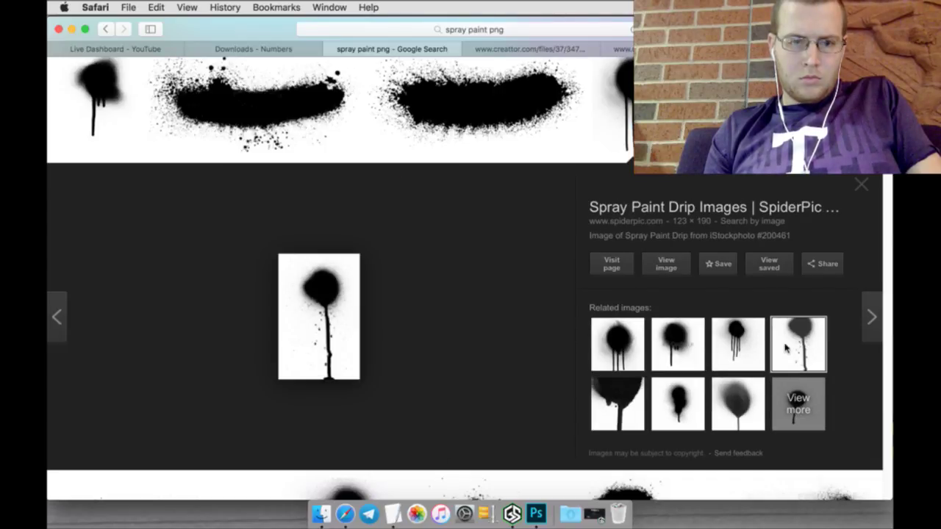
Step: Preview spray paint results and open the spray-paint-banner-2 full-size image in a new tab
left_click(871, 317)
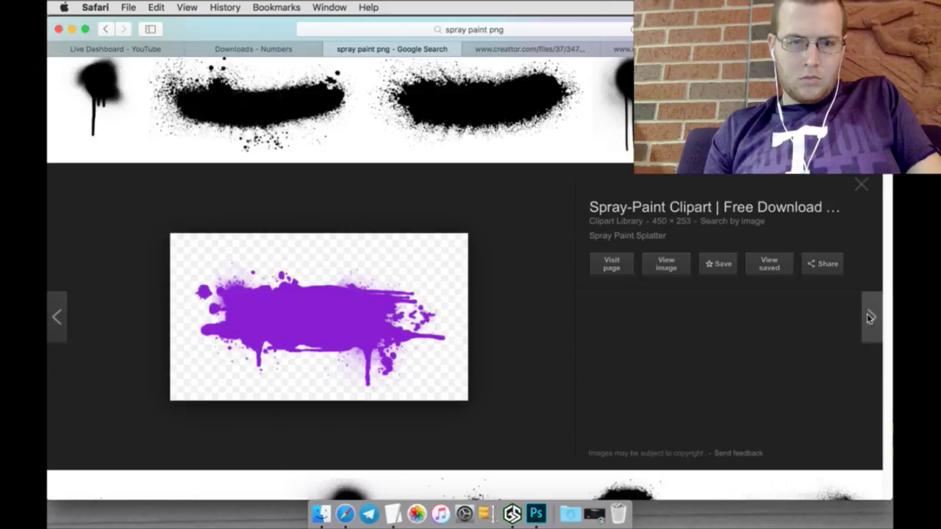
left_click(491, 114)
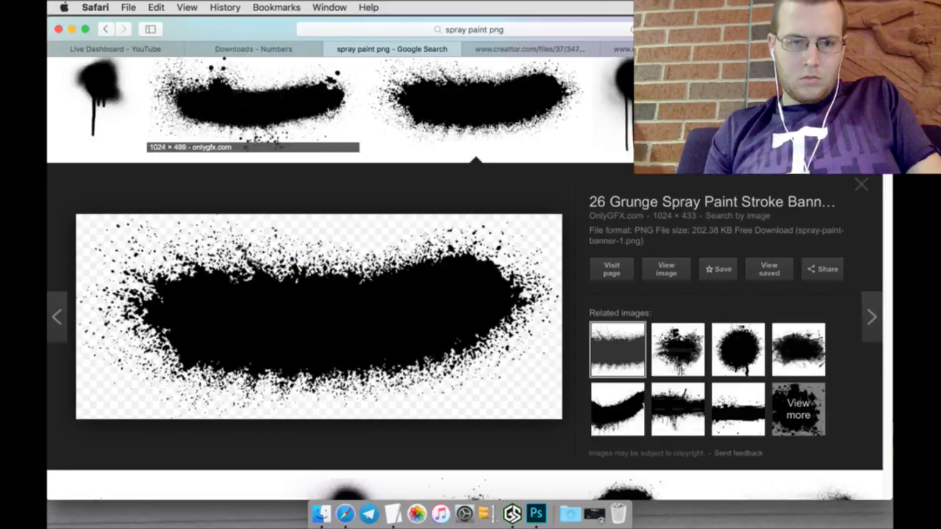
left_click(294, 110)
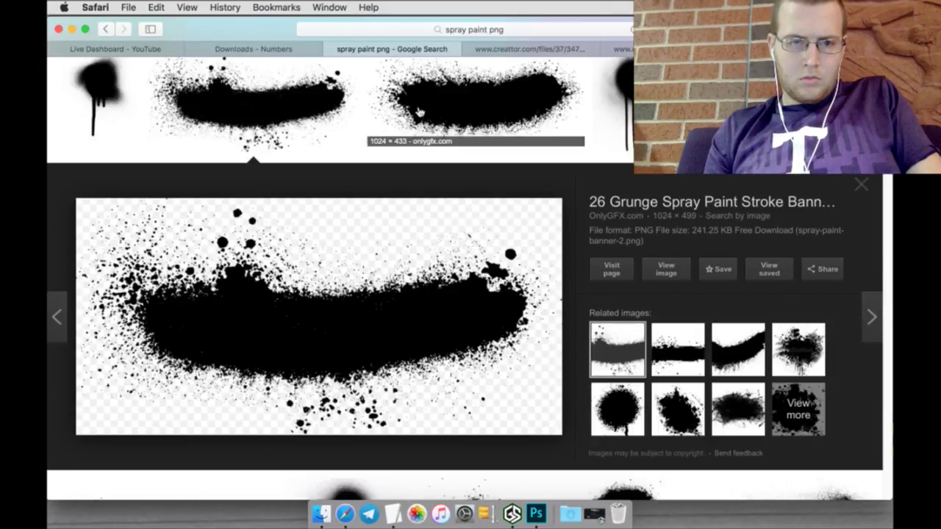
left_click(421, 112)
left_click(294, 95)
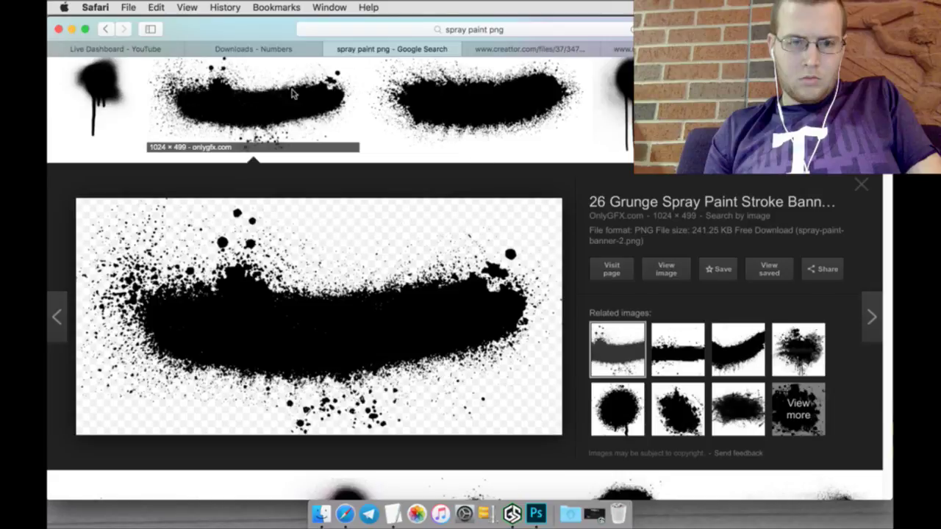
right_click(670, 271)
left_click(706, 274)
left_click(475, 50)
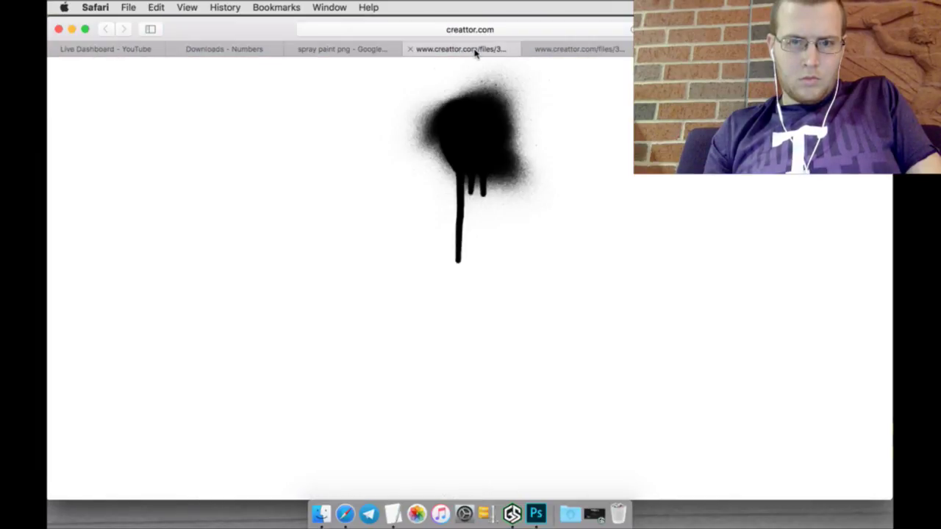
Step: Save the single-drip, three-drip and spray-paint-banner-3 grunge images into the Logos folder
right_click(477, 152)
left_click(494, 193)
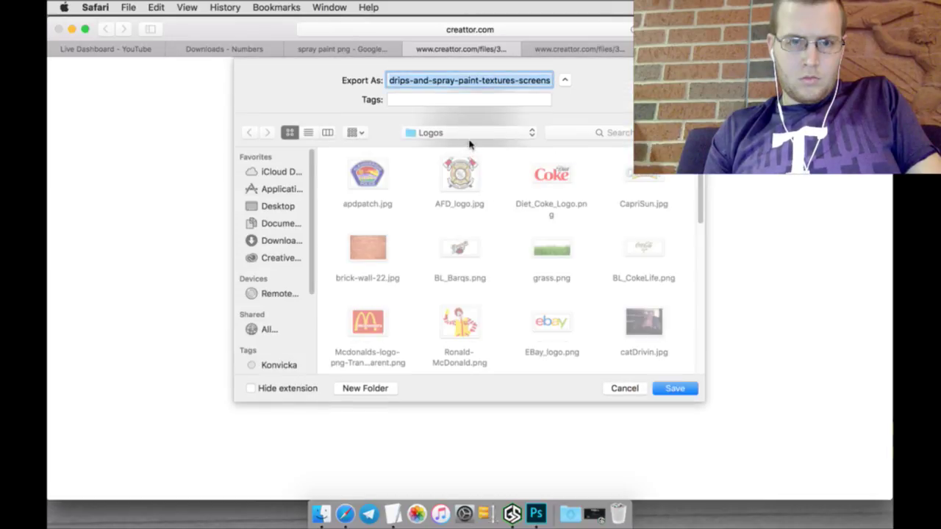
left_click(673, 390)
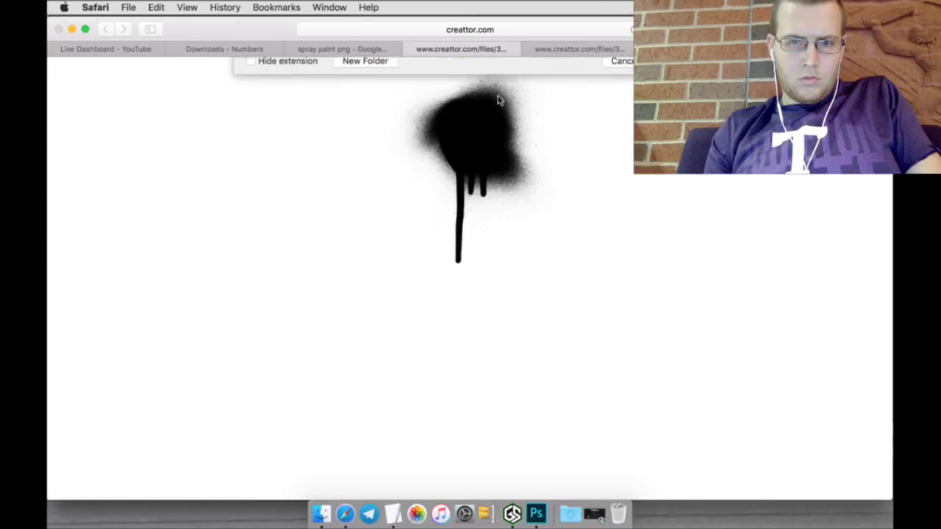
left_click(409, 49)
right_click(479, 127)
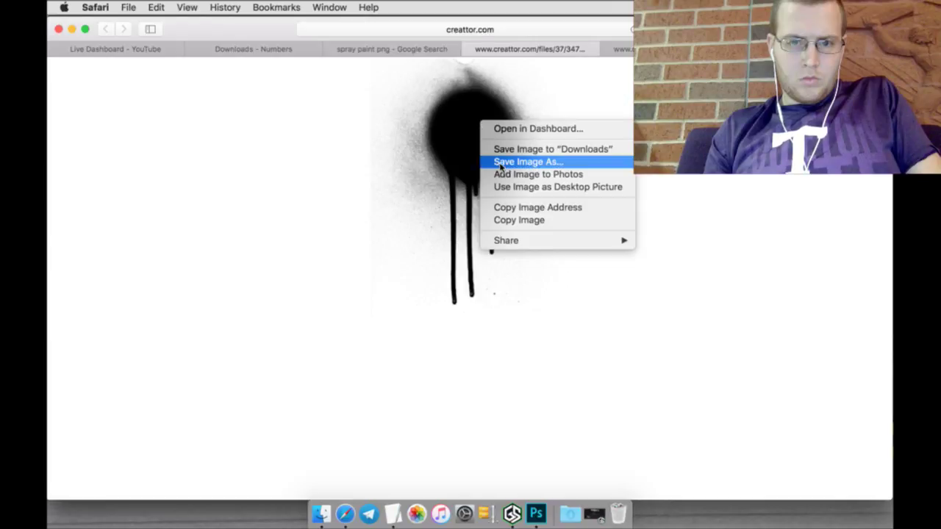
left_click(501, 162)
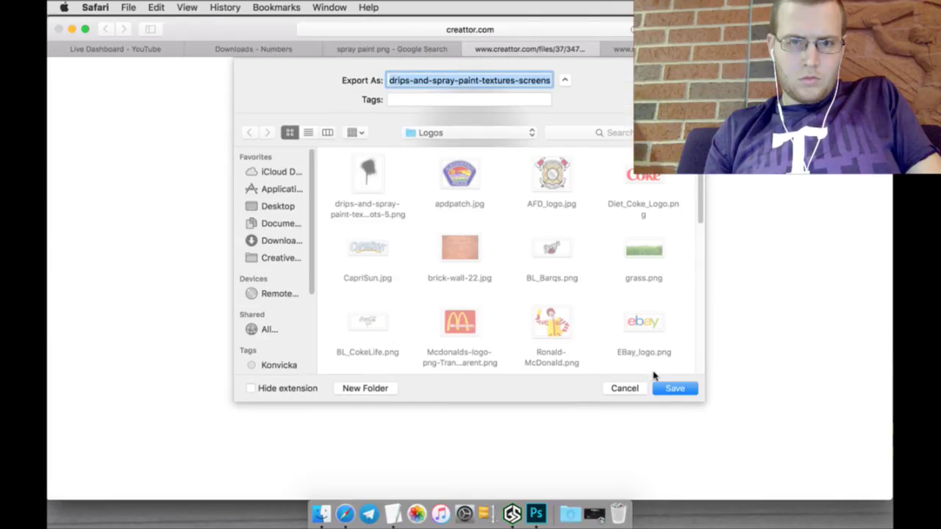
left_click(667, 391)
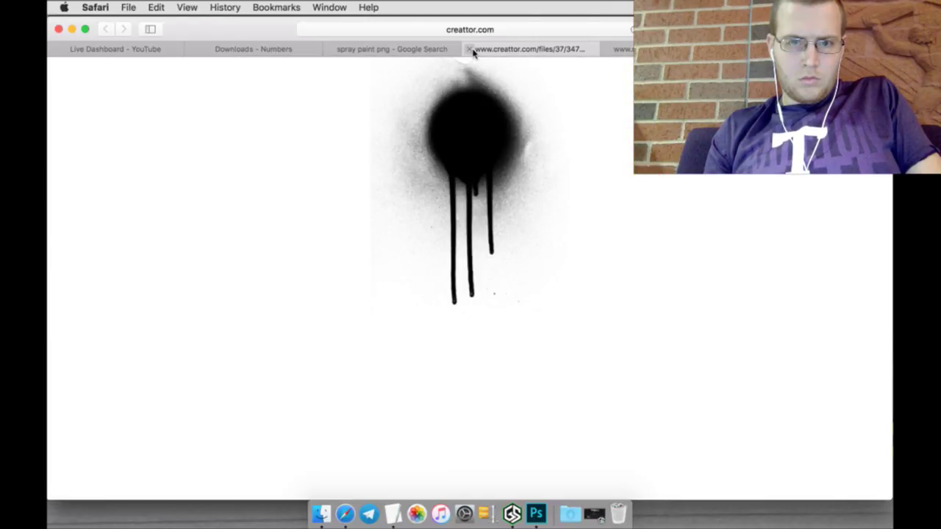
left_click(469, 49)
right_click(500, 212)
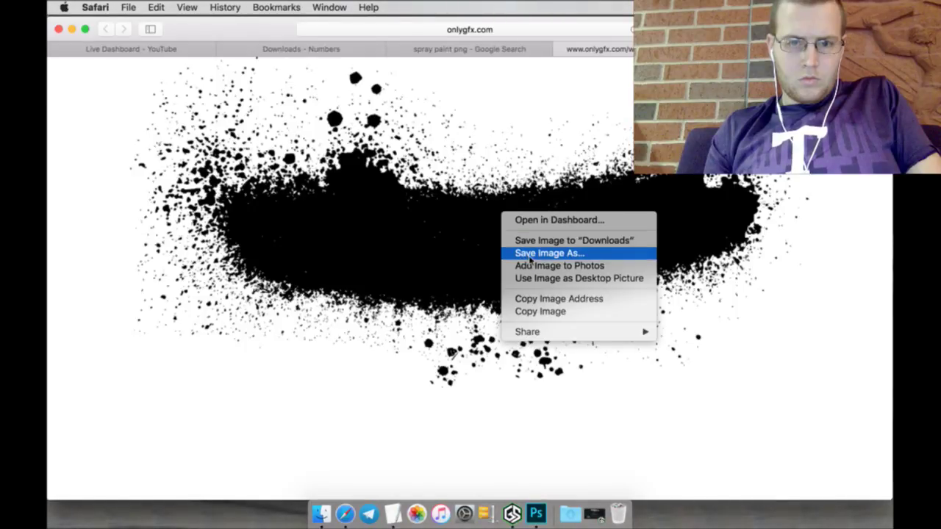
left_click(529, 254)
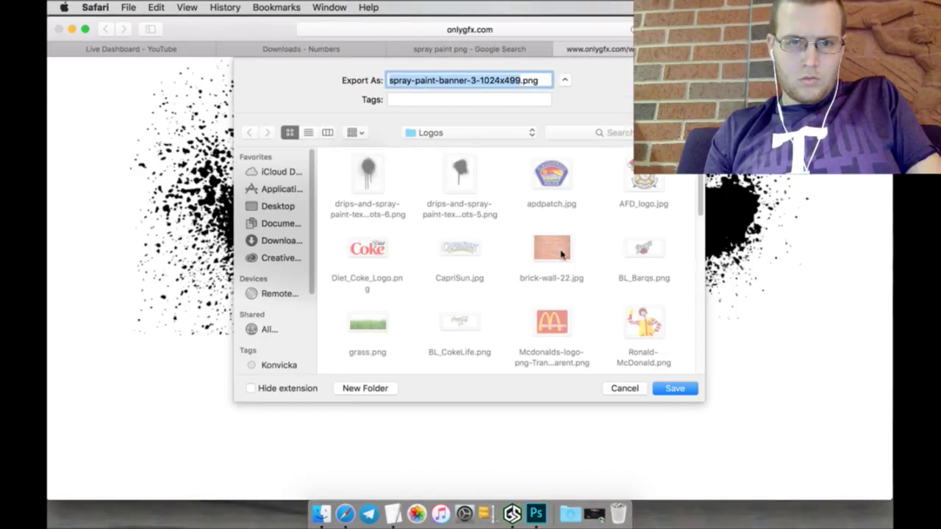
left_click(675, 388)
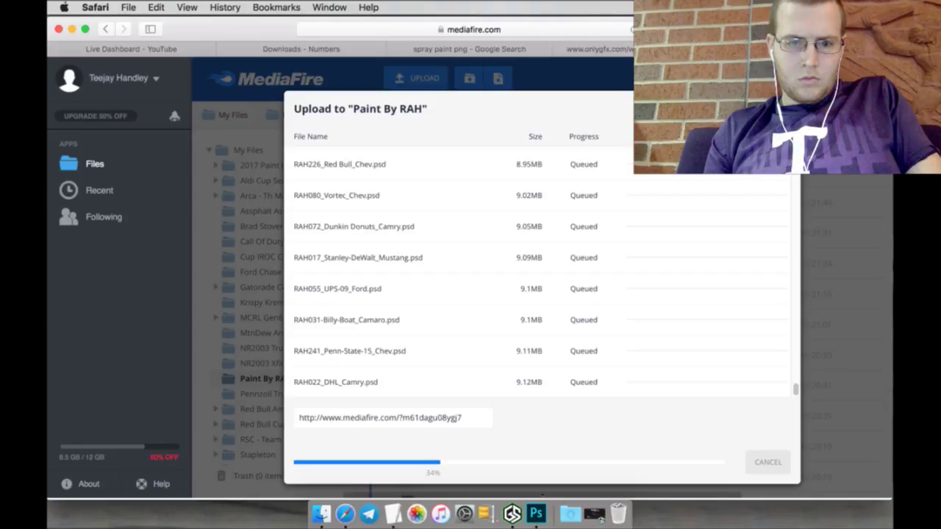
Step: Close the grunge splatter page and return to the YouTube live dashboard
left_click_drag(661, 49, 114, 40)
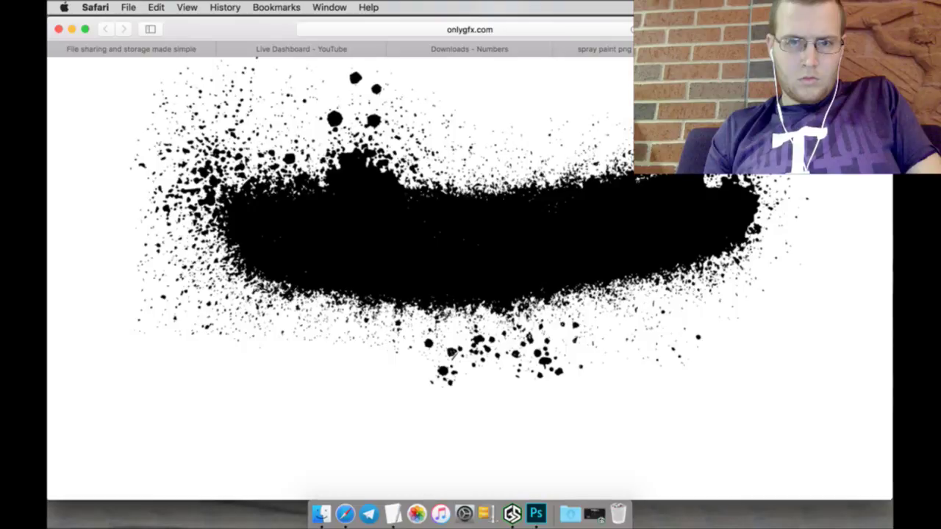
key("super+w")
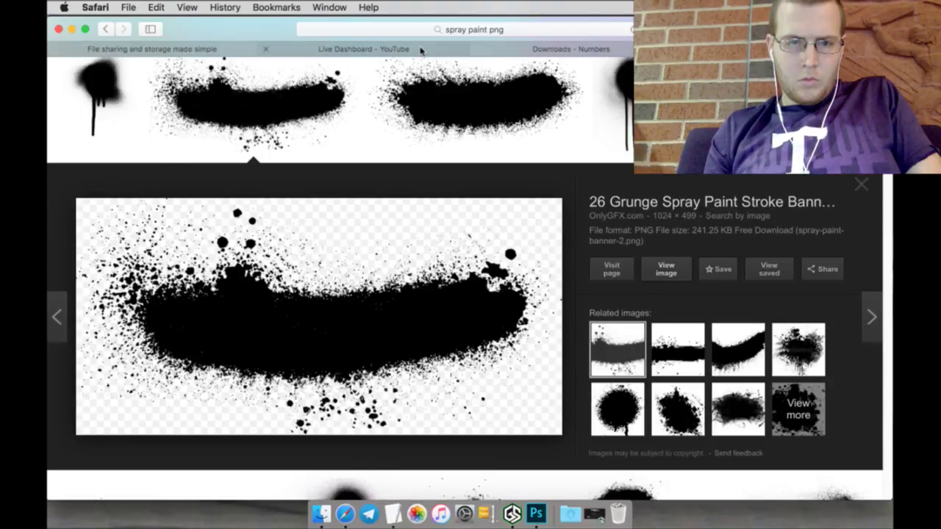
left_click(421, 50)
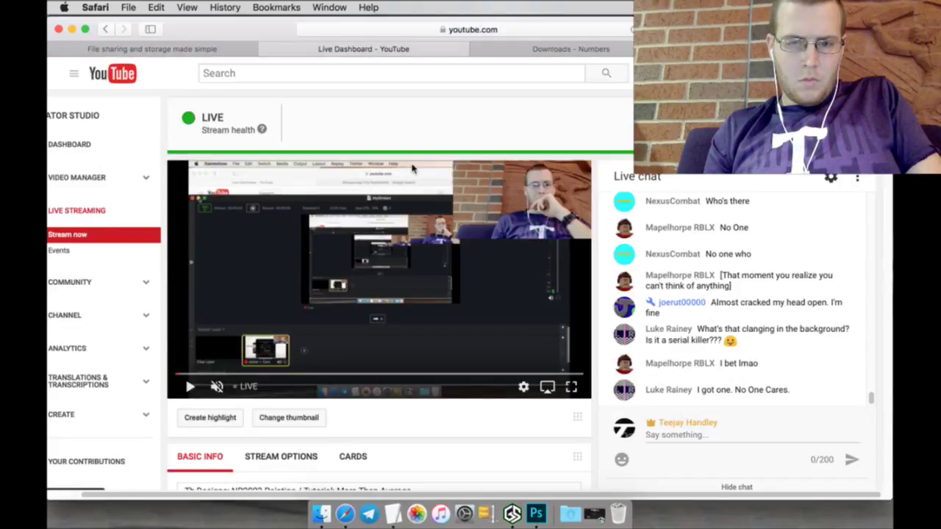
Step: Duplicate the Shape 72 layer in 2015_BMW.psd
left_click(535, 512)
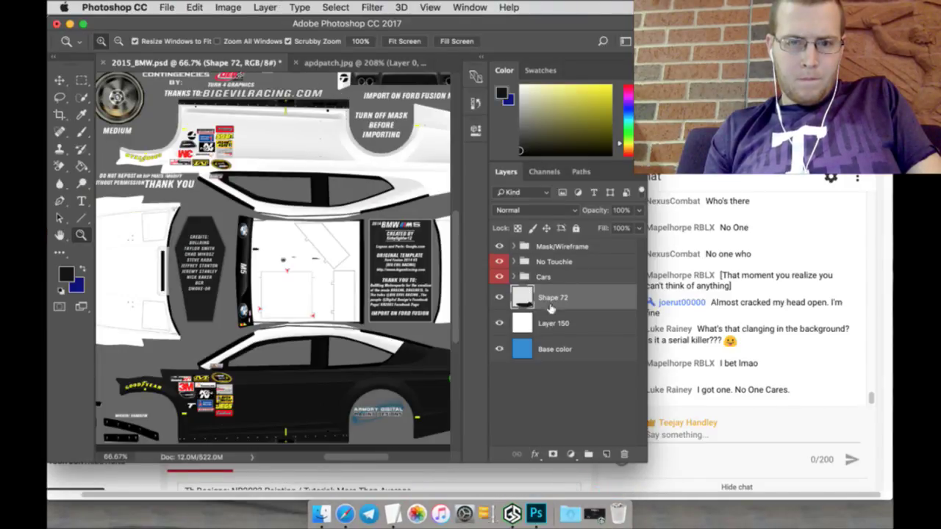
right_click(551, 307)
left_click(569, 353)
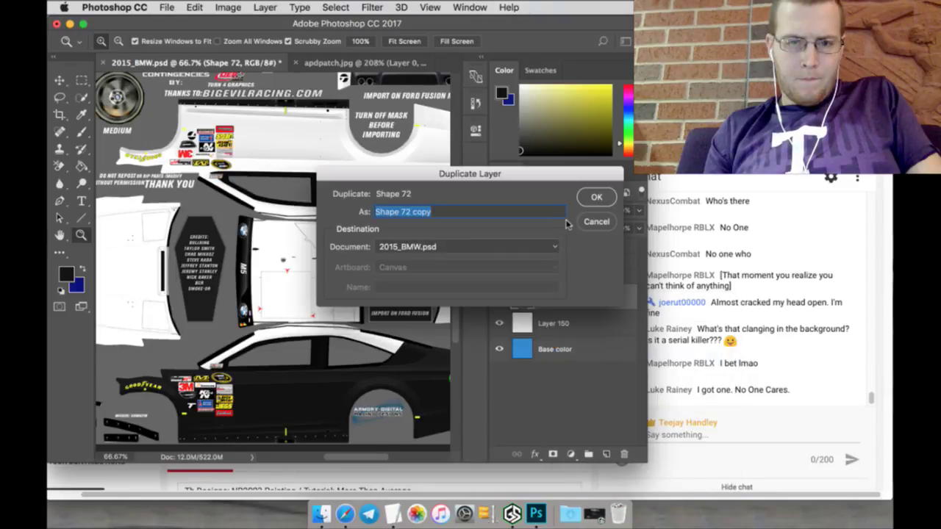
left_click(586, 204)
Step: Flip the Shape 72 copy vertically with Free Transform
left_click(72, 82)
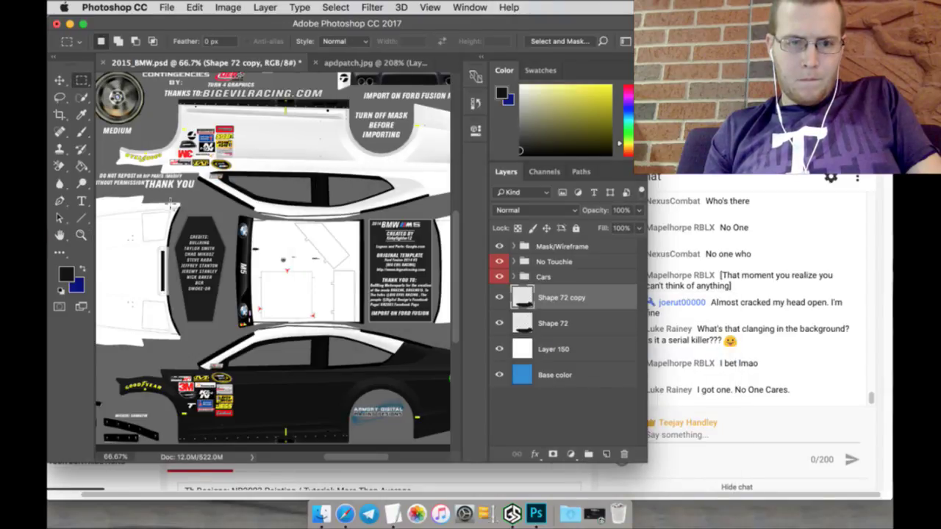
key("v")
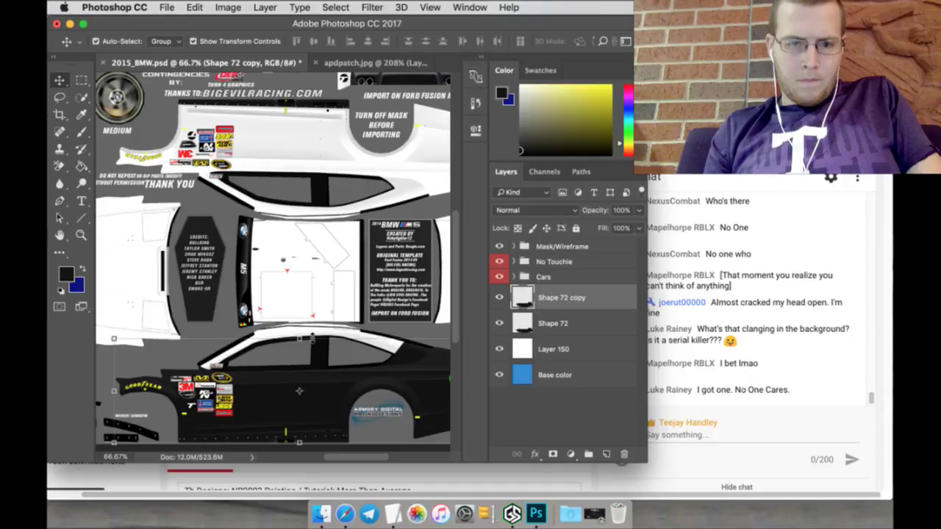
key("super+t")
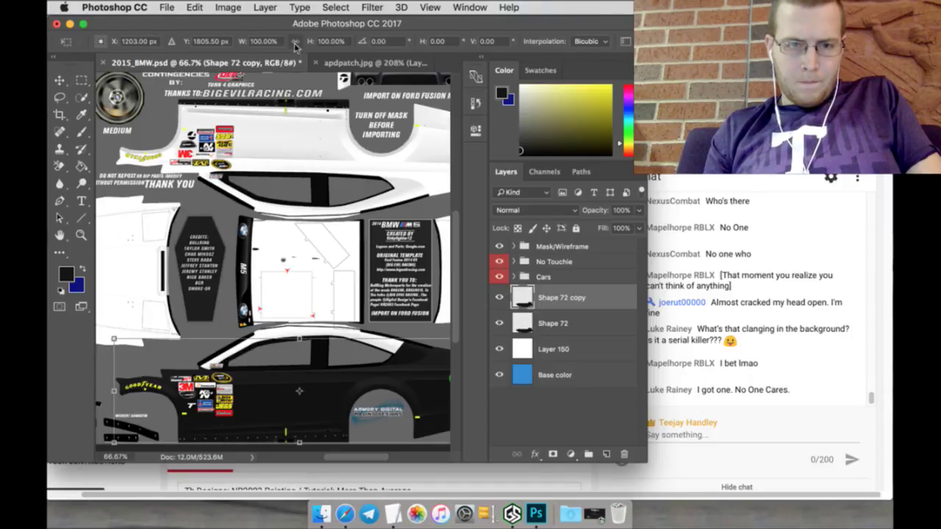
left_click(197, 7)
mouse_move(220, 301)
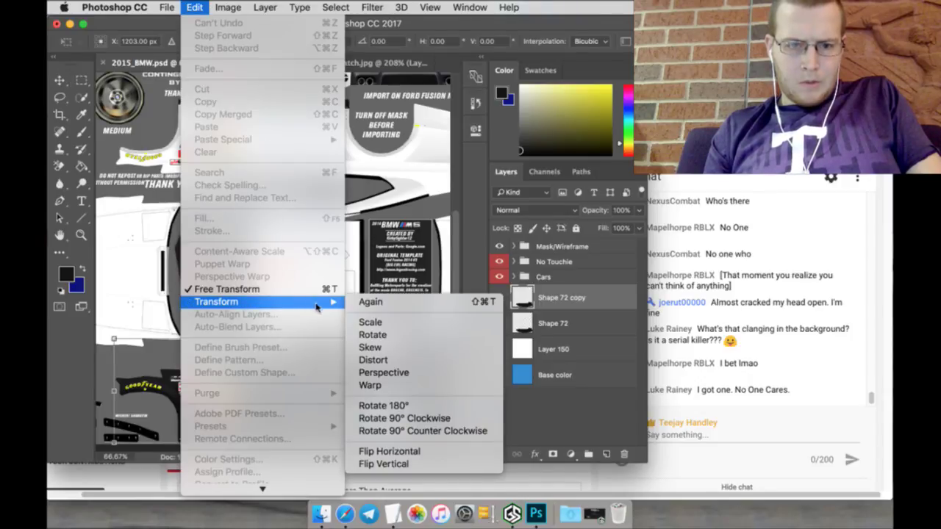
left_click(388, 465)
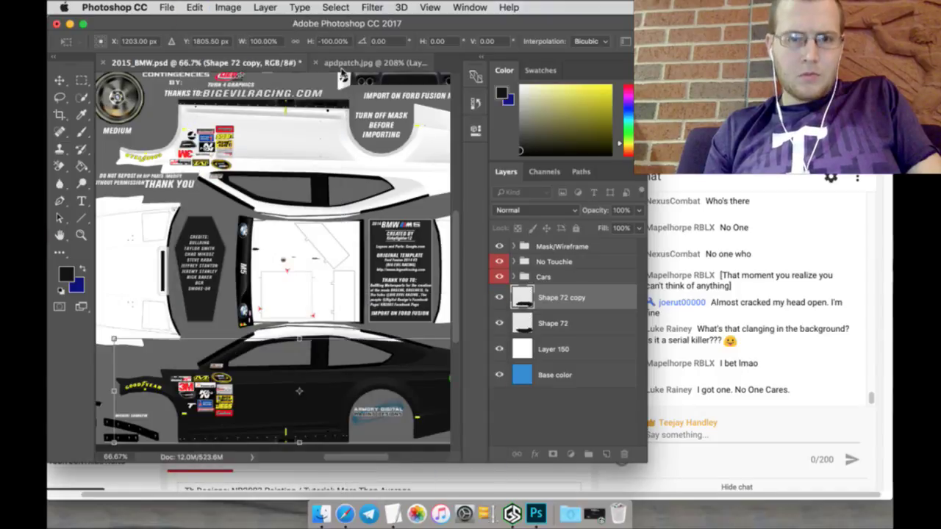
Step: Set the copy's Y position to 805.50 px, then nudge it into alignment
left_click(221, 42)
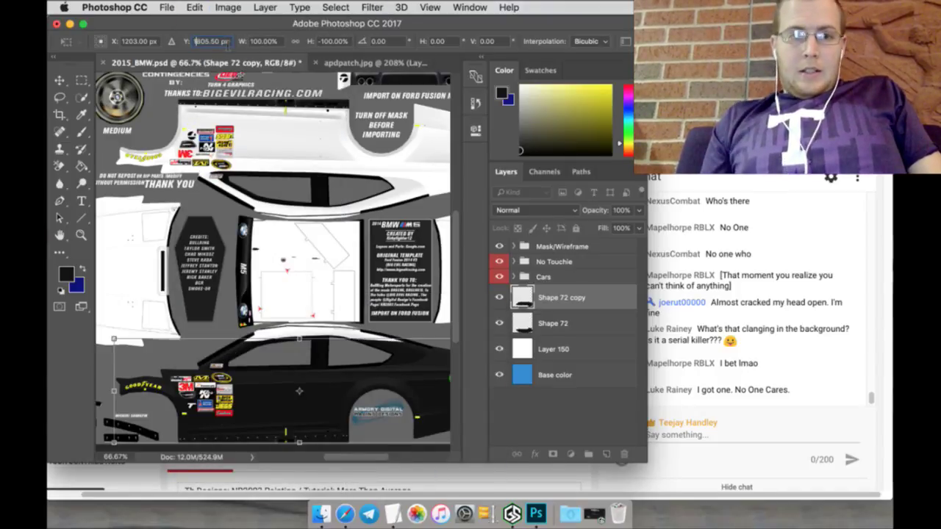
type("805.50")
key("Return")
key("Down")
key("Down")
key("Down")
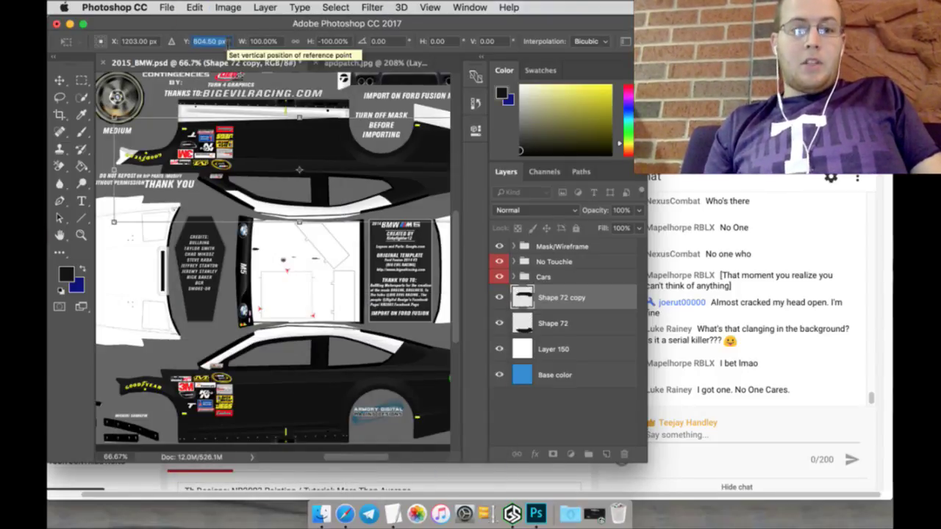
key("Down")
key("Down")
key("Down")
key("Down")
key("Down")
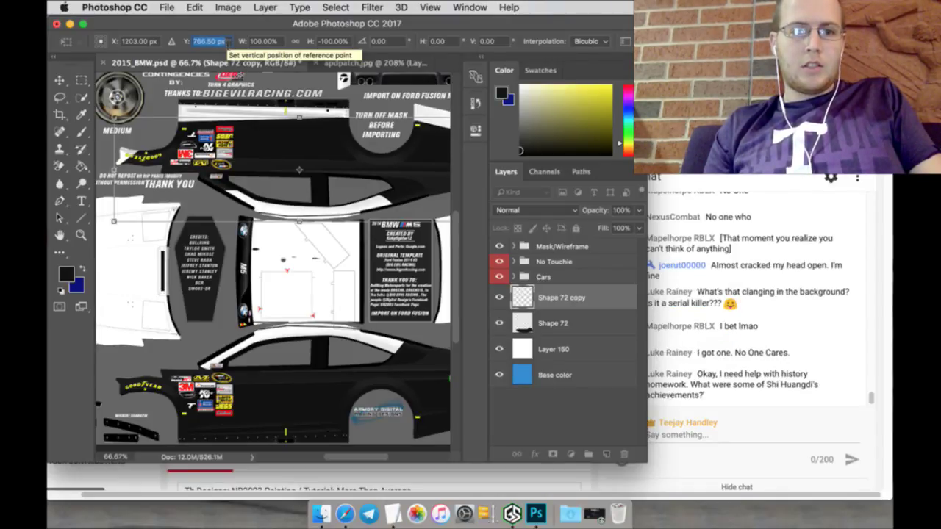
key("Down")
key("Down")
key("Down")
key("Down")
key("Down")
key("Down")
key("Down")
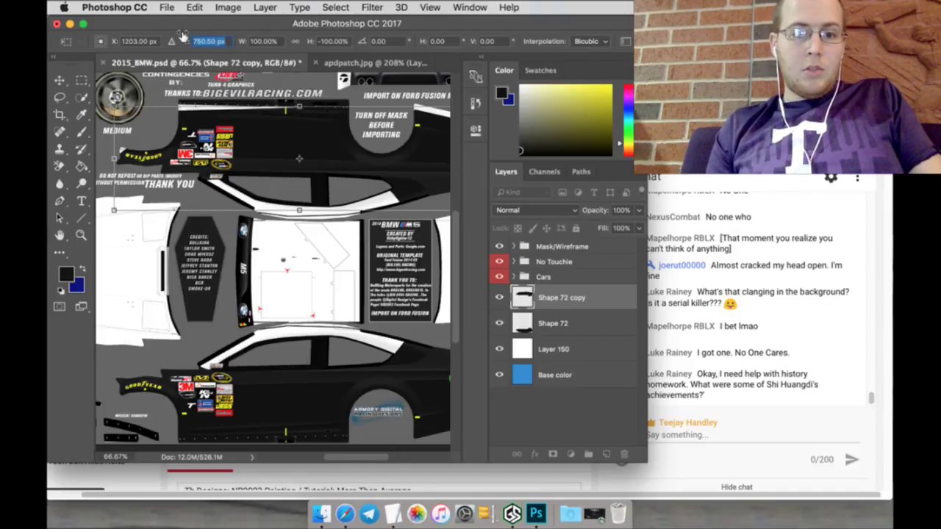
left_click_drag(183, 36, 168, 35)
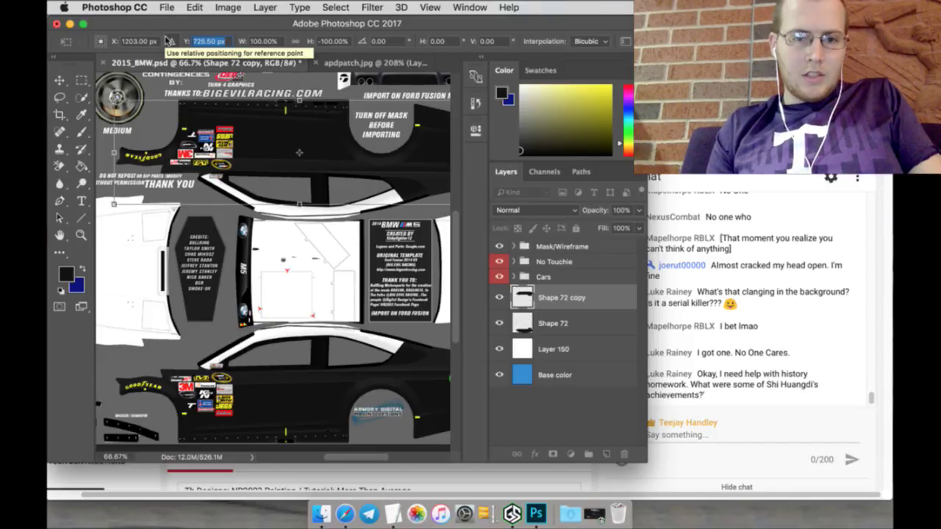
key("Down")
key("Down")
key("Down")
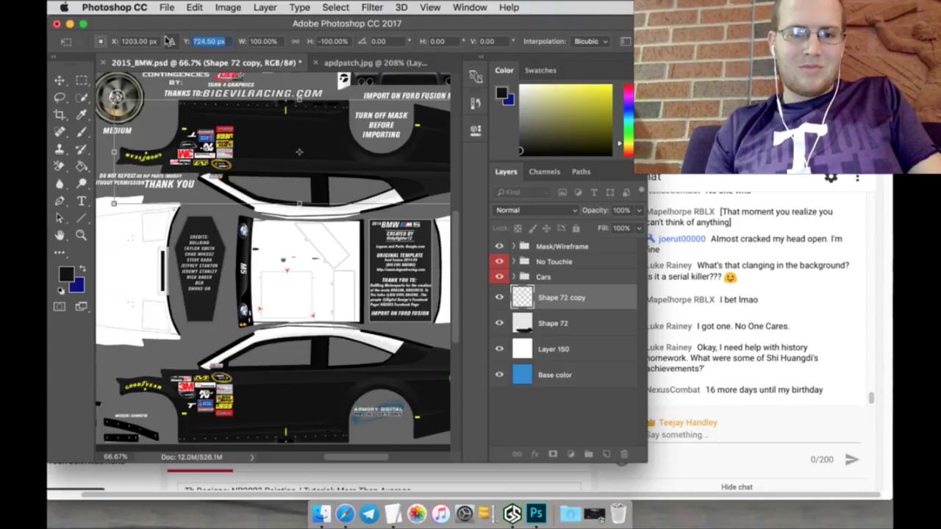
key("Up")
key("Up")
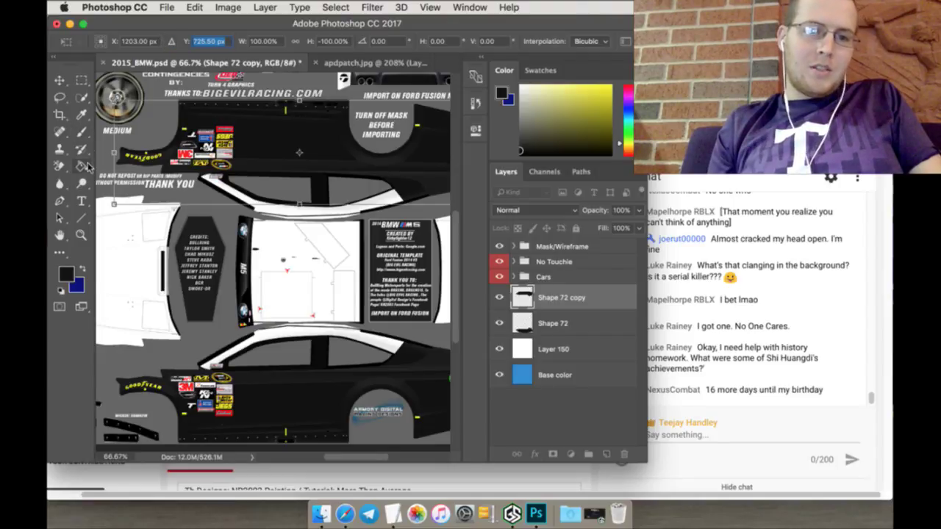
Step: Apply the transform, then marquee an area and fill its white parts black
left_click(81, 79)
left_click(560, 193)
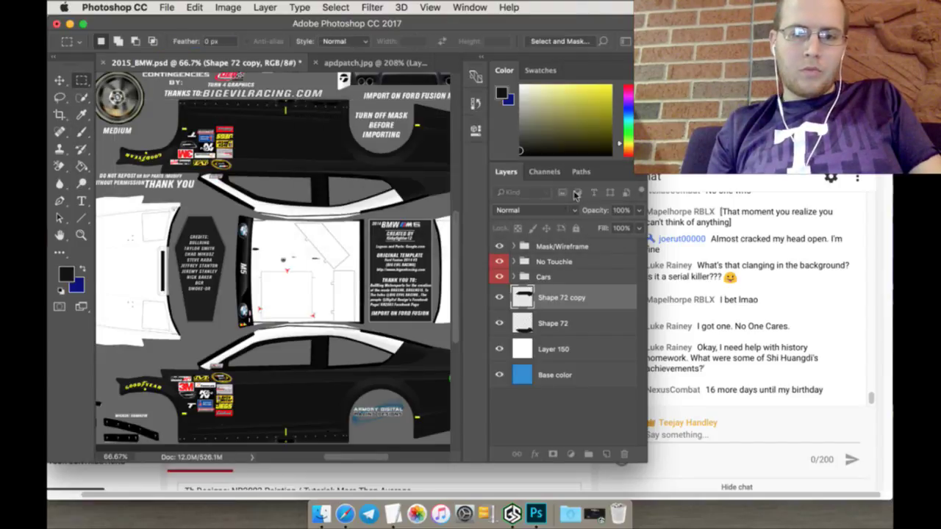
left_click_drag(353, 461, 373, 461)
scroll(301, 415, "up", 3)
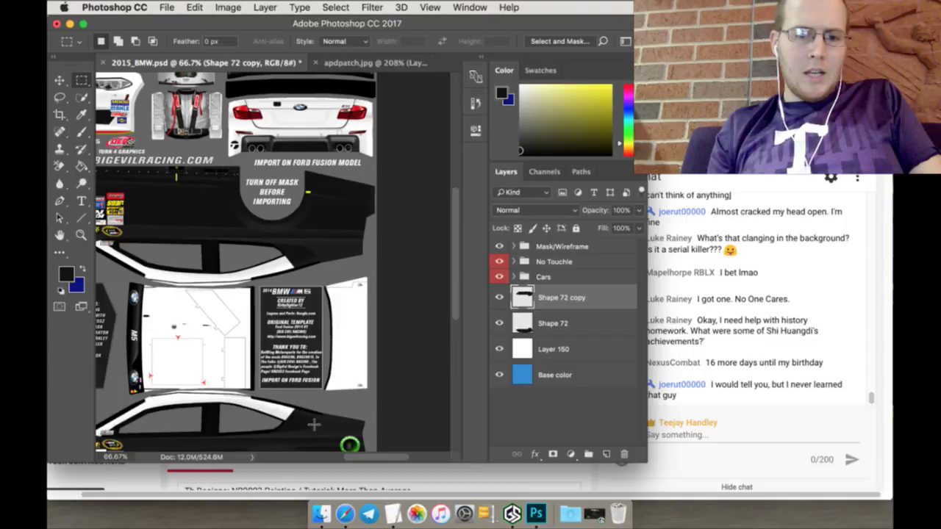
left_click_drag(313, 424, 424, 197)
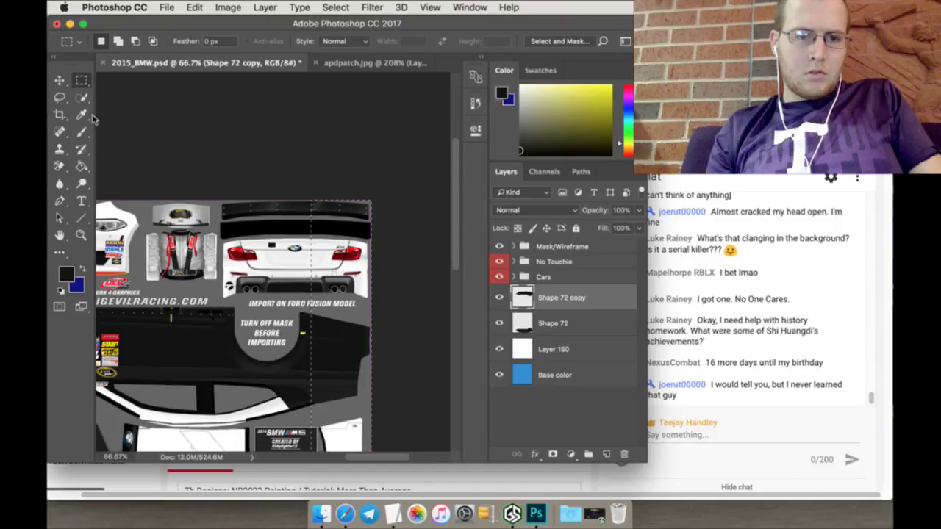
left_click(85, 132)
left_click(82, 168)
left_click(354, 258)
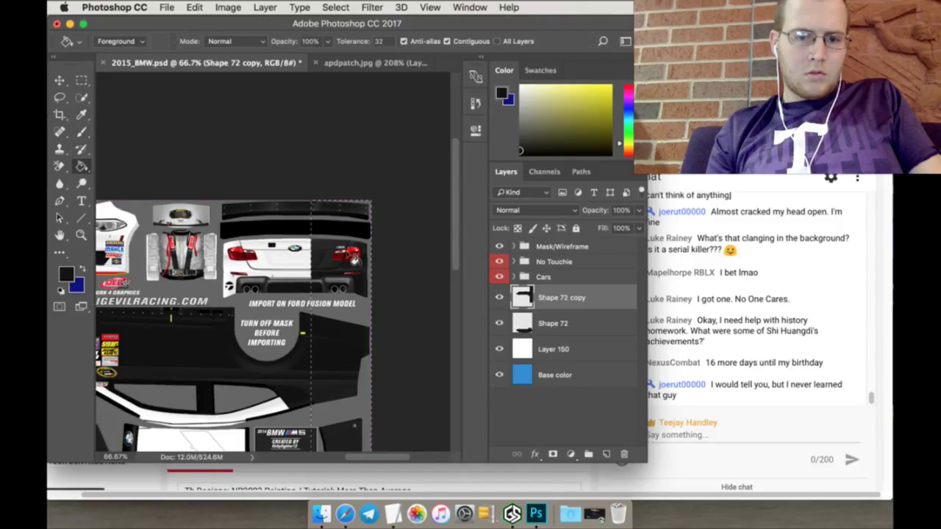
Step: Marquee the rear bumper block and fill its white panel black with the Paint Bucket
left_click(81, 80)
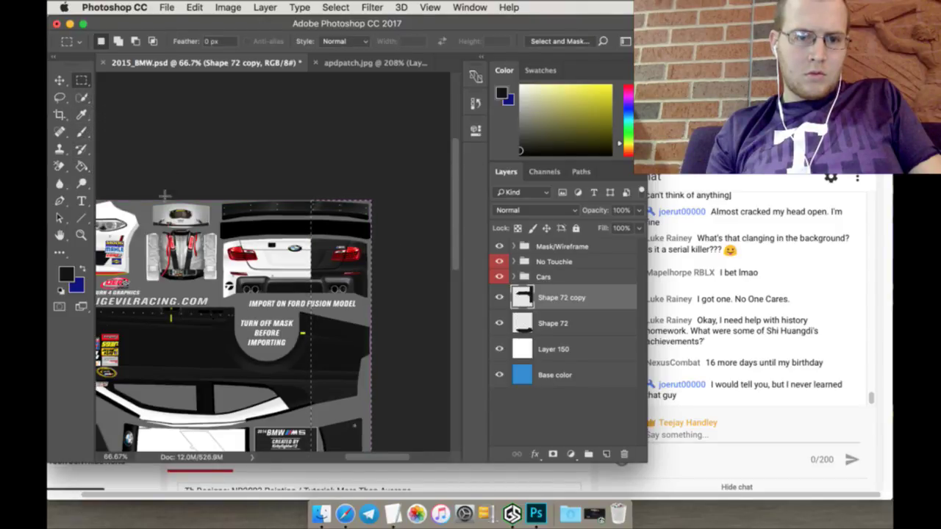
left_click_drag(219, 314, 419, 147)
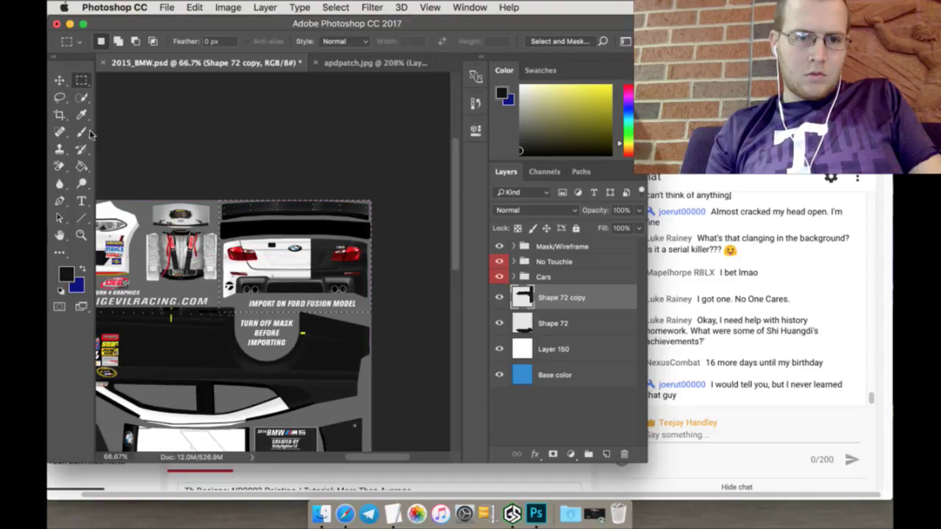
left_click(87, 133)
left_click(83, 166)
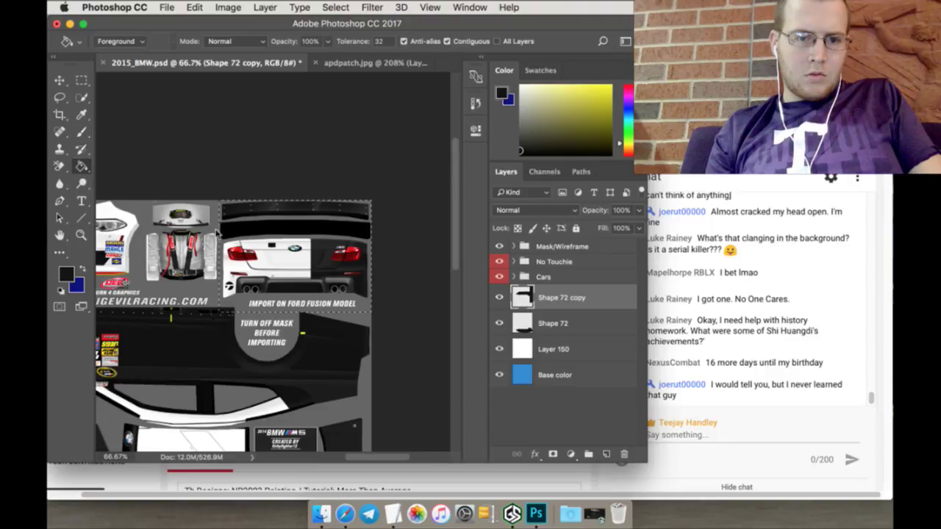
left_click(246, 248)
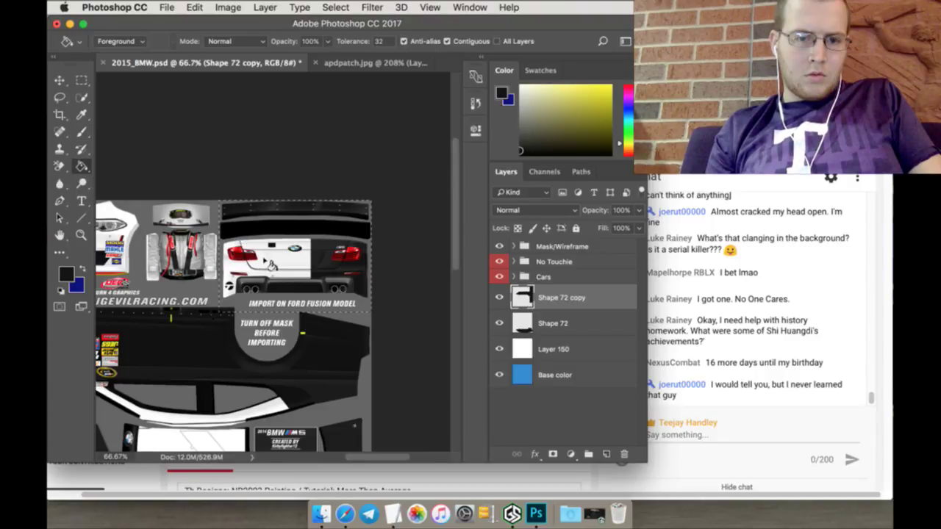
left_click(269, 263)
left_click(82, 80)
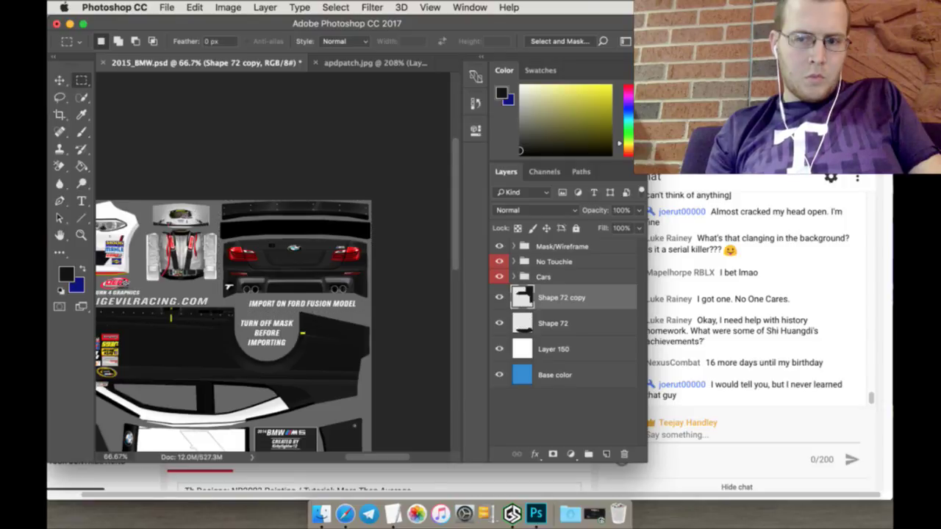
scroll(232, 271, "down", 3)
Step: Marquee the left section and Background-Erase the black beside the upper Goodyear decal
scroll(268, 296, "down", 1)
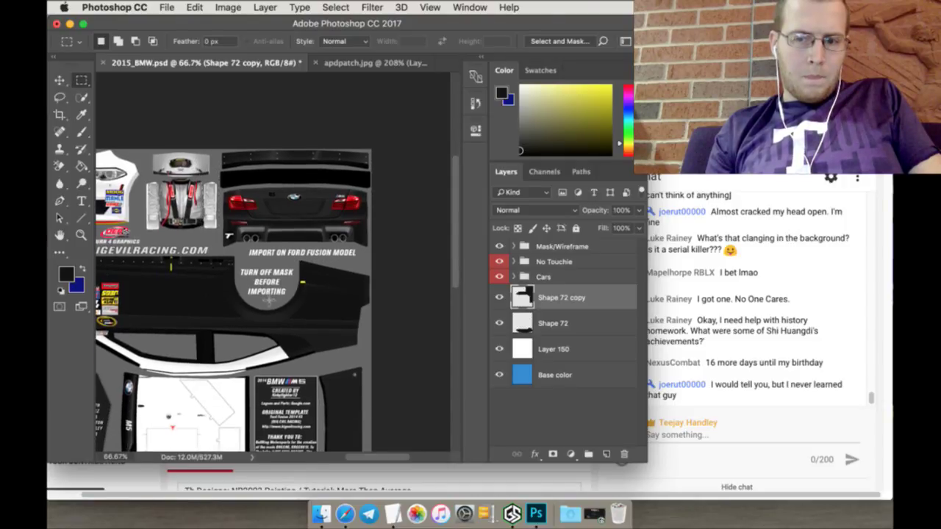
left_click_drag(382, 460, 343, 456)
left_click_drag(343, 461, 346, 461)
scroll(346, 458, "down", 5)
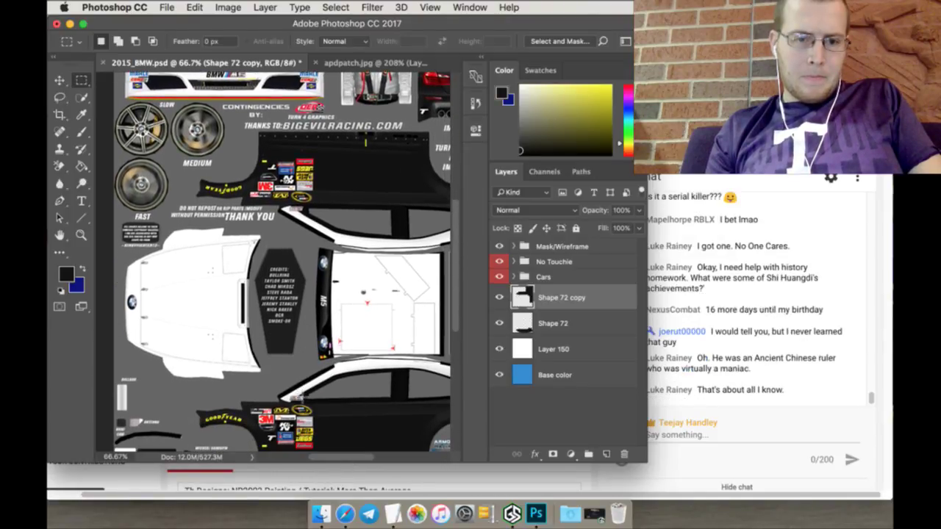
scroll(213, 231, "down", 1)
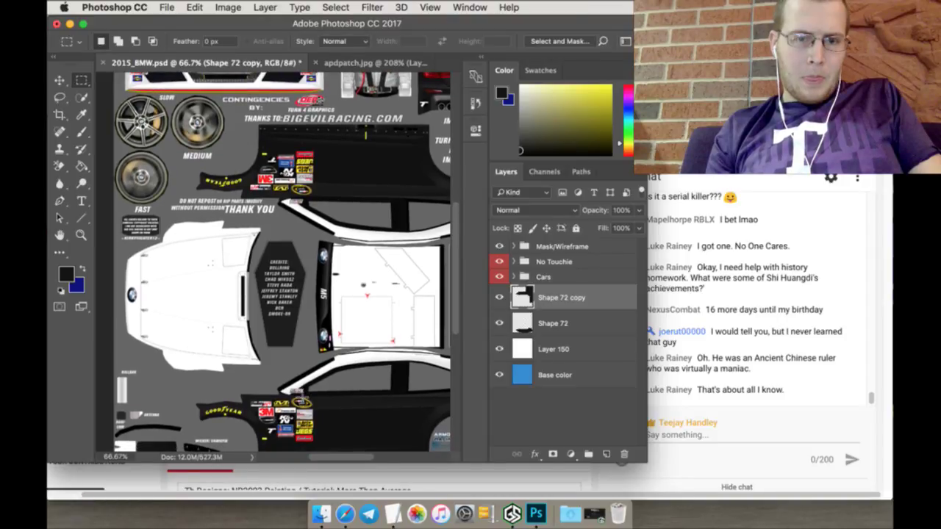
left_click_drag(114, 71, 268, 441)
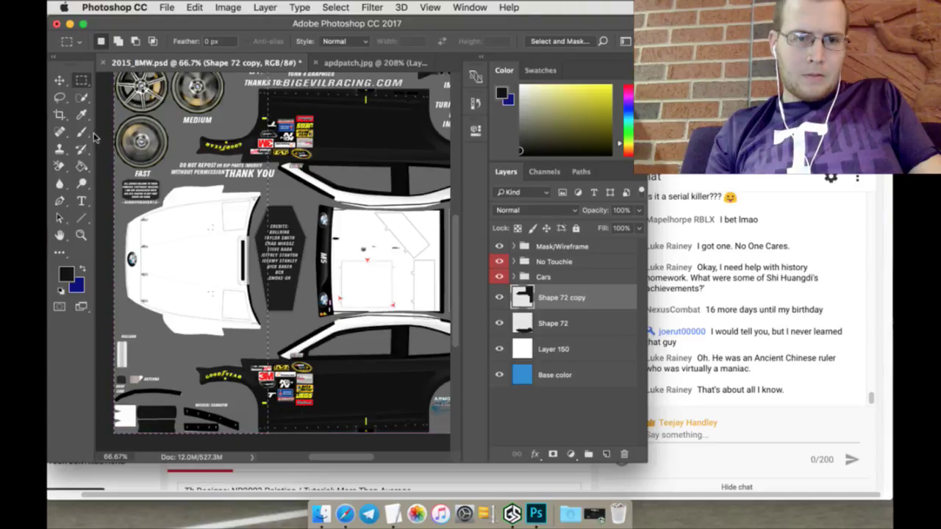
left_click(59, 165)
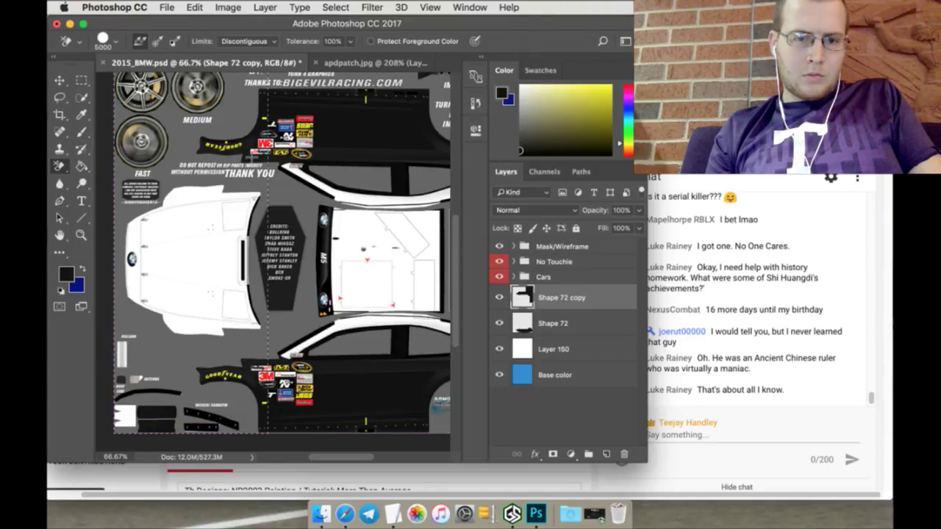
left_click(252, 156)
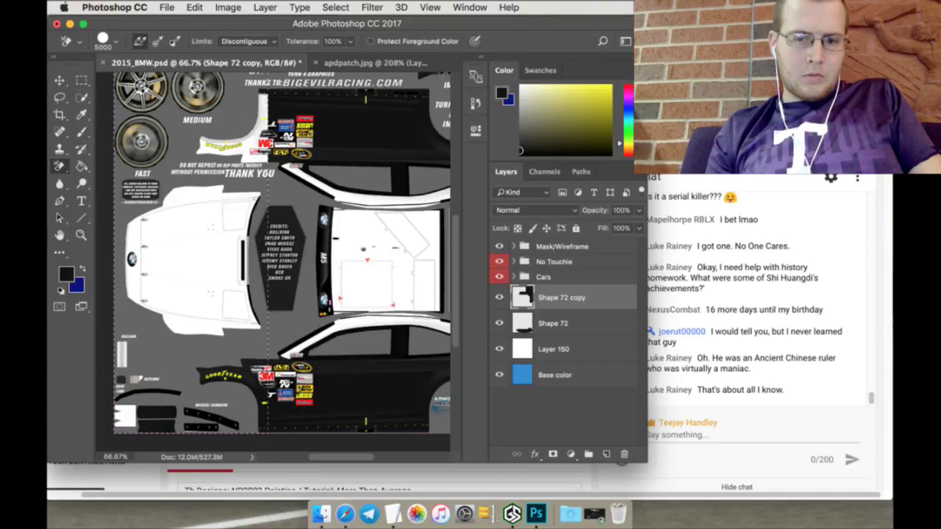
left_click(565, 324, "shift")
right_click(568, 322)
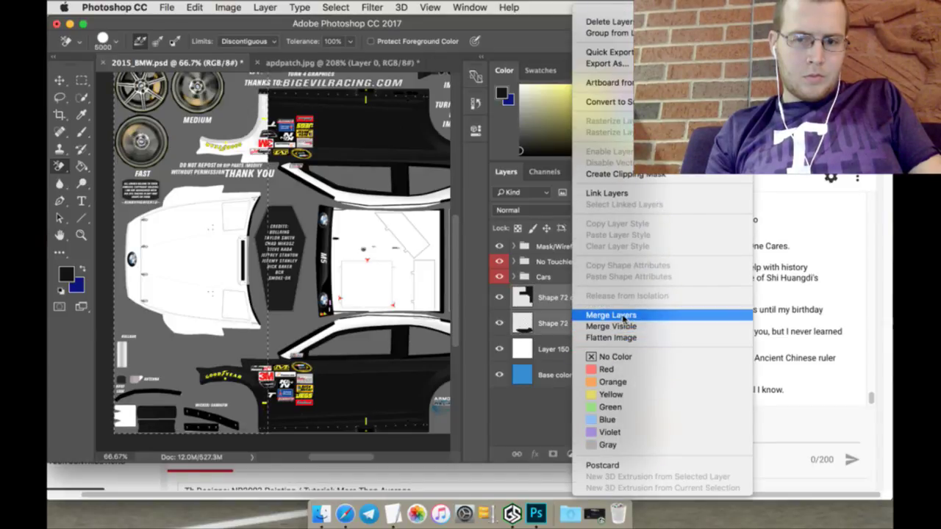
Step: Merge the two Shape 72 layers and erase the black around the lower Goodyear decal
left_click(625, 314)
left_click(250, 378)
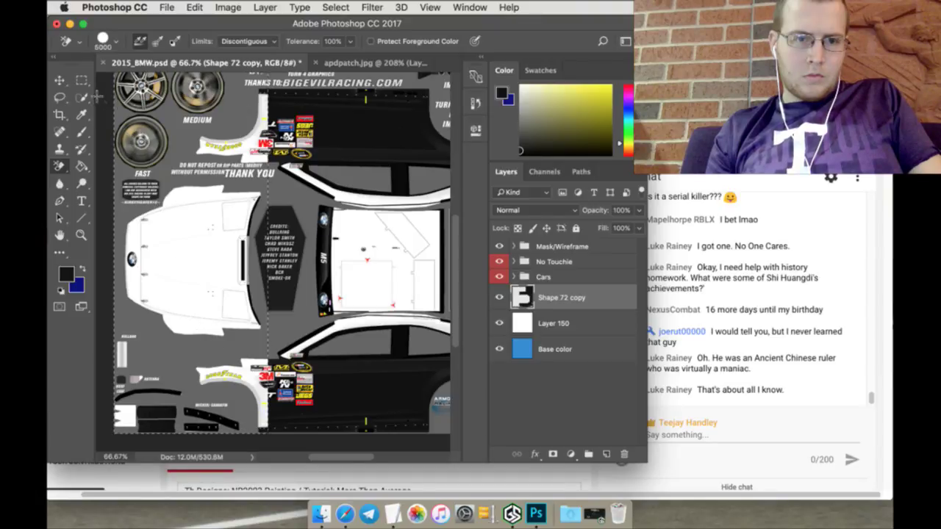
left_click(82, 80)
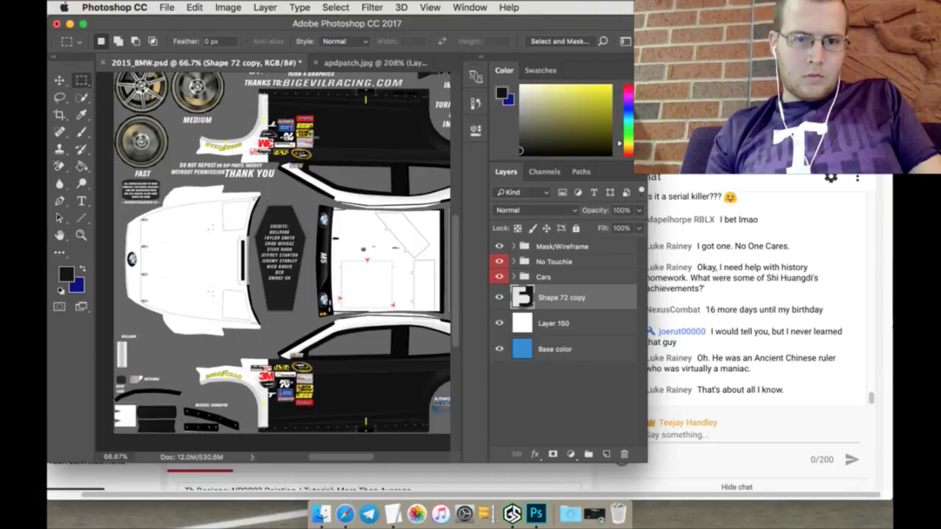
Step: Draw a tall narrow Rectangle 1 shape, 117 × 1561 px, down the car layout
scroll(306, 279, "up", 2)
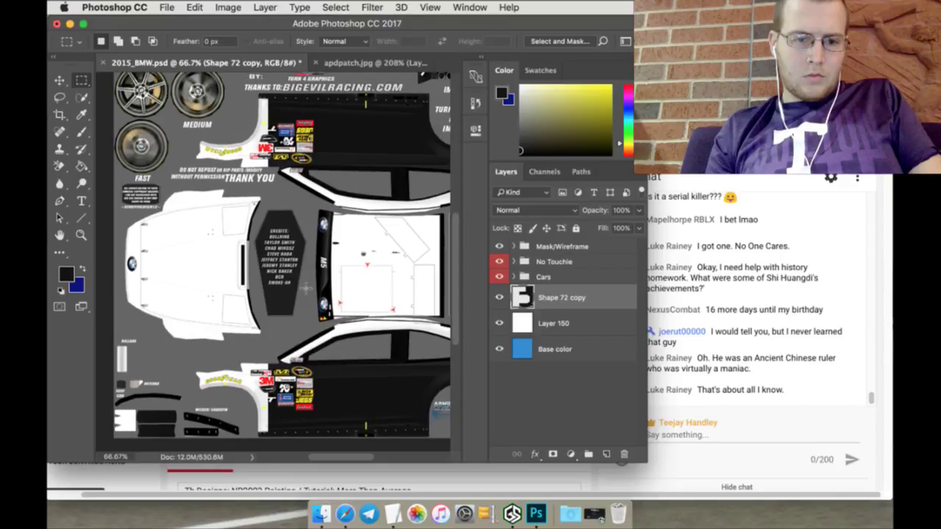
scroll(306, 288, "up", 1)
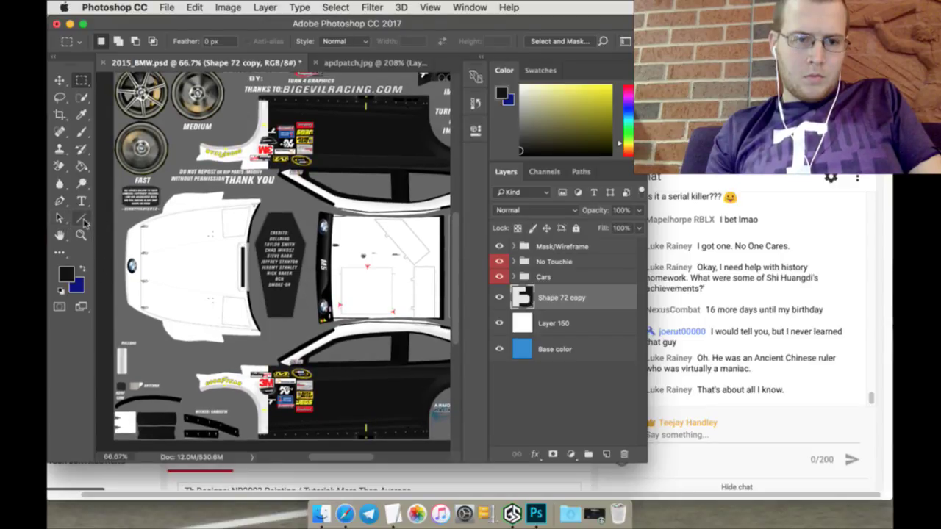
left_click_drag(85, 223, 118, 218)
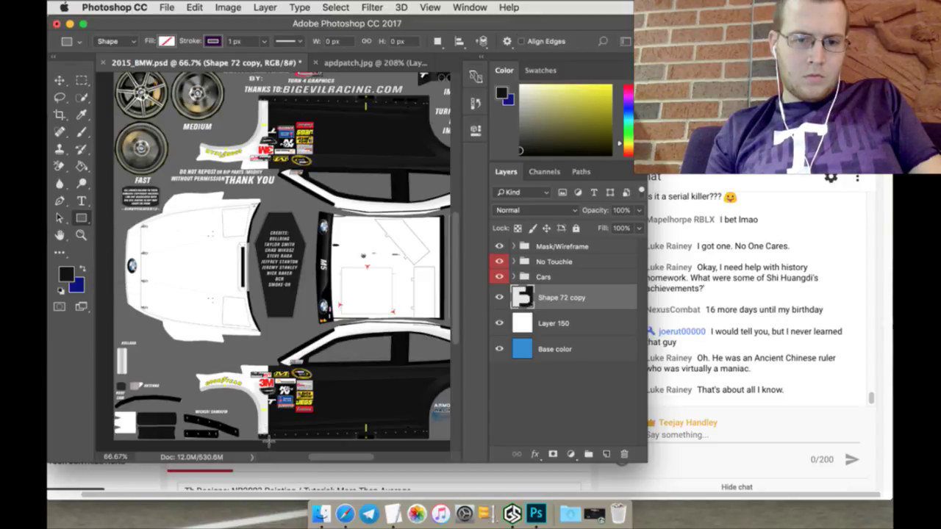
mouse_move(269, 441)
left_mouse_down()
mouse_move(194, 197)
mouse_move(210, 141)
mouse_move(243, 95)
left_mouse_up()
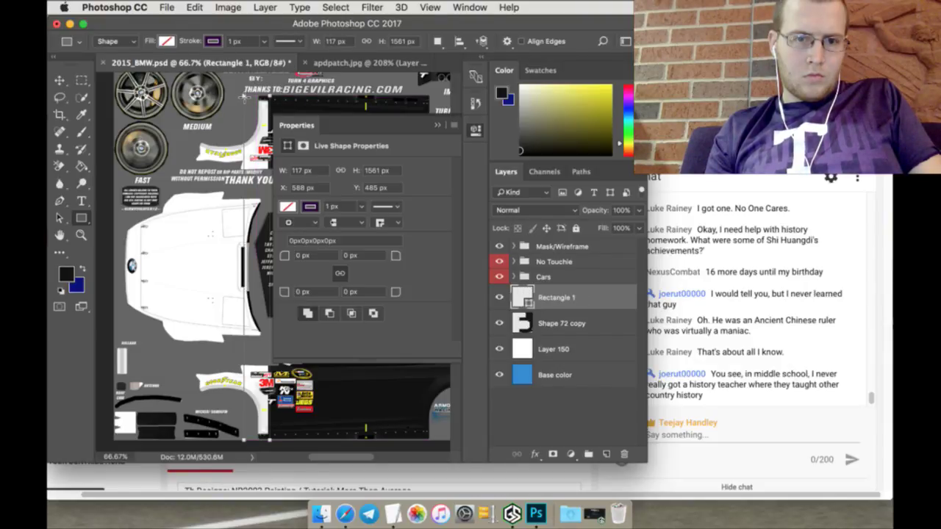
Step: Give Rectangle 1 a linear gradient fill at 180° and set its opacity stops
left_click(289, 206)
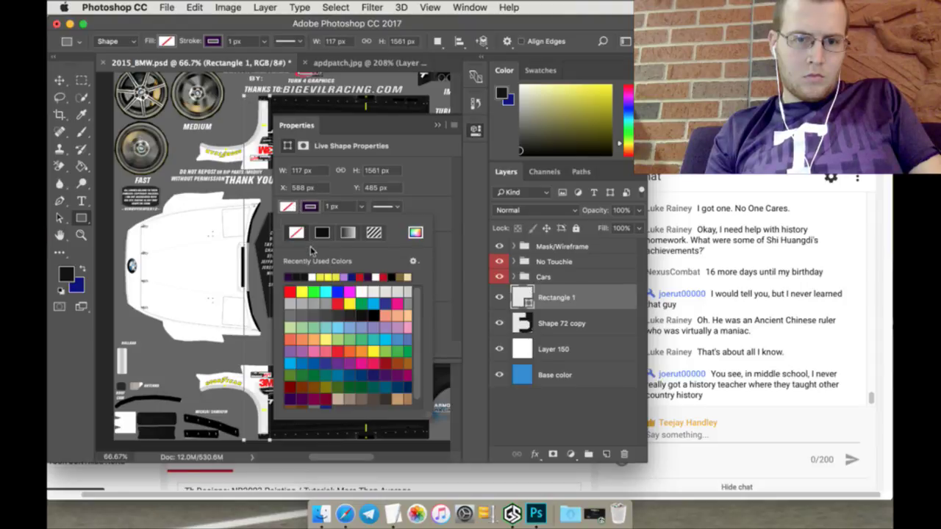
left_click(349, 233)
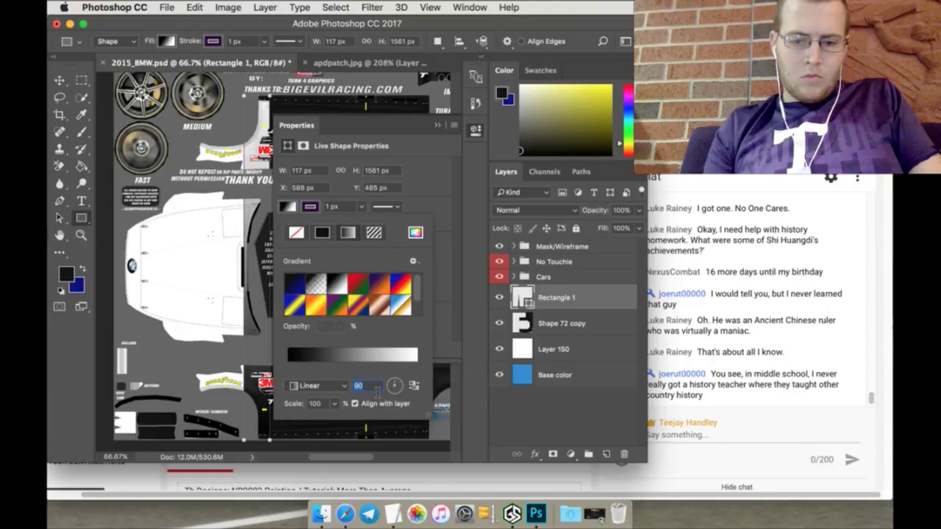
type("0")
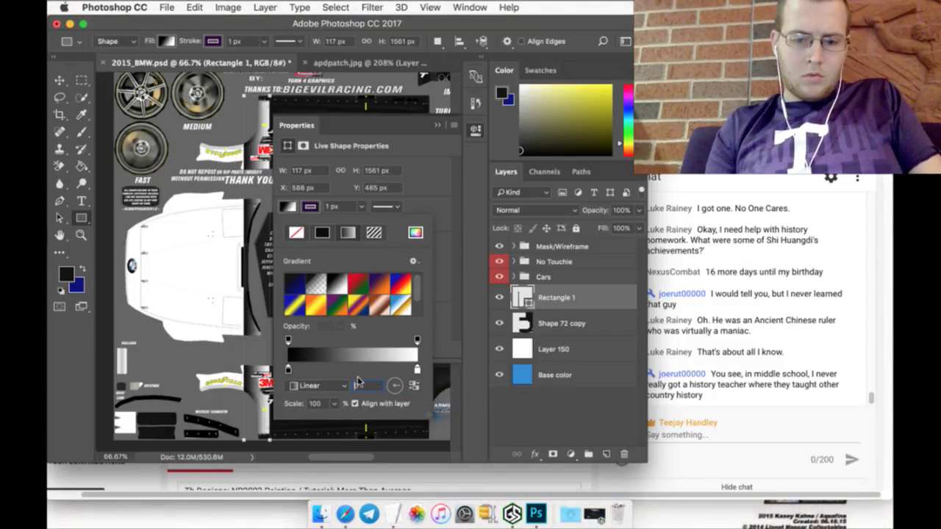
type("180")
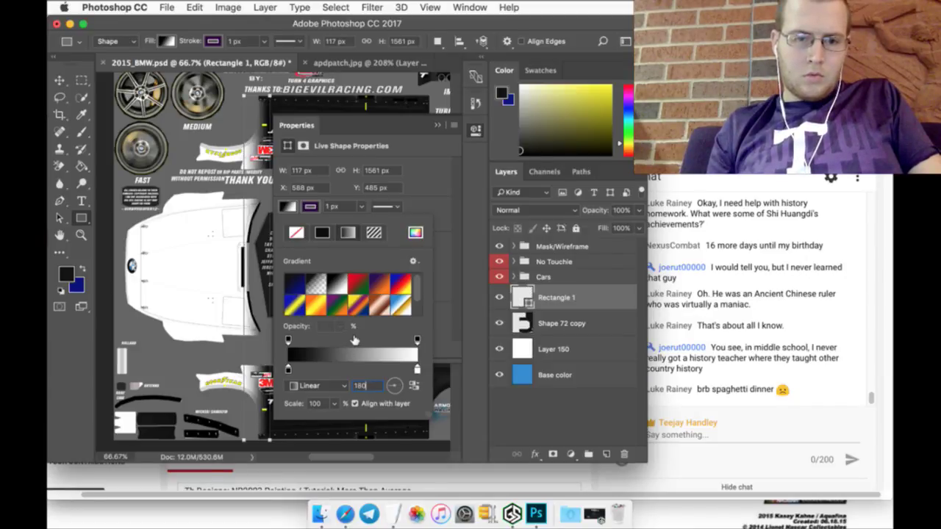
left_click(351, 340)
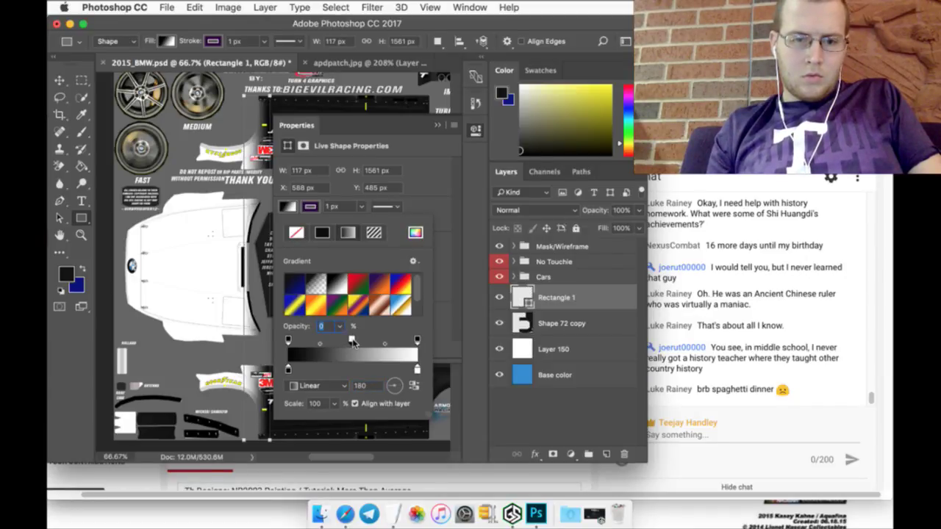
key("Return")
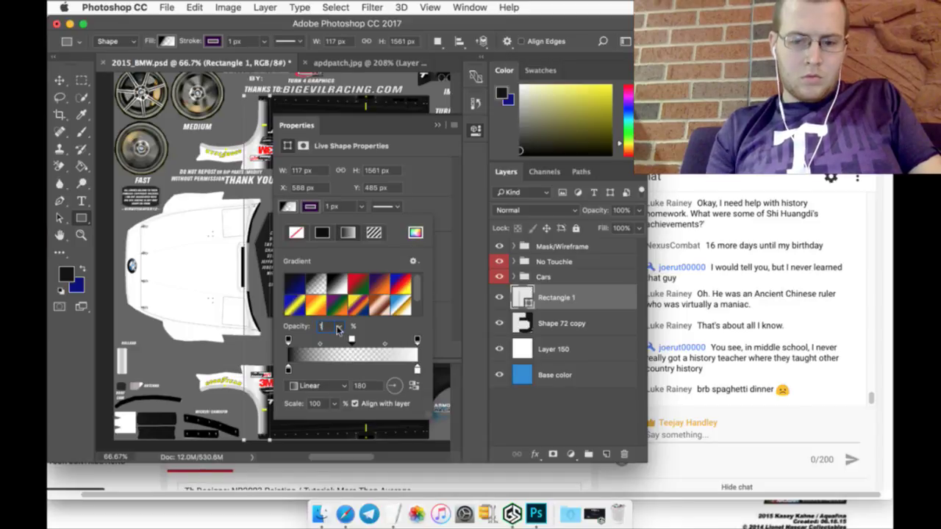
type("100")
key("Return")
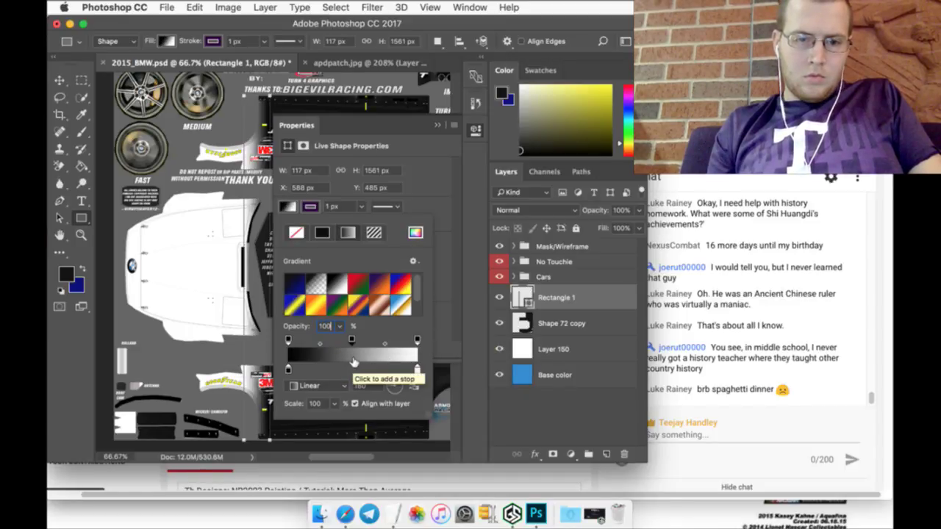
Step: Add a bright green 00ff00 colour stop and make the left stop near-black
left_click(351, 368)
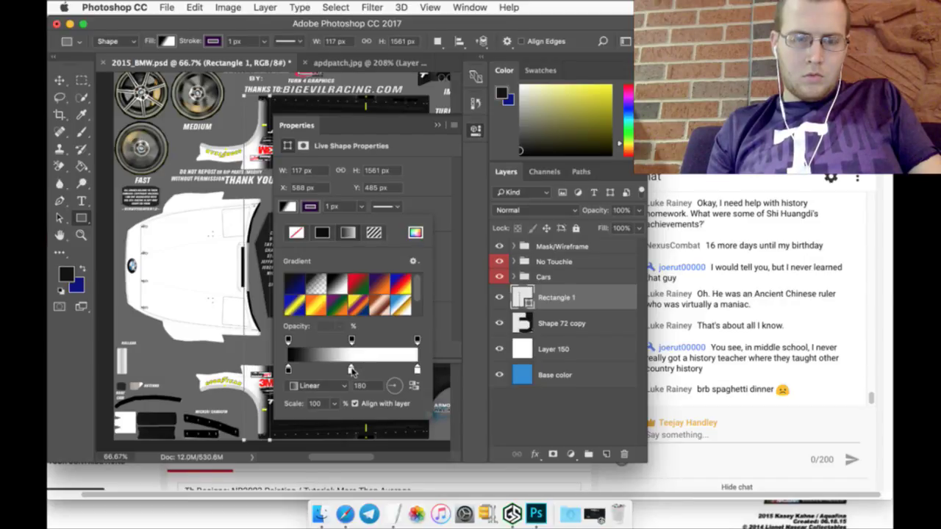
double_click(351, 369)
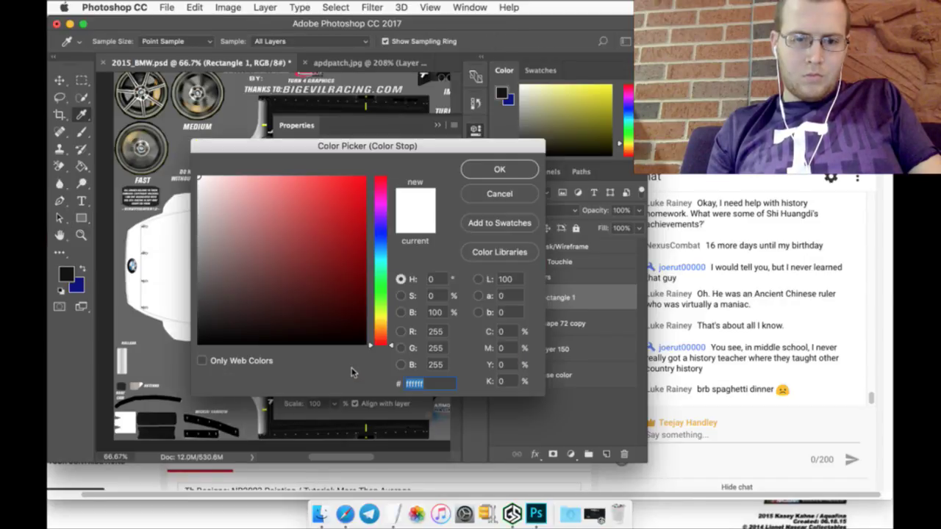
left_click(380, 290)
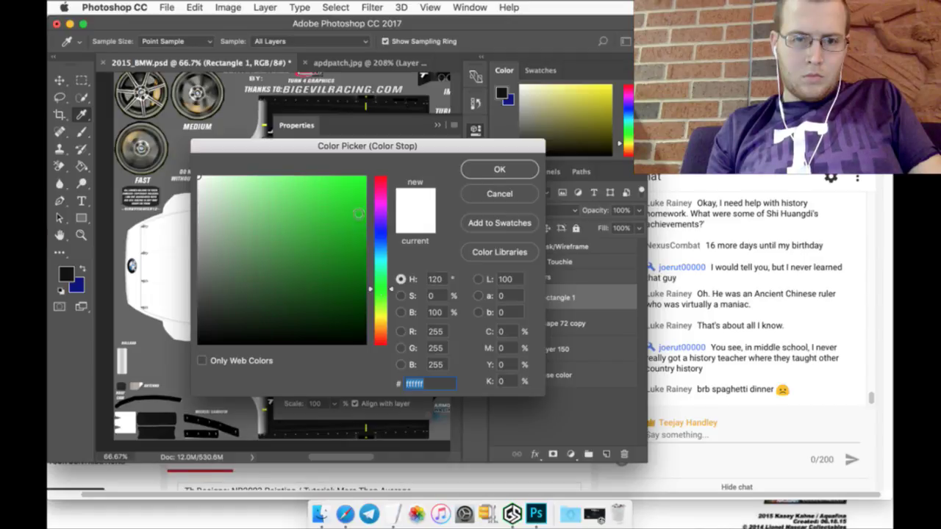
left_click(366, 177)
left_click(481, 170)
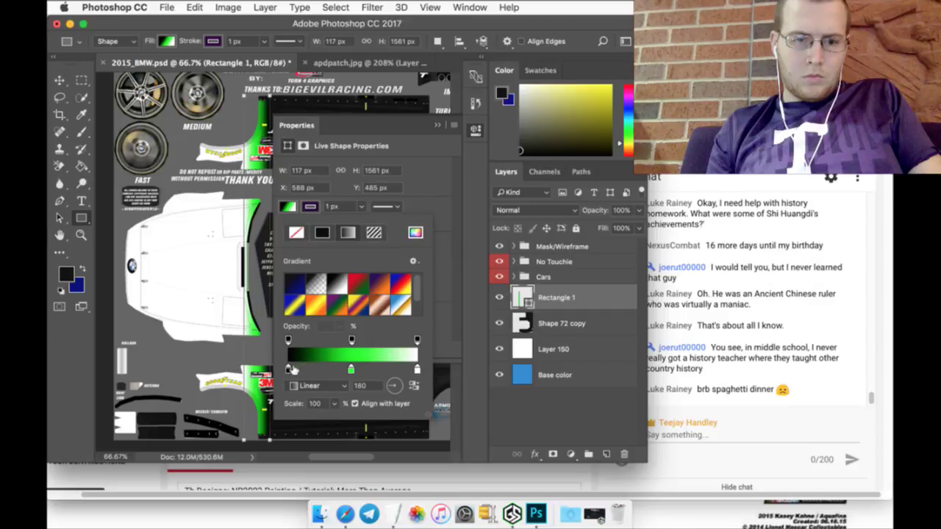
double_click(288, 370)
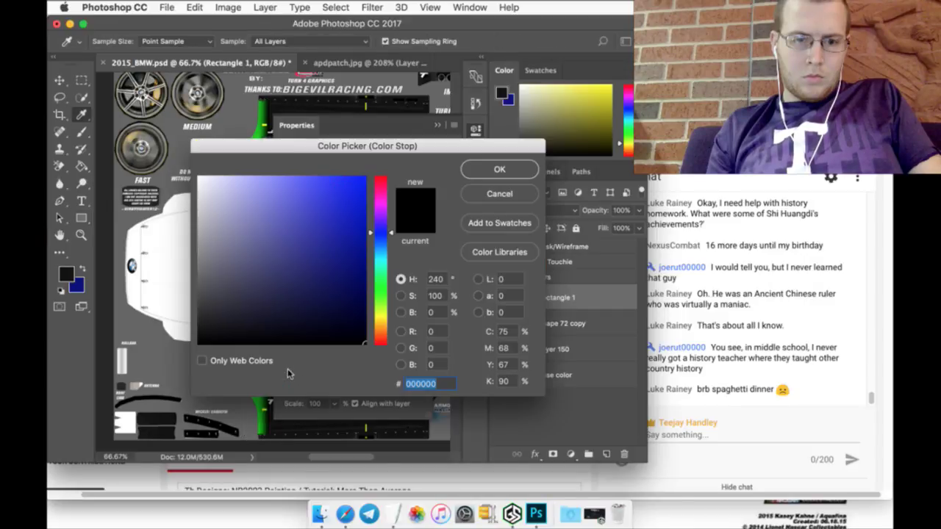
left_click(72, 278)
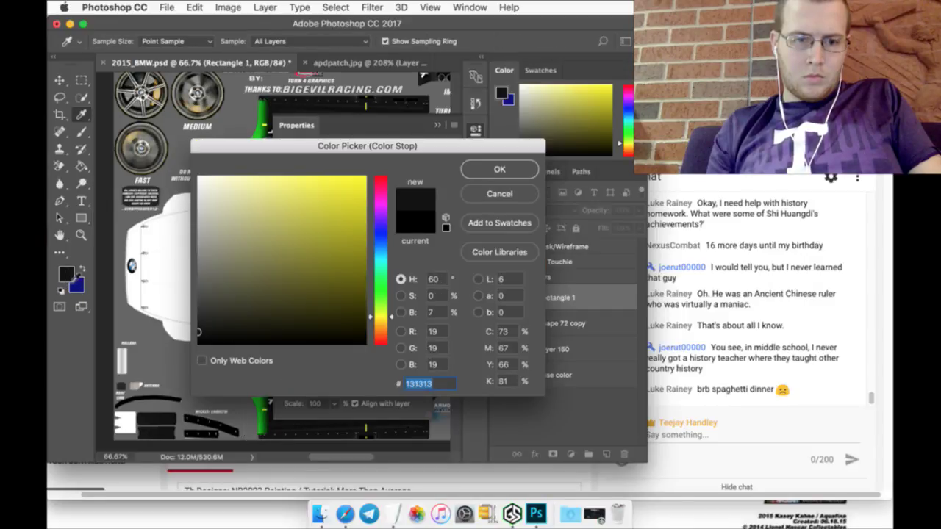
left_click(500, 170)
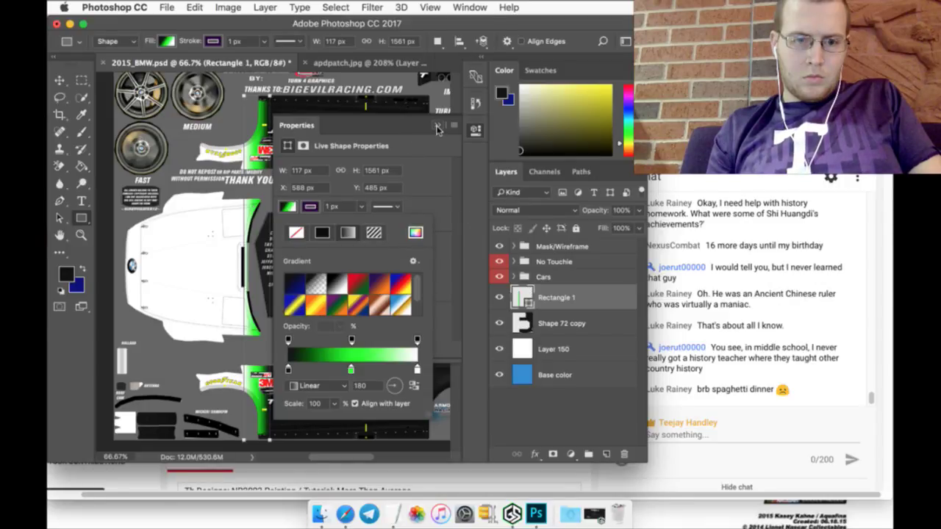
Step: Slide the opacity and colour stops left so only a thin green edge remains
left_click_drag(352, 340, 327, 342)
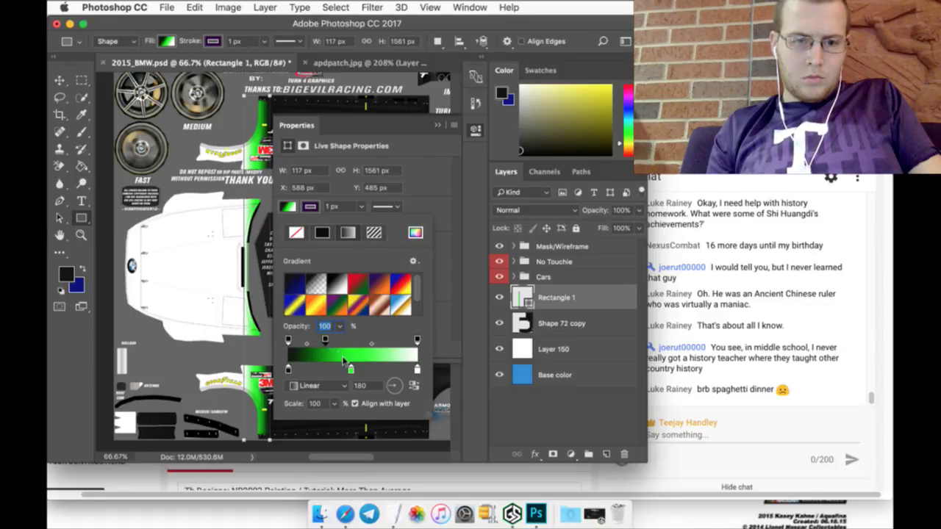
left_click_drag(353, 371, 328, 369)
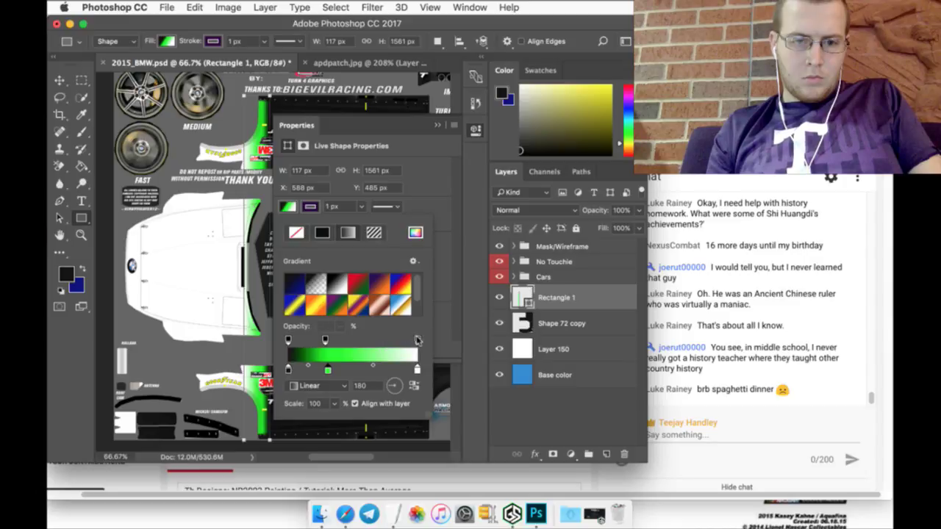
left_click_drag(417, 341, 366, 343)
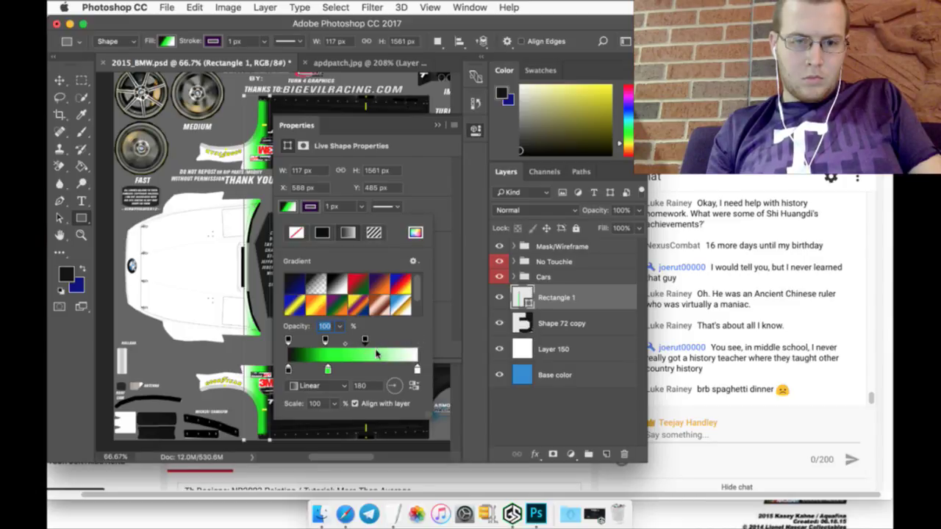
left_click_drag(416, 371, 371, 372)
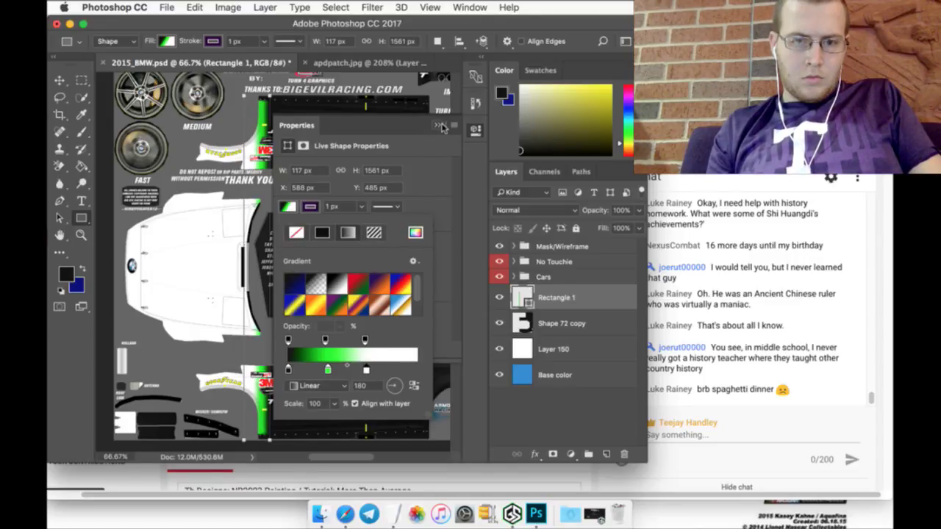
left_click(440, 126)
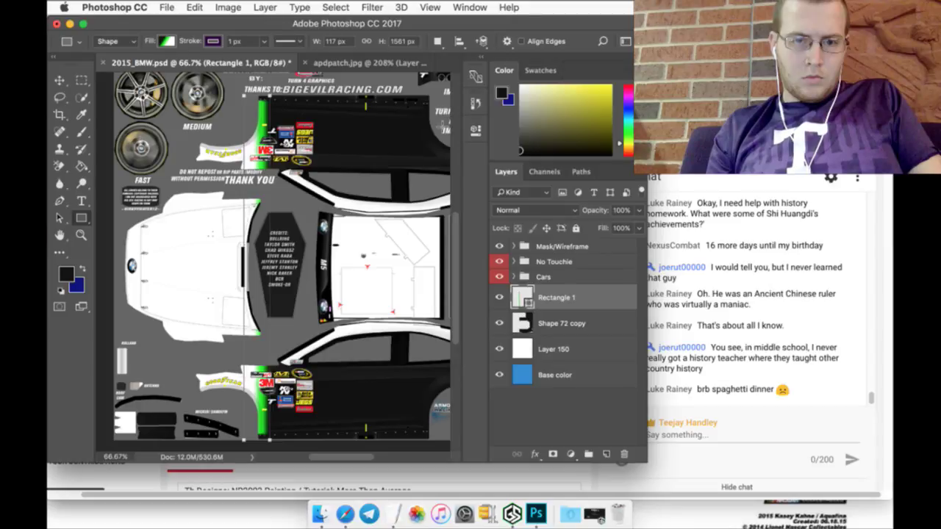
Step: Rasterize the Rectangle 1 stripe layer
right_click(610, 293)
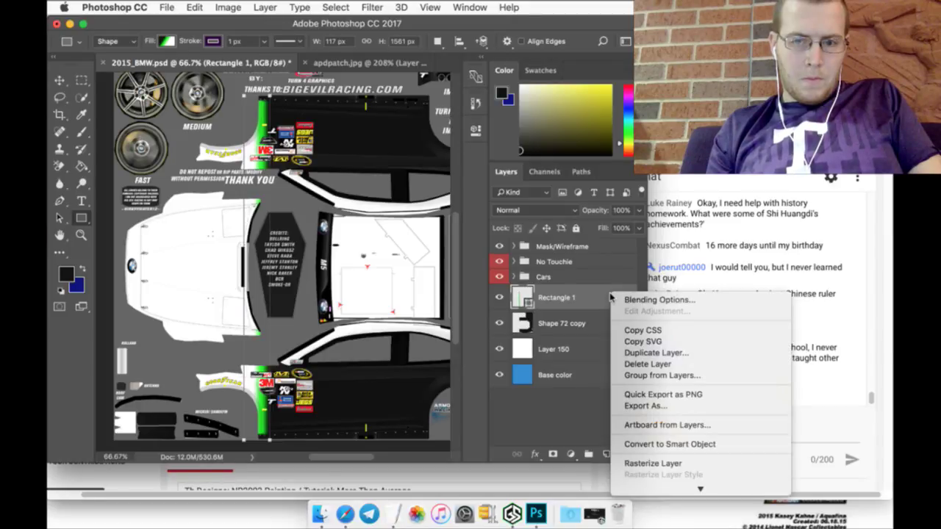
left_click(653, 463)
scroll(392, 331, "up", 5)
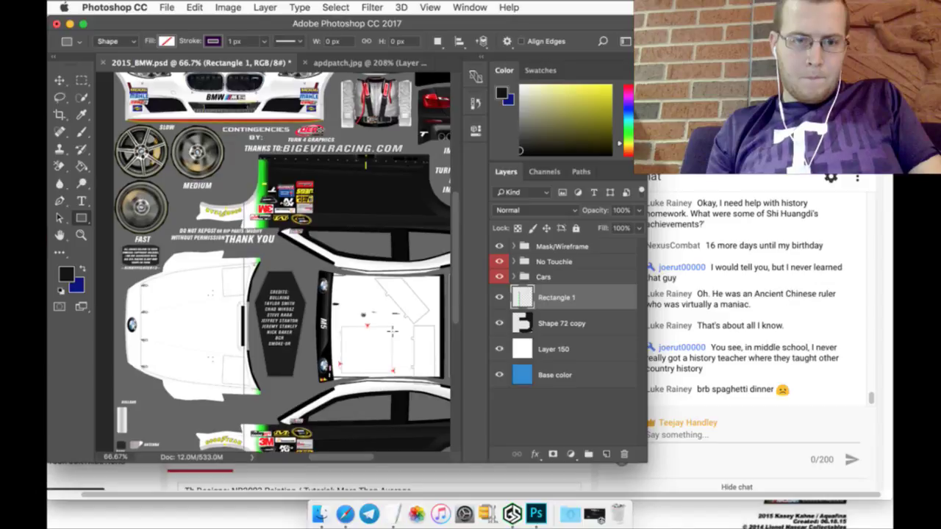
scroll(392, 330, "down", 1)
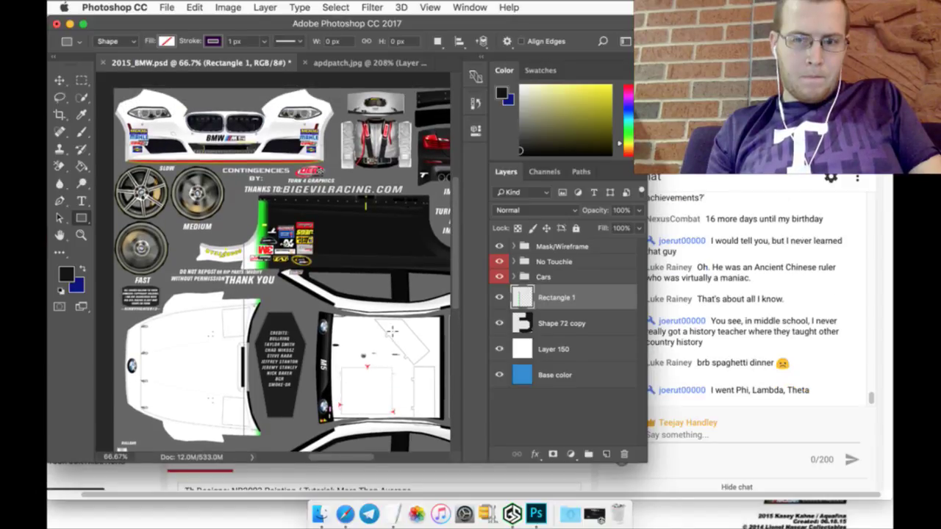
scroll(392, 330, "down", 4)
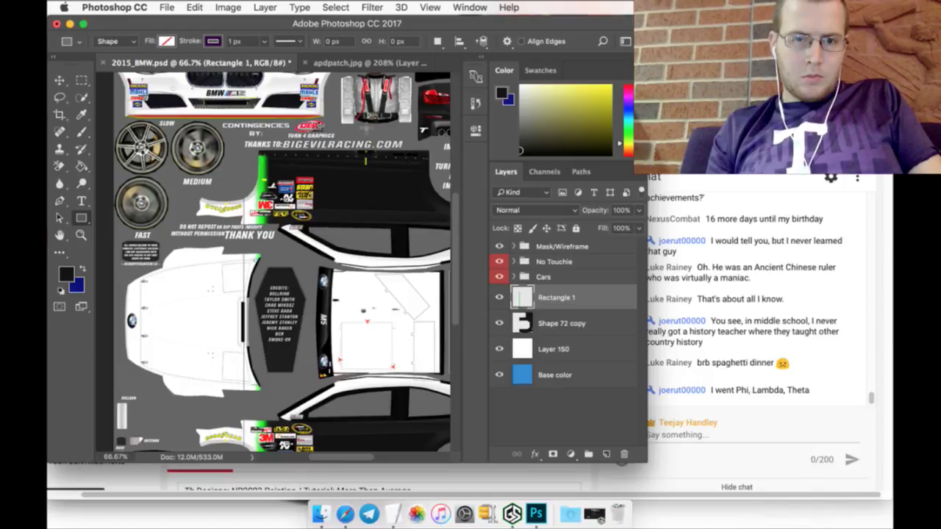
scroll(392, 324, "up", 6)
left_click_drag(364, 462, 375, 455)
Step: Close apdpatch.jpg without saving it
left_click(305, 64)
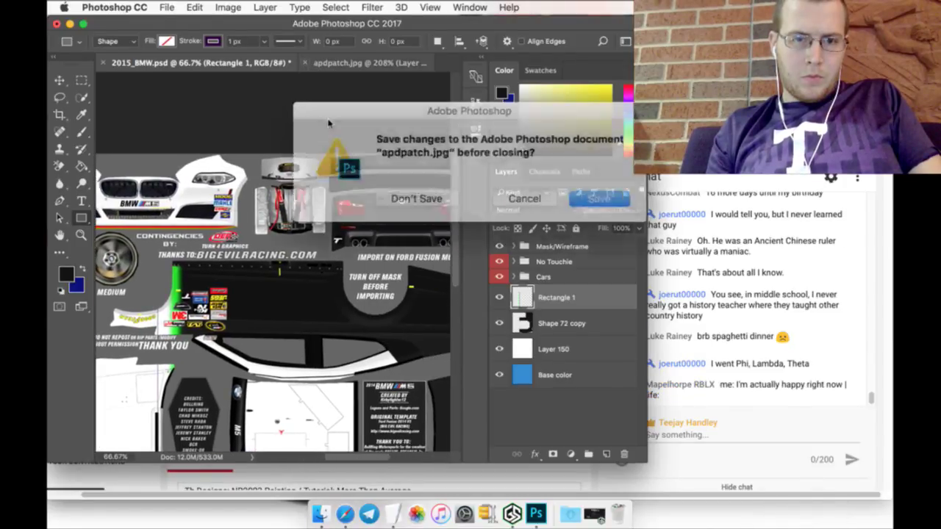
left_click(409, 193)
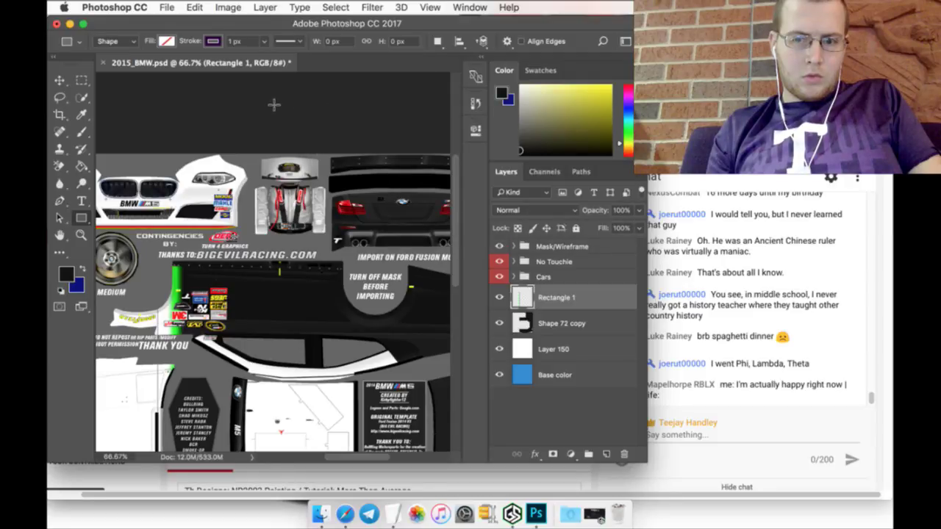
left_click(166, 8)
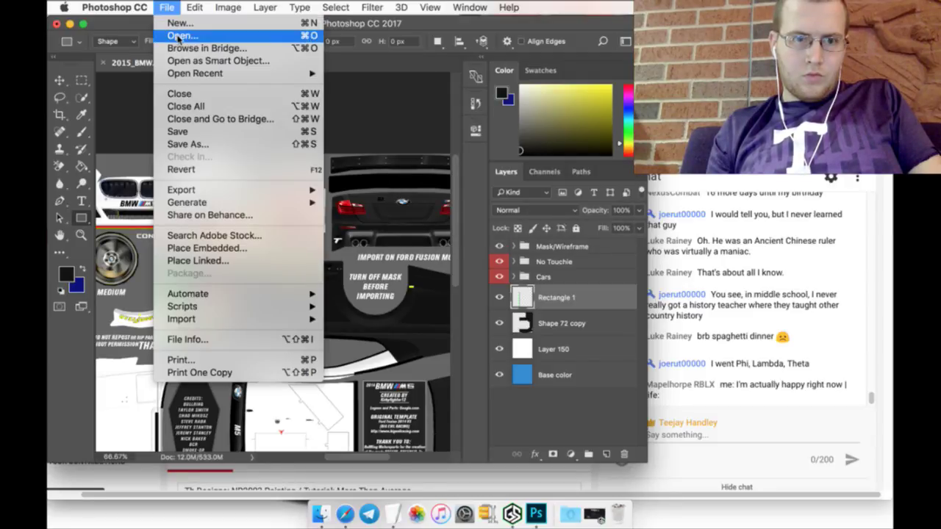
Step: Open monster.png from the Logos folder and sample its green with the Eyedropper
left_click(182, 35)
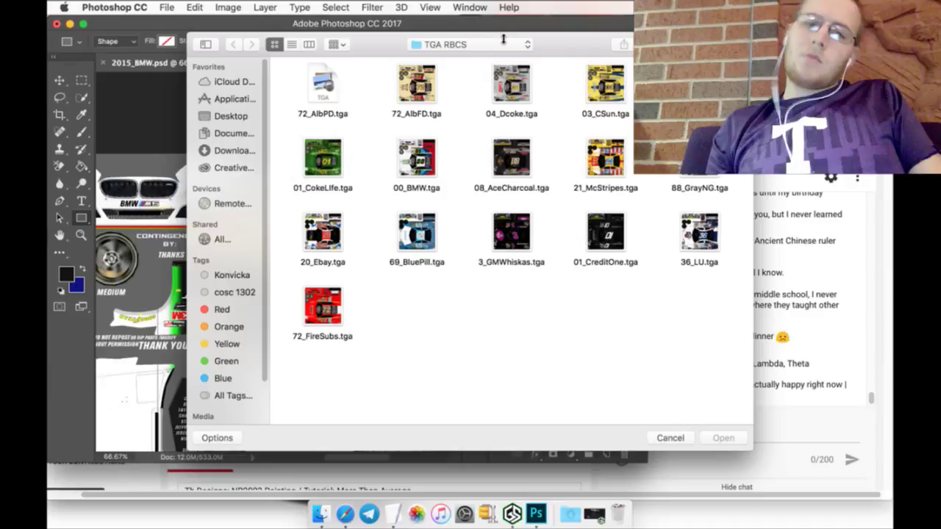
left_click(489, 46)
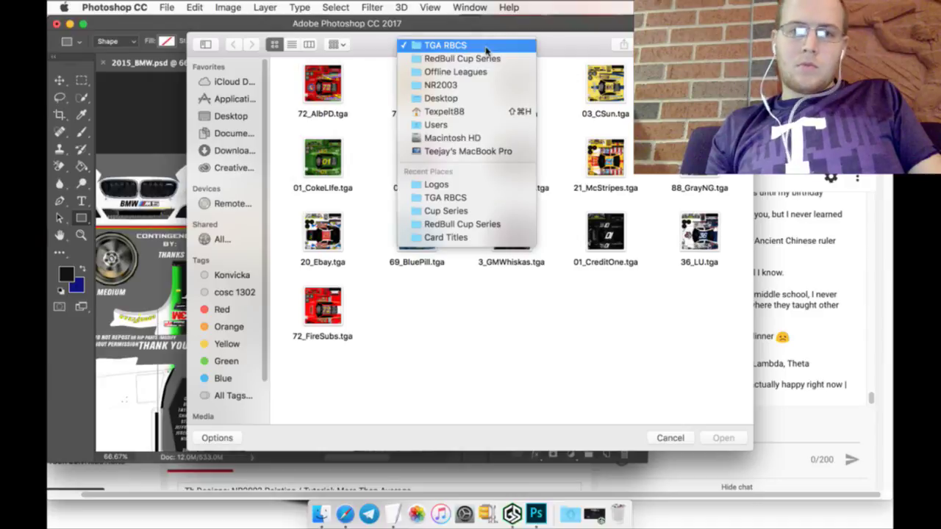
left_click(468, 184)
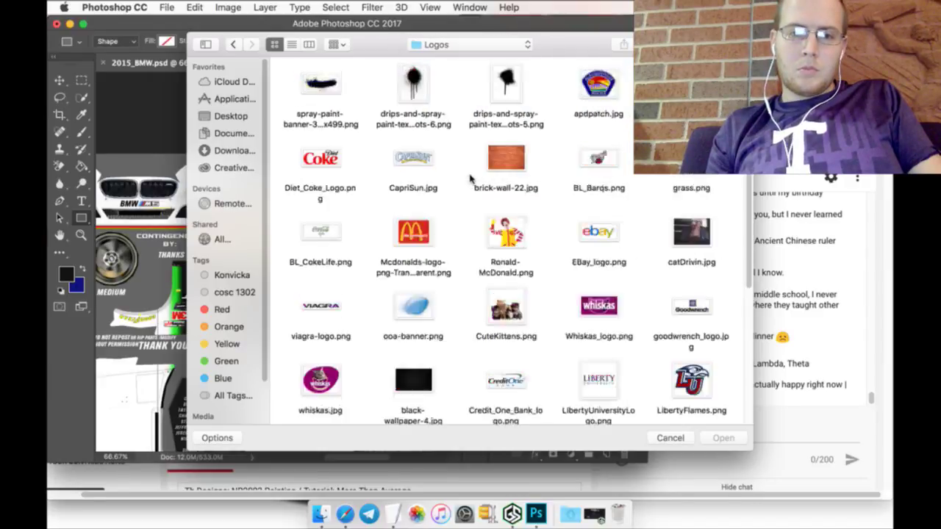
scroll(515, 257, "down", 8)
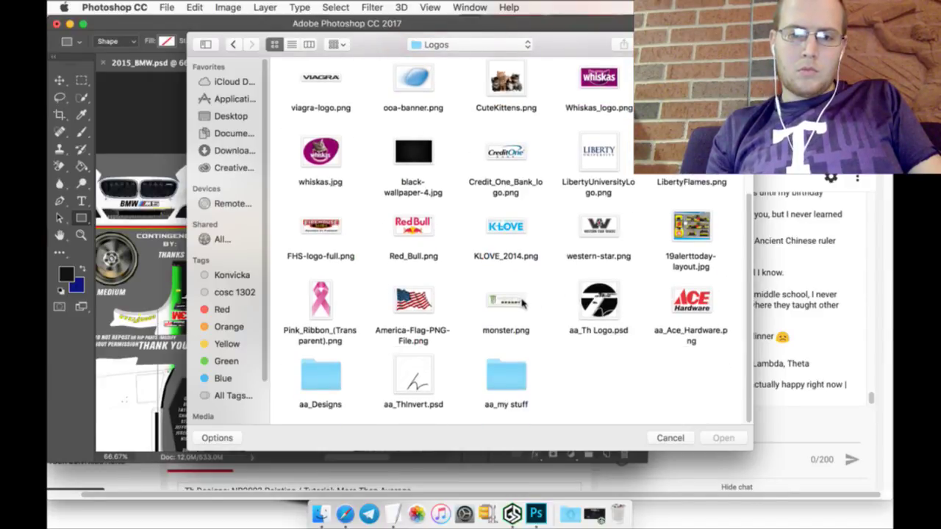
left_click(515, 305)
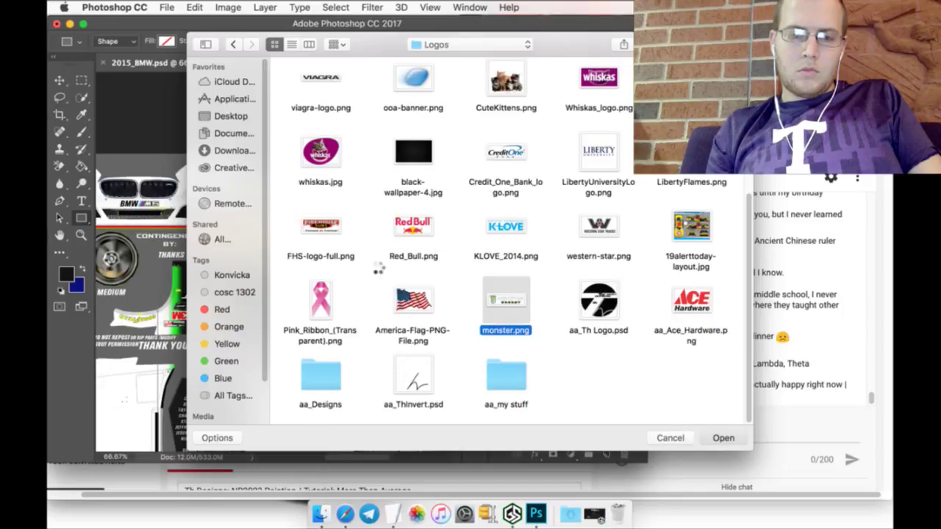
key("Return")
left_click(82, 114)
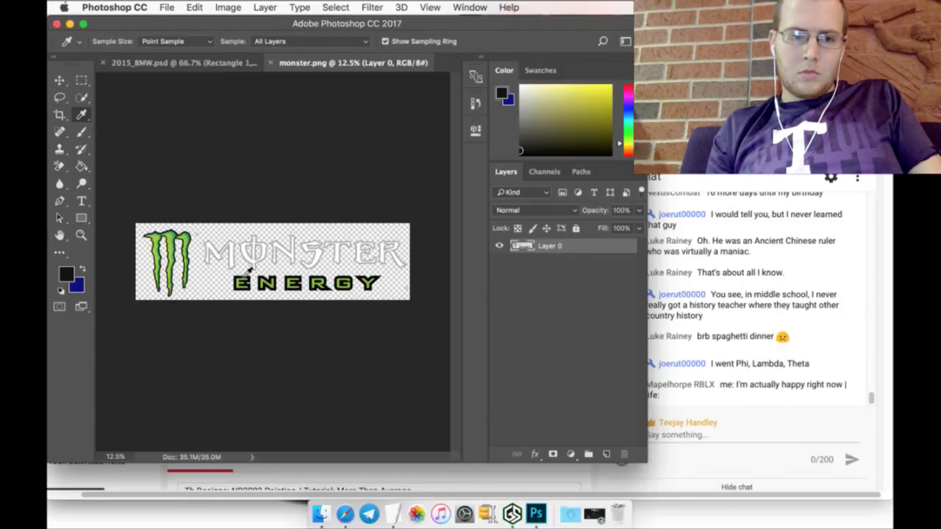
left_click(261, 283)
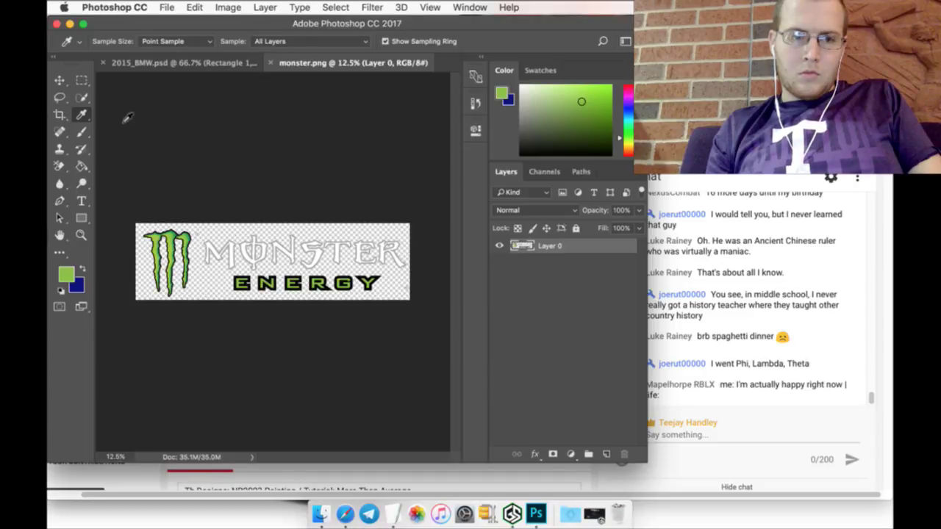
Step: Open spray-paint-banner-3-1024x499.png
left_click(134, 66)
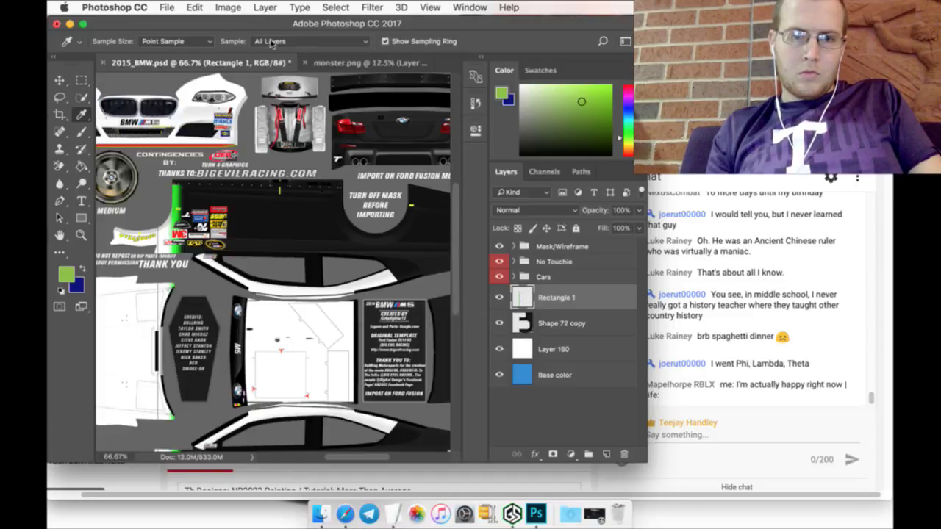
left_click(167, 8)
left_click(177, 36)
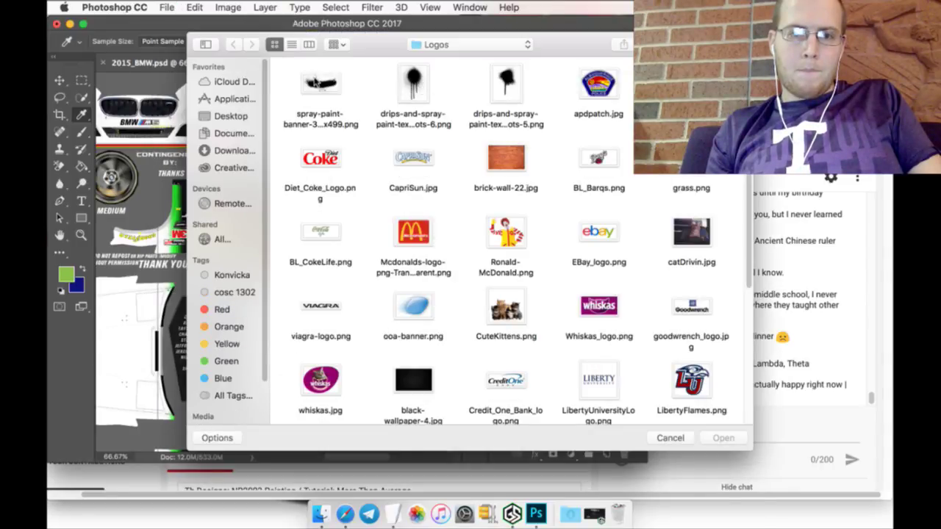
left_click(315, 83)
left_click(721, 438)
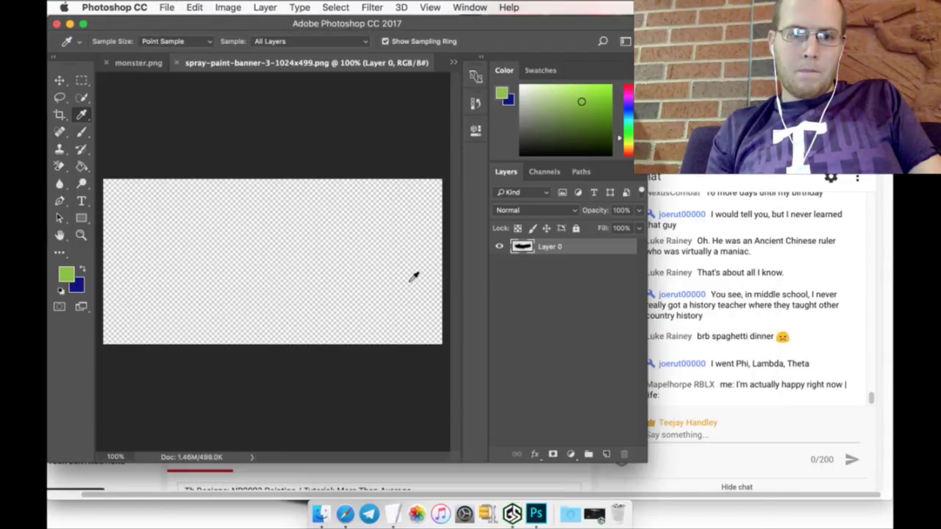
Step: Select all and paint over the splatter green with a 5000 px brush
left_click(335, 7)
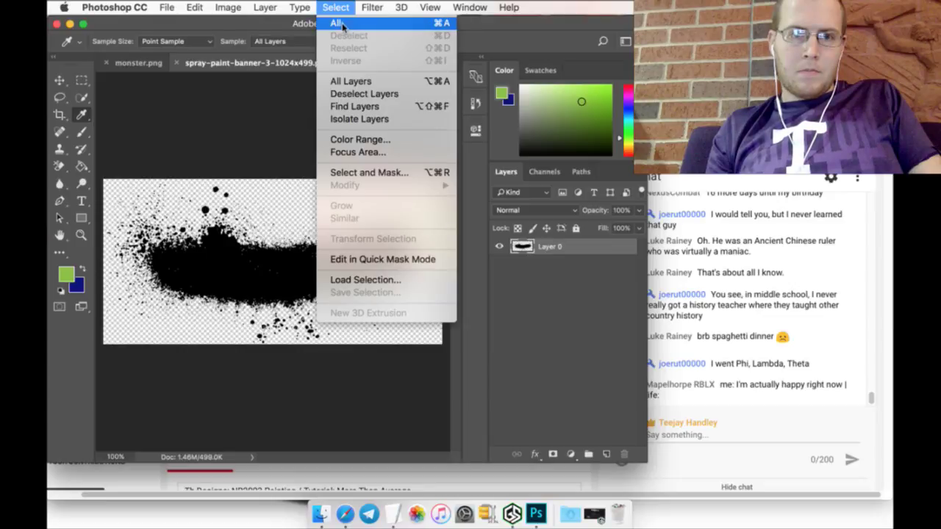
left_click(94, 99)
left_click(83, 99)
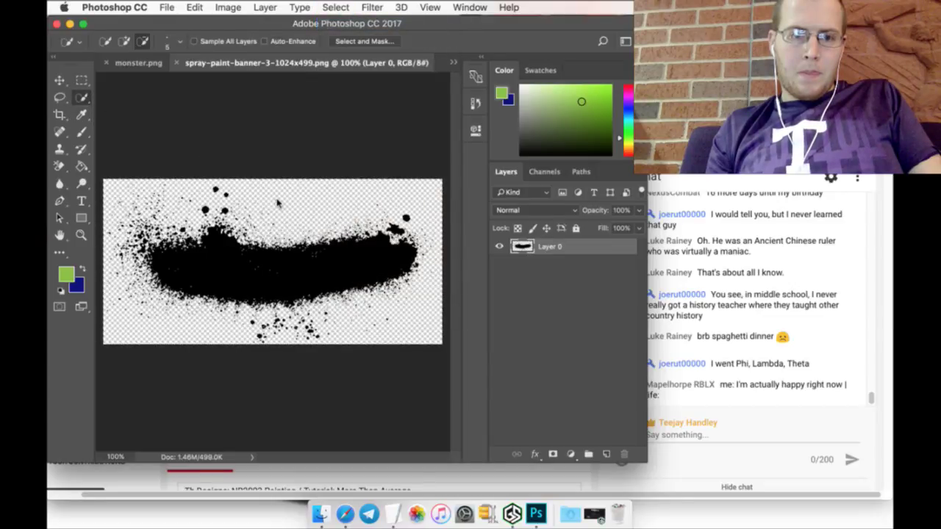
left_click(84, 131)
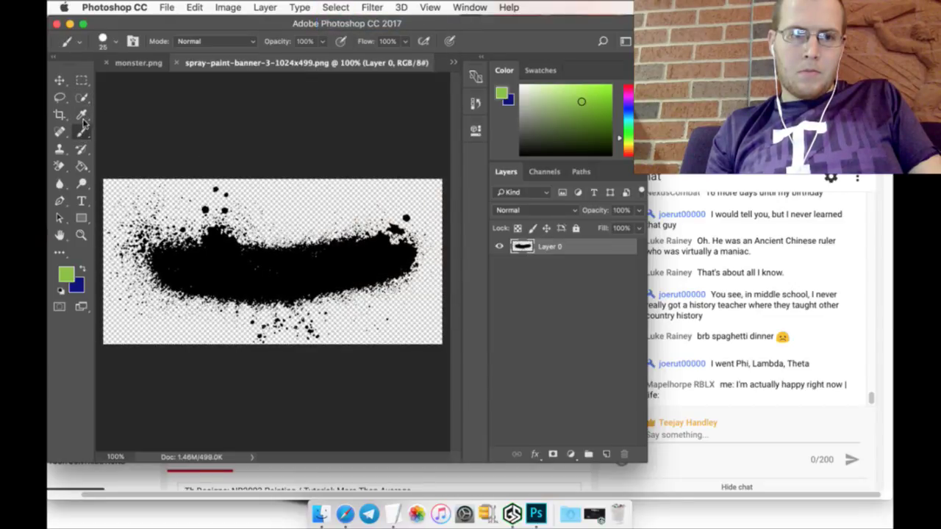
left_click(109, 41)
left_click(159, 136)
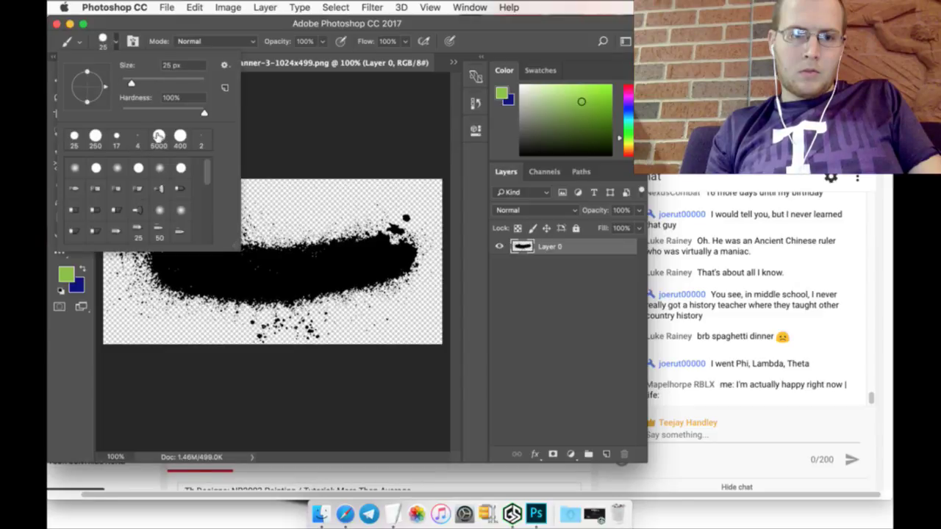
left_click(242, 280)
left_click(242, 280)
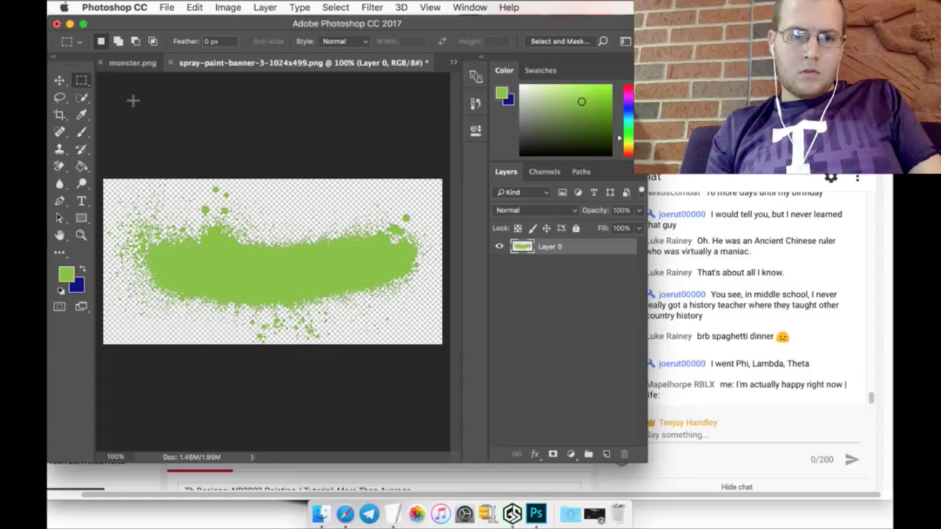
Step: Drag the green splatter into 2015_BMW.psd and scale it to about 45% over the rear view
left_click(63, 82)
mouse_move(204, 246)
left_mouse_down()
mouse_move(128, 44)
mouse_move(118, 63)
mouse_move(181, 158)
mouse_move(199, 163)
left_mouse_up()
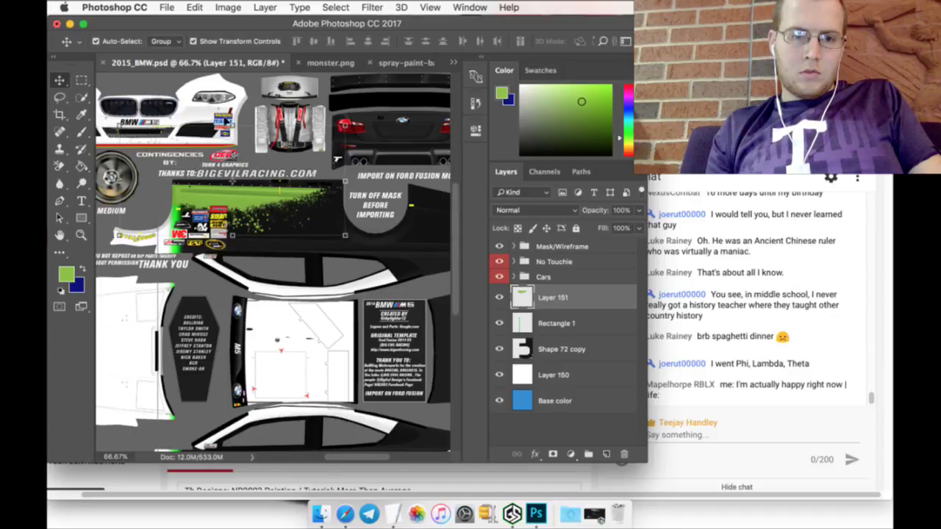
key("ctrl+t")
mouse_move(269, 146)
left_mouse_down()
mouse_move(366, 124)
mouse_move(458, 130)
mouse_move(345, 103)
mouse_move(308, 110)
mouse_move(329, 89)
mouse_move(316, 97)
left_mouse_up()
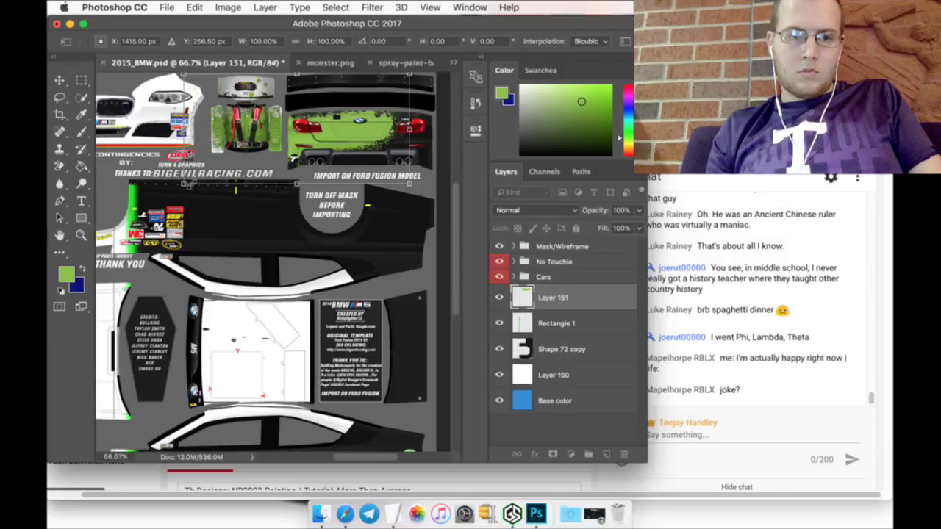
left_click_drag(185, 184, 228, 163)
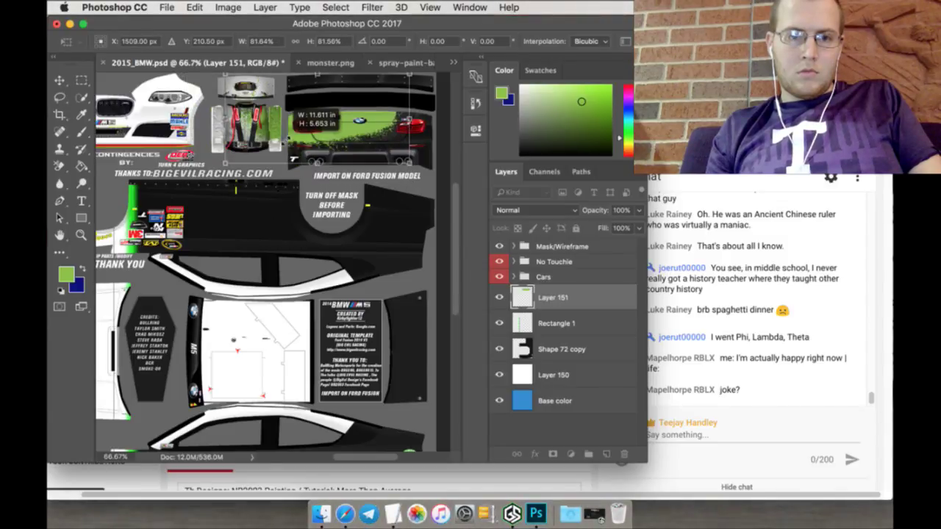
left_click_drag(285, 144, 310, 129)
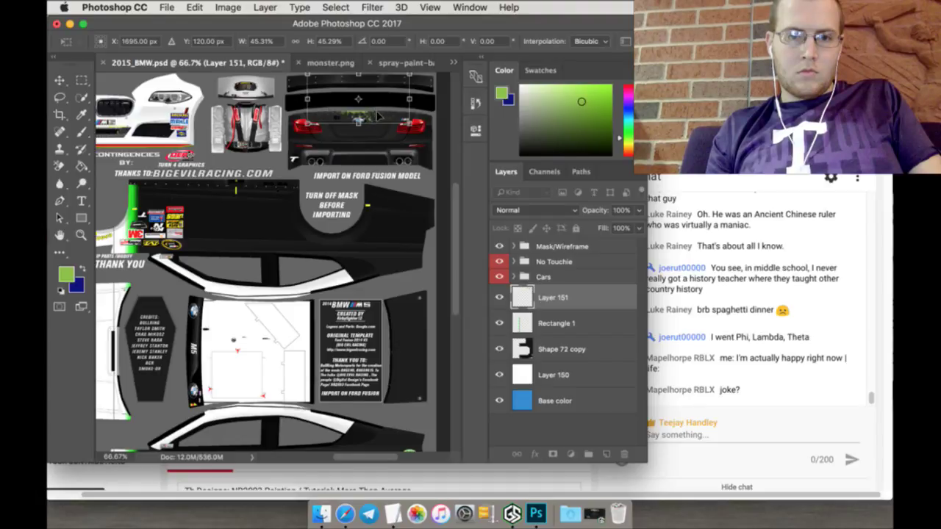
Step: Nudge the splatter down across the rear bumper and apply the transformation
left_click_drag(377, 116, 377, 128)
left_click_drag(377, 134, 379, 137)
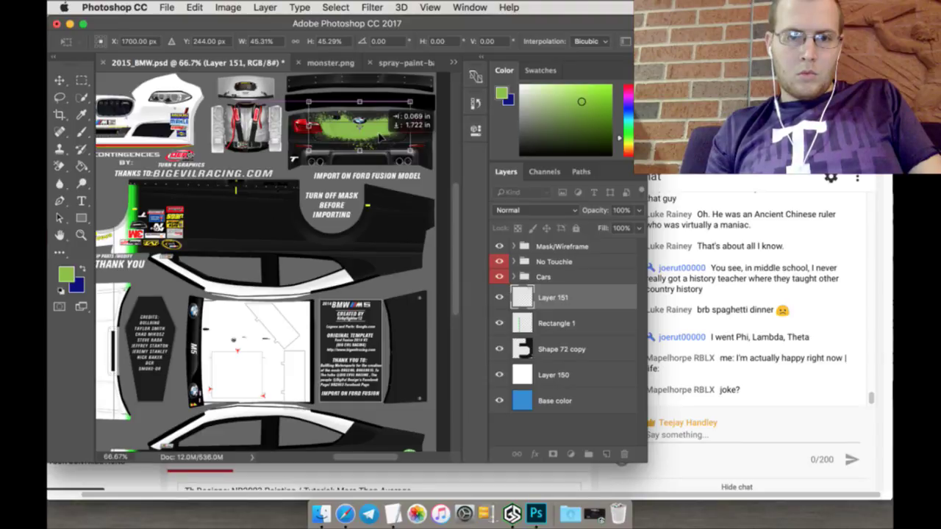
left_click_drag(380, 138, 380, 138)
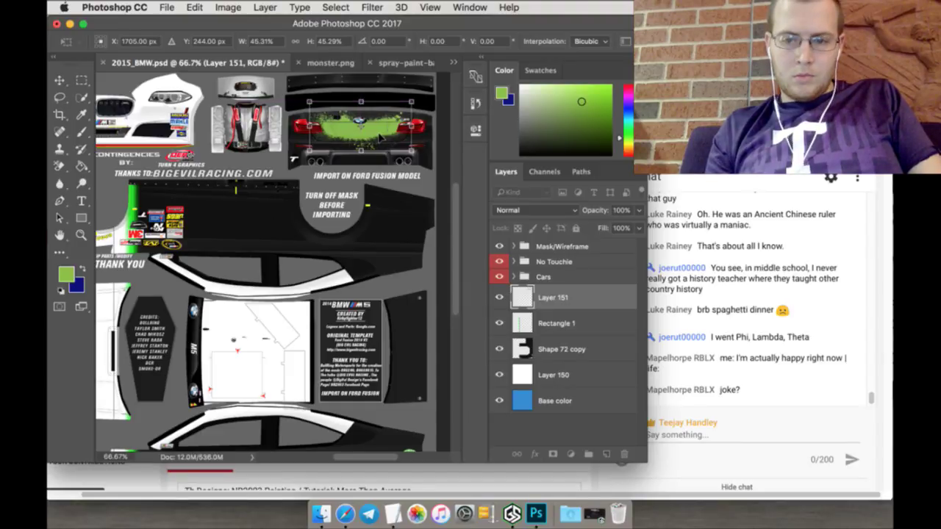
key("Down")
key("Down")
key("Down")
key("Down")
key("Down")
key("Down")
key("Down")
key("Down")
key("Down")
key("Down")
key("Down")
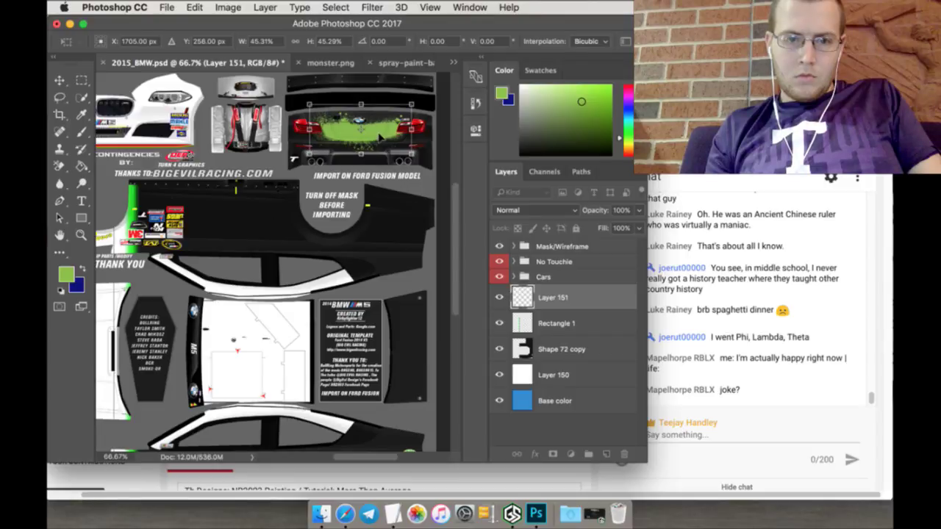
key("Down")
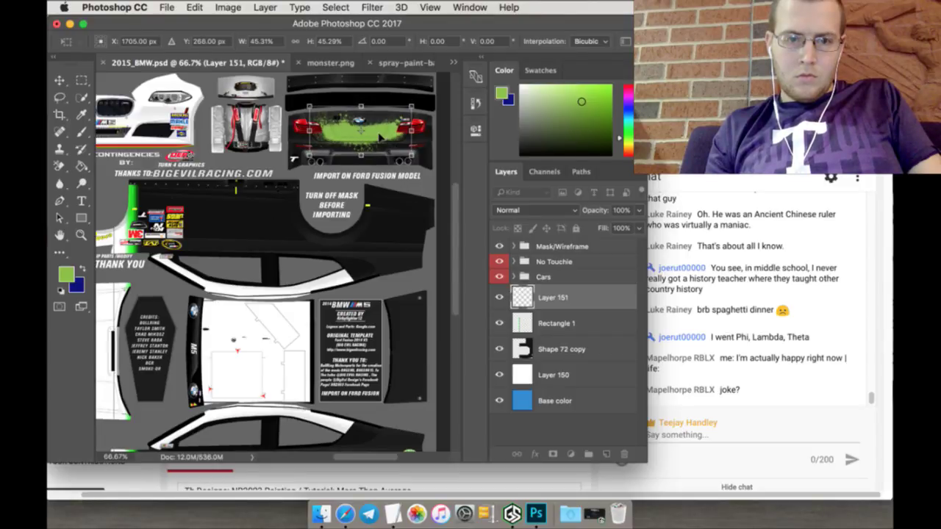
key("Down")
key("Down")
key("Down")
key("Down")
key("Down")
key("Down")
key("Down")
key("Down")
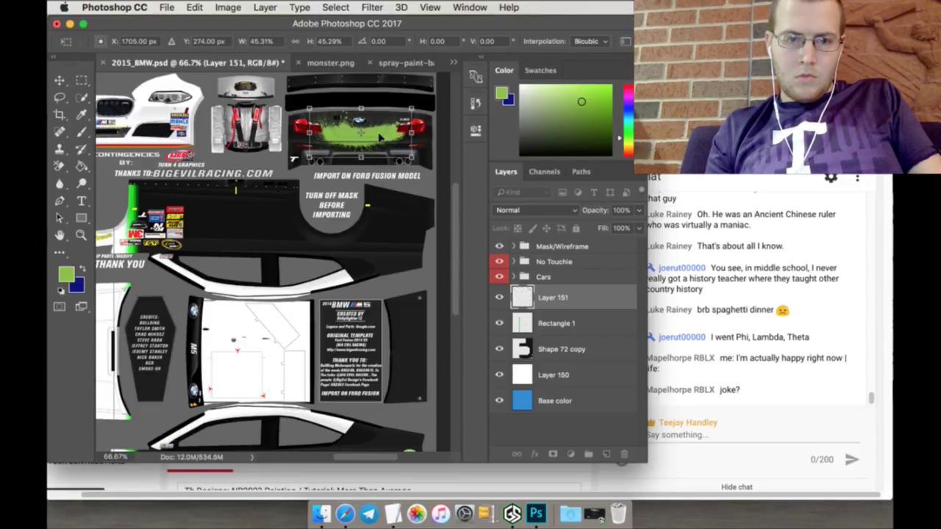
key("Down")
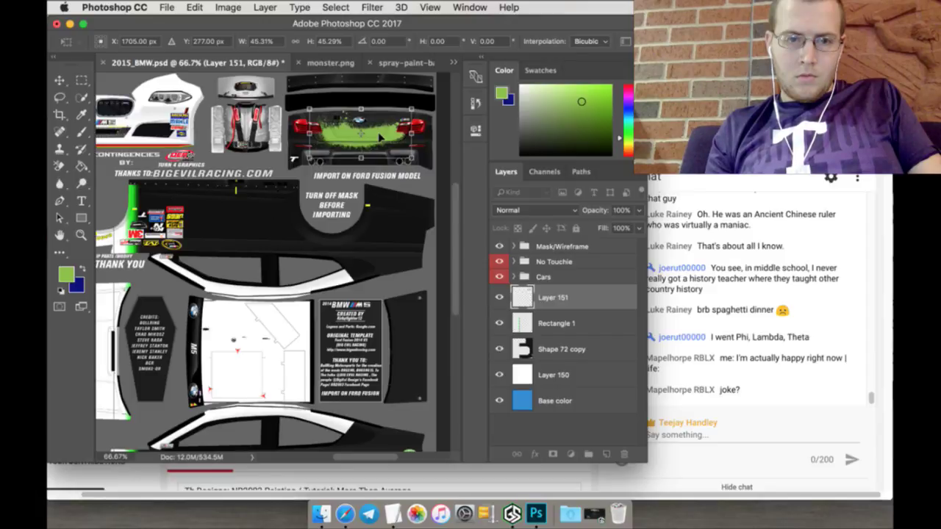
key("Up")
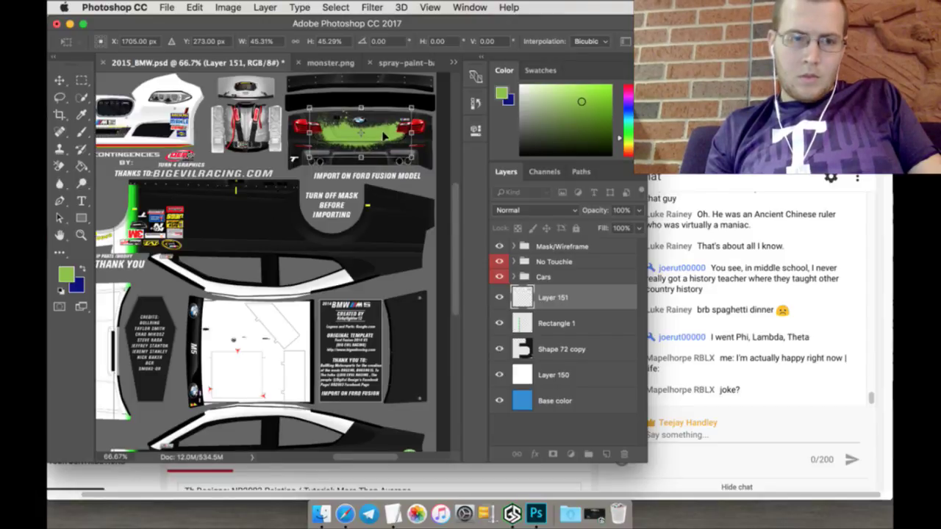
key("m")
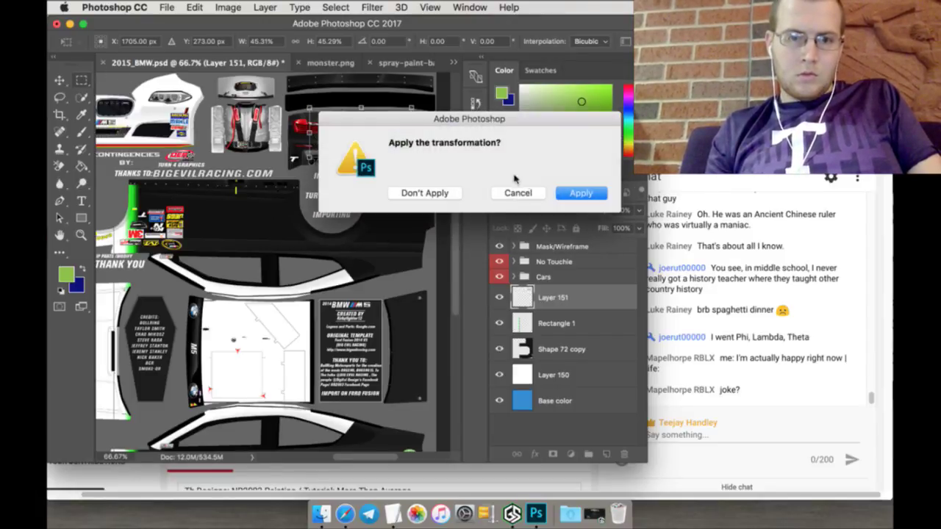
left_click(572, 192)
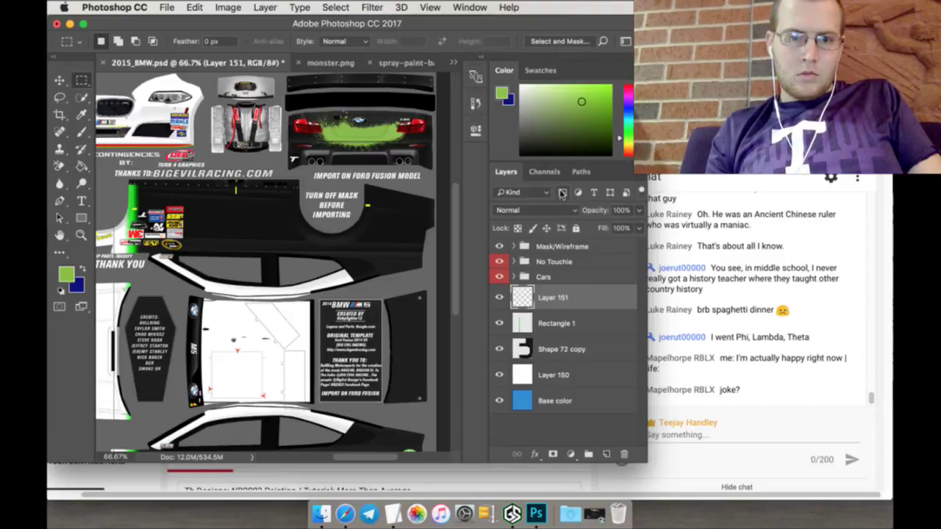
Step: Close the spray-paint banner without saving and open drips-and-spray-paint-textures-screenshots-6.png
left_click(369, 62)
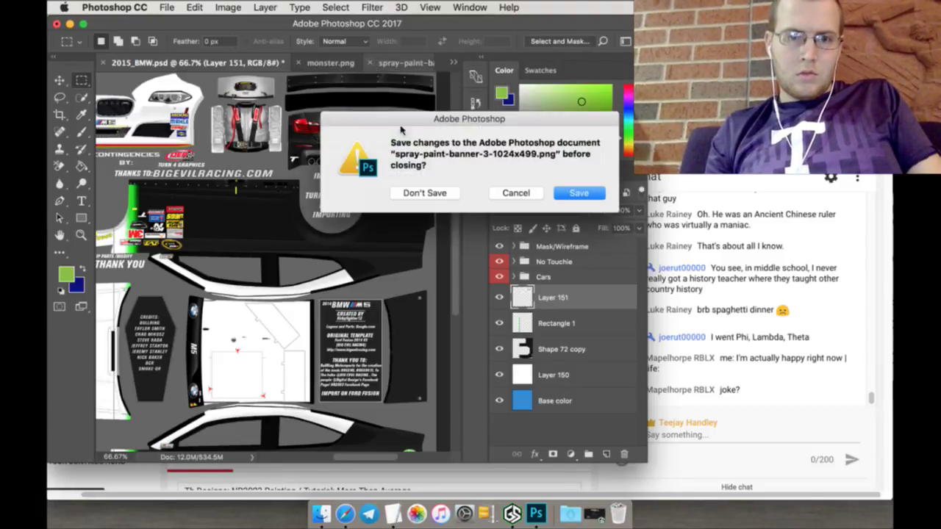
left_click(424, 192)
left_click(167, 8)
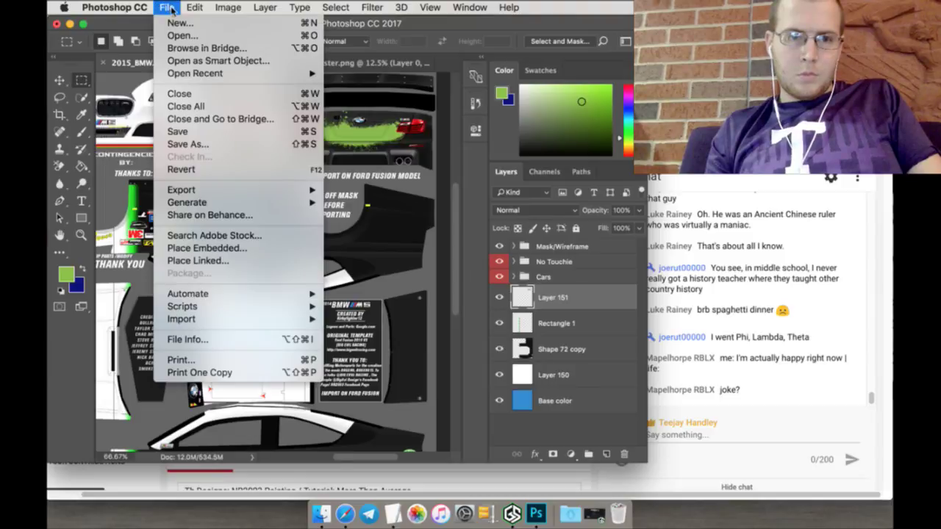
key("Escape")
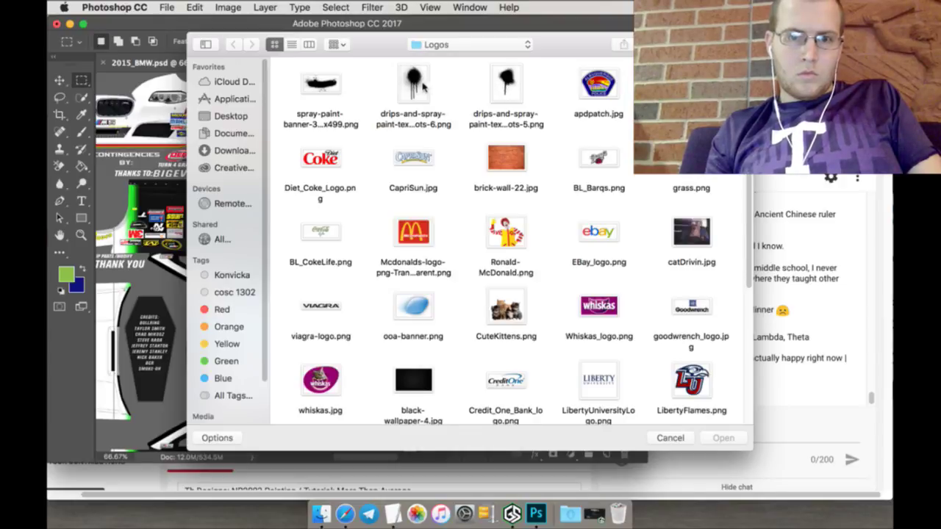
left_click(416, 77)
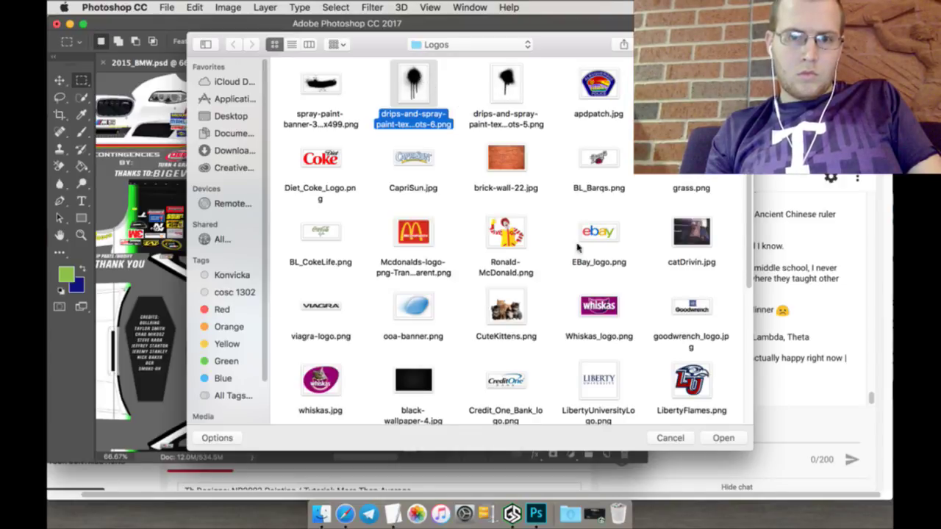
left_click(719, 439)
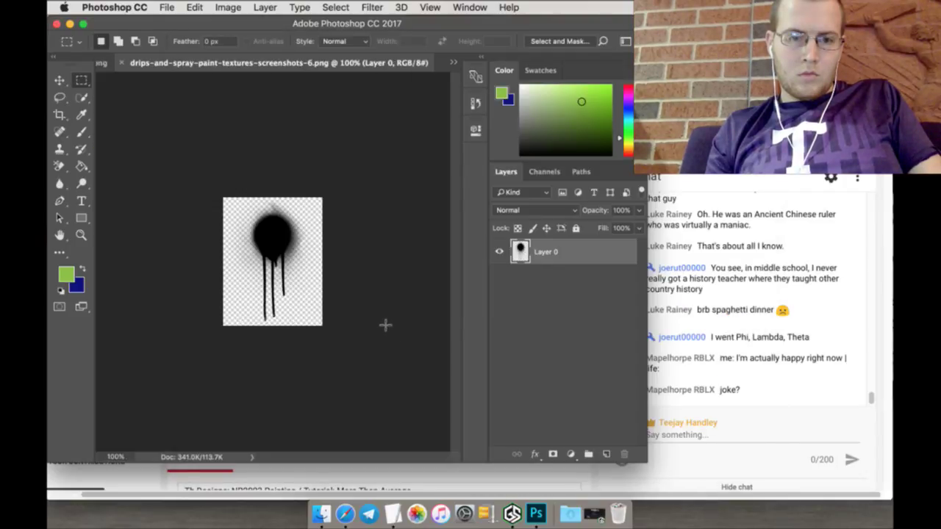
Step: Select the whole drip image and paint the black drip green
left_click(331, 7)
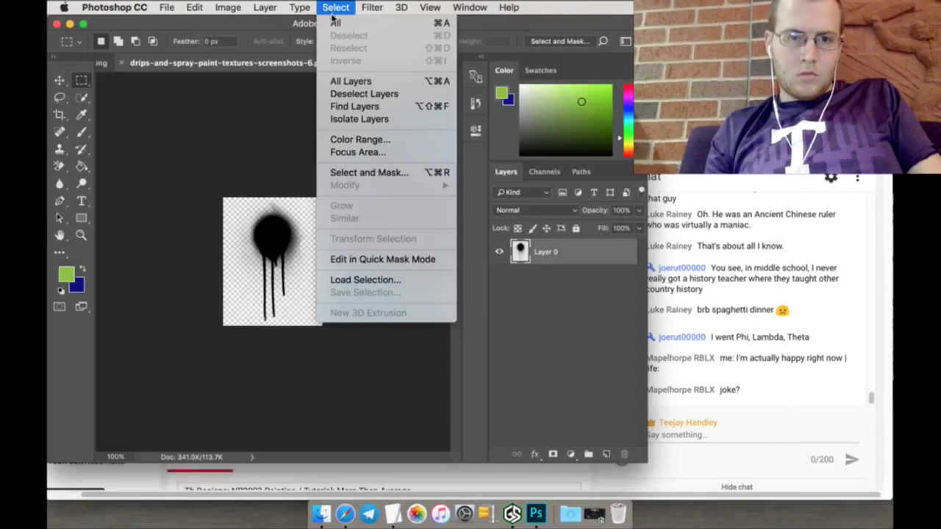
left_click(337, 21)
left_click(82, 97)
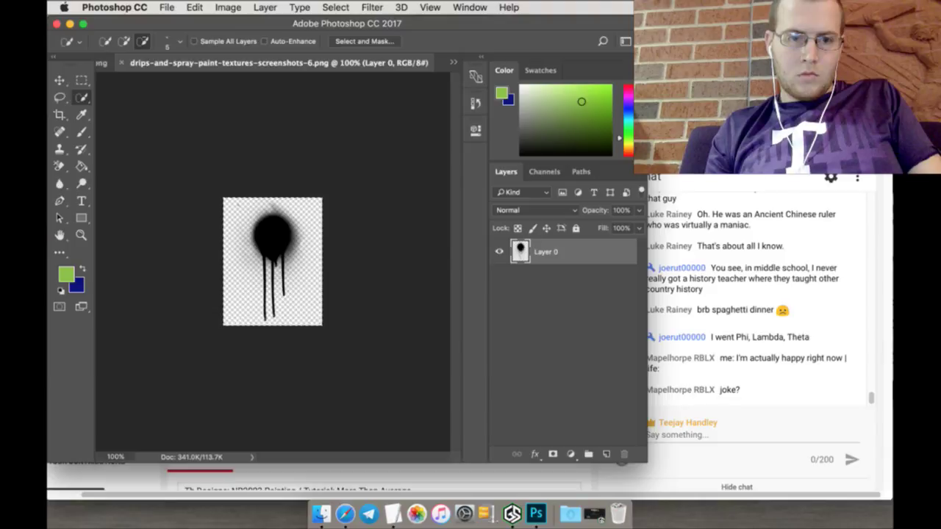
left_click(82, 131)
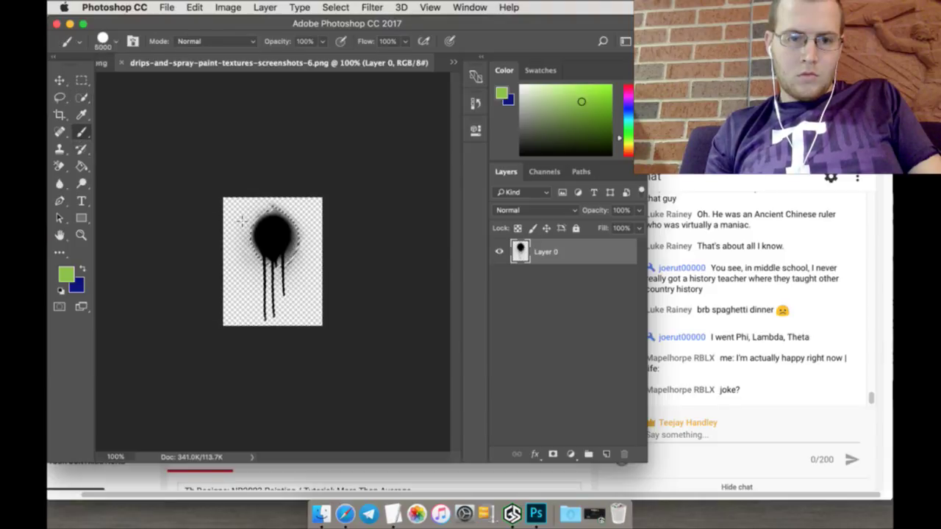
left_click(272, 233)
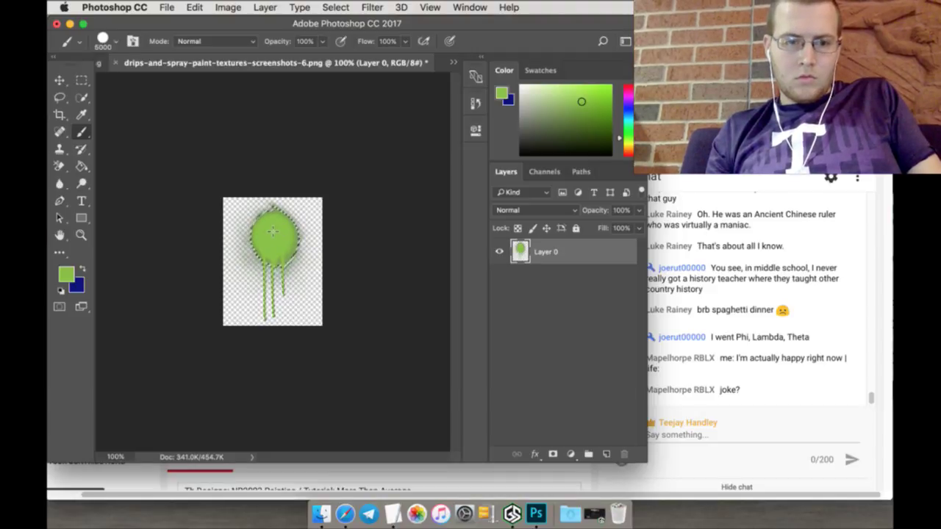
Step: Deselect and drag the green drip out, undoing the layer accidentally added to the logo
key("m")
left_click(233, 210)
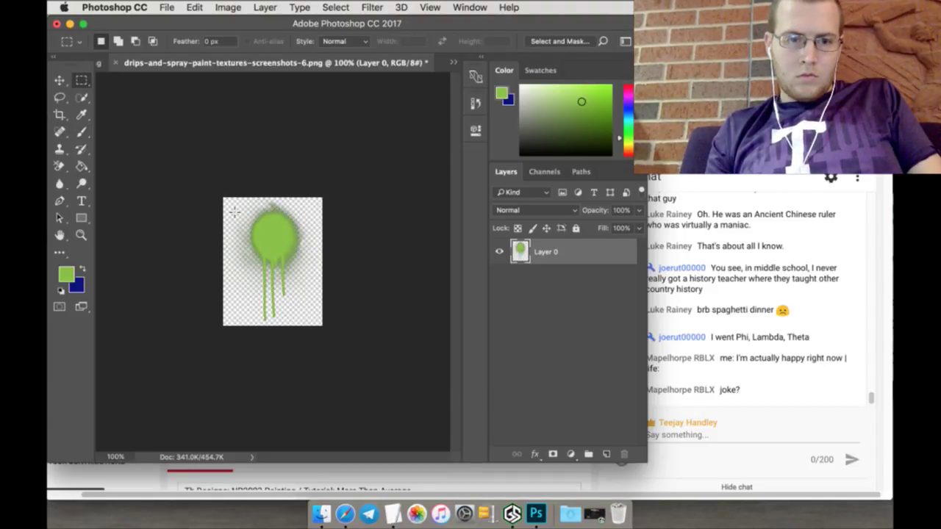
key("v")
left_click_drag(271, 221, 137, 88)
key("super+z")
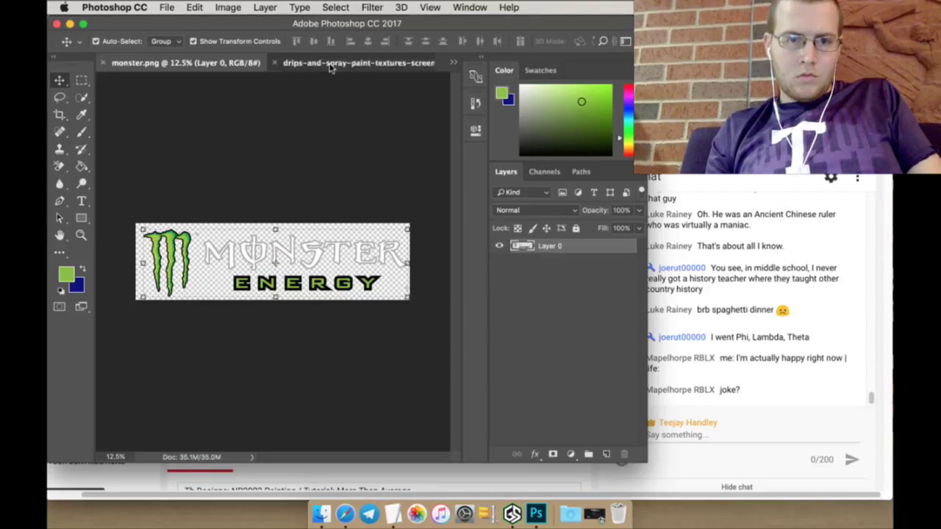
Step: Bring the drips image forward and drag the green drip into the BMW template
left_click_drag(330, 67, 192, 65)
left_click(453, 65)
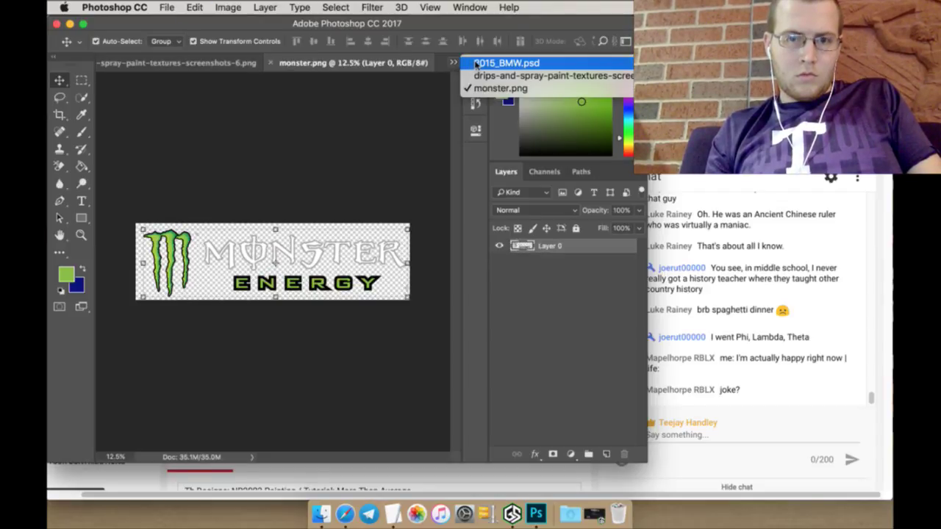
left_click(478, 64)
left_click(332, 64)
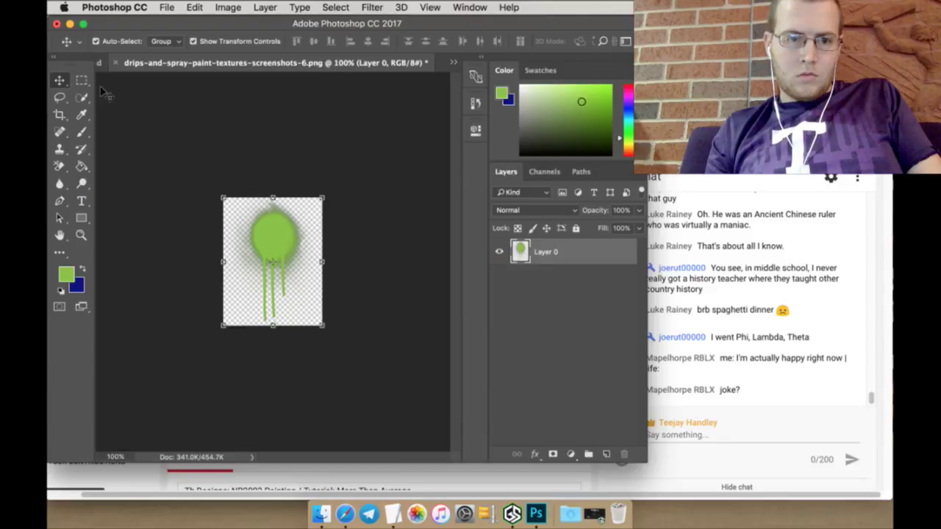
left_click_drag(241, 200, 374, 132)
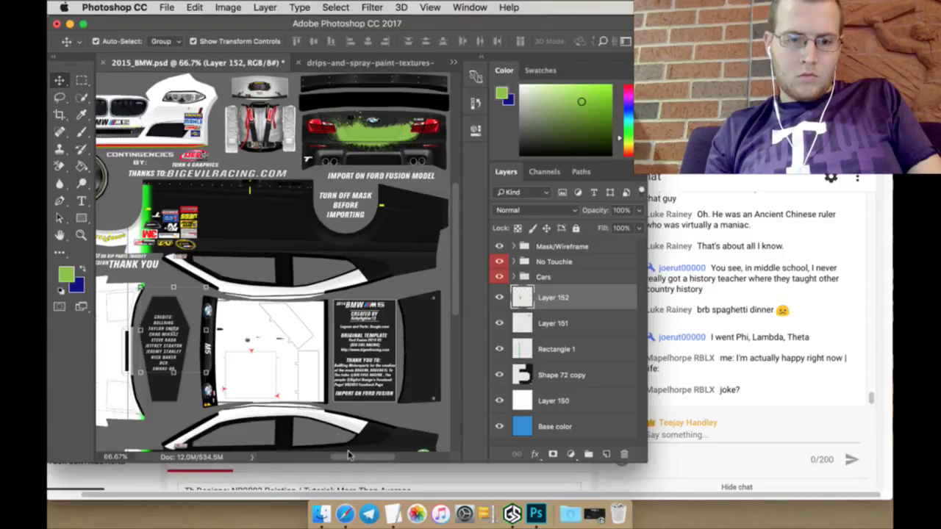
Step: Rotate the green drip splatter 90° so its drips point left
scroll(266, 235, "left", 5)
scroll(266, 235, "down", 3)
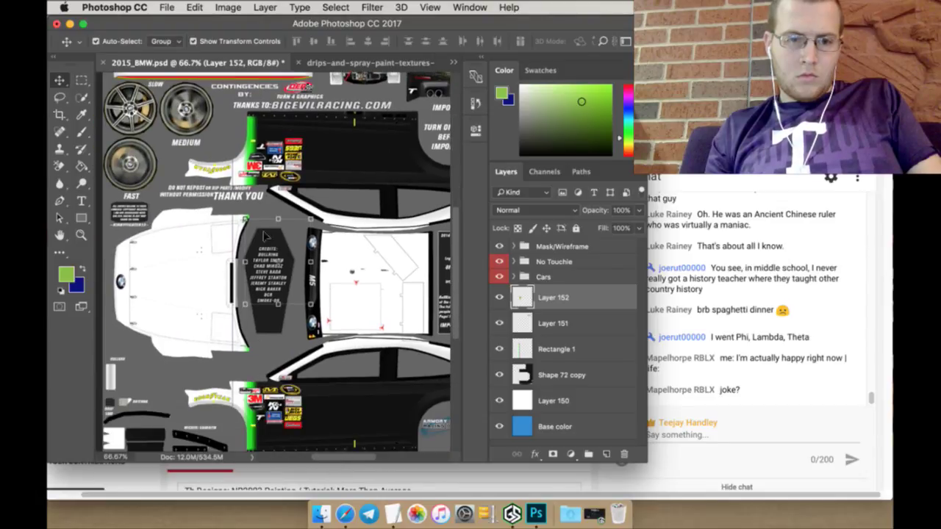
key("ctrl+t")
mouse_move(283, 253)
left_mouse_down()
mouse_move(266, 256)
mouse_move(279, 251)
mouse_move(303, 278)
mouse_move(276, 283)
mouse_move(228, 323)
mouse_move(180, 300)
left_mouse_up()
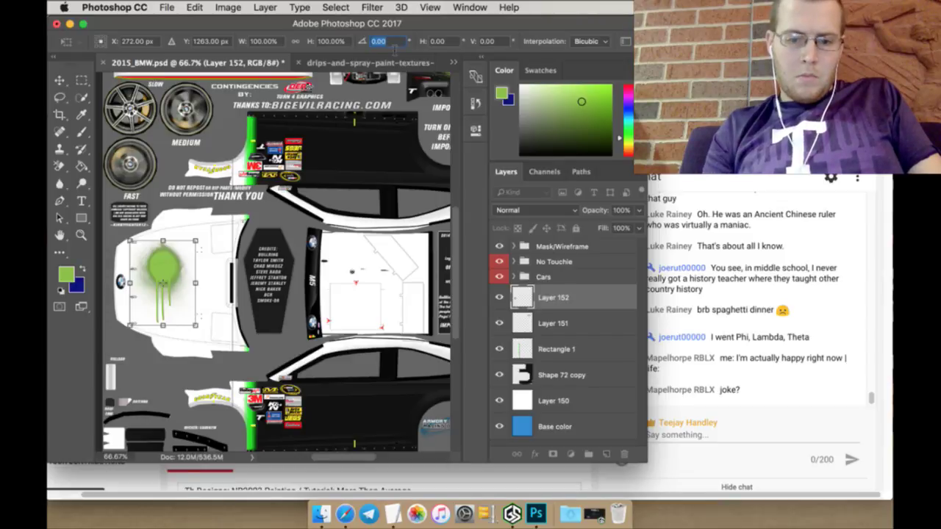
left_click(389, 42)
type("90")
key("Return")
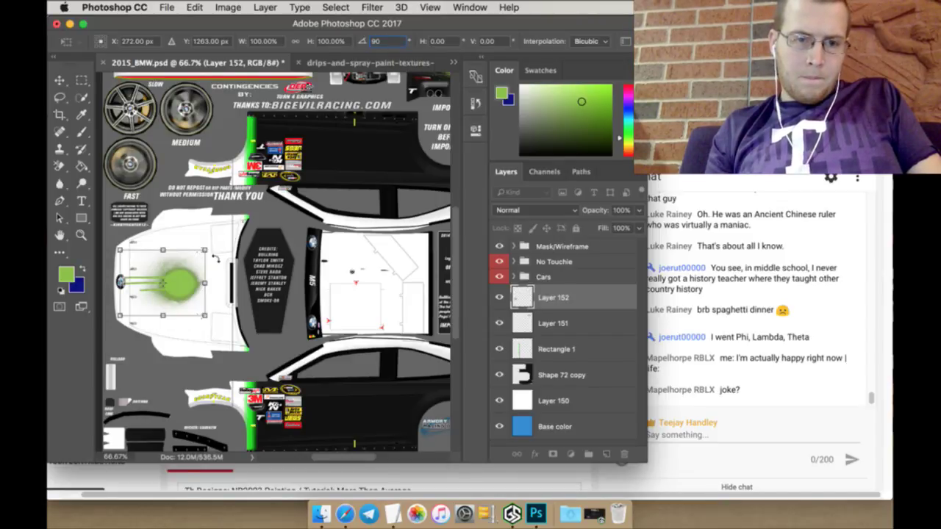
Step: Enlarge the splatter to about 134% over the car's nose and apply it
left_click_drag(205, 250, 228, 228)
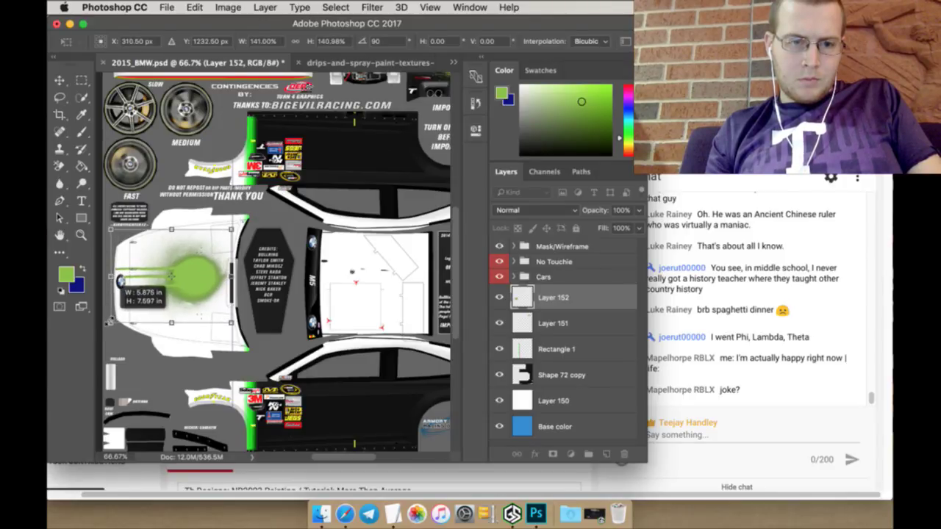
left_click_drag(117, 317, 206, 314)
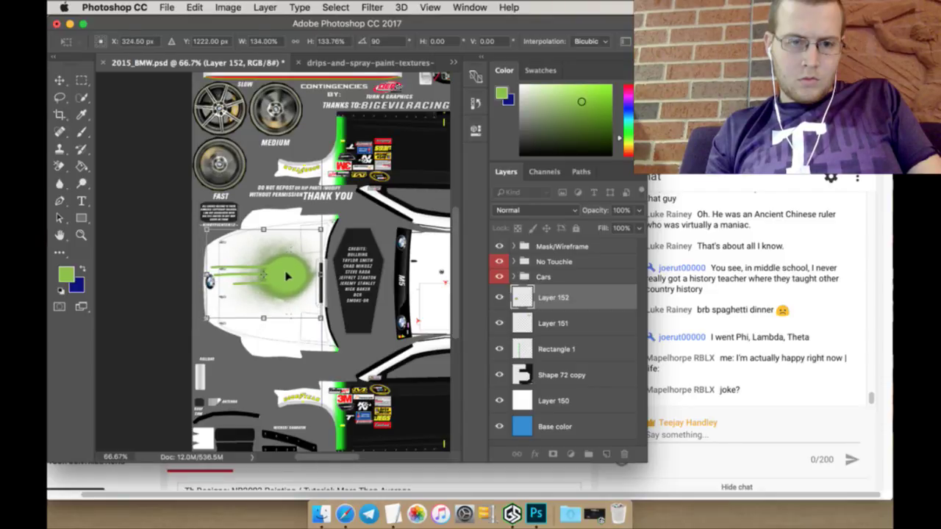
left_click_drag(292, 276, 292, 277)
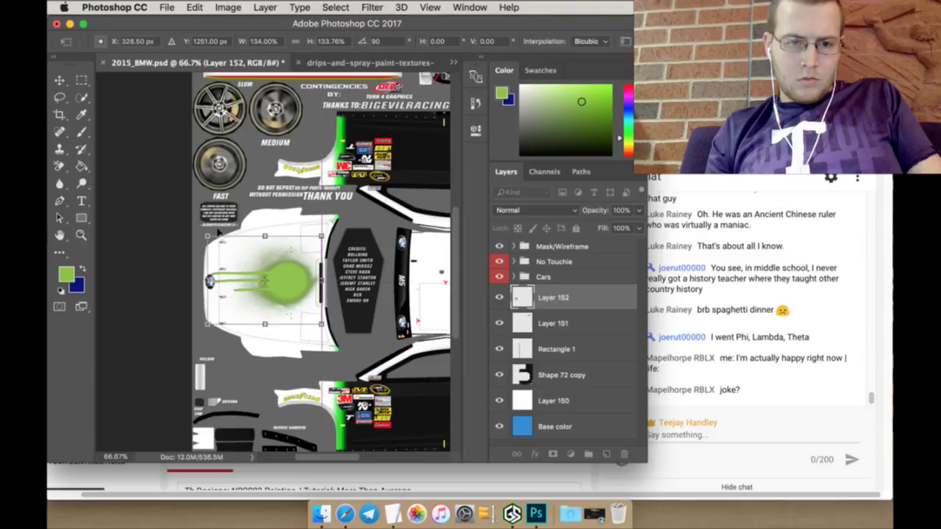
left_click(82, 81)
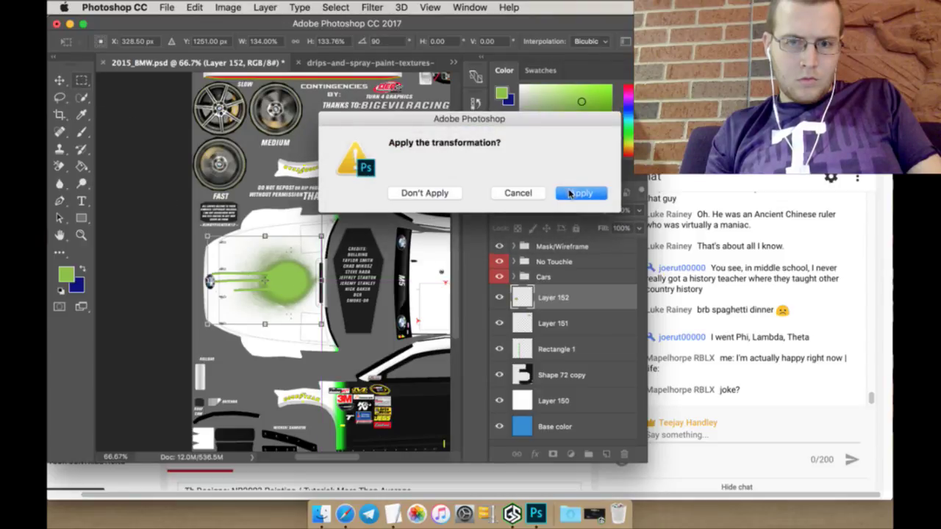
left_click(577, 194)
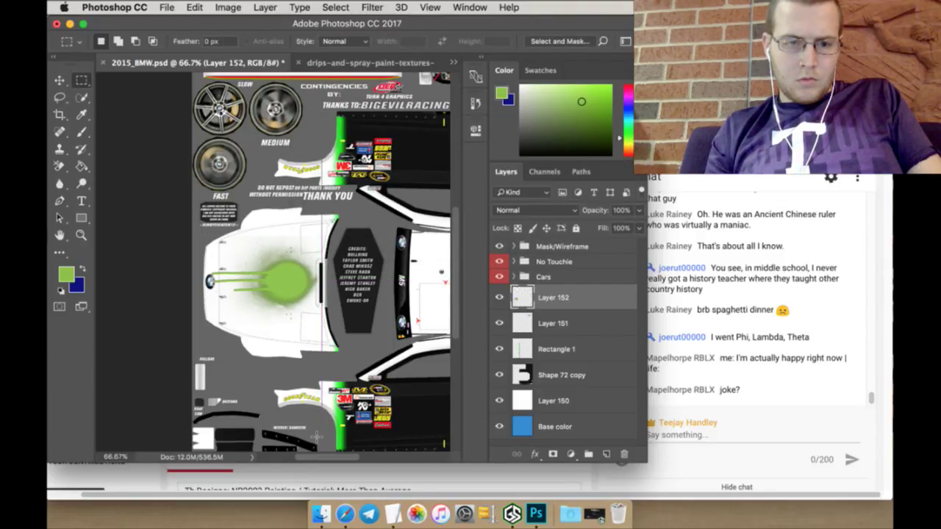
Step: Select the Rectangle 1 layer and pick the Background Eraser tool
scroll(316, 436, "down", 2)
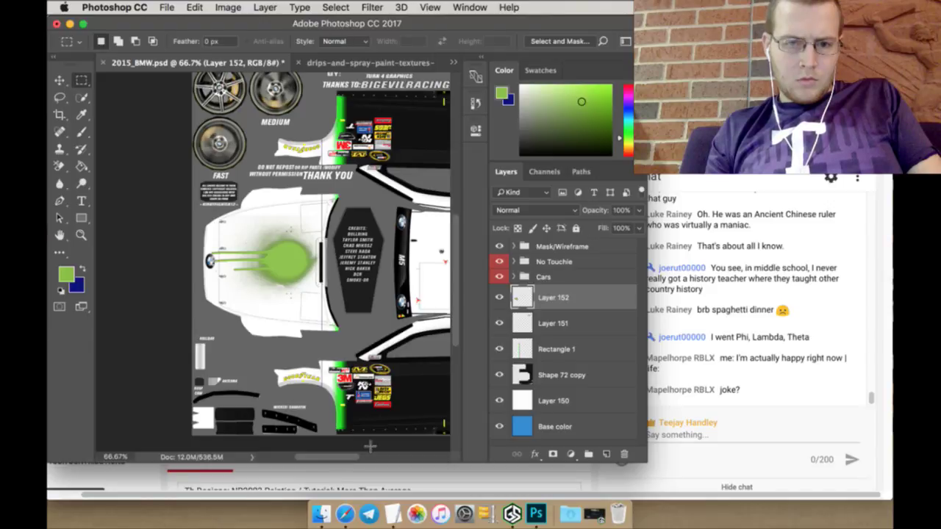
left_click(553, 350)
scroll(317, 165, "up", 3)
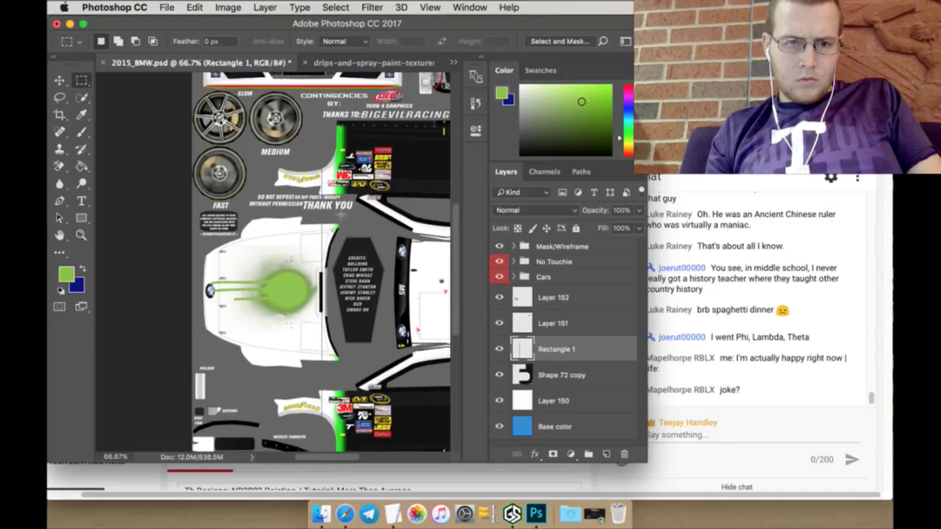
mouse_move(317, 164)
left_mouse_down()
mouse_move(316, 457)
mouse_move(324, 445)
left_mouse_up()
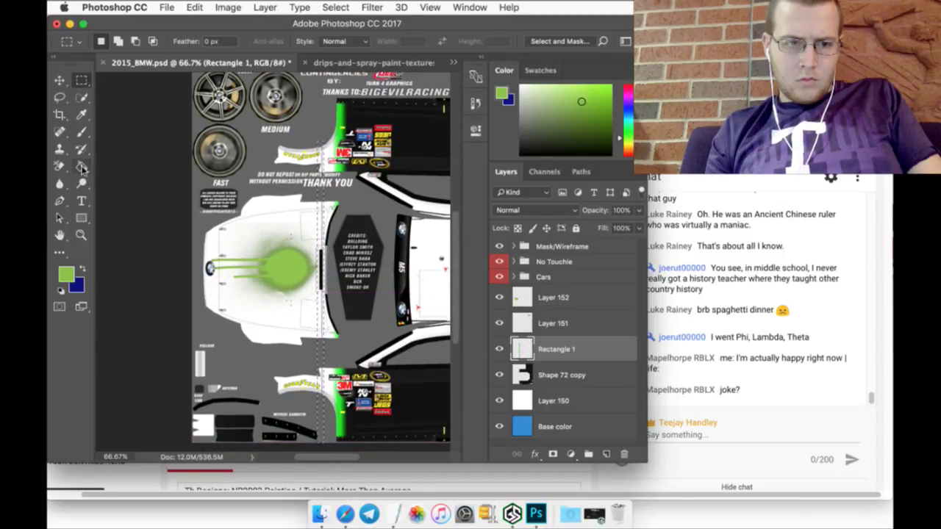
left_click(60, 167)
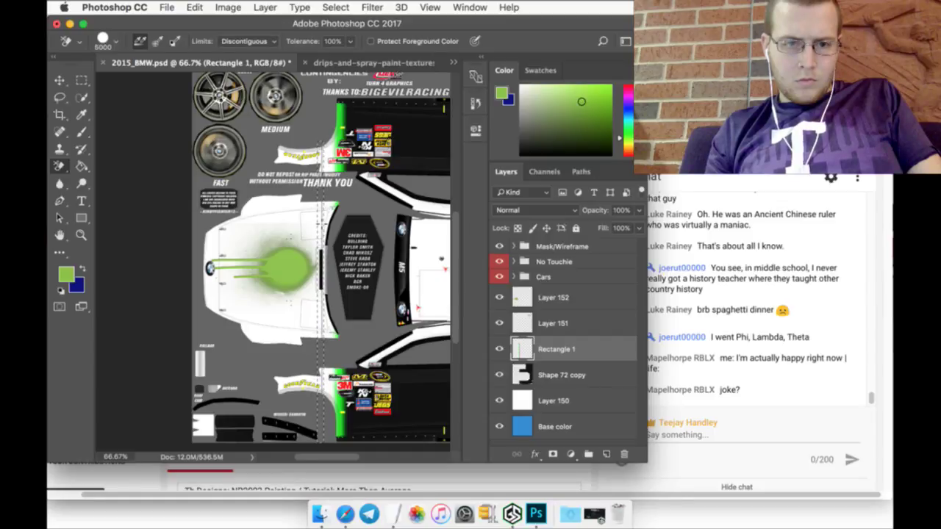
Step: Zoom in on the rectangle's corner and toggle Rectangle 1's visibility to compare
left_click(81, 235)
left_click(354, 235)
left_click(354, 235)
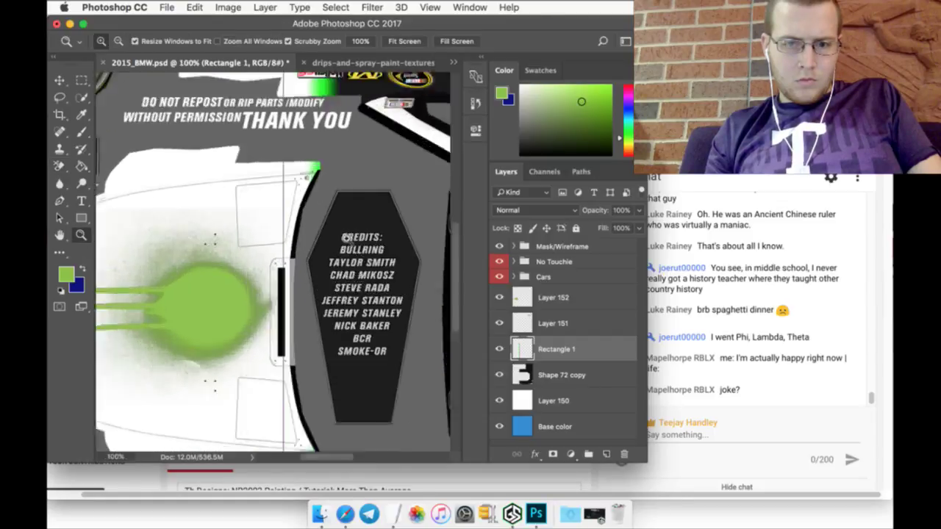
left_click(256, 247)
left_click(257, 247)
left_click(257, 247)
key("e")
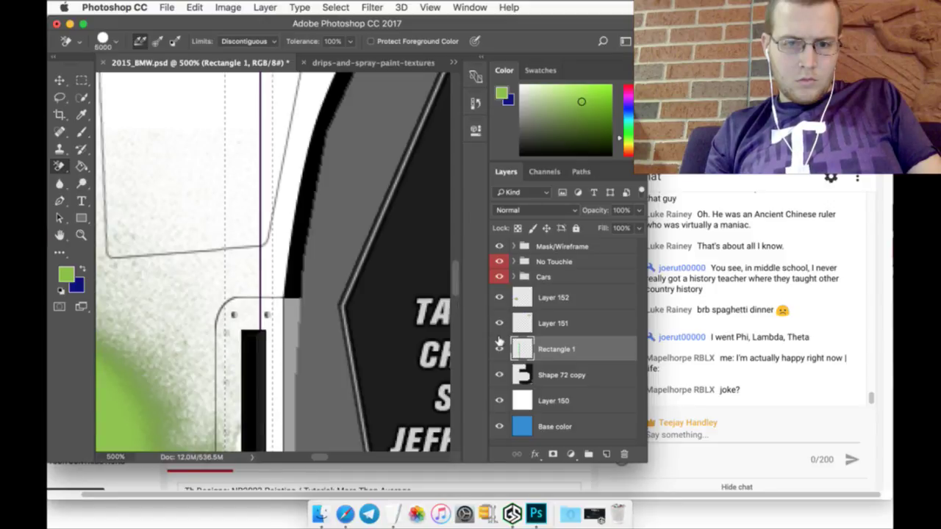
left_click(500, 349)
left_click(500, 349)
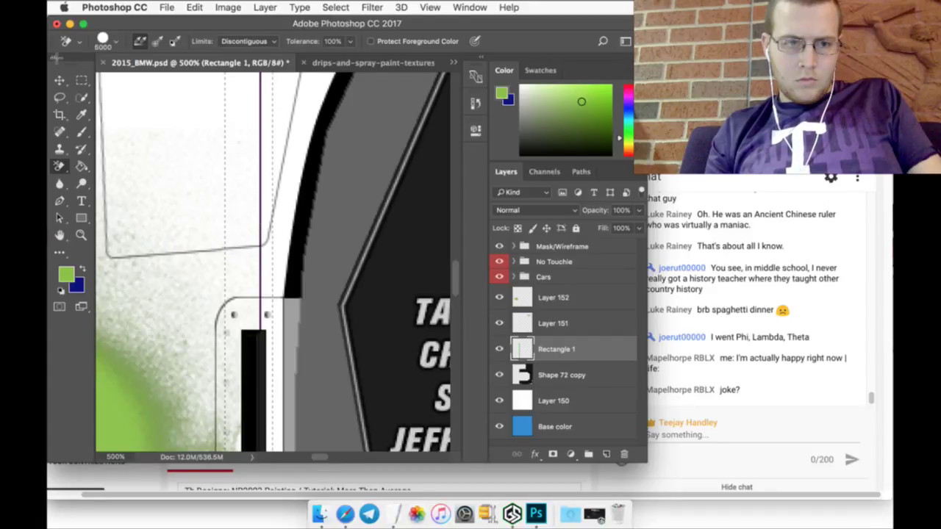
Step: Drag a narrow rectangular marquee down the template along the Rectangle 1 line
left_click(83, 81)
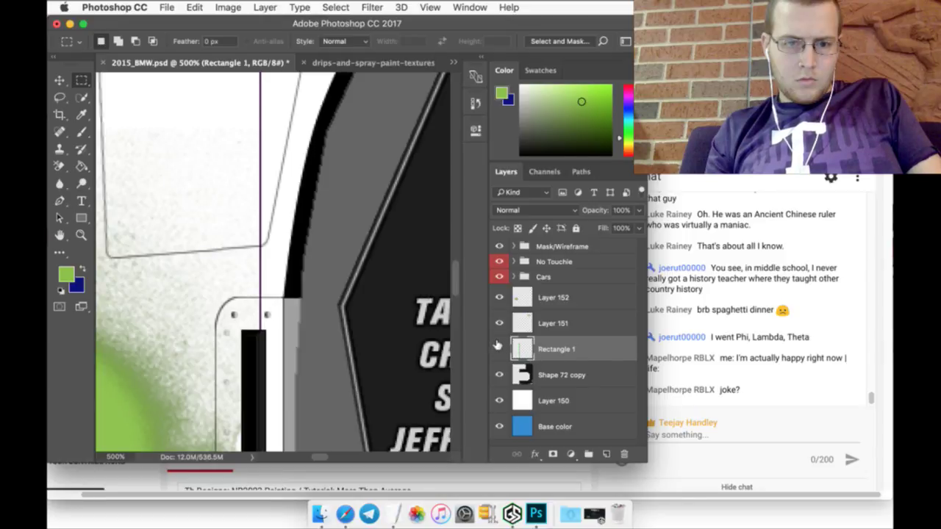
scroll(261, 307, "up", 5)
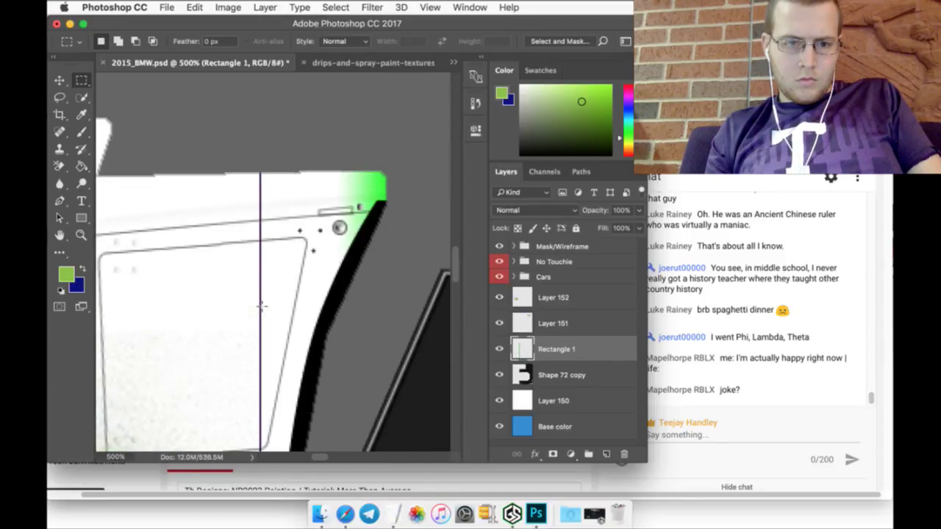
left_click_drag(257, 171, 266, 441)
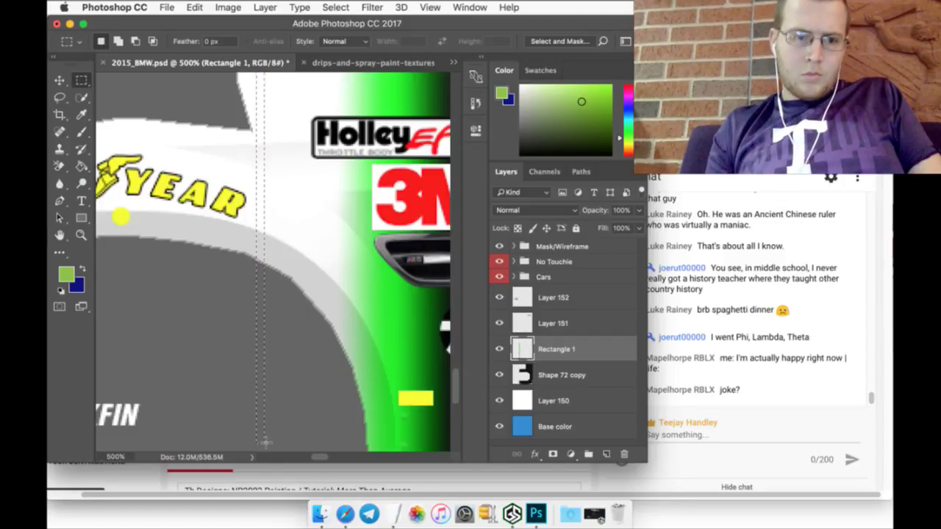
Step: Zoom out to the whole template and close the drips image without saving
left_click(81, 234)
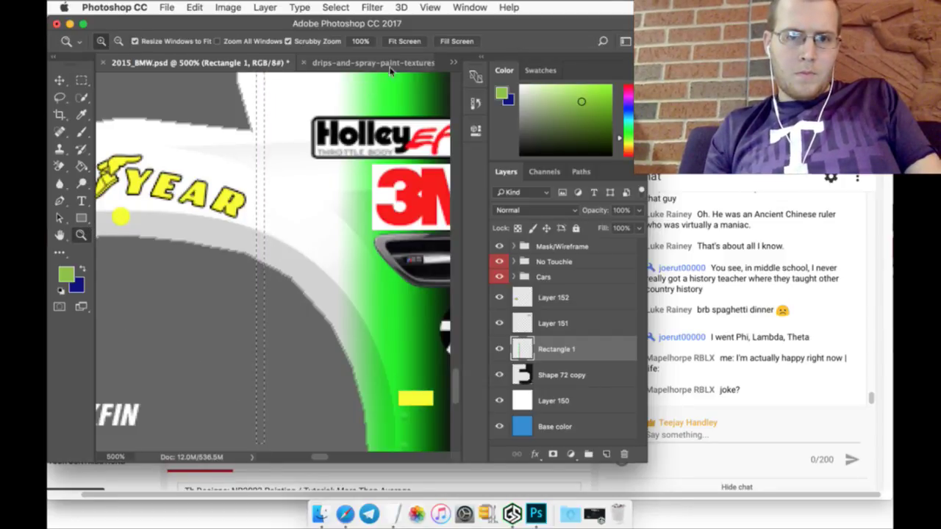
left_click(404, 42)
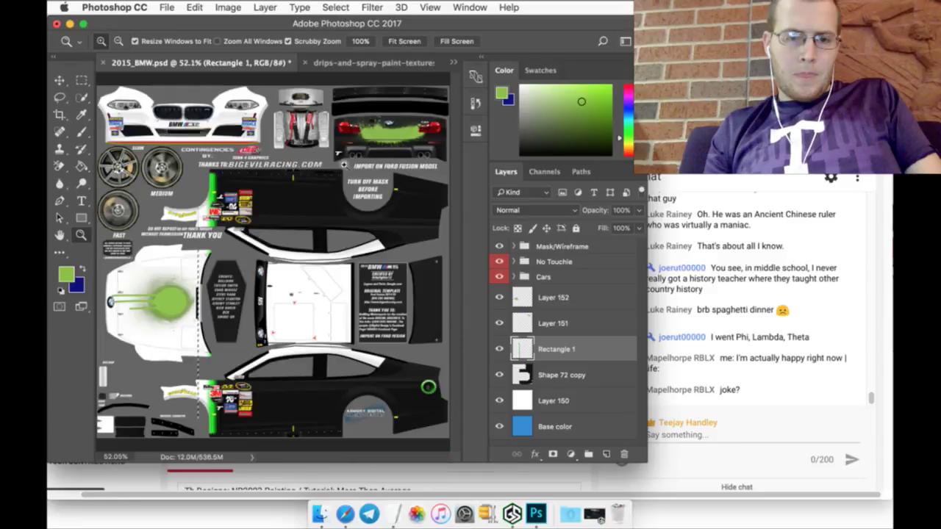
left_click(82, 80)
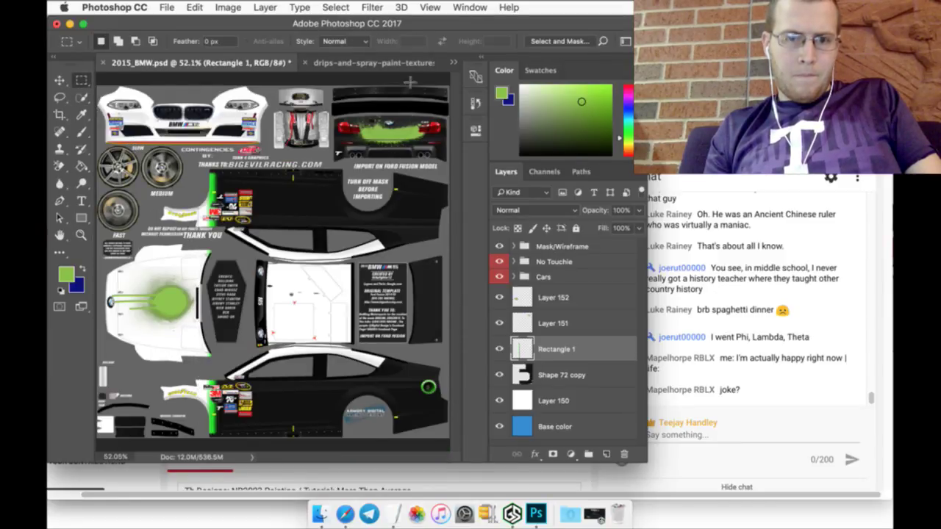
left_click(404, 63)
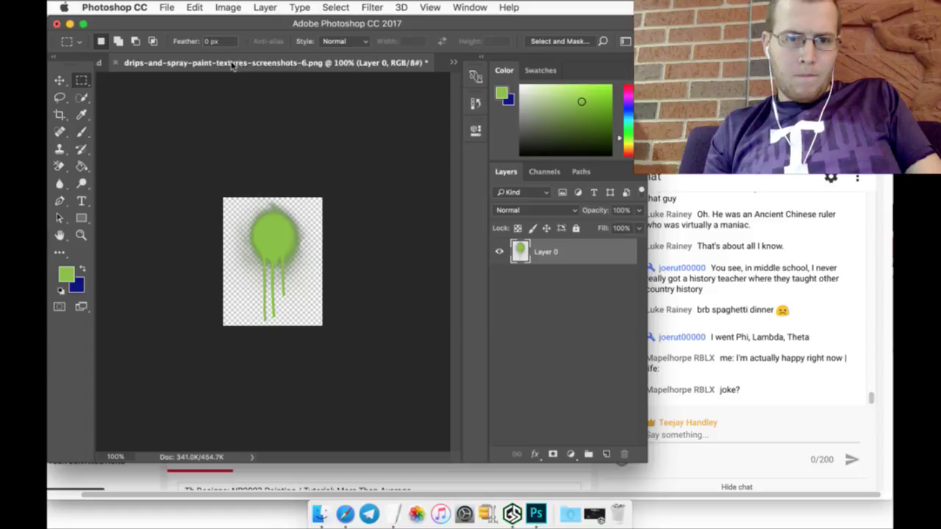
left_click(118, 63)
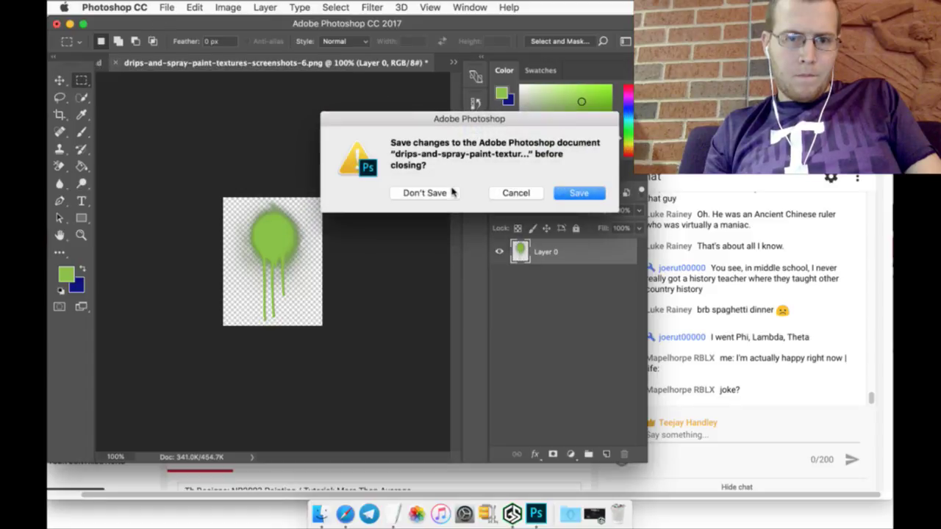
key("super+d")
Step: Open spray-paint-banner-3-1024x499.png
left_click(167, 7)
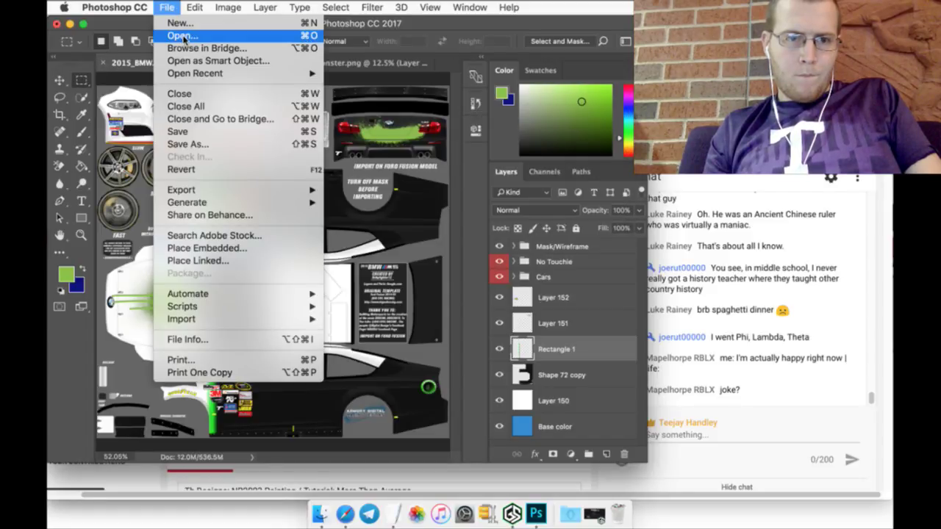
left_click(188, 36)
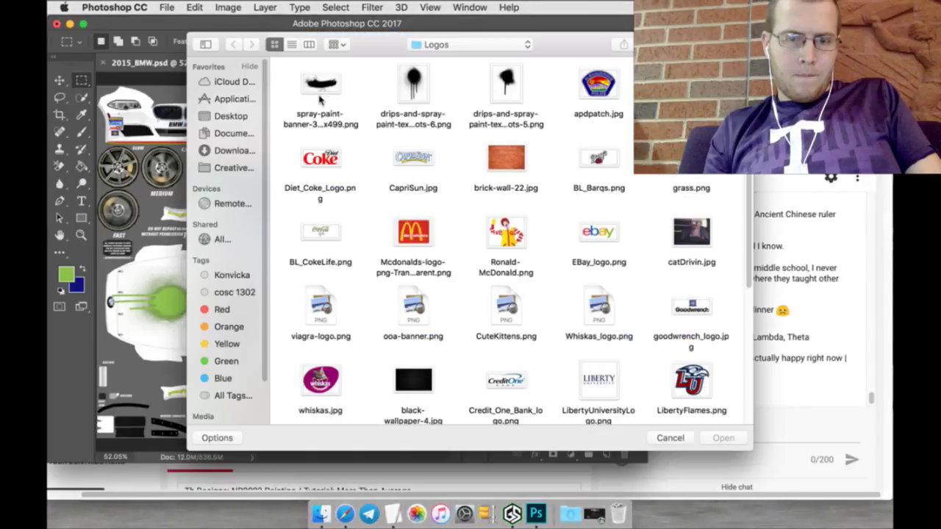
left_click(323, 84)
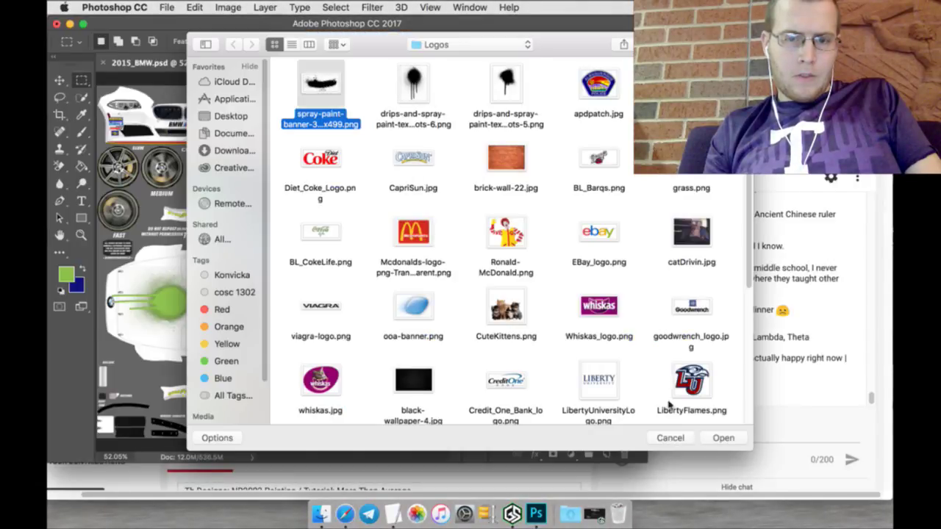
left_click(723, 438)
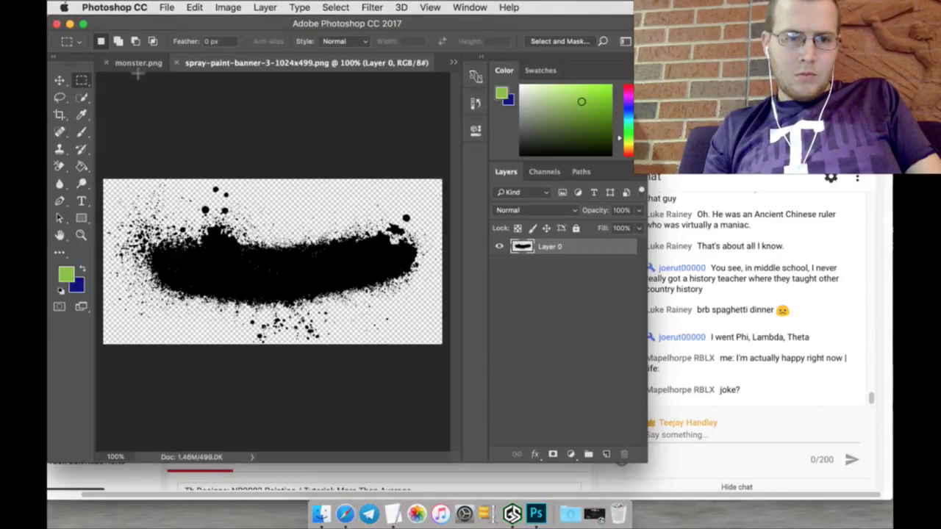
Step: Fill the banner's splatter green while preserving its transparency
left_click(335, 7)
left_click(81, 97)
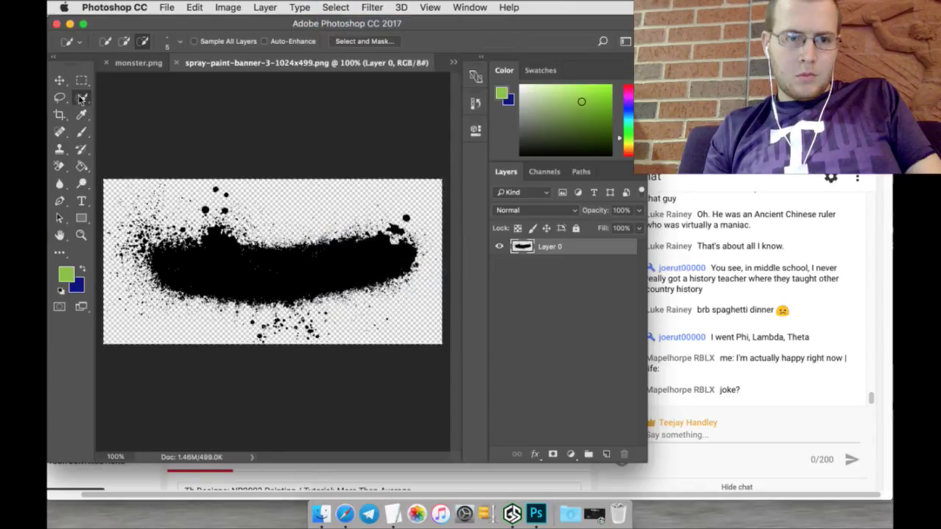
key("b")
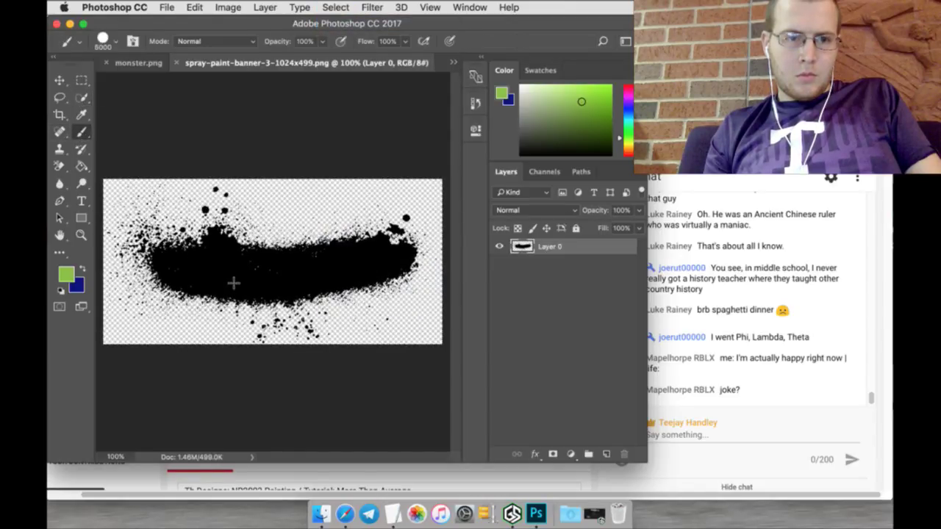
key("alt+shift+BackSpace")
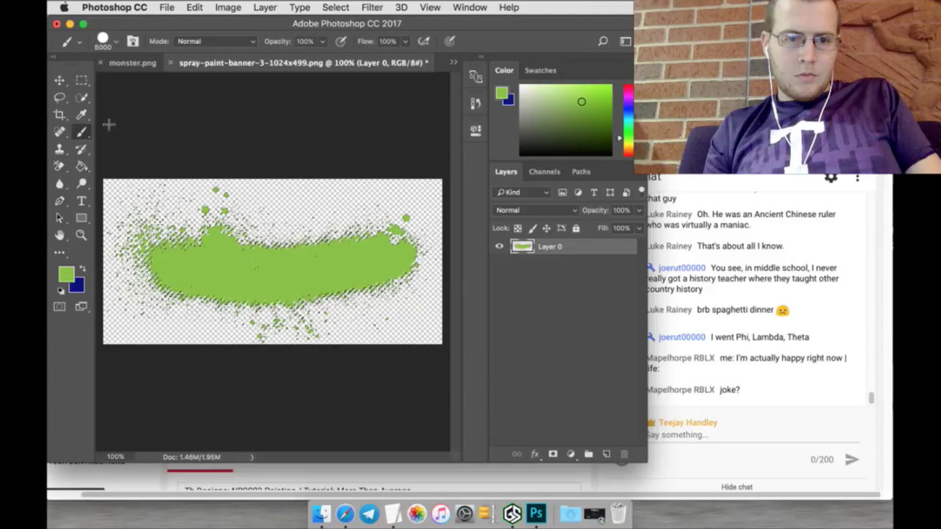
Step: Drag the green splatter toward the 2015_BMW car template
key("m")
left_click(57, 79)
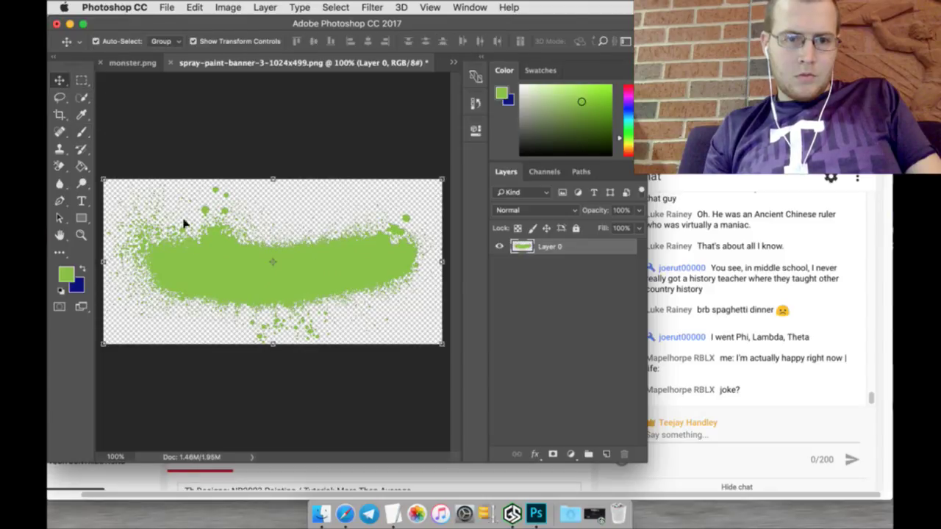
mouse_move(201, 248)
left_mouse_down()
mouse_move(123, 65)
mouse_move(157, 125)
left_mouse_up()
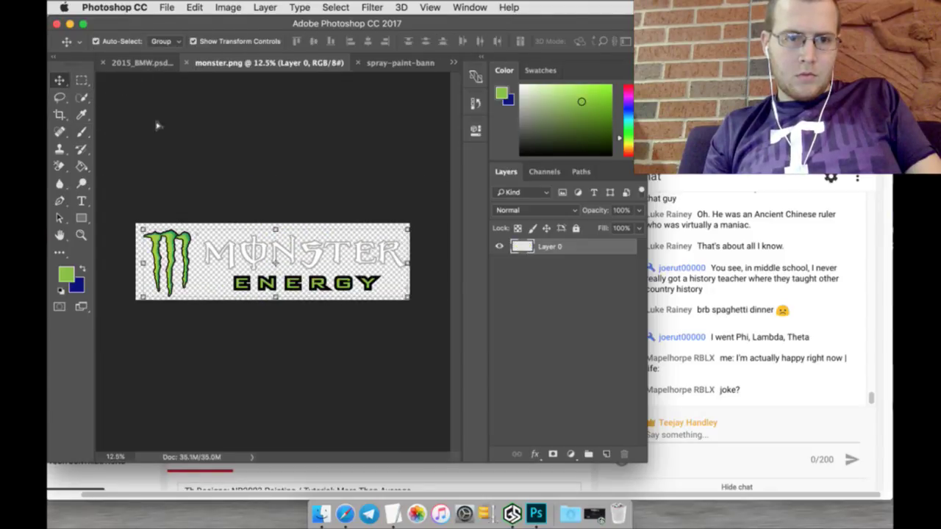
left_click(127, 59)
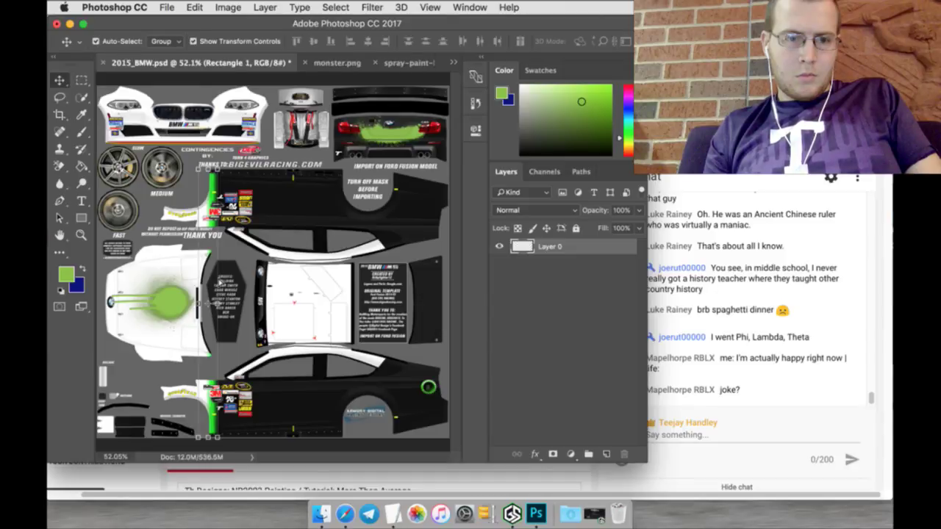
Step: Drop the green splatter into the car template and rotate it 180°
left_click_drag(219, 282, 230, 263)
key("super+t")
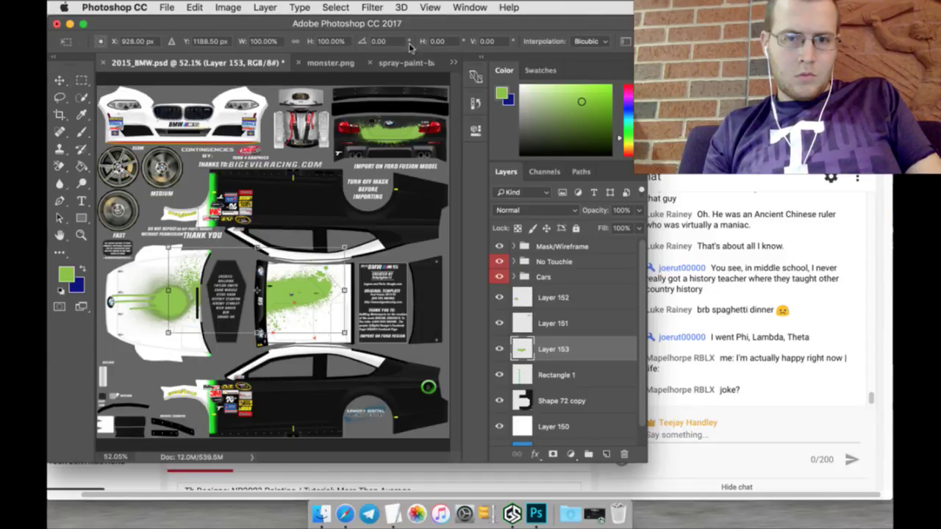
type("180")
key("Return")
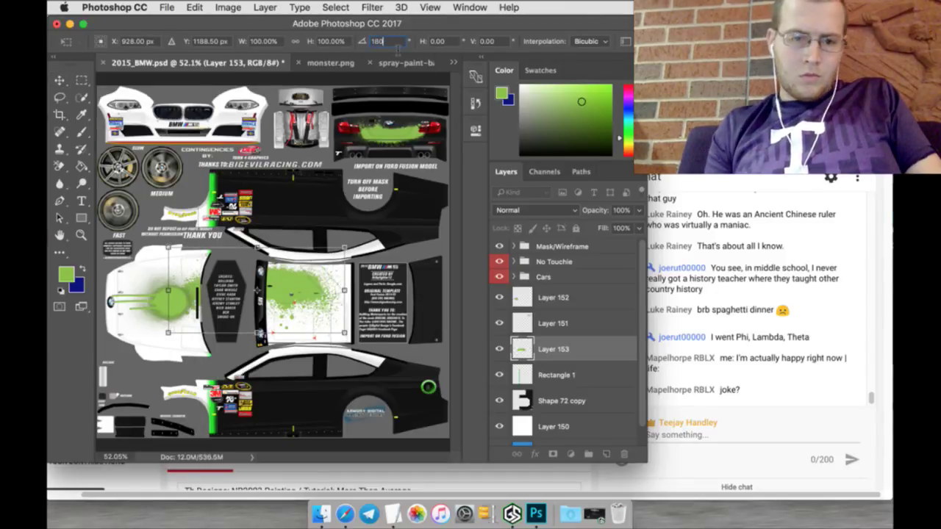
Step: Position the splatter on the rear lower side panel, shorten it slightly, and apply
mouse_move(316, 286)
left_mouse_down()
mouse_move(412, 373)
mouse_move(411, 395)
mouse_move(402, 396)
left_mouse_up()
left_click_drag(394, 396, 381, 395)
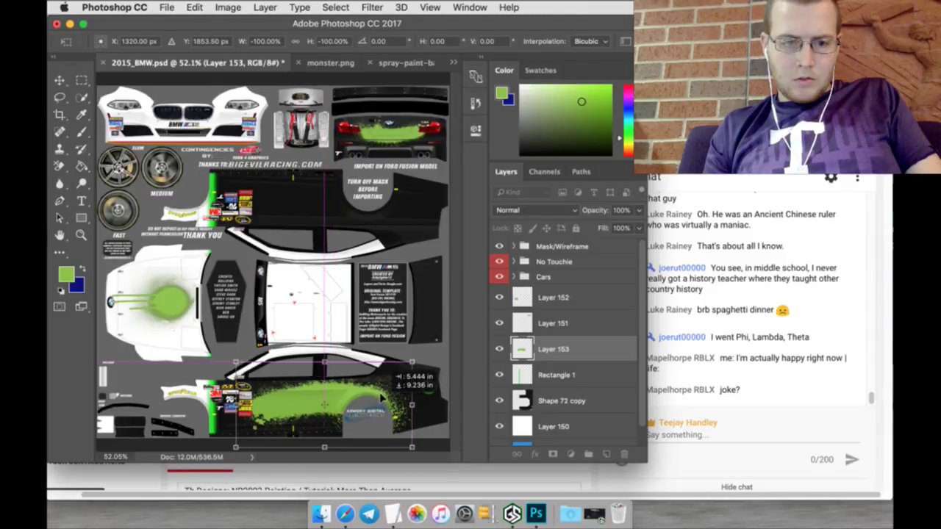
left_click_drag(379, 398, 381, 390)
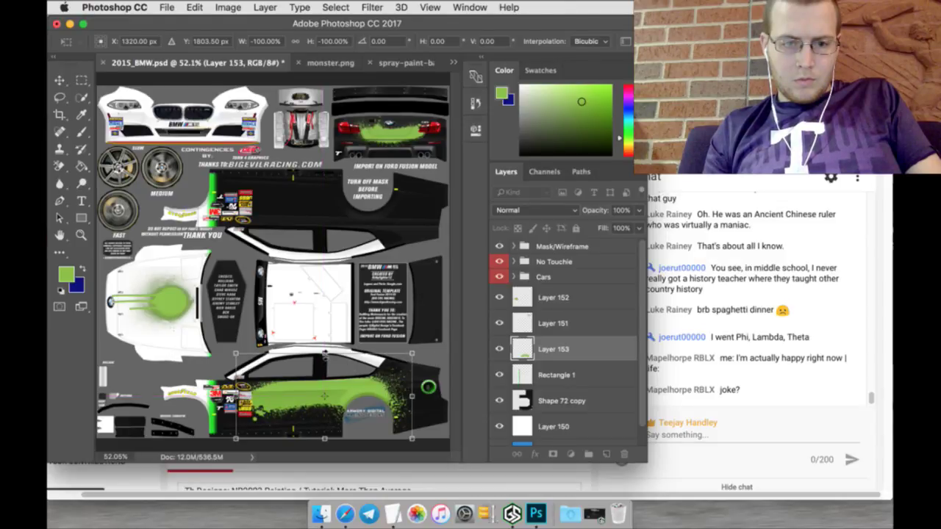
key("Up")
key("Up")
key("Up")
key("Up")
key("Up")
key("Up")
key("Up")
key("Up")
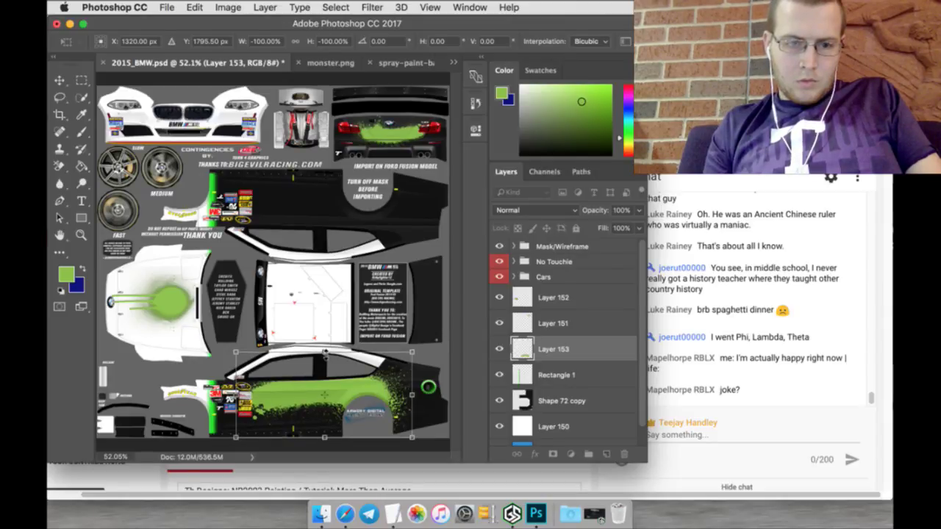
left_click_drag(325, 352, 324, 359)
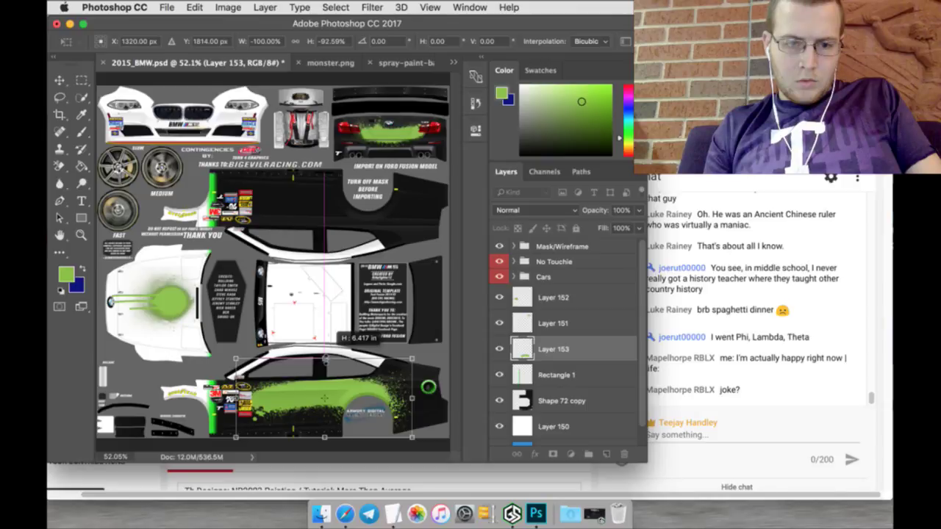
left_click_drag(324, 359, 324, 358)
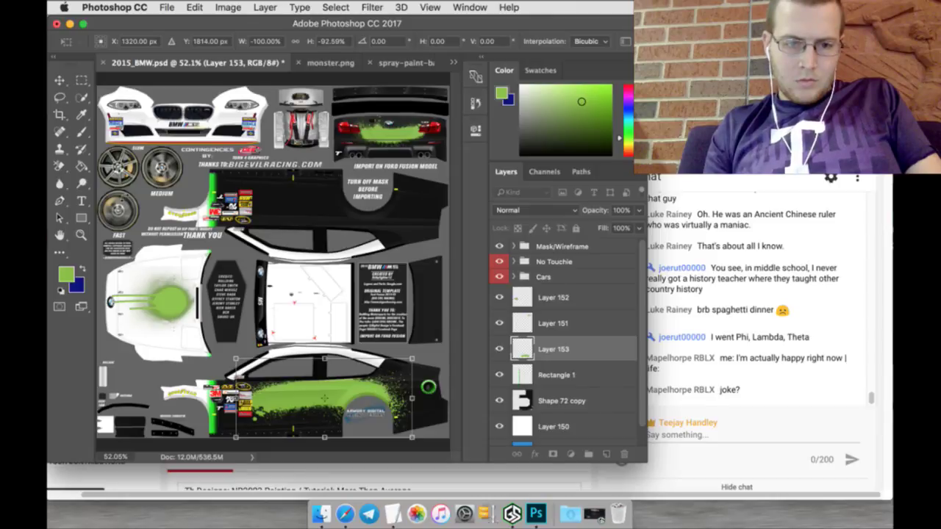
left_click(81, 80)
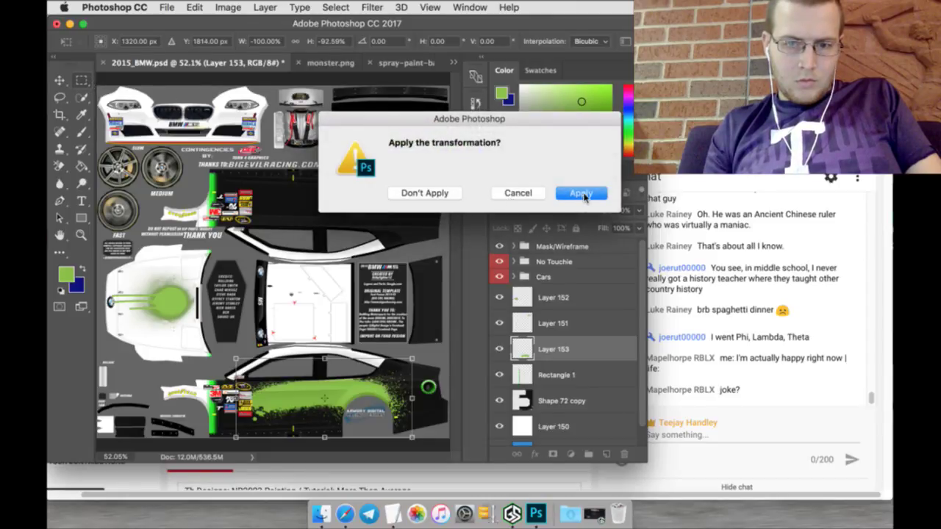
left_click(581, 194)
Step: Duplicate Layer 153 and flip the copy vertically
right_click(585, 348)
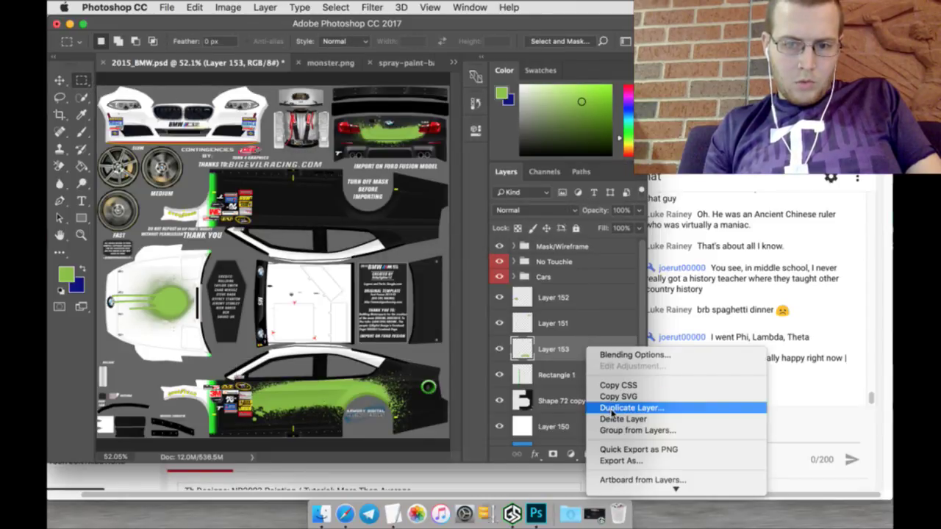
left_click(612, 408)
left_click(596, 196)
key("v")
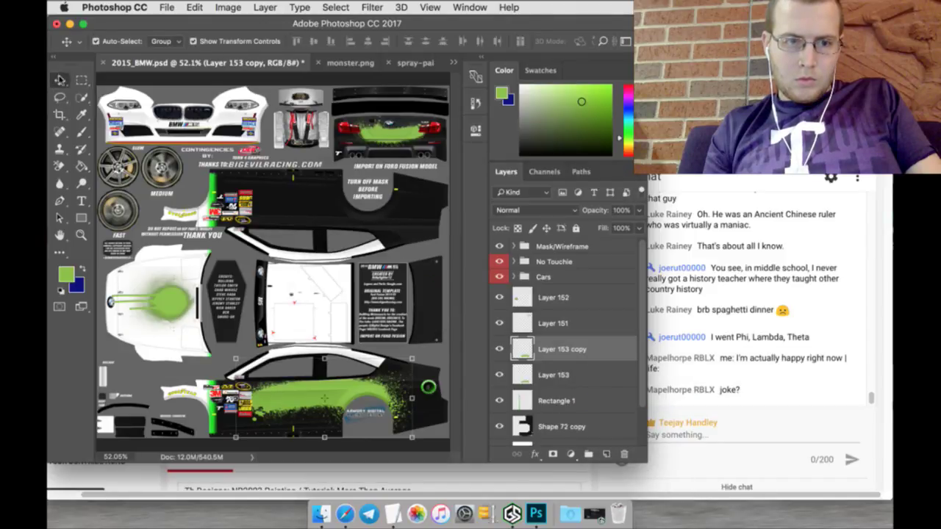
left_click(325, 359)
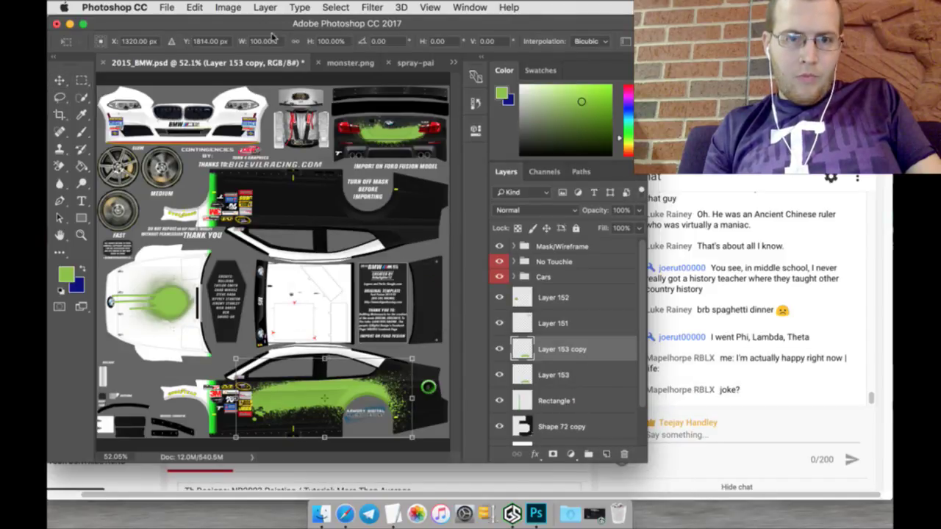
left_click(195, 7)
mouse_move(288, 302)
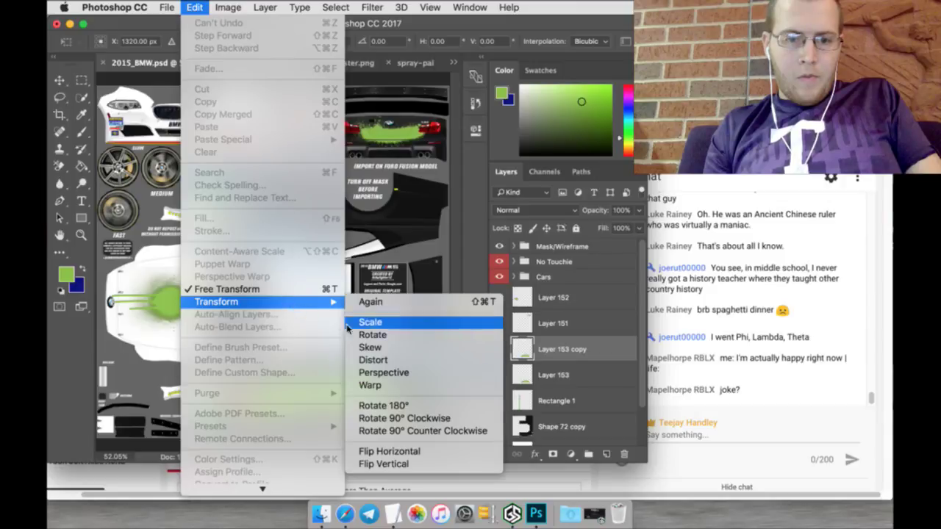
left_click(389, 464)
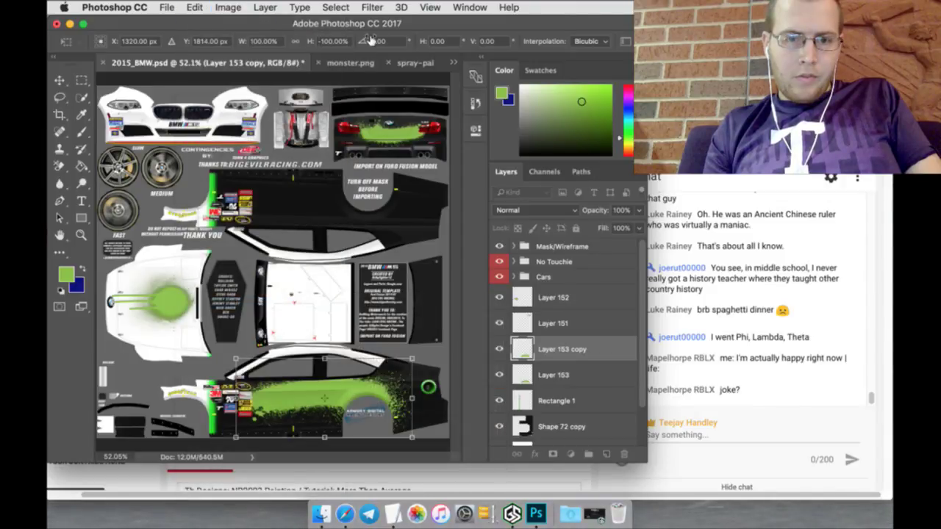
Step: Move the flipped copy to Y 712 px on the upper side panel and apply
left_click(221, 42)
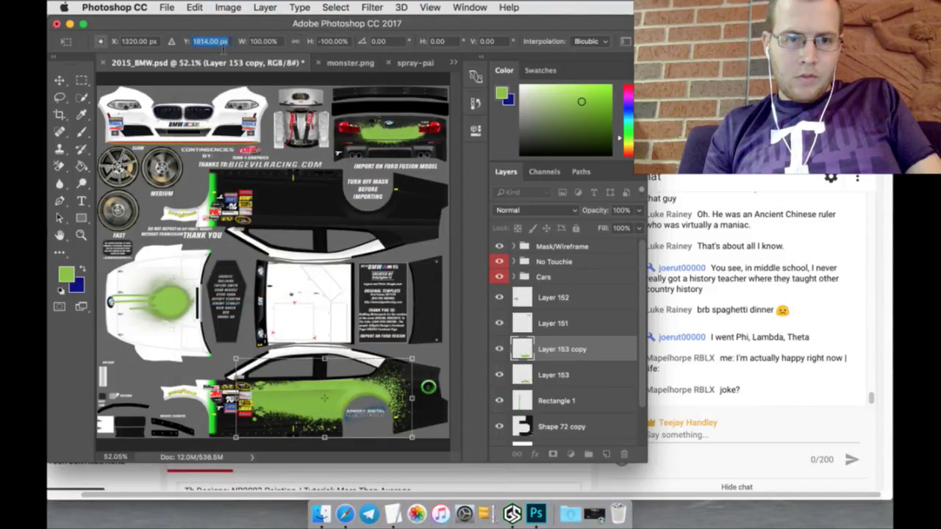
type("14")
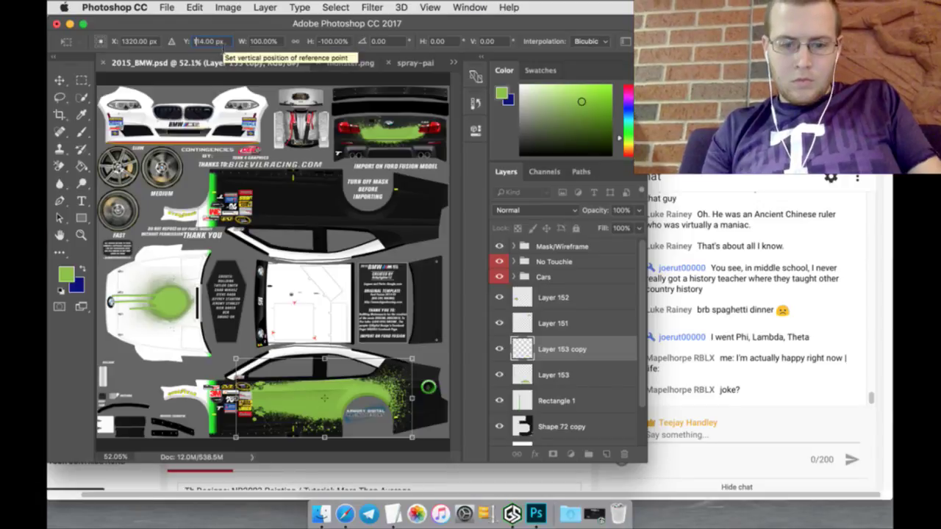
key("Return")
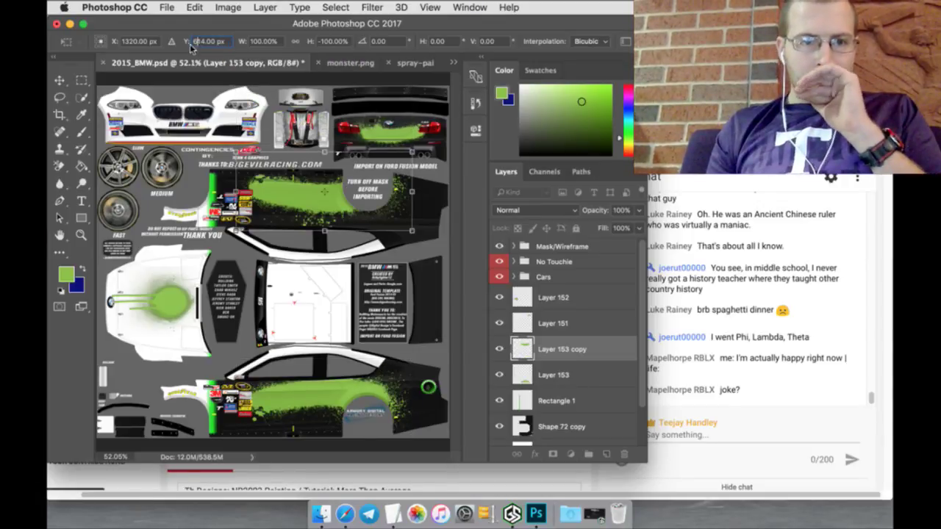
left_click(197, 42)
left_click_drag(197, 42, 251, 41)
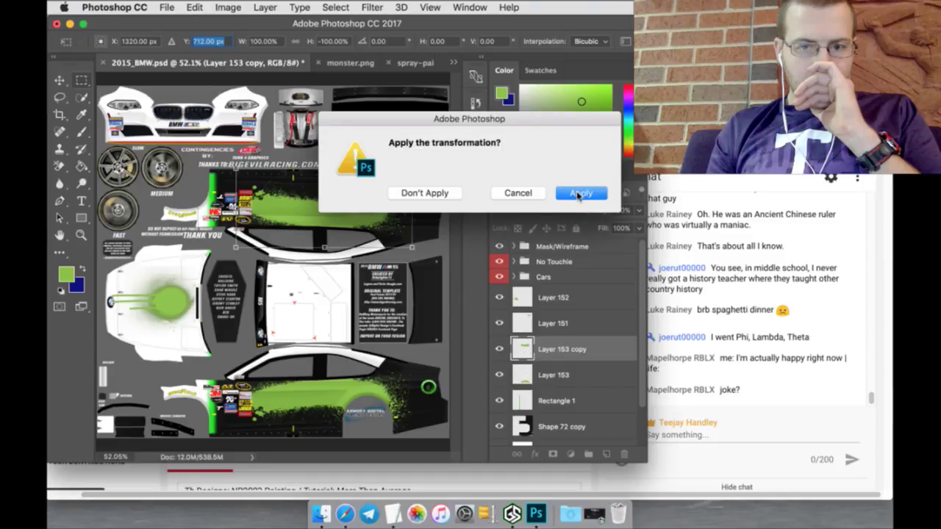
left_click(580, 193)
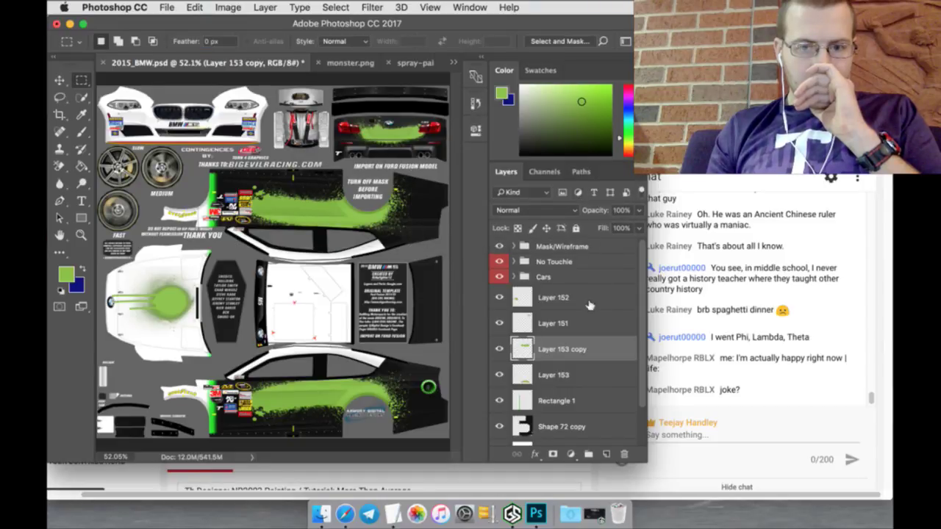
Step: Duplicate the 72 copy 2 and Firehouse Bumper layers inside the 72 - Alb PD group
left_click(514, 275)
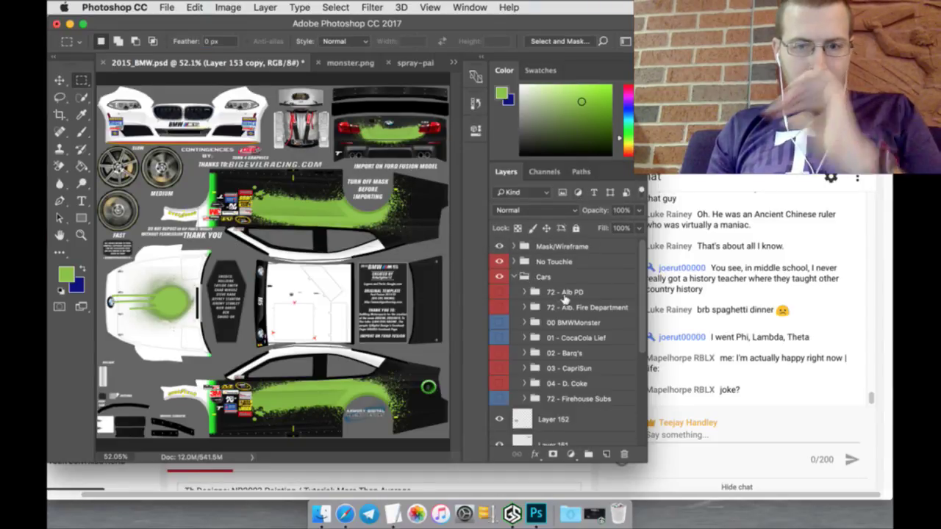
left_click(524, 291)
left_click(574, 312)
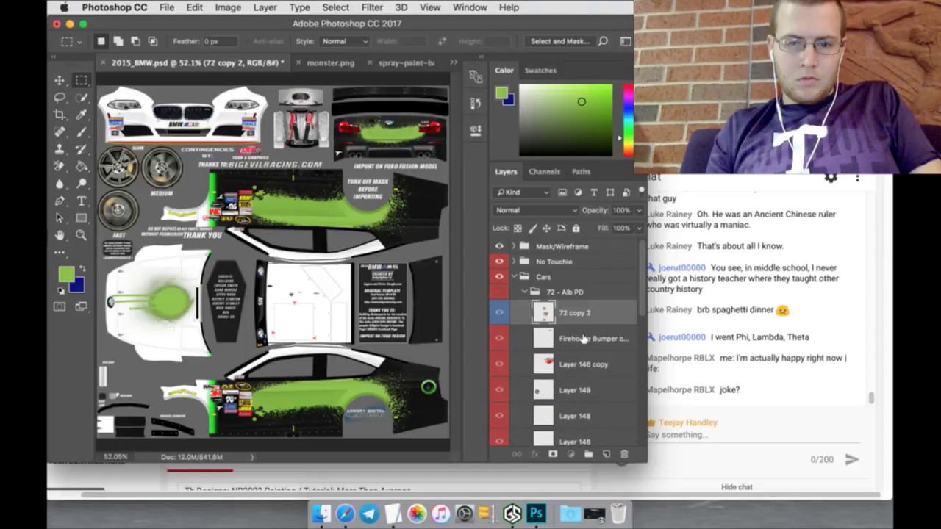
left_click(582, 339, "shift")
right_click(588, 307)
left_click(619, 372)
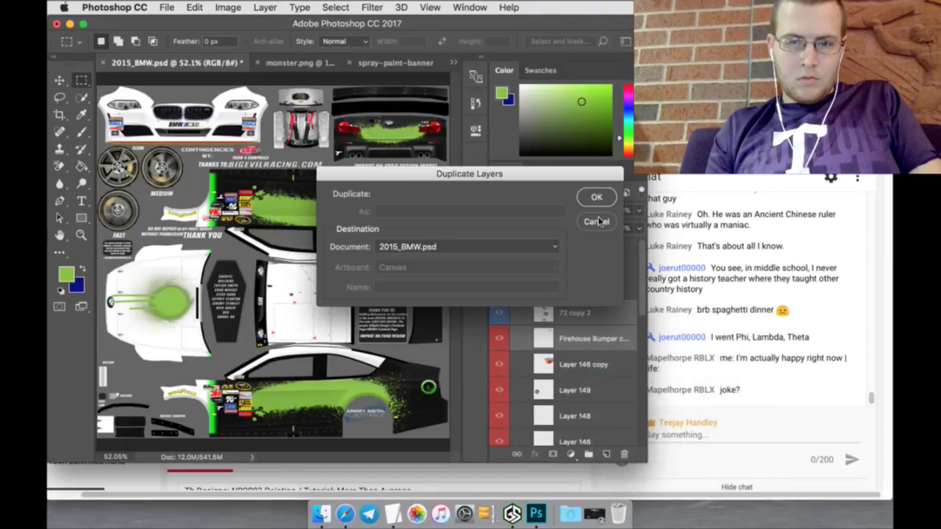
left_click(601, 199)
Step: Move the duplicated layers up the stack, collapse the groups, and select the 72 copy 3 layer
left_click_drag(591, 308, 536, 268)
left_click(527, 343)
left_click(515, 328)
left_click_drag(568, 307, 568, 335)
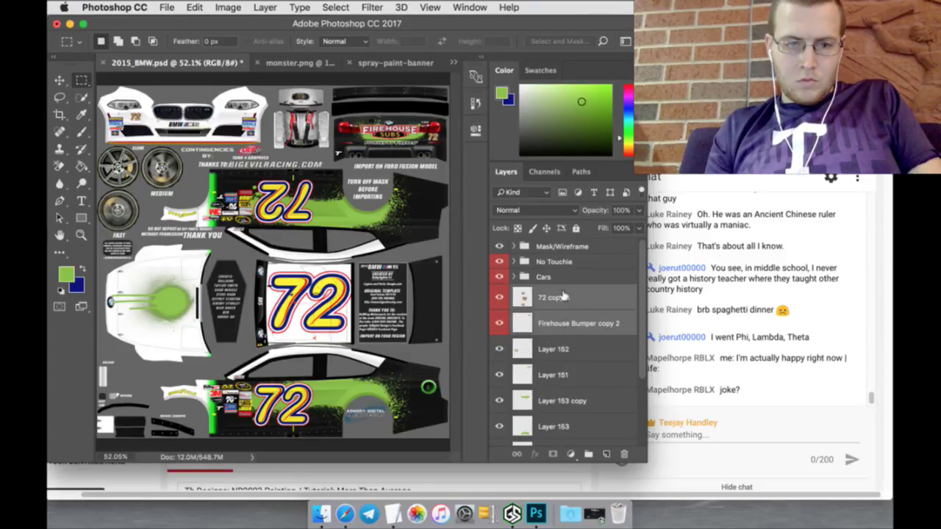
left_click(563, 296)
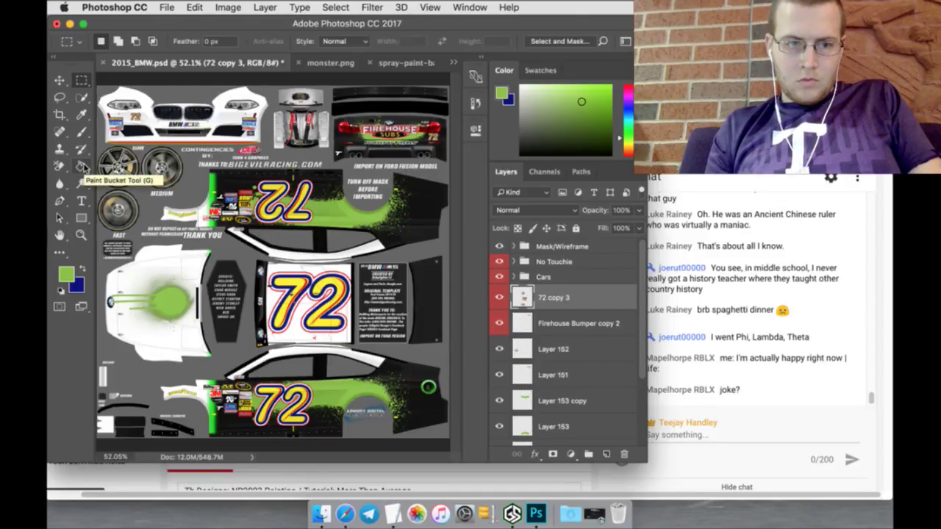
Step: Fill the middle and lower 72 numbers with green using the Paint Bucket
left_click(83, 167)
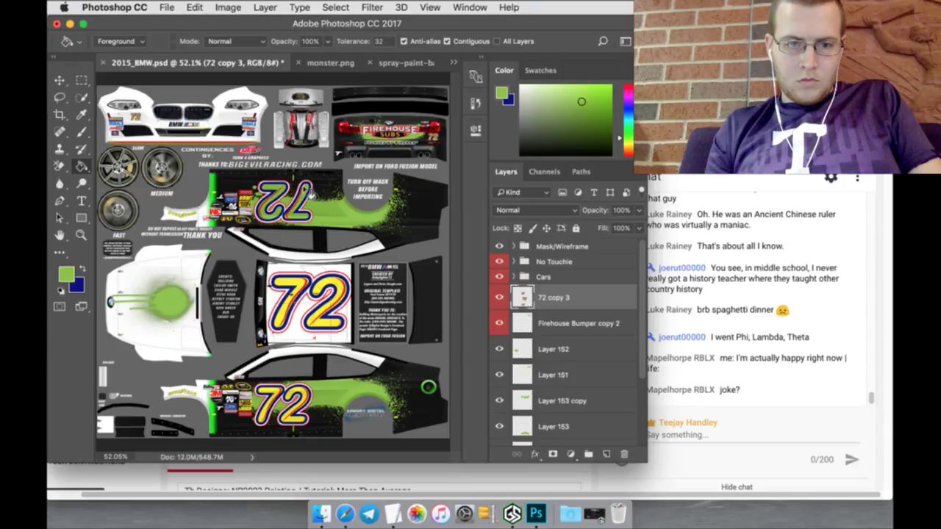
left_click(307, 280)
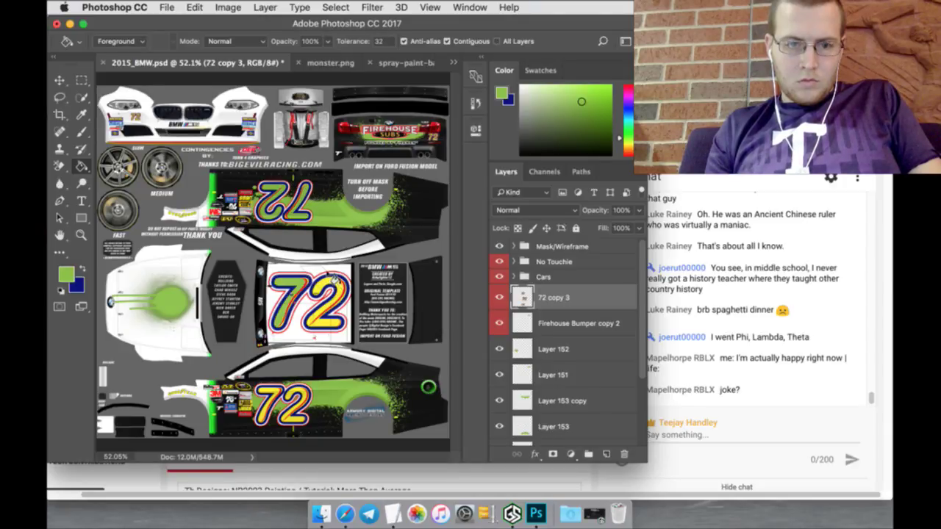
left_click(327, 285)
left_click(279, 390)
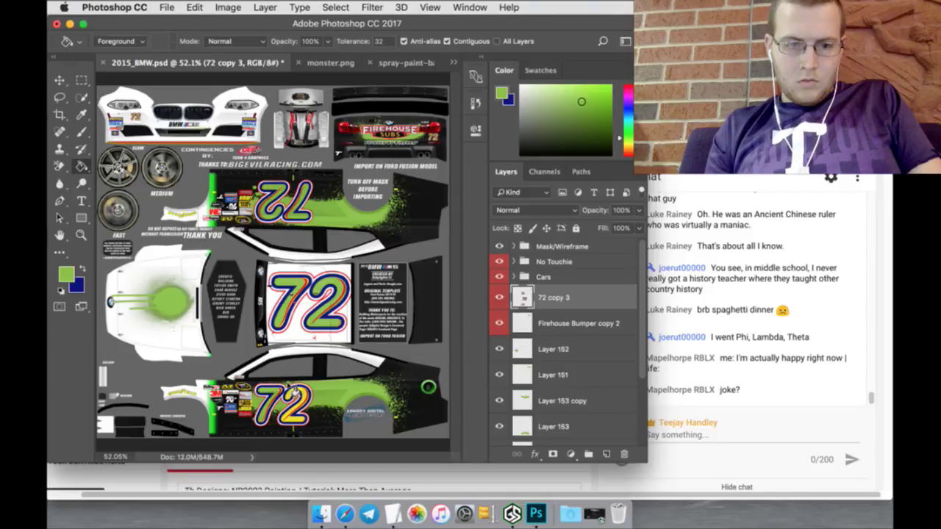
left_click(294, 390)
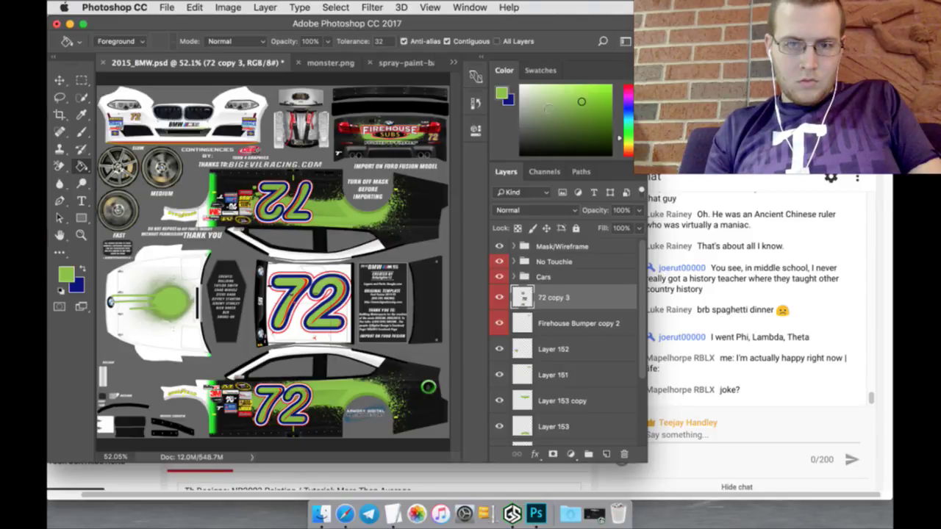
Step: Pick a lighter green and refill the upper, middle and lower 72 numbers
left_click(570, 91)
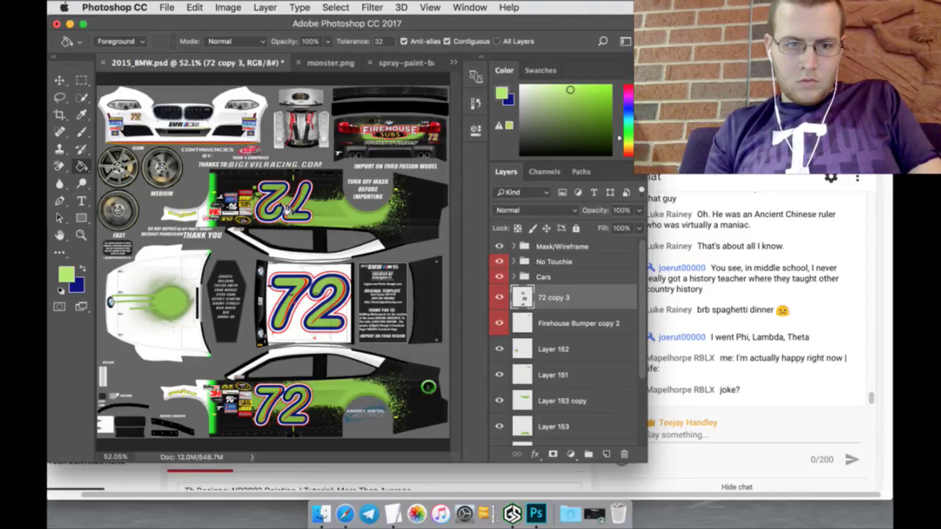
left_click(282, 213)
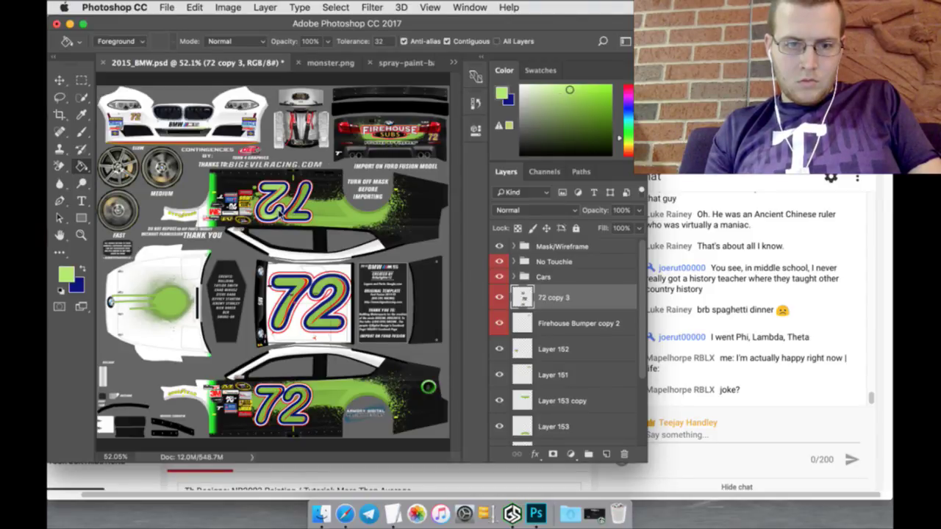
left_click(303, 283)
left_click(314, 309)
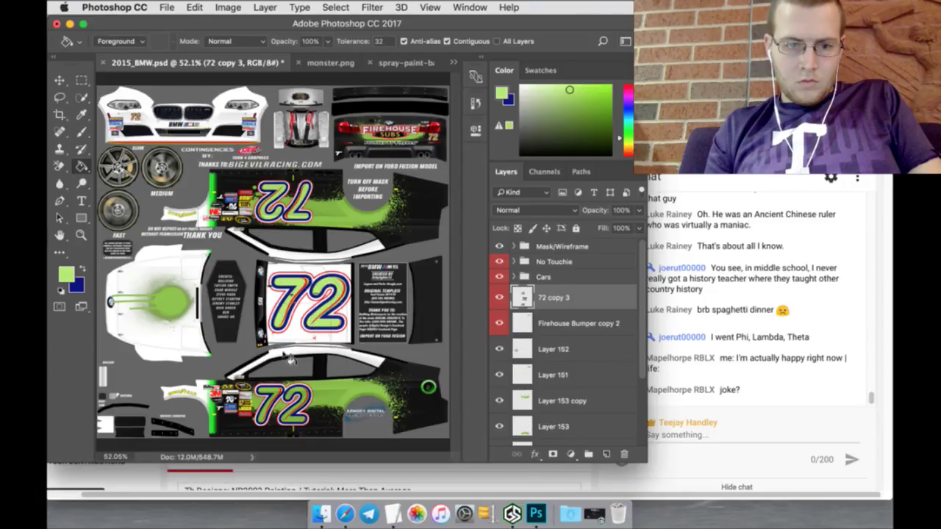
left_click(271, 391)
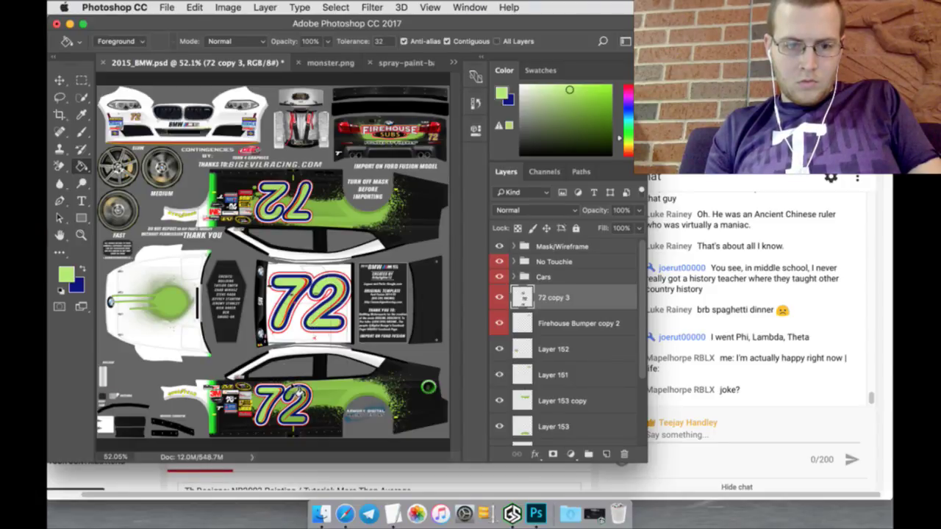
left_click(298, 392)
Step: Zoom in on the front bumper decal and fill its 72 with green
left_click(81, 235)
mouse_move(138, 95)
left_mouse_down()
mouse_move(158, 95)
mouse_move(130, 116)
mouse_move(130, 103)
left_mouse_up()
left_click(81, 166)
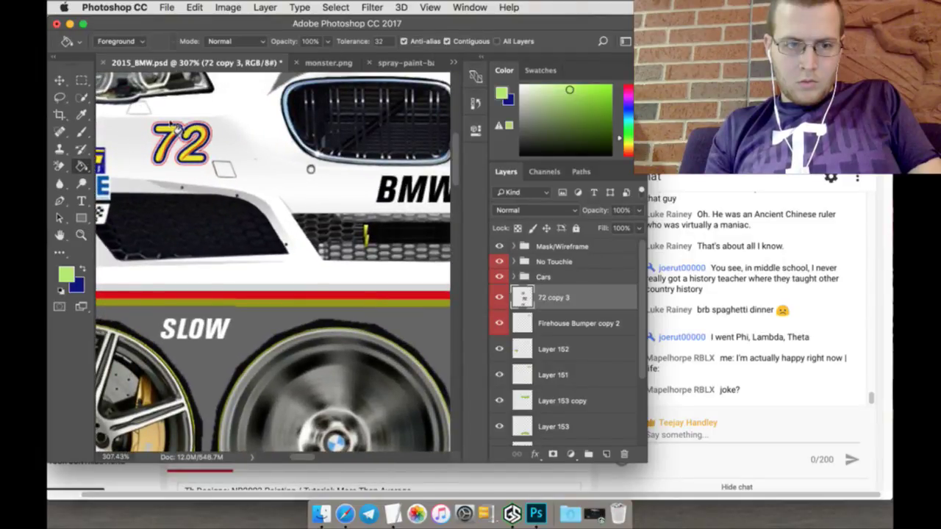
left_click(177, 128)
left_click(197, 135)
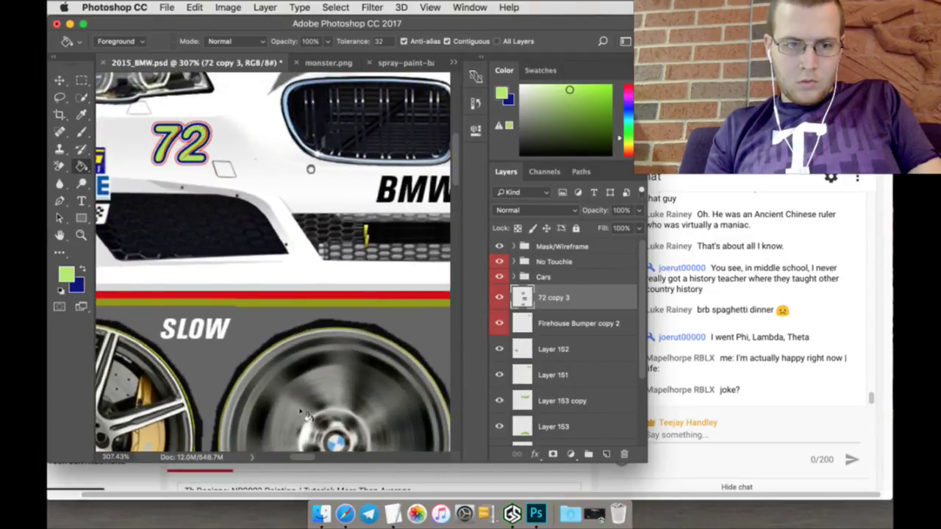
Step: Fill the rear 72 decal with green and show the whole car template again
left_click_drag(308, 457, 420, 475)
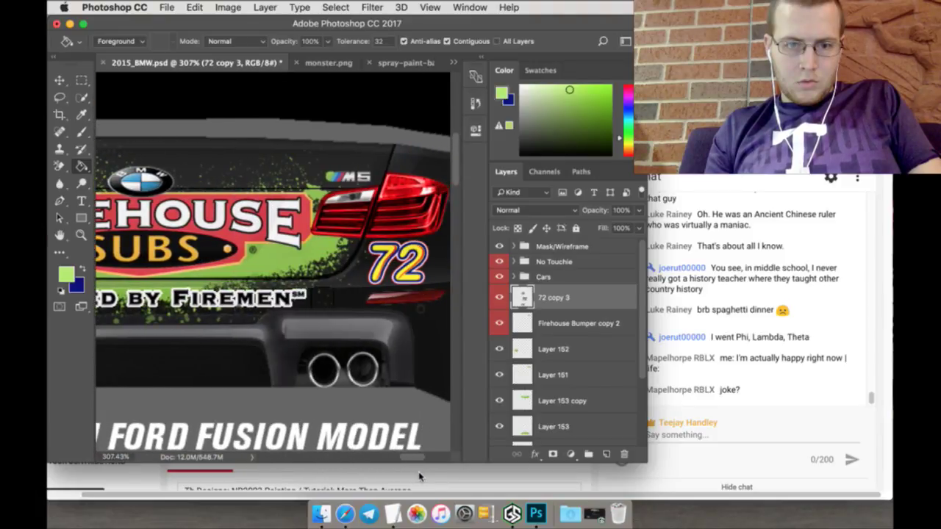
left_click(392, 247)
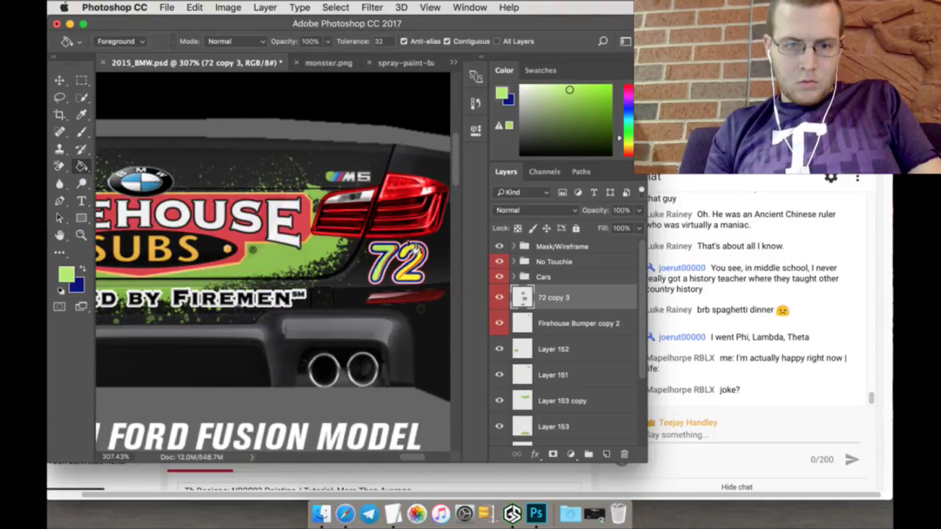
left_click(416, 244)
left_click(81, 234)
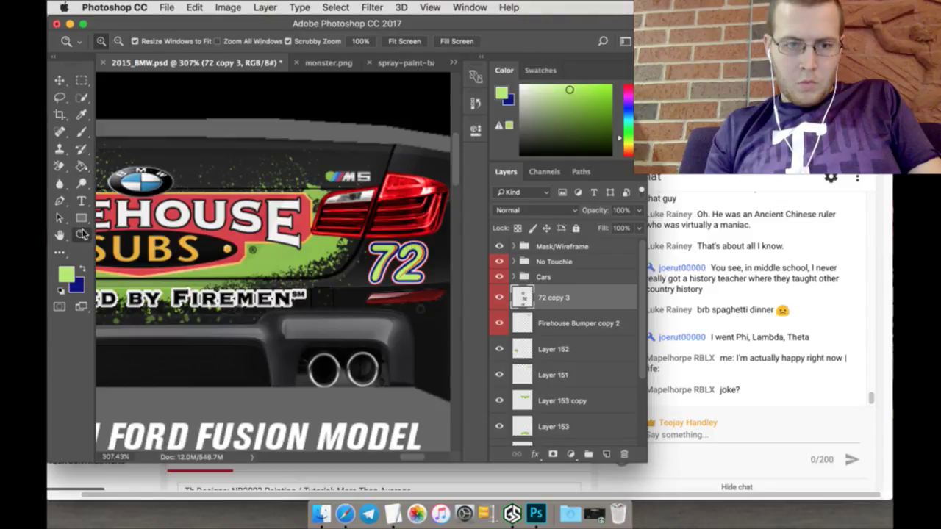
left_click(405, 41)
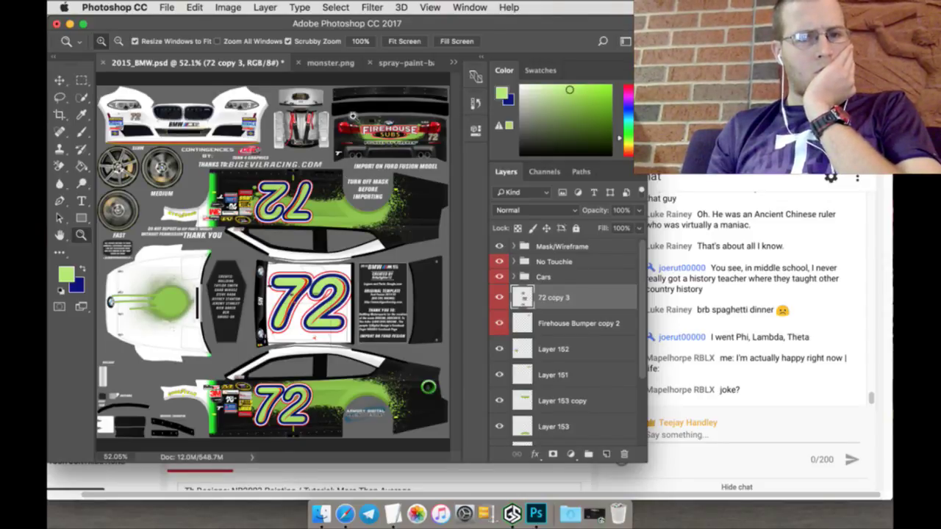
Step: Marquee-select the claw M in monster.png and drag it into the BMW template
left_click(330, 64)
key("m")
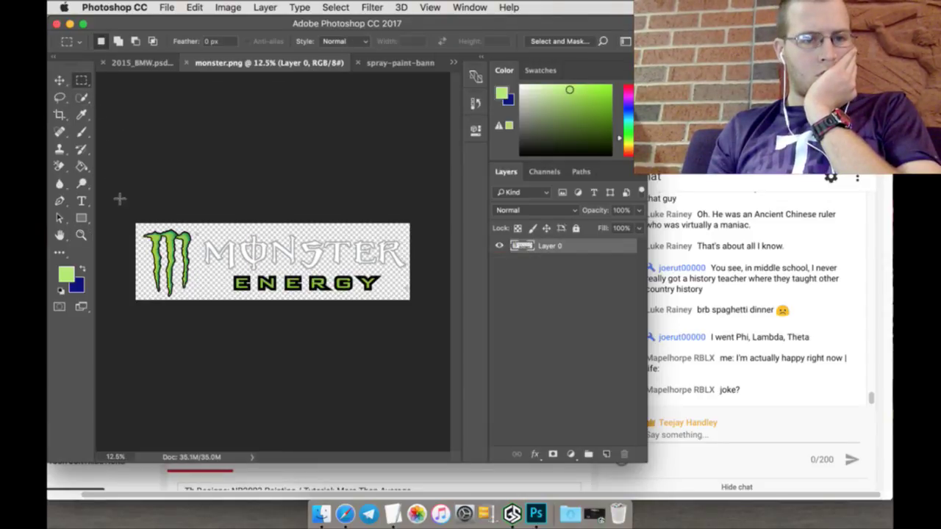
left_click_drag(130, 218, 192, 336)
key("v")
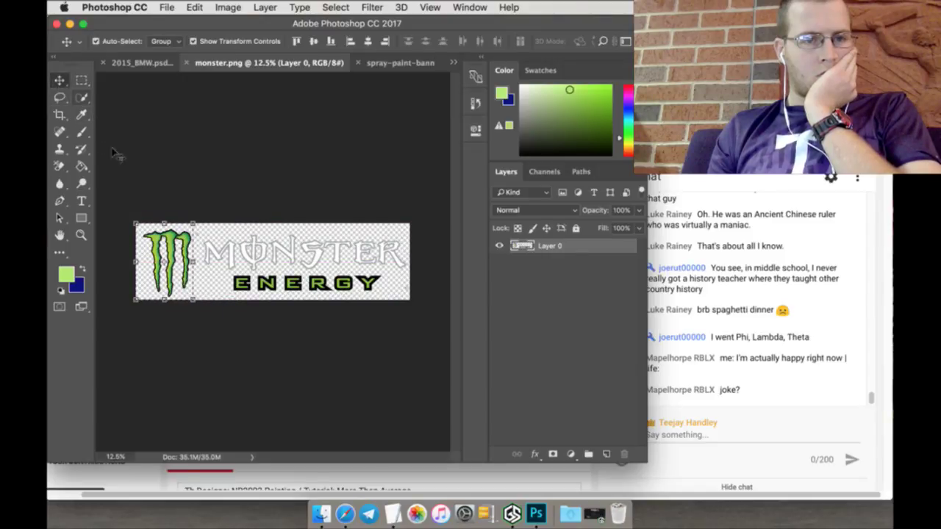
left_click_drag(155, 234, 176, 265)
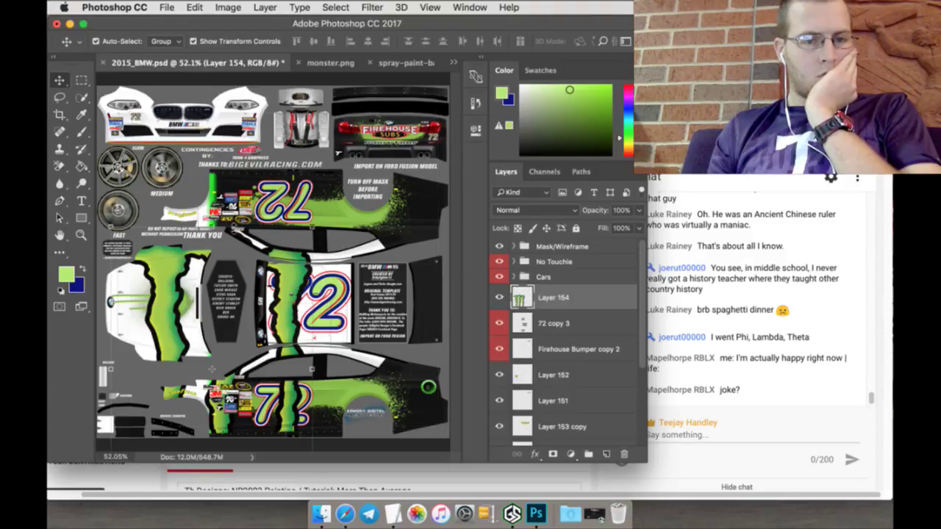
Step: Rotate the claw 90°, shrink it to about 11%, and place it on the hood splash
key("super+t")
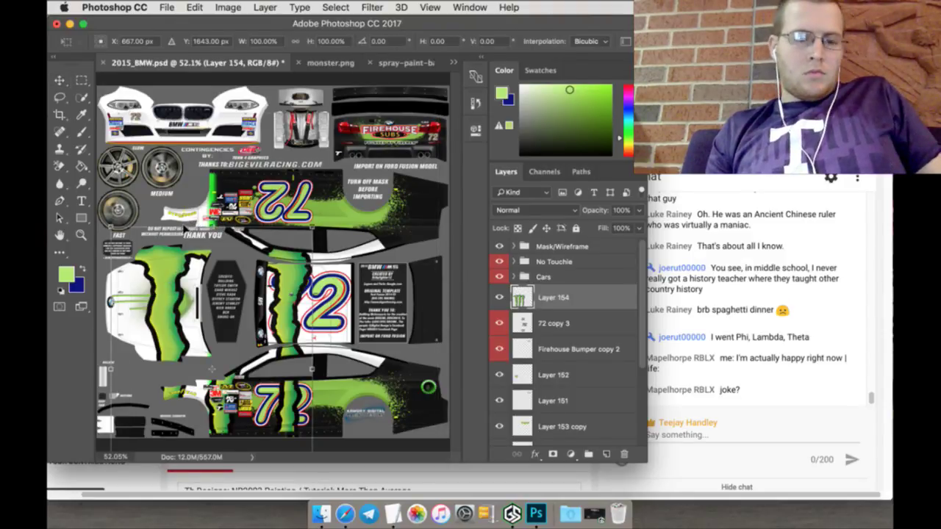
left_click_drag(112, 228, 155, 249)
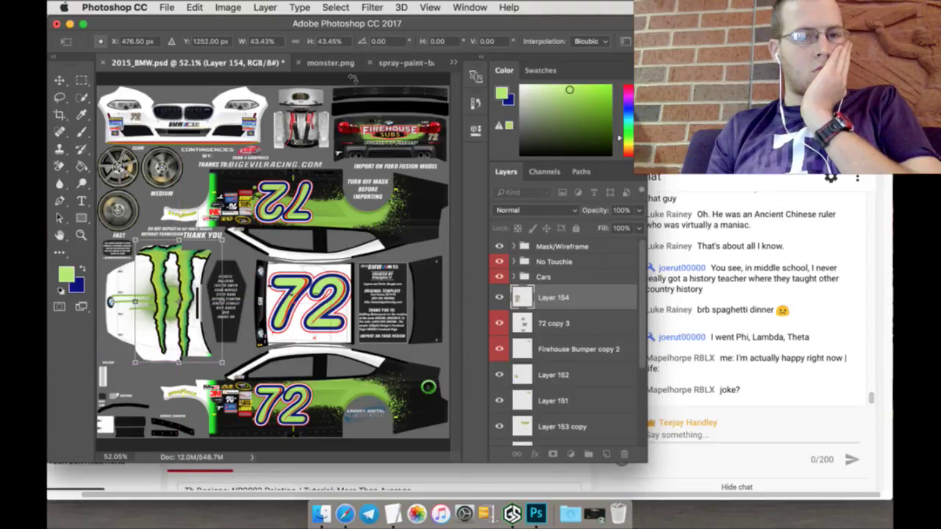
type("90")
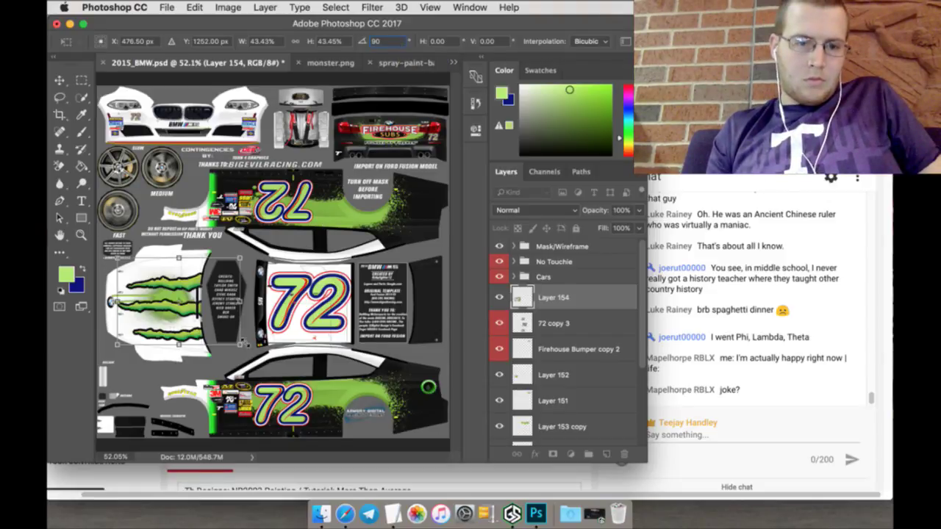
left_click_drag(240, 347, 179, 327)
left_click_drag(177, 277, 179, 292)
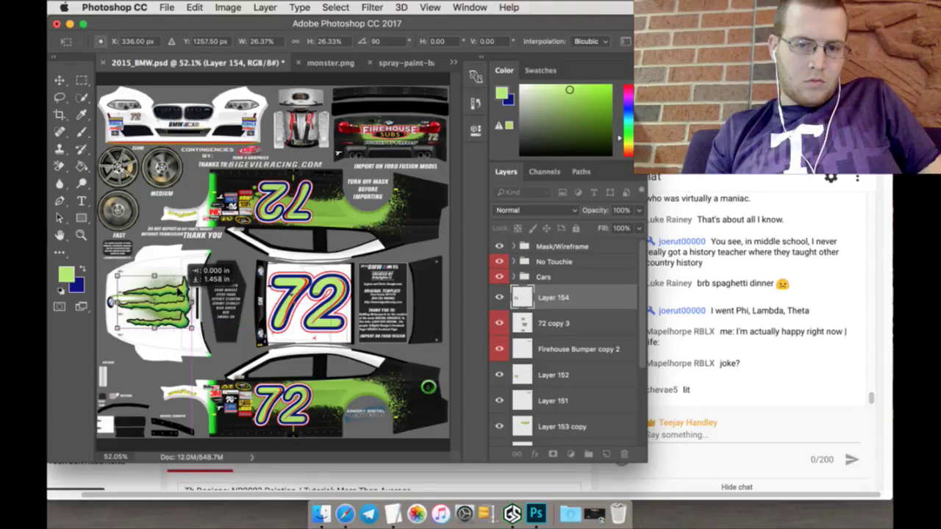
left_click_drag(180, 291, 179, 296)
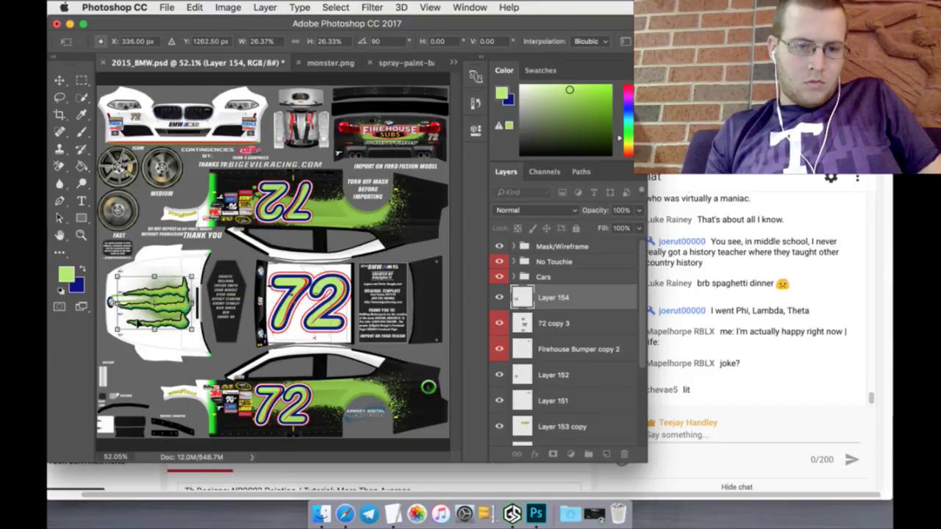
left_click_drag(117, 328, 159, 300)
left_click(81, 235)
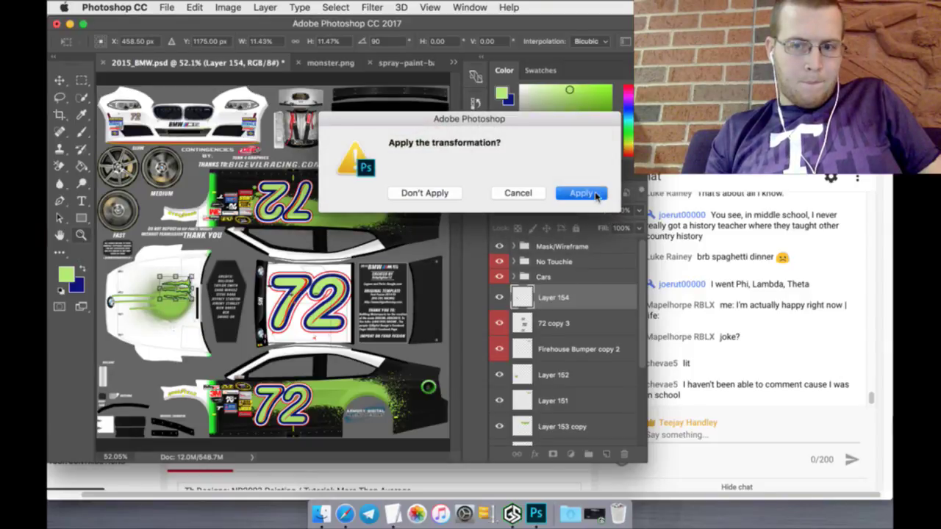
left_click(596, 195)
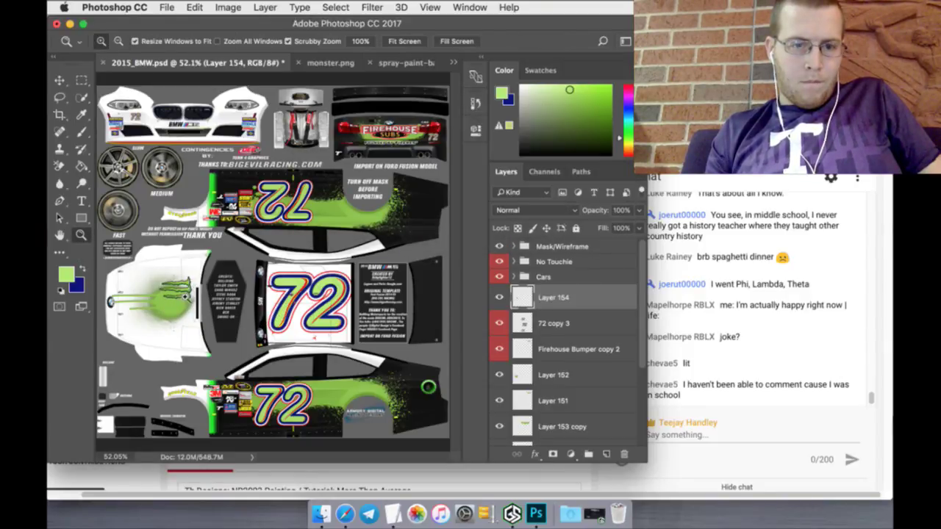
Step: Shift the claw down-left, then slightly right, so it sits centred in the hood's green splash
left_click_drag(185, 296, 154, 297)
left_click(61, 80)
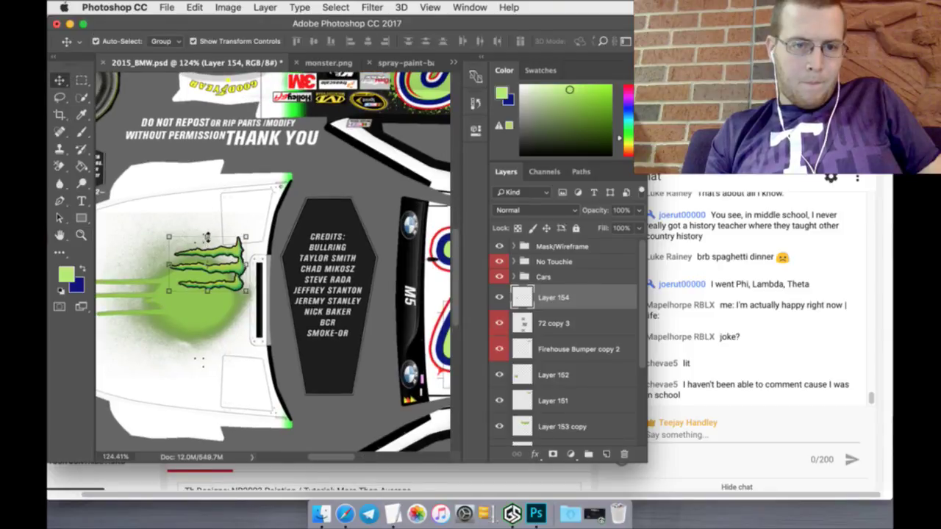
left_click(206, 237)
left_click_drag(229, 250, 212, 279)
left_click_drag(116, 39, 125, 40)
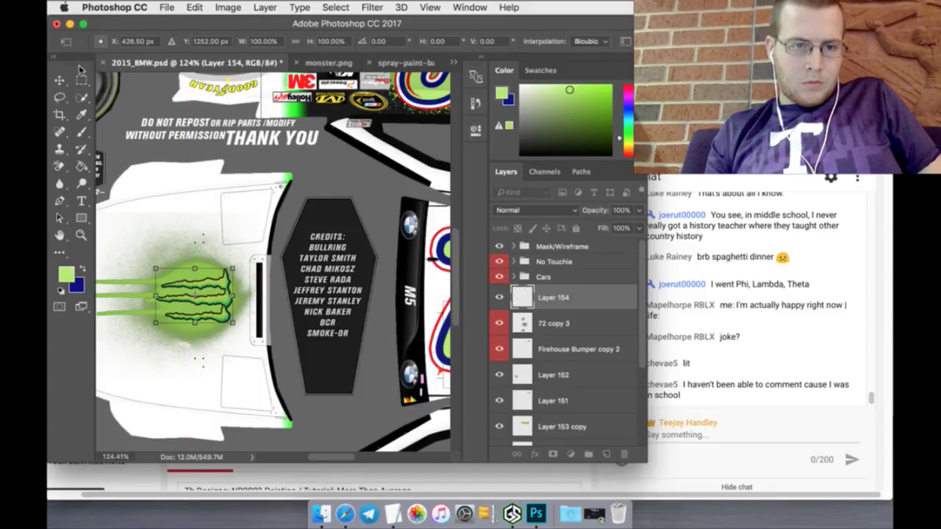
left_click(81, 79)
key("Return")
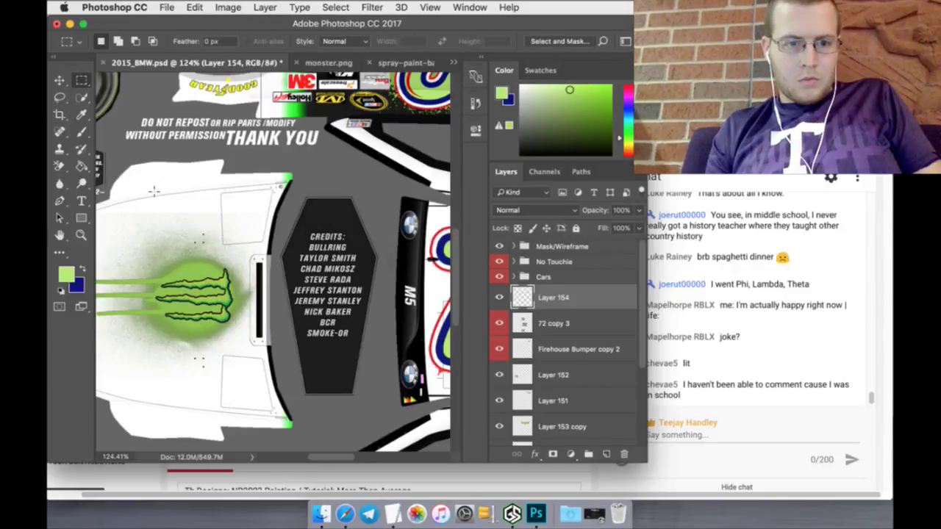
left_click(404, 42)
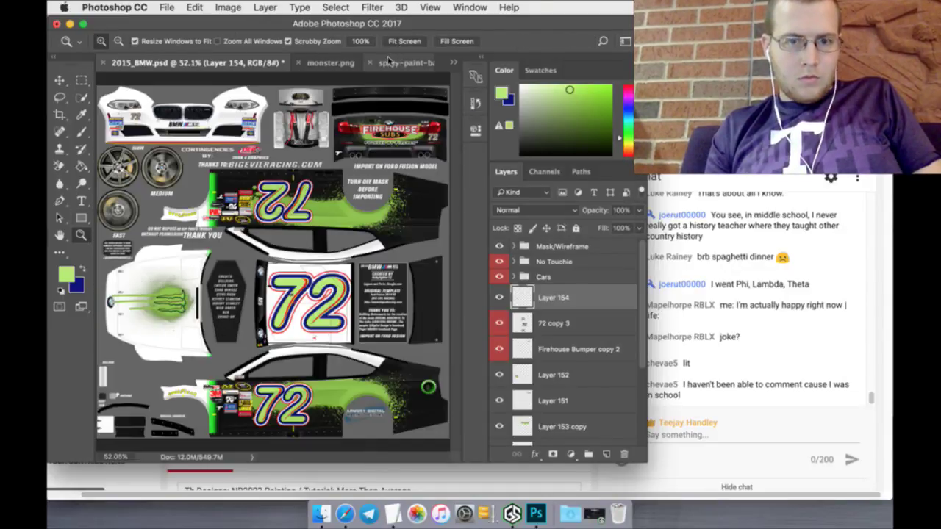
Step: Select the whole Monster Energy logo in monster.png and move it into 2015_BMW.psd
left_click(329, 62)
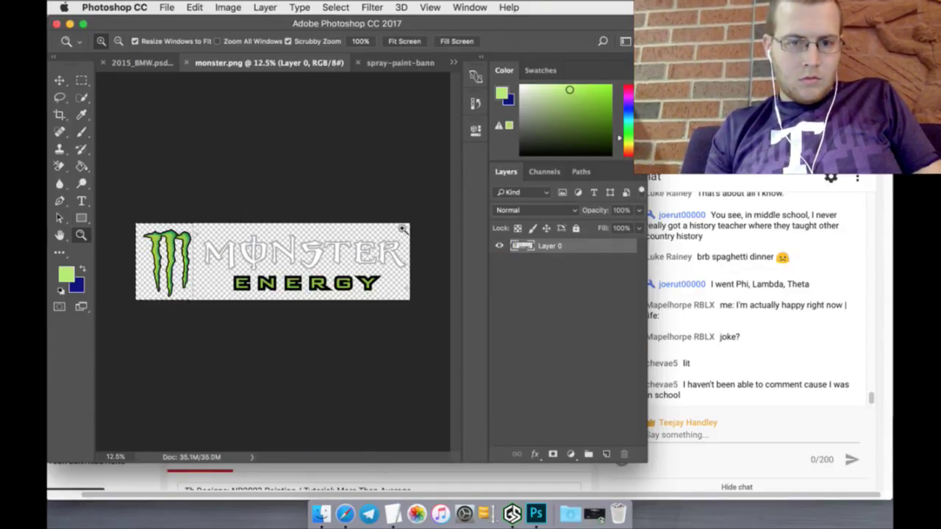
left_click(82, 79)
left_click_drag(420, 221, 201, 366)
left_click(60, 79)
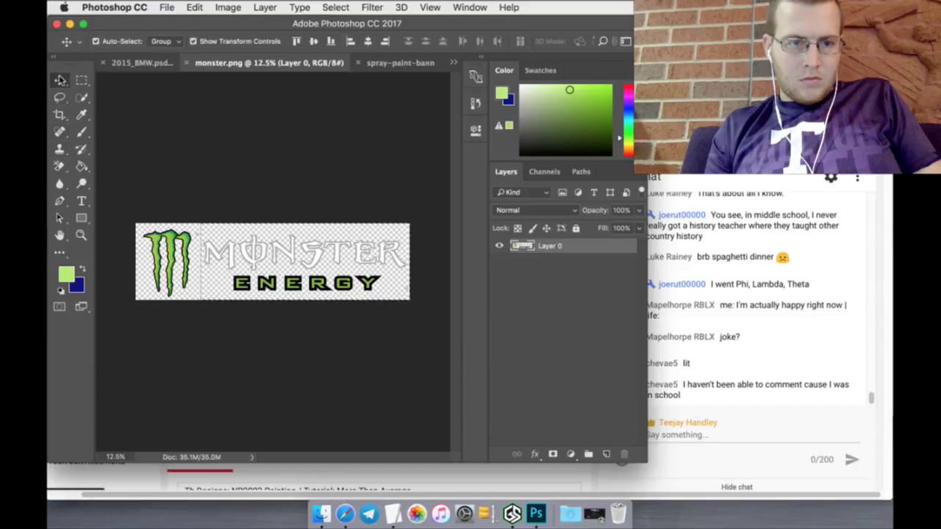
left_click_drag(246, 243, 176, 239)
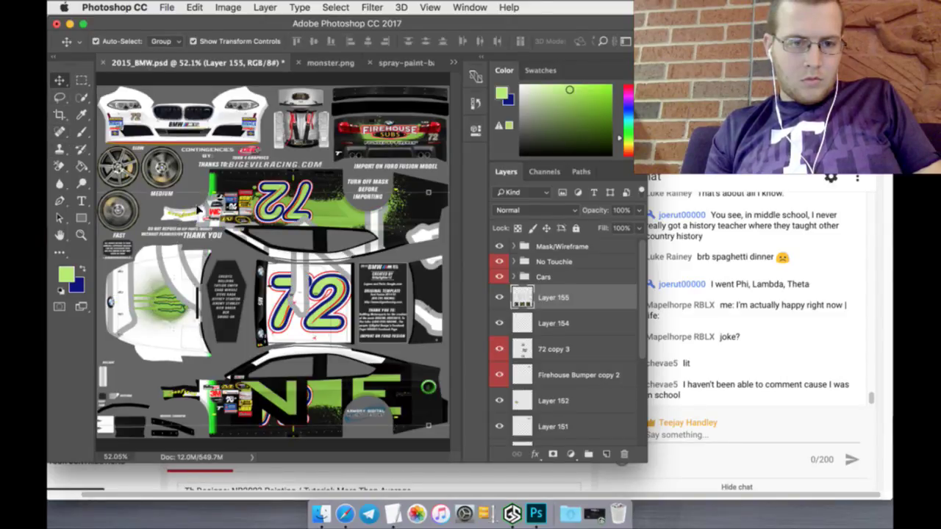
Step: Rotate the logo 90°, scale it to about 7.6%, and place it beside the claw on the hood
key("ctrl+t")
left_click_drag(305, 221, 337, 154)
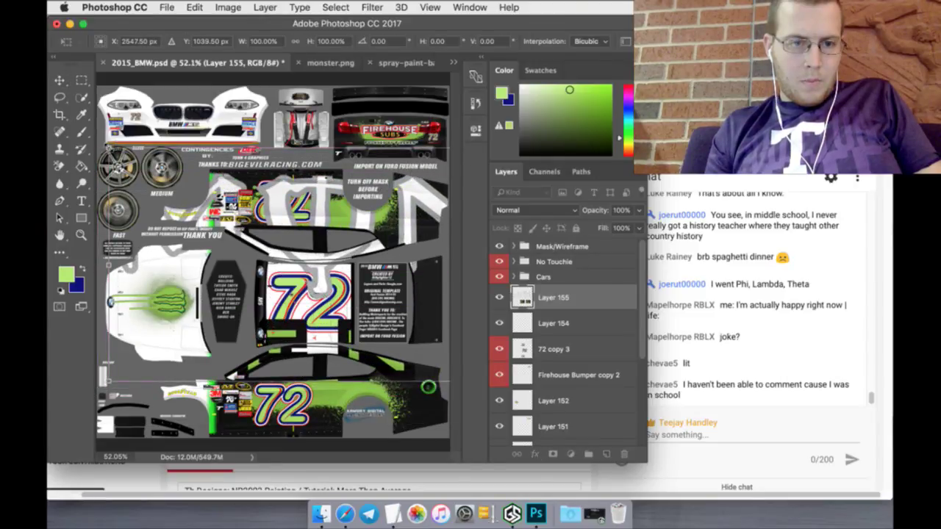
left_click_drag(108, 147, 420, 234)
left_click_drag(434, 287, 144, 248)
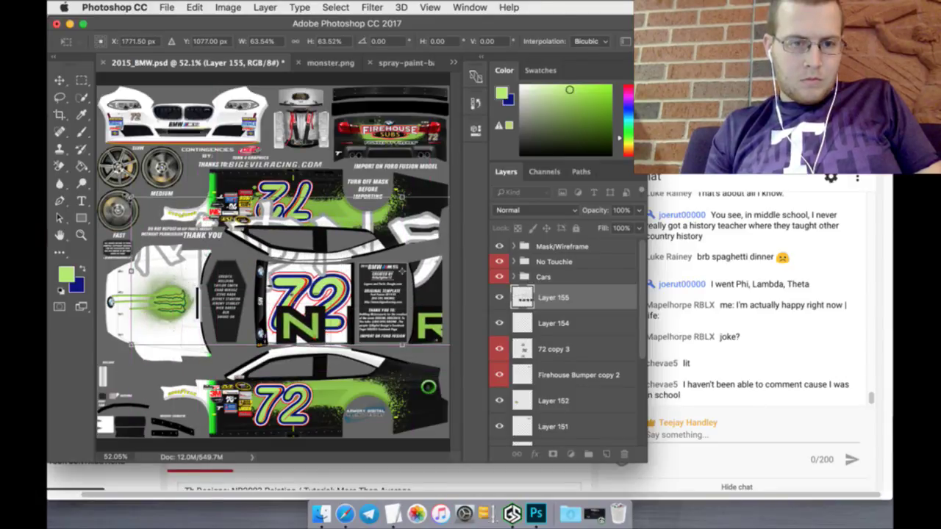
left_click_drag(130, 196, 136, 286)
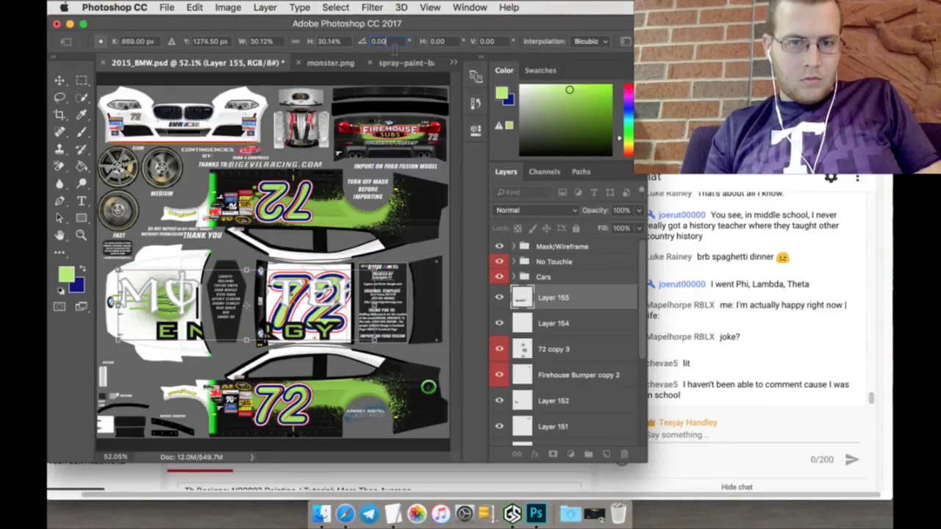
type("90")
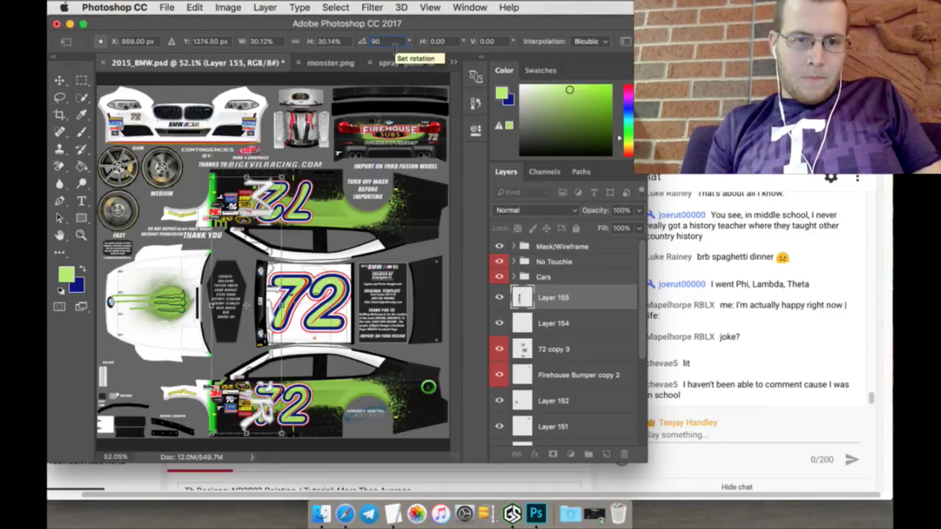
left_click_drag(282, 178, 254, 262)
left_click_drag(235, 301, 134, 276)
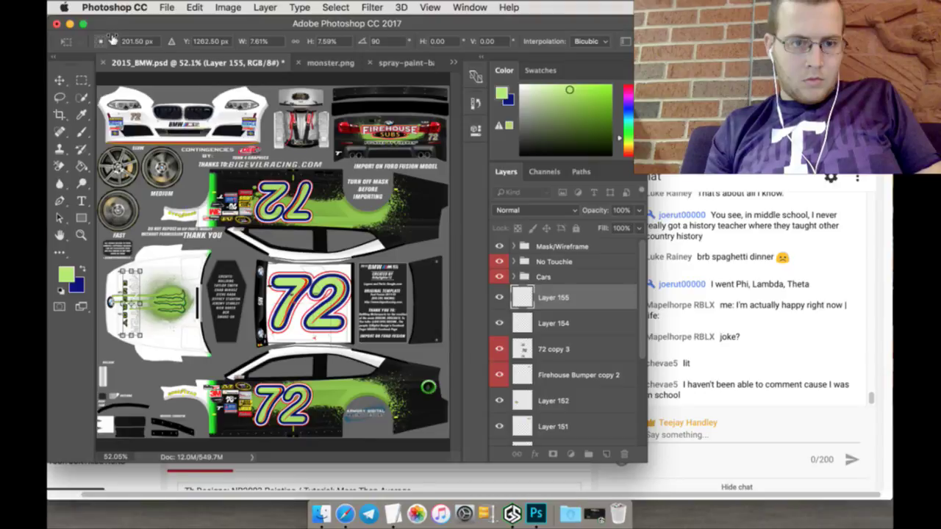
left_click_drag(111, 40, 161, 41)
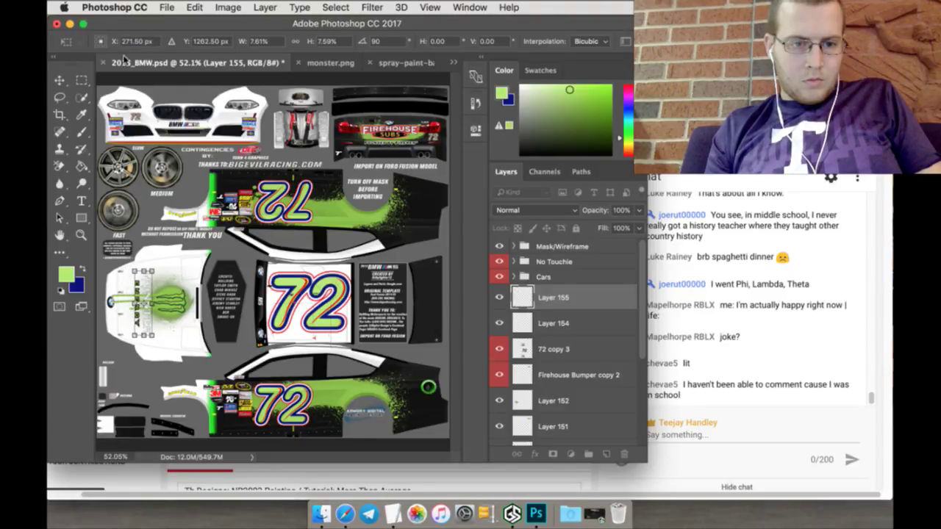
left_click(82, 80)
left_click(579, 193)
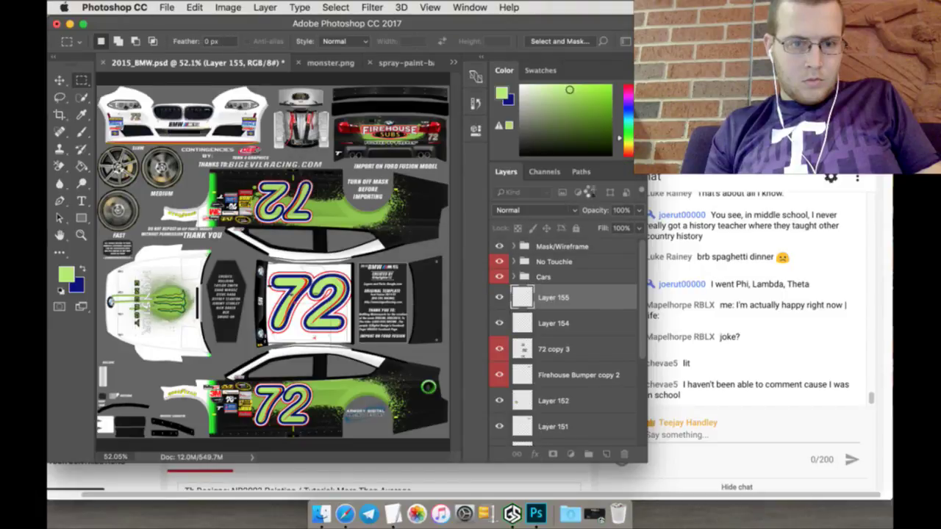
Step: Duplicate Layer 155 as Layer 155 copy
right_click(601, 299)
left_click(623, 359)
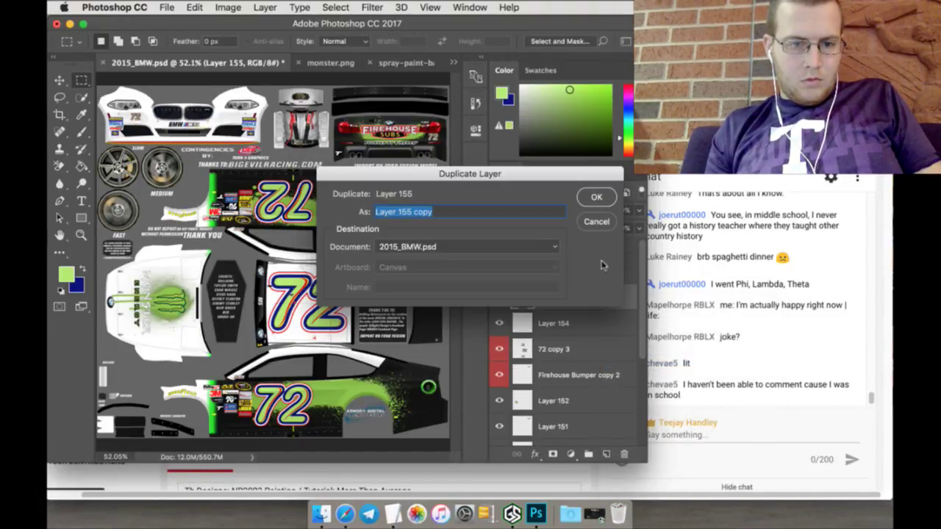
left_click(598, 198)
Step: Turn the copied logo level (-90°) and place it at the rear of the lower side panel
left_click(60, 80)
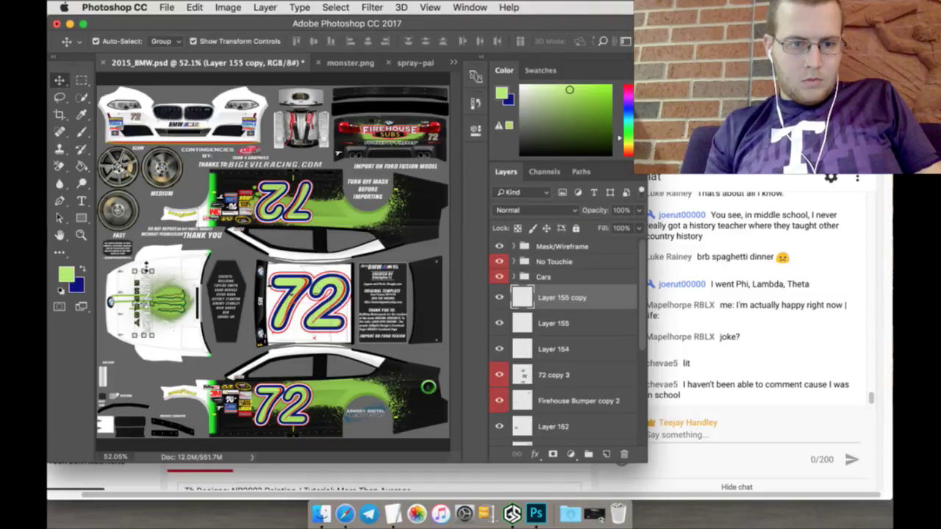
key("ctrl+t")
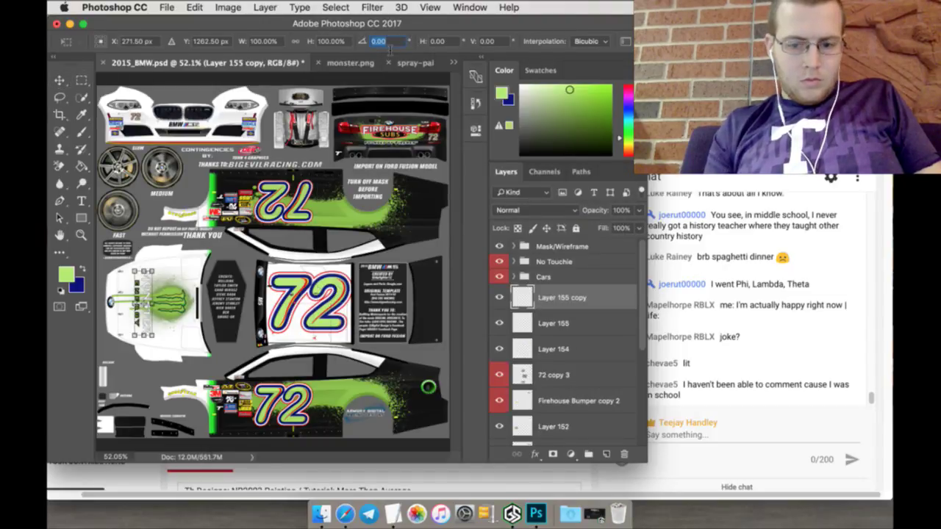
type("90")
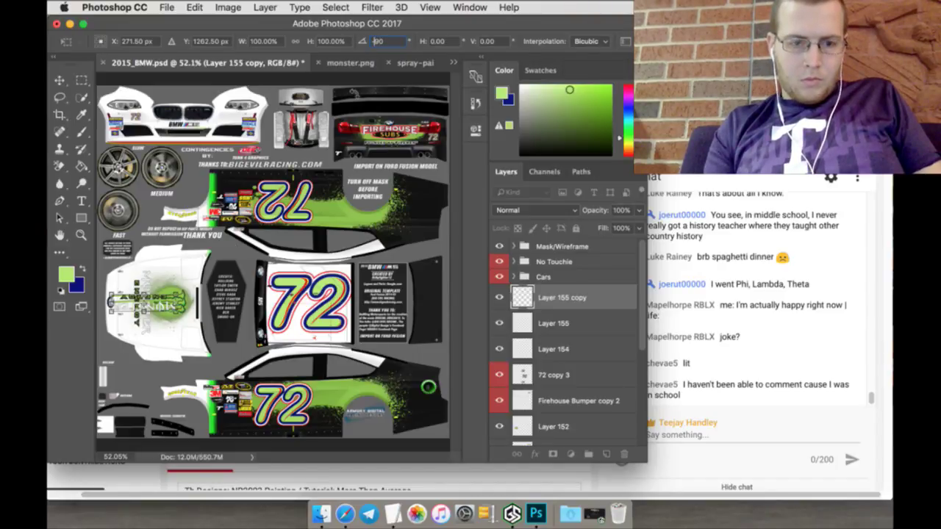
left_click_drag(163, 294, 408, 377)
key("l")
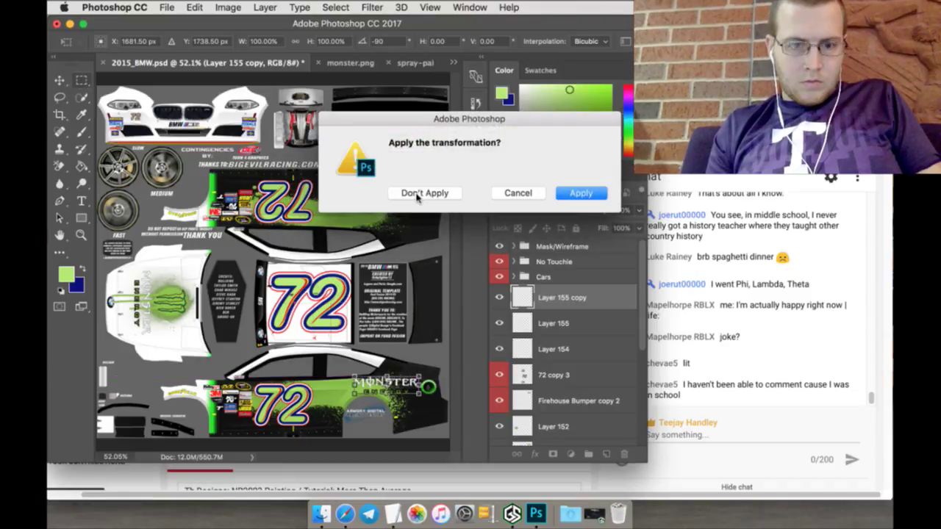
left_click(562, 193)
right_click(572, 297)
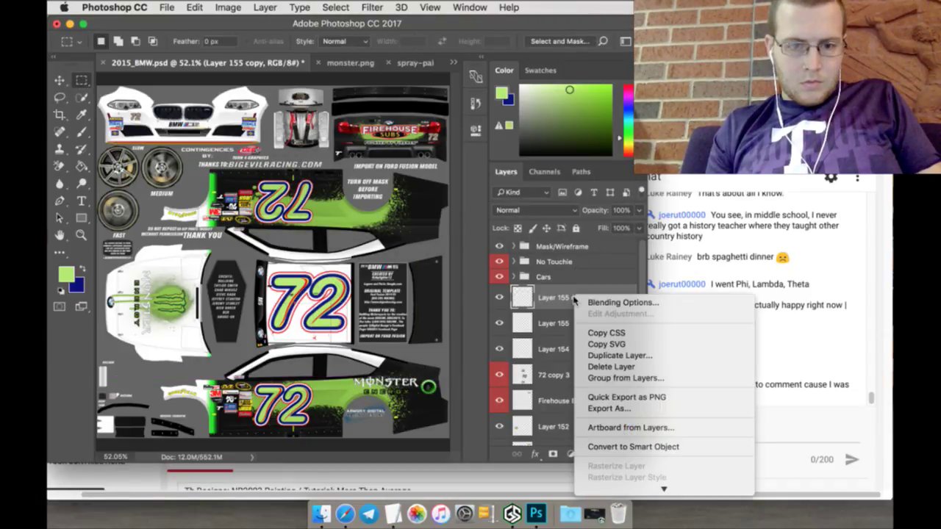
Step: Duplicate Layer 155 copy as Layer 155 copy 2
left_click(597, 355)
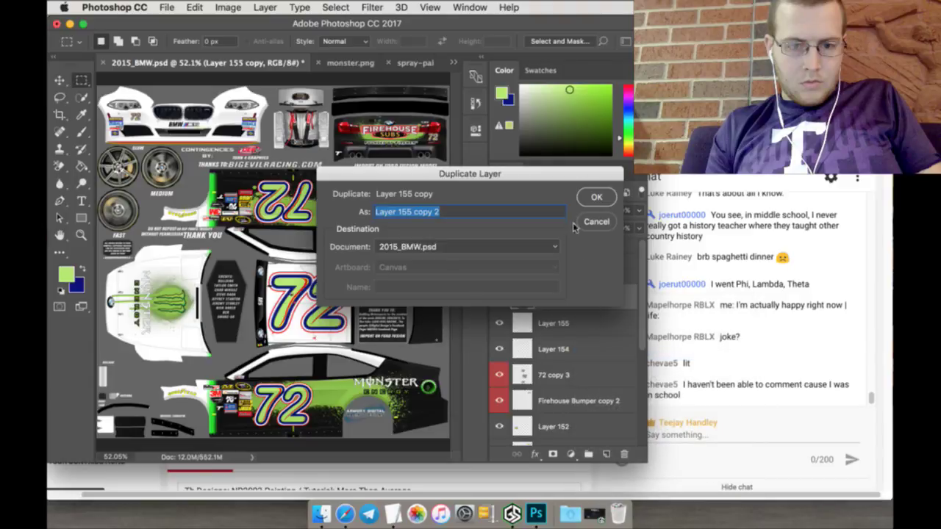
left_click(586, 197)
key("v")
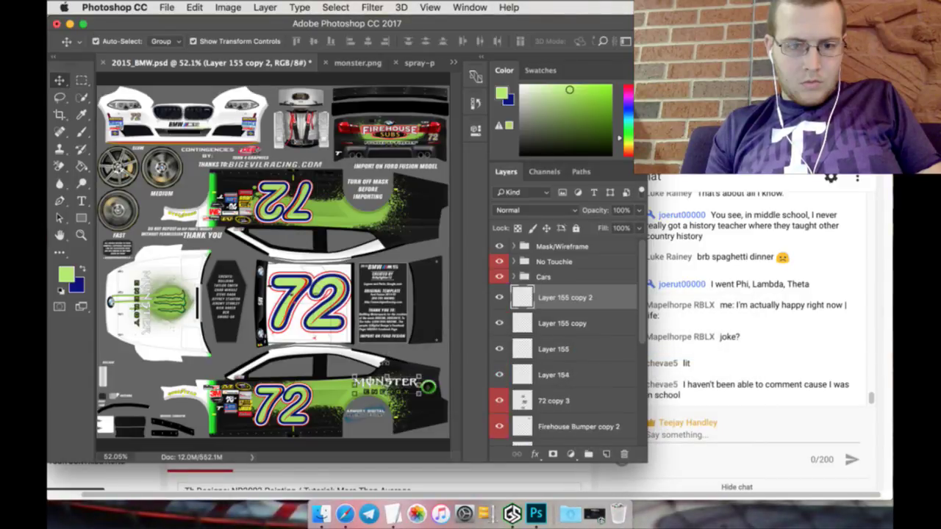
Step: Rotate the new copy 180° and position it at Y 789.50 px on the upper side panel
key("super+t")
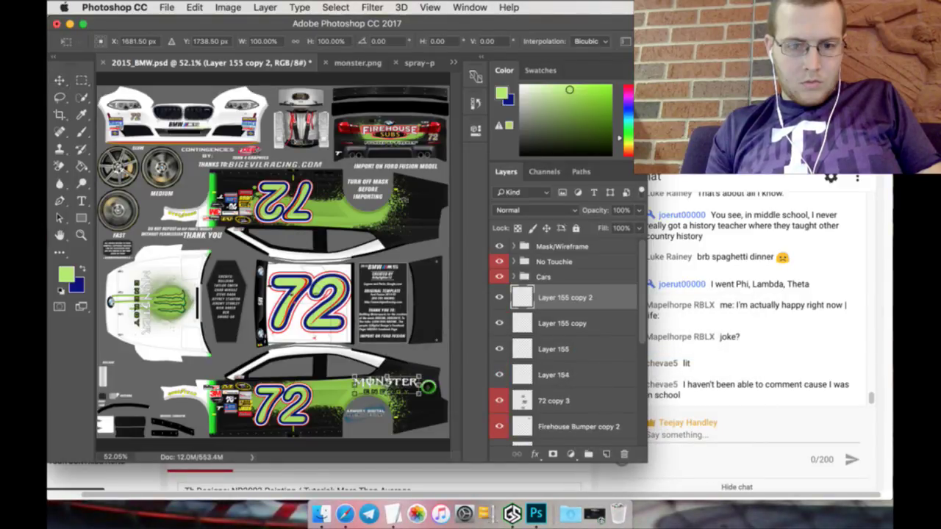
type("180")
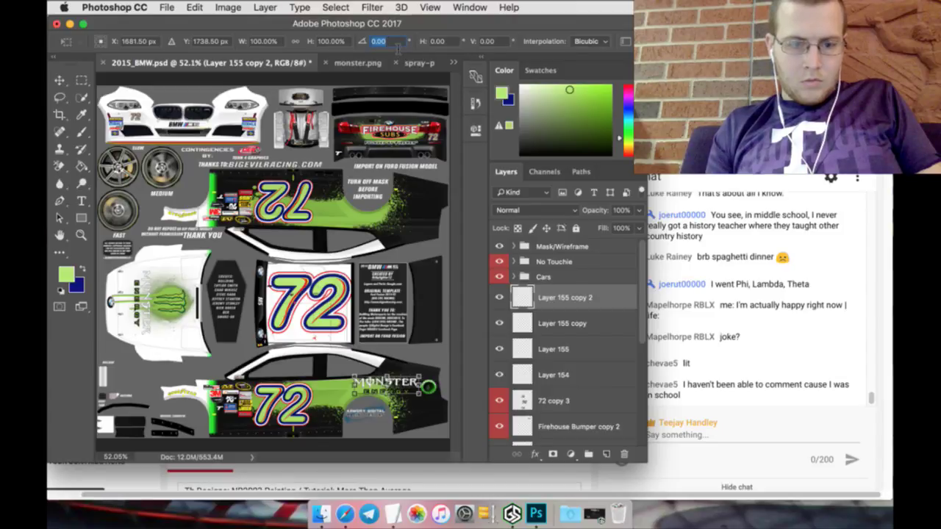
left_click(209, 41)
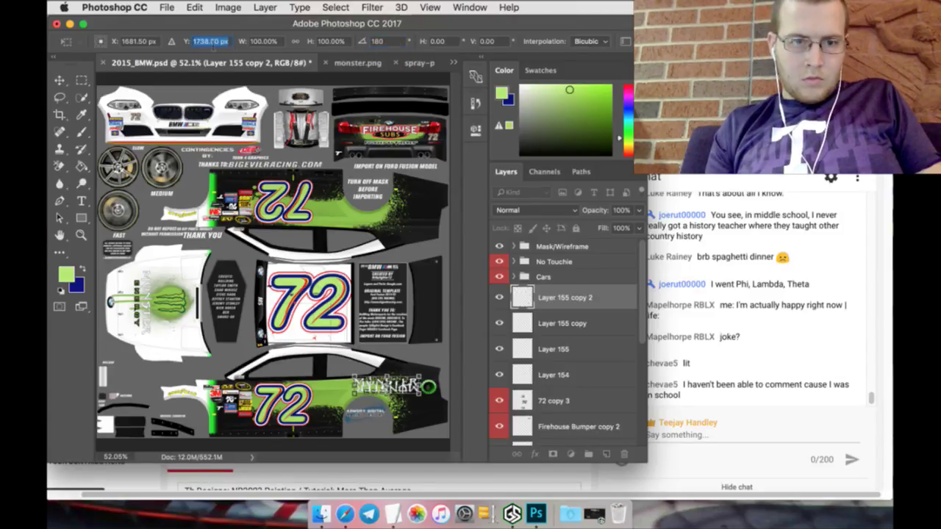
type("738.5")
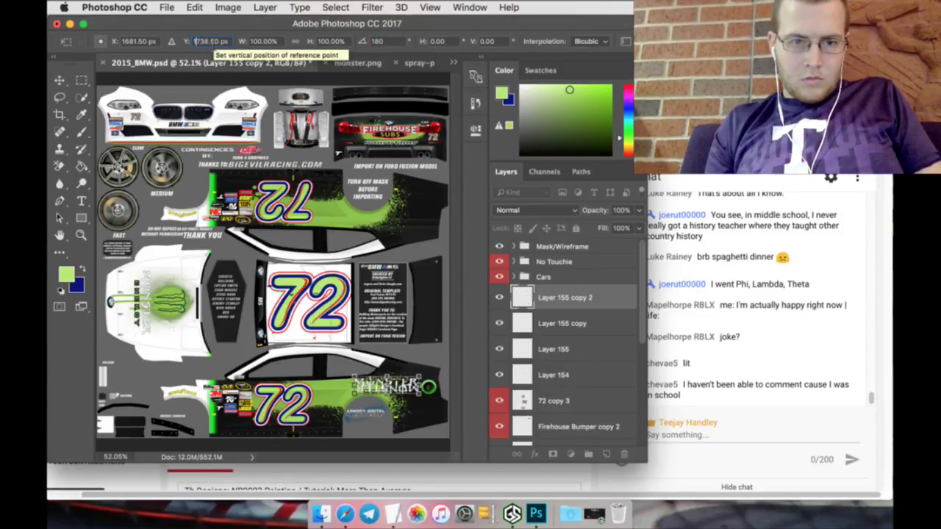
key("Return")
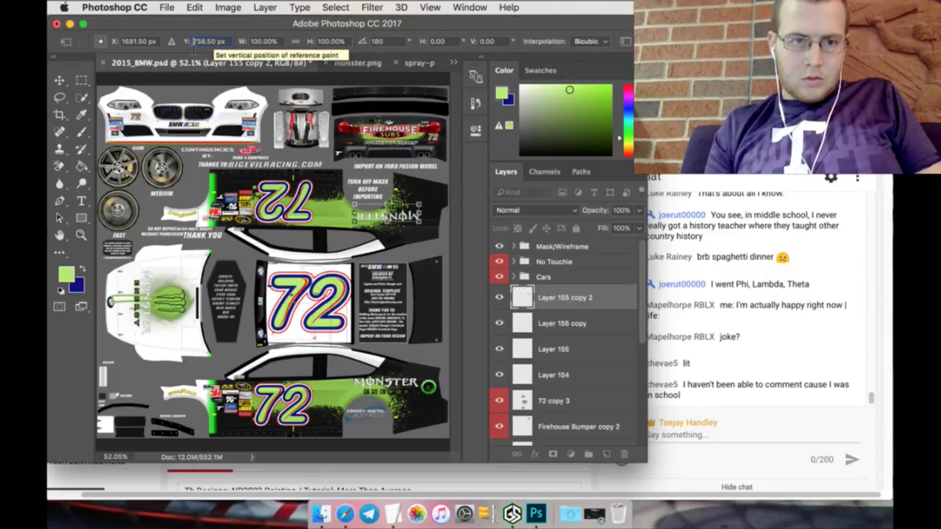
left_click_drag(188, 37, 220, 42)
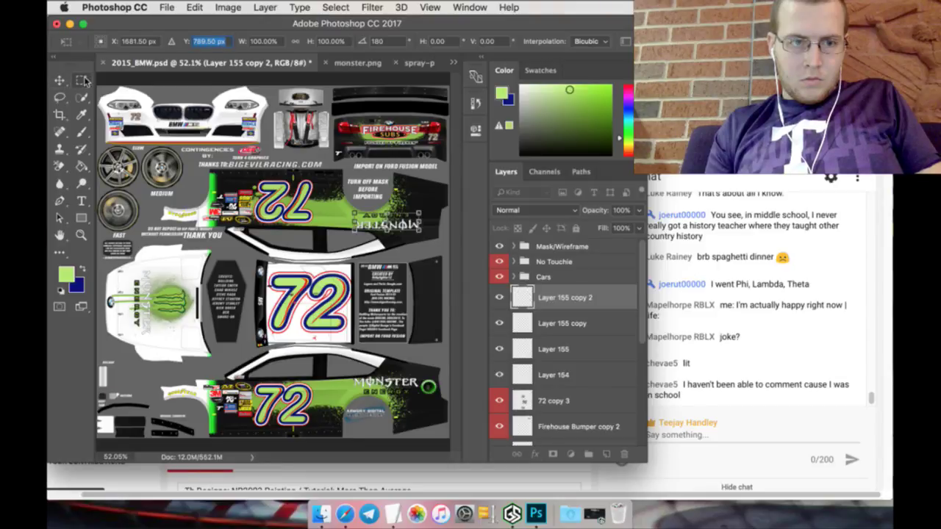
left_click(81, 80)
left_click(577, 192)
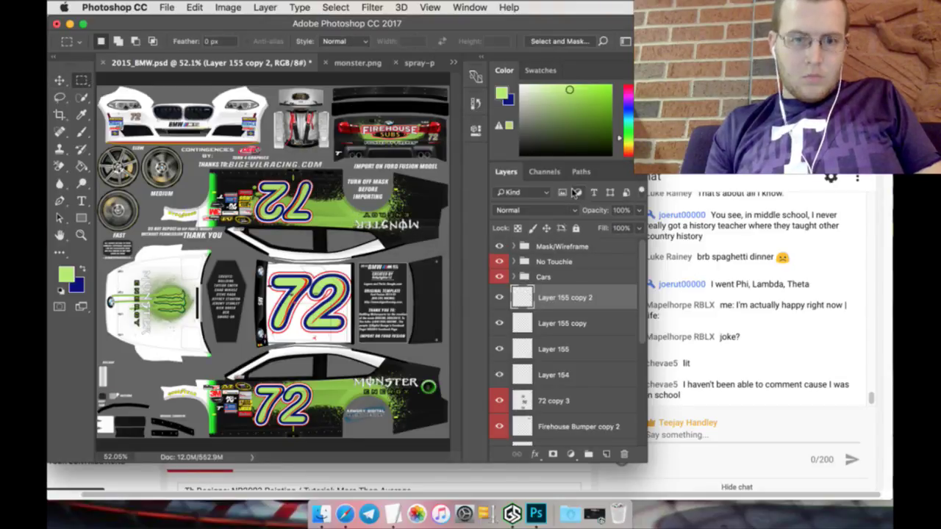
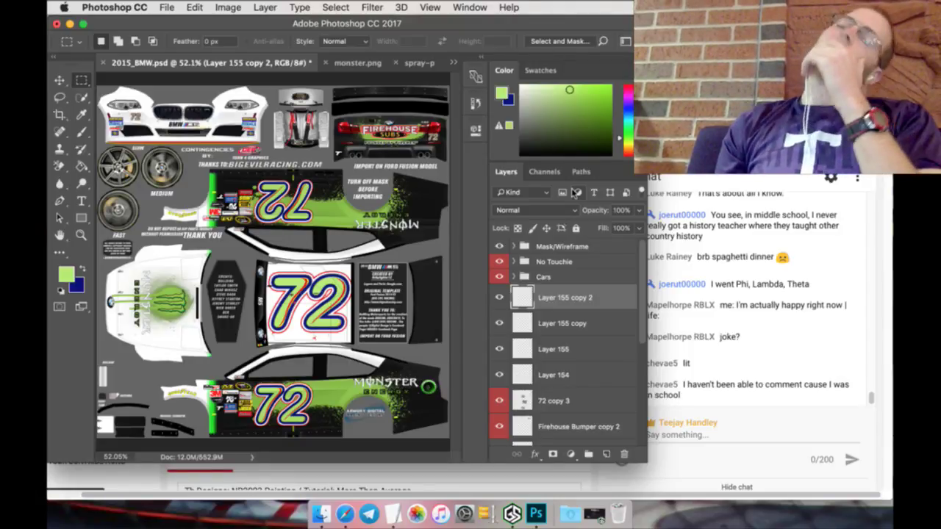
Step: On layer 72 copy 3, try white Paint Bucket fills on the top 72, then undo them
left_click(85, 272)
left_click(521, 86)
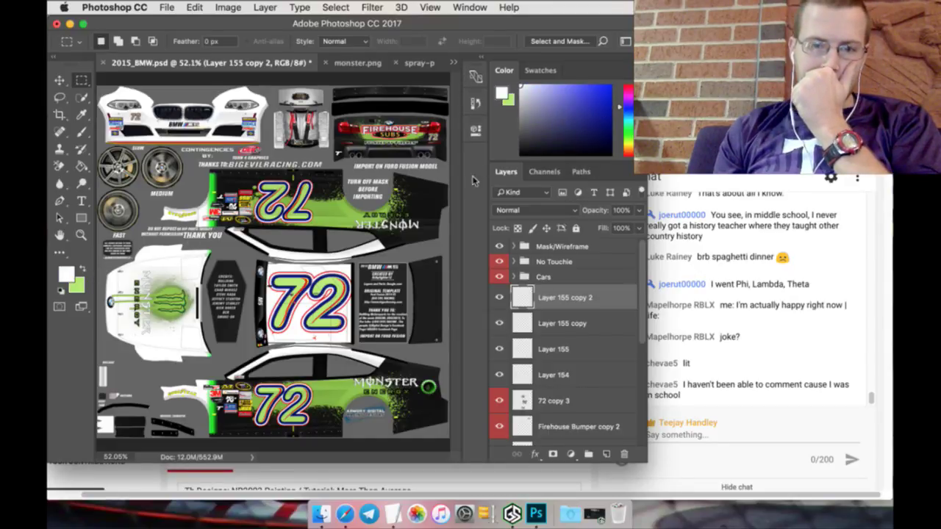
left_click(560, 399)
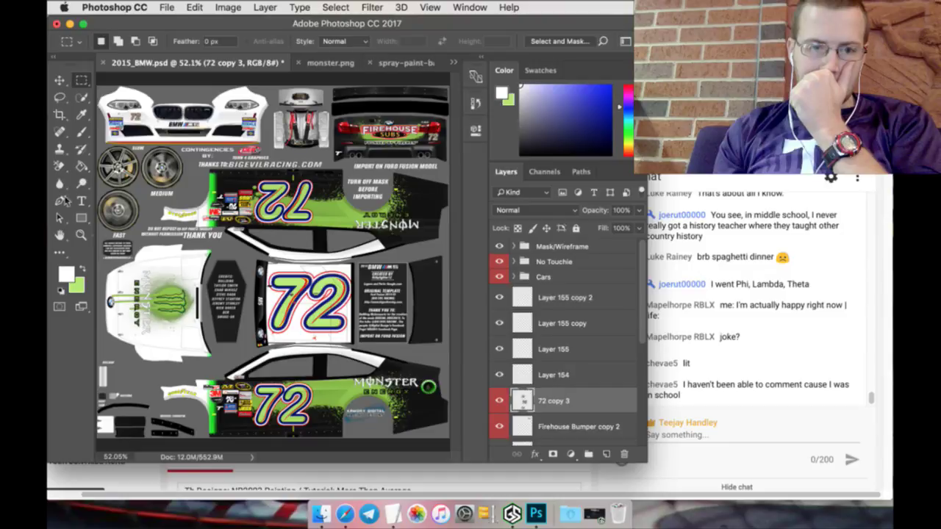
left_click(81, 167)
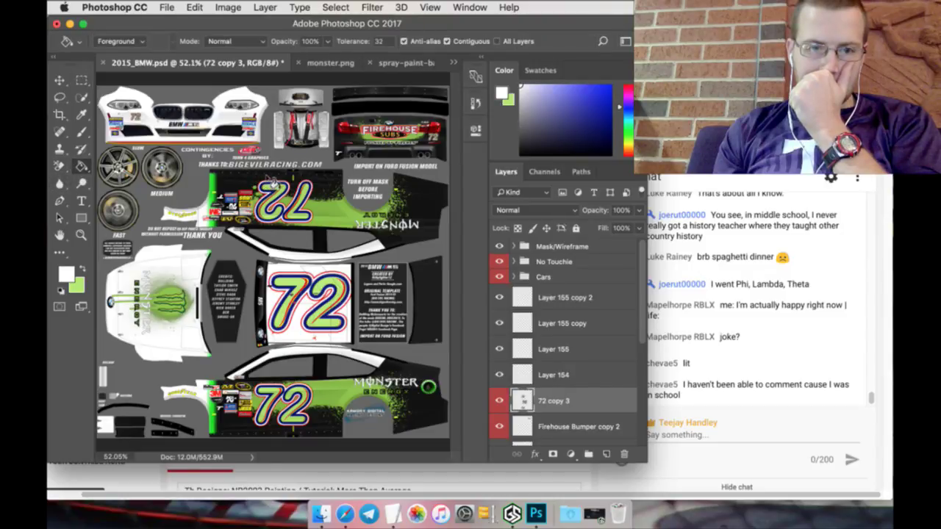
left_click(272, 184)
left_click(295, 192)
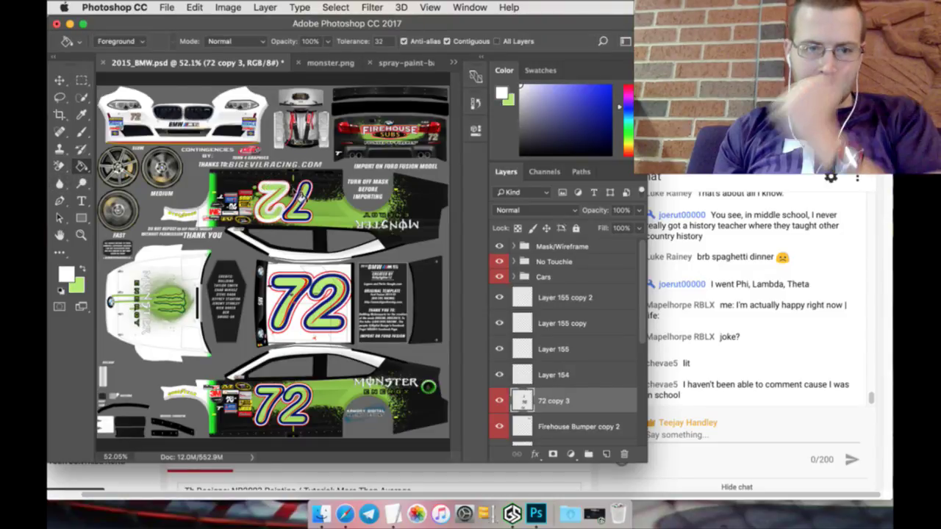
key("alt+super+z")
key("alt+super+z")
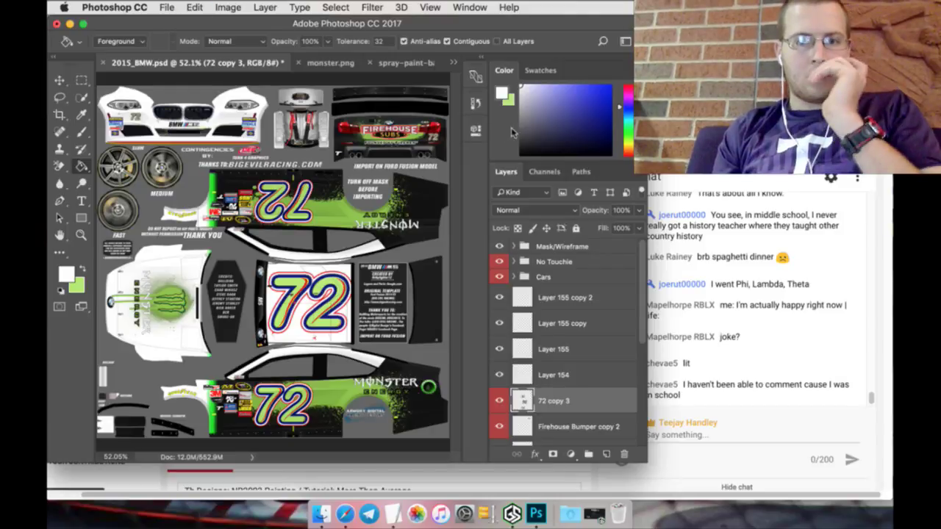
Step: Reset to black and fill the outlines of the top, middle and lower 72 numbers
key("d")
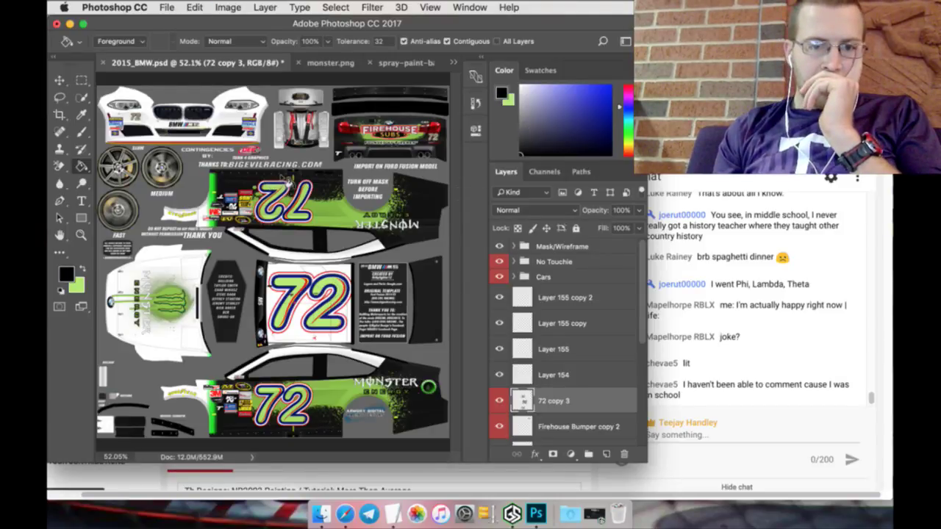
left_click(282, 187)
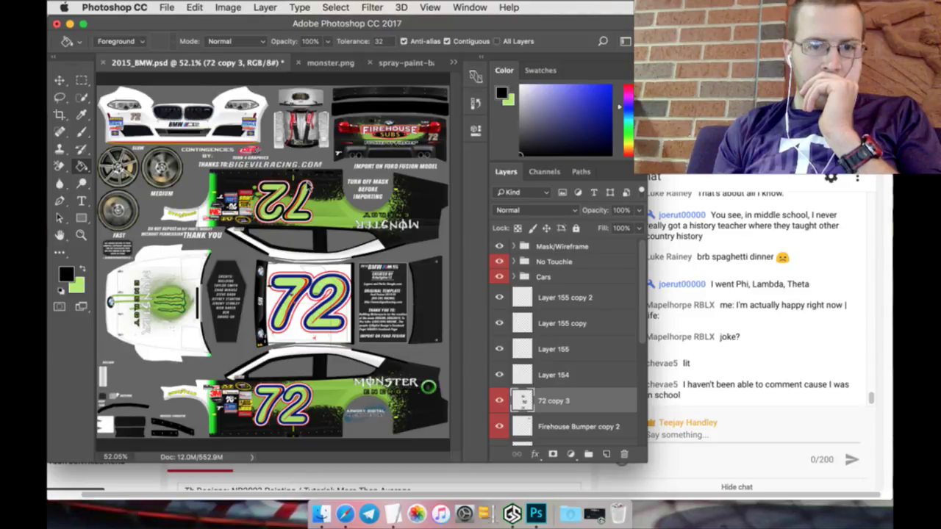
left_click(298, 325)
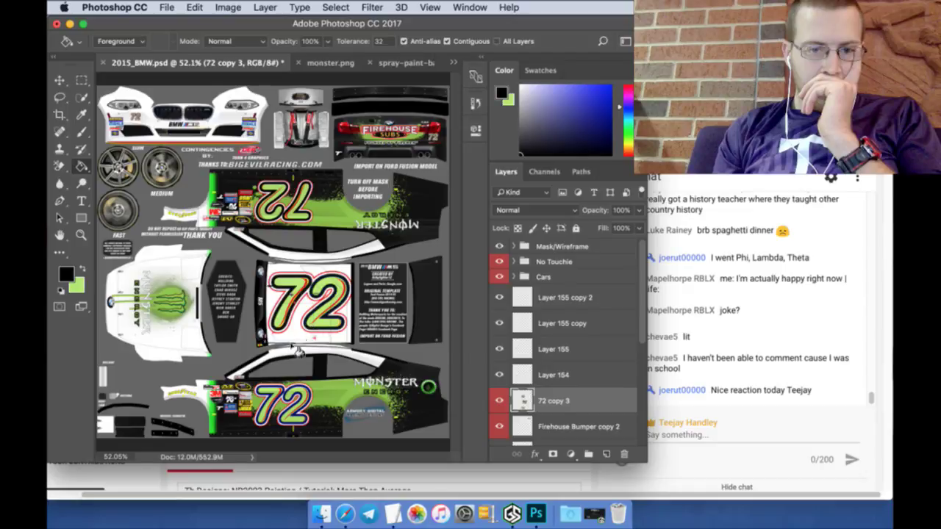
left_click(287, 384)
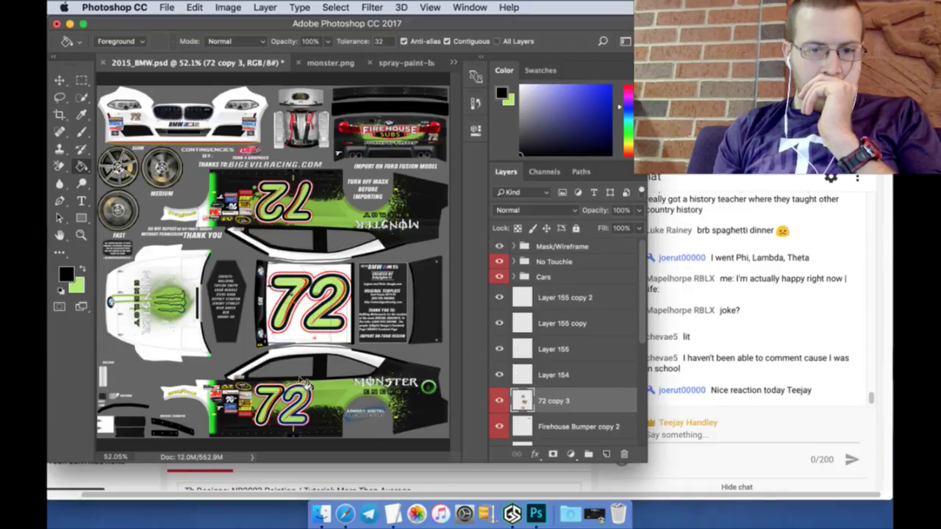
left_click(304, 387)
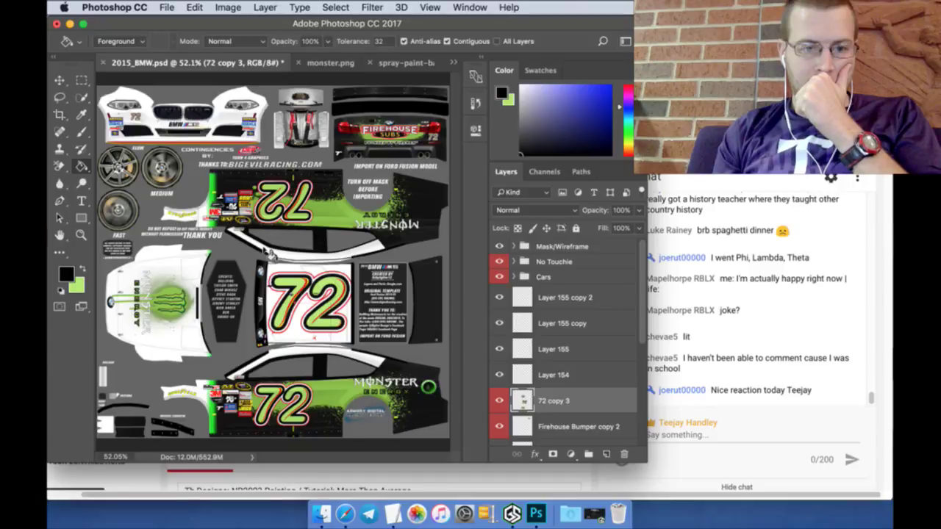
Step: On Rectangle 1, draw a rectangular selection down the canvas and use the Background Eraser
scroll(577, 379, "down", 10)
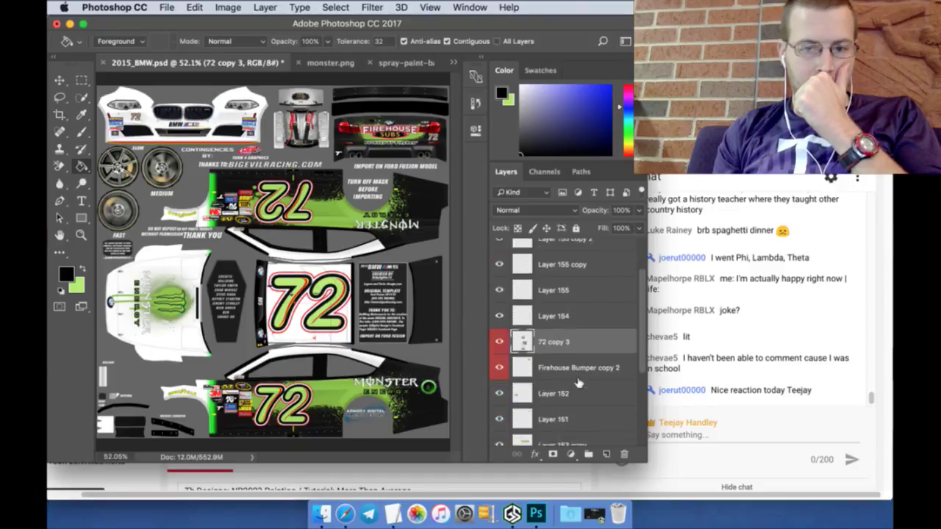
left_click(562, 355)
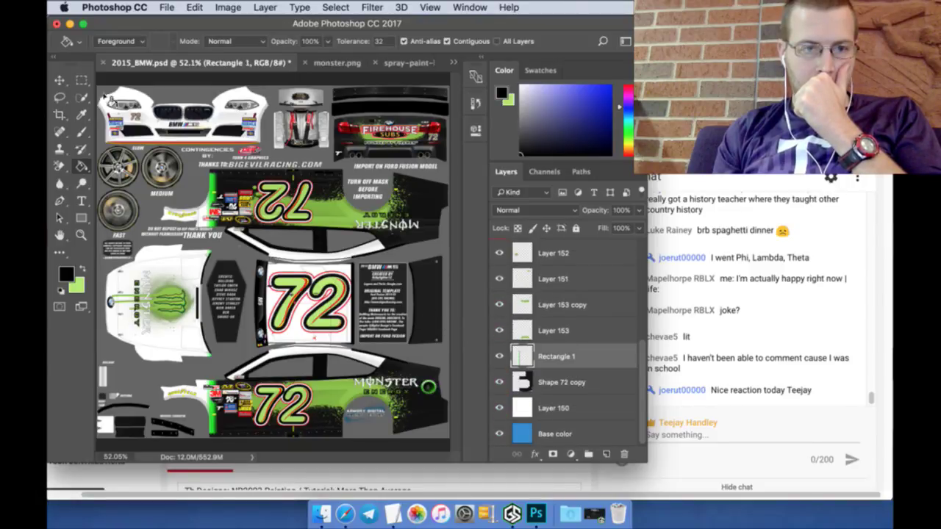
left_click(82, 80)
left_click_drag(202, 254, 218, 379)
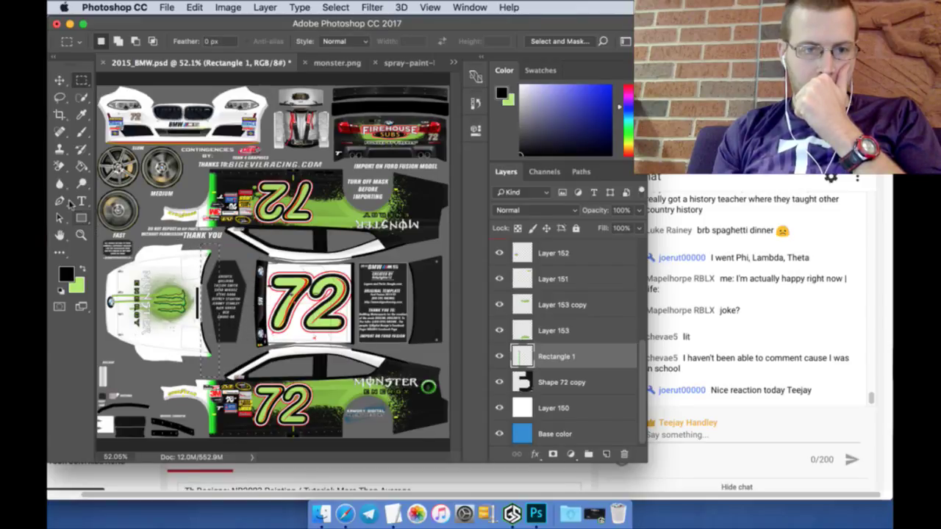
left_click(60, 167)
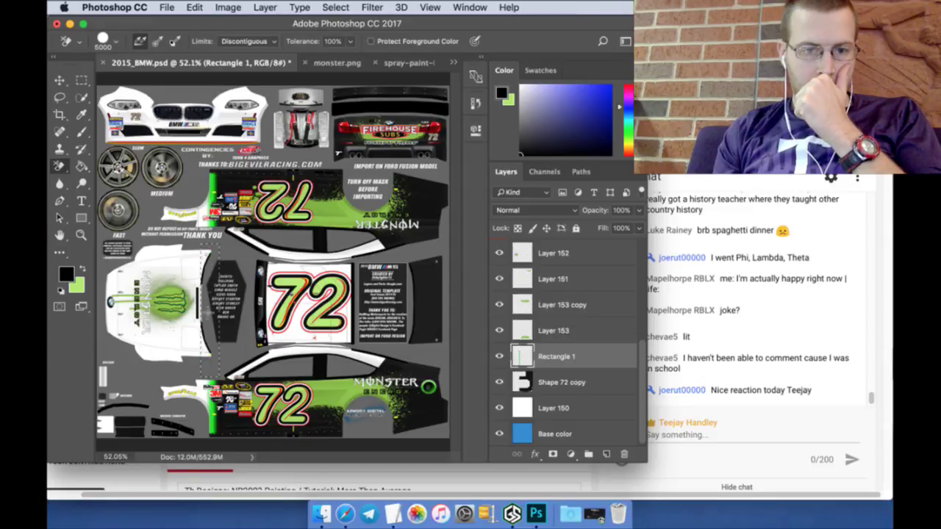
left_click(81, 81)
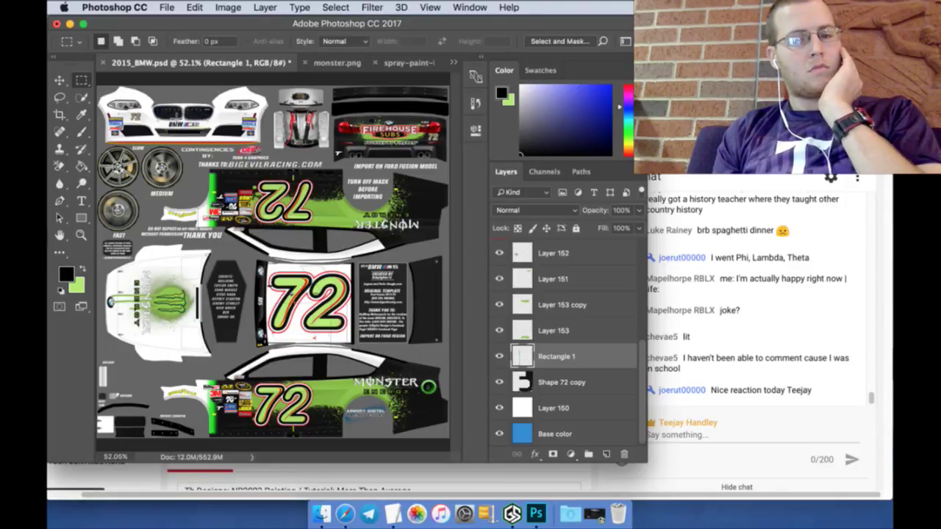
Step: Select the layer range from Layer 150 up to Layer 155 copy 2
left_click(547, 407)
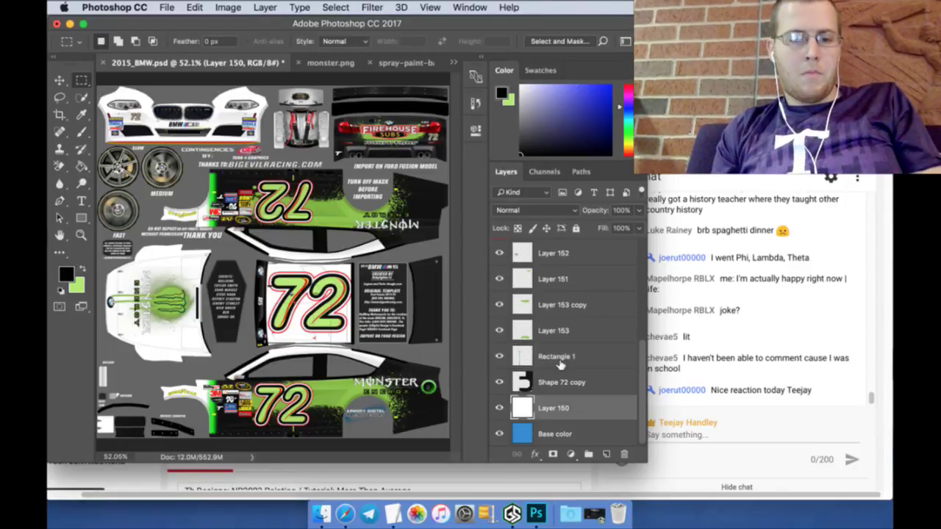
scroll(561, 364, "up", 2)
scroll(560, 334, "up", 5)
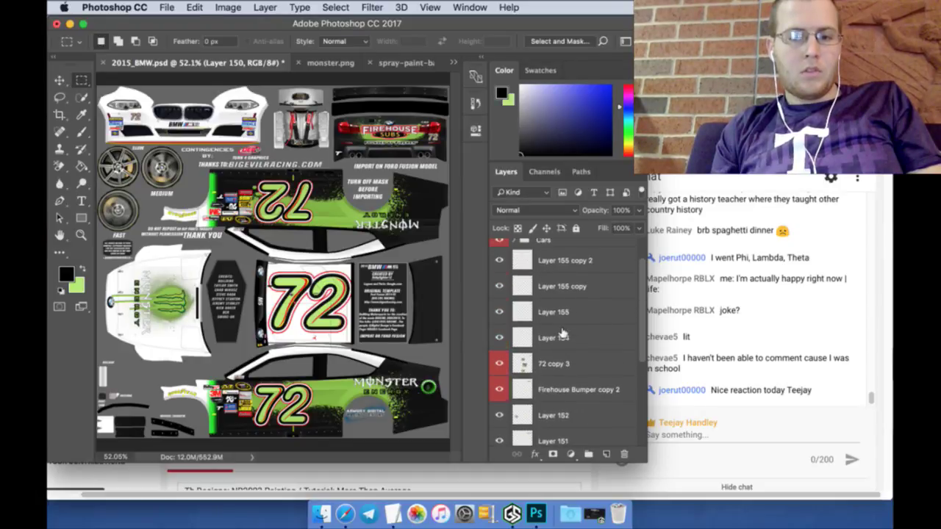
left_click(562, 299, "shift")
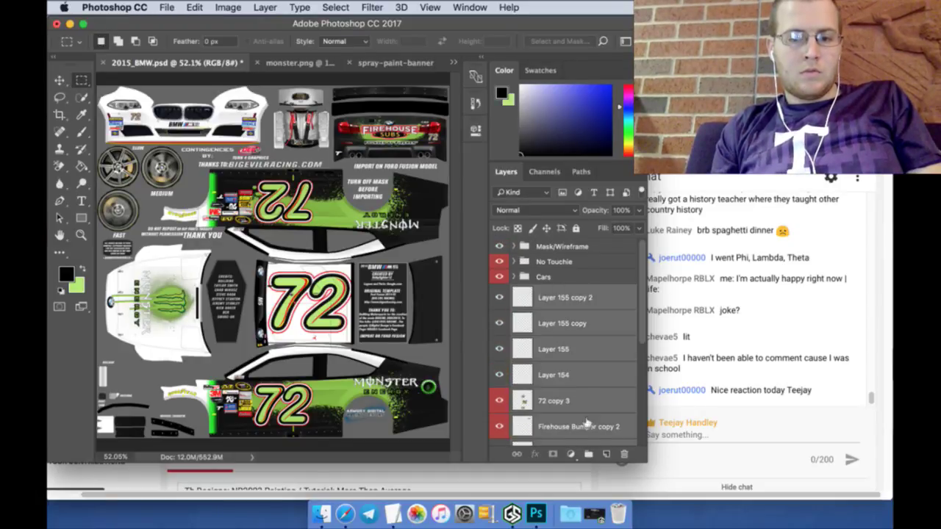
Step: Group the selected layers into a new group named '72 - MonsterEnergy'
left_click(590, 452)
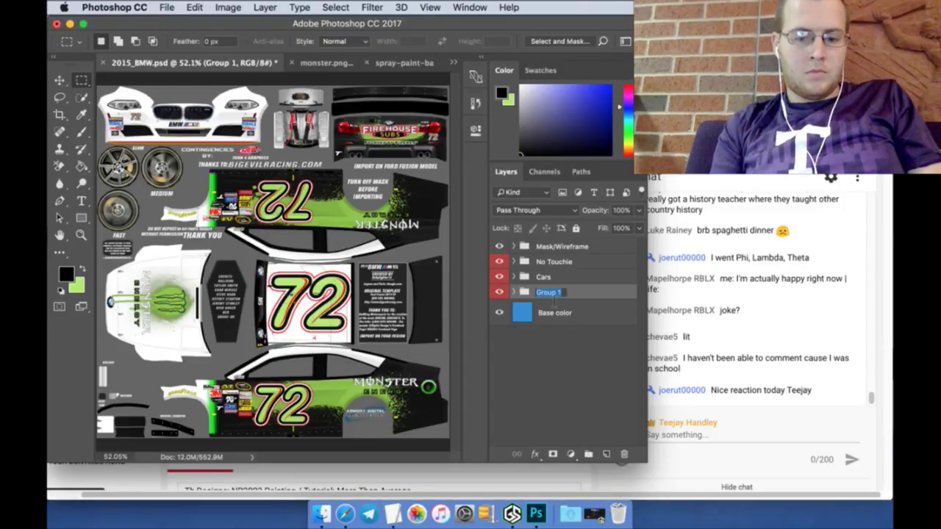
type("72 -")
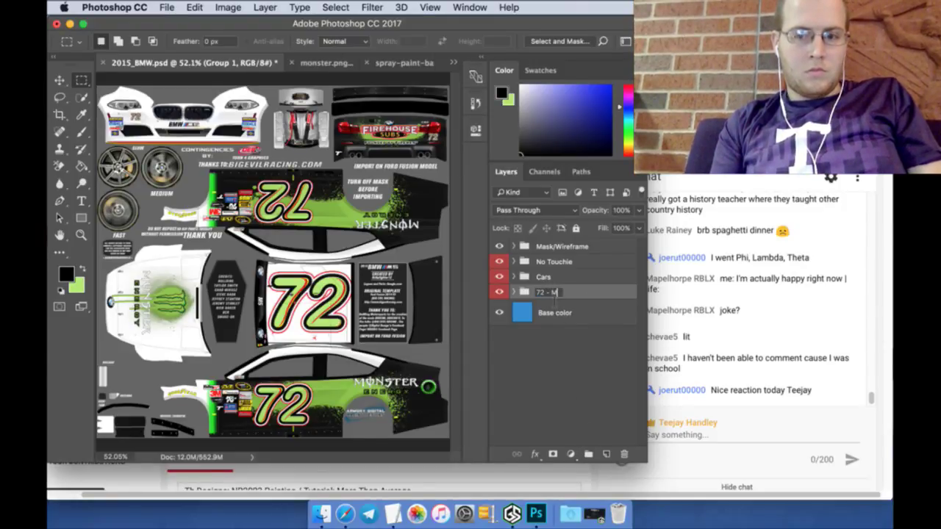
type(" MonsterE")
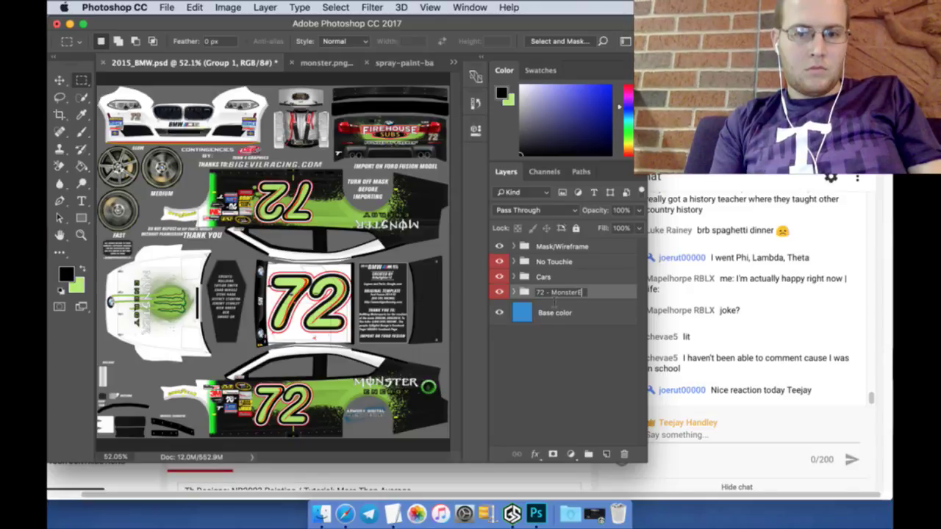
type("nergy")
key("Return")
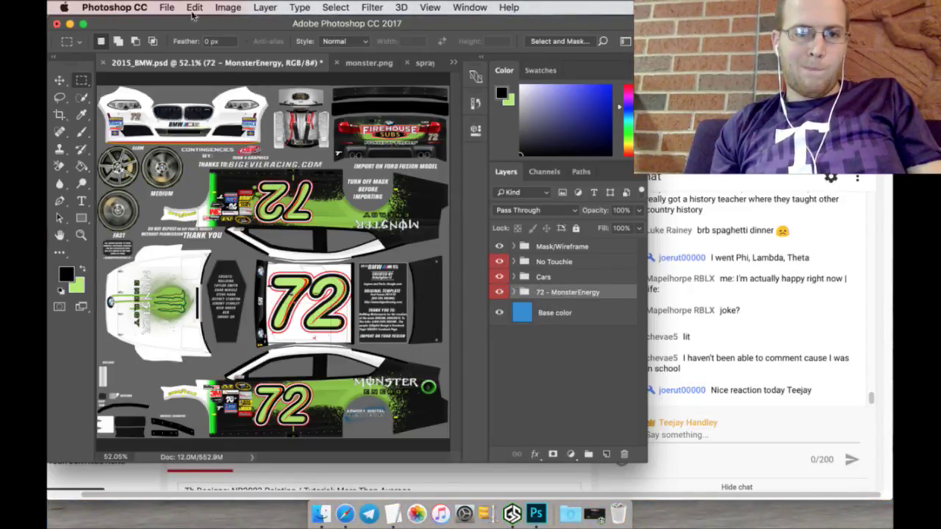
Step: Save the document and hide the Mask/Wireframe overlay
left_click(167, 8)
left_click(189, 130)
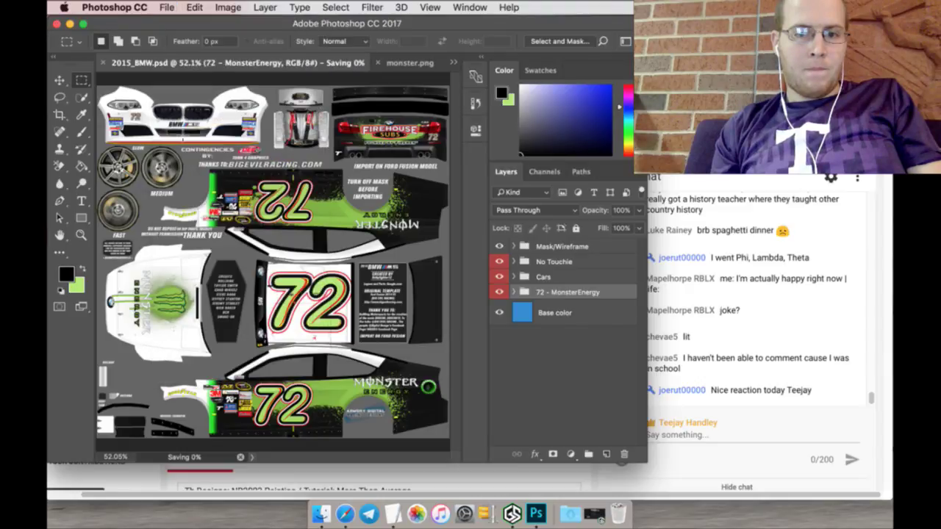
left_click(500, 247)
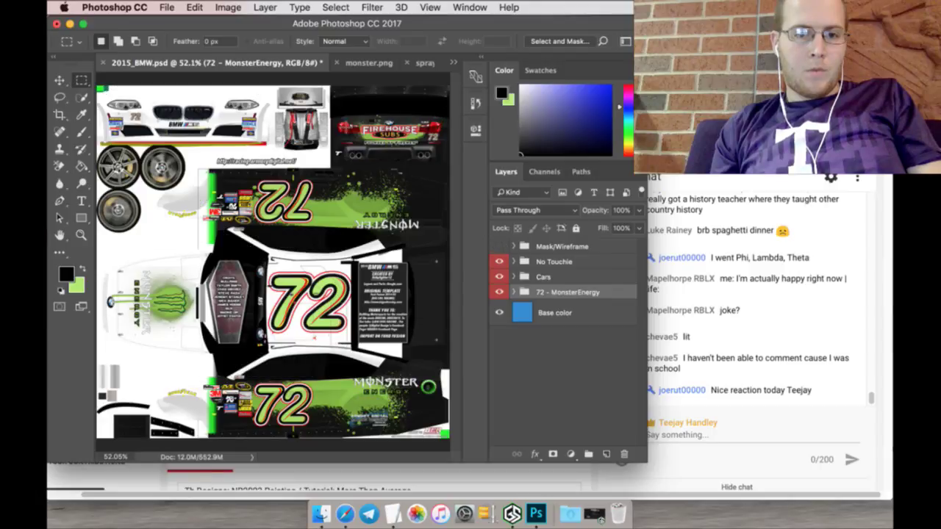
Step: Save a copy as 72_MEspray in Targa format inside the TGA RBCS folder
left_click(166, 7)
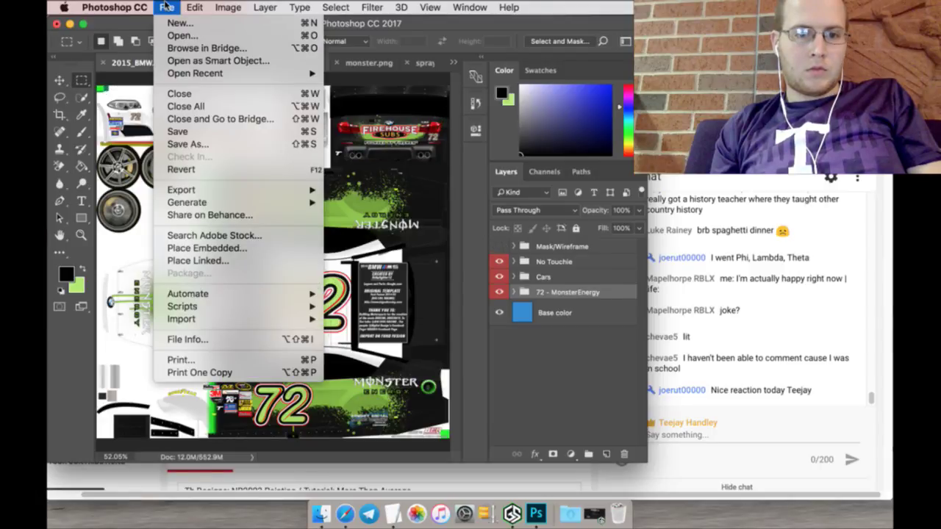
left_click(193, 144)
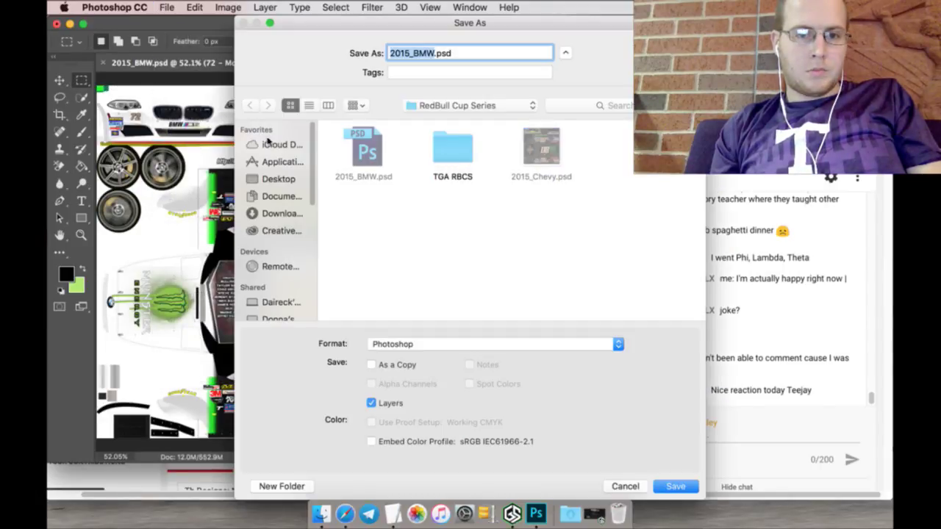
double_click(440, 151)
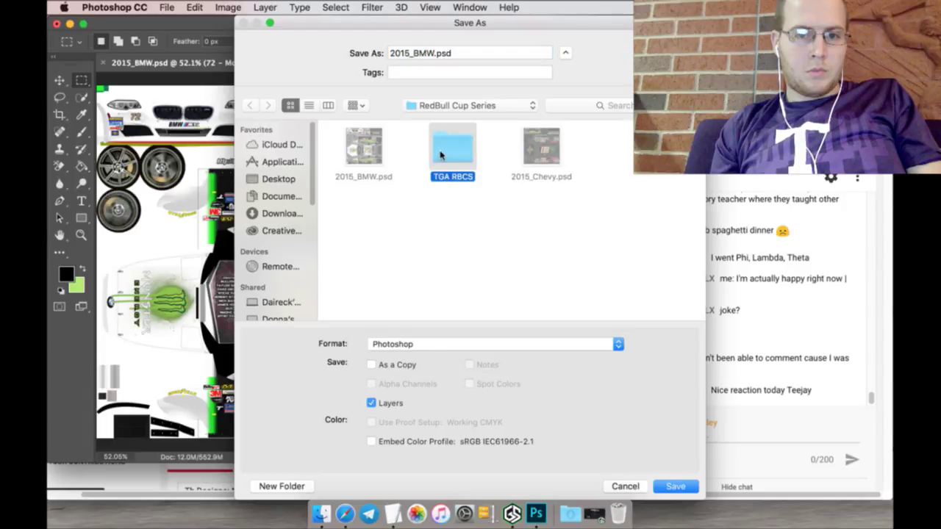
triple_click(455, 54)
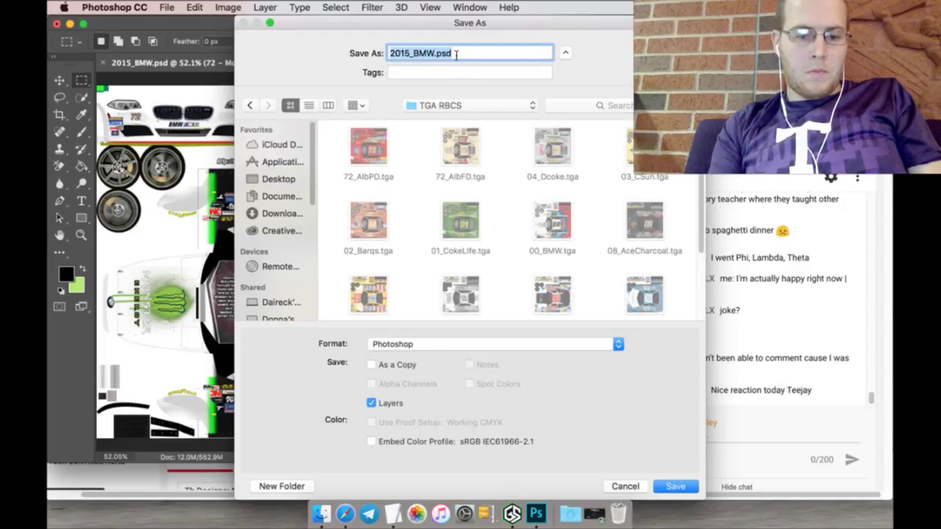
type("72_Mon")
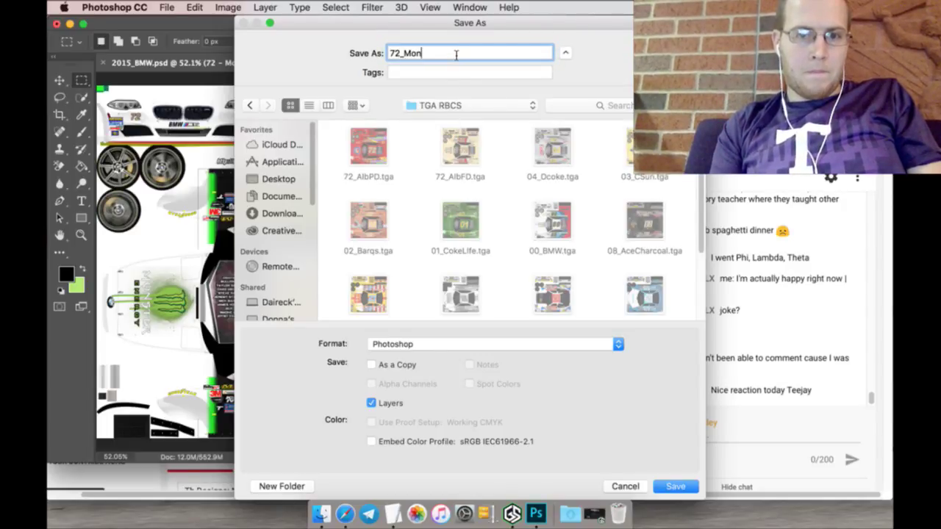
type("sterS")
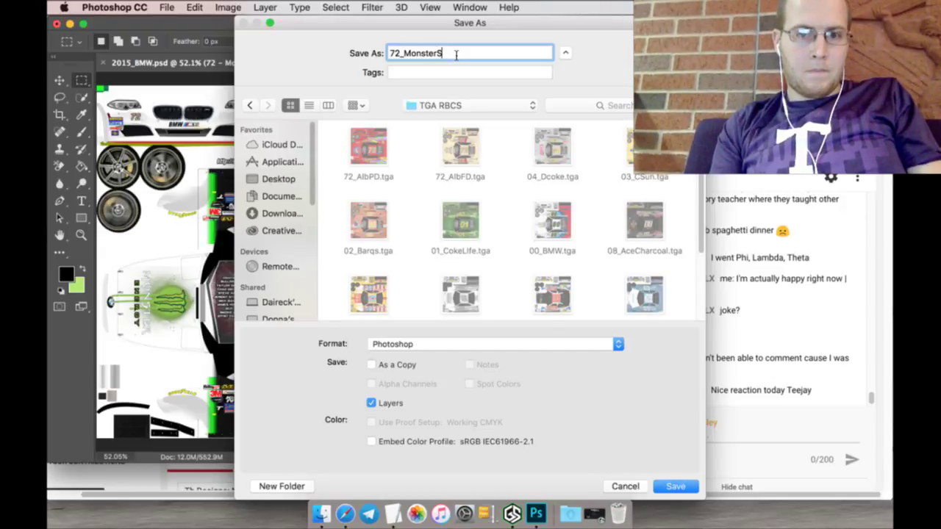
type("p")
key("BackSpace")
key("BackSpace")
key("BackSpace")
key("BackSpace")
key("BackSpace")
key("BackSpace")
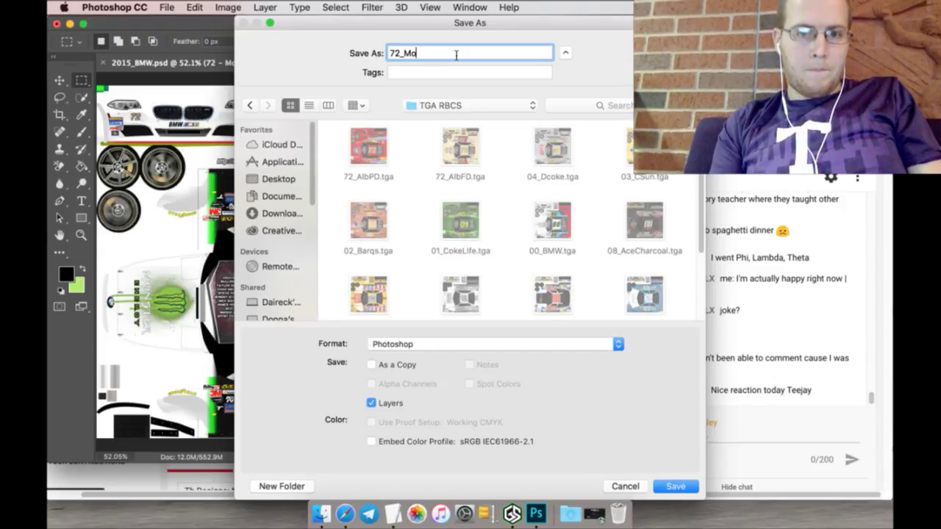
type("ES")
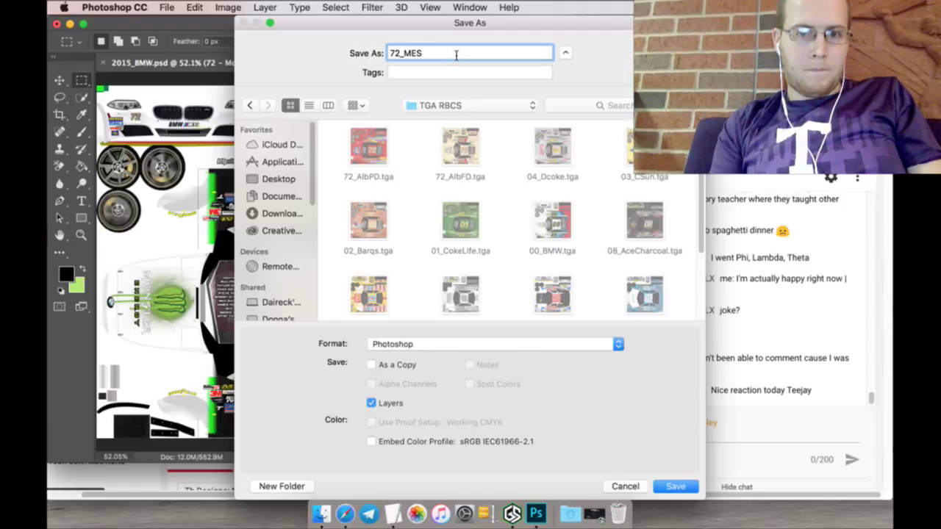
type("pray")
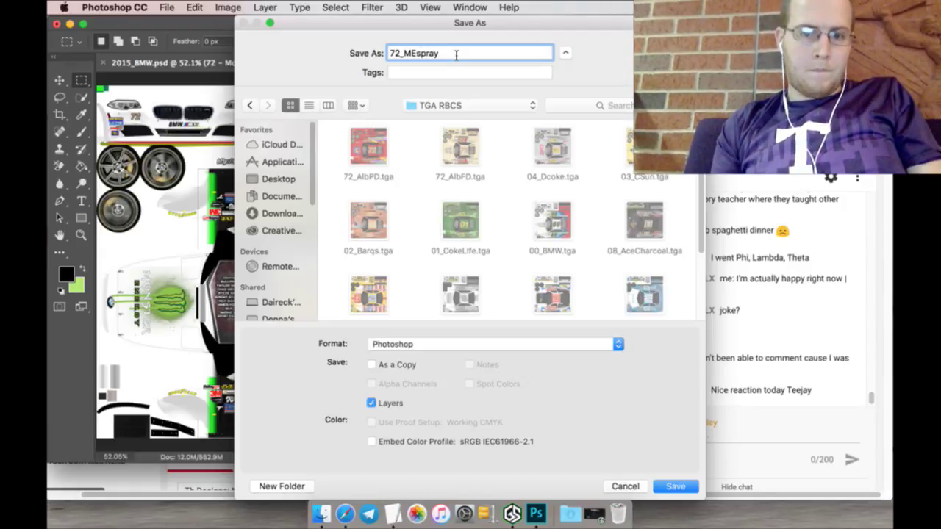
left_click(605, 345)
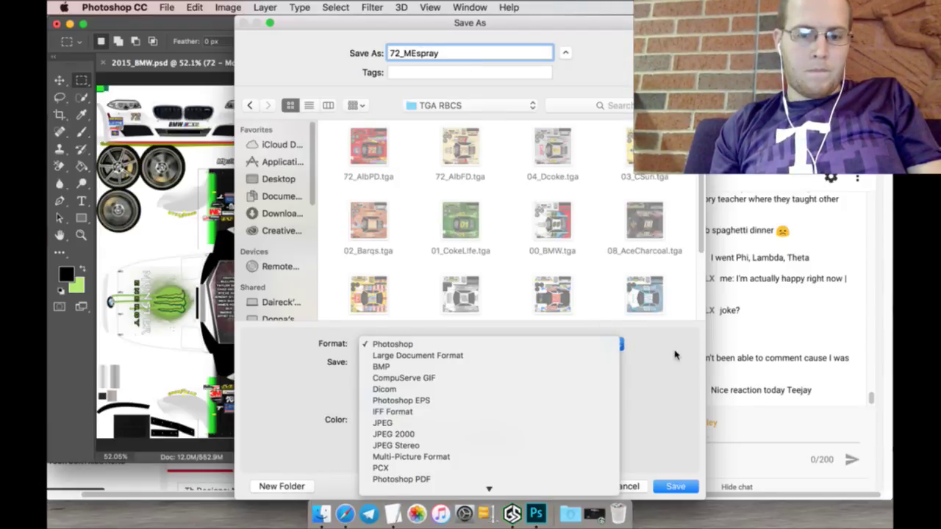
key("t")
key("Return")
key("Return")
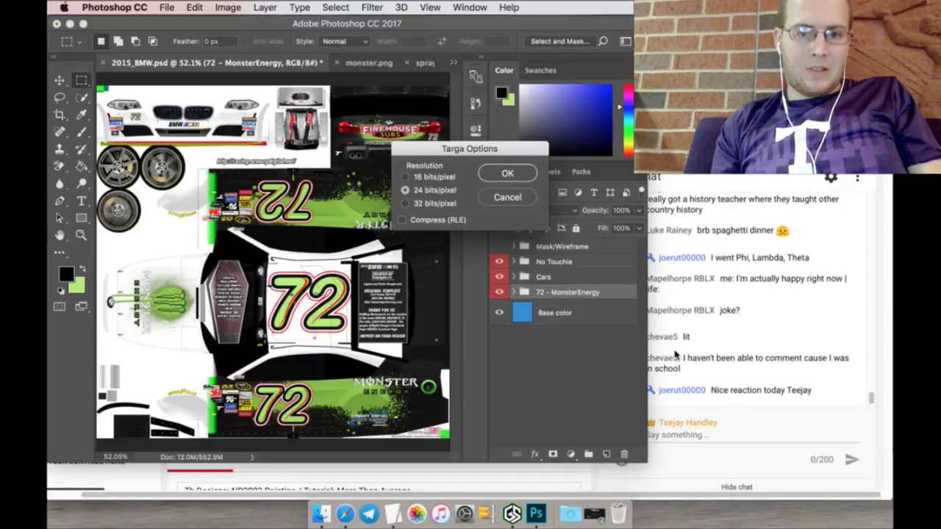
key("Return")
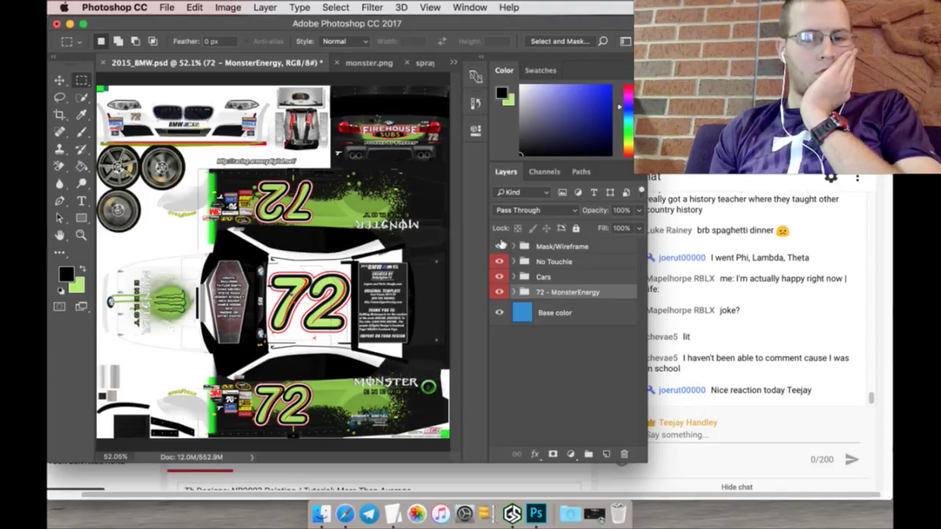
Step: Show Mask/Wireframe again, then delete the Schedule's opening paragraphs, dashed divider and empty first line
left_click(499, 246)
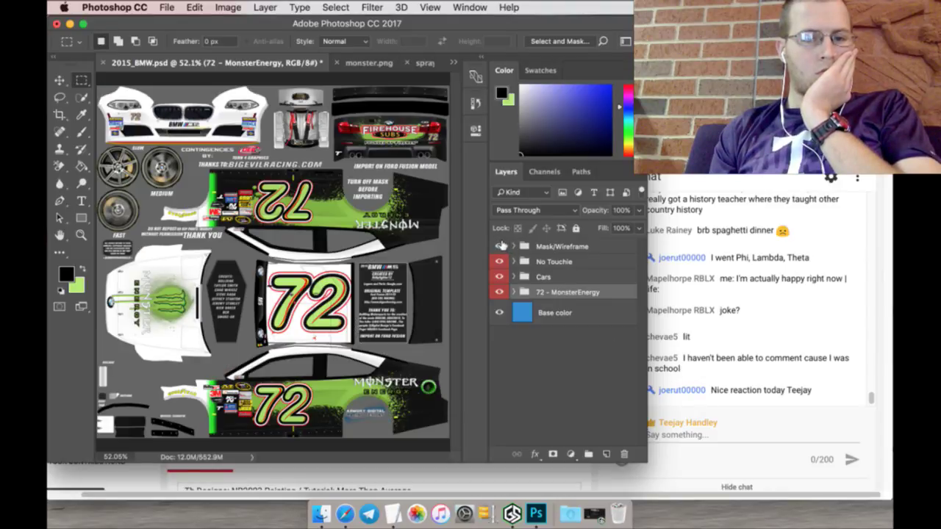
left_click(392, 514)
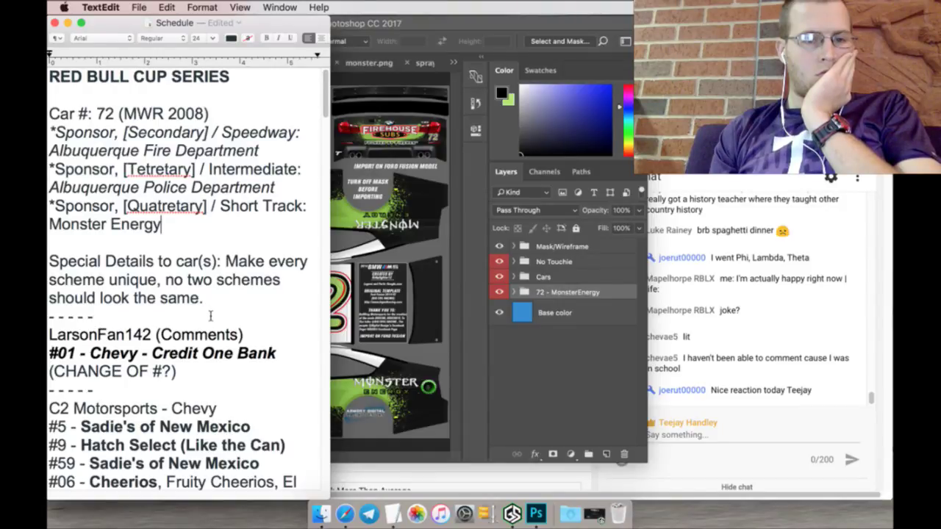
left_click_drag(201, 298, 49, 76)
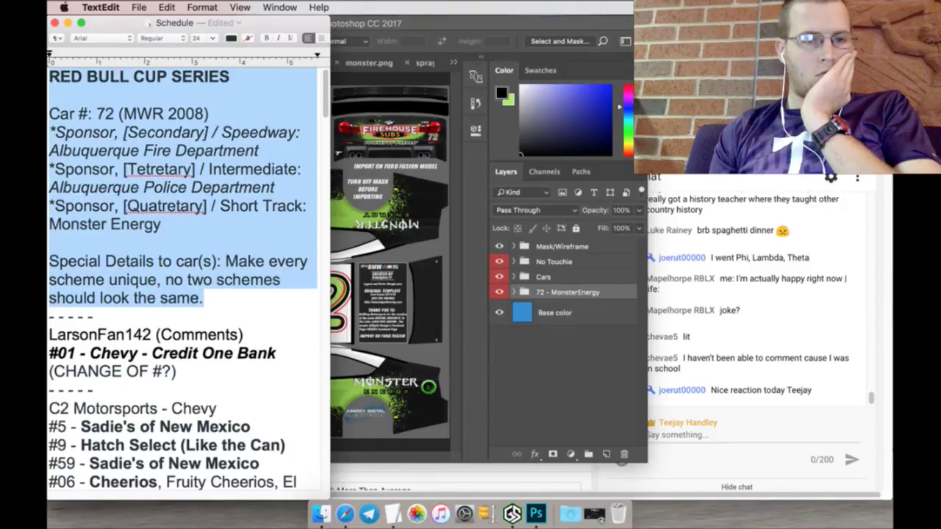
key("BackSpace")
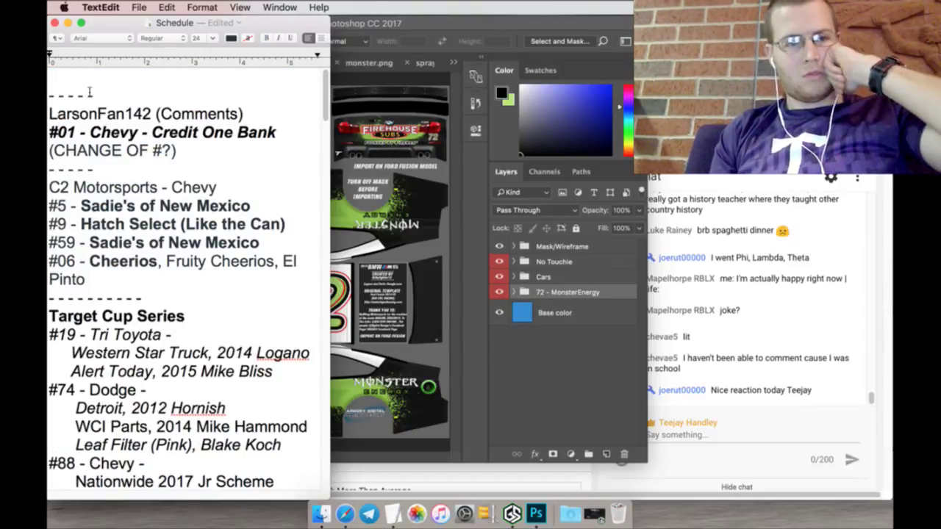
left_click_drag(101, 98, 49, 76)
key("BackSpace")
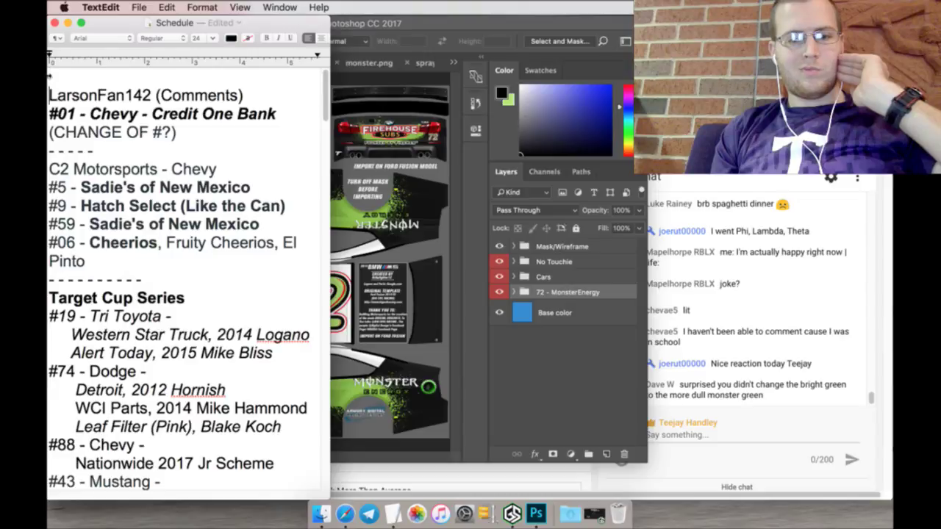
key("BackSpace")
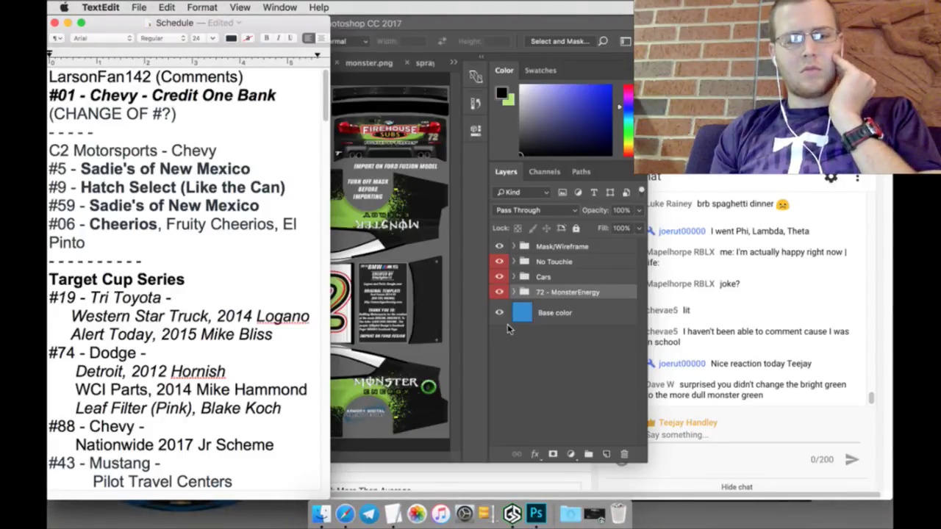
Step: Switch to the MediaFire page in the web browser
left_click(556, 376)
key("super+Tab")
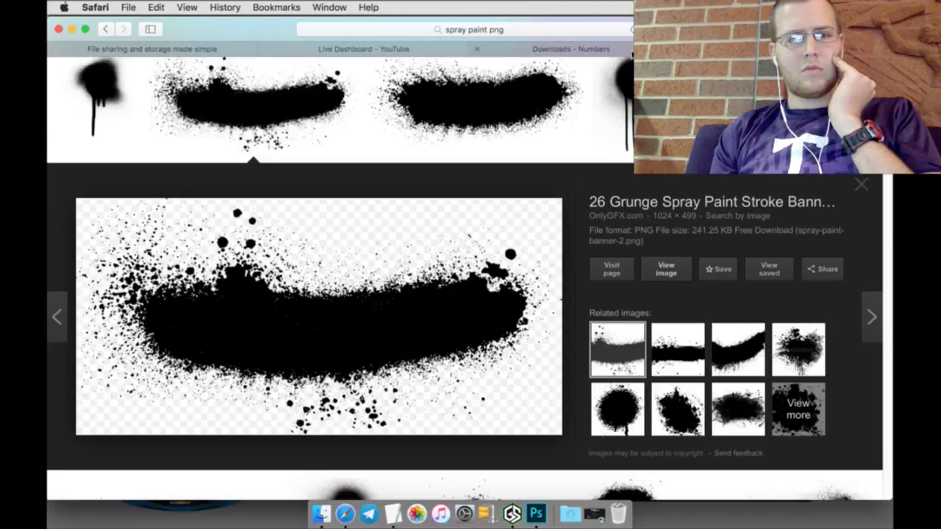
left_click(222, 49)
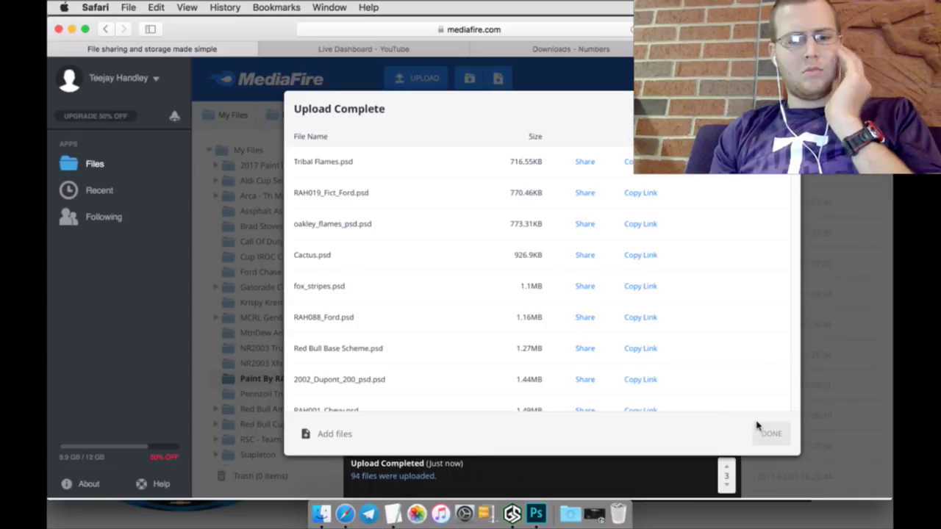
Step: Open Red Bull Cup Series > Season 3 and create a subfolder named February 28
left_click(770, 435)
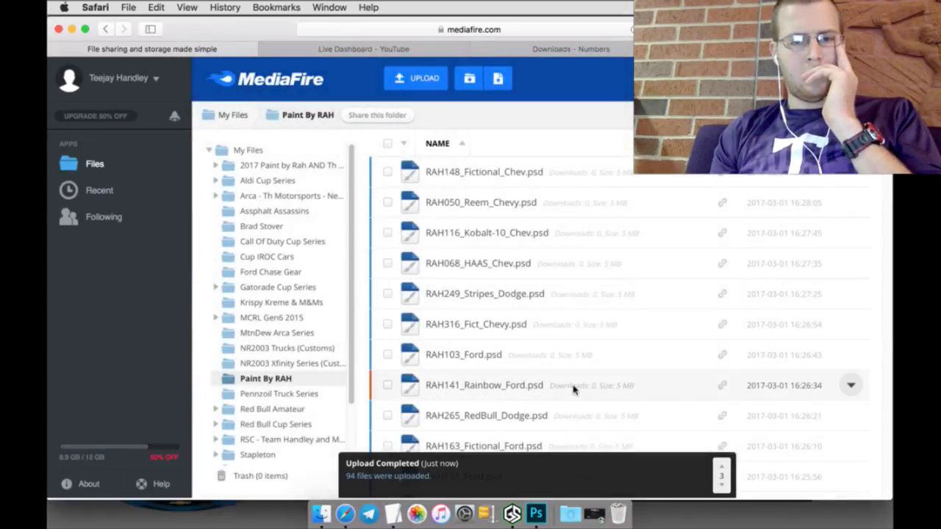
left_click_drag(478, 264, 262, 325)
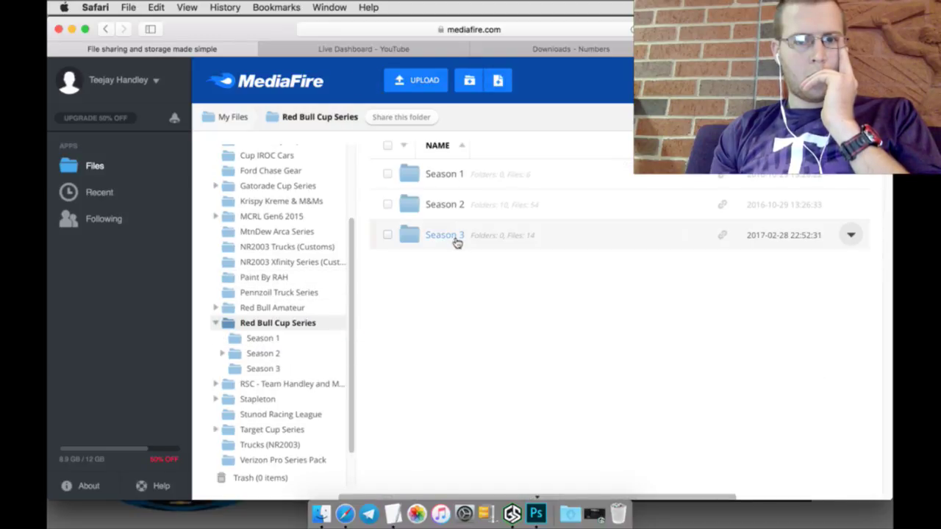
left_click(455, 237)
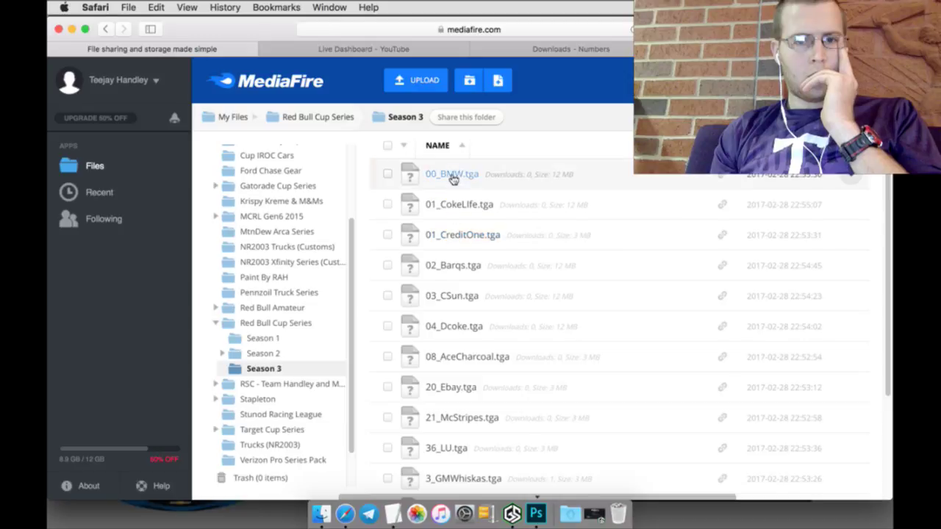
left_click(384, 149)
left_click(385, 148)
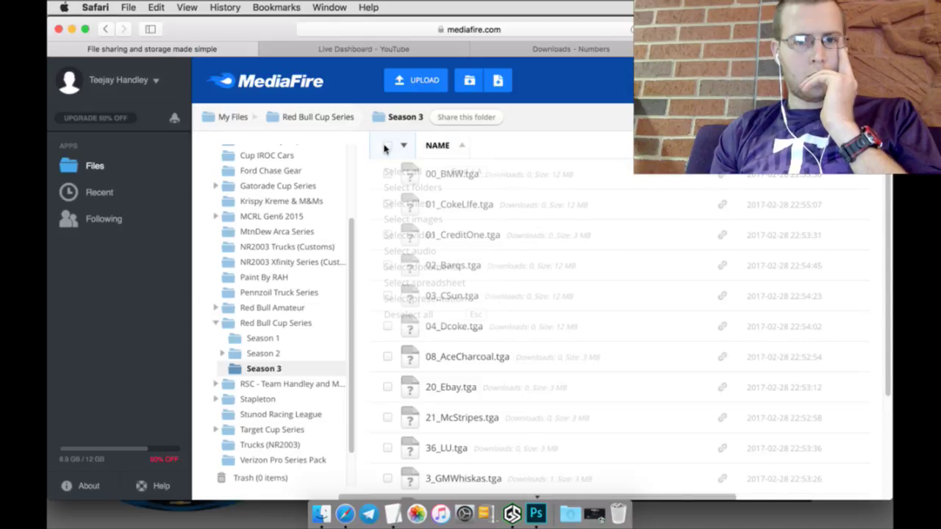
left_click(387, 148)
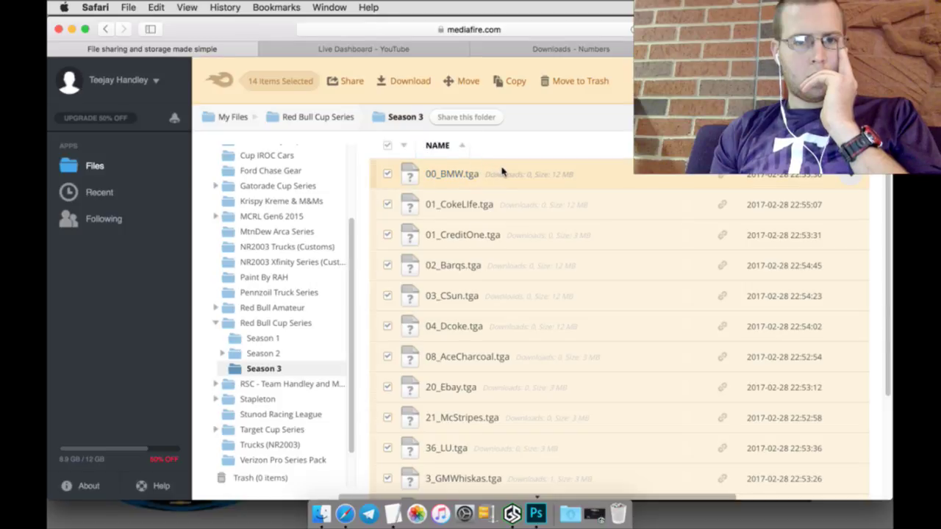
right_click(596, 173)
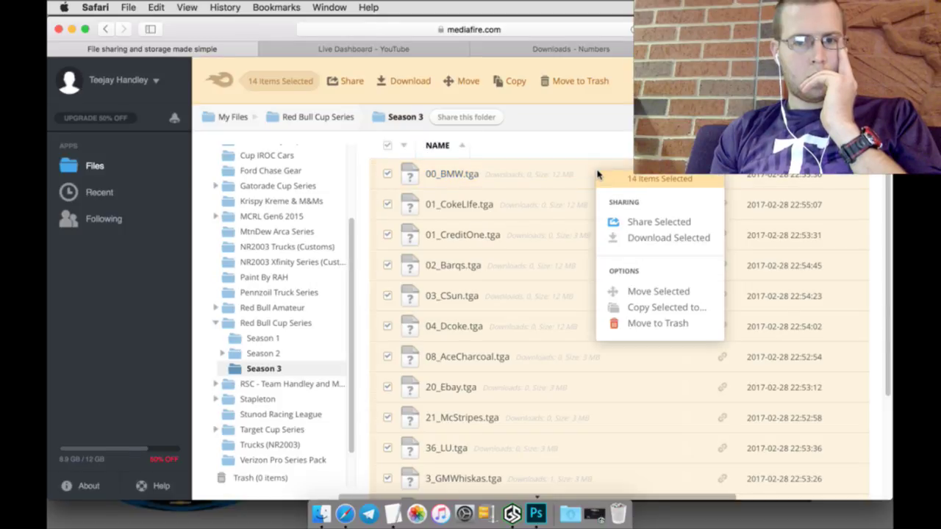
left_click(398, 147)
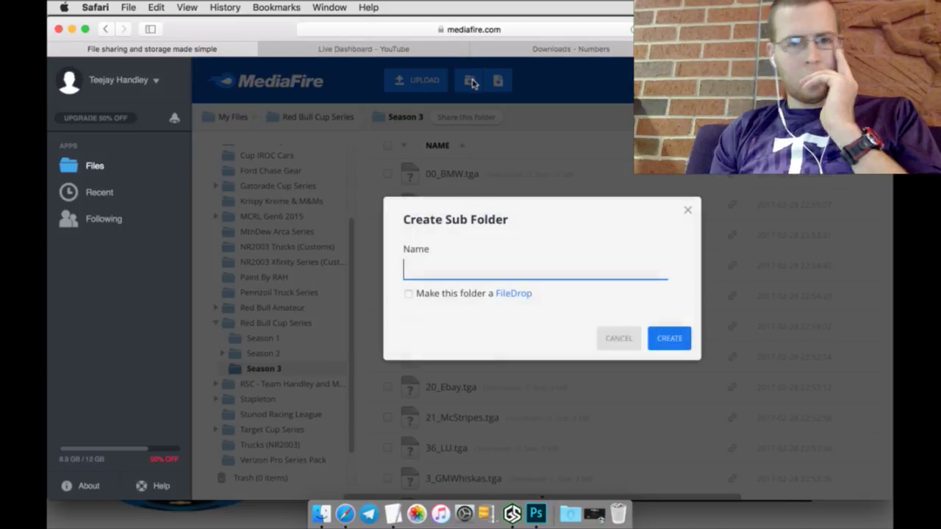
left_click(470, 81)
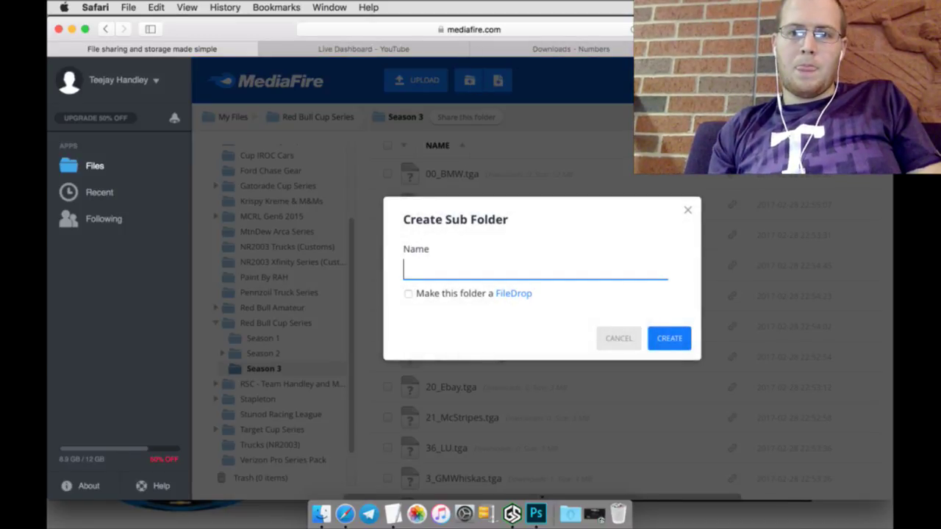
type("Feb")
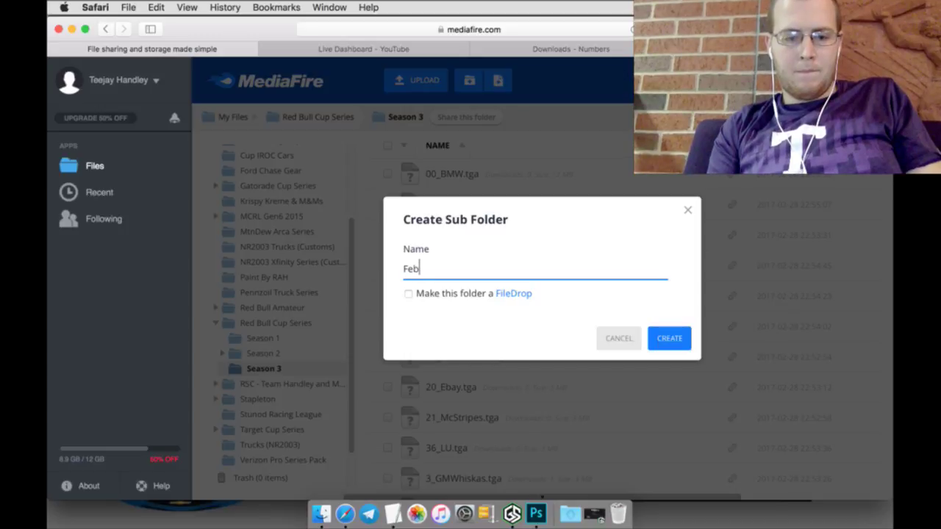
type("ruary ")
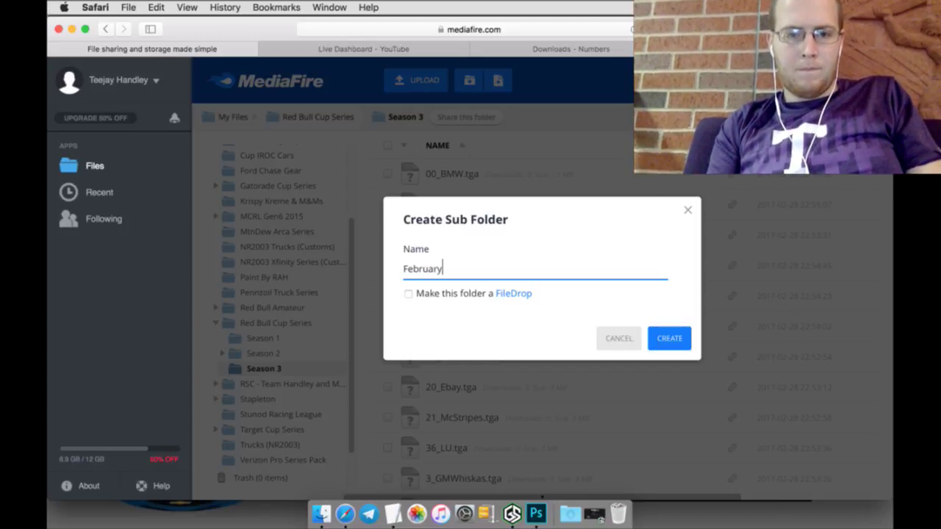
type("28")
key("Return")
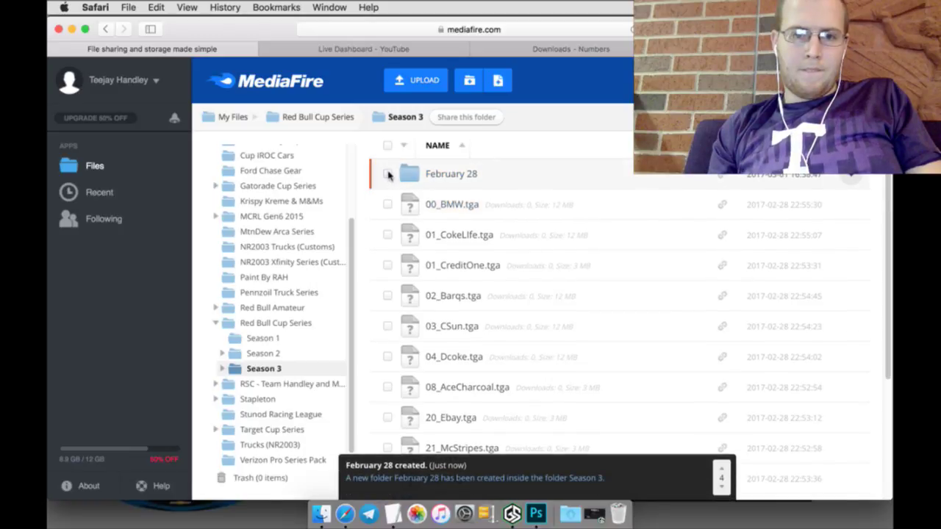
Step: Move all 14 .tga files from Season 3 into the February 28 folder
left_click(388, 145)
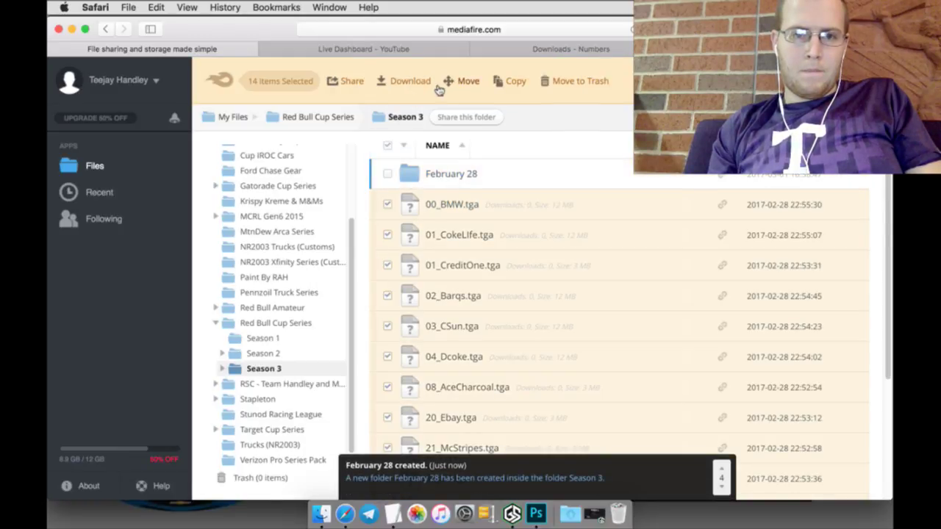
left_click(450, 86)
scroll(479, 300, "down", 10)
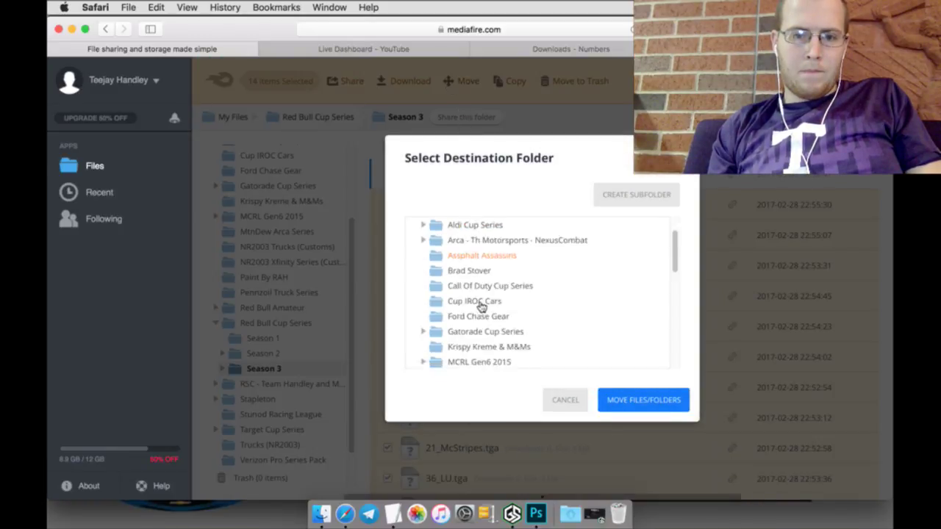
scroll(481, 305, "up", 3)
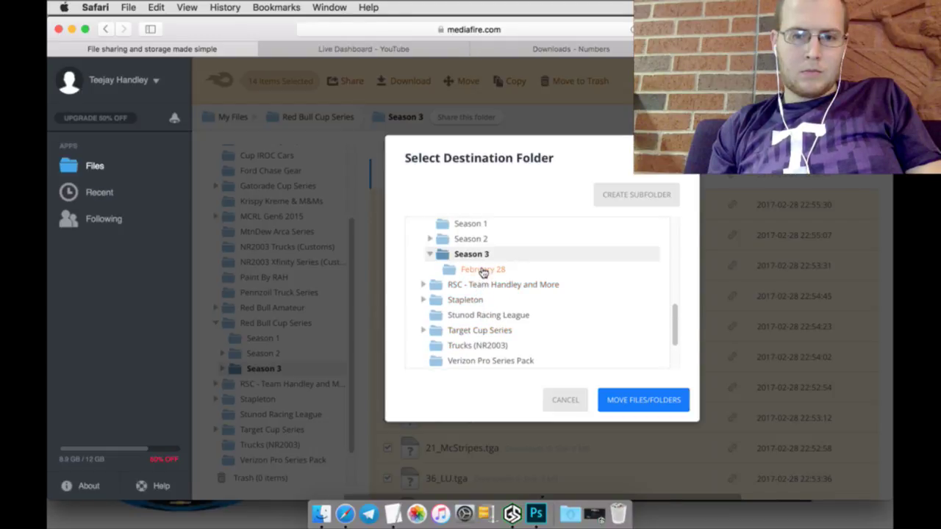
left_click(483, 269)
left_click(623, 399)
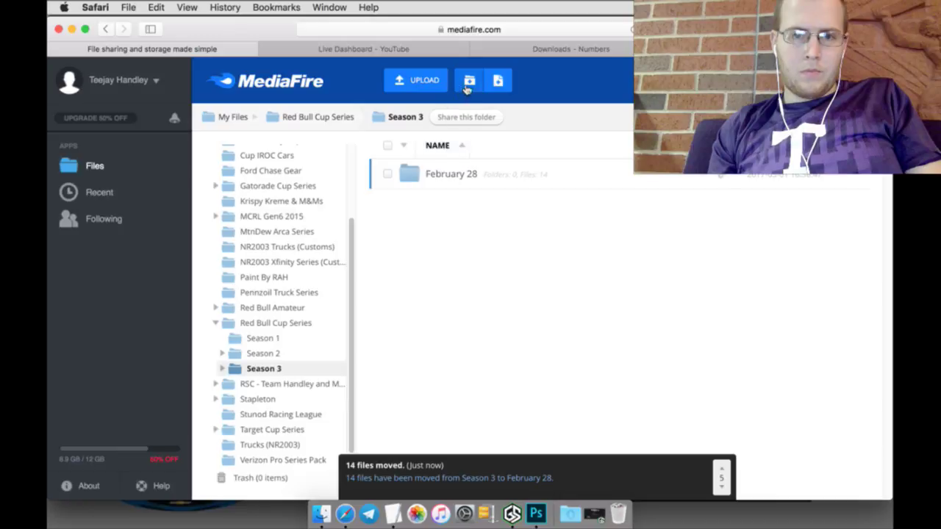
Step: Create a March 1 subfolder in Season 3 and open it
left_click(470, 83)
type("March 6")
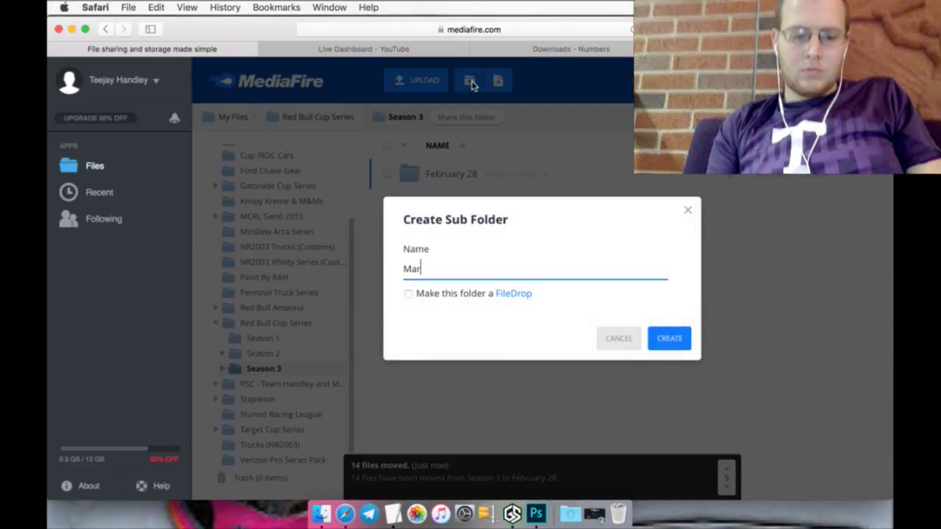
key("Return")
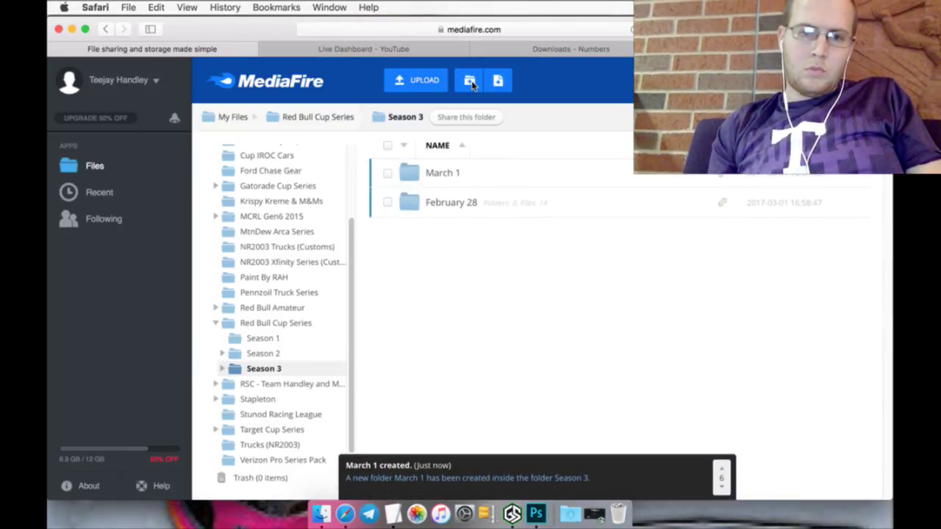
left_click(444, 181)
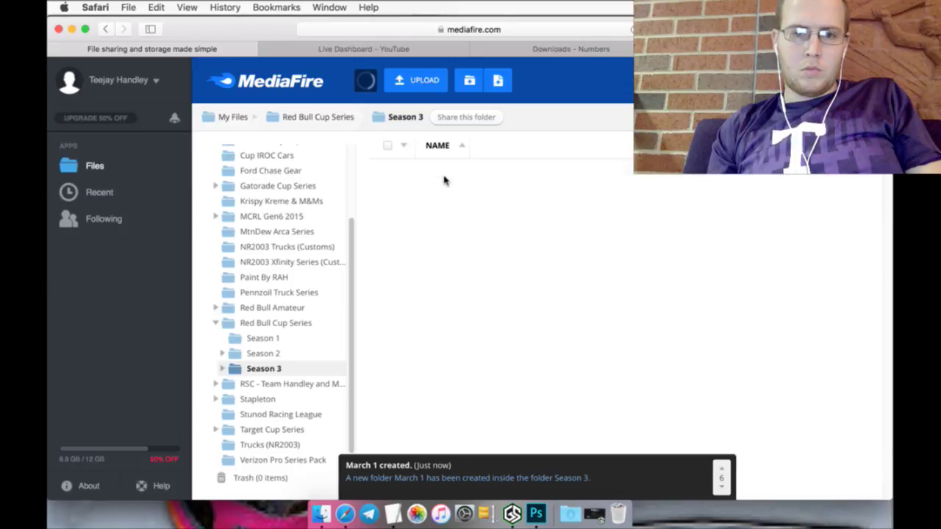
Step: Upload the three 72 .tga files from the TGA RBCS folder into March 1
left_click(416, 80)
left_click(433, 114)
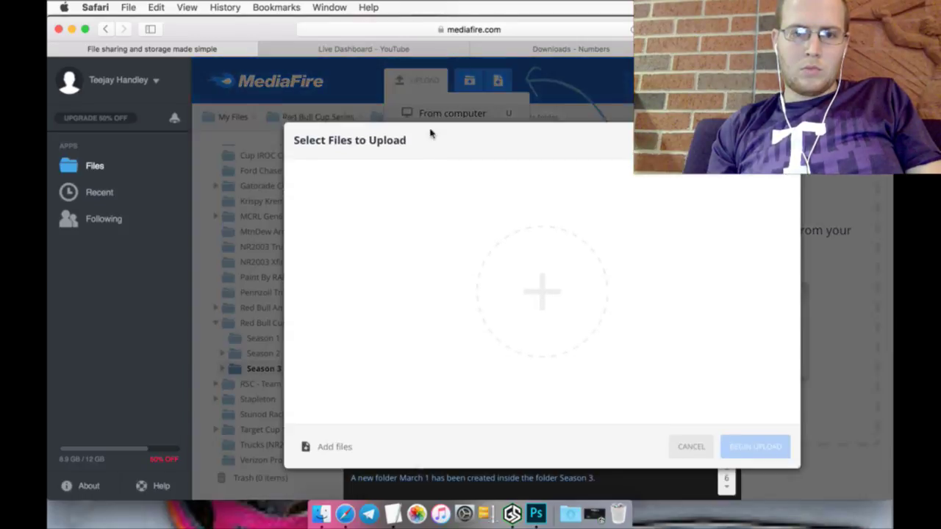
left_click(501, 256)
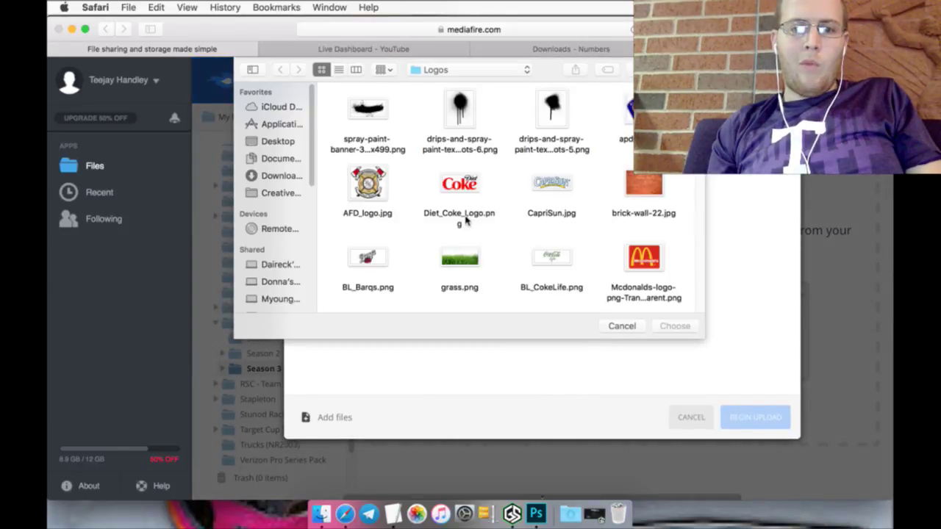
left_click(443, 71)
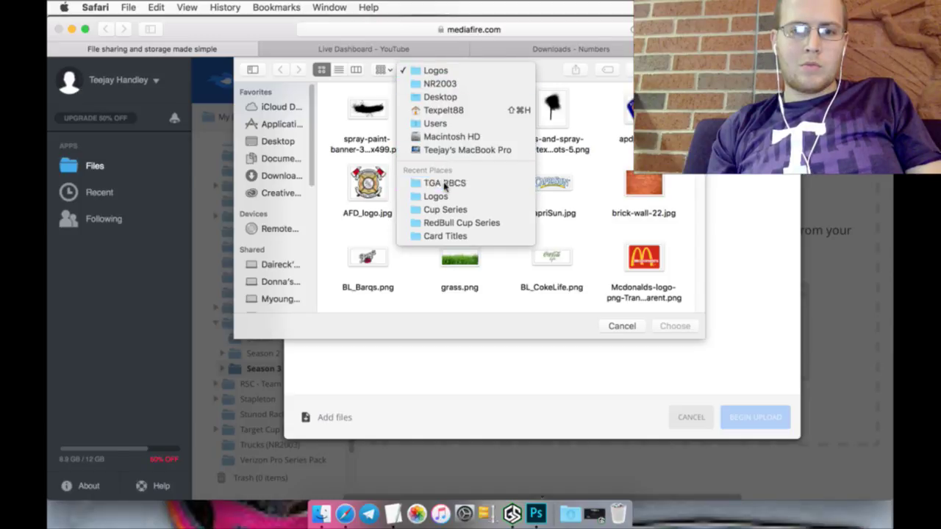
left_click(443, 183)
left_click_drag(340, 107, 596, 151)
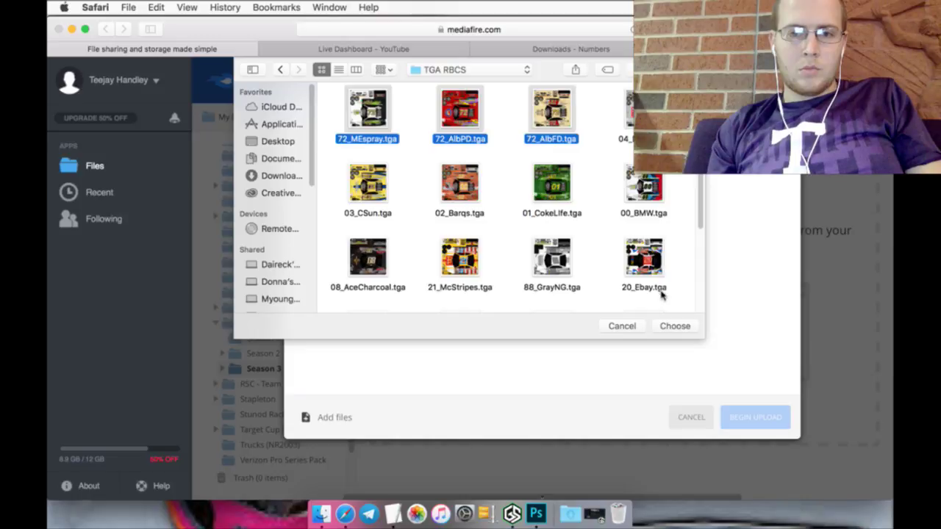
left_click(671, 326)
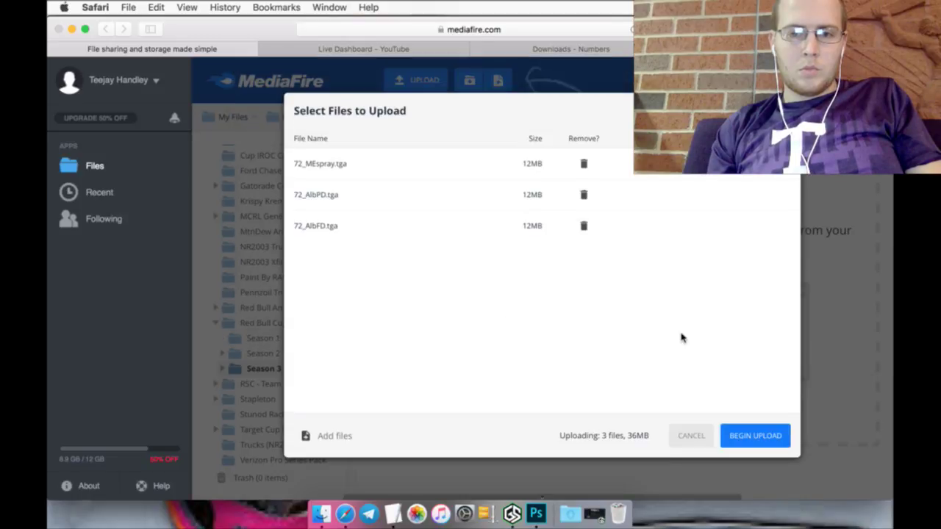
left_click(750, 437)
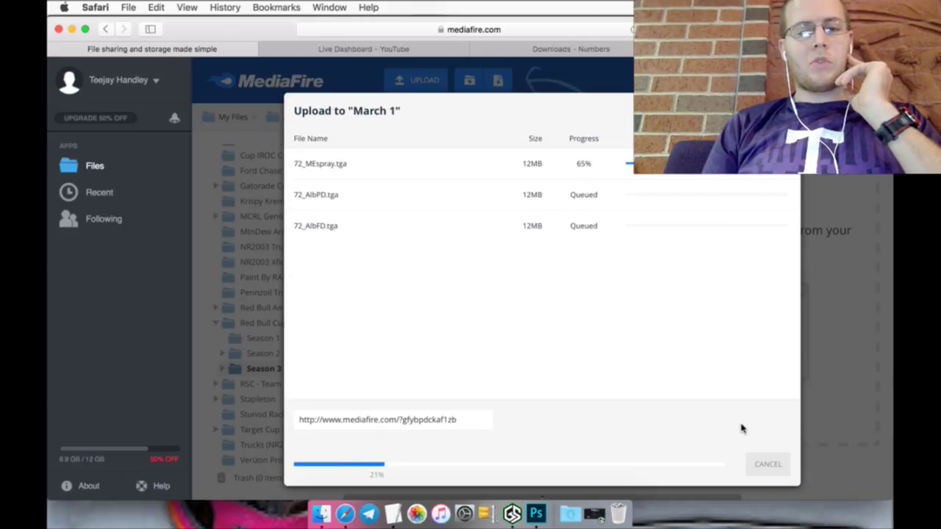
left_click(340, 50)
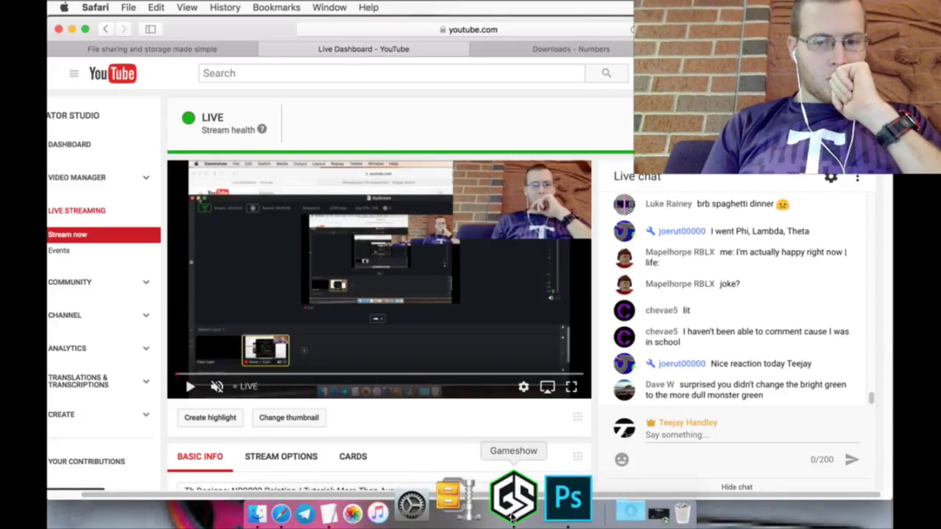
Step: Bring Photoshop forward, showing 2015_BMW.psd with the Monster Energy #72 livery
left_click(543, 509)
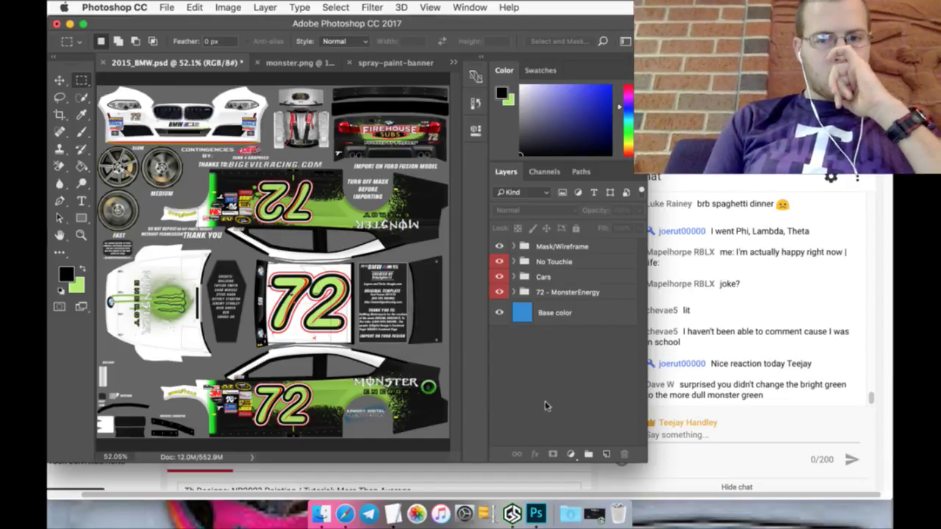
Step: Toggle the 72 - MonsterEnergy group's visibility off and on, then save 2015_BMW
left_click(499, 291)
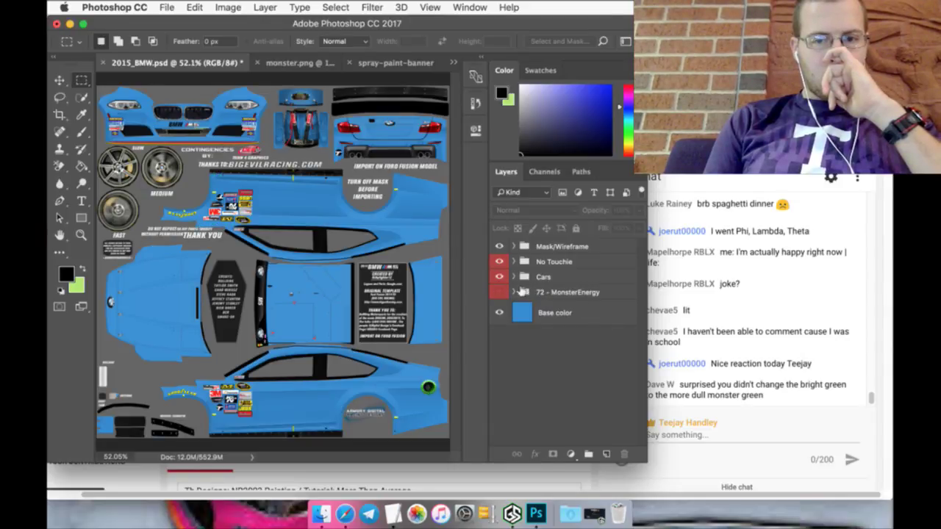
left_click(499, 291)
left_click(167, 7)
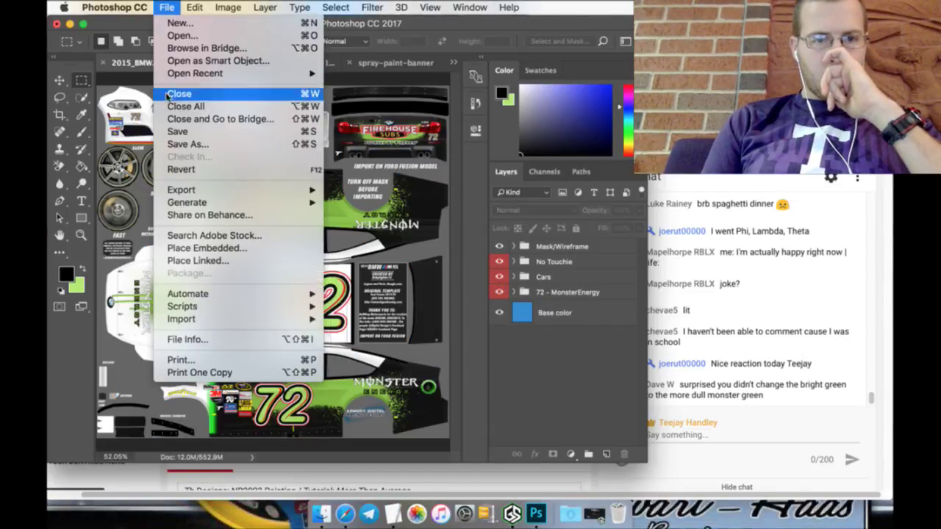
left_click(177, 131)
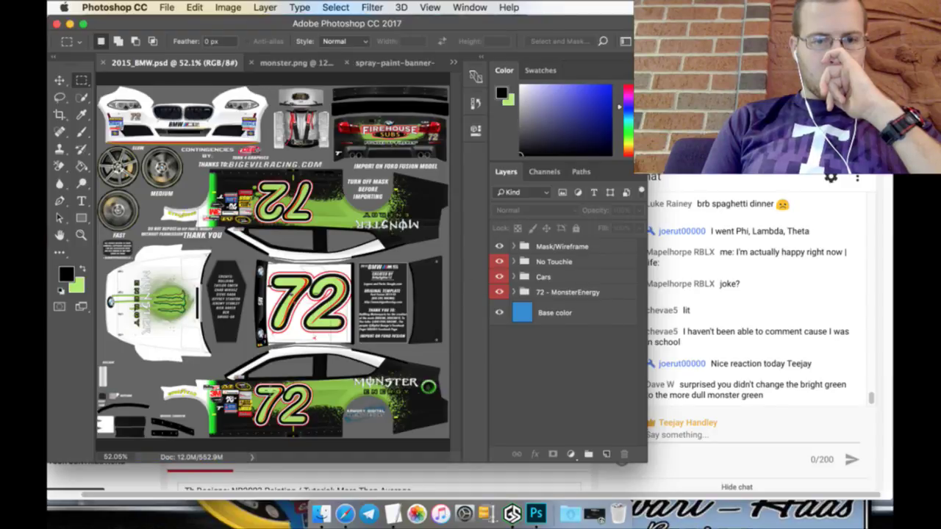
Step: Close 2015_BMW, monster.png and the banner without saving, then bring up TextEdit's Schedule
left_click(105, 63)
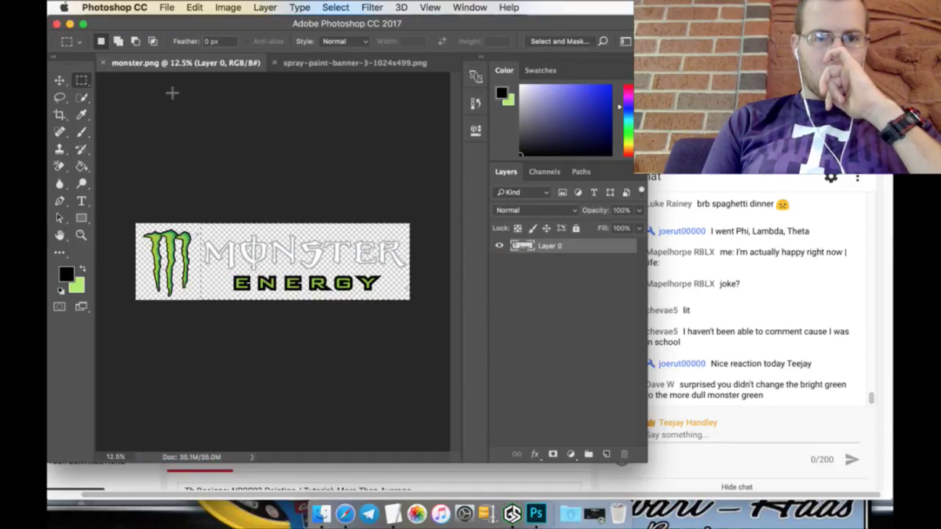
left_click(104, 64)
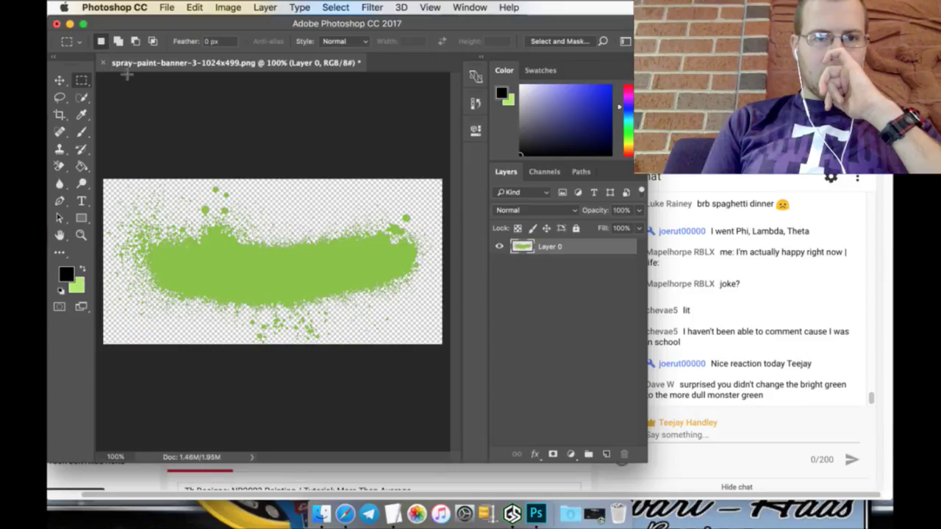
left_click(106, 63)
left_click(411, 193)
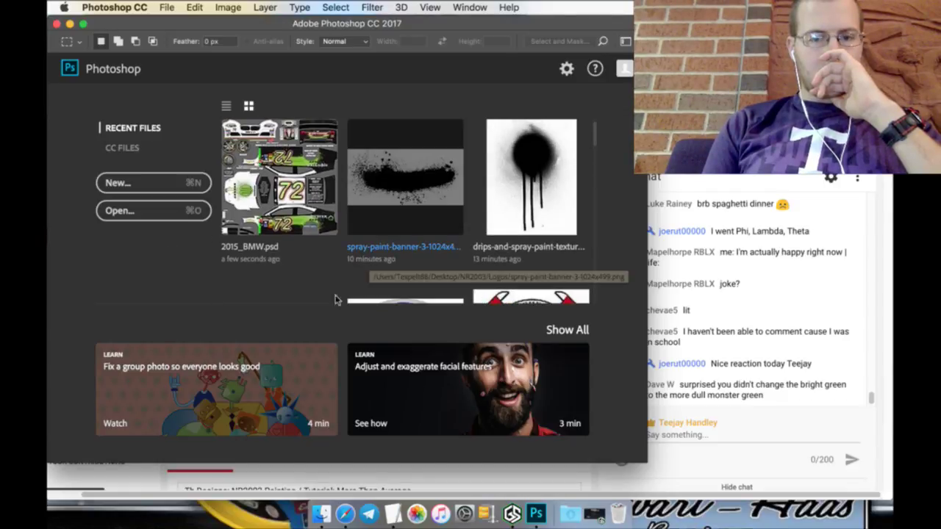
left_click(393, 514)
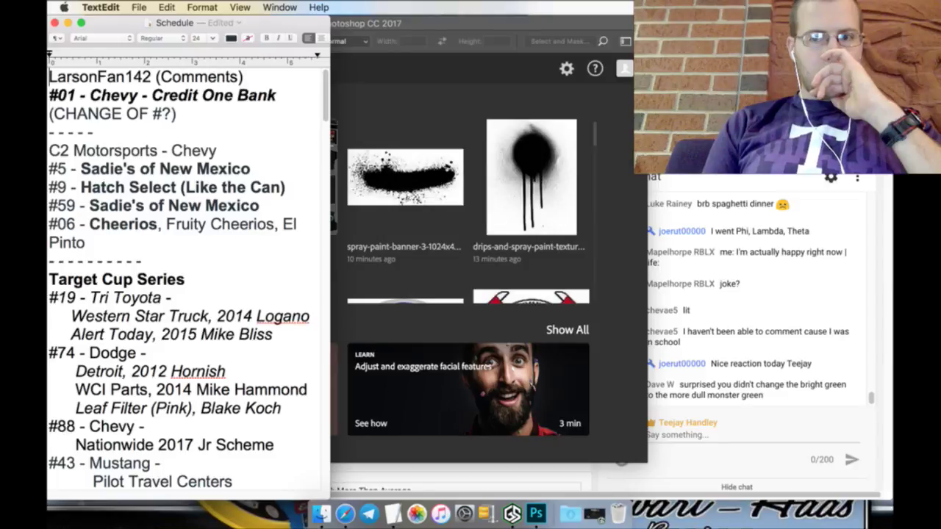
Step: Open the Google Hangouts chat with the contact who wrote 'I got it'
key("super+Tab")
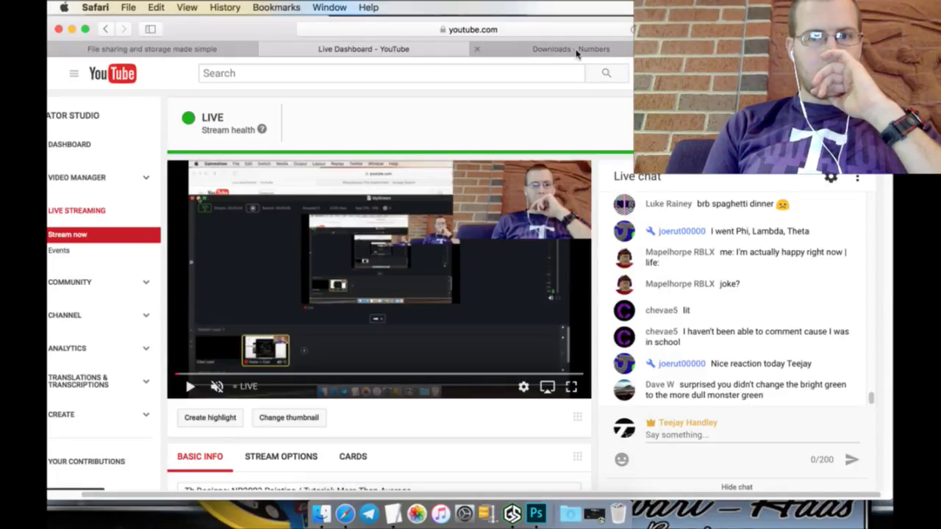
left_click(577, 50)
left_click(571, 29)
left_click(500, 251)
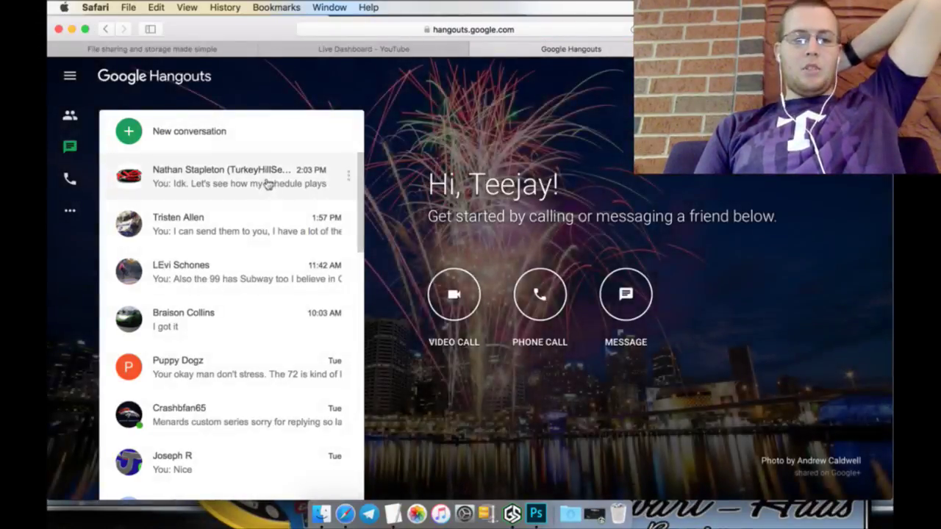
scroll(243, 286, "down", 1)
left_click(254, 319)
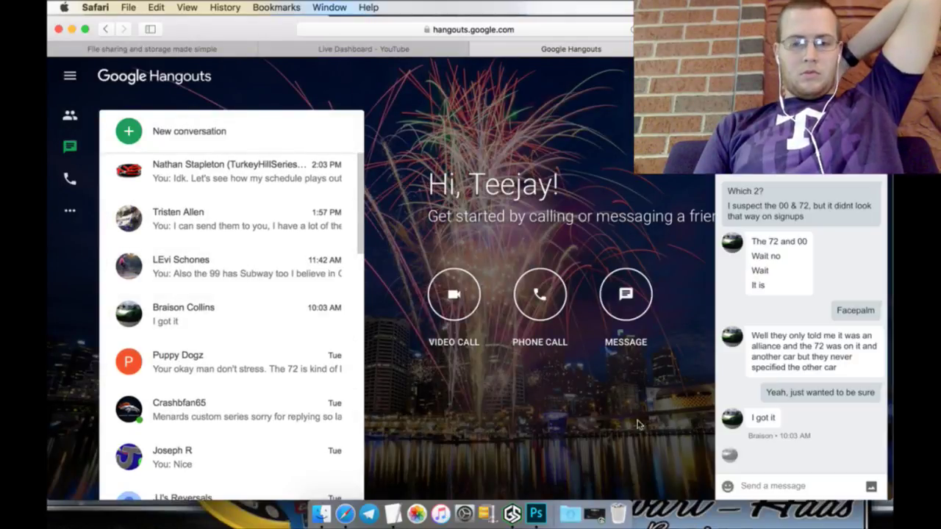
Step: Send the message 'Any word on the two #01s situation?'
type("A")
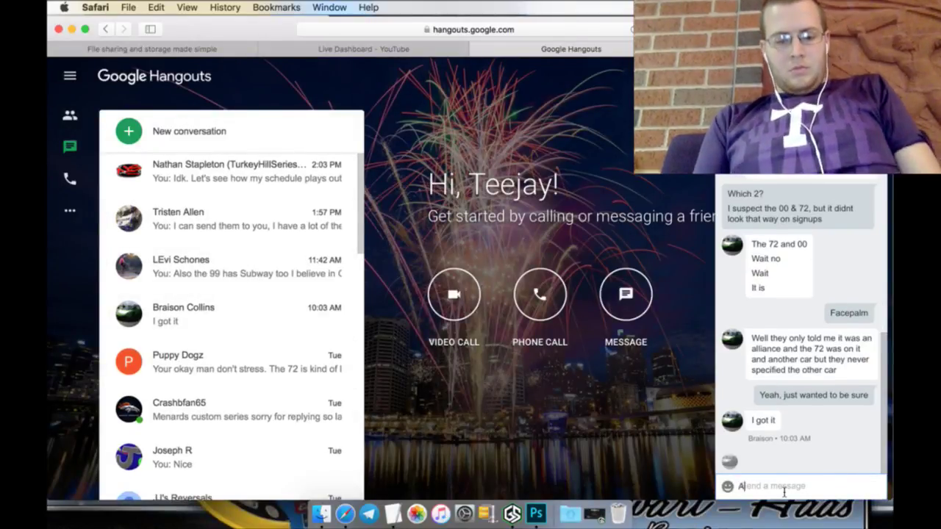
type("Ny wor")
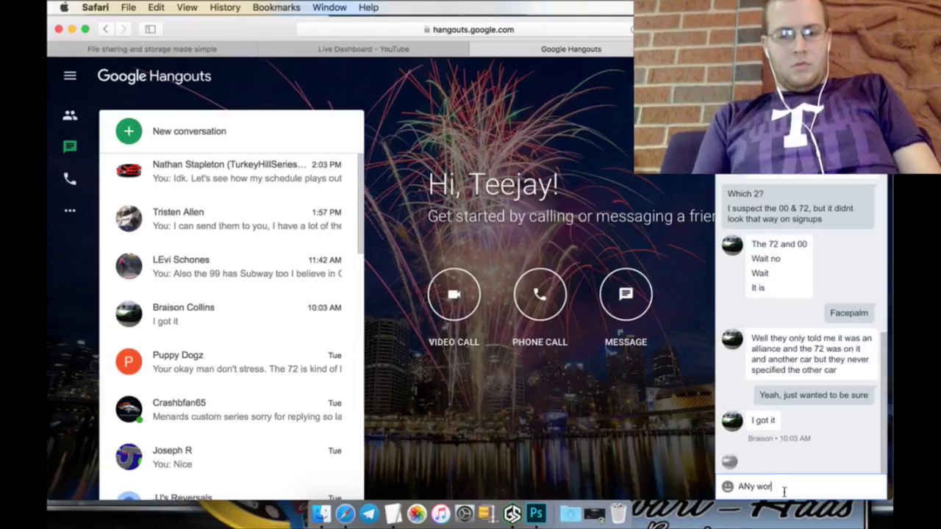
key("BackSpace")
key("BackSpace")
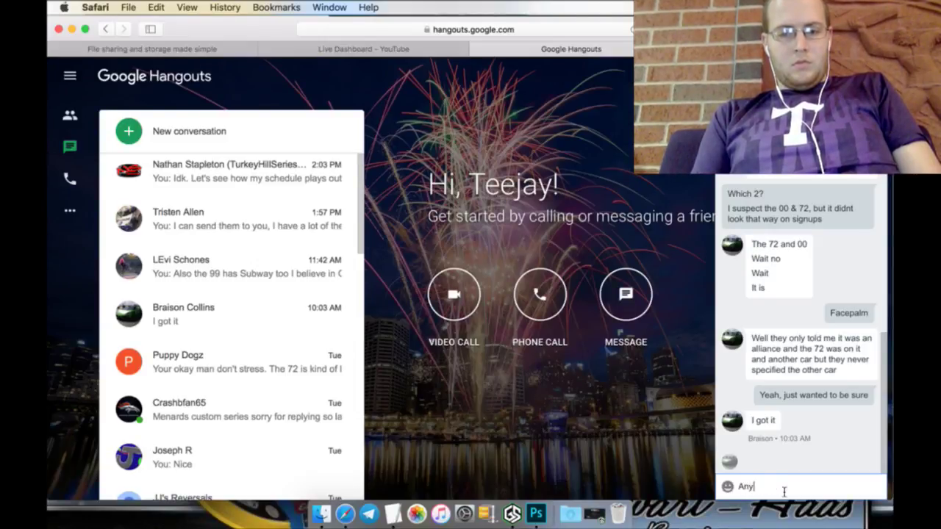
type("ord on the two #01s")
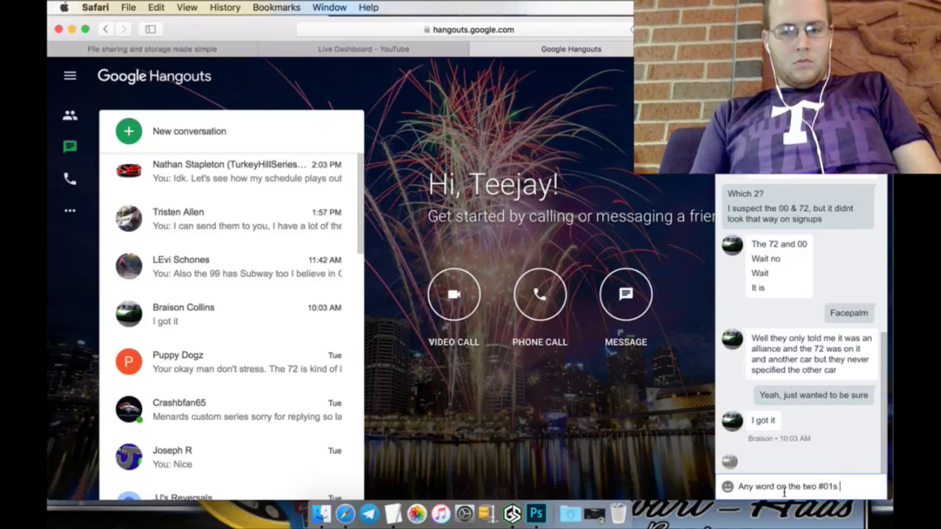
type("situation")
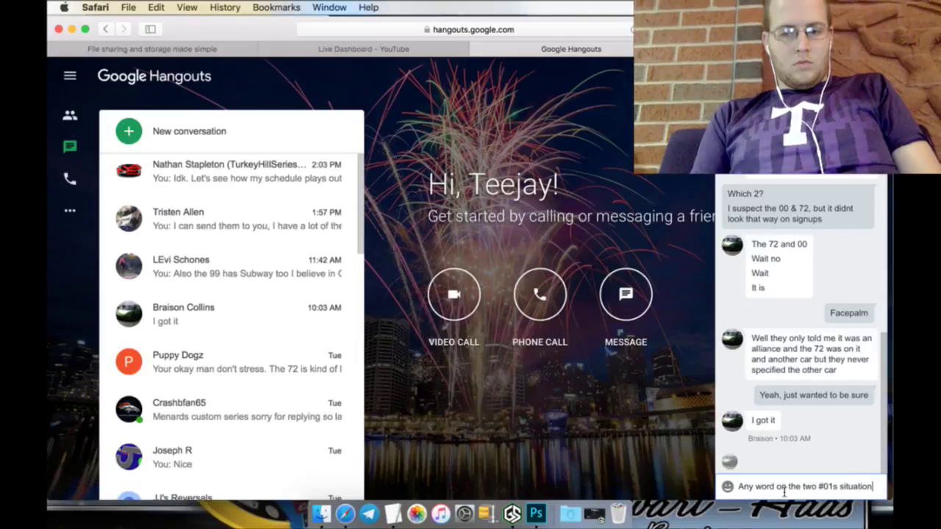
type("?")
key("Return")
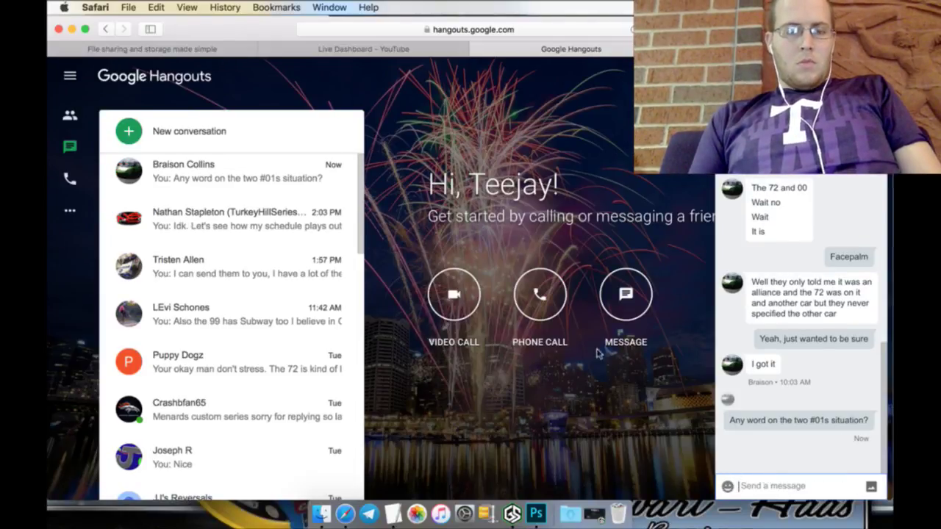
left_click(325, 49)
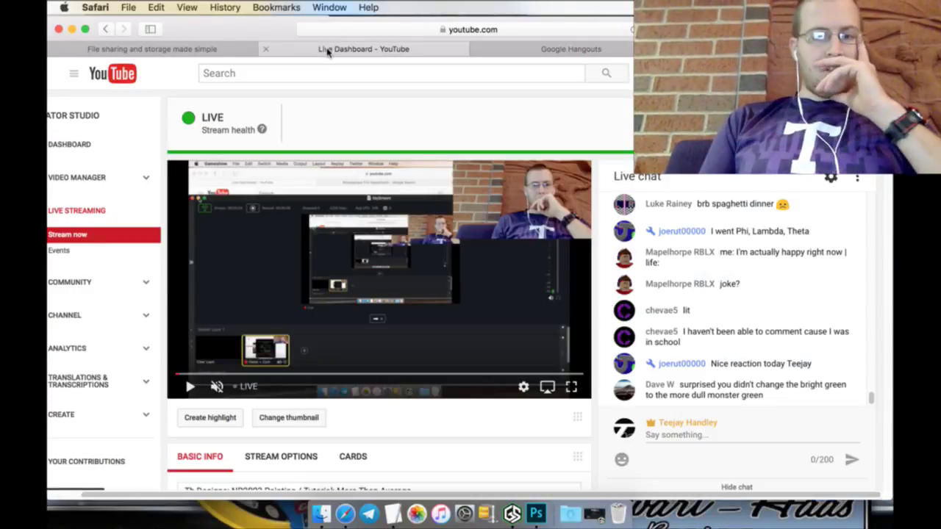
Step: Copy the public share link of the March 1 MediaFire folder holding the three .tga files
left_click(111, 50)
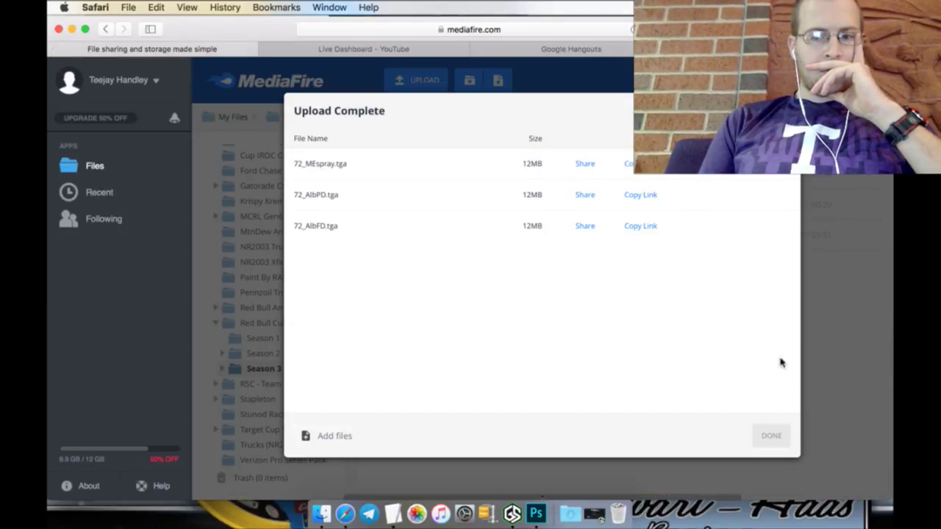
left_click(771, 435)
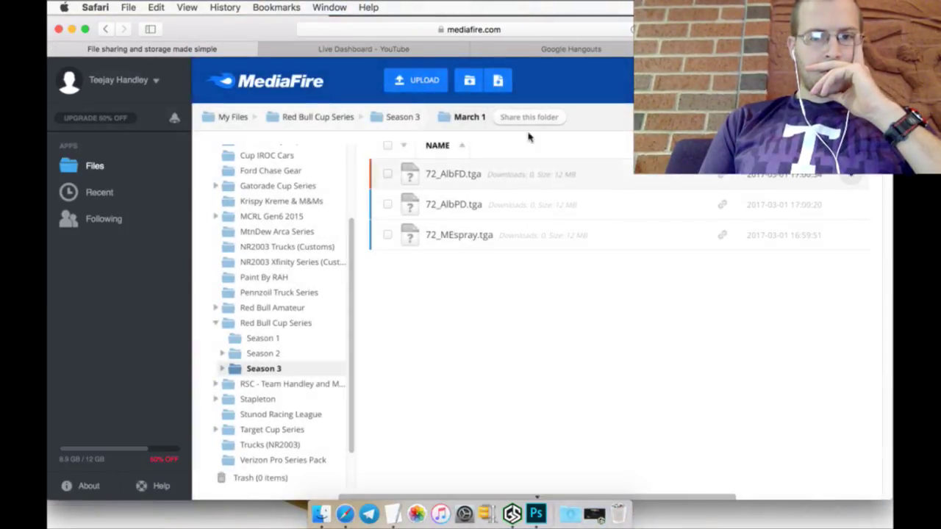
left_click(526, 119)
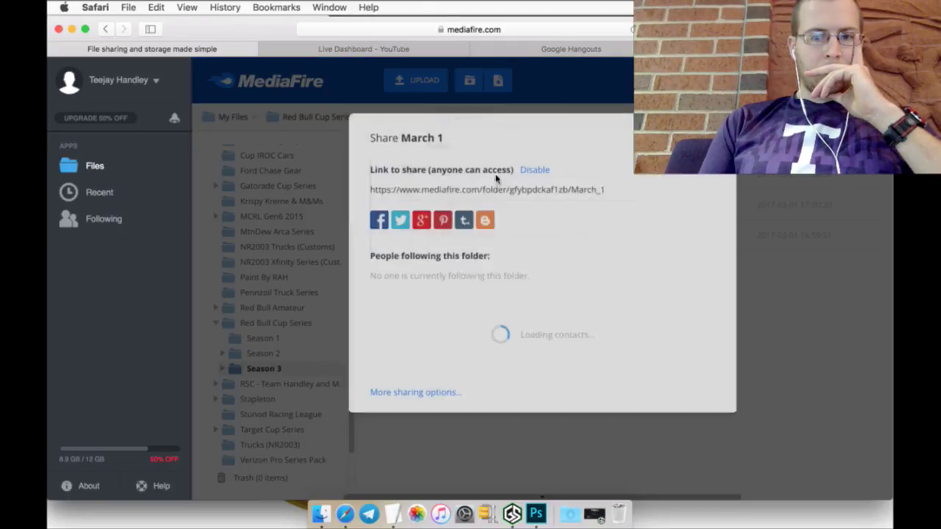
left_click(512, 190)
right_click(513, 189)
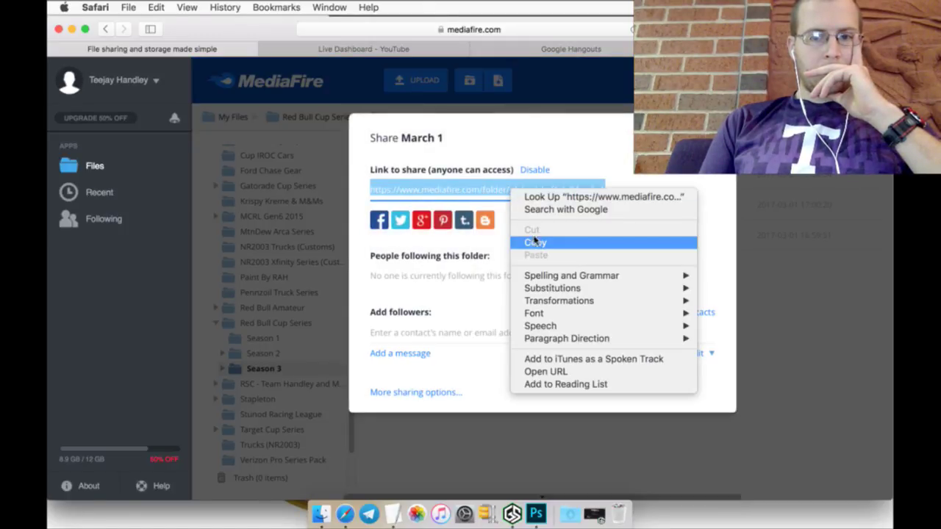
left_click(535, 243)
left_click(534, 49)
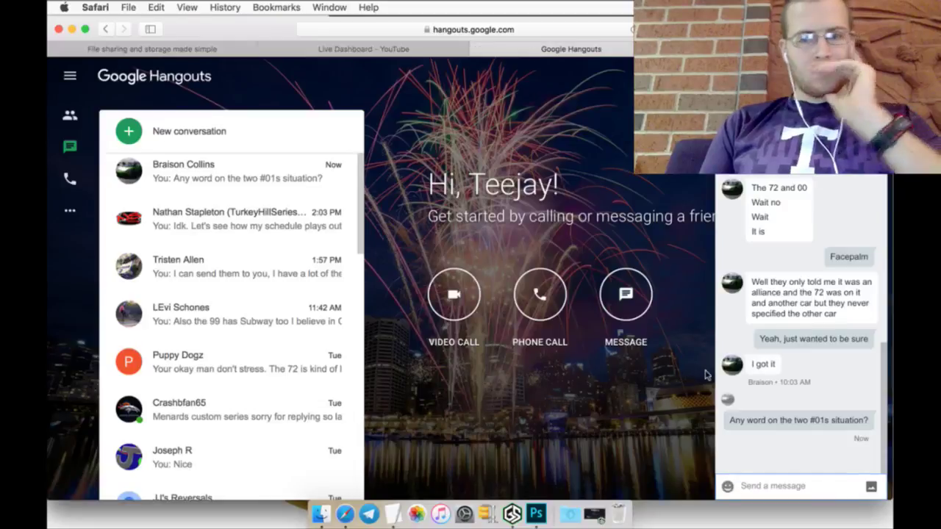
Step: Send the Hangouts message 'Rest of 72s:' followed by the pasted March 1 MediaFire link
type("Rest")
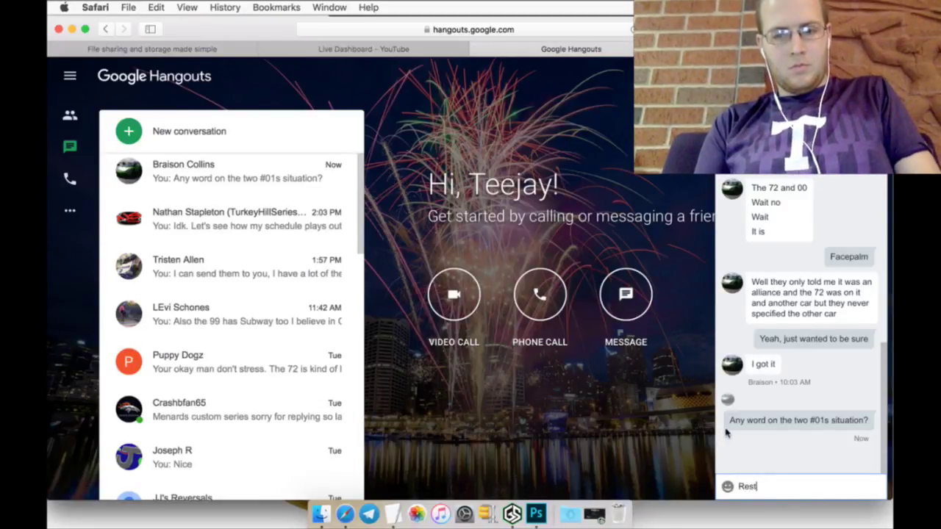
type(" of 72")
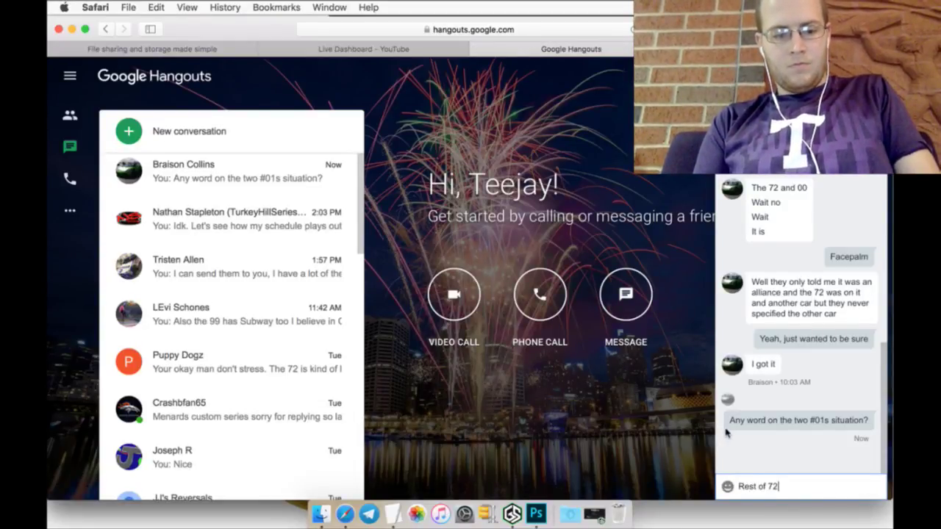
type("s:")
key("super+v")
key("Return")
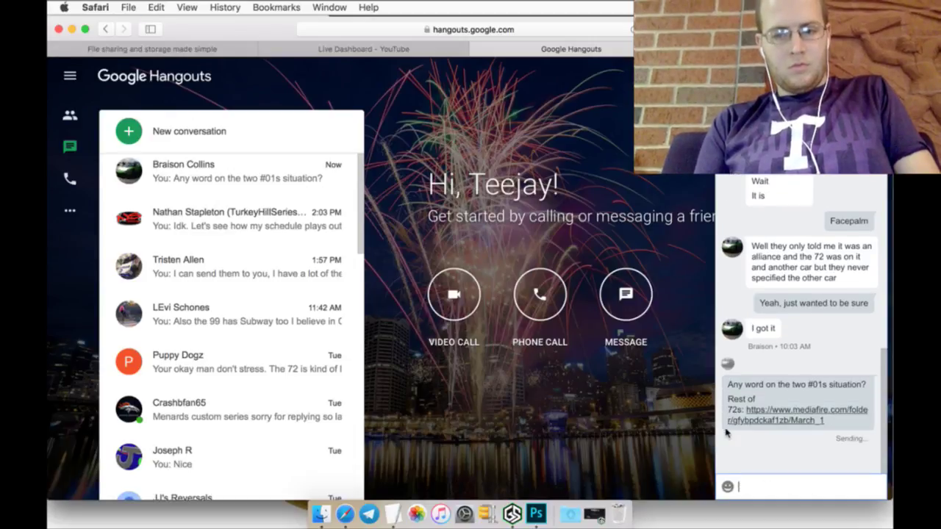
key("Escape")
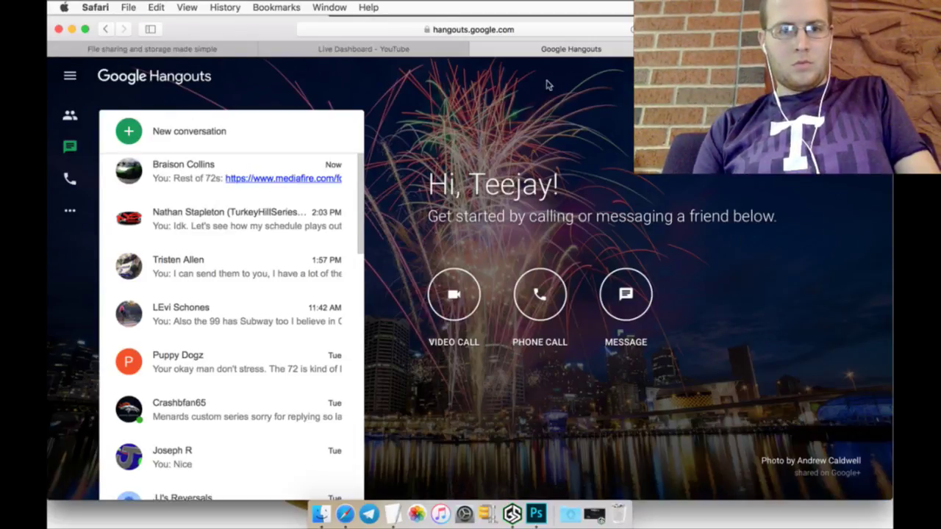
left_click(285, 50)
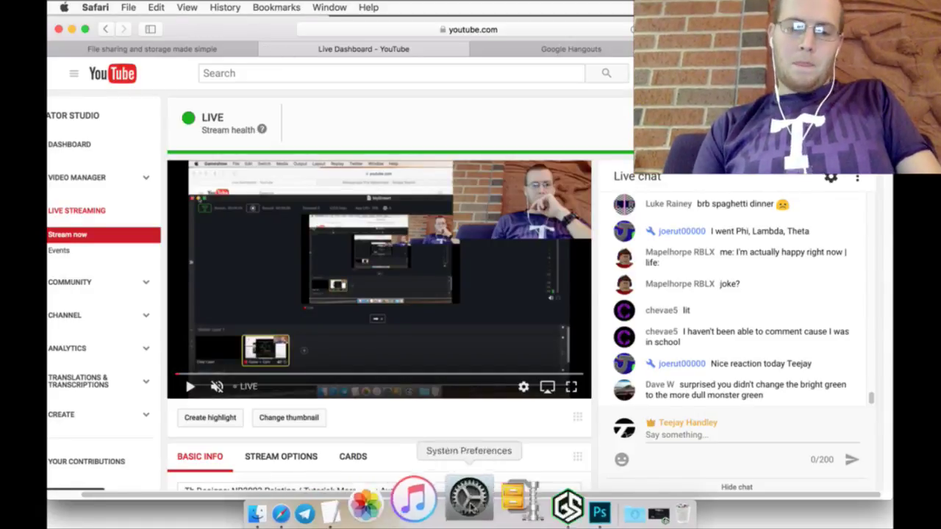
Step: Bring the Schedule notes document forward and place the cursor at its very start
left_click(531, 507)
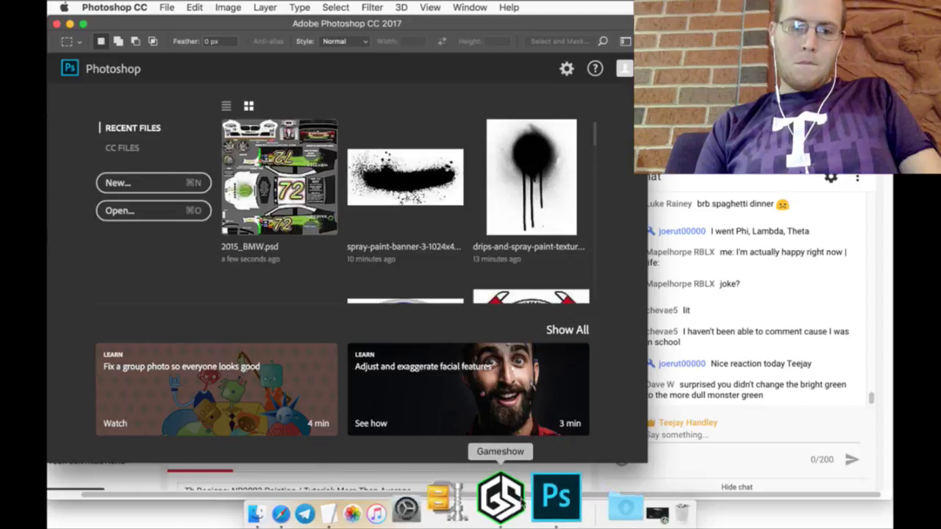
left_click(392, 507)
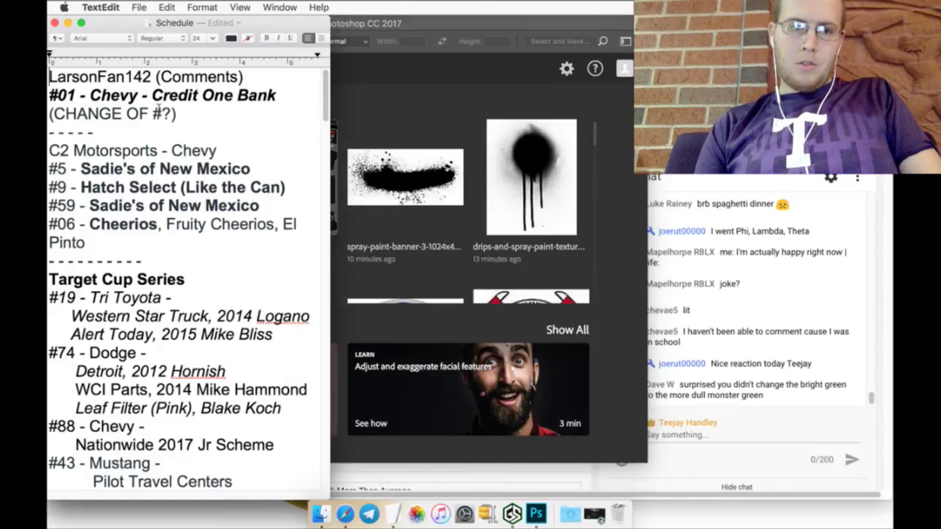
left_click_drag(163, 251, 48, 147)
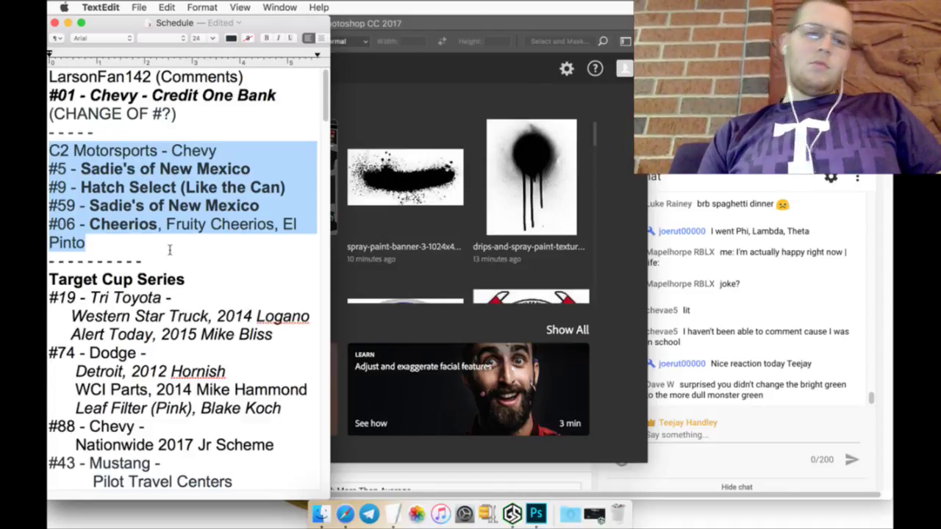
left_click(50, 79)
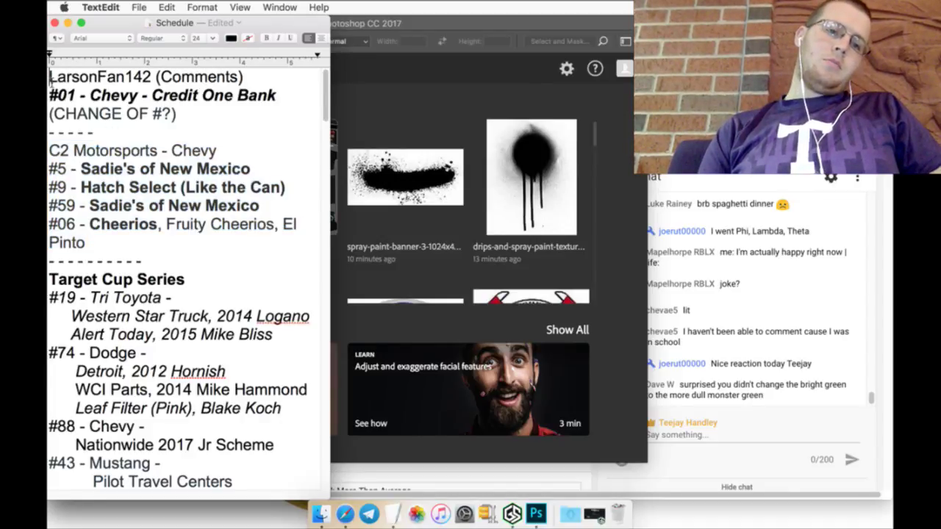
Step: Insert a bold 'RED BULL CUP SERIES' heading with a blank line below it
key("Return")
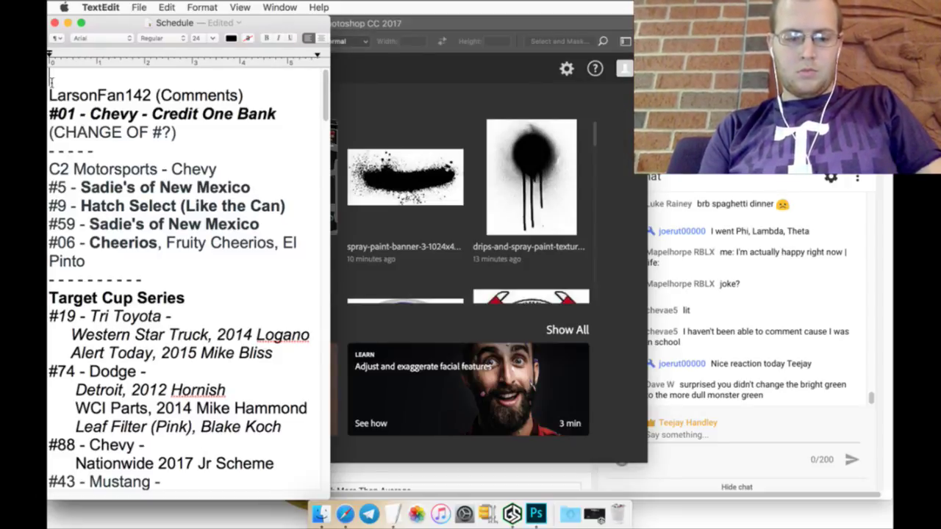
key("super+b")
type("RED BULL")
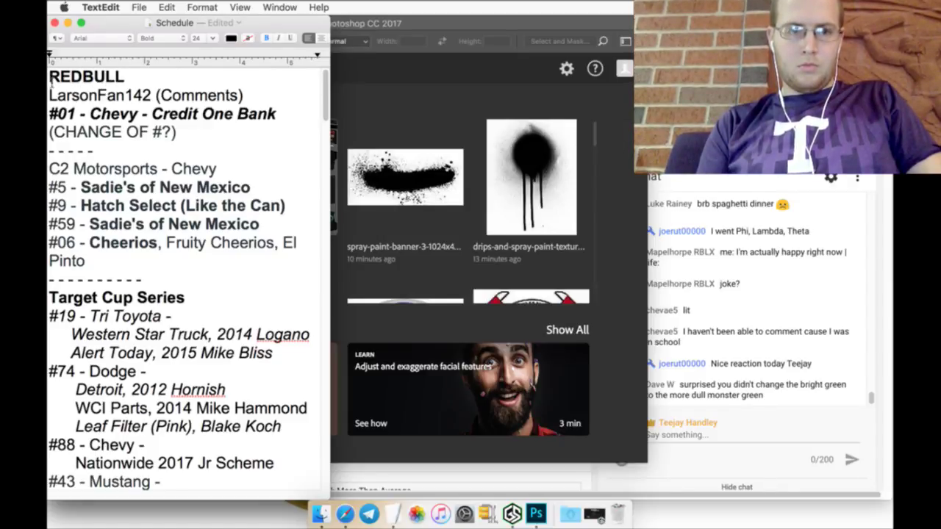
type(" CUP")
key("Left")
key("Left")
key("Left")
key("Left")
key("Left")
key("Left")
key("Left")
key("Left")
key("Right")
key("Right")
key("Right")
key("Right")
key("Right")
key("Right")
key("Right")
key("Right")
type("SERIES")
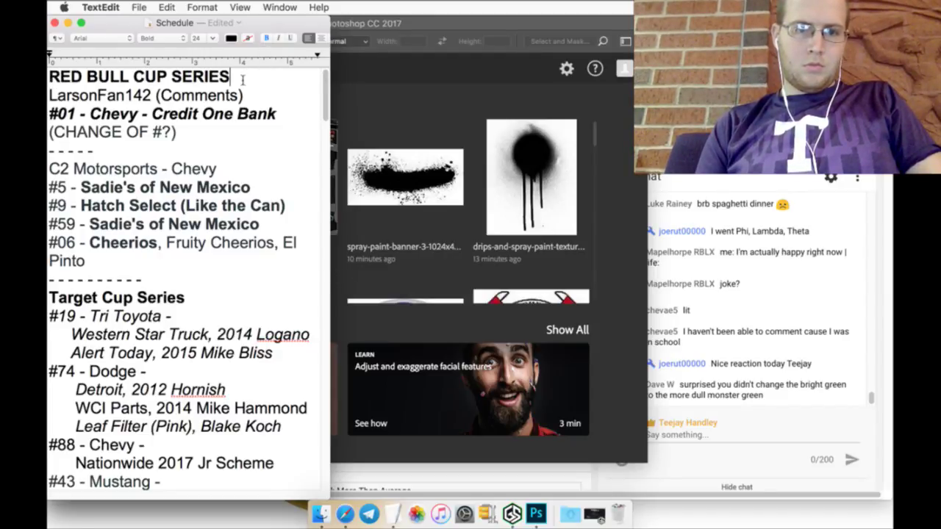
key("Return")
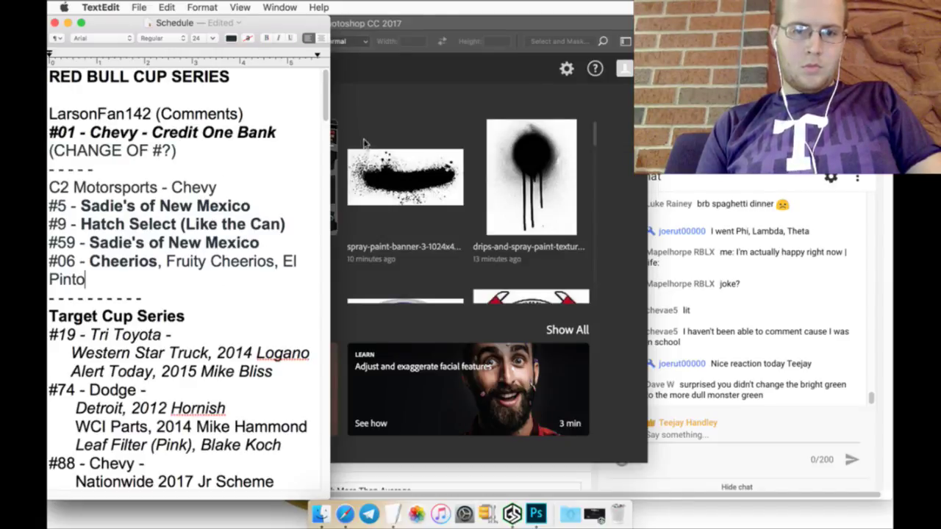
left_click(388, 136)
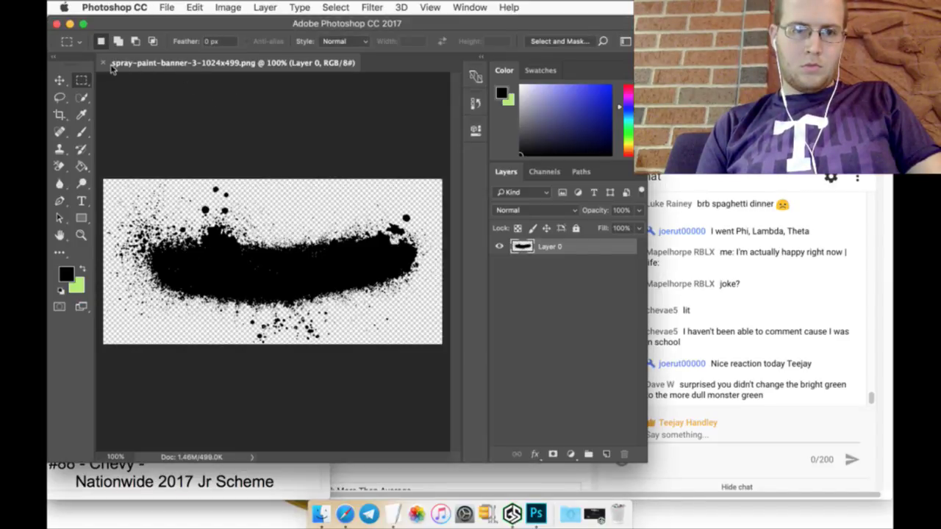
Step: Close the spray-paint banner and open 2015_Chevy.psd from Photoshop's Recent Files
left_click(105, 64)
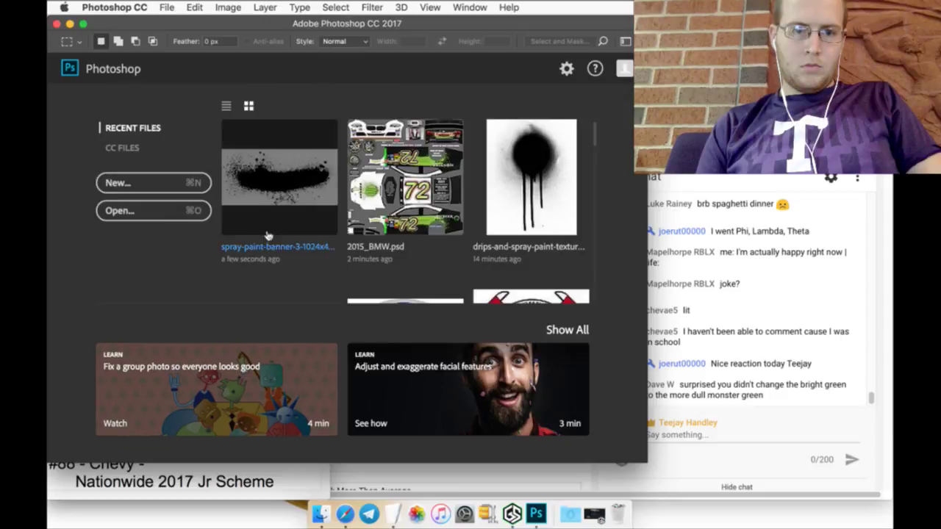
scroll(284, 231, "down", 3)
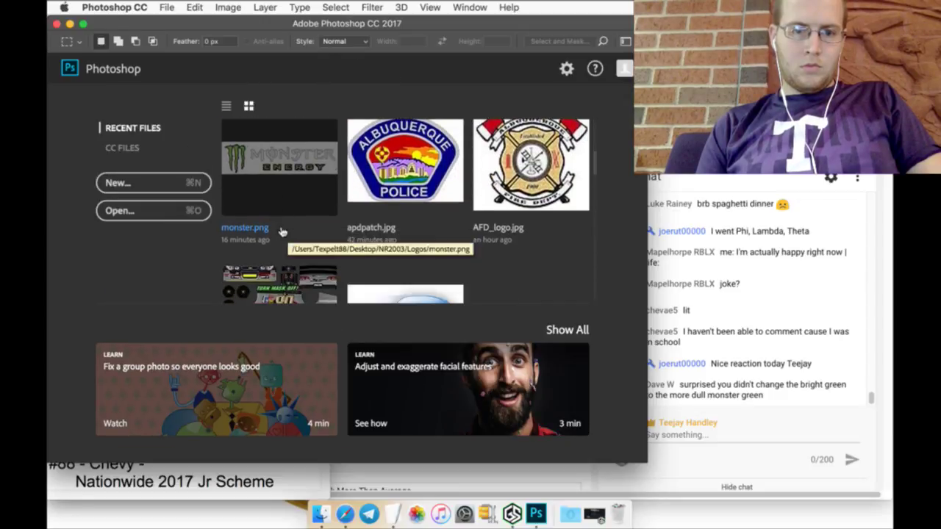
scroll(283, 231, "down", 3)
left_click(282, 227)
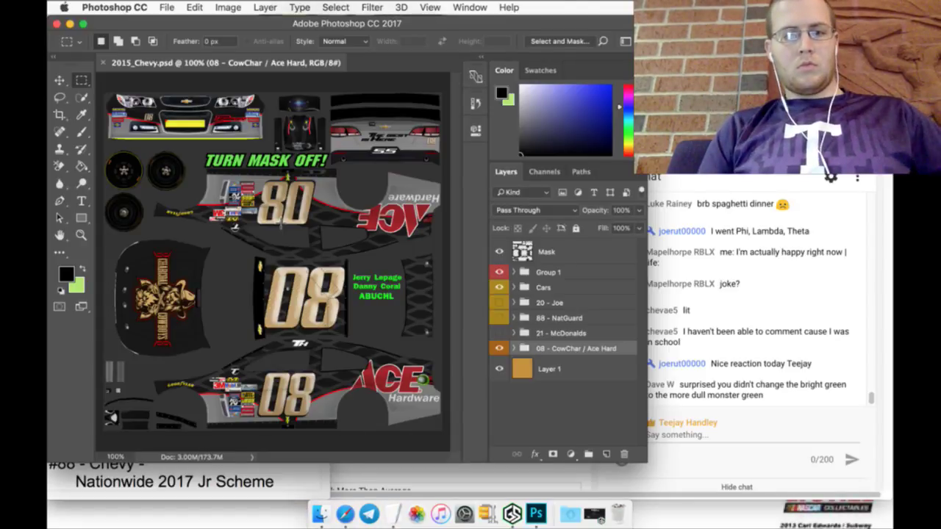
key("XF86AudioLowerVolume")
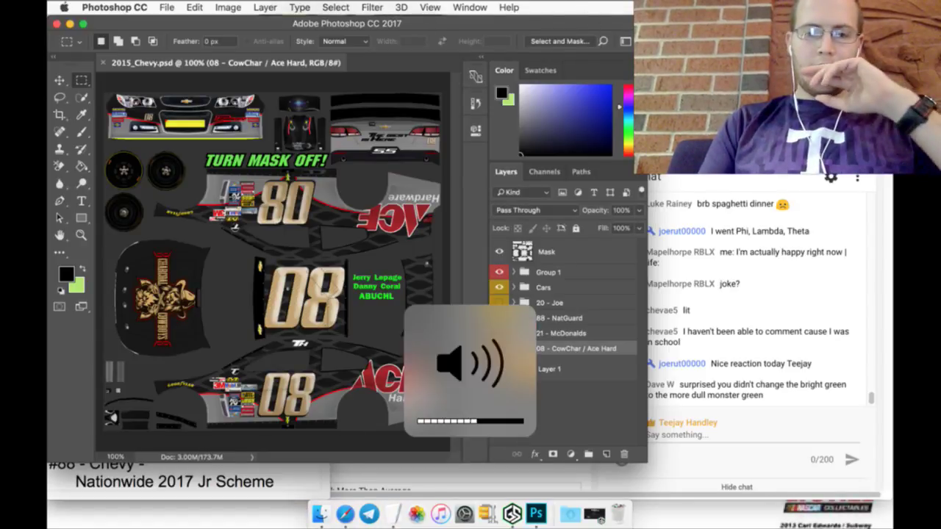
key("super+Tab")
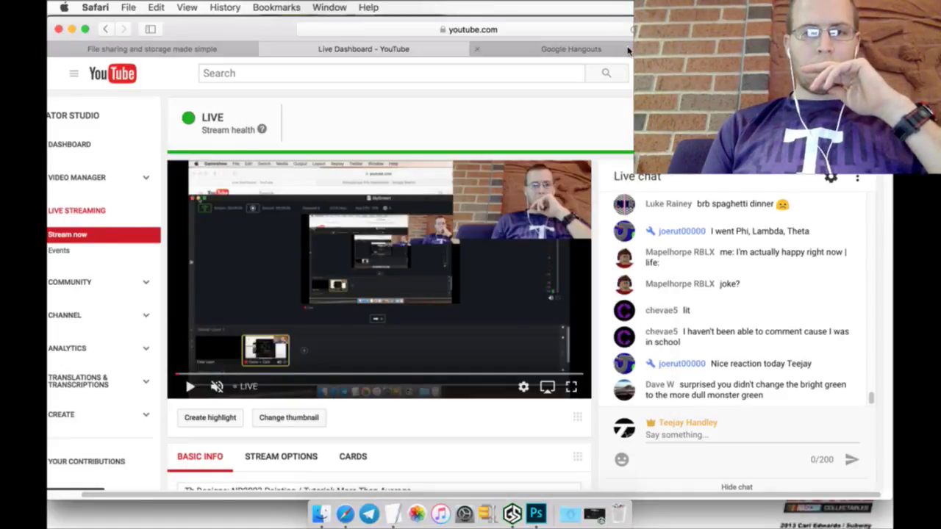
Step: Reply 'both will keep their numbers? okay' to the contact's latest Hangouts message
left_click(628, 50)
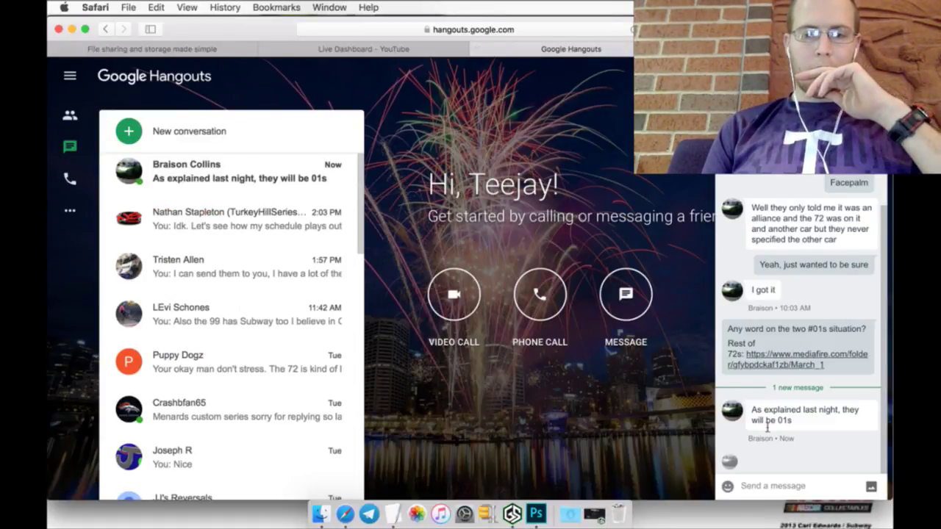
left_click(812, 446)
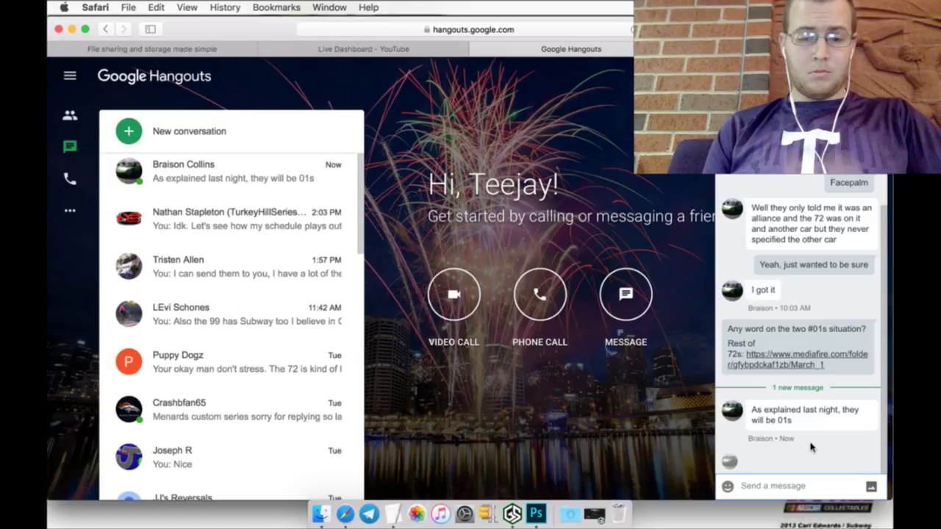
type("both ")
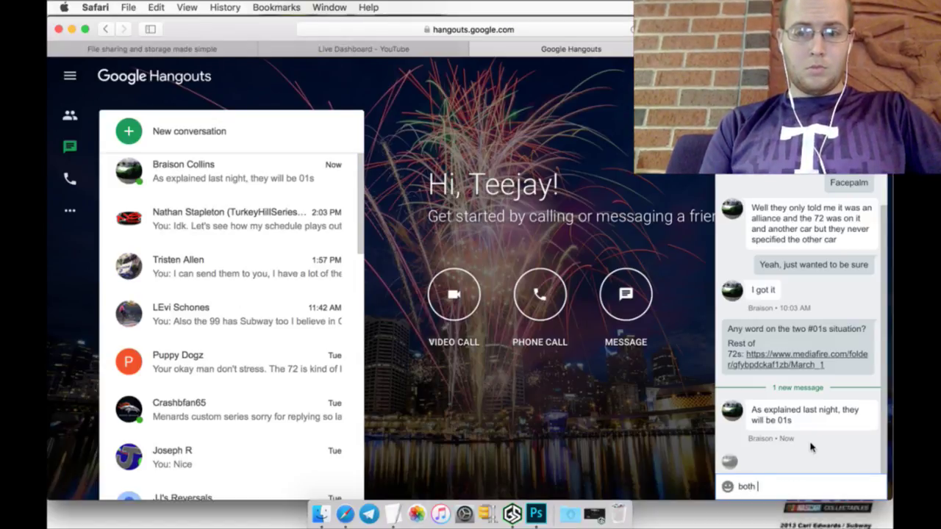
type("will keep ")
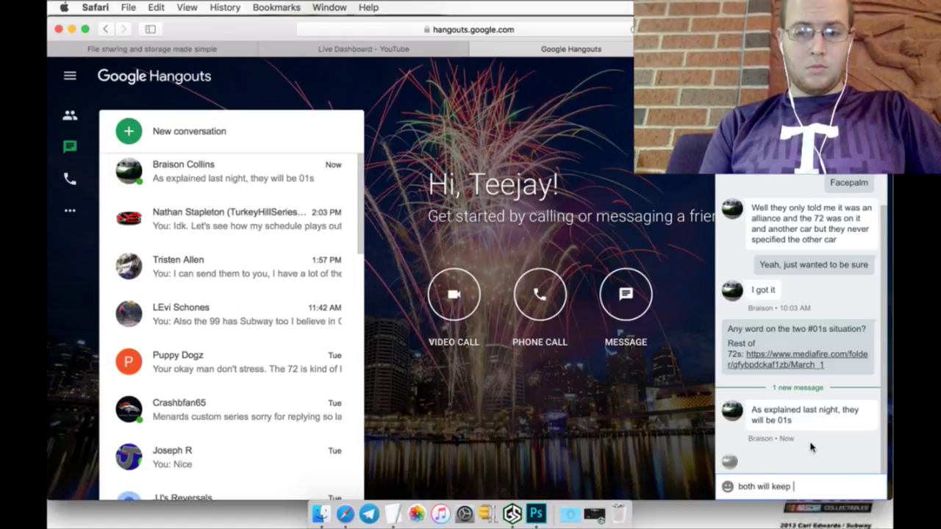
type("their numbers/")
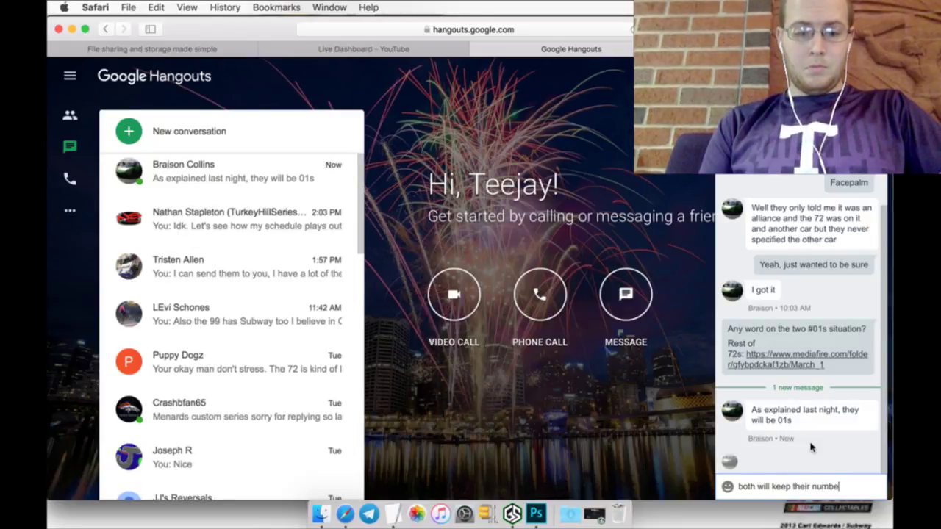
key("BackSpace")
key("BackSpace")
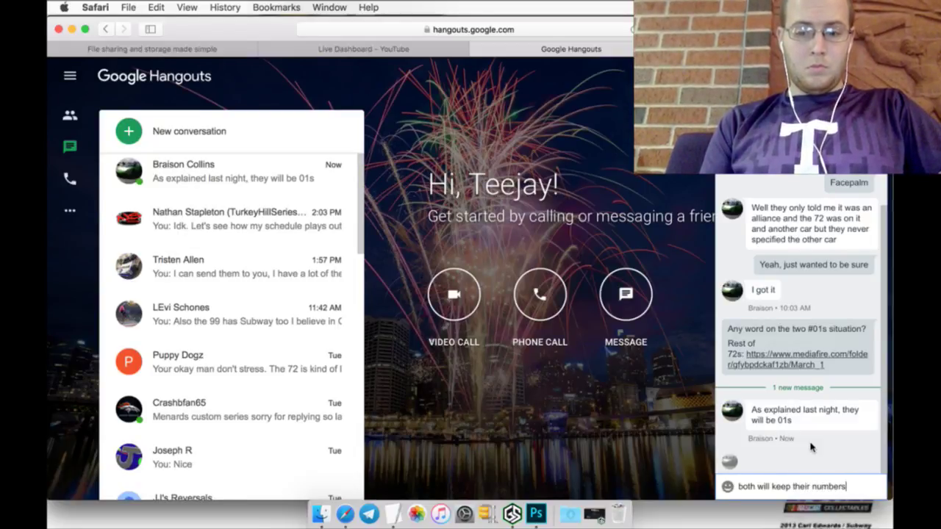
type("? okay")
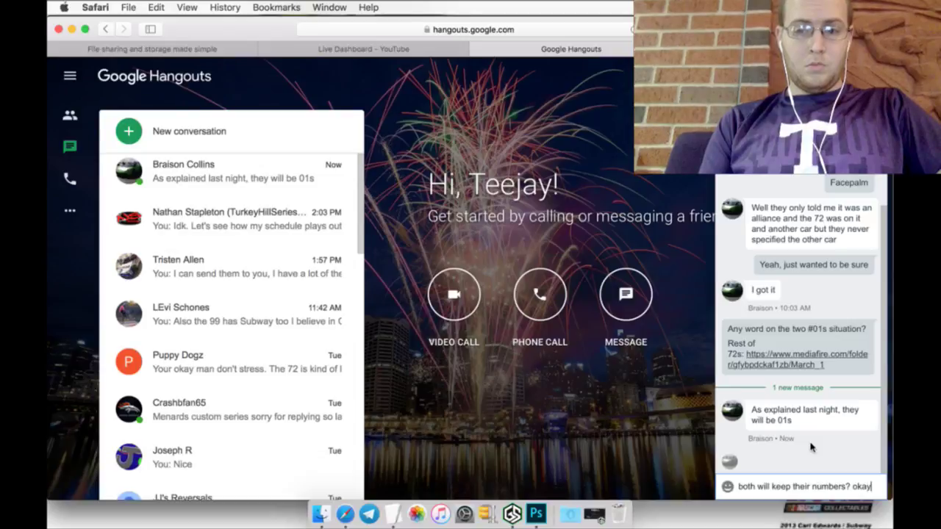
key("Return")
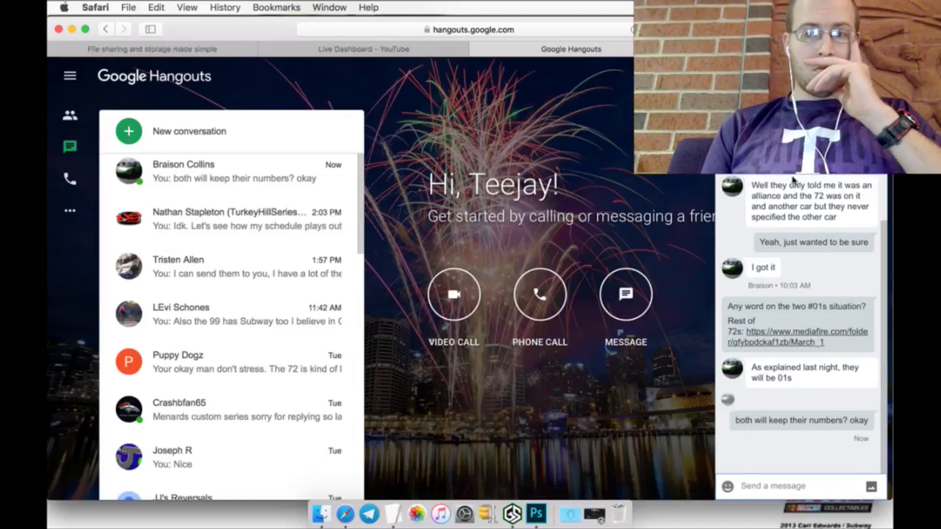
left_click(180, 50)
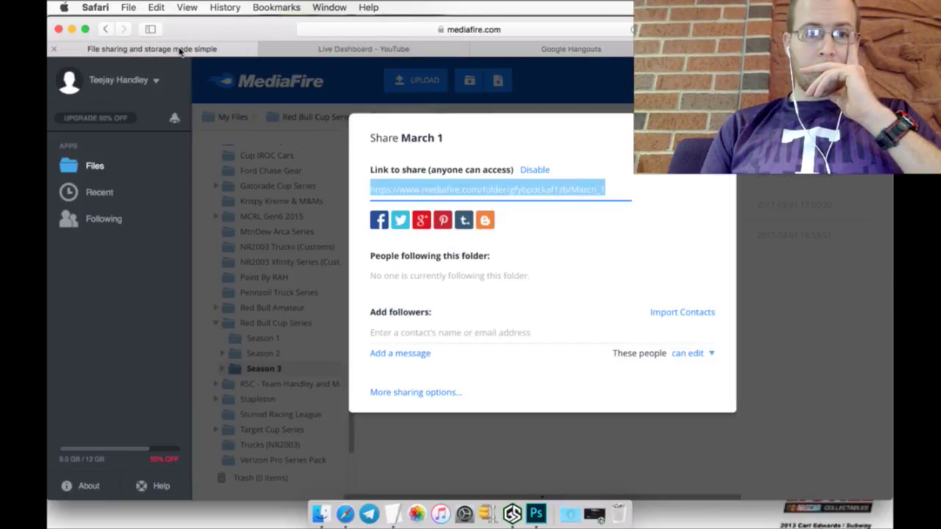
Step: Bring the Schedule notes forward and select the #5 sponsor name, Sadie's of New Mexico
left_click(359, 50)
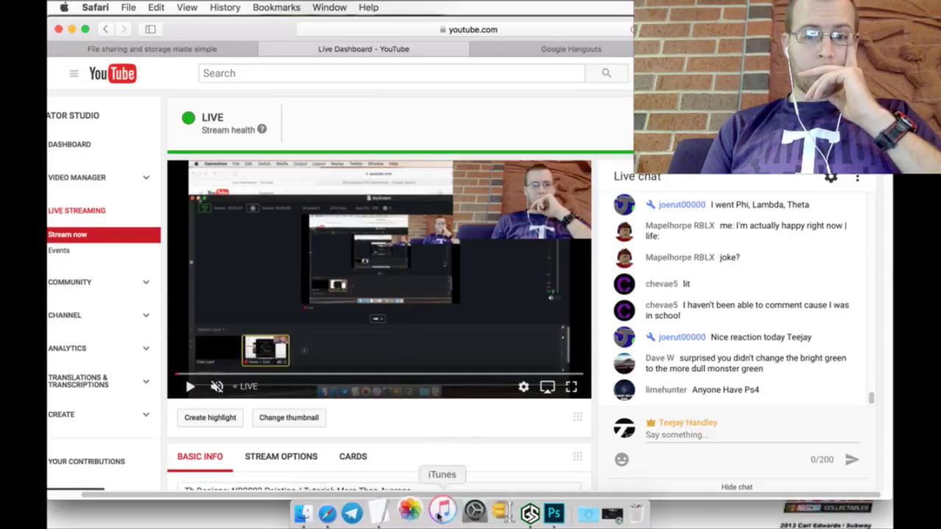
left_click(532, 500)
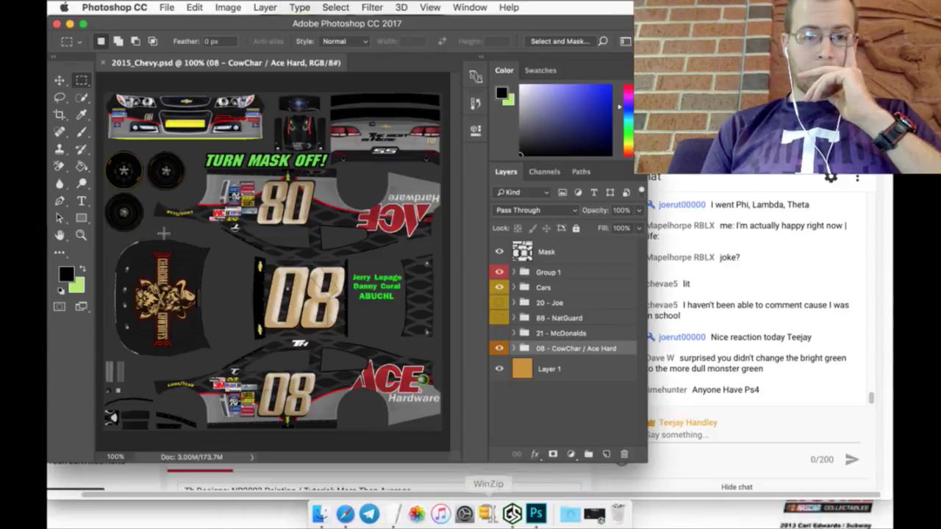
left_click(390, 505)
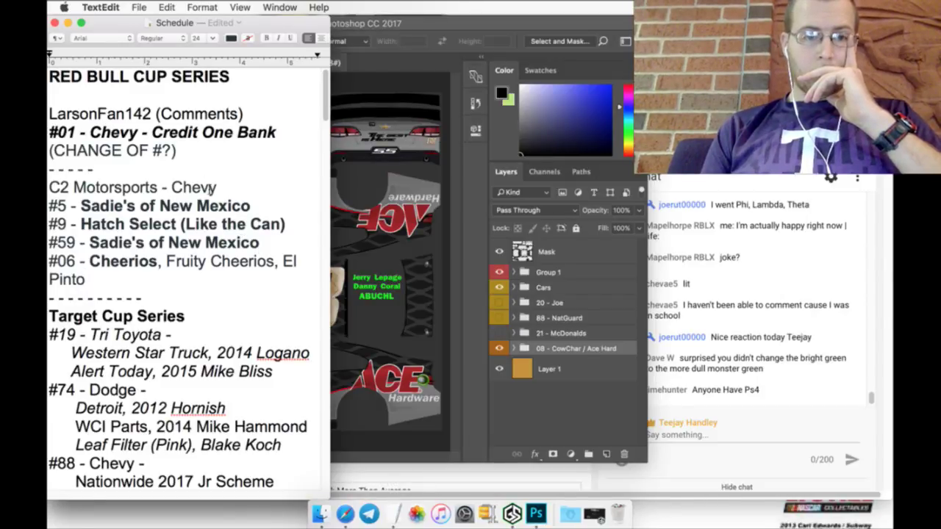
scroll(231, 282, "down", 3)
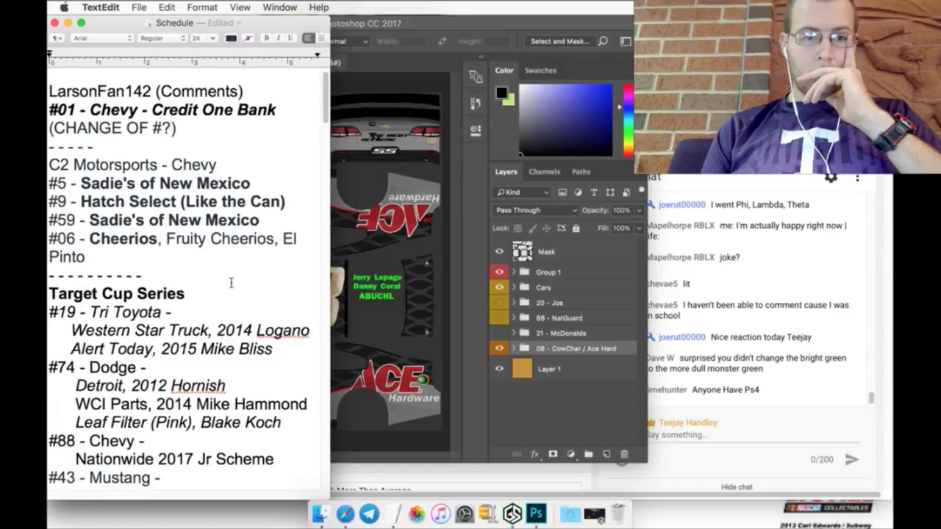
scroll(231, 282, "down", 3)
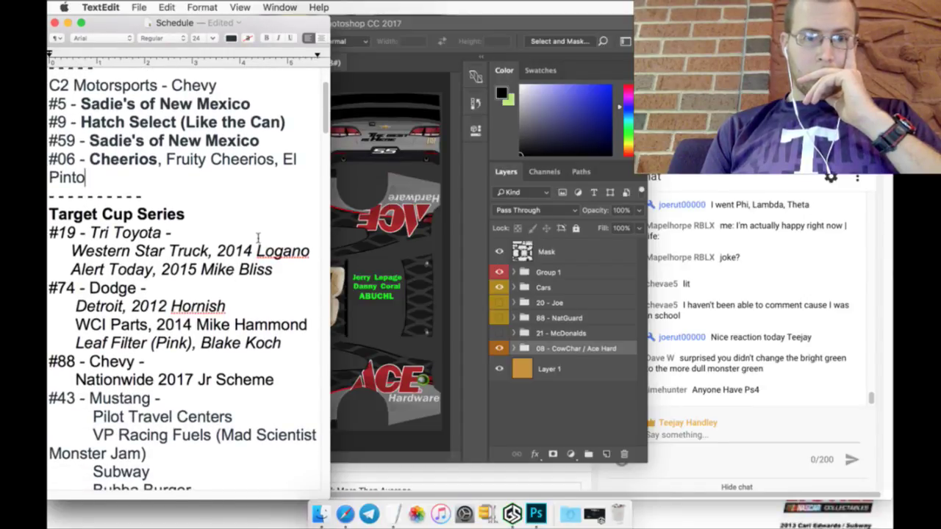
left_click_drag(79, 107, 231, 114)
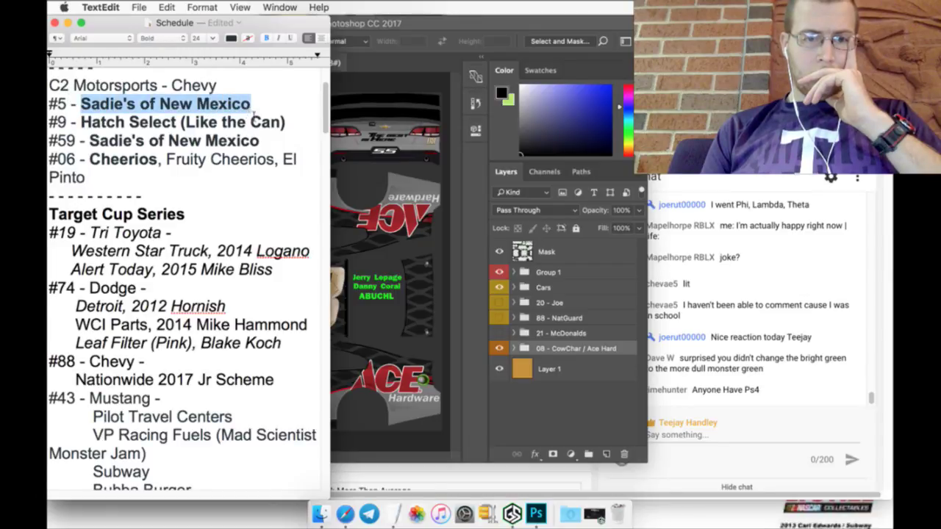
Step: Cut the #9 Hatch Select line and paste it on a new line after the Pinto entry
left_click(269, 150)
left_click_drag(297, 127, 49, 123)
right_click(54, 122)
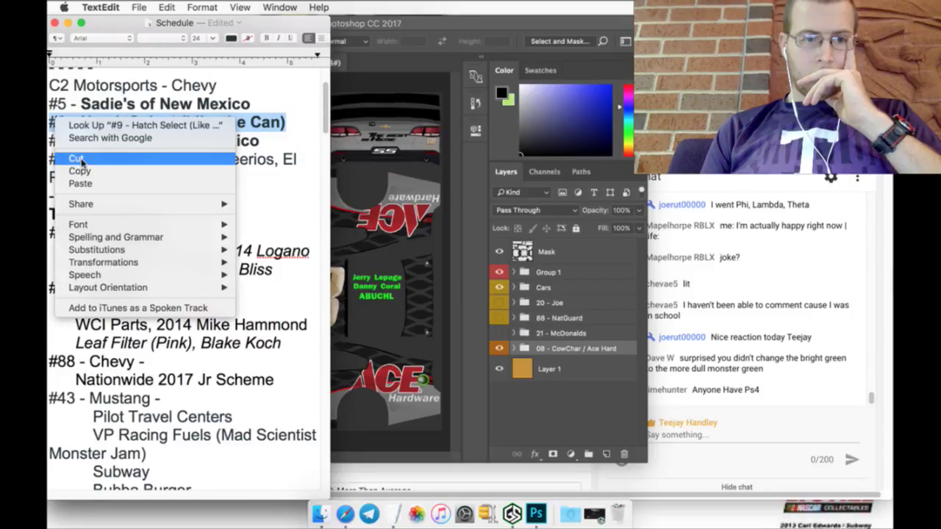
left_click(76, 159)
key("BackSpace")
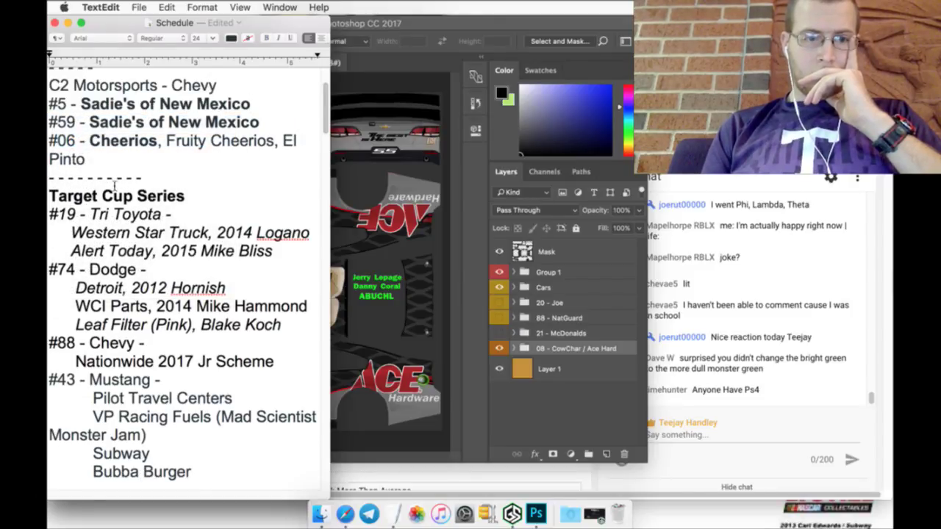
key("Return")
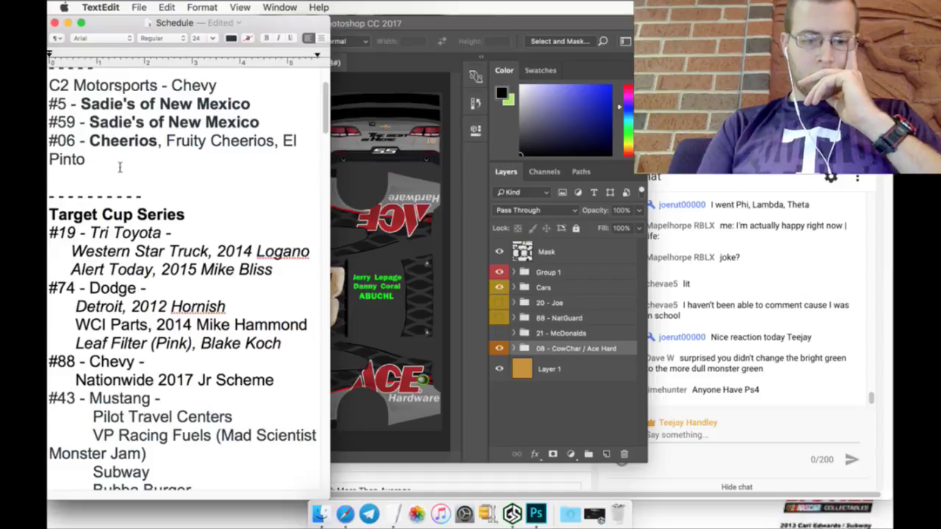
key("super+v")
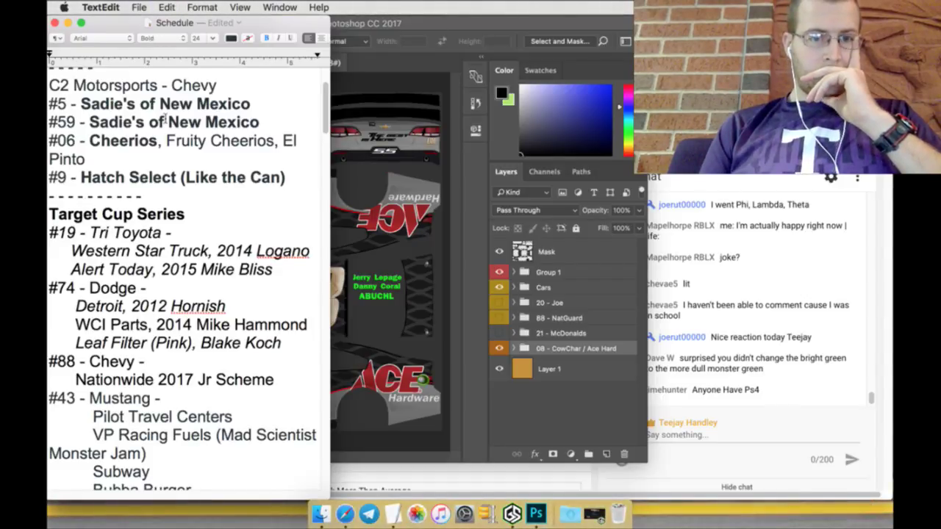
Step: Copy the name 'Sadie's of New Mexico' from the #5 line
left_click_drag(250, 107, 81, 106)
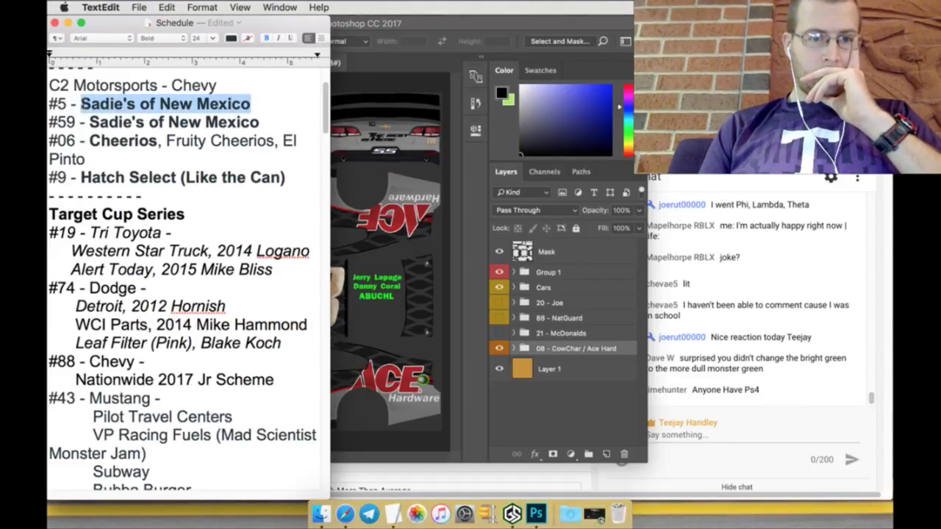
right_click(84, 105)
left_click(117, 151)
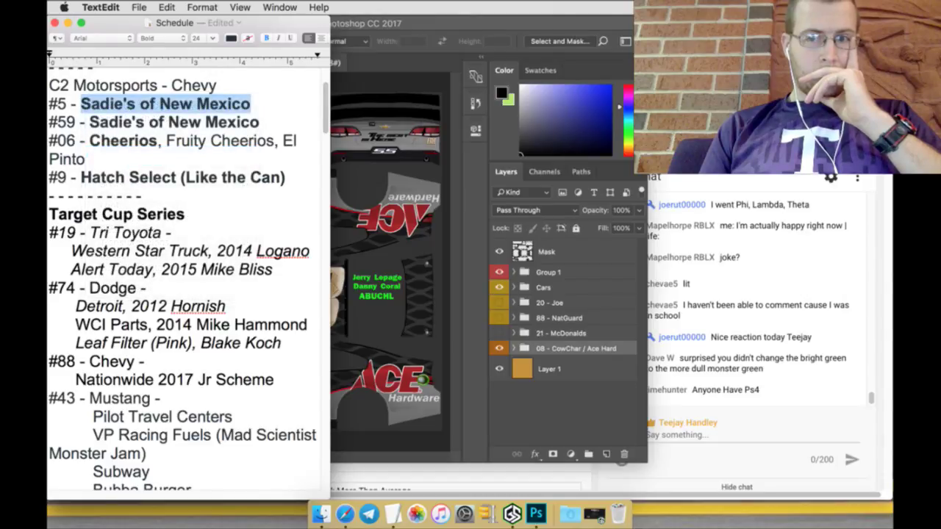
key("super+Tab")
key("ctrl+Tab")
Step: Change the Google Images search from 'spray paint' to 'Sadie's of New Mexico logo png'
scroll(253, 122, "up", 4)
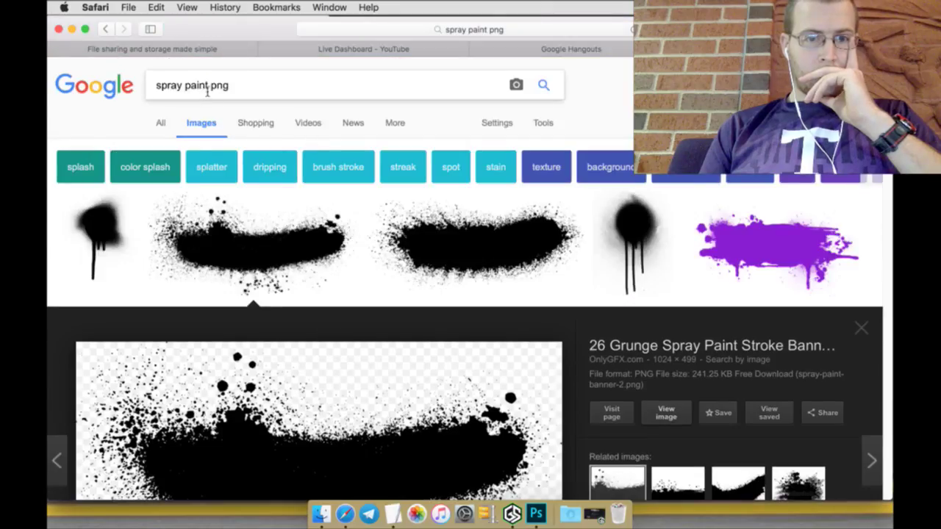
left_click_drag(208, 91, 110, 86)
key("super+v")
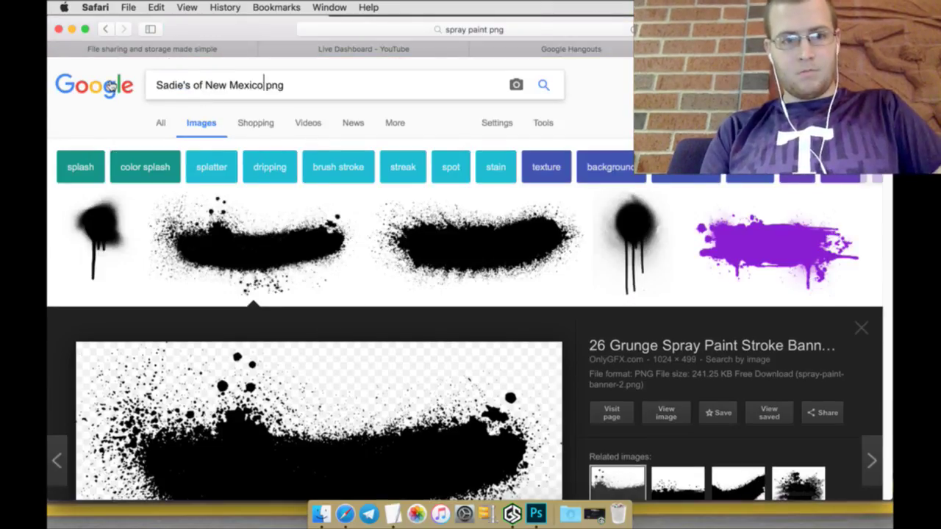
type("logo")
key("Return")
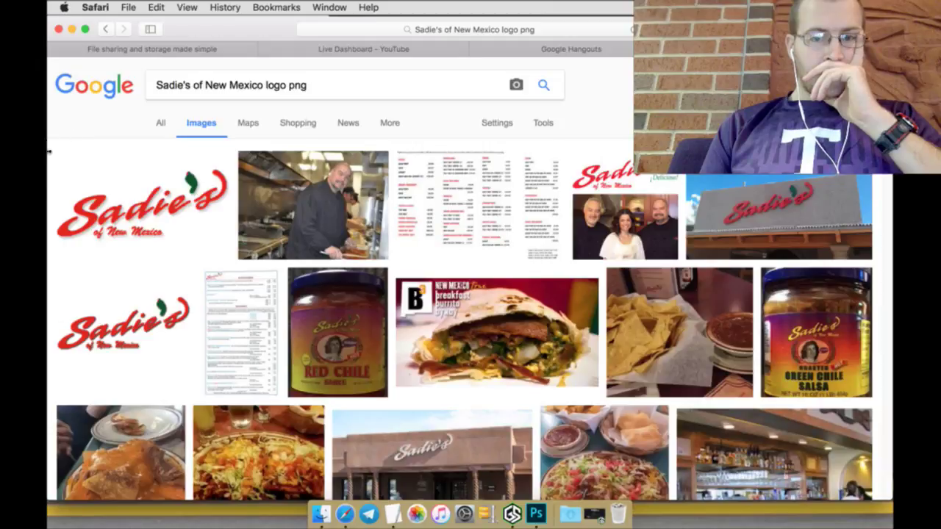
scroll(49, 218, "down", 4)
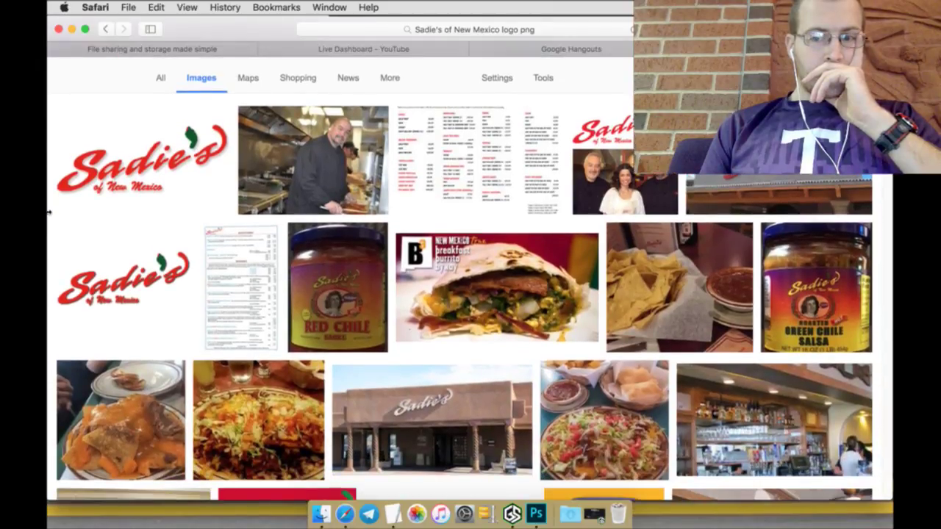
scroll(49, 212, "down", 8)
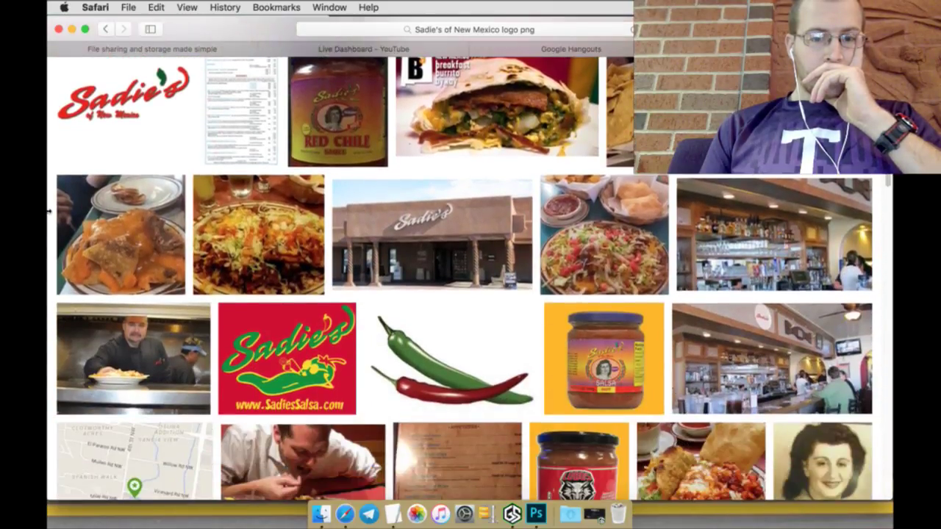
scroll(48, 211, "up", 5)
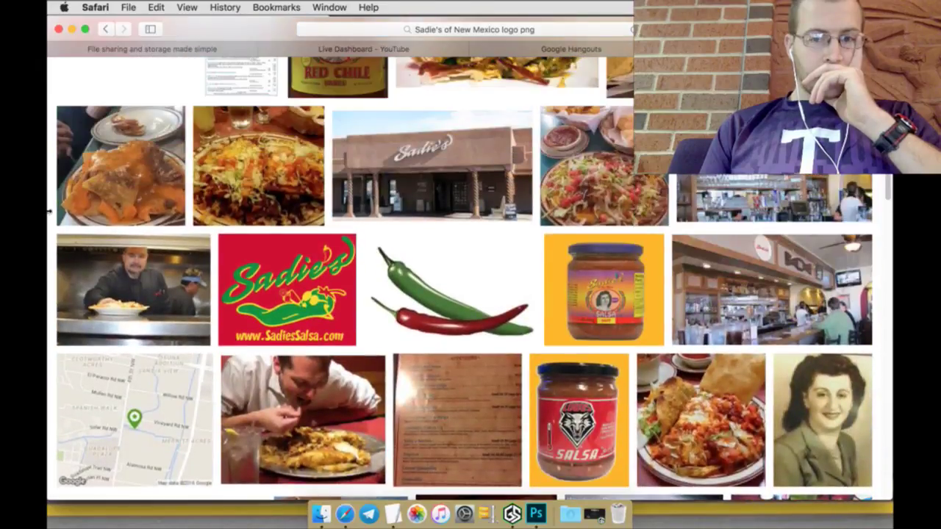
scroll(48, 212, "up", 1)
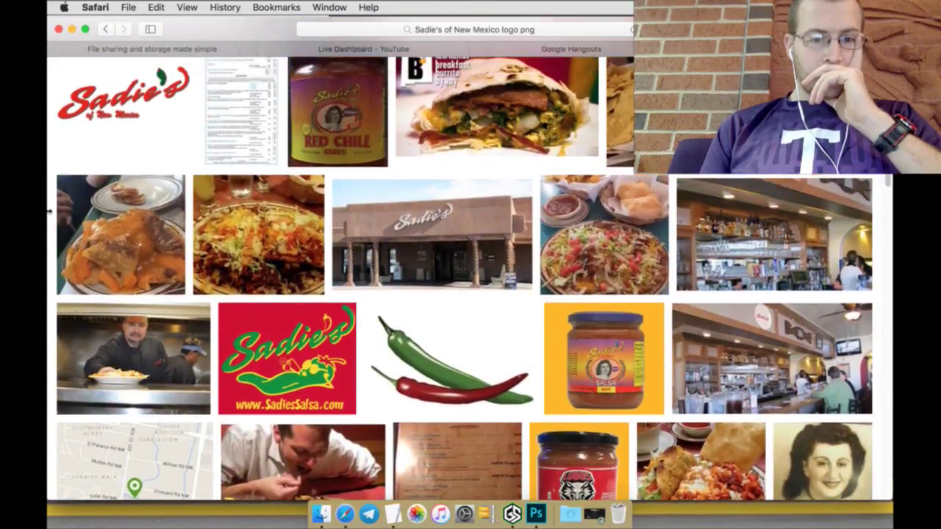
Step: Open the full-size red Sadie's logo and the Sadie's Salsa logo in new tabs
left_click(260, 379)
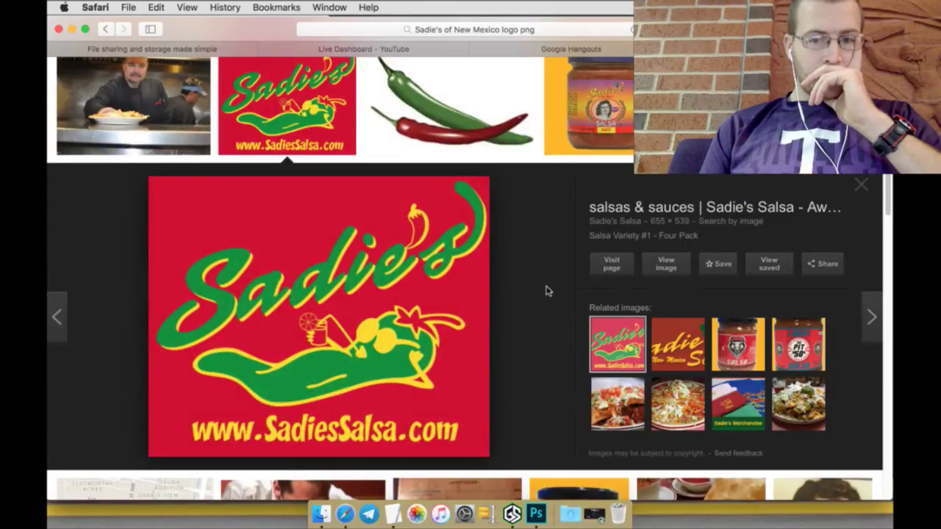
left_click(682, 336)
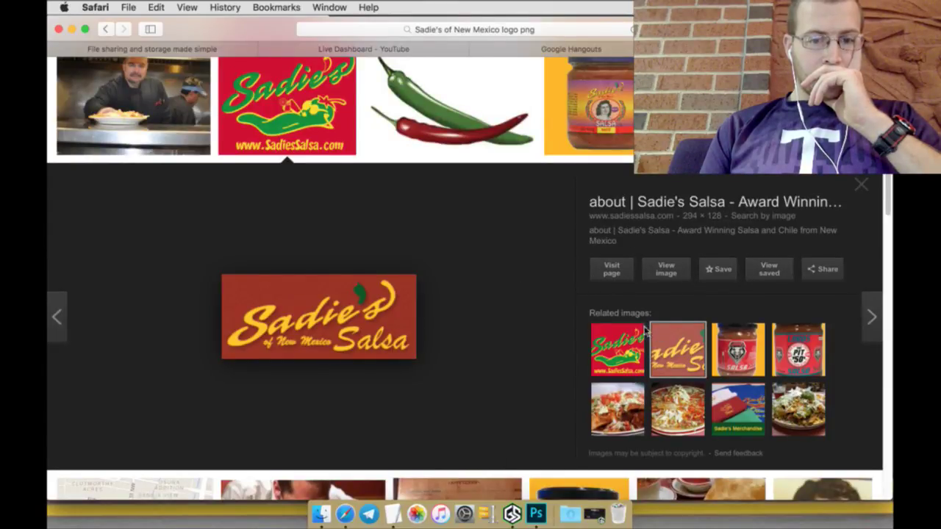
left_click(621, 342)
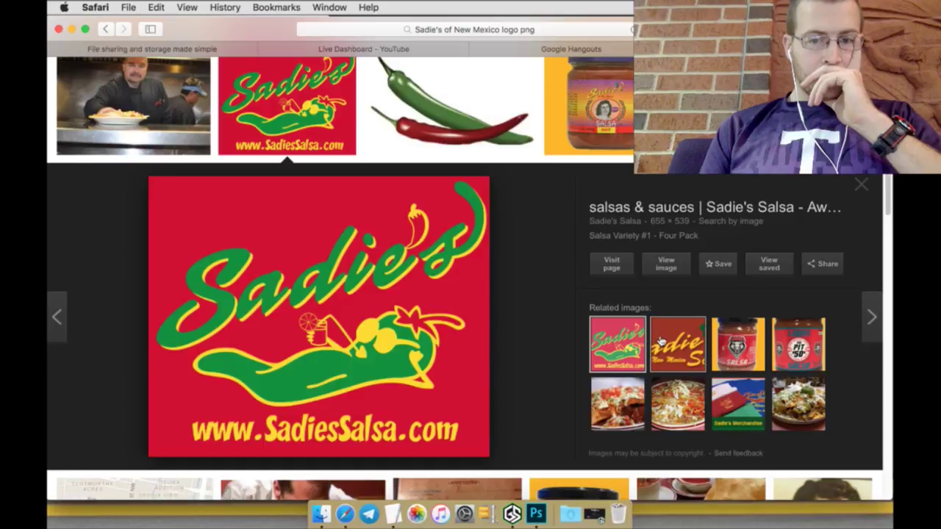
right_click(665, 266)
left_click(674, 270)
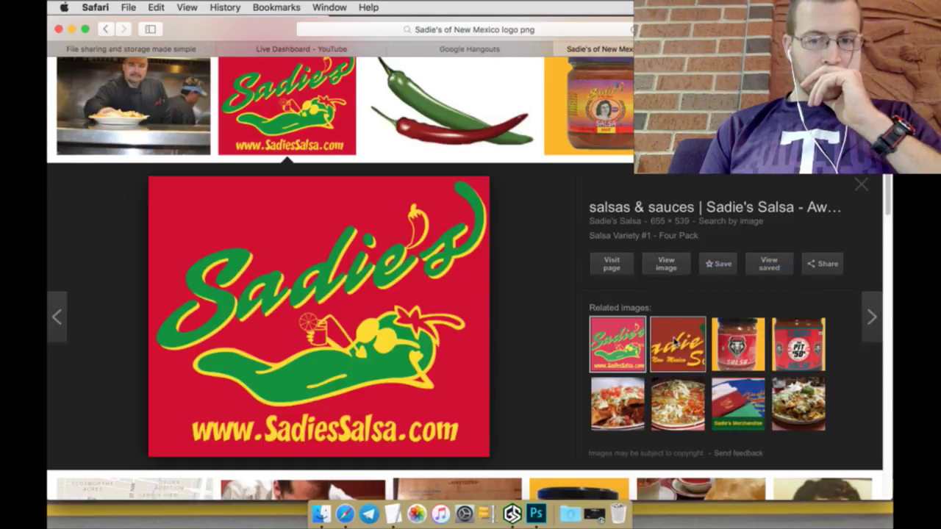
left_click(675, 344)
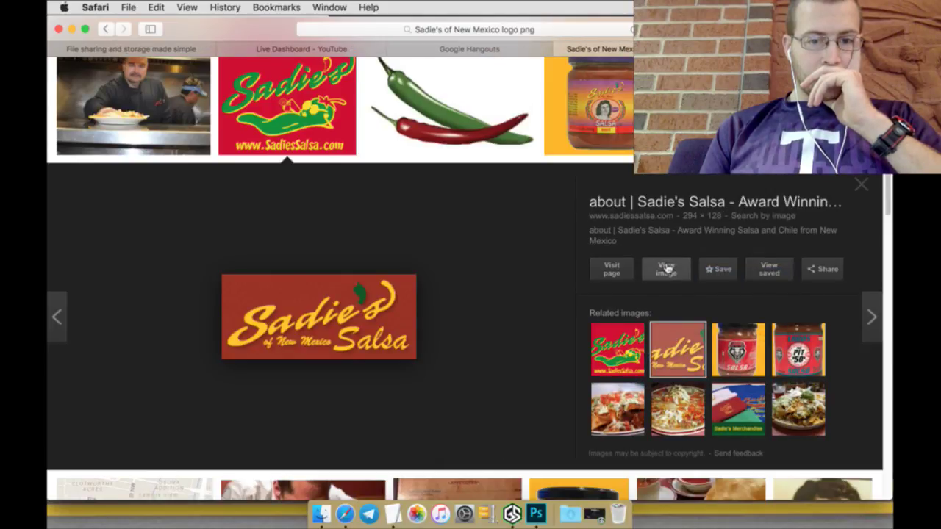
right_click(666, 269)
left_click(684, 270)
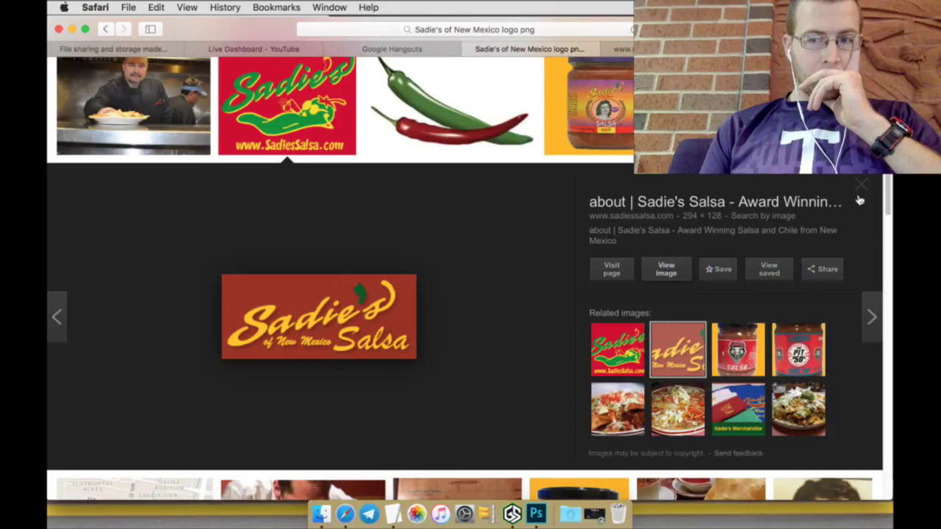
left_click(859, 195)
Step: Save the red Sadie's logo as NEW Sadies Logo.png in the Logos folder
left_click(621, 49)
right_click(536, 173)
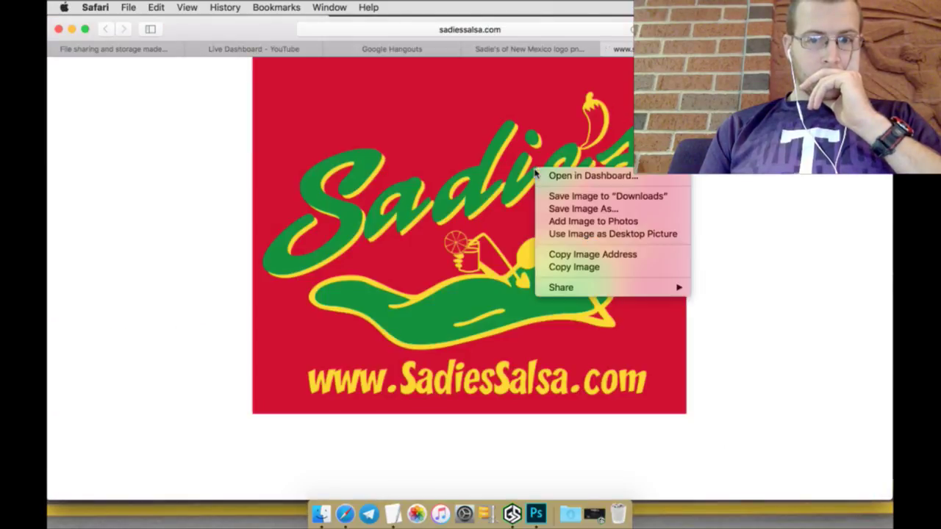
left_click(554, 207)
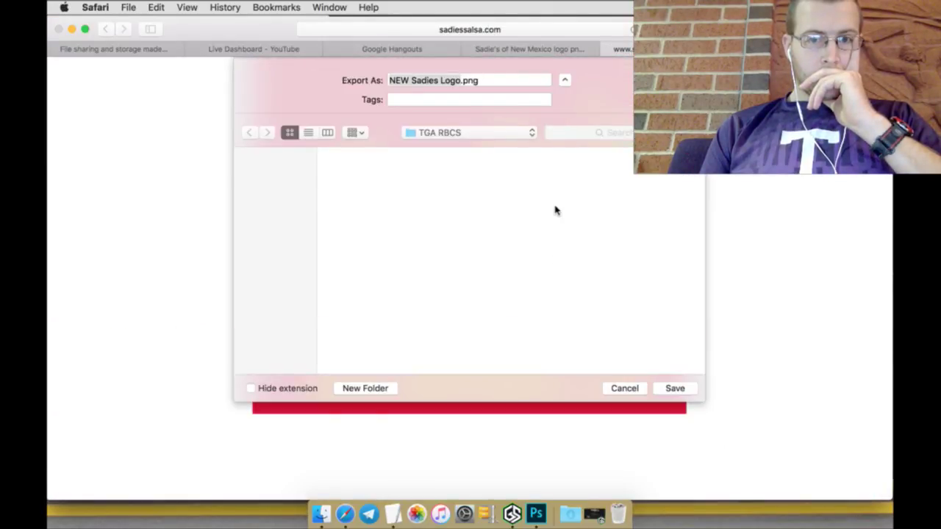
left_click(494, 139)
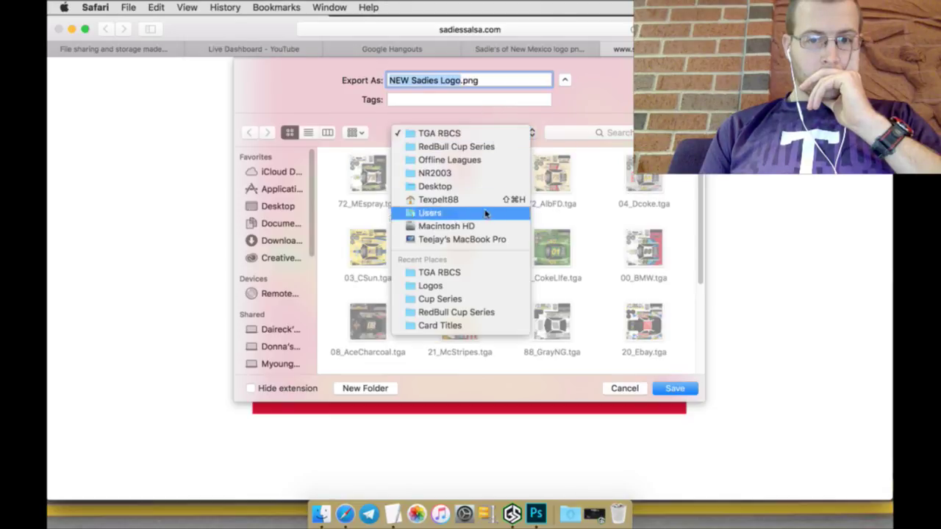
left_click(463, 282)
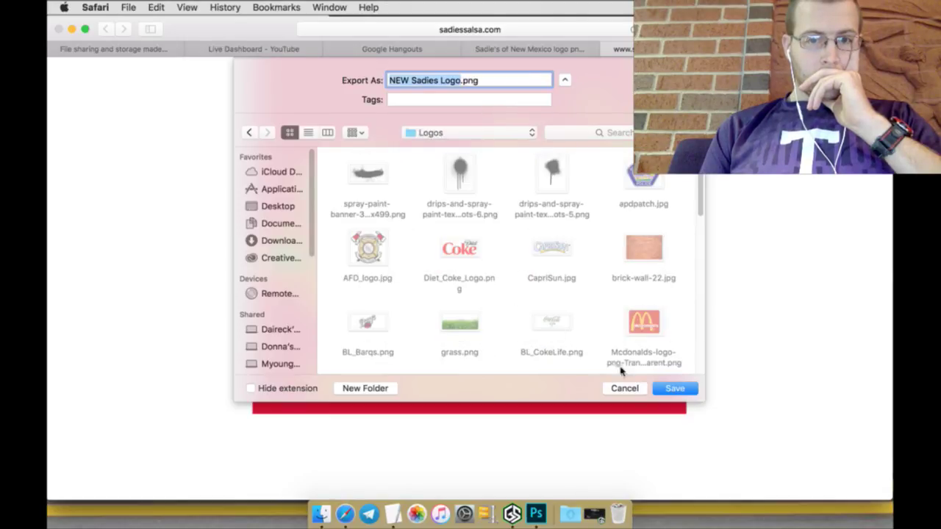
left_click(607, 48)
Step: Save the Sadie's Salsa logo as logo.png in Logos and close its page
right_click(515, 118)
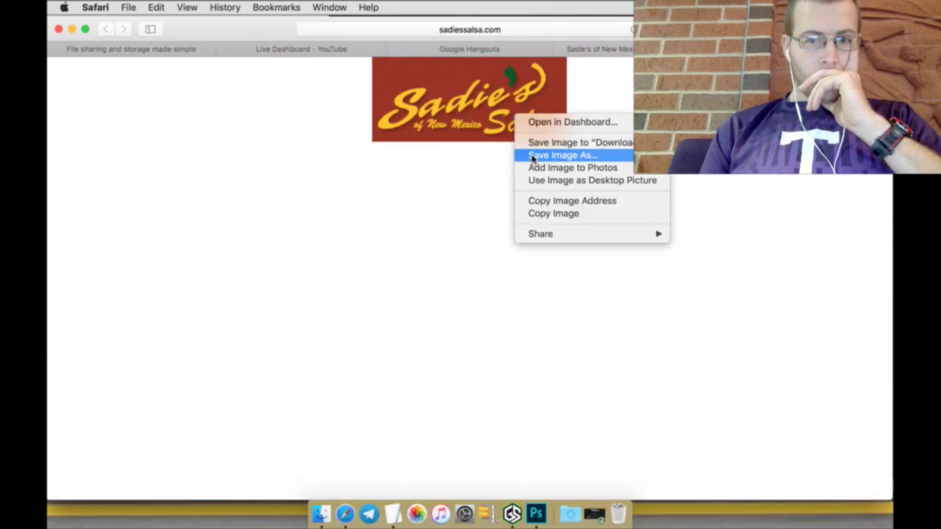
left_click(533, 153)
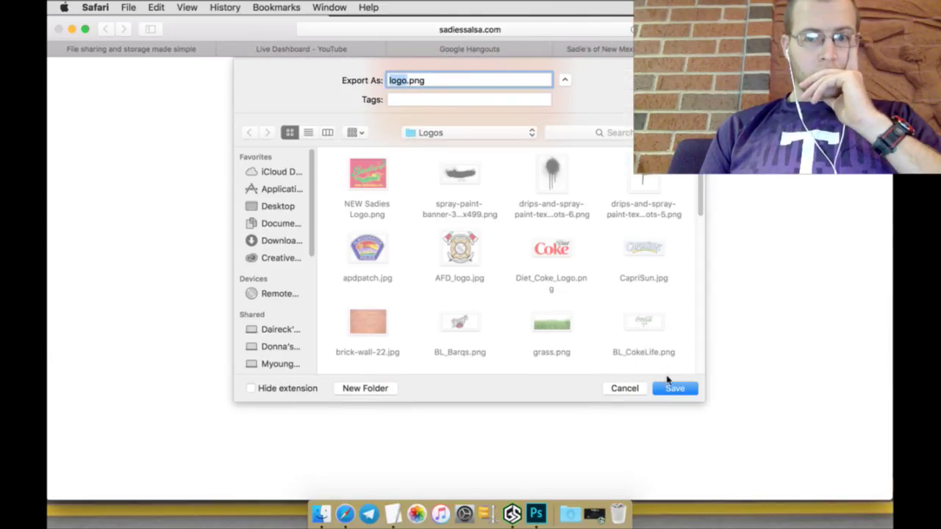
left_click(672, 389)
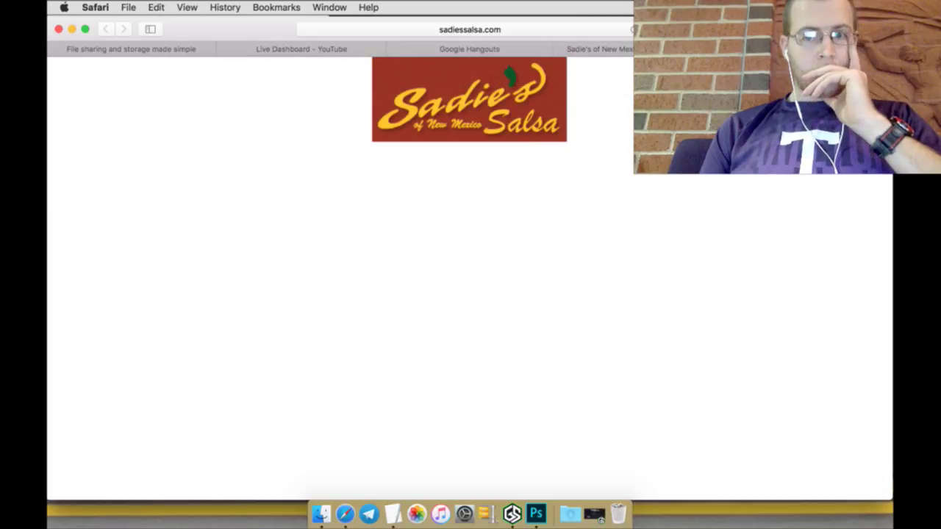
key("super+w")
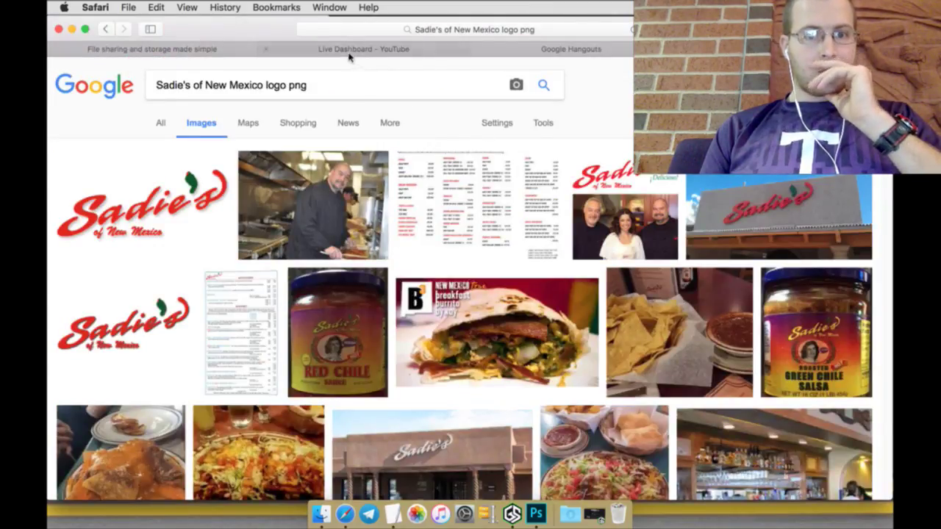
left_click(331, 50)
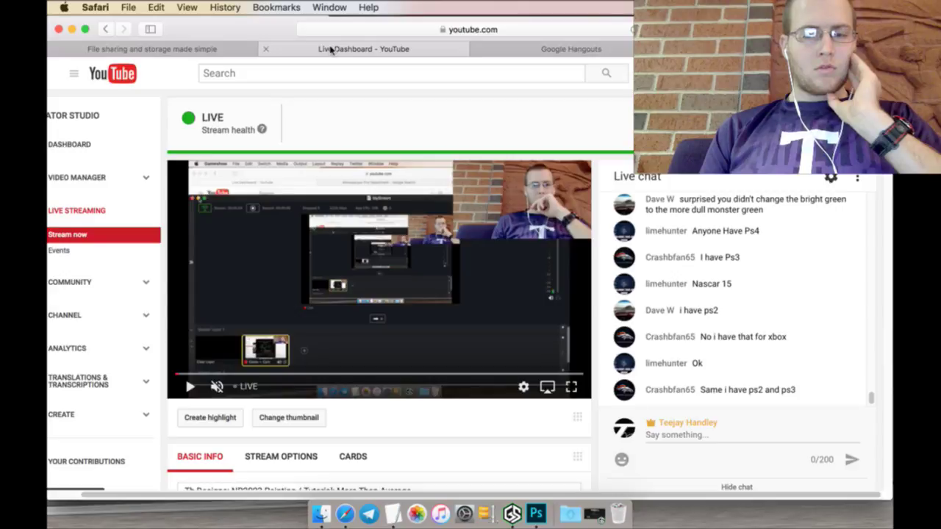
Step: Hide the 08 - CowChar livery and move groups 20 - Joe through 08 into Cars
left_click(543, 504)
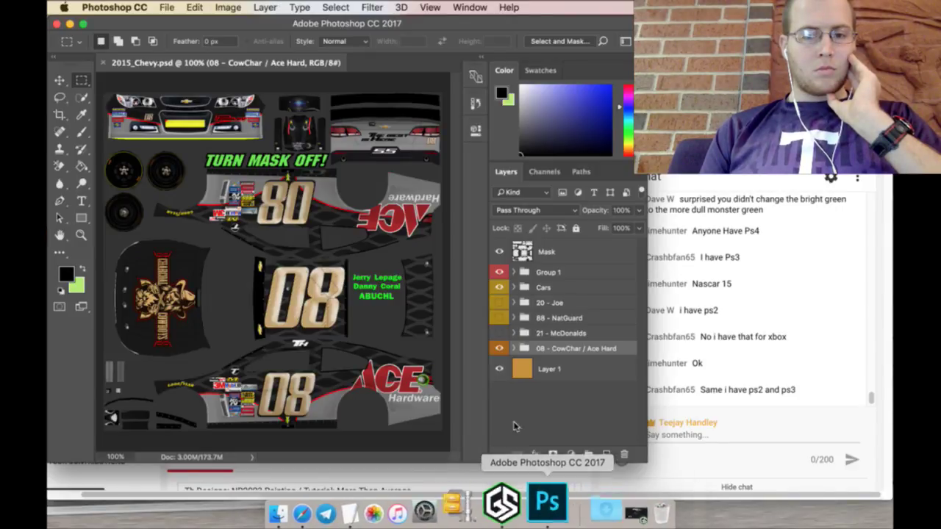
left_click(500, 349)
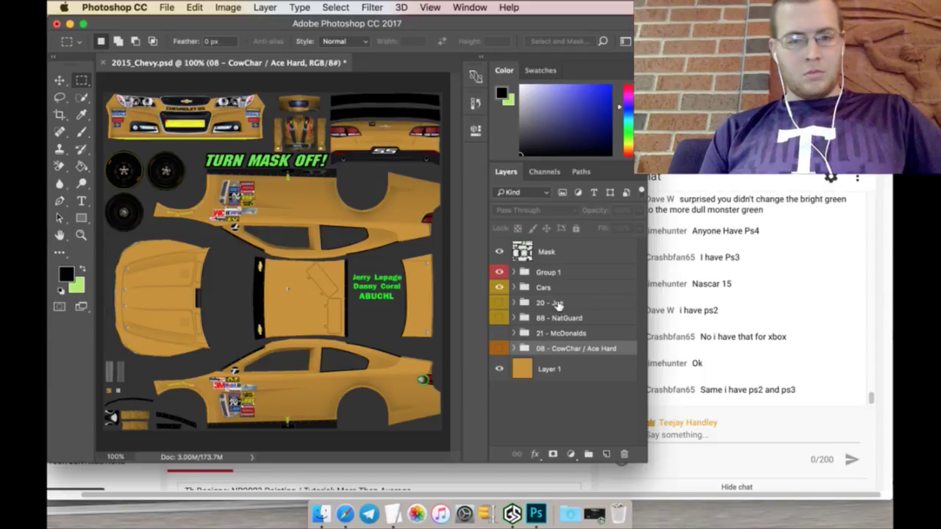
left_click(555, 304)
left_click(566, 348, "shift")
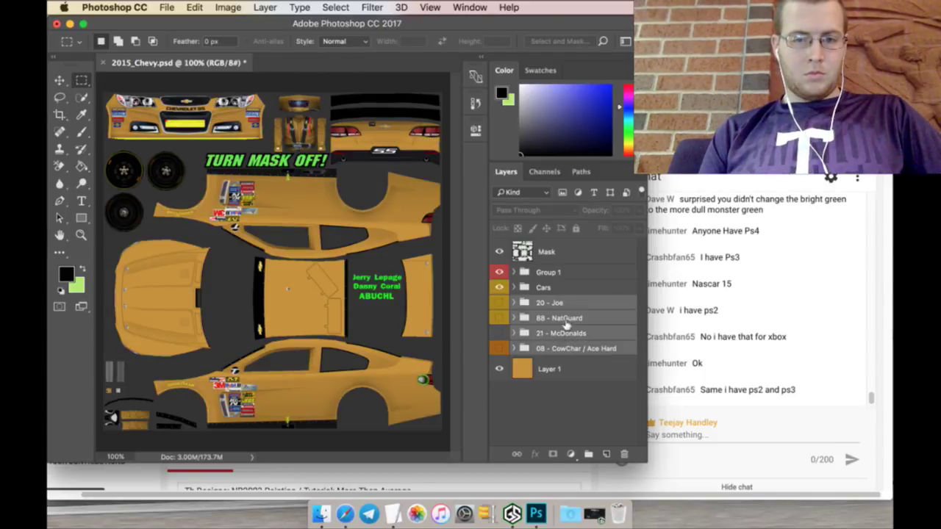
left_click_drag(566, 301, 567, 288)
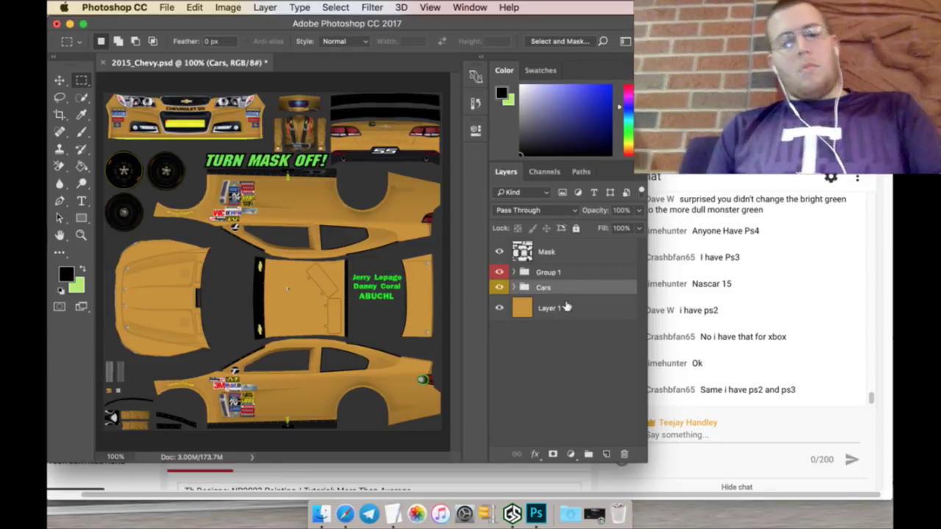
Step: Add a new empty layer, Layer 64, above Layer 1
left_click(551, 307)
left_click(606, 455)
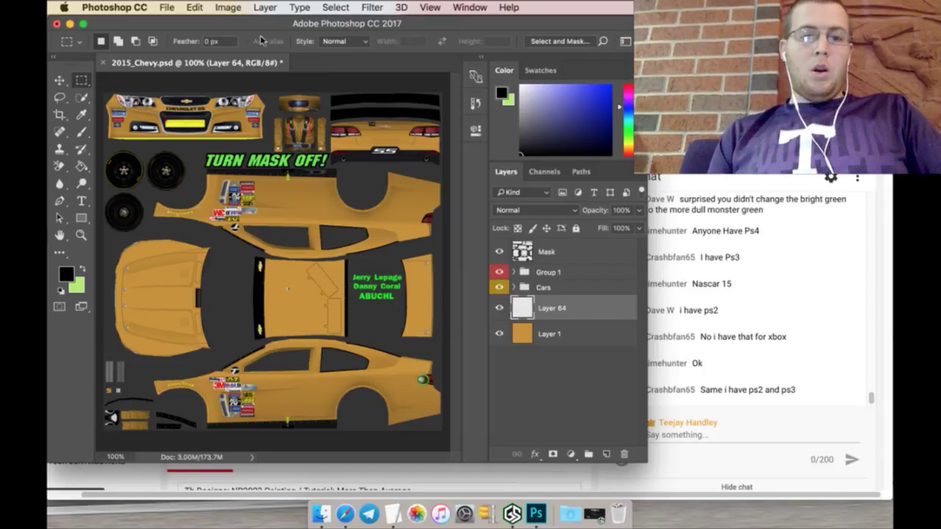
left_click(168, 7)
left_click(180, 34)
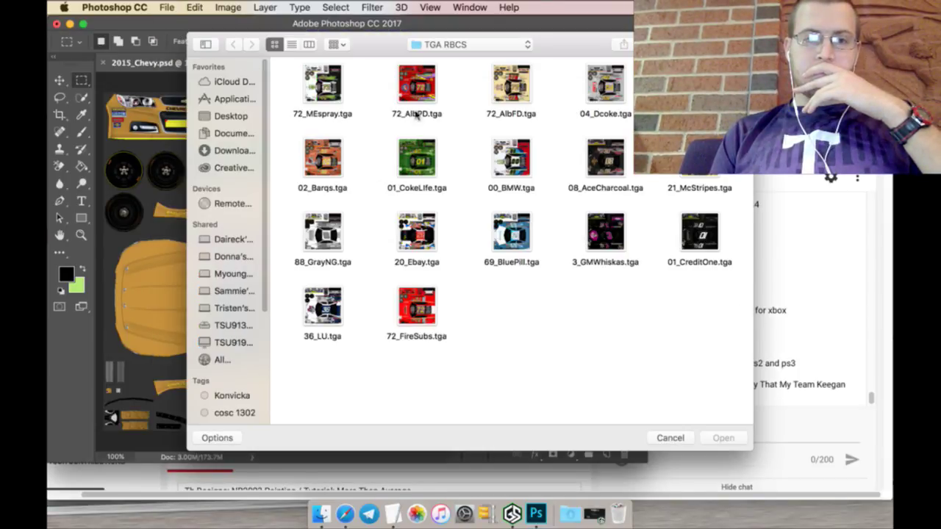
Step: Select logo.png and NEW Sadies Logo.png from the Logos folder, then switch to Safari
left_click(451, 48)
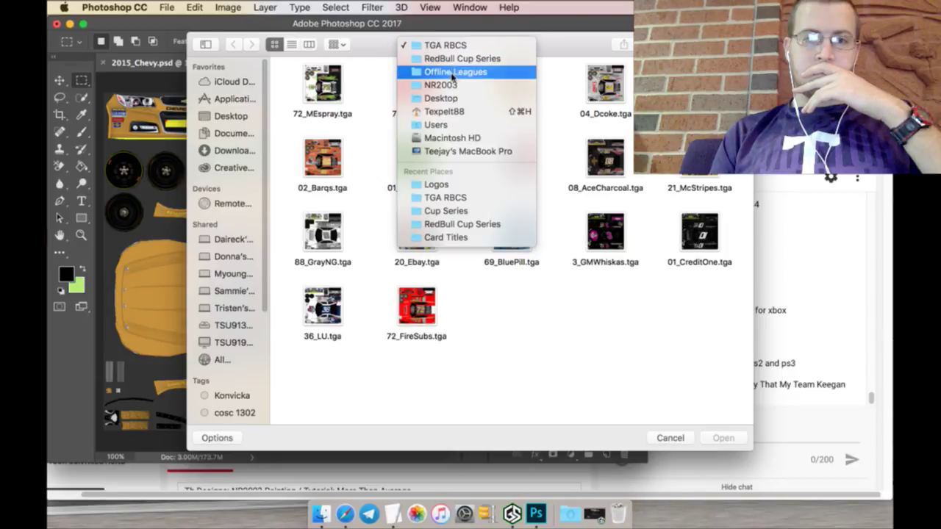
left_click(453, 183)
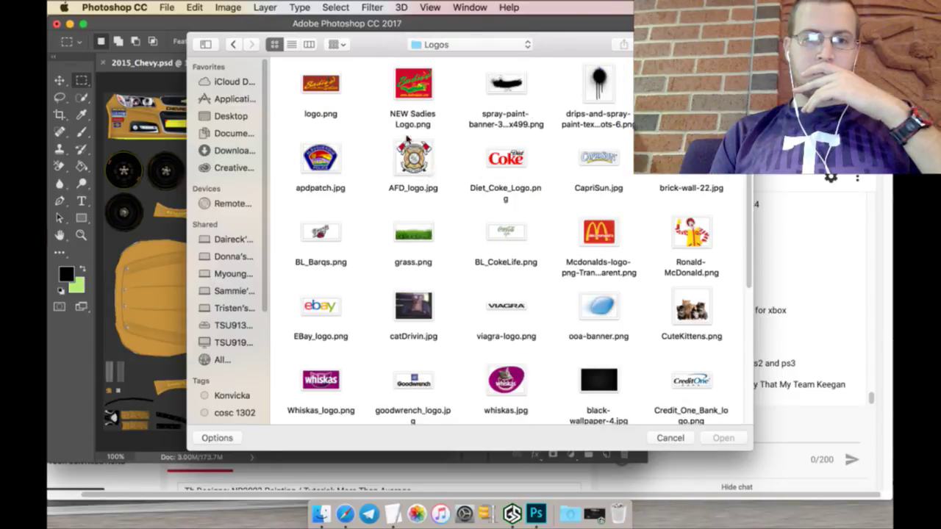
left_click(321, 89)
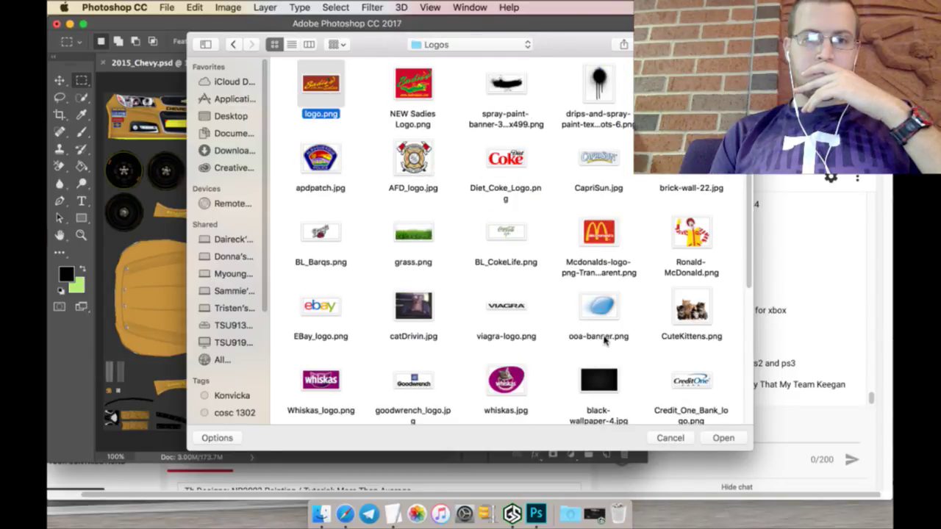
left_click(412, 87, "super")
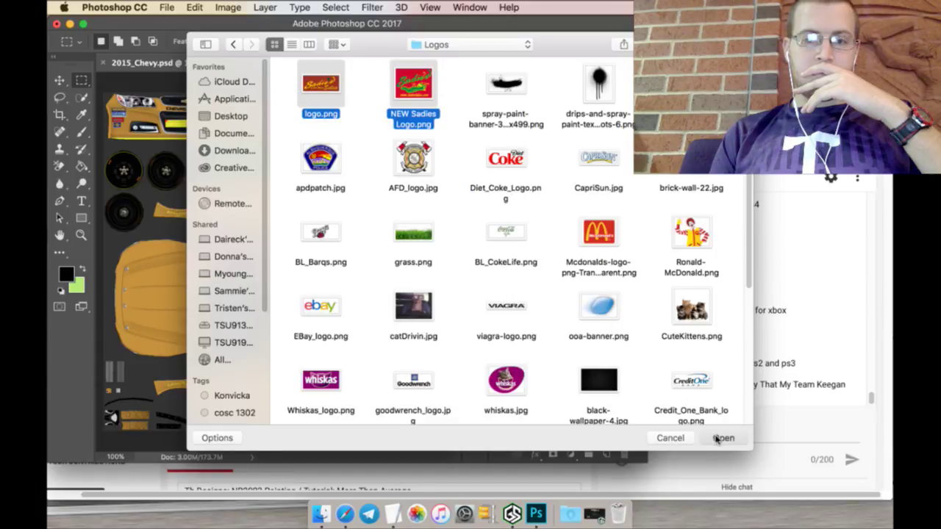
key("super+Tab")
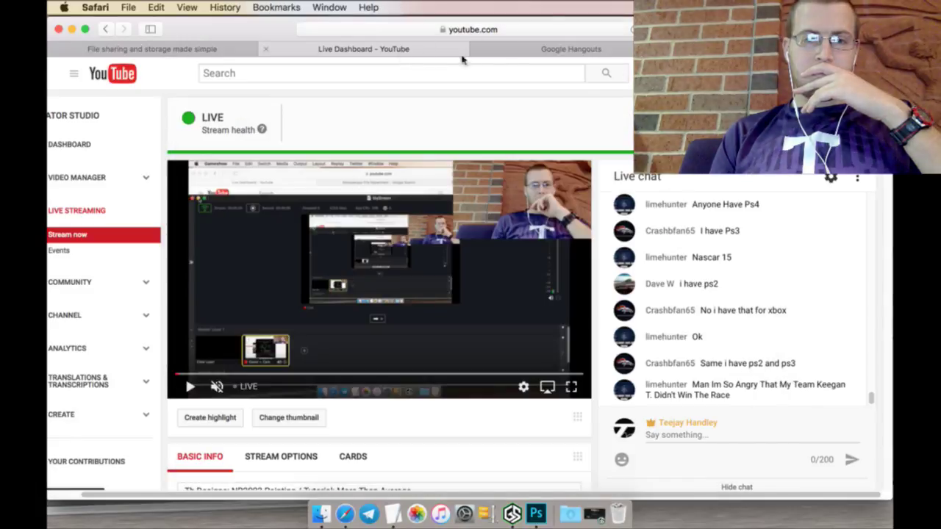
Step: Read the newest Google Hangouts message, then bring the TextEdit Schedule document forward
left_click(551, 49)
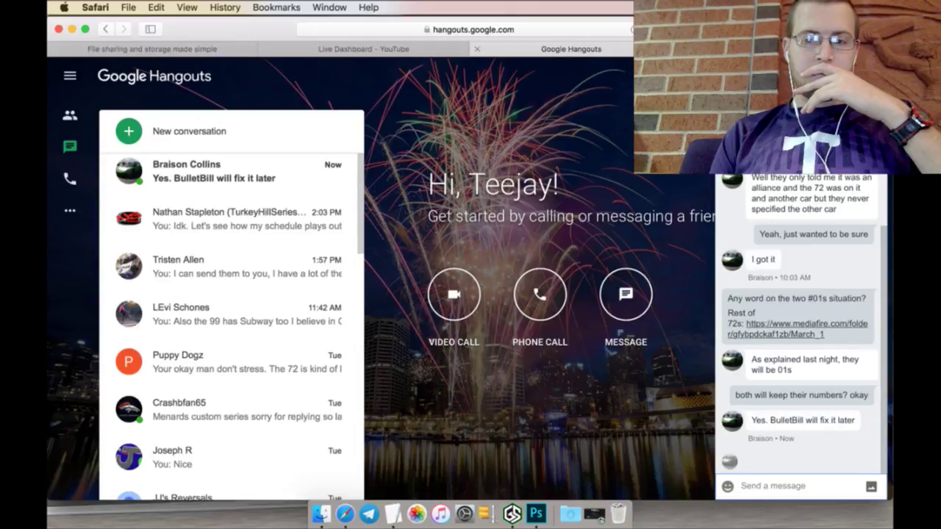
key("Escape")
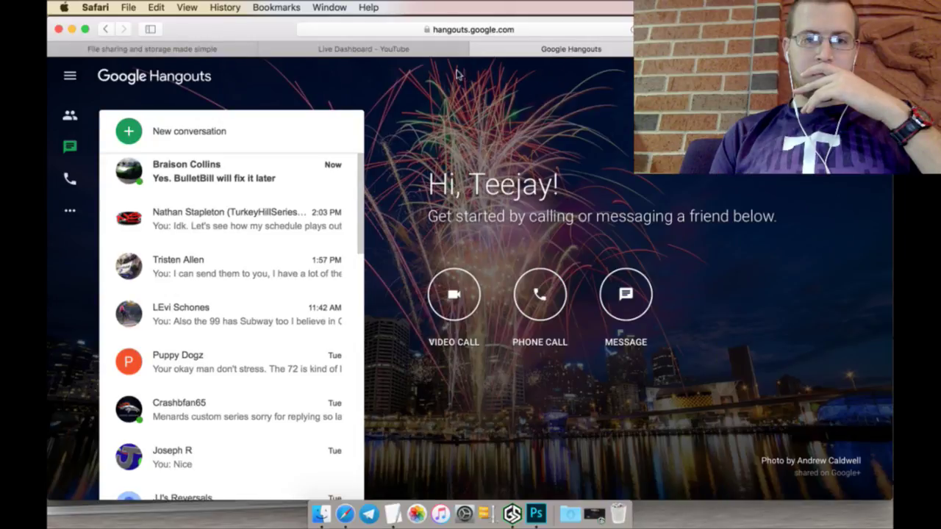
left_click(310, 165)
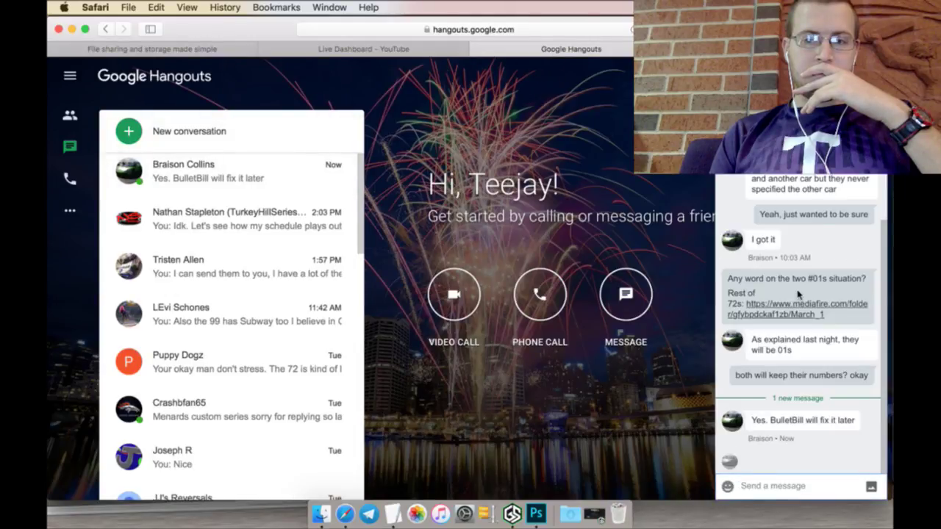
key("Escape")
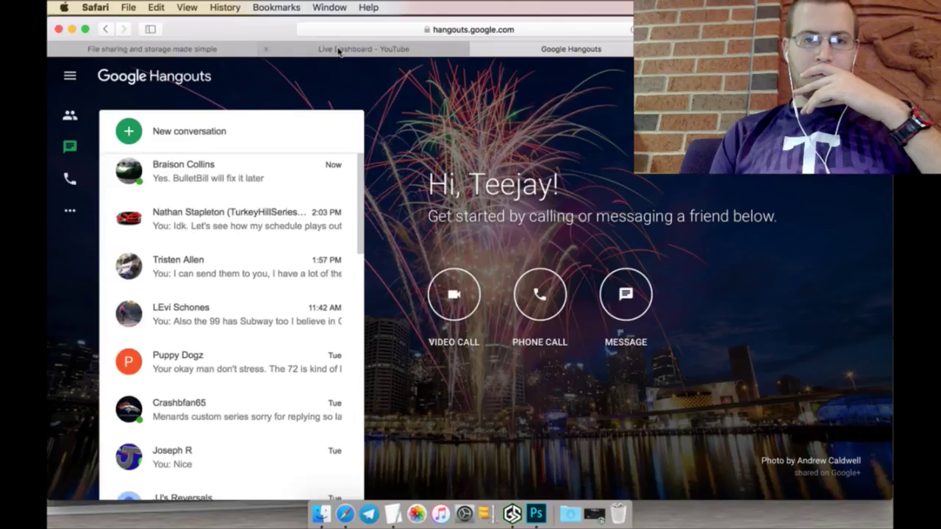
left_click(339, 50)
left_click(395, 511)
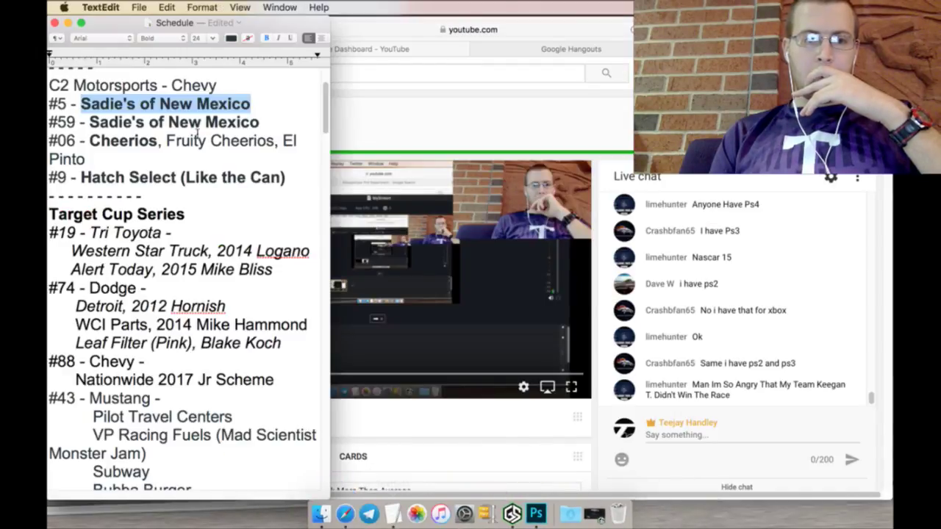
Step: Delete the three #01 Credit One Bank lines and the dashed separator under RED BULL CUP SERIES
scroll(147, 171, "up", 3)
left_click(186, 163)
left_click_drag(186, 163, 48, 107)
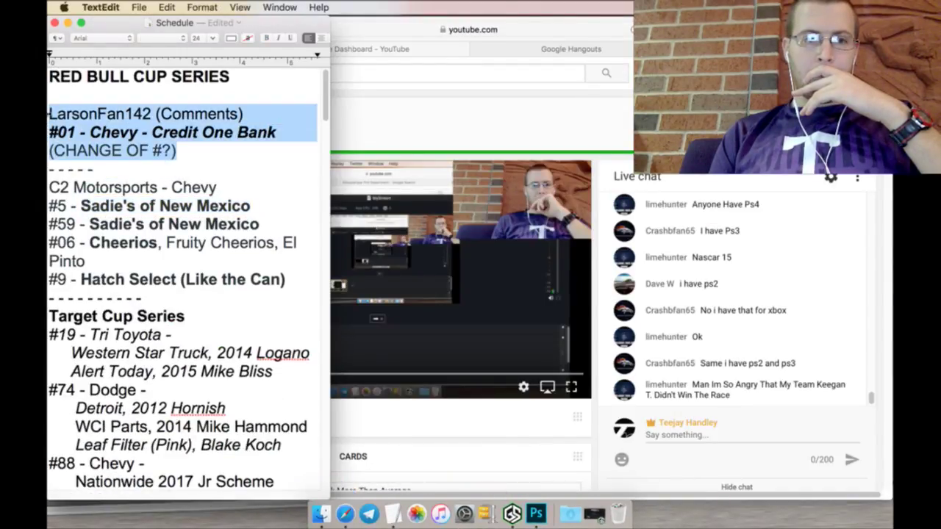
key("BackSpace")
key("BackSpace")
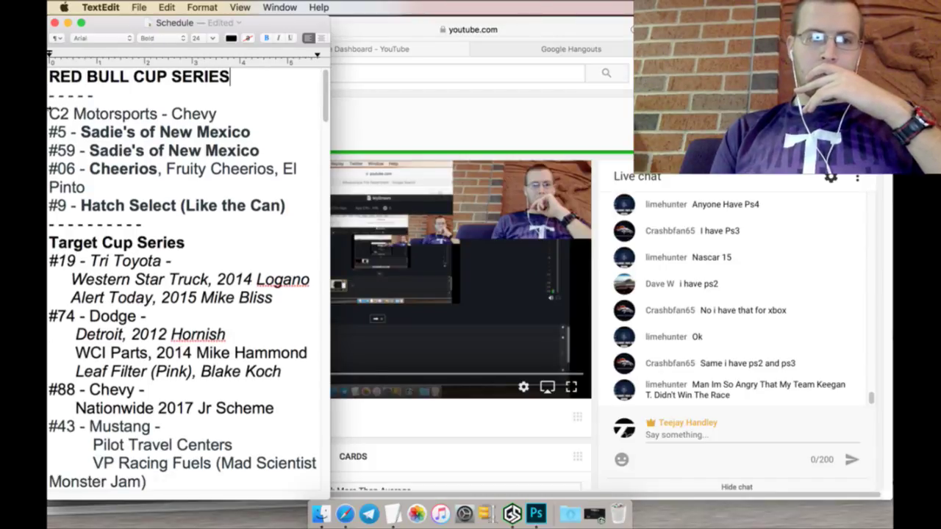
left_click_drag(100, 103, 50, 93)
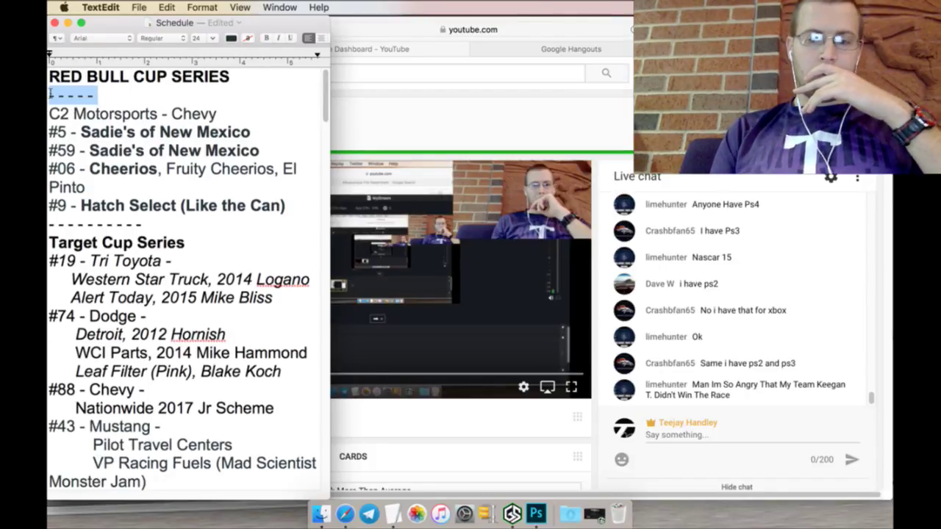
key("BackSpace")
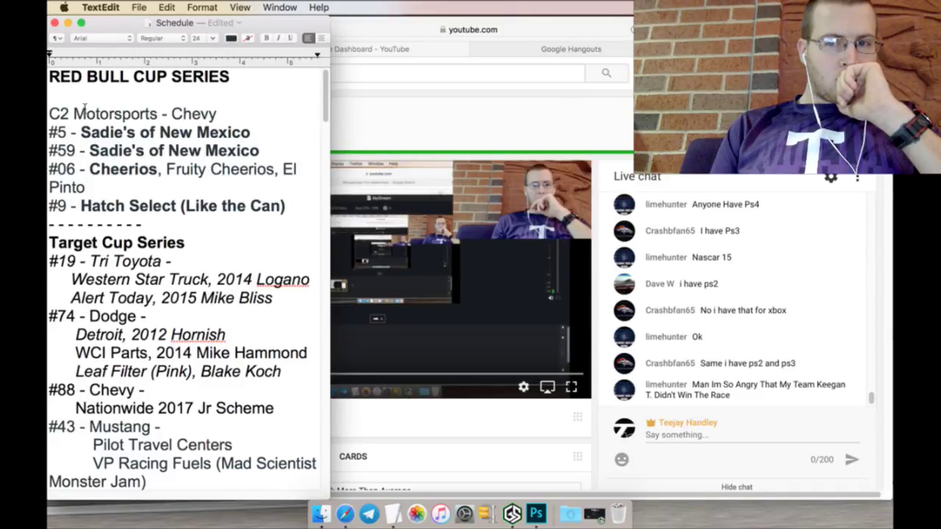
Step: Replace the Google Images query with 'C Squared' and run the search
left_click(345, 515)
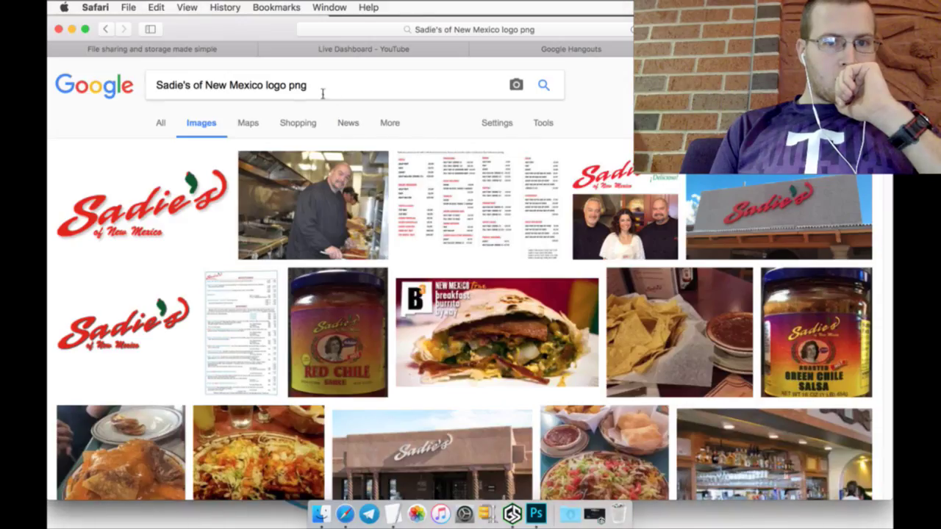
triple_click(287, 89)
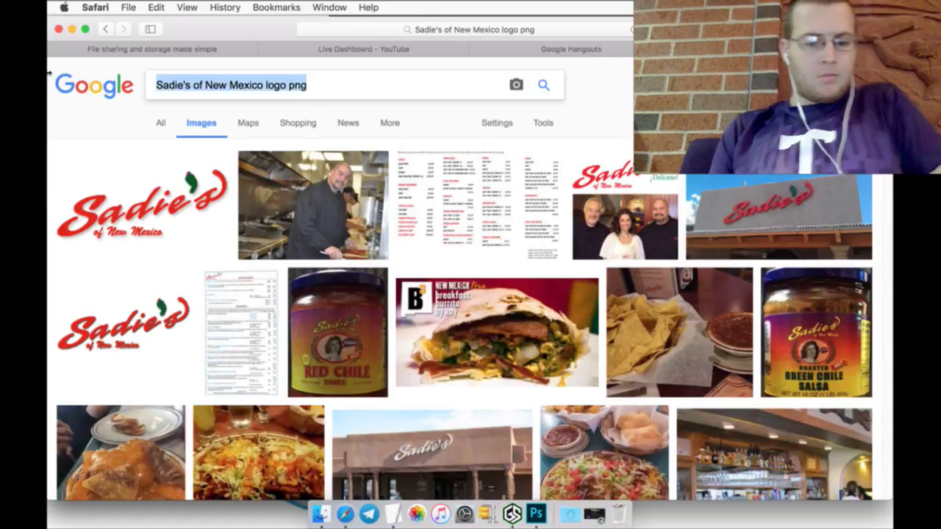
type("c")
key("BackSpace")
type("C Squared")
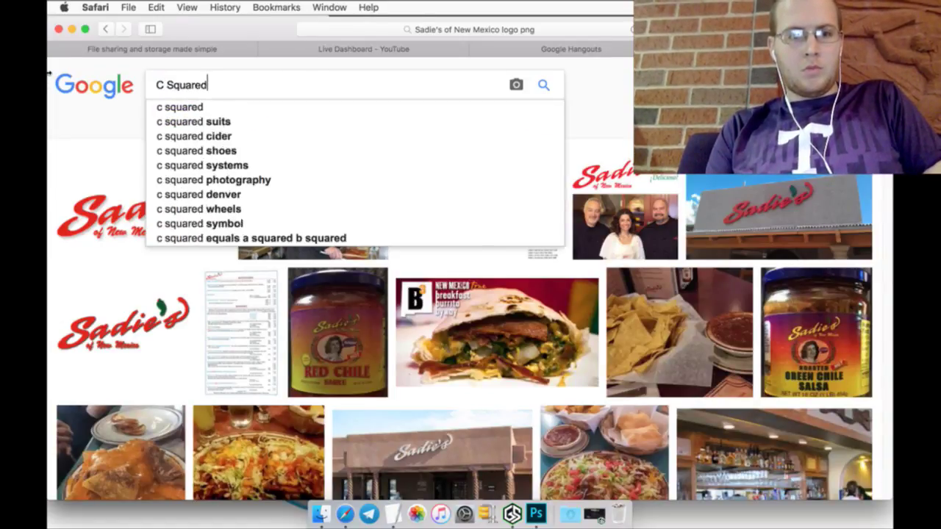
key("Return")
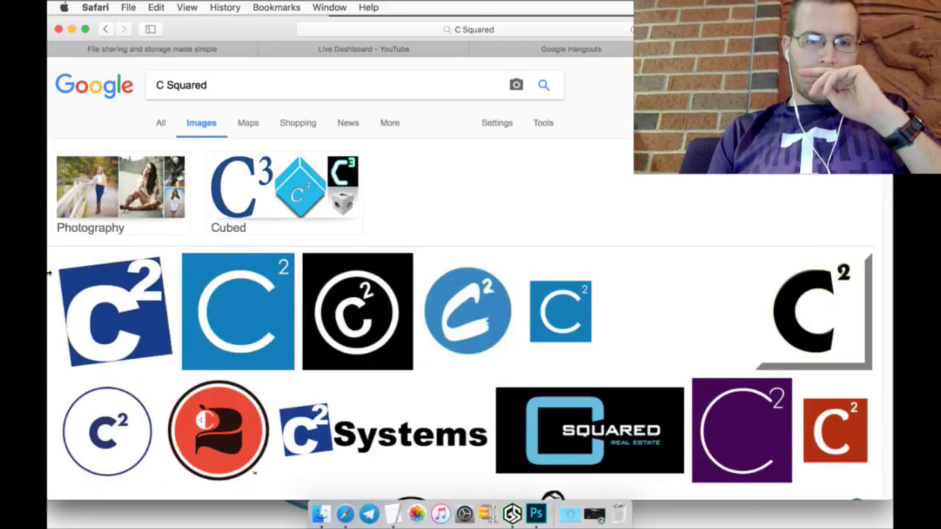
Step: Scroll down through the C Squared logo results and back toward the top
scroll(49, 273, "down", 5)
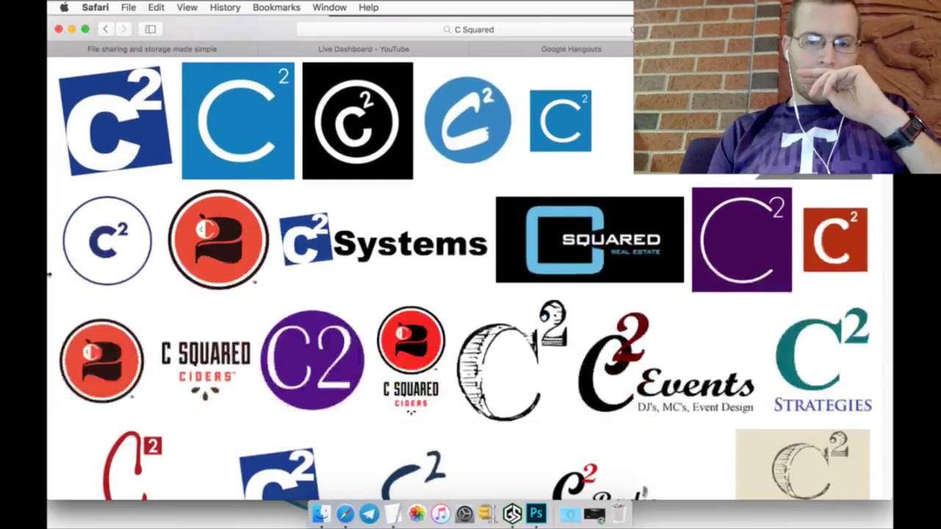
scroll(48, 274, "down", 4)
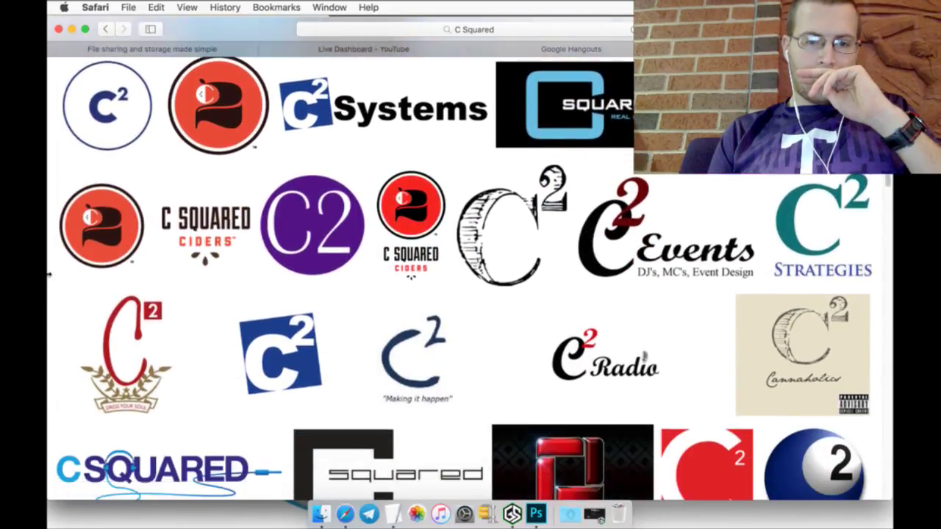
scroll(49, 273, "down", 1)
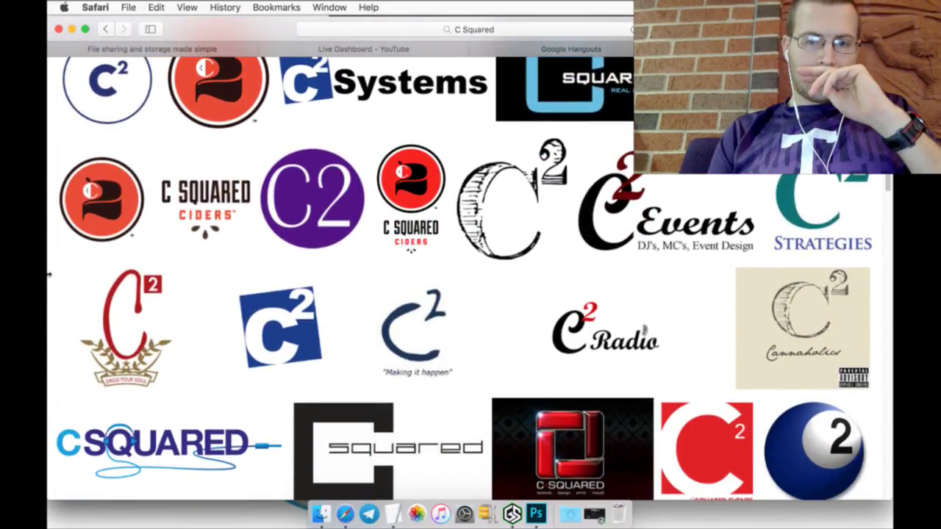
scroll(48, 273, "down", 4)
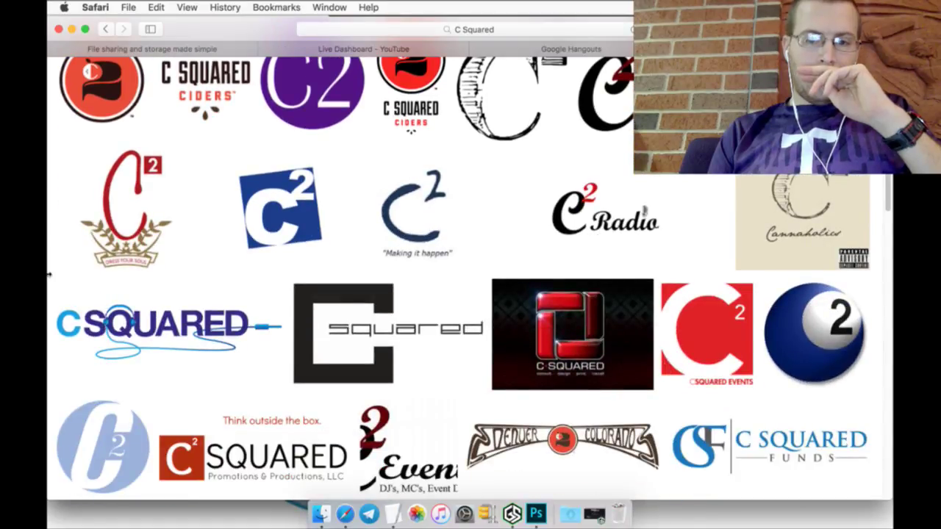
scroll(49, 273, "up", 10)
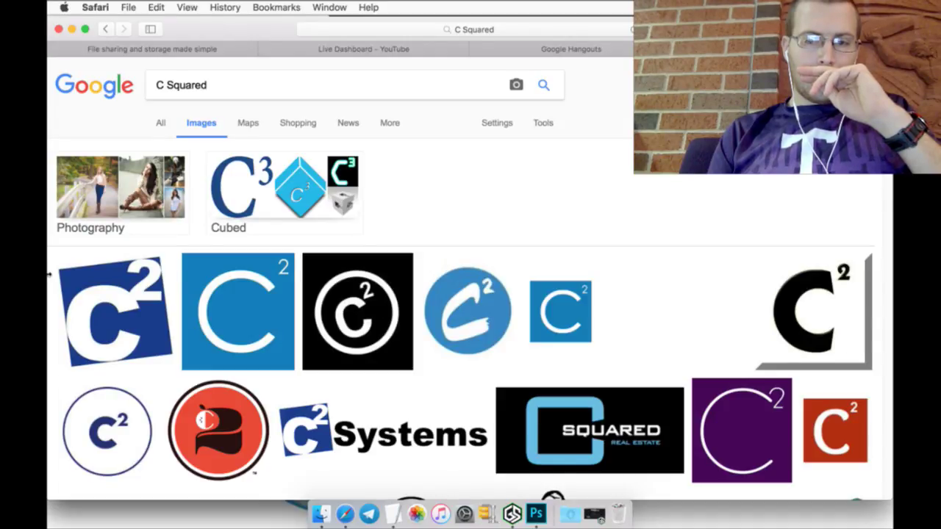
Step: Check Hangouts, the Schedule notes and YouTube live chat, then return to Photoshop's 2015_Chevy template
left_click(553, 51)
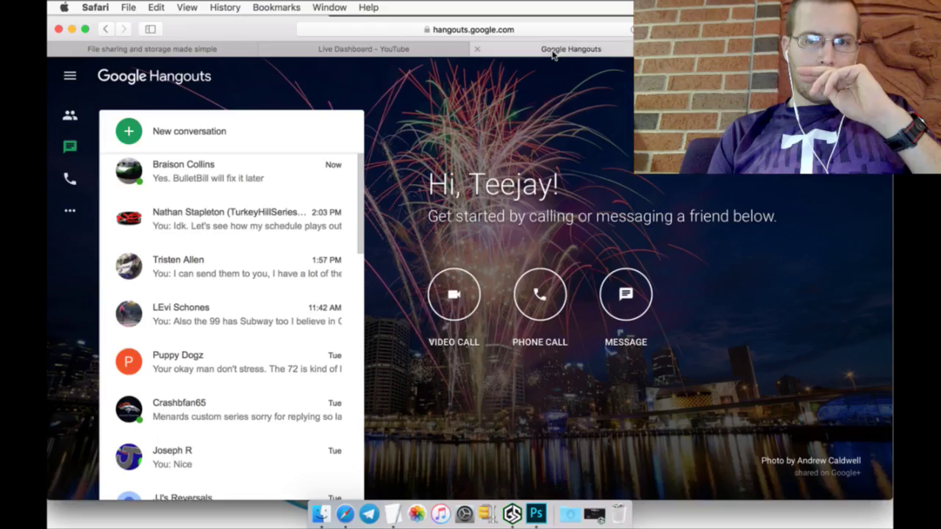
left_click(535, 514)
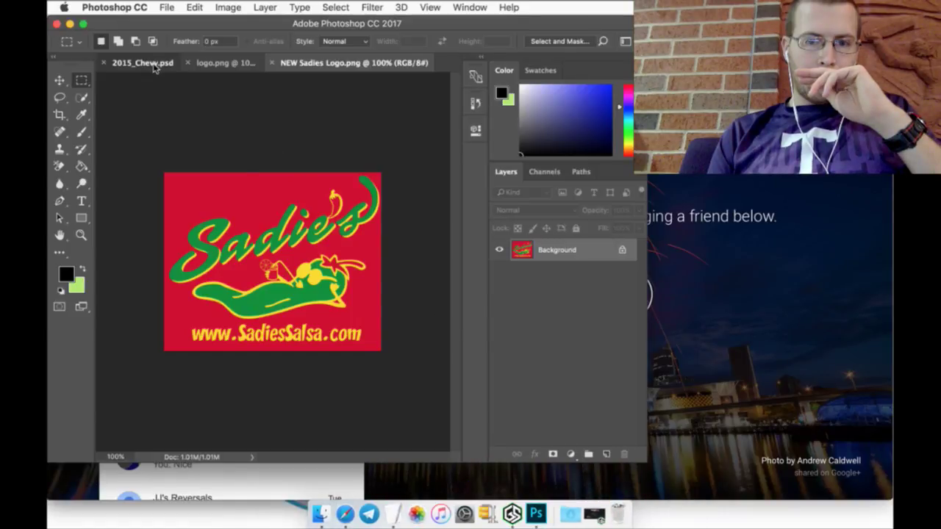
left_click(147, 63)
left_click(395, 507)
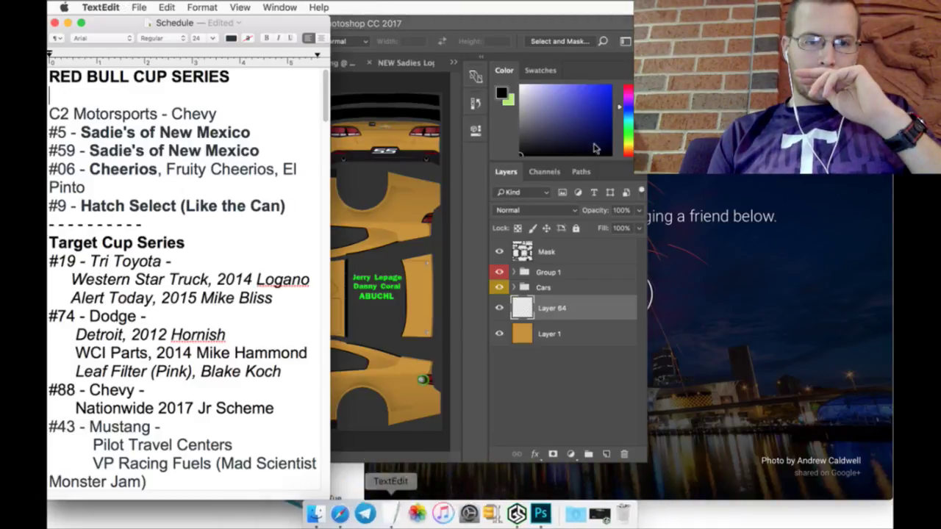
left_click(345, 514)
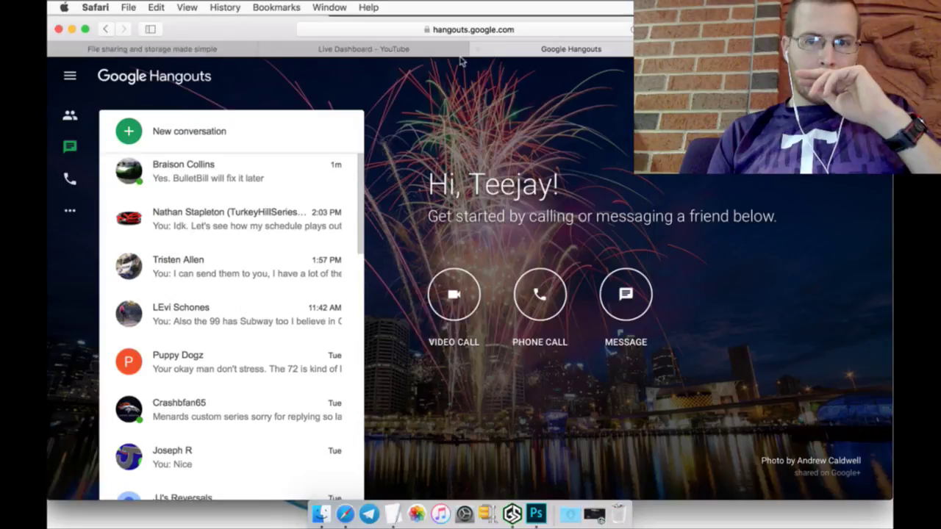
left_click(399, 50)
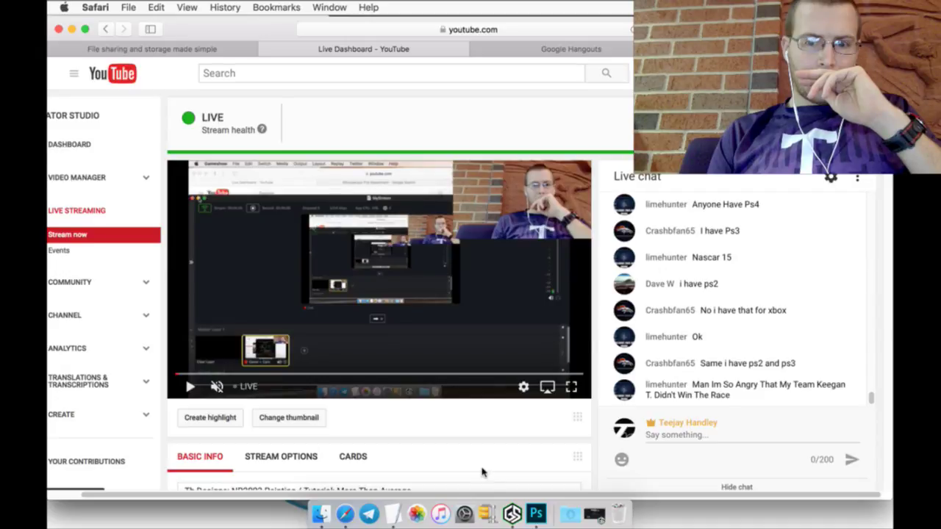
left_click(534, 504)
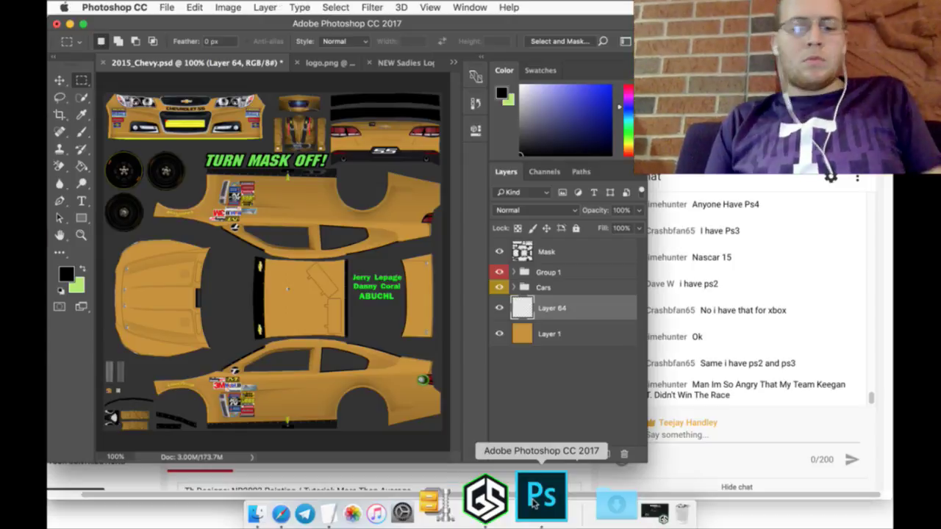
Step: In logo.png, unlock the Background layer and sample the logo's red with the Eyedropper
left_click(323, 63)
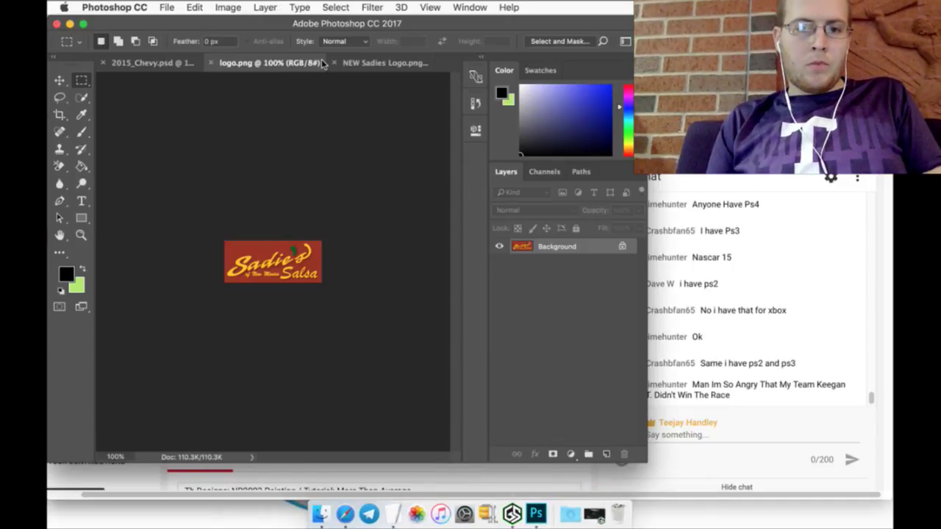
left_click(622, 246)
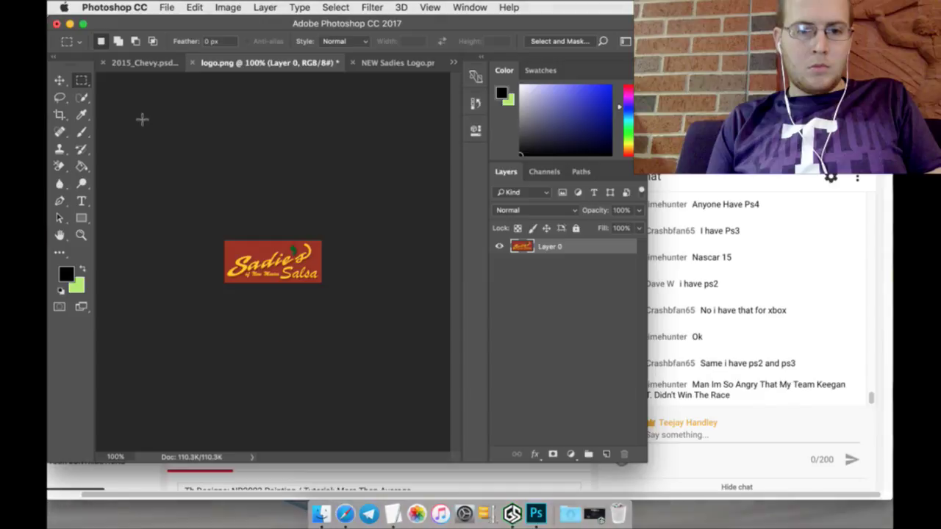
left_click(83, 114)
left_click(234, 256)
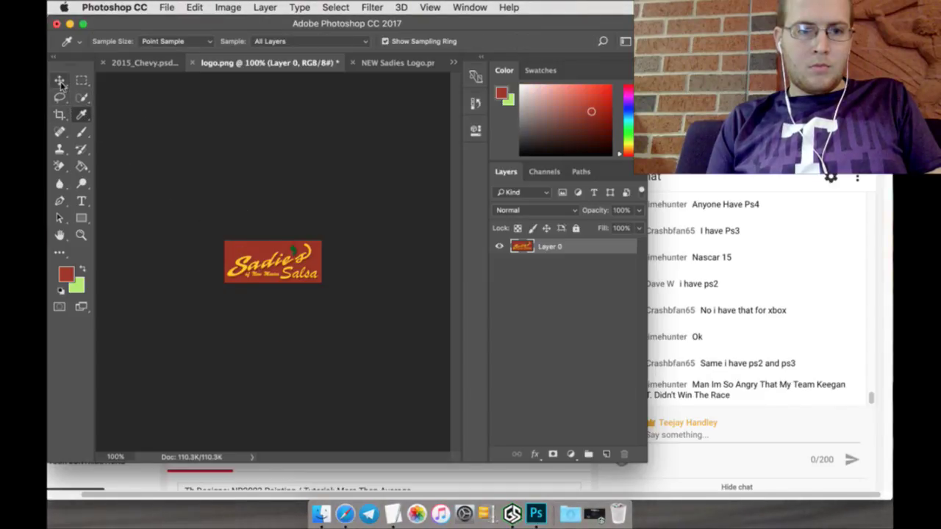
Step: Paint Bucket the 2015_Chevy car body on Layer 64 with the sampled red
left_click(139, 62)
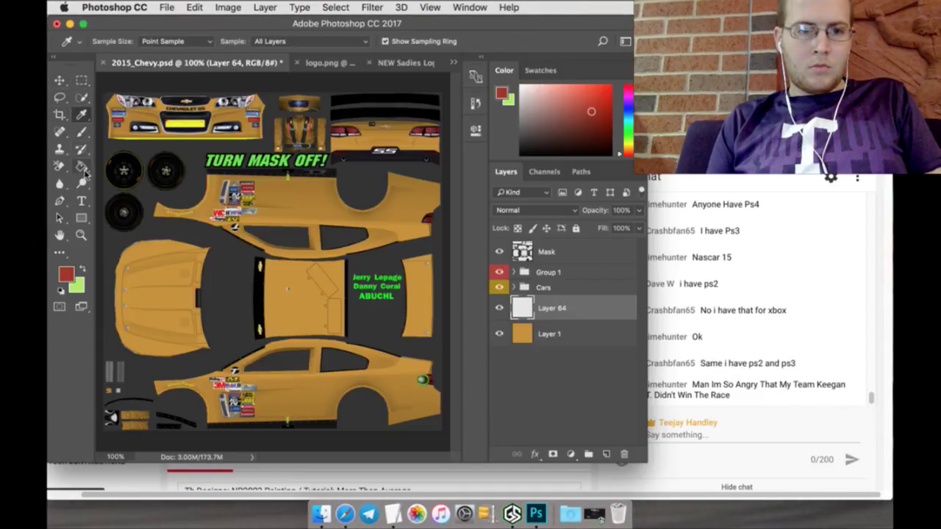
left_click(82, 167)
left_click(308, 284)
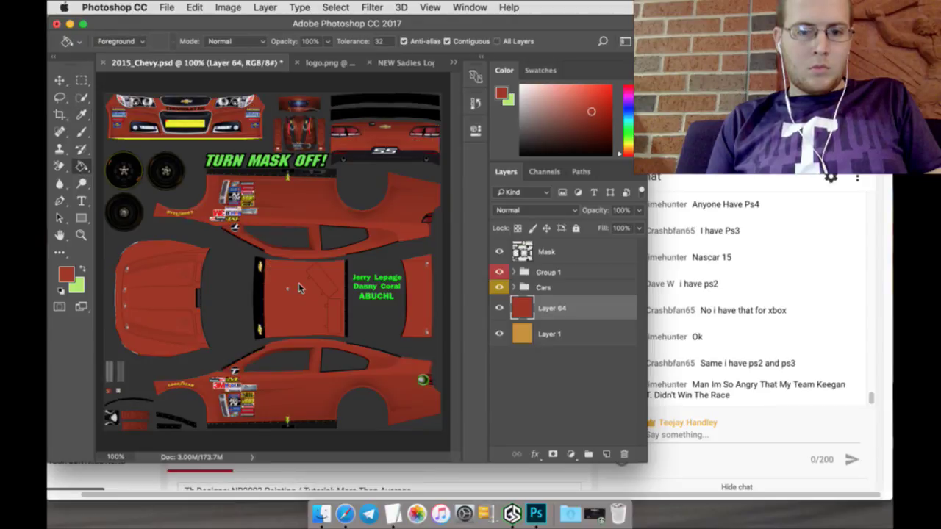
left_click(323, 63)
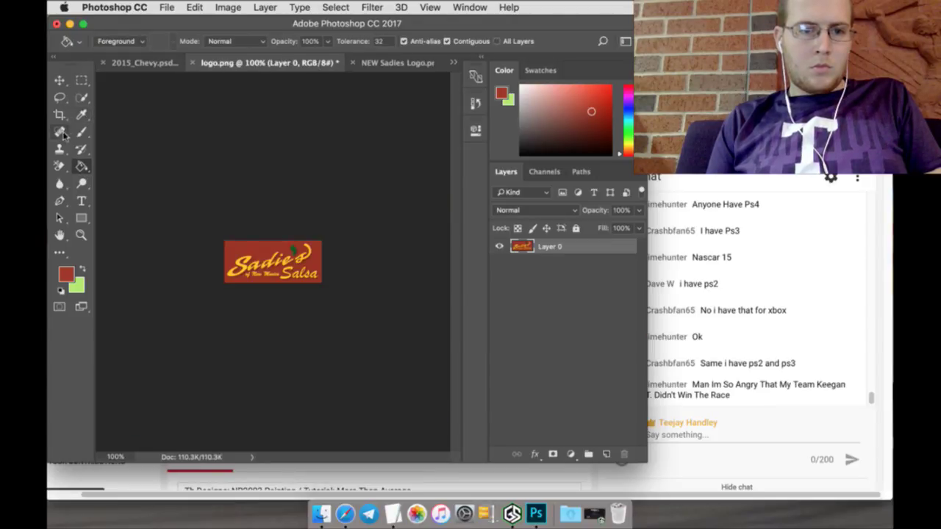
Step: Erase the logo's red background and drag the logo into 2015_Chevy.psd
left_click(59, 167)
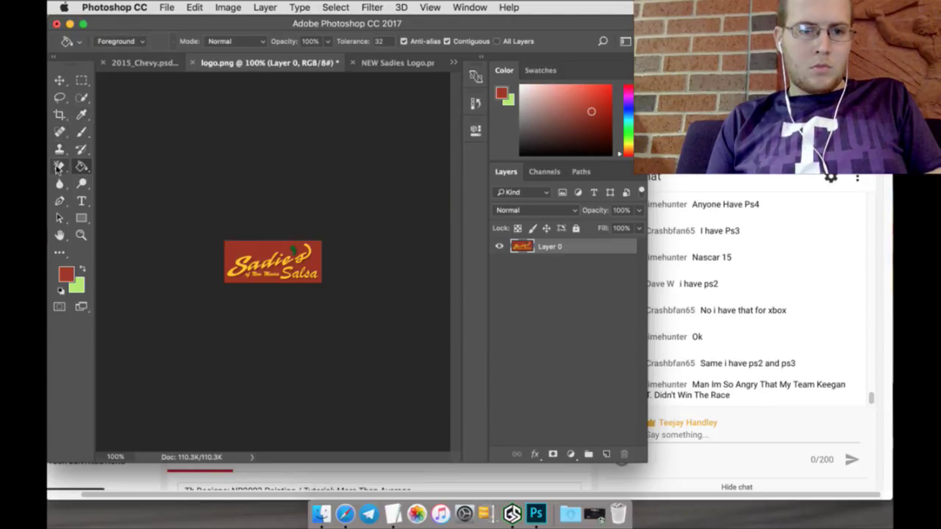
left_click(182, 197)
left_click(60, 80)
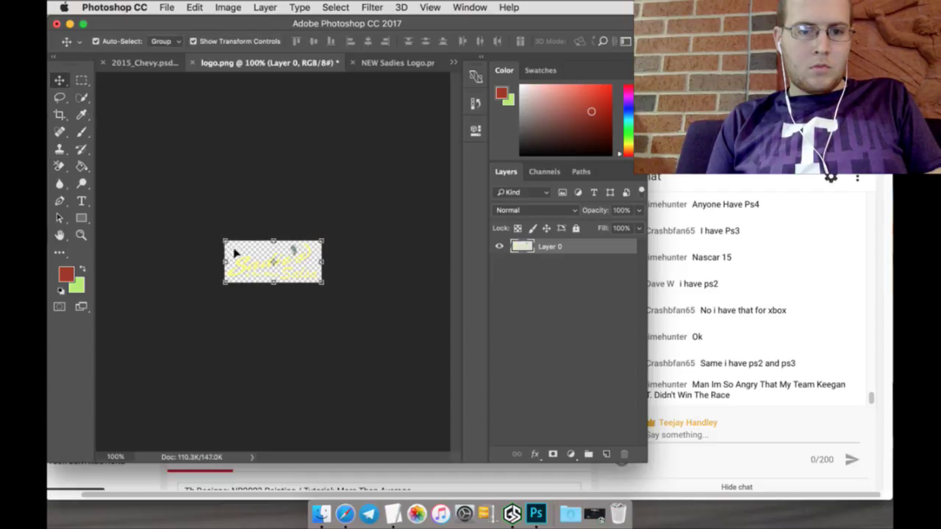
left_click_drag(234, 253, 407, 364)
Step: Free-transform the logo onto the rear of the lower side panel and apply it
left_click(283, 257)
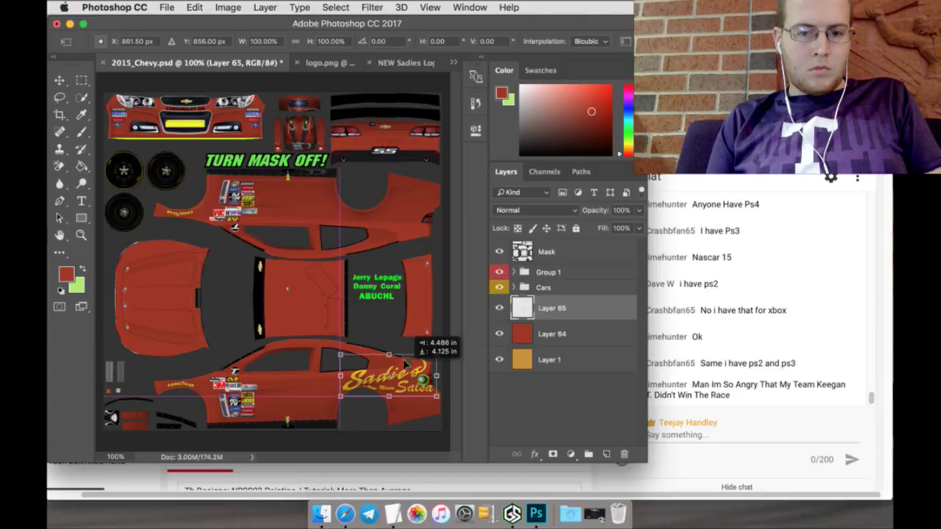
left_click_drag(404, 362, 405, 362)
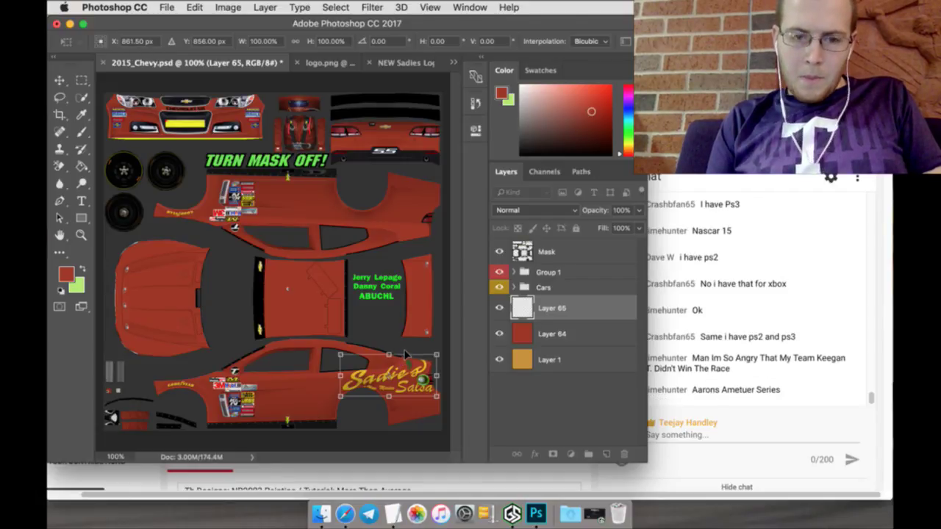
key("Down")
key("Down")
key("Down")
key("Down")
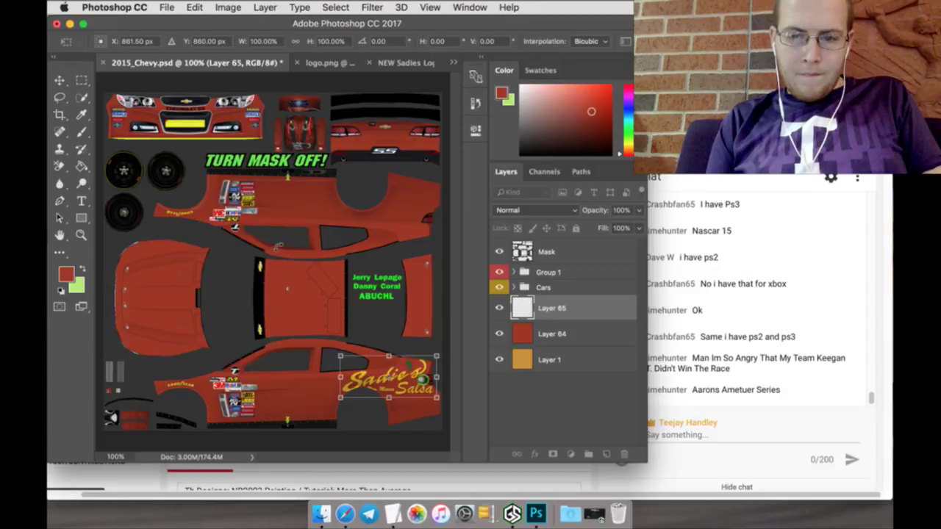
left_click(83, 80)
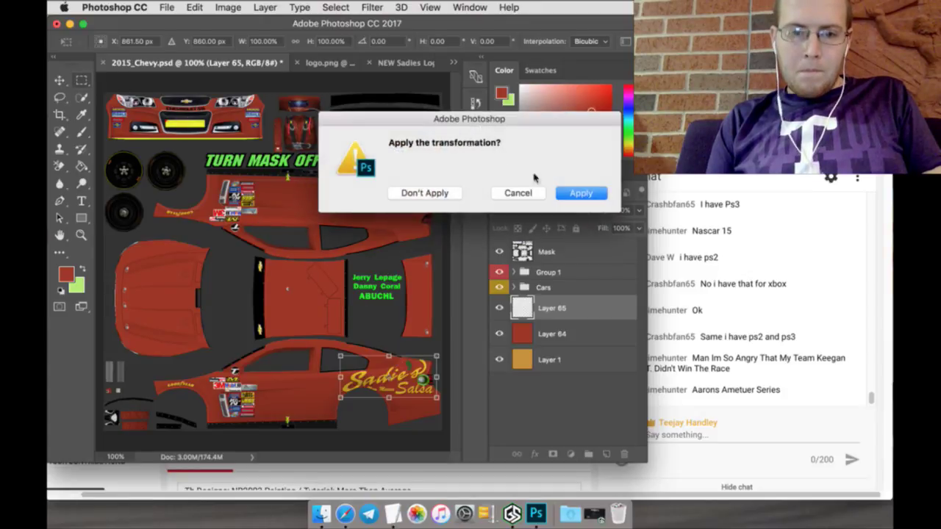
left_click(580, 193)
right_click(573, 308)
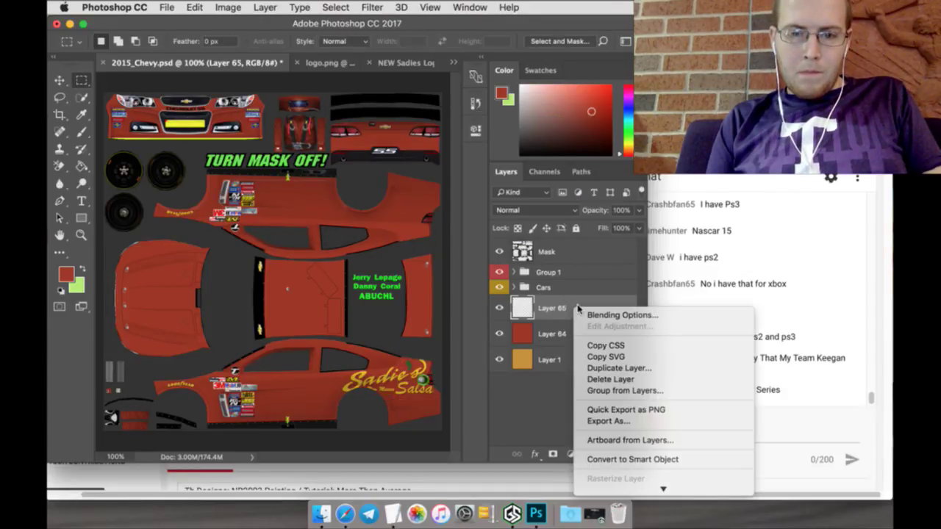
Step: Duplicate the logo layer and transform the copy to 180° rotation at Y 380 px
left_click(588, 368)
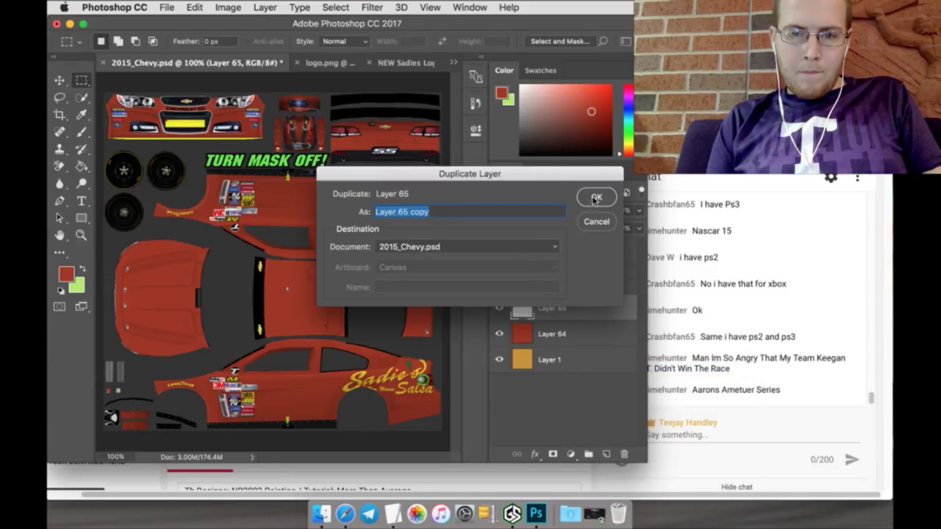
left_click(595, 199)
key("v")
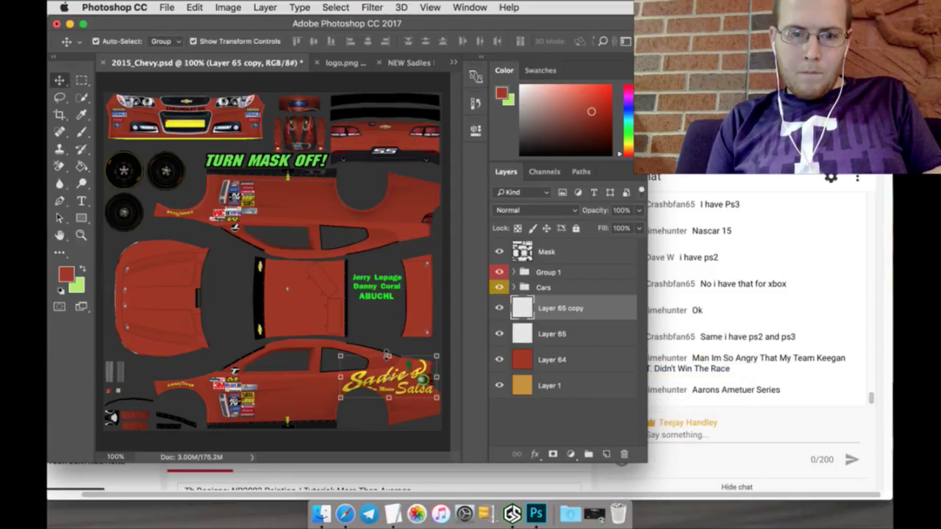
key("ctrl+t")
left_click(389, 42)
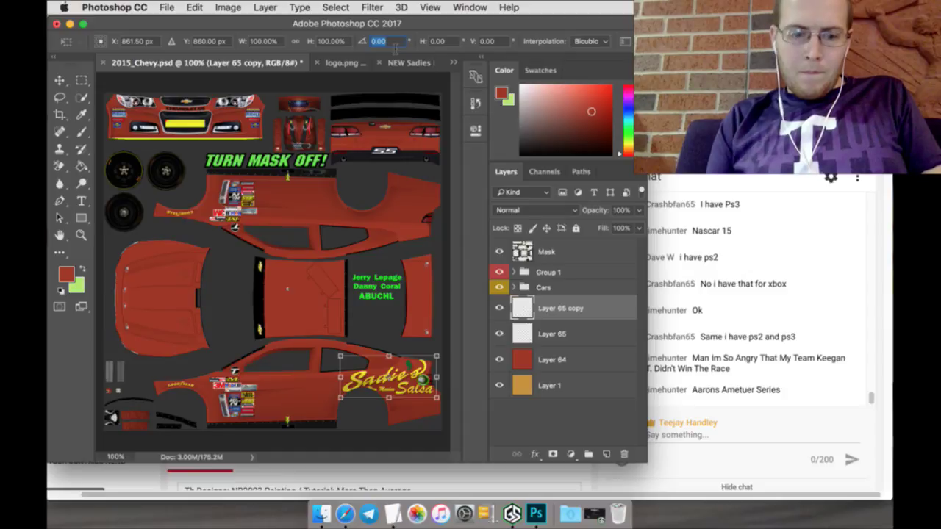
type("180")
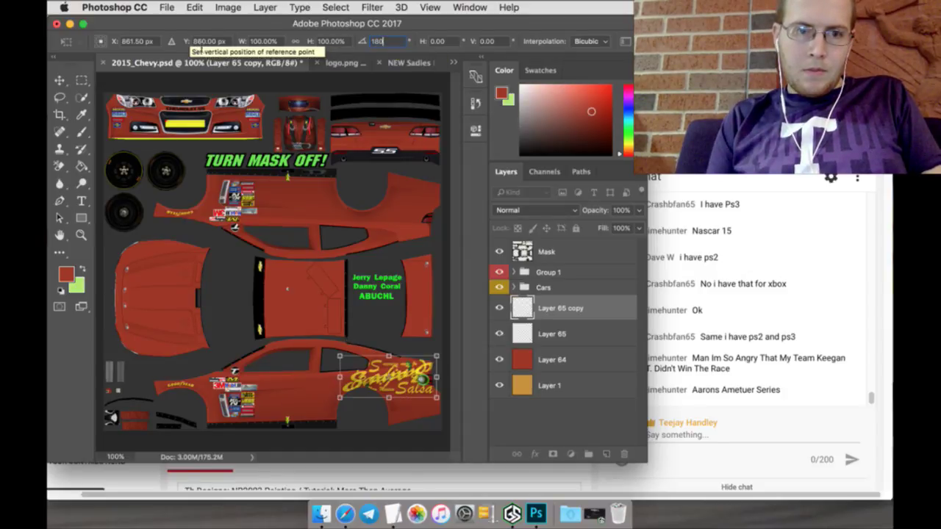
left_click(206, 42)
type("380")
key("Return")
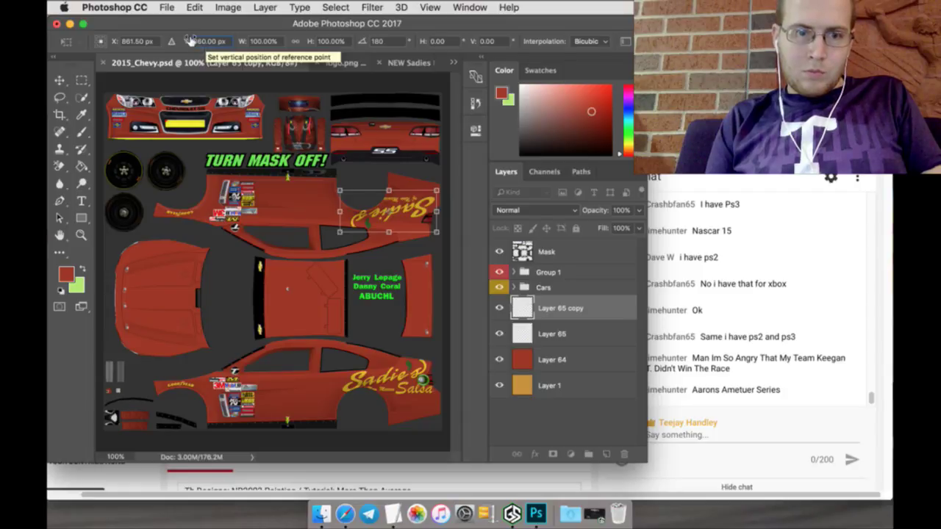
Step: Fine-tune the rotated copy's vertical position to 364 px and apply the transform
left_click_drag(190, 41, 202, 38)
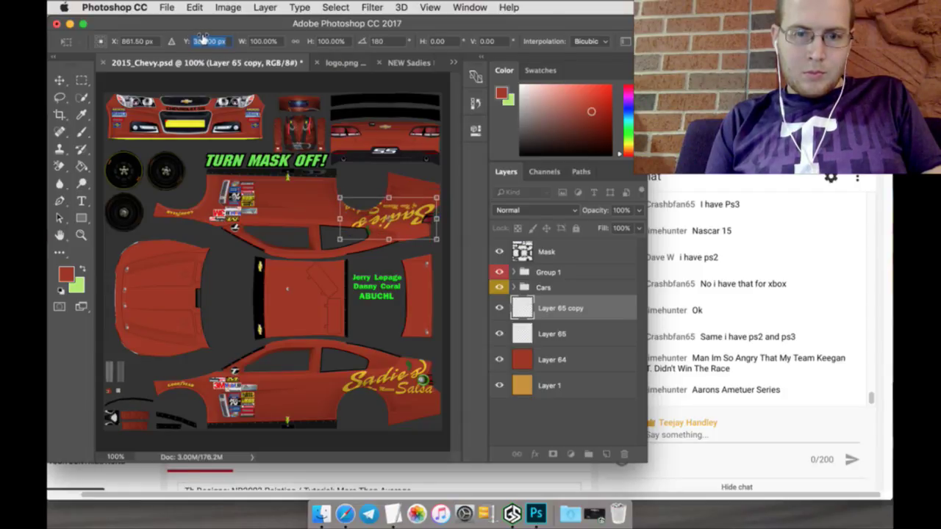
key("Up")
key("Up")
key("Up")
key("Up")
key("Up")
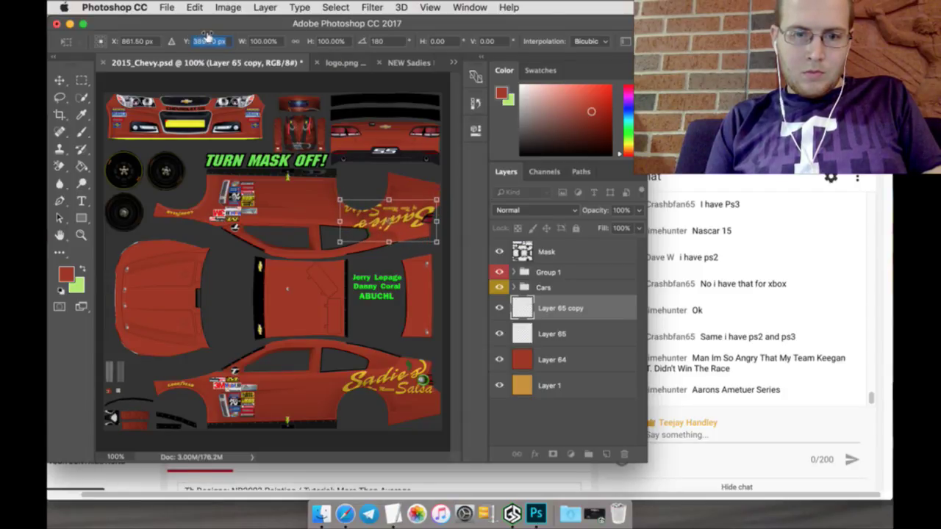
key("Up")
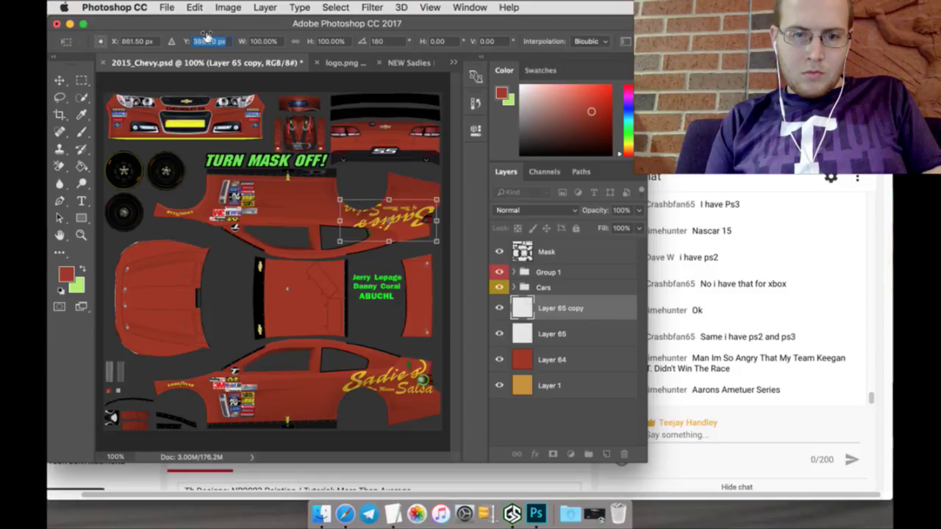
key("Up")
key("Up")
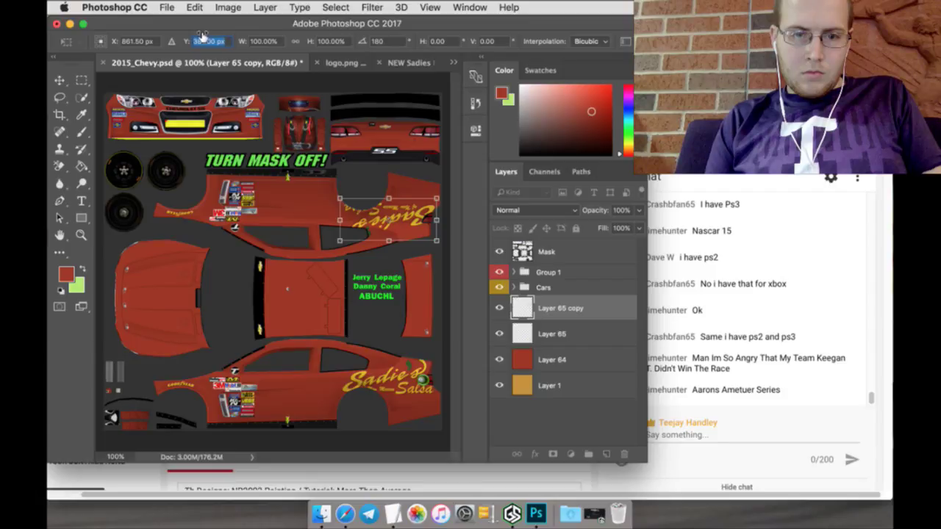
key("Down")
key("Down")
key("Down")
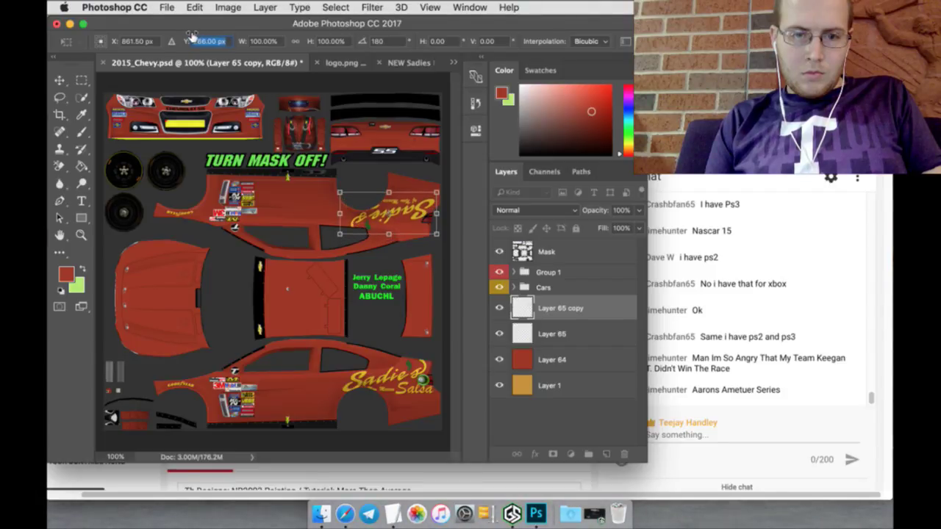
key("Down")
key("Down")
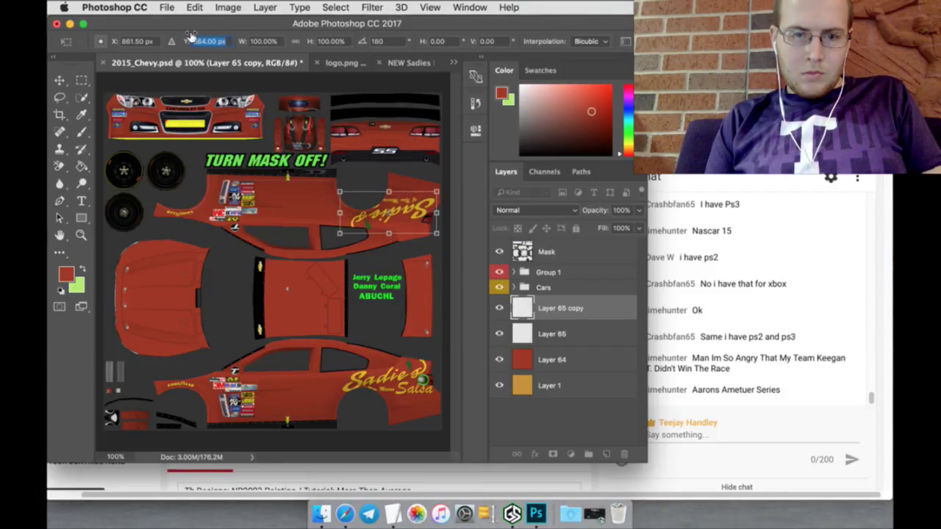
left_click(86, 81)
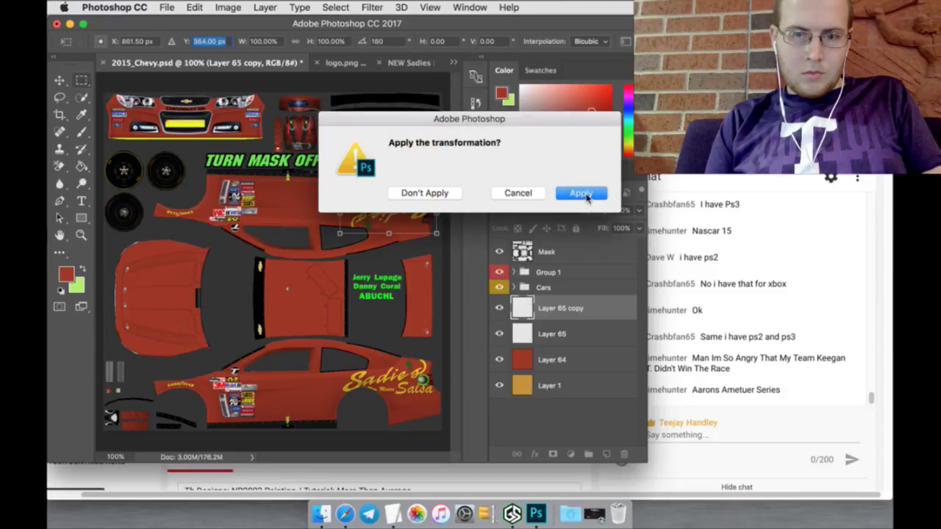
left_click(581, 193)
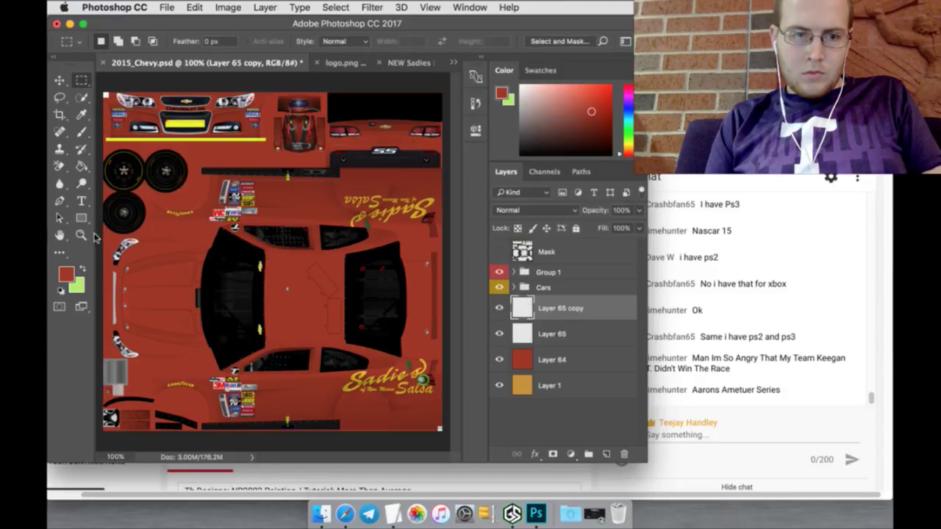
left_click(81, 235)
left_click(375, 224)
Step: Lasso the word 'Salsa' on the rotated logo and drag it beside 'Sadie's' on one line
left_click(383, 212)
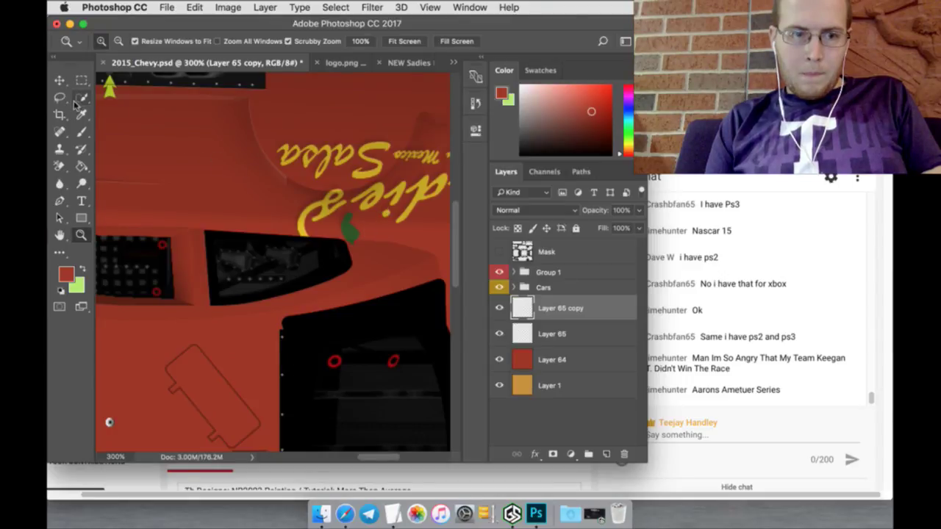
key("l")
mouse_move(290, 129)
left_mouse_down()
mouse_move(265, 133)
mouse_move(273, 156)
mouse_move(305, 174)
left_mouse_up()
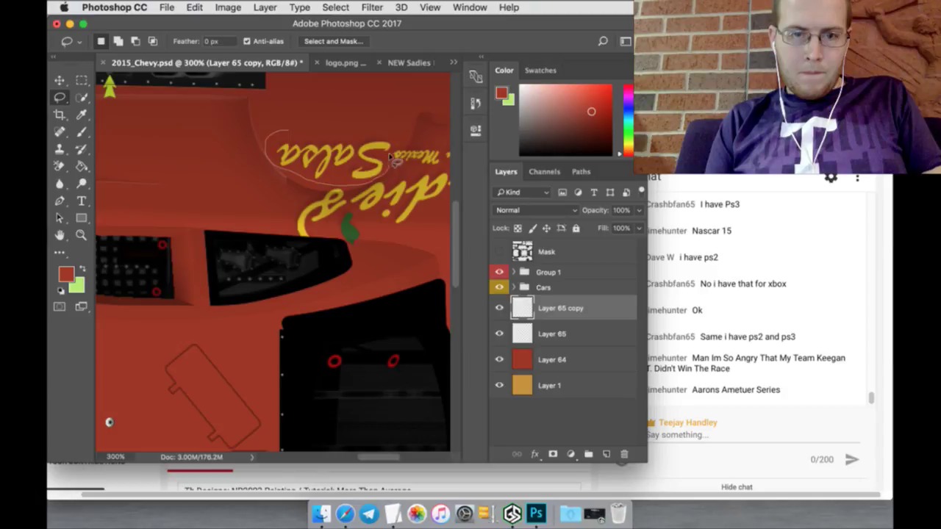
left_click_drag(394, 131, 391, 132)
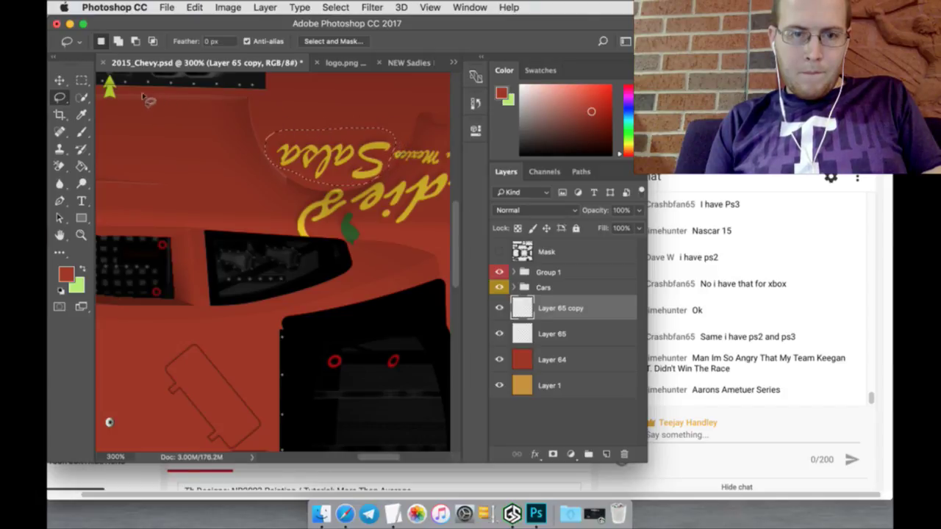
key("v")
left_click_drag(313, 145, 225, 197)
key("m")
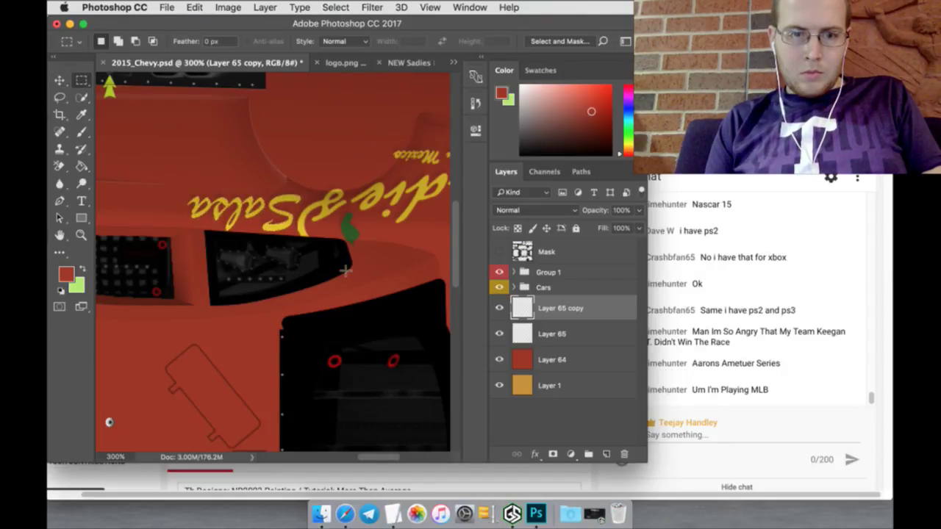
scroll(344, 270, "down", 10)
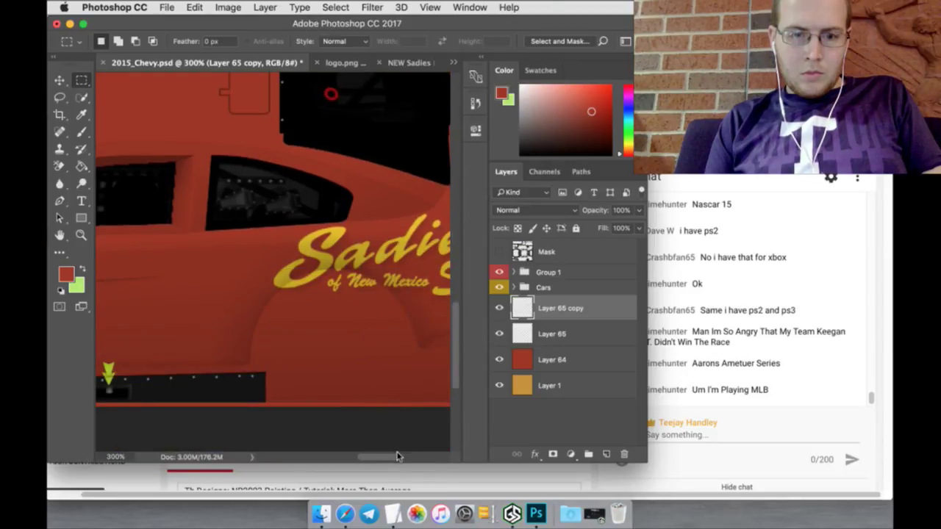
Step: On Layer 65, lasso 'of New Mexico' and 'Salsa' and move them down
left_click_drag(396, 456, 407, 461)
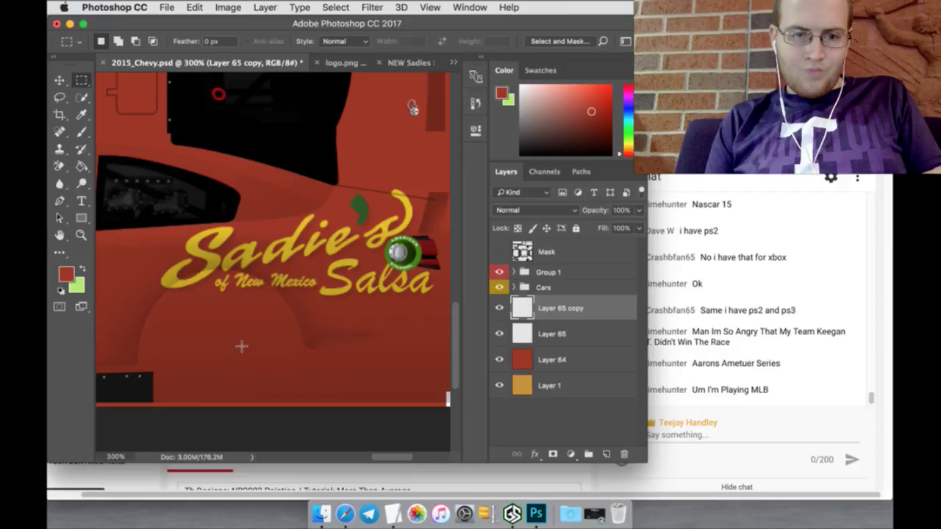
left_click(61, 98)
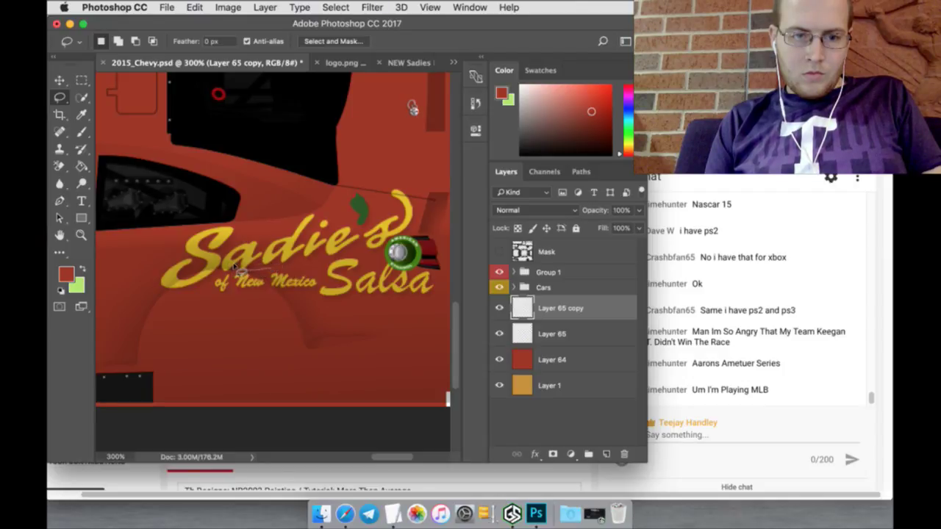
mouse_move(212, 278)
left_mouse_down()
mouse_move(294, 304)
mouse_move(435, 304)
mouse_move(445, 291)
mouse_move(430, 251)
left_mouse_up()
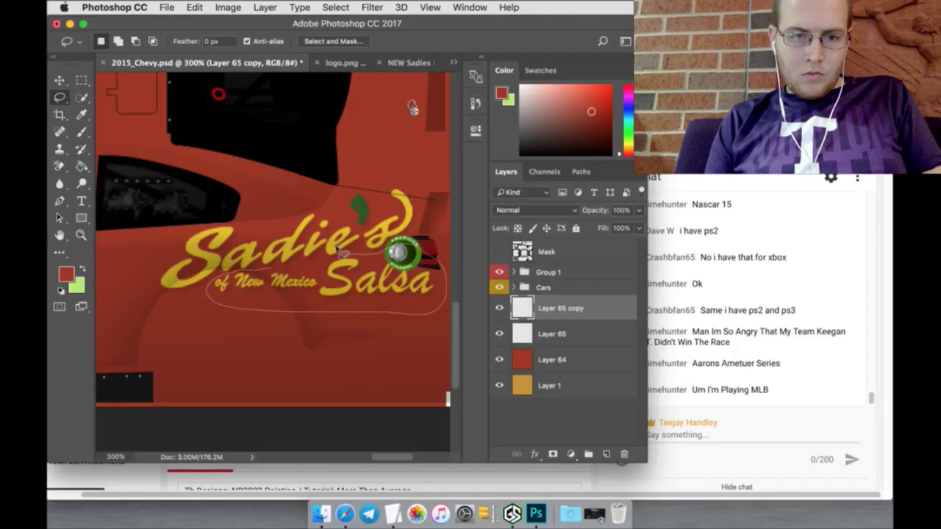
left_click_drag(307, 257, 290, 259)
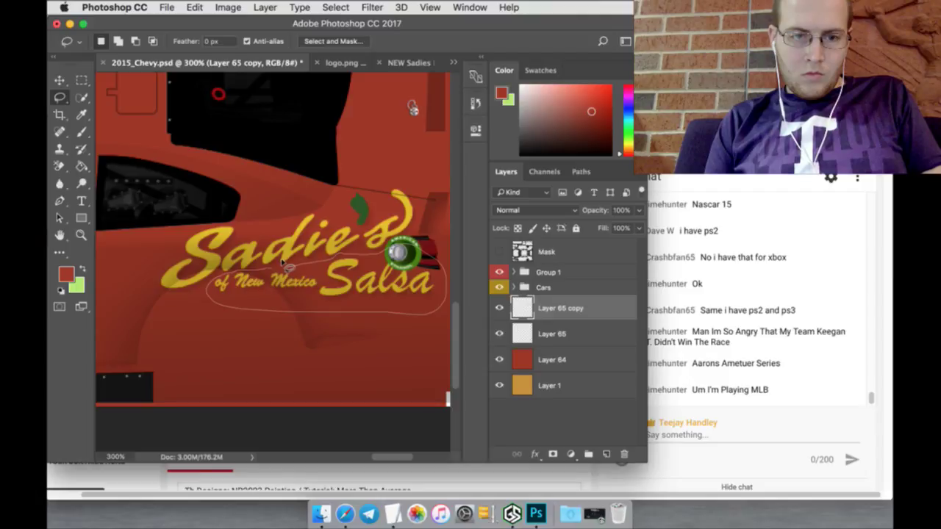
key("v")
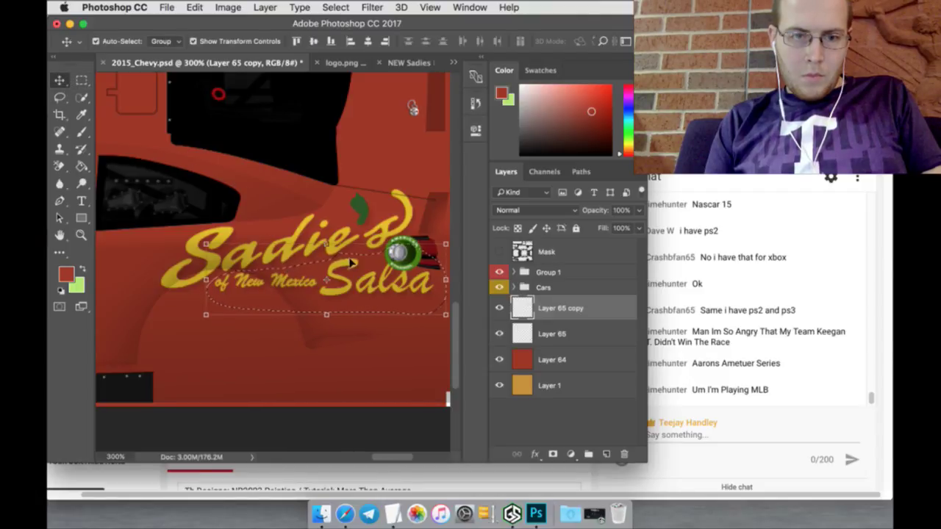
left_click_drag(373, 285, 373, 291)
left_click(570, 195)
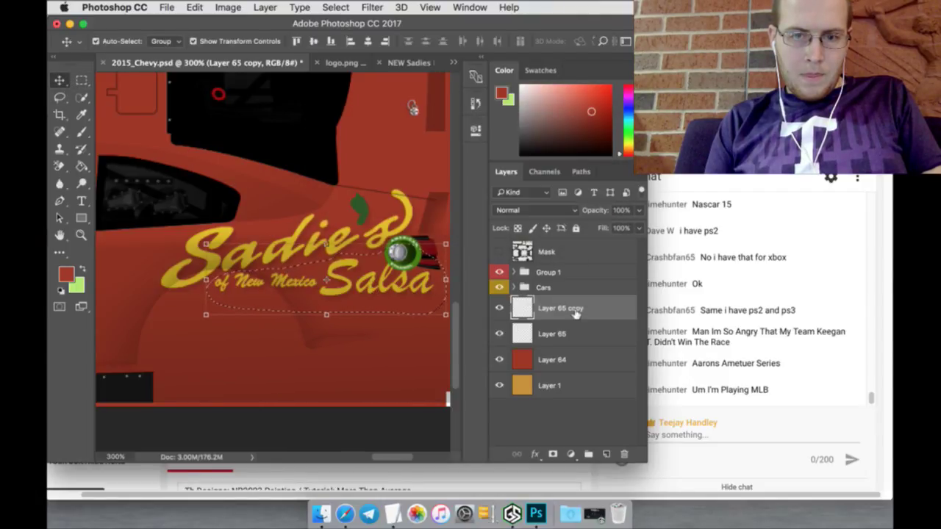
left_click(579, 334)
left_click_drag(367, 276, 368, 308)
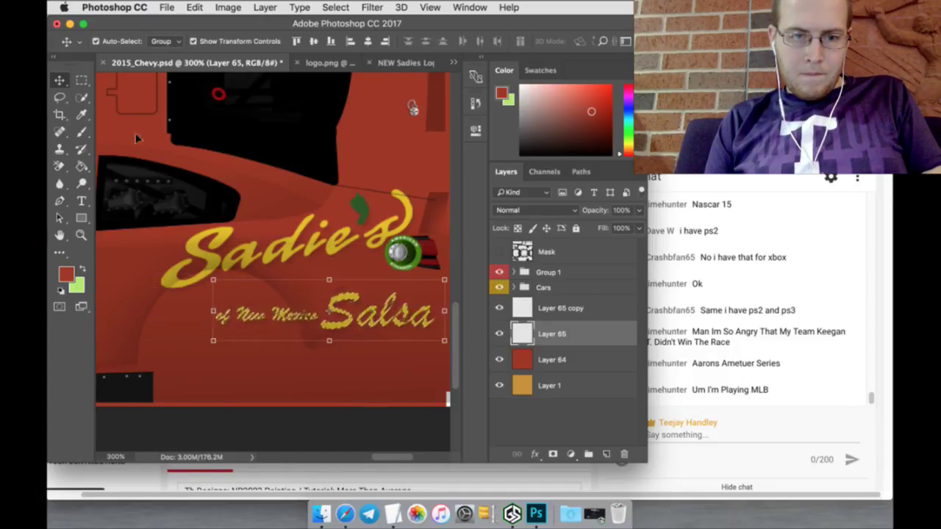
Step: Reselect the lettering and tuck 'Salsa' up-left beneath 'of New Mexico'
left_click(60, 97)
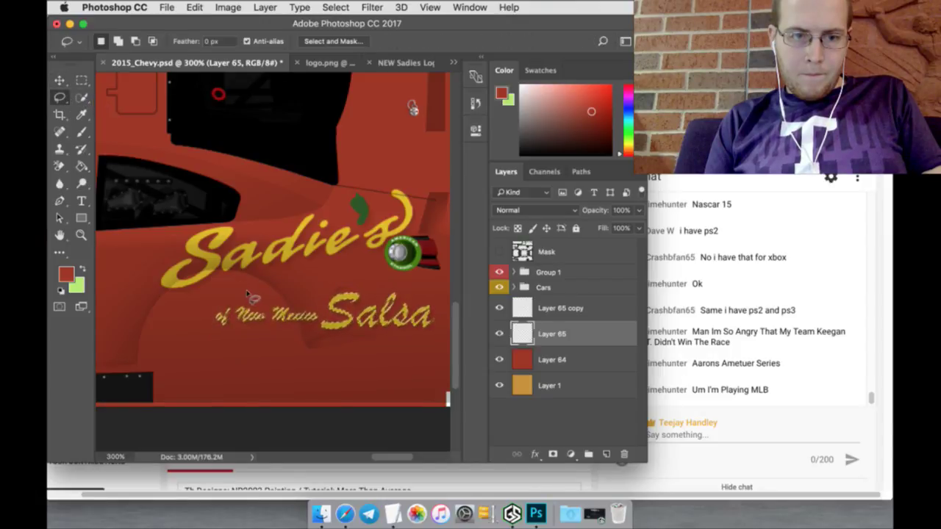
left_click_drag(246, 289, 260, 337)
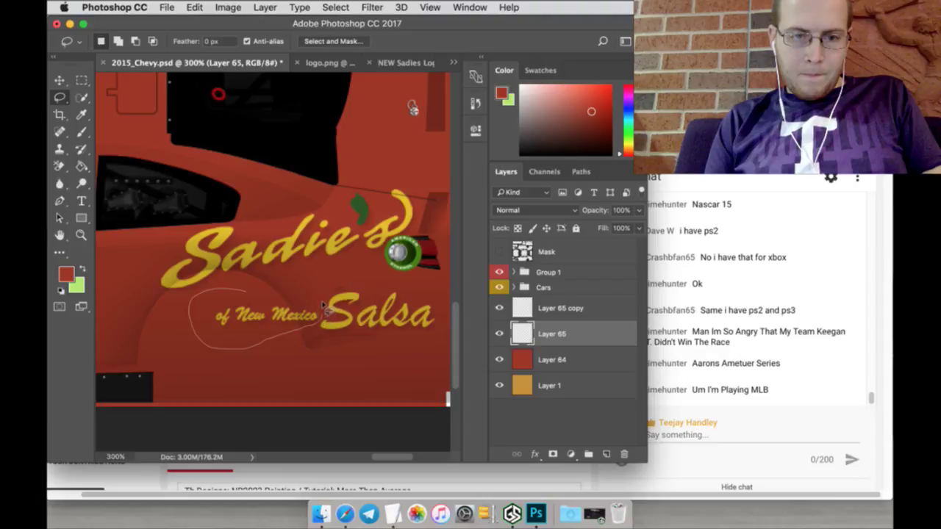
mouse_move(324, 305)
left_mouse_down()
mouse_move(274, 288)
mouse_move(307, 286)
mouse_move(328, 268)
mouse_move(361, 260)
mouse_move(297, 314)
mouse_move(462, 354)
mouse_move(437, 299)
mouse_move(388, 279)
mouse_move(329, 273)
left_mouse_up()
left_click(59, 81)
left_click(58, 98)
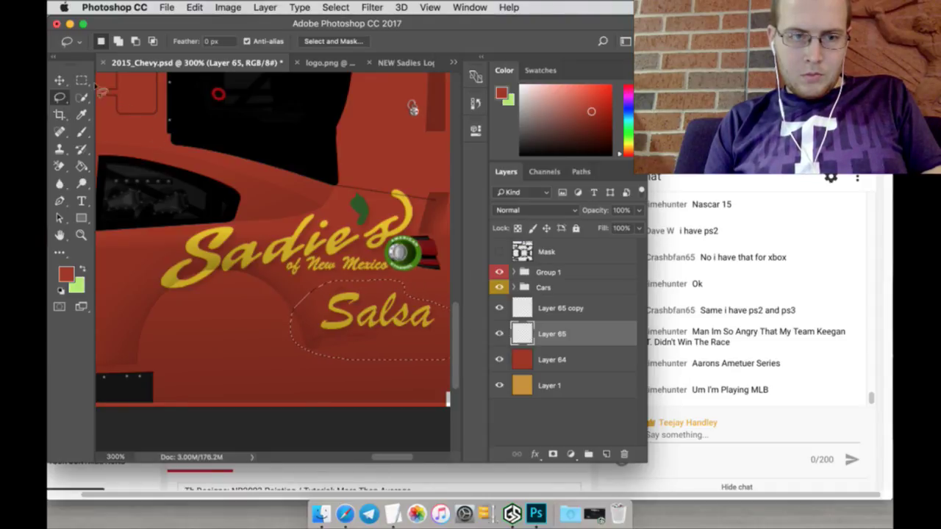
left_click(59, 80)
left_click_drag(390, 285, 358, 278)
key("m")
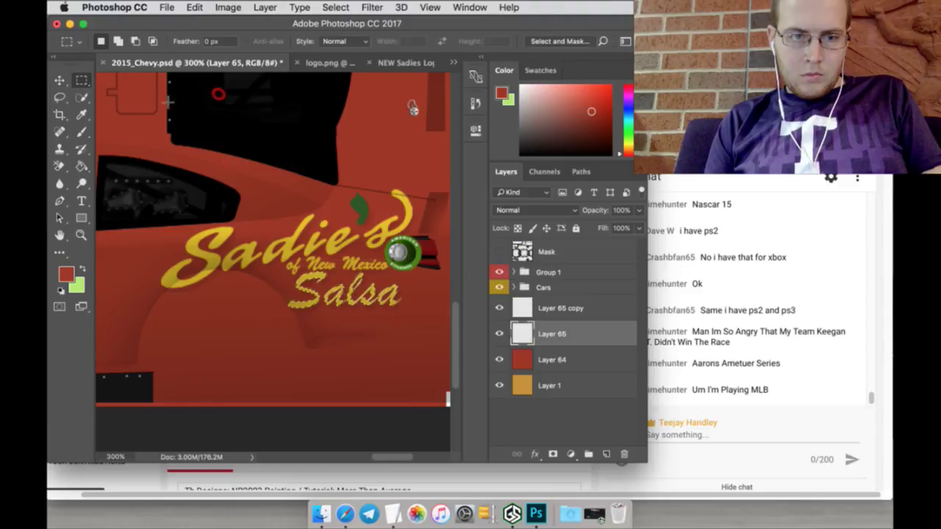
Step: Deselect and turn the Mask layer's visibility back on
left_click(360, 330)
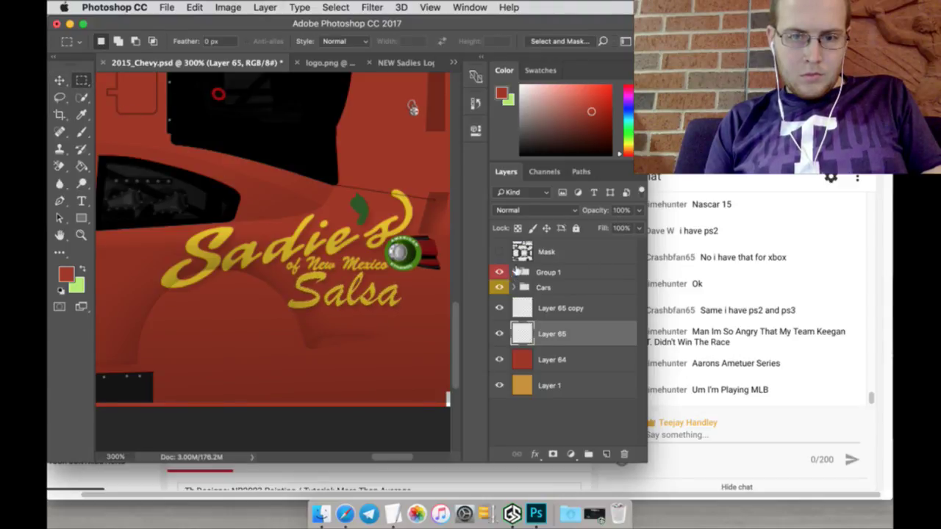
left_click(499, 251)
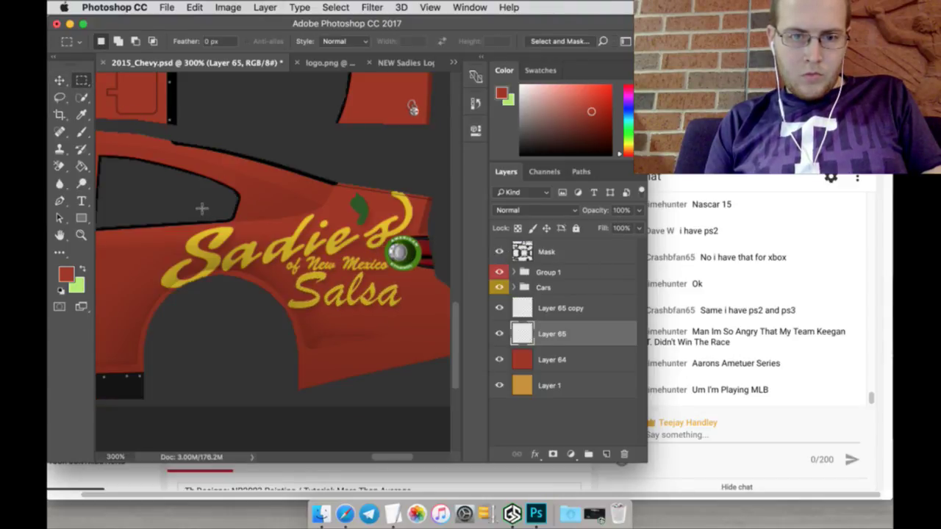
left_click(81, 235)
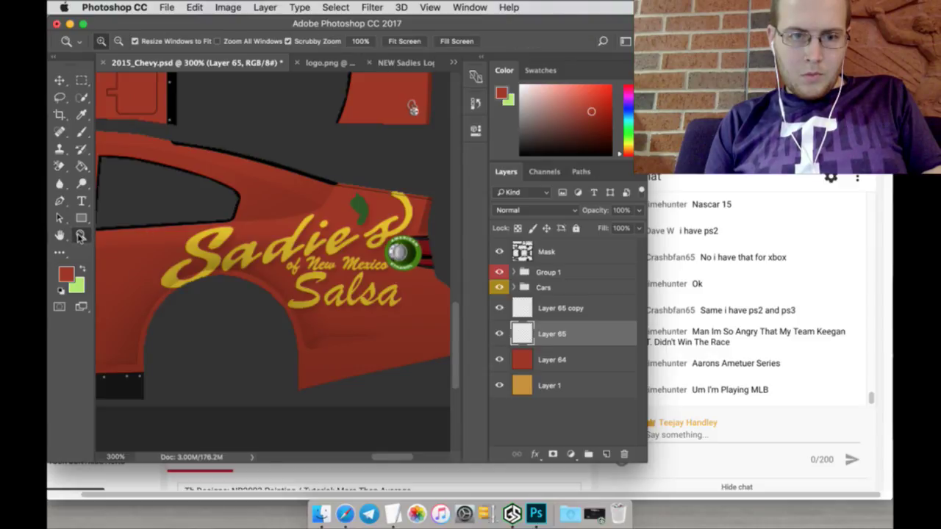
Step: Fit the whole car template on screen, then bring up the Google Images results in Safari
left_click(403, 42)
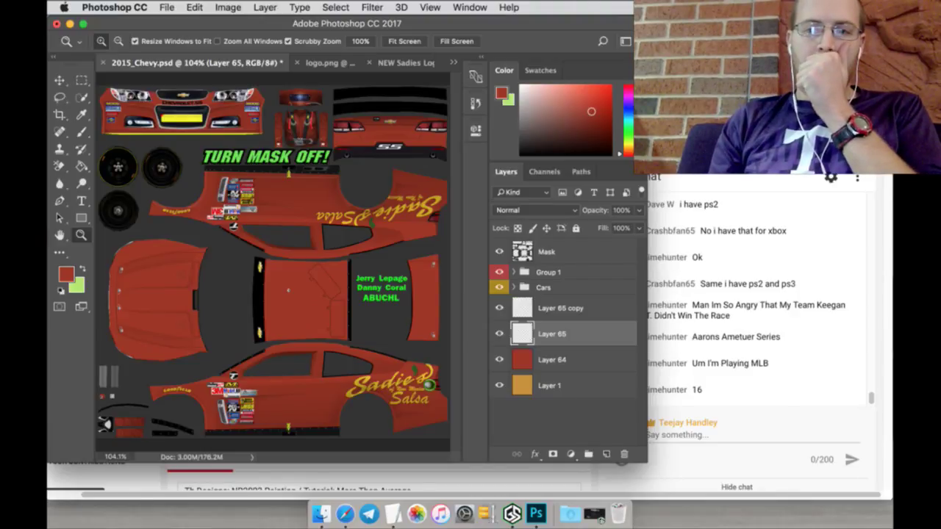
key("super+Tab")
left_click(683, 49)
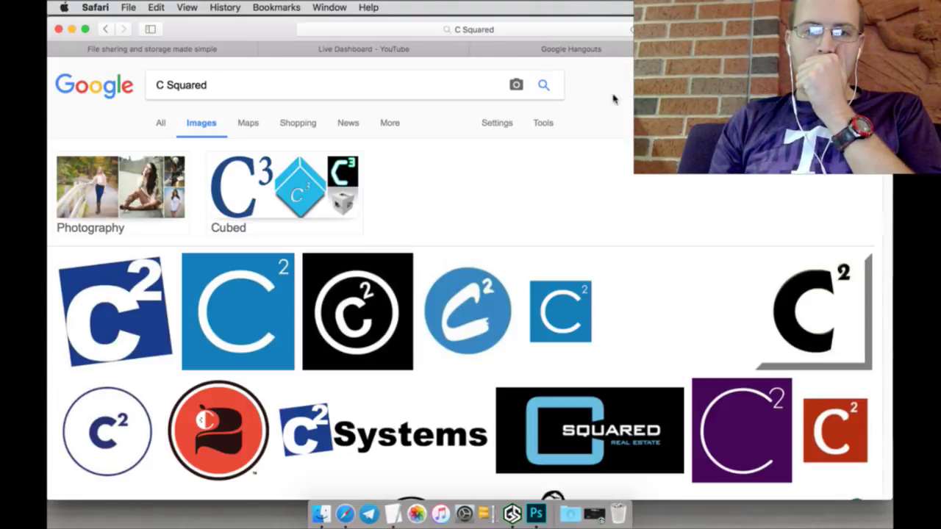
Step: Search Google Images for 'salsa' and scroll through the results
left_click(313, 92)
type("sa")
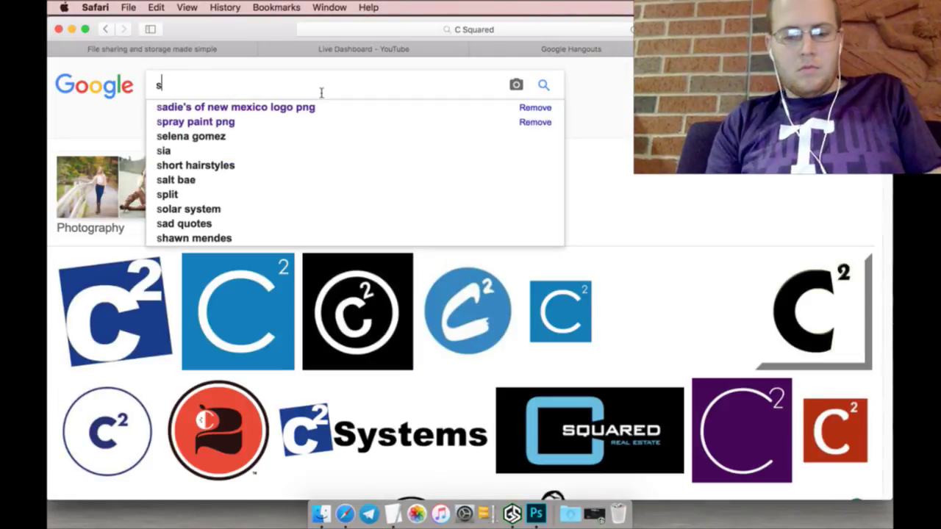
type("lsa")
key("Return")
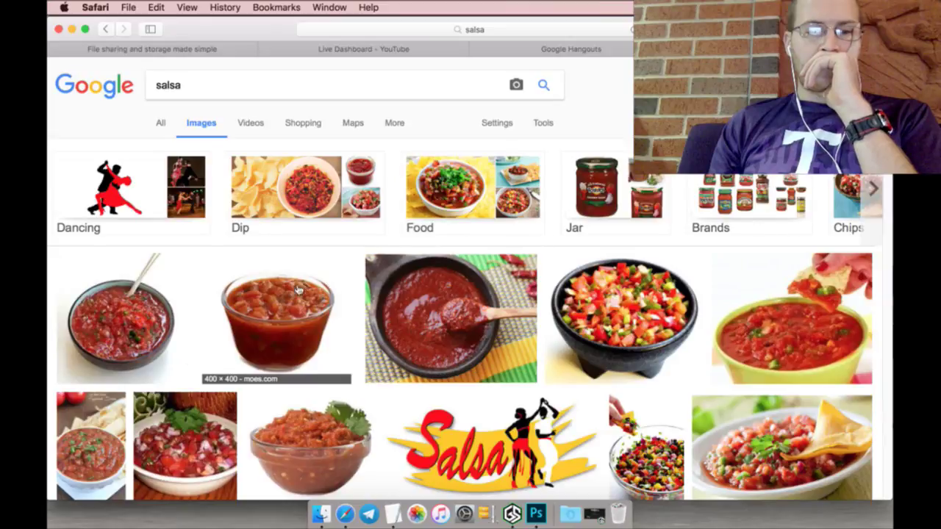
scroll(204, 288, "down", 1)
scroll(205, 288, "down", 5)
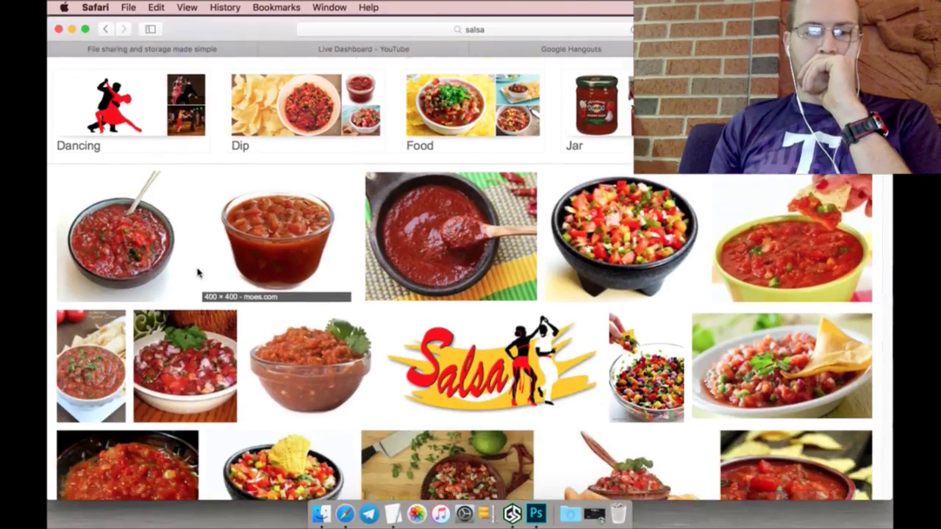
scroll(196, 274, "down", 8)
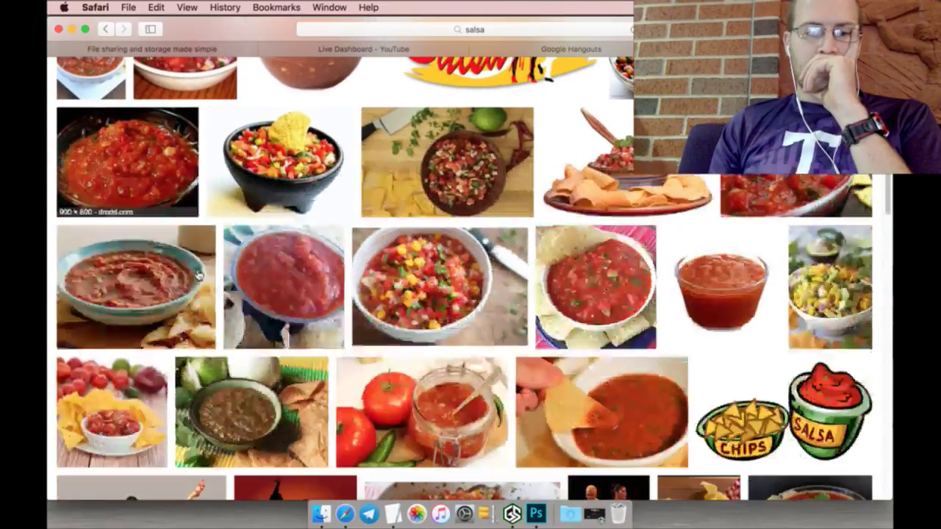
scroll(197, 274, "down", 6)
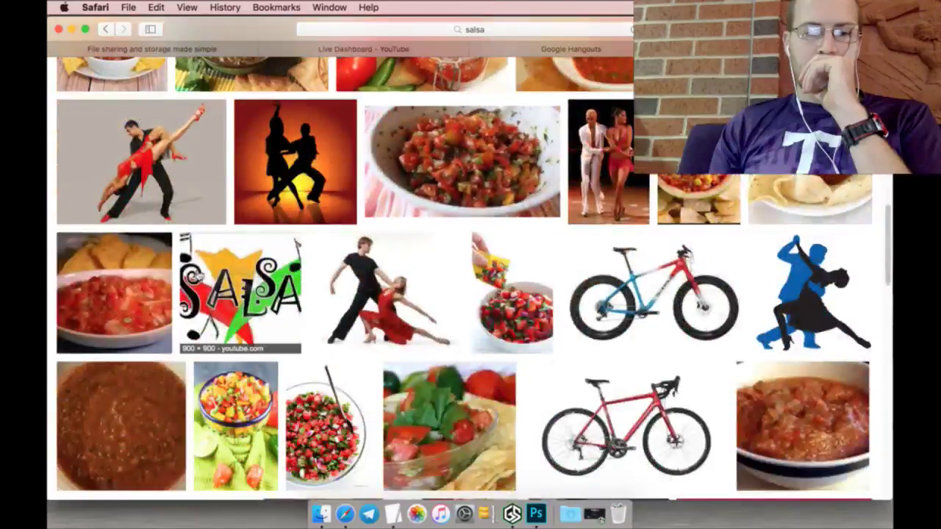
scroll(199, 275, "down", 5)
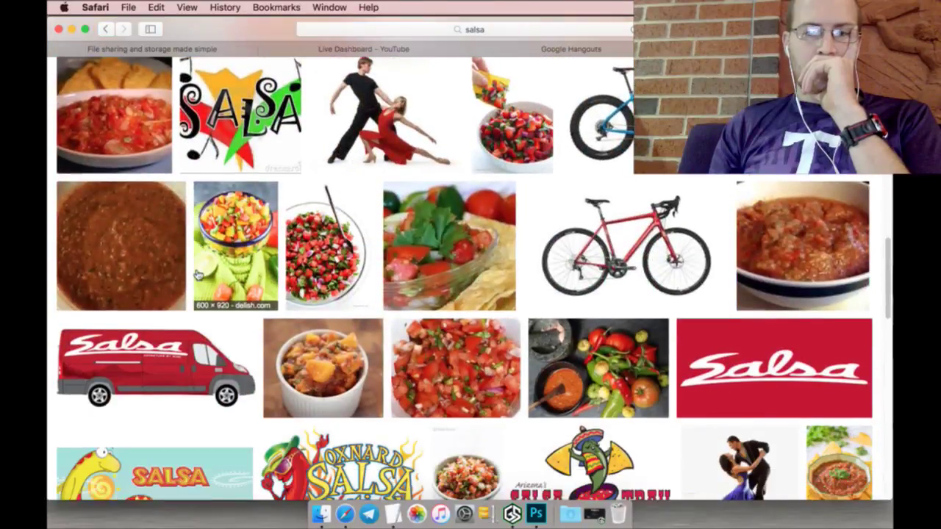
Step: Return to the Sadie's logo search and rerun it as 'Sadie's of New Mexico' without 'logo png'
left_click(109, 31)
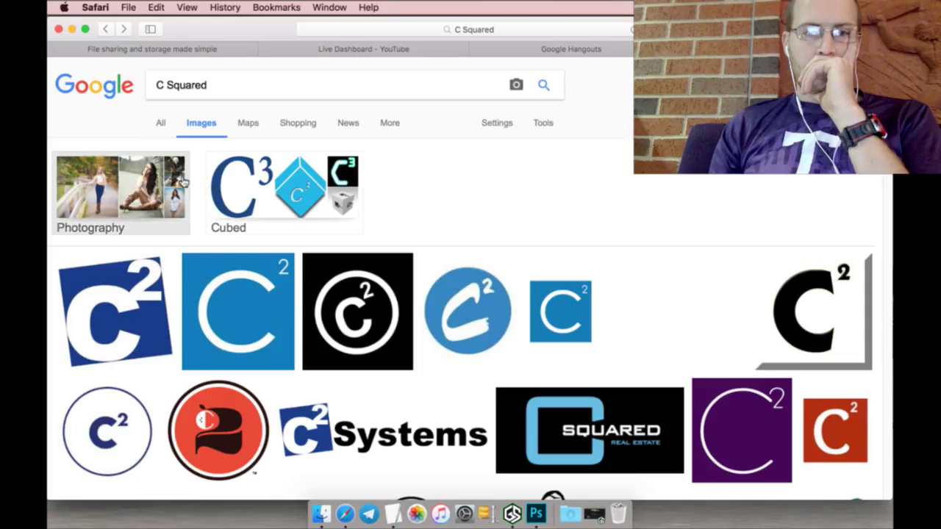
left_click(107, 30)
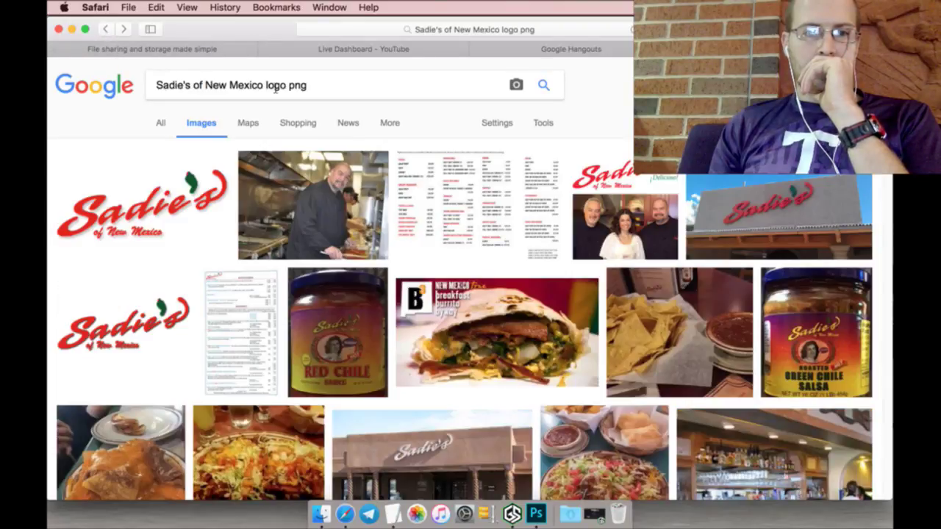
left_click_drag(323, 91, 271, 92)
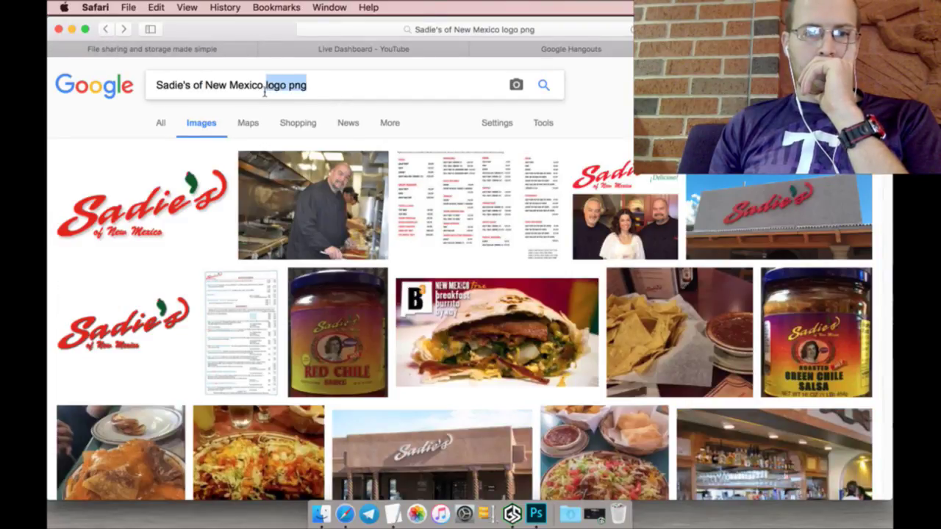
key("BackSpace")
key("Return")
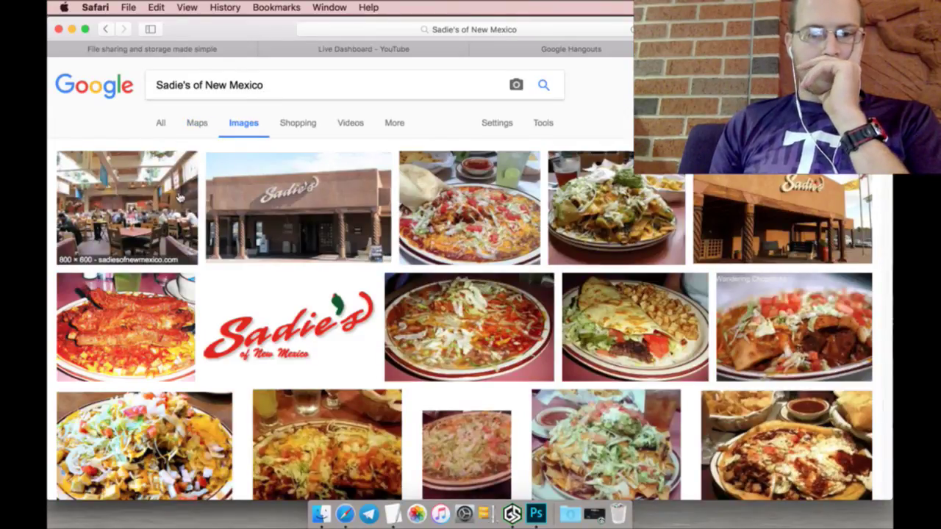
scroll(50, 246, "down", 5)
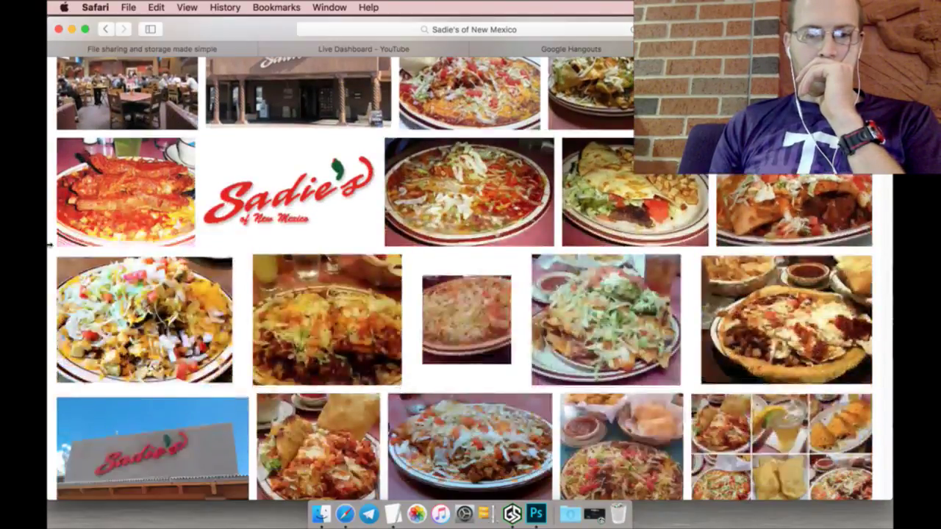
scroll(47, 242, "down", 15)
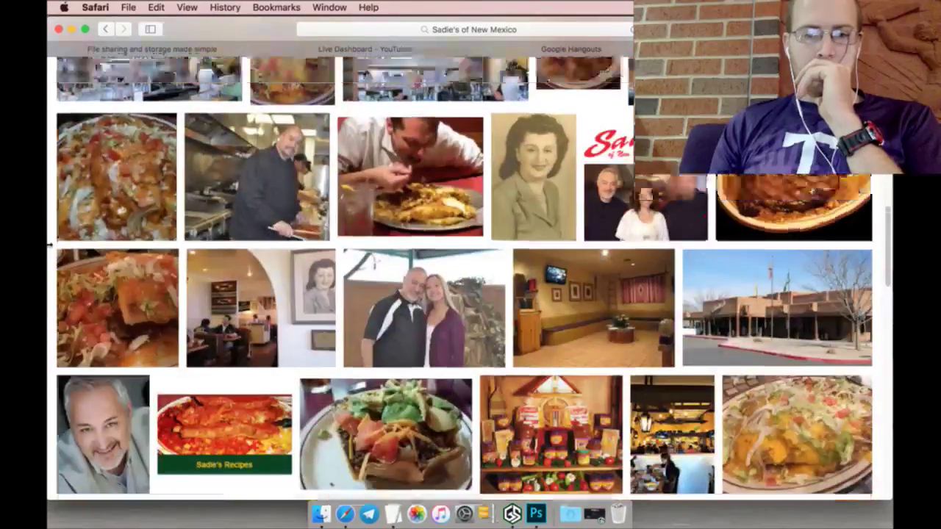
scroll(213, 147, "up", 20)
Step: Extend the query to 'Sadie's of New Mexico Salsa' and browse the salsa jar results
left_click(283, 87)
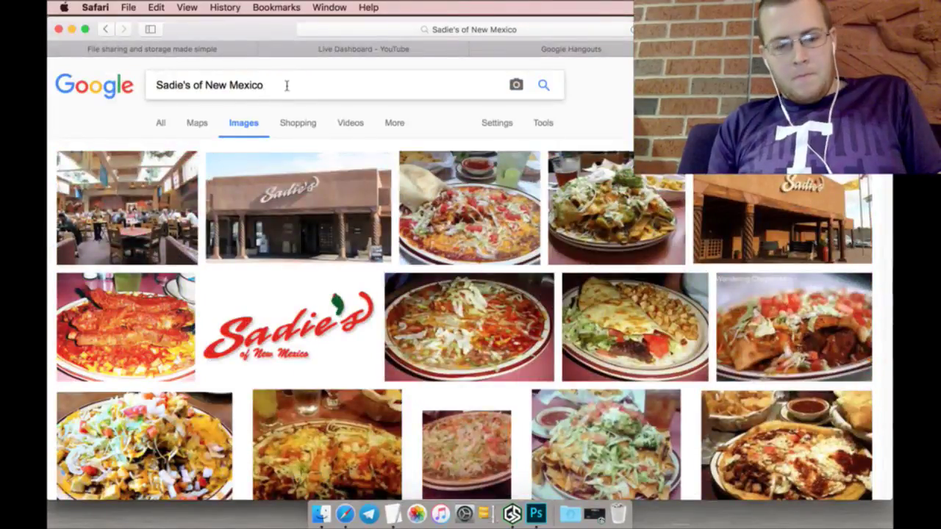
type("Salsa")
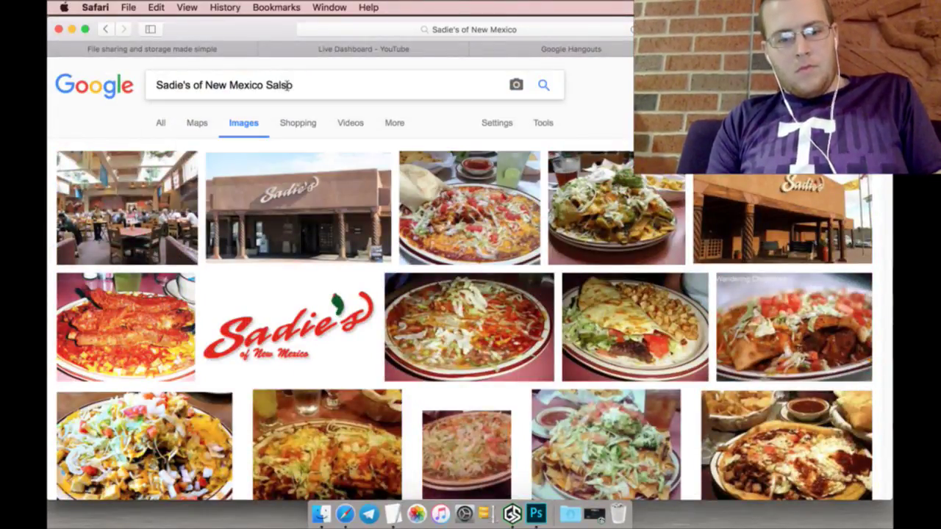
key("Return")
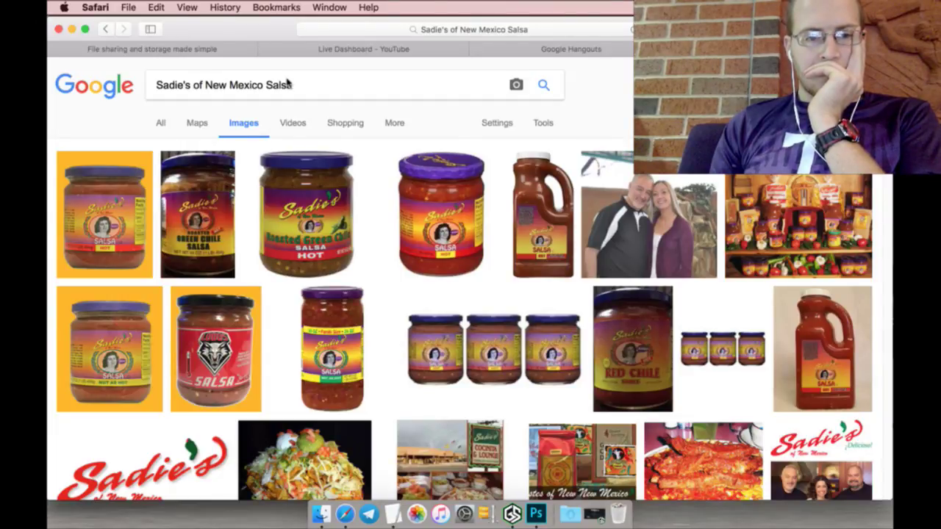
scroll(65, 280, "down", 8)
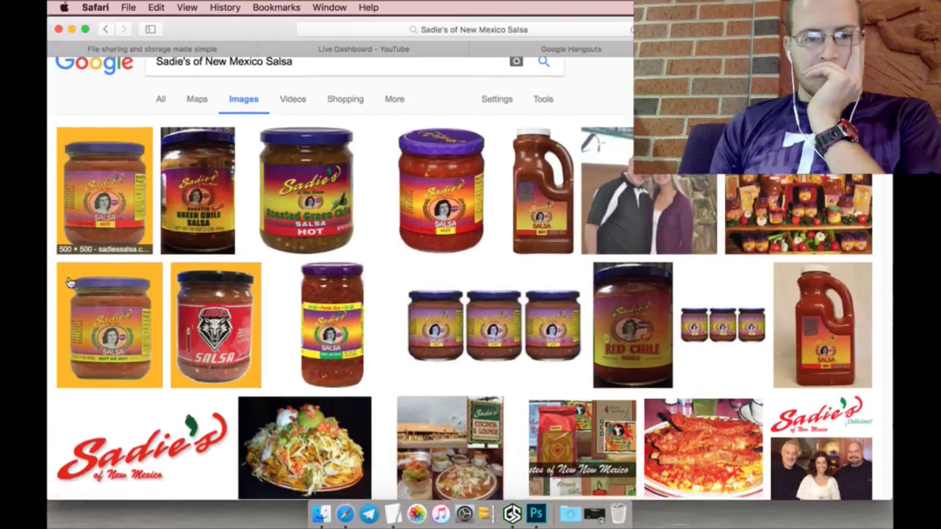
scroll(66, 280, "down", 8)
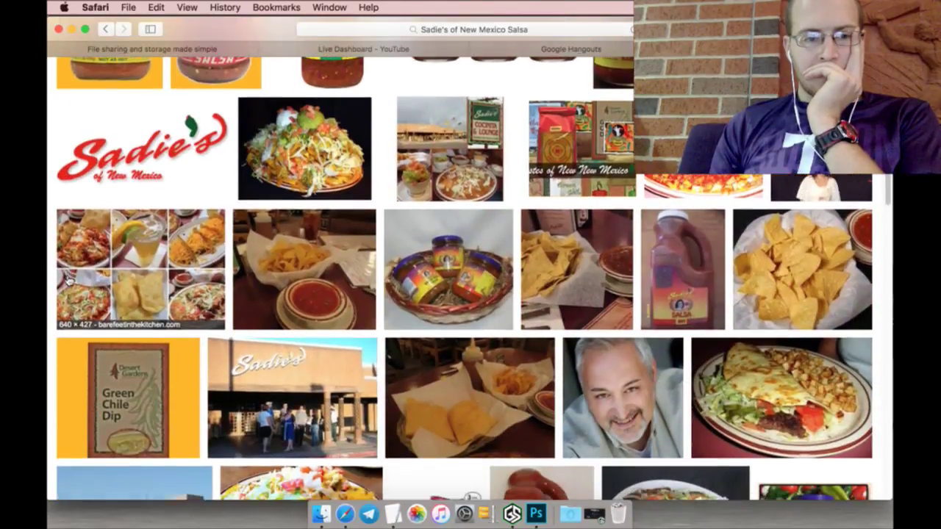
scroll(66, 279, "down", 7)
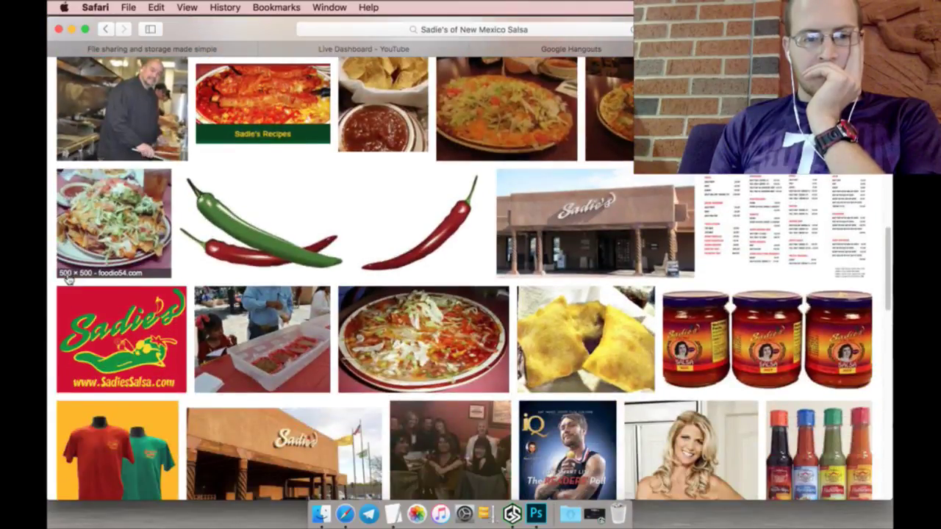
scroll(67, 278, "down", 3)
scroll(68, 278, "down", 3)
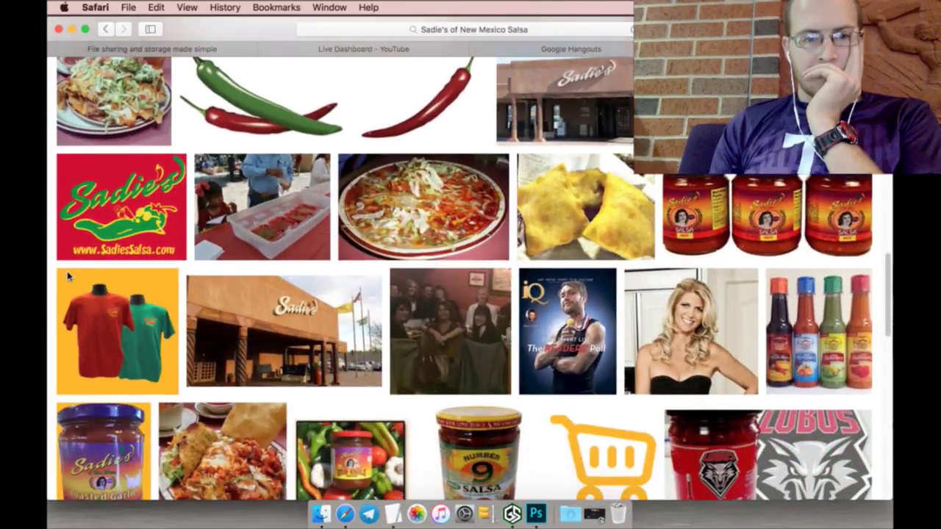
scroll(68, 278, "down", 4)
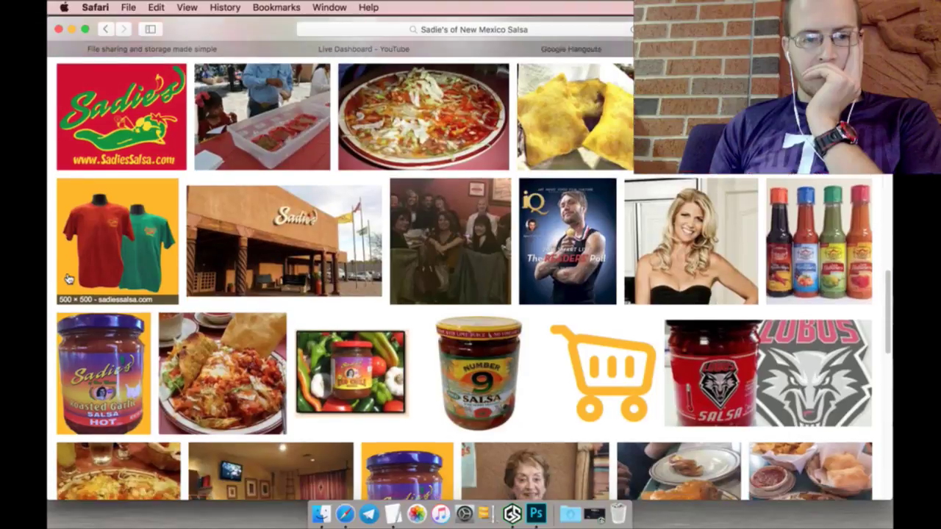
scroll(67, 277, "up", 3)
scroll(68, 278, "up", 3)
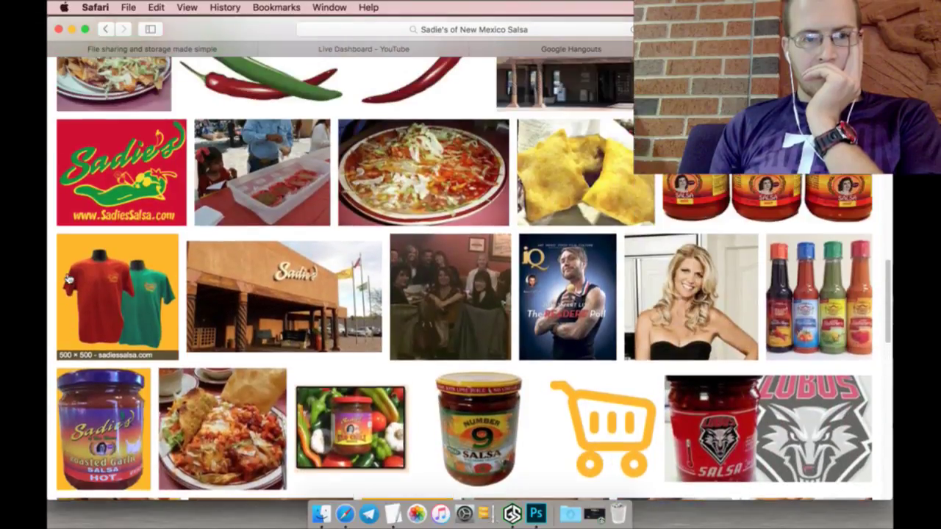
scroll(67, 278, "up", 5)
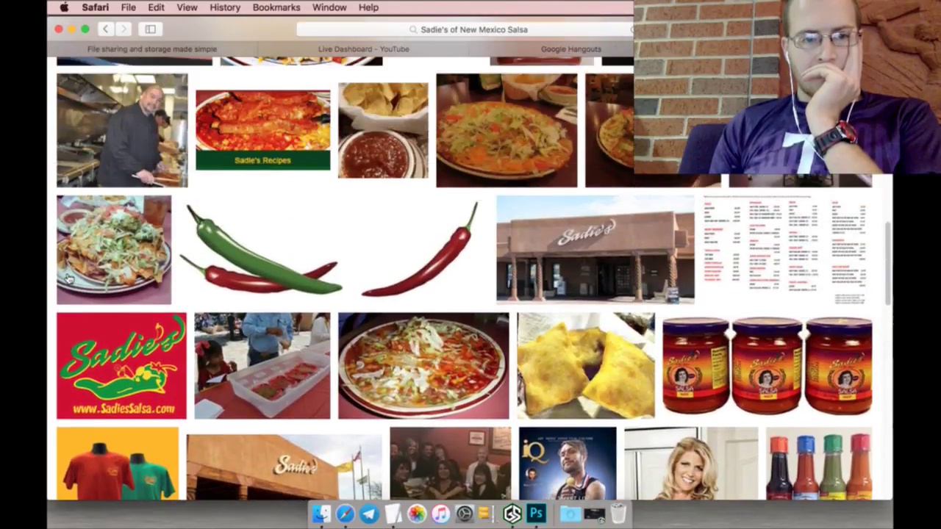
scroll(68, 278, "up", 6)
scroll(68, 278, "up", 14)
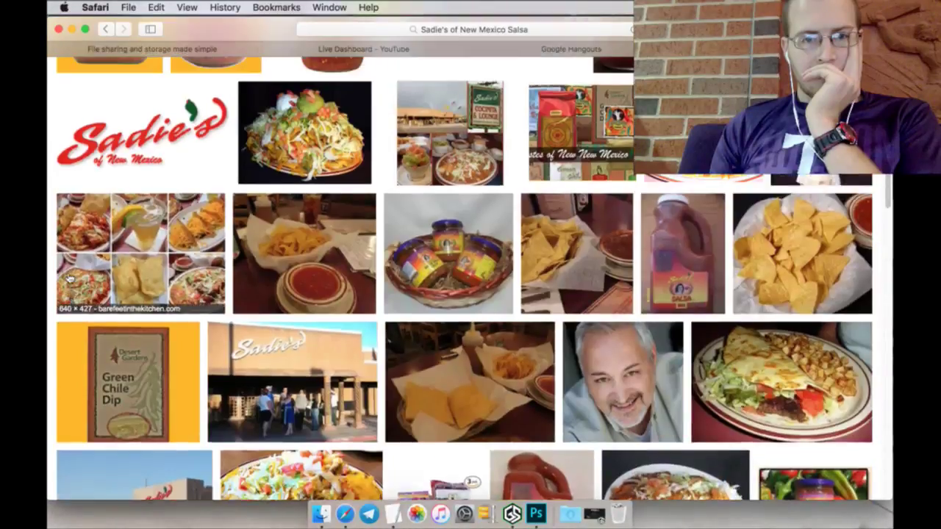
scroll(68, 278, "up", 3)
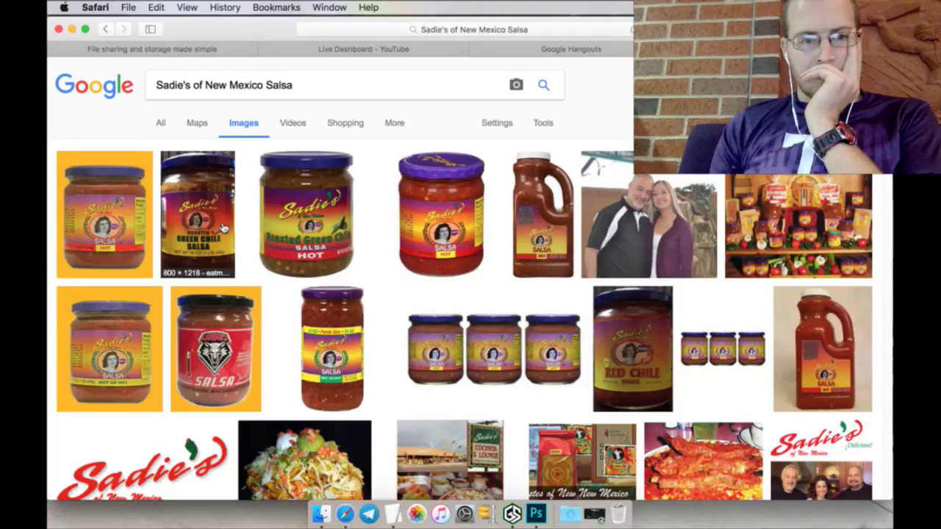
Step: Open the full-size Roasted Green Chile Hot salsa jar image in a new tab
left_click(130, 225)
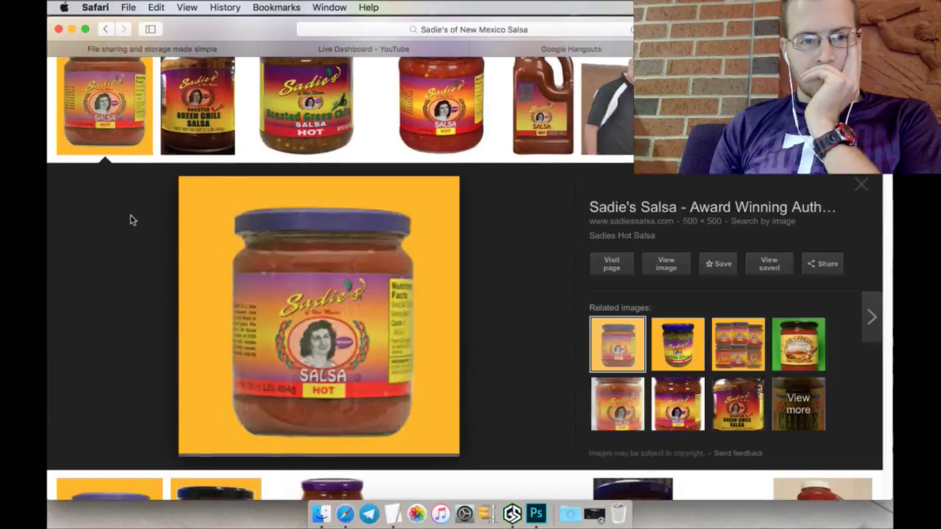
left_click(206, 122)
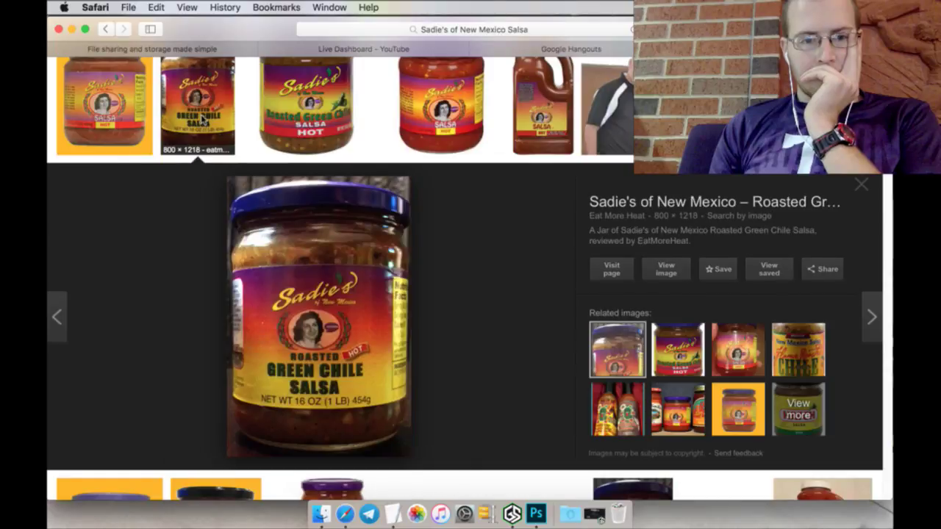
left_click(318, 111)
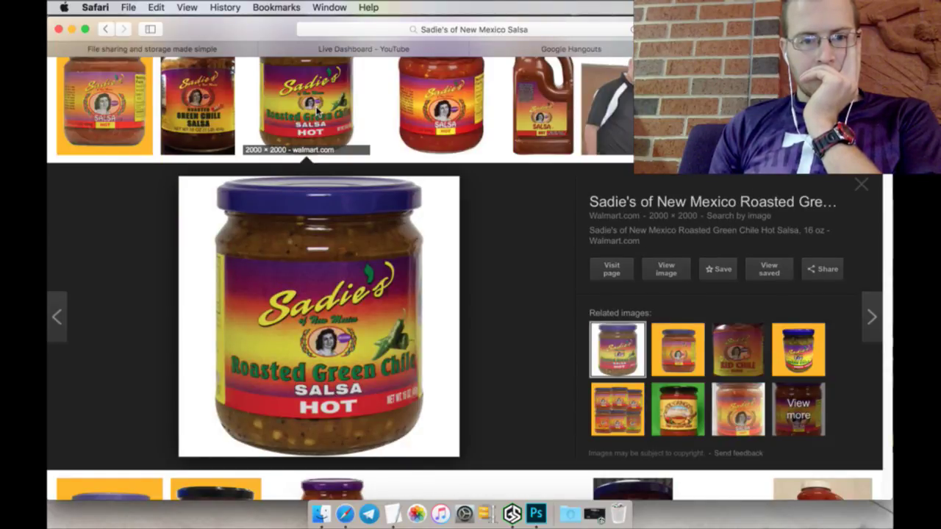
right_click(681, 274)
left_click(727, 278)
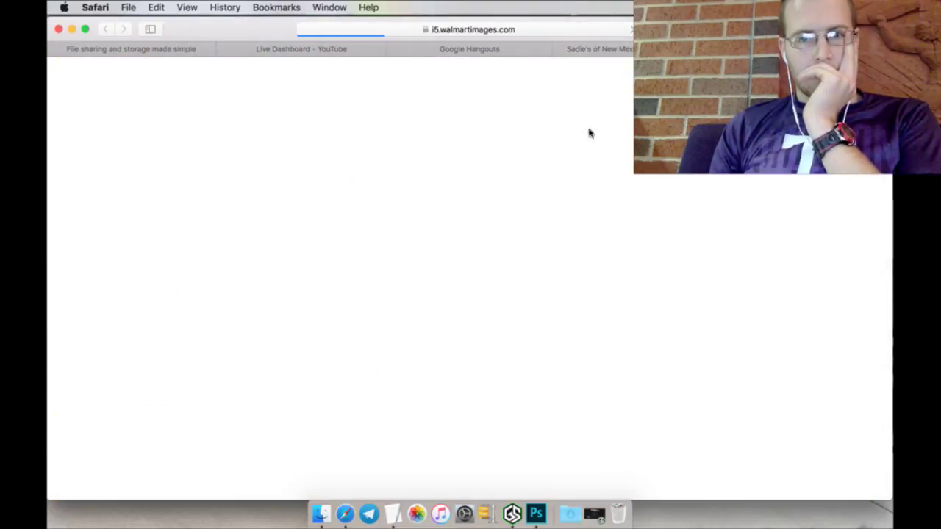
Step: Save the jar image into the Logos folder and return to Photoshop
right_click(513, 170)
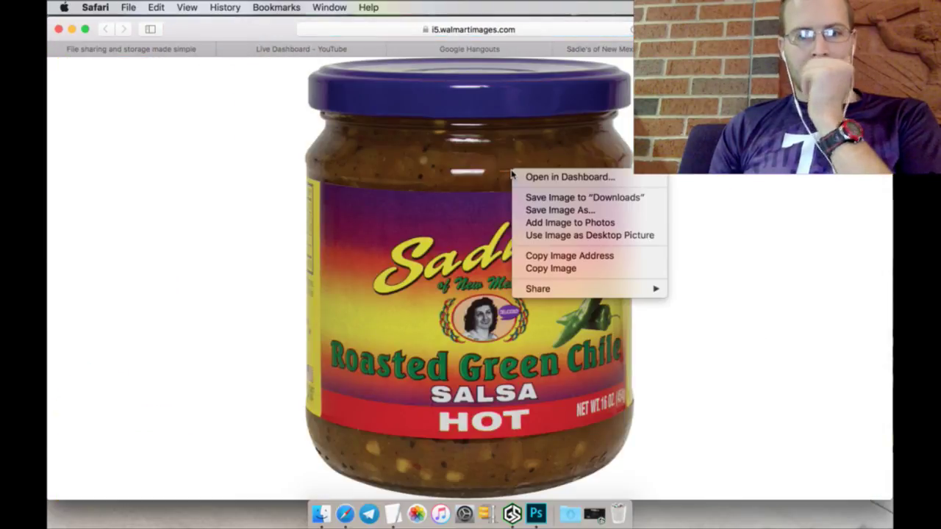
left_click(527, 209)
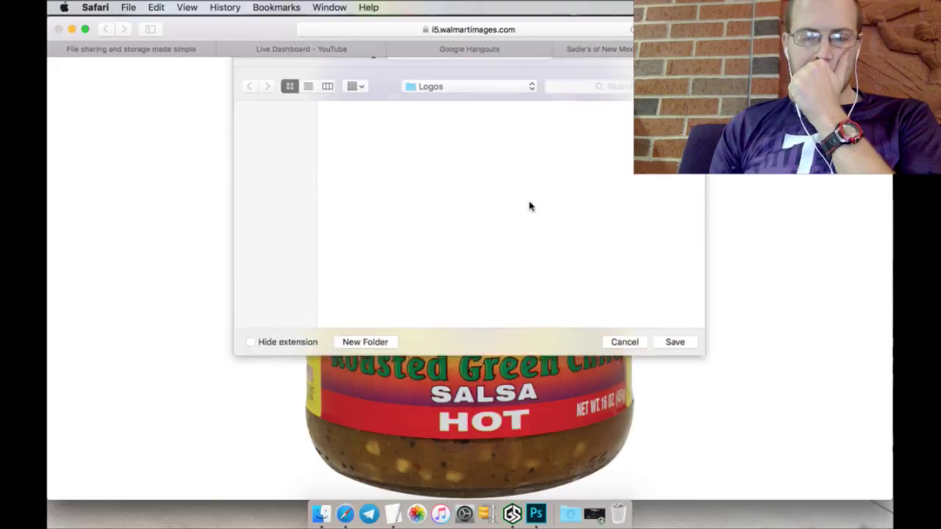
left_click(663, 386)
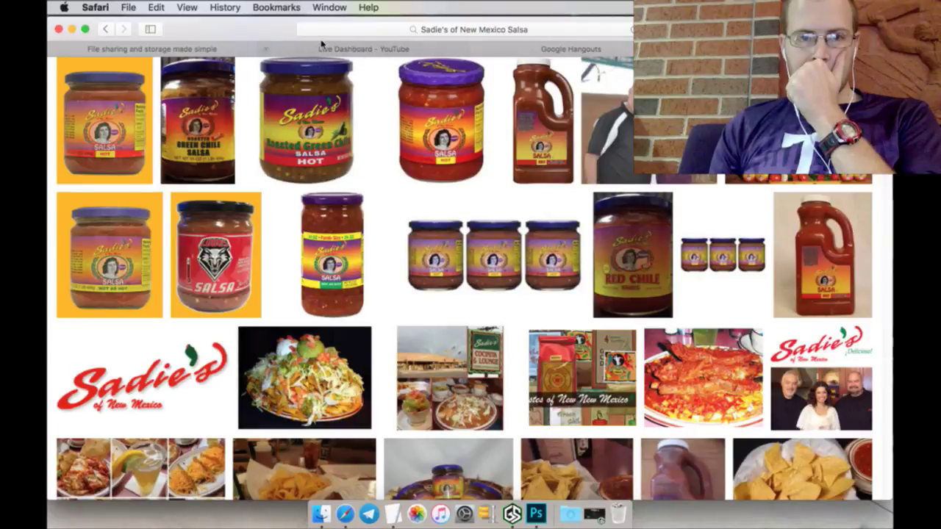
left_click(324, 49)
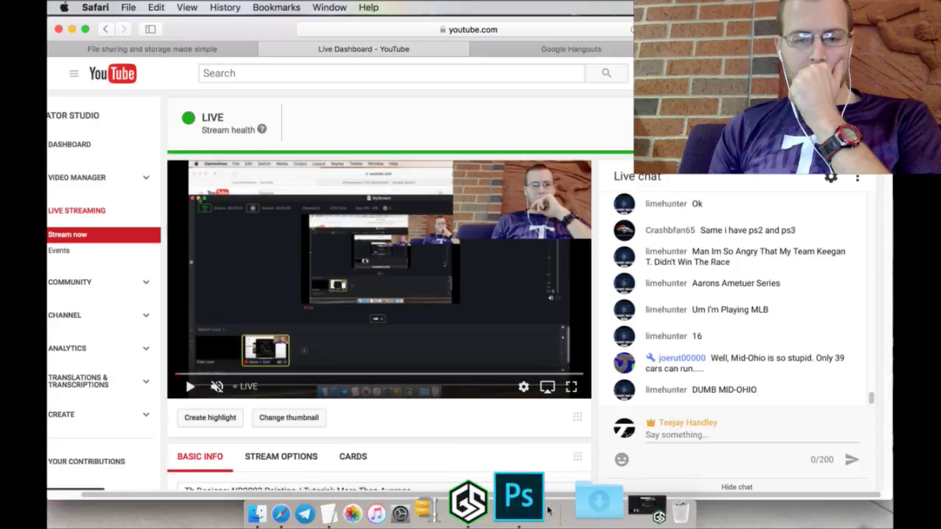
left_click(540, 502)
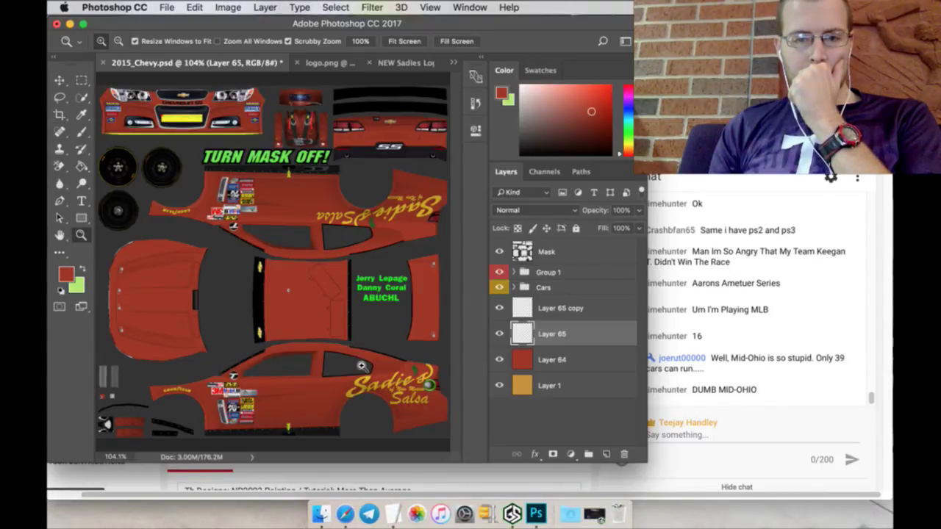
Step: Merge Layer 65 and Layer 65 copy into a single layer
left_click(501, 334)
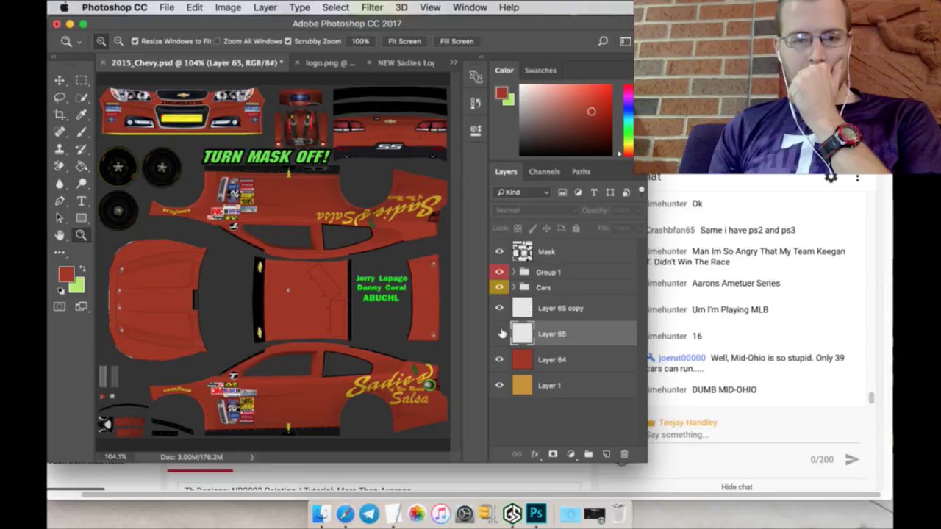
left_click(501, 334)
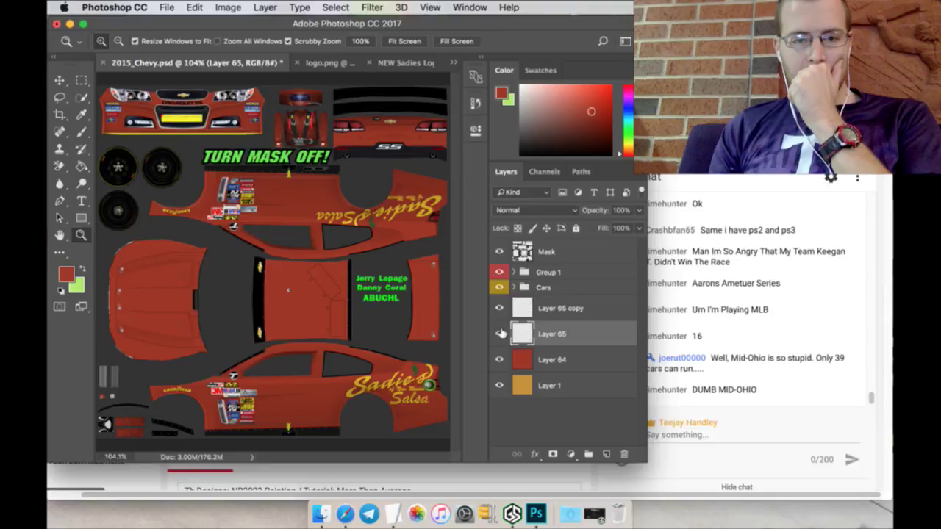
left_click(566, 308, "shift")
right_click(569, 327)
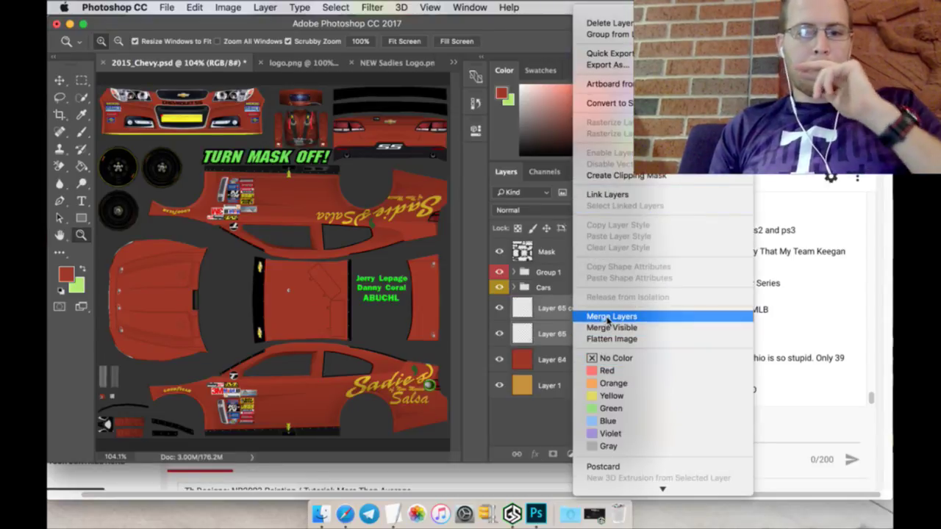
left_click(607, 317)
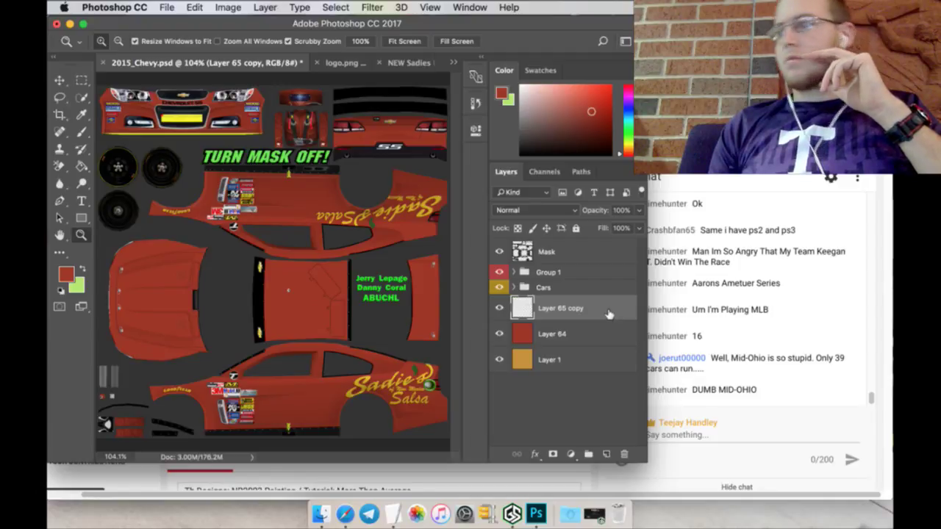
Step: Open the Sadie's salsa jar image from the Logos folder
left_click(167, 7)
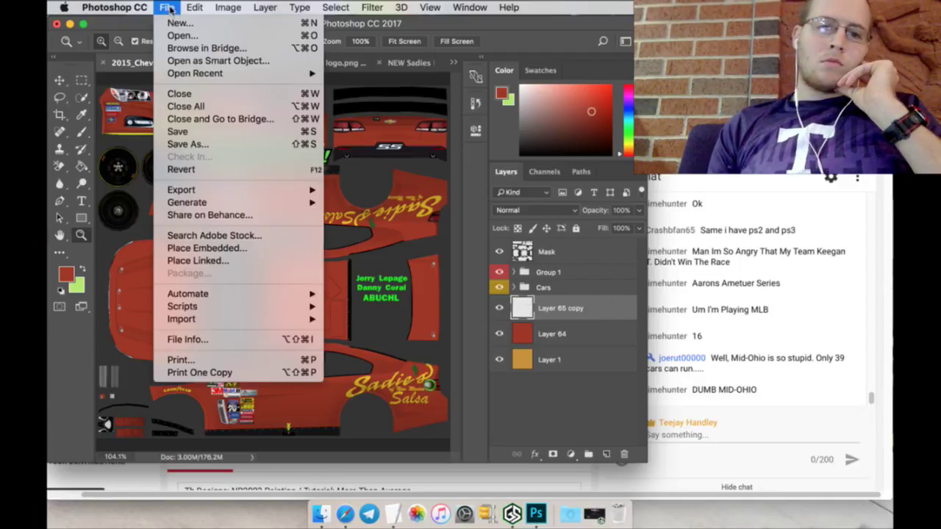
left_click(197, 37)
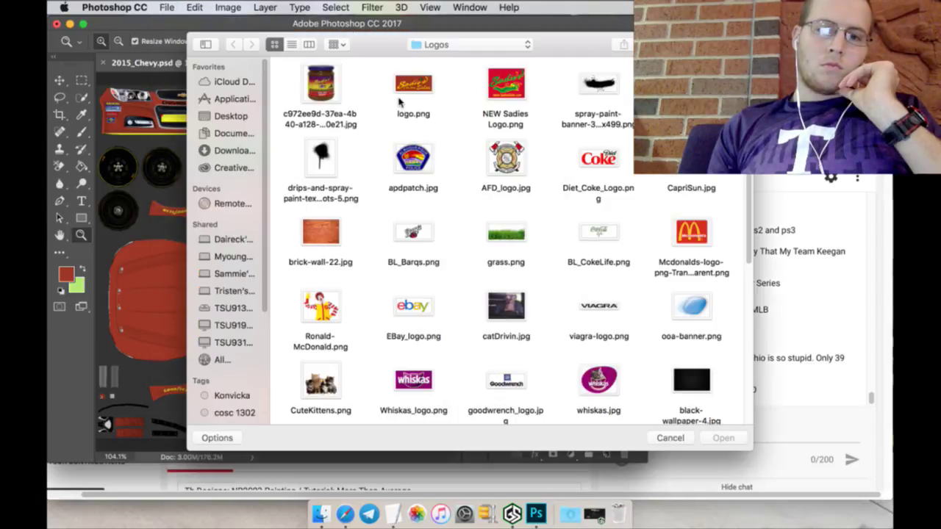
left_click(332, 91)
left_click(723, 438)
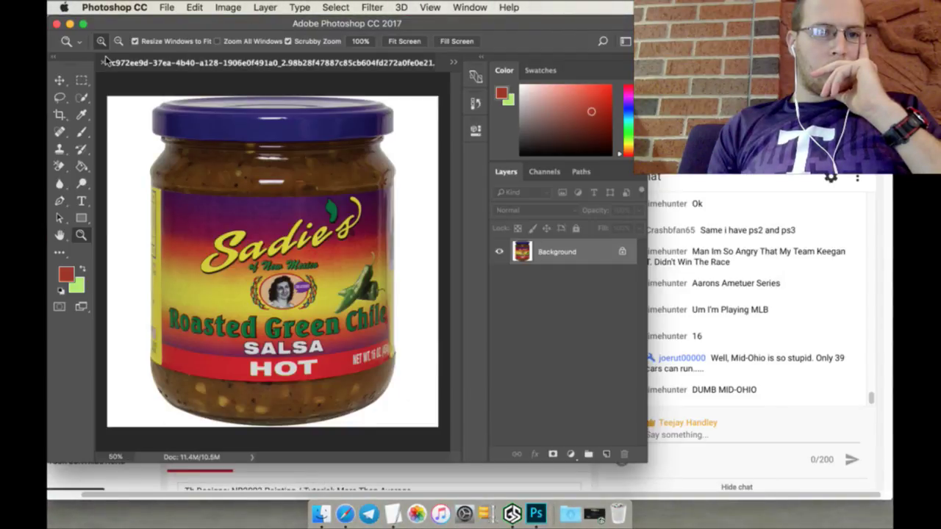
Step: Switch to the logo.png document, keeping it open instead of closing it
left_click(454, 63)
left_click(464, 65)
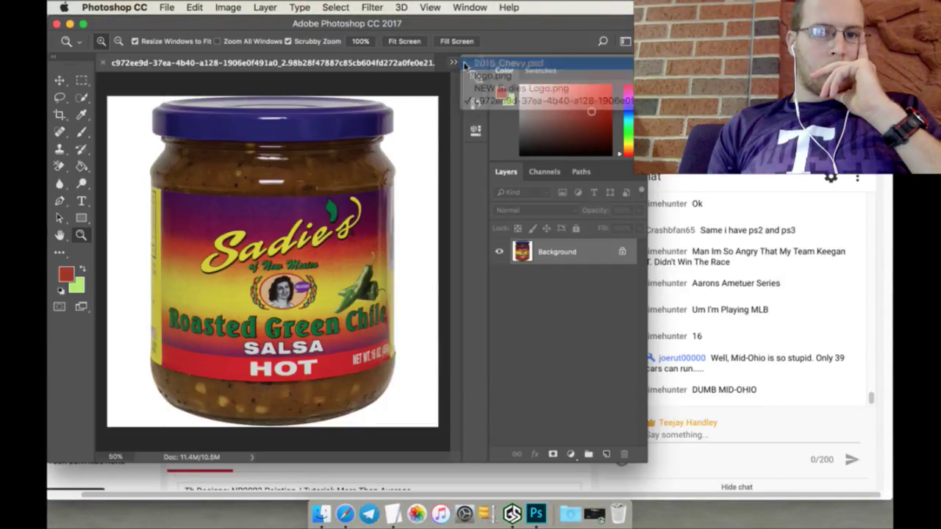
mouse_move(393, 68)
left_mouse_down()
mouse_move(446, 74)
mouse_move(413, 96)
mouse_move(409, 70)
left_mouse_up()
left_click(454, 63)
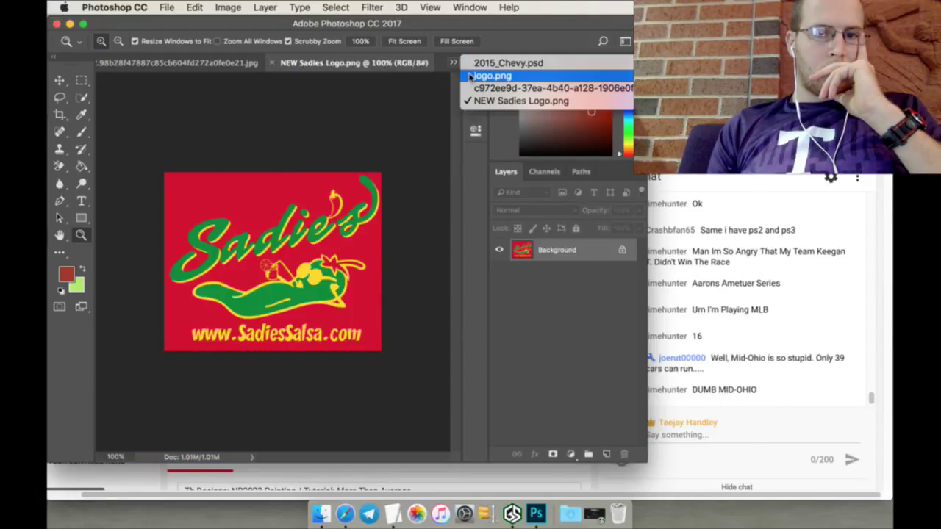
left_click(488, 75)
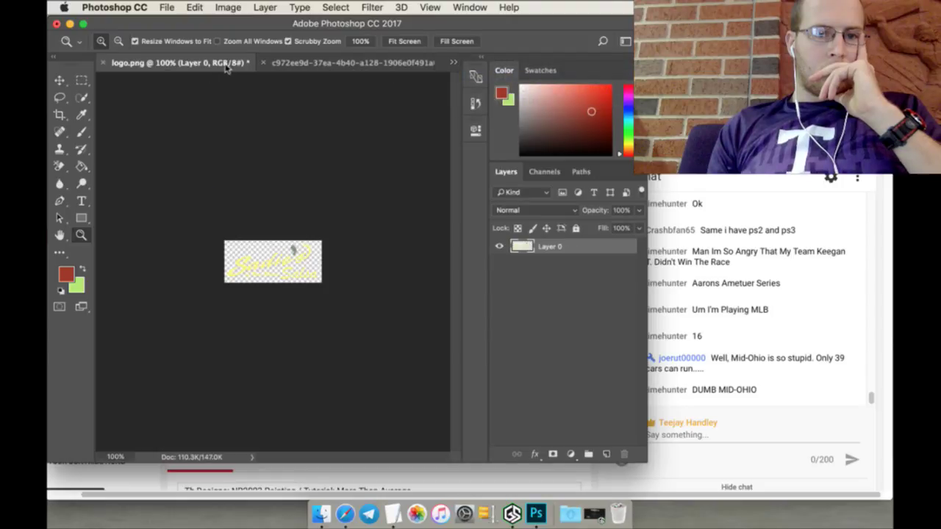
left_click(103, 63)
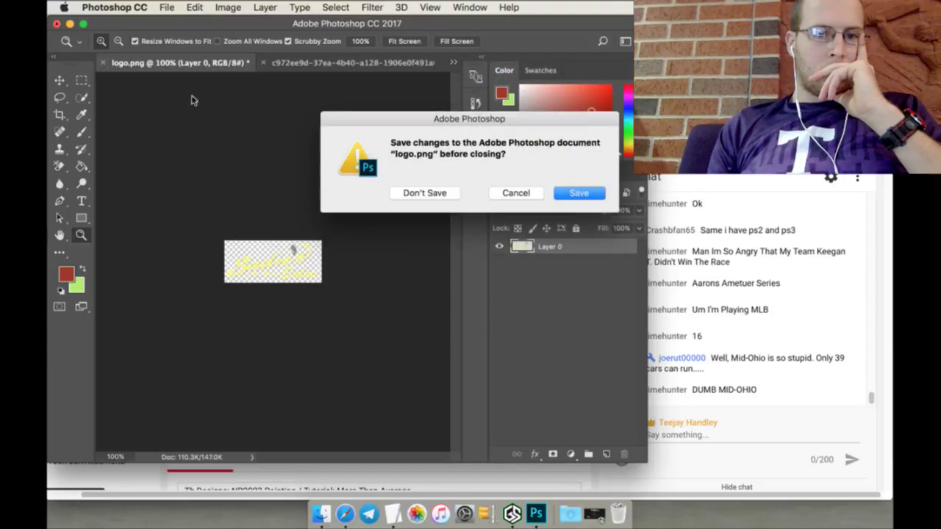
left_click(517, 192)
Step: Move the yellow Sadie's logo layer within logo.png using the Move tool
left_click(82, 79)
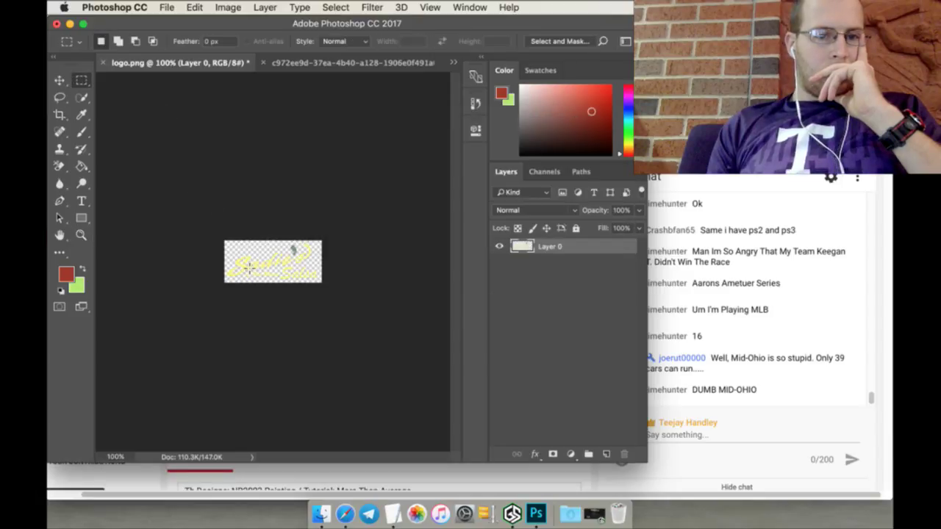
key("v")
left_click_drag(247, 265, 138, 67)
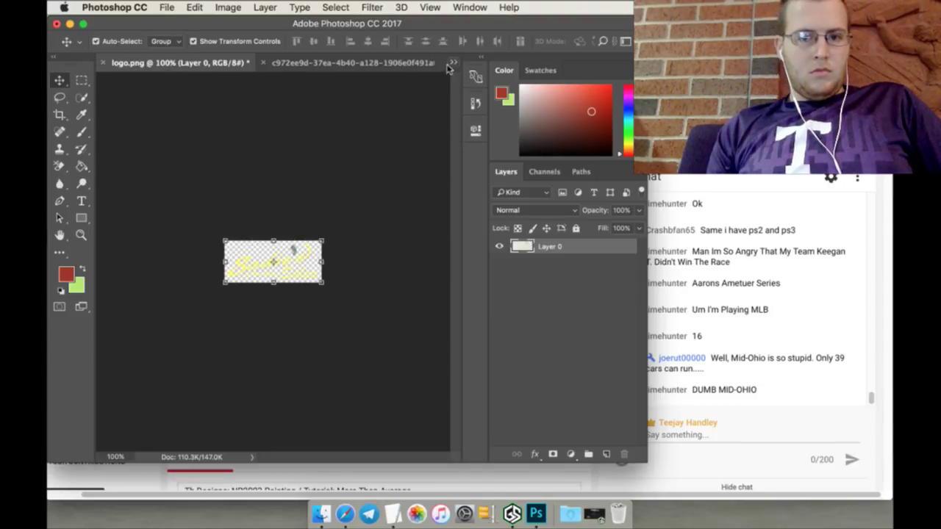
Step: Copy the yellow logo layer from logo.png into the 2015_Chevy car template
left_click(453, 62)
left_click(489, 64)
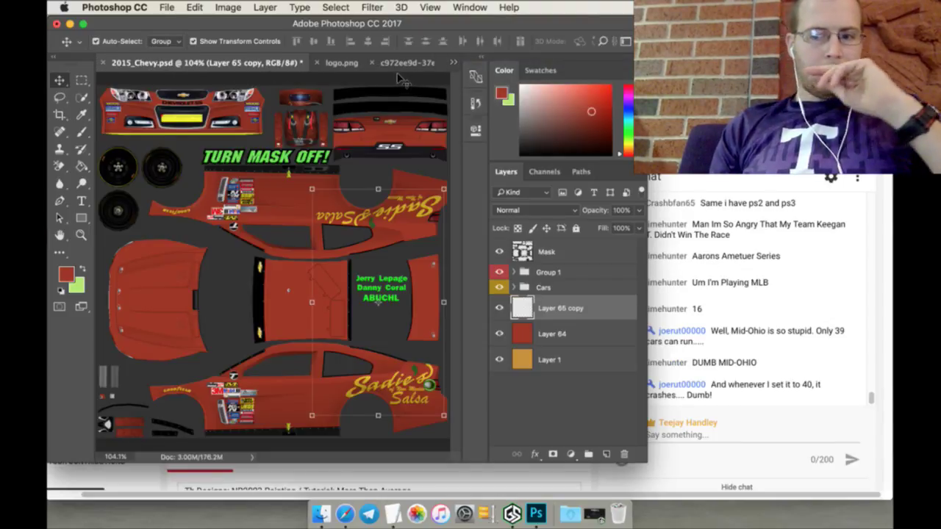
left_click(343, 64)
left_click_drag(245, 251, 186, 242)
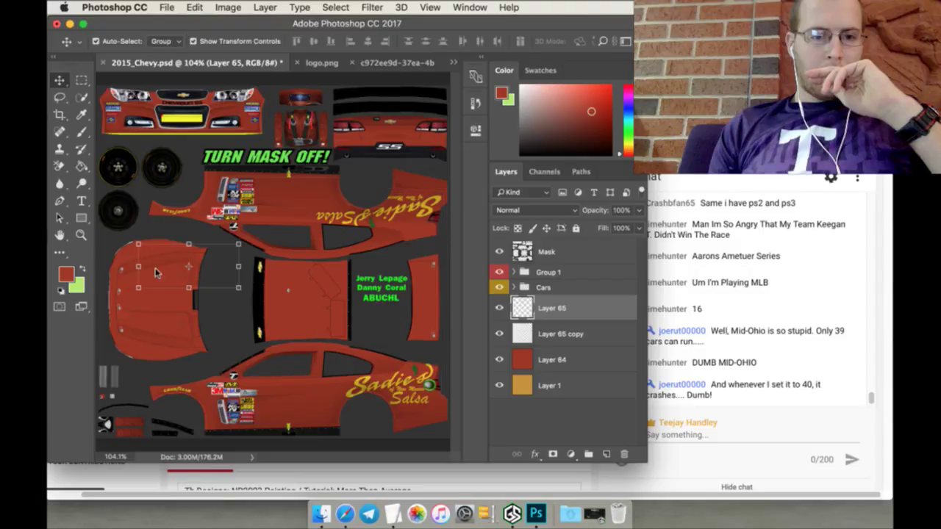
Step: Rotate the logo 90°, position it on the hood, and apply the transformation
key("ctrl+t")
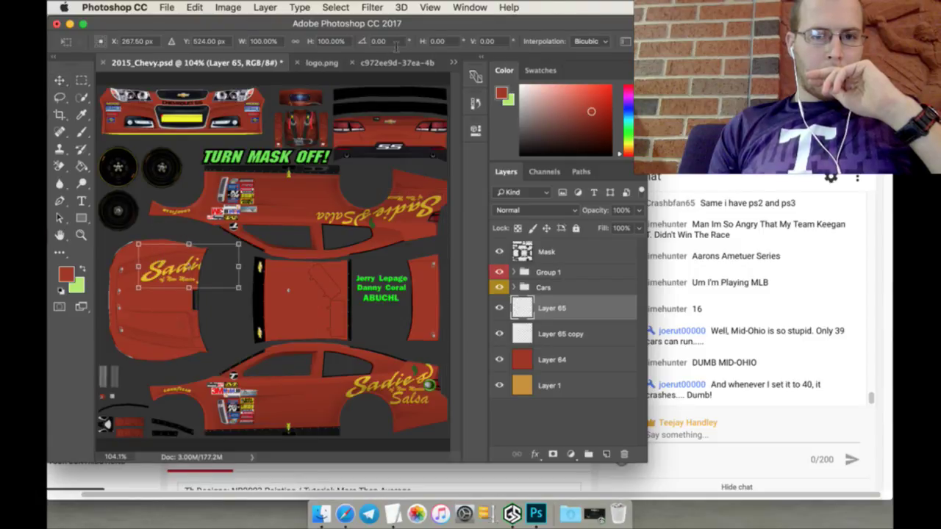
left_click(394, 42)
type("90")
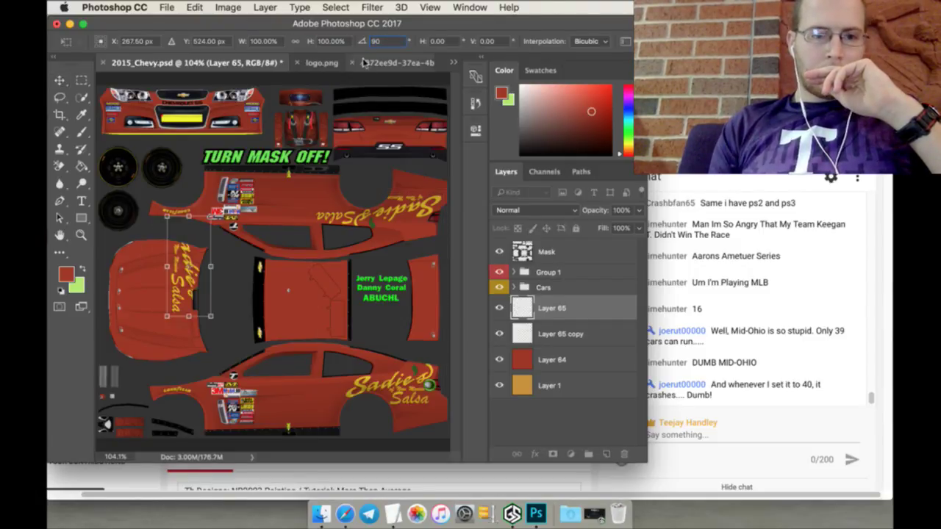
left_click_drag(198, 225, 173, 263)
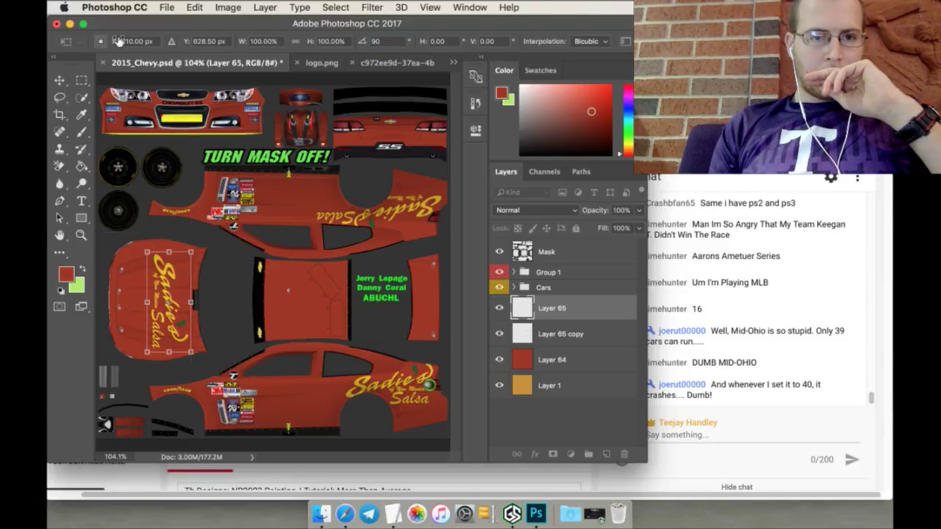
left_click_drag(114, 41, 98, 39)
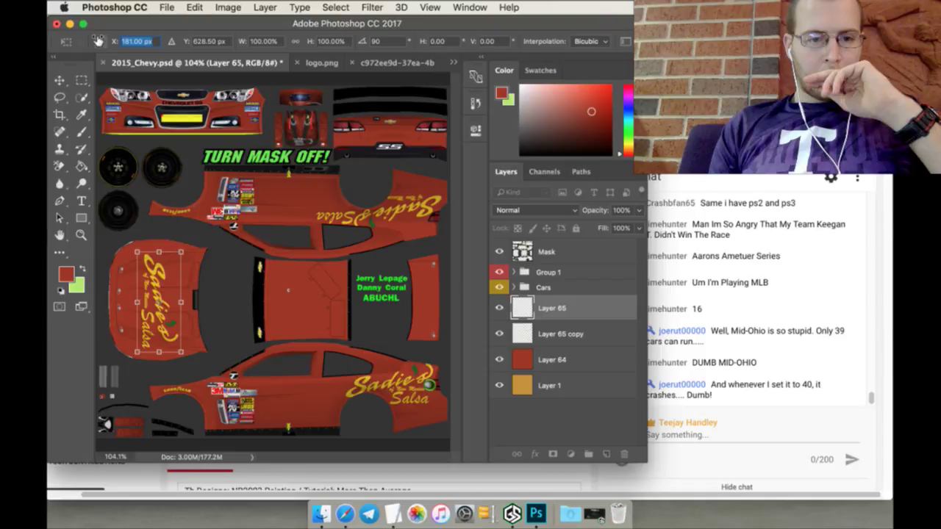
left_click_drag(97, 40, 94, 41)
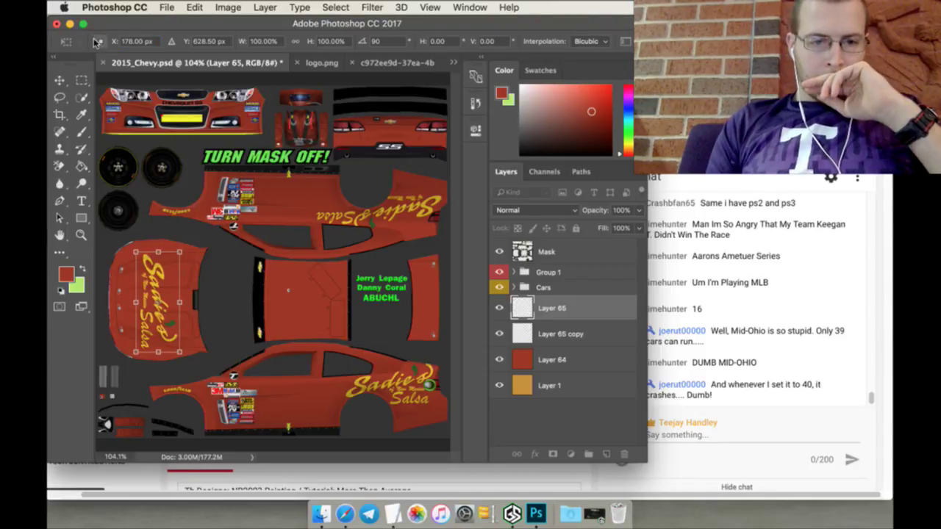
left_click_drag(157, 258, 157, 256)
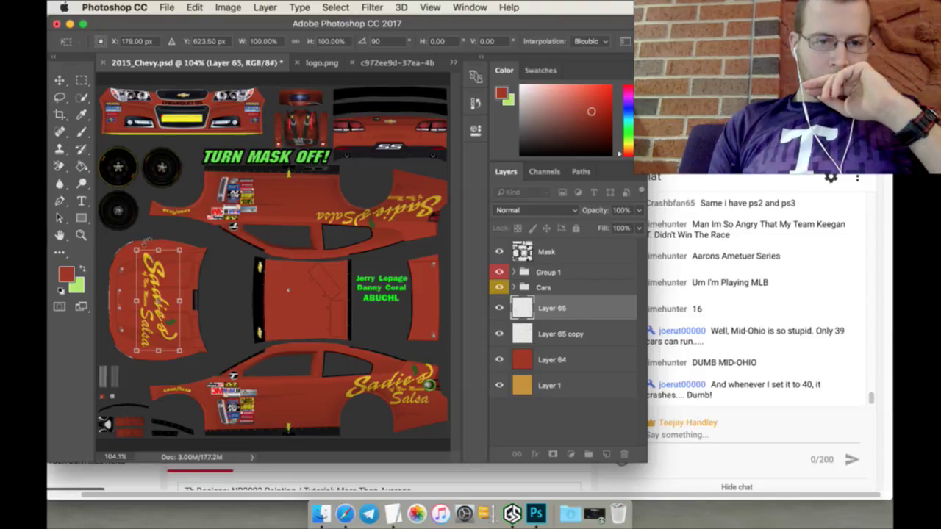
left_click(82, 80)
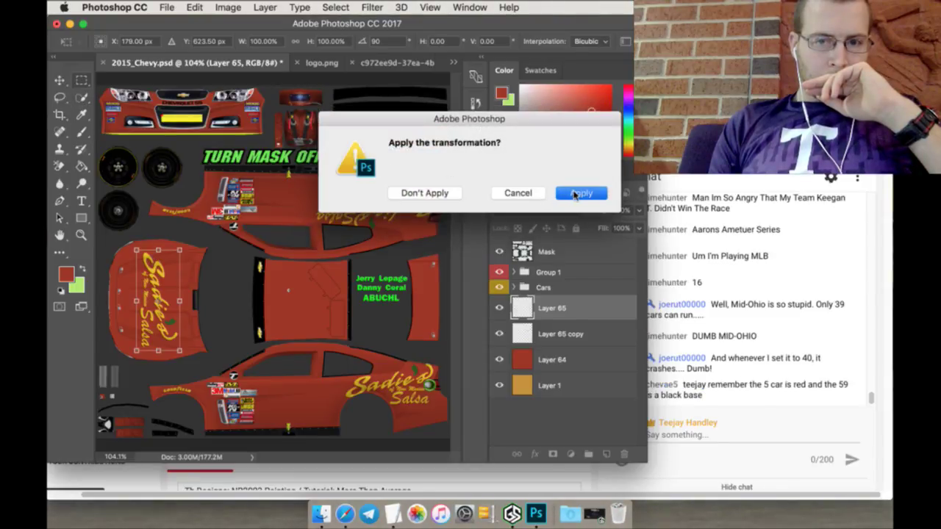
left_click(576, 194)
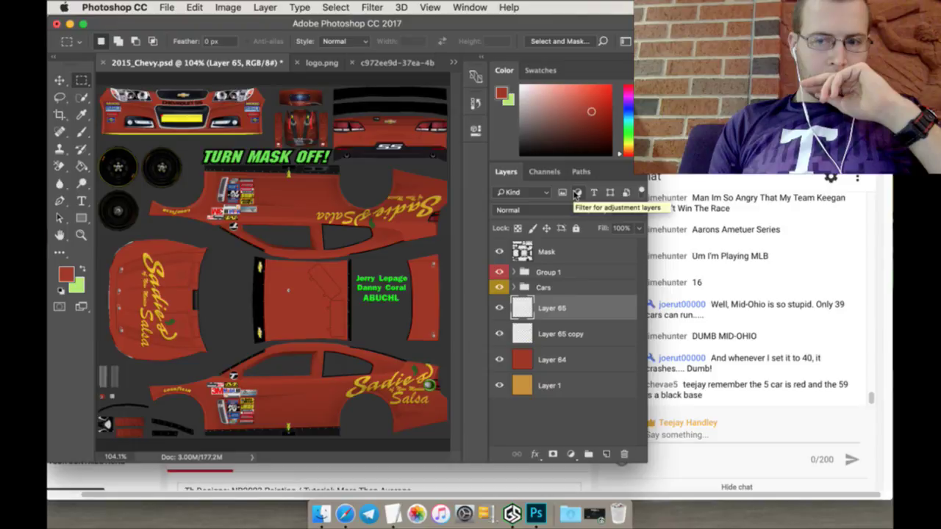
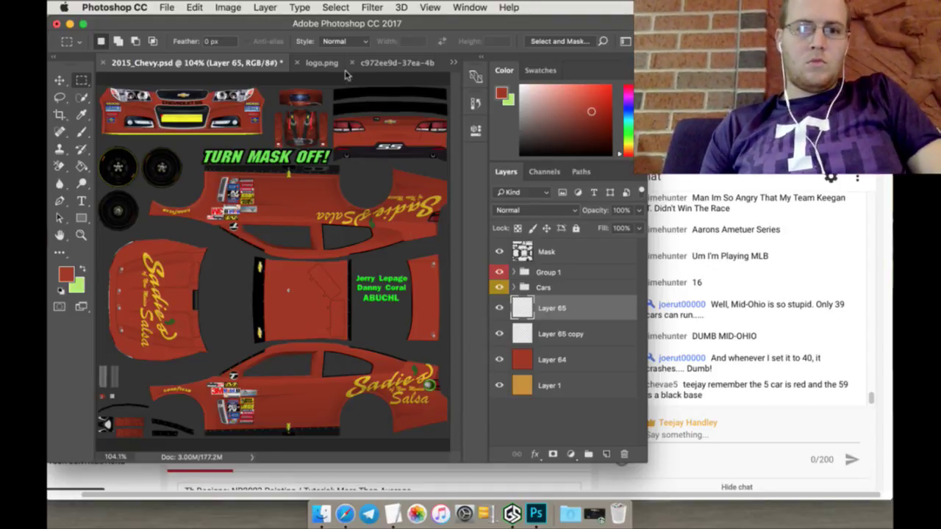
Step: Unlock the jar photo's Background layer and quick-select the white area with a 22 px brush
left_click(379, 65)
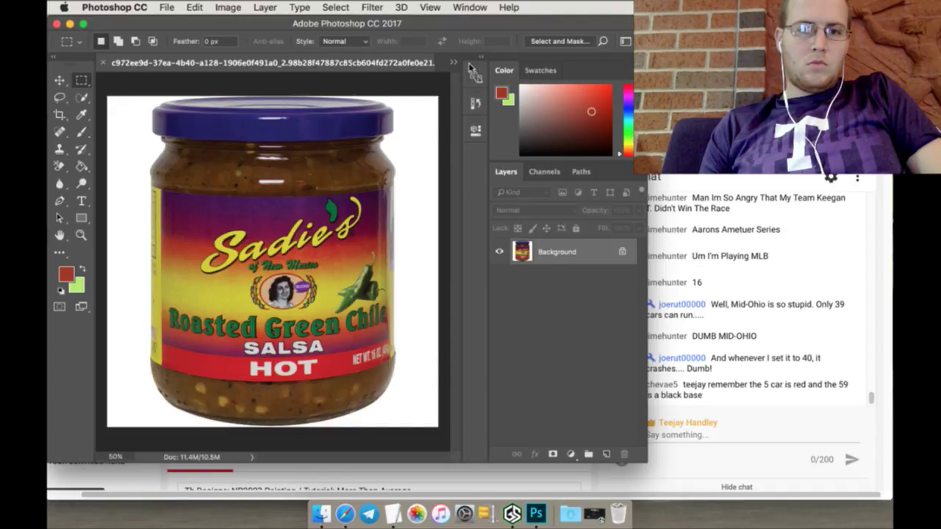
left_click(621, 250)
left_click(81, 98)
left_click(121, 114)
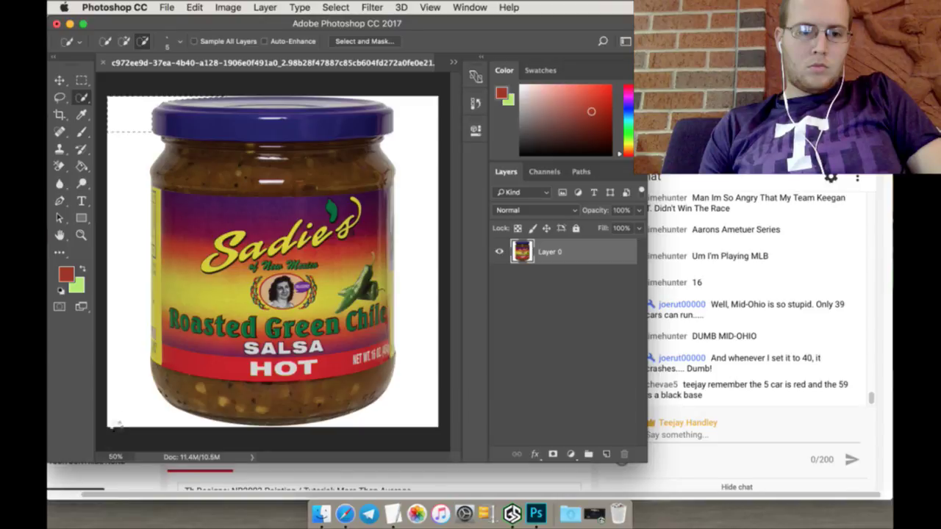
left_click(123, 41)
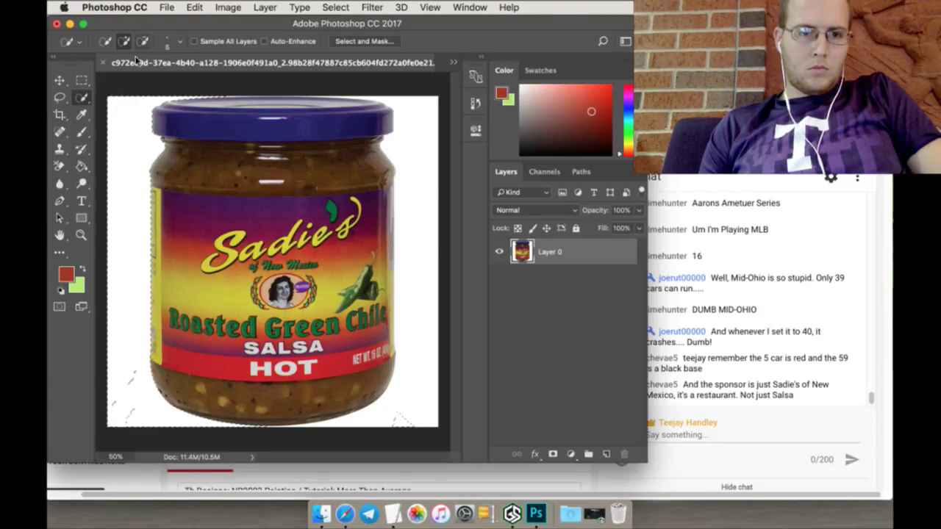
left_click(171, 42)
left_click_drag(116, 75, 117, 76)
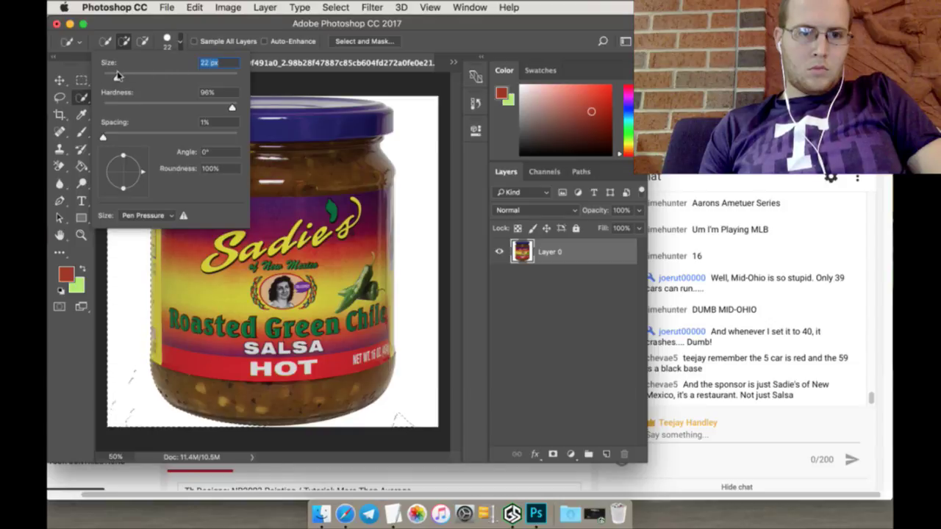
key("Return")
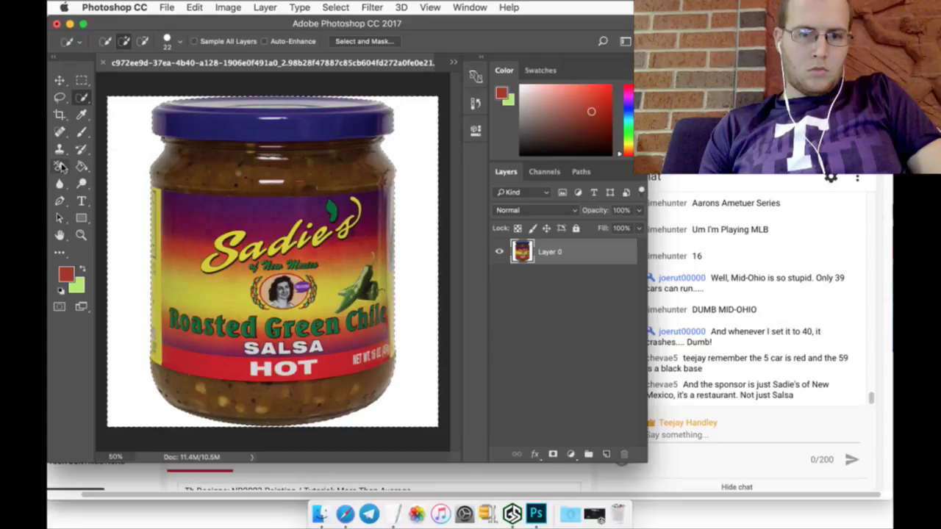
Step: Erase the selected white background to transparency
left_click(61, 167)
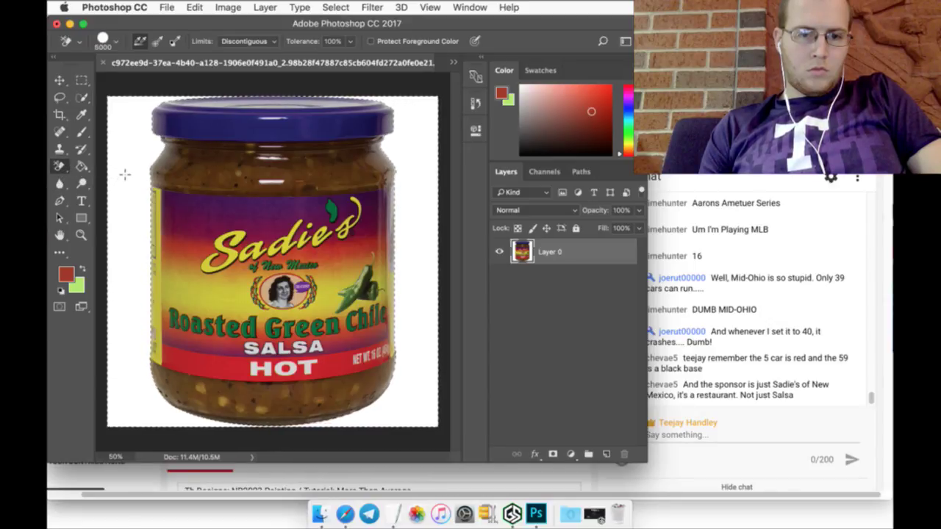
key("Delete")
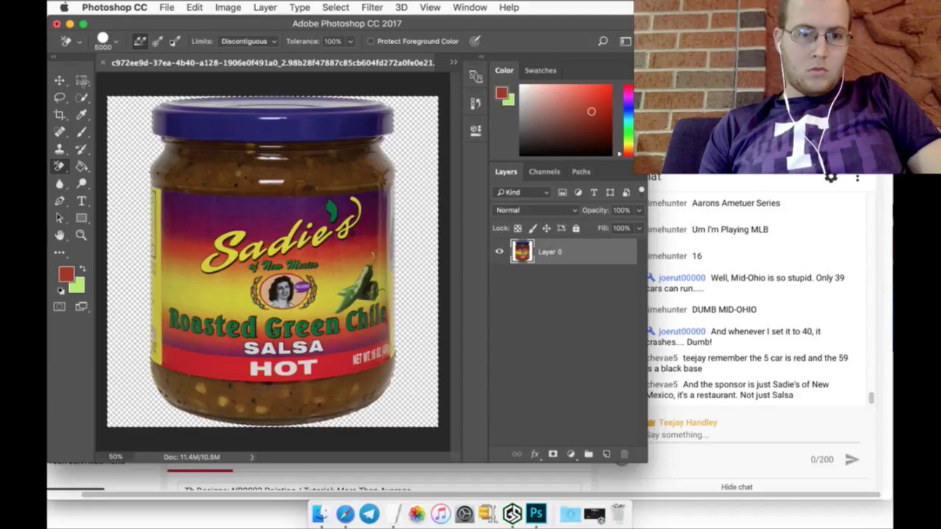
left_click(82, 80)
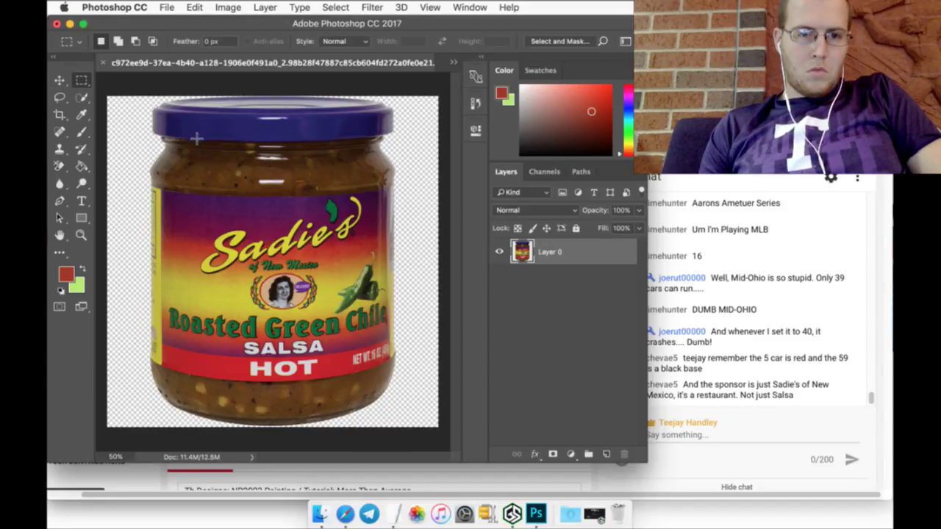
Step: Try moving and resizing the jar, undoing the move
left_click(60, 81)
left_click_drag(130, 115, 102, 48)
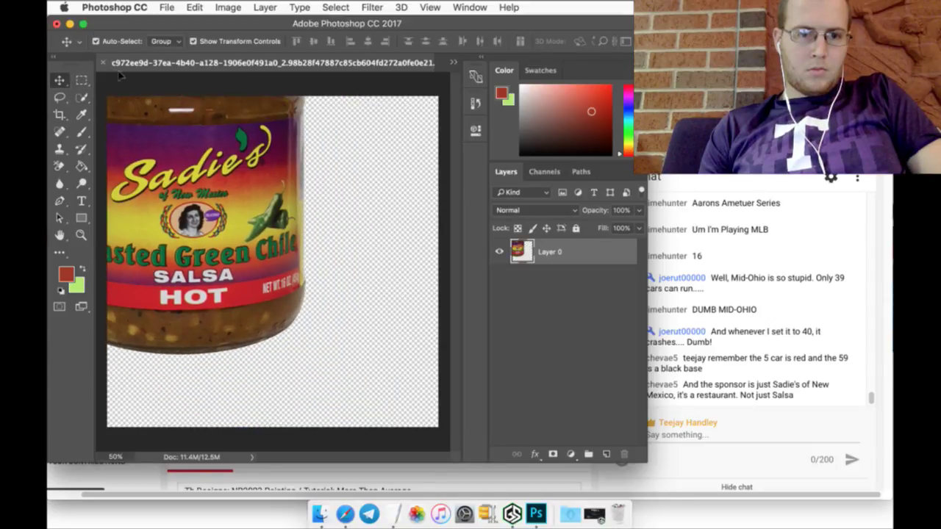
key("super+z")
key("super+t")
left_click_drag(127, 97, 143, 108)
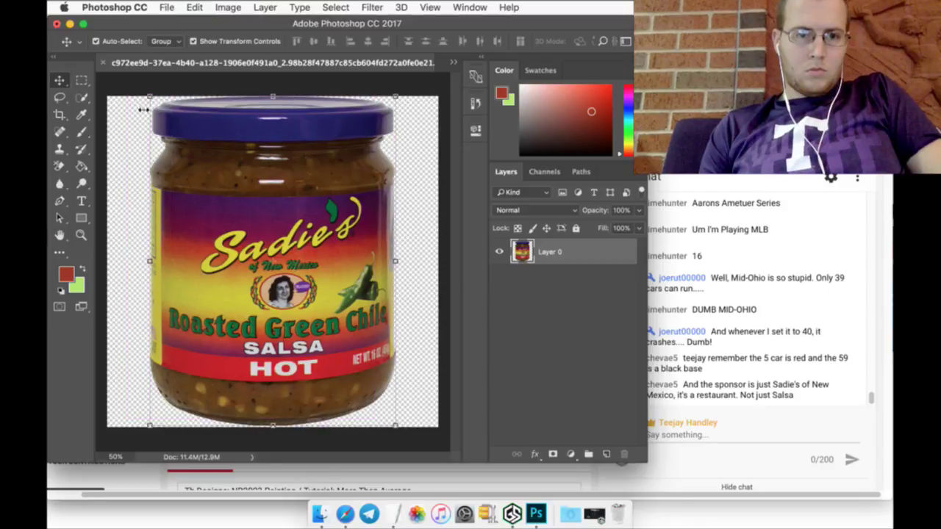
left_click(81, 80)
Step: Save the image as salsa.psd, accepting Maximize Compatibility
left_click(166, 8)
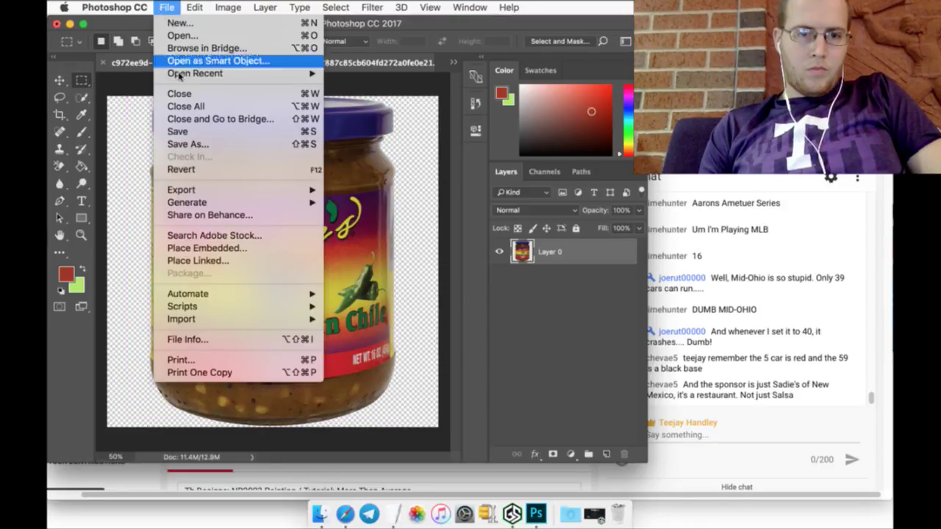
left_click(187, 144)
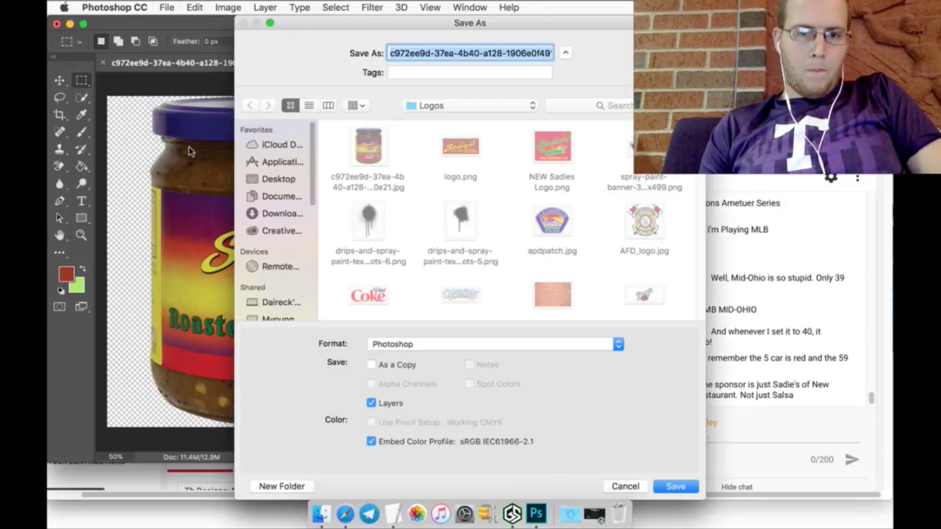
type("s")
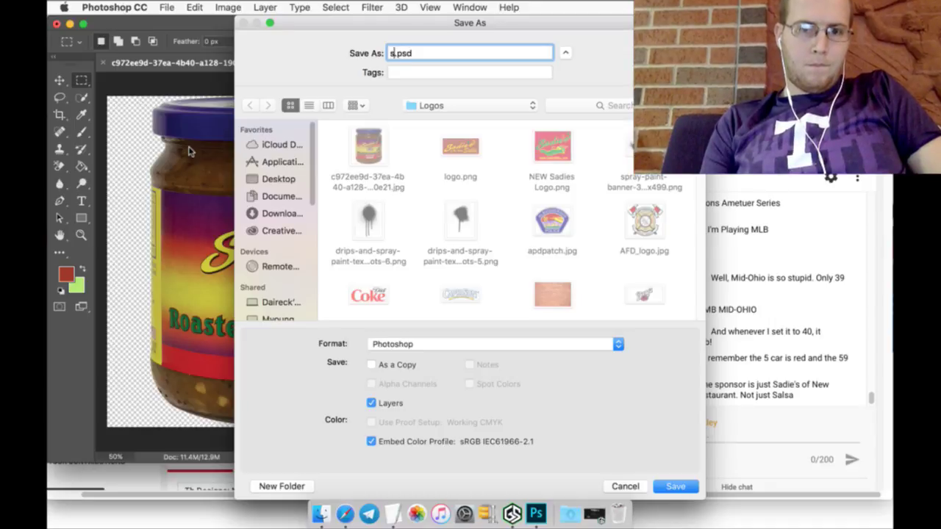
type("alsa")
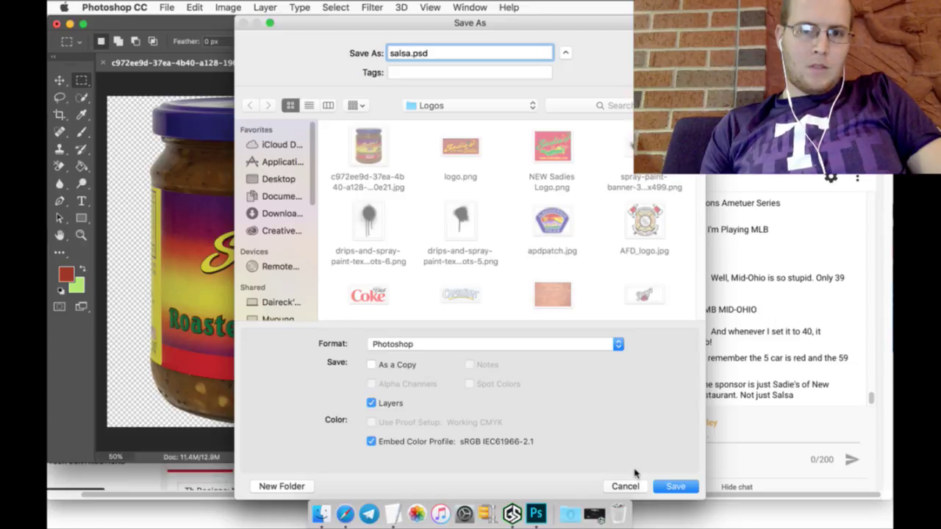
left_click(659, 487)
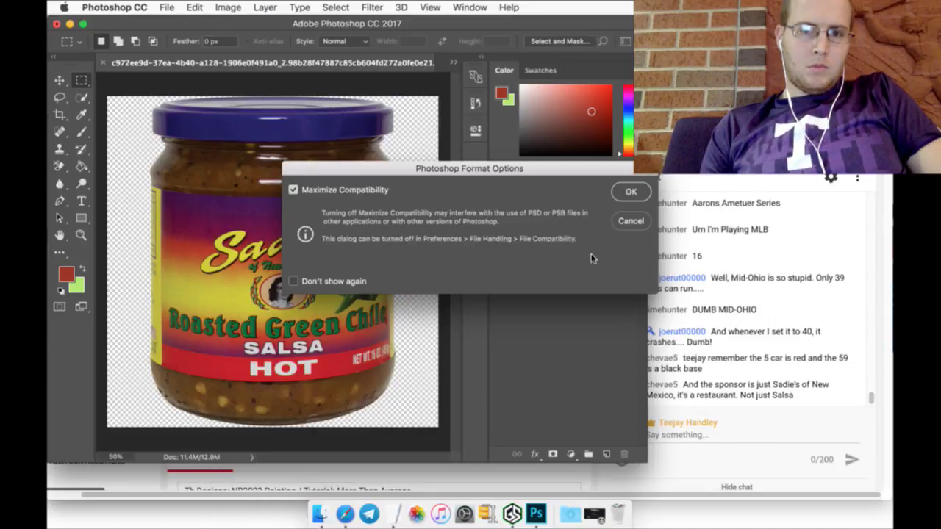
left_click(631, 192)
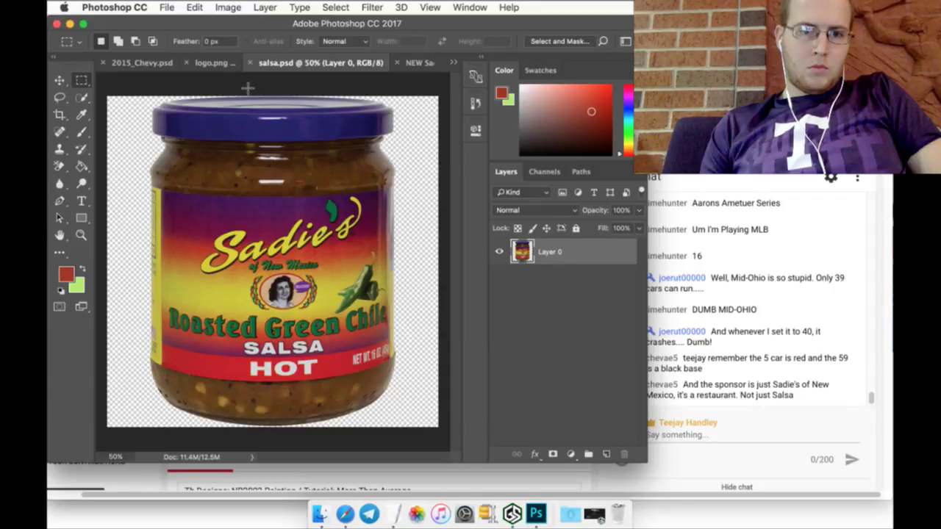
Step: Drag the jar into 2015_Chevy.psd and scale it down to decal size on the lower side panel
left_click(60, 79)
left_click_drag(176, 120, 135, 74)
left_click_drag(176, 157, 177, 155)
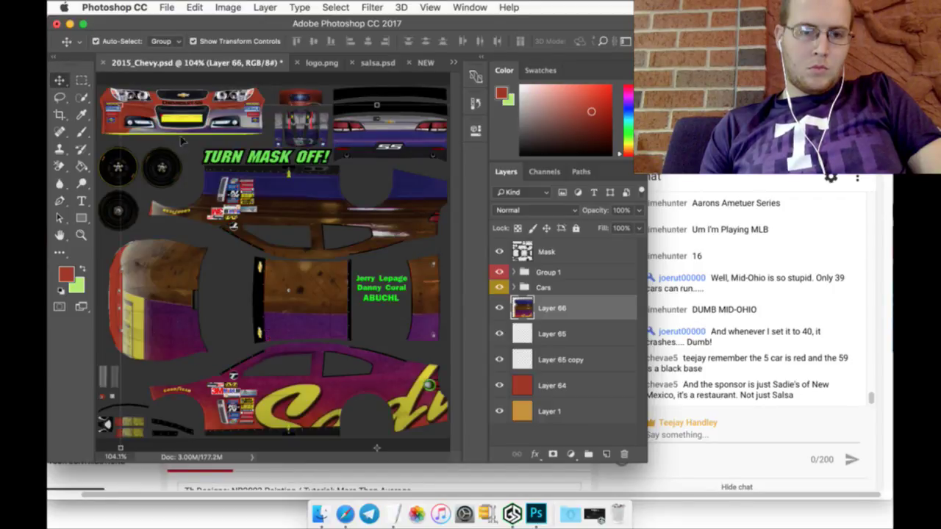
key("ctrl+t")
left_click_drag(117, 103, 339, 363)
left_click_drag(361, 404, 303, 379)
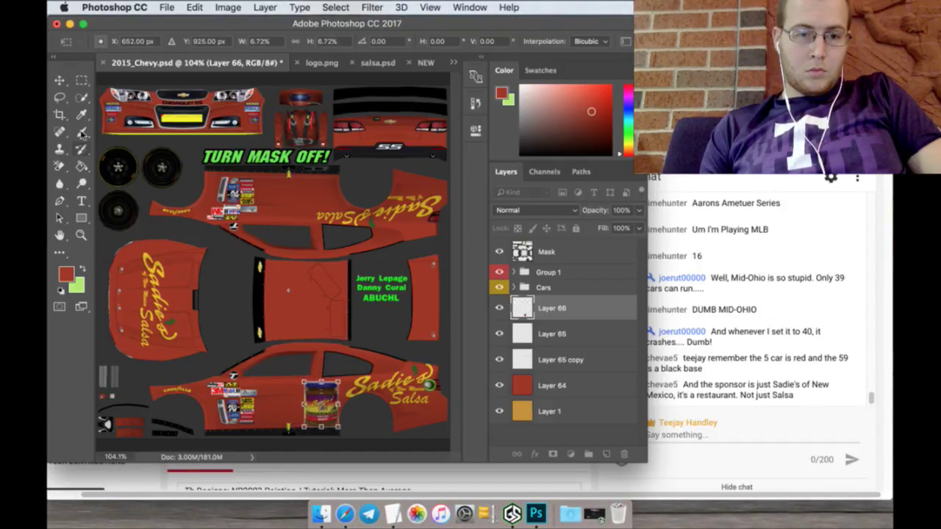
left_click(81, 81)
left_click(578, 194)
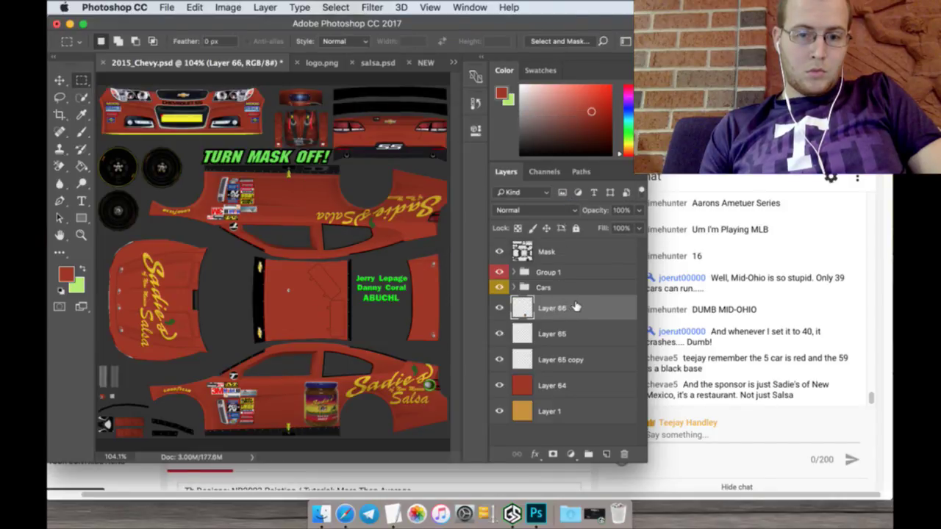
Step: Duplicate the jar layer as Layer 66 copy
right_click(576, 307)
left_click(610, 366)
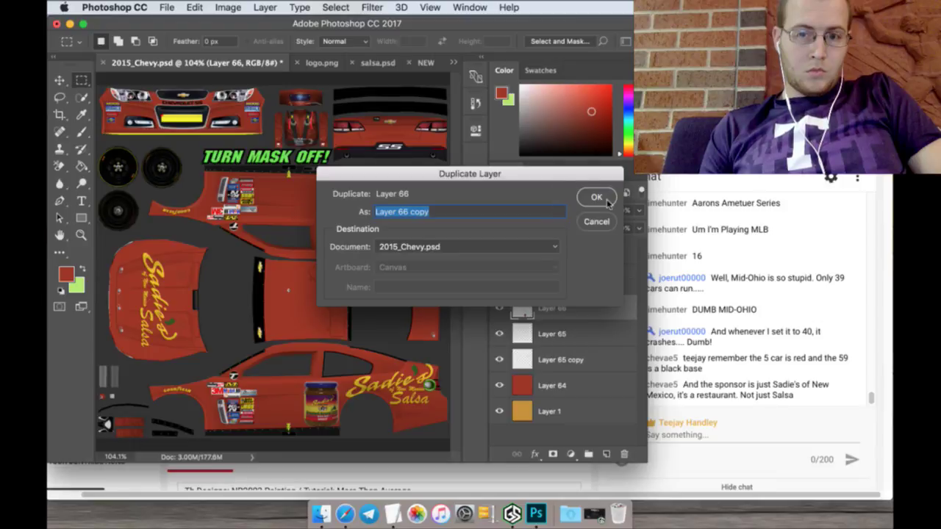
left_click(596, 196)
Step: Rotate the copy 180° and move it to Y 321 px on the upper side, then apply
left_click(63, 79)
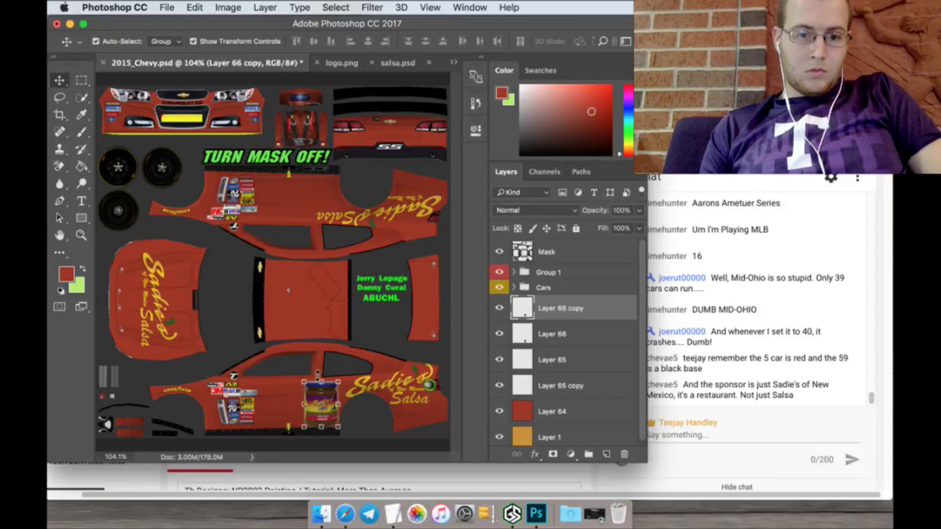
key("super+t")
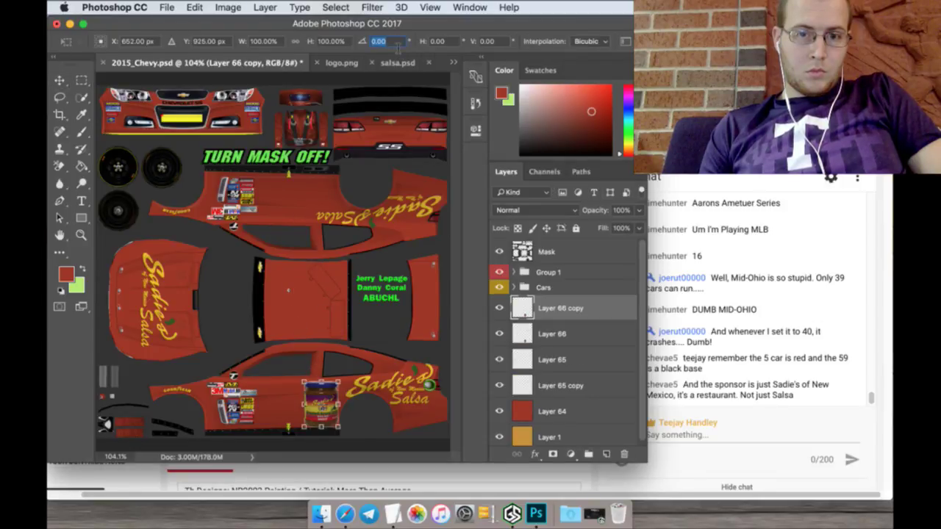
type("180")
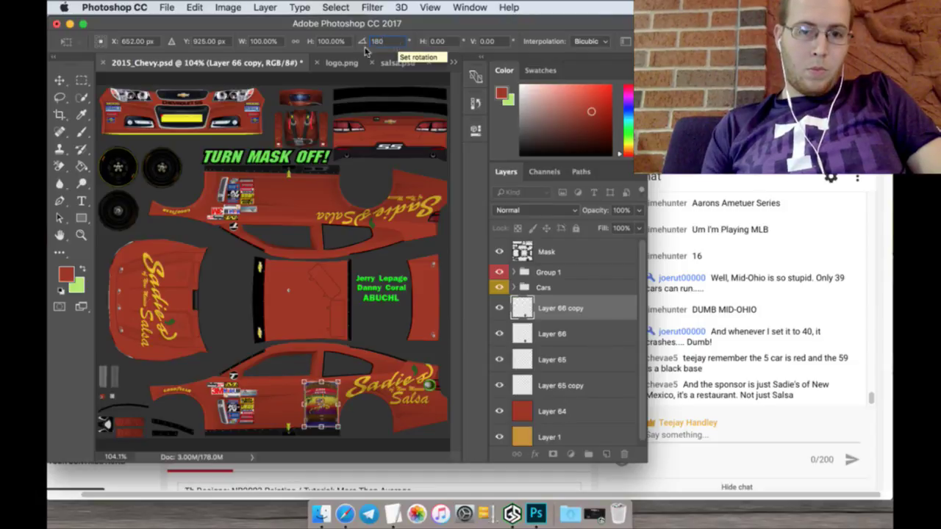
left_click(208, 42)
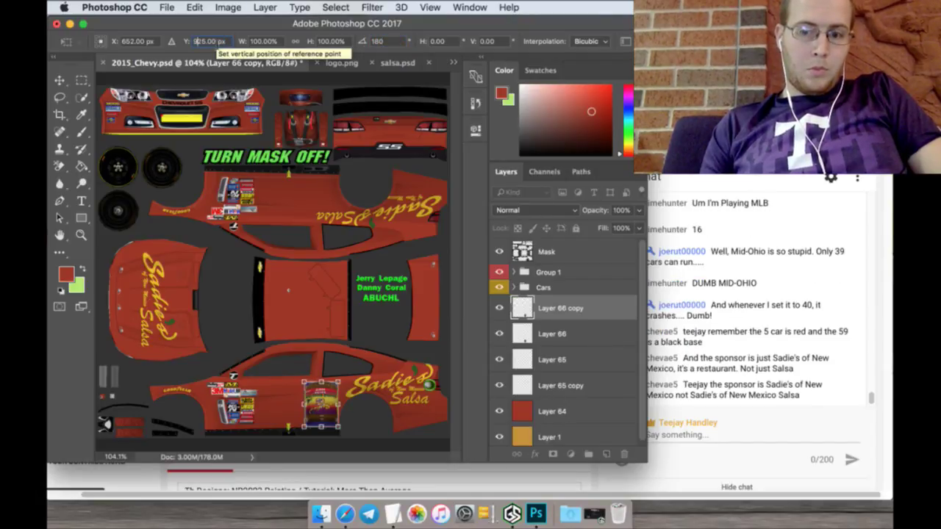
type("25")
key("Return")
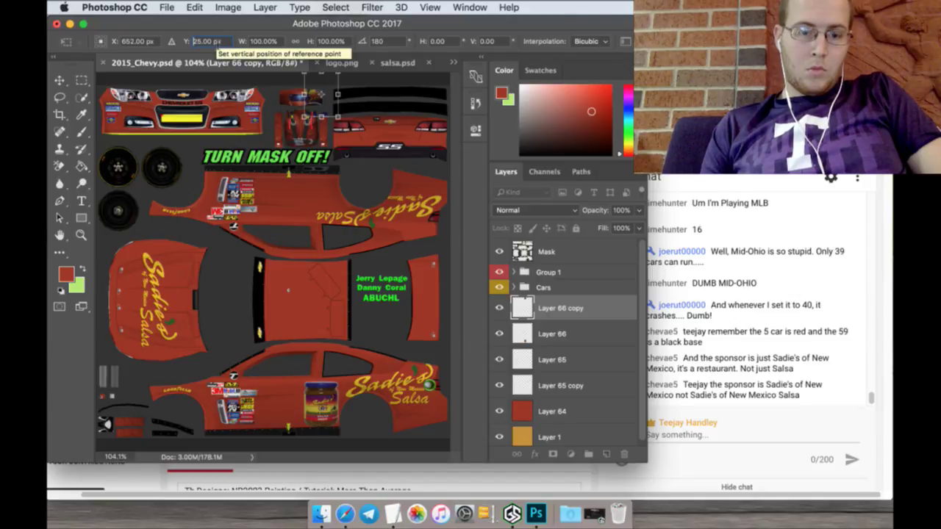
type("3")
key("Return")
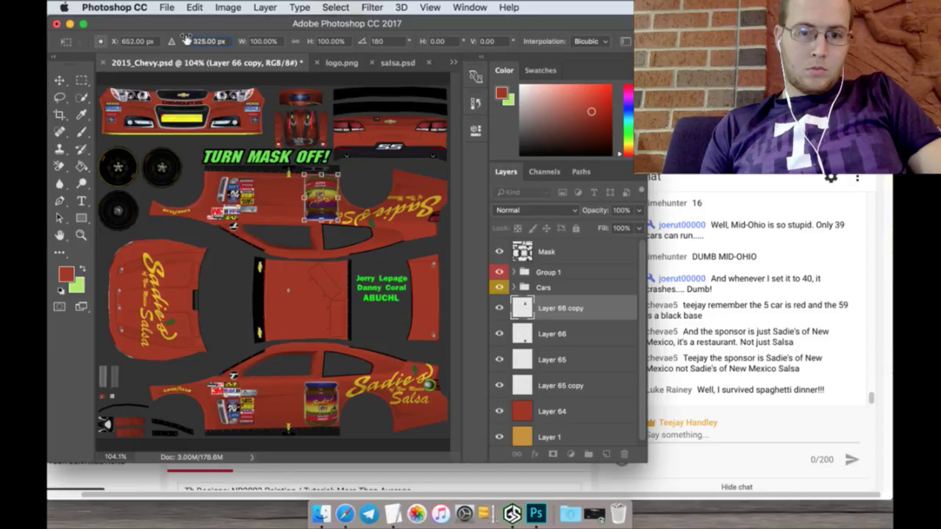
left_click_drag(187, 40, 183, 39)
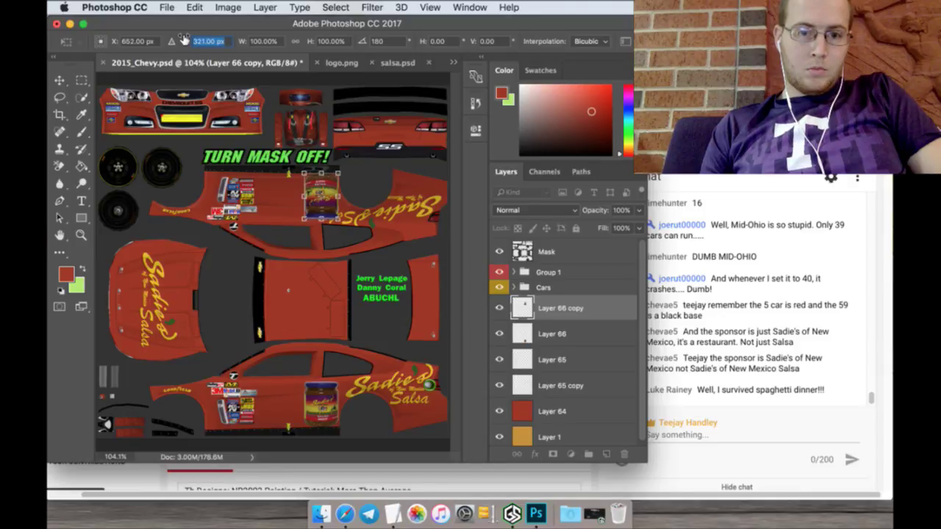
left_click(85, 79)
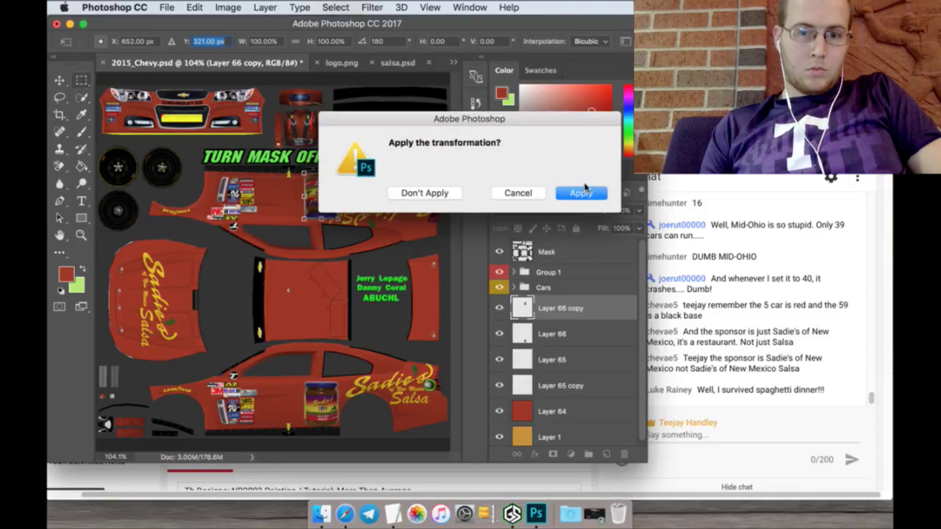
left_click(586, 192)
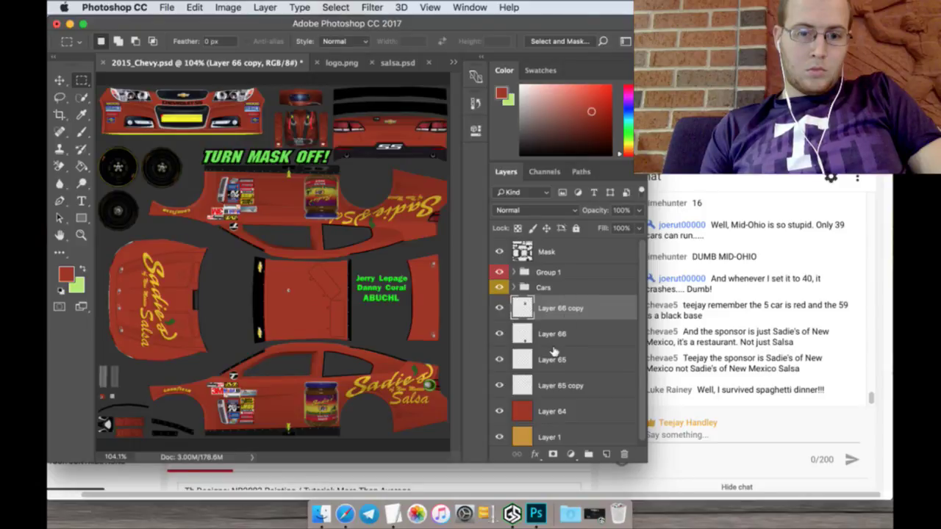
Step: Check the Sadie's graphic layers' visibility and select Layer 65 copy for editing
left_click(561, 360)
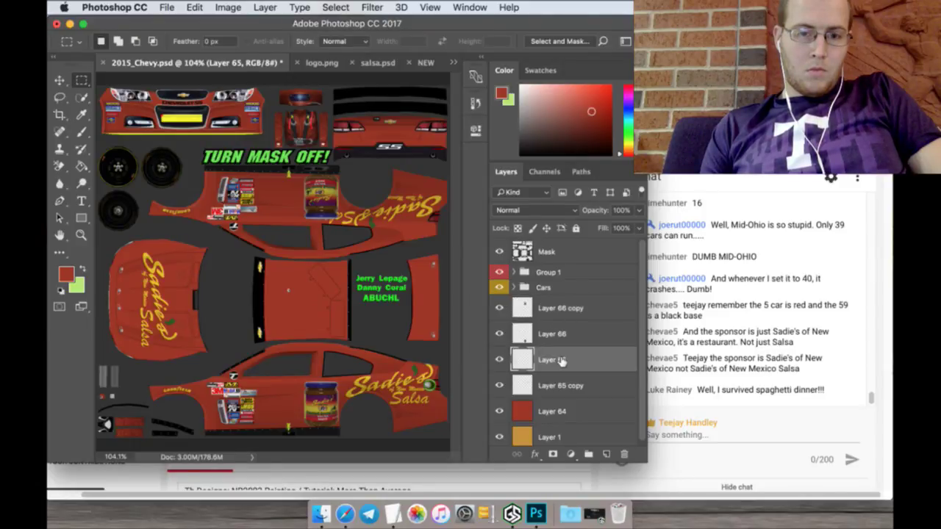
left_click(500, 359)
left_click(500, 359)
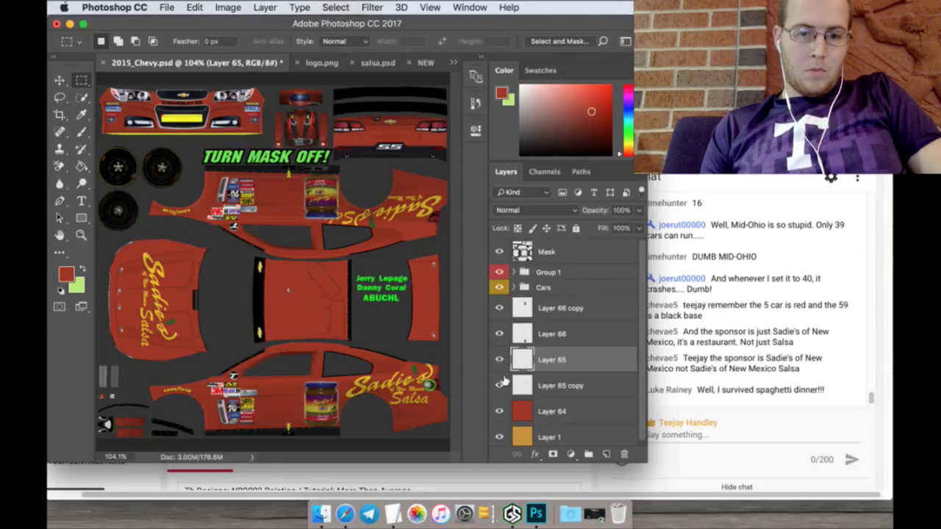
left_click(499, 384)
left_click(500, 384)
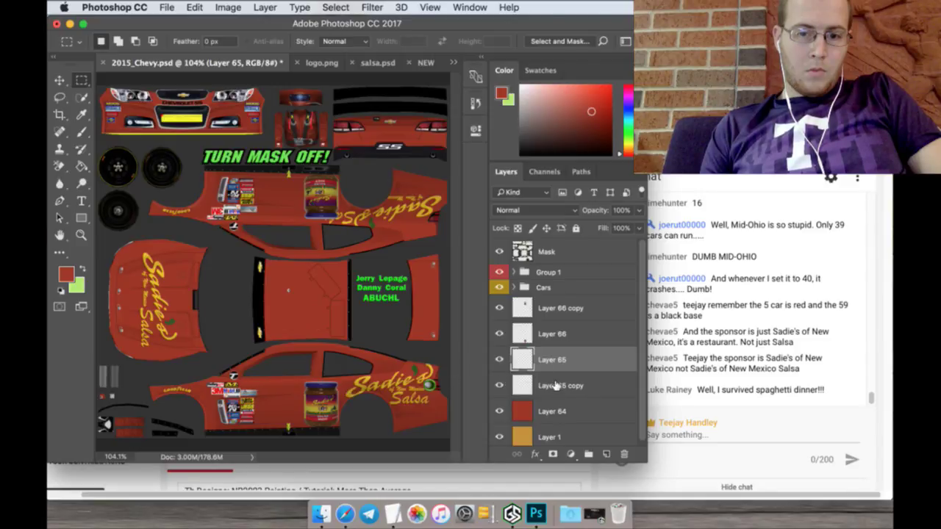
left_click(556, 385)
Step: Zoom in and erase the yellow Salsa lettering beside the upper-side jar
left_click(81, 234)
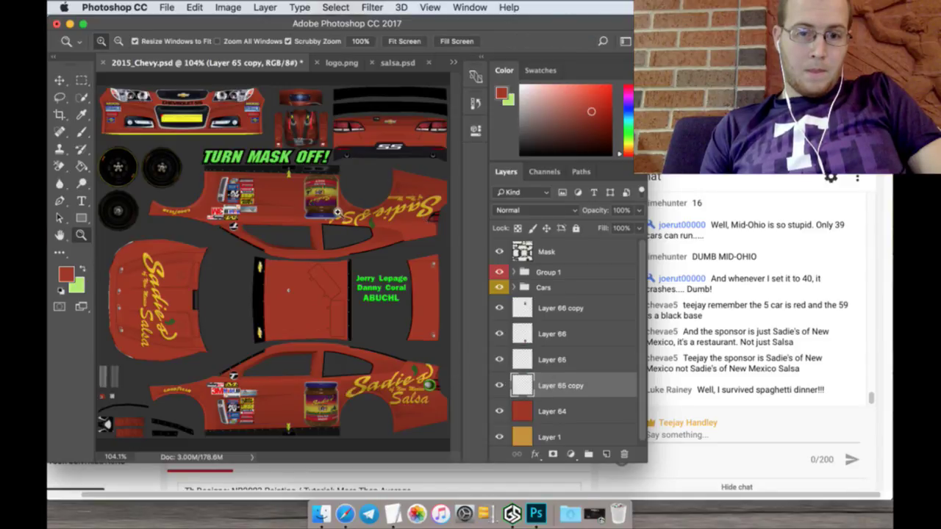
left_click(337, 212)
left_click(336, 212)
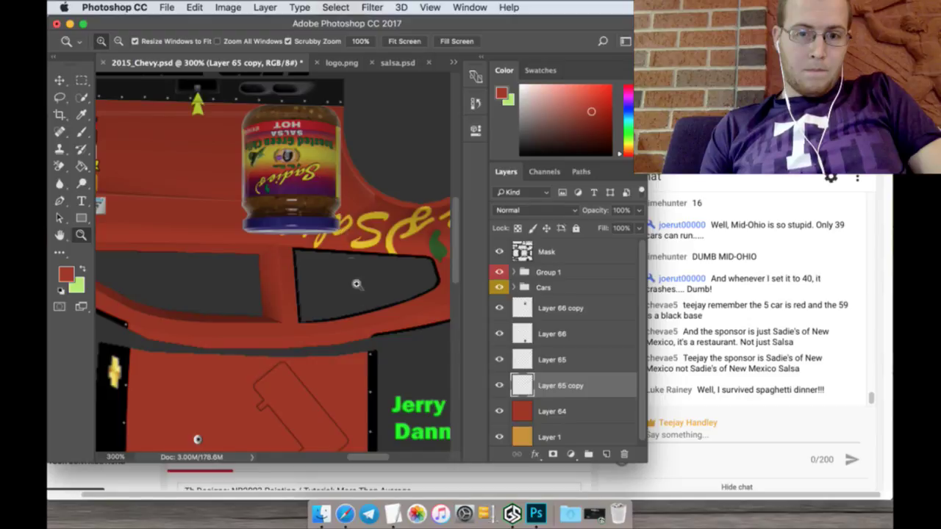
left_click_drag(372, 458, 376, 461)
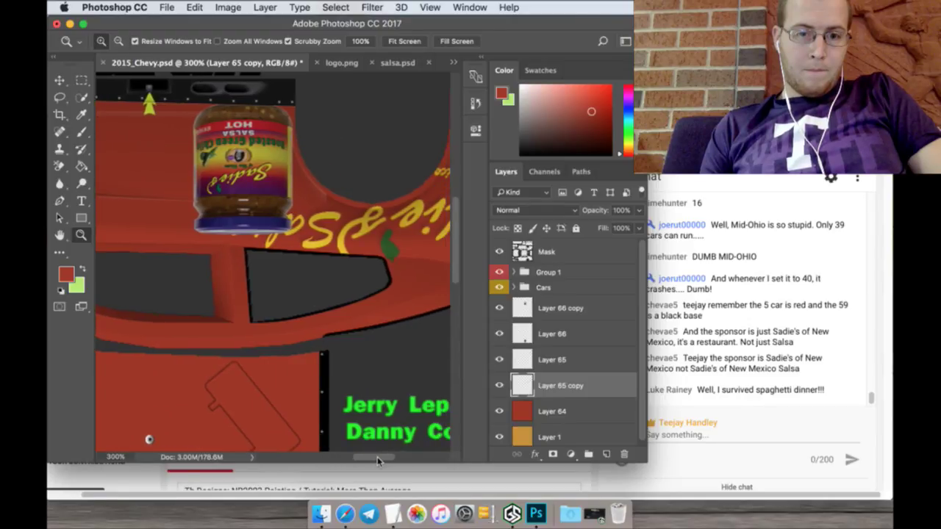
left_click(60, 97)
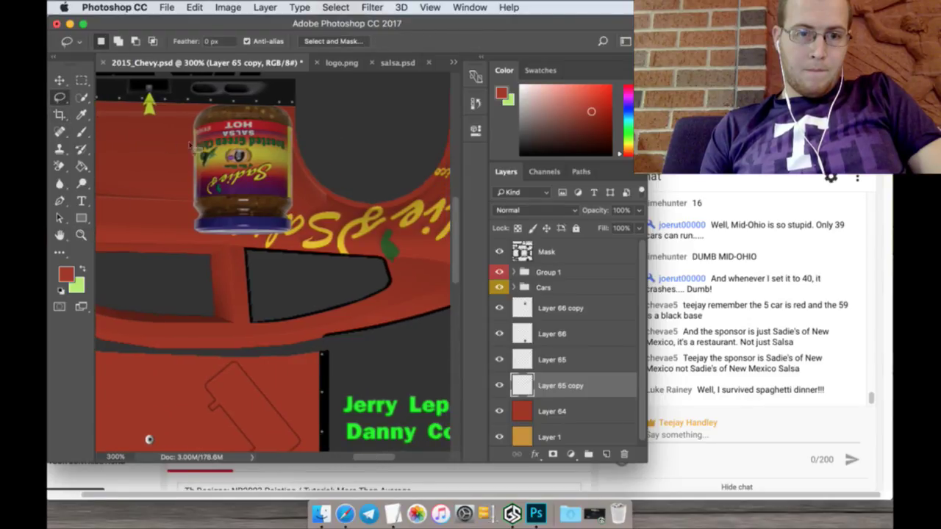
mouse_move(195, 157)
left_mouse_down()
mouse_move(175, 239)
mouse_move(275, 302)
mouse_move(328, 265)
mouse_move(357, 193)
mouse_move(323, 151)
left_mouse_up()
left_click(60, 168)
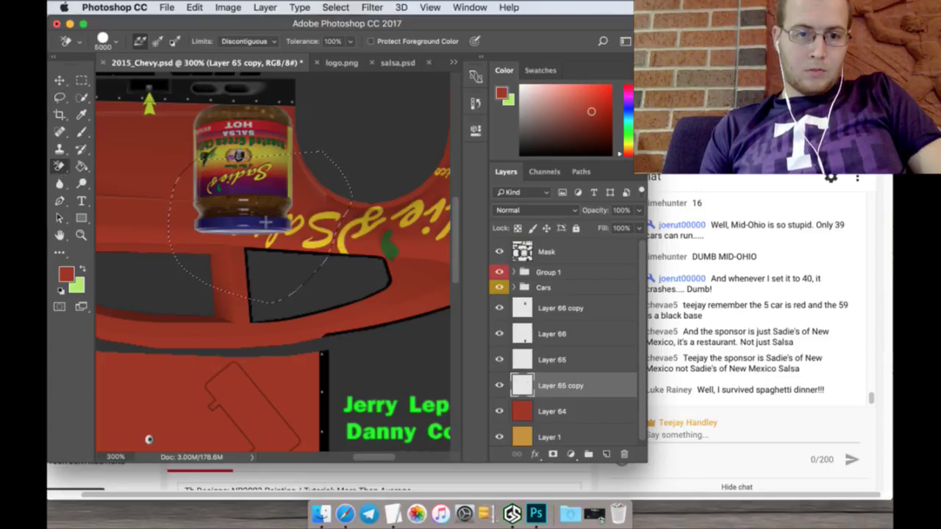
left_click(314, 217)
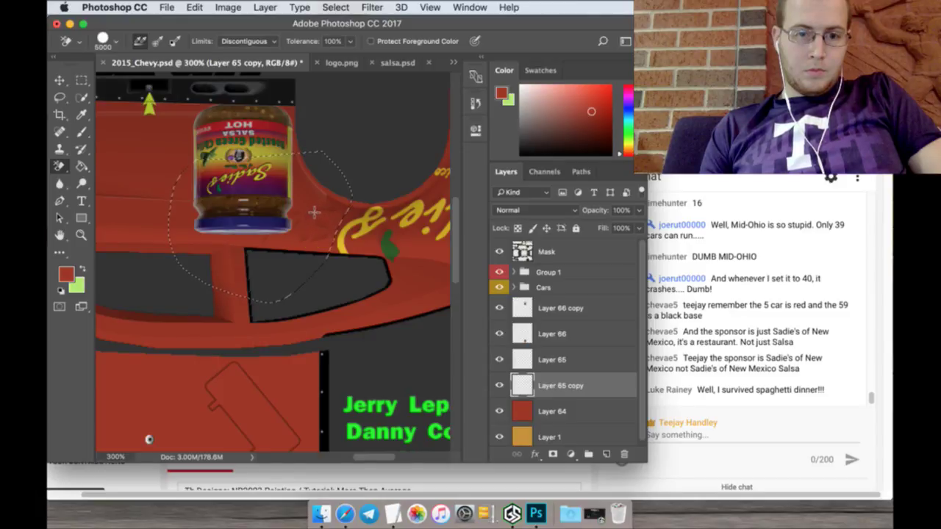
key("ctrl+alt+z")
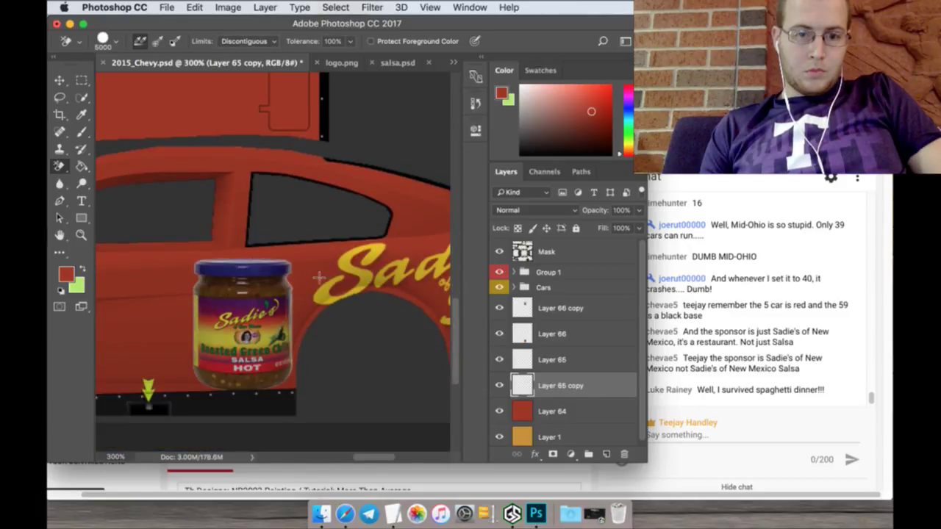
Step: Erase the Salsa lettering on the lower rear quarter and fit the template on screen
left_click_drag(368, 454, 394, 455)
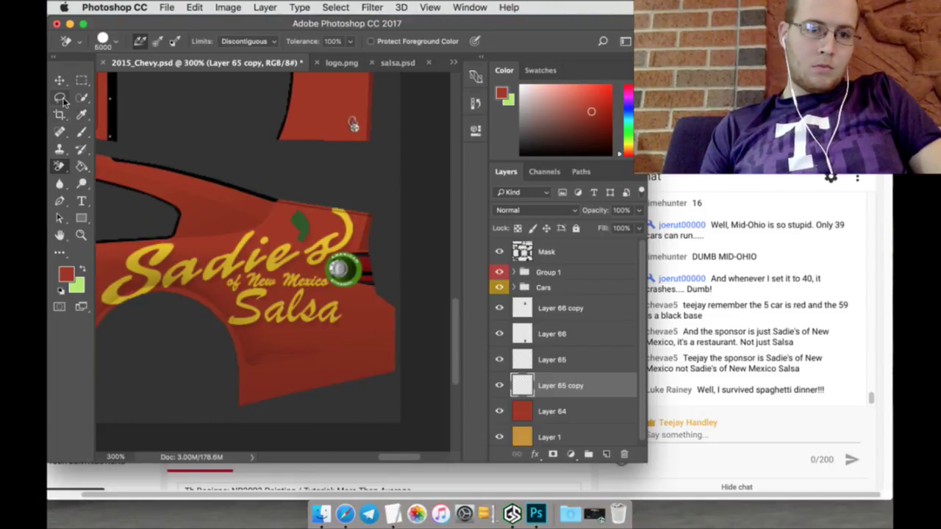
key("l")
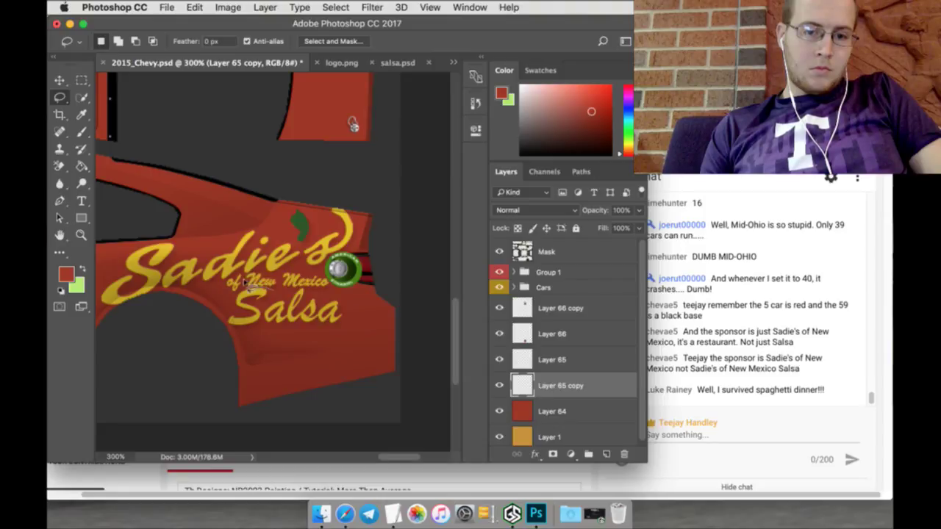
mouse_move(237, 291)
left_mouse_down()
mouse_move(283, 350)
mouse_move(371, 342)
mouse_move(369, 305)
mouse_move(286, 288)
left_mouse_up()
left_click(60, 167)
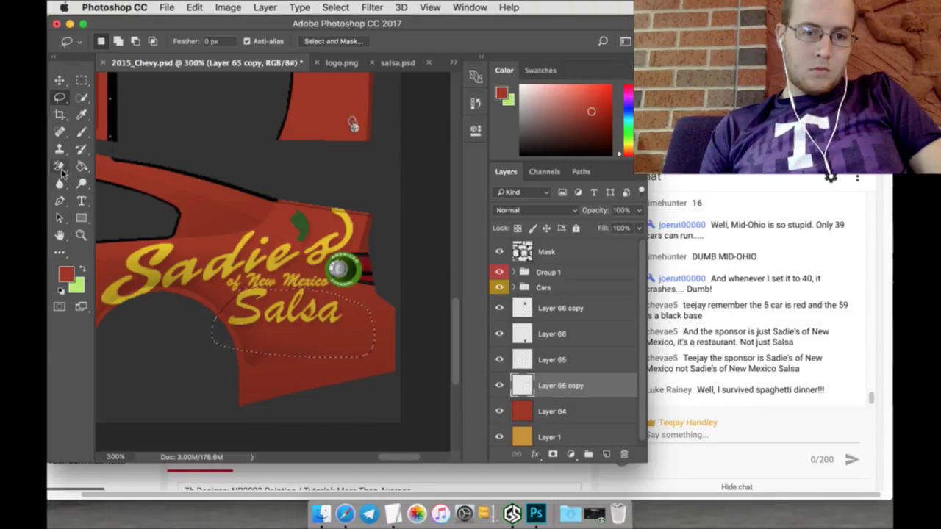
left_click(245, 301)
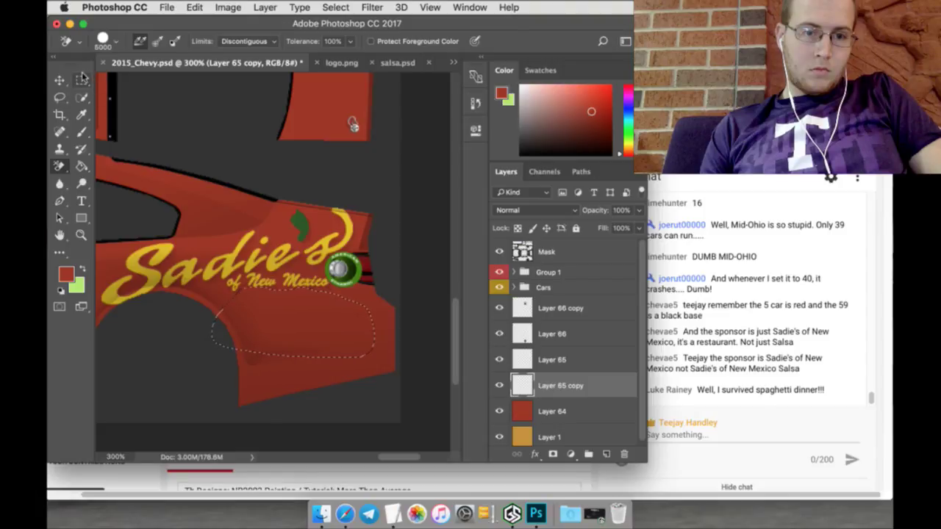
left_click(81, 79)
left_click(81, 234)
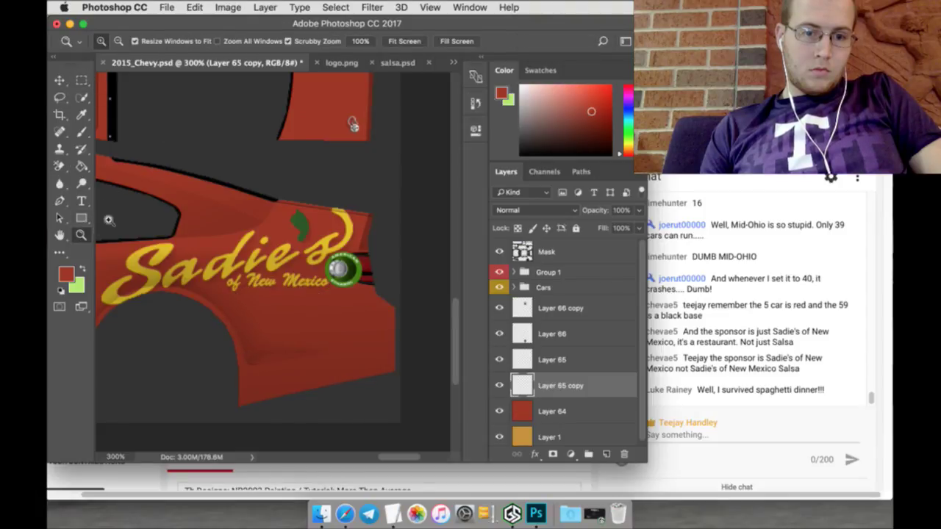
left_click(403, 44)
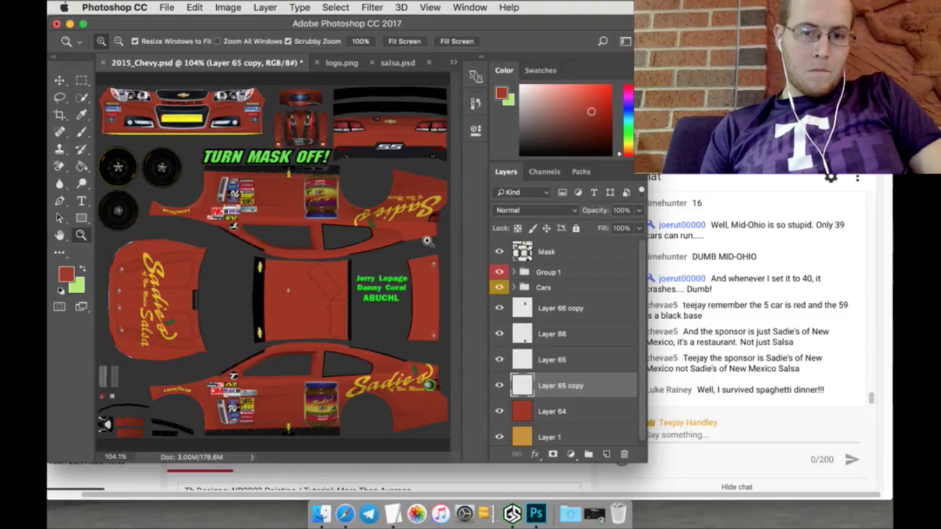
Step: Unlock NEW Sadies Logo's background and erase its red background to transparency
left_click(399, 64)
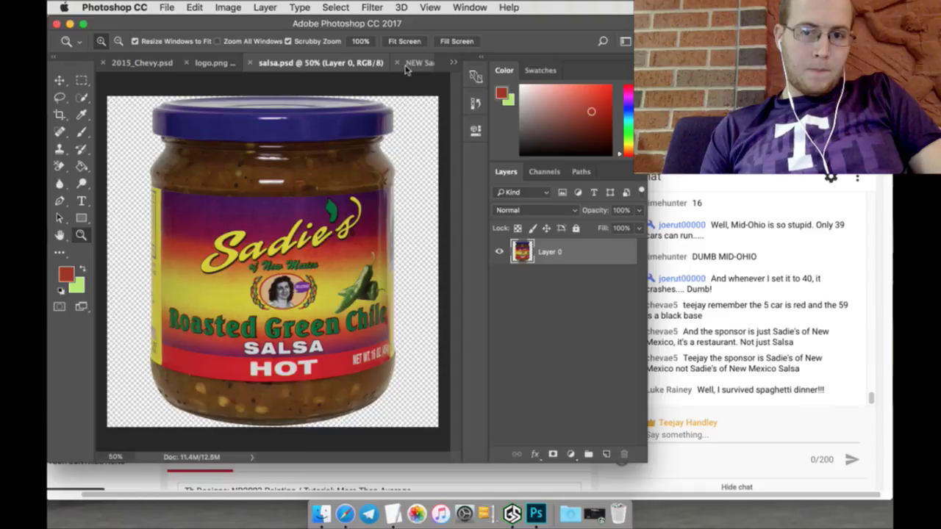
left_click(410, 63)
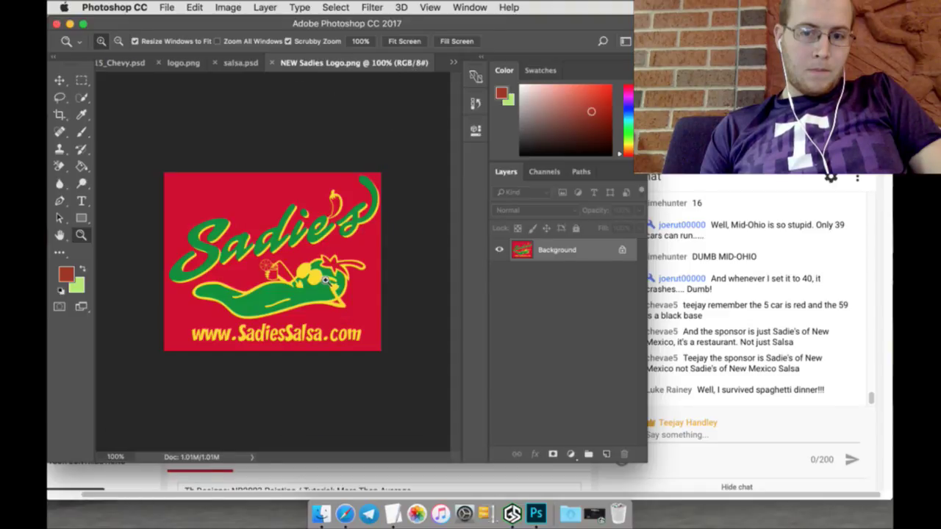
left_click(622, 249)
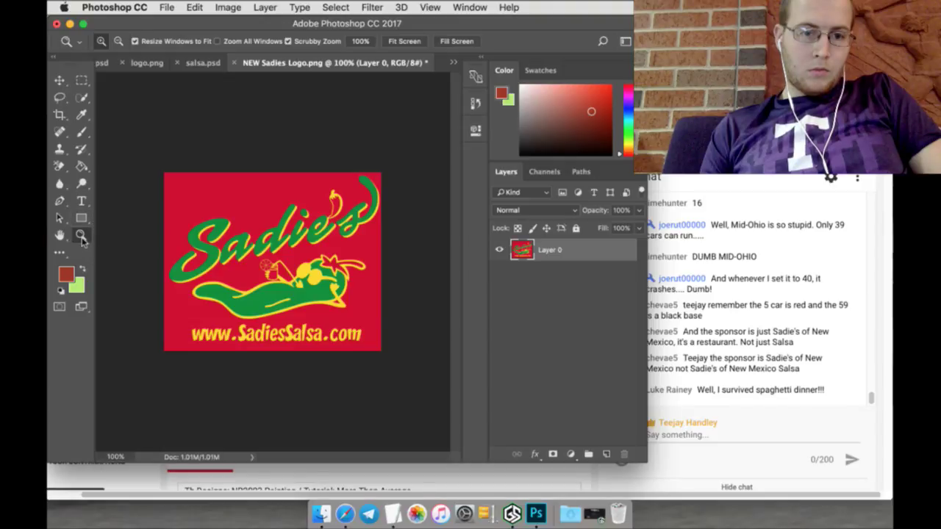
left_click(60, 167)
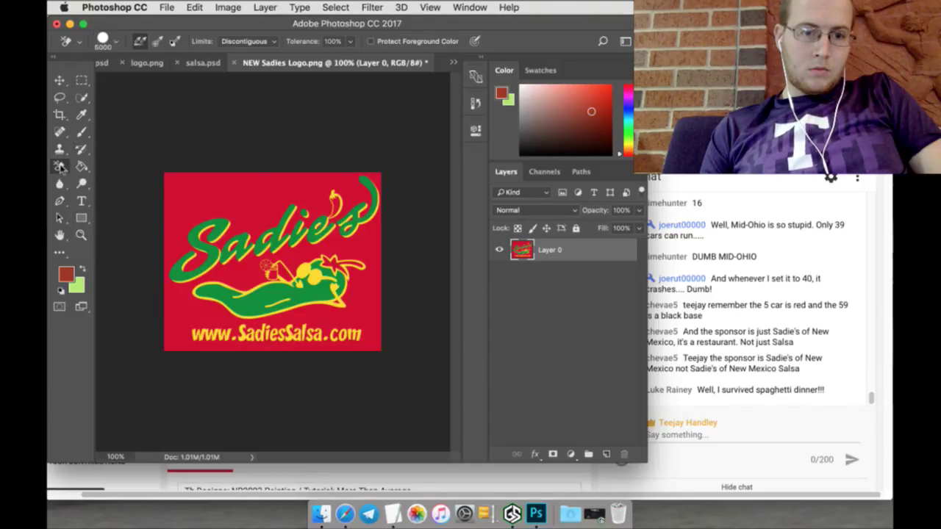
left_click(176, 189)
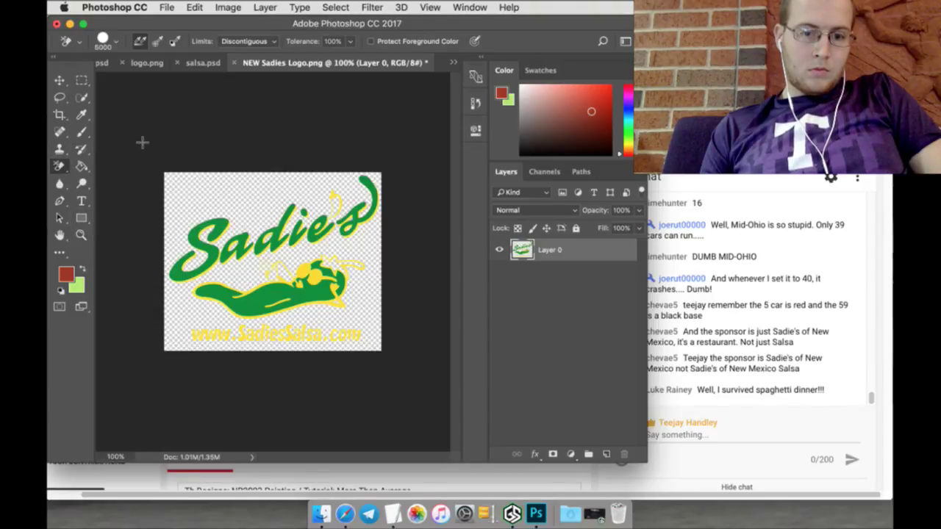
left_click(80, 84)
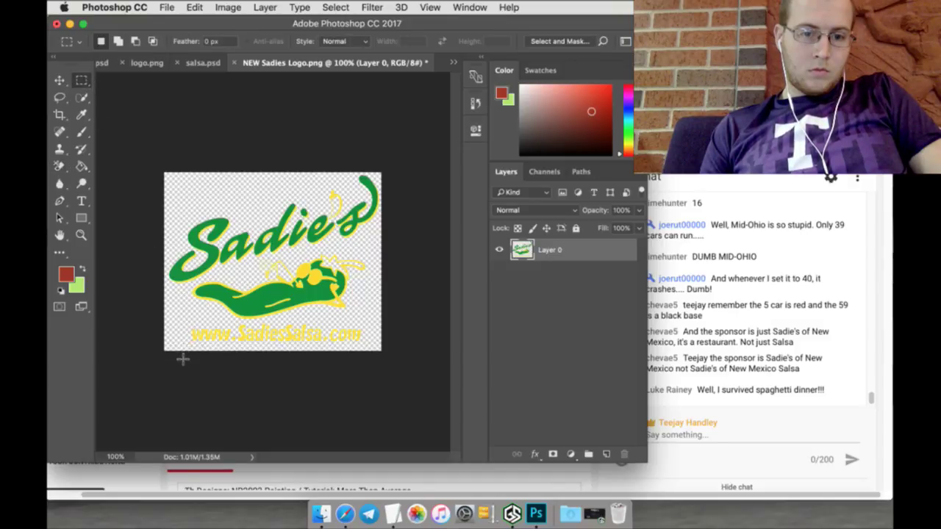
left_click_drag(182, 358, 423, 321)
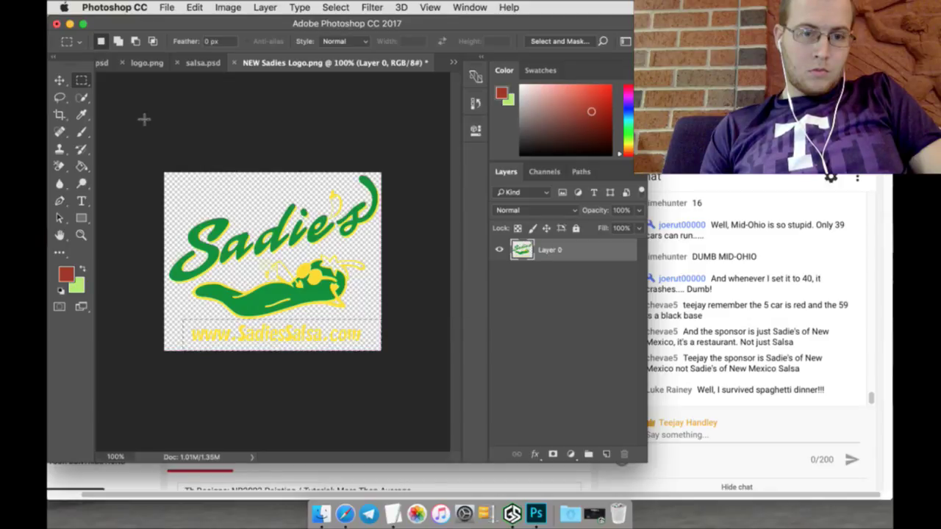
left_click(60, 80)
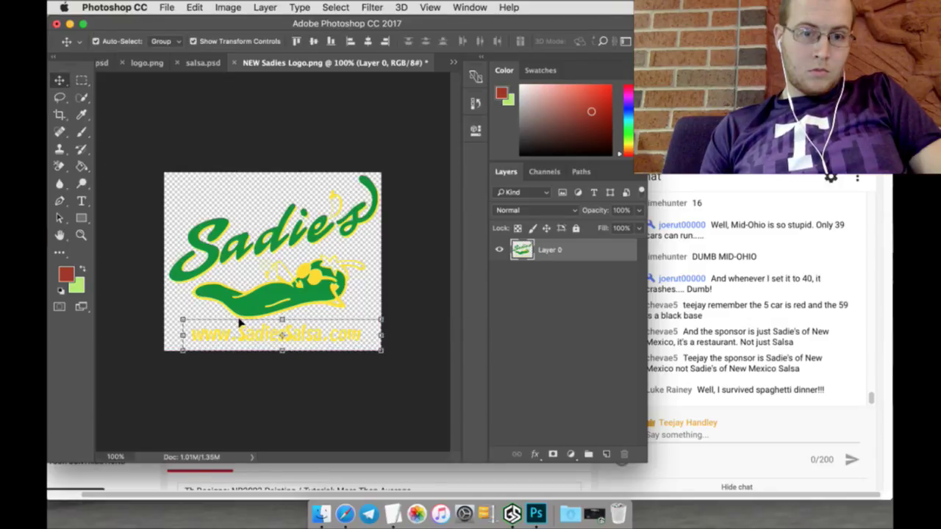
left_click_drag(239, 324, 105, 57)
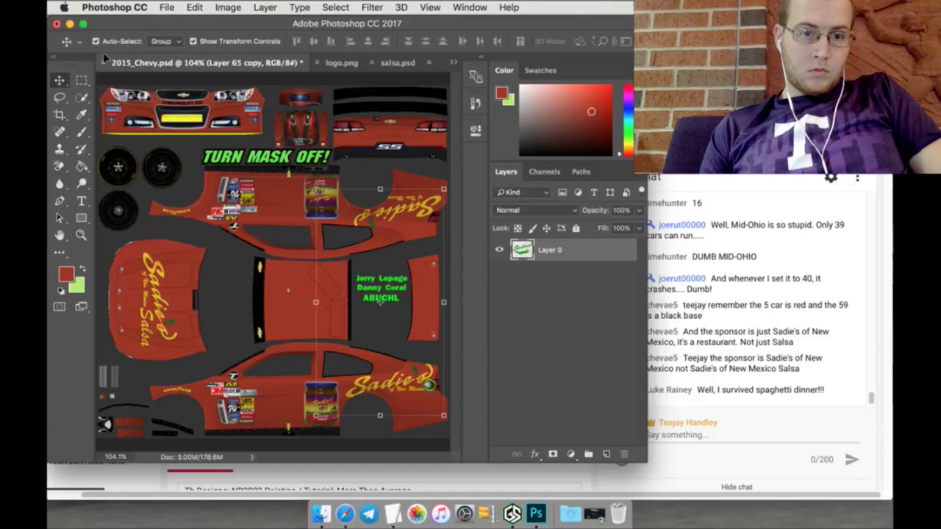
left_click_drag(288, 173, 358, 124)
Step: Scale the web address to about 38% and apply the transform
key("super+t")
left_click_drag(239, 118, 370, 131)
key("Up")
key("Up")
key("Up")
key("Up")
key("Up")
key("Up")
key("Up")
key("Up")
key("Up")
key("Up")
key("Up")
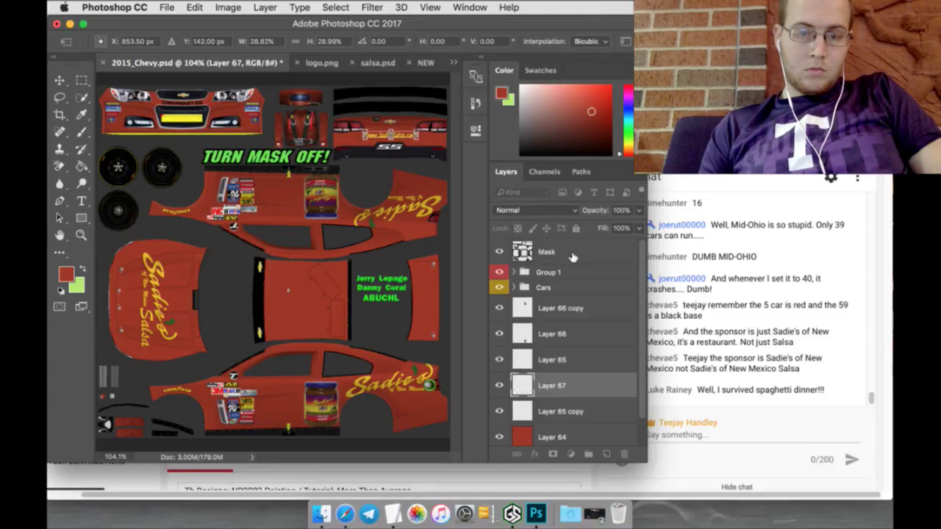
left_click(80, 236)
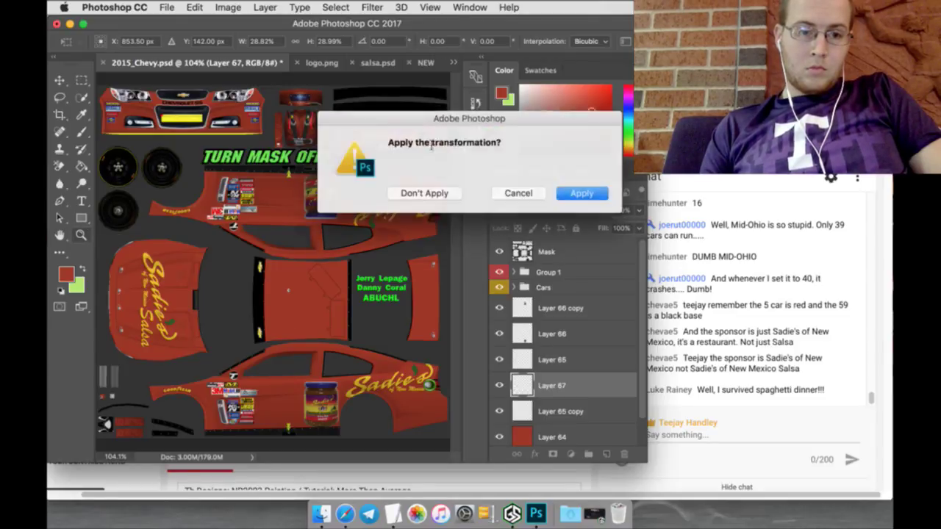
left_click(582, 192)
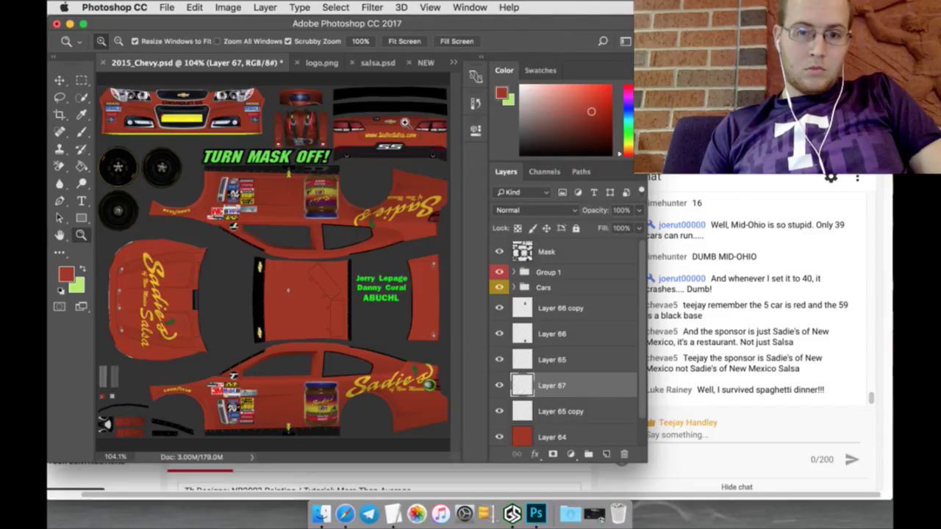
Step: Zoom in and fine-tune the web address's position on the rear bumper, then go to logo.png
left_click_drag(425, 129, 397, 121)
left_click_drag(400, 459, 404, 456)
key("v")
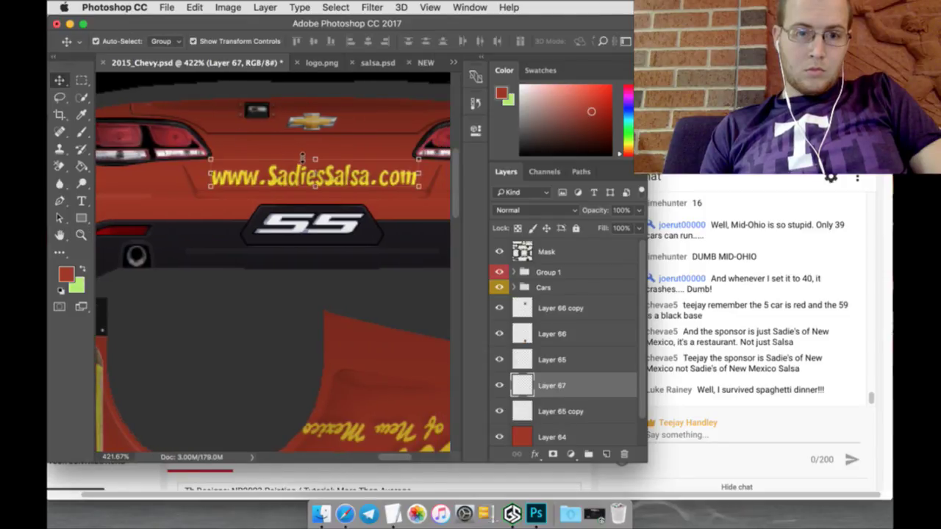
left_click(316, 160)
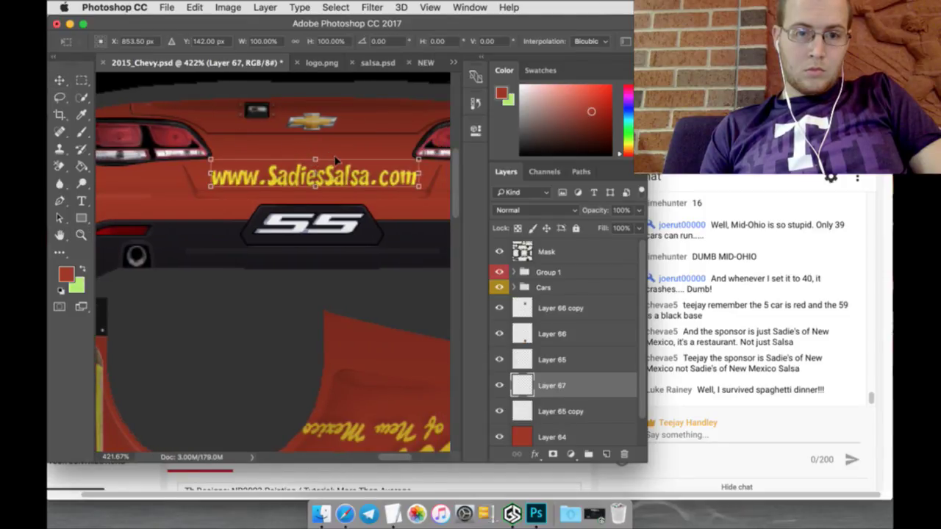
left_click_drag(333, 161, 331, 161)
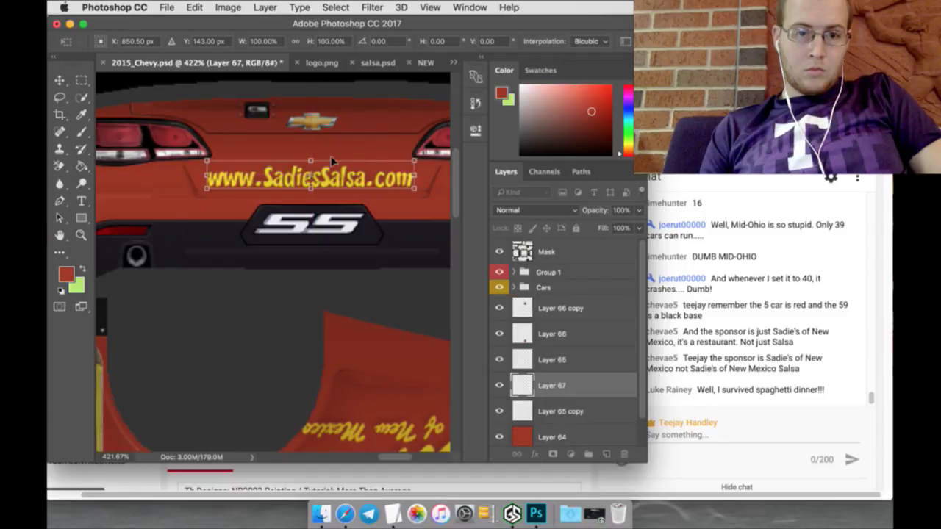
left_click(82, 79)
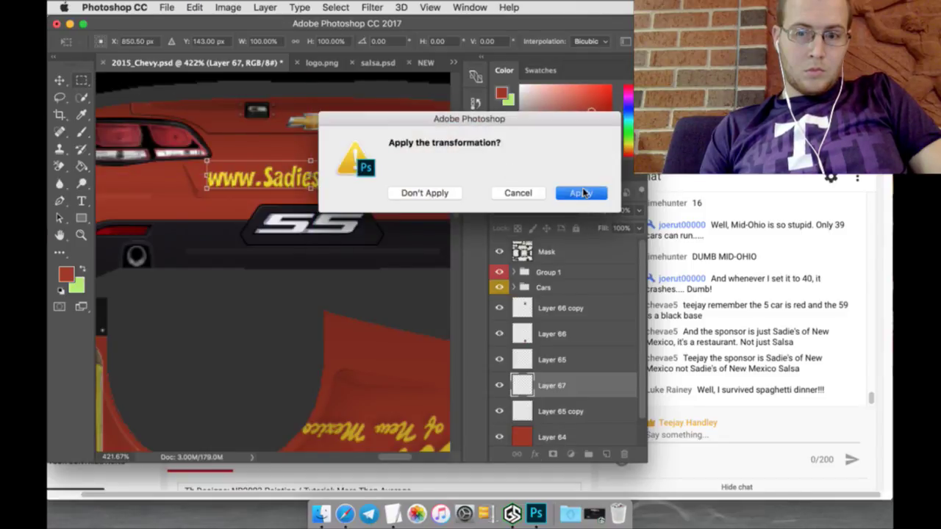
left_click(579, 193)
left_click(321, 63)
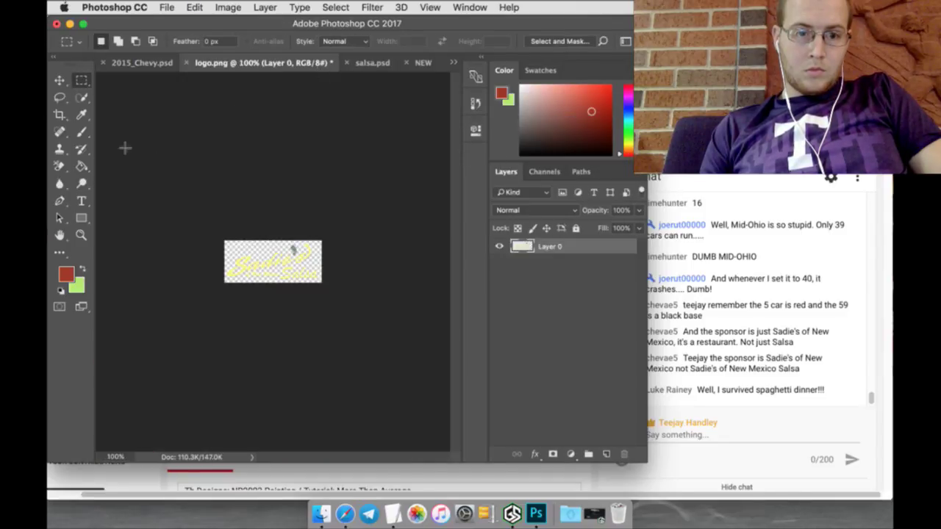
Step: Revert logo.png to its Open state in History and sample its yellow as foreground colour
left_click(81, 115)
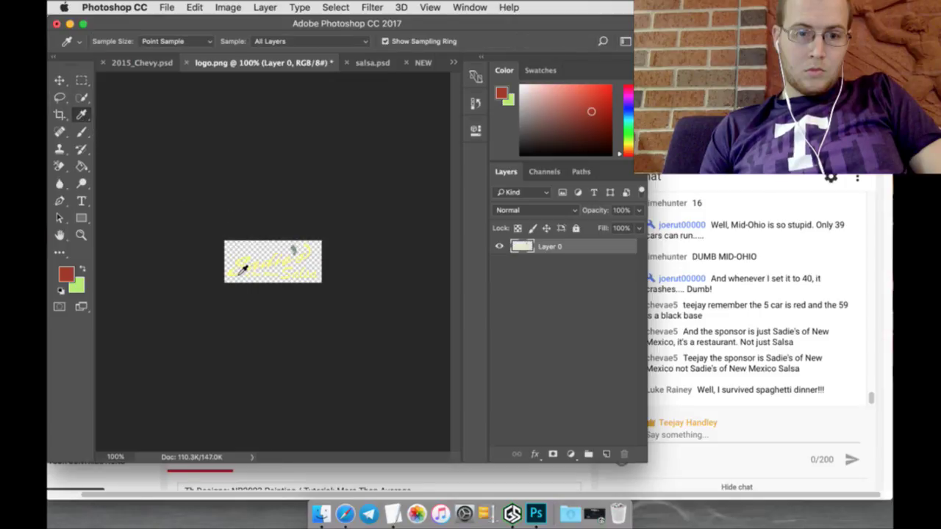
left_click(474, 104)
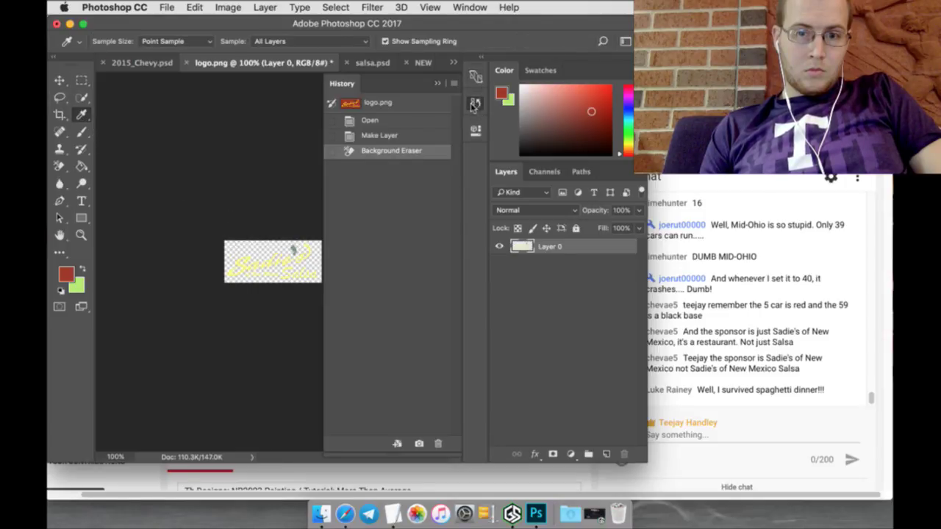
left_click(415, 119)
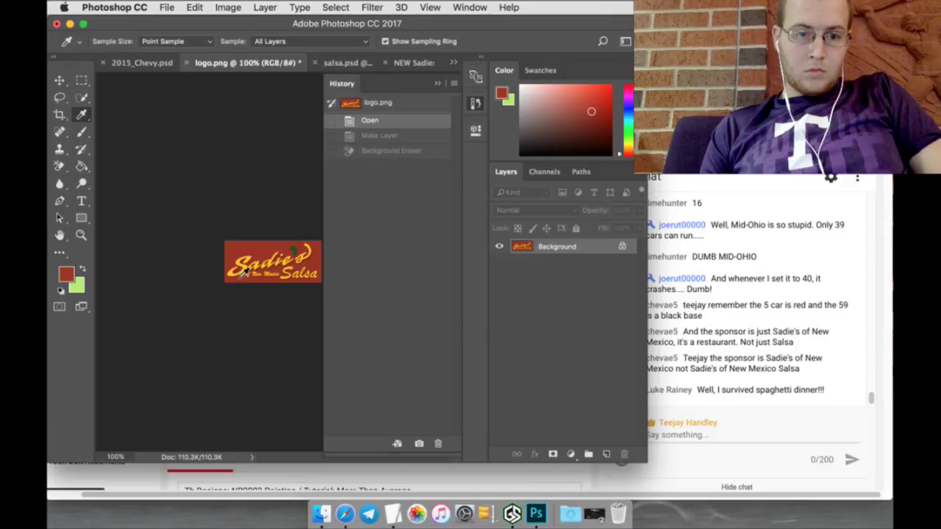
left_click(238, 271)
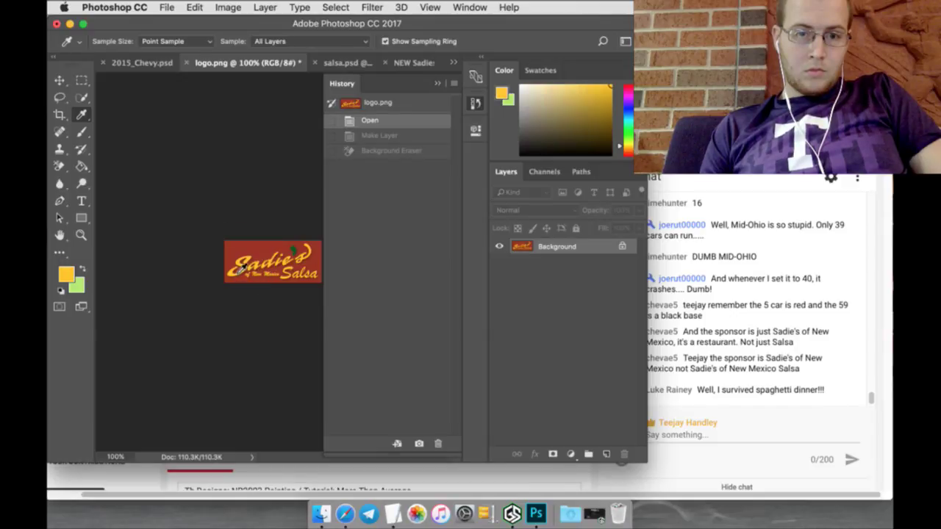
Step: Return to 2015_Chevy.psd and fit the whole car template on screen
left_click(151, 64)
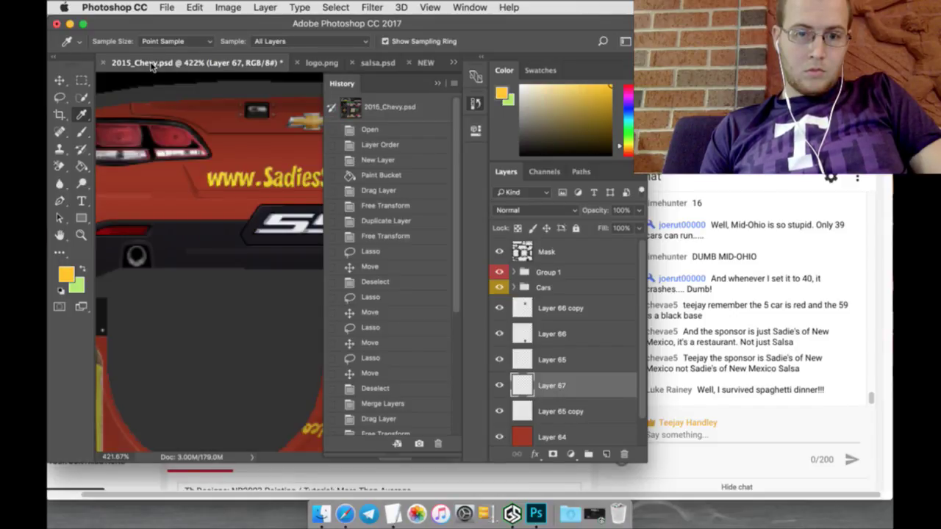
left_click(437, 84)
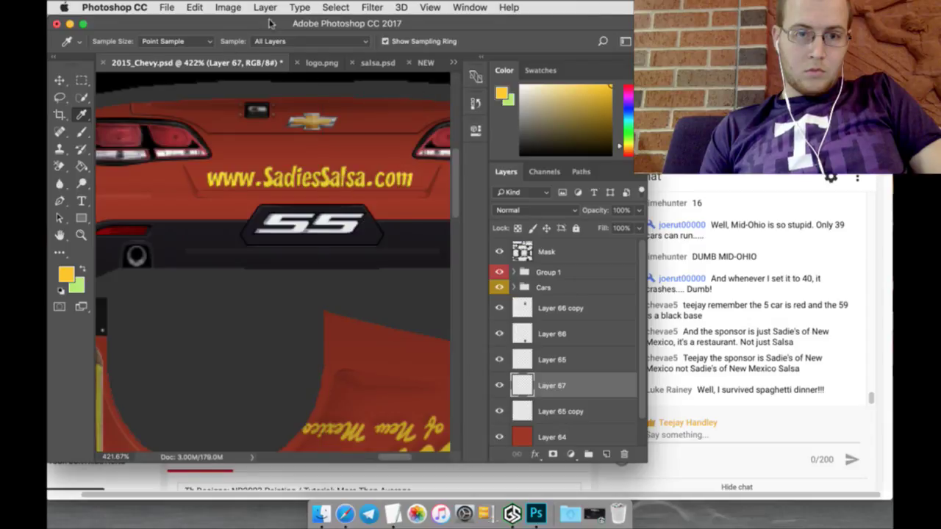
left_click(344, 8)
left_click(82, 97)
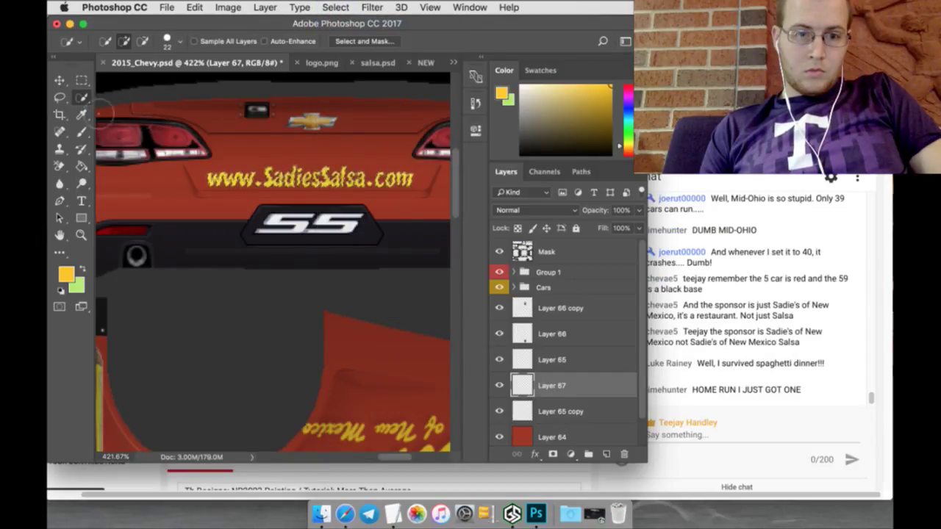
left_click(81, 133)
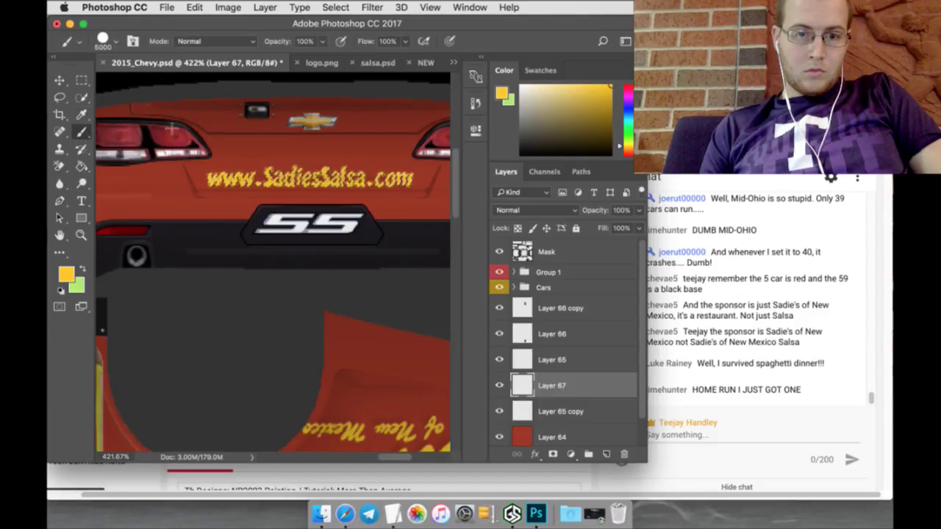
key("m")
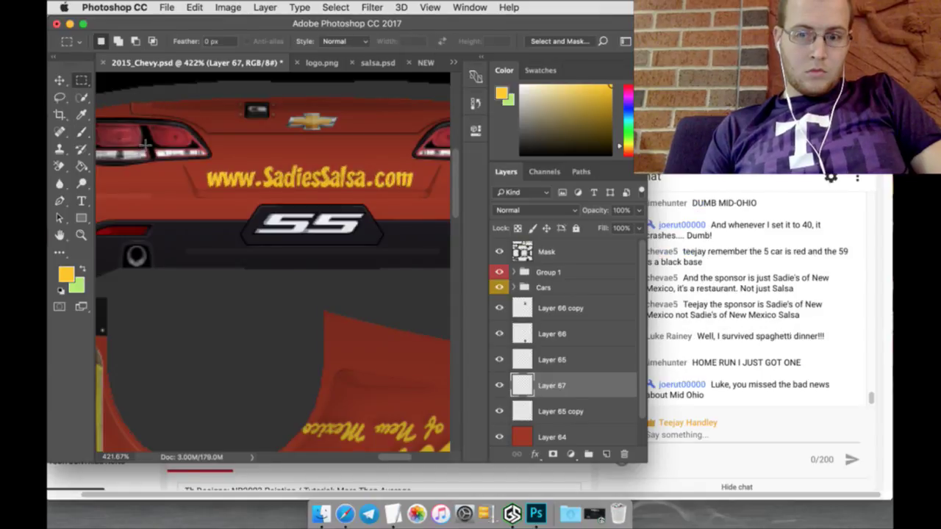
key("z")
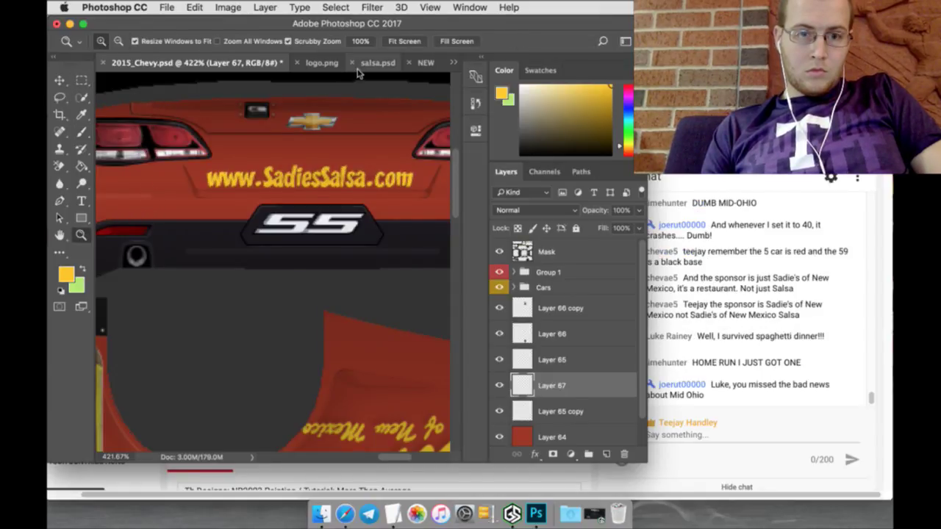
left_click(401, 42)
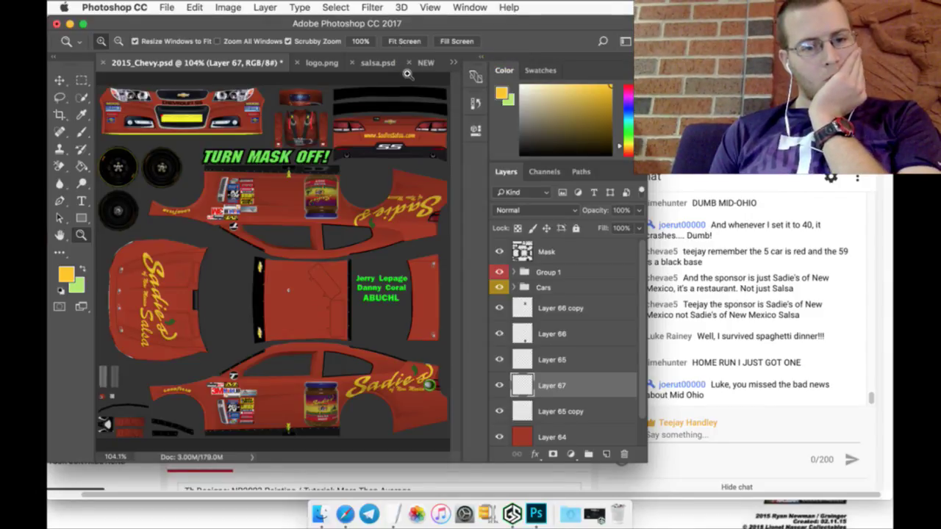
Step: On Layer 65, lasso and delete the Salsa lettering from the hood logo, then deselect
left_click(535, 359)
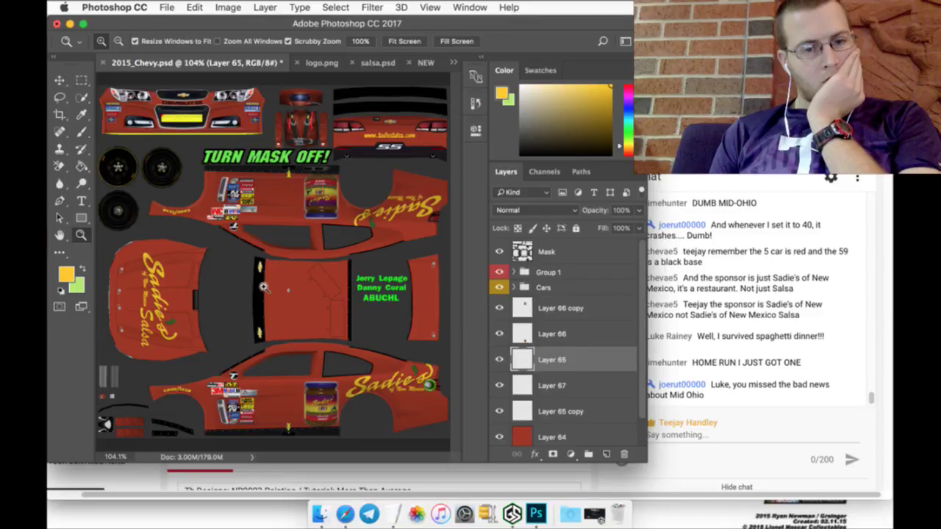
left_click_drag(148, 339, 189, 335)
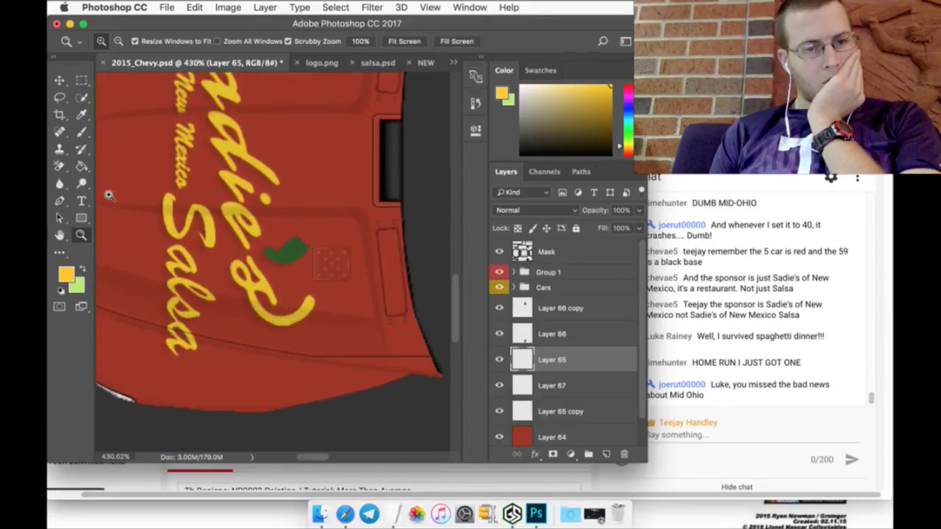
left_click(61, 98)
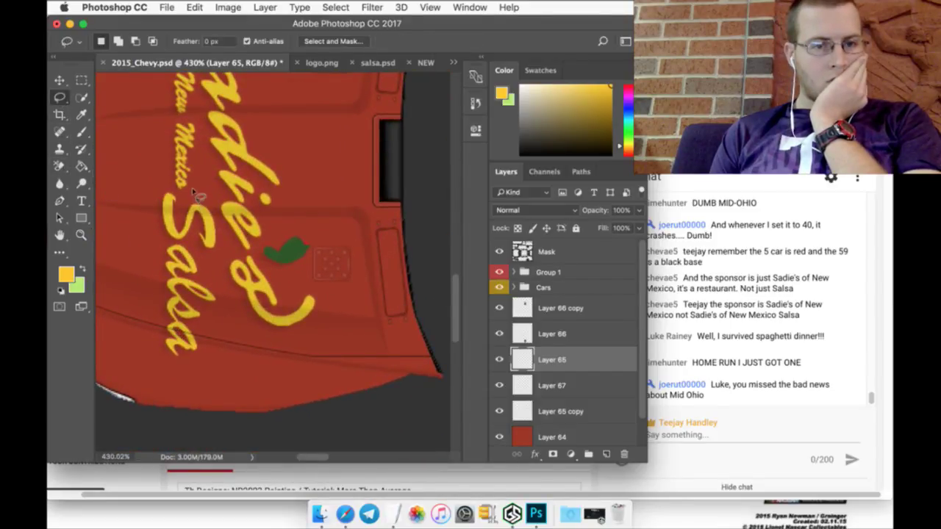
mouse_move(180, 190)
left_mouse_down()
mouse_move(150, 181)
mouse_move(135, 356)
mouse_move(189, 386)
mouse_move(211, 365)
mouse_move(222, 318)
mouse_move(222, 224)
left_mouse_up()
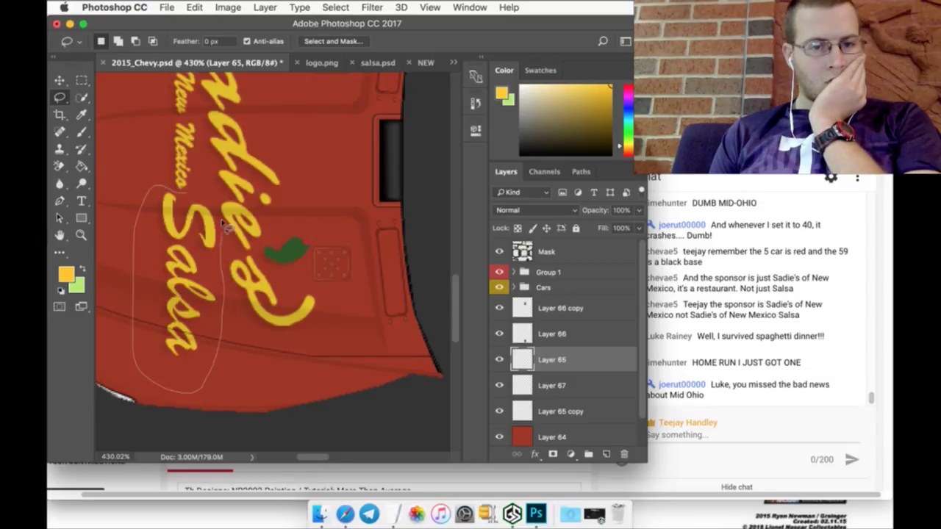
left_click_drag(212, 192, 159, 167)
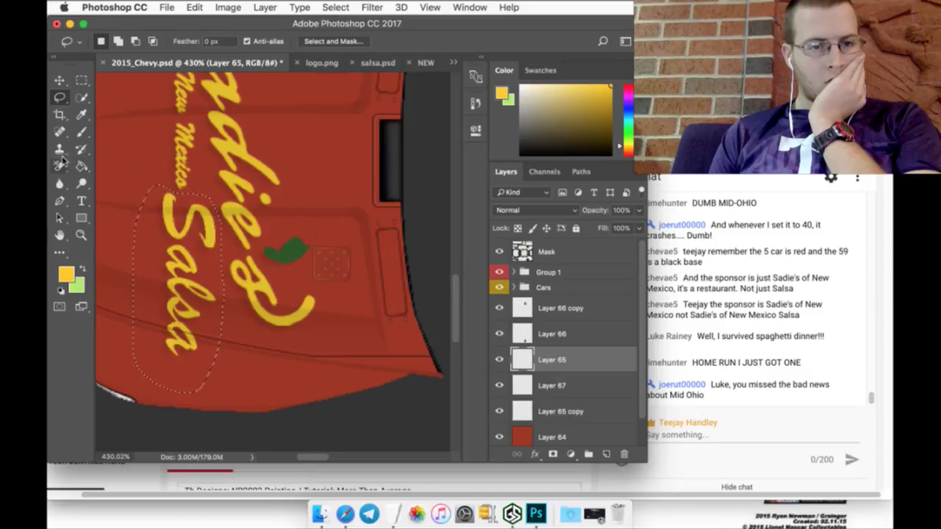
left_click(60, 166)
key("Delete")
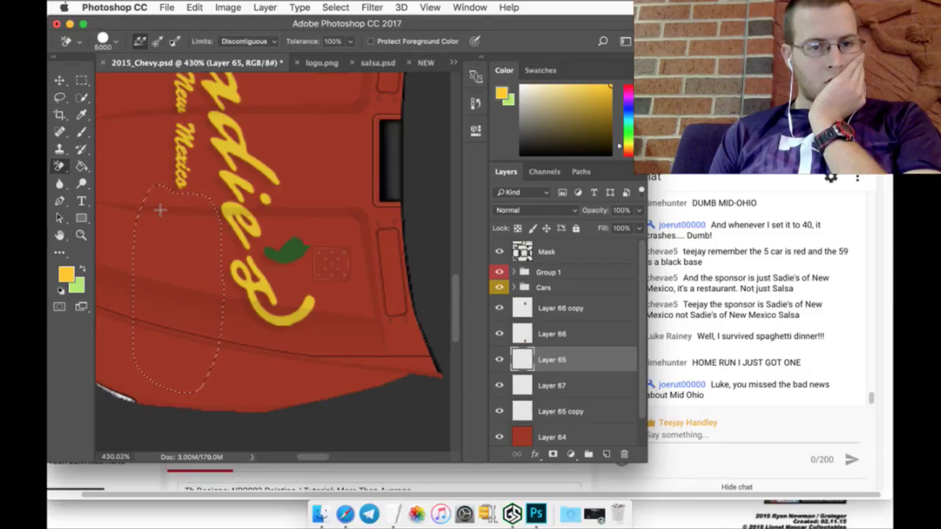
left_click(82, 97)
key("super+d")
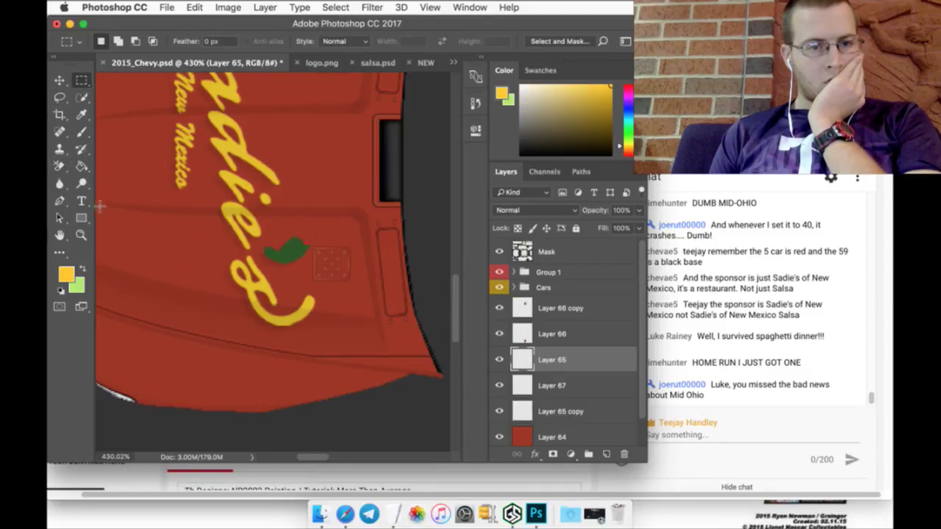
Step: Zoom out and shift the Sadie's logo right across the hood, nudging it down two pixels
left_click(81, 235)
key("super+minus")
key("super+minus")
scroll(294, 257, "up", 3)
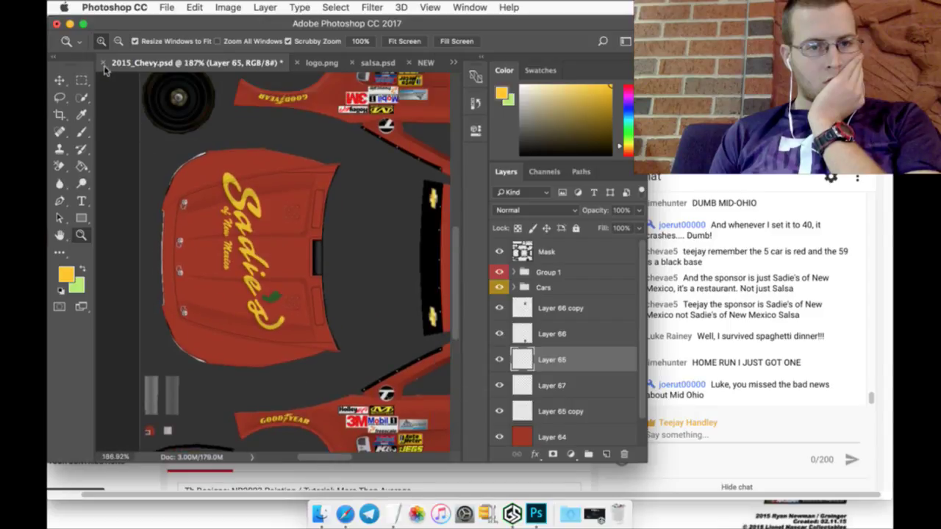
left_click(61, 79)
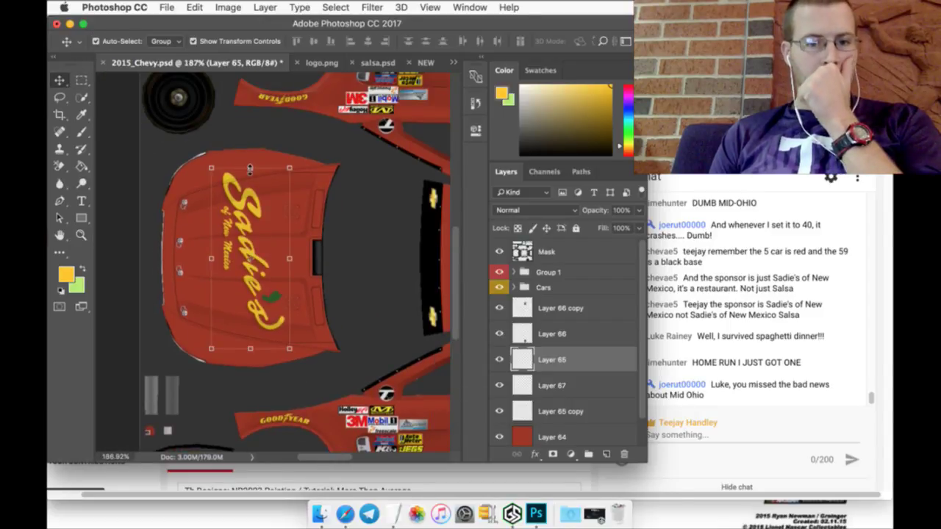
key("super+t")
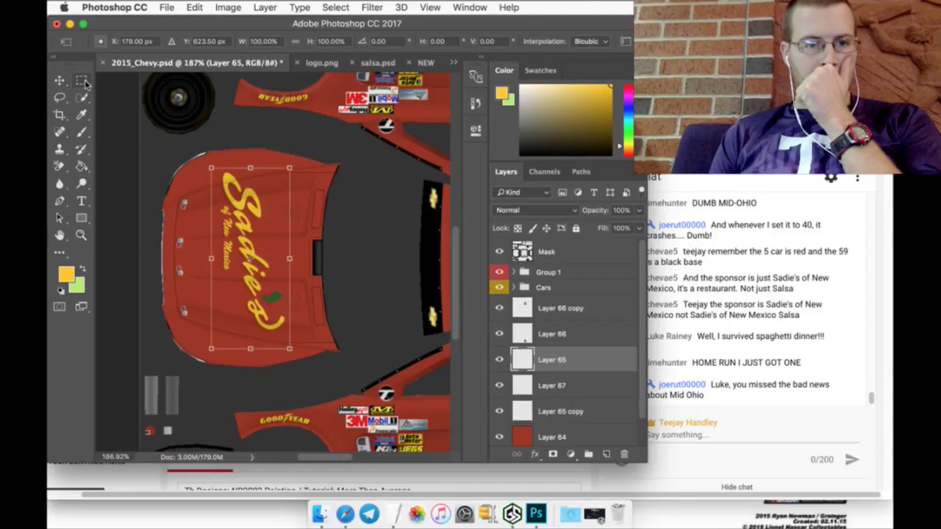
left_click(82, 79)
left_click(61, 80)
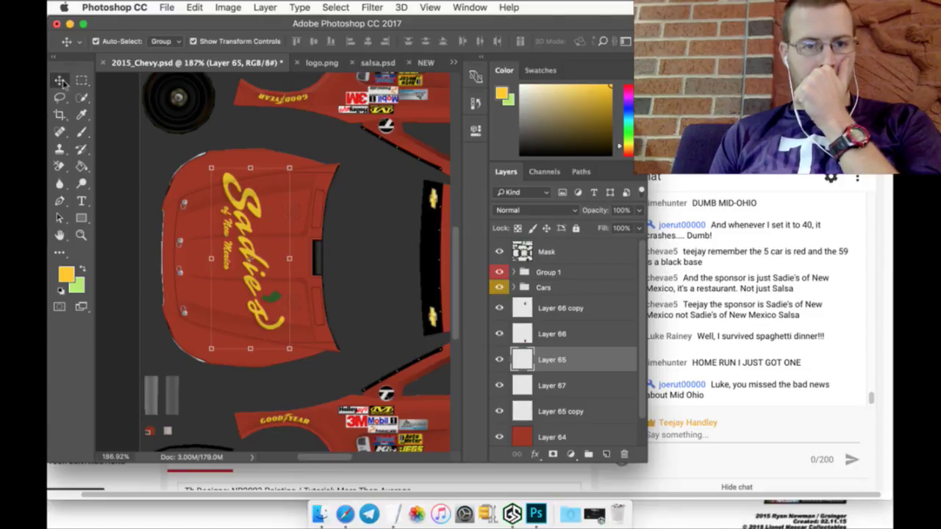
left_click_drag(269, 206, 297, 213)
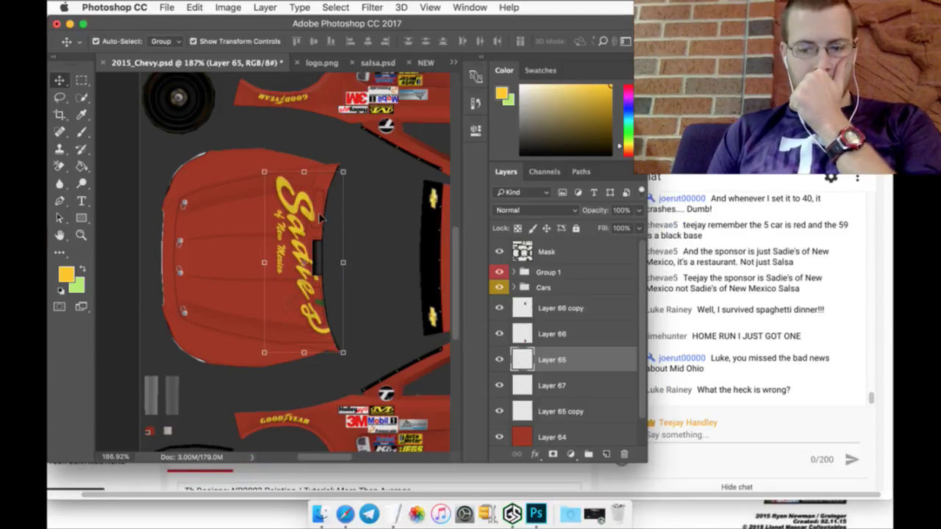
key("Down")
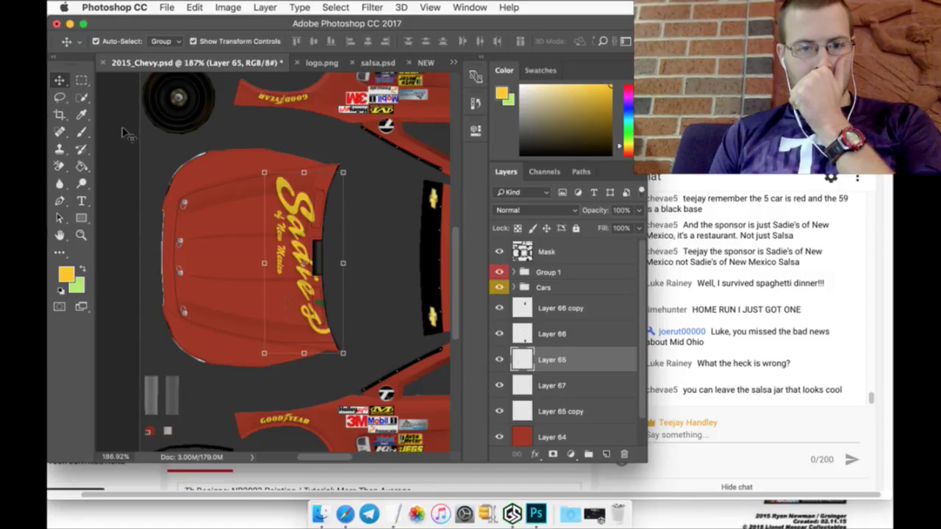
key("Down")
key("Down")
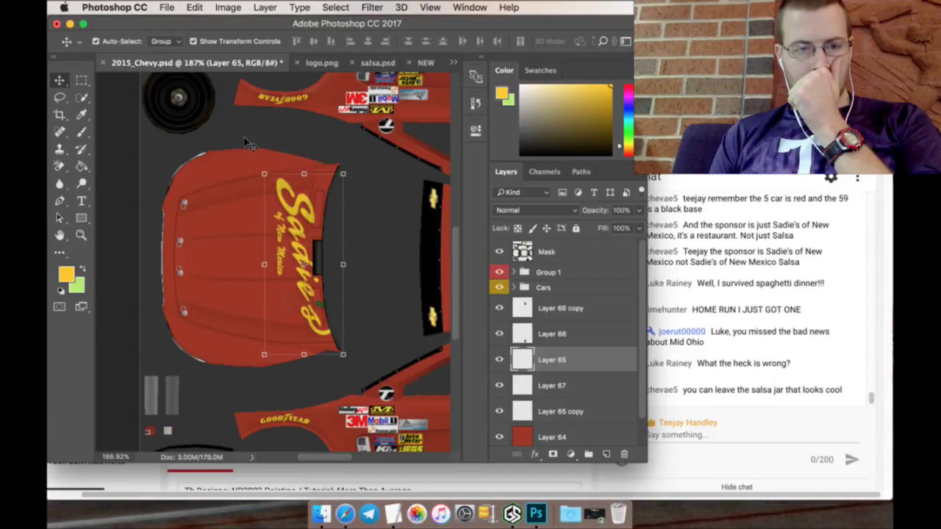
Step: Slide the hood logo back left to X 177 px and apply the transformation
left_click(303, 173)
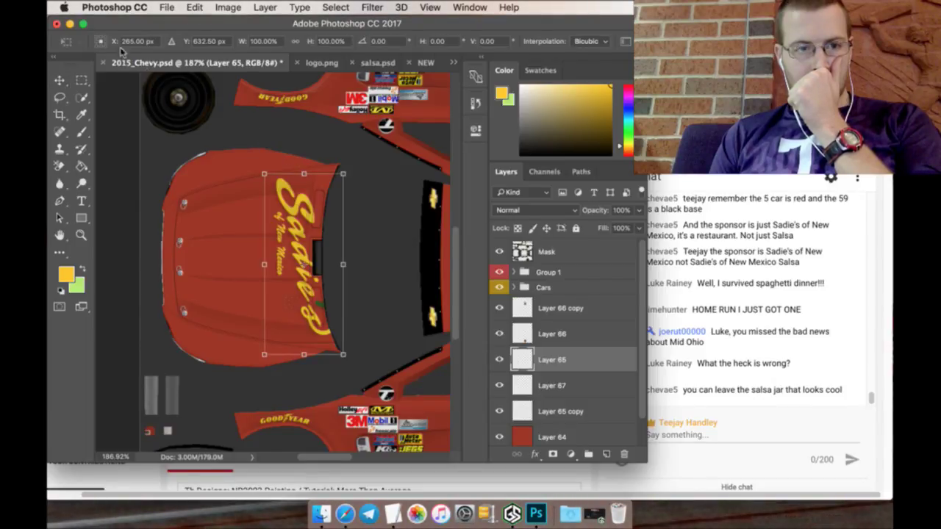
left_click_drag(116, 39, 59, 39)
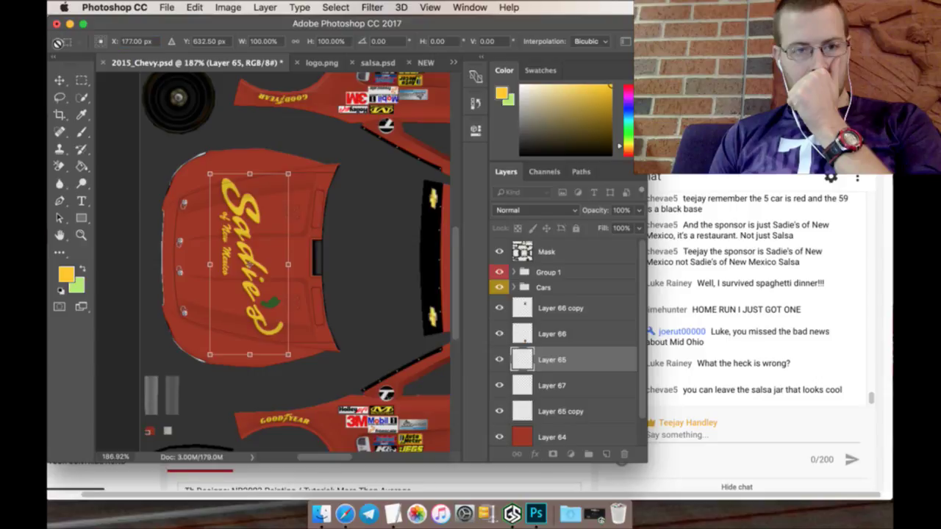
left_click(81, 80)
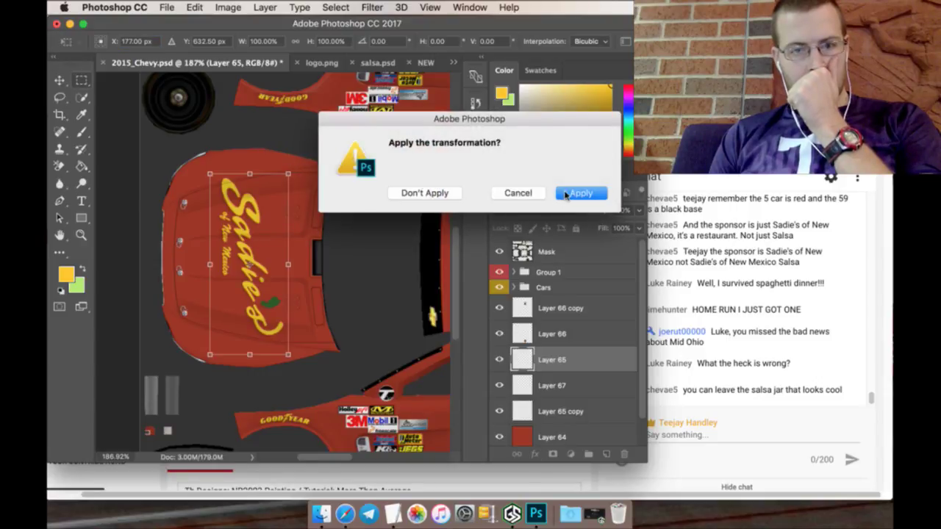
left_click(567, 194)
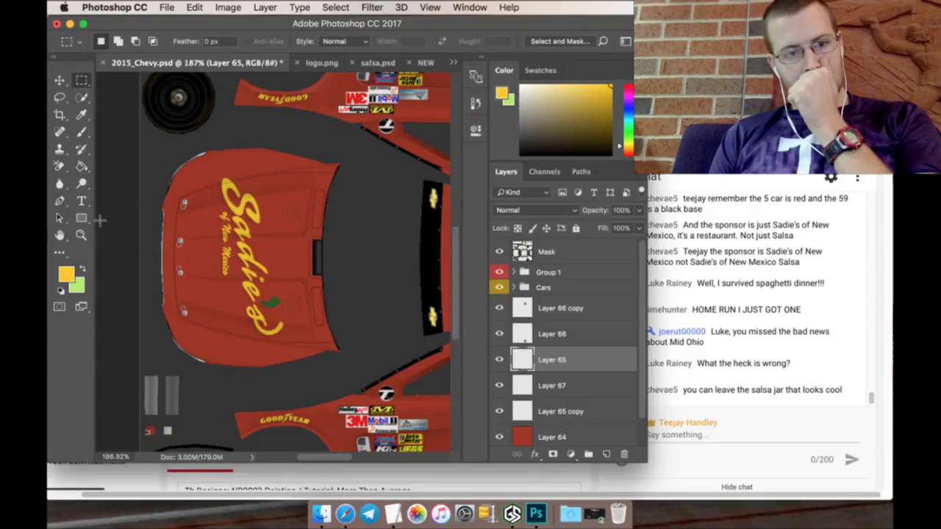
left_click(81, 235)
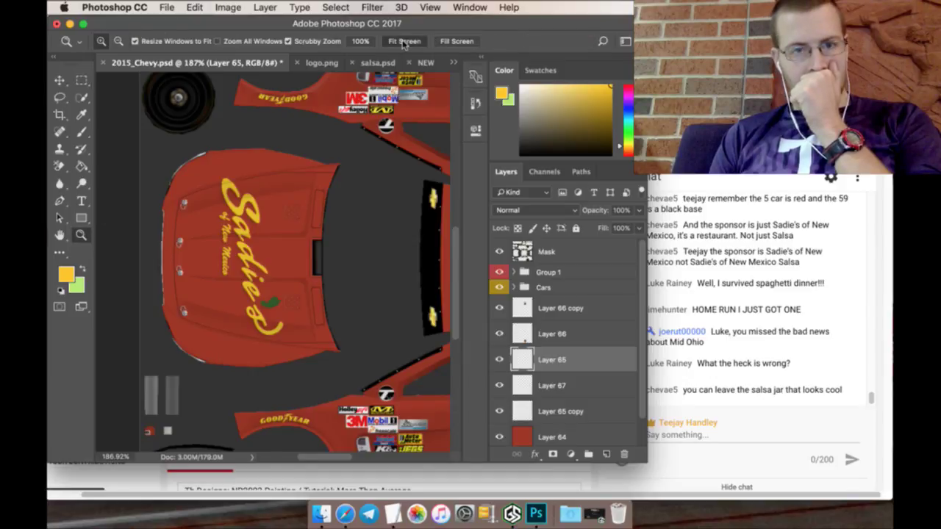
Step: Add a new empty layer above Layer 66 copy in the car template and name it 5
left_click(403, 42)
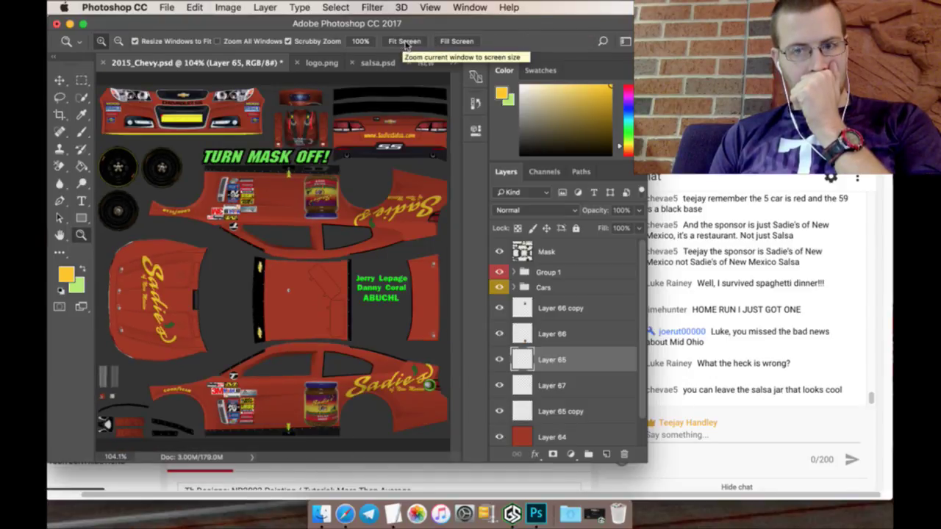
left_click(560, 308)
left_click(608, 454)
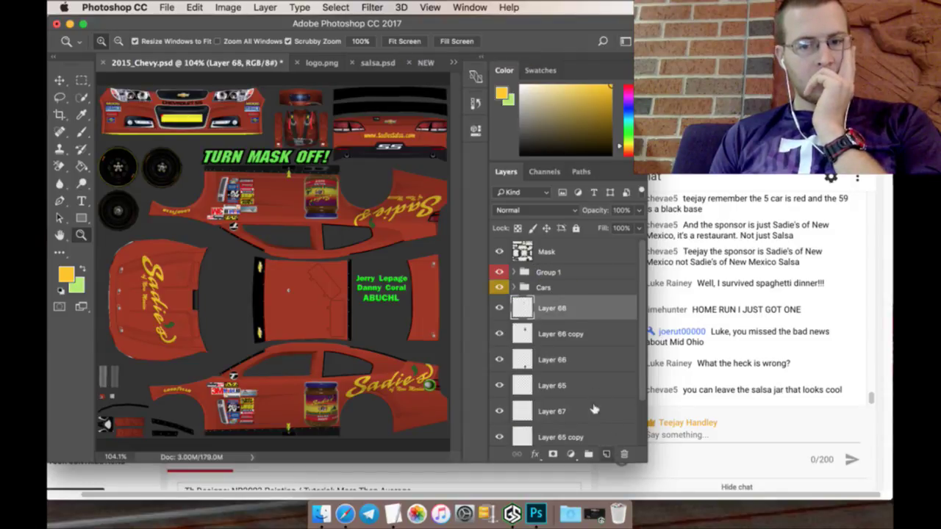
double_click(552, 308)
type("5")
key("Return")
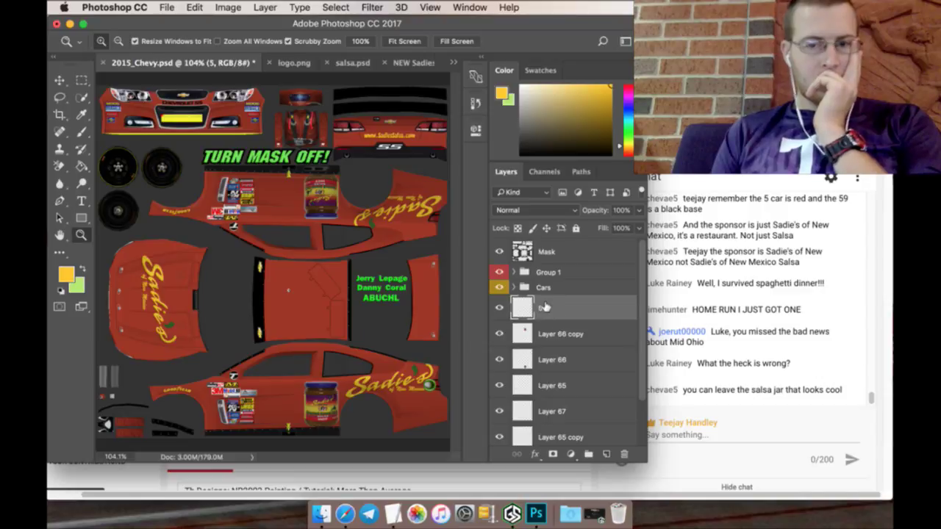
Step: Close logo.png without saving, then close the salsa.psd document
left_click(281, 63)
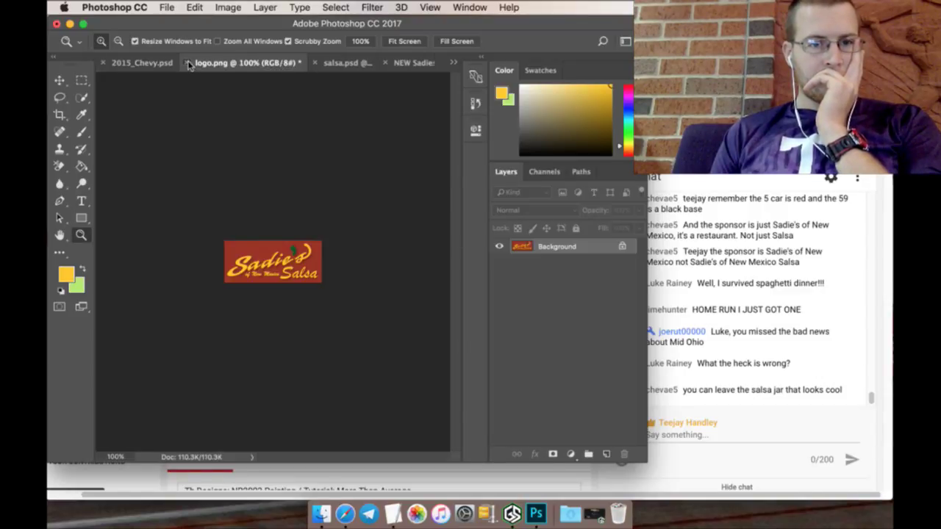
left_click(187, 64)
left_click(412, 194)
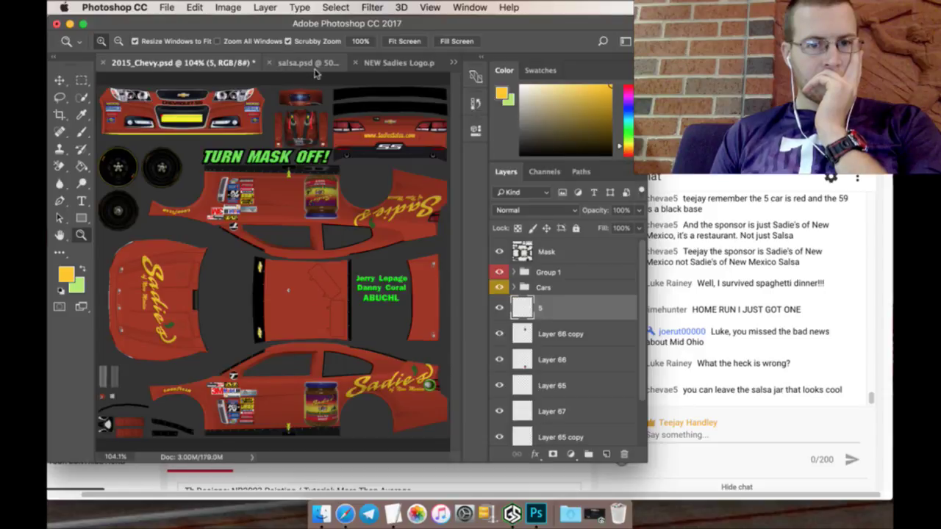
left_click(309, 63)
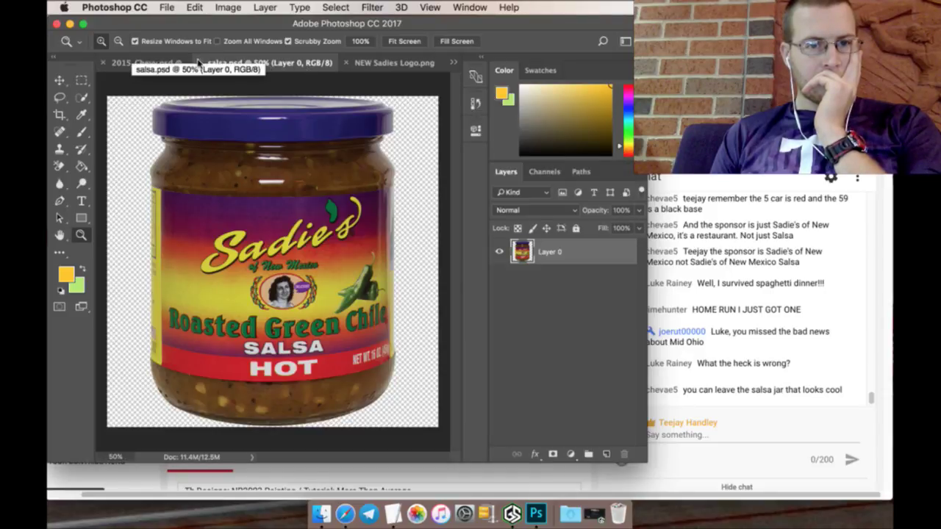
left_click(199, 63)
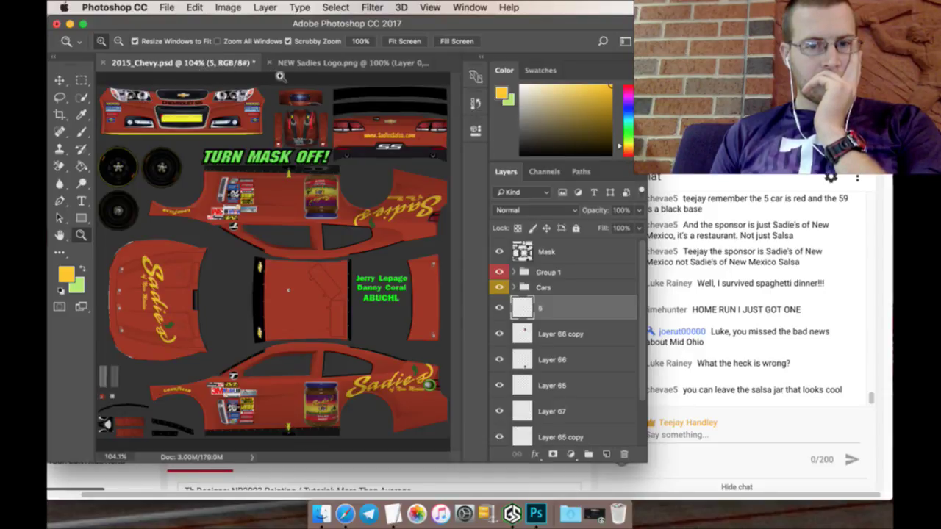
Step: Revert NEW Sadies Logo.png to its Open history state, restoring the red background
left_click(319, 63)
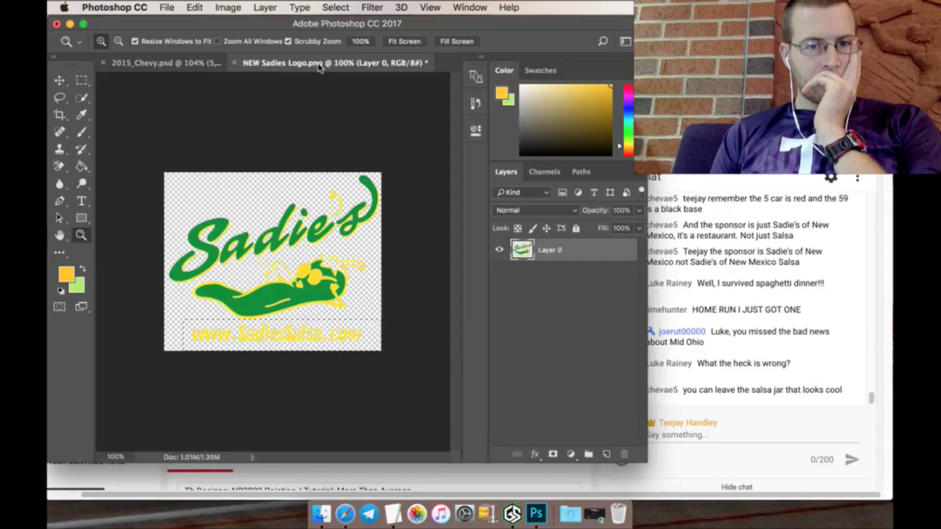
left_click(475, 78)
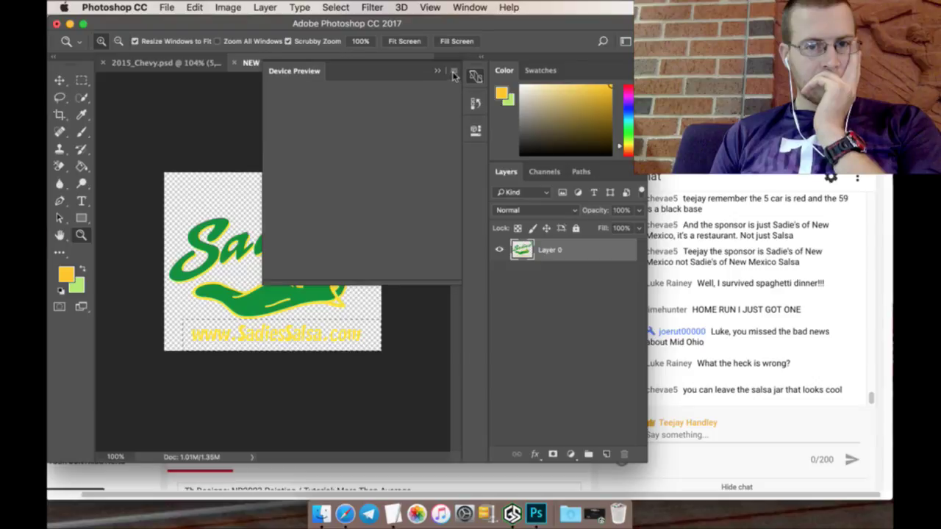
left_click(475, 105)
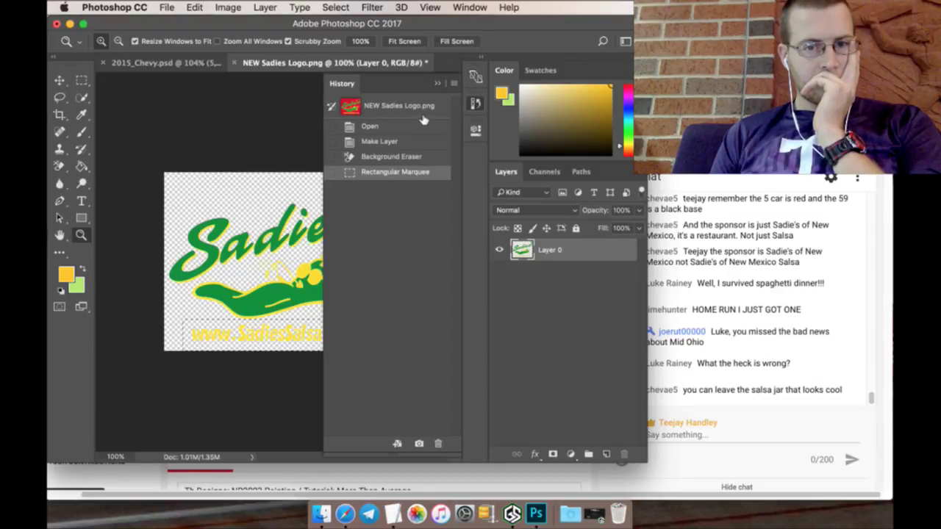
left_click(421, 123)
left_click(438, 83)
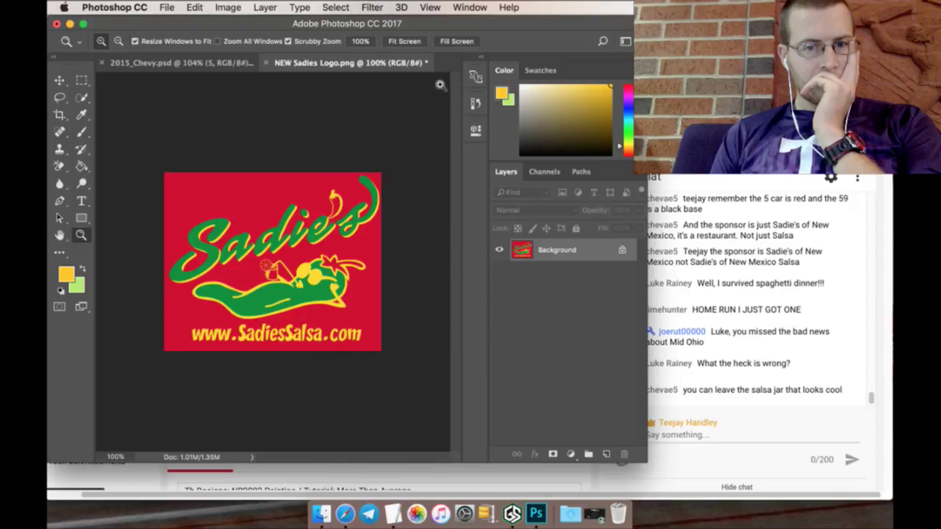
left_click(168, 7)
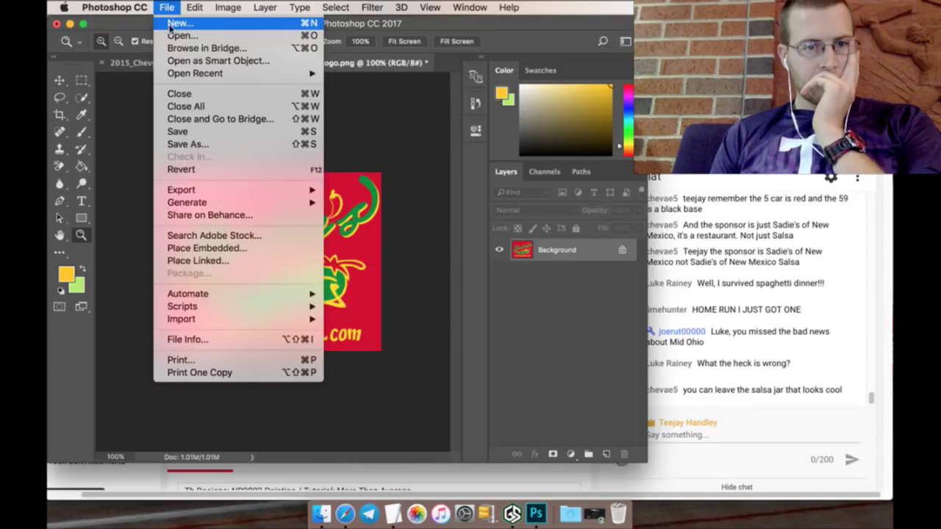
Step: Open Bullpen Heavy Number Set.psd from the NR2003 > Numbers folder
left_click(173, 39)
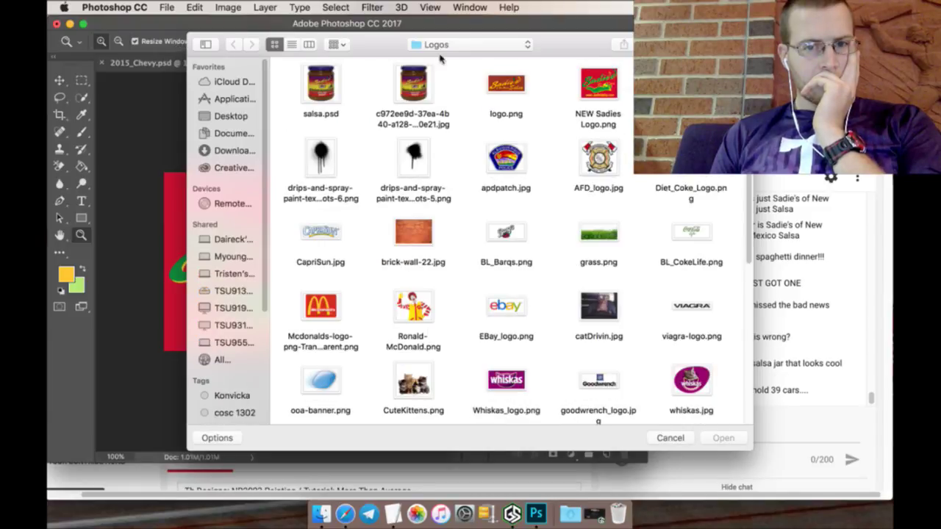
left_click(448, 45)
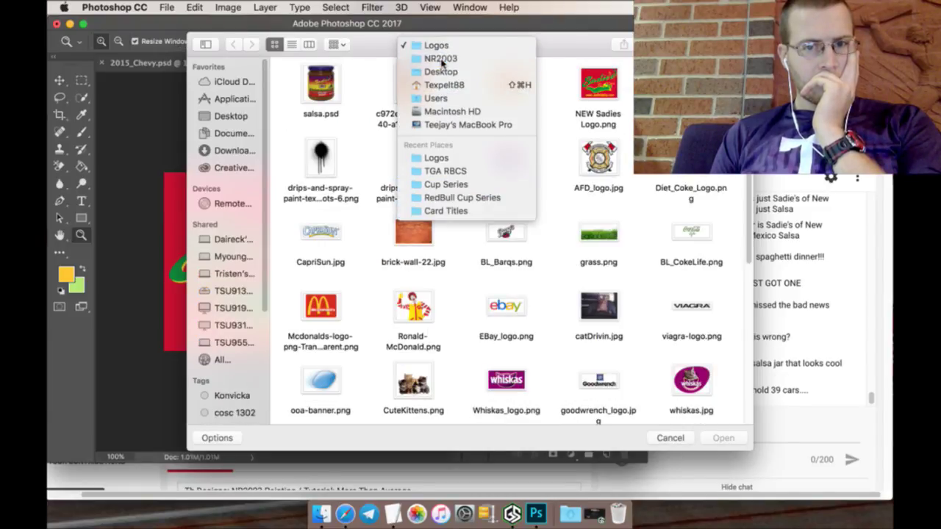
left_click(441, 59)
double_click(420, 89)
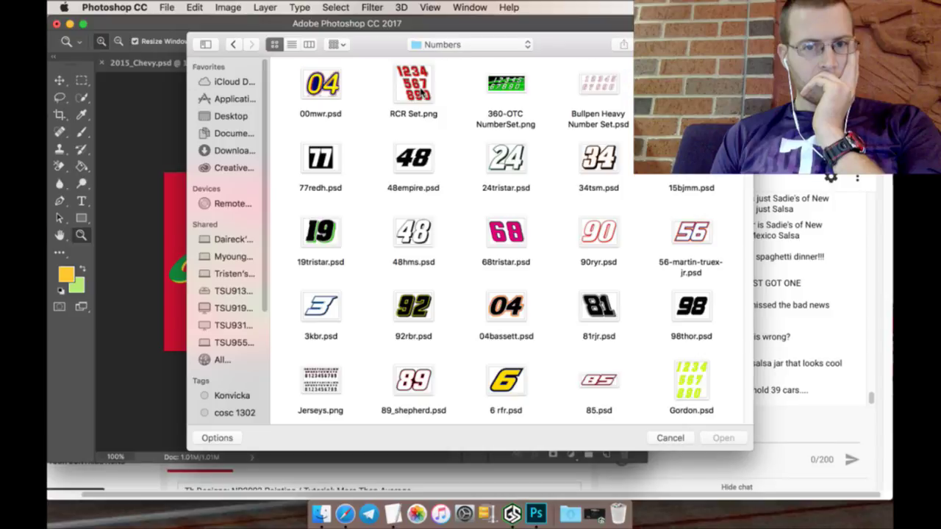
right_click(467, 107)
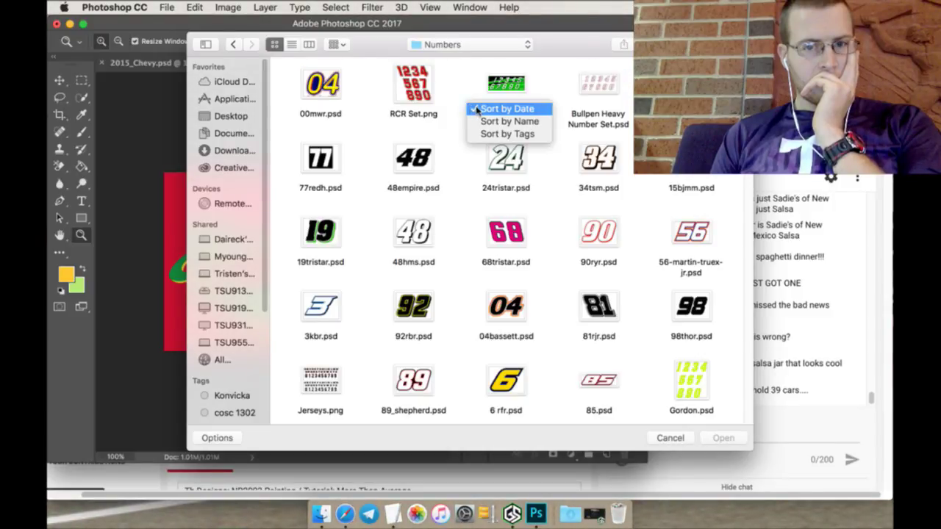
left_click(476, 108)
left_click(574, 105)
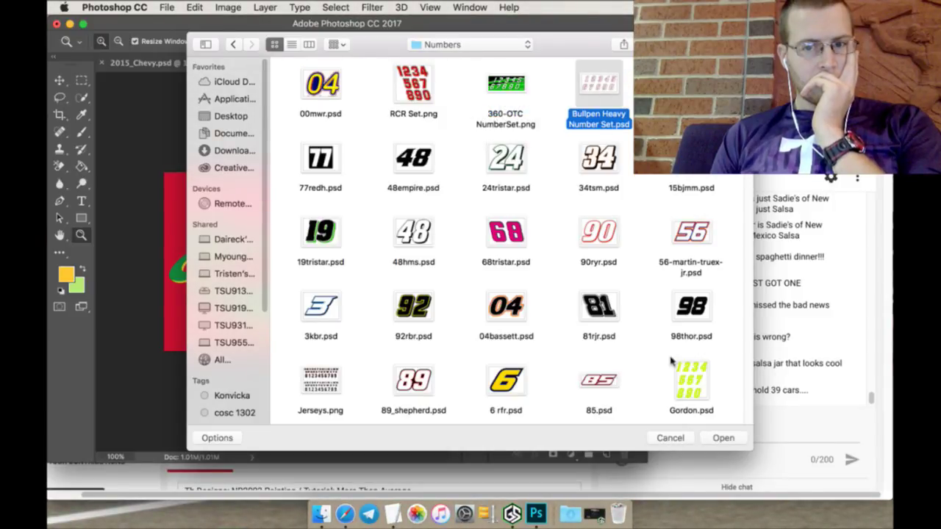
left_click(717, 438)
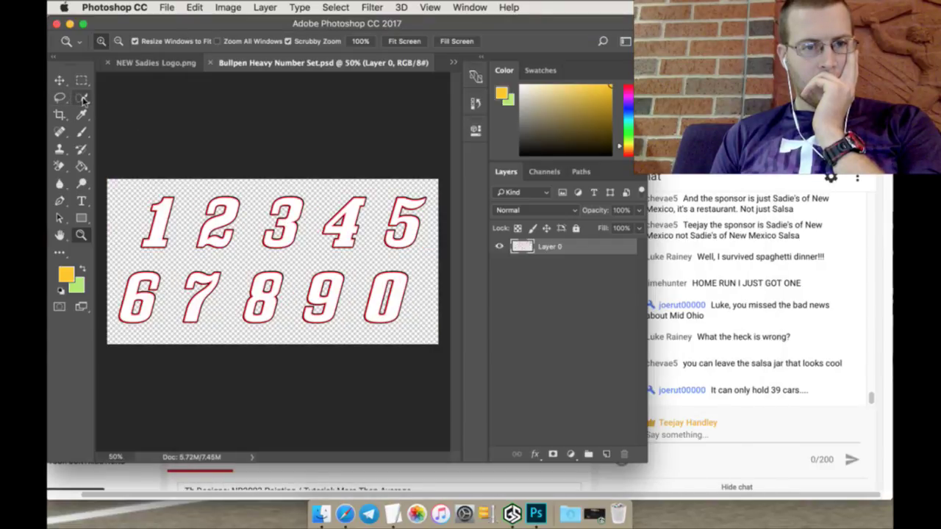
Step: Lasso the outlined 5 and drag it into the 2015_Chevy template, ready to scale
left_click(60, 97)
mouse_move(434, 181)
left_mouse_down()
mouse_move(413, 182)
mouse_move(378, 211)
mouse_move(388, 252)
mouse_move(424, 239)
mouse_move(440, 212)
mouse_move(434, 182)
mouse_move(256, 121)
mouse_move(298, 161)
mouse_move(394, 212)
mouse_move(405, 204)
left_mouse_up()
left_click(61, 80)
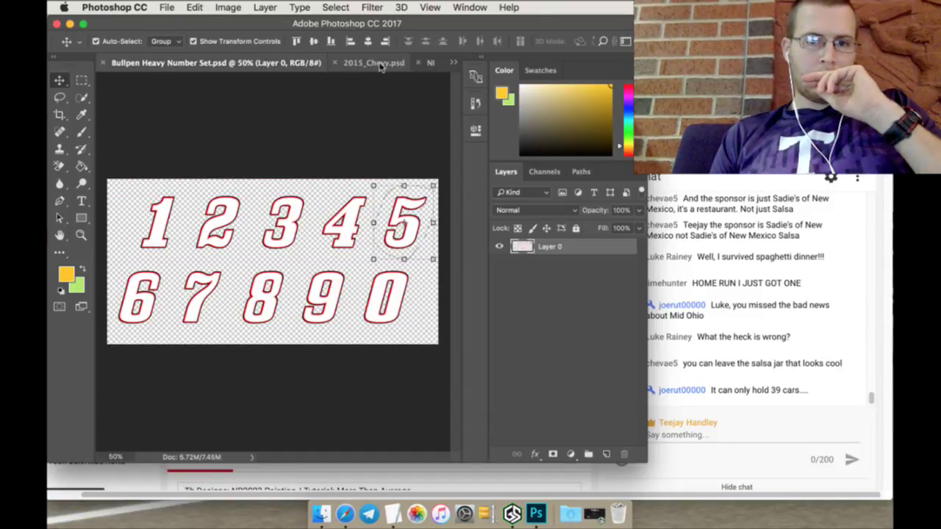
left_click_drag(382, 65, 156, 64)
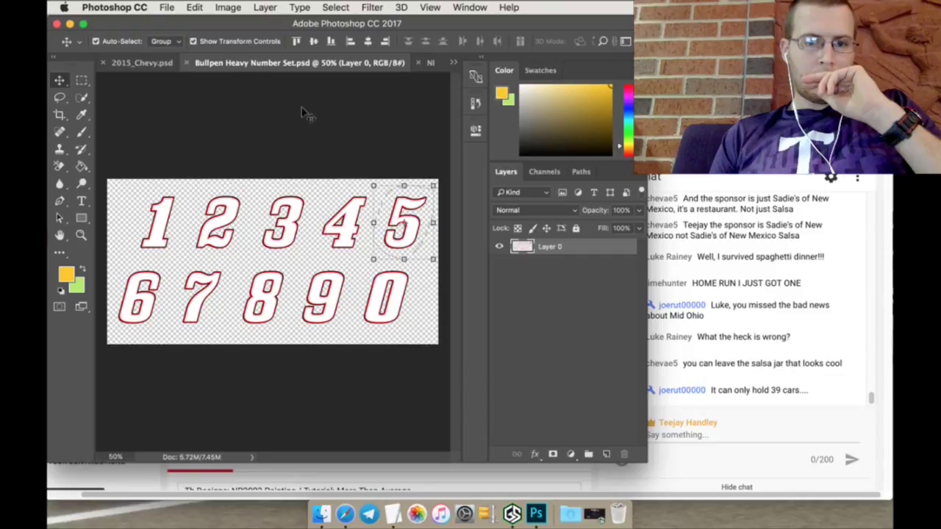
left_click(151, 58)
left_click_drag(293, 282, 289, 380)
key("super+t")
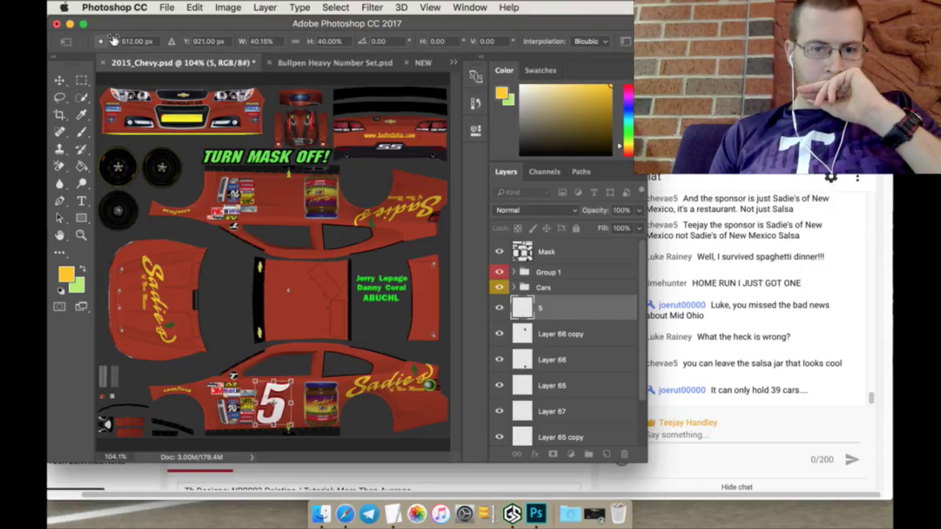
Step: Apply the 5's size and position on the lower door and fill it yellow
left_click_drag(114, 40, 132, 41)
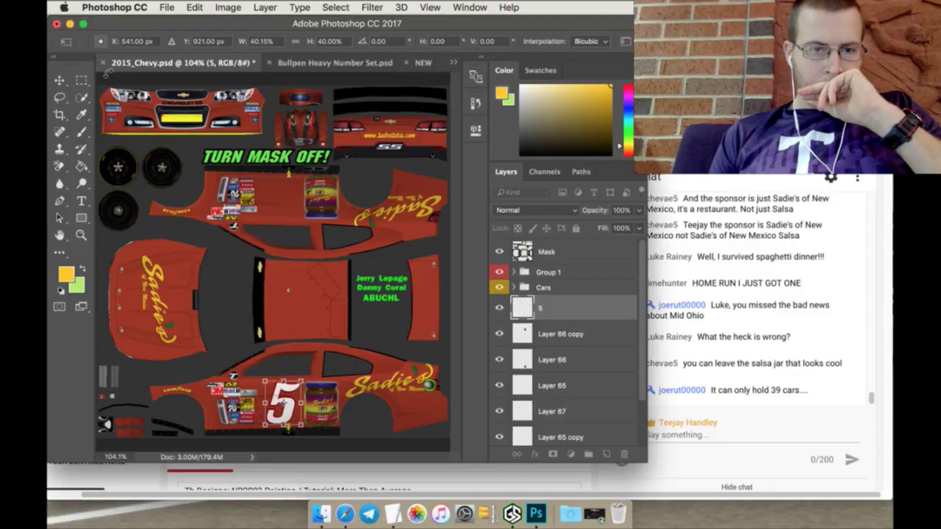
left_click(87, 79)
left_click(581, 193)
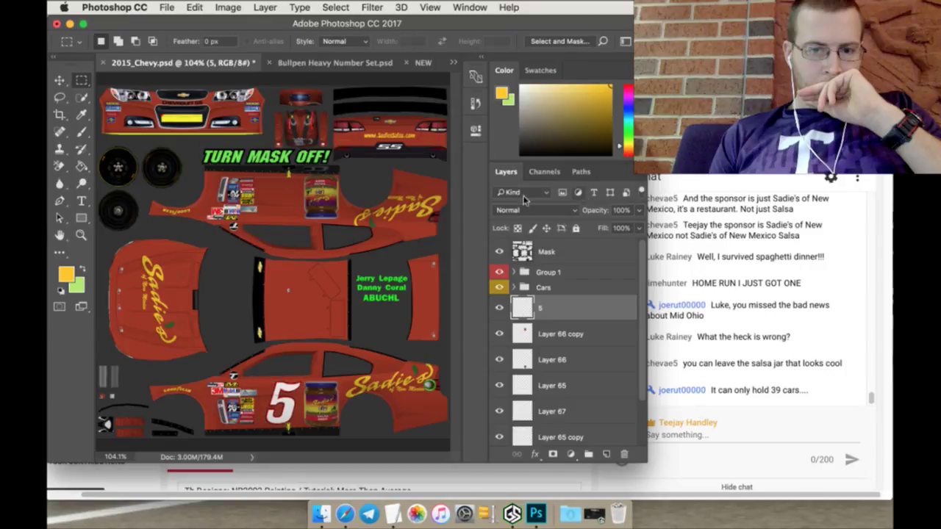
left_click(82, 167)
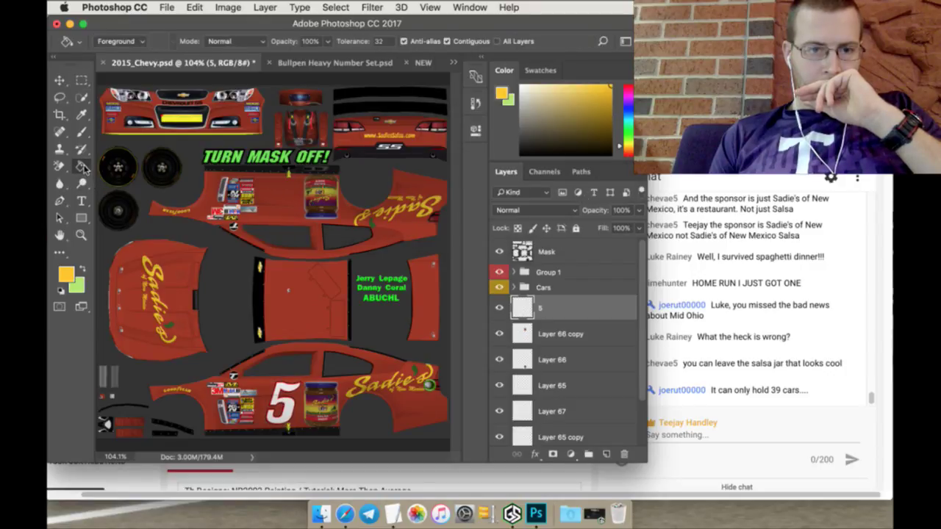
left_click(287, 388)
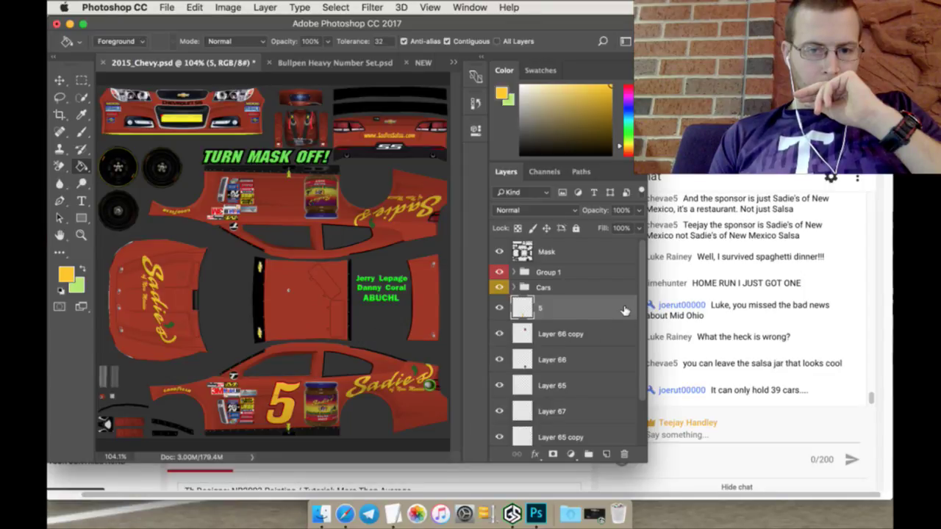
Step: Duplicate layer 5 as 5 copy and rotate the copy 180°
right_click(597, 313)
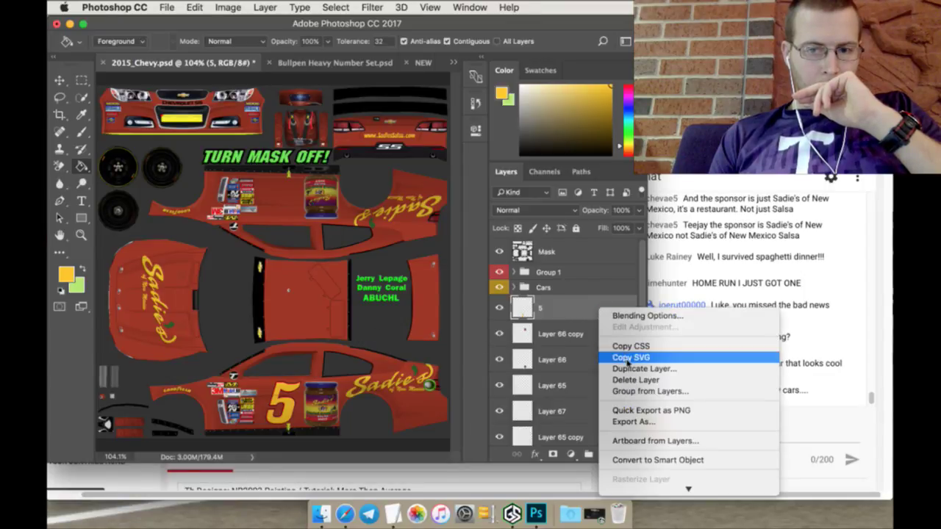
left_click(632, 369)
left_click(596, 197)
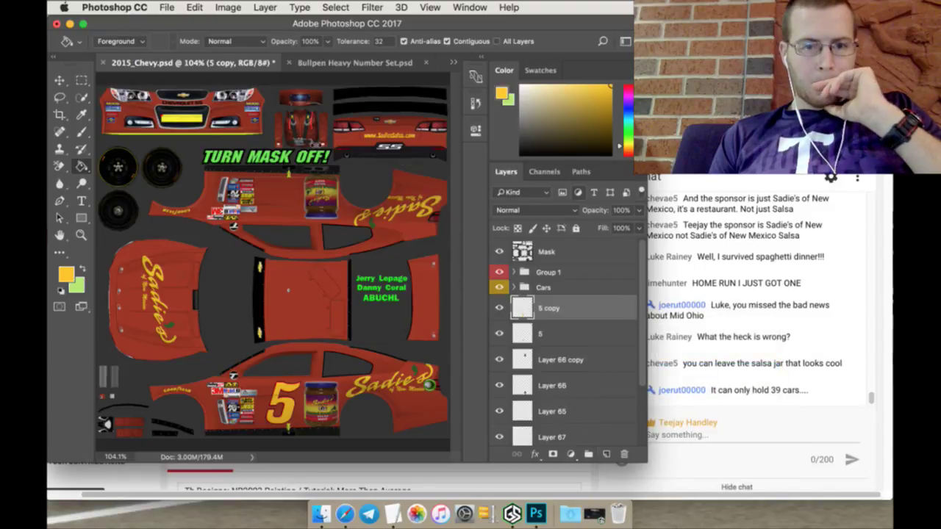
left_click(61, 82)
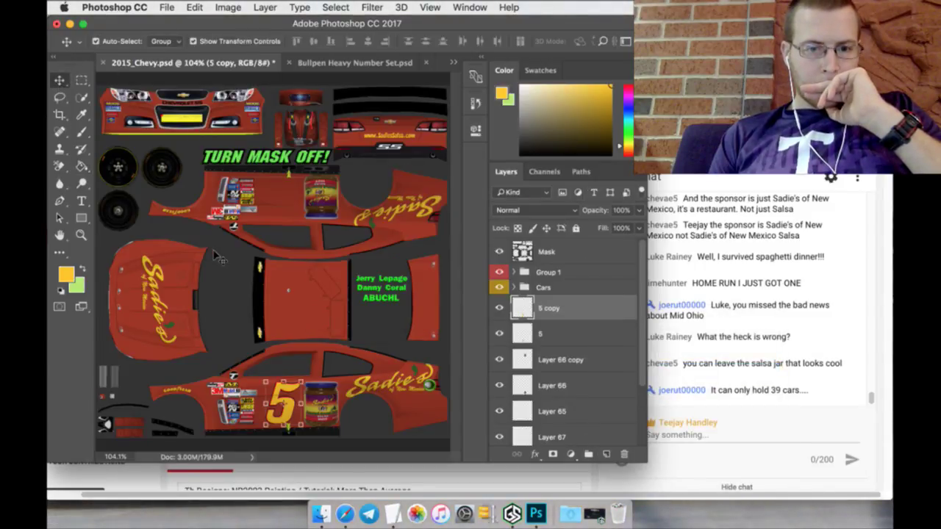
key("super+t")
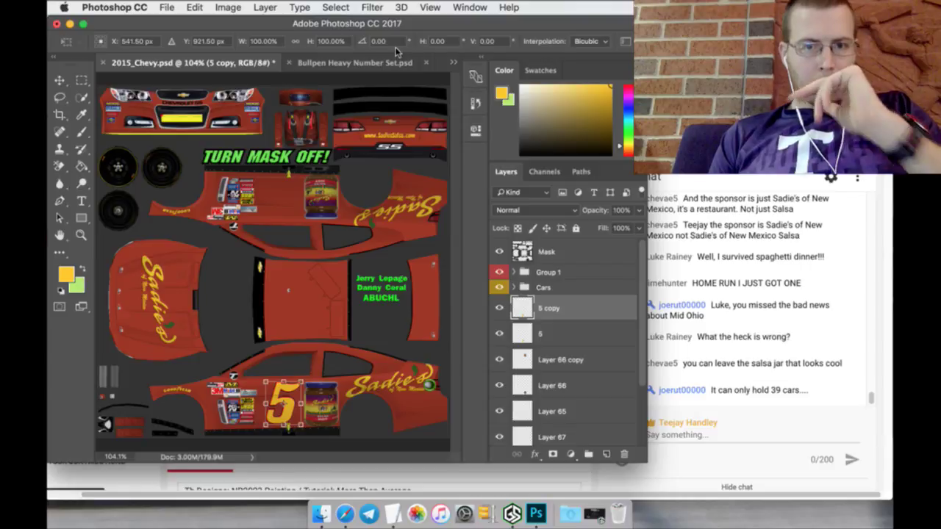
left_click(395, 42)
type("180")
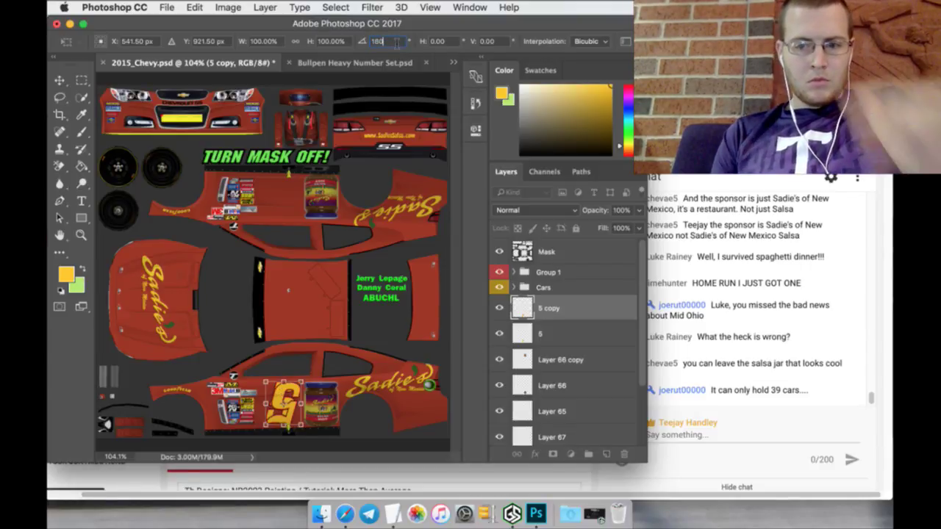
Step: Move the mirrored 5 to Y 324.50 px on the upper side panel and apply
left_click(214, 42)
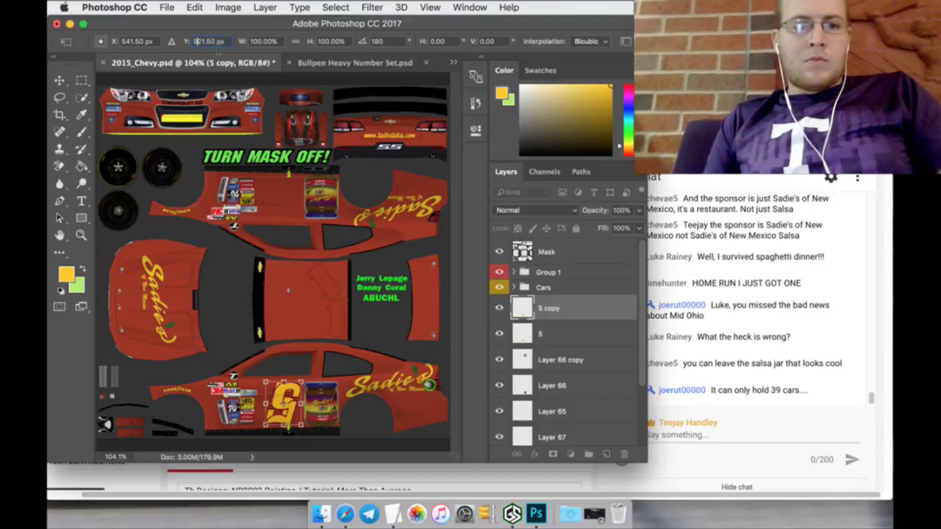
type("321.50")
key("Return")
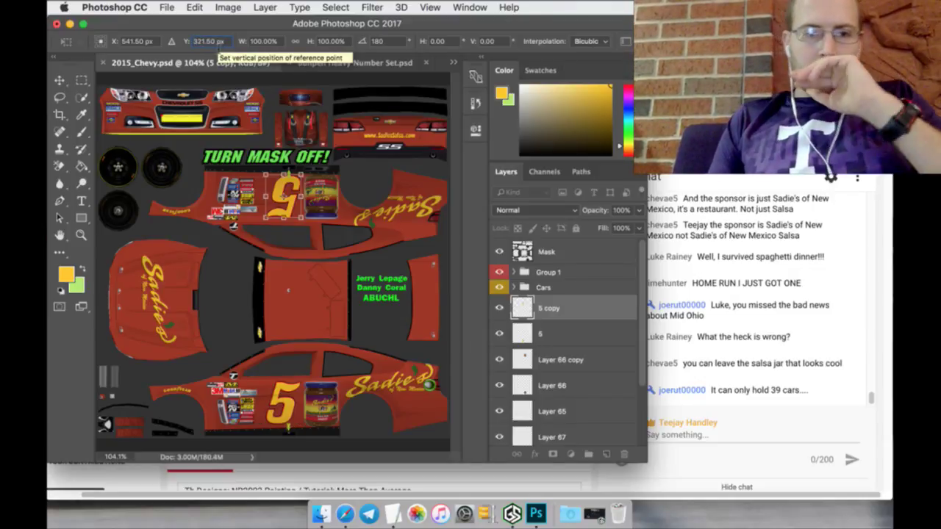
key("Up")
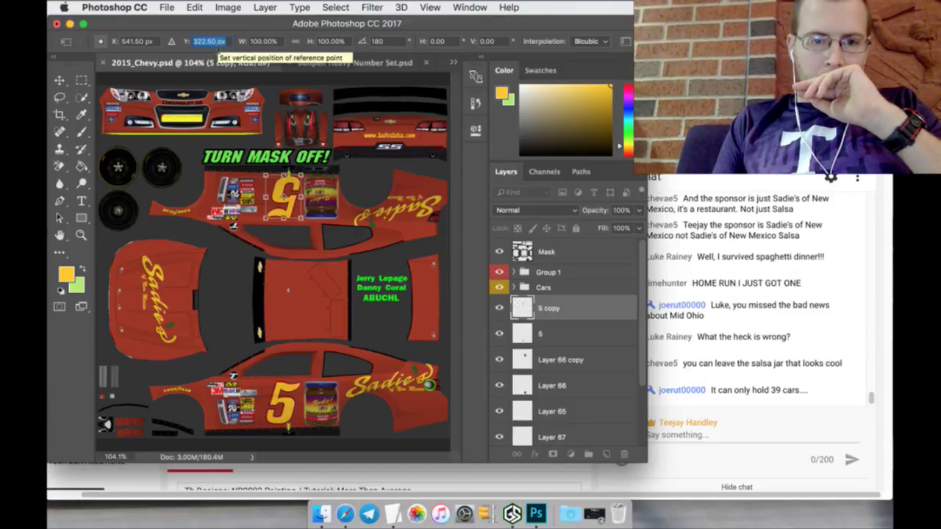
key("Up")
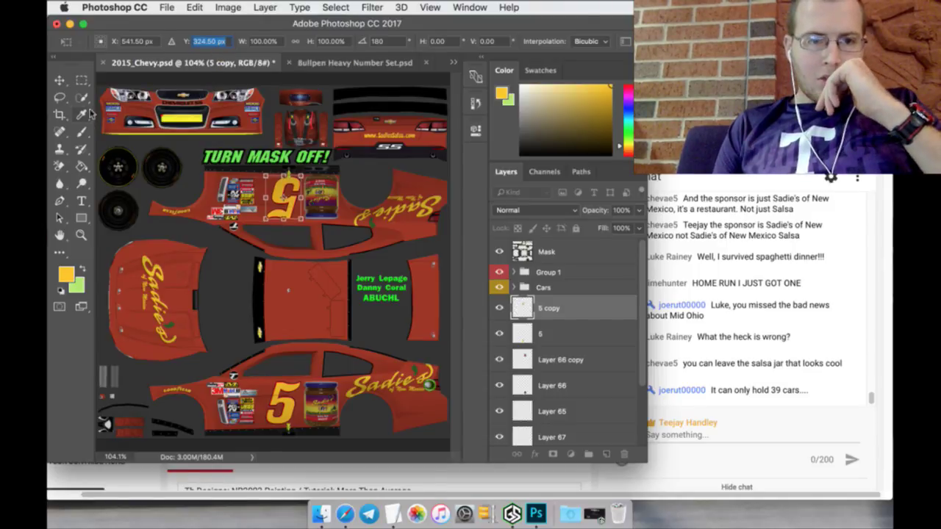
left_click(82, 80)
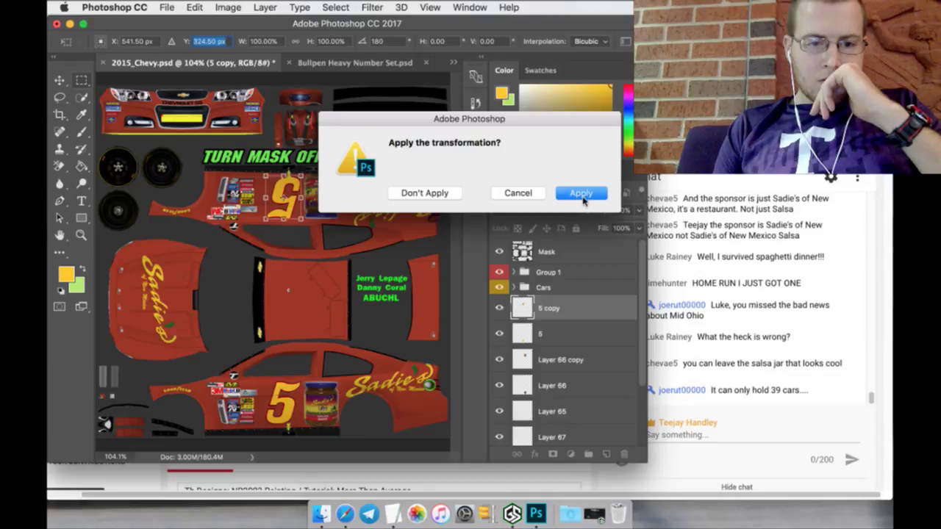
left_click(584, 197)
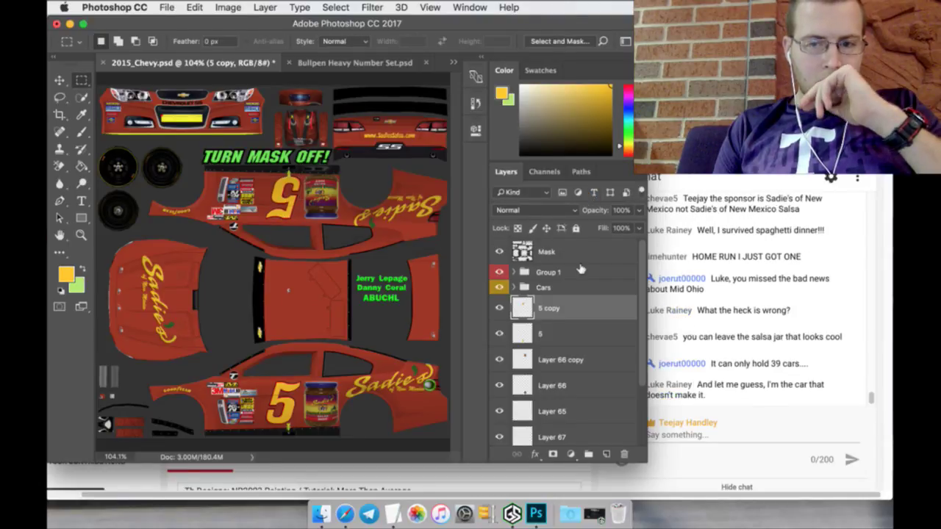
Step: Duplicate layer 5 as 5 copy 2, move it onto the roof and scale it to about 170%
left_click(584, 327)
right_click(584, 329)
left_click(617, 388)
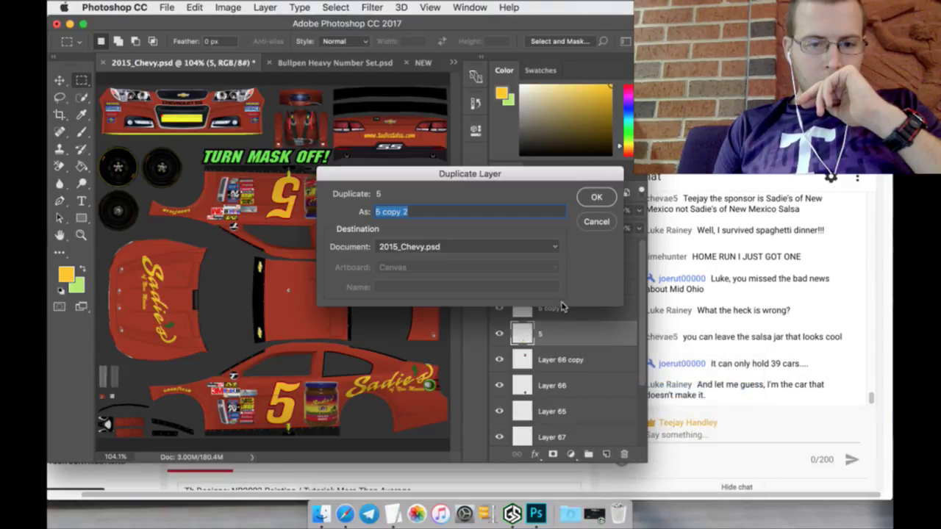
left_click(591, 198)
left_click(62, 82)
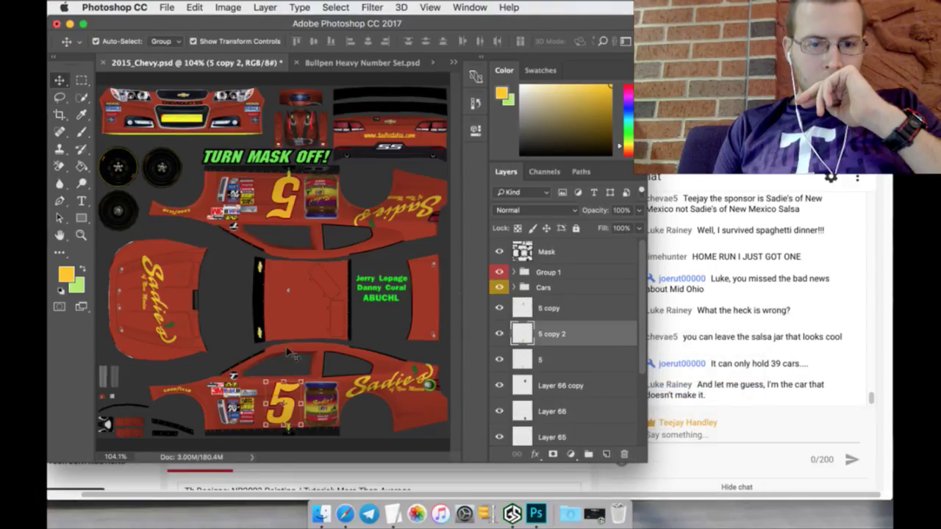
left_click_drag(289, 382, 292, 265)
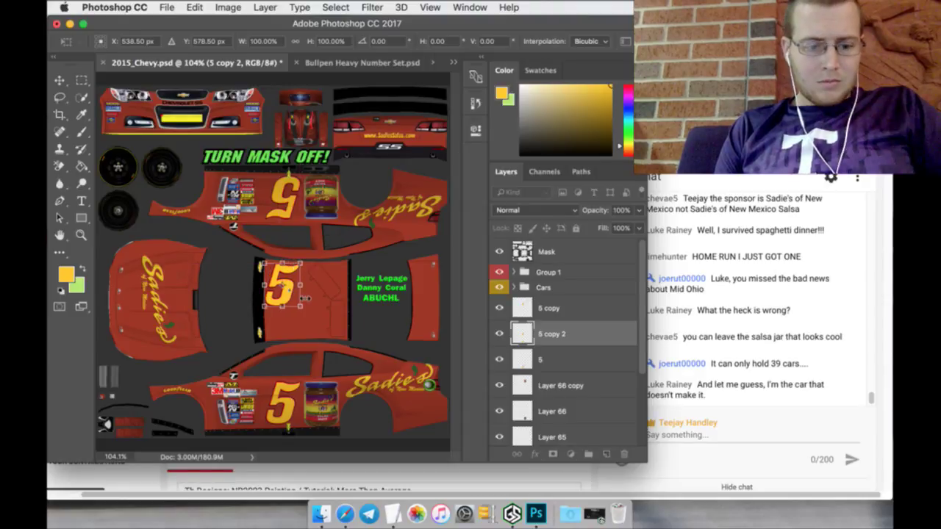
left_click_drag(299, 308, 318, 302)
key("v")
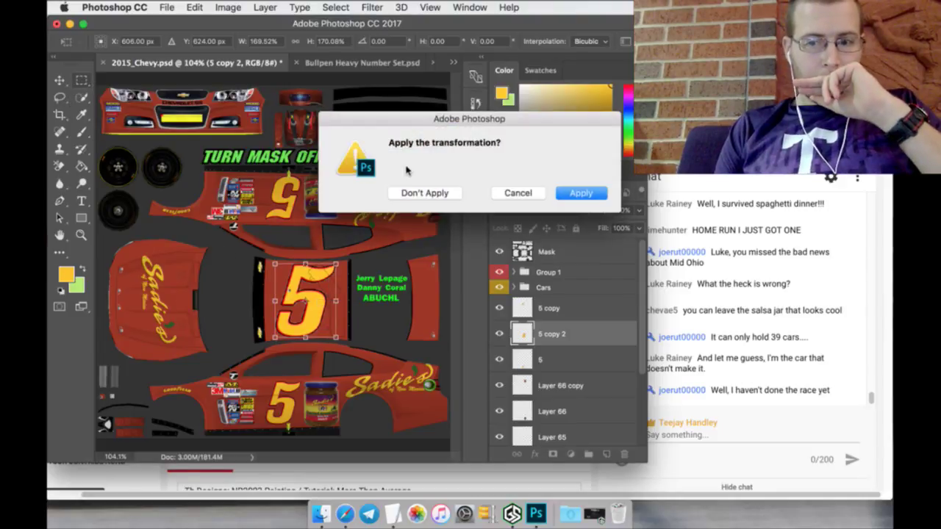
left_click(566, 193)
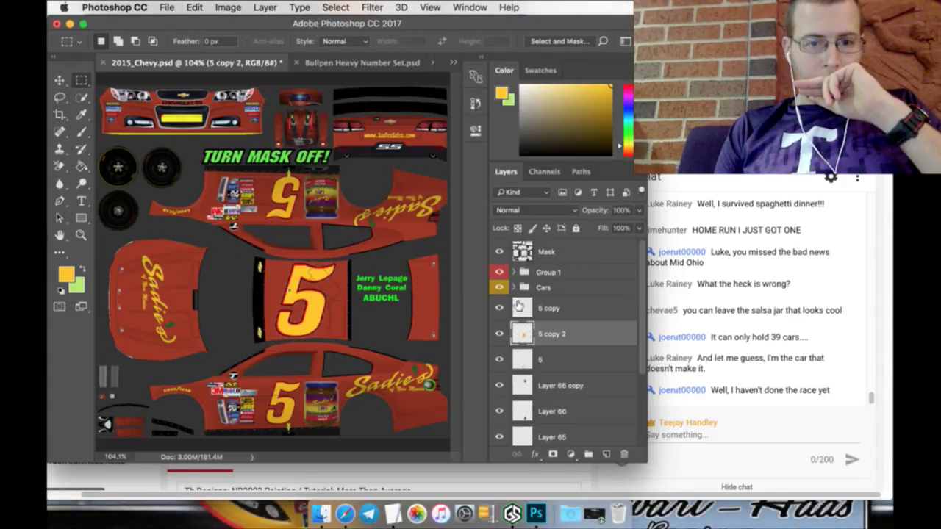
left_click(553, 358)
Step: Duplicate layer 5 as 5 copy 3 and shrink it down onto the rear bumper
right_click(557, 352)
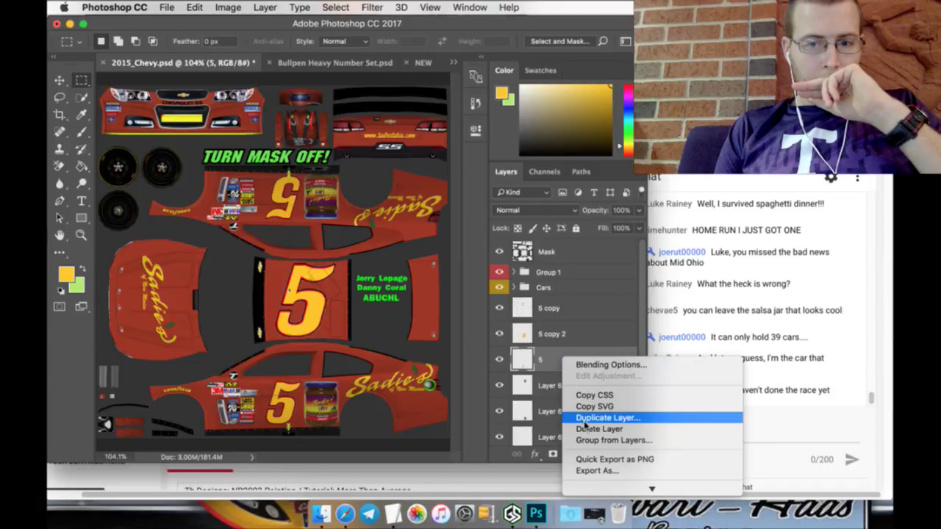
left_click(527, 246)
left_click(595, 200)
key("v")
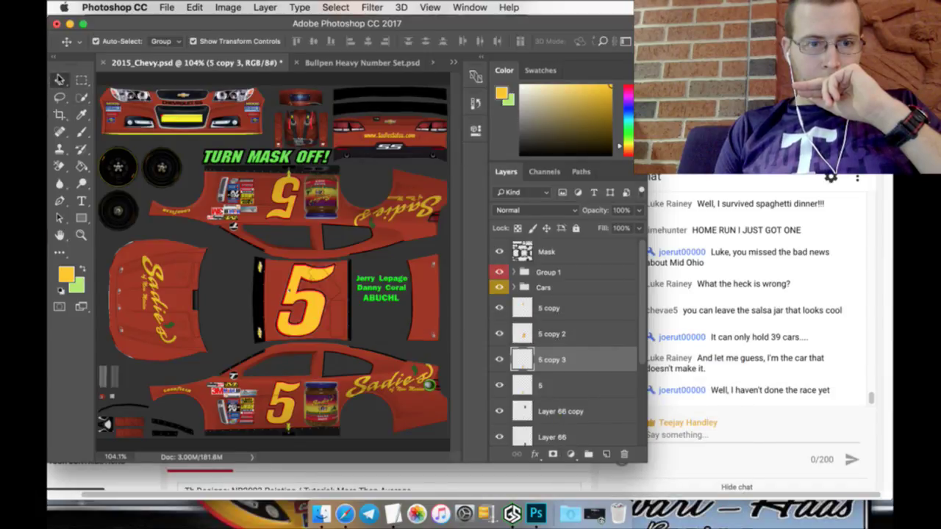
left_click(283, 380)
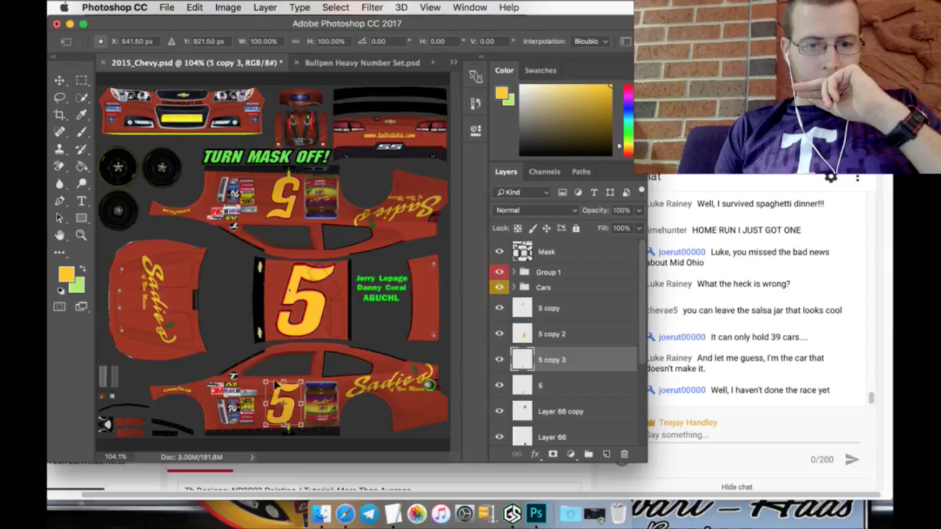
left_click_drag(278, 384, 446, 110)
key("v")
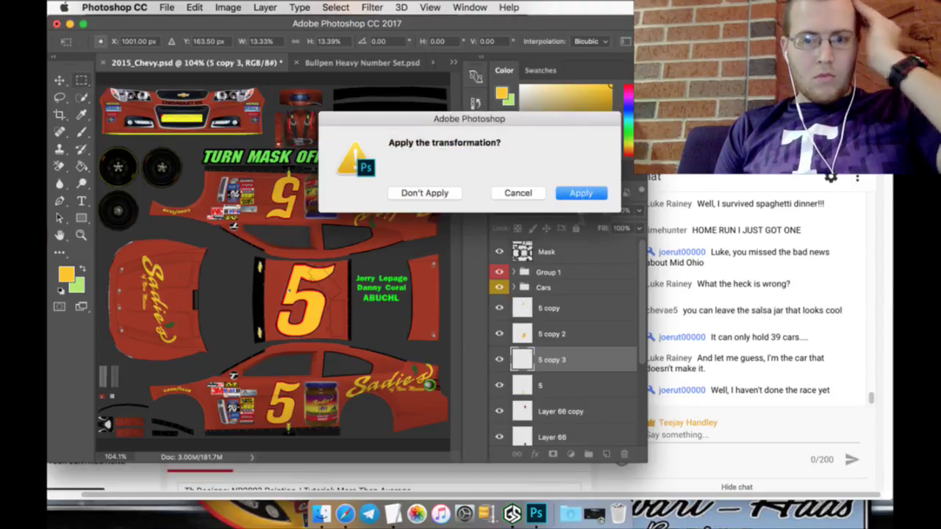
key("Return")
Step: Zoom in on the rear bumper and shift the small 5 just below the taillight
key("z")
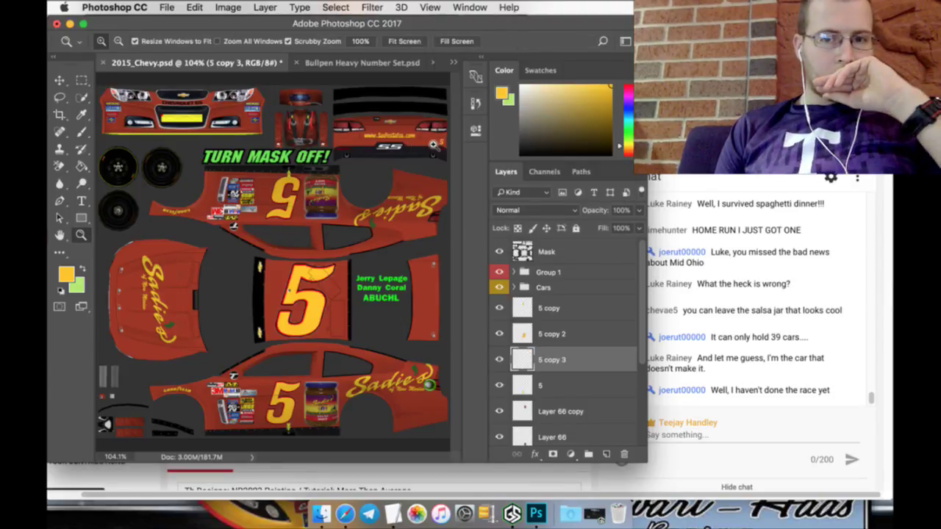
left_click_drag(441, 144, 390, 220)
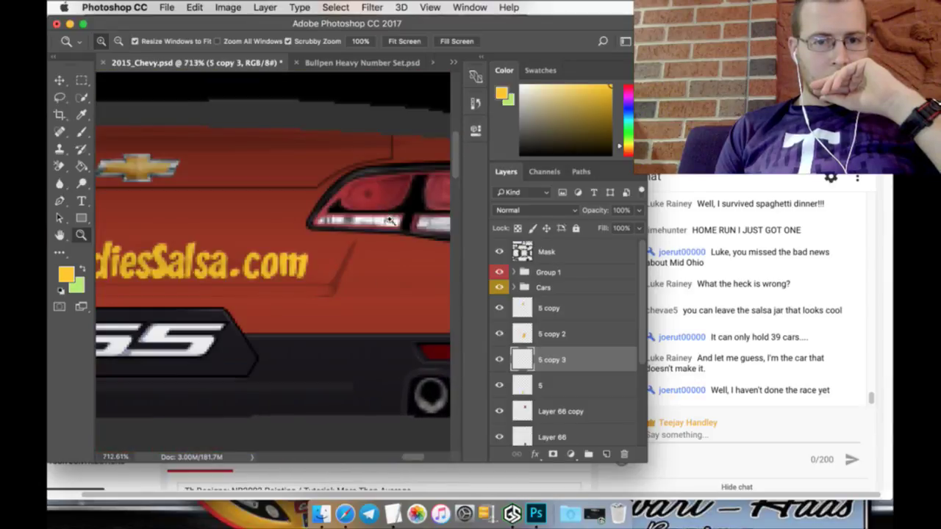
left_click_drag(409, 460, 420, 458)
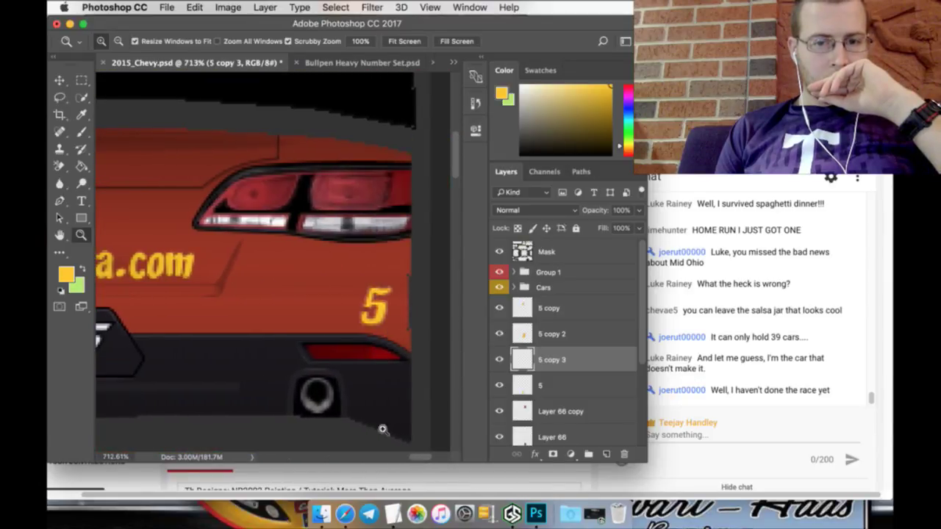
key("v")
key("super+t")
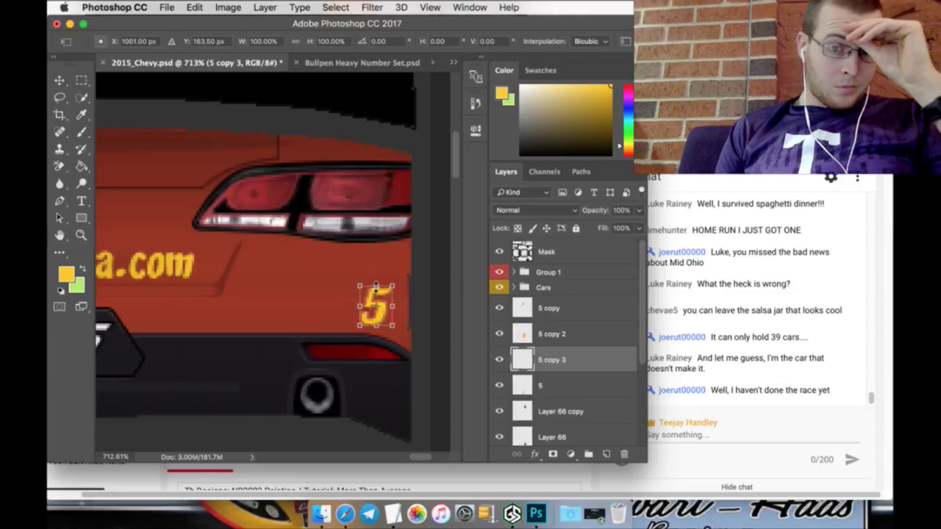
left_click_drag(384, 288, 359, 245)
Step: Apply the rear 5's position and duplicate 5 copy 3 as 5 copy 4
key("m")
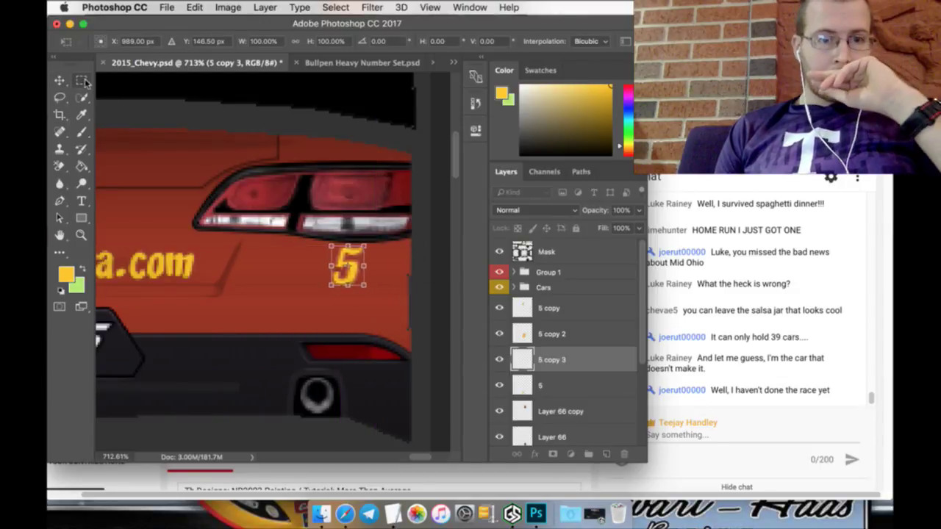
left_click(580, 193)
right_click(601, 356)
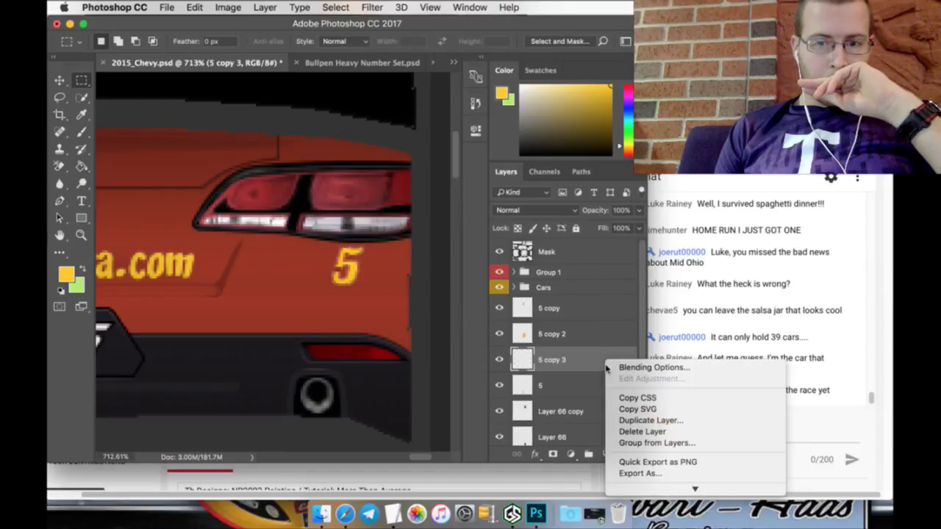
key("Down")
key("Down")
key("Down")
key("Down")
key("Return")
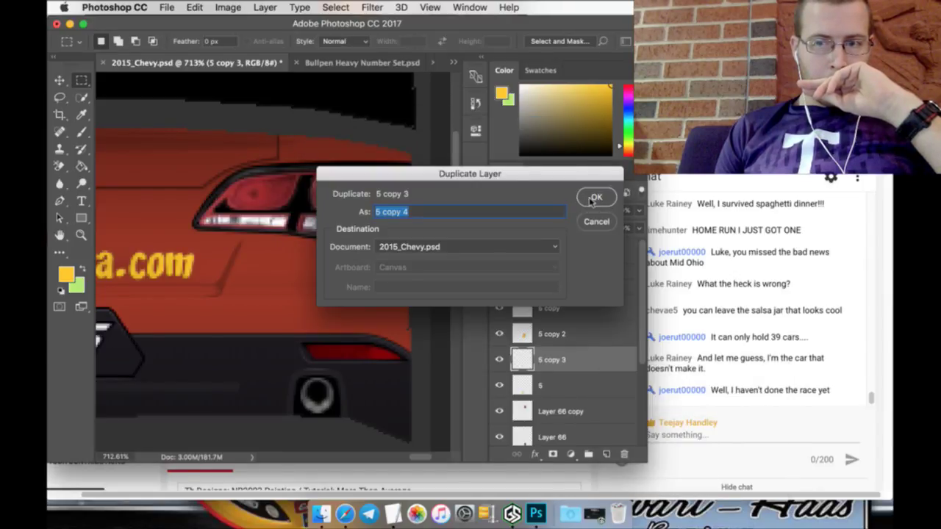
left_click(593, 199)
Step: Move 5 copy 4 to the front bumper below the headlight, apply, and fit the view
left_click(60, 80)
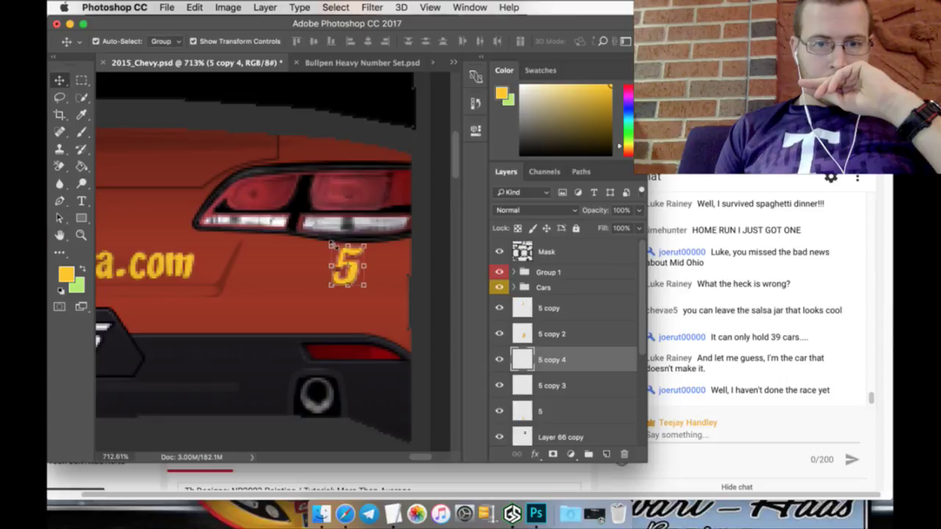
left_click_drag(330, 246, 261, 180)
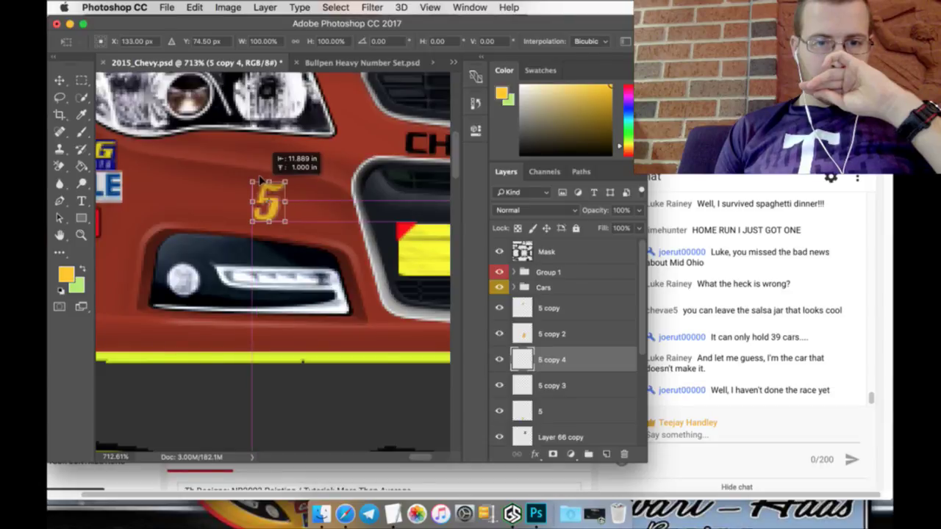
key("m")
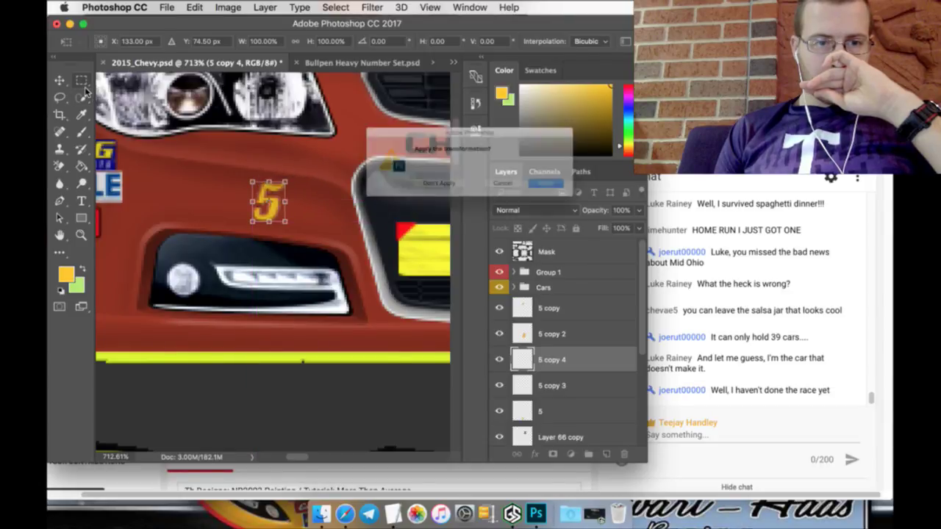
left_click(574, 192)
left_click(81, 235)
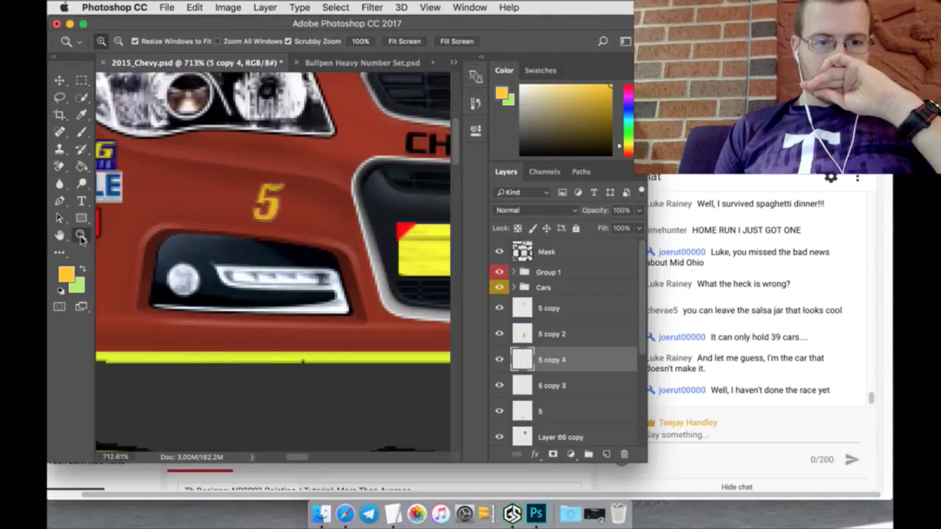
left_click(402, 43)
left_click(402, 43)
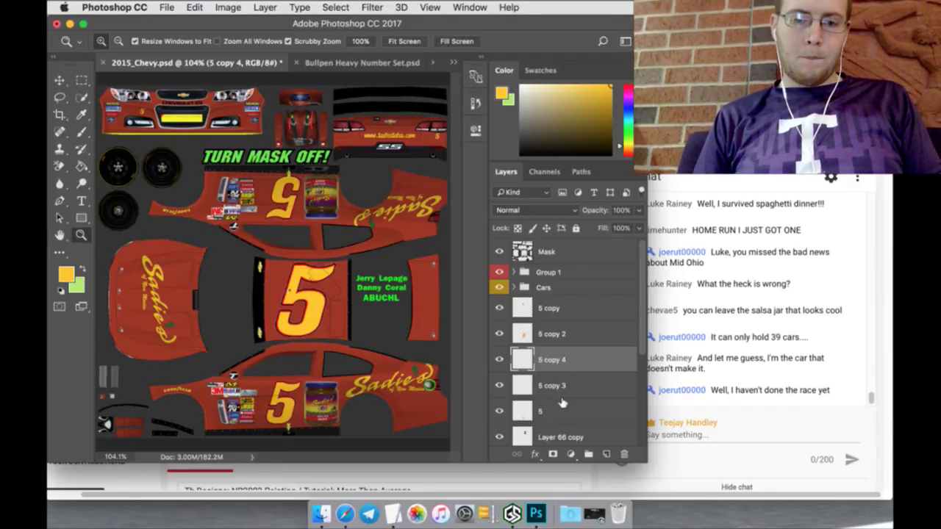
Step: Merge the 5 number layers and group the car's layers as '5 - Sadies of NM'
left_click_drag(562, 403, 557, 312)
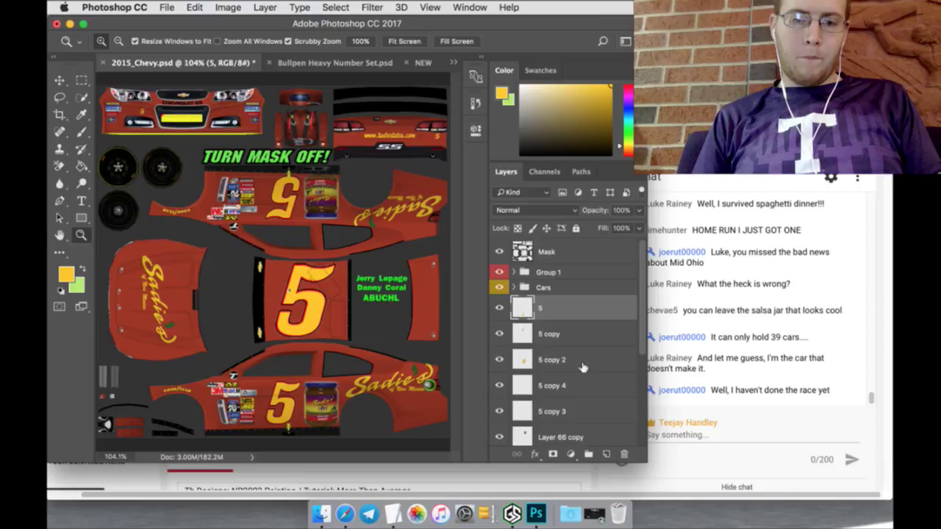
right_click(581, 409)
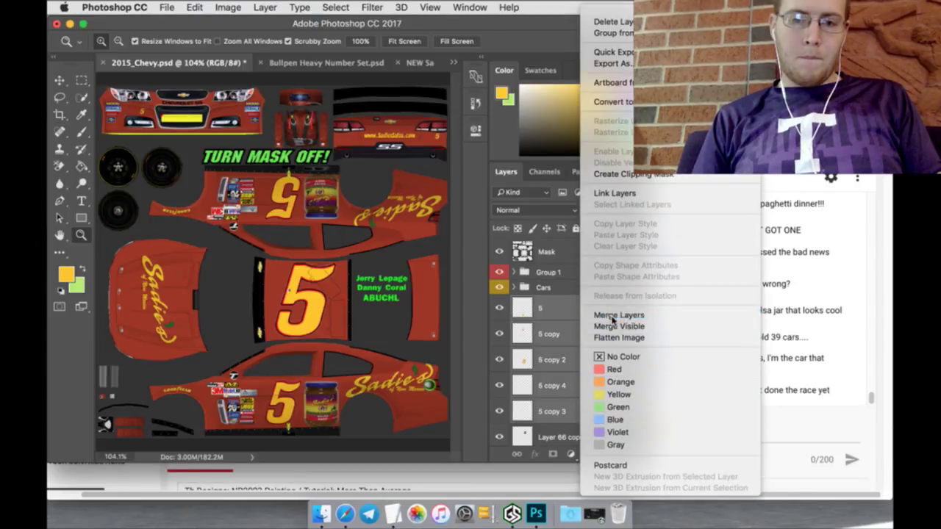
left_click(612, 316)
scroll(581, 404, "down", 3)
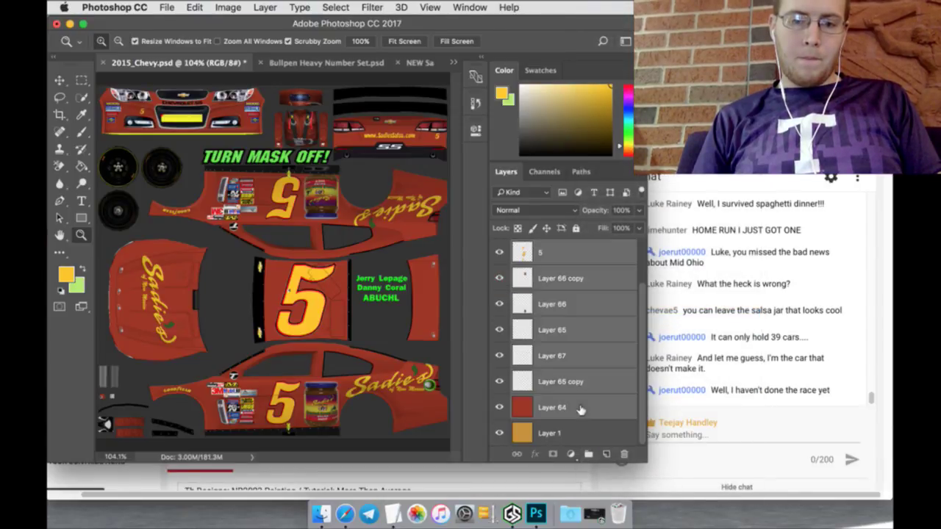
left_click_drag(580, 409, 588, 453)
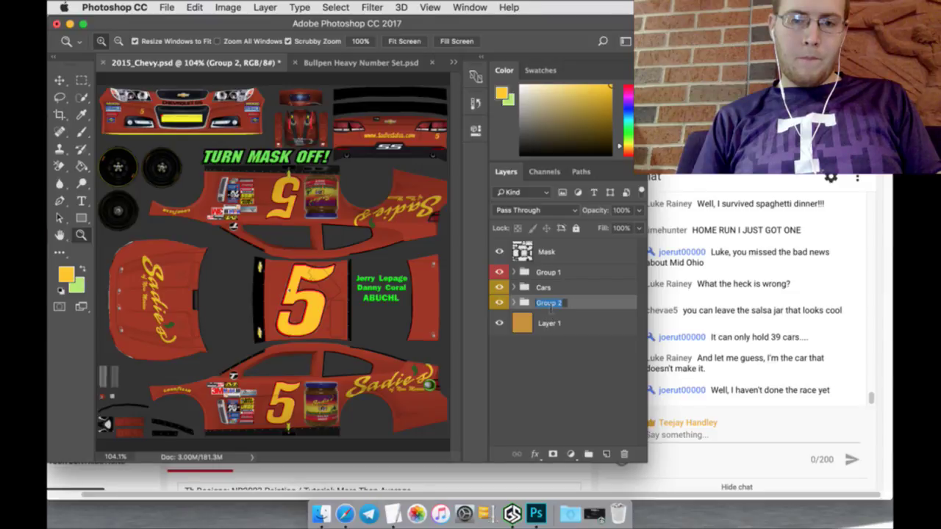
type("5 -")
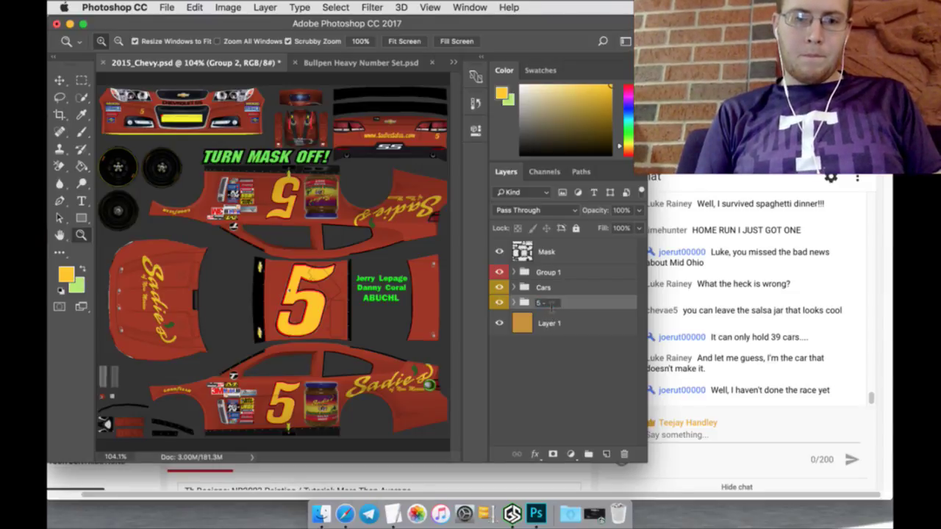
type(" Sadies of")
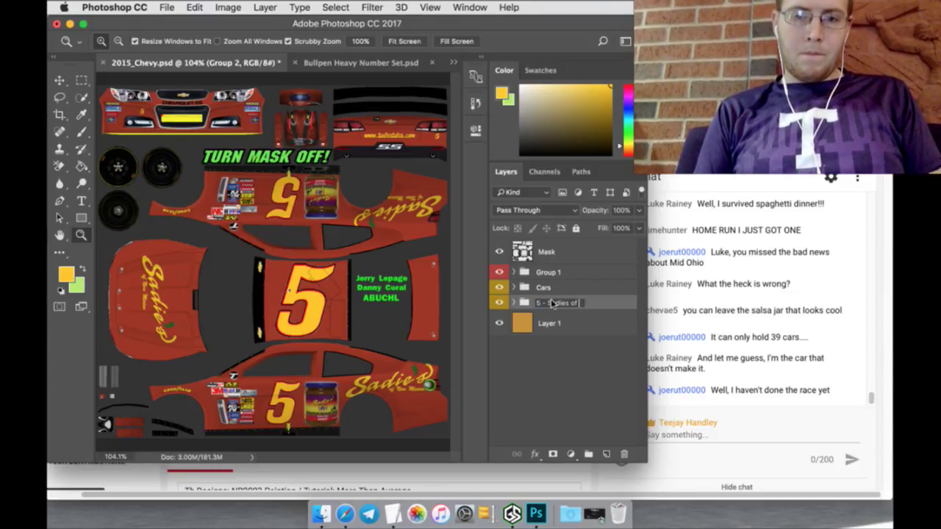
type(" NM")
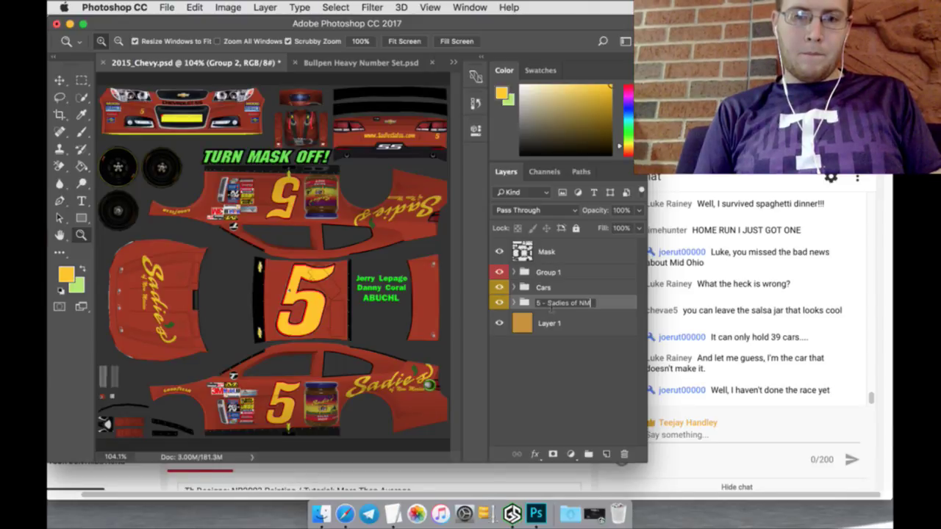
key("Return")
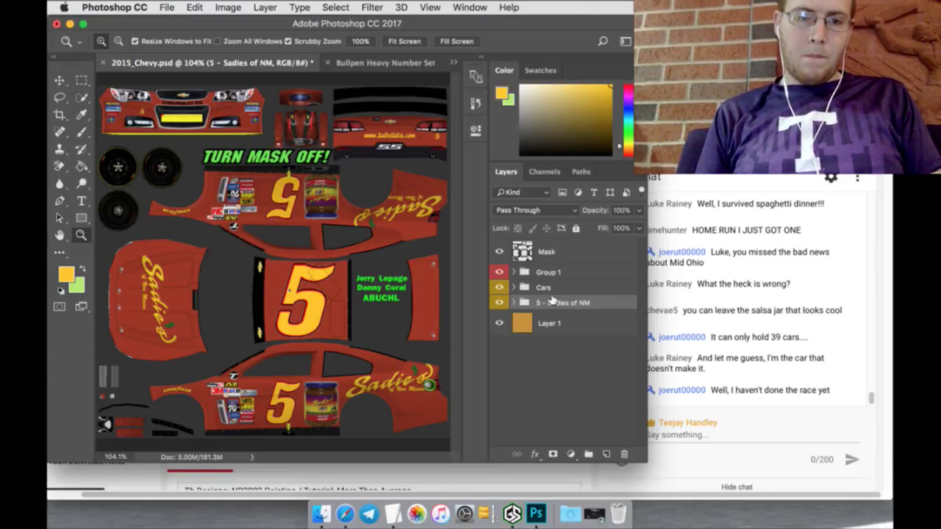
Step: Duplicate the 5 - Sadies of NM group below the original and delete 'copy' from its name
right_click(603, 302)
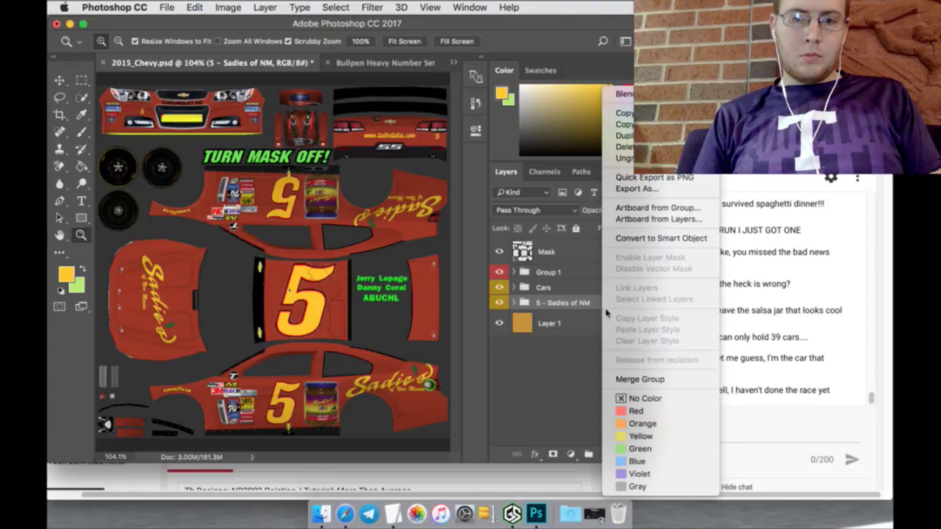
left_click(623, 136)
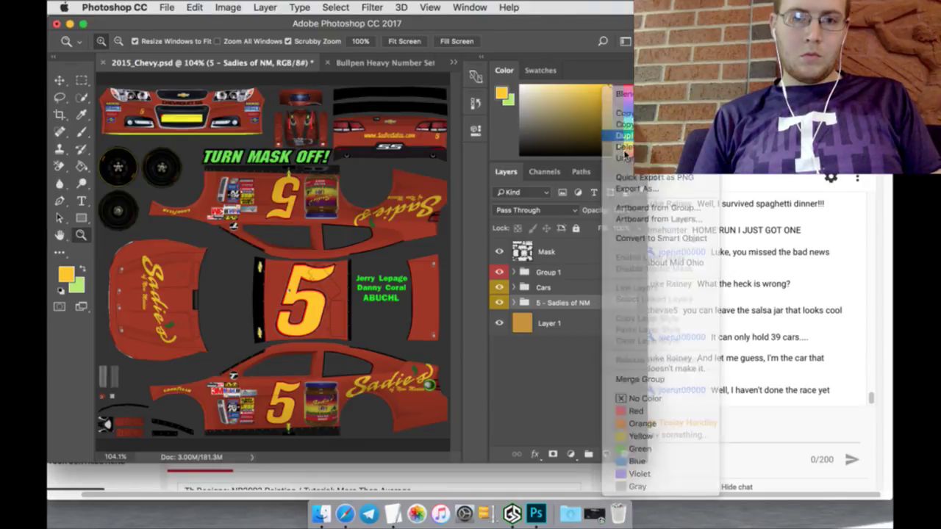
left_click(590, 199)
left_click_drag(577, 300, 569, 330)
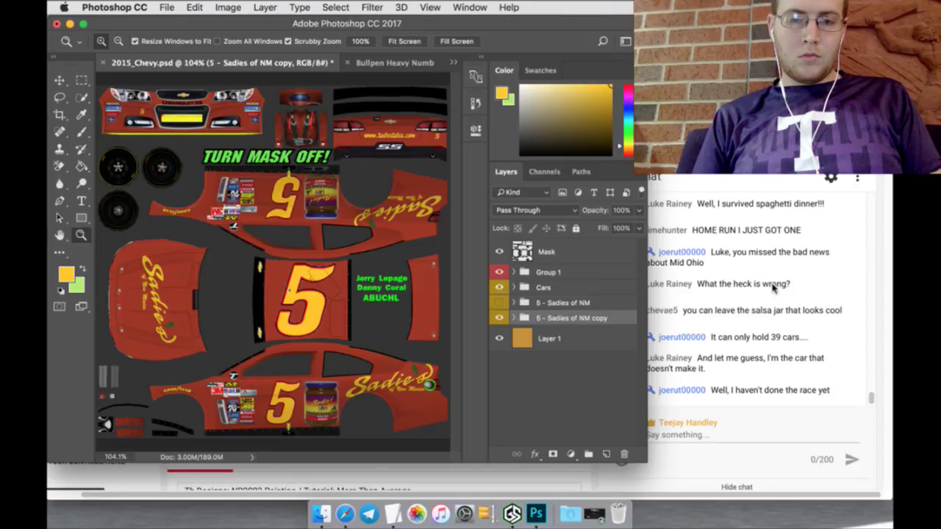
left_click(396, 513)
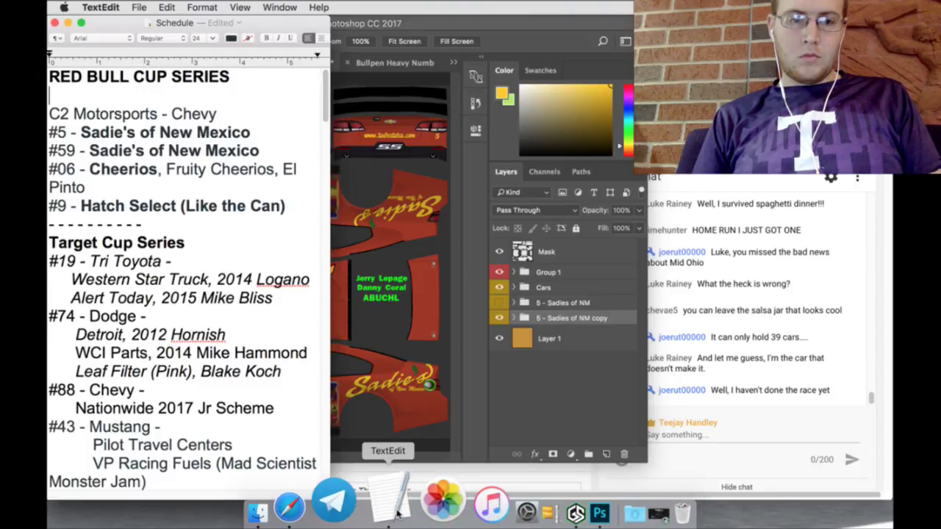
double_click(571, 317)
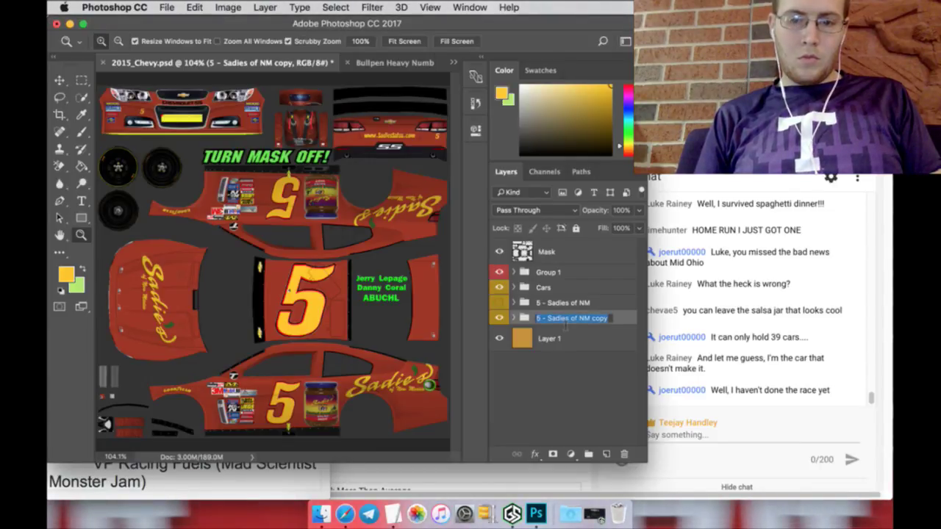
key("Right")
key("BackSpace")
key("BackSpace")
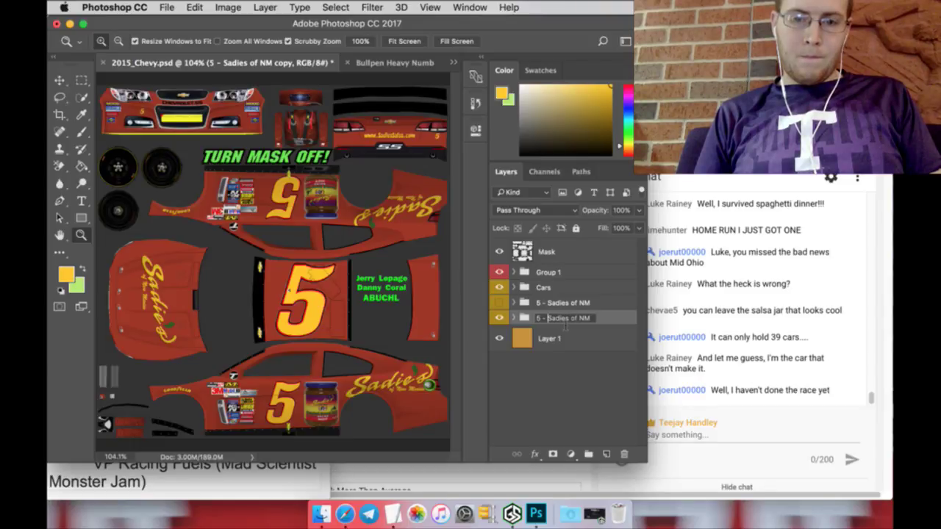
Step: Rename the copied group '59 - Sadies of NM' and delete its layer 5
type("9")
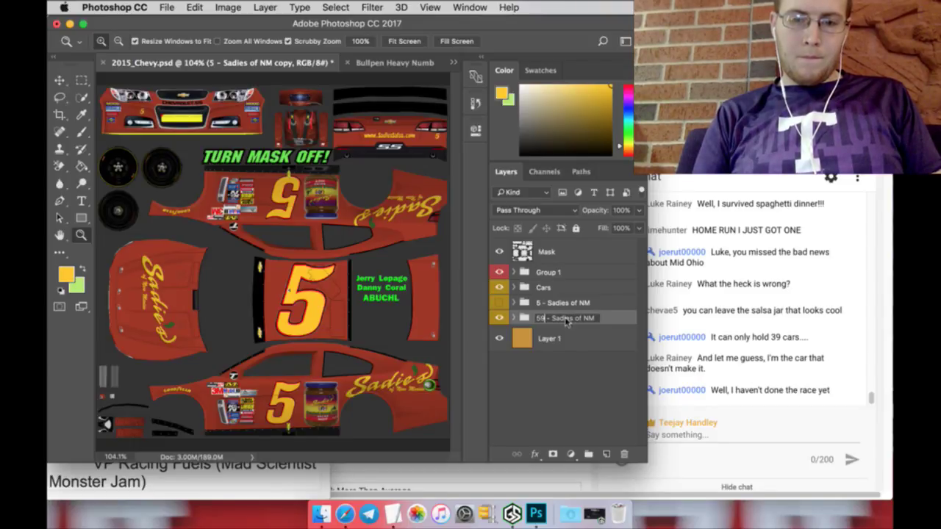
key("Return")
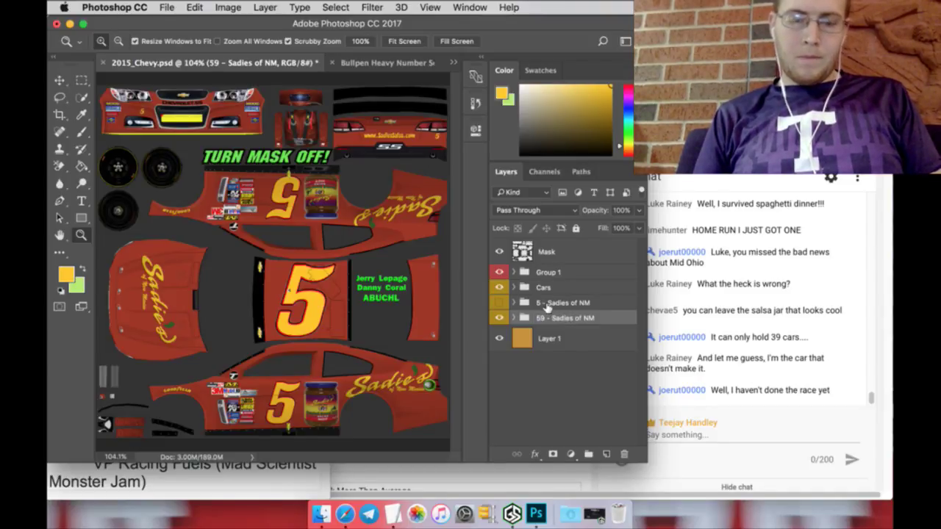
left_click(513, 317)
scroll(560, 368, "down", 2)
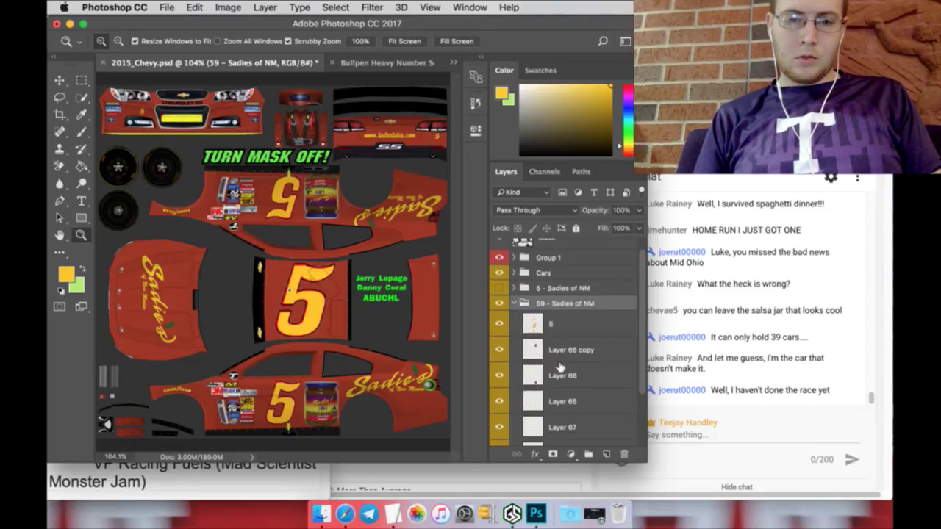
right_click(568, 315)
left_click(604, 371)
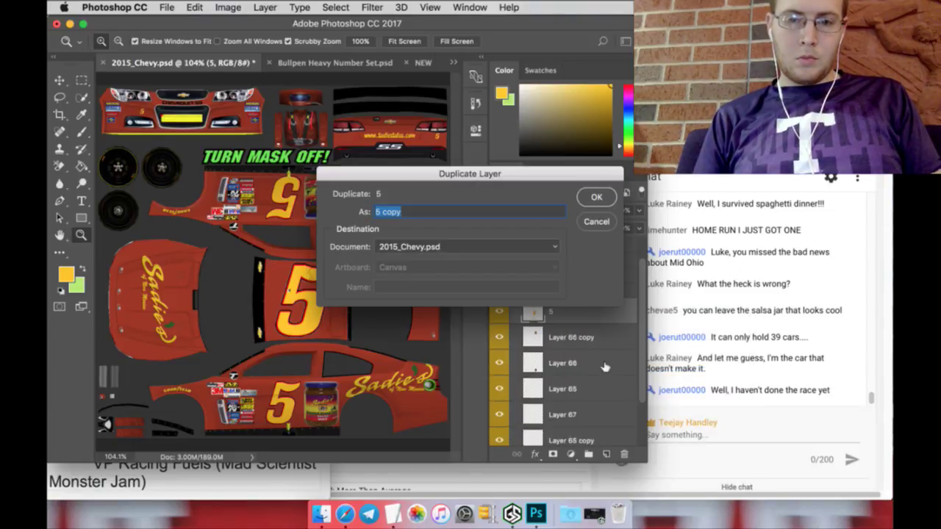
left_click(598, 221)
left_click(625, 452)
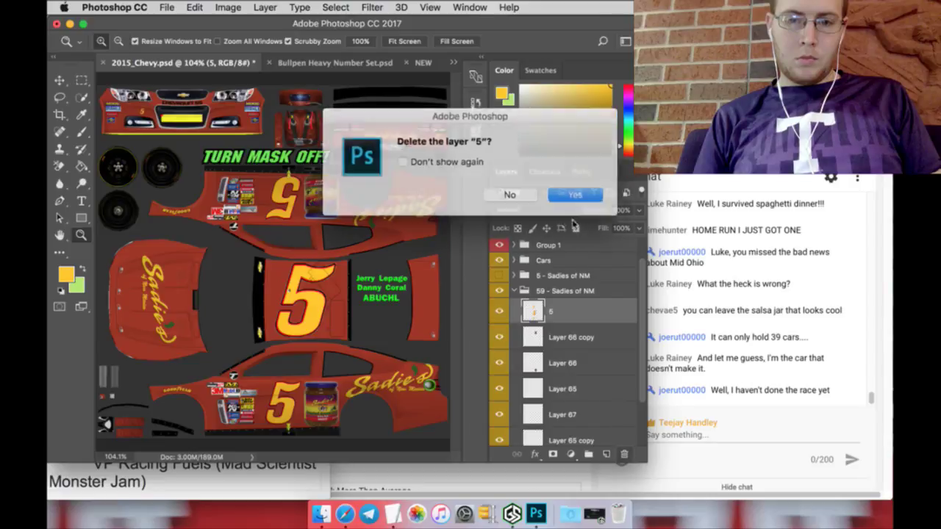
left_click(571, 193)
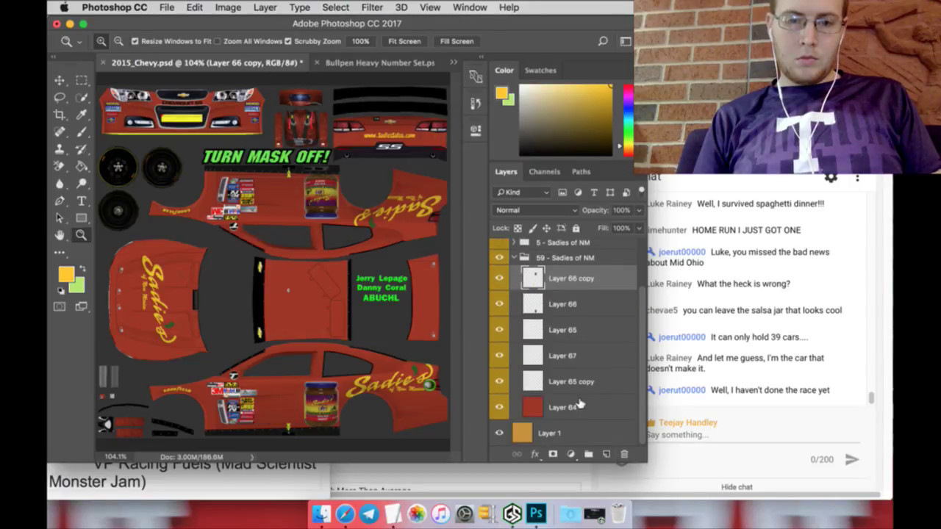
Step: Paint the car body on Layer 64 dark grey with the Paint Bucket
left_click(579, 406)
left_click_drag(540, 147, 508, 152)
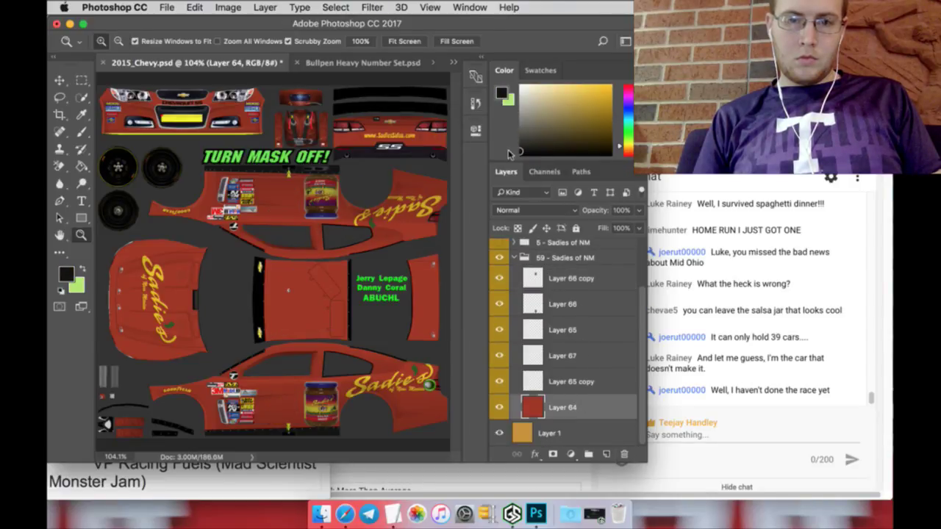
left_click(82, 168)
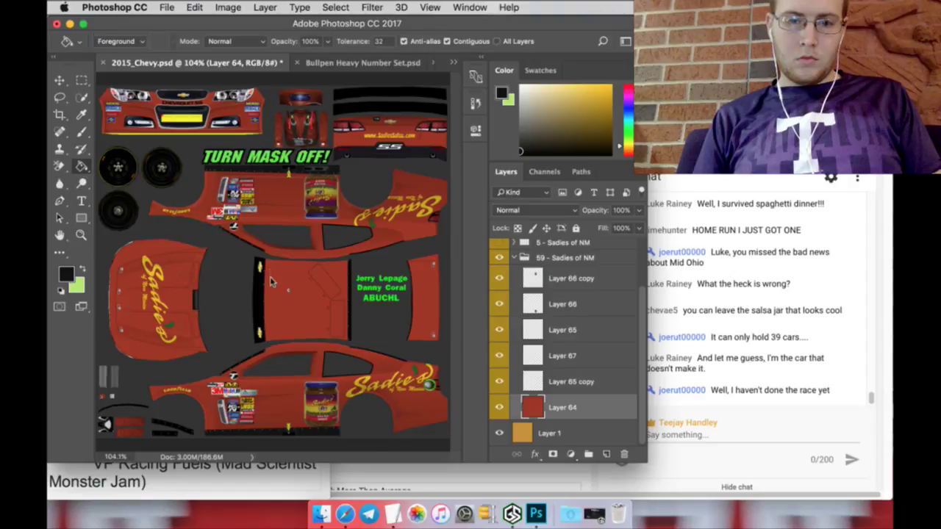
left_click(270, 276)
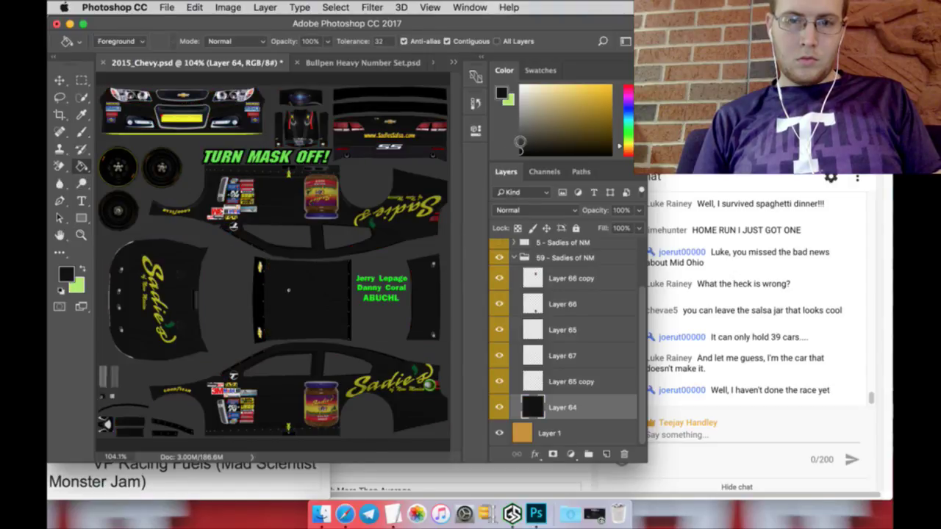
left_click_drag(520, 142, 515, 146)
left_click(430, 288)
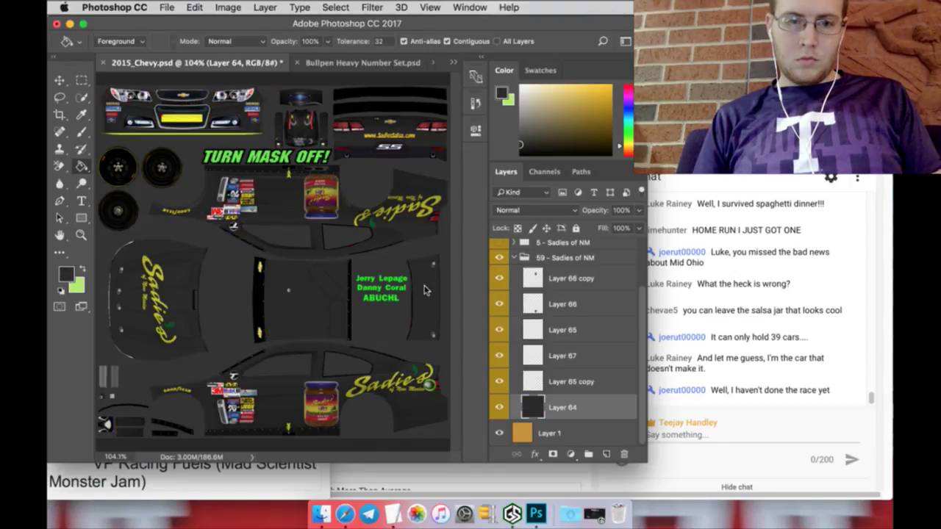
Step: Delete Layer 66 and Layer 66 copy, removing the salsa jars
left_click(538, 301)
left_click(569, 277, "shift")
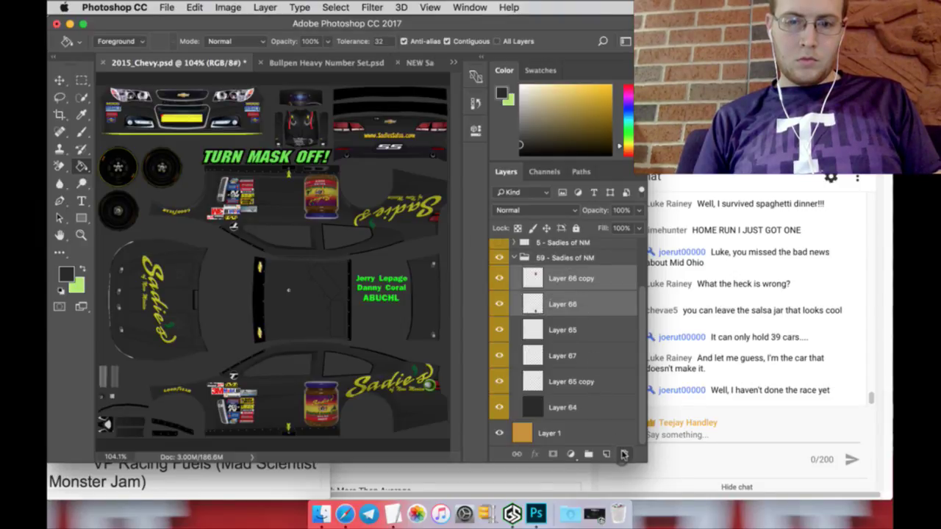
left_click(623, 455)
left_click(554, 194)
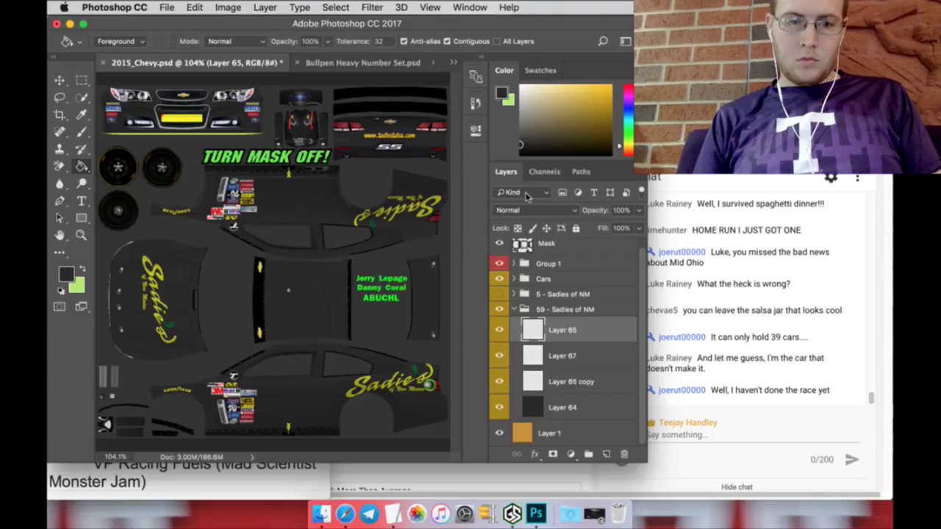
left_click(392, 65)
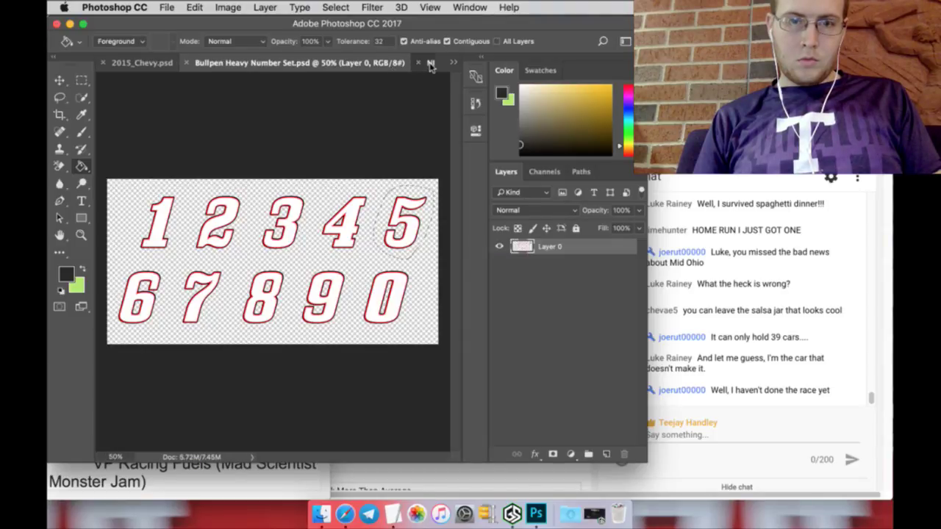
Step: On NEW Sadies Logo.png, Magic Erase the red background, then undo the erase
left_click(430, 64)
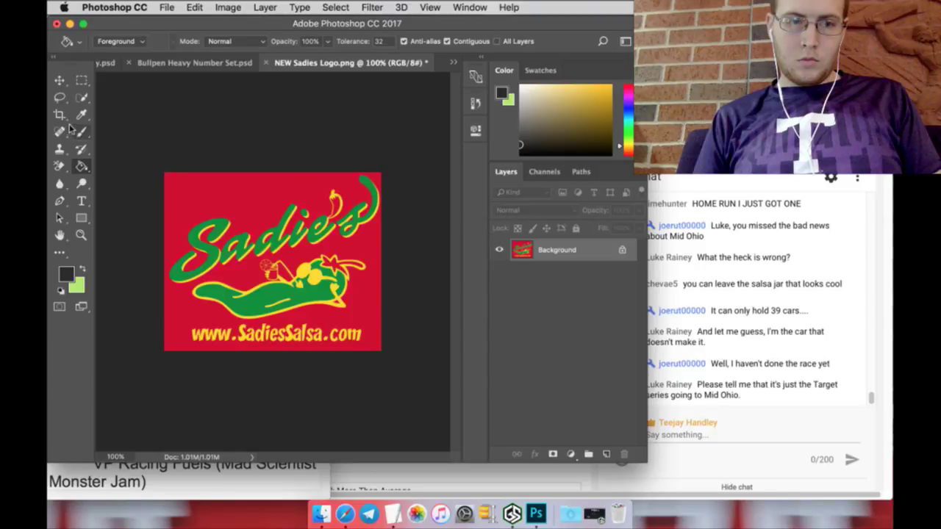
left_click(61, 166)
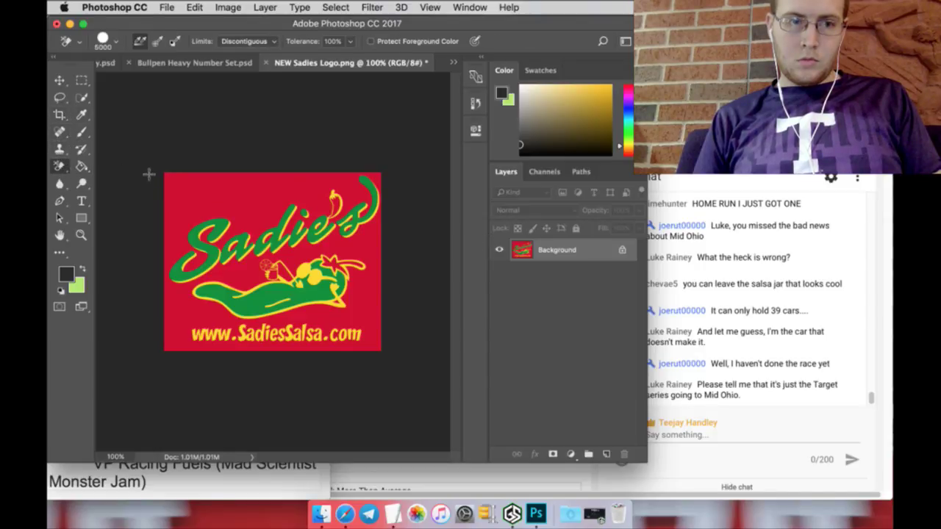
left_click(173, 179)
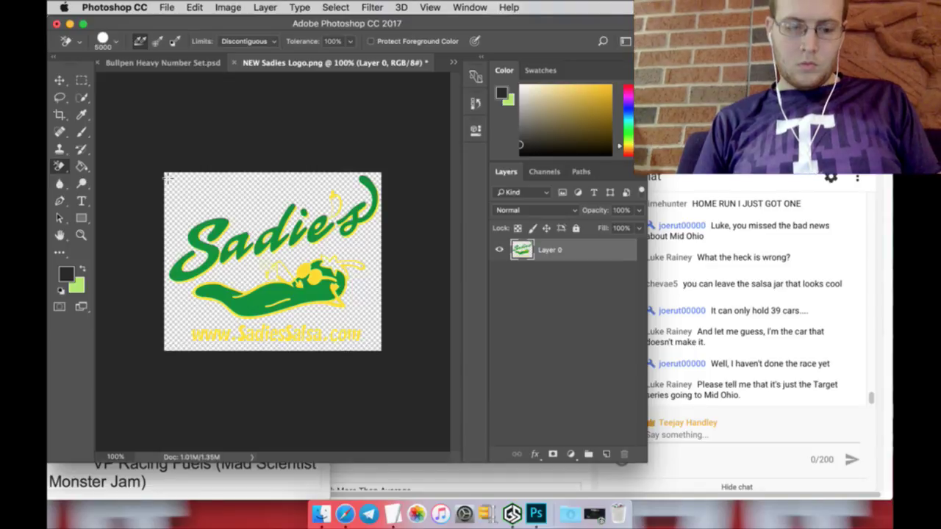
key("super+z")
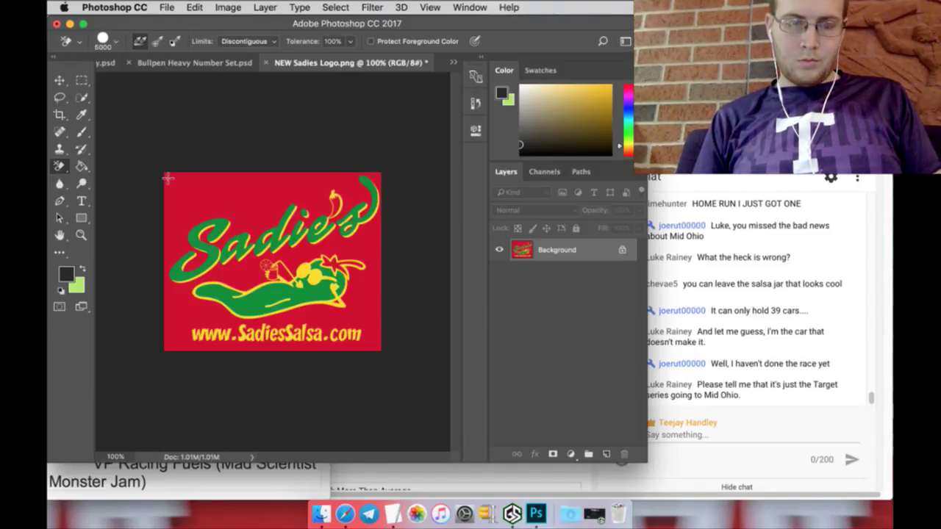
left_click(81, 98)
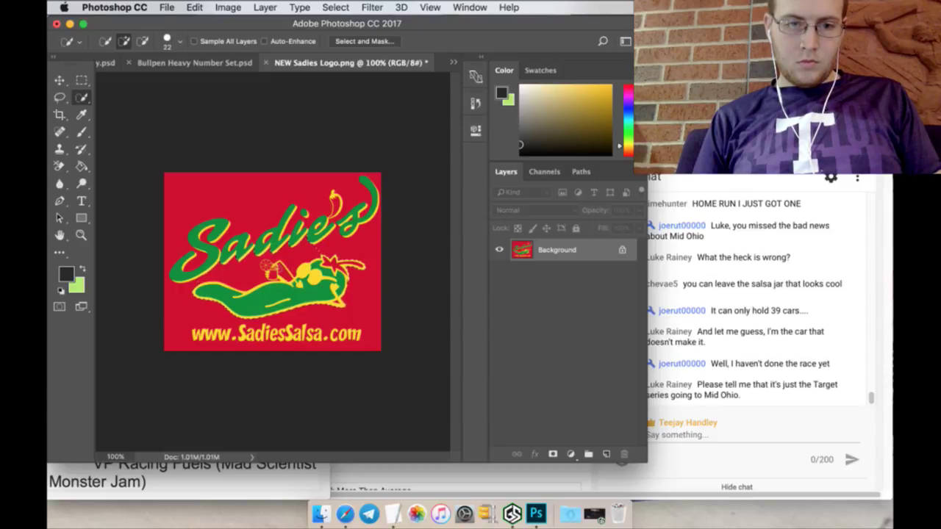
Step: Invert the selection and magic-erase the red background around the chili pepper
left_click(142, 41)
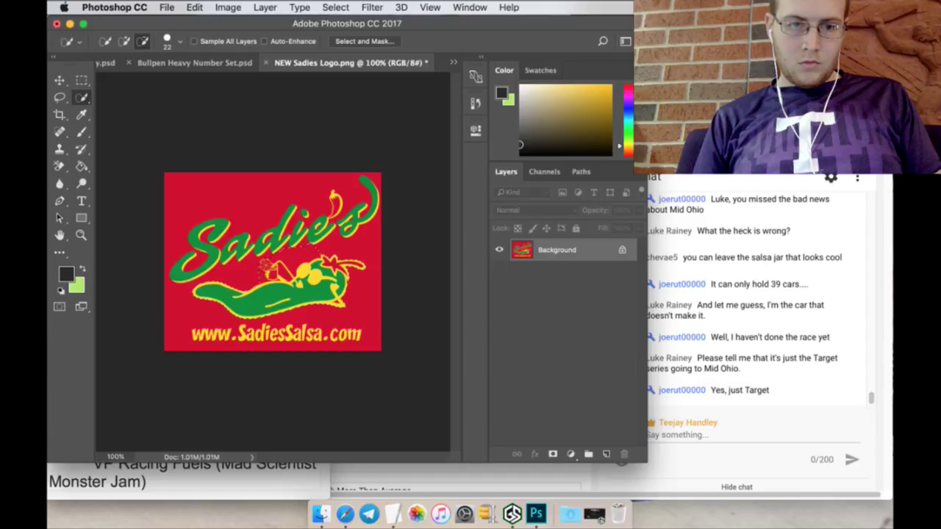
left_click(335, 7)
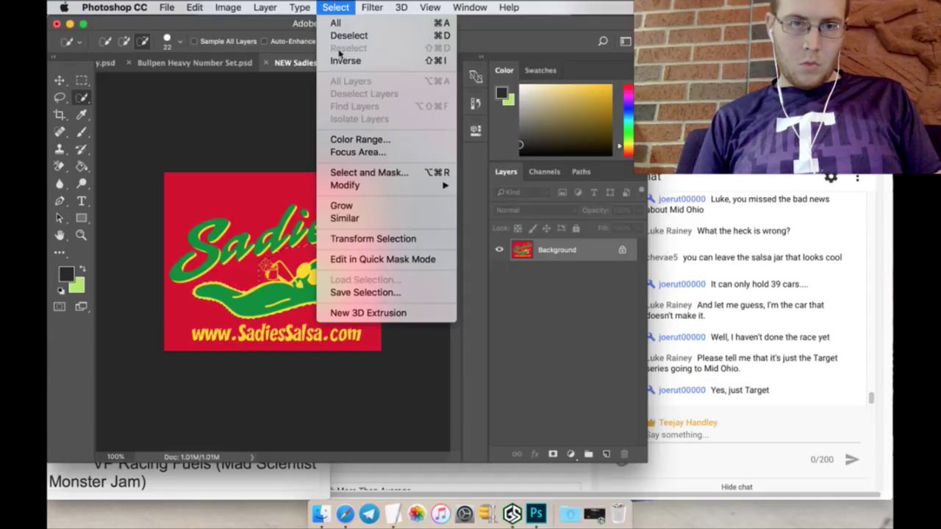
left_click(342, 60)
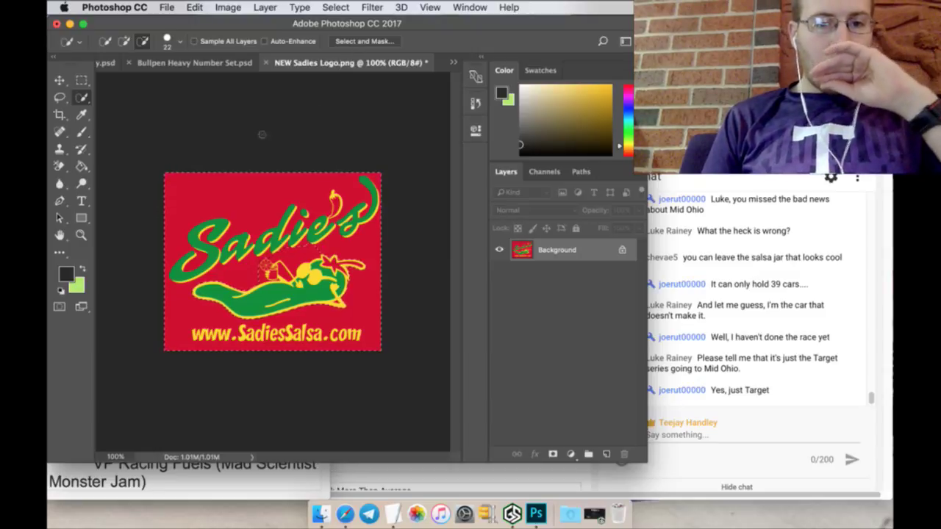
left_click(61, 167)
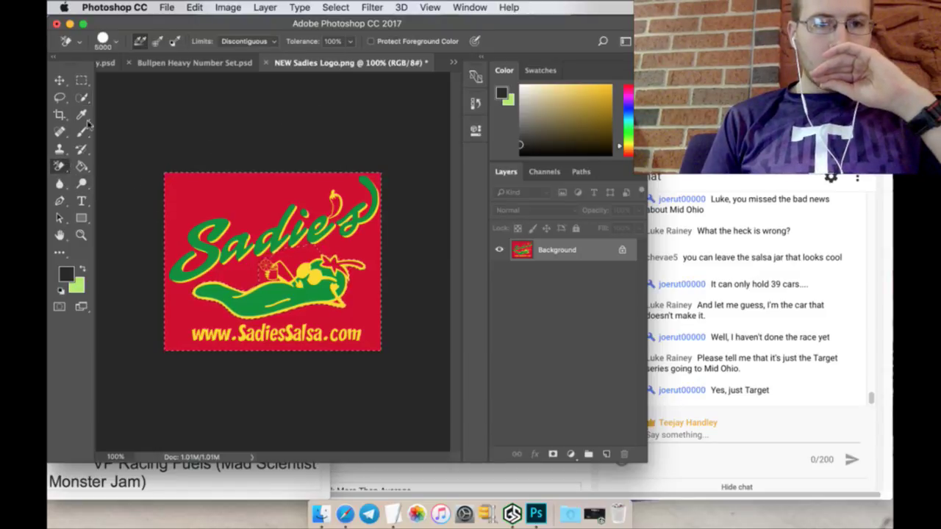
left_click(224, 212)
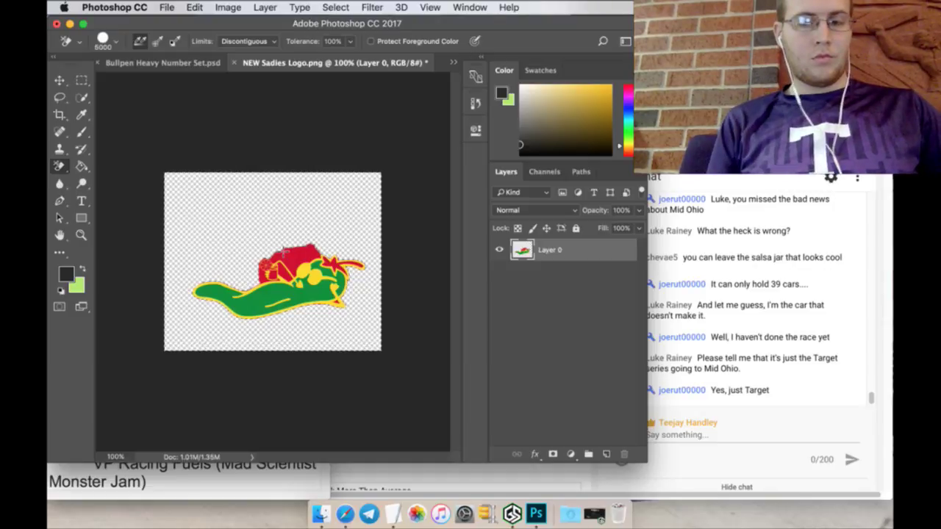
Step: Zoom the logo to 200% and fill the red hat, angled shape and wheel black
key("m")
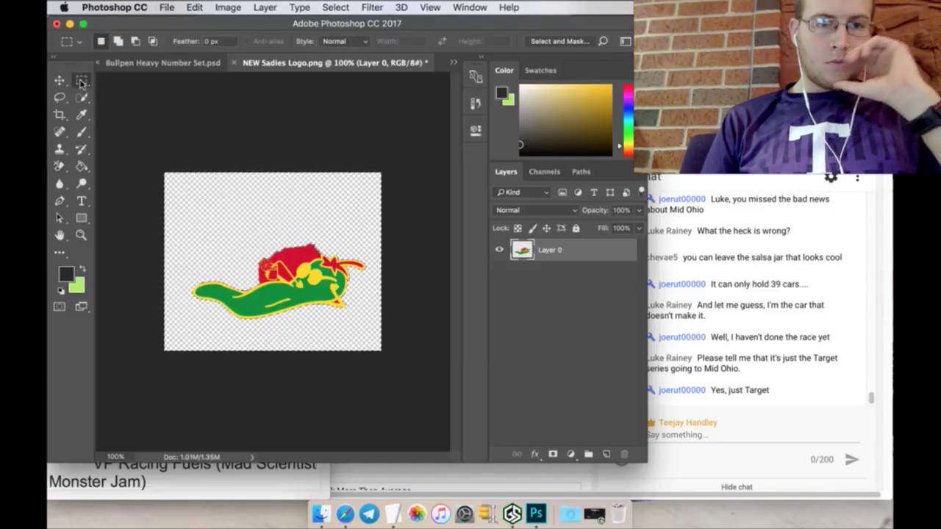
left_click(81, 235)
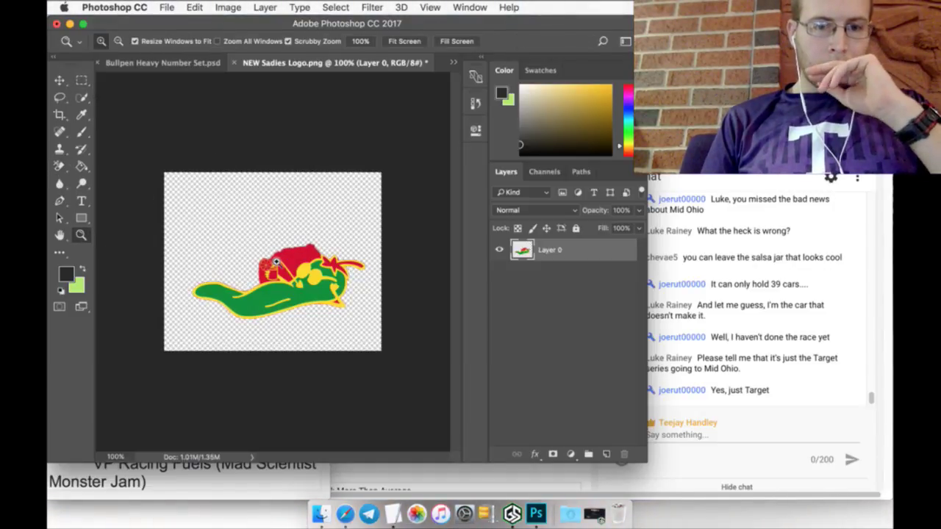
left_click(283, 262)
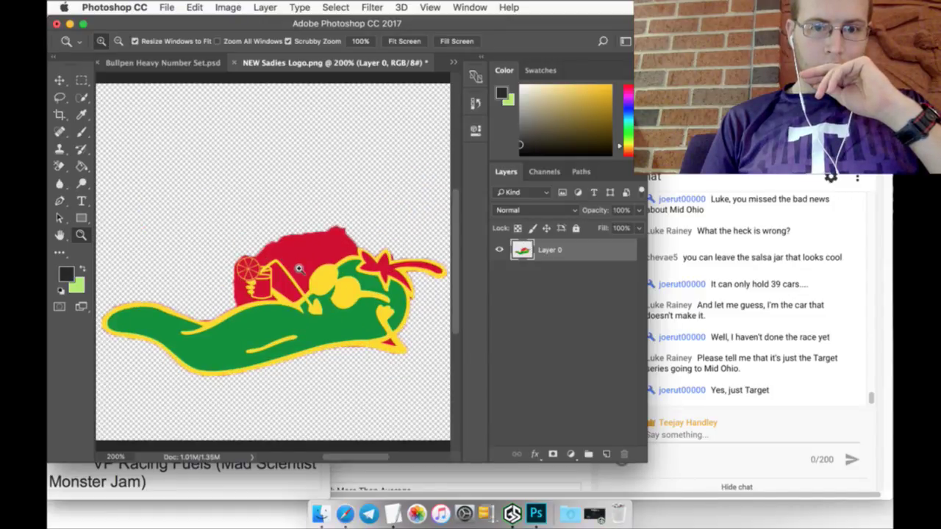
left_click(81, 166)
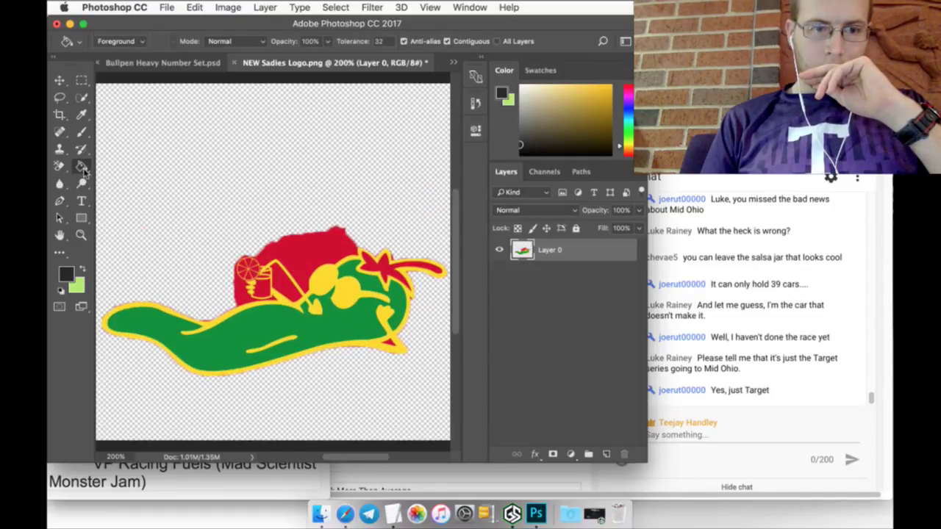
left_click(302, 254)
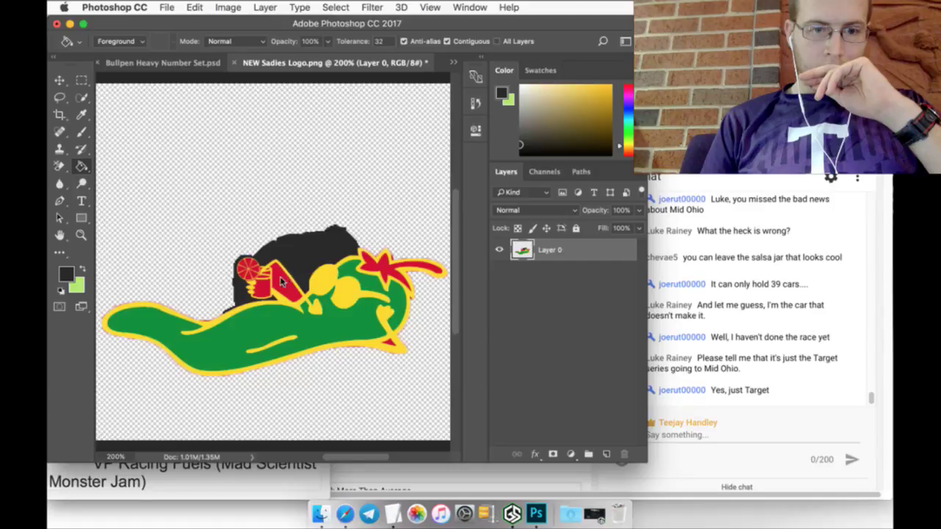
left_click(284, 277)
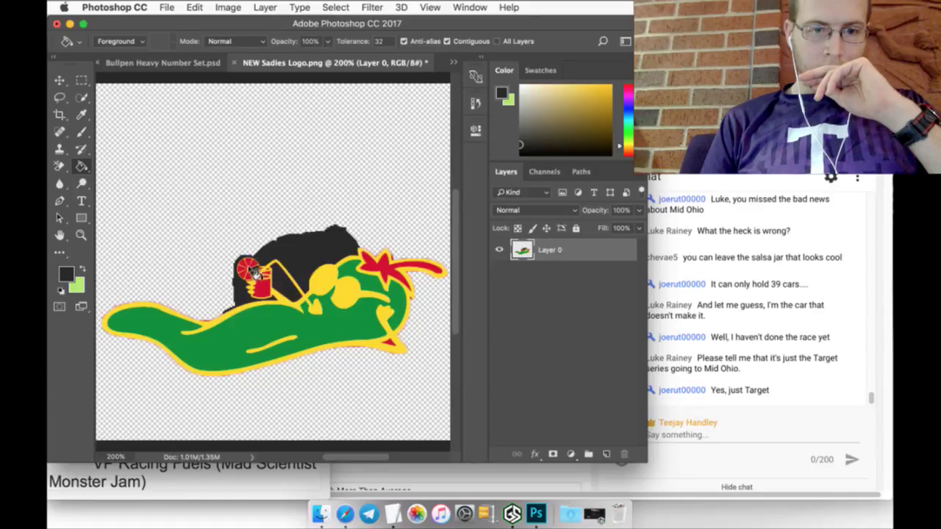
left_click(247, 267)
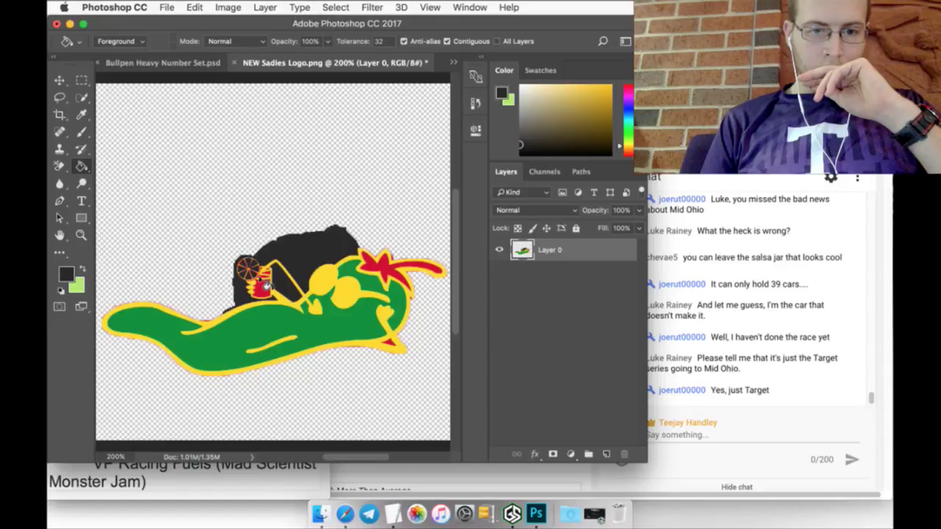
Step: Erase the blackened hat with the Background Eraser and drag the pepper onto the car template
left_click(60, 167)
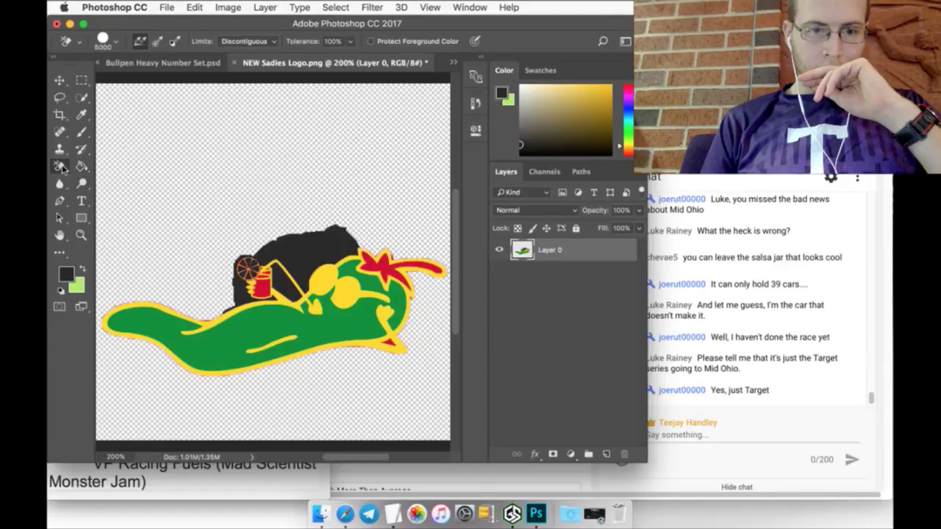
left_click(287, 250)
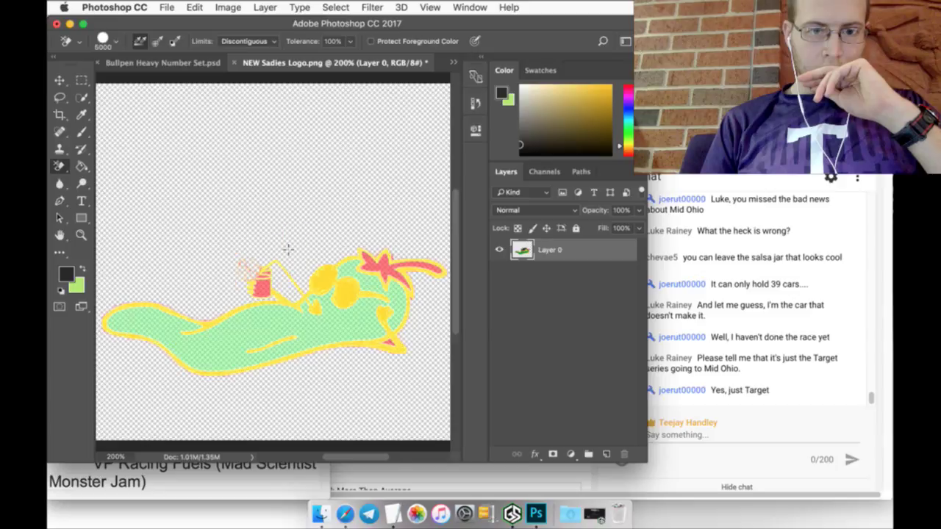
left_click(62, 81)
left_click_drag(243, 320, 195, 215)
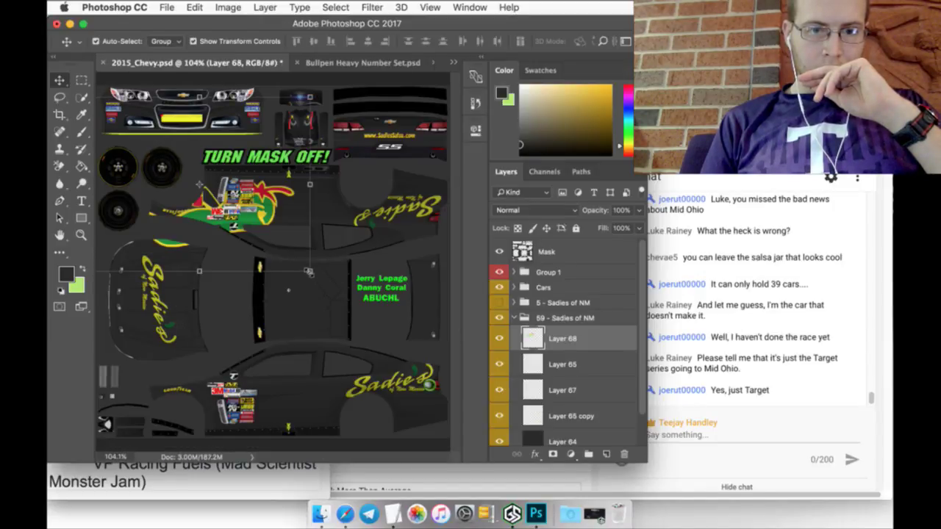
Step: Scale the pepper on Layer 68 to about 31% and place it under the lower Sadie's logo
left_click(309, 270)
left_click_drag(282, 229, 392, 347)
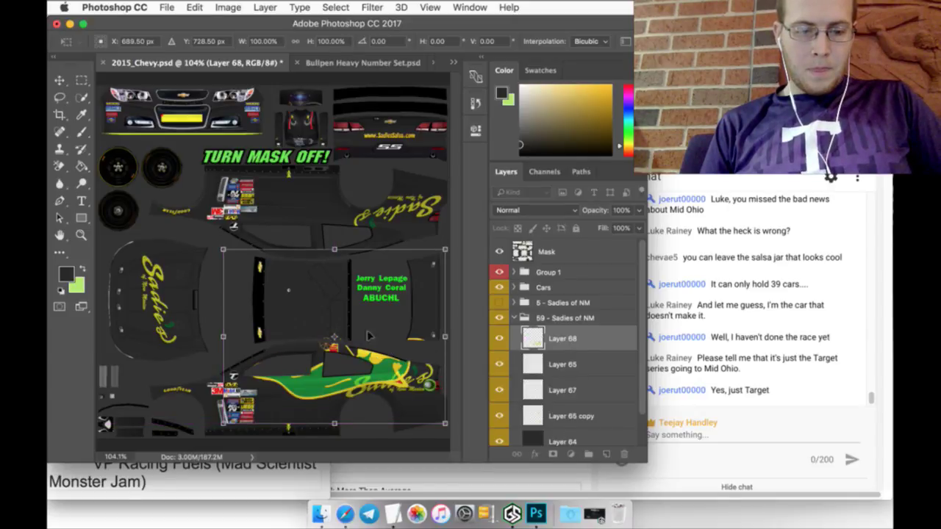
left_click_drag(222, 249, 375, 366)
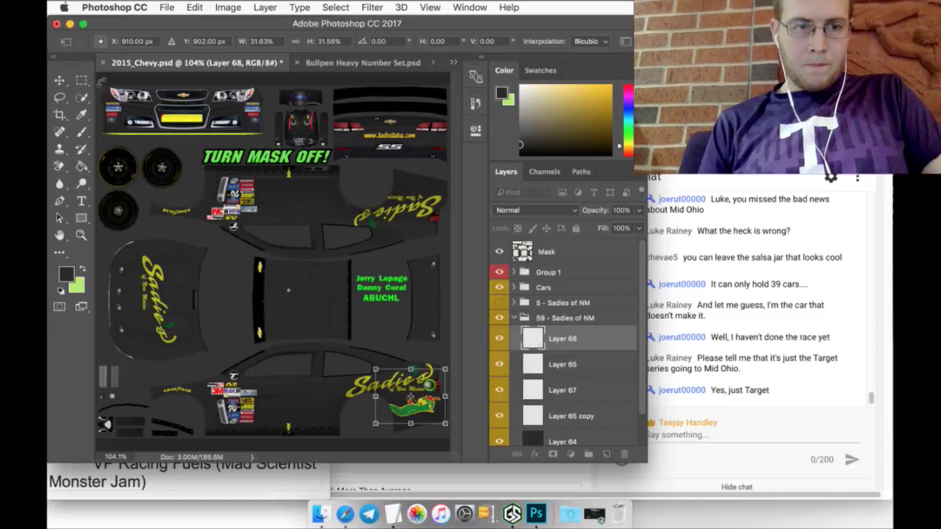
left_click(471, 184)
left_click(580, 194)
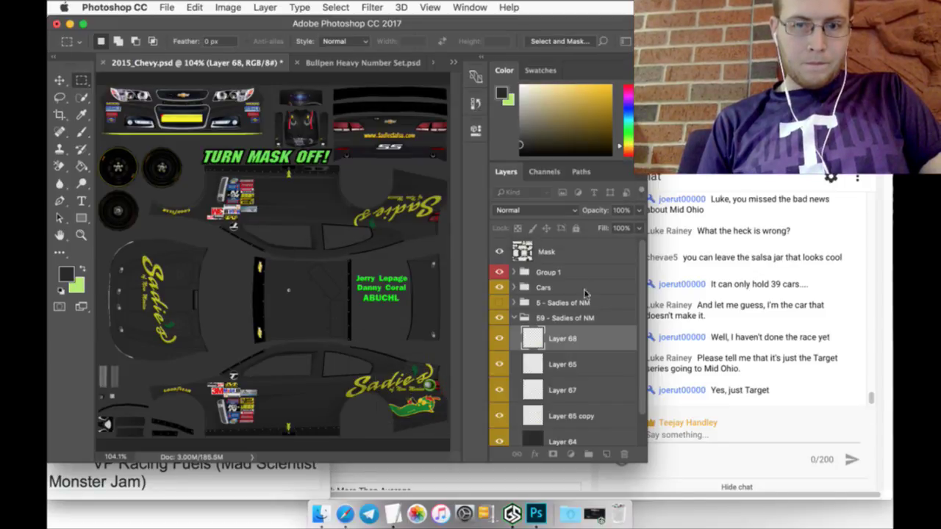
Step: Duplicate Layer 68, then delete the duplicate and cancel a fresh transform
right_click(592, 339)
left_click(617, 396)
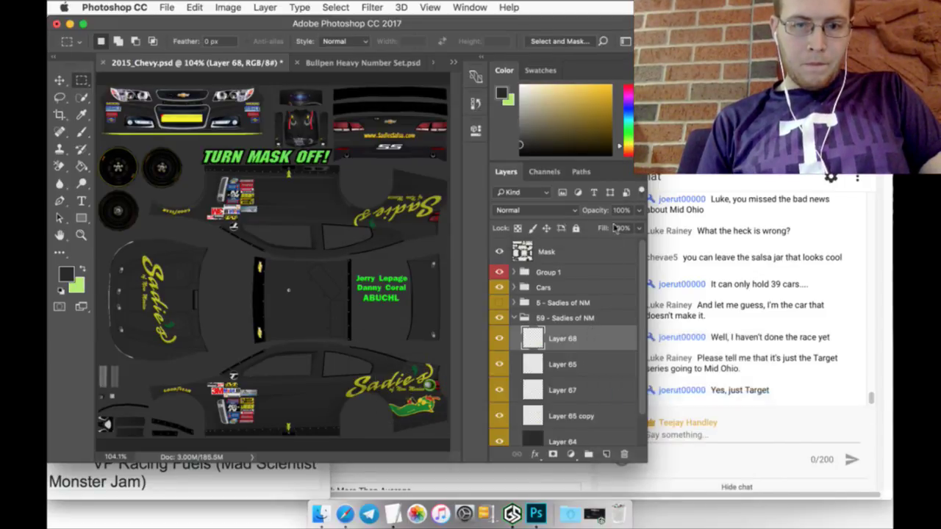
left_click(607, 196)
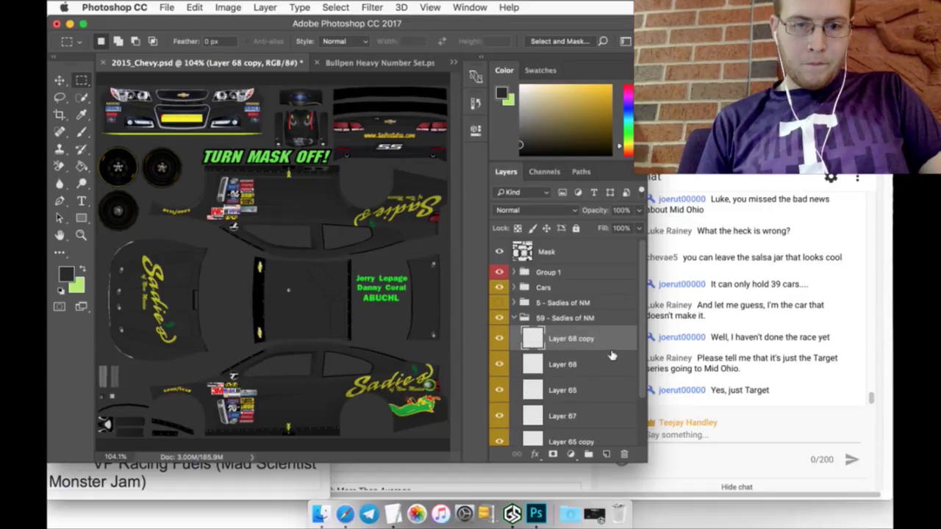
key("Delete")
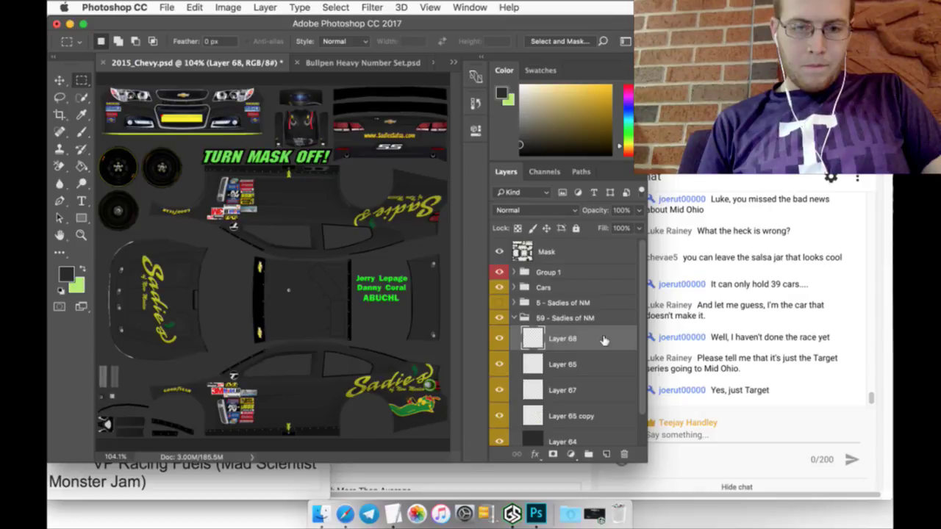
key("v")
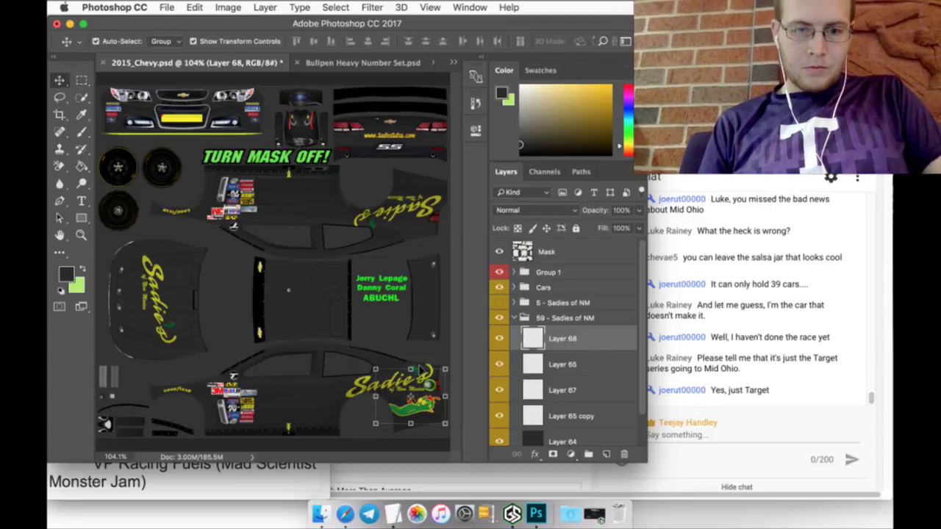
key("super+t")
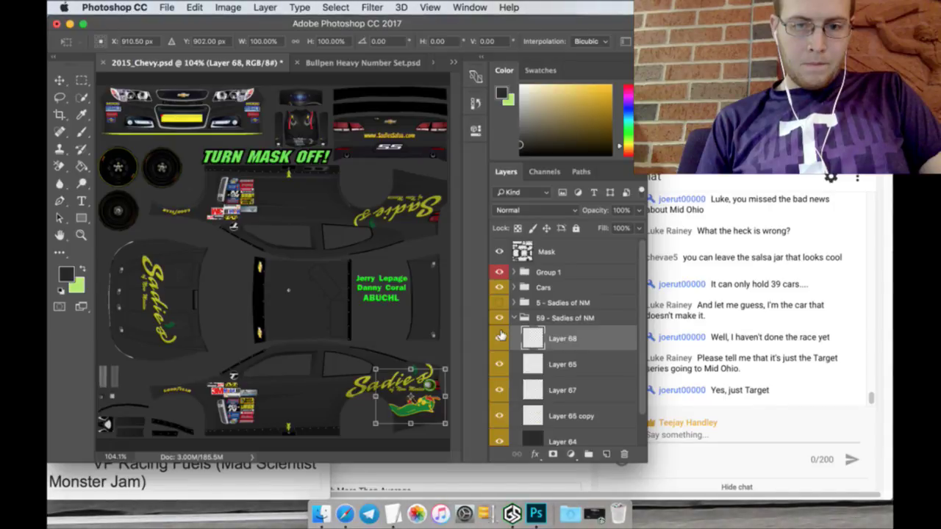
key("m")
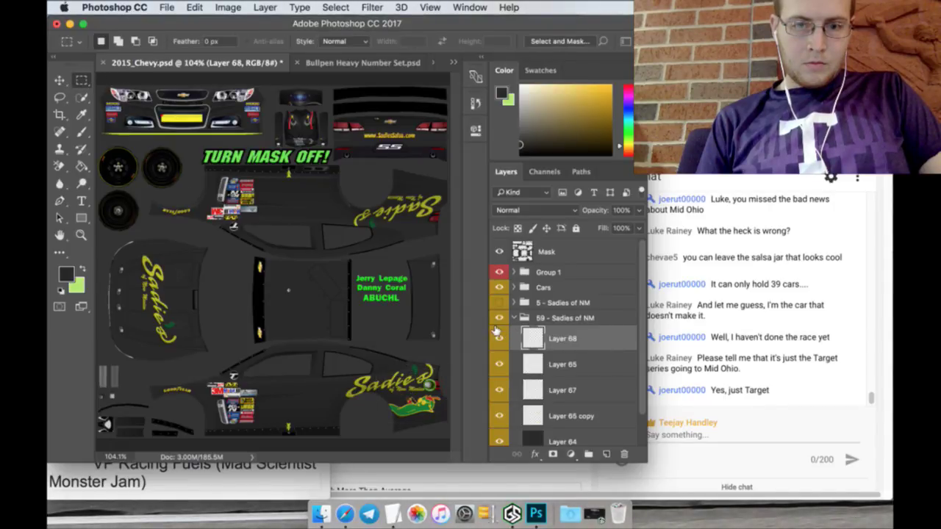
Step: Duplicate Layer 68 to create Layer 68 copy
right_click(599, 343)
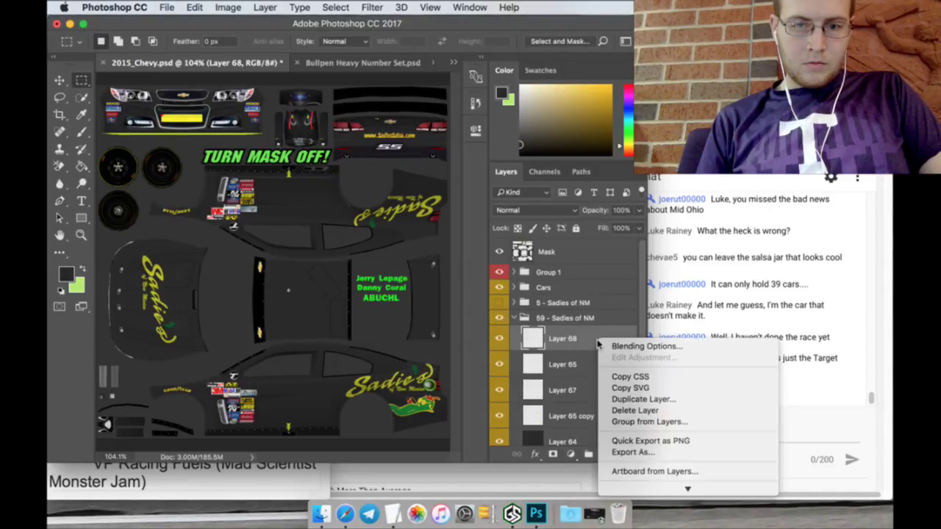
left_click(621, 399)
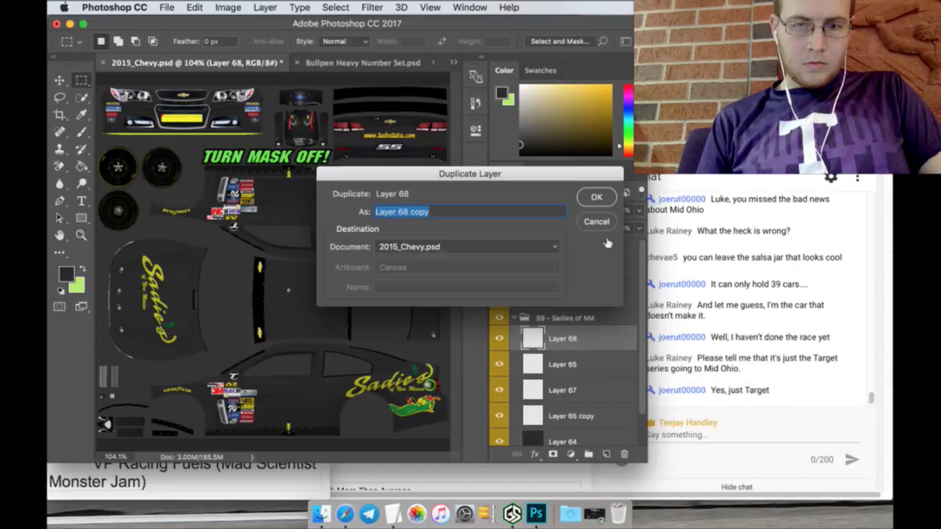
left_click(596, 197)
key("v")
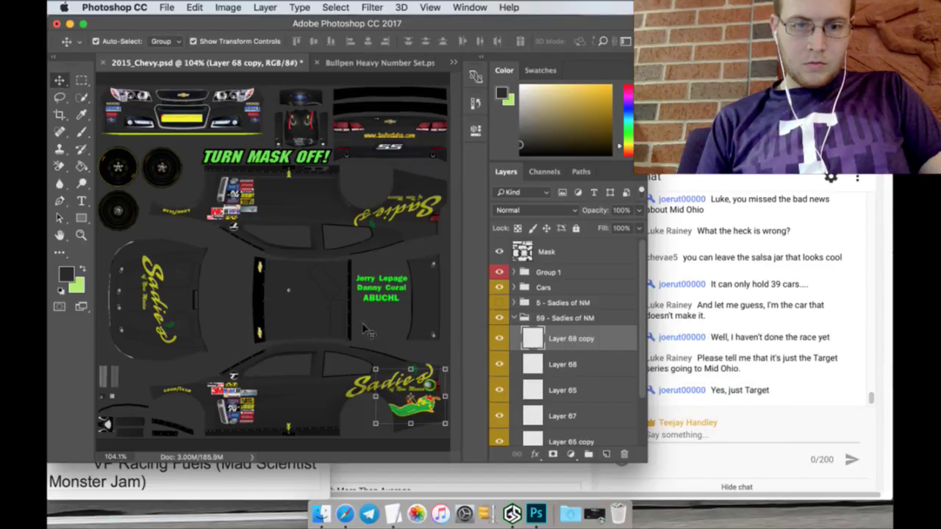
Step: Flip the copied pepper vertically, move it to about Y 302 px on the upper side, and apply
key("super+t")
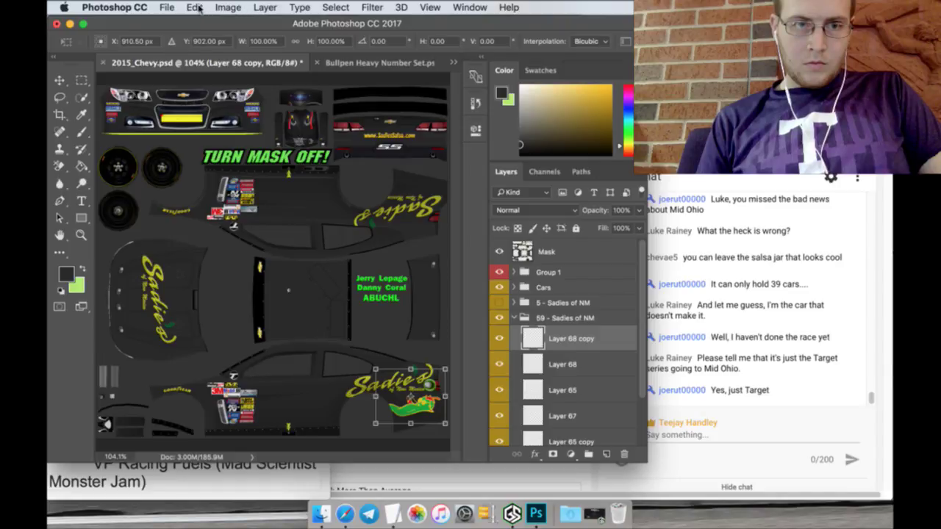
left_click(195, 8)
mouse_move(259, 304)
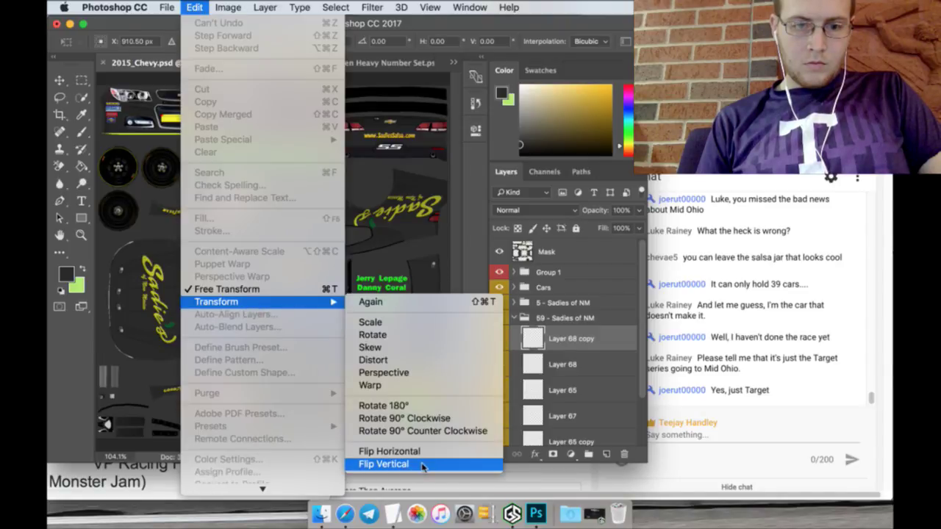
left_click(423, 466)
left_click(221, 42)
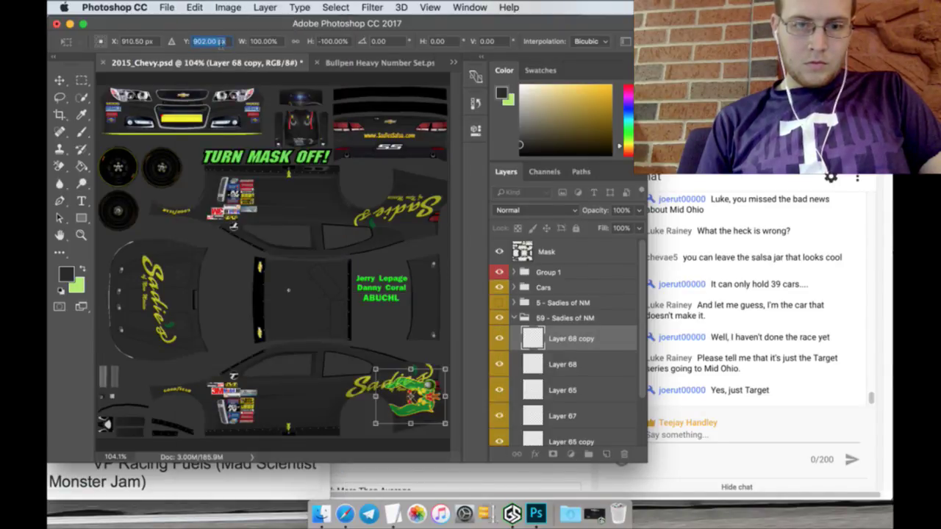
type("302")
key("Return")
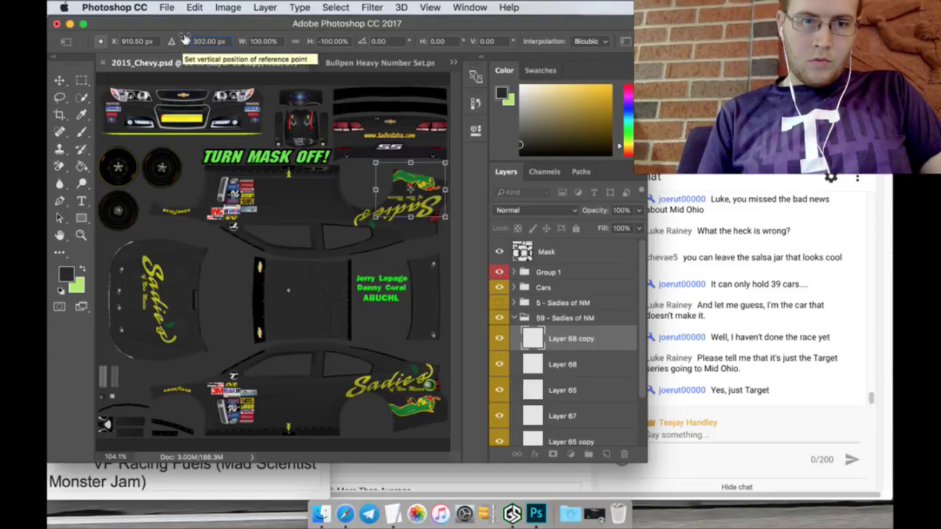
left_click_drag(187, 41, 194, 39)
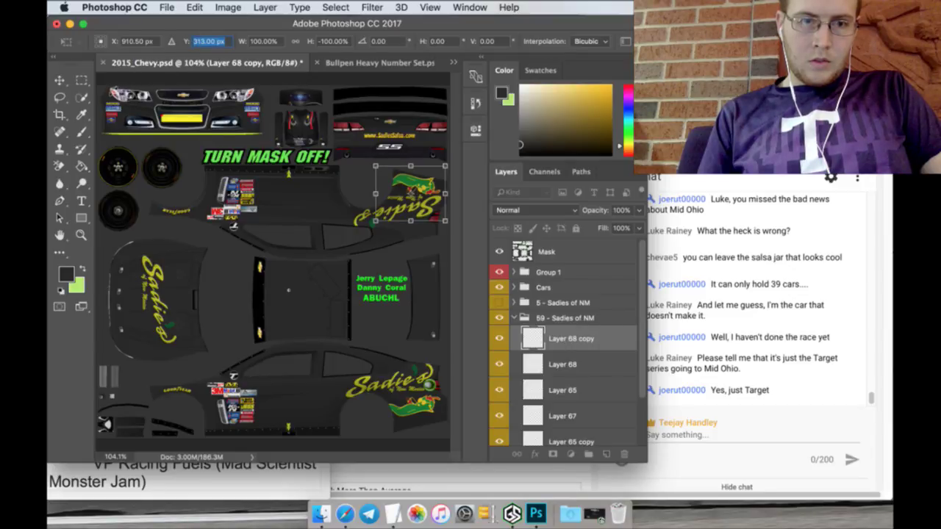
left_click(82, 80)
left_click(580, 193)
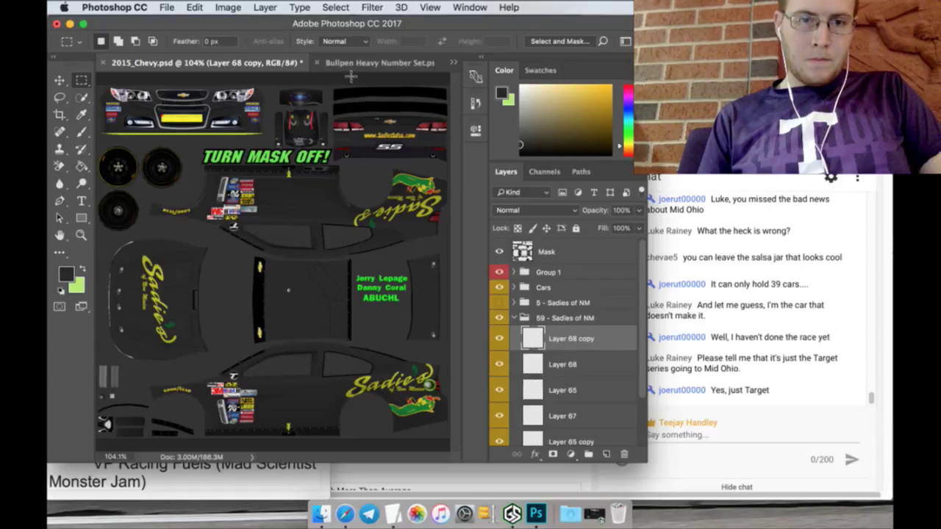
Step: Revert the Sadie's logo to its Open history state and sample its yellow as paint colour
left_click(354, 63)
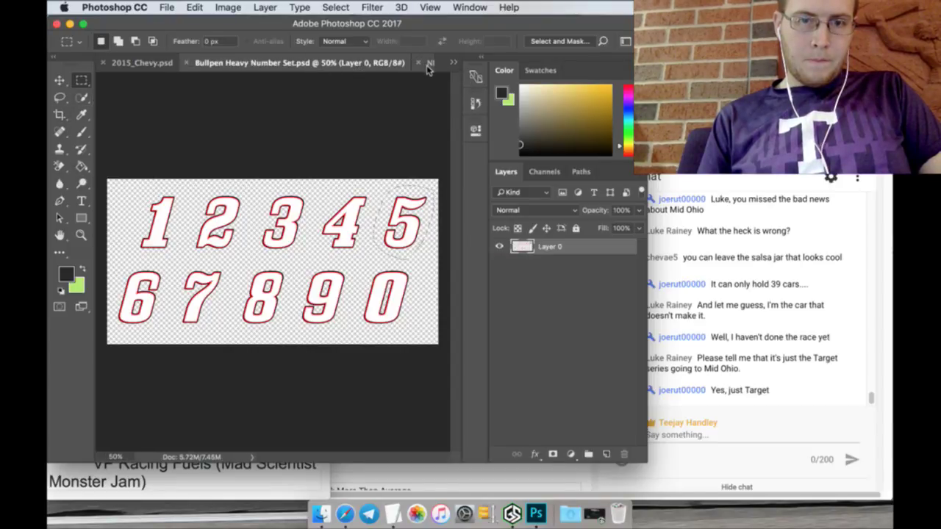
left_click(429, 64)
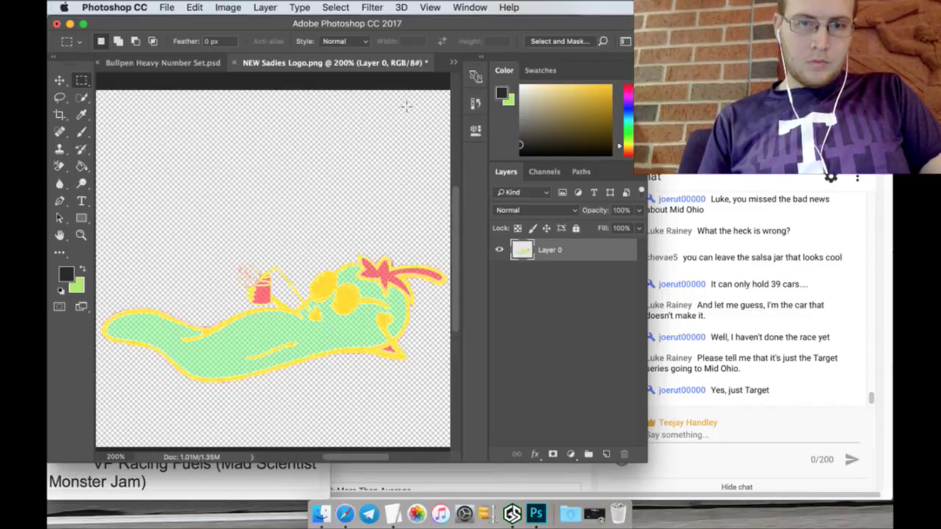
left_click(475, 104)
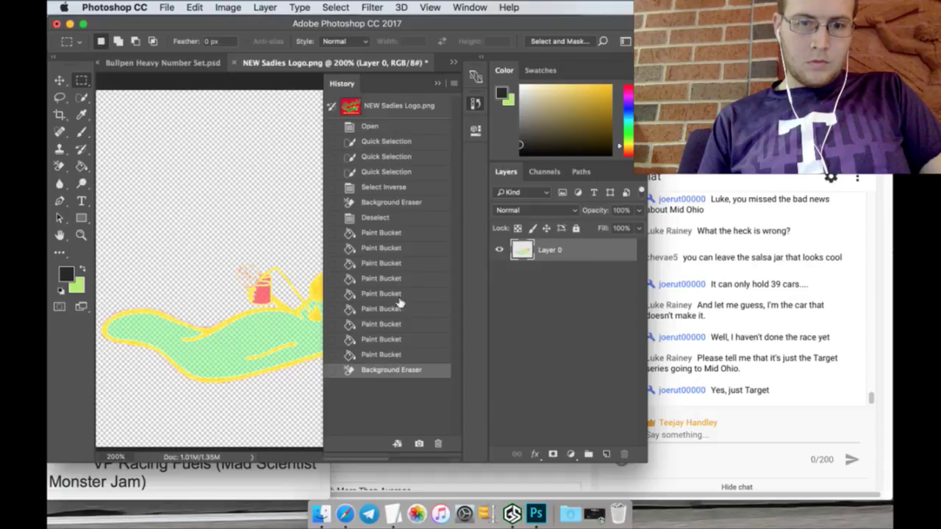
left_click(375, 125)
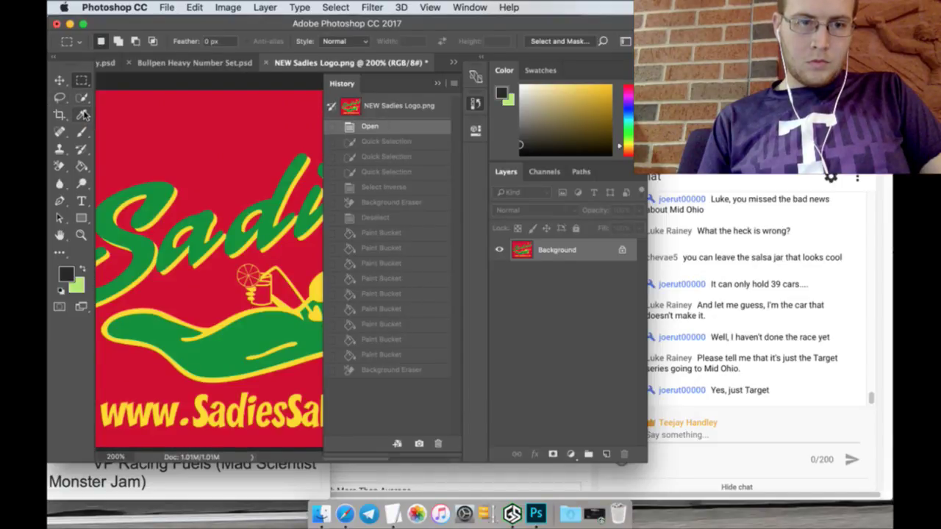
left_click(81, 114)
left_click(188, 264)
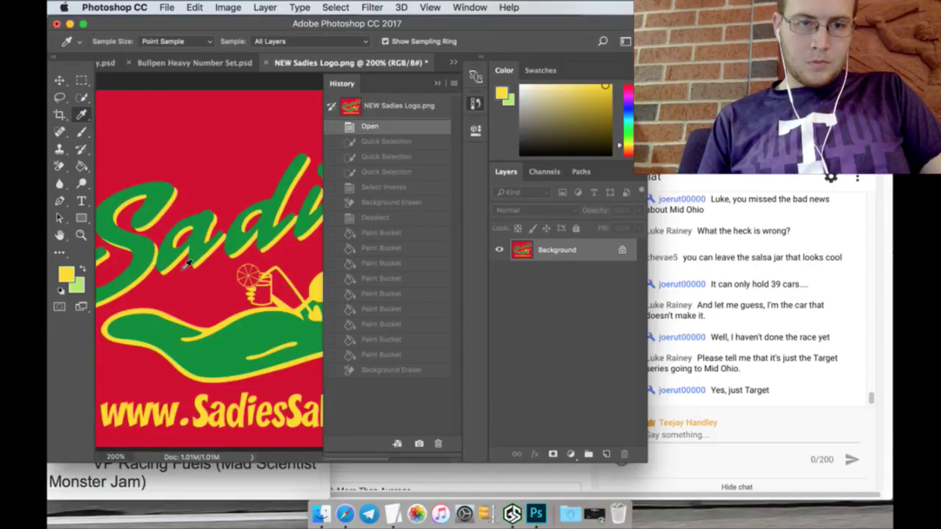
Step: Check the car schedule notes in TextEdit and return to the 2015_Chevy template
left_click(433, 83)
left_click(206, 63)
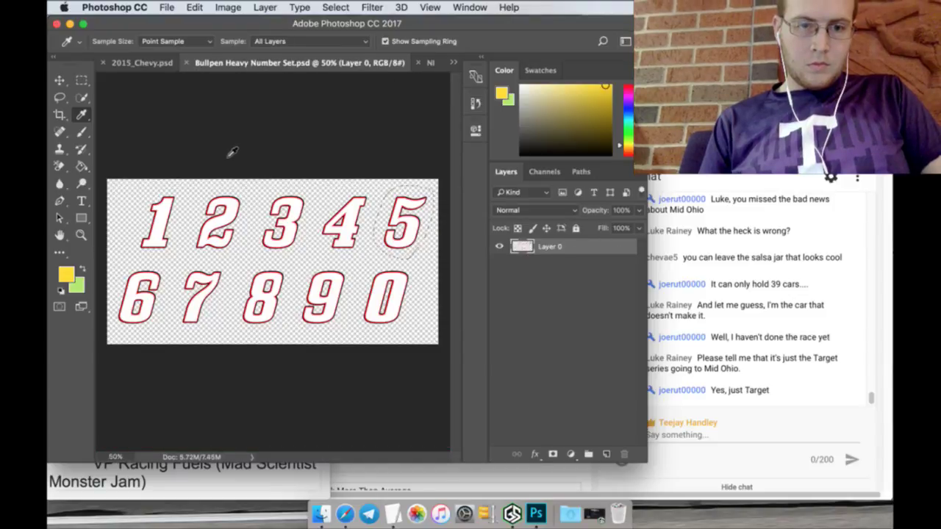
key("v")
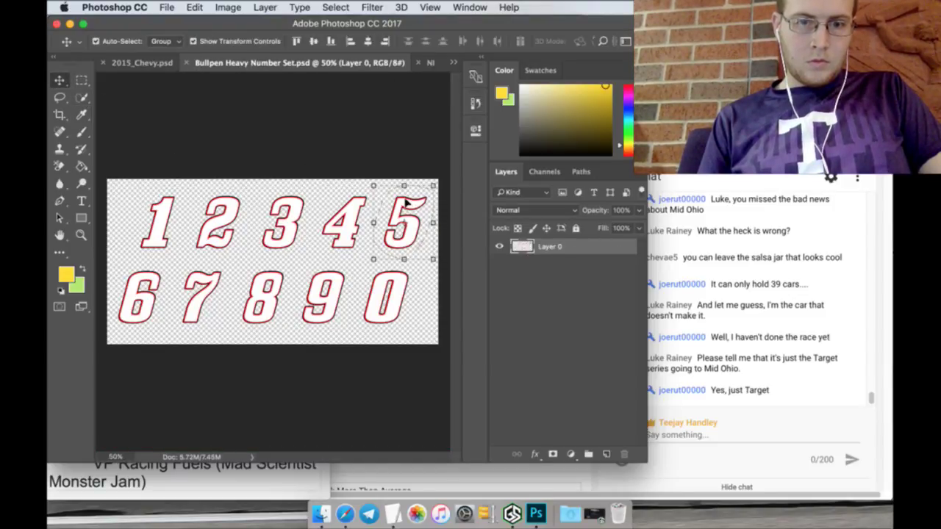
left_click(394, 507)
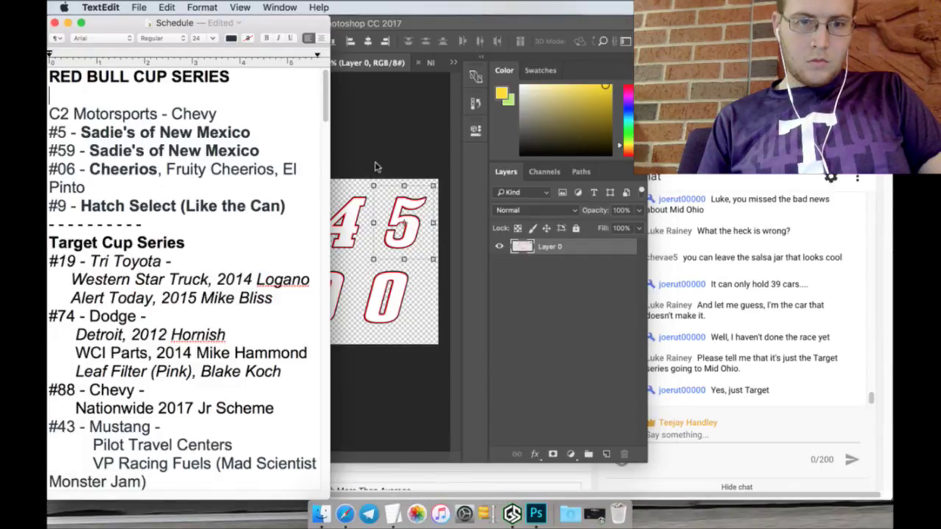
left_click(399, 190)
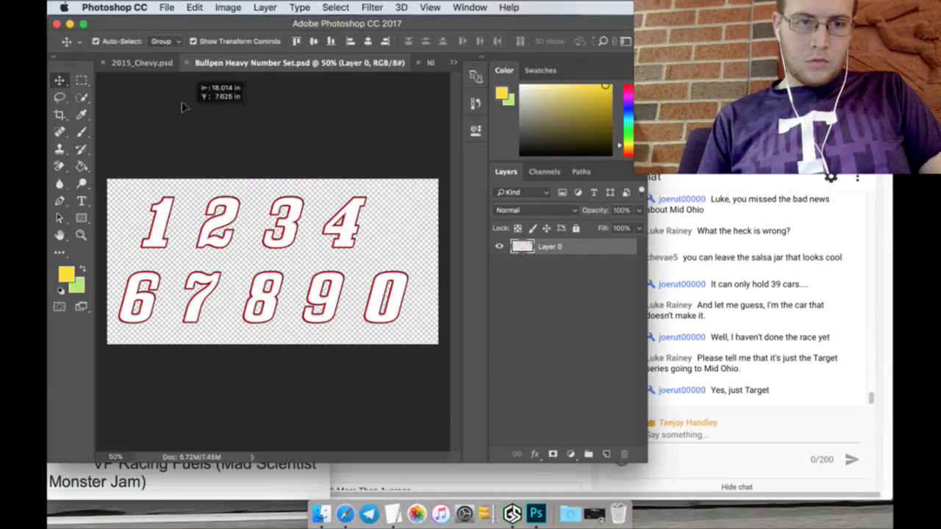
left_click(144, 60)
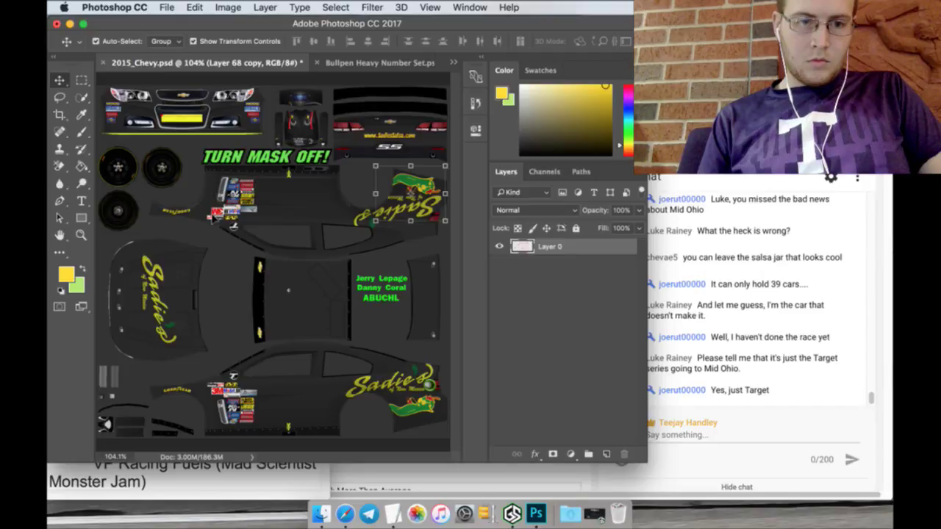
Step: Paste the outlined 5 onto the car's roof and apply its transform
key("super+v")
key("super+t")
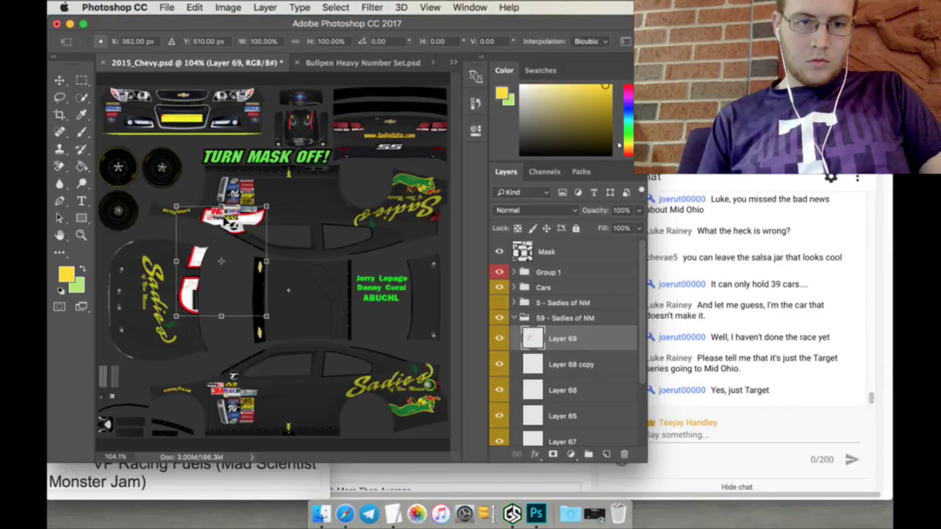
left_click_drag(228, 222, 268, 260)
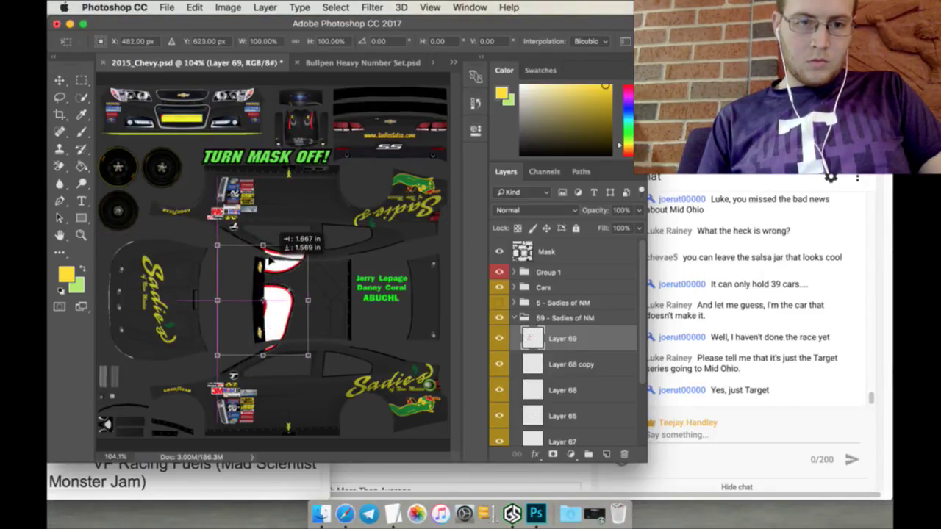
left_click(81, 79)
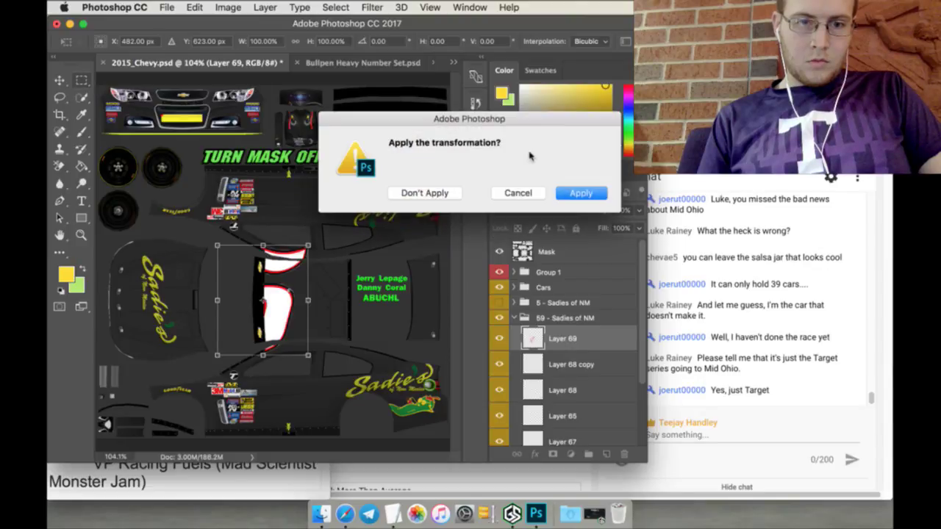
left_click(580, 193)
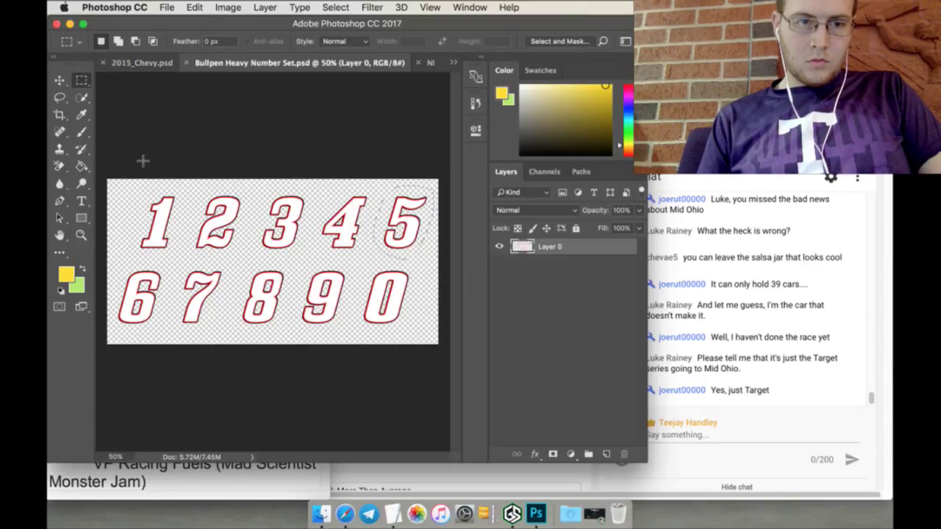
Step: Lasso the 9 from the number set and position it beside the roof 5
left_click(59, 97)
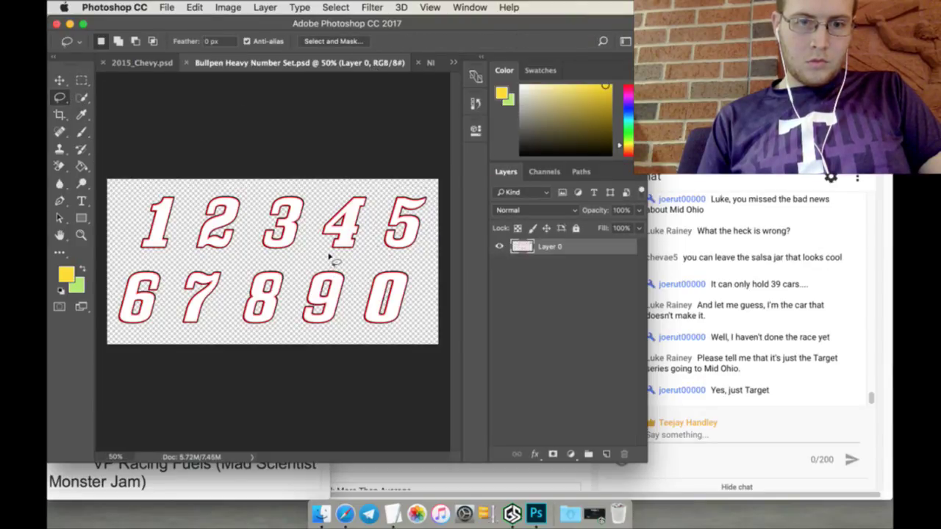
mouse_move(306, 269)
left_mouse_down()
mouse_move(293, 314)
mouse_move(304, 323)
mouse_move(322, 327)
mouse_move(349, 301)
left_mouse_up()
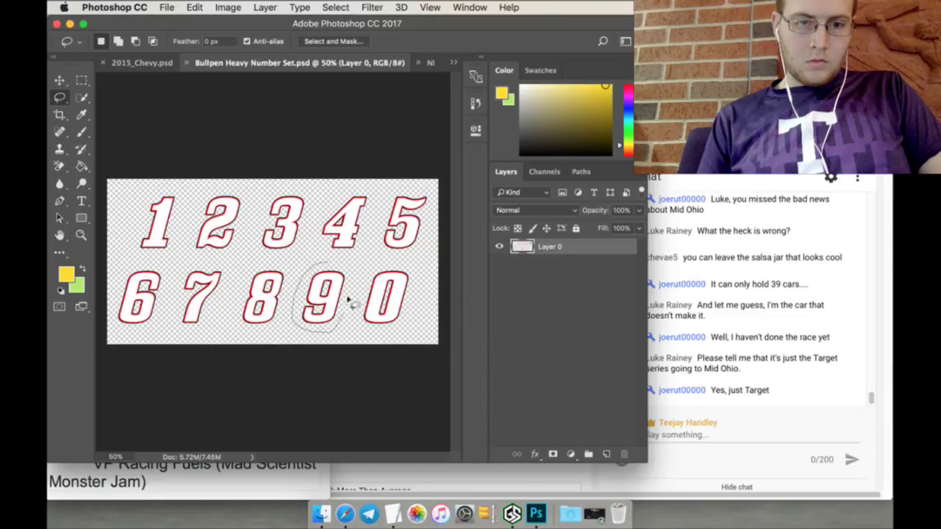
mouse_move(345, 258)
left_mouse_down()
mouse_move(310, 259)
mouse_move(248, 172)
mouse_move(183, 120)
mouse_move(148, 61)
mouse_move(273, 240)
mouse_move(294, 259)
mouse_move(352, 260)
left_mouse_up()
left_click(60, 80)
left_click(308, 242)
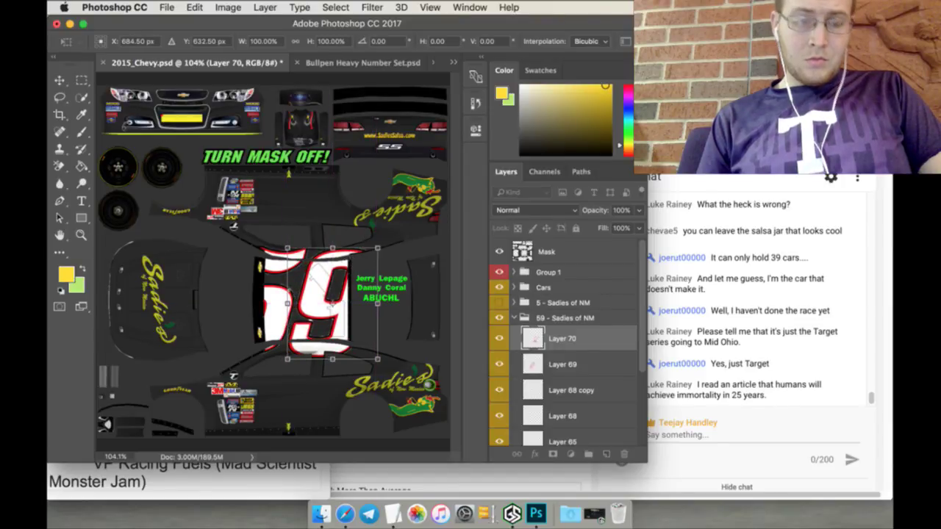
Step: Apply the 9's transform and merge the 5 and 9 into one layer
key("v")
left_click(560, 194)
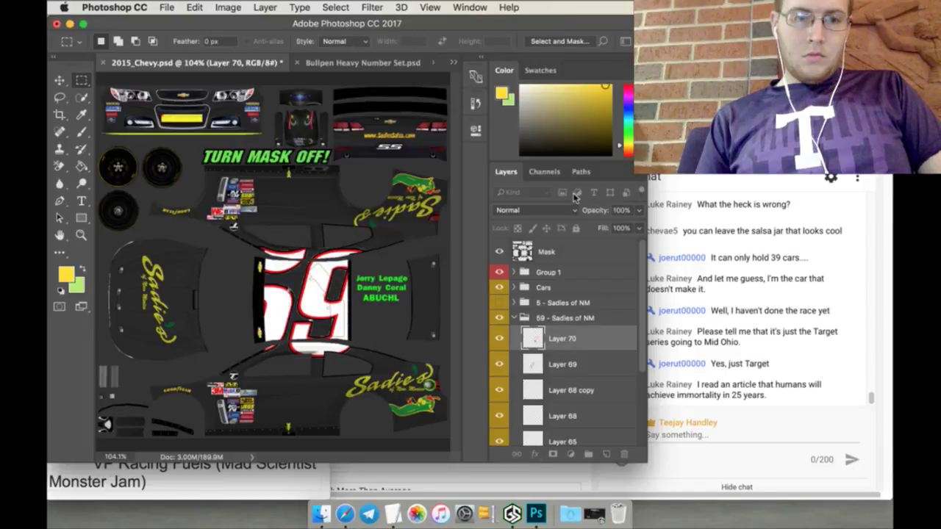
right_click(583, 363)
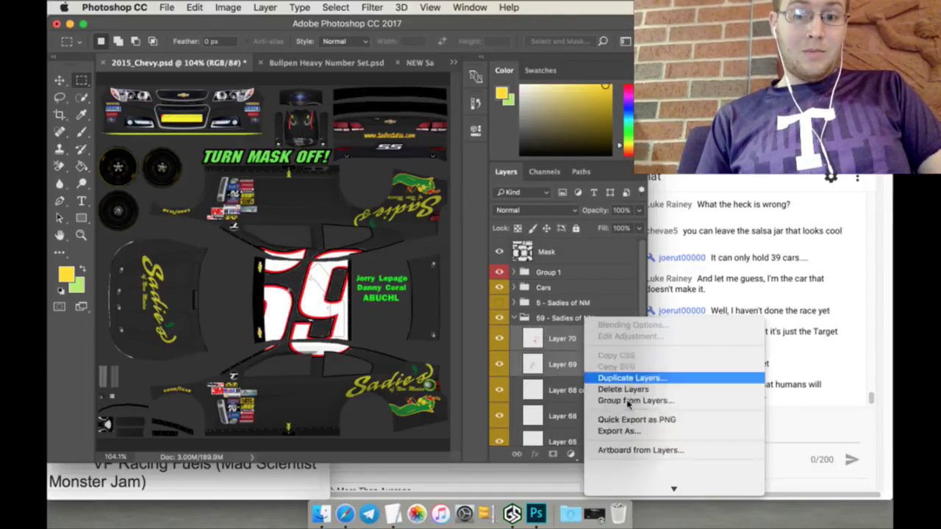
left_click(632, 401)
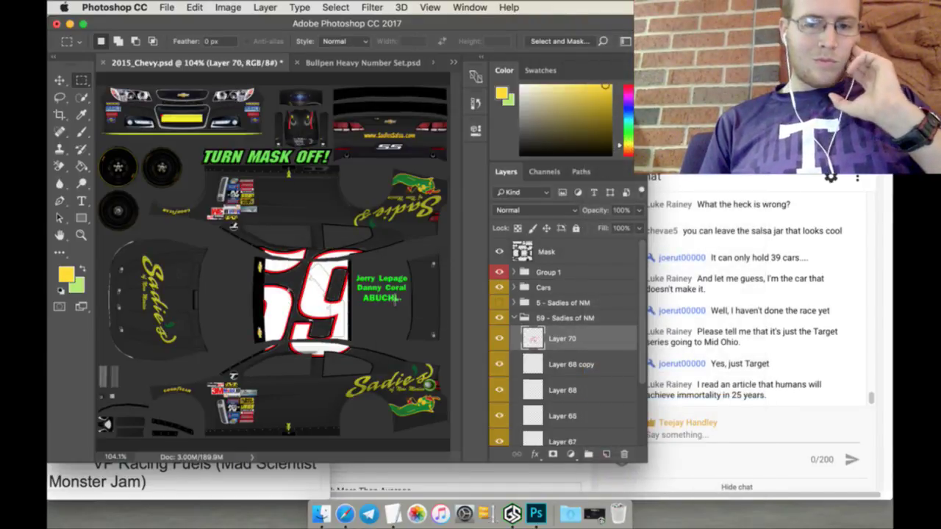
Step: Fill the 5 and 9 yellow and sample the logo's dark green for the outlines
key("g")
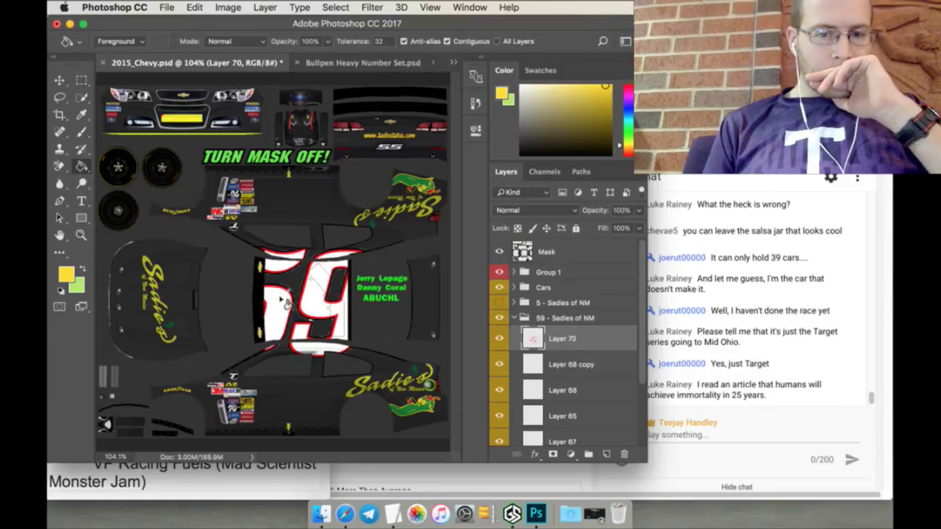
left_click(278, 309)
left_click(317, 303)
left_click(82, 269)
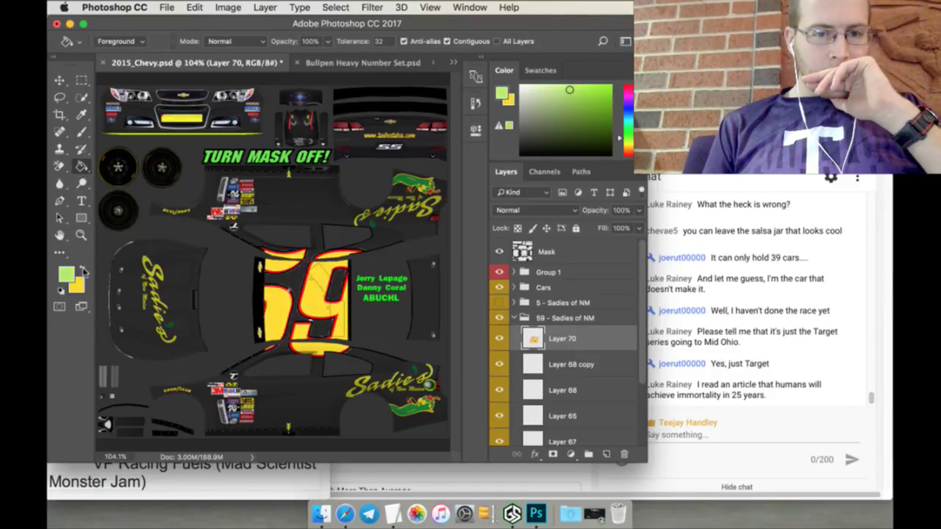
left_click(83, 114)
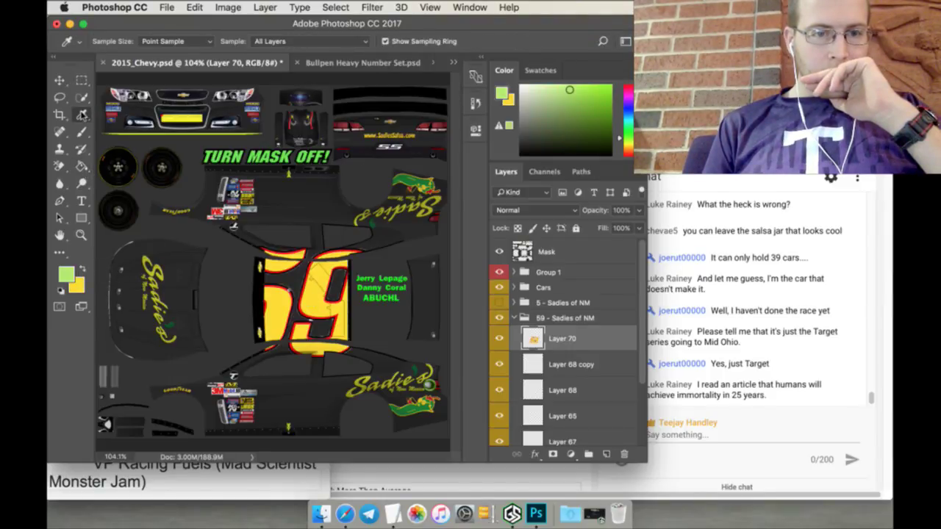
left_click(412, 190)
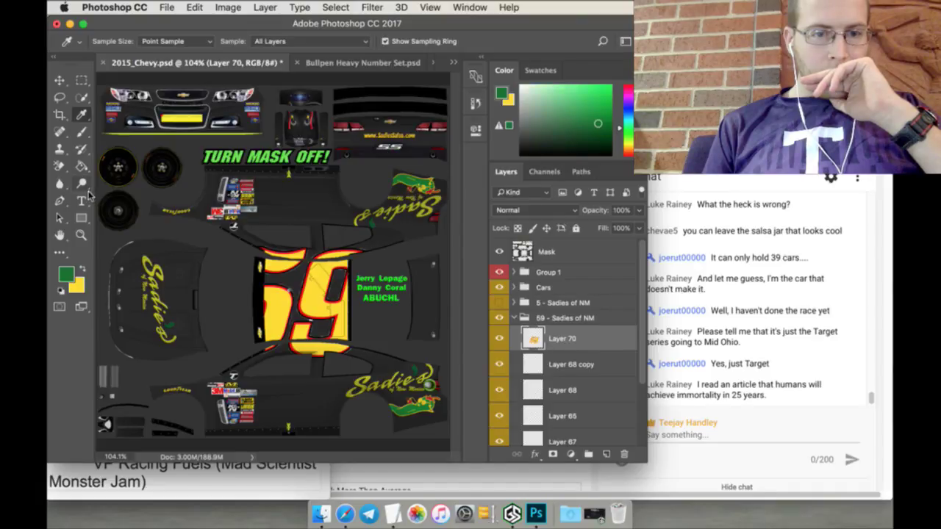
left_click(82, 166)
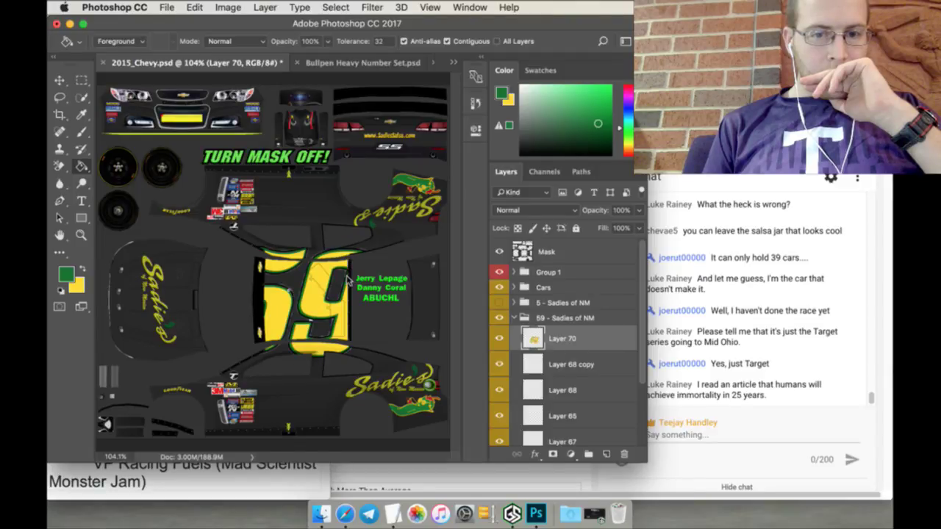
left_click(60, 79)
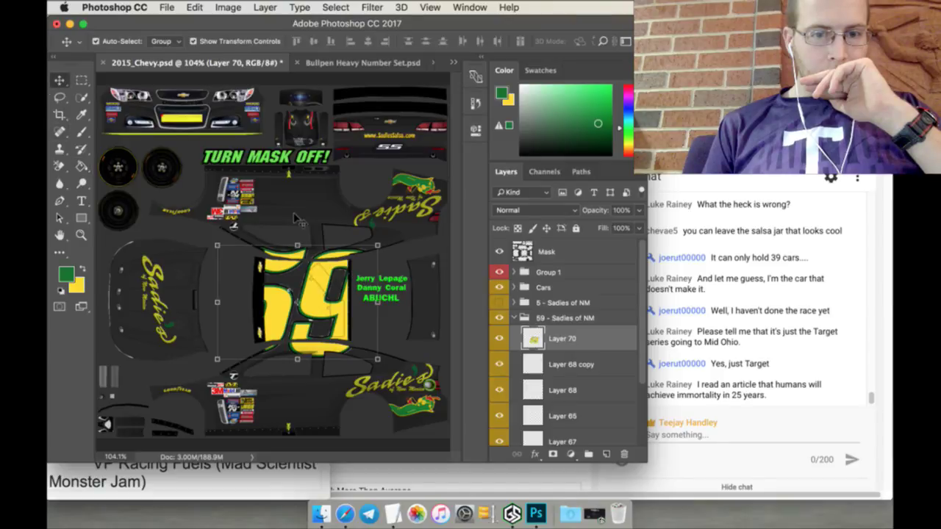
left_click(297, 244)
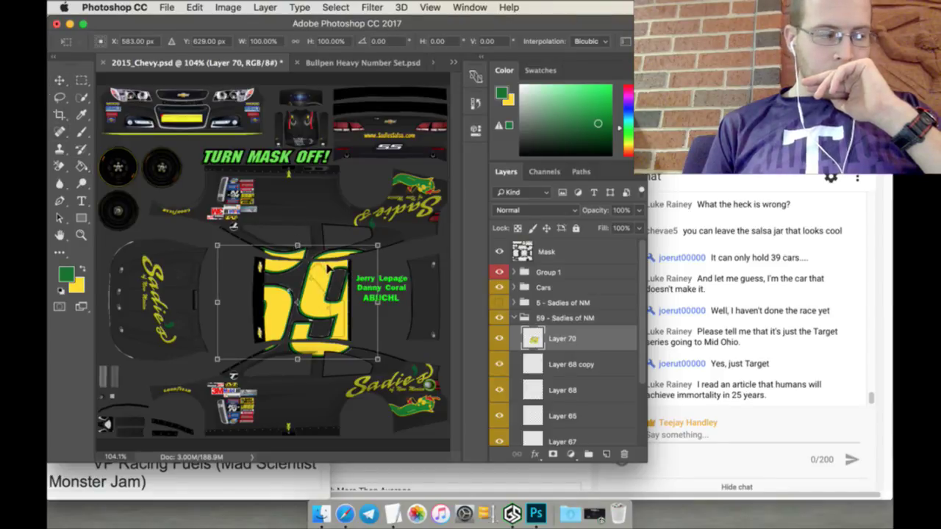
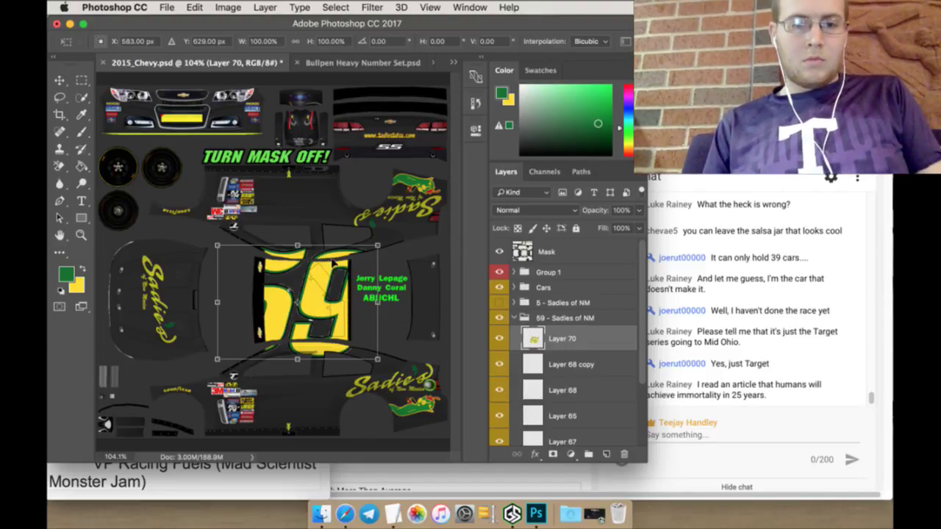
Step: Place the scaled Layer 70 number on the lower car side and rename it 59
left_click_drag(328, 270, 320, 379)
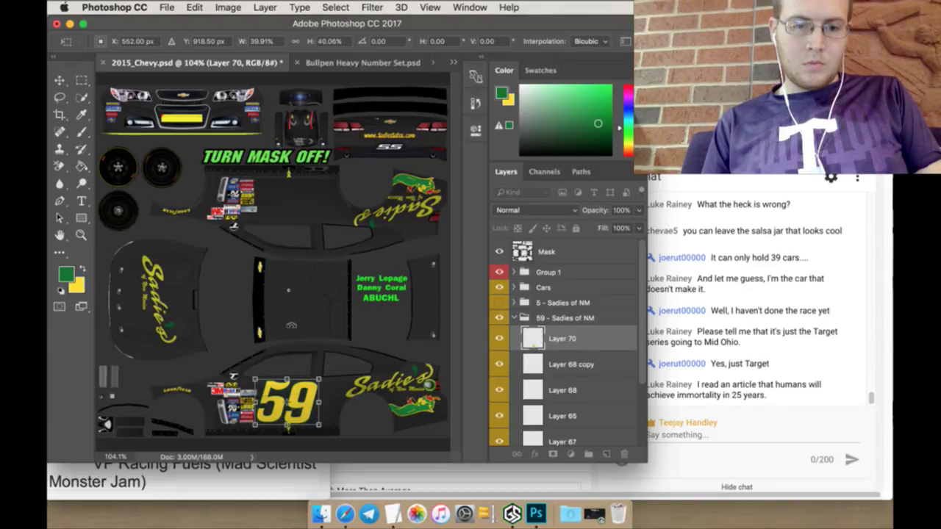
left_click(569, 199)
left_click(568, 196)
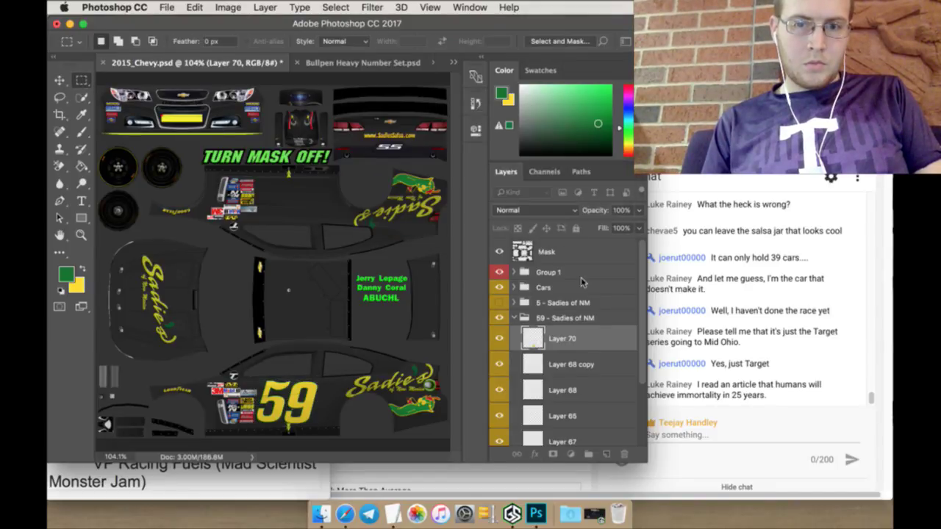
type("59")
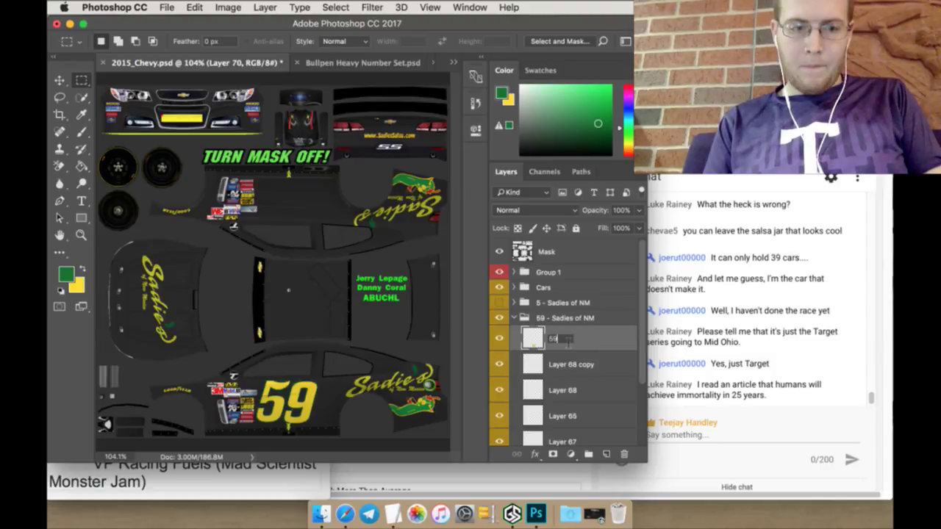
key("Return")
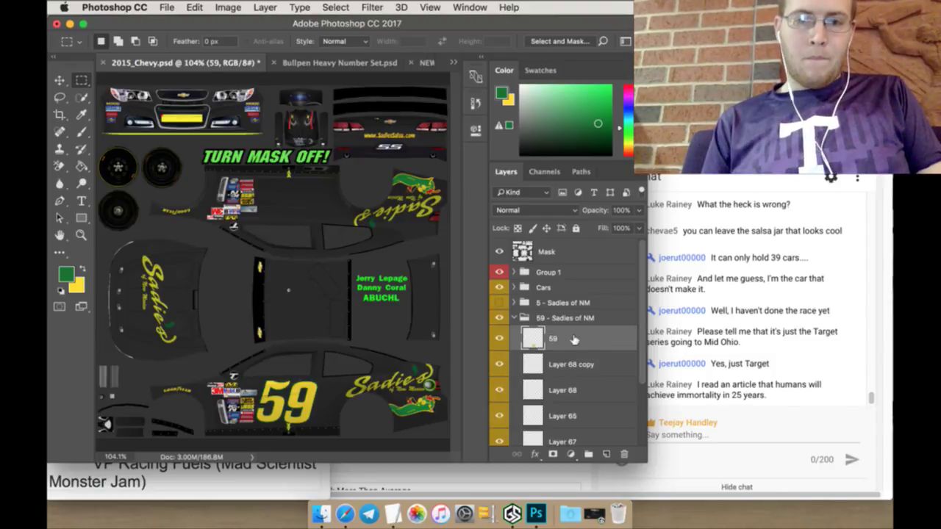
Step: Duplicate the 59 layer and rotate the copy 180°
right_click(580, 339)
left_click(597, 400)
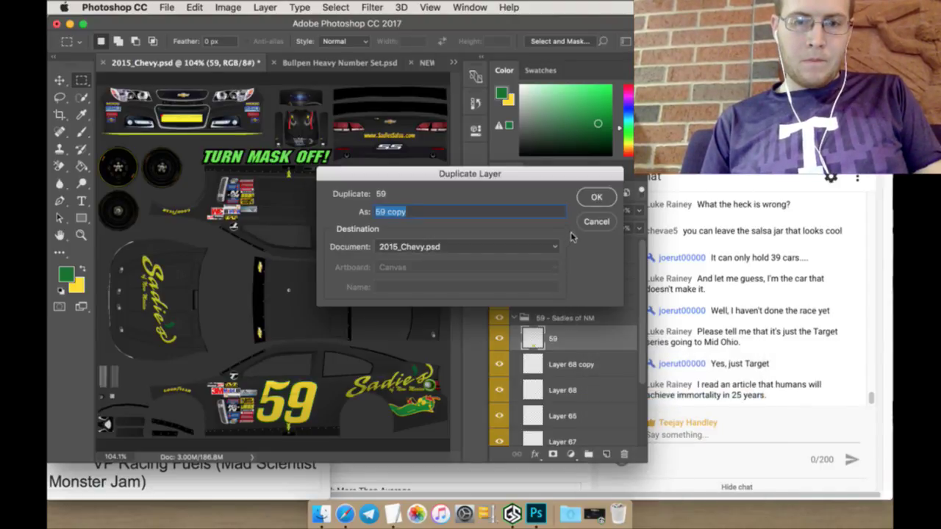
left_click(597, 195)
key("v")
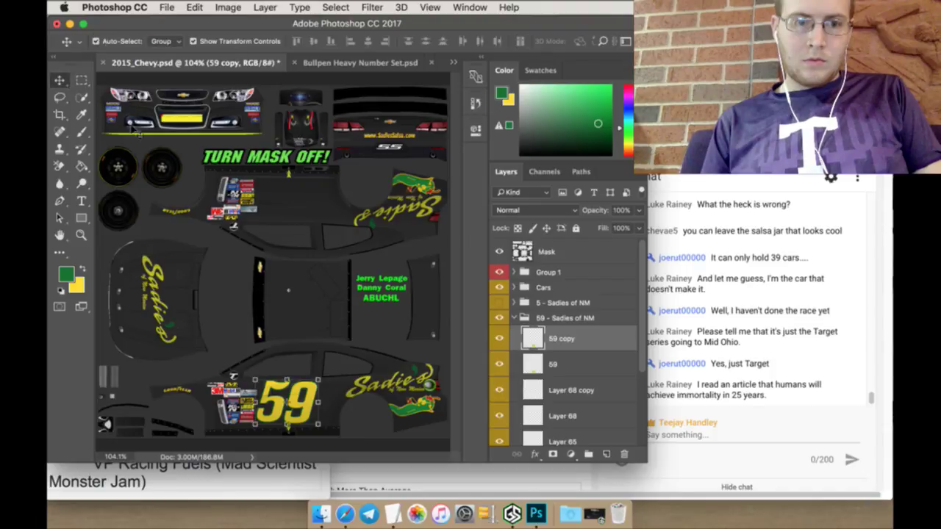
key("ctrl+t")
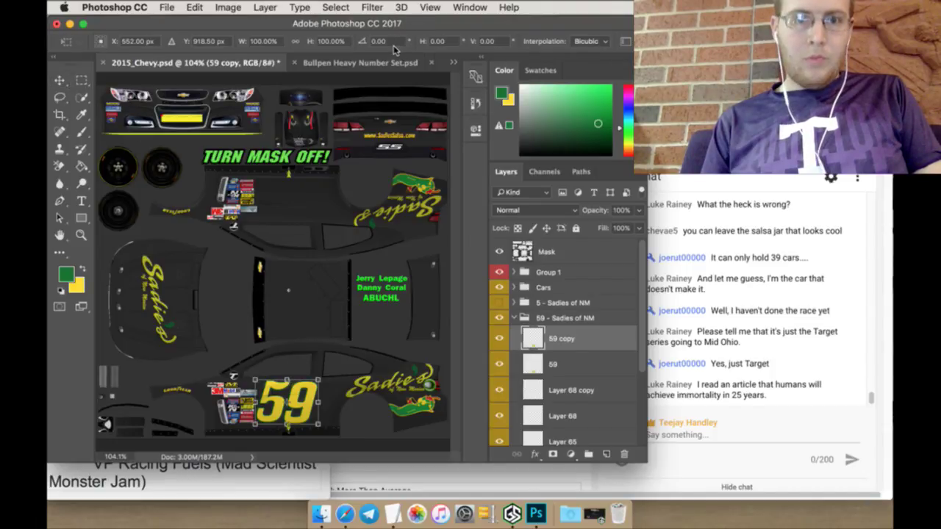
type("180")
key("Return")
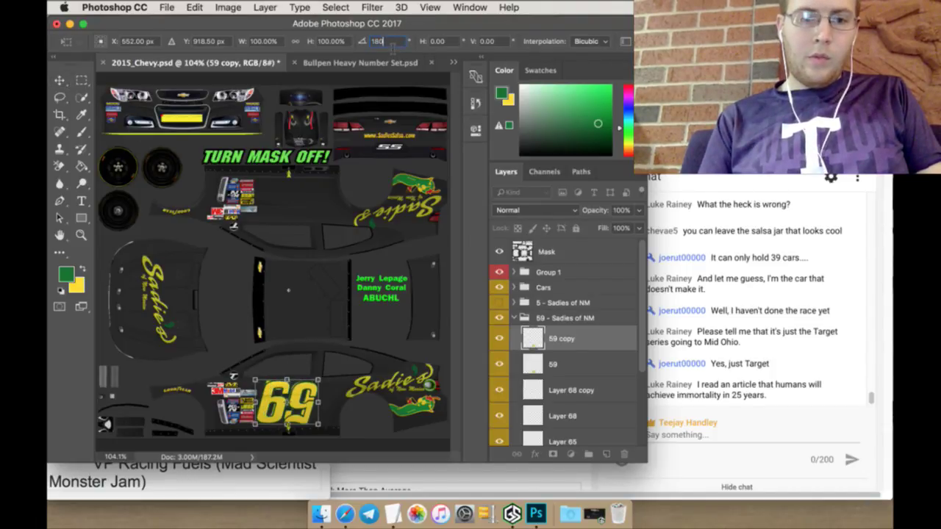
Step: Move the flipped copy onto the upper side panel at about Y 326.5 and apply it
left_click(221, 44)
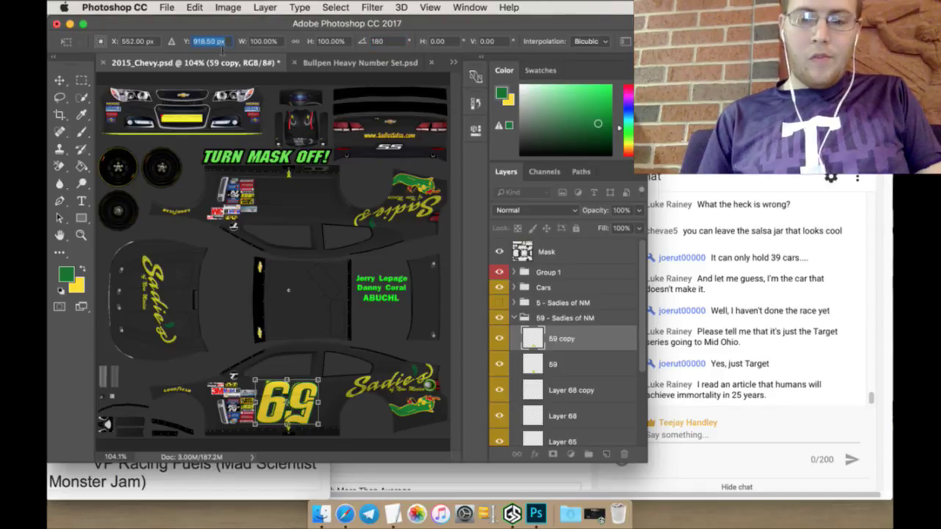
type("320.5")
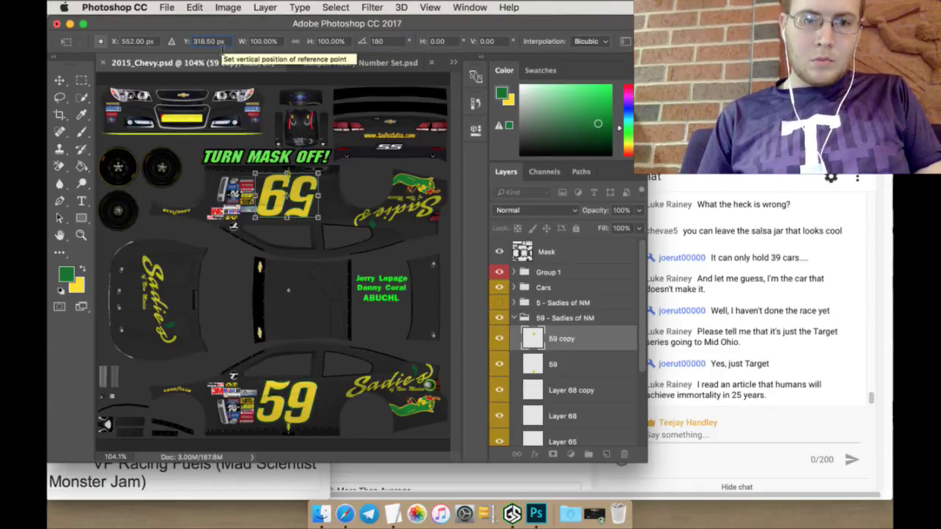
key("Return")
type("326.5")
key("Return")
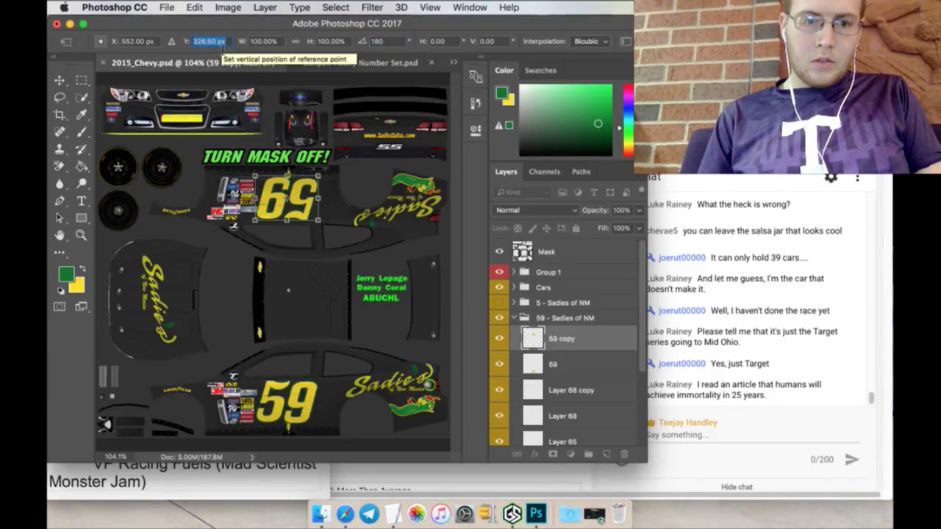
key("Up")
key("Up")
key("Up")
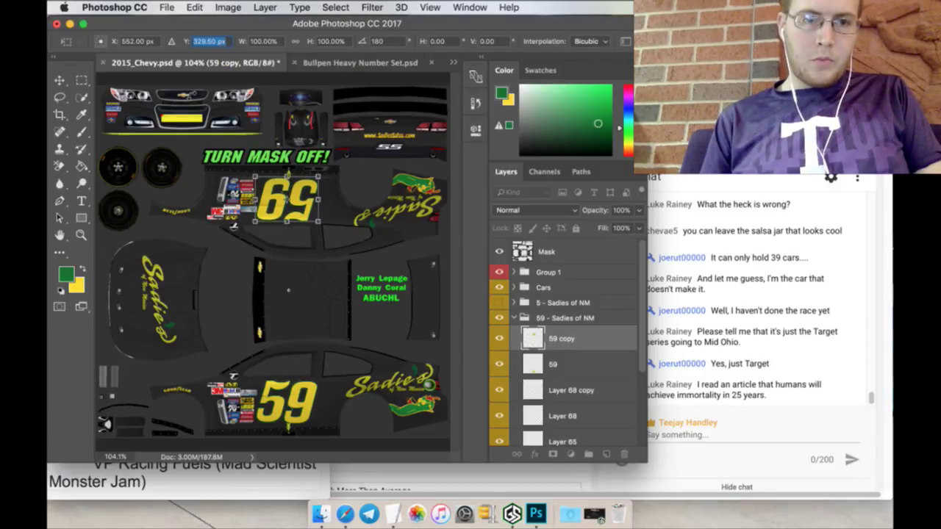
left_click(83, 79)
left_click(580, 192)
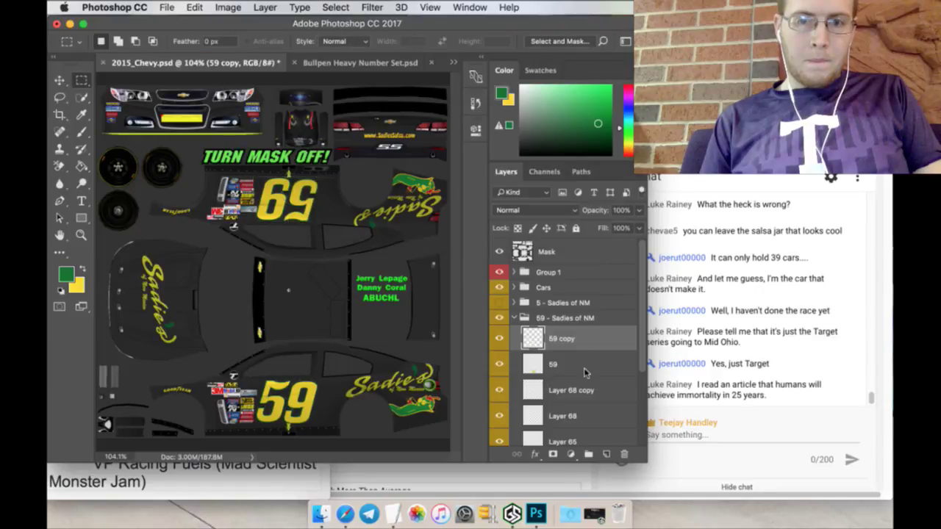
left_click(584, 355)
Step: Duplicate 59 and place the copy centred on the roof, scaled to about 132%
right_click(584, 358)
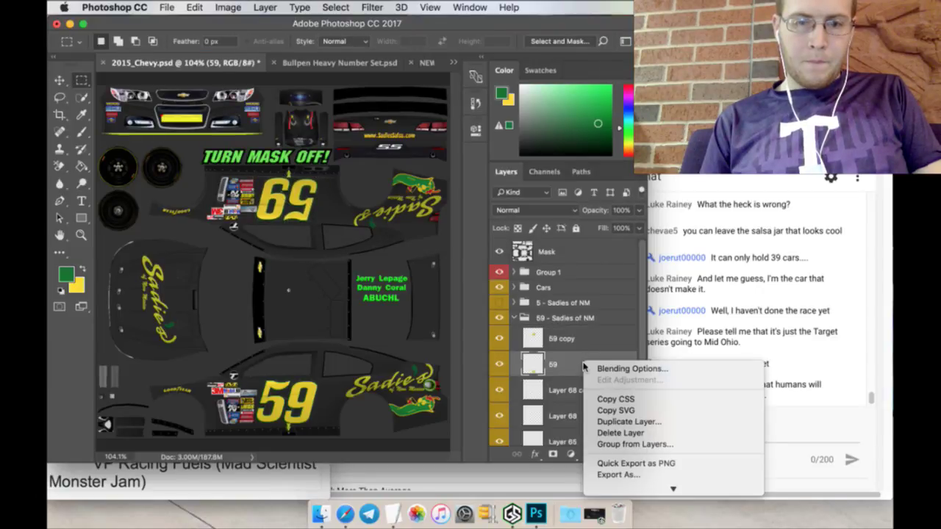
left_click(607, 421)
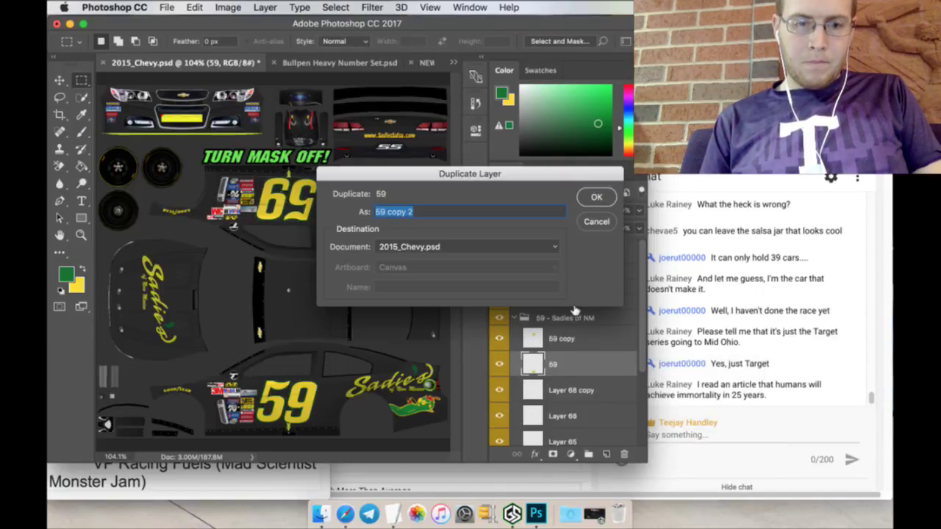
left_click(595, 198)
key("v")
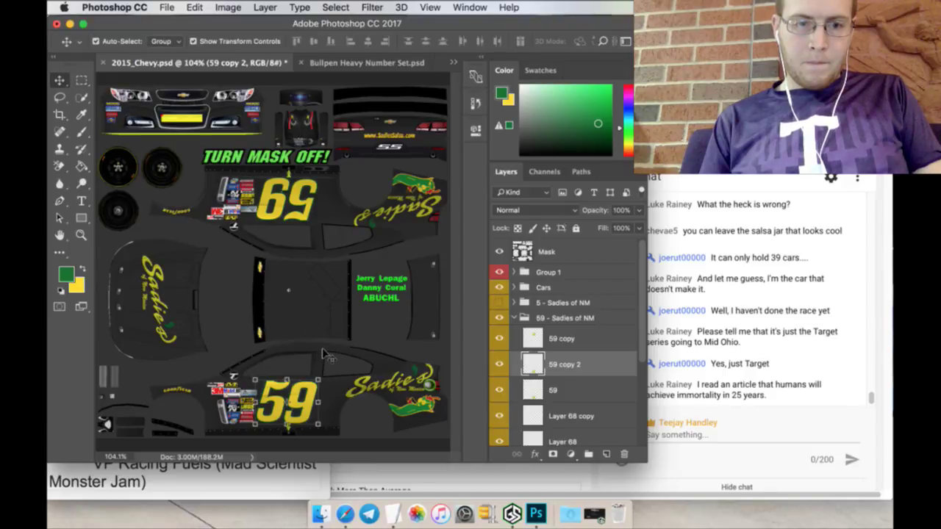
left_click_drag(293, 377, 313, 276)
mouse_move(327, 310)
left_mouse_down()
mouse_move(344, 334)
mouse_move(325, 313)
left_mouse_up()
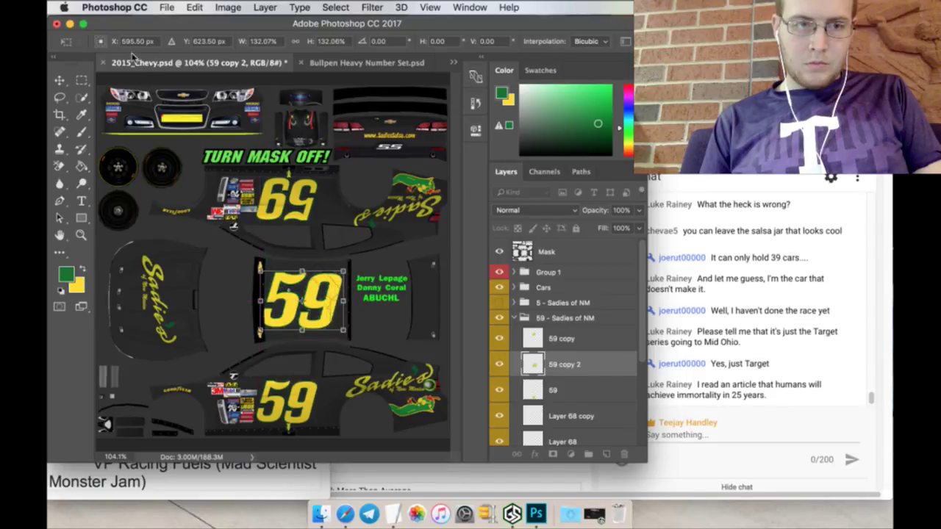
left_click_drag(118, 39, 129, 41)
left_click(81, 80)
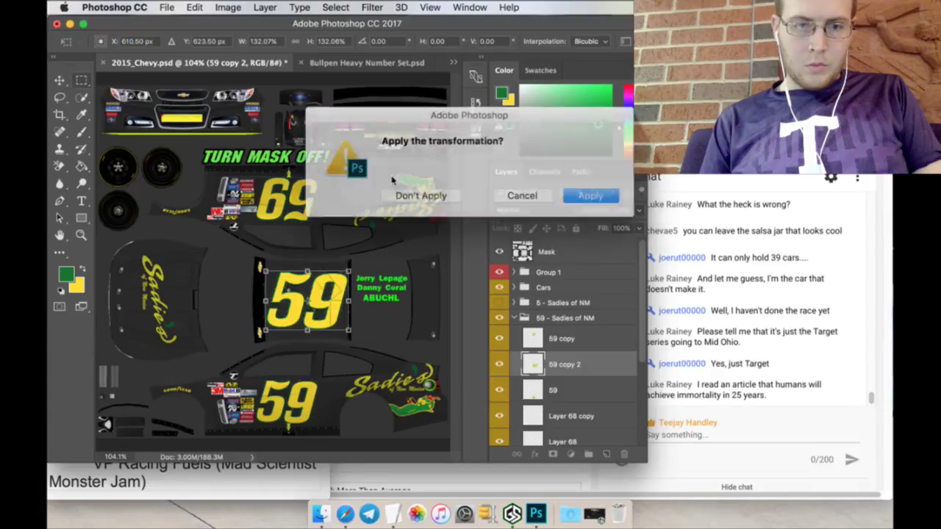
left_click(562, 197)
Step: Duplicate the original 59 layer a third time
left_click(580, 390)
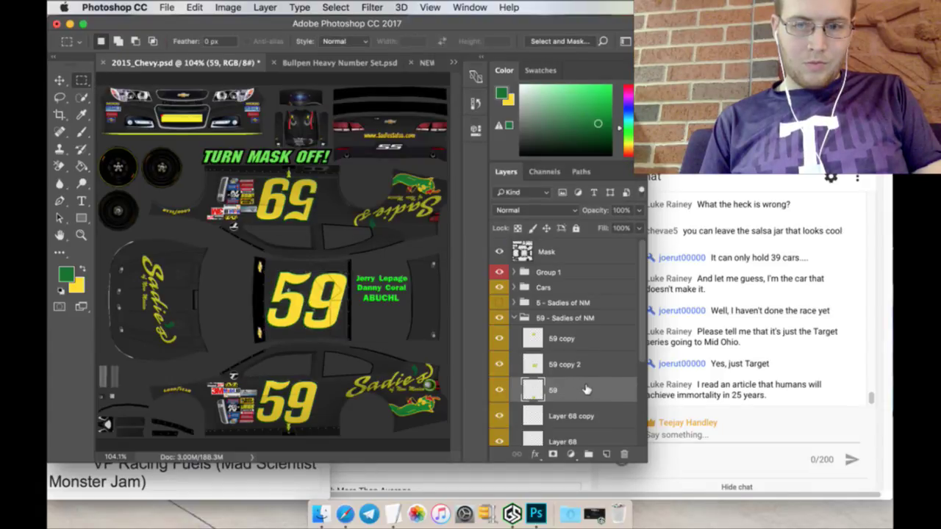
right_click(586, 392)
left_click(617, 447)
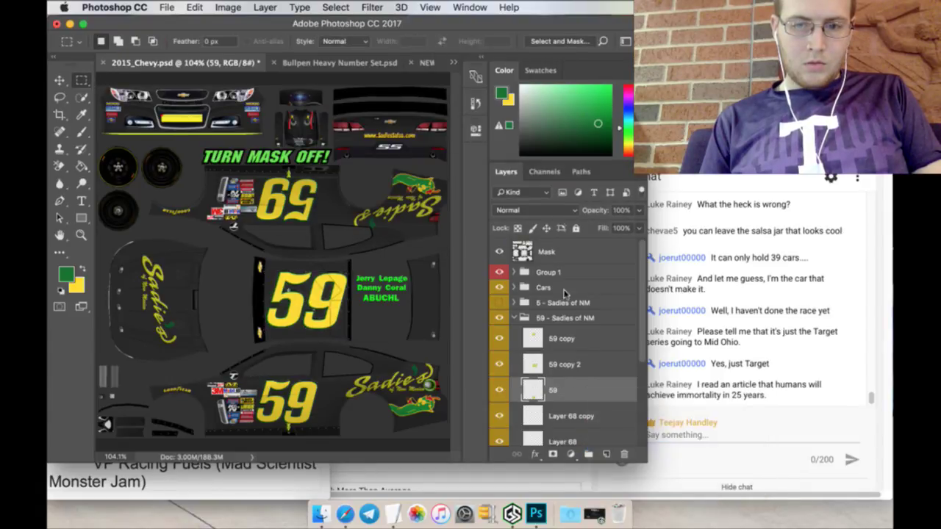
Step: Shrink the 59 copy 3 layer and move it onto the rear panel
left_click(595, 197)
left_click(59, 79)
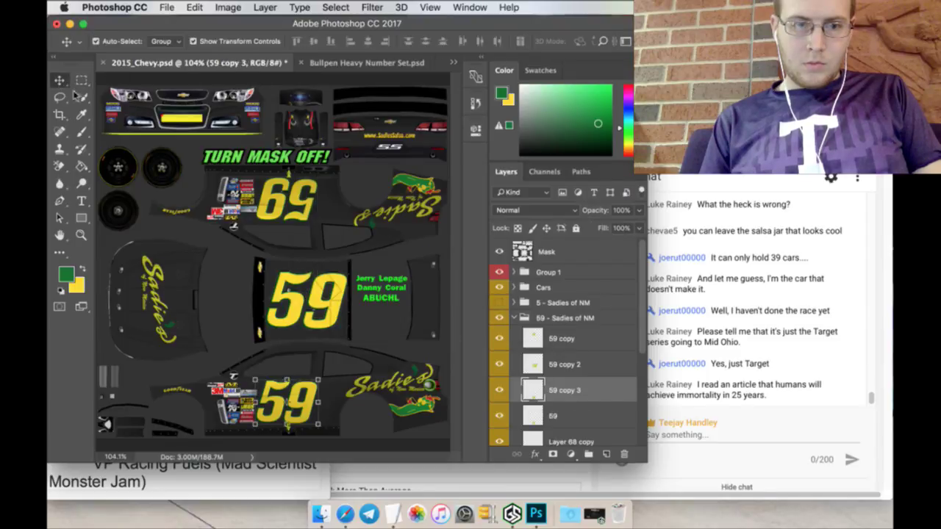
key("ctrl+t")
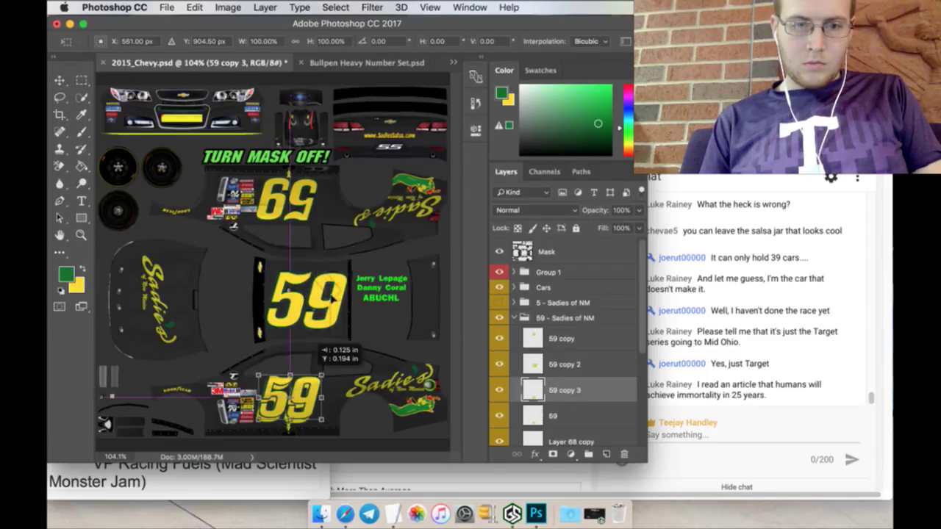
left_click_drag(288, 377, 433, 135)
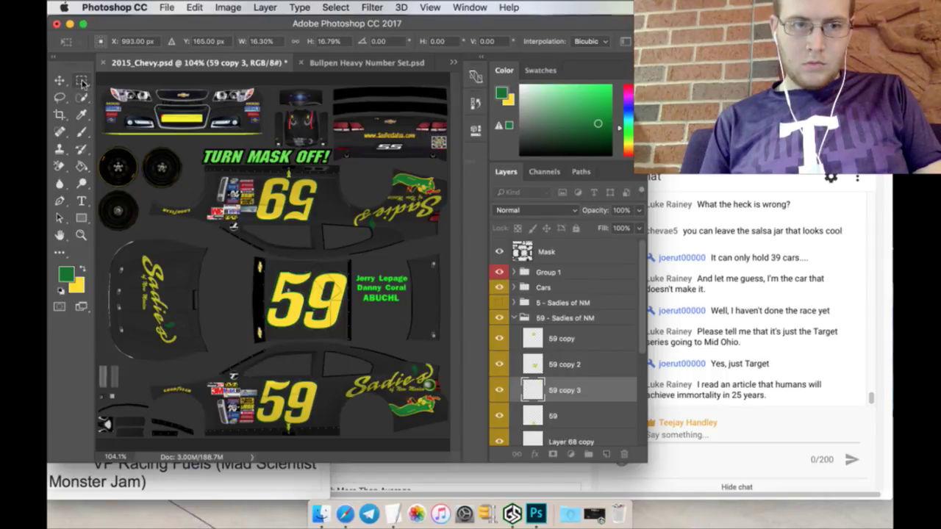
left_click(81, 79)
left_click(575, 194)
Step: Zoom in and fine-tune the small rear 59's position beside the taillight
key("z")
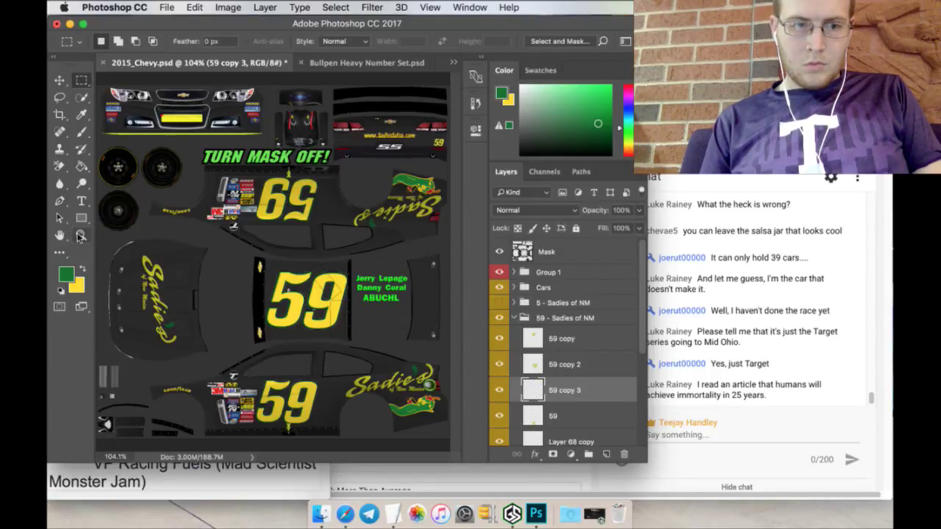
left_click_drag(439, 142, 398, 222)
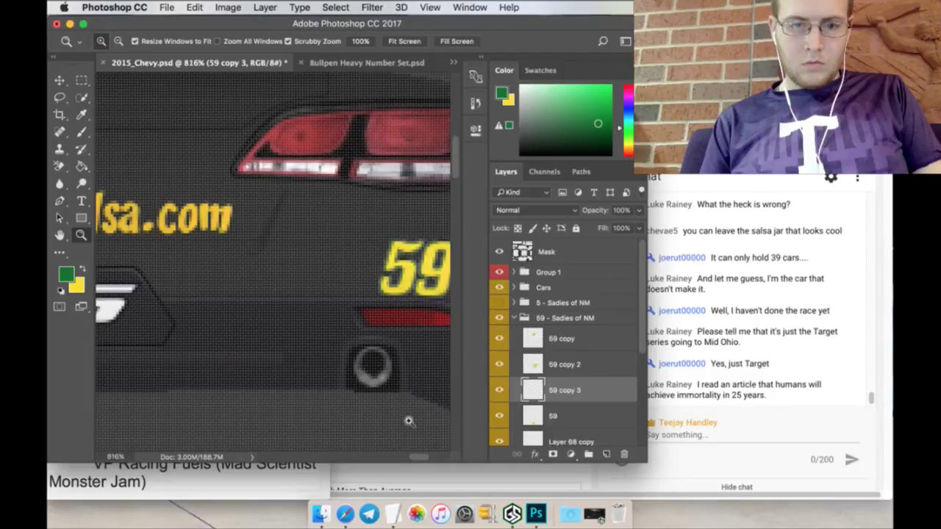
left_click_drag(418, 457, 420, 460)
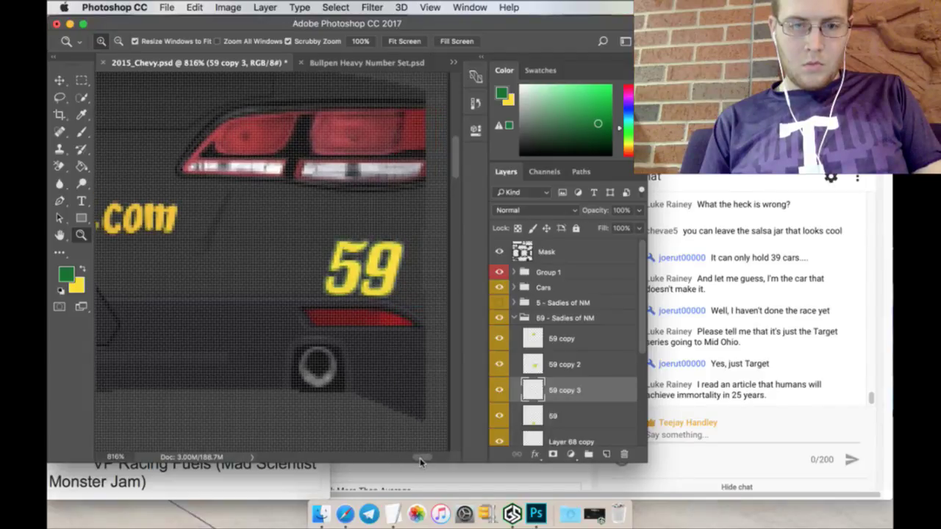
left_click(59, 79)
left_click(363, 237)
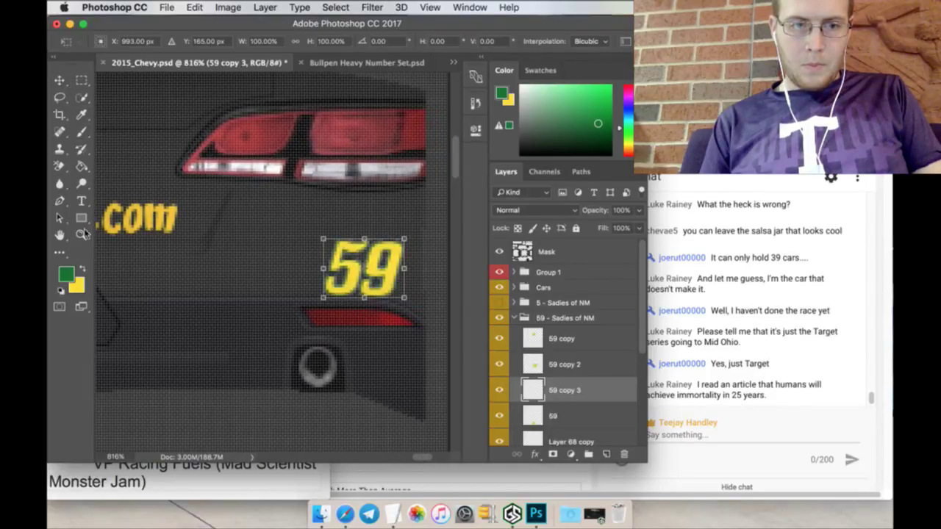
left_click(81, 234)
left_click_drag(353, 206, 346, 208)
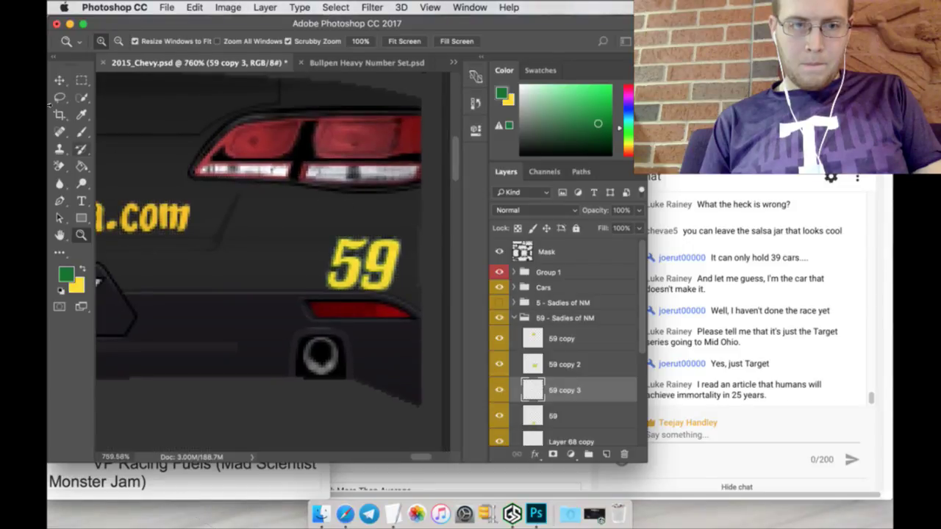
left_click(60, 79)
left_click(363, 238)
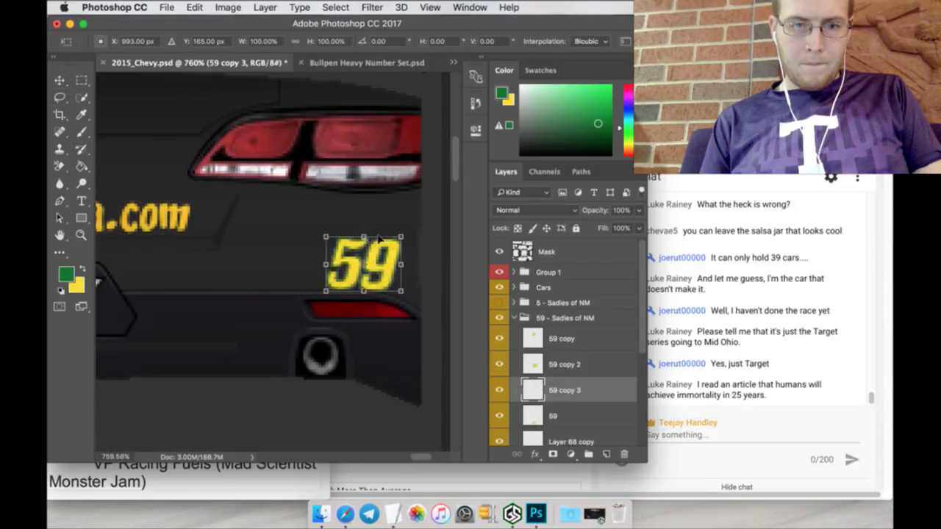
left_click_drag(379, 239, 364, 204)
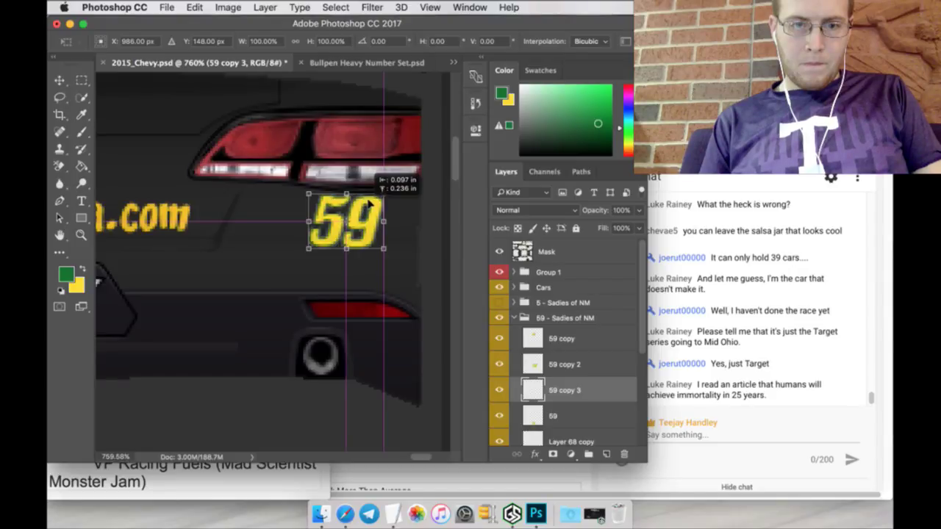
left_click_drag(368, 204, 374, 204)
left_click(81, 80)
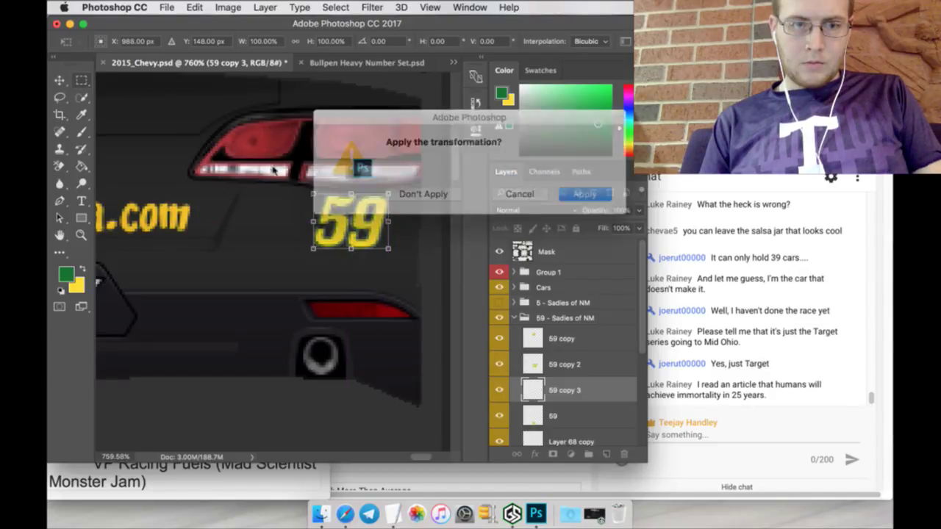
left_click(579, 195)
Step: Duplicate it as 59 copy 4, place it on the front bumper, then fit the screen
right_click(587, 390)
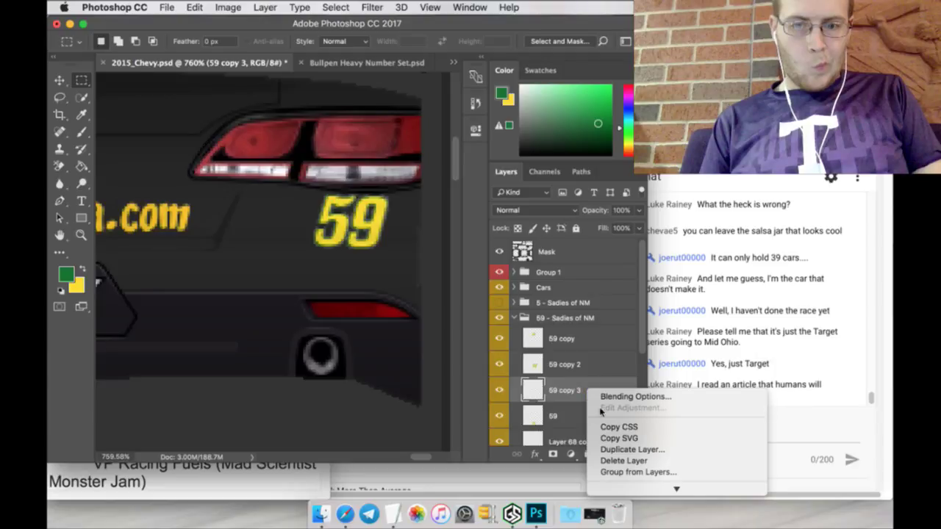
left_click(626, 446)
left_click(591, 197)
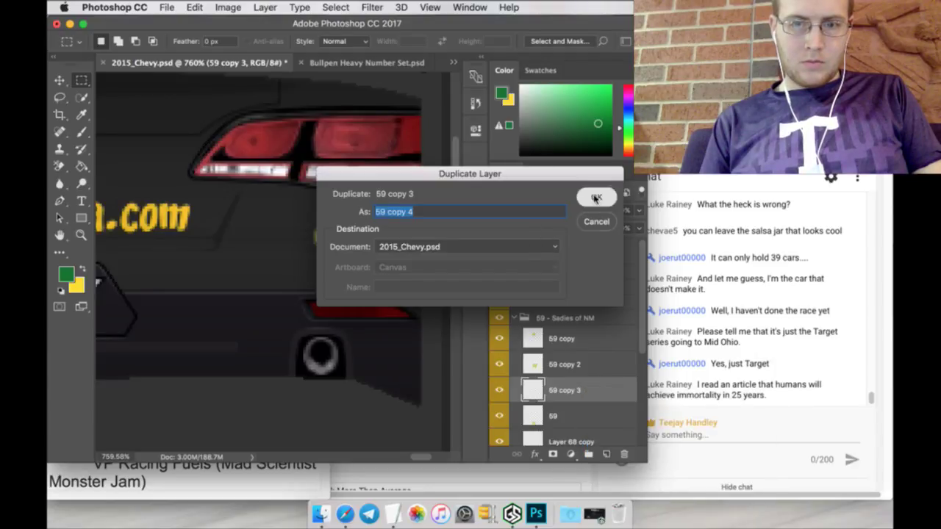
left_click(60, 81)
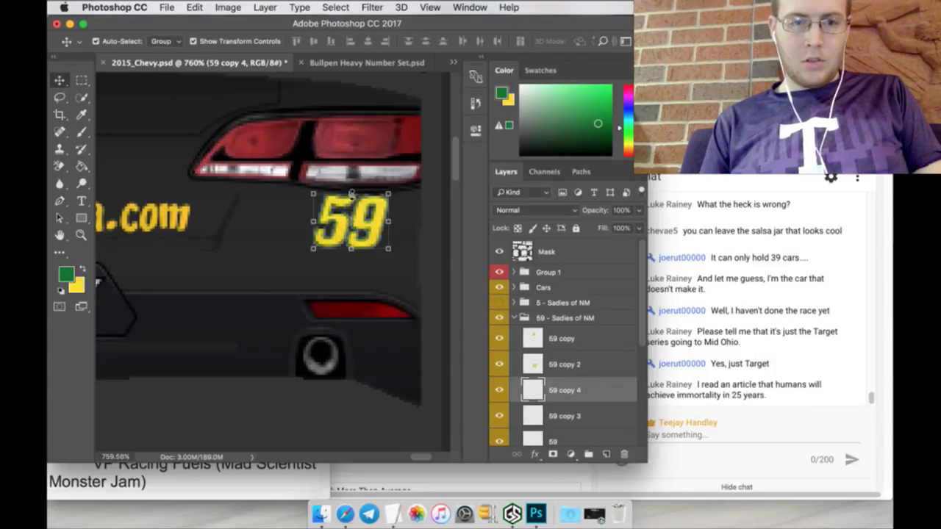
left_click(350, 193)
left_click_drag(334, 199, 55, 24)
left_click_drag(53, 103, 221, 170)
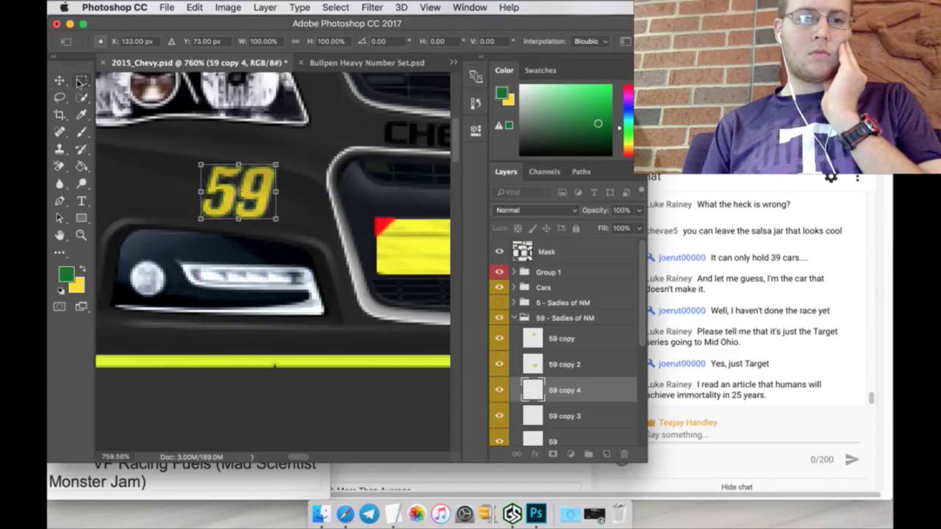
left_click(82, 81)
left_click(577, 192)
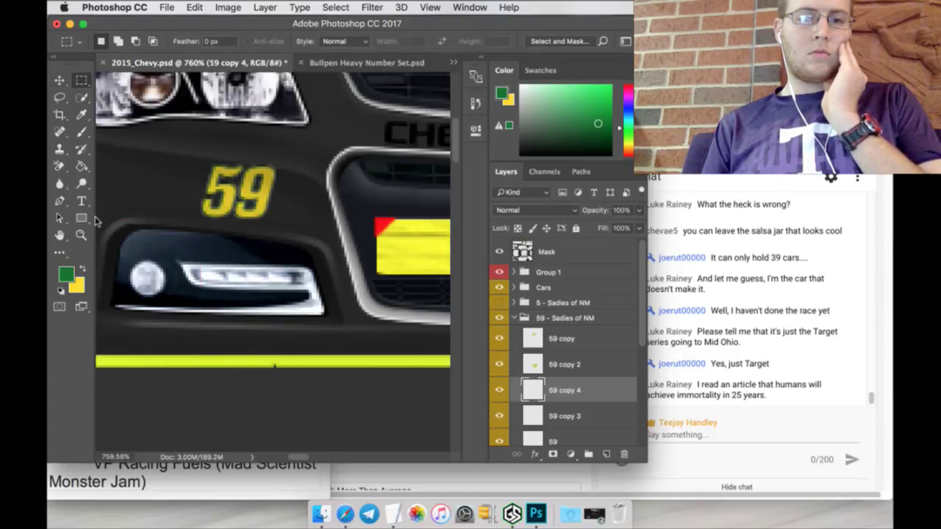
left_click(82, 236)
left_click(404, 41)
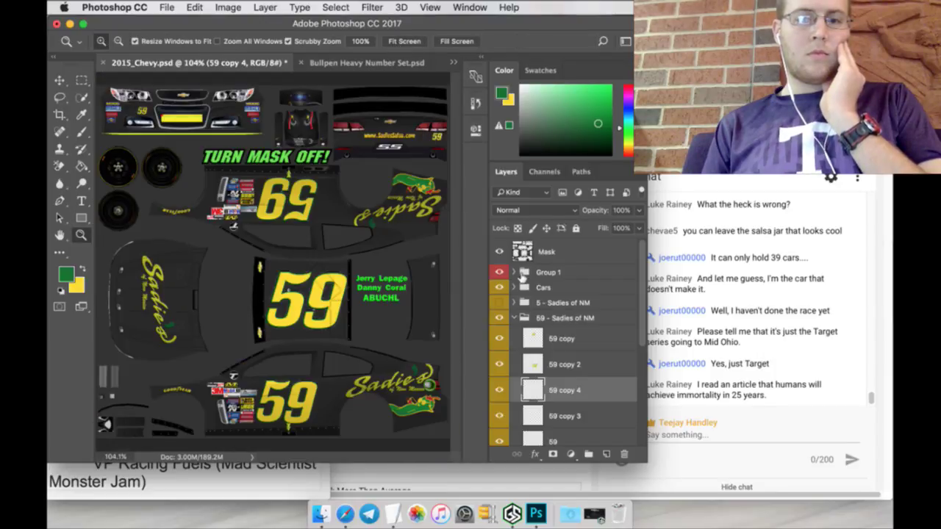
Step: Shift-select layers 59 through 59 copy 3 in the 59 - Sadies of NM group and merge them
scroll(580, 382, "down", 1)
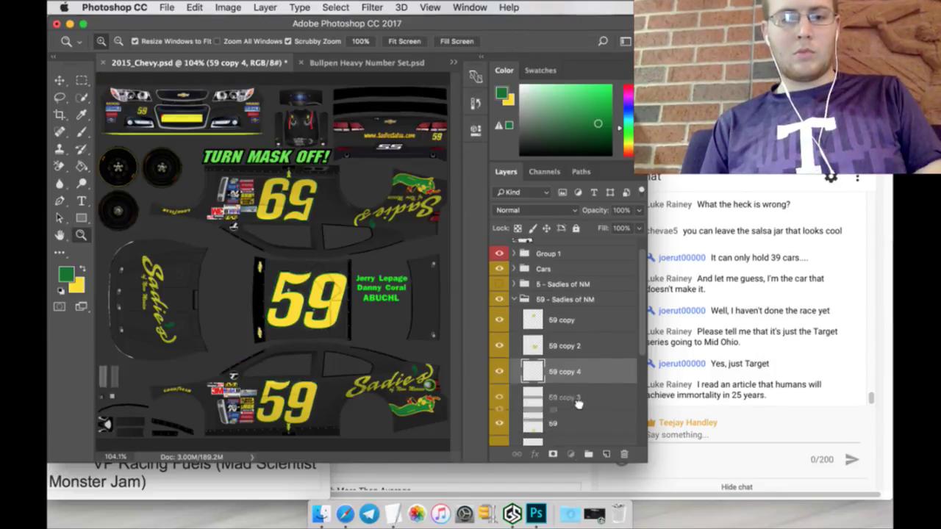
left_click_drag(581, 371, 579, 325)
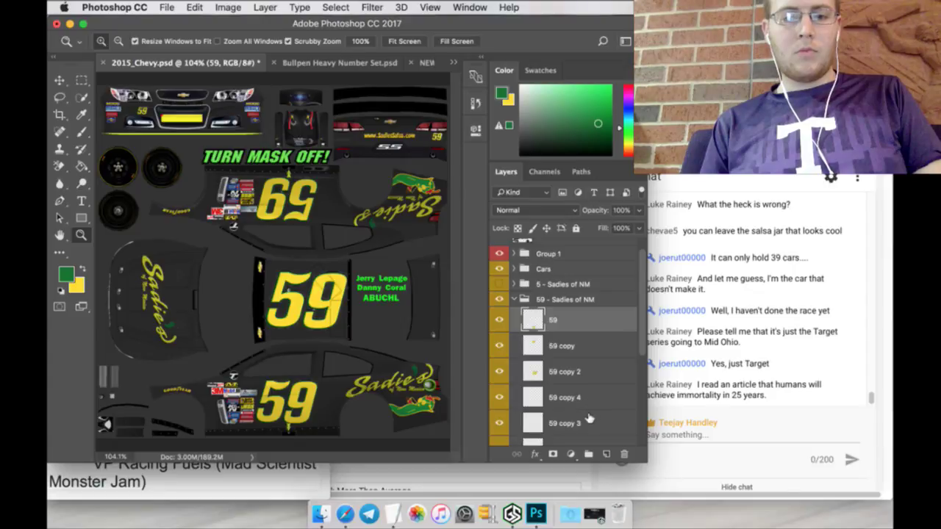
left_click(589, 419, "shift")
right_click(589, 419)
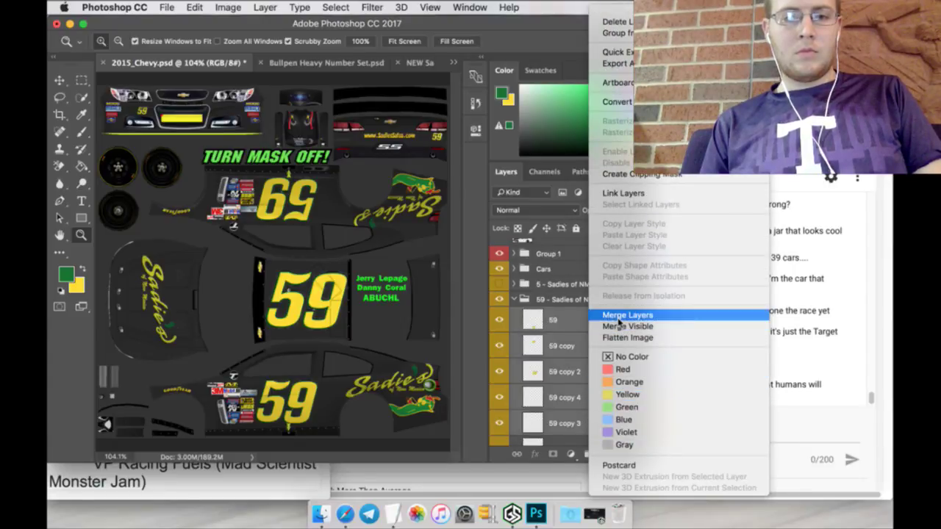
left_click(619, 316)
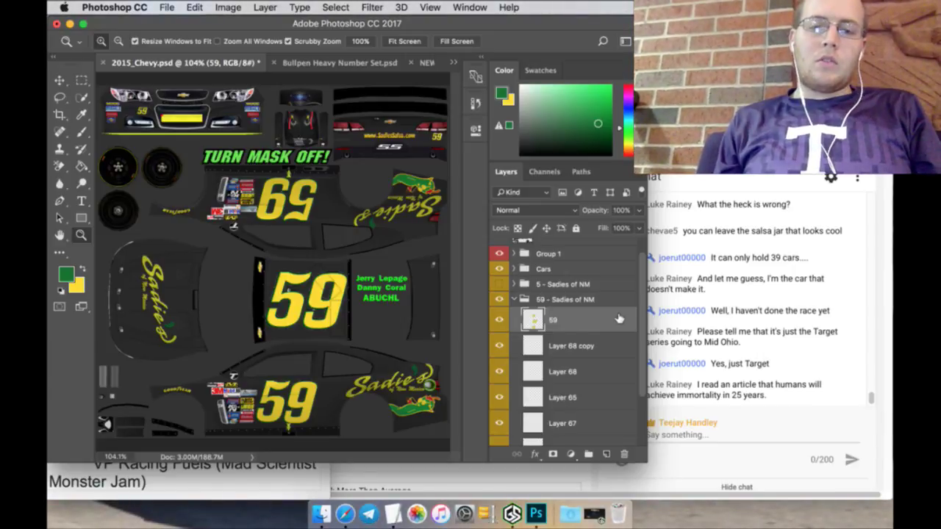
Step: Collapse the 59 group and toggle the red 5 design to compare, leaving it visible
left_click(515, 298)
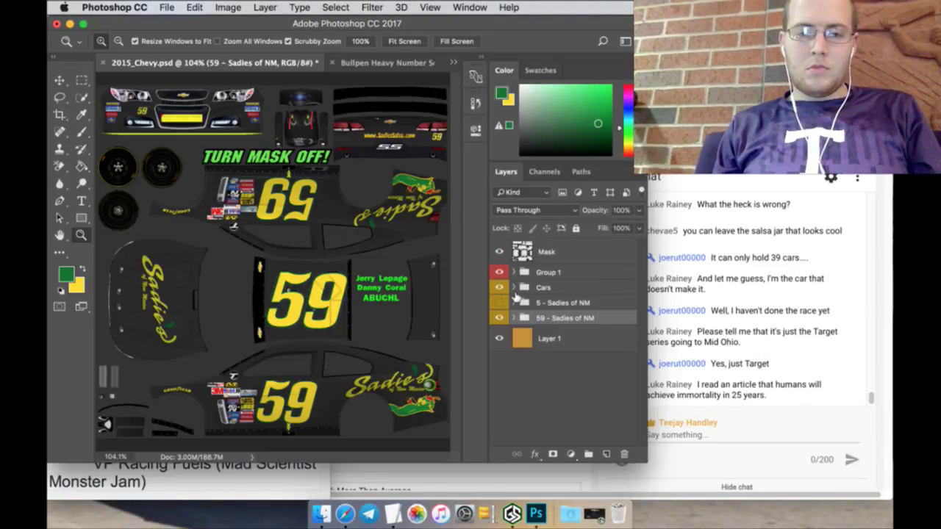
left_click(499, 302)
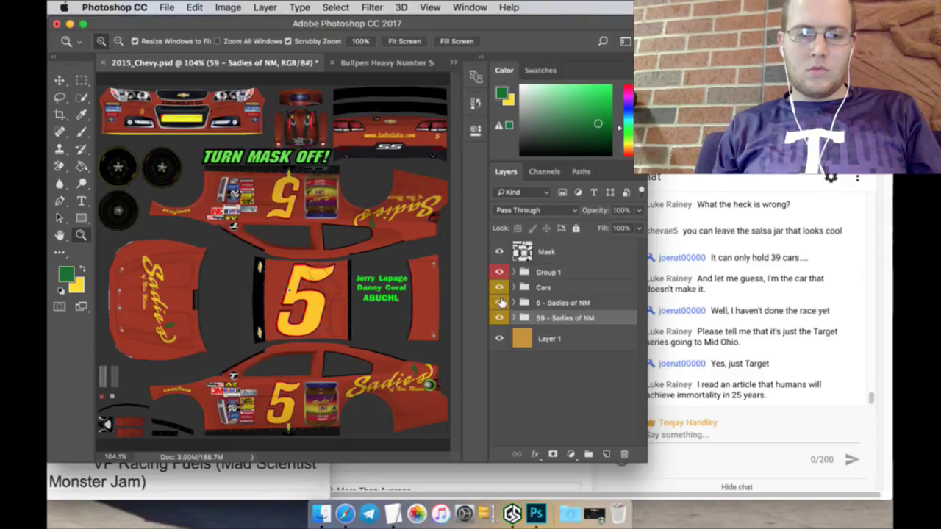
left_click(500, 302)
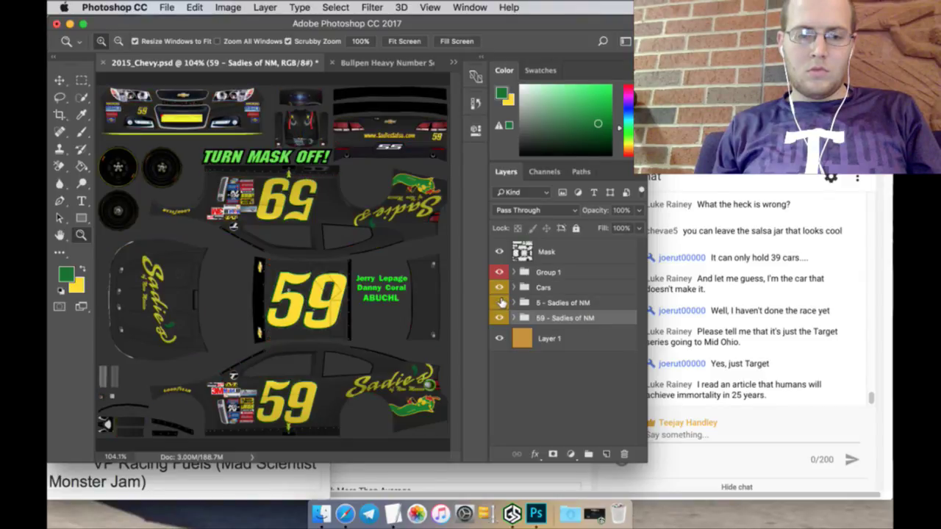
left_click(500, 302)
left_click(500, 302)
left_click(501, 302)
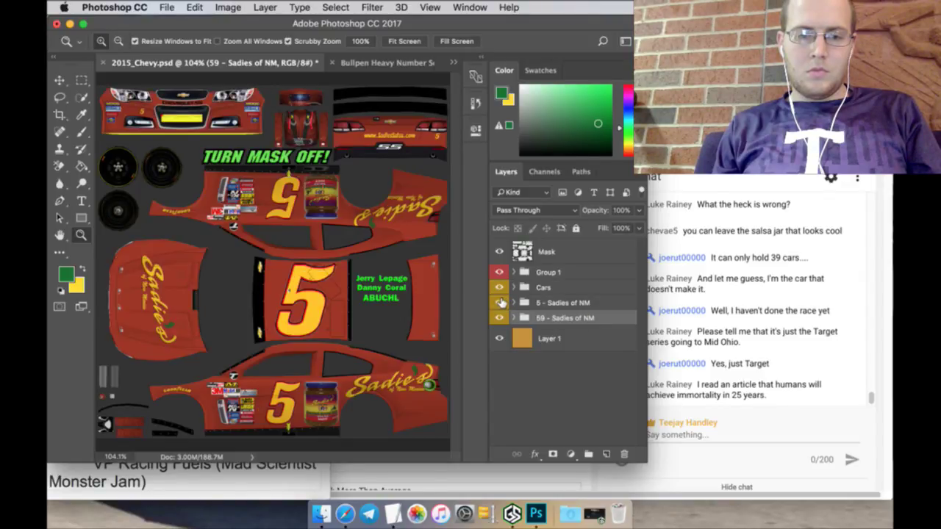
Step: Save 2015_Chevy.psd and hide the Mask overlay
left_click(500, 249)
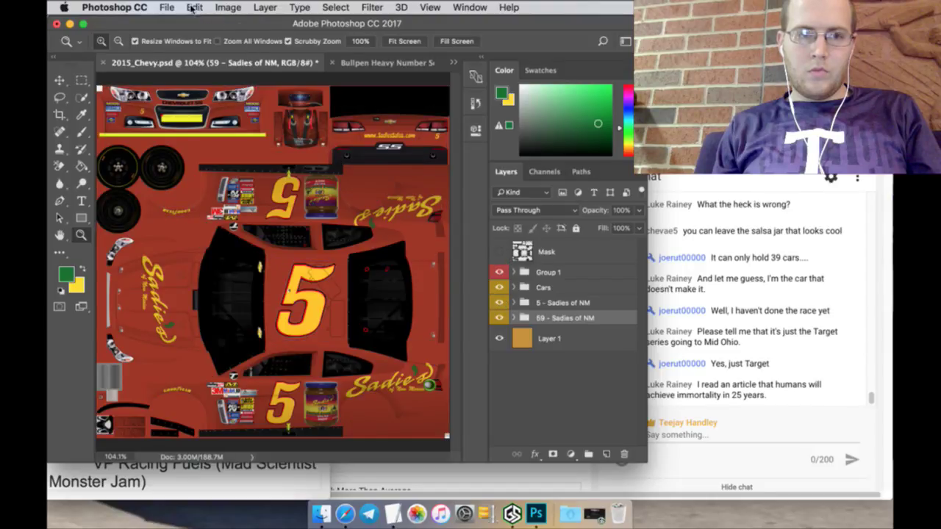
left_click(165, 7)
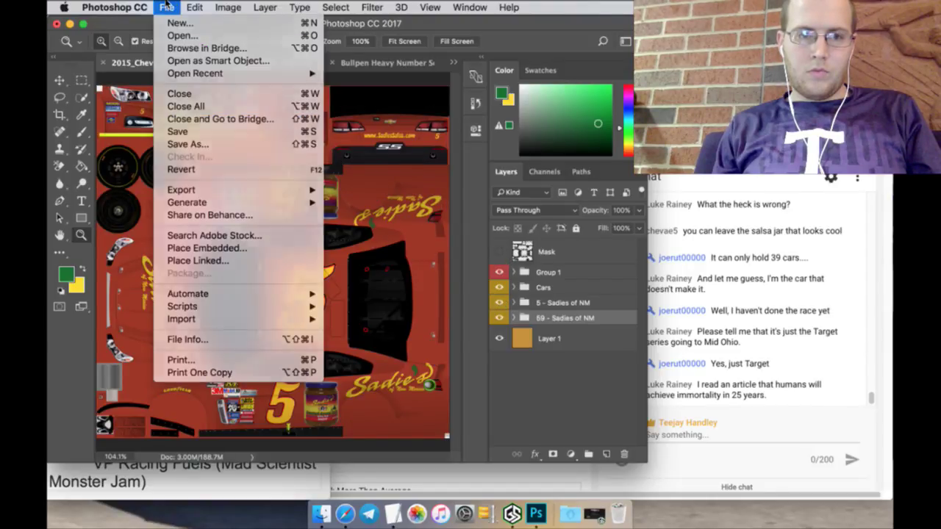
left_click(165, 8)
left_click(500, 251)
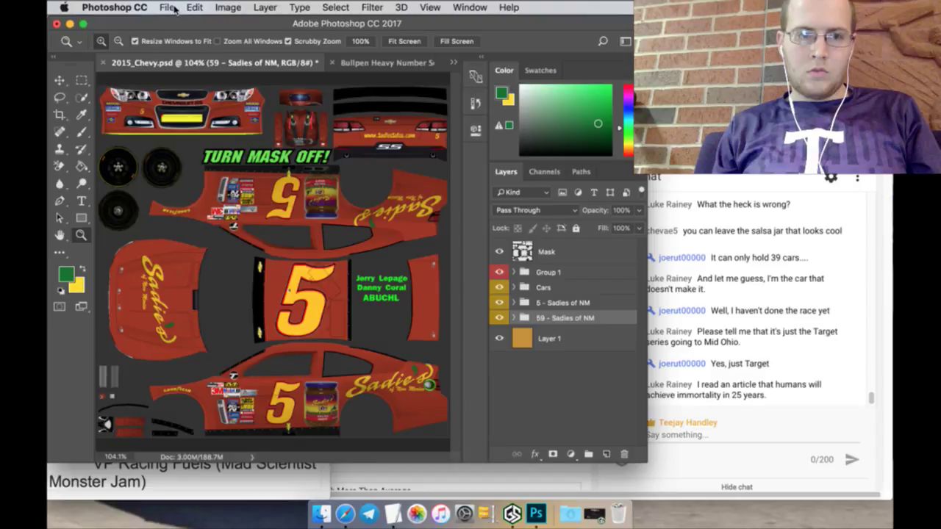
left_click(174, 7)
left_click(195, 133)
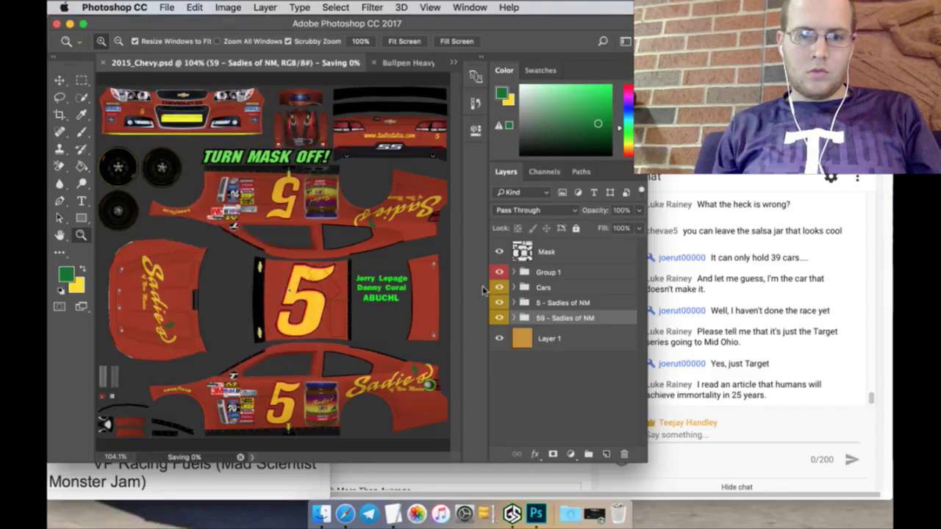
left_click(499, 251)
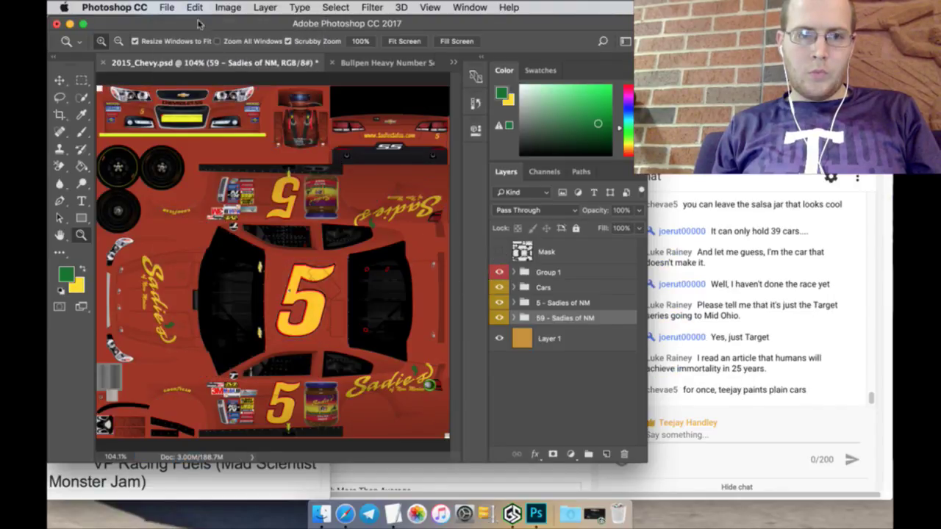
left_click(169, 7)
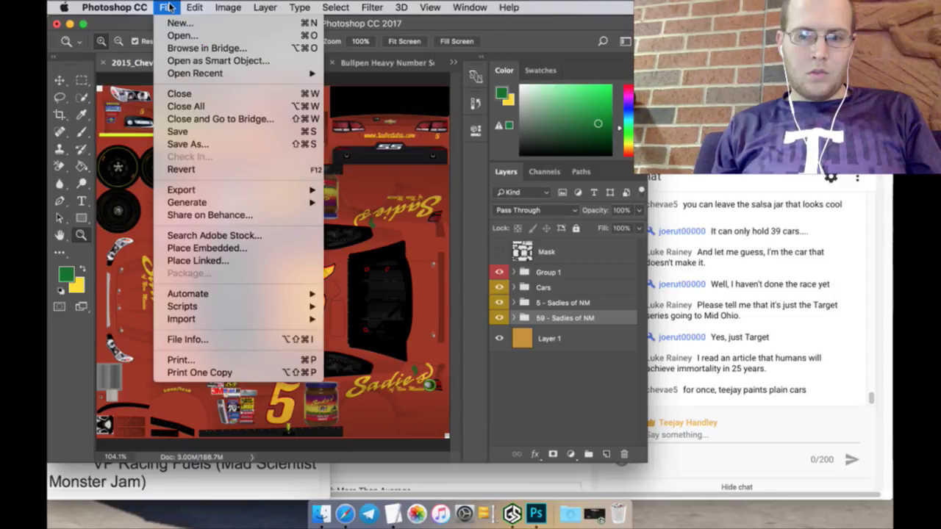
Step: Export the red 5 design as 5_SadRed, a 24-bit Targa in TGA RBCS, then hide it
left_click(183, 143)
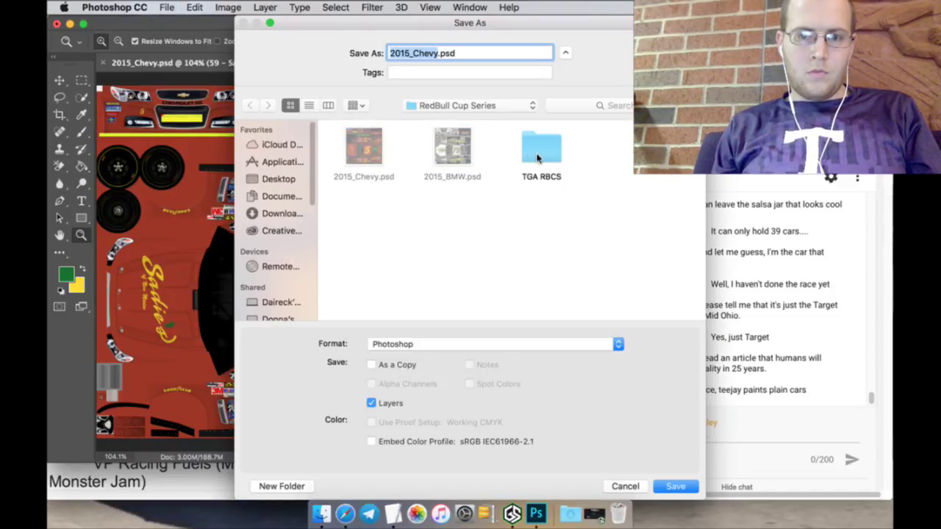
double_click(537, 158)
triple_click(498, 54)
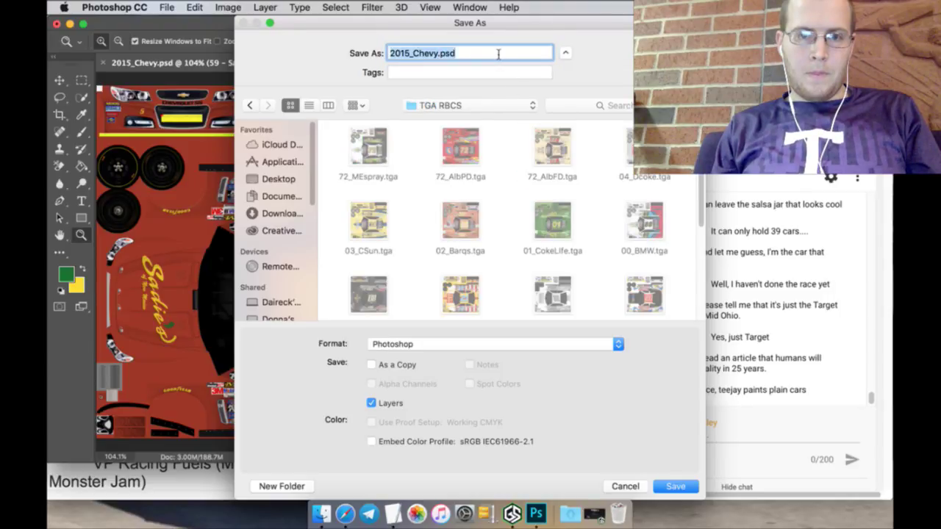
type("5_S")
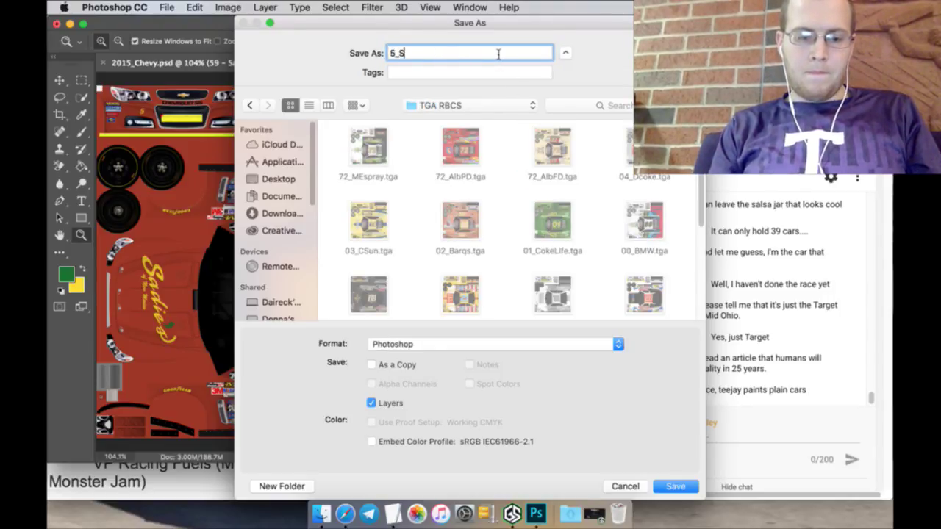
type("adRe")
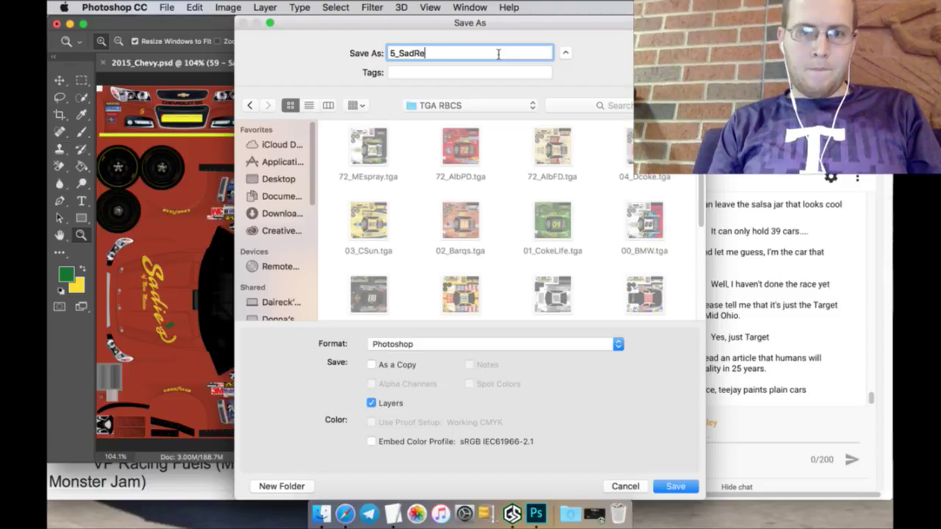
type("d")
left_click(589, 341)
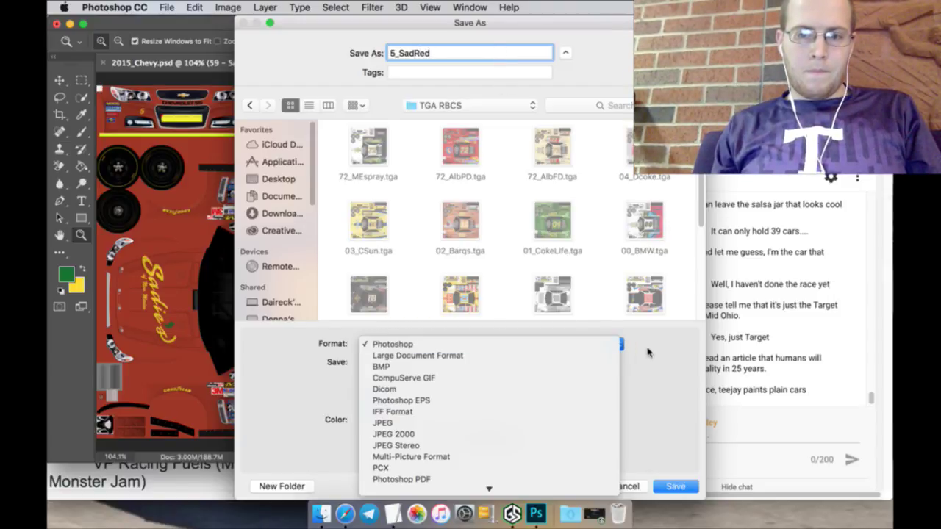
key("t")
key("Return")
key("Return")
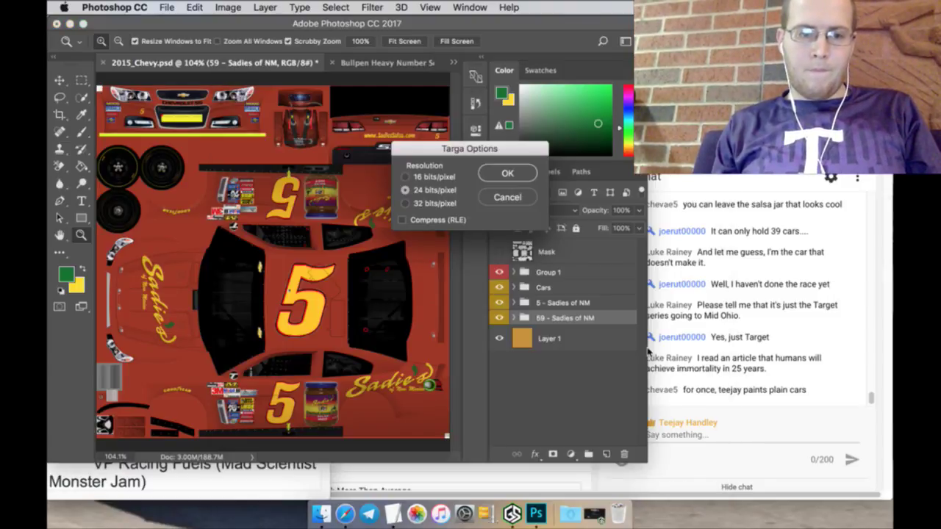
key("Return")
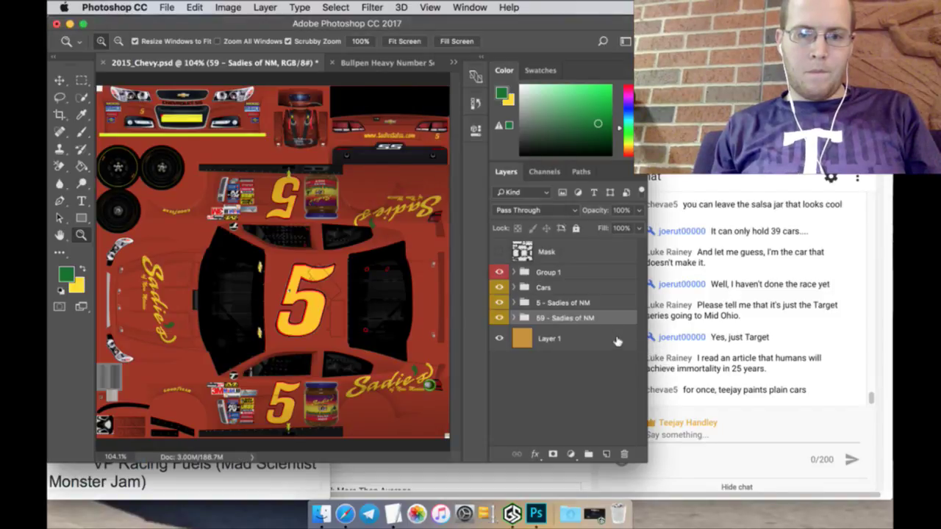
left_click(500, 300)
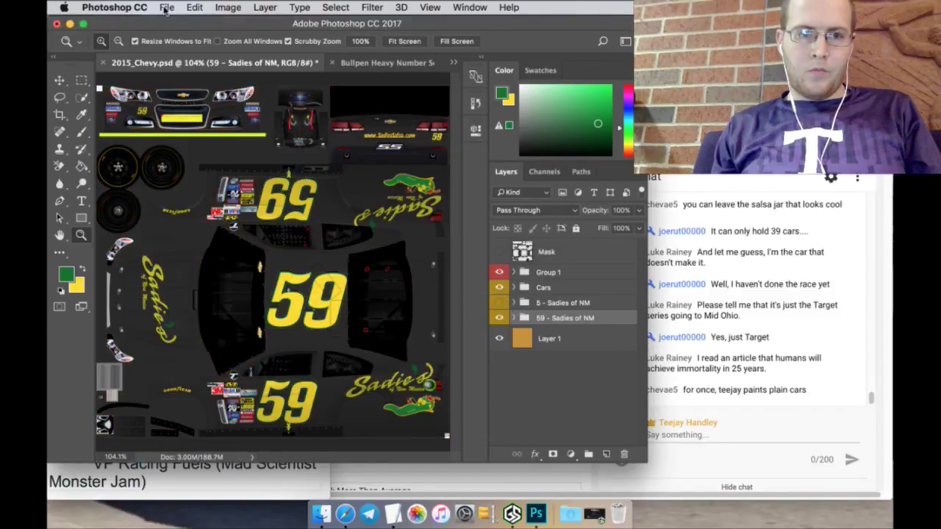
Step: Save the black 59 livery as 59_SadBla in Targa format in the TGA RBCS folder
left_click(166, 8)
left_click(216, 143)
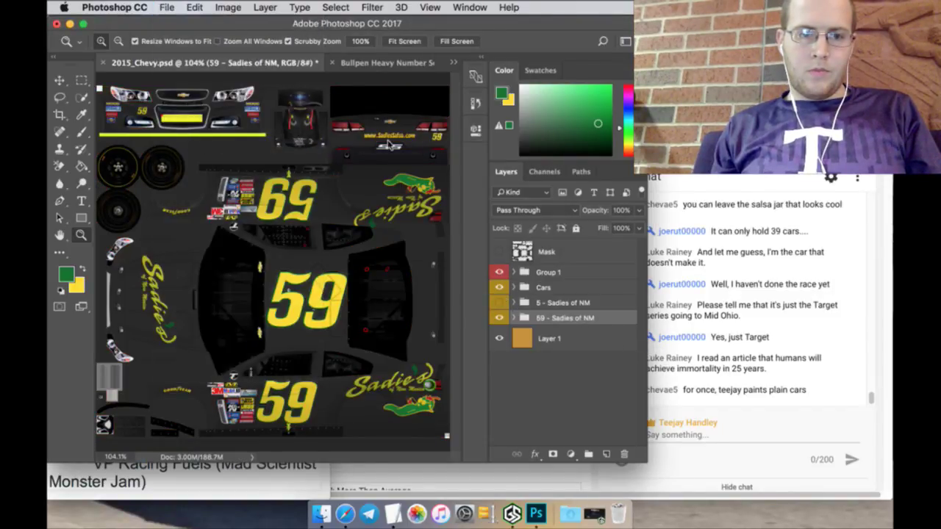
double_click(364, 149)
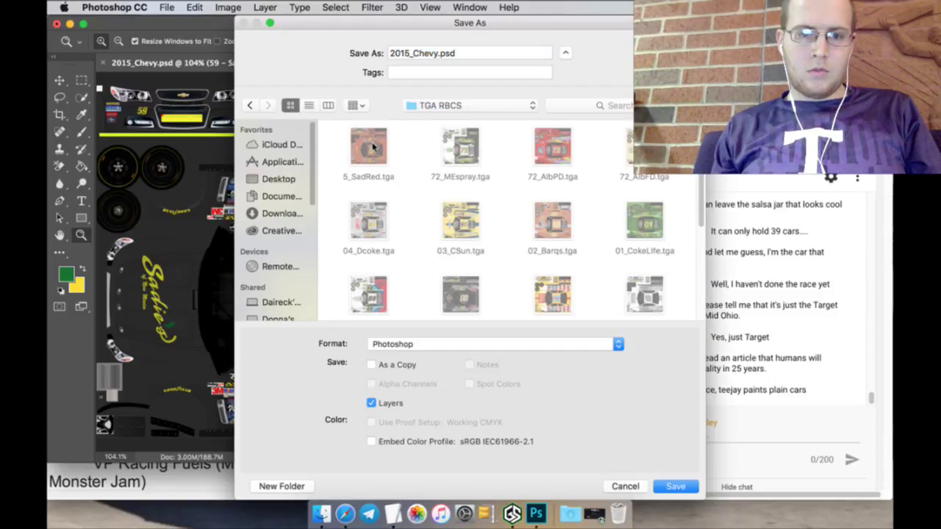
left_click(368, 147)
left_click(396, 56)
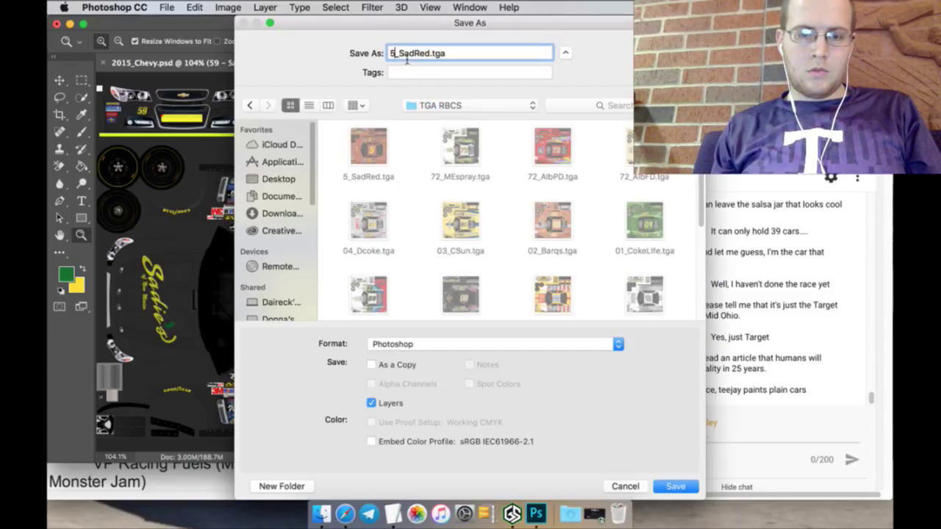
type("9_Sad")
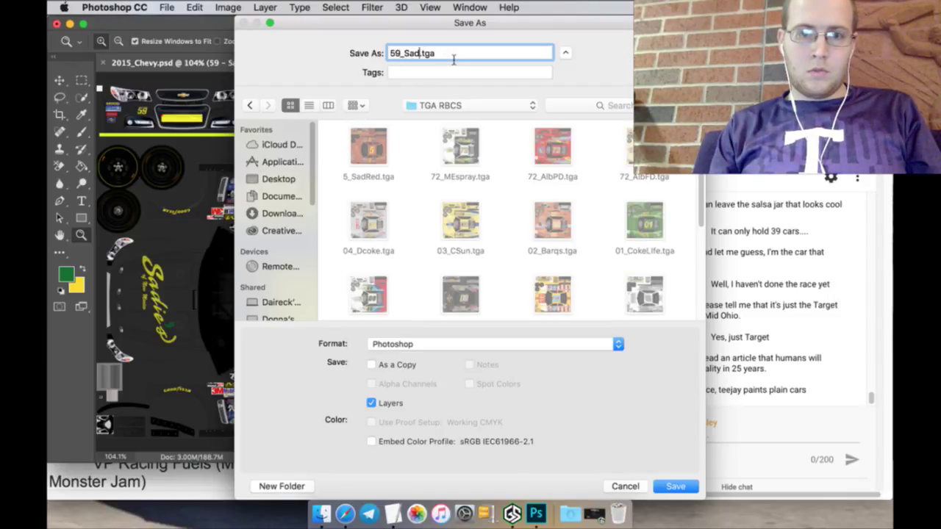
type("Bla")
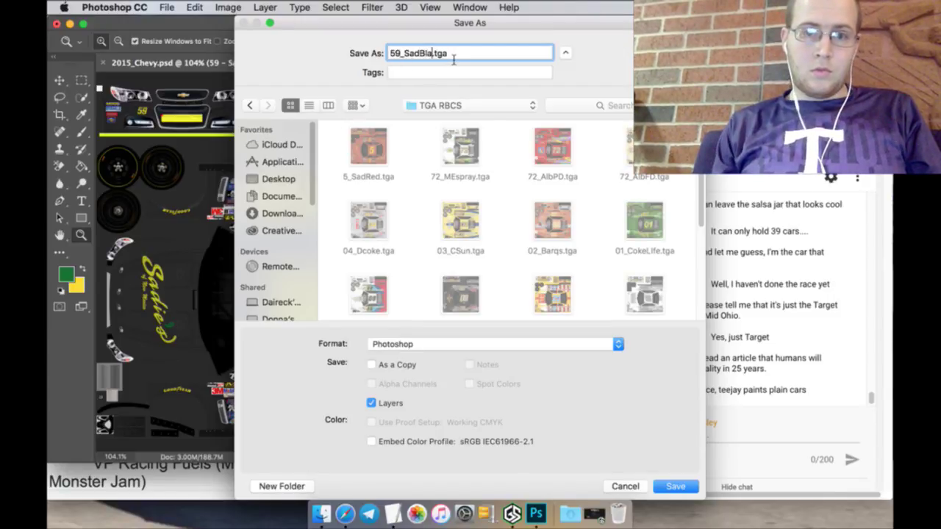
left_click(588, 352)
key("t")
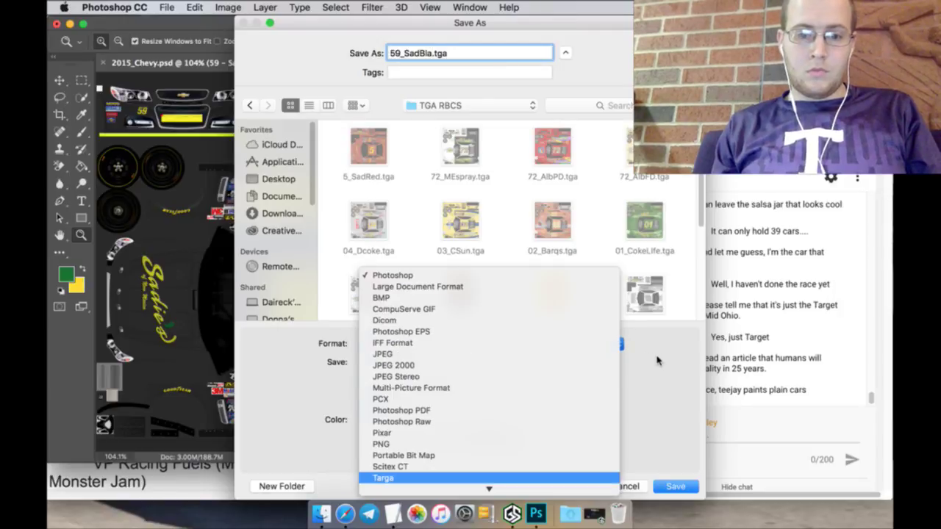
key("Return")
key("Return")
key("Return")
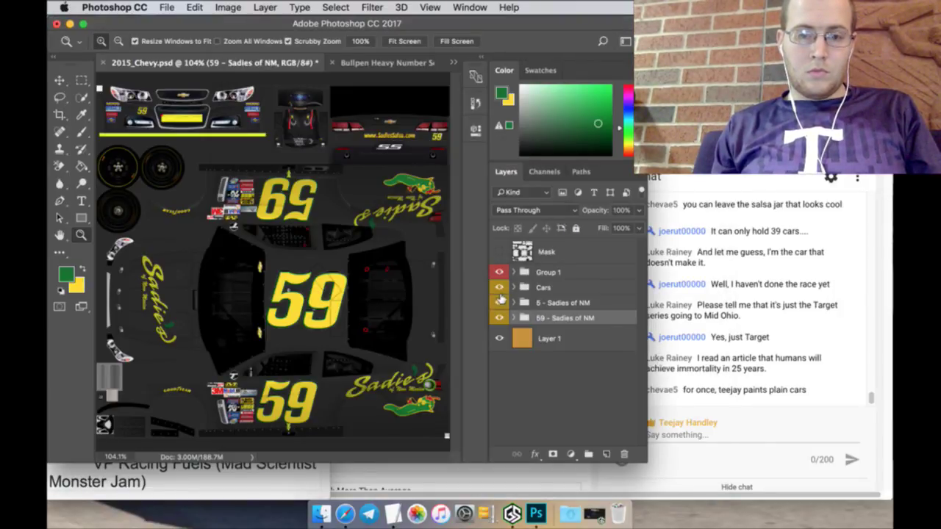
Step: Move the 5 - Sadies of NM layer into Cars, show the Mask, and save 2015_Chevy.psd
left_click(500, 301)
left_click(550, 302, "shift")
left_click(500, 304)
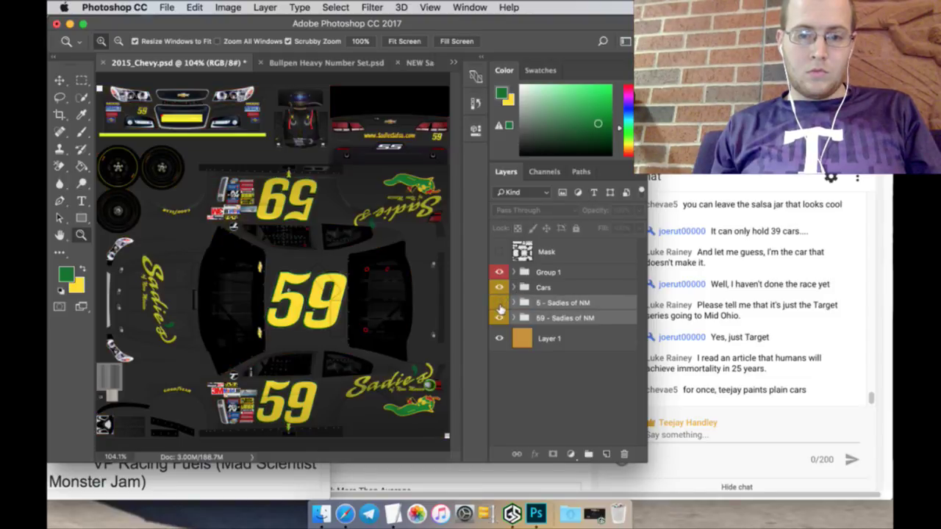
left_click(544, 302)
left_click(500, 318)
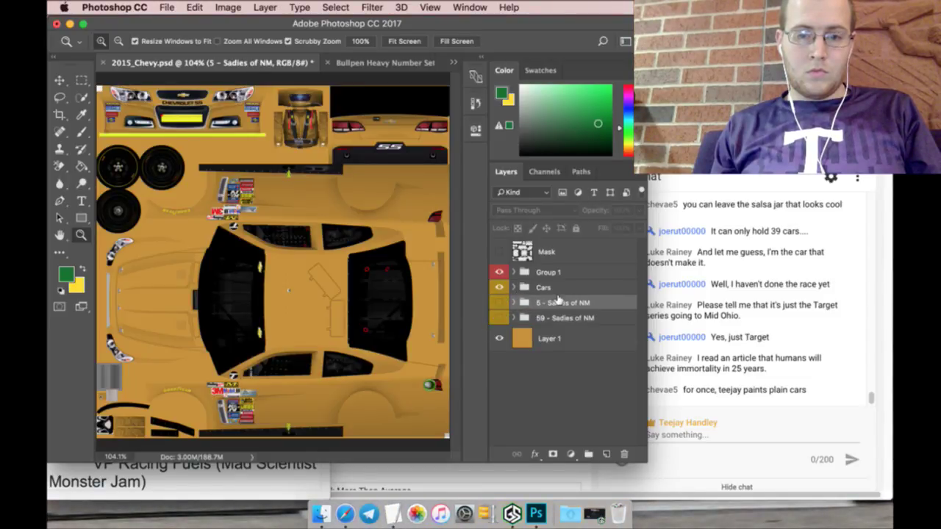
left_click_drag(557, 299, 552, 287)
left_click(500, 251)
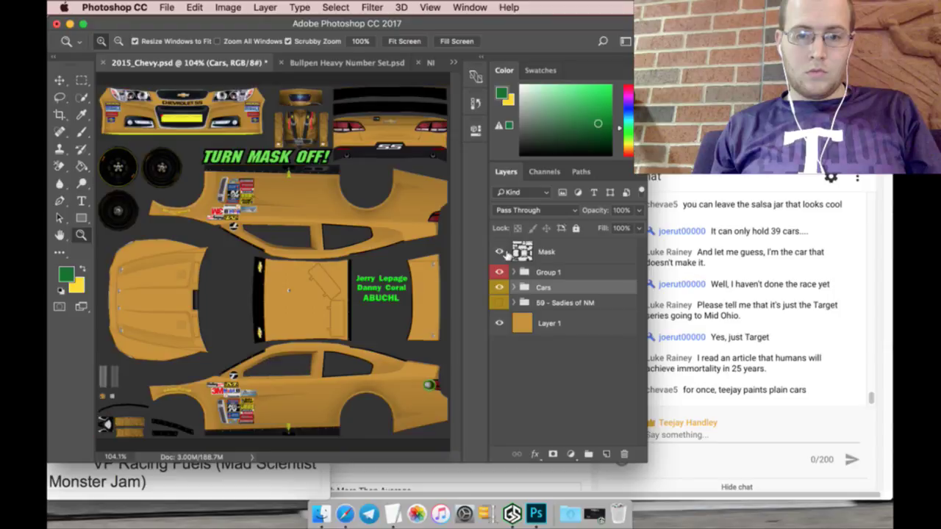
left_click(168, 7)
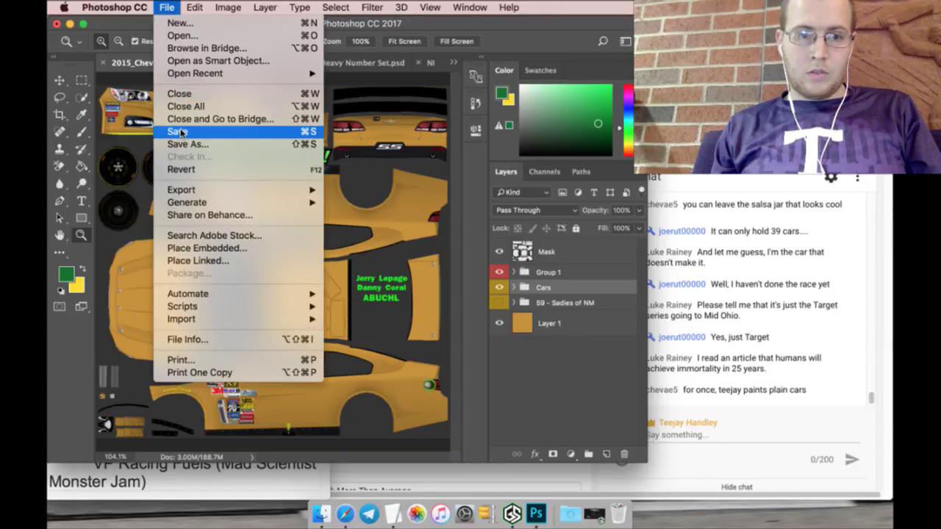
left_click(183, 133)
left_click(305, 485)
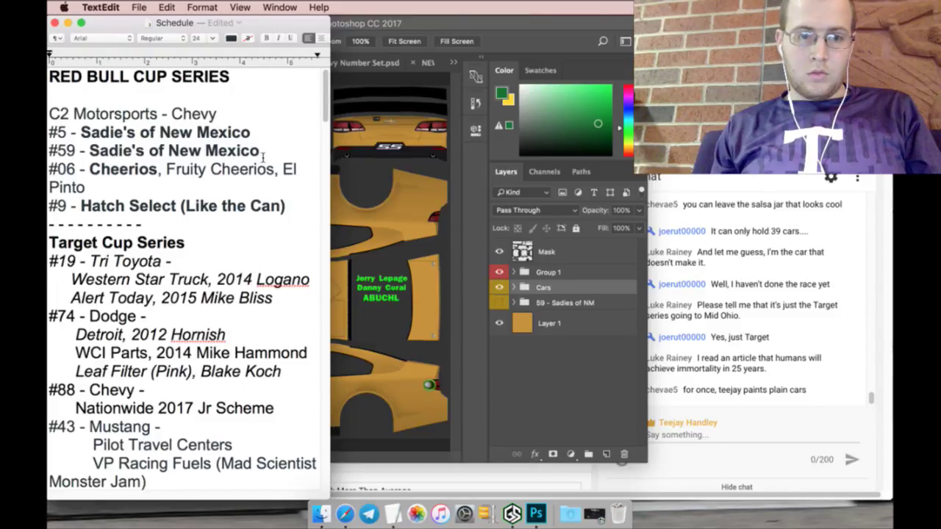
Step: Italicise the #5 and #59 Sadie's of New Mexico lines, select 'Cheerios', then switch to Safari
left_click_drag(262, 154, 49, 133)
key("super+i")
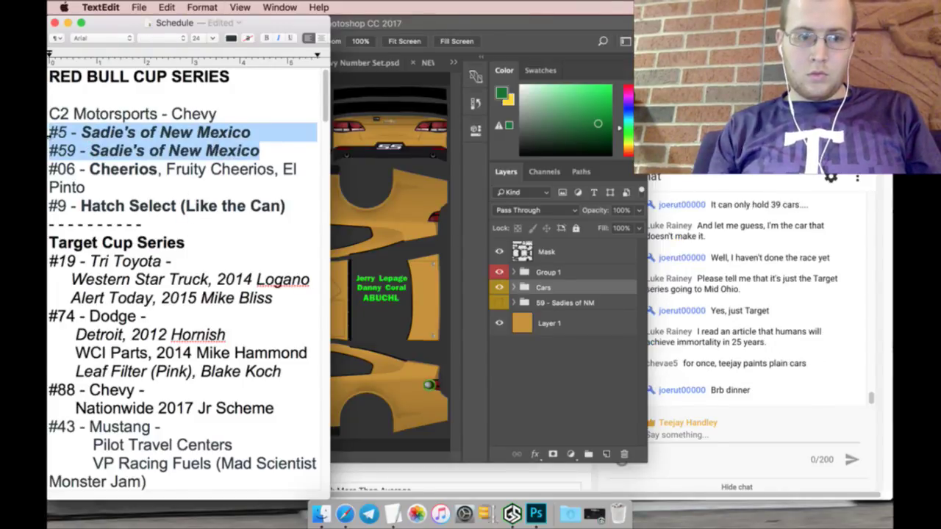
left_click(104, 188)
left_click_drag(89, 170, 153, 171)
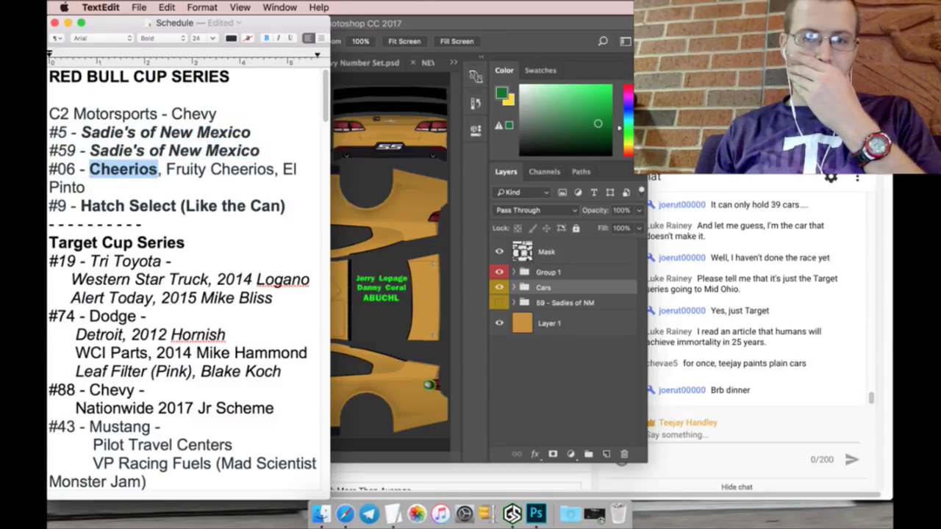
key("super+Tab")
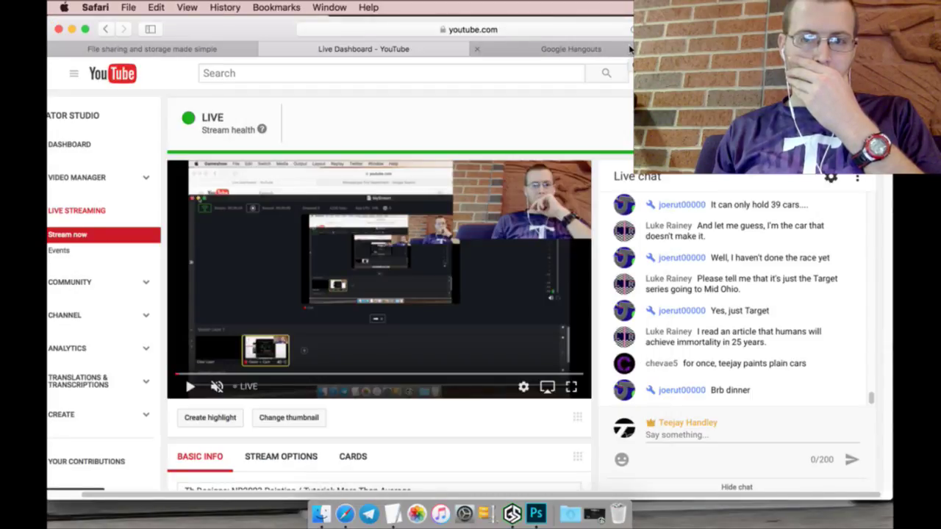
Step: Search Google Images for 'Cheerios' and scroll through the results
key("ctrl+Tab")
scroll(471, 294, "up", 3)
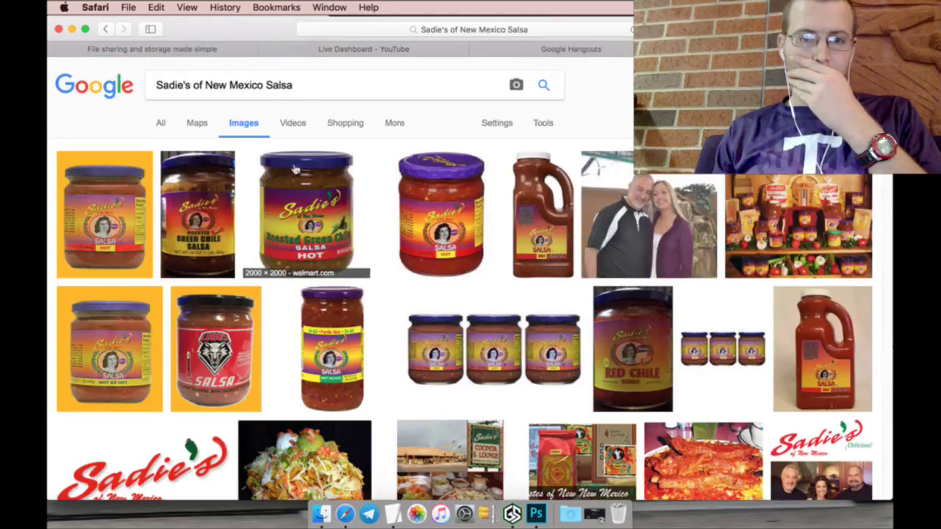
double_click(316, 84)
left_click(316, 85)
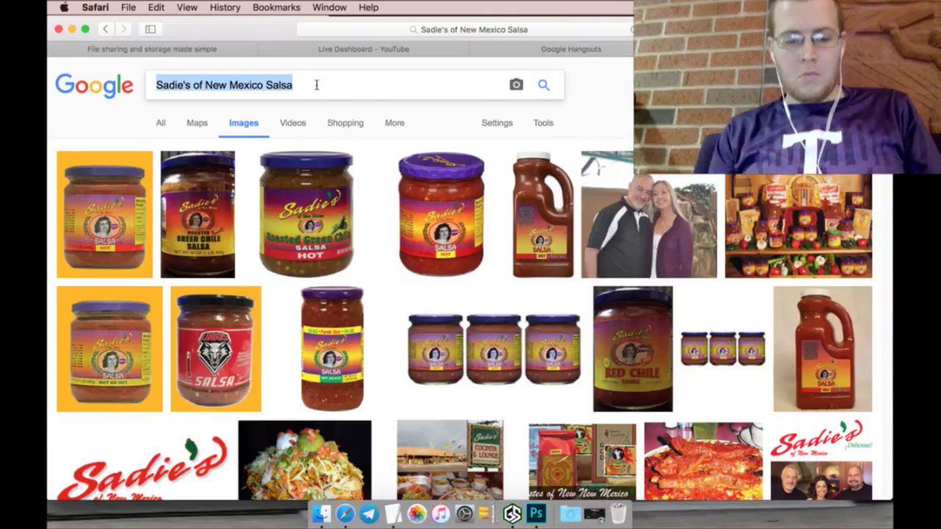
type("Cheerios")
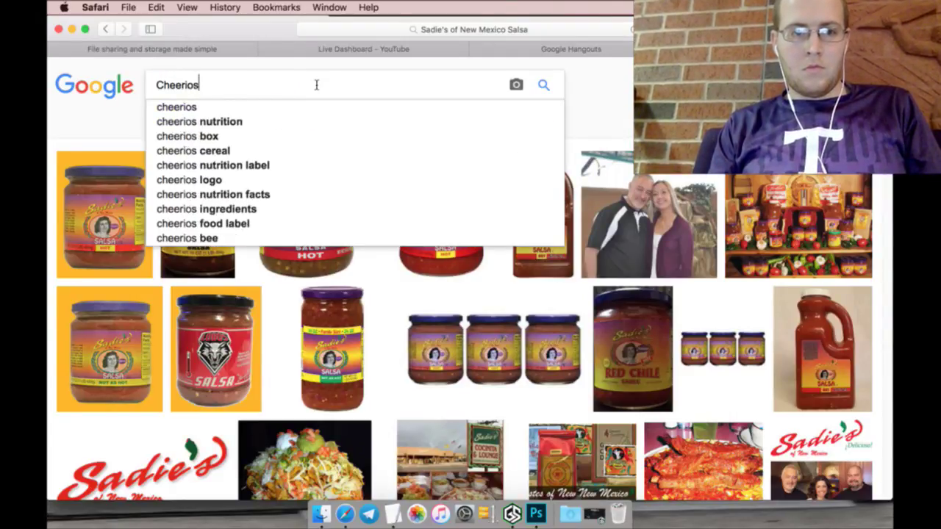
key("Return")
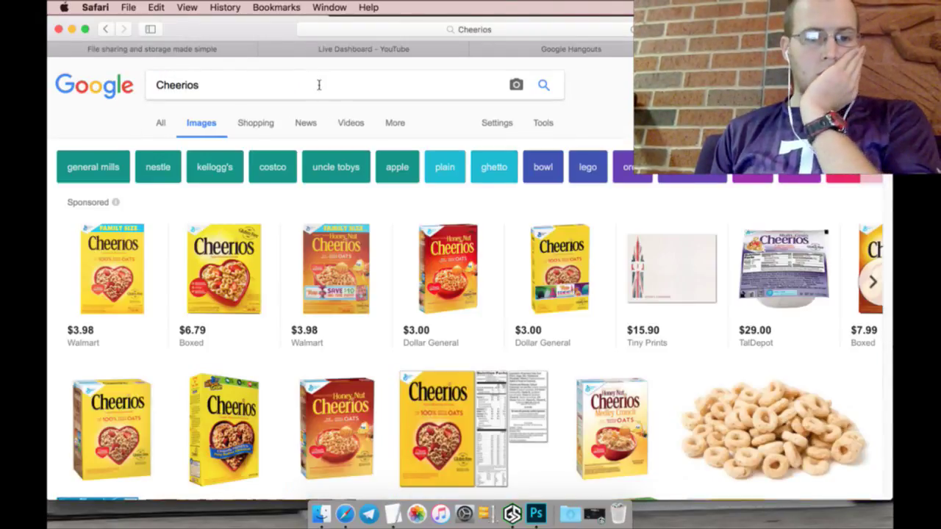
scroll(336, 184, "down", 3)
scroll(336, 214, "down", 5)
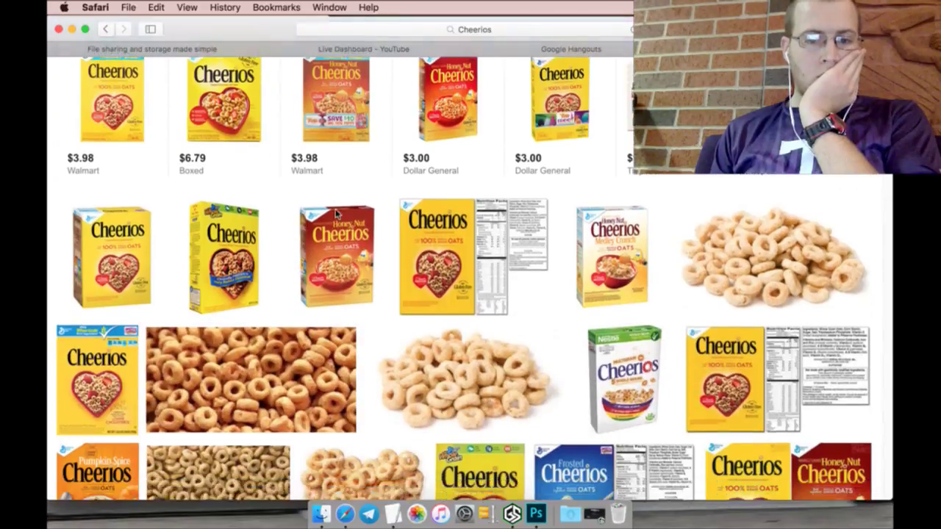
scroll(335, 215, "down", 10)
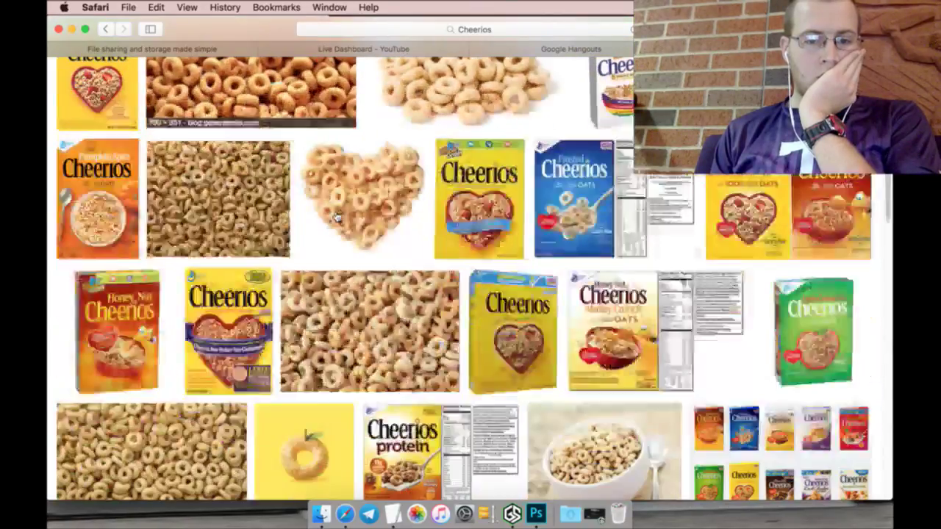
scroll(336, 216, "down", 10)
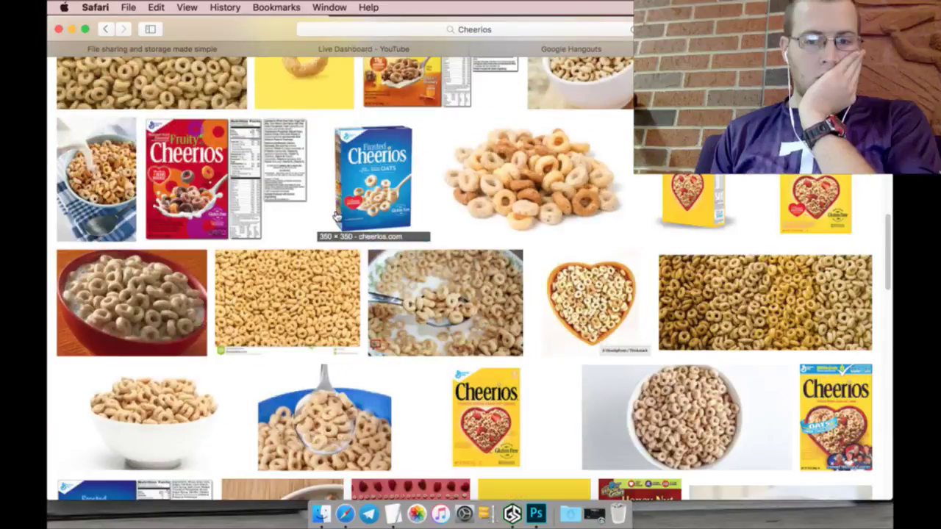
scroll(336, 213, "down", 8)
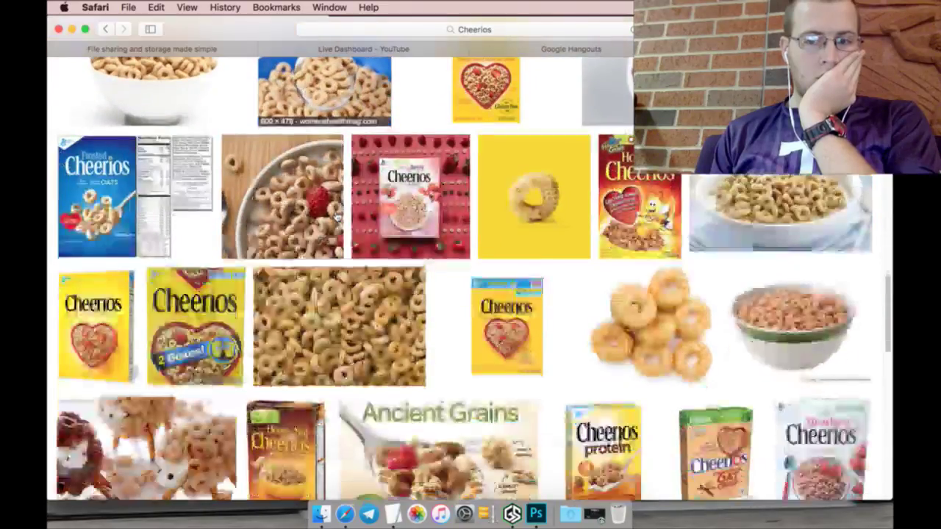
scroll(336, 215, "down", 10)
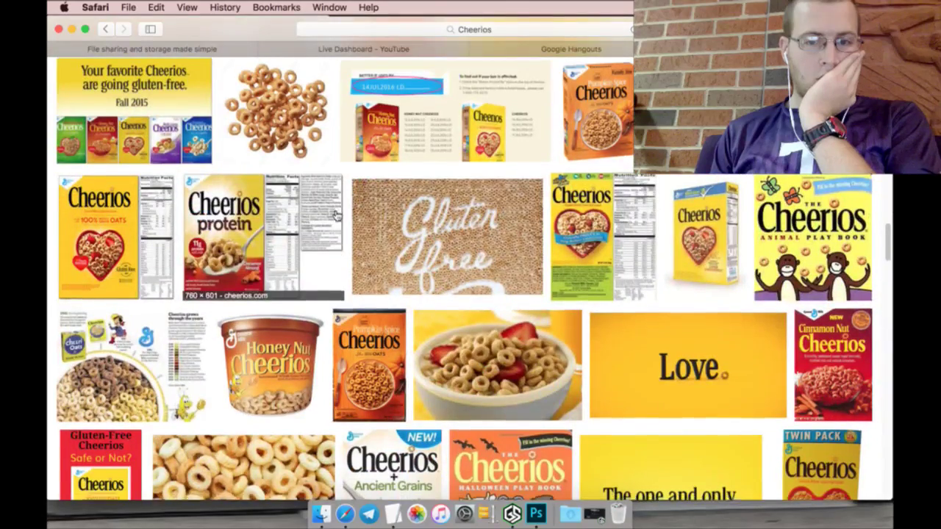
scroll(336, 214, "down", 6)
scroll(335, 214, "down", 10)
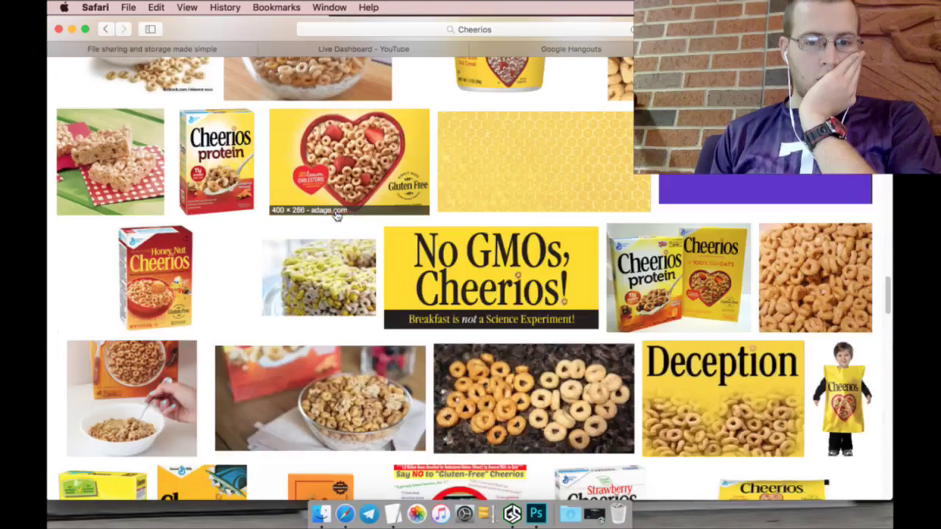
scroll(338, 215, "up", 18)
scroll(341, 215, "up", 20)
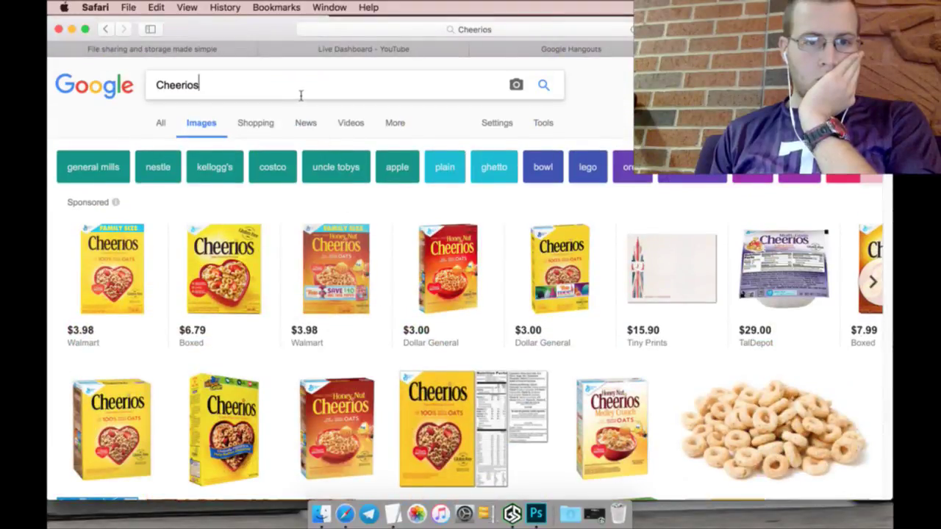
Step: Refine the image search to 'Cheerios cereal'
type("cer")
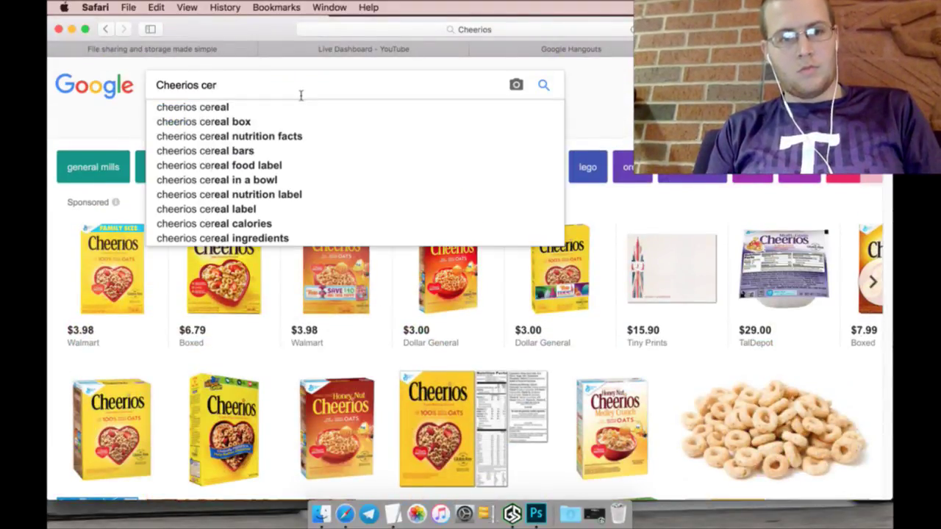
type("eal")
key("Return")
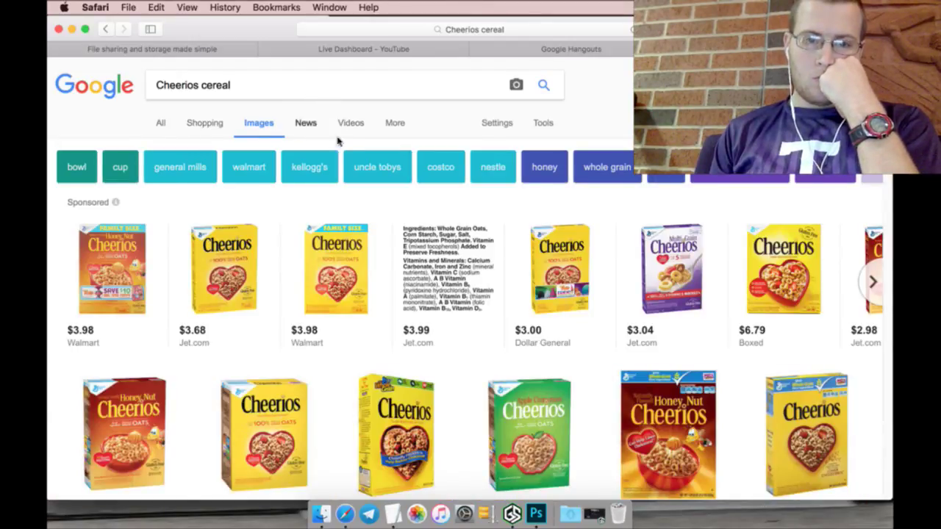
scroll(377, 181, "down", 5)
scroll(377, 193, "up", 5)
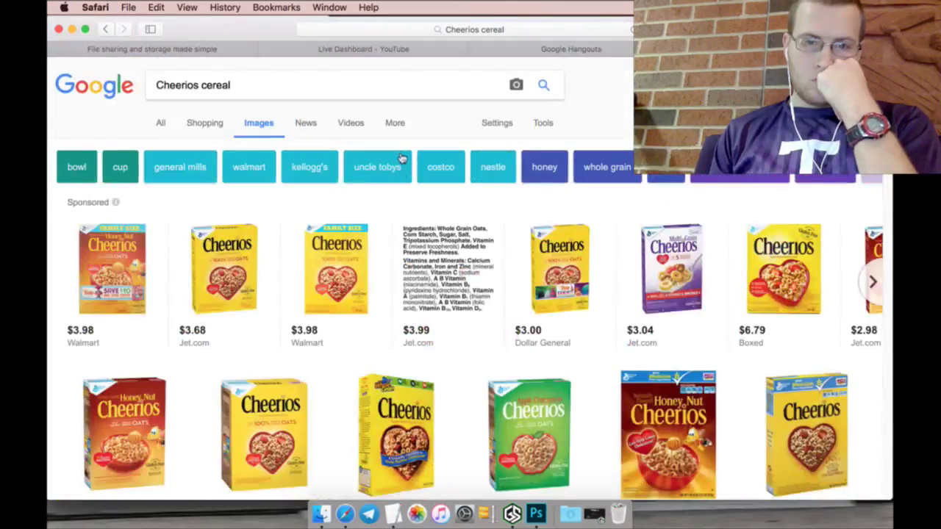
Step: Limit the results to Large images and scroll through them
left_click(543, 122)
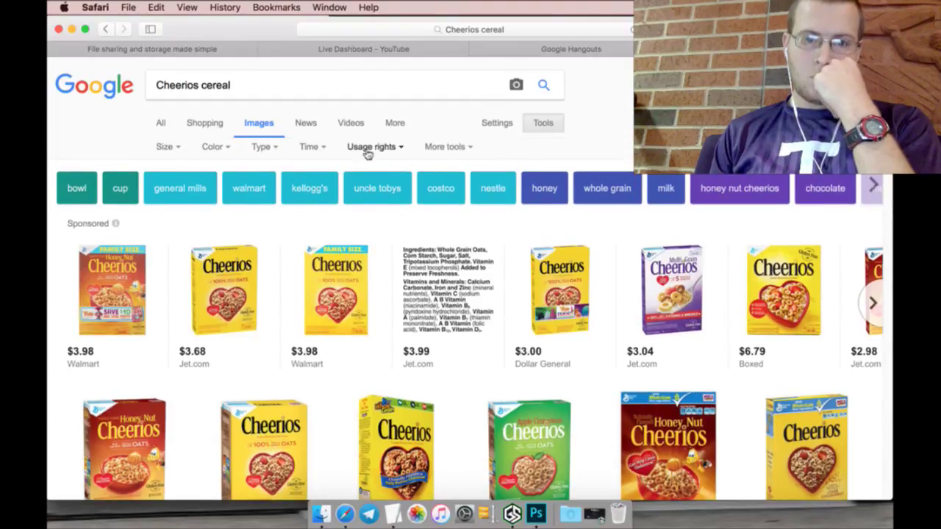
left_click(441, 149)
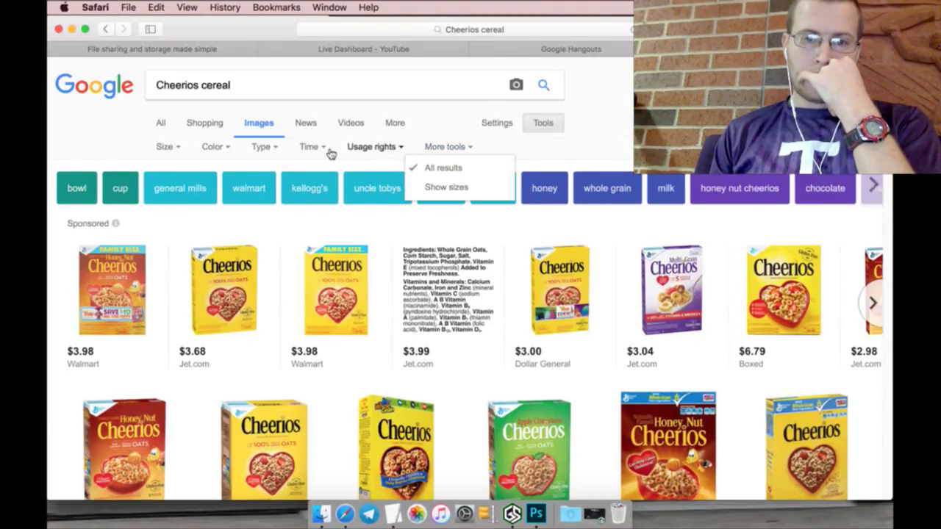
left_click(175, 150)
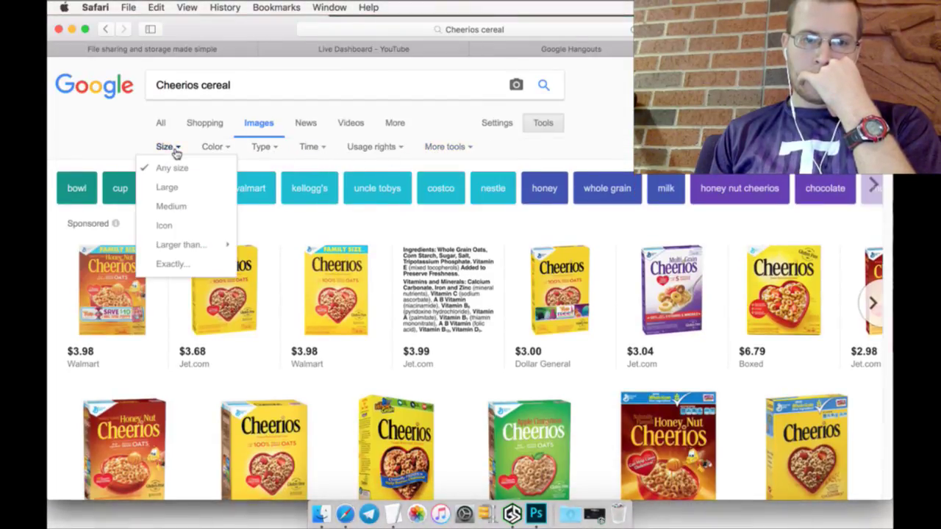
left_click(178, 188)
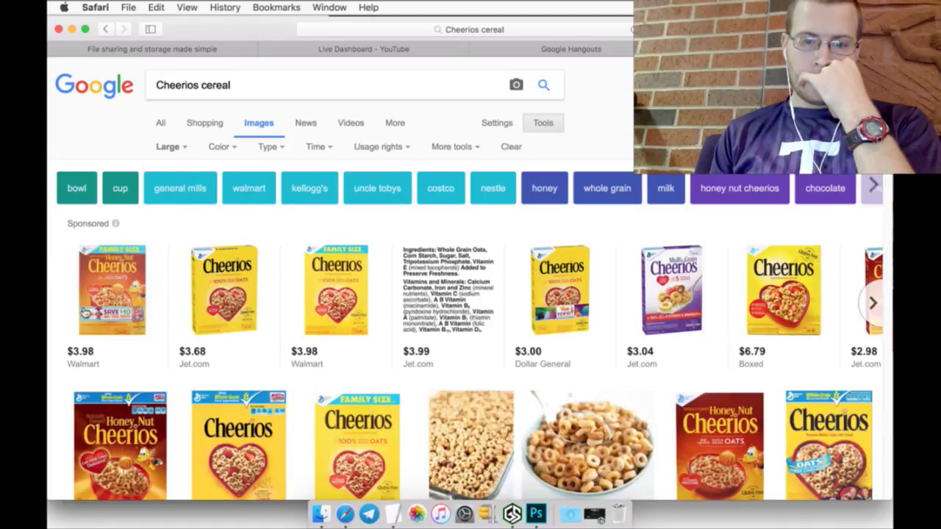
scroll(117, 358, "down", 5)
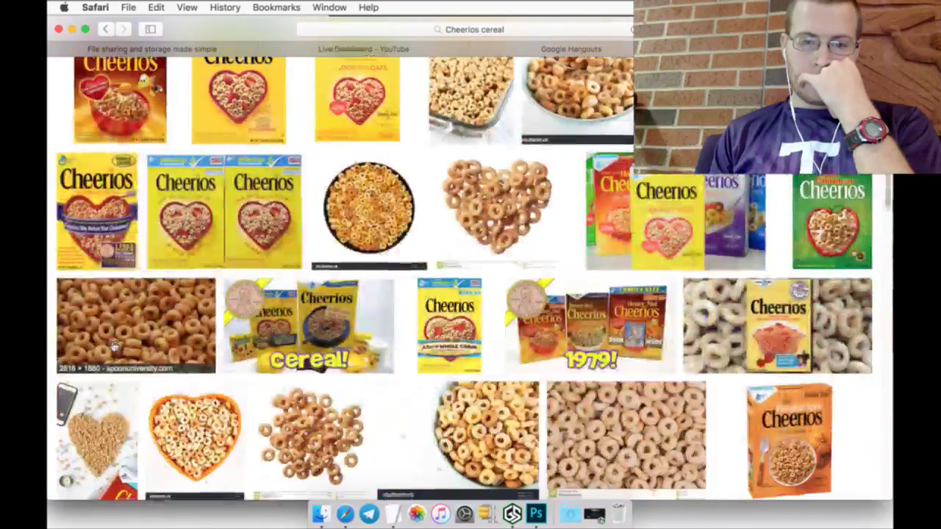
scroll(113, 345, "down", 4)
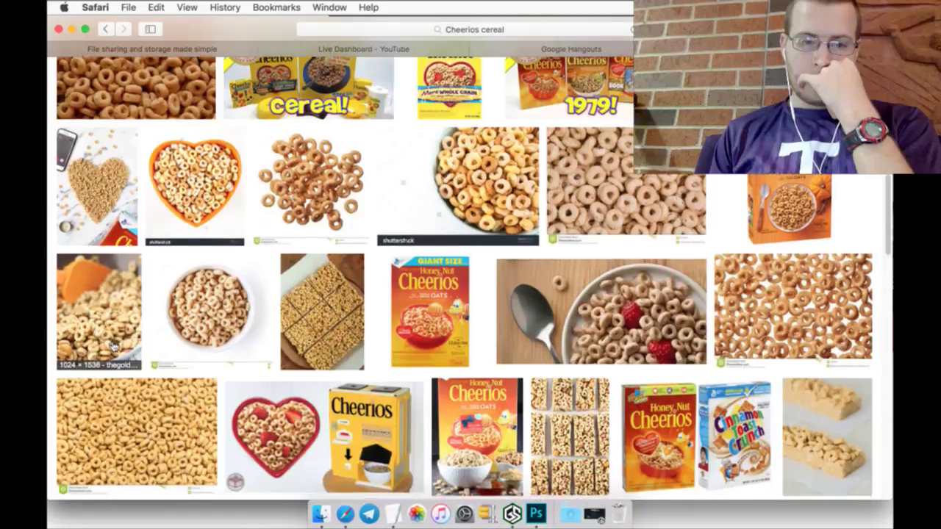
scroll(116, 353, "down", 1)
Step: Preview several Cheerios close-ups and open the full-size mixed-colour one in a new tab
left_click(137, 397)
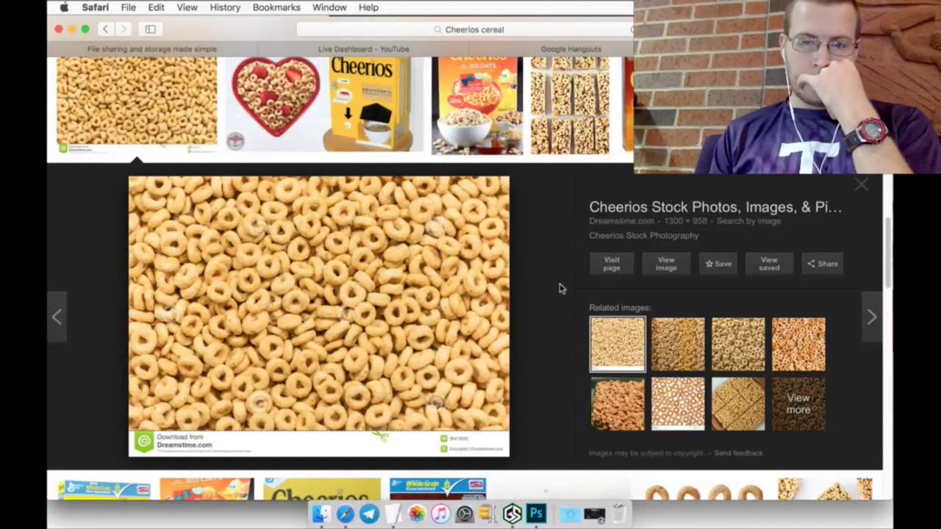
left_click(682, 342)
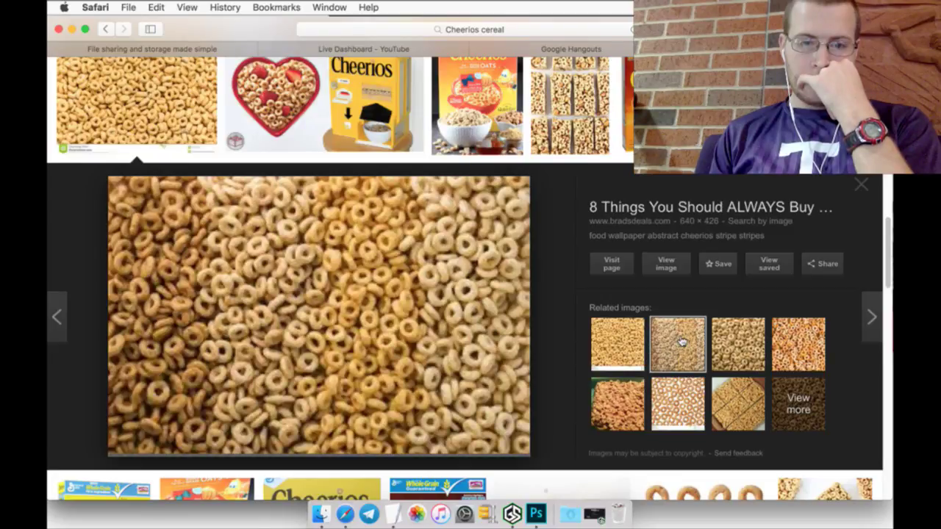
left_click(733, 336)
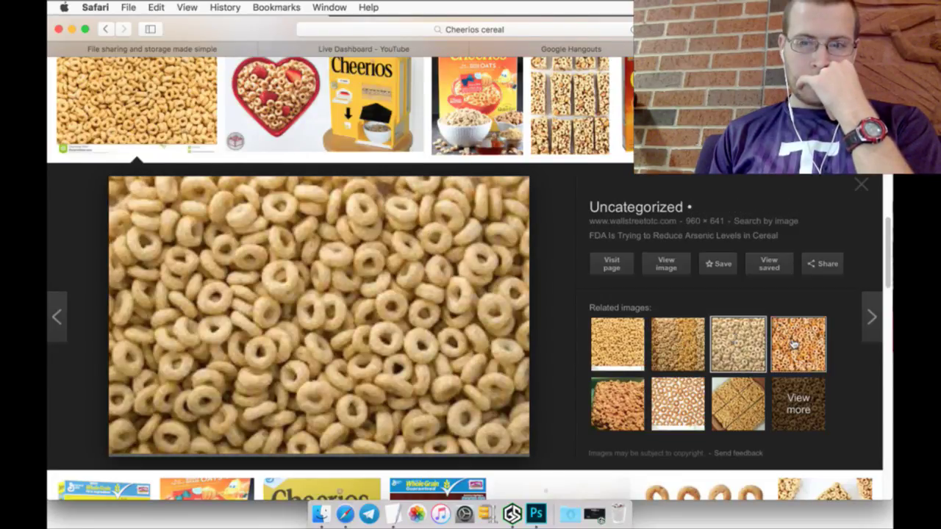
left_click(794, 340)
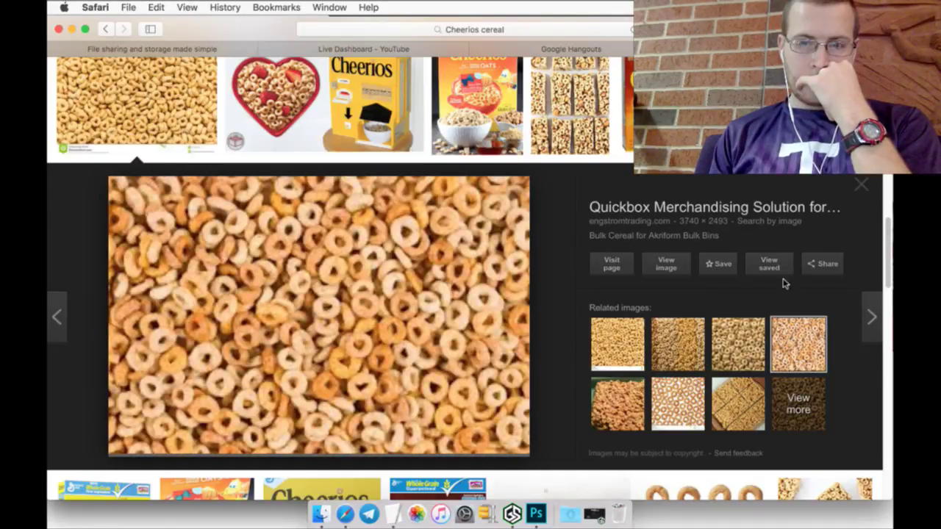
right_click(677, 275)
left_click(694, 276)
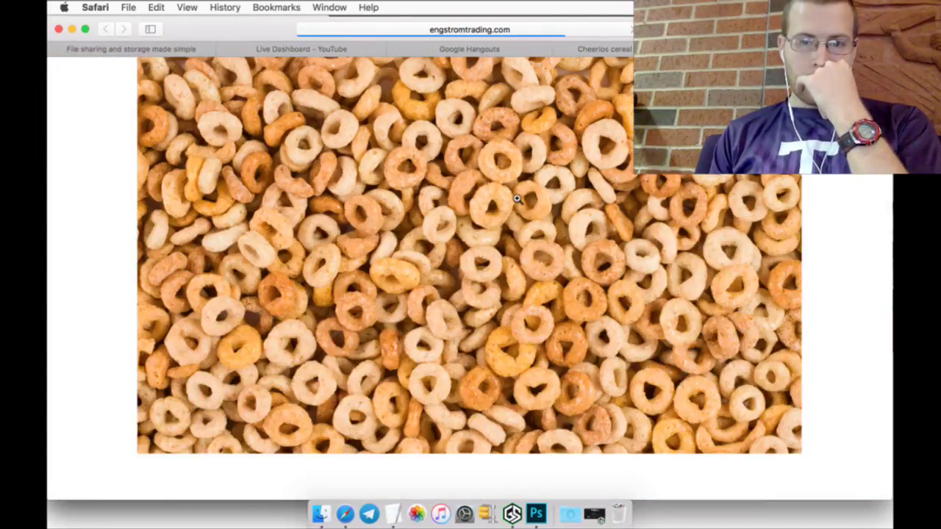
Step: Save the image as Cereal-Cheerios.jpg in Logos, close its tab, and return to YouTube
right_click(520, 213)
left_click(525, 234)
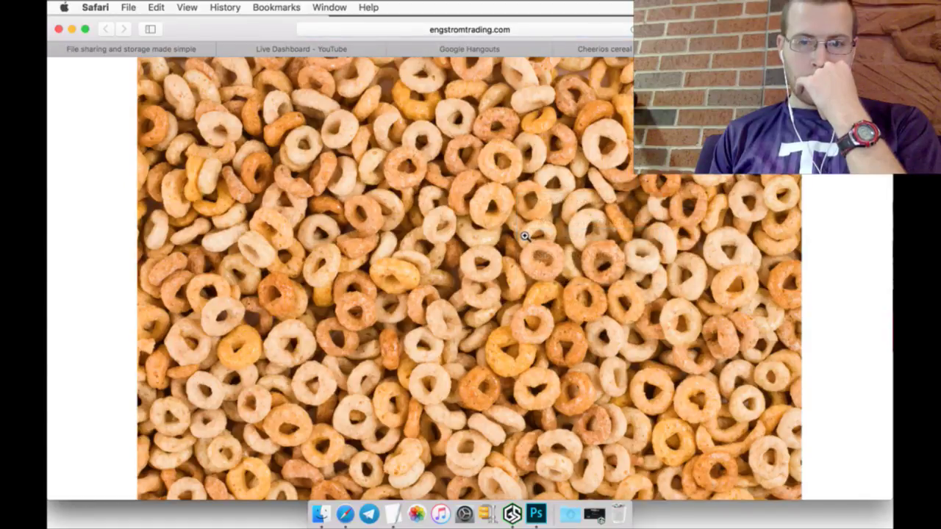
right_click(522, 215)
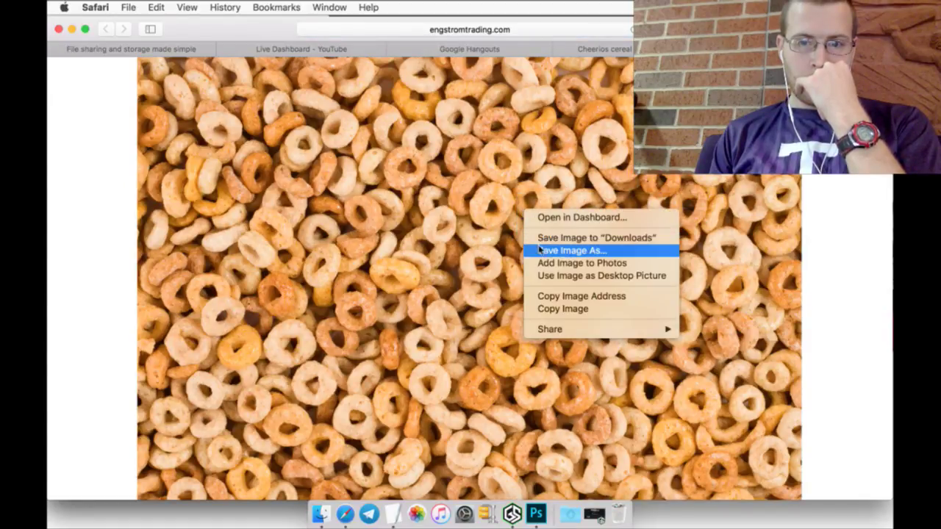
left_click(535, 249)
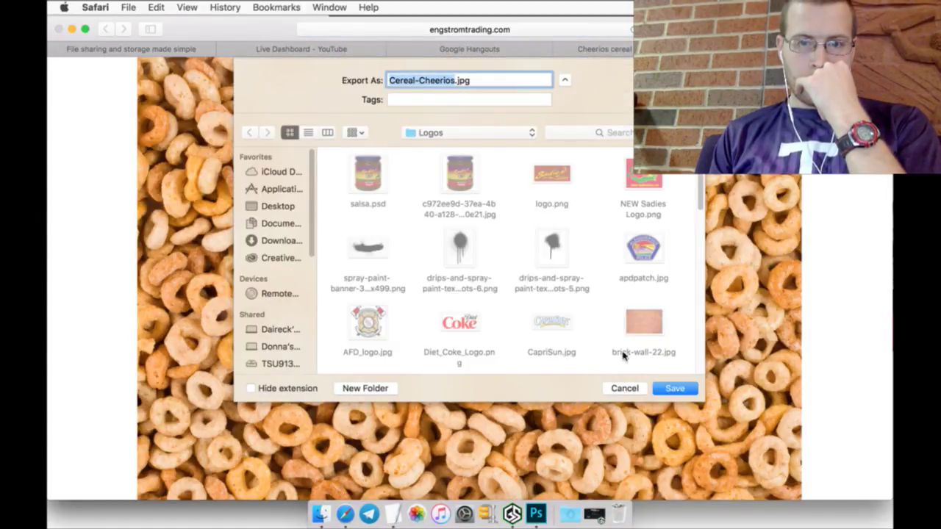
left_click(668, 388)
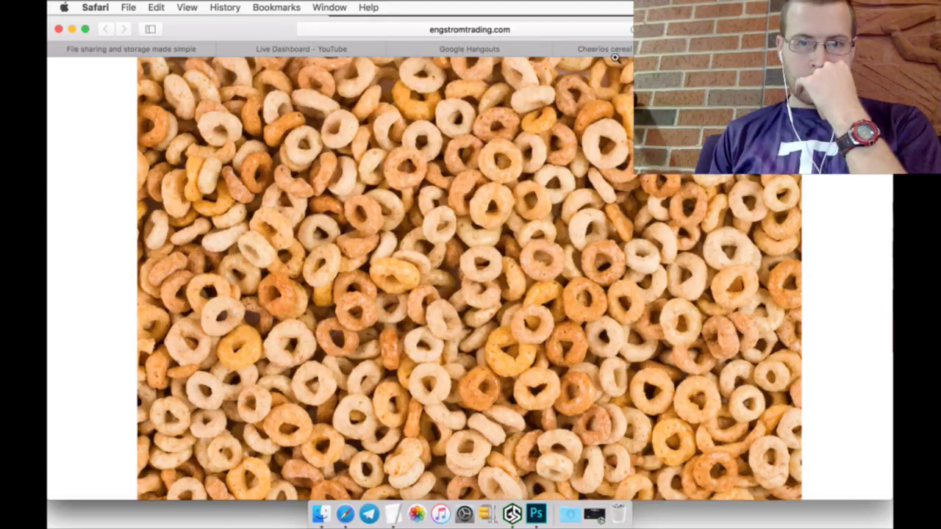
key("super+w")
left_click(383, 46)
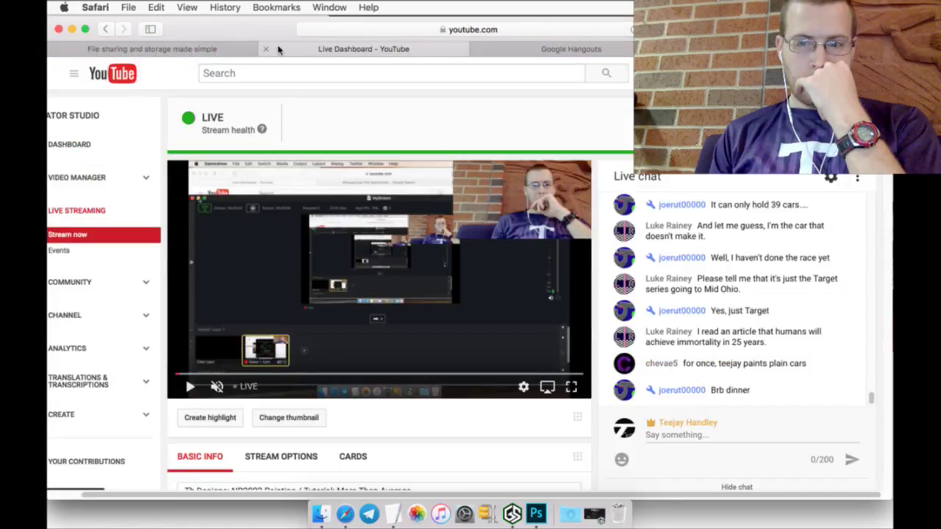
Step: Move the bodies group into Cars and fill a new layer above Layer 1 with yellow
left_click(532, 510)
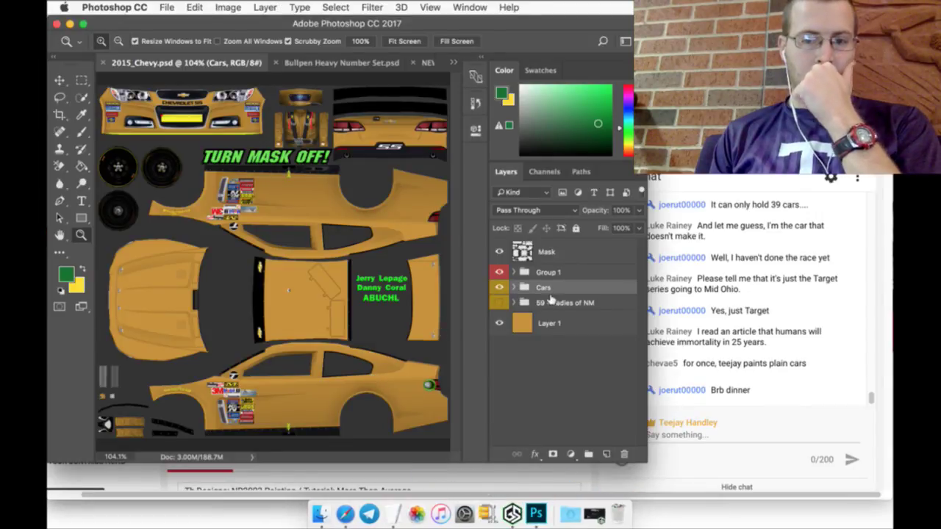
left_click_drag(555, 297, 555, 292)
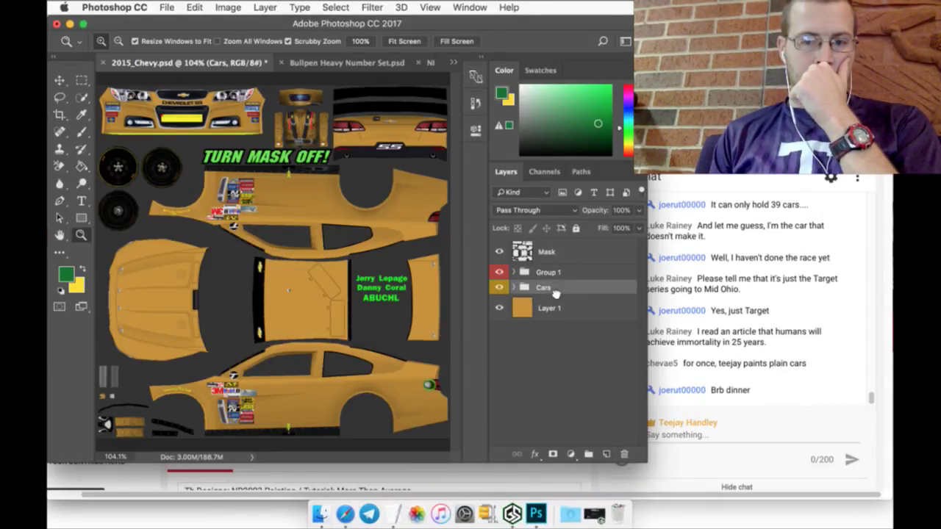
left_click(553, 308)
left_click(605, 452)
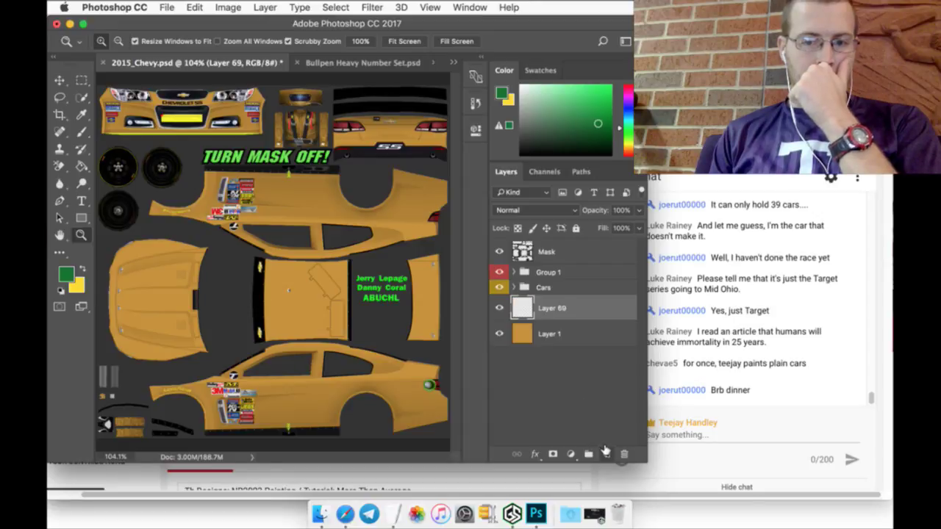
left_click(83, 269)
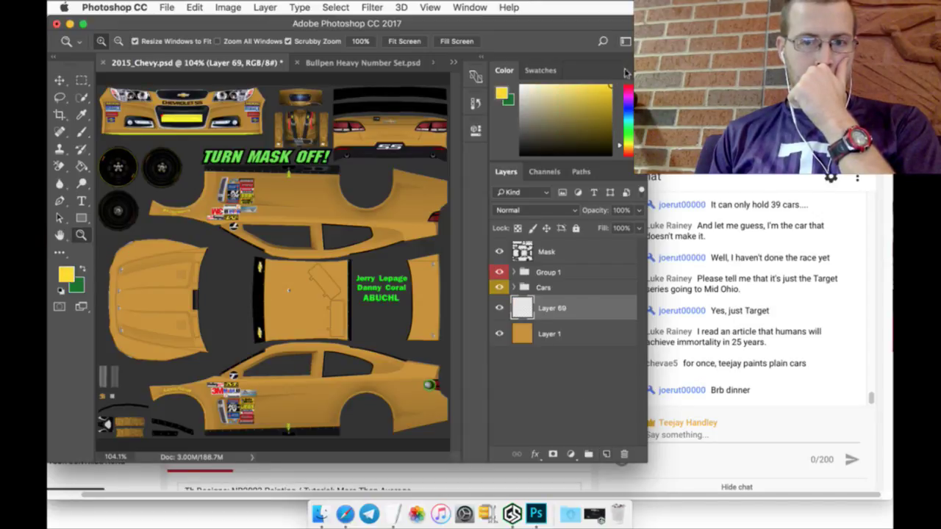
left_click(82, 167)
left_click(271, 197)
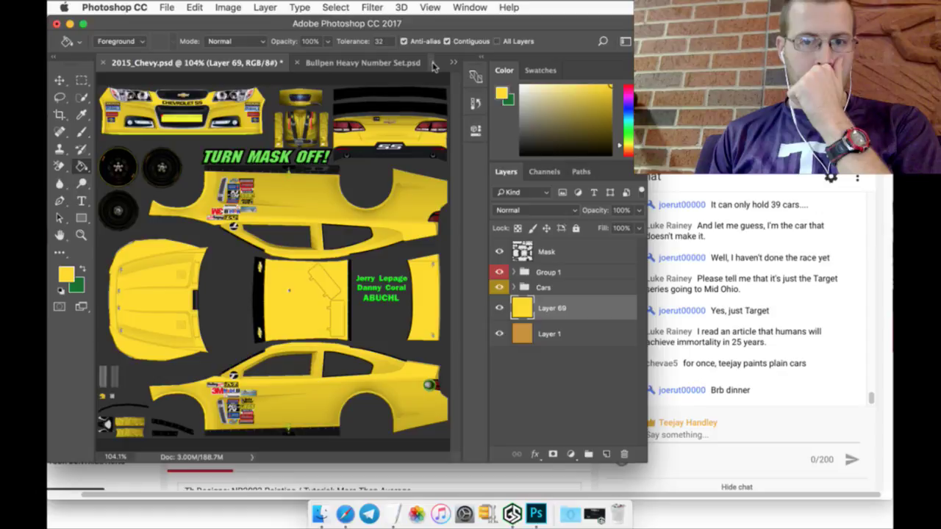
Step: Close NEW Sadies Logo.png without saving and start File > Open
left_click(432, 64)
left_click(446, 193)
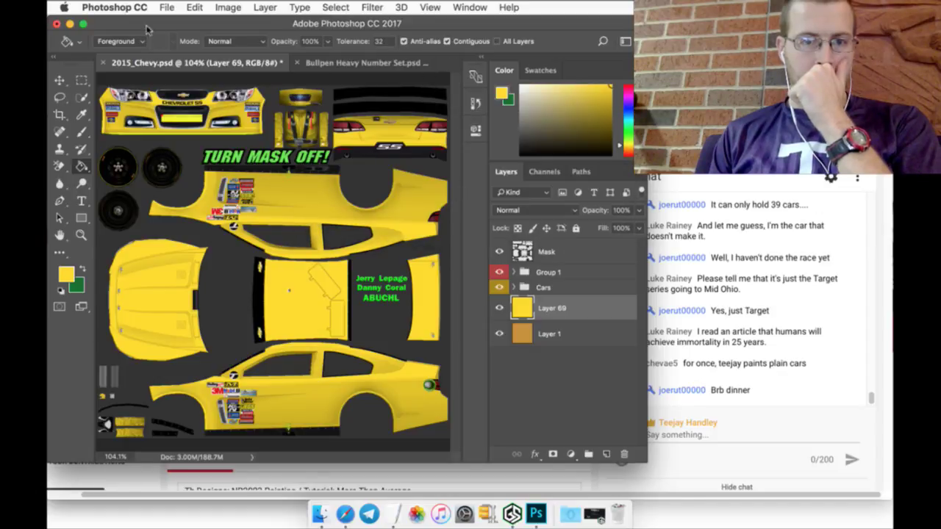
left_click(167, 7)
left_click(183, 34)
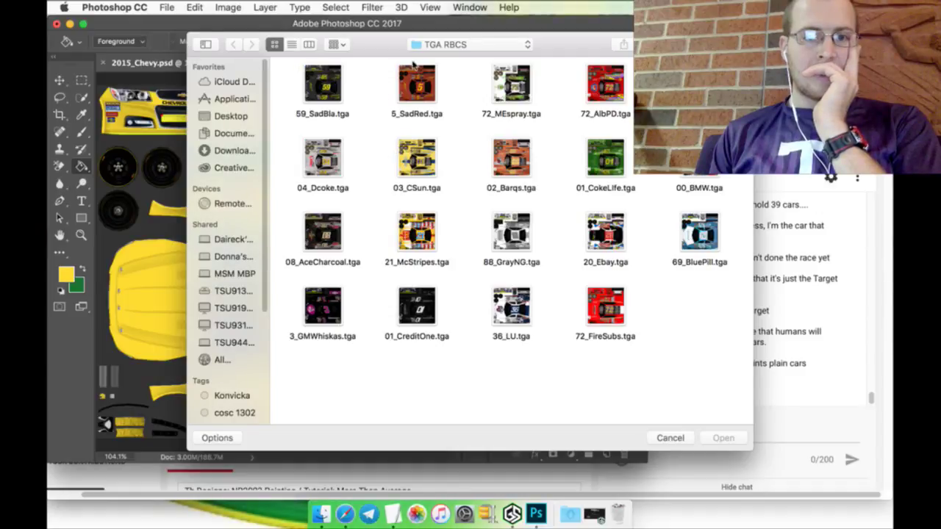
Step: Open Cereal-Cheerios.jpg from the Logos folder
left_click(435, 45)
left_click(445, 197)
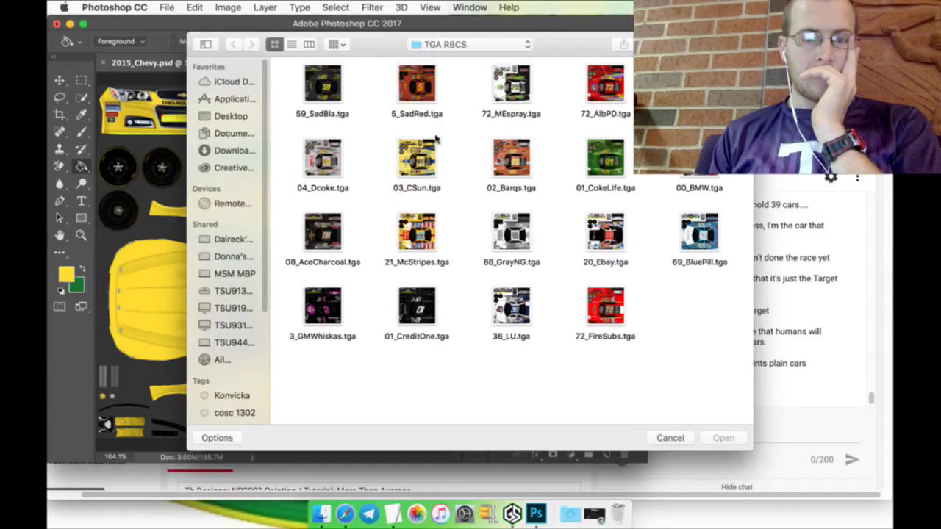
left_click(440, 46)
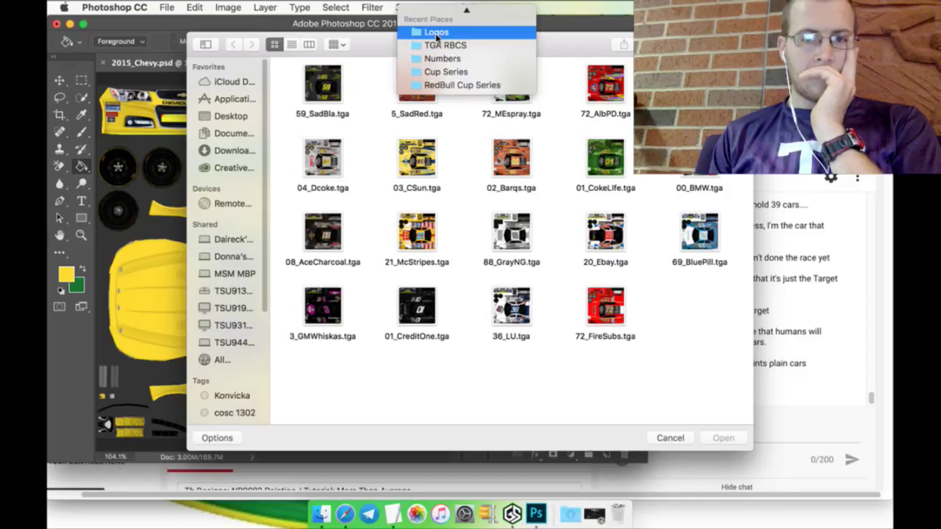
left_click(437, 30)
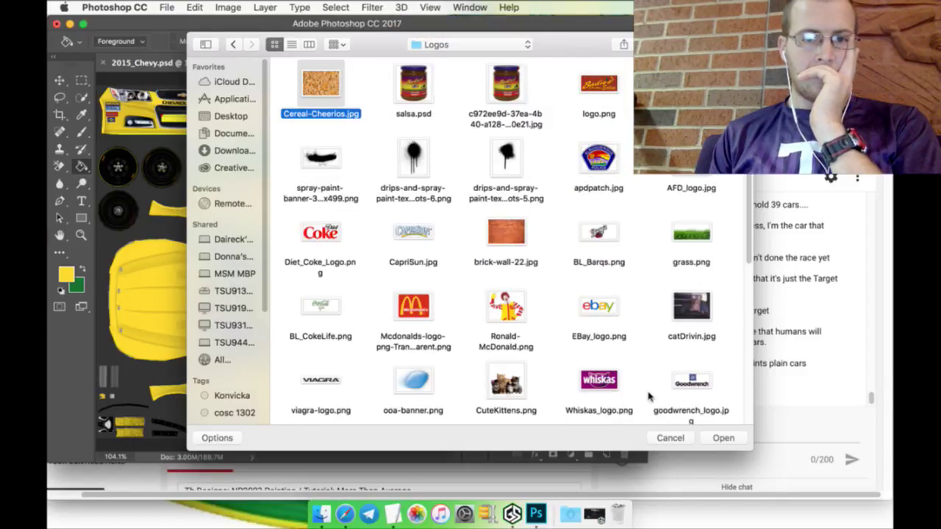
left_click(709, 437)
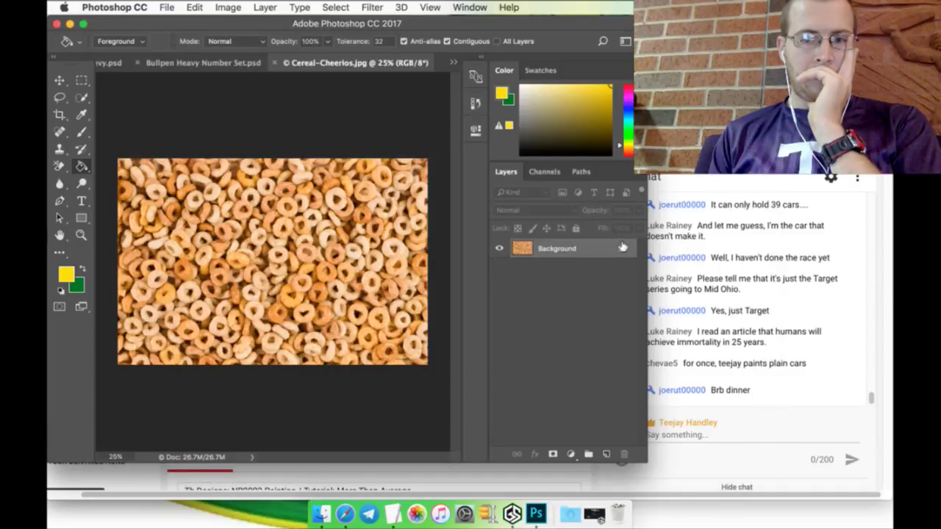
Step: Unlock its background and drag the texture into the 2015_Chevy.psd document
left_click(623, 248)
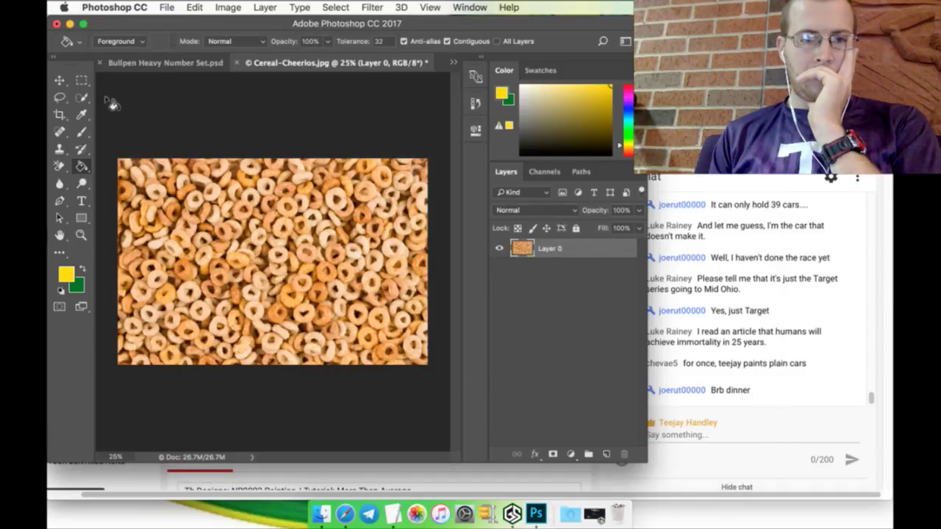
left_click(60, 80)
left_click_drag(132, 165, 128, 81)
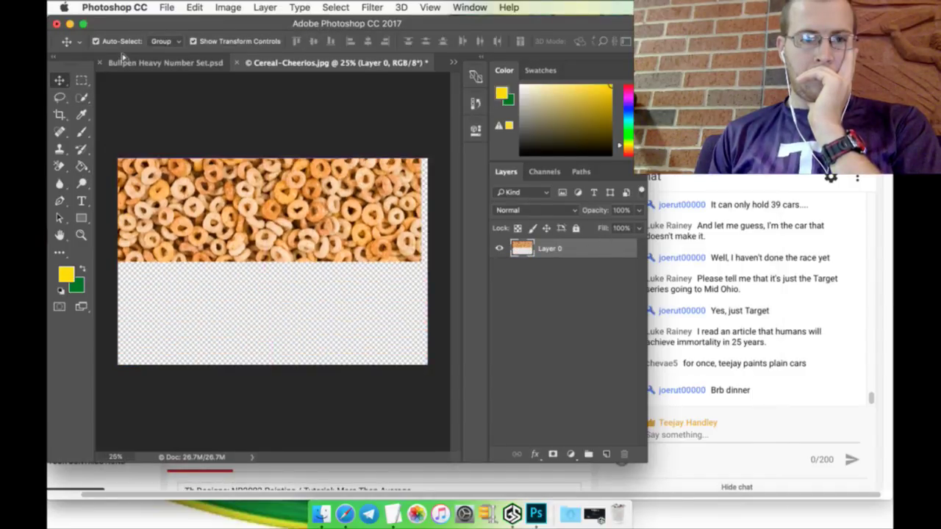
left_click(121, 62)
left_click(126, 63)
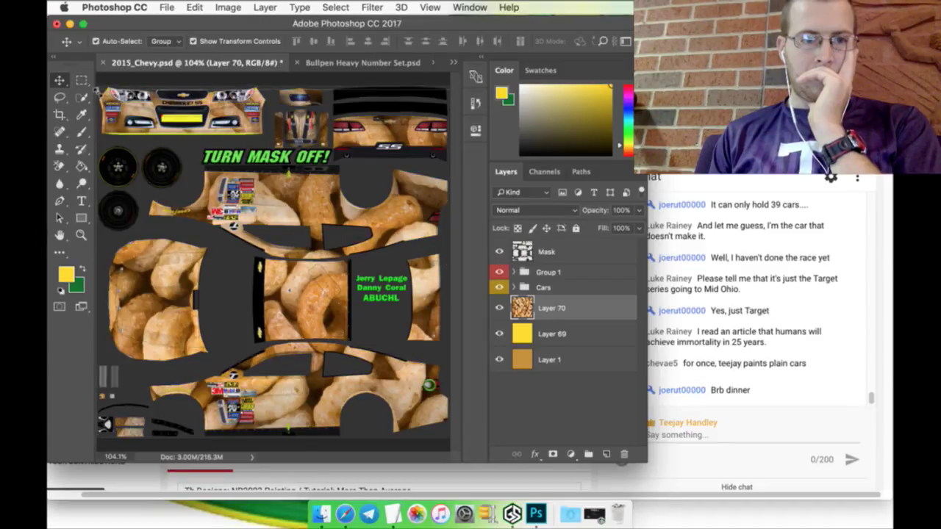
Step: Free-transform Layer 70 to X 0, Y 0 and roughly 27% scale, then apply
key("super+t")
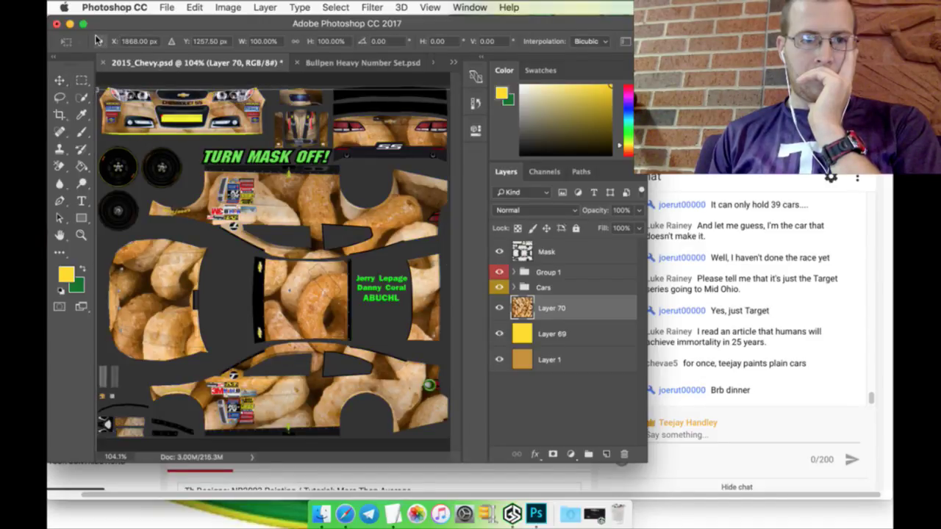
left_click(96, 40)
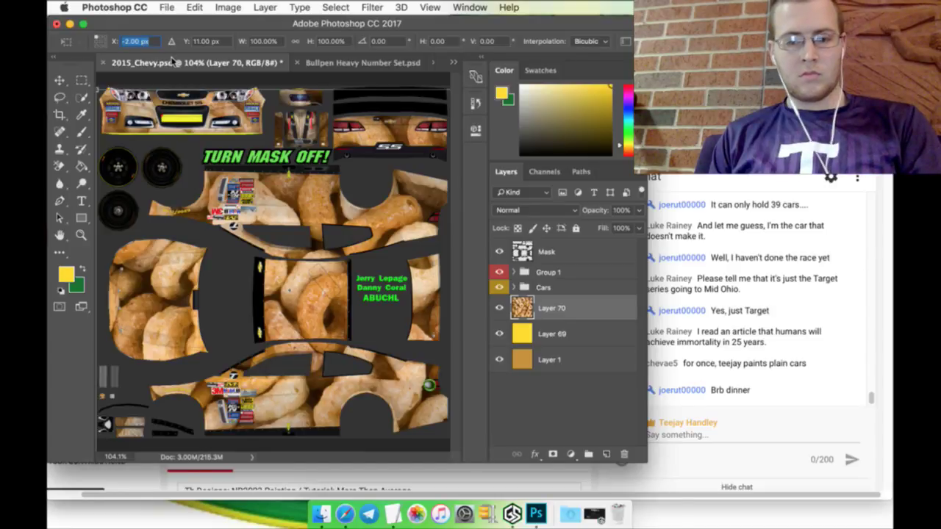
type("0")
key("Tab")
type("0")
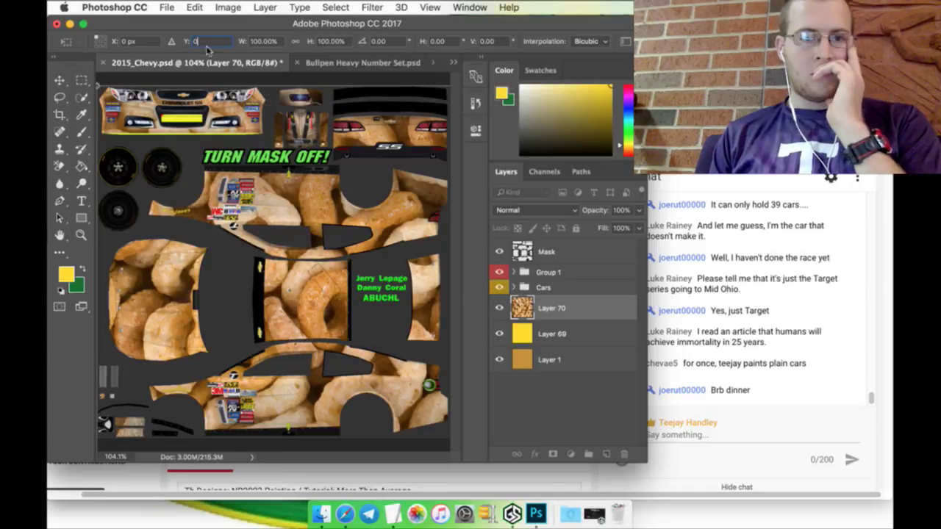
key("Tab")
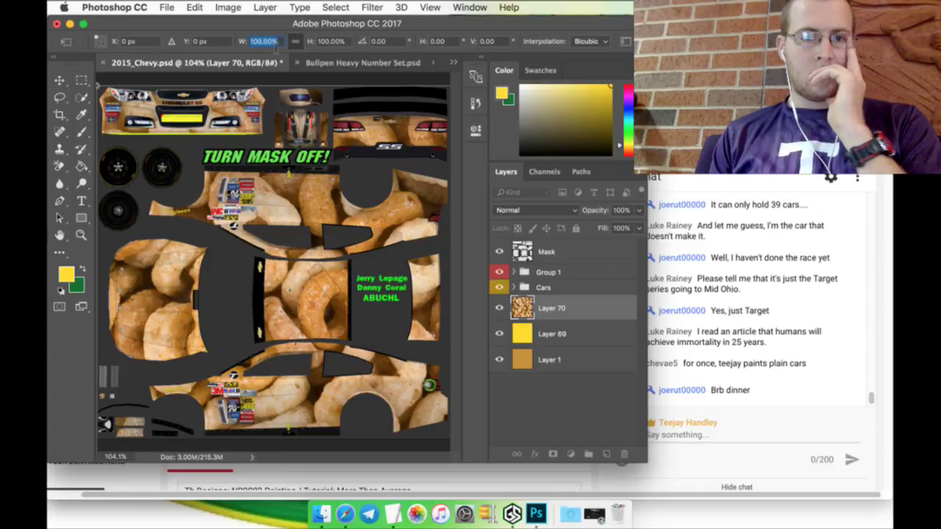
type("50")
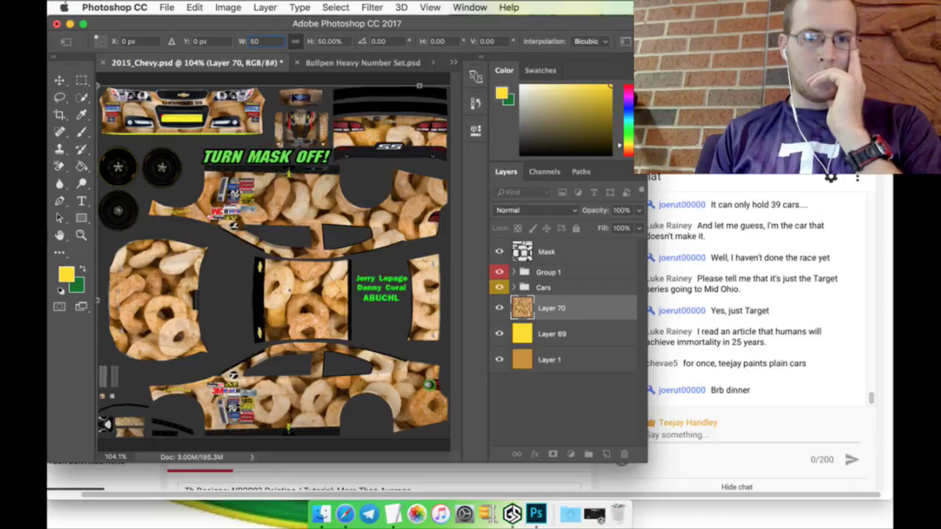
key("BackSpace")
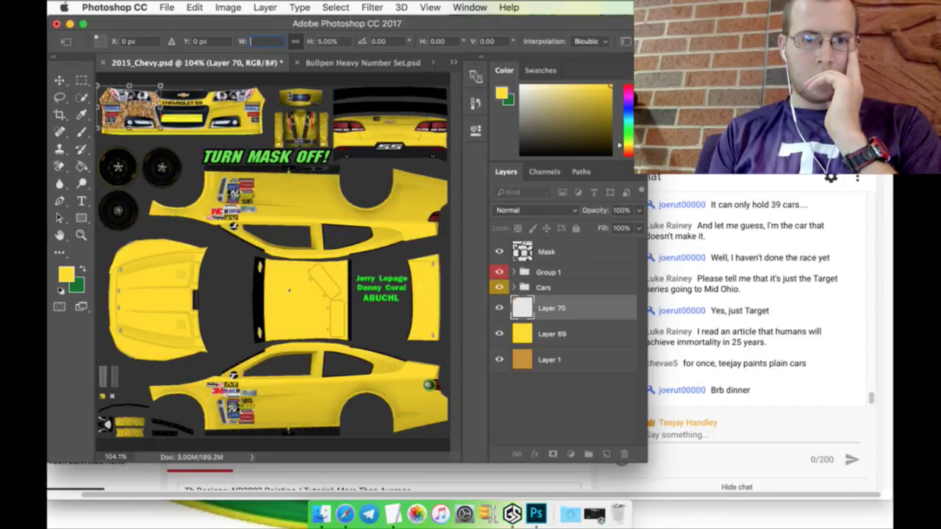
type("25")
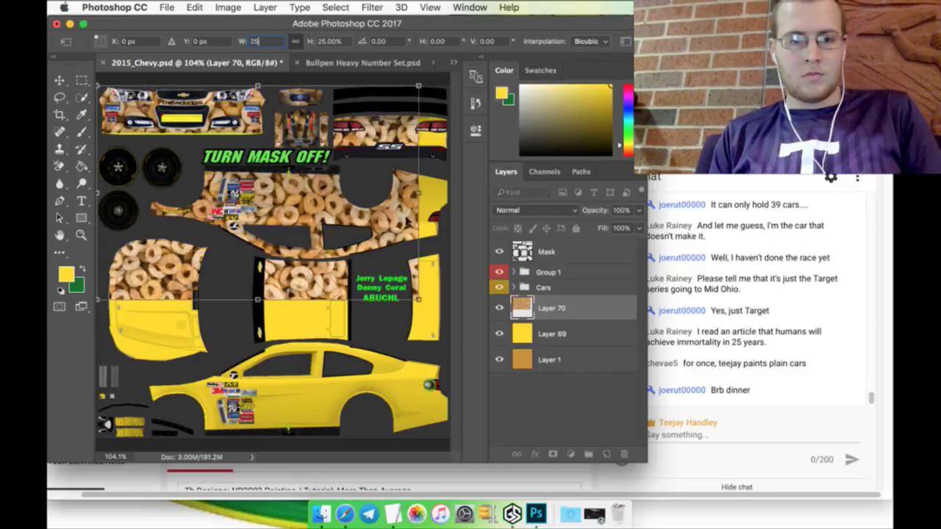
left_click_drag(419, 300, 451, 320)
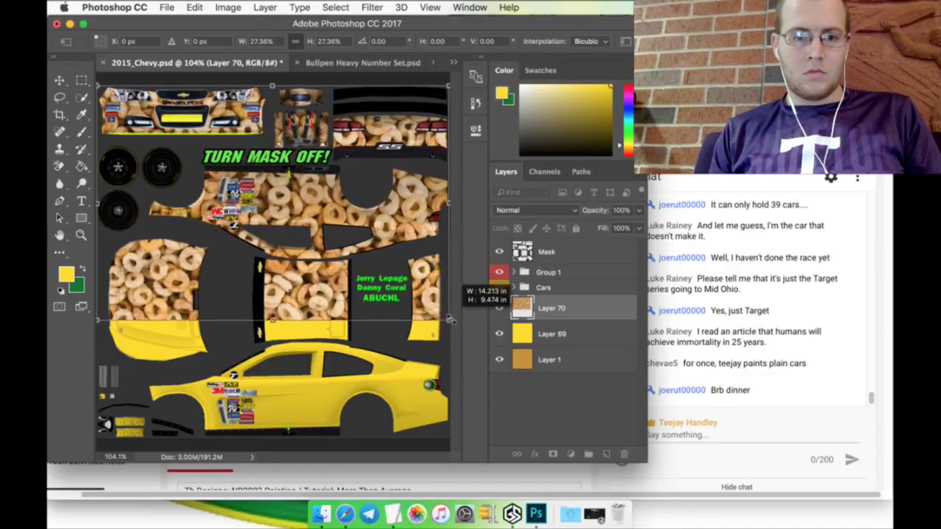
left_click(83, 79)
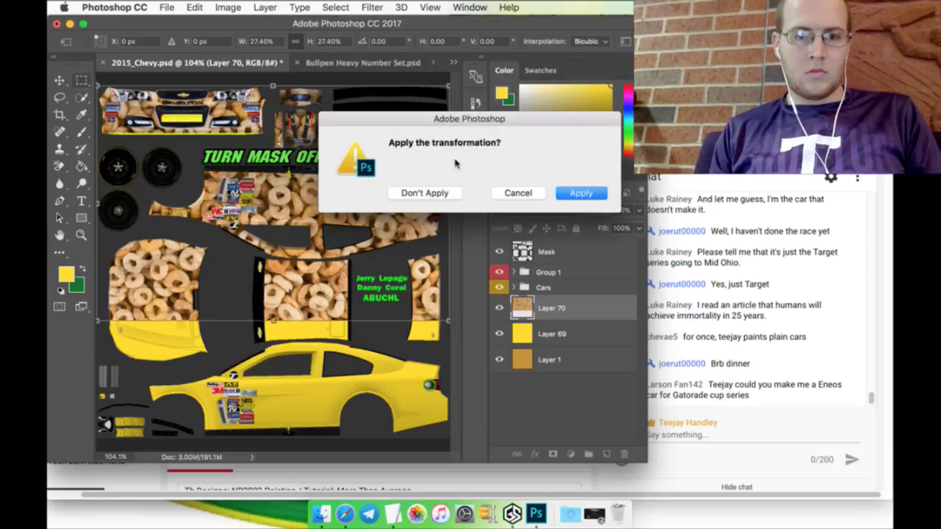
left_click(579, 192)
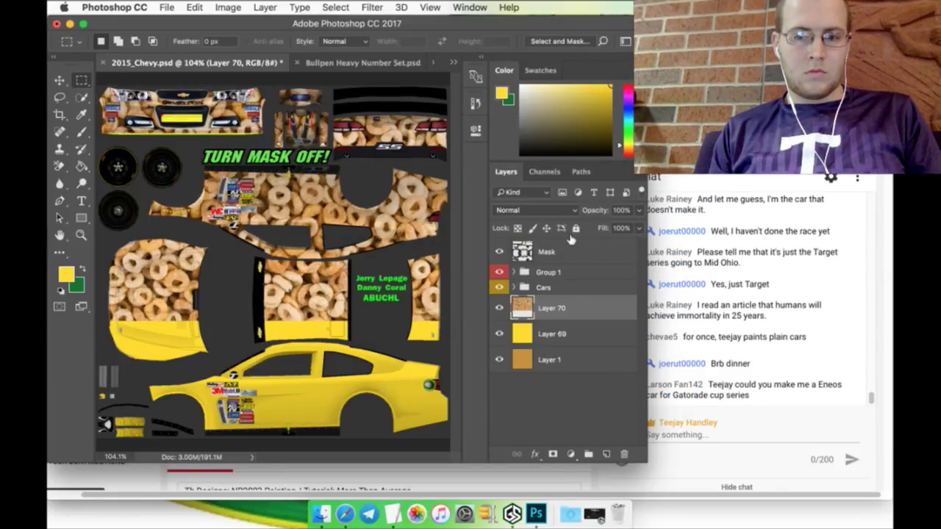
Step: Duplicate Layer 70 and flip the copy vertically with Edit > Transform
right_click(580, 314)
left_click(599, 372)
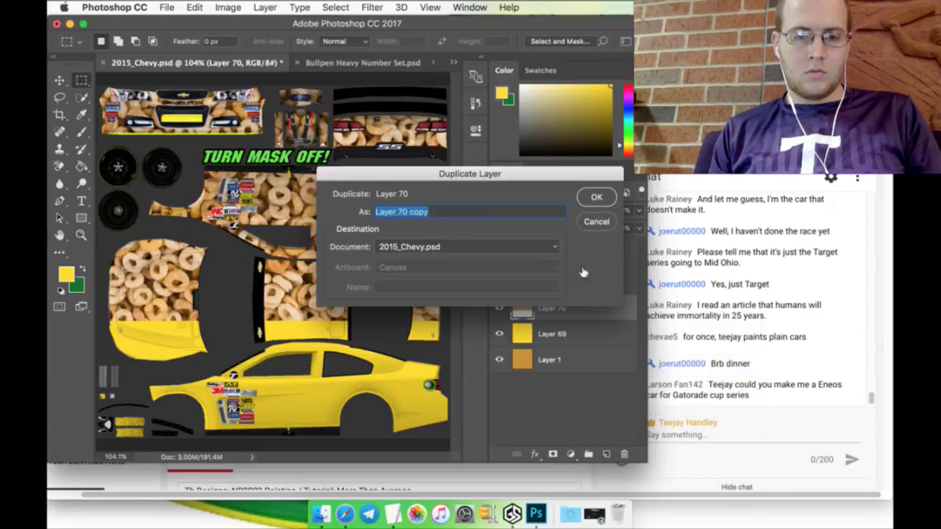
left_click(588, 195)
left_click(63, 81)
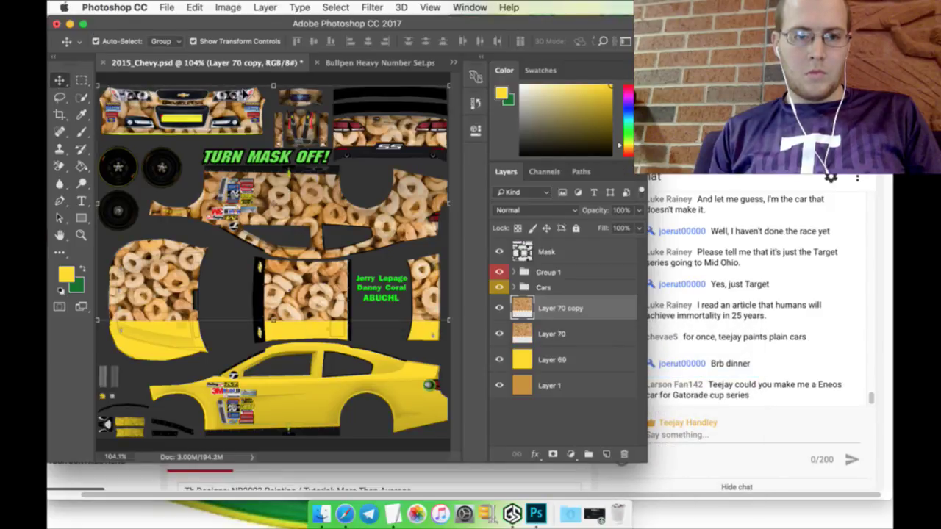
key("ctrl+t")
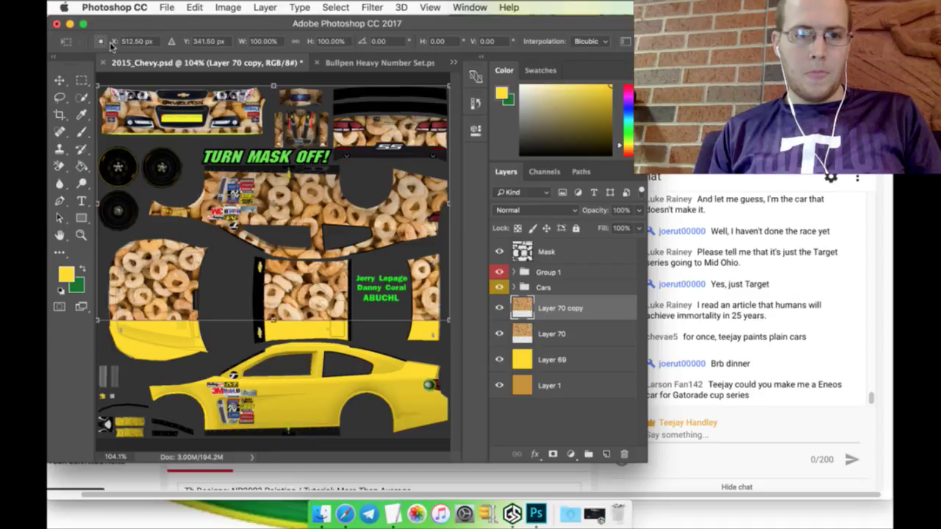
left_click(194, 8)
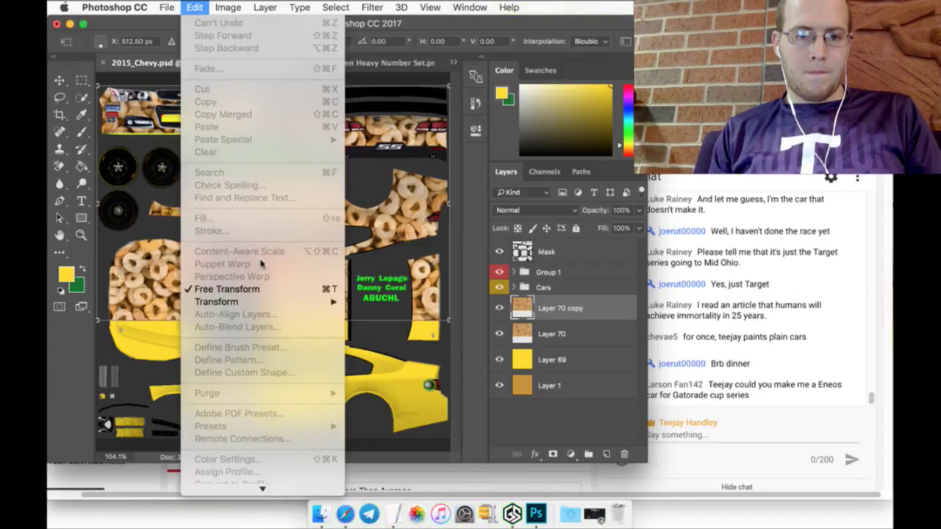
mouse_move(280, 303)
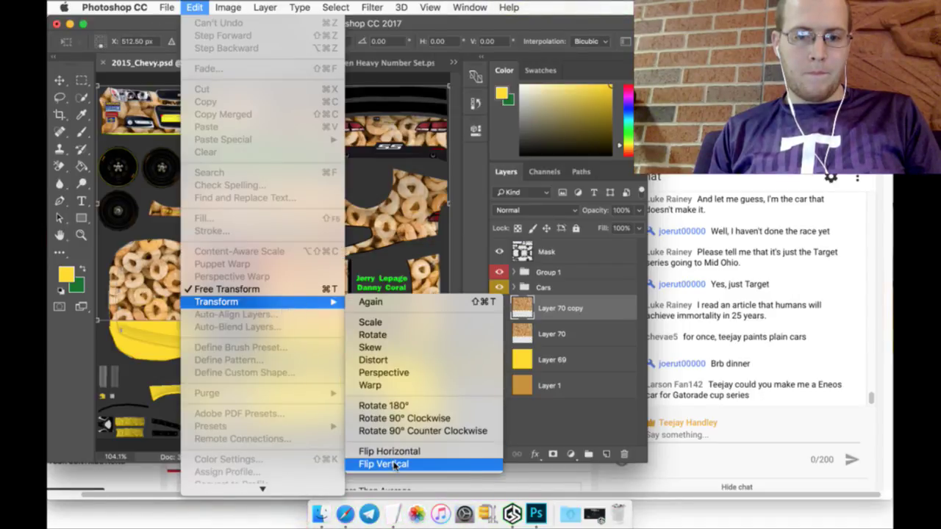
left_click(394, 464)
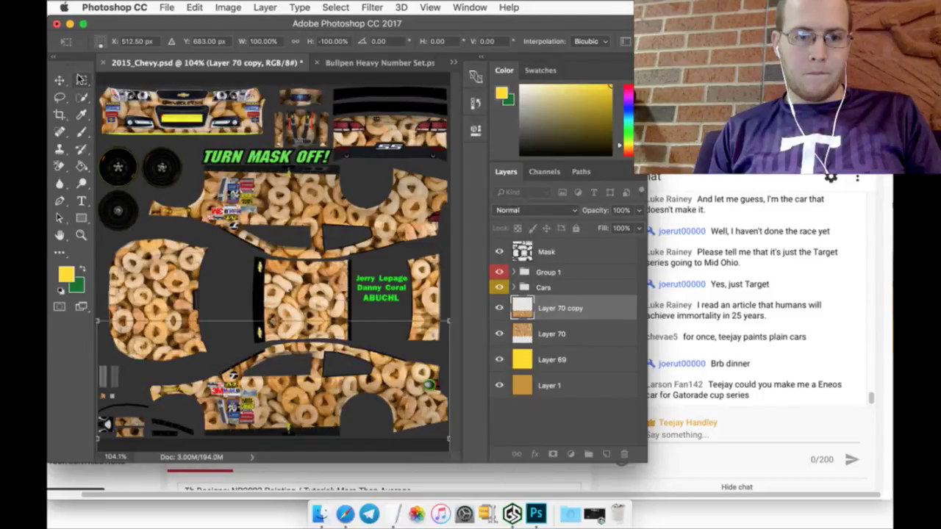
left_click(81, 80)
left_click(560, 197)
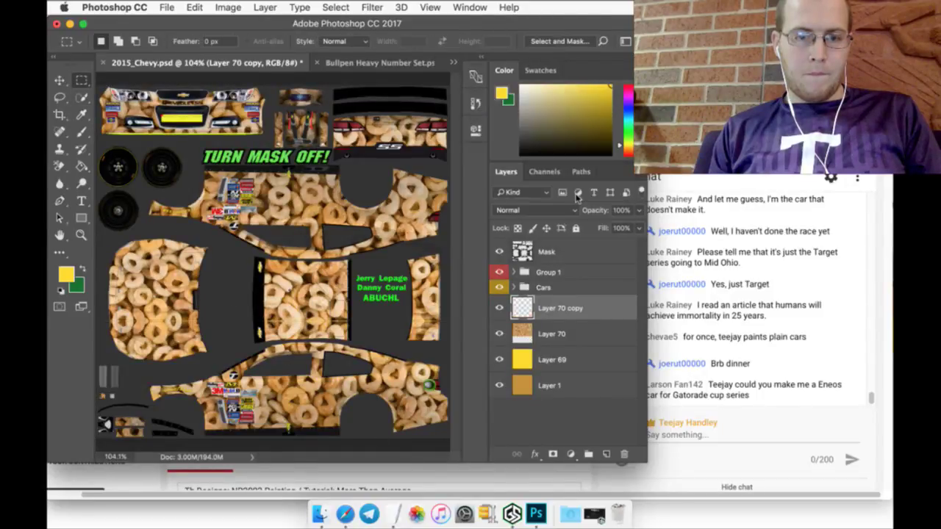
Step: Merge the two cereal texture layers and add a new empty layer above
left_click(571, 332, "shift")
right_click(576, 334)
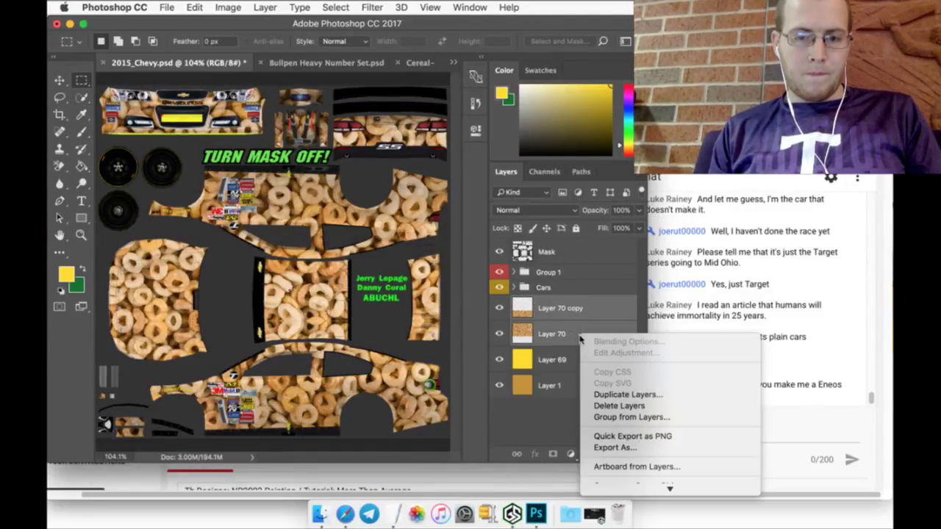
left_click(619, 314)
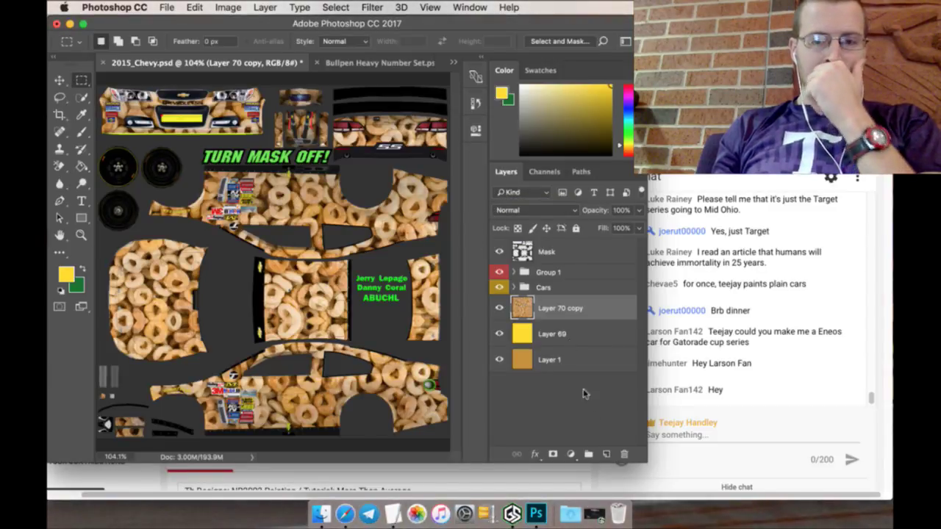
left_click(606, 455)
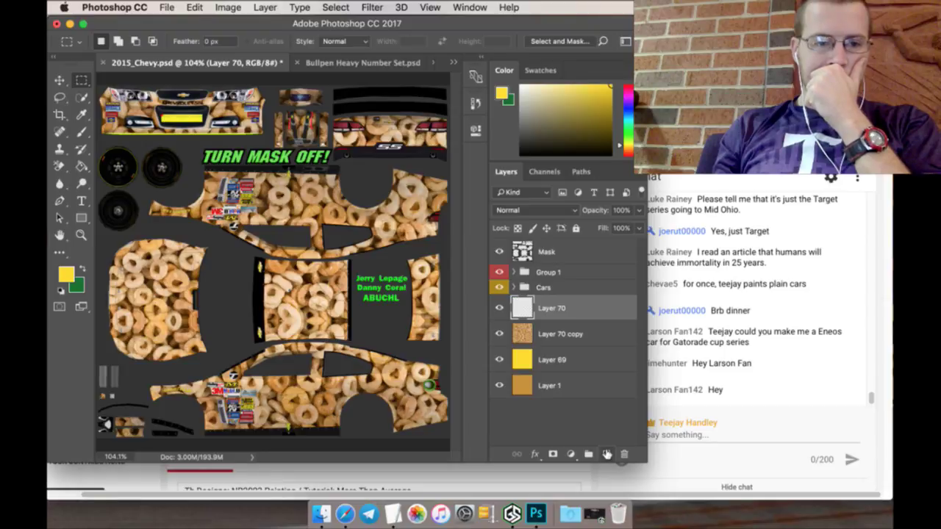
Step: Zoom in on the left body panel of the car template
left_click(82, 236)
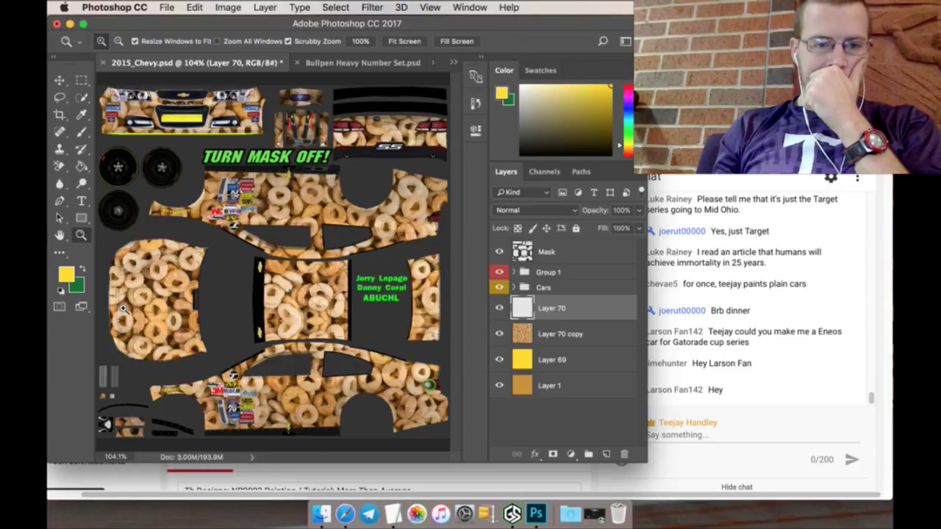
left_click(122, 307)
left_click(123, 308)
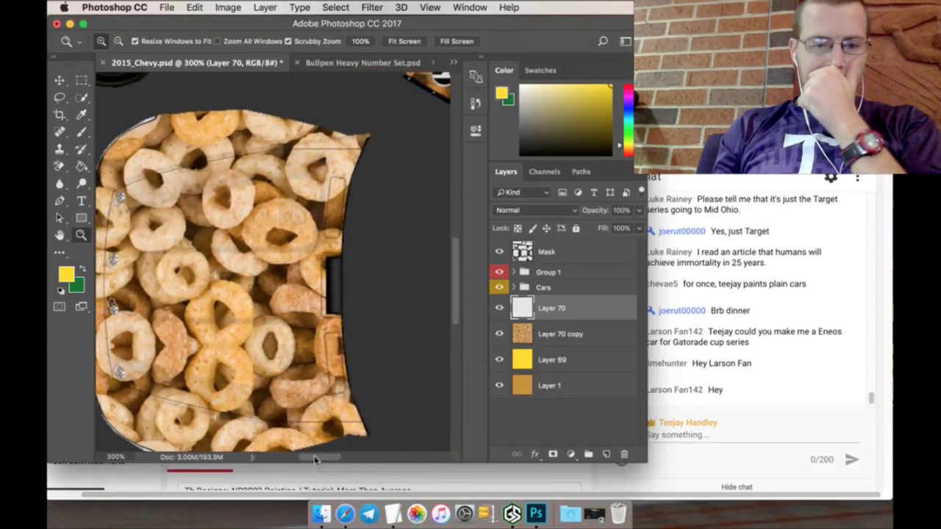
left_click_drag(314, 459, 310, 460)
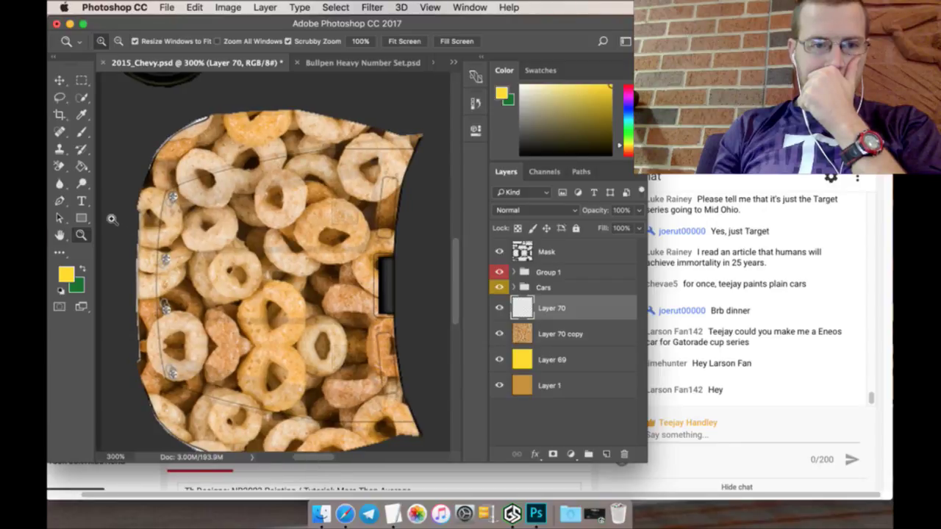
key("super+Tab")
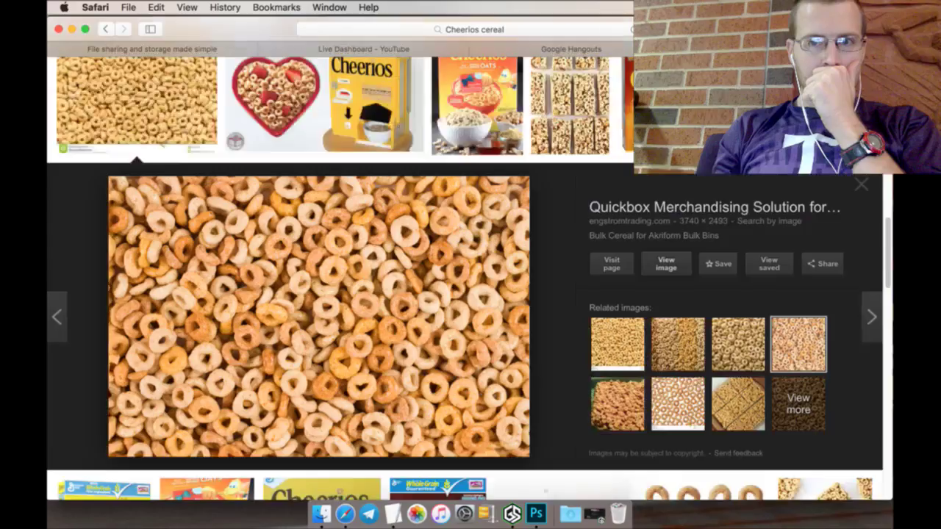
Step: Search Google Images for 'Cheerios bee' at any size and browse the results
key("Escape")
double_click(208, 88)
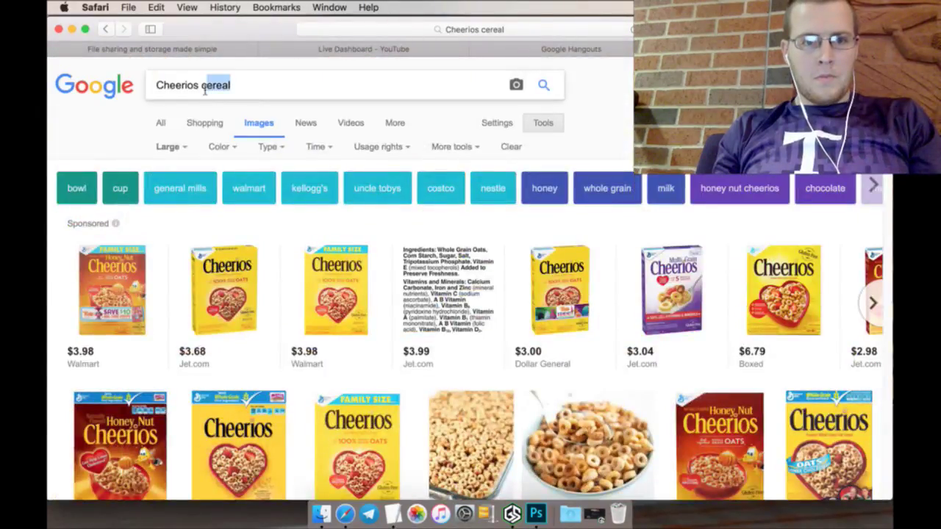
type("bee")
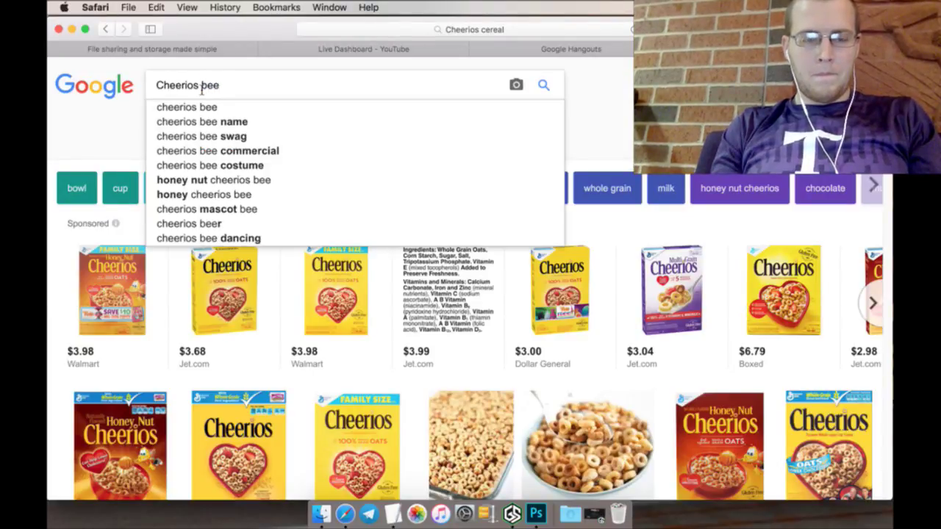
key("Return")
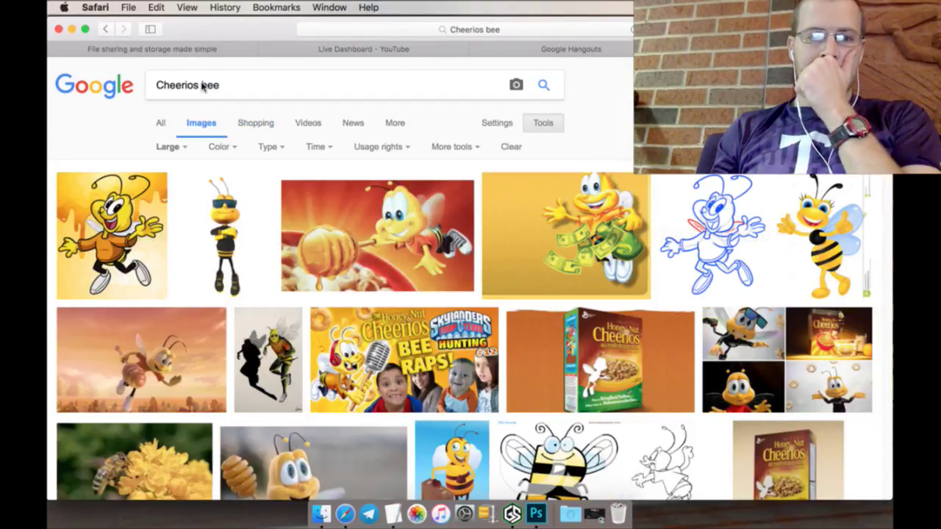
left_click(178, 148)
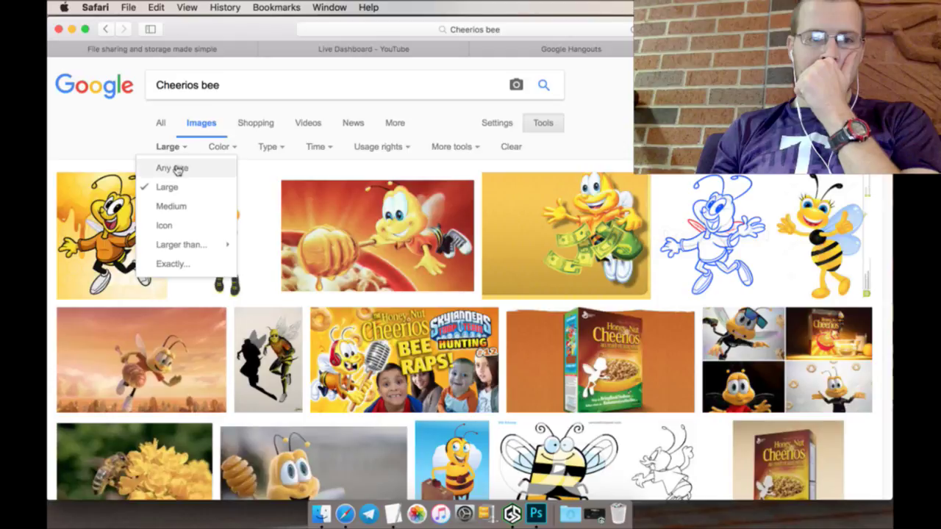
left_click(176, 167)
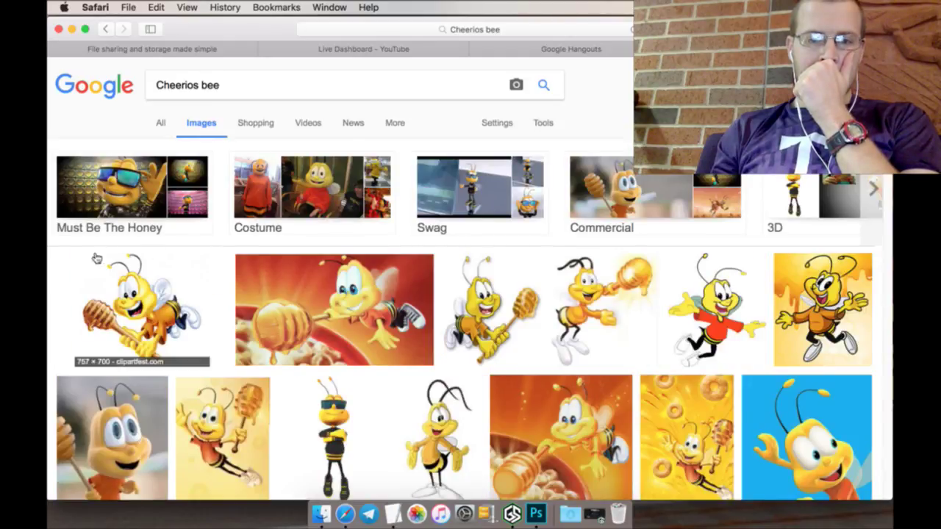
scroll(49, 288, "down", 2)
scroll(50, 287, "down", 5)
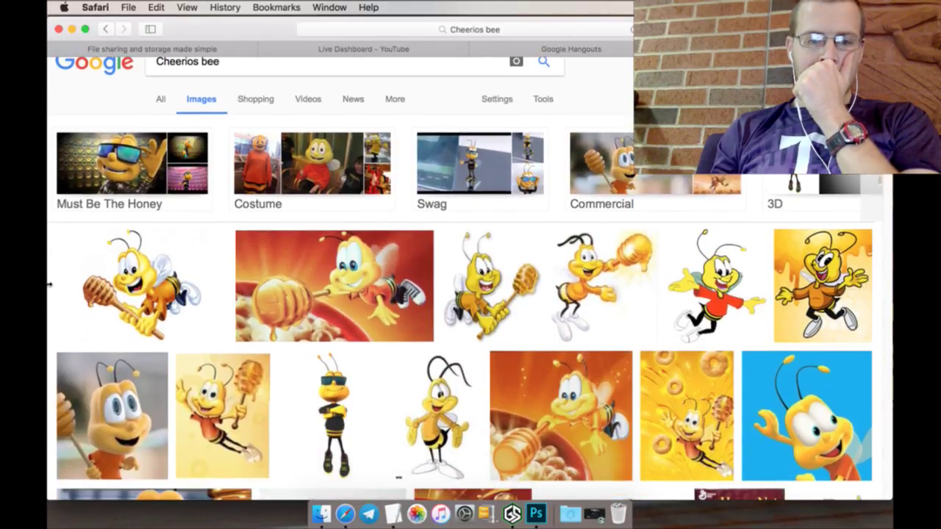
scroll(49, 284, "down", 3)
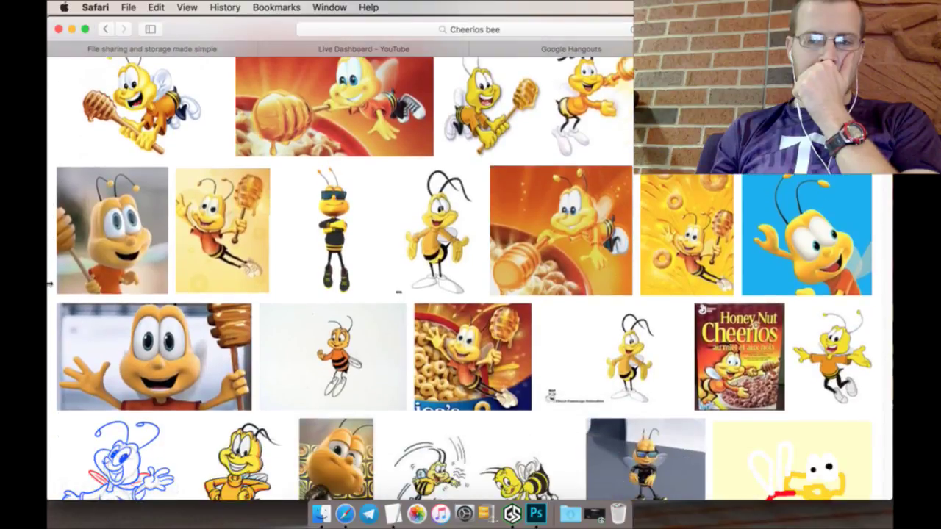
scroll(50, 284, "down", 3)
scroll(50, 279, "down", 2)
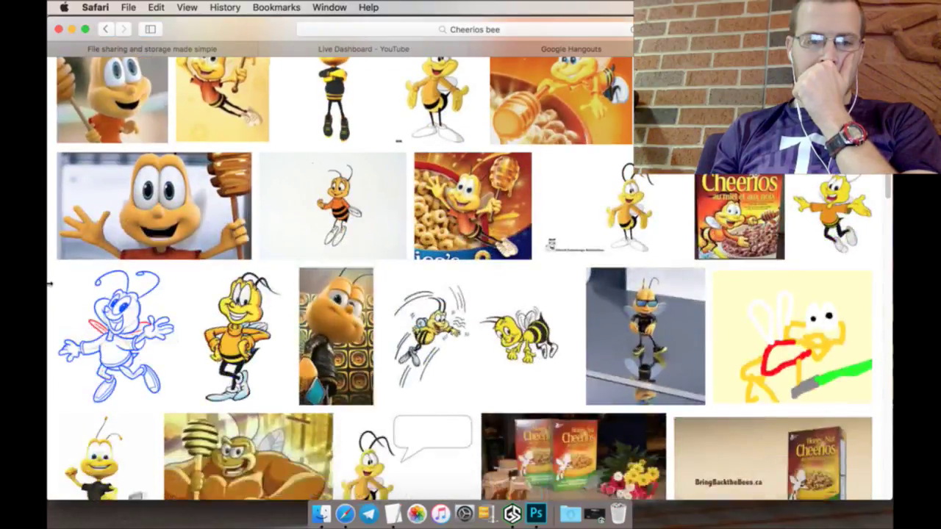
scroll(50, 279, "up", 10)
Step: Refine the search to 'Cheerios bee png' and preview the black-shirt bee image
left_click(261, 91)
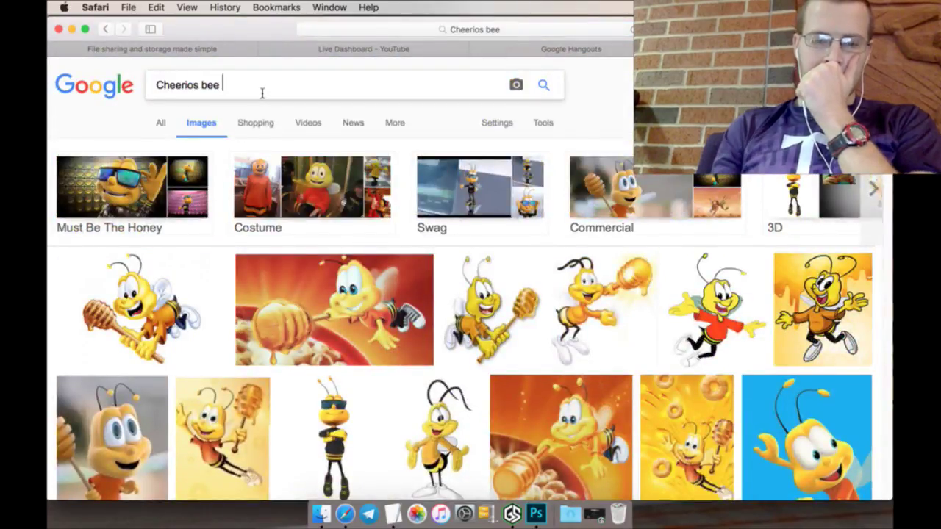
type("png")
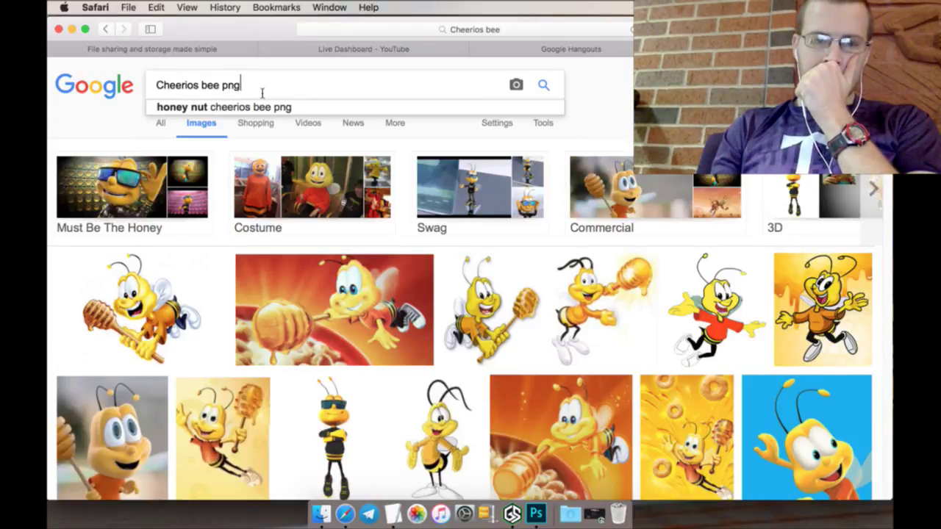
key("Return")
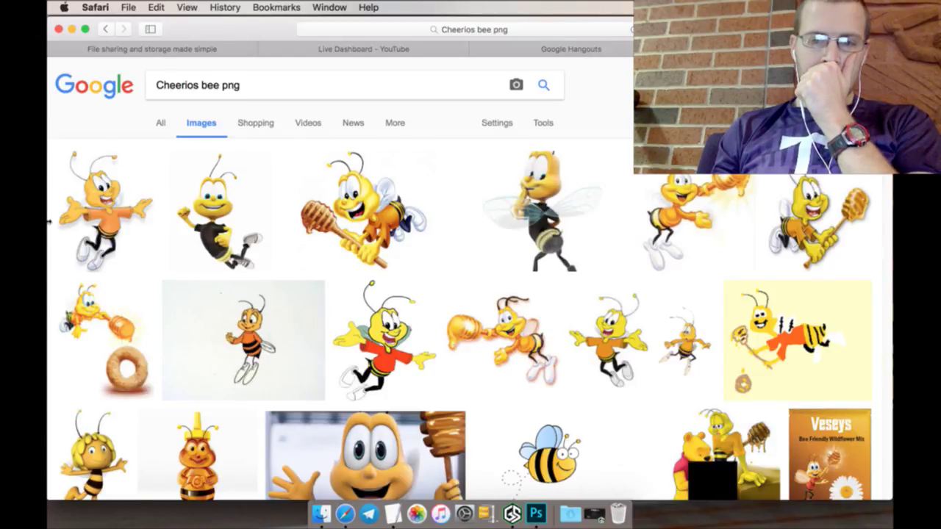
scroll(49, 220, "down", 5)
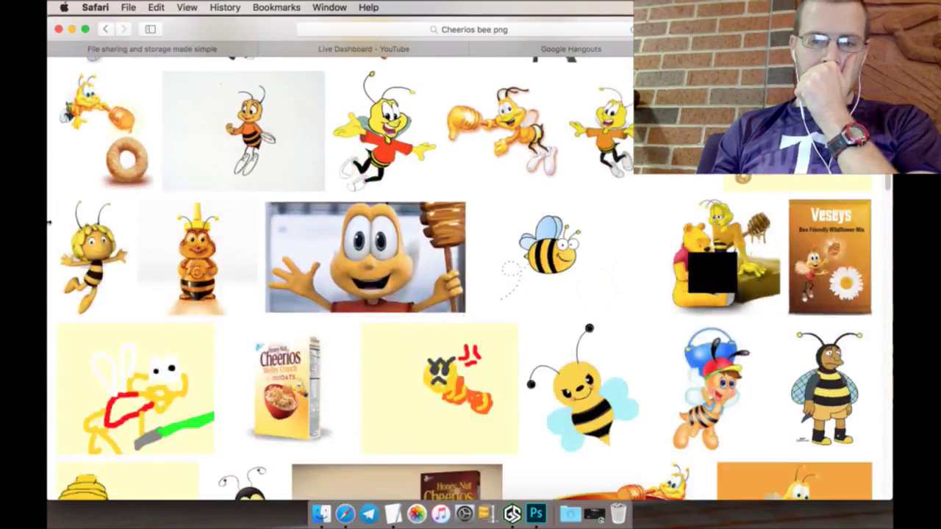
scroll(49, 220, "down", 7)
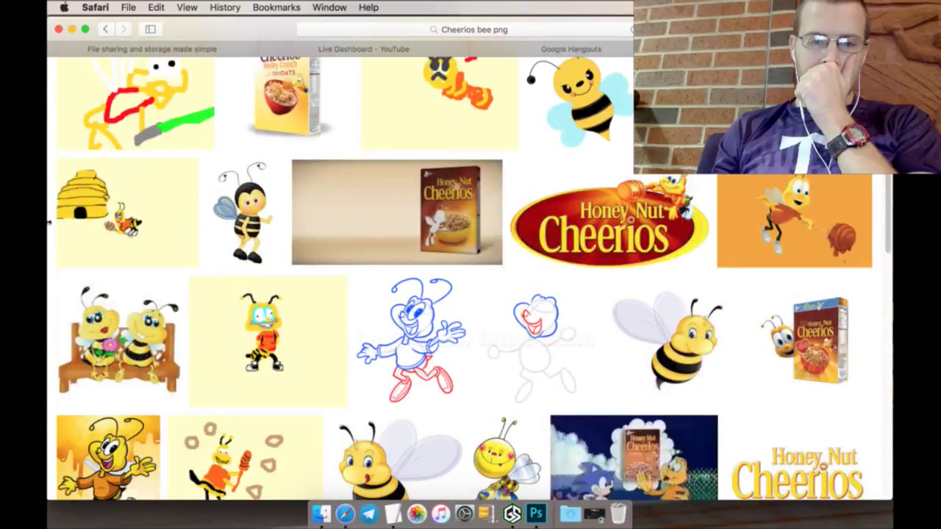
scroll(48, 221, "up", 10)
left_click(220, 206)
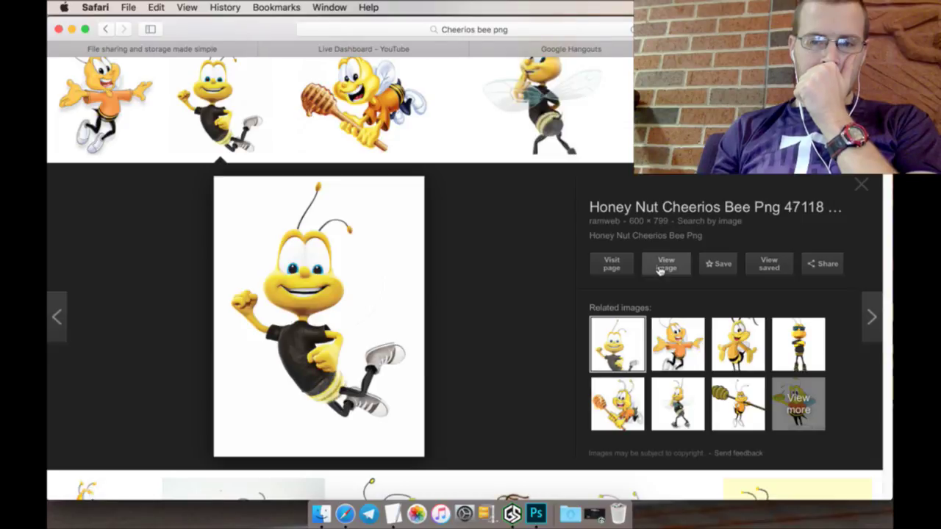
Step: Save the full-size bee image into Logos and return to the YouTube Live Dashboard
right_click(663, 269)
left_click(719, 271)
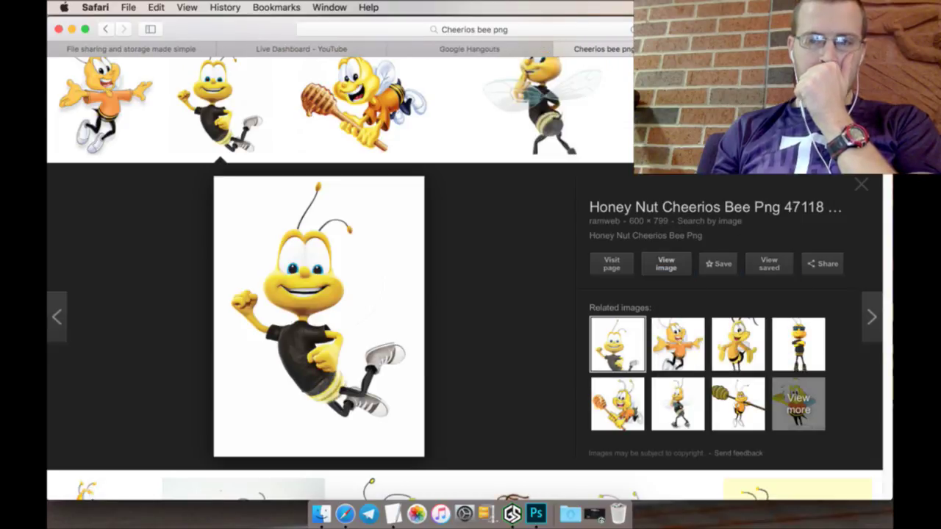
left_click(807, 49)
right_click(445, 235)
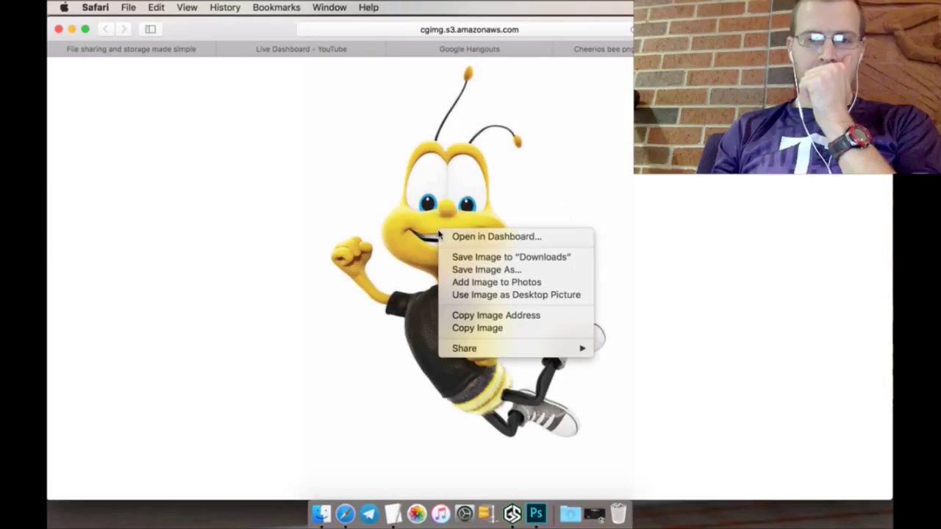
left_click(457, 271)
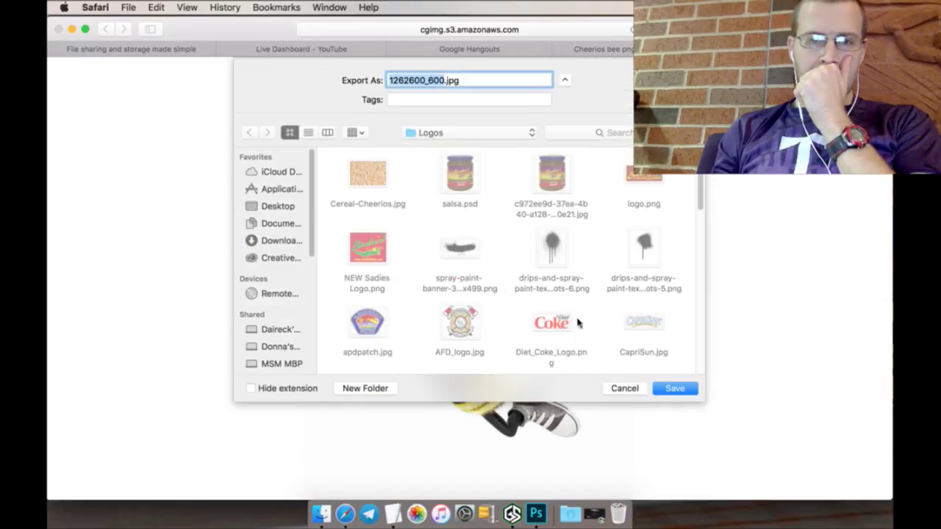
left_click(663, 391)
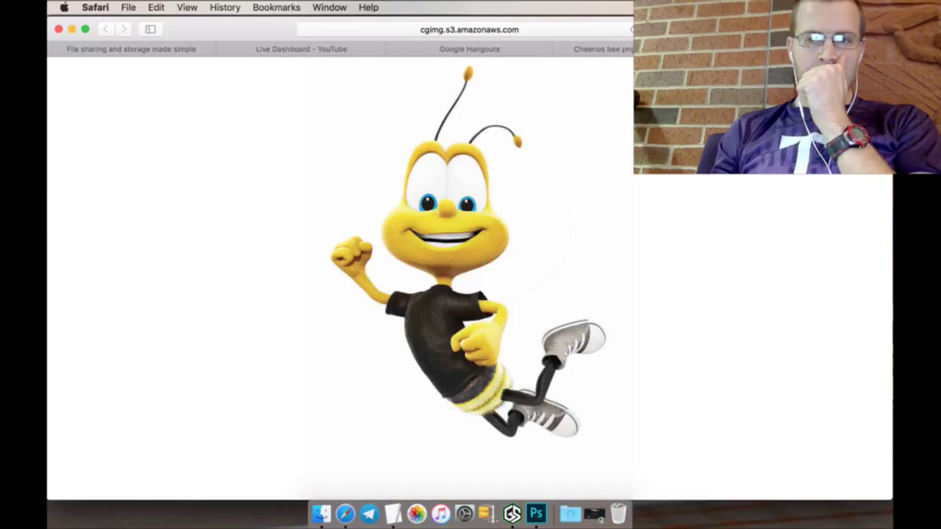
key("super+bracketleft")
left_click(560, 49)
left_click(438, 50)
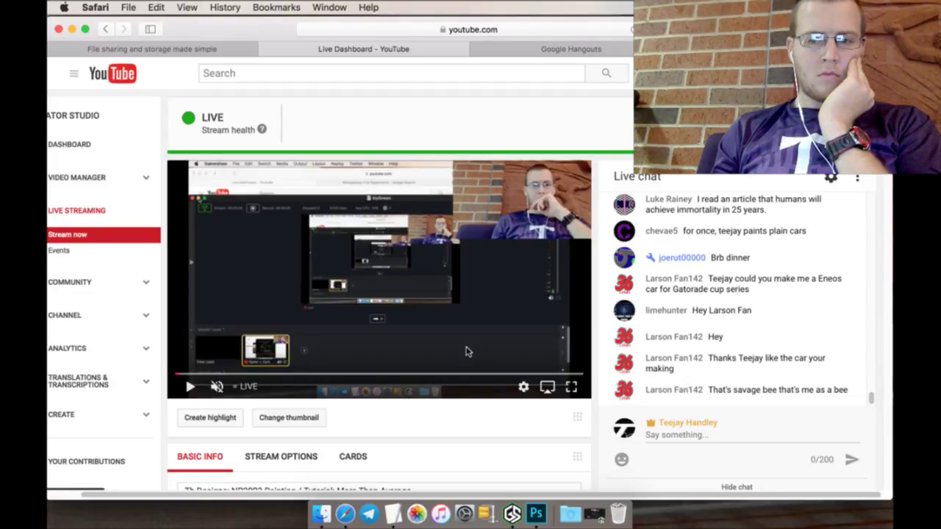
Step: Select a rectangle across the top of the cereal panel and fill it yellow
left_click(535, 509)
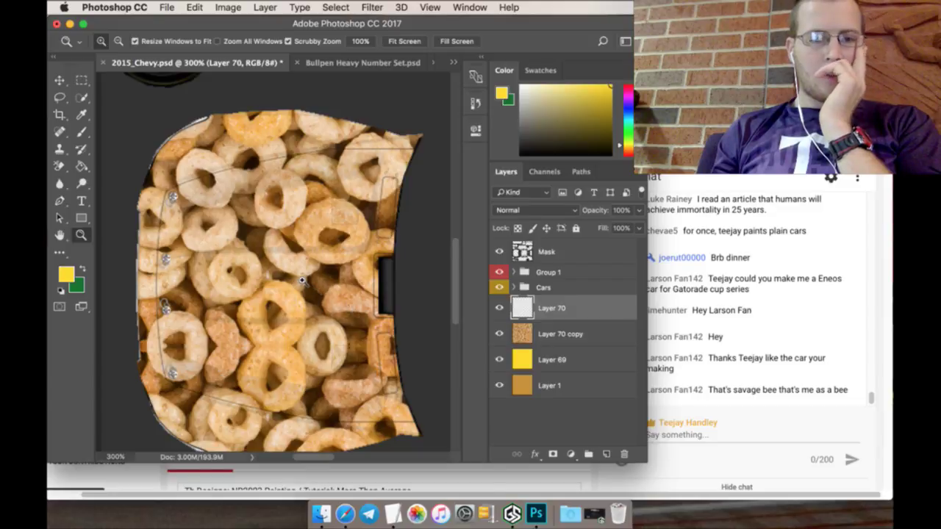
scroll(305, 278, "down", 3)
scroll(305, 279, "up", 1)
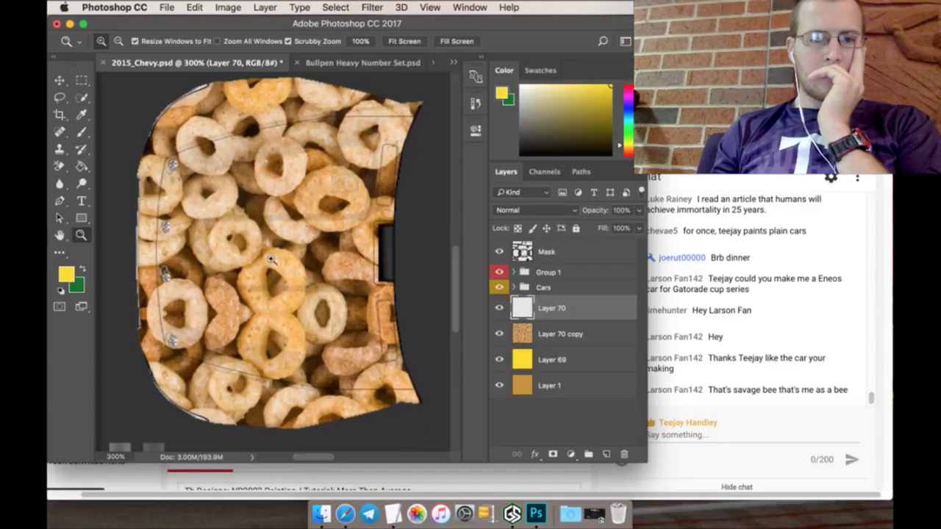
left_click(82, 79)
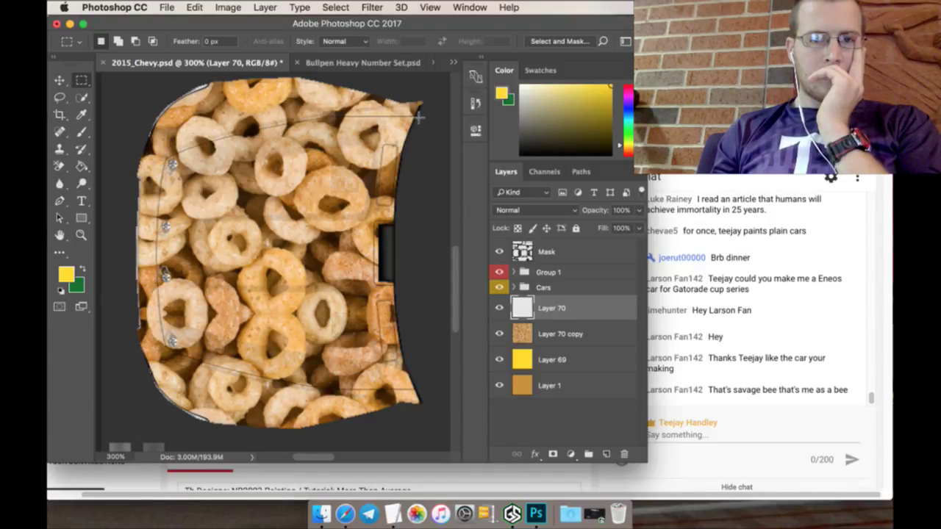
left_click_drag(419, 117, 127, 256)
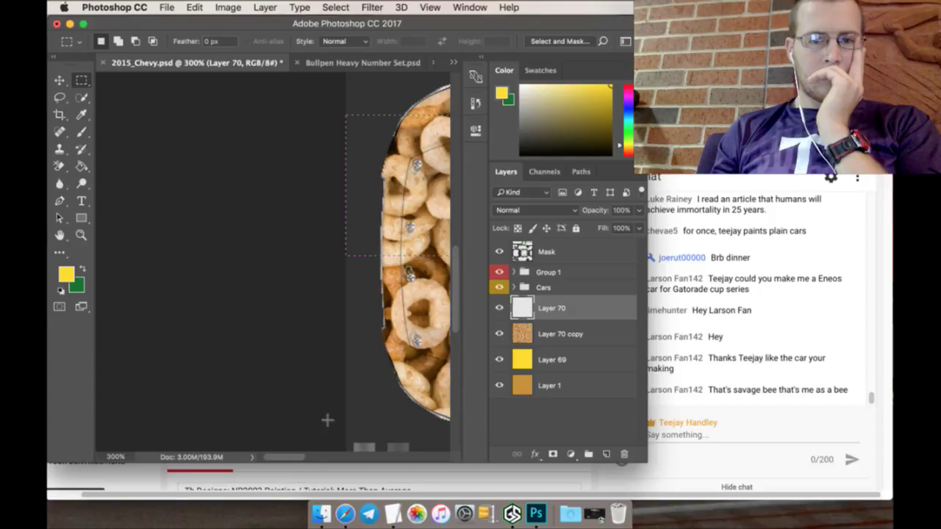
scroll(331, 456, "right", 10)
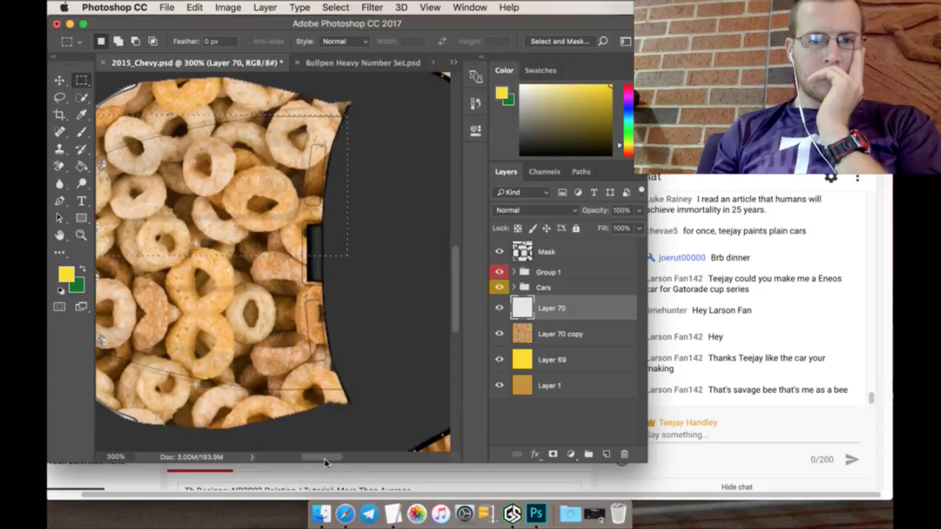
scroll(317, 462, "right", 2)
left_click(83, 167)
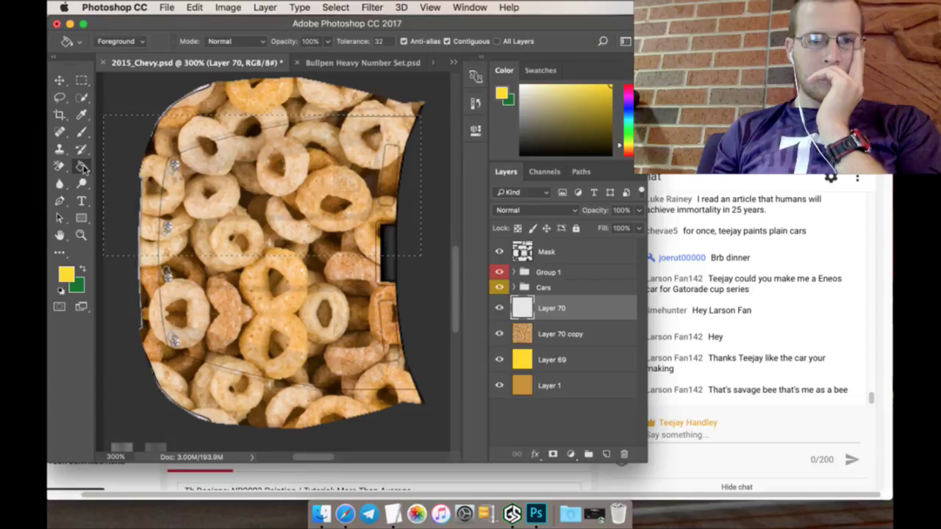
left_click(224, 191)
Step: Stretch the yellow band, apply it, deselect, and fit the template on screen
left_click(60, 80)
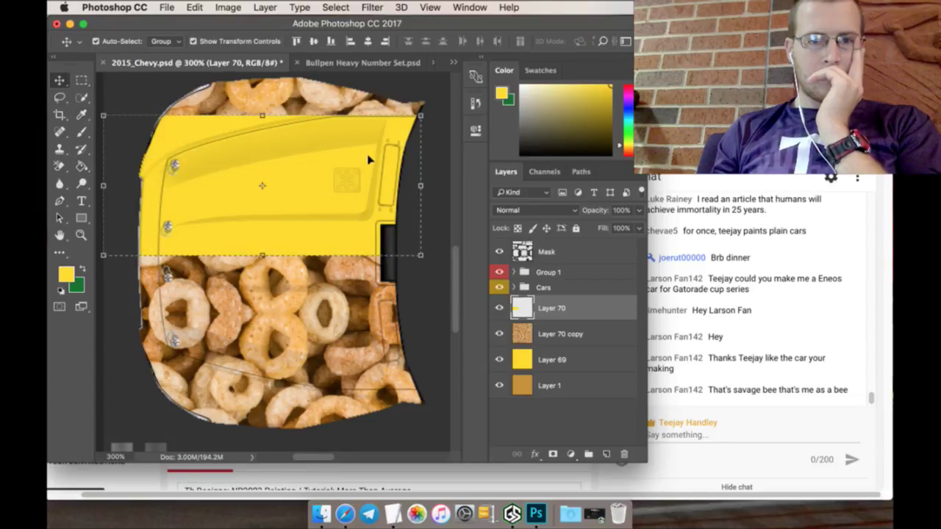
left_click_drag(419, 189, 395, 179)
left_click(81, 80)
left_click(581, 193)
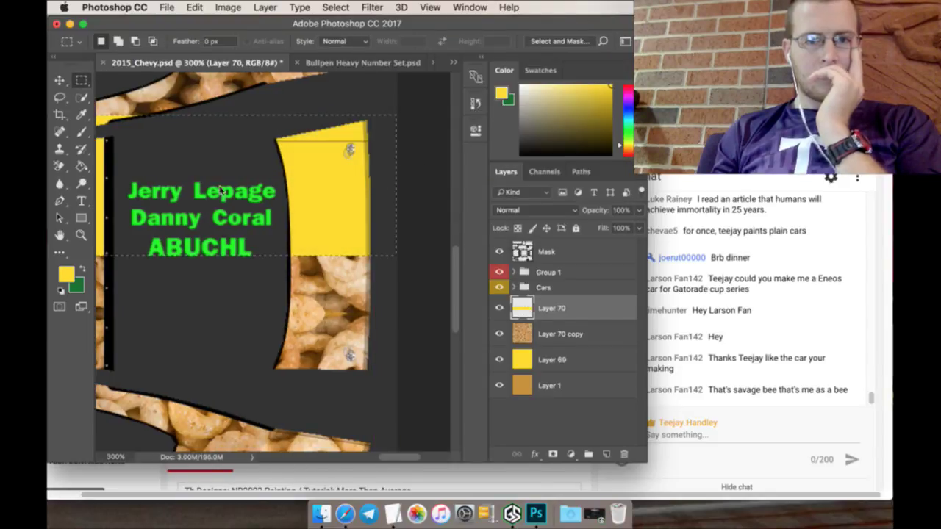
key("ctrl+d")
key("z")
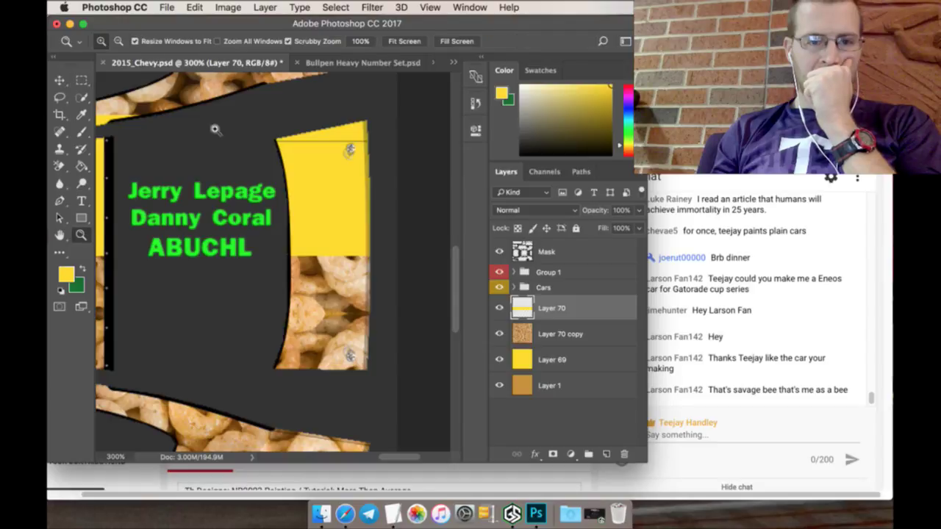
left_click(405, 41)
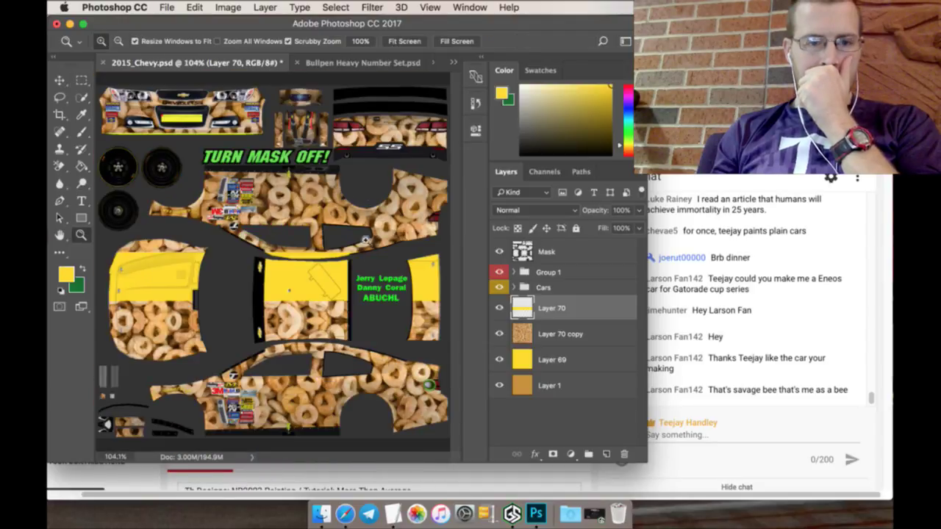
Step: Duplicate the yellow stripe Layer 70 as Layer 70 copy 2
right_click(563, 308)
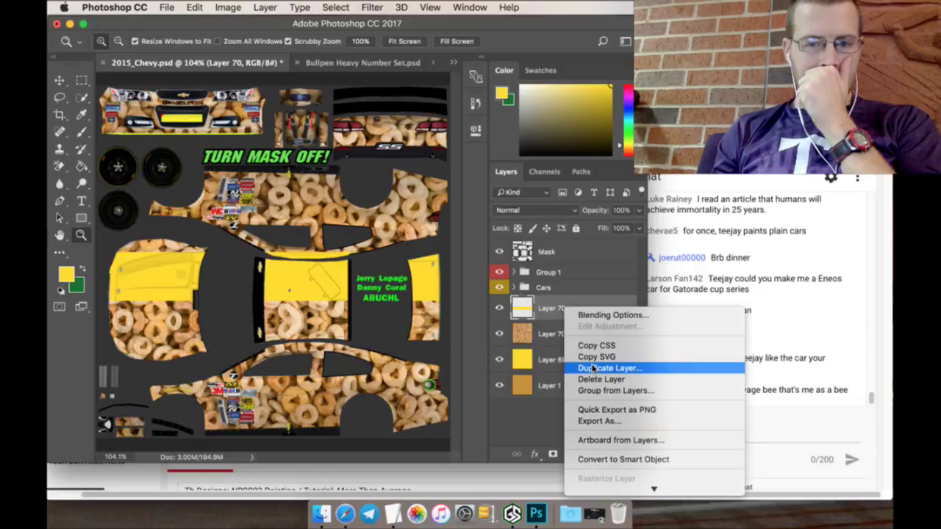
left_click(550, 309)
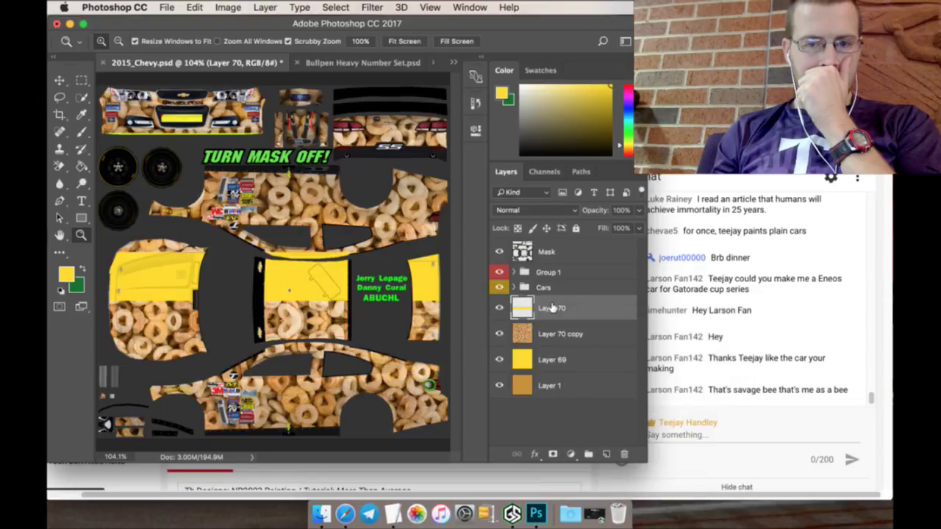
right_click(559, 307)
left_click(588, 367)
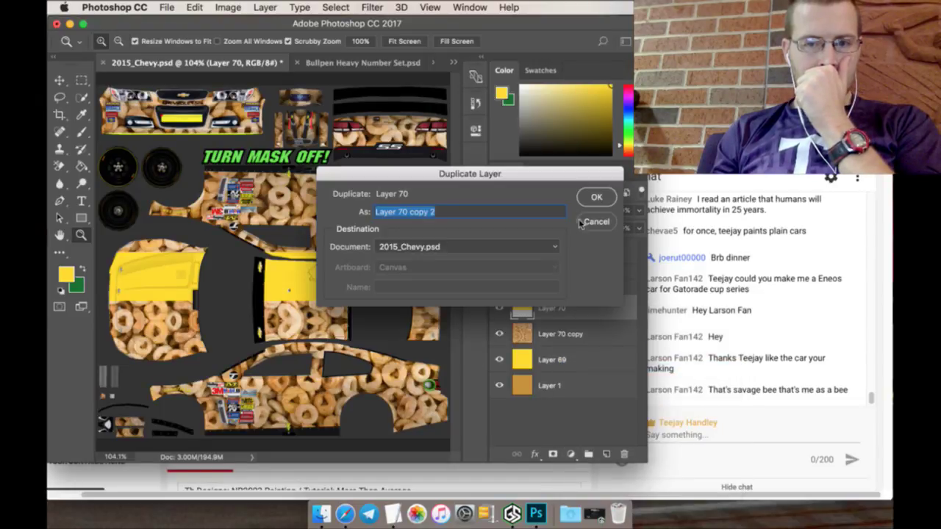
left_click(592, 205)
Step: Flip the duplicated stripe vertically and apply the transformation
key("super+t")
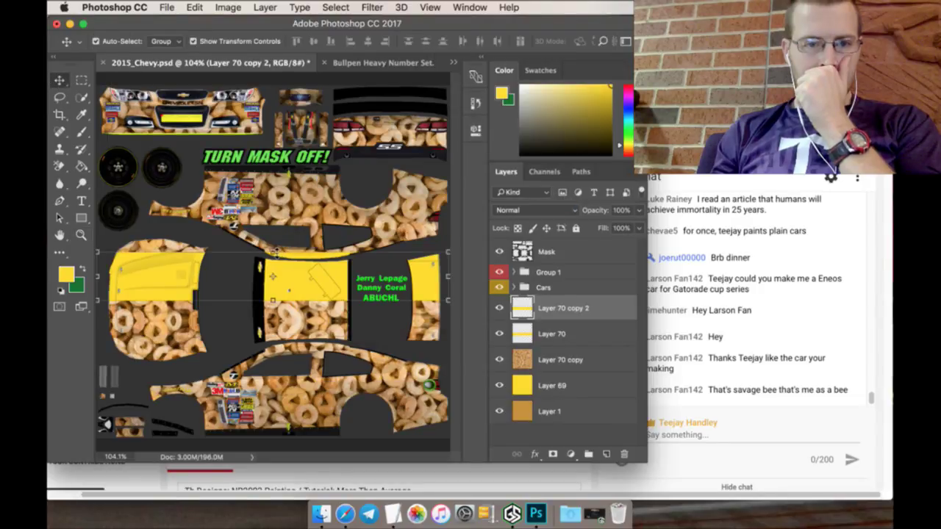
left_click(195, 7)
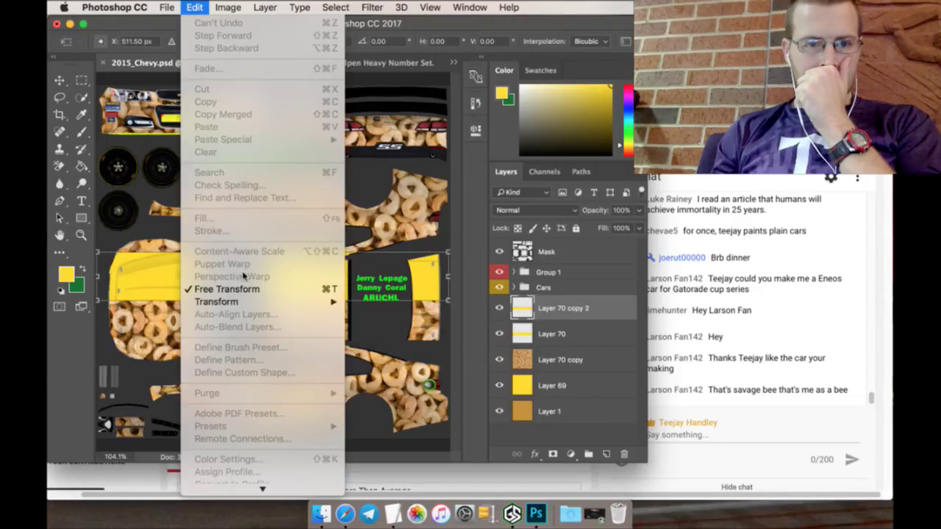
mouse_move(277, 304)
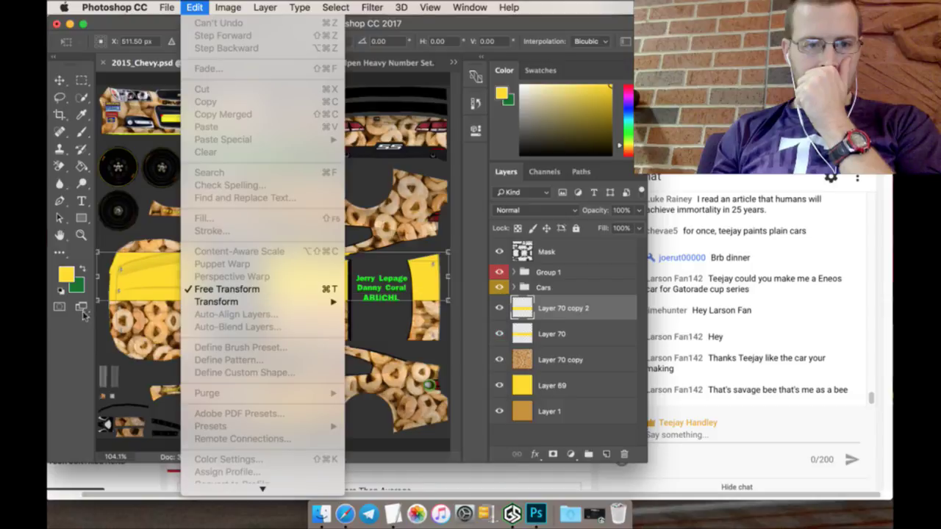
left_click(81, 324)
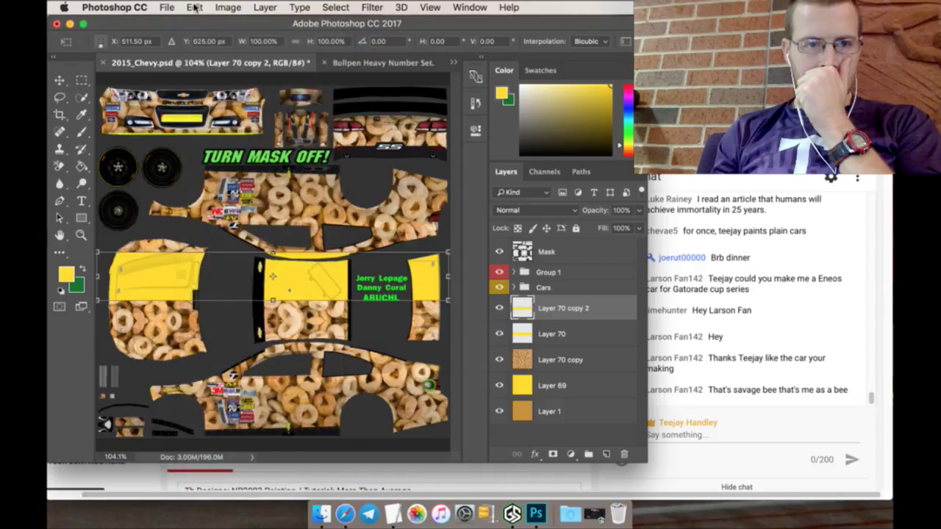
left_click(196, 8)
mouse_move(292, 308)
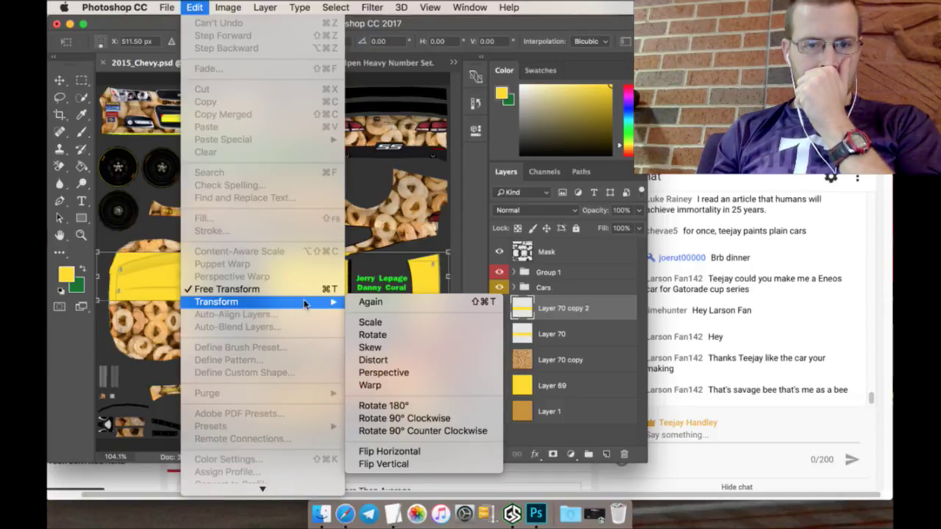
left_click(397, 464)
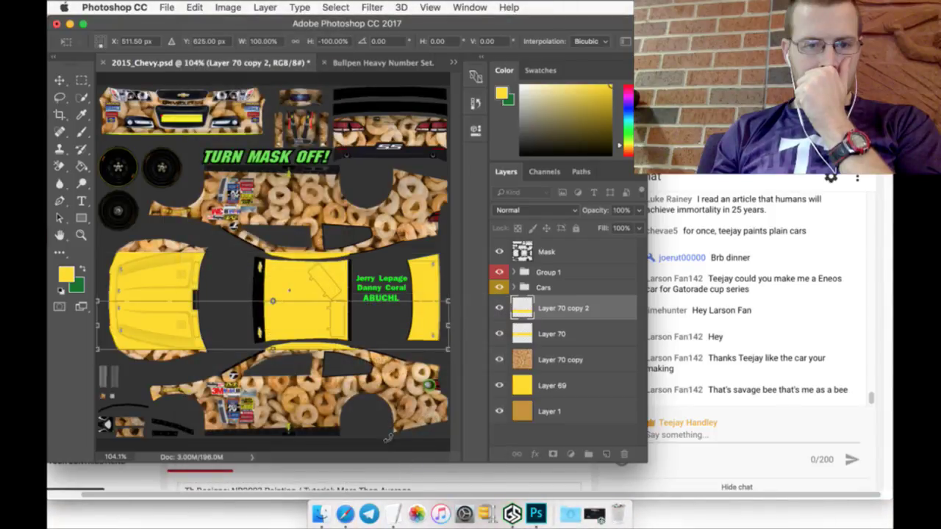
key("m")
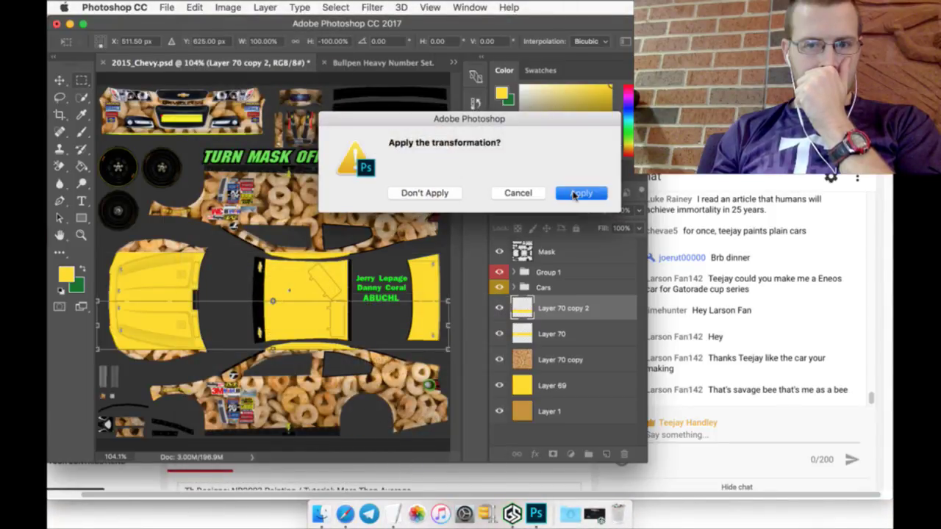
left_click(578, 193)
Step: Scale Layer 70 copy 2 to 50% height from a top reference point and apply it
left_click(60, 80)
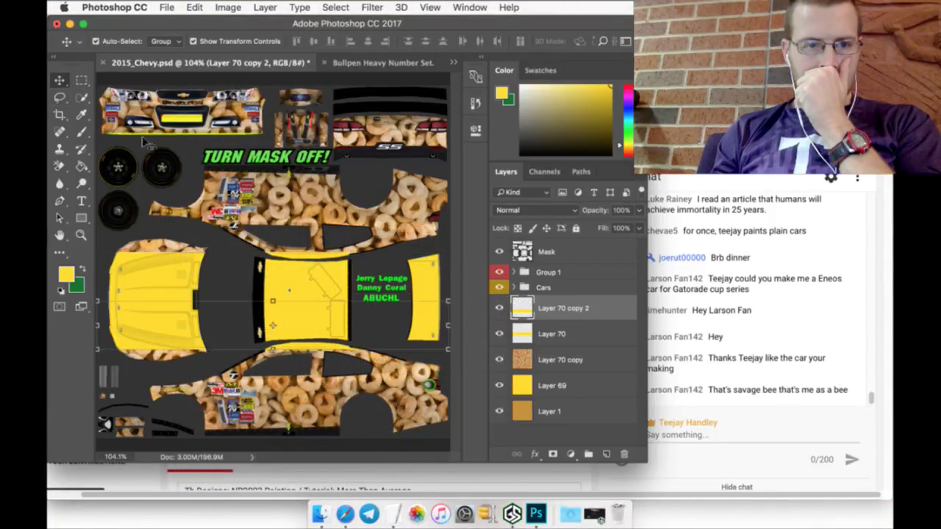
key("super+t")
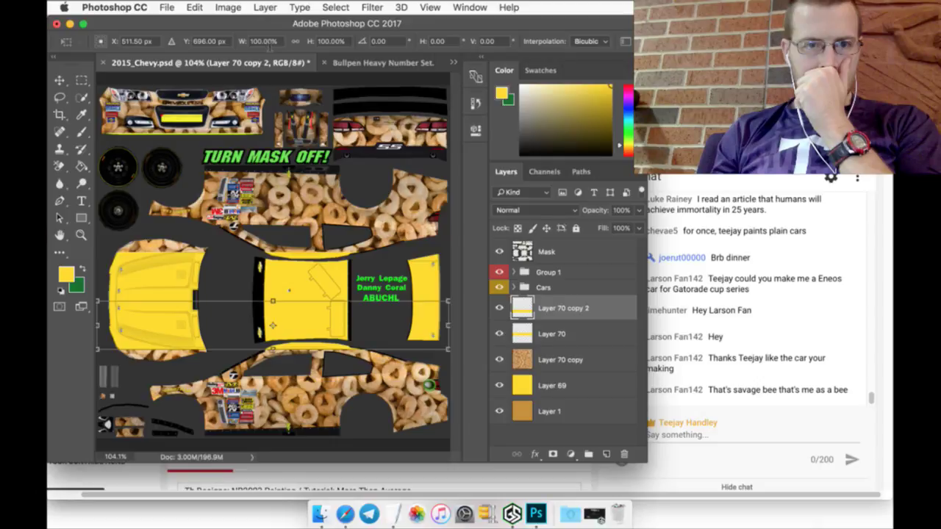
left_click(269, 42)
type("50")
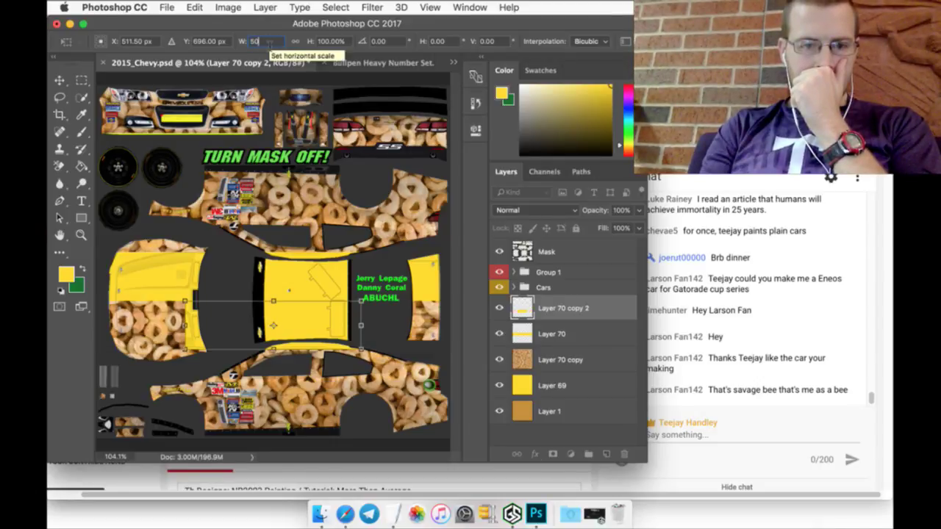
key("super+z")
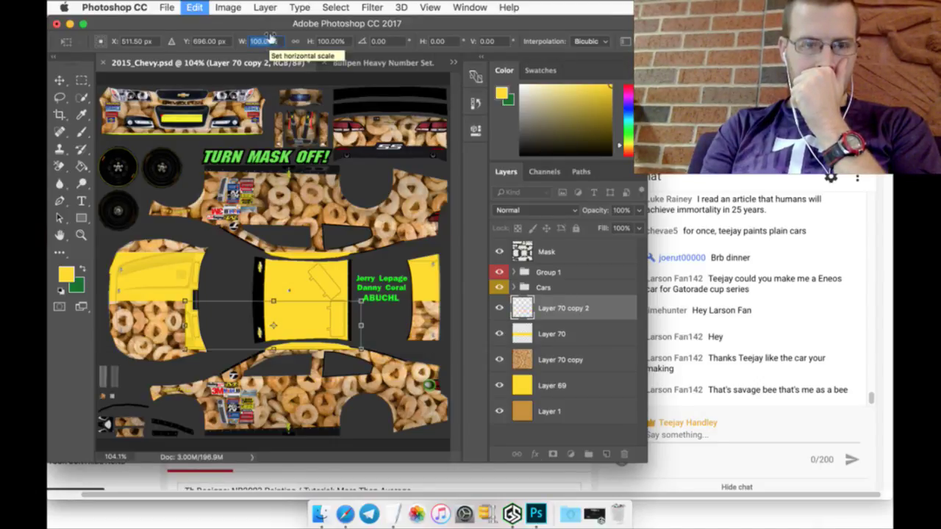
left_click(342, 44)
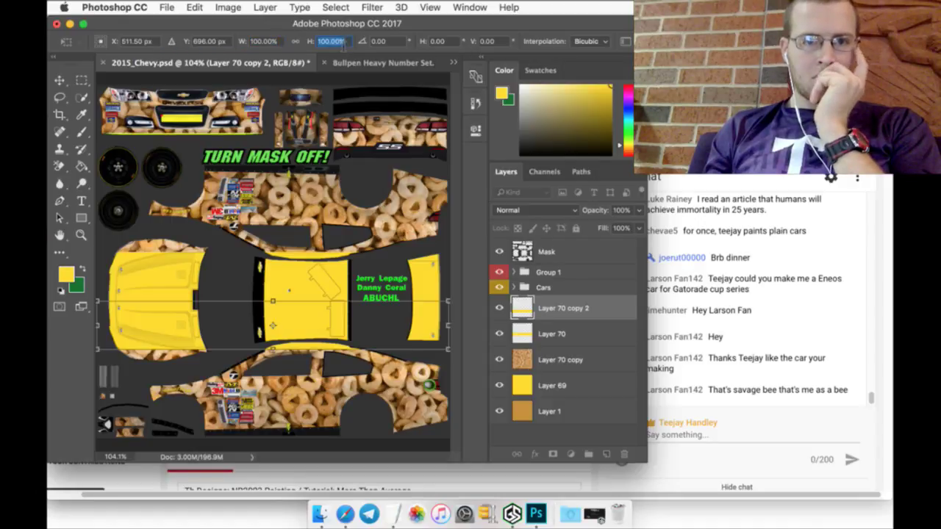
left_click(101, 44)
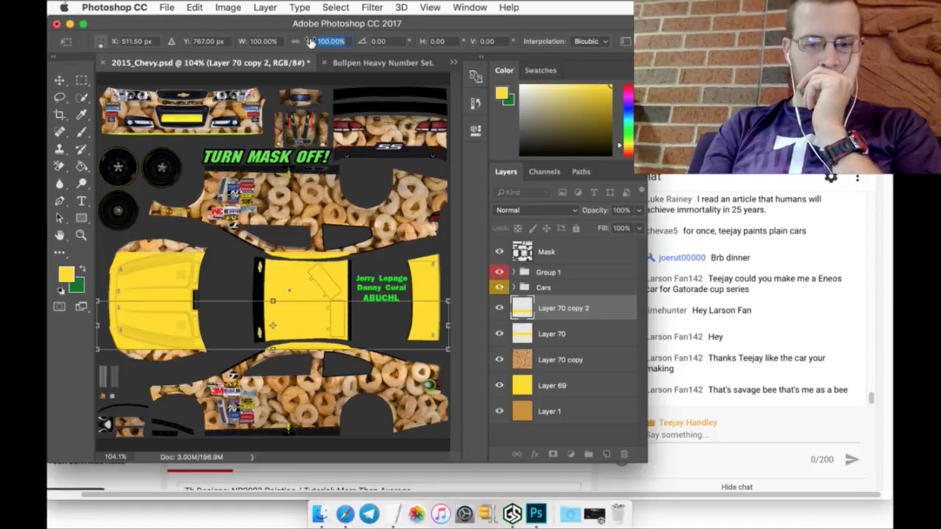
type("50")
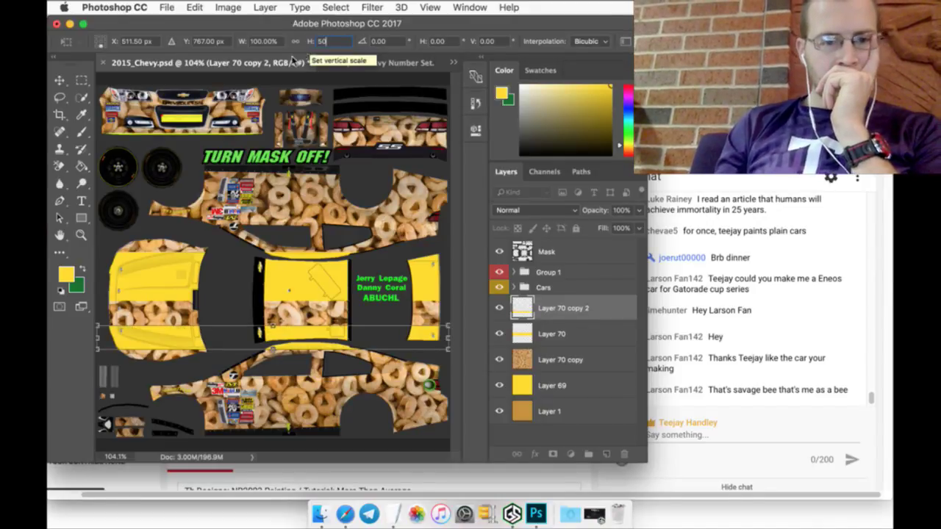
left_click(82, 80)
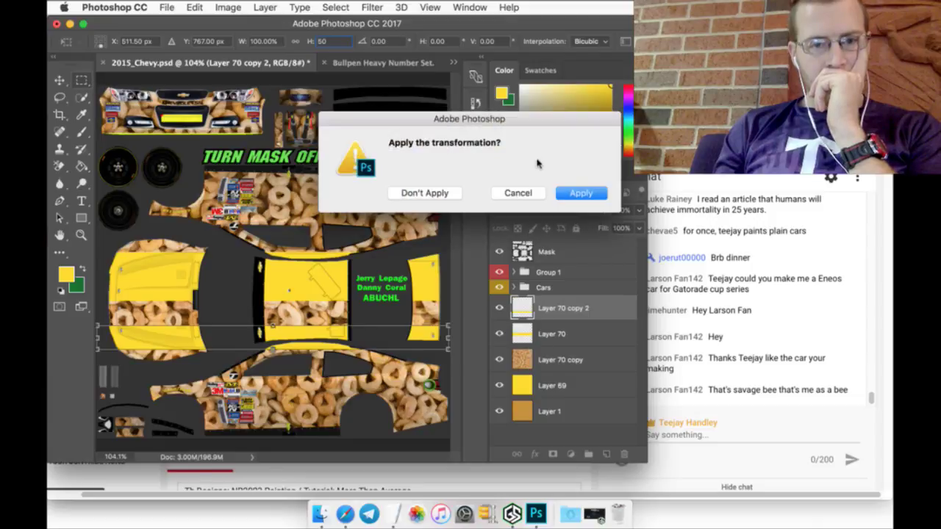
left_click(581, 193)
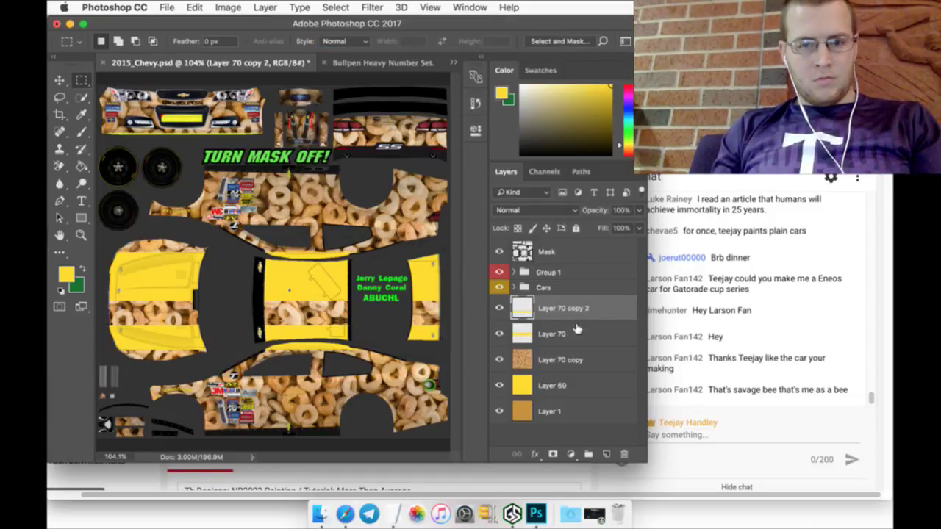
Step: Merge the two yellow layers, add a 4 px black Outer Glow, and rasterize the style
right_click(595, 337)
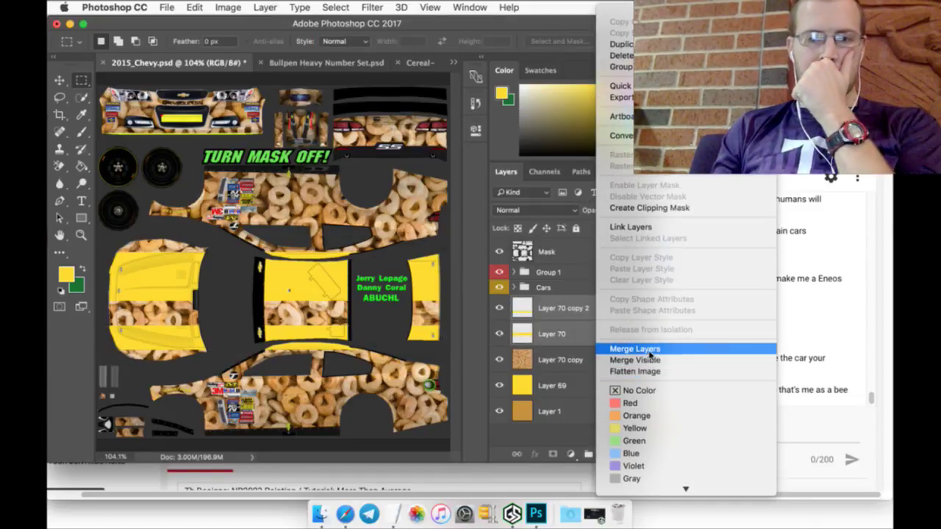
left_click(617, 348)
double_click(616, 313)
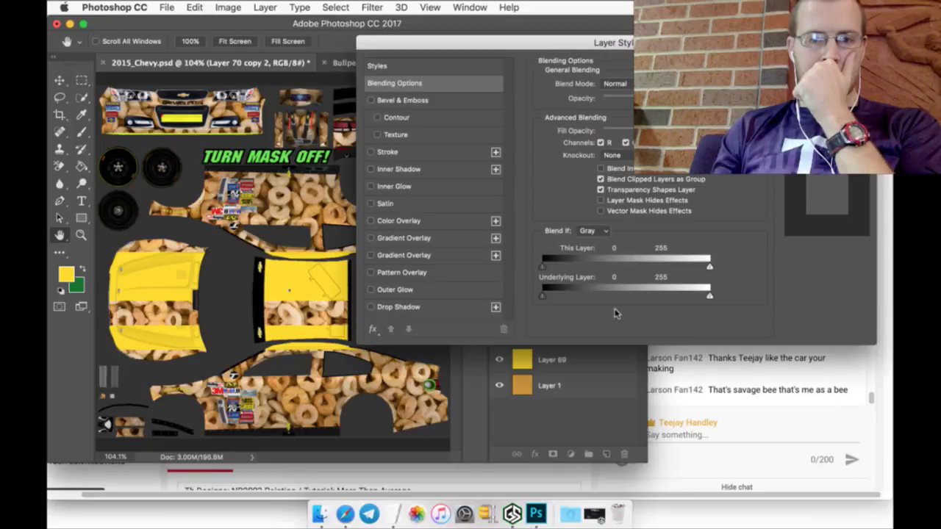
left_click(395, 290)
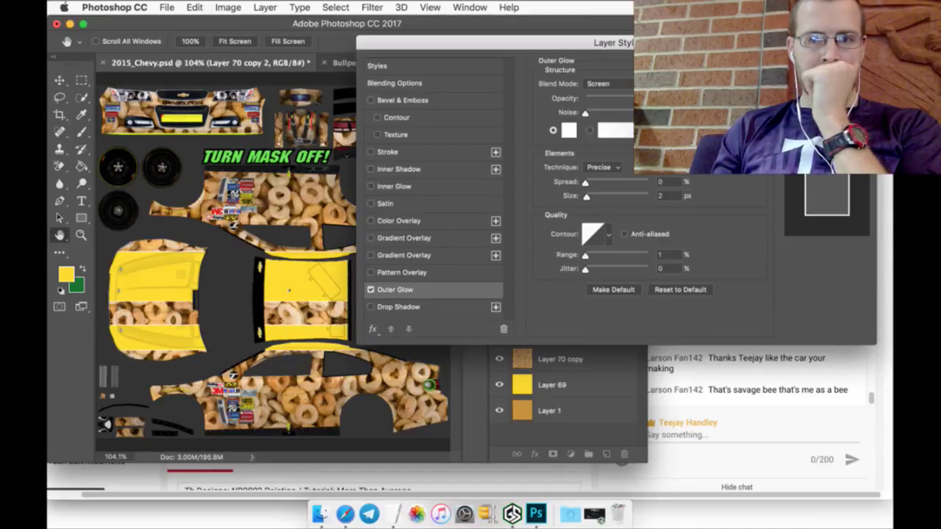
key("Up")
key("Up")
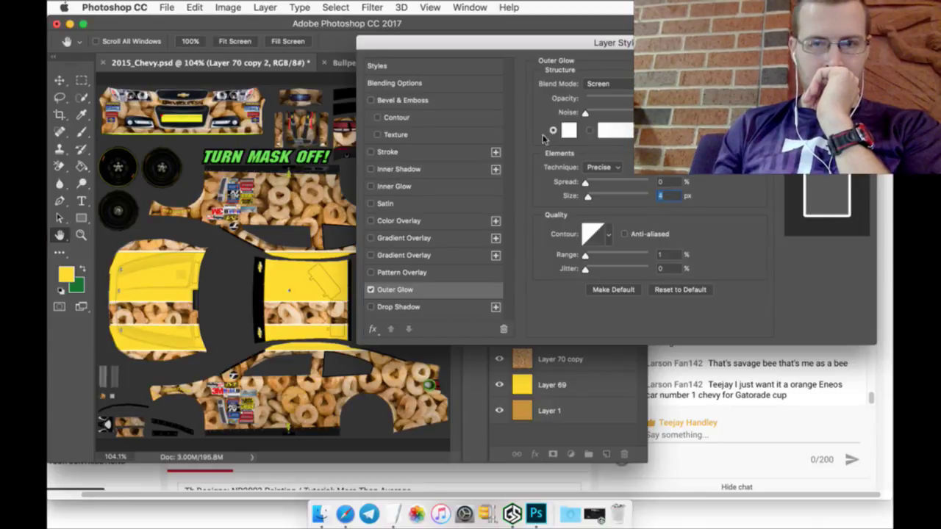
left_click(569, 130)
left_click(200, 341)
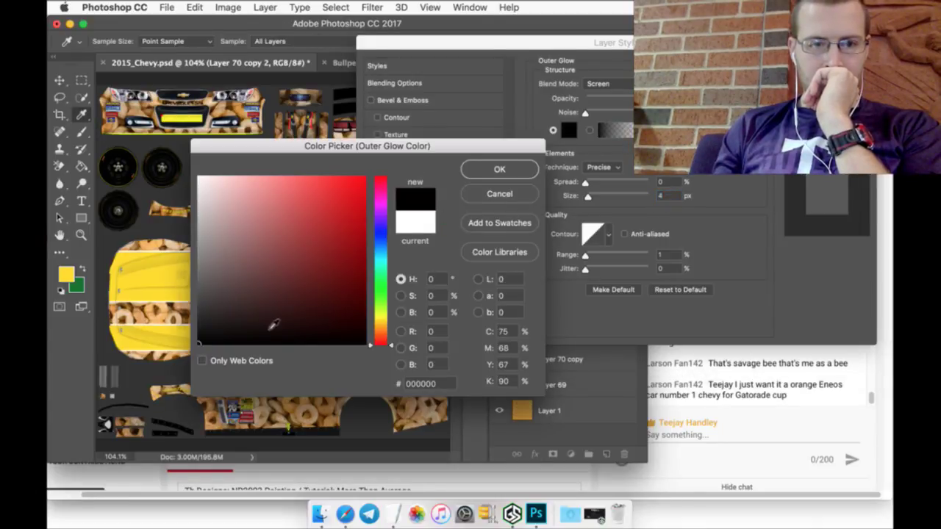
left_click(497, 171)
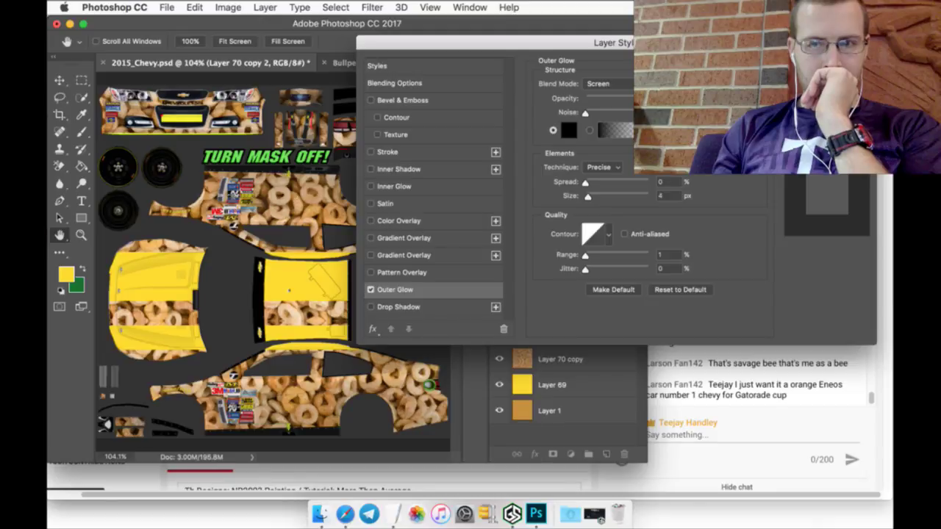
key("Return")
right_click(563, 307)
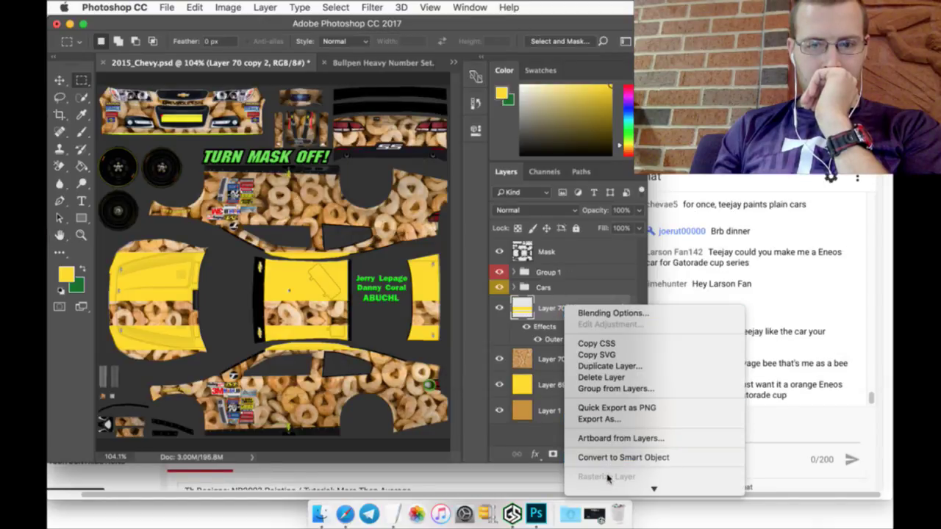
left_click(604, 396)
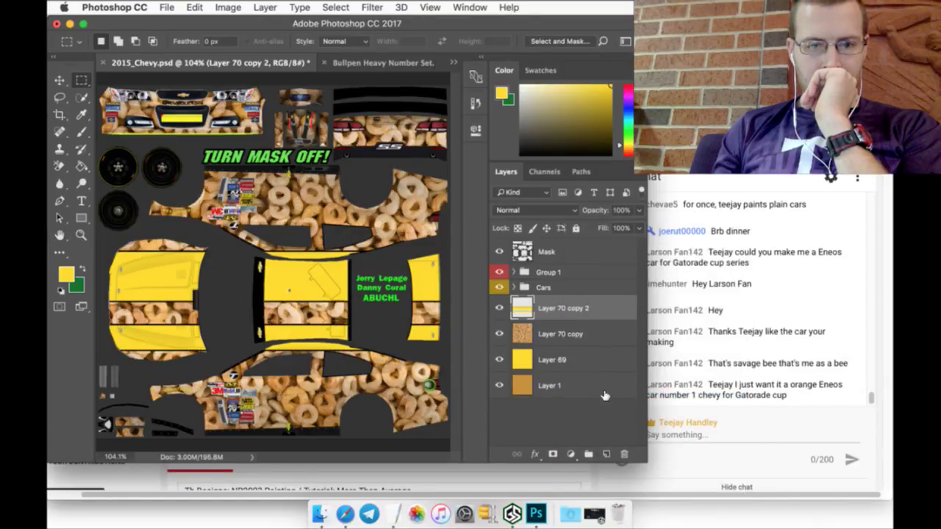
Step: Duplicate the stripe as Layer 70 copy 3, halve its width, rotate -90°, and fit it onto the front nose
right_click(574, 306)
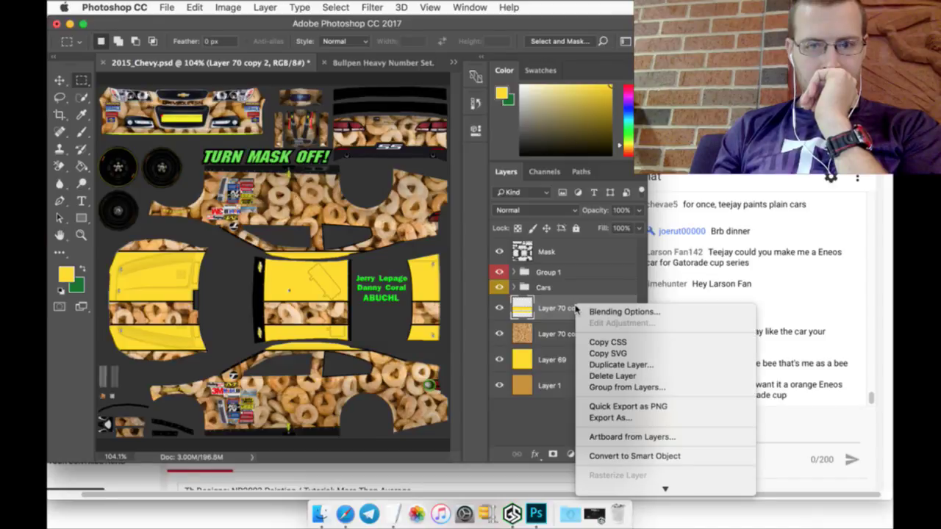
left_click(599, 360)
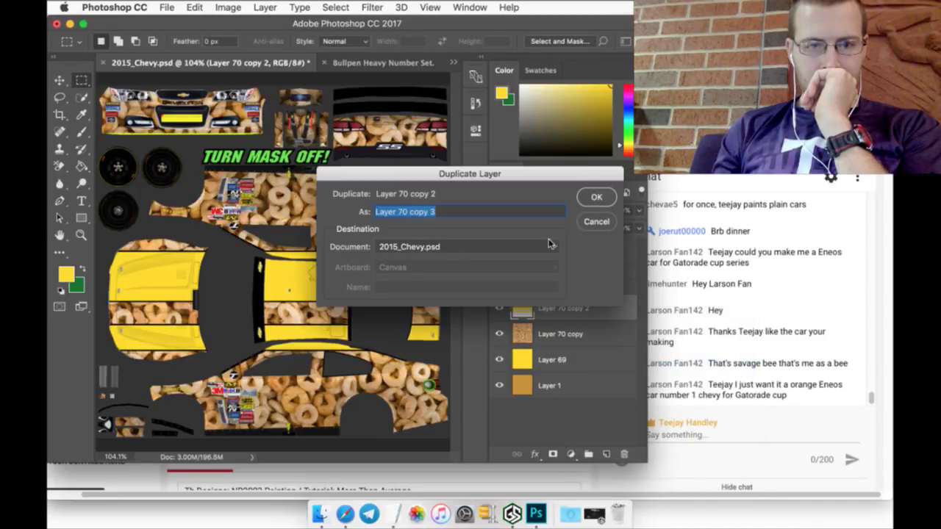
left_click(594, 197)
left_click(60, 80)
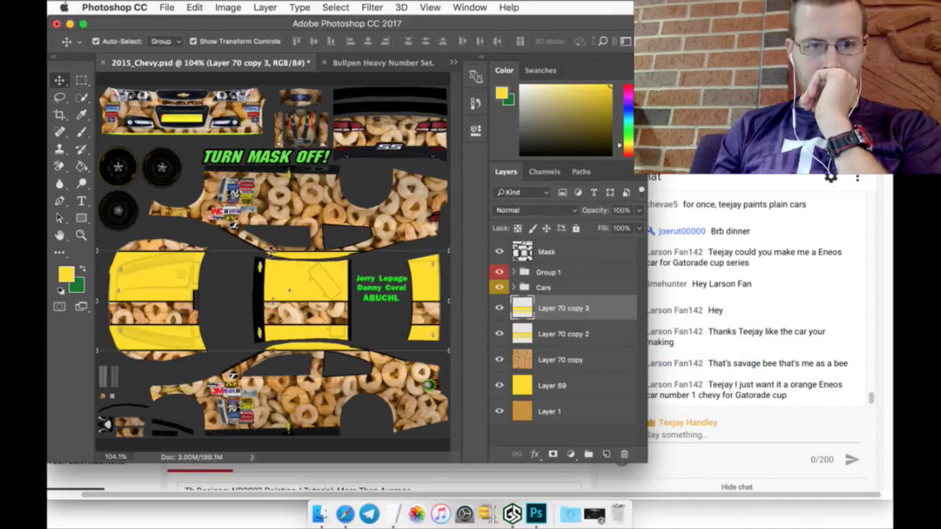
key("ctrl+t")
left_click_drag(99, 301, 276, 303)
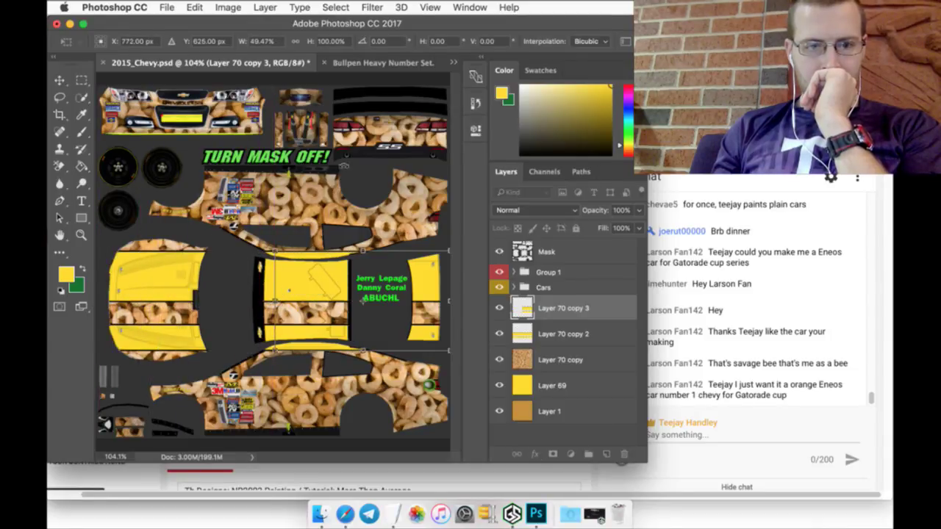
left_click(395, 43)
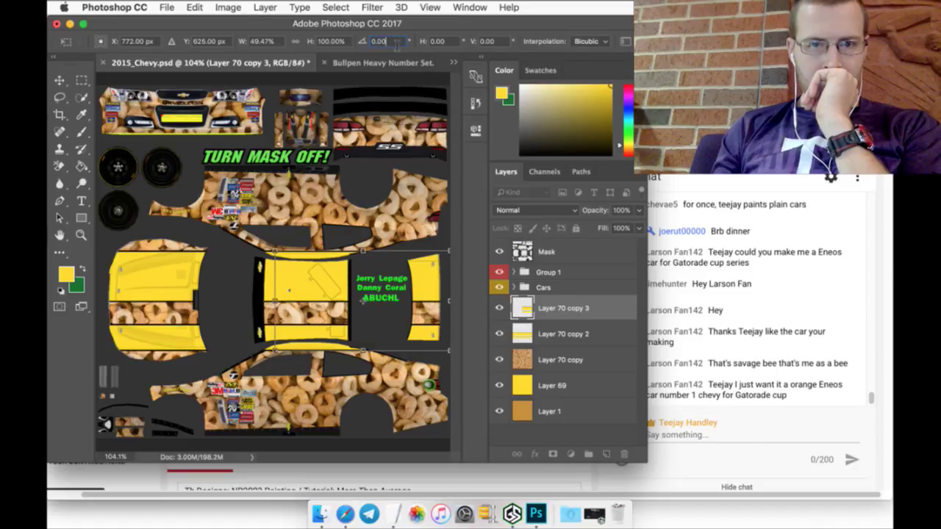
type("90")
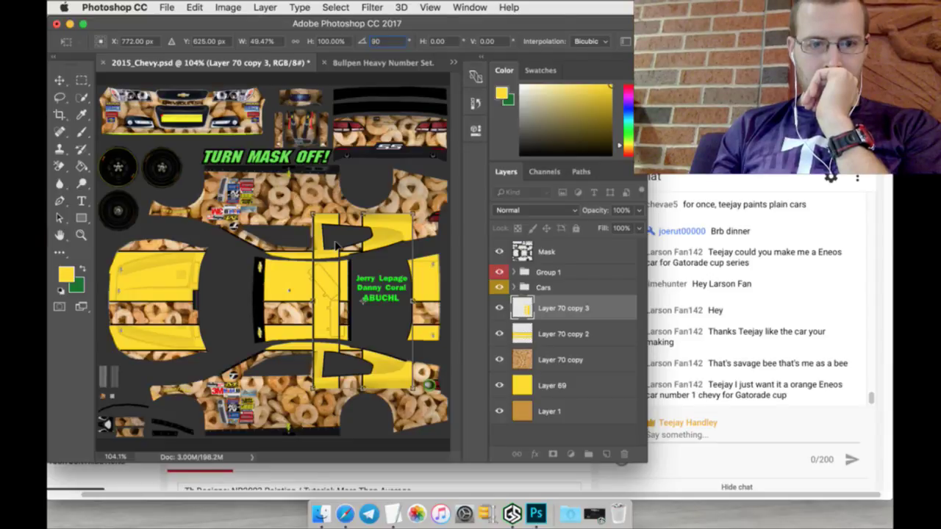
key("Home")
type("-")
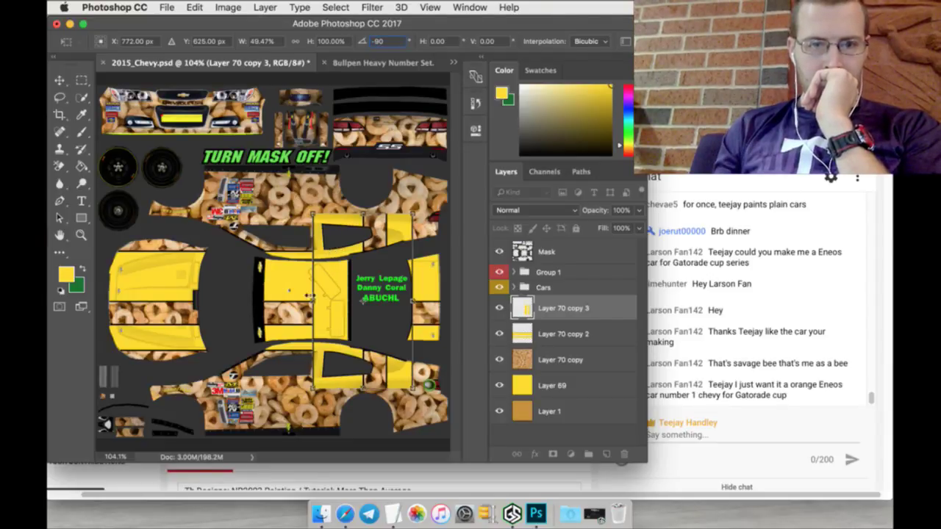
left_click_drag(340, 283, 162, 153)
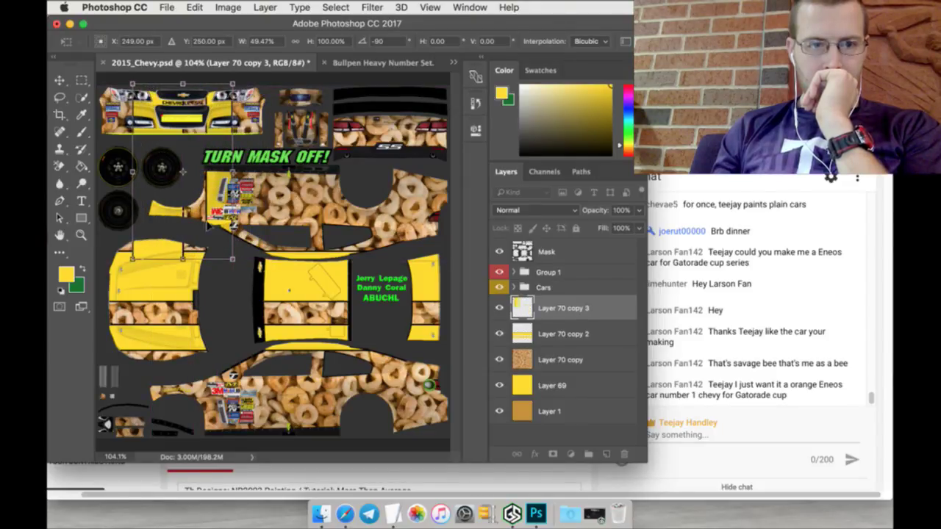
left_click_drag(184, 257, 181, 139)
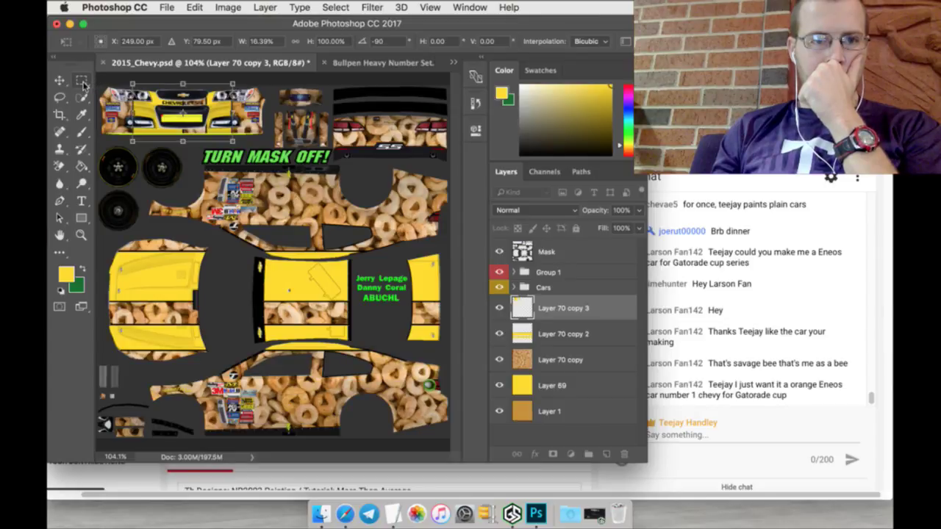
left_click(81, 81)
left_click(568, 194)
Step: Duplicate it as Layer 70 copy 4, rotate 180°, and place it on the rear bumper
right_click(573, 307)
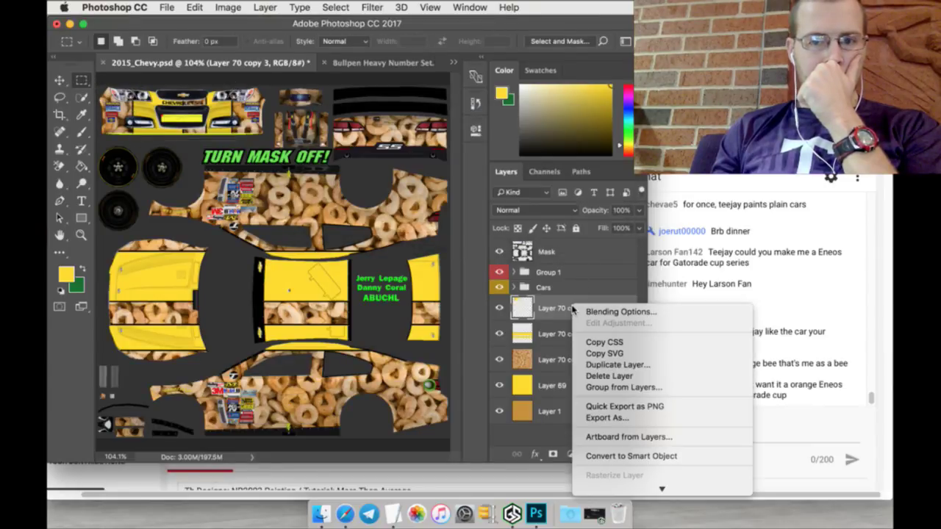
left_click(596, 365)
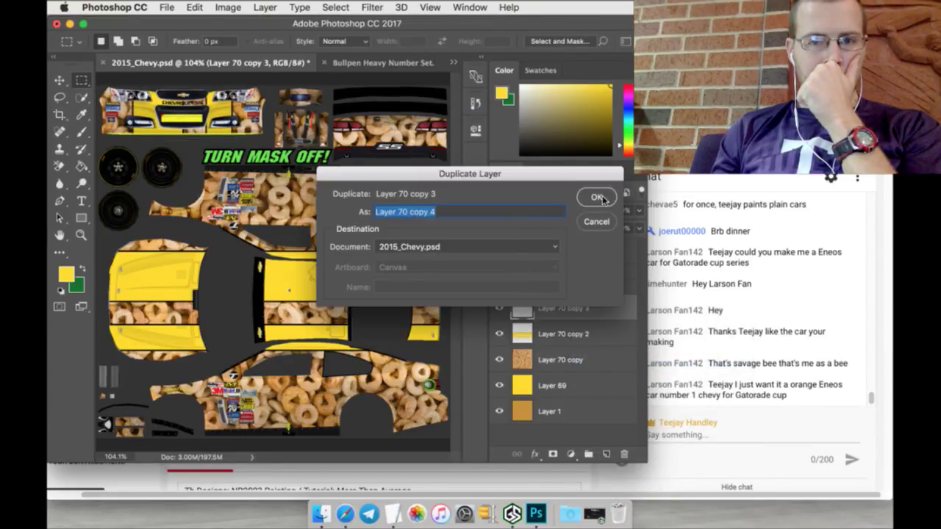
left_click(597, 198)
key("v")
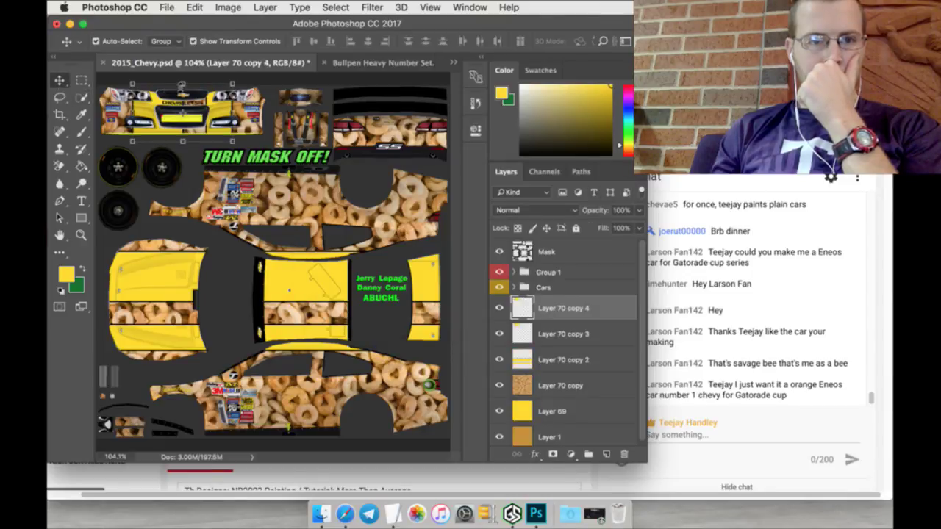
key("super+t")
type("180")
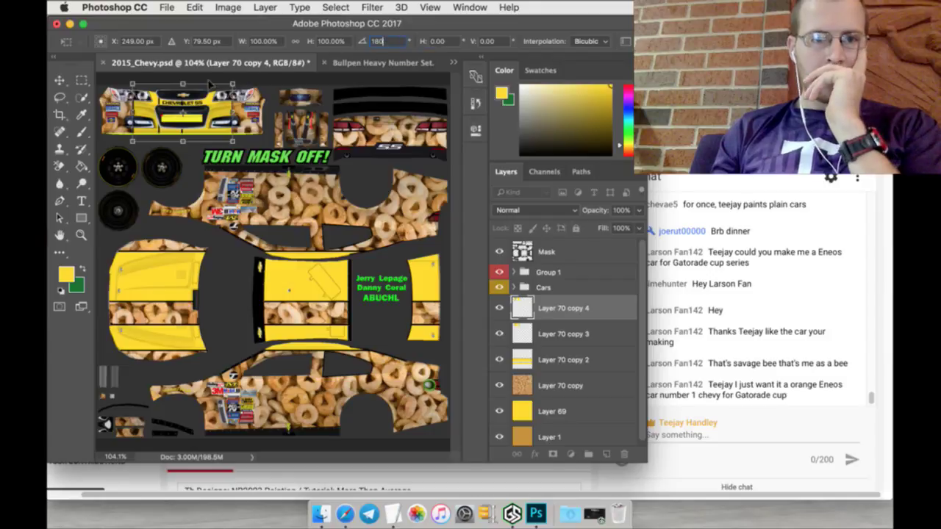
left_click_drag(211, 90, 415, 108)
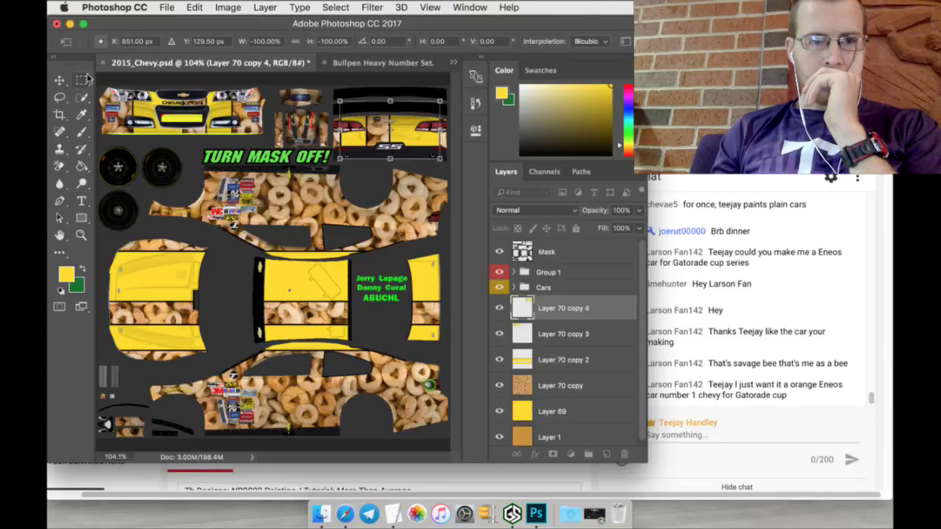
left_click(82, 80)
left_click(570, 190)
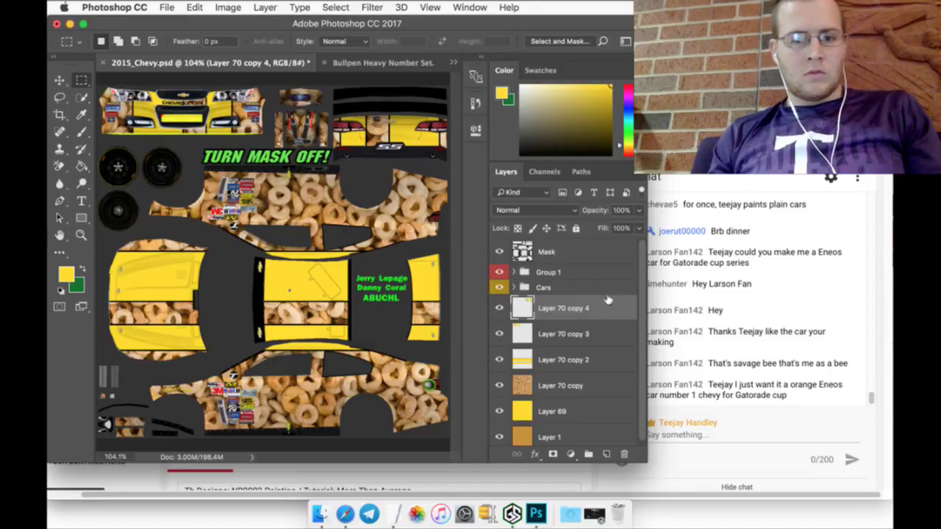
Step: Merge Layer 70 copy 2 through copy 4 into one layer named 'racing stripes'
left_click(572, 357, "shift")
right_click(571, 357)
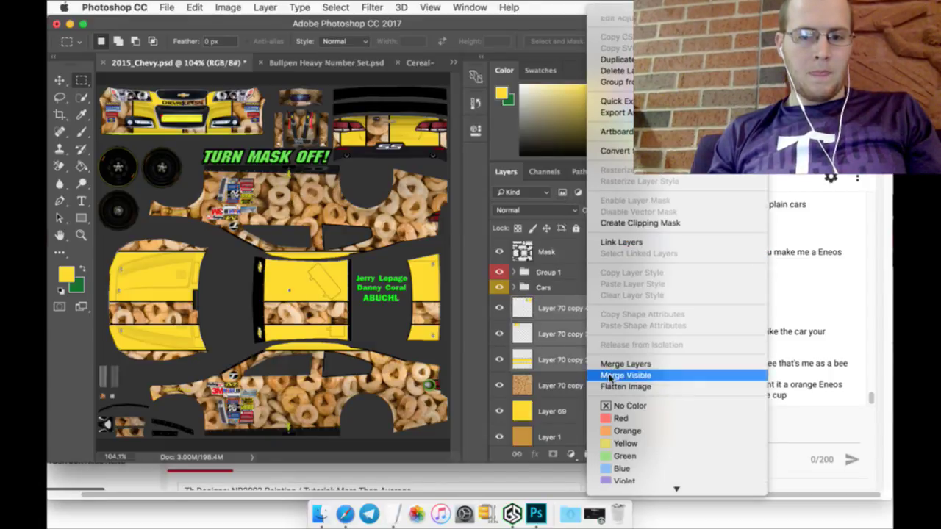
left_click(610, 364)
double_click(570, 309)
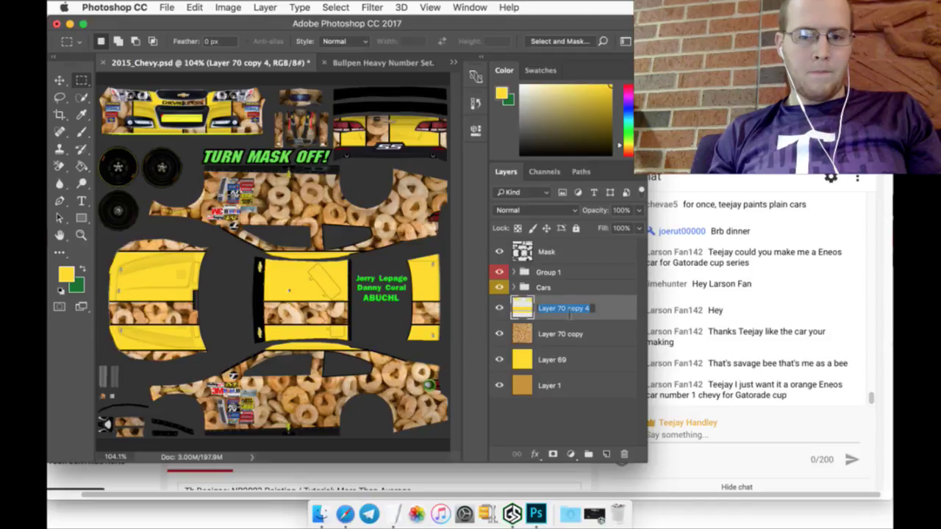
type("racing")
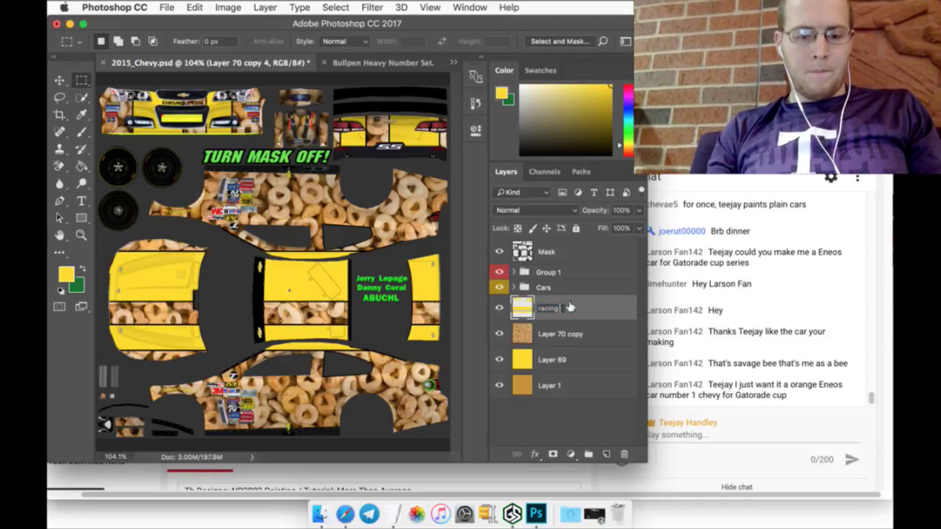
type(" stripes")
key("Return")
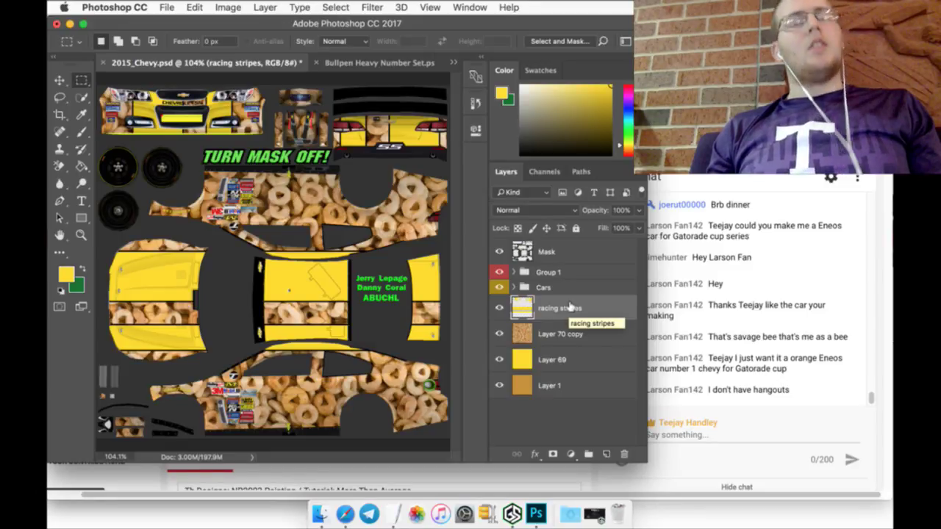
Step: Add the line '#1 - Chevy - Eneos (Orange main)' after Smokey Yunick in the Schedule
left_click(393, 515)
scroll(155, 283, "down", 5)
scroll(155, 279, "down", 5)
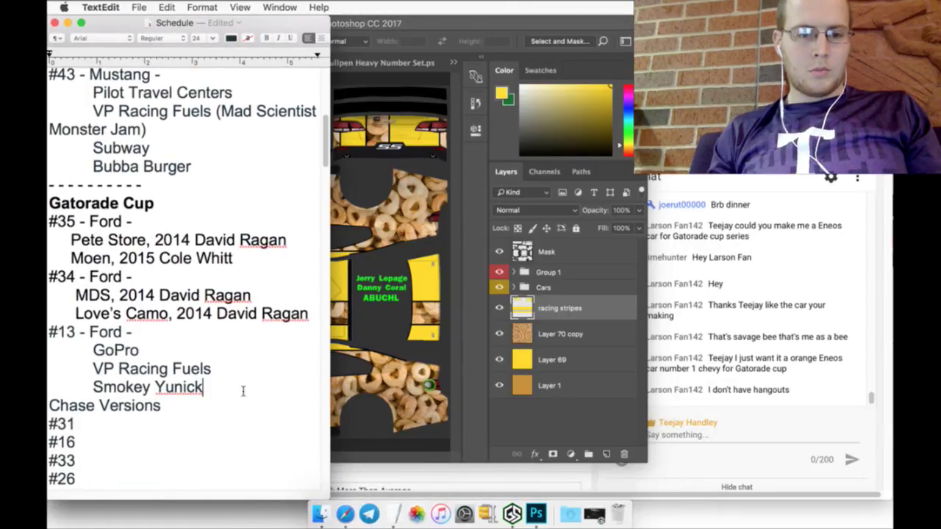
key("Return")
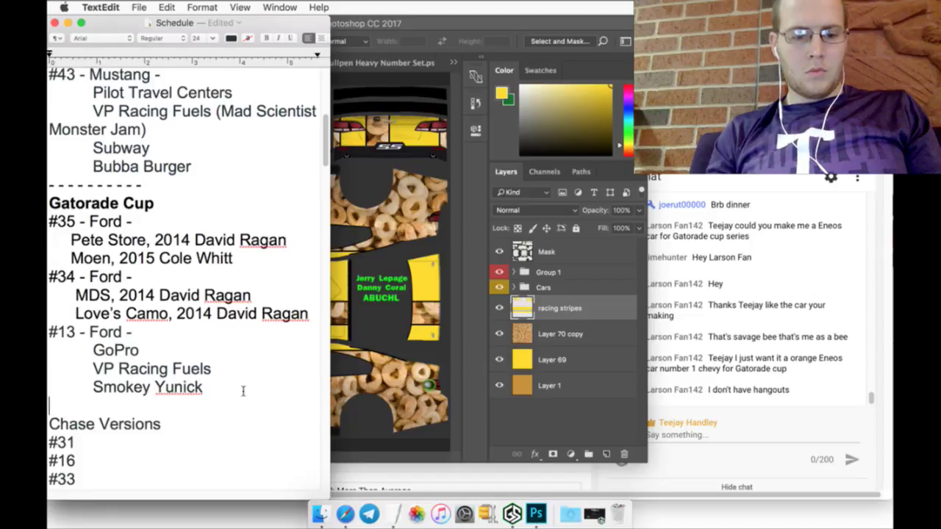
type("#1 - Chevy")
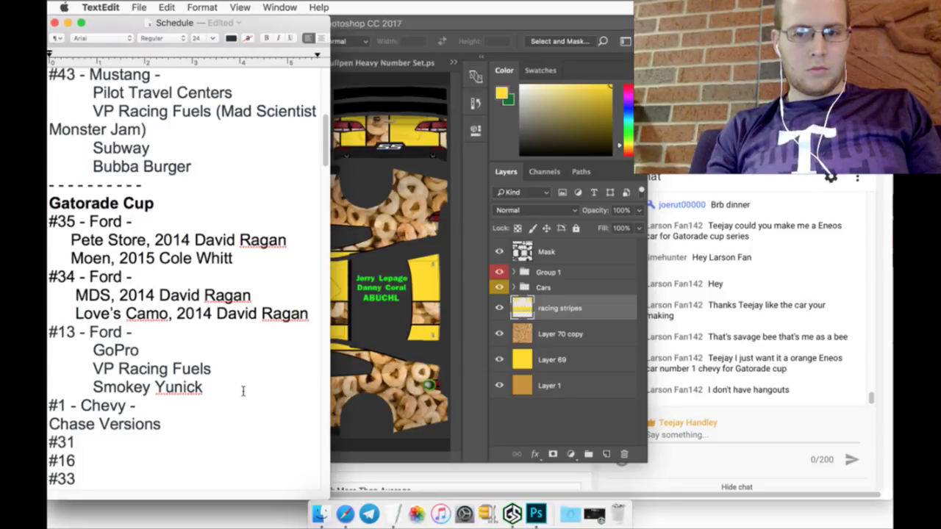
type("- Eneos")
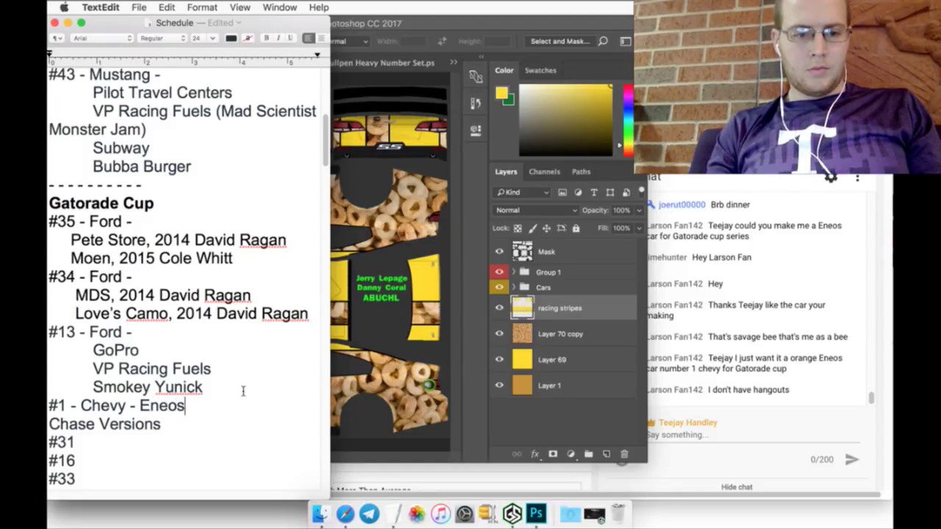
type(" (Orange")
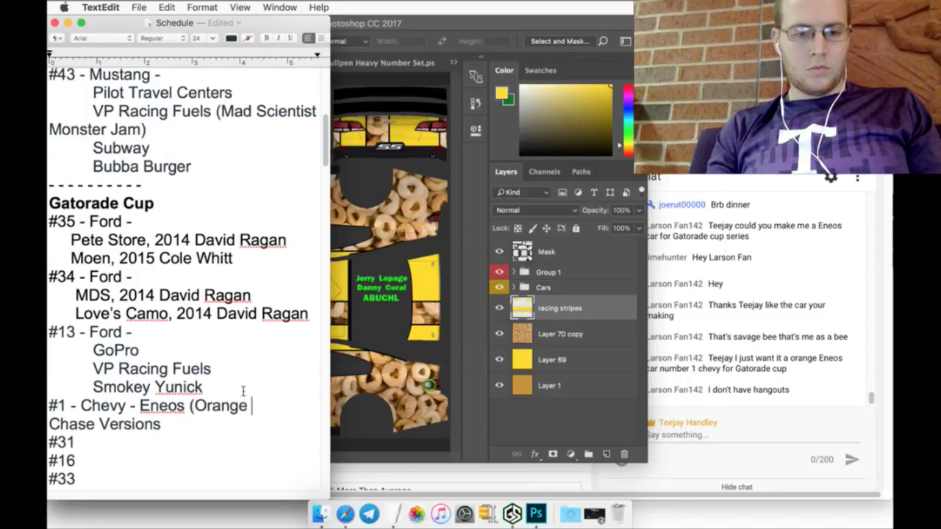
type(" main)")
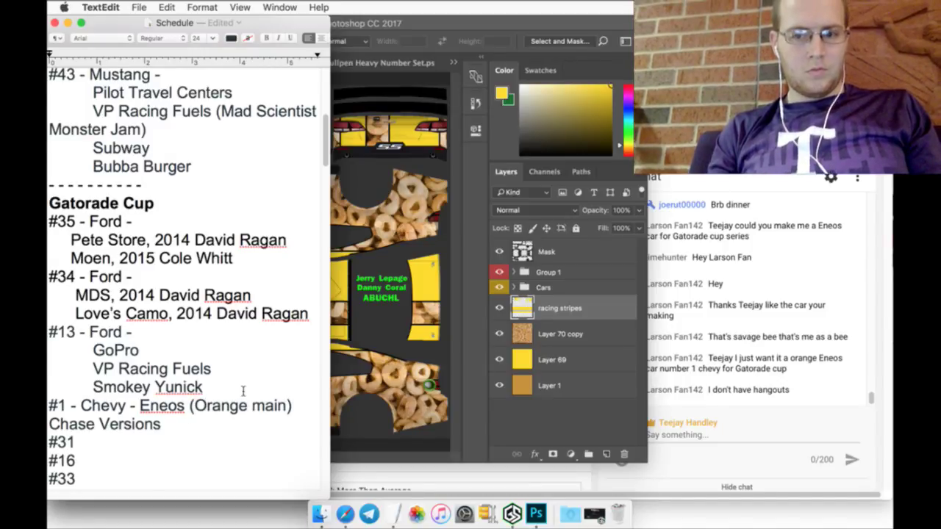
key("Return")
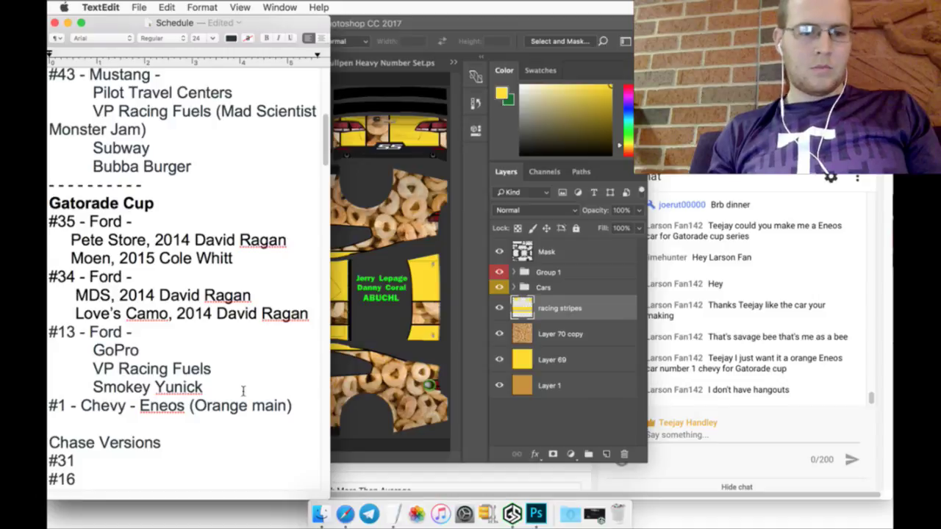
scroll(243, 99, "up", 5)
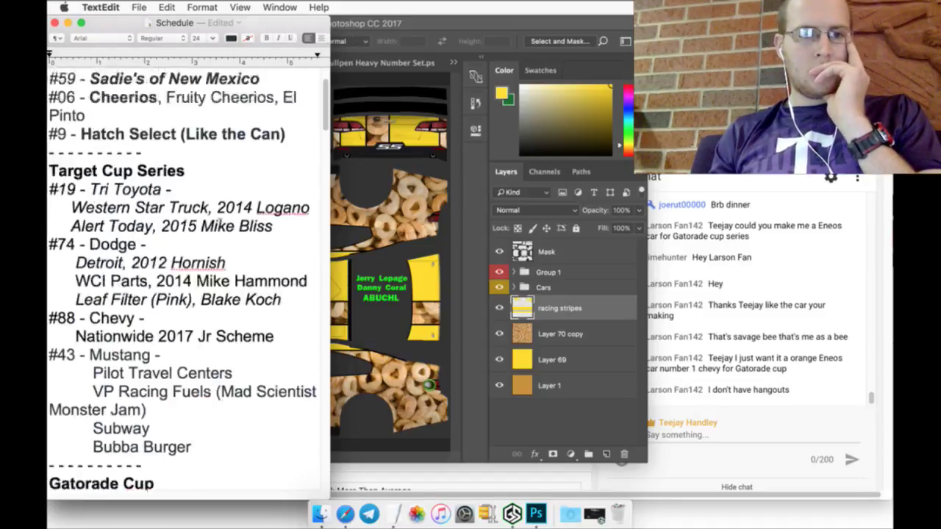
scroll(220, 102, "up", 2)
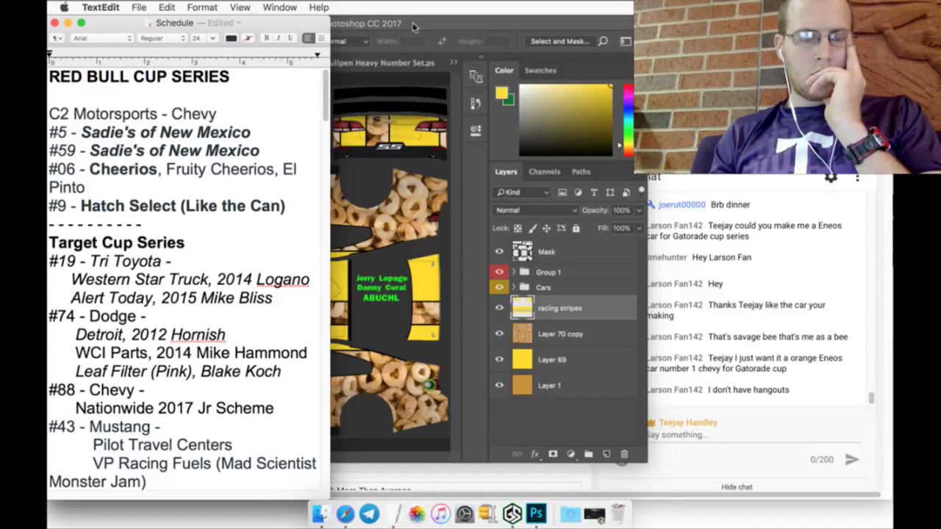
left_click(413, 27)
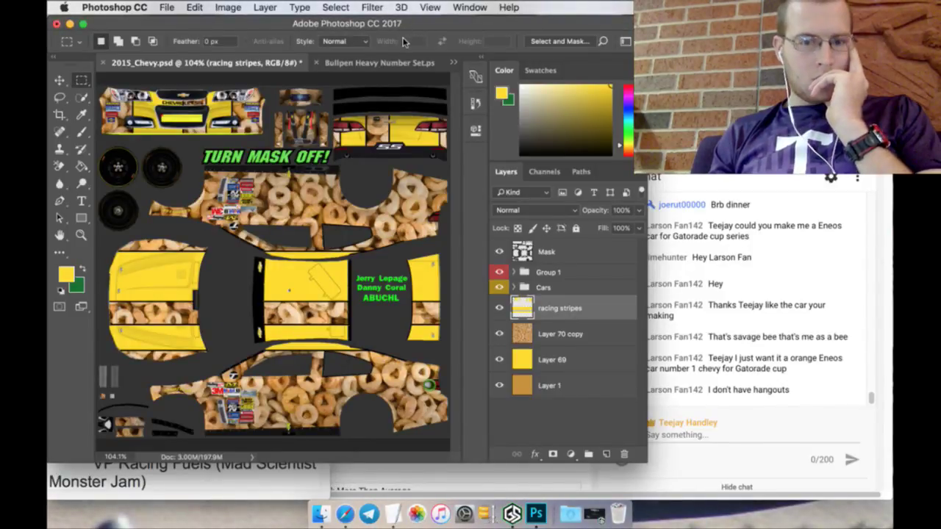
Step: In Safari, change the image search from 'bee png' to 'Cheerios logo png'
key("super+Tab")
key("ctrl+shift+Tab")
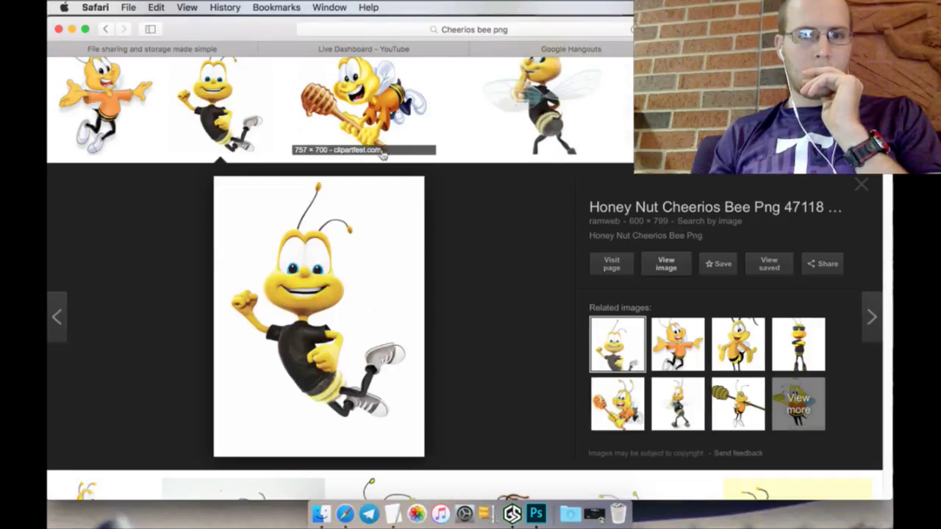
scroll(279, 100, "up", 3)
left_click_drag(243, 89, 203, 89)
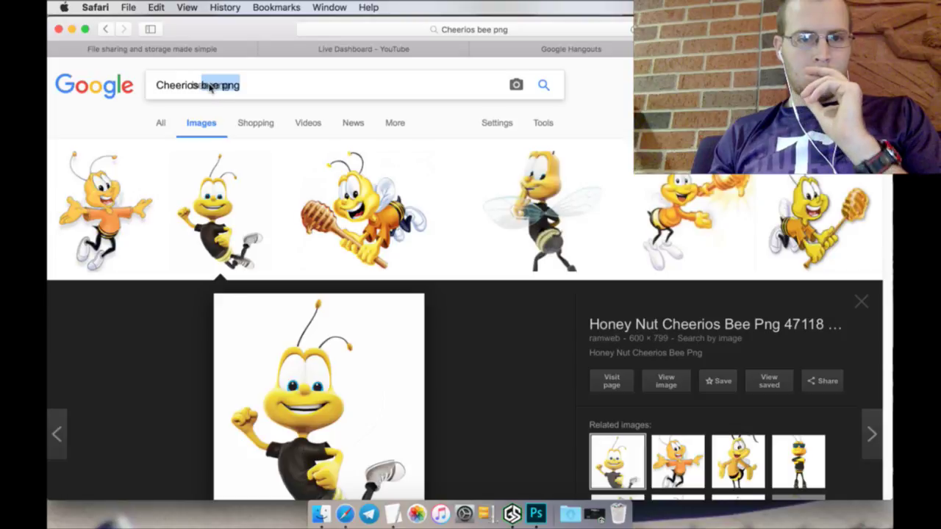
left_click(216, 91)
key("BackSpace")
key("BackSpace")
key("BackSpace")
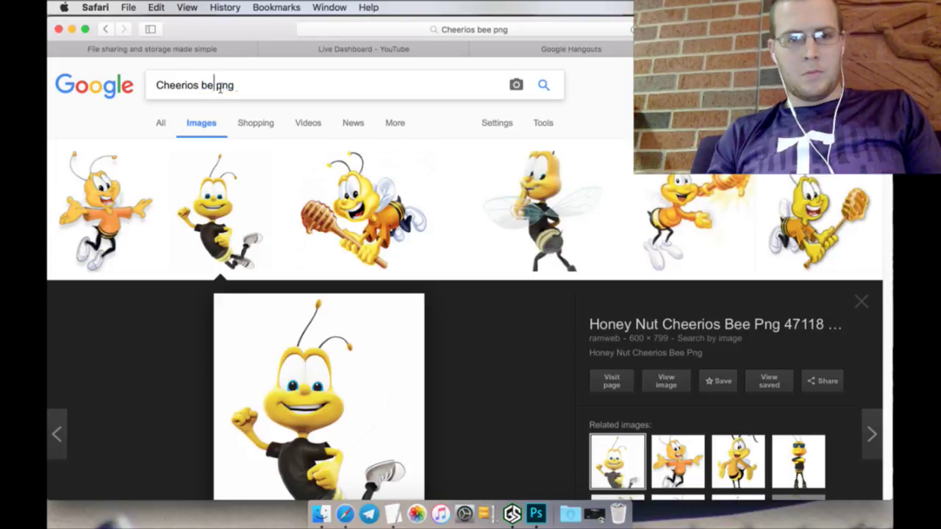
type("logo")
key("Return")
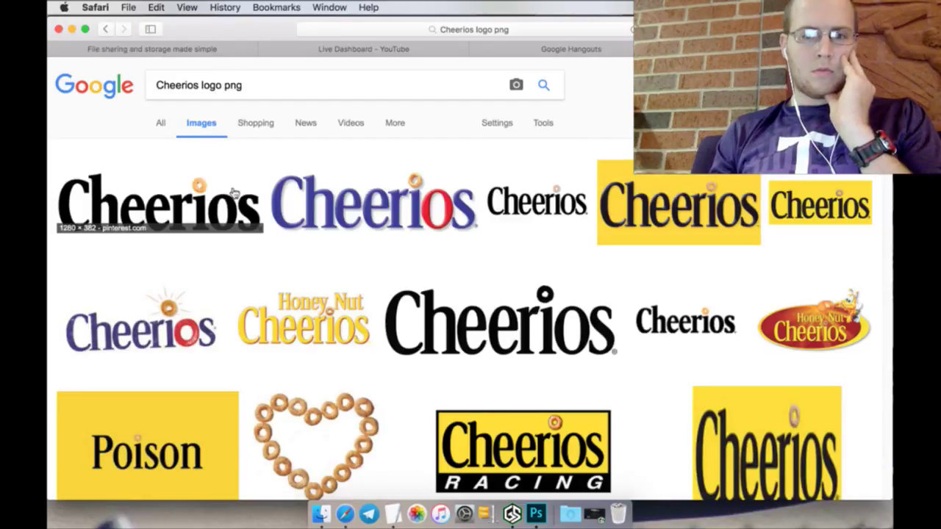
Step: Save the full-size Cheerios logo image as ch_logo in the Logos folder
left_click(200, 208)
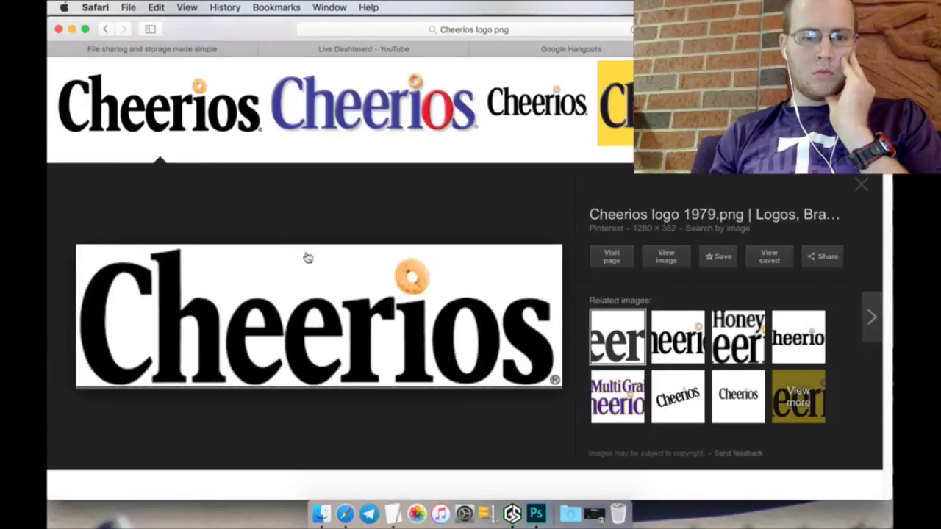
right_click(667, 261)
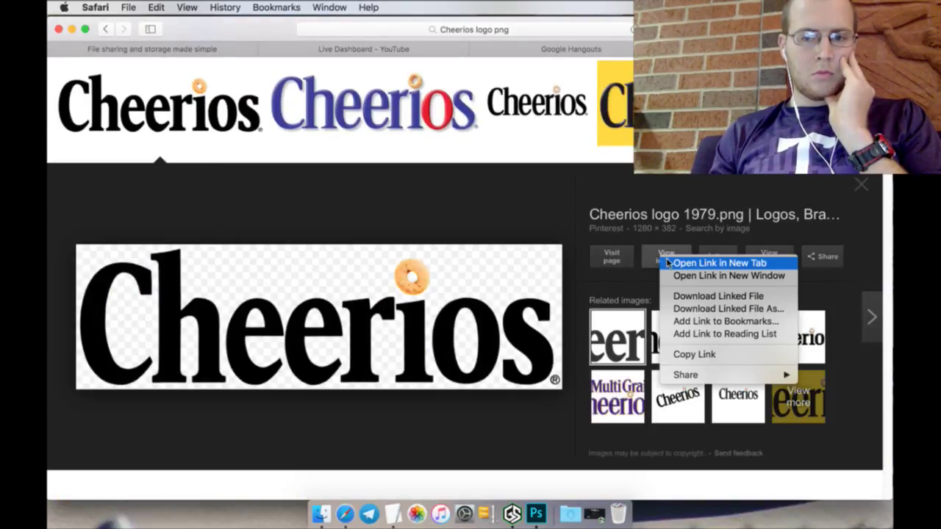
left_click(670, 264)
left_click(807, 48)
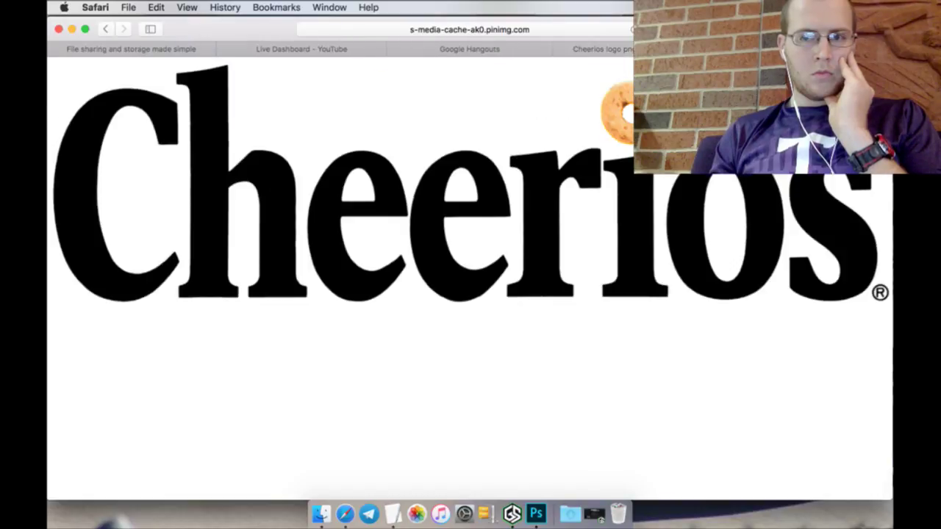
right_click(540, 186)
left_click(558, 221)
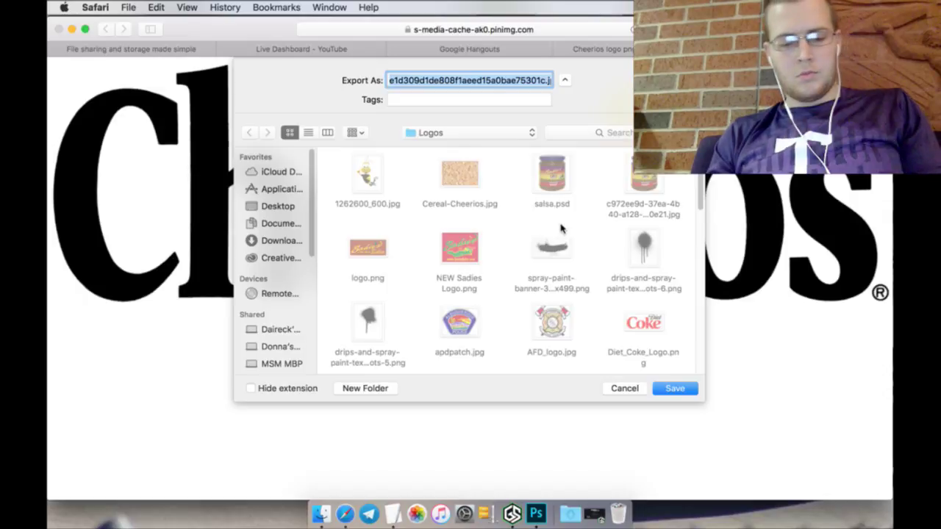
type("ch_lo")
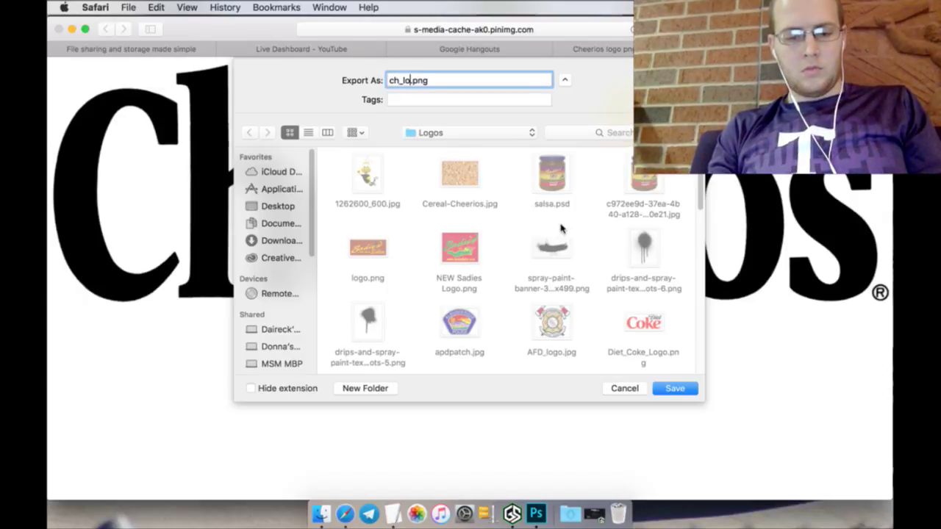
type("go")
key("Return")
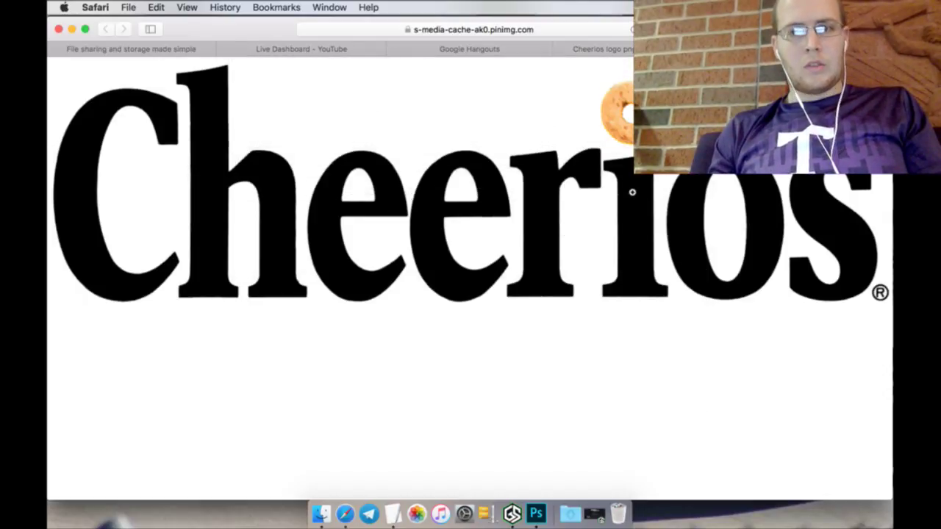
key("super+w")
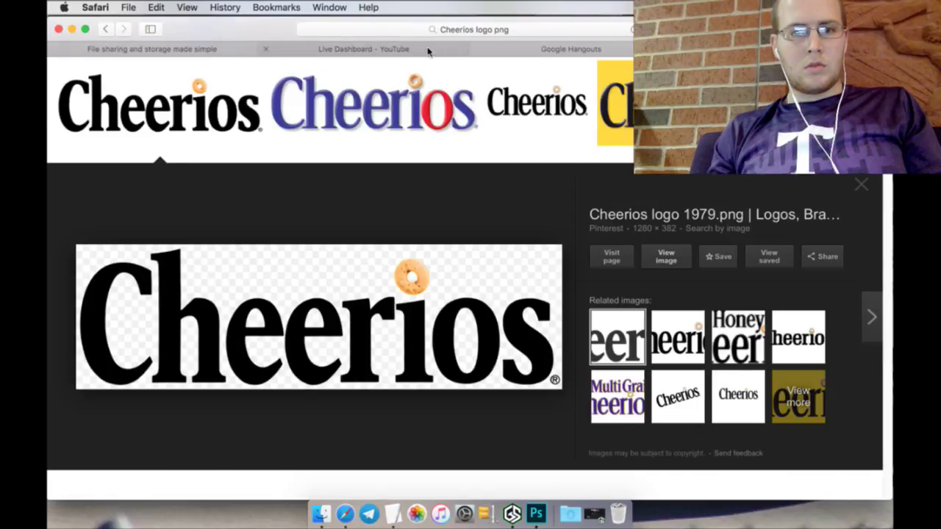
left_click(432, 49)
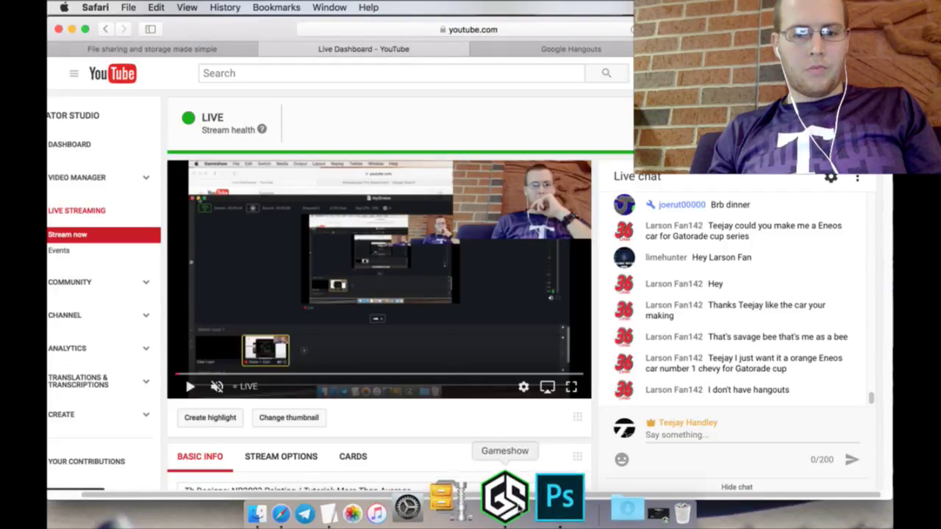
left_click(540, 507)
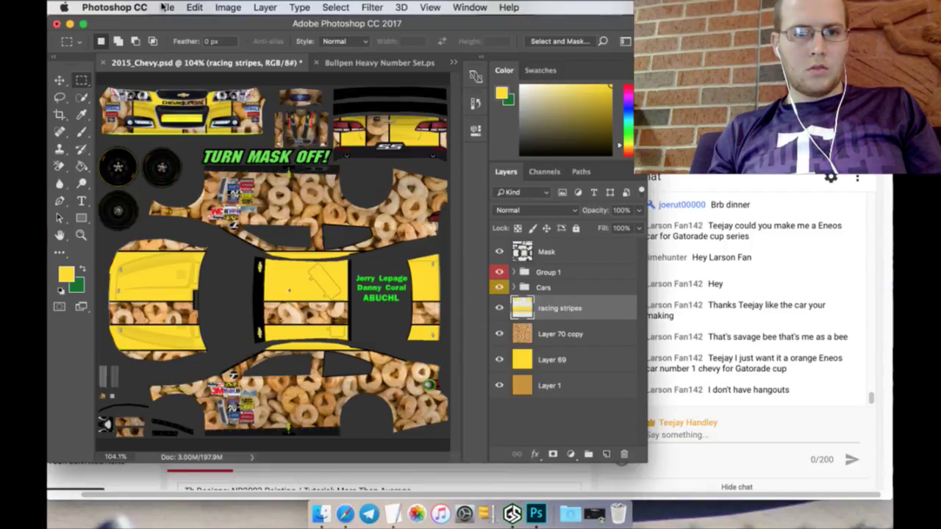
Step: Open ch_logo.png and the bee image 1262600_600.jpg in Photoshop
left_click(166, 7)
left_click(182, 36)
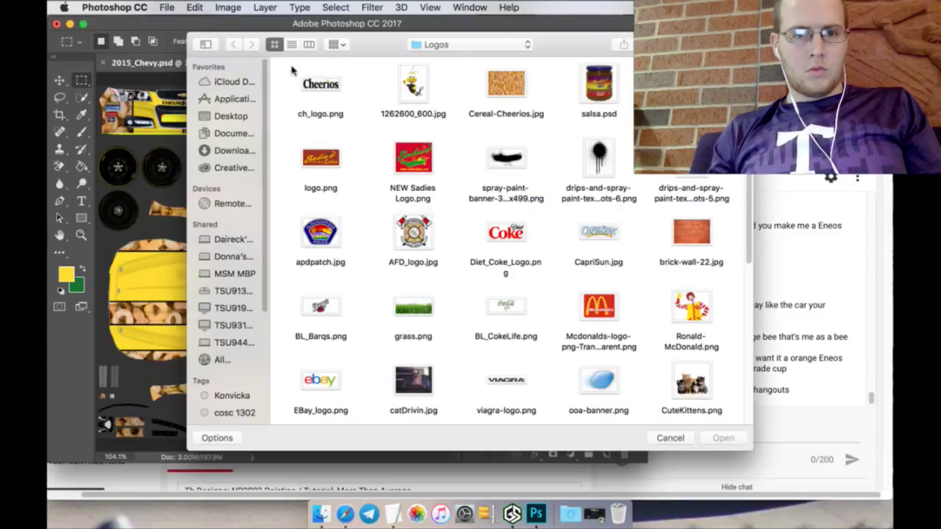
left_click(326, 90)
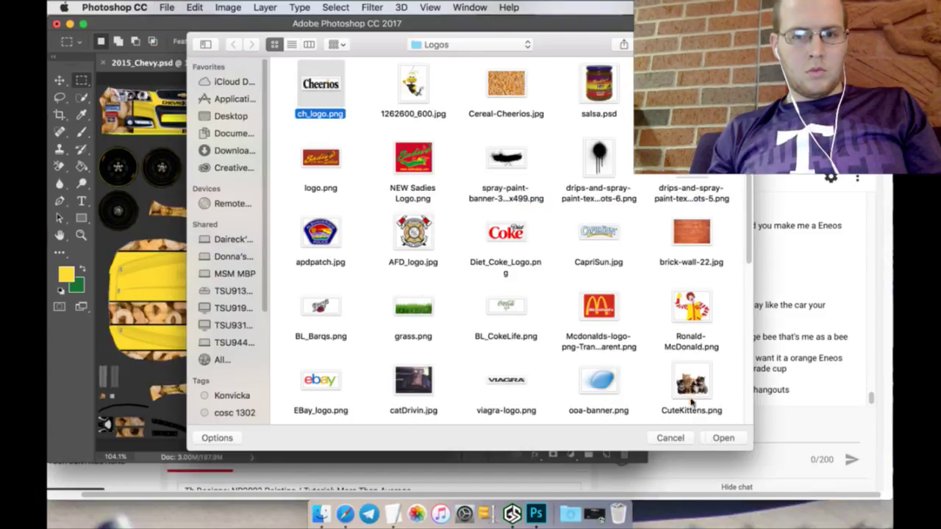
left_click(425, 95, "shift")
left_click(716, 438)
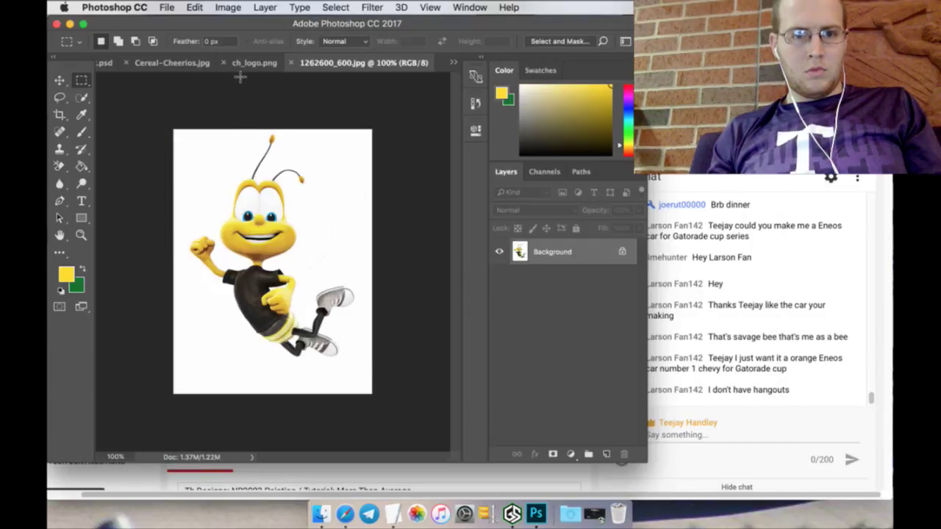
Step: Close Cereal-Cheerios.jpg without saving and bring 2015_Chevy.psd back to the front
left_click(127, 63)
left_click(429, 193)
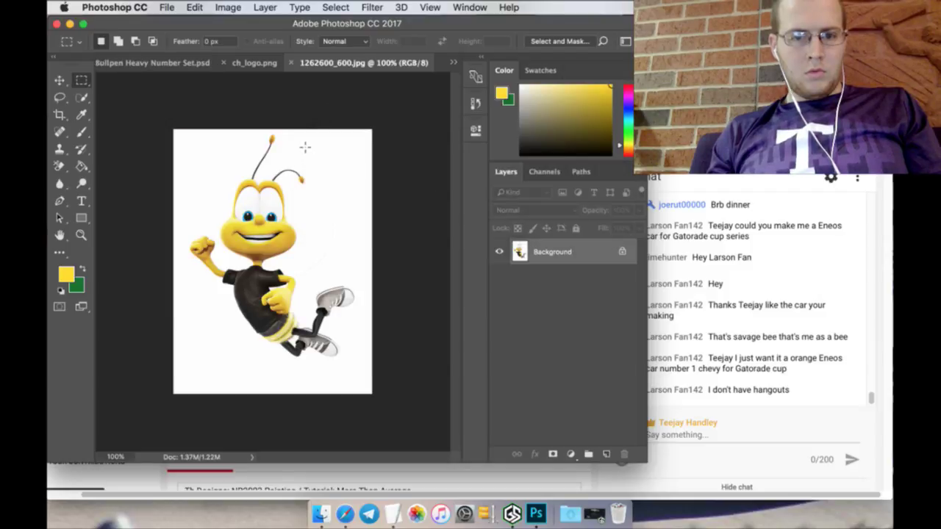
left_click(244, 63)
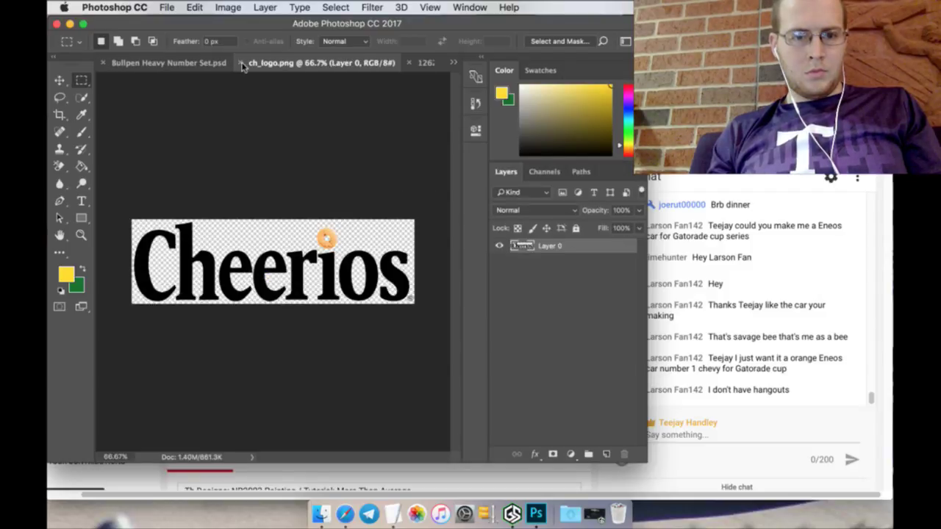
left_click(63, 81)
left_click_drag(190, 232, 117, 94)
key("super+z")
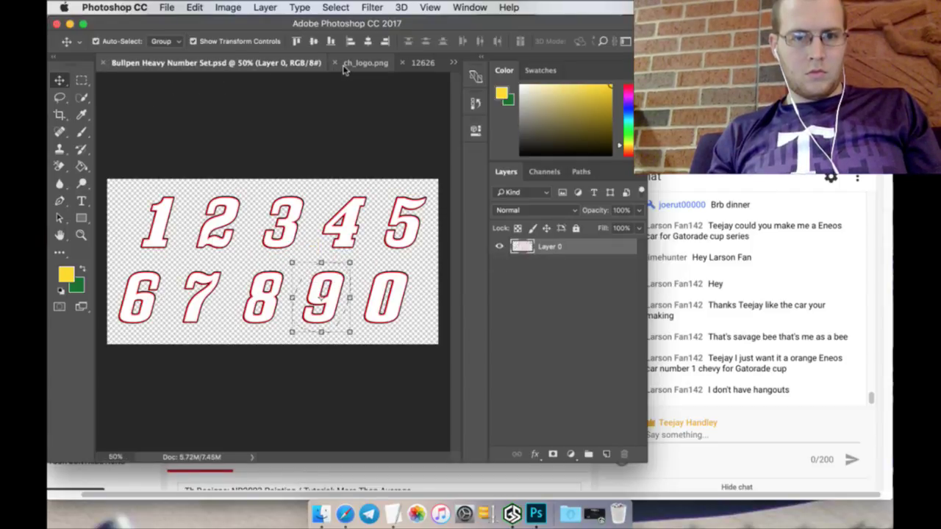
left_click_drag(344, 68, 461, 99)
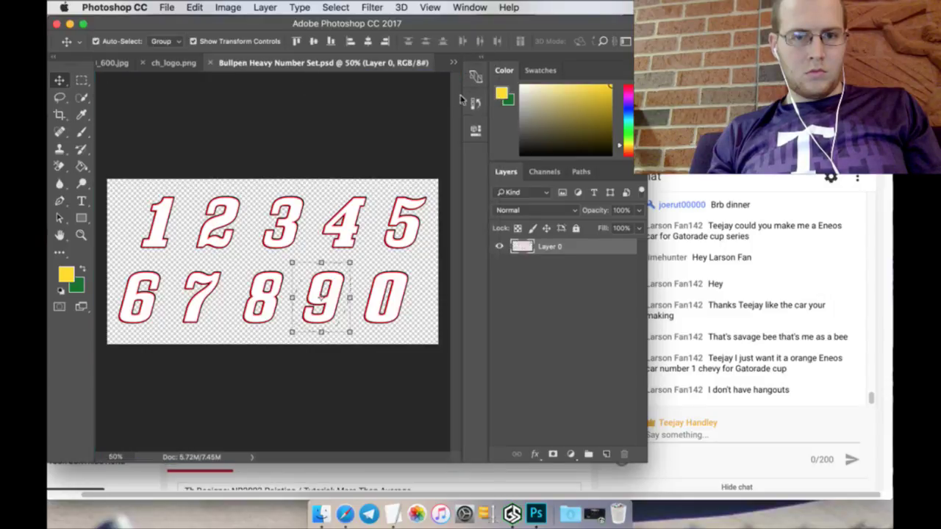
left_click(453, 63)
left_click(499, 64)
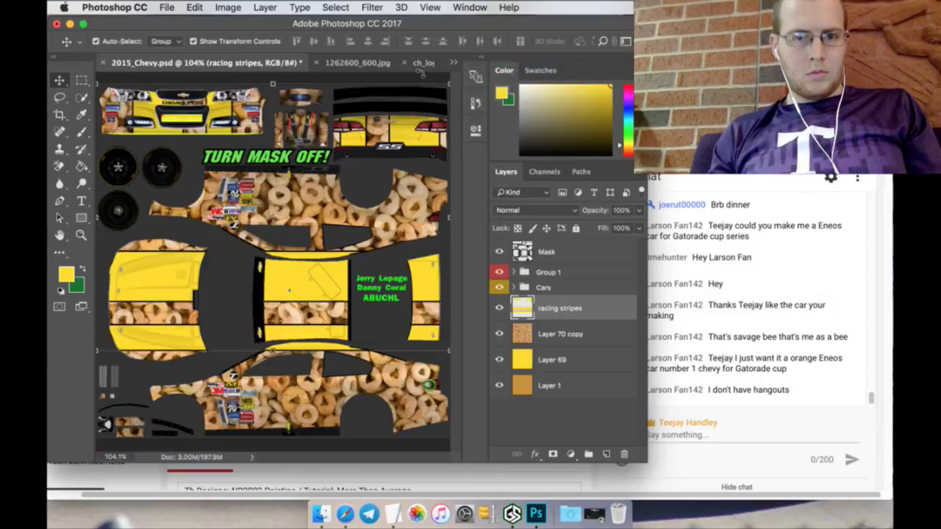
Step: Drag the Cheerios logo into 2015_Chevy.psd and shrink it to about 15% on the lower side panel
left_click_drag(430, 66, 340, 65)
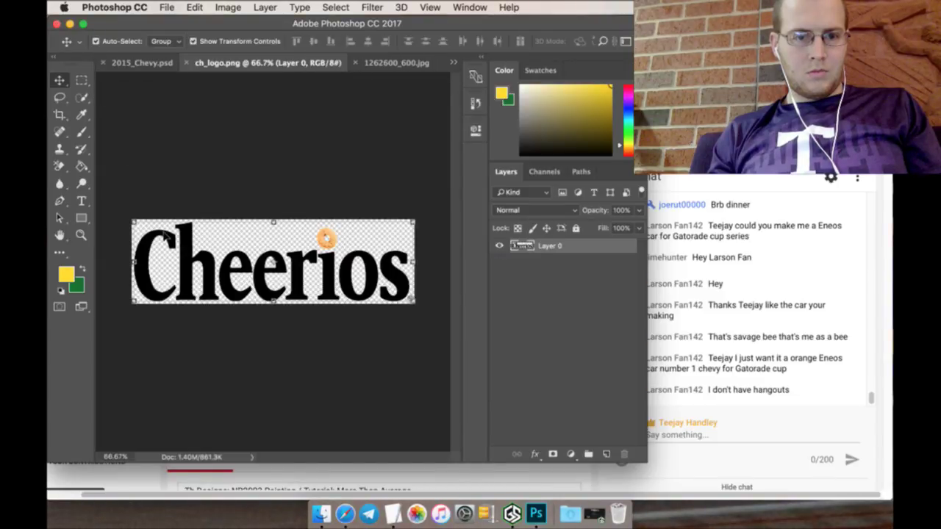
left_click_drag(182, 237, 151, 111)
left_click_drag(174, 259, 171, 269)
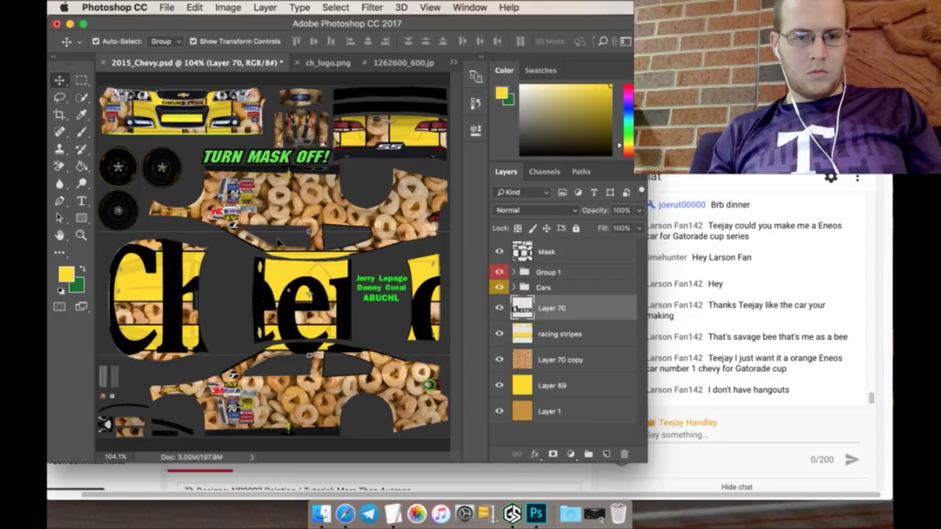
key("ctrl+t")
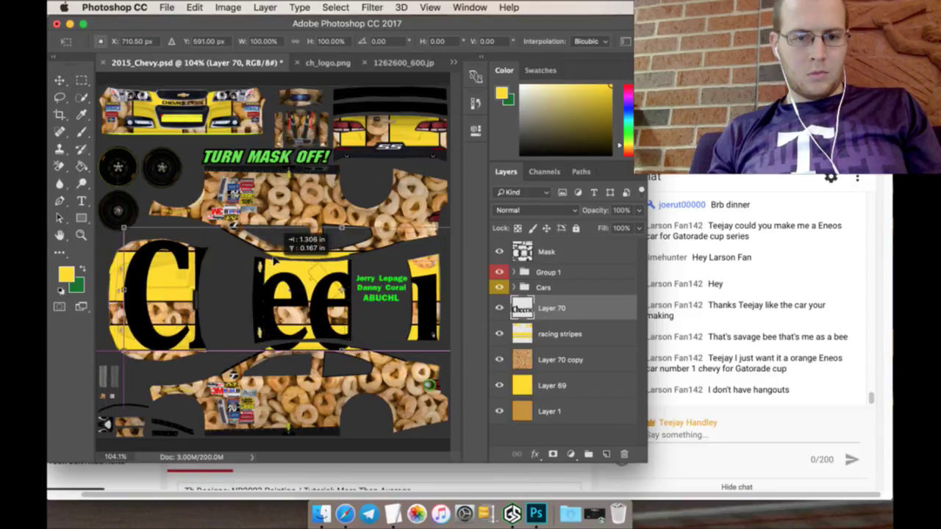
left_click_drag(123, 227, 361, 378)
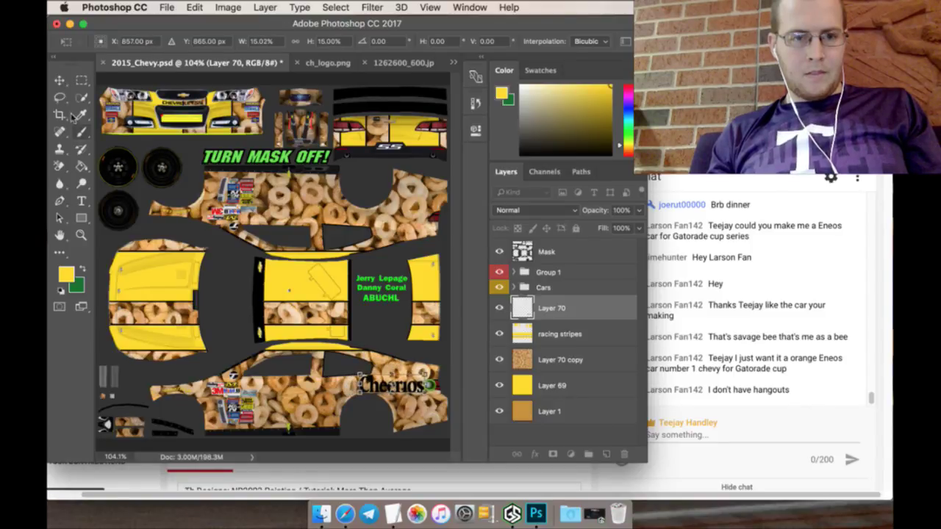
left_click(81, 81)
left_click(570, 192)
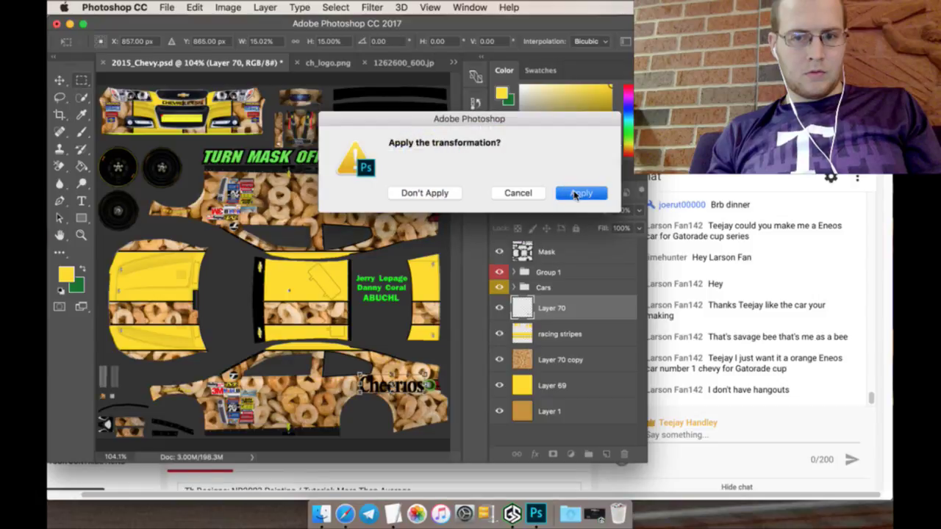
Step: Add a 6 px Outer Glow in yellow #ffde00 to the logo layer
double_click(604, 308)
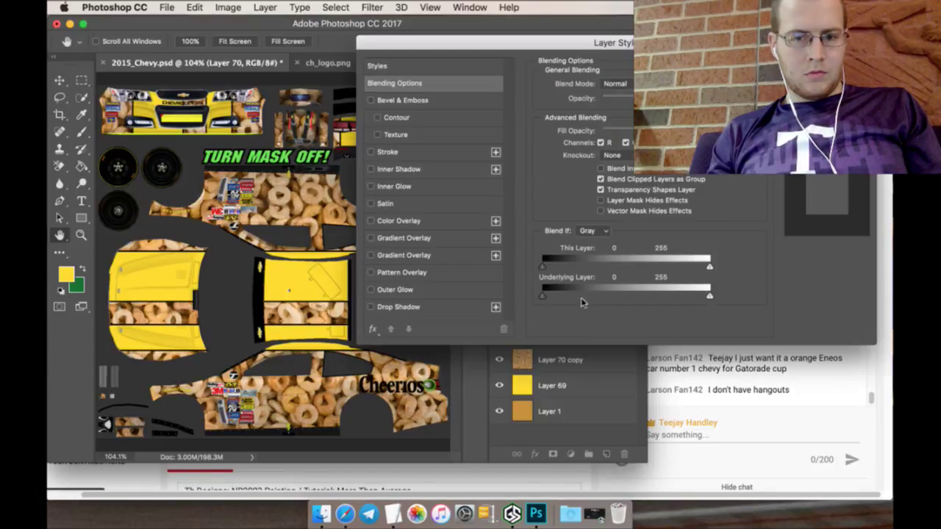
left_click(469, 288)
left_click(570, 131)
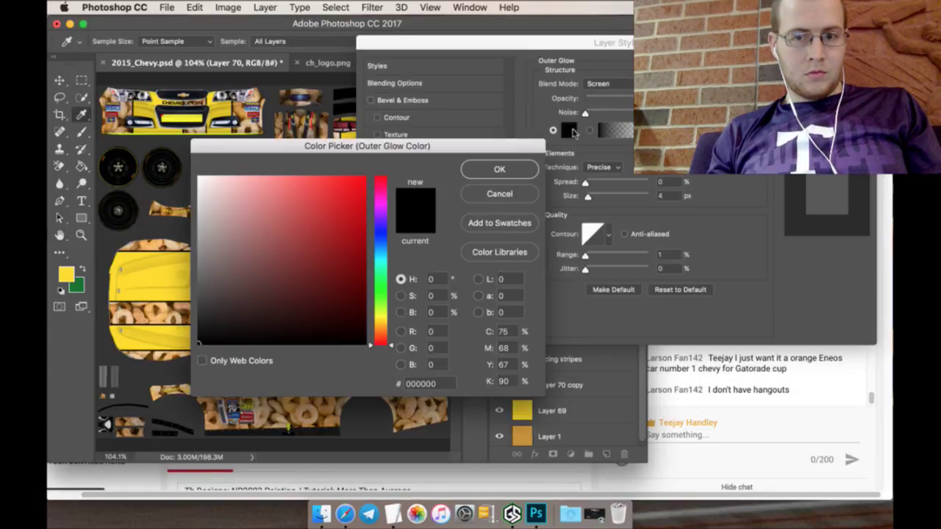
left_click(66, 276)
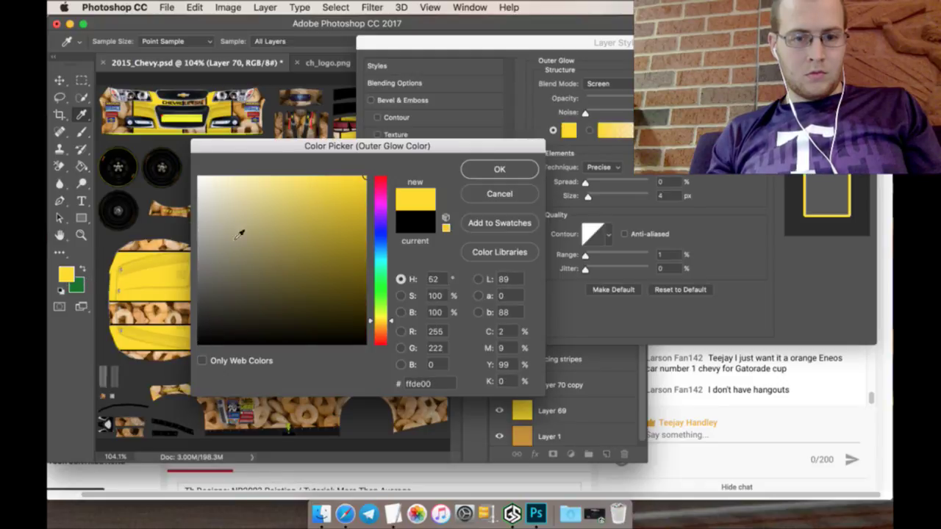
left_click(500, 170)
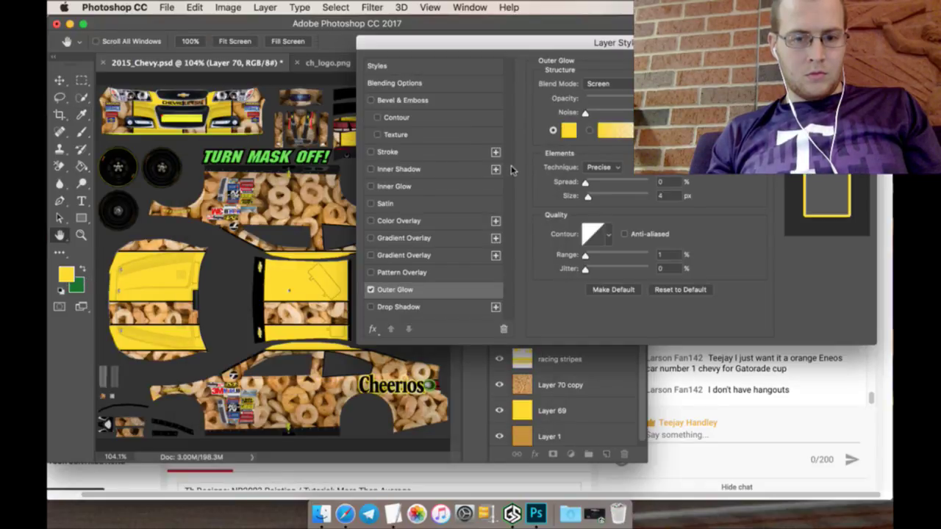
left_click(665, 196)
key("Up")
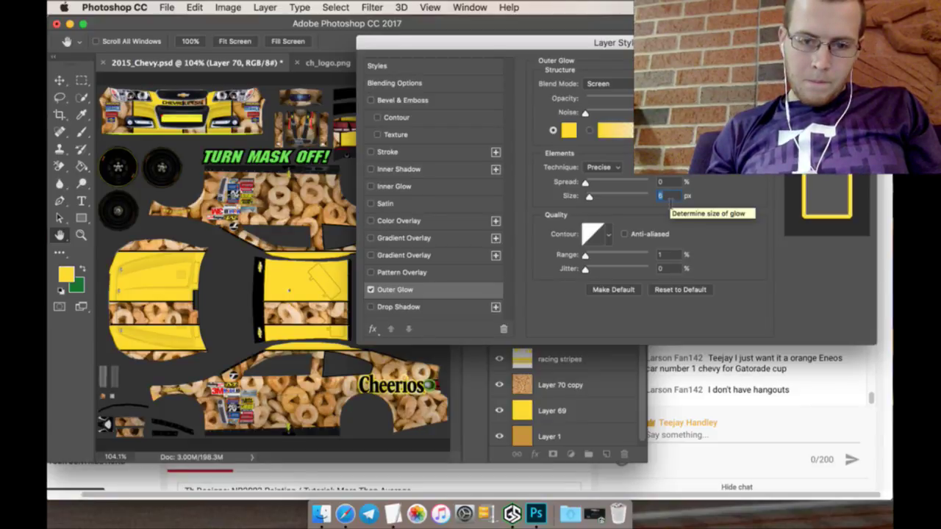
key("Down")
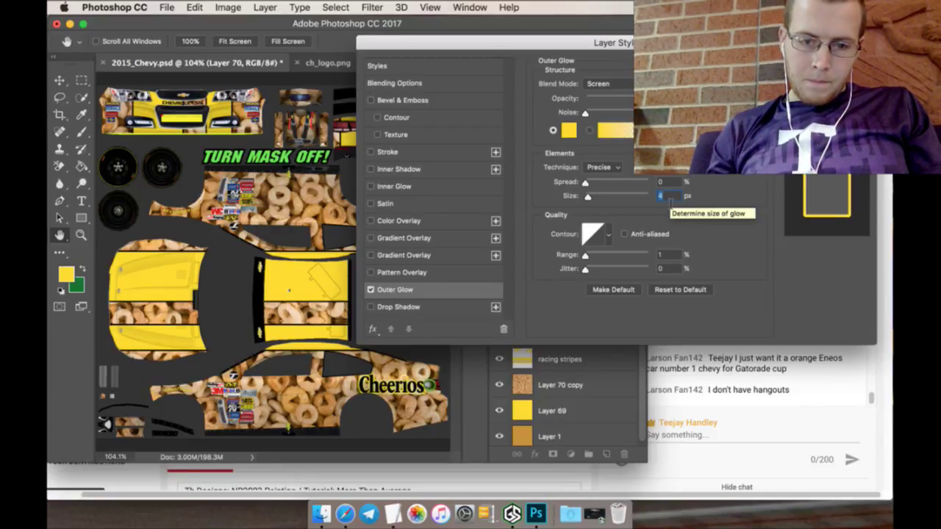
key("Up")
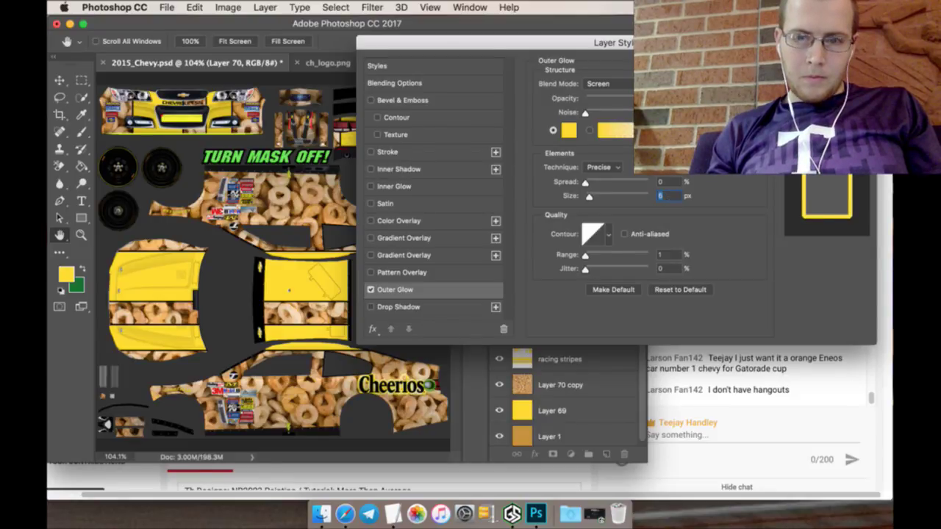
key("Return")
Step: Rasterize the logo's glow and rename the layer 'Cheerios Logo'
right_click(575, 313)
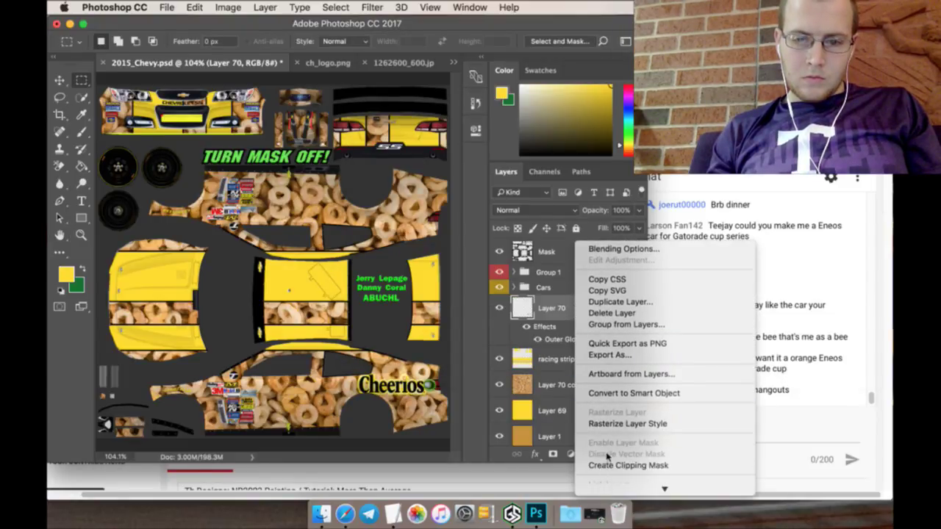
left_click(597, 421)
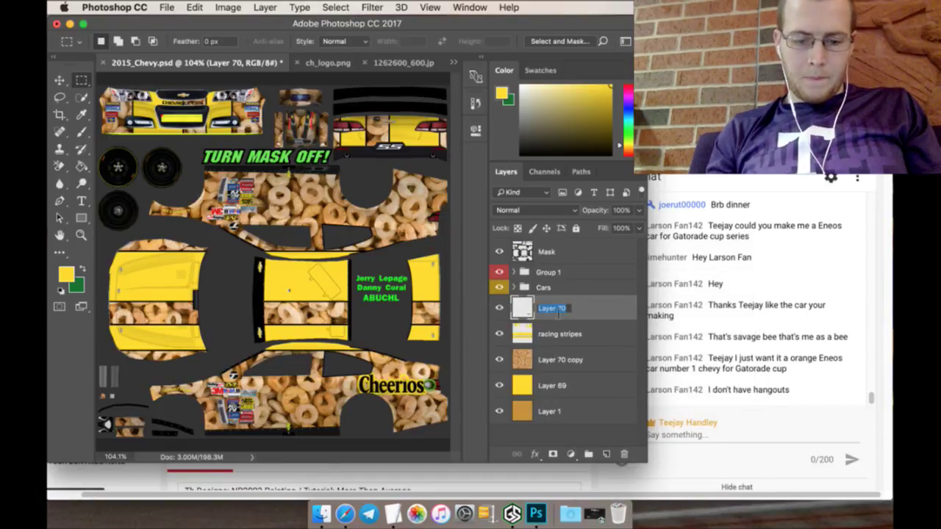
type("Cheerios")
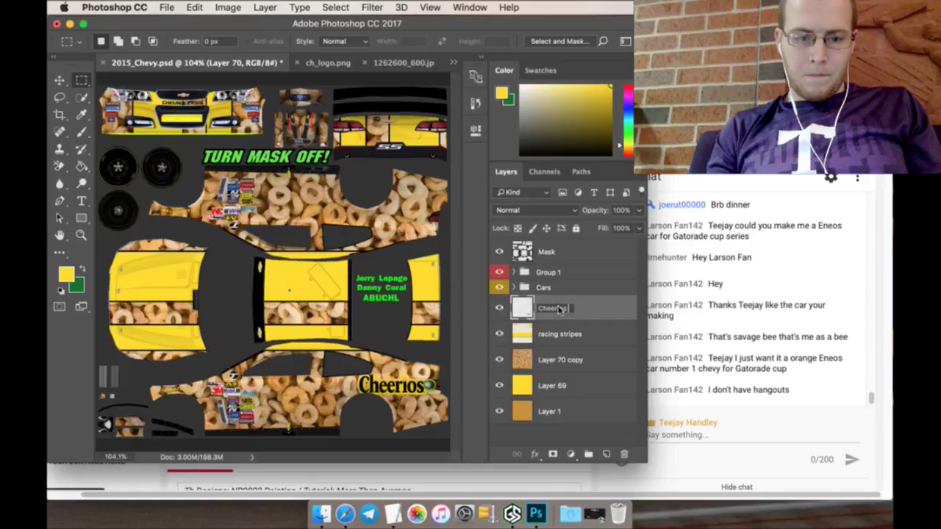
type(" Logo")
key("Return")
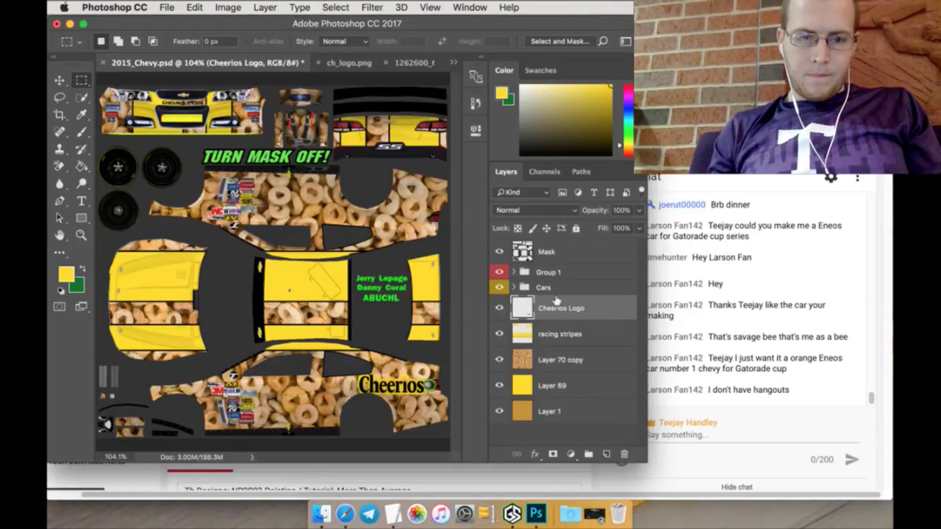
Step: Duplicate the logo, rotate the copy 180°, and move it up to about Y 365
right_click(589, 309)
left_click(628, 367)
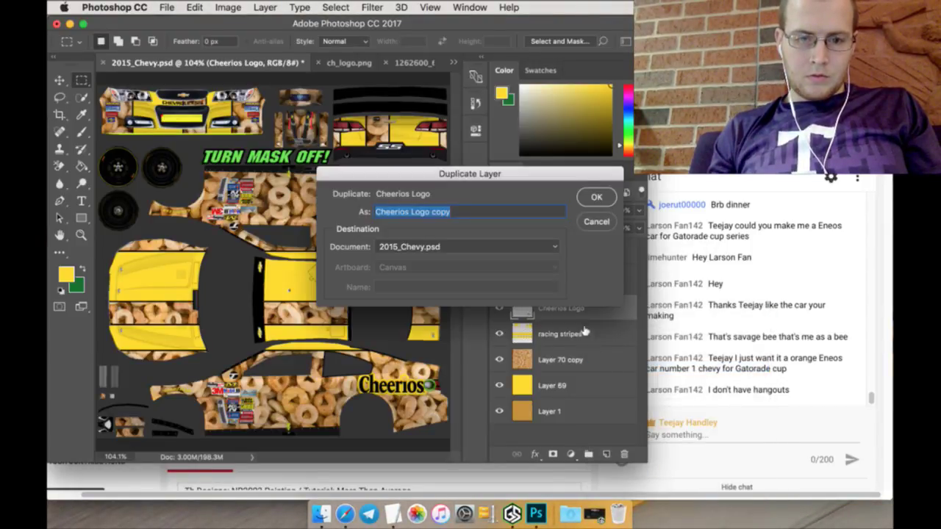
left_click(595, 198)
left_click(61, 83)
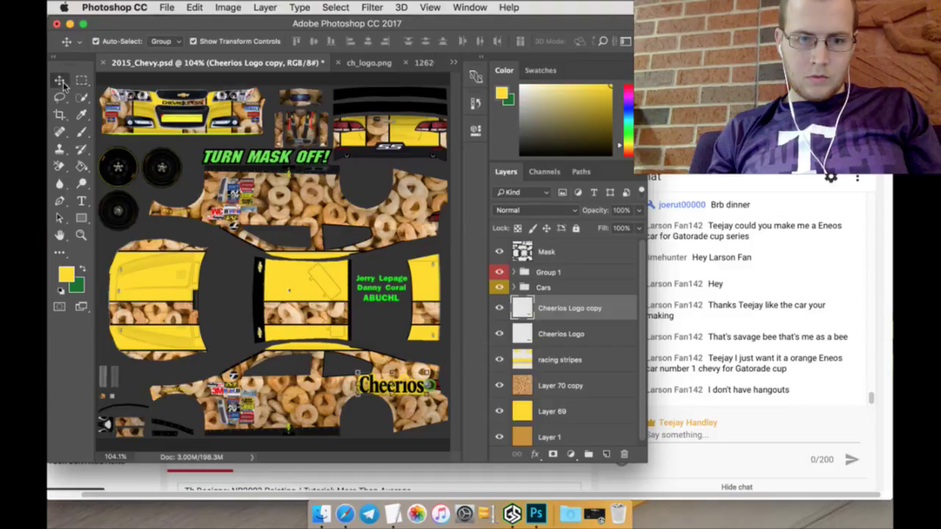
key("super+t")
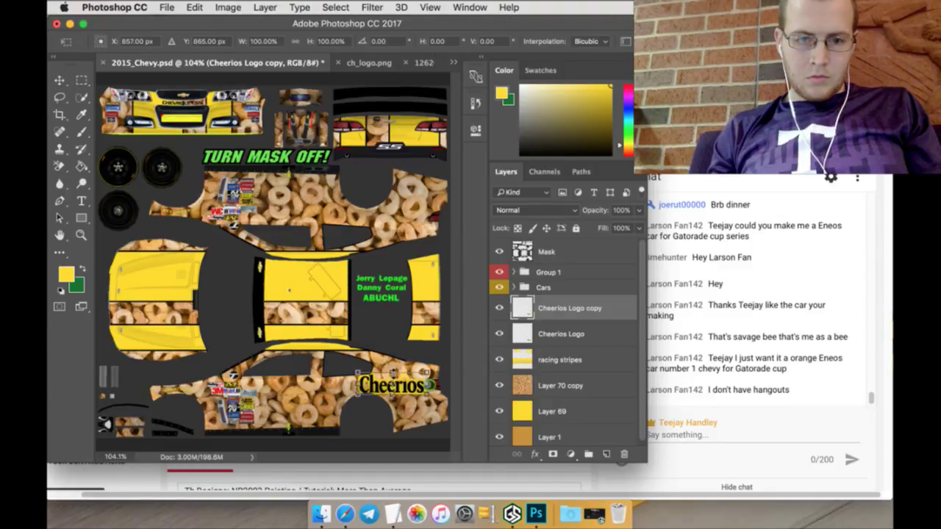
left_click(382, 41)
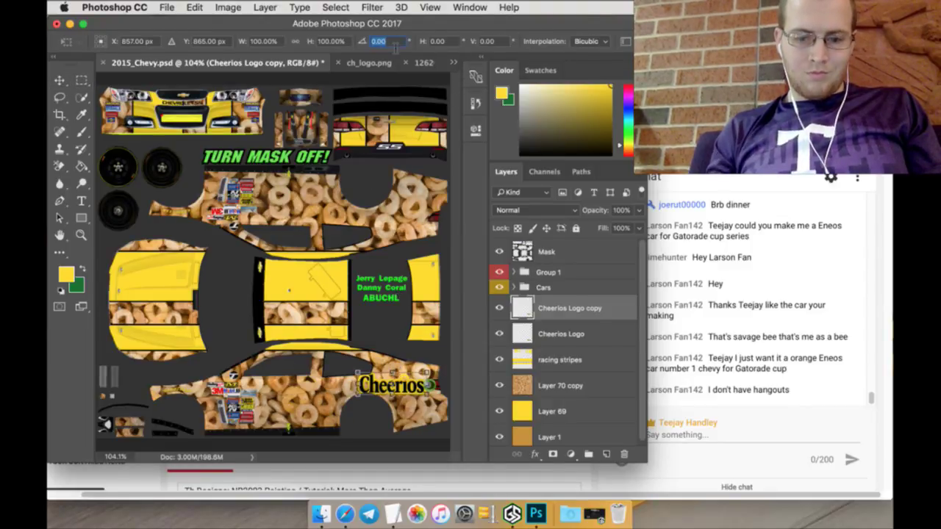
type("180")
key("Return")
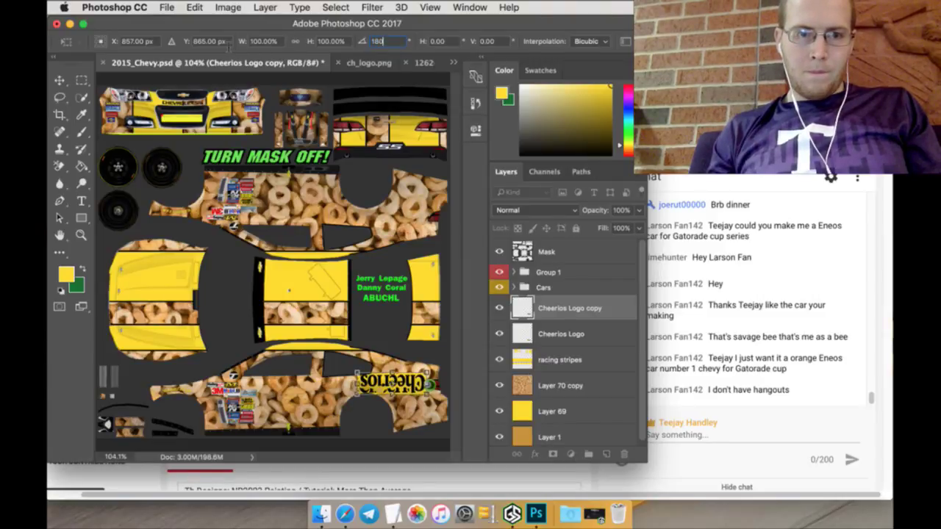
left_click(221, 43)
type("365")
key("Return")
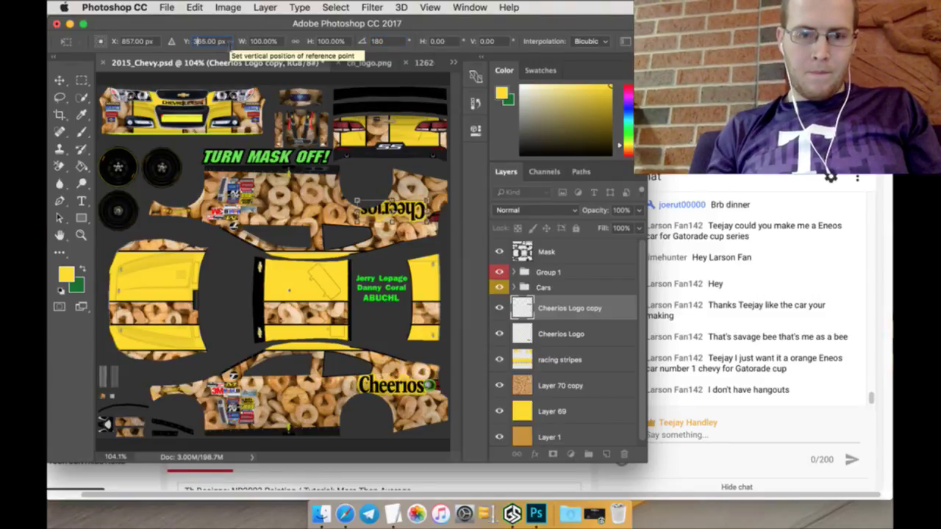
left_click_drag(192, 41, 197, 41)
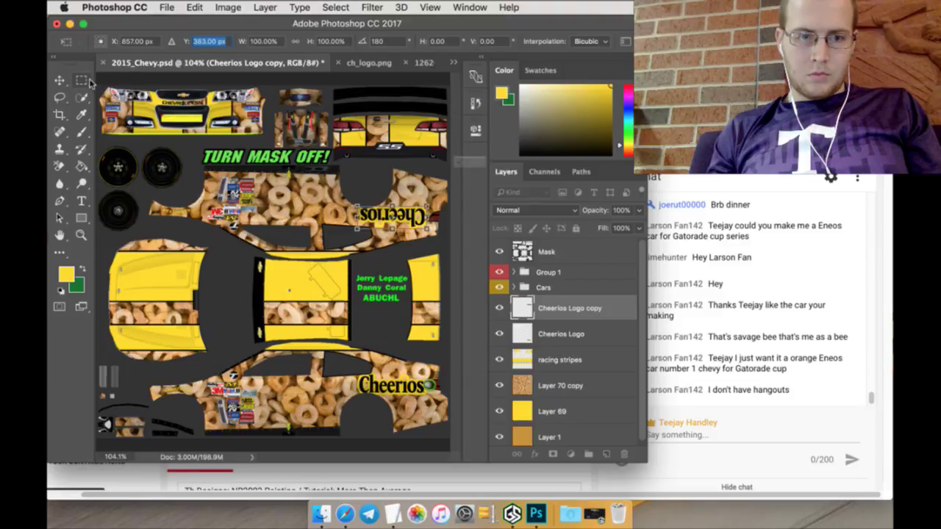
Step: Apply the pending logo transform and duplicate the Cheerios Logo layer as Cheerios Logo copy 2
left_click(81, 81)
left_click(575, 194)
left_click(588, 335)
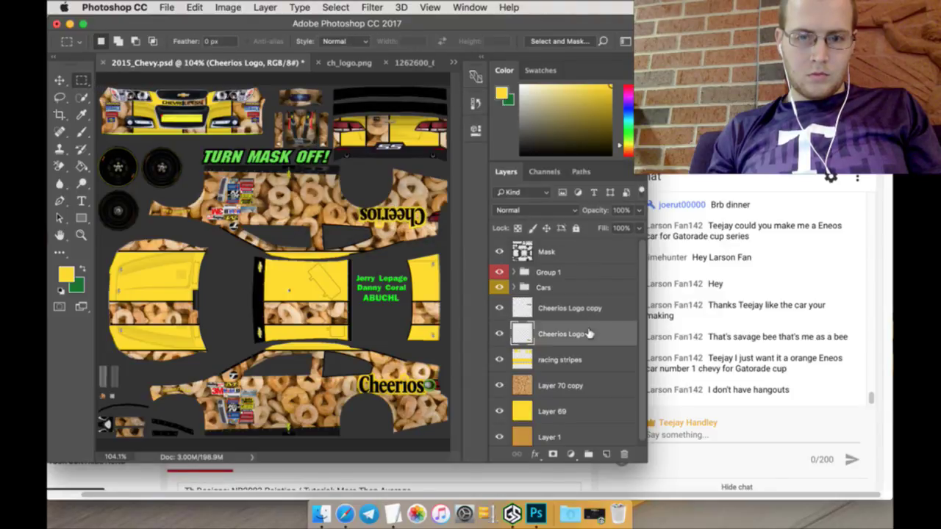
right_click(590, 335)
left_click(622, 393)
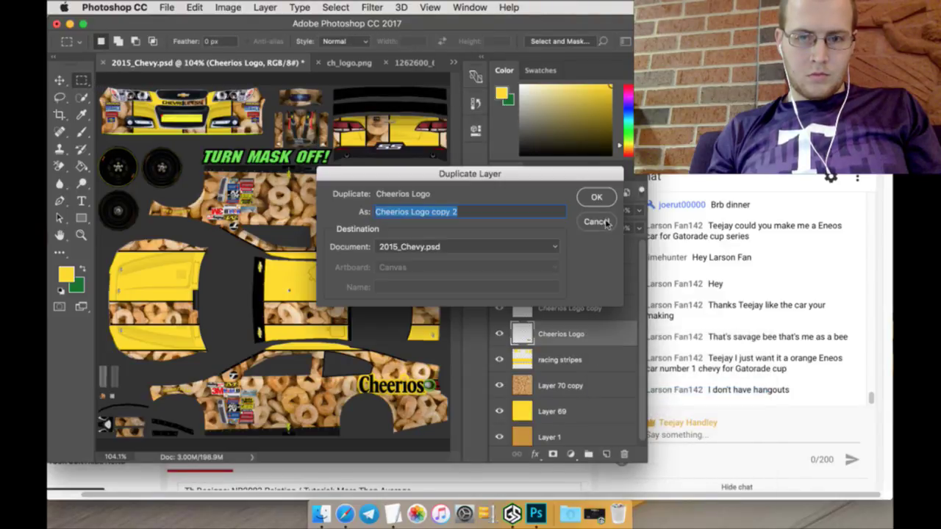
left_click(597, 199)
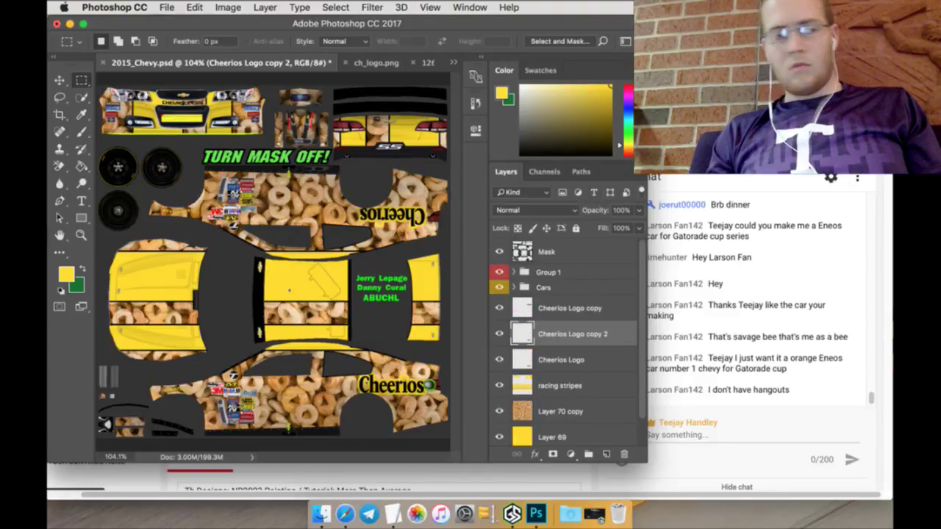
Step: Move the new logo copy onto the yellow hood and rotate it 90 degrees
key("v")
key("ctrl+t")
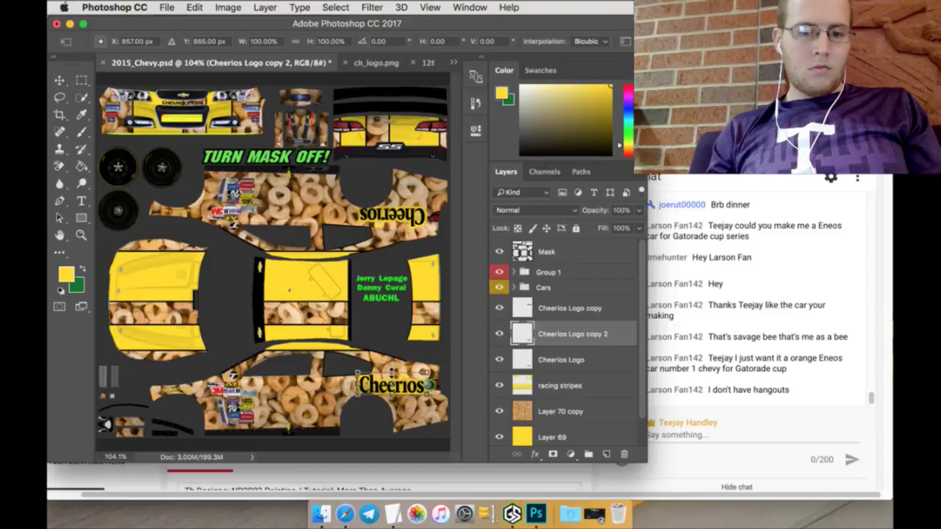
left_click_drag(375, 375, 142, 293)
left_click(378, 42)
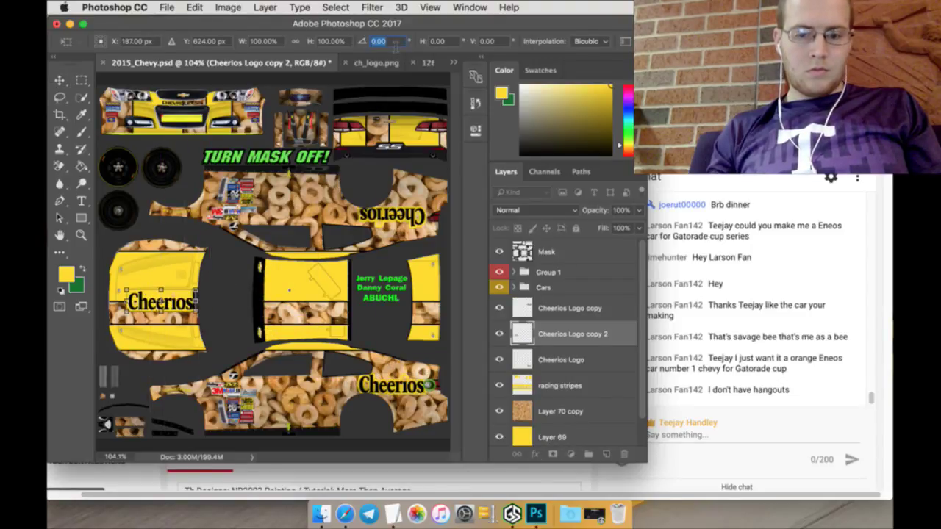
type("90")
key("Return")
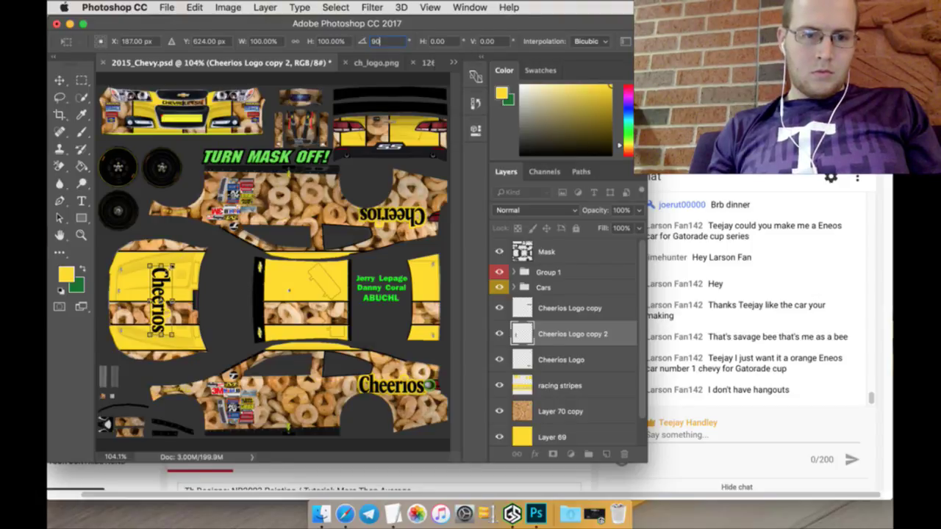
Step: Enlarge the hood logo to about 168% and apply the transformation
left_click_drag(147, 264, 132, 255)
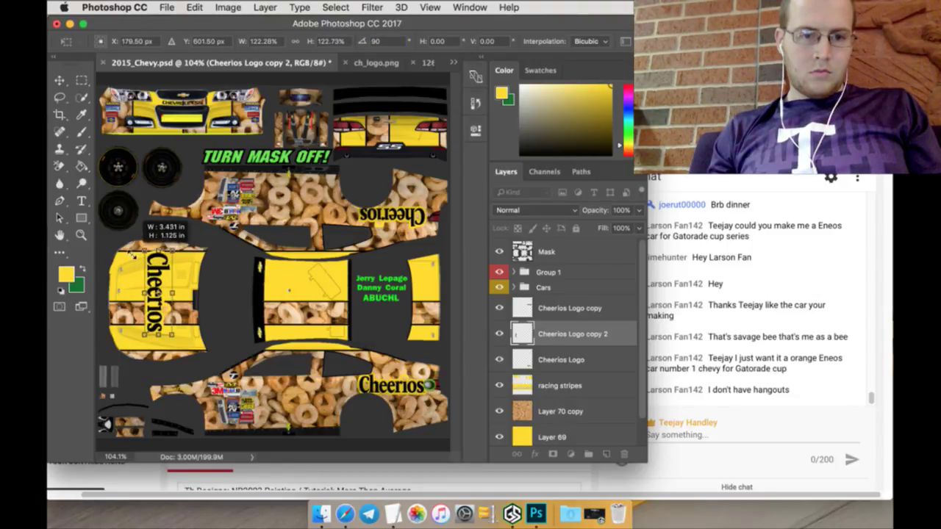
left_click_drag(173, 334, 187, 348)
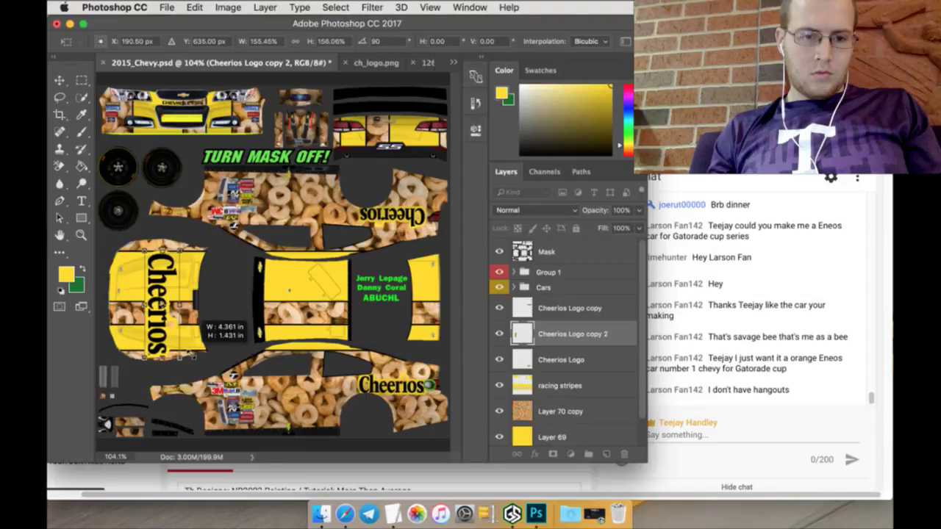
left_click_drag(191, 354, 191, 354)
left_click_drag(143, 252, 175, 250)
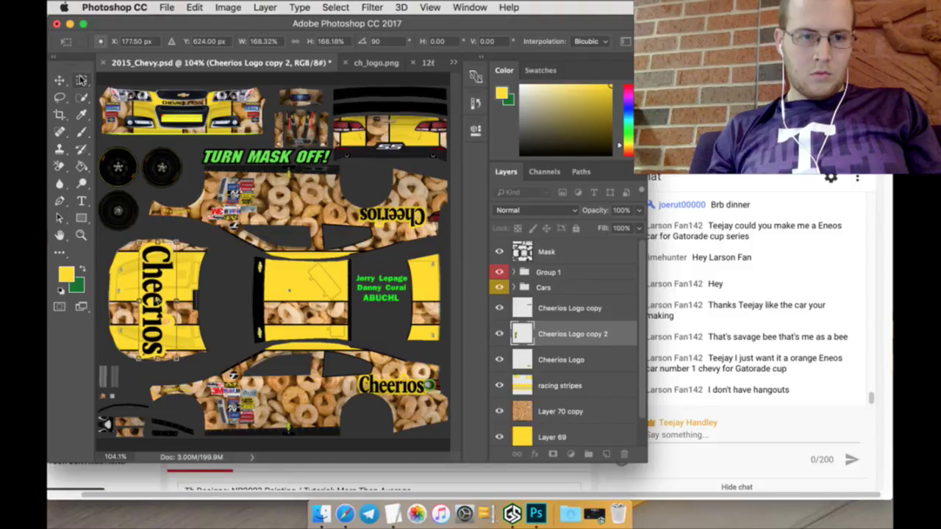
left_click(81, 81)
left_click(582, 193)
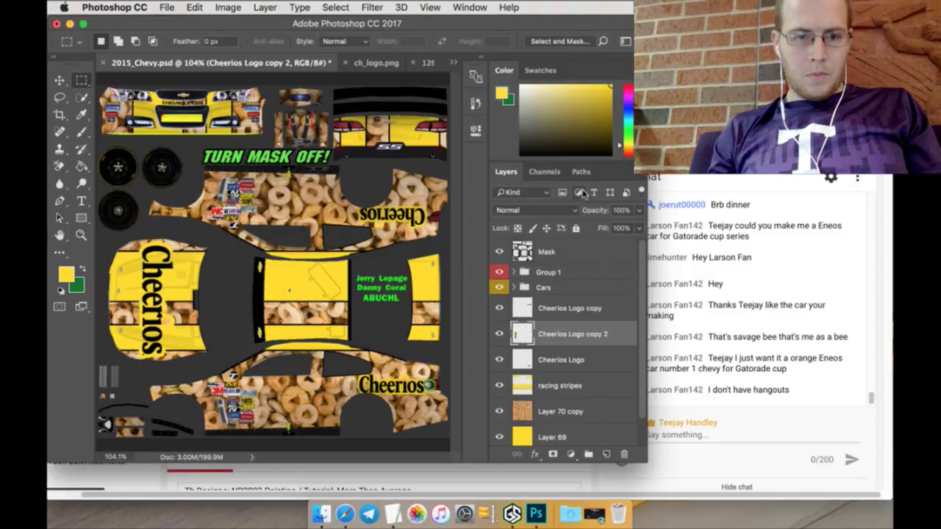
Step: Select all three Cheerios logo layers and merge them into one layer
left_click(599, 355)
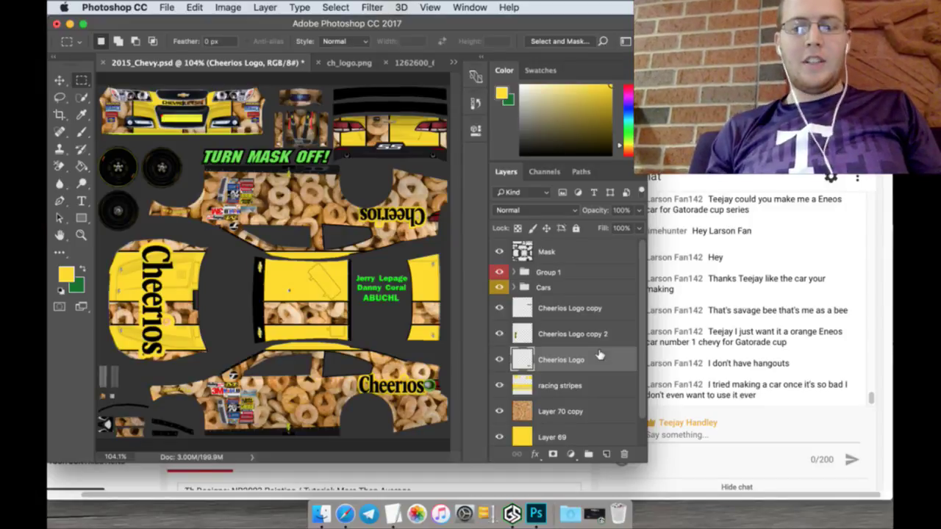
left_click(582, 316, "shift")
right_click(581, 316)
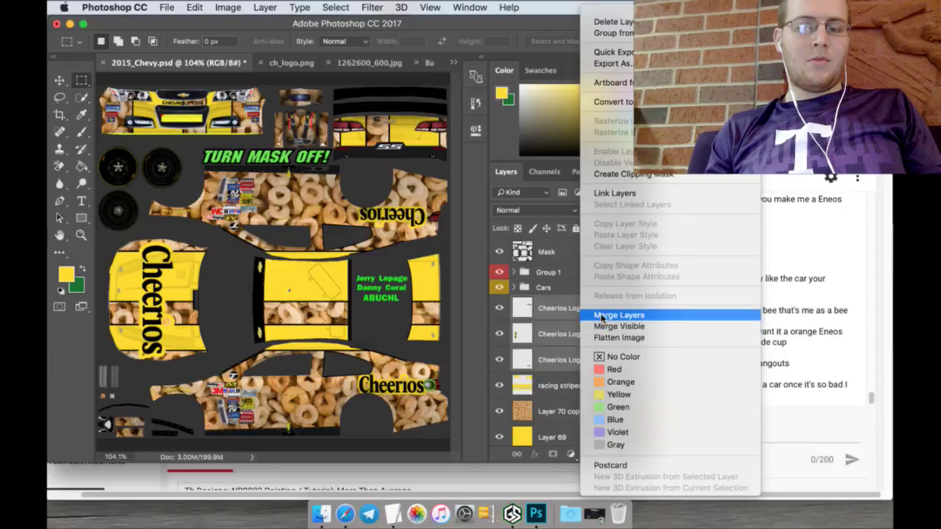
left_click(602, 315)
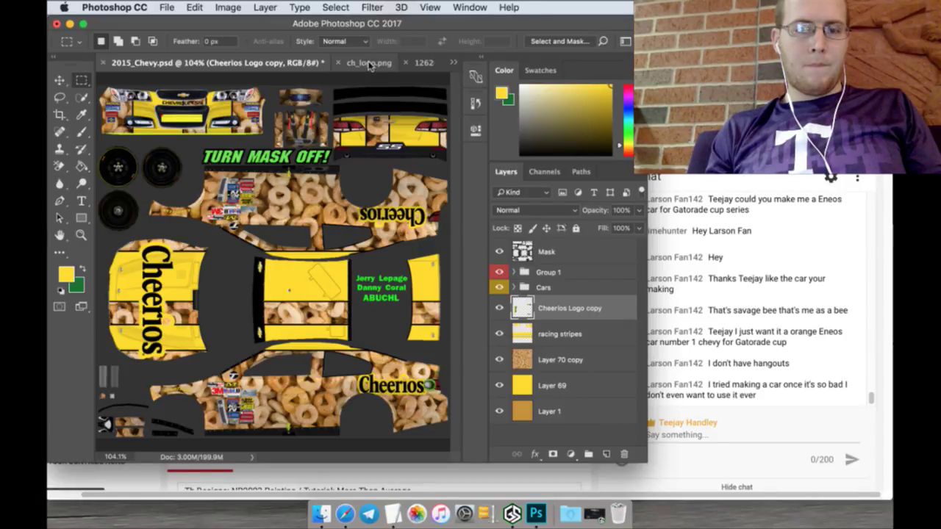
Step: In the 1262600_600.jpg bee image, start a Quick Selection of the white background
left_click(422, 66)
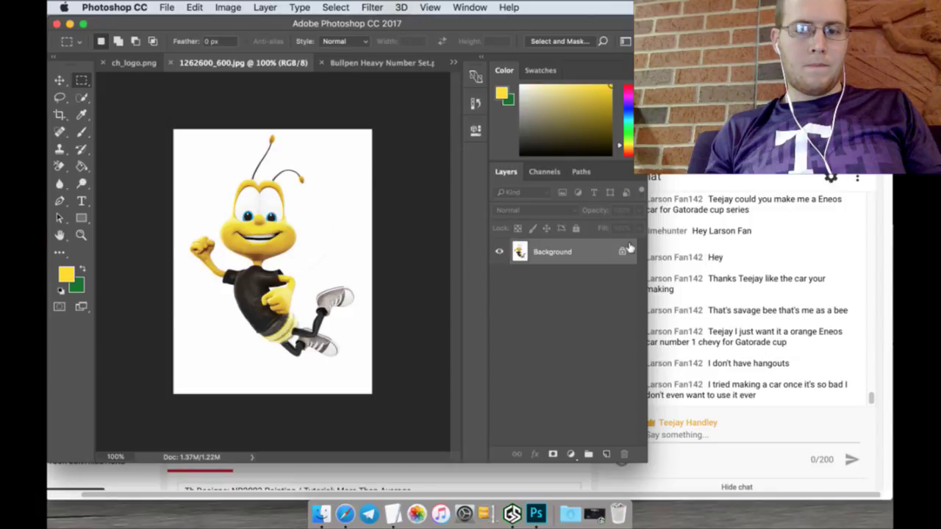
left_click(60, 99)
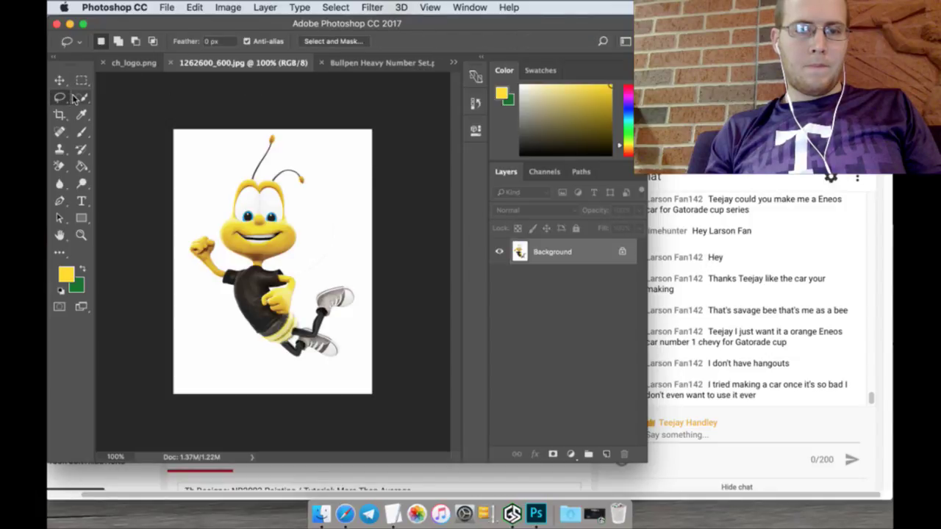
left_click(82, 98)
left_click(123, 42)
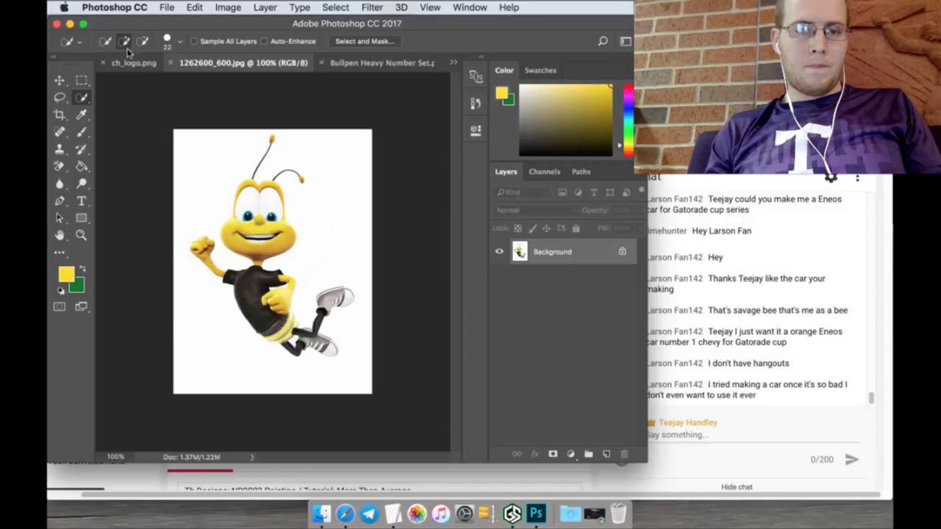
mouse_move(159, 144)
left_mouse_down()
mouse_move(326, 143)
mouse_move(343, 152)
mouse_move(381, 131)
mouse_move(350, 225)
mouse_move(379, 222)
left_mouse_up()
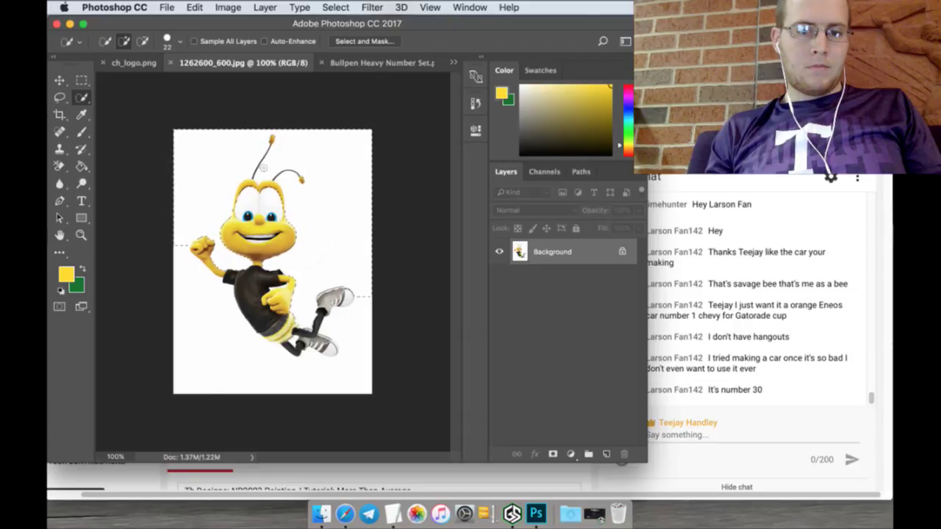
Step: Deselect the bee image and close its document
left_click(82, 80)
left_click(125, 87)
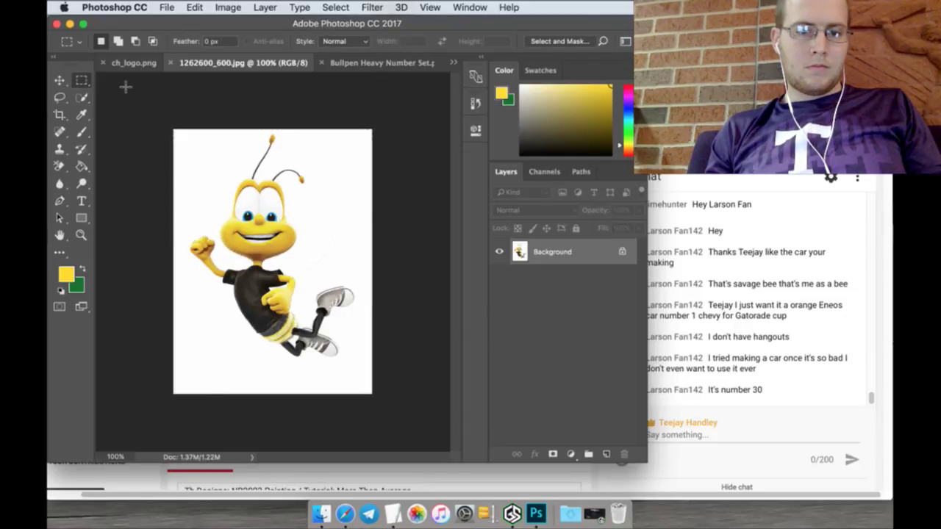
left_click(173, 63)
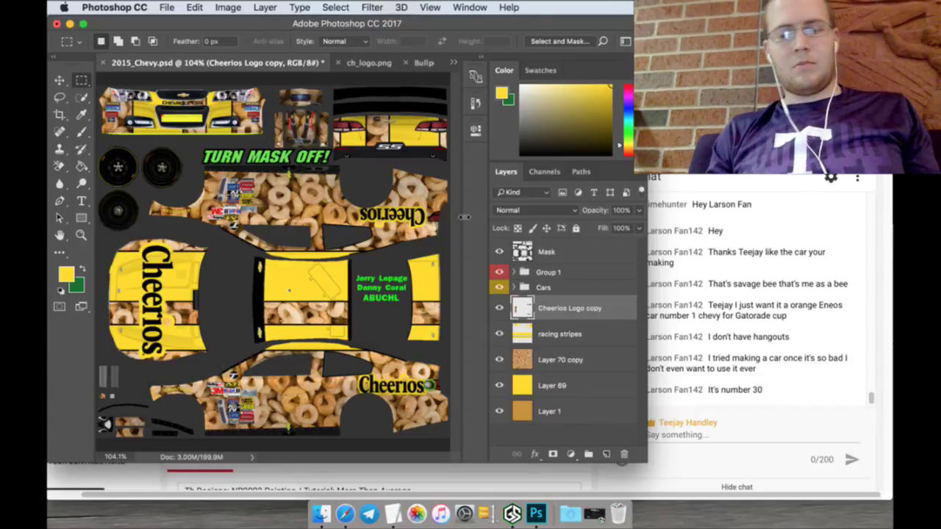
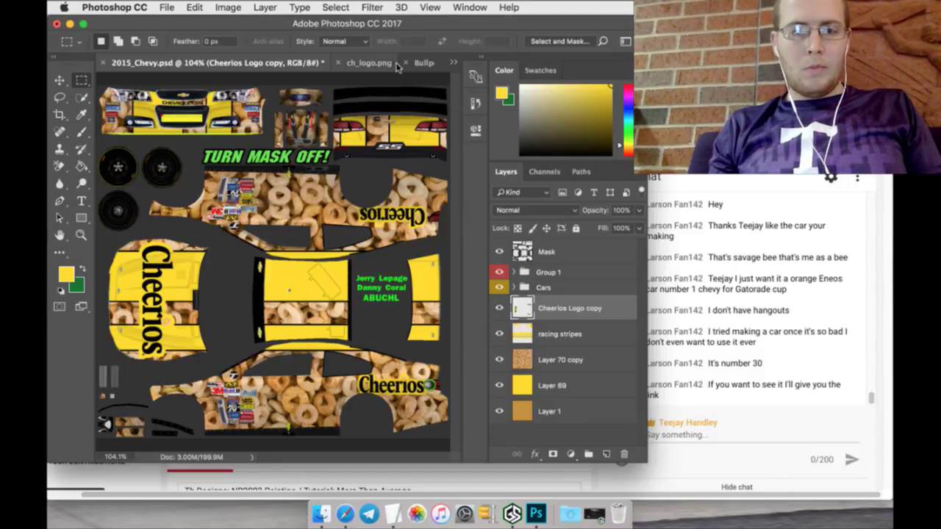
Step: Lasso the 0 from the Bullpen Heavy number set and transform it onto the Chevy roof
left_click(423, 63)
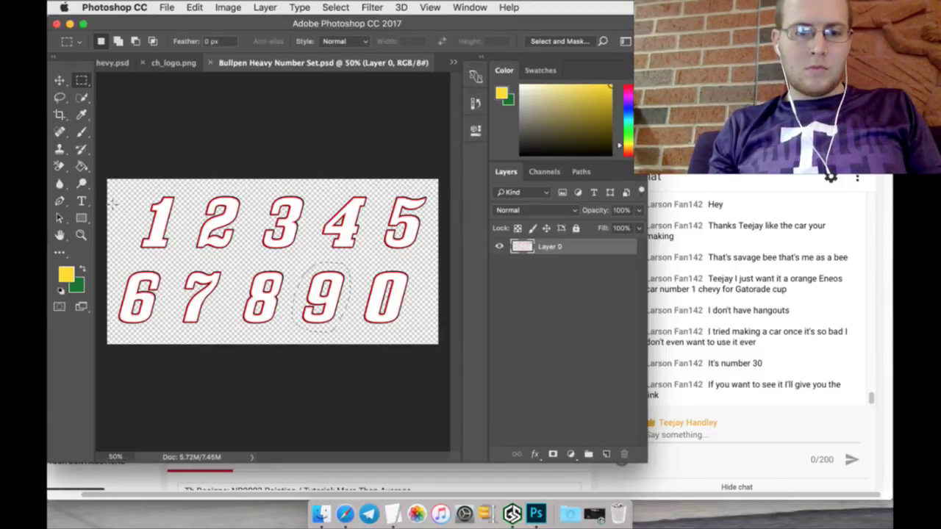
left_click(59, 97)
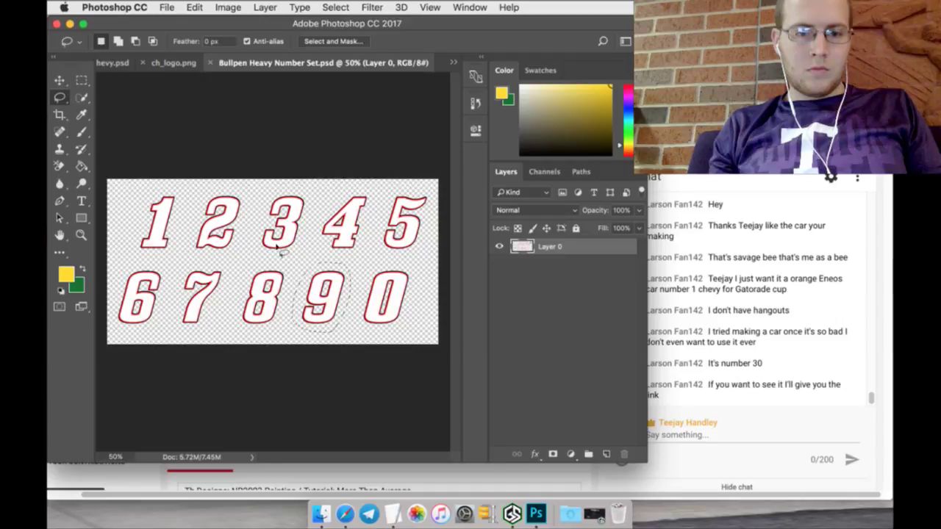
mouse_move(368, 258)
left_mouse_down()
mouse_move(361, 320)
mouse_move(391, 328)
mouse_move(414, 316)
mouse_move(422, 281)
mouse_move(411, 258)
mouse_move(371, 269)
mouse_move(248, 200)
mouse_move(117, 86)
mouse_move(109, 58)
mouse_move(159, 136)
mouse_move(221, 193)
mouse_move(264, 257)
left_mouse_up()
left_click(61, 80)
key("super+t")
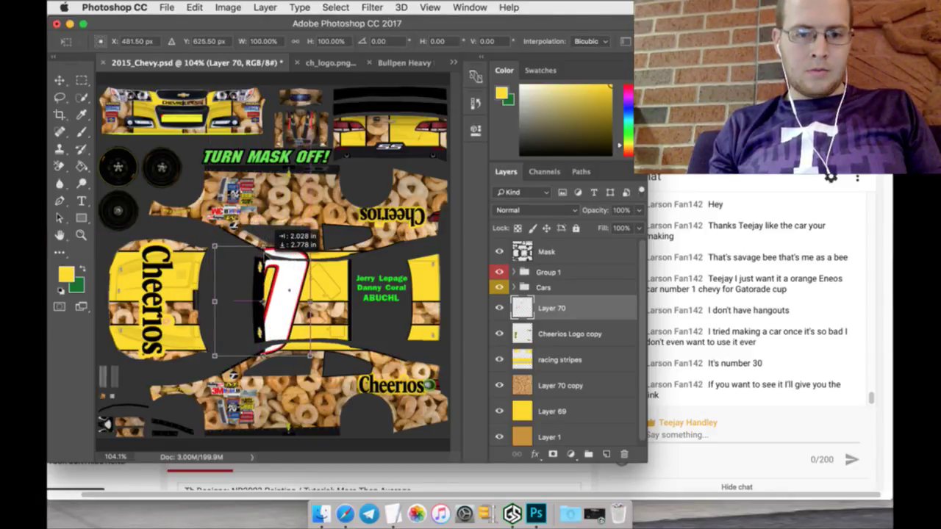
left_click(82, 80)
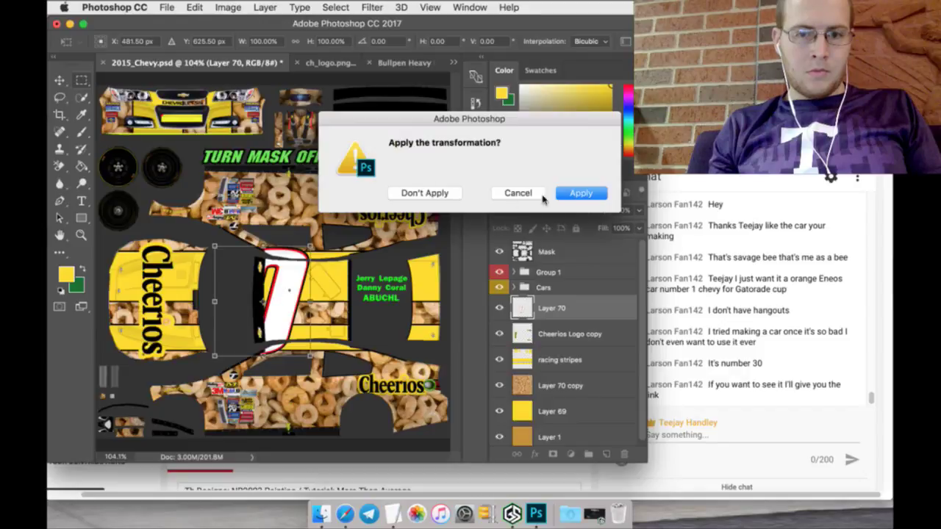
left_click(568, 194)
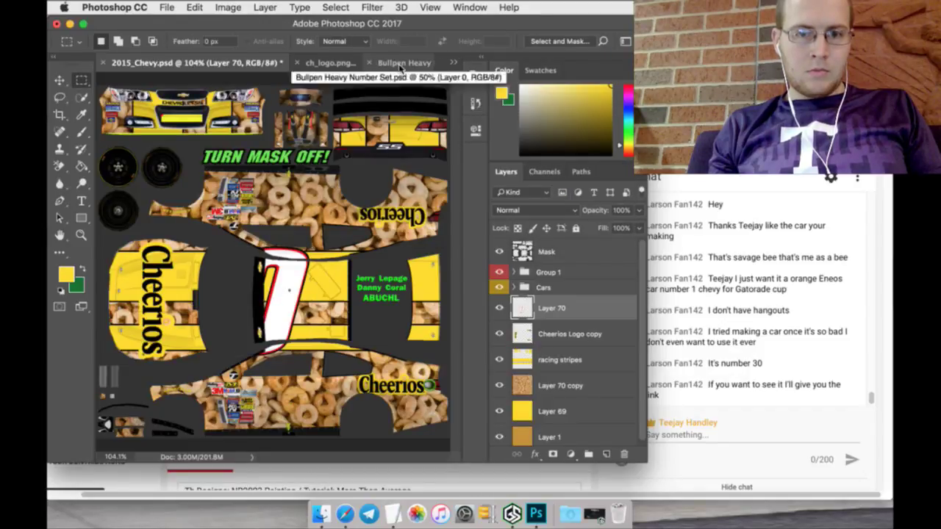
Step: Lasso the 6 from the number set and drag it into the Chevy template
left_click(400, 64)
left_click(61, 97)
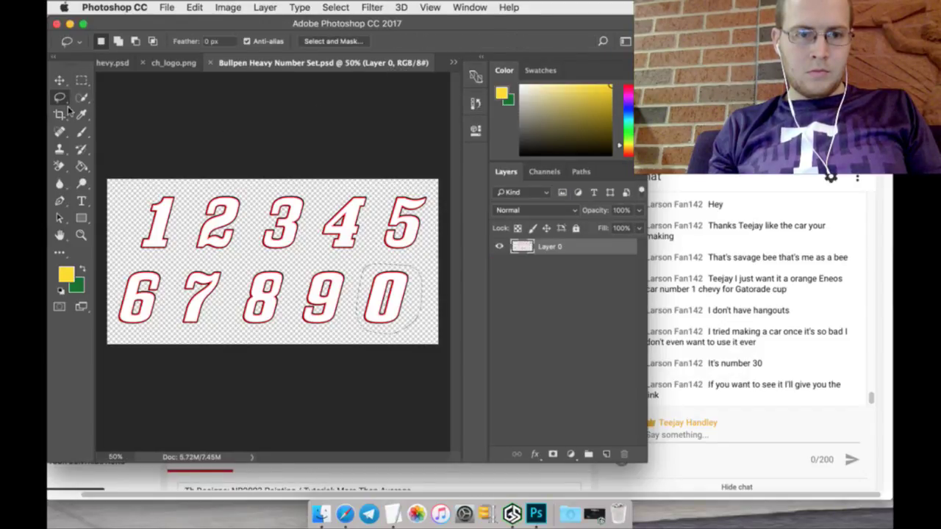
left_click_drag(156, 259, 123, 266)
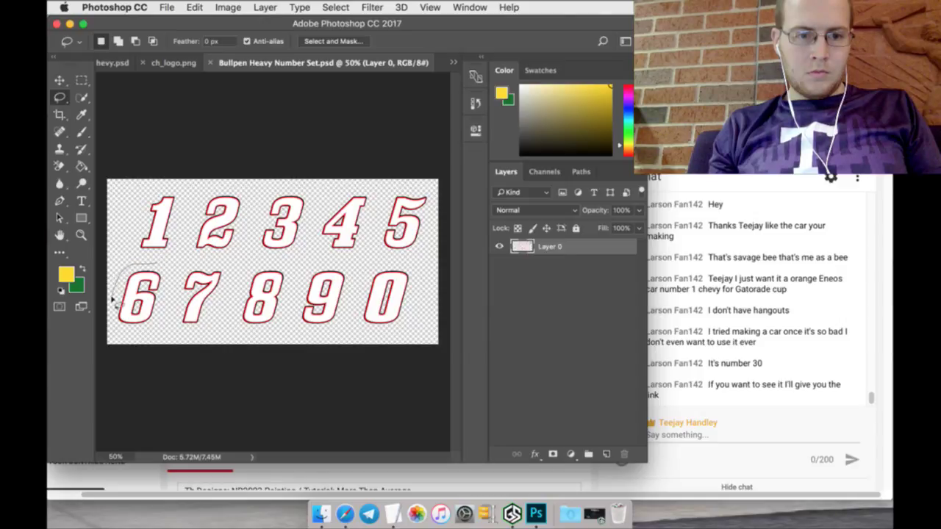
mouse_move(112, 301)
left_mouse_down()
mouse_move(140, 328)
mouse_move(169, 294)
left_mouse_up()
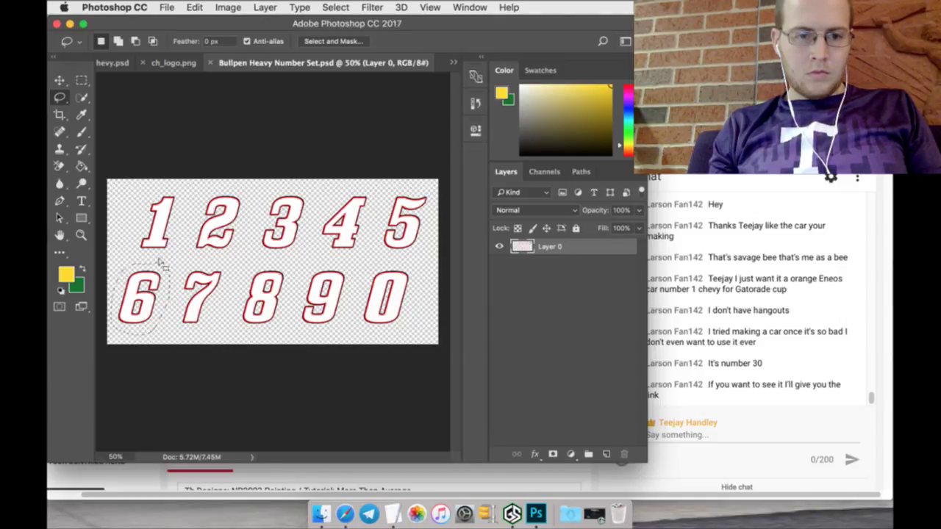
mouse_move(161, 262)
left_mouse_down()
mouse_move(137, 197)
mouse_move(123, 58)
left_mouse_up()
key("v")
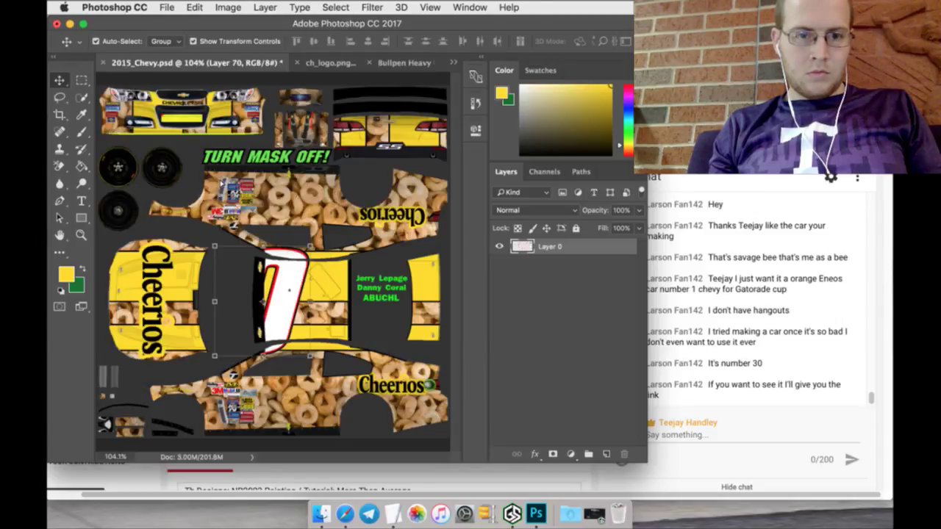
left_click_drag(288, 173, 349, 261)
Step: Scale the 6 beside the 0 and merge Layers 70 and 71 into one layer
key("ctrl+t")
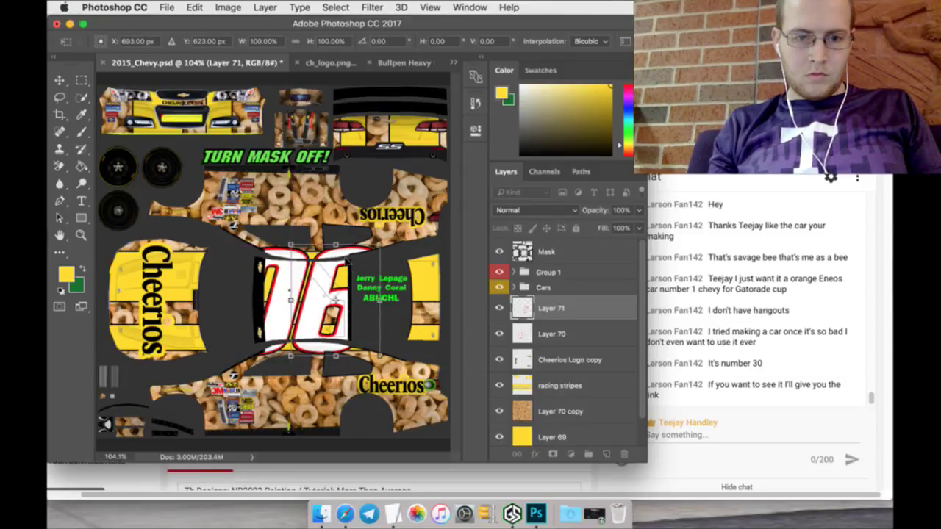
left_click(83, 80)
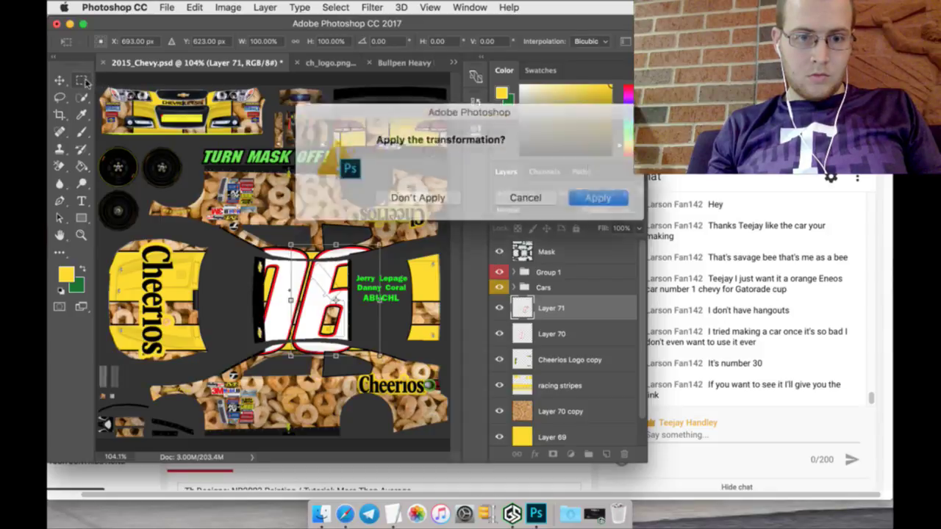
left_click(581, 193)
left_click(574, 325, "shift")
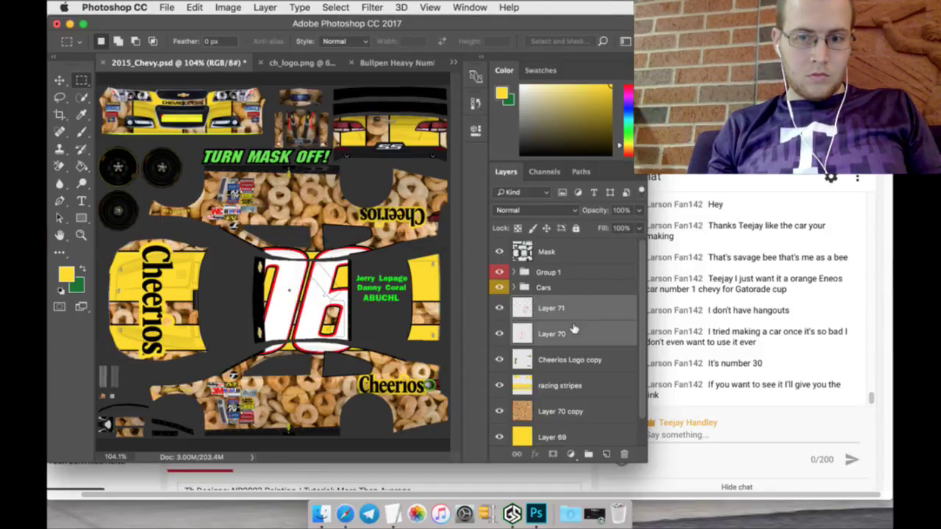
right_click(572, 325)
left_click(601, 316)
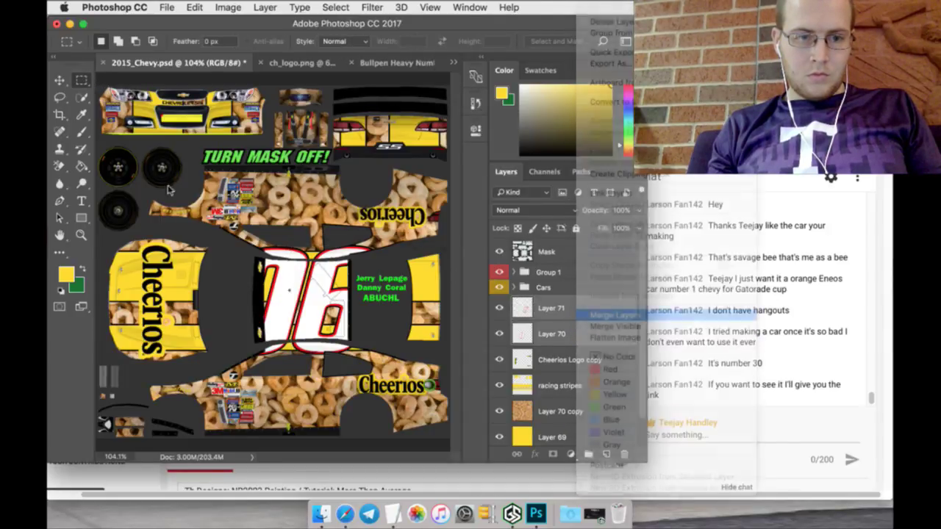
Step: Paint Bucket the number's white areas yellow and its red outlines black
left_click(82, 166)
left_click(301, 290)
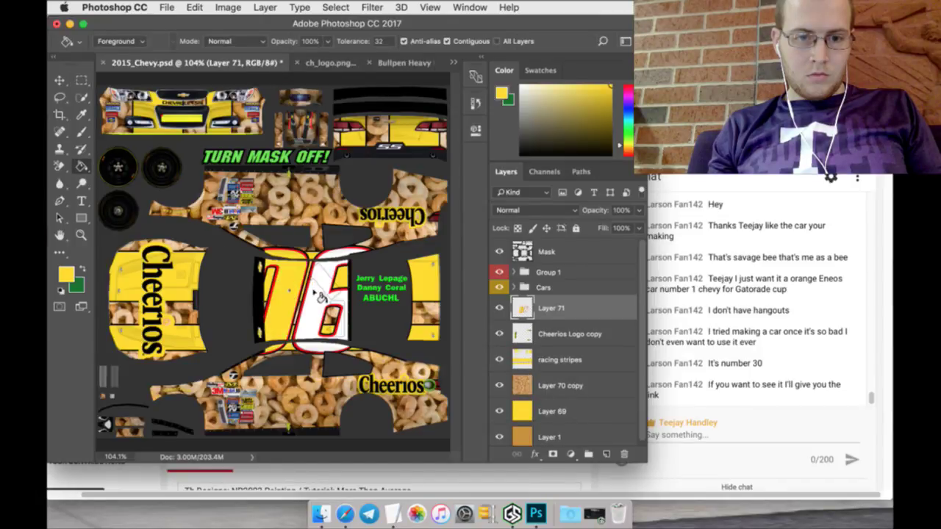
left_click(321, 295)
left_click(86, 271)
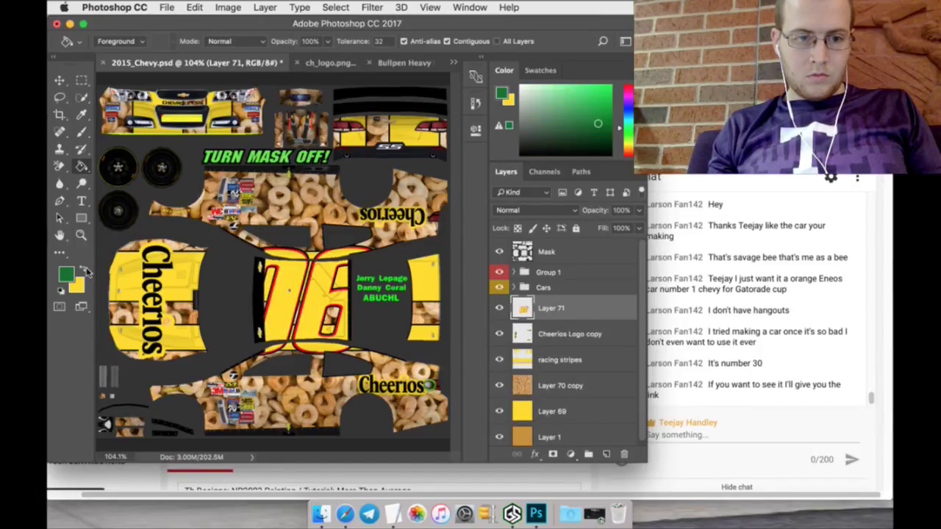
left_click_drag(525, 139, 501, 151)
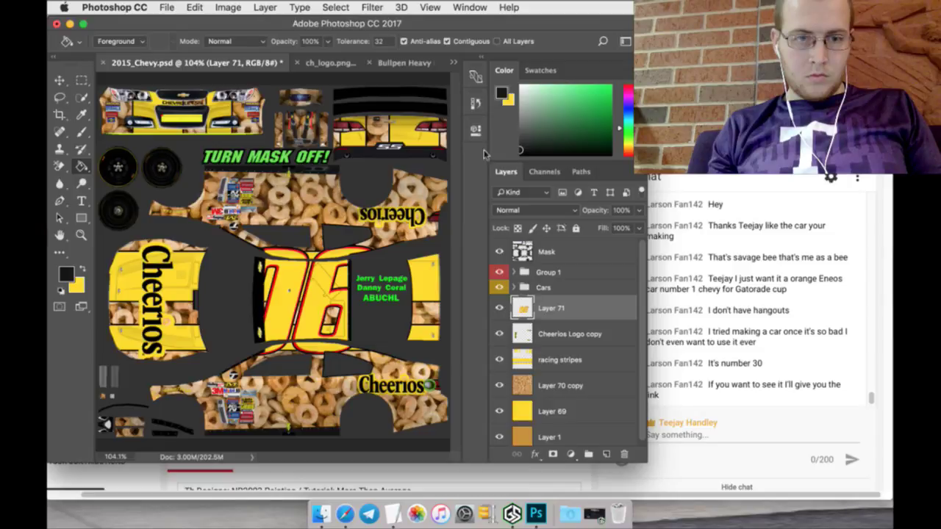
left_click(289, 266)
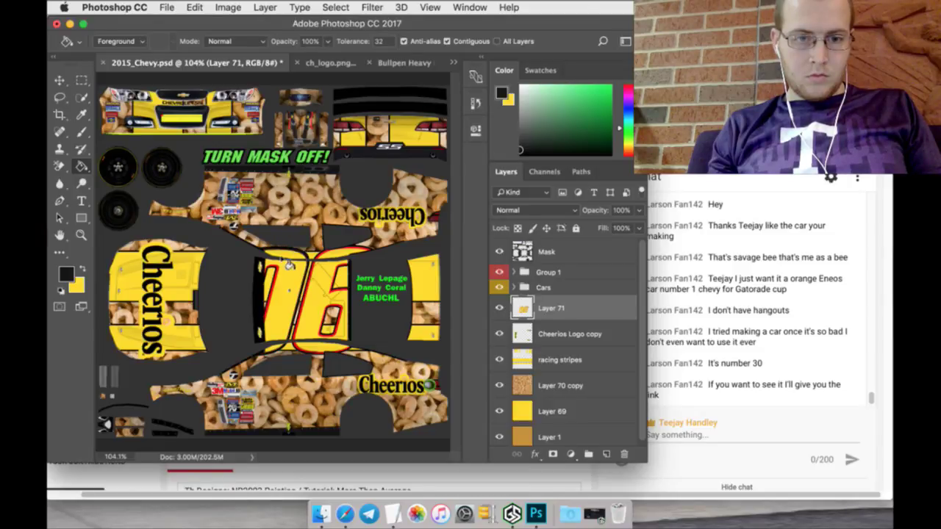
left_click(286, 268)
left_click(340, 291)
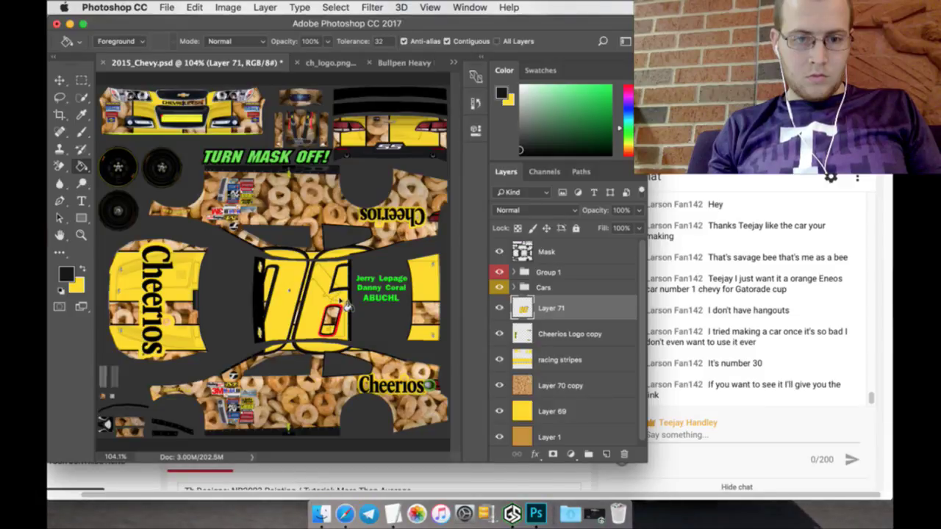
left_click(342, 310)
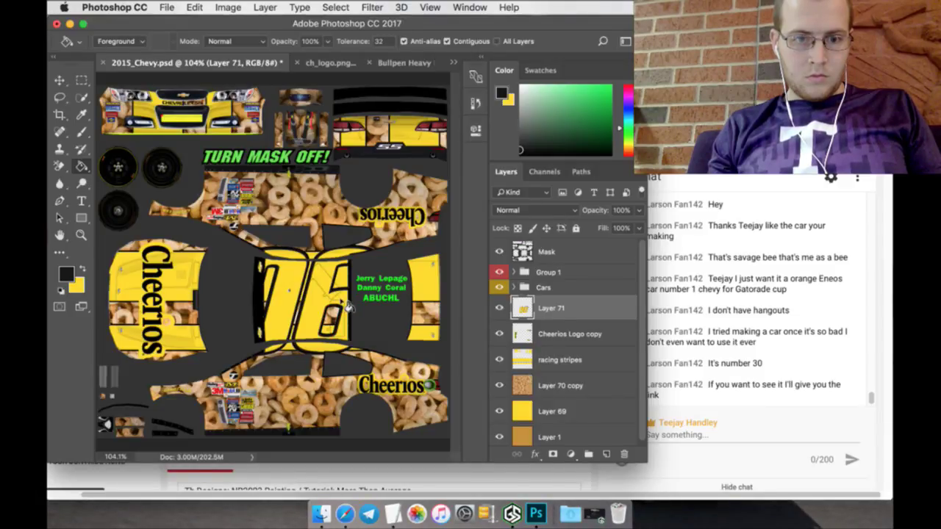
Step: Rename the merged layer to 06 and nudge it into place on the roof
double_click(566, 307)
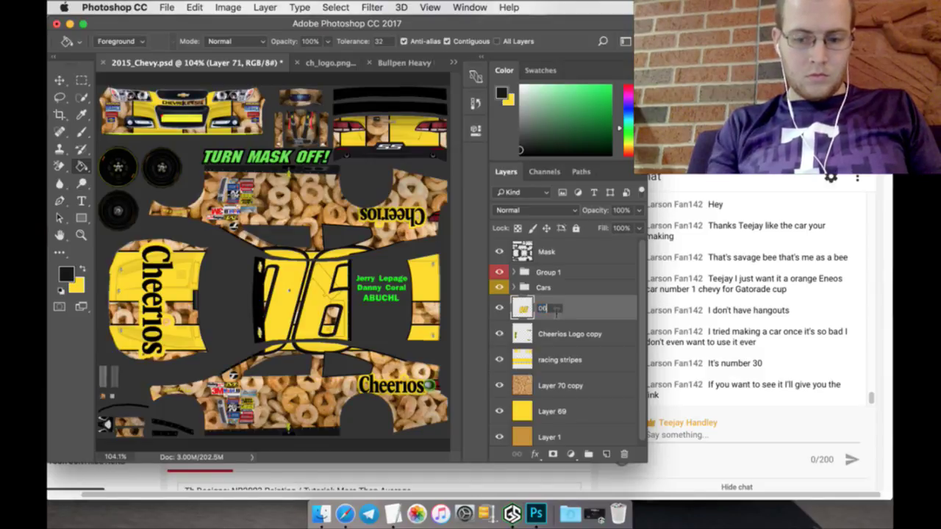
type("06")
key("Return")
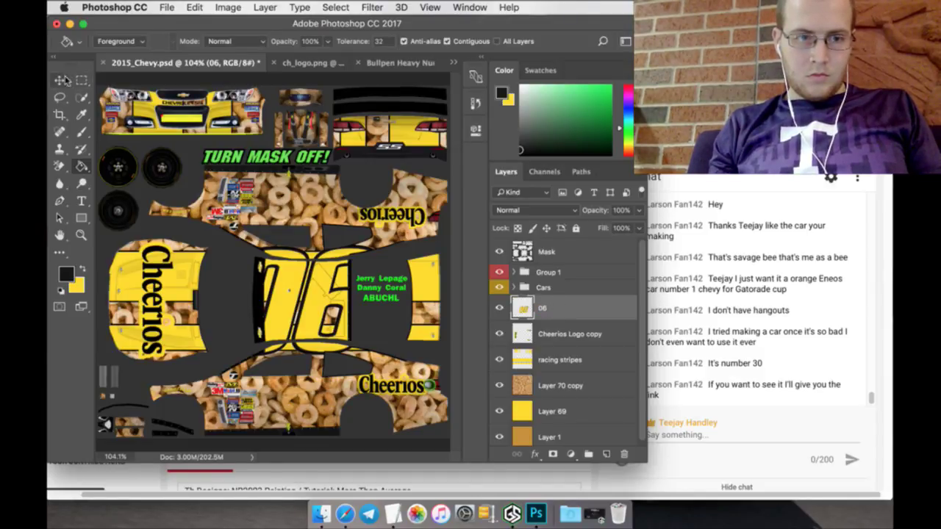
left_click(63, 80)
mouse_move(327, 265)
left_mouse_down()
mouse_move(375, 320)
mouse_move(332, 265)
left_mouse_up()
left_click(82, 80)
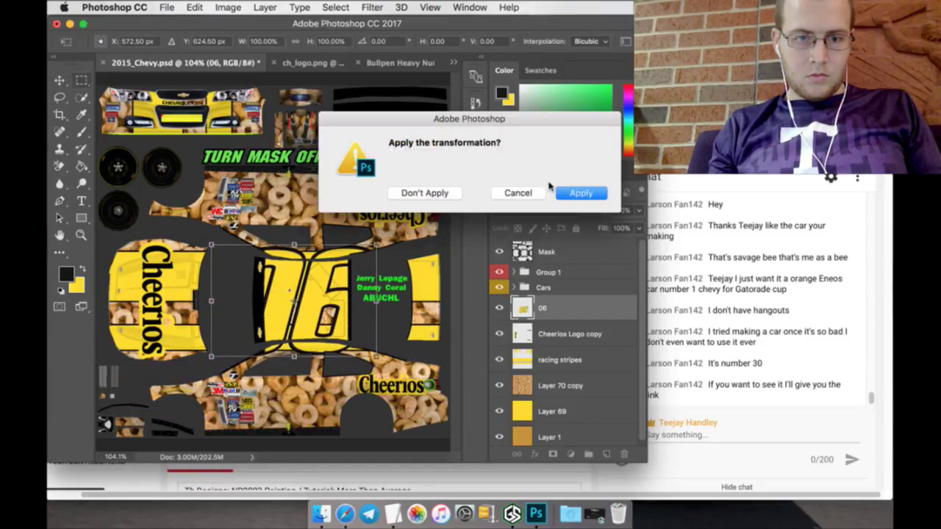
left_click(577, 192)
Step: Give the 06 layer a white Outer Glow with a size of 9 px
double_click(596, 308)
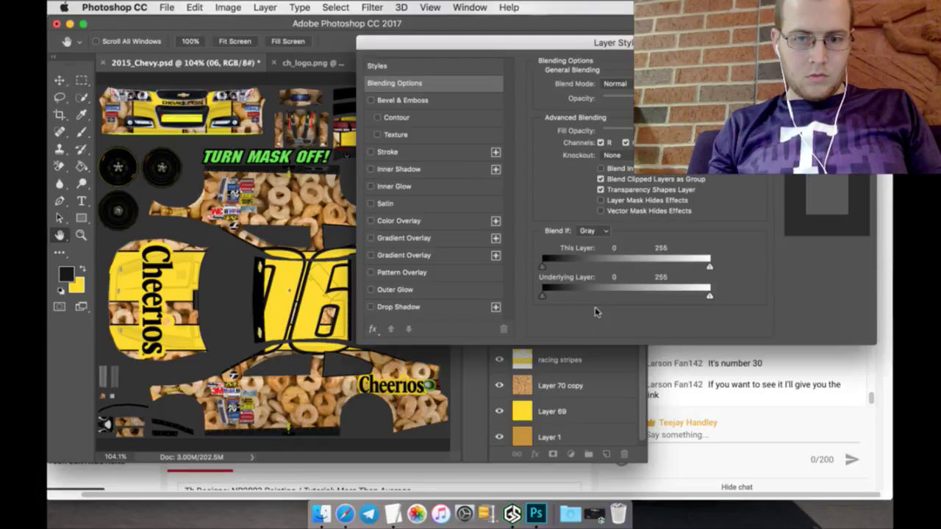
left_click(423, 293)
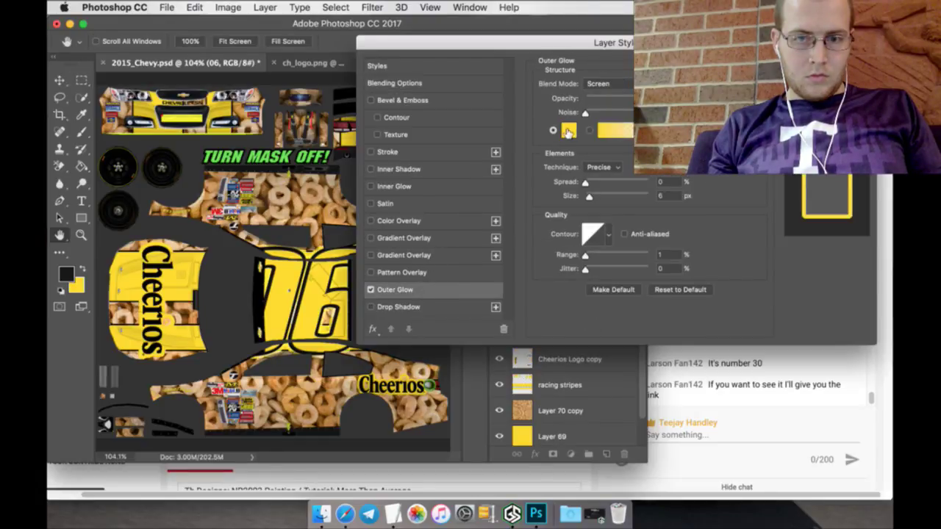
left_click(568, 131)
left_click(197, 176)
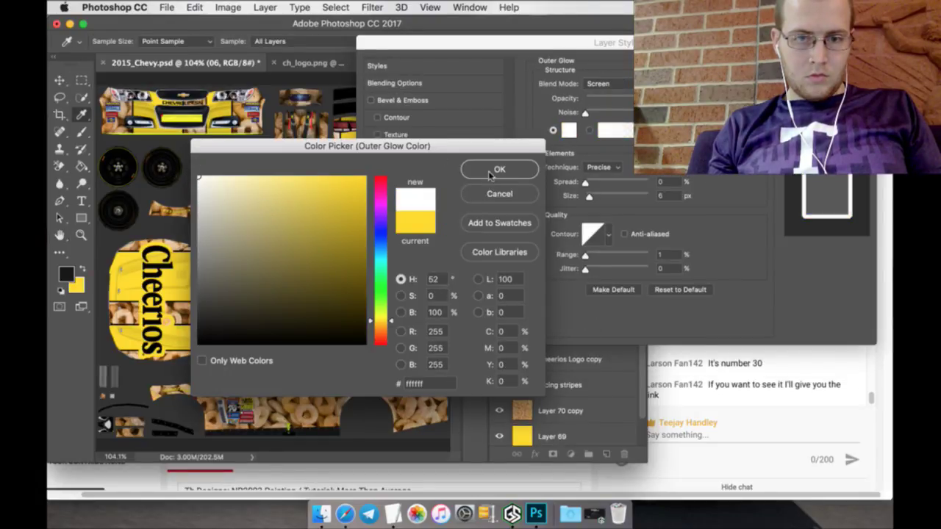
left_click(491, 170)
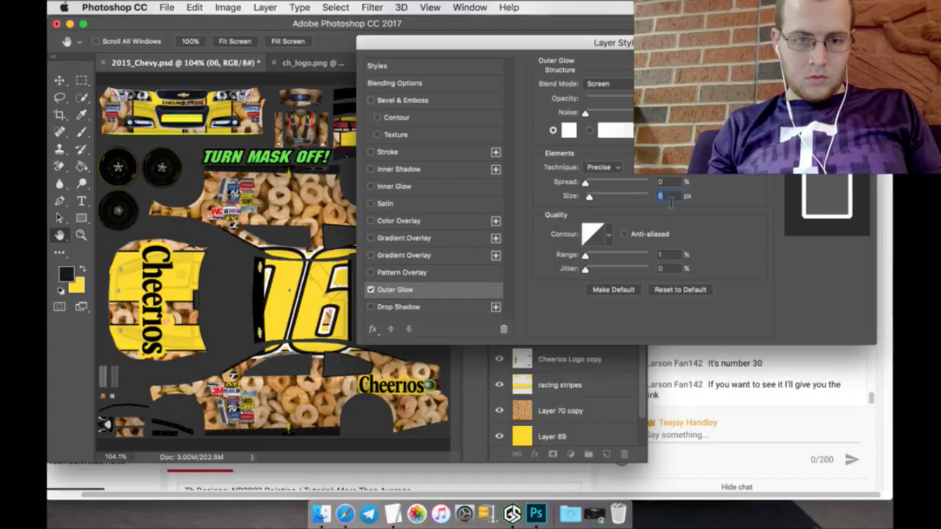
key("Up")
key("Up")
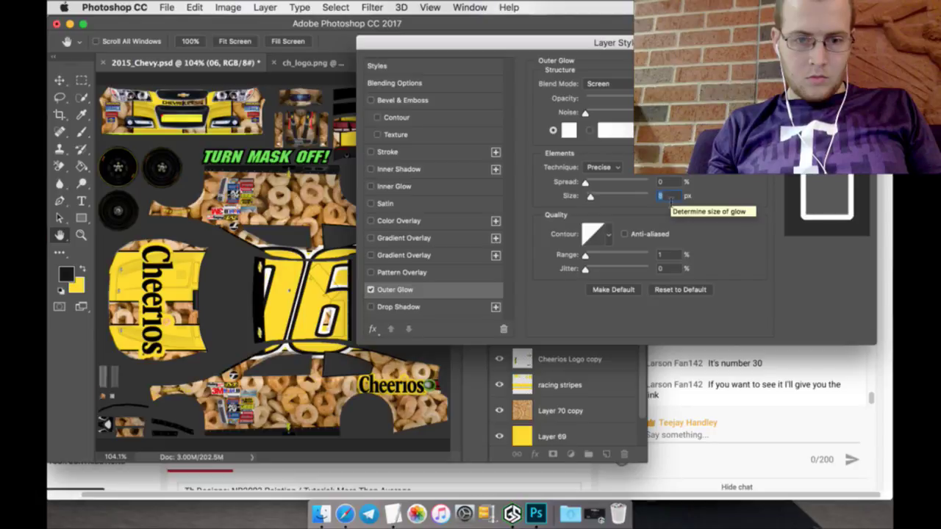
key("Up")
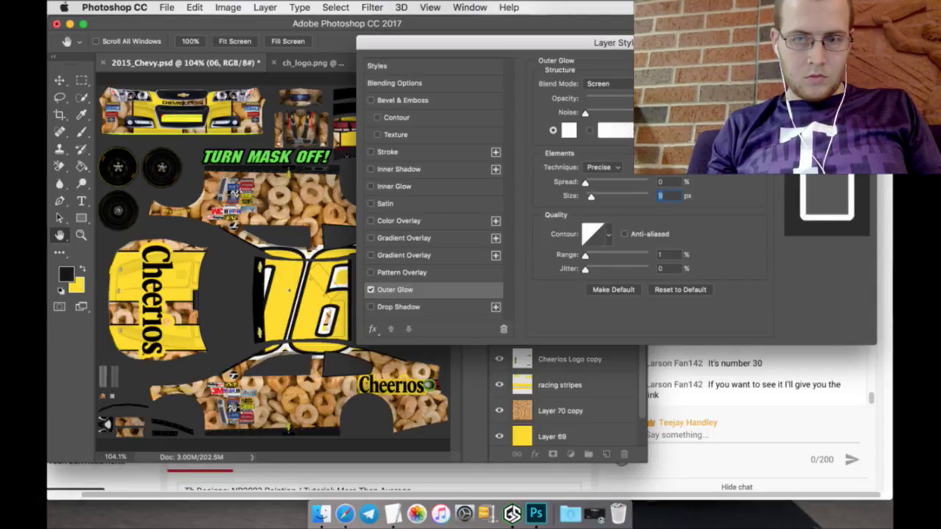
key("Return")
Step: Rasterize the 06 layer style to bake the glow into the layer
right_click(569, 310)
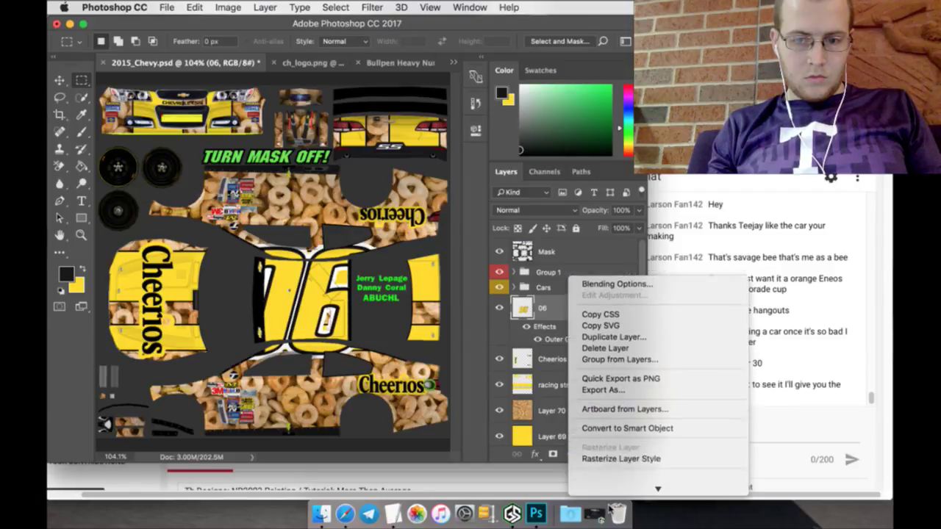
scroll(609, 455, "down", 2)
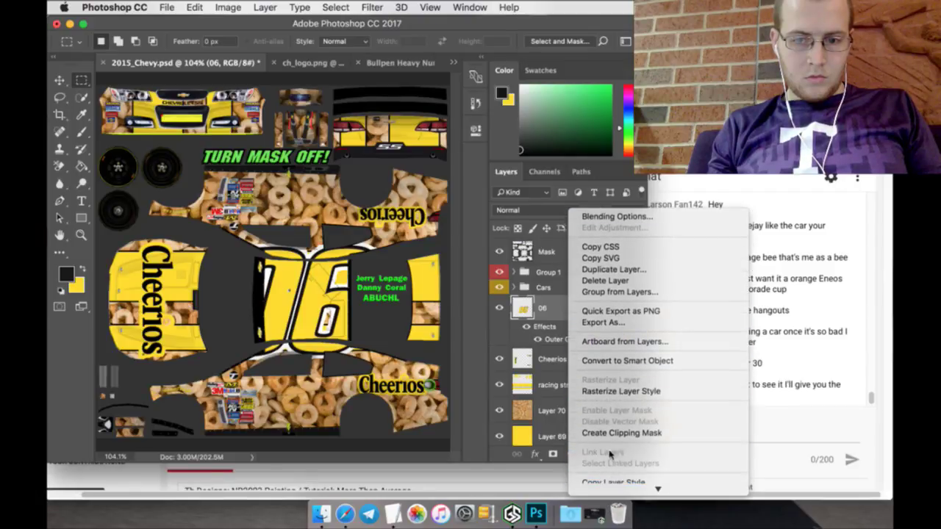
left_click(616, 391)
left_click(60, 79)
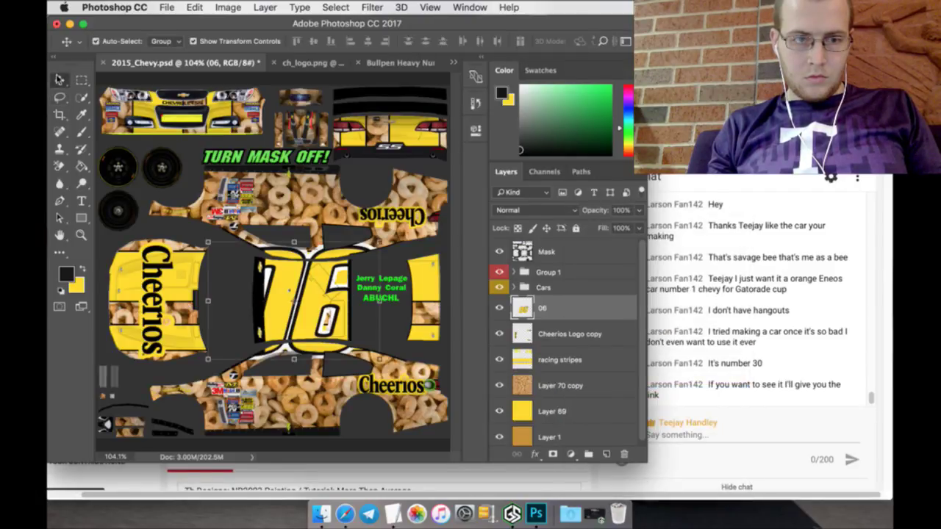
Step: Move the 06 number down to the lower side panel and scale it to about 37%
left_click_drag(294, 248, 353, 321)
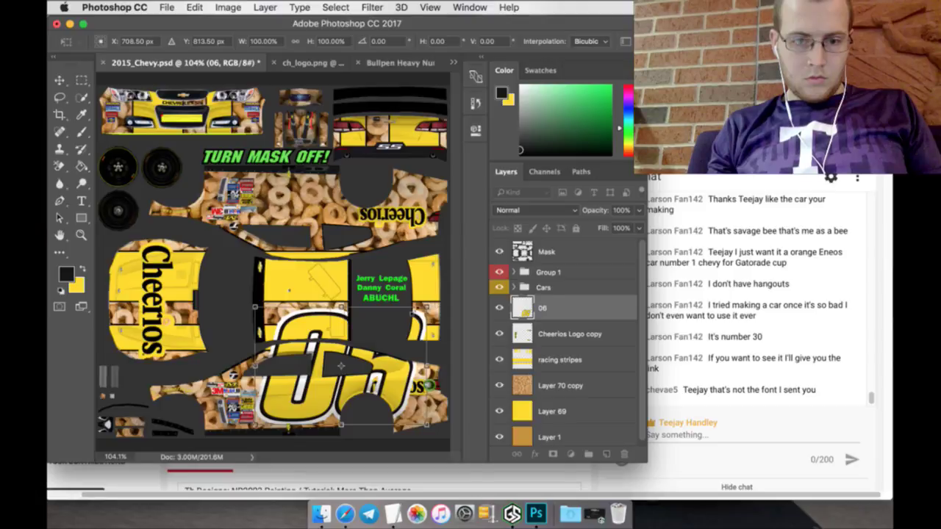
left_click_drag(427, 306, 319, 377)
left_click(81, 79)
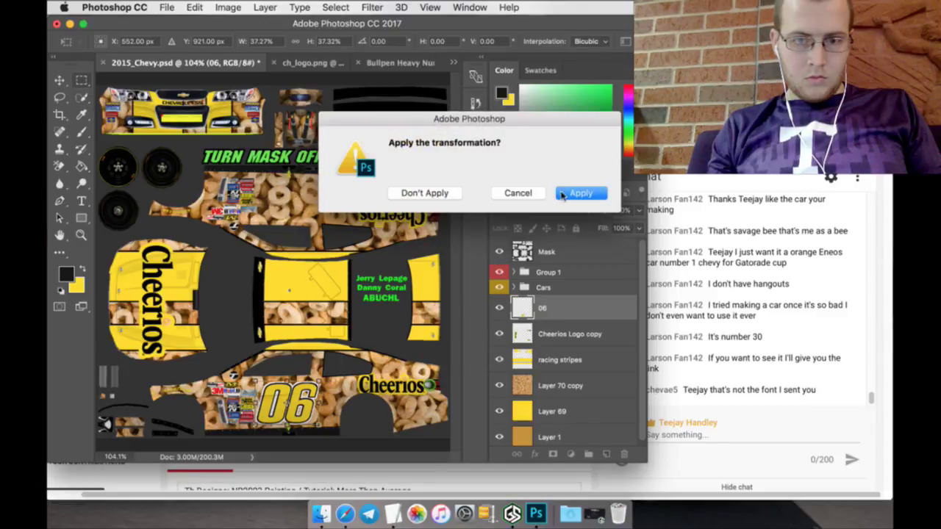
left_click(561, 194)
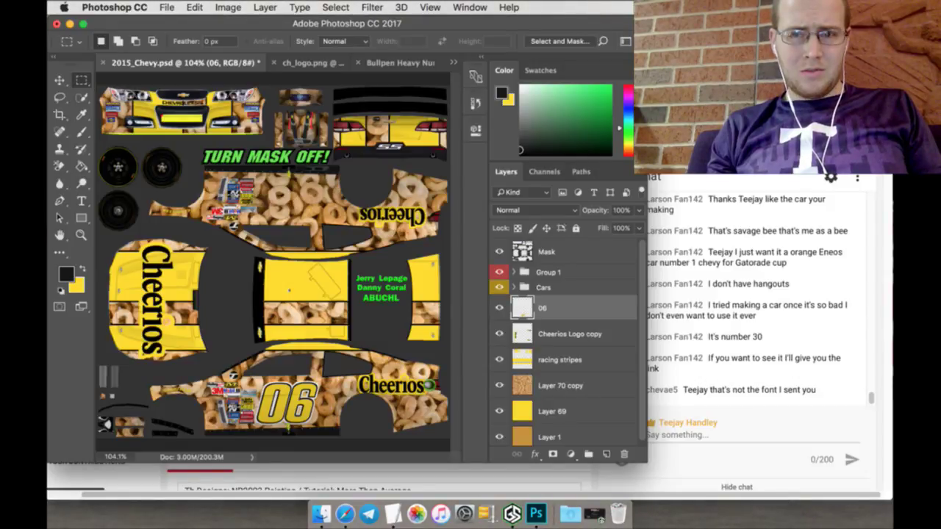
Step: Open the latest Hangouts conversation in Safari and scroll back to the teams and car numbers list
key("super+Tab")
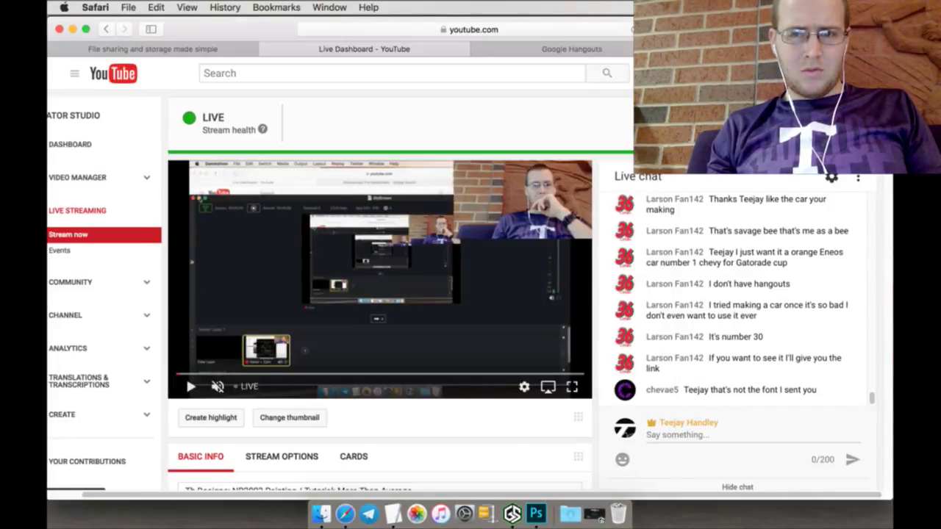
key("ctrl+Tab")
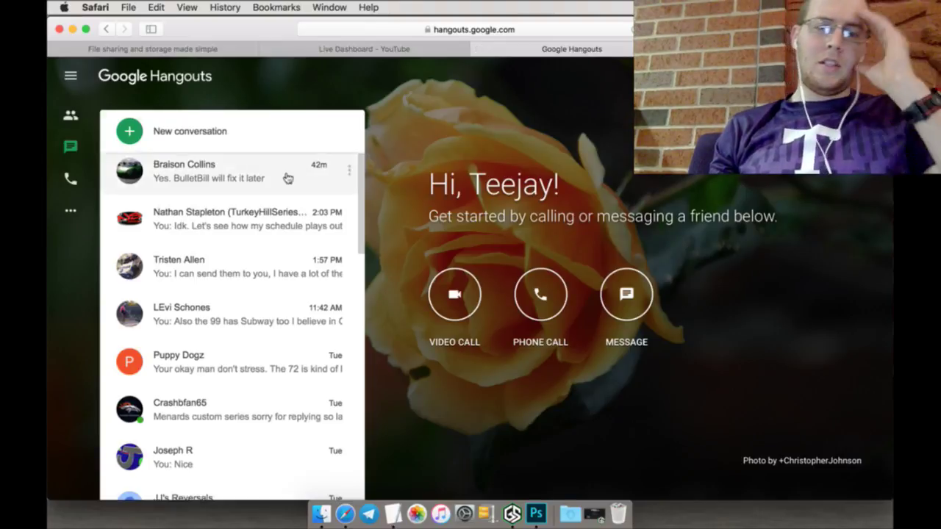
left_click(287, 178)
scroll(812, 309, "up", 5)
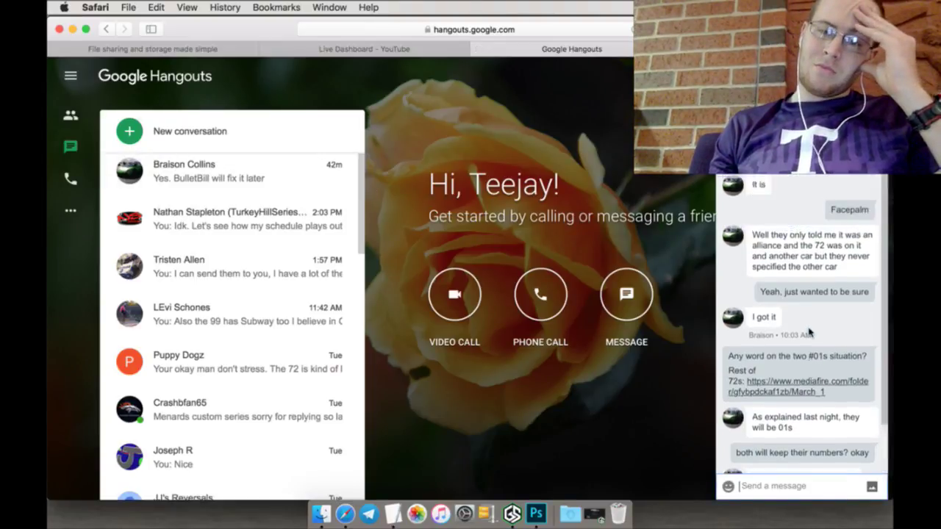
scroll(808, 336, "up", 10)
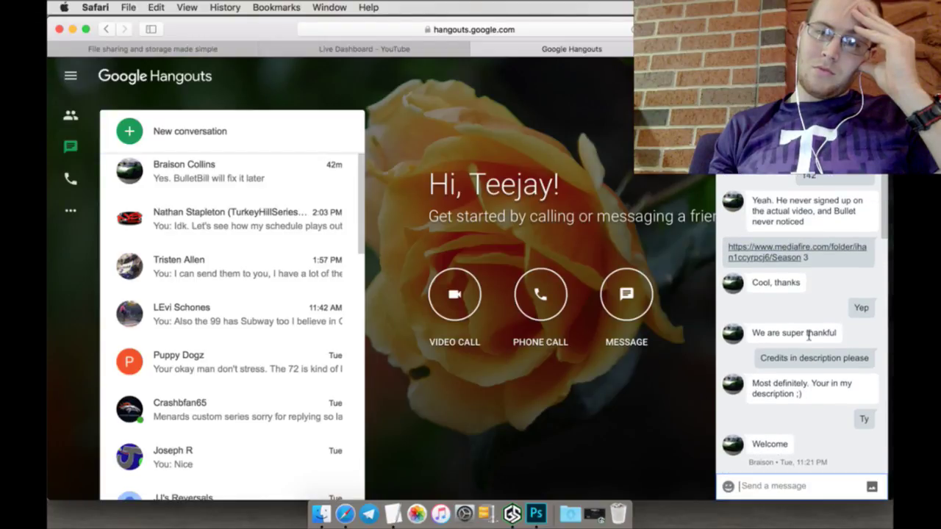
scroll(808, 335, "up", 6)
scroll(809, 332, "up", 5)
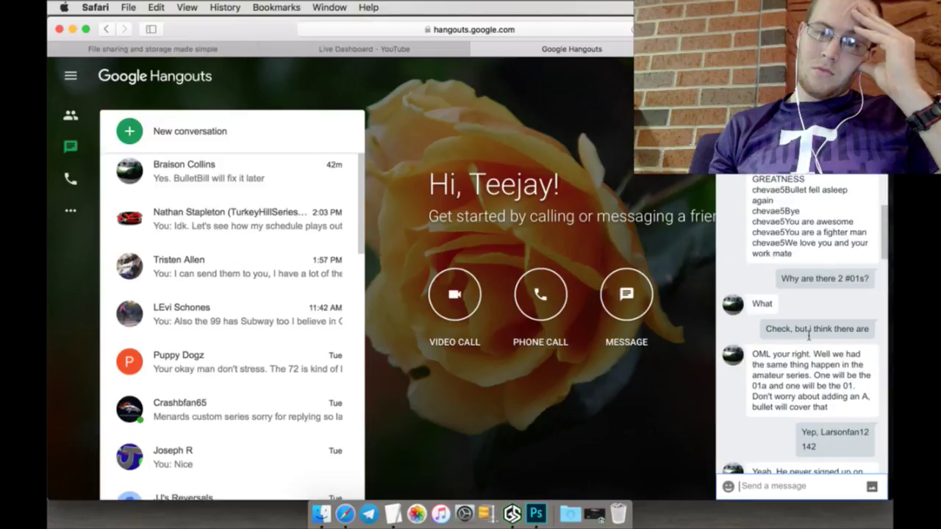
scroll(808, 332, "up", 1)
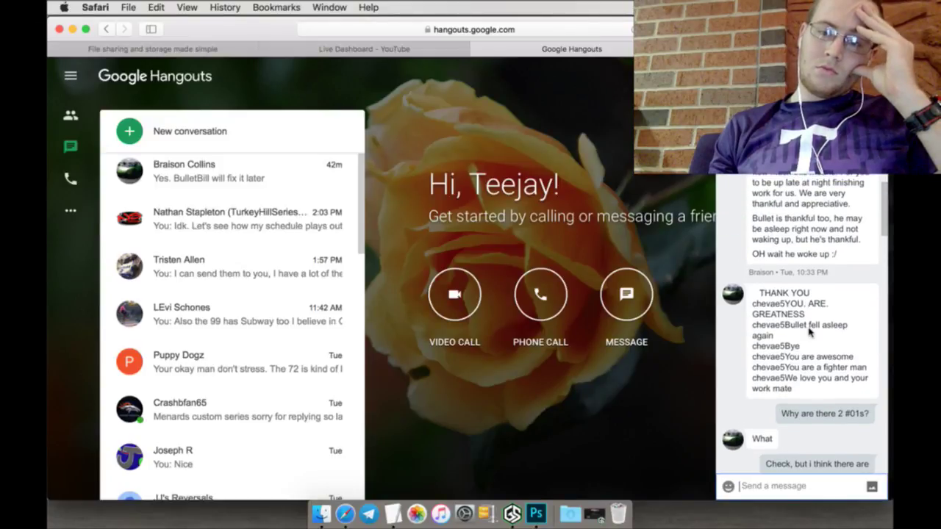
scroll(809, 335, "up", 8)
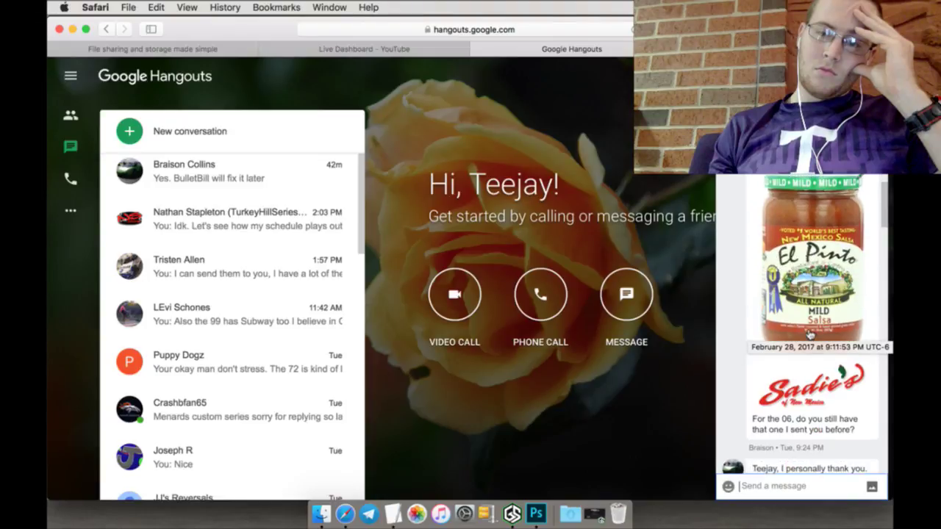
scroll(808, 335, "up", 10)
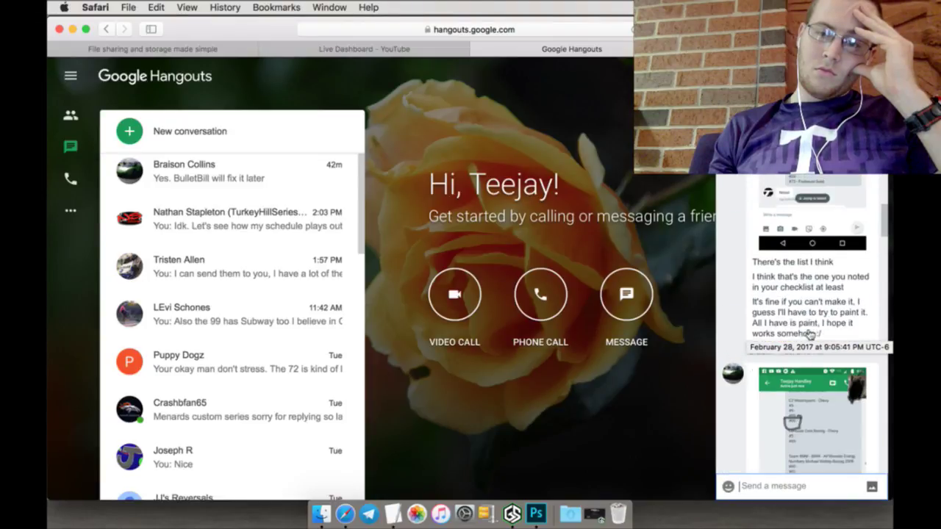
scroll(808, 335, "down", 8)
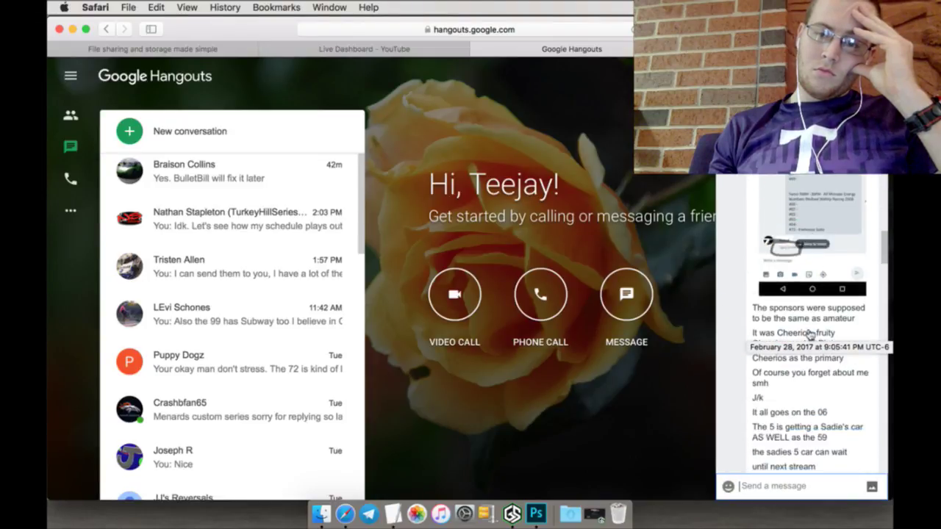
scroll(798, 364, "down", 1)
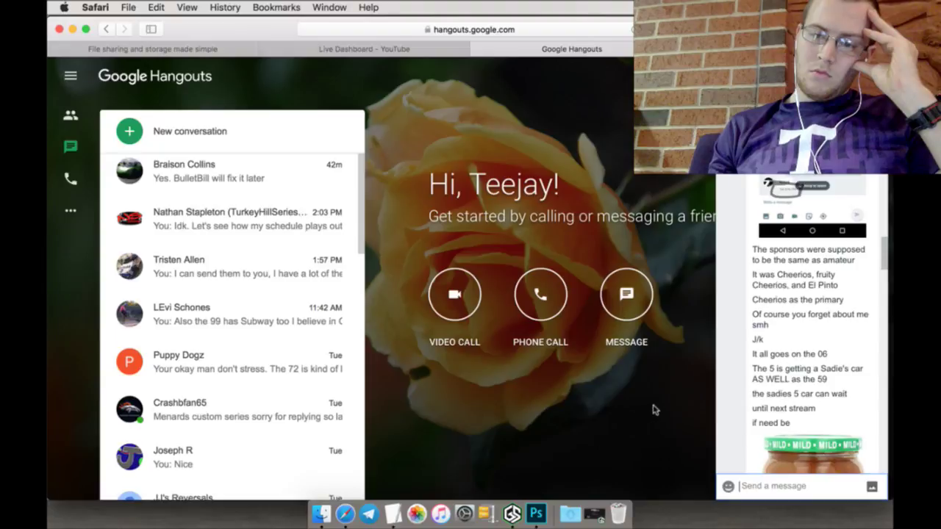
scroll(777, 395, "down", 8)
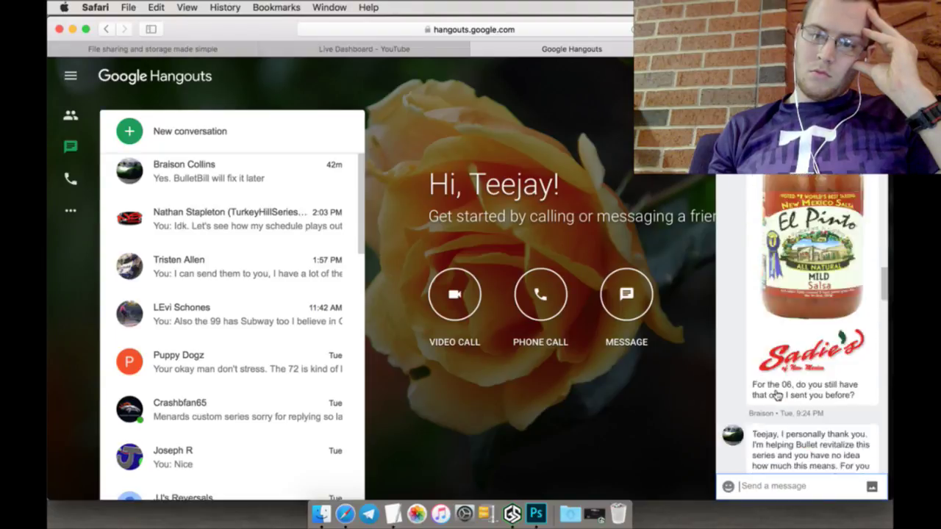
scroll(777, 395, "down", 3)
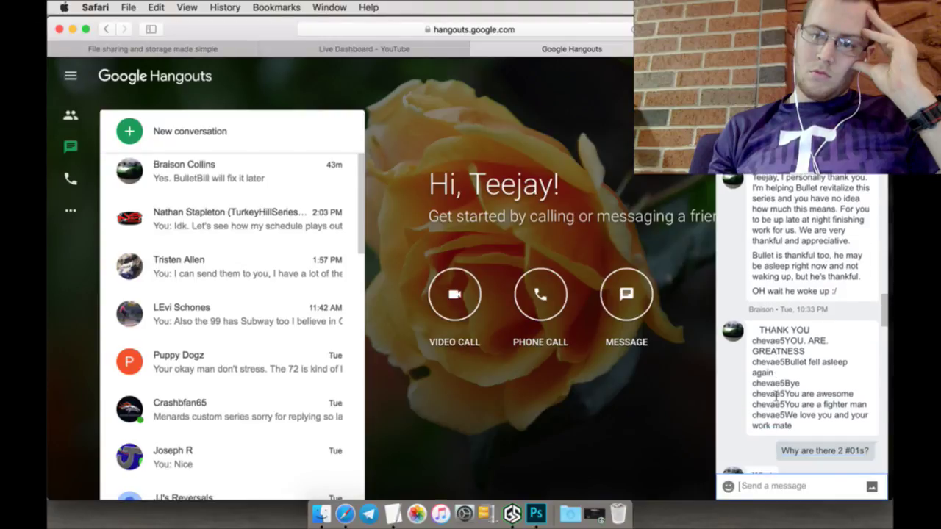
scroll(798, 394, "up", 5)
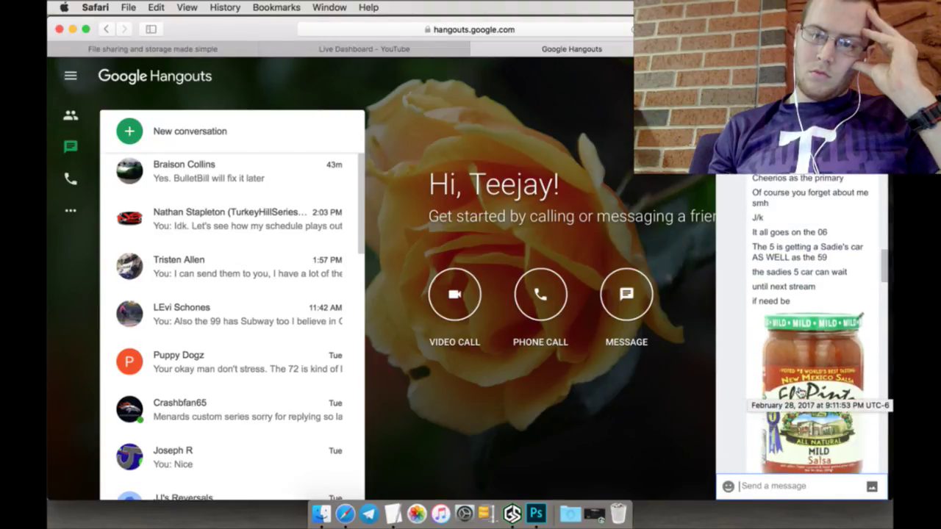
scroll(799, 393, "up", 1)
scroll(799, 395, "up", 6)
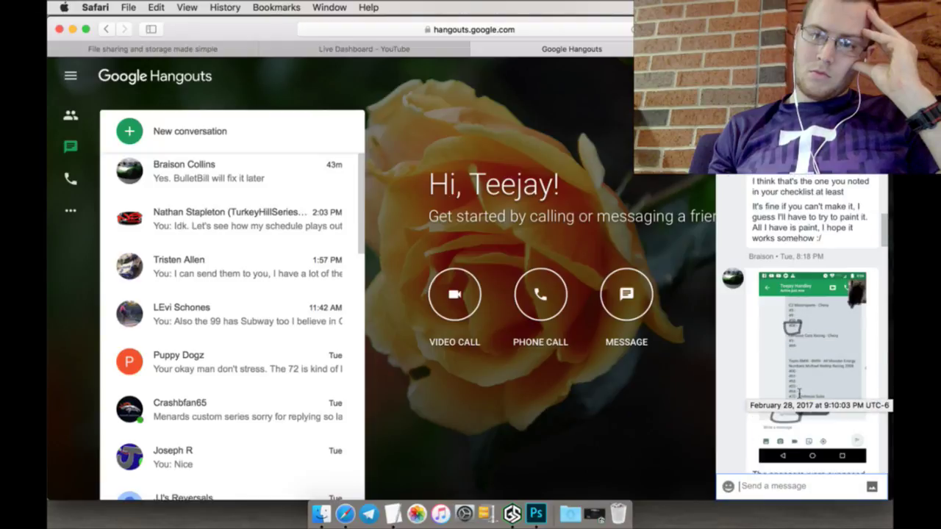
scroll(799, 395, "up", 15)
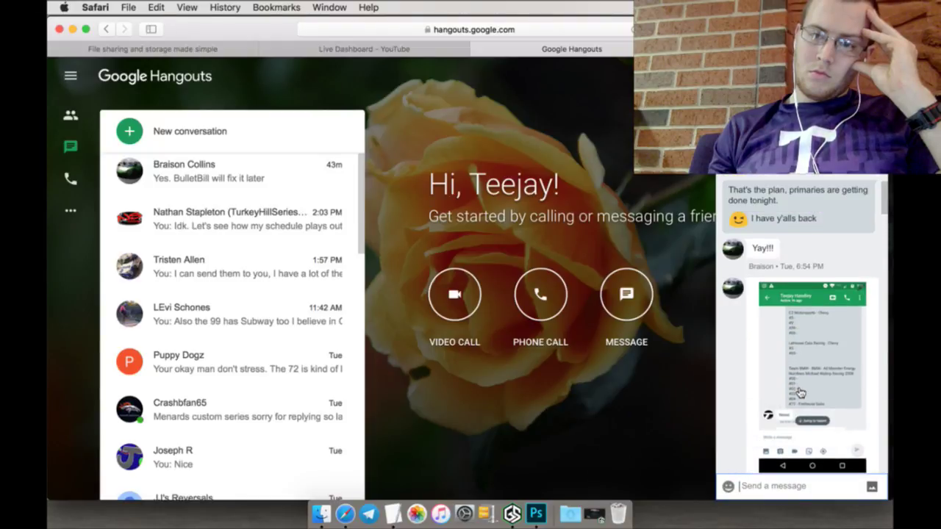
scroll(799, 390, "up", 9)
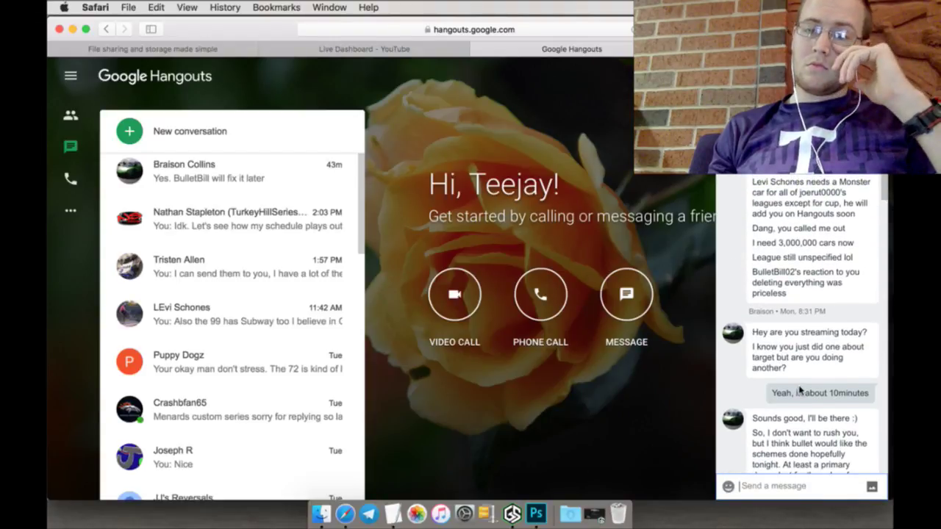
scroll(800, 392, "up", 2)
scroll(799, 391, "up", 8)
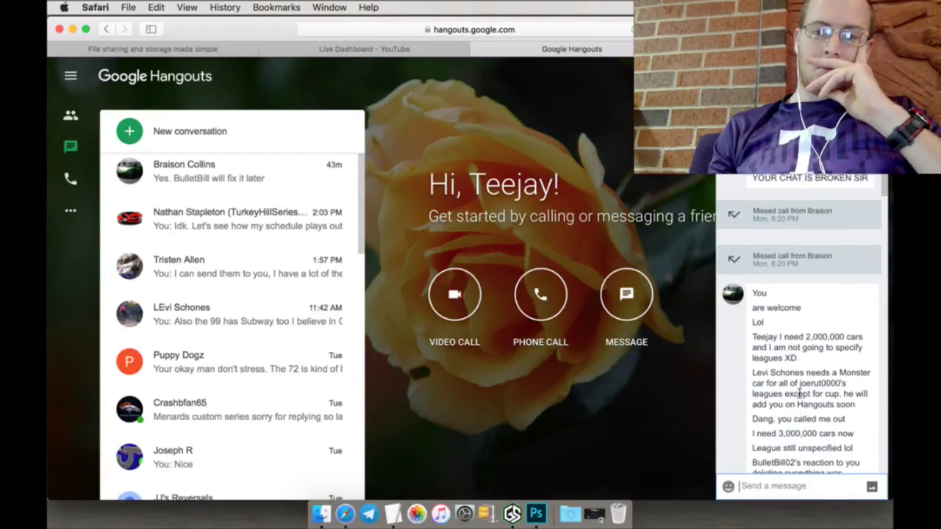
scroll(800, 391, "up", 10)
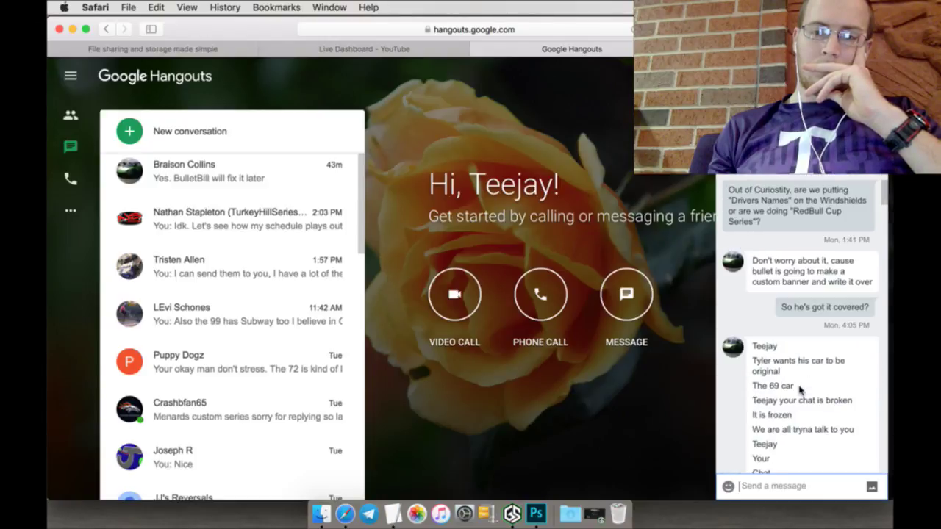
scroll(801, 390, "up", 1)
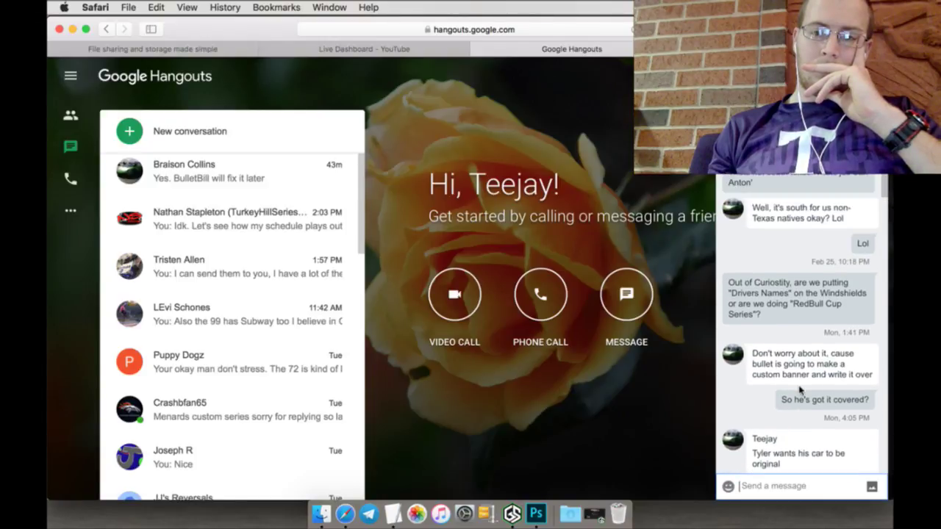
scroll(799, 394, "up", 1)
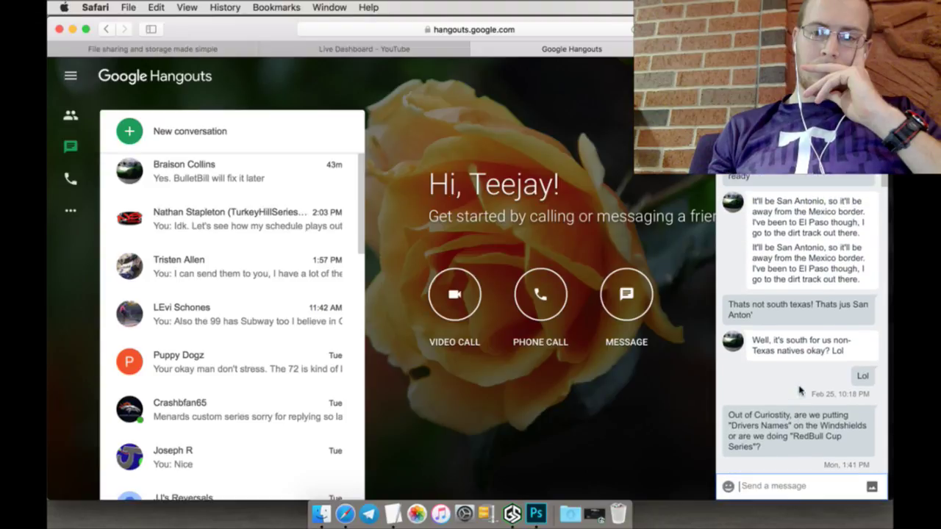
scroll(800, 390, "up", 12)
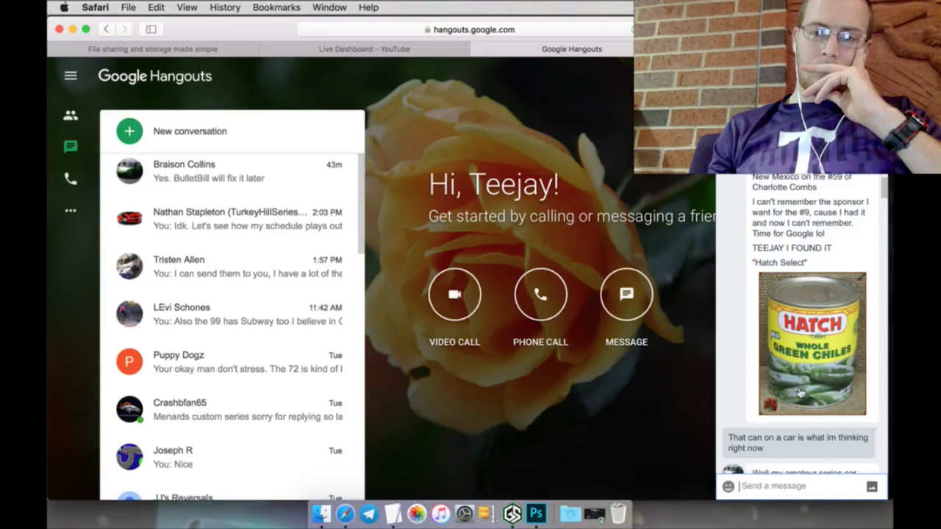
scroll(800, 393, "up", 5)
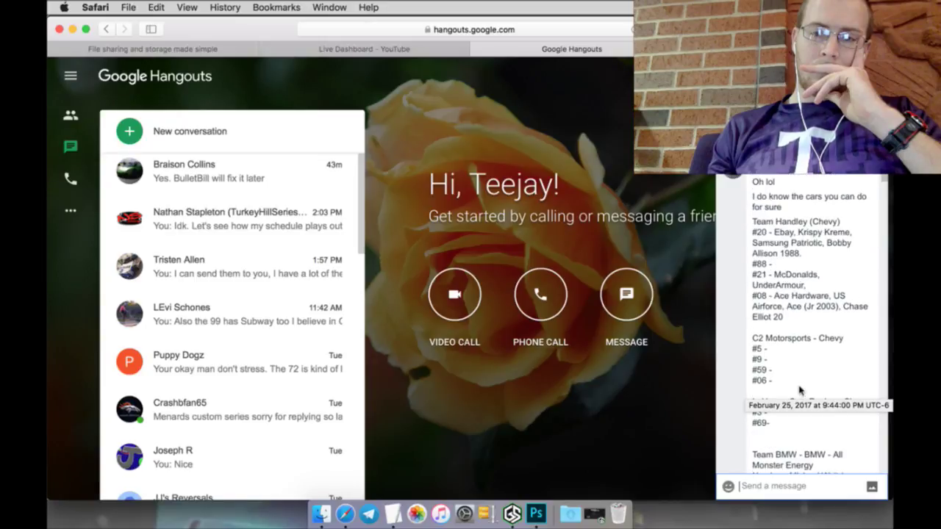
scroll(800, 391, "up", 12)
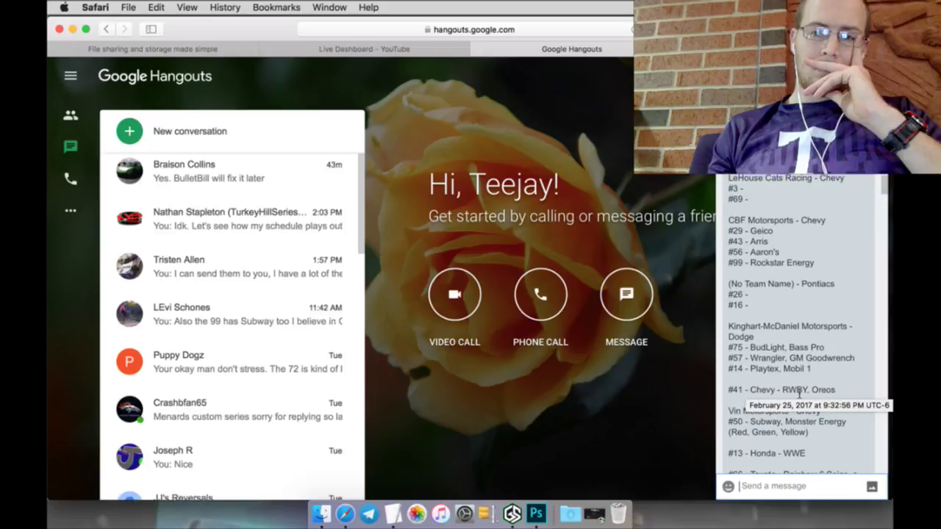
scroll(799, 393, "up", 5)
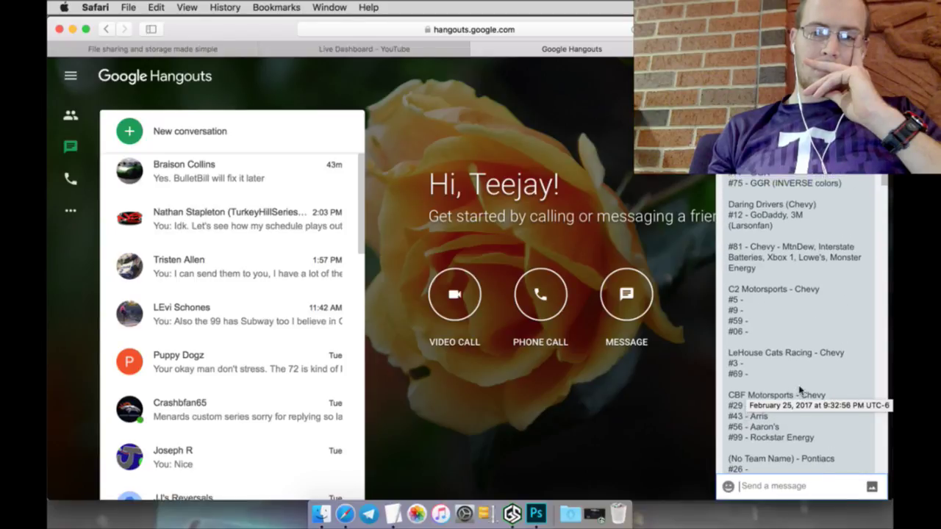
Step: Scroll through the Hangouts chat history to catch up on the conversation
scroll(799, 390, "up", 1)
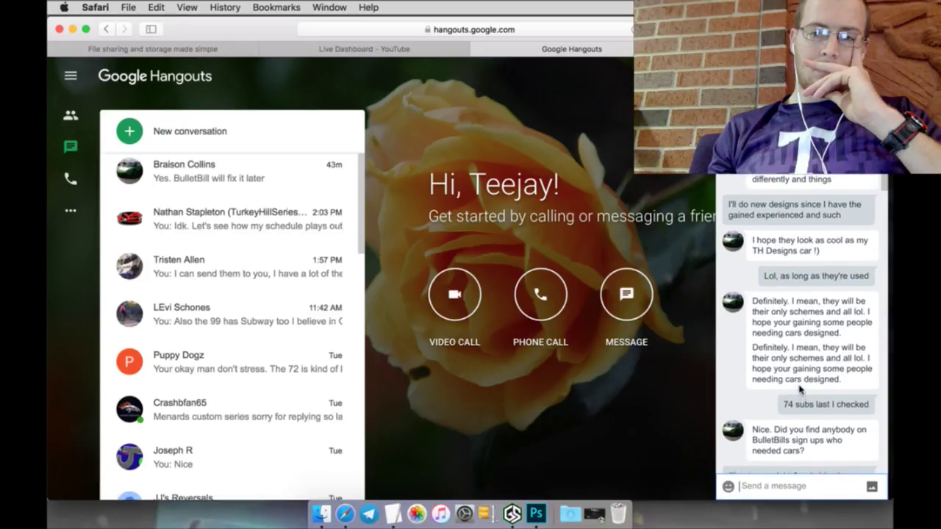
scroll(800, 390, "up", 2)
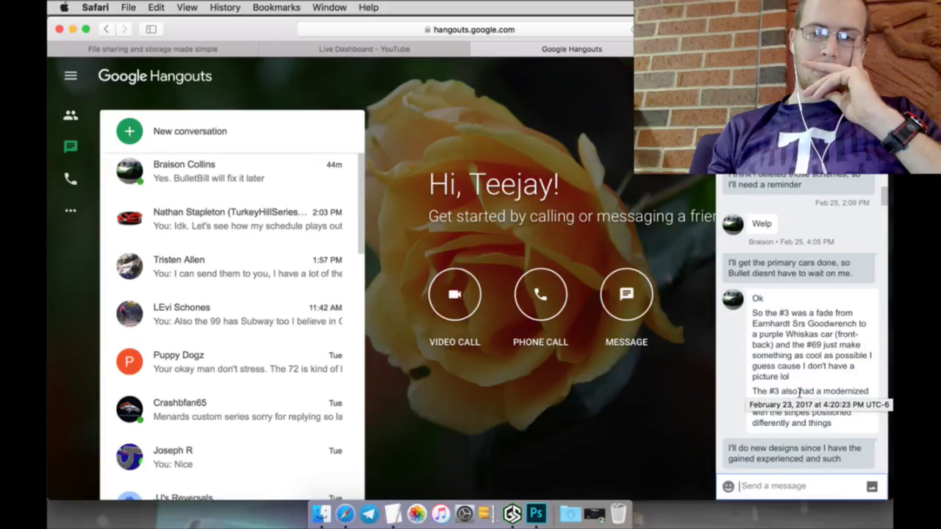
scroll(798, 393, "down", 20)
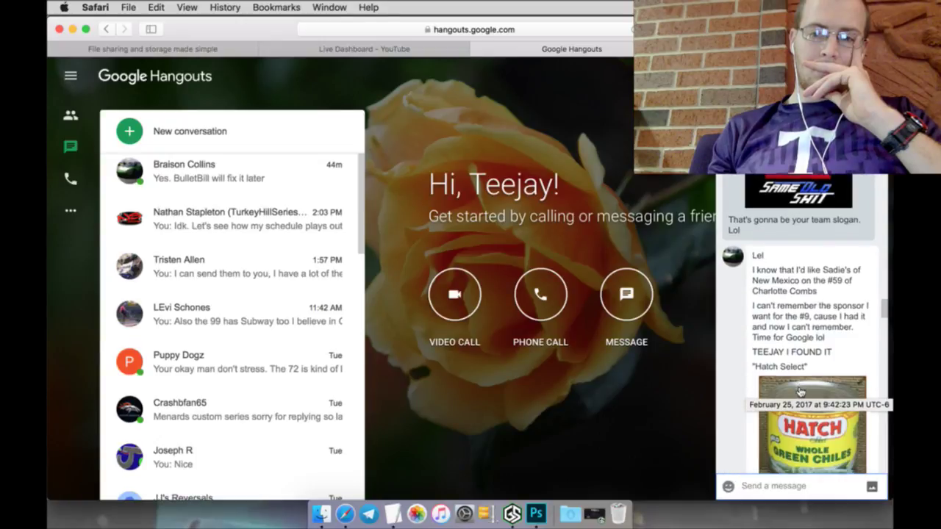
scroll(799, 389, "down", 5)
scroll(799, 390, "up", 8)
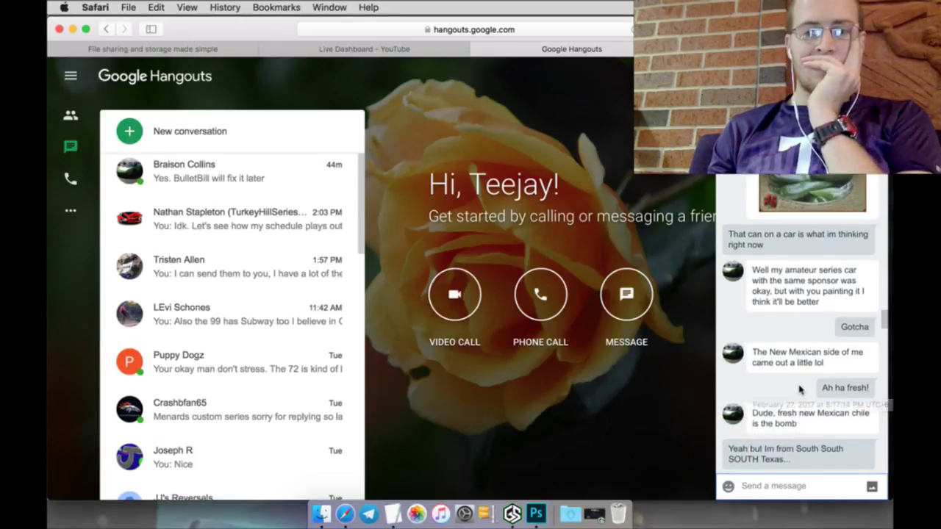
scroll(798, 389, "down", 8)
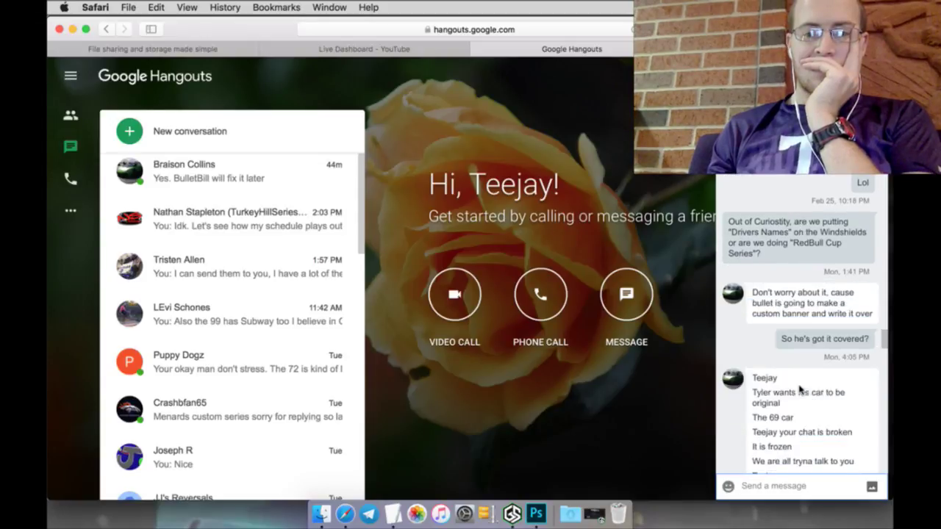
scroll(800, 389, "down", 5)
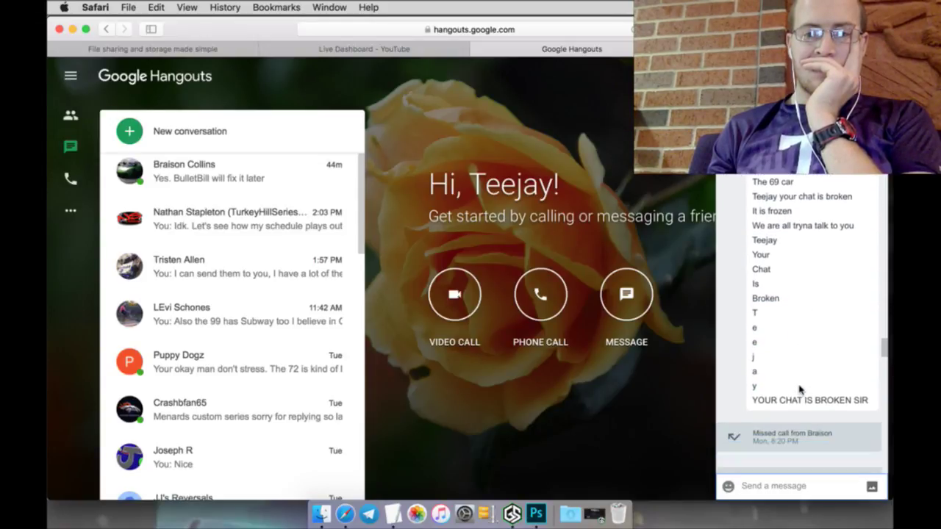
scroll(799, 390, "down", 8)
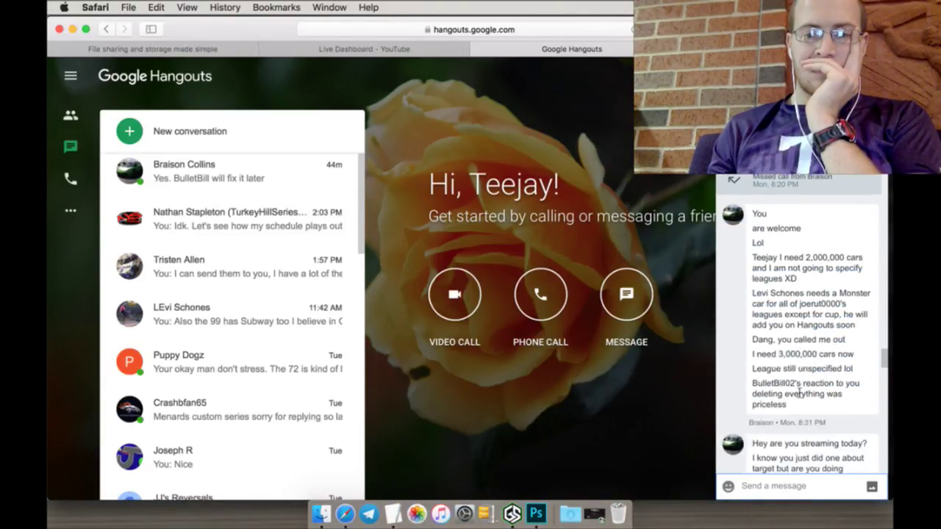
scroll(799, 389, "down", 2)
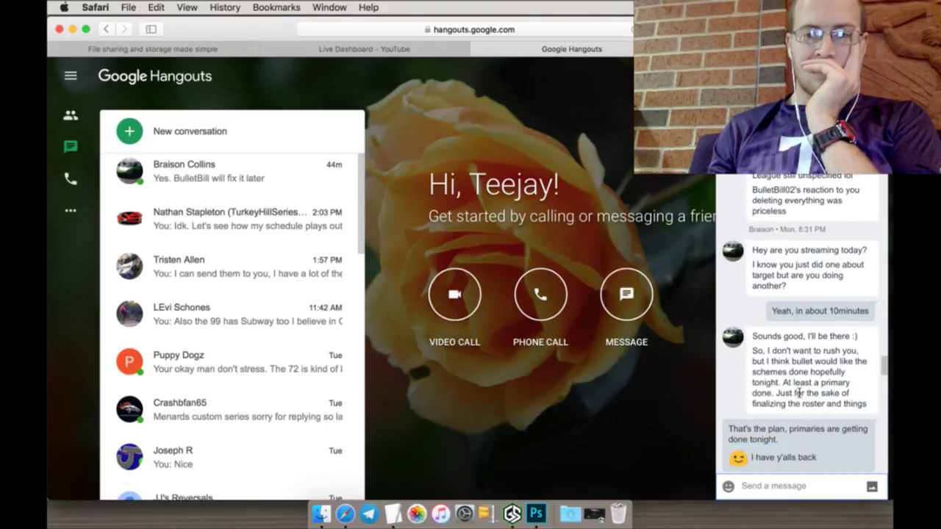
scroll(800, 392, "down", 10)
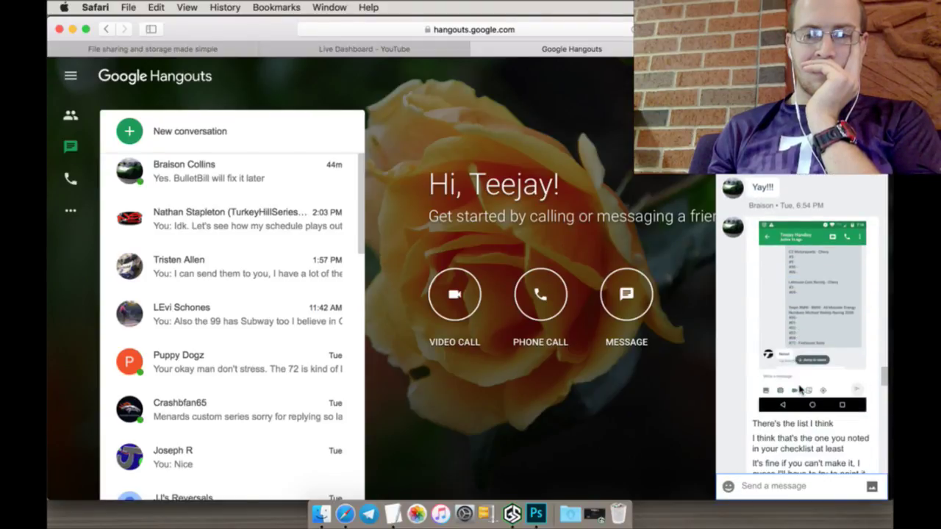
scroll(800, 390, "down", 5)
scroll(799, 389, "down", 10)
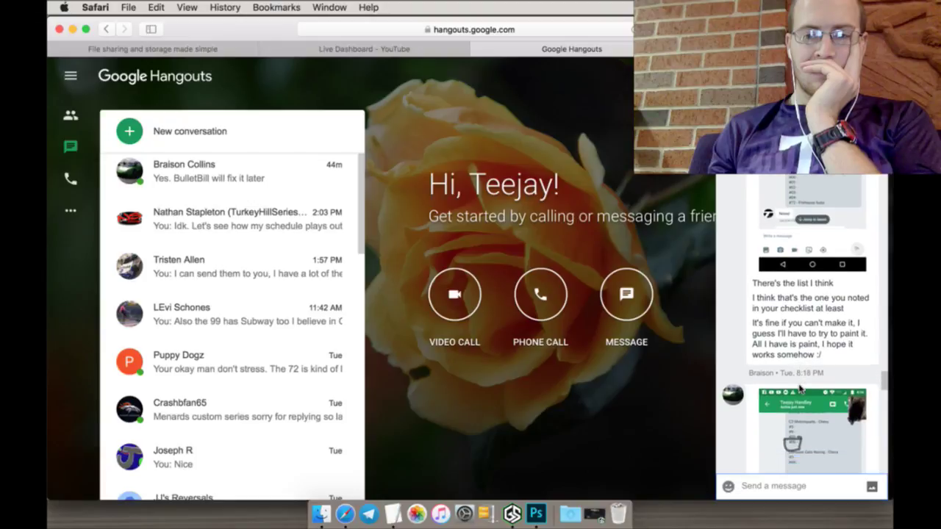
scroll(799, 390, "down", 9)
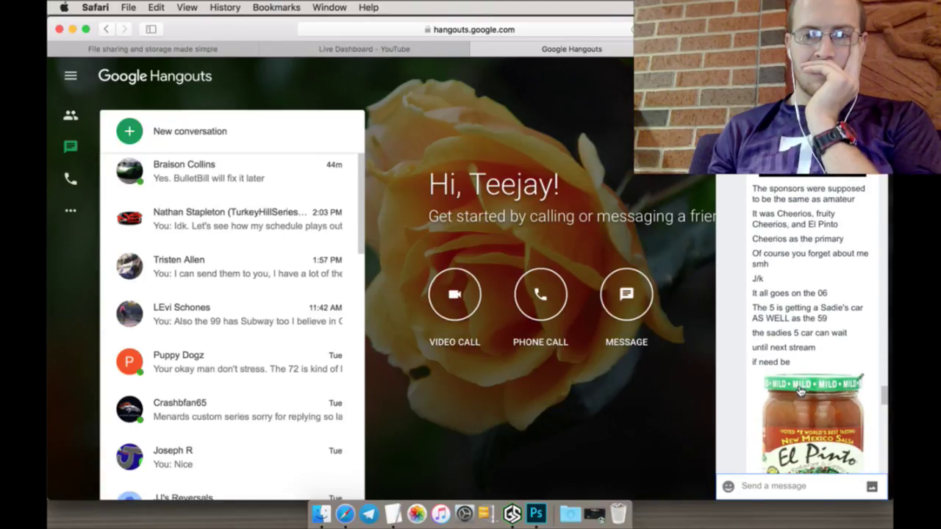
Step: Jump to the newest screenshot message, then view the MediaFire March 1 folder share details
mouse_move(800, 390)
scroll(801, 374, "up", 1)
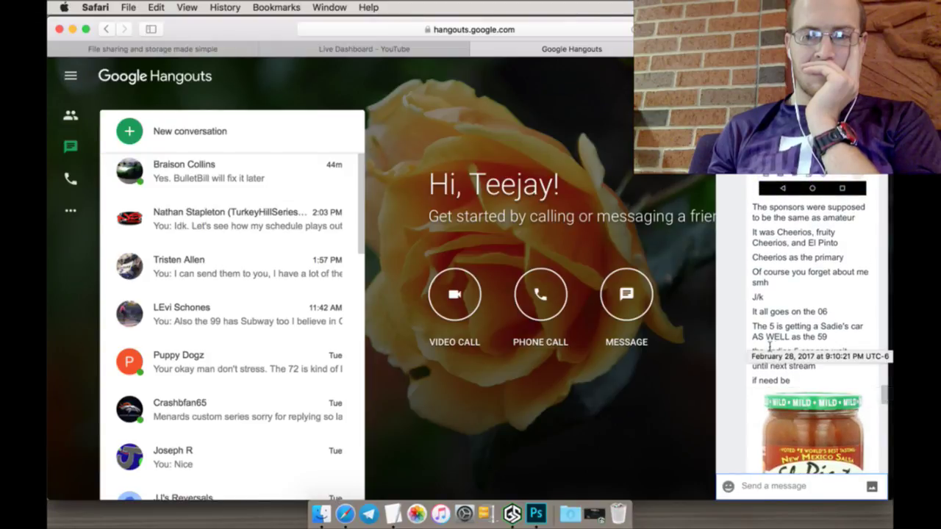
scroll(735, 404, "down", 6)
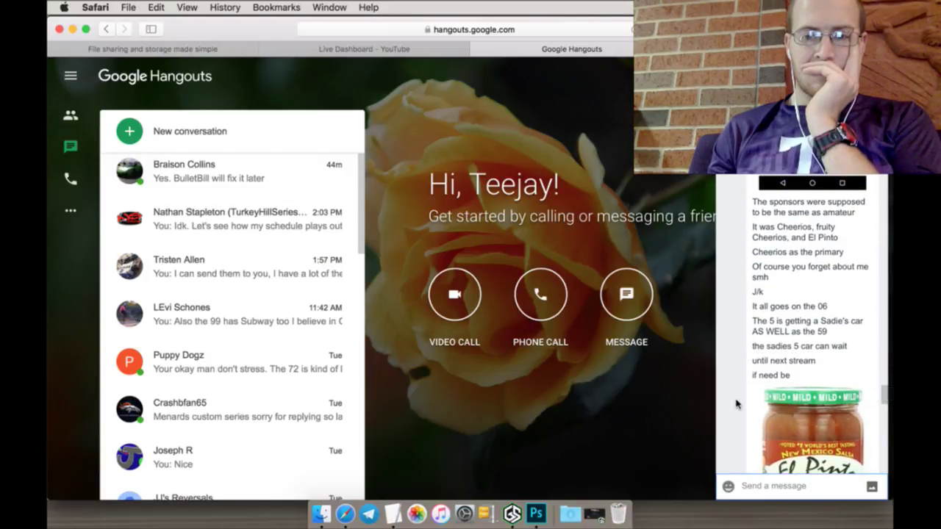
scroll(735, 404, "down", 1)
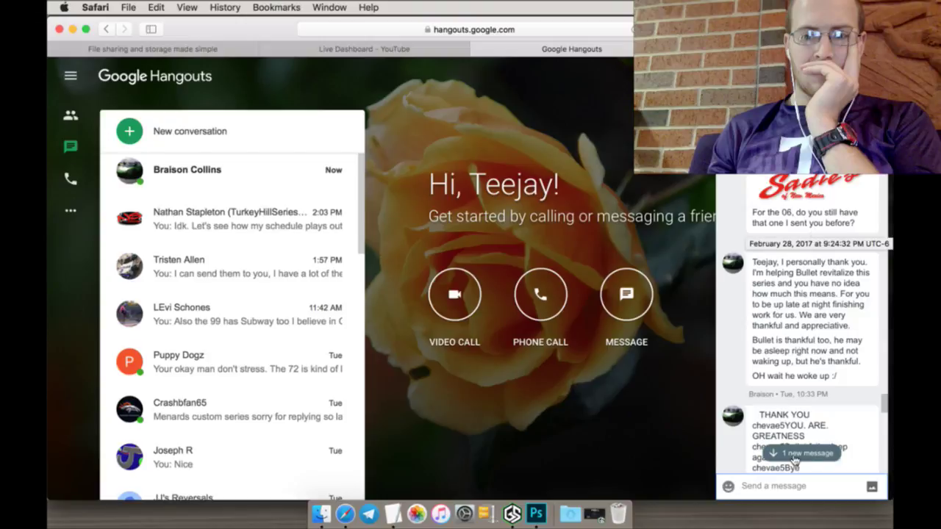
left_click(795, 455)
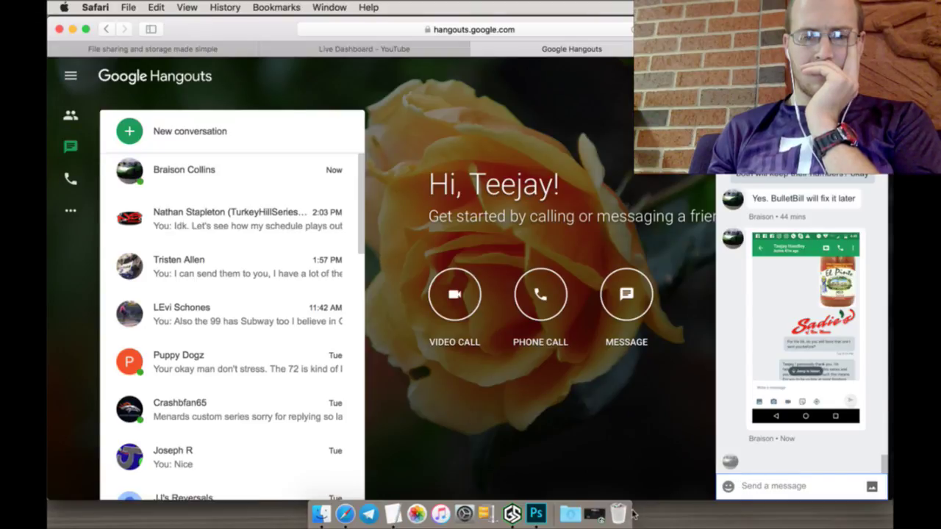
left_click(177, 51)
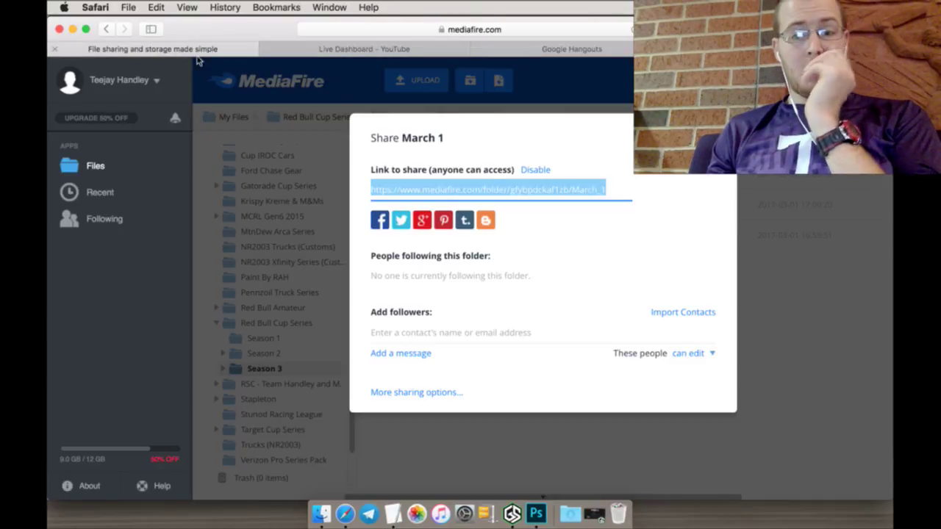
Step: Show the YouTube Live Dashboard, glance at the Chevy template in Photoshop, then return to it
left_click(395, 53)
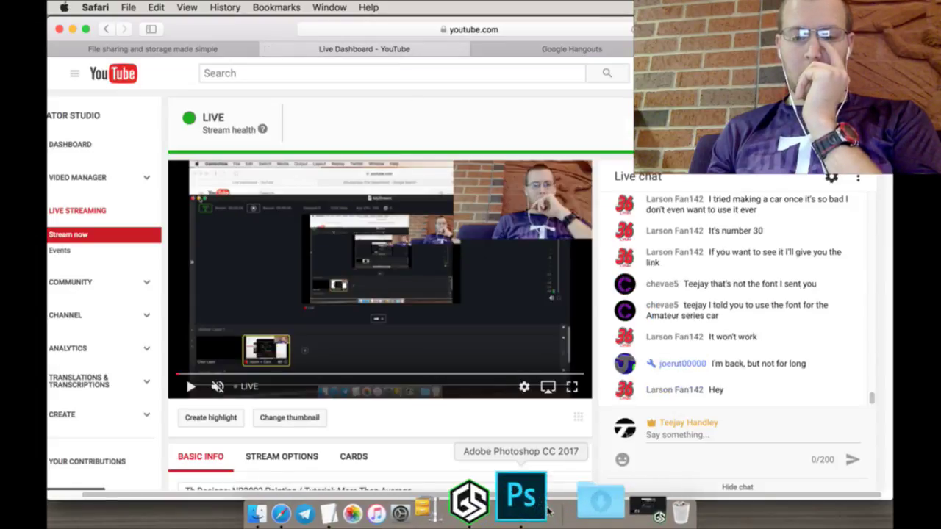
left_click(544, 507)
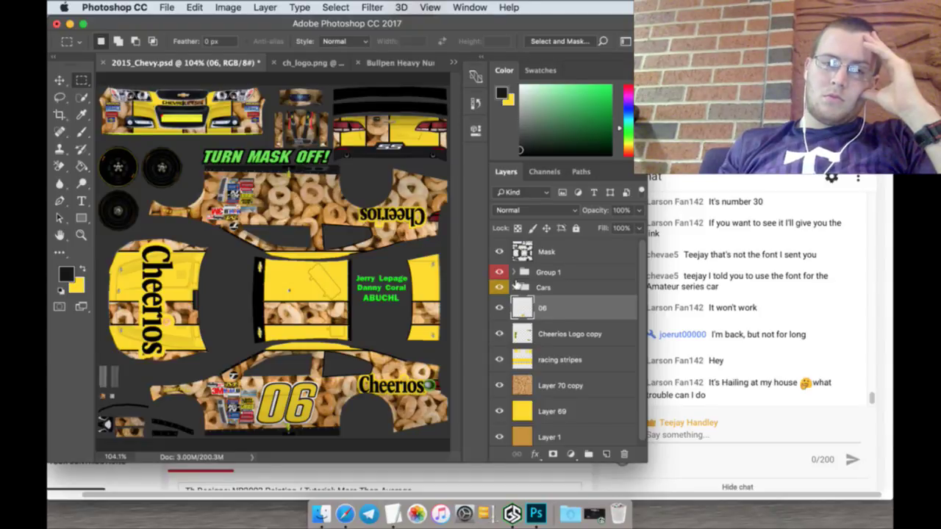
key("super+Tab")
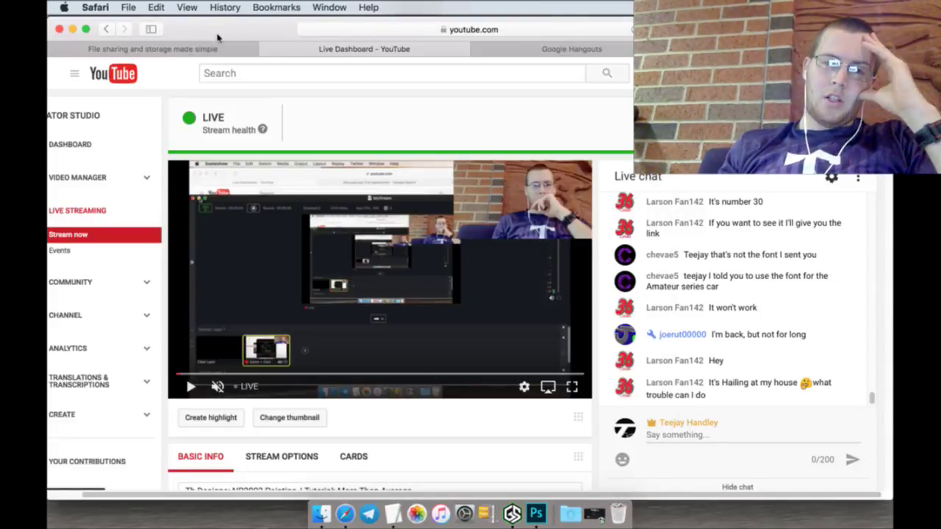
Step: Close the March 1 share details and download 06_Beneful.tga from the Red Bull Amateur folder
left_click(219, 49)
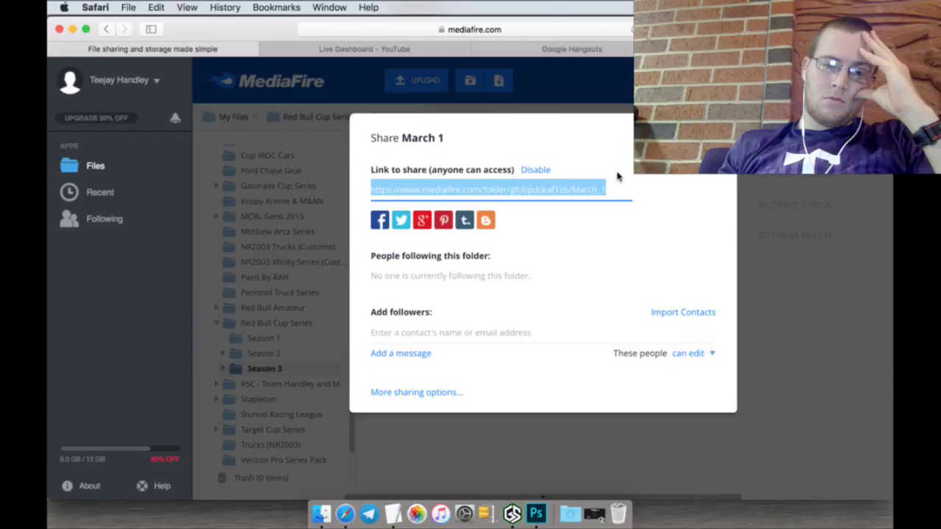
left_click(337, 299)
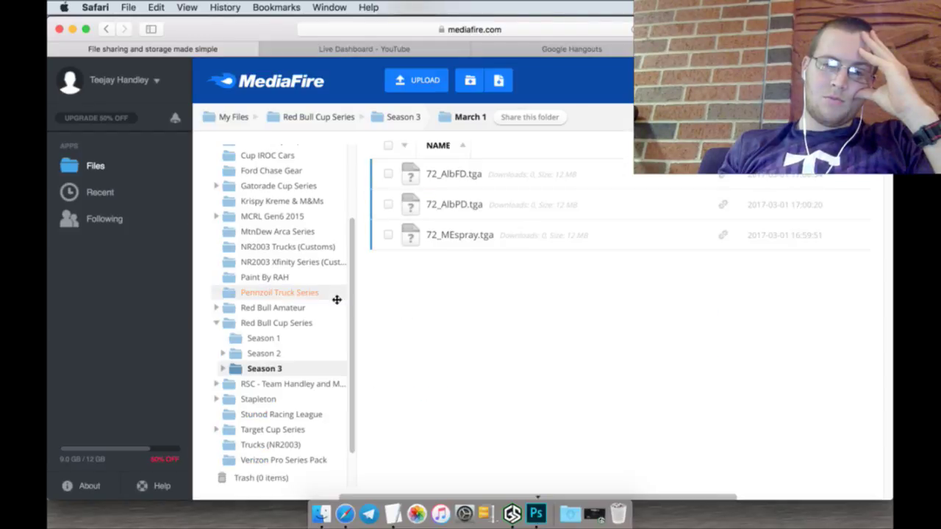
left_click(300, 310)
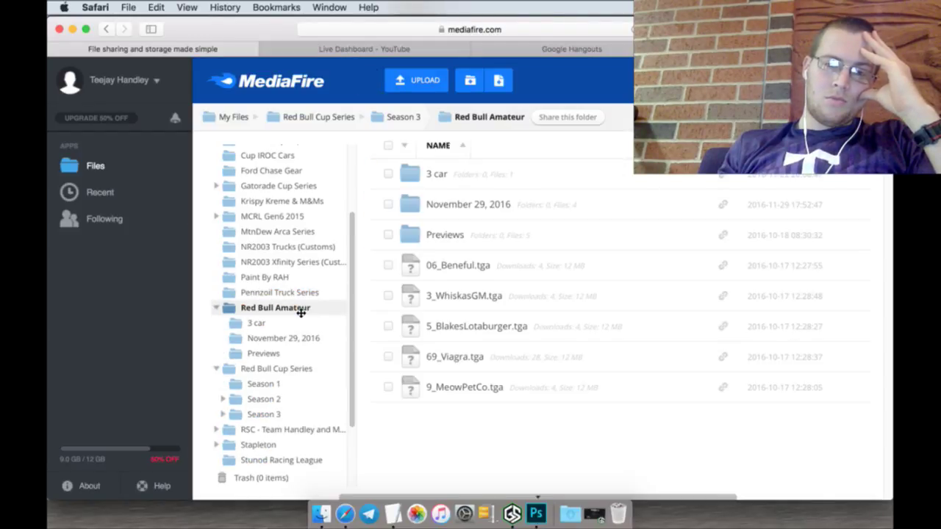
left_click(453, 269)
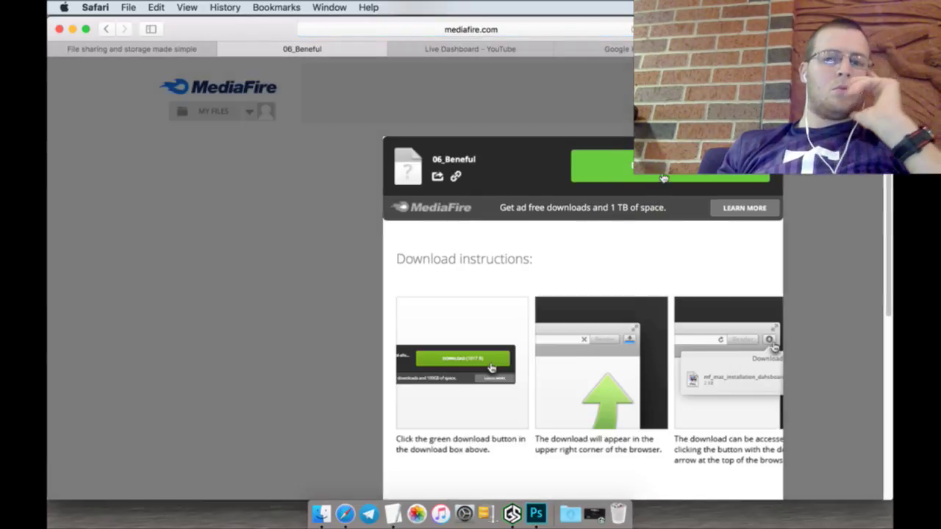
left_click(651, 177)
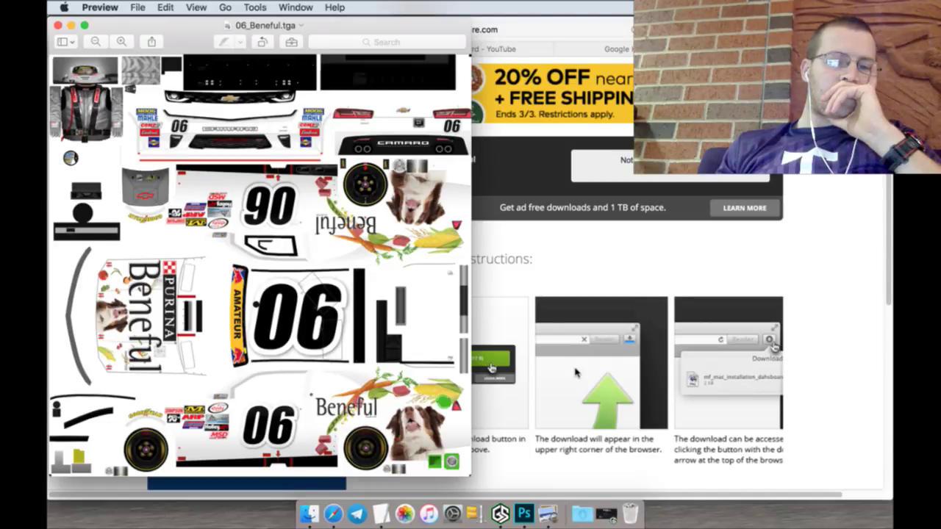
Step: Close the 06_Beneful preview and its MediaFire tab, returning to the YouTube Live Dashboard
left_click(59, 25)
left_click(224, 48)
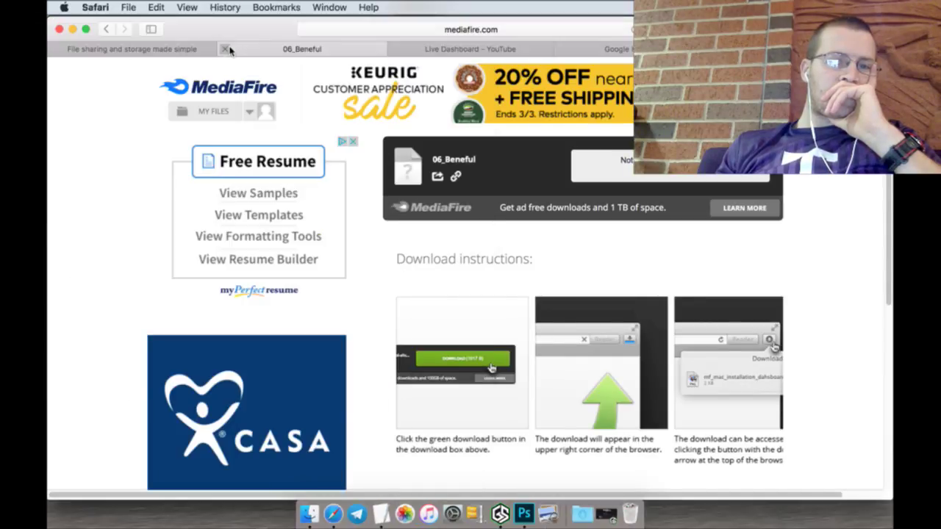
left_click(224, 49)
left_click(267, 50)
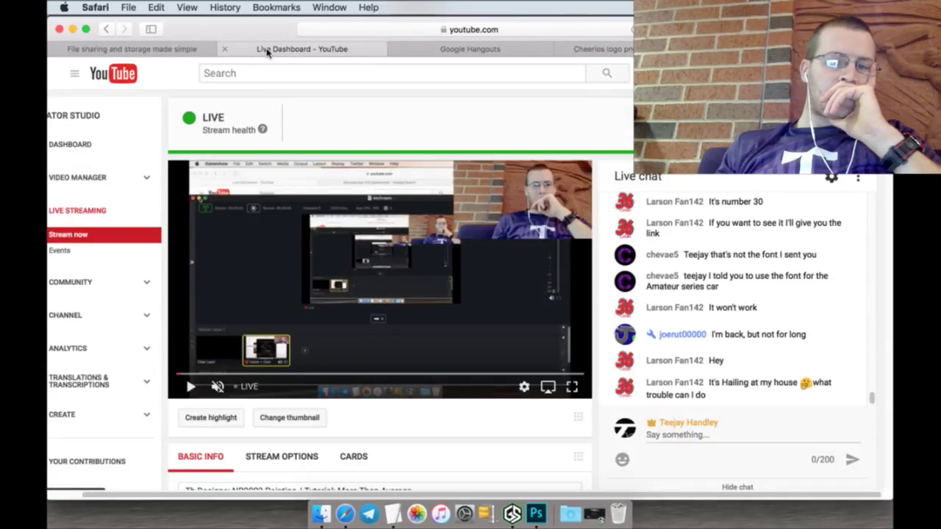
Step: Back in Photoshop, hide the gold 06 number layer on the Chevy template
left_click(536, 514)
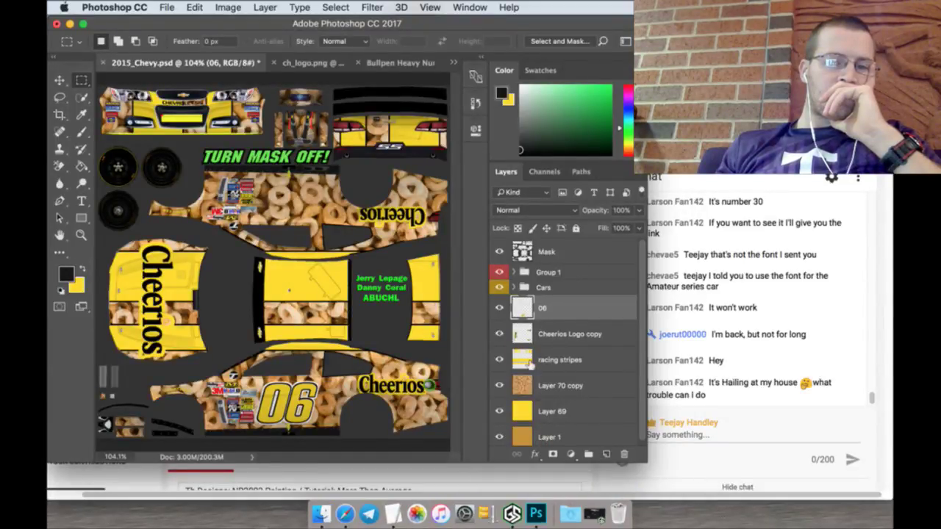
left_click(500, 308)
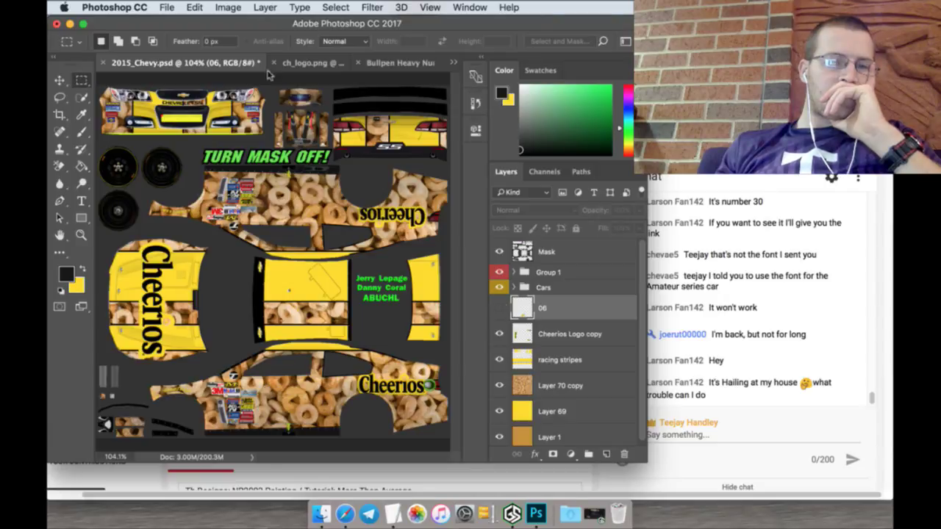
left_click(166, 7)
left_click(184, 34)
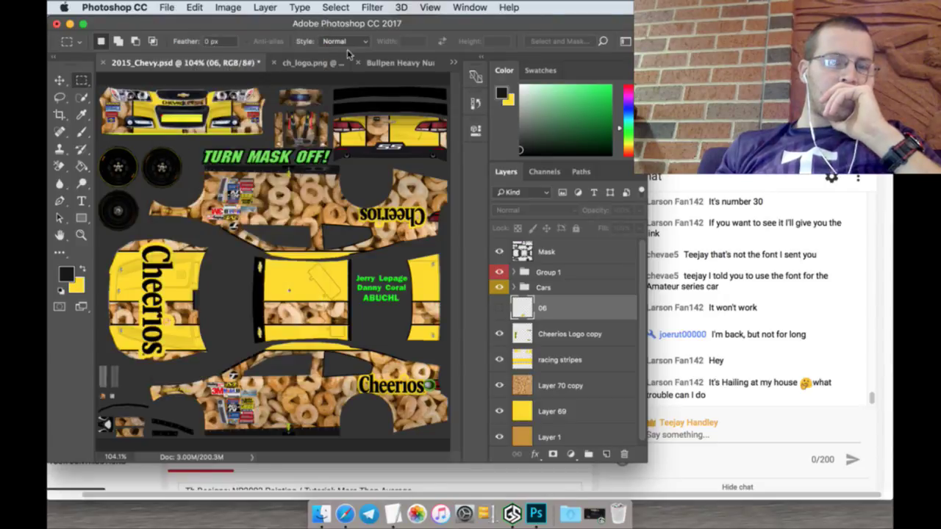
Step: Open the 06 number image from the Numbers folder
left_click(449, 45)
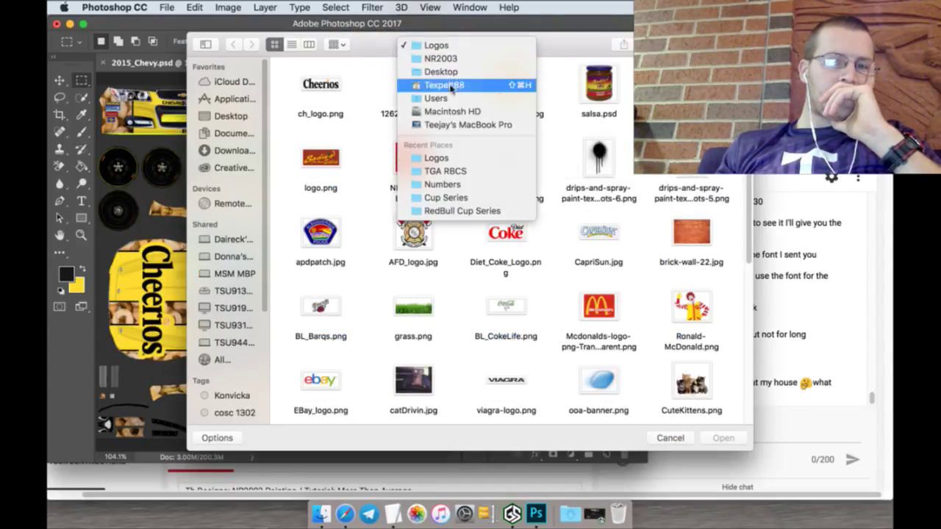
left_click(448, 184)
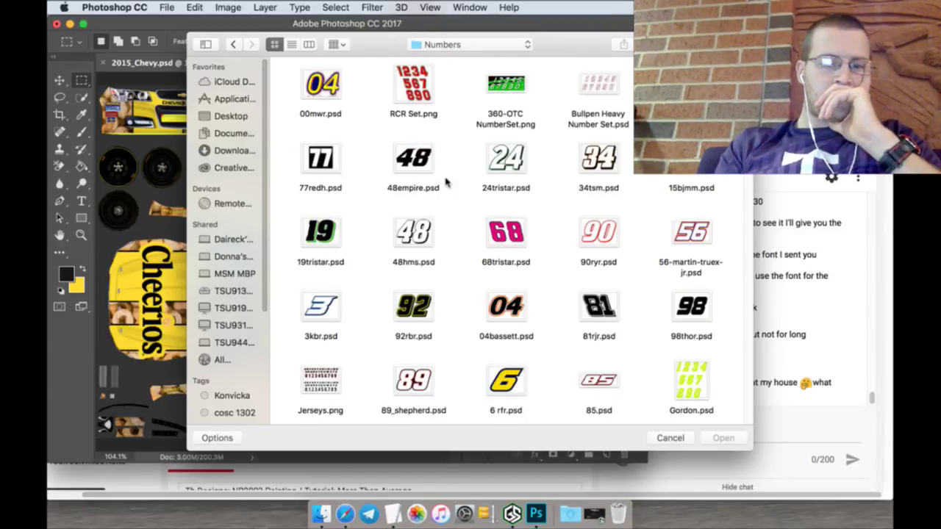
type("06")
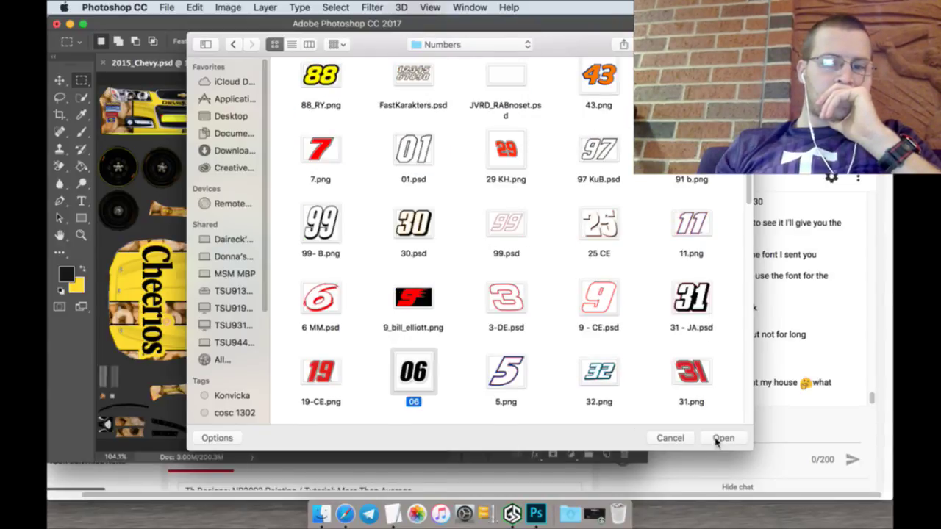
left_click(719, 438)
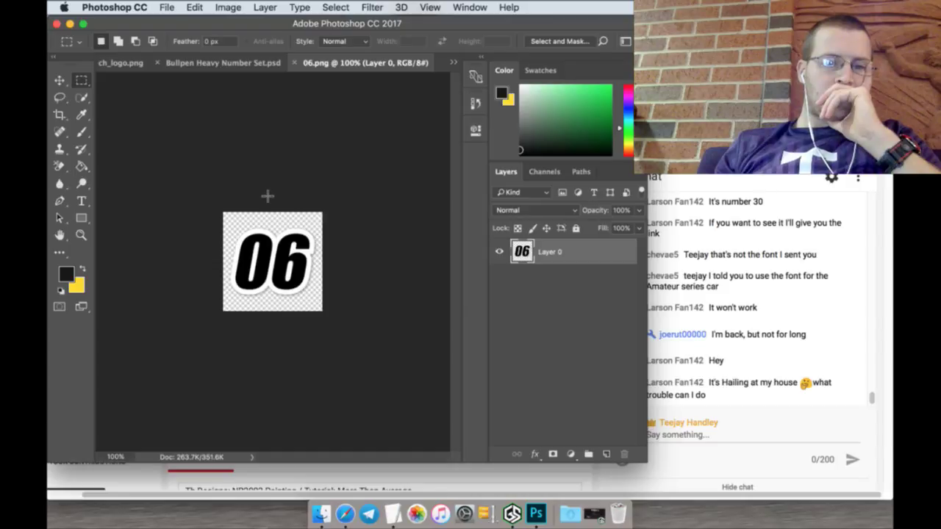
Step: Try filling the 06 outline yellow with the Paint Bucket, then undo it
left_click(82, 269)
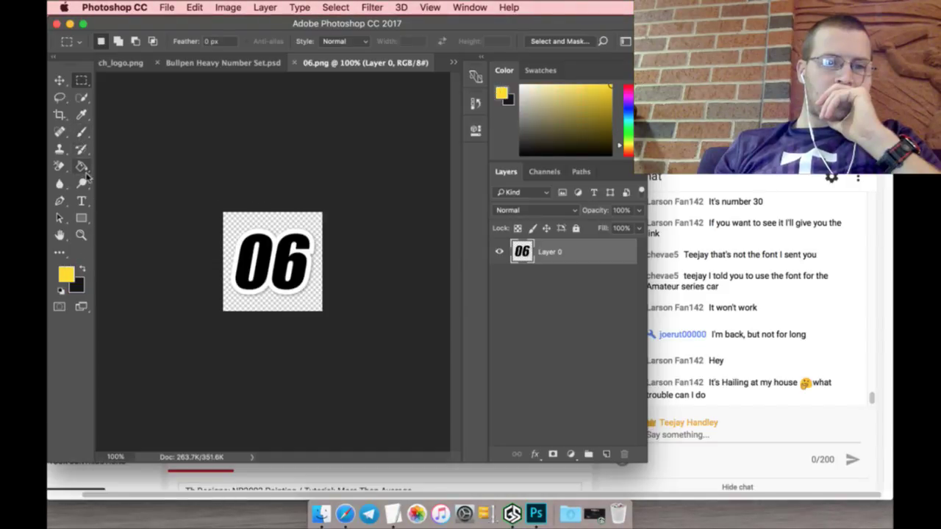
left_click(83, 169)
left_click(265, 228)
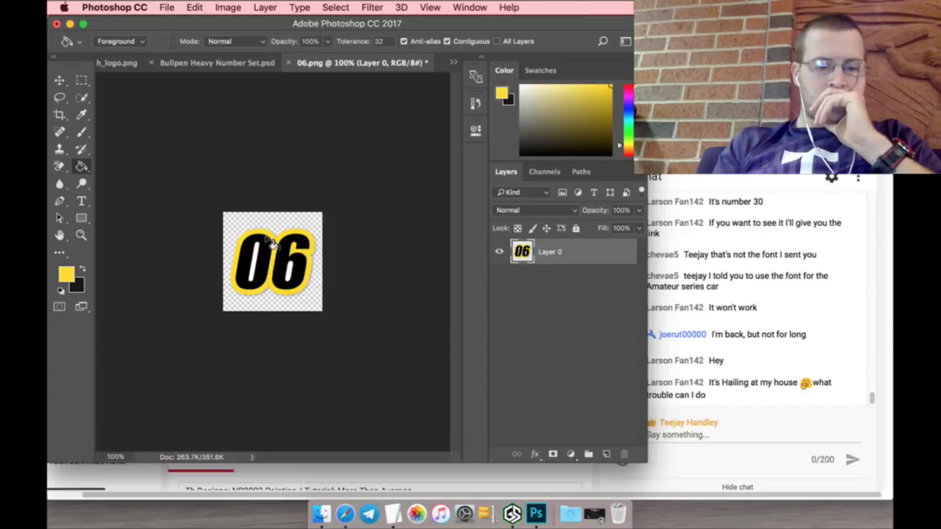
key("super+z")
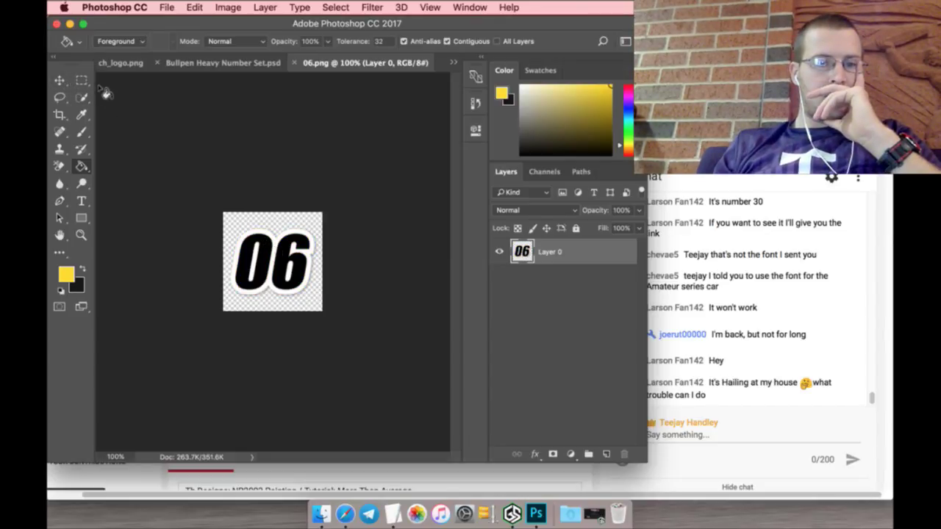
Step: Close the Cheerios logo image and drag the 06 number onto the 2015_Chevy template
left_click(67, 82)
left_click_drag(250, 230, 146, 97)
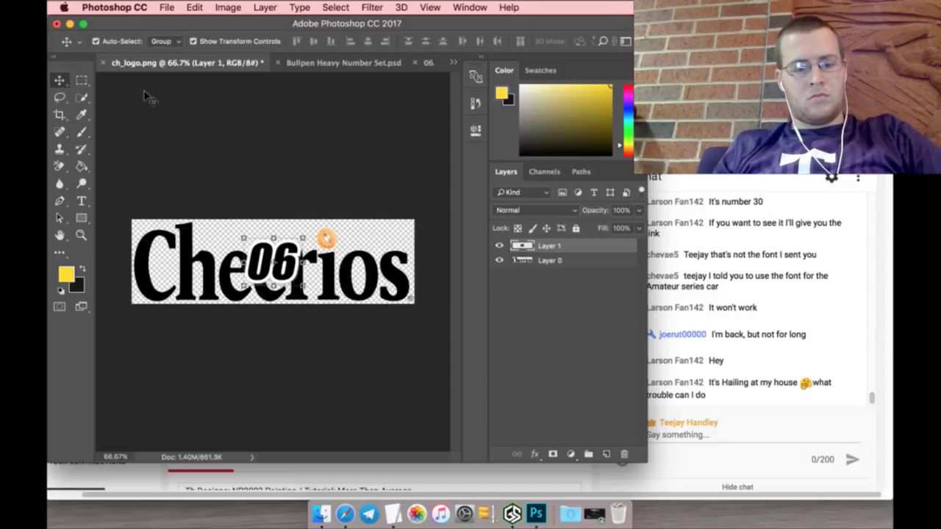
key("super+z")
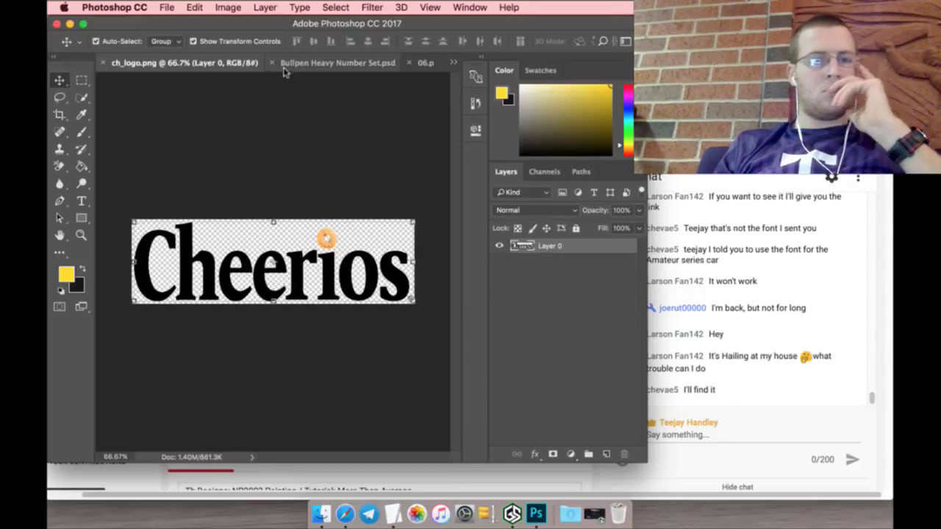
left_click(103, 63)
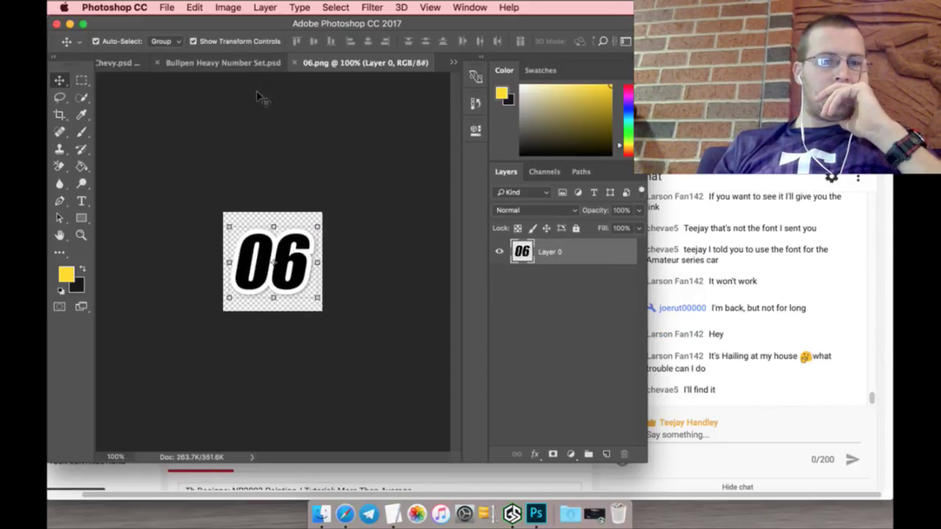
left_click_drag(332, 67, 217, 62)
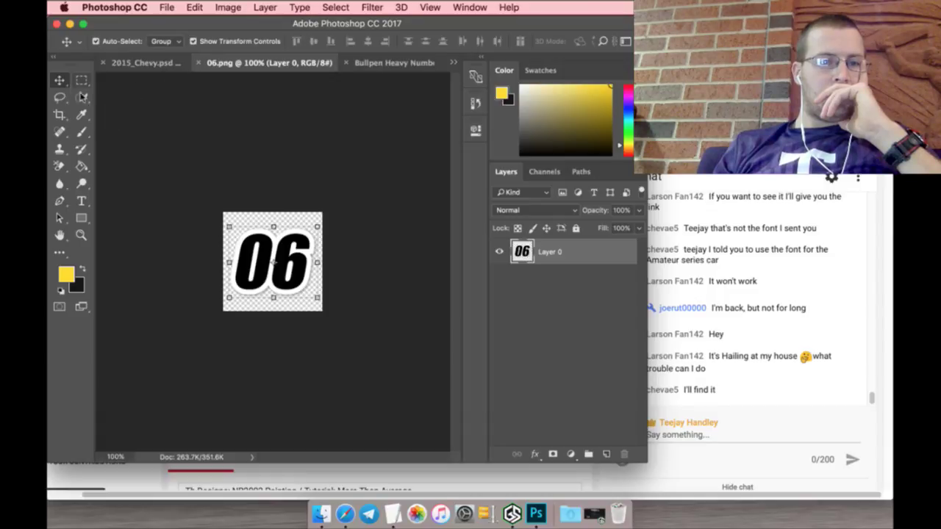
left_click_drag(251, 244, 132, 57)
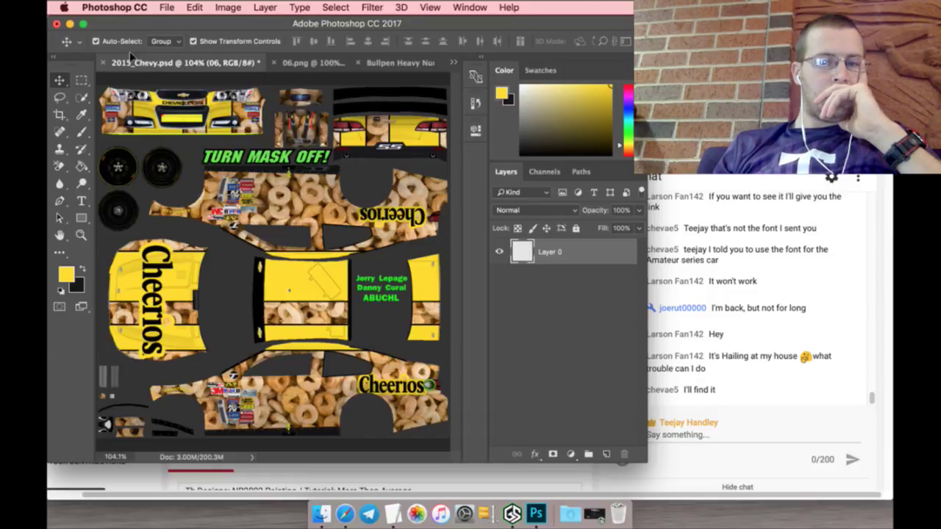
Step: Place the 06 number on the lower side panel and scale it to about 60%
left_click_drag(251, 221, 320, 362)
key("ctrl+t")
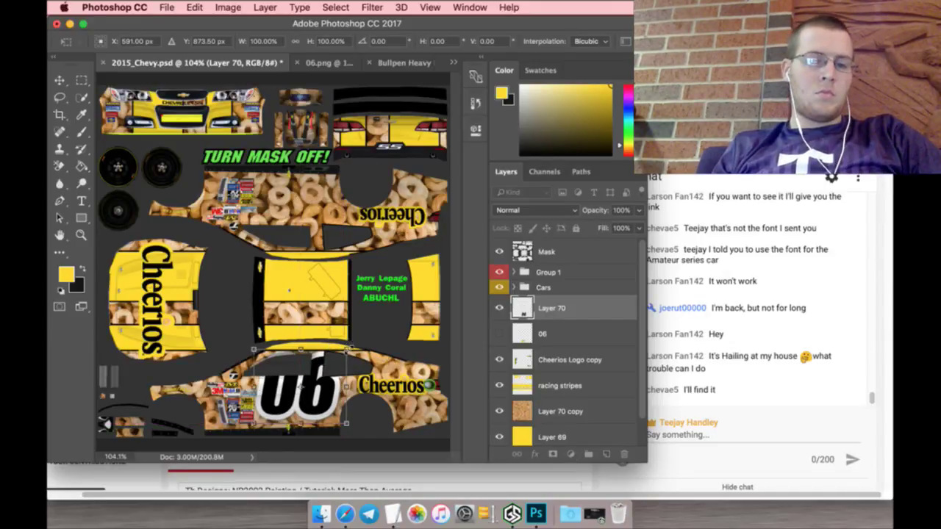
left_click_drag(346, 346, 313, 380)
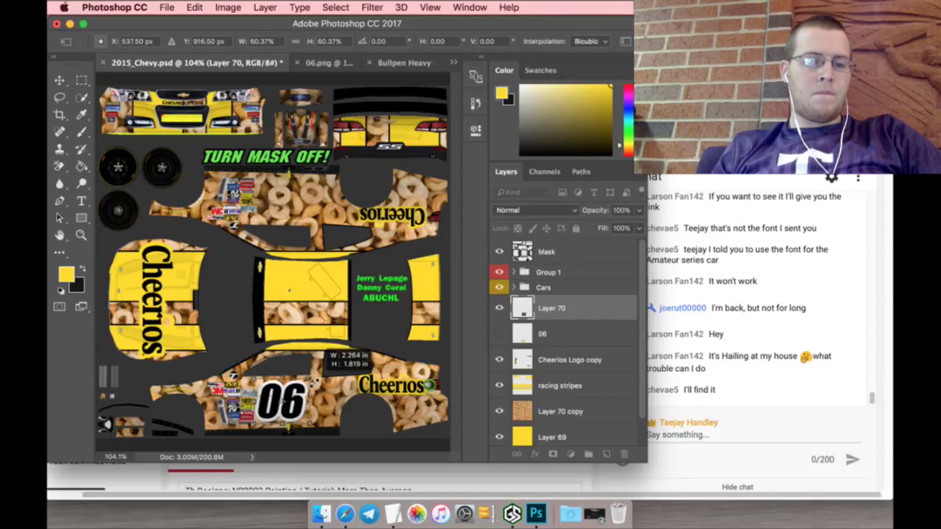
left_click_drag(313, 380, 312, 381)
left_click(86, 80)
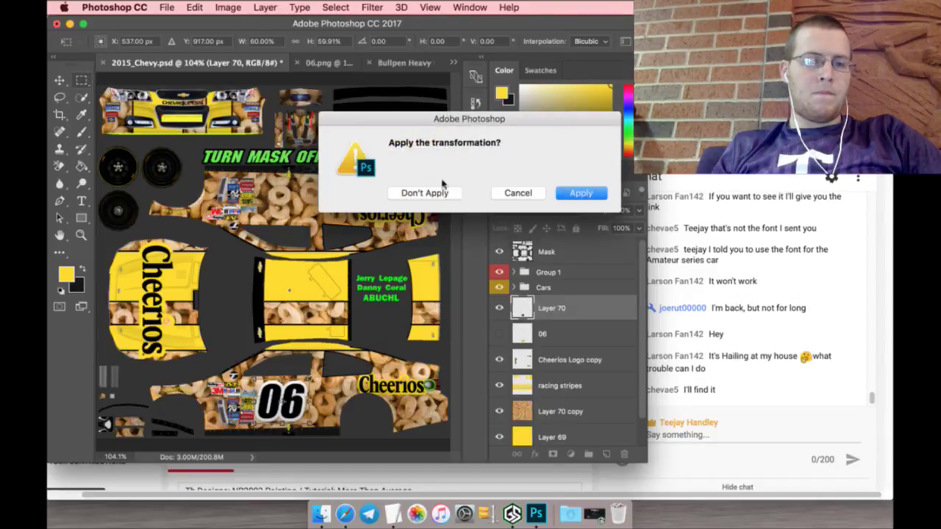
left_click(560, 195)
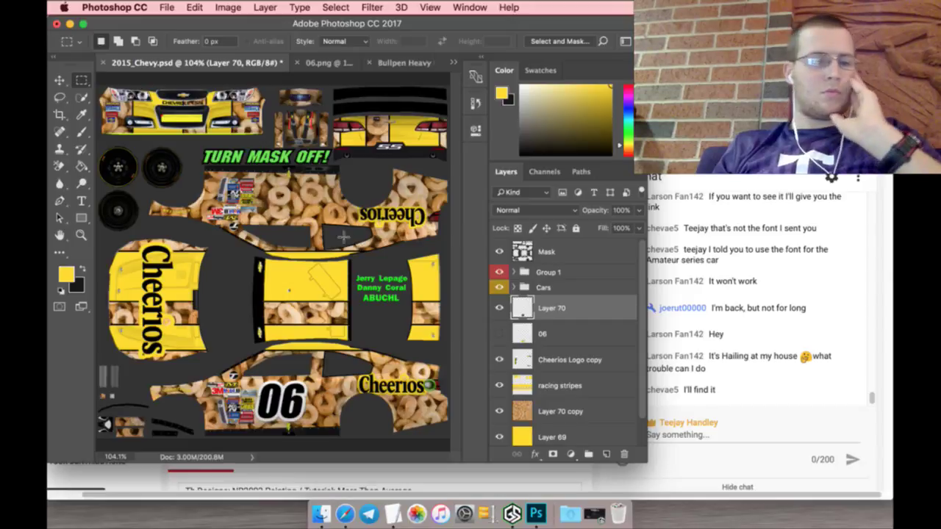
Step: Fill the 06 digits yellow and their outline black with the Paint Bucket
left_click(82, 167)
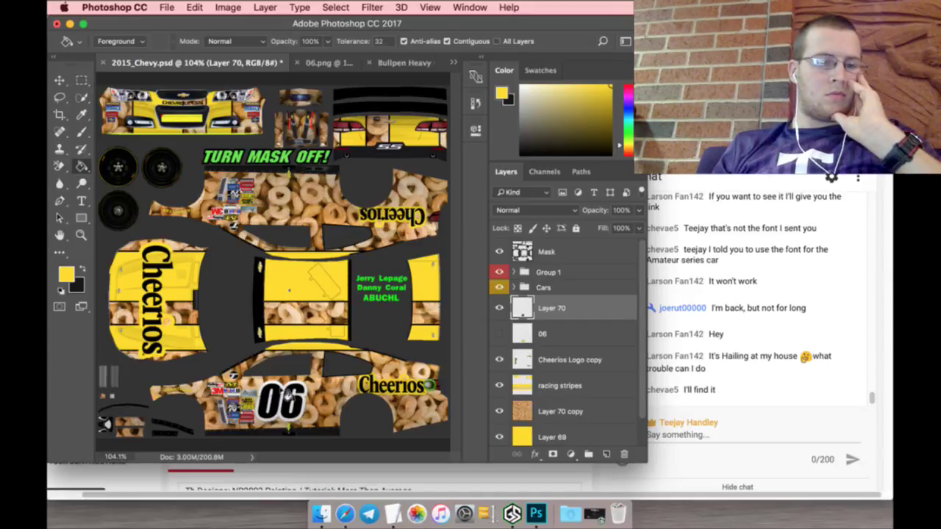
left_click(280, 399)
left_click(298, 413)
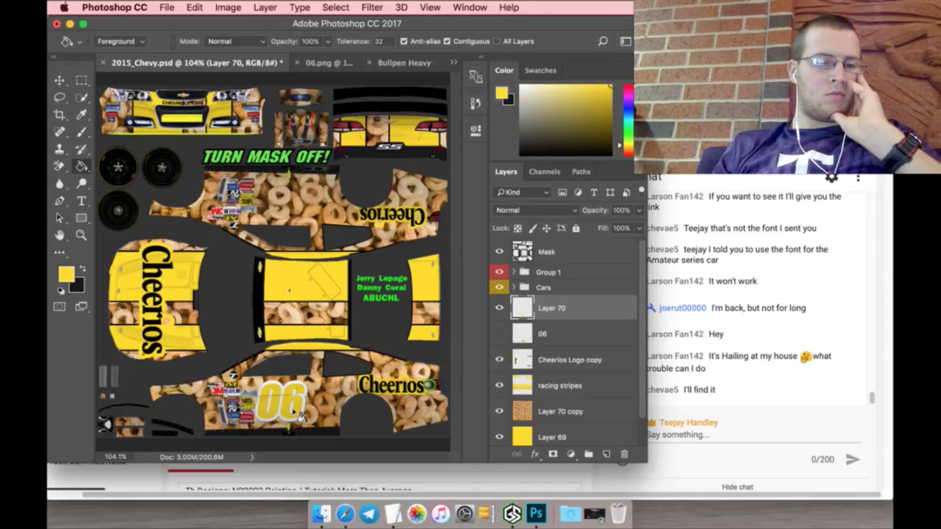
left_click(79, 269)
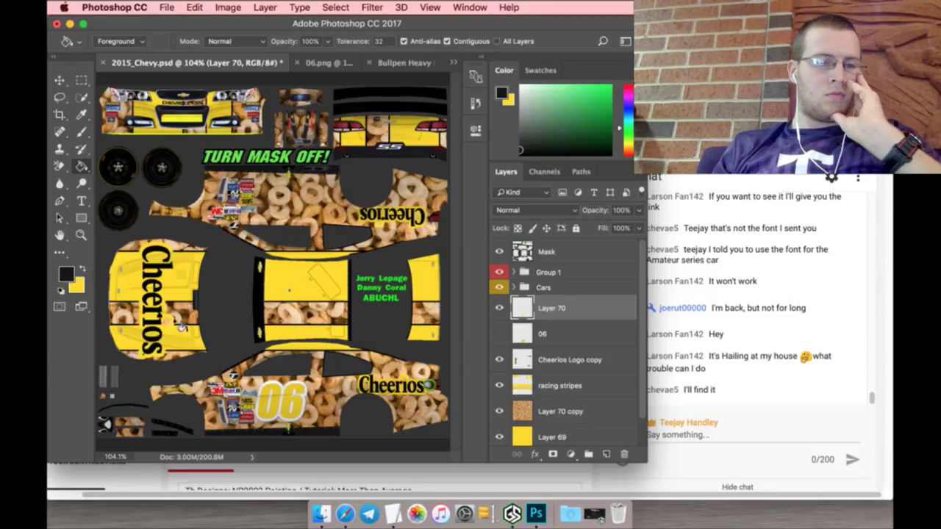
left_click(285, 389)
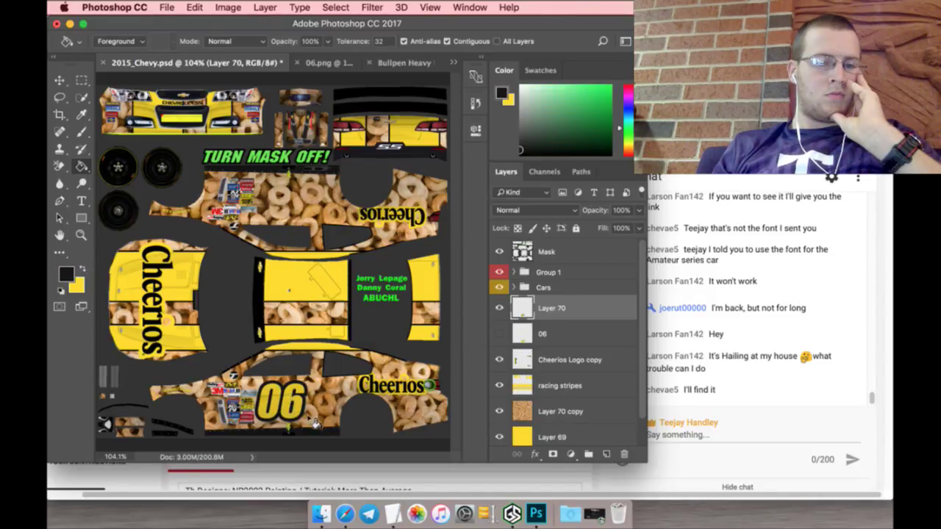
Step: Select the old 06 layer and send it to the trash
left_click(81, 81)
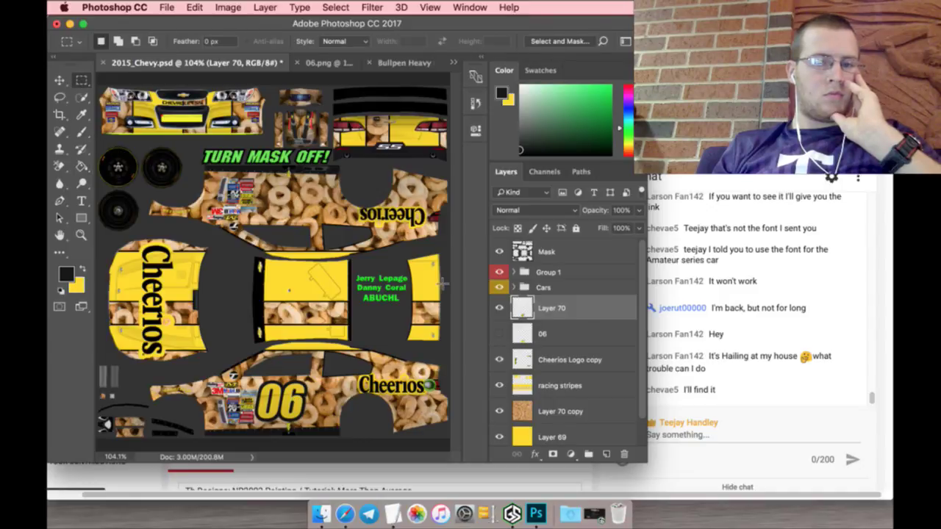
left_click(559, 333)
left_click(624, 454)
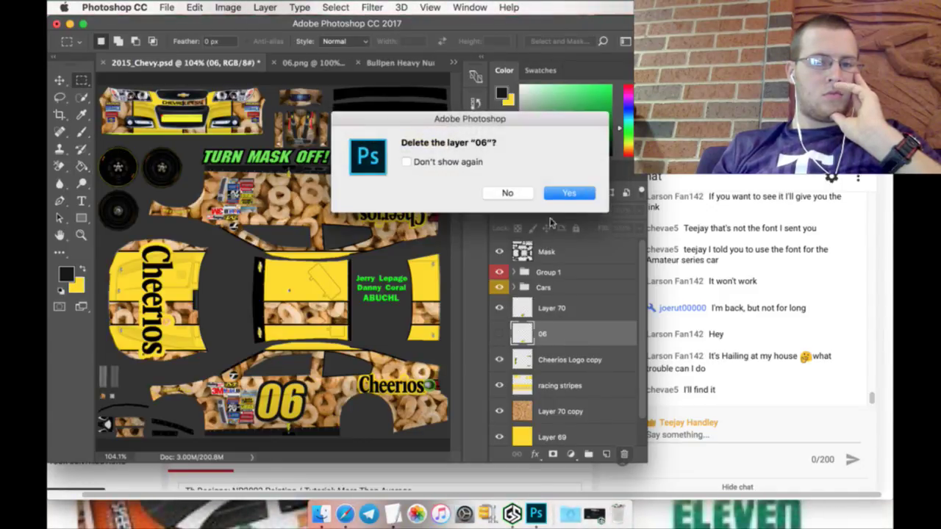
Step: Finish deleting the old 06 layer, rename Layer 70 to 06, and duplicate it
left_click(569, 193)
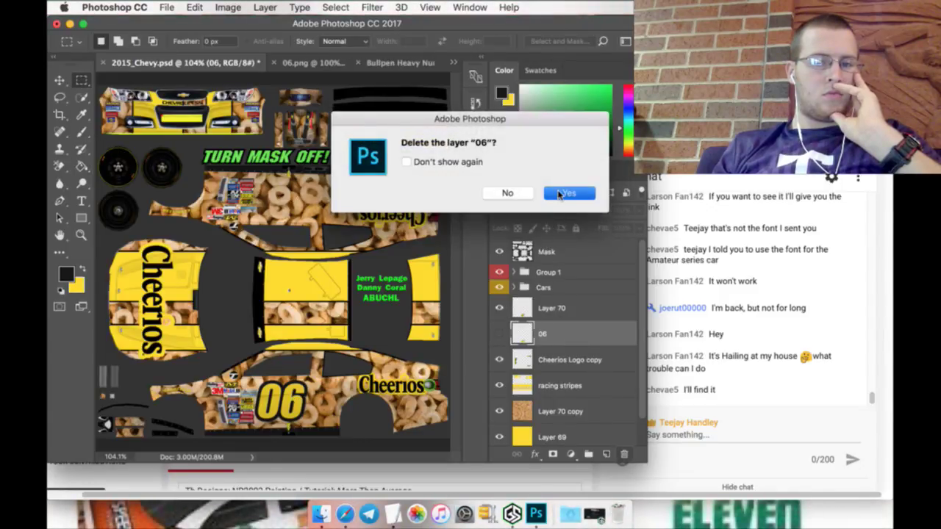
left_click(559, 308)
double_click(557, 308)
type("06")
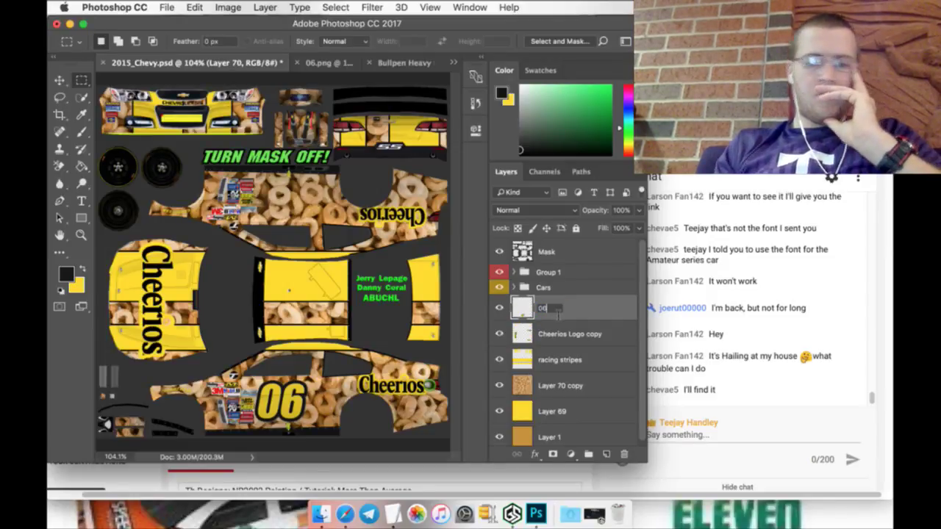
key("Return")
right_click(559, 308)
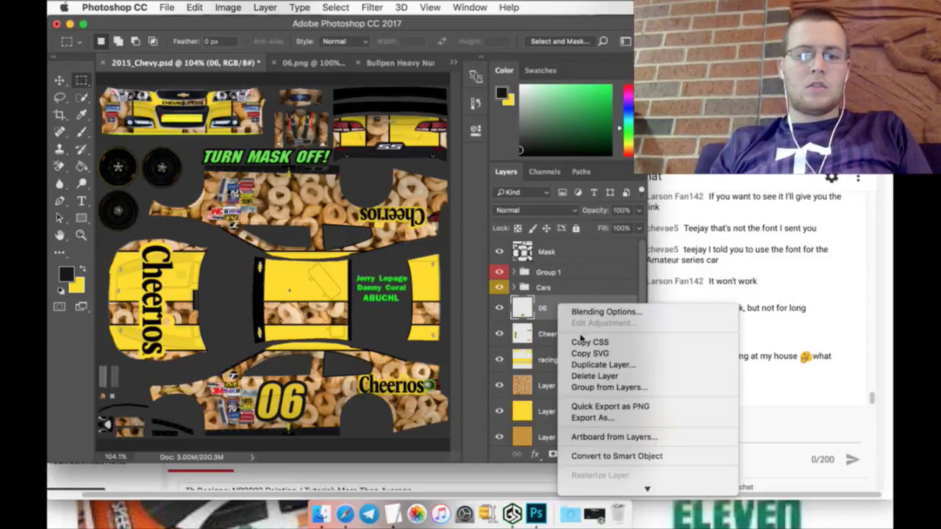
left_click(621, 365)
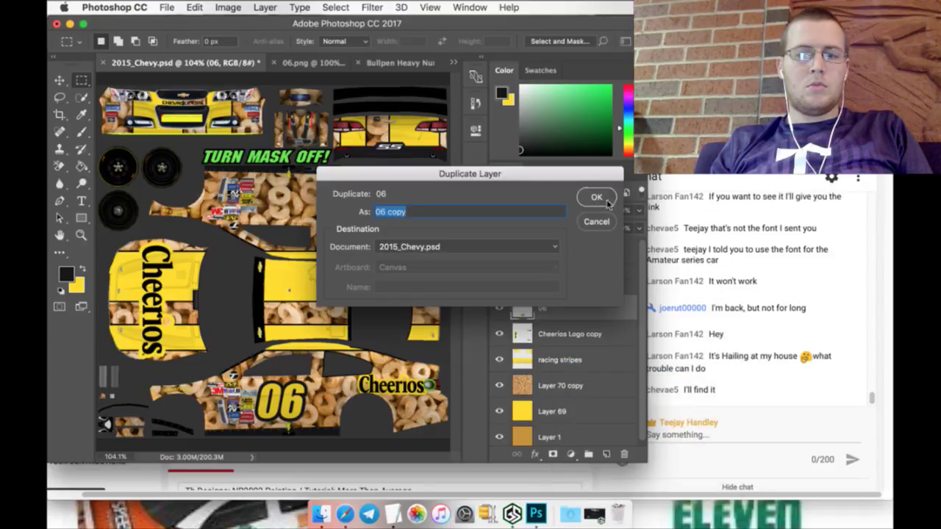
left_click(597, 198)
Step: Rotate the 06 copy 180° and position it on the upper side panel (Y 317)
key("v")
key("super+t")
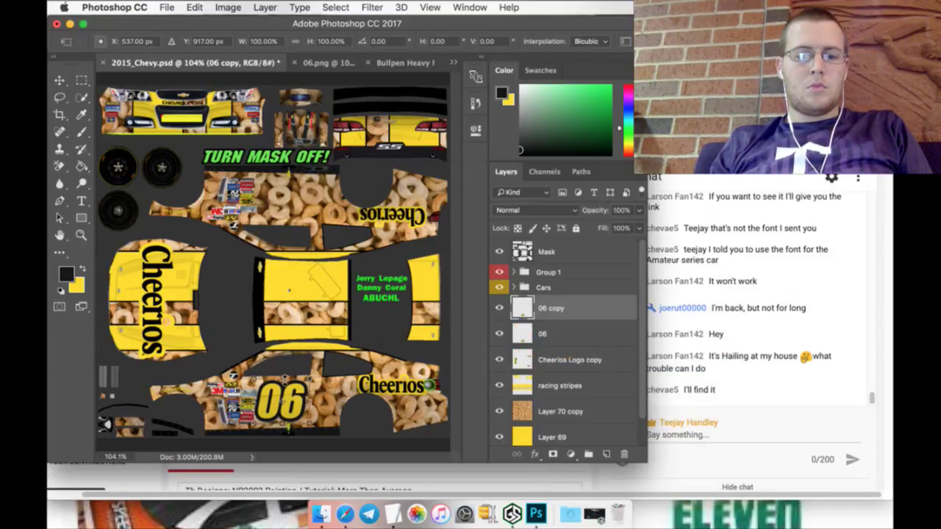
type("180")
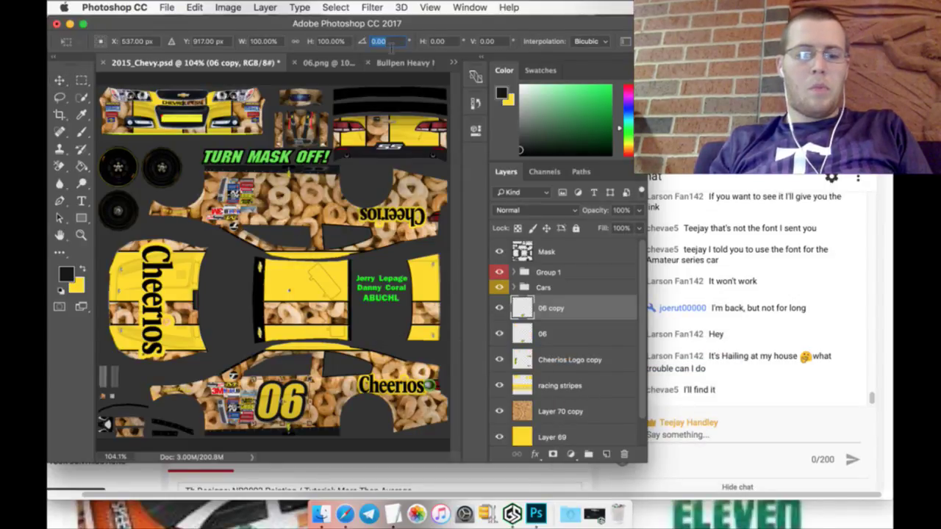
key("Return")
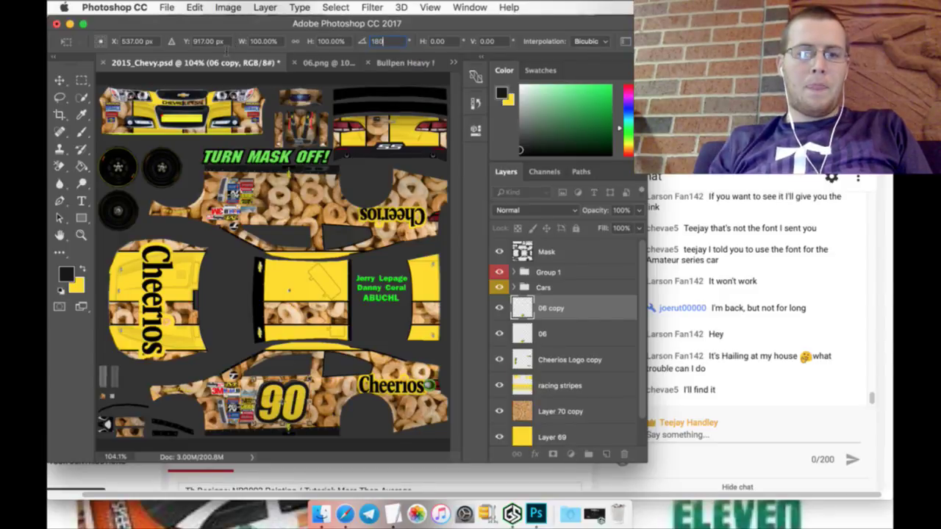
left_click(206, 42)
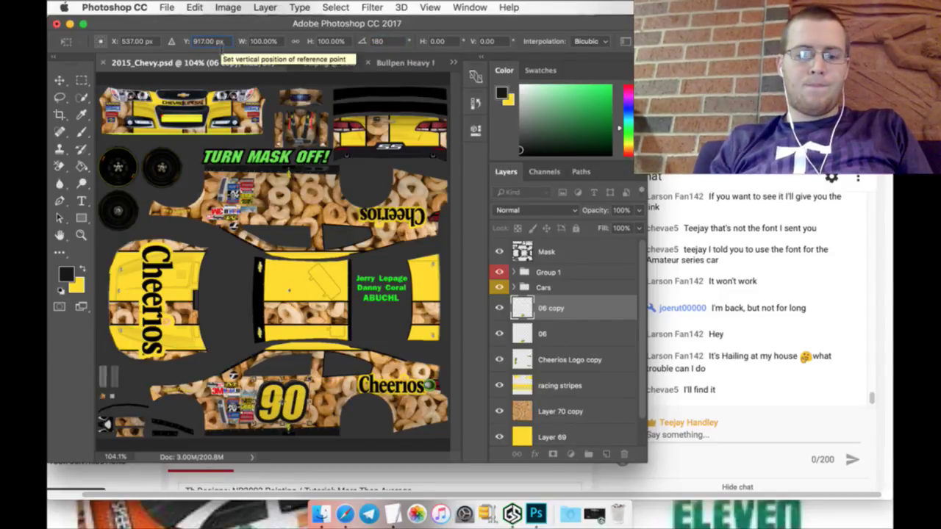
type("317")
key("Return")
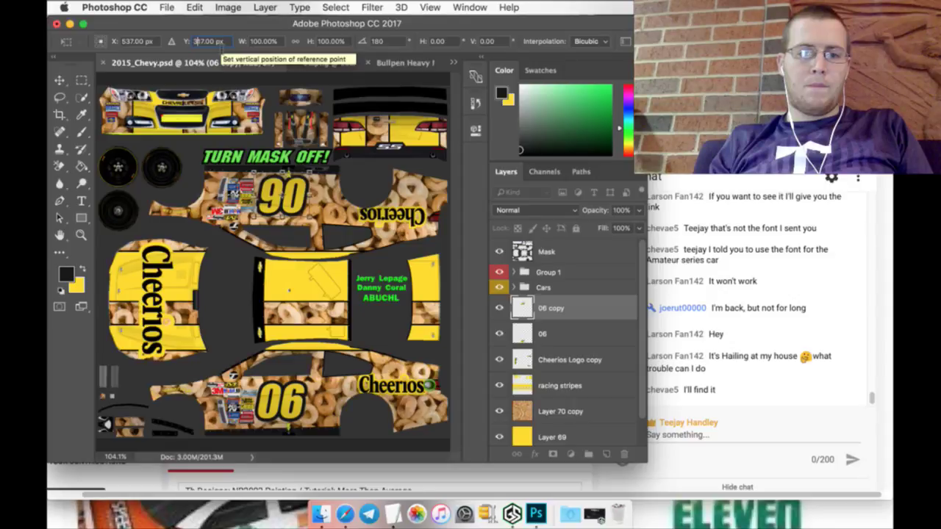
key("Up")
key("Up")
key("Up")
key("Up")
key("Up")
key("Up")
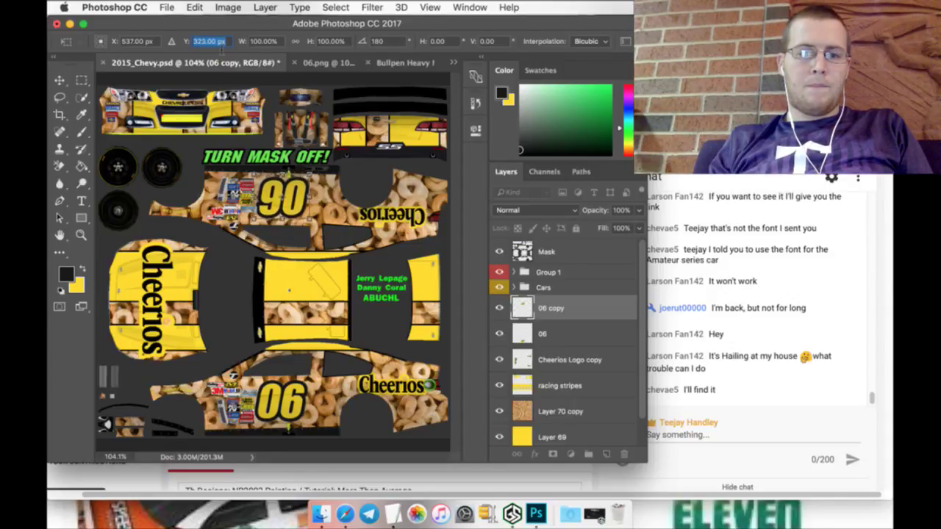
key("Up")
key("Up")
key("Up")
key("Up")
key("Up")
key("Up")
key("Up")
key("Up")
key("Up")
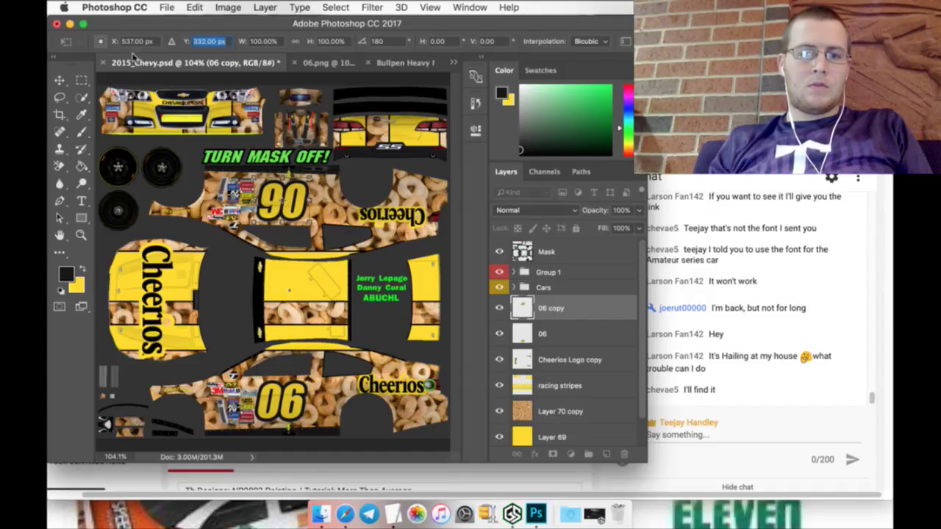
left_click(82, 79)
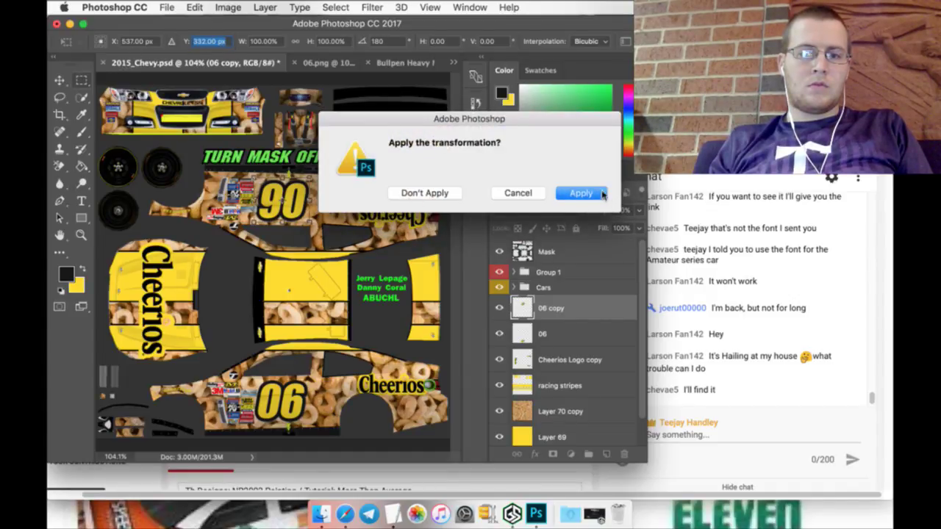
left_click(601, 193)
left_click(549, 333)
right_click(552, 335)
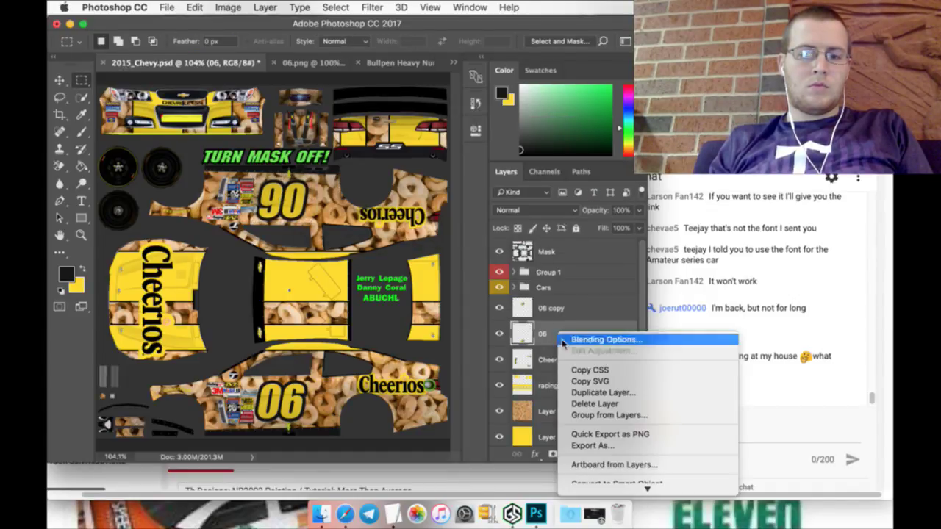
Step: Duplicate the 06 layer again and enlarge the copy to about 151% on the centre panel
left_click(585, 393)
left_click(595, 195)
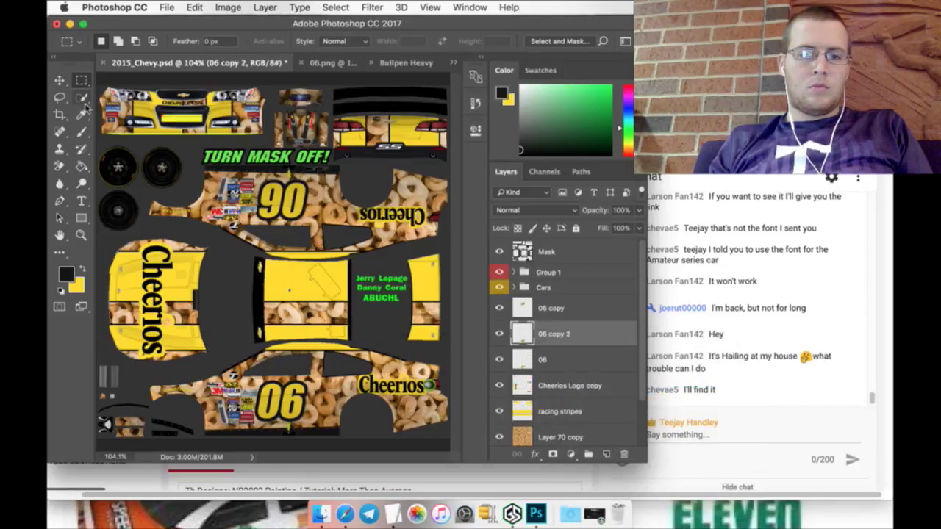
left_click(60, 80)
key("ctrl+t")
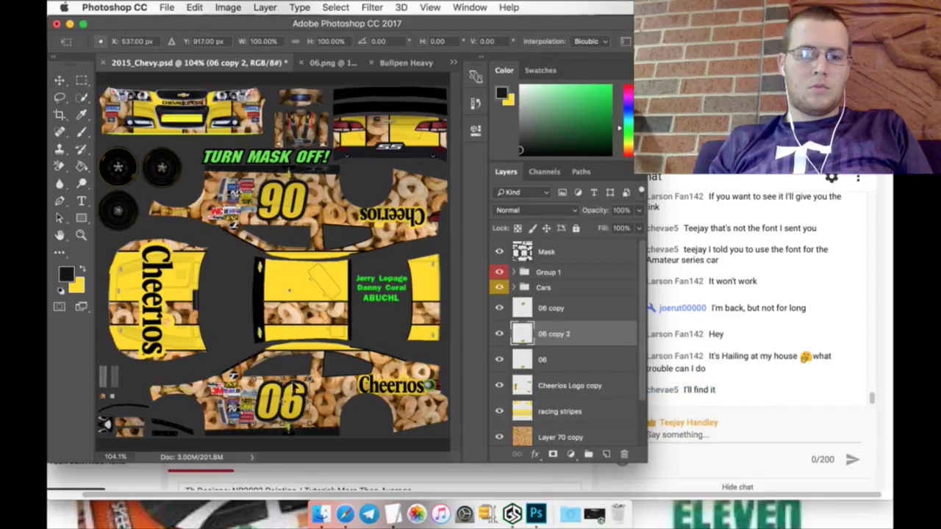
left_click_drag(279, 401, 335, 339)
left_click_drag(324, 301, 325, 309)
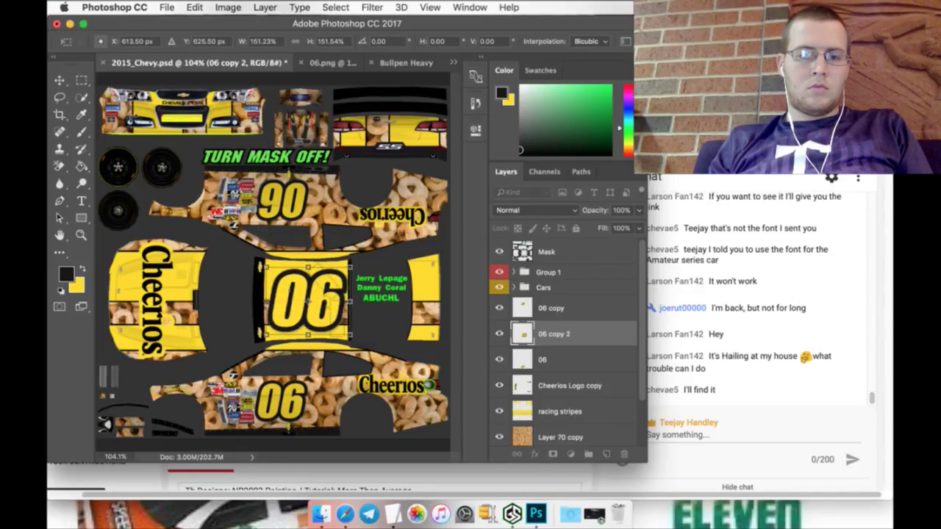
Step: Apply the enlarged centre number and duplicate the 06 layer once more
key("v")
left_click(579, 193)
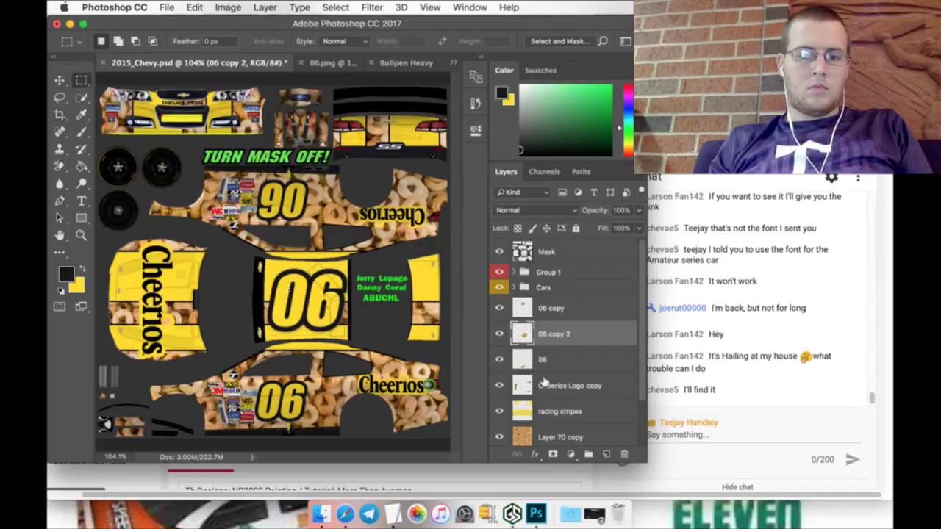
left_click(557, 360)
right_click(559, 358)
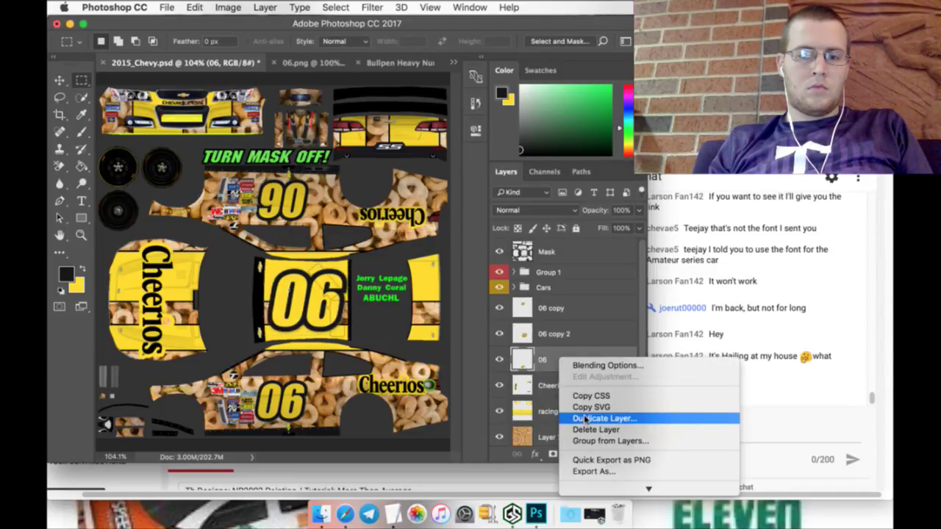
key("Escape")
left_click(594, 199)
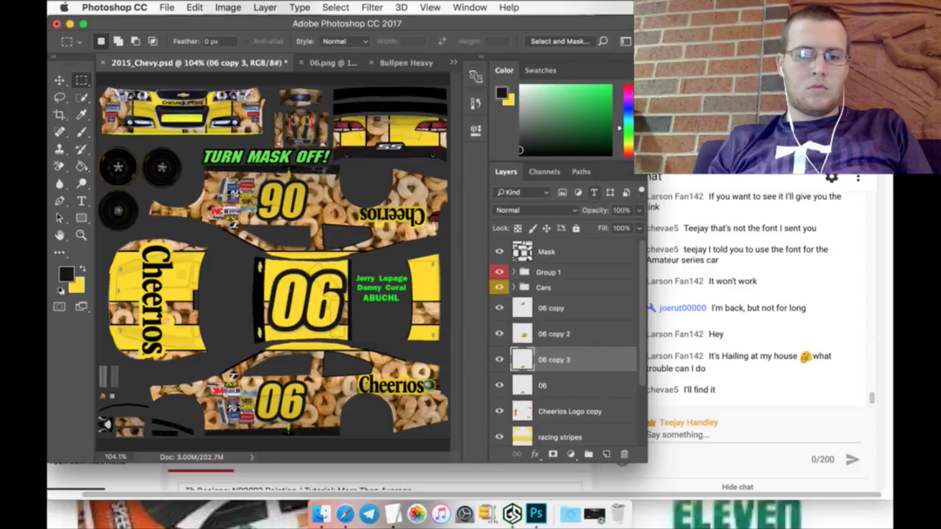
Step: Move the new 06 copy onto the rear bumper panel and shrink it to about 14%
left_click(62, 79)
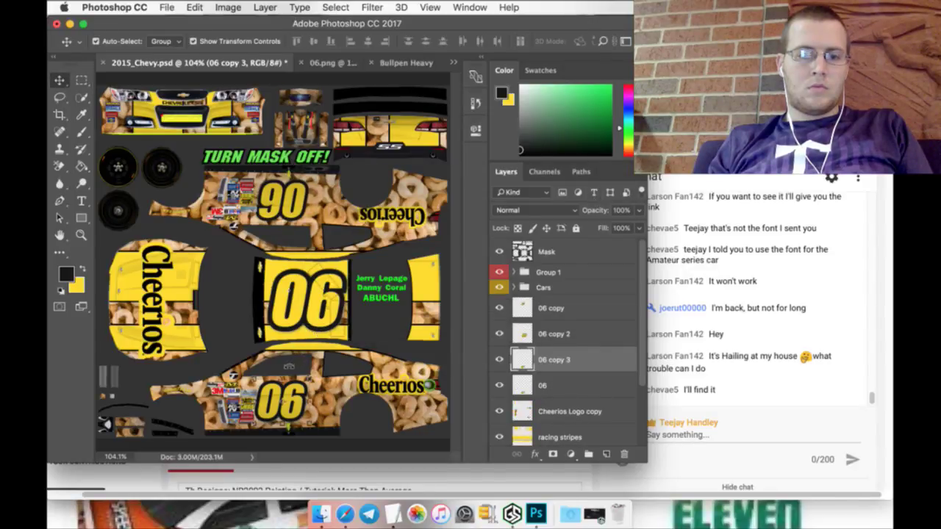
key("super+t")
left_click_drag(298, 383, 439, 135)
left_click(82, 80)
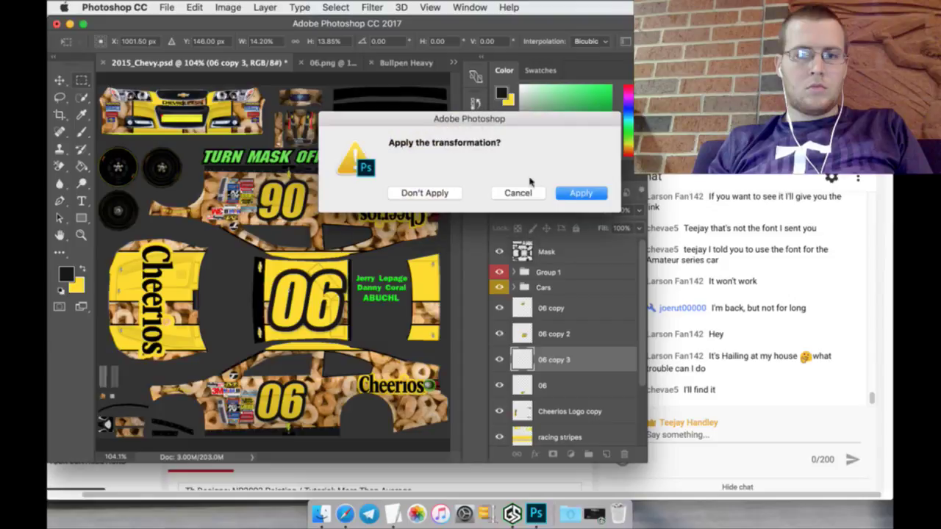
left_click(577, 194)
left_click(81, 234)
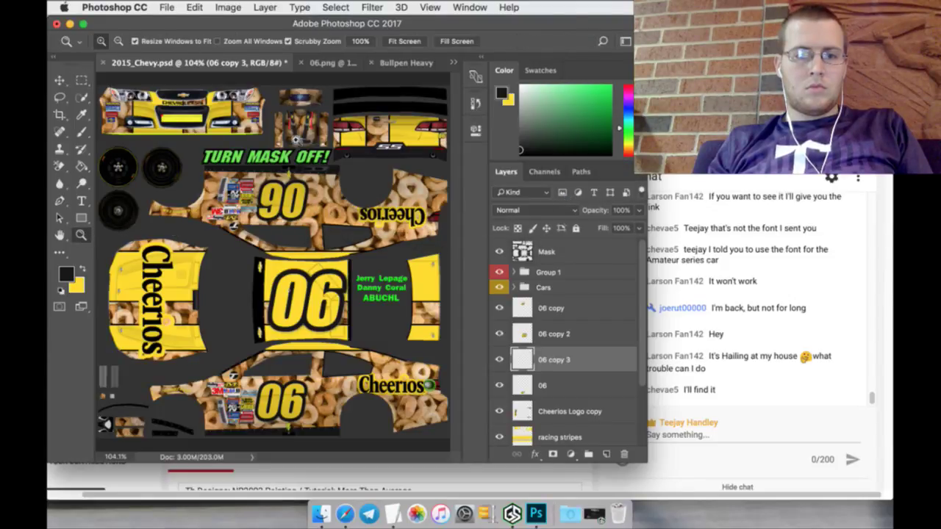
Step: Zoom in on the rear panel and nudge the small 06 two steps left
left_click_drag(444, 138, 353, 355)
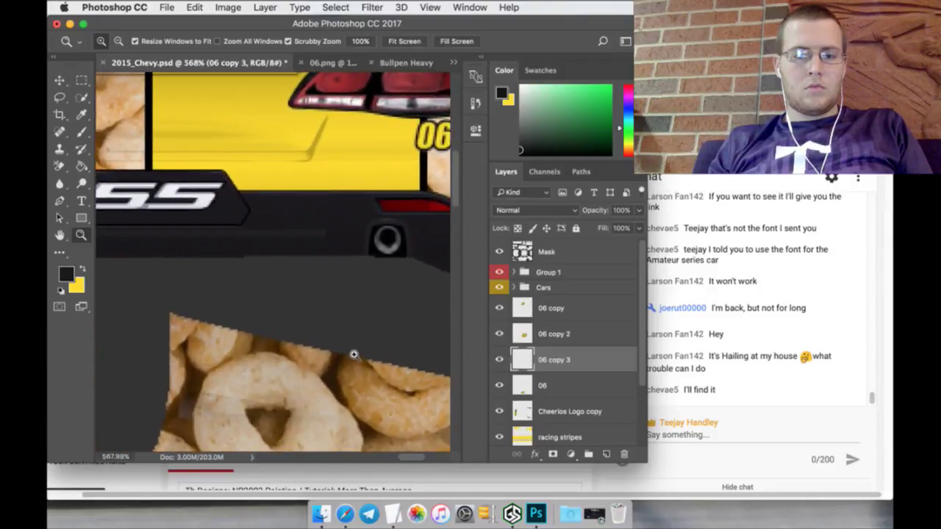
scroll(409, 455, "right", 3)
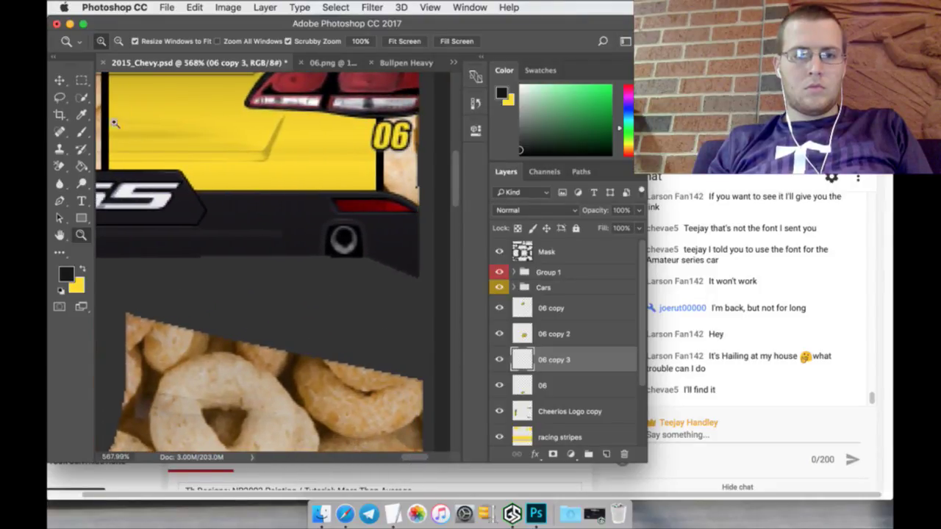
left_click(62, 82)
key("Left")
key("Left")
key("Left")
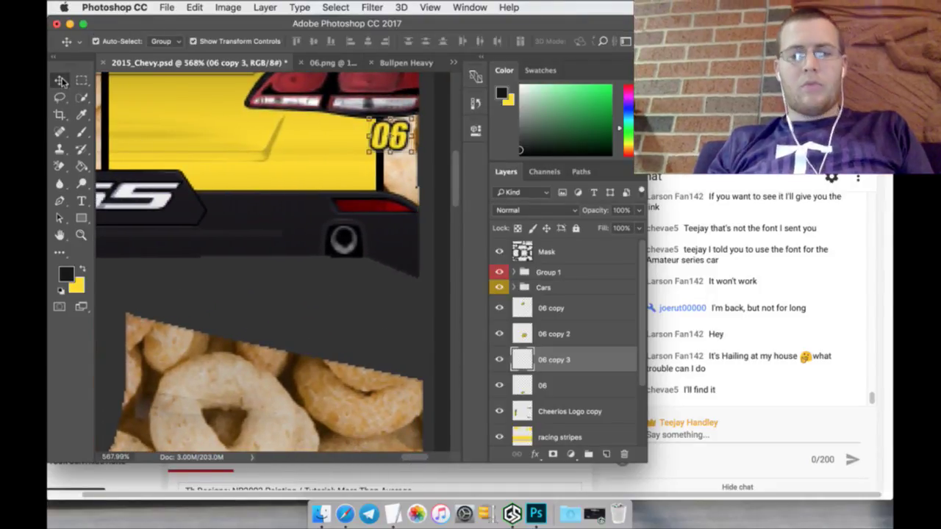
key("Left")
key("Left")
key("Left")
key("Left")
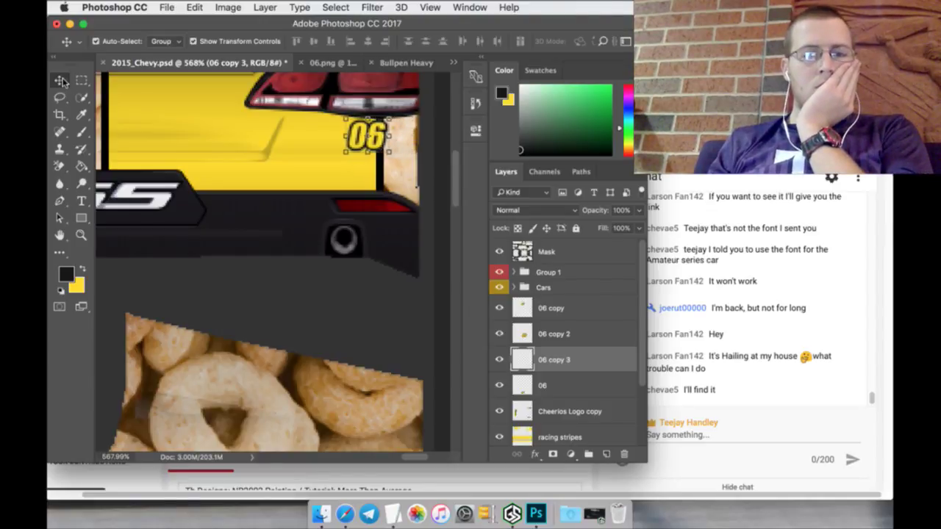
Step: Try filling the small 06 white, then revert in History to keep it yellow
left_click(82, 80)
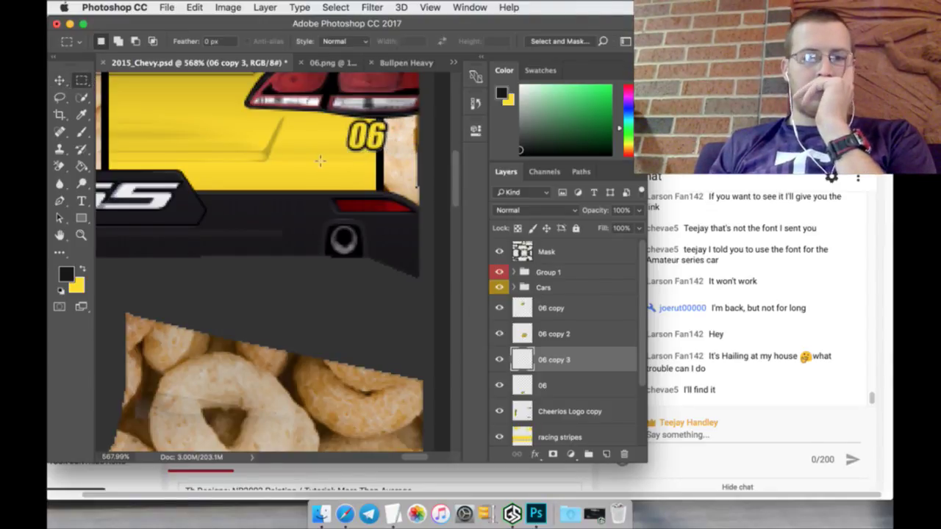
left_click(520, 86)
left_click(81, 166)
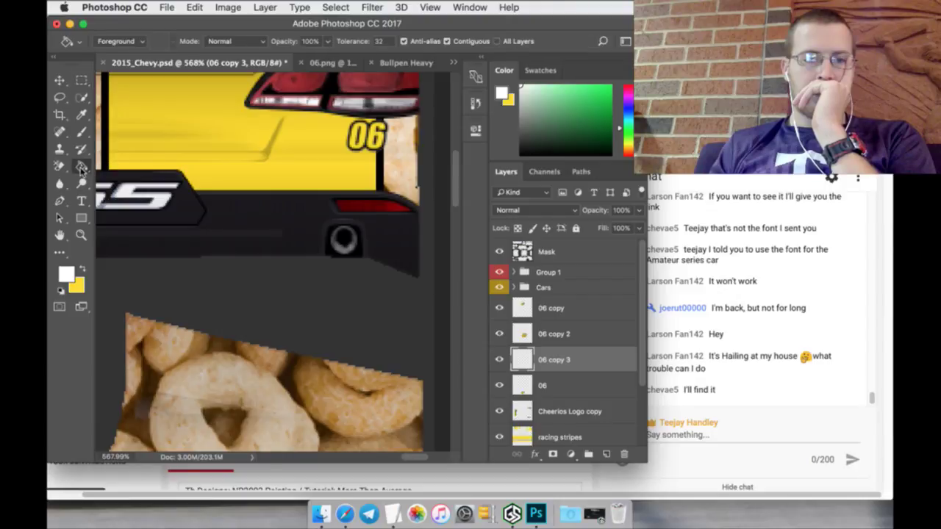
left_click(373, 128)
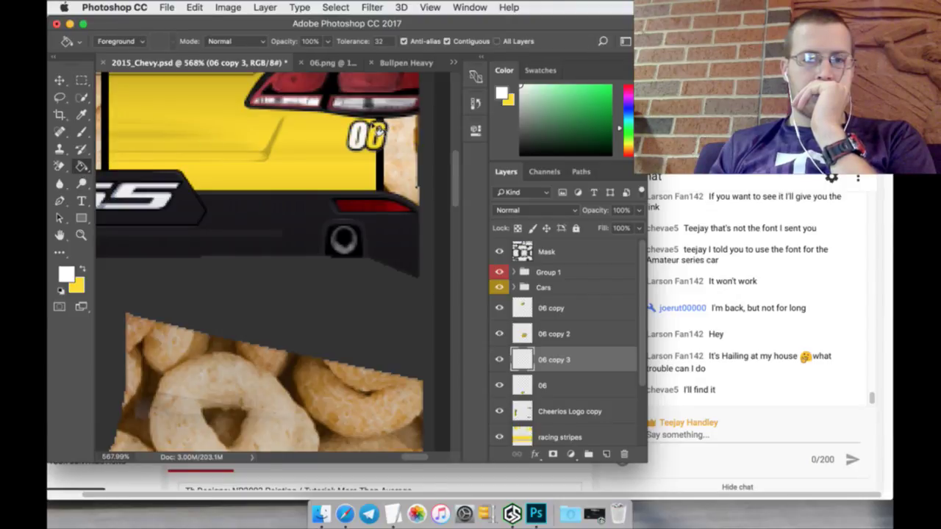
left_click(375, 134)
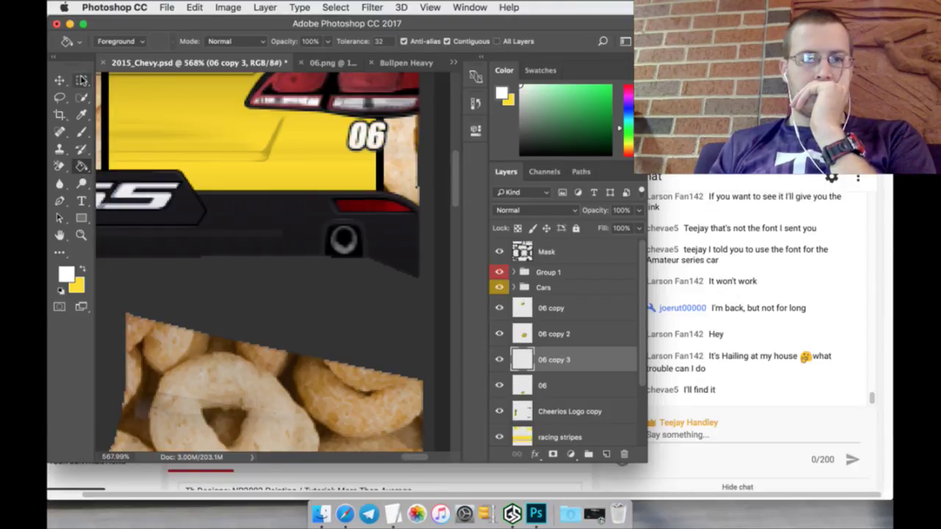
left_click(475, 103)
left_click(382, 396)
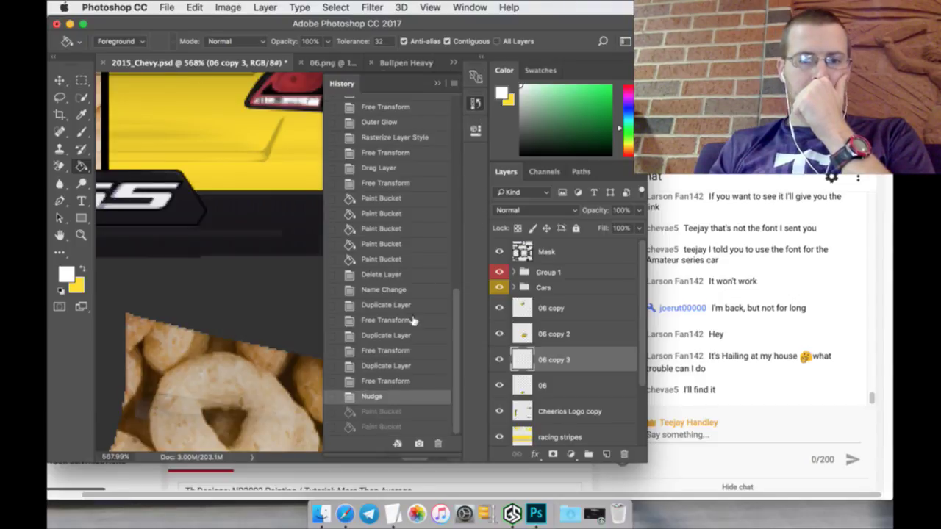
left_click(438, 85)
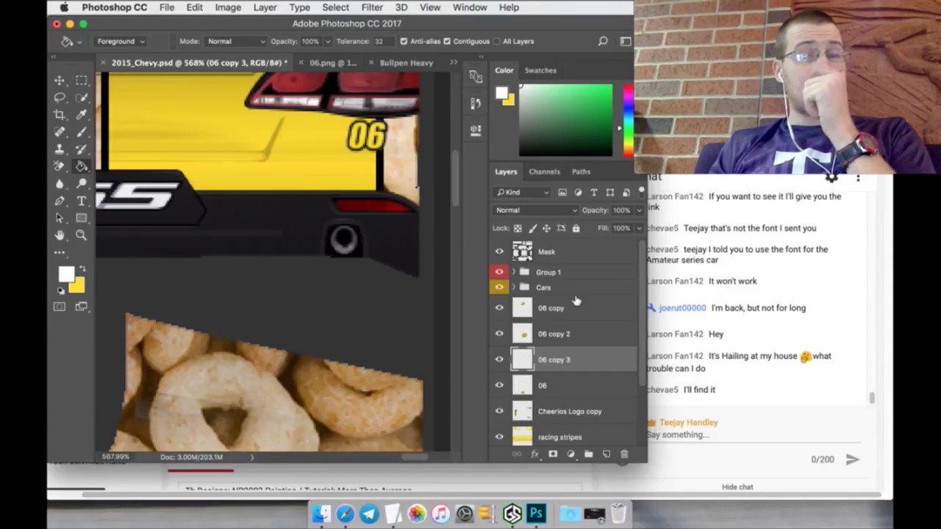
Step: Duplicate 06 copy 3 as 06 copy 4 and shift it left beside the first
right_click(577, 361)
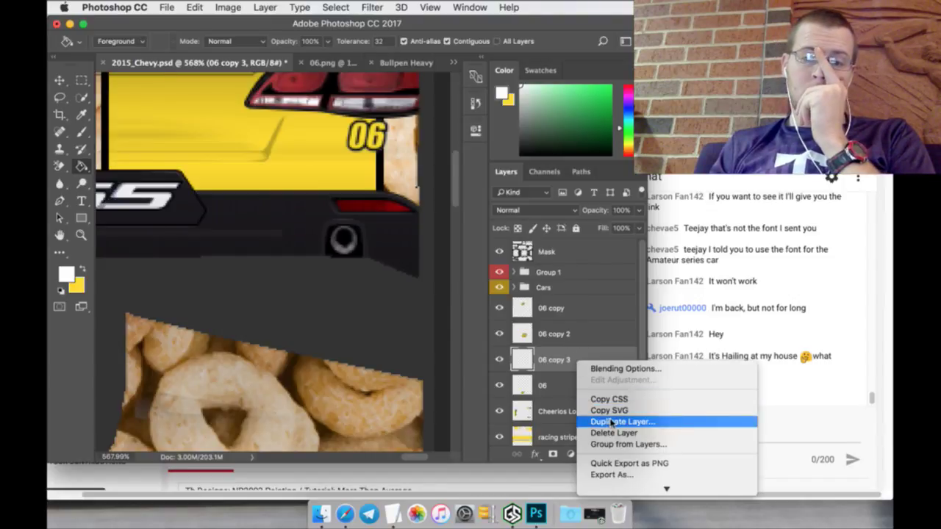
left_click(613, 421)
left_click(597, 197)
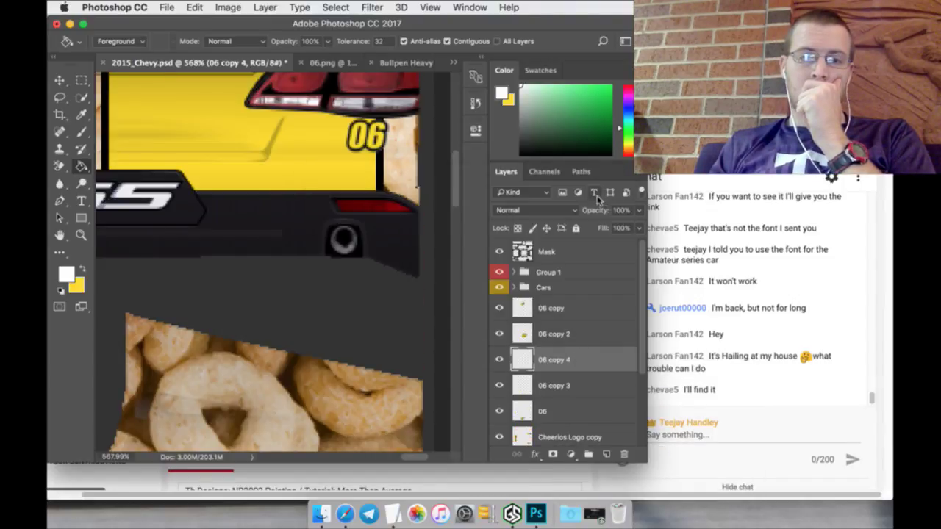
key("v")
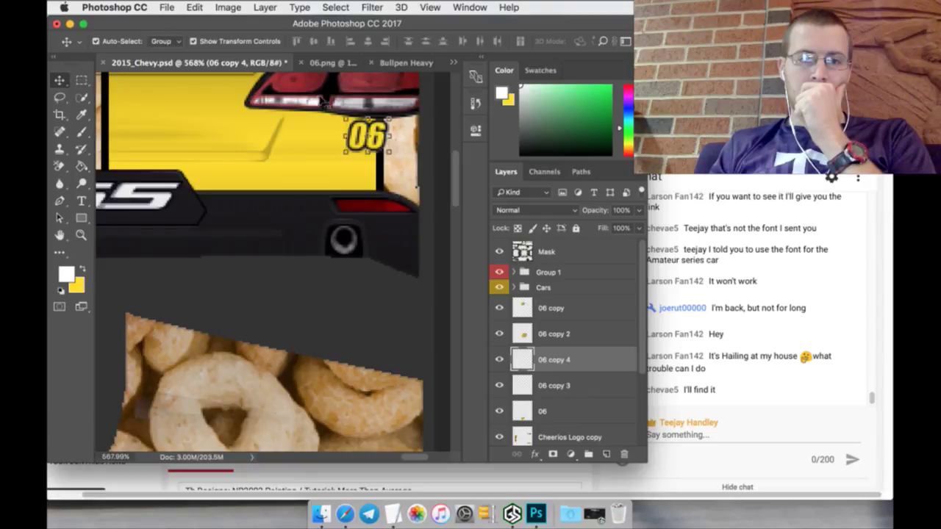
left_click(344, 116)
key("Left")
key("Left")
key("Left")
key("Left")
key("Left")
key("Left")
key("Left")
key("Left")
key("Left")
key("Left")
key("Left")
key("Left")
key("Left")
key("Left")
key("Left")
key("Left")
key("Left")
key("Left")
key("Left")
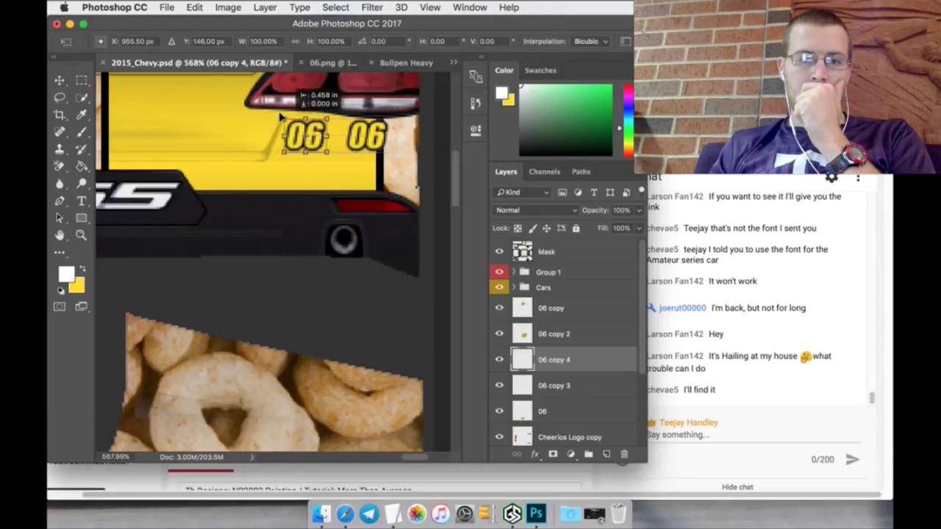
left_click(79, 84)
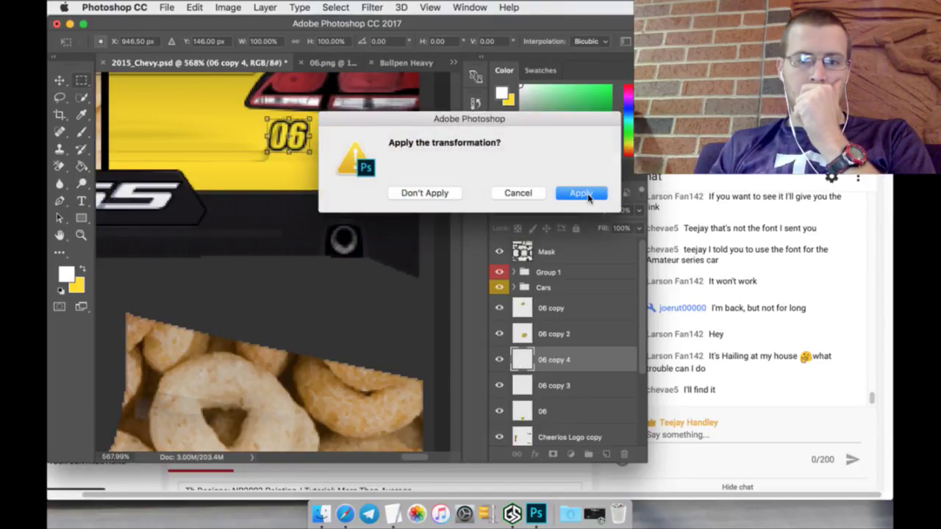
left_click(581, 193)
Step: Select 06 copy 4 and drag it toward the front nose
left_click(560, 382)
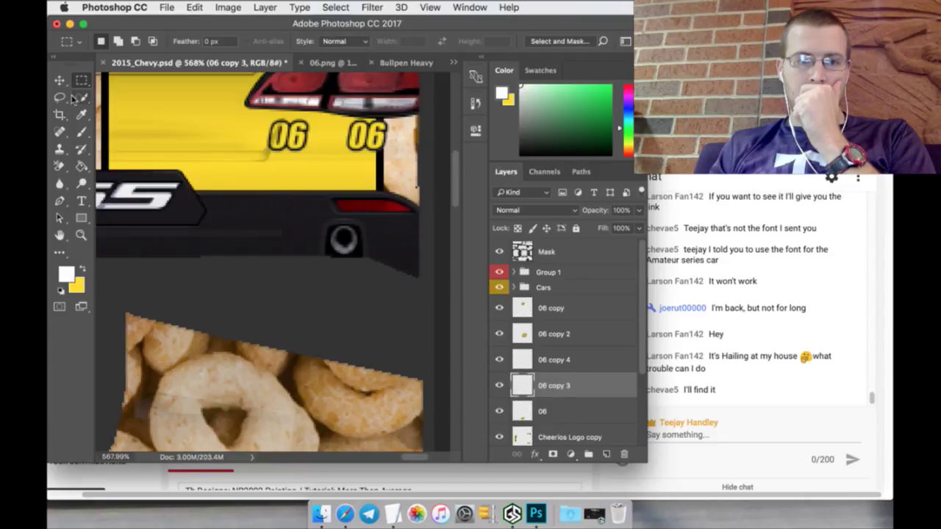
left_click(62, 85)
left_click(82, 167)
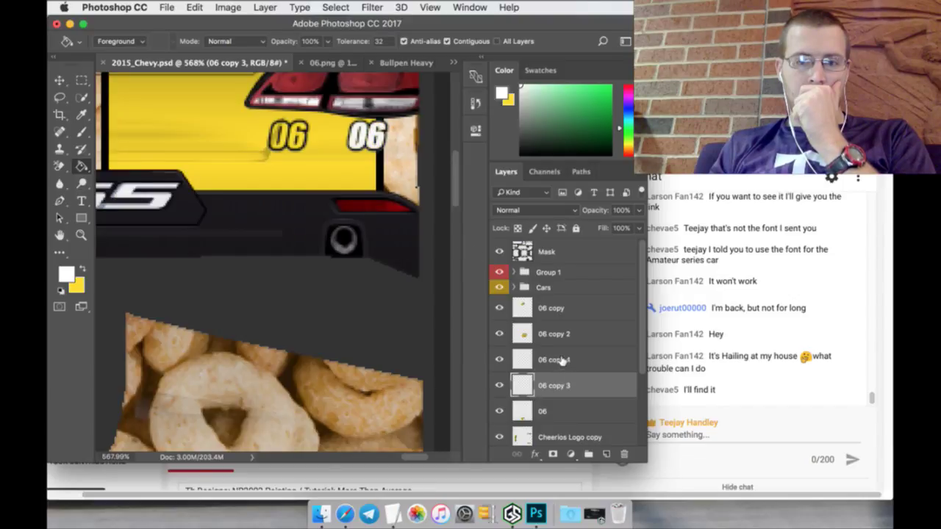
left_click(562, 360)
left_click(69, 78)
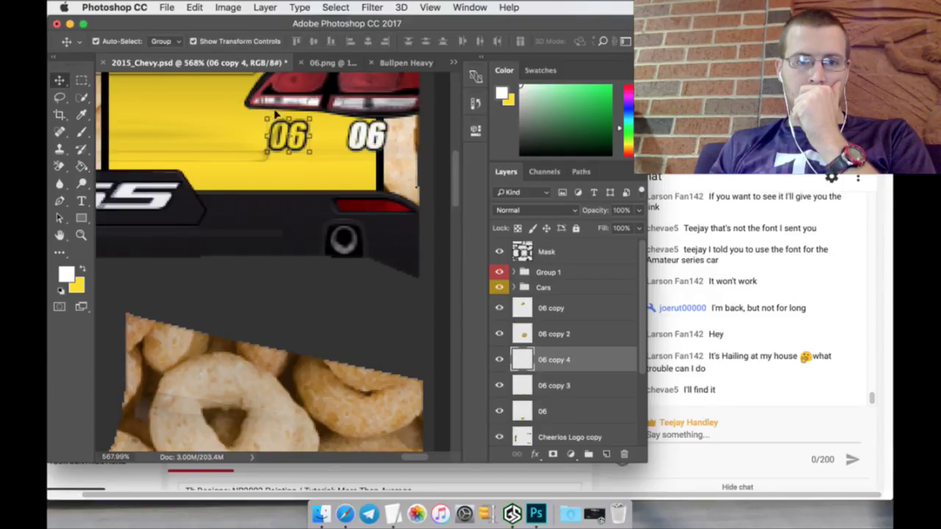
left_click_drag(266, 118, 236, 152)
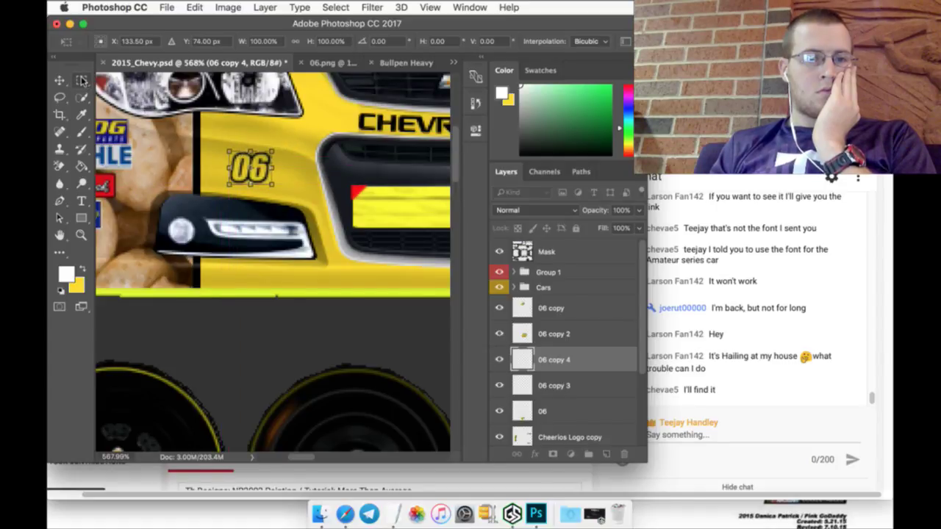
Step: Apply the front-nose 06 placement, fill its digits white, and fit the template on screen
left_click(82, 167)
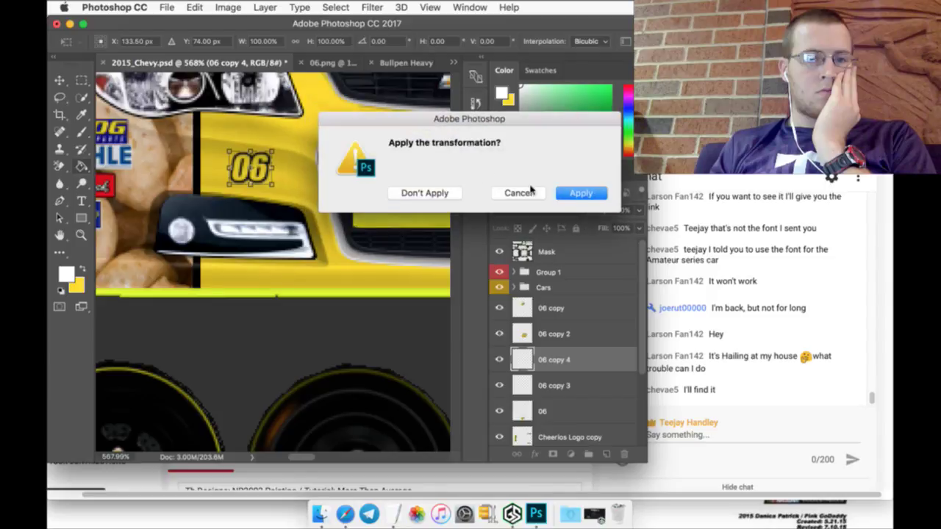
left_click(577, 193)
left_click(253, 168)
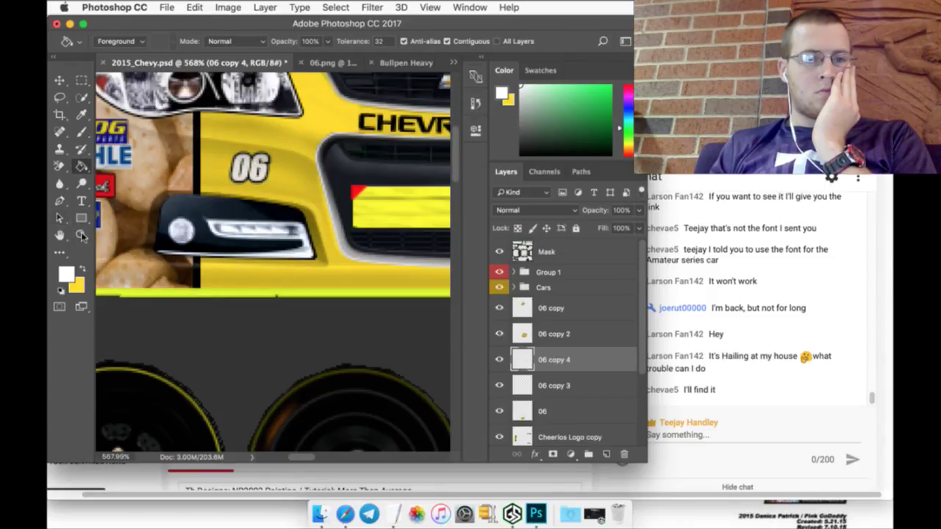
left_click(82, 235)
left_click(395, 42)
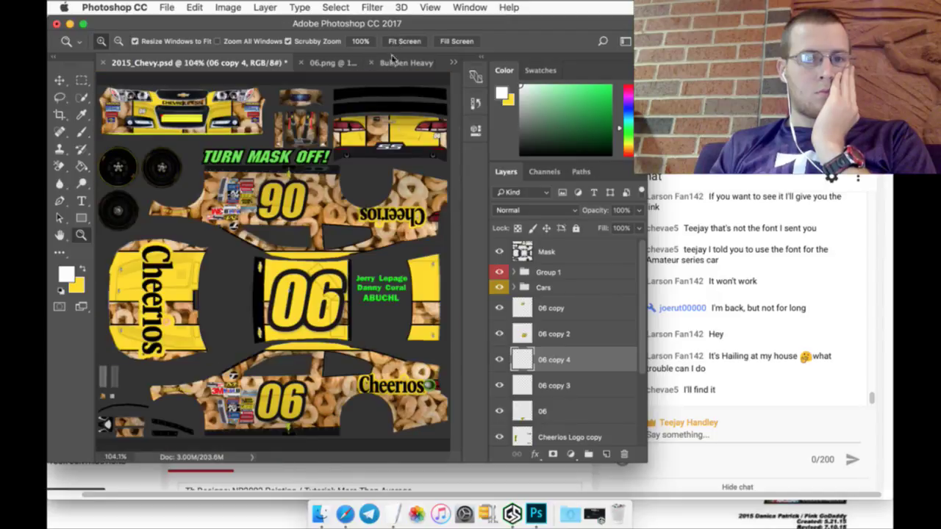
Step: Move 06 copy 4 up the stack and merge the 06 number layers into one
left_click_drag(571, 359, 571, 310)
left_click(590, 407, "shift")
right_click(591, 406)
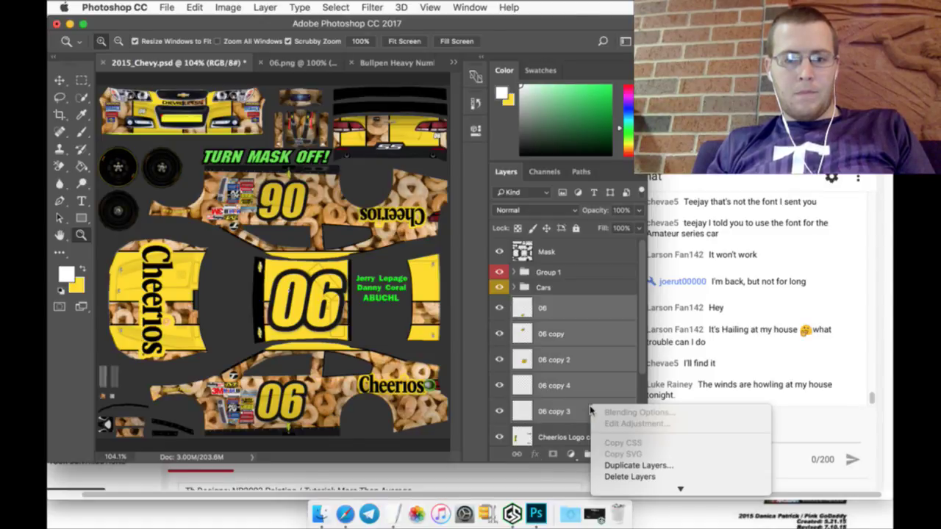
left_click(626, 399)
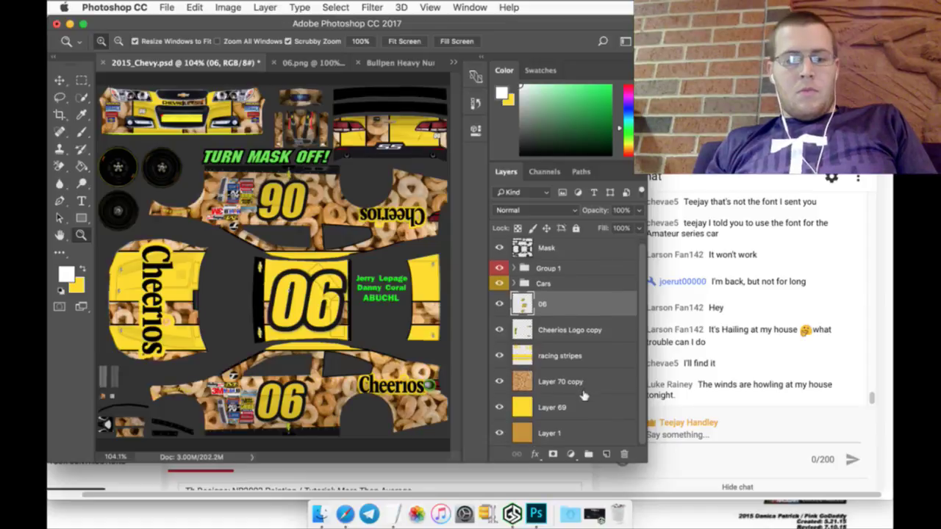
Step: Group the livery layers into a folder named '06 - Cheerios'
left_click(580, 406, "shift")
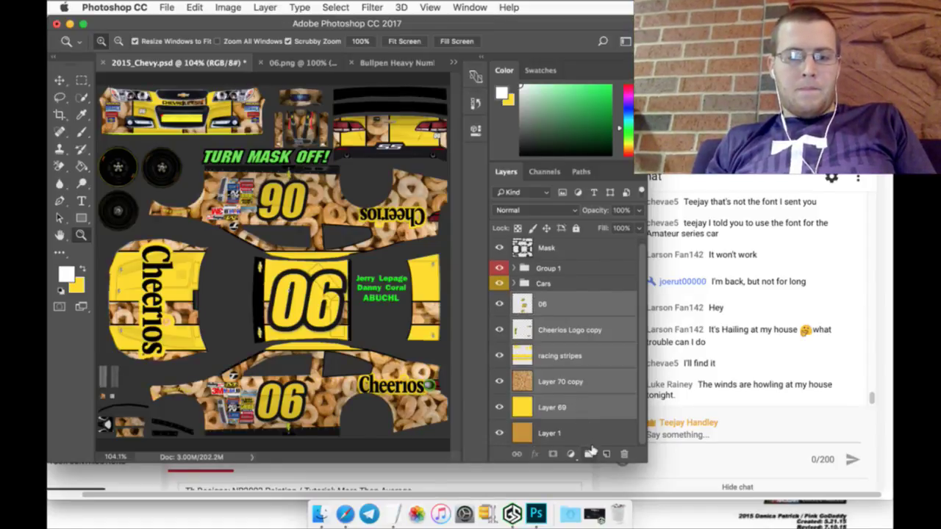
key("super+g")
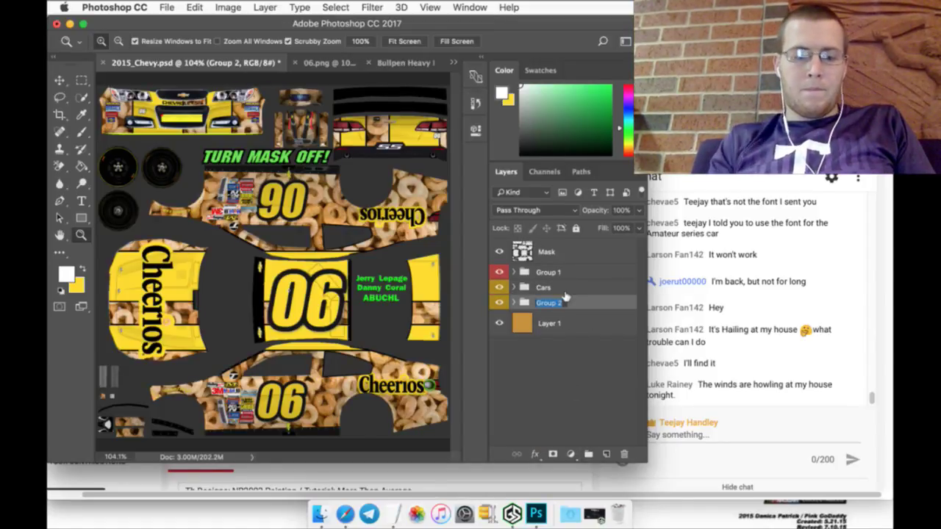
type("06 - C")
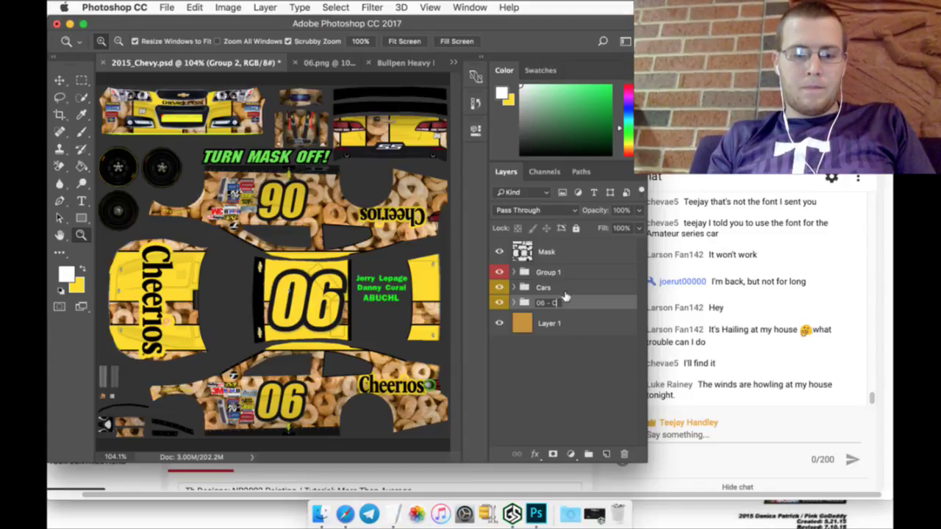
type("heerios")
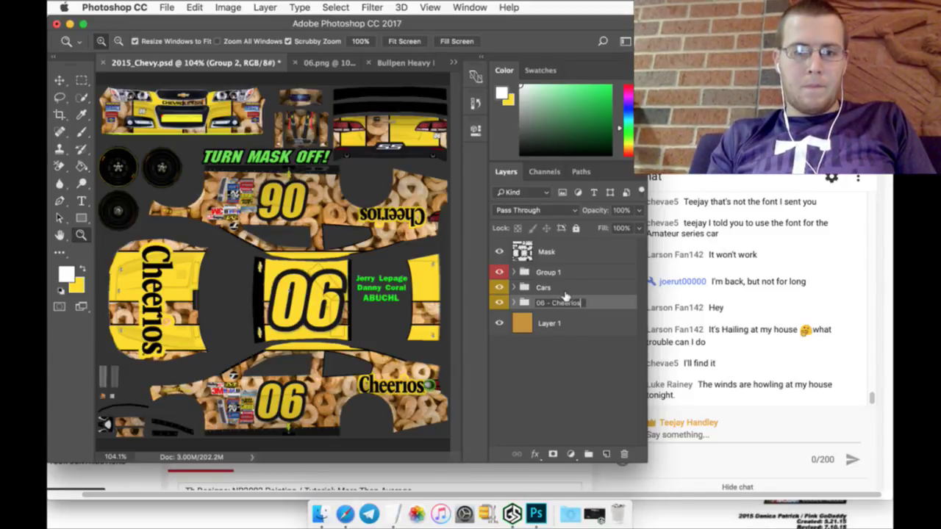
key("Return")
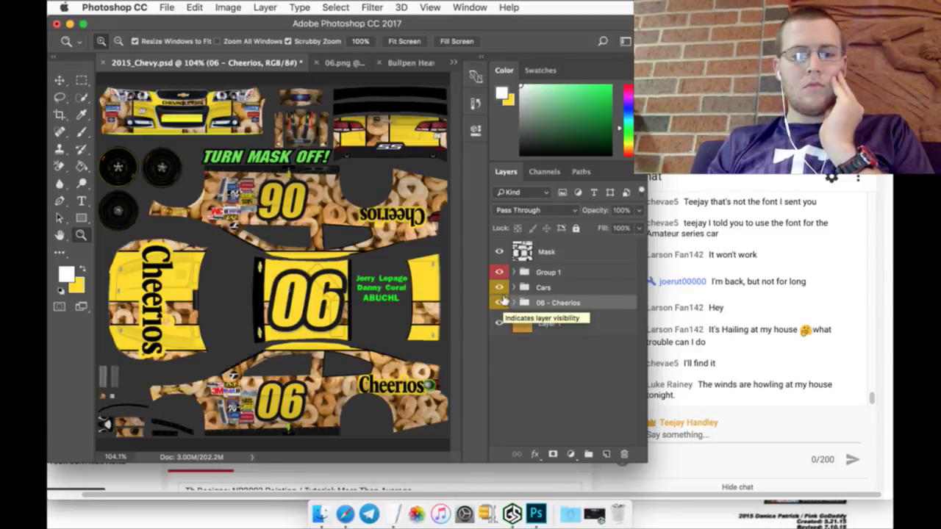
Step: Save 2015_Chevy.psd and hide the Mask layer to reveal the full Cheerios livery
left_click(168, 7)
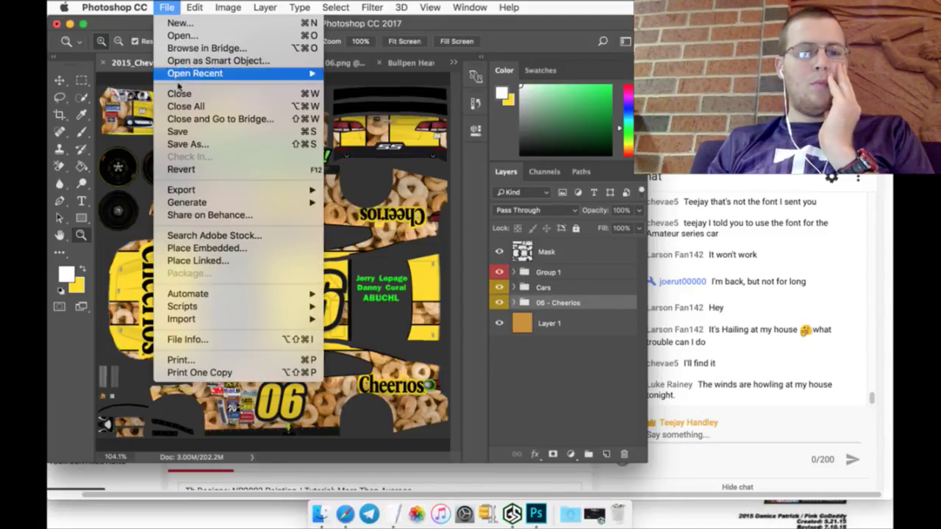
left_click(179, 133)
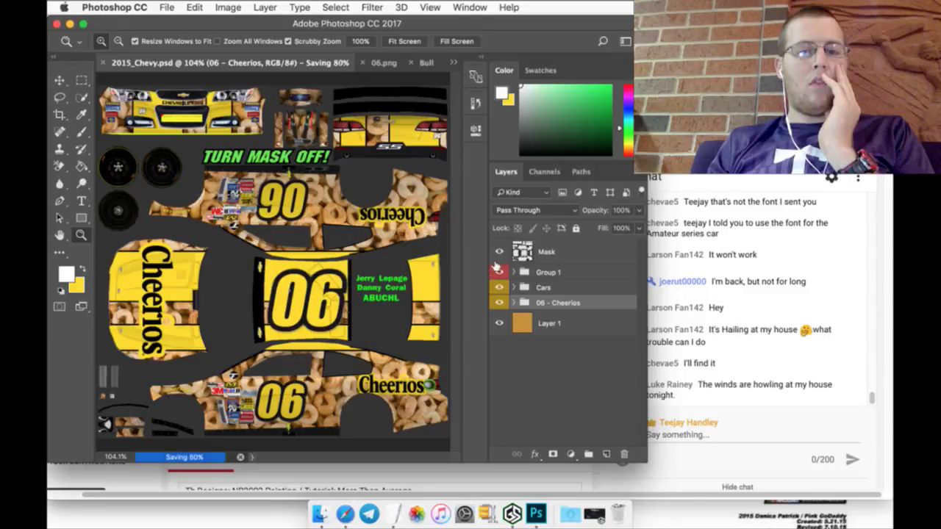
left_click(500, 252)
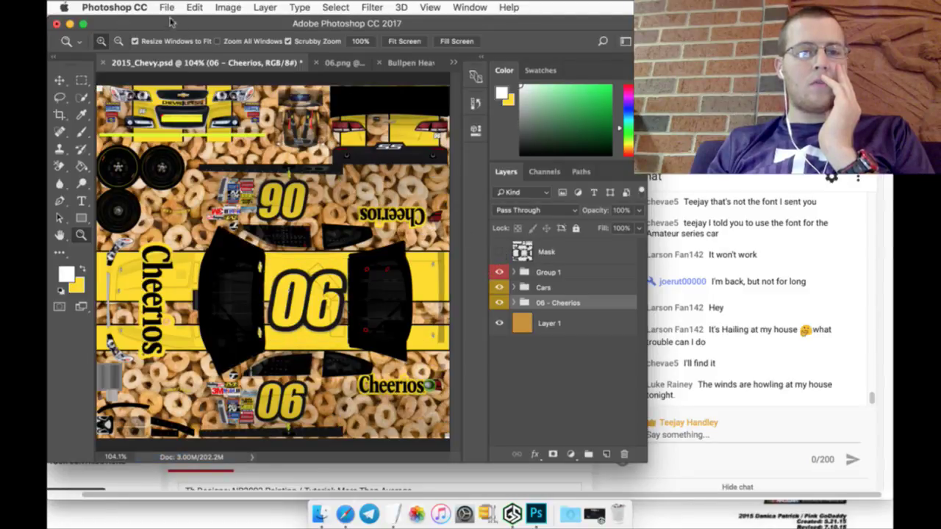
left_click(168, 7)
left_click(180, 130)
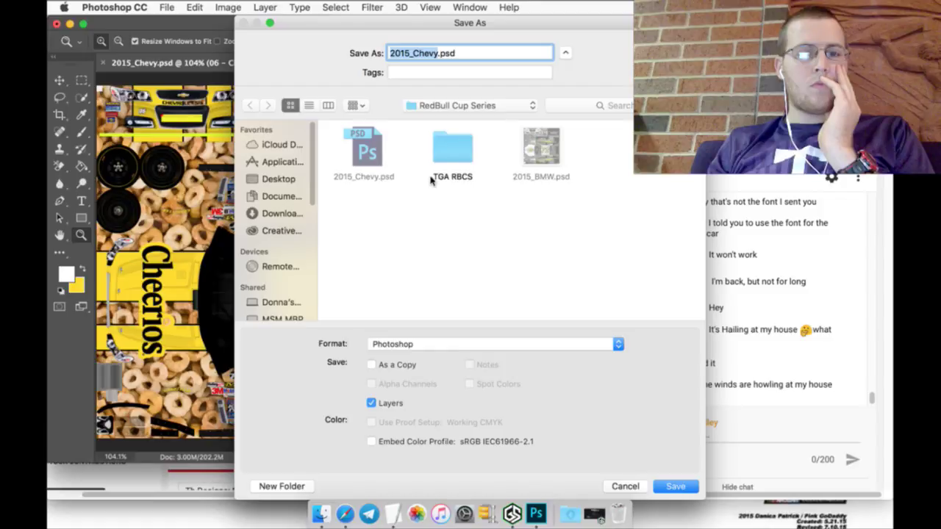
Step: Save the livery as Targa file '06_Che' in the TGA RBCS folder
double_click(435, 177)
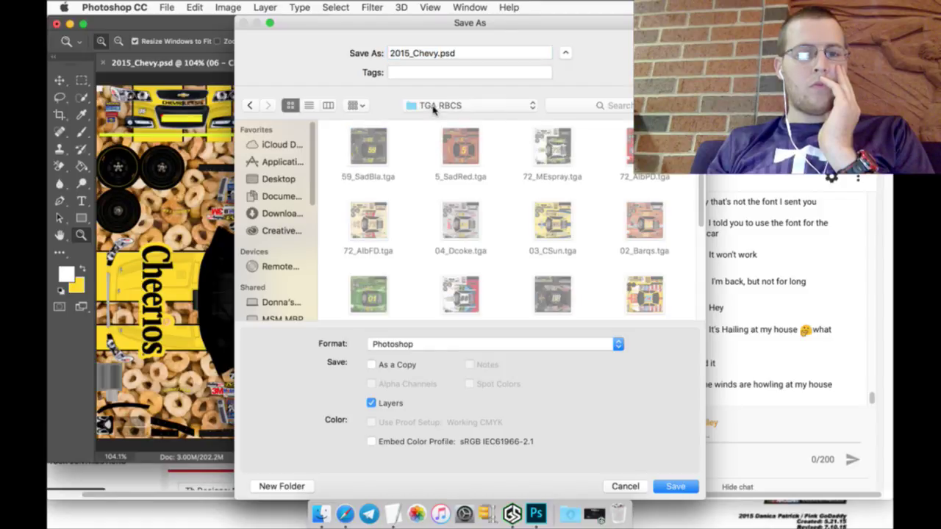
left_click(483, 58)
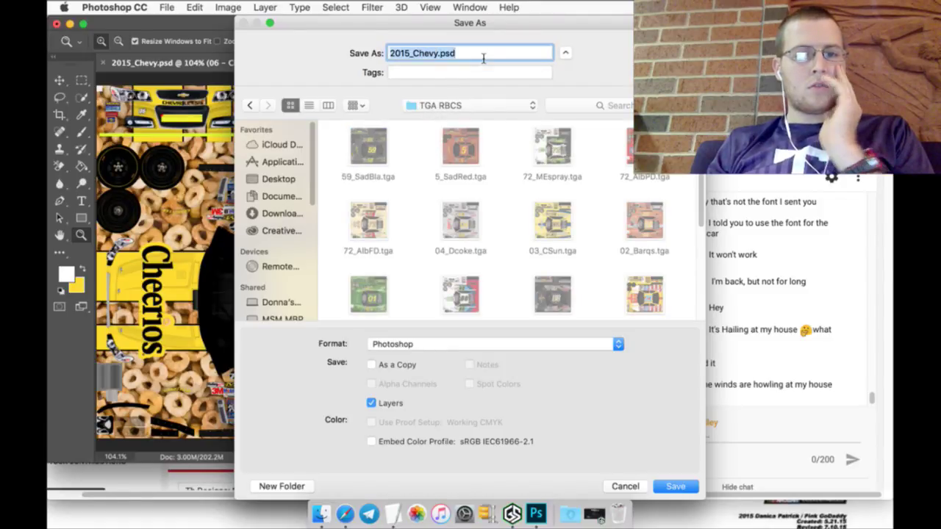
type("06_Cheer")
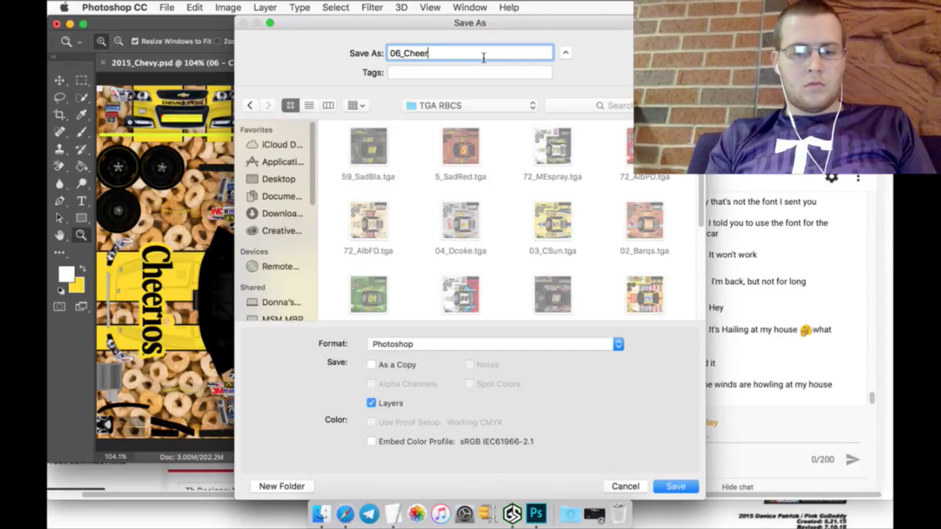
left_click(621, 345)
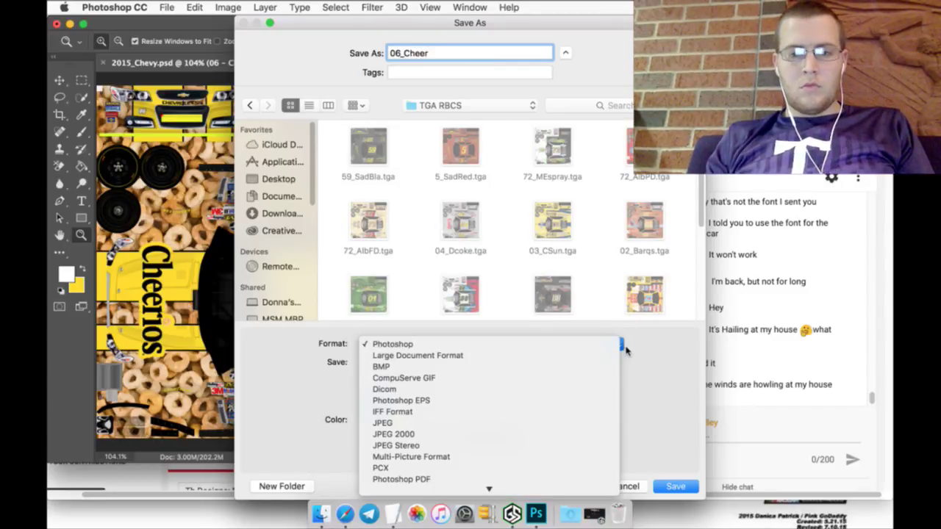
key("t")
key("Return")
key("Return")
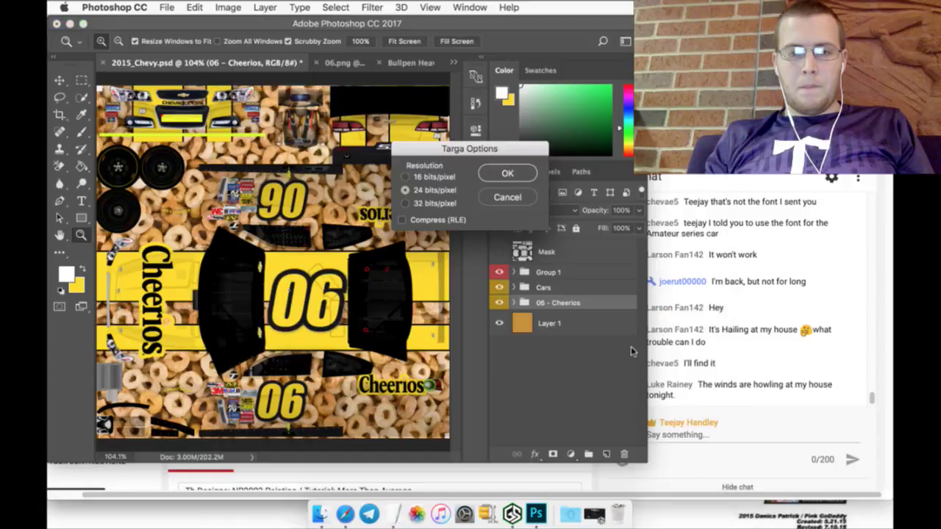
key("Return")
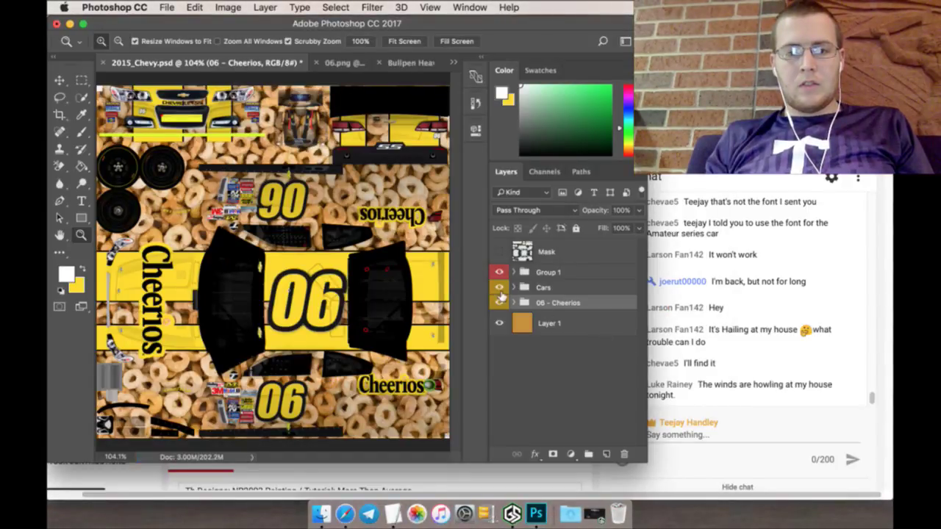
Step: Show the Mask again, delete the 06 - Cheerios group, and bring up the Schedule document
left_click(499, 251)
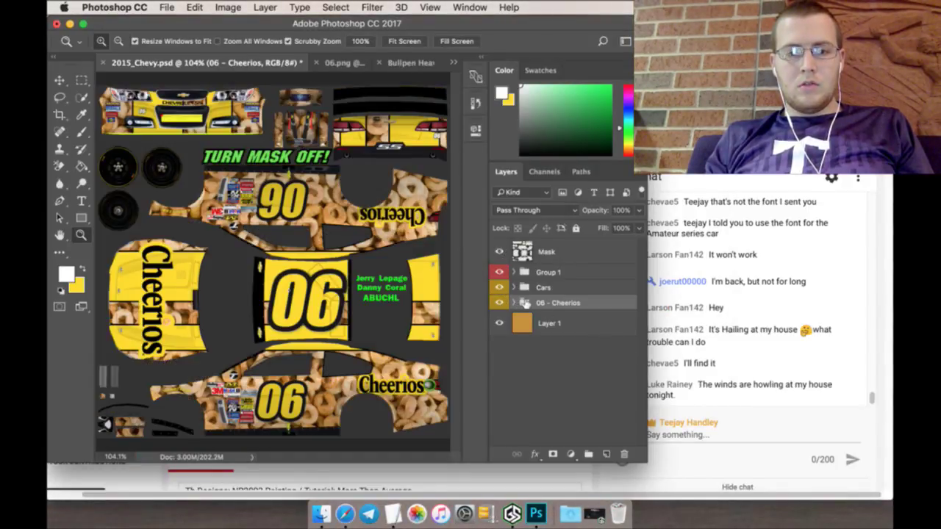
left_click(499, 302)
key("BackSpace")
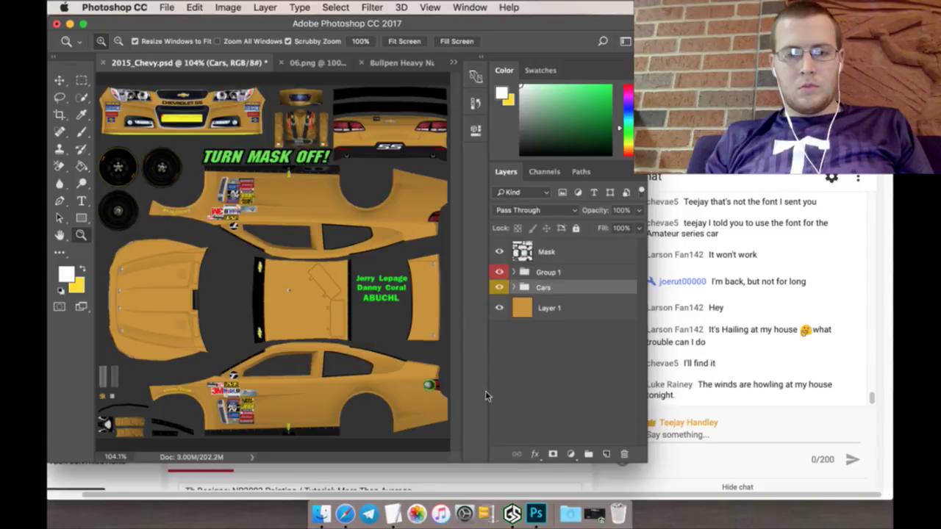
left_click(394, 514)
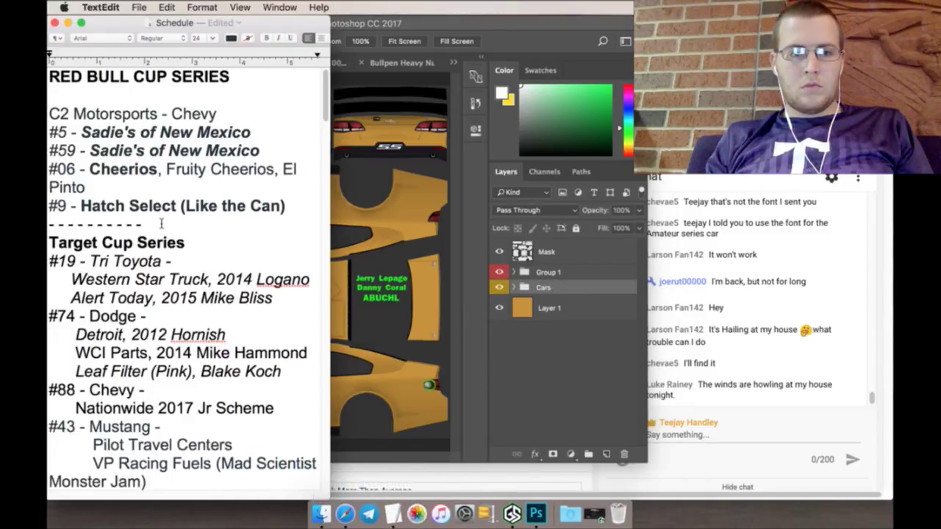
Step: Cut the #06 line from the Red Bull list and paste it at the end of the schedule
triple_click(94, 189)
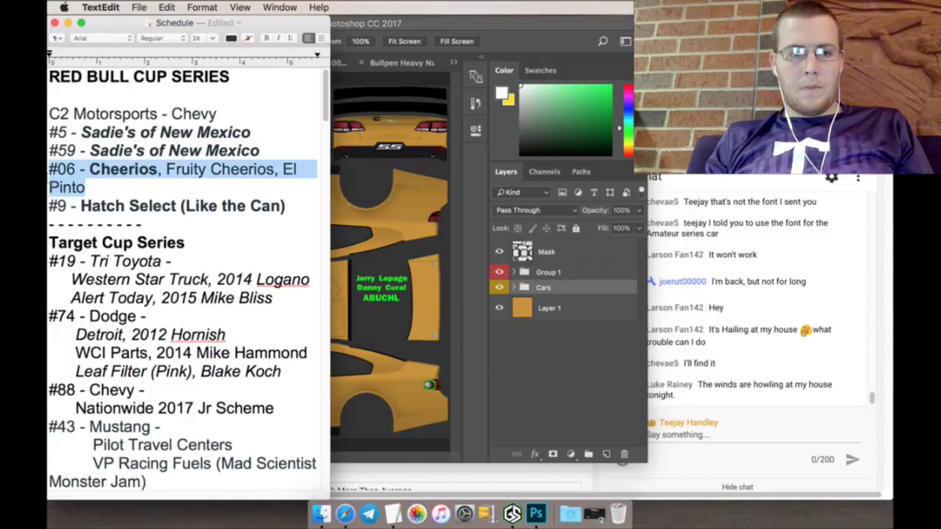
right_click(51, 171)
left_click(80, 210)
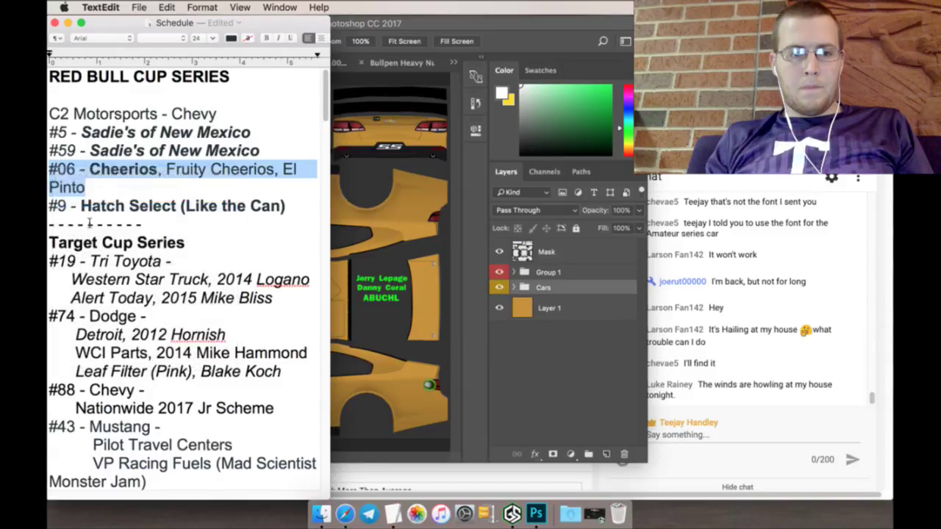
scroll(118, 272, "down", 10)
scroll(118, 272, "down", 15)
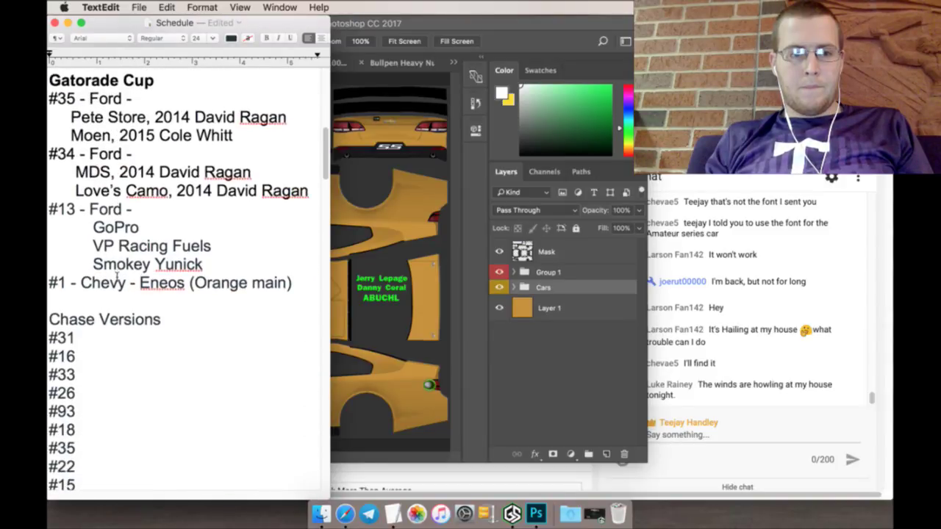
left_click_drag(327, 266, 310, 489)
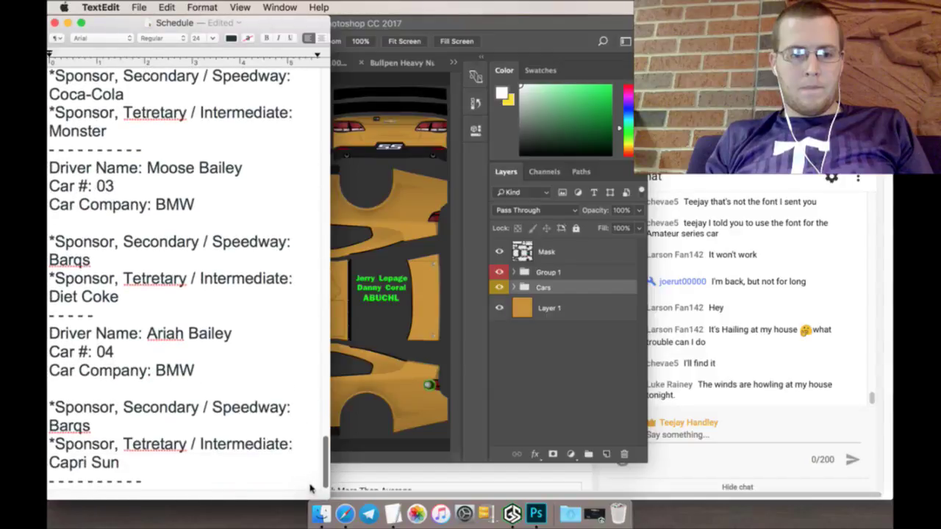
left_click(252, 481)
key("Return")
key("super+v")
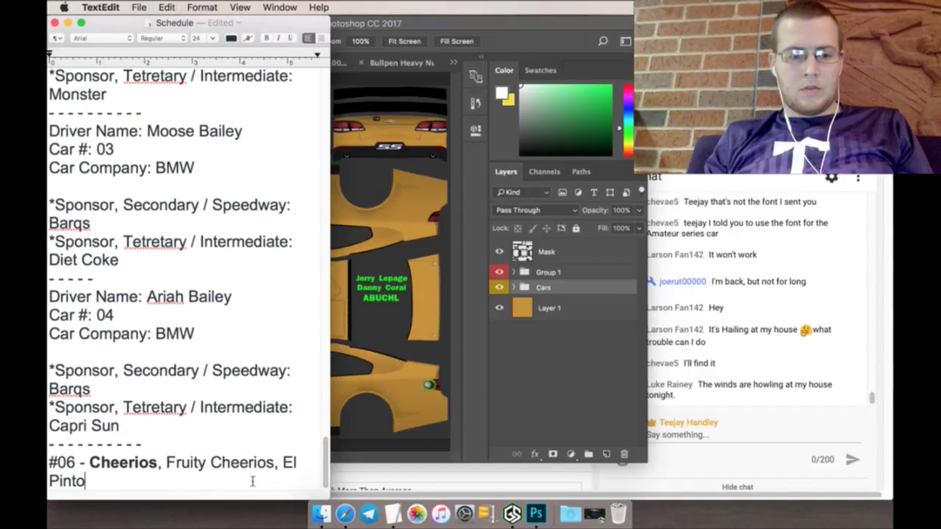
Step: Add a 'C2 Motorsports - Chevy' line above the #06 entry and delete 'Cheerios' from it
left_click_drag(248, 461, 248, 453)
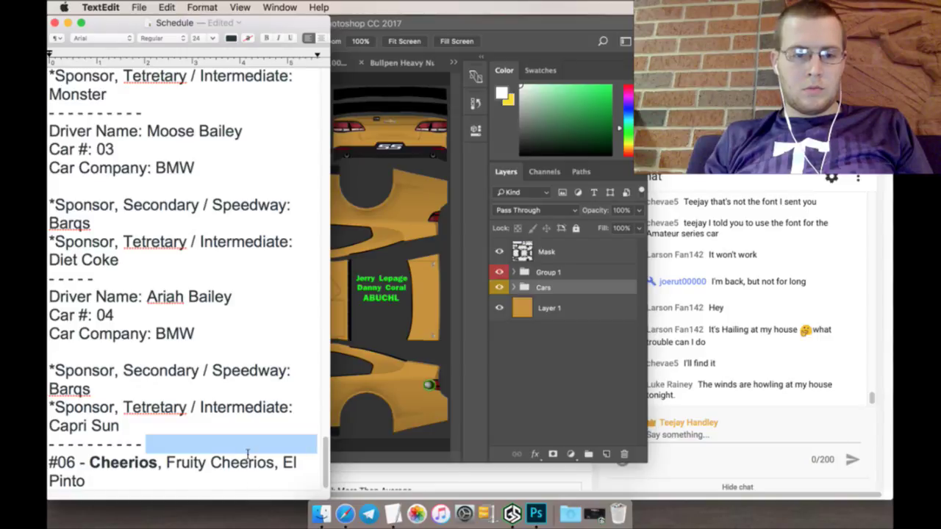
key("Right")
key("Return")
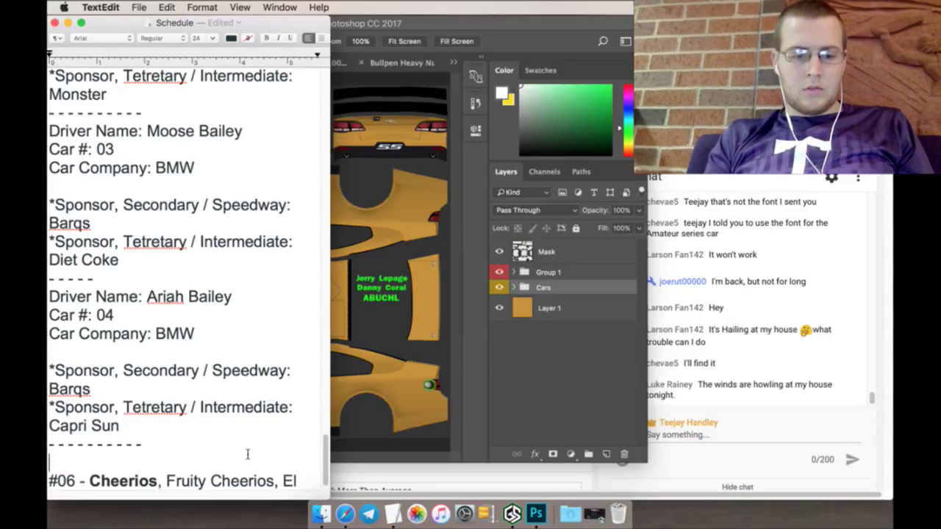
type("C2")
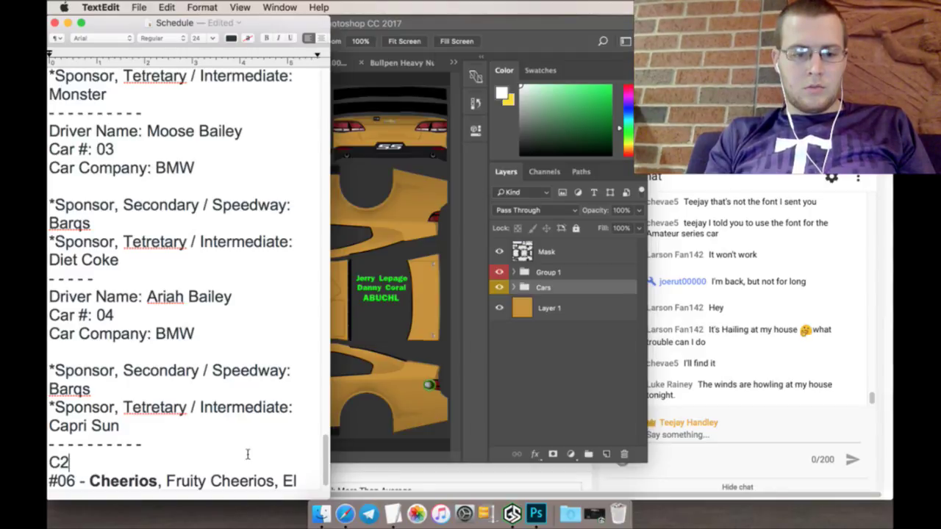
type(" Motorspo")
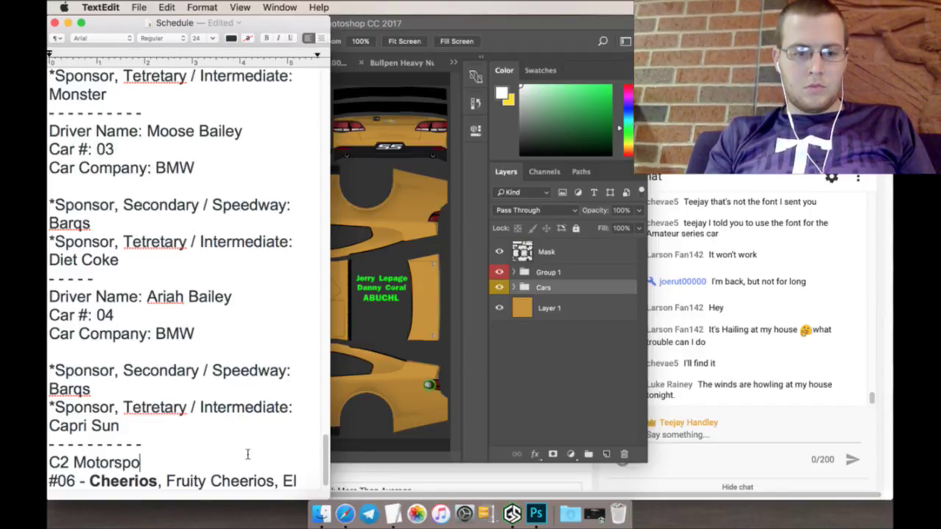
type("rts - ")
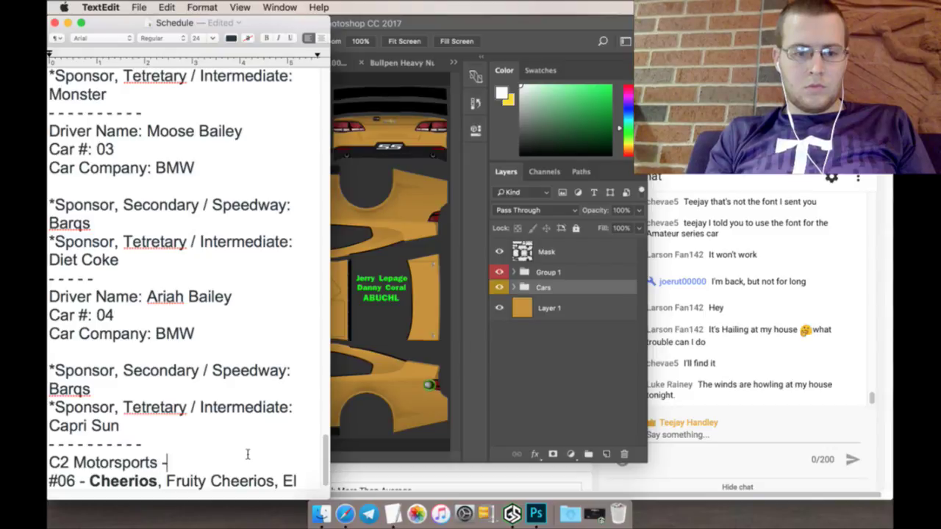
type("Chevy")
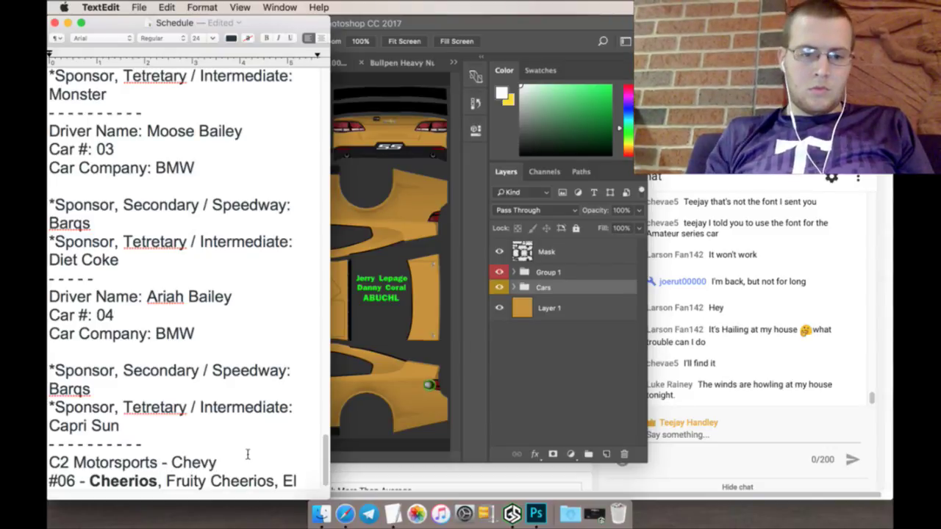
scroll(272, 418, "down", 1)
scroll(271, 418, "down", 2)
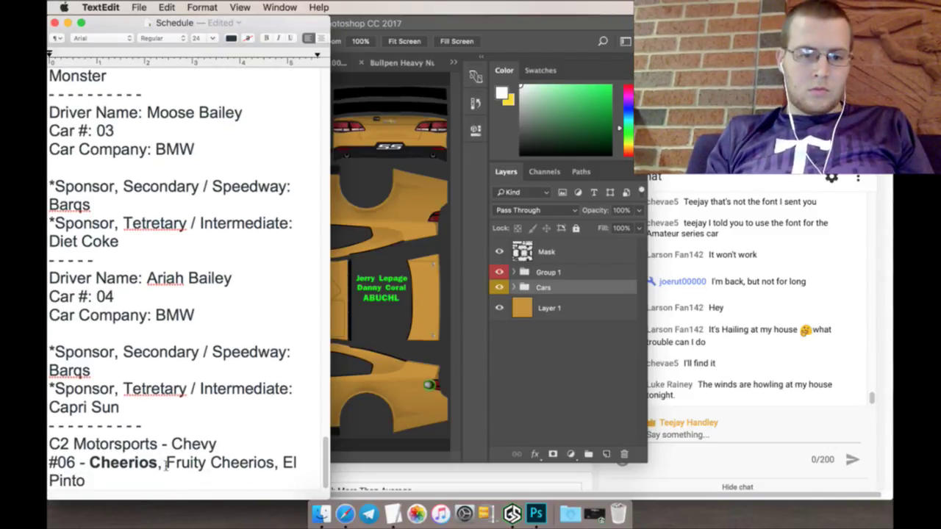
left_click_drag(166, 463, 131, 463)
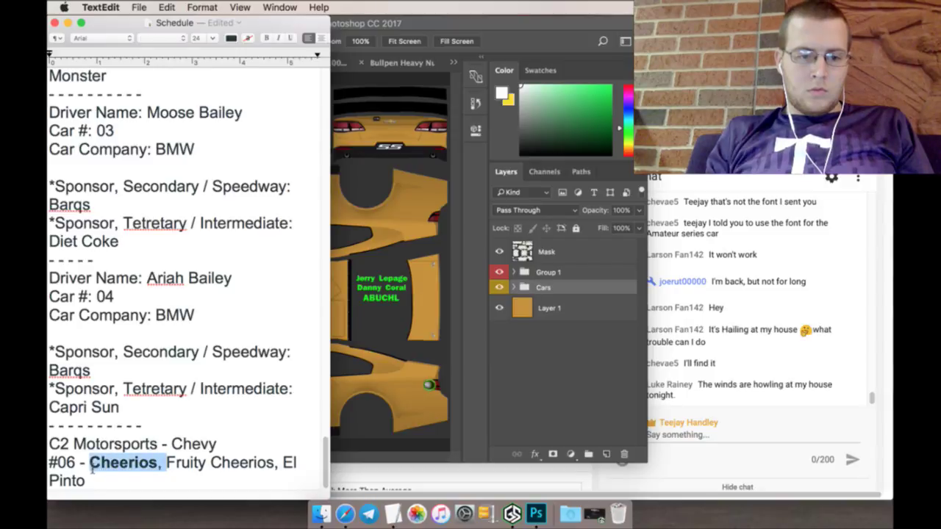
key("BackSpace")
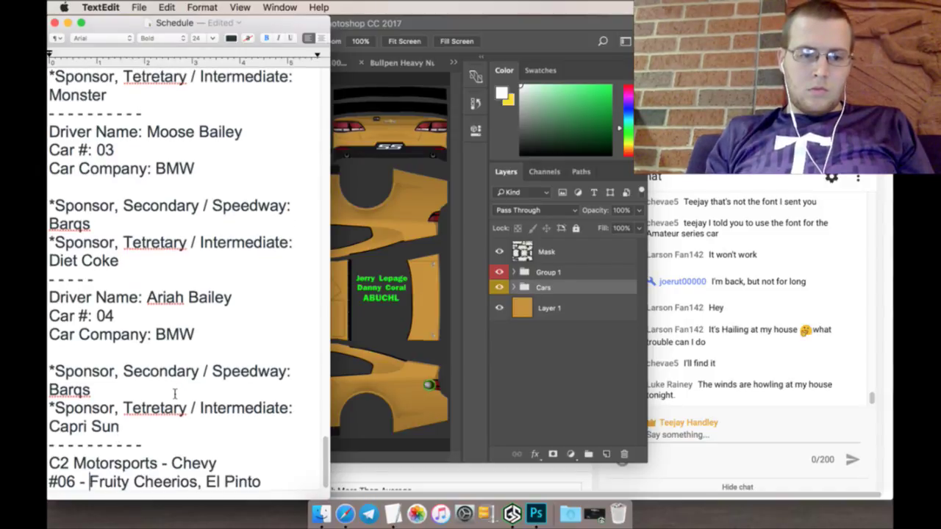
scroll(180, 388, "up", 20)
scroll(184, 377, "down", 10)
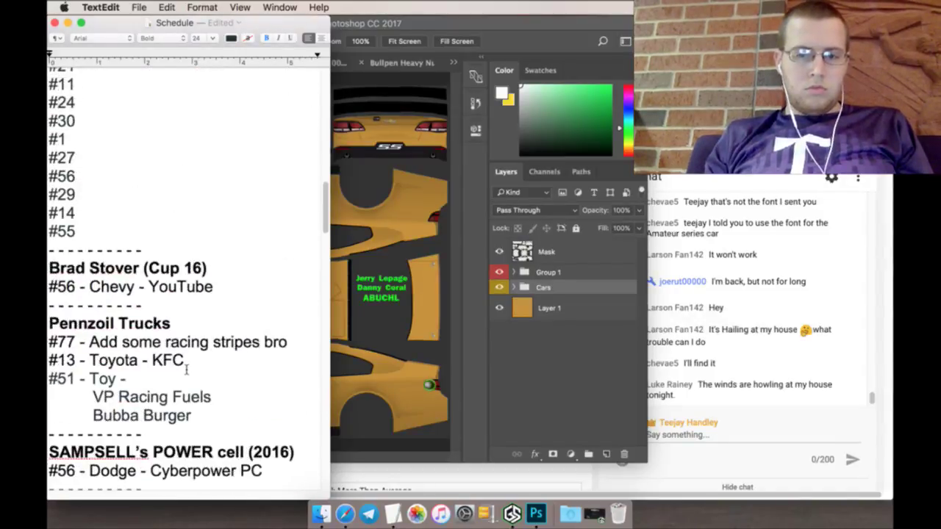
scroll(176, 382, "up", 15)
scroll(172, 388, "down", 10)
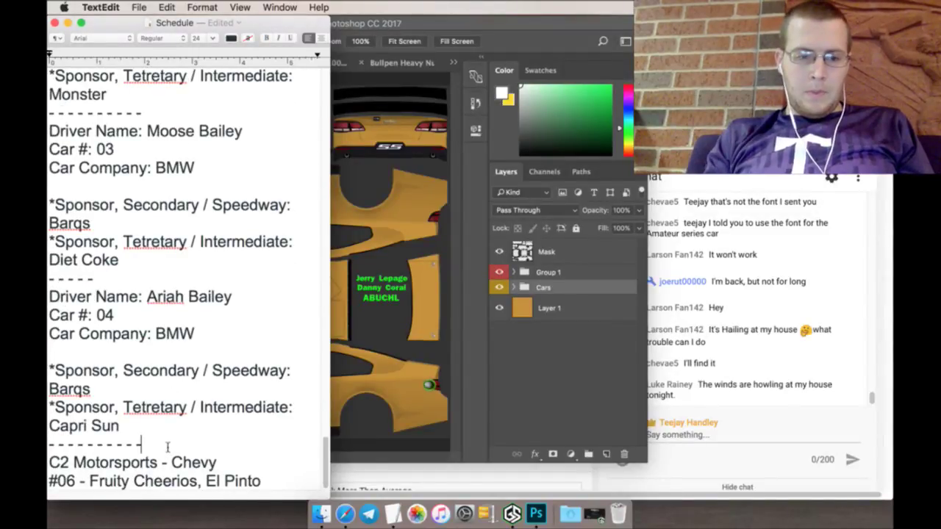
Step: Shorten the divider above C2 Motorsports and add a '- - - - - - - - - -' divider below #06
key("BackSpace")
key("BackSpace")
key("BackSpace")
key("BackSpace")
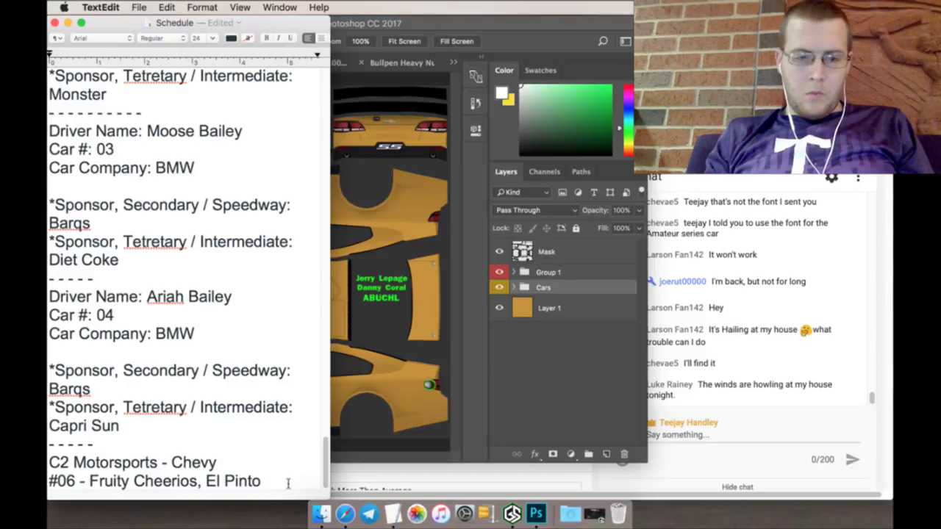
key("Return")
key("Return")
type("- ")
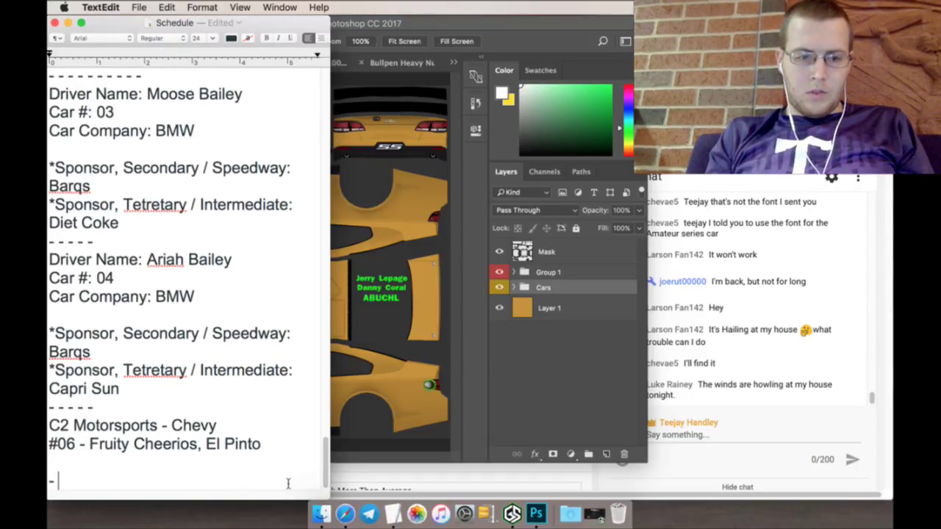
type("- - - - - - ")
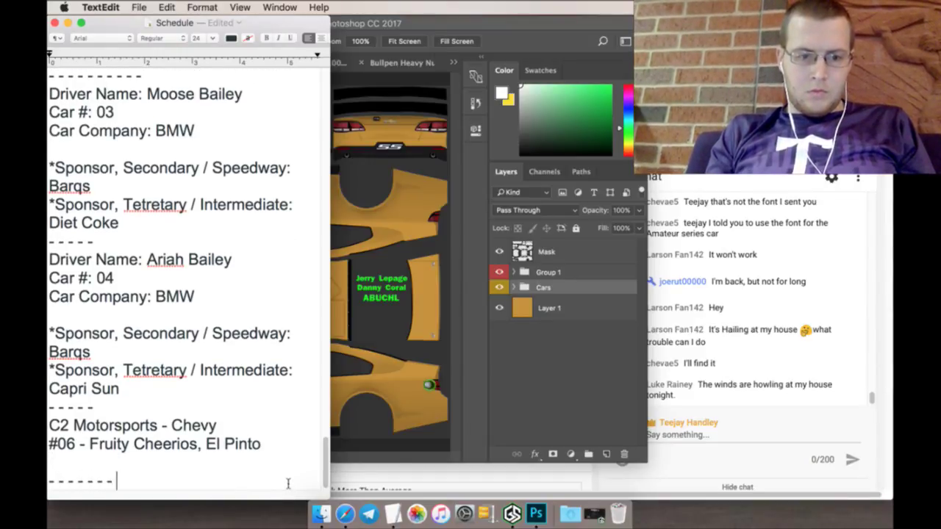
type("- - -")
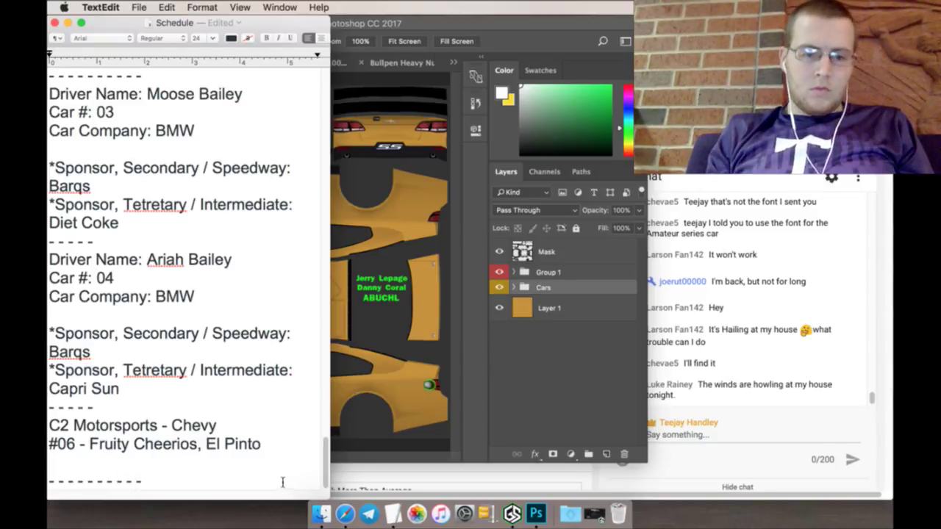
Step: Delete the blank line before the #9 Hatch Select entry and return to the Hangouts chat
scroll(273, 392, "up", 5)
scroll(272, 393, "down", 5)
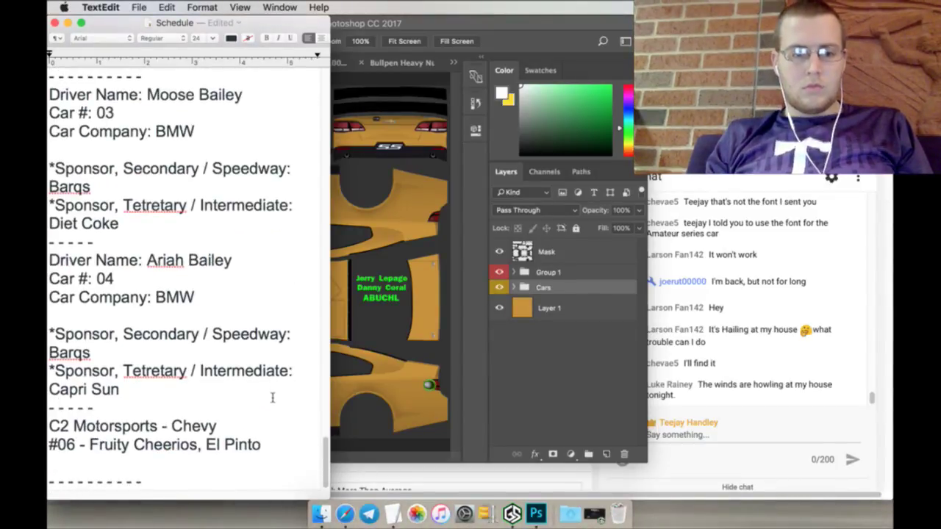
scroll(271, 397, "down", 2)
scroll(268, 389, "up", 15)
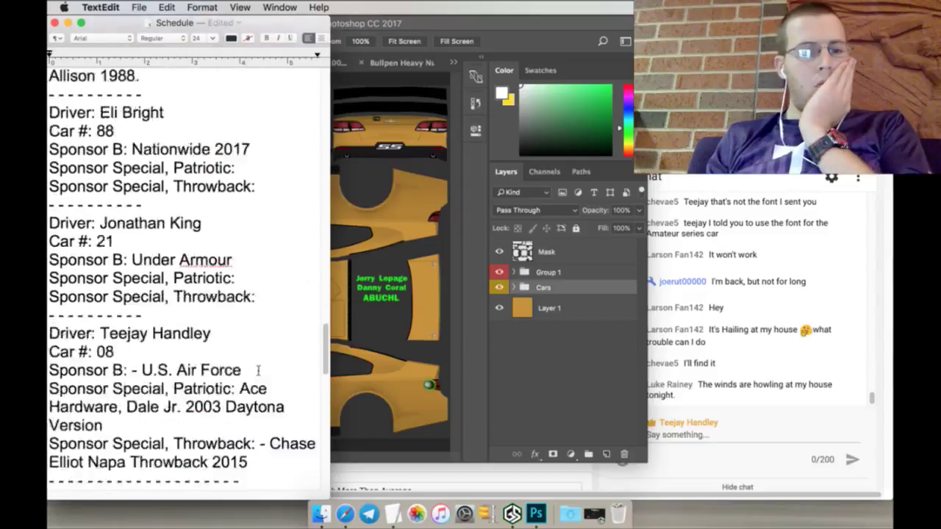
scroll(258, 370, "up", 20)
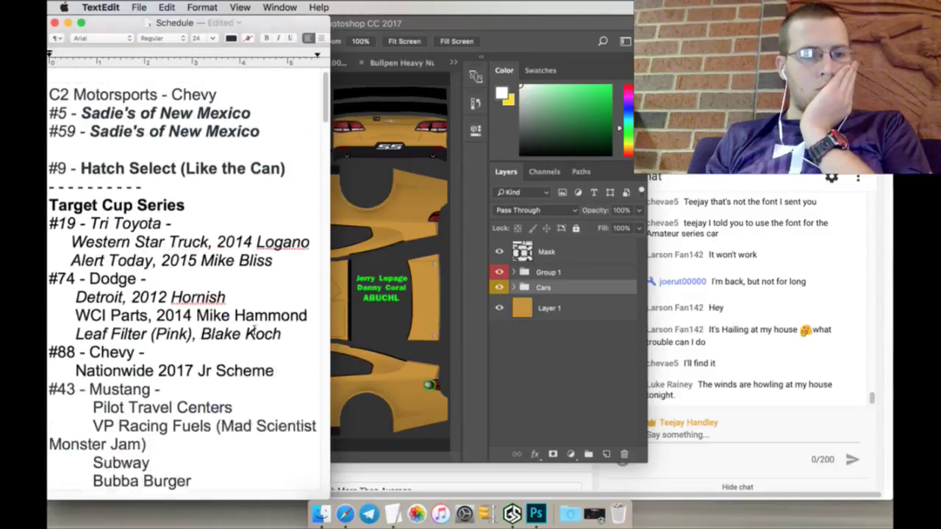
scroll(253, 333, "up", 1)
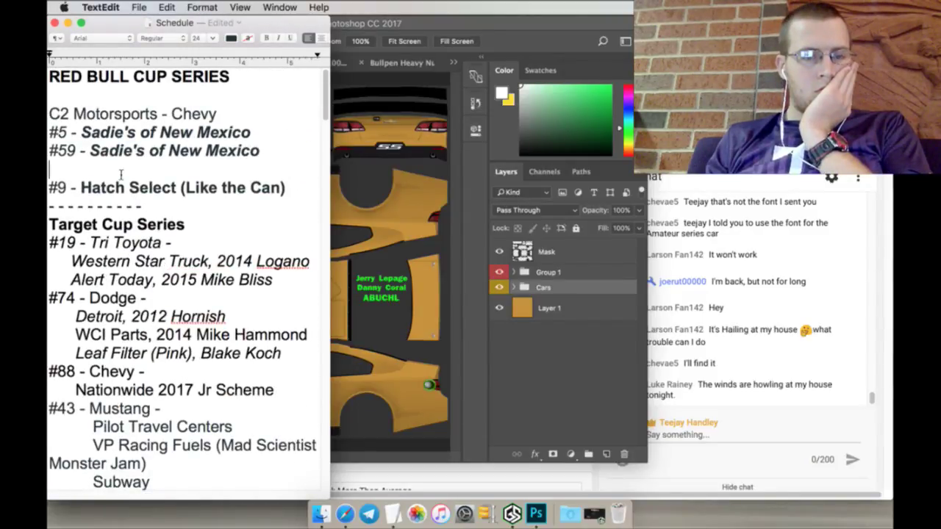
key("BackSpace")
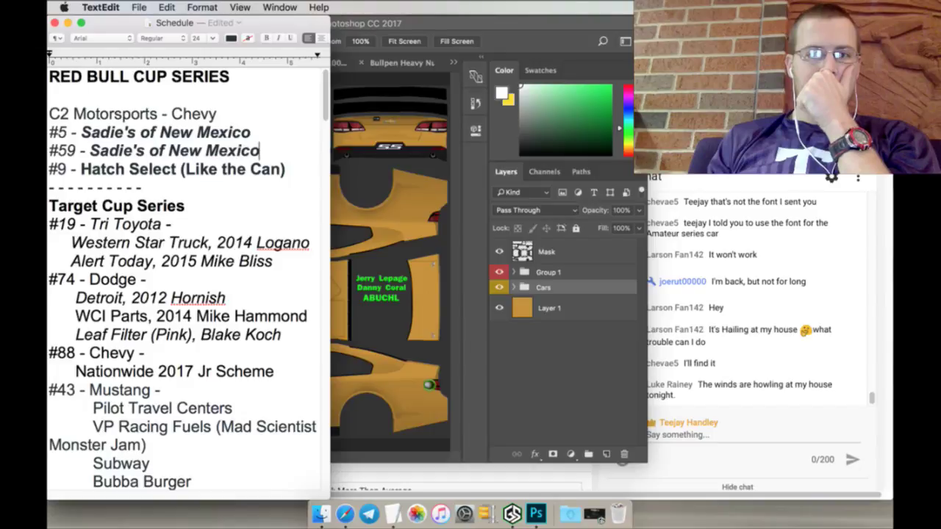
key("super+Tab")
key("ctrl+Tab")
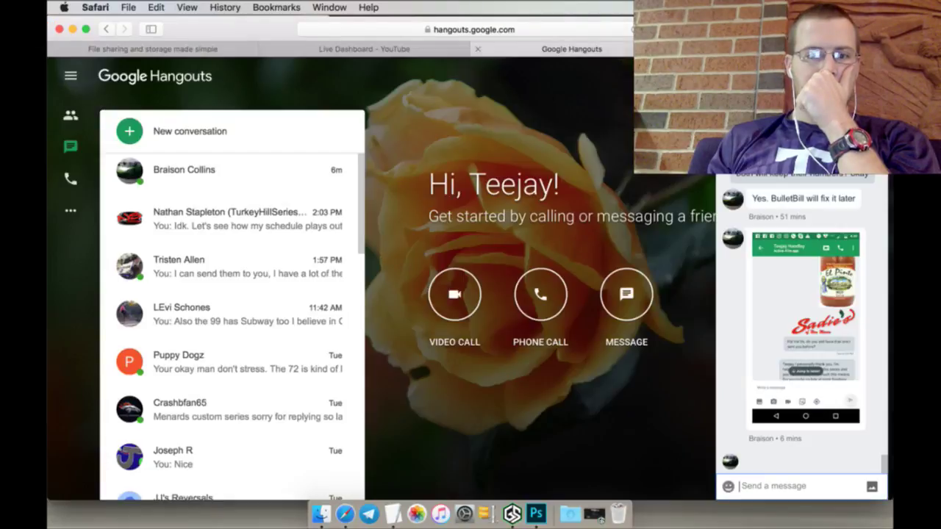
Step: Save the Hatch green chiles can photo from the chat as salsa.jpg, then close the image
scroll(799, 332, "up", 3)
scroll(799, 331, "down", 10)
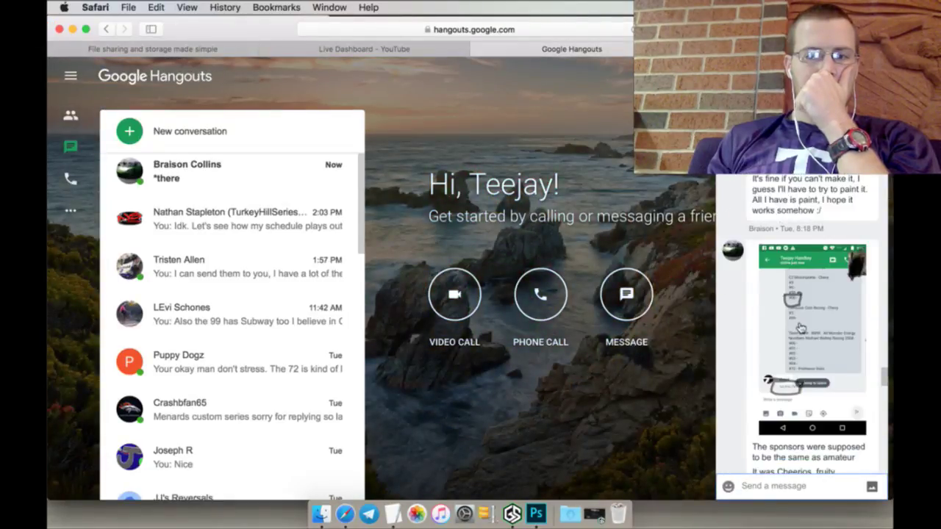
scroll(799, 328, "down", 3)
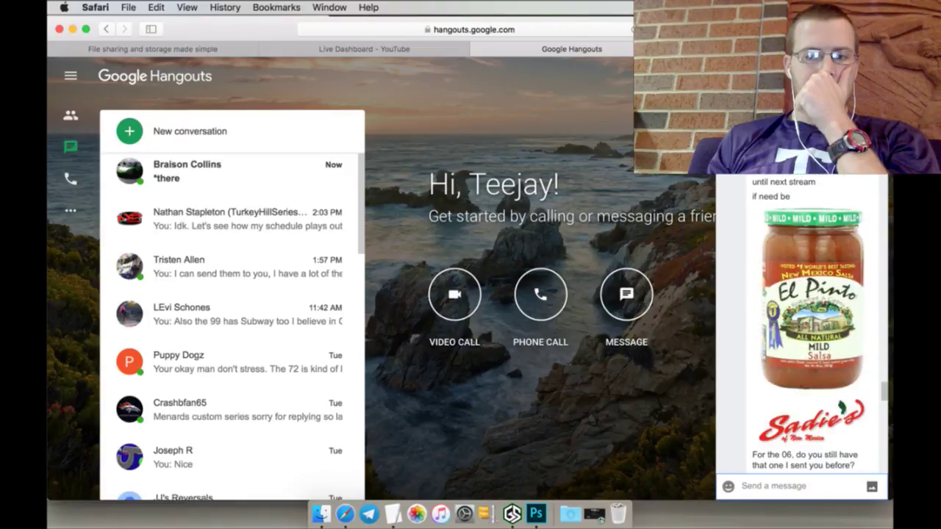
scroll(799, 328, "up", 15)
scroll(798, 324, "up", 5)
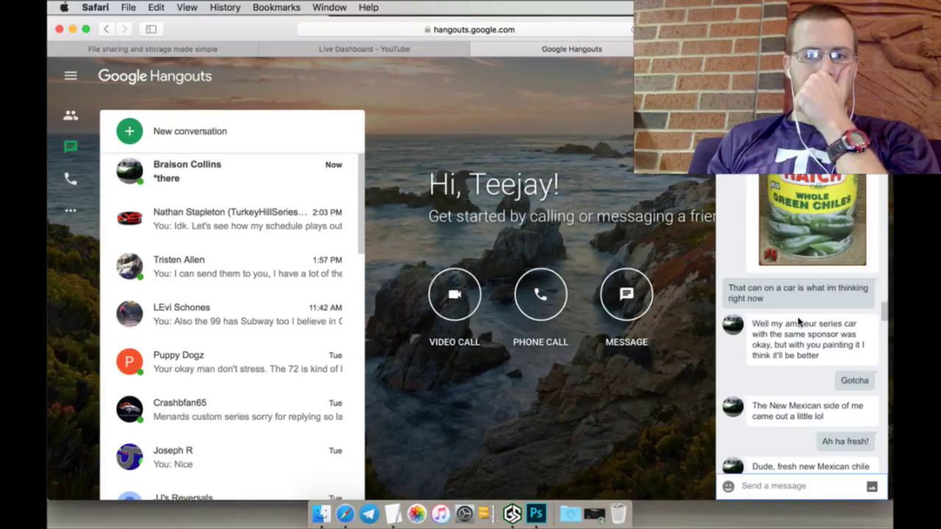
left_click(805, 235)
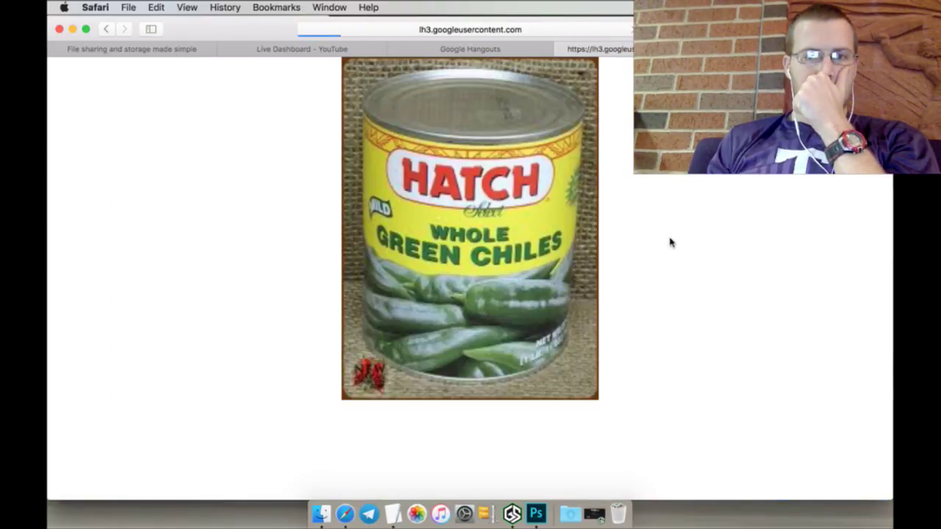
right_click(491, 197)
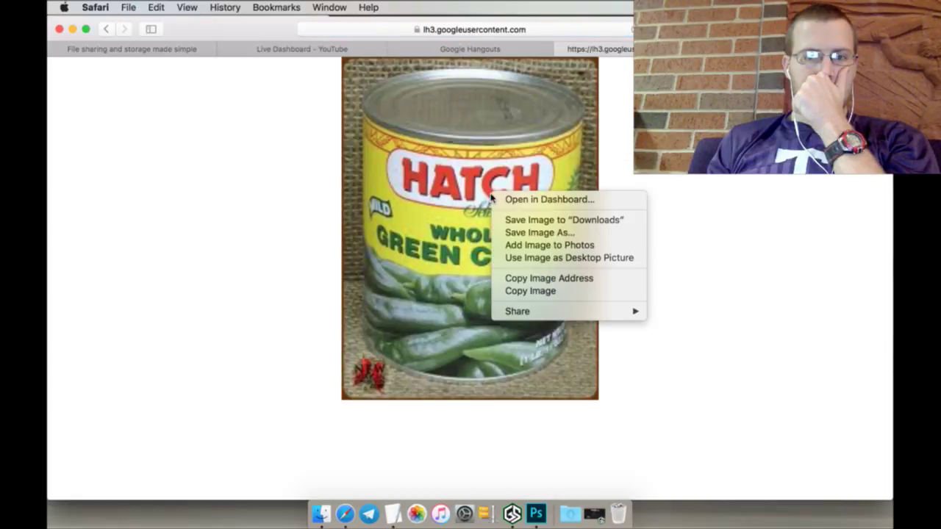
left_click(515, 232)
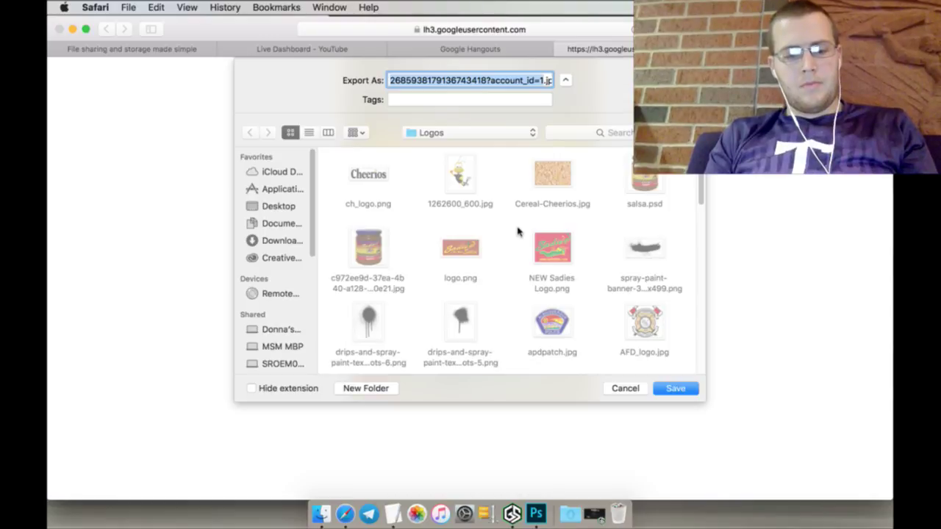
type("salsa")
key("Return")
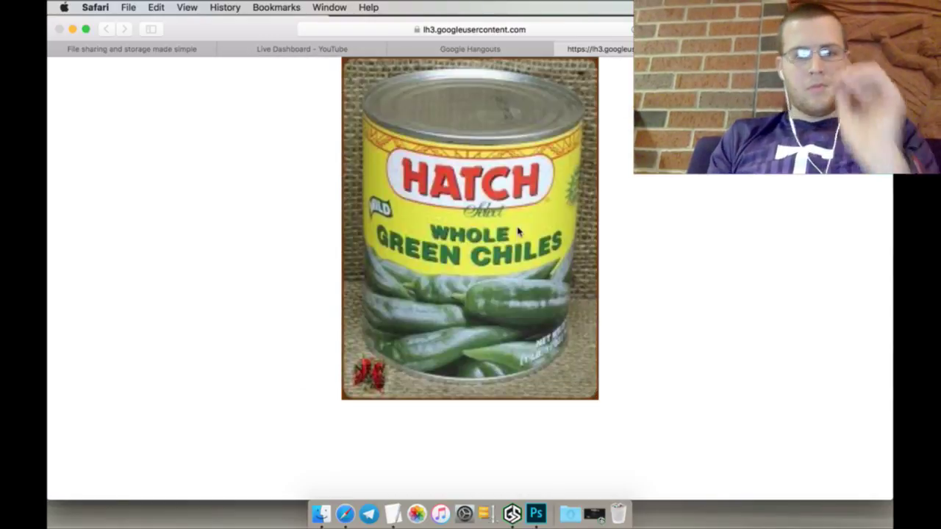
left_click(562, 49)
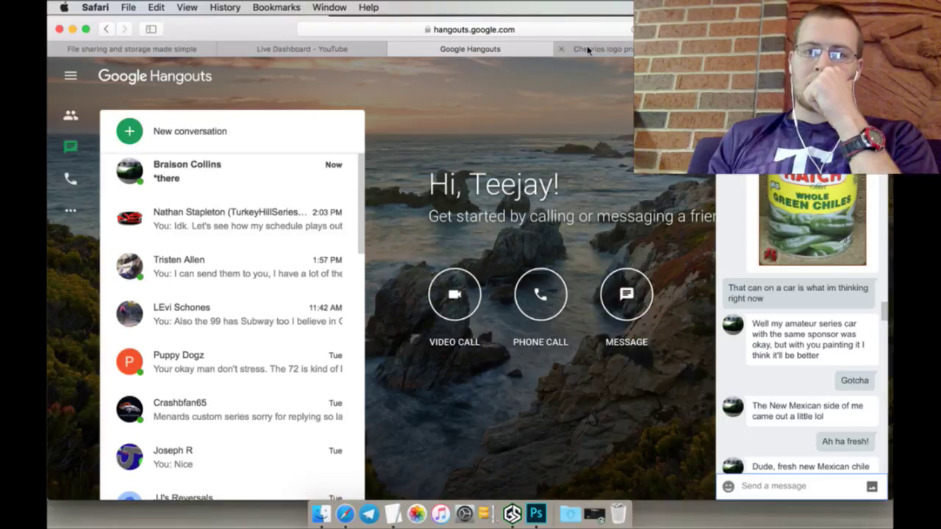
Step: Change the image search from Cheerios to 'Hatch Select logo png'
left_click(587, 49)
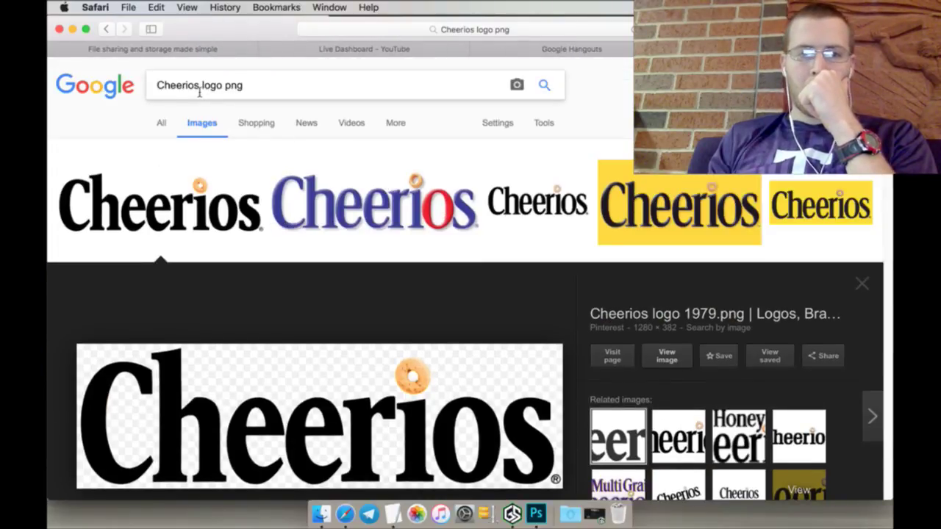
left_click_drag(199, 89, 141, 86)
type("hel")
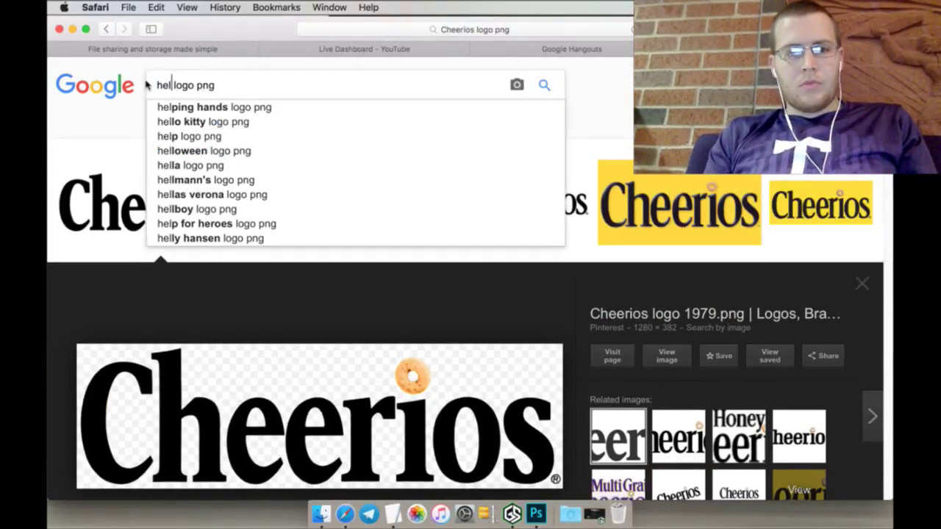
key("BackSpace")
key("BackSpace")
key("BackSpace")
type("Hat")
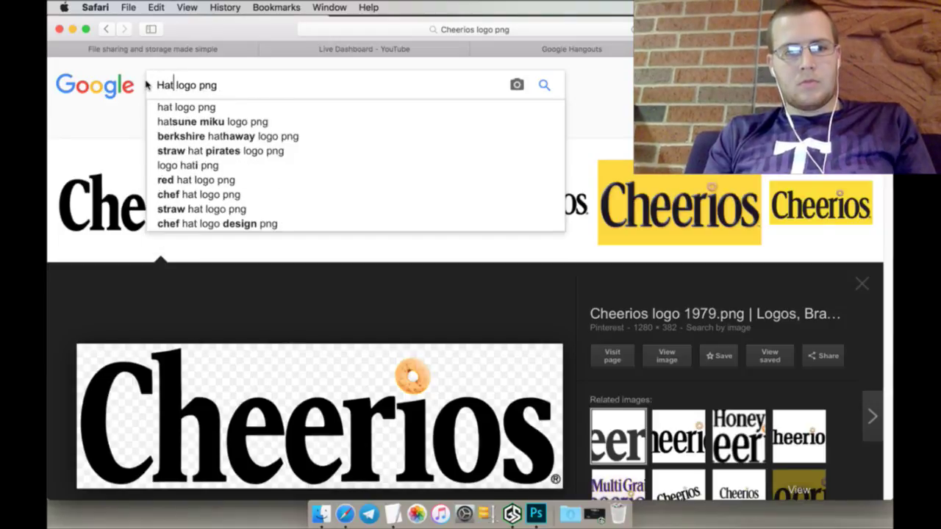
type("ch Select")
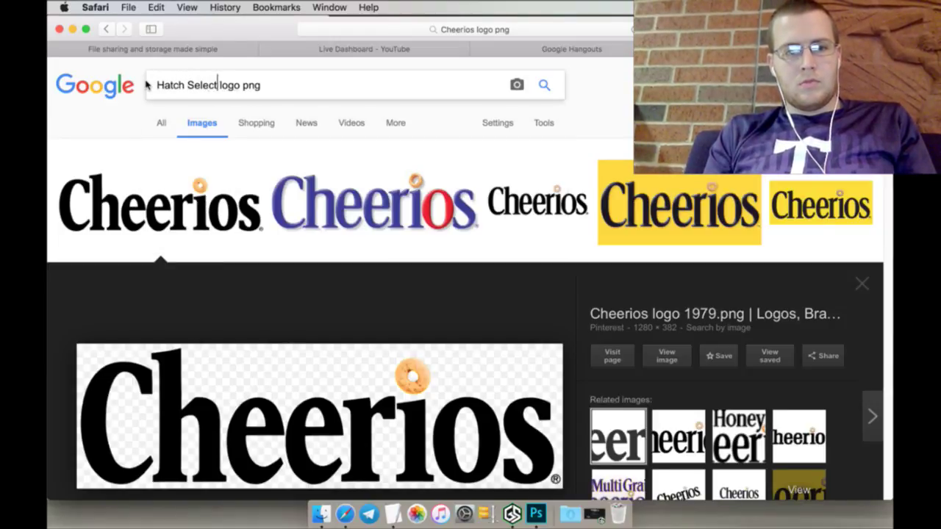
key("Return")
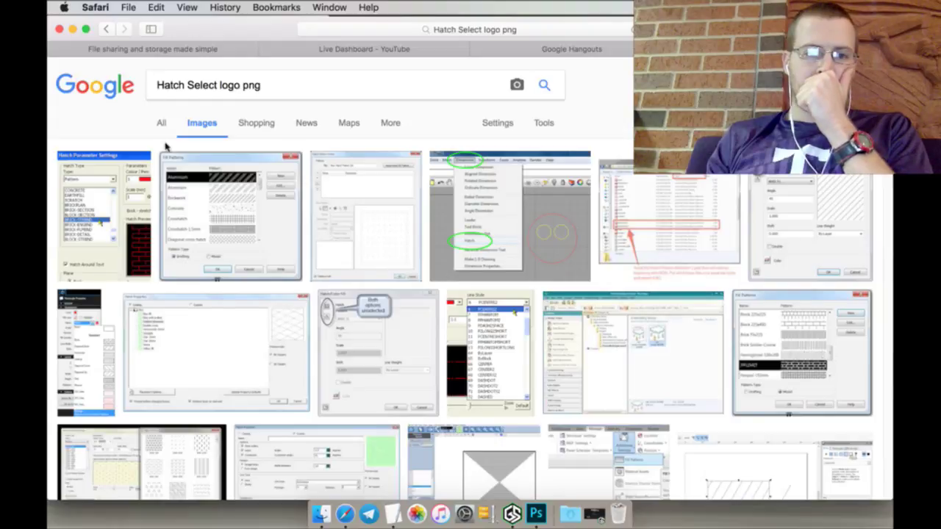
Step: Refine the search to 'Hatch Select green jalapenos logo png' using the corrected spelling
left_click(388, 507)
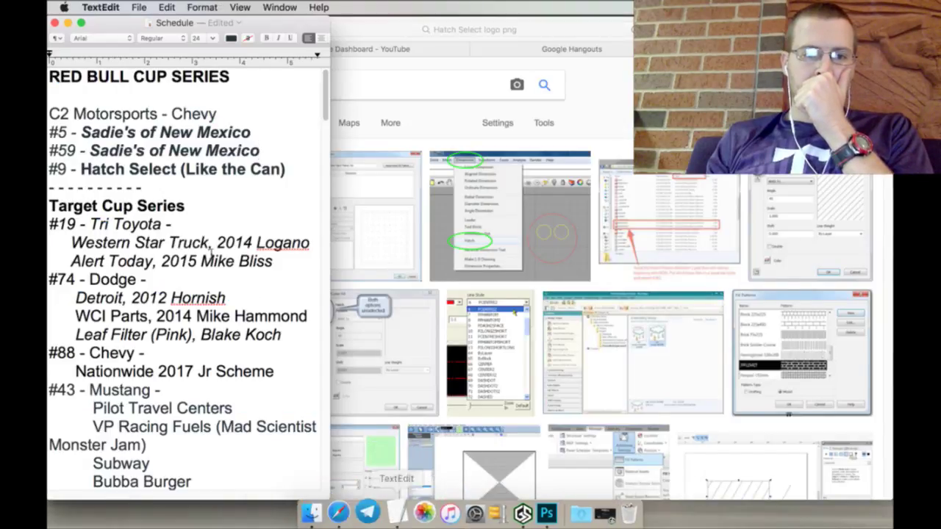
left_click(357, 88)
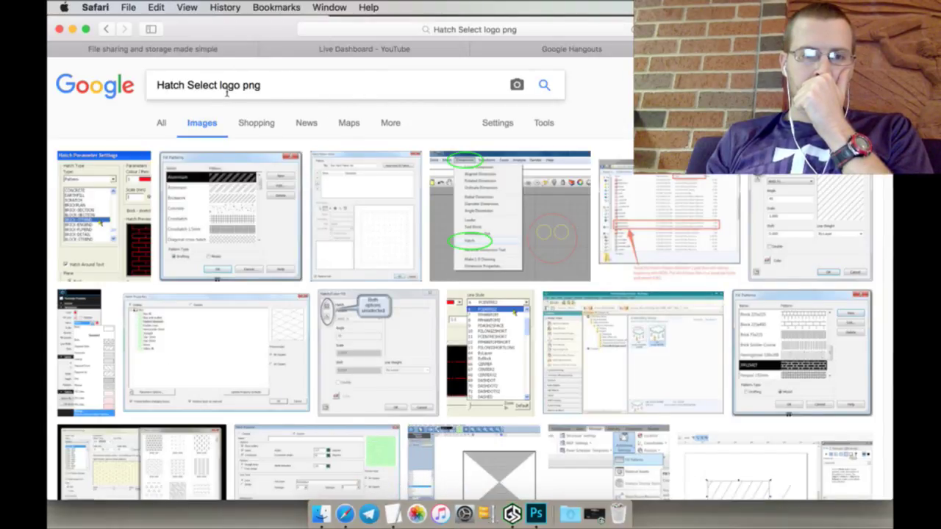
type("green ")
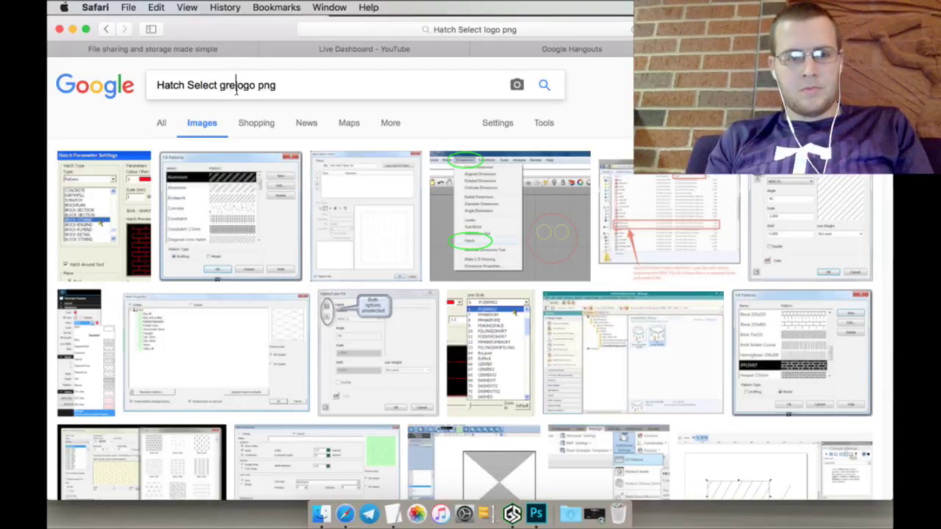
type("jalepen")
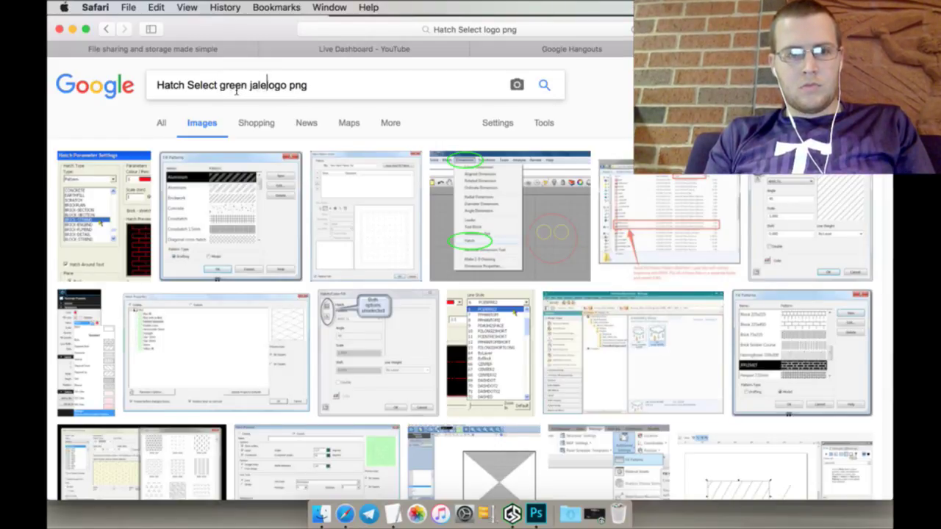
type("io")
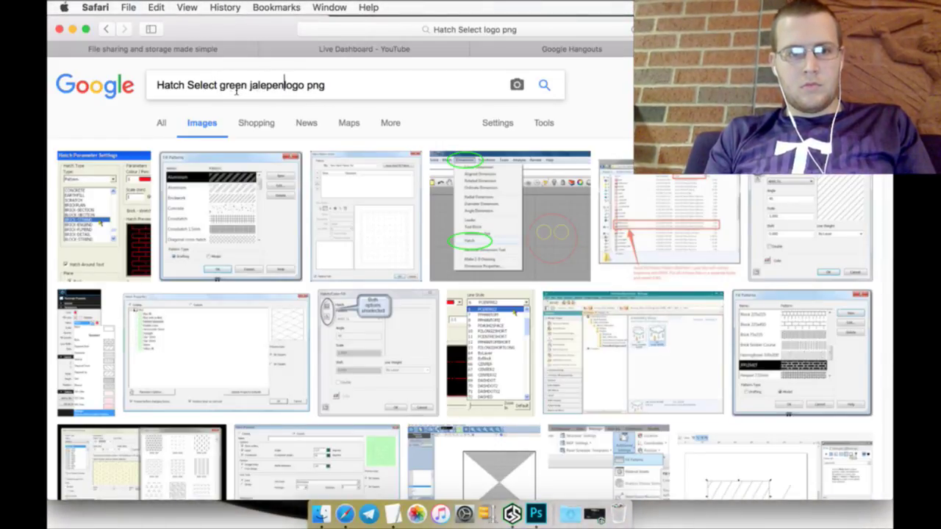
type("os")
key("Return")
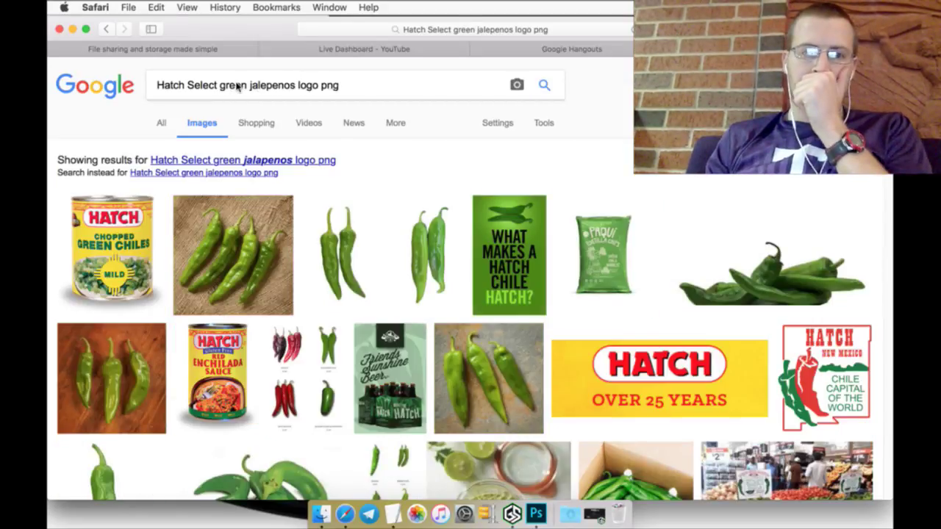
left_click(302, 163)
scroll(427, 220, "down", 2)
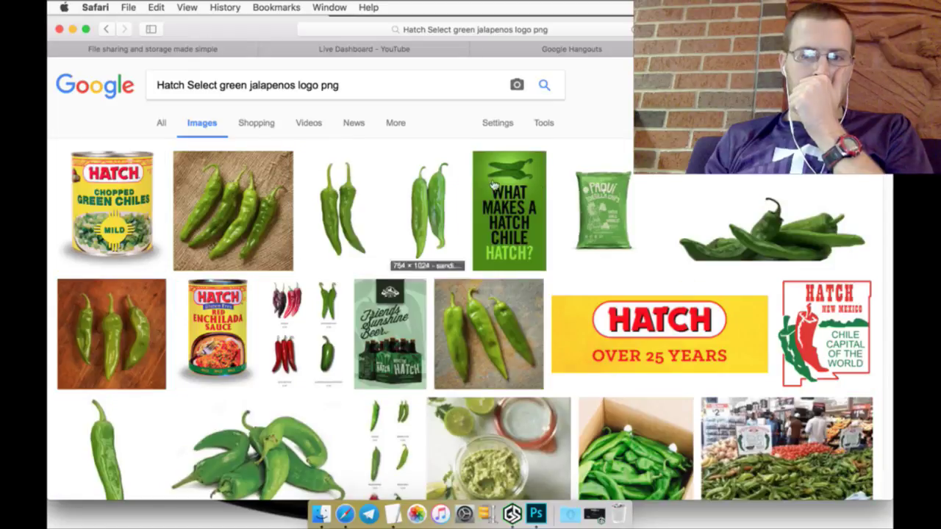
Step: Open the green peppers photo full size, save it as peppa.png, and close it
left_click(740, 235)
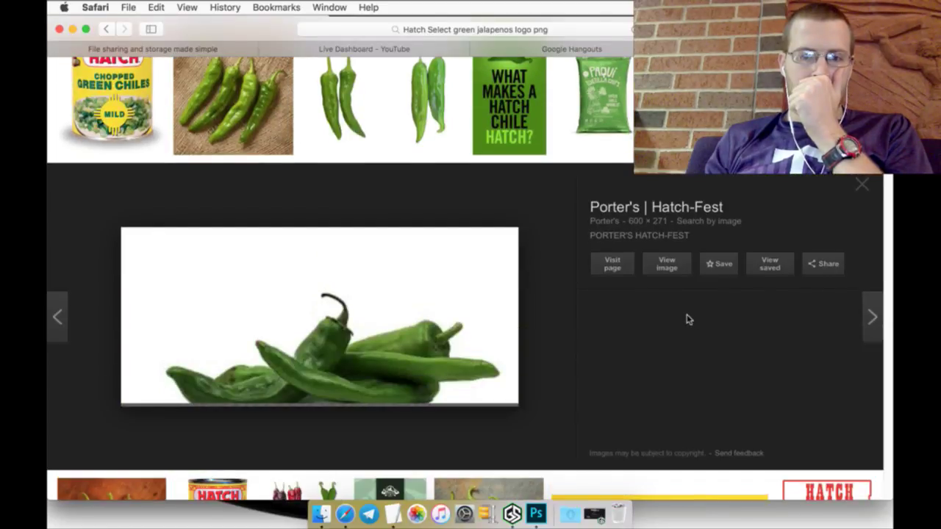
right_click(666, 268)
left_click(672, 270)
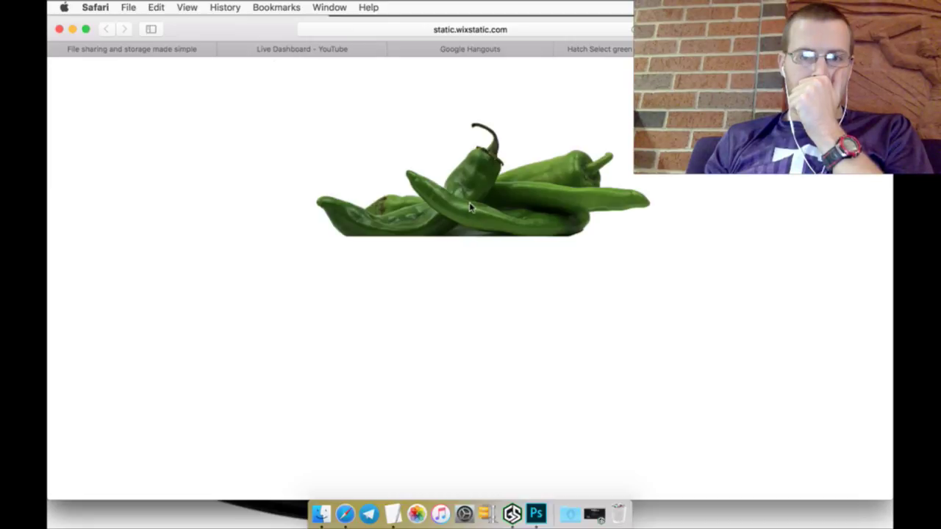
right_click(471, 207)
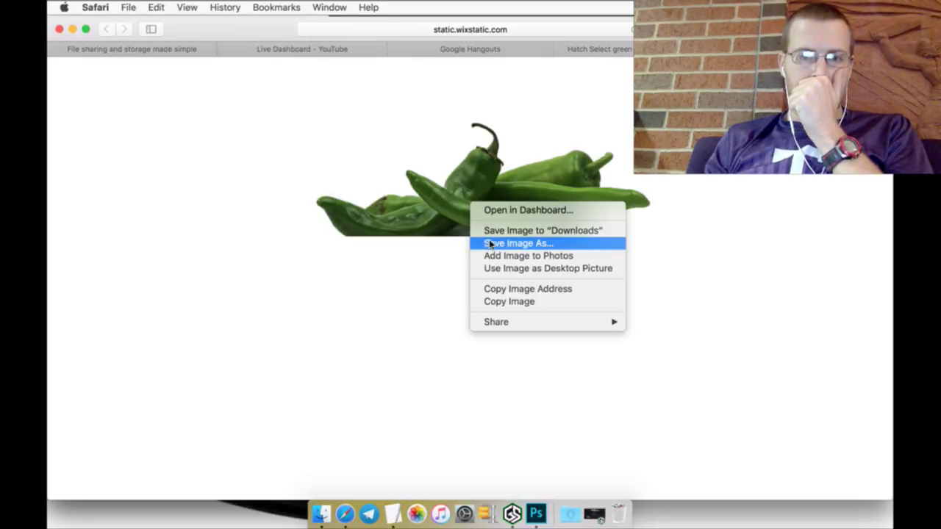
left_click(491, 245)
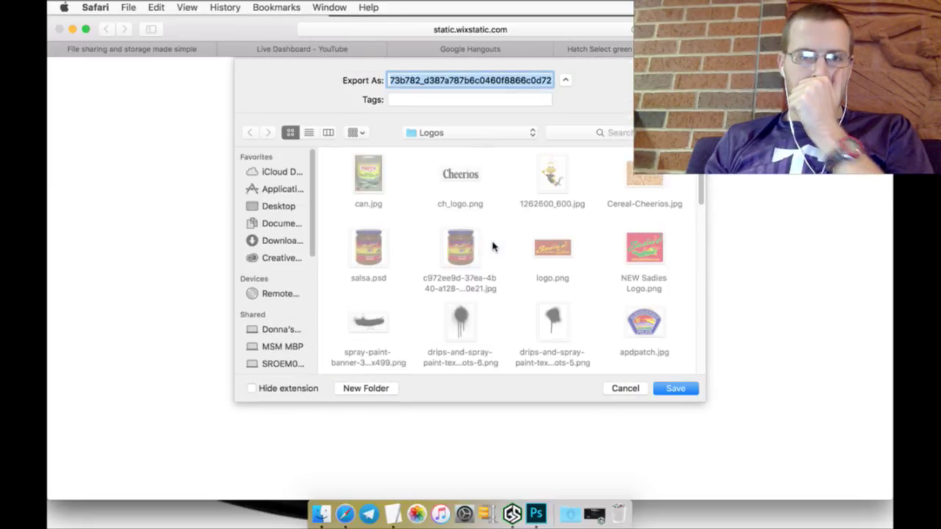
type("peppa.png")
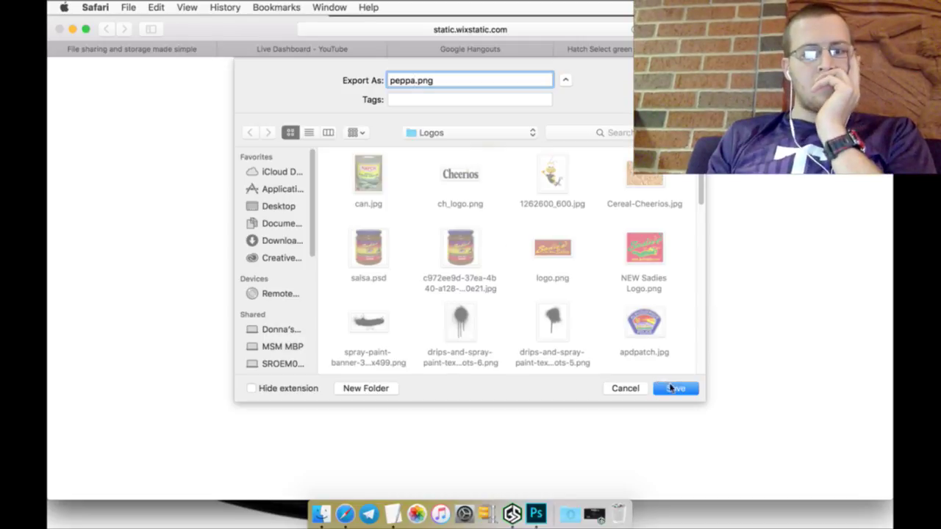
key("Return")
key("super+w")
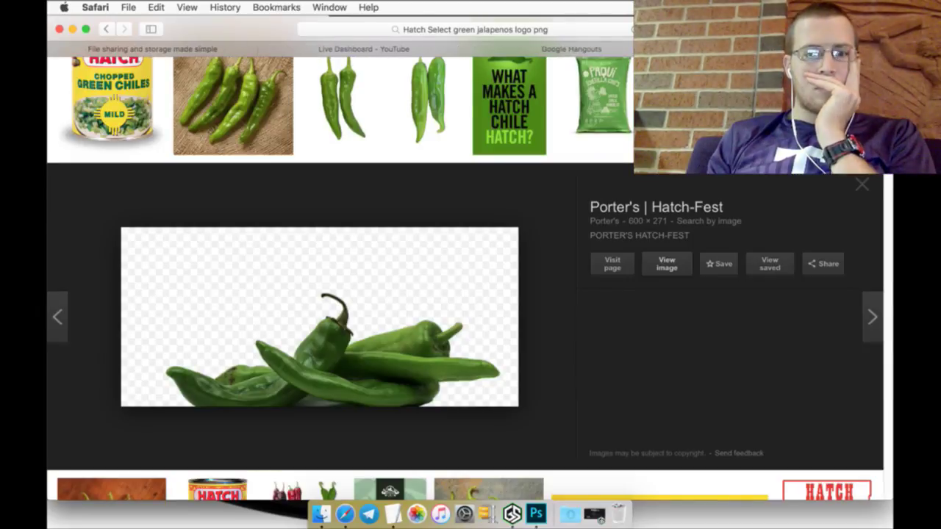
left_click(862, 190)
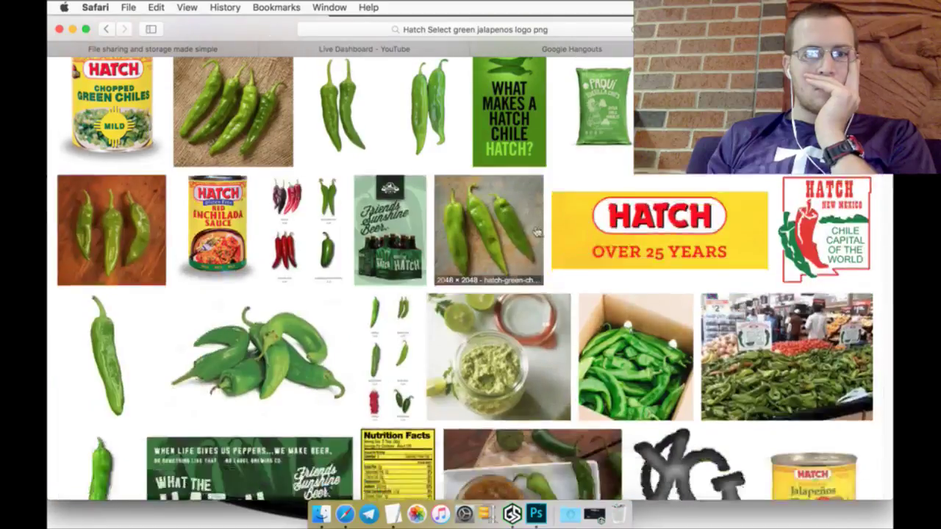
Step: Switch to the YouTube Live Dashboard tab
scroll(493, 248, "up", 2)
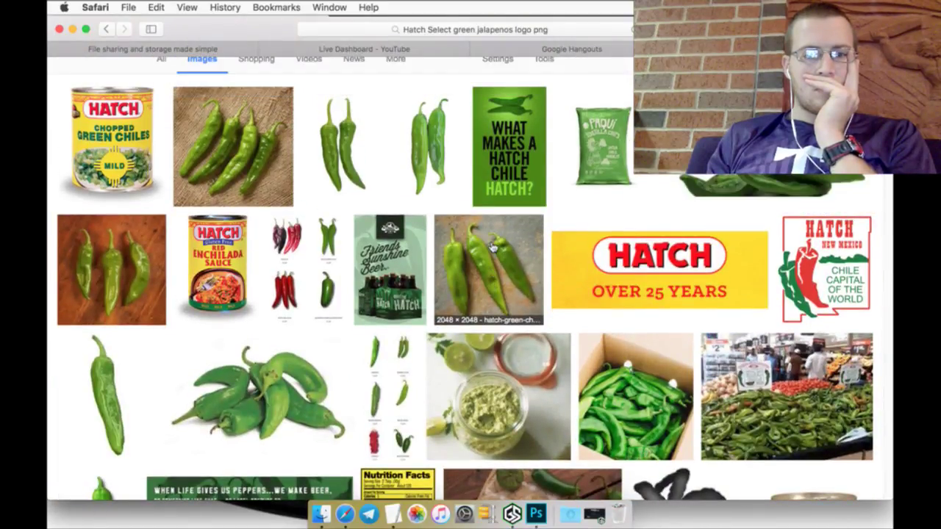
scroll(492, 249, "up", 1)
scroll(492, 248, "up", 1)
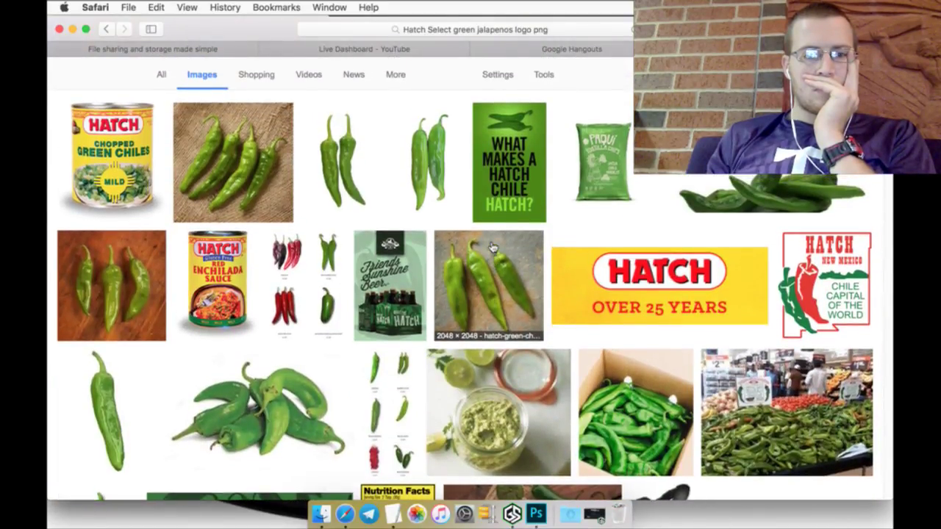
scroll(491, 247, "up", 1)
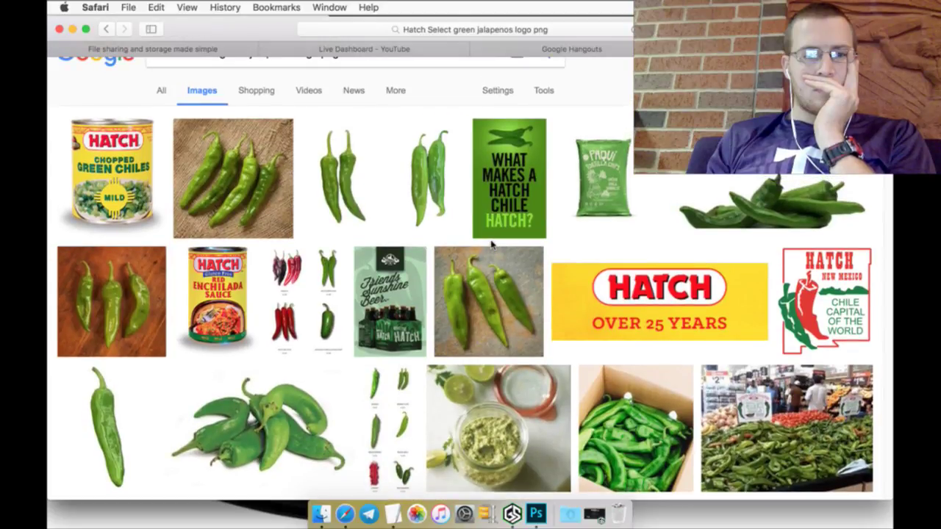
scroll(492, 248, "up", 2)
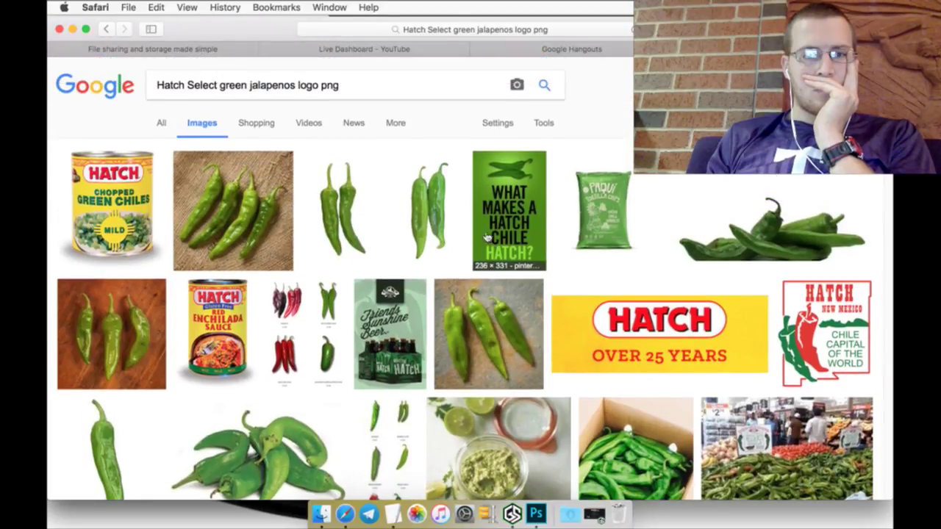
left_click(392, 49)
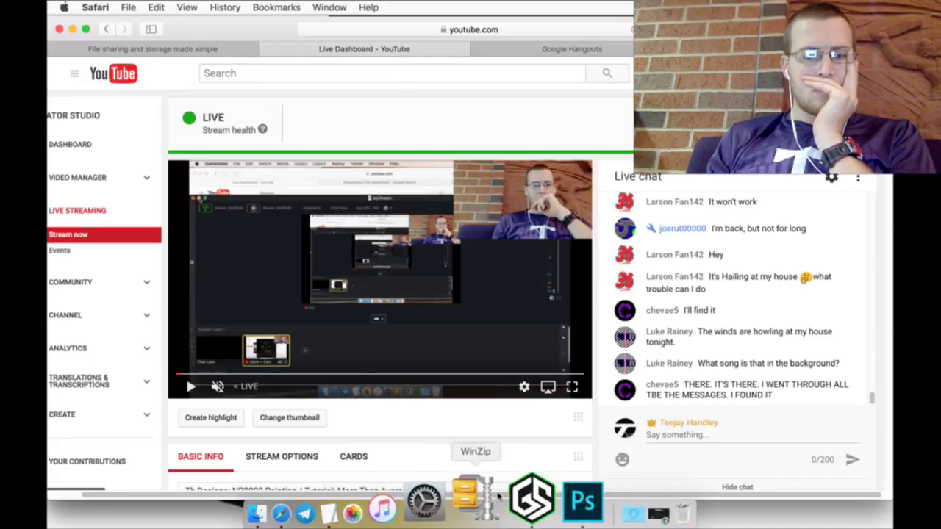
Step: In Photoshop, open peppa.png and can.jpg from the Logos folder
left_click(542, 506)
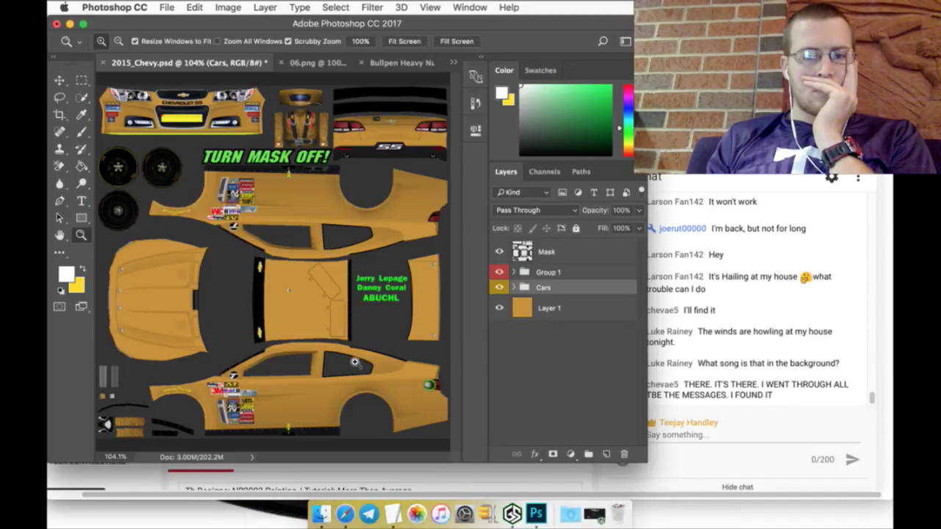
left_click(168, 8)
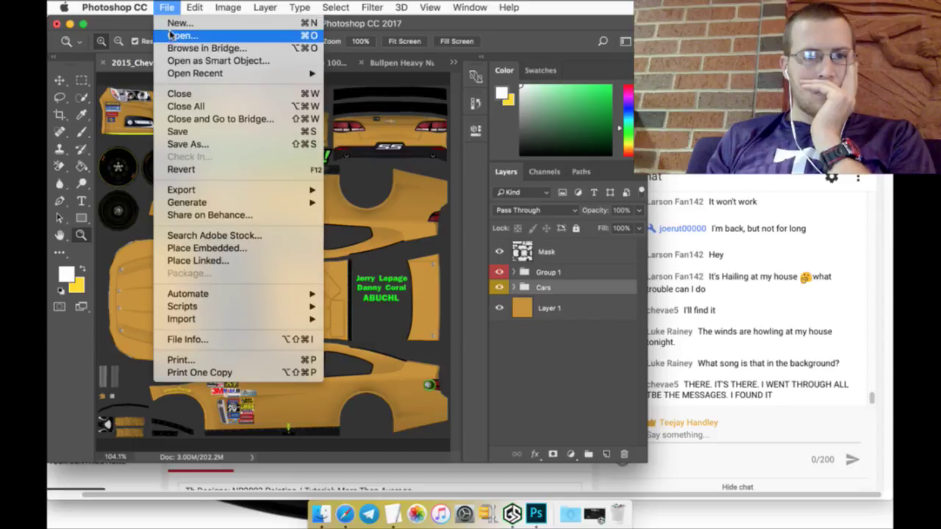
left_click(170, 33)
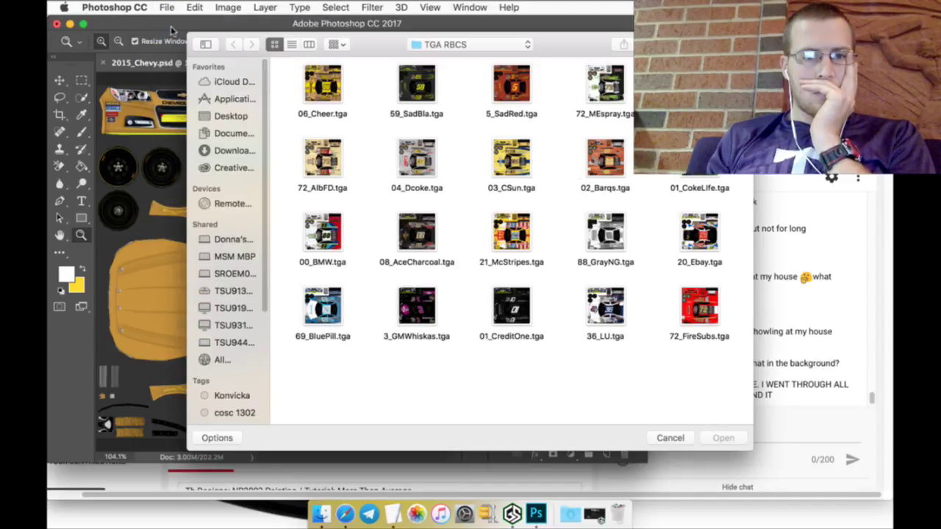
left_click(421, 47)
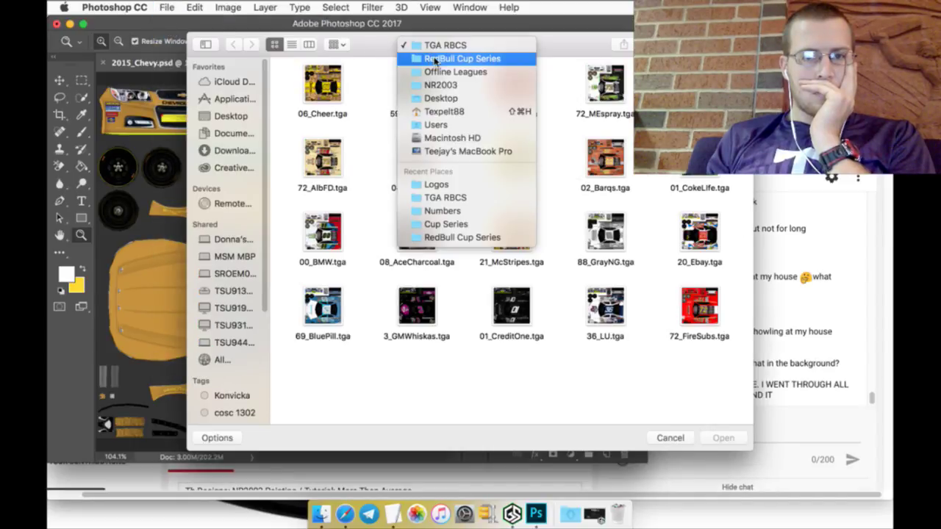
left_click(447, 185)
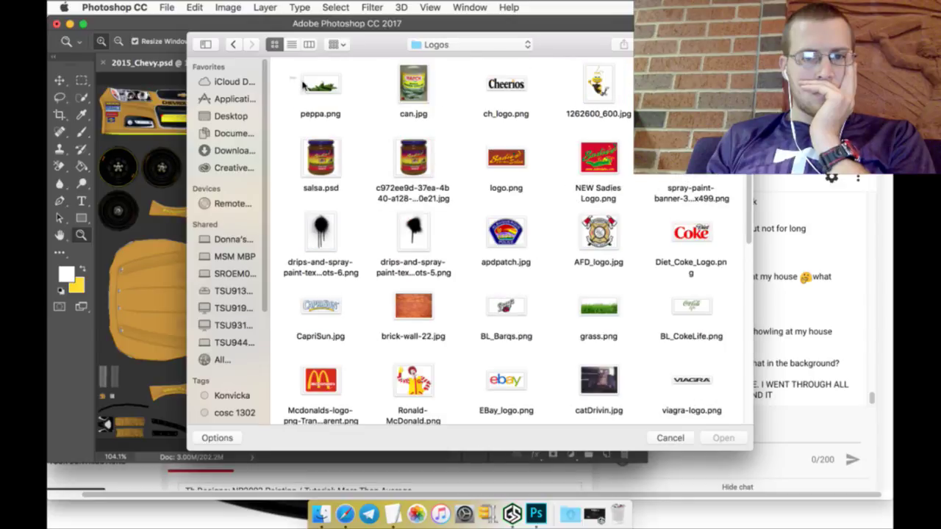
left_click_drag(302, 86, 434, 118)
left_click(721, 439)
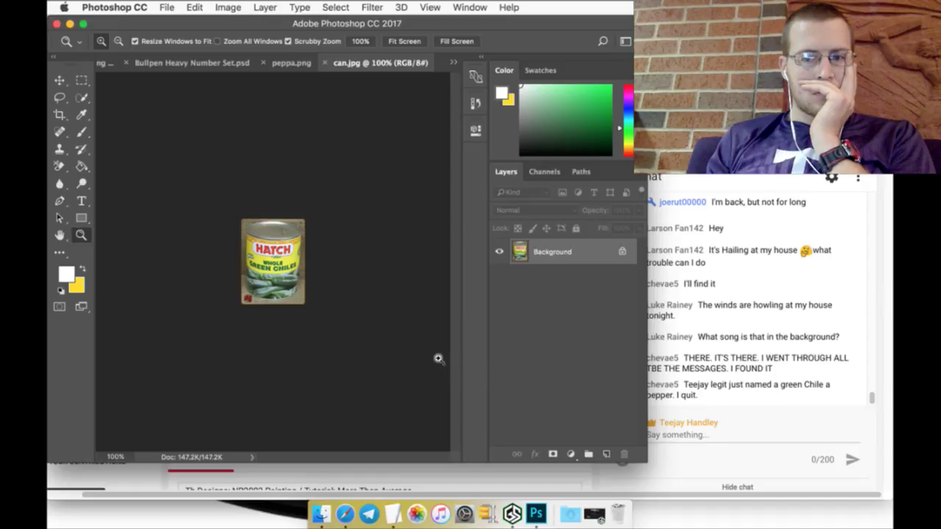
Step: Sample the can label's yellow as foreground colour and switch to 2015_Chevy.psd
left_click(403, 41)
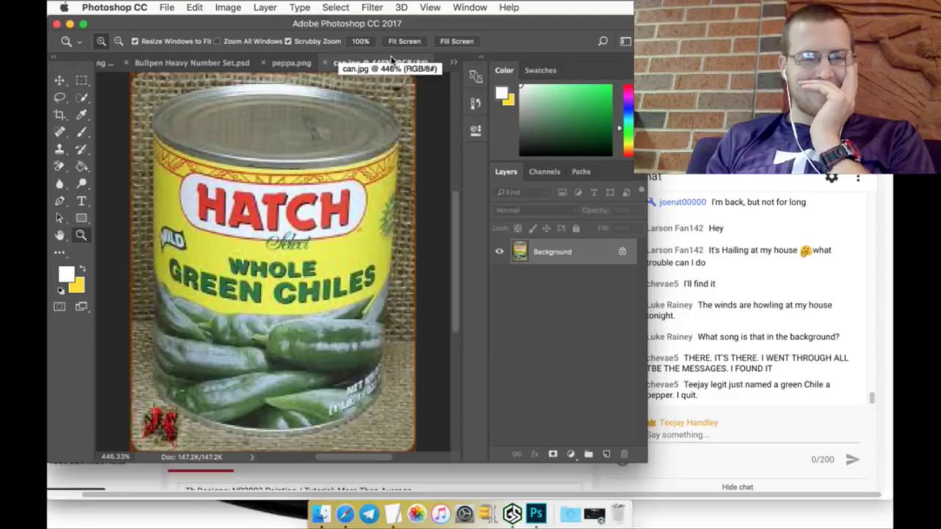
left_click(82, 115)
left_click(335, 265)
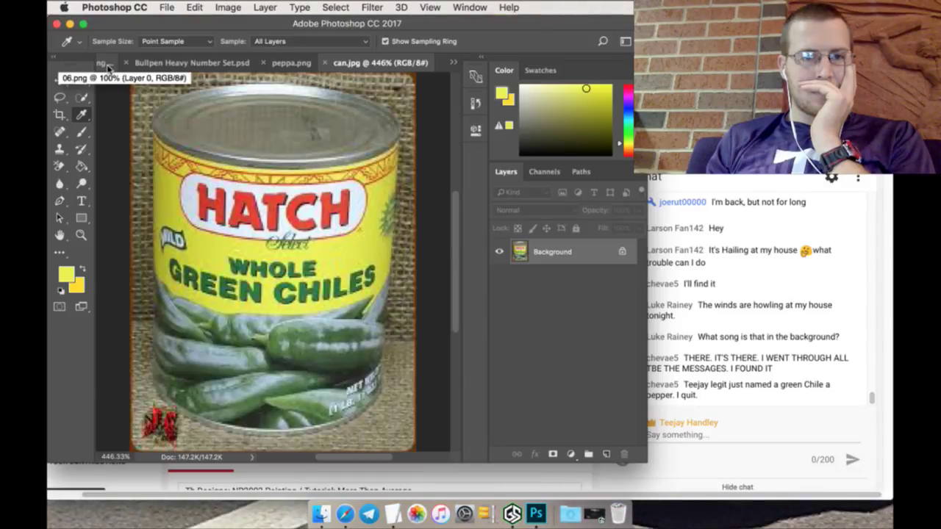
left_click_drag(128, 66, 436, 66)
left_click(454, 62)
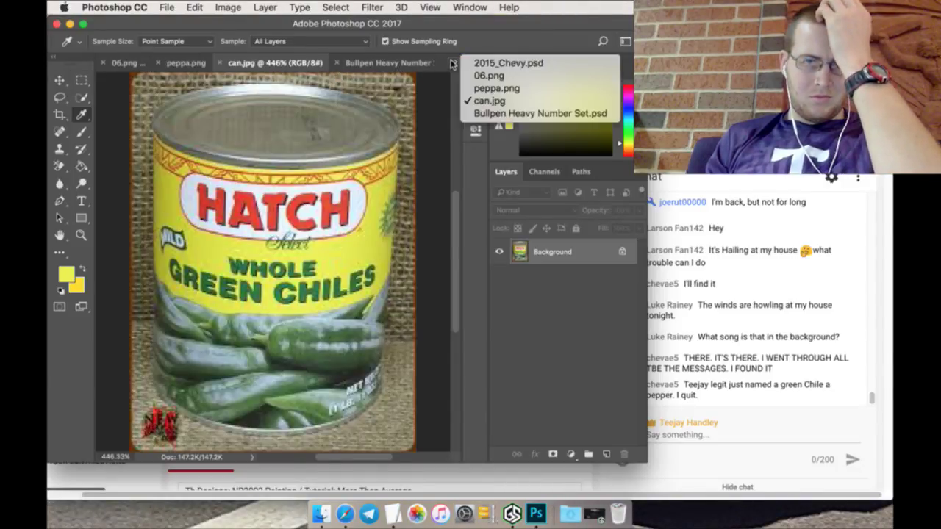
left_click(479, 64)
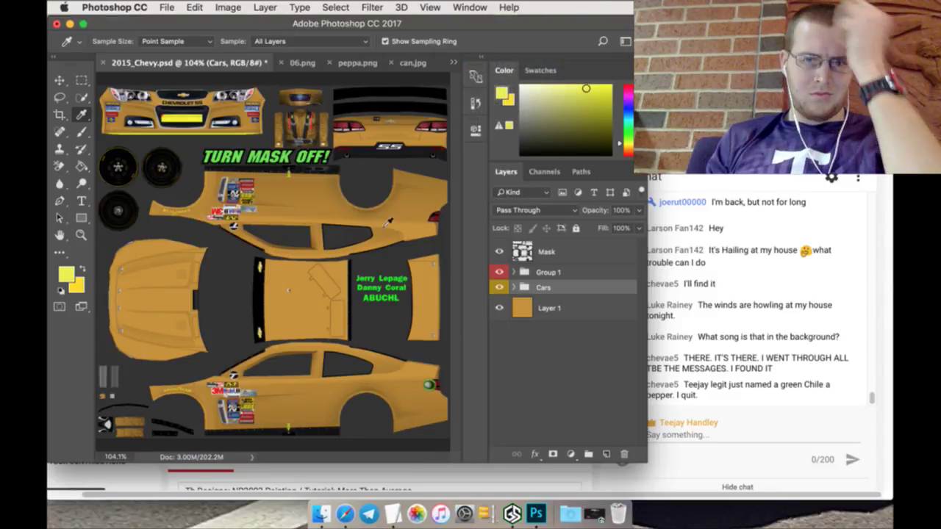
Step: Add a new layer above Layer 1 and paint-bucket fill it with yellow
left_click(567, 310)
left_click(607, 454)
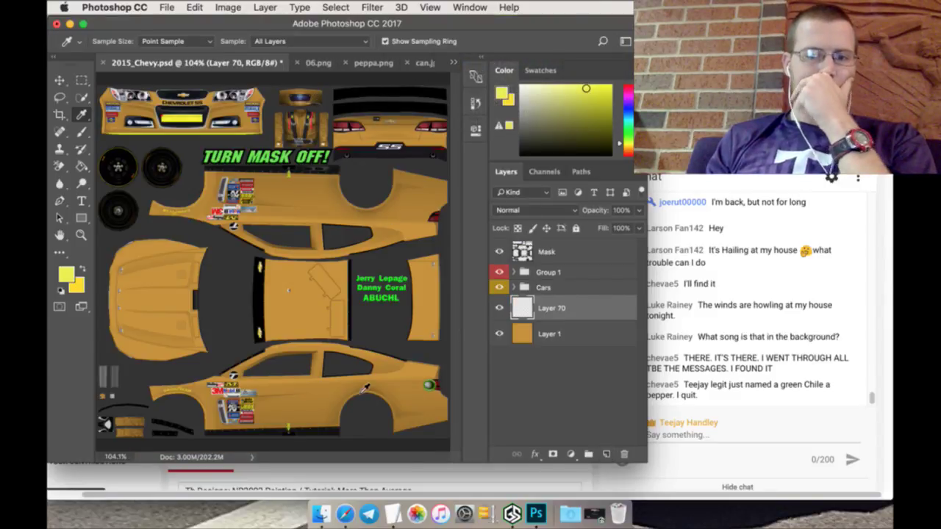
left_click(81, 167)
left_click(299, 283)
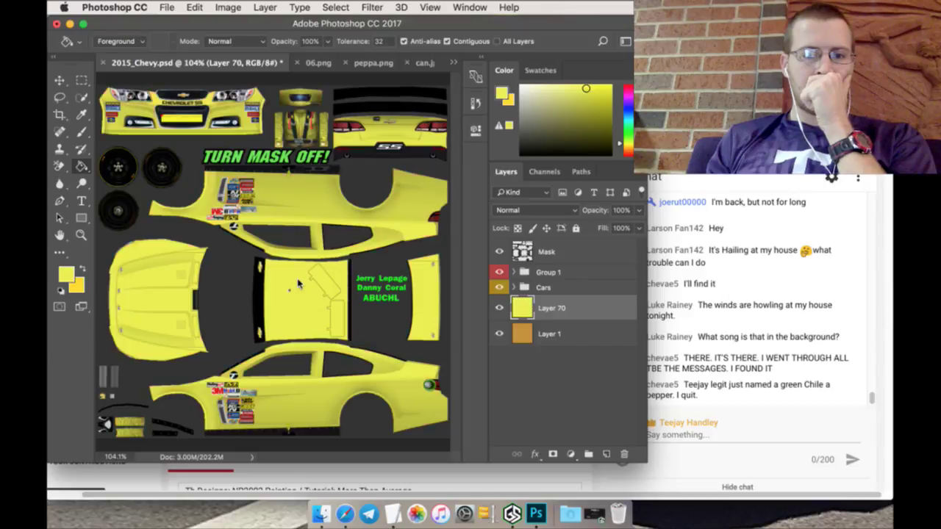
Step: Sample the red HATCH lettering from can.jpg, close 06.png, and return to 2015_Chevy.psd
left_click(424, 65)
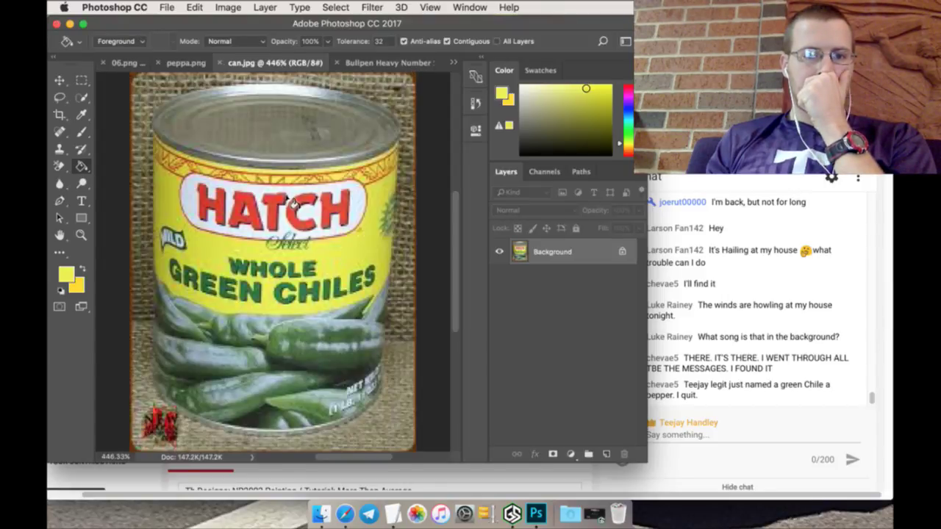
left_click(83, 115)
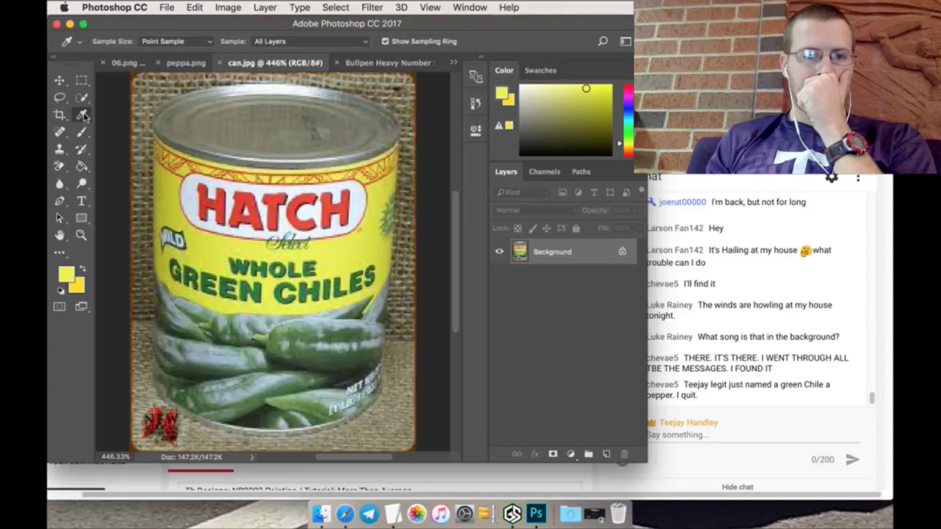
left_click(245, 206)
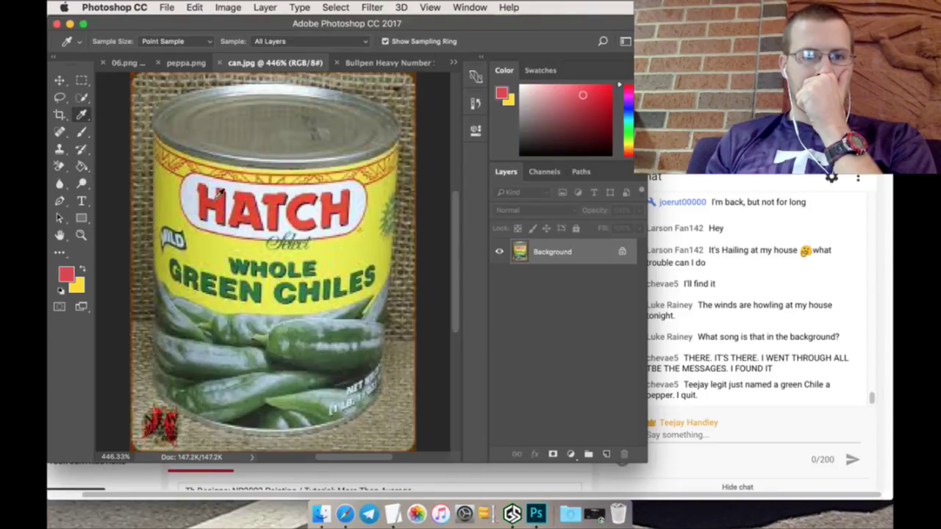
left_click(103, 64)
left_click(146, 64)
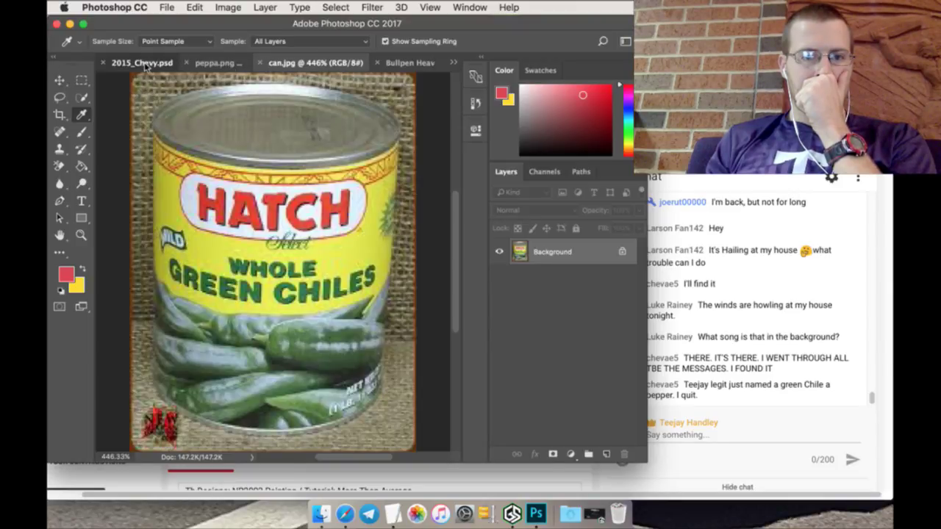
Step: Zoom in closely on the car's side window edge for drawing straight lines
left_click_drag(82, 221, 118, 269)
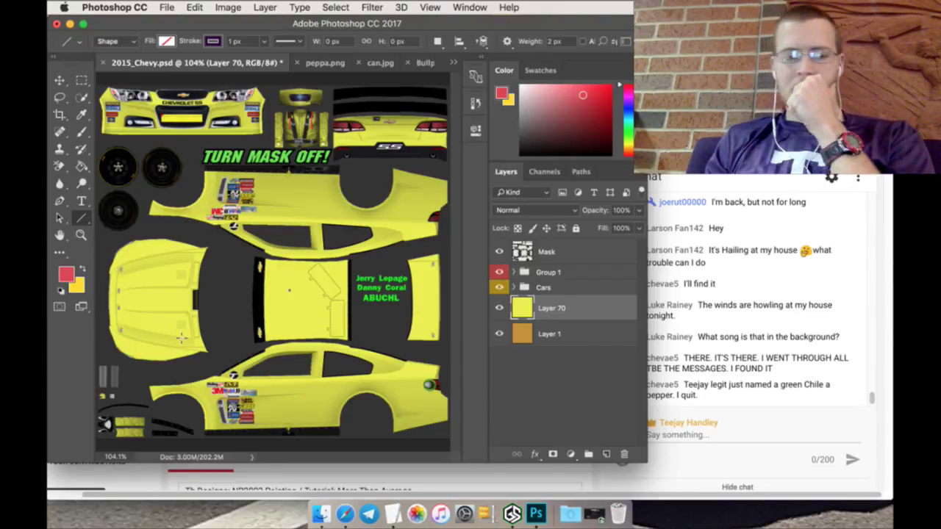
key("z")
left_click(235, 388)
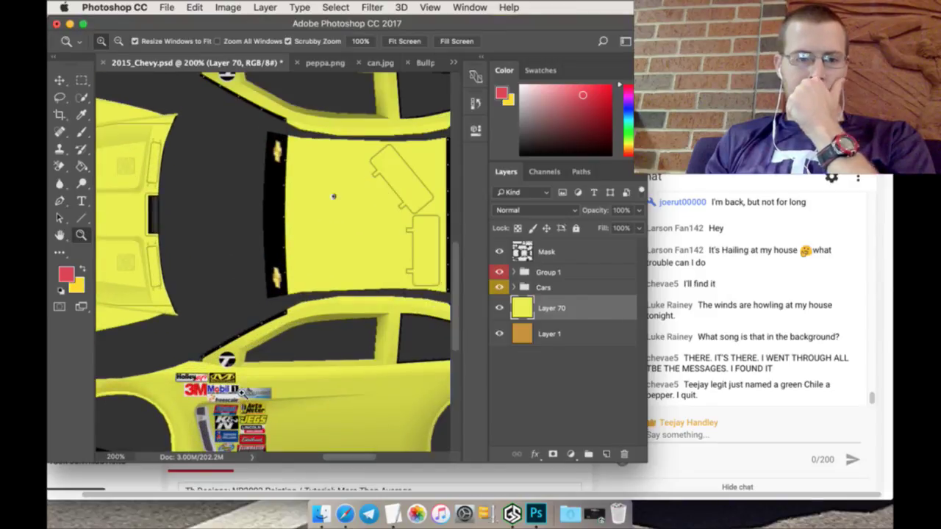
left_click(217, 367)
left_click(197, 345)
left_click(178, 320)
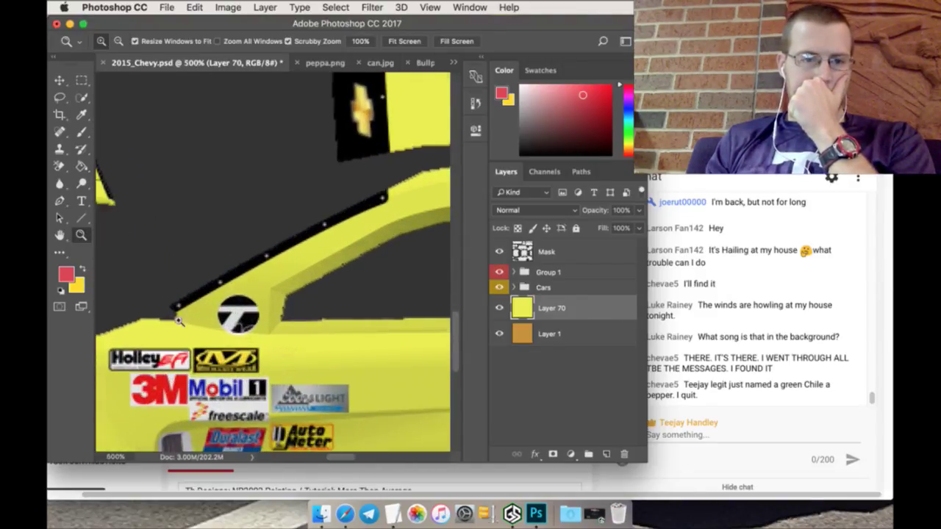
left_click(82, 219)
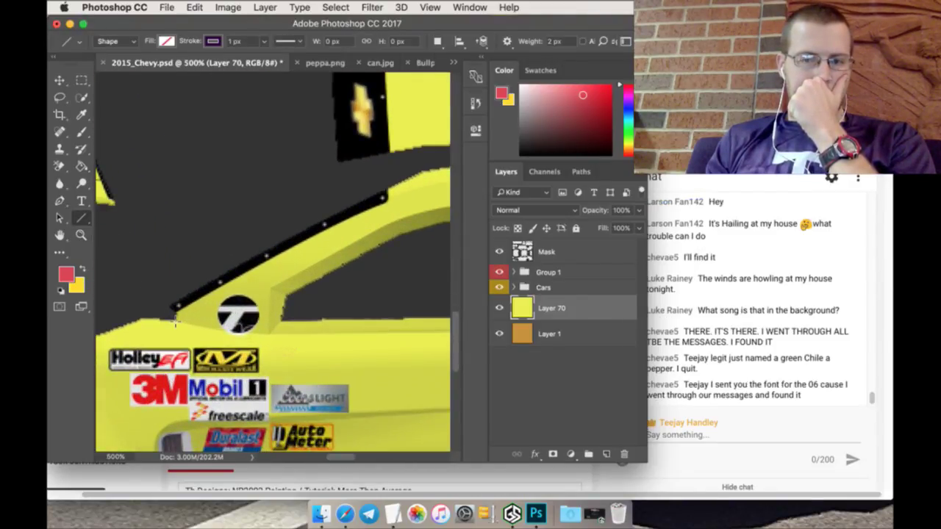
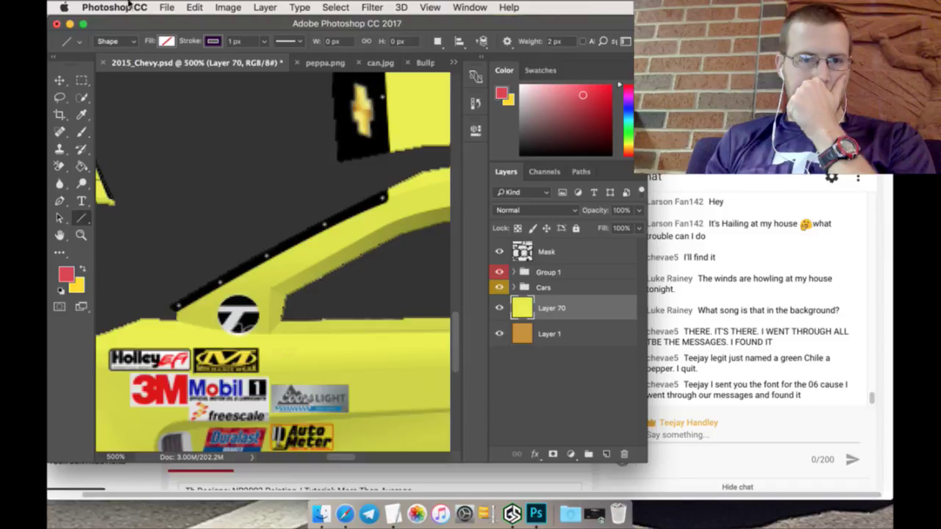
Step: Browse to the Numbers folder in the Open dialog, then cancel without opening a file
left_click(166, 7)
key("Escape")
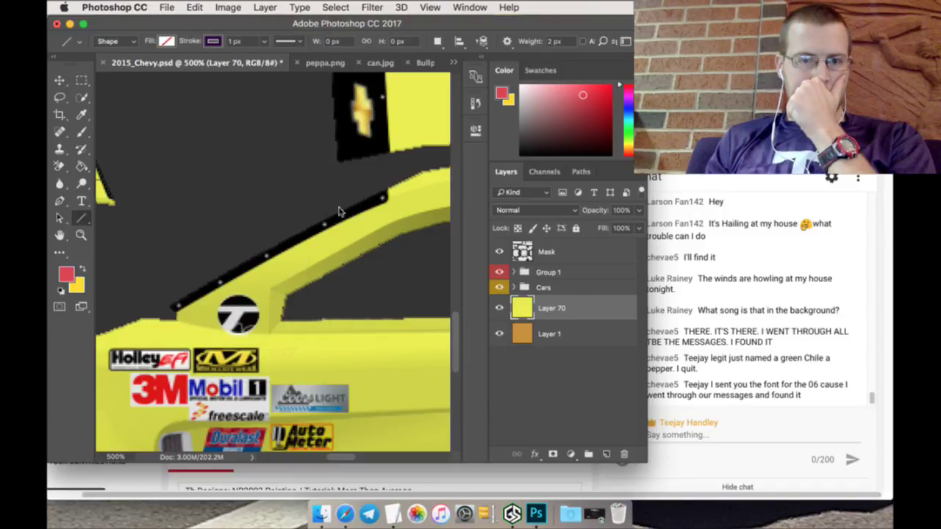
key("super+o")
left_click(435, 45)
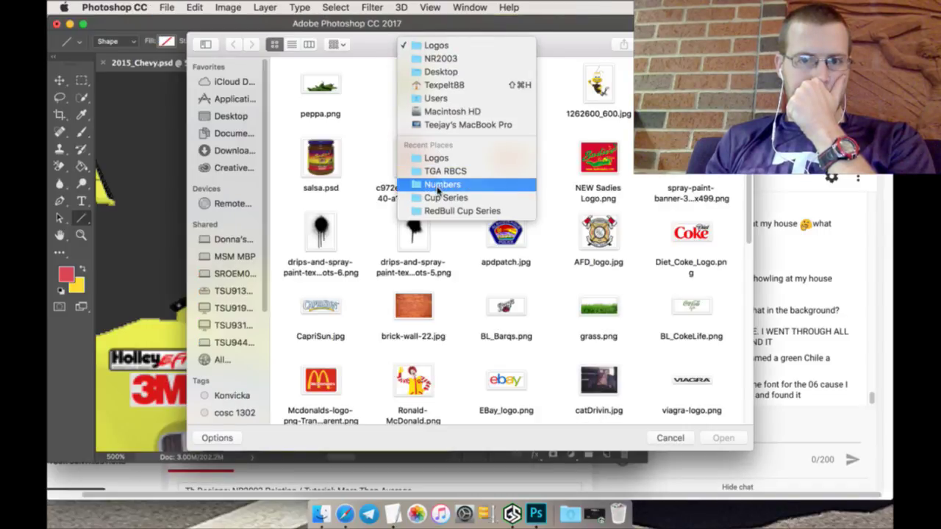
left_click(439, 179)
type("06")
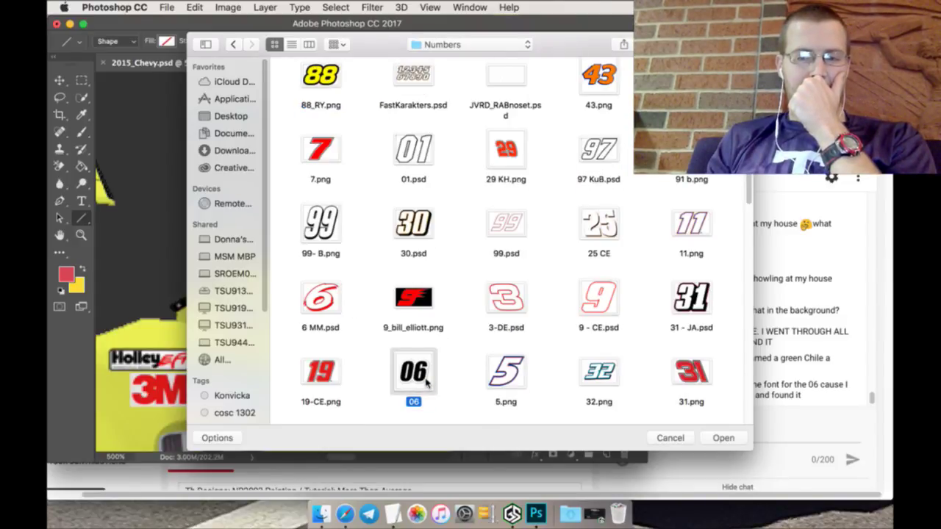
left_click(670, 438)
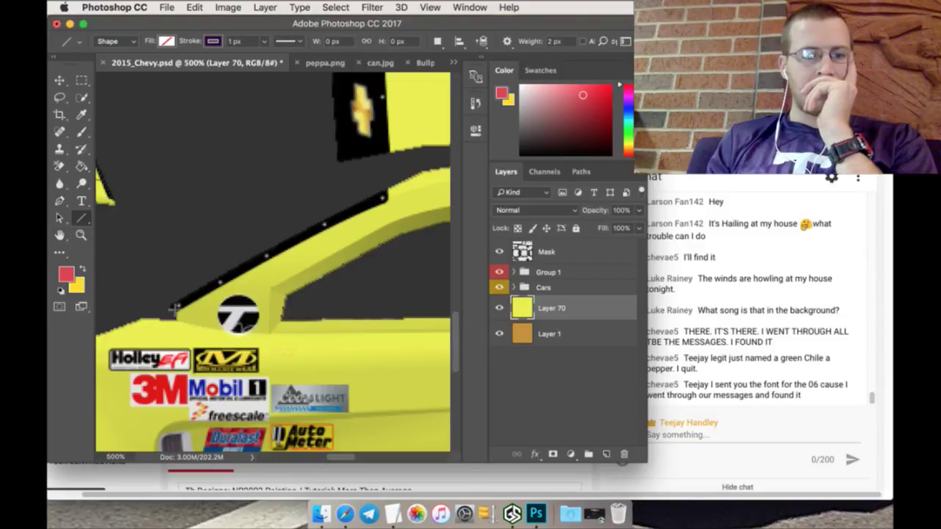
Step: Draw connected red line segments along the beltline beneath the rear side window
left_click_drag(174, 317, 269, 337)
key("super+z")
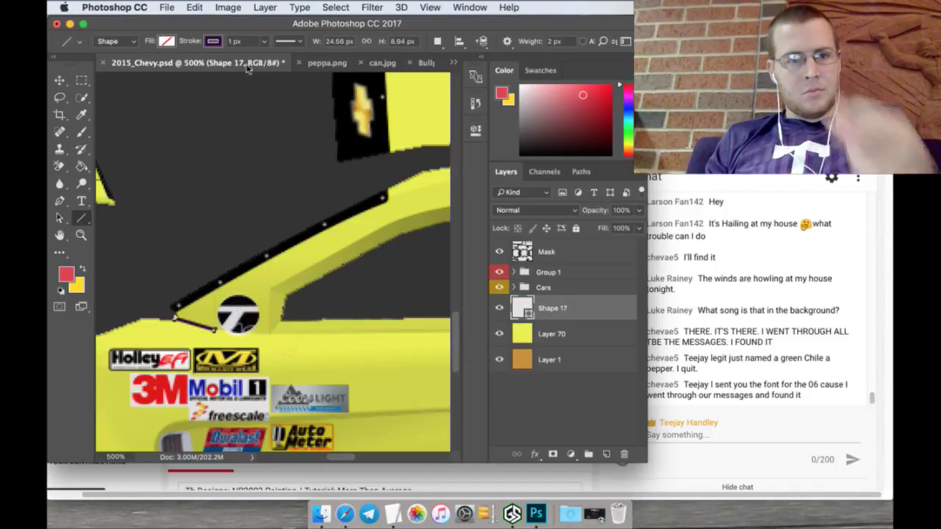
left_click(213, 42)
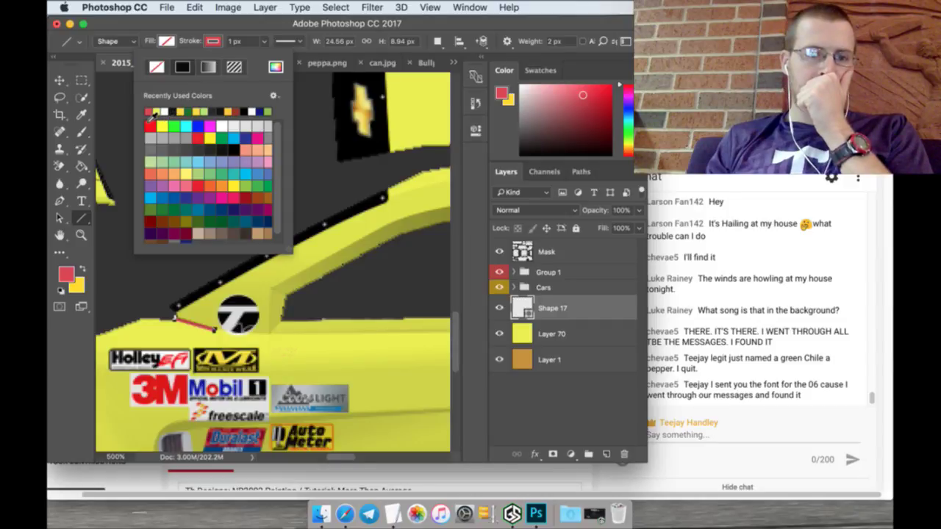
mouse_move(213, 331)
left_mouse_down()
mouse_move(489, 332)
mouse_move(381, 332)
mouse_move(486, 328)
mouse_move(358, 313)
left_mouse_up()
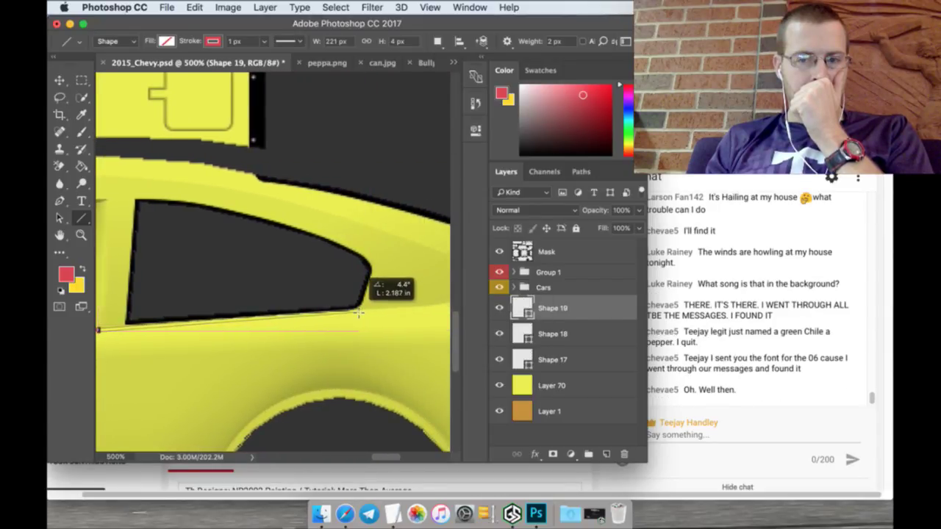
mouse_move(358, 314)
left_mouse_down()
mouse_move(464, 304)
mouse_move(467, 294)
mouse_move(305, 312)
mouse_move(349, 308)
left_mouse_up()
mouse_move(349, 307)
left_mouse_down()
mouse_move(415, 292)
mouse_move(396, 296)
mouse_move(423, 283)
mouse_move(447, 244)
left_mouse_up()
scroll(585, 331, "down", 3)
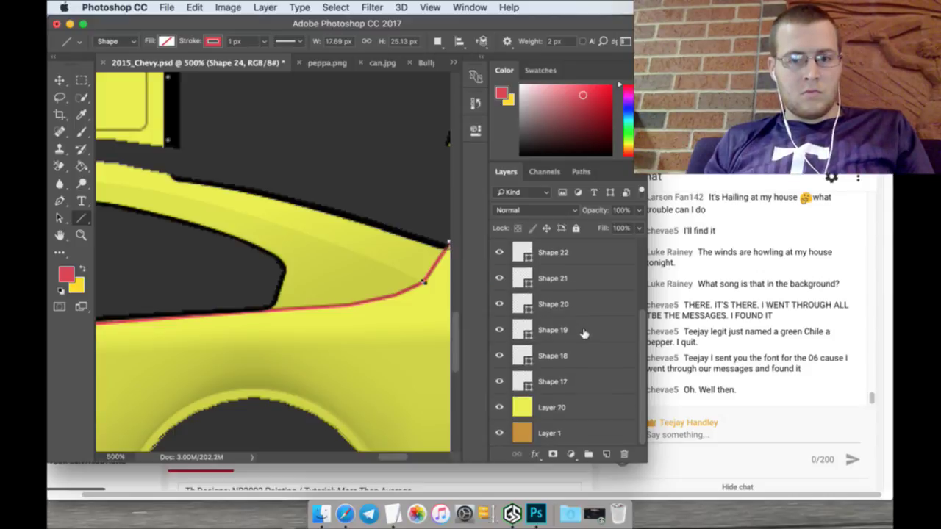
left_click(582, 373, "shift")
right_click(584, 377)
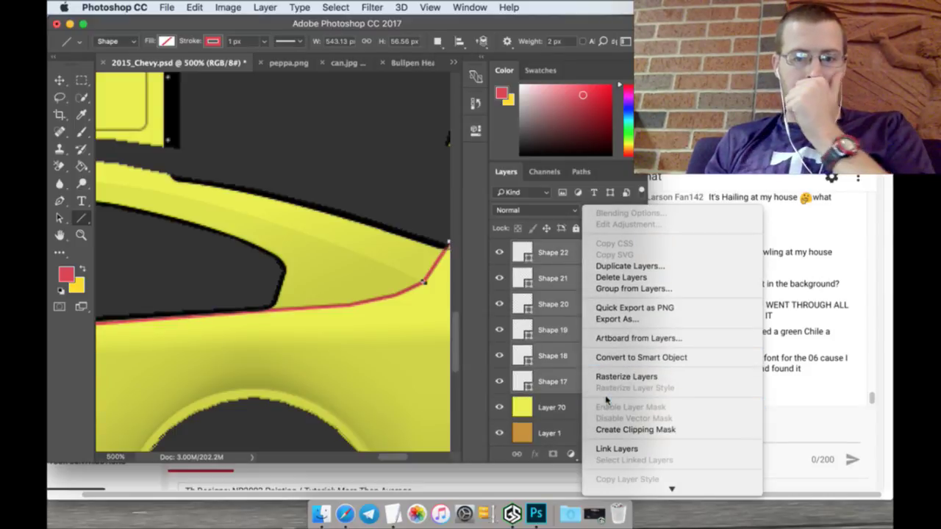
scroll(615, 389, "down", 5)
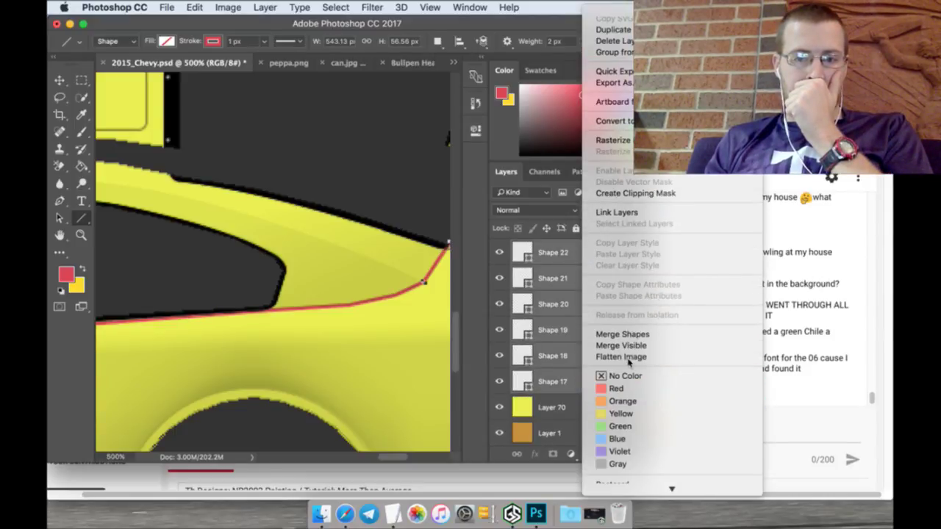
left_click(630, 335)
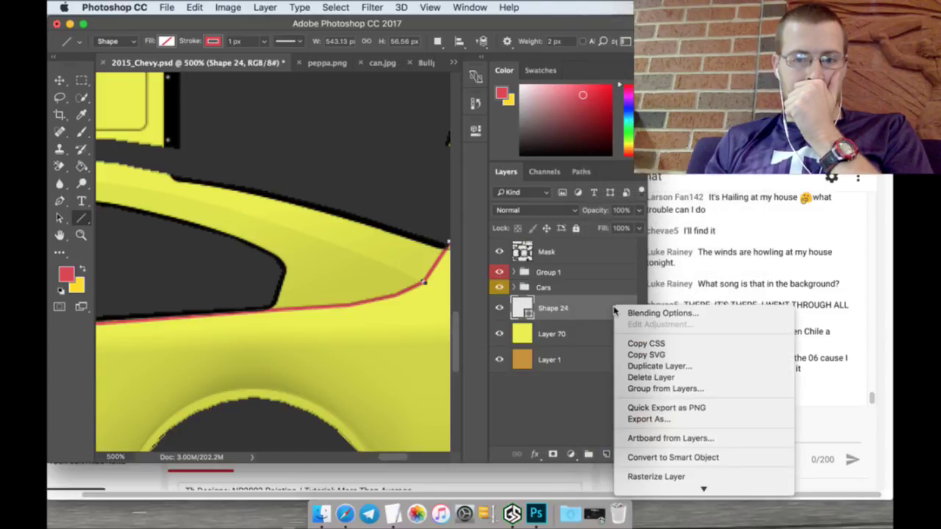
right_click(613, 307)
left_click(647, 477)
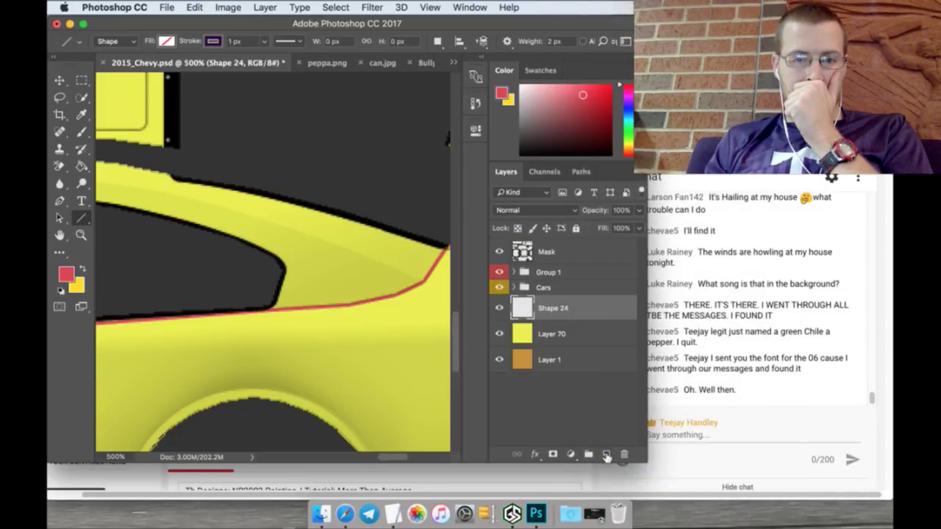
right_click(563, 309)
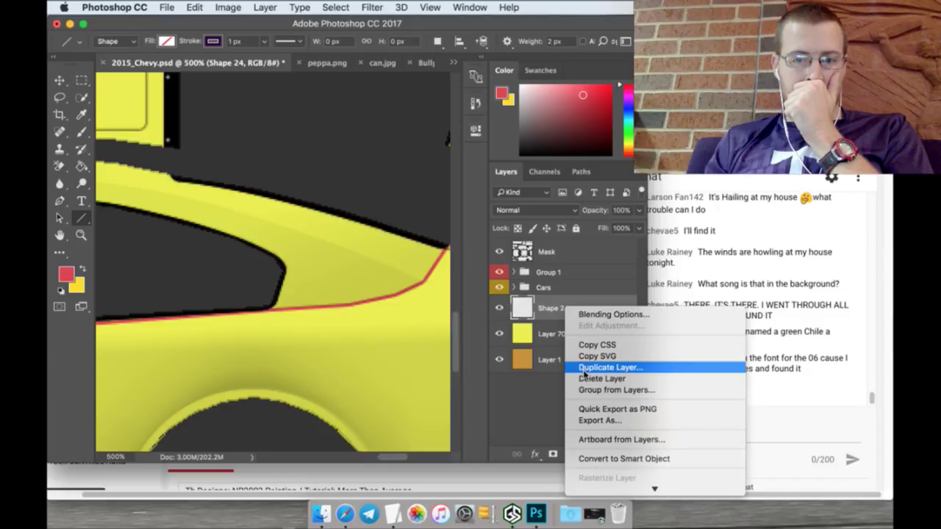
left_click(584, 369)
left_click(596, 199)
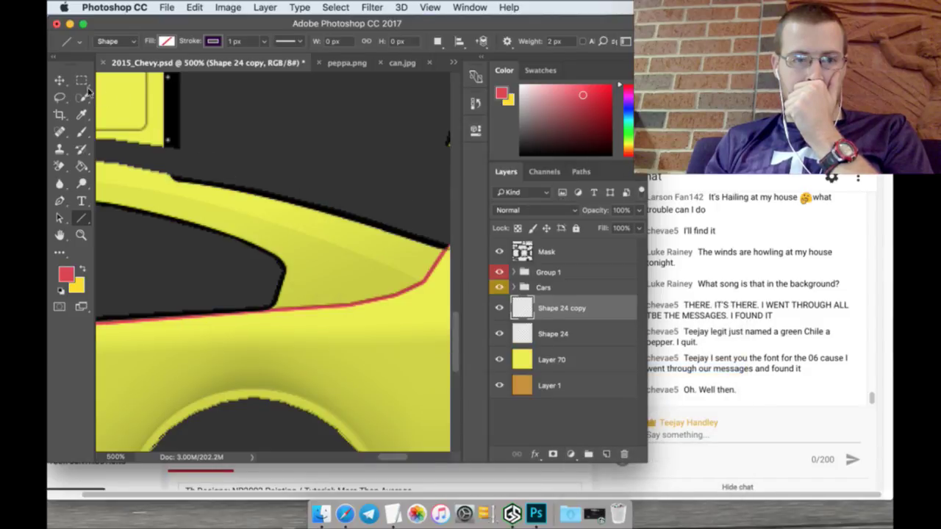
left_click(58, 80)
key("Up")
key("Up")
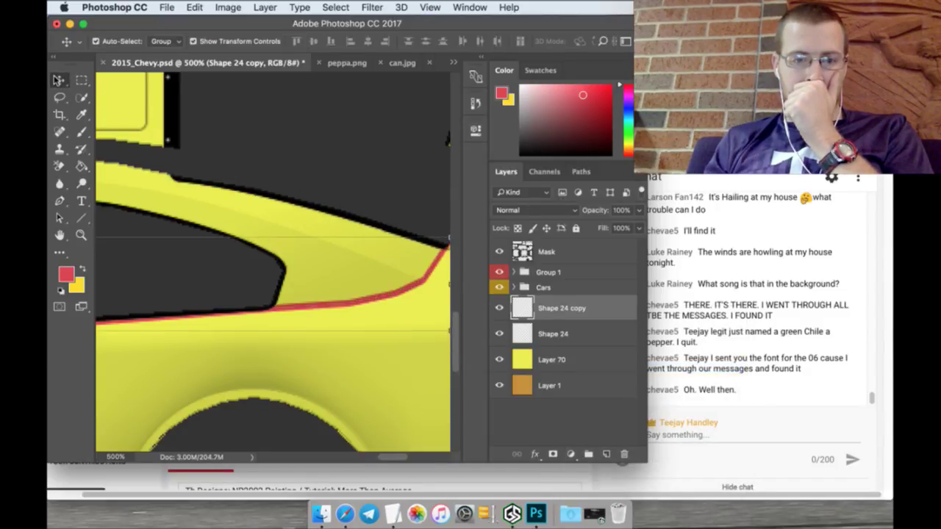
key("Up")
key("Up")
key("Up")
key("Up")
key("Up")
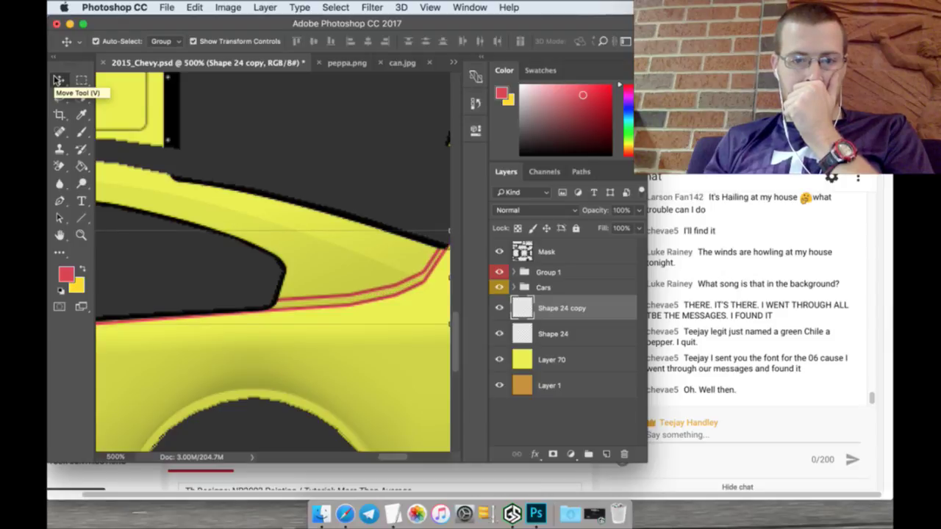
key("Up")
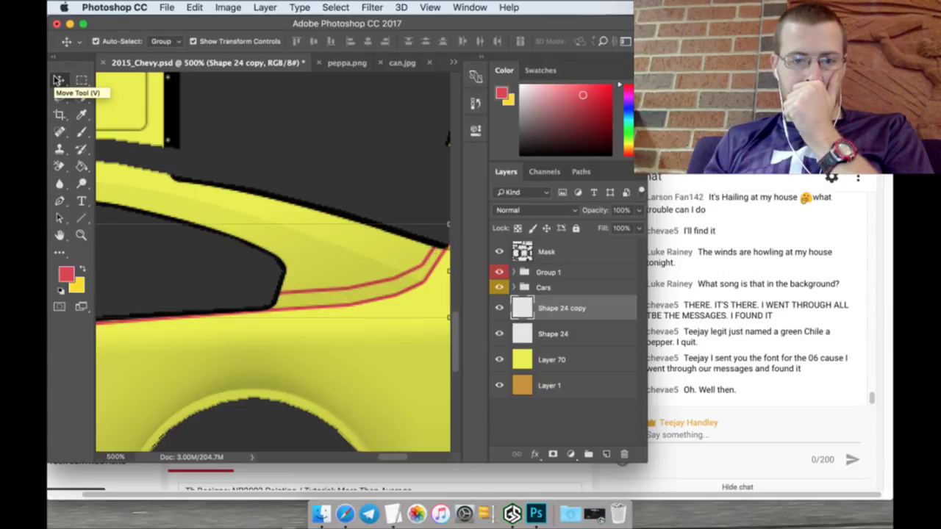
key("Left")
key("Left")
key("Left")
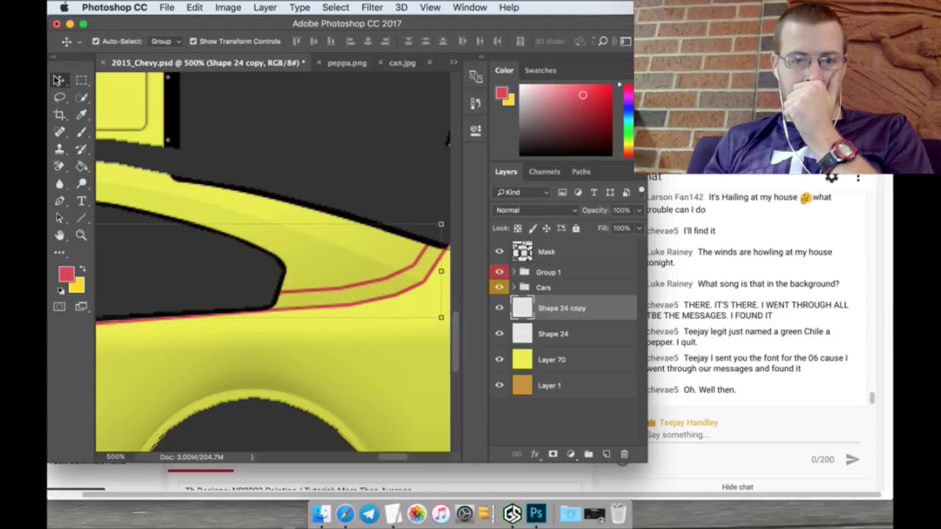
key("Left")
key("Left")
key("Left")
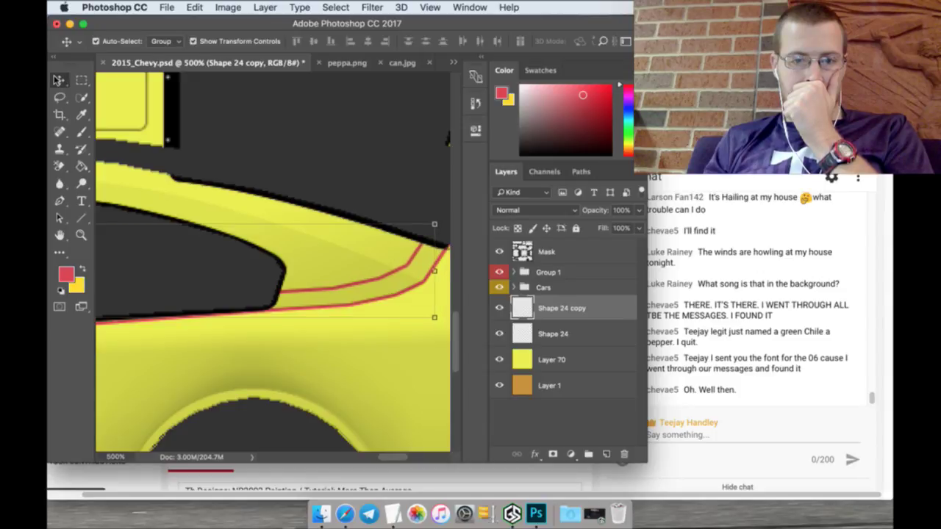
key("Up")
key("Up")
key("Left")
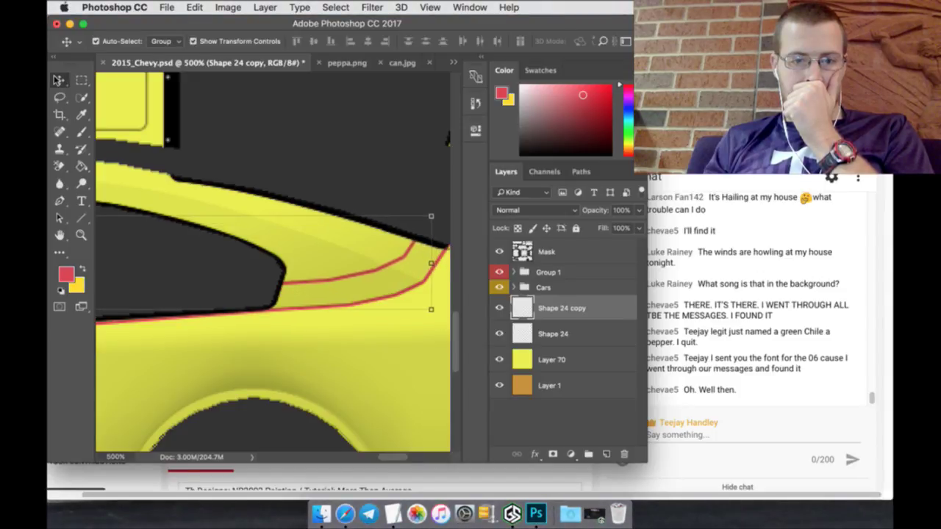
key("Left")
key("Left")
key("Left")
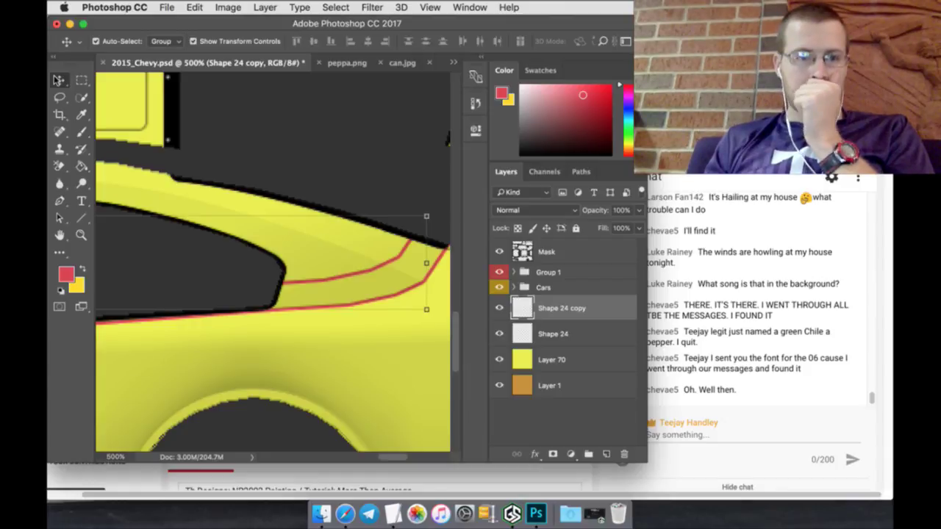
left_click(82, 80)
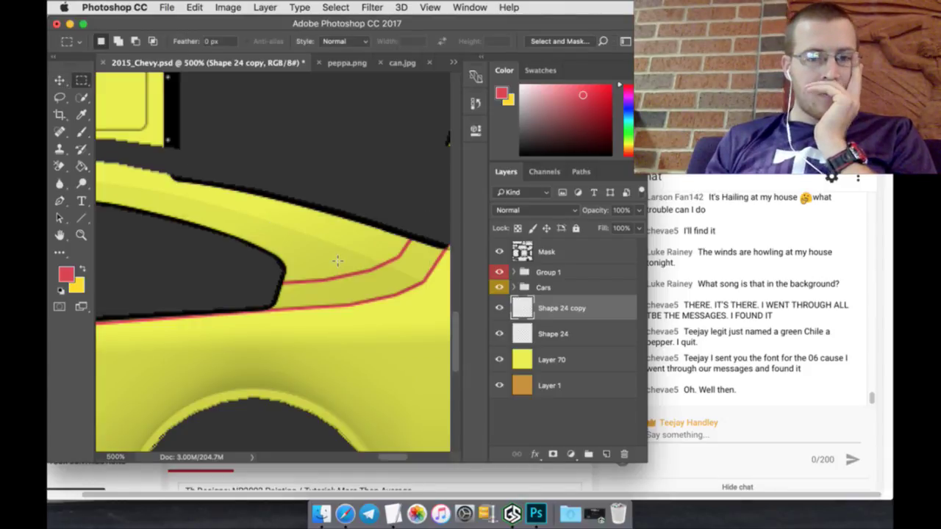
left_click(594, 332, "shift")
right_click(594, 332)
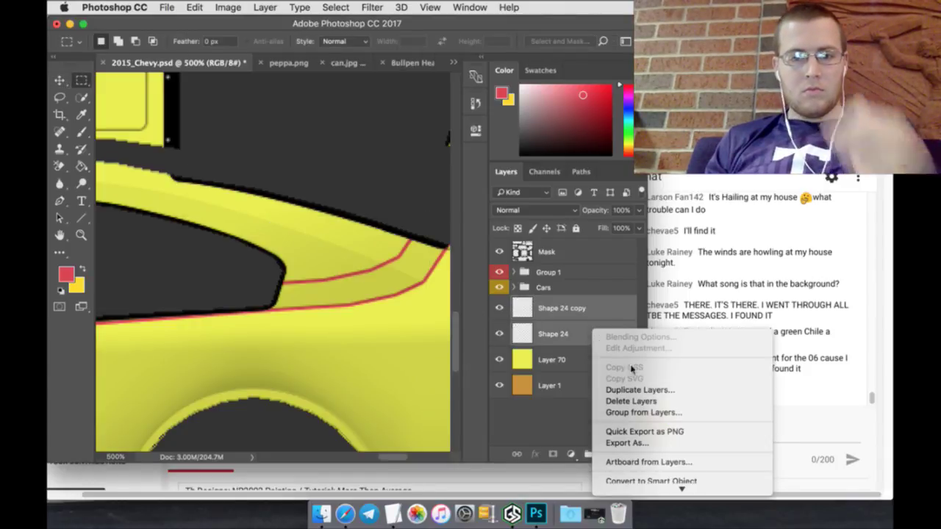
scroll(630, 367, "down", 5)
left_click(632, 322)
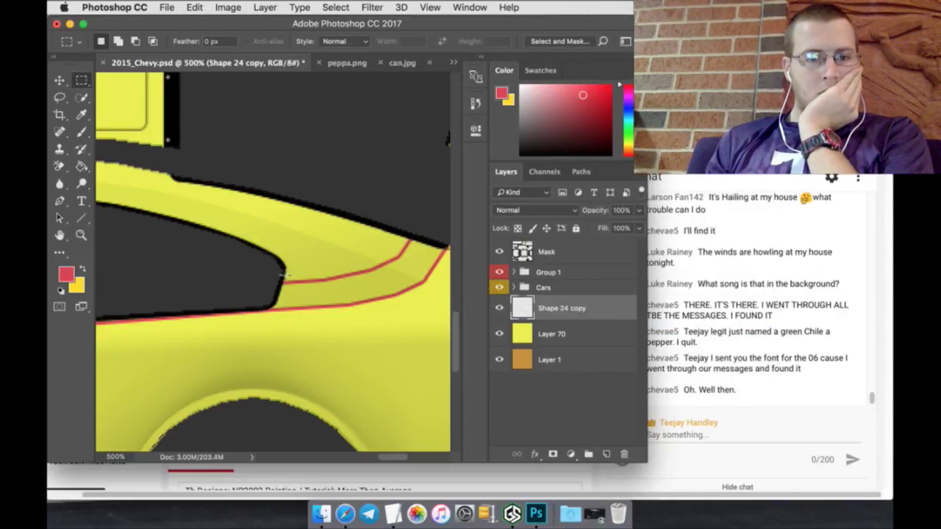
scroll(393, 471, "left", 5)
scroll(372, 470, "right", 3)
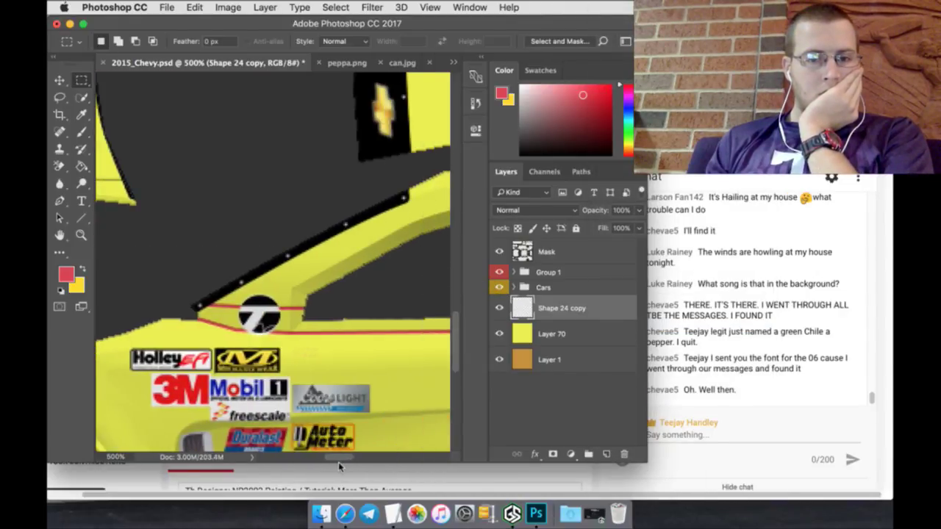
scroll(372, 470, "left", 5)
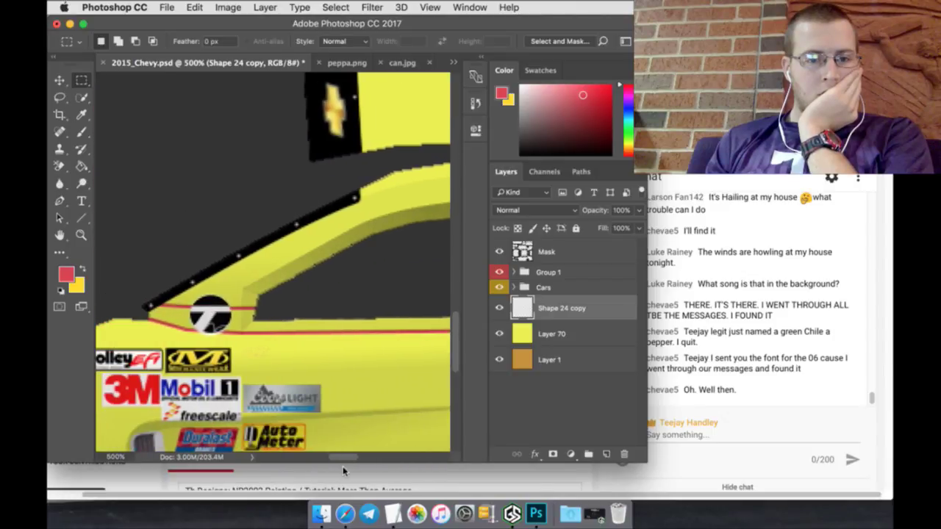
scroll(343, 471, "right", 5)
scroll(346, 472, "left", 4)
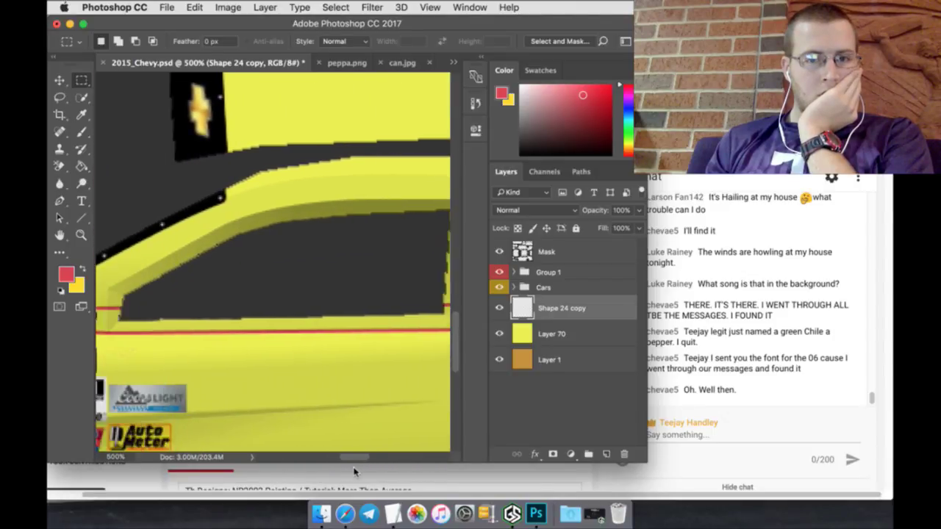
scroll(349, 473, "left", 1)
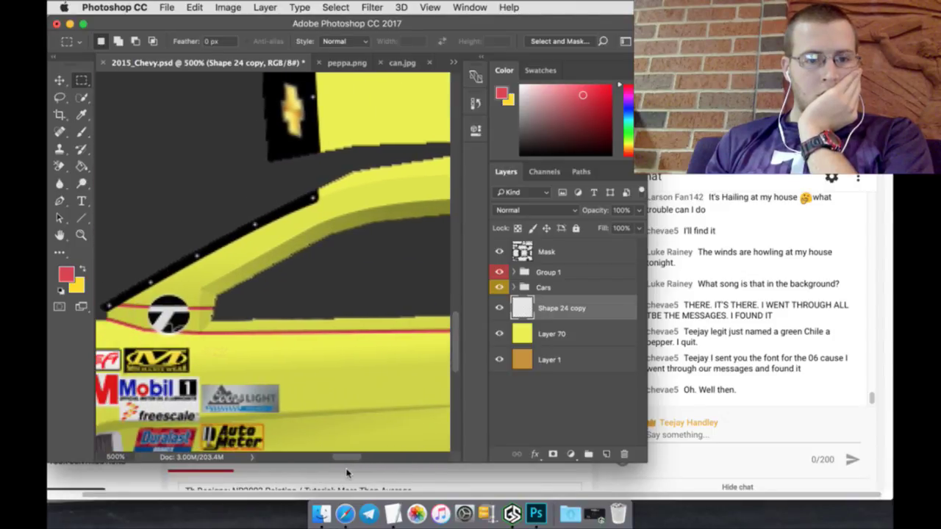
left_click(358, 66)
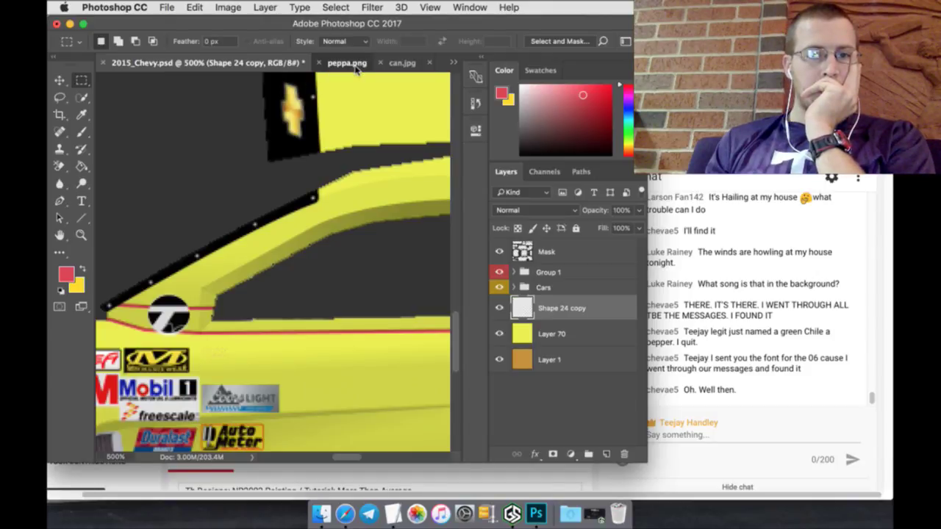
left_click(371, 63)
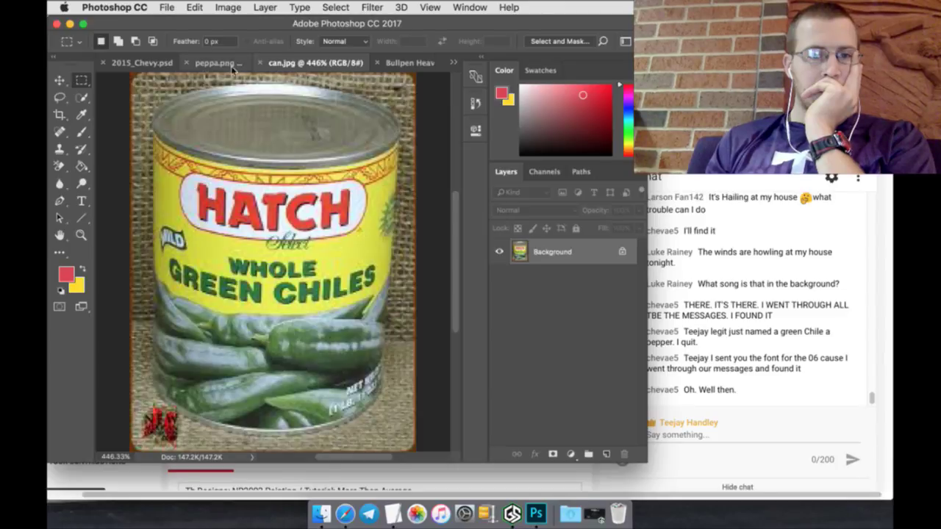
left_click(151, 63)
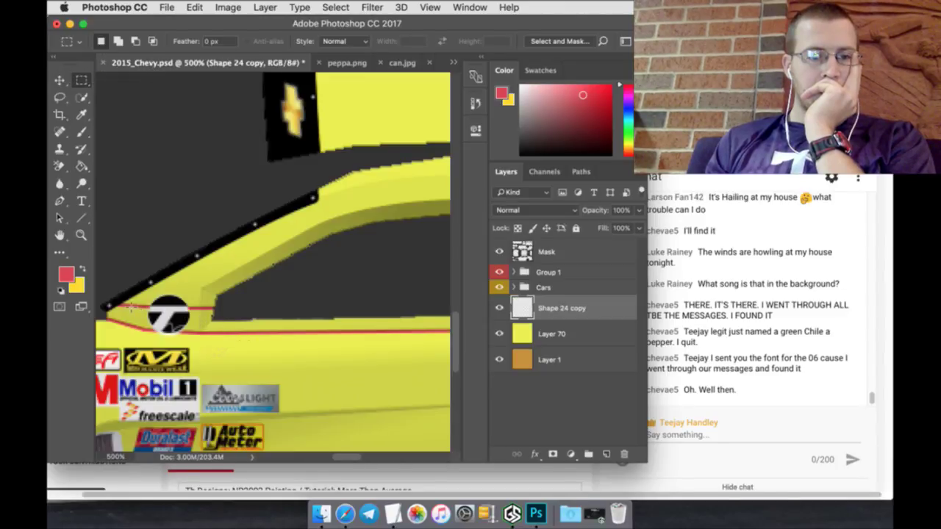
left_click_drag(130, 308, 166, 326)
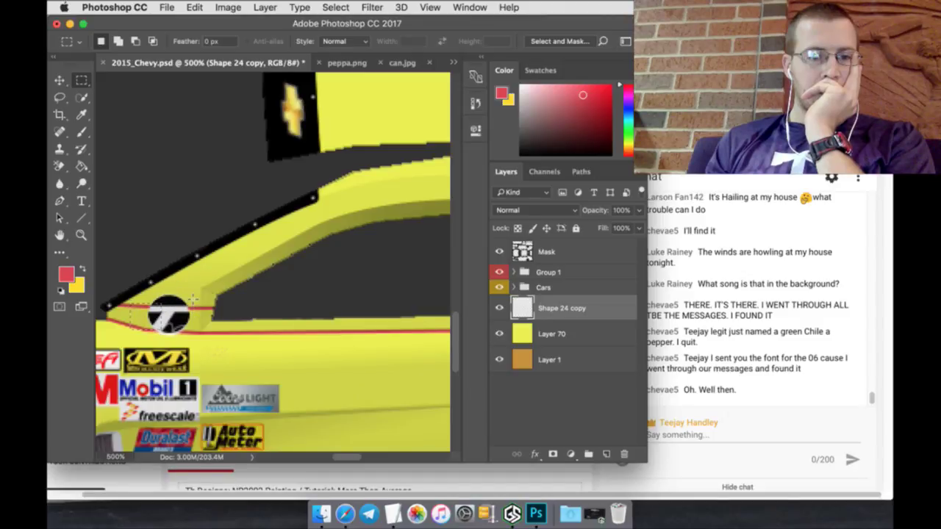
left_click(82, 219)
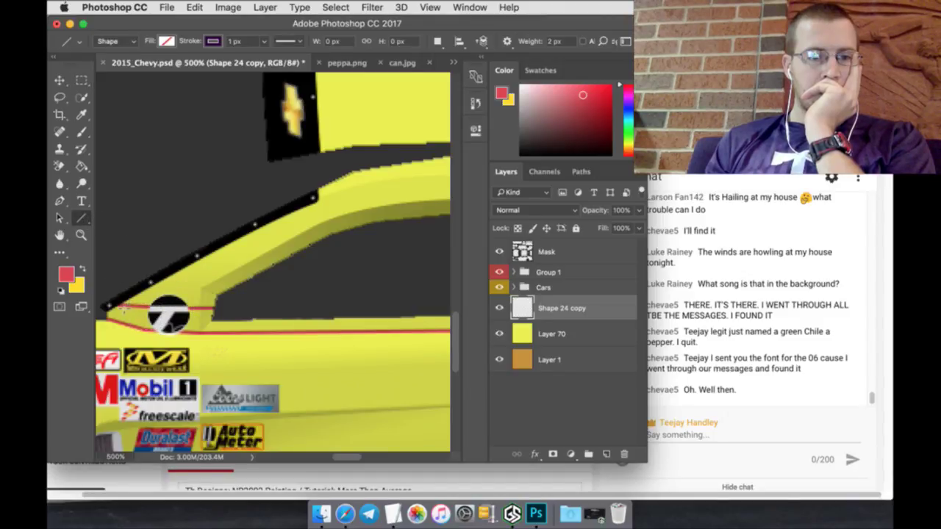
Step: Draw the first diagonal line at the stripe's left end and set the stroke to red
left_click_drag(122, 307, 155, 330)
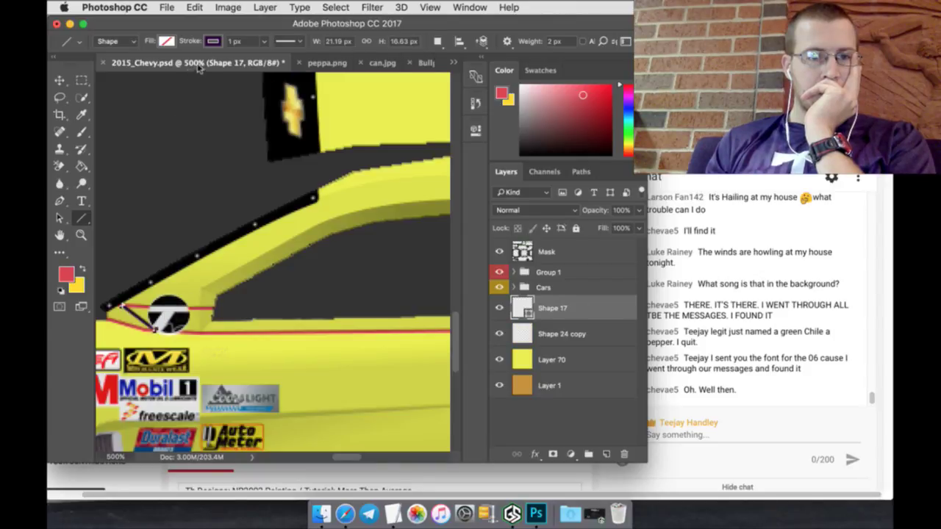
left_click(214, 41)
left_click(150, 124)
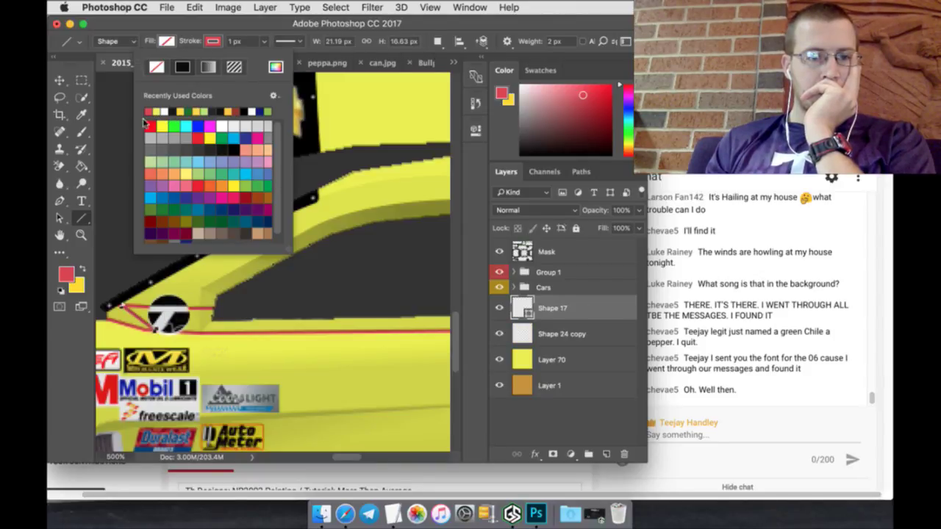
left_click(80, 331)
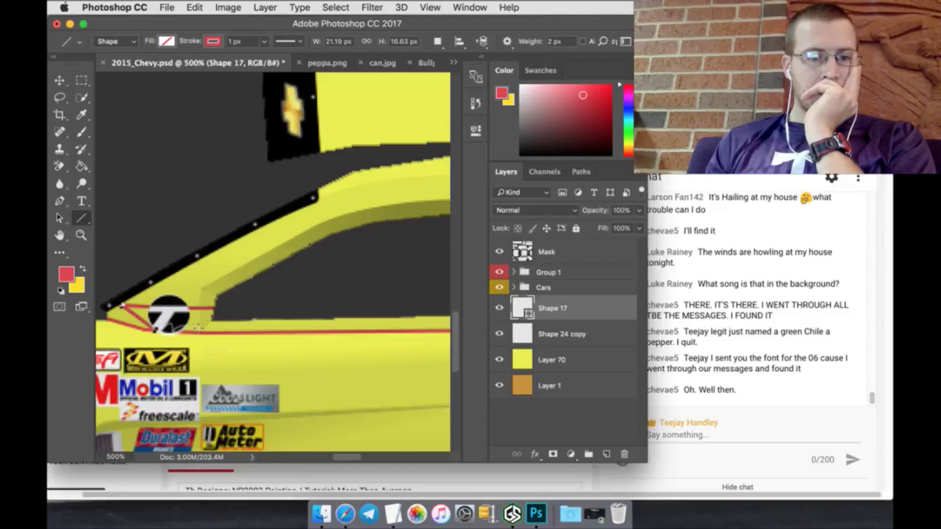
Step: Add alternating rising and falling red diagonals along the stripe under the side window
left_click_drag(201, 334, 239, 308)
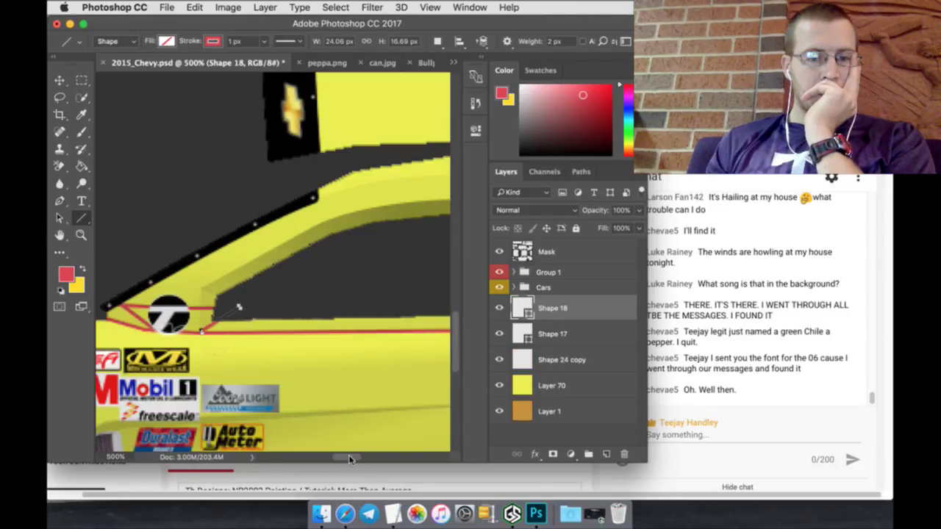
left_click_drag(350, 459, 358, 459)
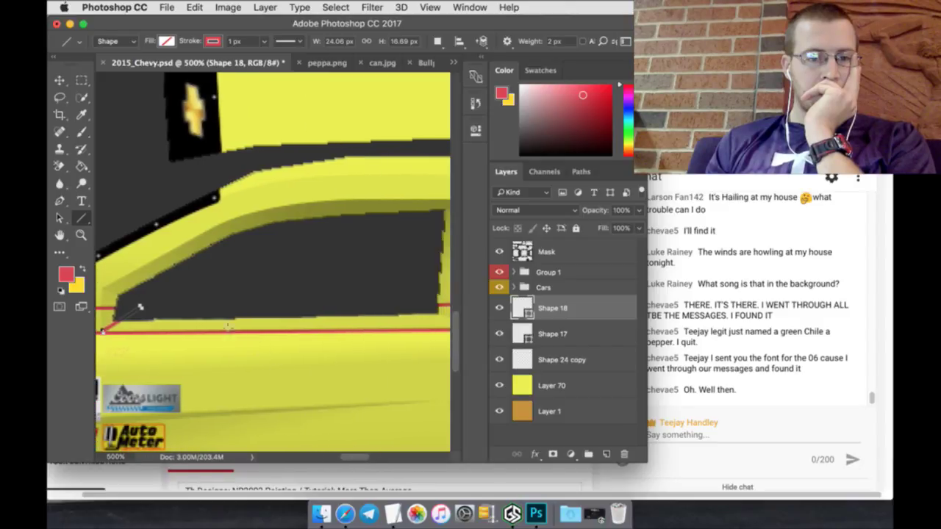
left_click_drag(190, 309, 222, 333)
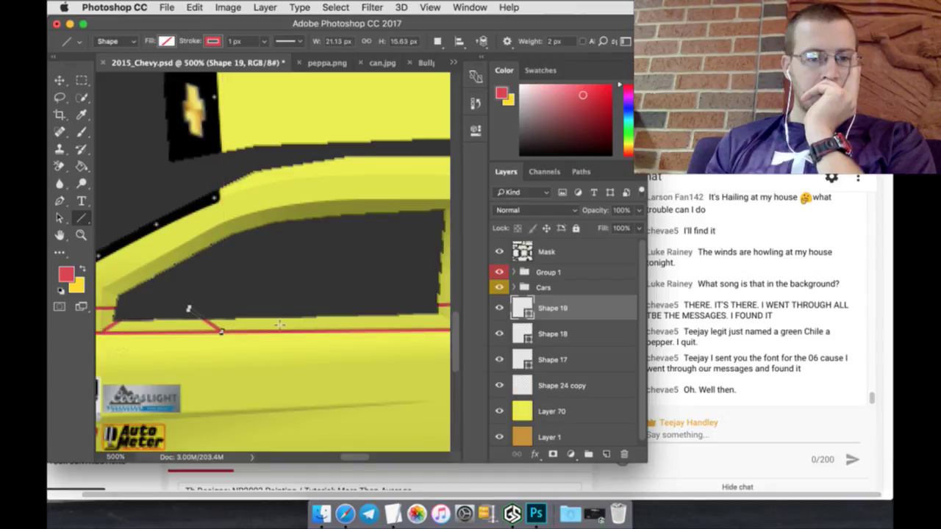
mouse_move(291, 332)
left_mouse_down()
mouse_move(335, 306)
mouse_move(369, 332)
left_mouse_up()
left_click_drag(370, 333, 401, 309)
left_click_drag(348, 455, 364, 456)
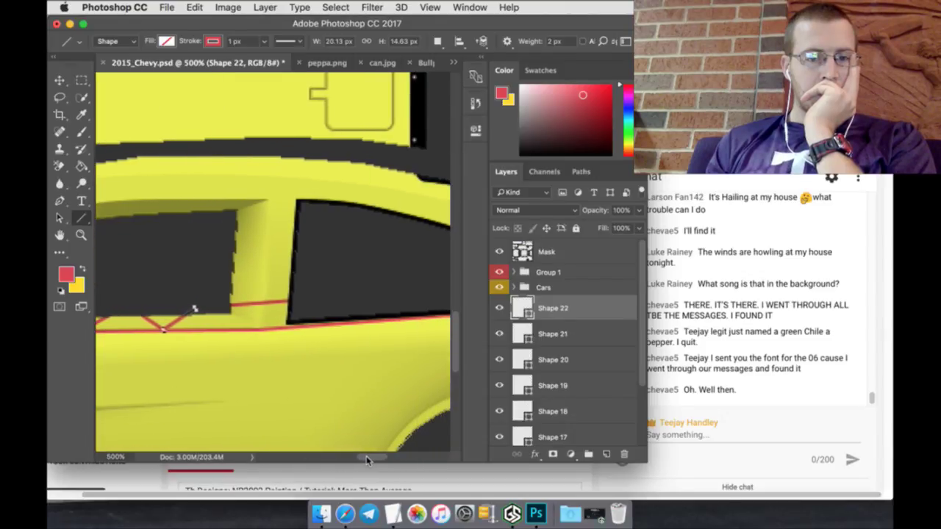
mouse_move(229, 307)
left_mouse_down()
mouse_move(254, 320)
mouse_move(265, 309)
mouse_move(239, 317)
mouse_move(281, 327)
left_mouse_up()
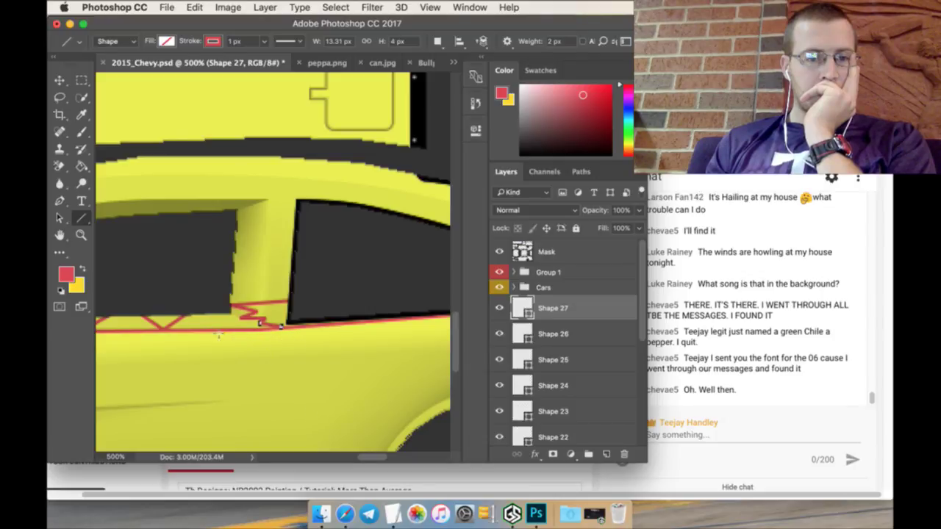
left_click_drag(376, 457, 402, 458)
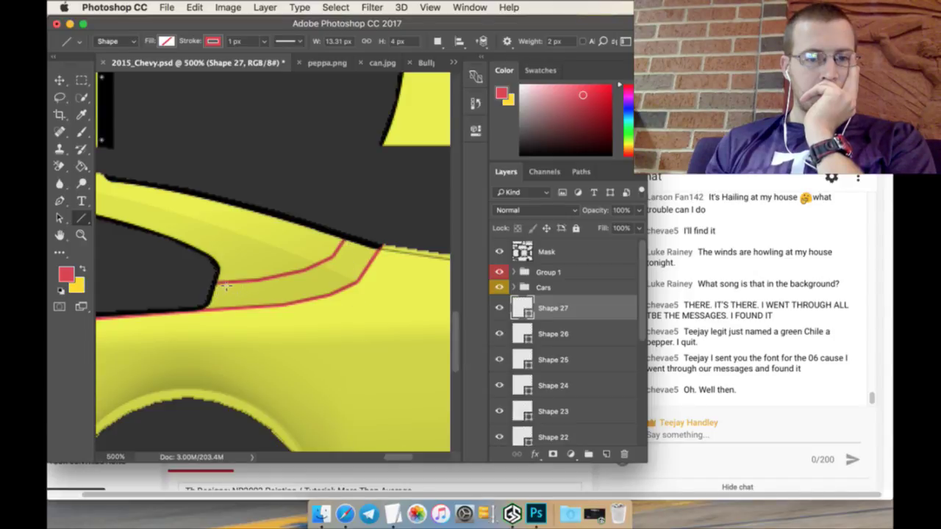
Step: Draw short red zigzag lines across the rear stripe
mouse_move(226, 286)
left_mouse_down()
mouse_move(203, 308)
mouse_move(234, 295)
mouse_move(251, 309)
mouse_move(291, 293)
mouse_move(301, 273)
mouse_move(342, 242)
left_mouse_up()
mouse_move(319, 276)
left_mouse_down()
mouse_move(340, 291)
mouse_move(352, 257)
mouse_move(345, 240)
mouse_move(357, 241)
mouse_move(366, 271)
left_mouse_up()
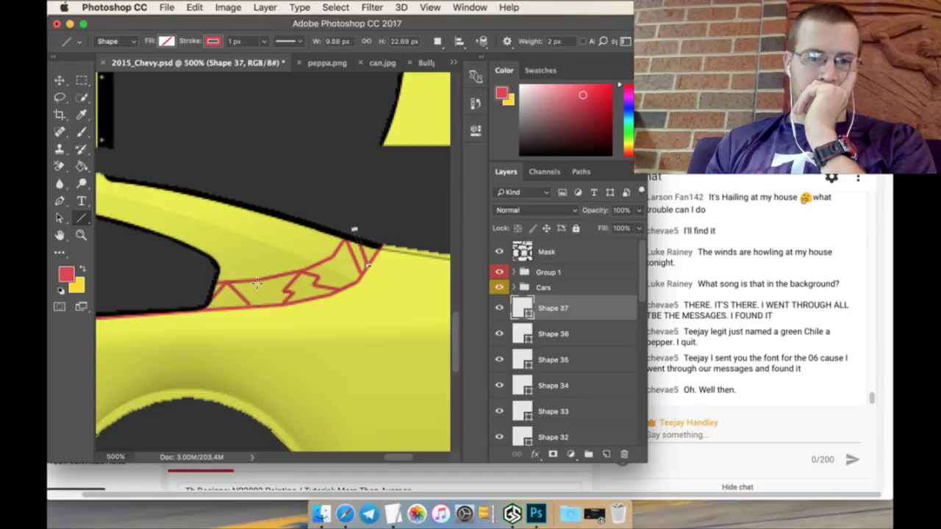
mouse_move(255, 281)
left_mouse_down()
mouse_move(259, 303)
mouse_move(269, 292)
mouse_move(272, 305)
left_mouse_up()
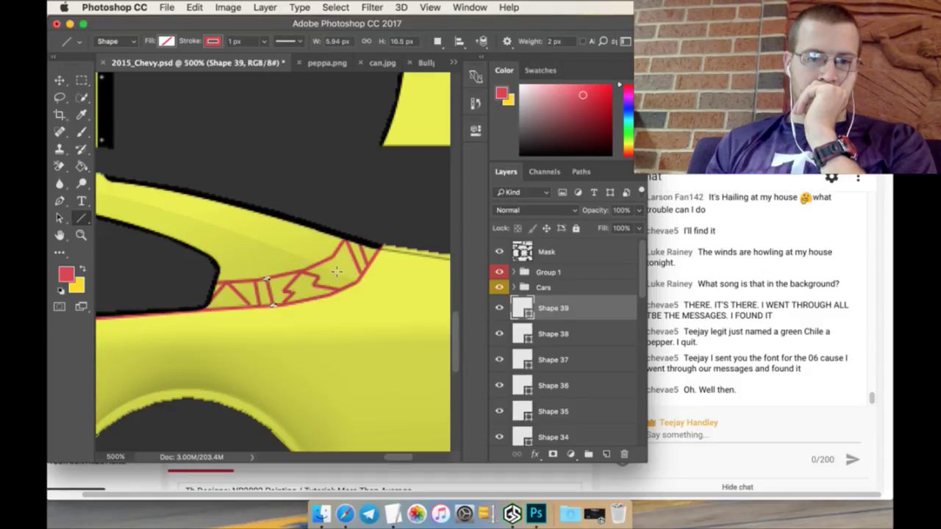
mouse_move(332, 273)
left_mouse_down()
mouse_move(343, 265)
mouse_move(349, 277)
left_mouse_up()
left_click_drag(400, 458, 363, 456)
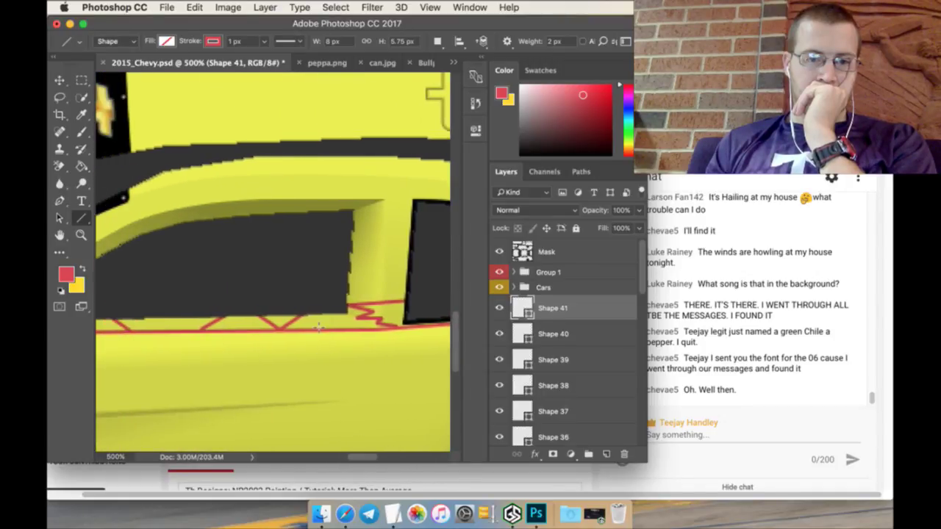
Step: Fill in the remaining vertical and diagonal red truss lines toward the front beside the T logo
left_click_drag(315, 325, 346, 307)
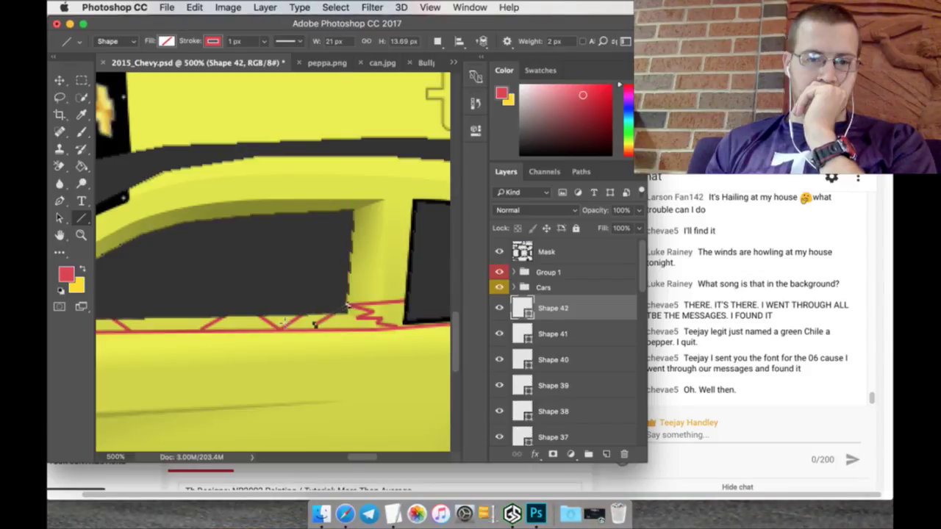
left_click_drag(237, 321, 251, 321)
left_click_drag(361, 456, 349, 455)
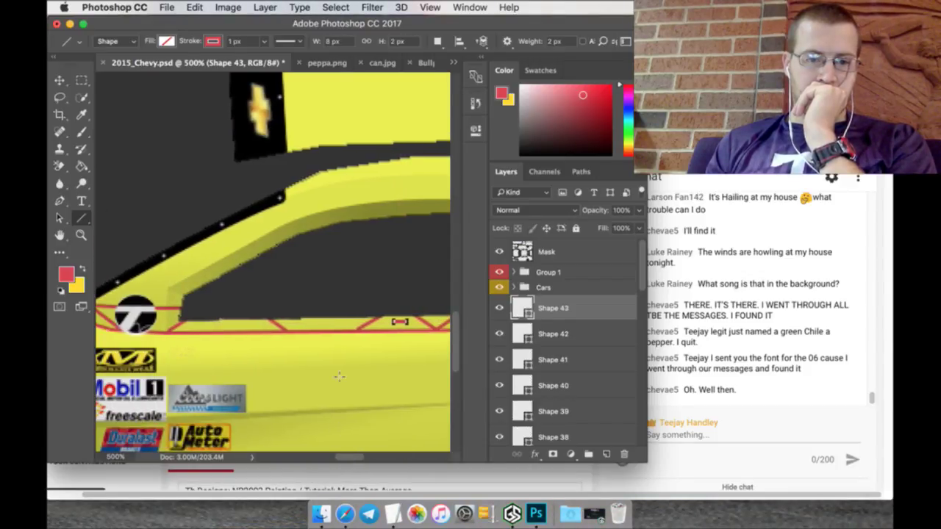
mouse_move(330, 332)
left_mouse_down()
mouse_move(330, 279)
mouse_move(330, 310)
mouse_move(310, 317)
mouse_move(310, 308)
left_mouse_up()
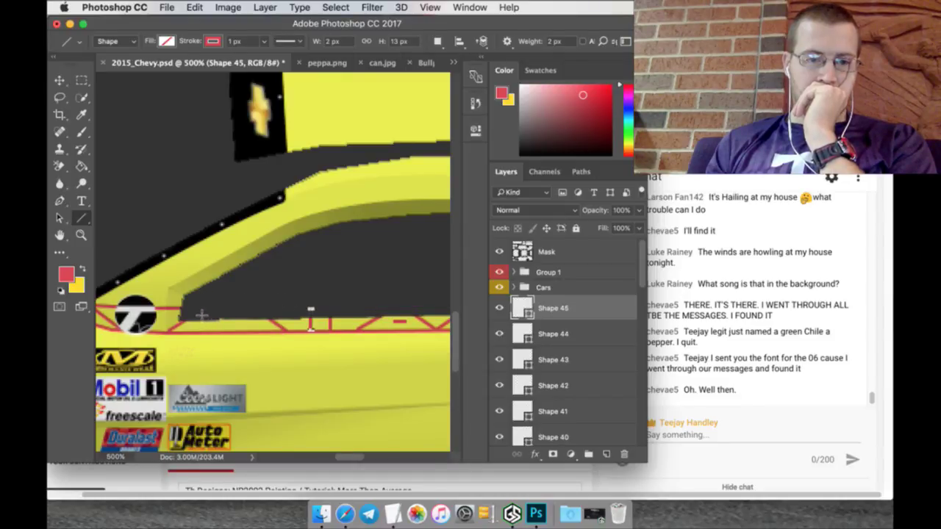
mouse_move(217, 332)
left_mouse_down()
mouse_move(201, 309)
mouse_move(212, 324)
mouse_move(229, 319)
left_mouse_up()
left_click_drag(230, 319, 263, 310)
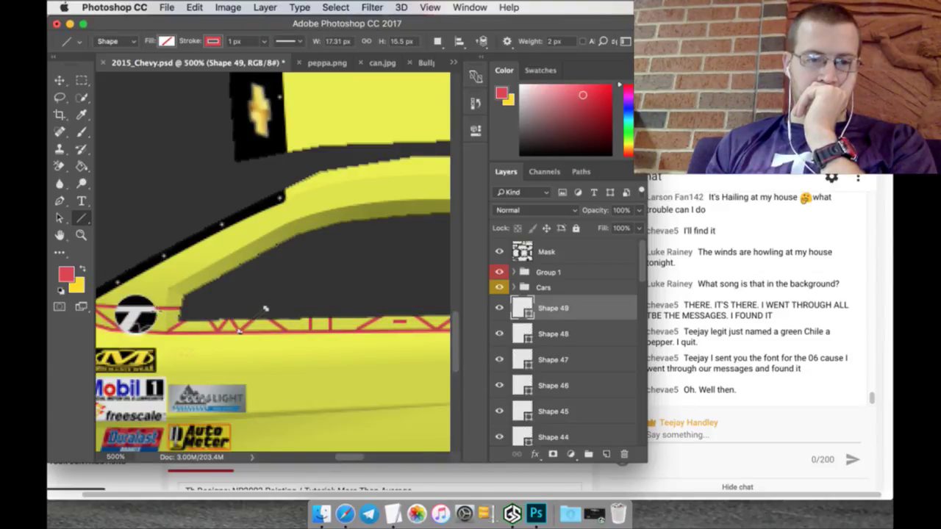
mouse_move(157, 331)
left_mouse_down()
mouse_move(165, 296)
mouse_move(172, 309)
left_mouse_up()
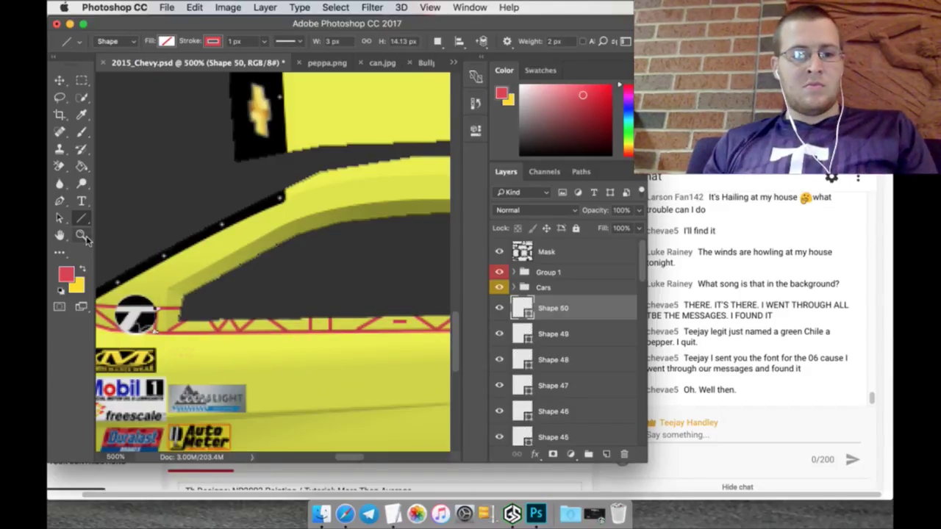
Step: Zoom out, select all red line layers through Shape 24 copy, and merge them into Shape 50
left_click(82, 235)
left_click_drag(330, 269, 301, 268)
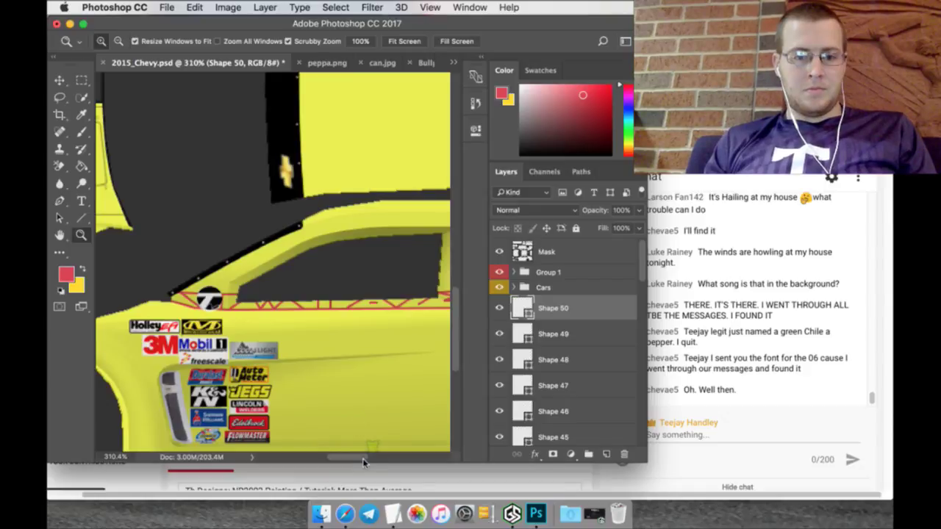
mouse_move(364, 461)
left_mouse_down()
mouse_move(413, 412)
mouse_move(381, 461)
left_mouse_up()
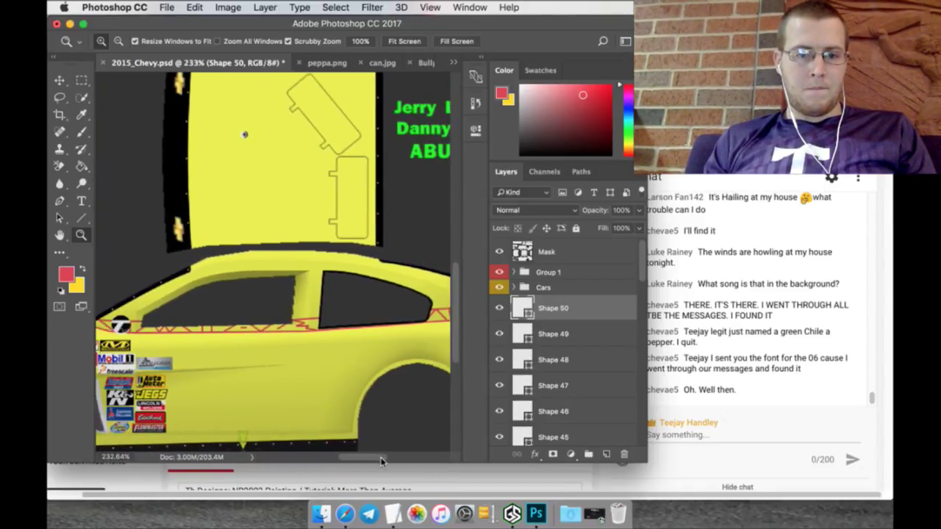
left_click_drag(376, 380, 363, 407)
left_click_drag(366, 460, 375, 461)
scroll(562, 398, "down", 15)
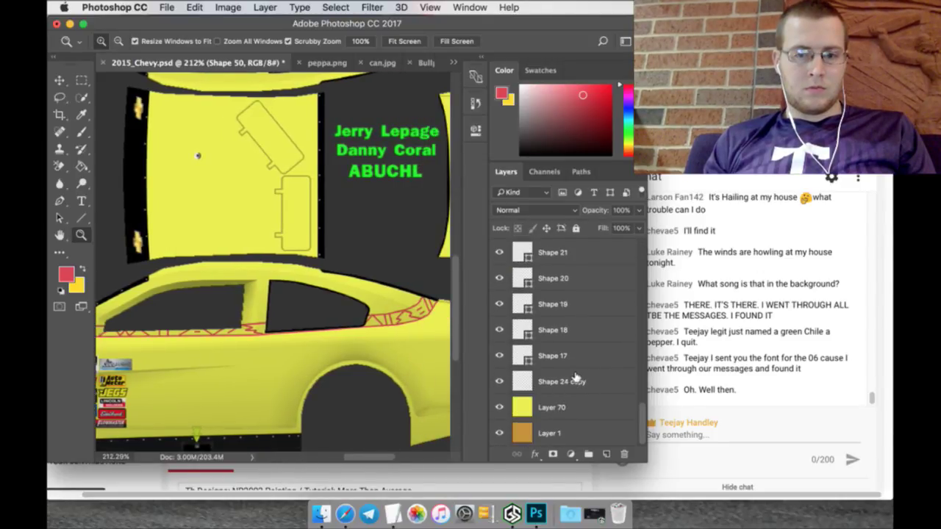
left_click(577, 382, "shift")
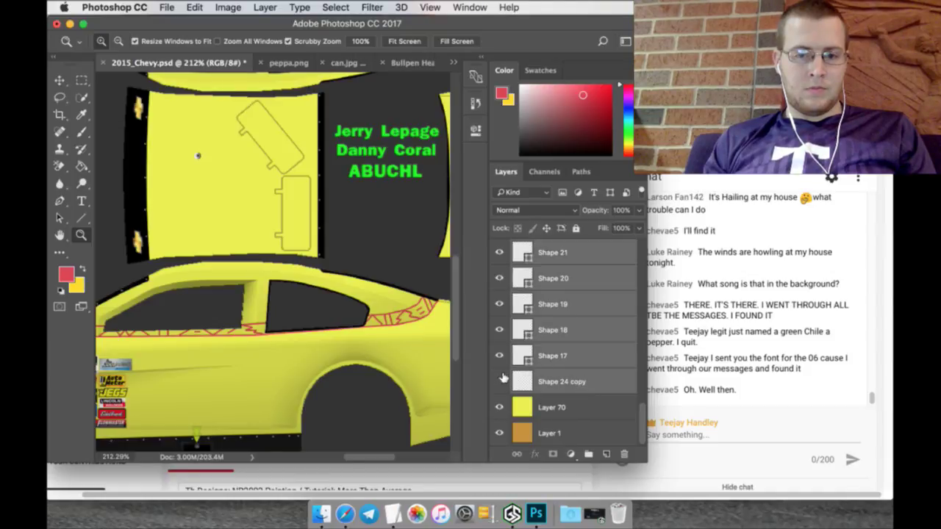
right_click(544, 380)
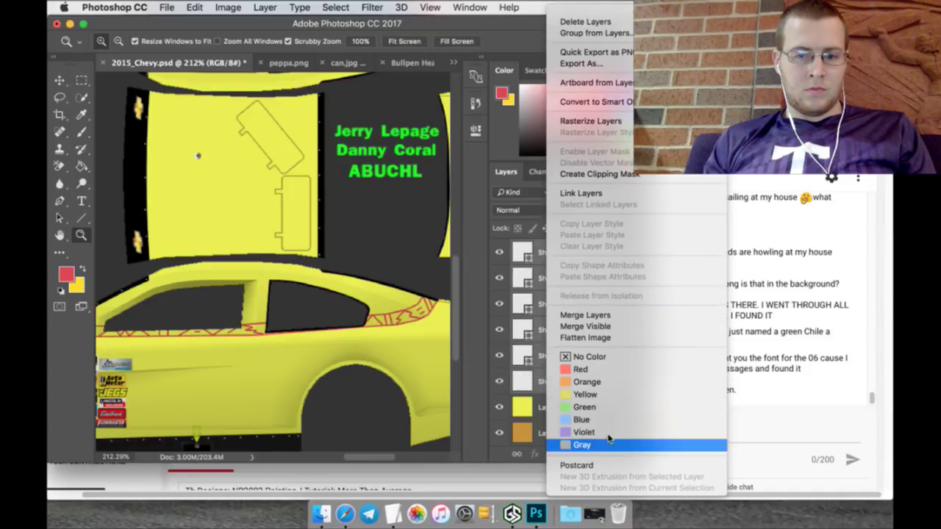
left_click(582, 315)
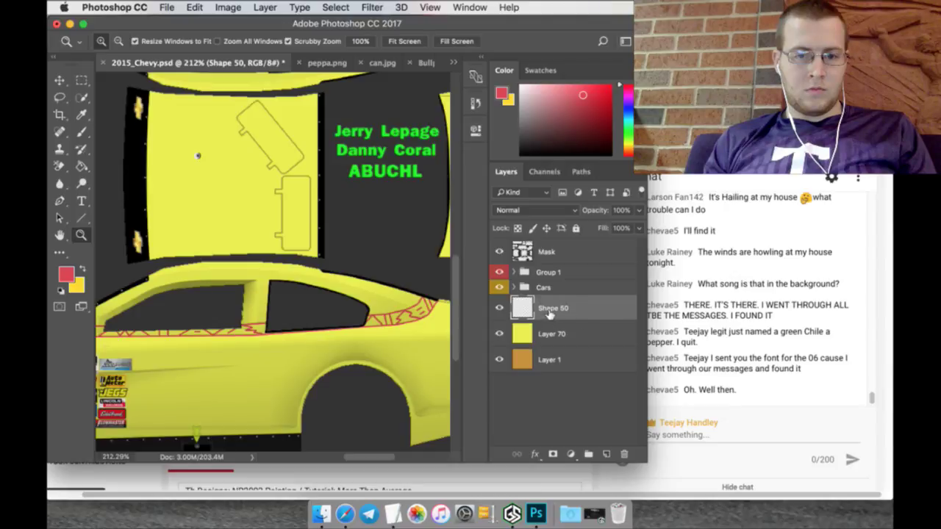
Step: Duplicate the Shape 50 chile strip and flip the copy vertically with Free Transform
right_click(550, 314)
left_click(556, 338)
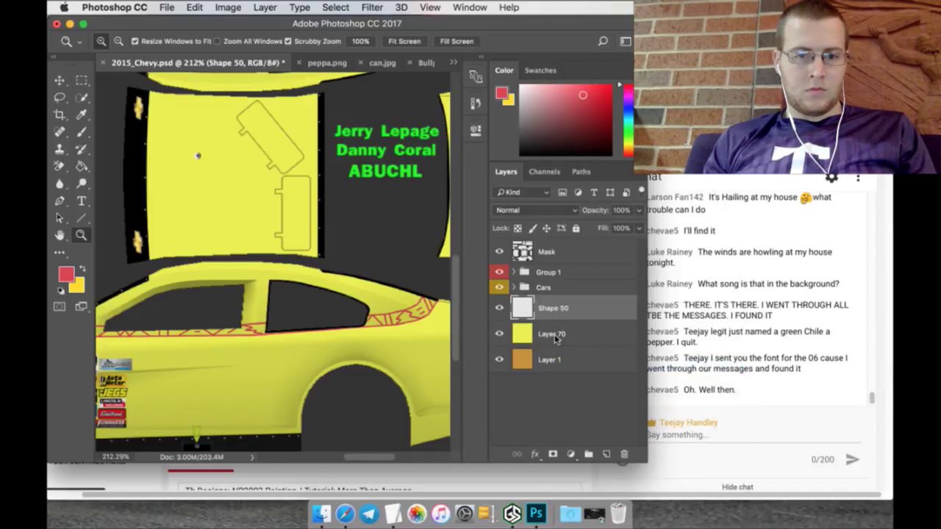
left_click(597, 199)
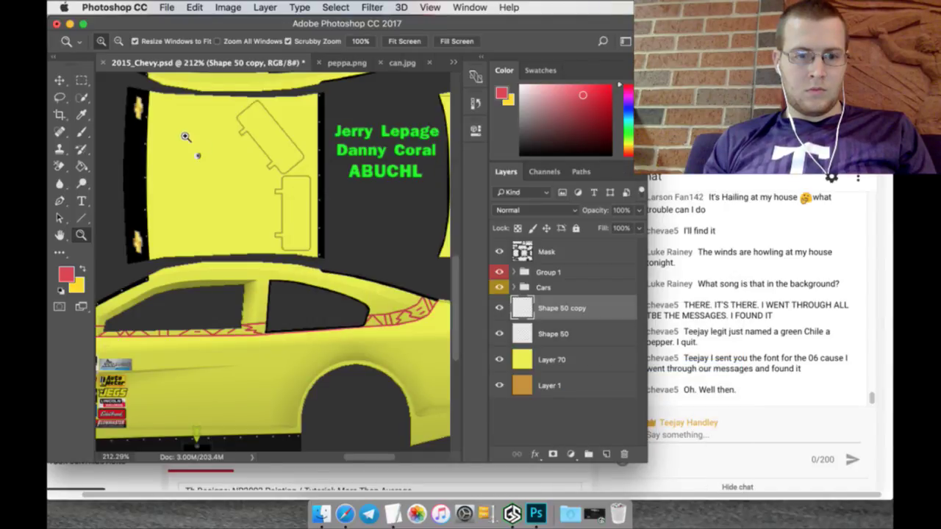
left_click(60, 80)
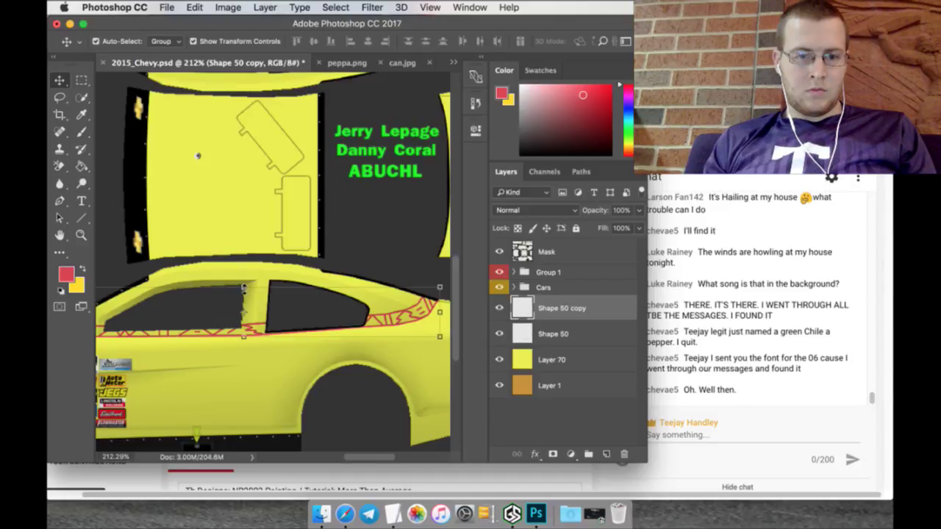
key("ctrl+t")
scroll(272, 265, "up", 6)
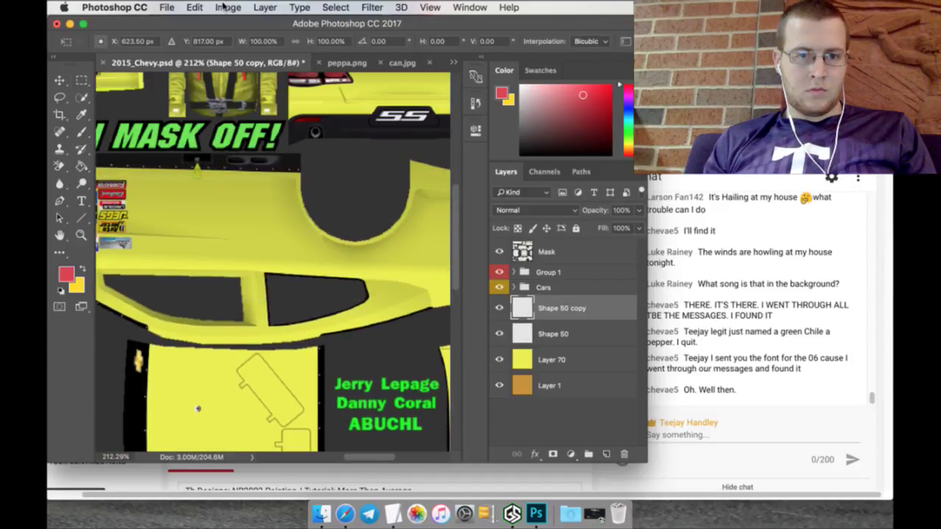
left_click(195, 7)
mouse_move(284, 303)
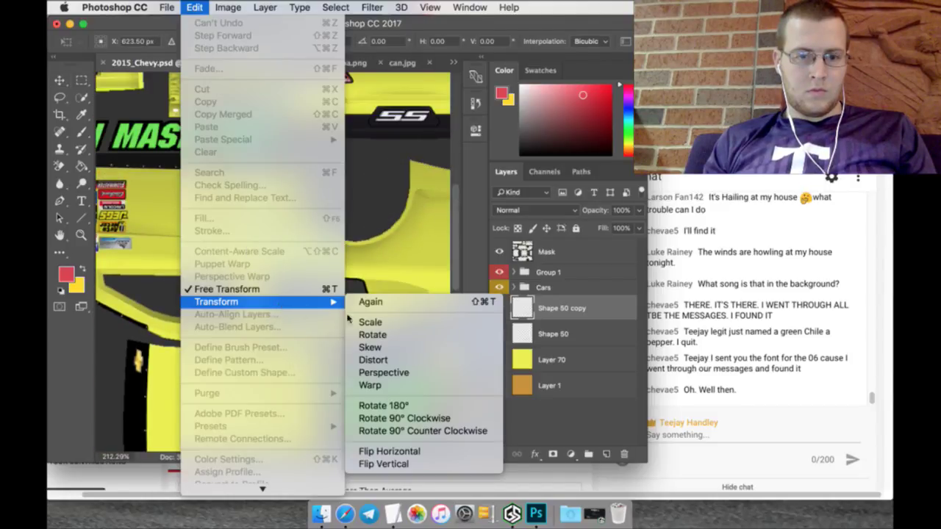
left_click(383, 463)
Step: Try Y positions of 317, 587, 517 and 417 px for the flipped strip
left_click(215, 41)
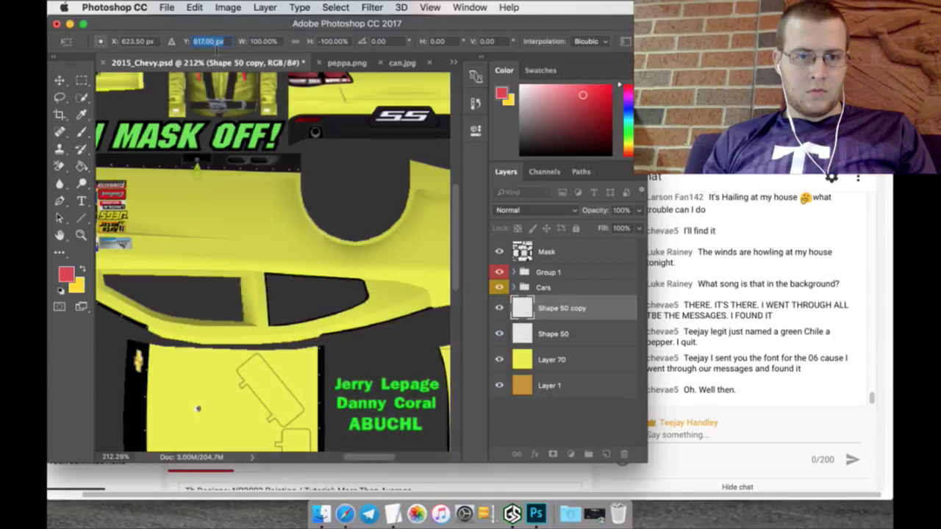
type("317")
key("Return")
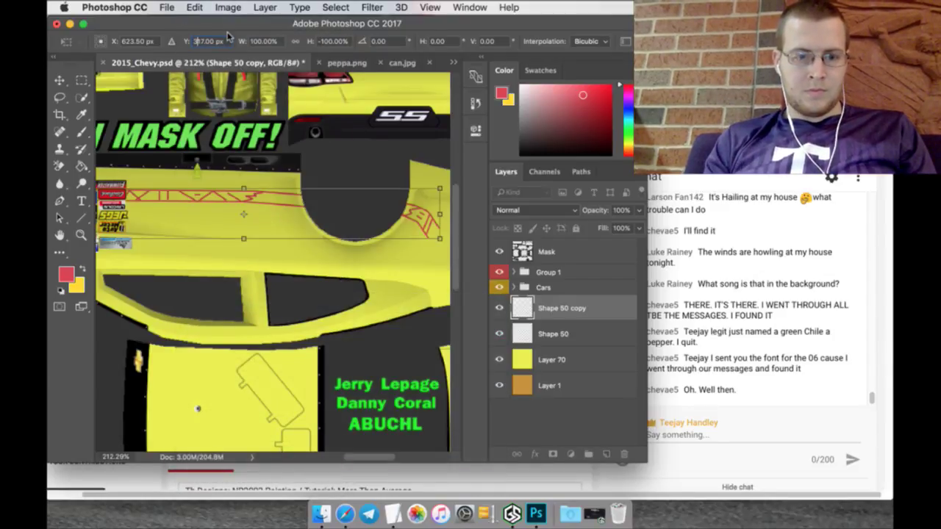
type("587")
key("Return")
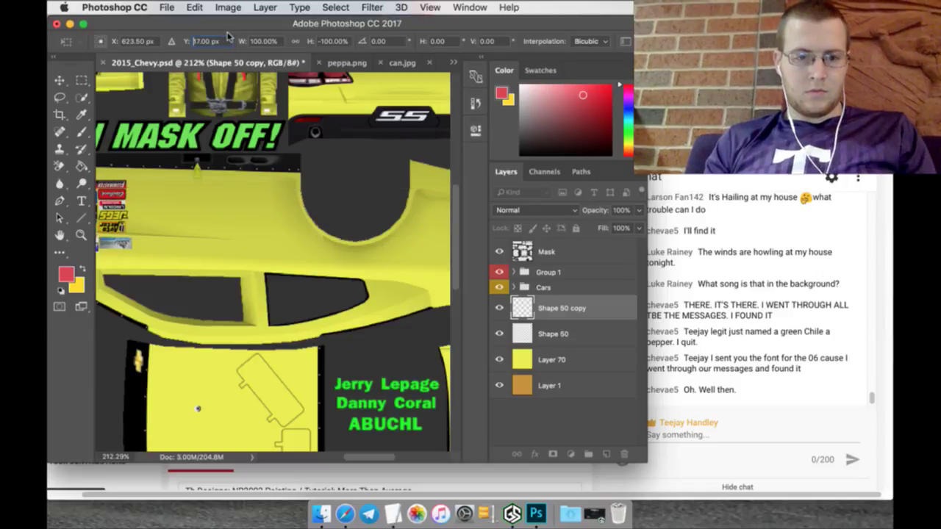
type("517")
key("Return")
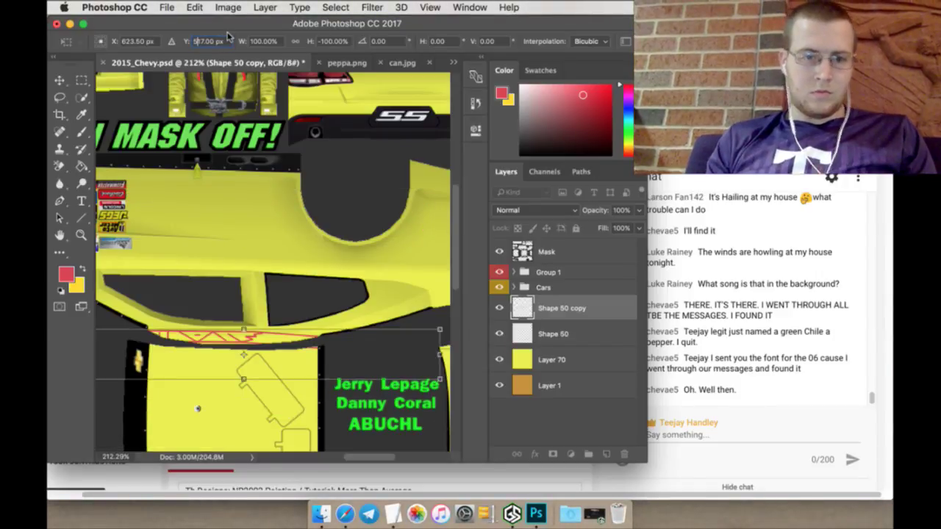
type("417")
key("Return")
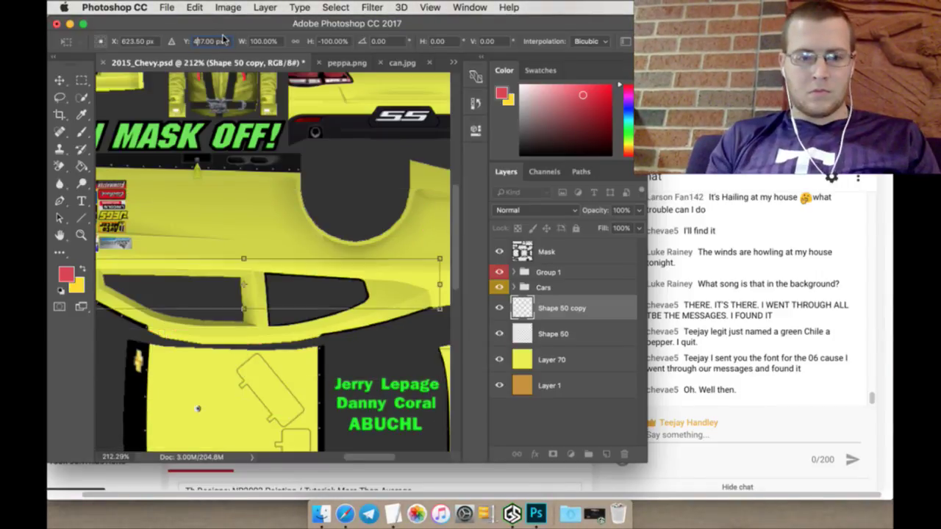
Step: Set the flipped strip at Y 430 px and apply the transform
left_click_drag(187, 41, 195, 41)
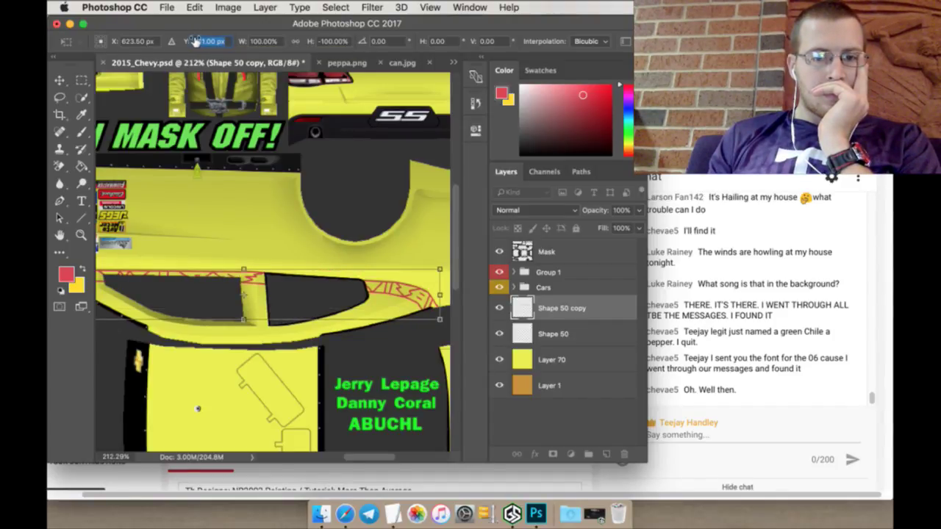
left_click_drag(196, 41, 194, 41)
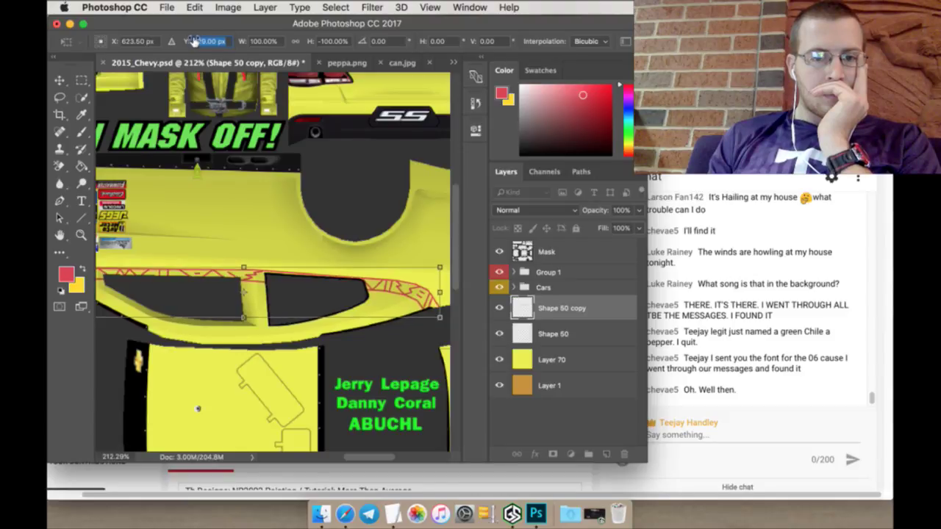
type("430")
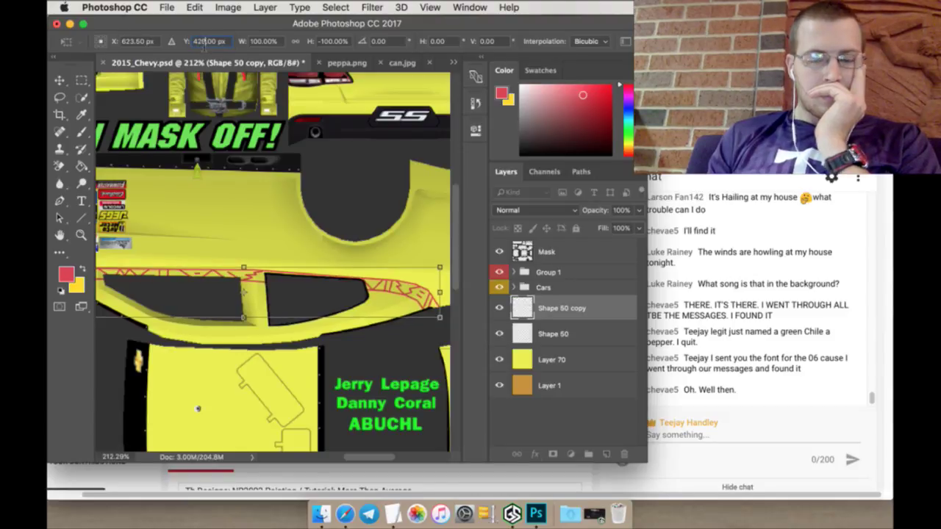
key("Return")
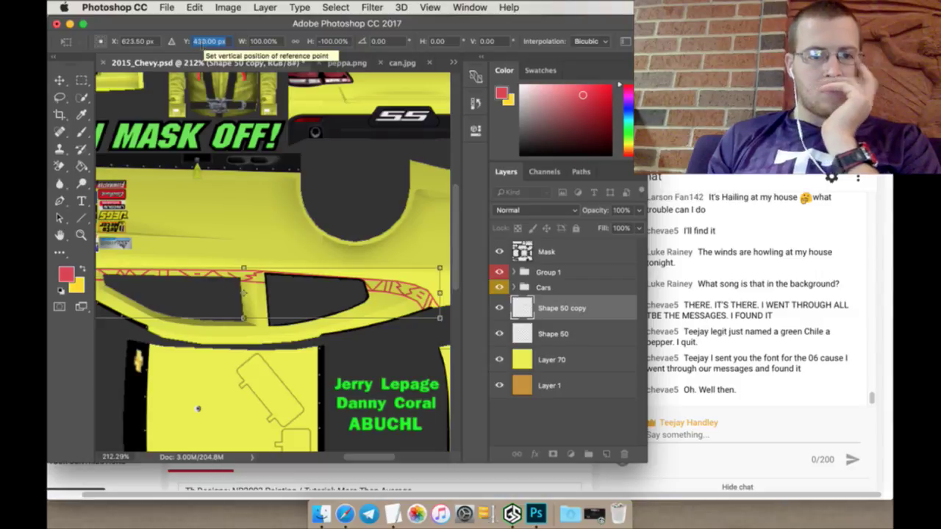
left_click(81, 80)
left_click(581, 193)
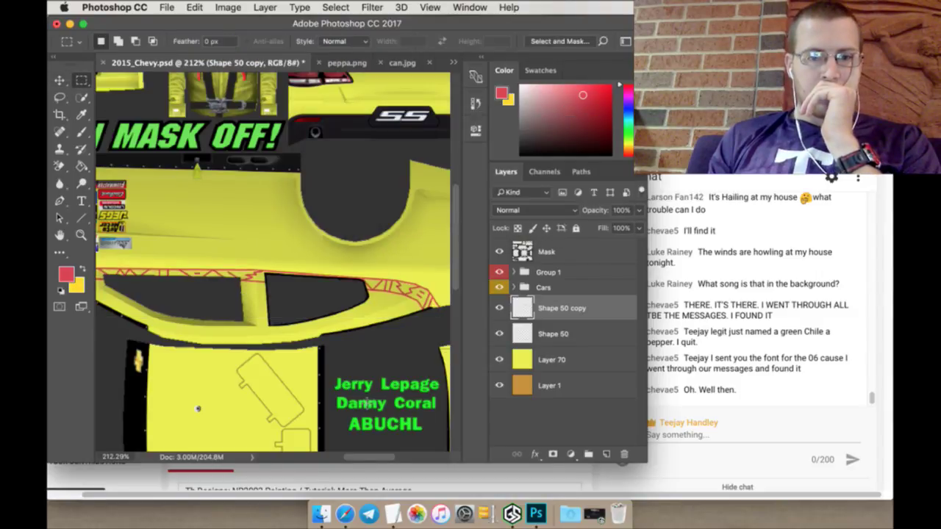
Step: Merge the two chile strip layers, then bring up the can.jpg reference image
left_click_drag(380, 460, 366, 457)
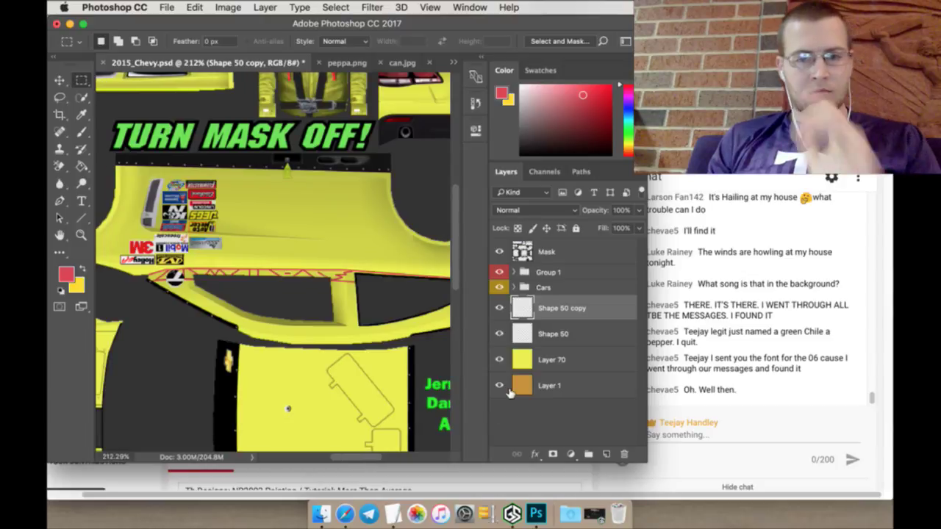
left_click(567, 334, "shift")
right_click(568, 332)
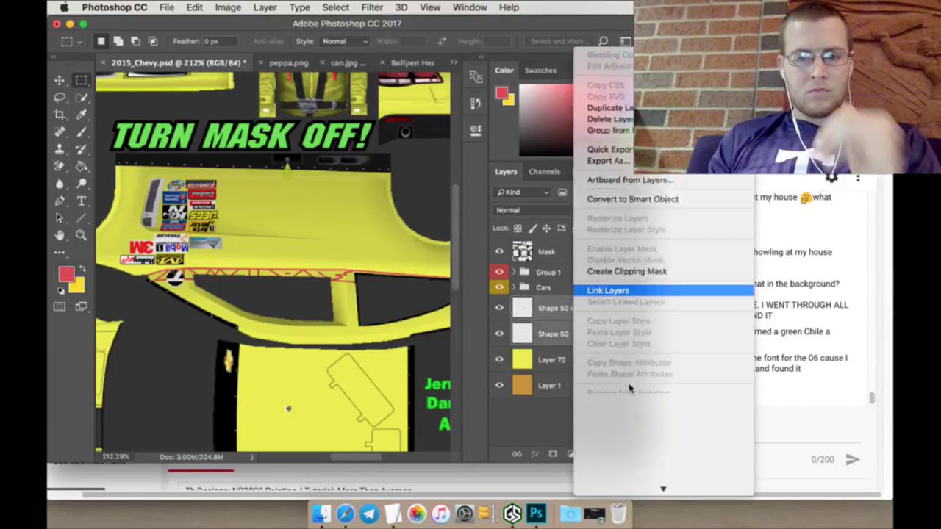
left_click(612, 315)
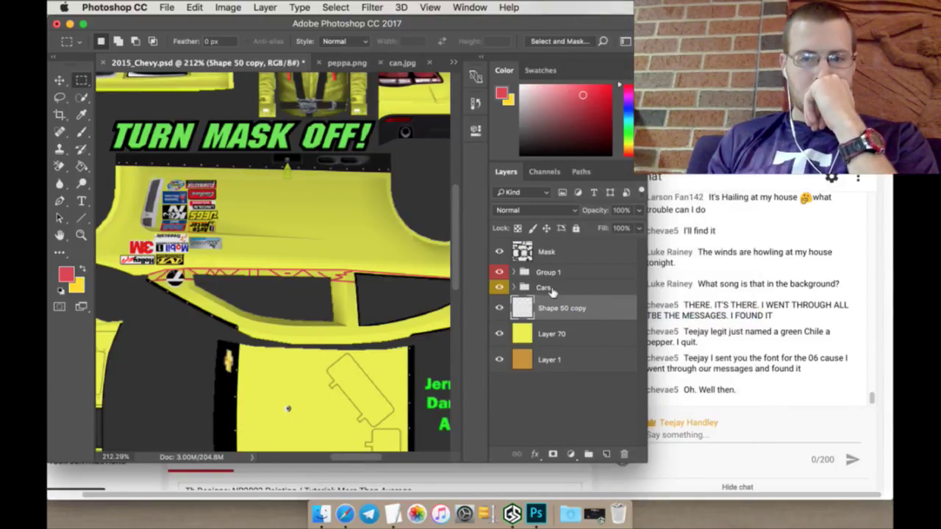
left_click(398, 64)
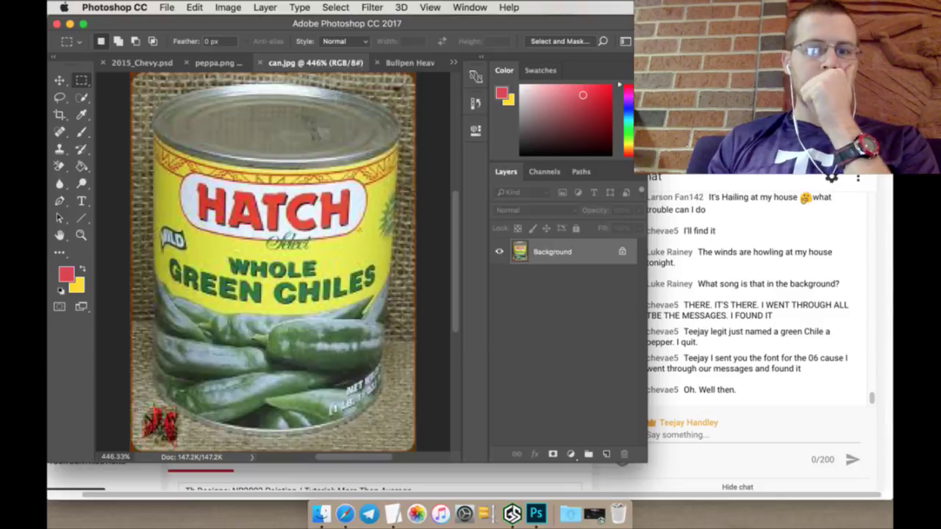
key("super+Tab")
Step: Open the HATCH 'Over 25 Years' logo full-size and save it as Hatch-About-us-header.png in Logos
key("ctrl+Tab")
key("ctrl+Tab")
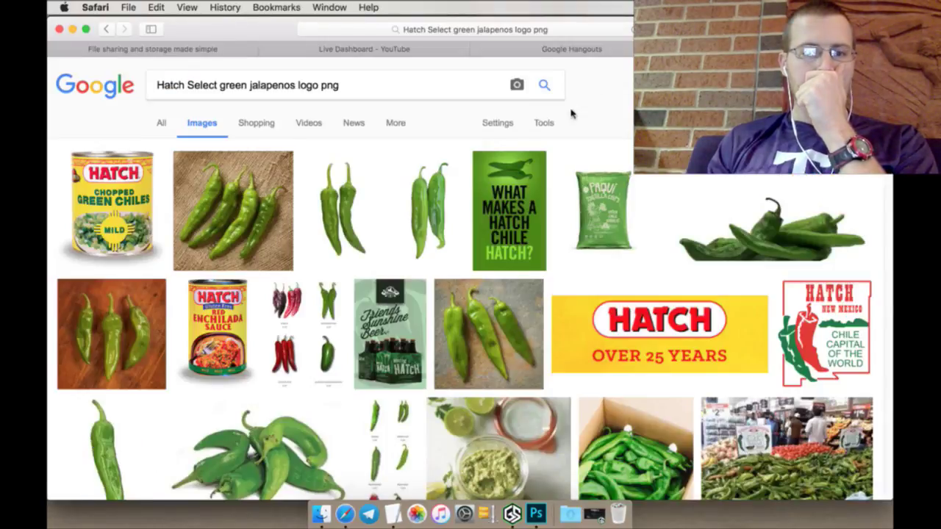
left_click(646, 319)
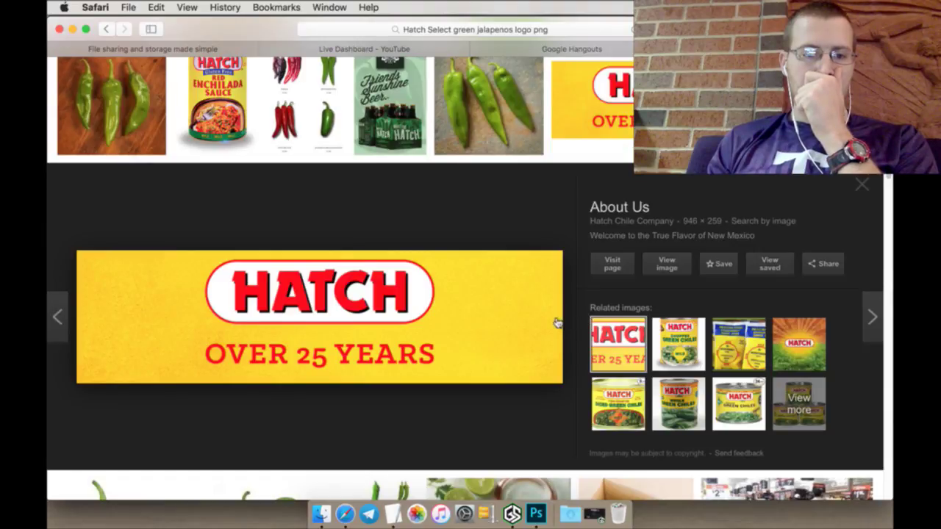
right_click(666, 269)
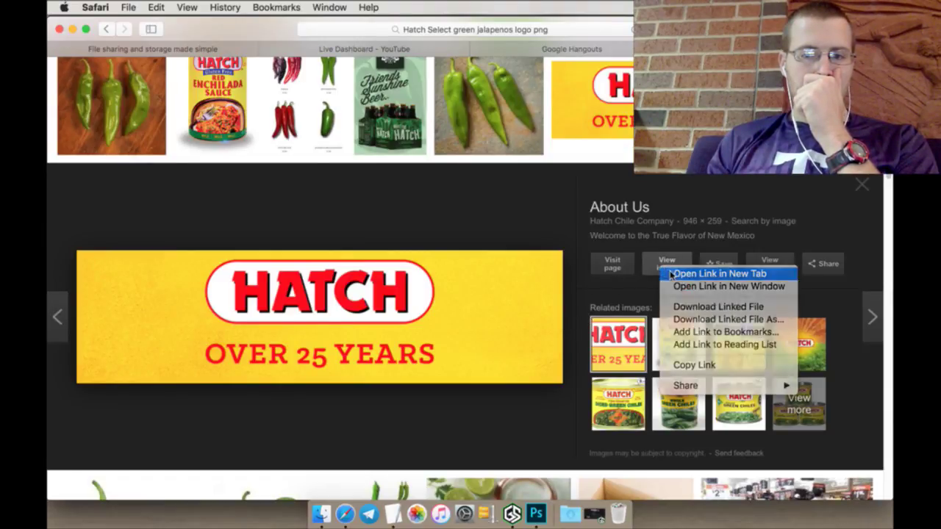
left_click(669, 274)
key("ctrl+Tab")
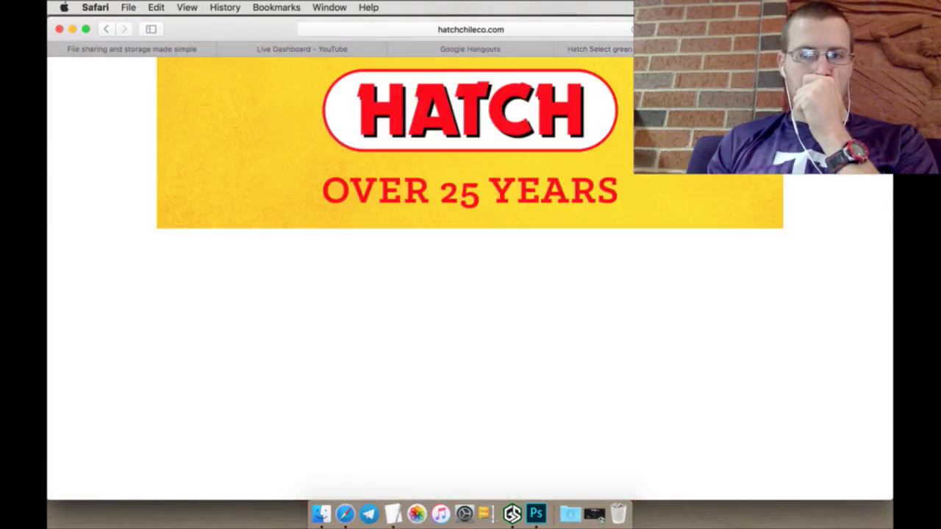
right_click(610, 120)
left_click(624, 153)
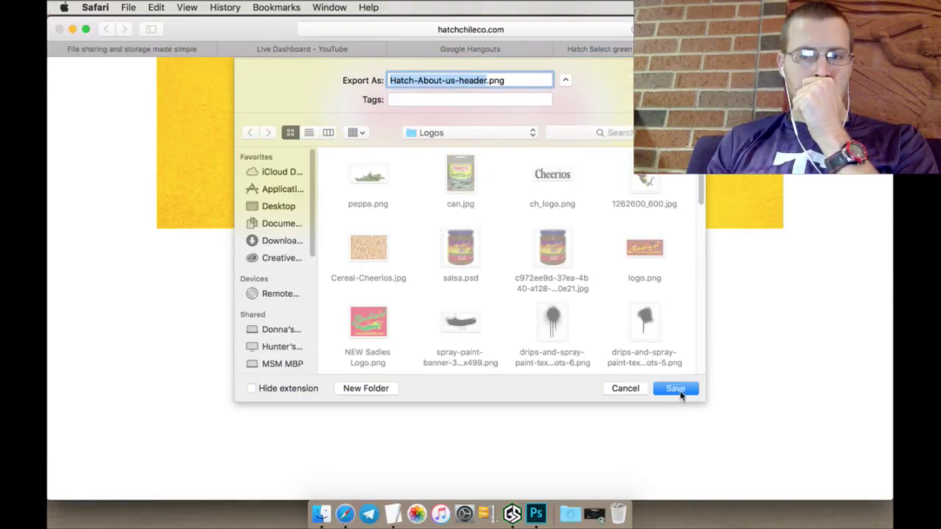
left_click(679, 394)
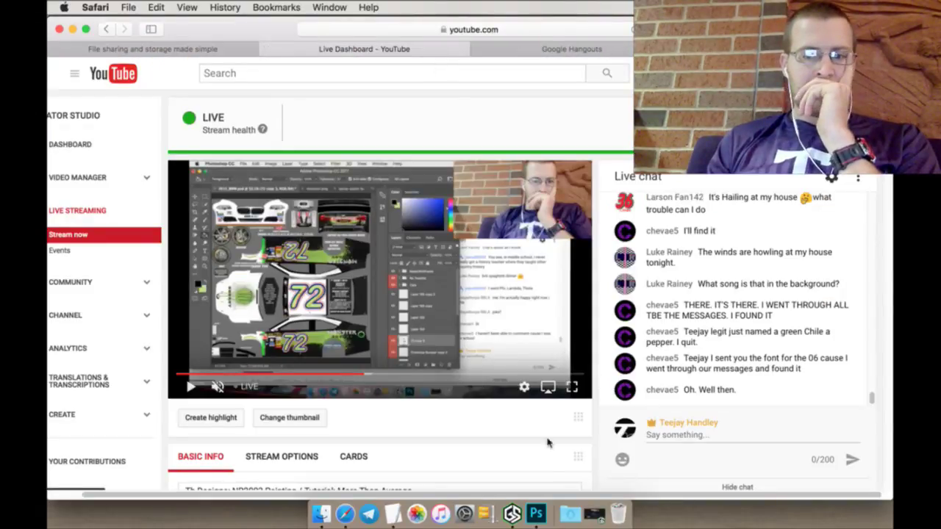
left_click(539, 507)
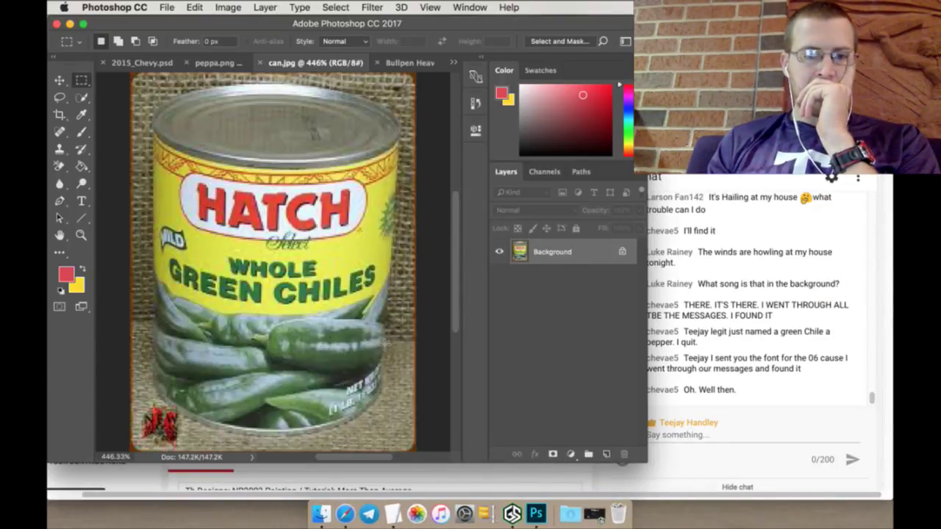
Step: Close can.jpg, return to the 2015_Chevy.psd tab, and zoom to the car's lower side
mouse_move(439, 464)
left_mouse_down()
mouse_move(441, 488)
mouse_move(435, 463)
left_mouse_up()
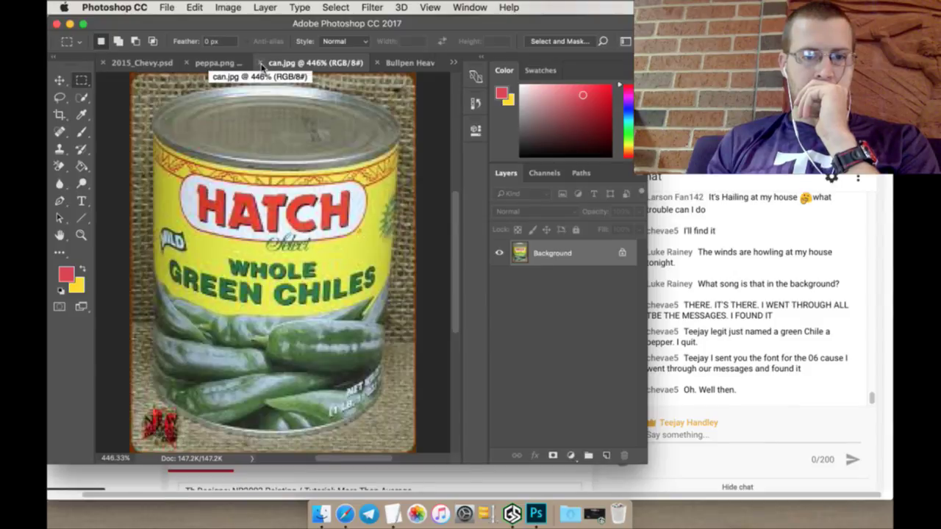
left_click(261, 63)
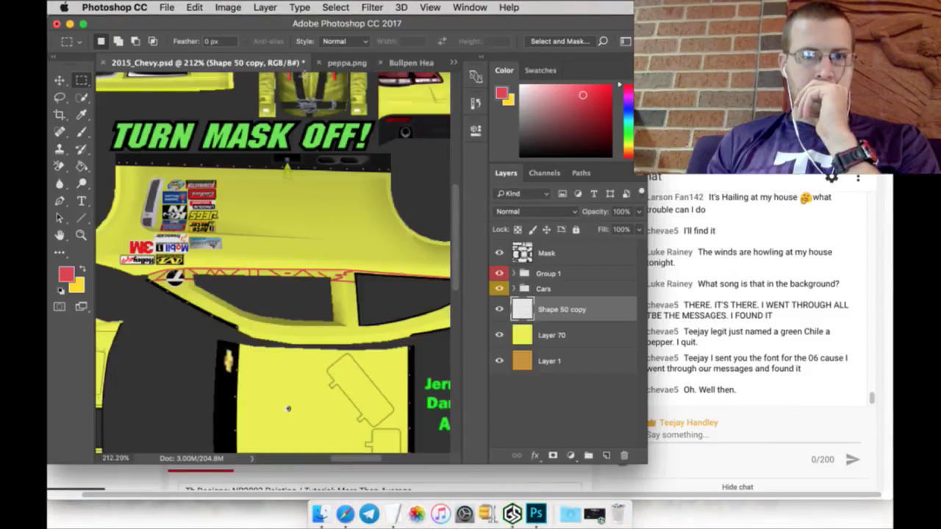
left_click(345, 62)
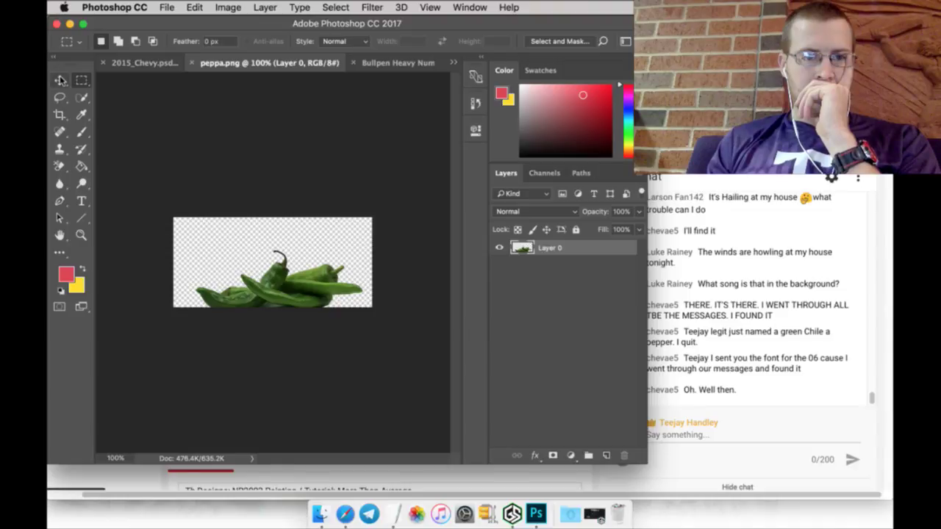
left_click(145, 63)
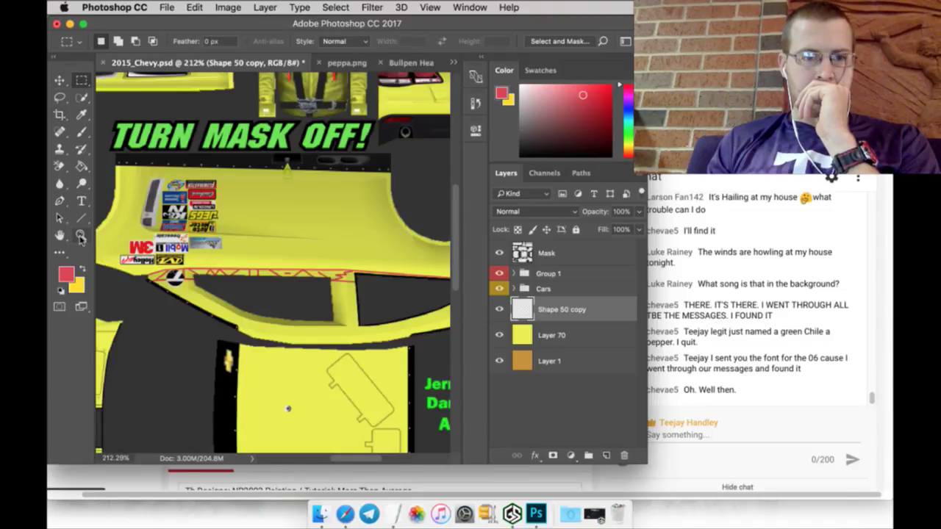
left_click(81, 234)
left_click_drag(335, 298, 271, 297)
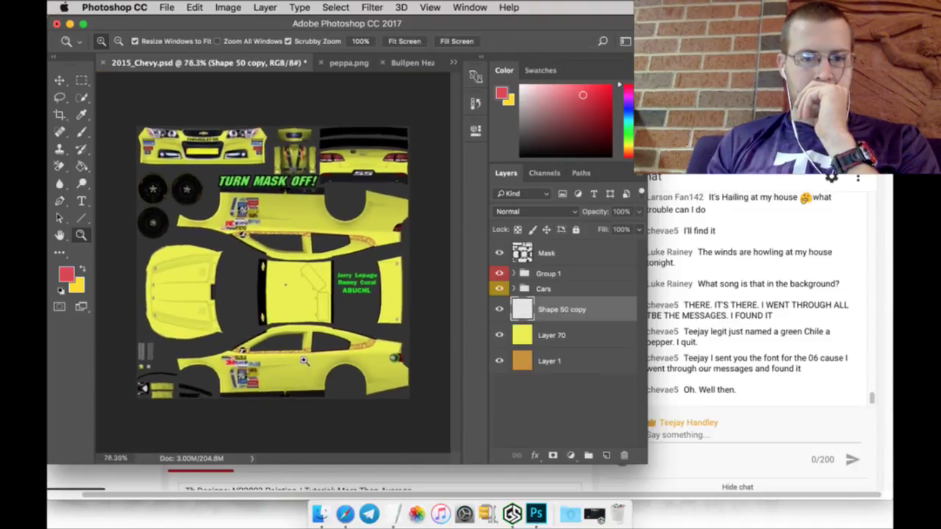
left_click_drag(286, 353, 231, 354)
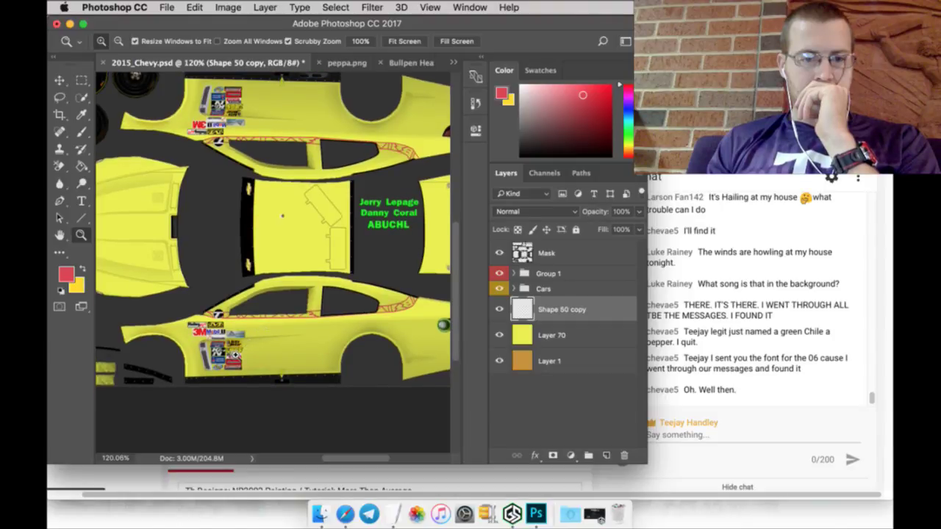
Step: Bring the peppa.png chiles into the Chevy template as Layer 71, scaled to about 68% along the lower side
left_click_drag(282, 215, 312, 141)
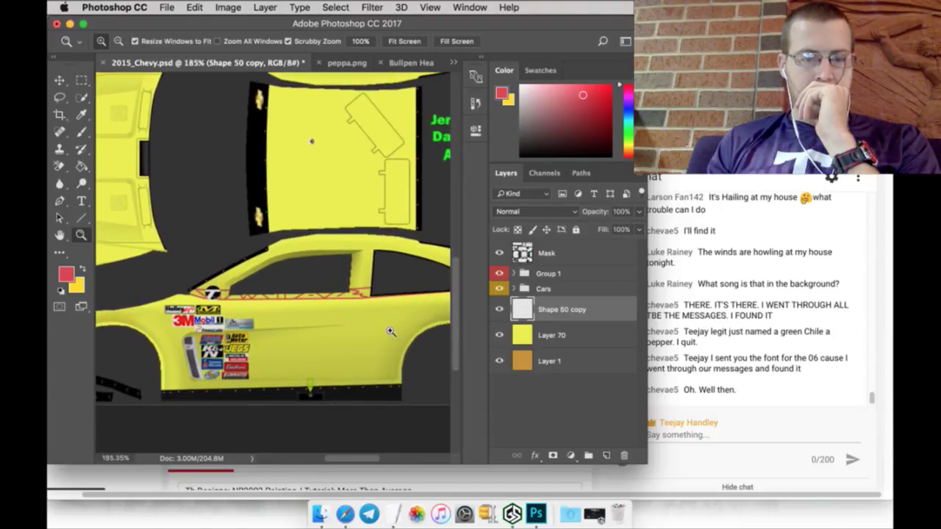
left_click(347, 65)
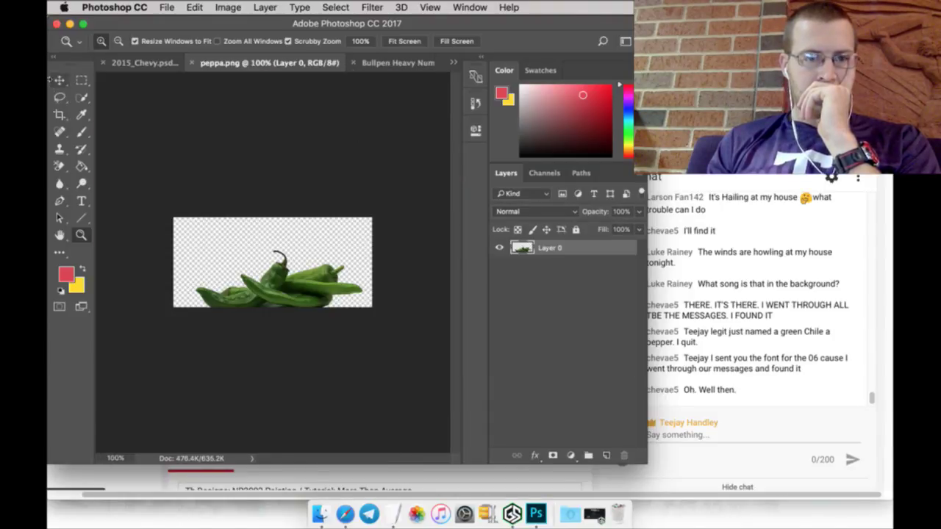
left_click(65, 80)
left_click_drag(288, 291, 147, 64)
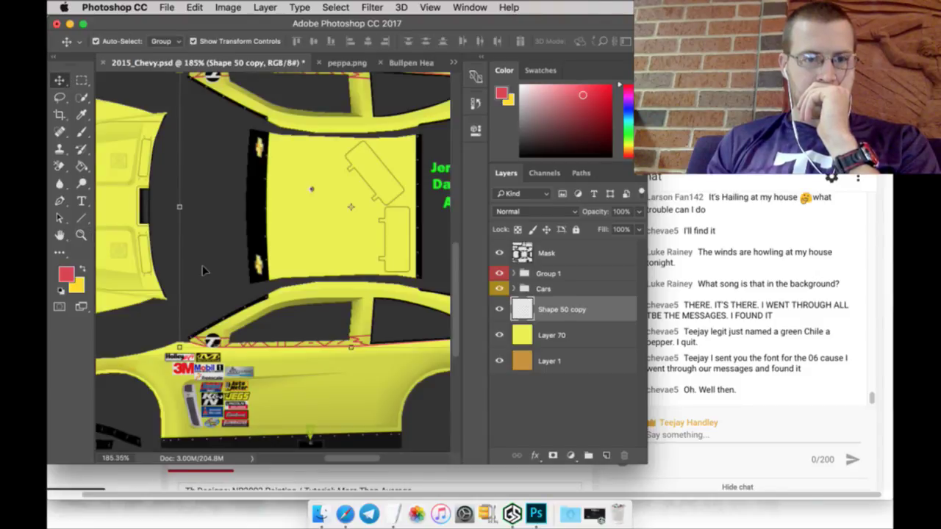
left_click_drag(204, 271, 206, 257)
left_click_drag(173, 135, 309, 309)
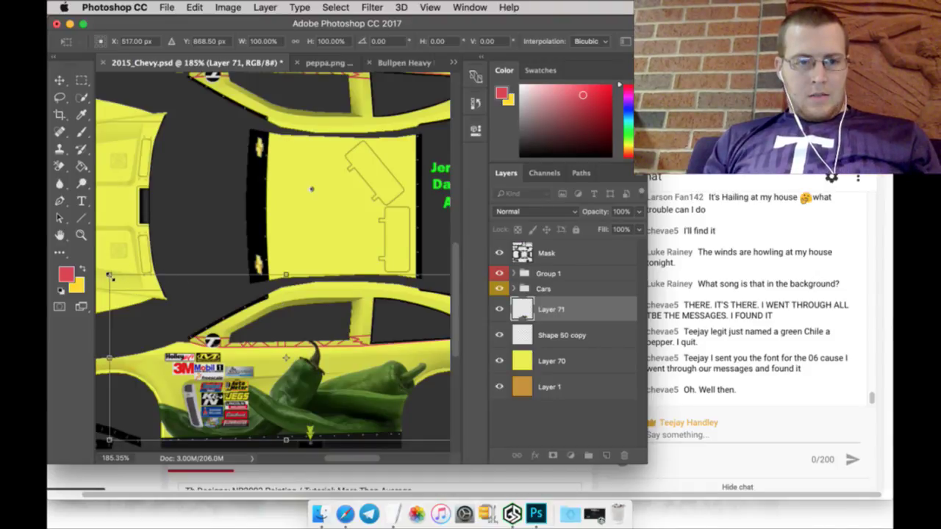
left_click_drag(109, 274, 223, 330)
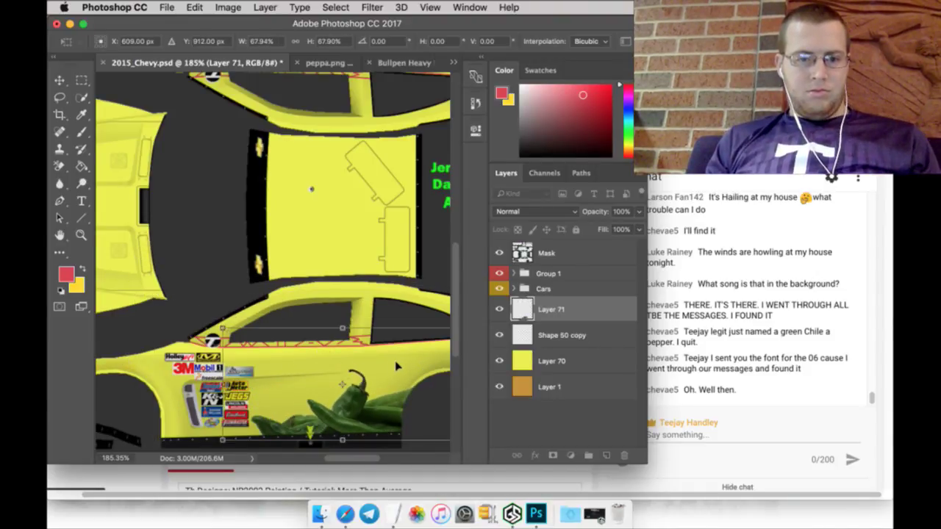
left_click_drag(409, 367, 229, 378)
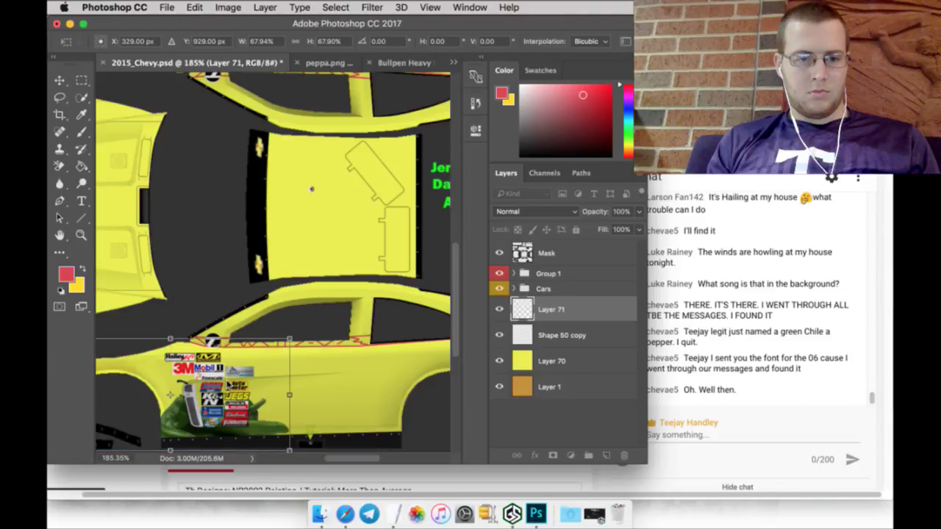
left_click(557, 183)
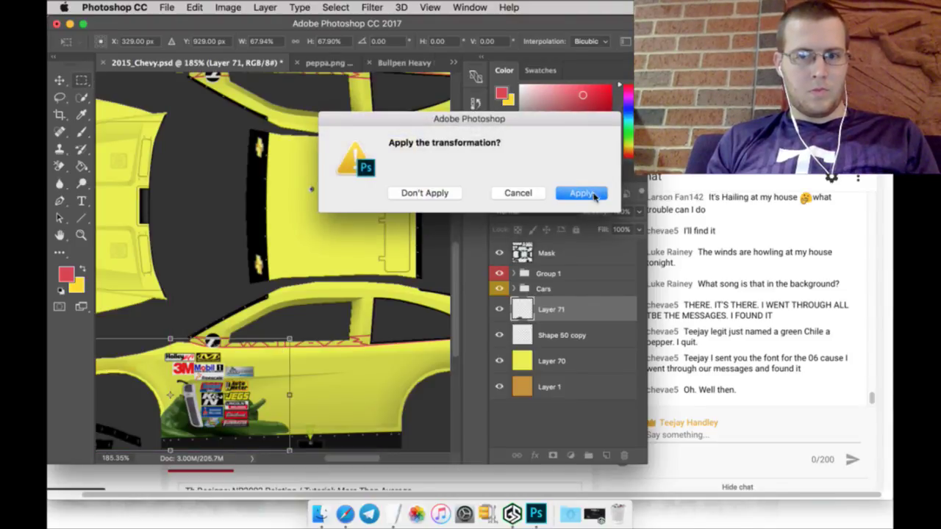
left_click(592, 195)
right_click(597, 307)
Step: Duplicate Layer 71 and shift the pepper copy to the right to extend the row
left_click(626, 368)
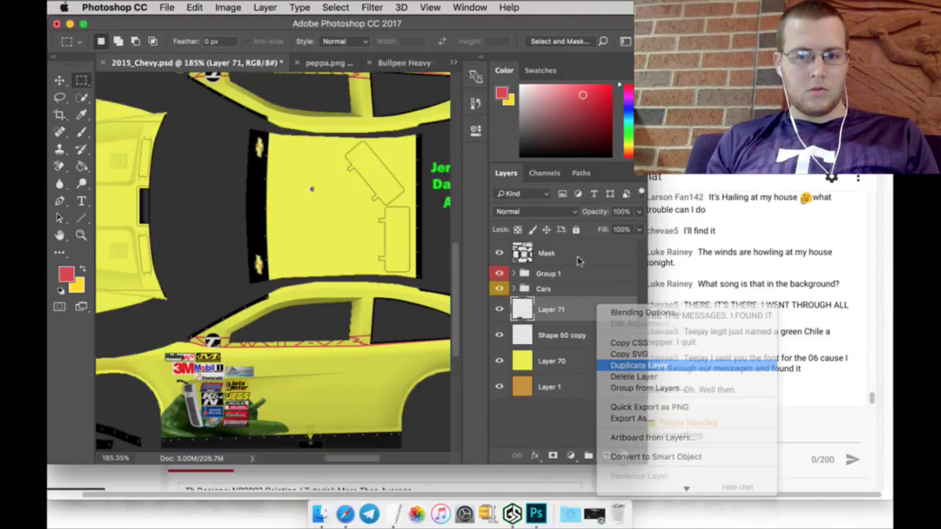
left_click(596, 196)
left_click(70, 81)
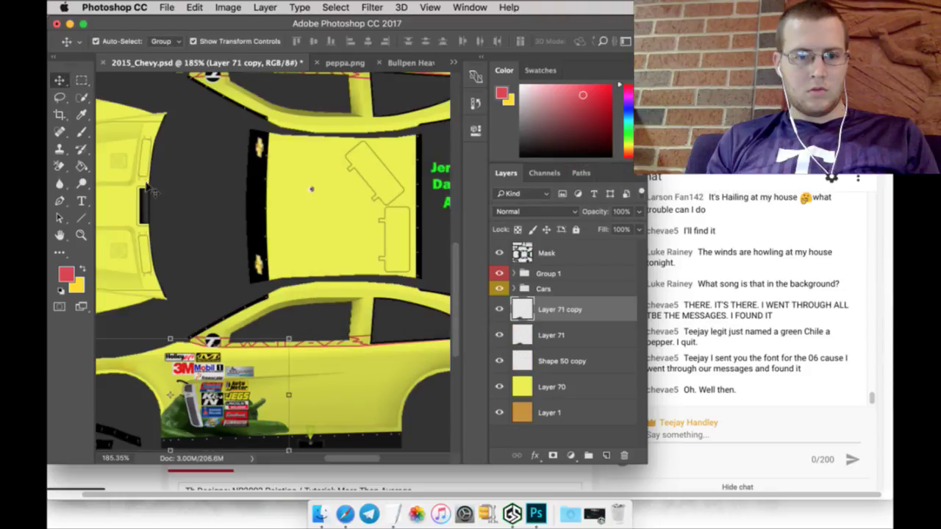
left_click(170, 337)
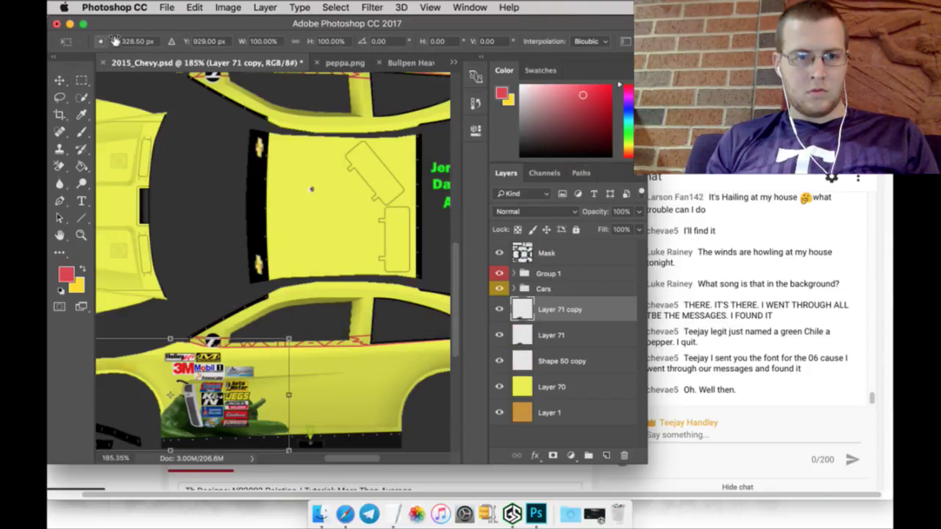
left_click_drag(114, 40, 263, 46)
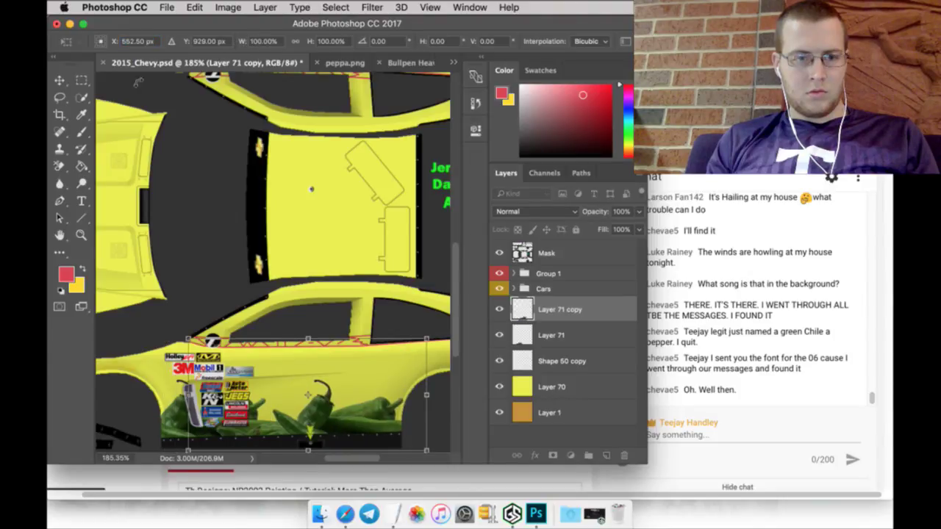
left_click(83, 82)
left_click(577, 193)
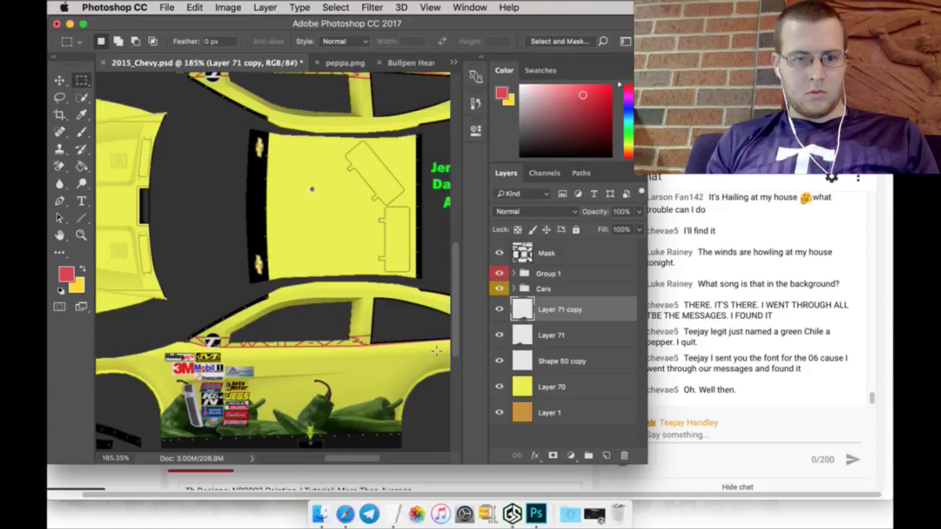
left_click_drag(379, 457, 389, 460)
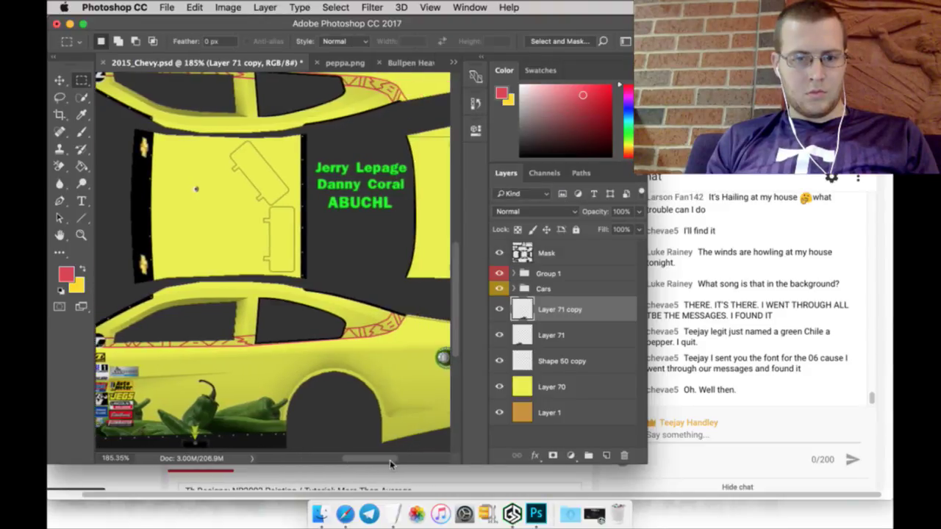
Step: Duplicate both pepper layers and move the new copies to the right
left_click(577, 334, "shift")
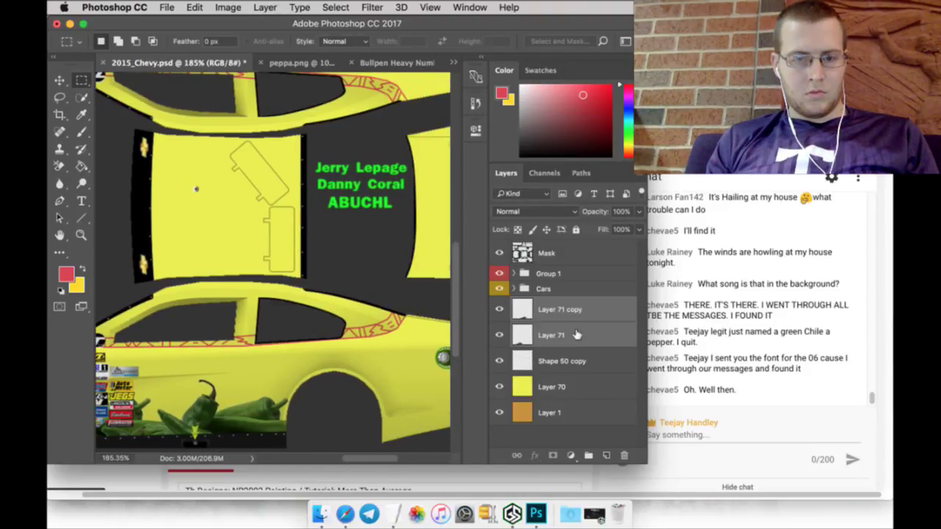
right_click(574, 333)
left_click(607, 393)
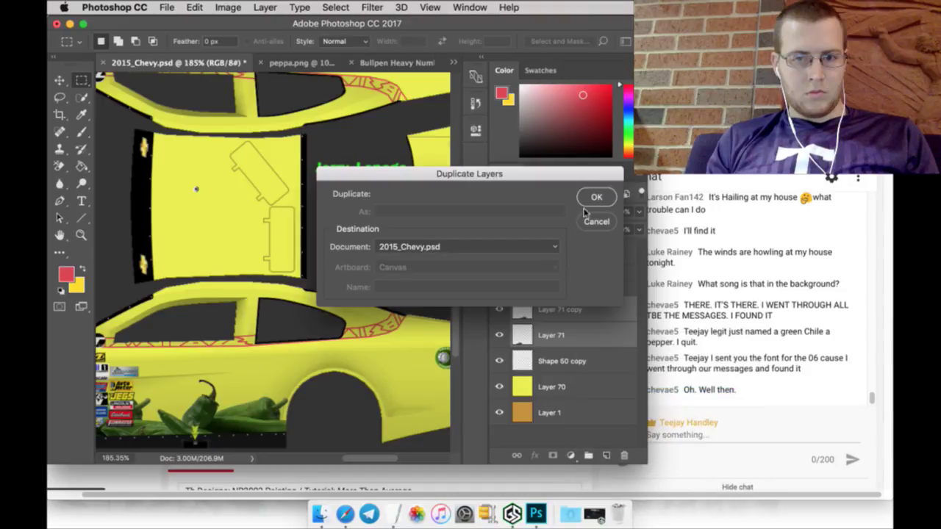
left_click(597, 196)
left_click(59, 80)
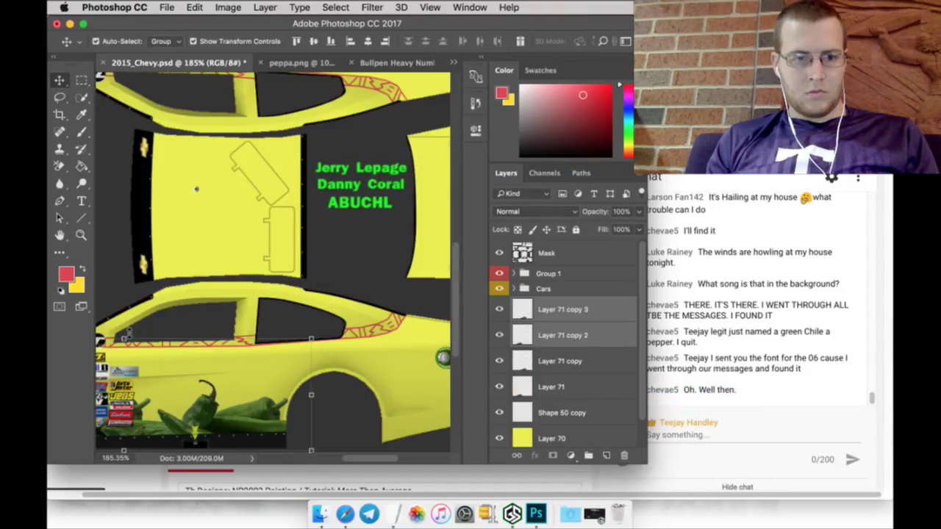
key("ctrl+t")
left_click_drag(116, 41, 368, 55)
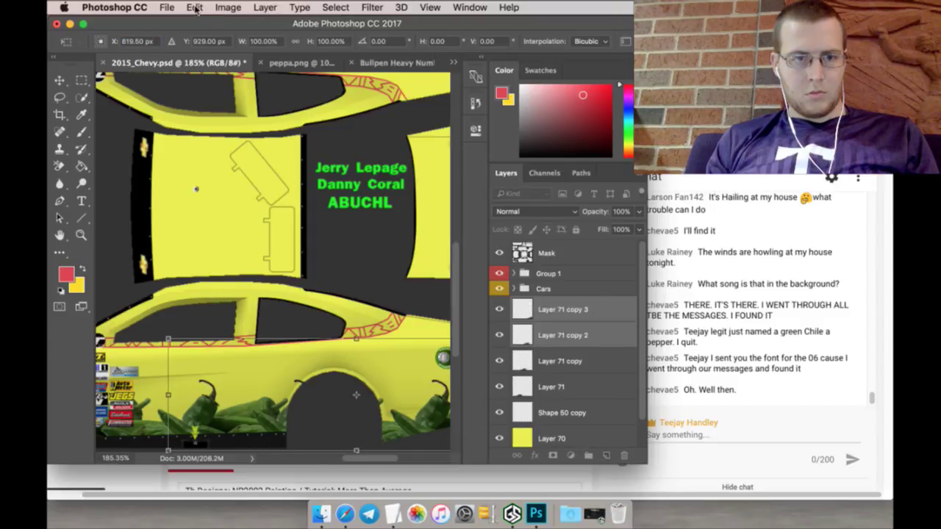
Step: Flip the pepper copies horizontally, place them past the rear wheel arch, and apply
left_click(194, 8)
mouse_move(275, 303)
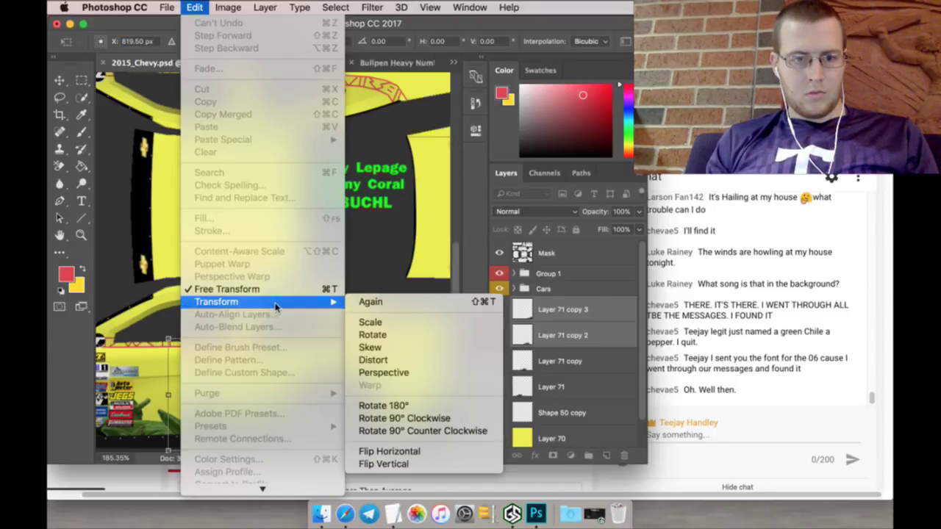
left_click(393, 450)
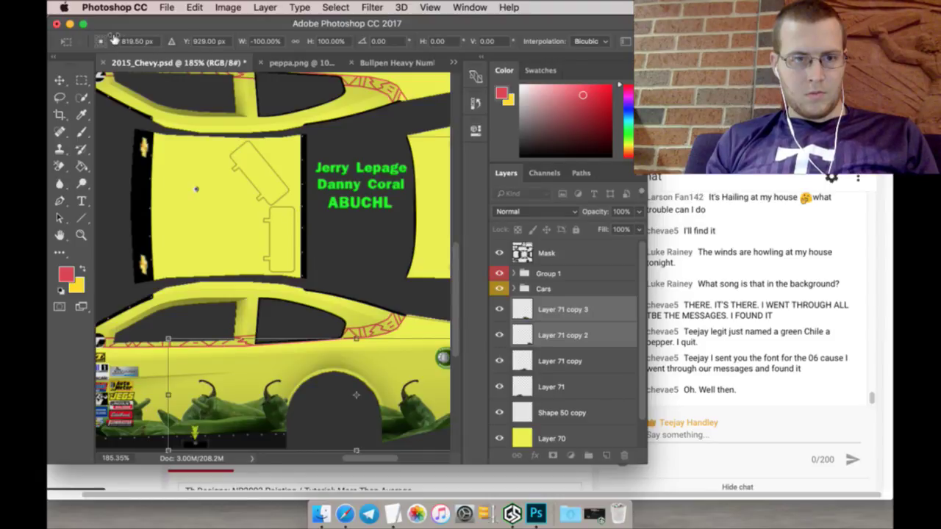
left_click_drag(114, 38, 65, 52)
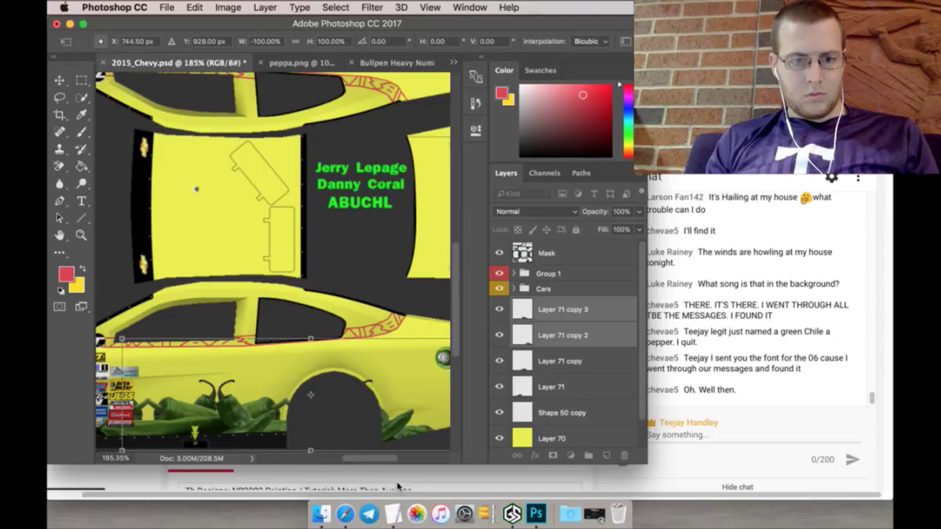
left_click_drag(375, 460, 387, 460)
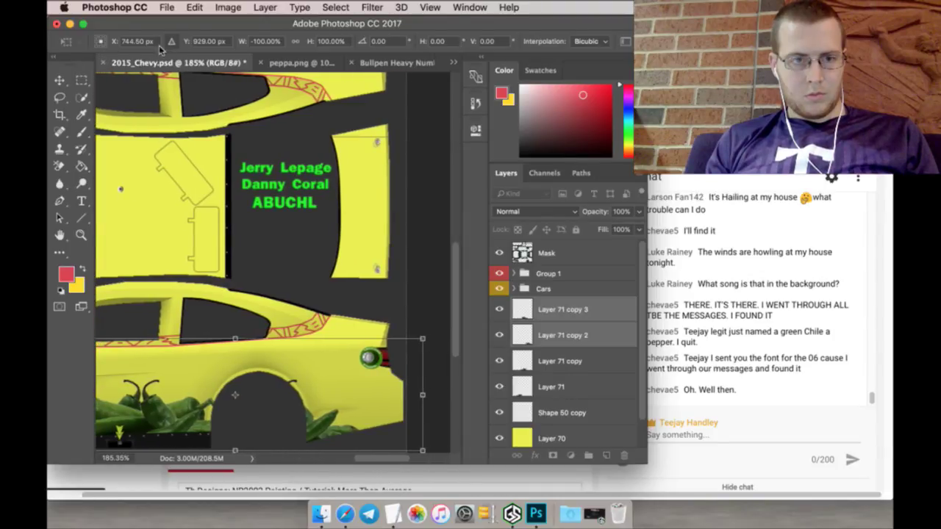
left_click_drag(114, 41, 178, 44)
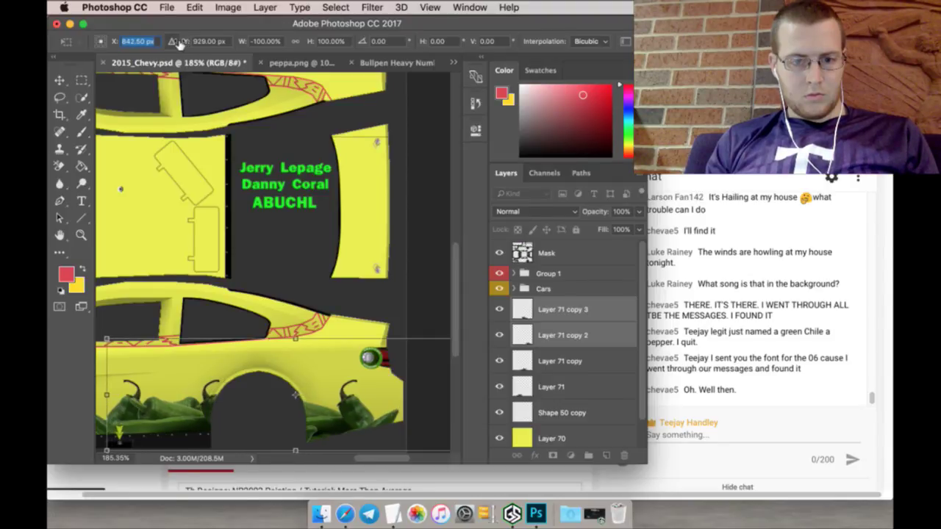
left_click(82, 80)
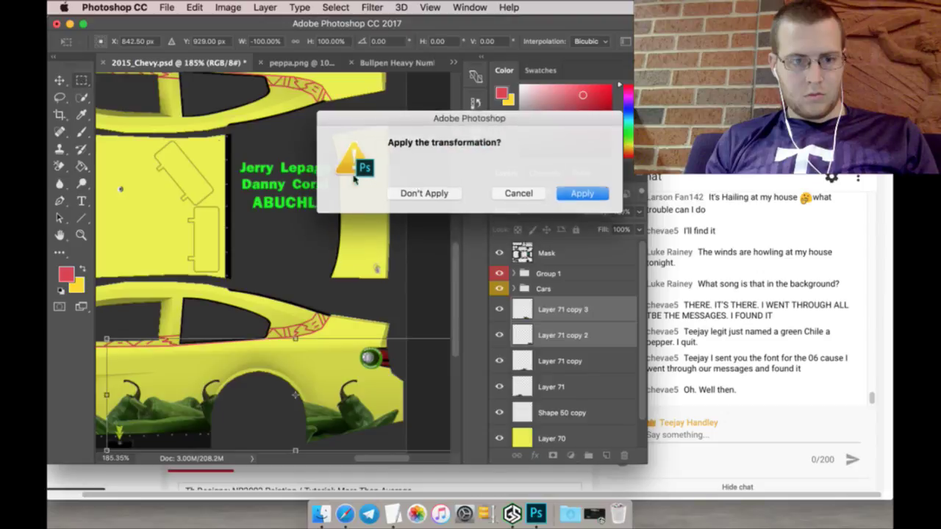
left_click(577, 193)
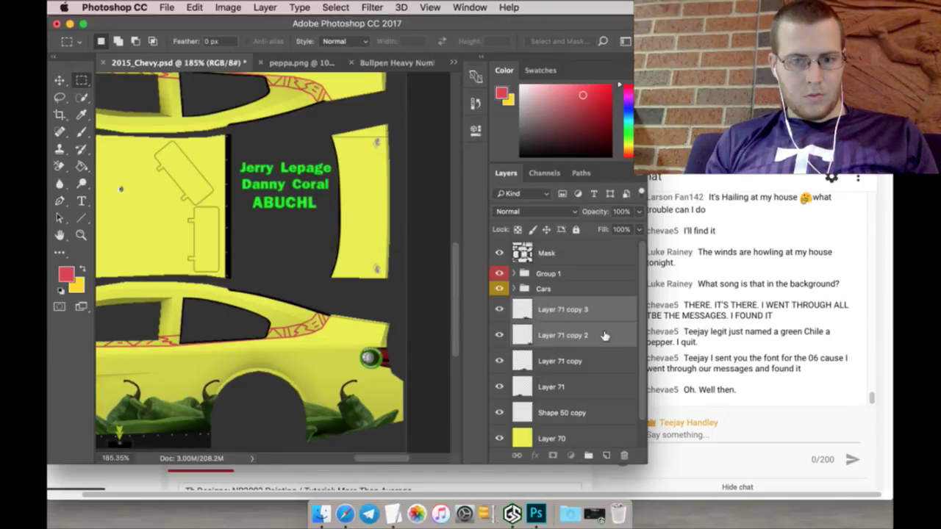
Step: Reorder the chile-pepper row layers and merge them into a single layer
left_click(602, 335)
left_click_drag(602, 337, 606, 372)
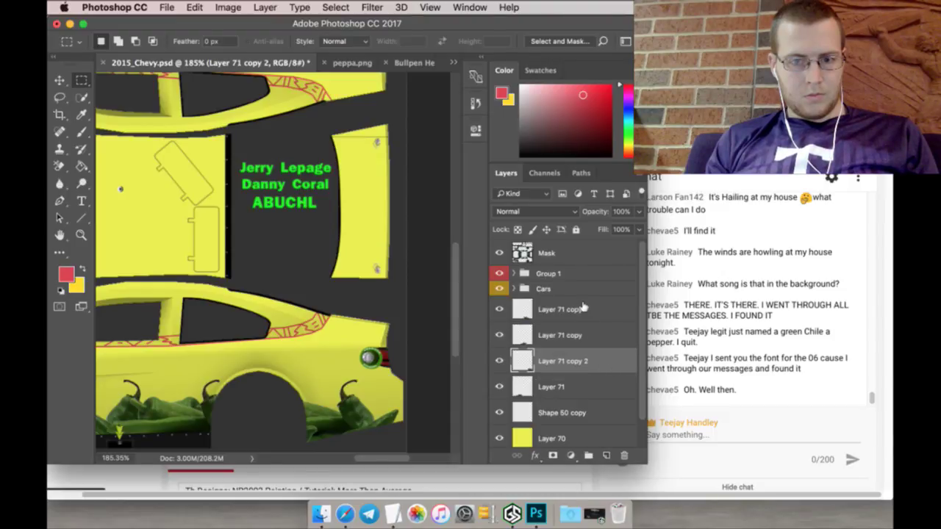
left_click_drag(582, 308, 582, 388)
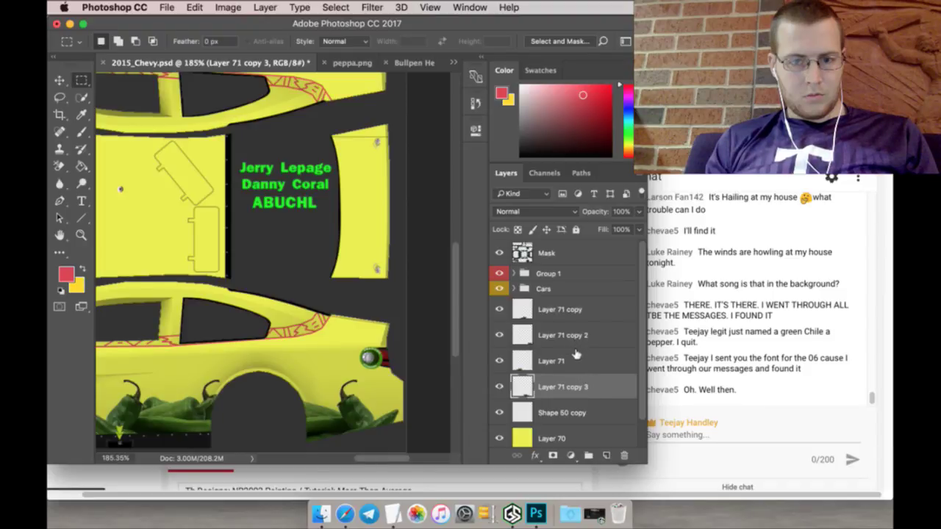
left_click_drag(577, 355, 580, 306)
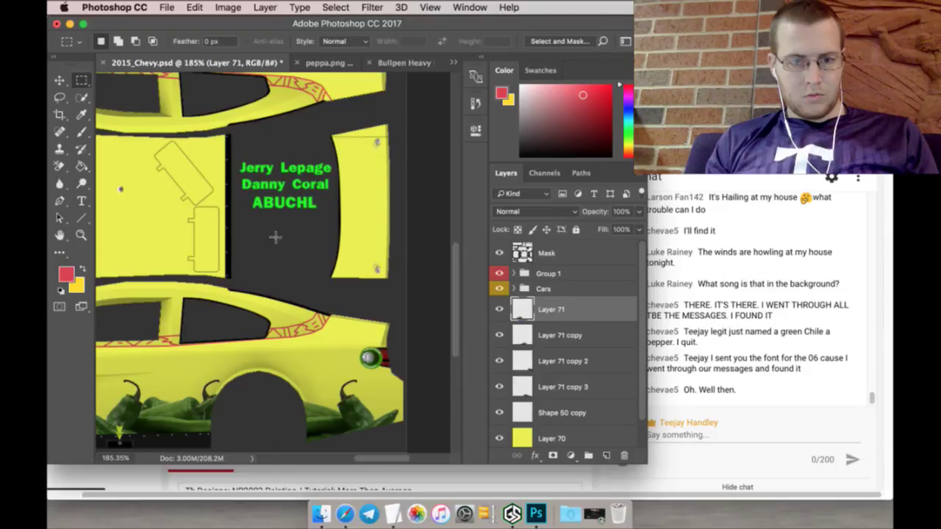
left_click(81, 234)
left_click(399, 43)
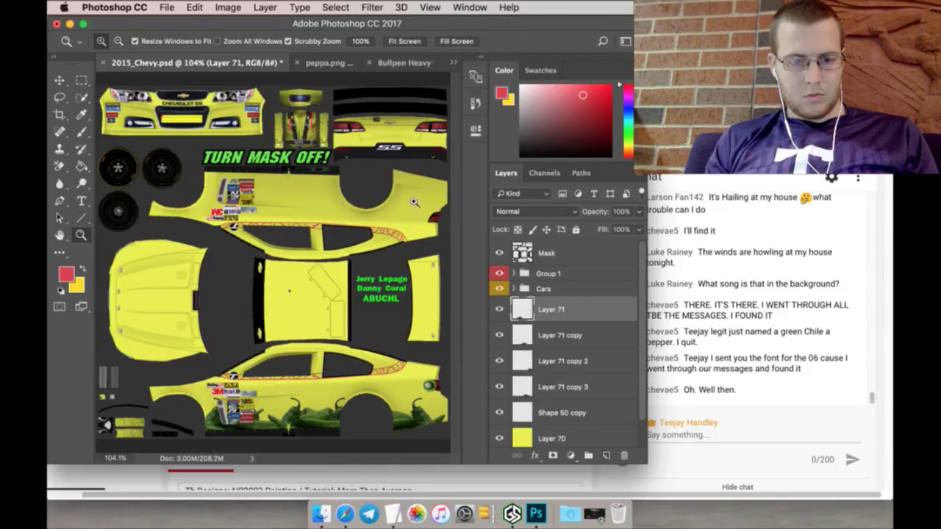
left_click(566, 388, "shift")
right_click(569, 390)
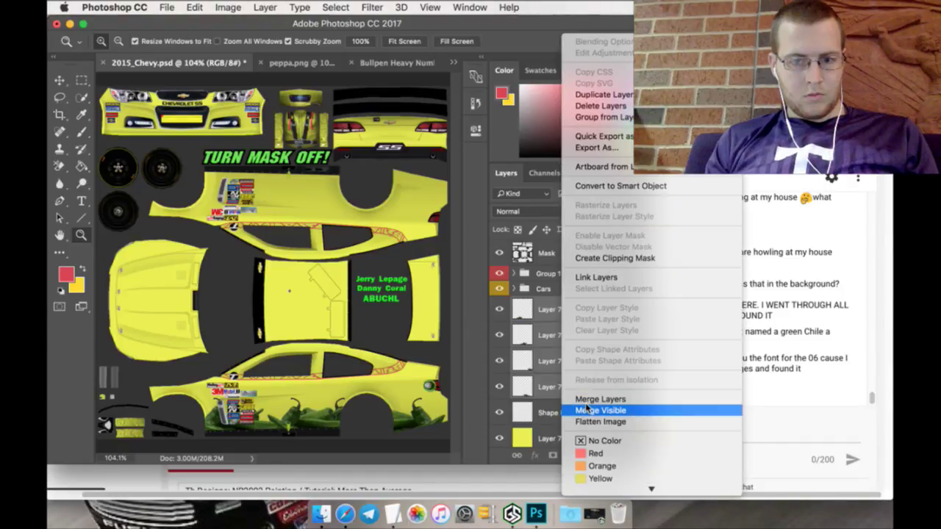
left_click(597, 399)
Step: Duplicate the merged pepper row and scale the copy to about 49% on the front bumper
right_click(555, 311)
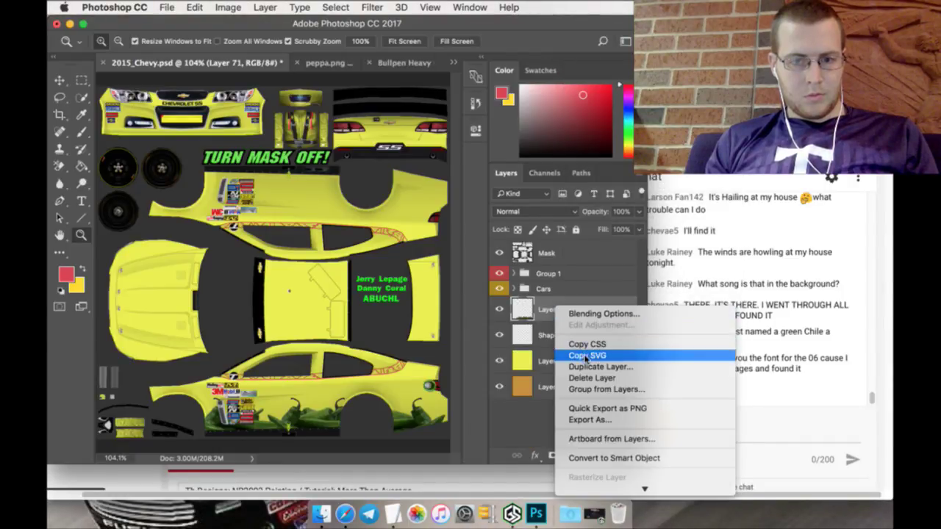
left_click(585, 366)
left_click(595, 198)
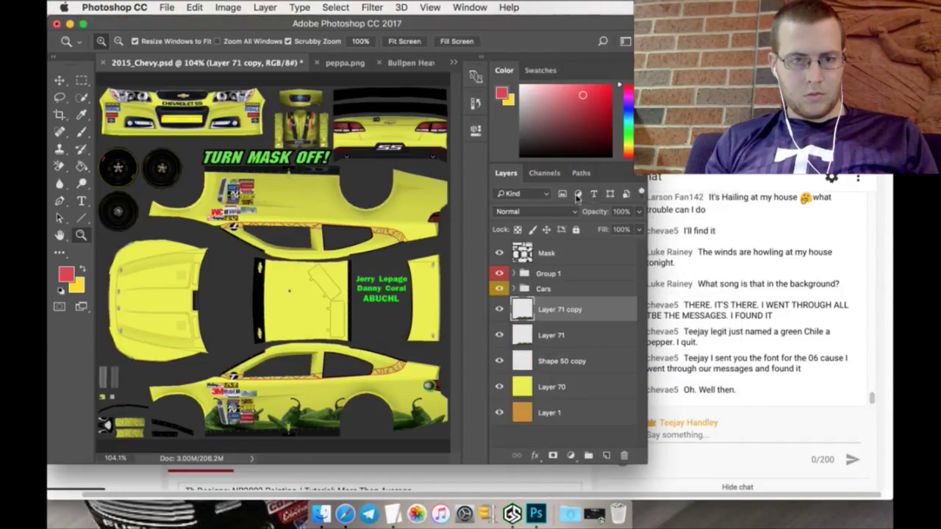
left_click(61, 83)
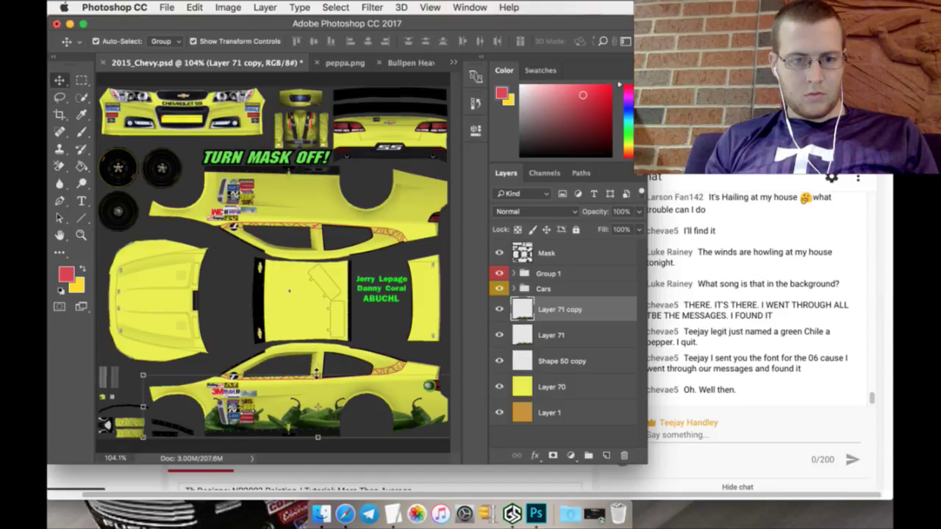
left_click_drag(317, 373, 291, 97)
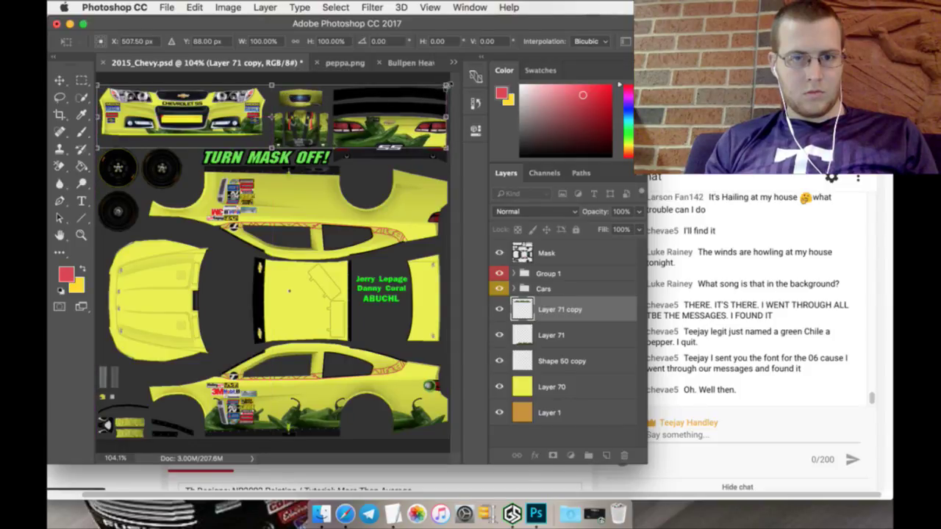
left_click_drag(446, 86, 231, 115)
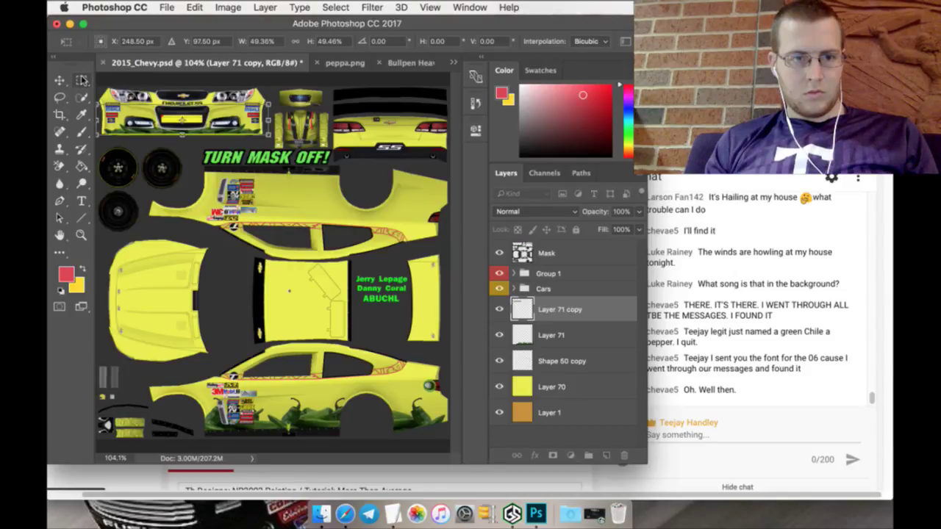
left_click(83, 79)
left_click(575, 194)
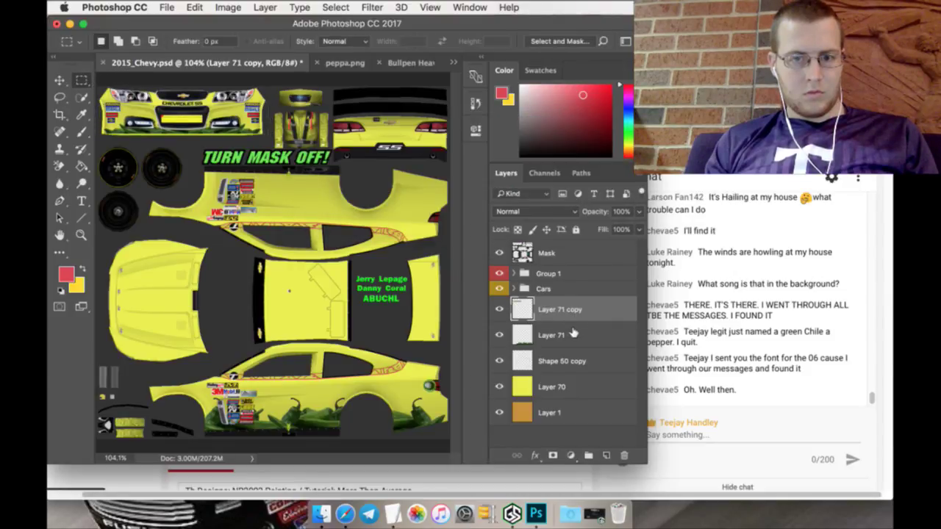
Step: Duplicate Layer 71 and flip the copy vertically
right_click(573, 336)
left_click(617, 392)
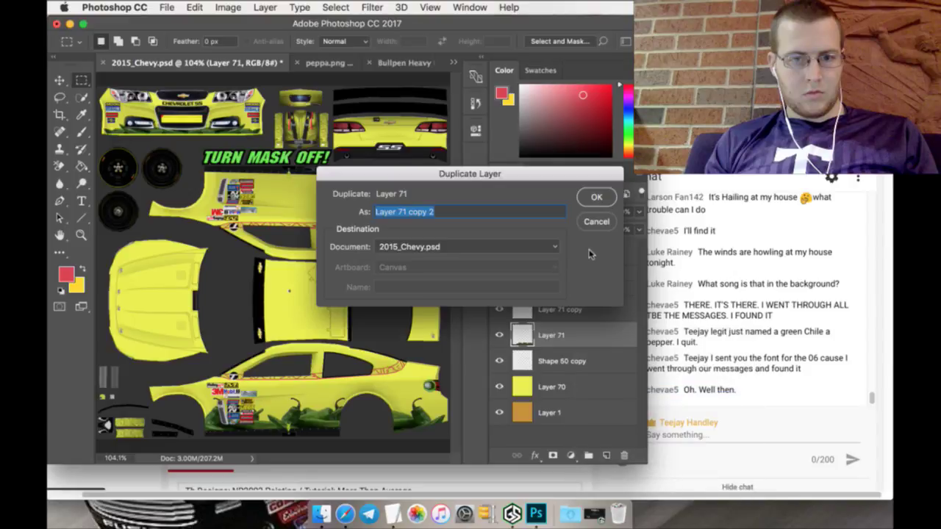
left_click(595, 198)
key("v")
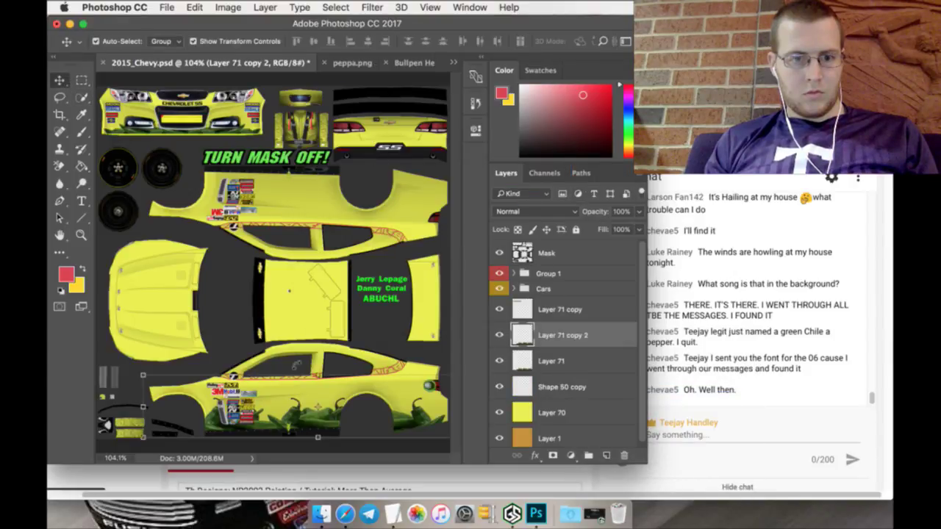
key("super+t")
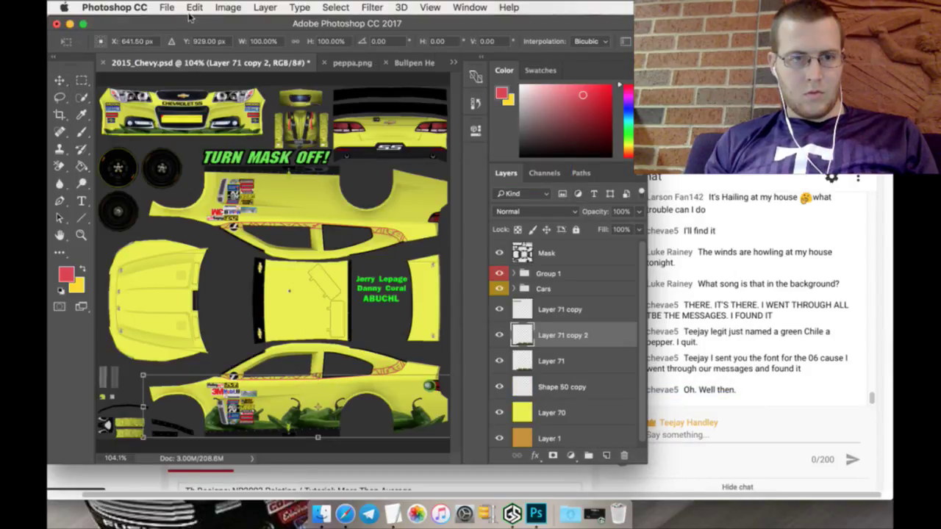
left_click(194, 7)
mouse_move(325, 307)
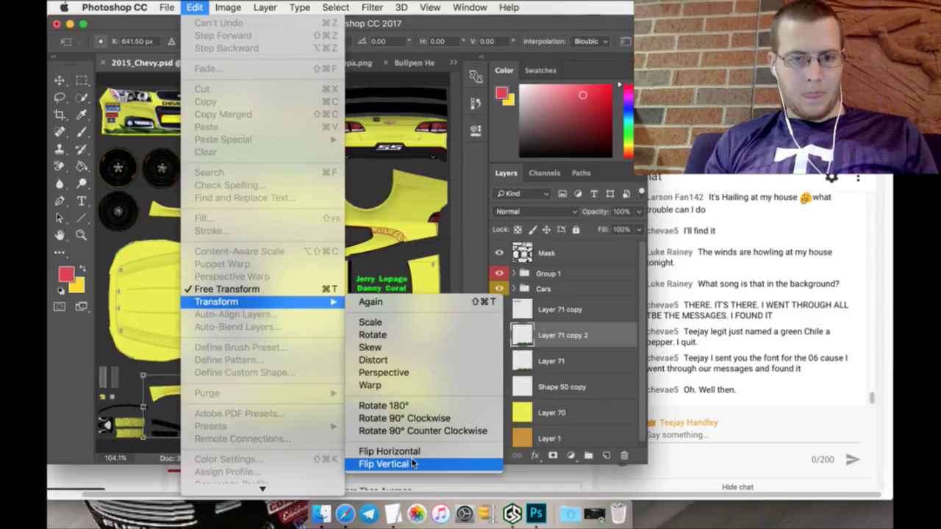
left_click(411, 463)
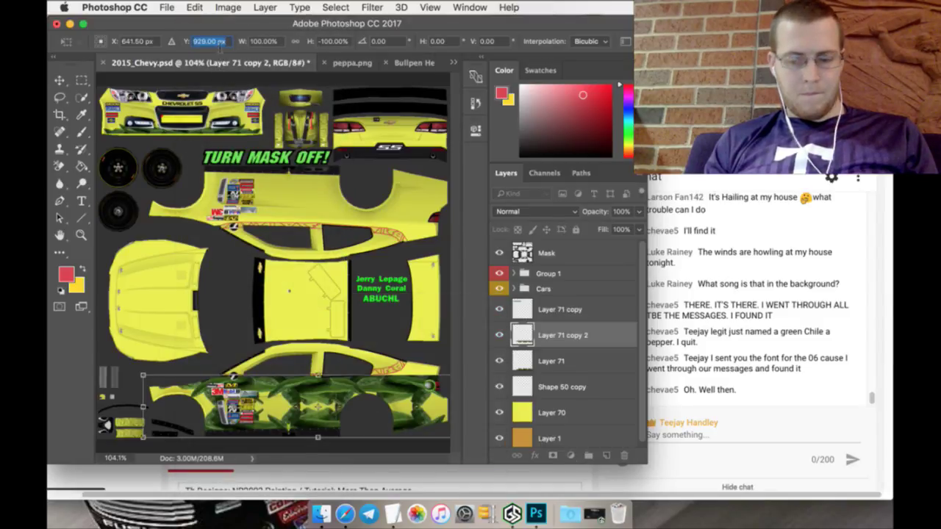
Step: Position the flipped pepper row at Y 324 px along the top panel and apply
left_click(218, 44)
key("BackSpace")
type("3")
key("Return")
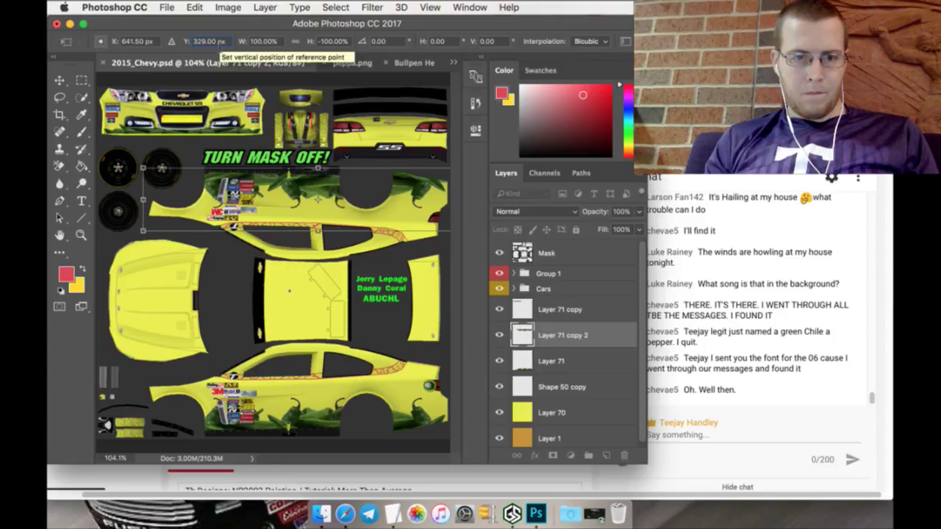
key("Down")
key("Down")
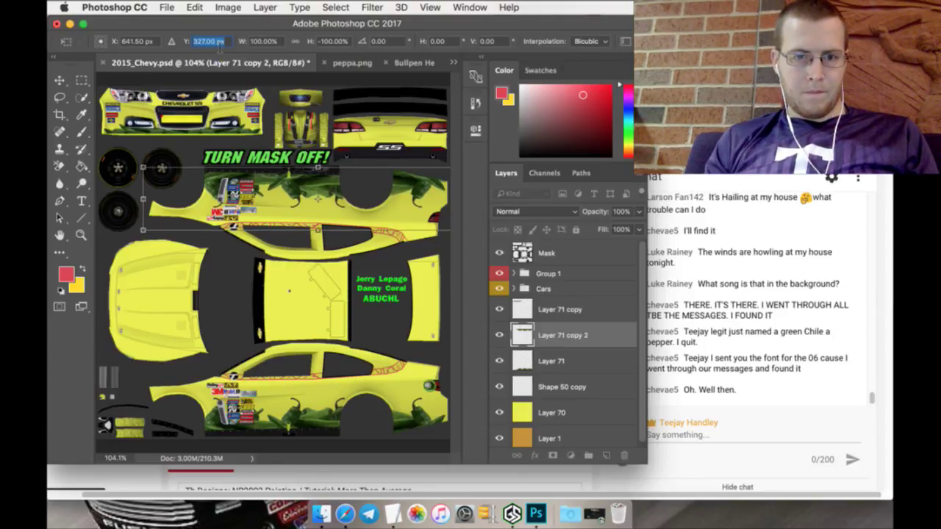
key("Down")
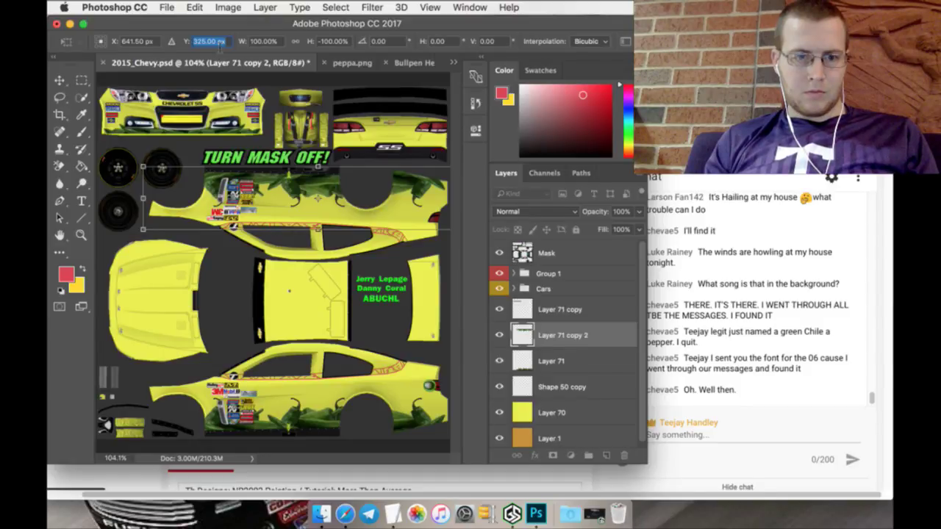
key("Down")
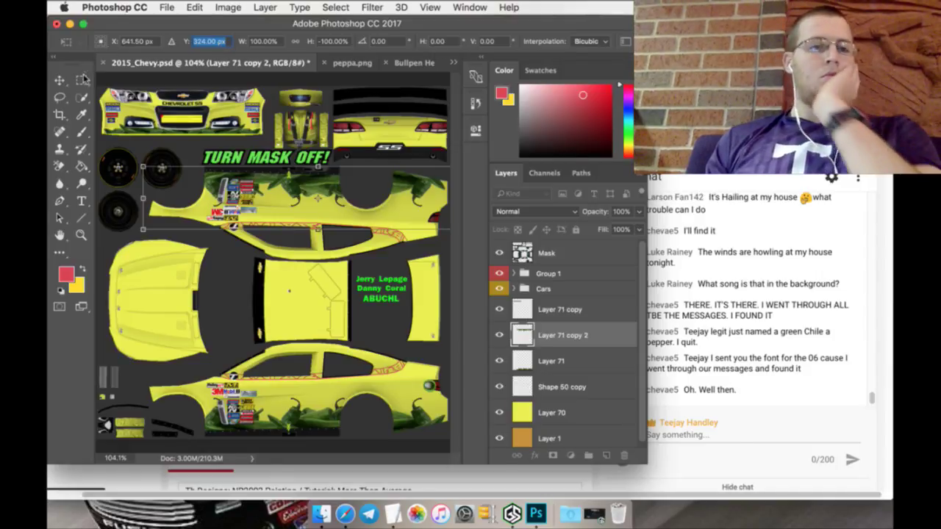
left_click(81, 79)
left_click(577, 193)
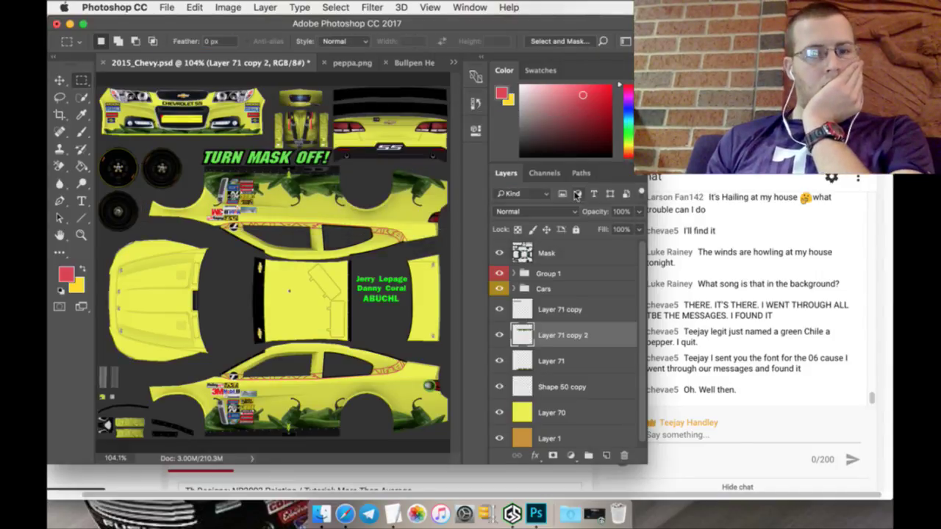
Step: Duplicate Layer 71 copy, move it onto the top-right rear bumper, and scale it to about 68%
right_click(566, 311)
left_click(588, 368)
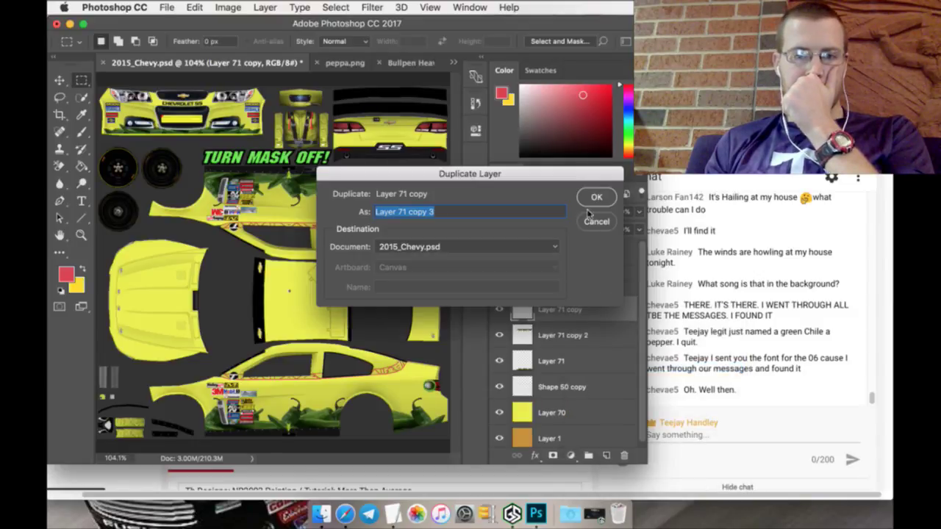
left_click(595, 195)
left_click(58, 81)
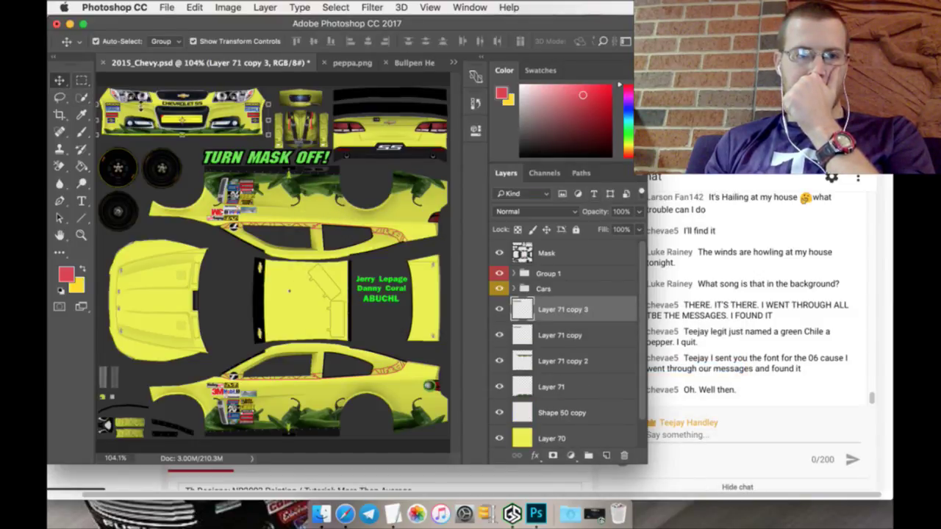
key("ctrl+t")
left_click_drag(152, 107, 327, 123)
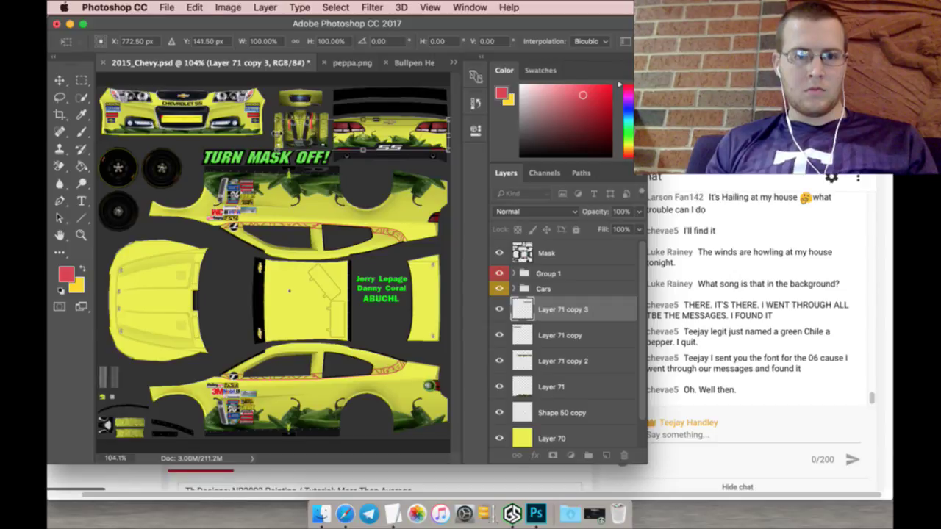
left_click_drag(285, 119, 335, 129)
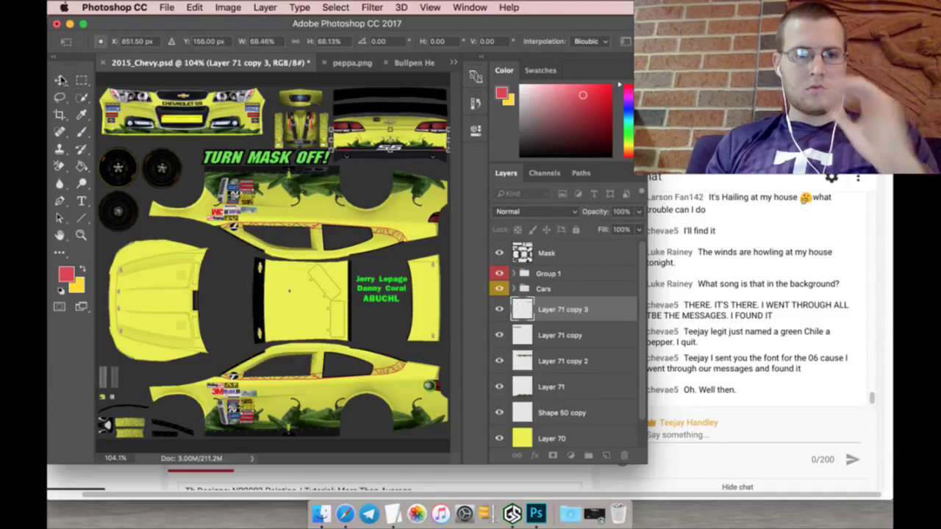
left_click(78, 78)
left_click(571, 192)
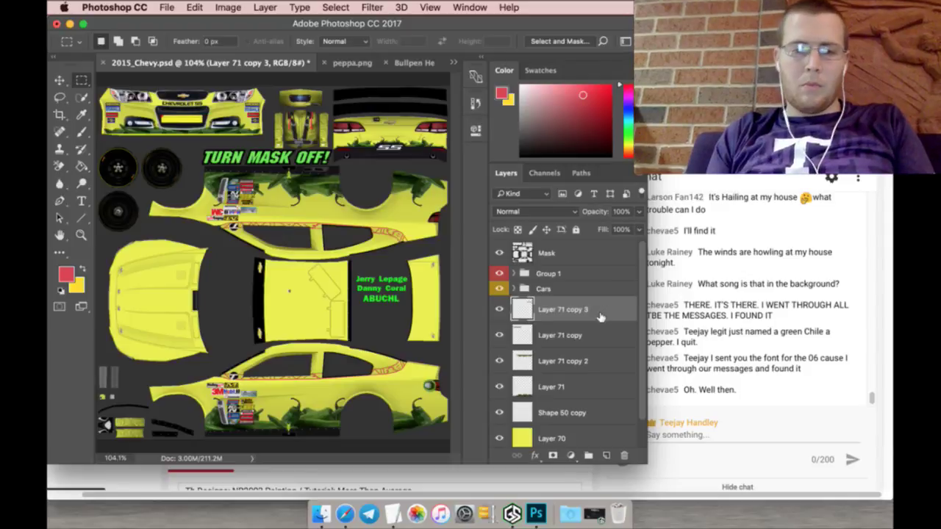
Step: Close peppa.png, open Hatch-About-us-header.png, and sample the banner's yellow as foreground colour
left_click(606, 455)
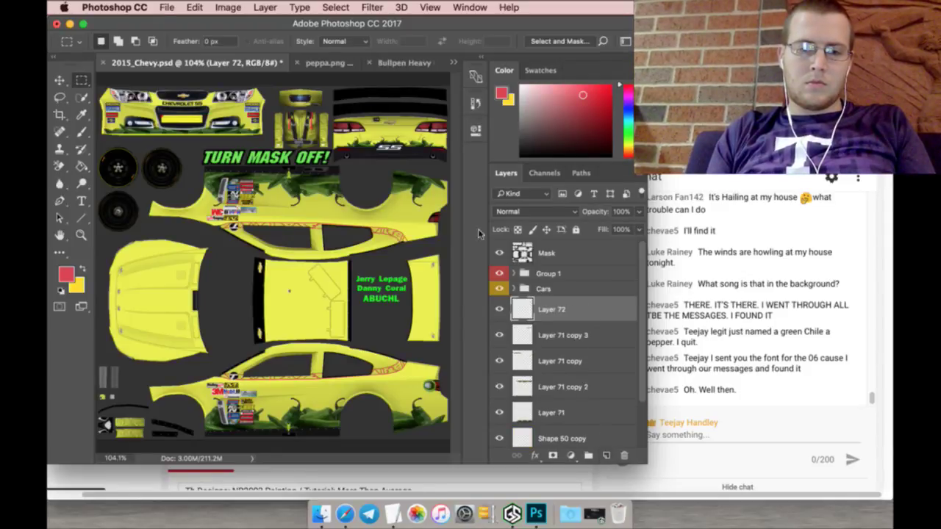
left_click(297, 63)
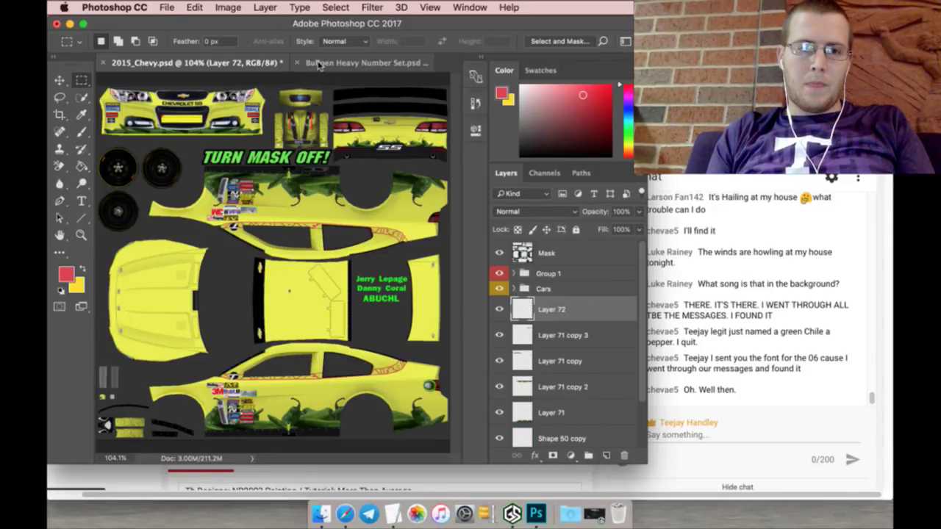
left_click(167, 7)
left_click(184, 39)
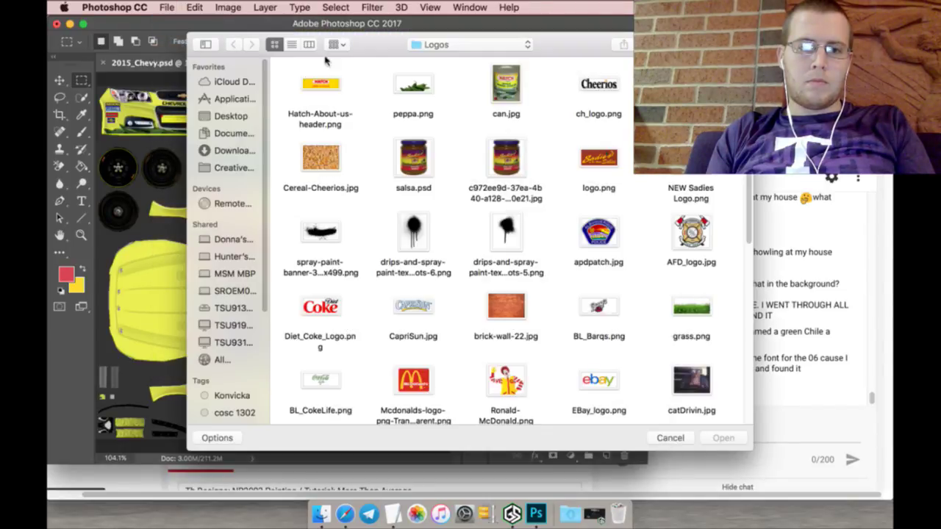
left_click(327, 87)
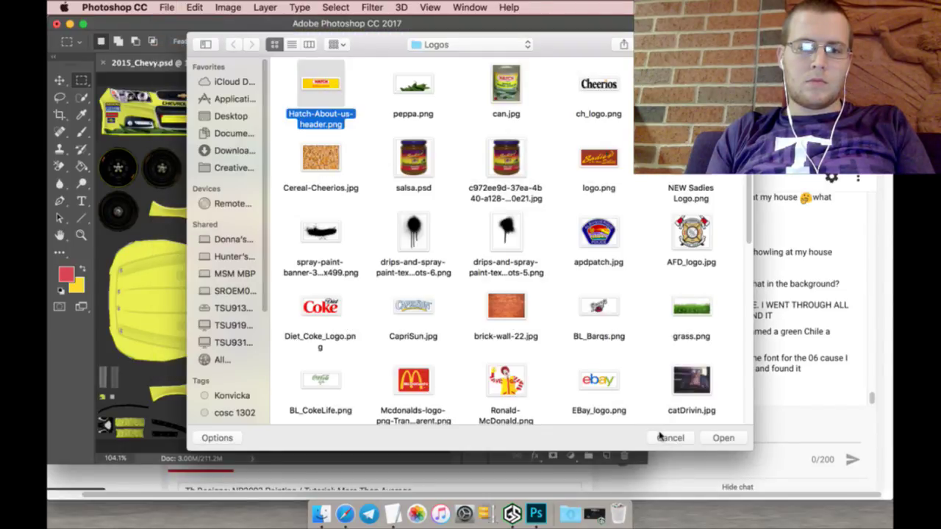
left_click(724, 439)
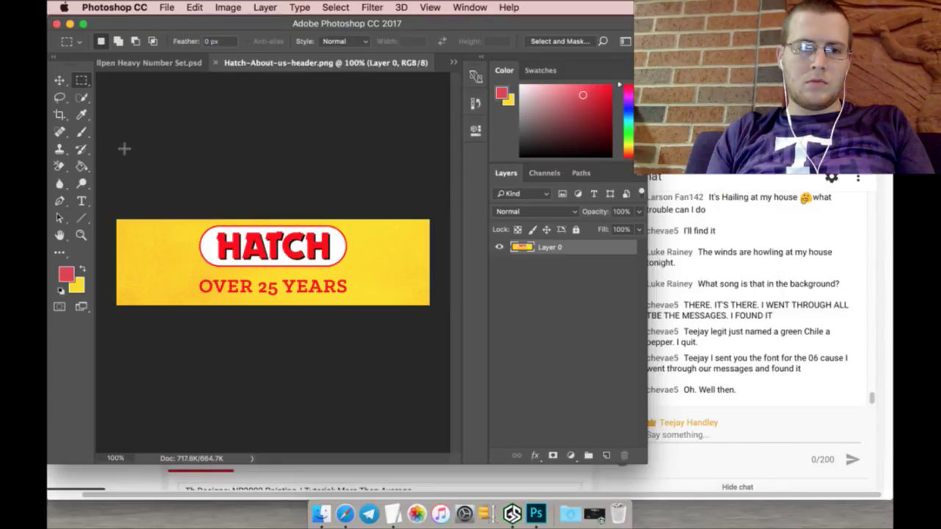
left_click(83, 116)
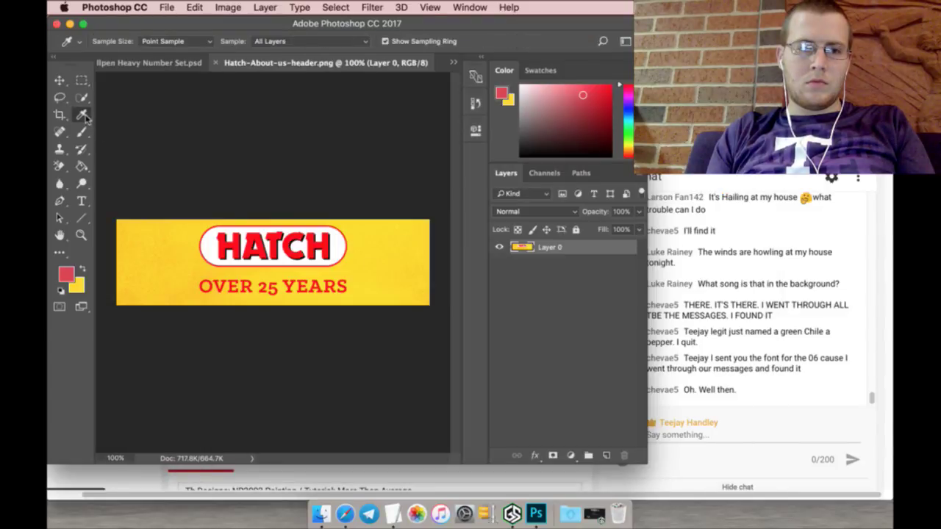
left_click(350, 241)
Step: Fill base Layer 70 of 2015_Chevy.psd with the sampled golden yellow using the Paint Bucket
left_click(145, 63)
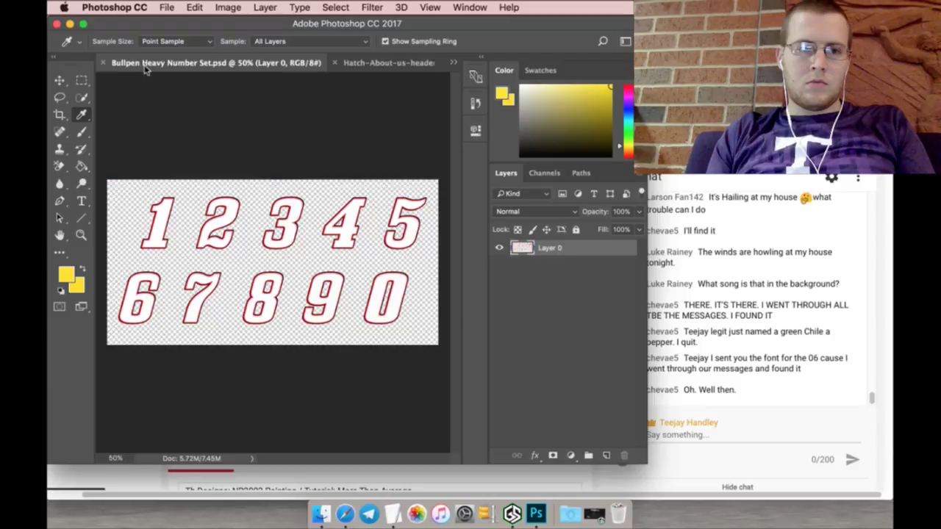
mouse_move(143, 66)
left_mouse_down()
mouse_move(333, 70)
mouse_move(383, 61)
left_mouse_up()
left_click(453, 63)
left_click(499, 64)
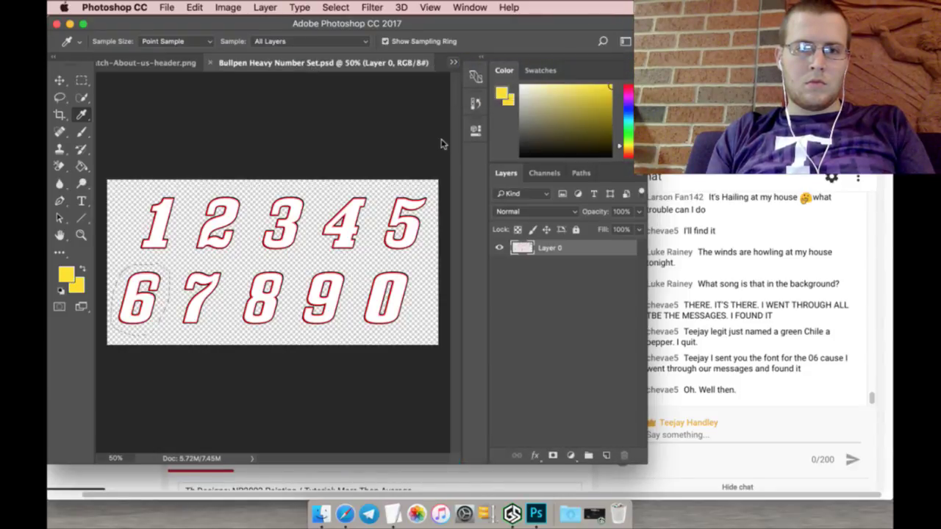
scroll(562, 348, "down", 2)
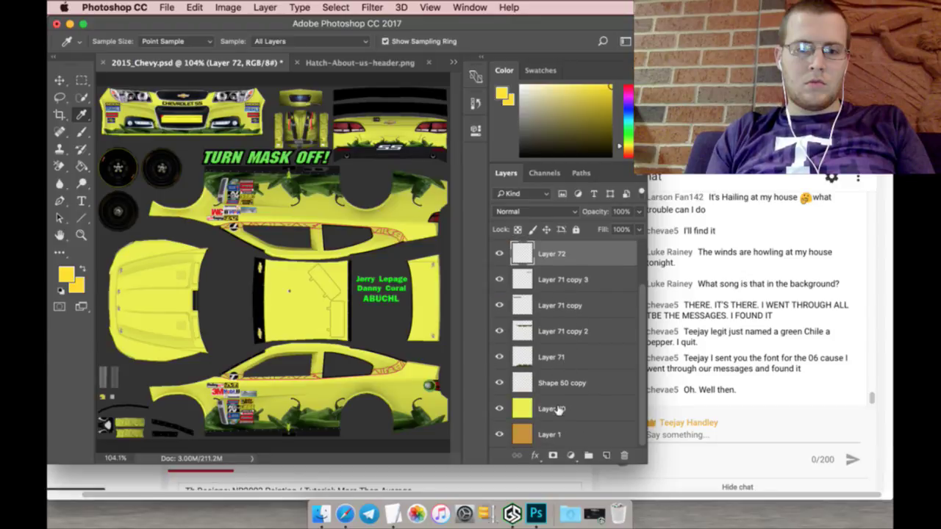
left_click(559, 409)
left_click(81, 167)
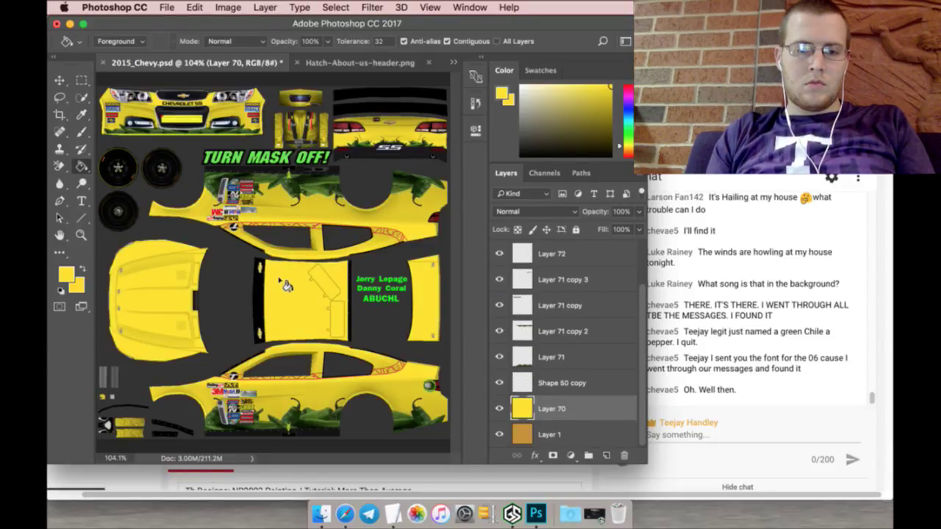
left_click(333, 64)
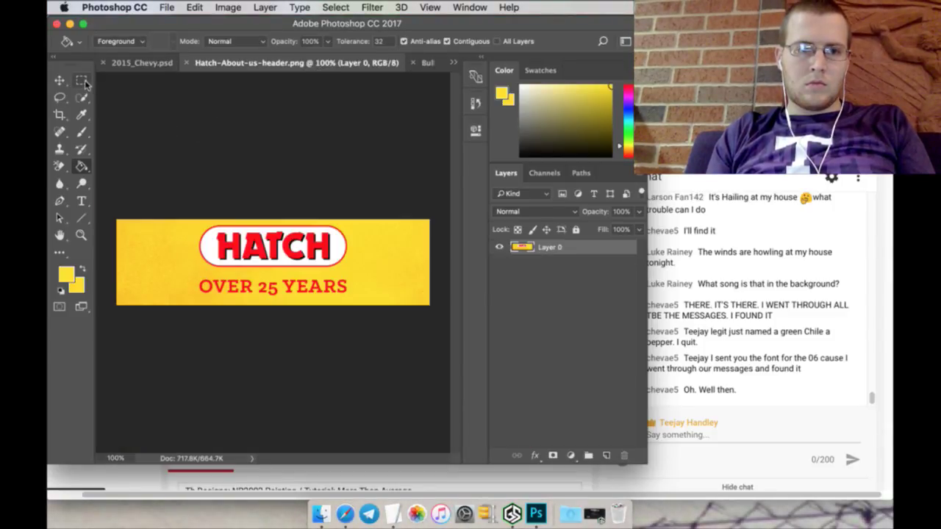
Step: Quick-select the HATCH logo in the banner and drag it onto the 2015_Chevy document
left_click(83, 98)
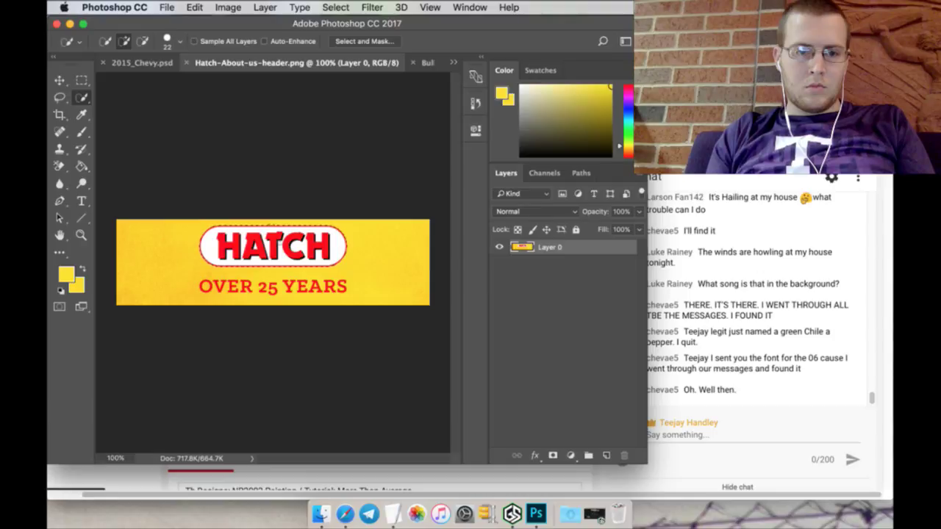
left_click(59, 80)
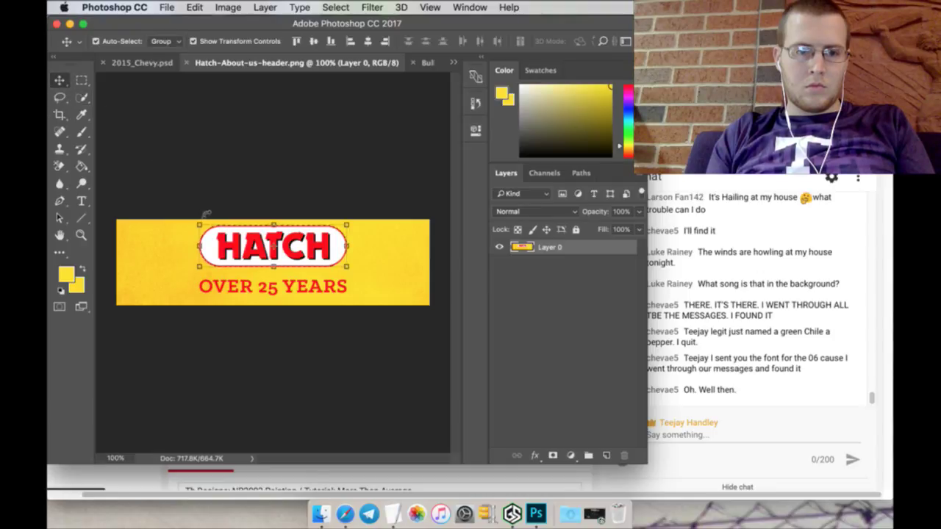
left_click_drag(273, 246, 135, 58)
mouse_move(197, 208)
left_mouse_down()
mouse_move(309, 290)
mouse_move(345, 373)
mouse_move(327, 369)
left_mouse_up()
Step: Scale the HATCH logo to about 66% on the lower rear car side and apply
key("super+t")
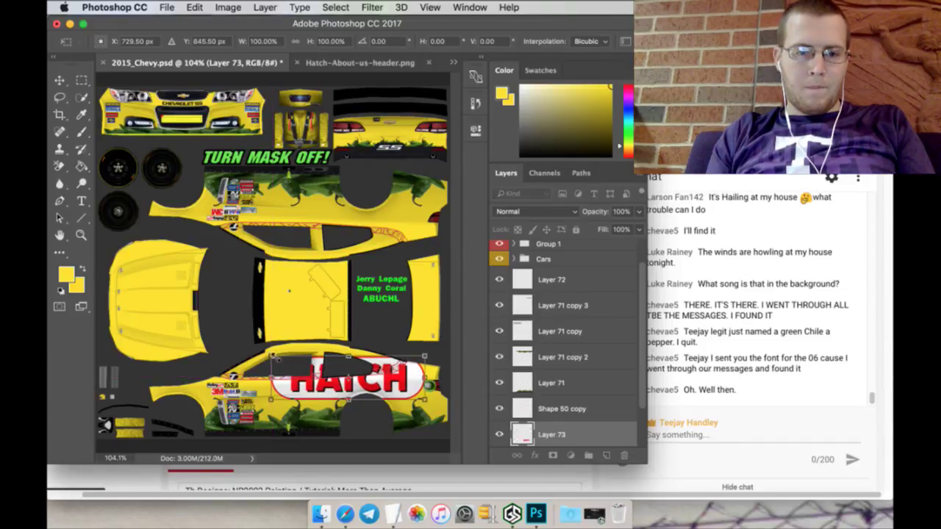
left_click_drag(272, 356, 322, 369)
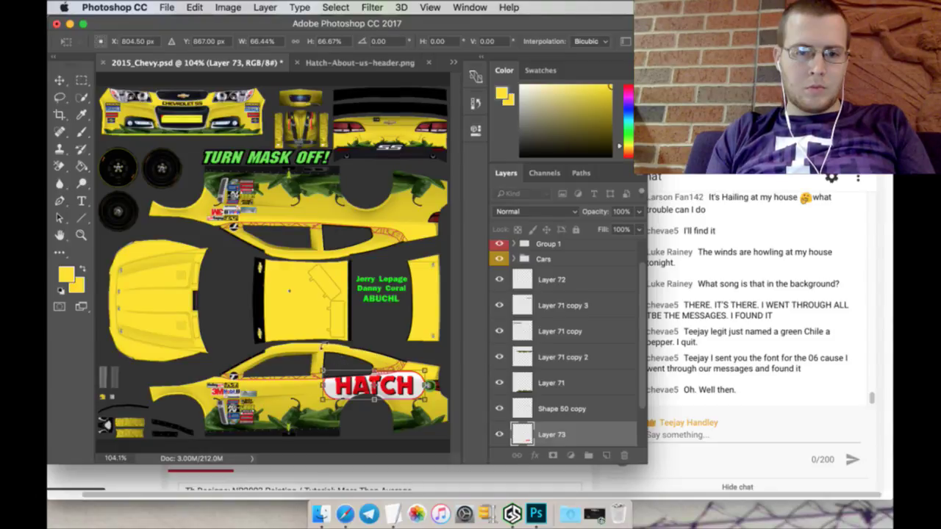
key("Up")
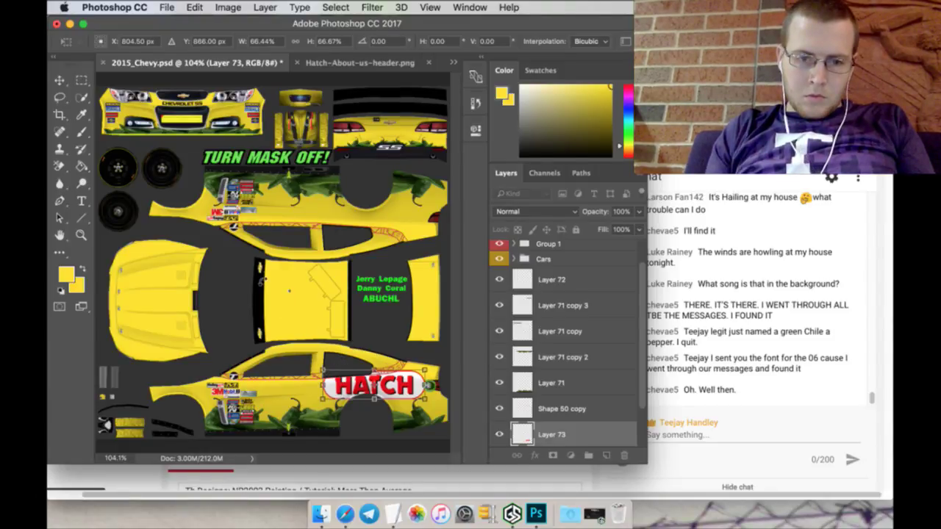
key("Down")
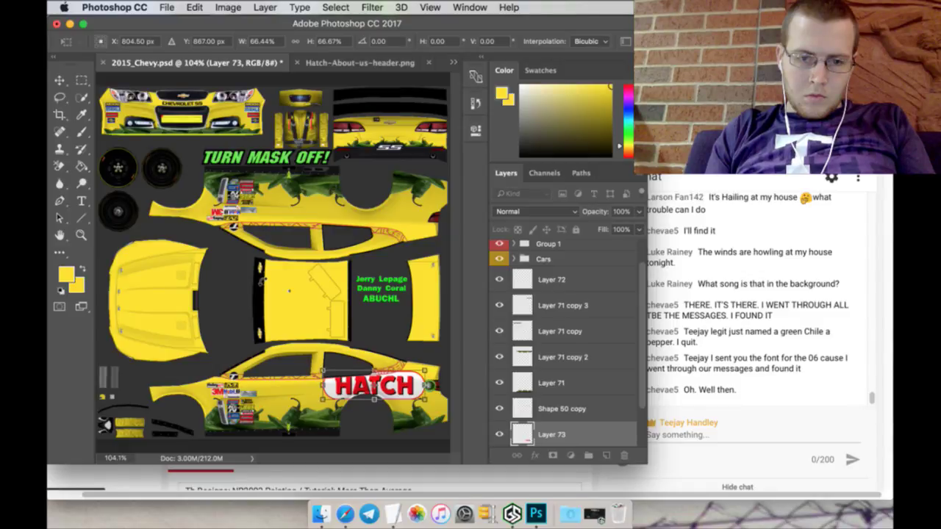
key("Up")
key("Down")
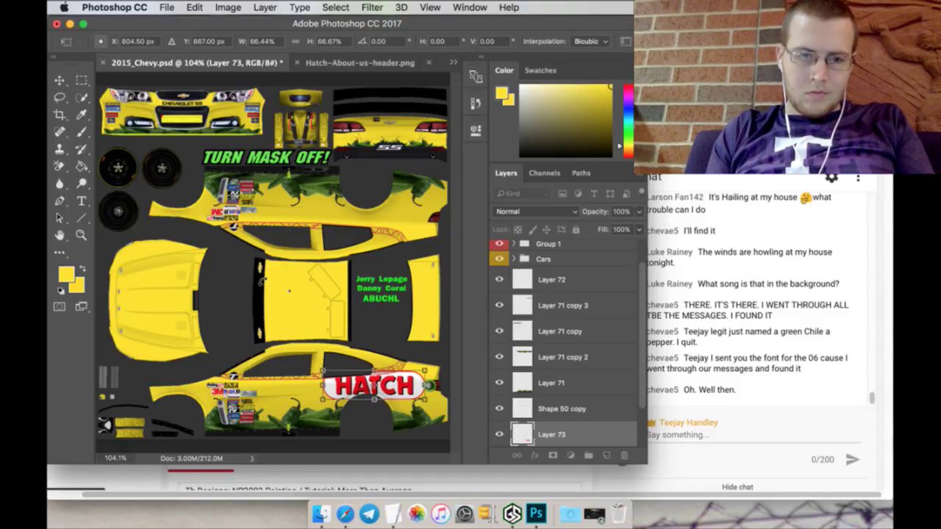
left_click(81, 81)
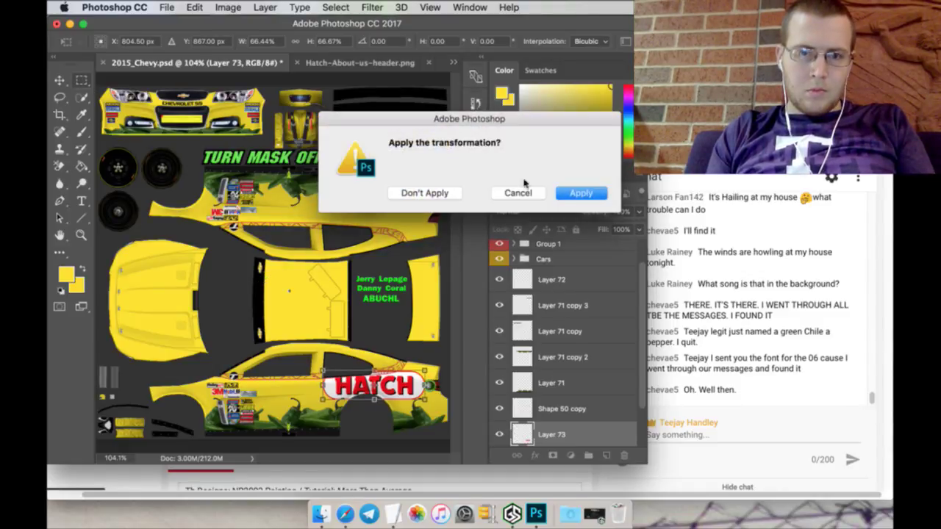
left_click(581, 193)
scroll(563, 382, "down", 3)
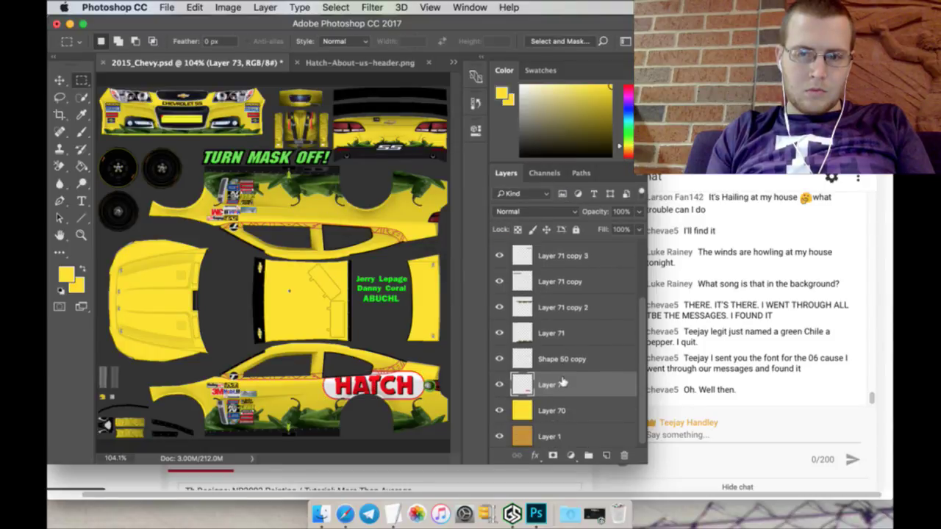
Step: Move Layer 73 higher in the stack and duplicate it as Layer 73 copy
left_click_drag(592, 385, 577, 309)
right_click(584, 309)
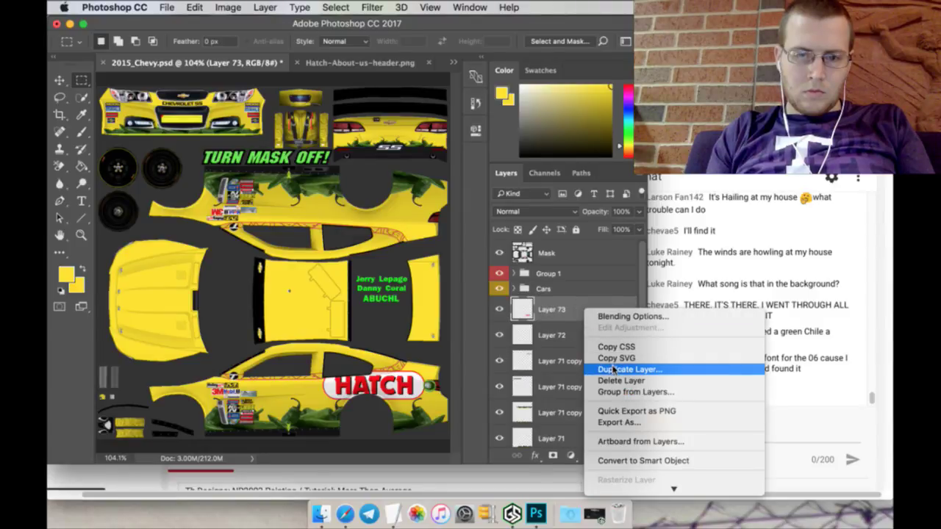
left_click(615, 369)
left_click(592, 199)
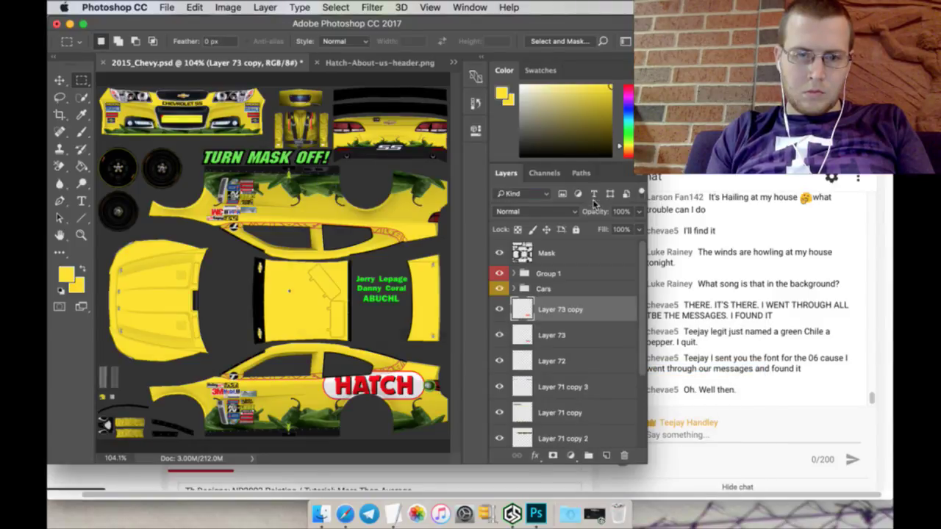
Step: Rotate the HATCH copy 180° and place it at Y 380 px on the upper side panel
left_click(66, 79)
key("super+t")
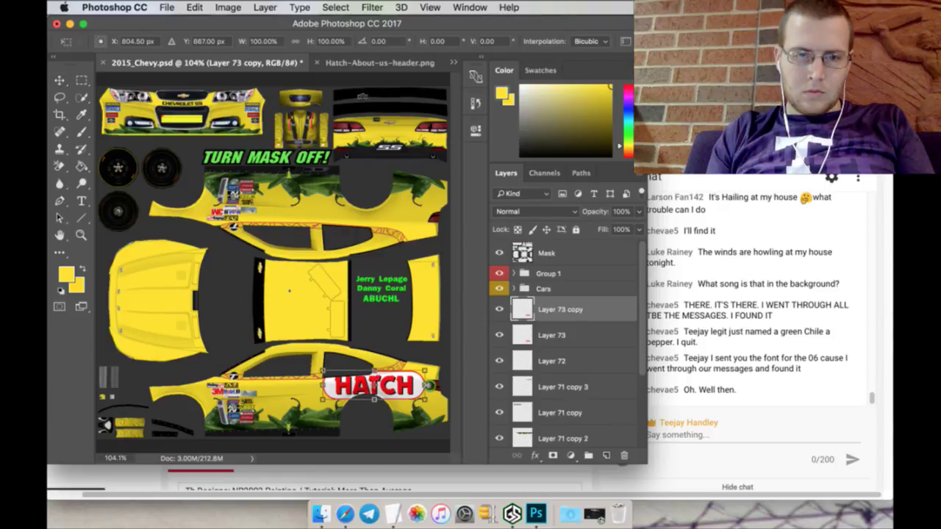
type("180")
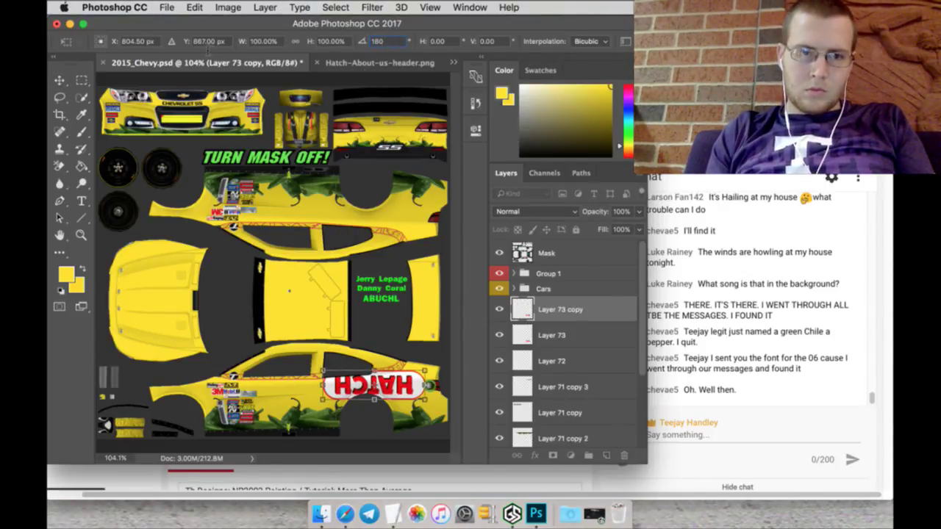
left_click(209, 42)
type("387")
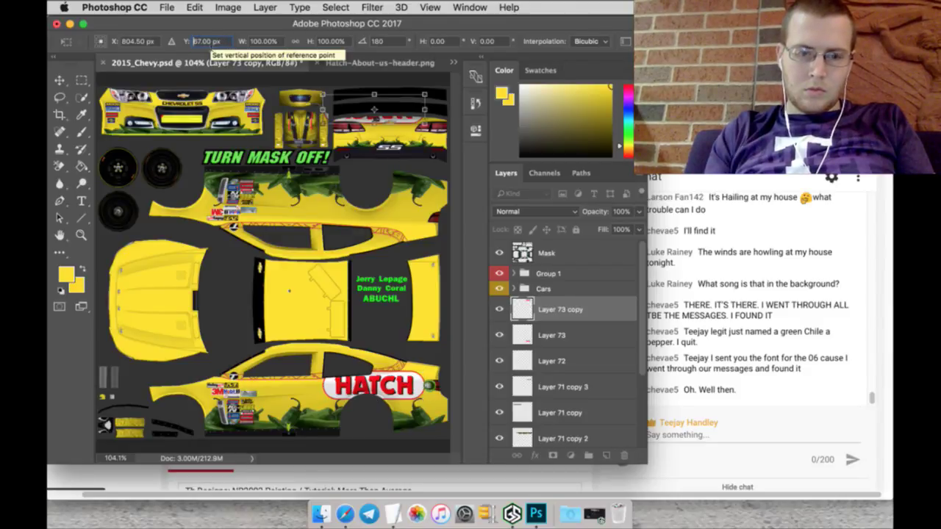
key("Return")
key("Down")
key("Down")
key("Down")
key("Down")
key("Down")
key("Down")
key("Down")
key("Down")
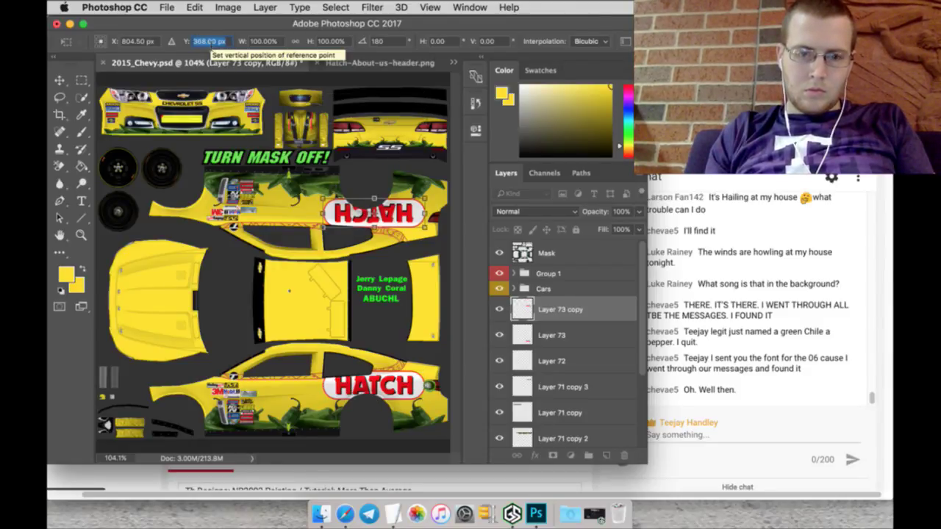
key("Up")
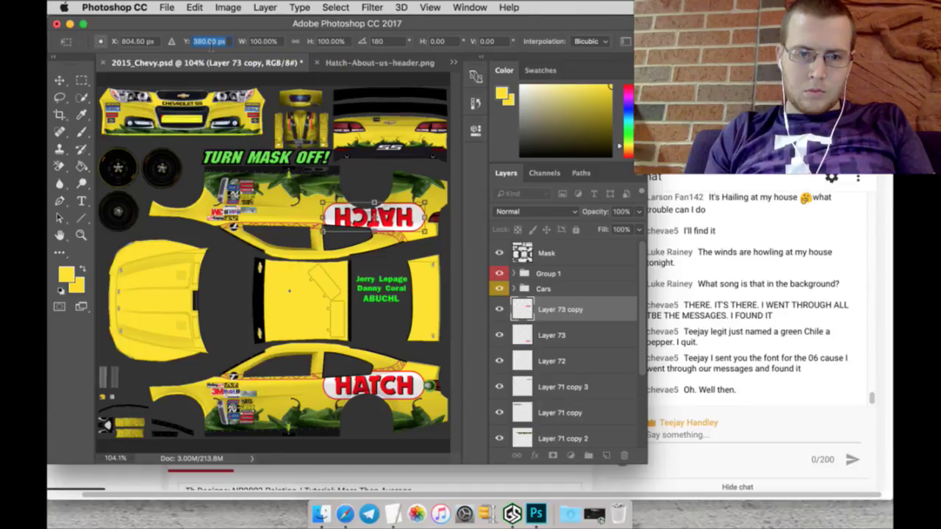
key("Up")
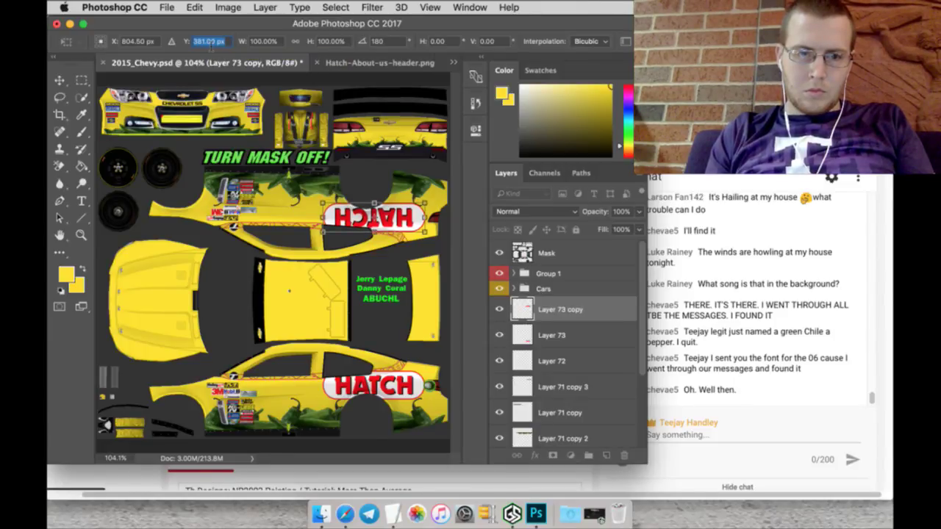
key("Down")
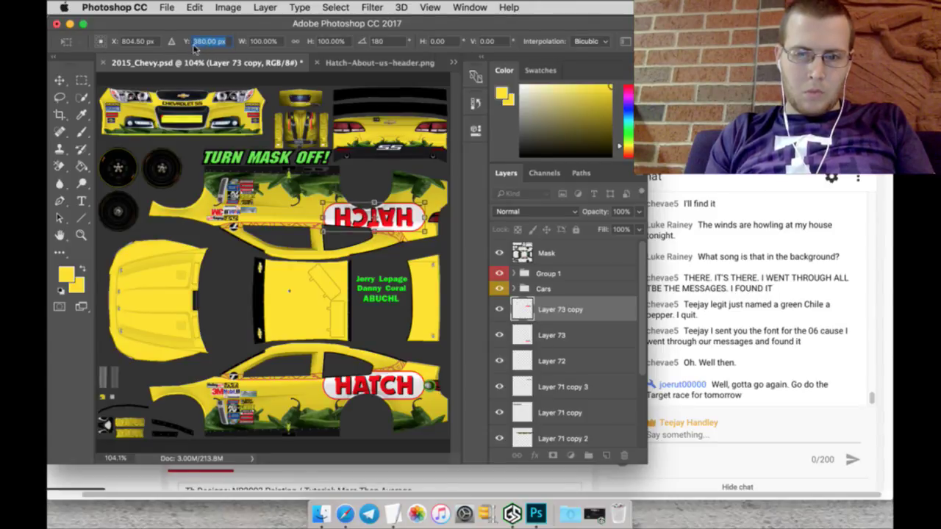
left_click(82, 83)
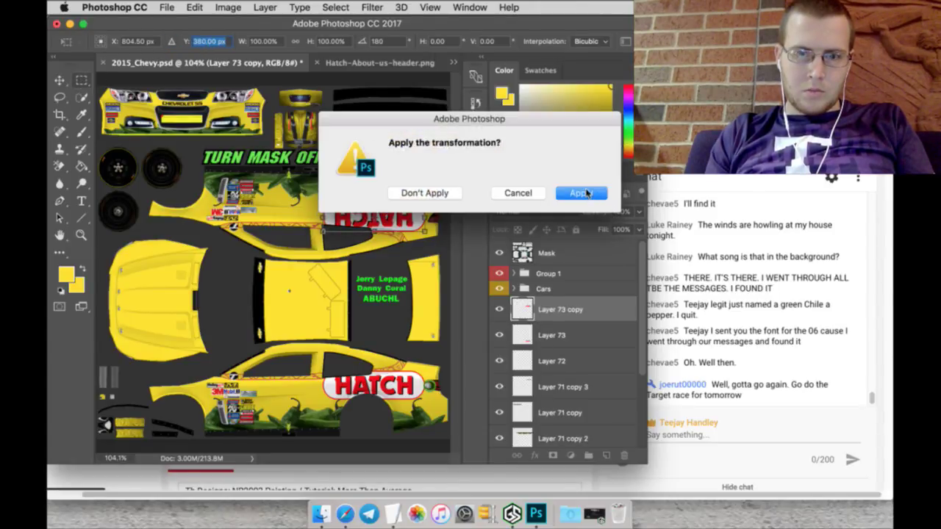
left_click(580, 192)
Step: Duplicate Layer 73, move the copy onto the hood near X 165.5 px, and rotate it 90°
right_click(583, 335)
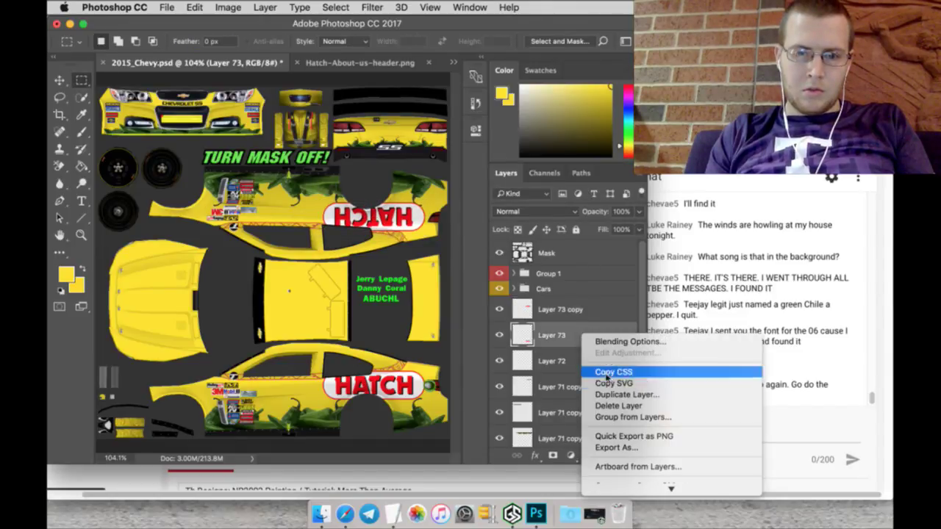
left_click(626, 394)
left_click(596, 196)
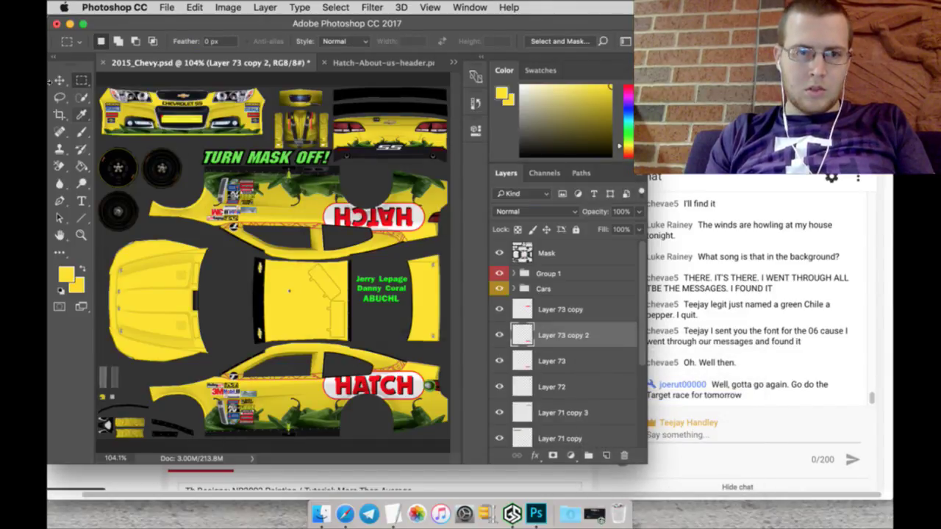
left_click(62, 80)
key("ctrl+t")
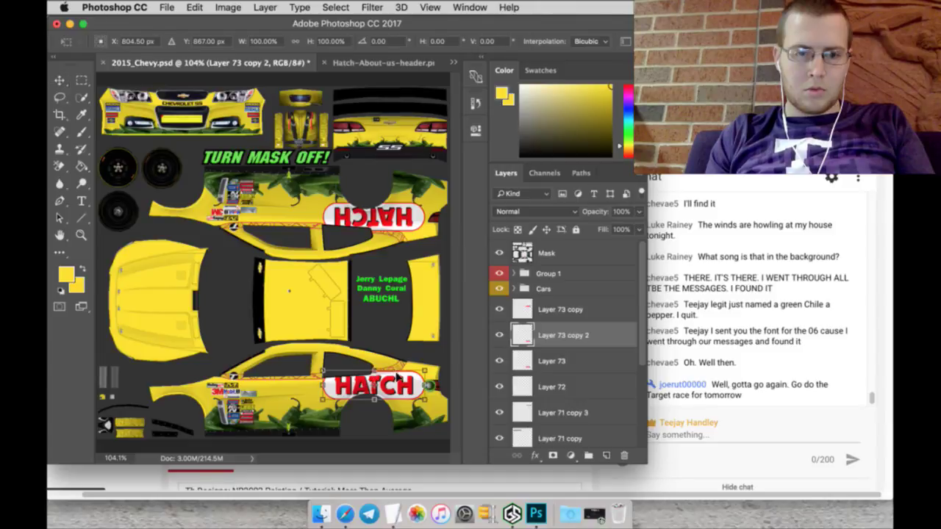
mouse_move(374, 379)
left_mouse_down()
mouse_move(126, 352)
mouse_move(168, 297)
left_mouse_up()
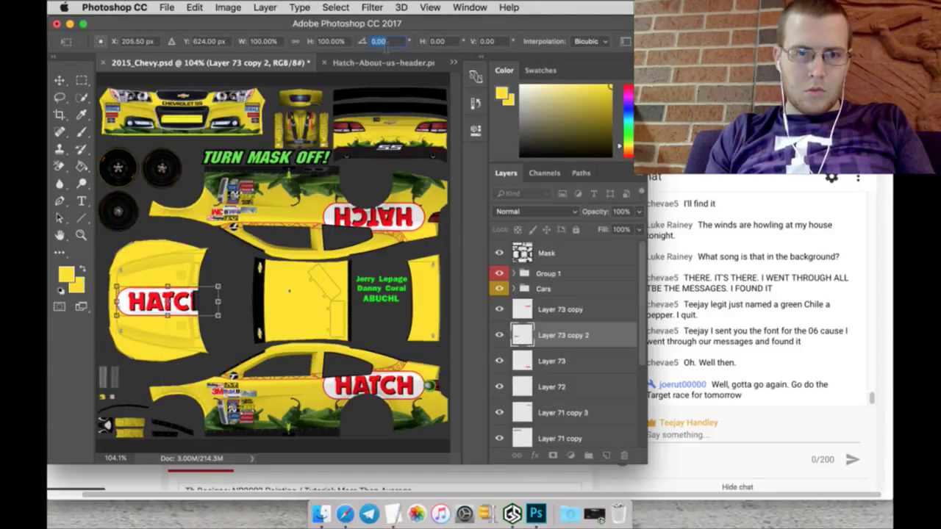
type("90")
key("Return")
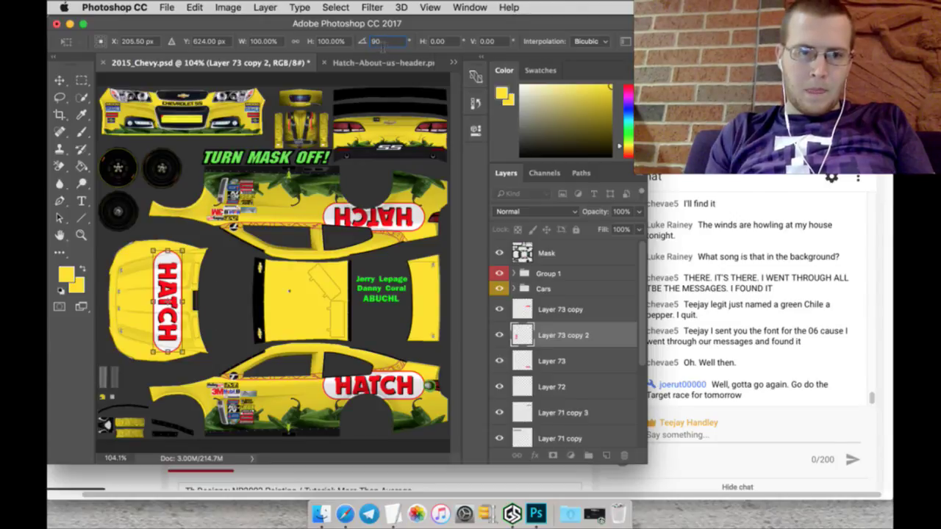
left_click_drag(116, 38, 89, 35)
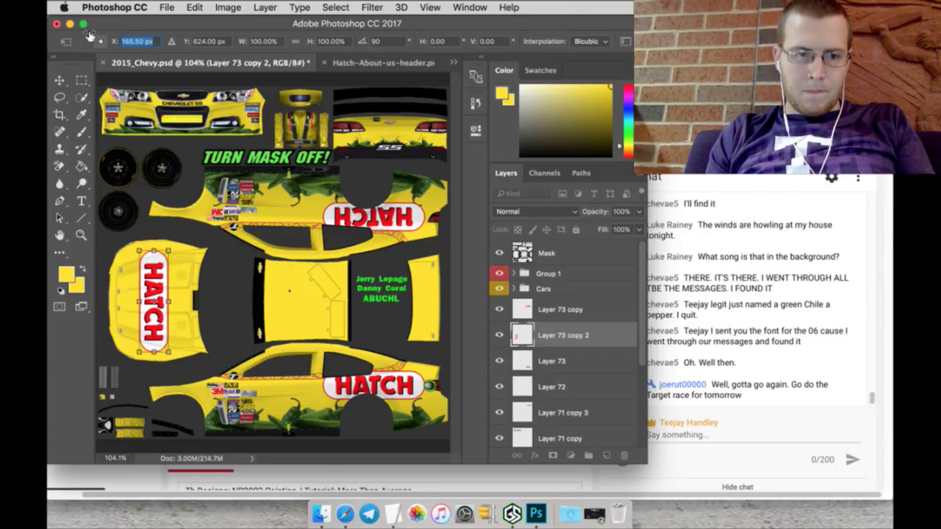
left_click(81, 81)
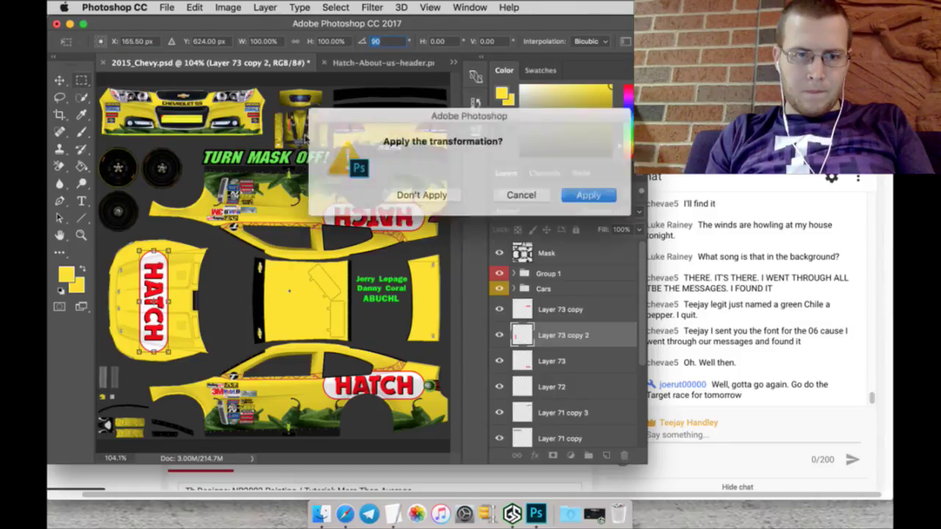
Step: Apply the hood logo's 90° rotation and close the HATCH header document
left_click(580, 194)
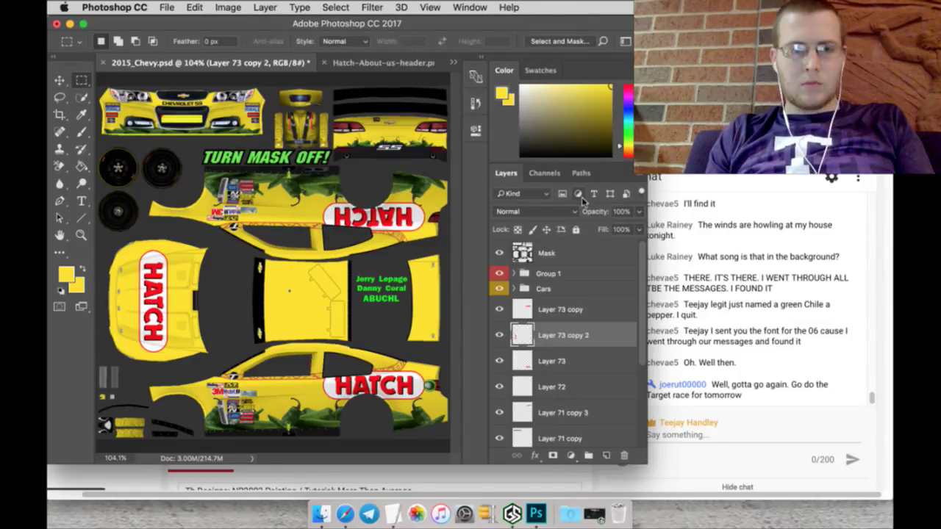
left_click(325, 62)
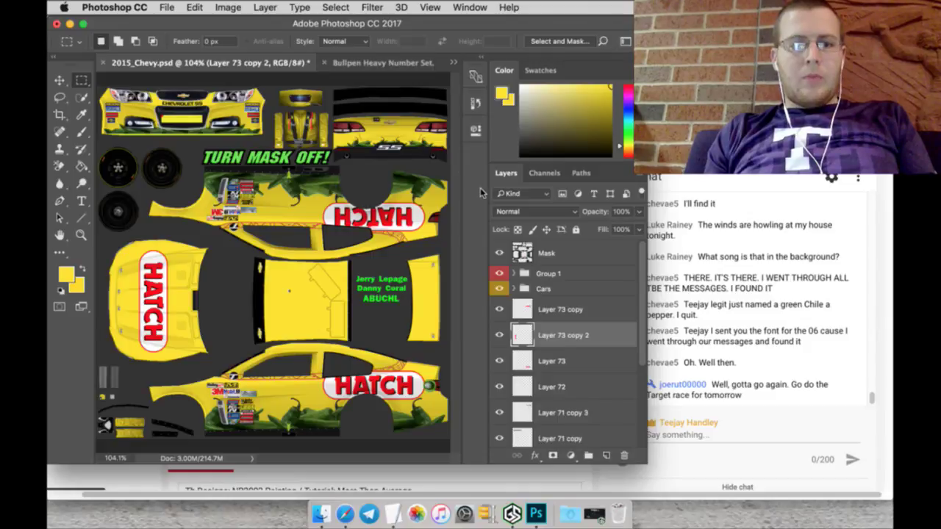
left_click(393, 507)
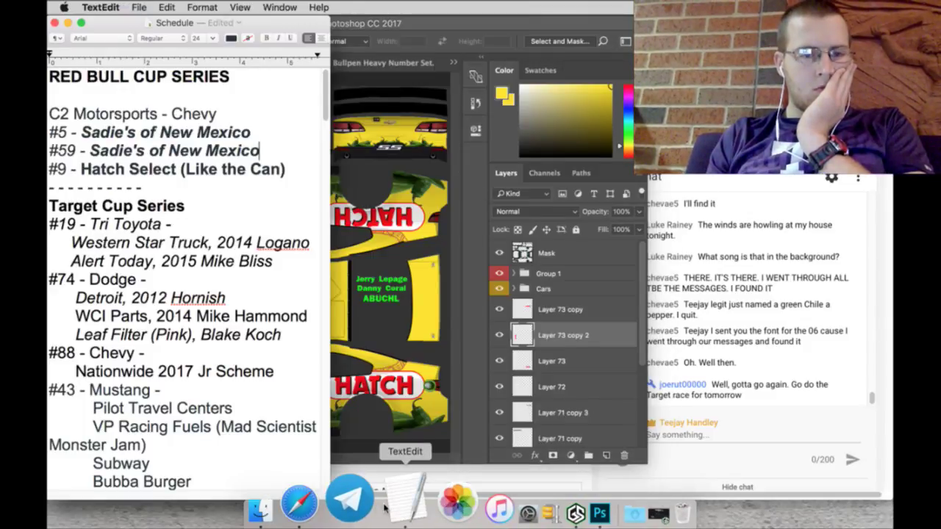
left_click(472, 184)
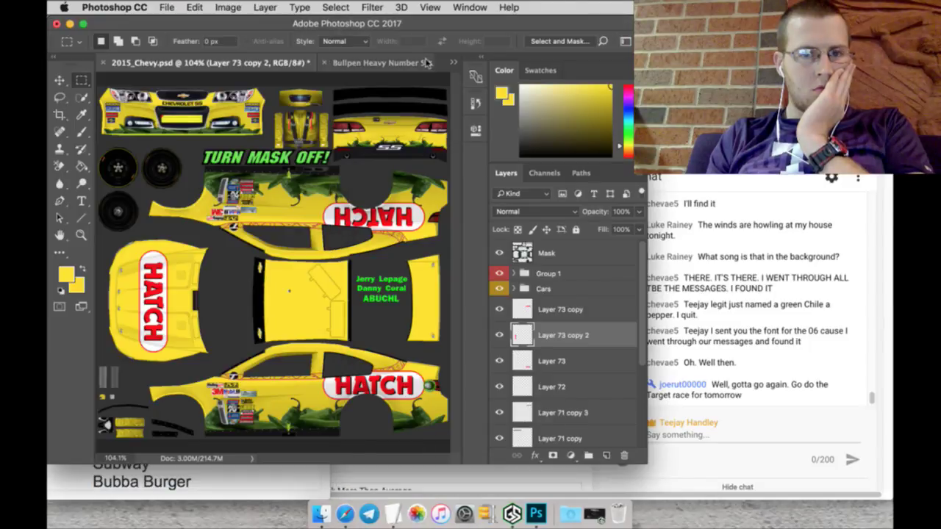
Step: Lasso the red-outlined 9 in the Bullpen Heavy Number Set document
left_click(406, 65)
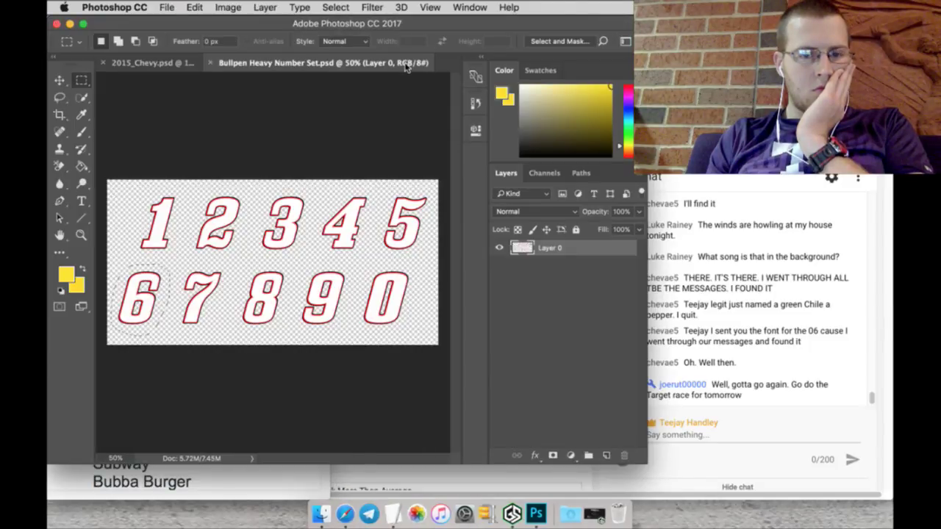
left_click(62, 98)
mouse_move(324, 262)
left_mouse_down()
mouse_move(311, 260)
mouse_move(290, 316)
left_mouse_up()
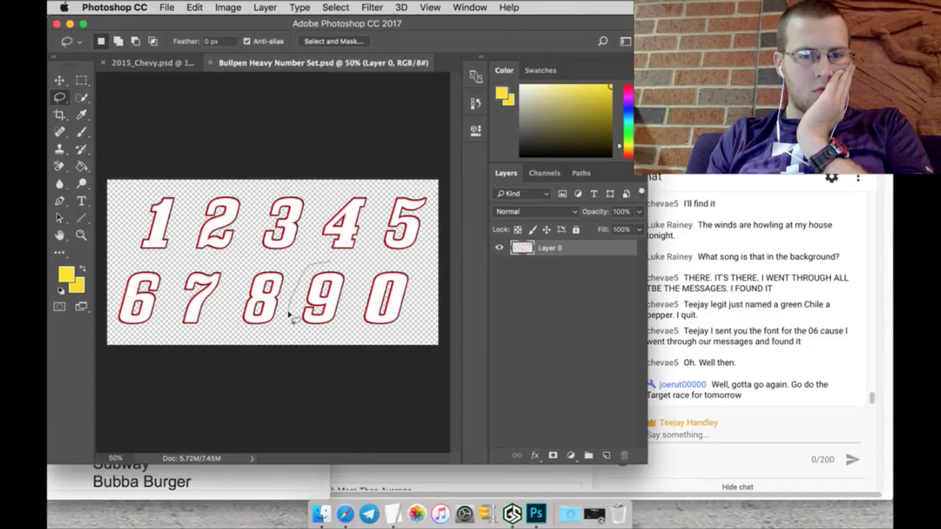
mouse_move(352, 266)
left_mouse_down()
mouse_move(252, 188)
mouse_move(169, 105)
mouse_move(144, 62)
mouse_move(228, 248)
left_mouse_up()
key("v")
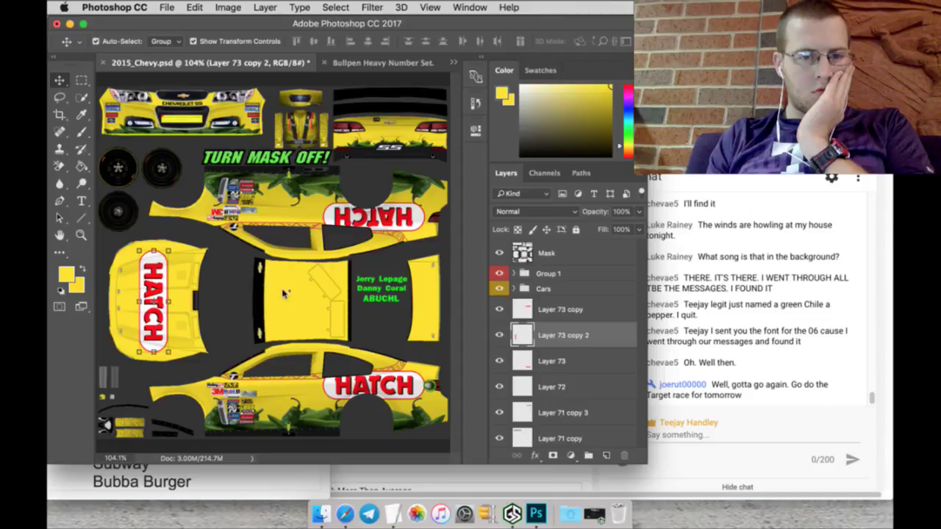
Step: Drag the 9 onto the Chevy, scale it to about 40%, and set X to 545 px
left_click_drag(283, 293, 297, 382)
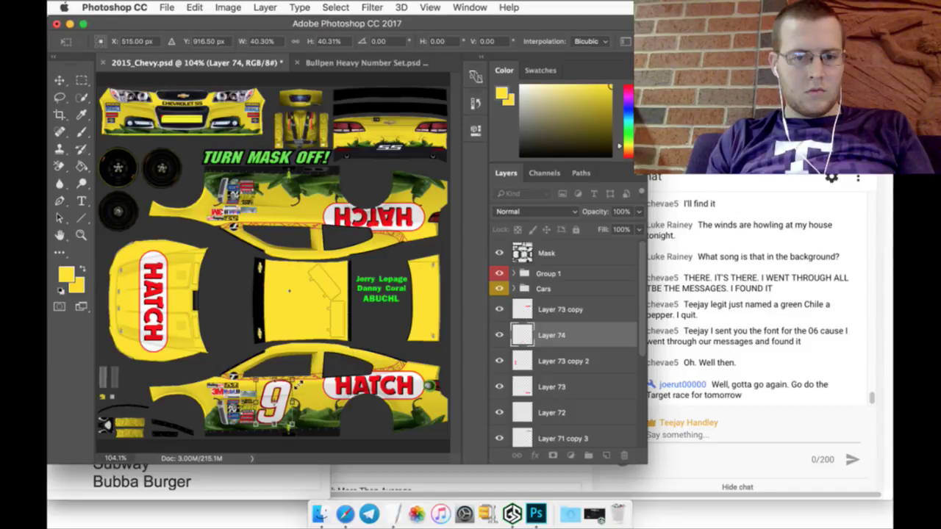
left_click(126, 41)
type("545")
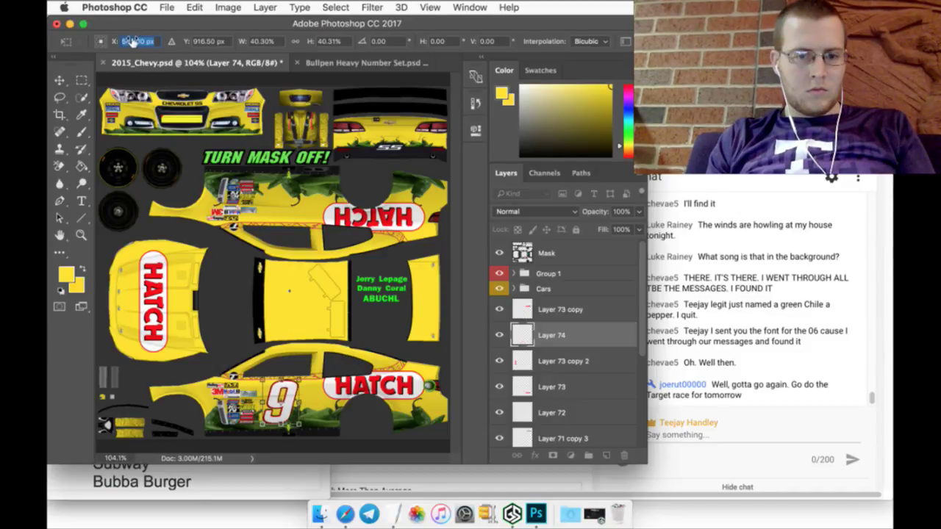
key("Return")
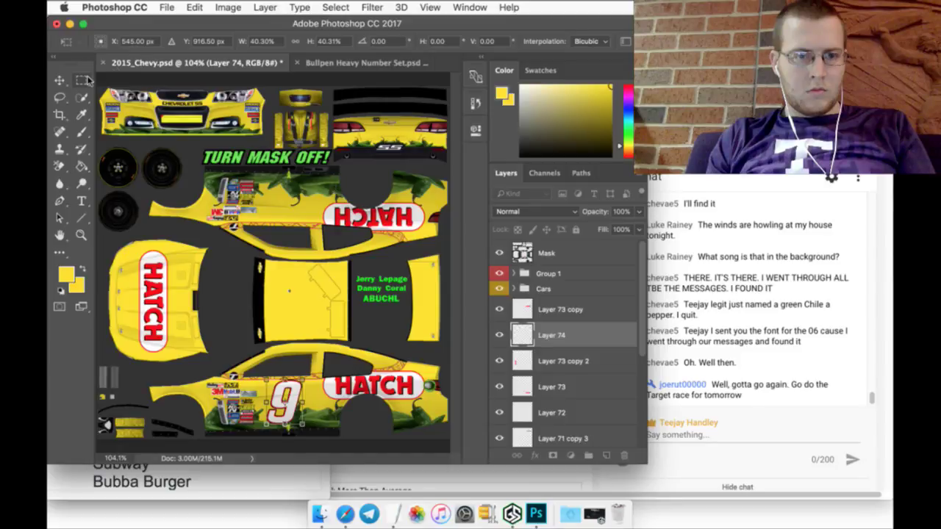
left_click(81, 79)
left_click(574, 193)
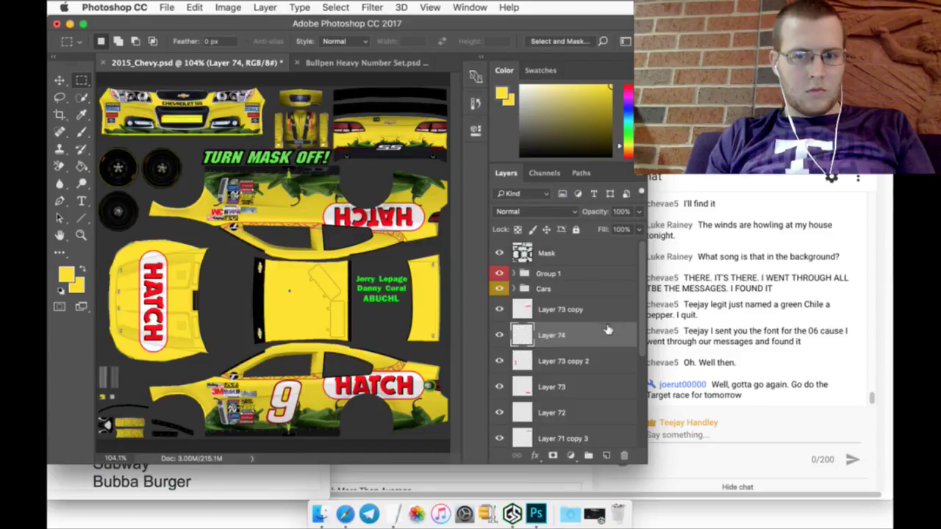
Step: Move the number layer up under the Cars group and rename it 9
left_click_drag(605, 330, 604, 308)
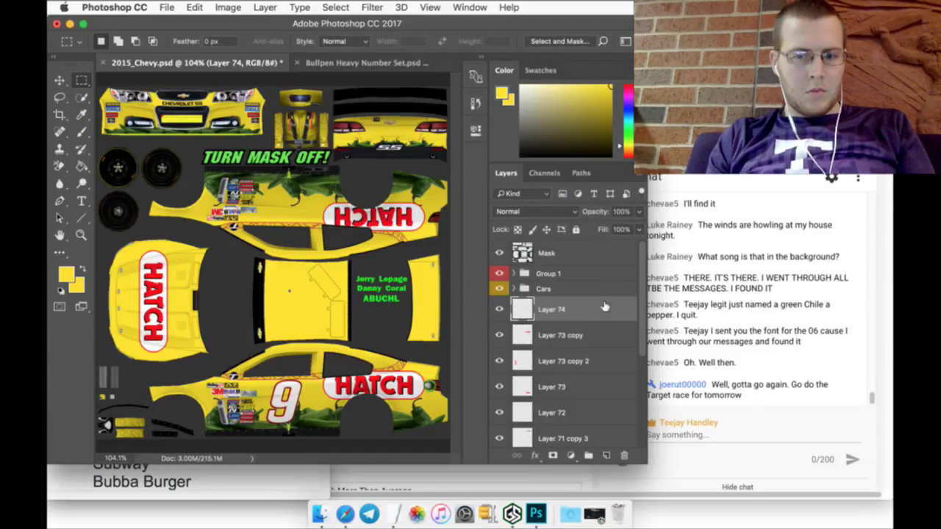
double_click(555, 310)
type("9")
key("Return")
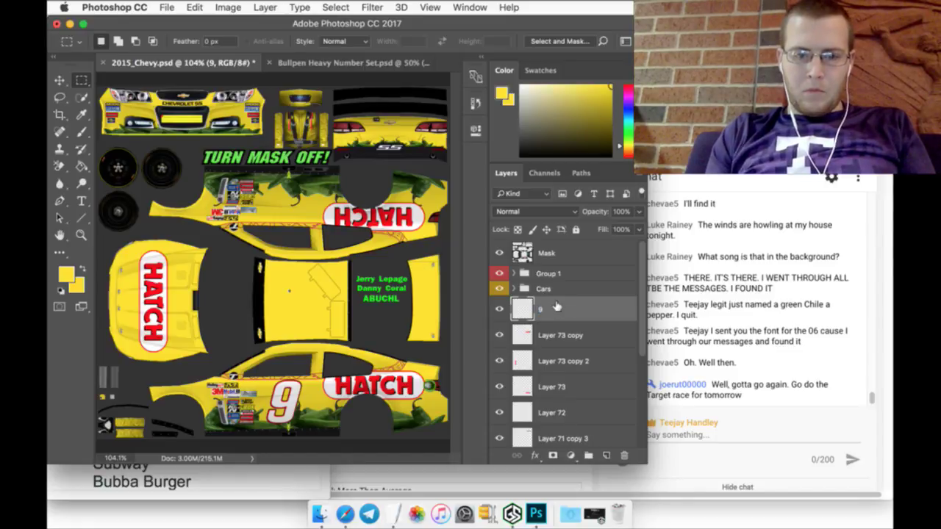
Step: Duplicate layer 9, rotate the copy 180°, and place it at Y 316 px on the upper side
right_click(566, 306)
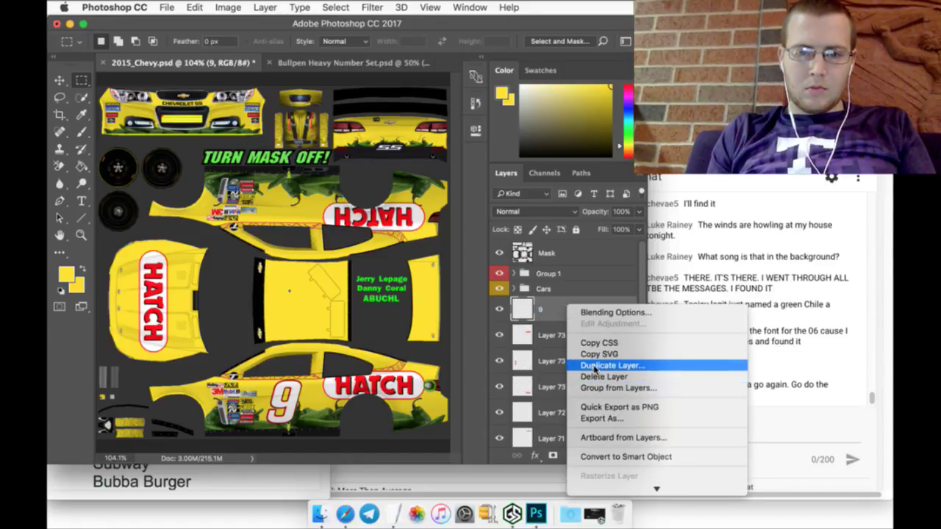
key("Return")
left_click(587, 199)
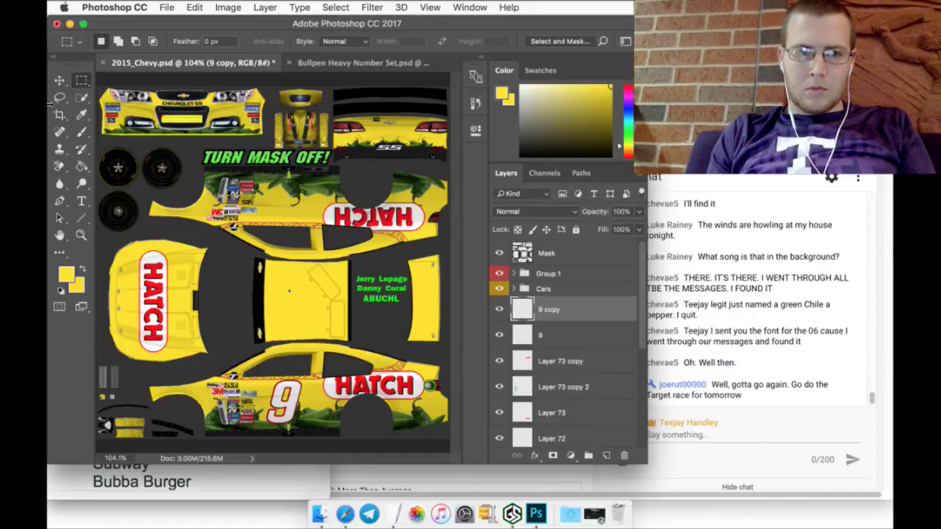
left_click(60, 80)
key("super+t")
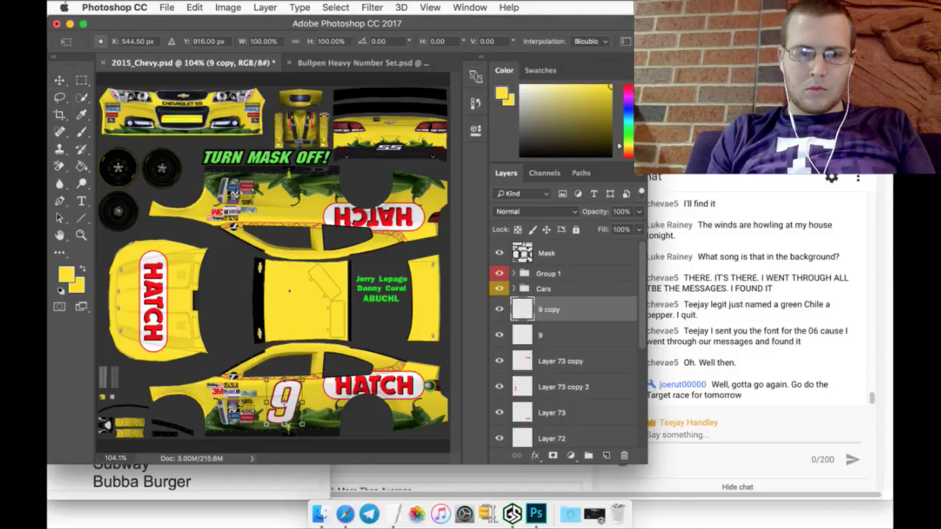
left_click(397, 42)
type("180")
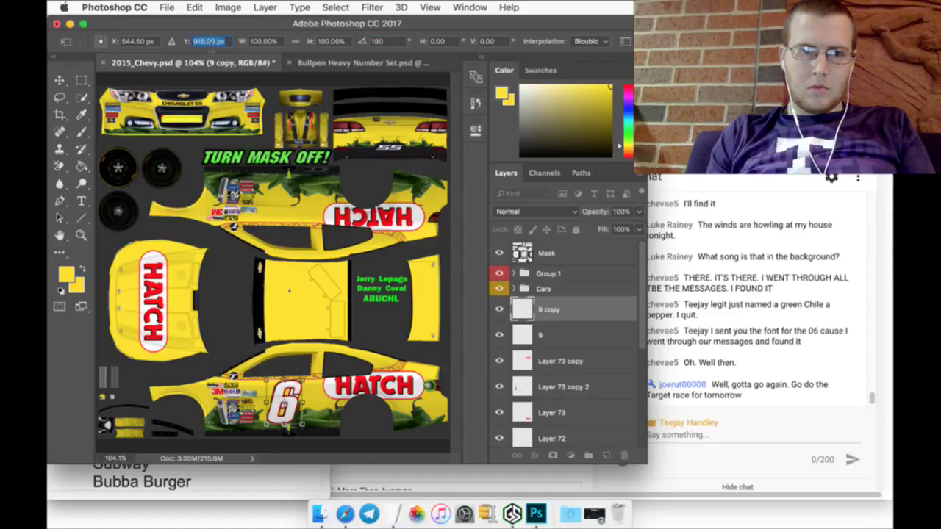
left_click(209, 42)
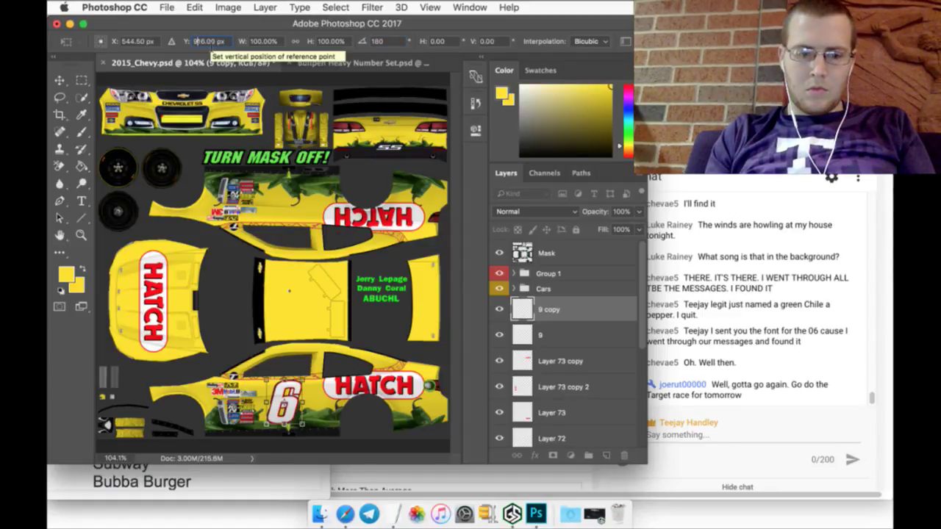
type("31")
key("Return")
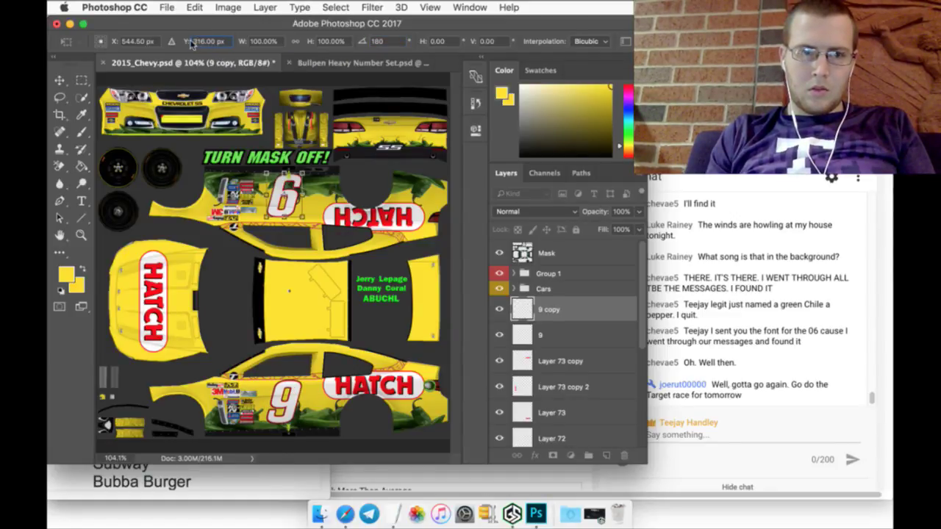
left_click_drag(188, 39, 197, 37)
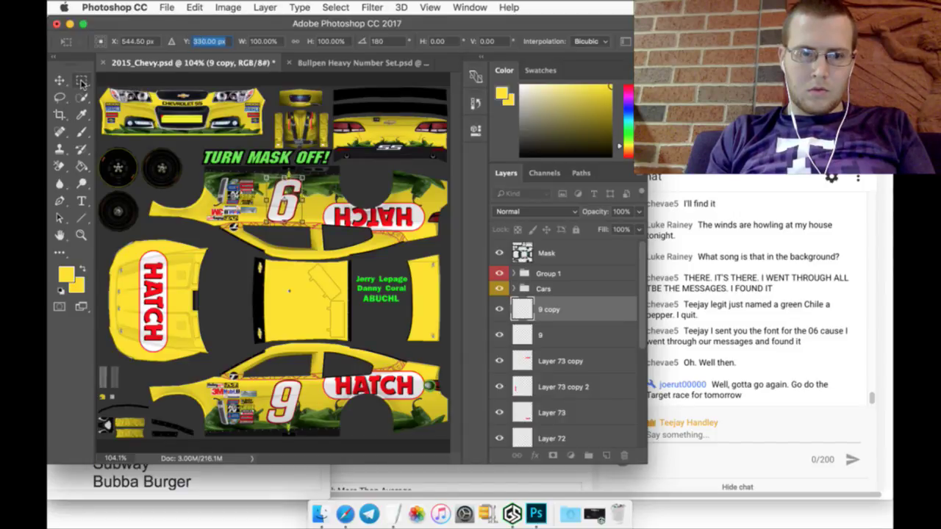
left_click(82, 81)
left_click(571, 195)
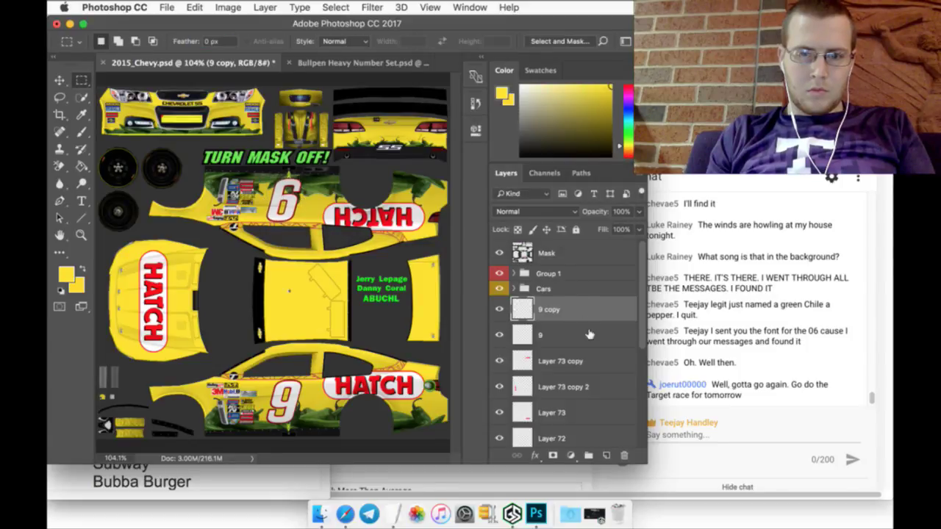
Step: Duplicate the 9 layer and scale the copy into a large 9 across the roof
right_click(588, 334)
left_click(624, 396)
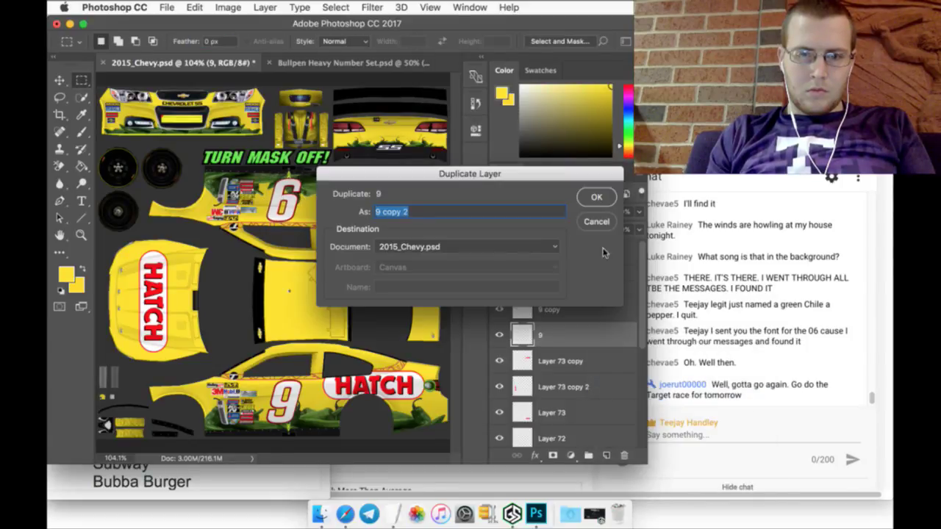
left_click(595, 197)
left_click(59, 80)
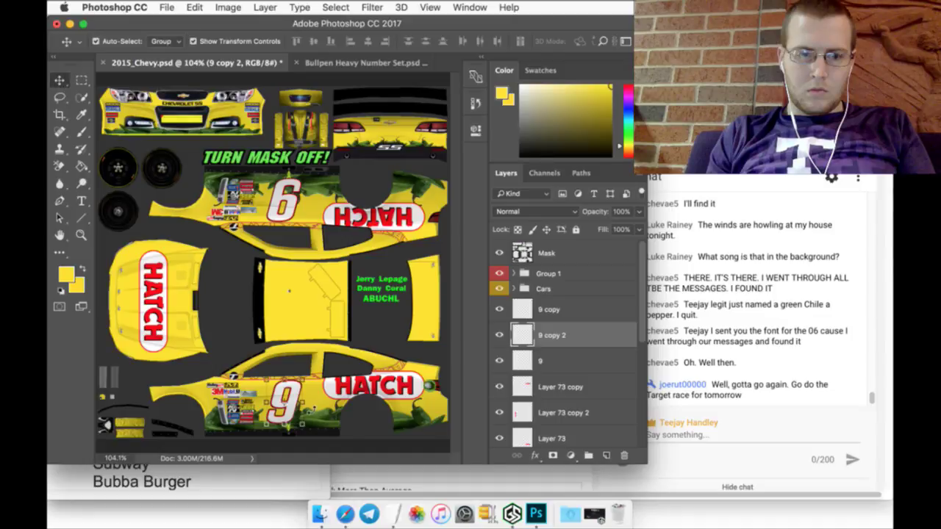
key("ctrl+t")
left_click_drag(295, 385, 319, 312)
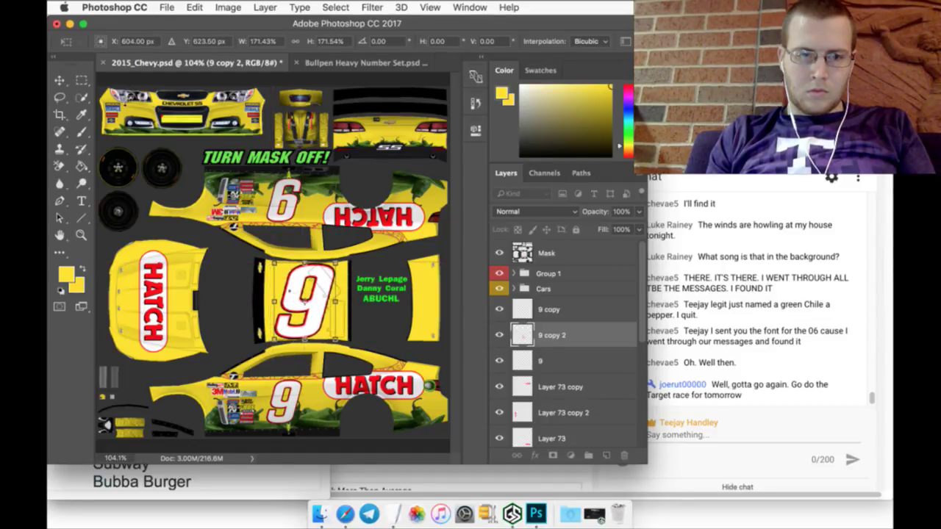
left_click(83, 79)
left_click(581, 193)
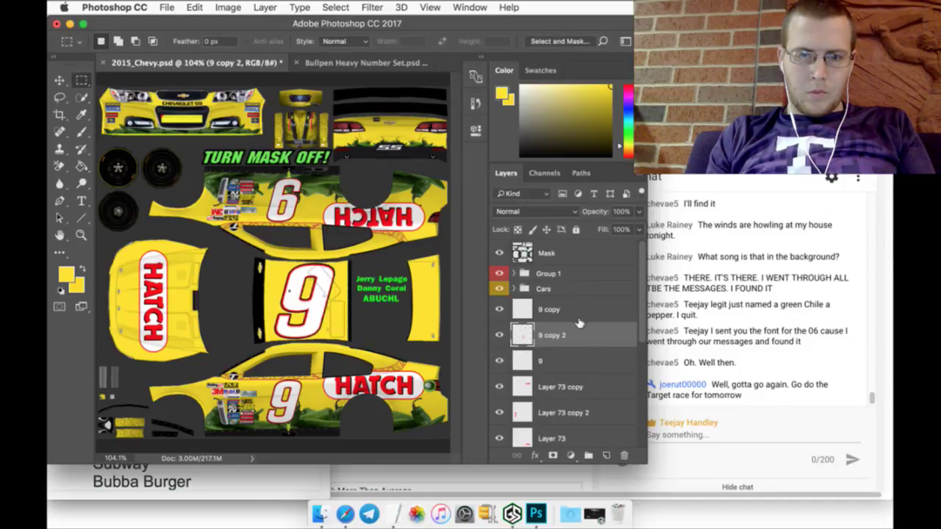
Step: Make a third copy of the 9 and shrink it to about 14% on the rear panel
right_click(577, 354)
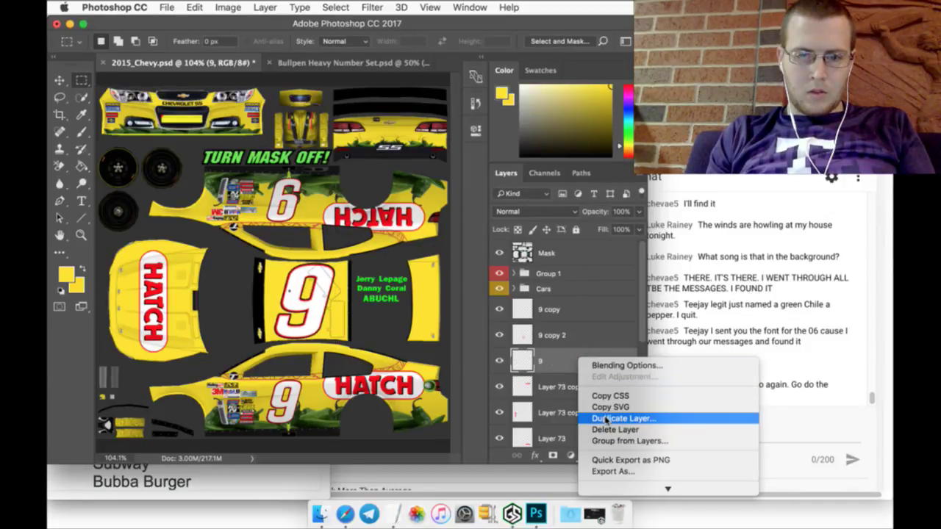
left_click(612, 419)
left_click(595, 196)
key("v")
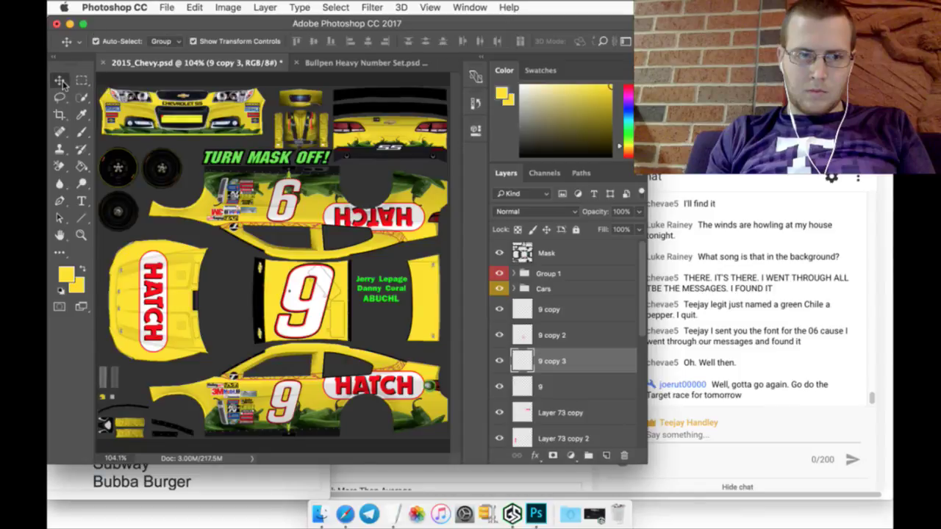
key("ctrl+t")
mouse_move(309, 346)
left_mouse_down()
mouse_move(367, 246)
mouse_move(374, 183)
mouse_move(435, 96)
mouse_move(416, 111)
mouse_move(438, 137)
left_mouse_up()
left_click(87, 82)
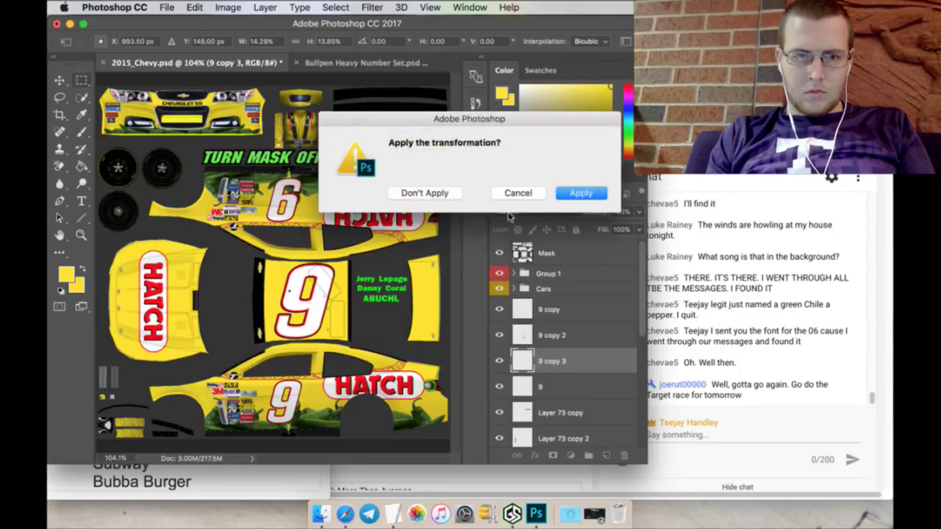
Step: Apply the small 9 by the tail lights and nudge it a pixel into position
left_click(573, 194)
left_click(81, 236)
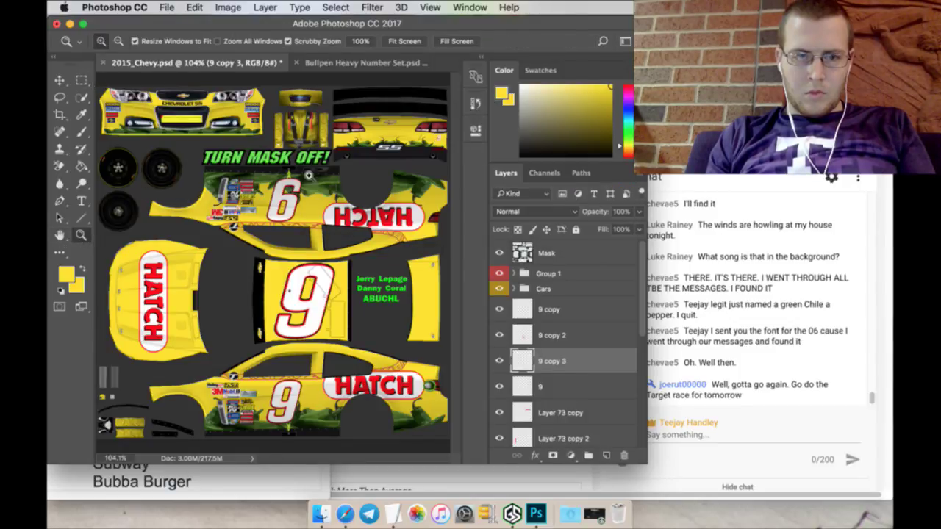
left_click_drag(444, 134, 444, 132)
left_click(62, 79)
key("Up")
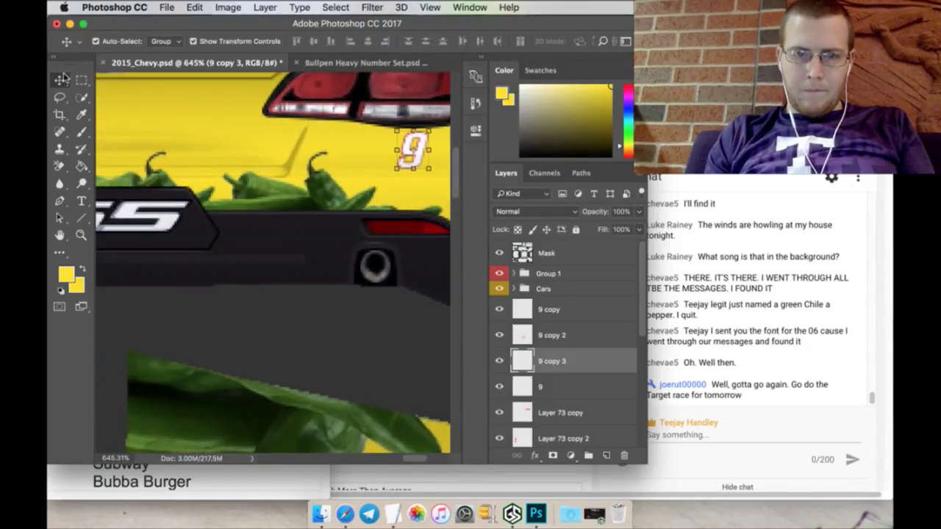
key("Left")
key("Left")
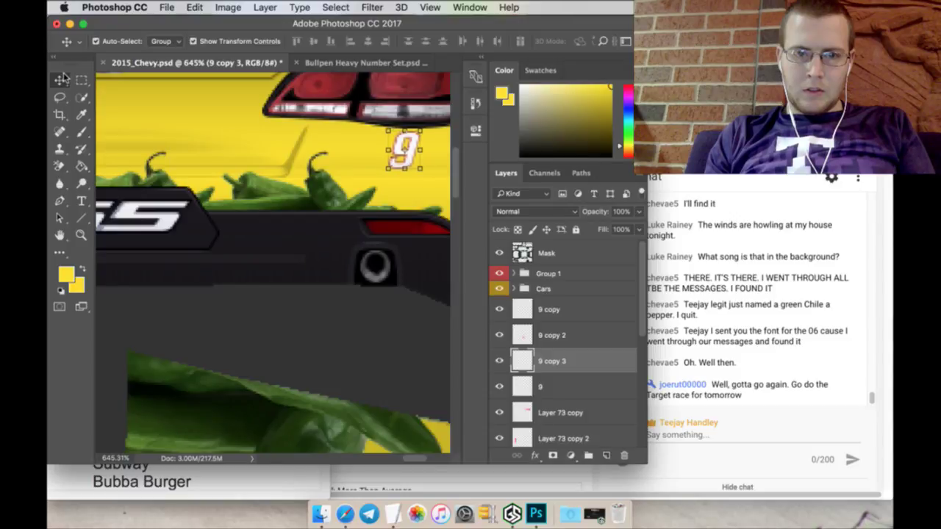
key("Down")
key("m")
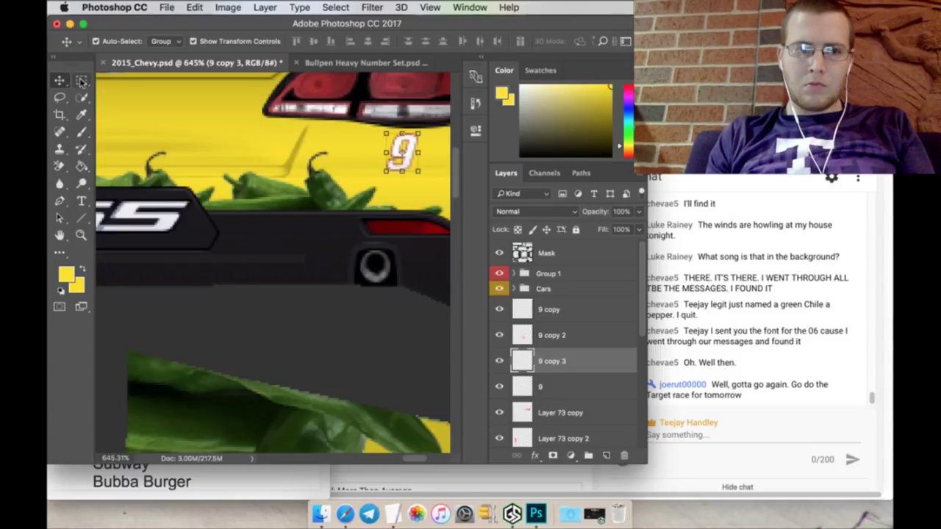
Step: Duplicate 9 copy 3 and place the copy beside the headlight on the nose
right_click(578, 356)
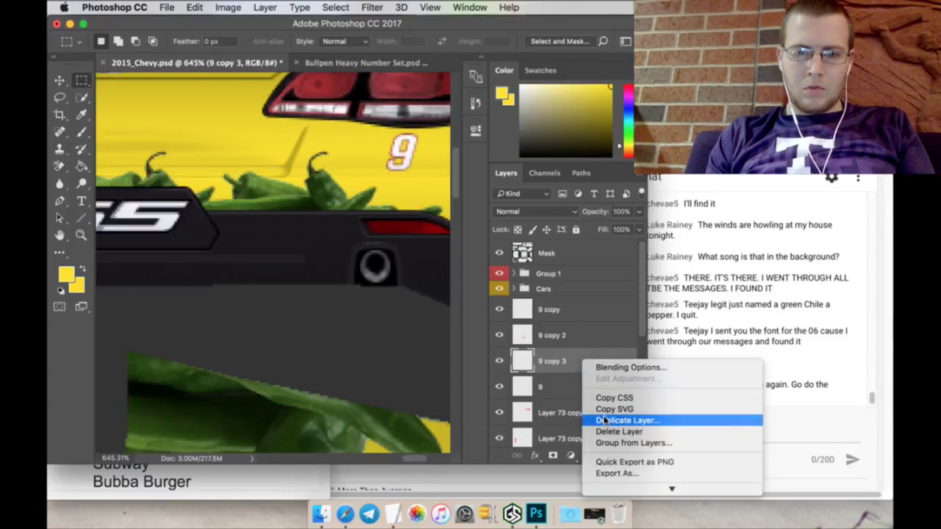
left_click(608, 419)
left_click(575, 196)
key("v")
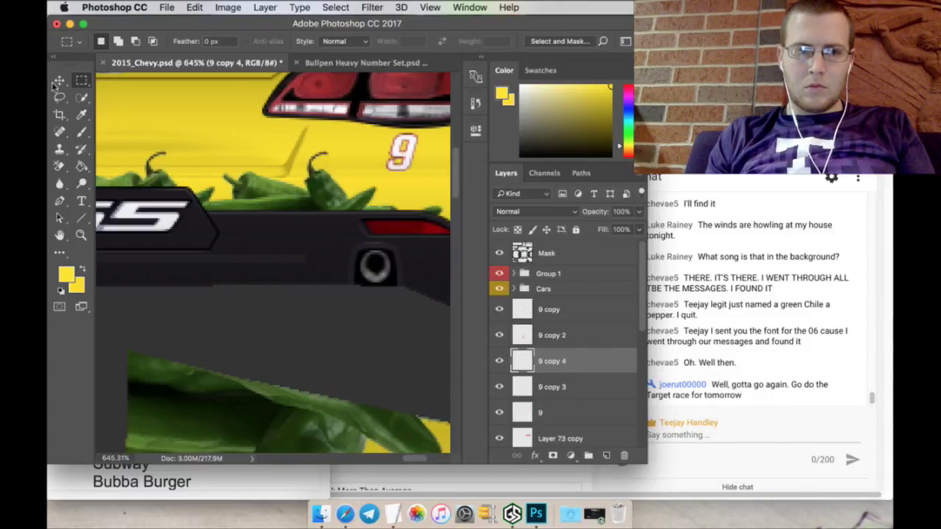
left_click(381, 131)
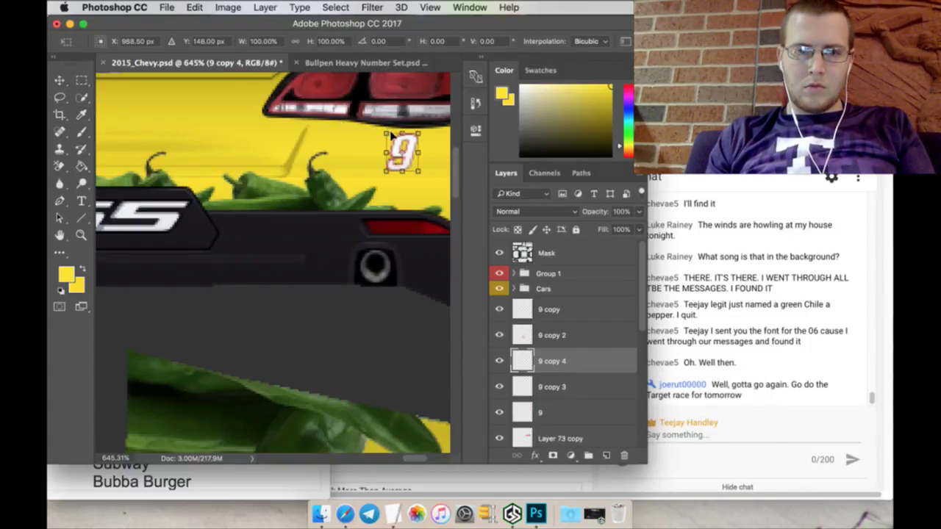
left_click_drag(393, 136, 271, 164)
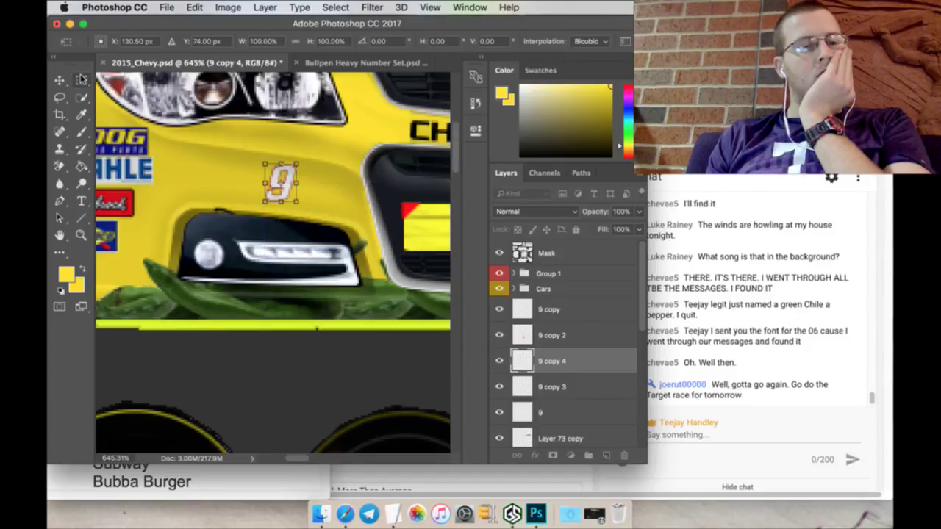
left_click(81, 80)
left_click(577, 194)
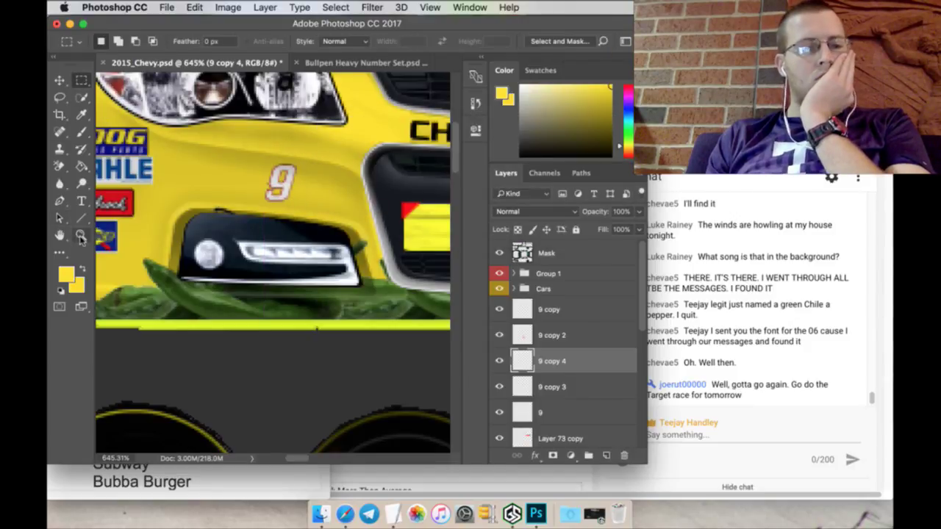
left_click(403, 42)
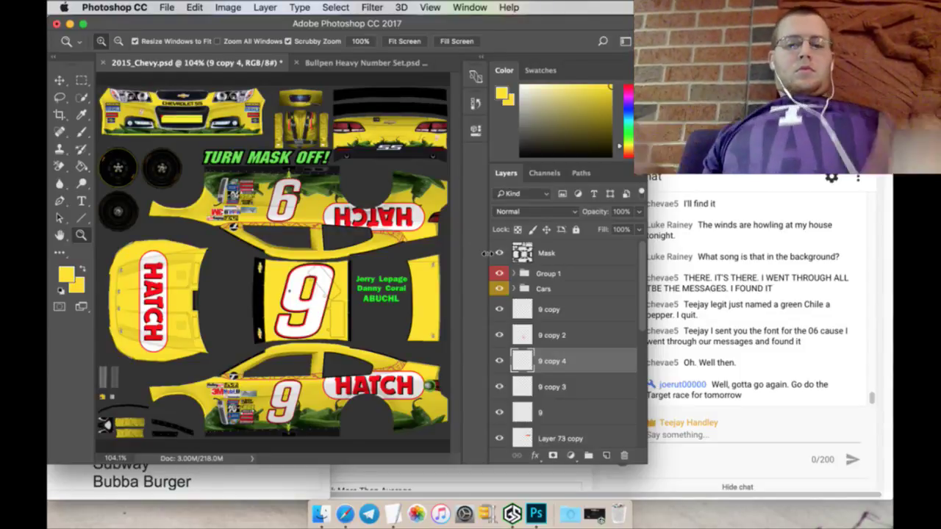
Step: Move layer 9 to the top and group it with all layers below as '9 - Hatch Chiles'
left_click_drag(559, 412, 563, 308)
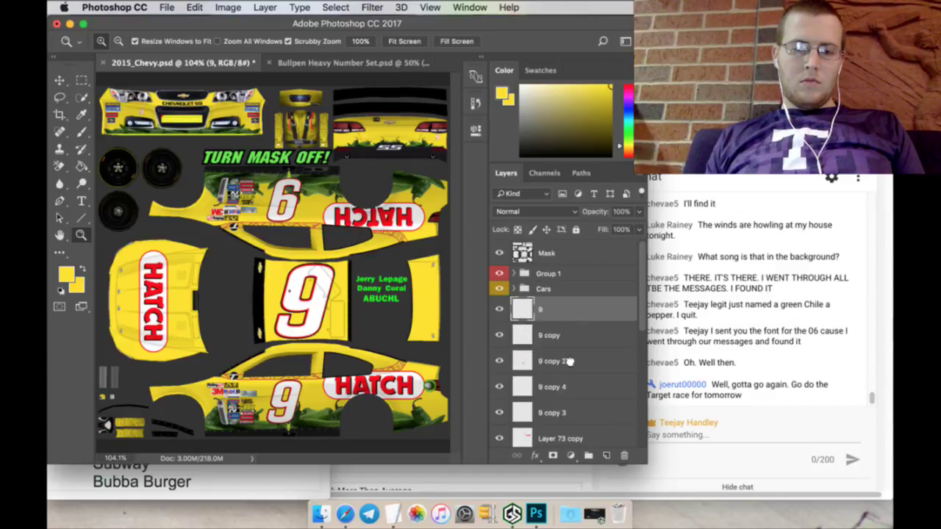
right_click(575, 406)
left_click(610, 316)
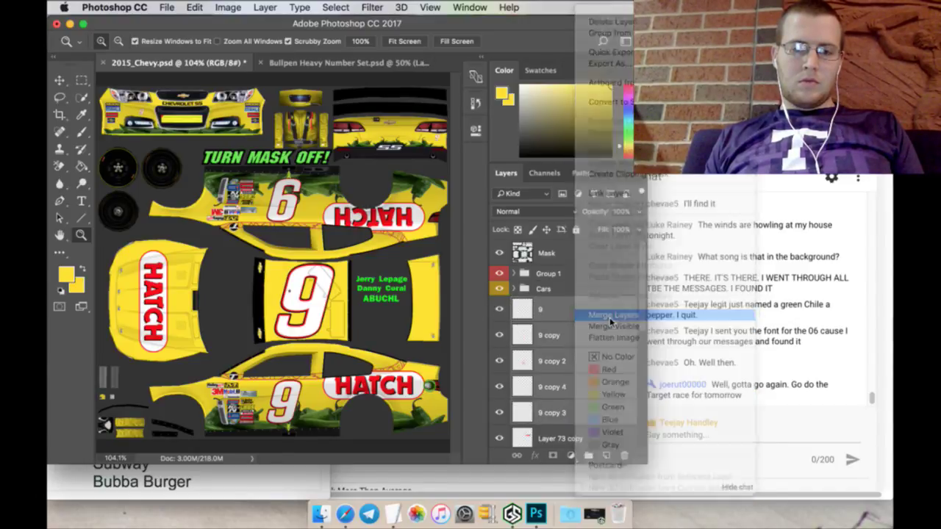
scroll(570, 373, "down", 5)
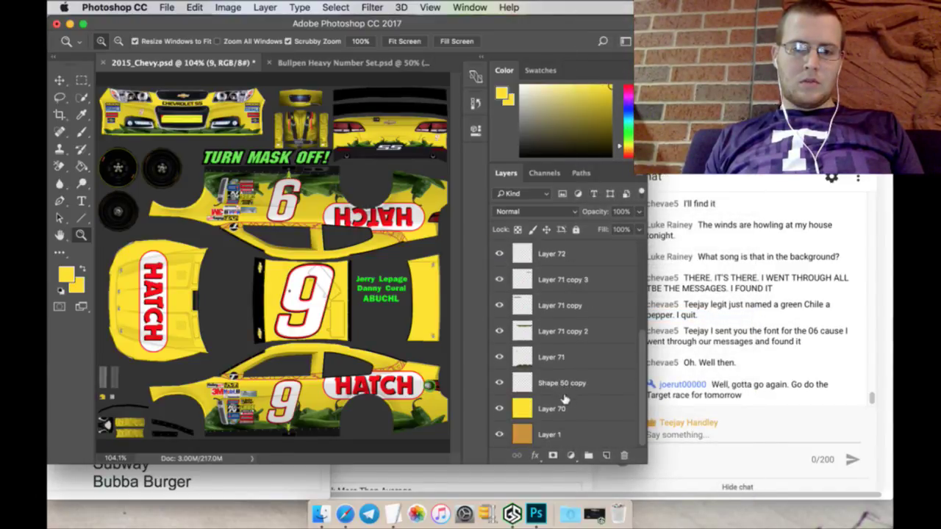
left_click(563, 409, "shift")
left_click(587, 454)
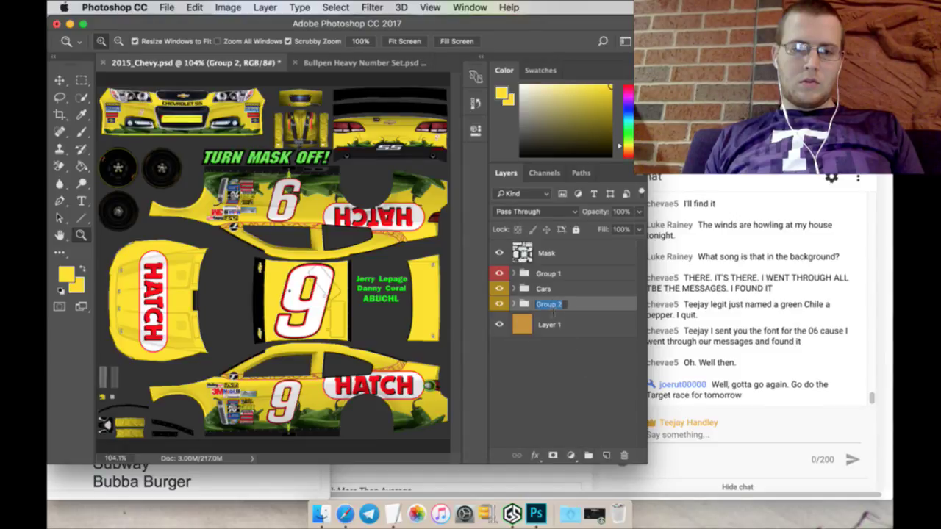
type("9 - ")
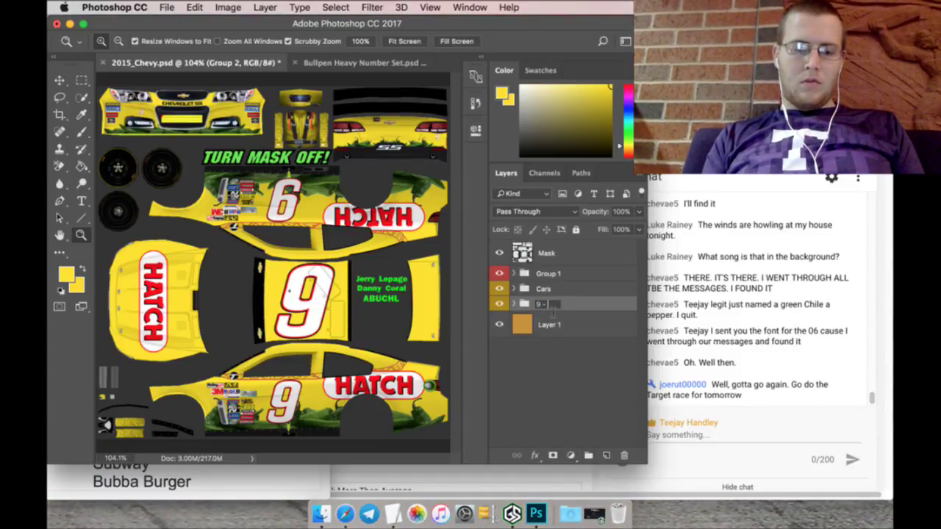
type("Hatch")
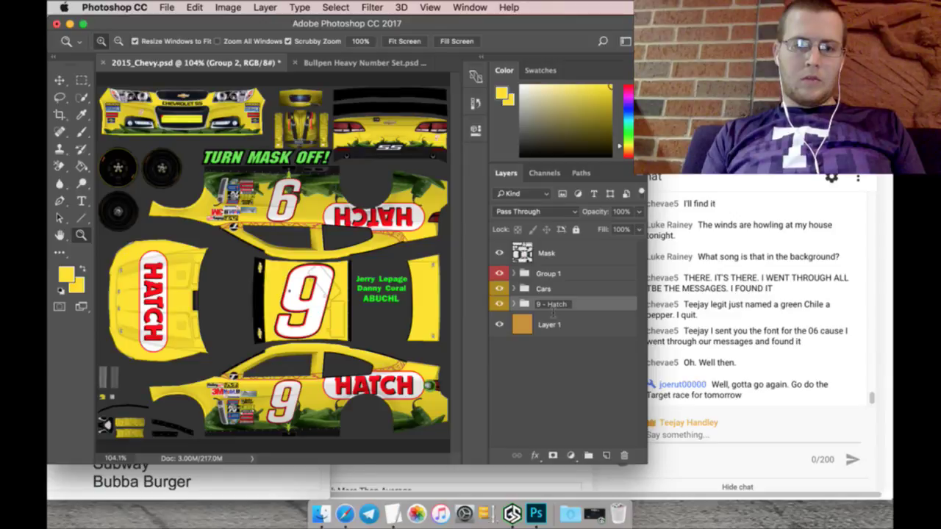
type(" Chiles")
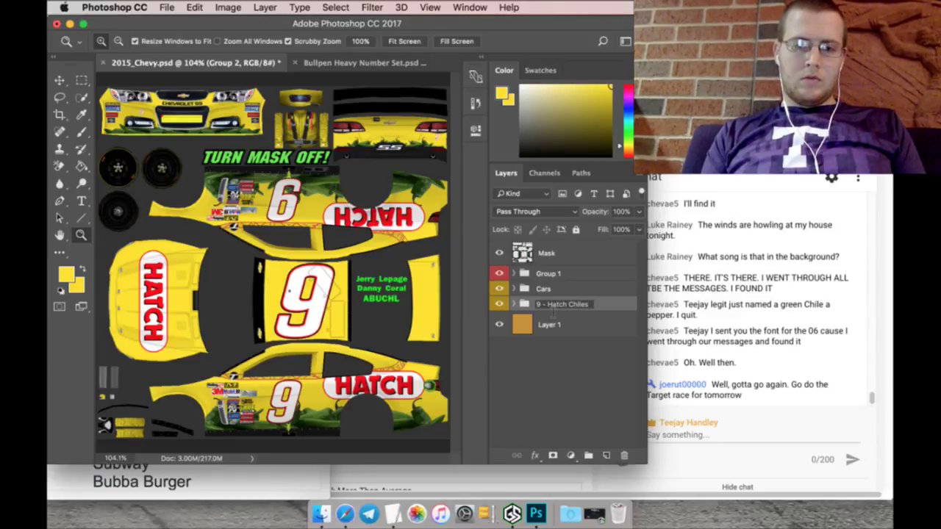
Step: Confirm the group name and save the document
key("Return")
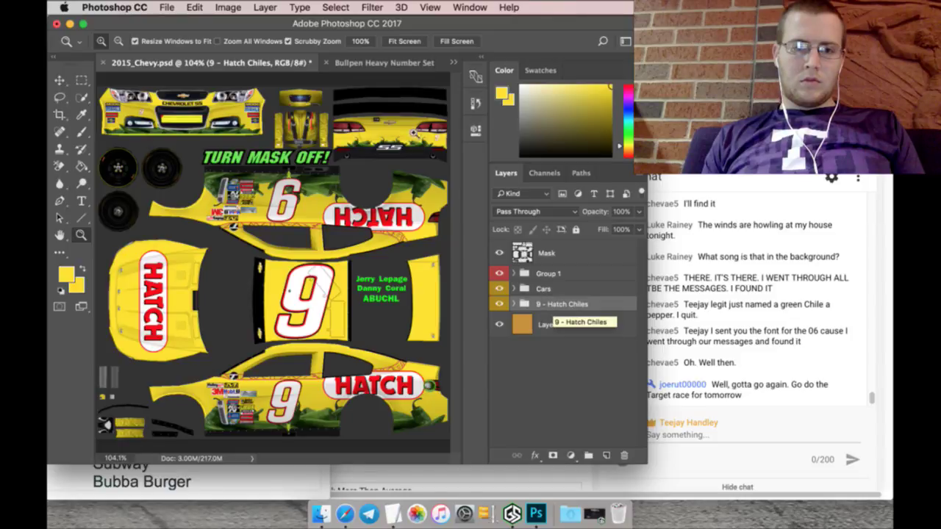
left_click(172, 13)
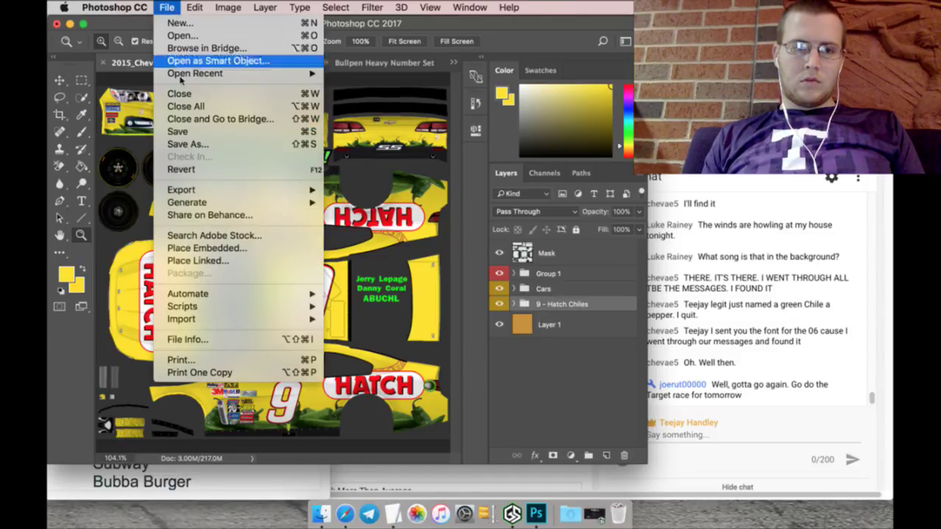
left_click(176, 130)
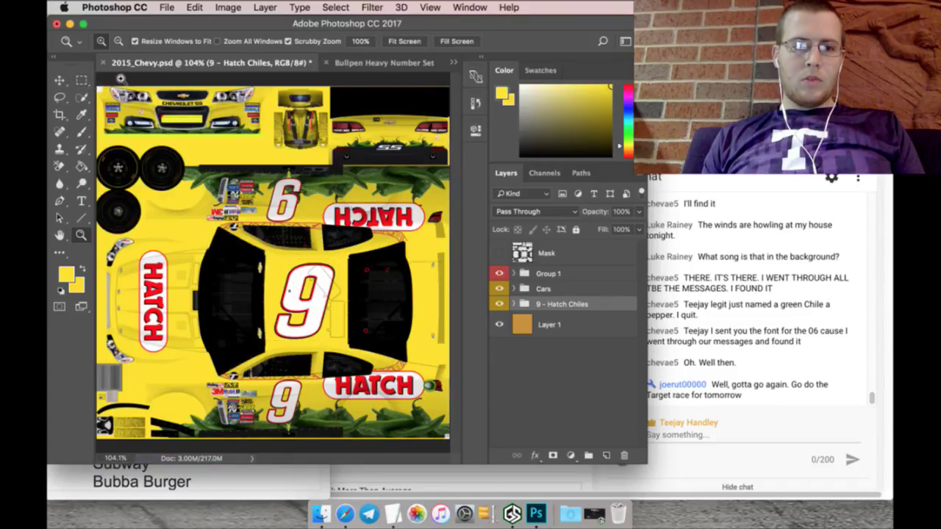
Step: Save a Targa copy named 9_Hatch.tga into the TGA RBCS folder
left_click(175, 8)
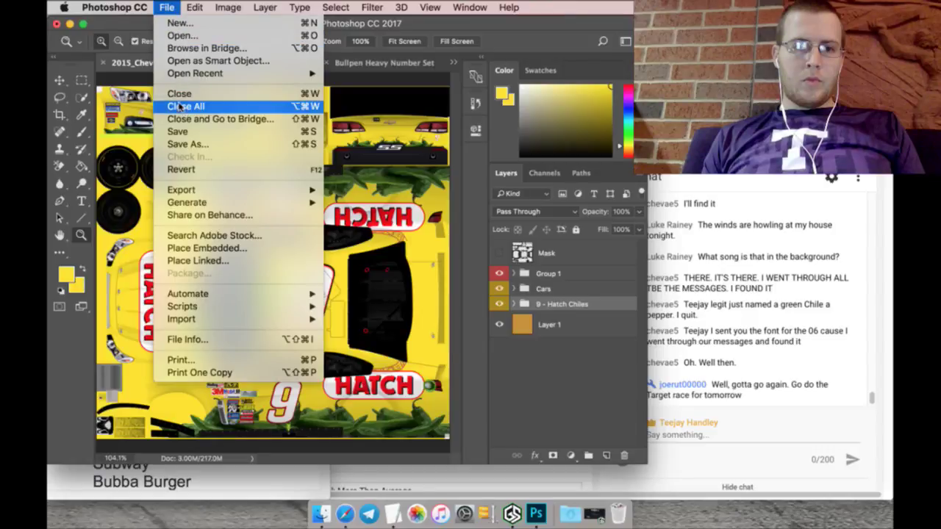
left_click(197, 145)
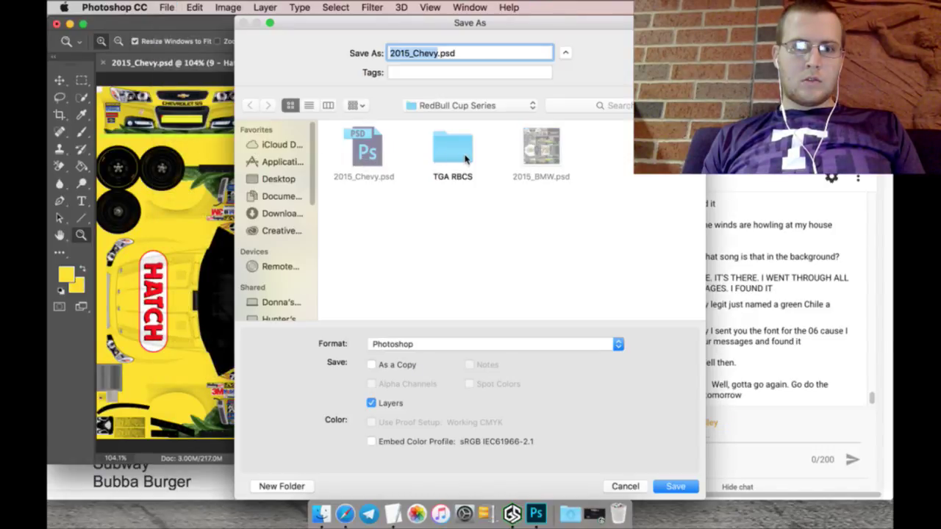
left_click(464, 155)
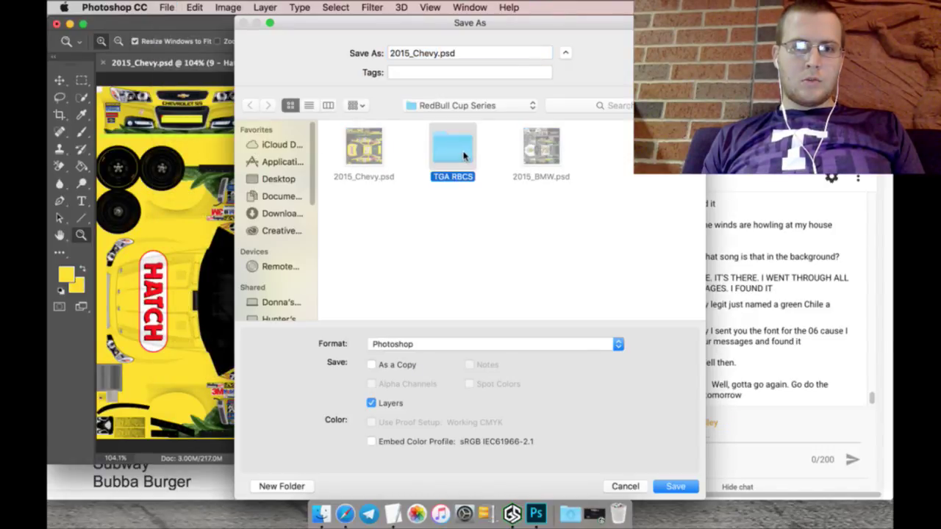
left_click(487, 59)
double_click(459, 135)
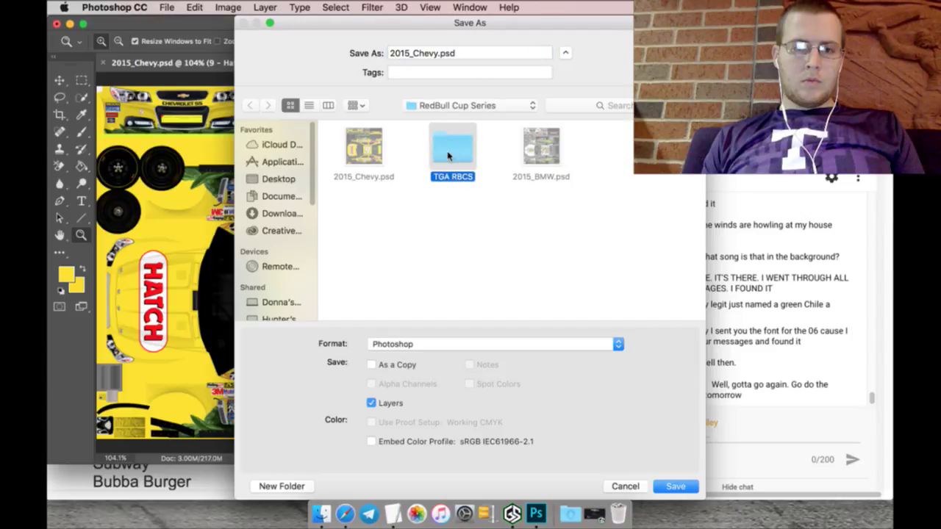
left_click(470, 58)
triple_click(471, 58)
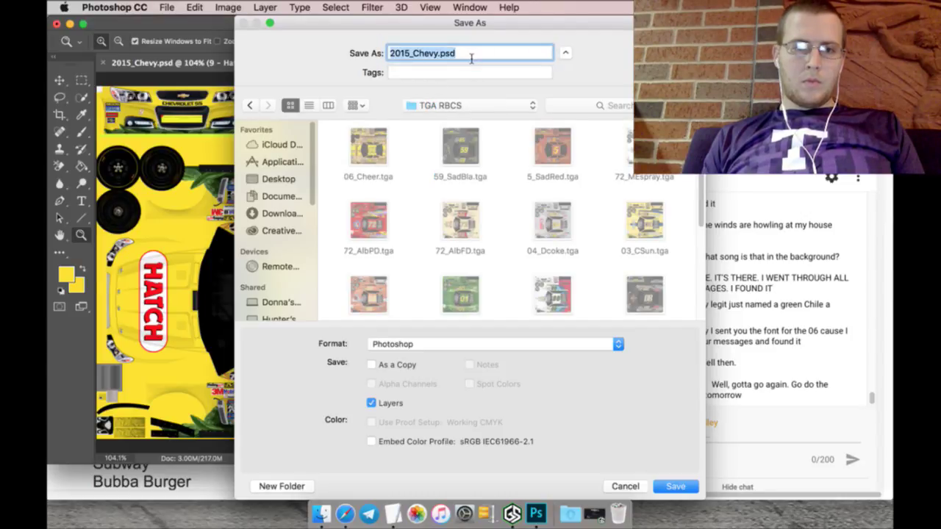
type("9_Ha")
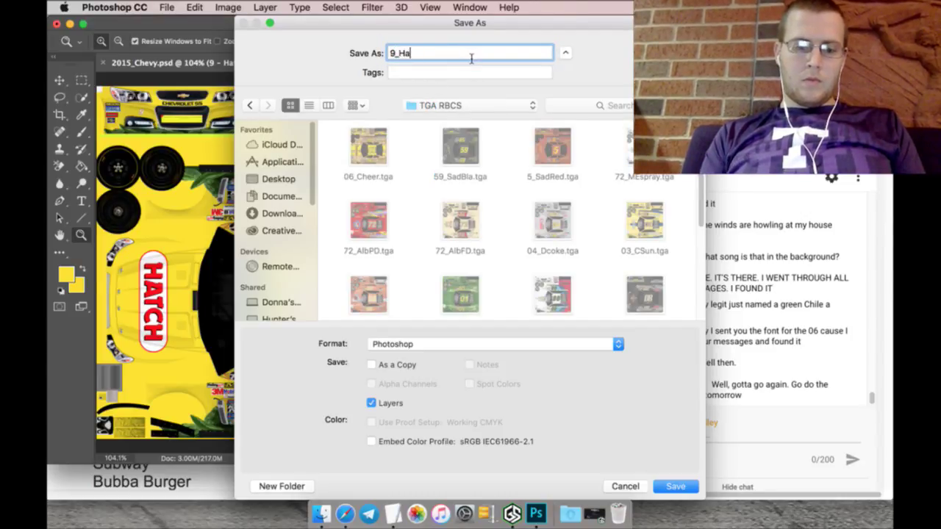
type("tch")
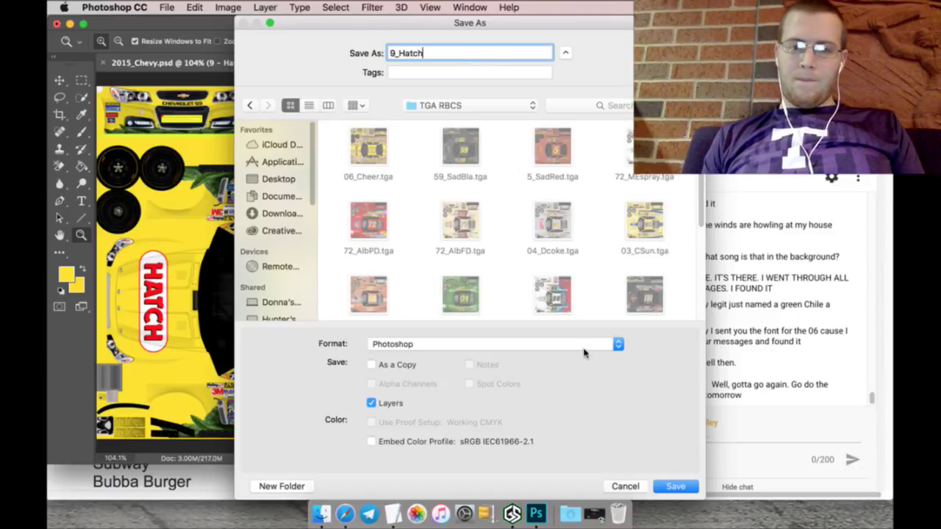
left_click(600, 344)
key("t")
key("Return")
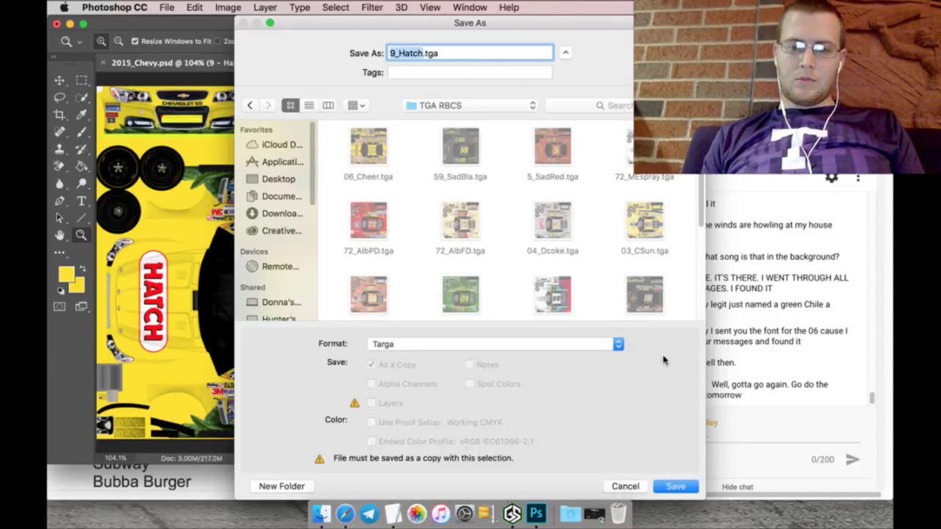
key("Return")
key("Return")
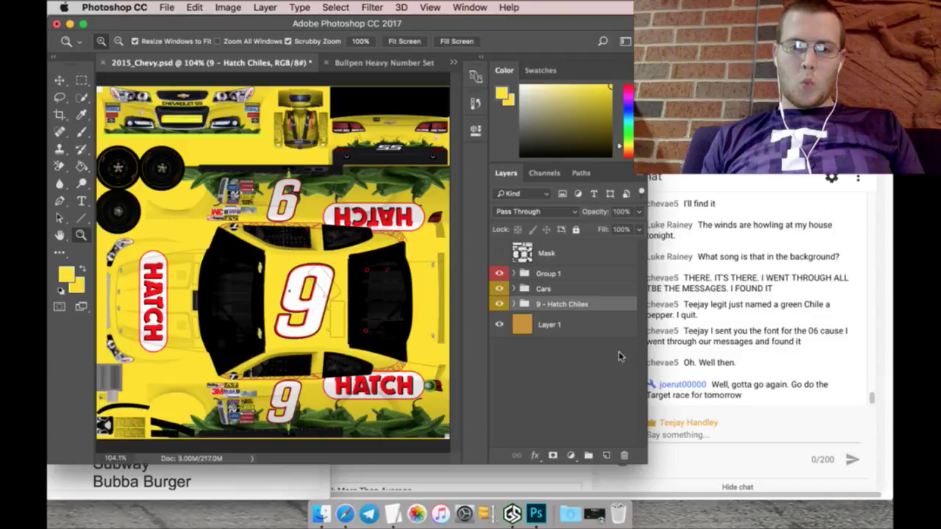
Step: Hide 9 - Hatch Chiles, show 08 - CowChar / Ace Hard in Cars, and save the template
left_click(499, 303)
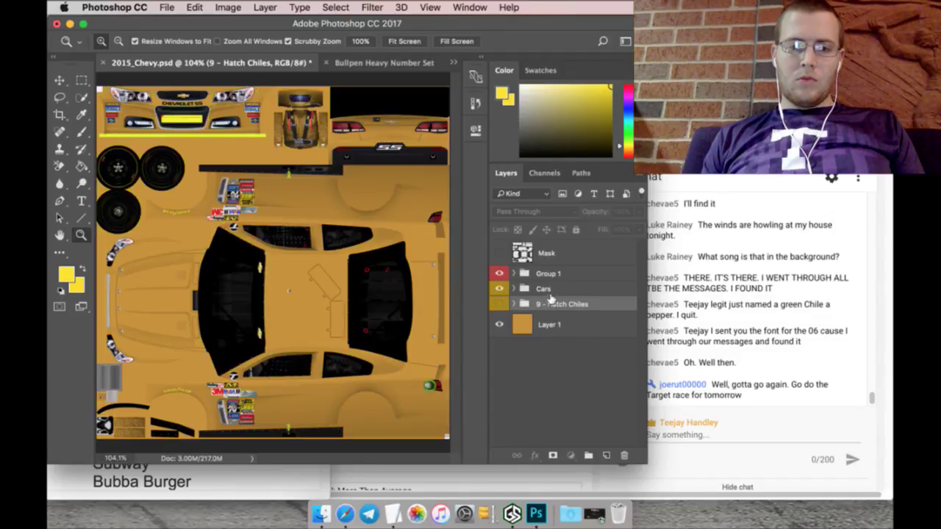
left_click(514, 288)
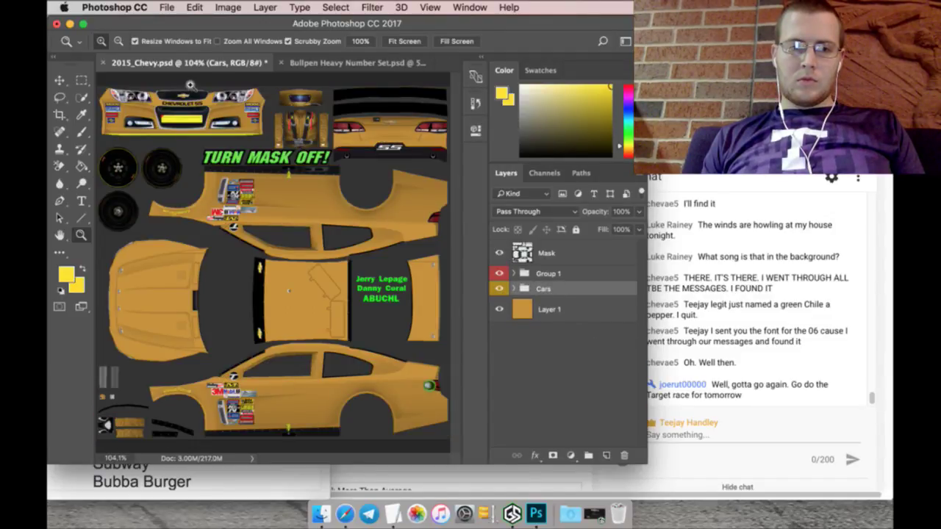
left_click(516, 284)
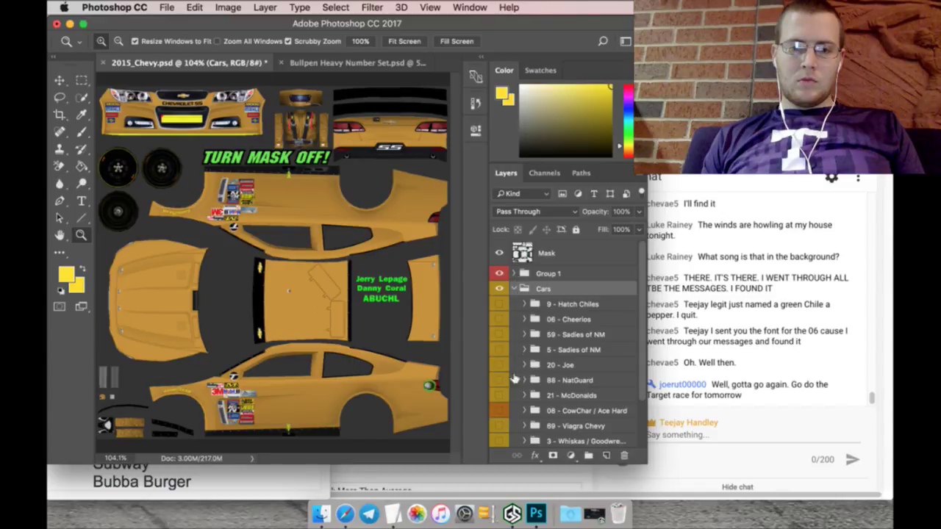
left_click(499, 410)
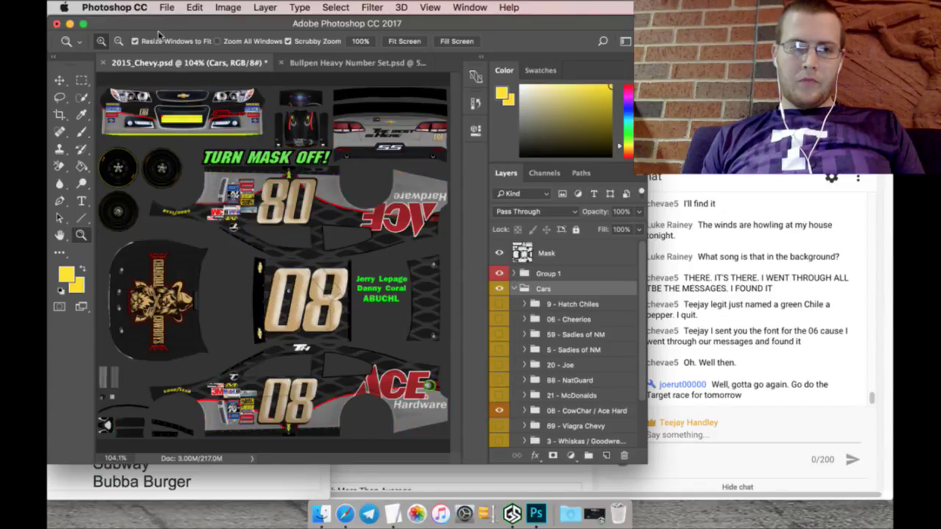
left_click(166, 7)
left_click(180, 131)
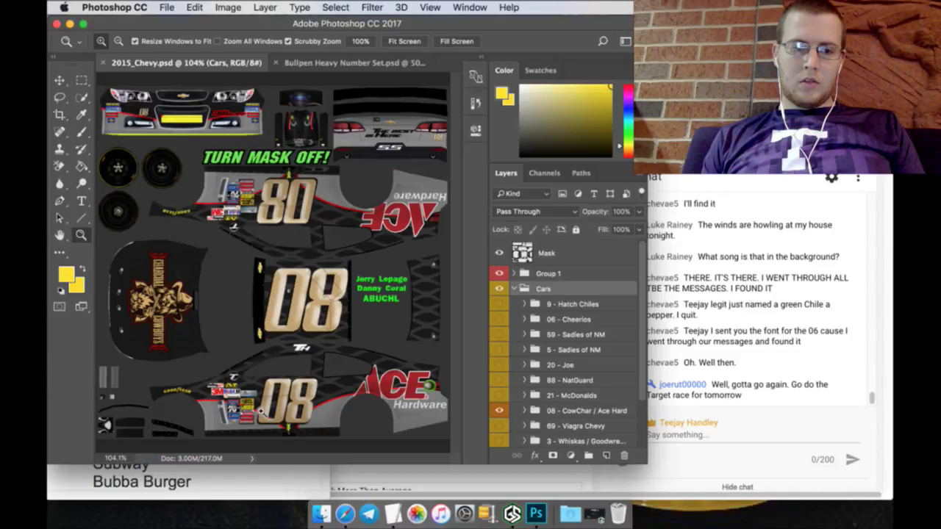
left_click(275, 474)
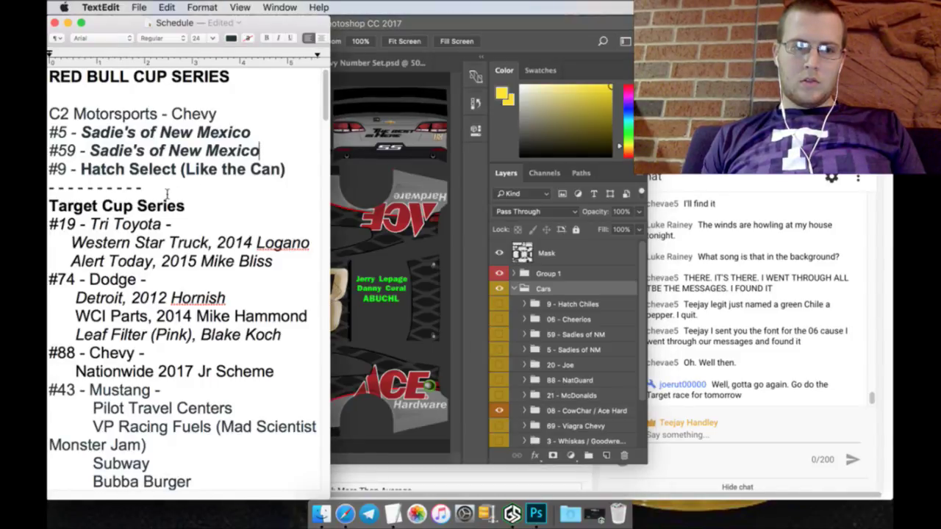
Step: Delete the Red Bull Cup Series block and its blank line from the schedule
left_click_drag(159, 190, 48, 73)
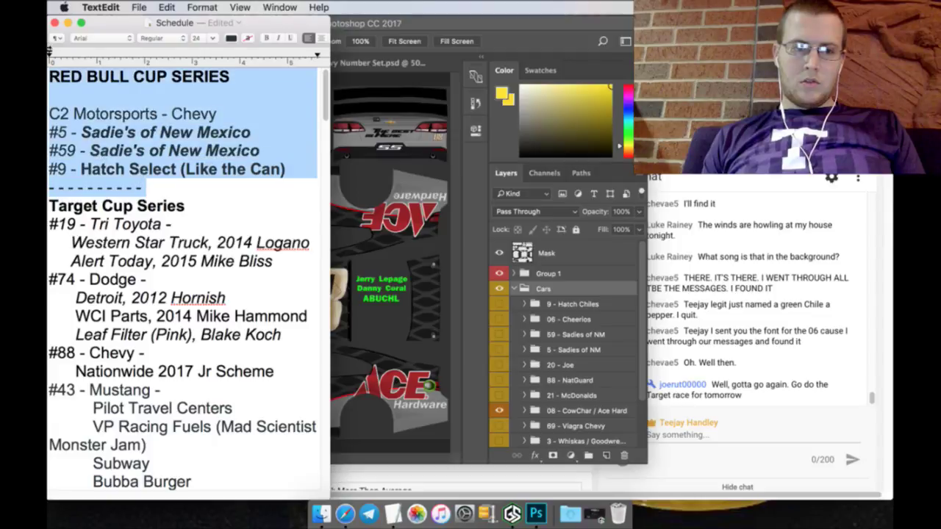
key("BackSpace")
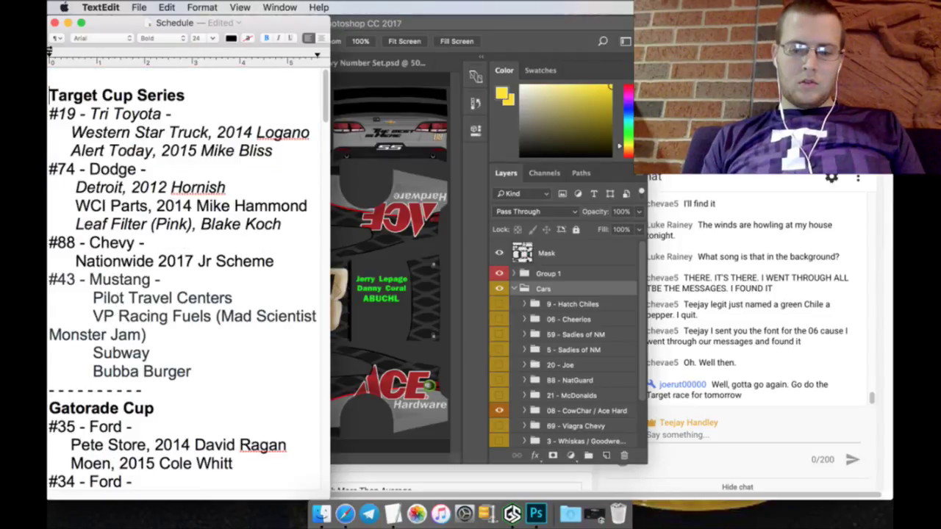
key("BackSpace")
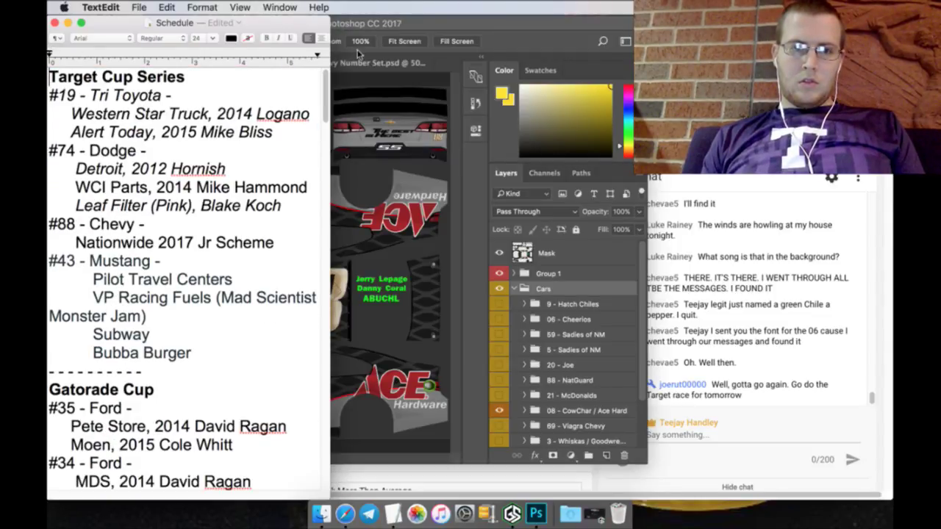
left_click(420, 20)
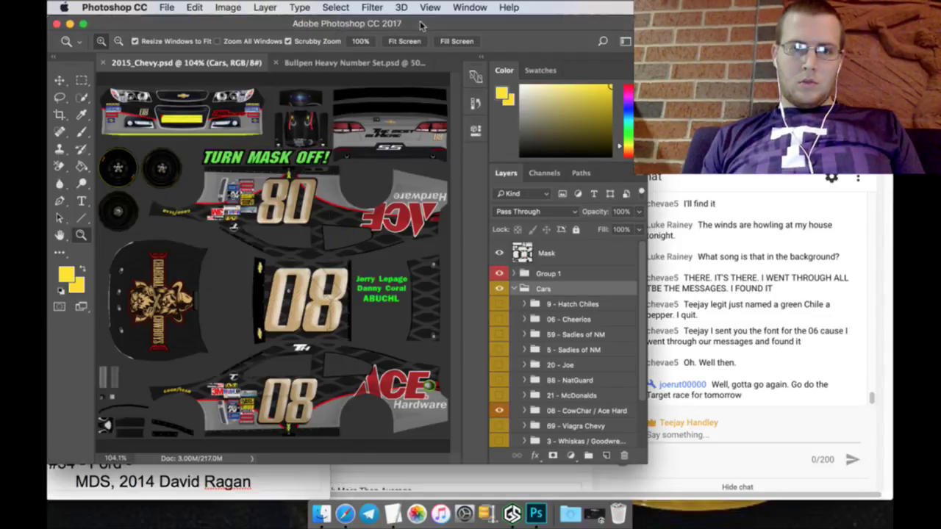
Step: Close 2015_Chevy.psd and the number set, then show the MediaFire page in Safari
left_click(104, 64)
left_click(104, 64)
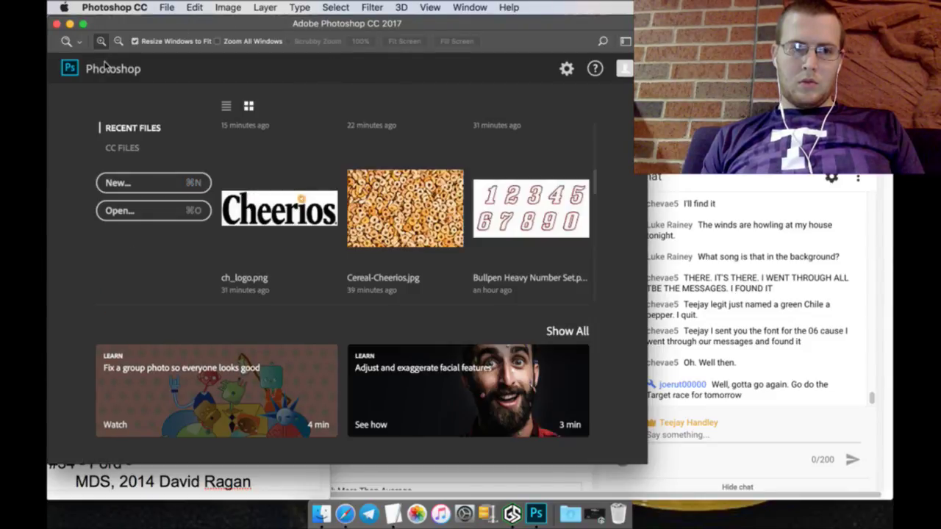
key("super+Tab")
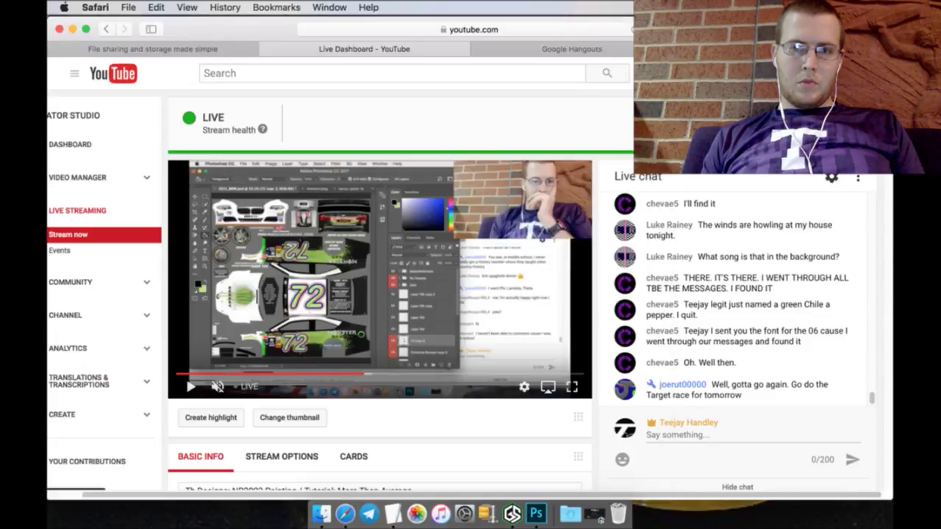
left_click(221, 48)
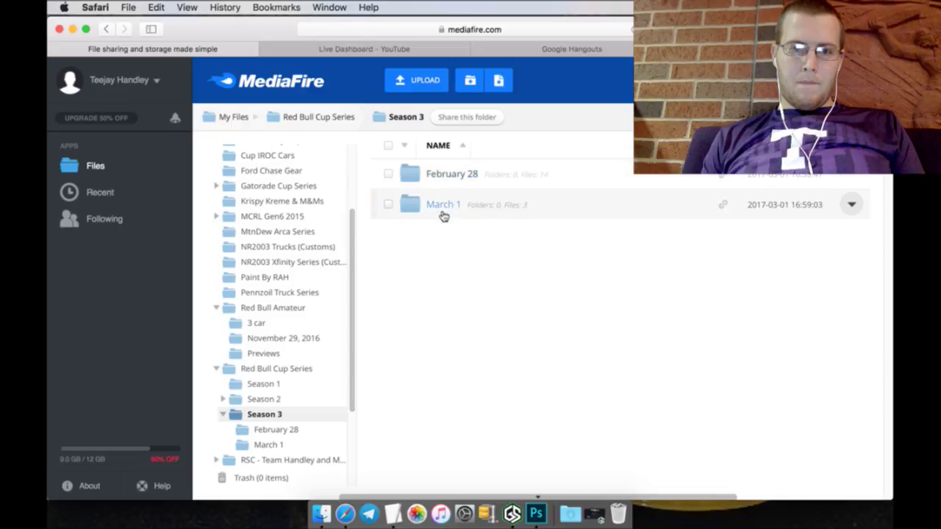
Step: Upload 9_Hatch, 06_Cheer, 59_SadBla and 5_SadRed TGAs from TGA RBCS into March 1
left_click(444, 206)
left_click(417, 83)
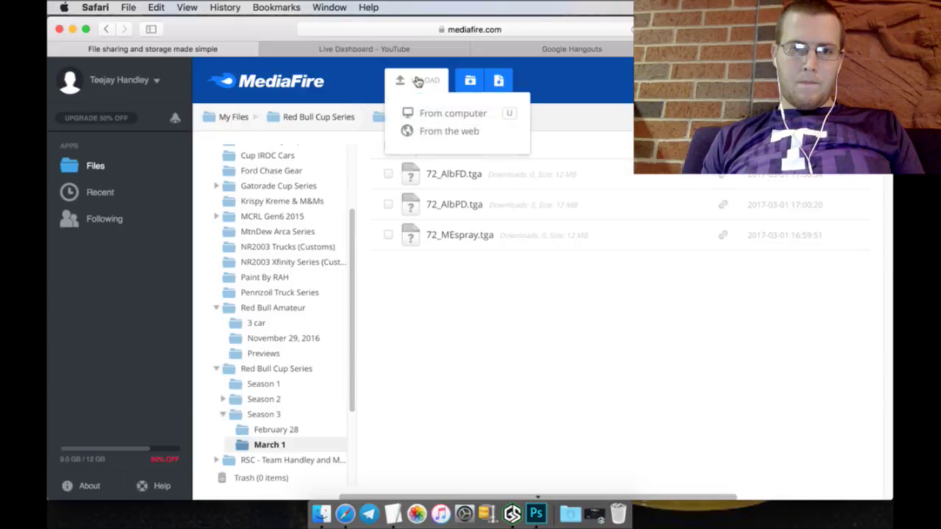
left_click(433, 125)
left_click(529, 257)
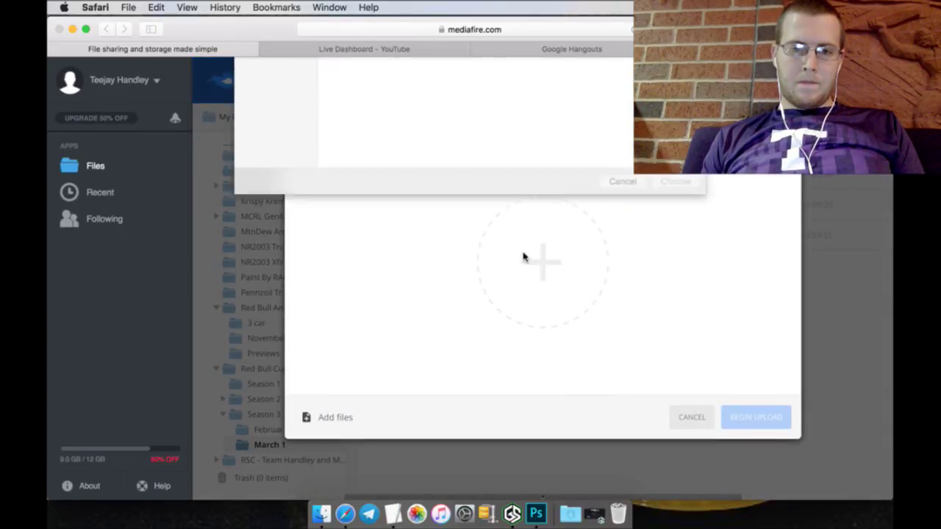
left_click(452, 70)
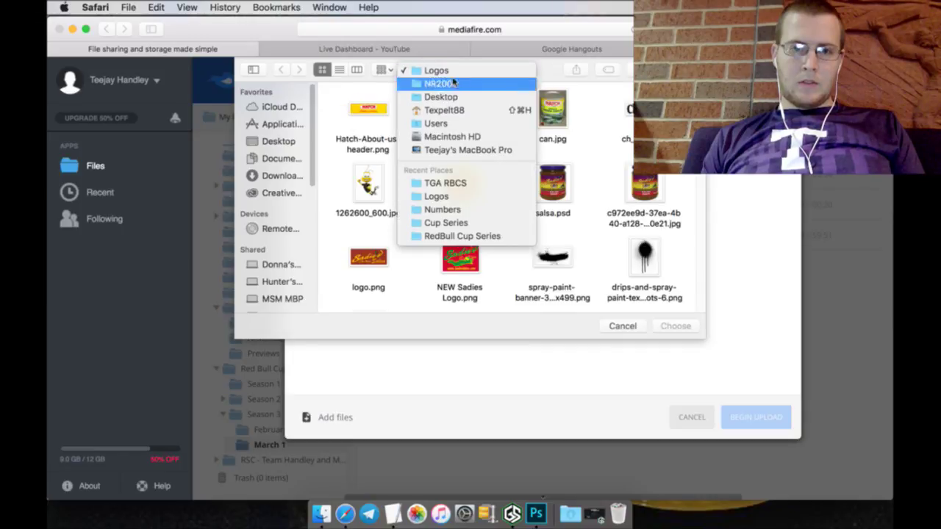
left_click(448, 183)
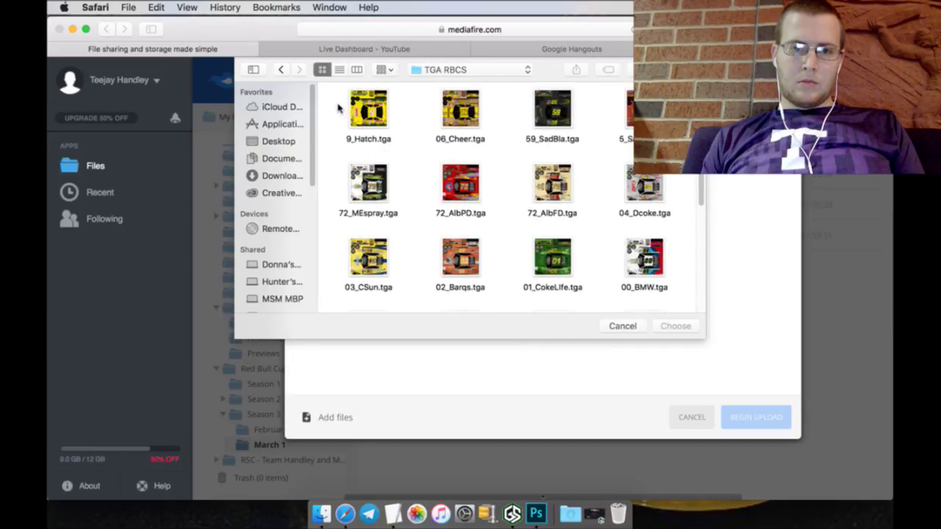
left_click_drag(336, 103, 641, 148)
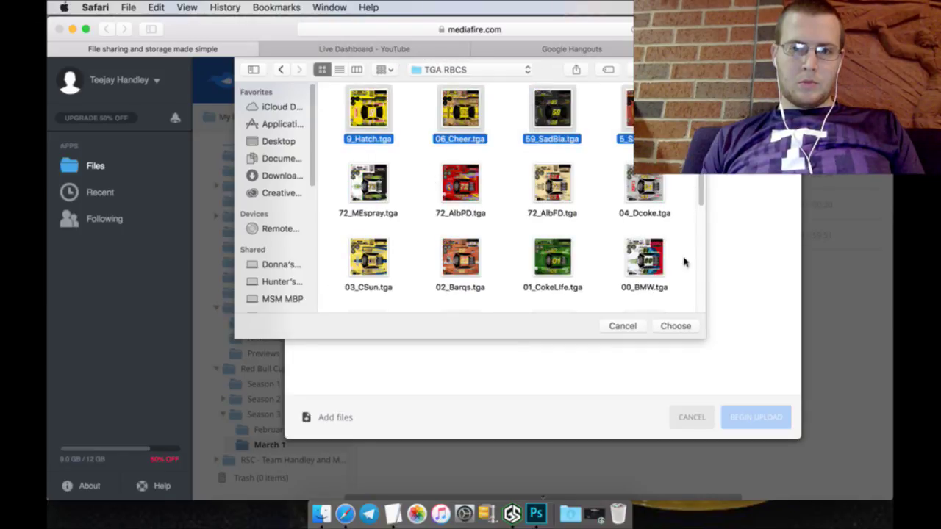
left_click(674, 325)
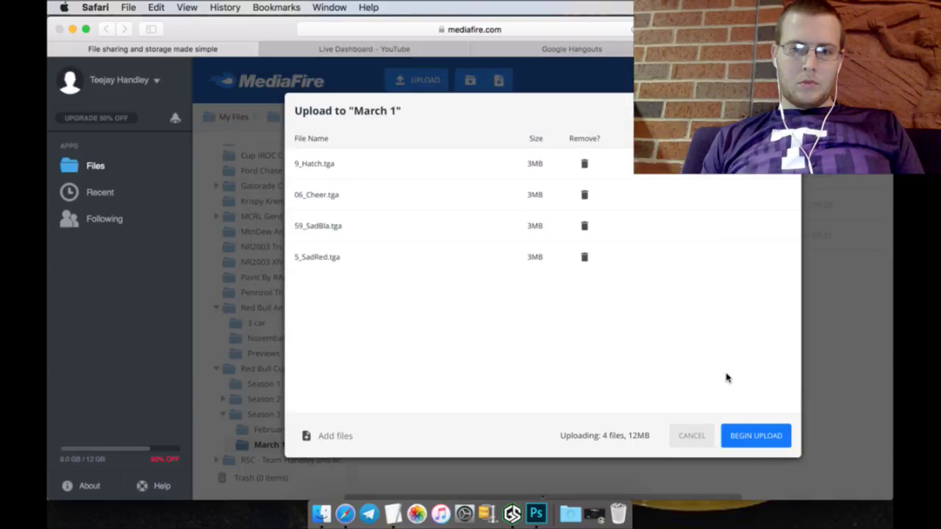
left_click(751, 441)
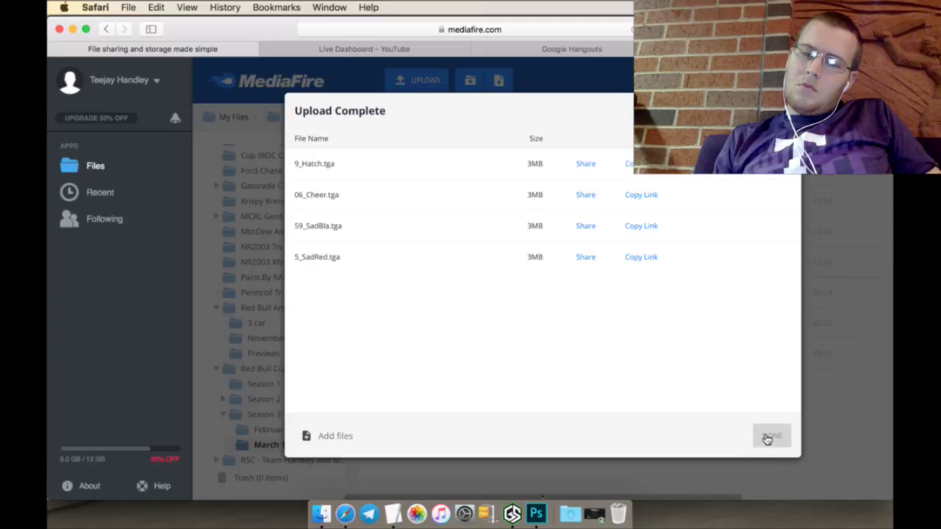
left_click(769, 436)
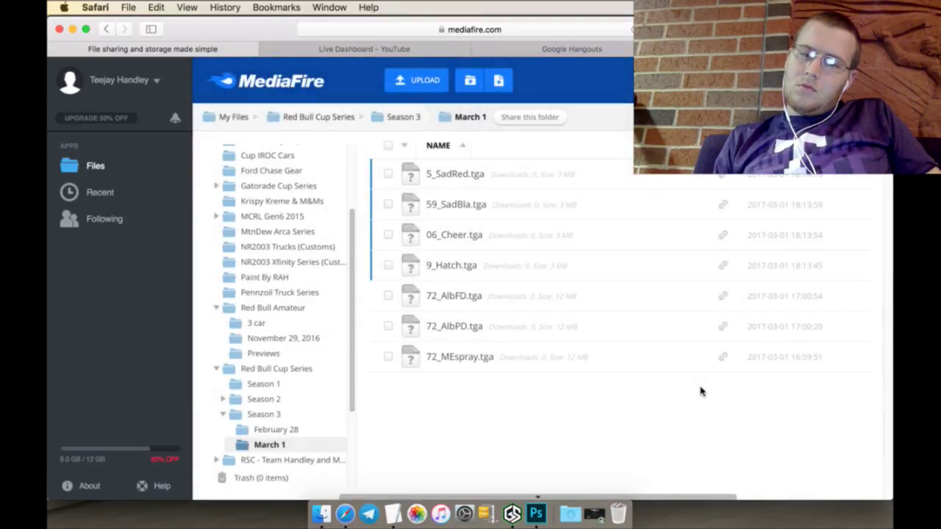
Step: Close the MediaFire tab and scroll the Google Hangouts chat back to the March_1 folder link
left_click(57, 49)
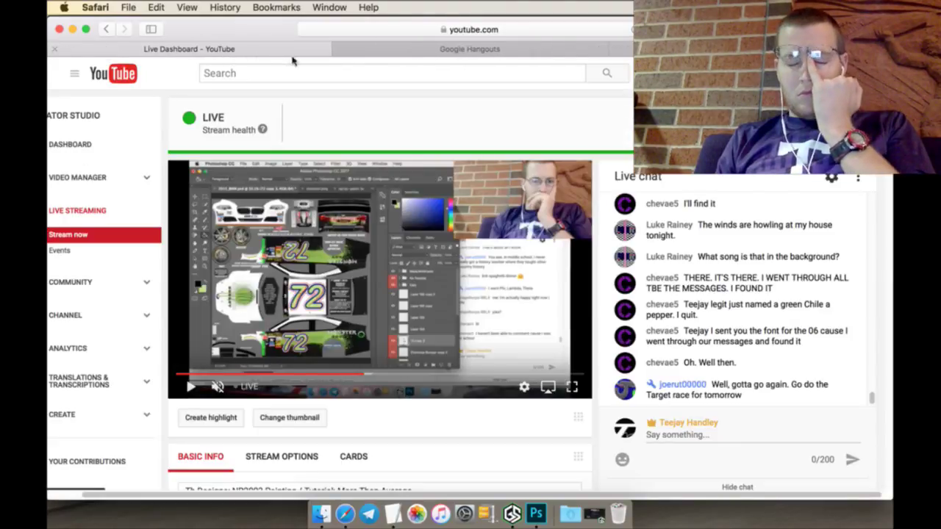
left_click(546, 51)
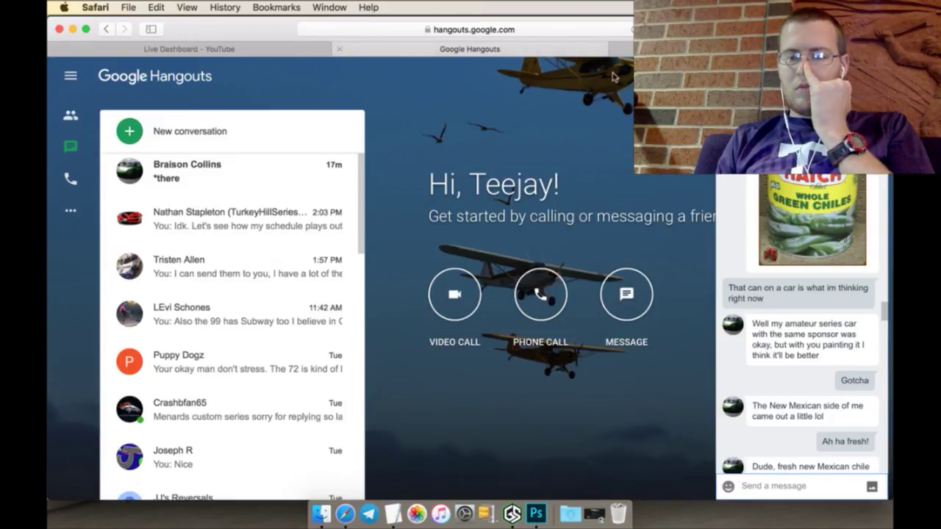
scroll(829, 367, "down", 10)
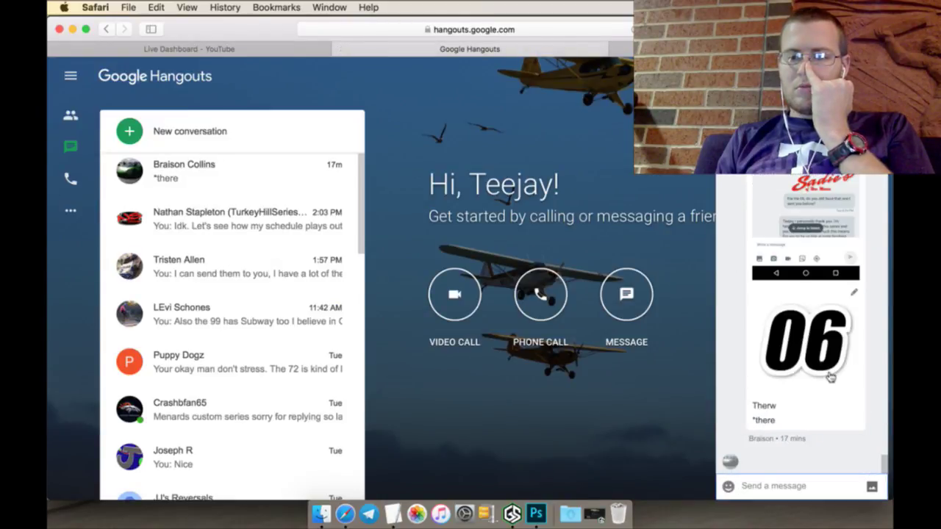
scroll(829, 377, "up", 5)
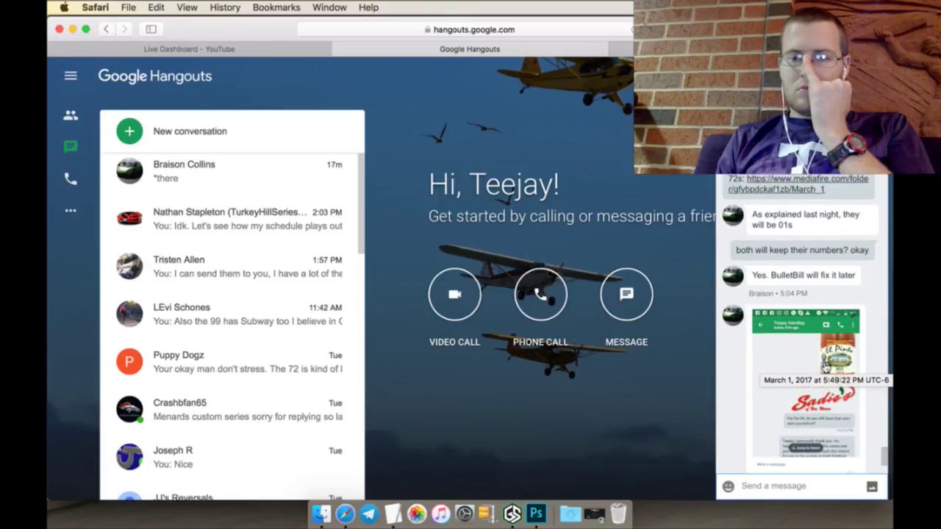
scroll(824, 365, "up", 1)
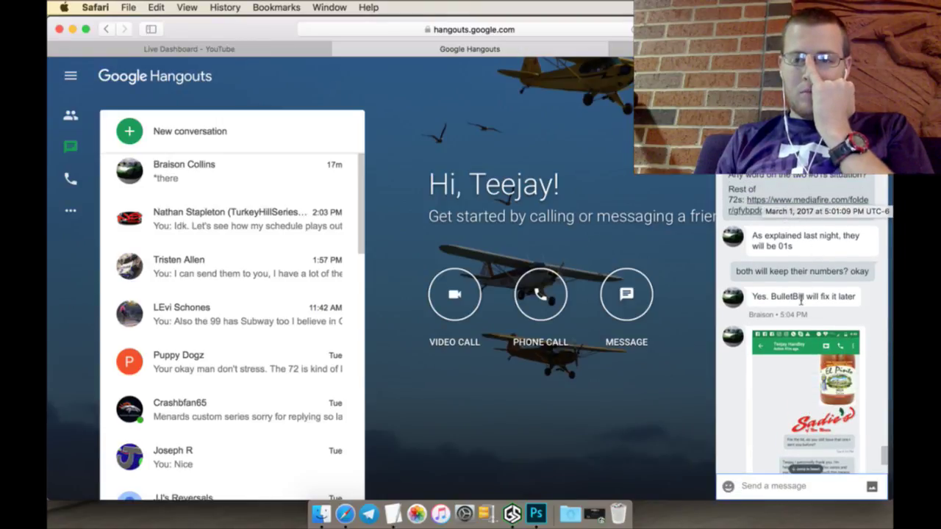
scroll(788, 234, "up", 1)
scroll(788, 239, "up", 1)
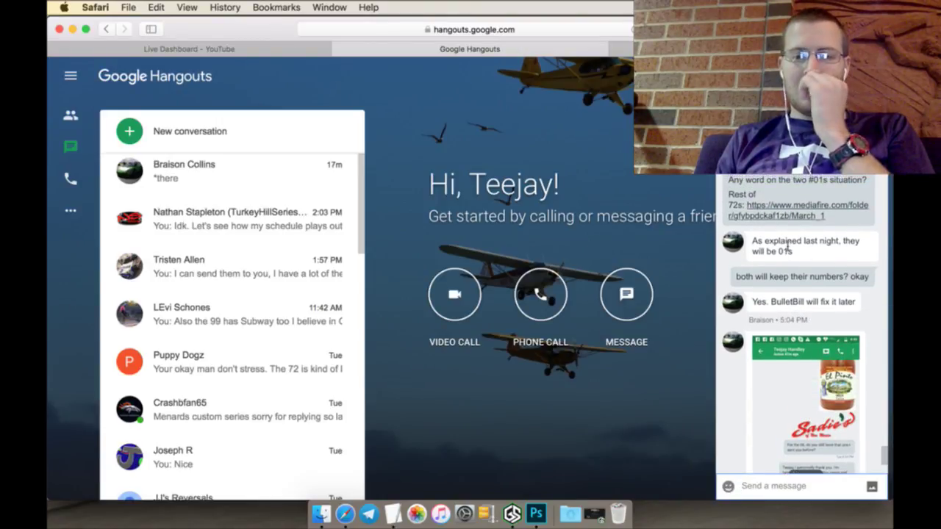